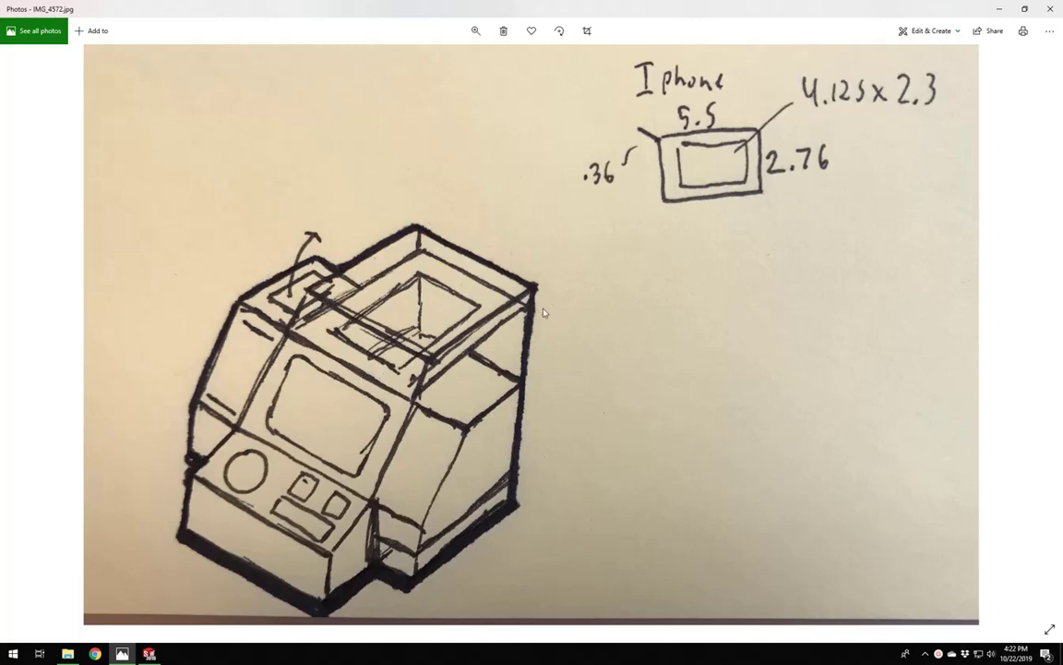
Switch to SOLIDWORKS and start a sketch on Plane1 of the box model, viewed square to the outer side panel.
click(150, 654)
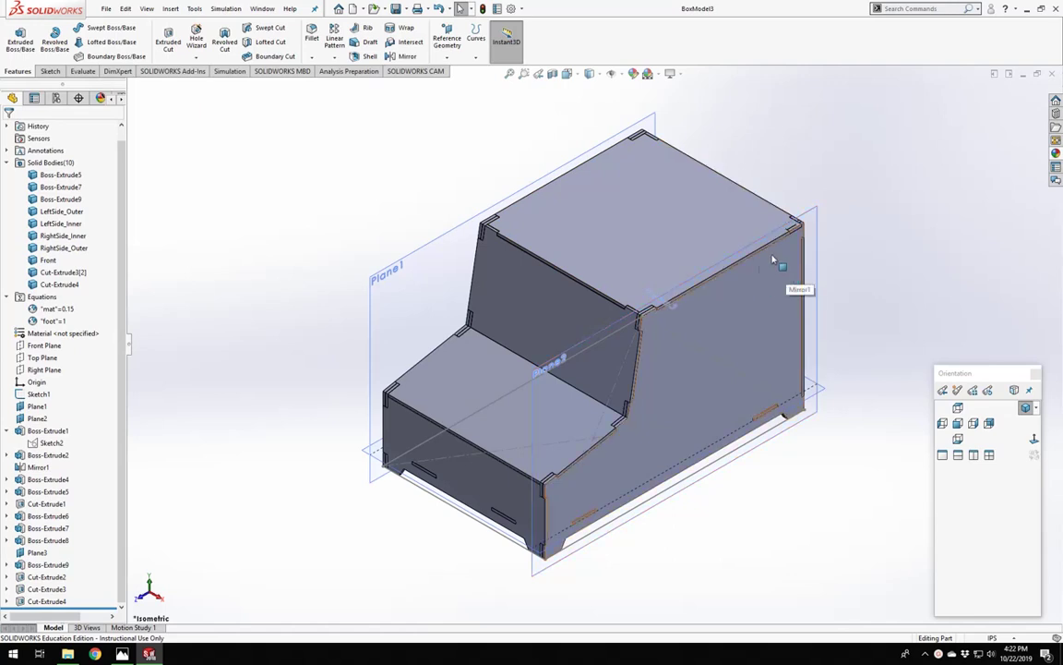
scroll(774, 260, down, 3)
scroll(769, 260, up, 1)
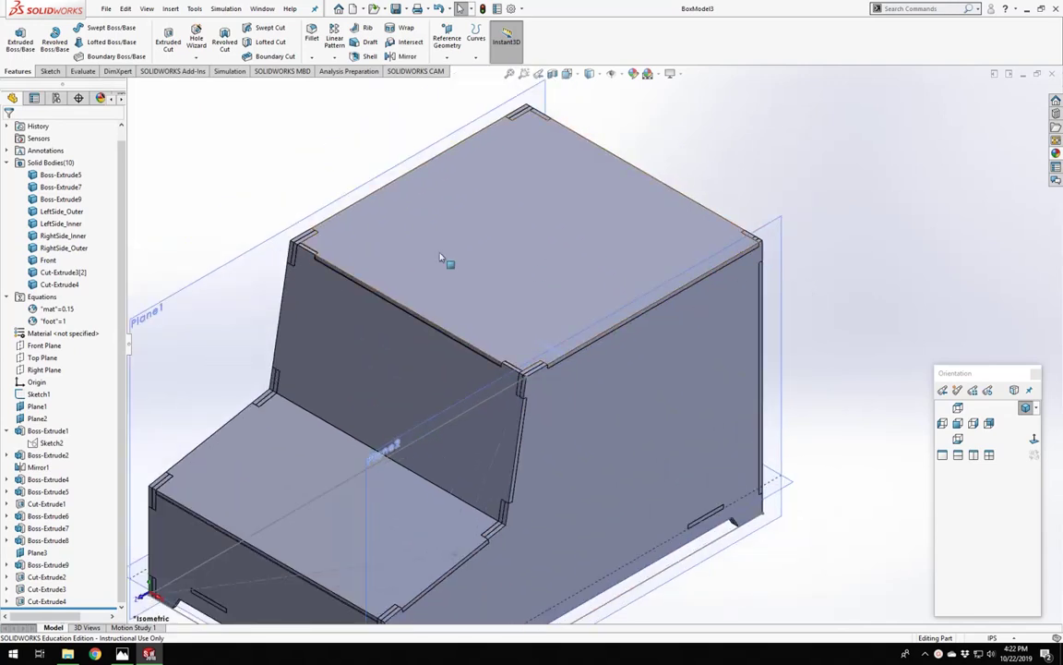
ctrl+middle_drag(397, 233, 439, 256)
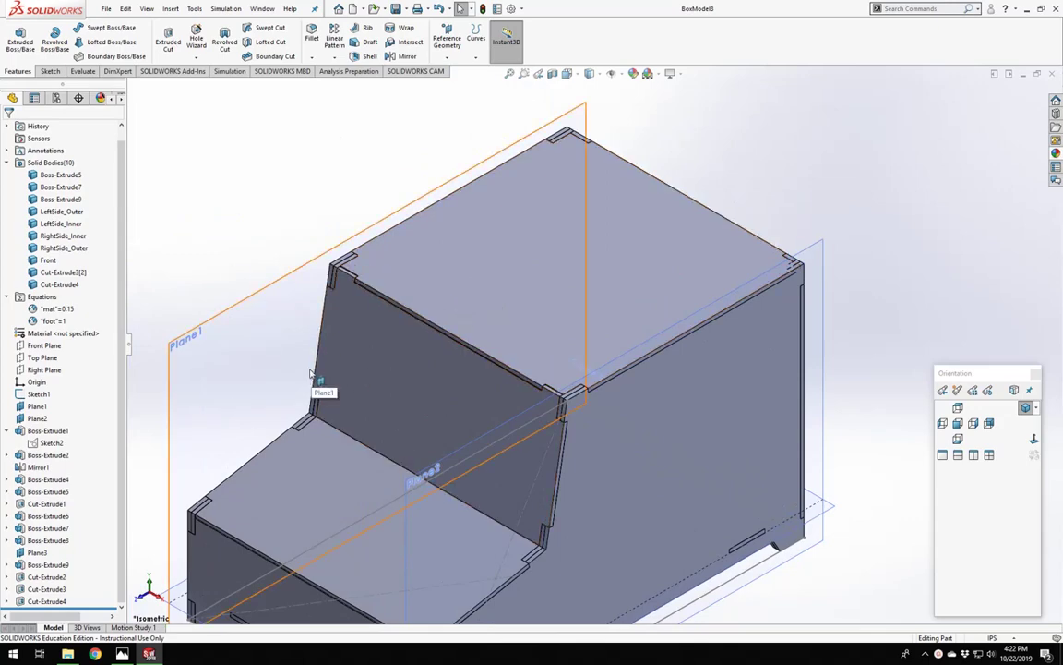
middle_drag(311, 374, 296, 323)
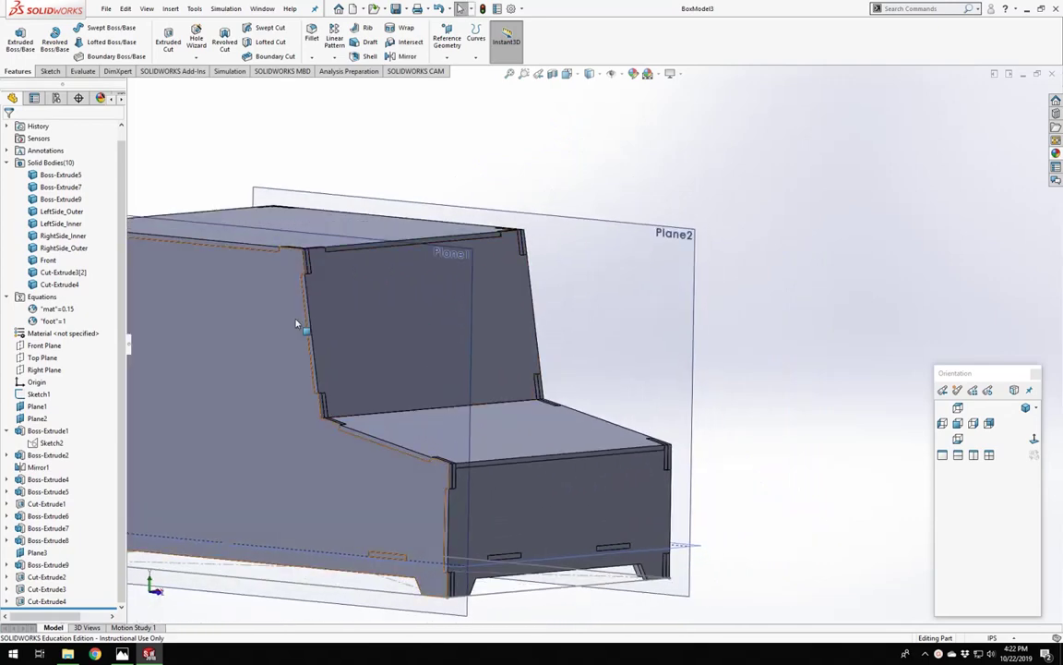
scroll(296, 323, up, 5)
scroll(512, 349, down, 3)
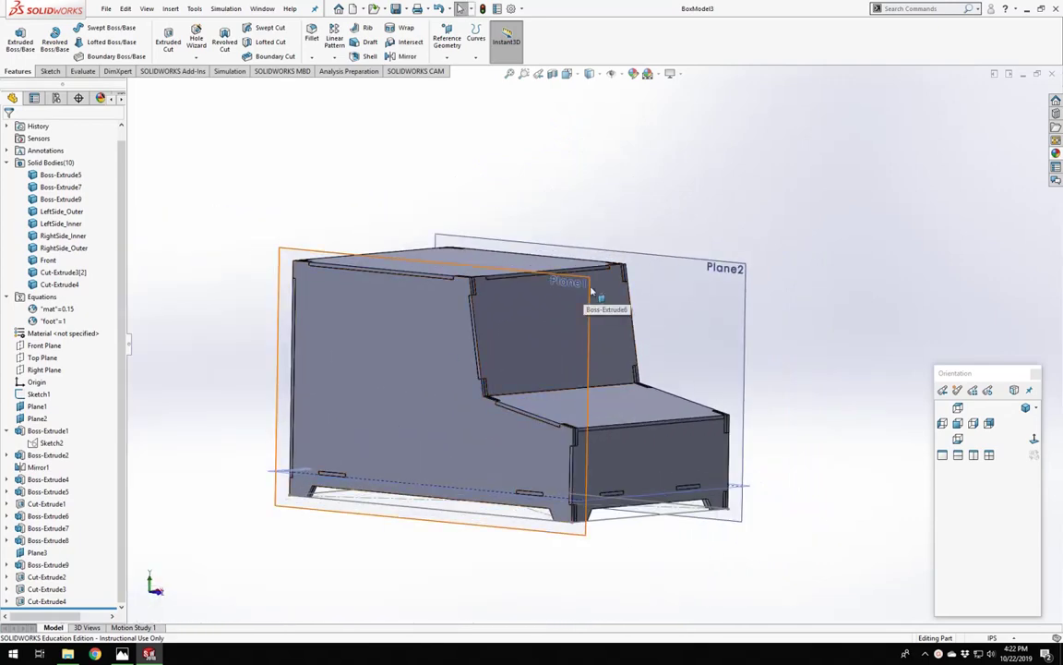
click(592, 291)
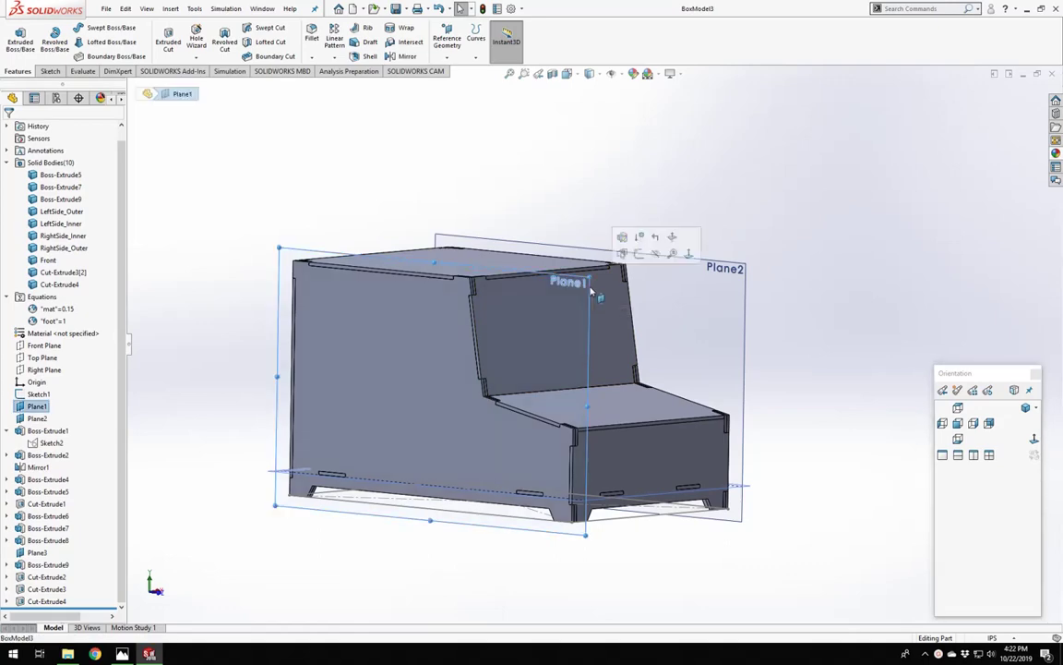
click(651, 242)
click(1034, 438)
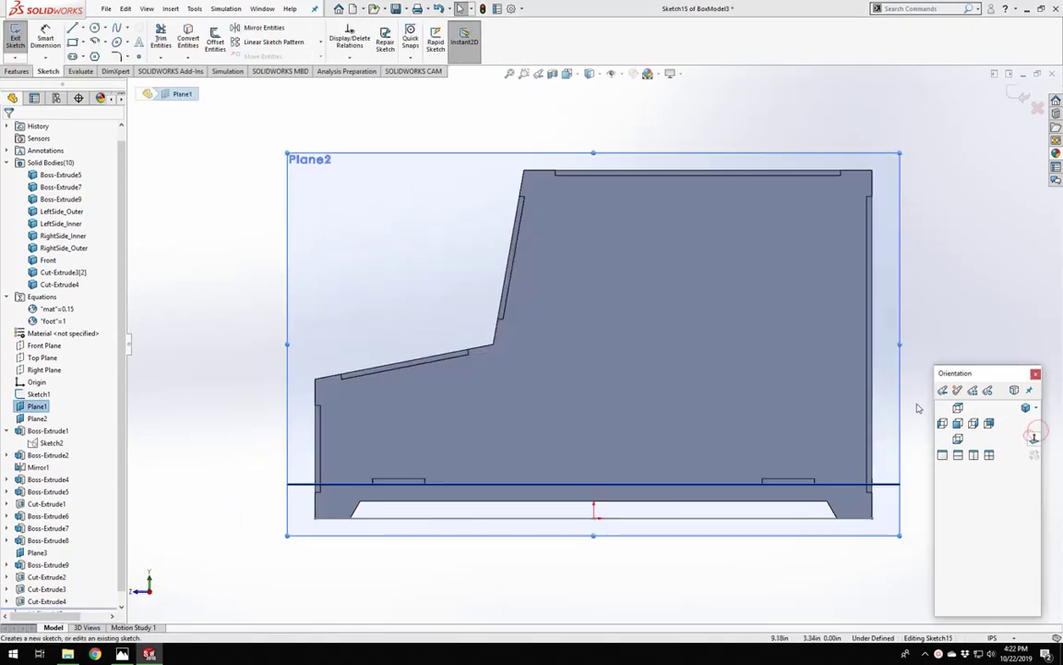
click(1034, 438)
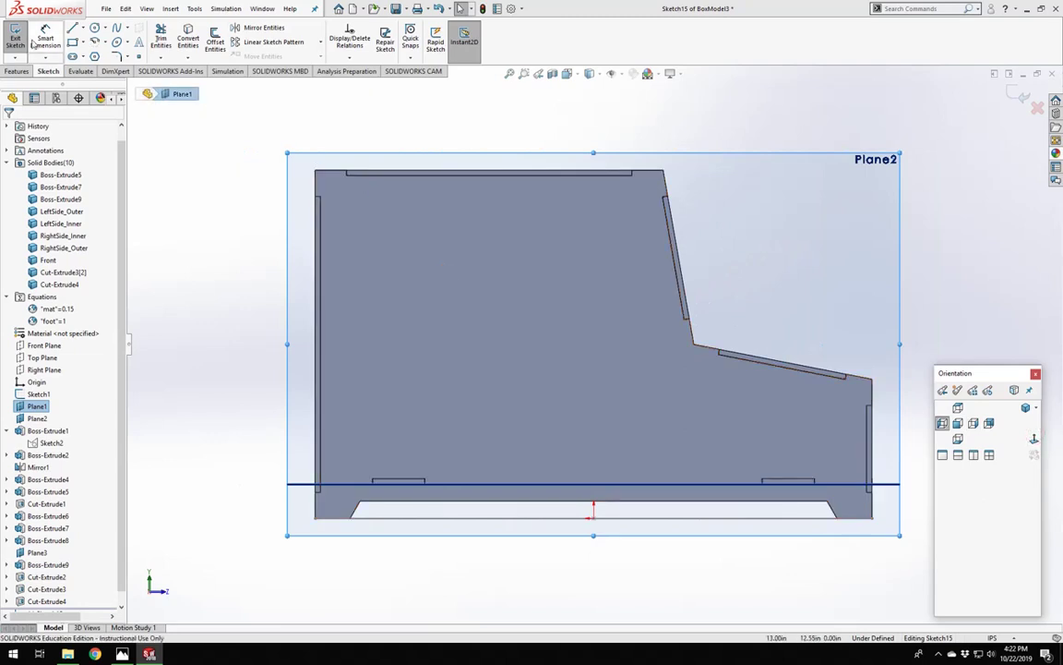
Sketch a short line sloping up from the side panel's upper front corner and a horizontal line about 9.8 in long running rearward above the panel.
click(73, 28)
scroll(304, 177, down, 8)
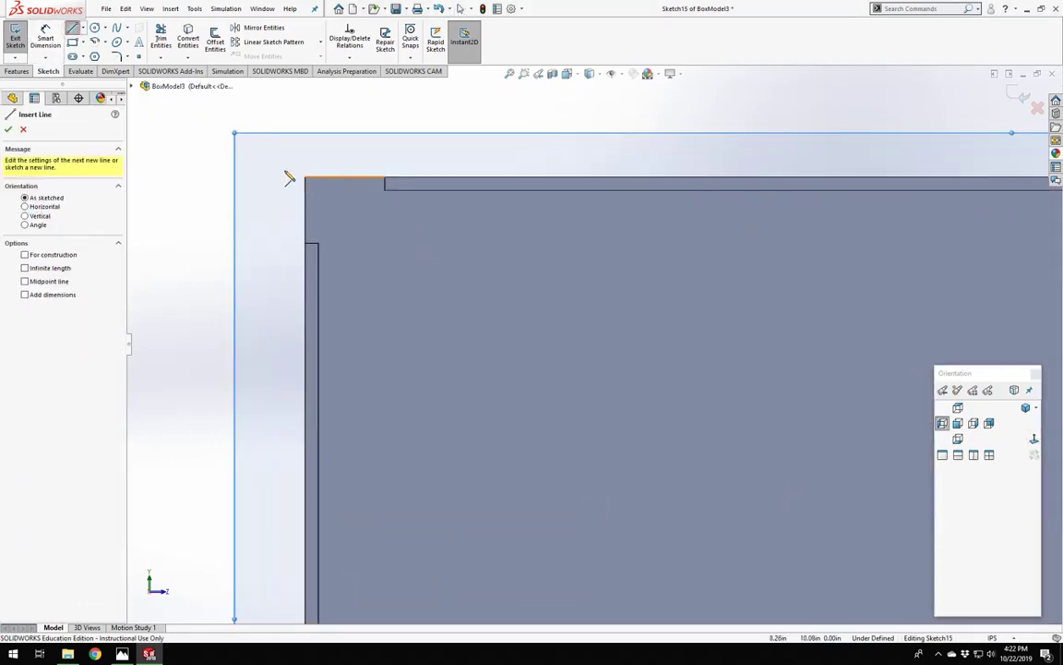
scroll(599, 207, up, 6)
scroll(801, 353, down, 6)
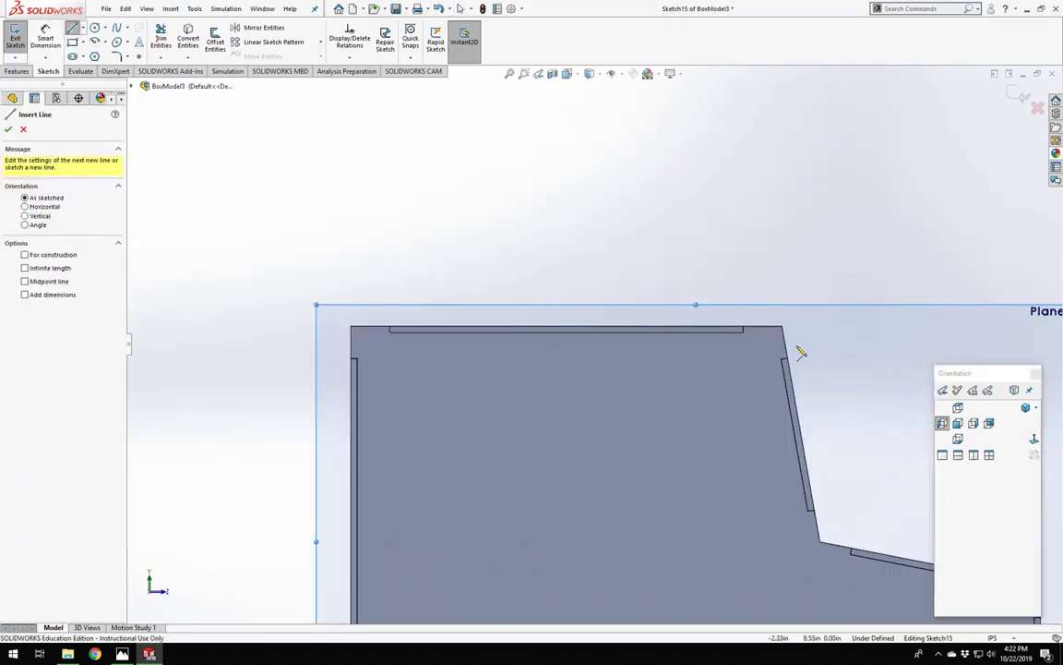
click(782, 326)
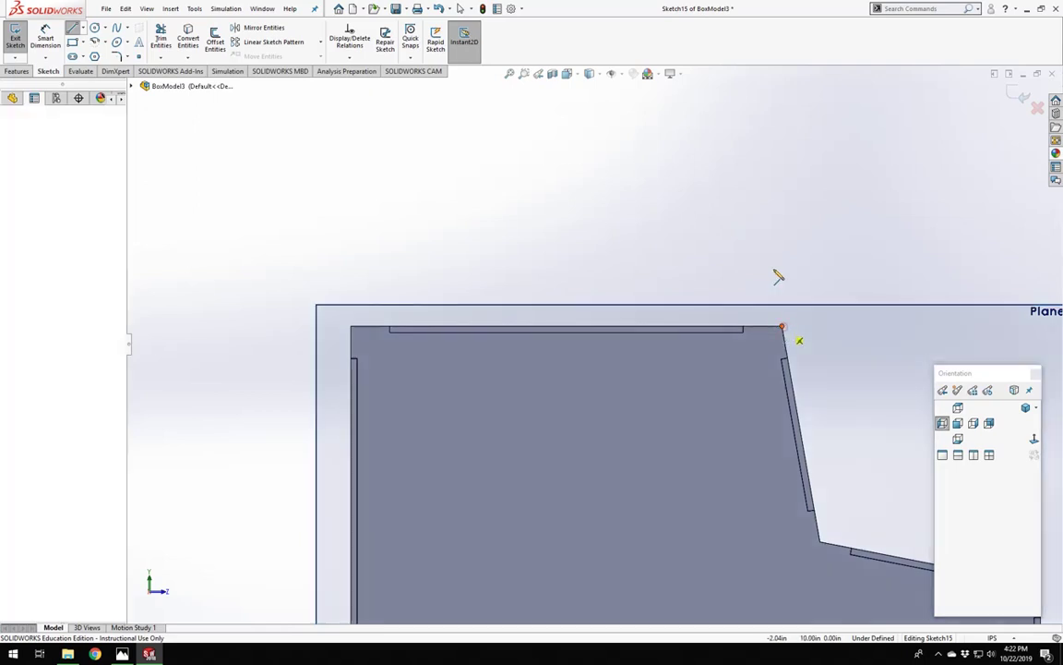
click(770, 265)
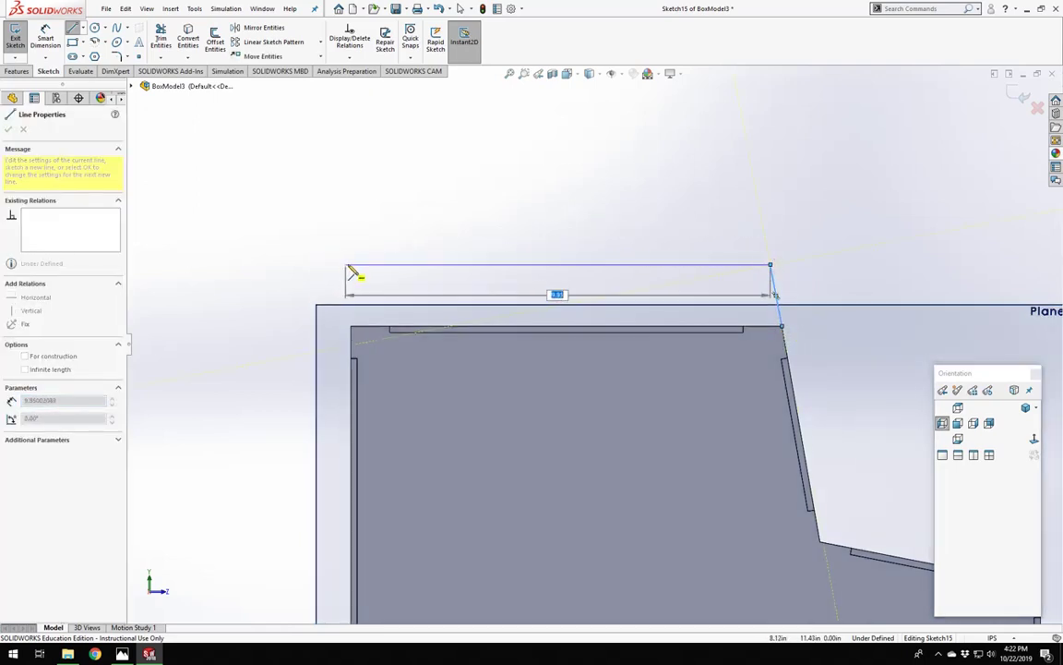
click(349, 266)
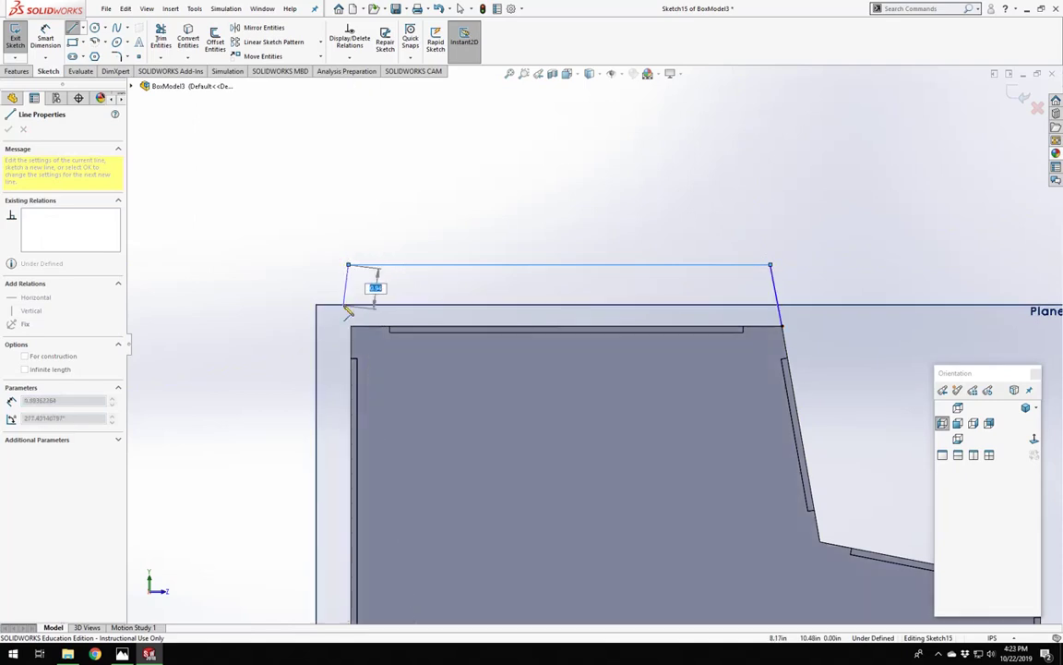
key(Escape)
Add a Vertical relation between the horizontal line's rear endpoint and the side panel's upper rear corner.
scroll(618, 318, down, 3)
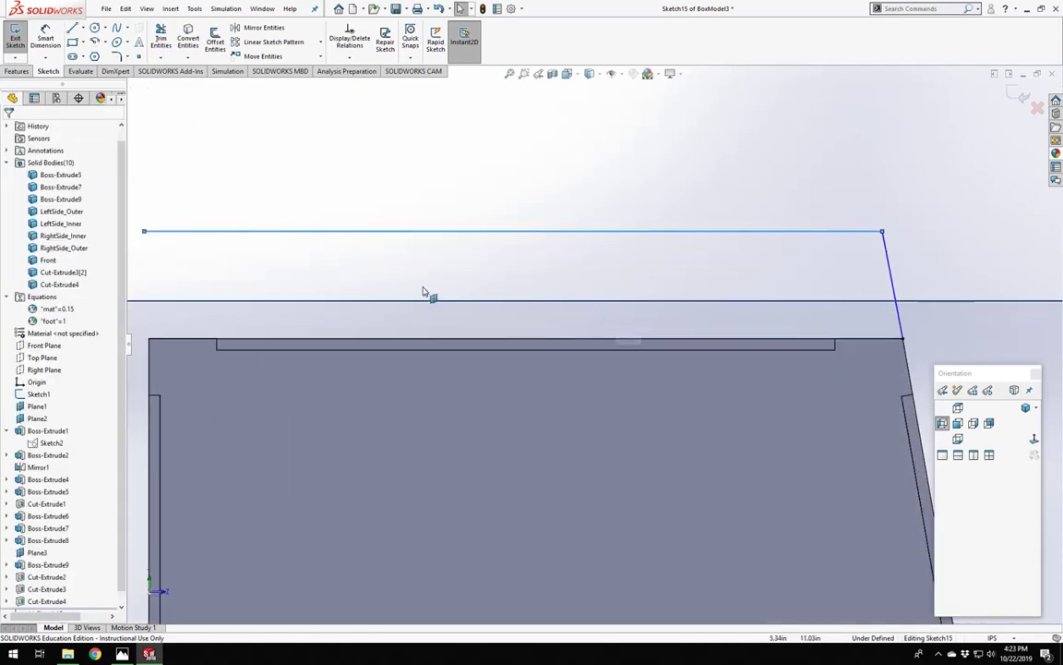
scroll(221, 271, up, 2)
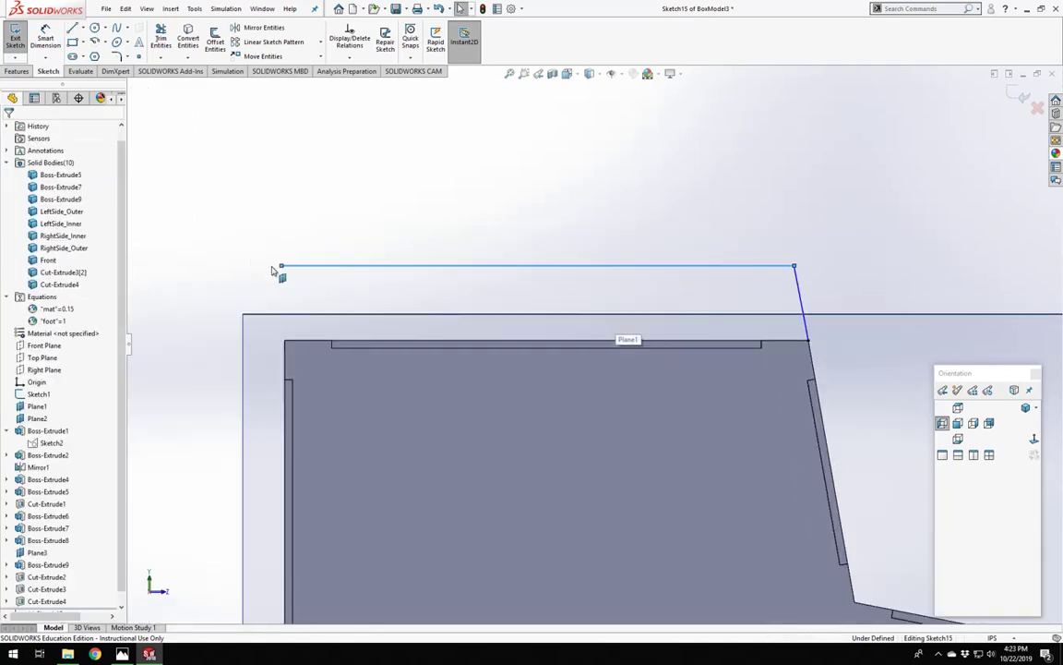
click(287, 345)
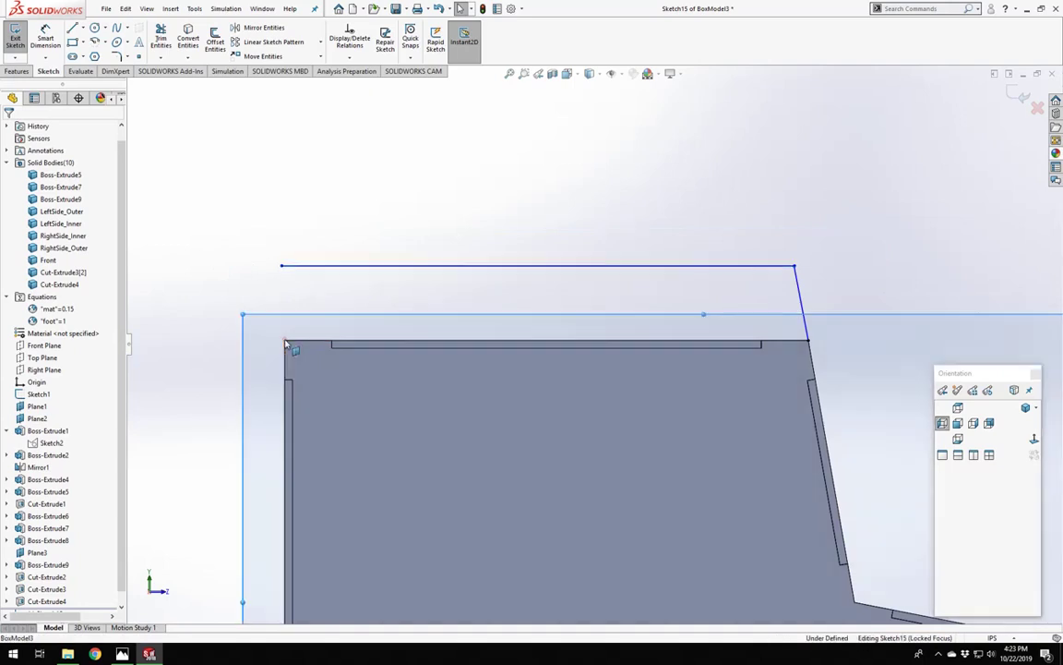
click(283, 267)
scroll(284, 345, down, 2)
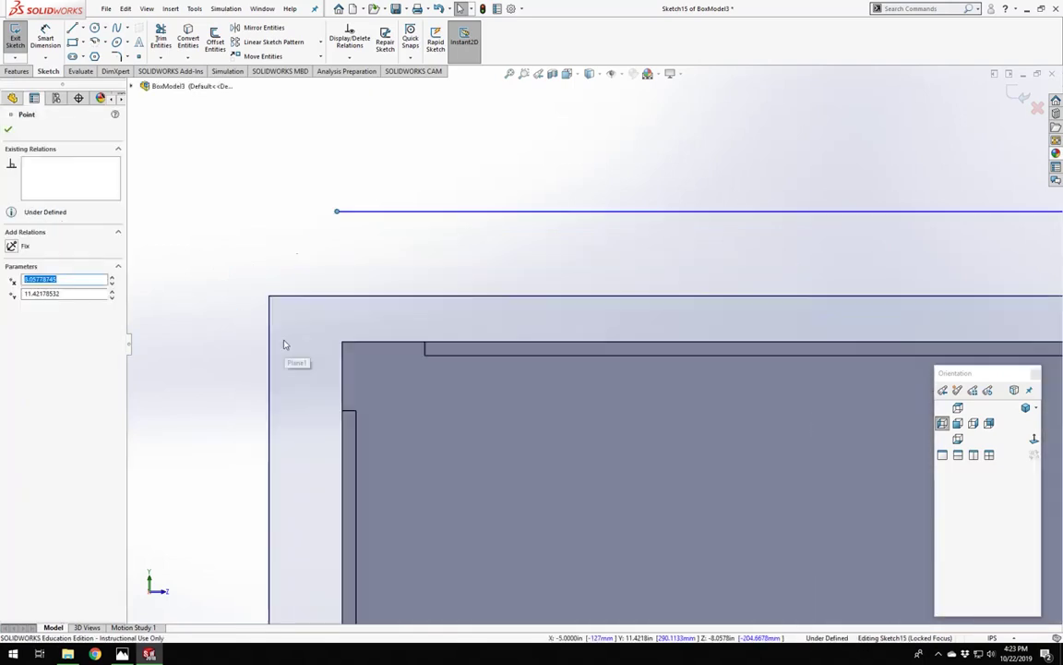
scroll(285, 344, down, 3)
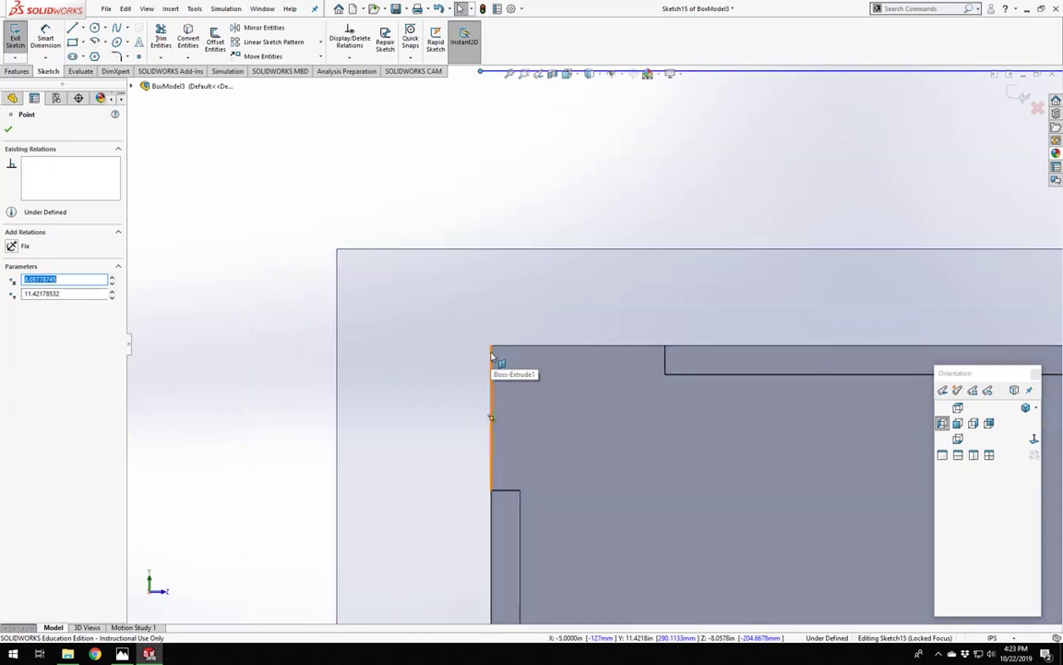
ctrl+click(491, 347)
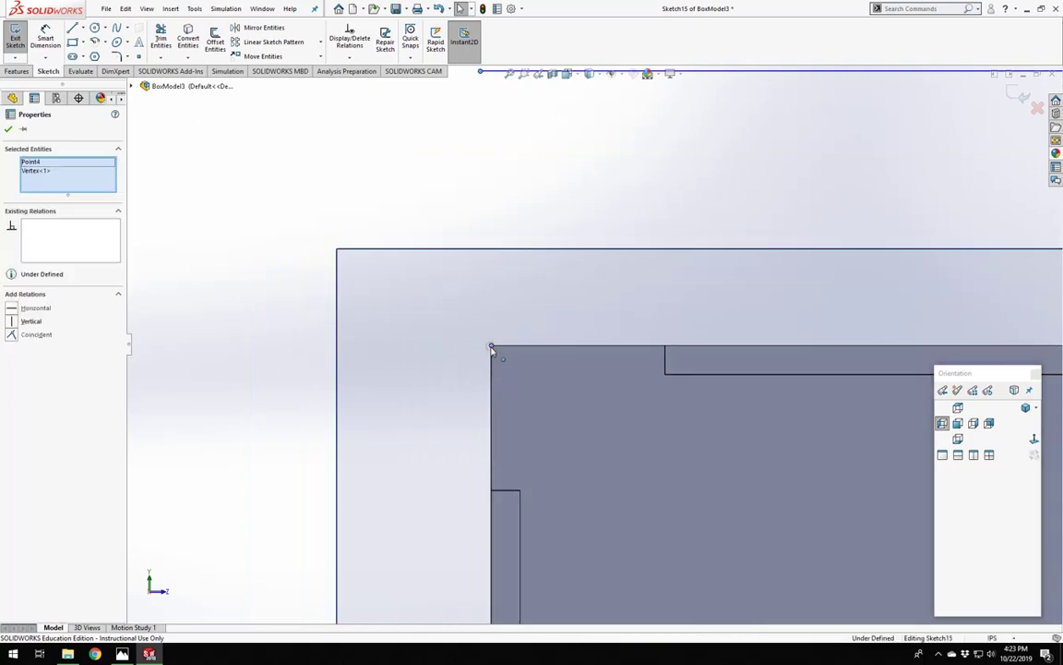
scroll(492, 342, up, 3)
click(22, 322)
click(443, 290)
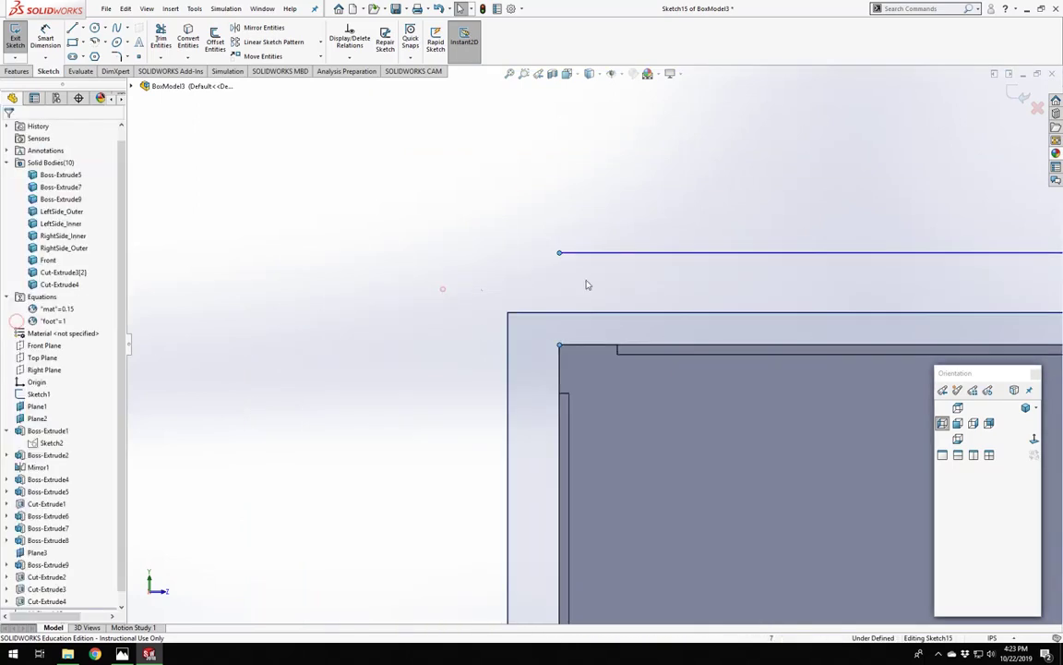
Make the short sloping line collinear with the panel's slanted front edge.
scroll(591, 319, up, 5)
scroll(775, 335, down, 4)
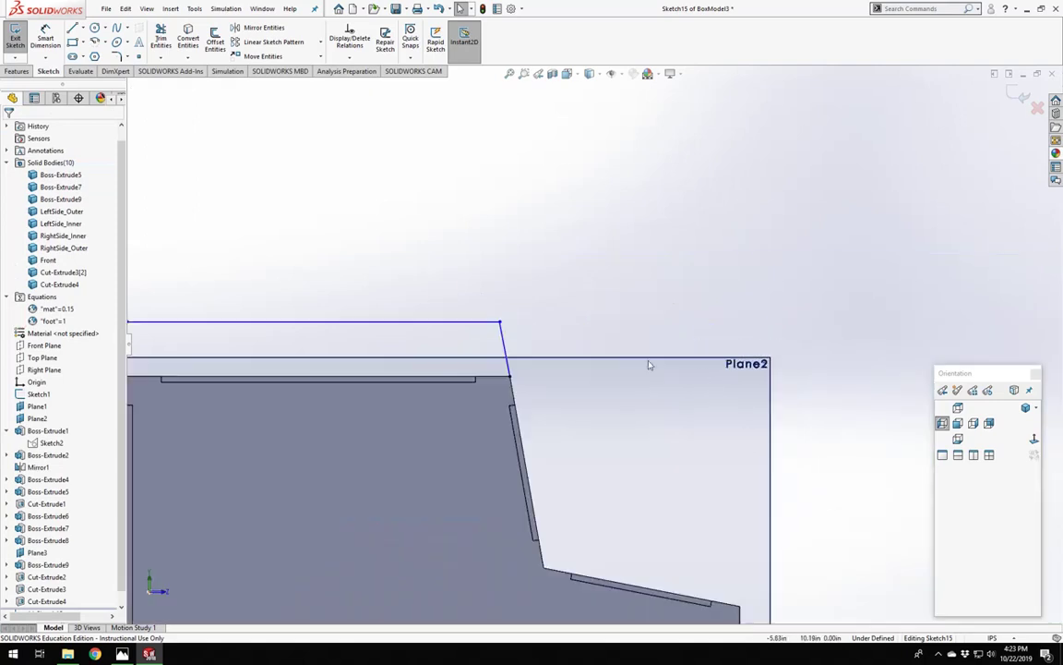
click(507, 364)
ctrl+click(513, 392)
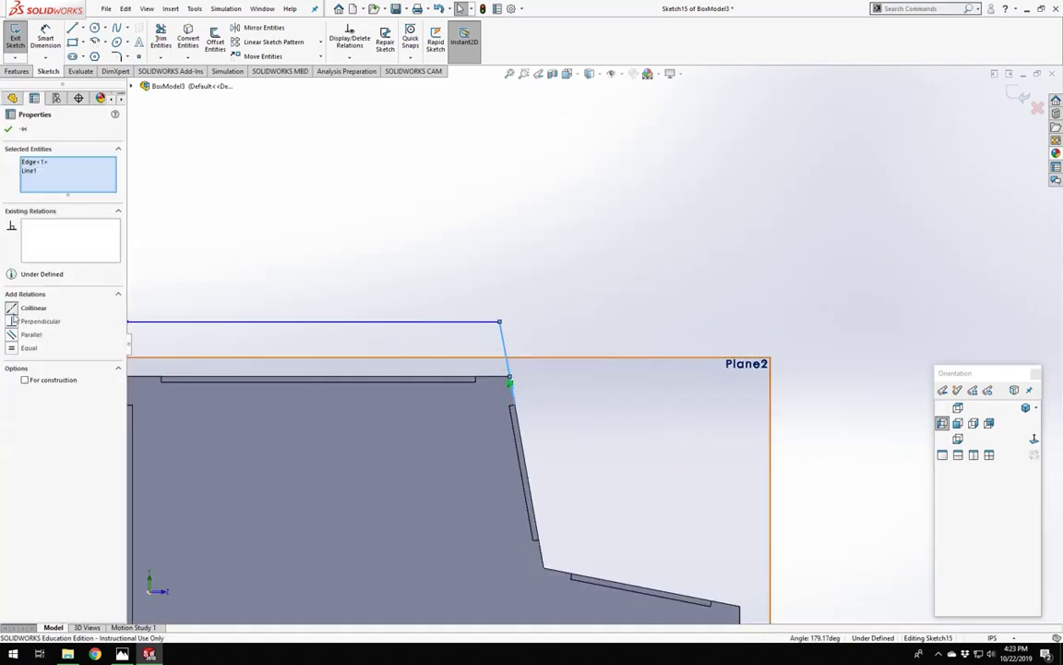
click(12, 310)
click(345, 251)
Dimension the short sloping line's vertical height as 1.00 in above the panel's upper front corner.
scroll(351, 251, up, 4)
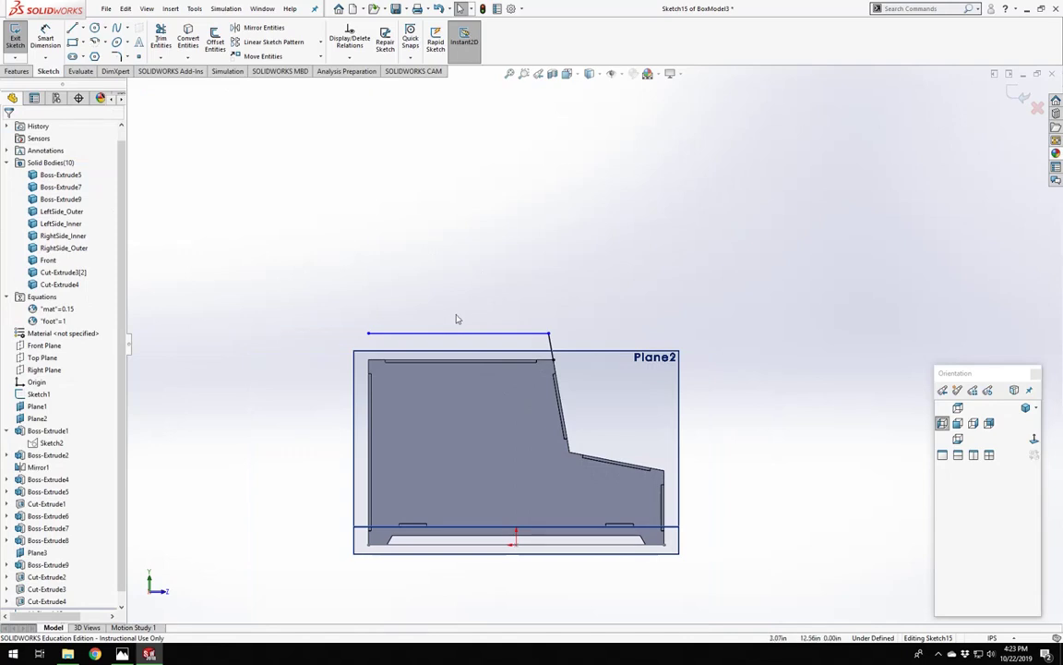
scroll(453, 351, down, 5)
right_drag(290, 244, 294, 169)
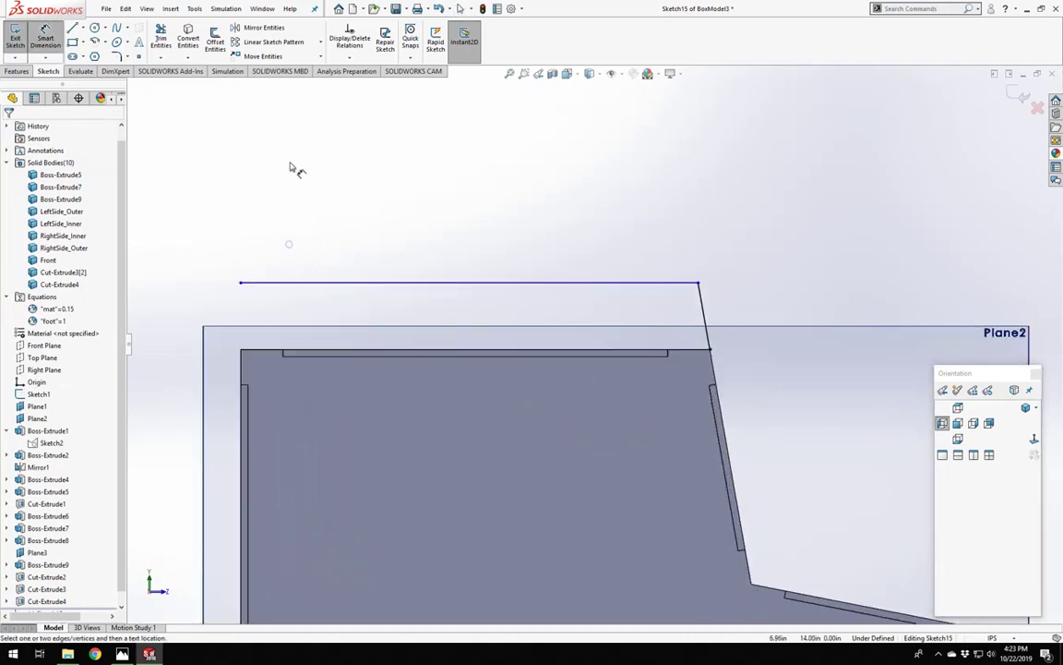
click(698, 284)
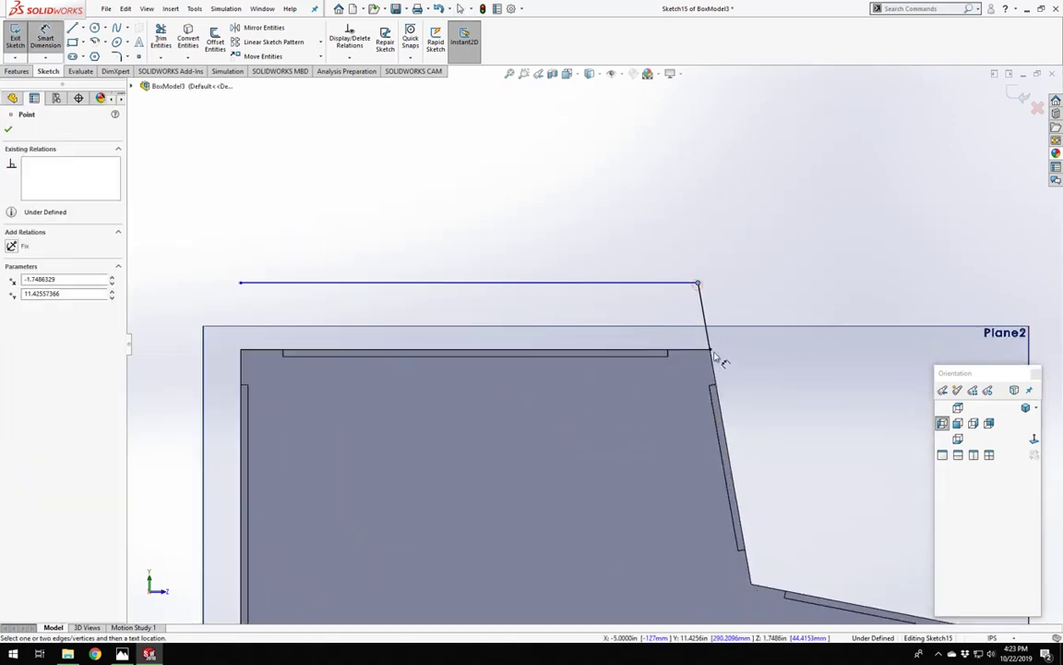
click(712, 351)
click(759, 313)
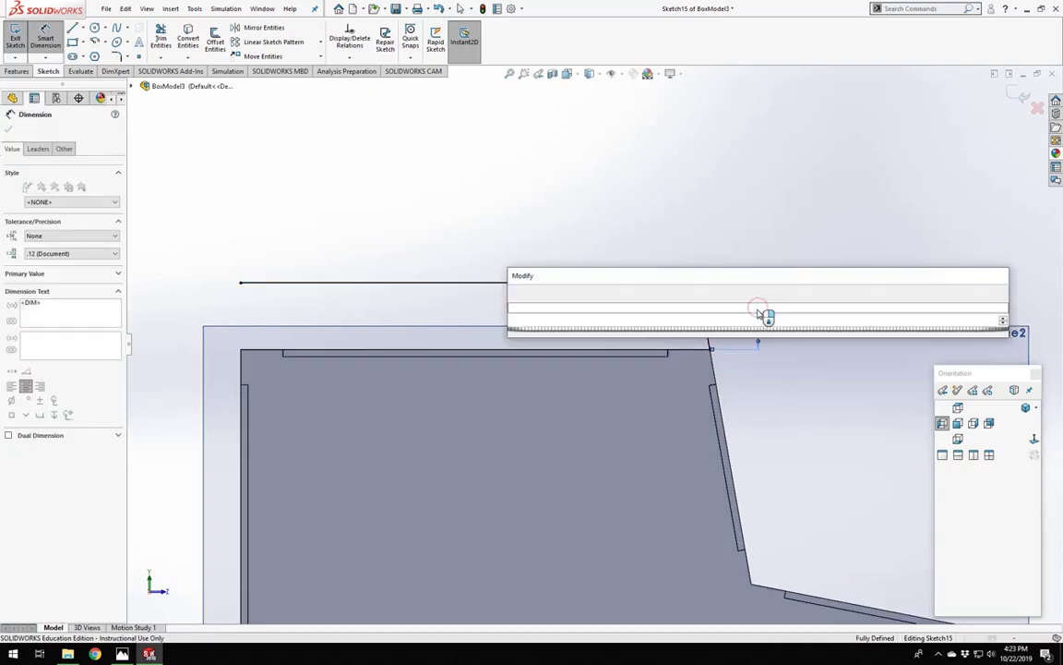
key(Return)
scroll(591, 333, up, 3)
key(Escape)
Sketch a three-point arc from the horizontal line's rear end, curving down and forward to just above the panel's upper edge.
scroll(349, 320, down, 6)
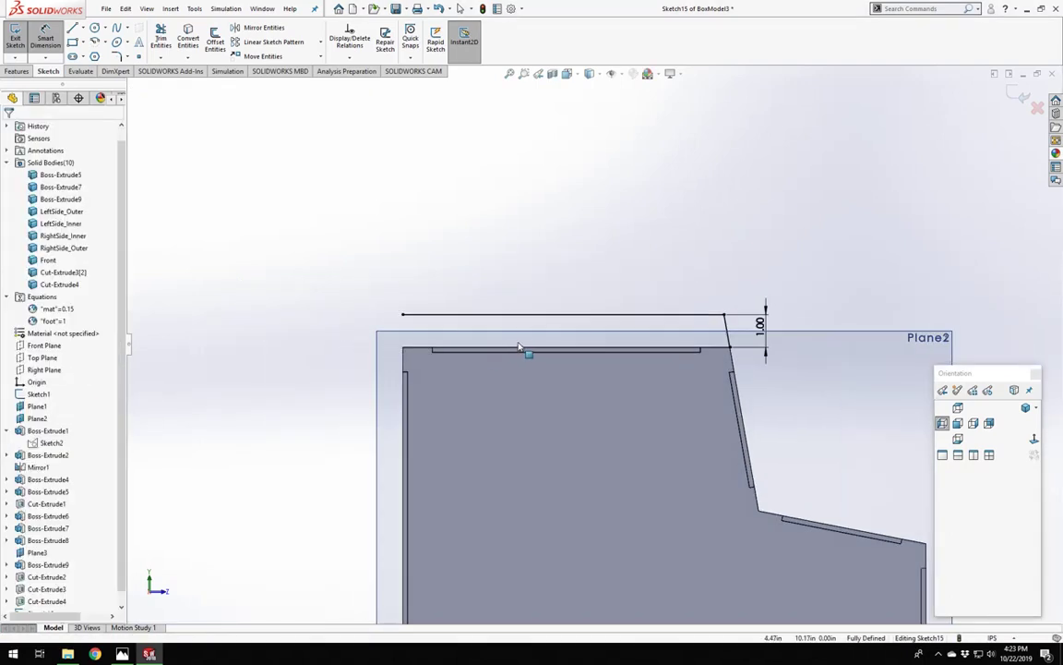
scroll(349, 321, up, 3)
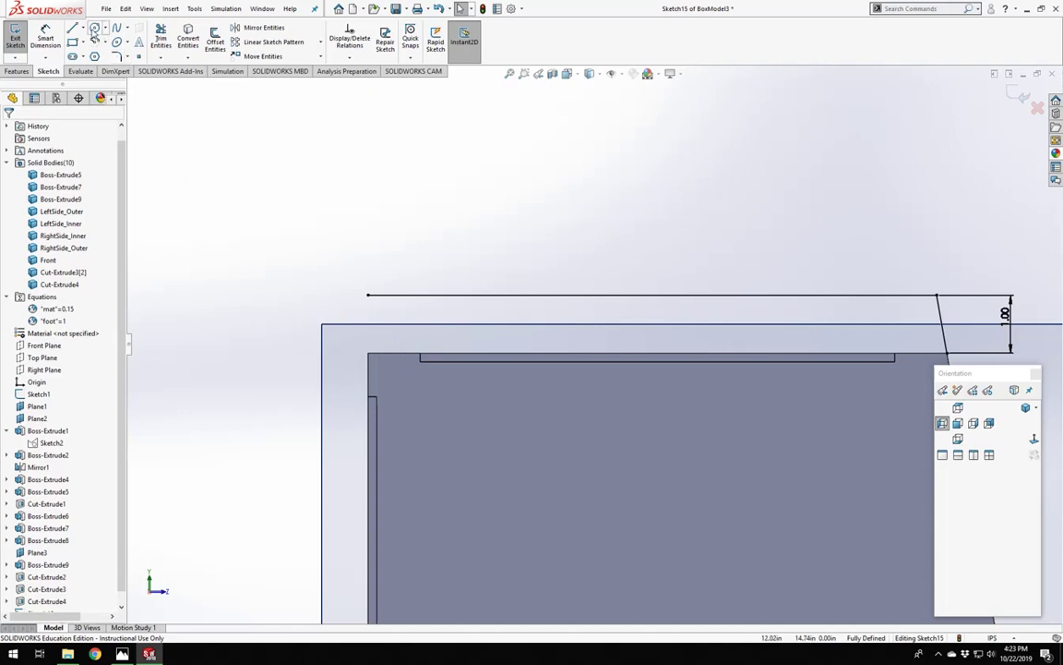
scroll(414, 288, down, 1)
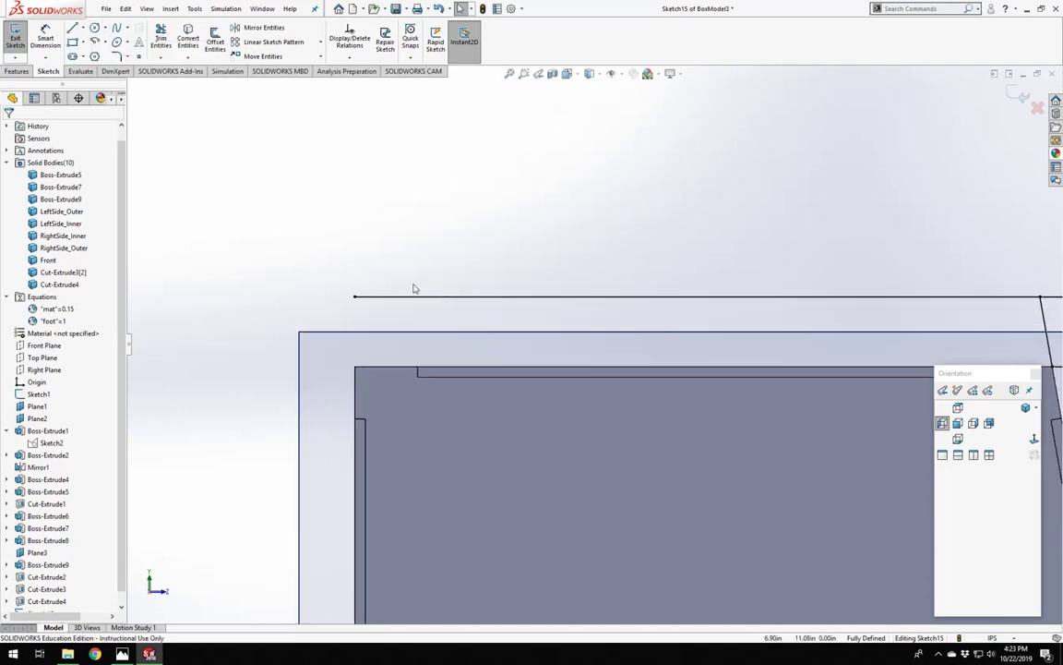
click(94, 43)
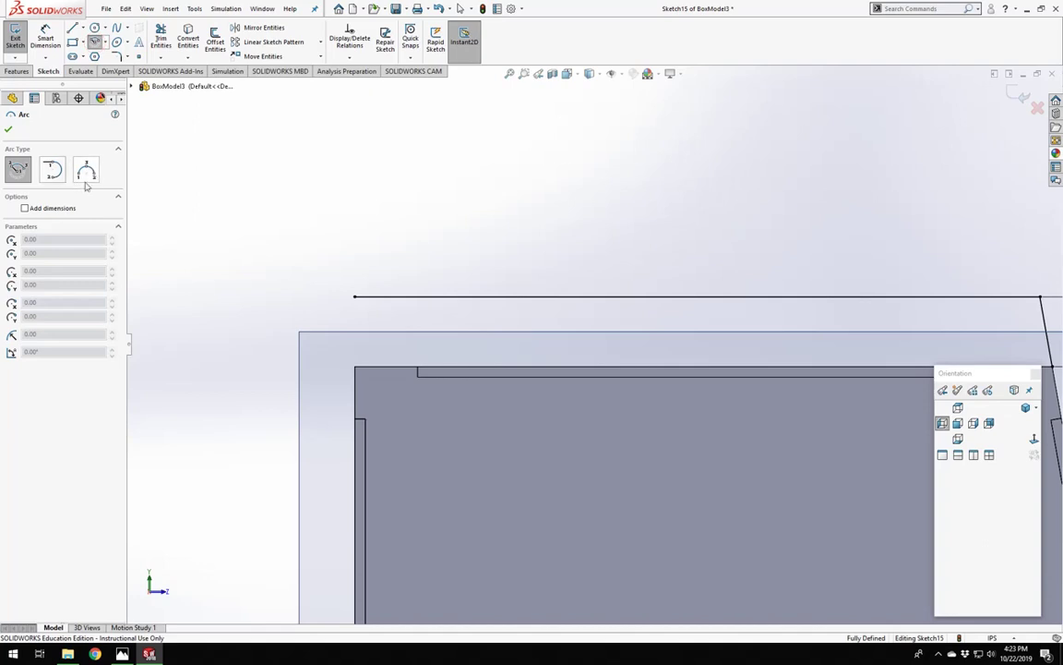
click(86, 178)
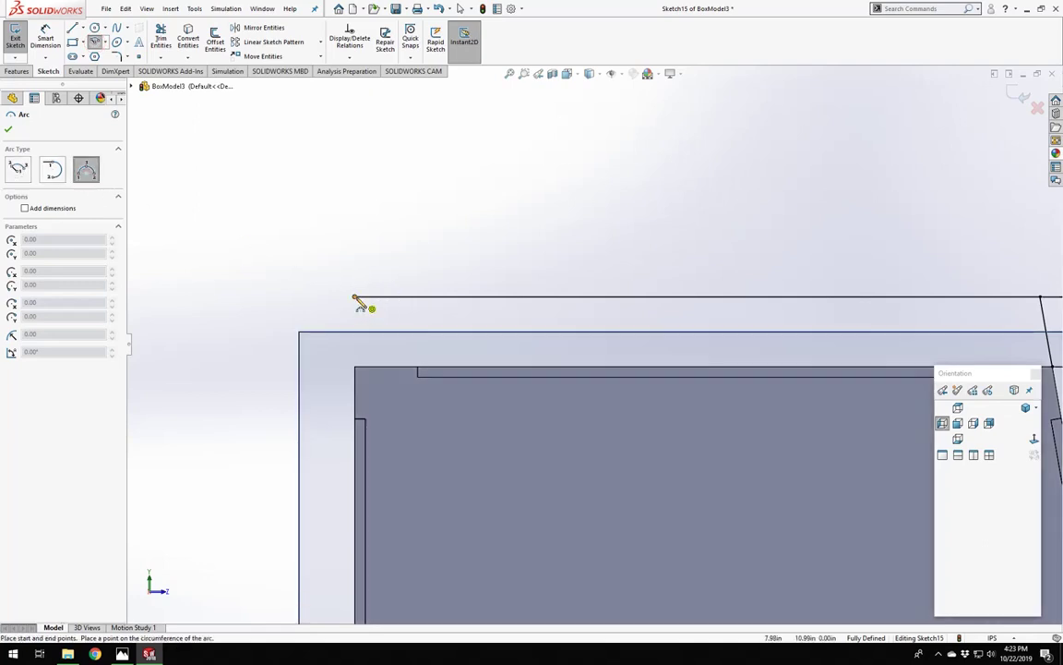
click(415, 354)
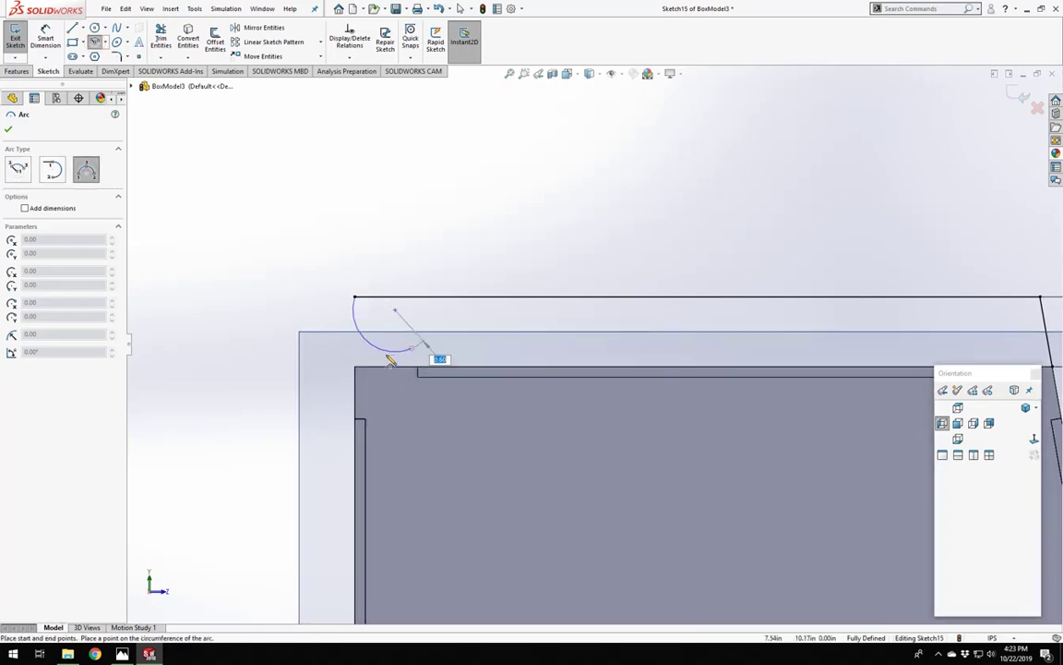
click(391, 350)
key(Escape)
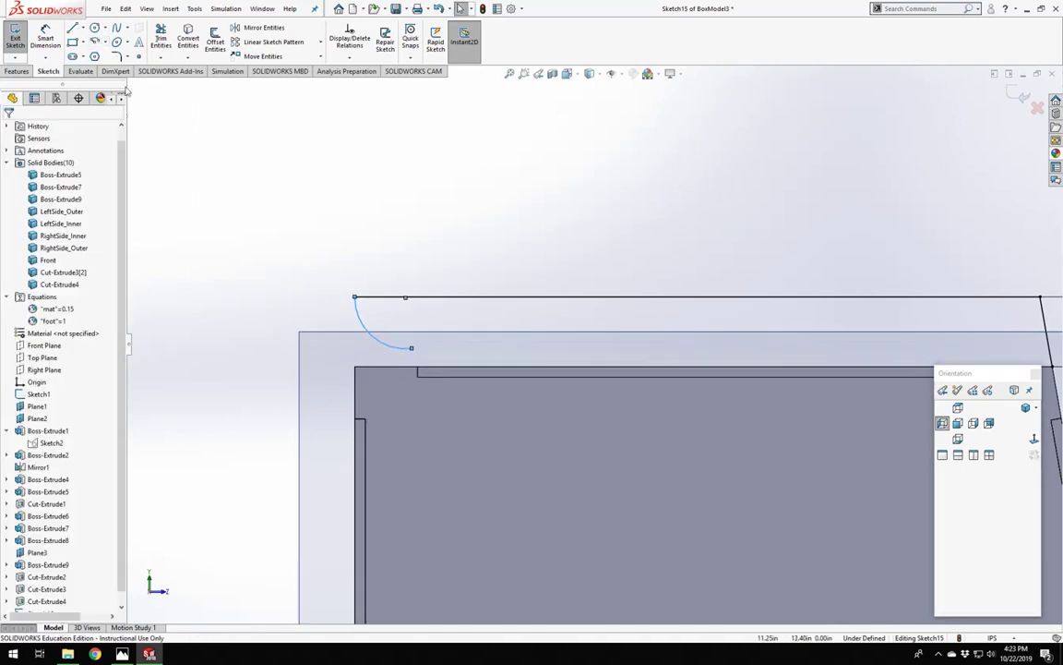
Sketch a line from the arc's lower end to the side panel's upper front corner to close the lid profile.
key(l)
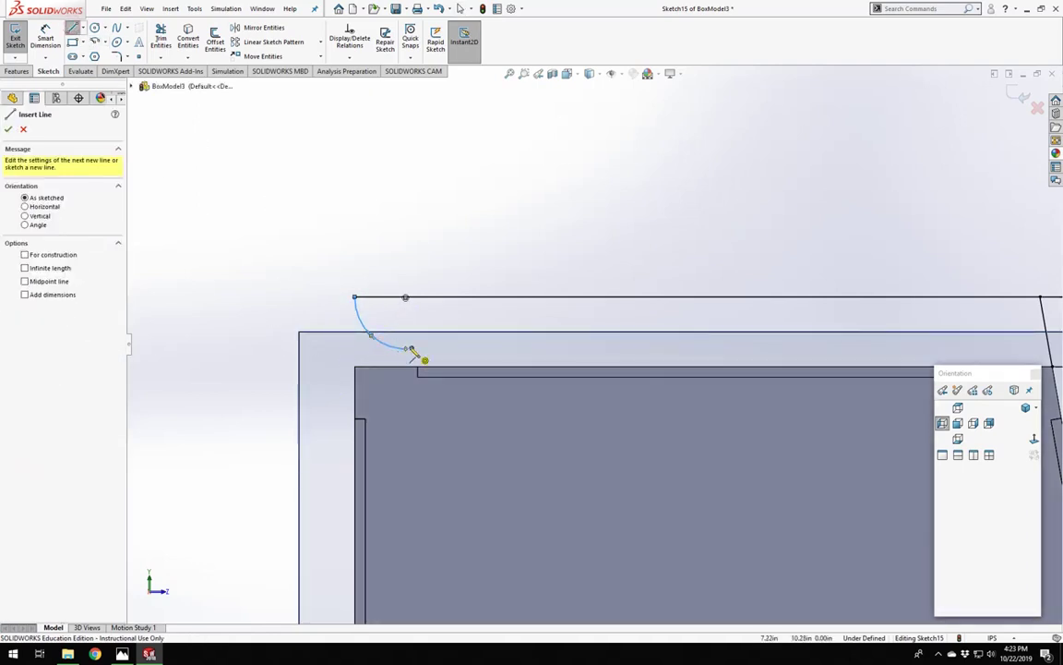
click(411, 349)
scroll(624, 376, up, 3)
scroll(792, 361, down, 2)
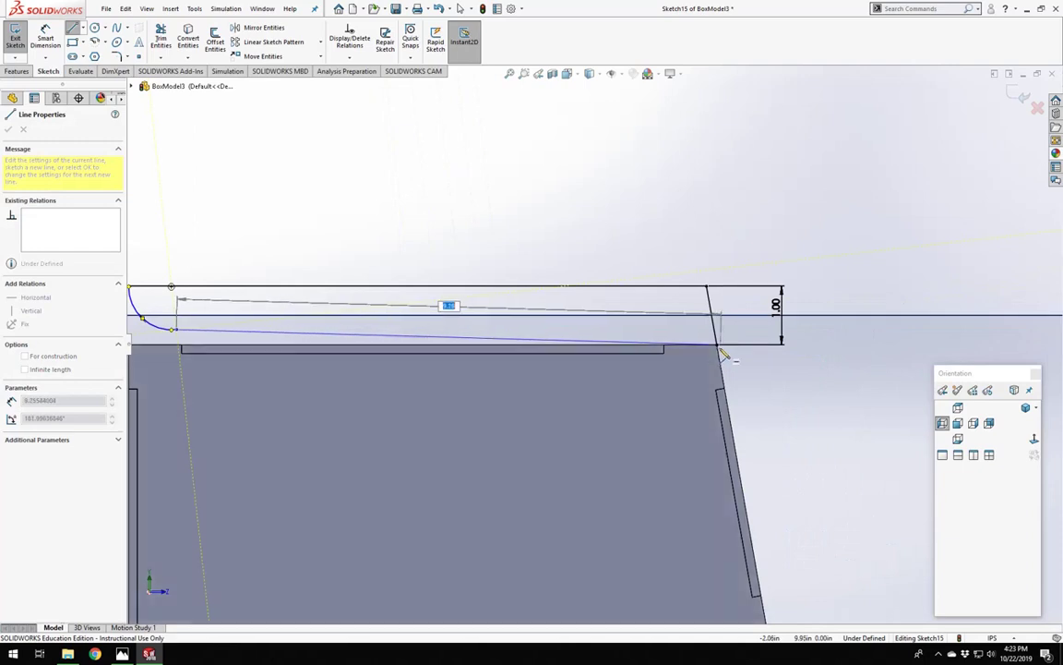
click(720, 348)
scroll(298, 348, up, 3)
key(Escape)
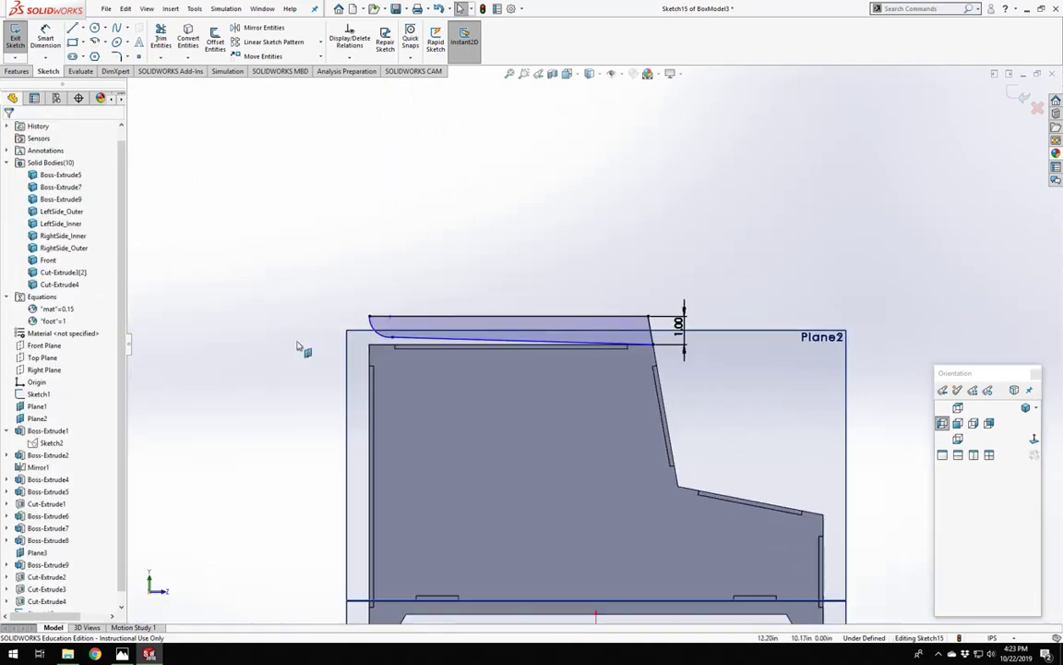
Try to reshape the rear arc by moving its lower endpoint and centre point near the panel's upper edge.
scroll(299, 347, down, 3)
click(471, 360)
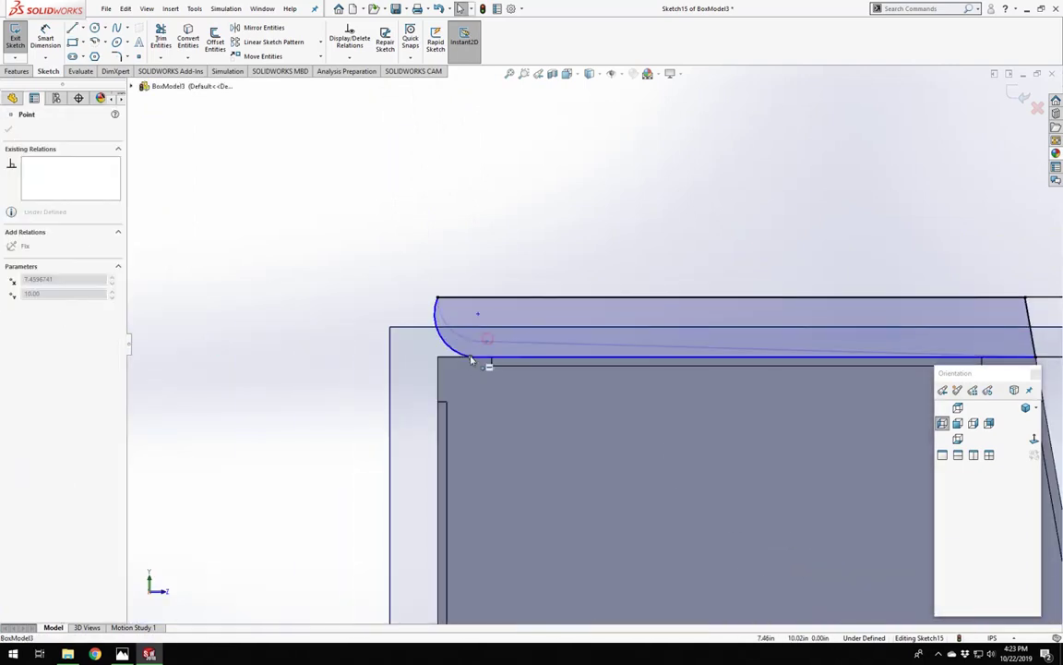
drag(483, 360, 472, 358)
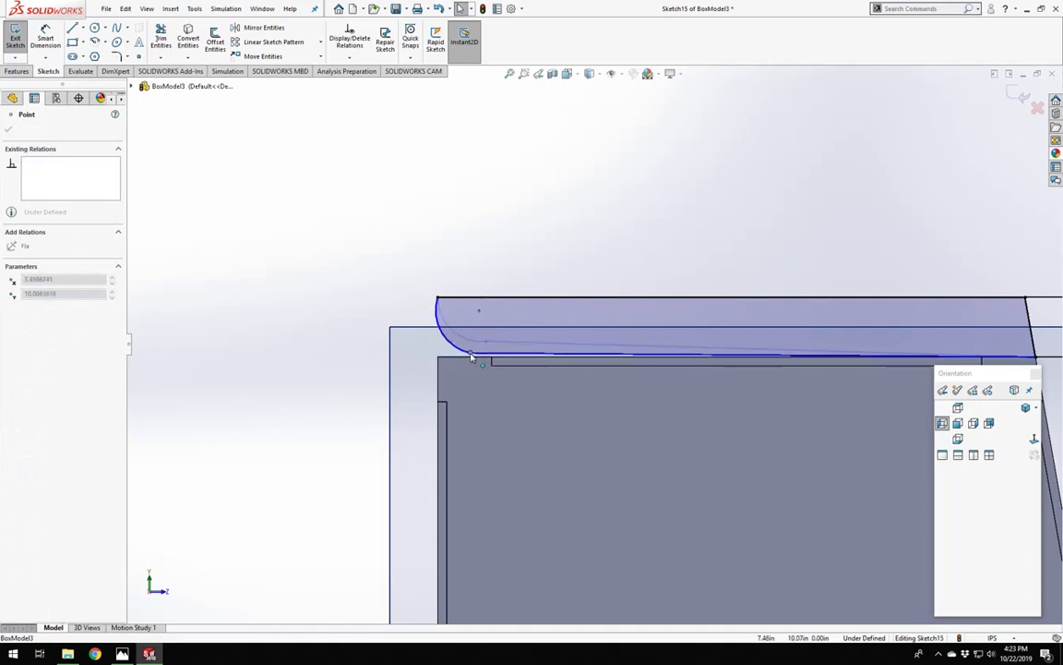
click(388, 301)
click(437, 318)
click(343, 300)
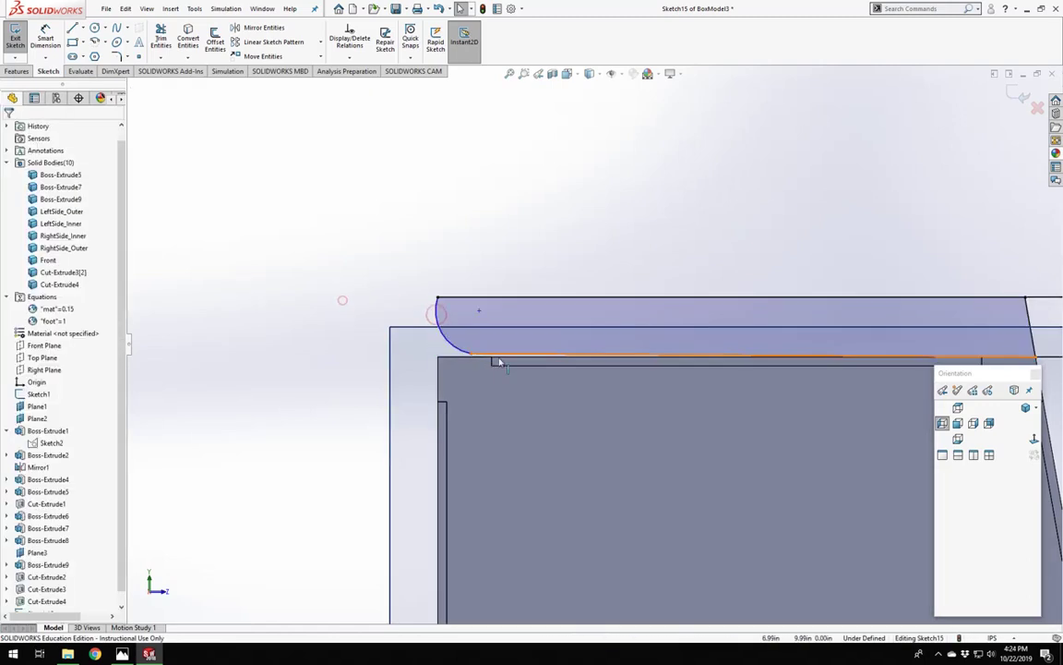
click(472, 356)
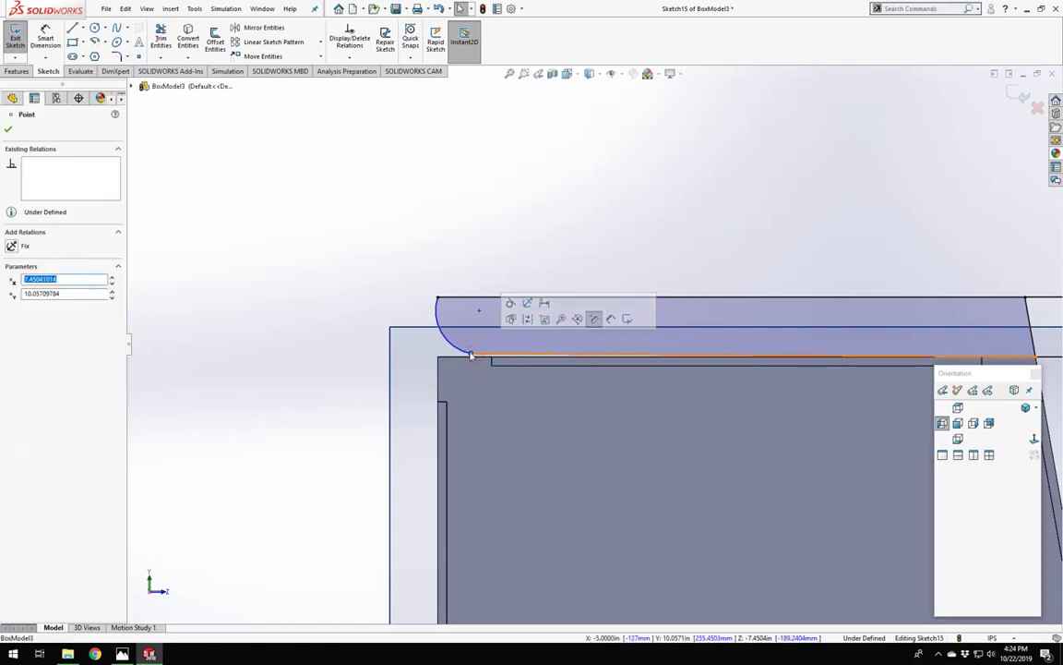
mouse_move(471, 355)
mouse_down()
mouse_move(494, 357)
mouse_move(486, 353)
mouse_up()
mouse_move(480, 311)
mouse_down()
mouse_move(483, 303)
mouse_move(470, 333)
mouse_move(482, 309)
mouse_up()
scroll(515, 357, up, 3)
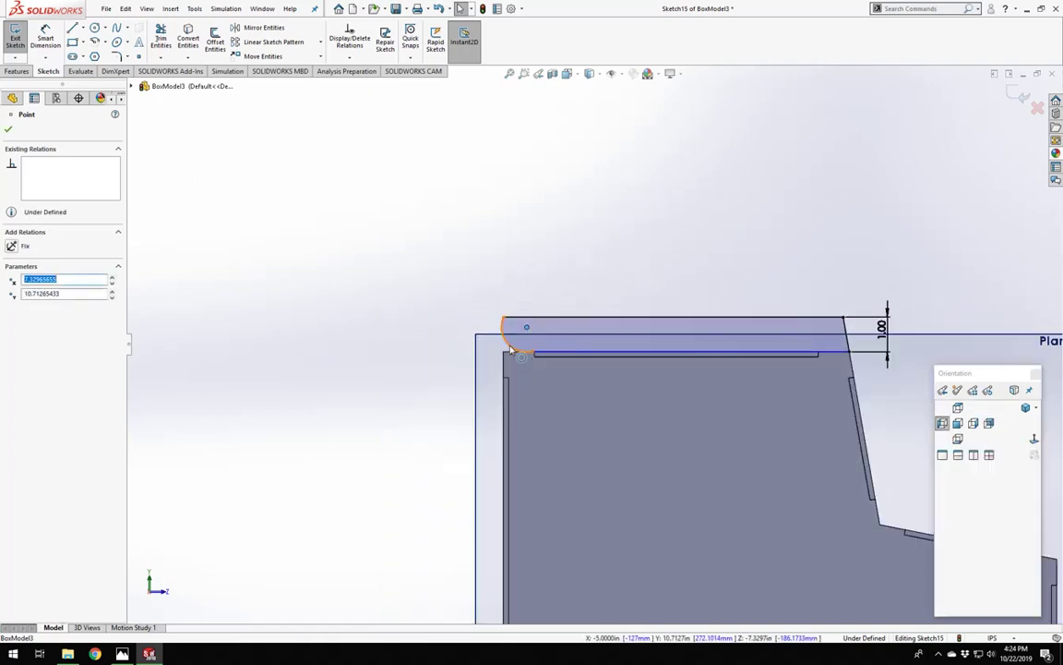
Delete the rear arc and sketch a circle about 1.80 in in diameter just above the upper horizontal line's rear end.
key(Delete)
scroll(575, 316, down, 2)
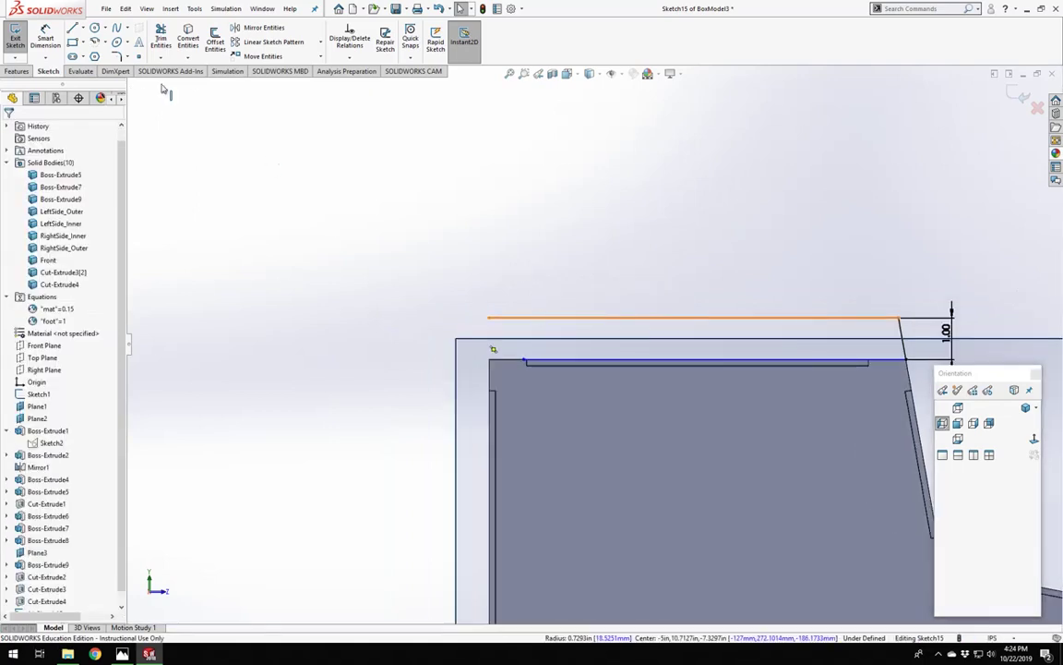
click(94, 27)
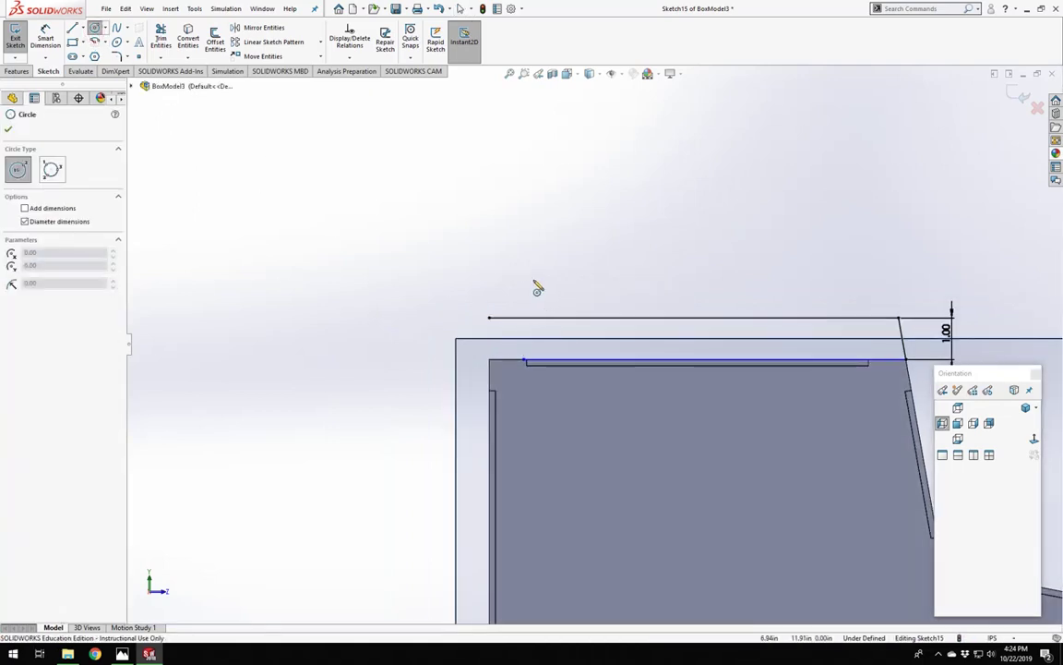
click(533, 280)
click(501, 302)
Dimension the circle's diameter as 1.00 in.
click(47, 37)
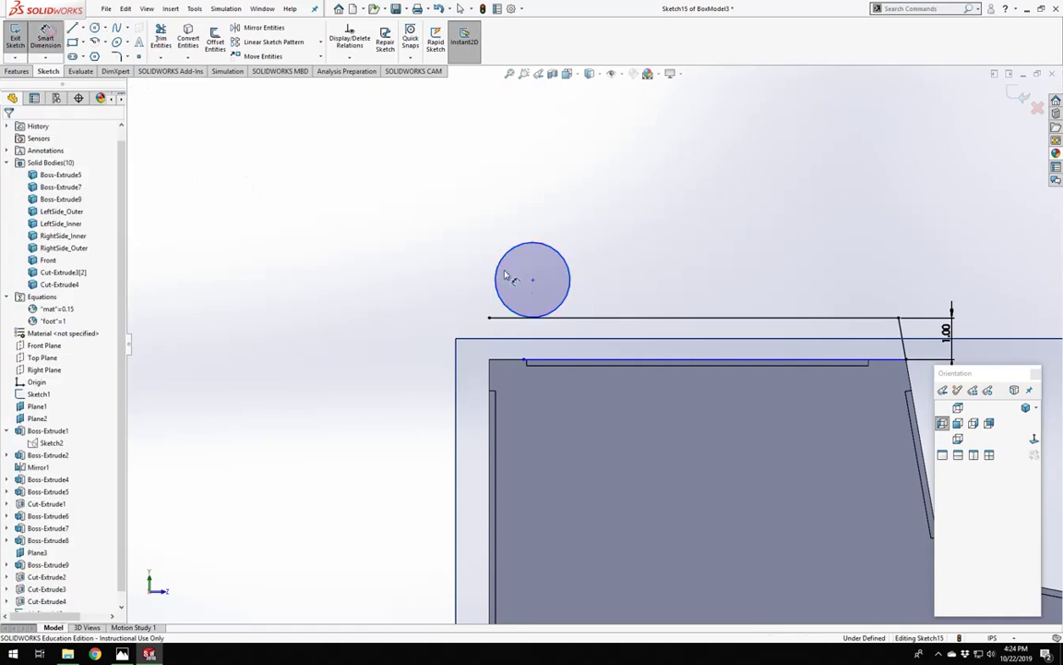
click(571, 271)
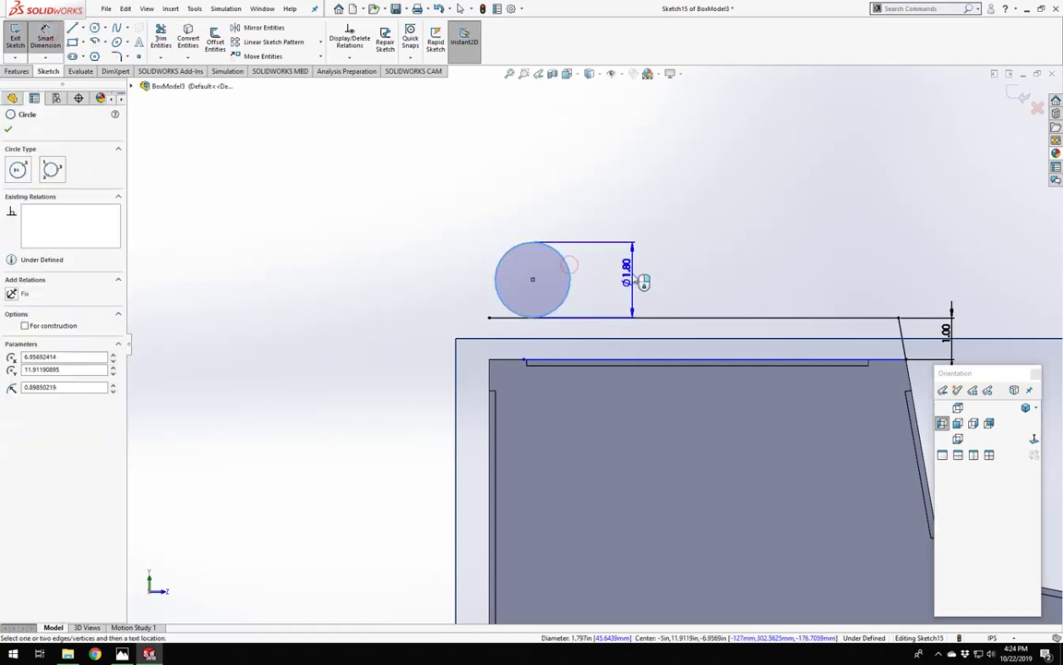
click(635, 277)
text(1)
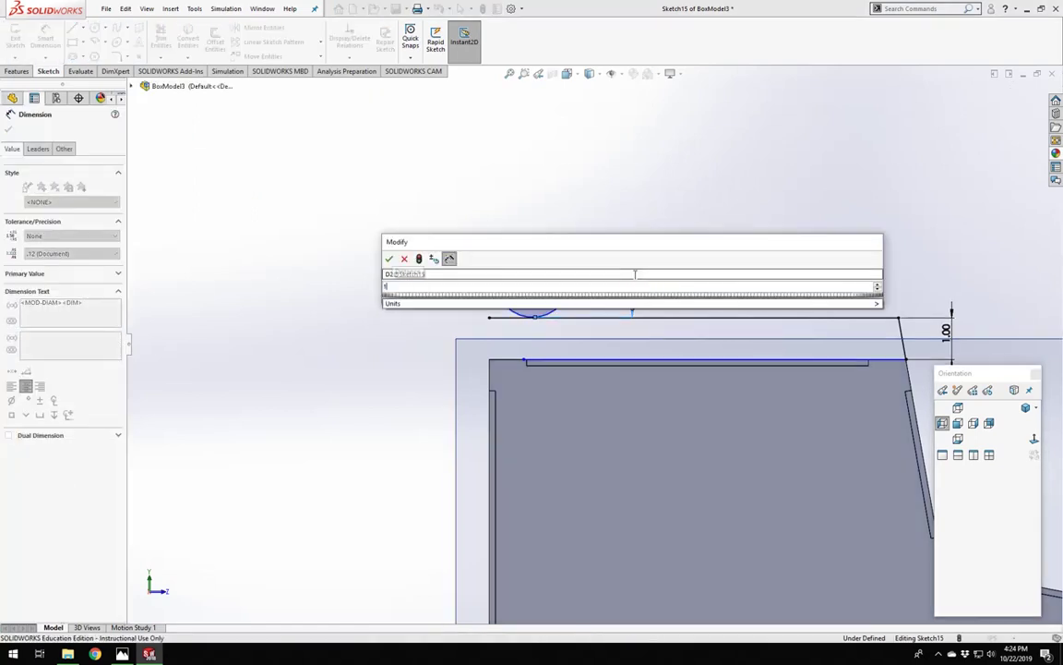
key(Return)
key(Escape)
Move the circle down between the profile's upper and lower lines and make the lower line's rear endpoint coincident with it.
scroll(566, 287, down, 5)
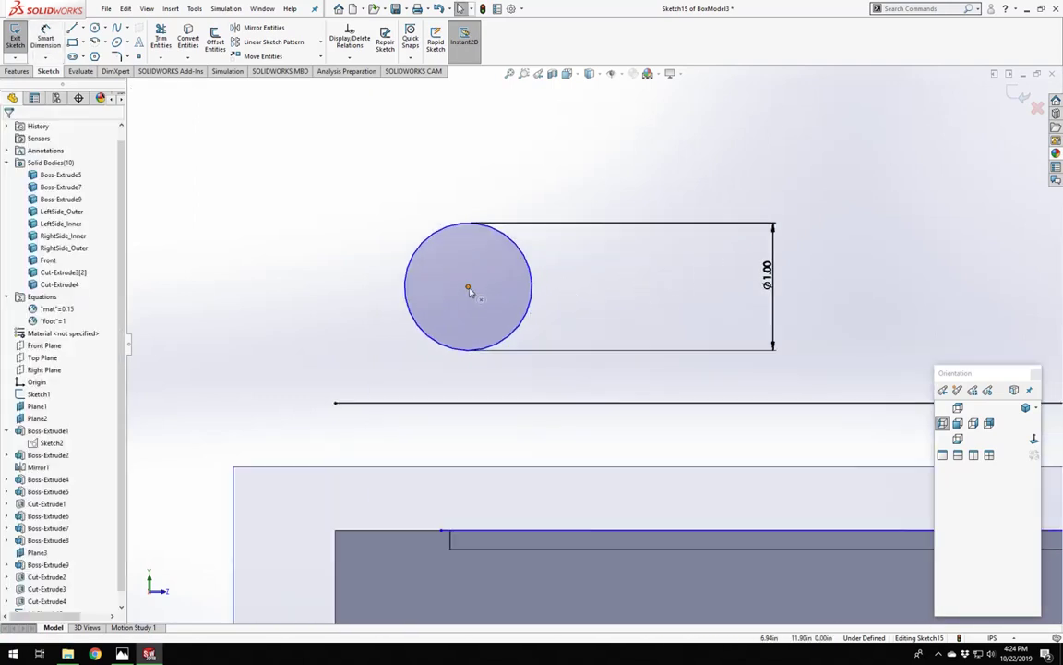
drag(469, 289, 408, 467)
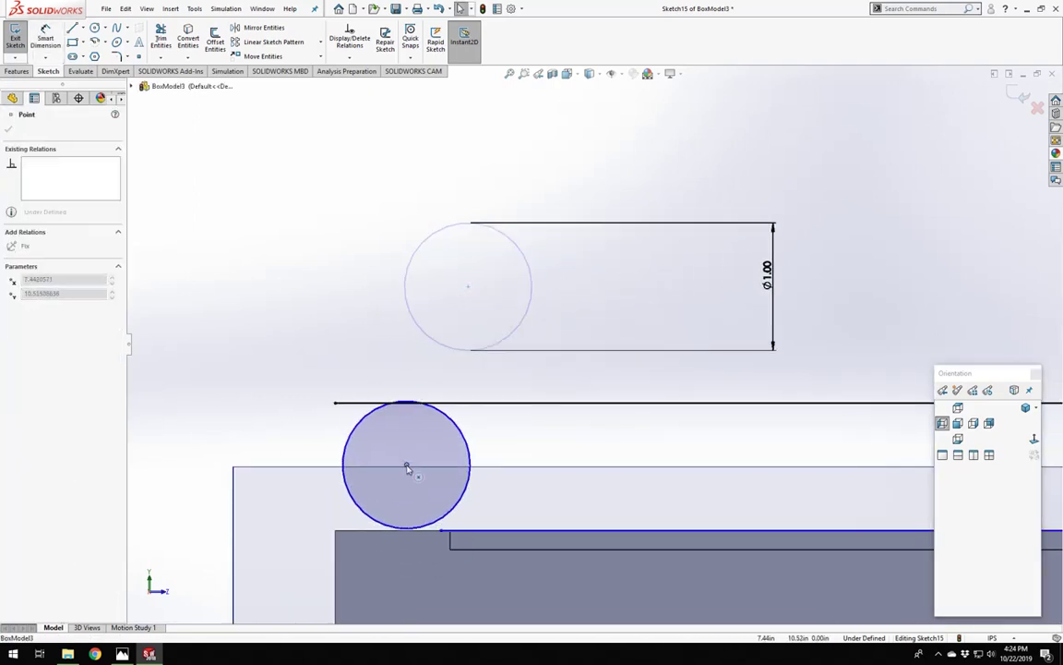
drag(442, 530, 462, 509)
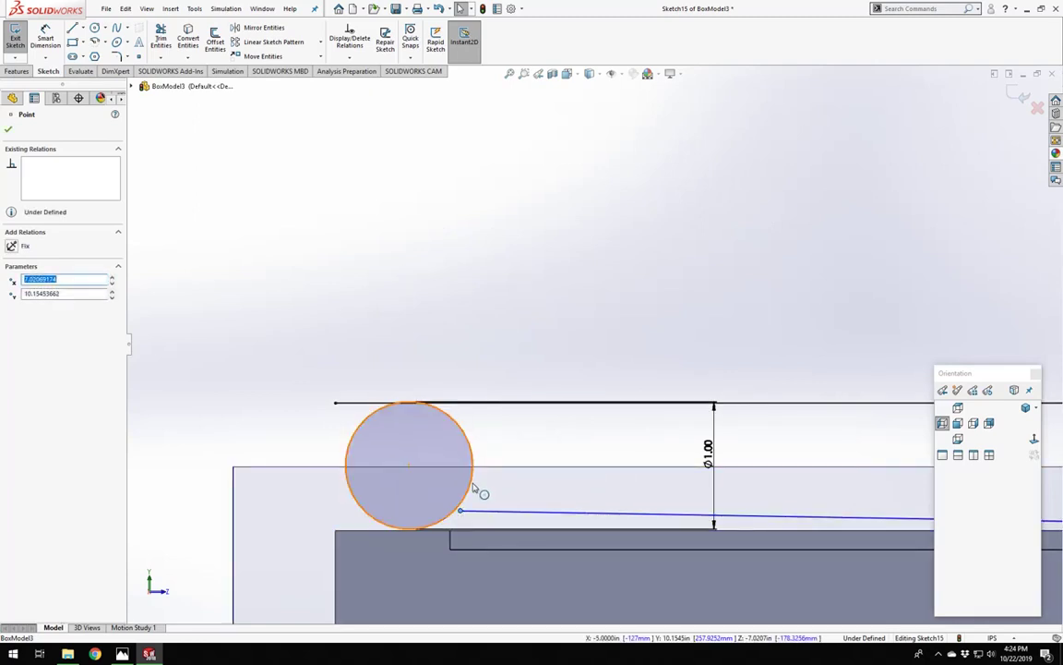
ctrl+click(472, 487)
click(22, 321)
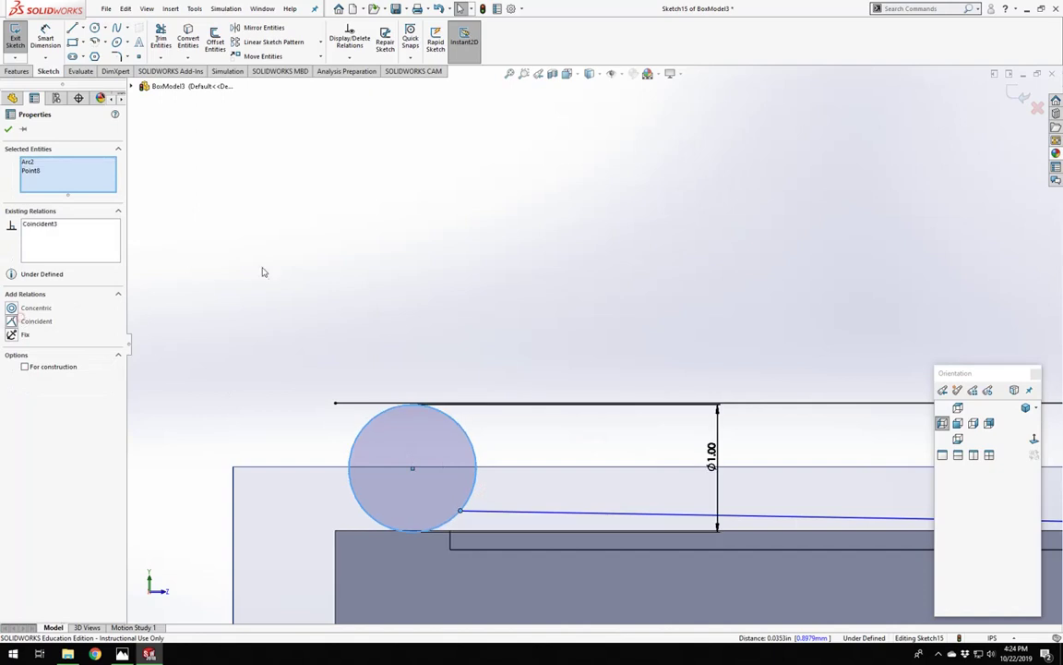
click(261, 268)
Add a Vertical relation between the circle's centre and the lower line's rear endpoint.
click(464, 514)
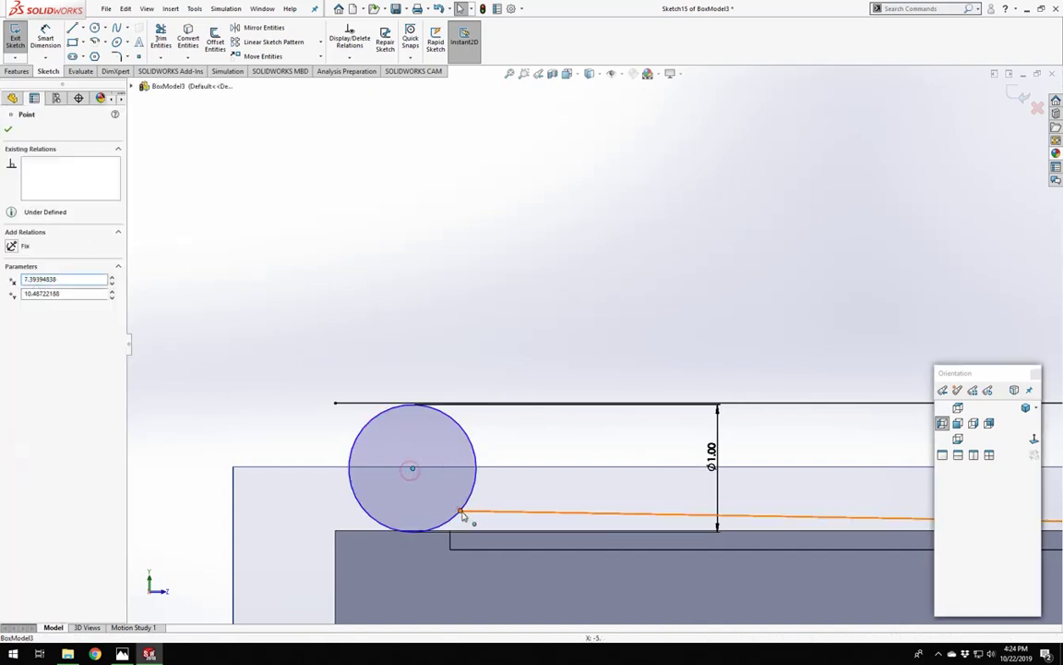
ctrl+click(464, 515)
click(23, 323)
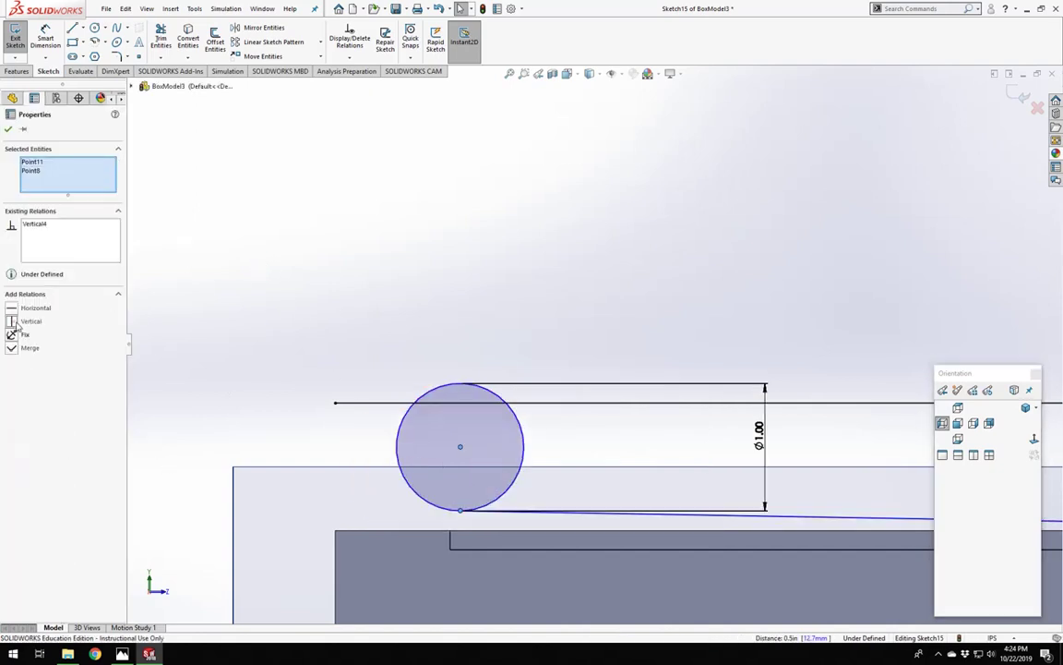
click(382, 277)
Make the profile's lower line horizontal along the panel's upper edge.
scroll(595, 345, up, 3)
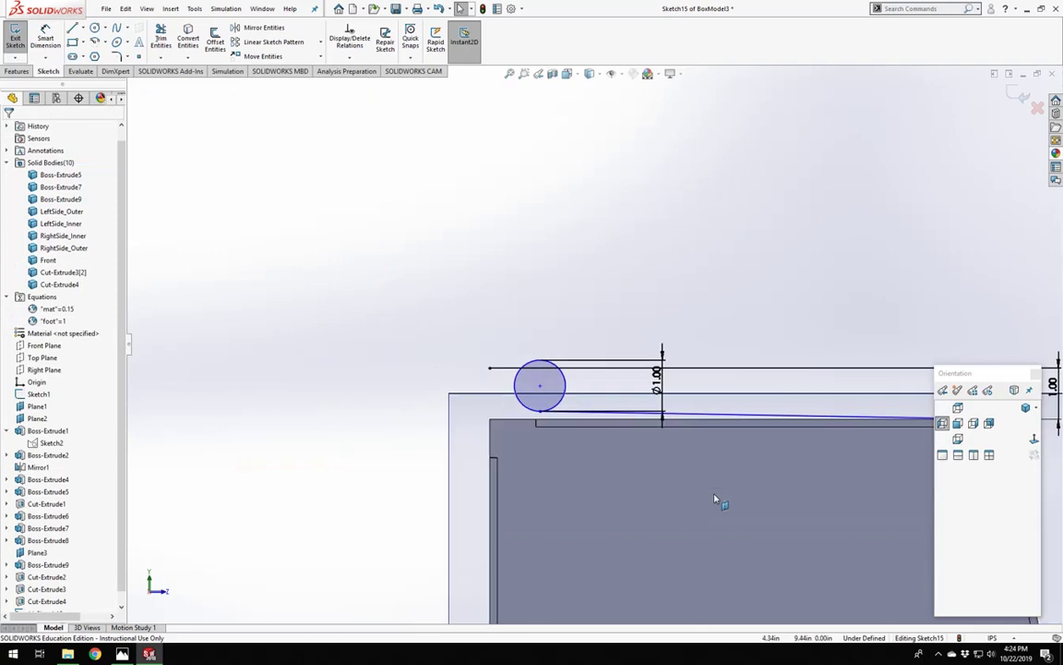
click(718, 422)
click(665, 263)
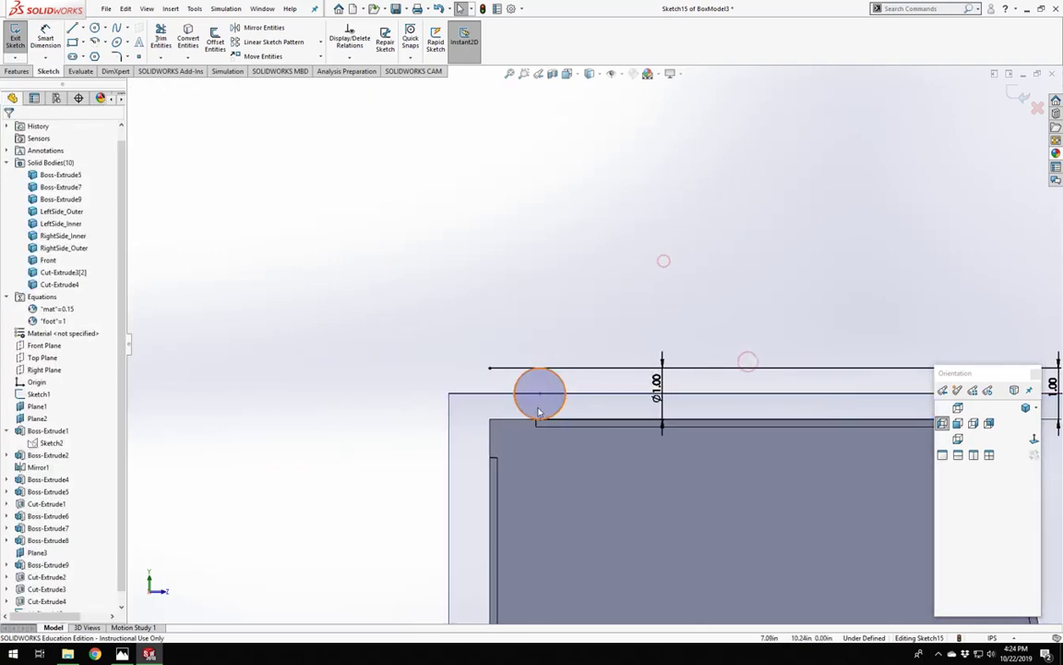
mouse_move(540, 420)
mouse_down()
mouse_move(495, 422)
mouse_move(532, 418)
mouse_up()
click(513, 311)
Sketch a line from the circle's rearmost point to the upper line's rear endpoint and make it vertical.
scroll(531, 384, down, 4)
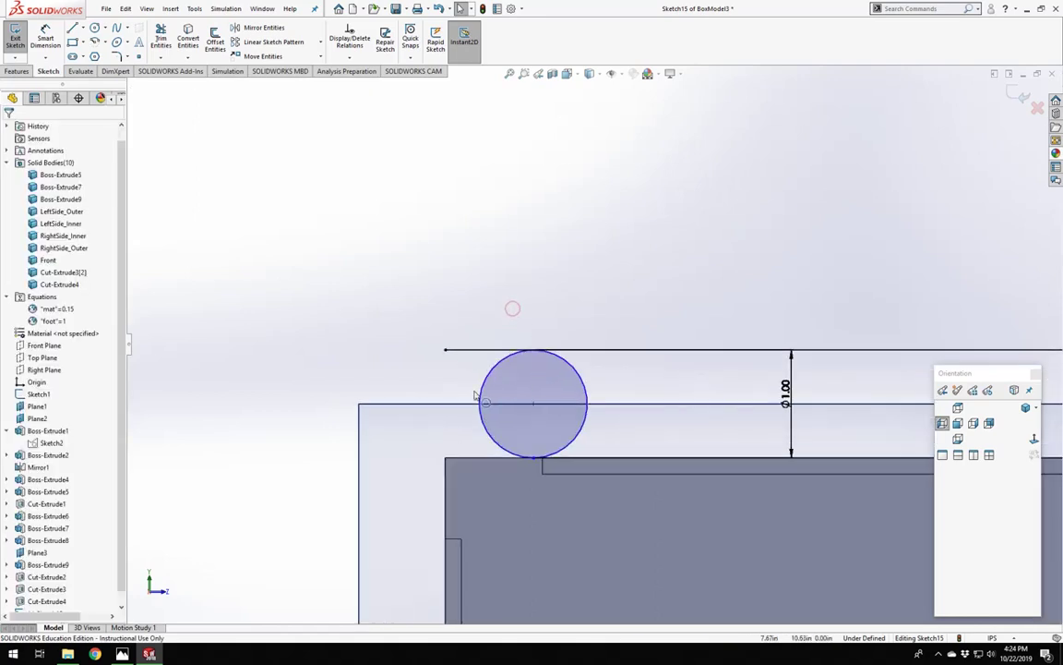
click(72, 28)
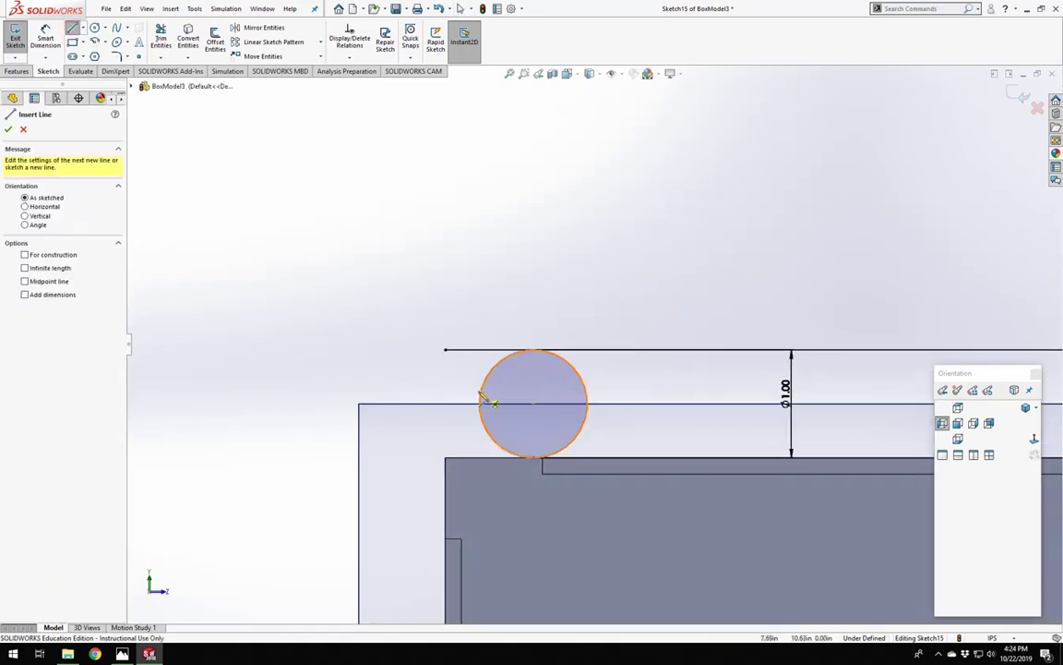
click(480, 405)
click(446, 350)
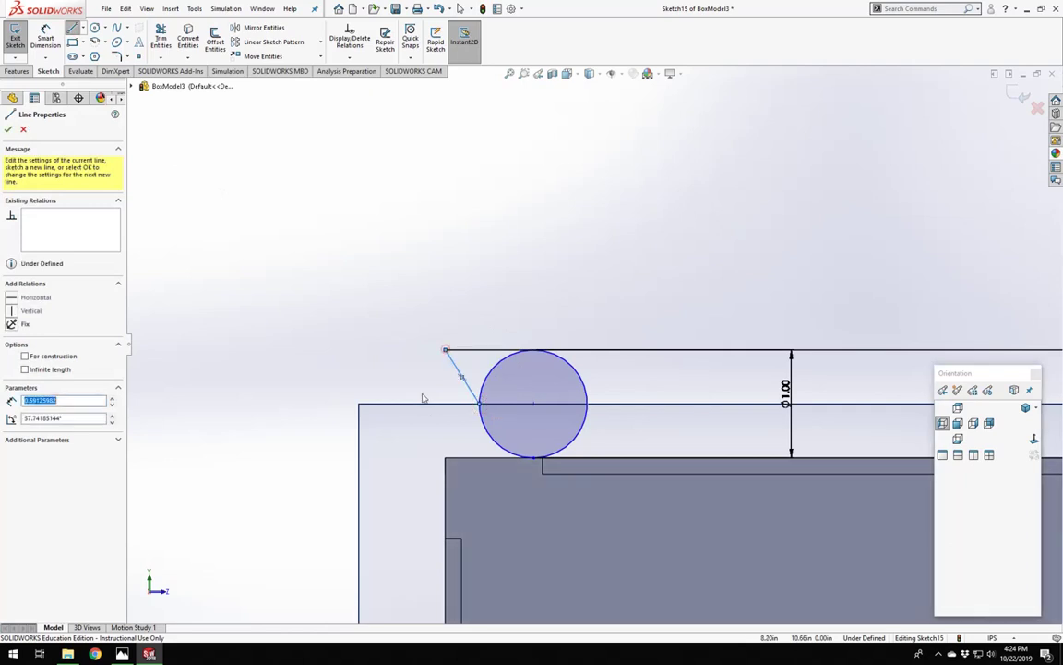
key(Escape)
click(461, 378)
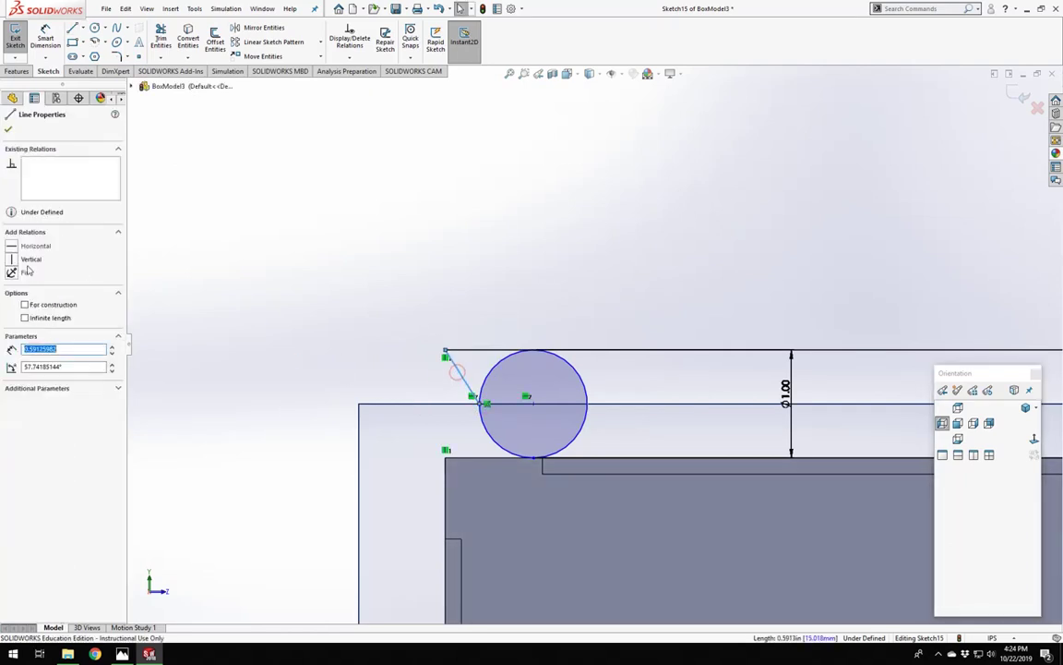
click(10, 259)
click(350, 290)
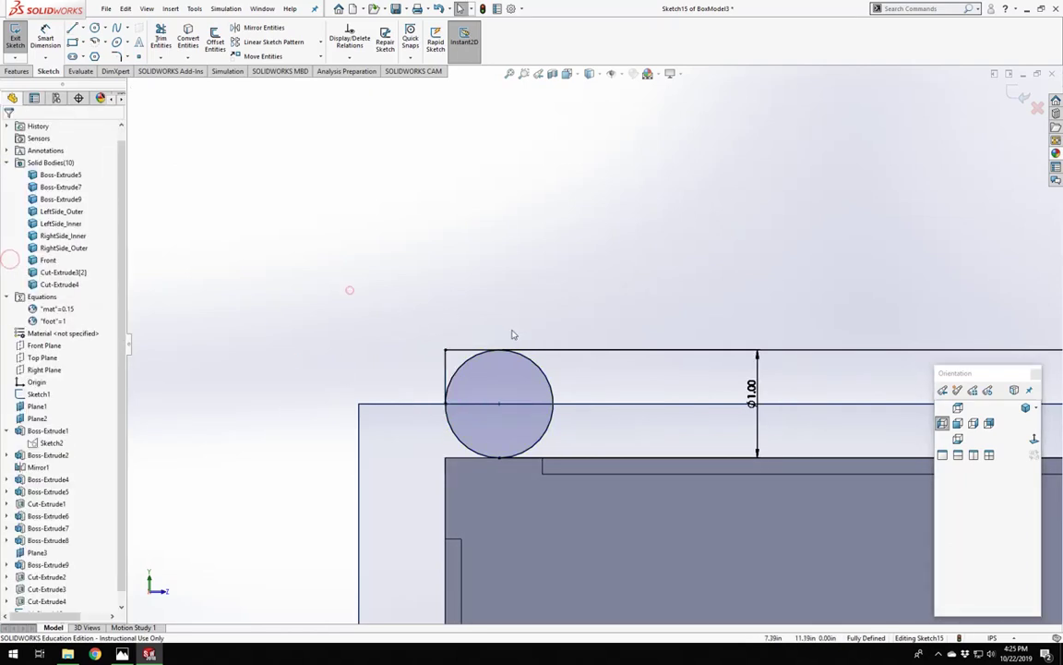
Trim away the circle's front half and upper rear quarter, leaving only the rounded lower rear corner.
click(160, 37)
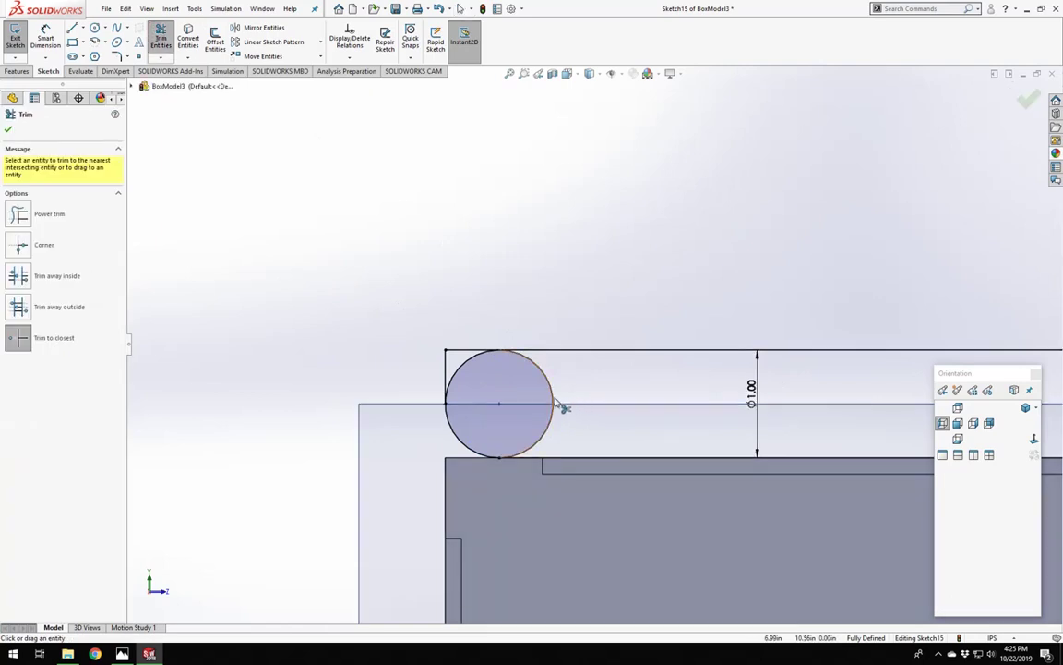
click(555, 404)
click(461, 368)
scroll(499, 301, up, 2)
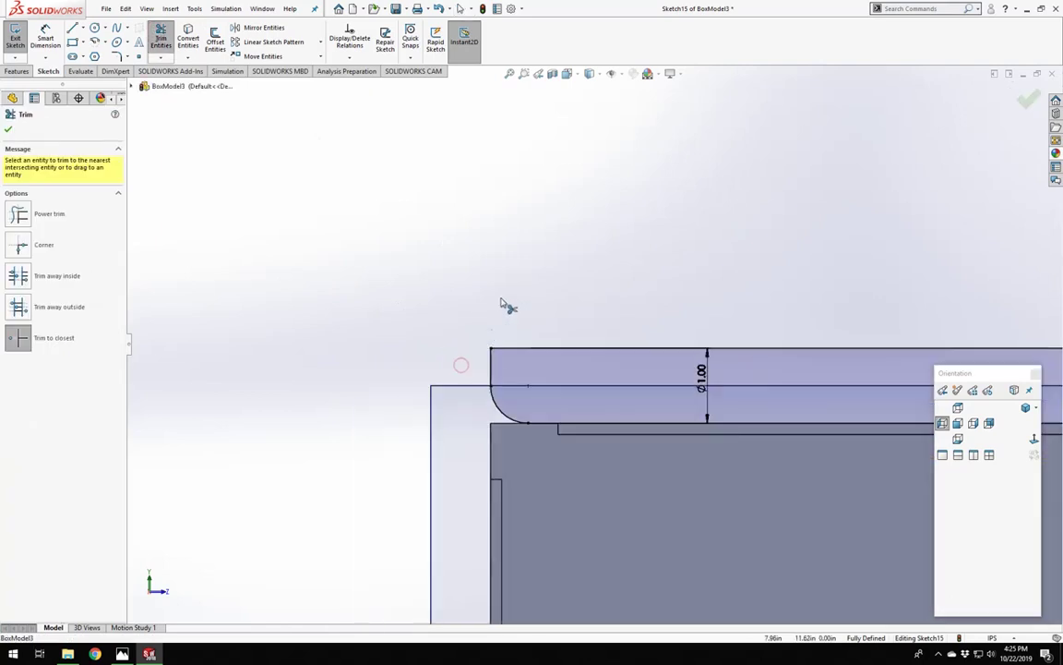
key(Escape)
Examine the closed lid profile, its rounded rear corner and its fit above the side panel.
scroll(584, 328, down, 3)
scroll(542, 397, up, 2)
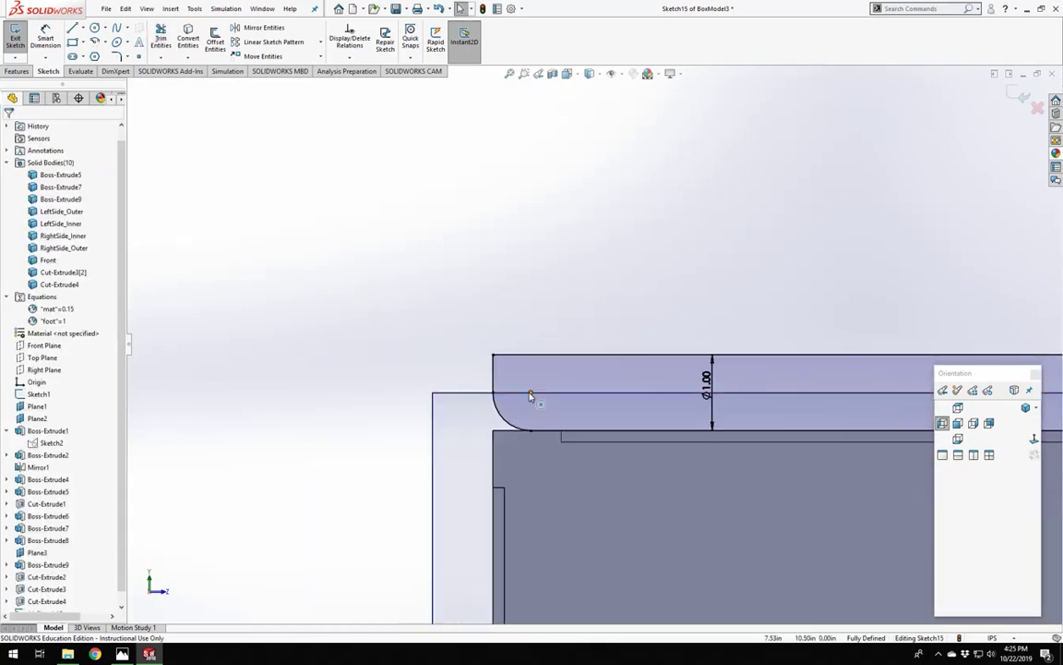
scroll(533, 397, up, 5)
scroll(638, 354, down, 4)
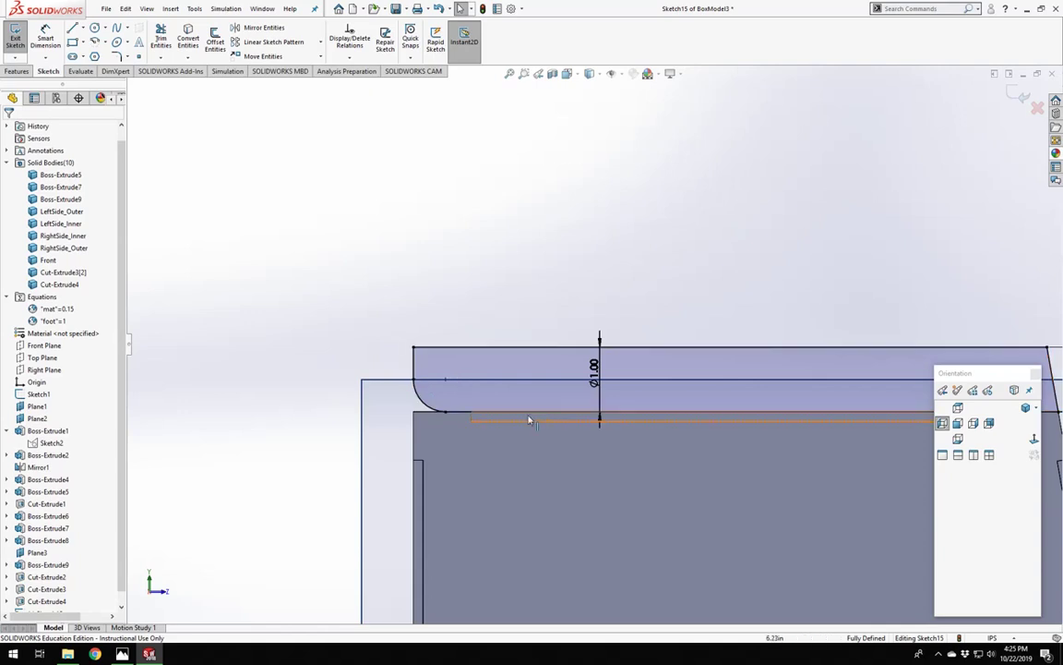
scroll(498, 365, up, 4)
scroll(560, 344, down, 3)
scroll(559, 345, down, 1)
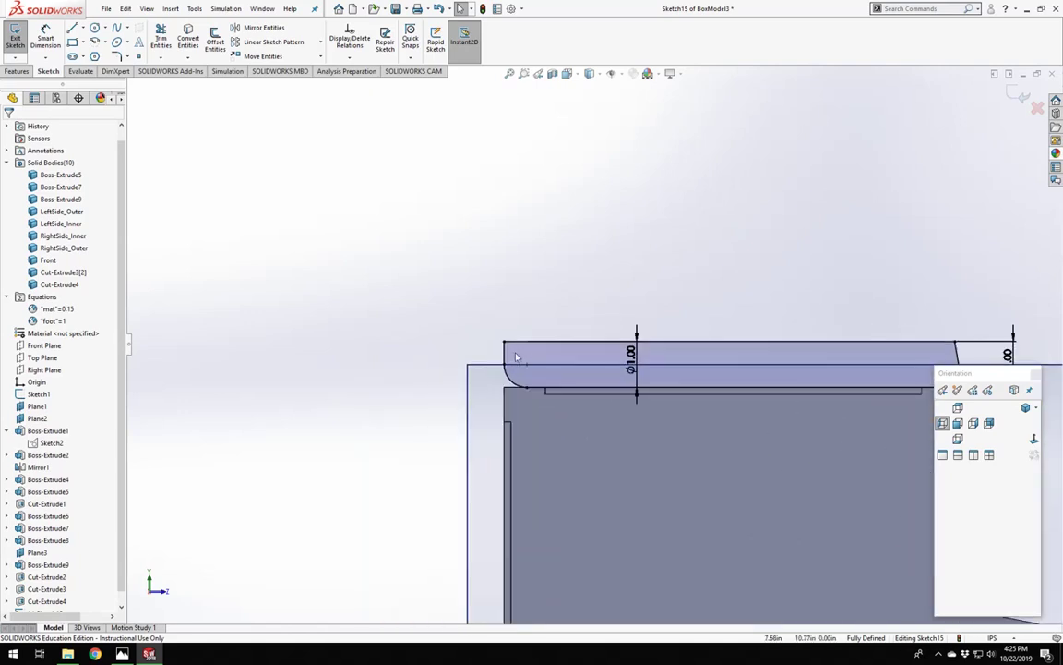
scroll(600, 360, up, 3)
scroll(646, 369, down, 2)
scroll(693, 358, up, 2)
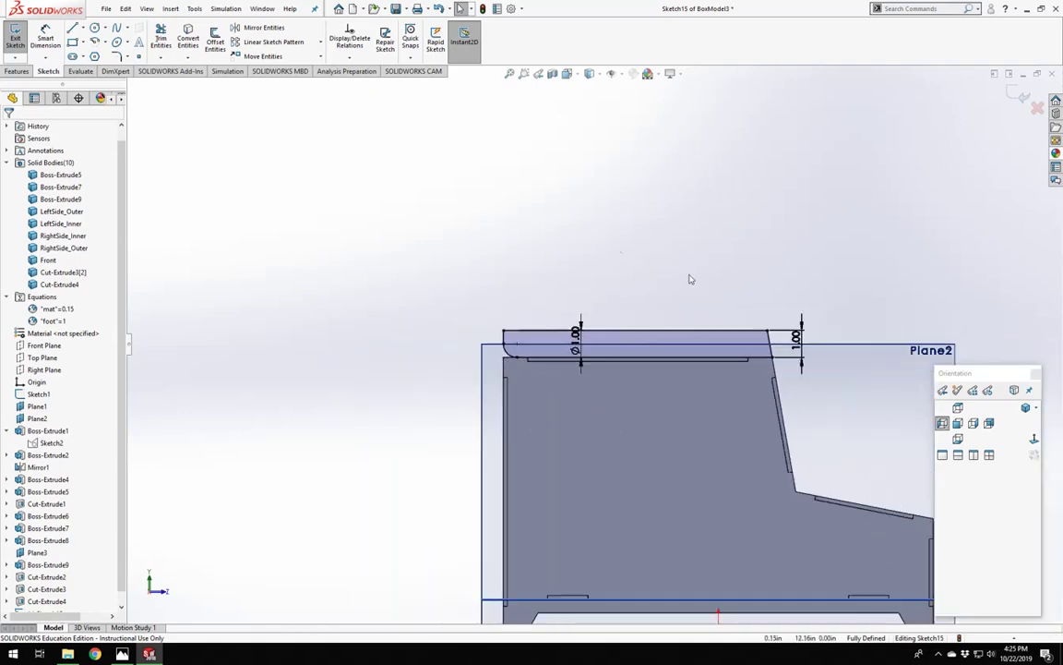
scroll(748, 337, down, 2)
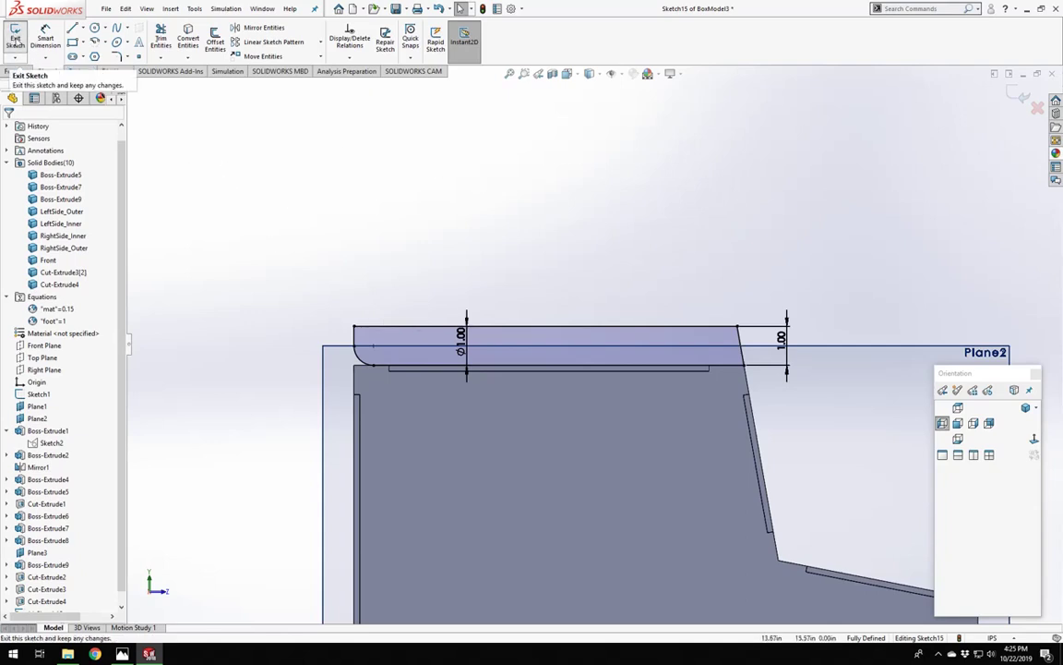
Finish the sketch and extrude the lid profile with a blind depth equal to the "mat" variable, as a separate unmerged body.
click(16, 40)
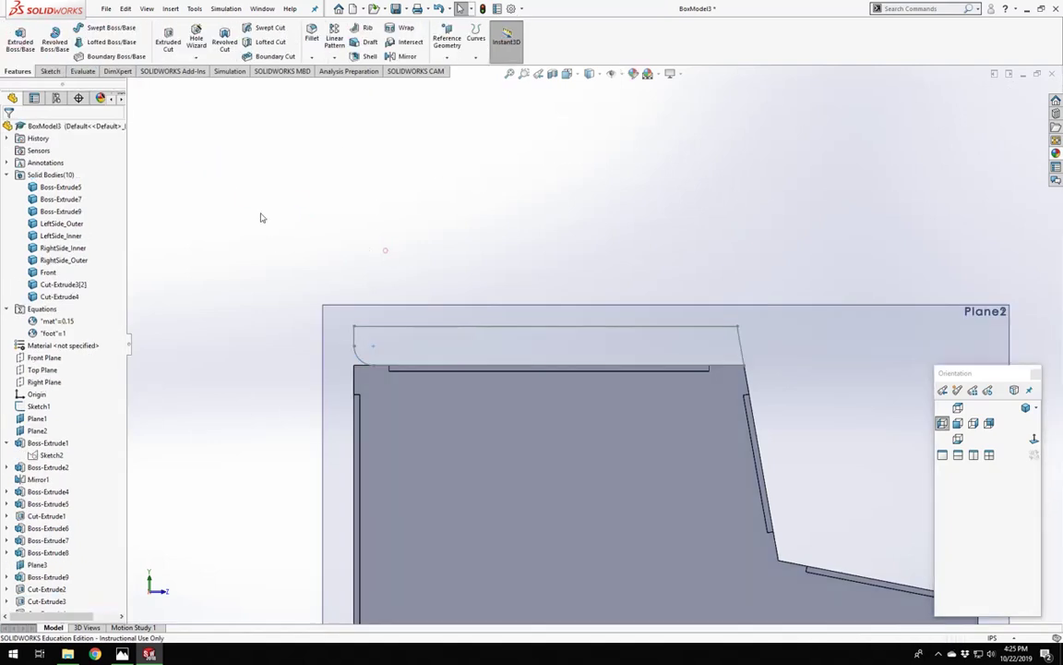
click(20, 42)
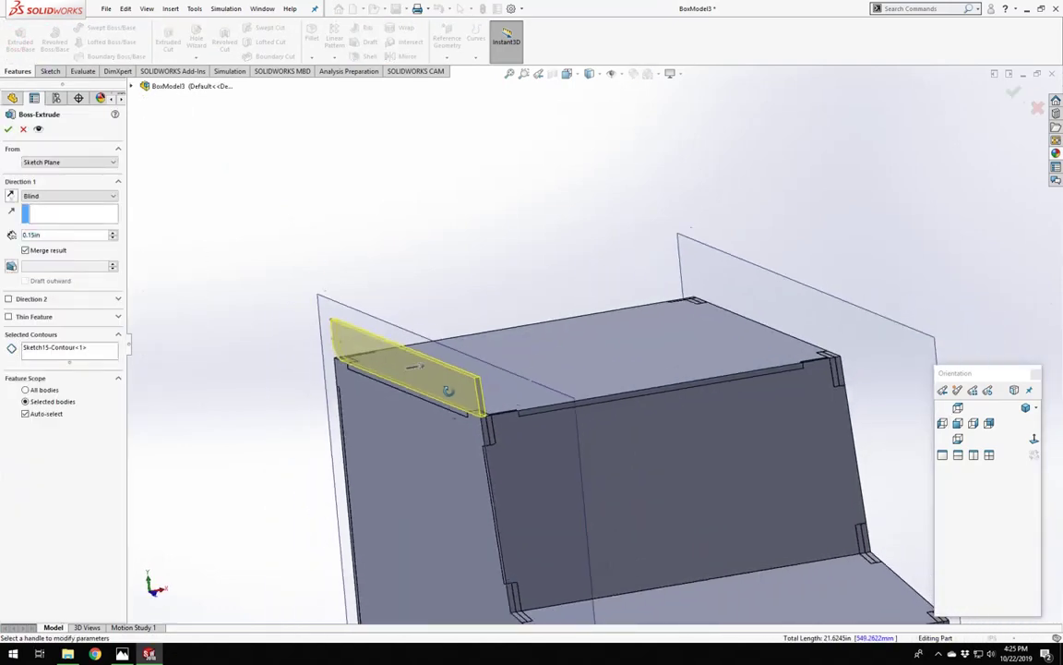
scroll(415, 364, down, 4)
scroll(425, 366, up, 4)
scroll(457, 365, down, 3)
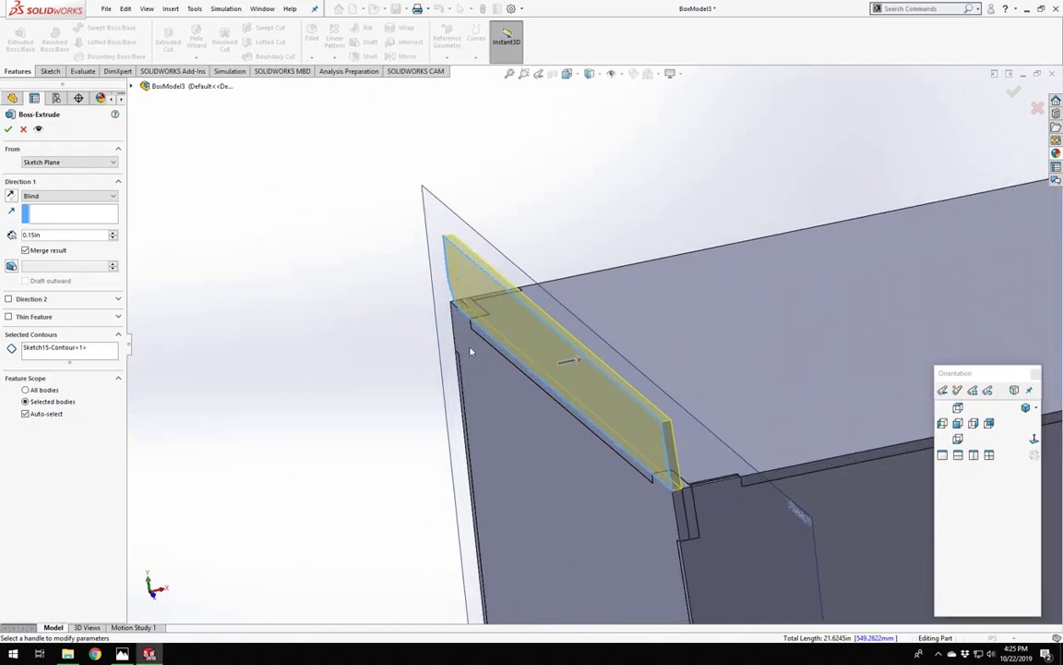
mouse_move(470, 352)
middle_down()
mouse_move(424, 324)
mouse_move(465, 348)
middle_up()
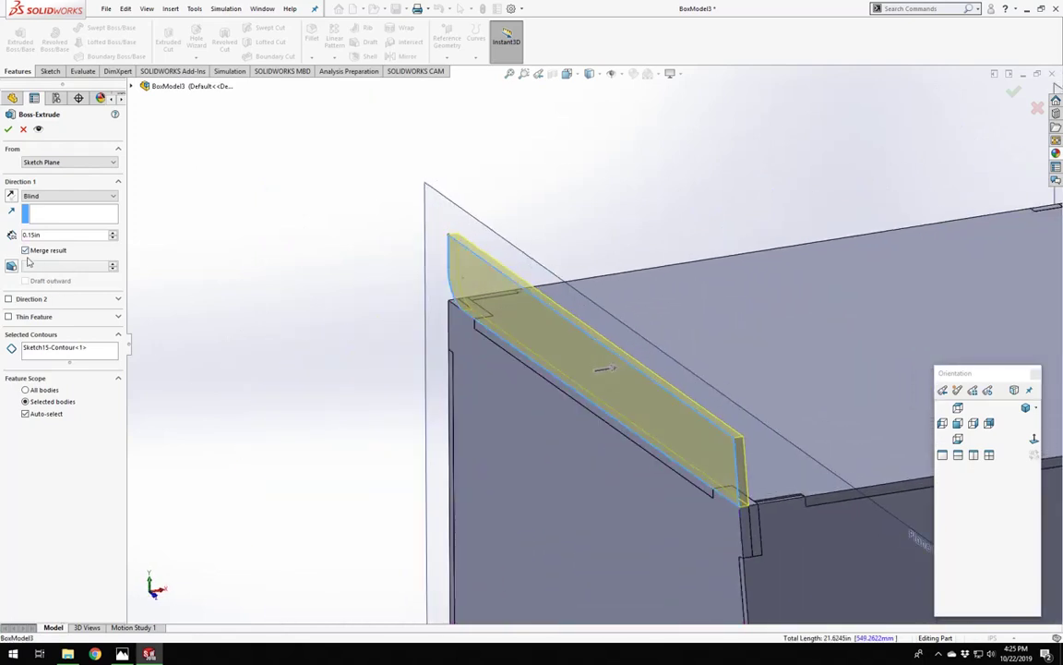
click(53, 235)
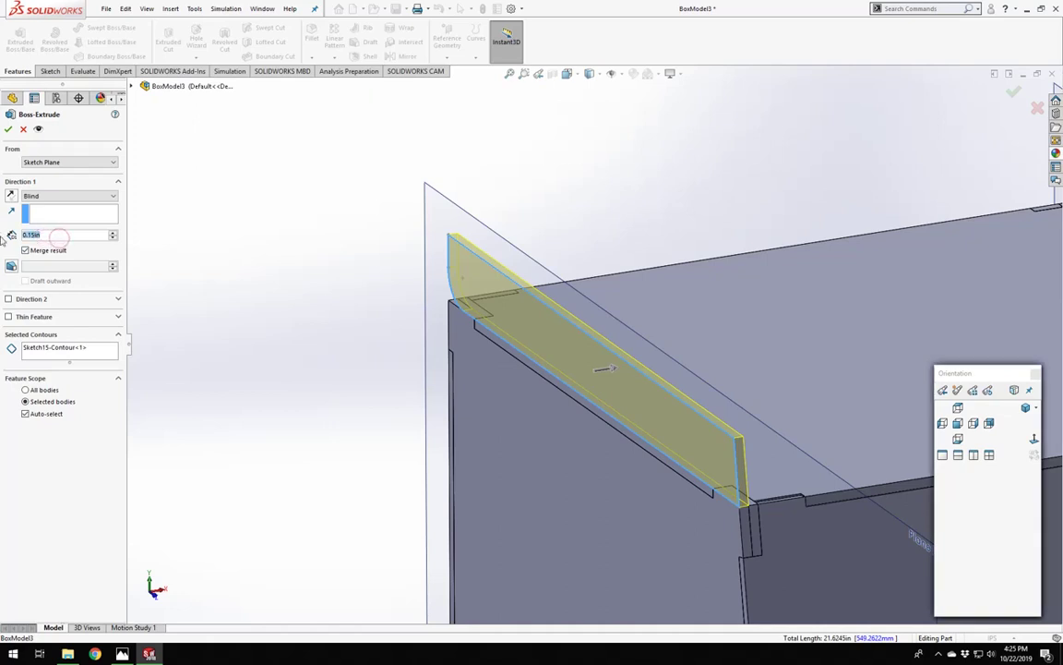
text(m)
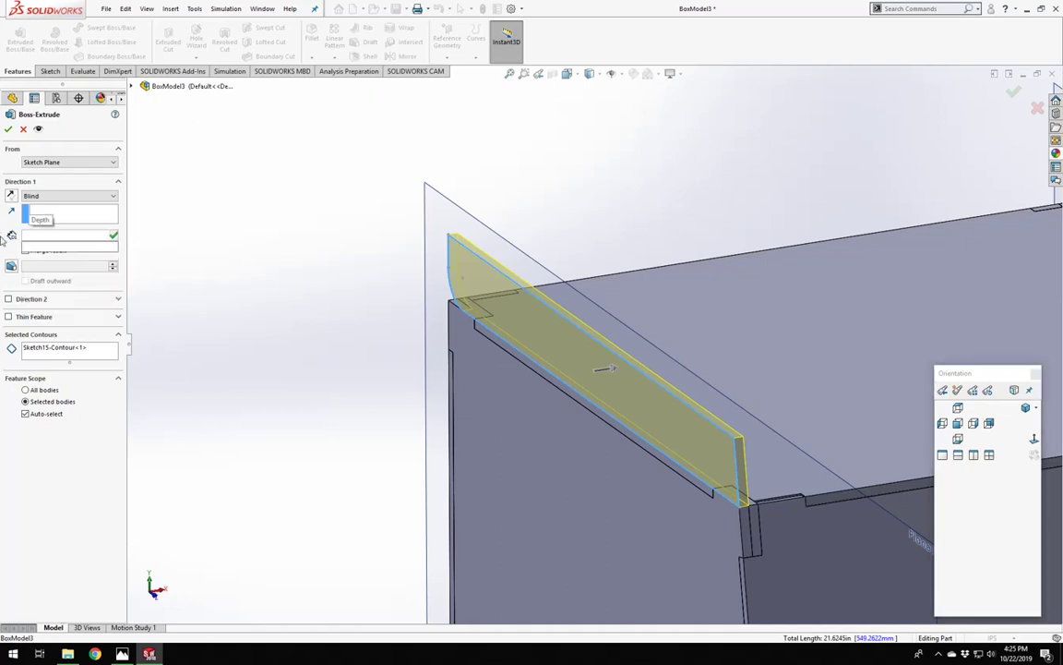
text(=m)
key(Return)
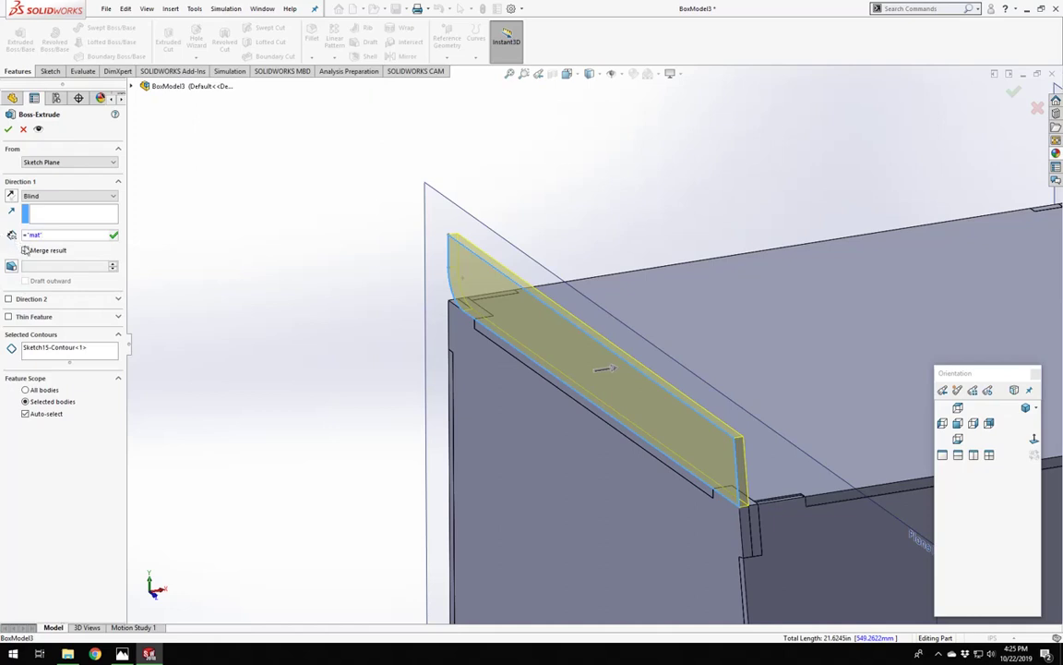
click(25, 250)
click(7, 129)
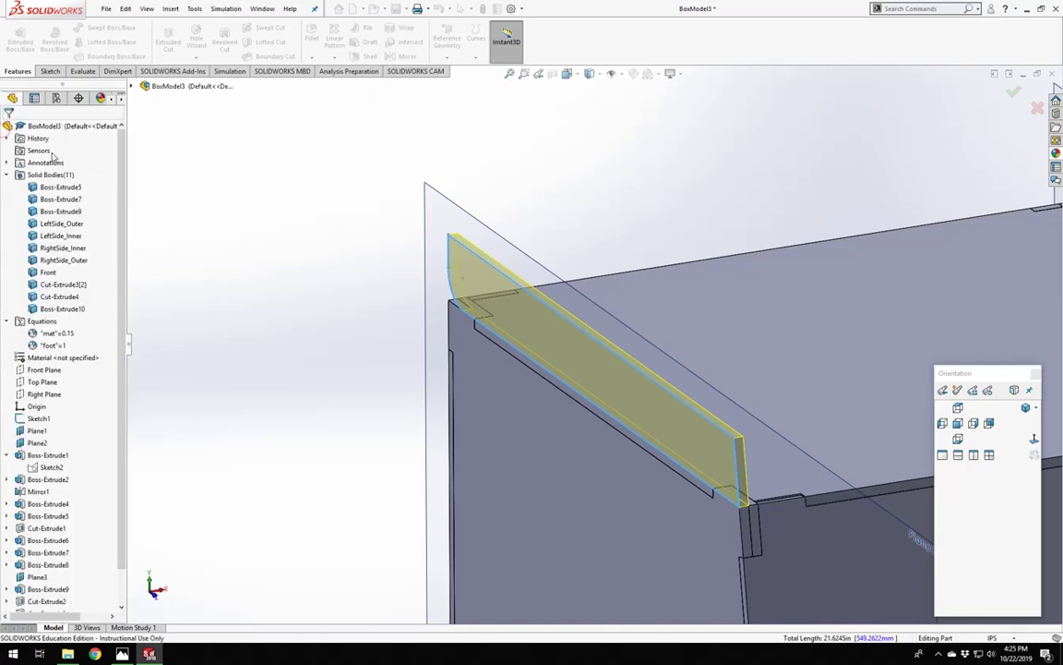
Examine how the extruded lid side and its rounded rear corner sit on the inner and outer left side panels.
middle_drag(270, 233, 458, 340)
scroll(459, 340, up, 2)
middle_drag(627, 359, 697, 369)
scroll(699, 370, down, 5)
middle_drag(462, 349, 696, 241)
scroll(520, 273, up, 3)
scroll(535, 238, down, 3)
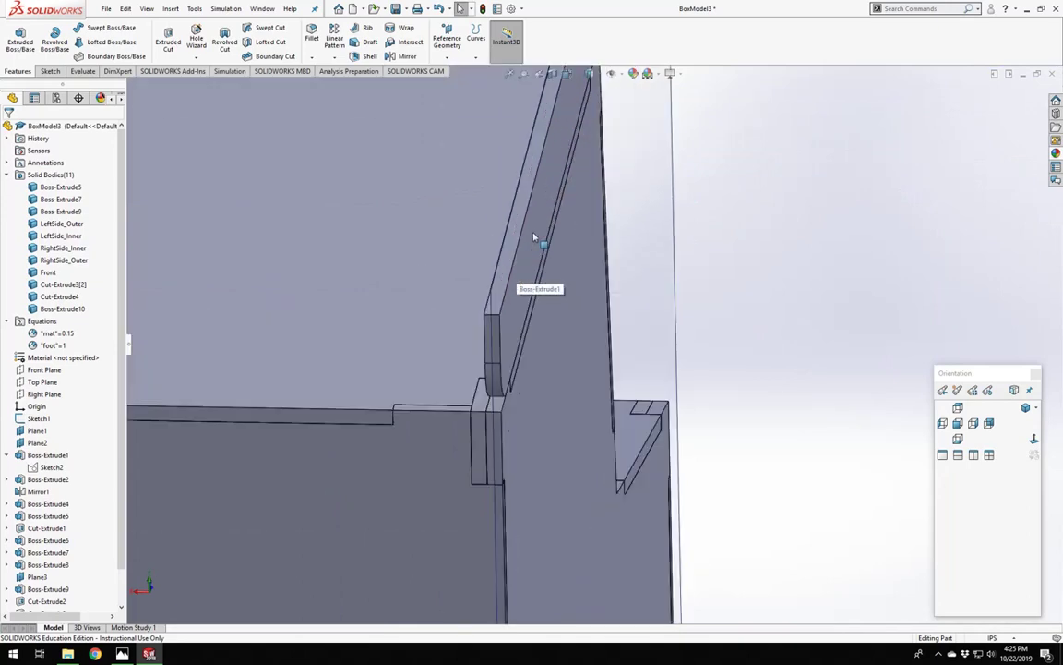
scroll(526, 249, up, 3)
middle_drag(541, 327, 476, 324)
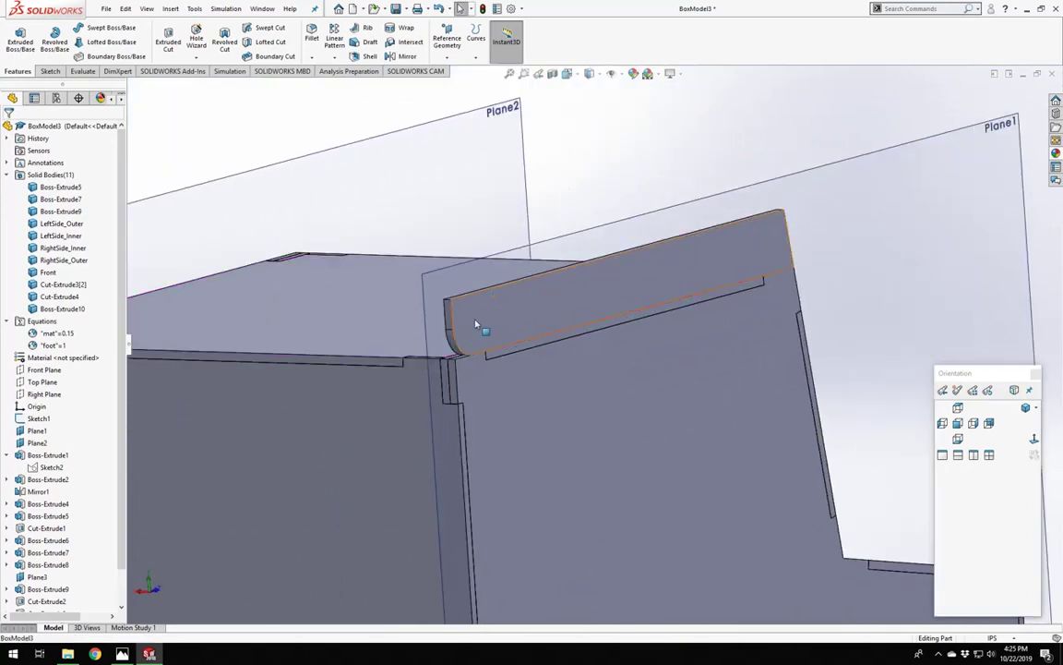
scroll(476, 324, down, 3)
middle_drag(527, 386, 765, 428)
click(445, 373)
click(762, 423)
click(466, 339)
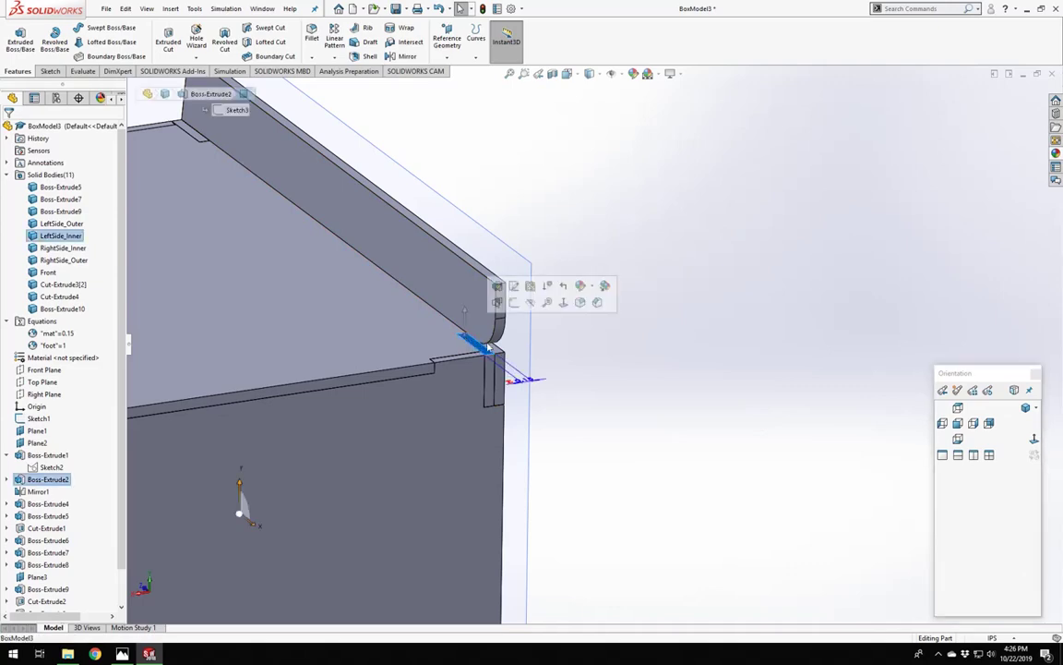
middle_drag(599, 408, 540, 329)
click(452, 316)
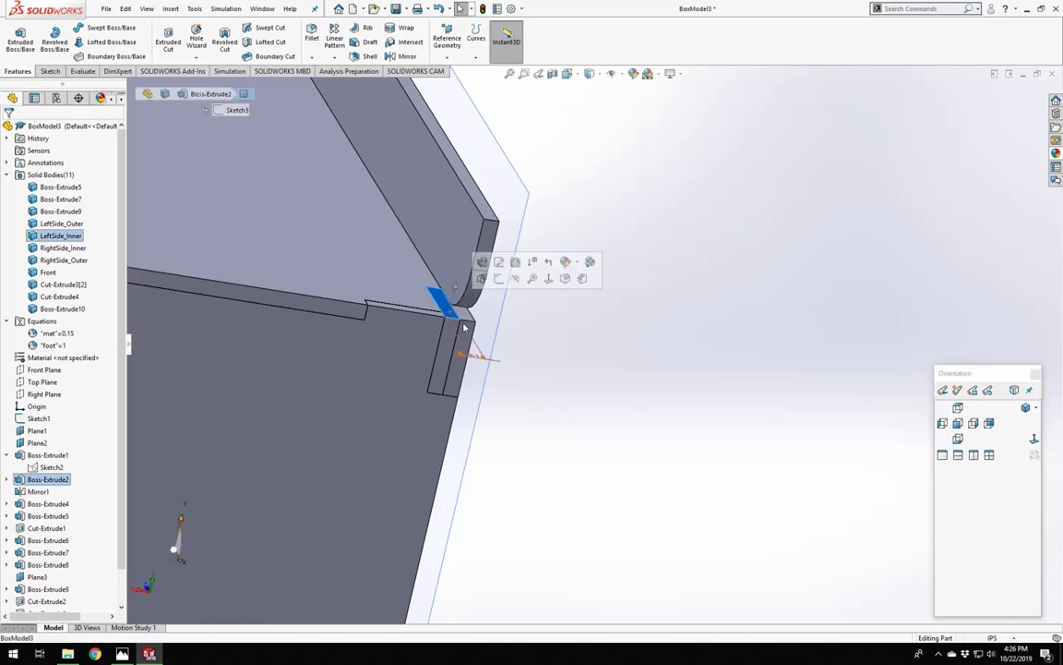
click(617, 375)
Hide the LeftSide_Outer body to expose the inner left side panel.
middle_drag(617, 375, 368, 316)
click(594, 404)
right_click(594, 403)
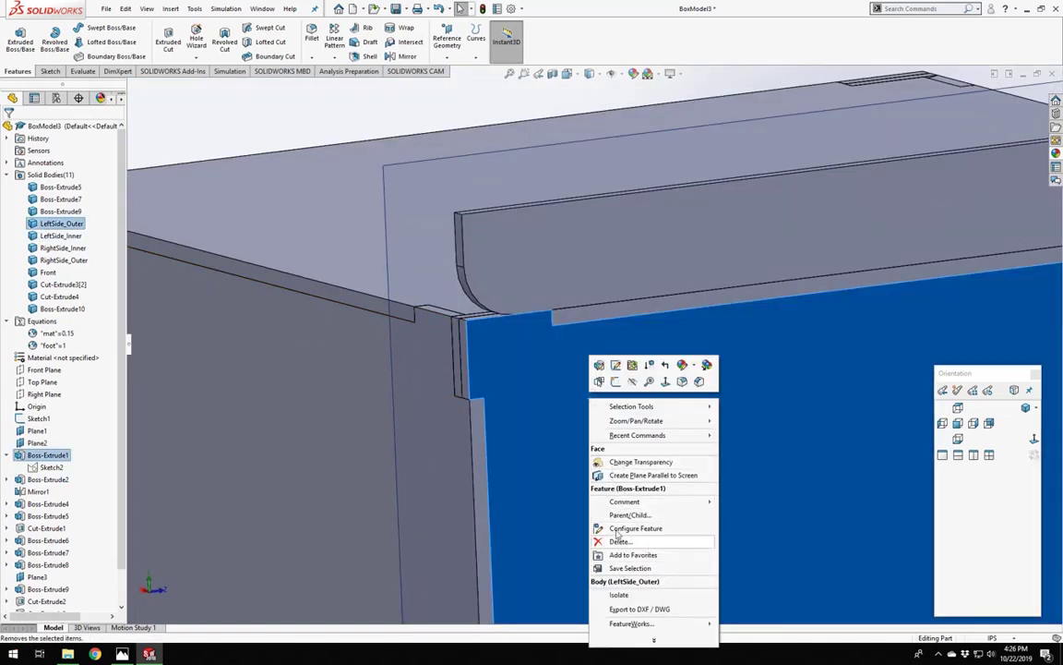
key(Escape)
key(Escape)
Start a sketch on the outward face of the LeftSide_Inner body and view it straight on at the lid's rounded corner.
click(534, 375)
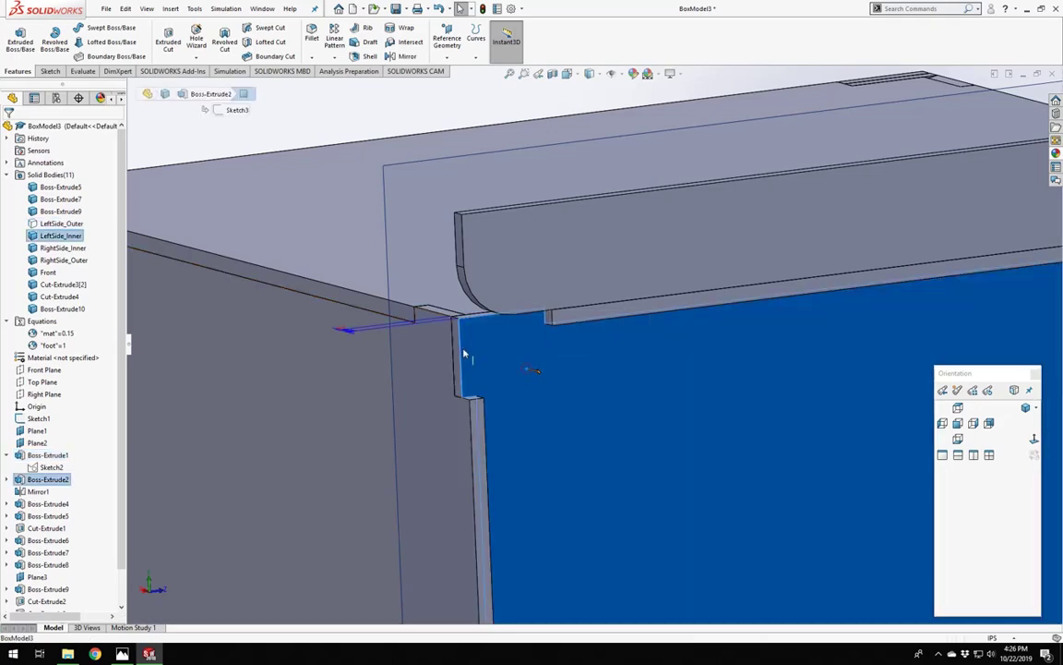
middle_drag(466, 355, 625, 352)
click(485, 261)
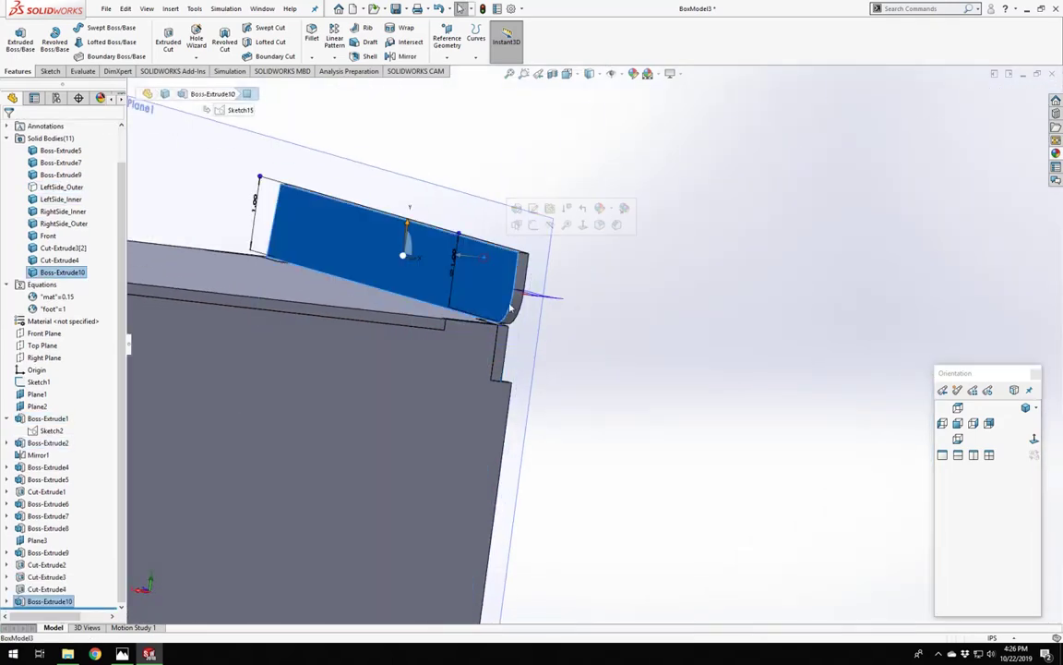
middle_drag(506, 353, 462, 268)
click(531, 365)
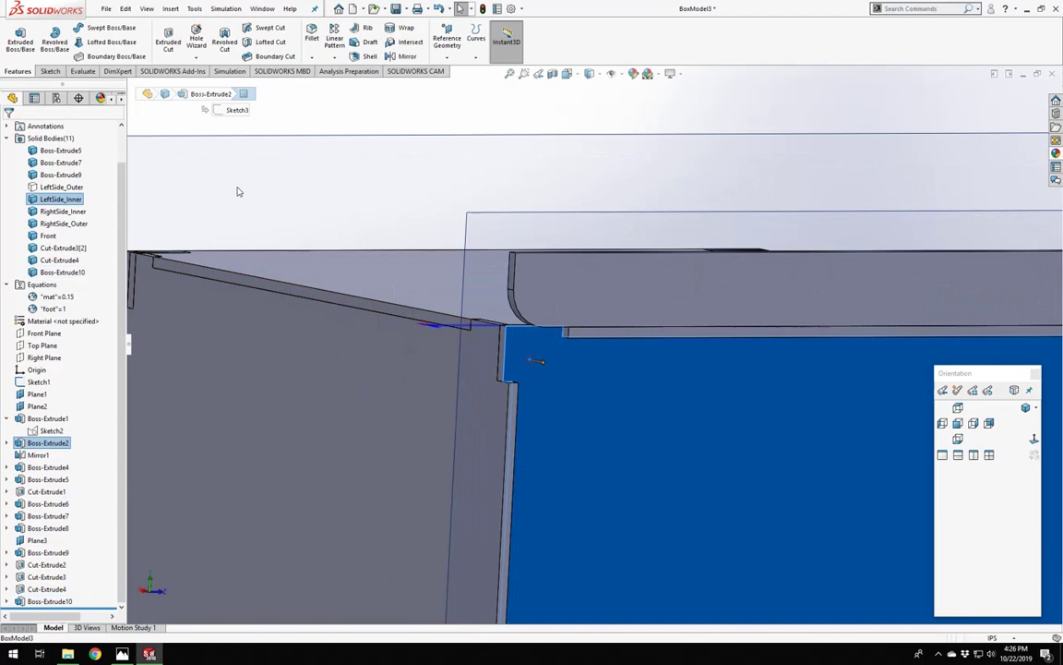
click(49, 71)
click(14, 37)
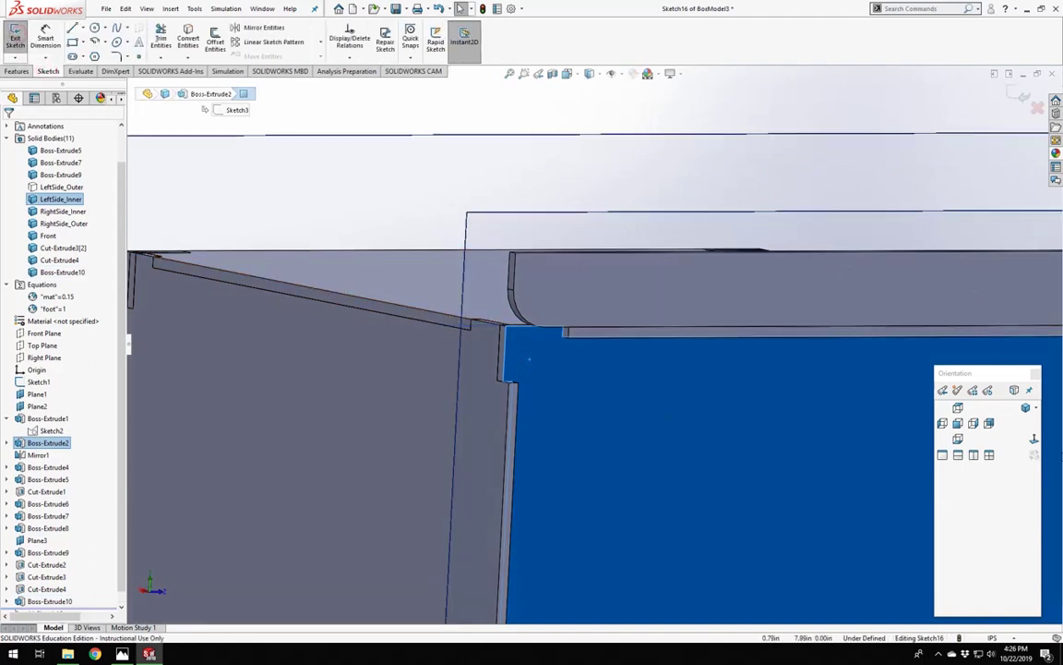
click(1034, 441)
scroll(422, 225, down, 5)
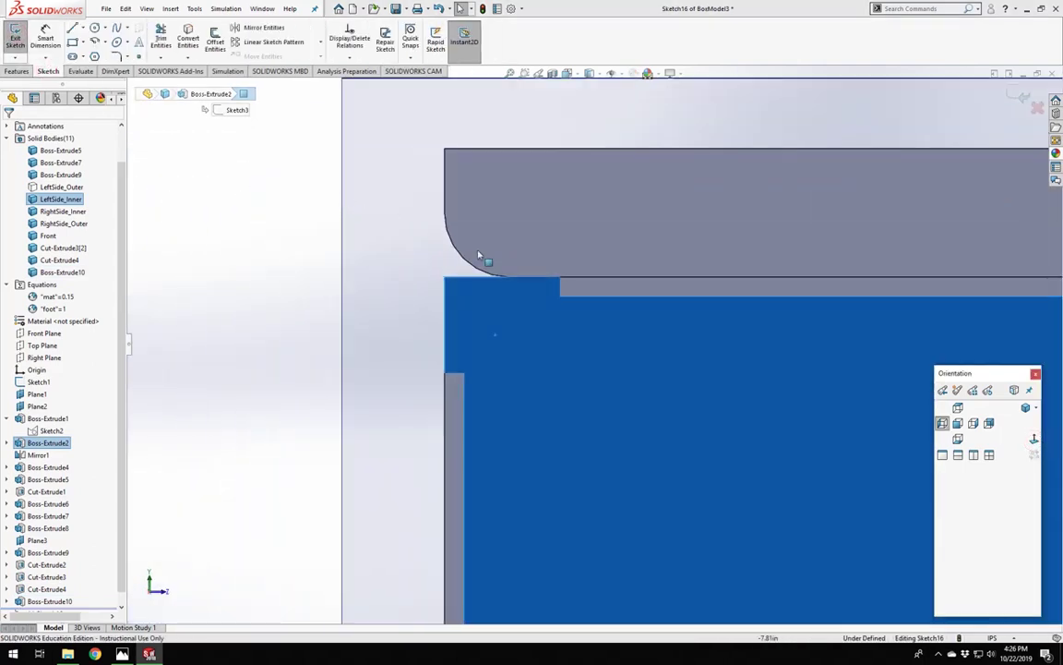
scroll(428, 275, up, 2)
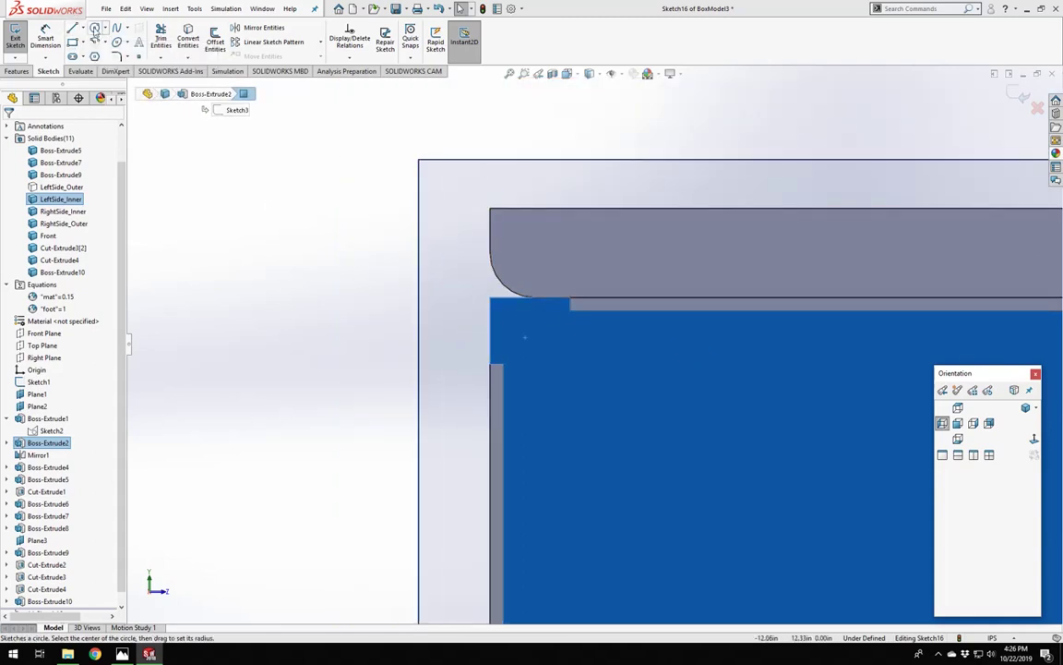
click(95, 28)
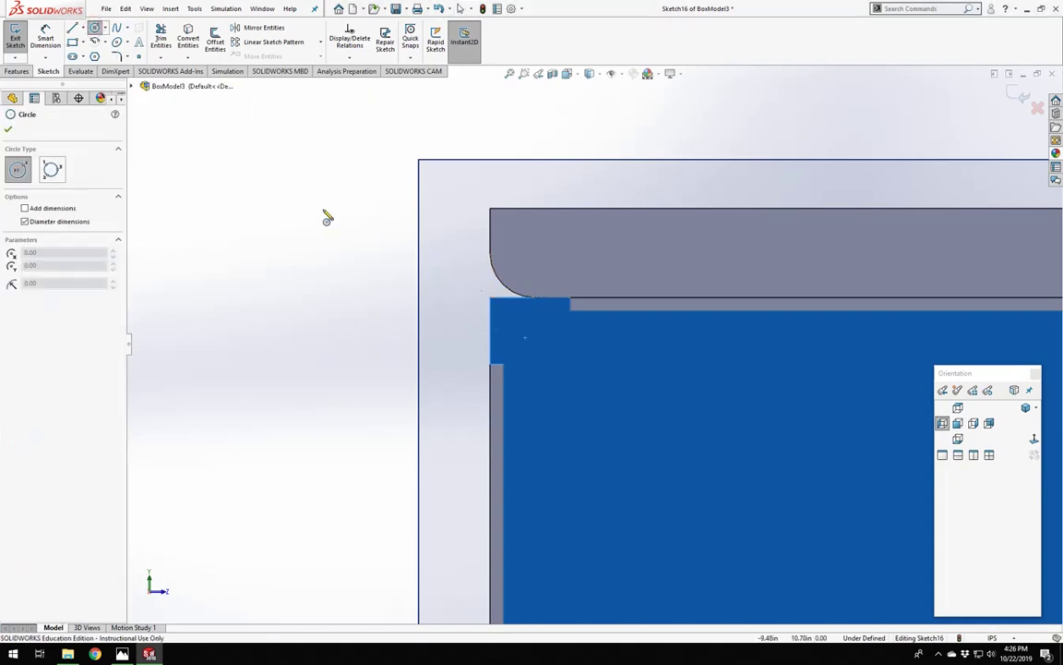
click(72, 29)
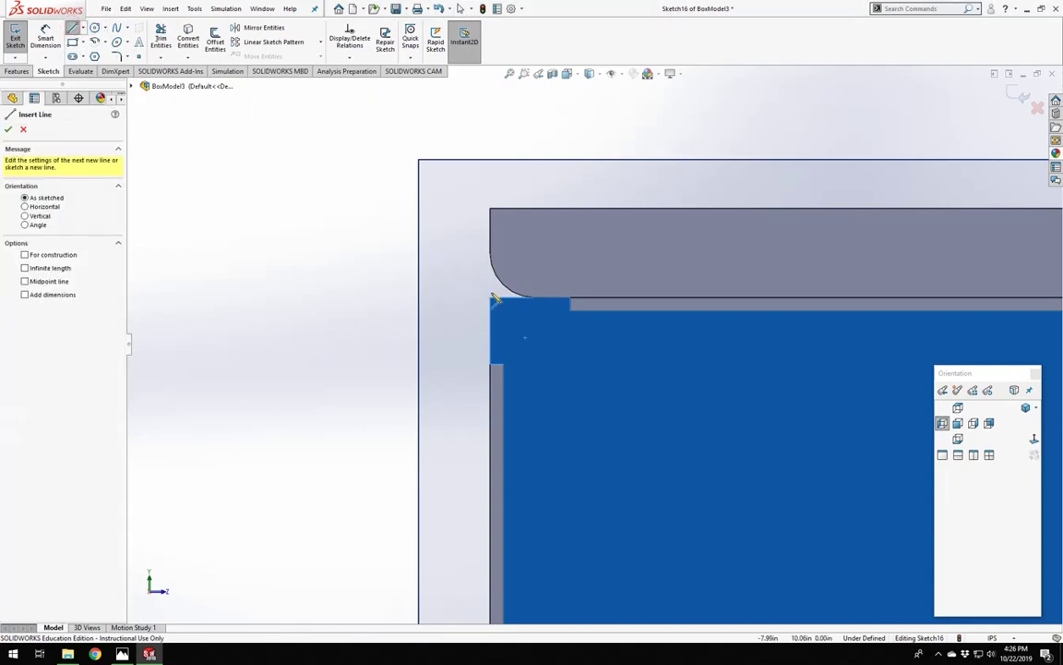
click(490, 299)
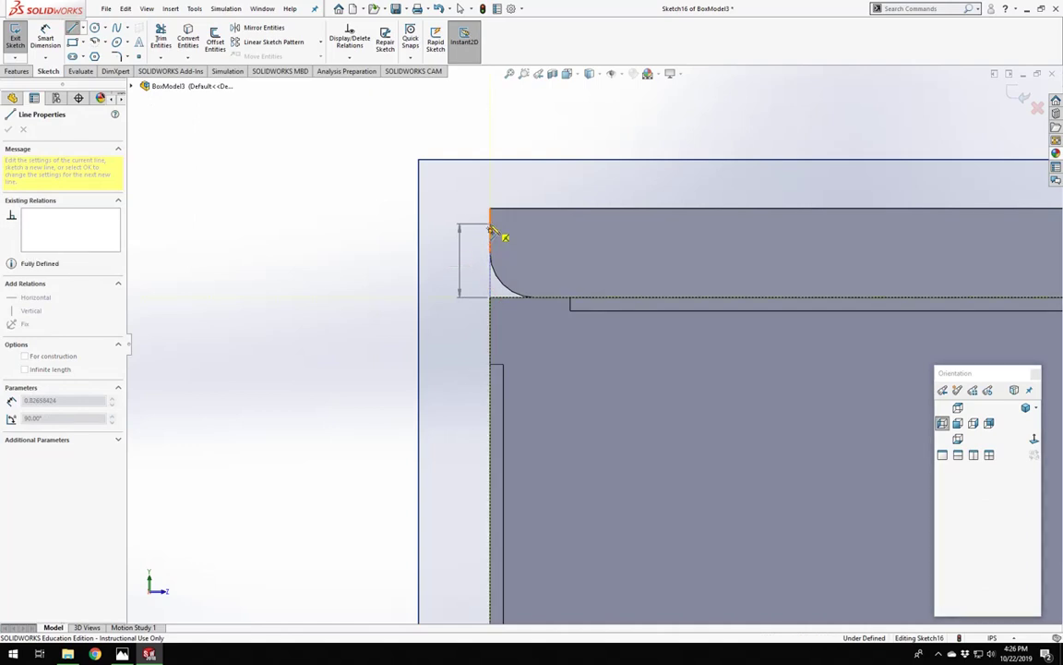
click(490, 224)
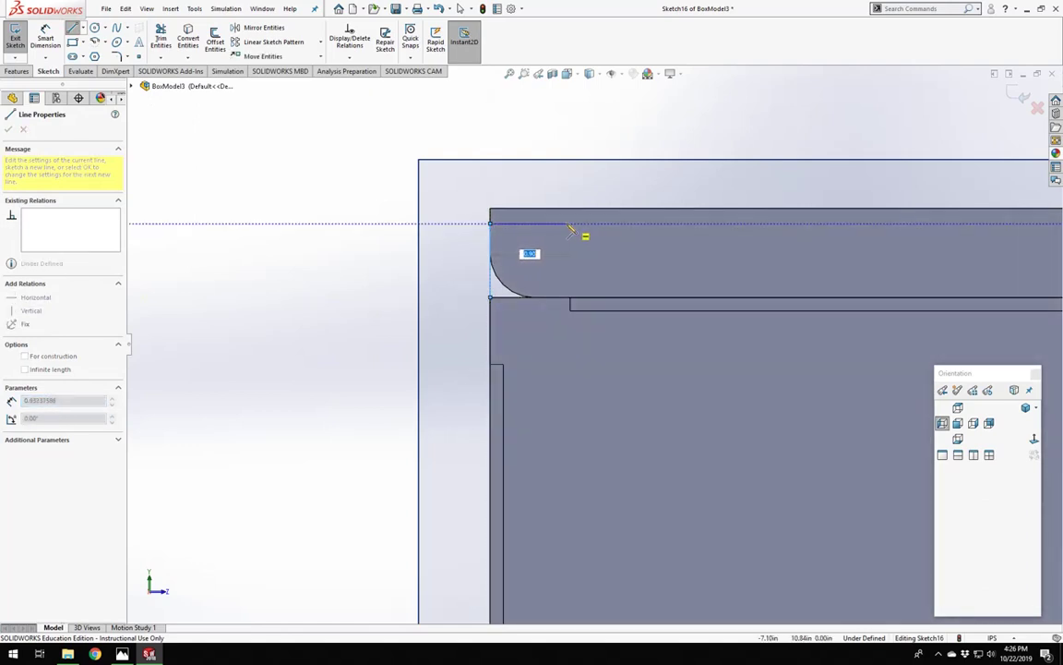
key(Escape)
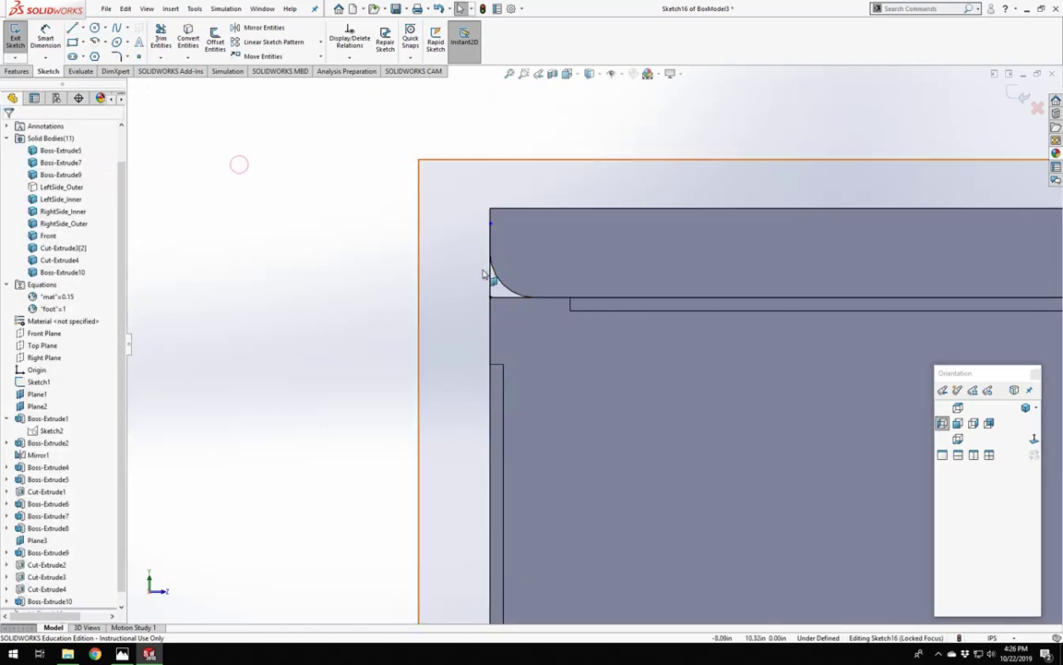
click(490, 274)
key(Delete)
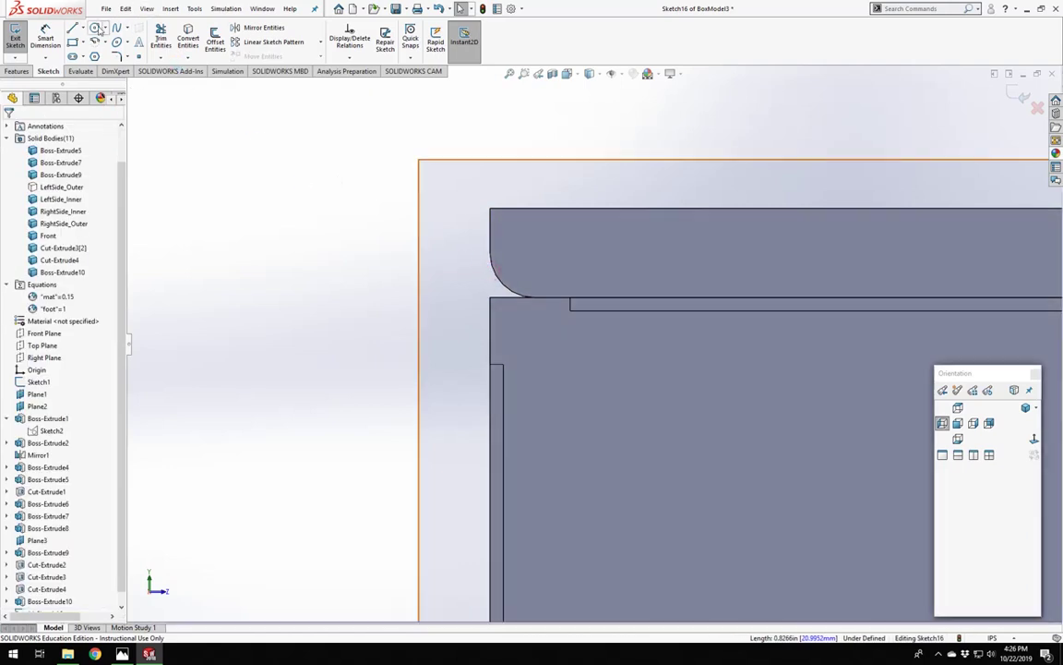
Sketch a circle inside the lid's rear end and make it coradial with the rounded corner edge.
click(96, 28)
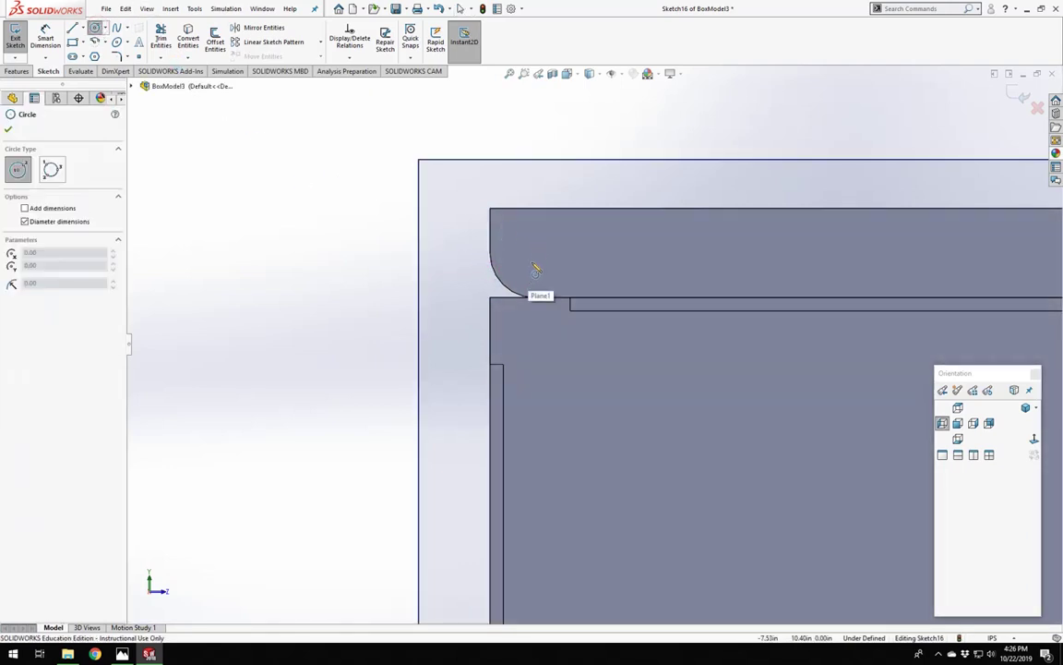
click(532, 261)
click(513, 231)
key(Escape)
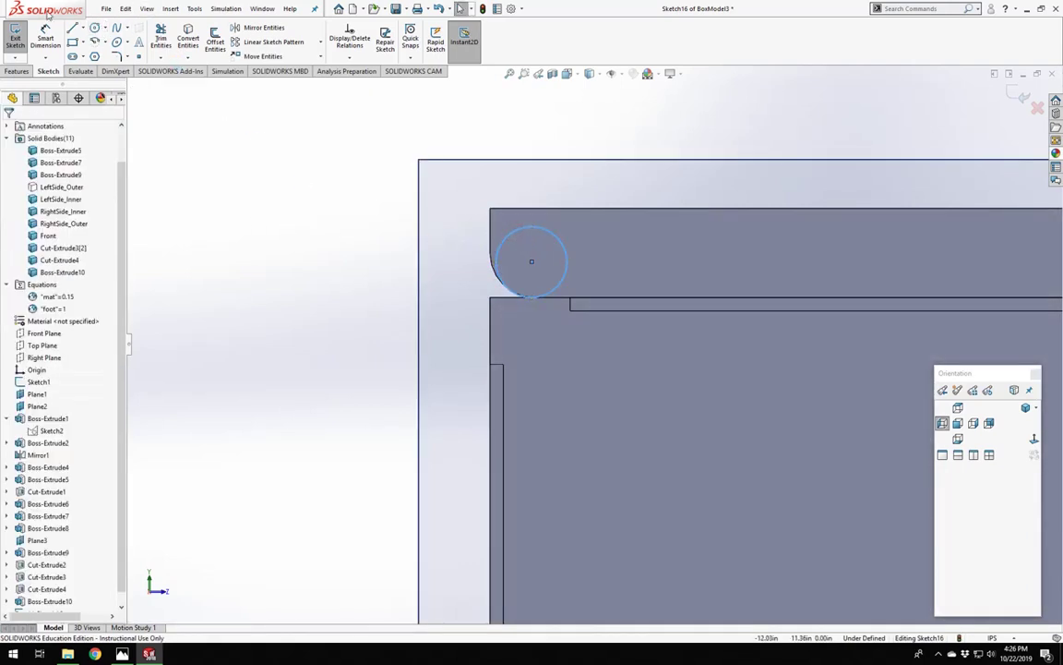
ctrl+click(490, 267)
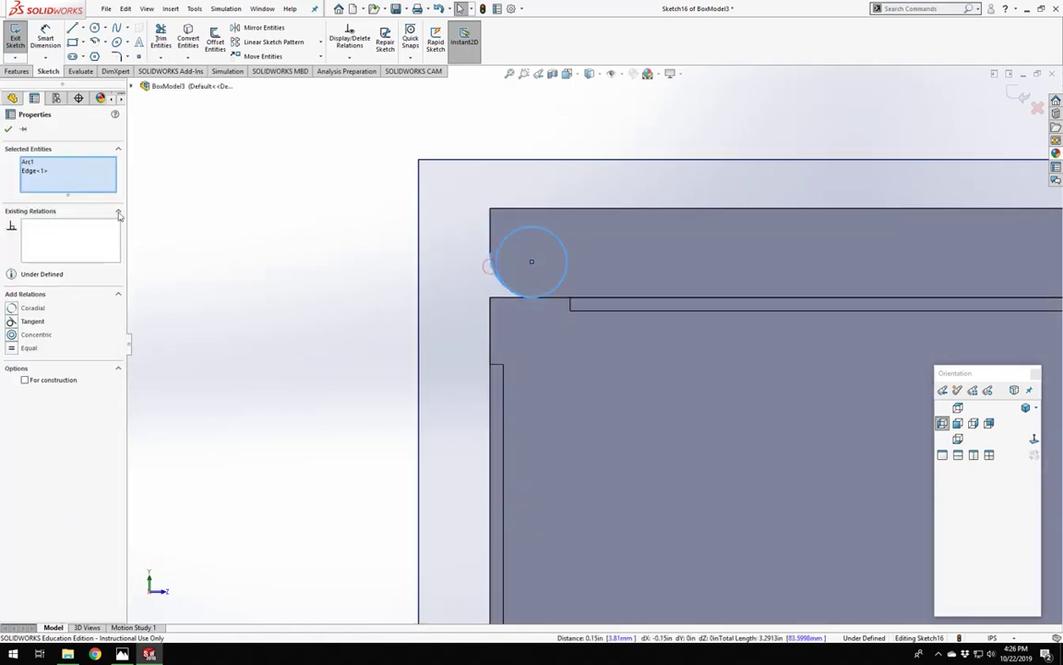
click(12, 309)
click(298, 299)
Convert the circle at the lid's rounded corner to construction geometry.
scroll(574, 274, down, 4)
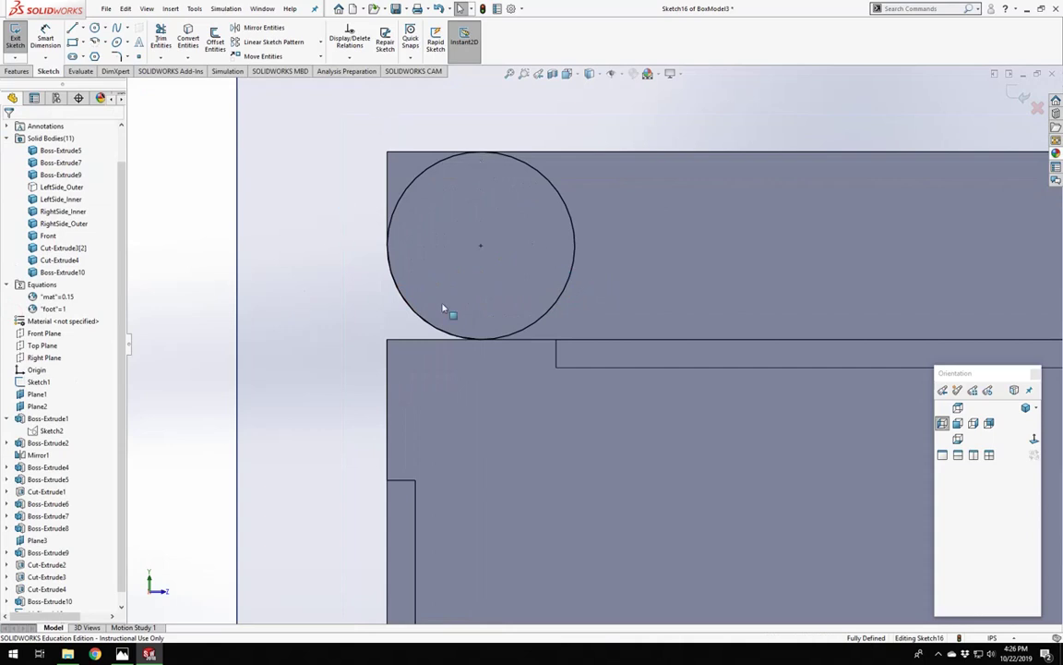
scroll(558, 227, up, 2)
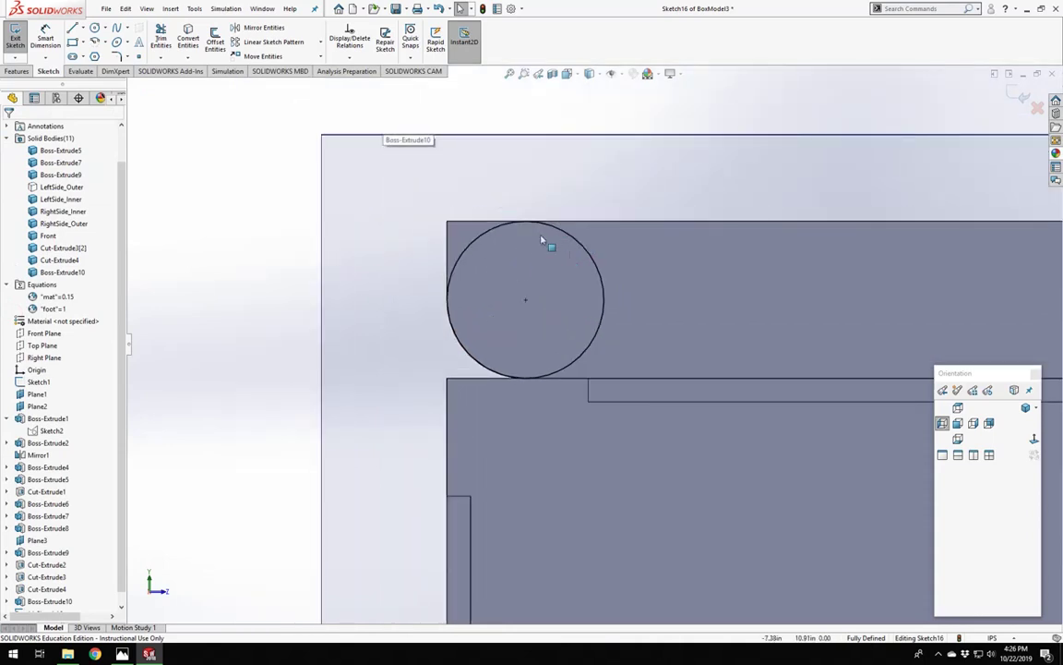
scroll(542, 240, down, 2)
scroll(450, 290, up, 5)
scroll(574, 339, down, 3)
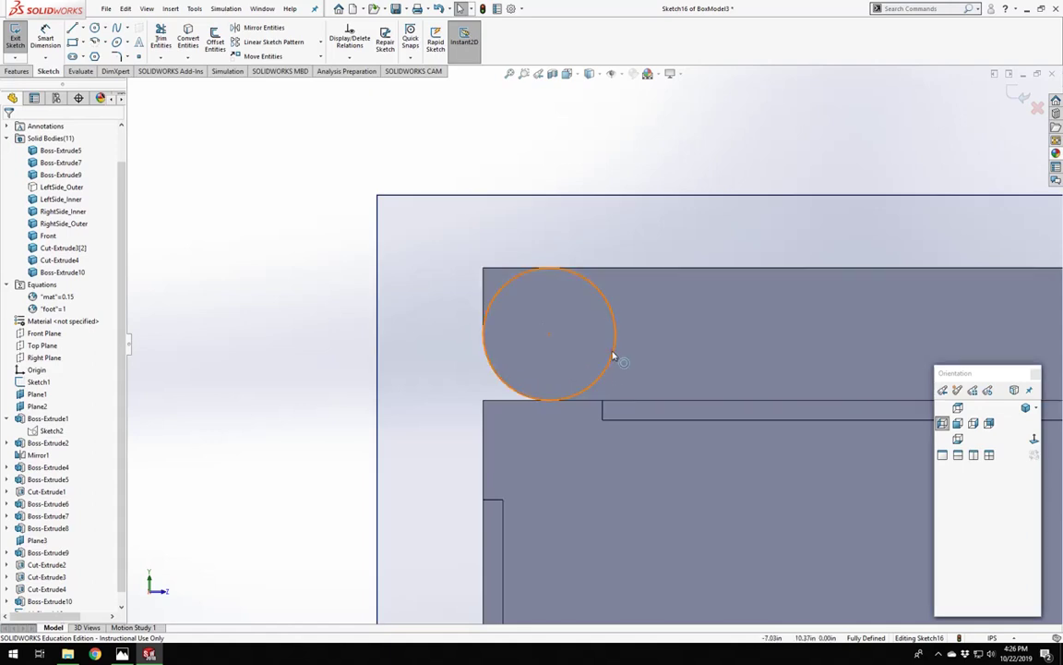
click(614, 357)
click(272, 293)
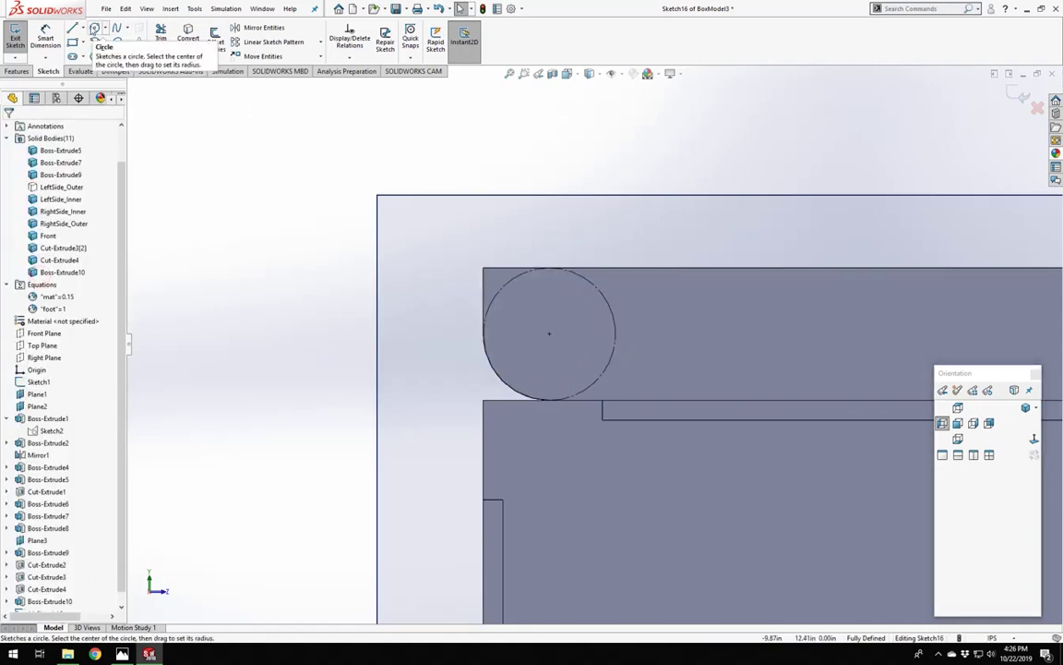
click(94, 28)
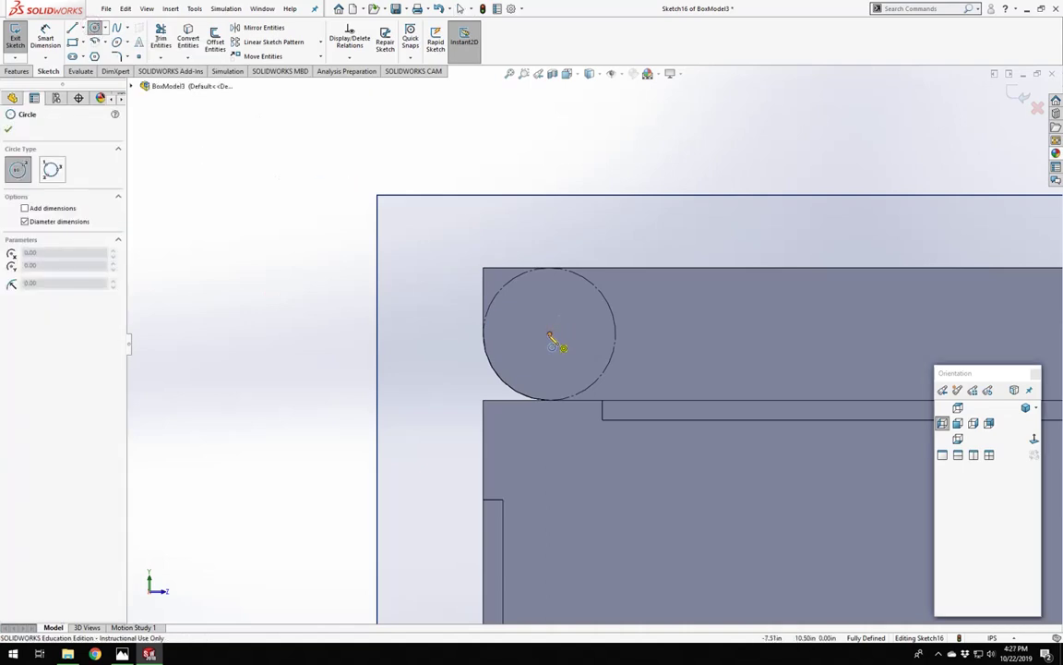
click(550, 333)
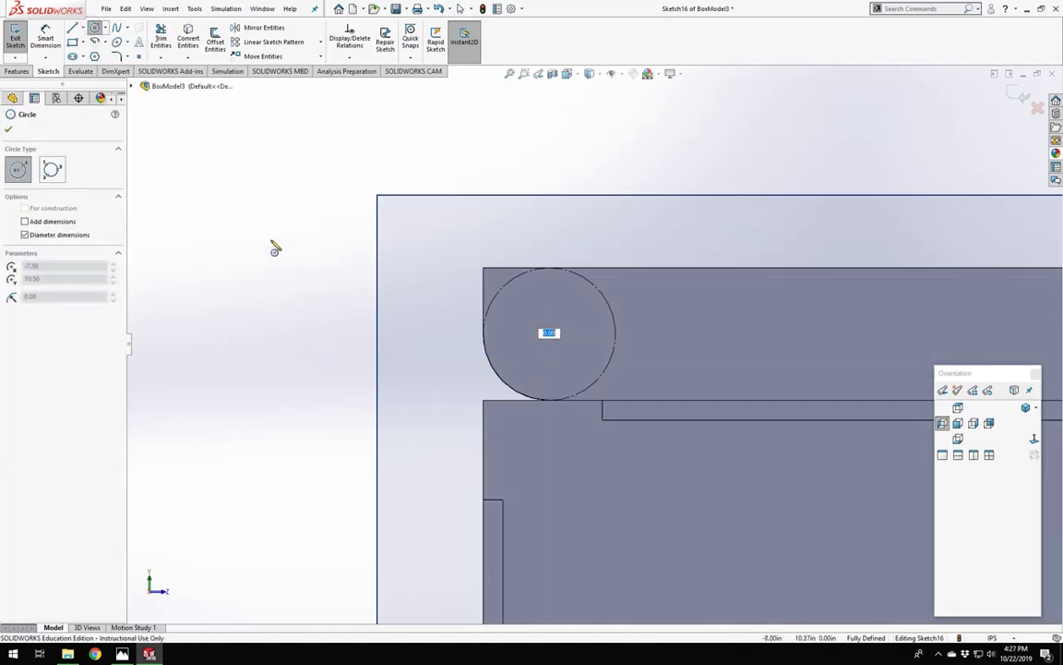
key(Escape)
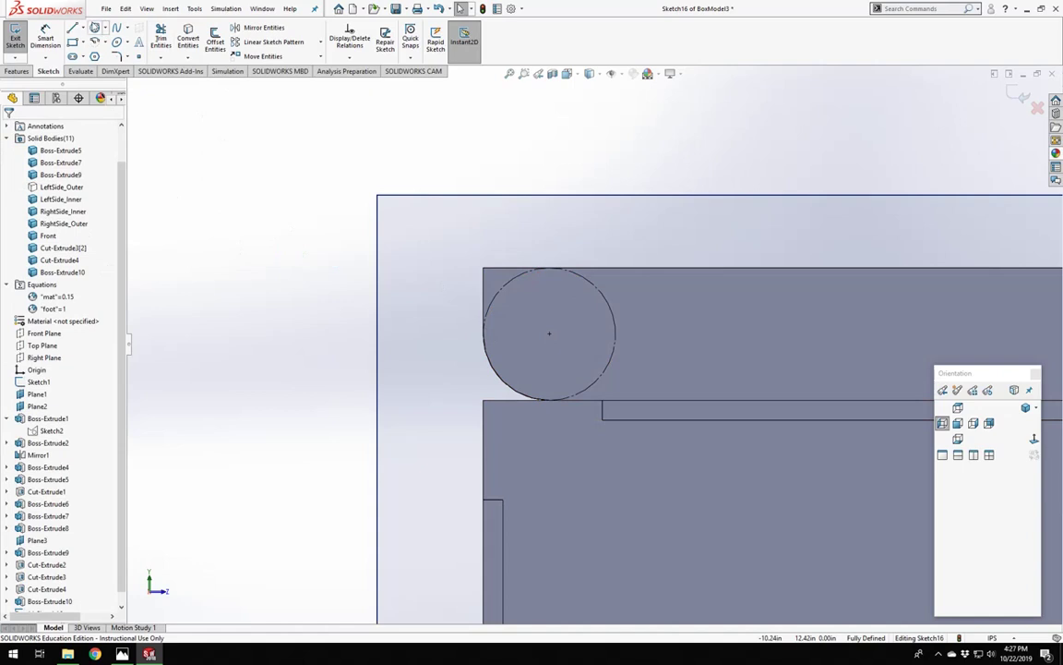
Sketch a circle concentric with the construction circle at the lid's rounded corner and set its diameter to 0.5 in.
click(94, 28)
click(551, 334)
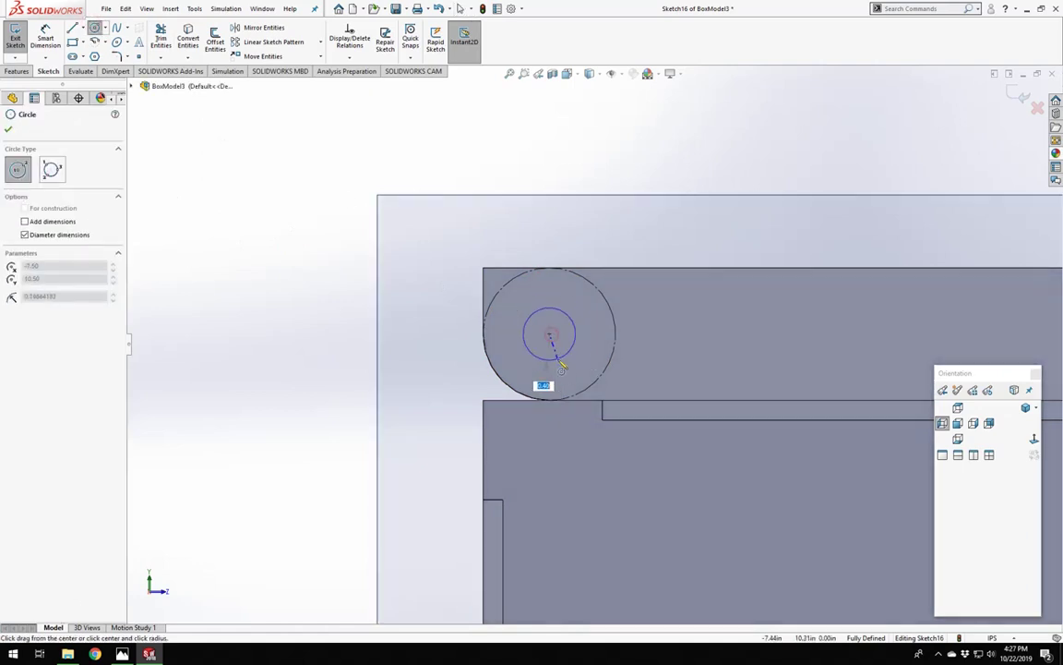
click(562, 366)
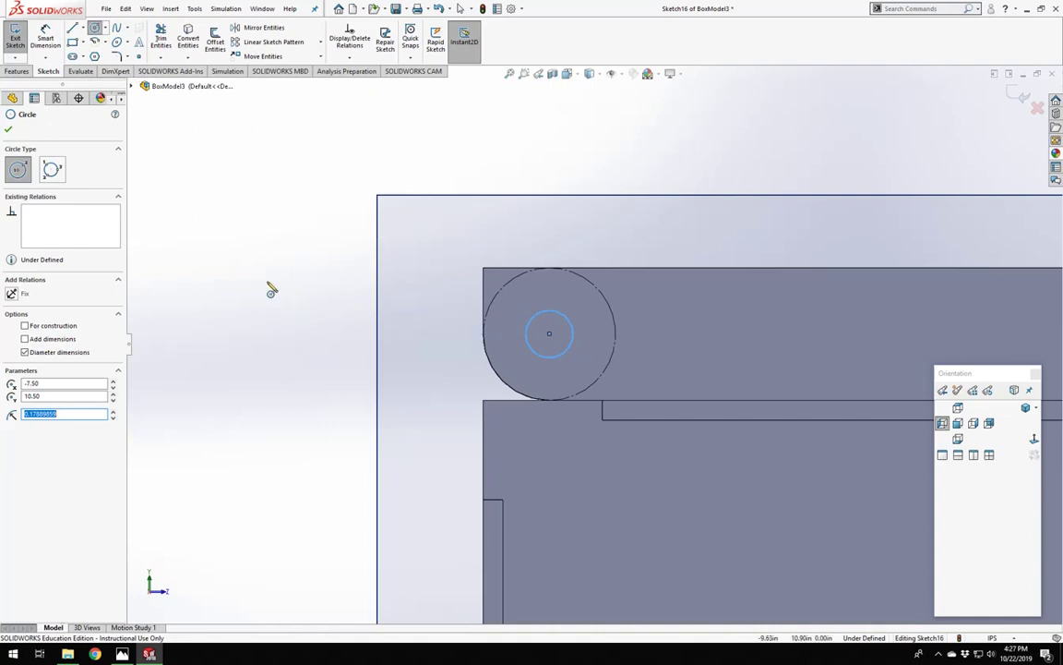
click(46, 39)
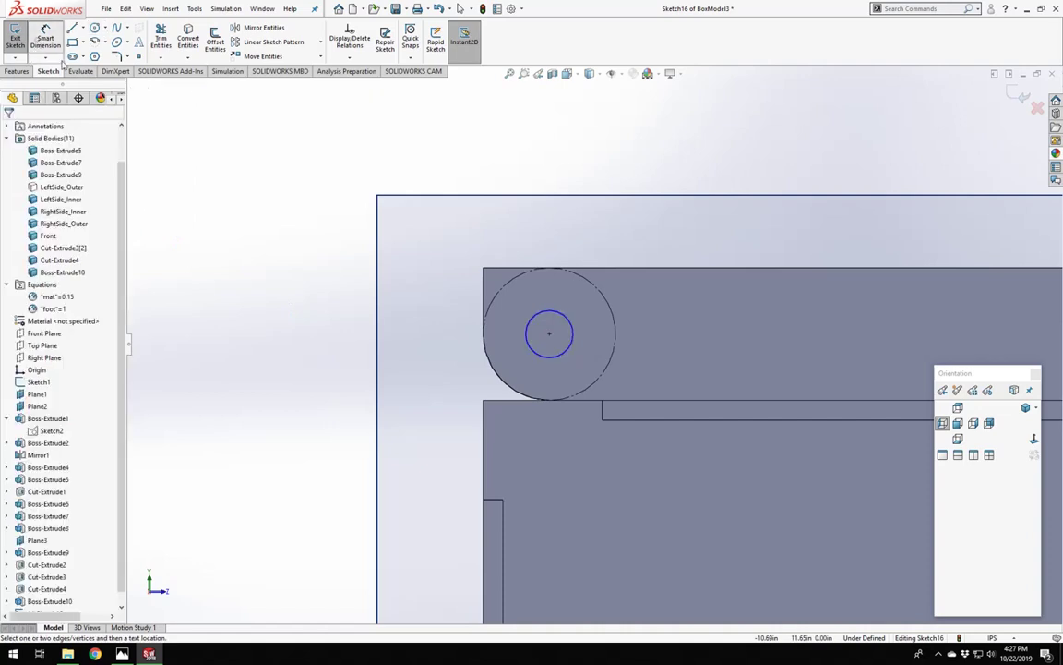
click(544, 358)
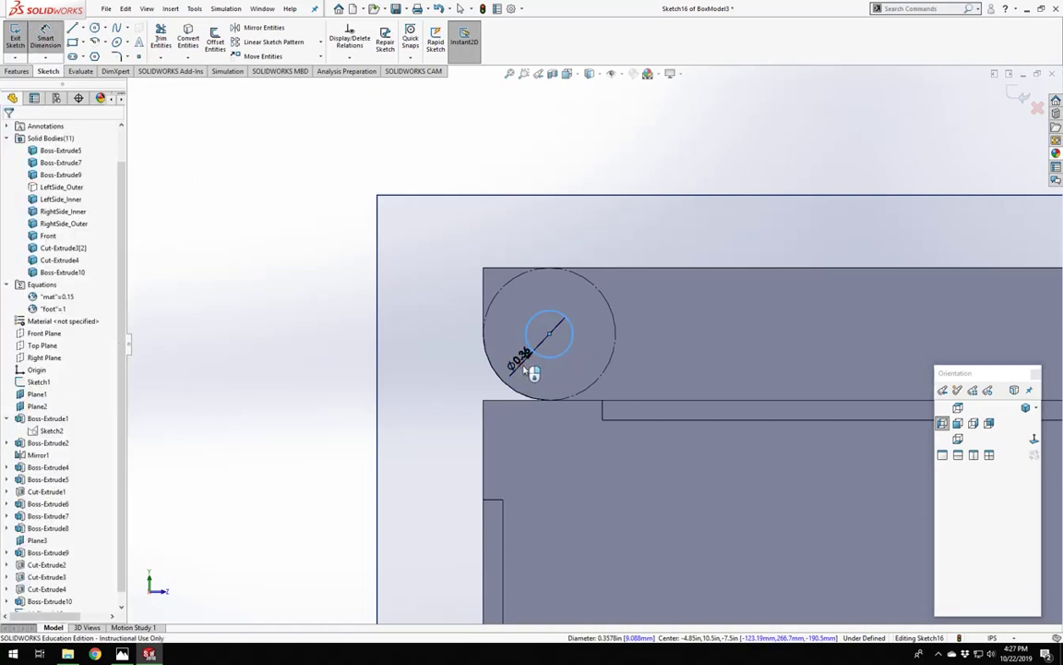
click(532, 370)
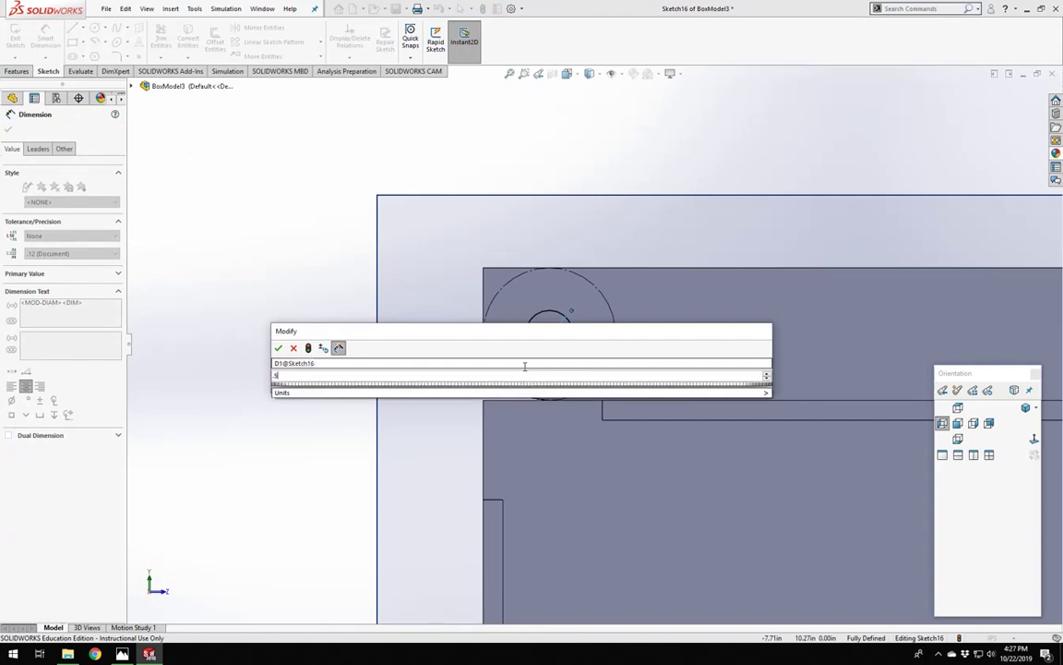
key(Return)
key(Escape)
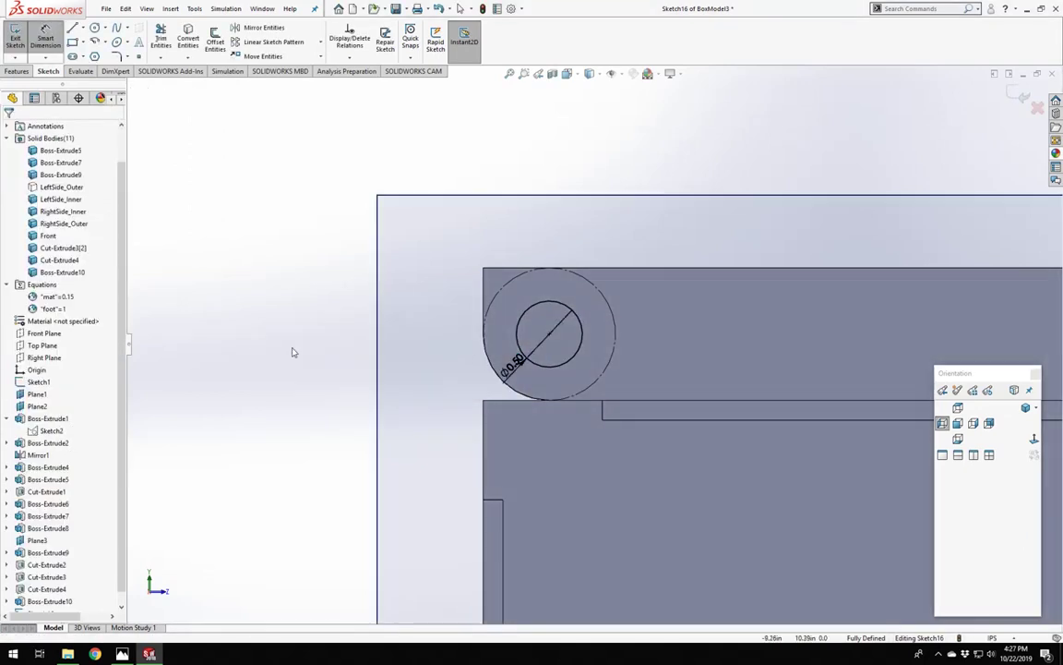
Sketch a vertical line from the inner side panel's upper rear corner up to the construction circle's rear quadrant point.
click(94, 29)
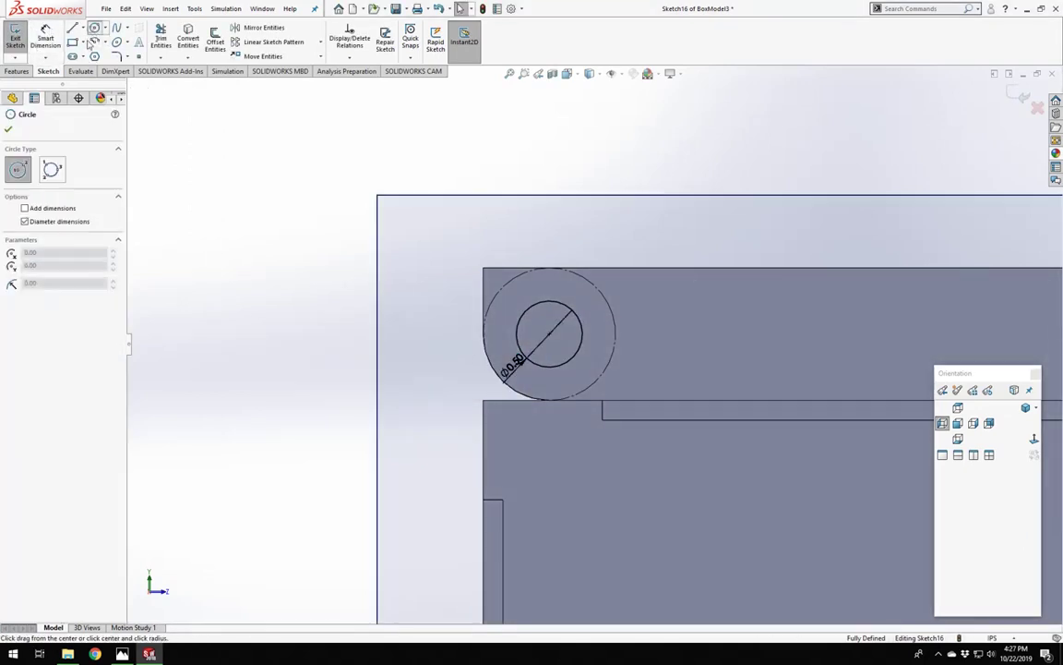
click(72, 27)
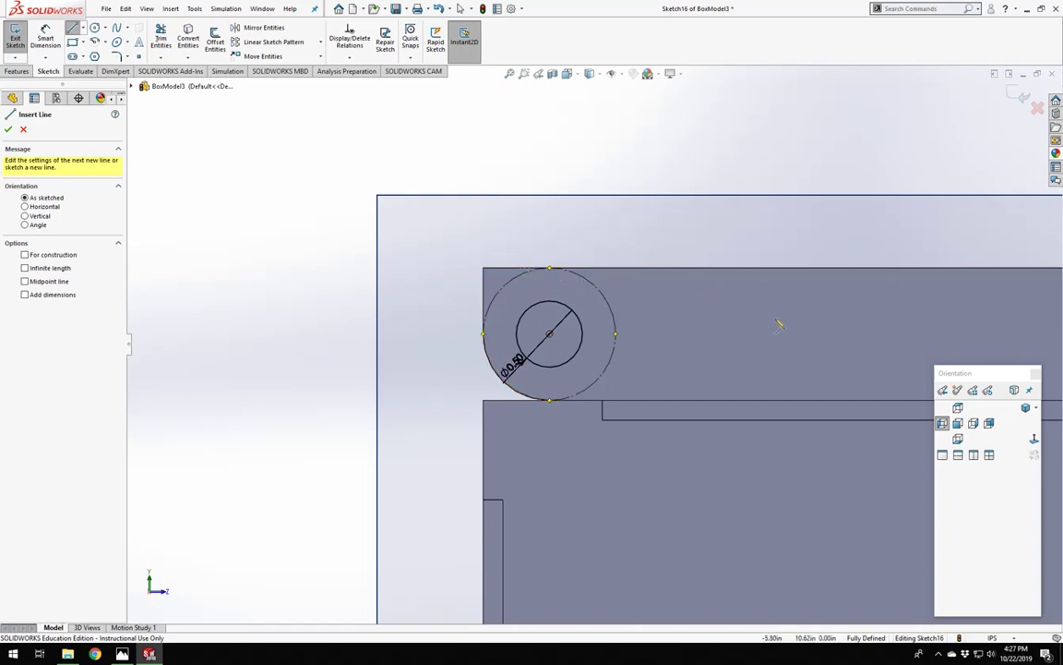
scroll(779, 325, up, 3)
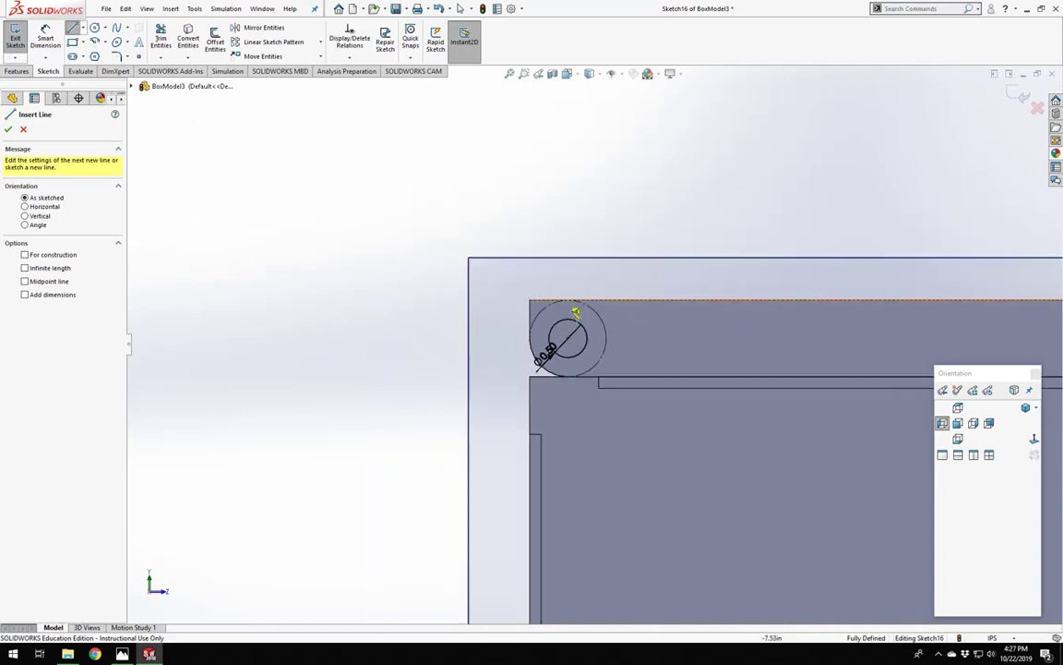
scroll(575, 313, down, 5)
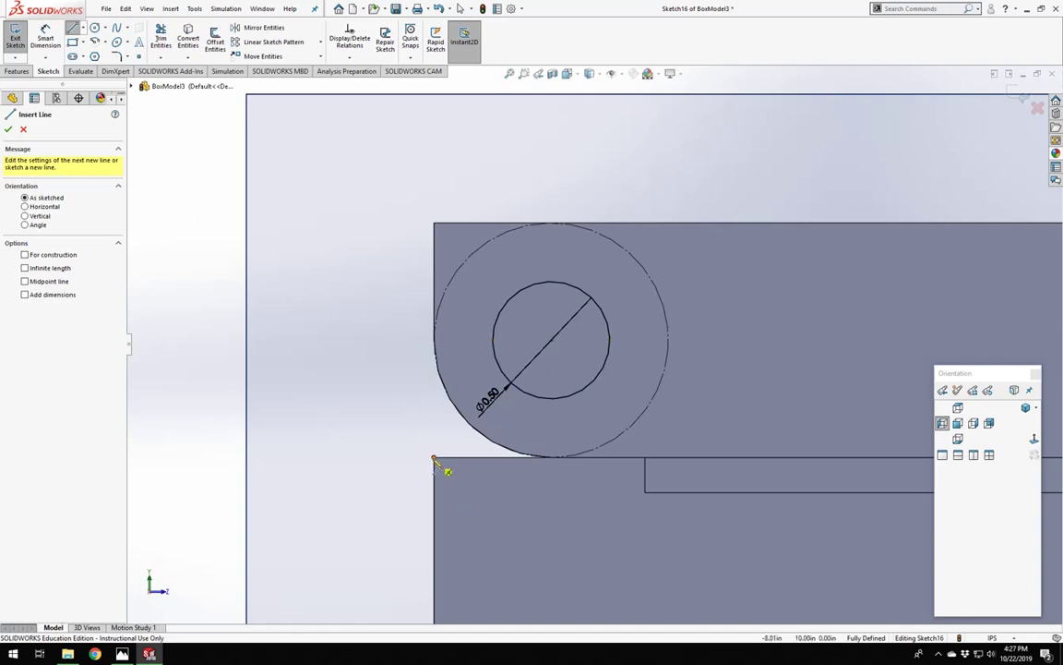
click(434, 458)
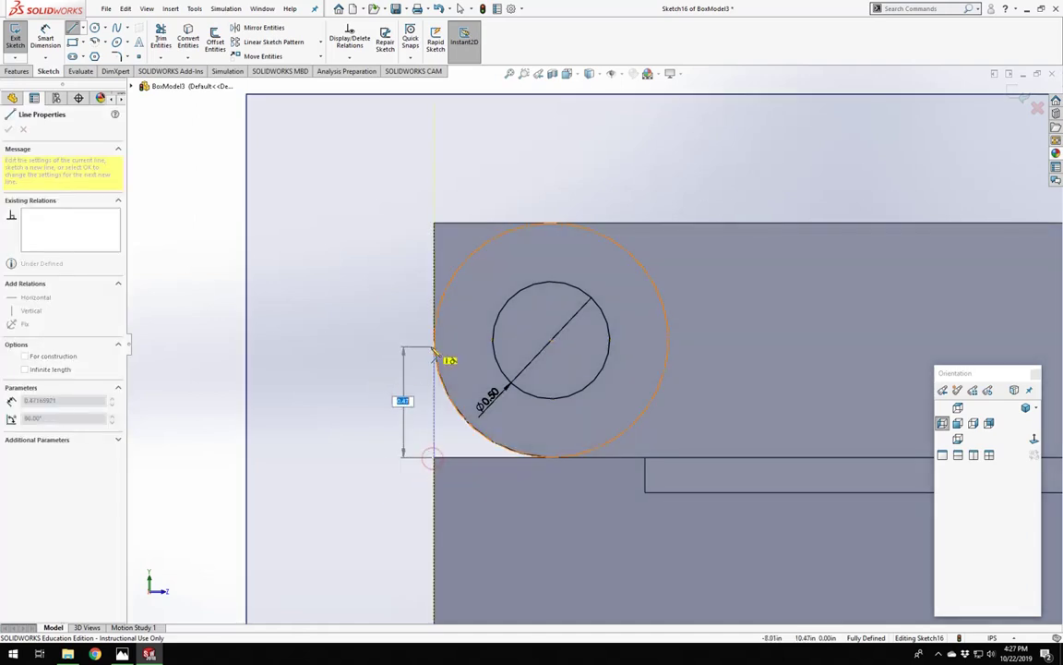
click(434, 341)
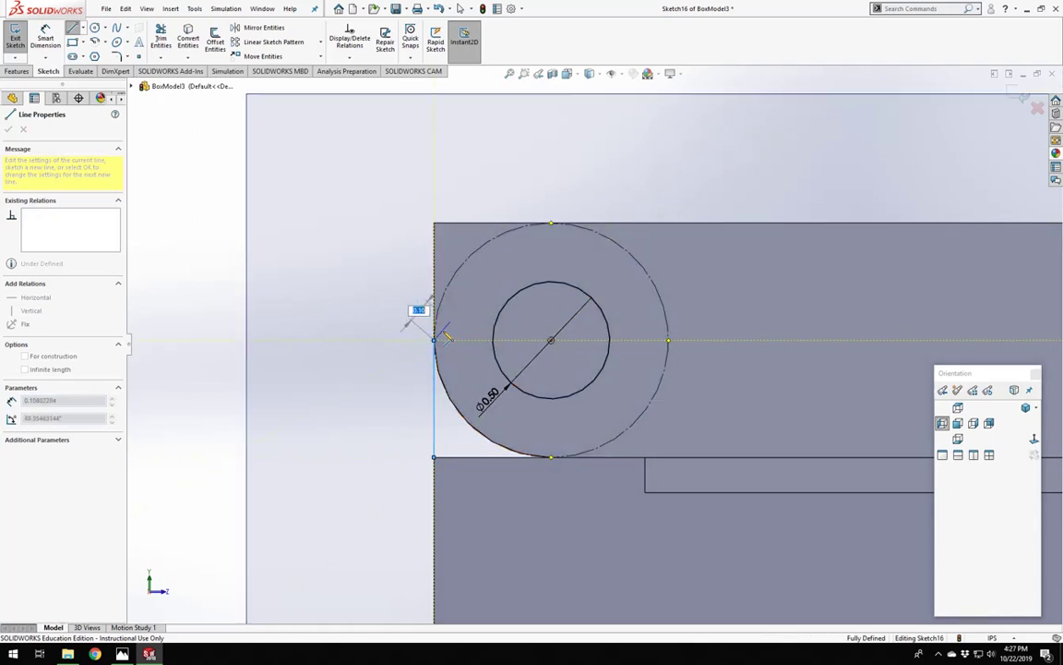
key(Escape)
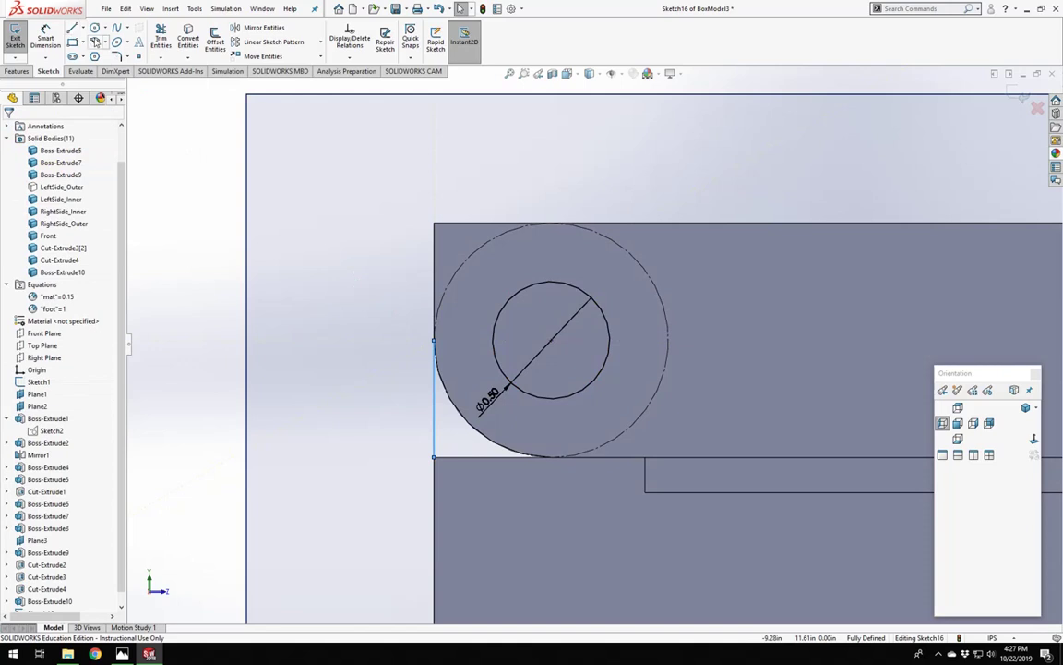
Sketch a horizontal chord about 0.75 in long across the upper part of the construction circle, above the 0.50 in circle.
click(93, 30)
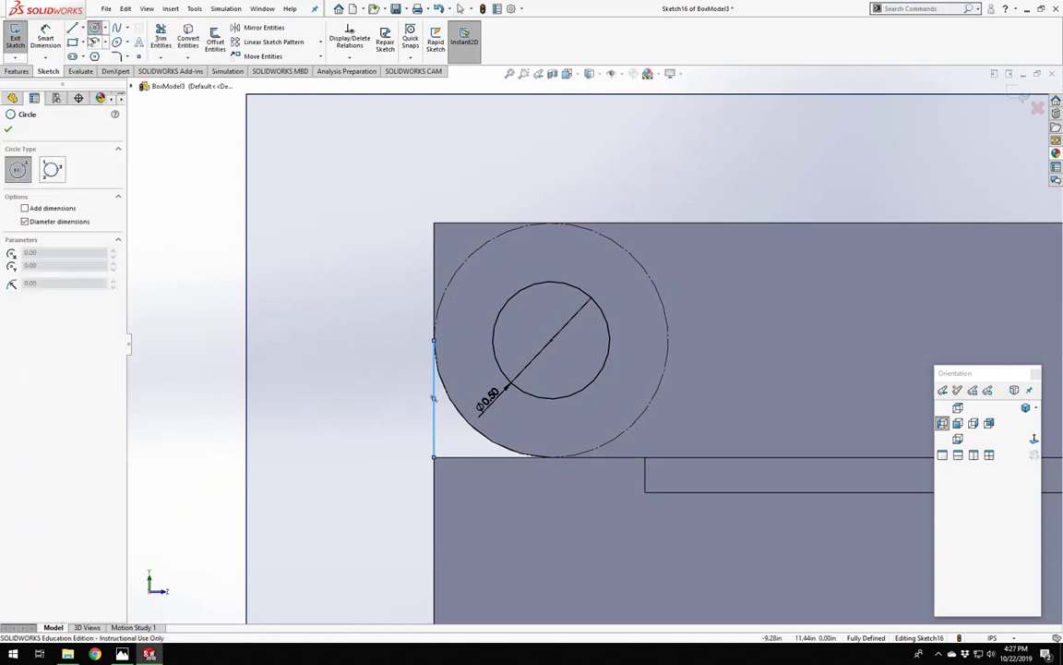
key(Escape)
key(l)
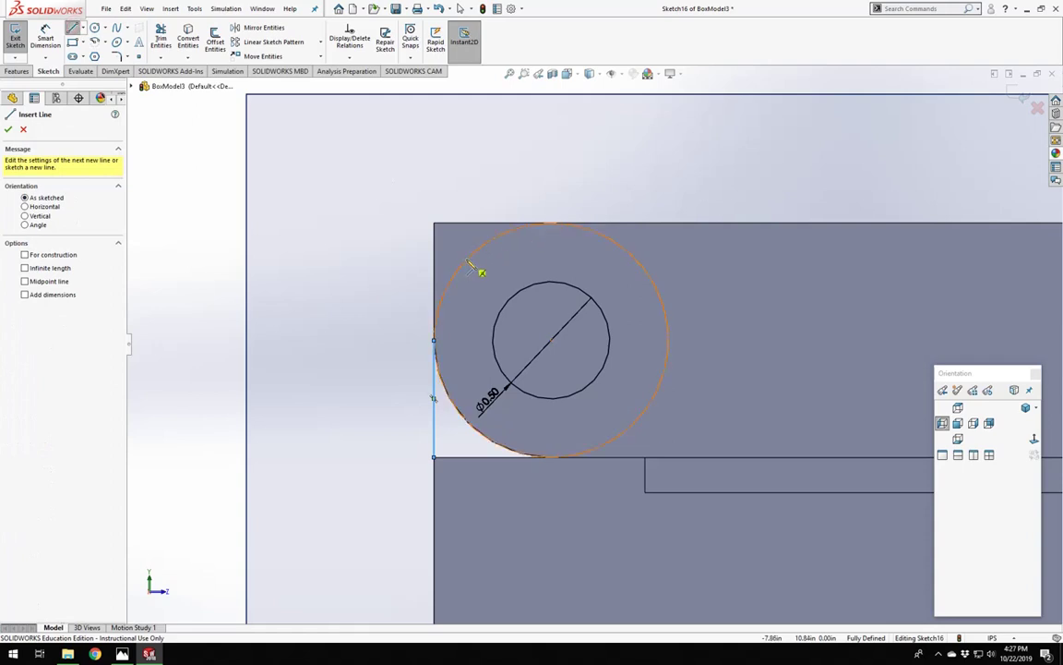
click(462, 264)
click(640, 264)
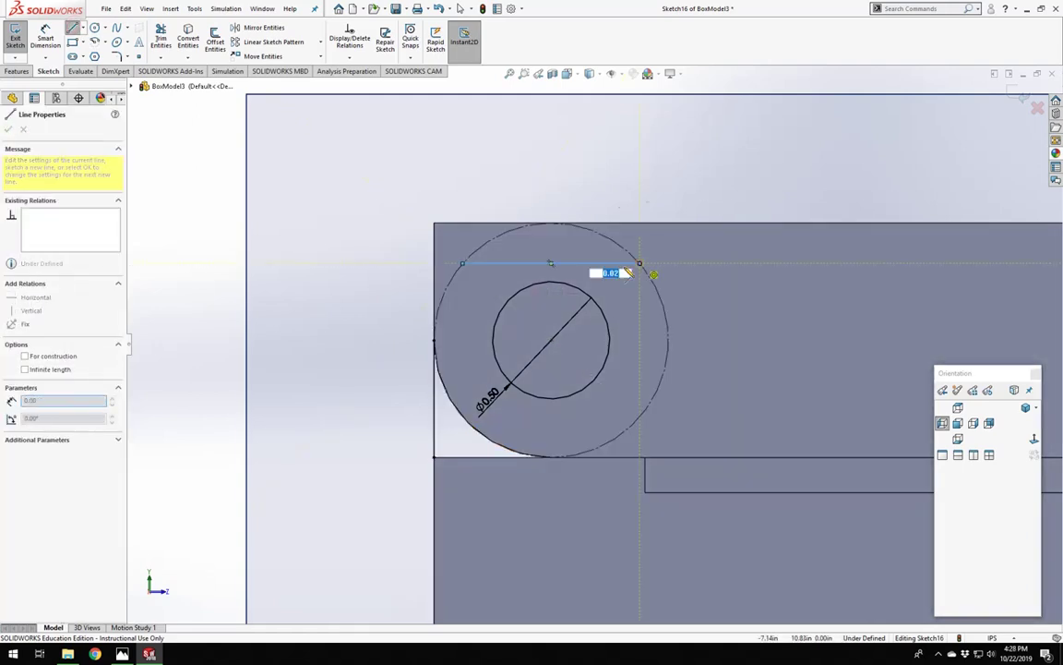
key(Escape)
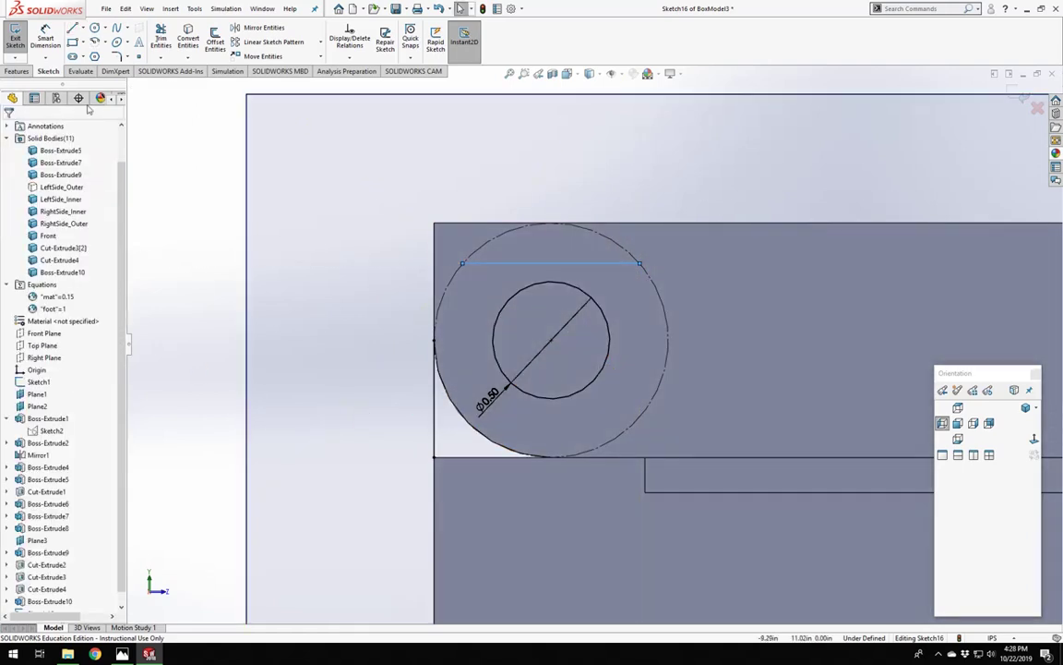
Sketch a vertical line from the notch corner on the side panel's upper edge up to the construction circle near the chord's front end.
click(72, 42)
click(72, 28)
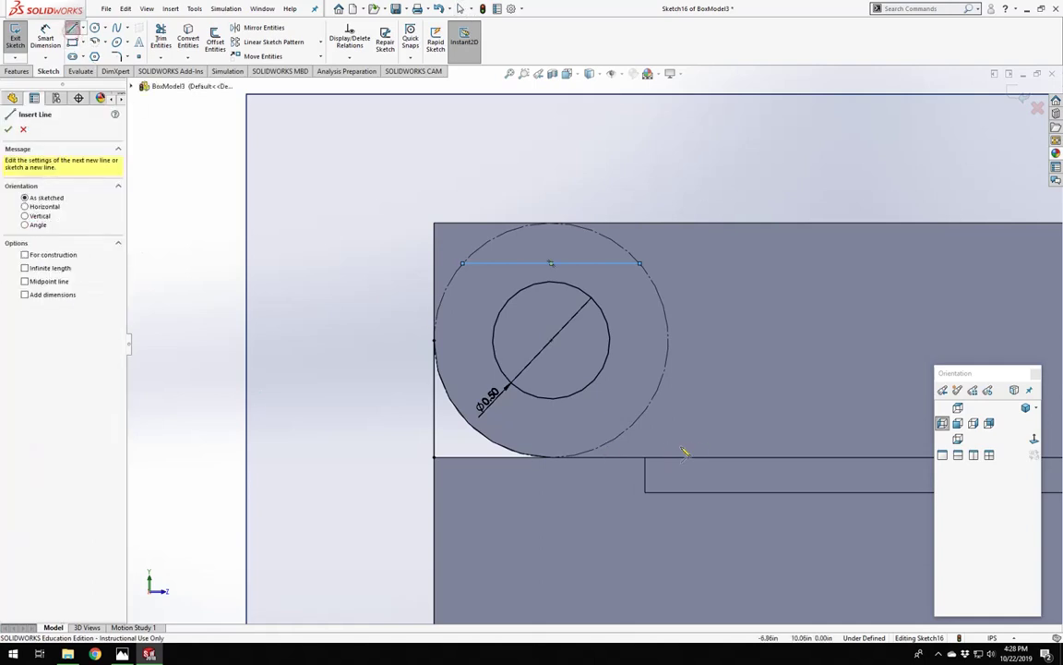
click(645, 458)
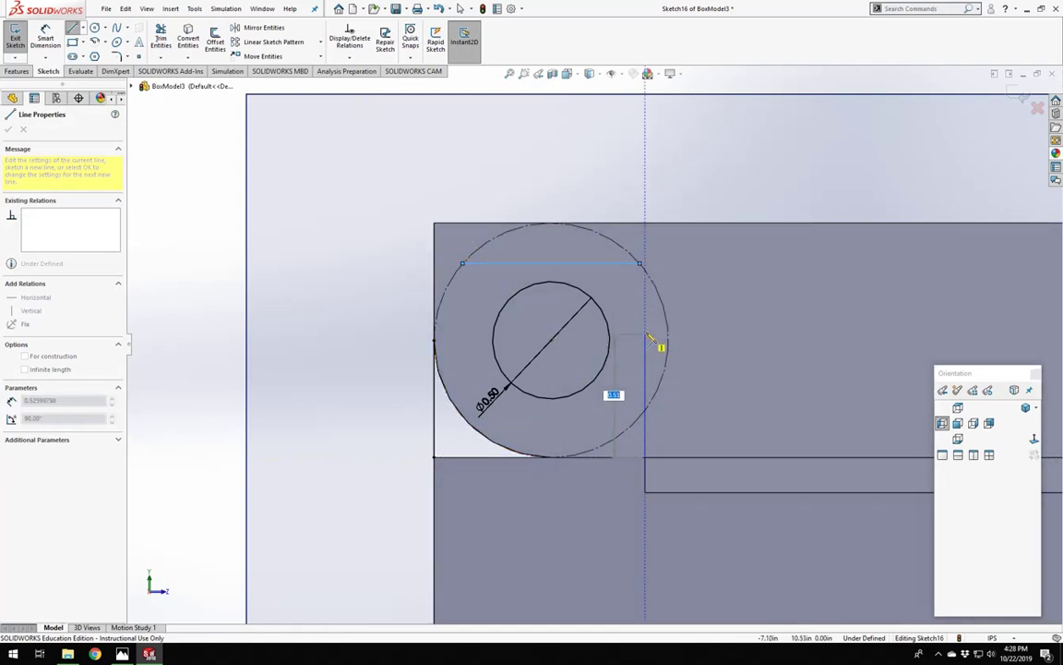
click(646, 265)
key(Escape)
scroll(646, 282, down, 3)
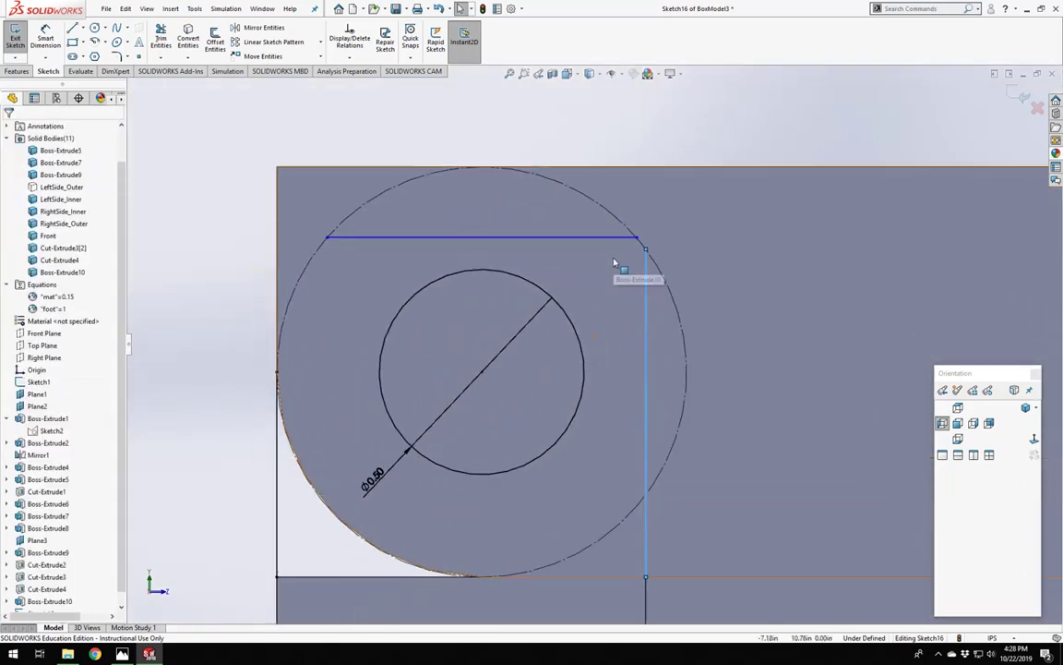
click(156, 285)
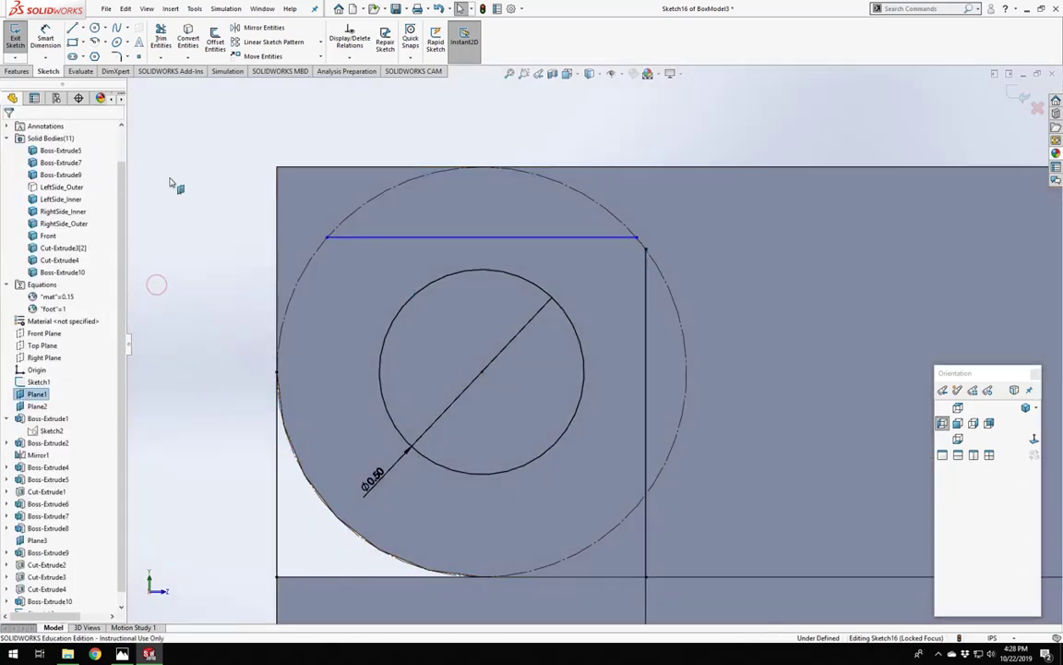
Sketch a three-point arc along the construction circle from the rear vertical line's upper end to the chord's rear end.
click(94, 42)
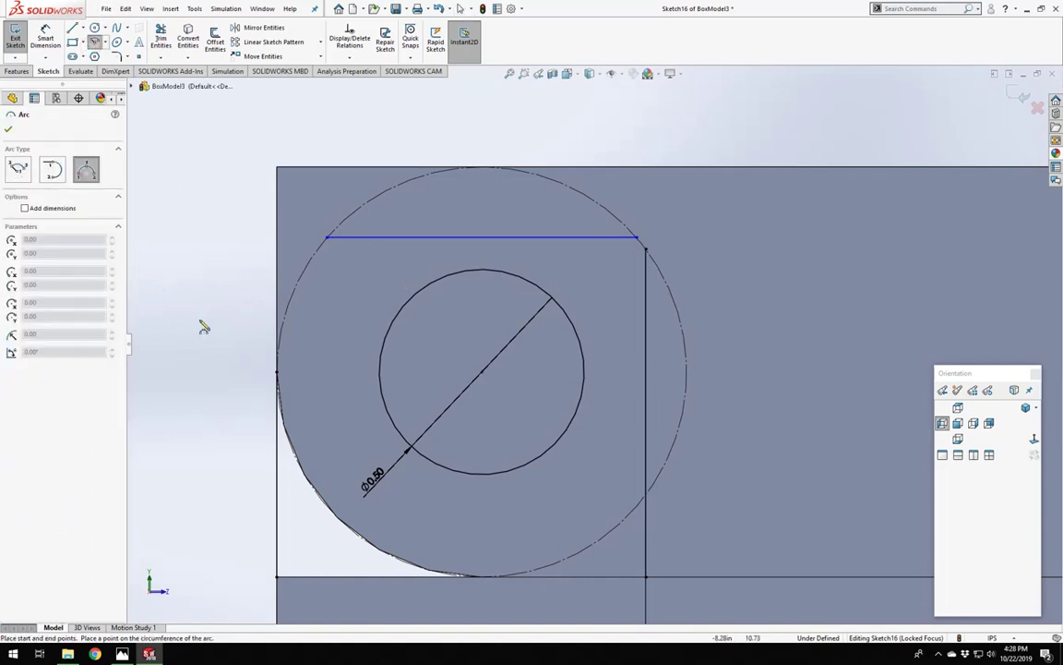
click(277, 374)
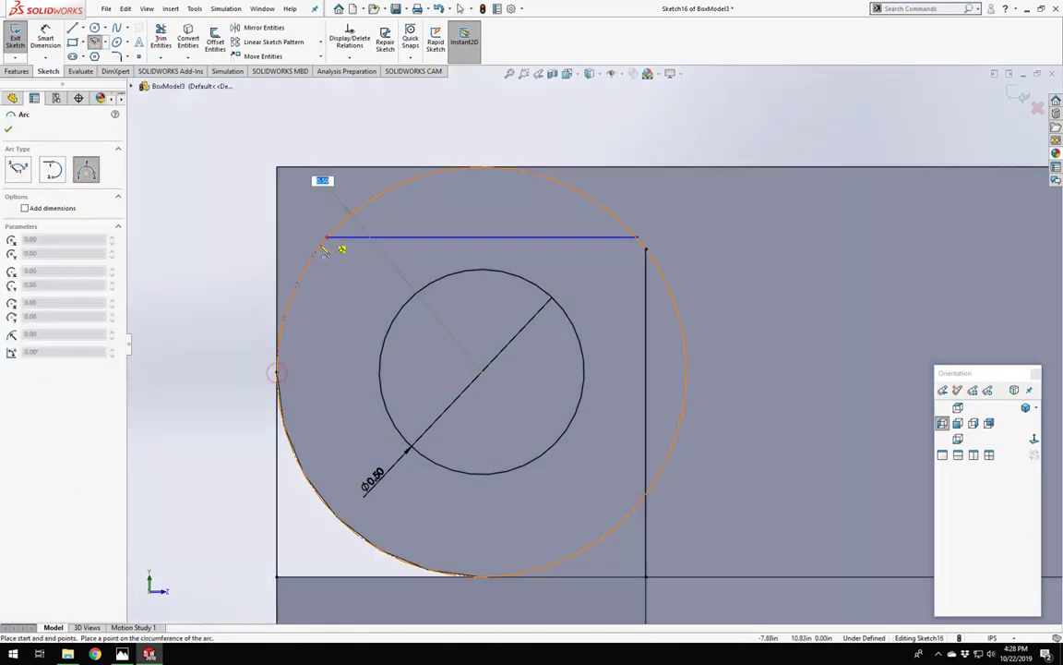
click(326, 238)
click(291, 299)
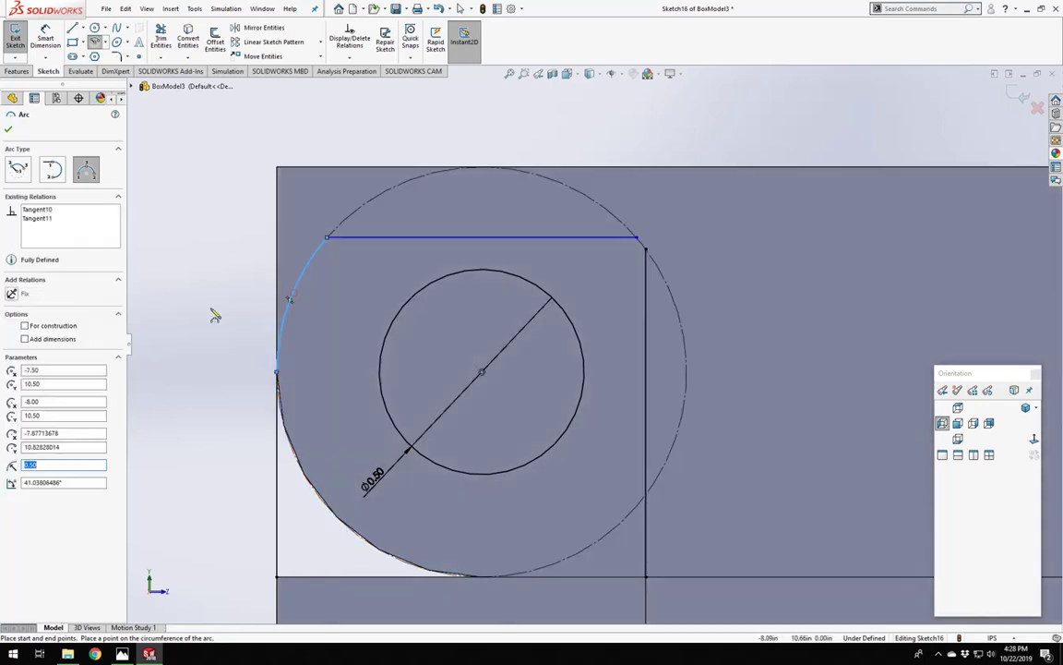
click(639, 240)
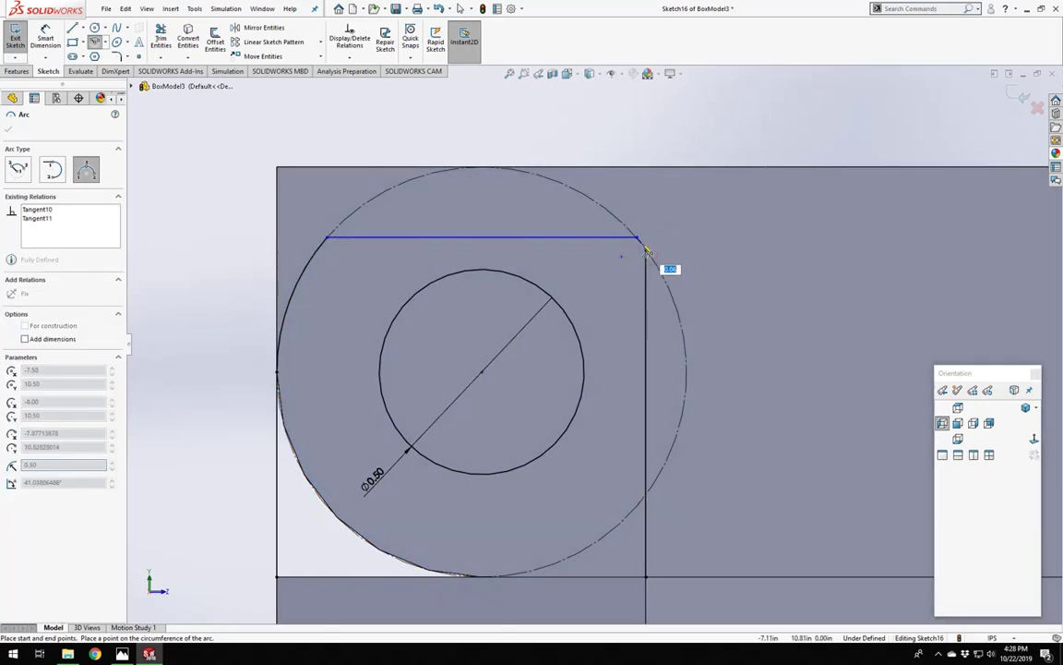
scroll(649, 242, down, 6)
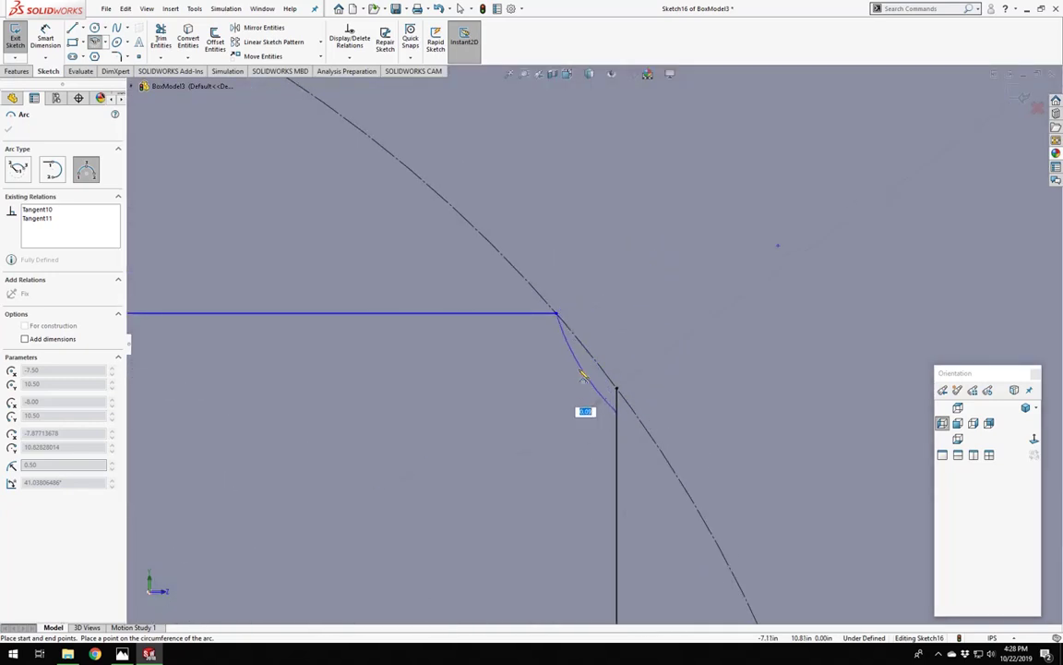
key(Escape)
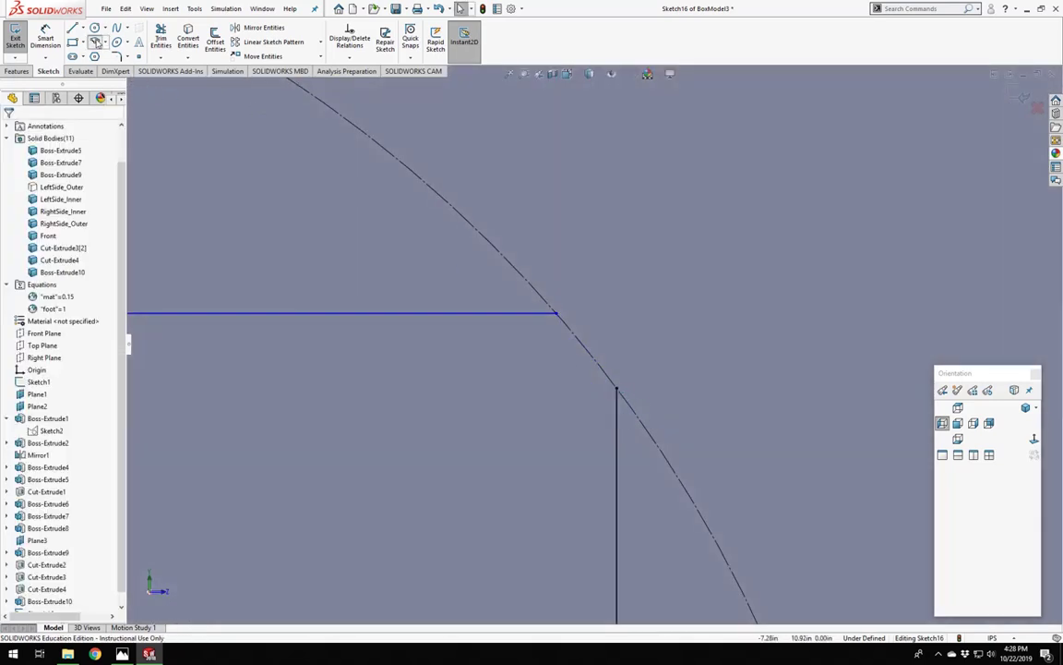
Join the front vertical line's upper end to the chord's front end with a short three-point arc along the construction circle.
click(95, 42)
click(87, 174)
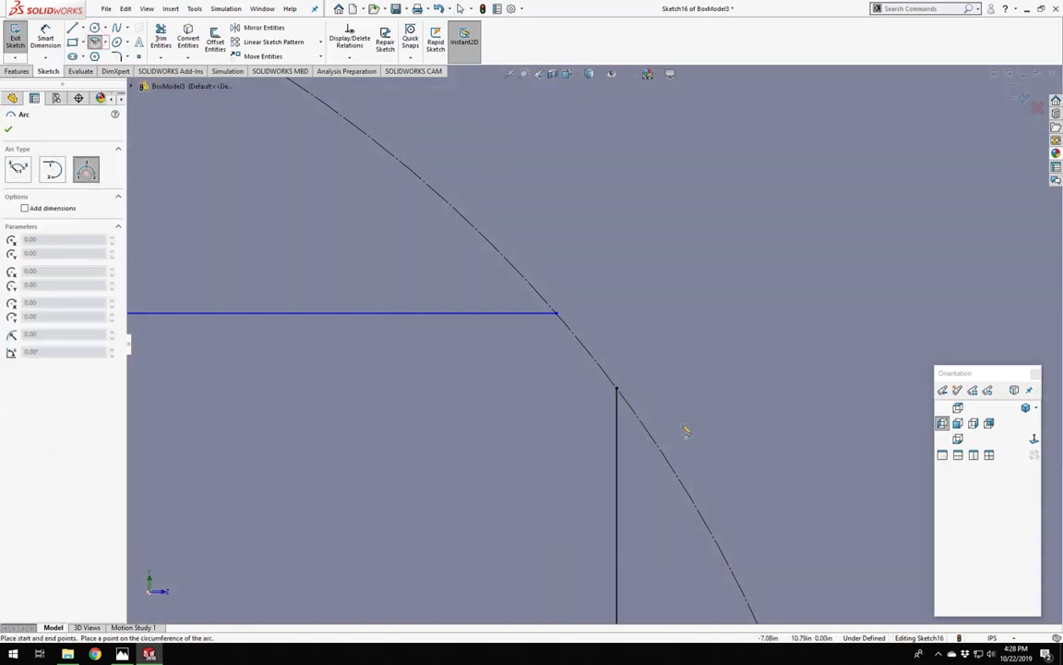
click(617, 388)
click(557, 312)
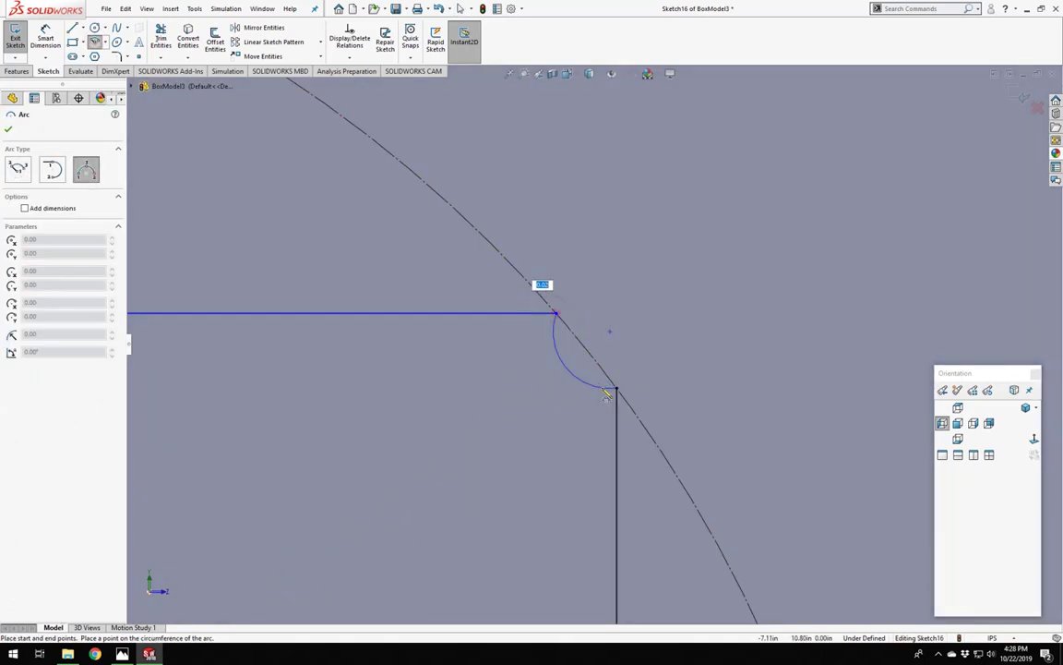
click(601, 373)
key(Escape)
Add a vertical dimension between the lid side's upper edge and the horizontal chord, placing it beyond the lid's rear corner.
scroll(446, 385, up, 5)
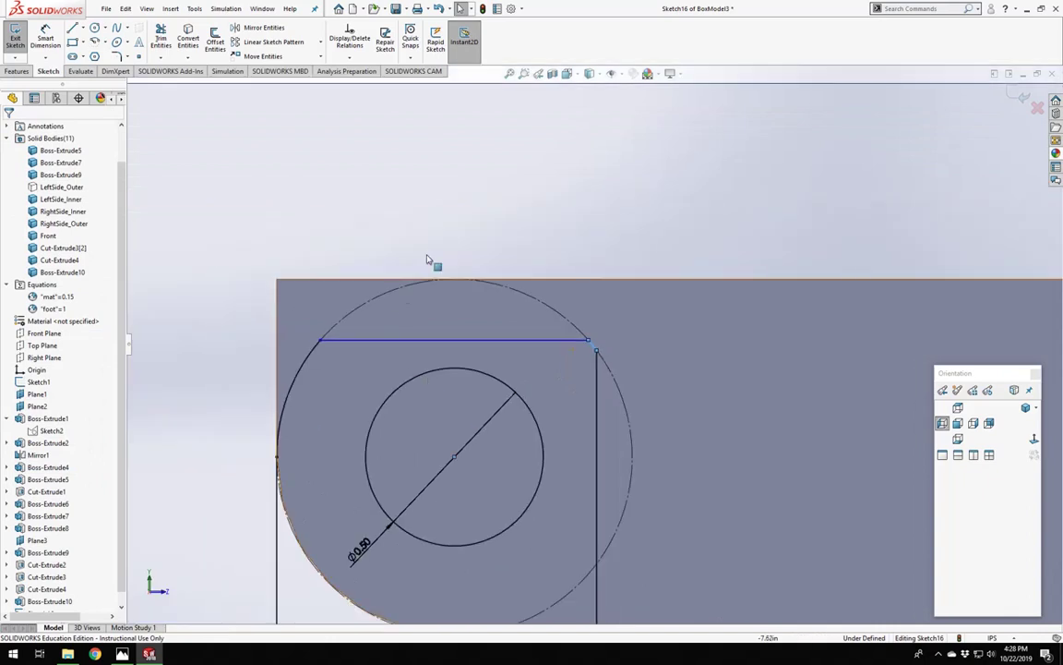
scroll(480, 295, up, 4)
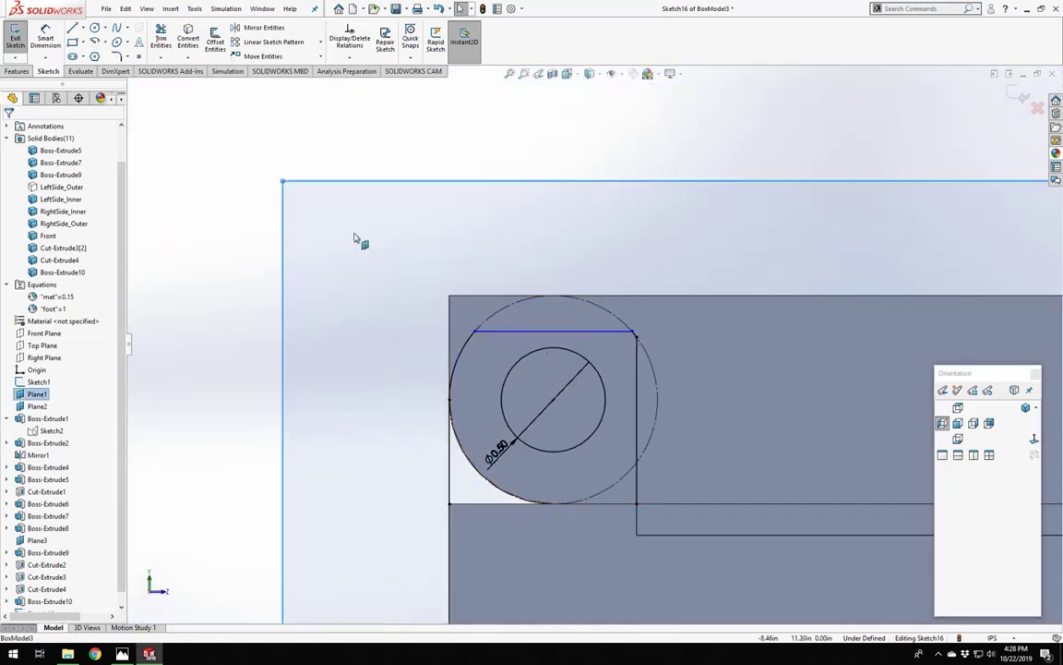
click(504, 333)
click(54, 41)
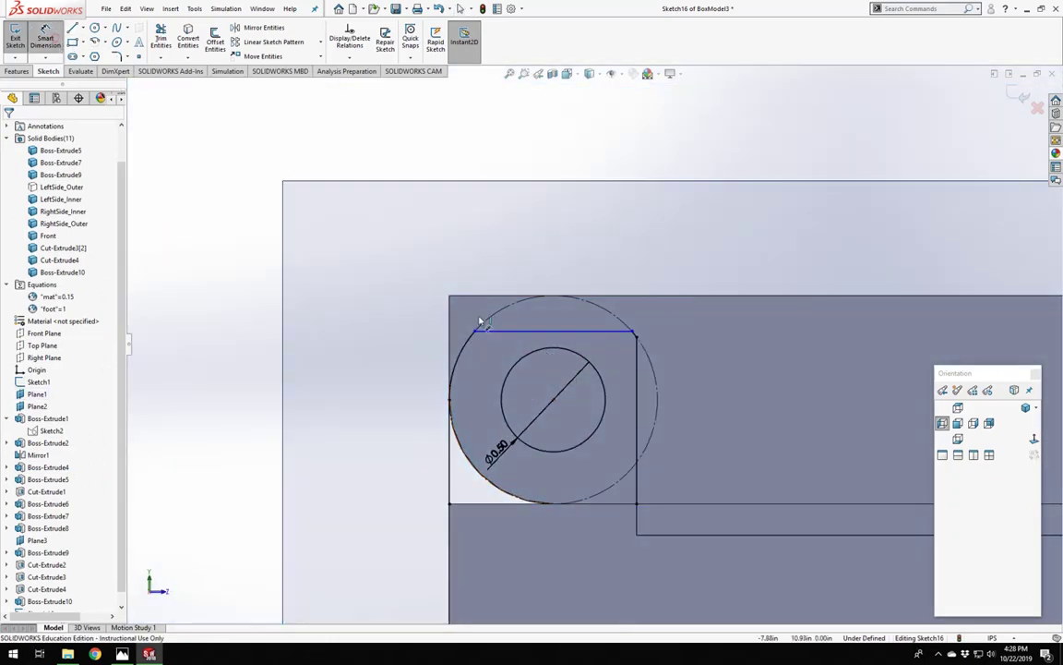
click(523, 334)
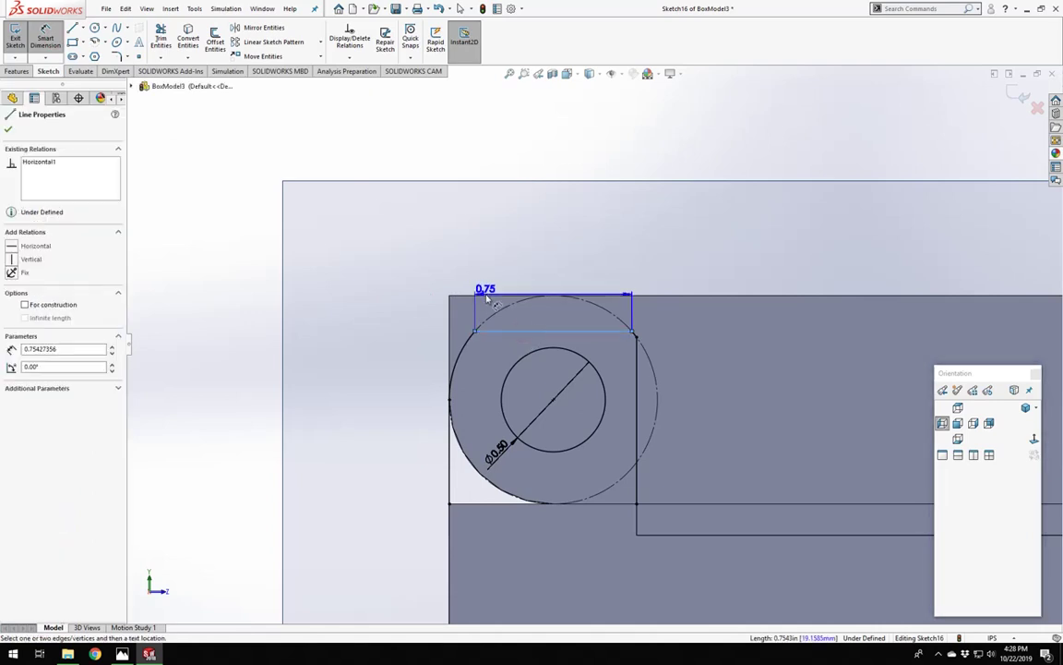
click(486, 296)
click(381, 307)
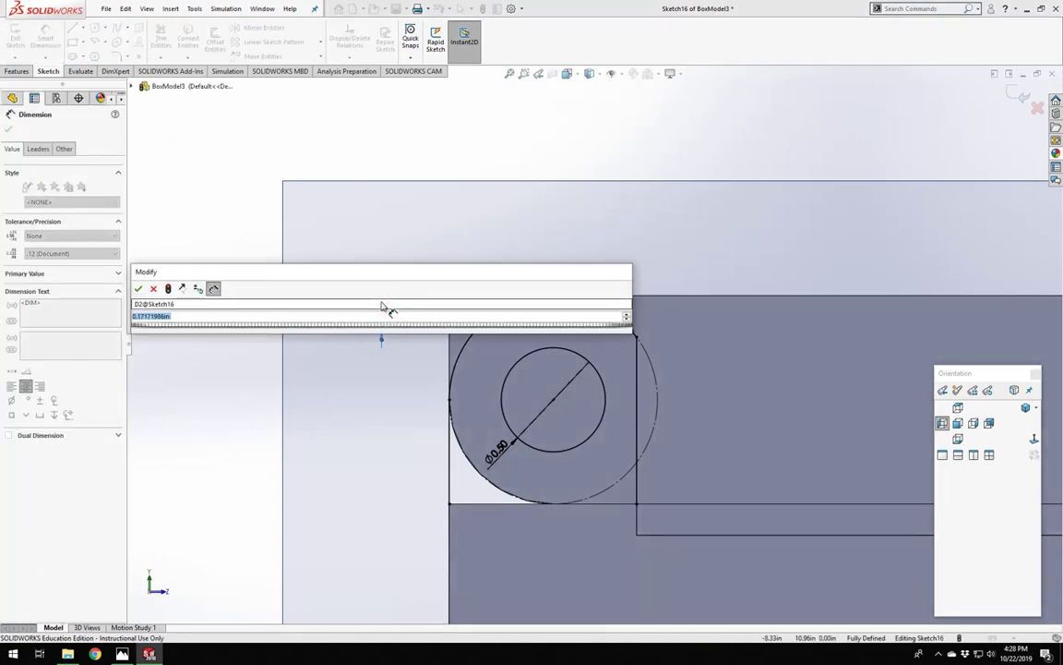
Set the chord's distance from the lid side's upper edge with the equation ="mat"-.03.
text(="m)
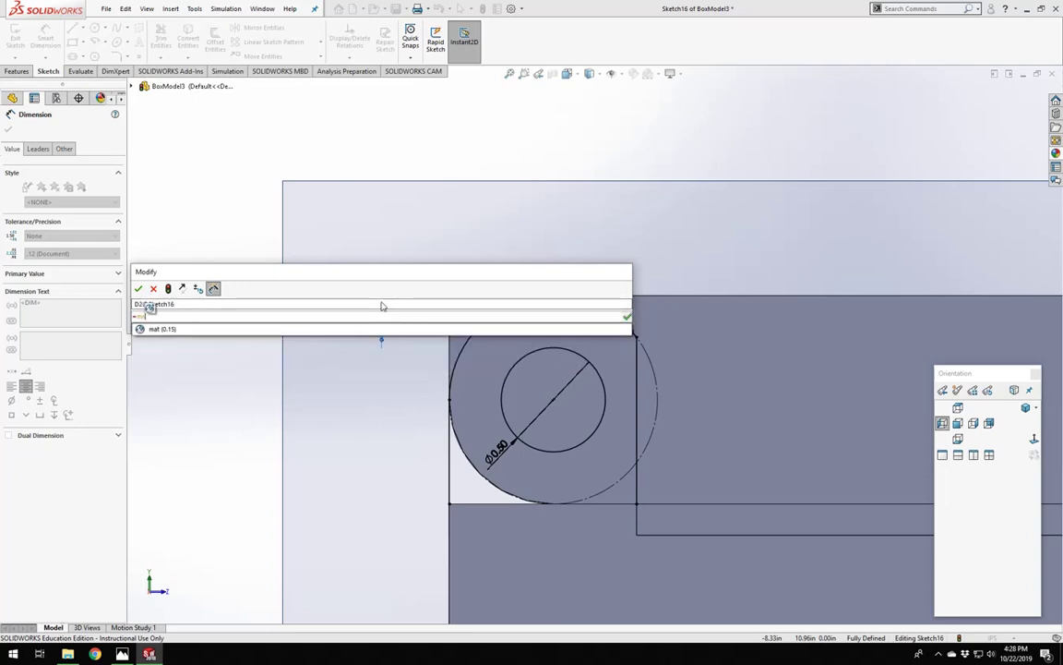
text(at)
key(Down)
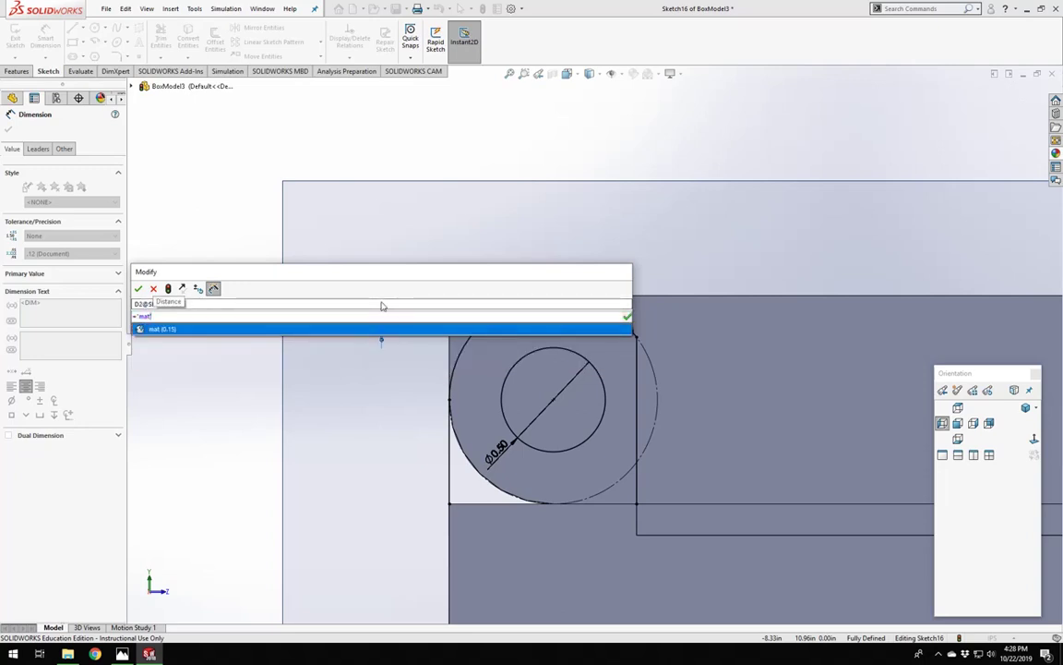
key(Return)
text(")
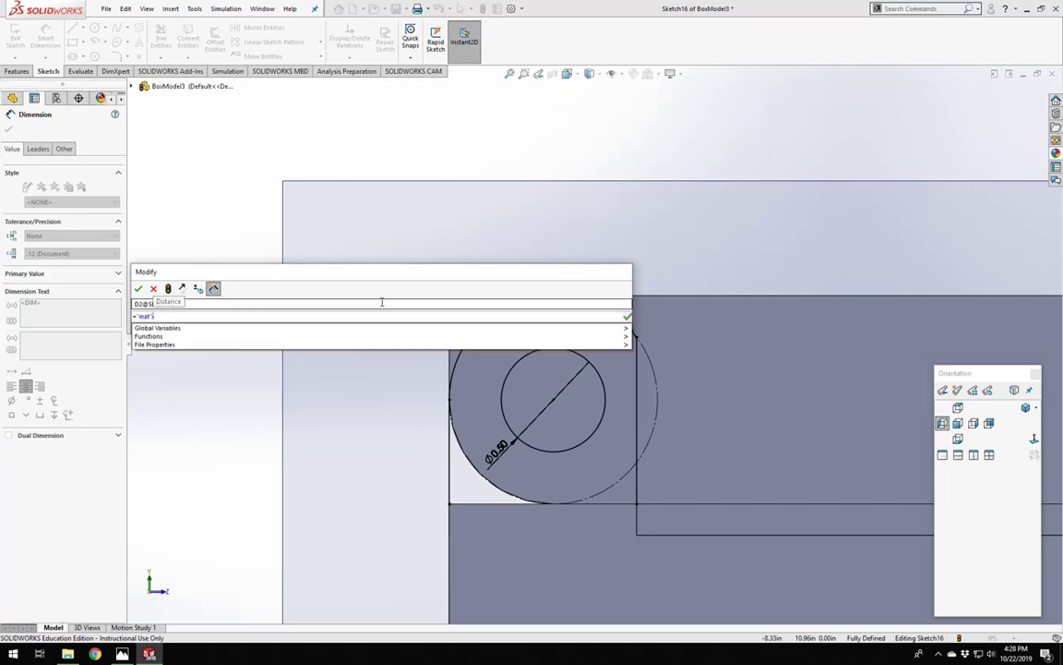
text(-)
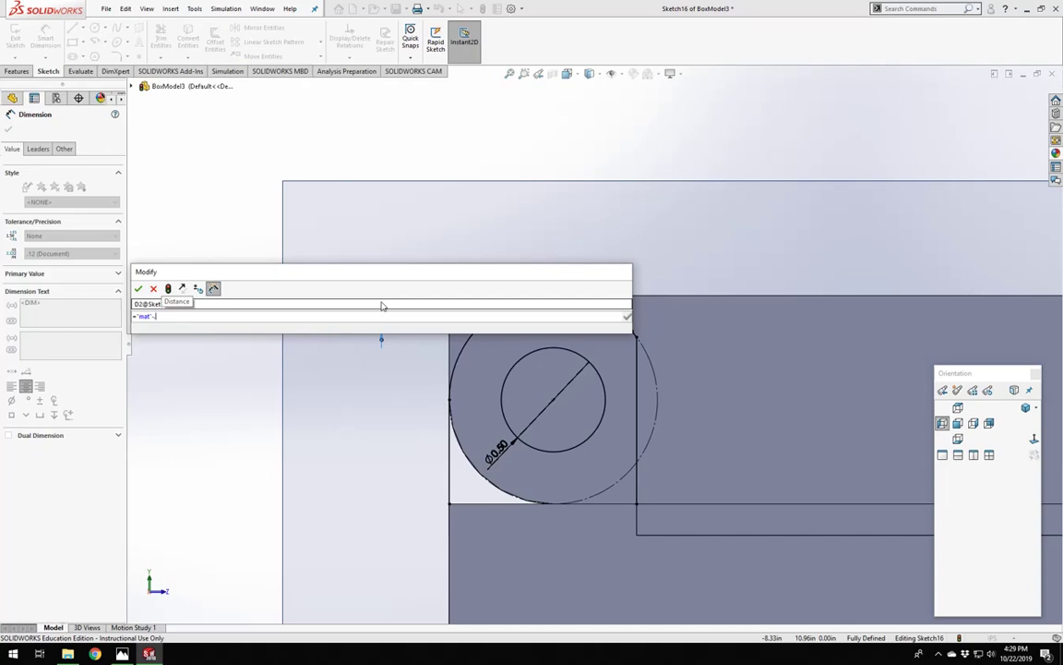
text(.05)
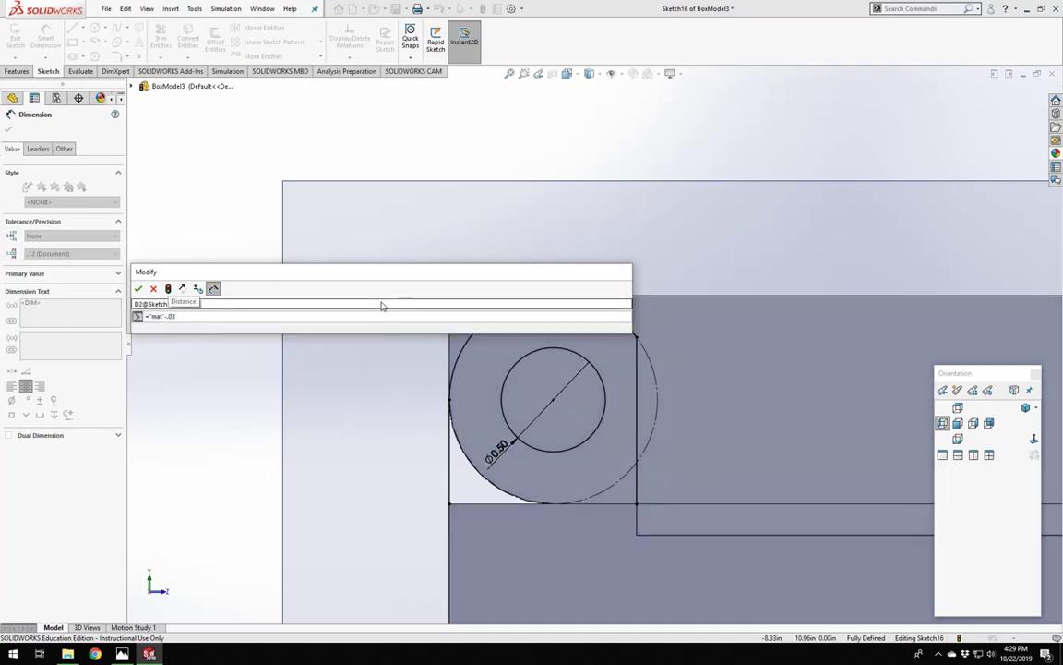
click(140, 290)
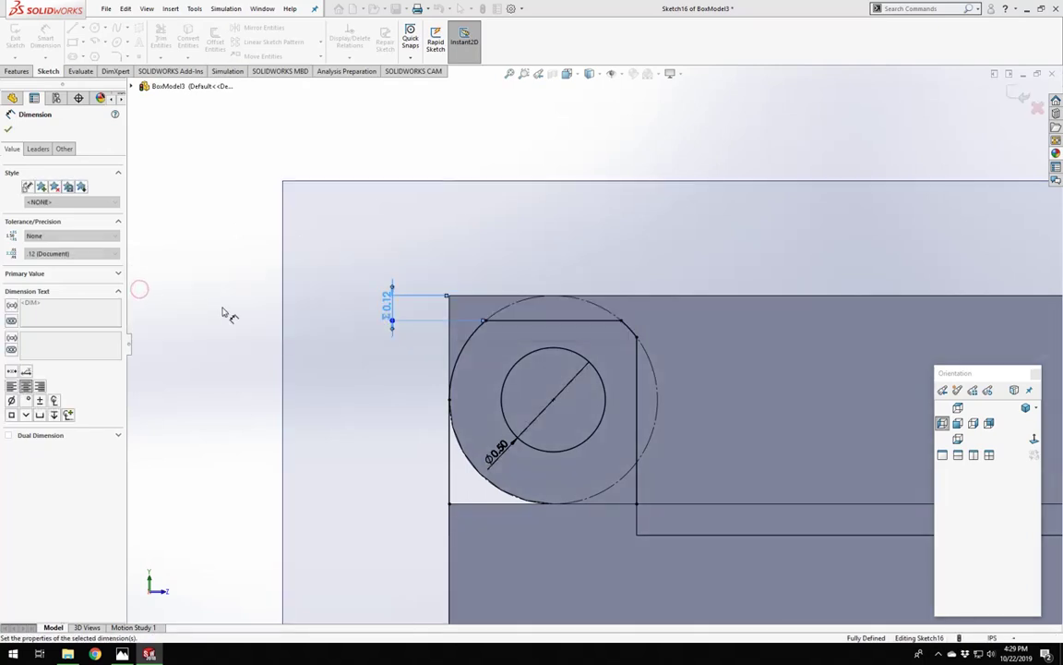
key(Escape)
Sketch a horizontal line joining the lower ends of the two vertical lines to close the hinge-tab profile.
scroll(392, 327, down, 2)
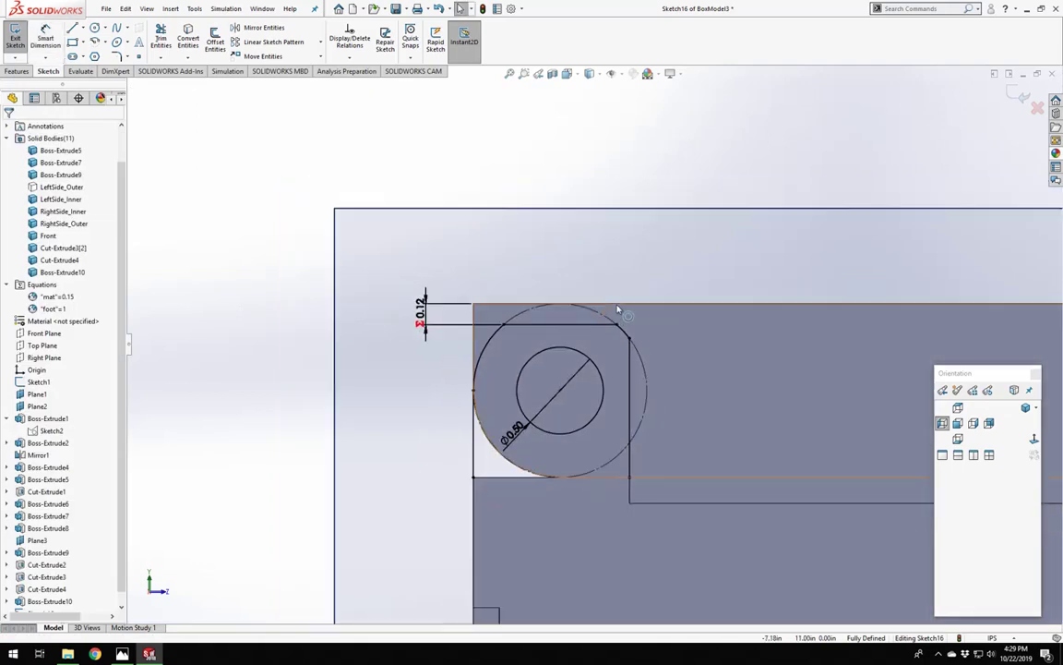
scroll(723, 332, down, 2)
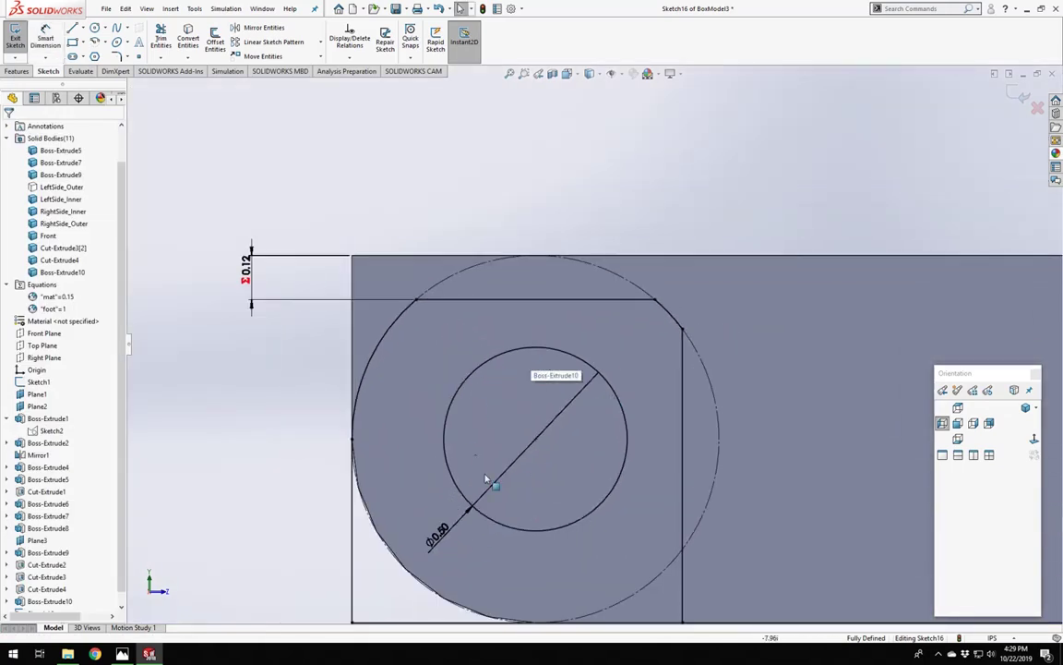
scroll(486, 478, up, 3)
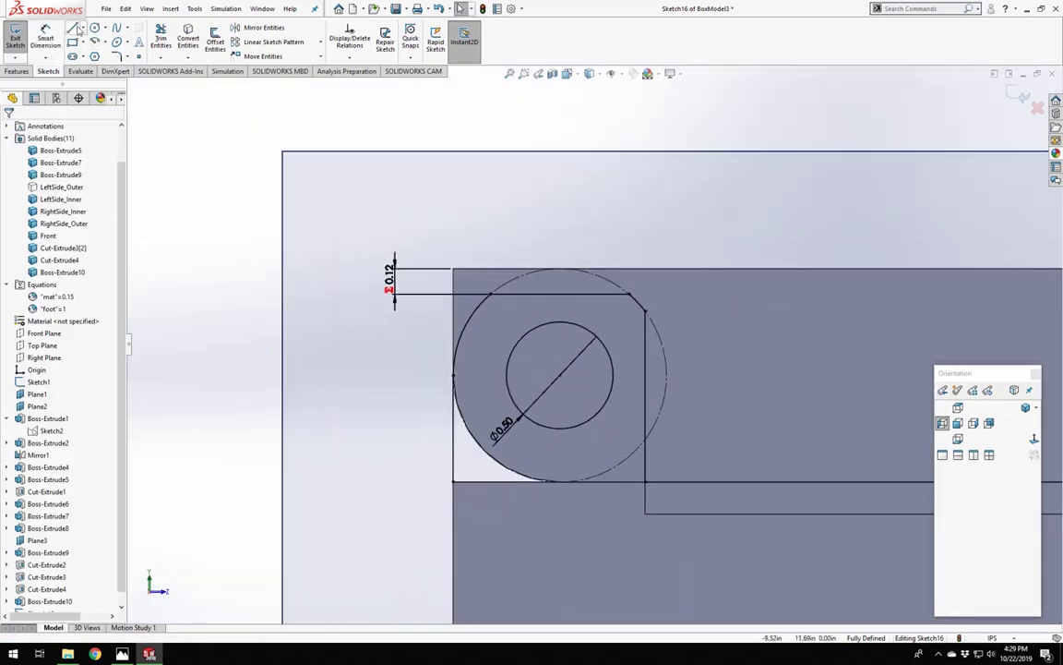
click(77, 28)
click(454, 481)
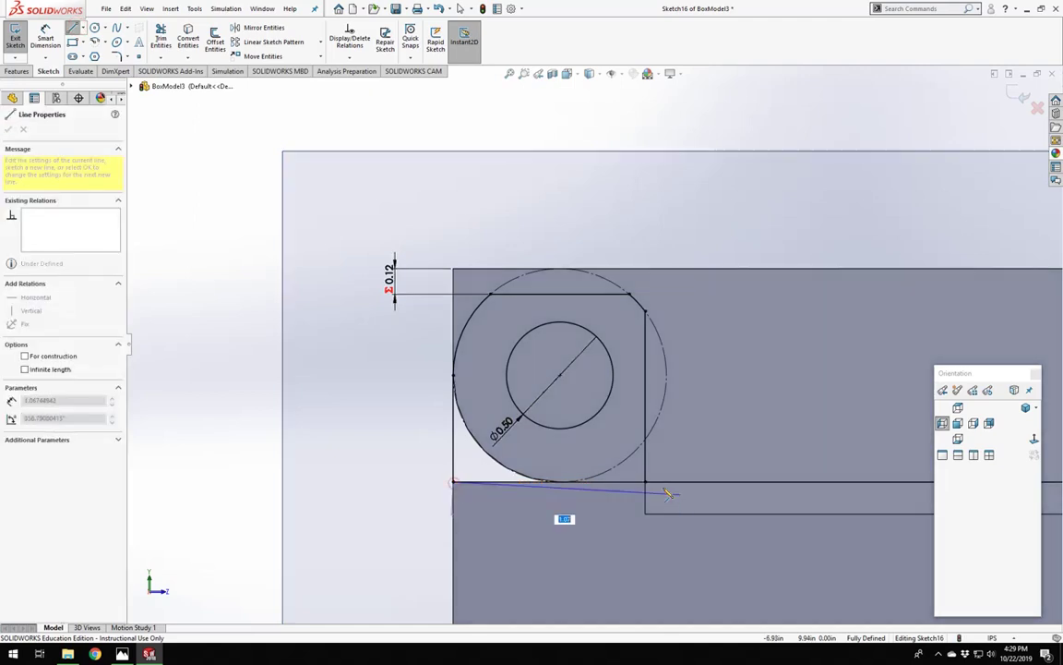
click(646, 481)
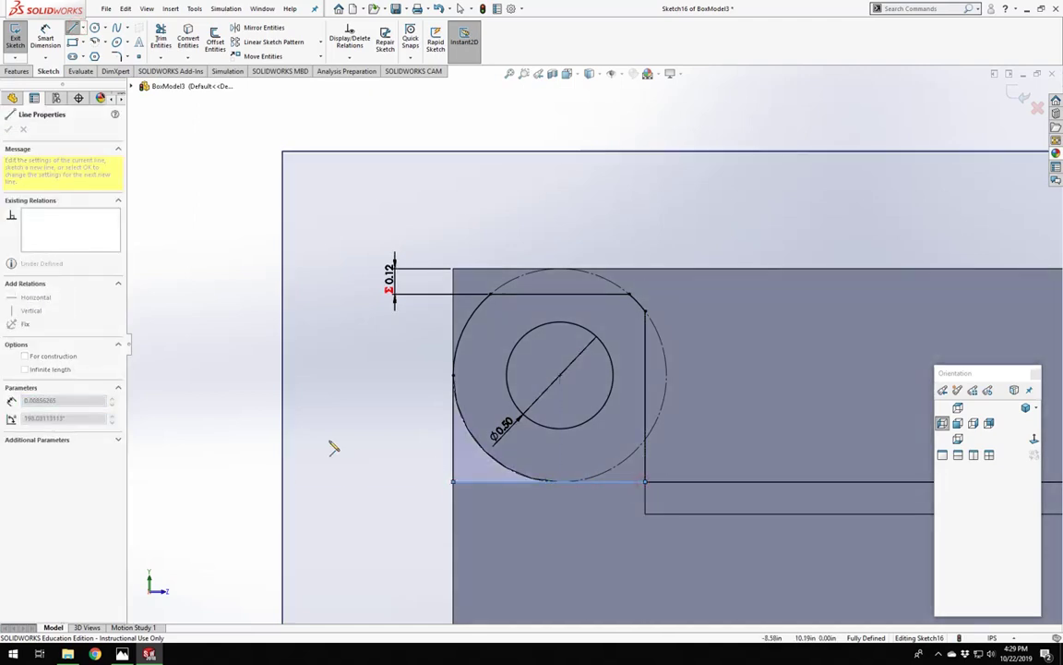
key(Escape)
Extrude the hinge-tab profile 0.15 in in the reversed direction, merging it only with the LeftSide_Inner body.
scroll(336, 397, up, 4)
mouse_move(340, 352)
middle_down()
mouse_move(382, 347)
mouse_move(5, 113)
middle_up()
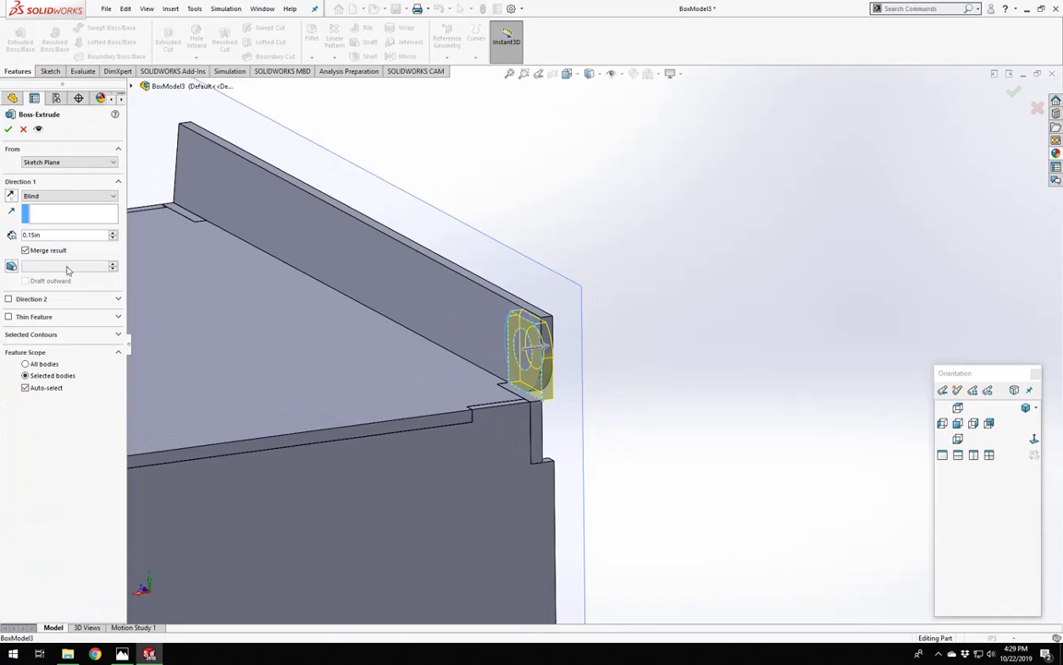
click(12, 193)
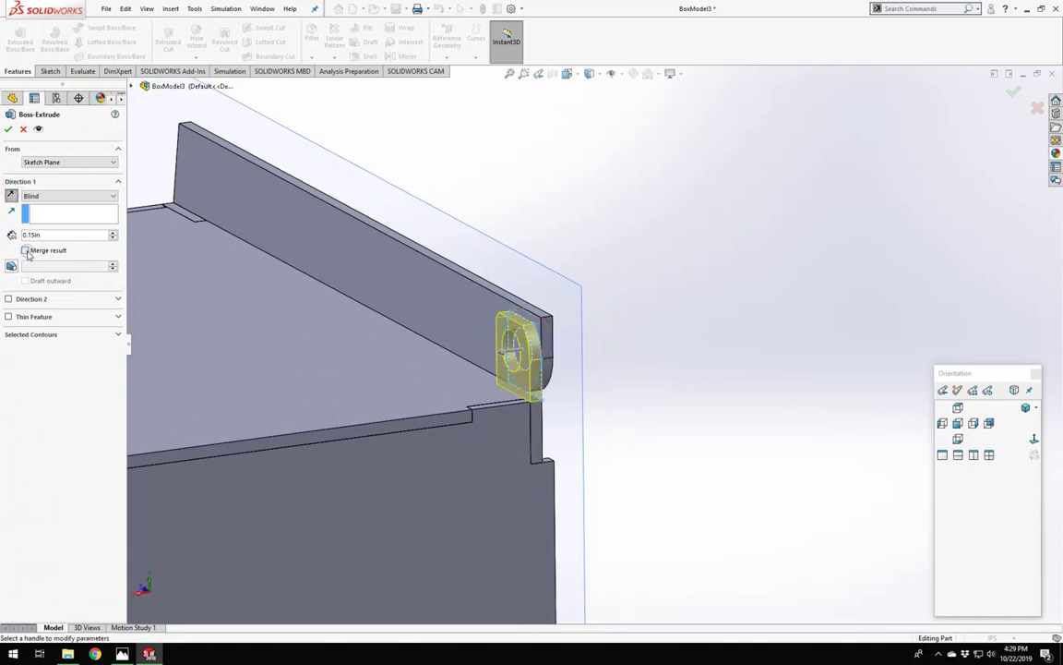
click(25, 388)
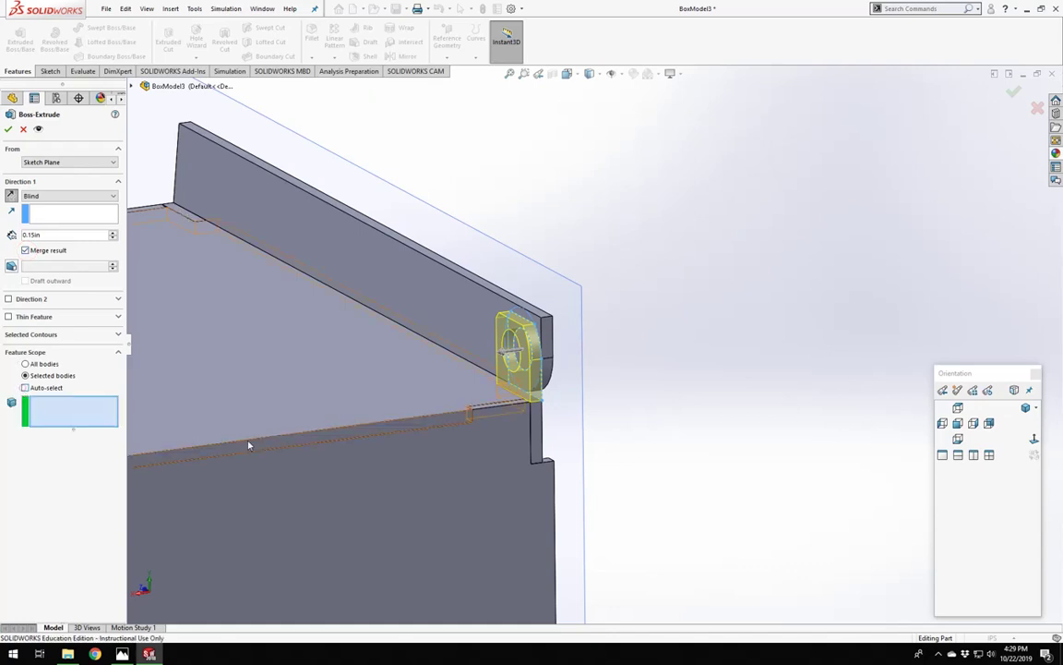
click(537, 445)
scroll(262, 336, up, 2)
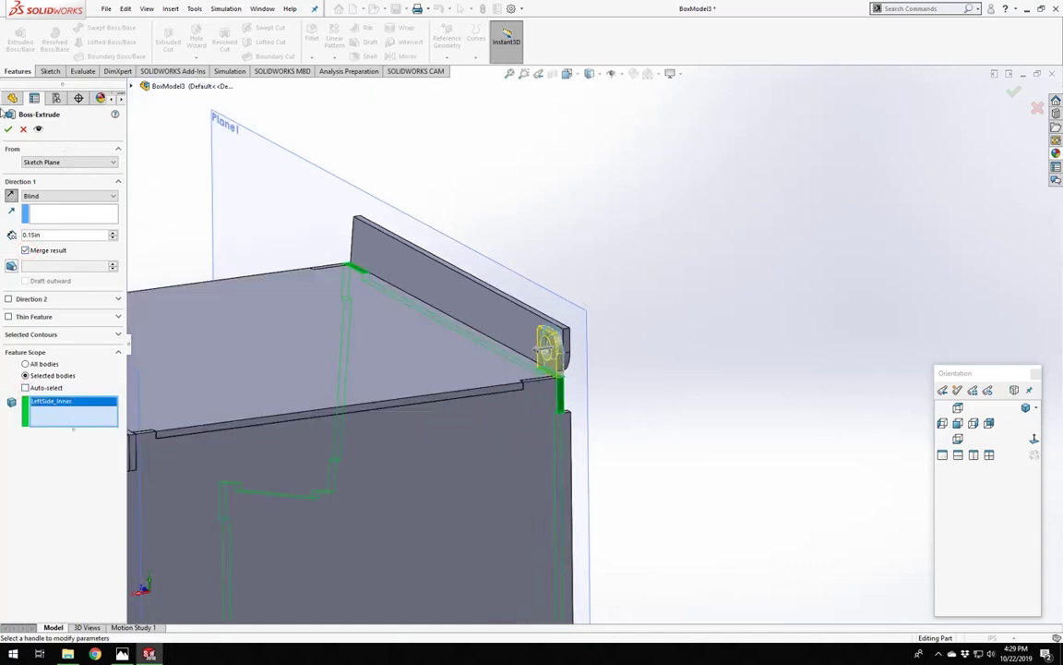
click(8, 129)
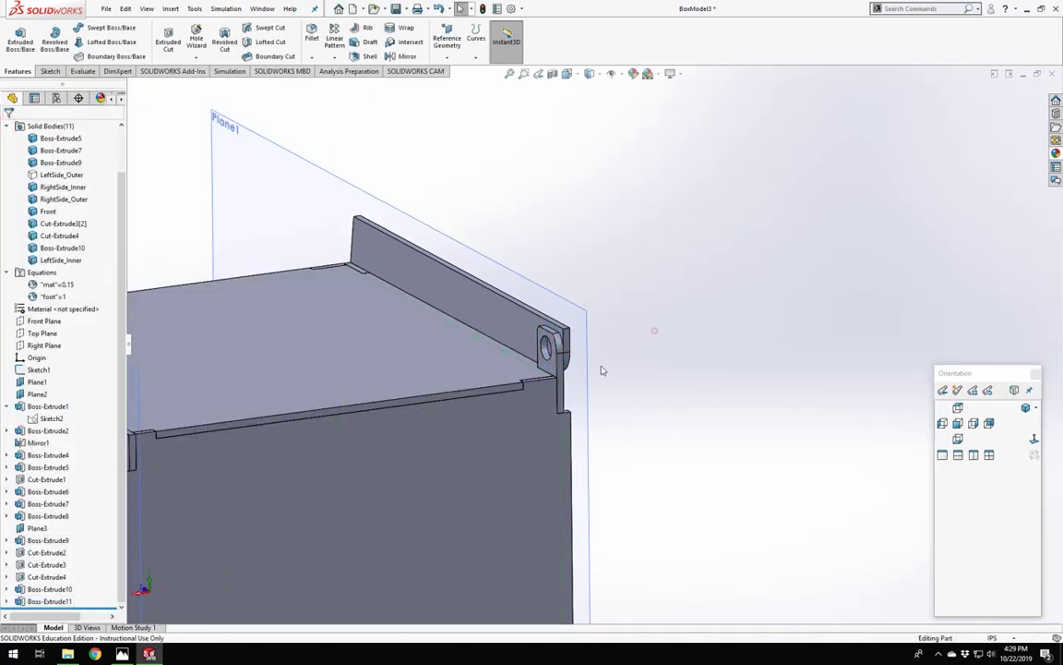
Hide the RightSide_Outer body.
scroll(603, 370, down, 4)
middle_drag(446, 348, 282, 210)
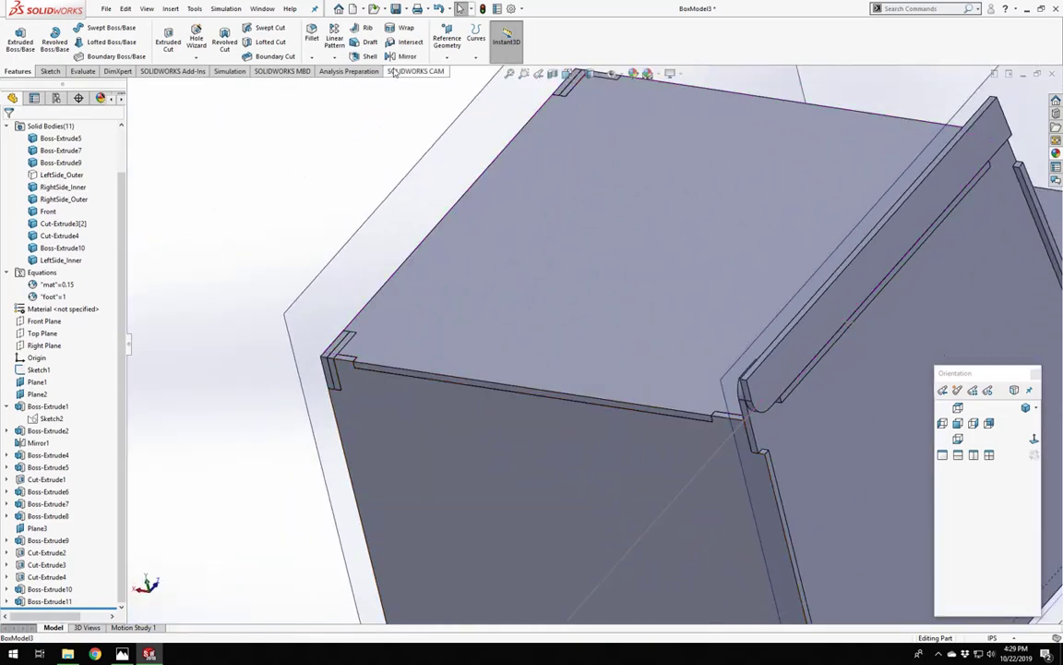
scroll(399, 383, down, 3)
middle_drag(400, 385, 604, 281)
right_click(354, 379)
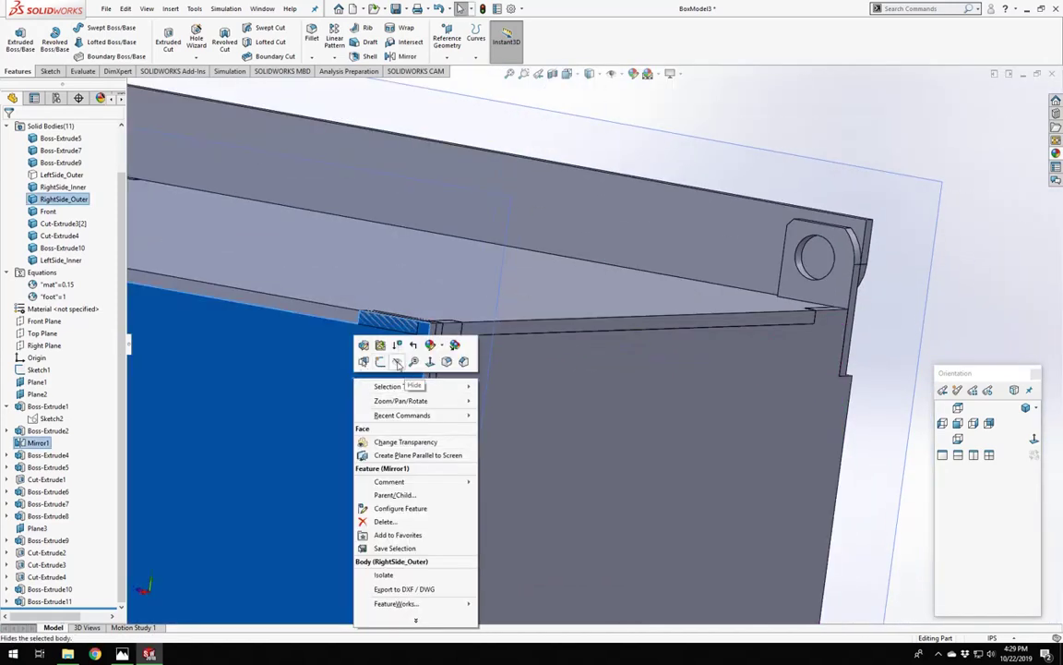
click(398, 363)
Examine the rear corner joint where the top panel meets the exposed right inner side panel.
middle_drag(523, 316, 376, 355)
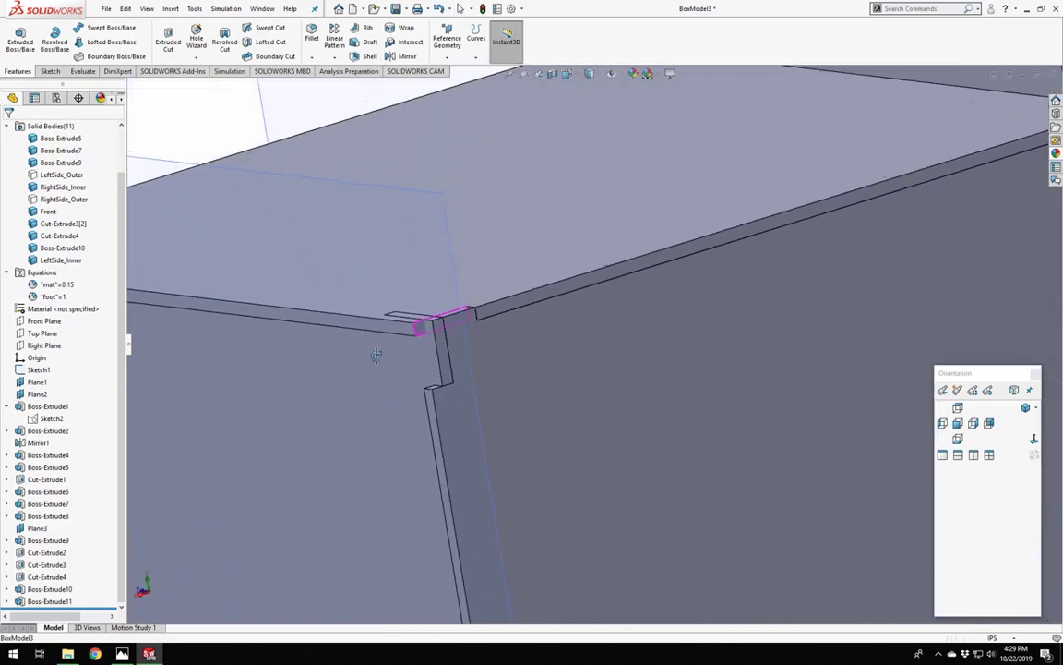
scroll(377, 360, up, 4)
scroll(441, 356, down, 3)
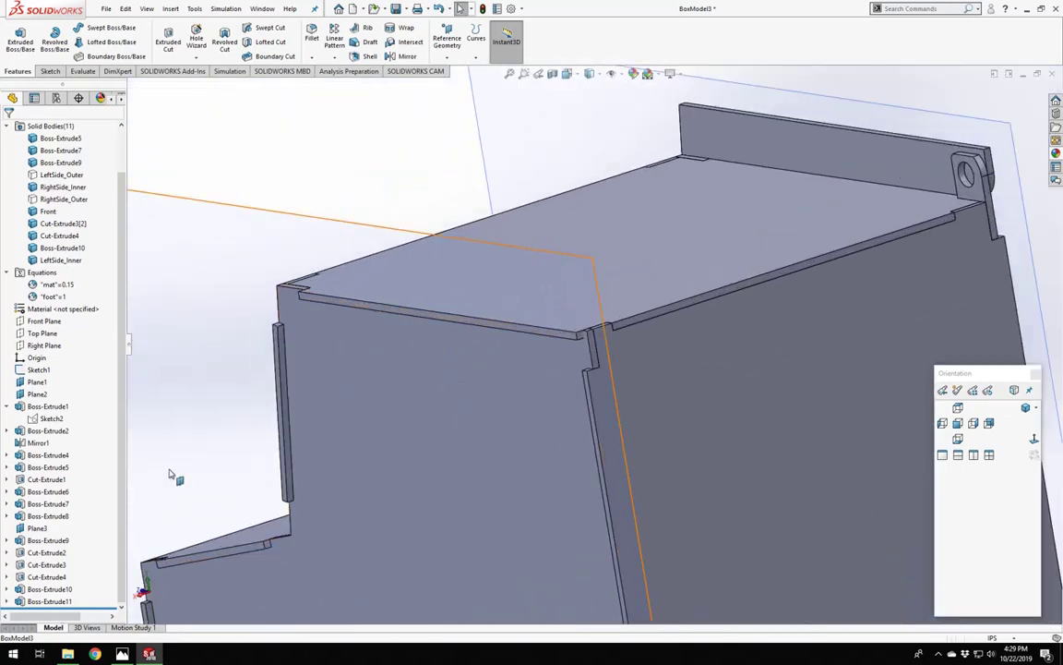
middle_drag(528, 307, 554, 369)
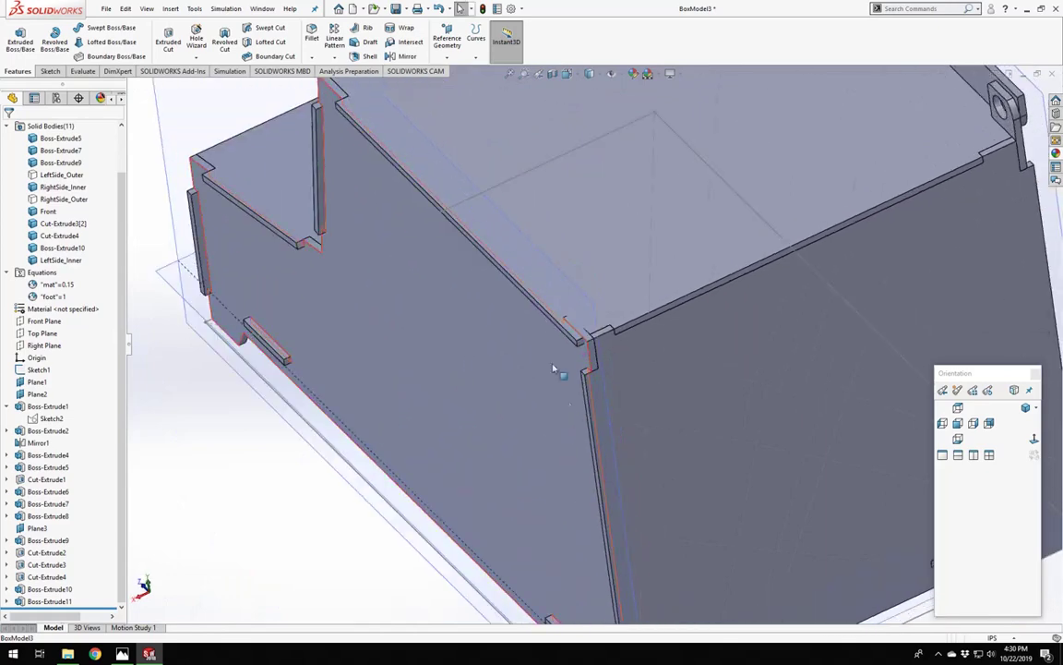
scroll(554, 369, down, 3)
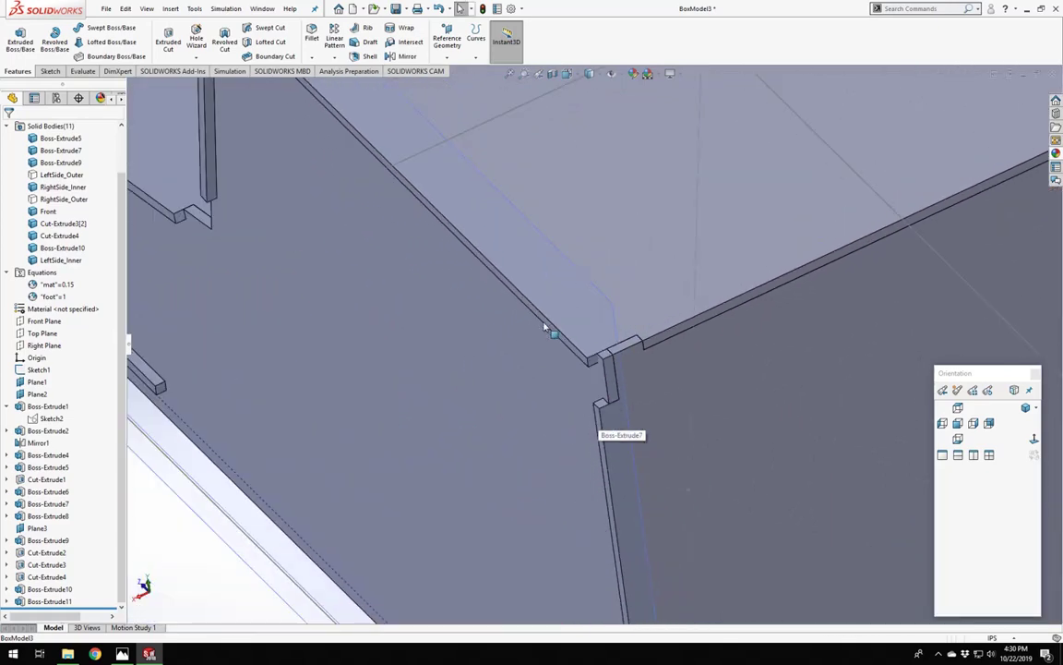
middle_drag(544, 327, 577, 266)
middle_click(540, 367)
Open the sketch of the top panel, Boss-Extrude7, for editing and view it straight on at its corner notches.
click(577, 266)
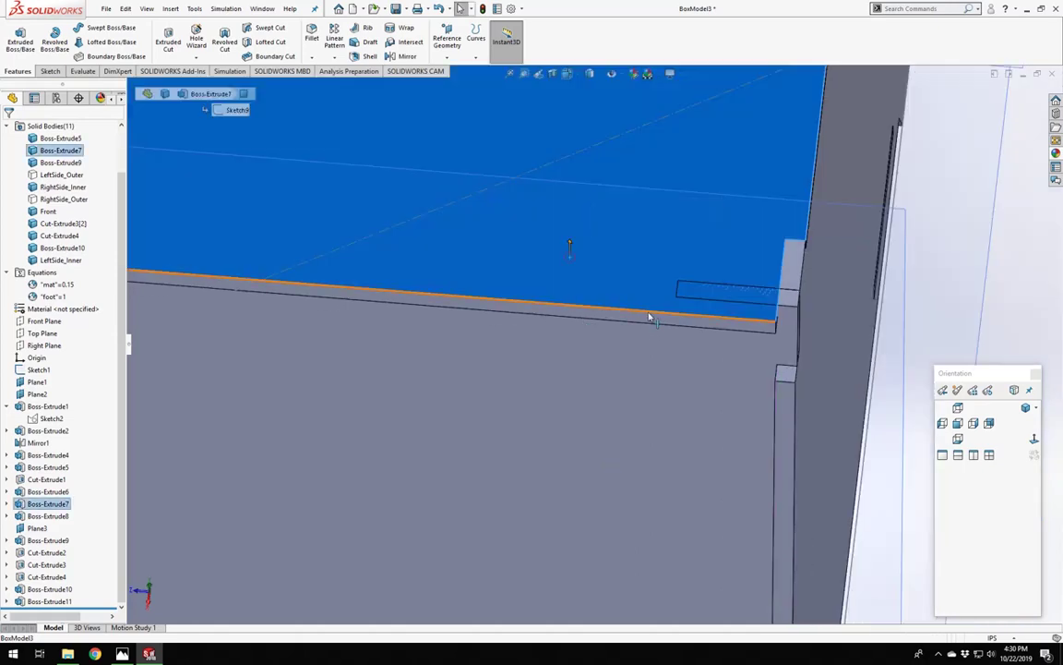
middle_drag(649, 316, 596, 279)
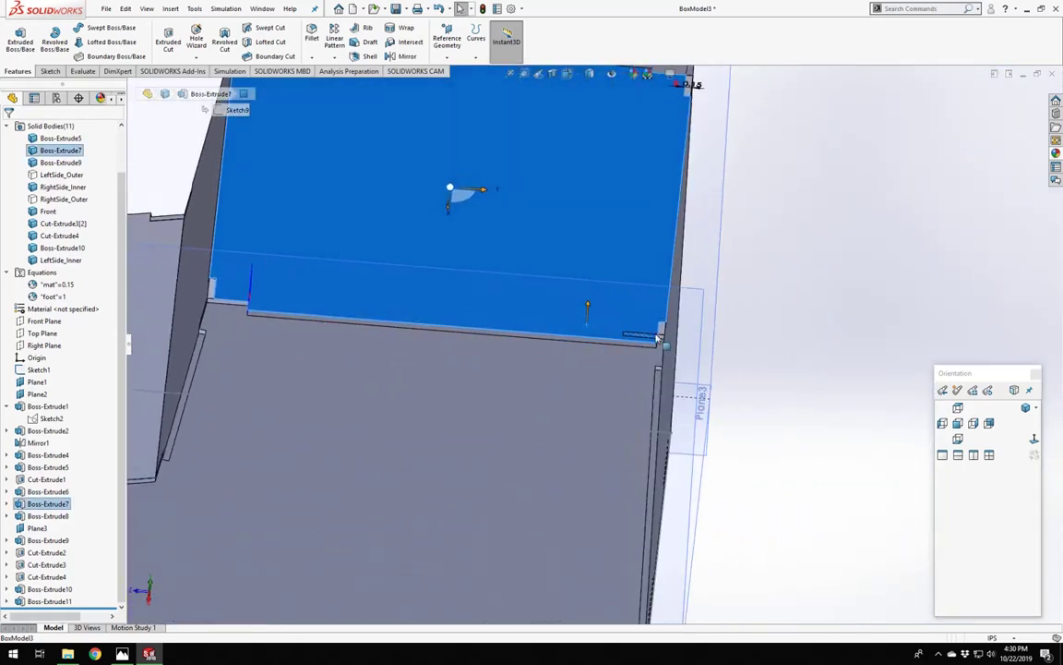
scroll(591, 349, up, 3)
scroll(587, 314, down, 1)
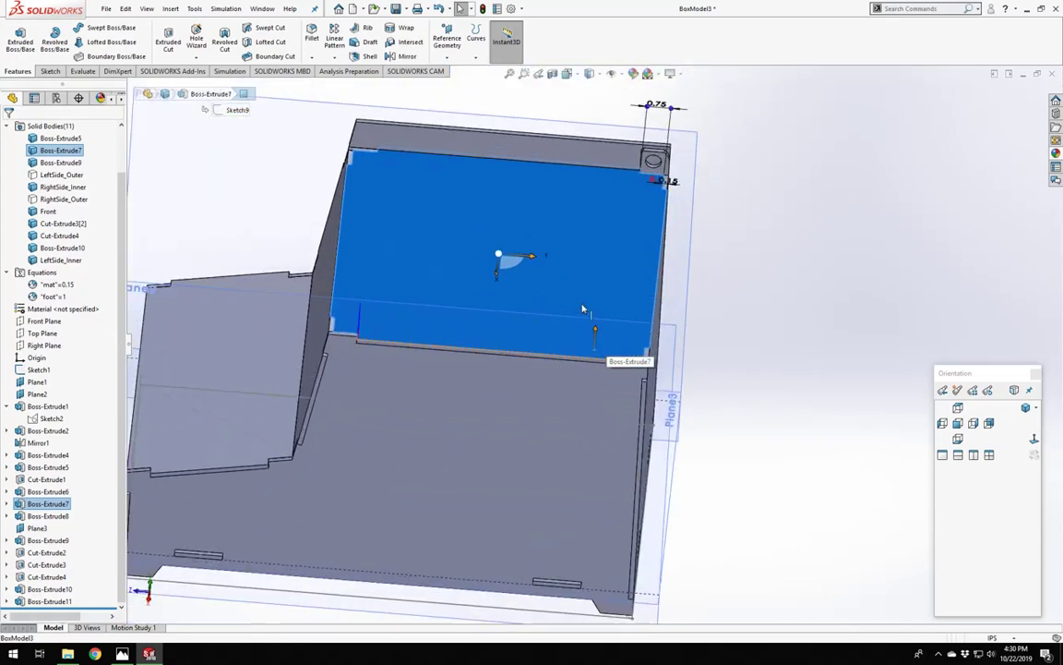
right_click(31, 508)
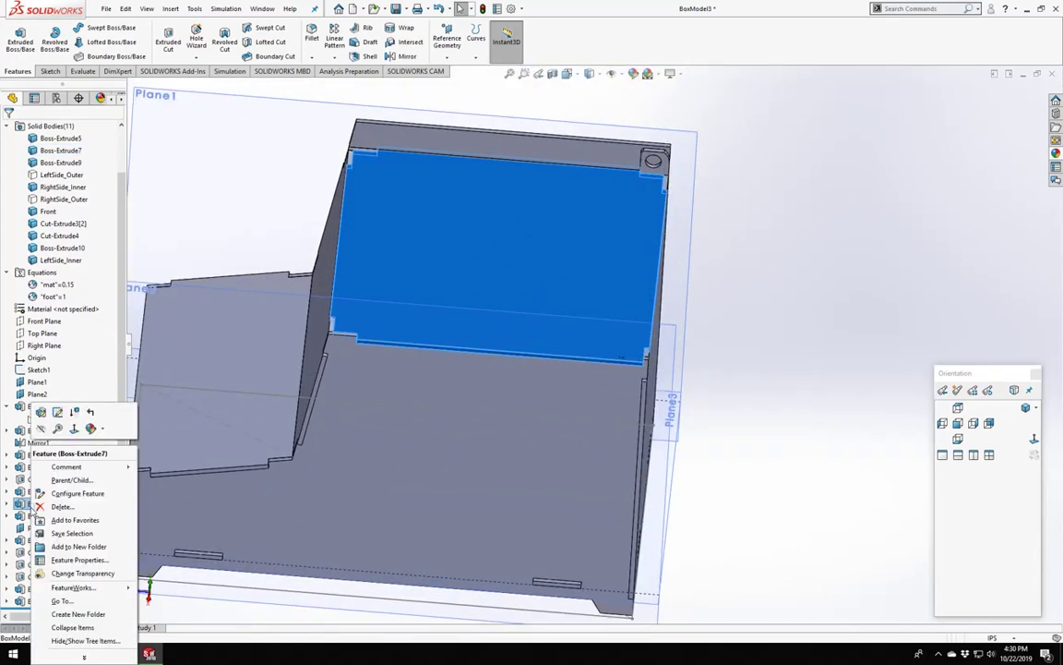
click(58, 413)
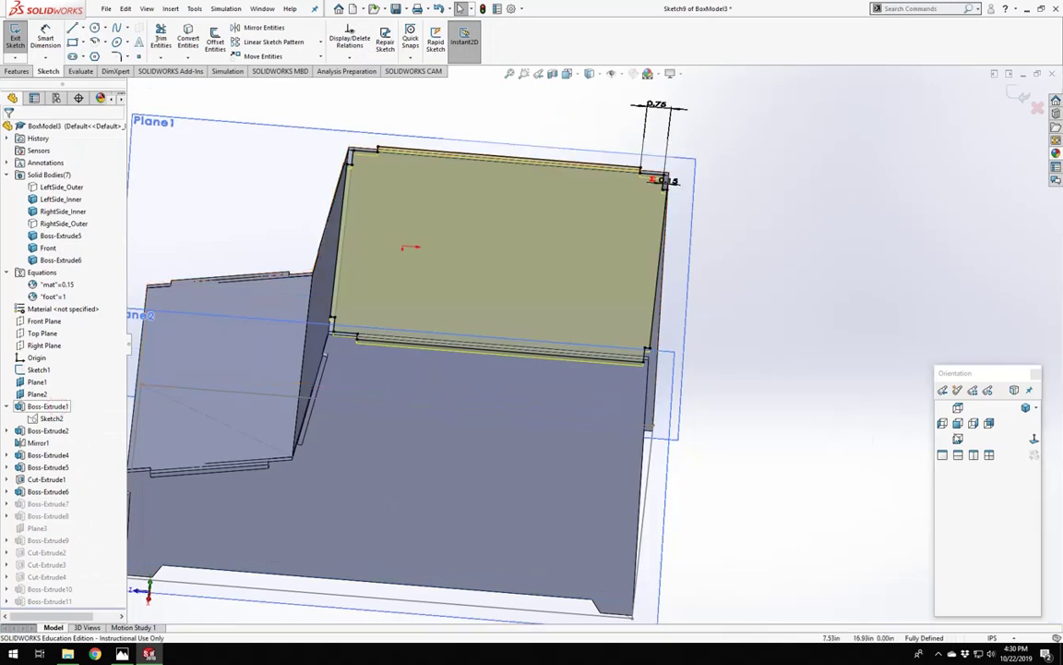
click(1034, 439)
scroll(605, 134, down, 3)
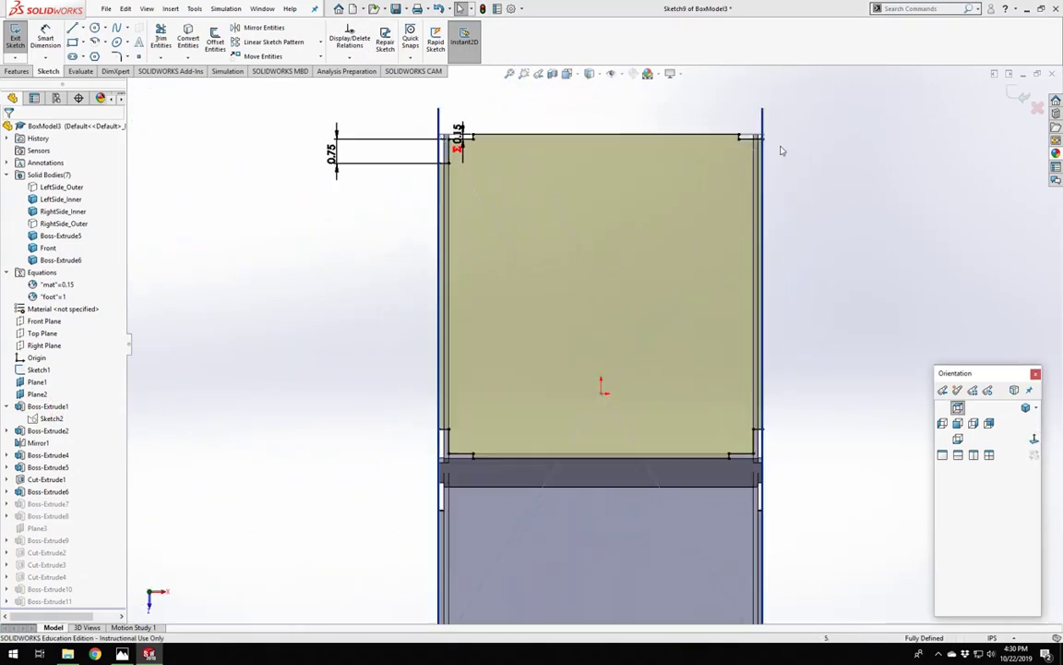
scroll(729, 176, down, 3)
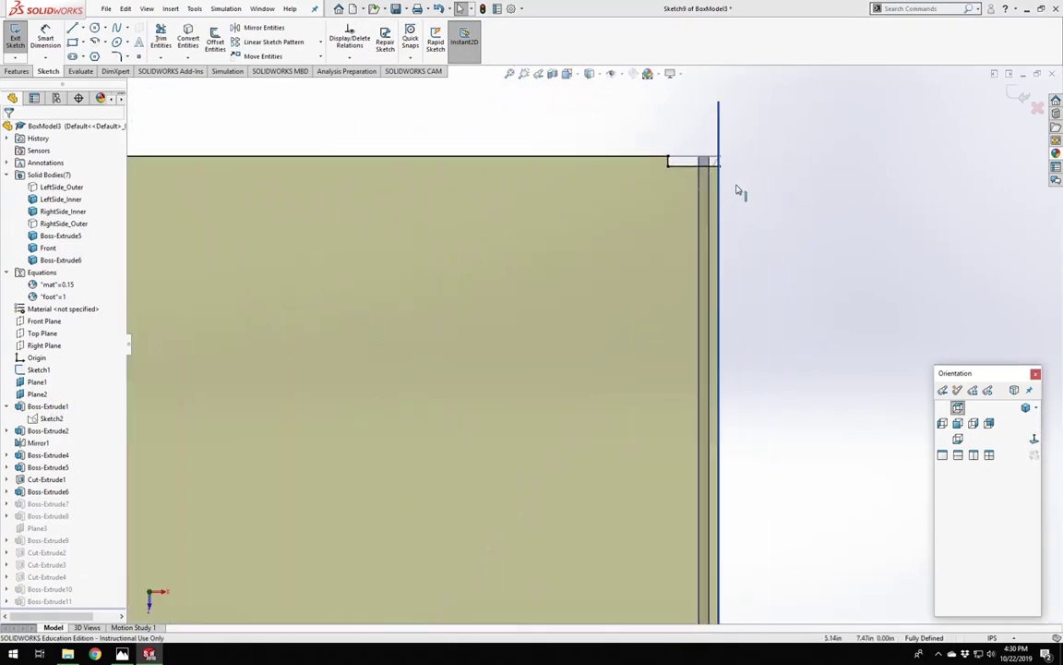
scroll(712, 230, up, 3)
scroll(603, 433, up, 2)
scroll(614, 457, down, 5)
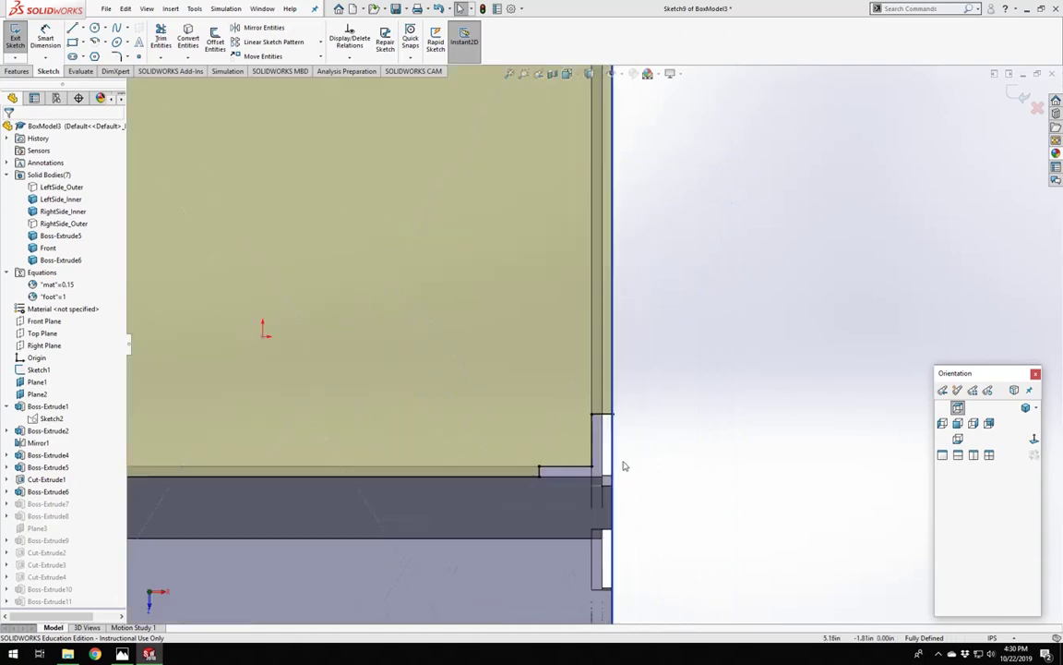
Sketch two lines for the rear-right corner notch, running down the inner side panel's inner face and across to the outer edge.
scroll(565, 446, up, 5)
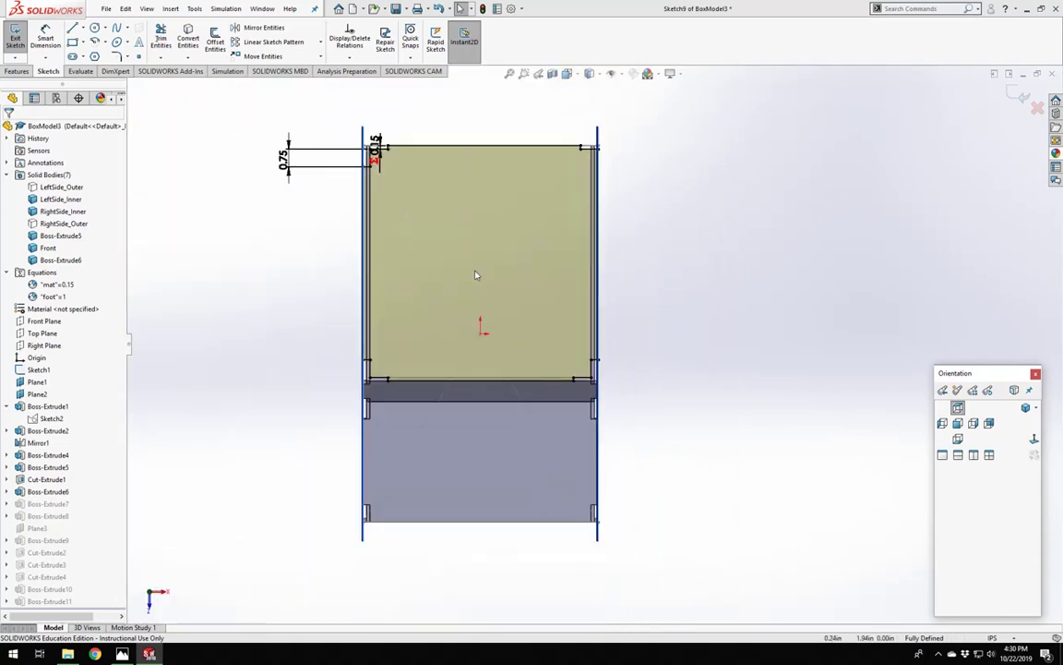
scroll(341, 143, down, 2)
scroll(786, 173, down, 1)
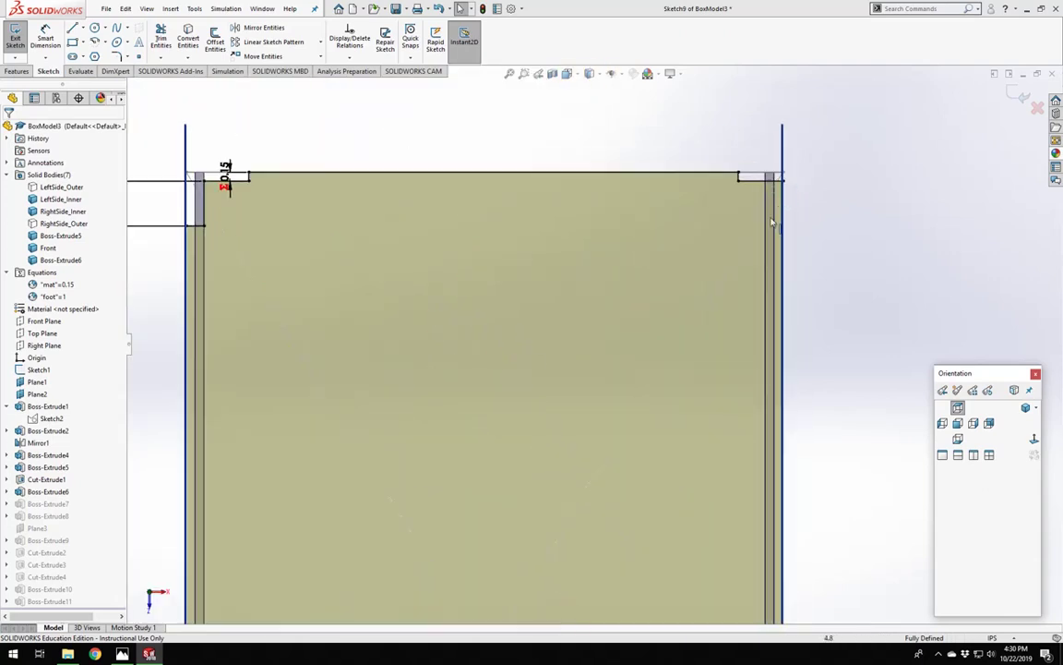
scroll(873, 272, down, 1)
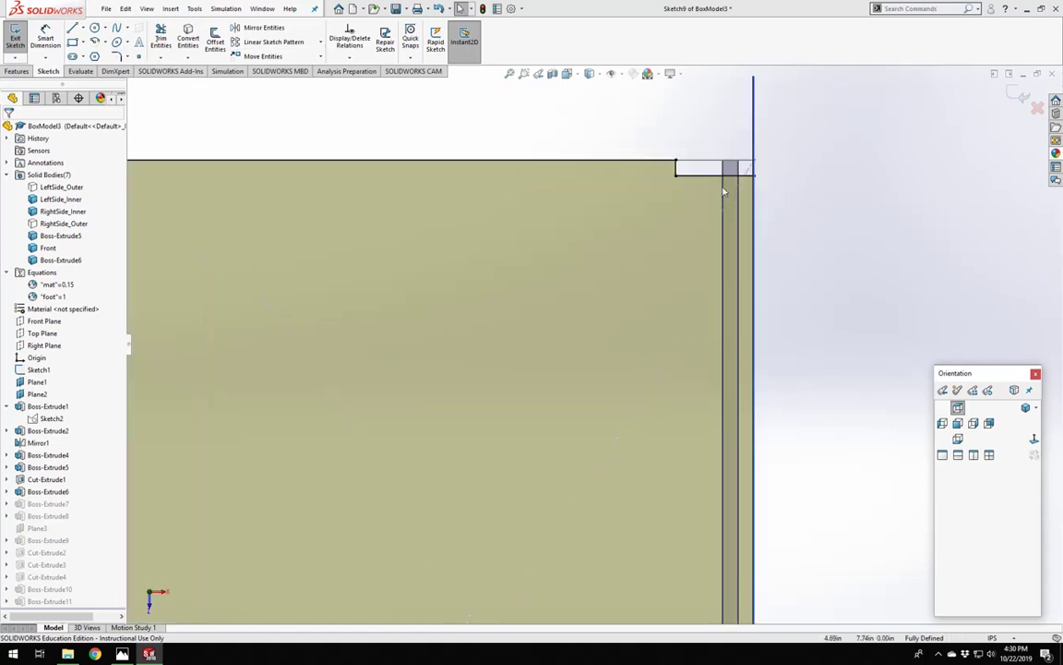
scroll(565, 210, up, 2)
click(72, 29)
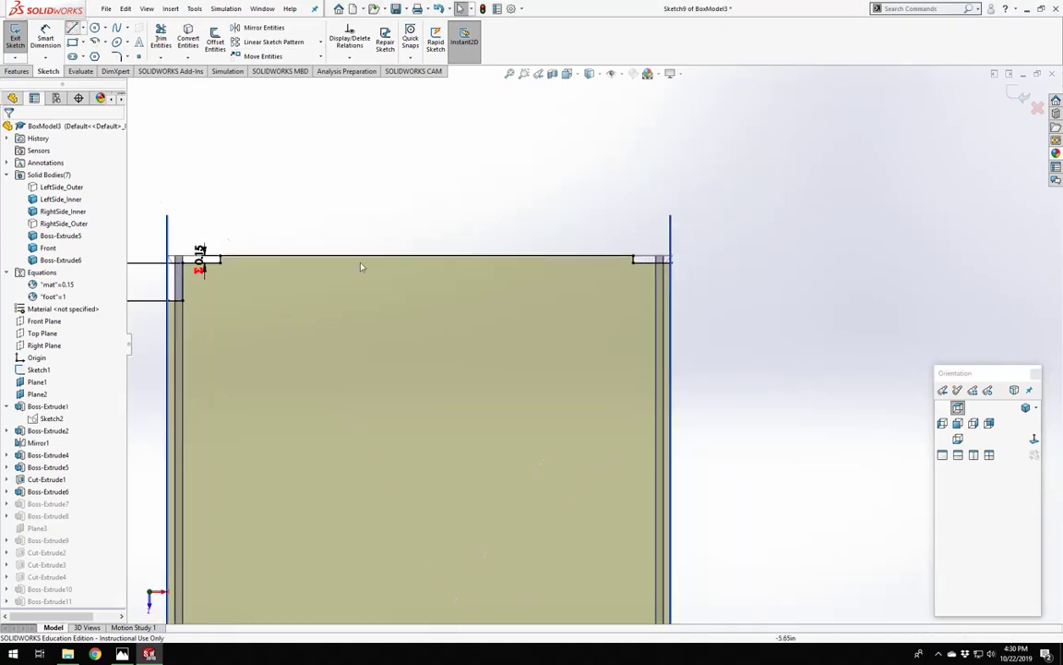
scroll(682, 268, down, 2)
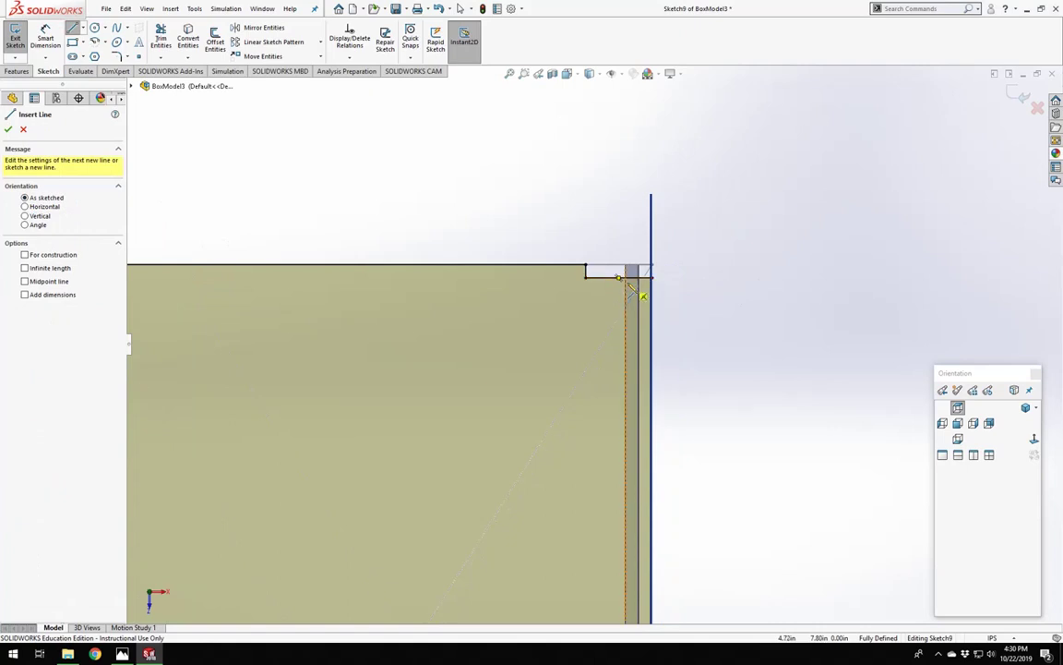
click(627, 276)
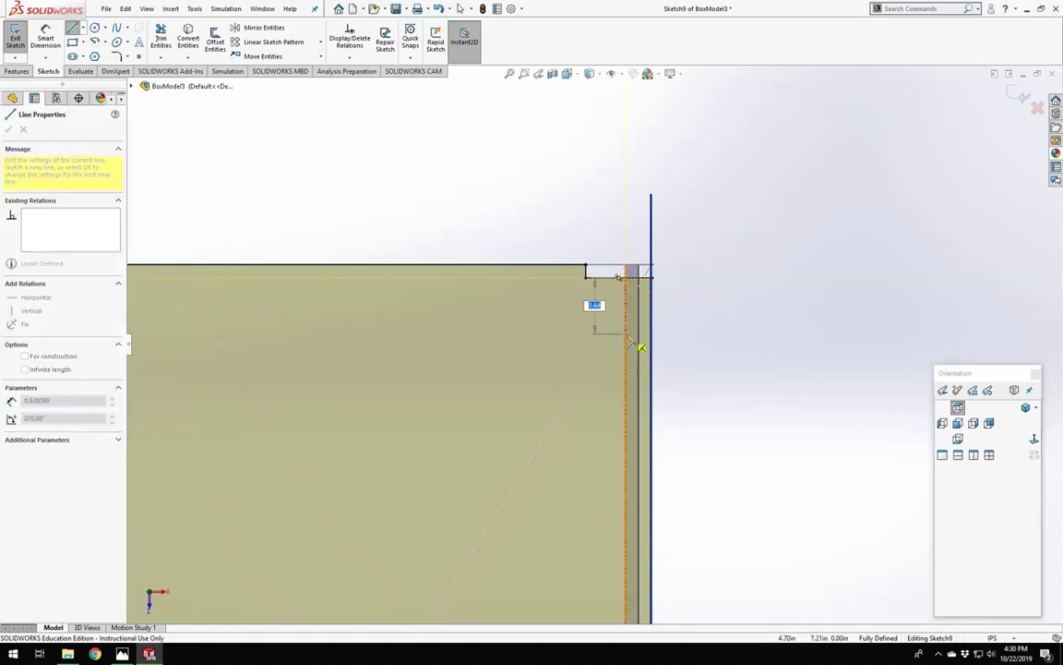
click(627, 333)
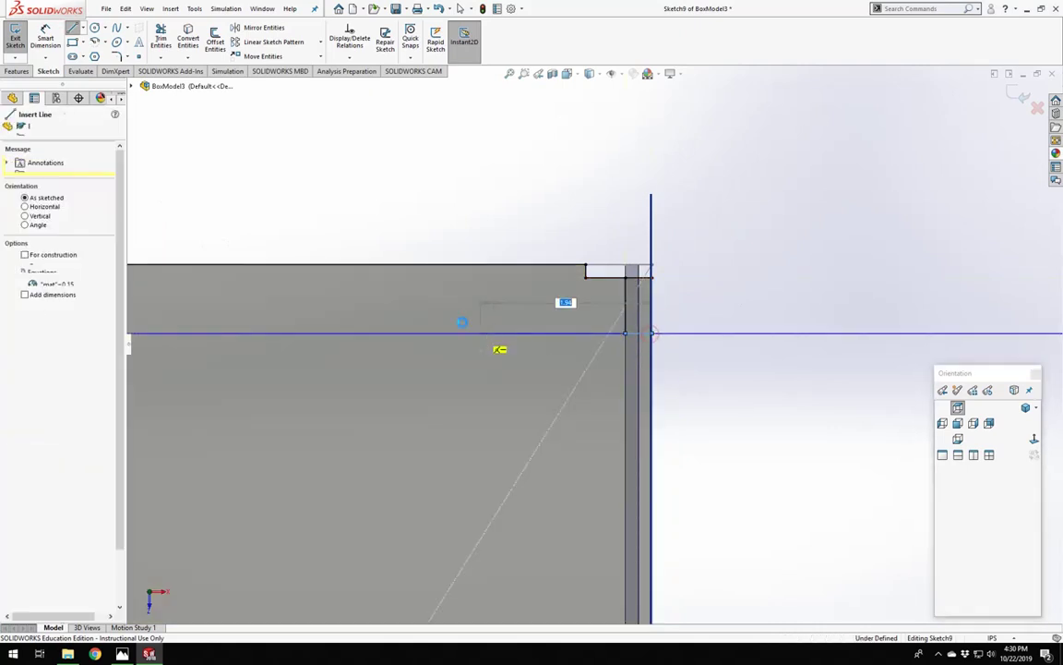
key(Escape)
Trim the old outline segments outside the rear-right notch, accepting the deletion of the attached length relation.
click(159, 39)
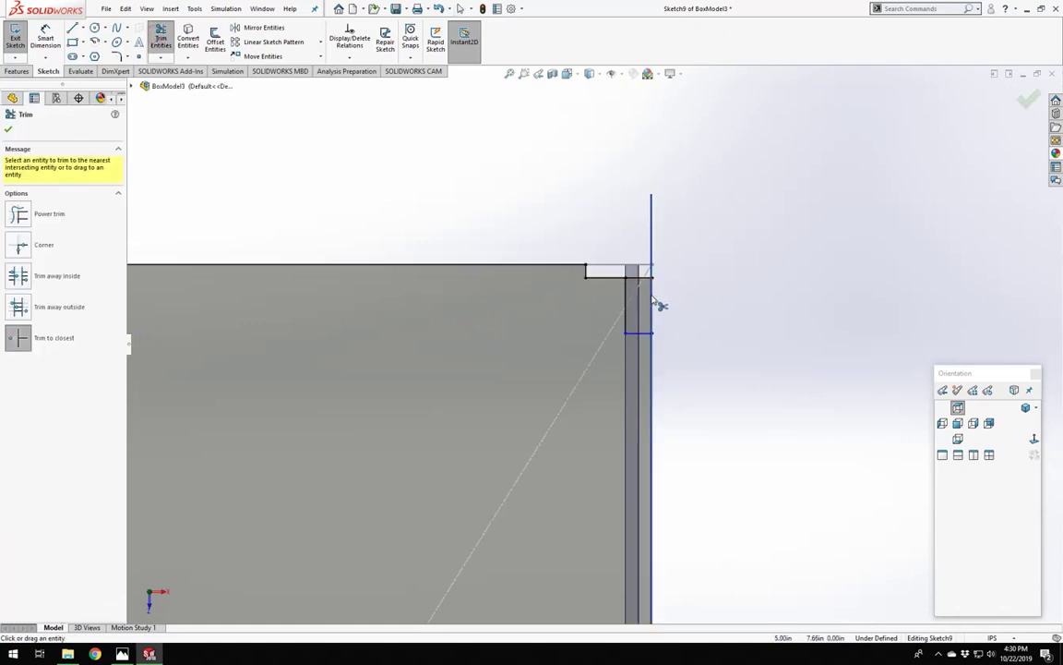
scroll(662, 331, down, 4)
middle_drag(654, 336, 599, 325)
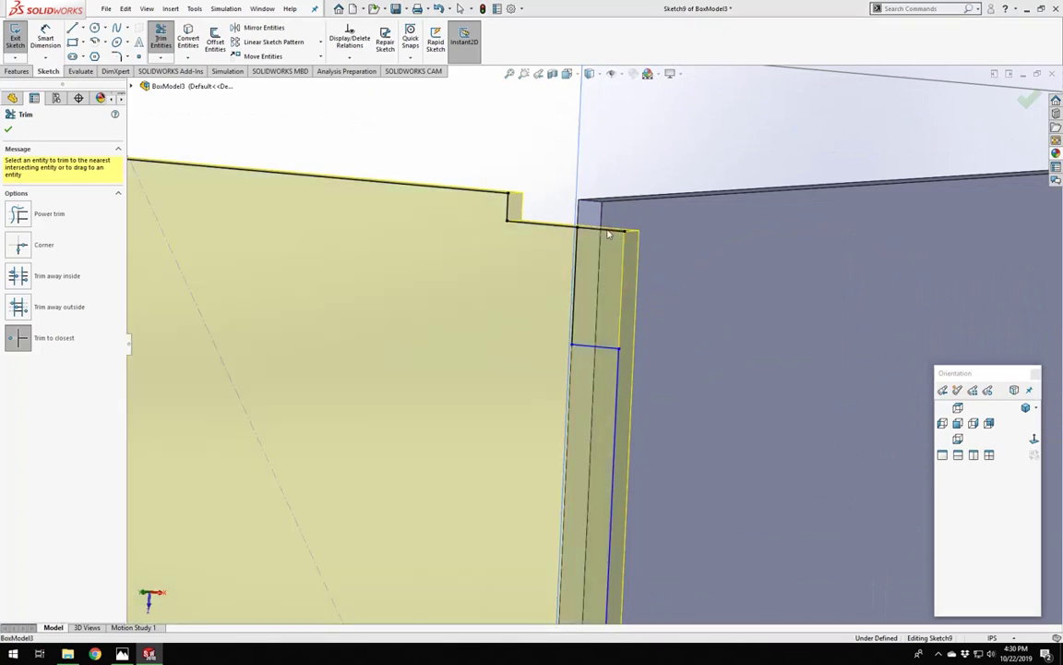
click(612, 229)
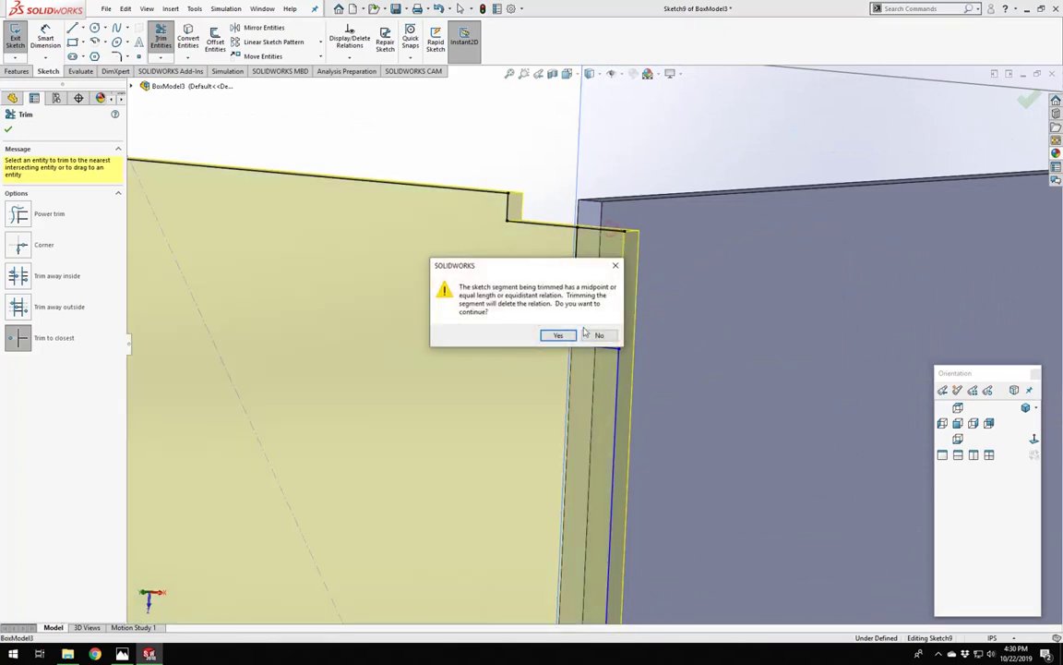
click(556, 338)
scroll(417, 365, up, 4)
key(Escape)
Make the rear-right notch's lengthwise edge equal in length to the matching edge of the rear-left notch.
mouse_move(419, 366)
middle_down()
mouse_move(470, 366)
mouse_move(495, 382)
mouse_move(451, 375)
middle_up()
scroll(446, 275, down, 5)
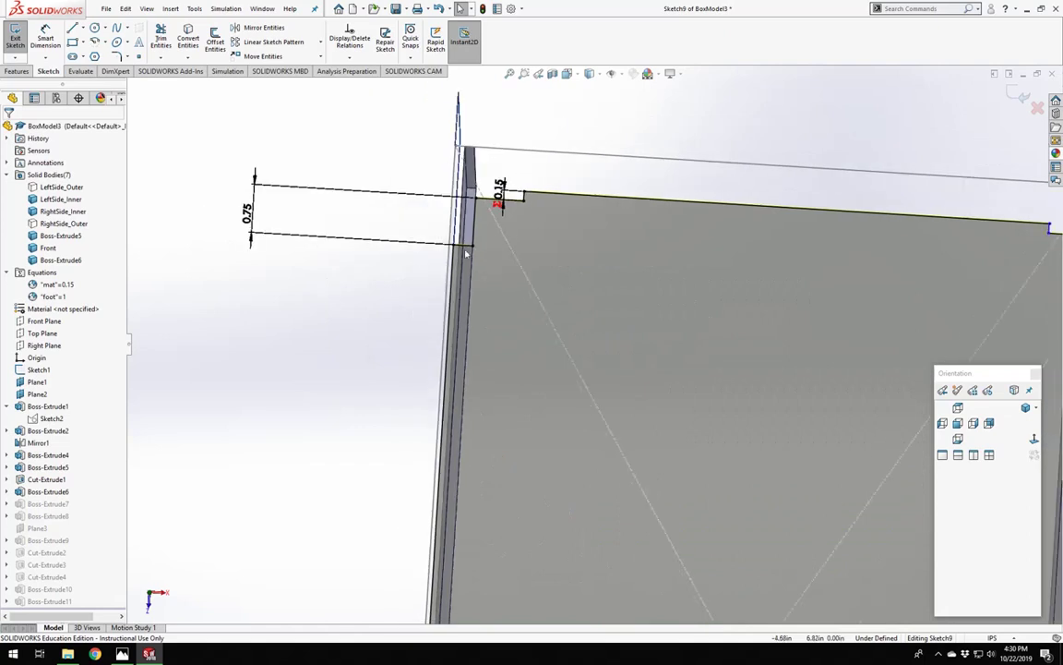
click(475, 224)
scroll(475, 225, up, 3)
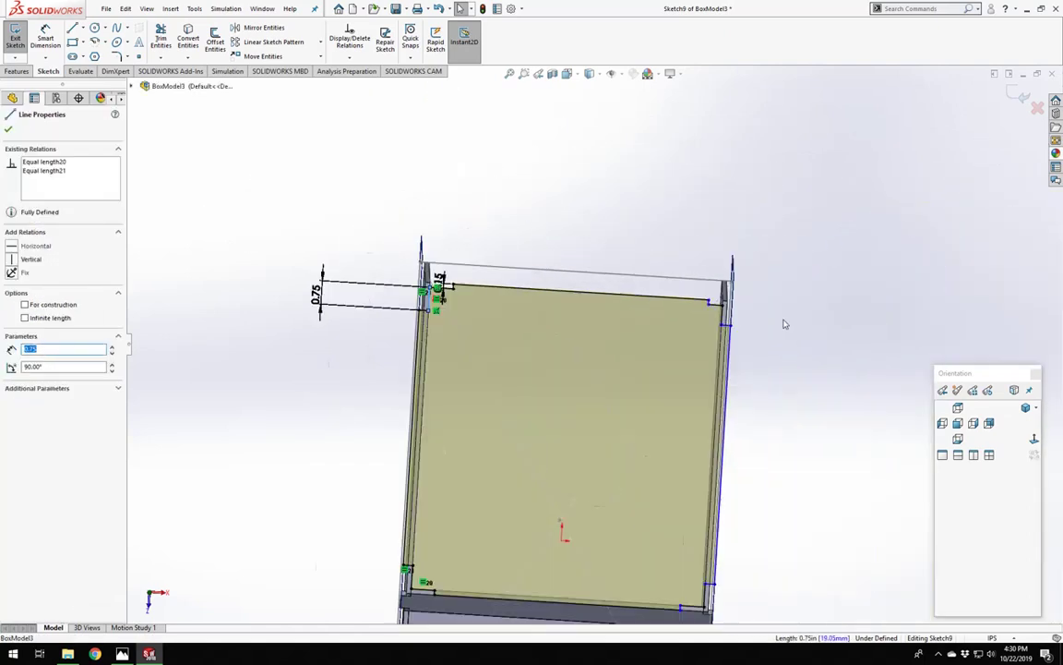
scroll(631, 325, down, 5)
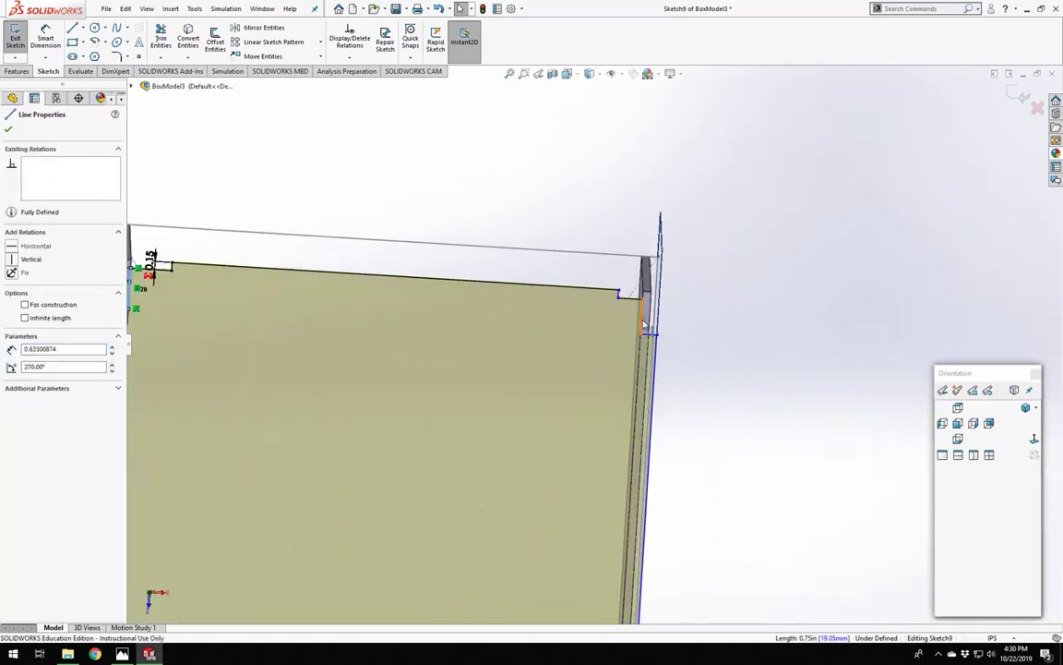
ctrl+click(644, 323)
click(11, 376)
click(713, 407)
Show the RightSide_Outer body and check the relations on the outer corner point of the top panel's front-right notch.
scroll(674, 400, up, 5)
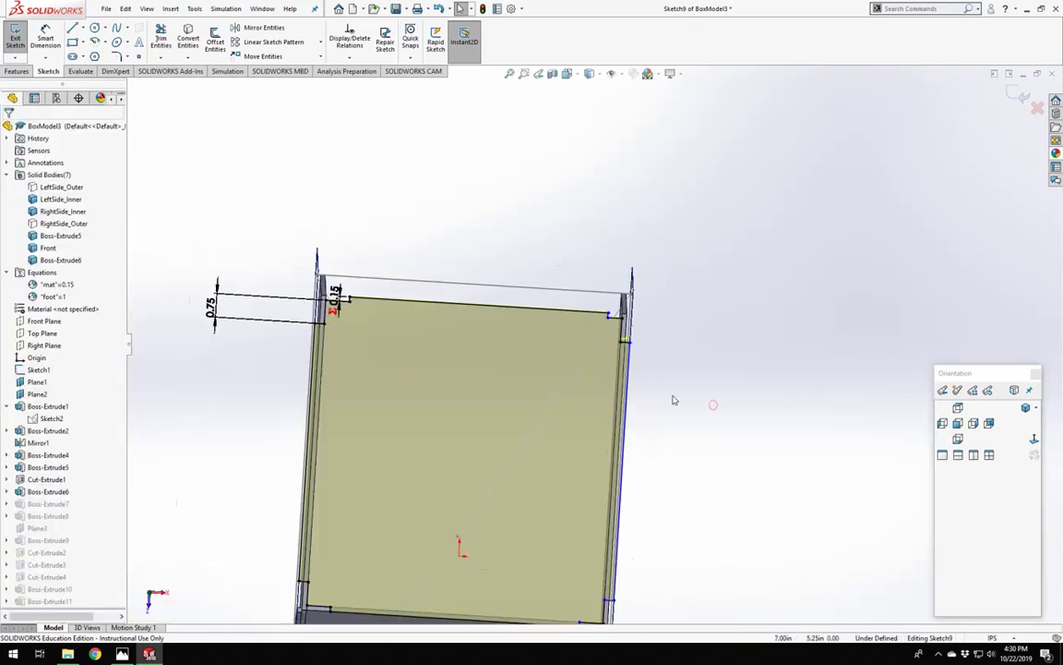
middle_drag(627, 437, 634, 352)
scroll(622, 434, down, 5)
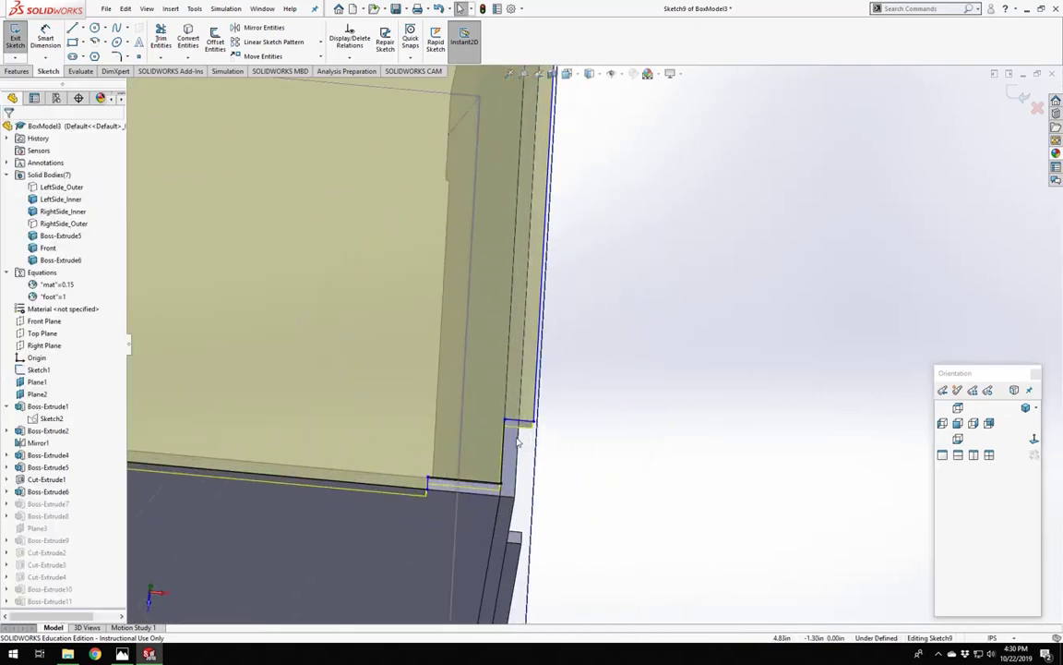
right_click(62, 224)
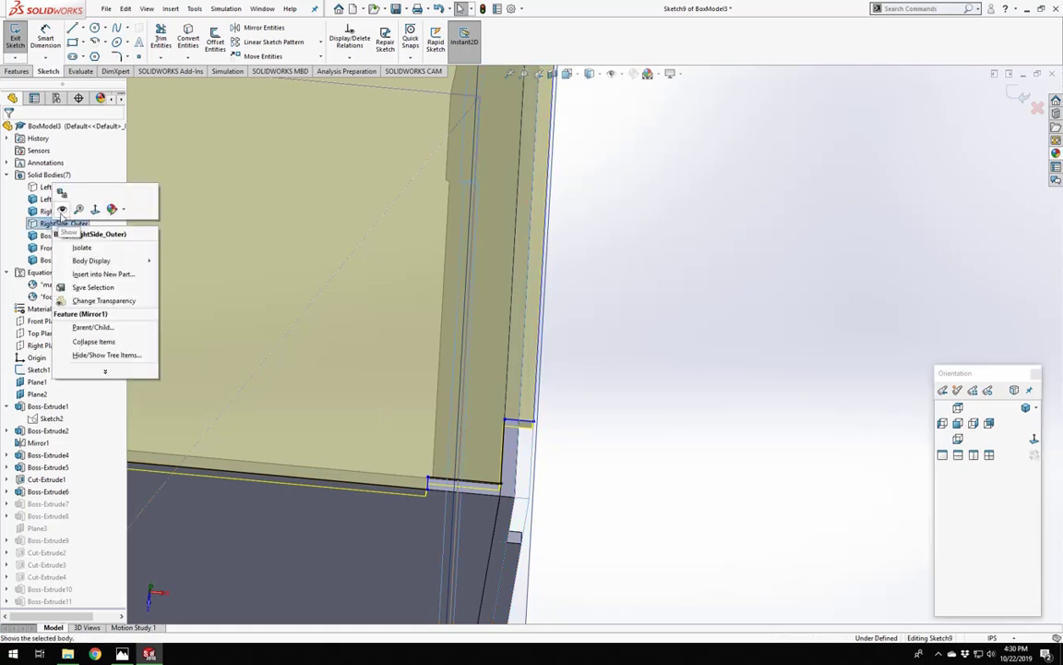
click(606, 385)
scroll(539, 429, down, 4)
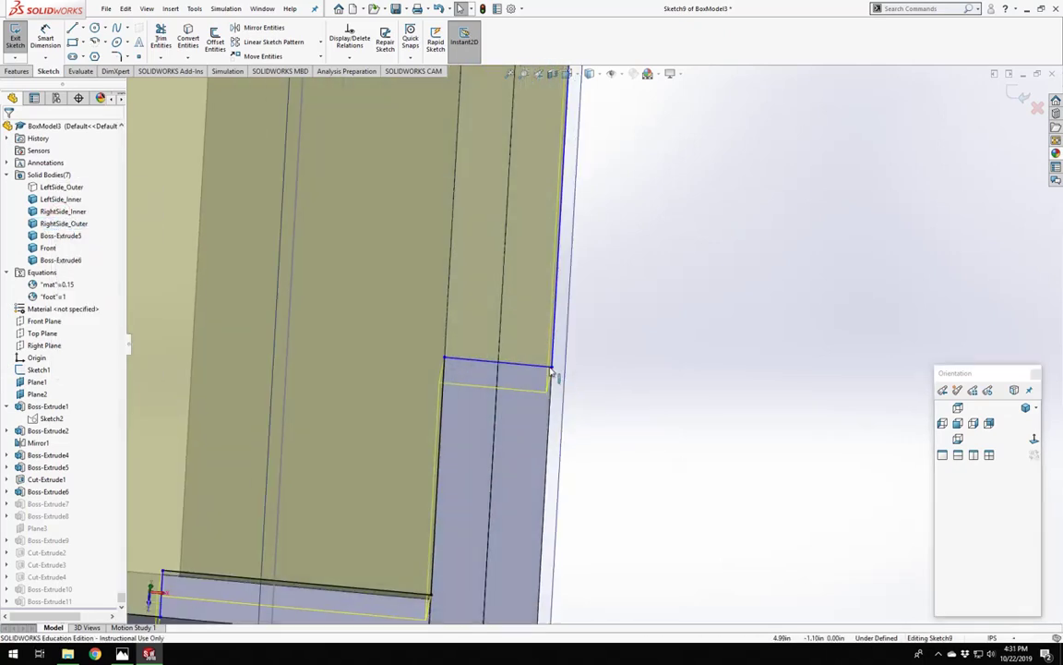
click(552, 373)
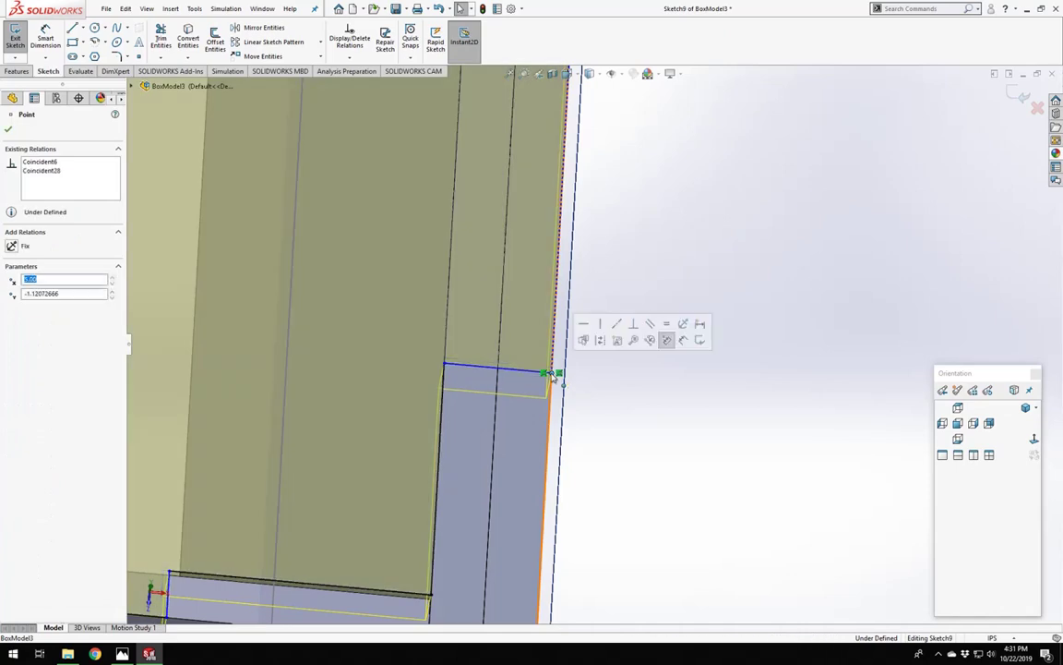
click(653, 415)
scroll(597, 382, up, 5)
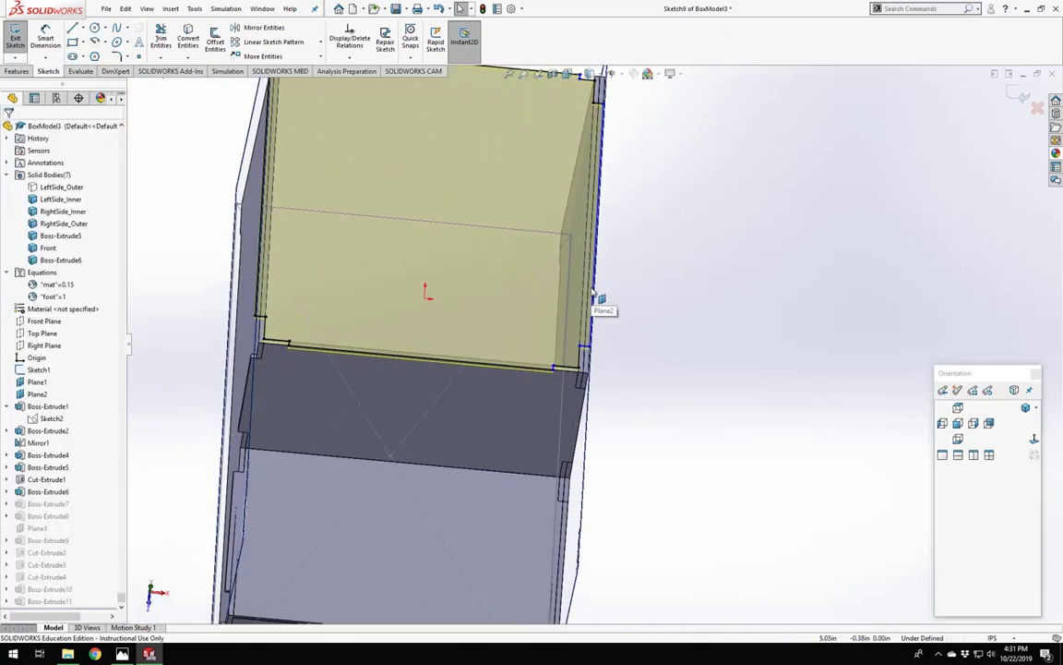
Make the rear-right notch's crosswise edge equal in length to the matching edge of the rear-left notch.
scroll(569, 328, up, 5)
scroll(548, 284, down, 7)
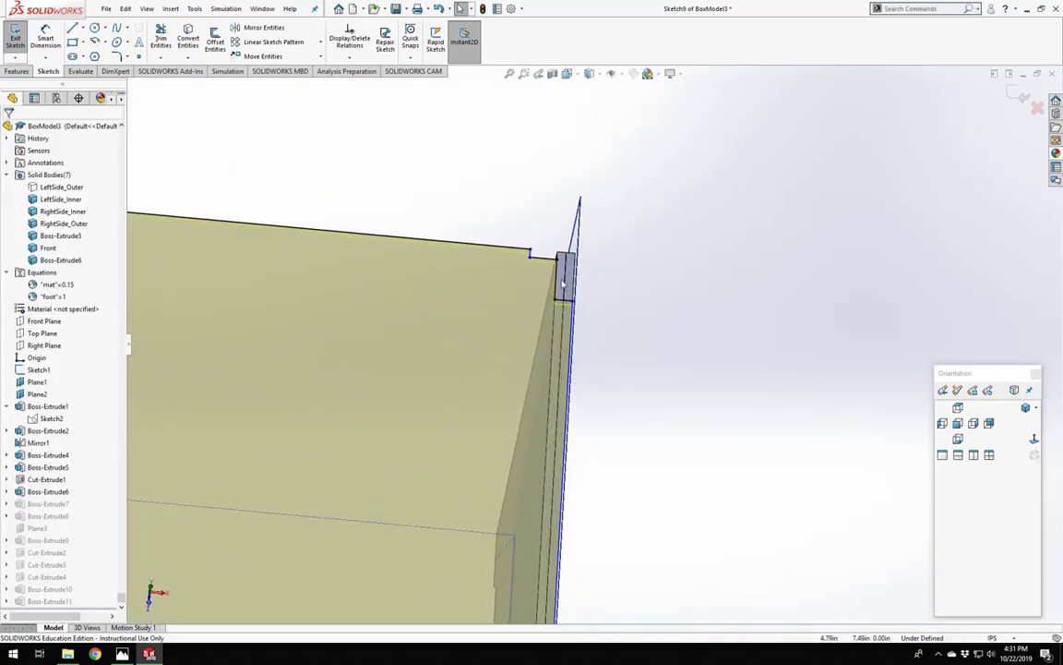
scroll(548, 284, up, 5)
scroll(711, 311, down, 6)
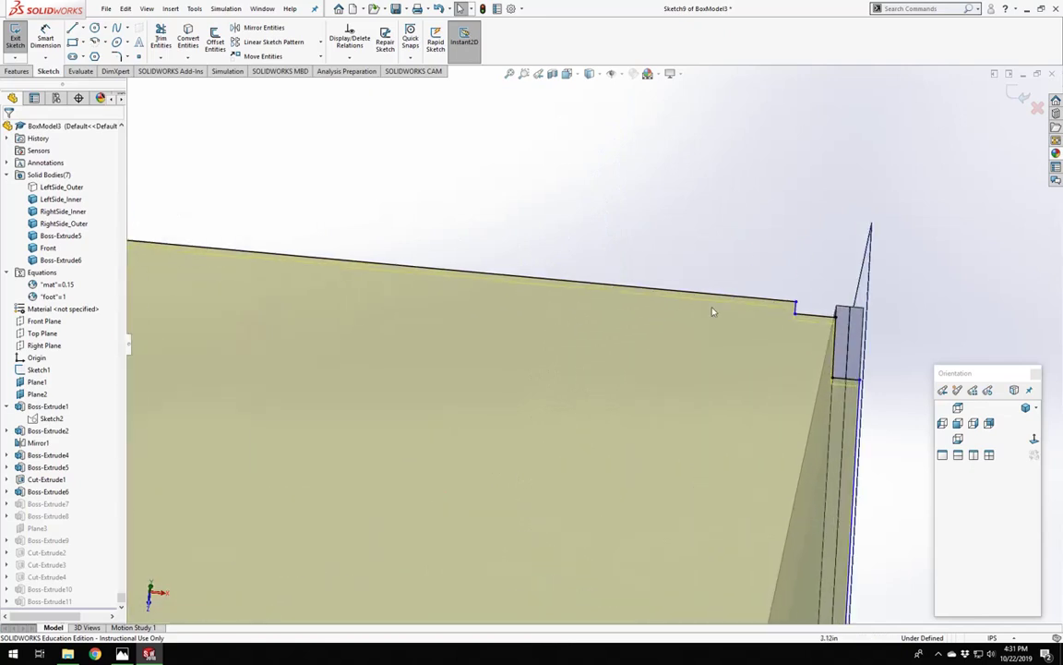
click(798, 309)
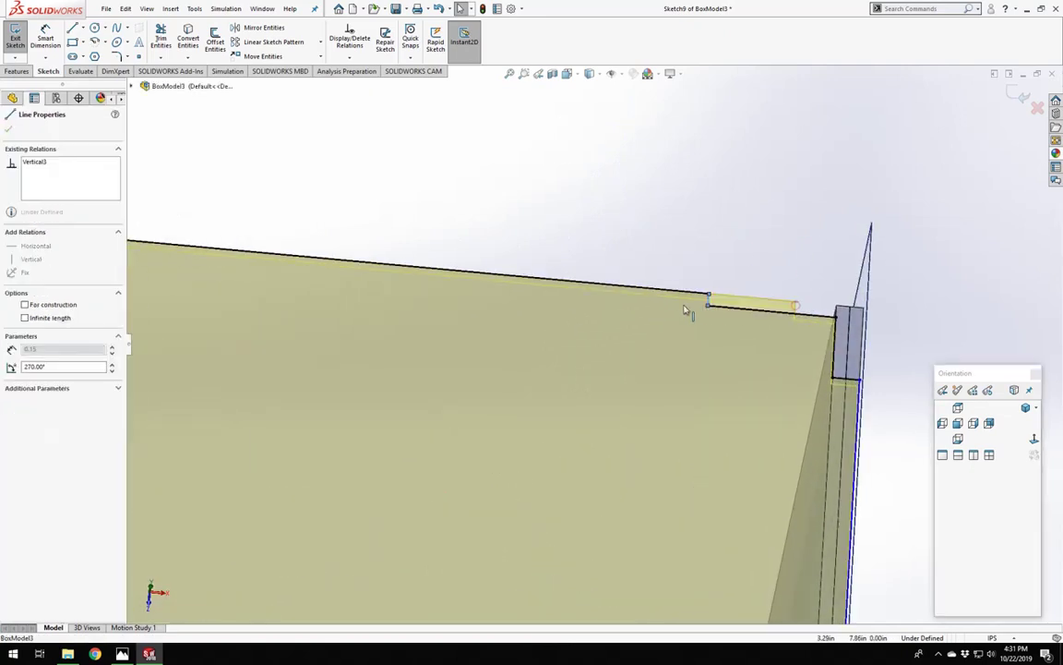
scroll(660, 310, up, 5)
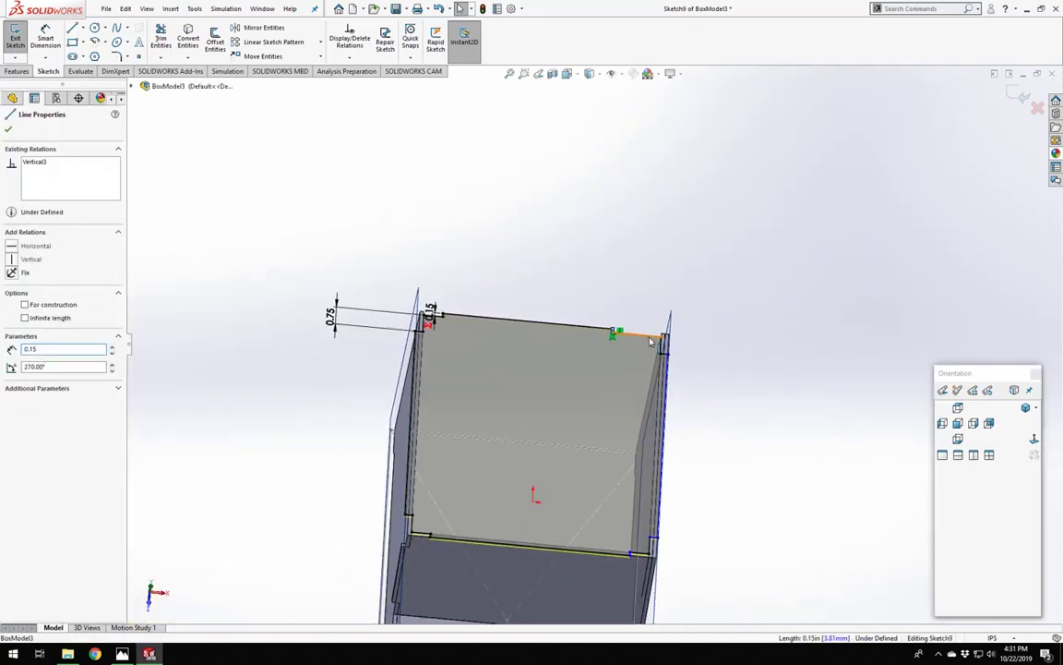
click(652, 339)
scroll(330, 339, down, 7)
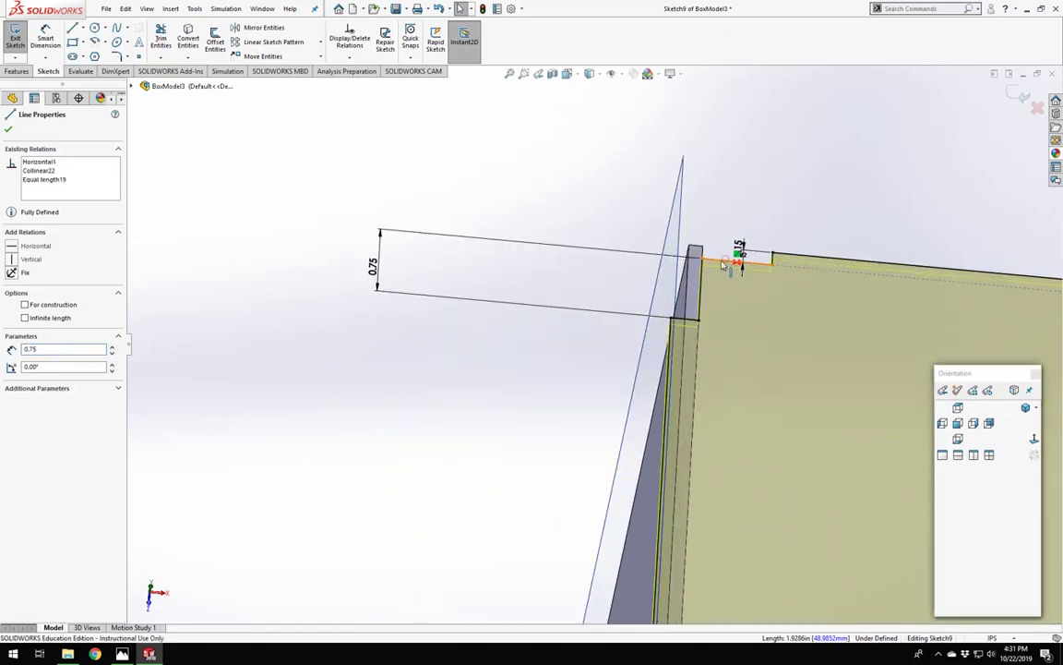
ctrl+click(729, 265)
click(25, 373)
click(309, 399)
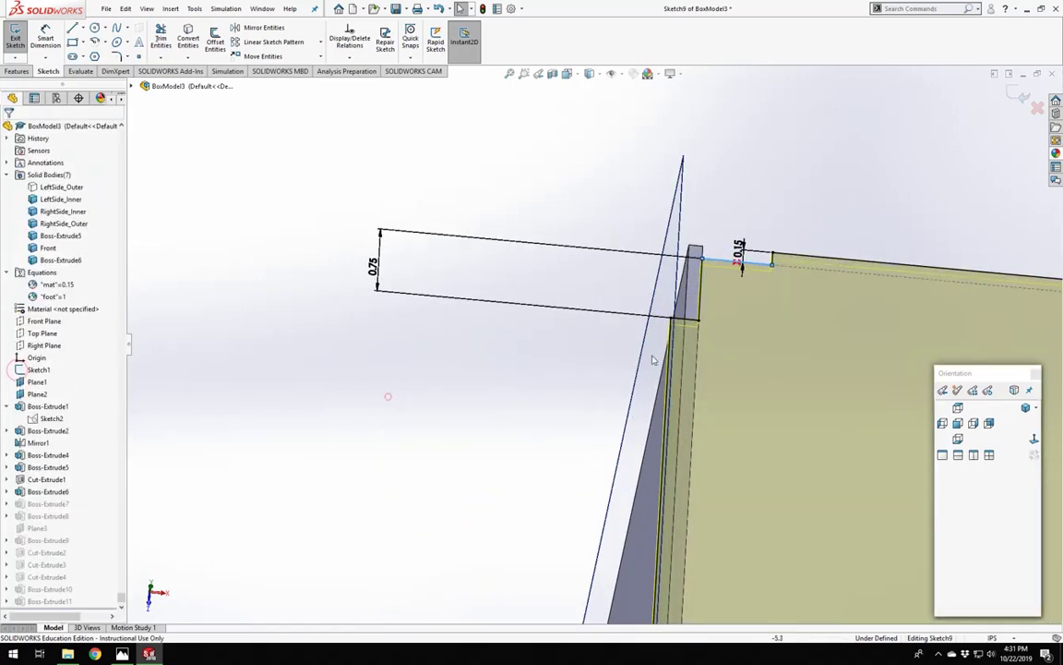
Make the front-right notch's crosswise edge equal in length to the matching edge of the front-left notch.
scroll(711, 360, up, 5)
scroll(675, 355, down, 2)
scroll(647, 369, down, 1)
scroll(612, 487, up, 3)
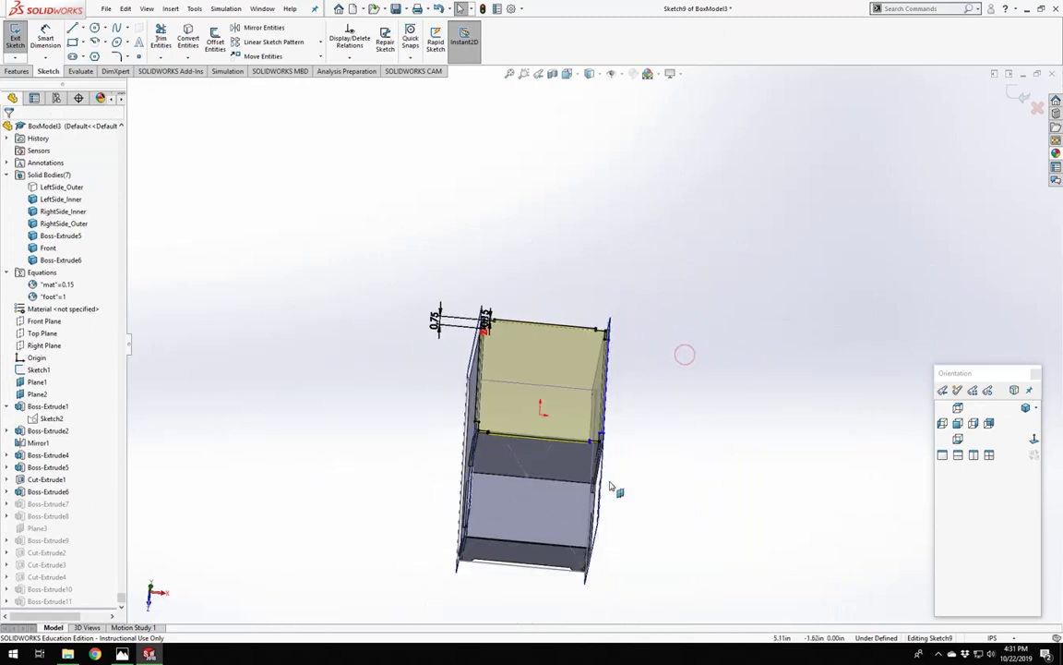
scroll(582, 443, down, 5)
scroll(628, 325, down, 1)
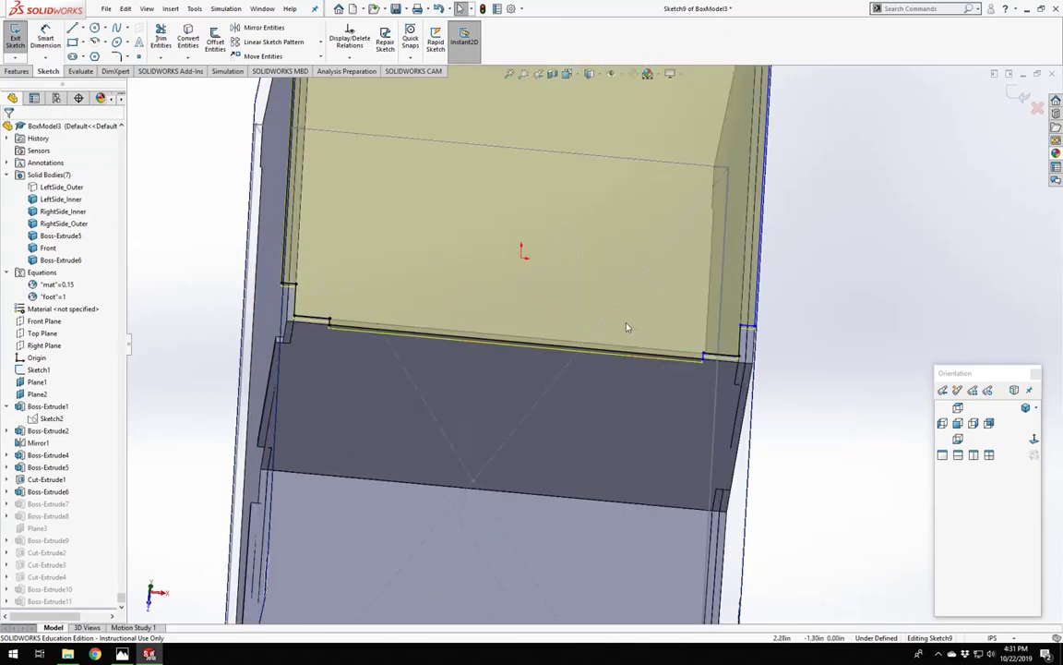
scroll(725, 358, down, 2)
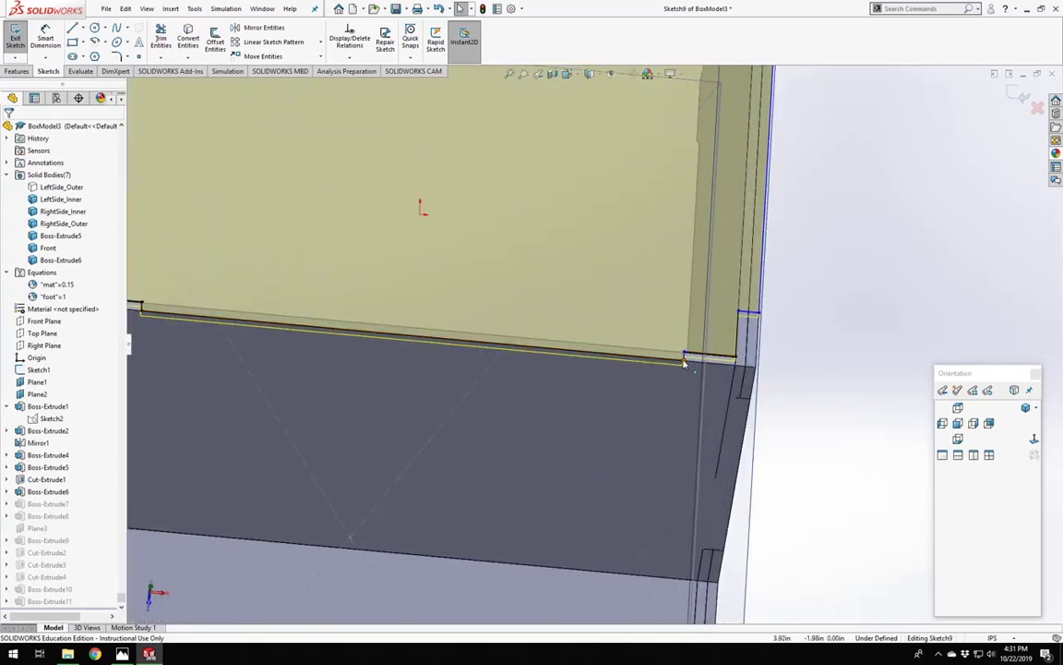
click(605, 360)
click(581, 353)
scroll(554, 365, up, 4)
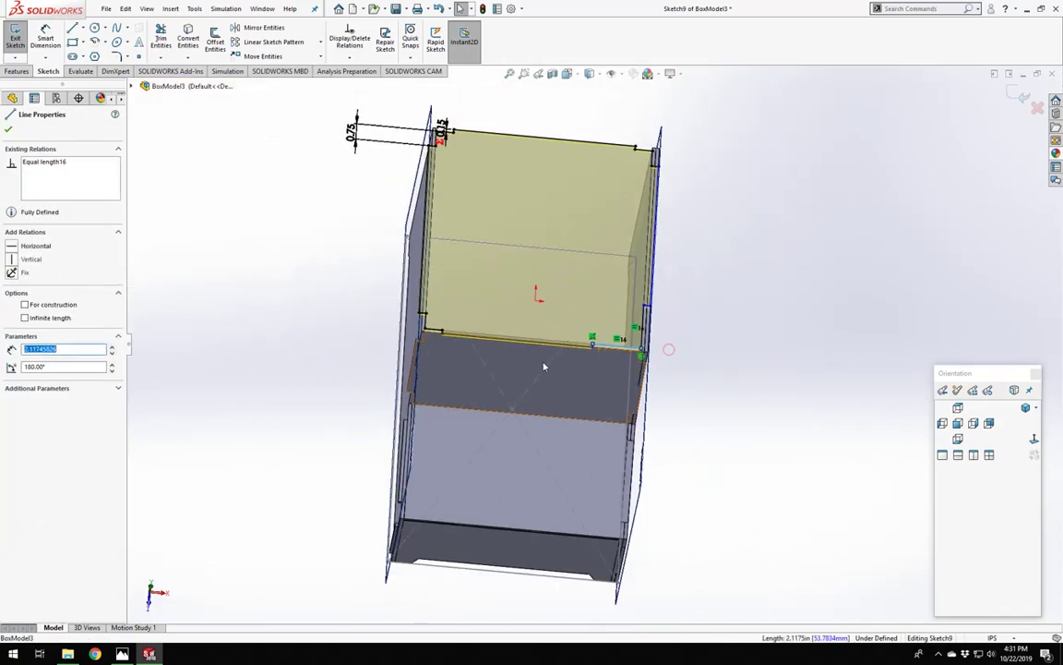
ctrl+click(423, 305)
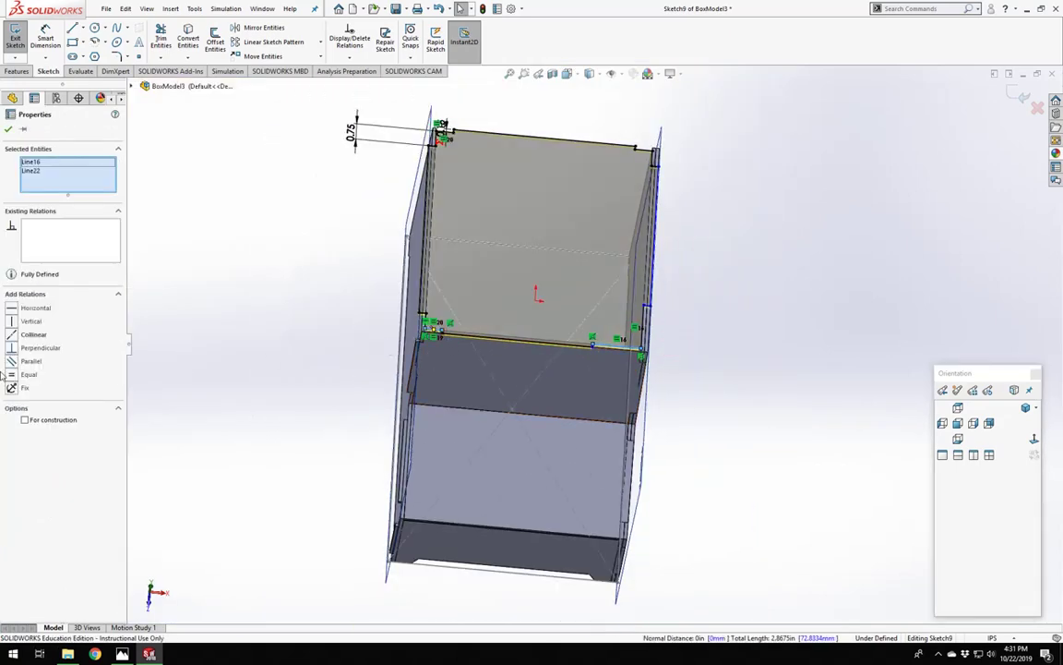
click(11, 375)
key(Escape)
Attach the front end of the top panel's right edge line to the outer corner of the front-right notch.
scroll(739, 341, down, 3)
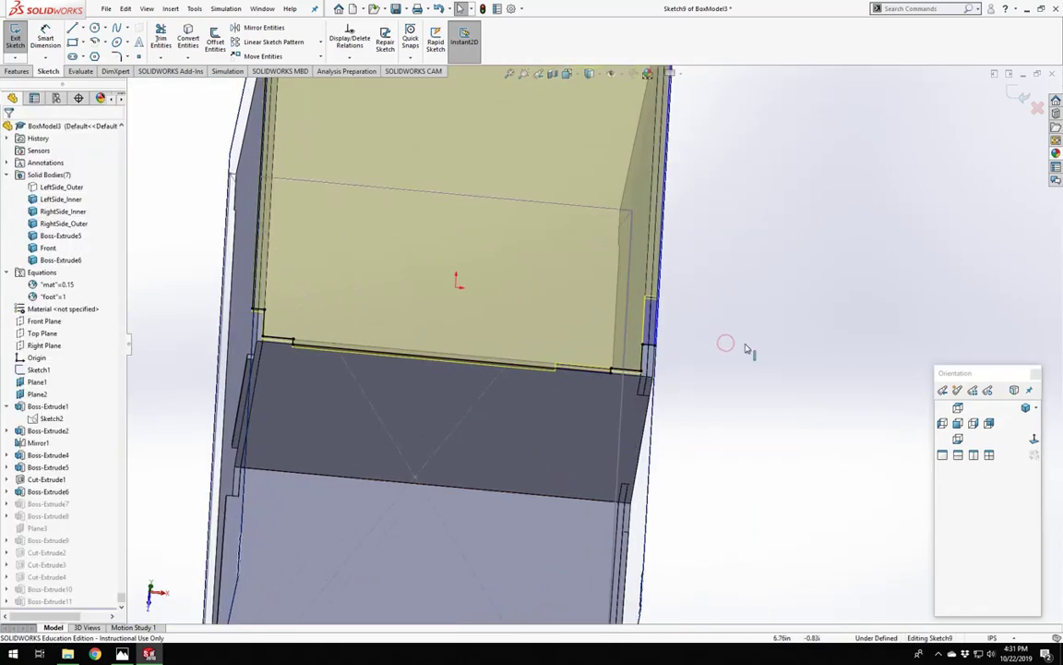
middle_drag(723, 335, 646, 345)
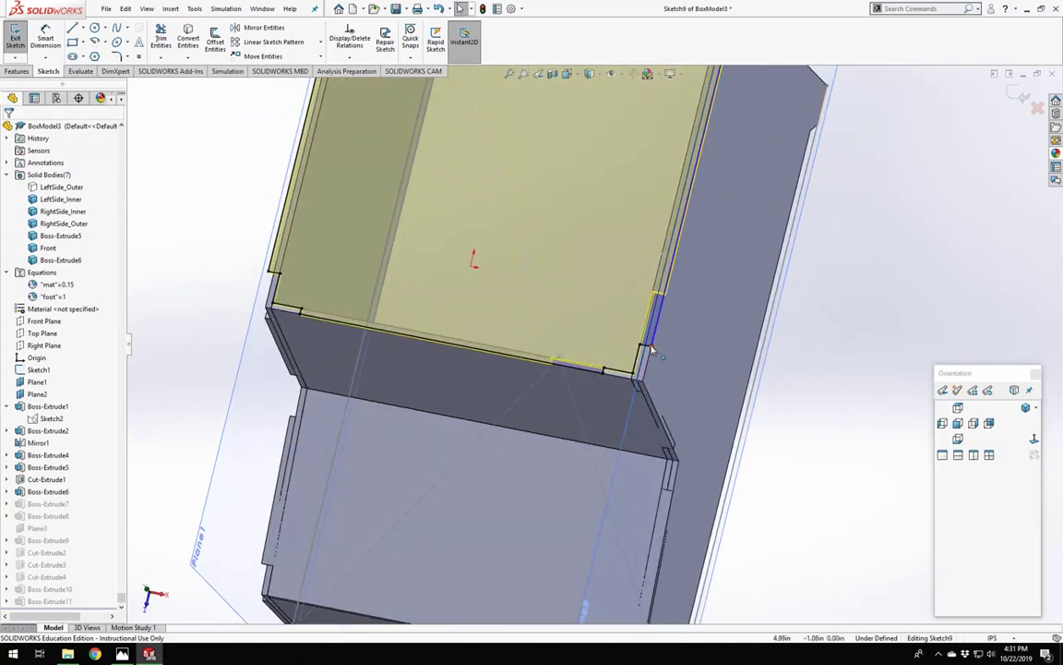
drag(651, 349, 652, 347)
click(664, 321)
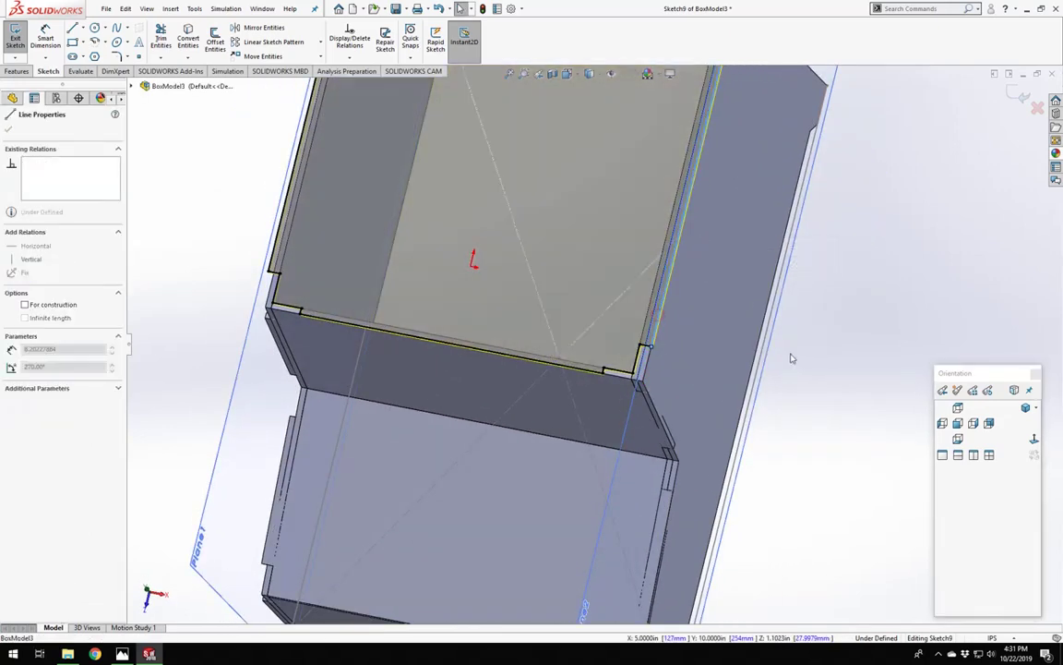
click(865, 370)
Pull the rear end of the top panel's right edge line outward, constrain the line vertical, and finish the sketch.
scroll(833, 296, up, 6)
scroll(660, 219, down, 7)
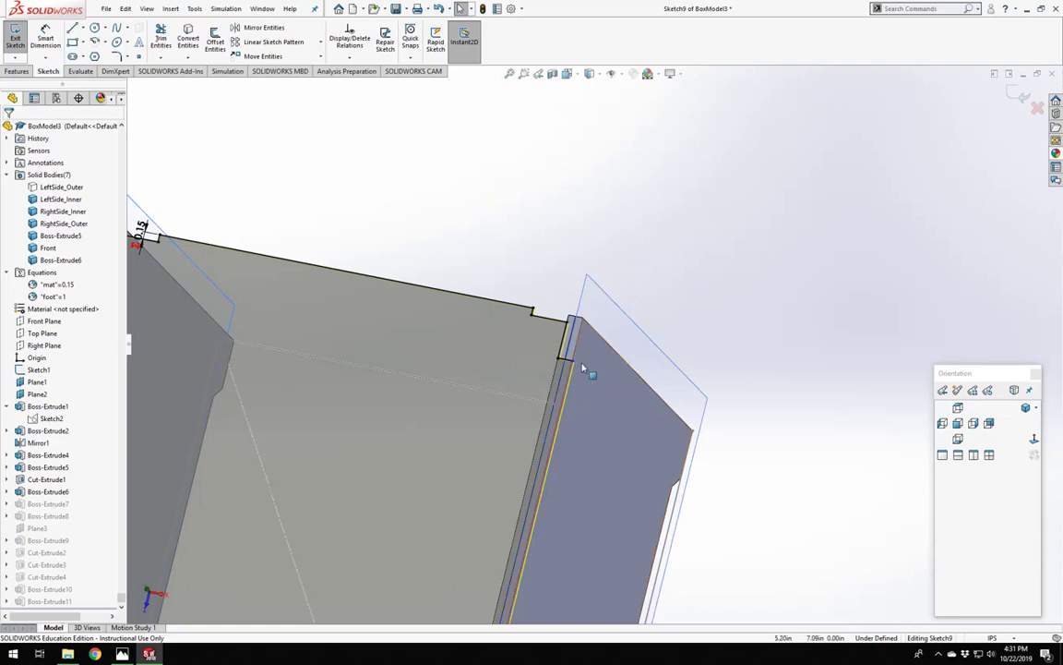
click(583, 368)
scroll(599, 432, up, 3)
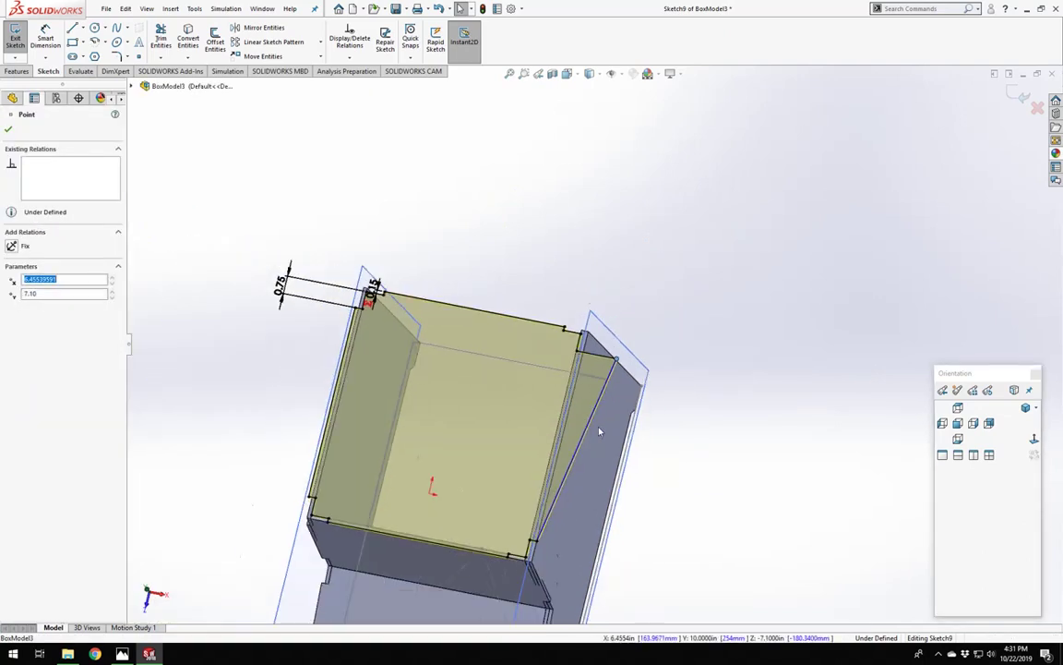
scroll(599, 432, up, 2)
click(584, 427)
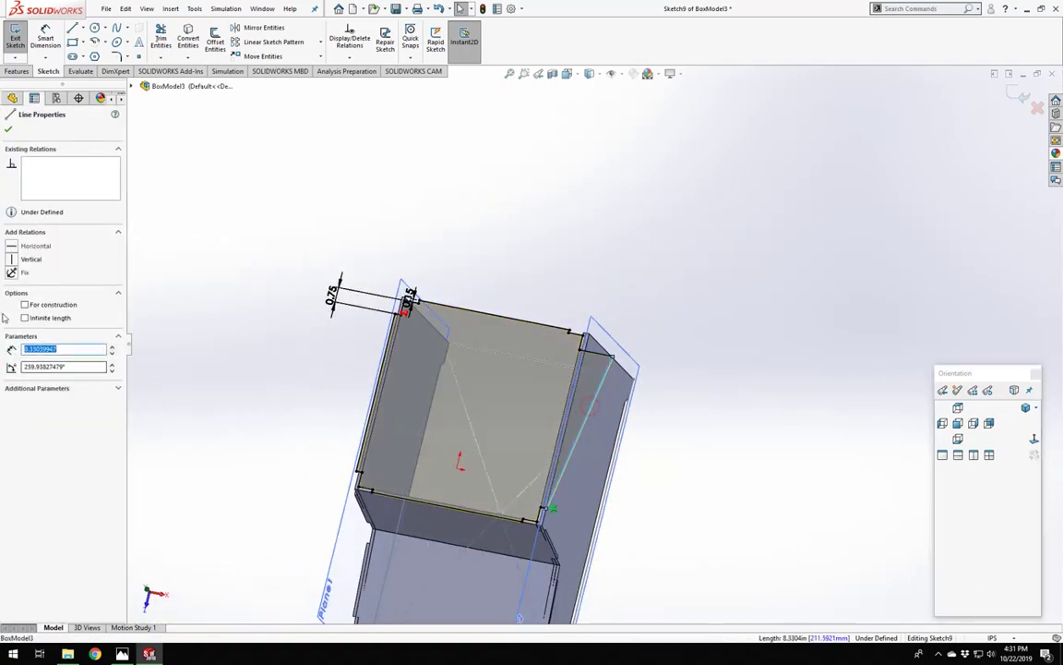
click(13, 261)
click(338, 228)
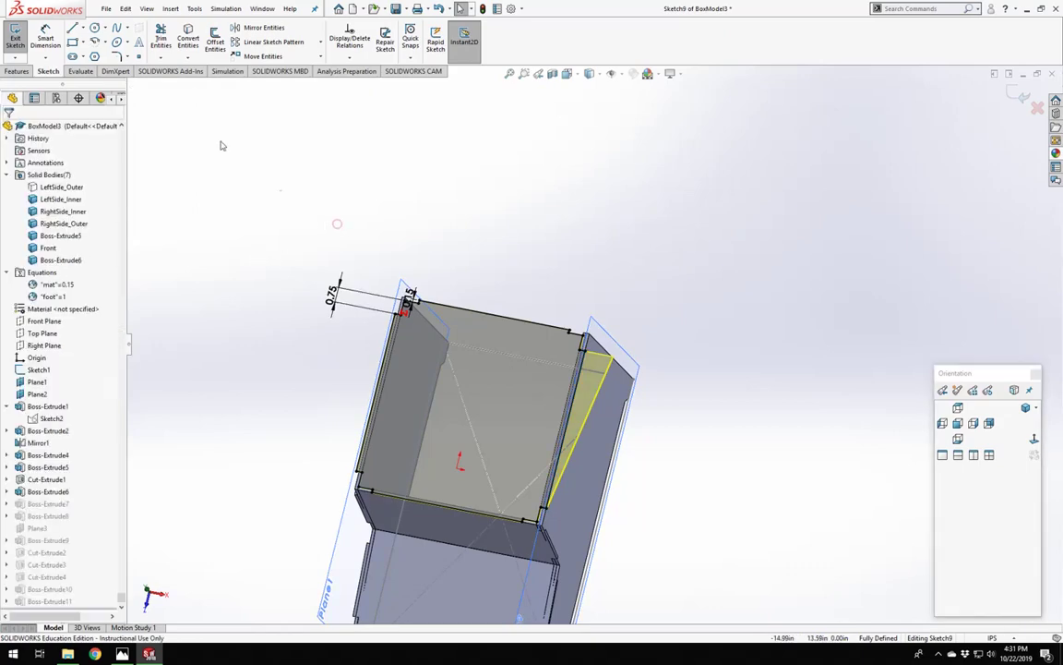
click(19, 37)
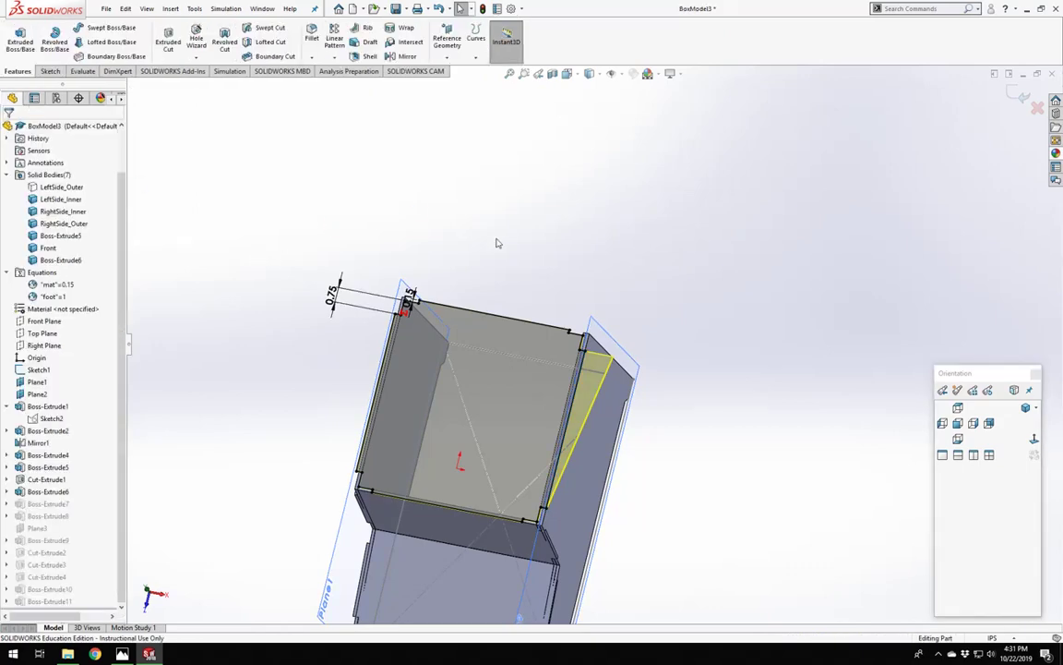
Hide the RightSide_Outer body to expose the outer face of RightSide_Inner.
middle_drag(634, 444, 351, 301)
scroll(474, 356, down, 6)
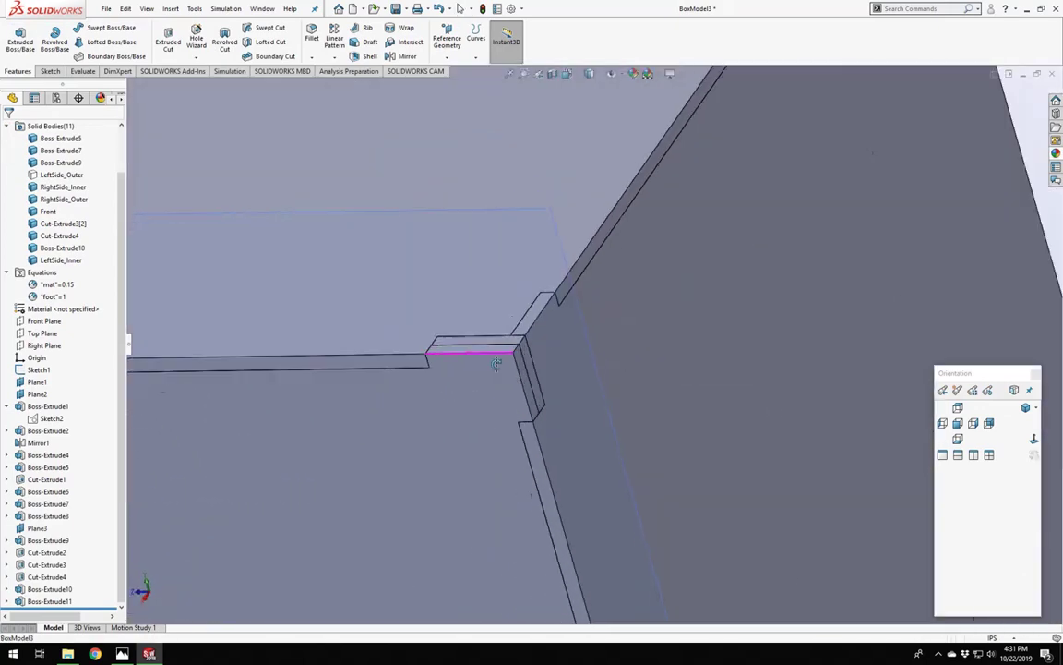
middle_drag(497, 363, 403, 430)
right_click(403, 430)
click(441, 399)
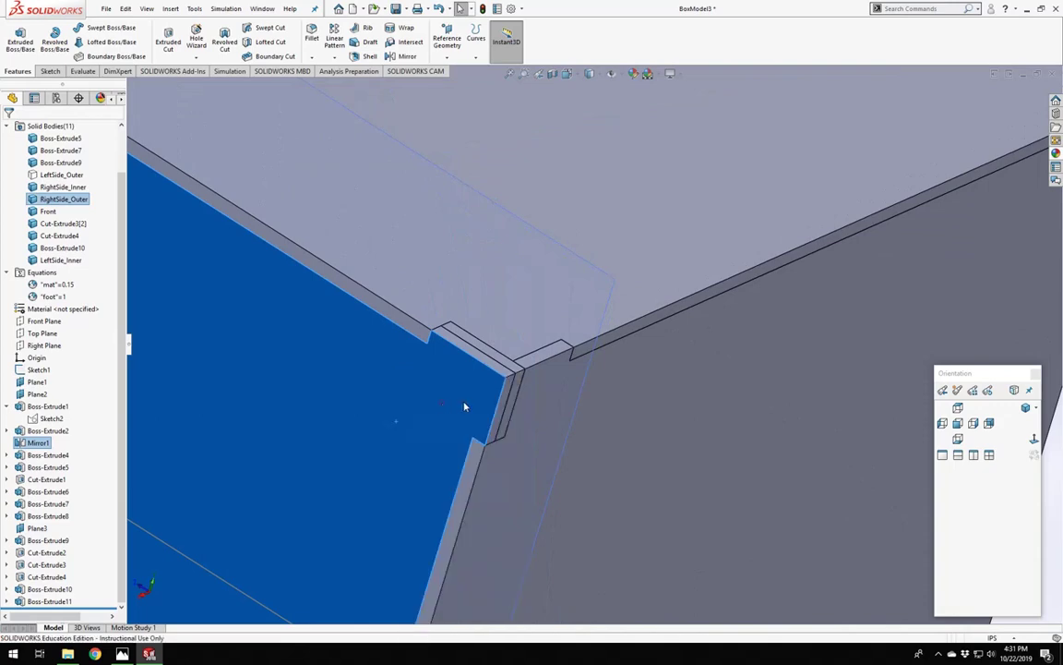
click(436, 349)
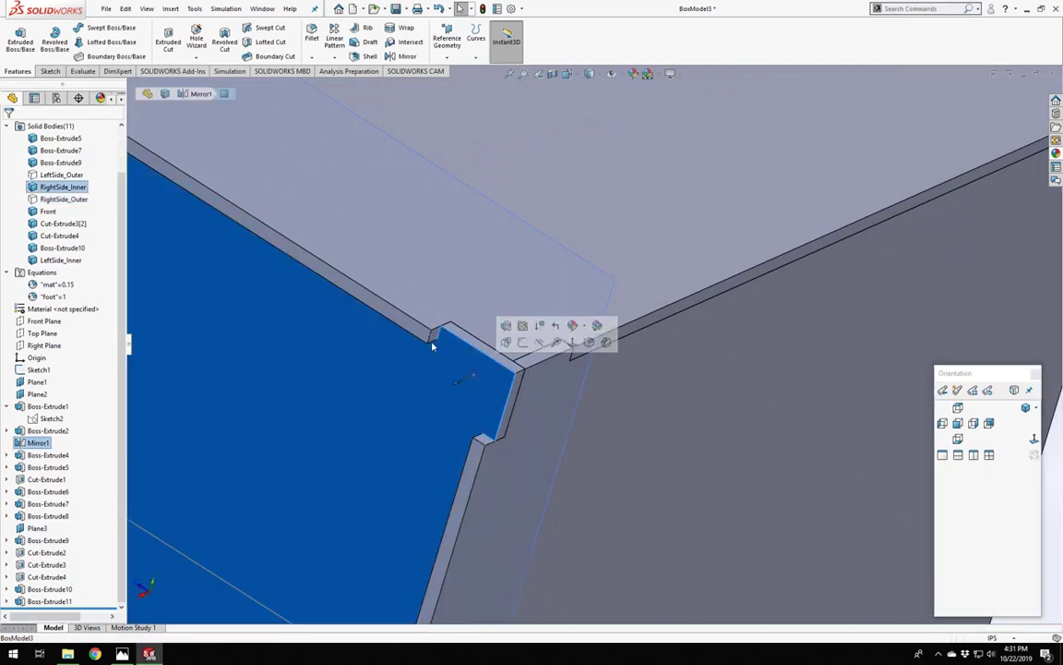
Sketch on the outer face of RightSide_Inner, show Sketch16, and convert its hinge tab profile into the new sketch.
click(50, 72)
click(15, 37)
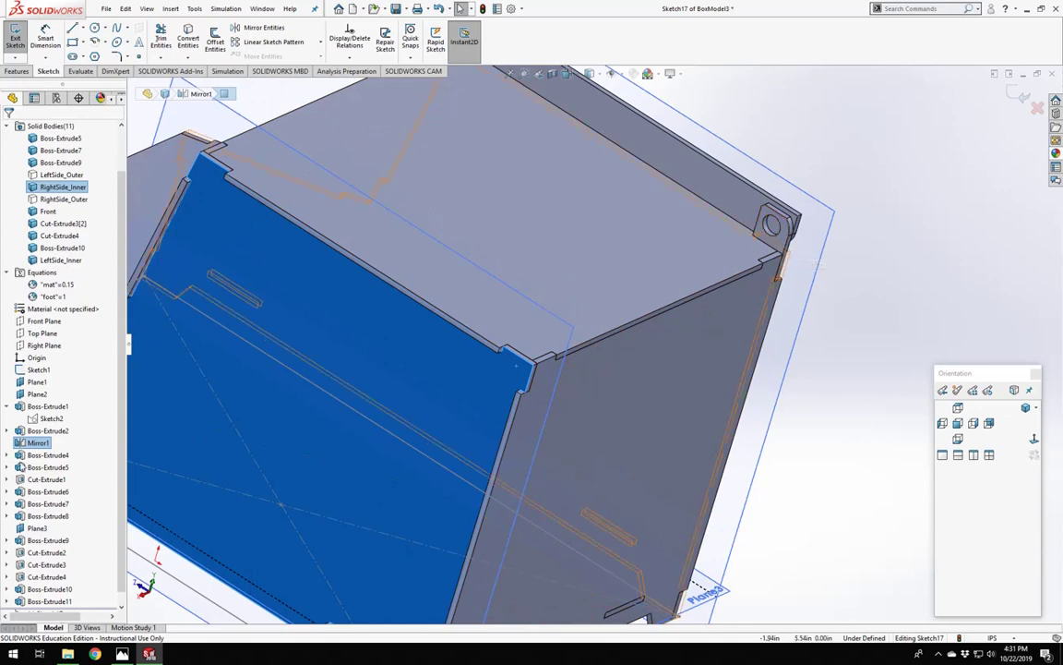
scroll(28, 574, down, 1)
click(7, 588)
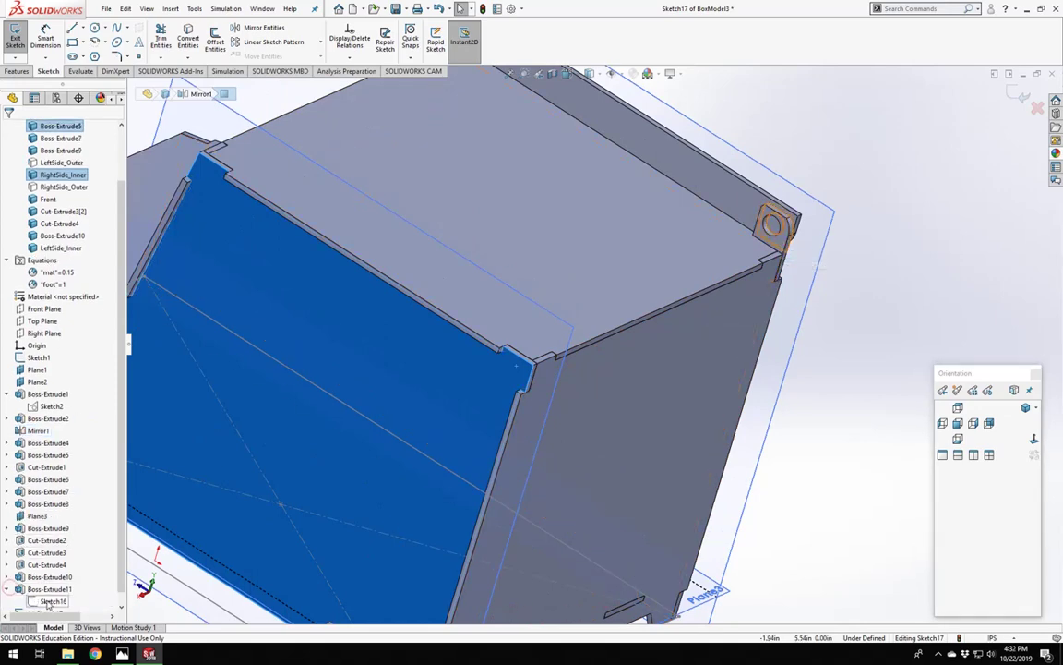
right_click(48, 601)
click(78, 472)
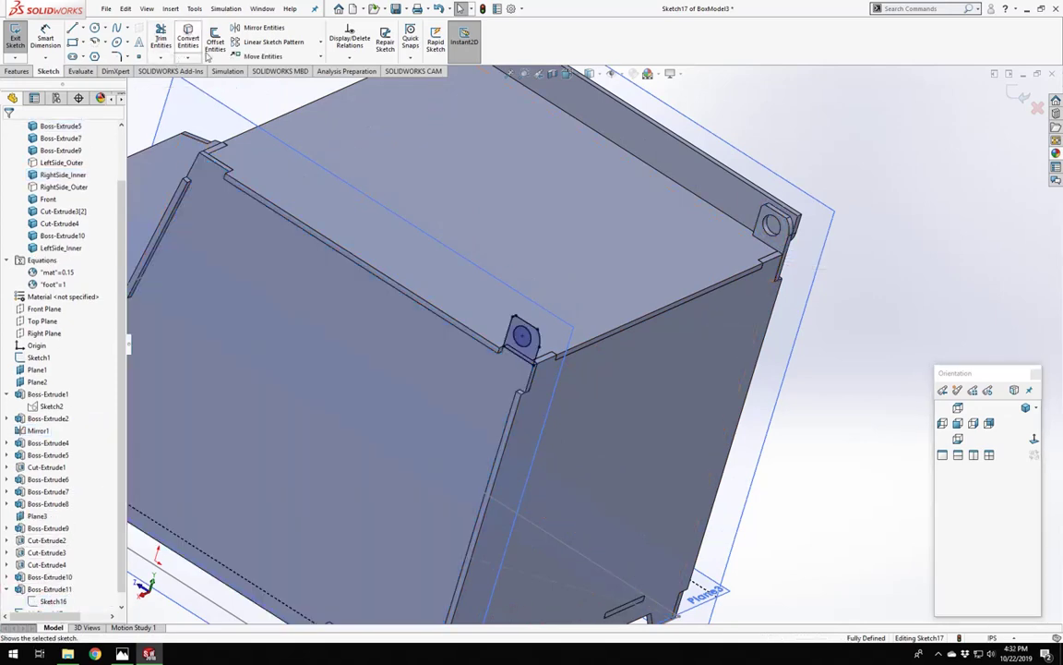
click(14, 37)
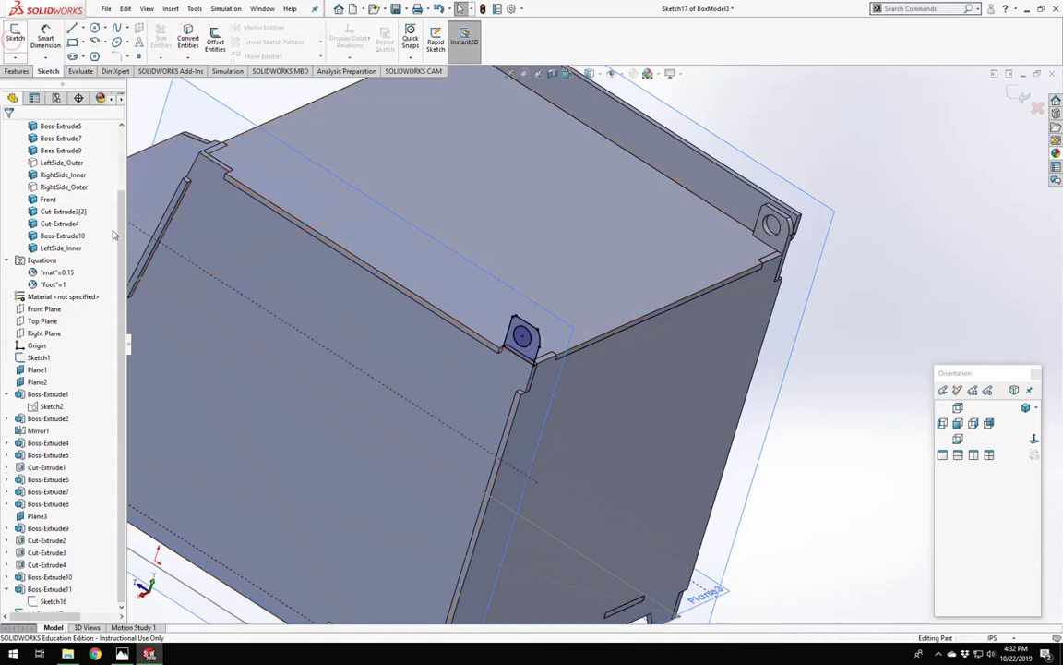
Extrude the right hinge tab profile 0.15 in blind in the reversed direction, merging it only with RightSide_Inner.
click(15, 72)
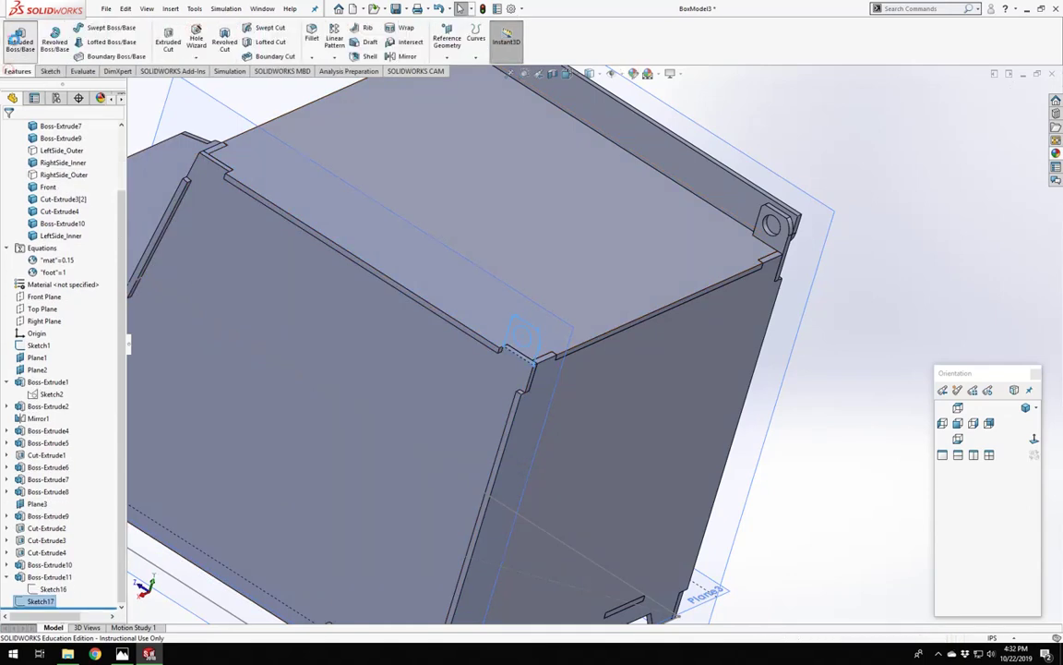
click(19, 41)
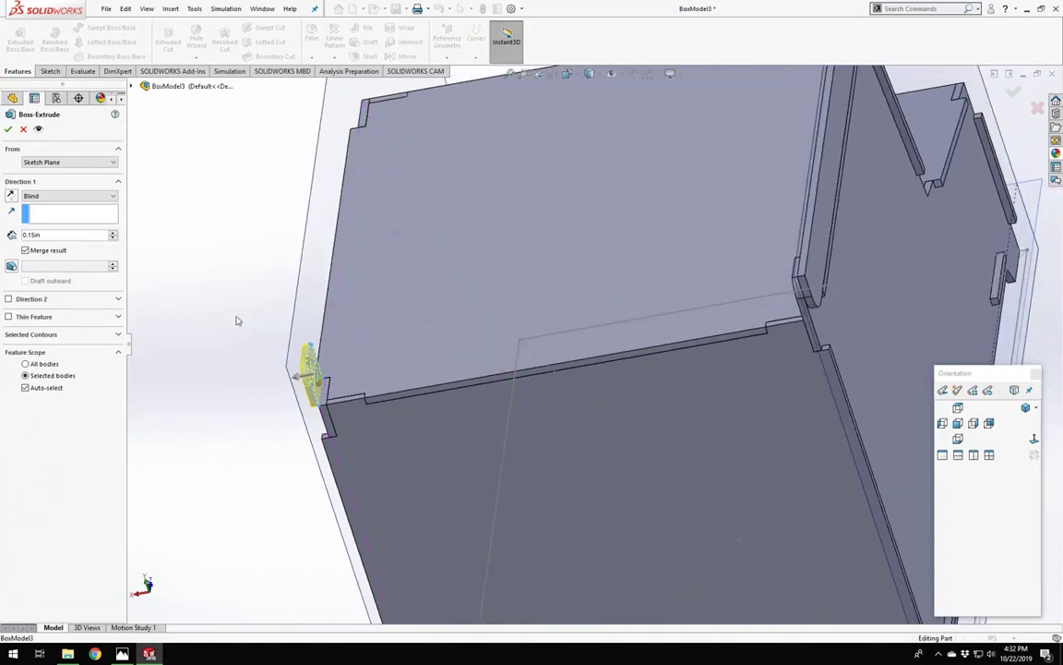
scroll(406, 361, down, 2)
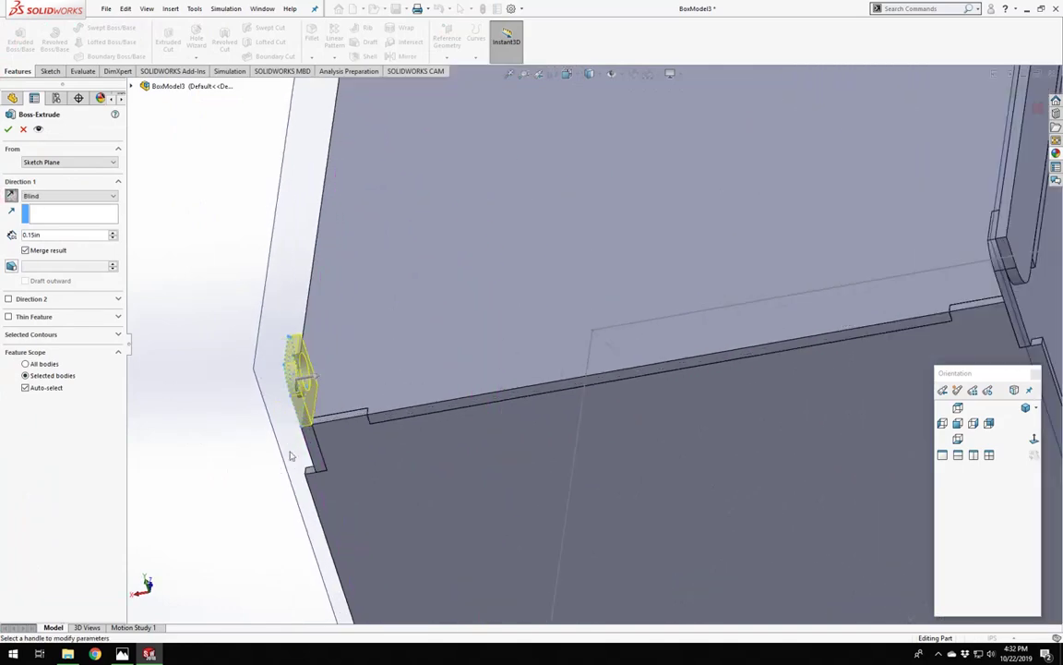
click(29, 387)
middle_drag(249, 407, 228, 463)
click(231, 464)
right_click(223, 461)
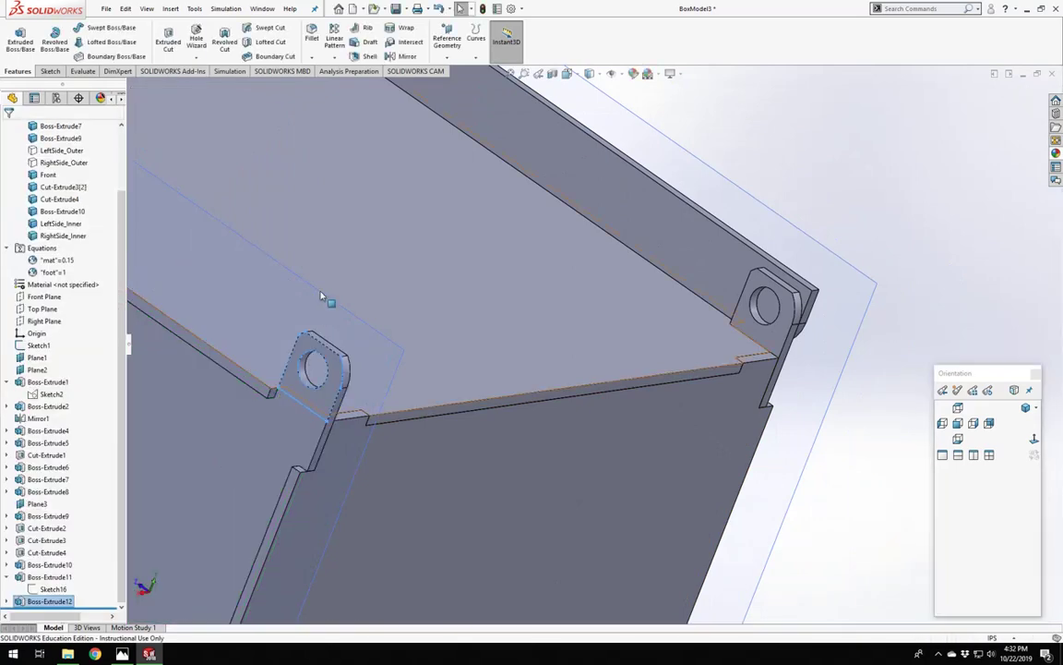
Examine both hinge tabs and how they sit against the top panel's rear corners.
scroll(596, 344, up, 5)
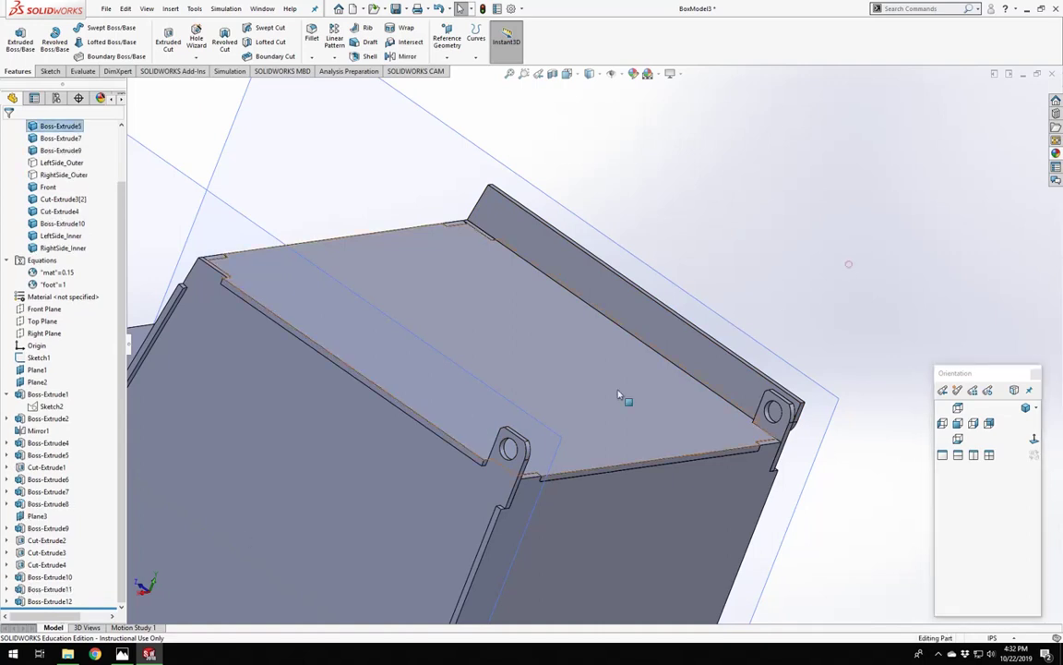
scroll(497, 468, down, 4)
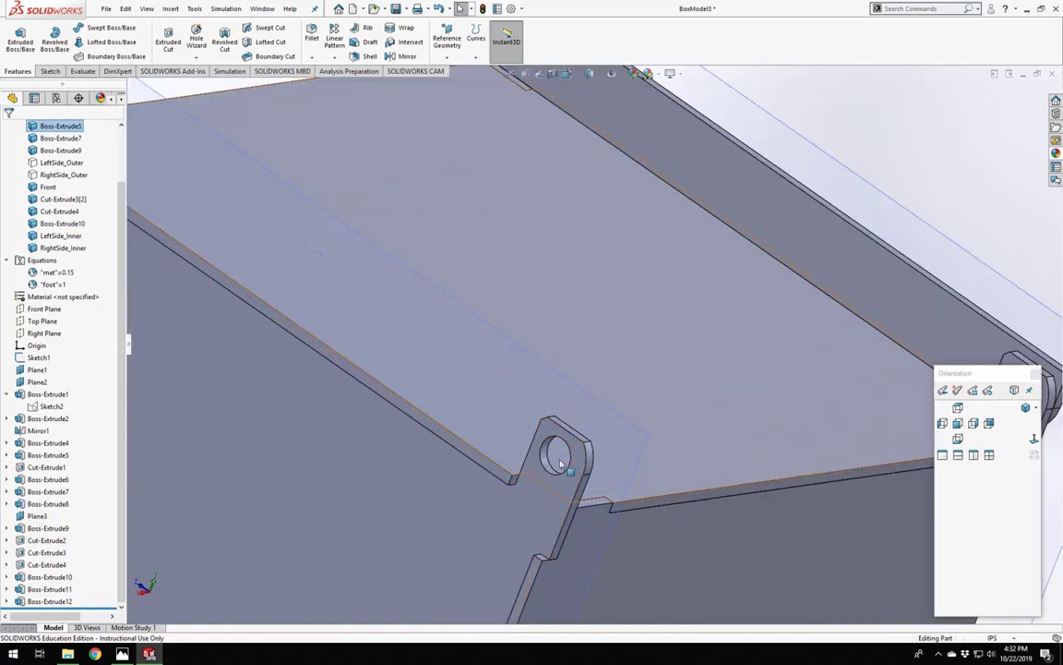
scroll(557, 454, up, 5)
scroll(755, 361, down, 6)
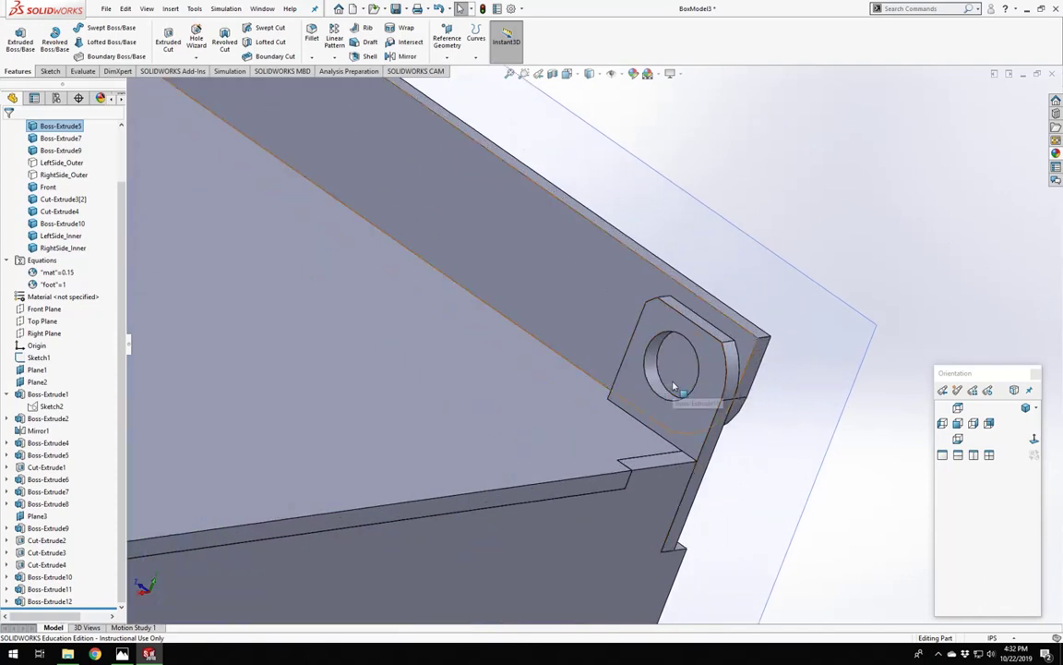
scroll(674, 386, up, 1)
scroll(652, 365, up, 2)
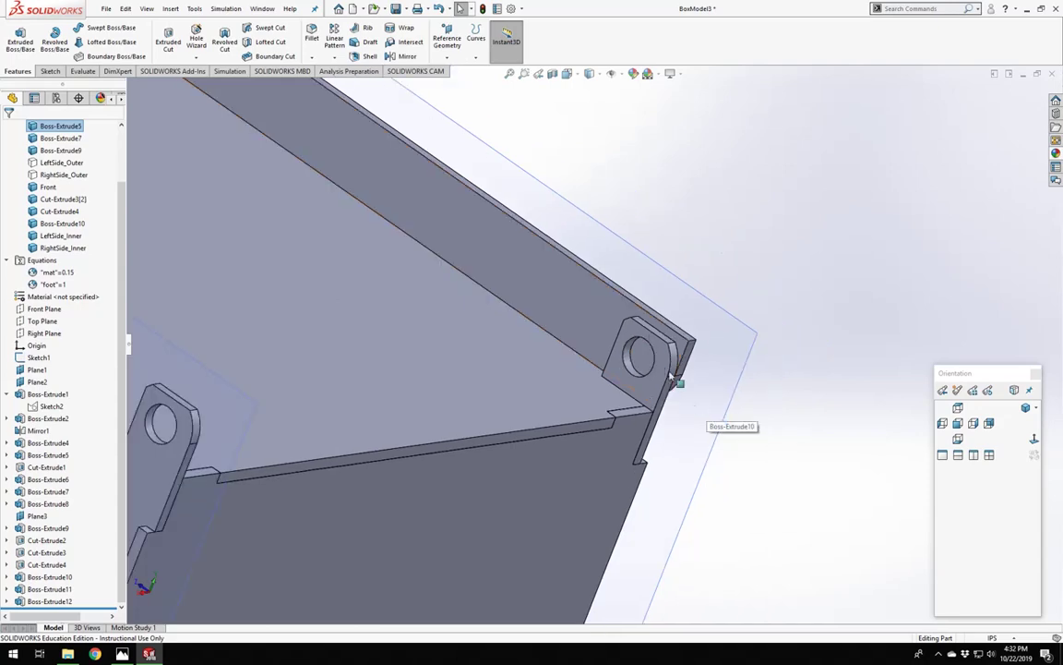
scroll(651, 339, down, 2)
scroll(604, 375, up, 2)
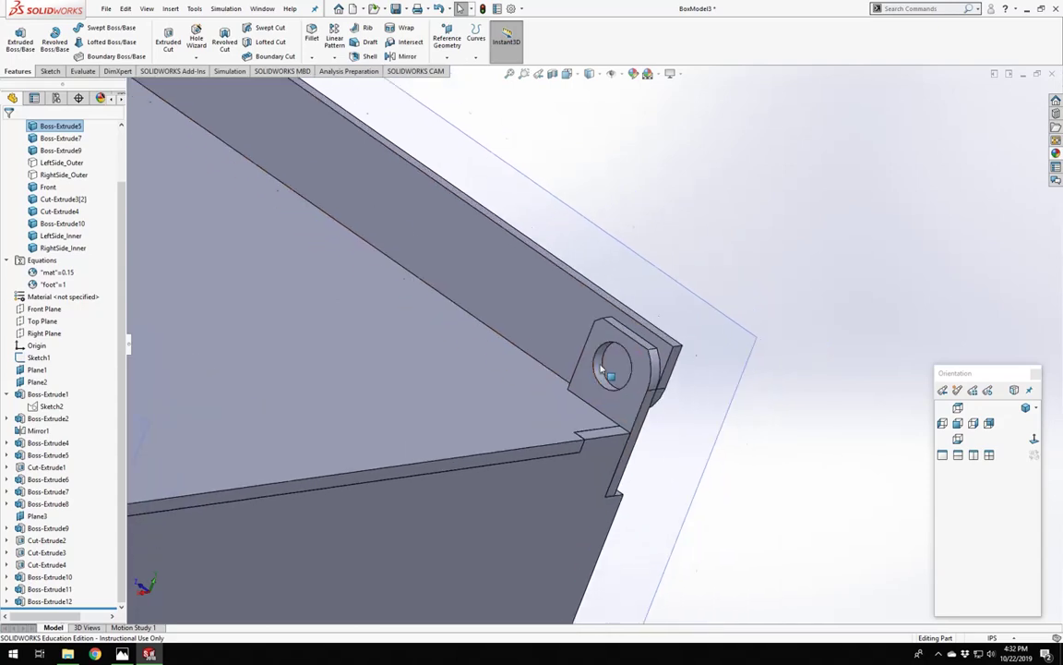
scroll(607, 374, down, 2)
middle_drag(608, 373, 449, 287)
scroll(618, 355, up, 2)
scroll(480, 332, down, 3)
scroll(480, 333, up, 2)
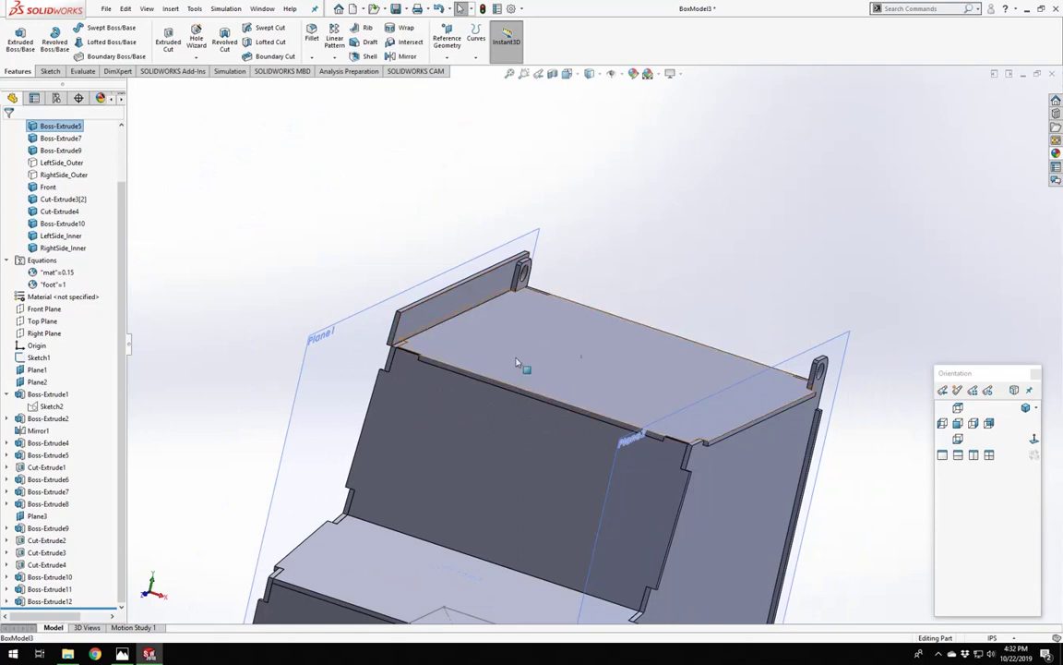
Show the hidden LeftSide_Outer and RightSide_Outer bodies.
middle_drag(517, 362, 291, 392)
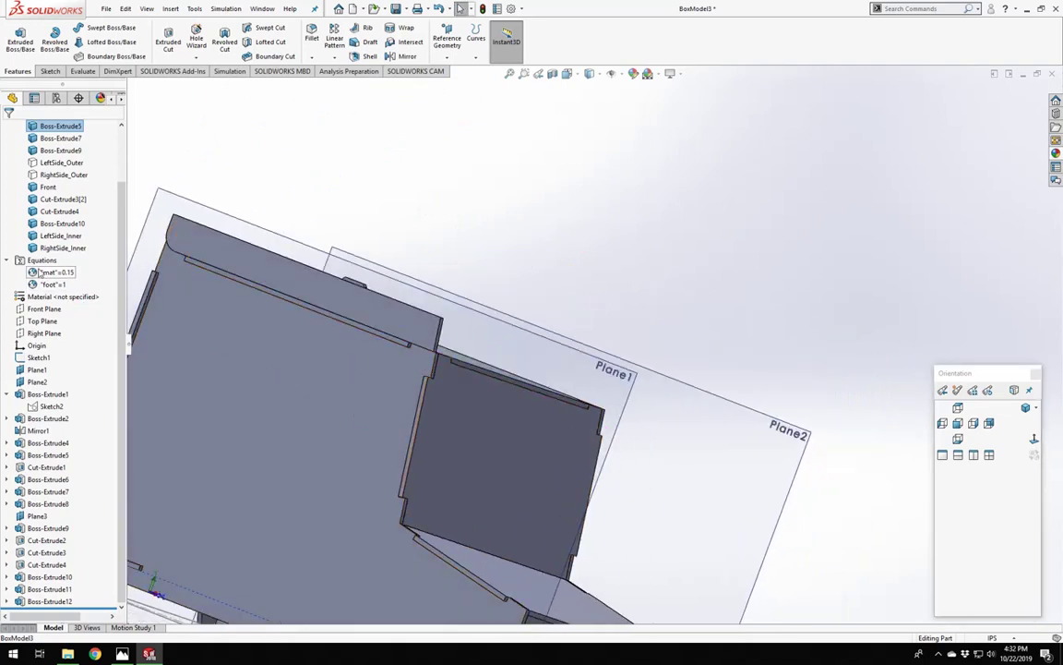
right_click(64, 161)
click(65, 148)
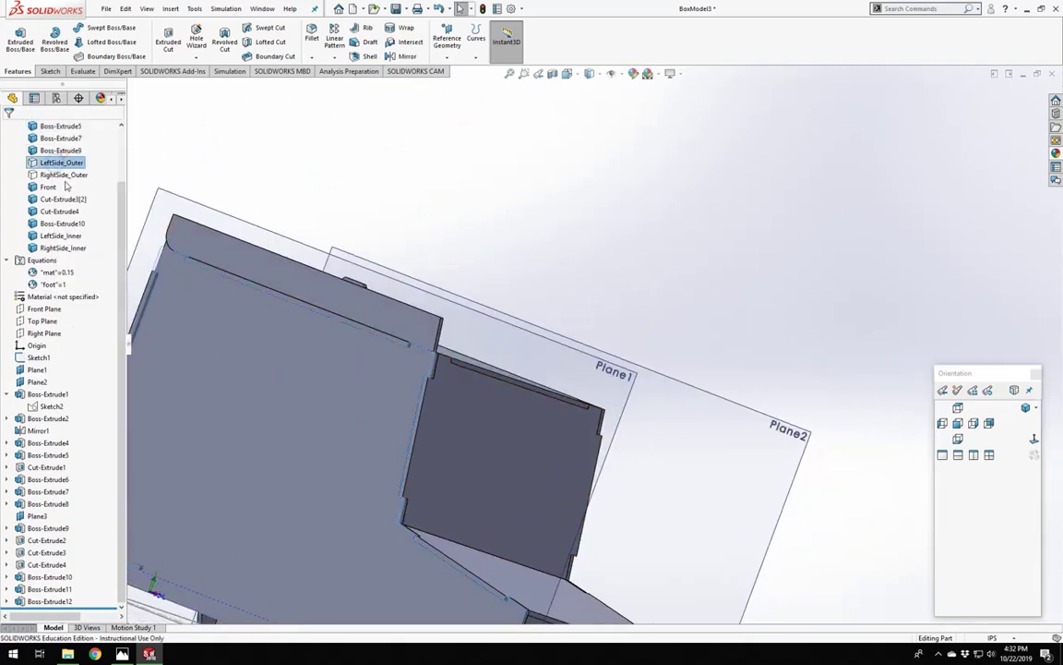
right_click(58, 175)
click(69, 160)
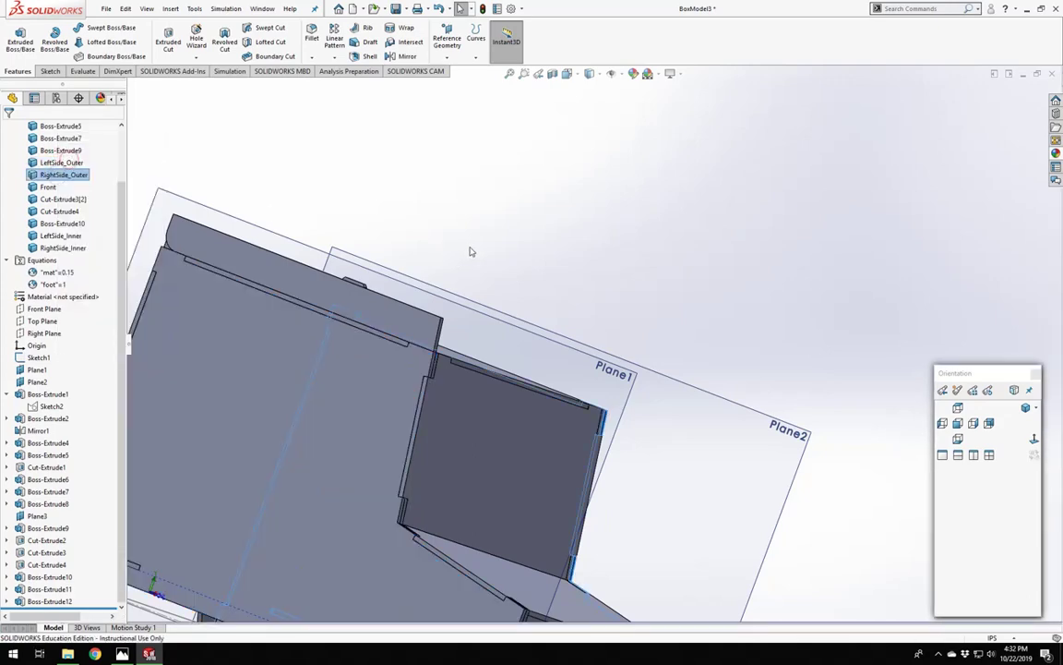
Examine the left hinge tab and the raised side strip next to it above the top panel.
middle_drag(468, 245, 391, 289)
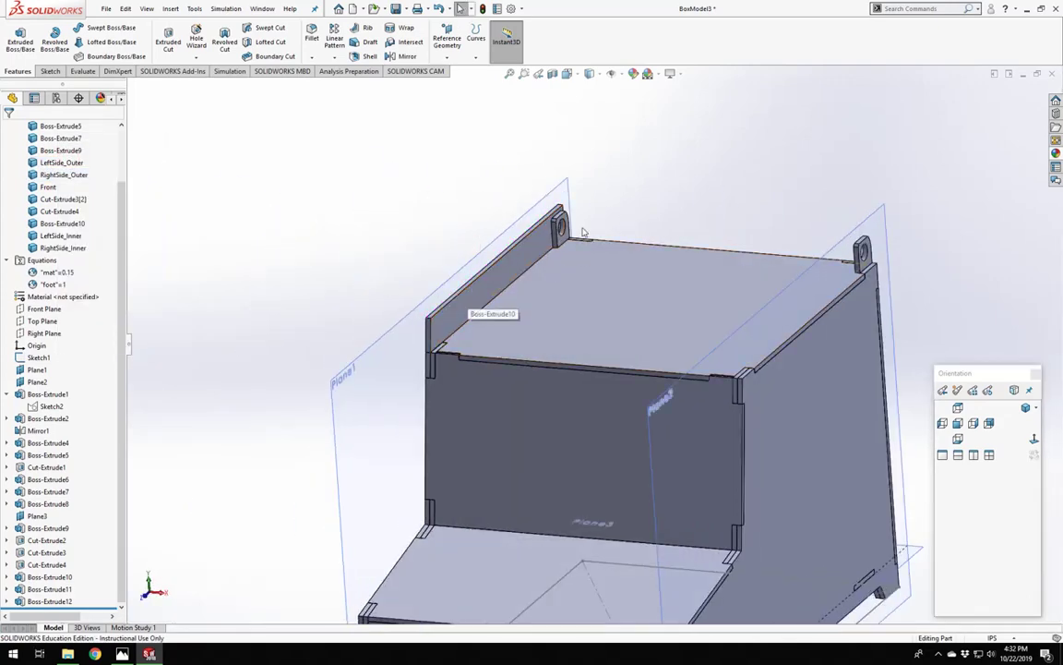
scroll(582, 231, down, 5)
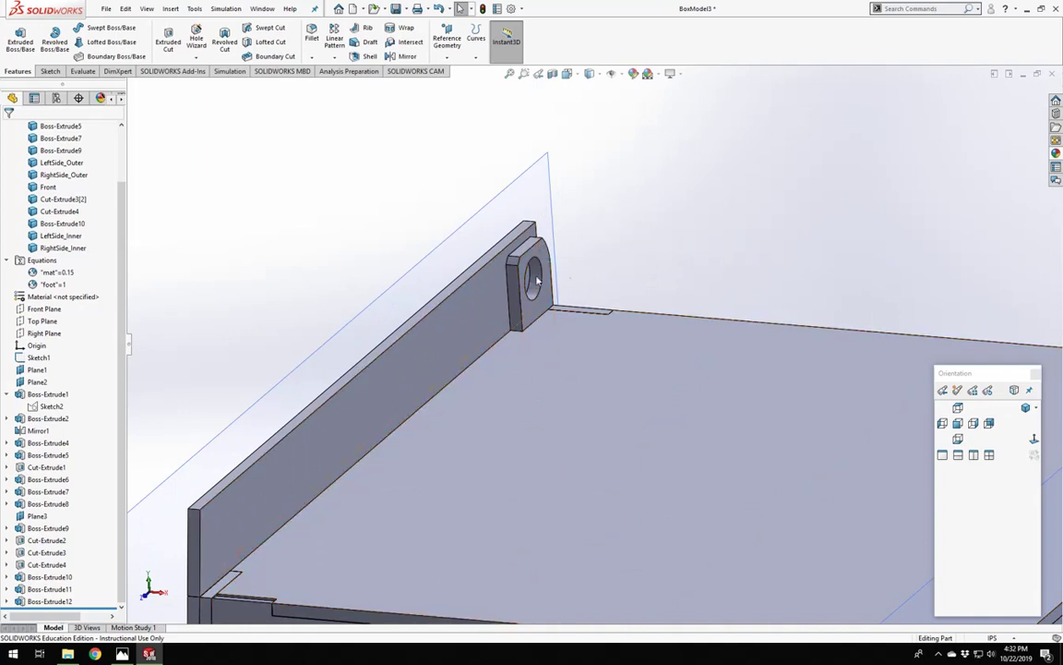
scroll(589, 333, up, 5)
scroll(530, 342, down, 3)
scroll(536, 358, up, 3)
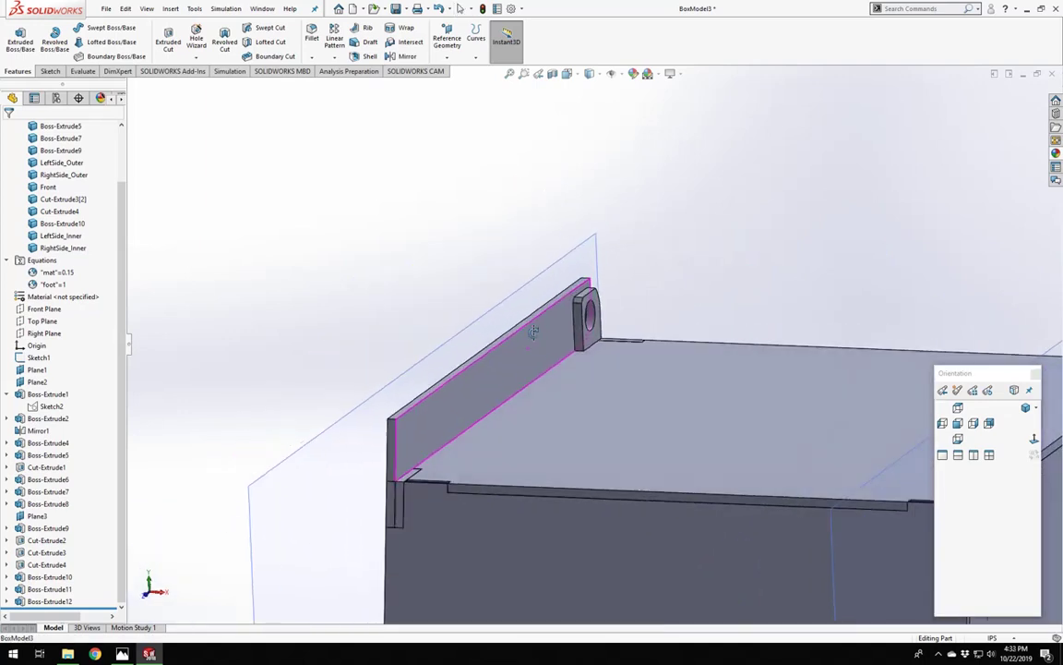
scroll(551, 361, down, 3)
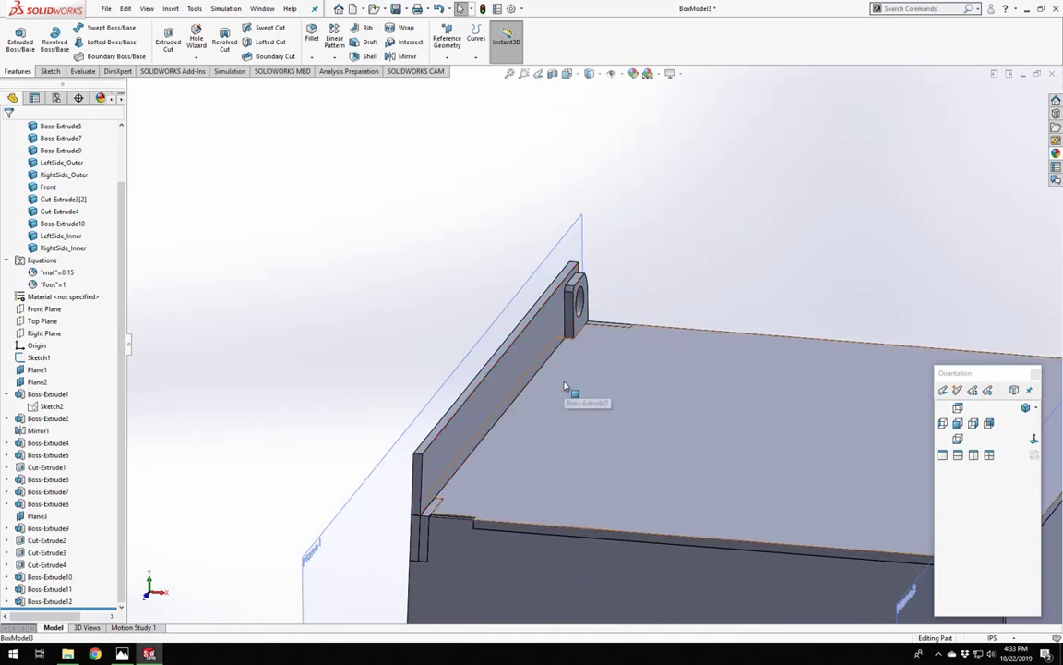
middle_drag(506, 352, 434, 340)
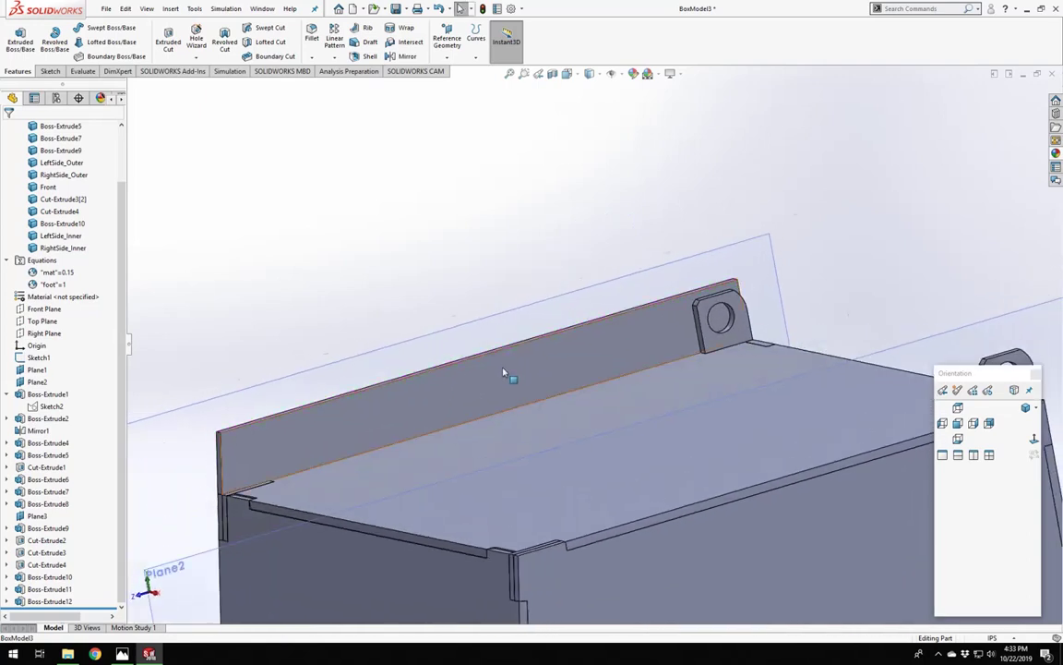
Start a sketch on the raised left strip's inner face and draw a circle about 1.28 in in diameter centred on the hinge hole.
scroll(480, 388, down, 2)
click(434, 411)
click(479, 374)
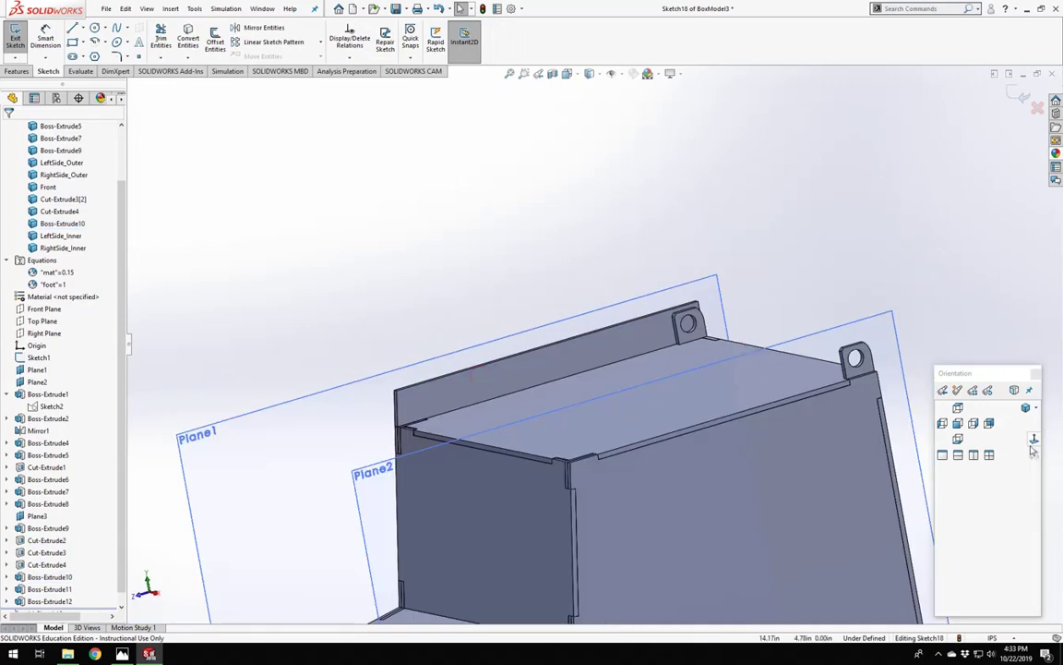
click(1033, 441)
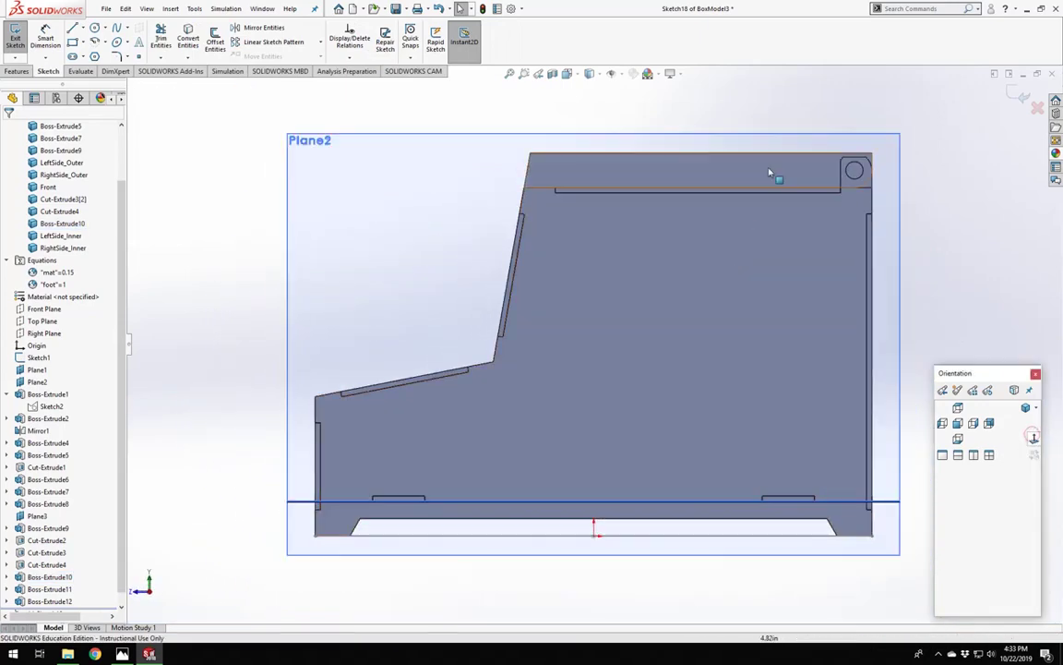
scroll(791, 181, down, 3)
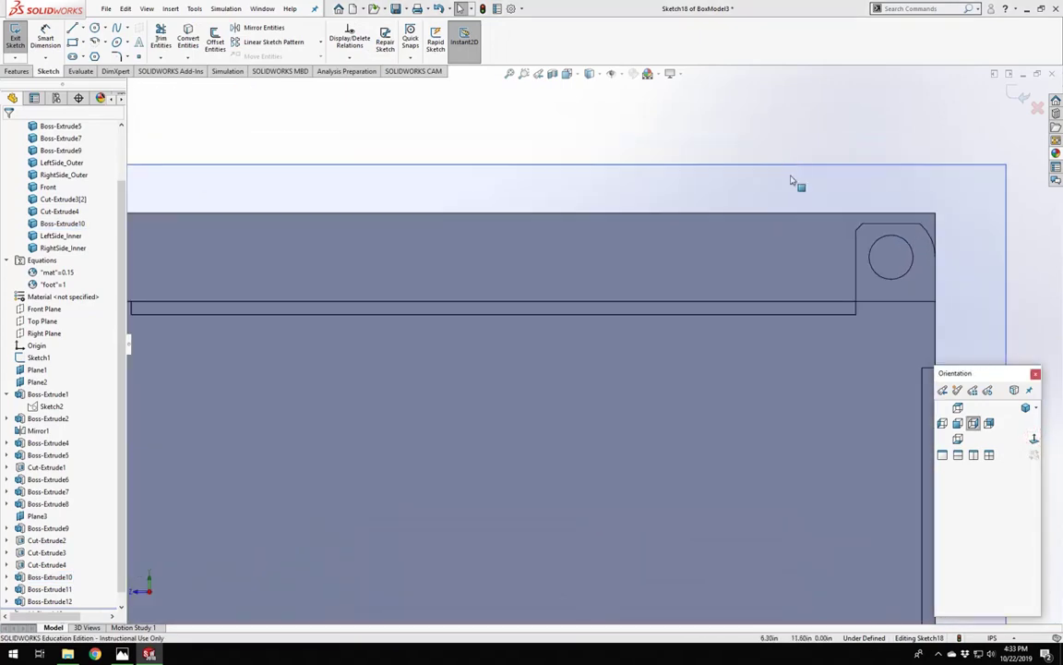
click(96, 28)
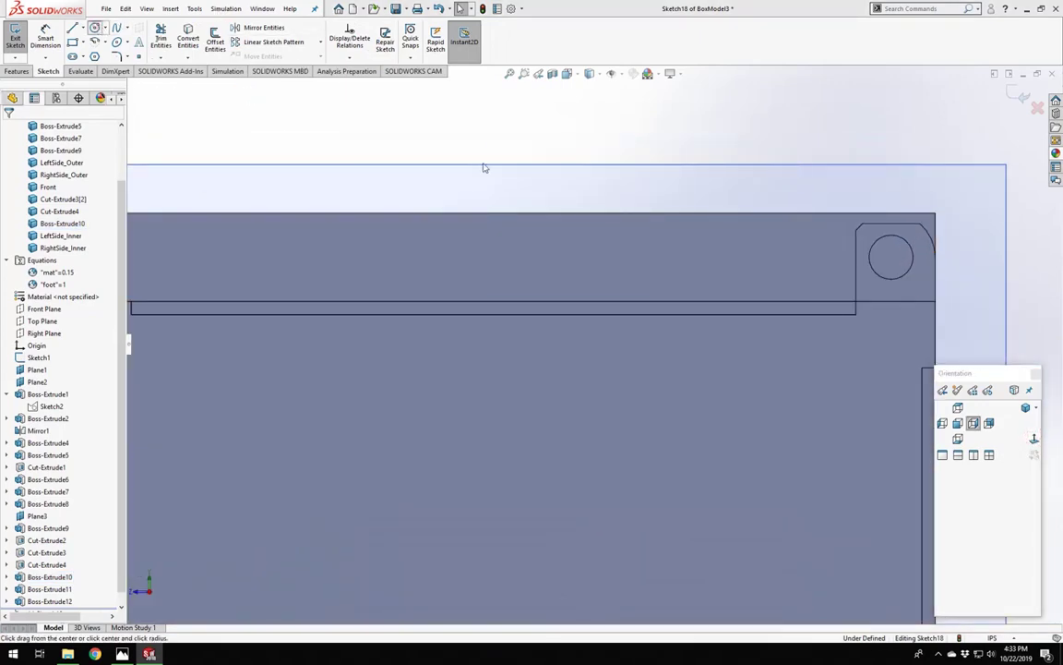
click(892, 257)
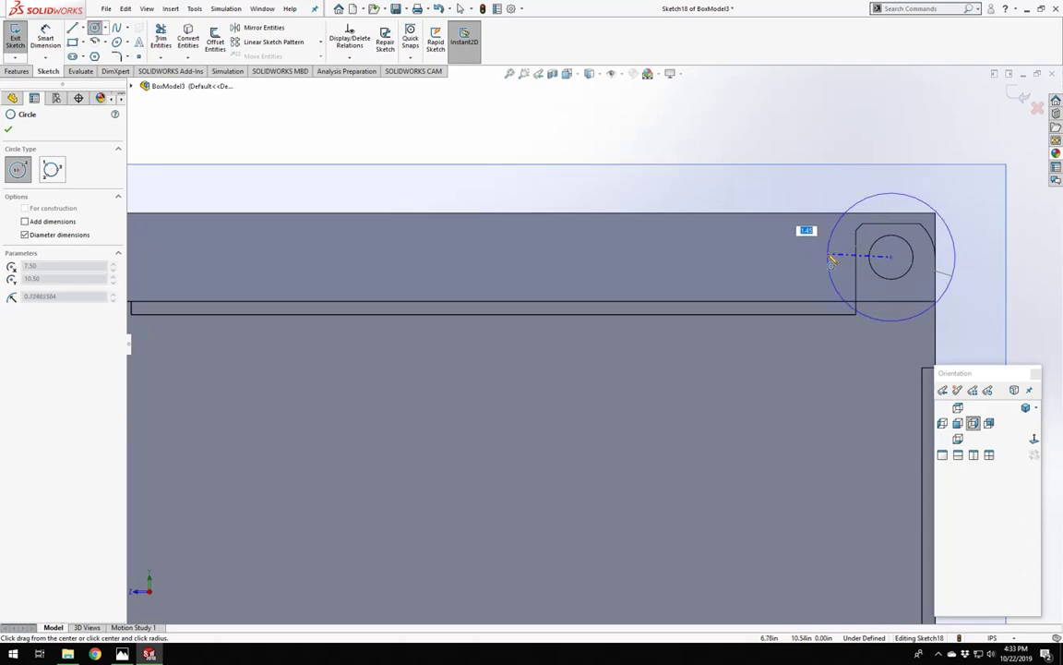
click(838, 259)
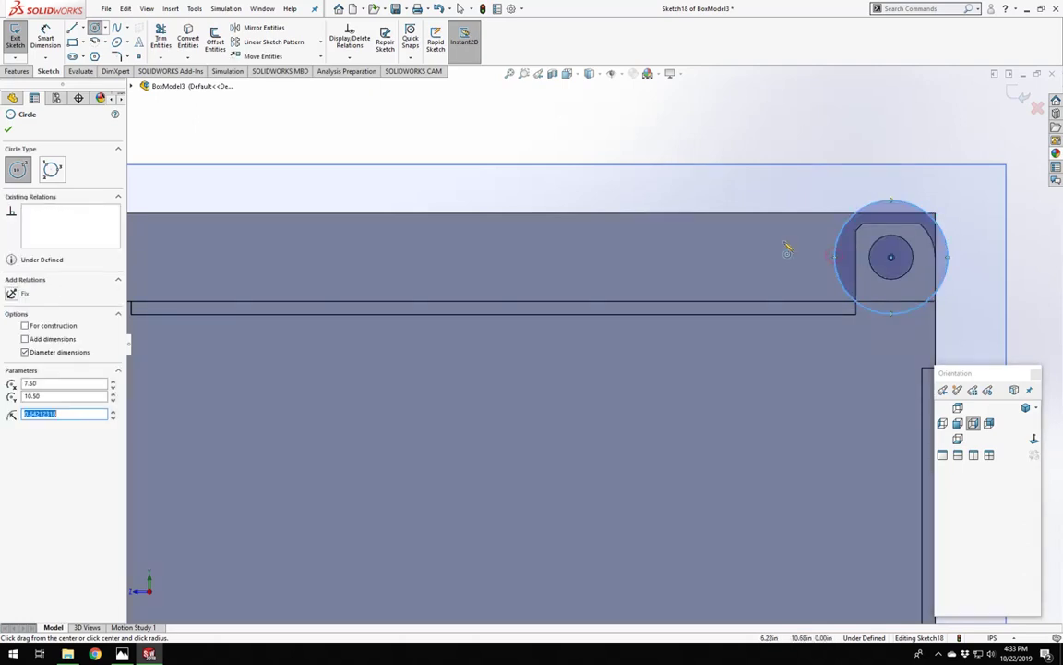
key(Escape)
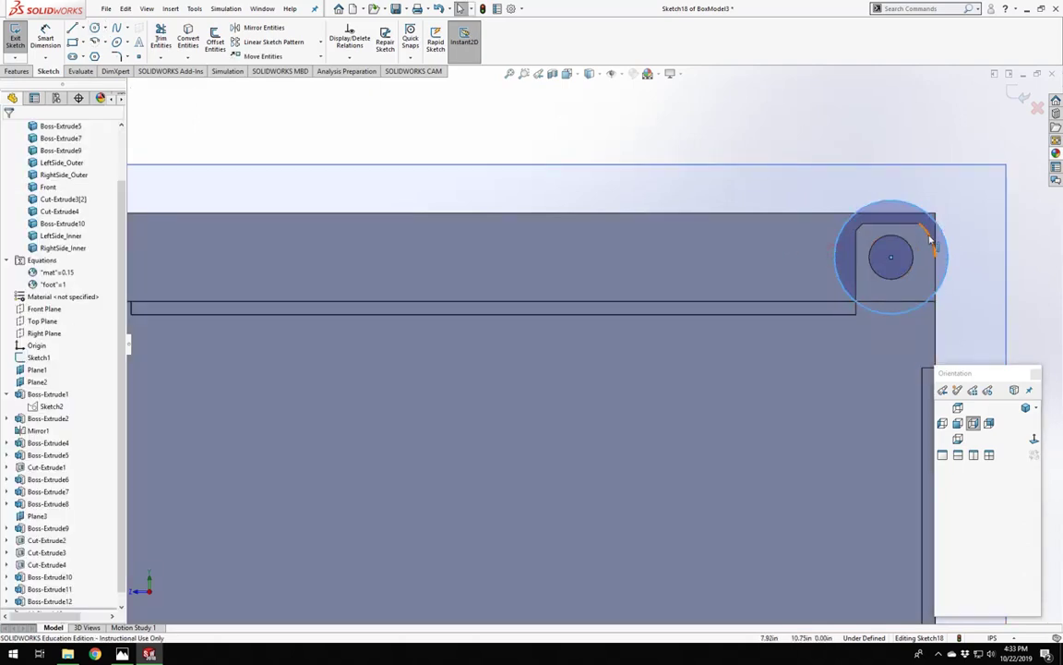
Make the circle coradial with the hinge tab's rounded corner edge.
ctrl+click(928, 235)
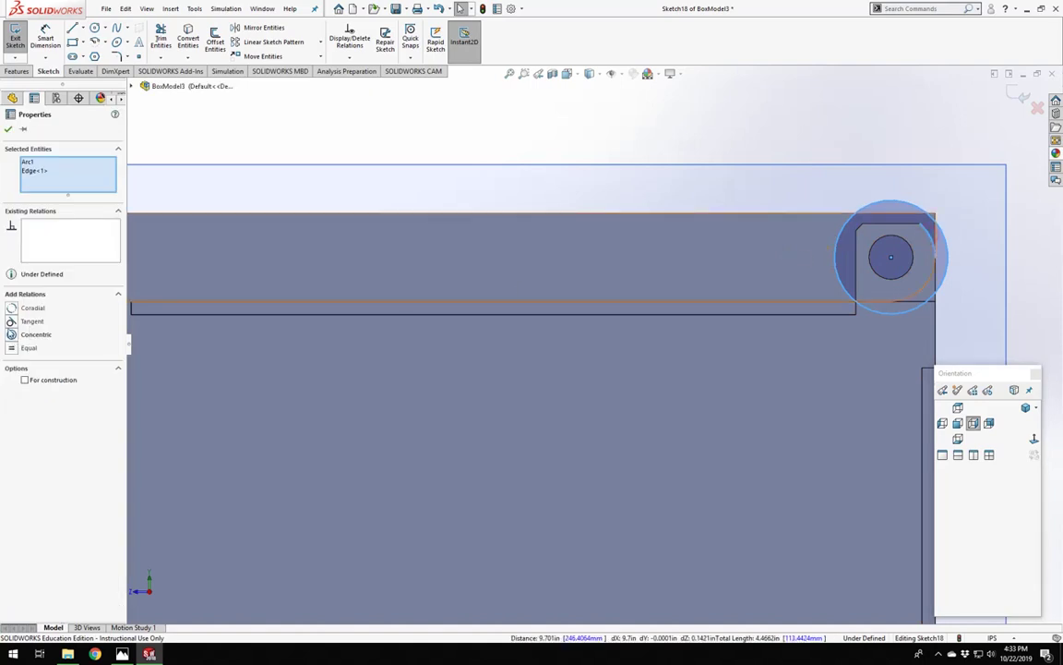
click(12, 307)
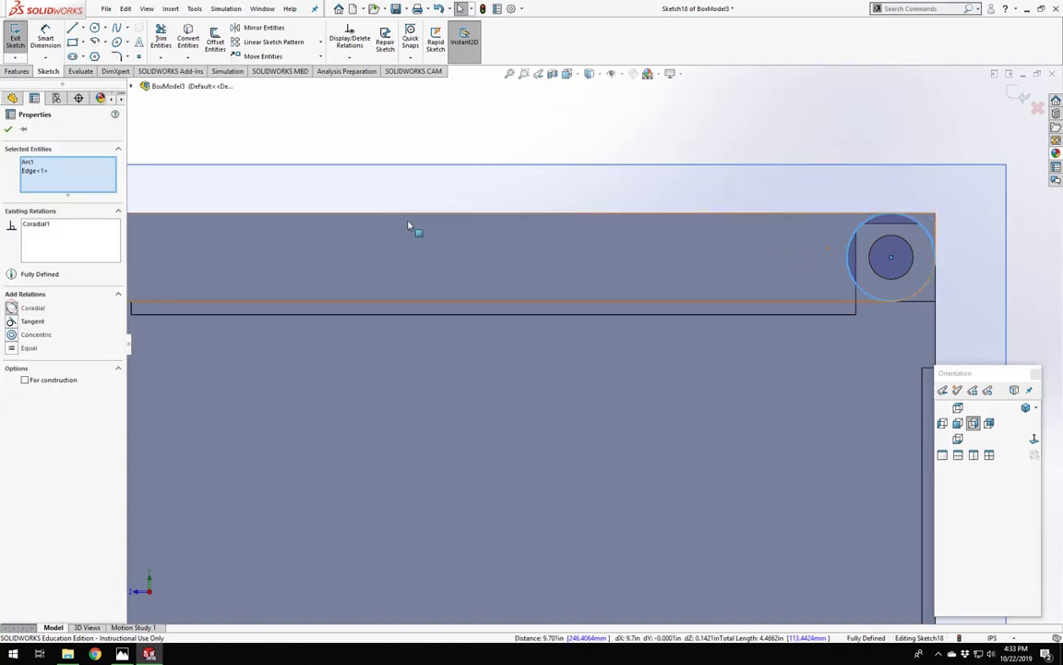
click(713, 194)
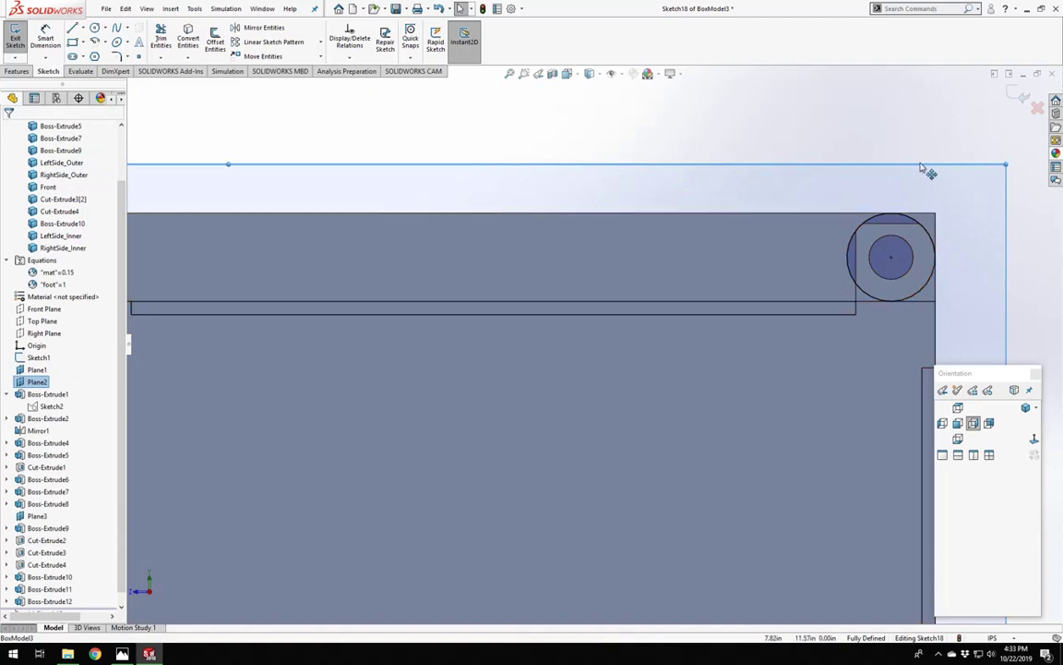
Offset the circle 0.10 in outward with a dimension and turn the original circle into construction geometry.
scroll(766, 227, up, 2)
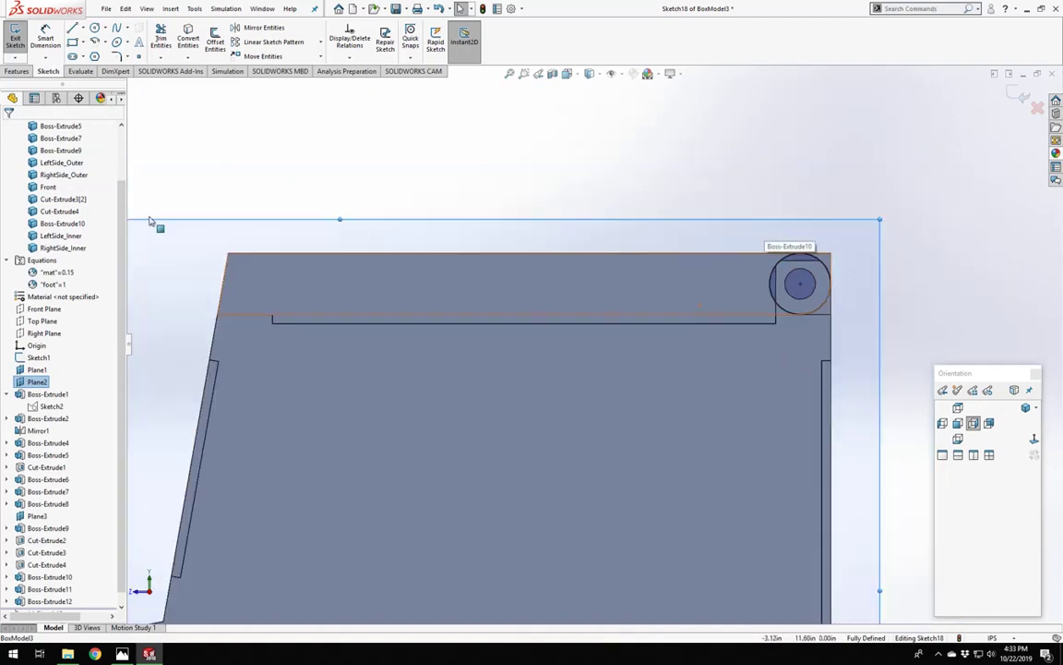
click(215, 41)
click(766, 283)
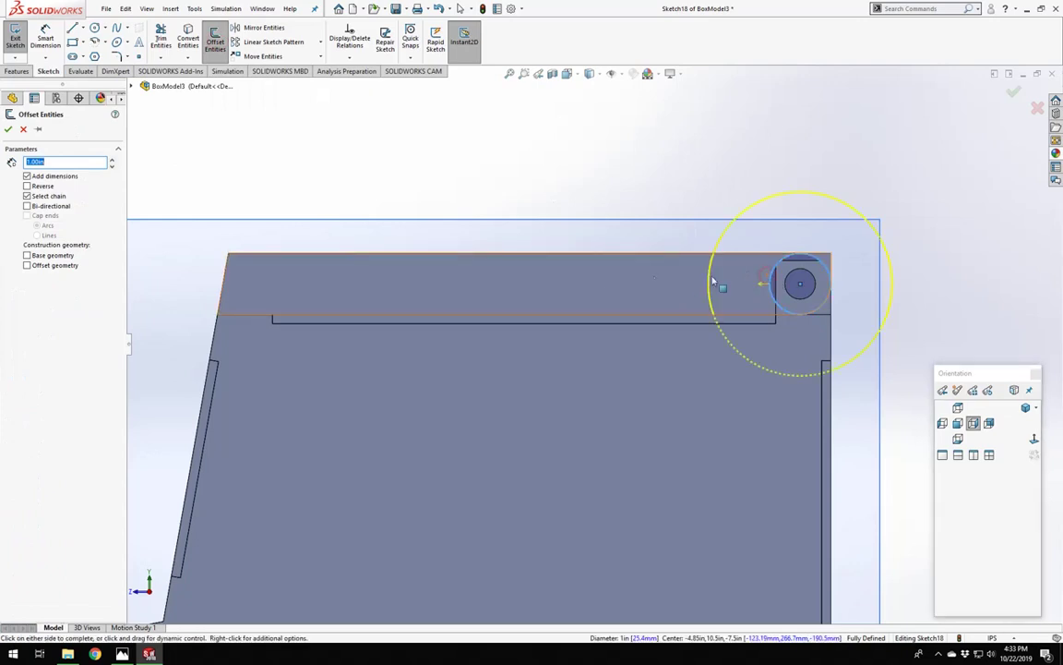
scroll(739, 278, down, 3)
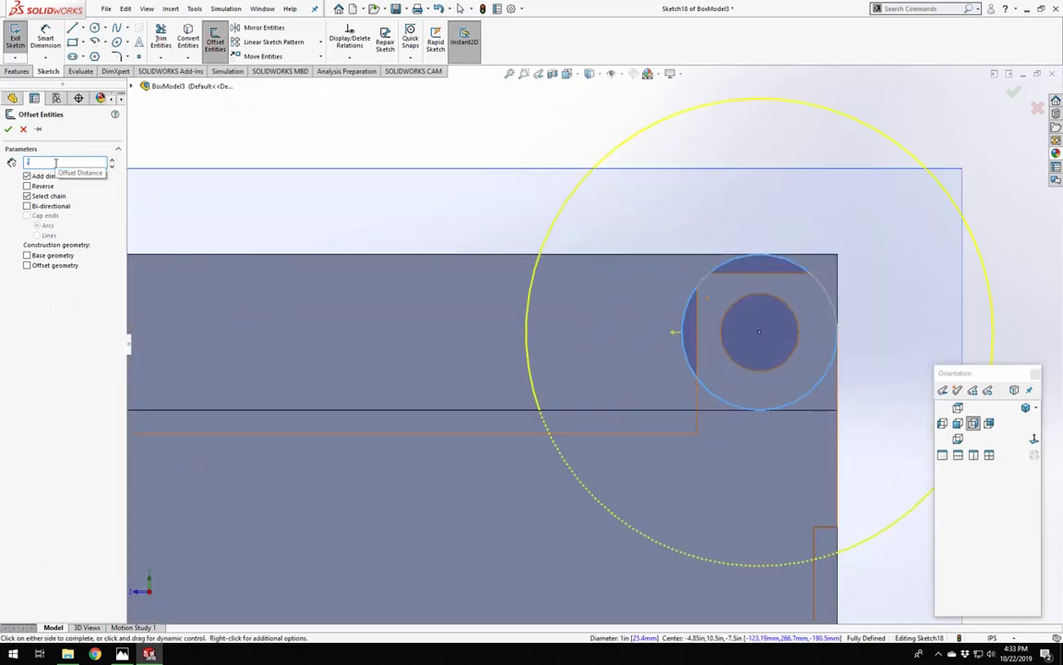
text(.1)
key(Return)
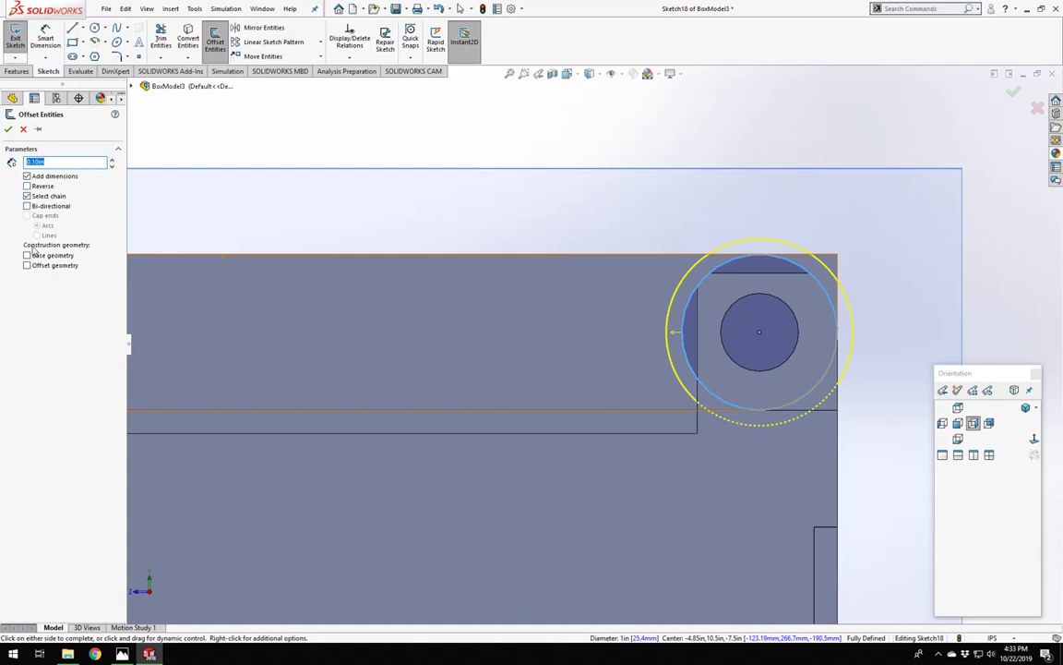
click(9, 129)
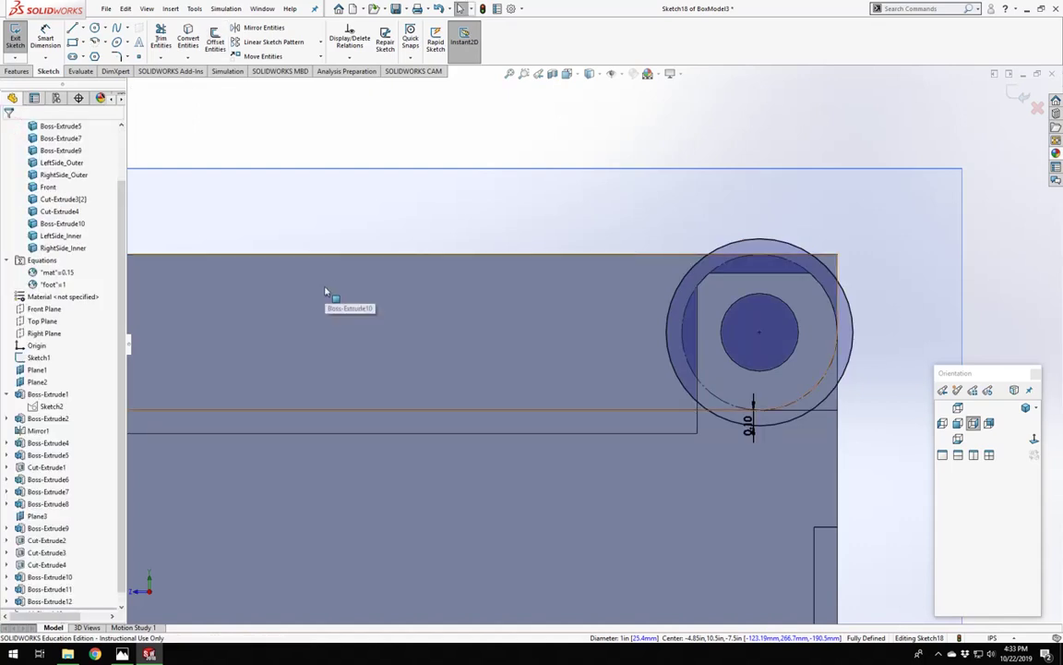
Convert the raised left strip's face outline into sketch entities.
scroll(325, 290, up, 4)
click(328, 326)
scroll(326, 325, up, 5)
scroll(475, 318, down, 1)
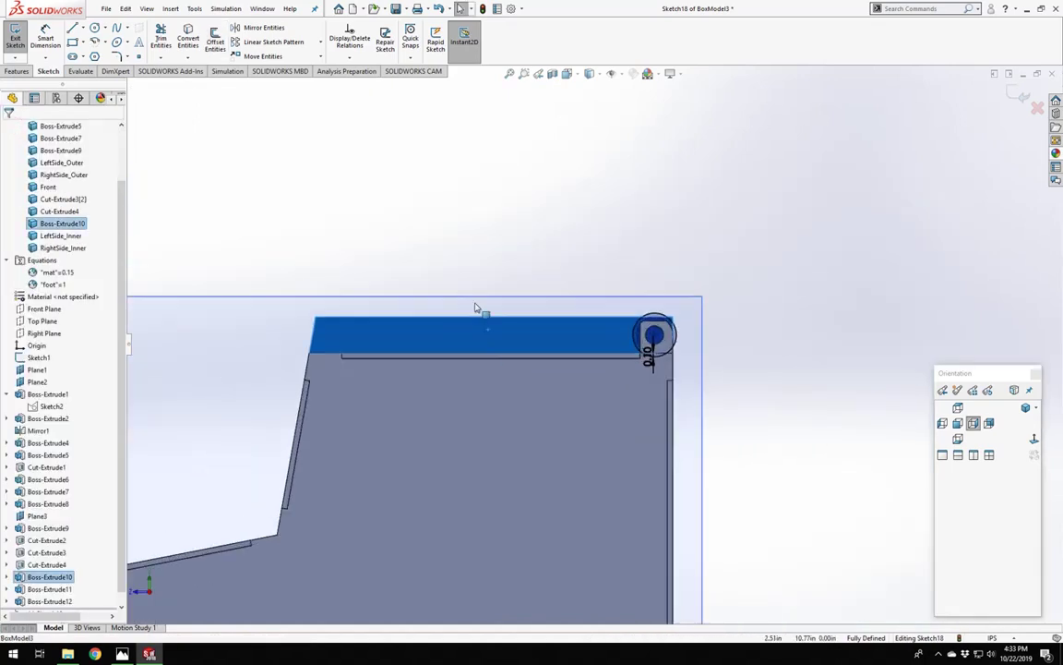
scroll(476, 308, down, 3)
click(628, 216)
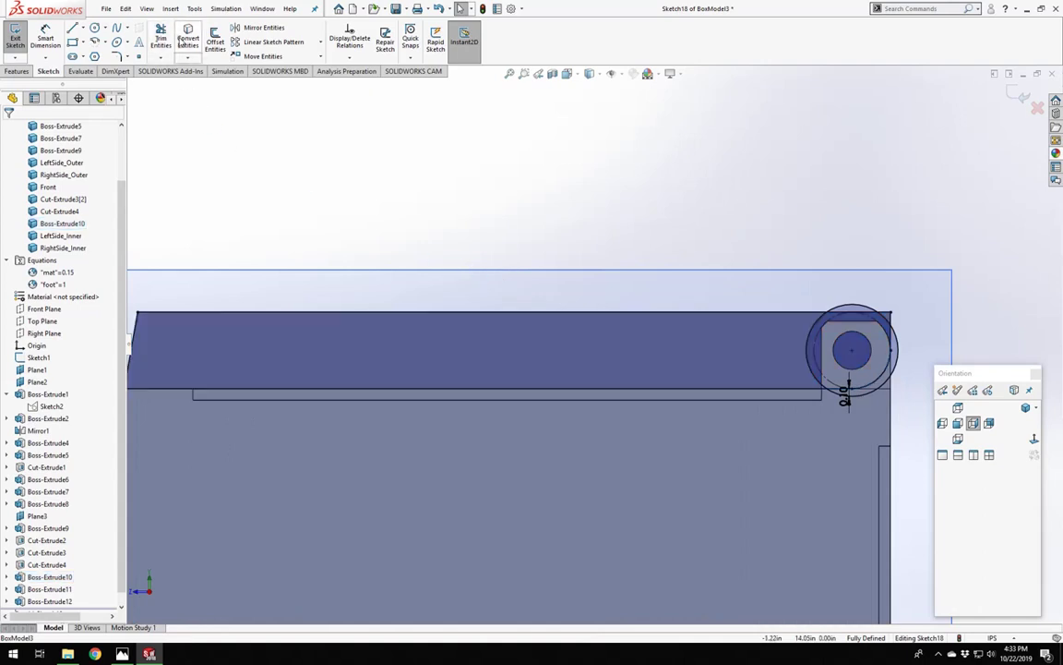
Trim the strip outline around the hinge tab and the outer circle so the profile ends in the concave offset arc.
click(160, 37)
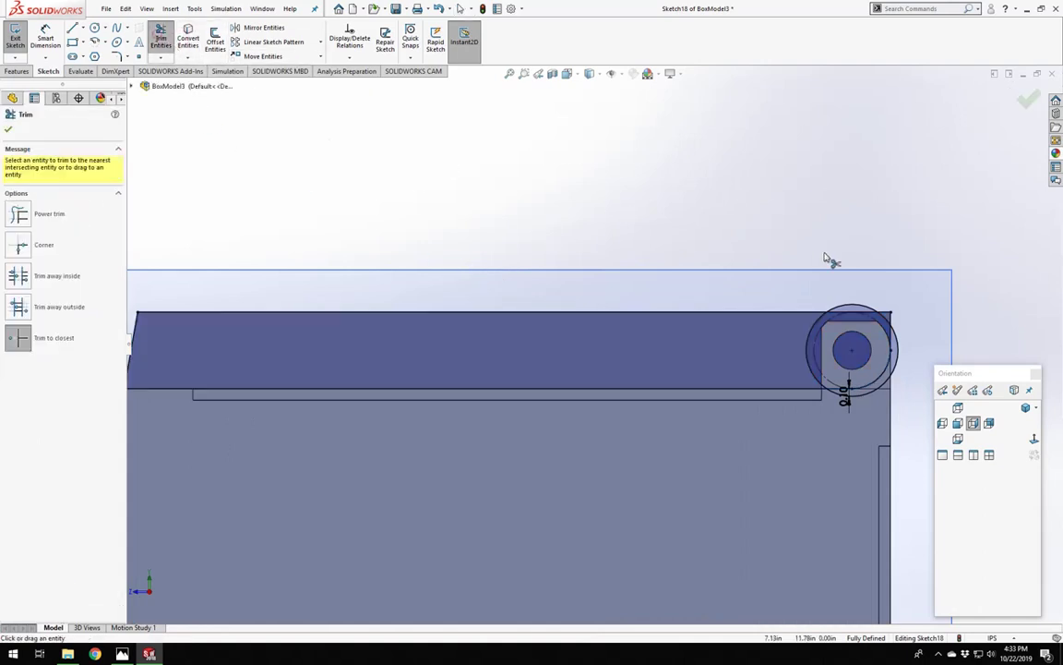
scroll(877, 232, down, 3)
mouse_move(765, 464)
mouse_down()
mouse_move(741, 493)
mouse_move(750, 483)
mouse_move(842, 481)
mouse_move(887, 499)
mouse_up()
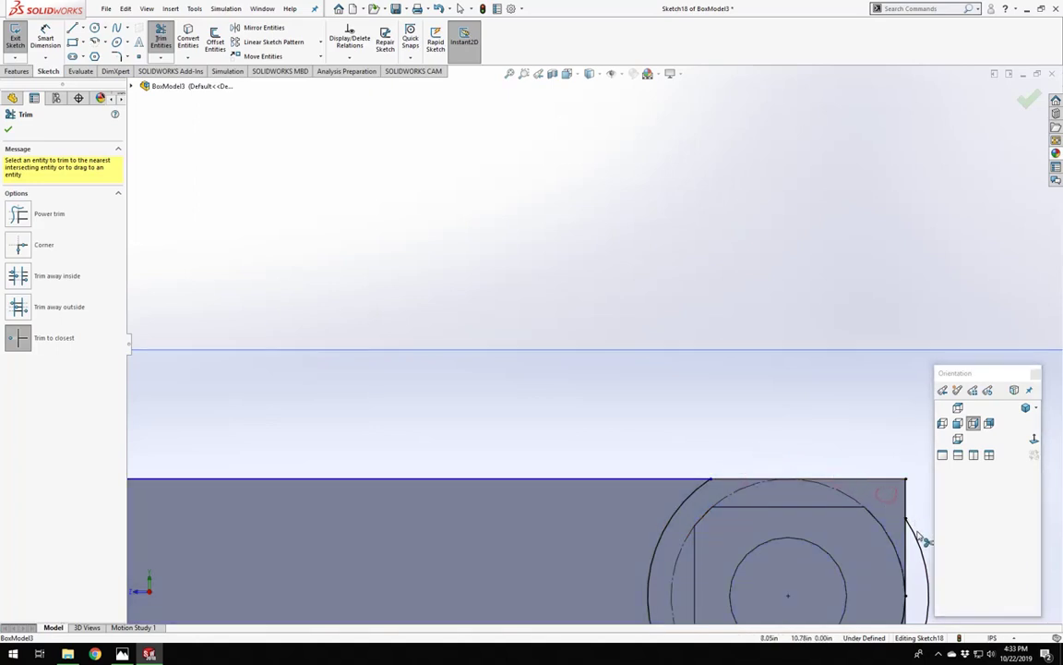
scroll(831, 531, up, 4)
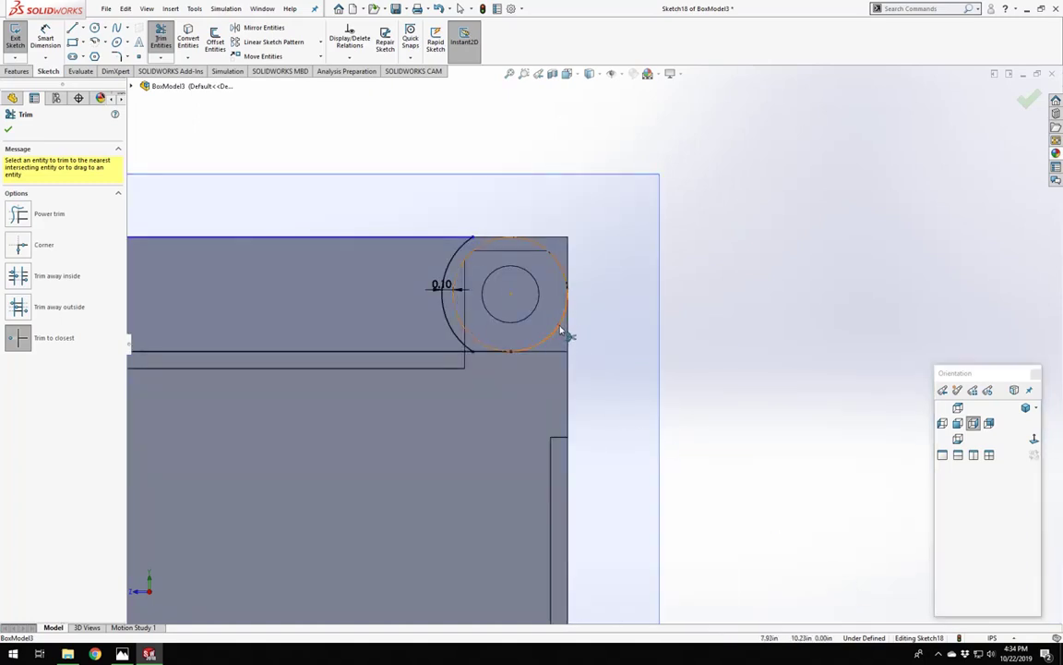
scroll(517, 369, down, 3)
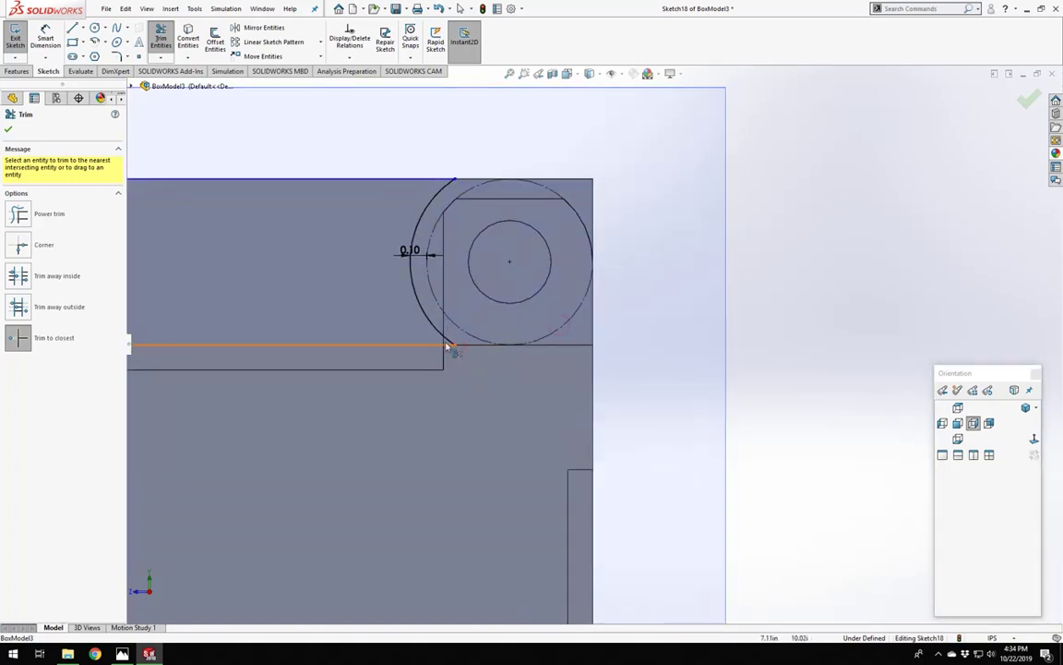
scroll(358, 341, up, 5)
key(Escape)
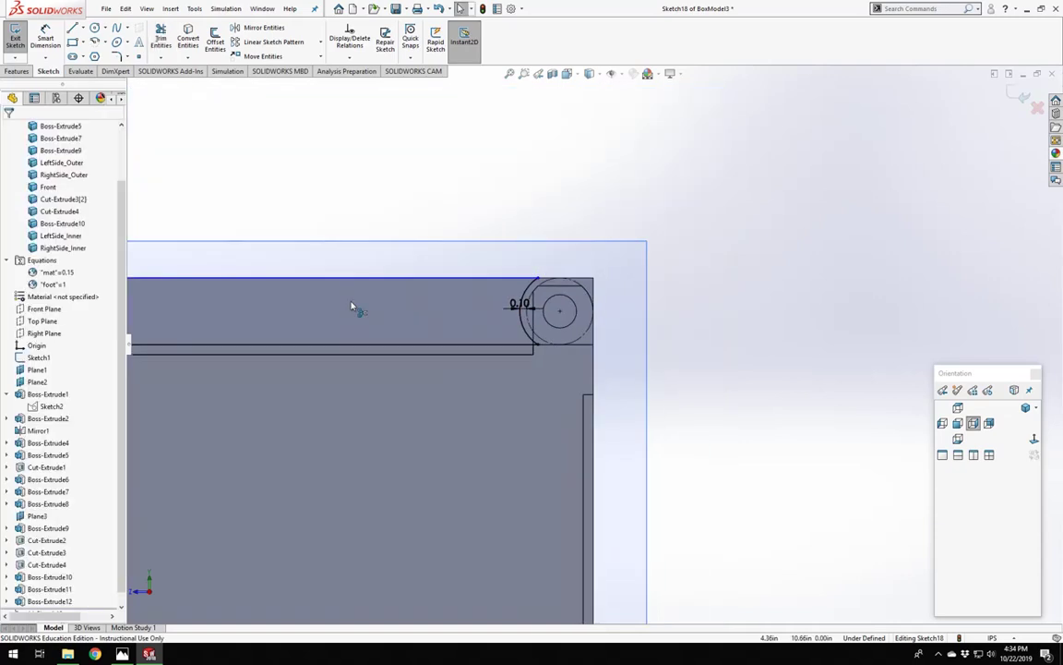
Pull the profile's loose upper line off the edge and make it collinear with the raised strip's upper edge.
scroll(392, 293, up, 3)
scroll(368, 319, down, 3)
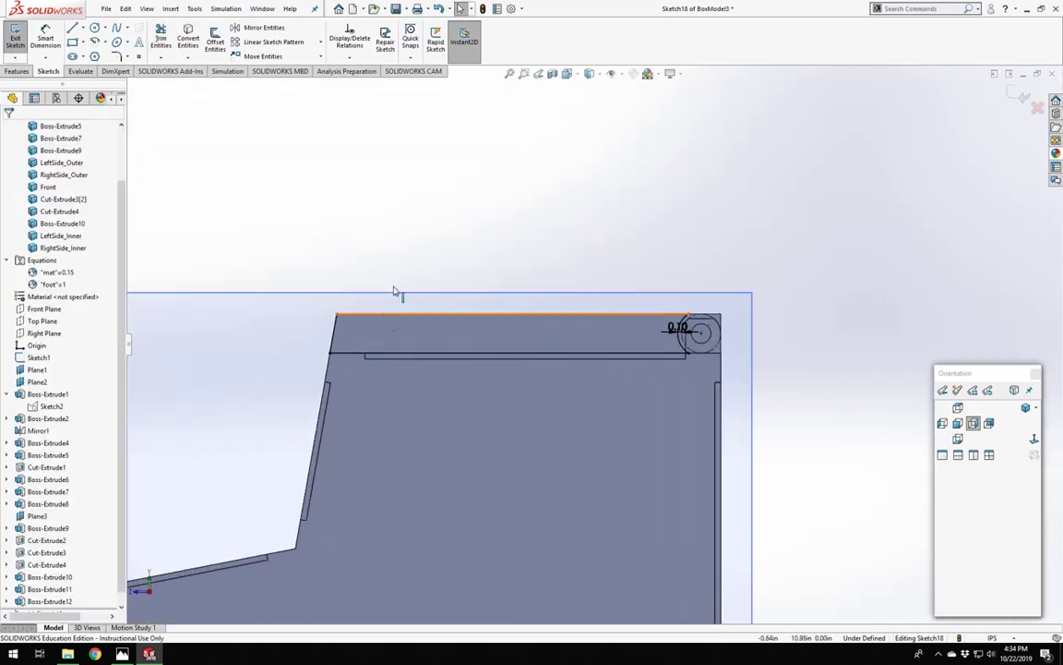
click(385, 314)
click(711, 240)
scroll(718, 314, down, 5)
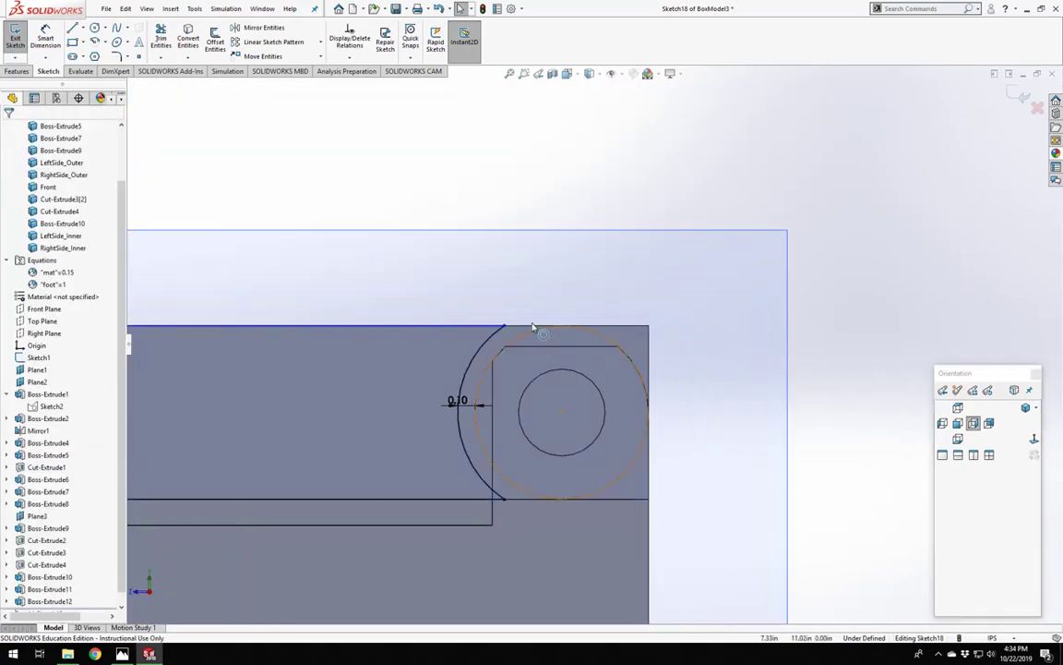
drag(505, 325, 482, 344)
click(493, 329)
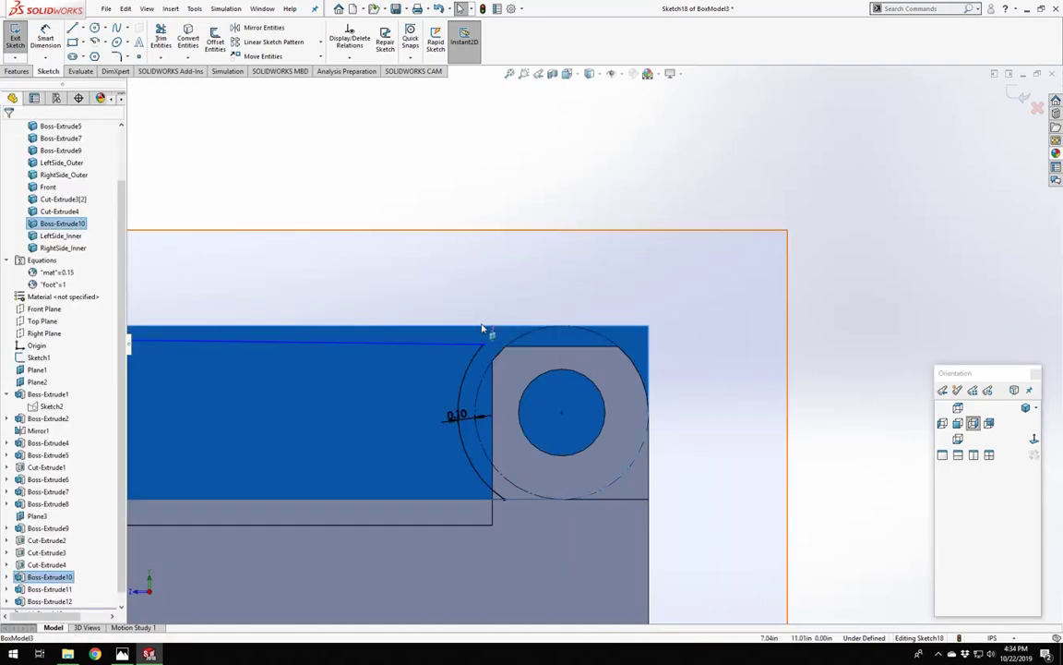
click(479, 326)
ctrl+click(429, 349)
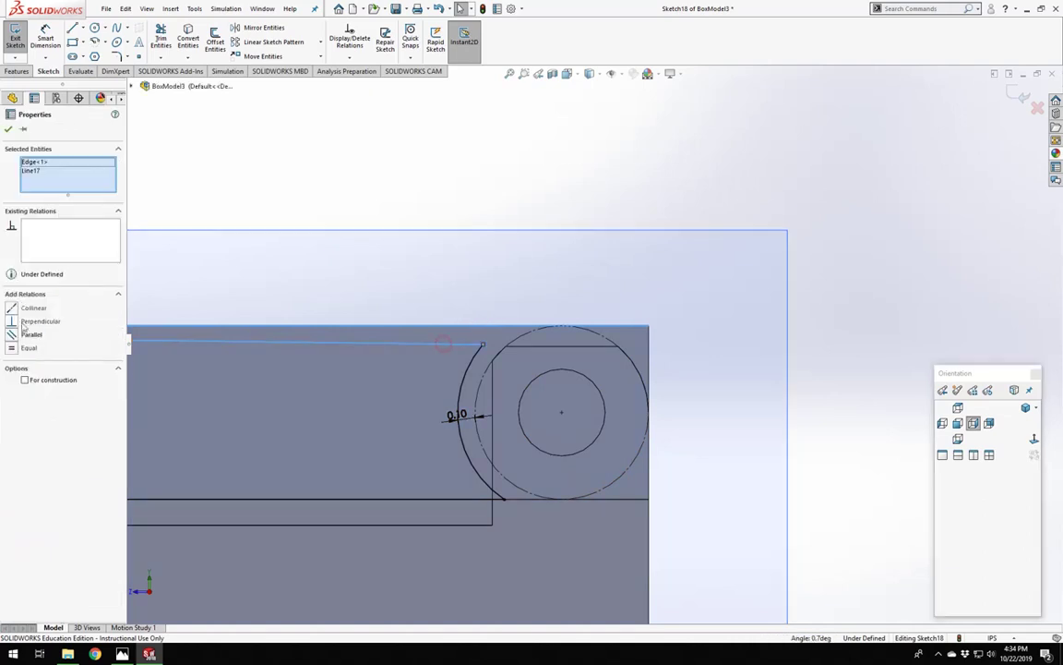
click(27, 307)
click(606, 296)
scroll(605, 296, up, 3)
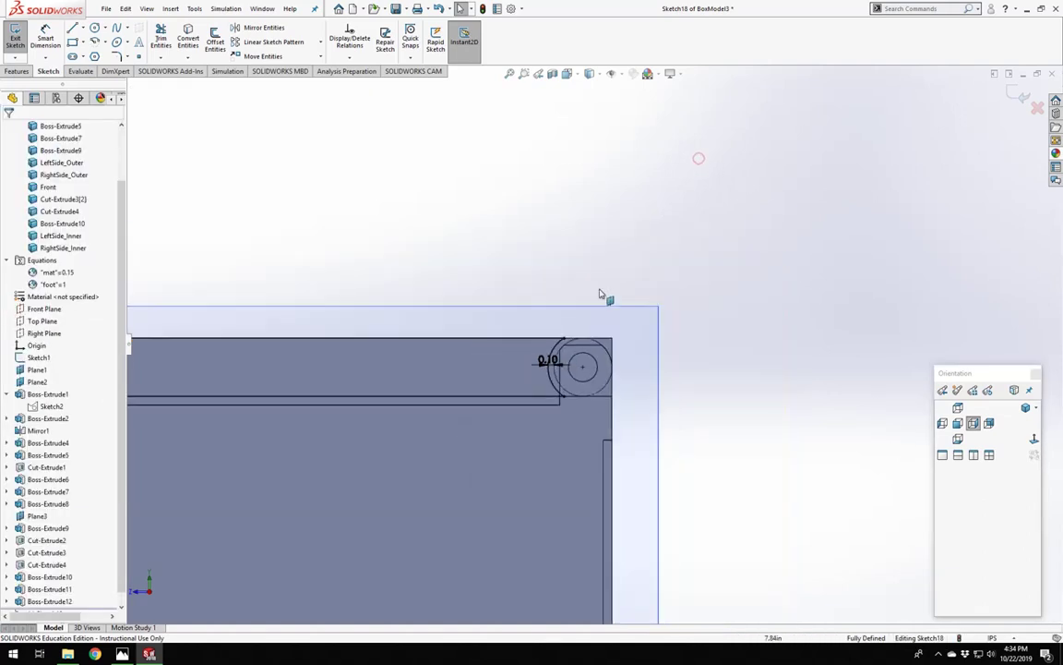
Extrude the arc-ended strip profile blind by the "mat" variable (0.15 in) as a separate body with Merge result off.
click(16, 38)
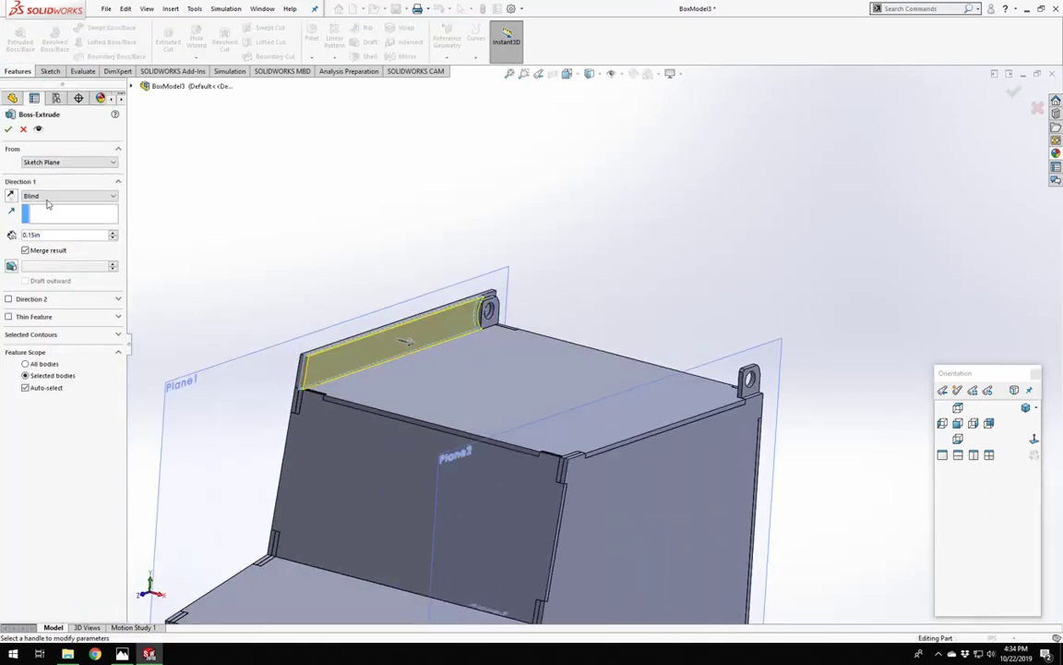
drag(44, 235, 11, 241)
text(=ma)
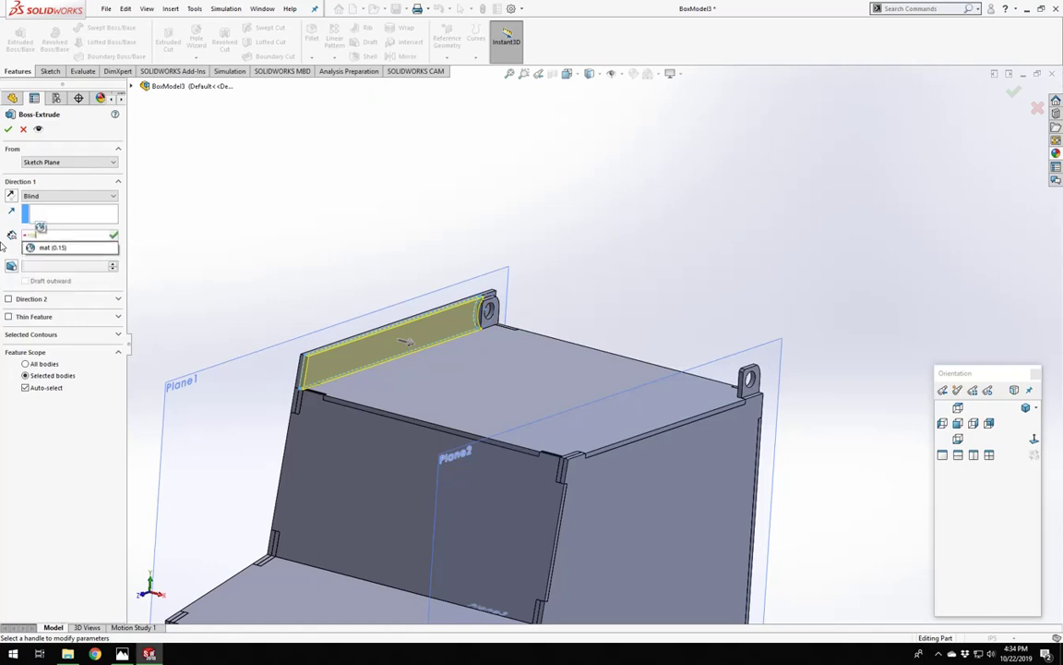
key(Return)
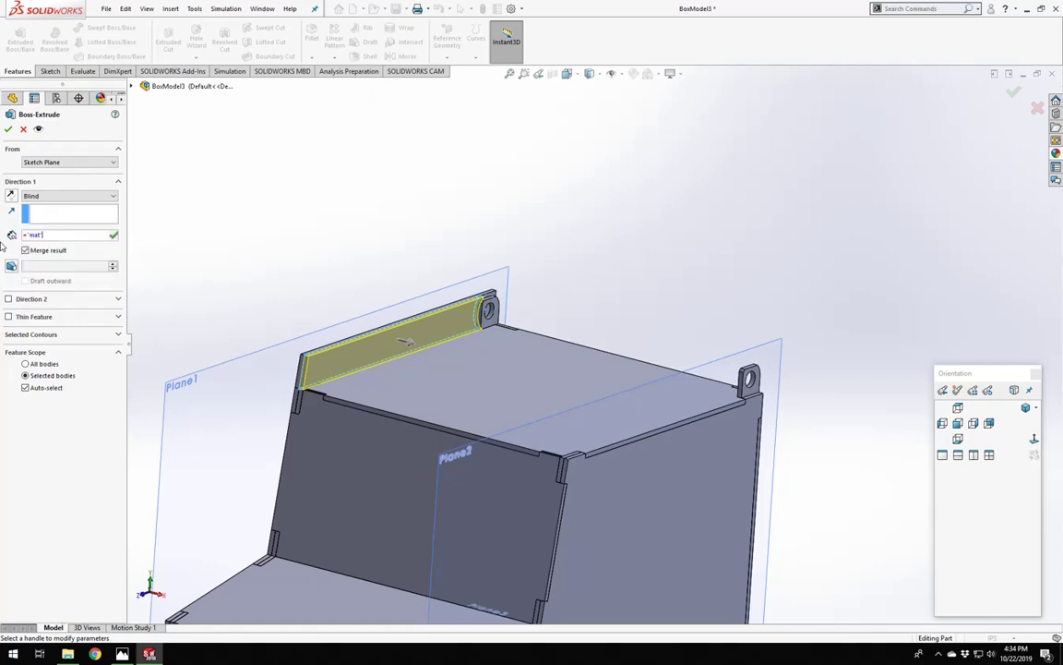
click(26, 251)
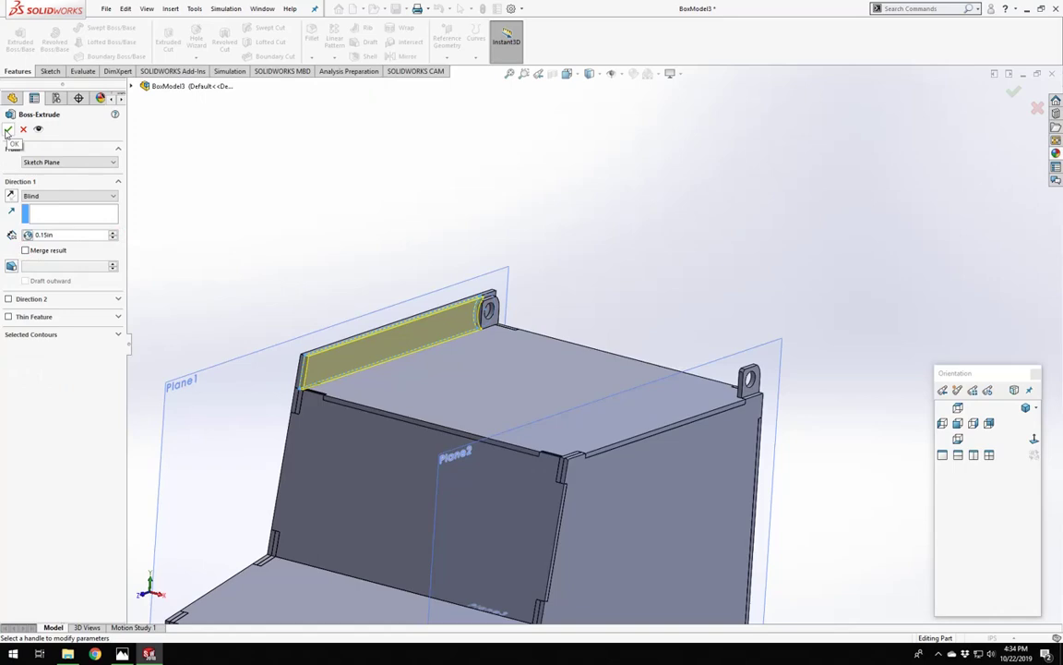
Open the sketch of the arc-ended inner strip beside the left hinge tab for editing.
scroll(489, 328, down, 5)
middle_click(464, 321)
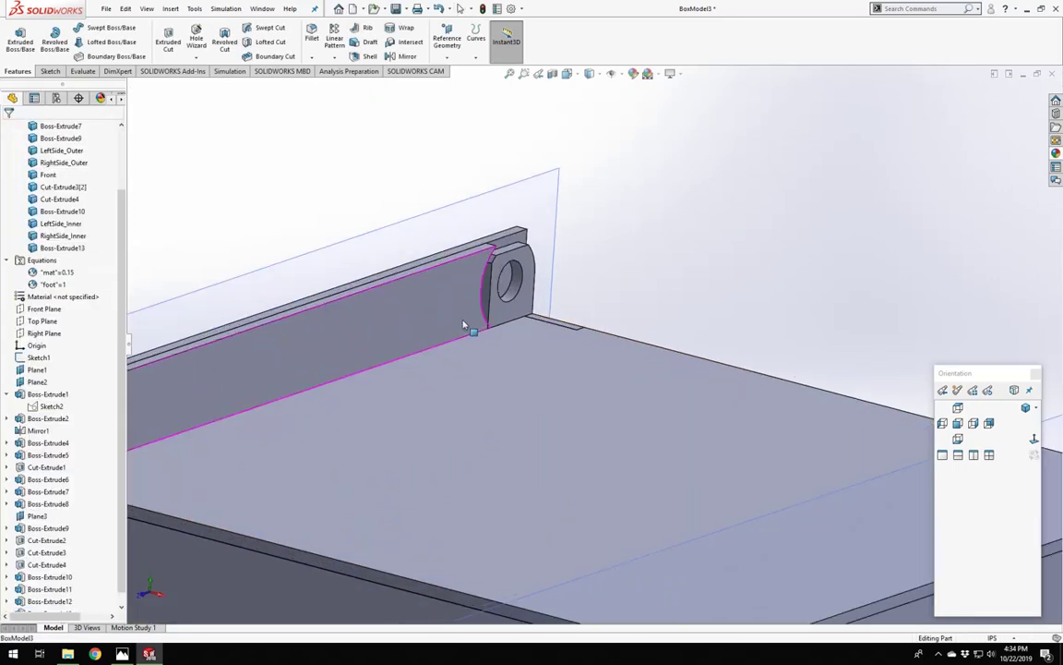
middle_drag(464, 320, 568, 342)
scroll(569, 346, down, 4)
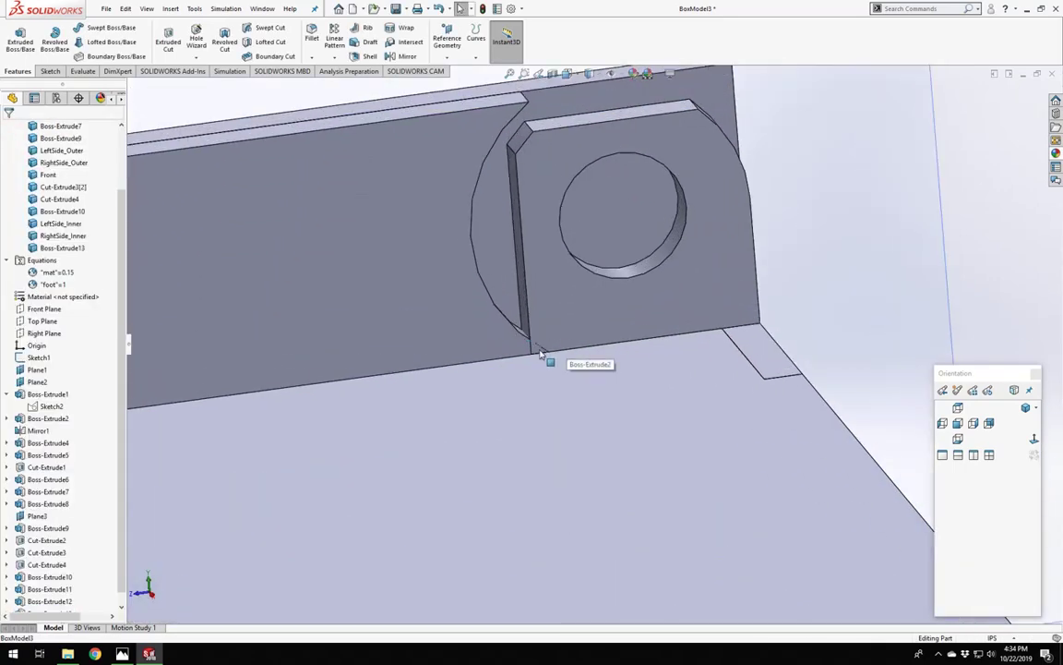
scroll(370, 365, up, 5)
click(368, 343)
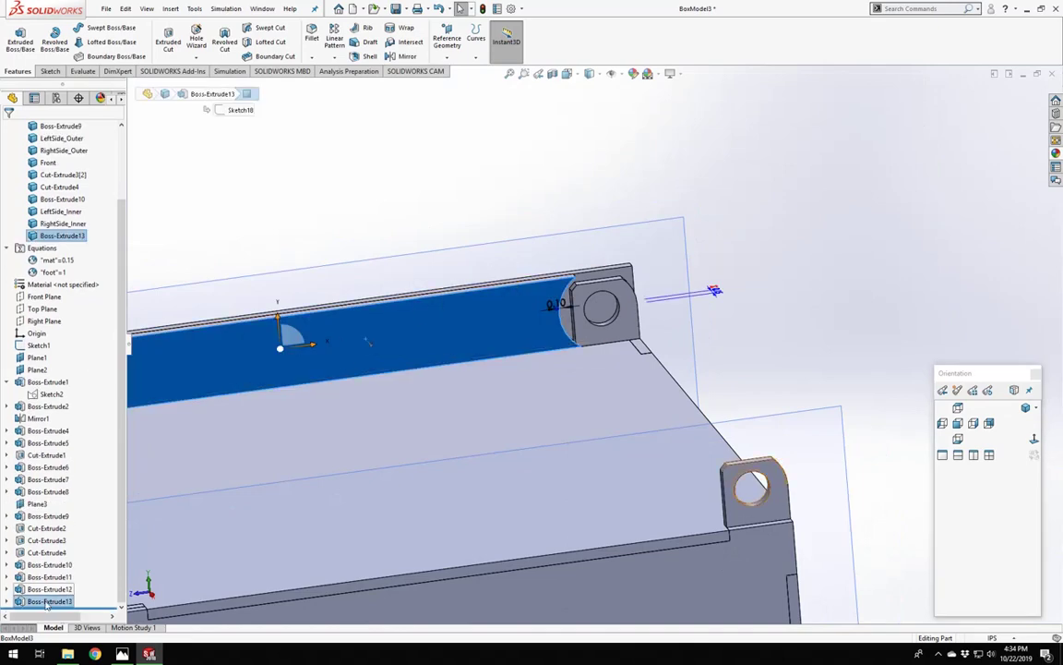
click(7, 602)
click(49, 602)
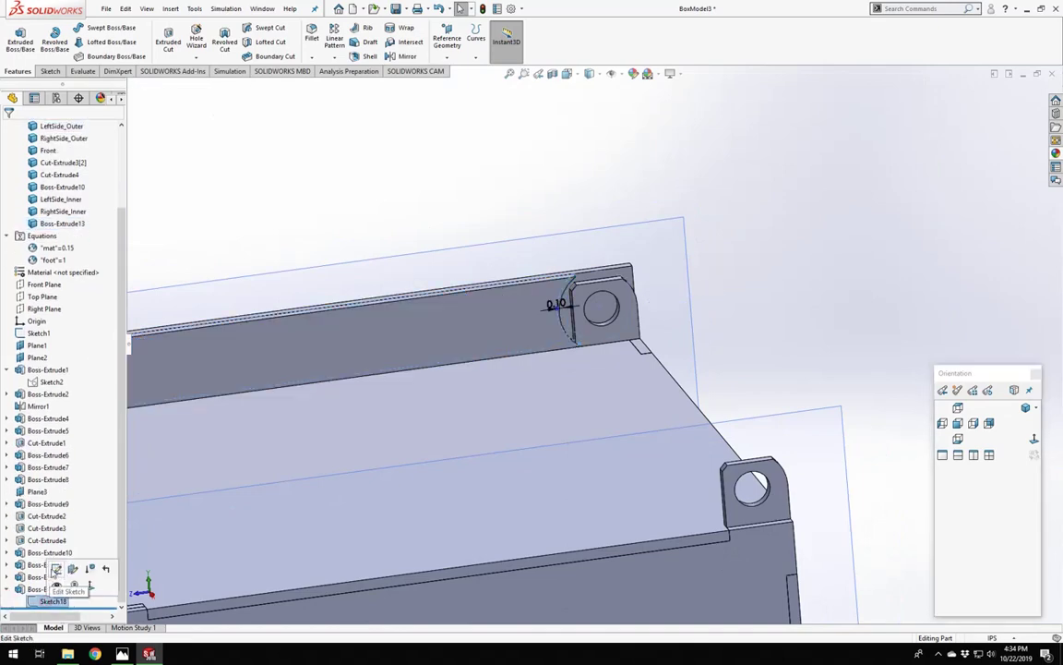
click(54, 569)
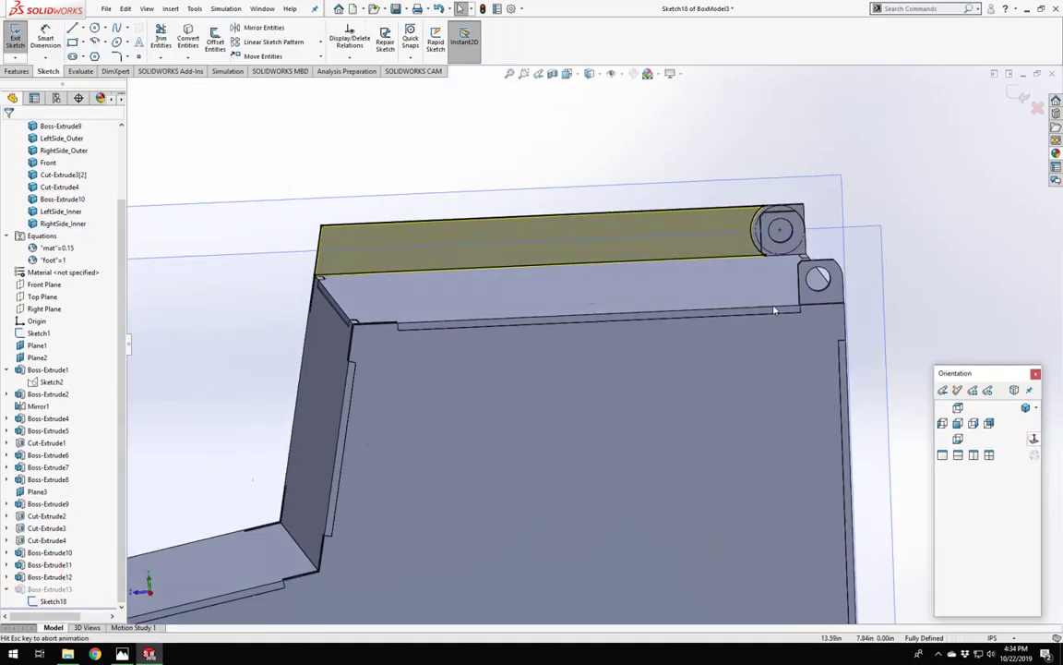
Draw a vertical line from the clearance arc's frontmost point straight down to the strip's lower edge.
scroll(713, 254, down, 8)
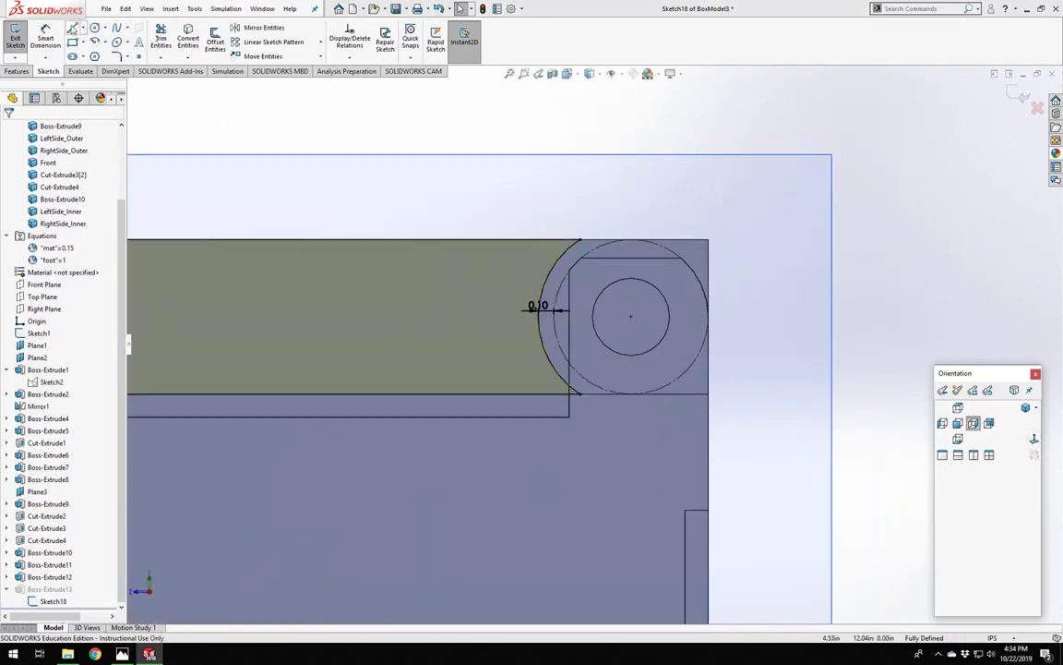
click(71, 28)
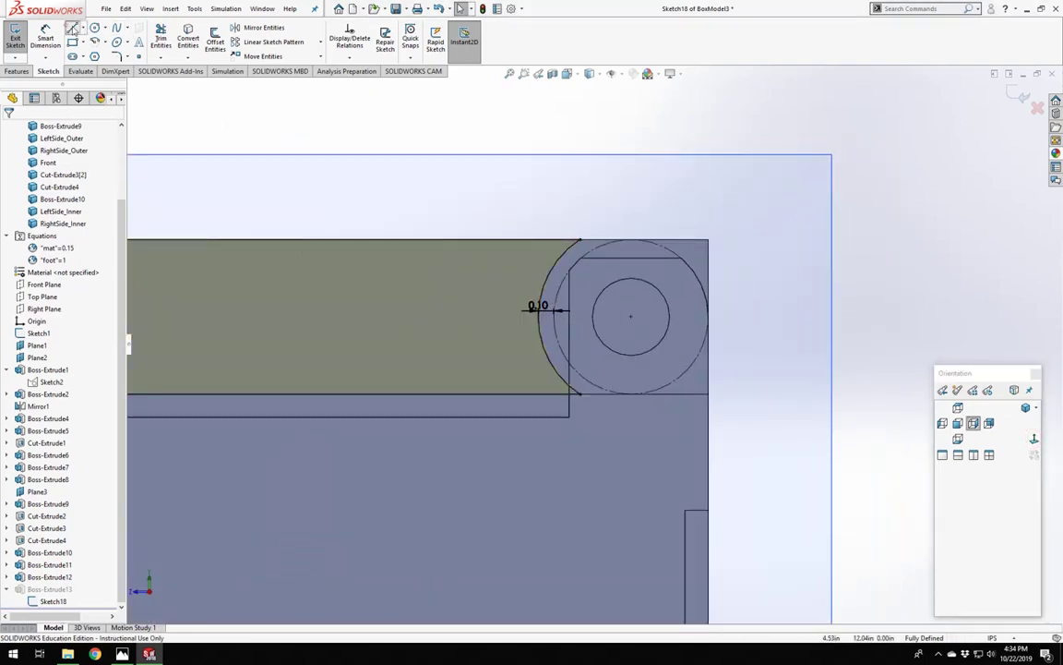
click(539, 316)
click(538, 394)
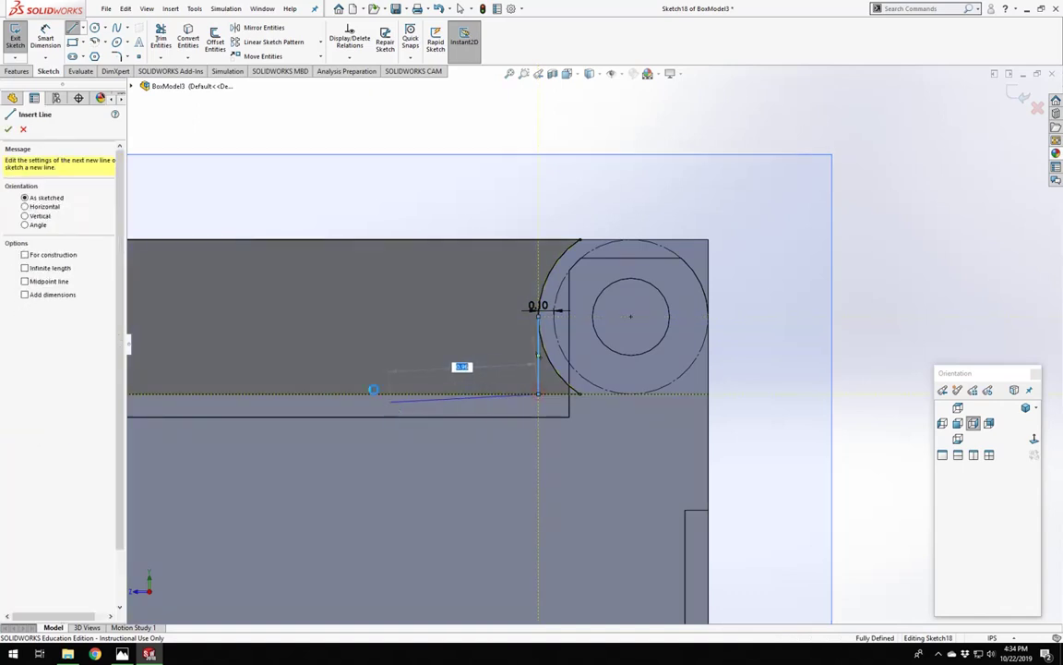
key(Escape)
Trim away the lower half of the clearance arc and the leftover lower edge beyond the vertical line, and close the sketch.
click(162, 39)
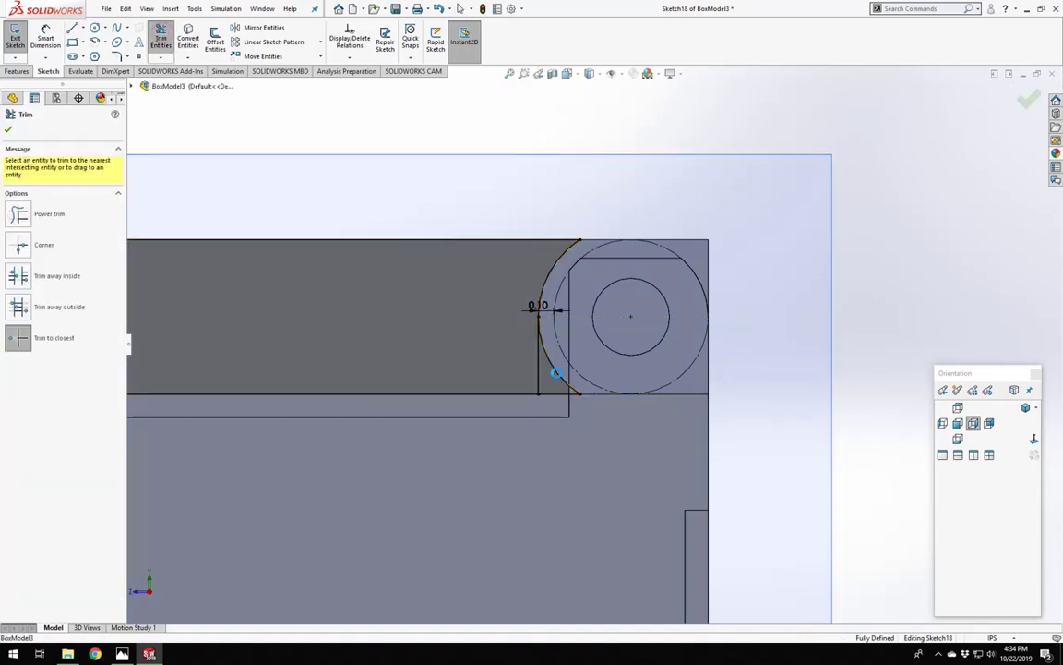
click(553, 370)
click(558, 335)
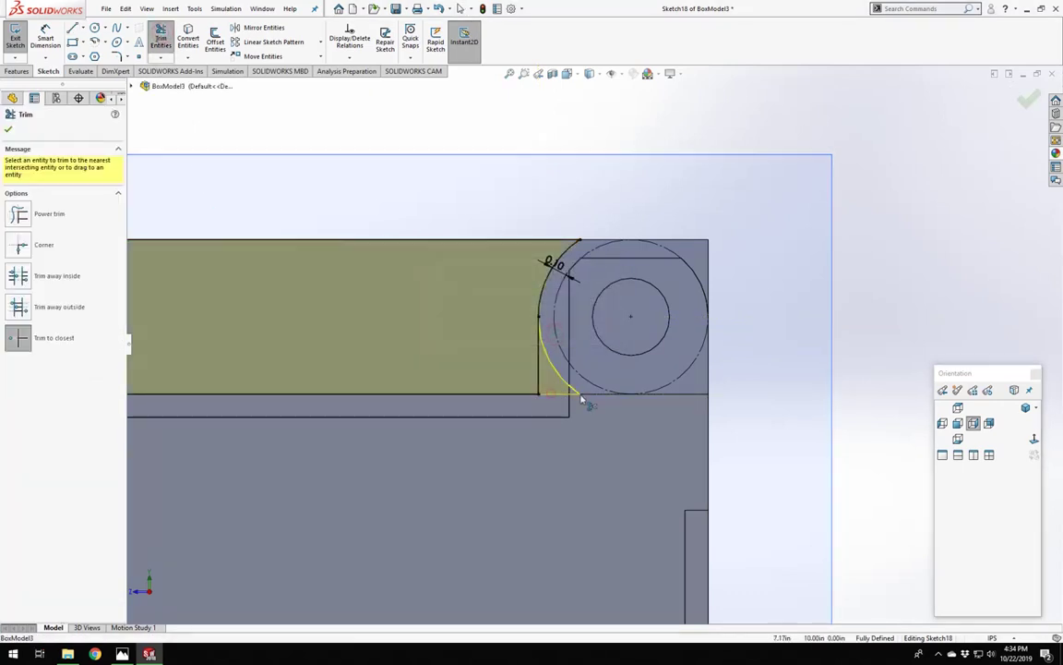
scroll(583, 397, up, 2)
click(158, 37)
click(19, 37)
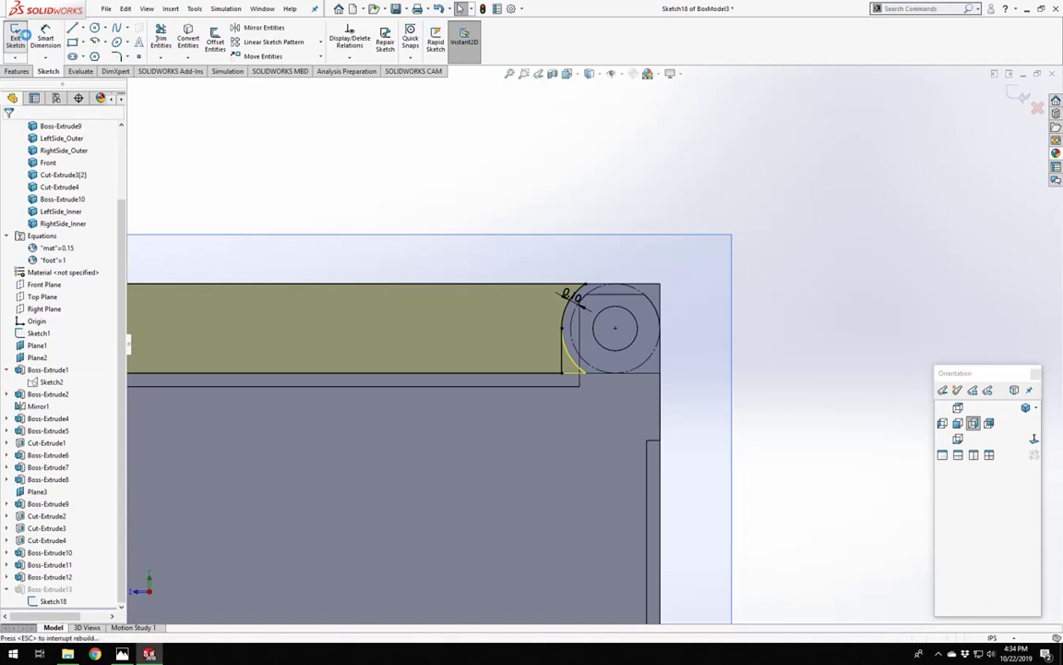
scroll(512, 302, up, 2)
scroll(542, 356, down, 2)
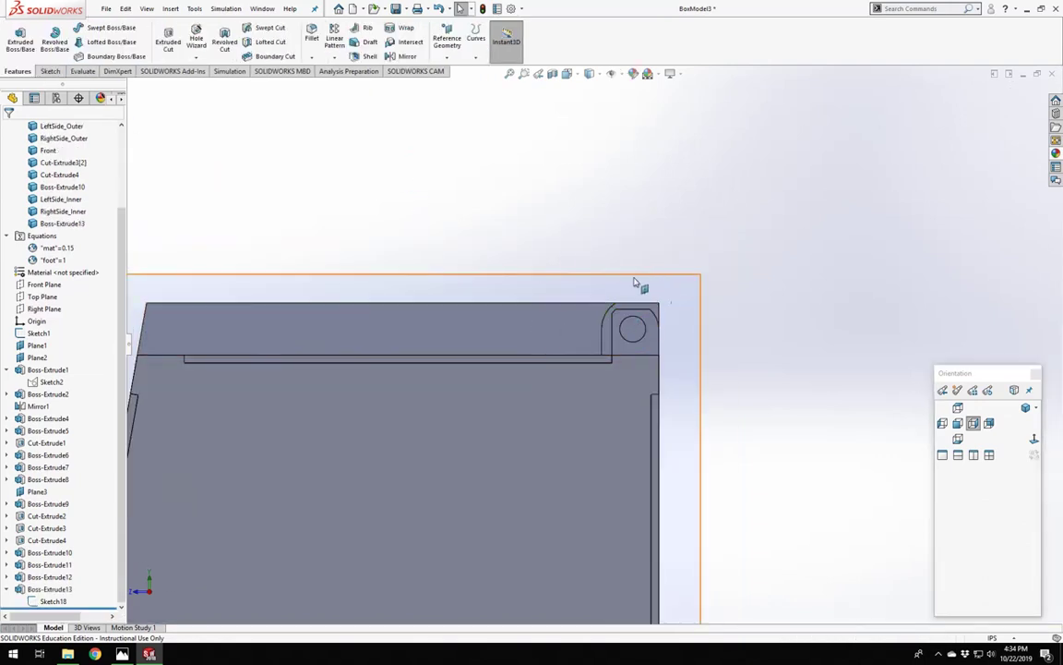
scroll(351, 352, up, 3)
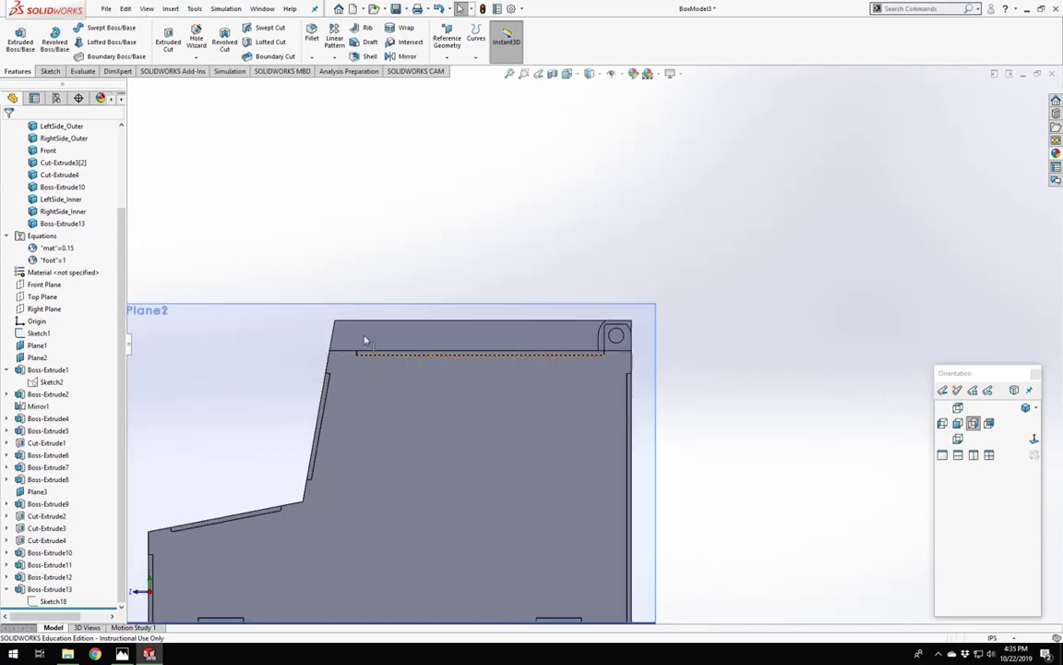
Sketch on the inner face of the arc-ended strip and convert the outer strip's full face outline, including its rounded rear corner, into it.
middle_drag(367, 339, 472, 378)
click(701, 251)
scroll(639, 265, down, 6)
scroll(286, 413, up, 4)
click(444, 360)
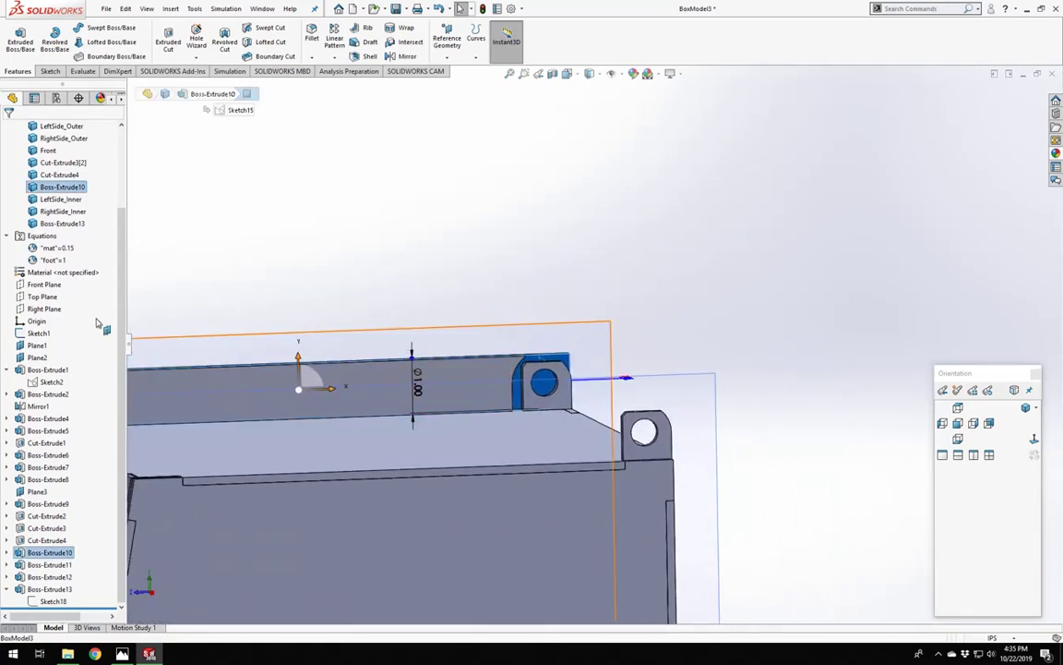
click(392, 225)
click(468, 373)
click(486, 367)
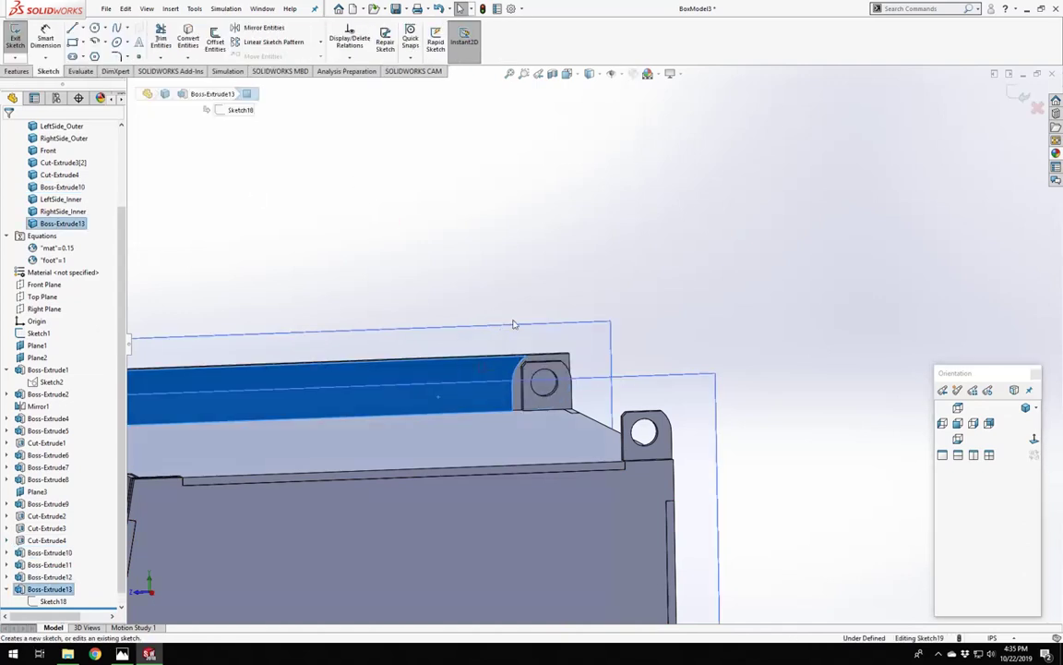
middle_drag(578, 340, 441, 440)
click(430, 412)
click(196, 43)
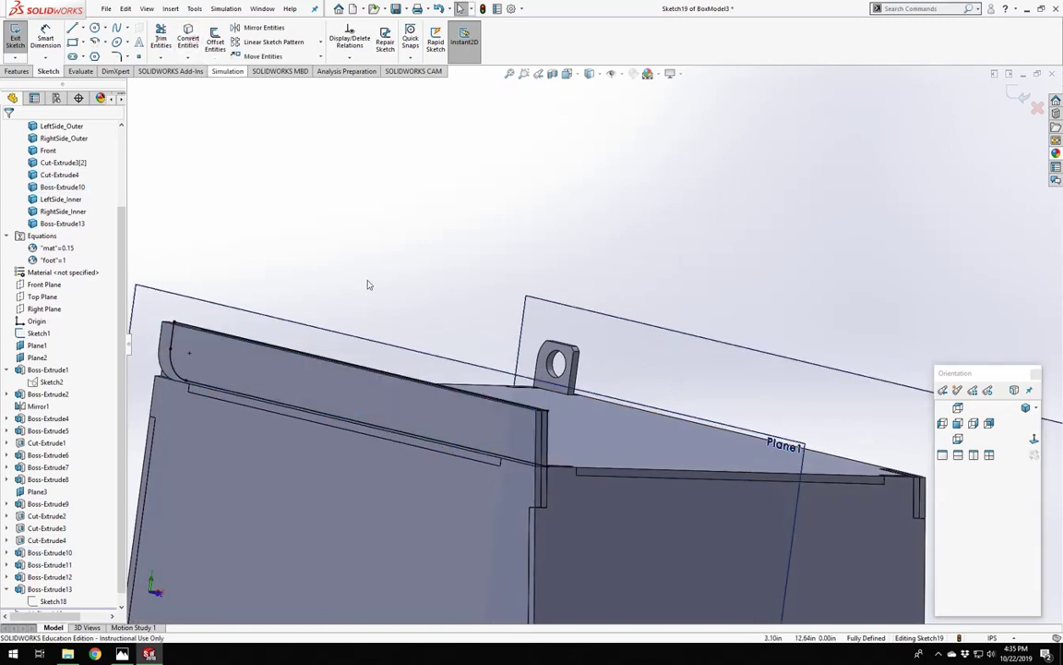
mouse_move(369, 279)
middle_down()
mouse_move(246, 275)
mouse_move(82, 169)
middle_up()
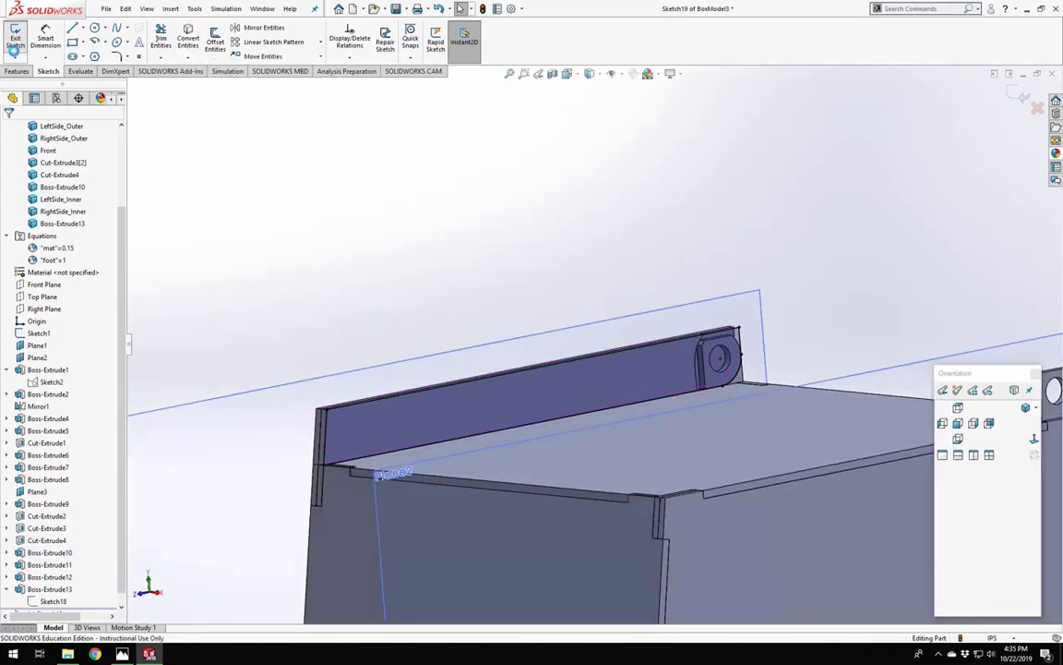
click(16, 37)
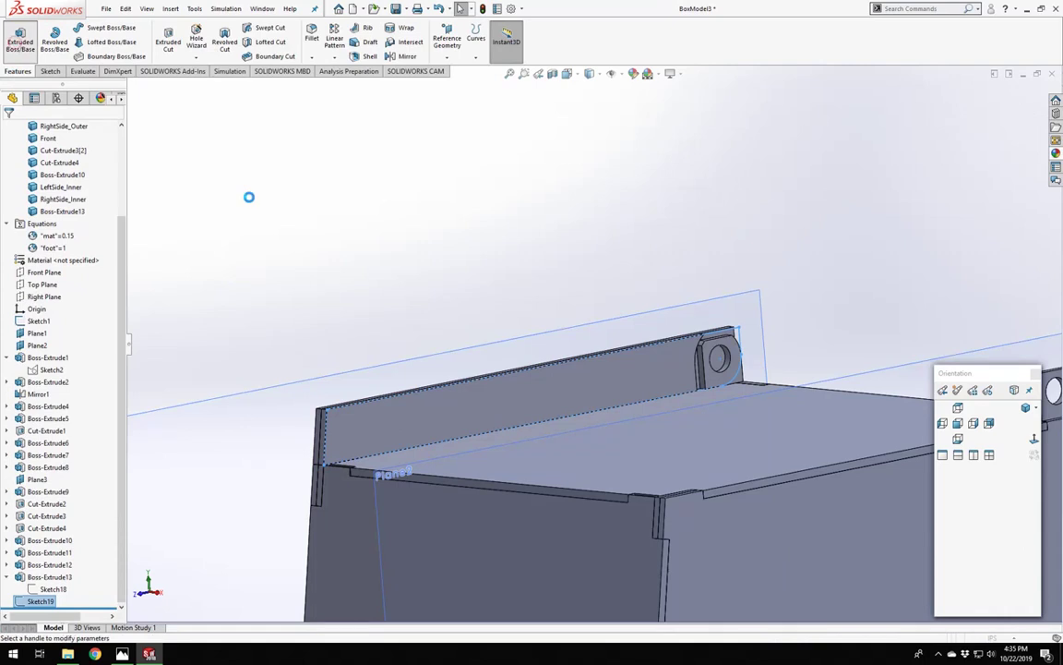
Extrude the converted strip outline blind by the "mat" variable (0.15 in) as a separate body with Merge result off.
click(32, 249)
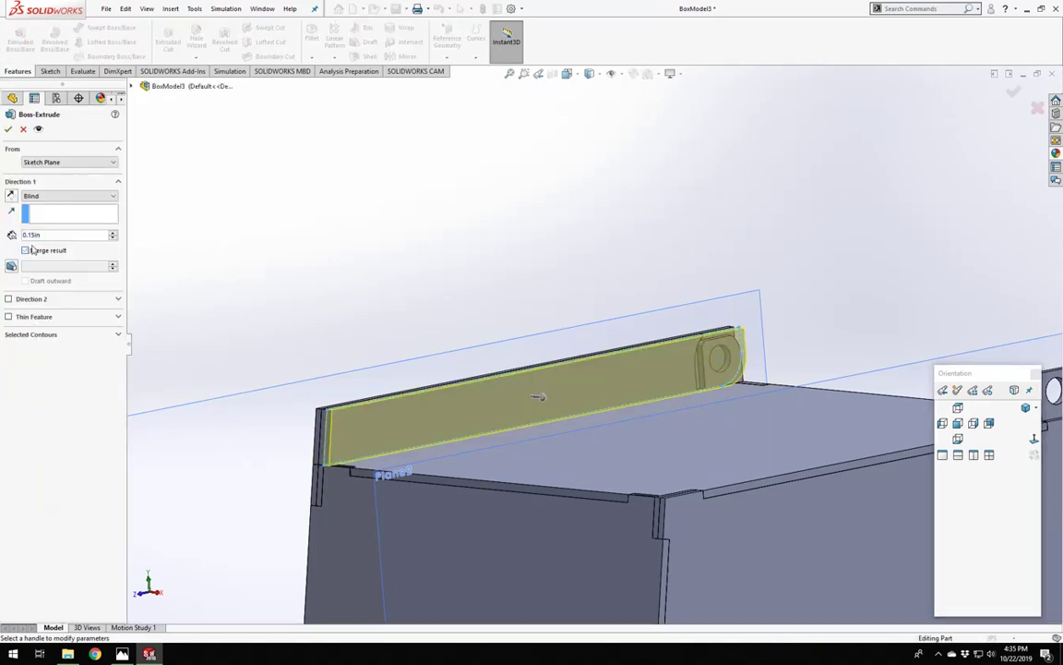
text(=m)
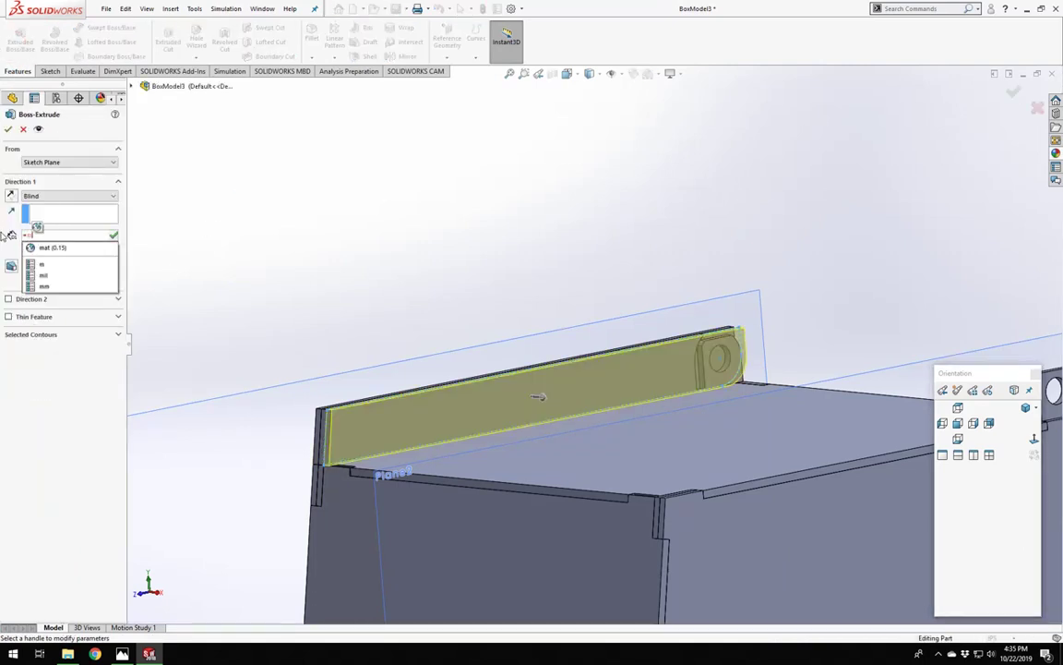
key(Return)
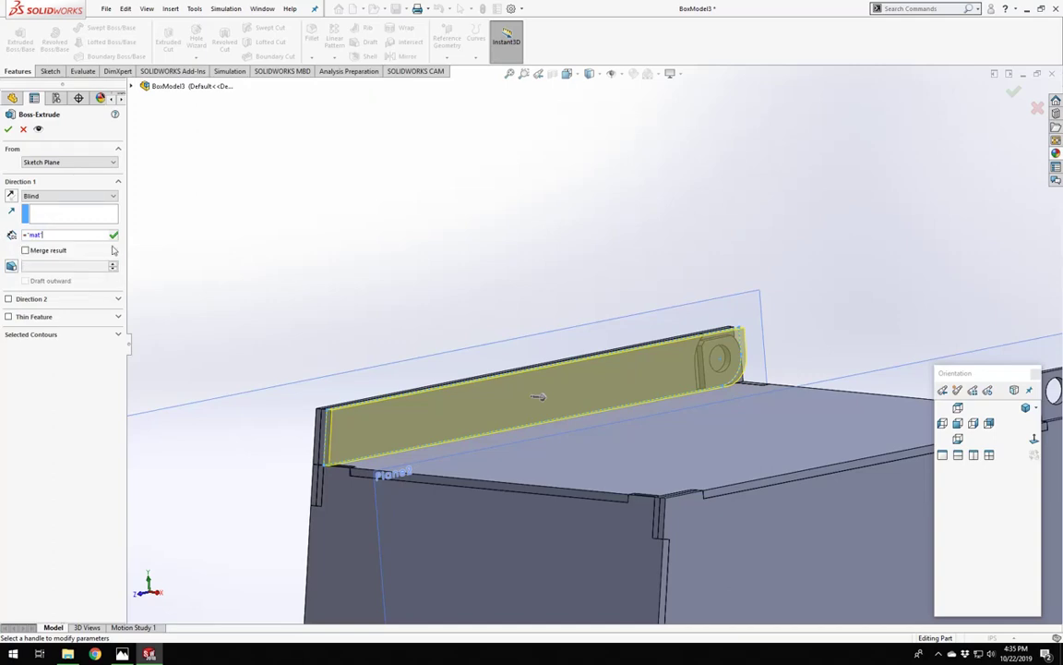
click(8, 129)
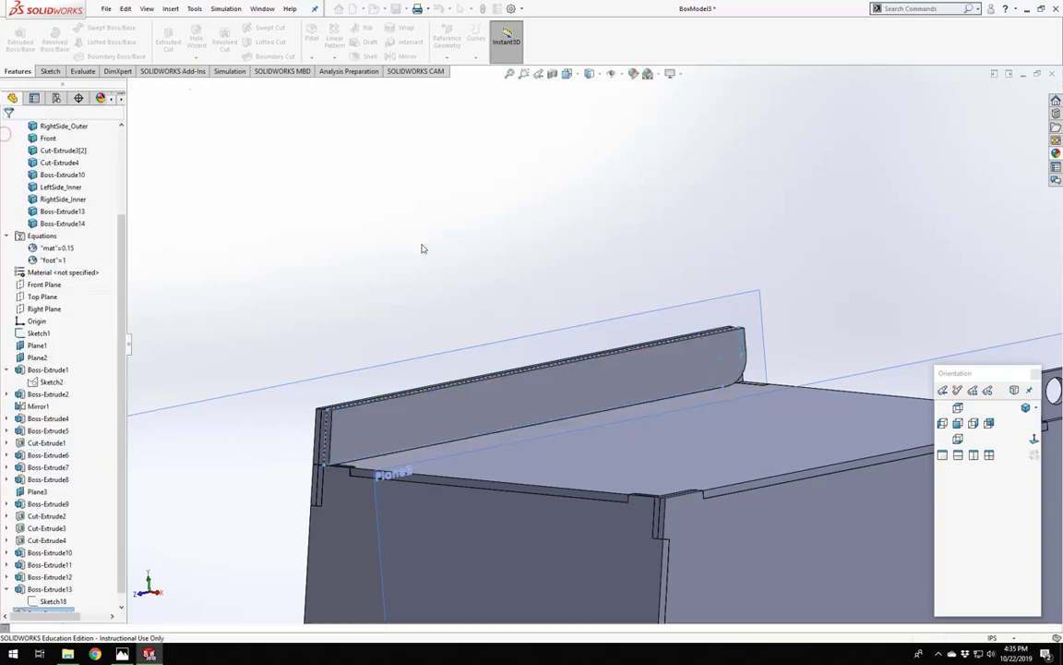
Mirror the three left lid strip bodies, Boss-Extrude14, Boss-Extrude13 and Boss-Extrude10, about the Right Plane without merging solids.
middle_drag(422, 244, 607, 417)
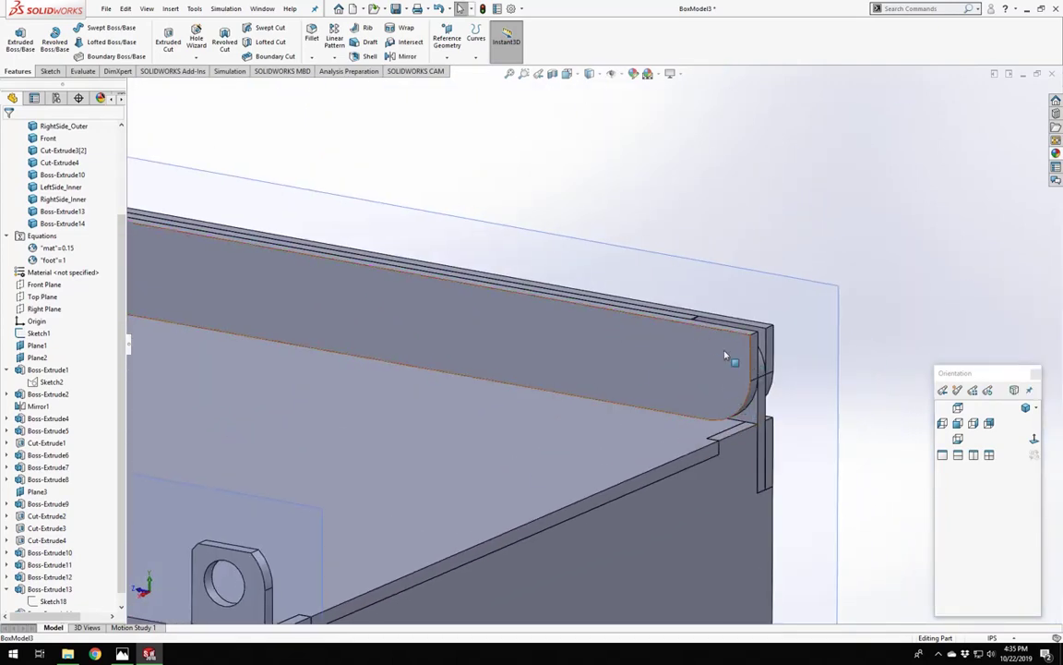
middle_drag(594, 351, 601, 363)
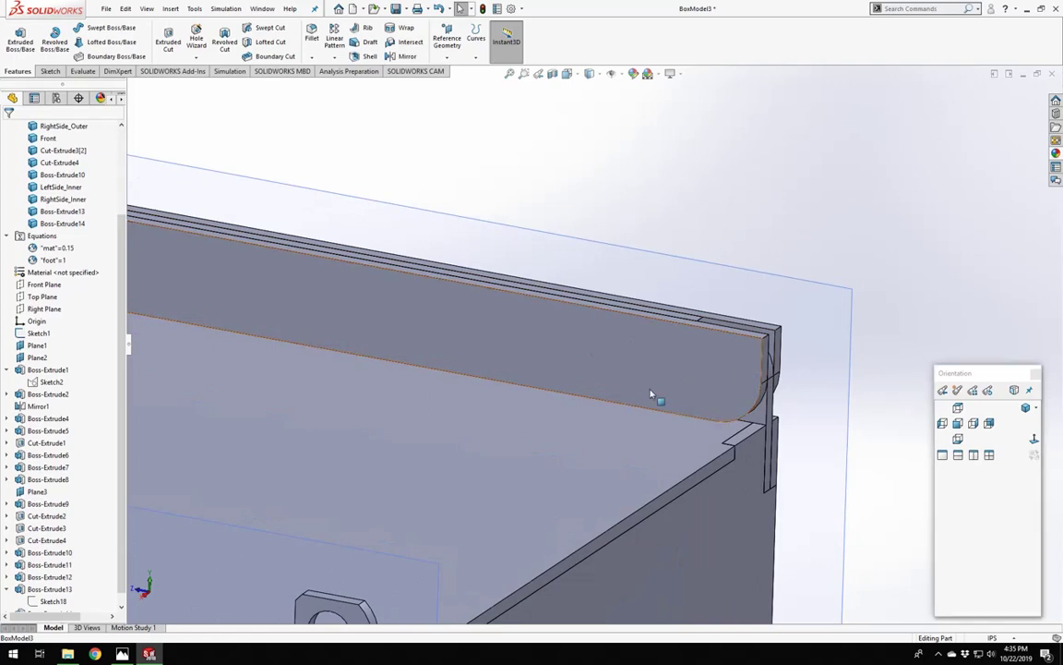
middle_drag(653, 394, 452, 315)
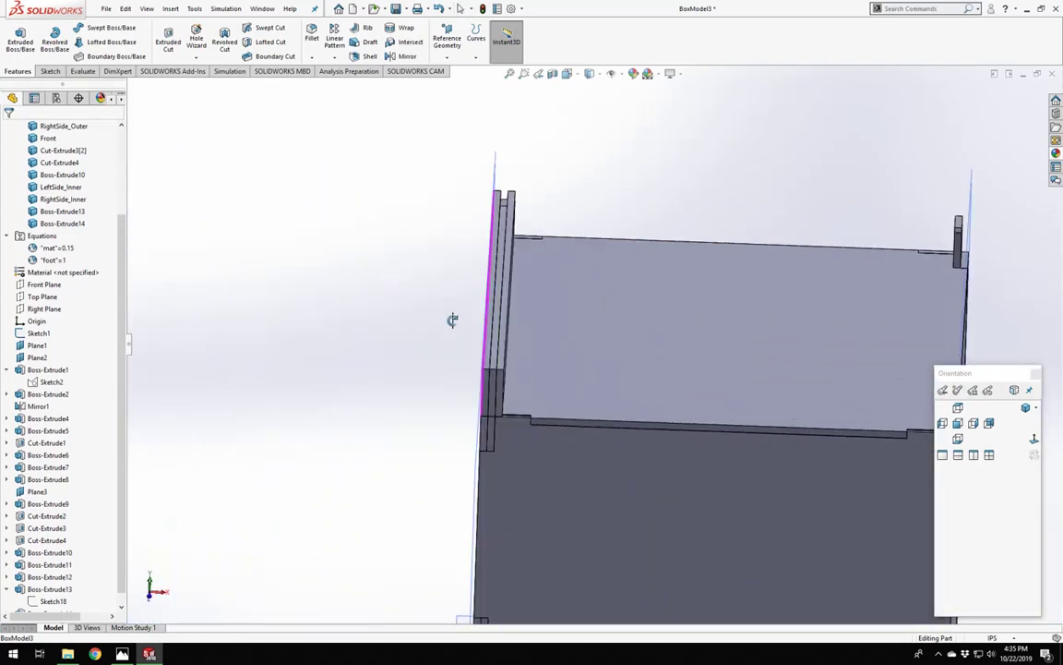
scroll(541, 307, up, 3)
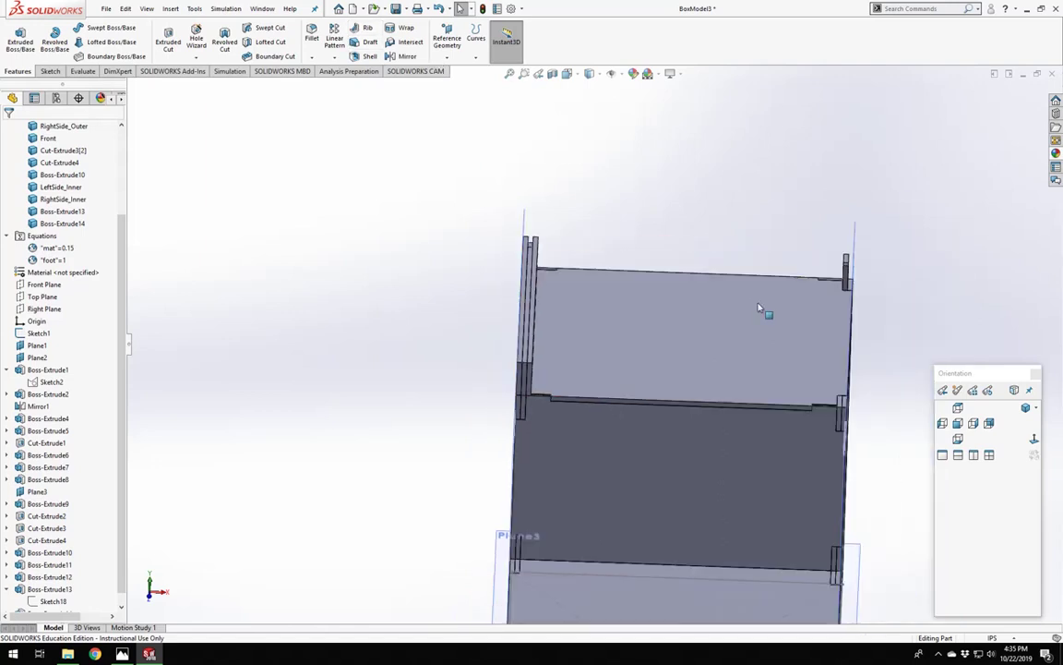
scroll(511, 303, down, 2)
middle_drag(497, 283, 401, 22)
click(409, 58)
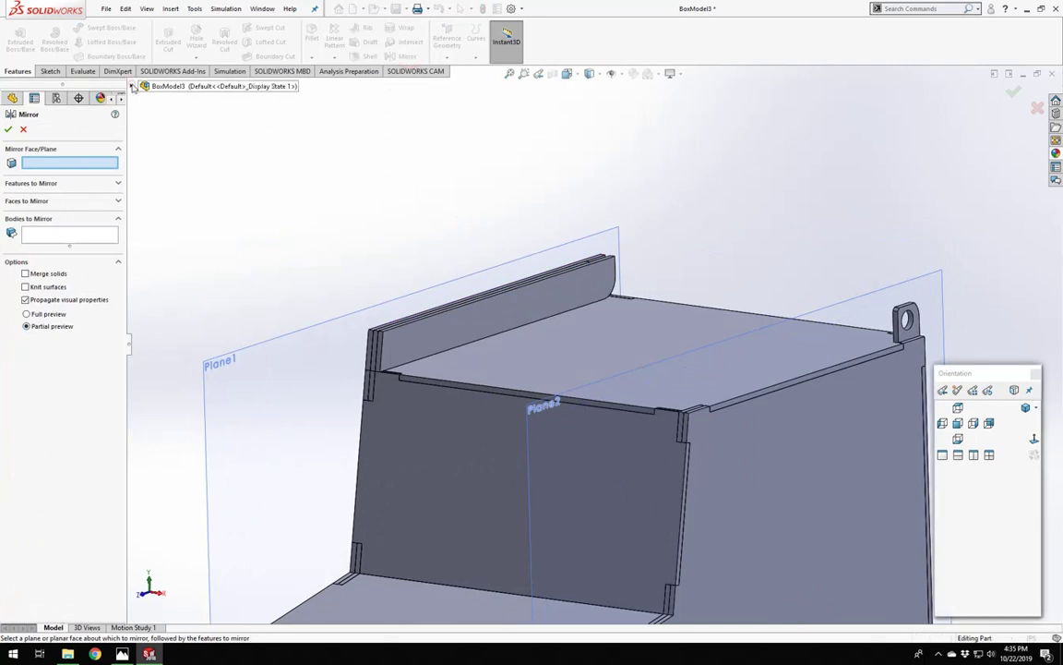
click(133, 86)
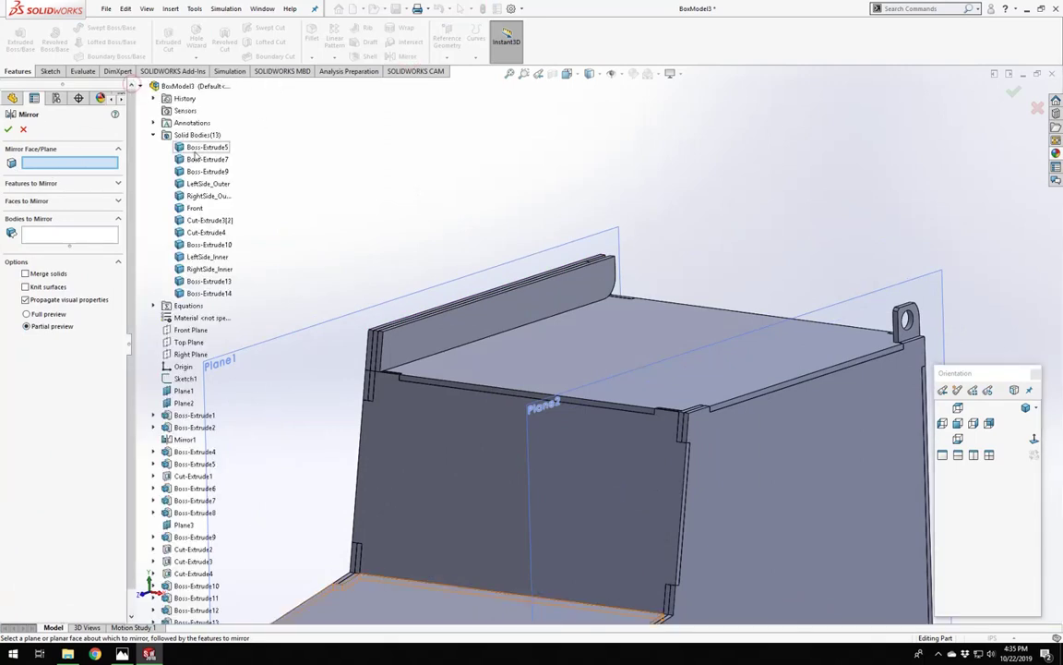
click(175, 354)
click(374, 346)
scroll(369, 346, down, 4)
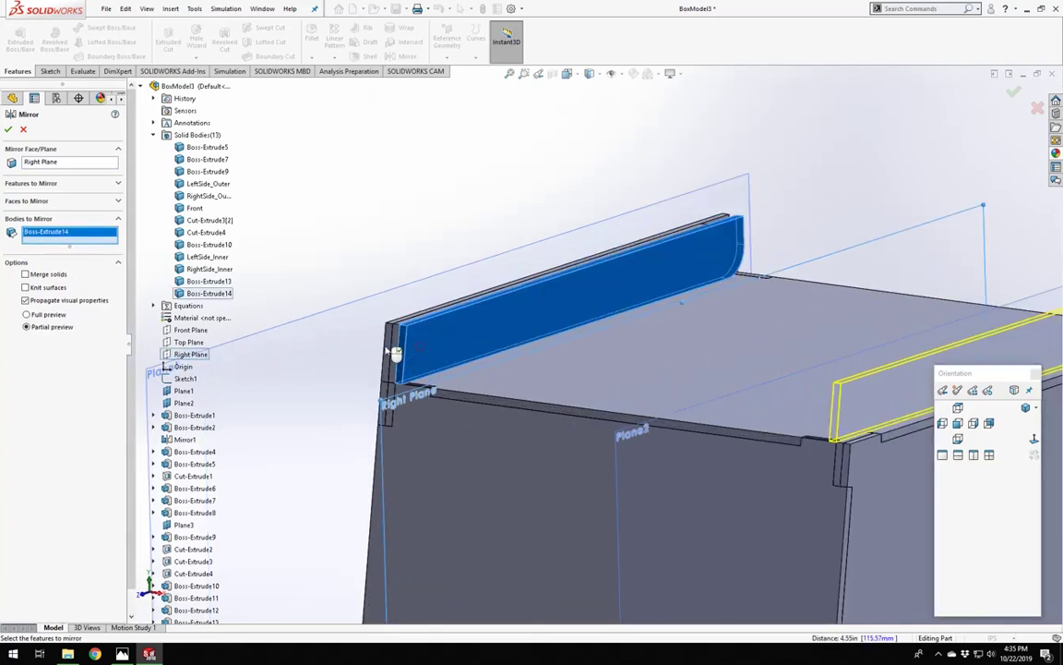
click(423, 346)
click(415, 346)
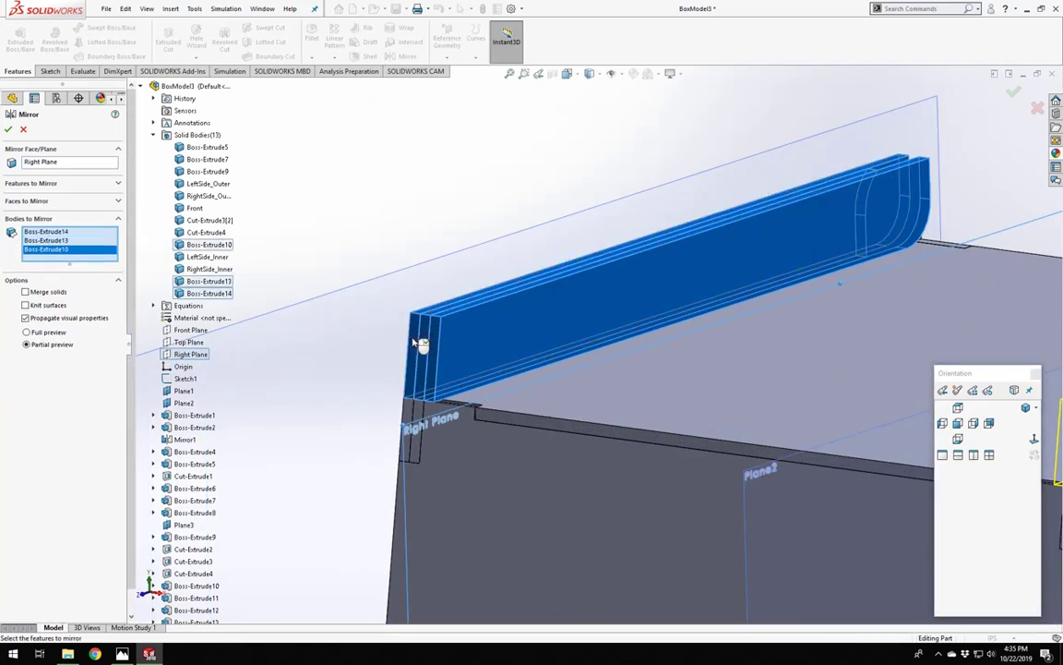
scroll(609, 323, up, 4)
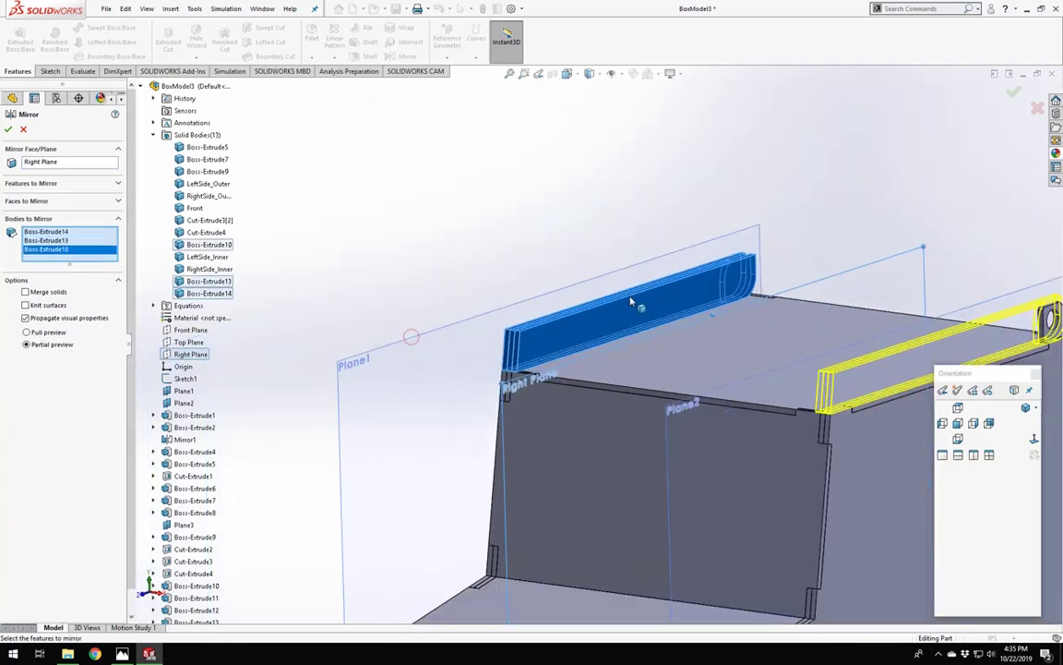
click(8, 129)
scroll(485, 231, up, 3)
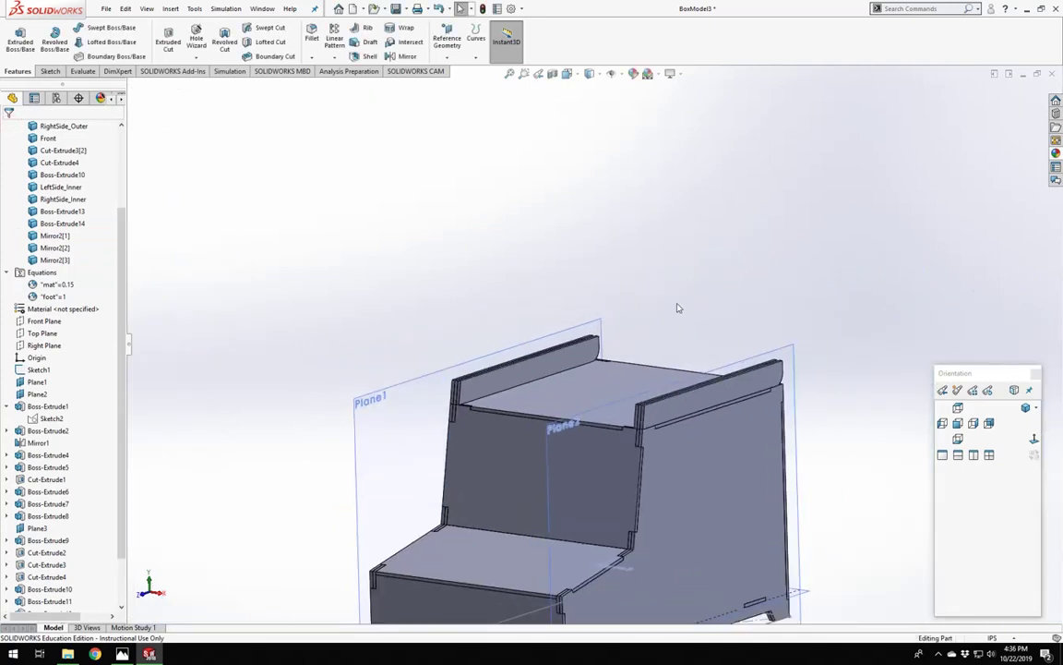
scroll(517, 369, down, 5)
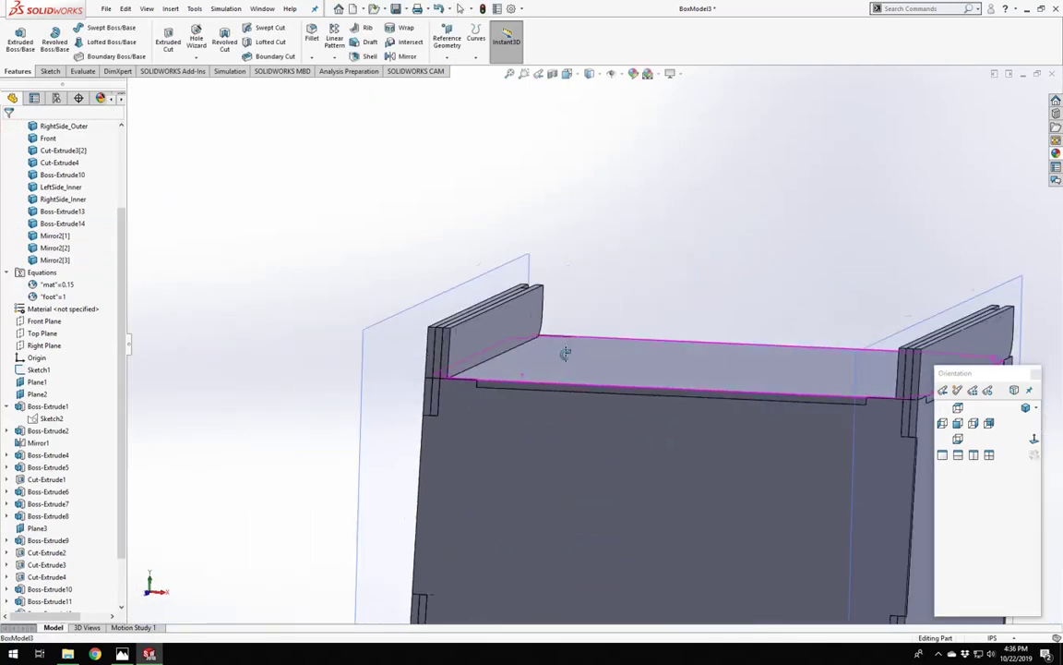
middle_drag(625, 369, 461, 379)
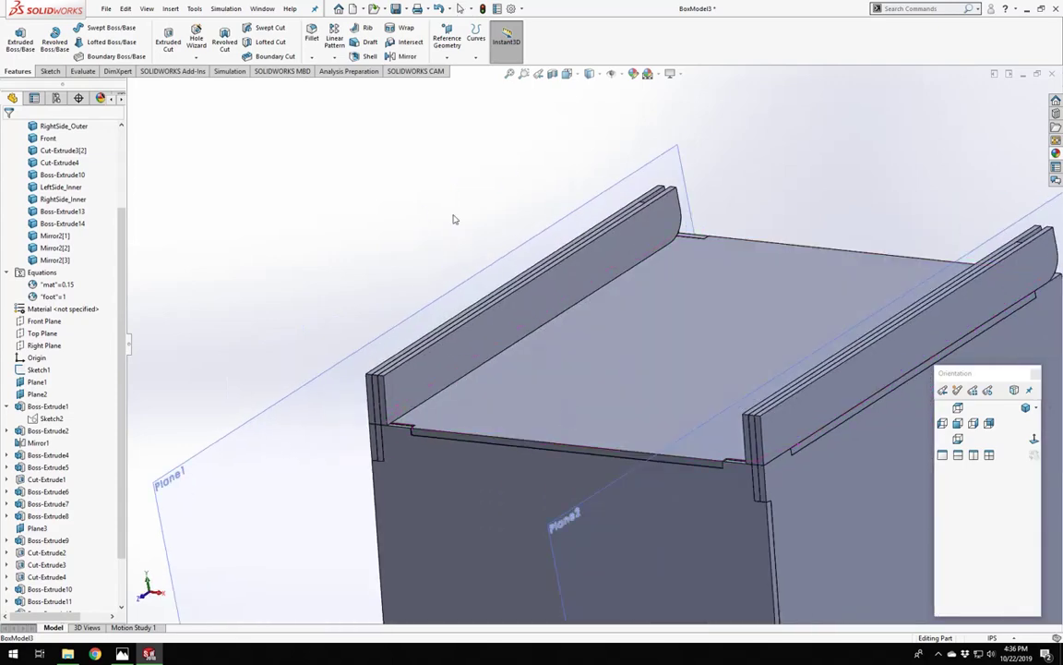
middle_drag(653, 276, 527, 316)
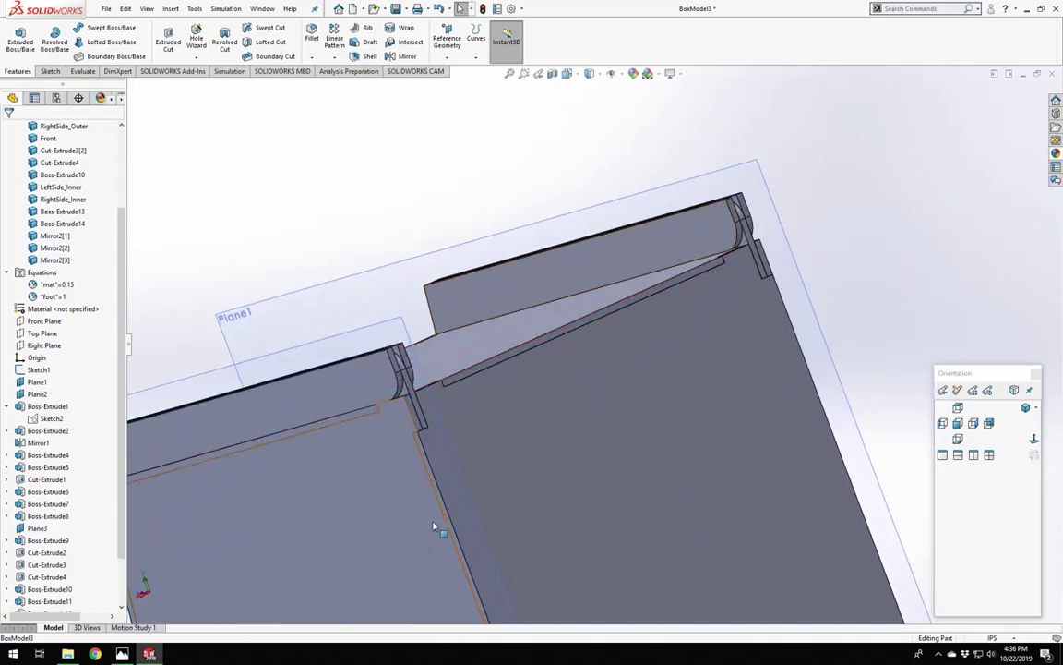
Start a sketch on the front end face of the outermost left lid strip and view it face-on.
scroll(577, 373, up, 8)
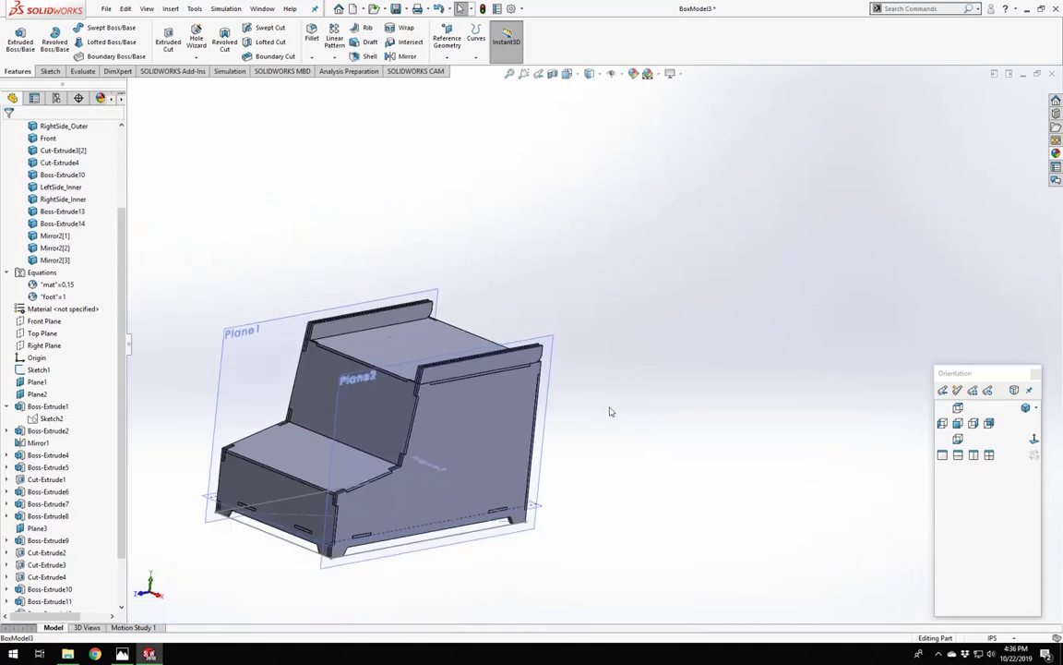
middle_drag(401, 337, 439, 320)
scroll(328, 337, down, 3)
scroll(415, 357, down, 5)
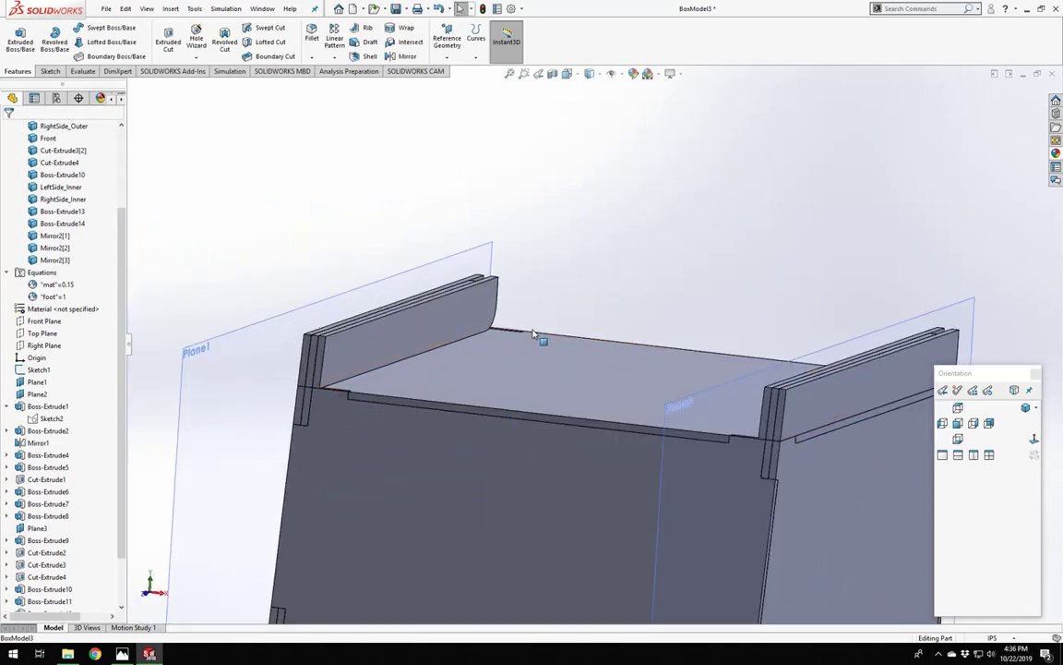
scroll(528, 343, down, 1)
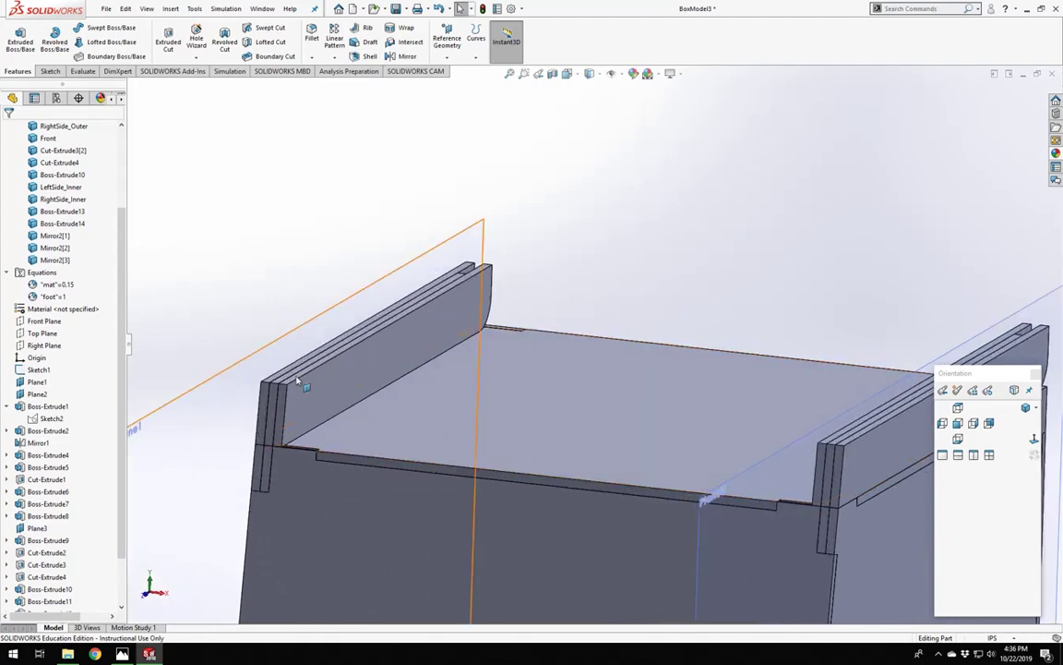
scroll(292, 415, up, 2)
scroll(522, 402, down, 3)
middle_drag(550, 223, 452, 358)
scroll(332, 367, down, 2)
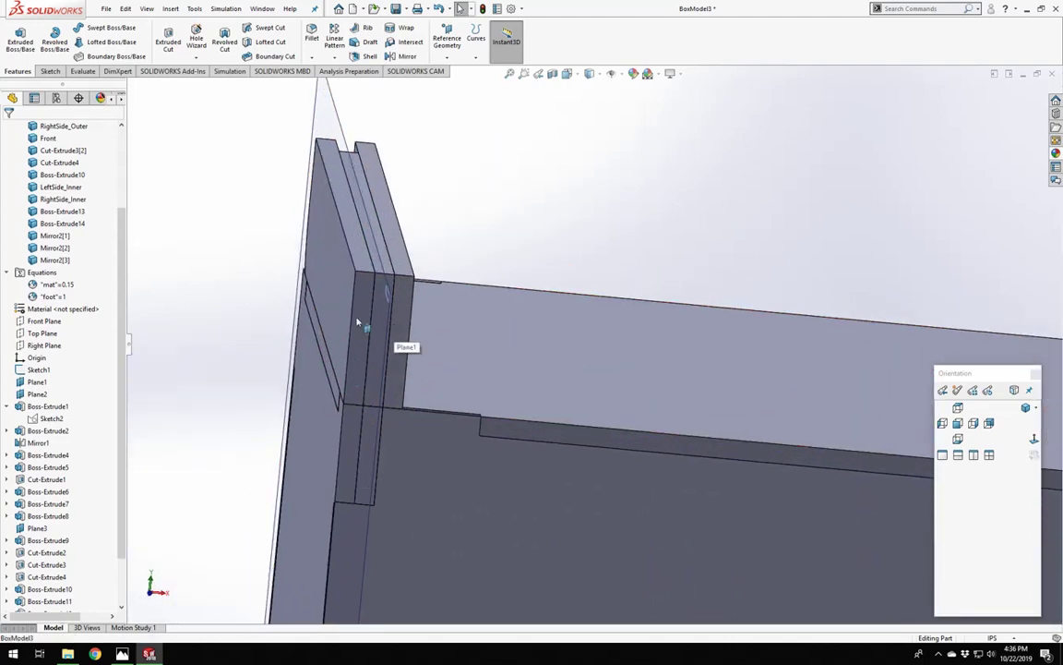
click(360, 321)
click(415, 285)
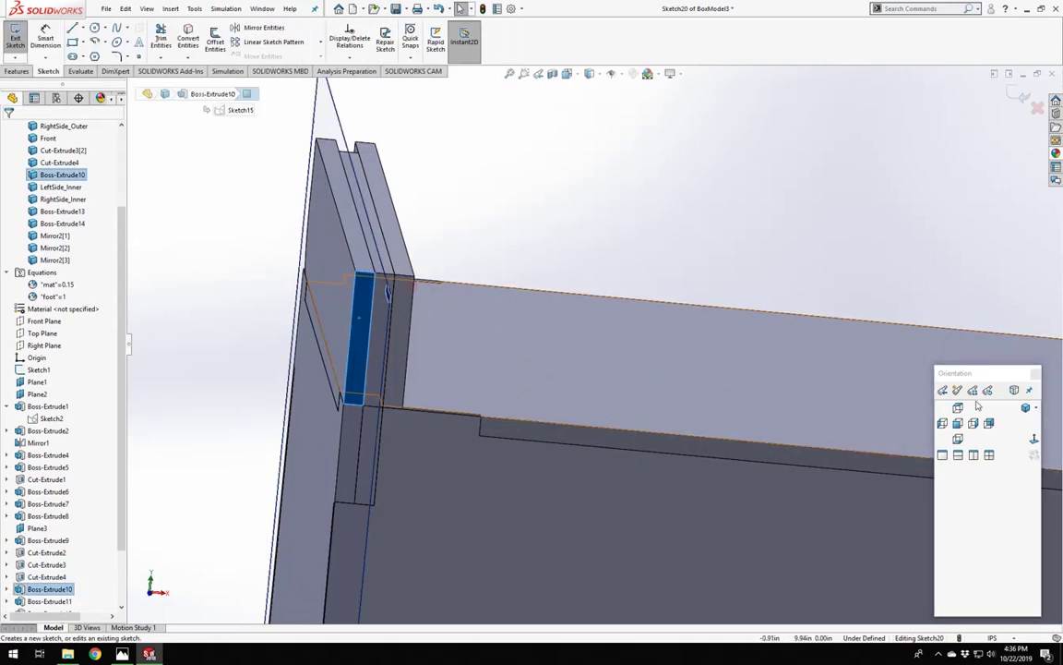
click(1033, 440)
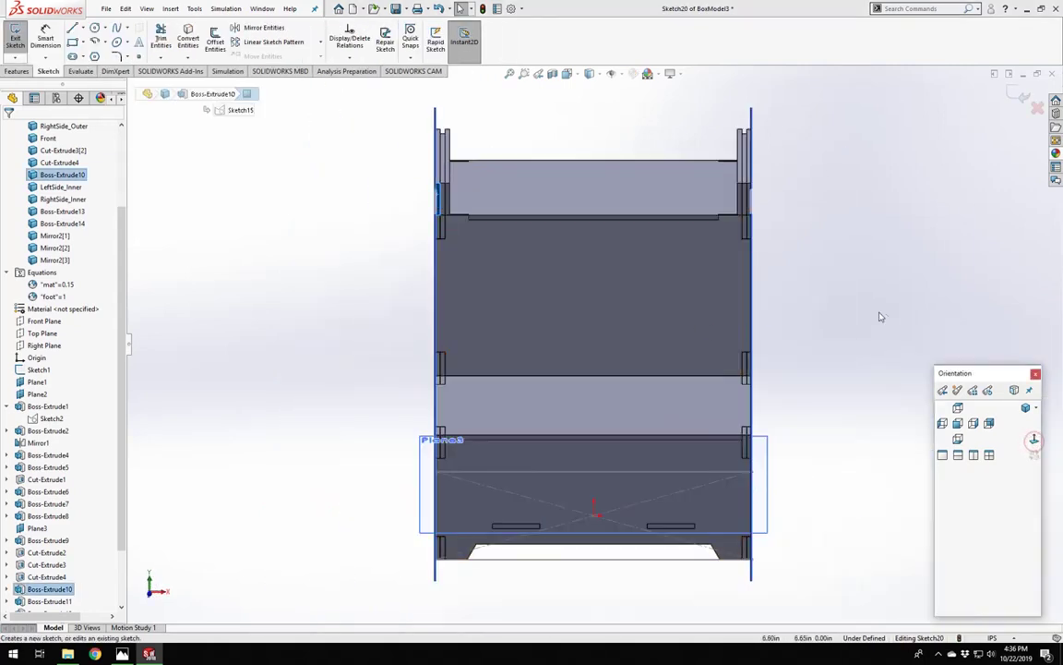
Draw the lid front panel's top outline from the left tab's 0.45 in upper edge, up to the strip corner and across to the right strips.
scroll(582, 257, down, 5)
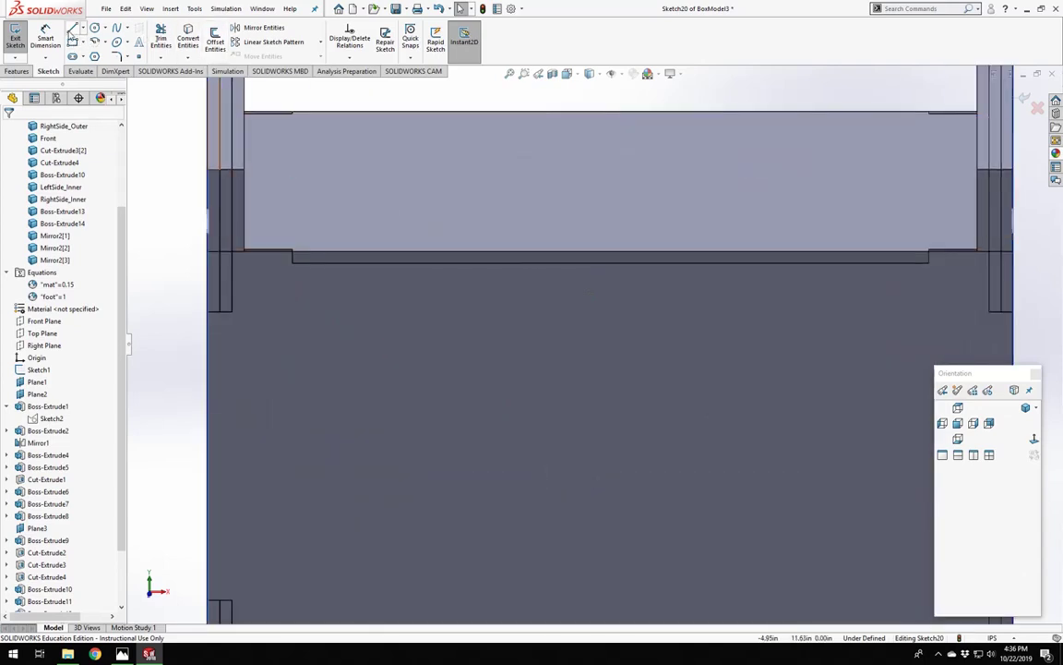
click(72, 29)
scroll(246, 278, down, 3)
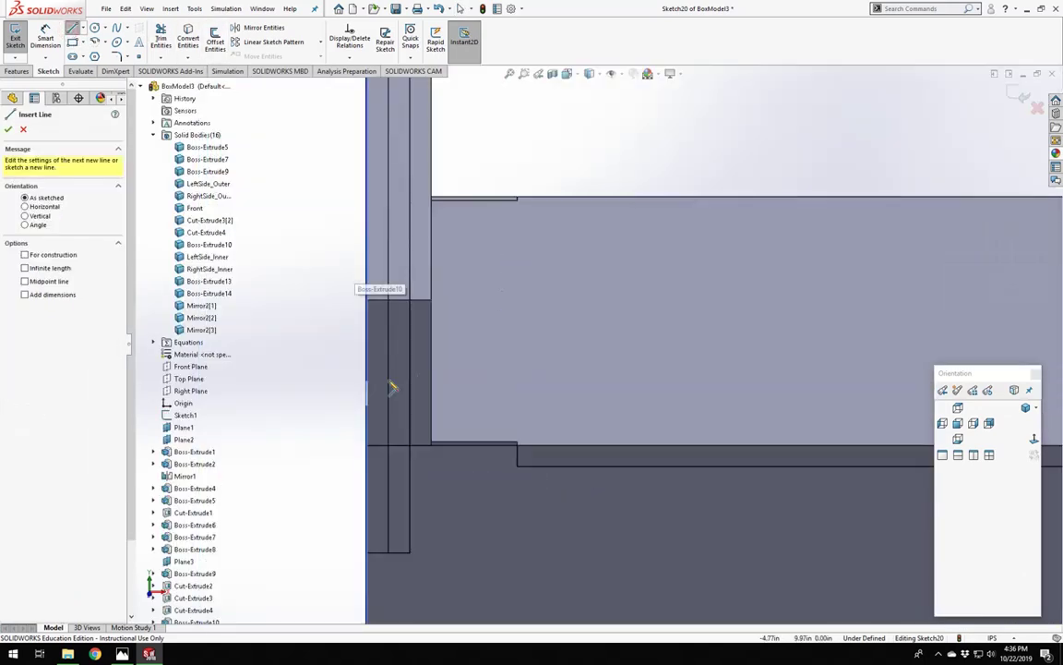
click(370, 323)
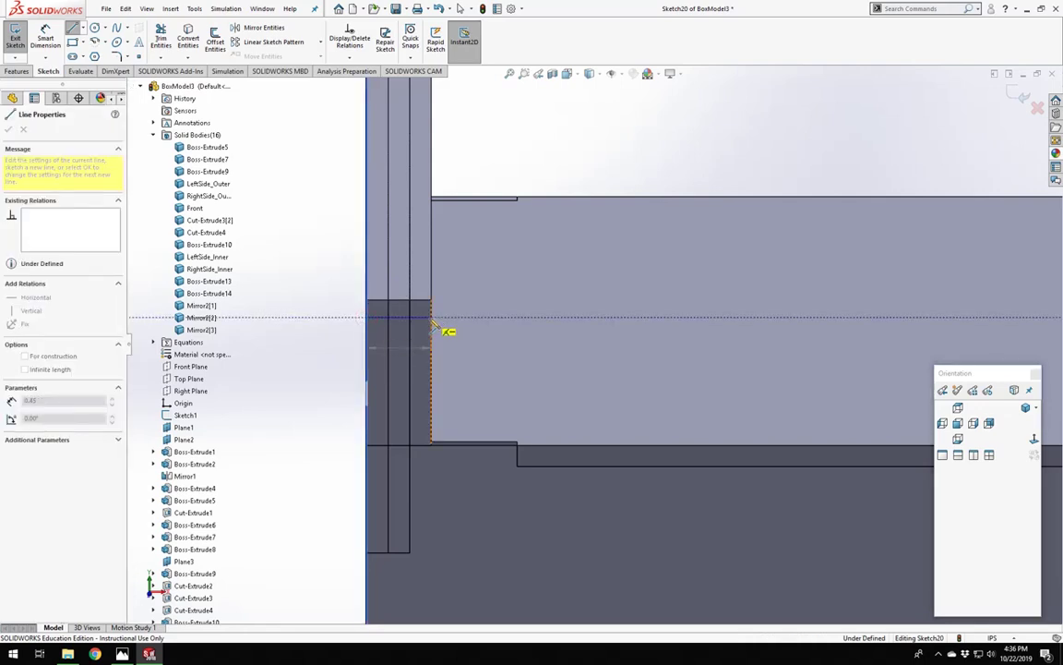
click(431, 318)
scroll(748, 296, up, 6)
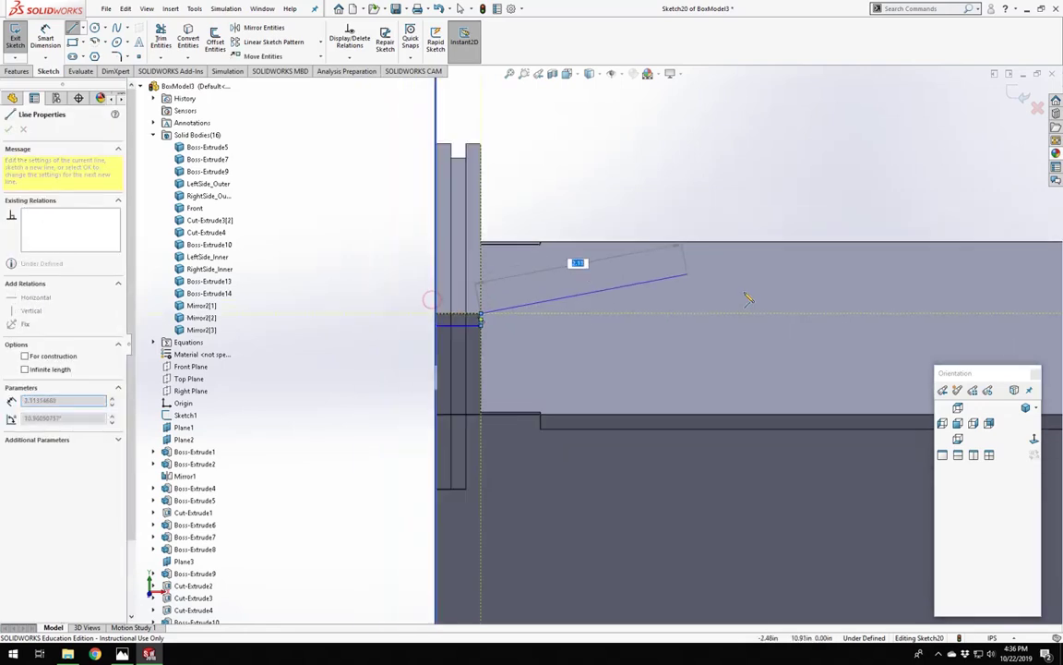
scroll(892, 329, down, 6)
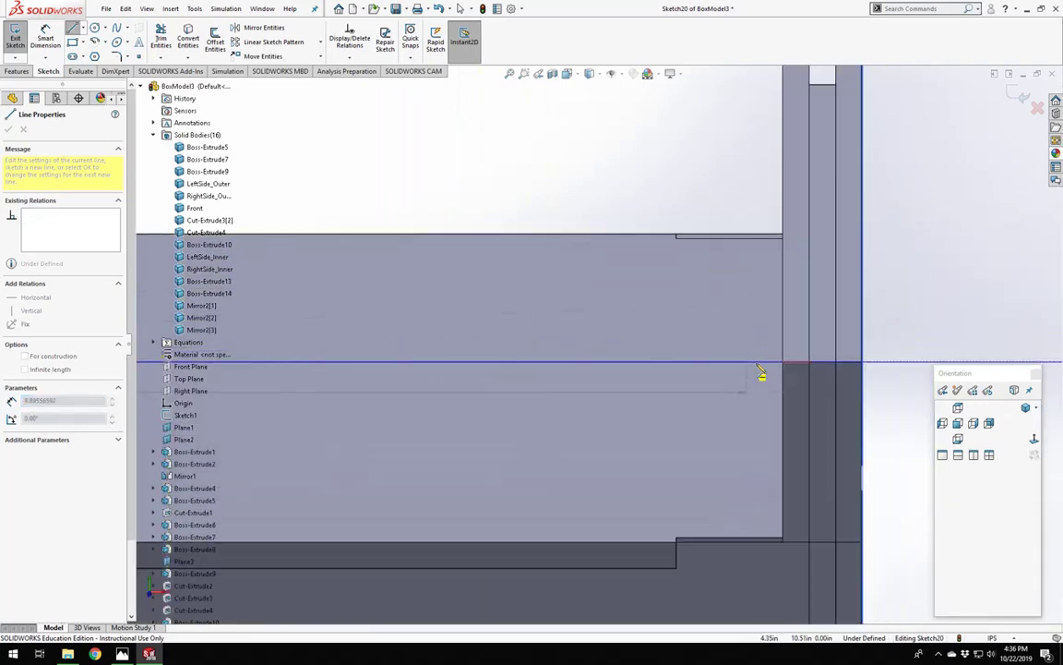
click(784, 363)
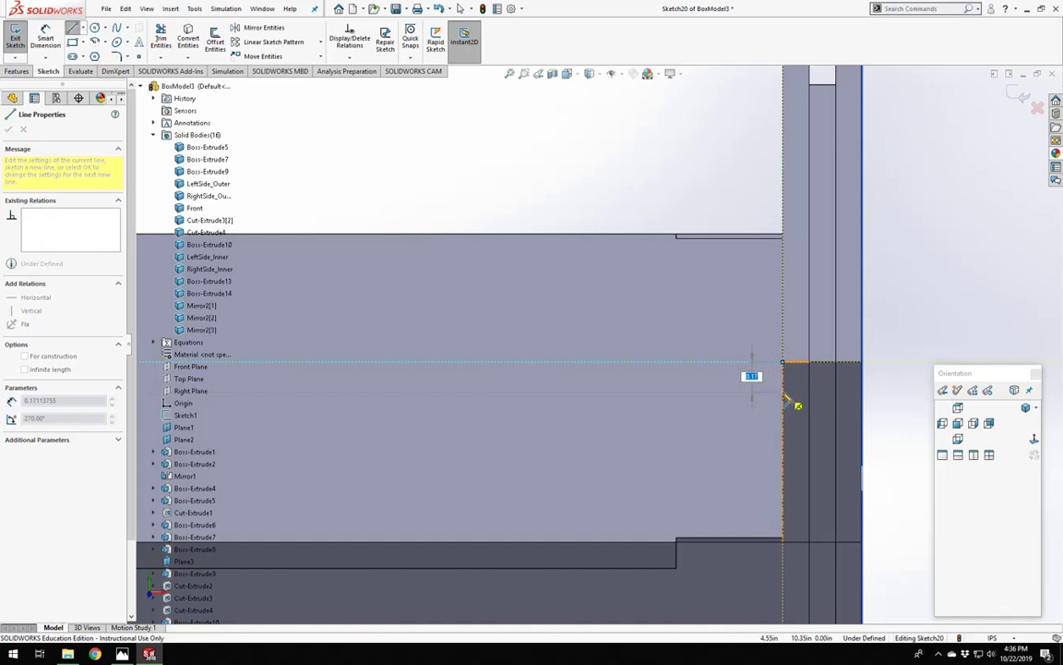
Sketch the right end tab, stepping down about 0.17 in, out to the box's outer side, down, back in, and about 0.21 in down to the lower corner.
click(784, 393)
click(863, 393)
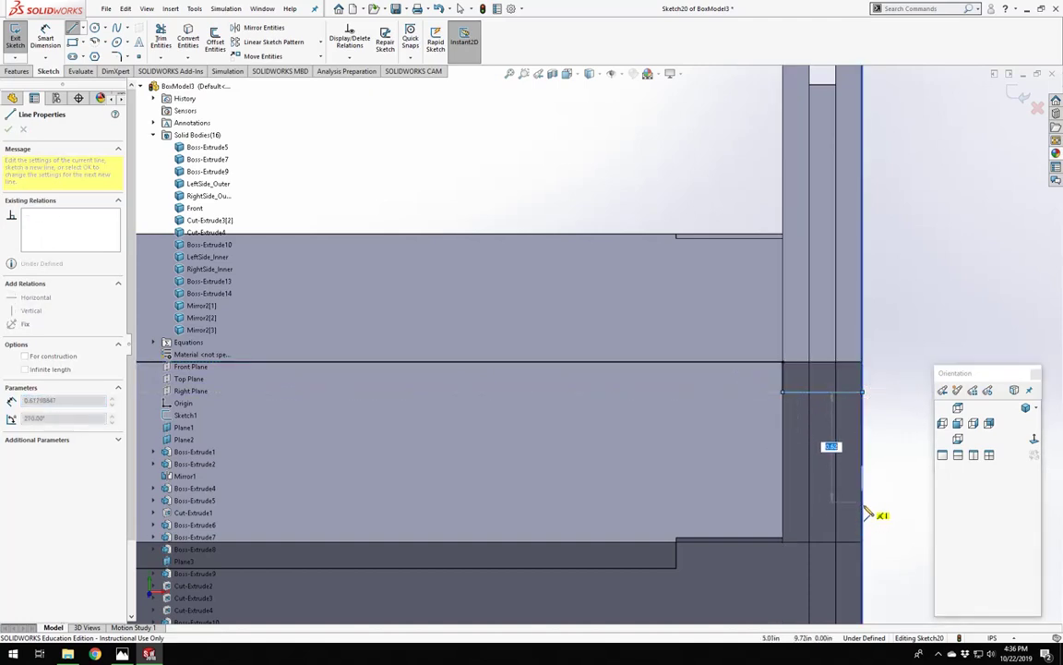
click(864, 505)
click(784, 505)
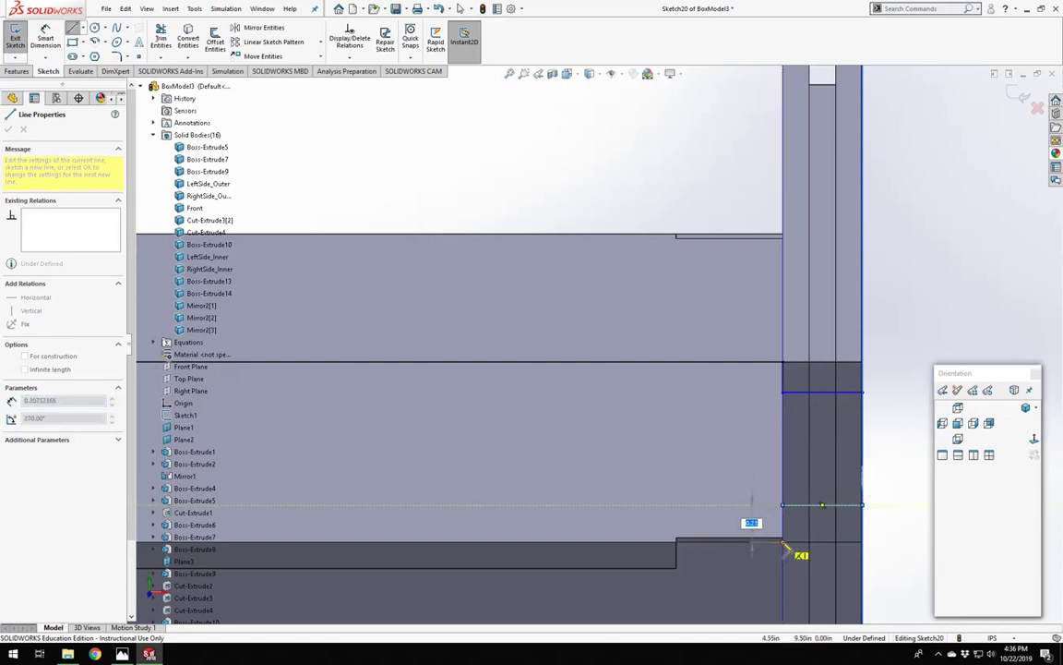
click(790, 541)
Run the outline's bottom edge back to the left, step up about 0.16 in, and close it around the 0.45 in left end tab.
scroll(382, 446, up, 8)
scroll(321, 380, down, 4)
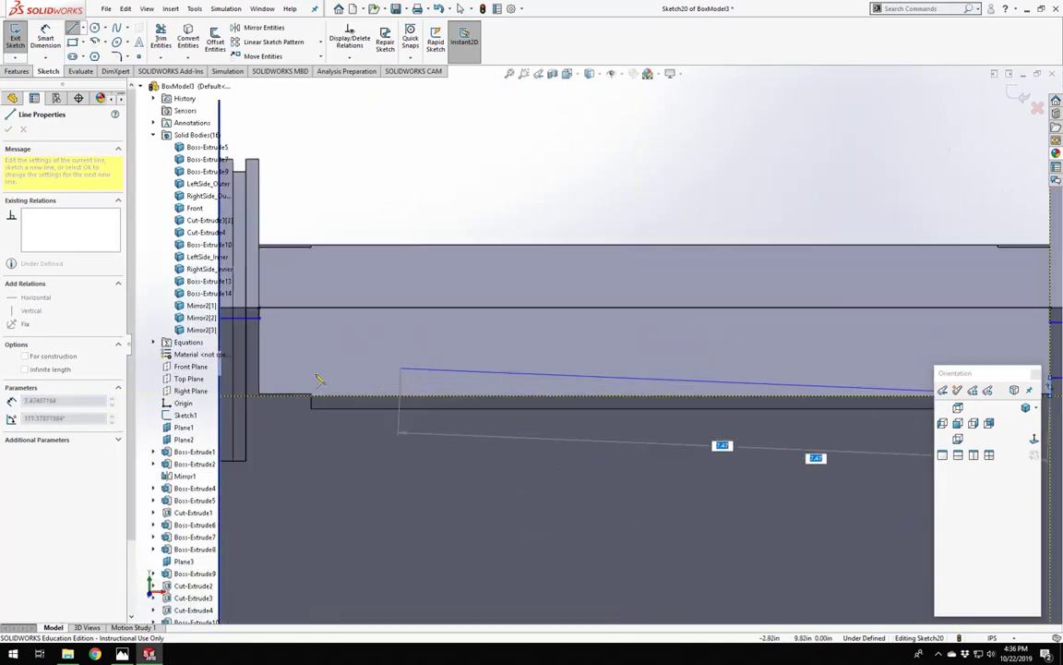
scroll(320, 381, up, 5)
scroll(510, 368, down, 8)
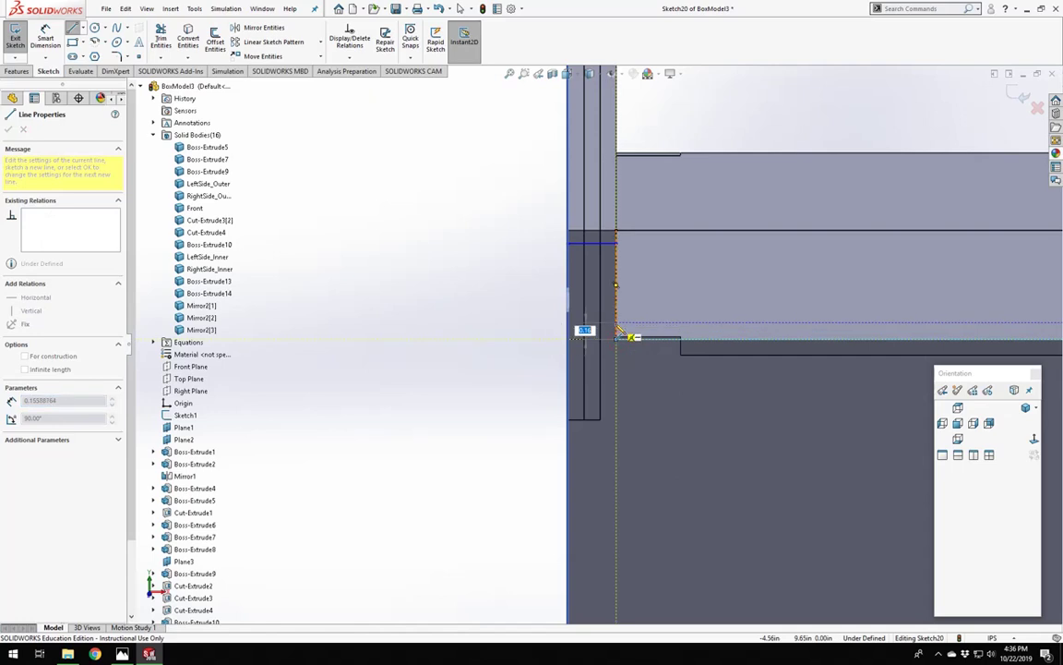
click(568, 323)
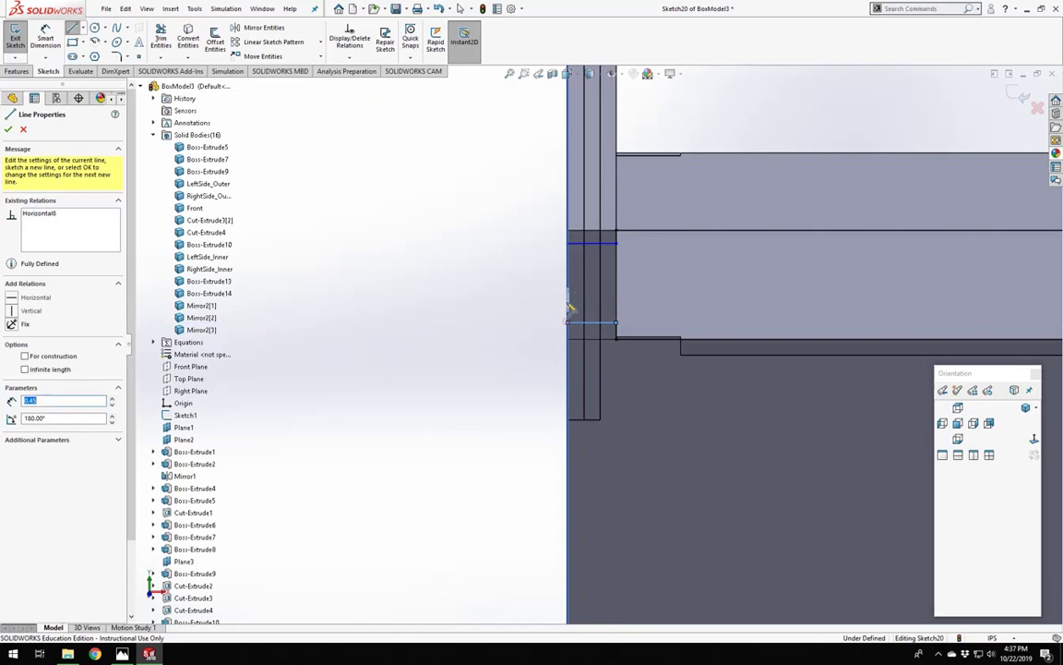
click(568, 244)
key(Escape)
Dimension the short vertical edge above the right end tab and set it to 0.2 in.
scroll(558, 283, up, 7)
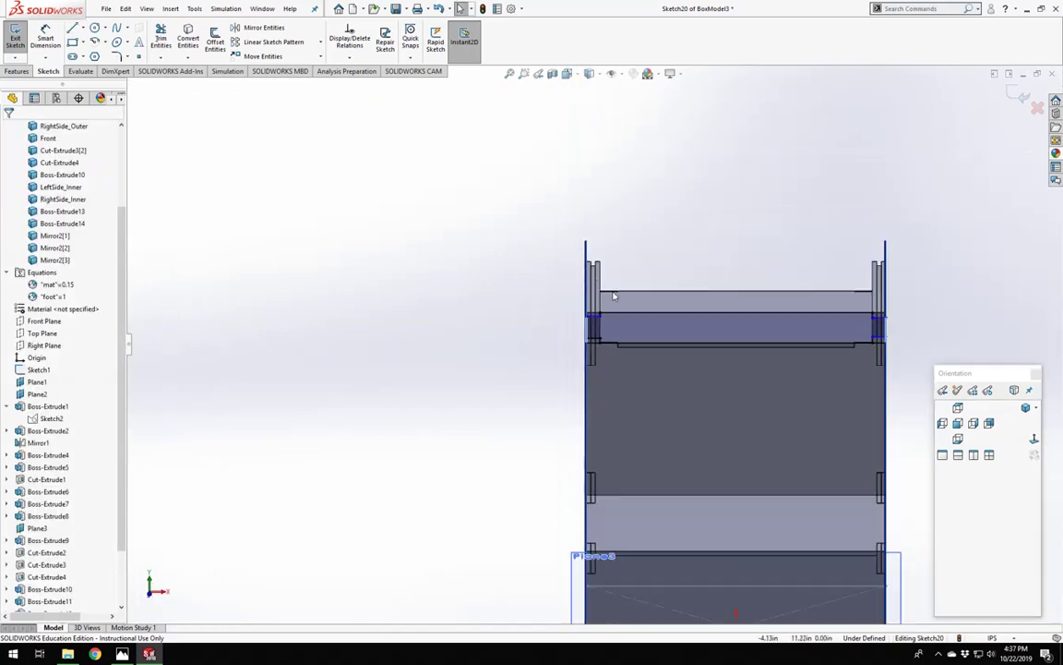
scroll(614, 296, down, 6)
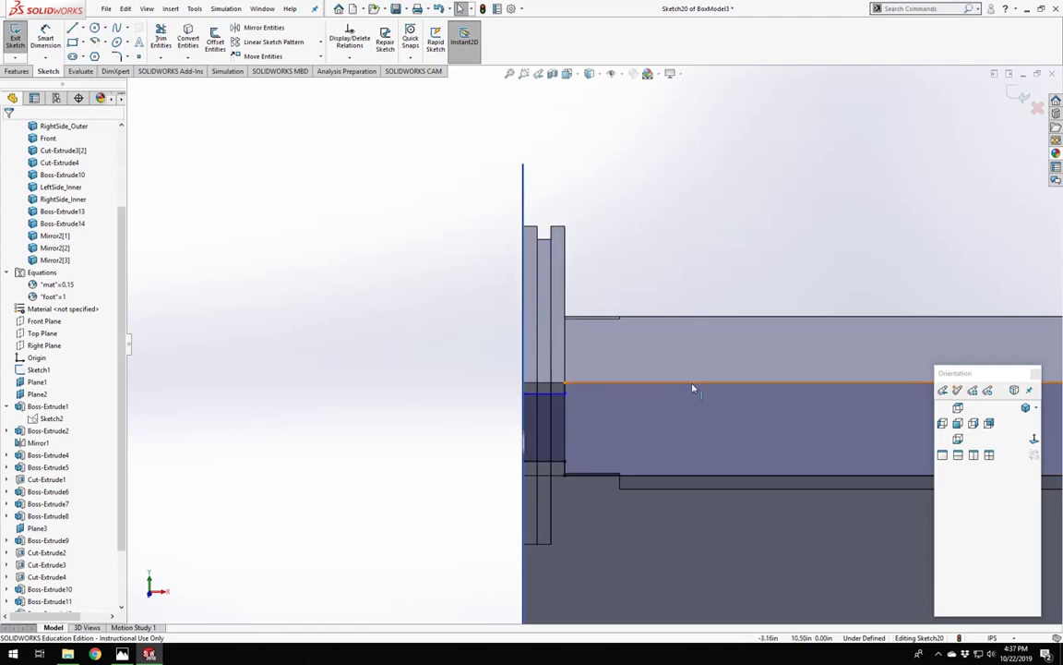
scroll(693, 387, up, 9)
scroll(785, 342, down, 4)
scroll(666, 414, down, 4)
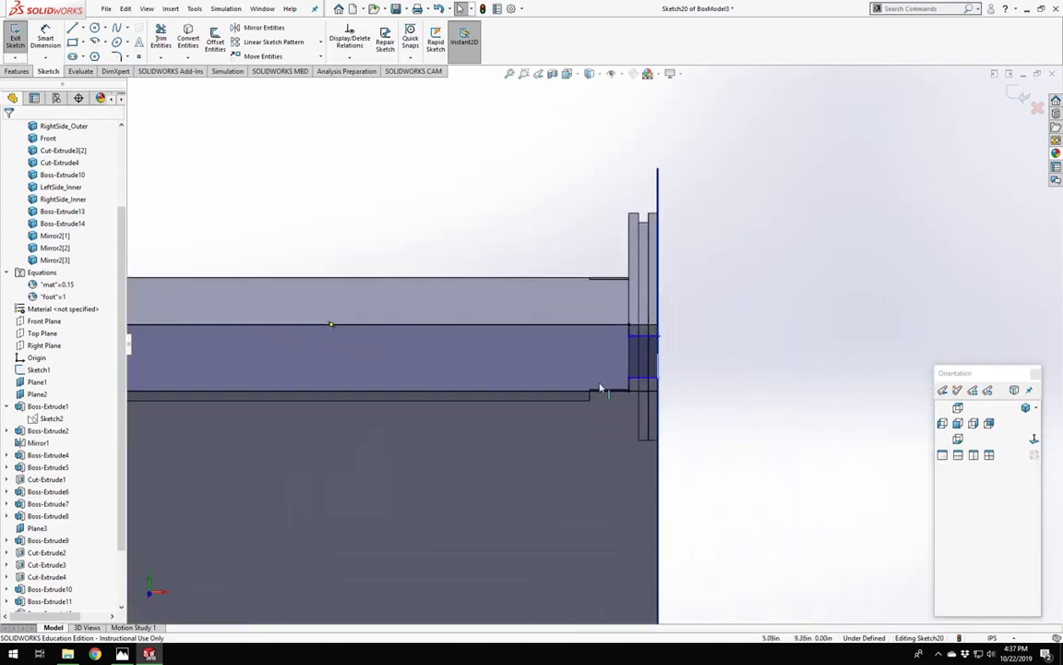
scroll(550, 345, down, 4)
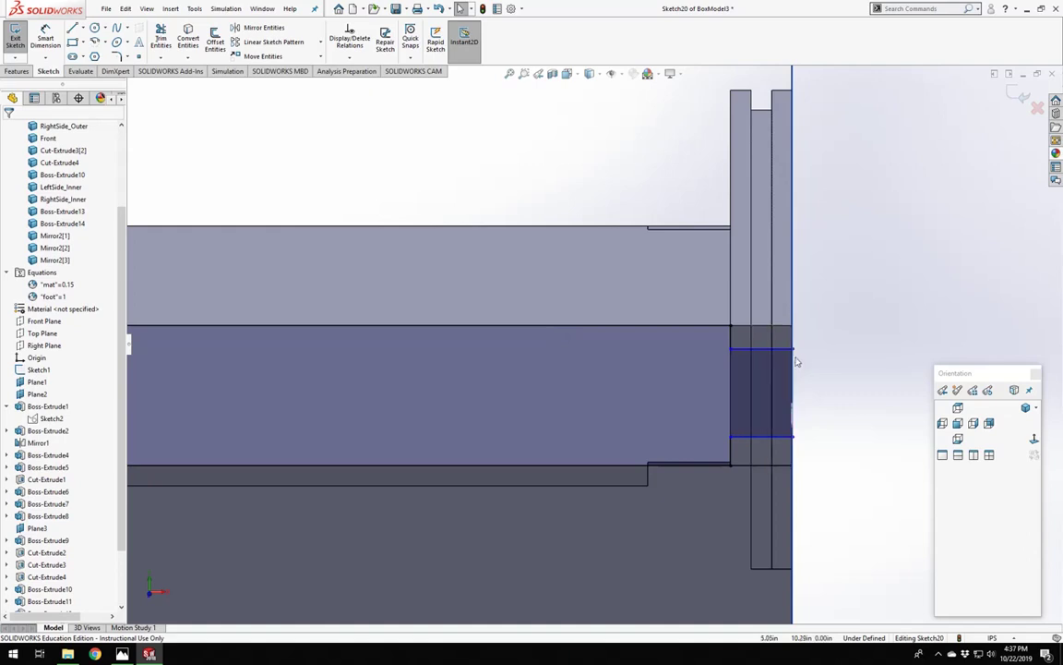
scroll(808, 365, up, 4)
scroll(746, 392, down, 3)
right_drag(747, 388, 739, 335)
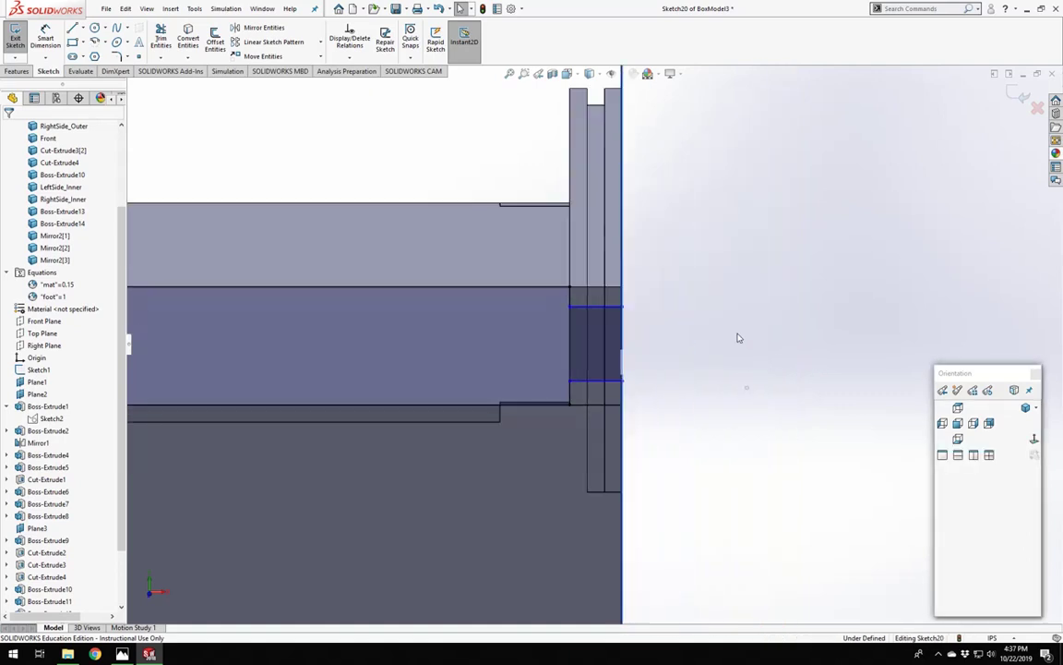
click(573, 297)
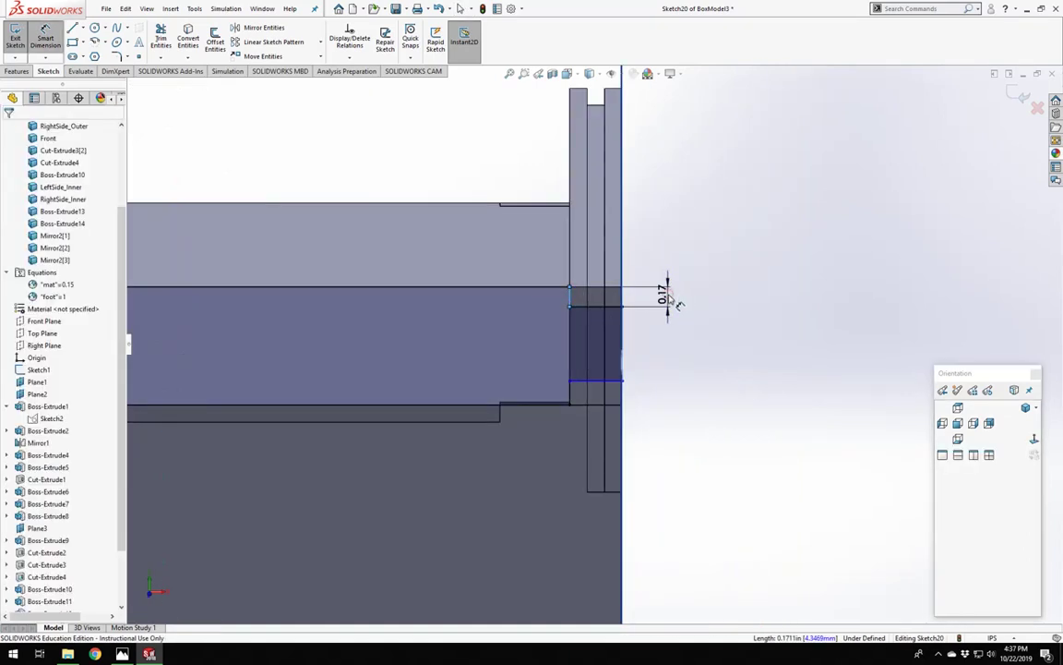
click(671, 298)
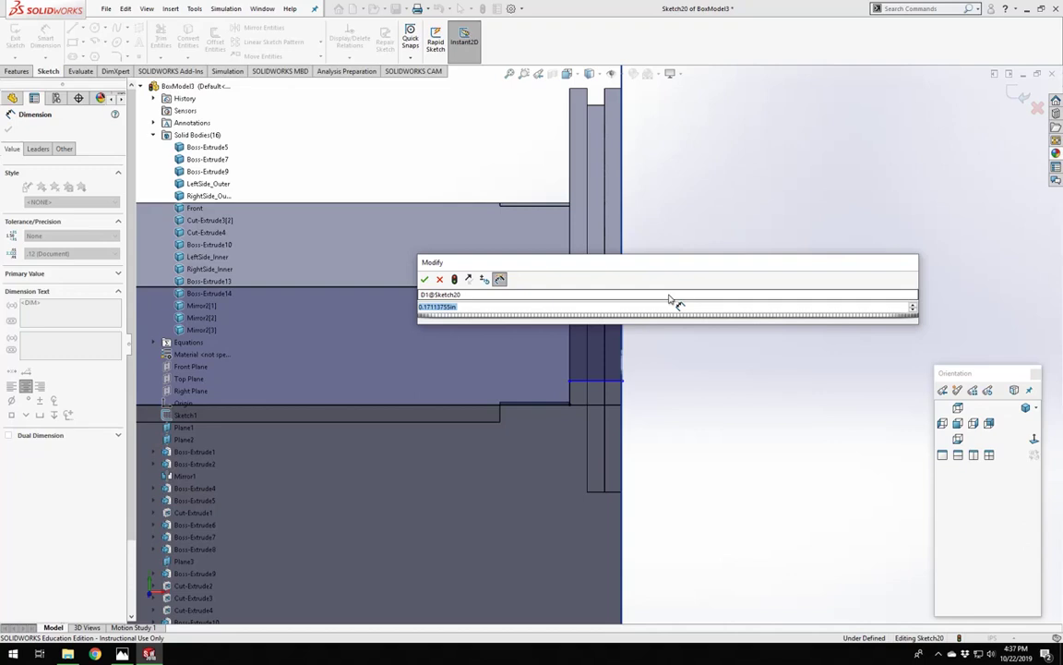
text(0.2)
key(Return)
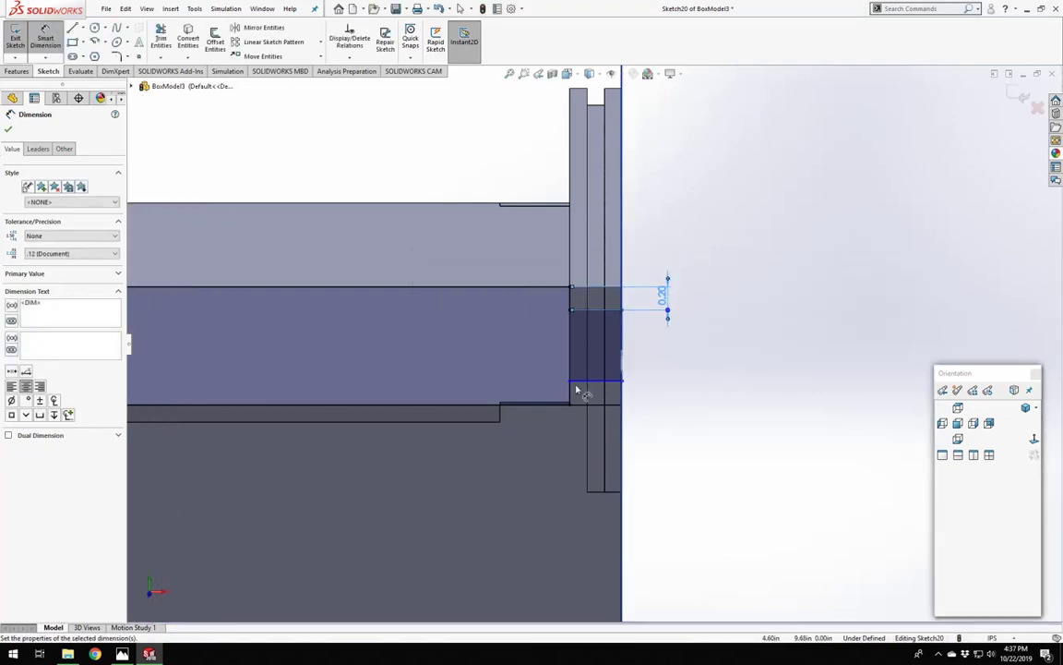
Try to make the four short vertical edges above and below both end tabs equal in length.
scroll(582, 388, down, 2)
click(569, 386)
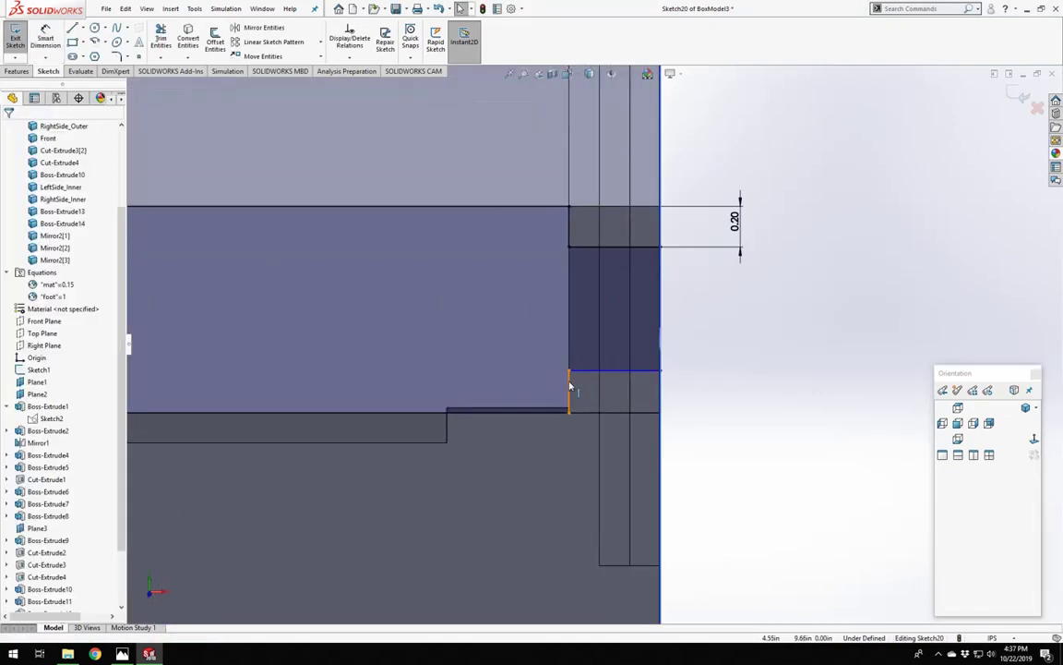
ctrl+click(570, 228)
scroll(453, 323, up, 10)
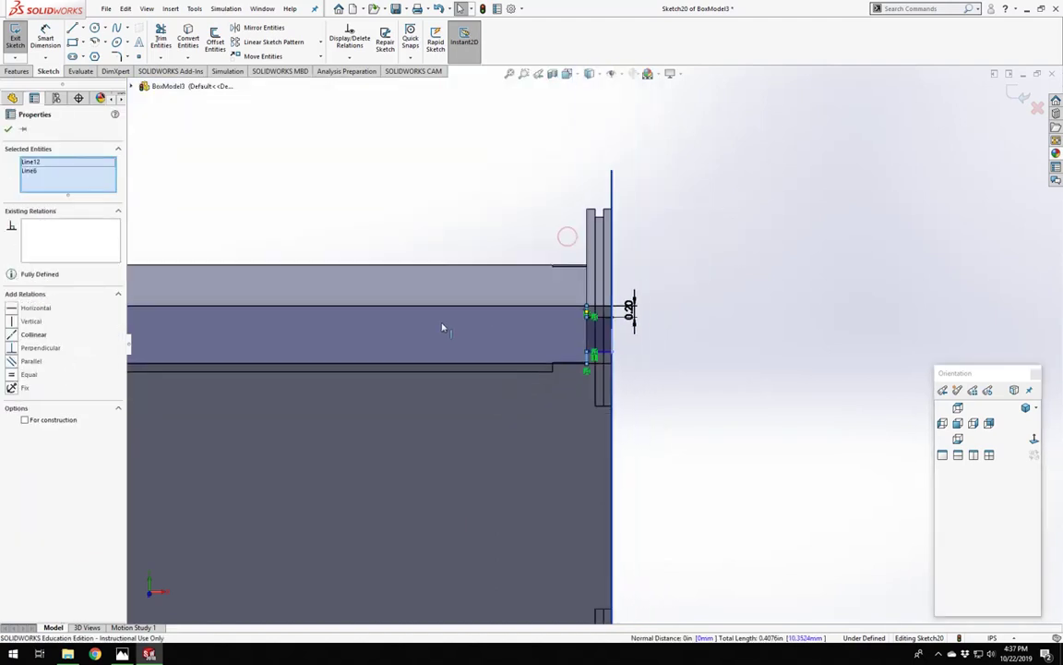
scroll(373, 301, down, 4)
scroll(589, 398, down, 6)
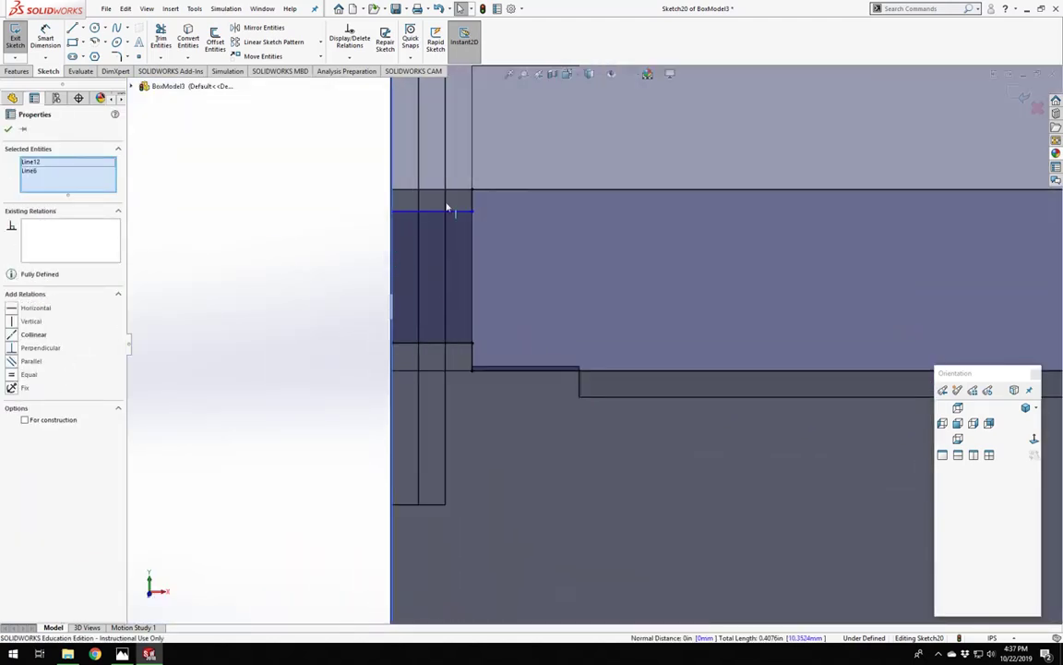
ctrl+click(470, 356)
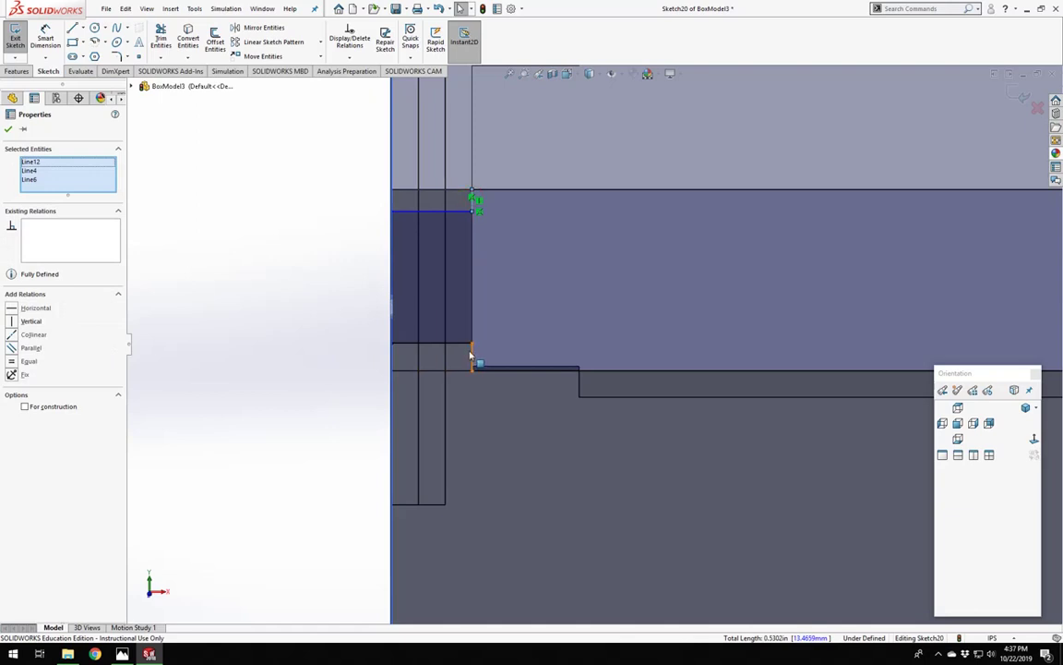
ctrl+click(470, 358)
click(41, 366)
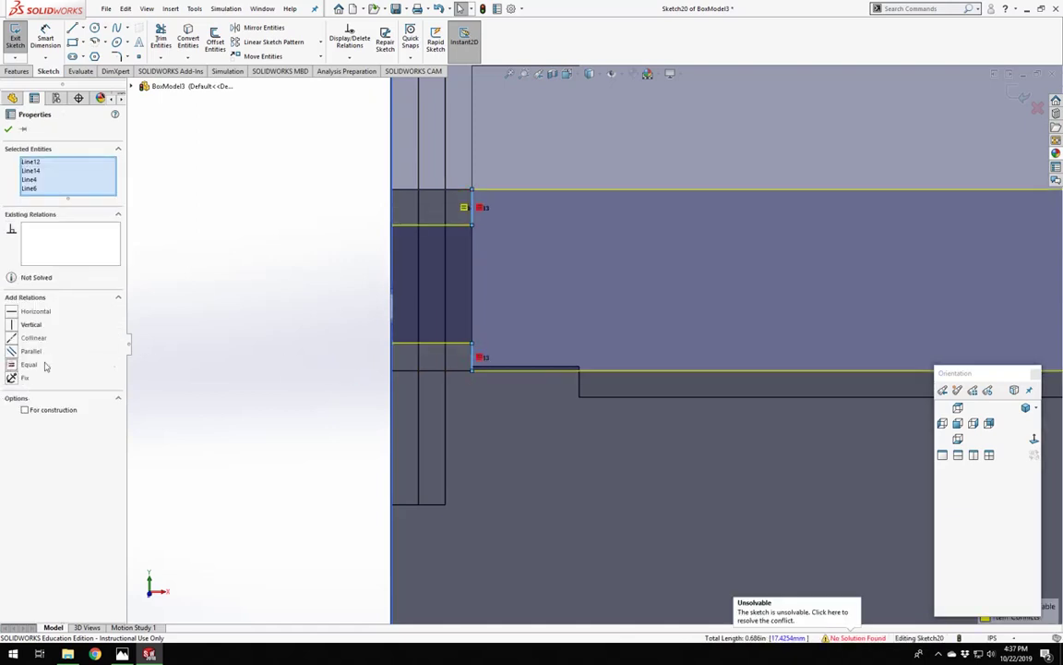
key(Escape)
Inspect the conflicting relations around both end tabs and try deleting a coincident relation on the right end tab's lower edge.
scroll(591, 275, up, 5)
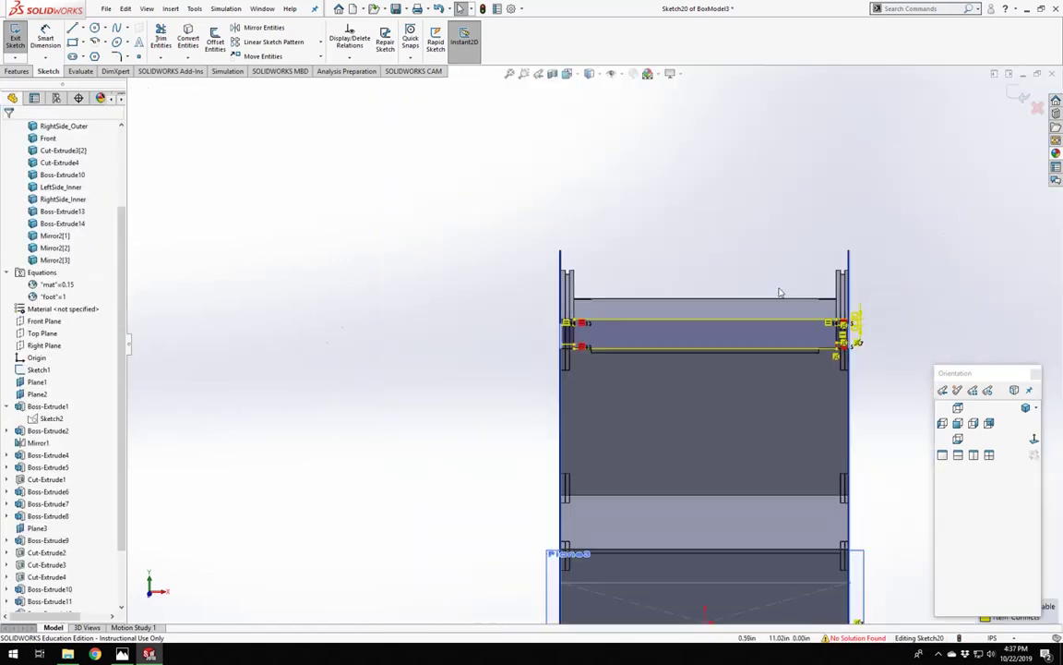
scroll(777, 351, down, 2)
scroll(777, 351, down, 3)
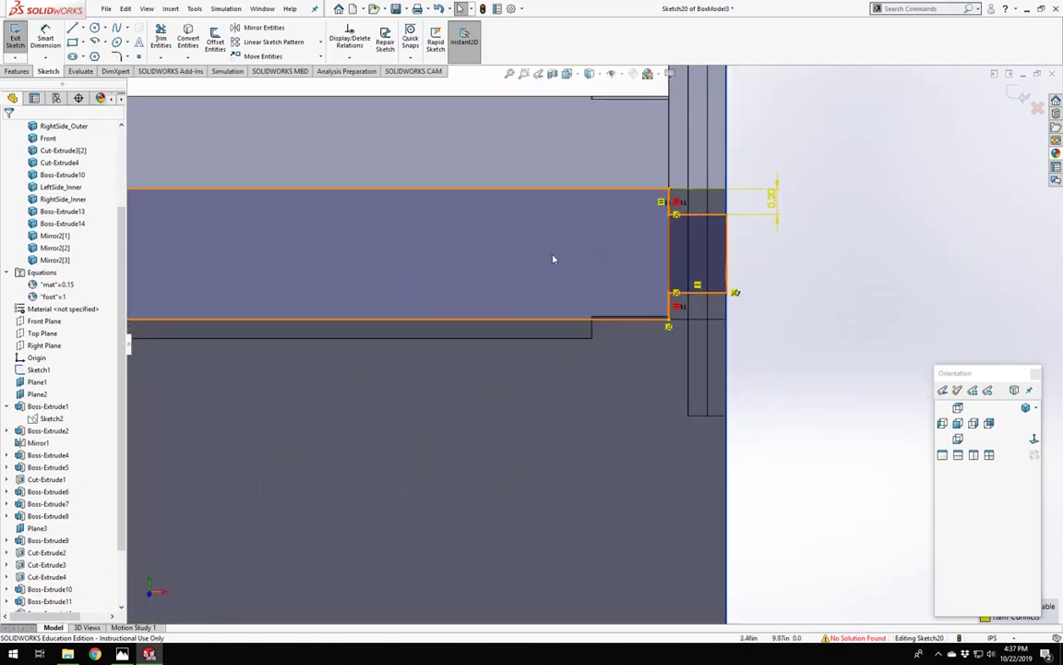
scroll(544, 240, up, 4)
scroll(427, 319, down, 4)
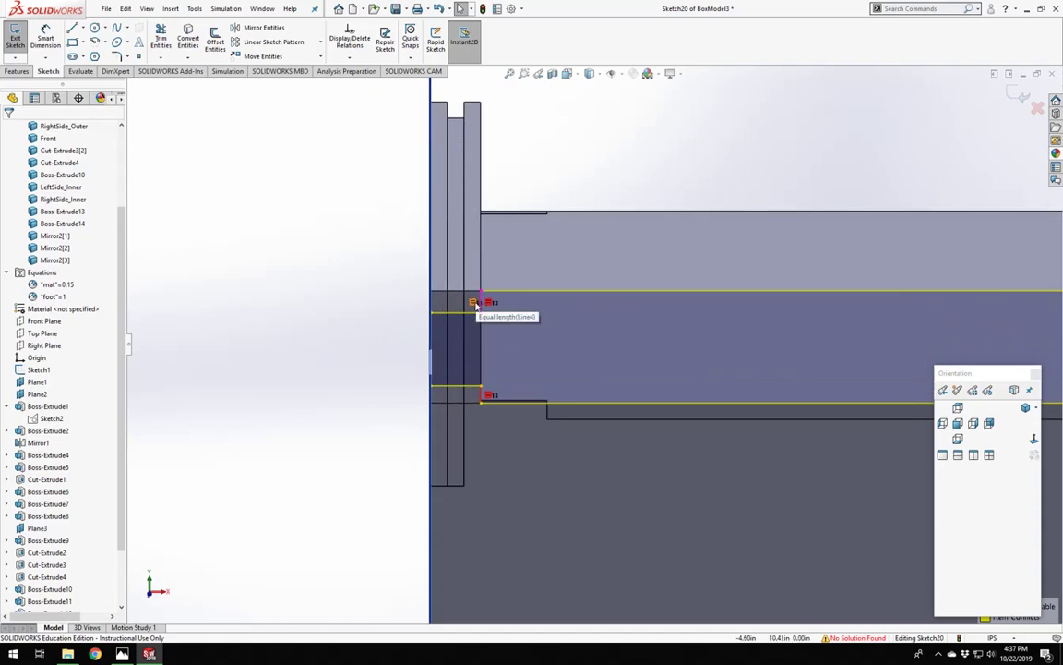
scroll(487, 302, up, 3)
scroll(730, 360, down, 5)
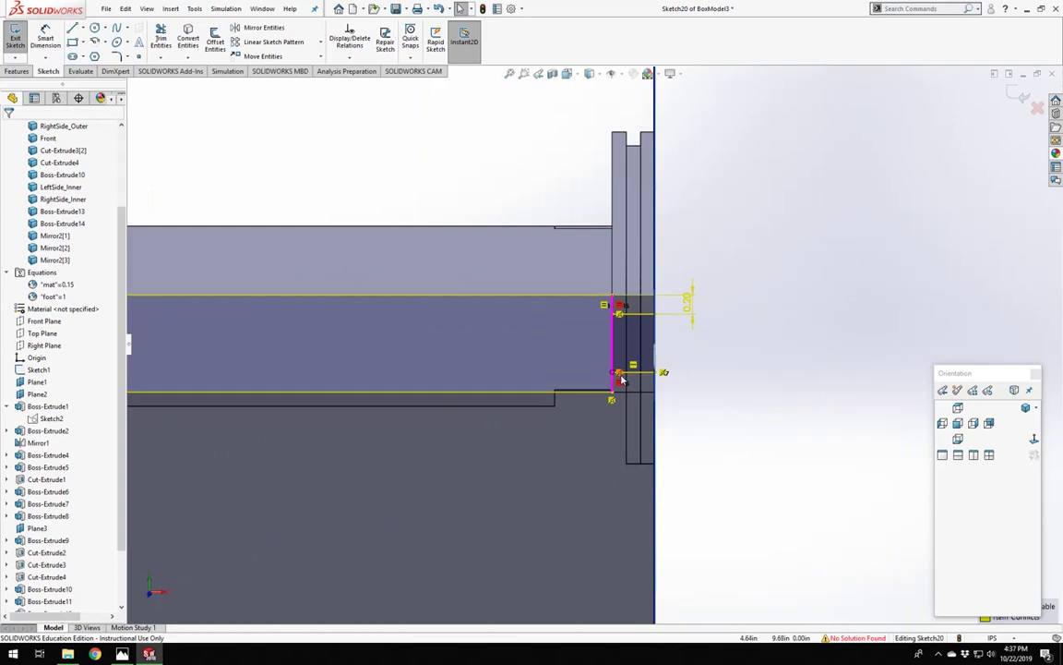
click(663, 373)
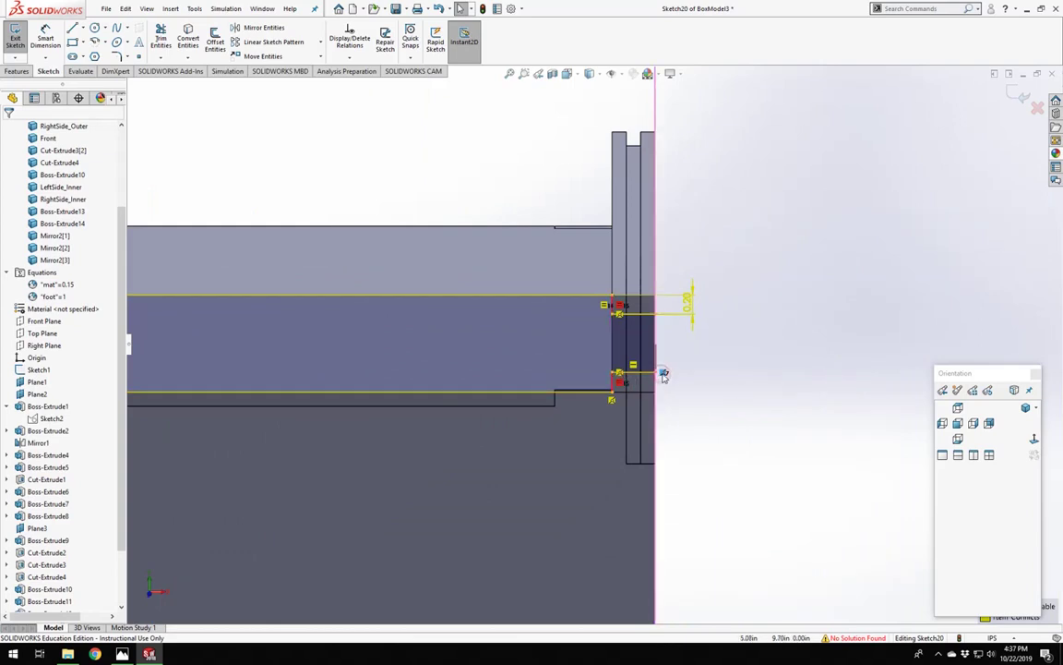
key(Delete)
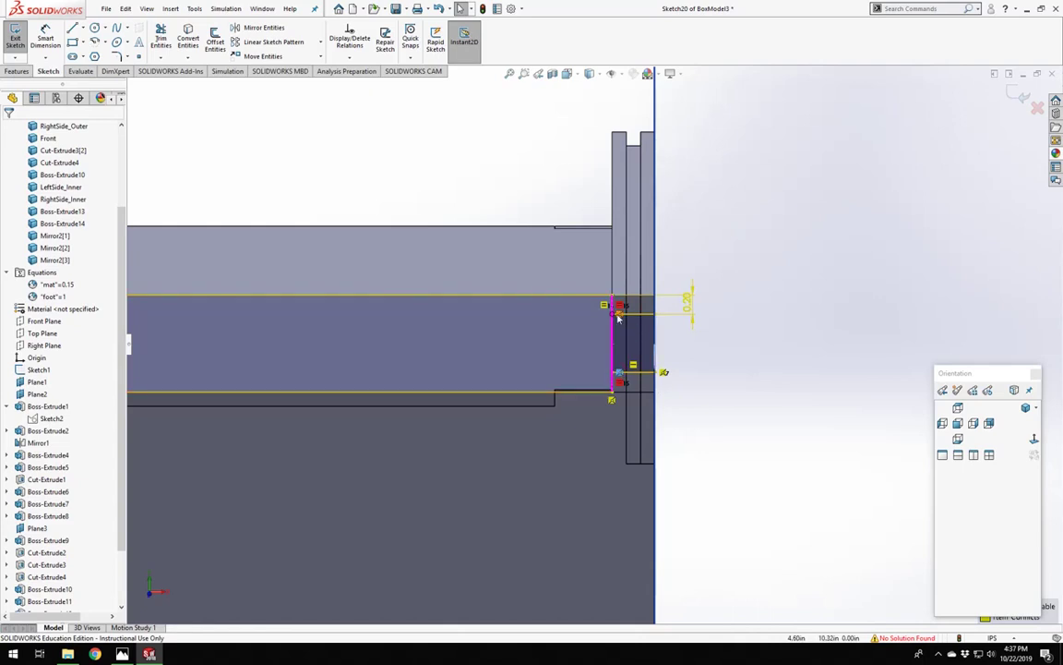
Undo the conflicting equal-length relation applied to the four short vertical edges of the end tabs.
middle_drag(739, 375, 787, 386)
scroll(658, 393, down, 2)
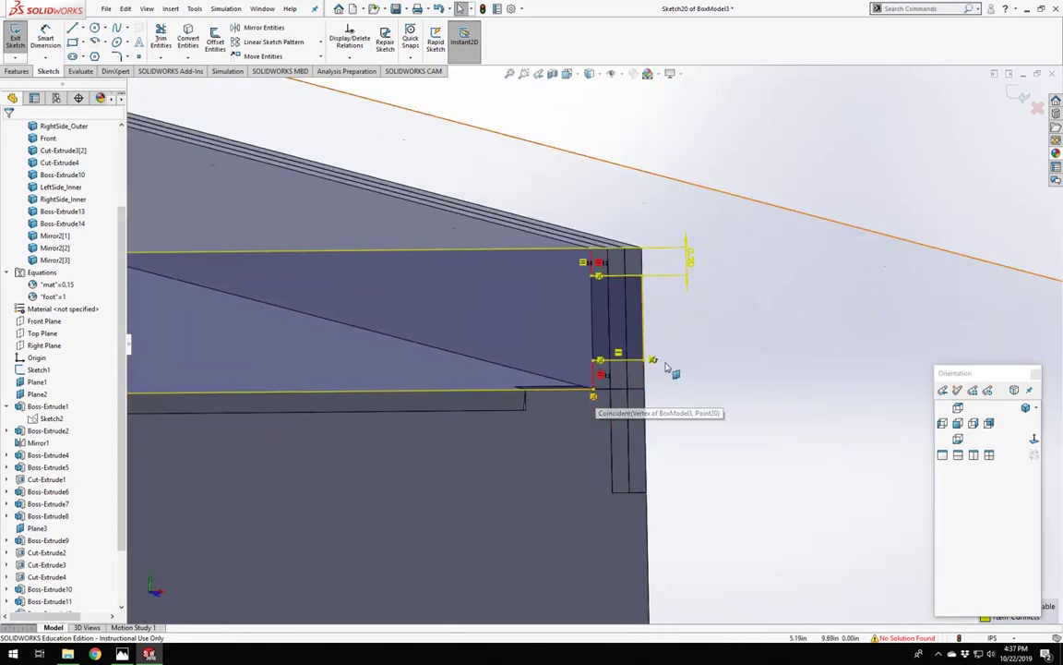
scroll(668, 365, up, 1)
key(ctrl+z)
scroll(647, 330, up, 1)
click(646, 330)
scroll(646, 330, up, 1)
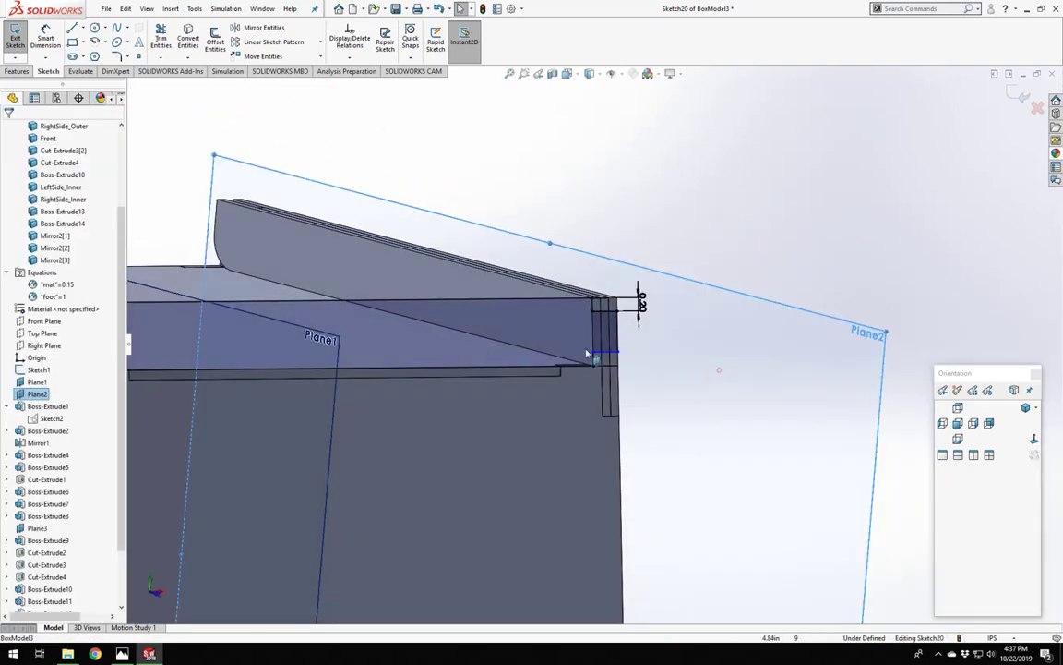
click(595, 361)
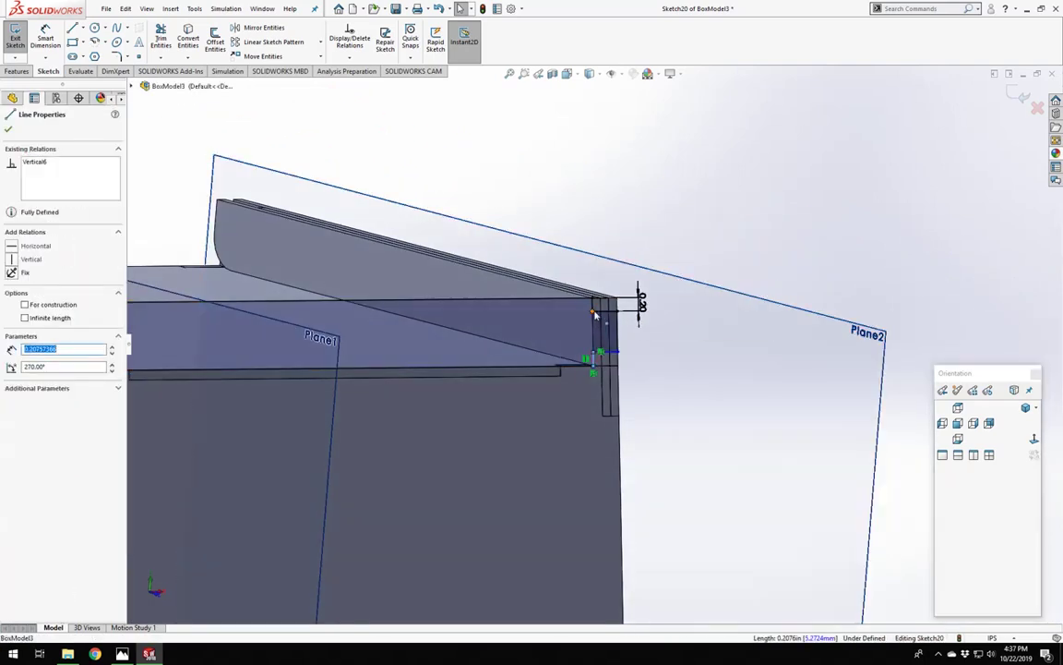
ctrl+click(593, 305)
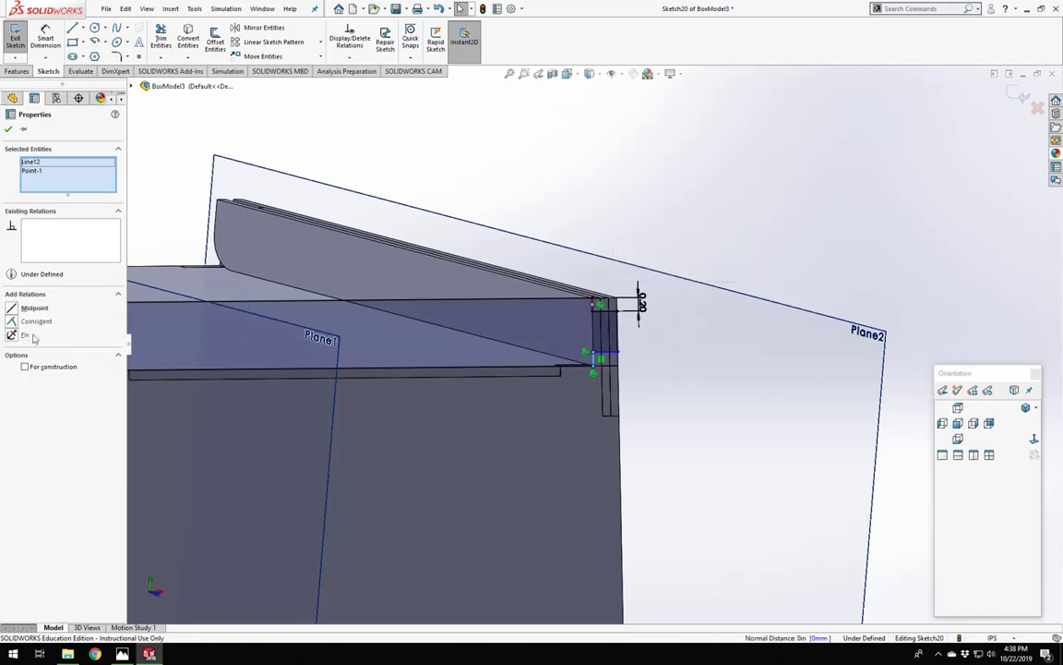
click(718, 417)
scroll(600, 334, down, 3)
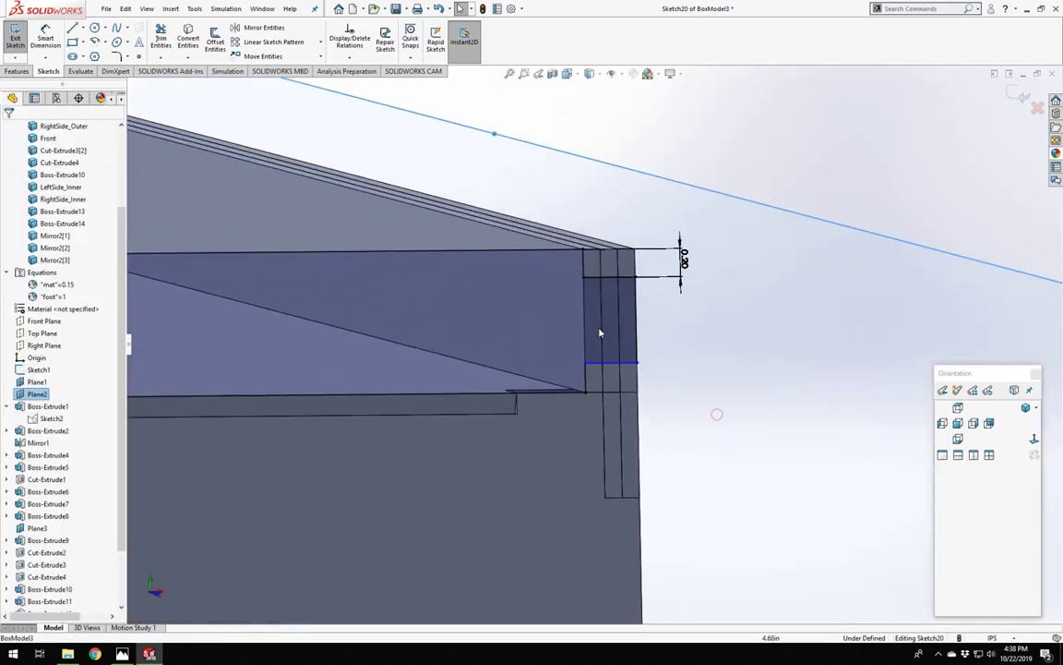
Make the short vertical edges above and below the right end tab equal in length.
click(585, 265)
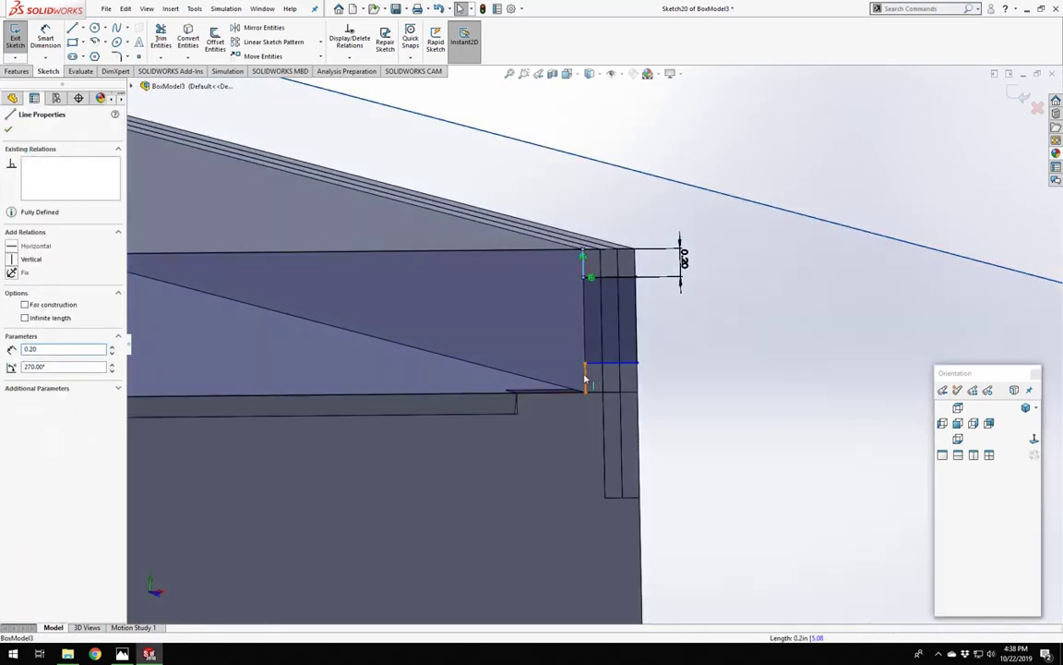
ctrl+click(586, 378)
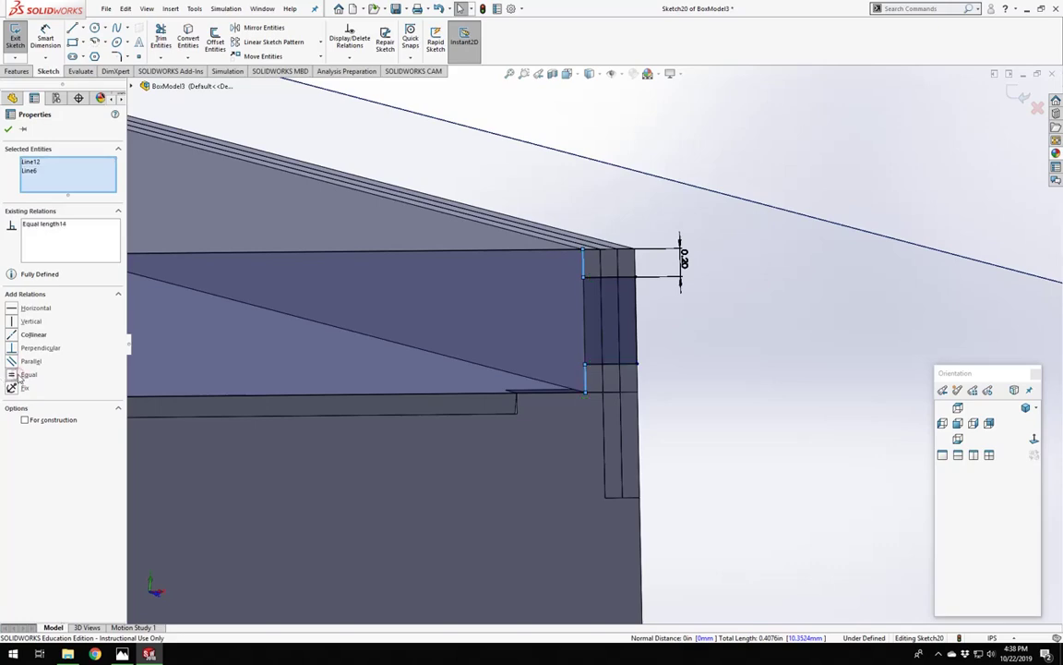
click(711, 363)
Make the short vertical edges above and below the left end tab equal in length.
middle_drag(711, 362, 506, 357)
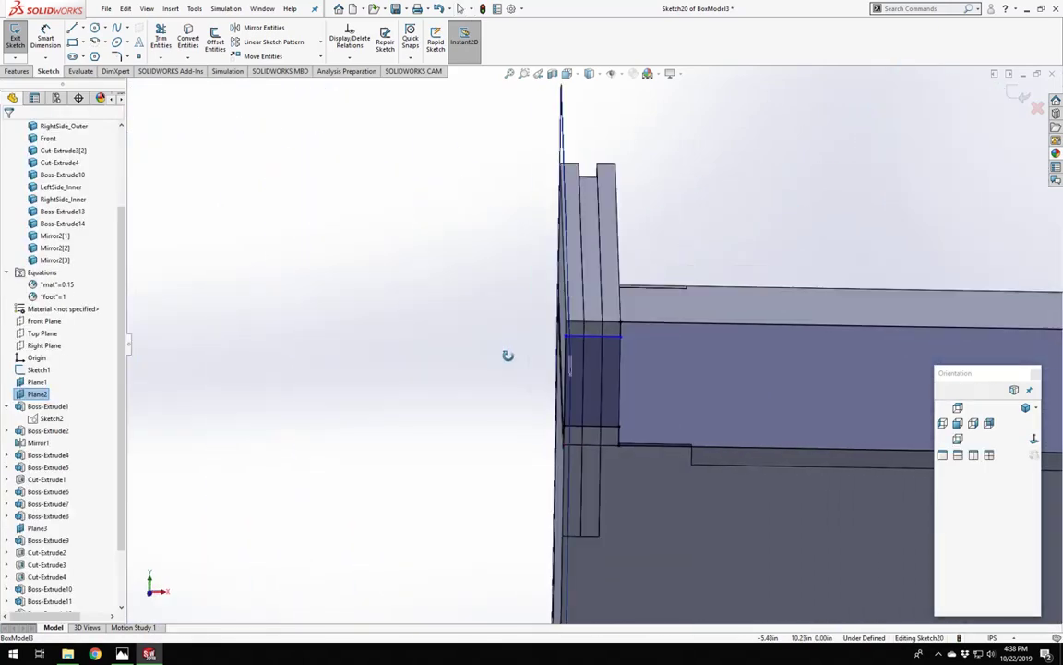
click(621, 438)
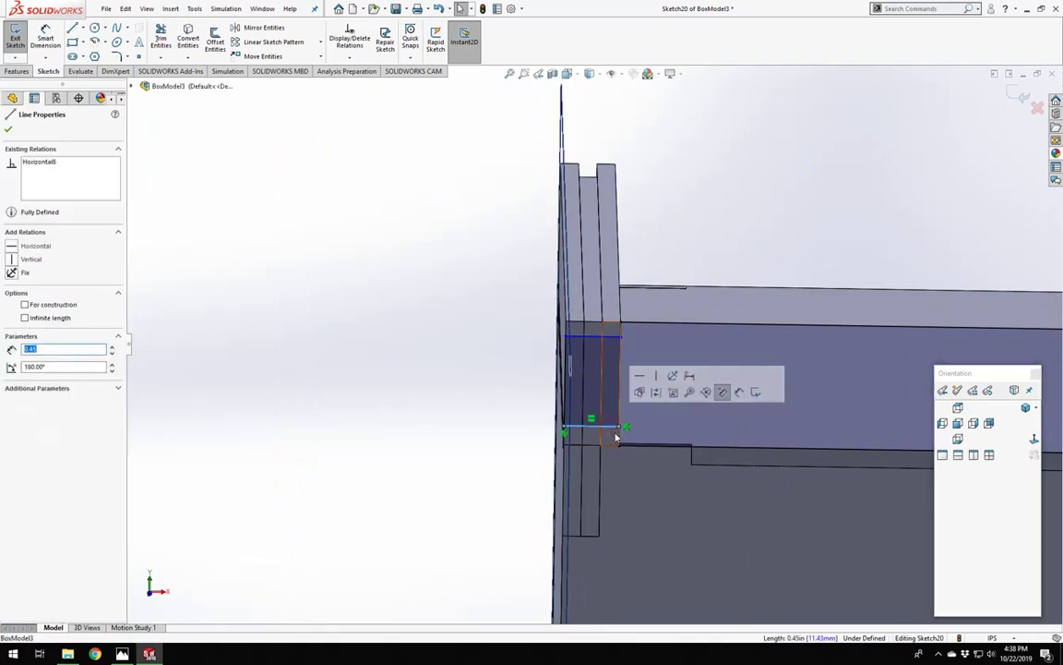
click(619, 439)
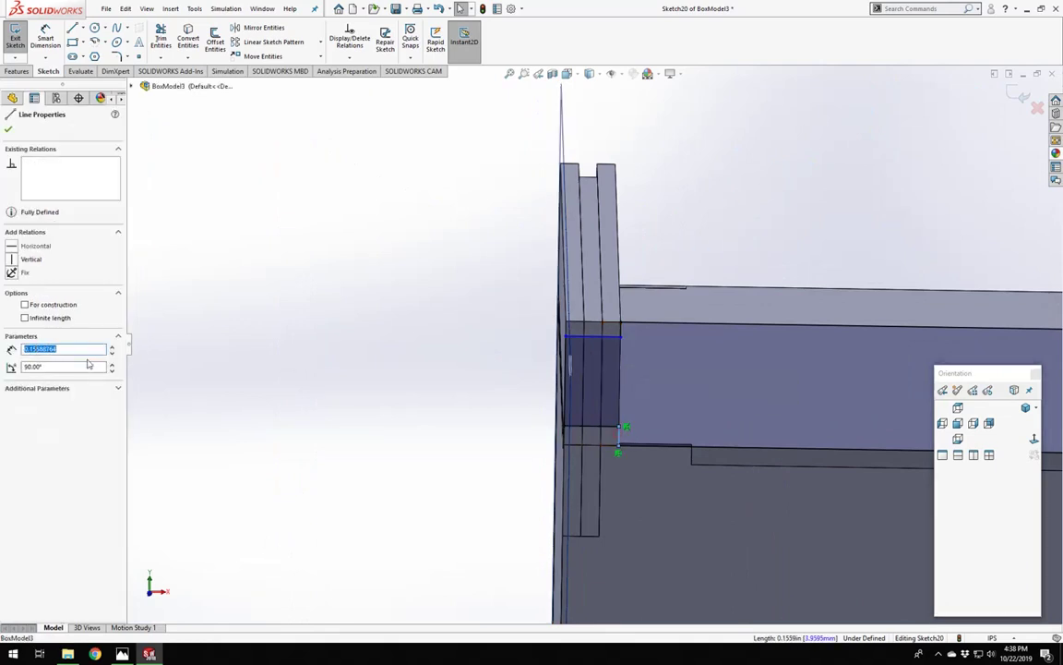
ctrl+click(622, 330)
click(13, 376)
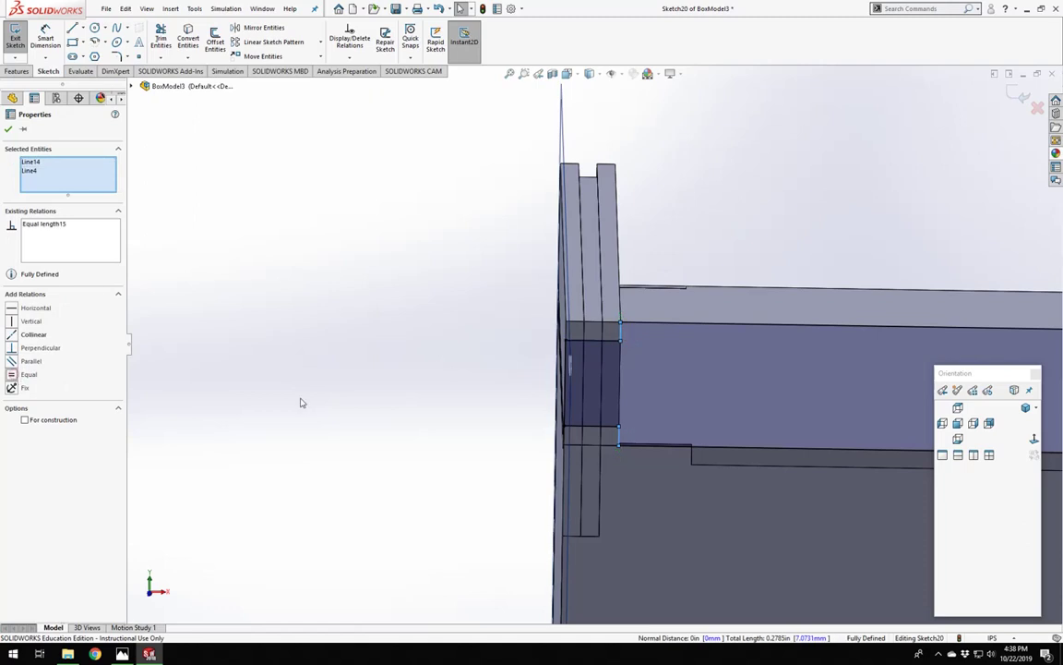
click(483, 398)
Examine the left end tab's horizontal and short vertical edges to see which relations and references define them.
scroll(646, 371, up, 9)
scroll(718, 364, down, 8)
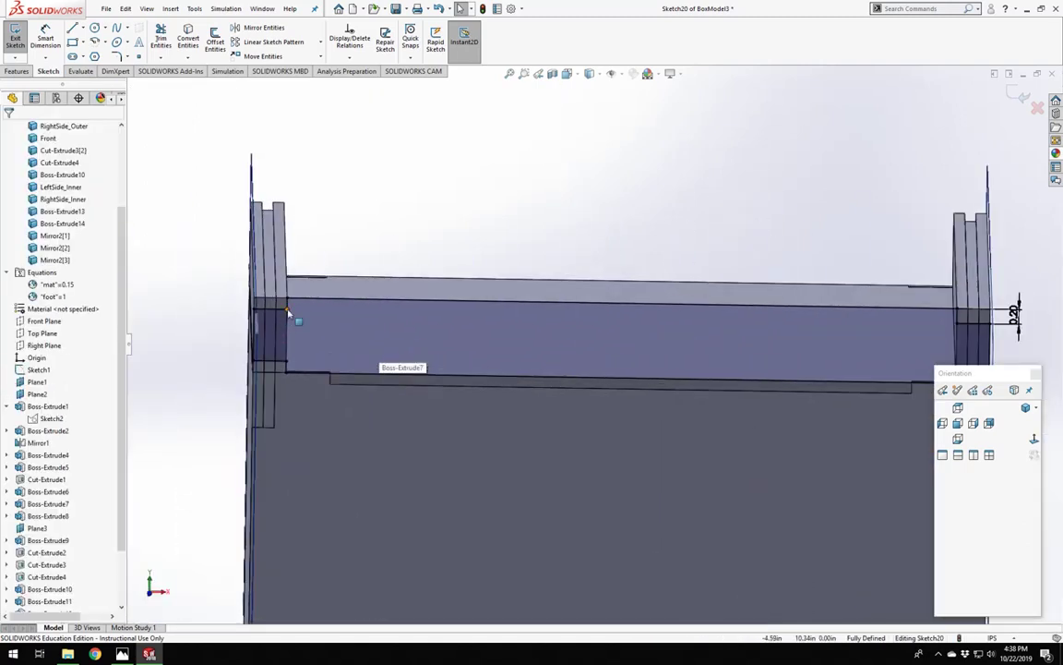
scroll(288, 314, down, 2)
middle_drag(340, 317, 412, 360)
scroll(412, 360, down, 3)
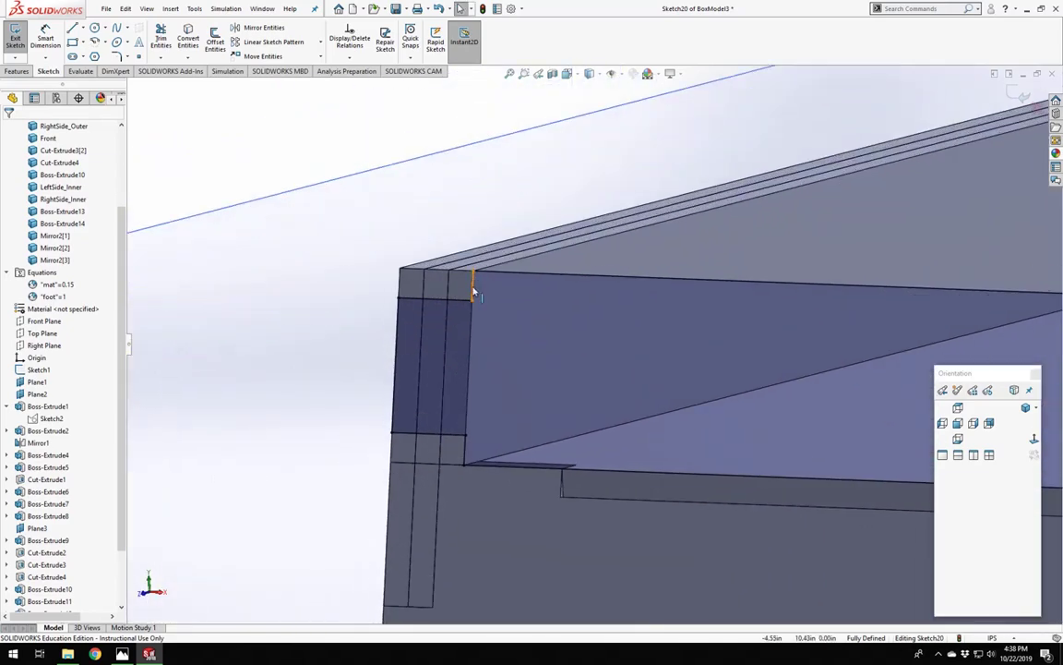
click(473, 374)
click(463, 436)
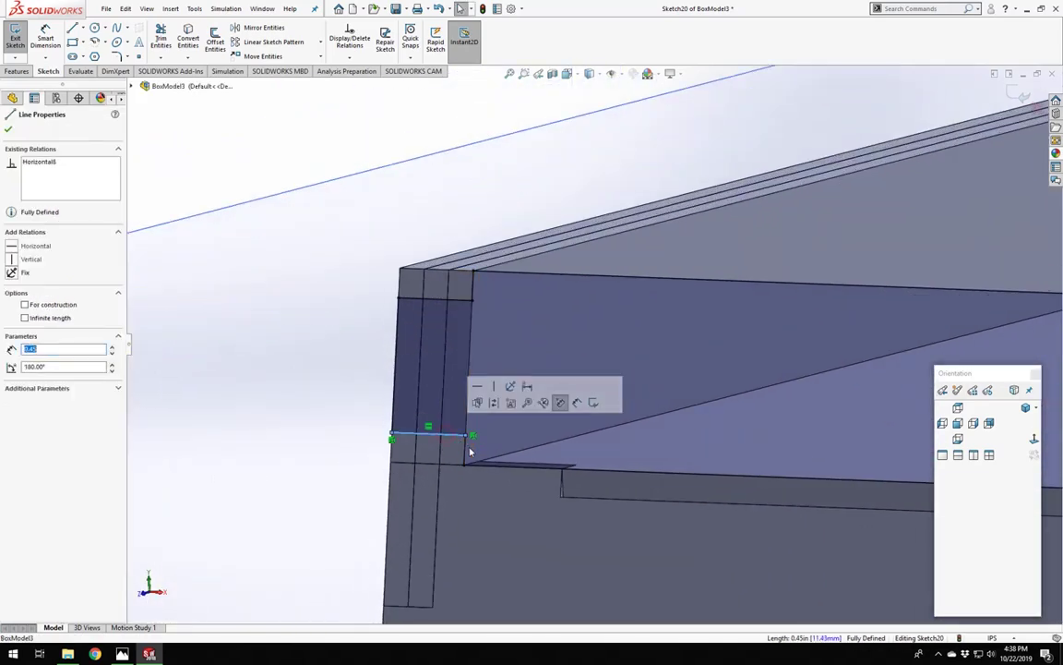
click(473, 436)
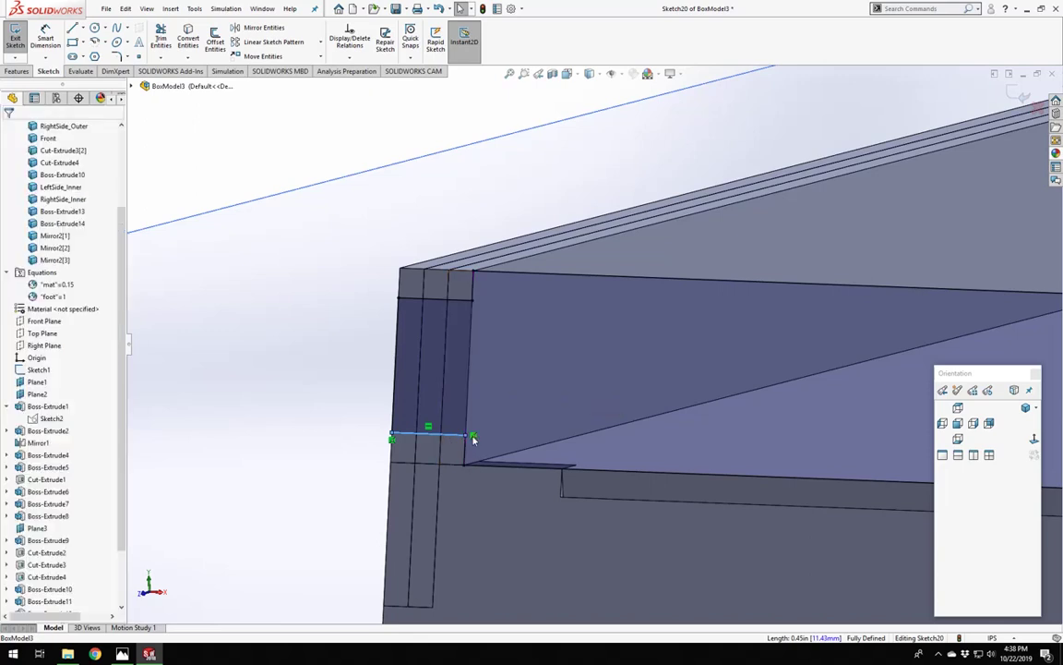
click(421, 434)
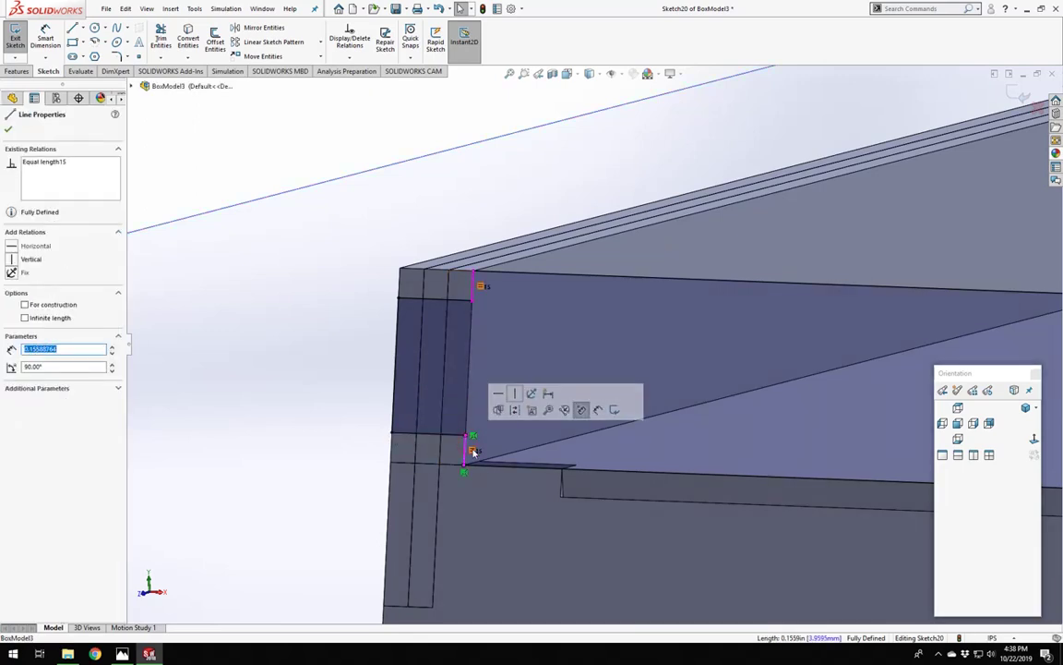
click(468, 394)
click(473, 292)
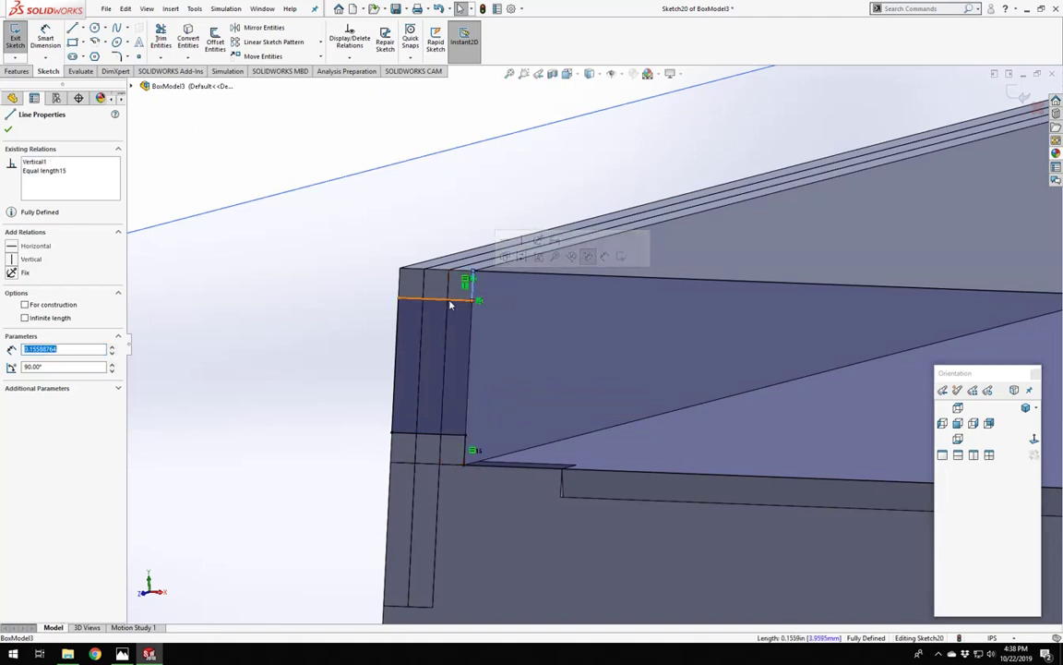
click(449, 300)
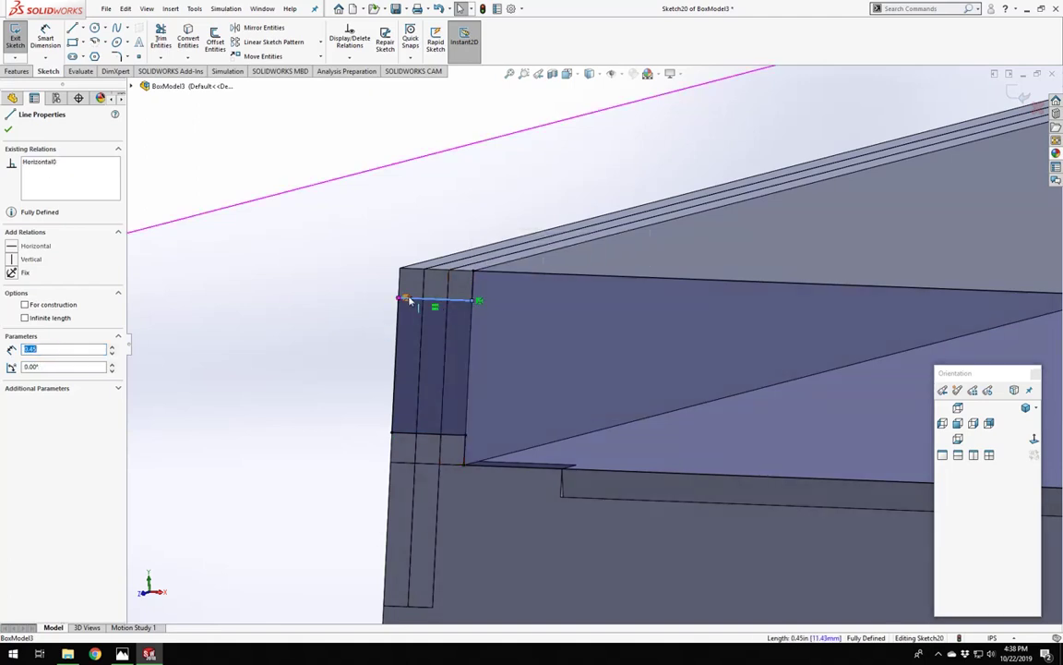
click(329, 323)
scroll(461, 349, up, 8)
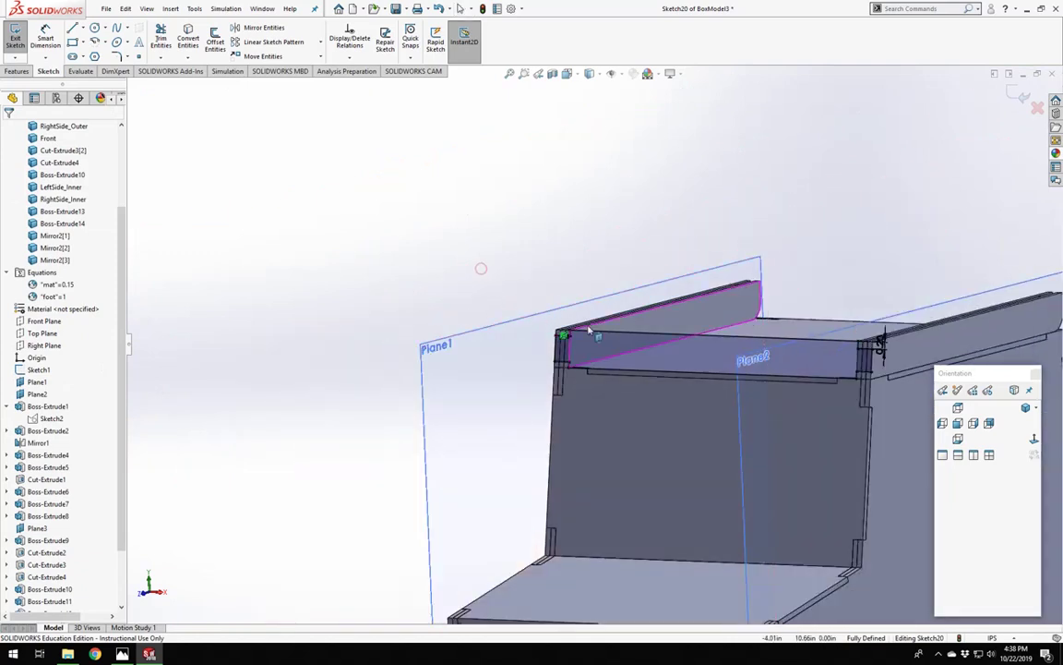
middle_drag(588, 330, 755, 349)
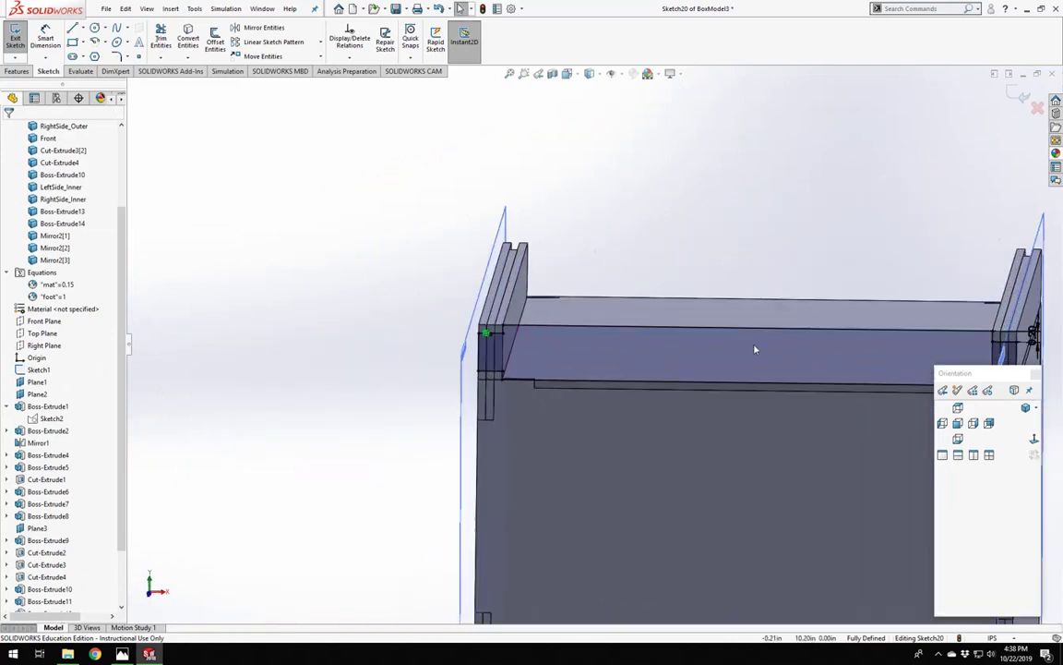
scroll(755, 349, up, 4)
scroll(755, 349, down, 5)
scroll(611, 338, down, 4)
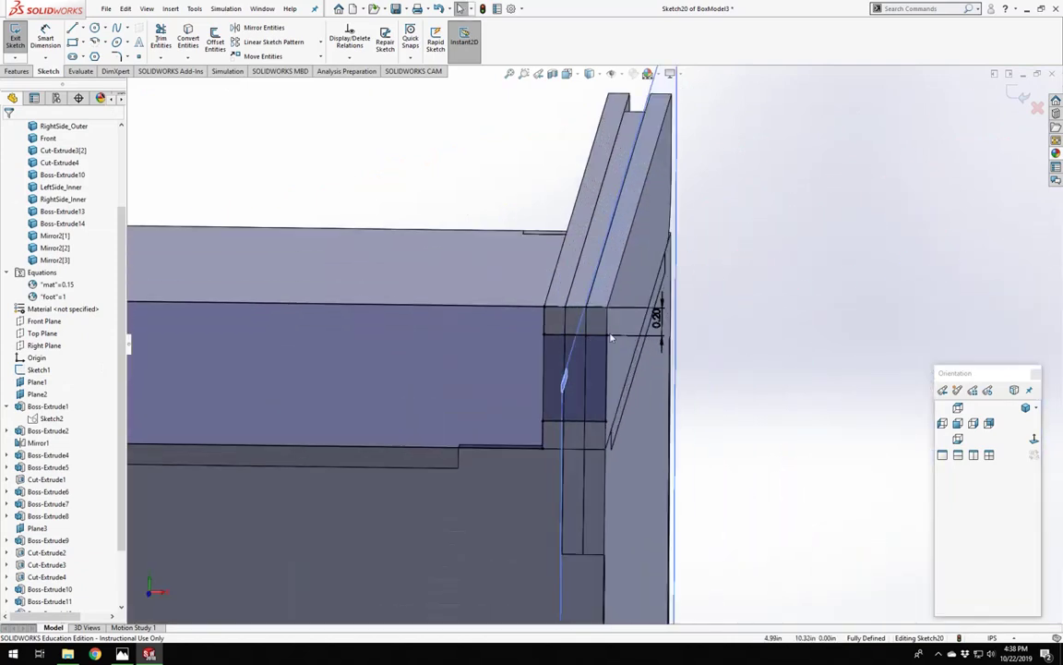
click(657, 320)
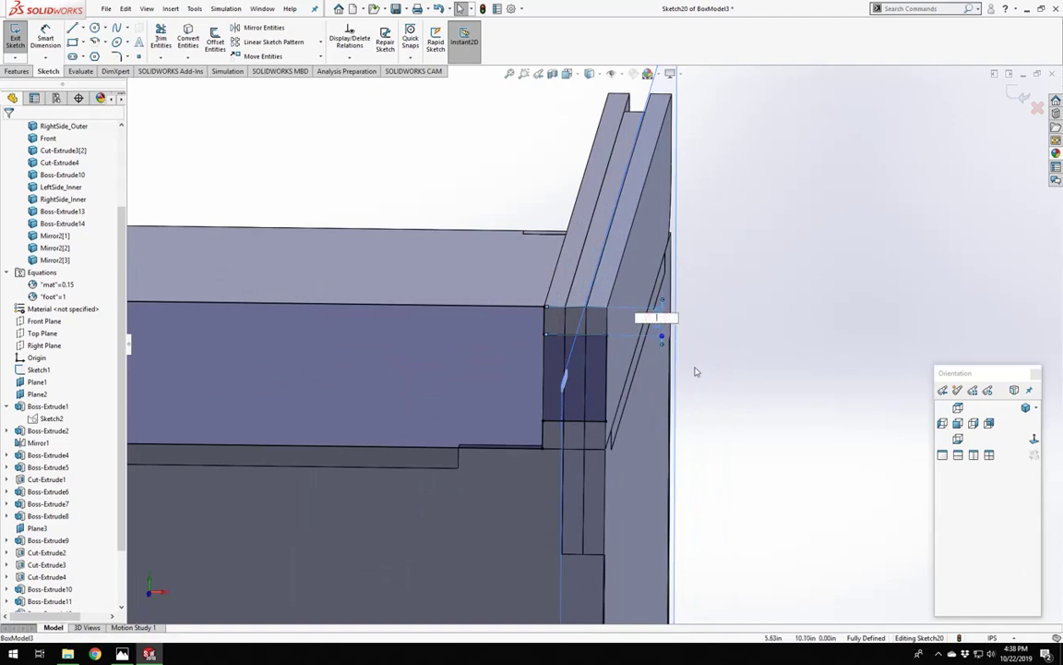
click(719, 346)
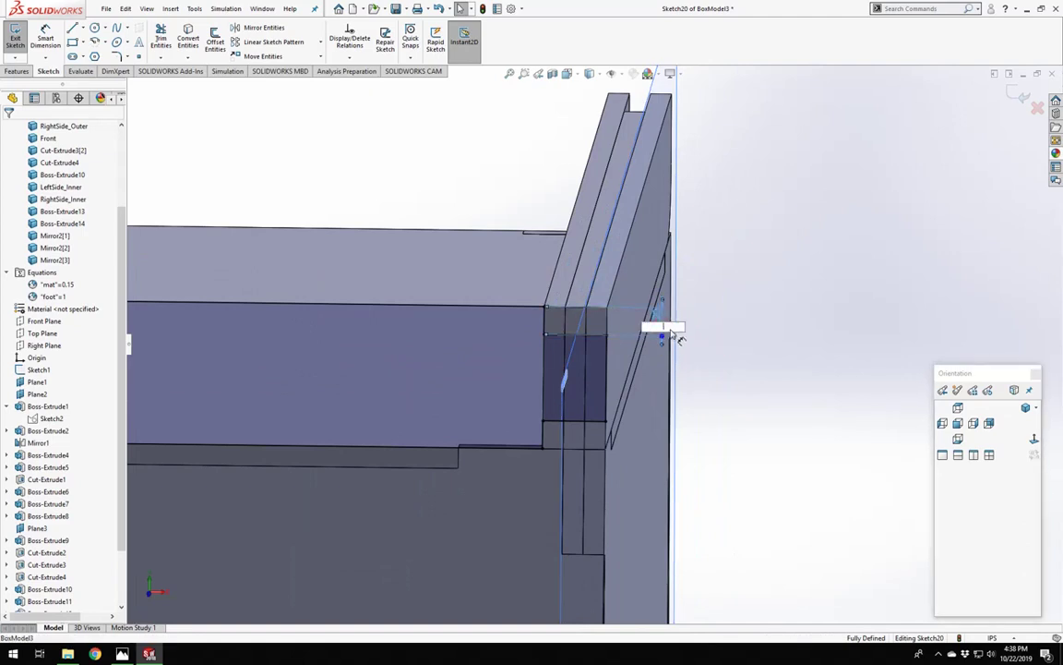
click(752, 379)
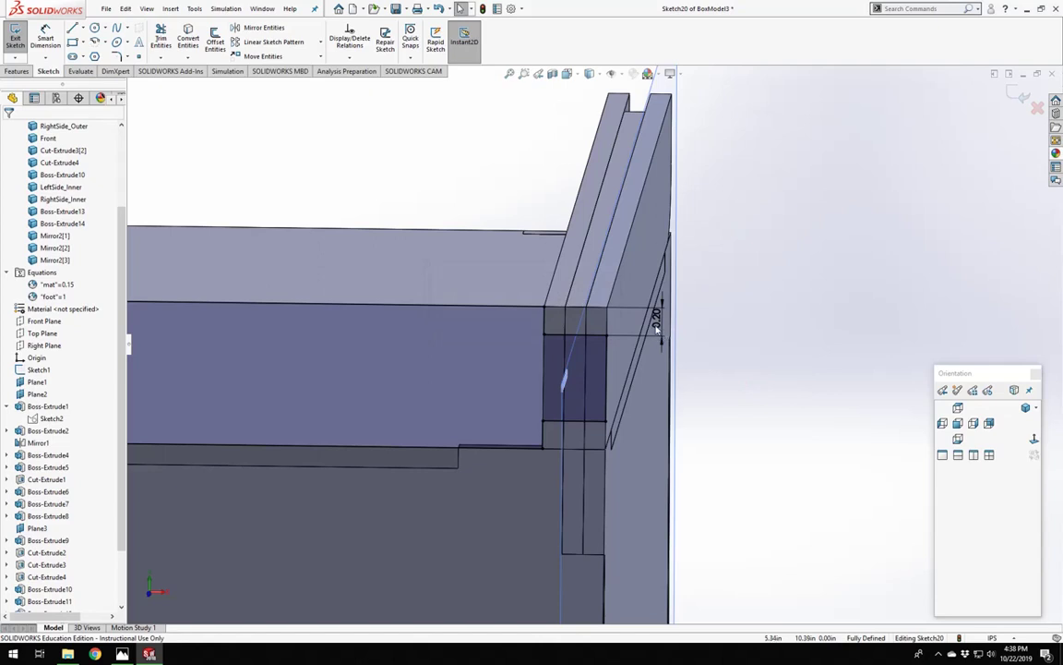
click(658, 318)
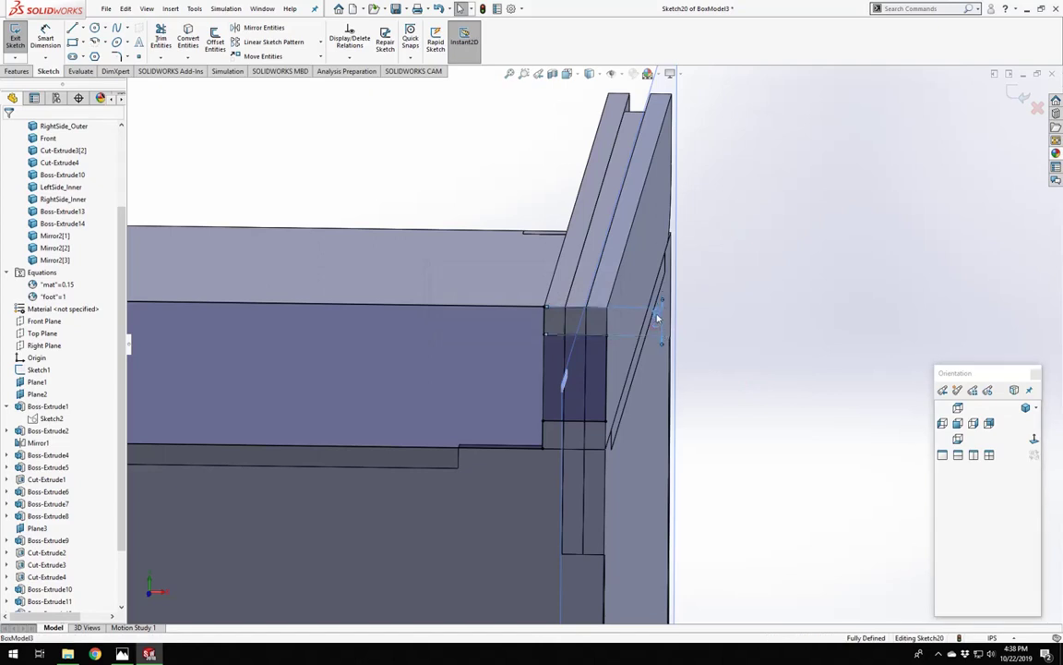
click(709, 302)
Delete the 0.2 in dimension from the short vertical edge above the right end tab.
click(599, 331)
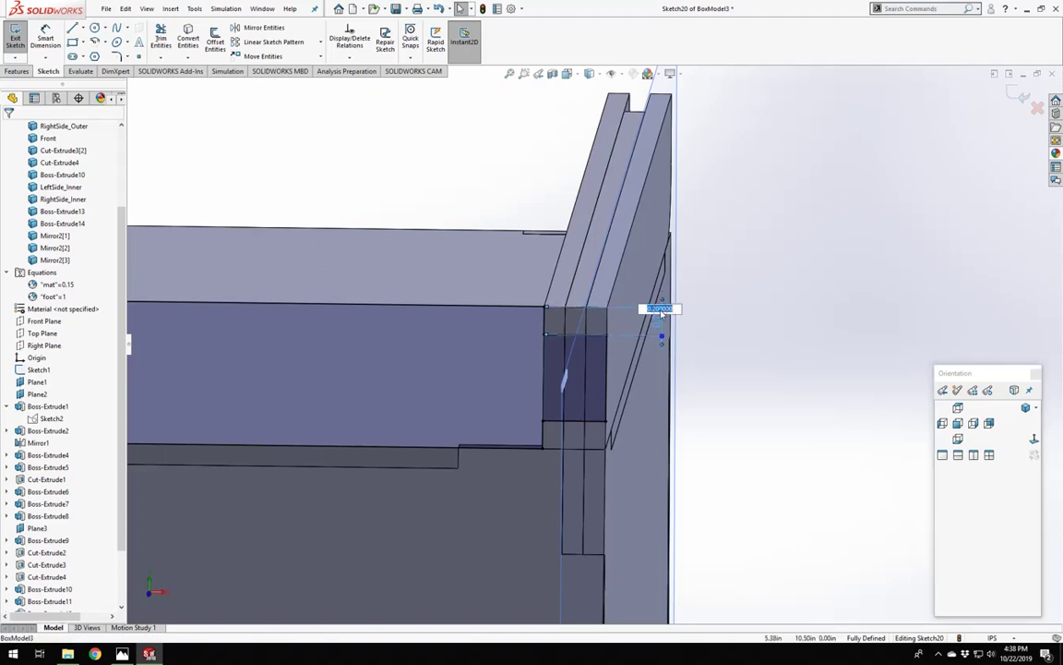
key(BackSpace)
click(665, 309)
key(Delete)
Examine the left end tab's edges and the front panel's bottom edge to see which relations define them.
scroll(774, 363, up, 5)
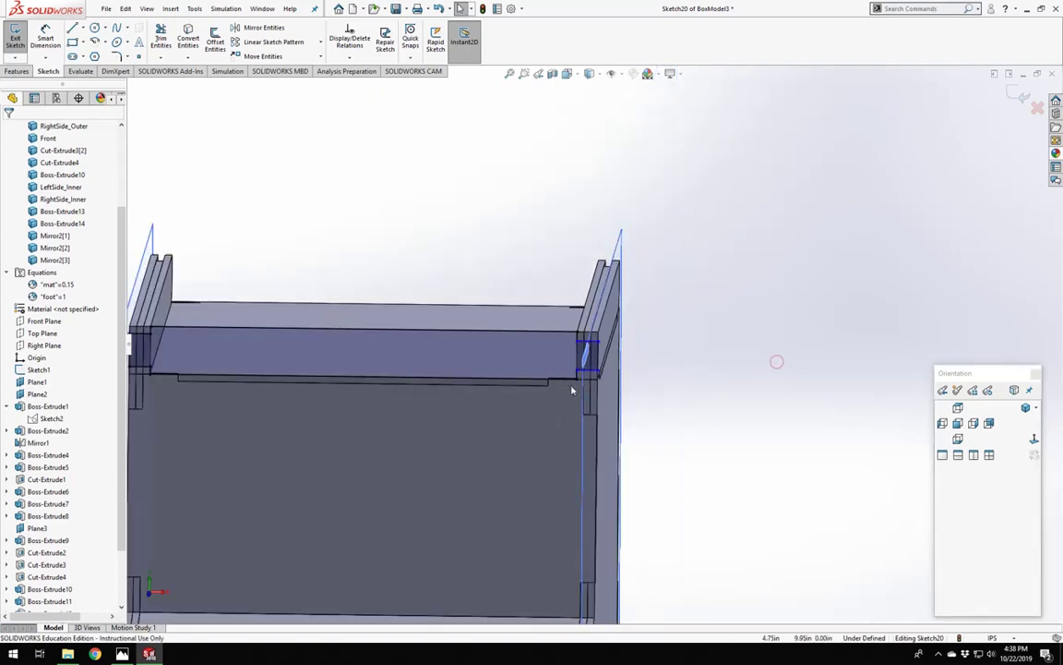
scroll(471, 312, down, 6)
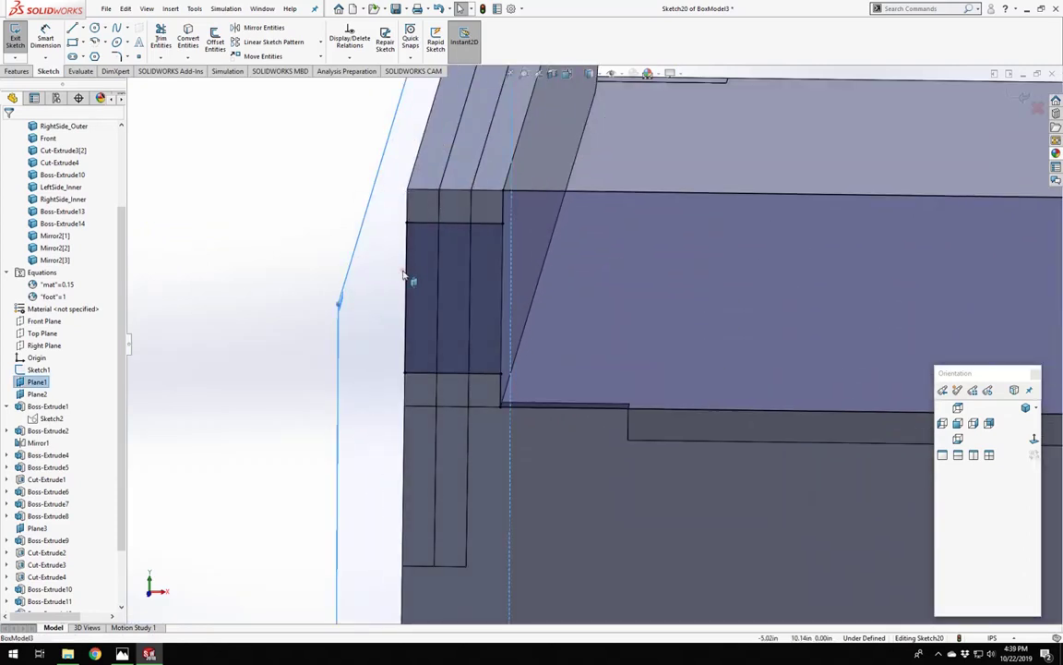
click(408, 280)
middle_drag(426, 281, 459, 236)
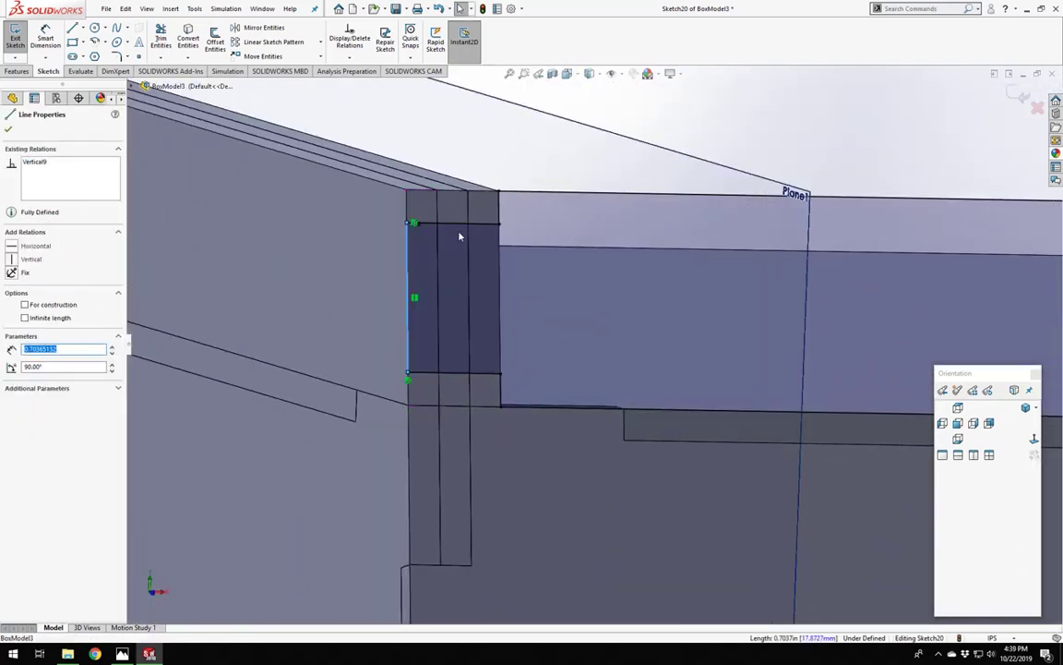
click(479, 229)
click(503, 368)
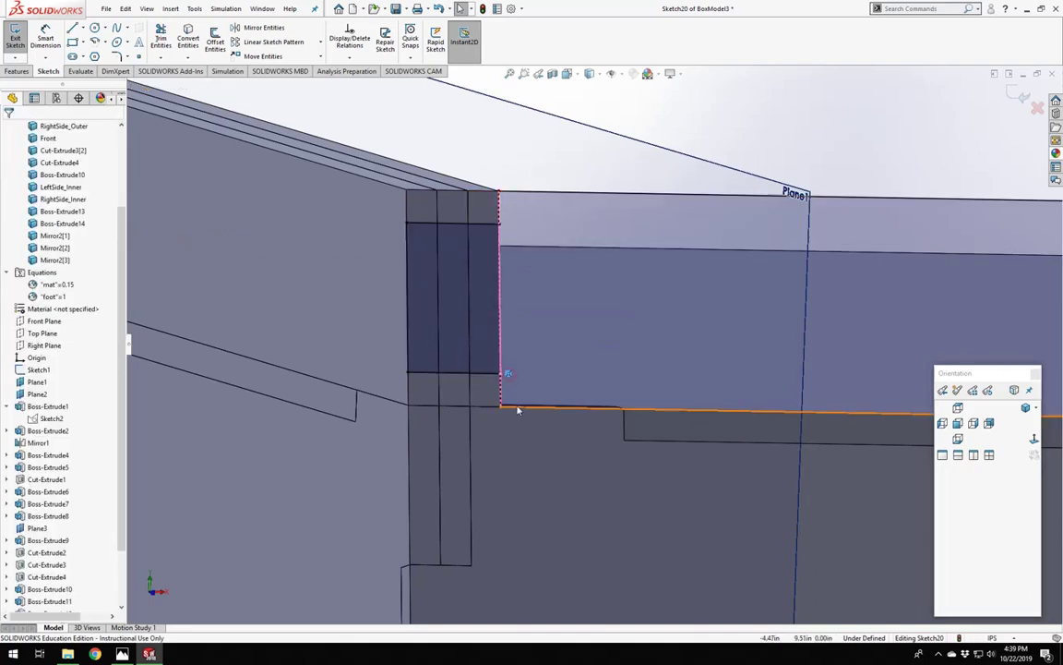
click(529, 407)
scroll(565, 409, up, 5)
scroll(565, 408, down, 4)
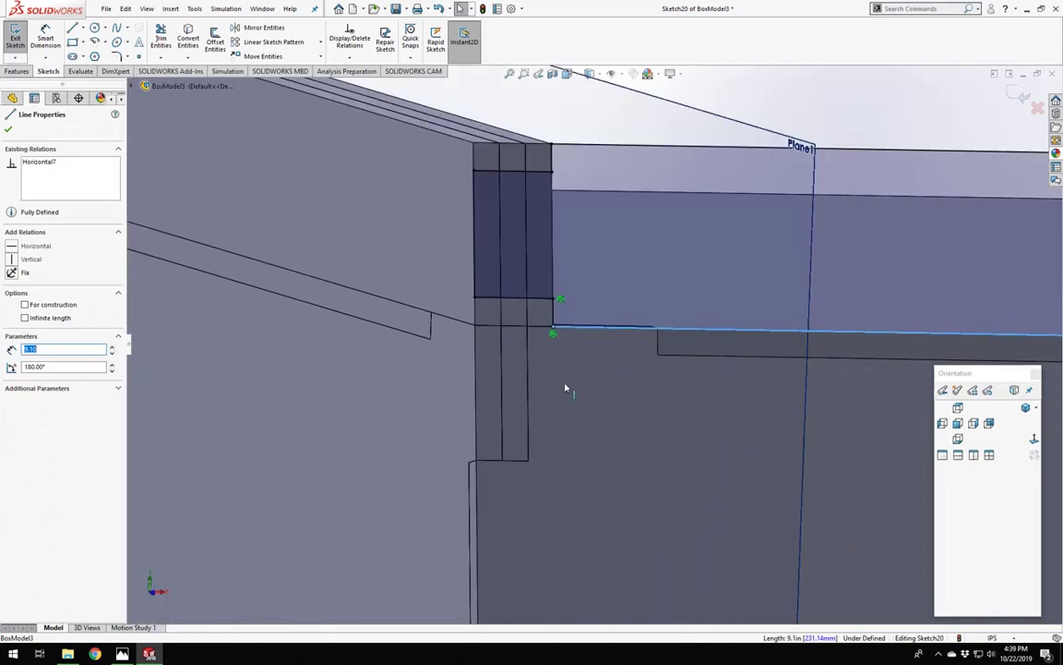
click(562, 301)
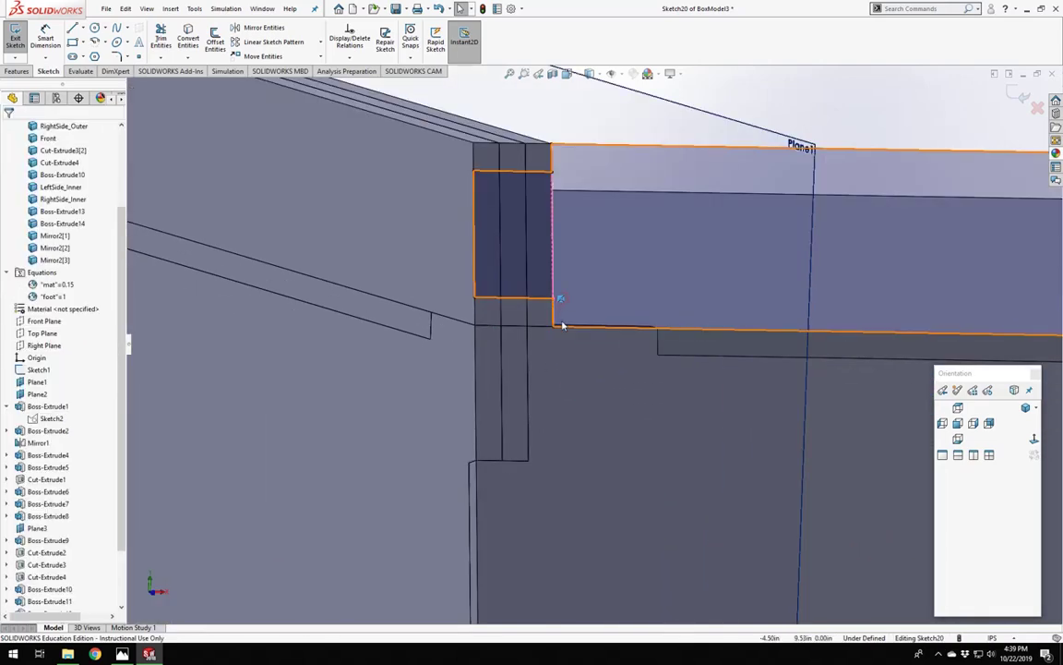
scroll(565, 321, up, 4)
scroll(653, 237, up, 3)
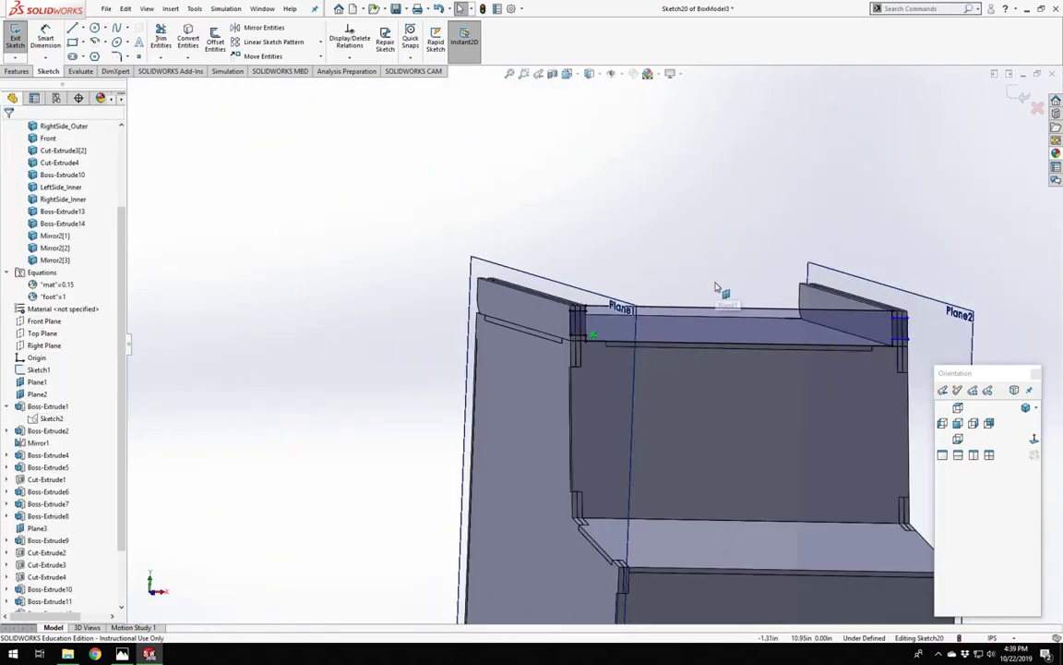
scroll(541, 304, down, 5)
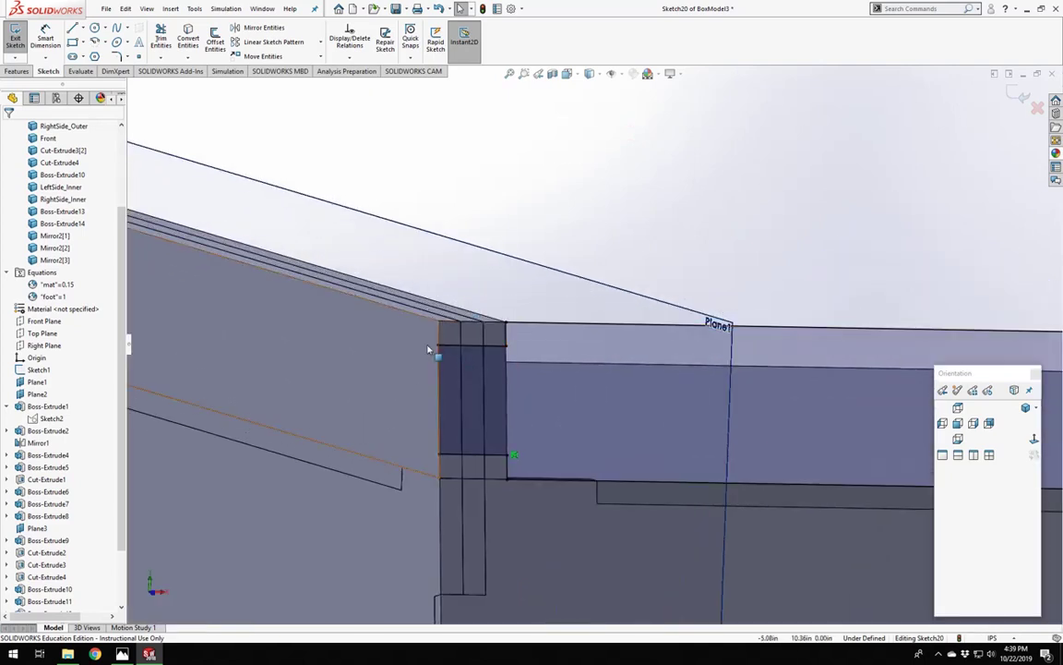
Delete the coincident relation on the left end tab's upper outer corner and check whether its lower outer corner moves.
click(442, 347)
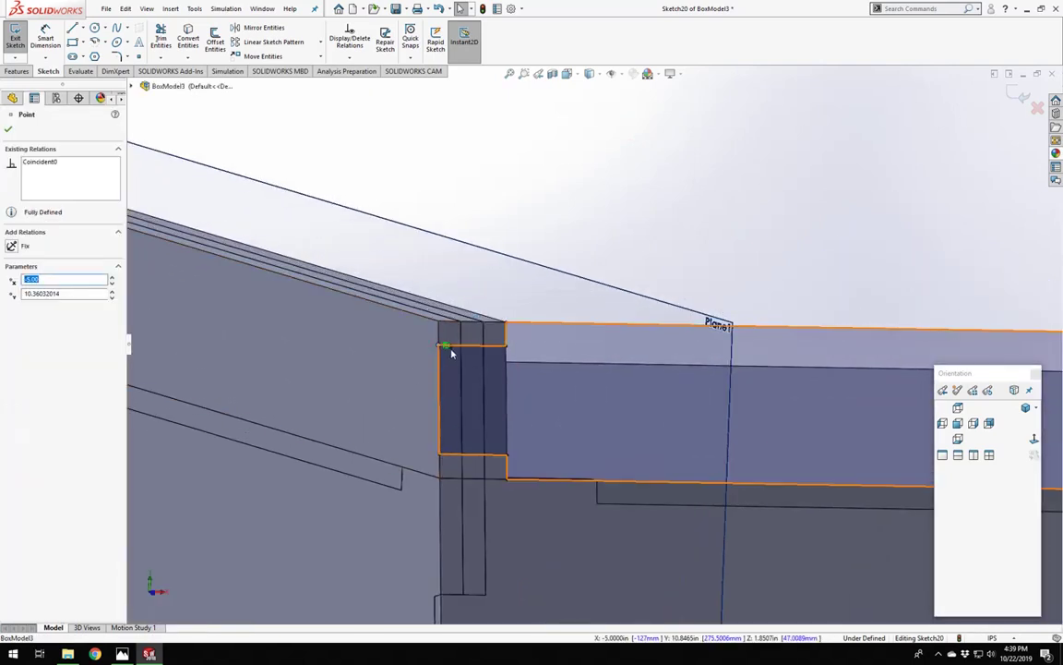
click(447, 347)
click(441, 458)
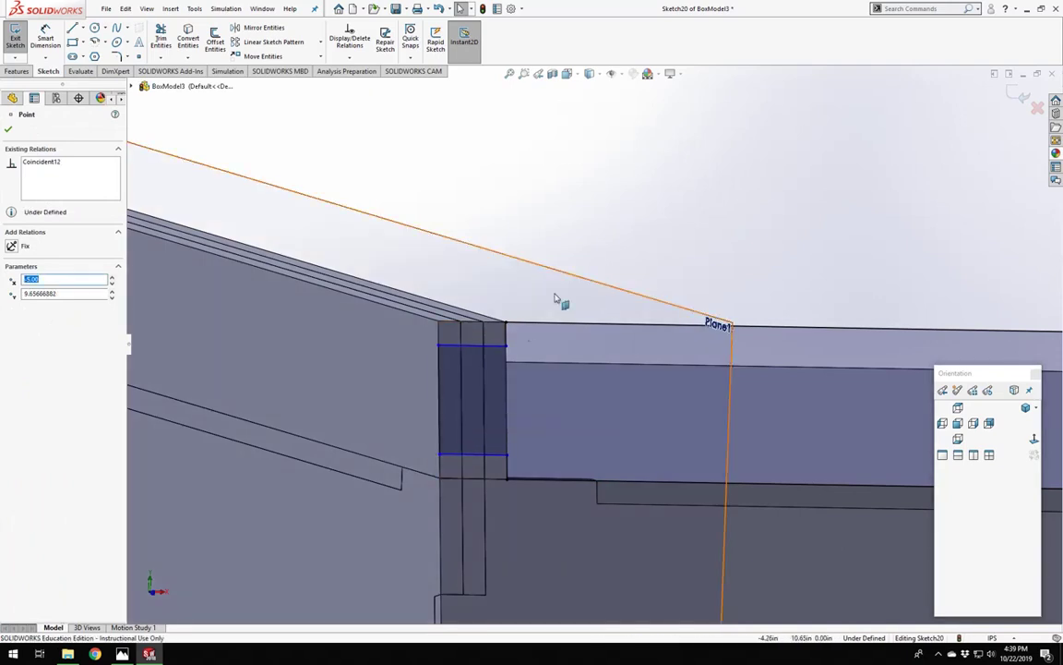
click(609, 201)
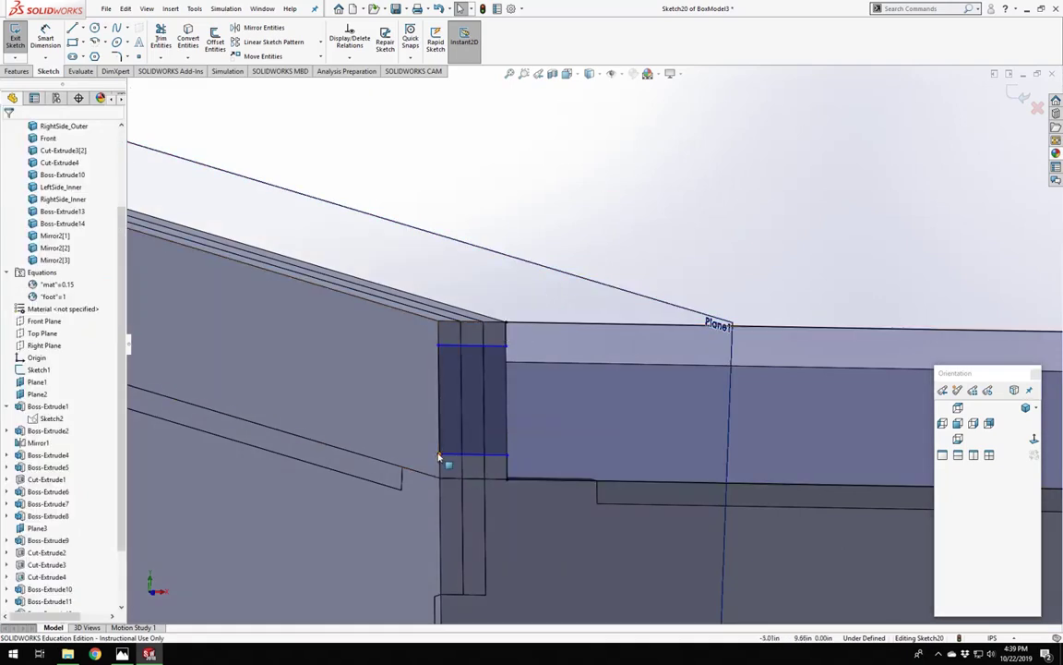
drag(442, 458, 401, 473)
scroll(573, 240, up, 9)
scroll(866, 358, down, 4)
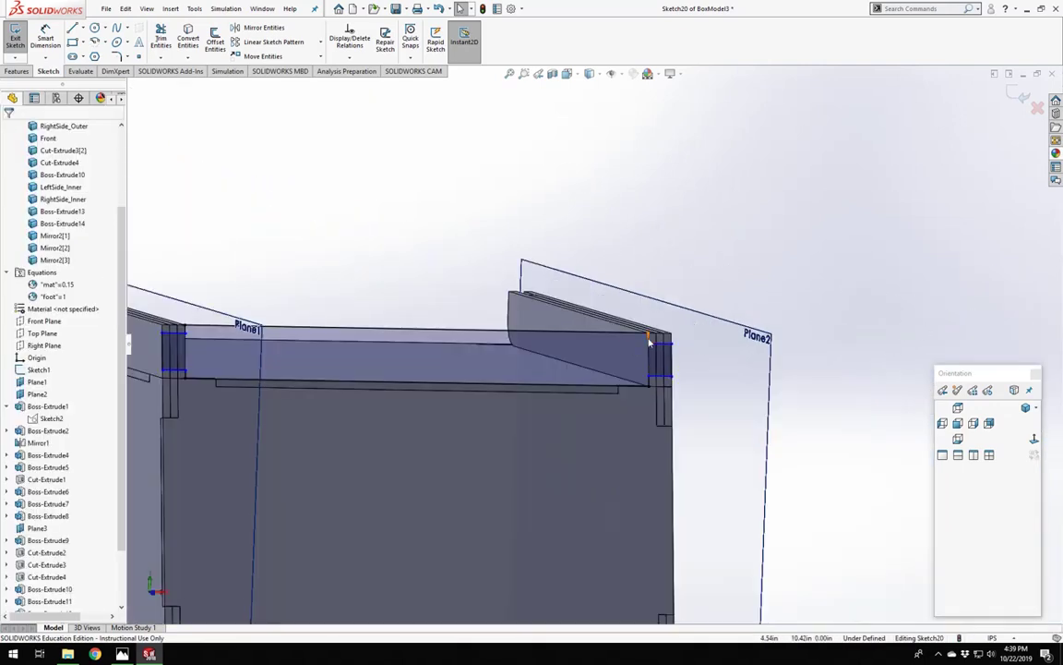
Make the short vertical edges above the left and right end tabs equal in length.
click(649, 343)
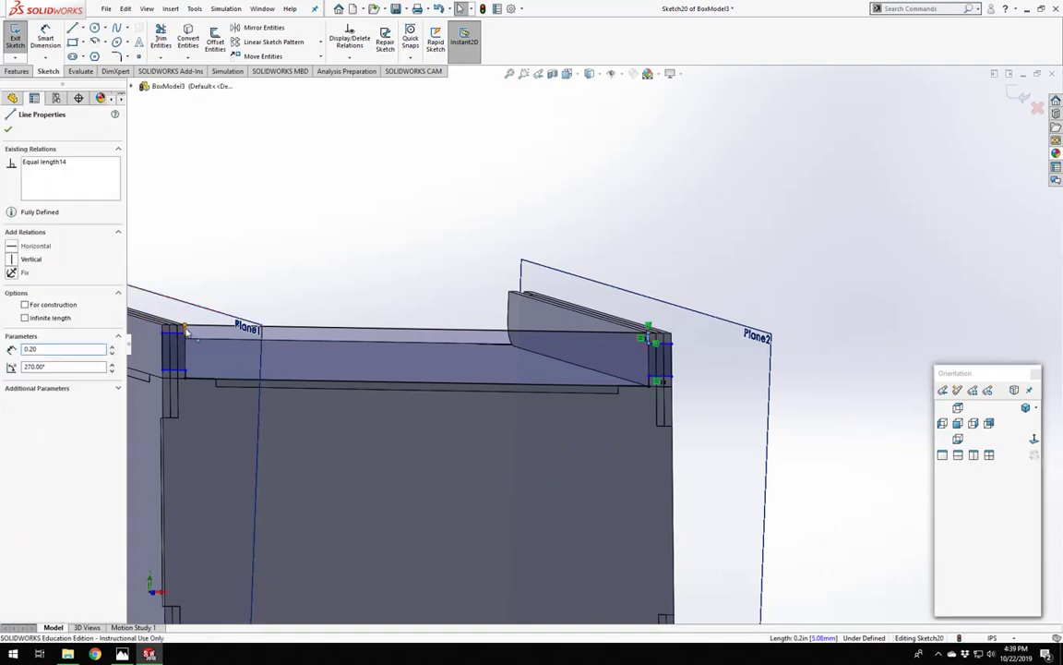
ctrl+click(185, 331)
click(320, 249)
scroll(302, 265, down, 6)
scroll(462, 415, down, 5)
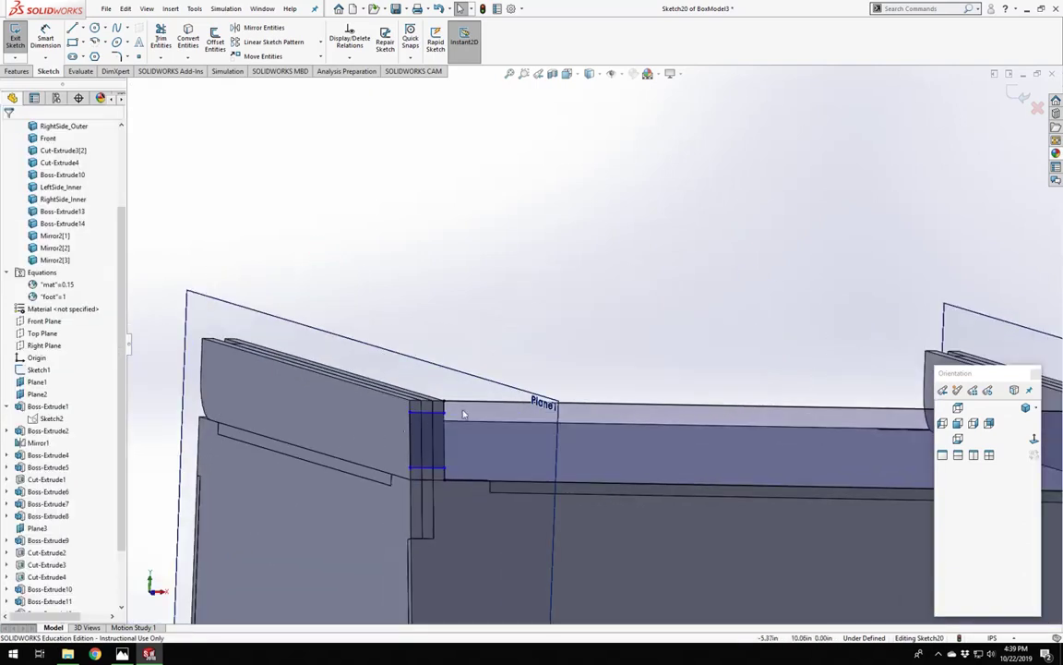
click(643, 356)
middle_drag(643, 357, 805, 394)
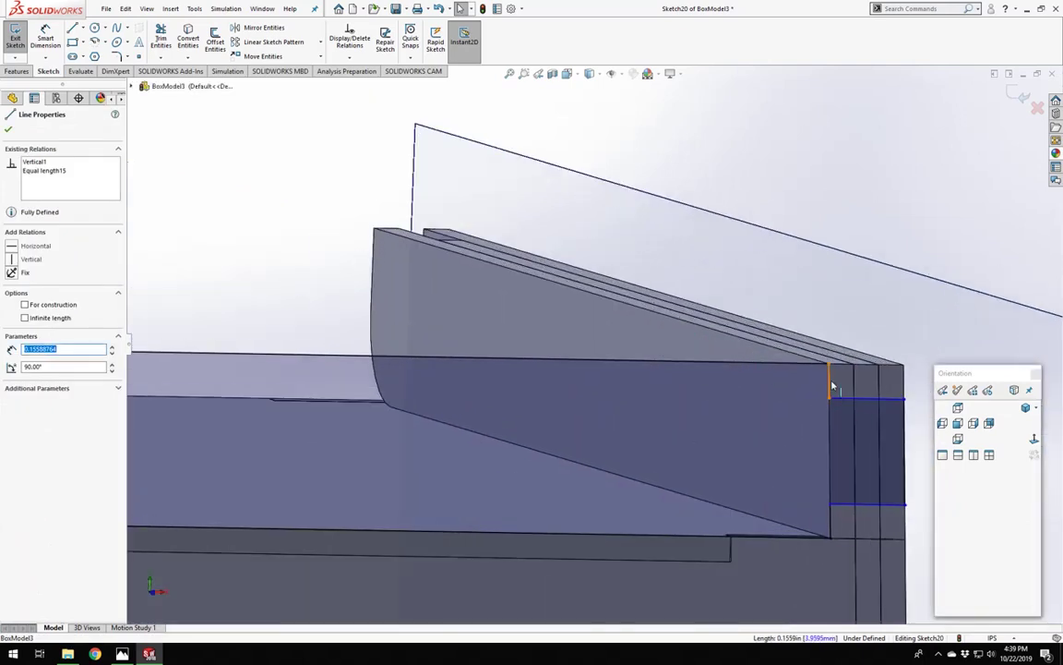
ctrl+click(831, 379)
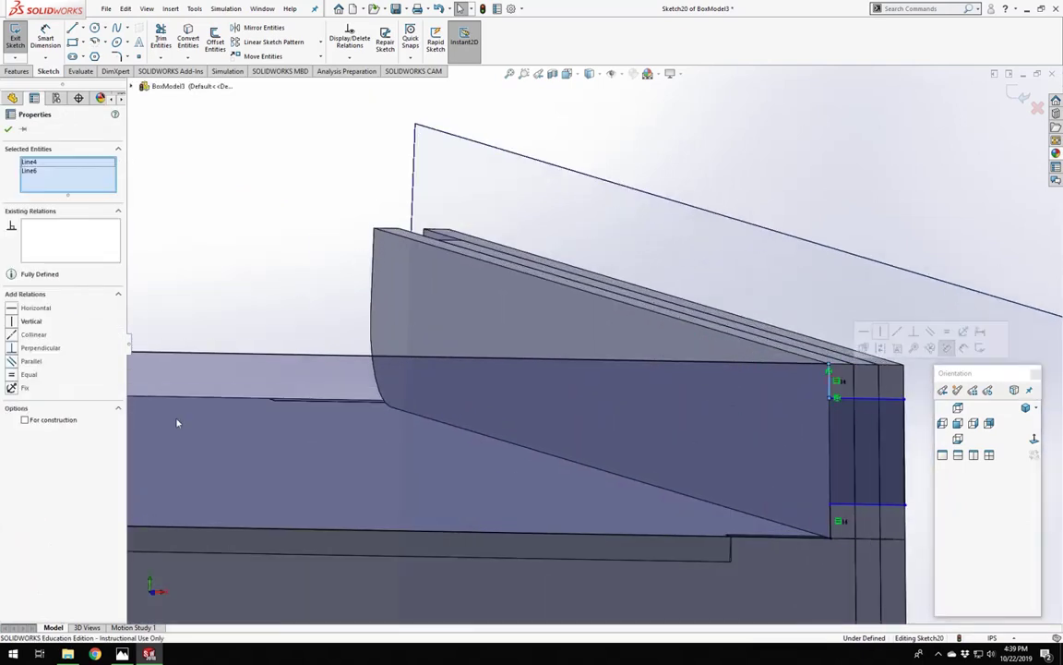
click(12, 377)
click(218, 313)
Dimension the short vertical edge above the right end tab to 0.2 in.
scroll(646, 367, up, 7)
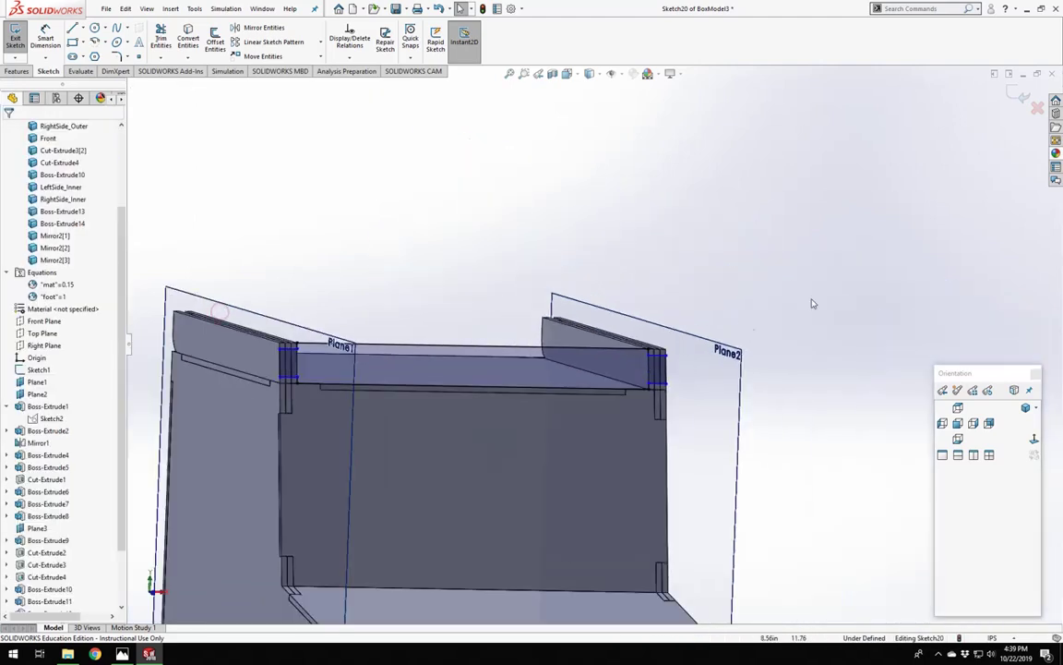
right_drag(812, 298, 811, 263)
scroll(690, 322, down, 7)
click(531, 379)
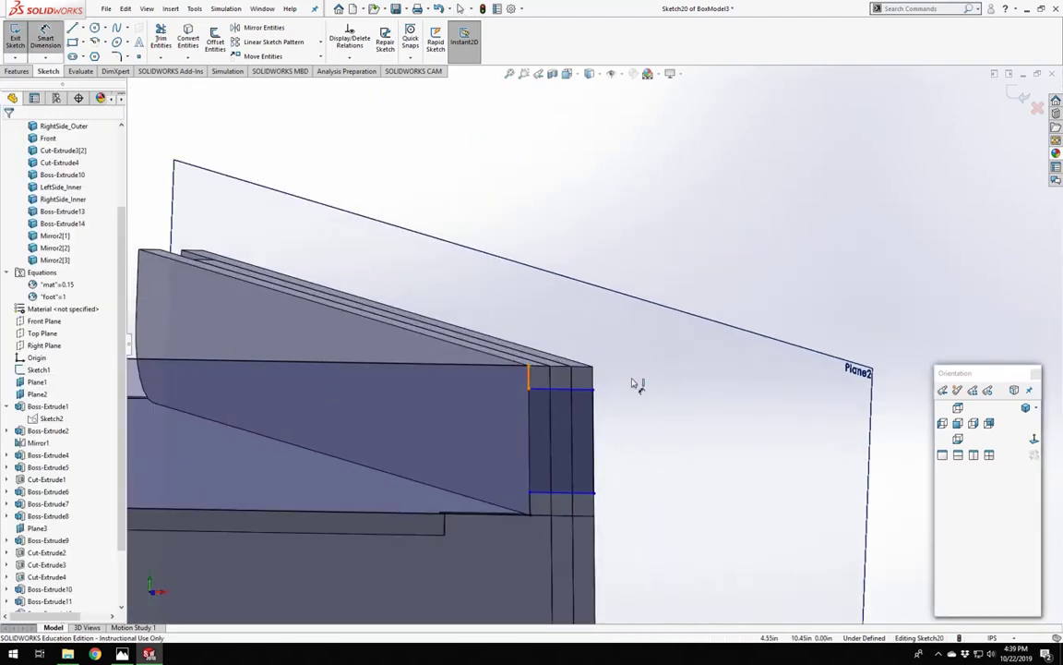
click(635, 376)
text(0.2)
key(Return)
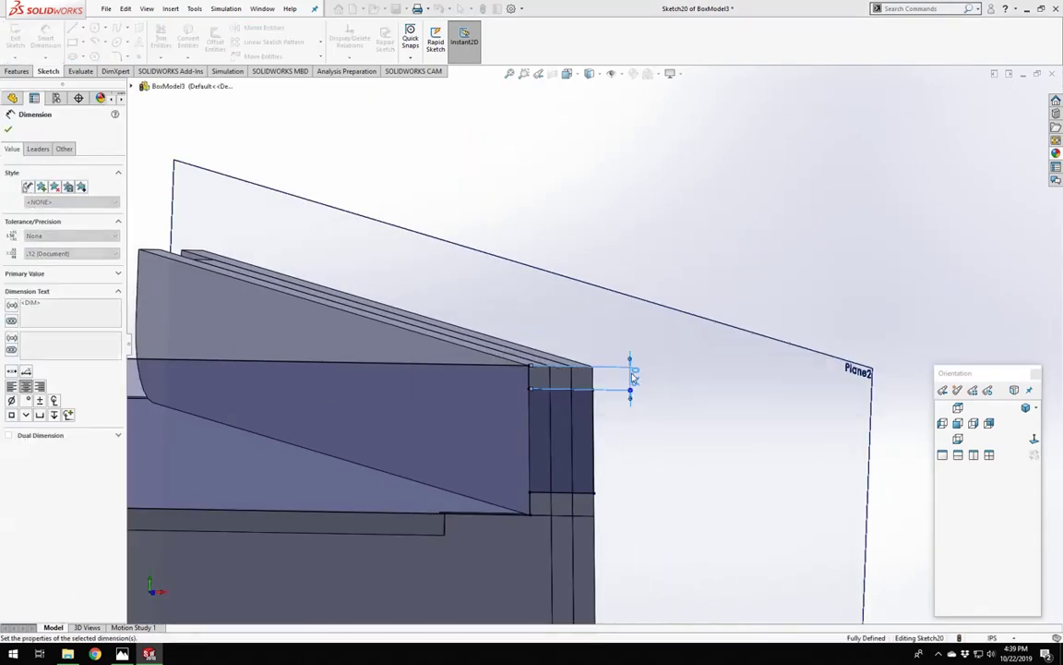
key(Escape)
Exit the front panel sketch, reopen Sketch20 for editing and view it normal to its plane.
scroll(538, 420, up, 5)
mouse_move(538, 420)
middle_down()
mouse_move(464, 341)
mouse_move(362, 327)
middle_up()
scroll(361, 327, down, 4)
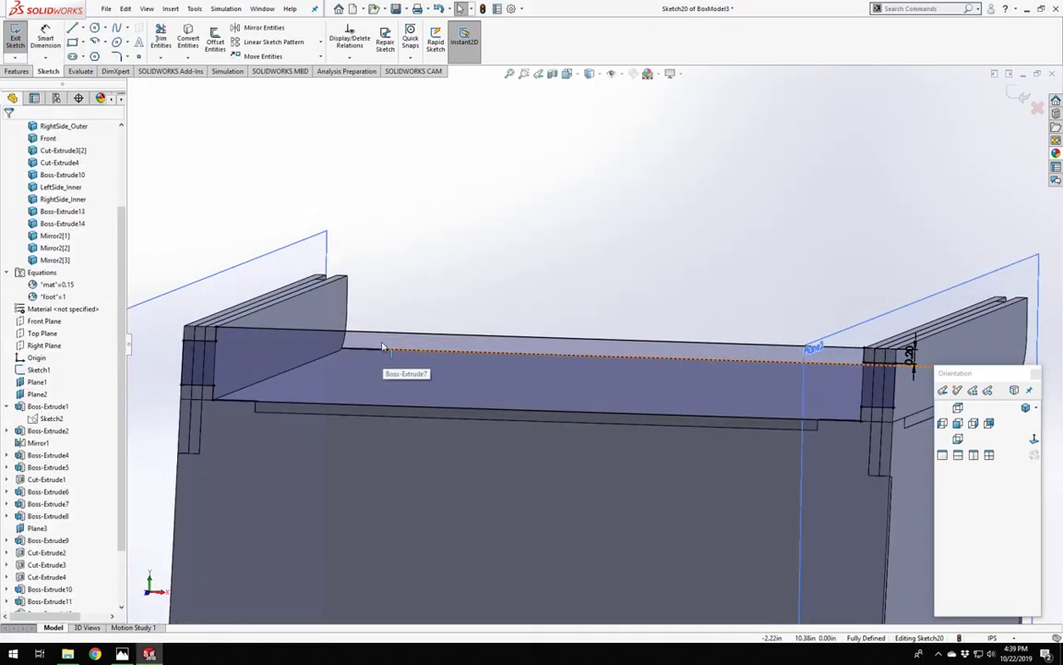
scroll(397, 308, up, 3)
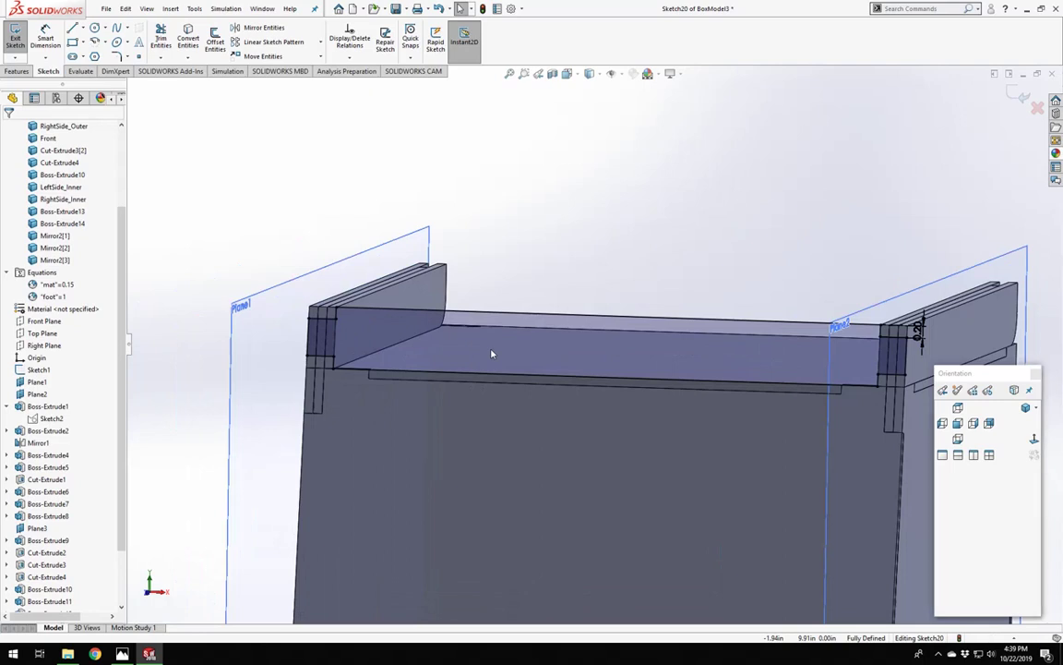
scroll(492, 353, down, 3)
middle_drag(474, 351, 478, 351)
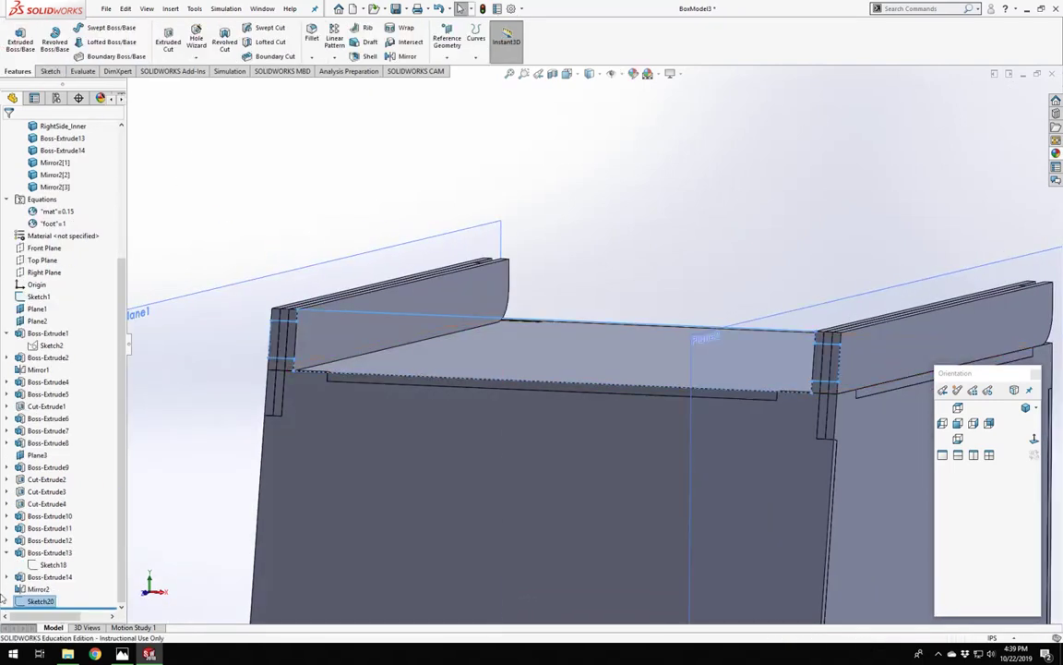
click(38, 604)
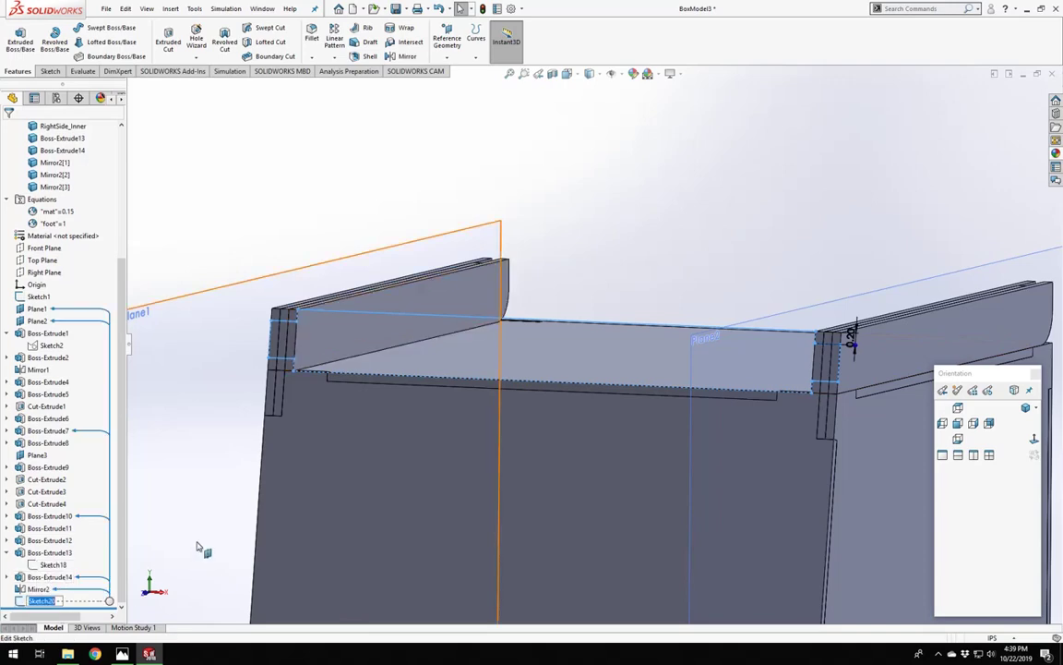
click(197, 541)
click(40, 601)
click(56, 569)
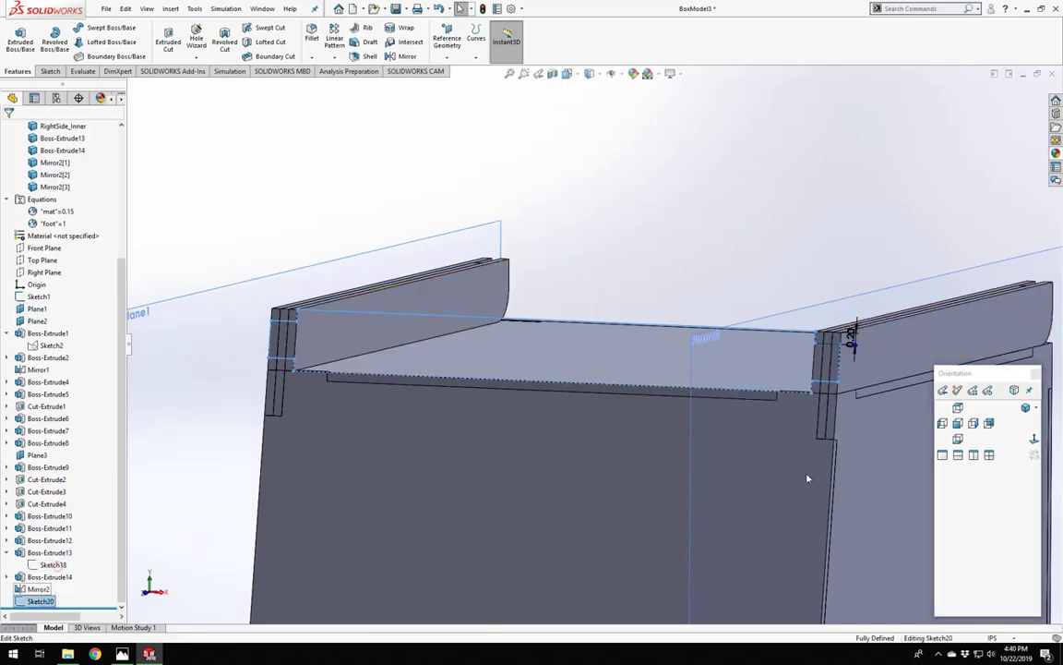
click(1034, 440)
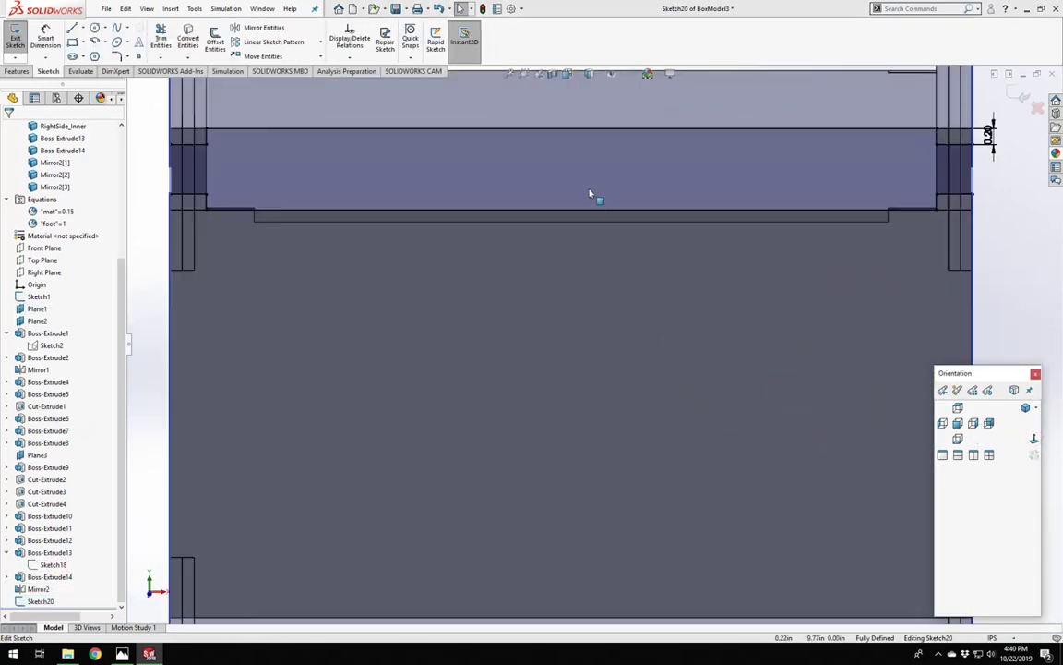
Sketch a slanted line up from the front panel's bottom edge near its middle and continue it with a horizontal line above that edge.
scroll(591, 257, down, 2)
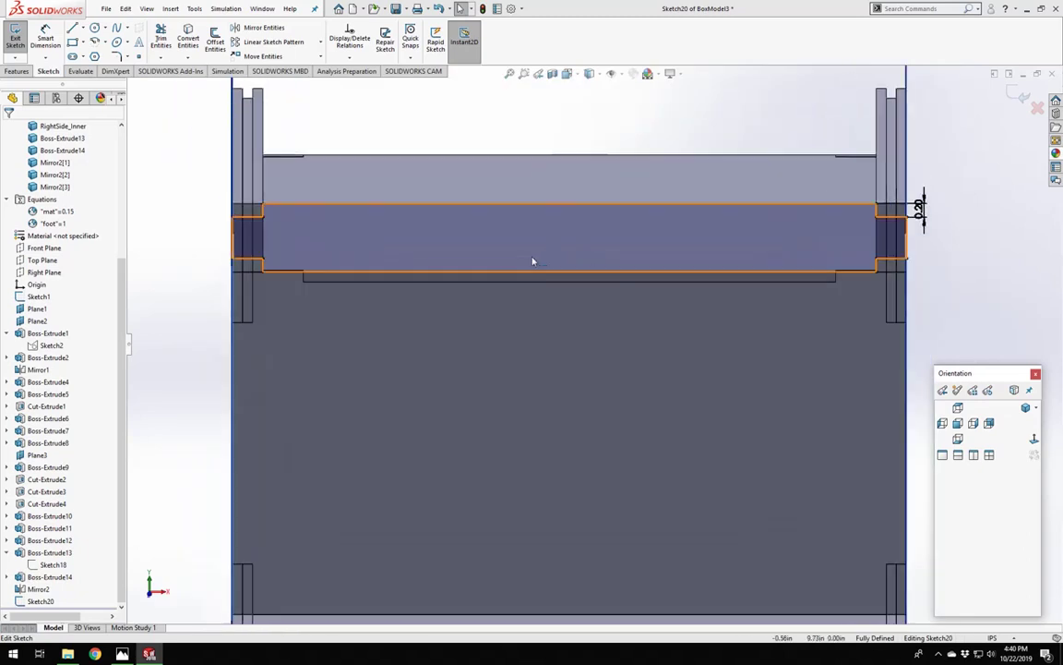
scroll(534, 260, up, 1)
scroll(527, 257, down, 2)
scroll(517, 302, up, 2)
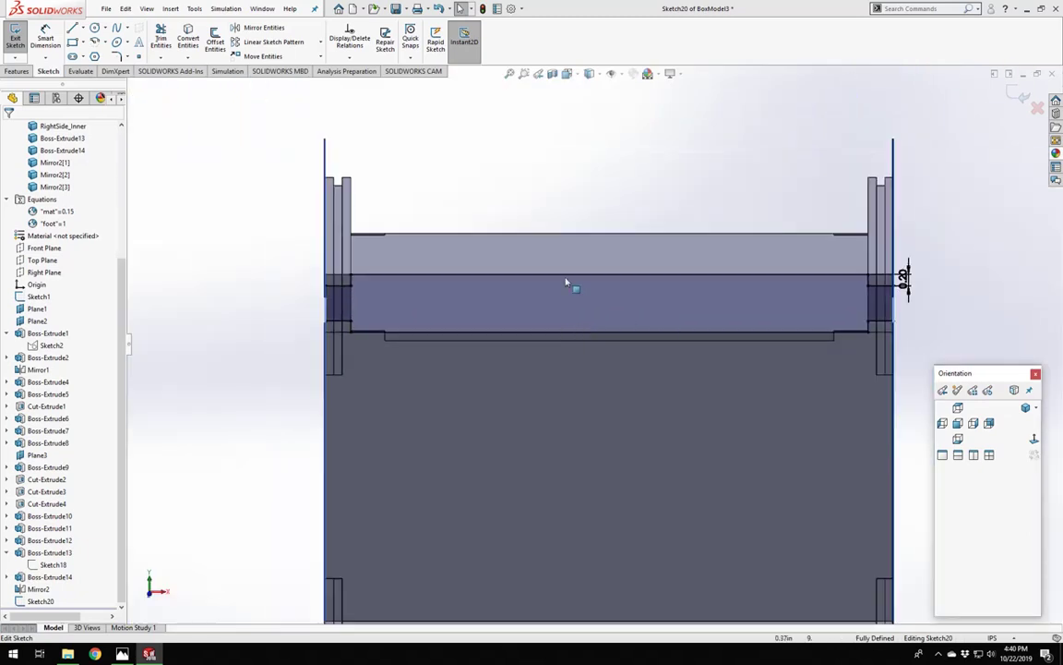
click(74, 28)
scroll(545, 344, down, 1)
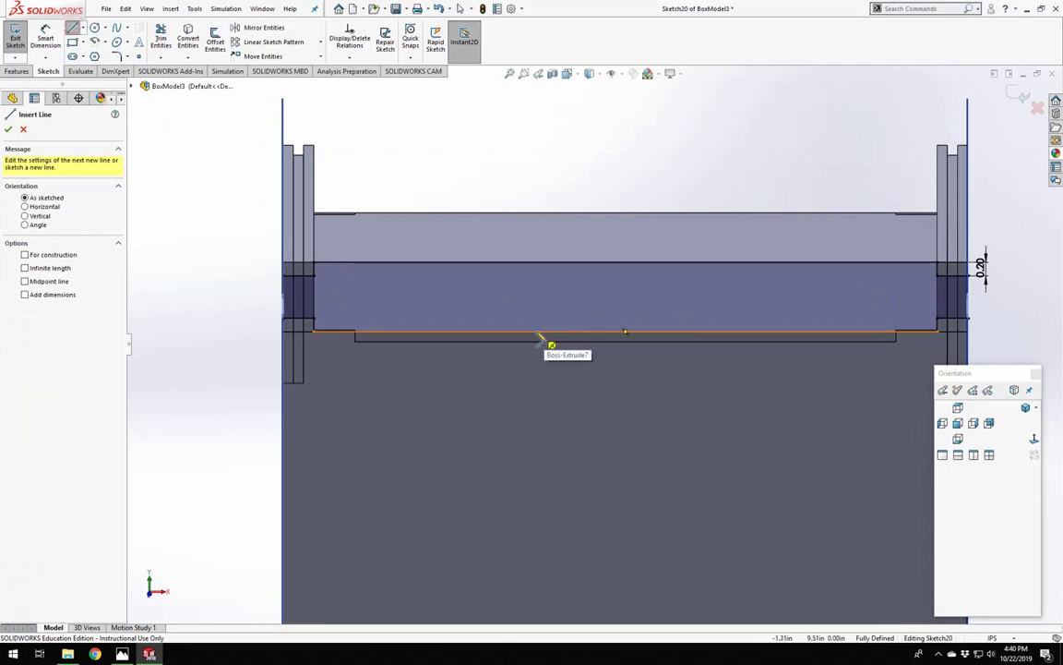
click(546, 314)
click(557, 296)
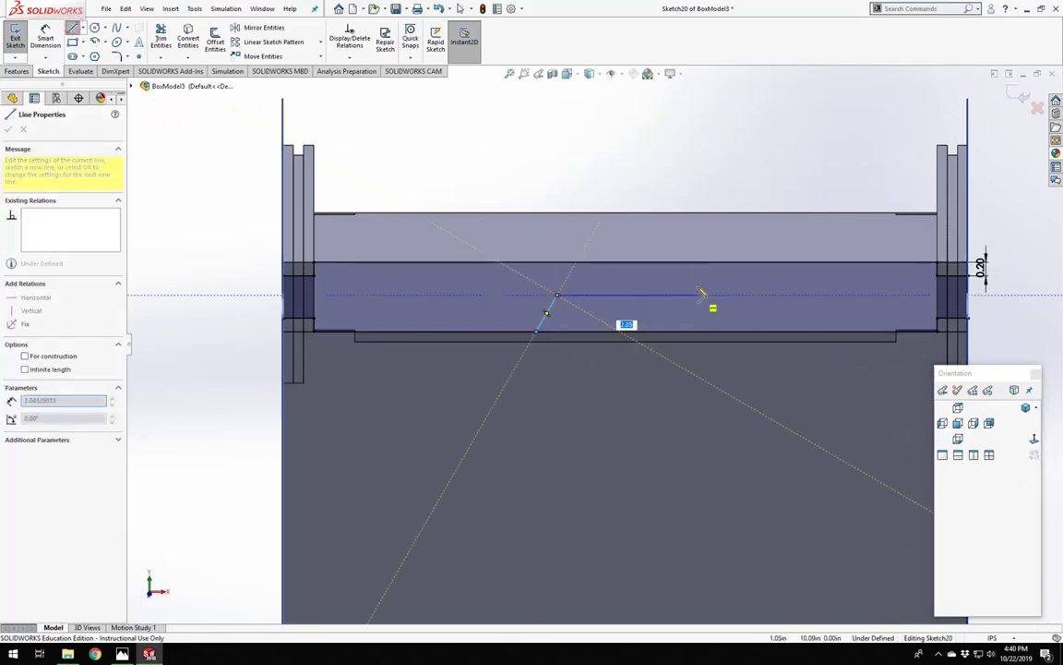
click(683, 295)
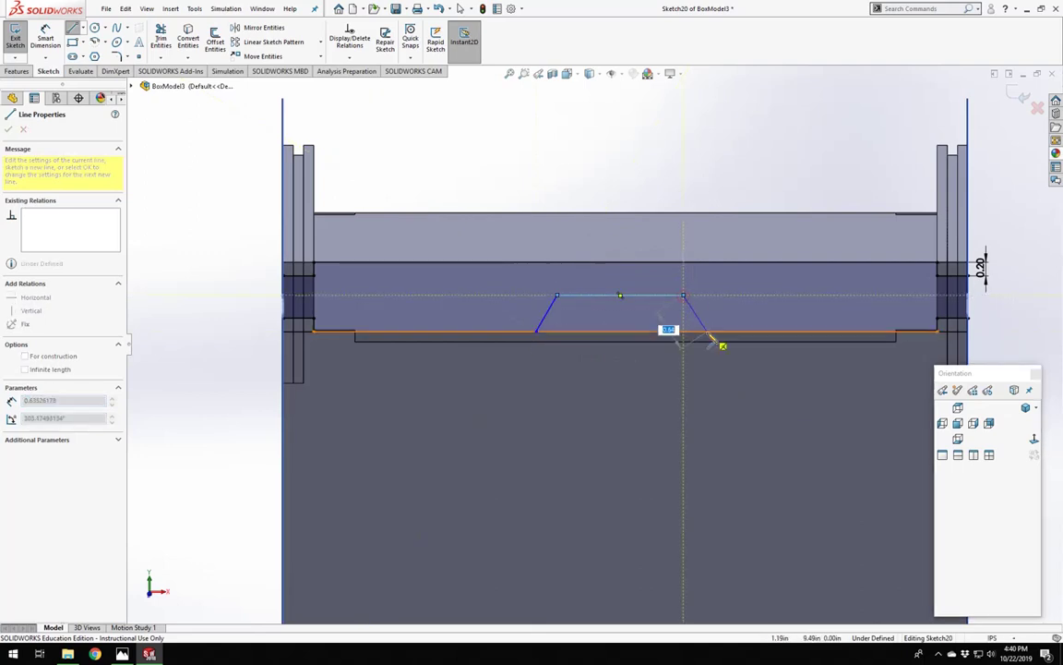
Finish the trapezoidal notch's right side on the panel's lower edge and set the left side's angle to that edge to 60°.
double_click(706, 330)
click(45, 39)
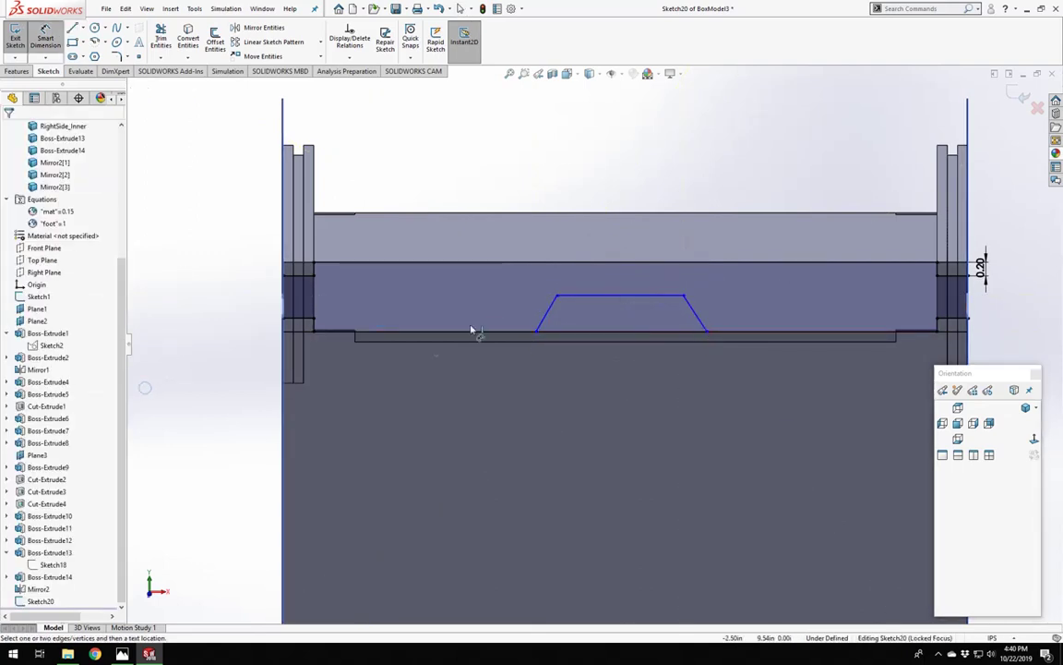
click(547, 319)
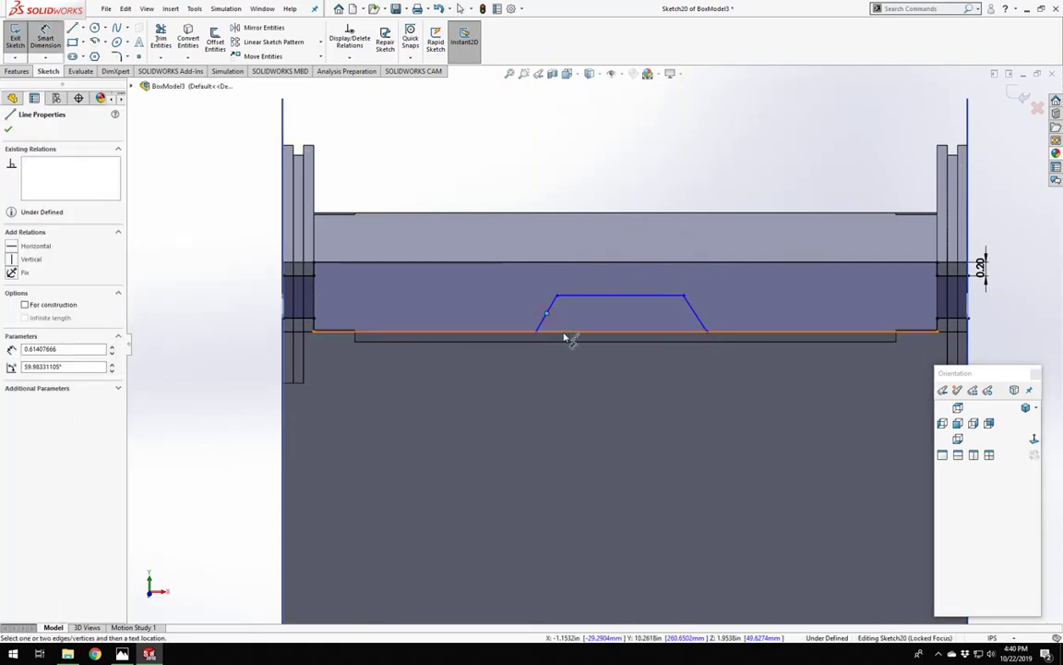
click(565, 332)
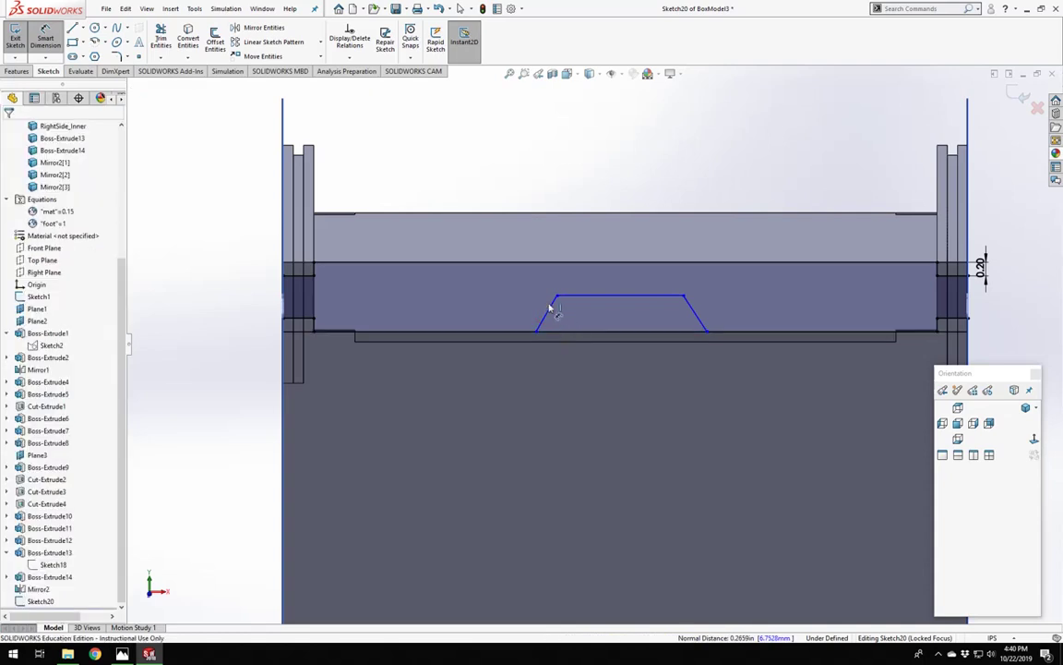
click(551, 311)
click(568, 332)
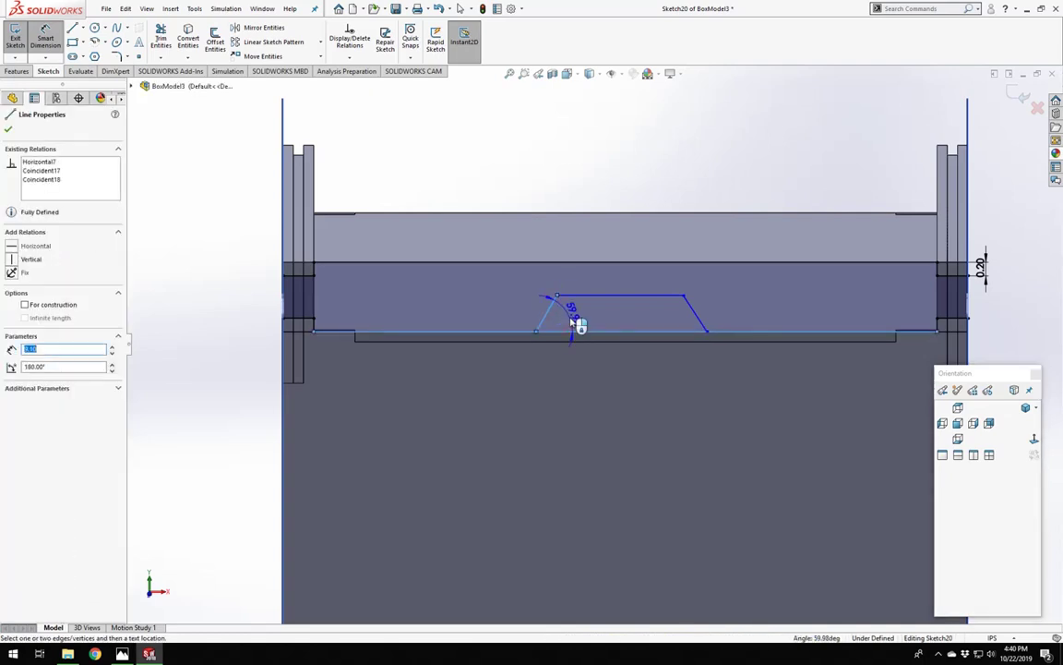
click(570, 323)
text(60)
key(Return)
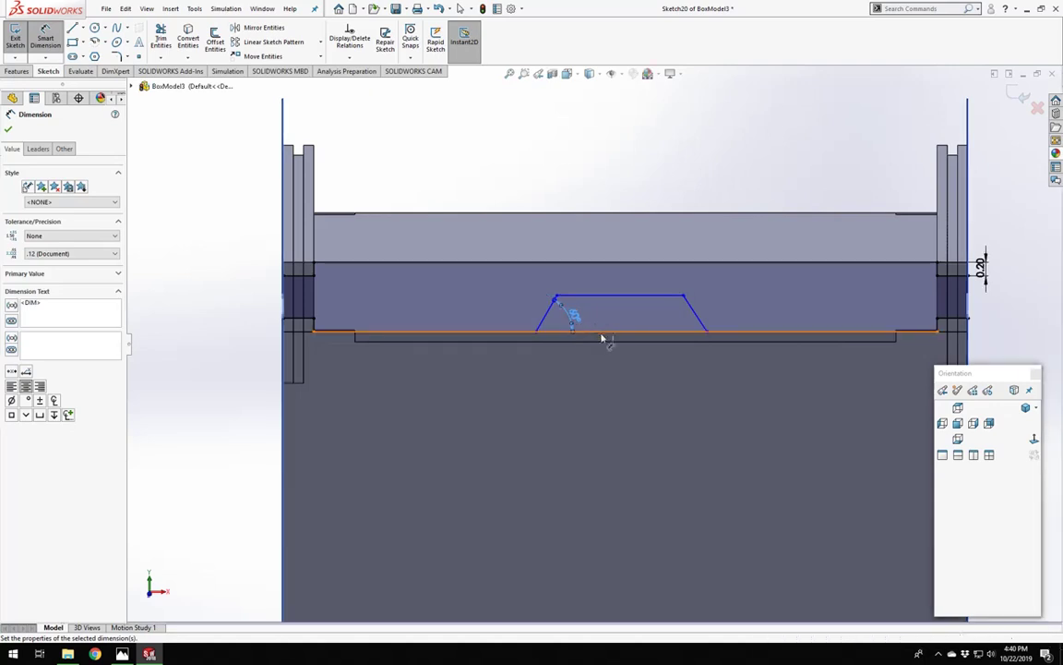
key(Escape)
scroll(612, 305, down, 2)
scroll(612, 314, down, 3)
click(597, 325)
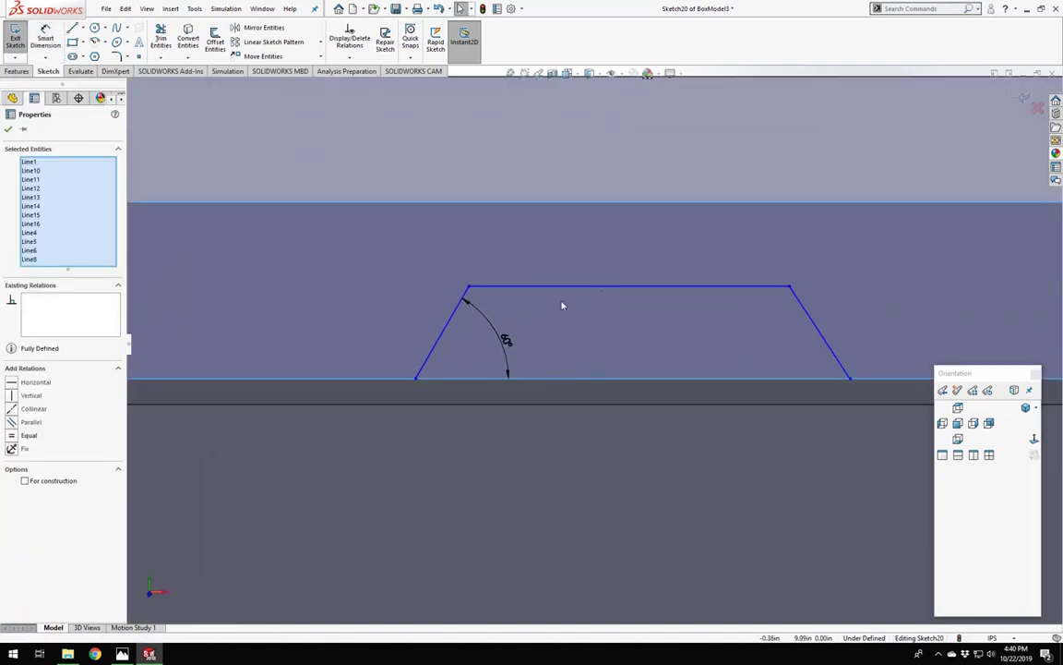
key(Escape)
click(428, 218)
scroll(496, 267, up, 5)
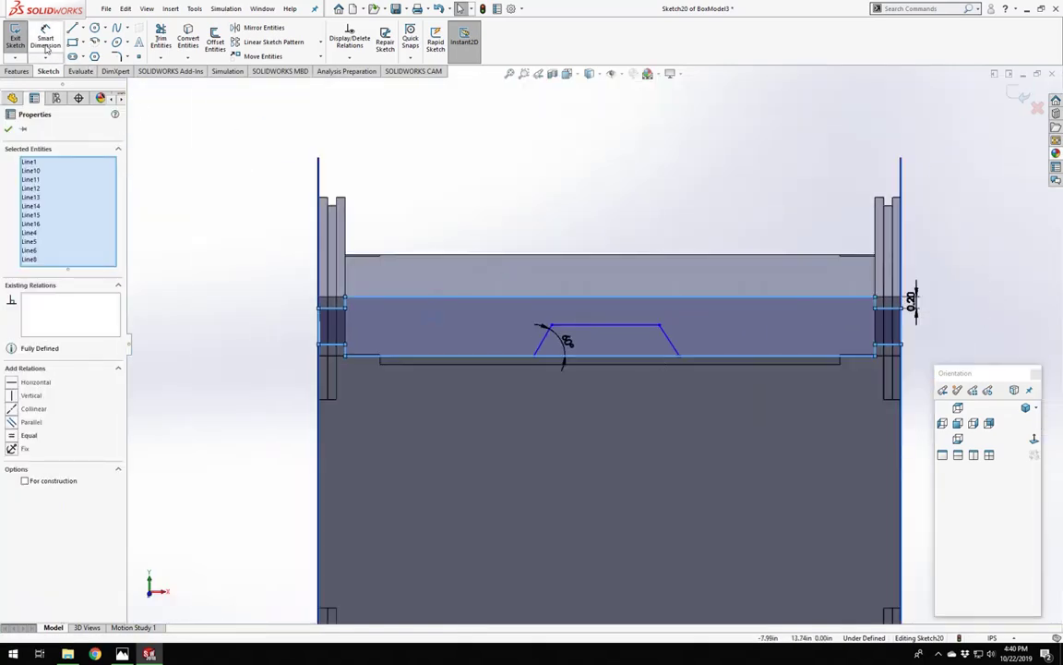
click(8, 131)
Dimension the notch's height from the panel's lower edge to the notch's top line as 0.50 in.
click(52, 37)
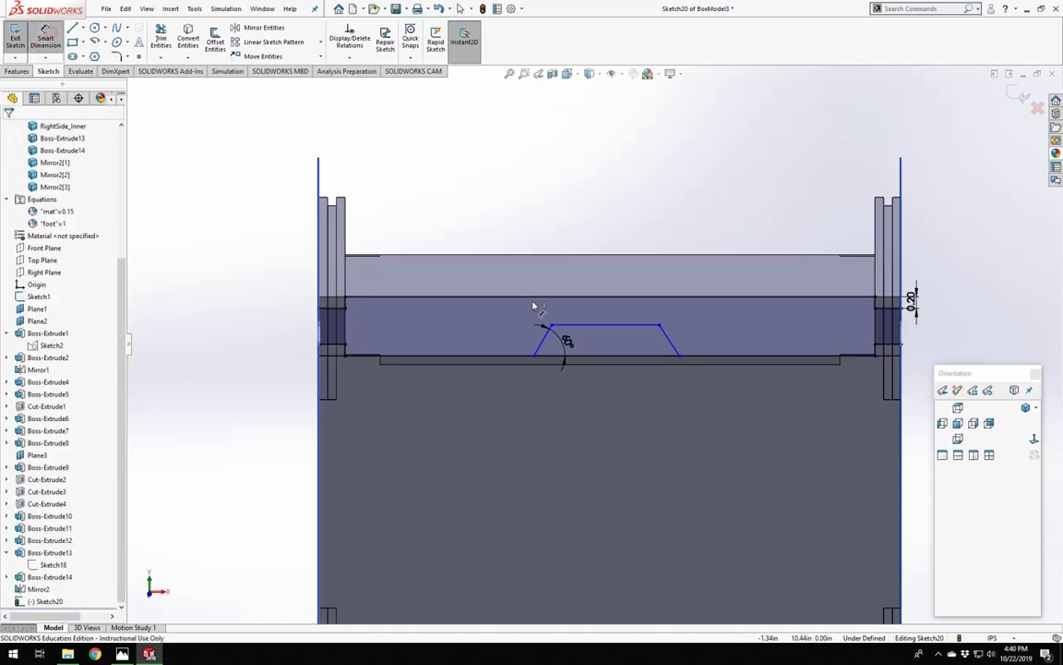
click(605, 328)
click(605, 357)
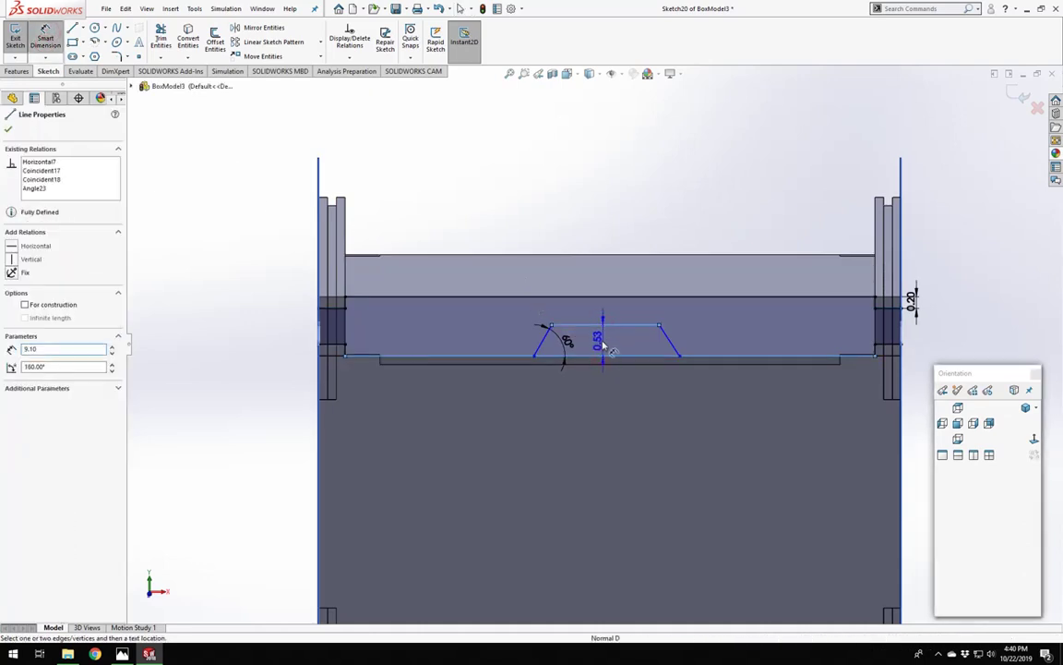
click(604, 347)
key(Return)
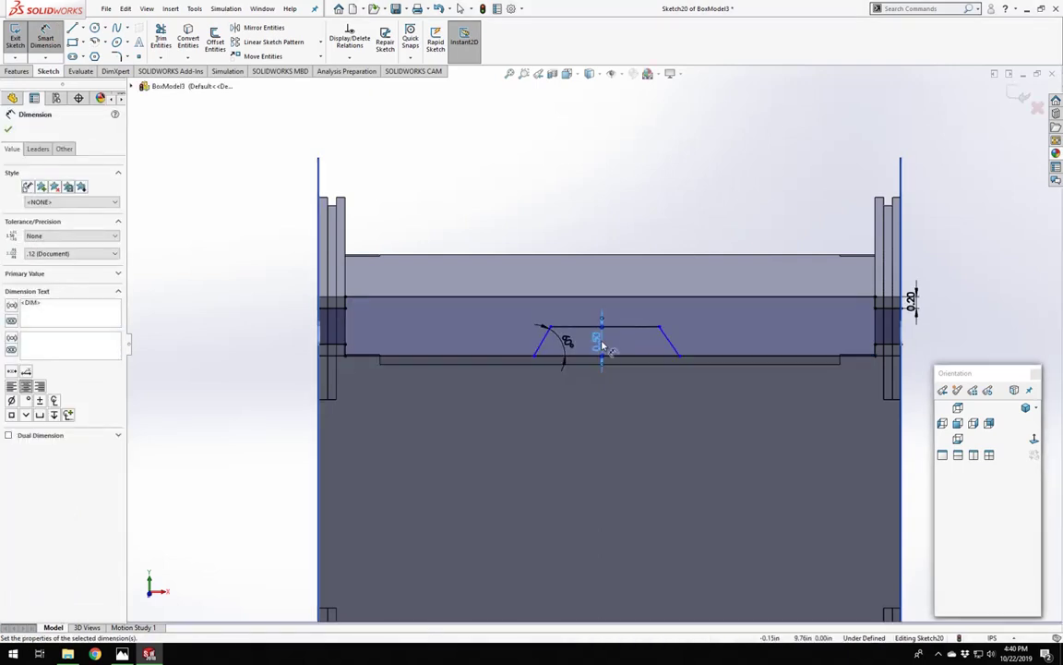
Dimension the notch's top line and set its length to 2.00 in.
scroll(604, 348, up, 2)
click(571, 320)
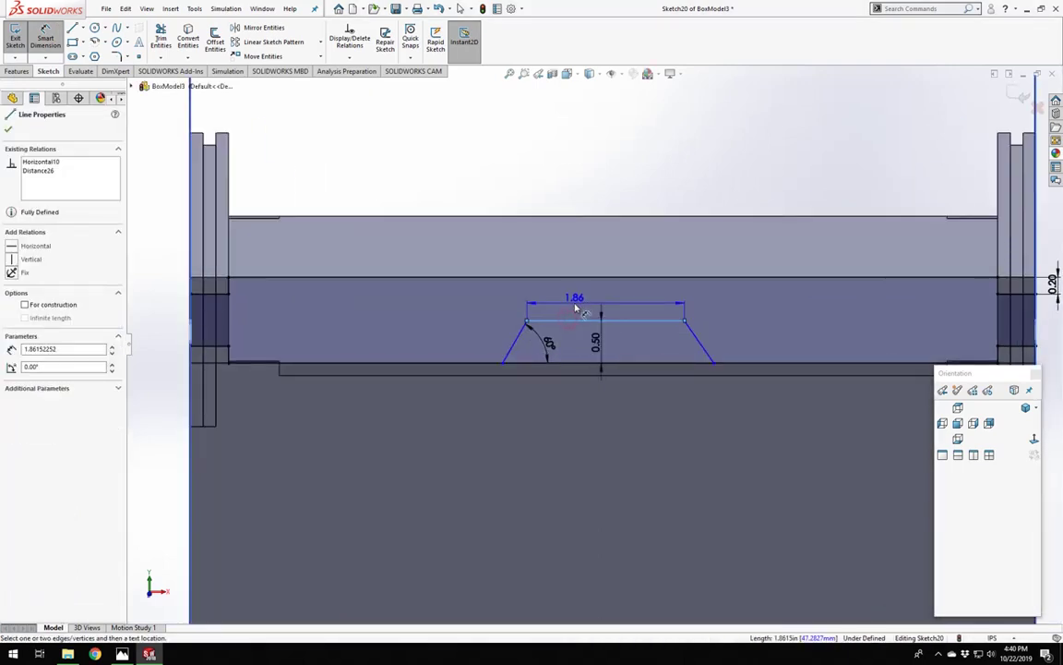
click(575, 308)
key(Return)
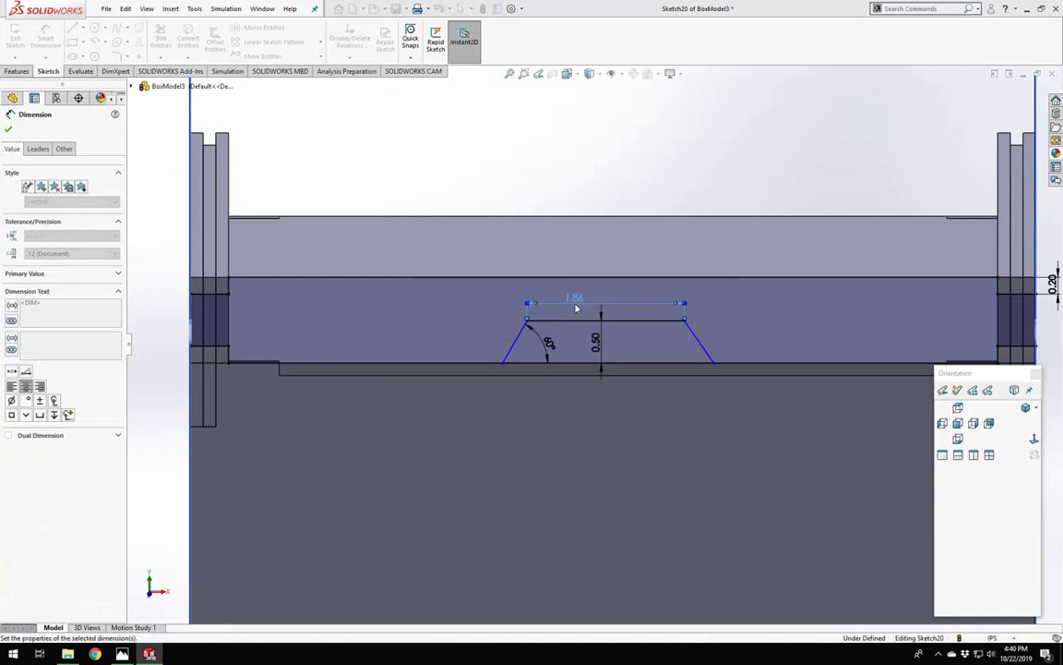
scroll(616, 329, up, 2)
scroll(637, 334, down, 1)
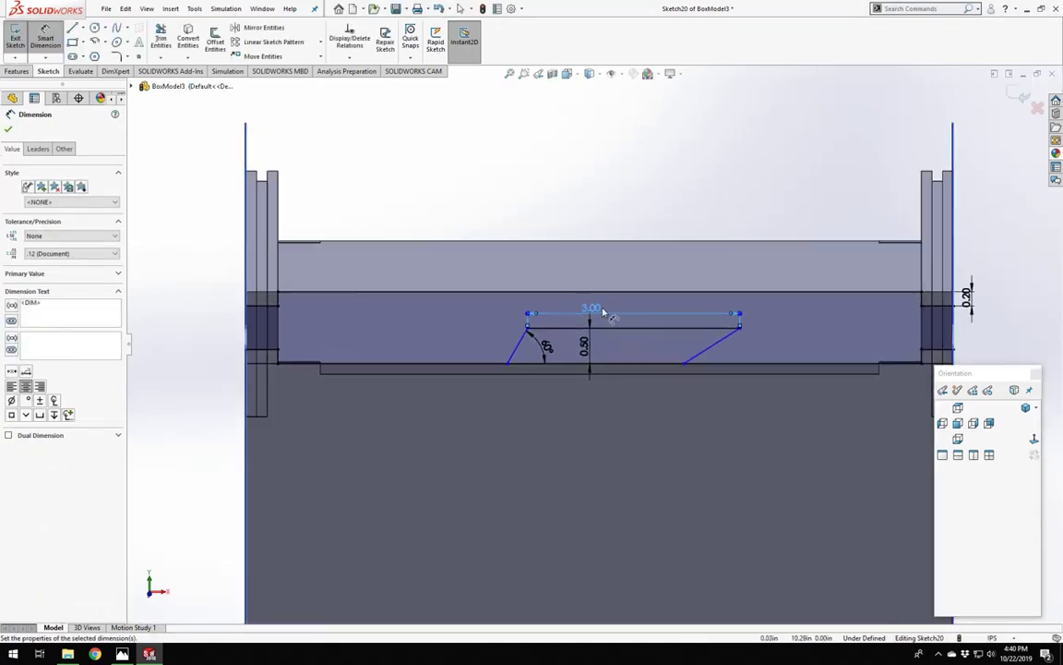
double_click(595, 310)
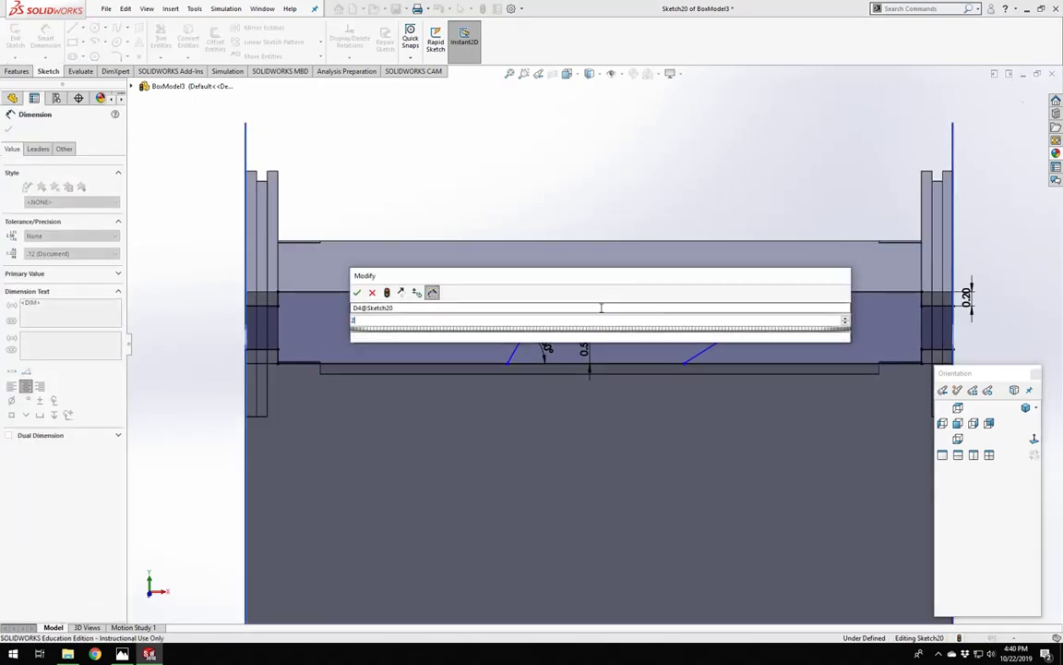
key(Return)
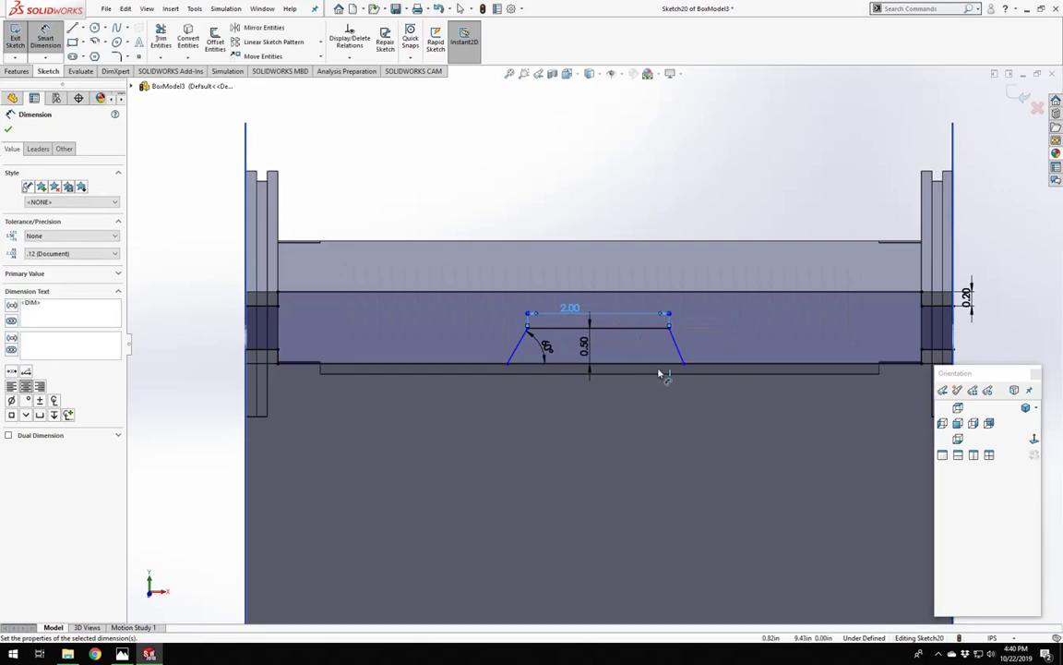
key(Escape)
Make the two slanted sides of the notch equal in length.
click(678, 351)
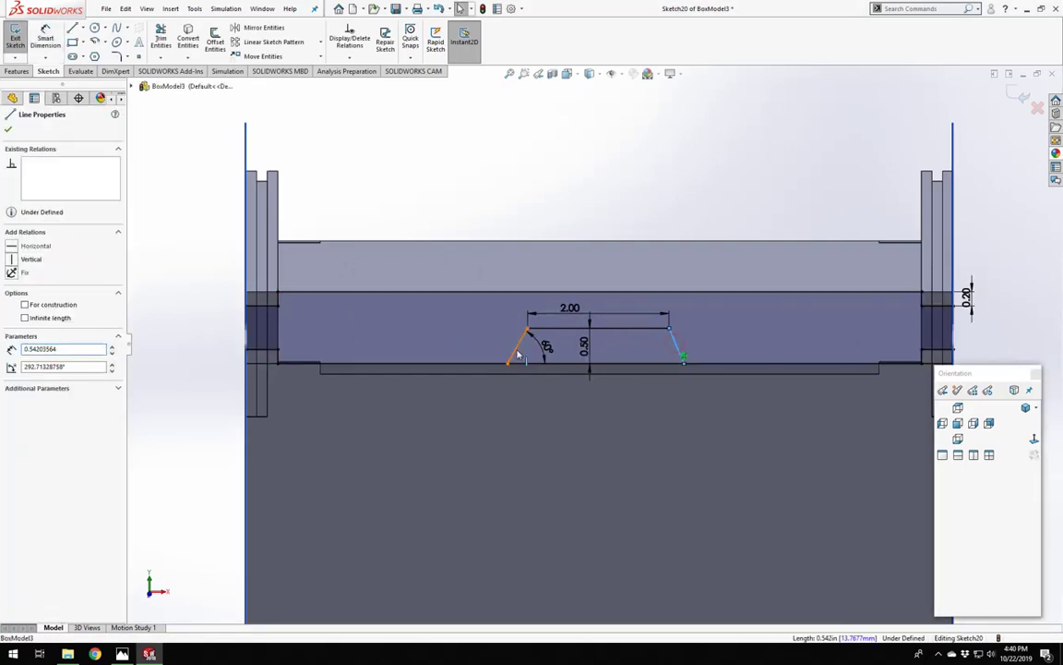
ctrl+click(514, 351)
click(632, 300)
click(587, 190)
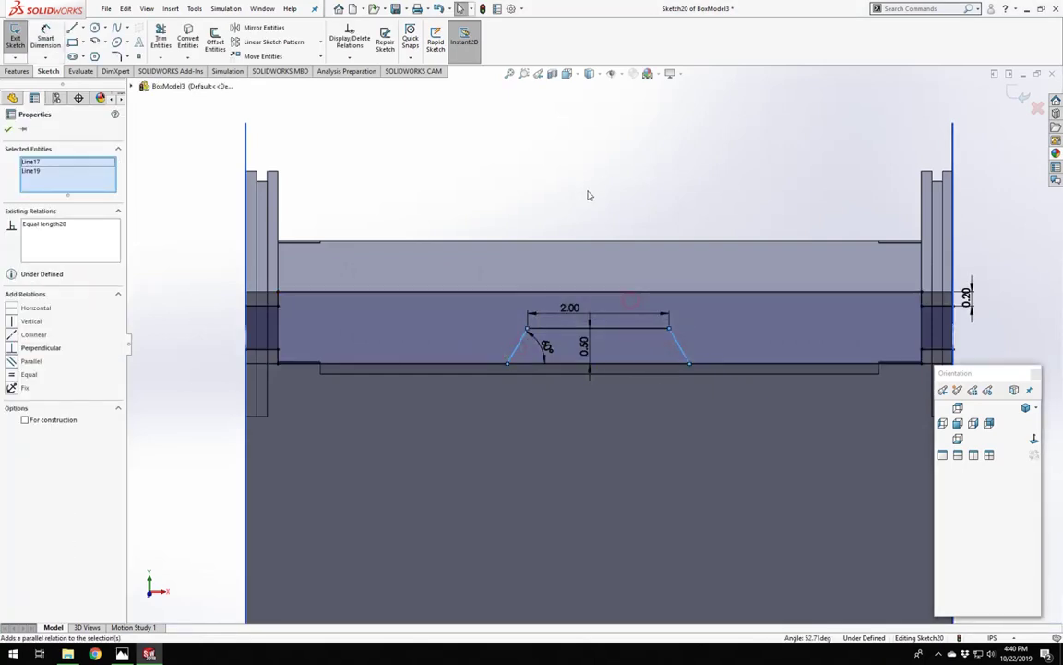
Center the notch by adding a Vertical relation between the midpoints of its top line and the panel's upper edge.
right_click(578, 328)
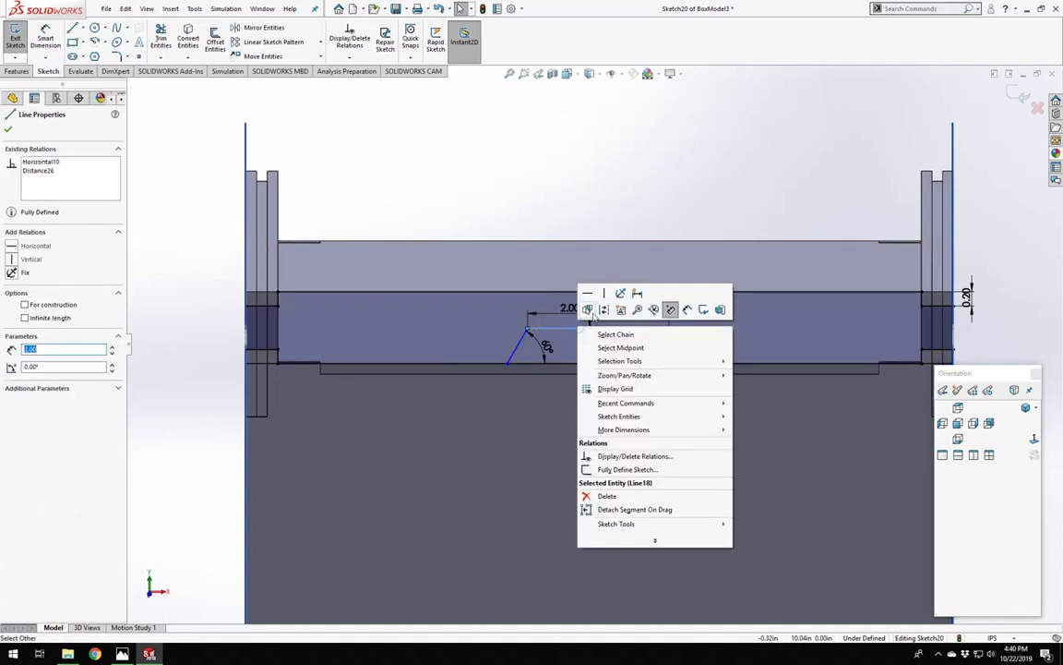
click(620, 347)
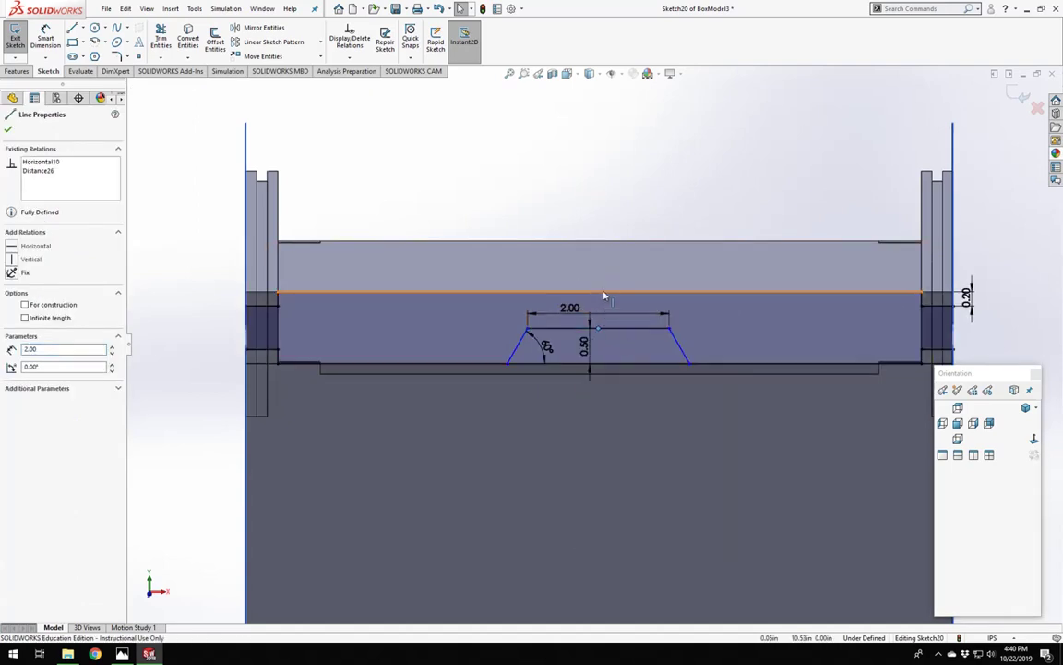
ctrl+click(601, 294)
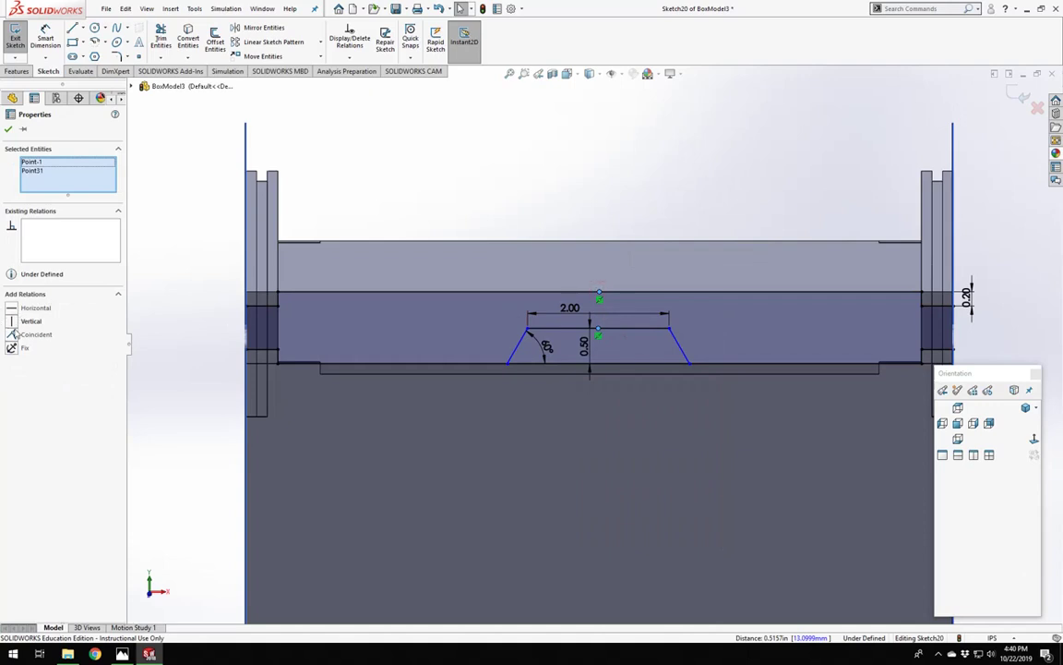
click(10, 321)
click(501, 189)
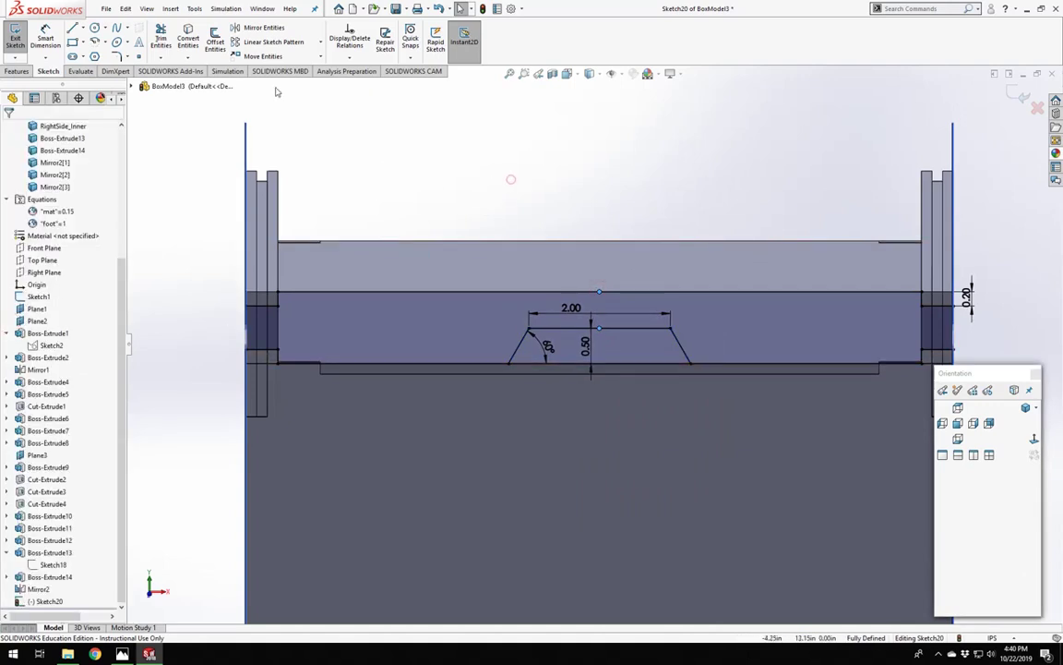
Trim the panel's lower edge between the notch's slanted sides and exit the sketch.
click(161, 39)
click(571, 366)
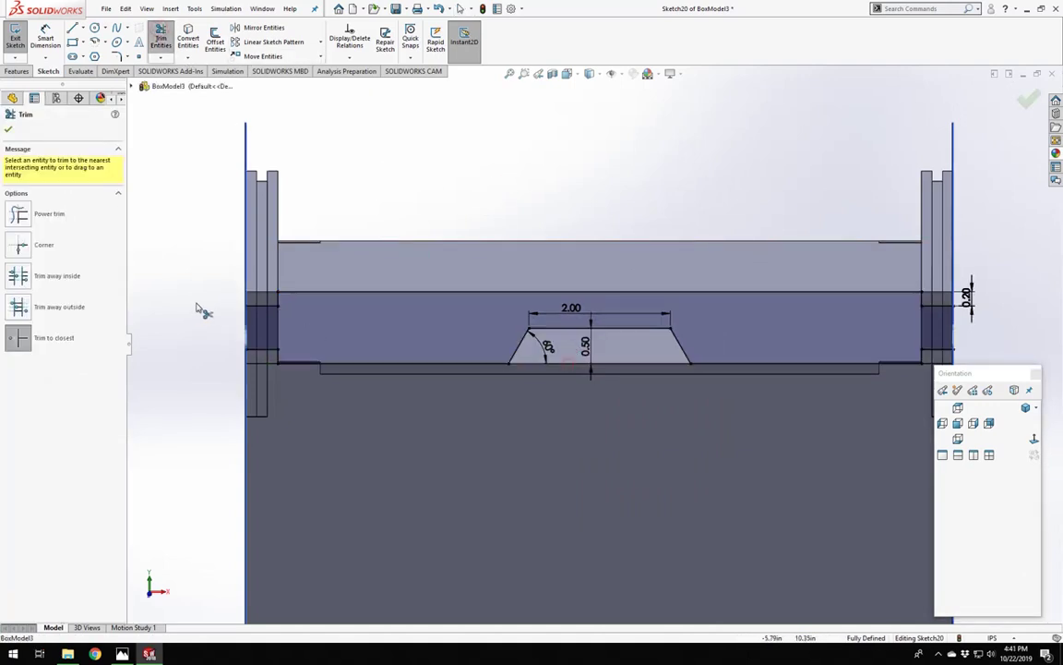
click(8, 129)
click(16, 37)
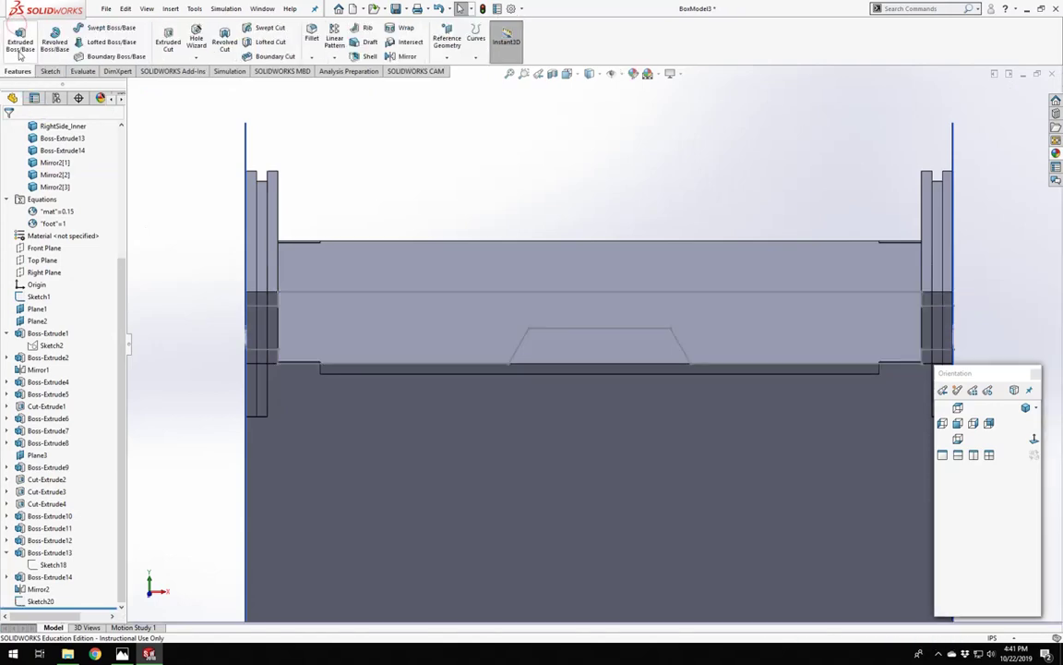
Start a blind boss extrusion of the notched panel contour and reverse its direction.
click(16, 43)
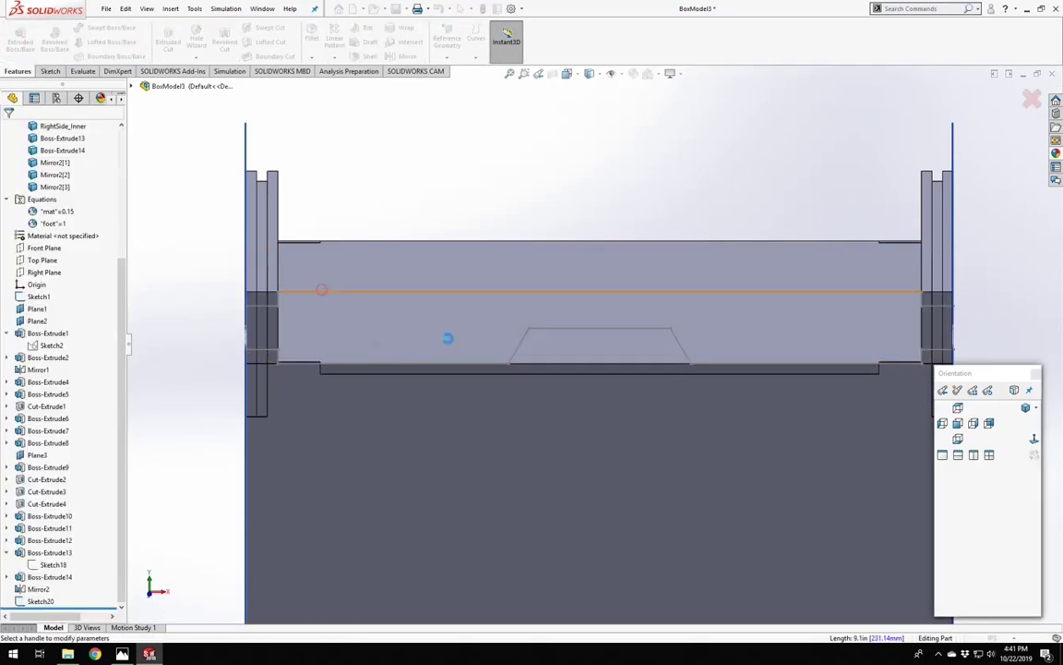
click(501, 349)
mouse_move(501, 349)
middle_down()
mouse_move(379, 340)
mouse_move(365, 373)
middle_up()
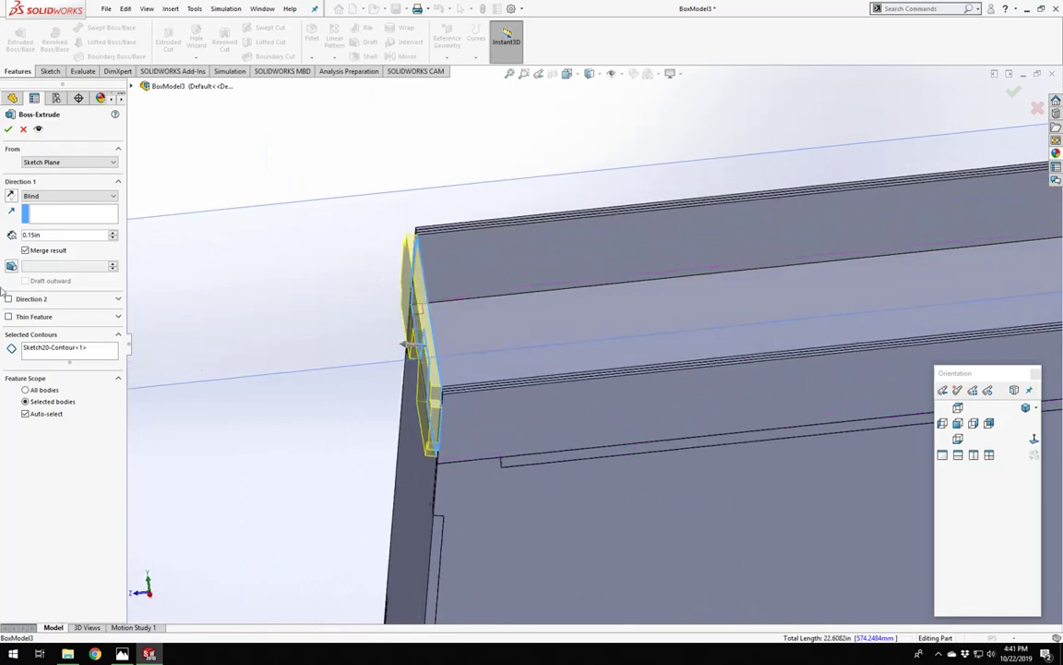
click(12, 198)
middle_drag(430, 397, 561, 388)
scroll(561, 388, down, 6)
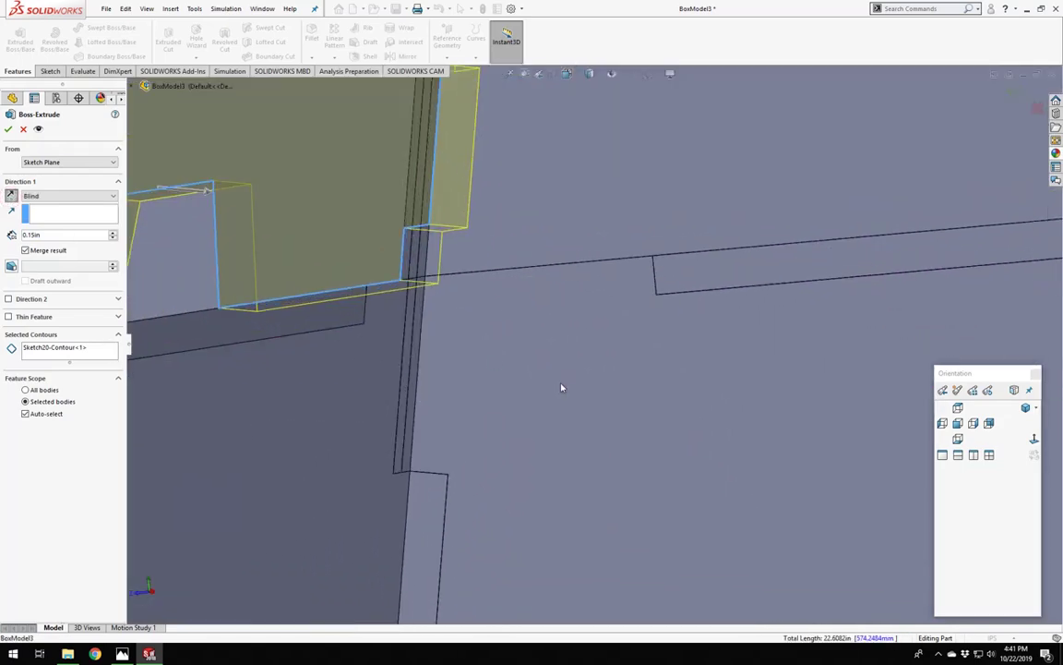
middle_drag(425, 292, 446, 301)
Link the panel's extrusion depth to the global variable mat and create it as a separate body with Merge result off.
click(1026, 409)
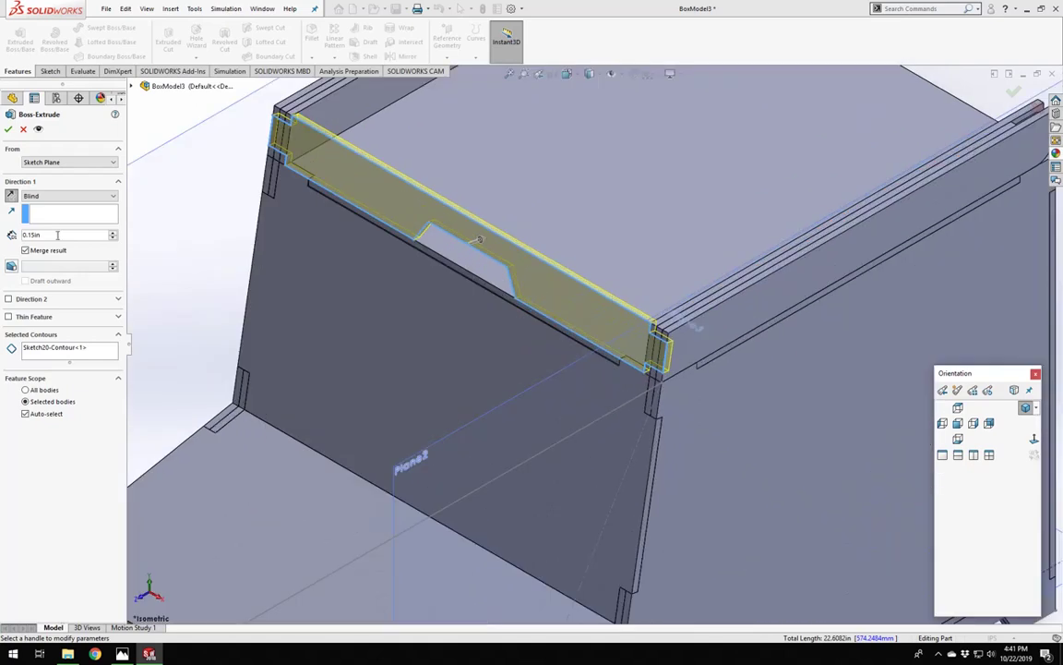
click(57, 234)
drag(62, 239, 4, 227)
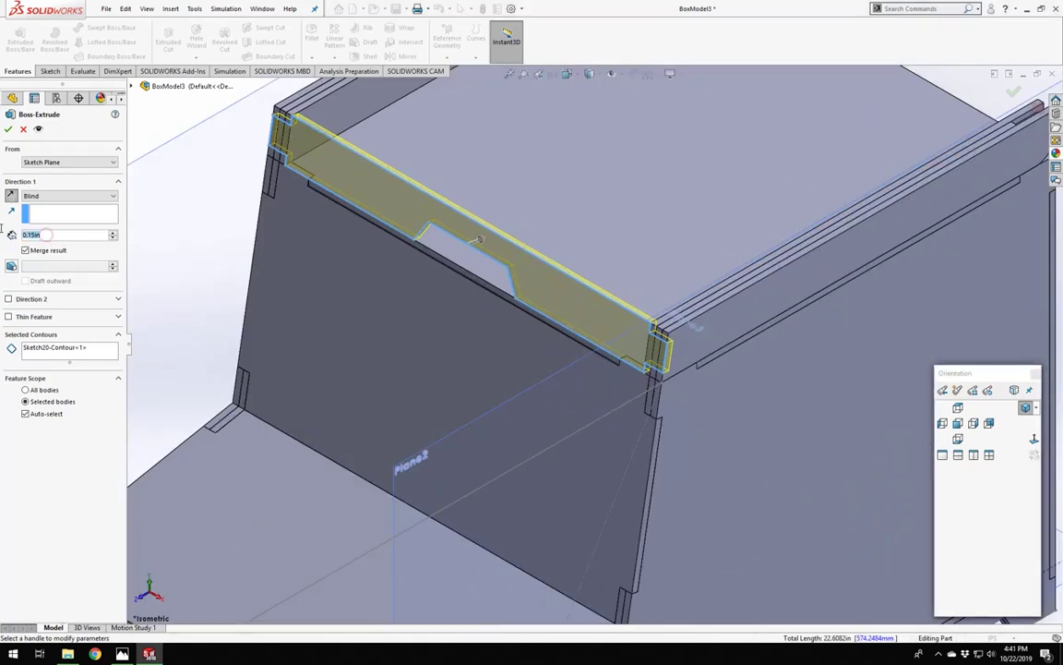
text(=mat)
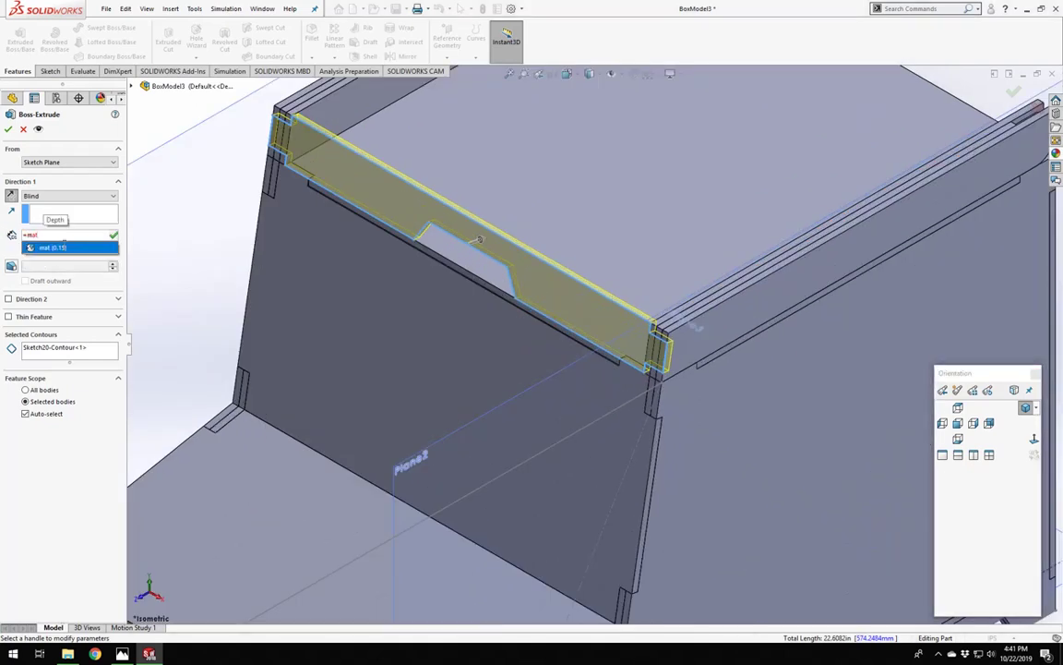
click(51, 247)
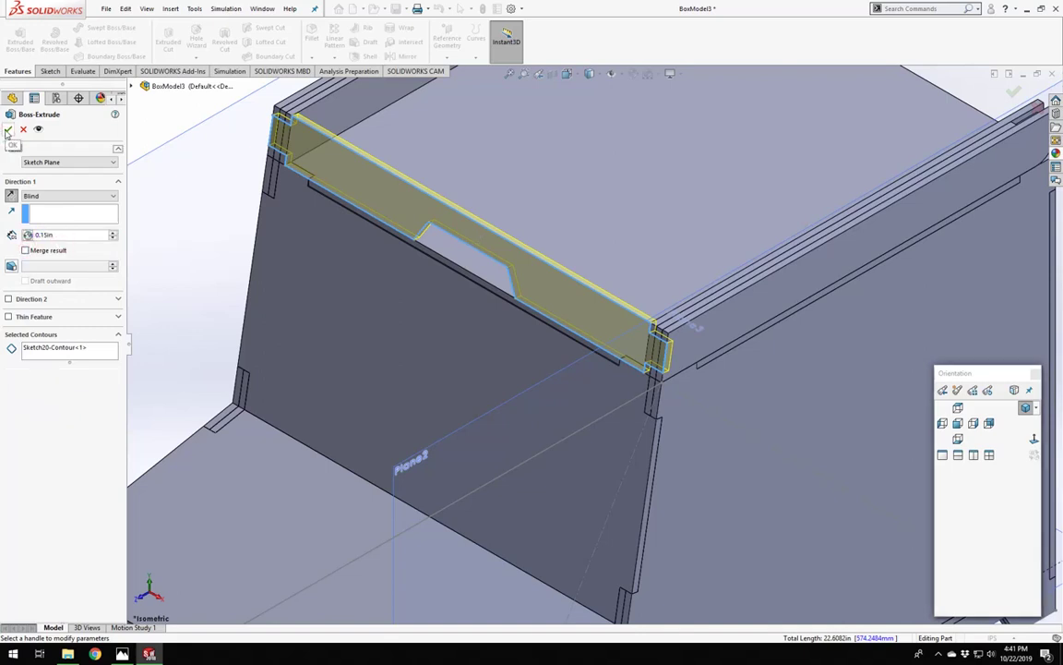
click(183, 233)
Inspect the box interior with a section view offset 8.50 in from Plane1, seen from the front.
scroll(561, 242, down, 3)
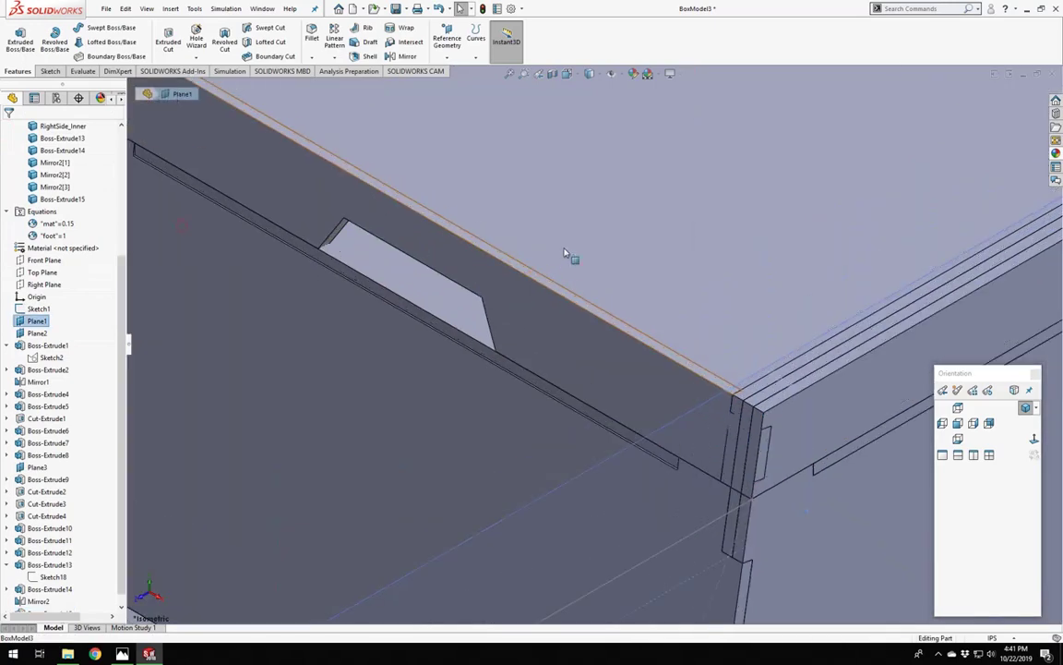
scroll(598, 323, up, 6)
click(553, 74)
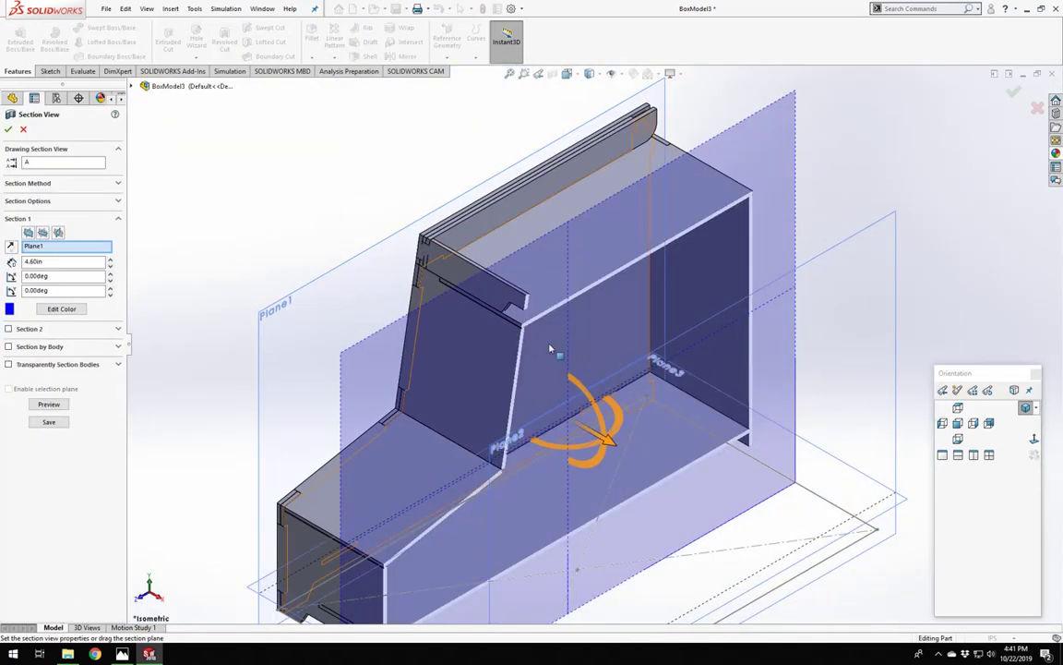
drag(609, 444, 715, 483)
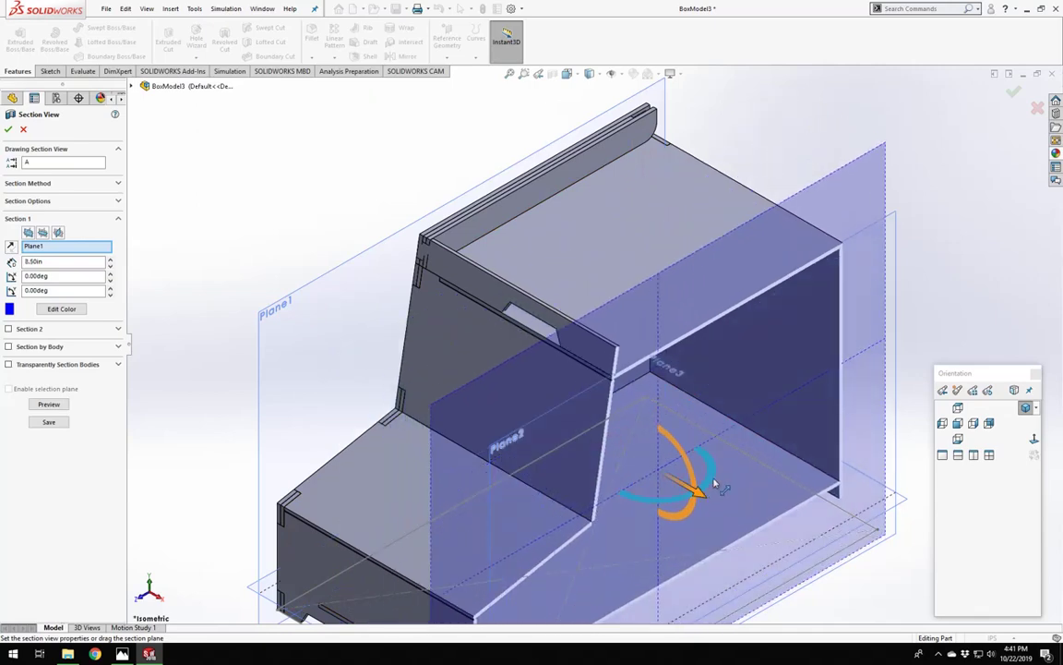
click(8, 130)
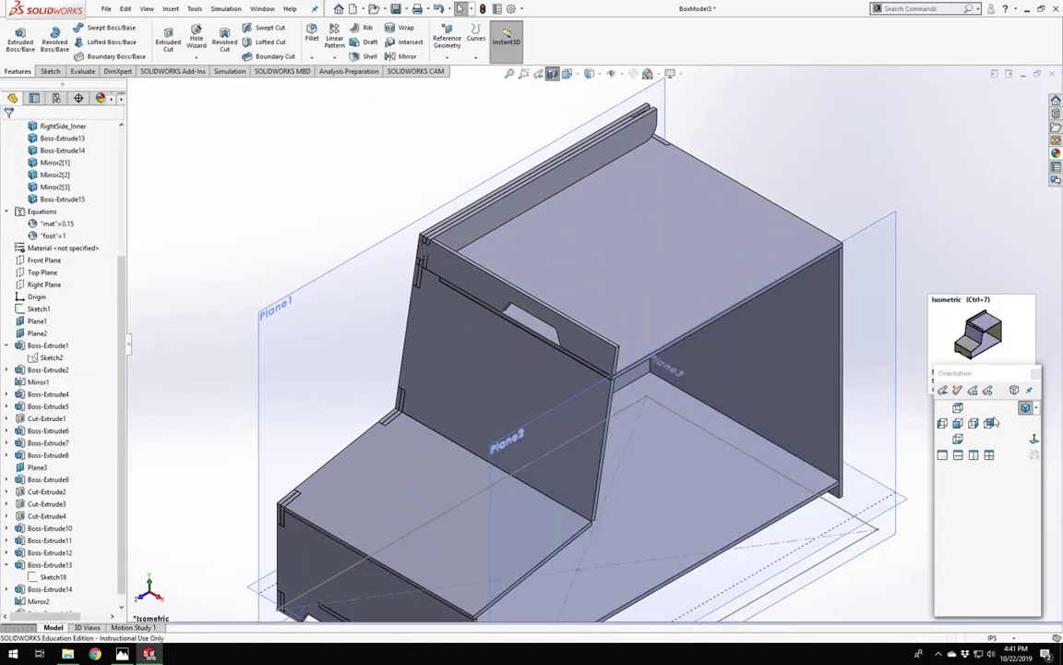
click(958, 422)
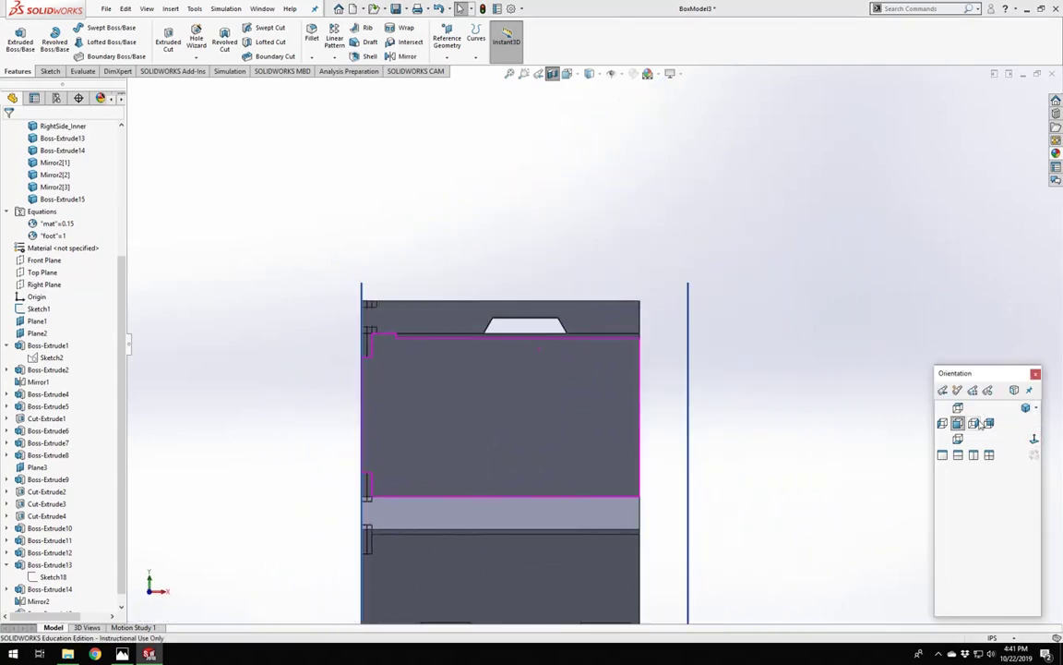
Examine the joint where the notched panel meets the horizontal top board and the slanted front in the section view, starting from the right side.
click(977, 424)
scroll(527, 185, down, 10)
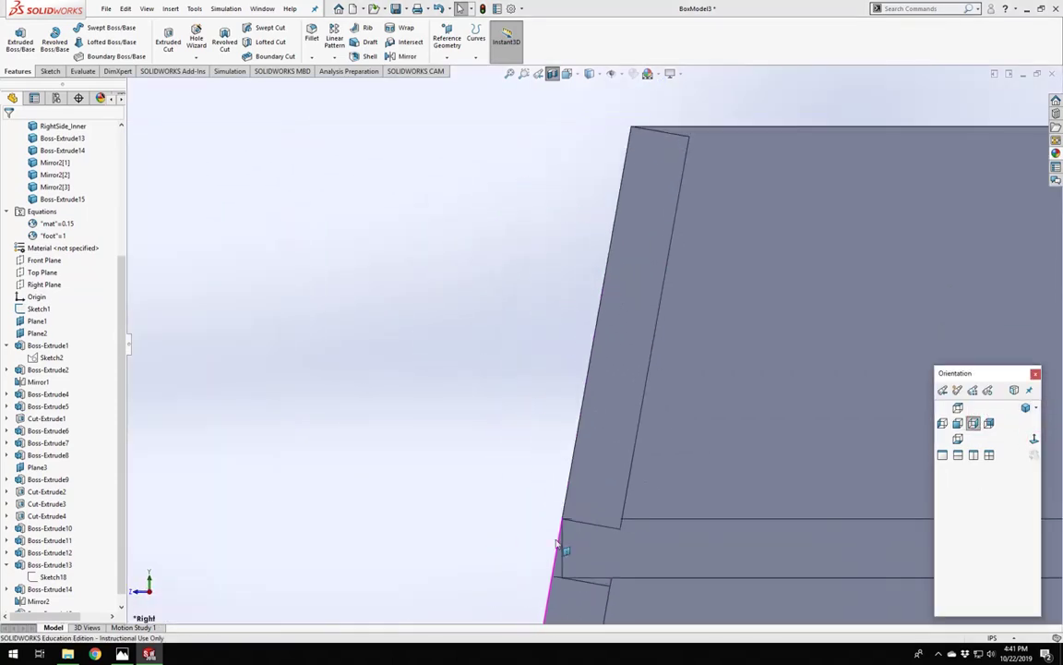
mouse_move(593, 535)
middle_down()
mouse_move(594, 511)
mouse_move(590, 541)
mouse_move(586, 533)
middle_up()
scroll(586, 533, up, 5)
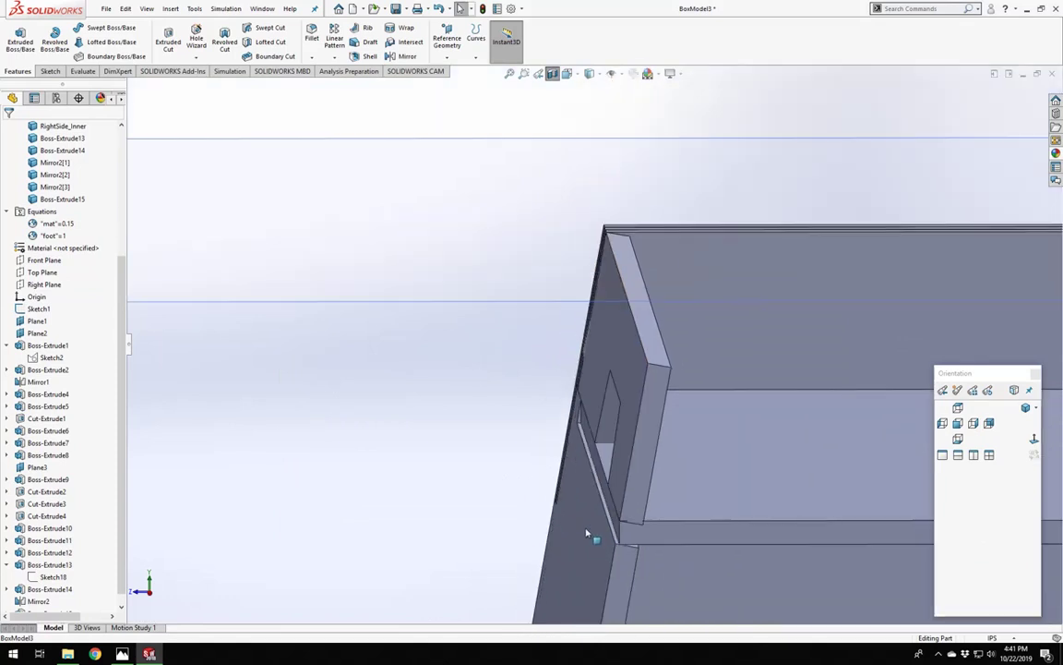
scroll(642, 535, down, 3)
scroll(607, 471, up, 2)
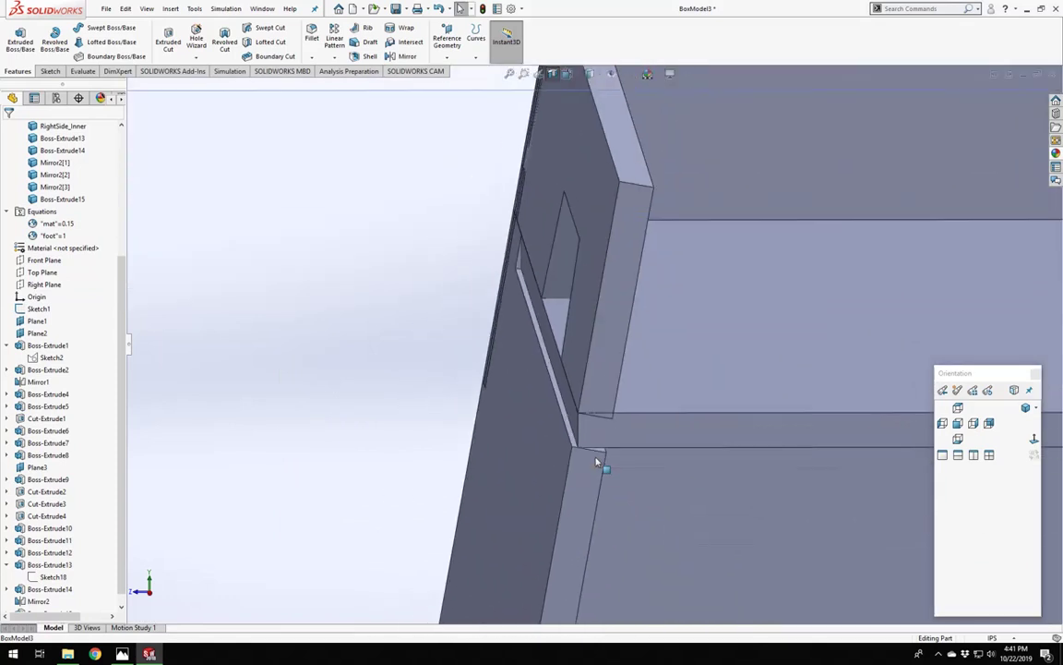
middle_click(600, 378)
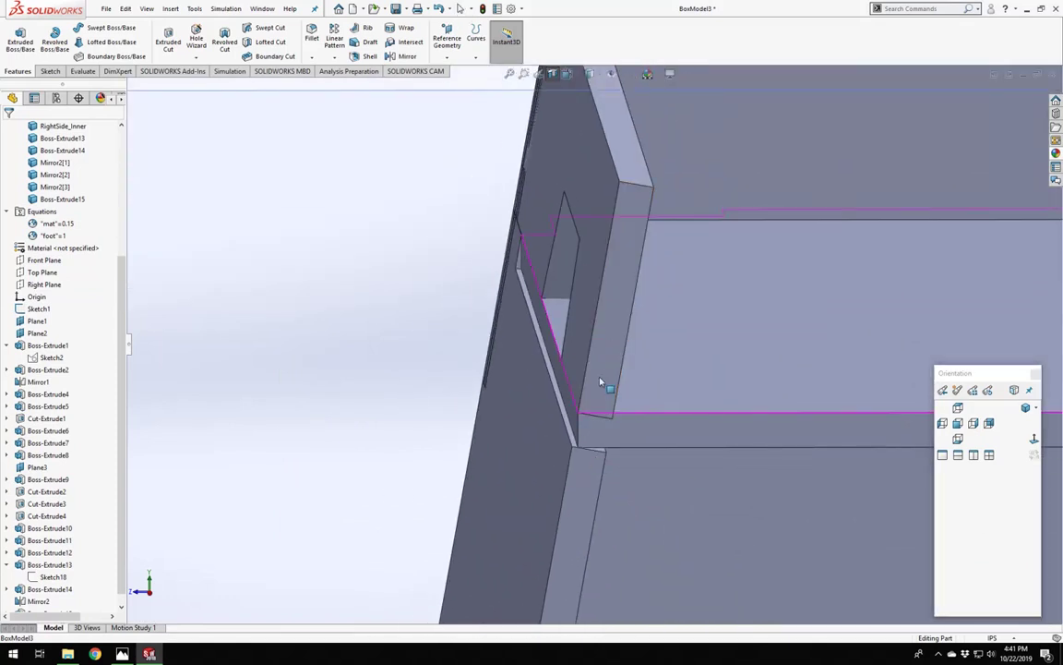
middle_drag(601, 378, 763, 334)
scroll(590, 365, up, 2)
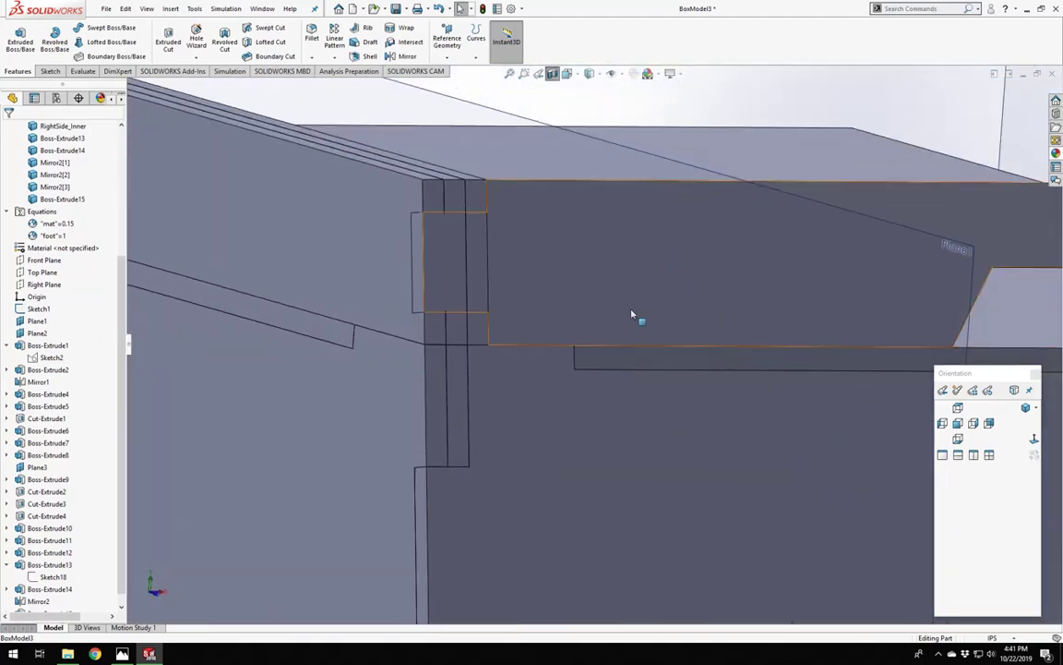
Examine the notched panel's fit across the whole sectioned box, including the handle notch and both ends.
scroll(645, 300, up, 8)
scroll(798, 329, down, 4)
middle_drag(716, 291, 462, 213)
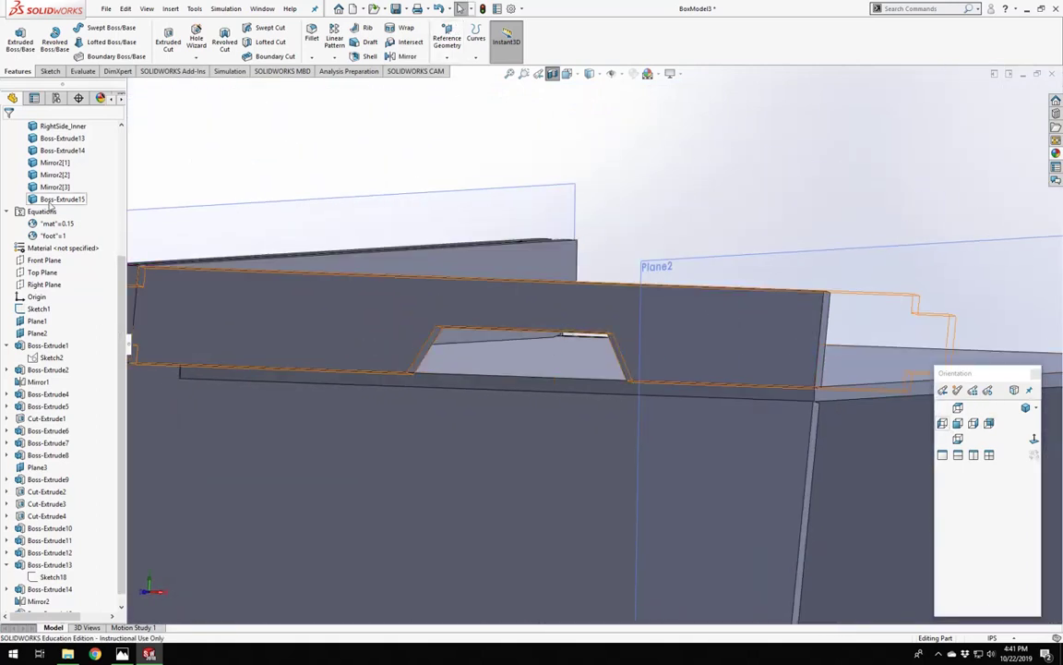
scroll(688, 327, up, 5)
scroll(688, 326, up, 2)
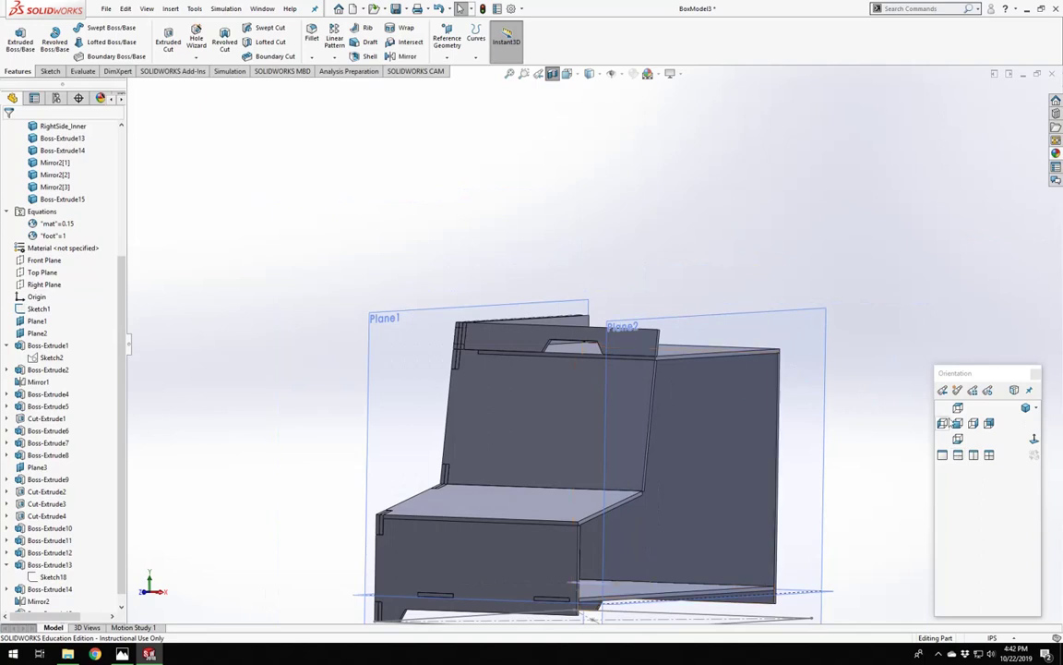
scroll(723, 368, down, 3)
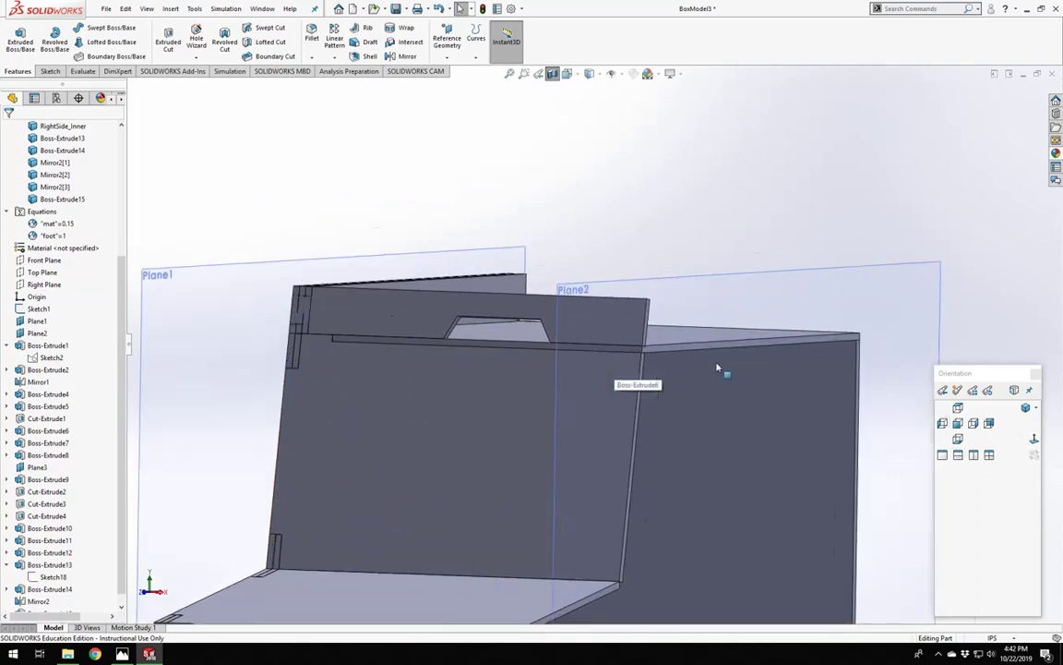
scroll(699, 358, up, 3)
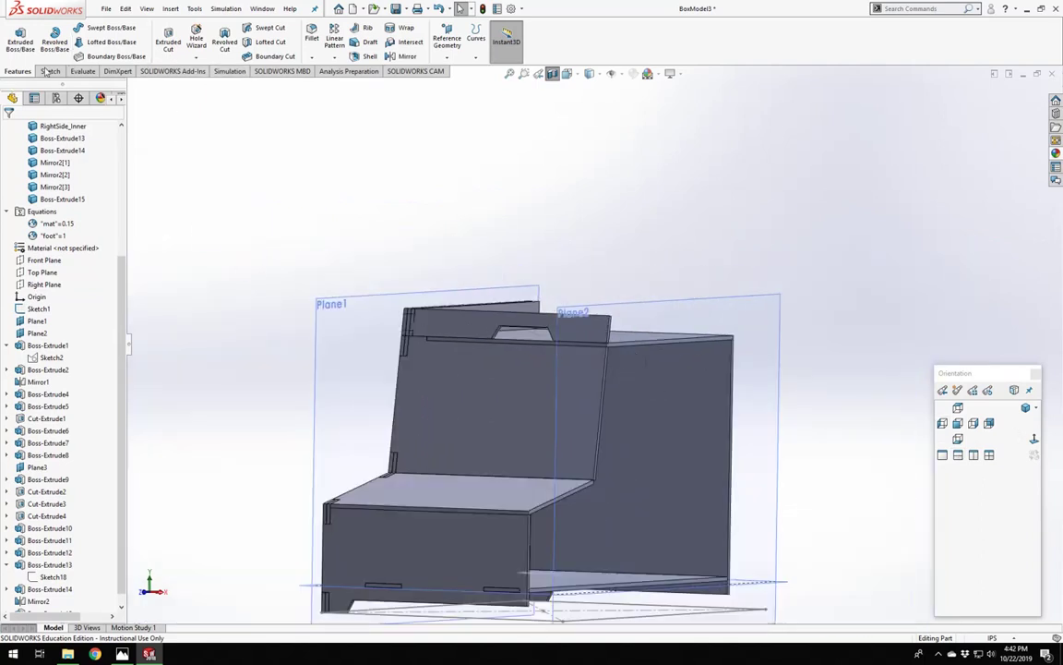
scroll(593, 350, down, 2)
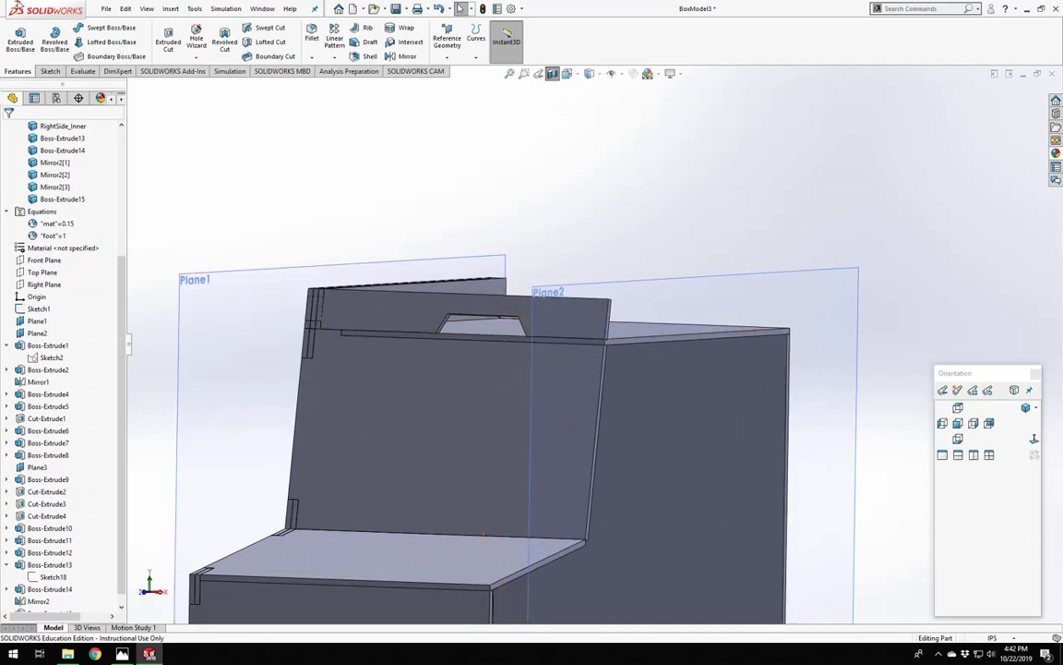
scroll(64, 231, up, 5)
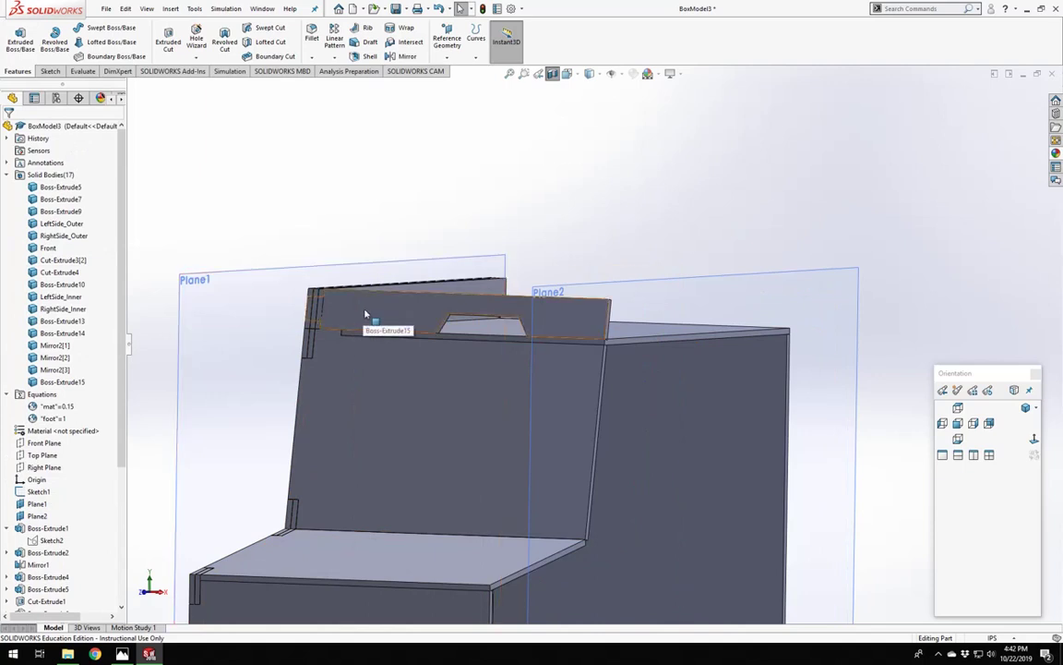
Turn off the section view and hide the three mirrored side bodies beside the notched panel's right end.
click(553, 74)
right_click(679, 327)
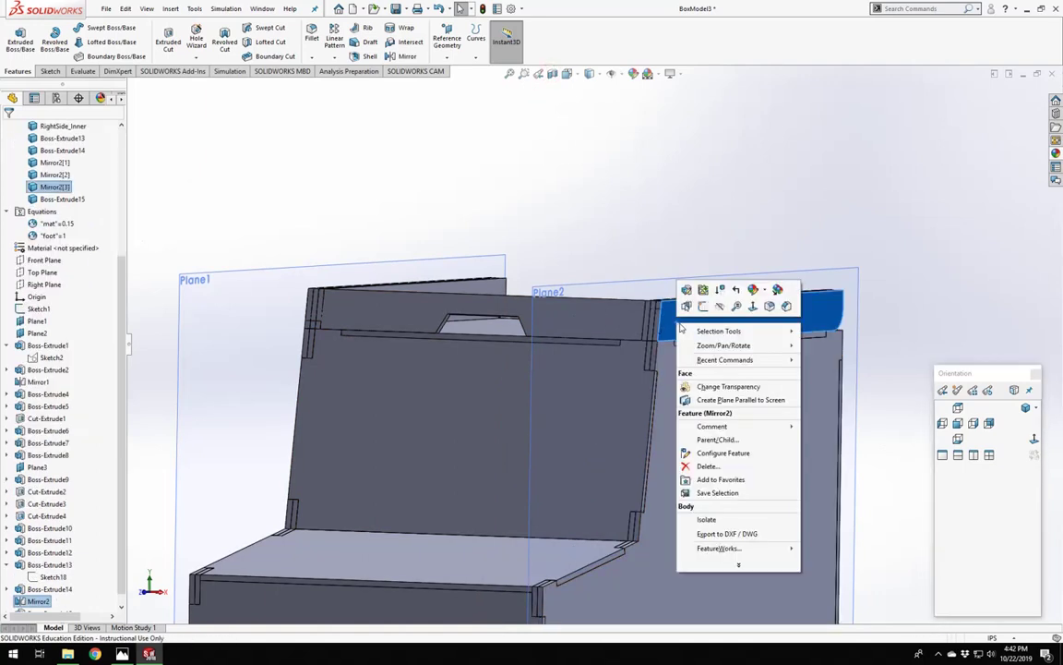
click(719, 307)
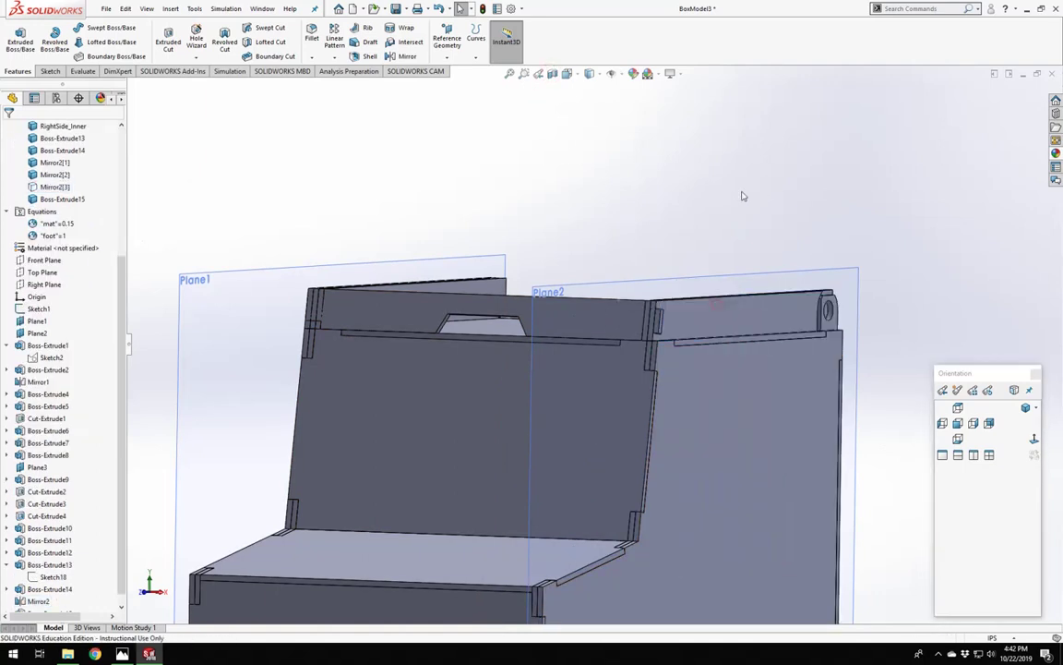
right_click(721, 319)
click(761, 304)
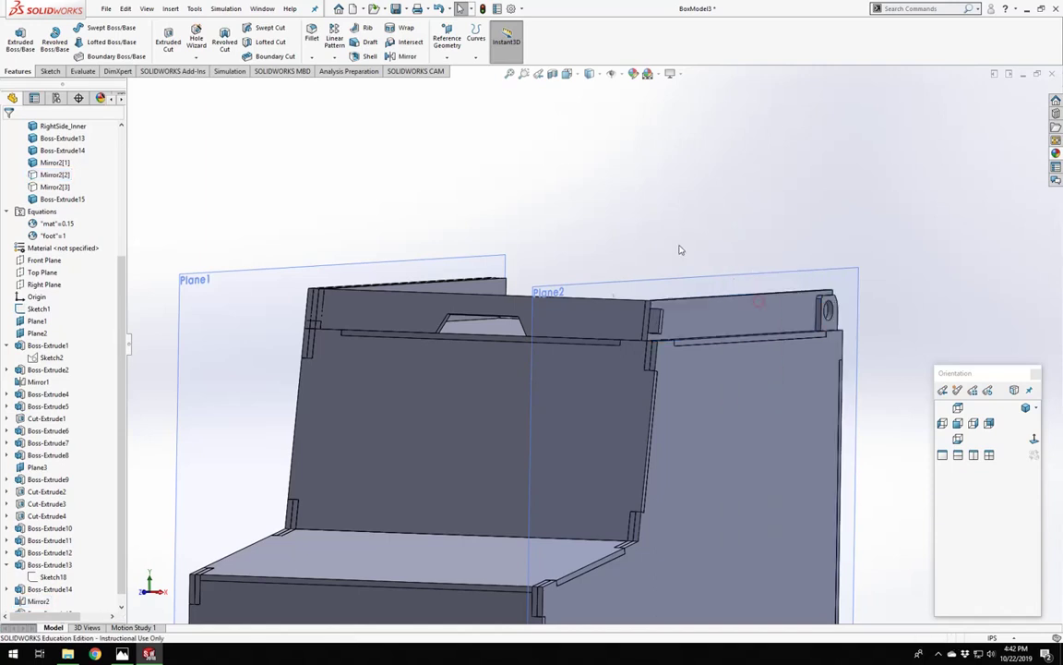
right_click(697, 307)
click(738, 294)
scroll(608, 352, down, 3)
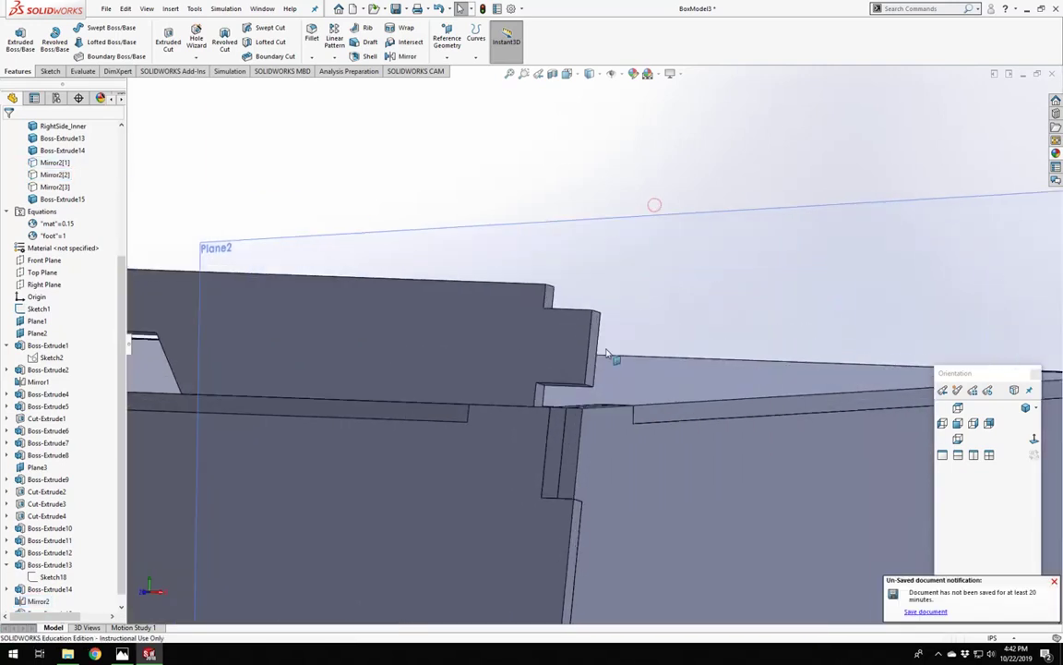
Start a sketch on the small end face below the notched panel's right tab and draw a slanted line about 0.15 in long across it.
click(543, 397)
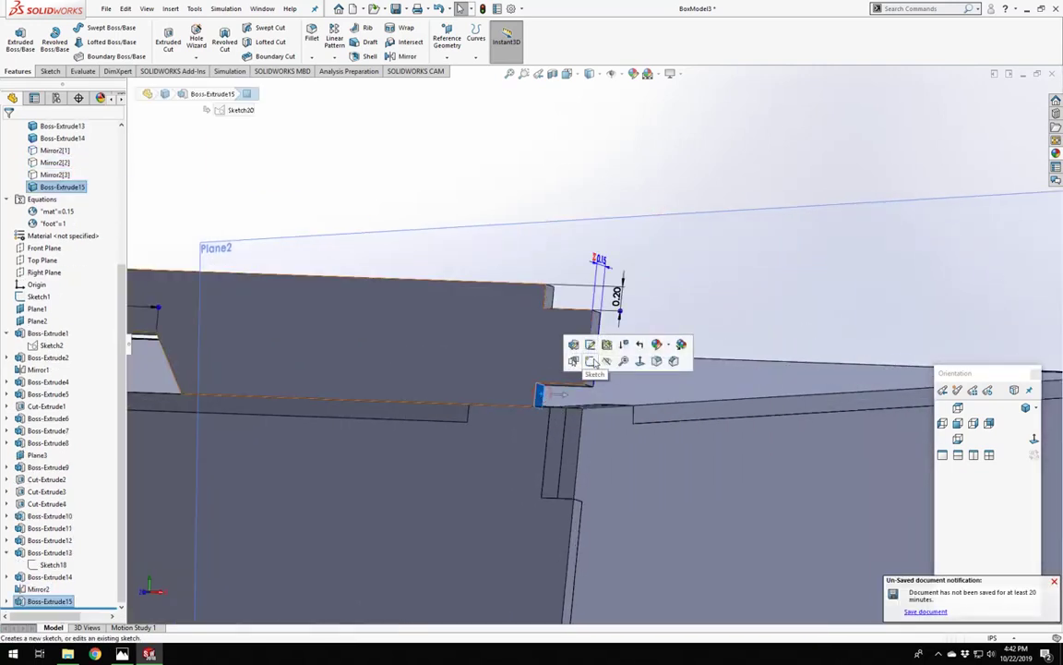
click(609, 368)
click(1035, 439)
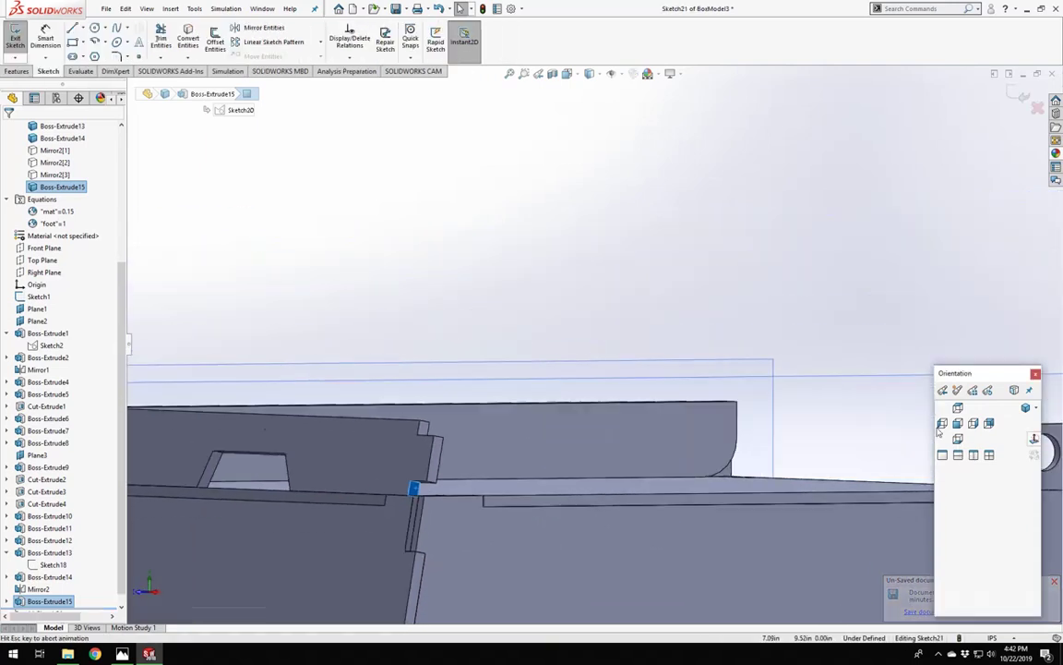
scroll(551, 375, down, 5)
scroll(544, 411, down, 1)
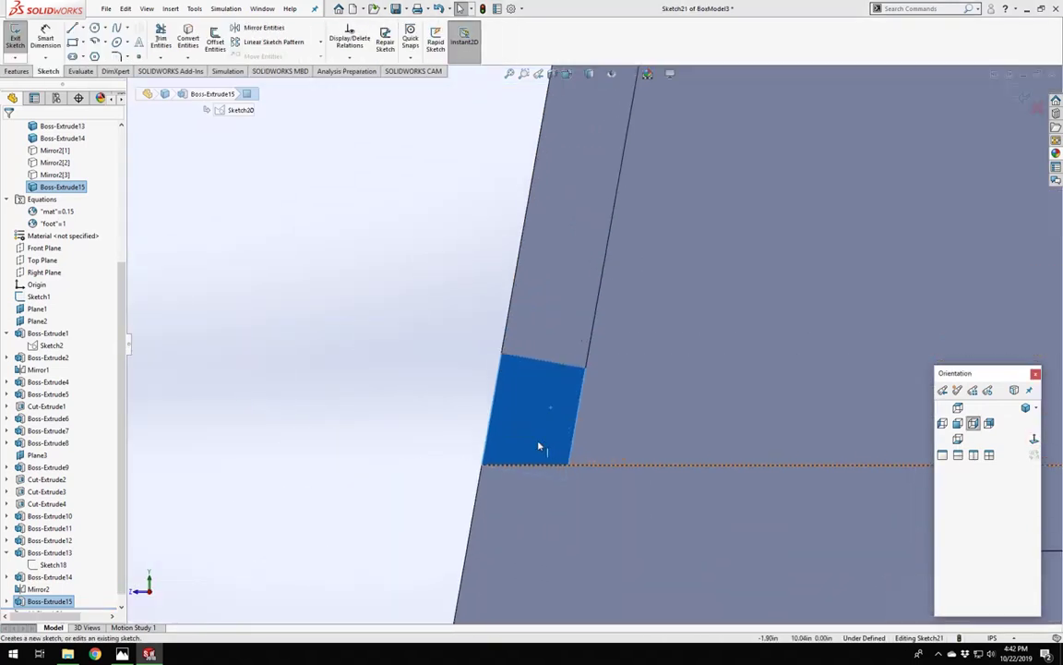
click(74, 29)
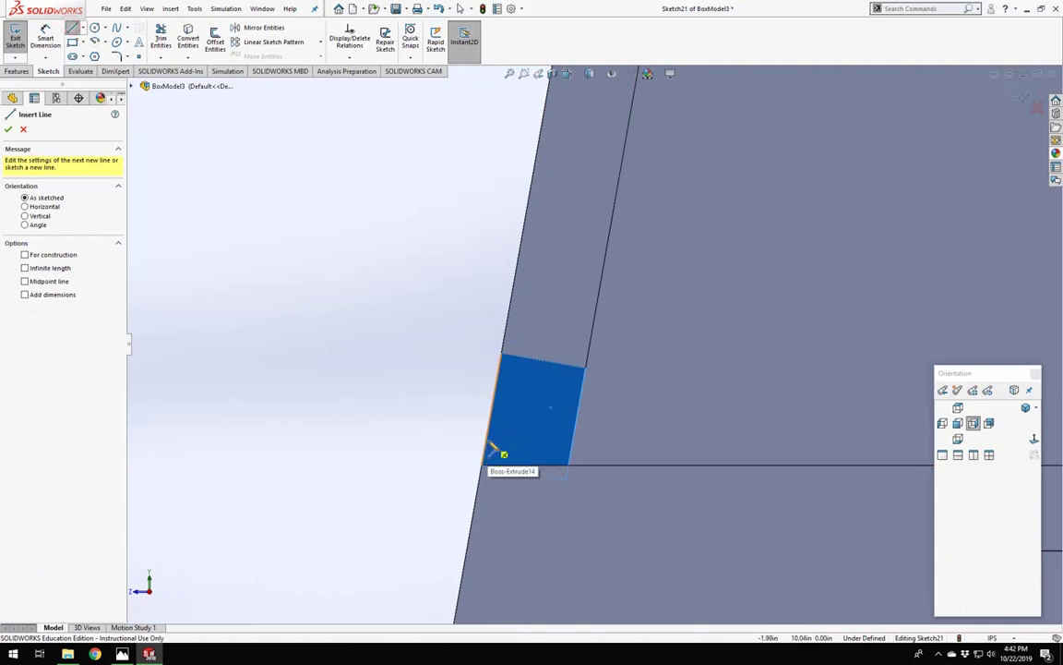
click(487, 442)
click(570, 454)
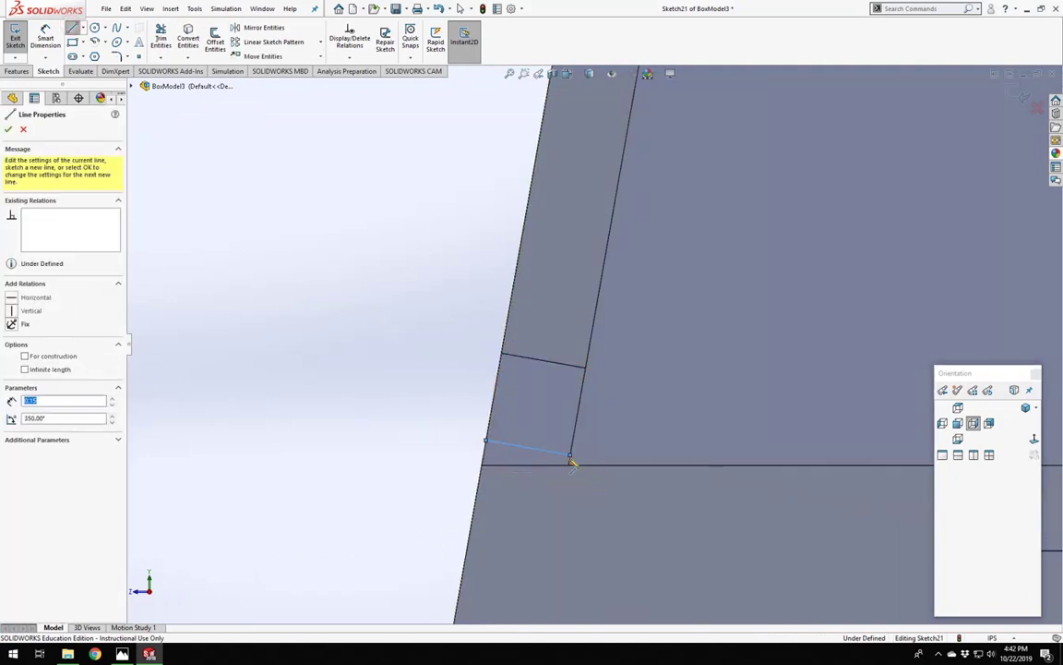
key(Escape)
Make the line's inner endpoint coincident with the horizontal edge at the base of the end face.
scroll(367, 351, up, 1)
scroll(486, 368, down, 2)
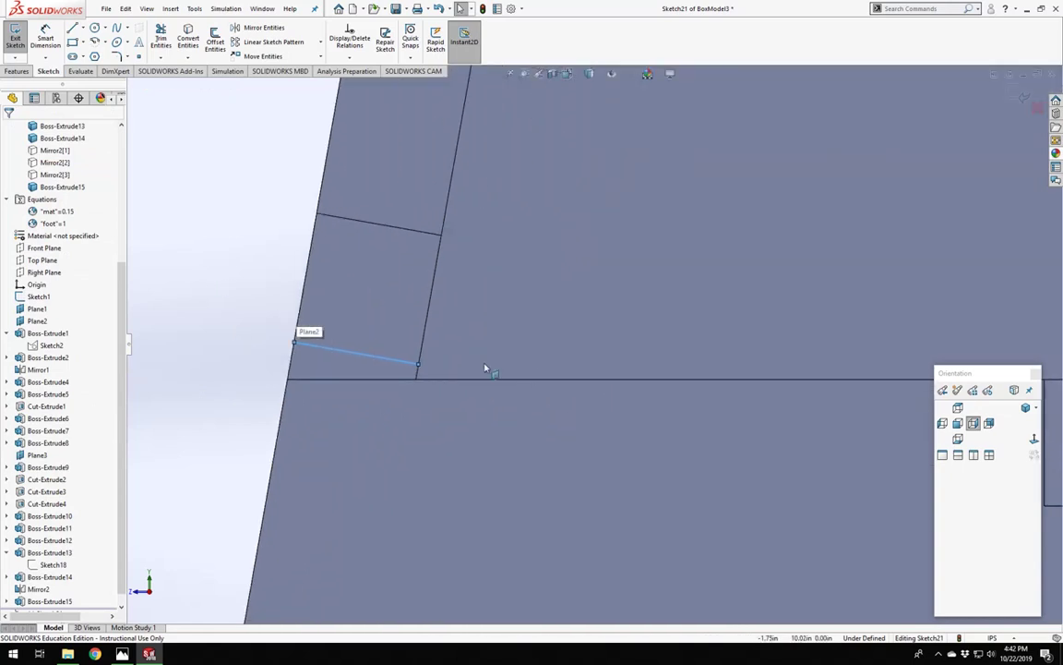
click(419, 366)
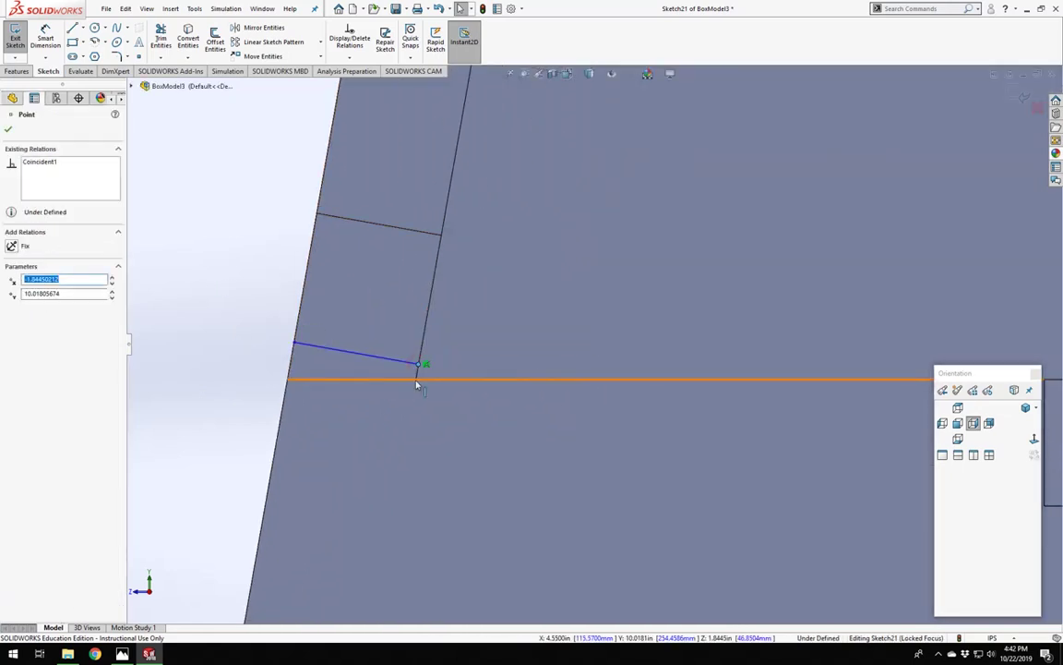
ctrl+click(418, 386)
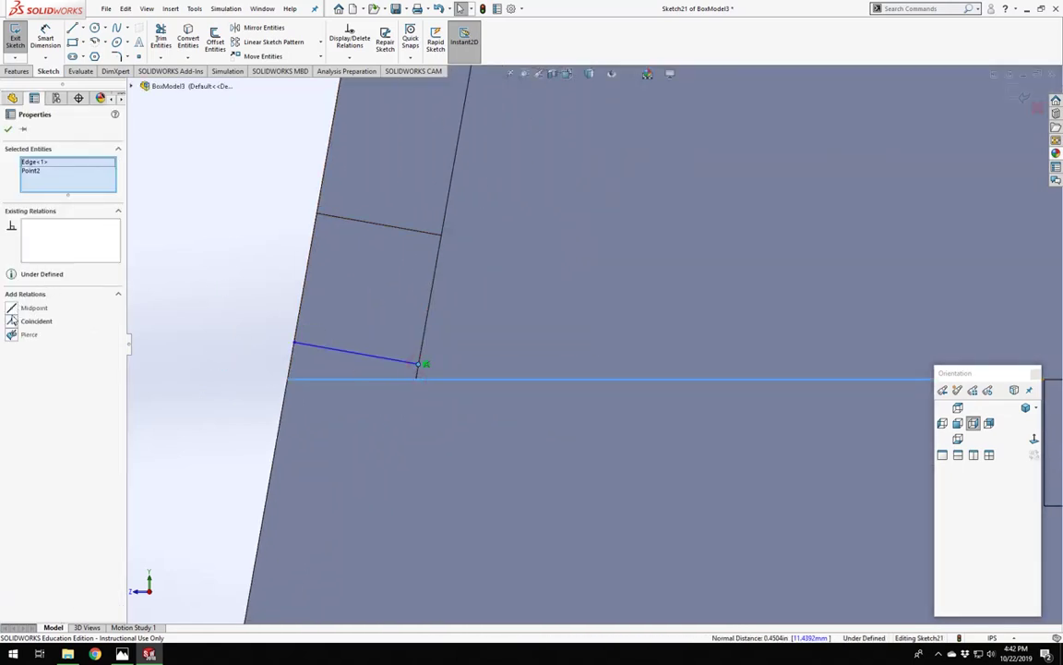
click(240, 369)
Make the sketched line perpendicular to the end face's slanted outer edge.
scroll(368, 351, up, 2)
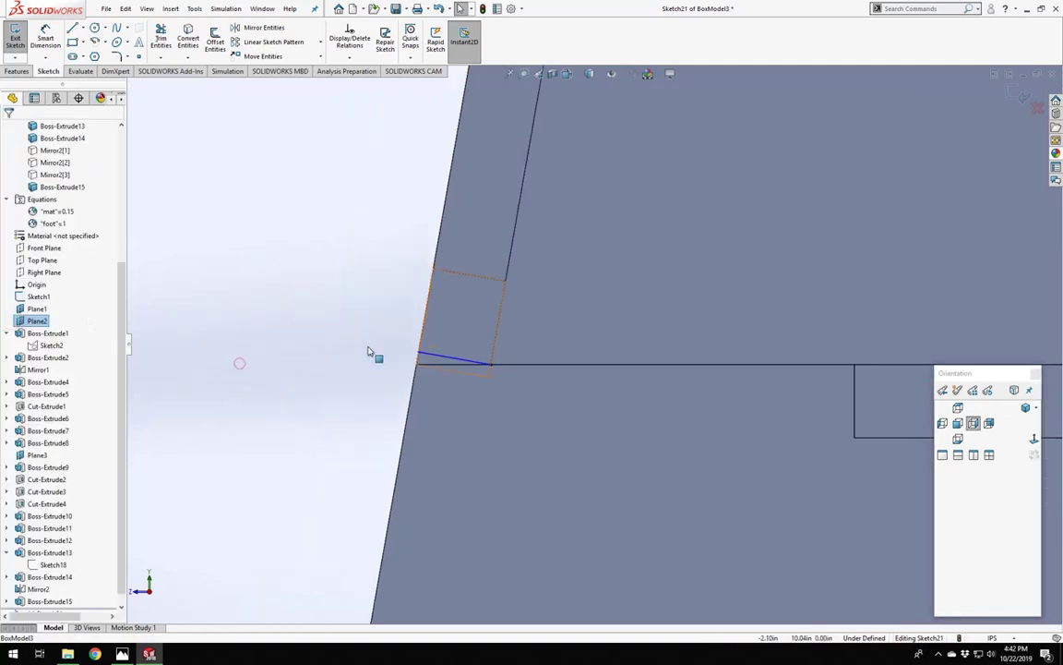
click(433, 355)
ctrl+click(421, 344)
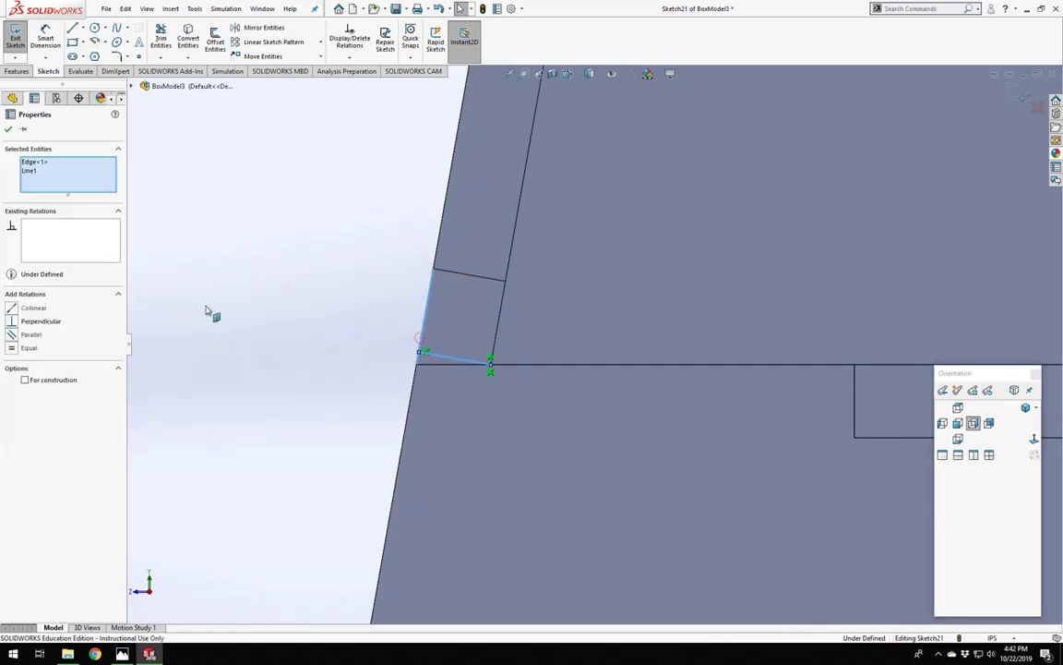
click(310, 334)
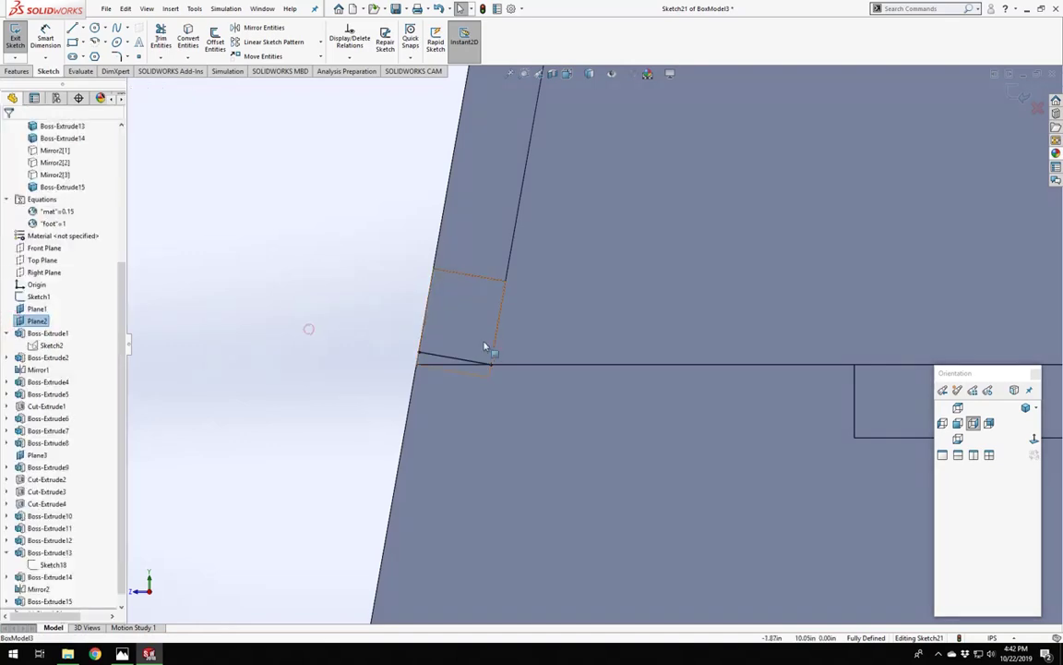
Check the sketched line against the surrounding corner joint and exit the sketch.
scroll(466, 367, down, 2)
mouse_move(384, 349)
middle_down()
mouse_move(435, 354)
mouse_move(384, 317)
mouse_move(427, 380)
mouse_move(418, 387)
mouse_move(373, 363)
mouse_move(389, 352)
mouse_move(444, 357)
mouse_move(427, 328)
mouse_move(386, 321)
mouse_move(406, 340)
mouse_move(361, 318)
mouse_move(371, 352)
middle_up()
scroll(435, 356, up, 3)
middle_drag(523, 388, 412, 390)
click(503, 409)
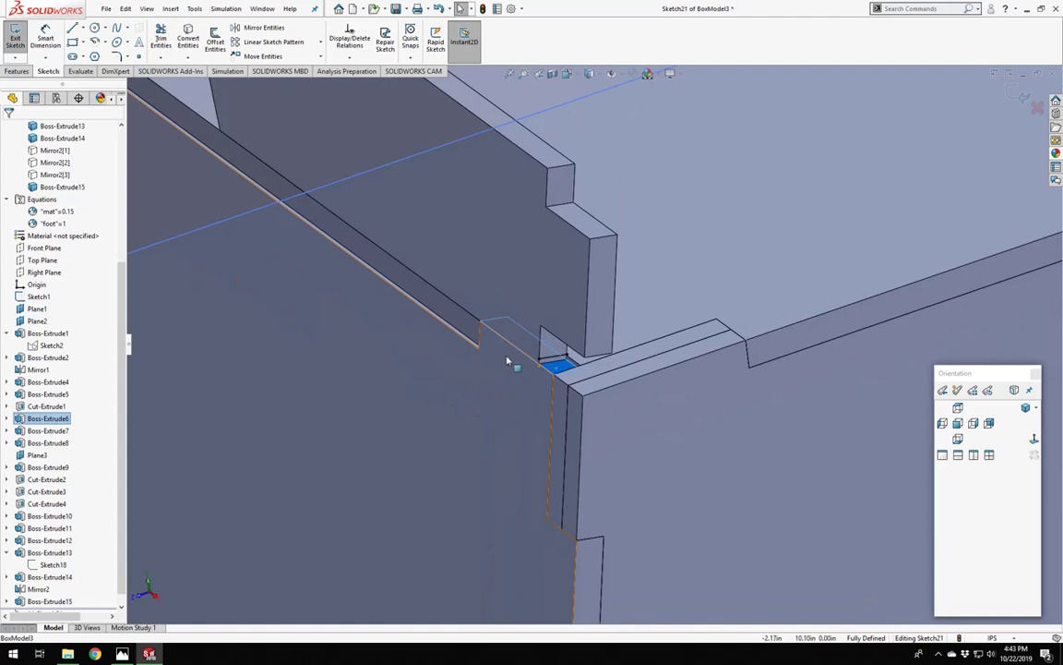
middle_drag(507, 361, 520, 270)
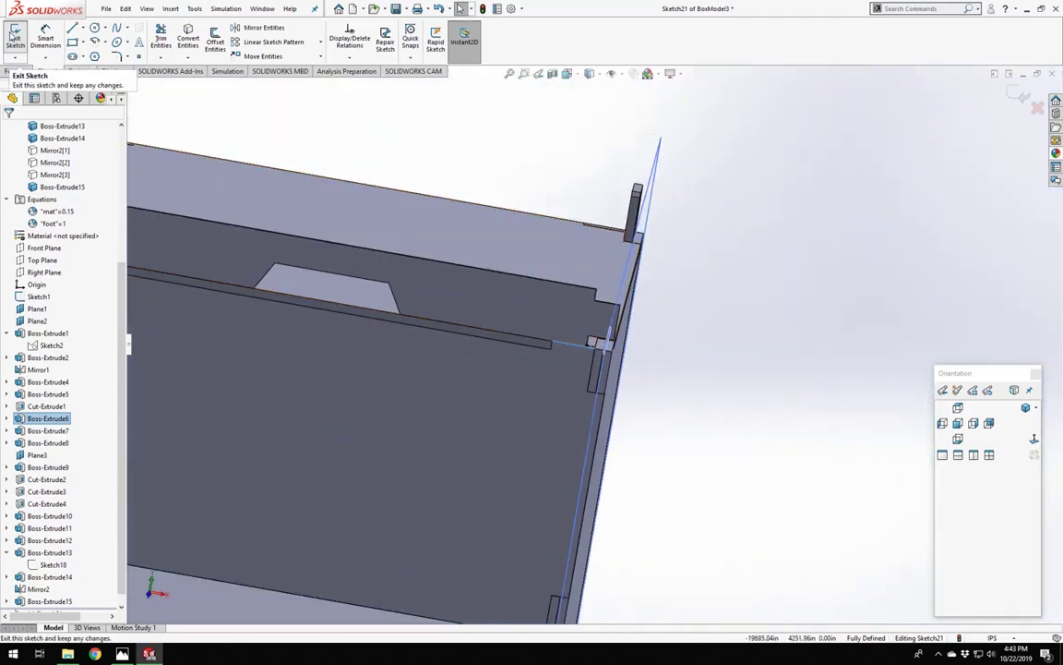
click(15, 37)
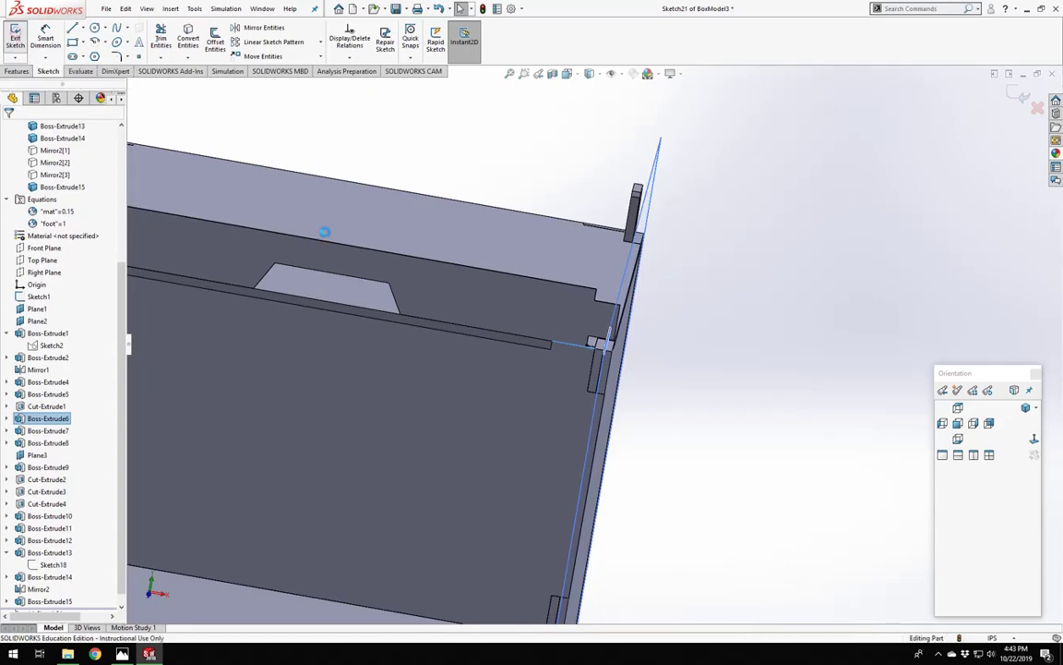
Section the model at Plane1 and examine how the notched panel's lower edge meets the horizontal and front boards, closing the section unsaved.
scroll(639, 376, down, 3)
scroll(640, 376, up, 3)
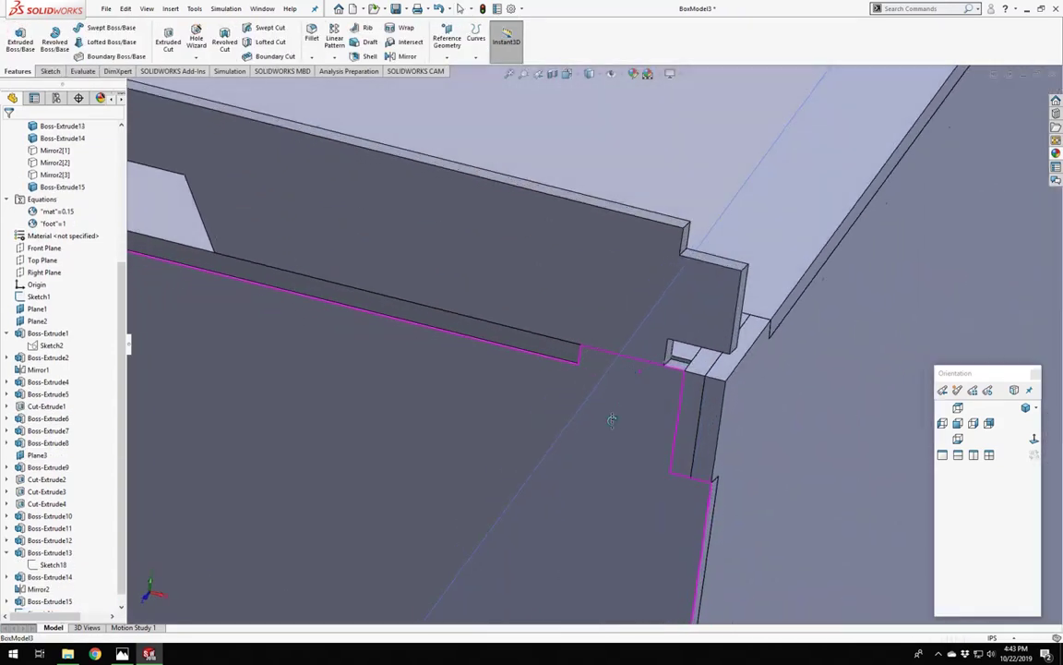
middle_drag(602, 427, 484, 374)
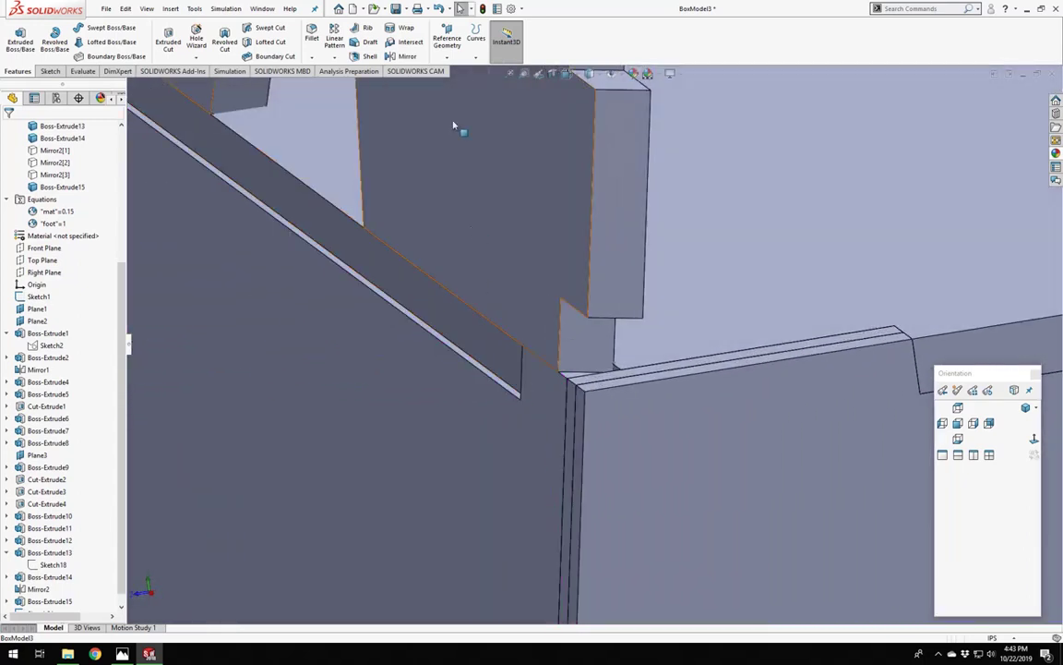
click(551, 77)
scroll(595, 382, up, 3)
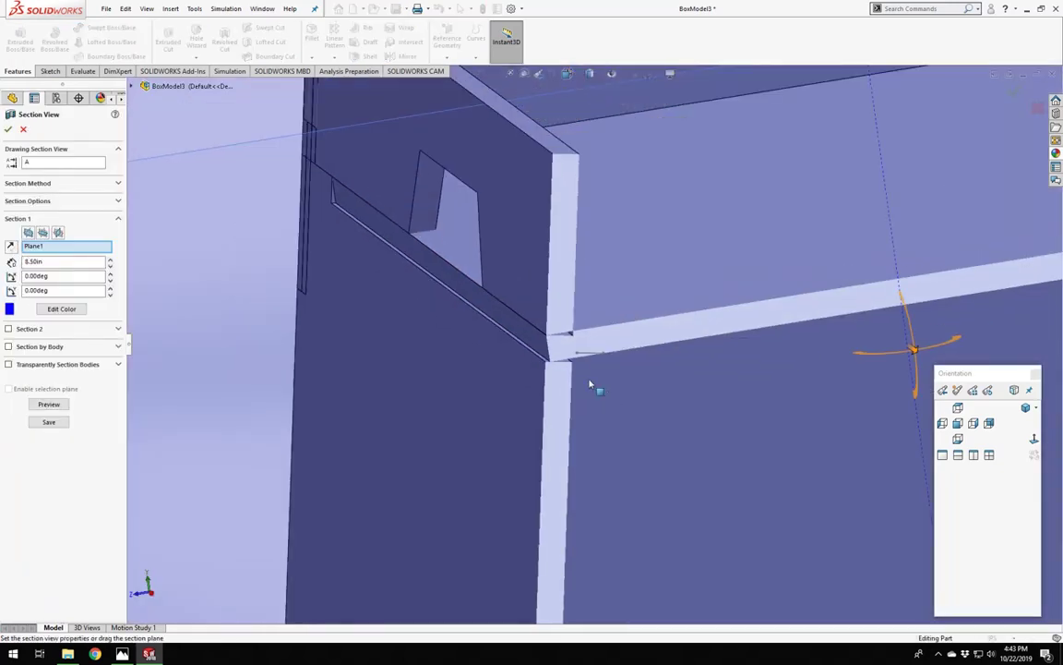
middle_drag(594, 382, 563, 354)
scroll(384, 253, down, 6)
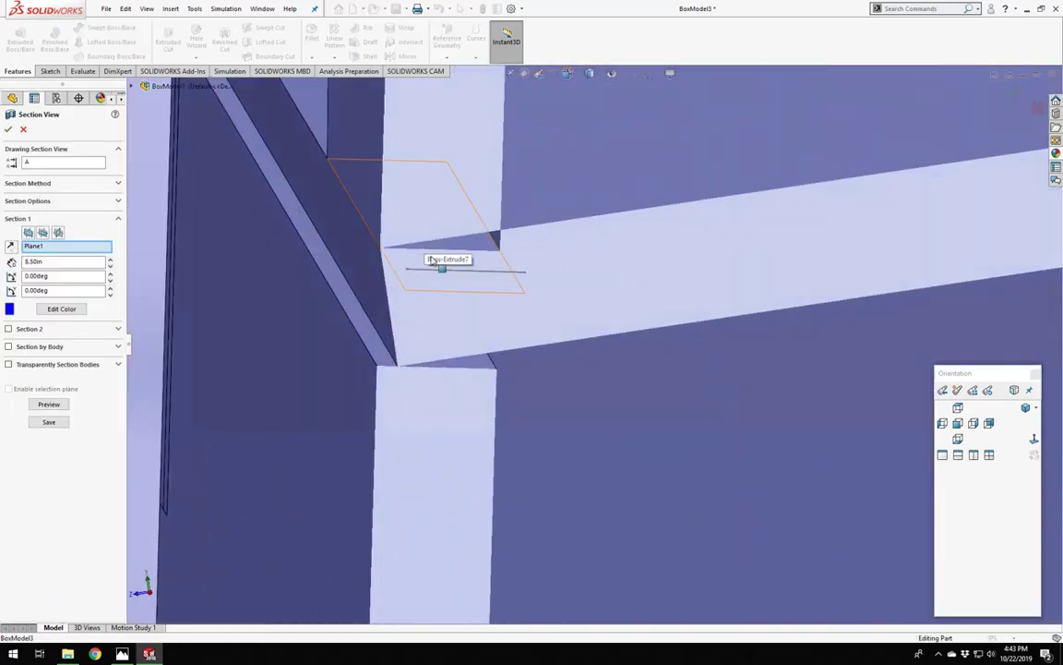
middle_drag(442, 266, 553, 323)
click(988, 424)
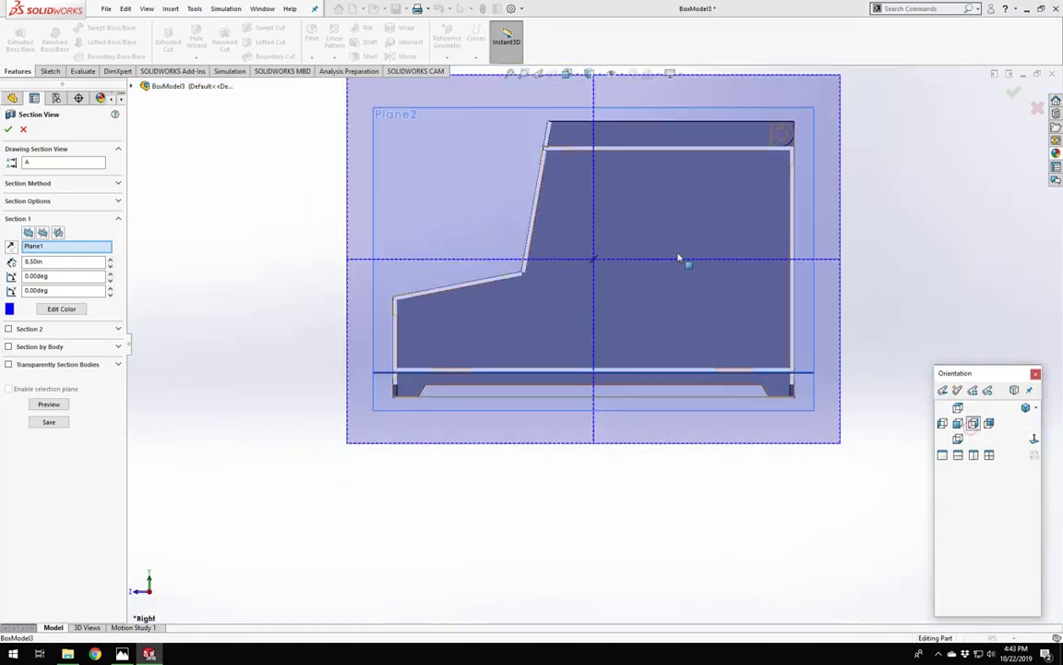
scroll(575, 146, down, 8)
middle_drag(482, 343, 473, 343)
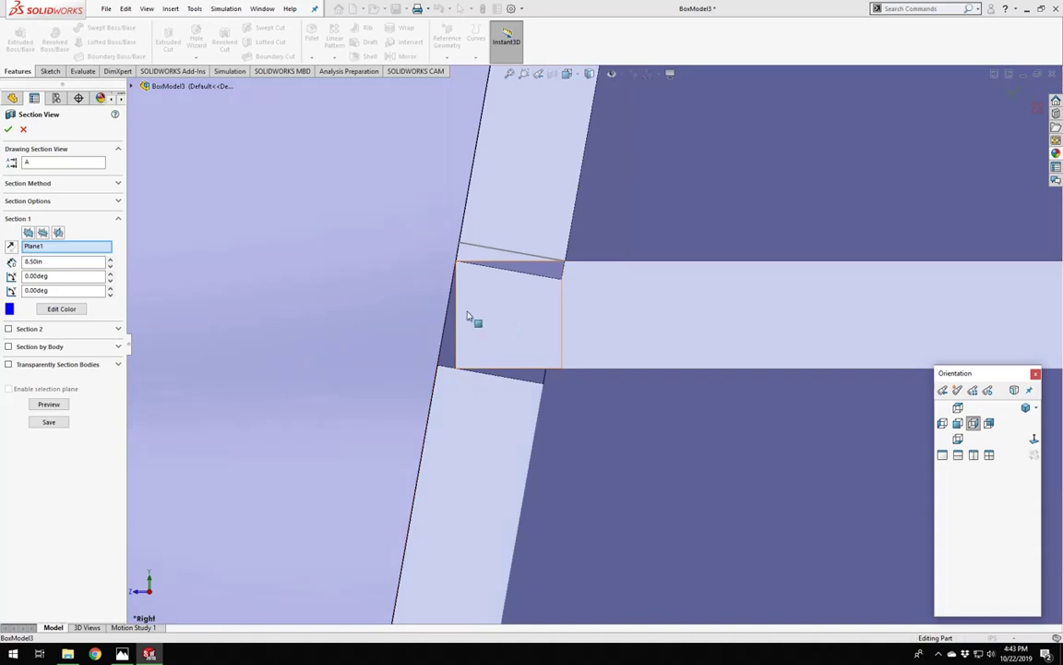
middle_drag(468, 316, 489, 272)
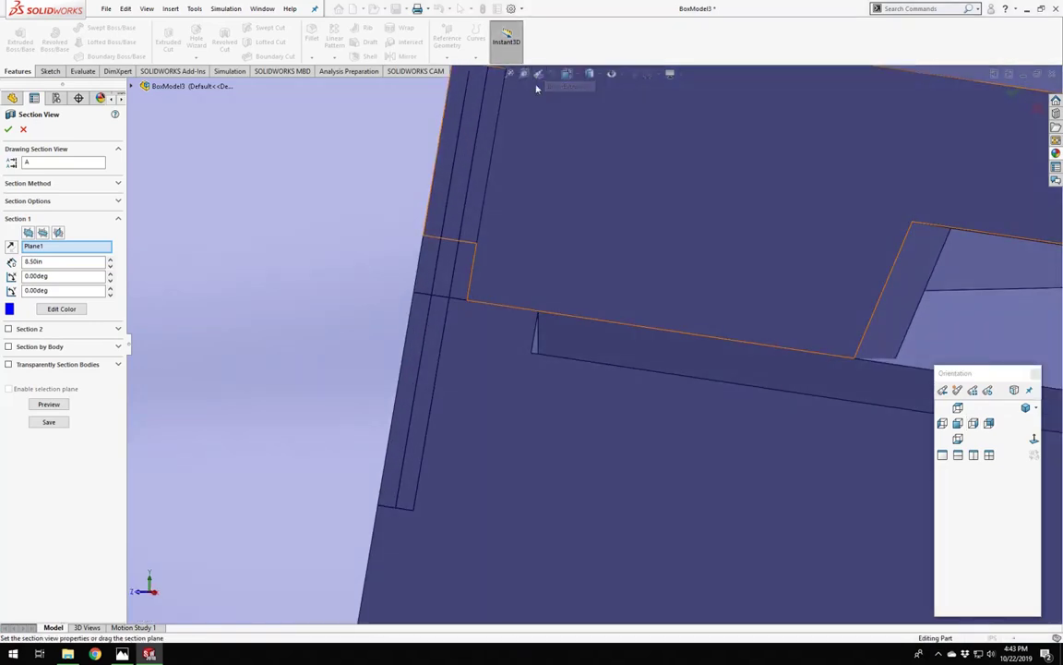
click(24, 131)
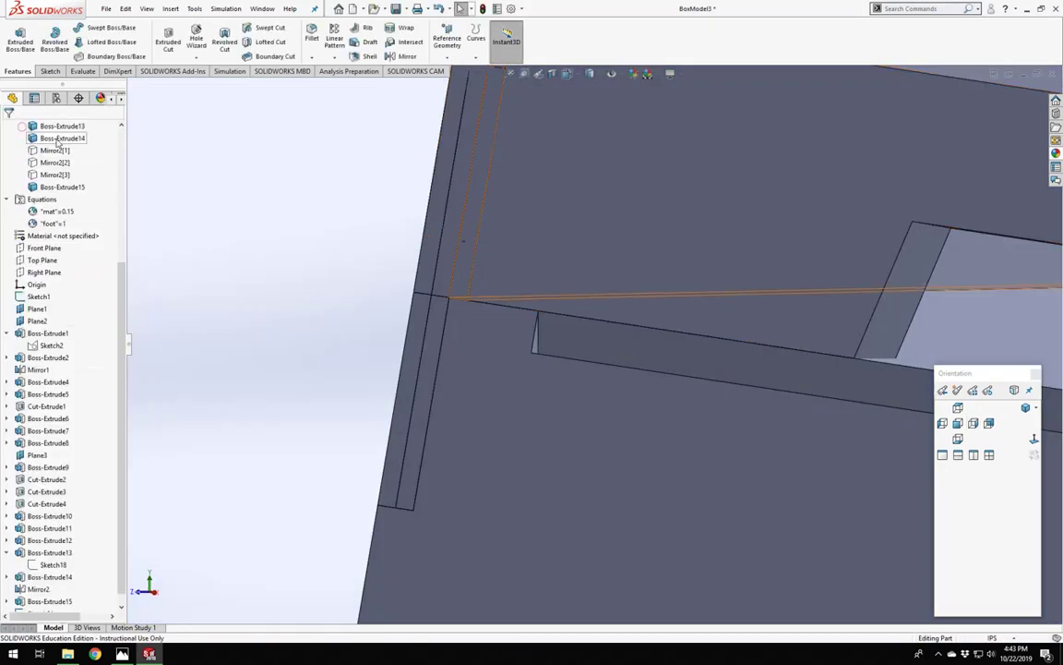
Examine the slots and tabs along the notched panel's lower edge and at both corner joints.
scroll(807, 349, up, 10)
scroll(807, 365, down, 8)
middle_drag(463, 348, 649, 446)
scroll(637, 448, up, 3)
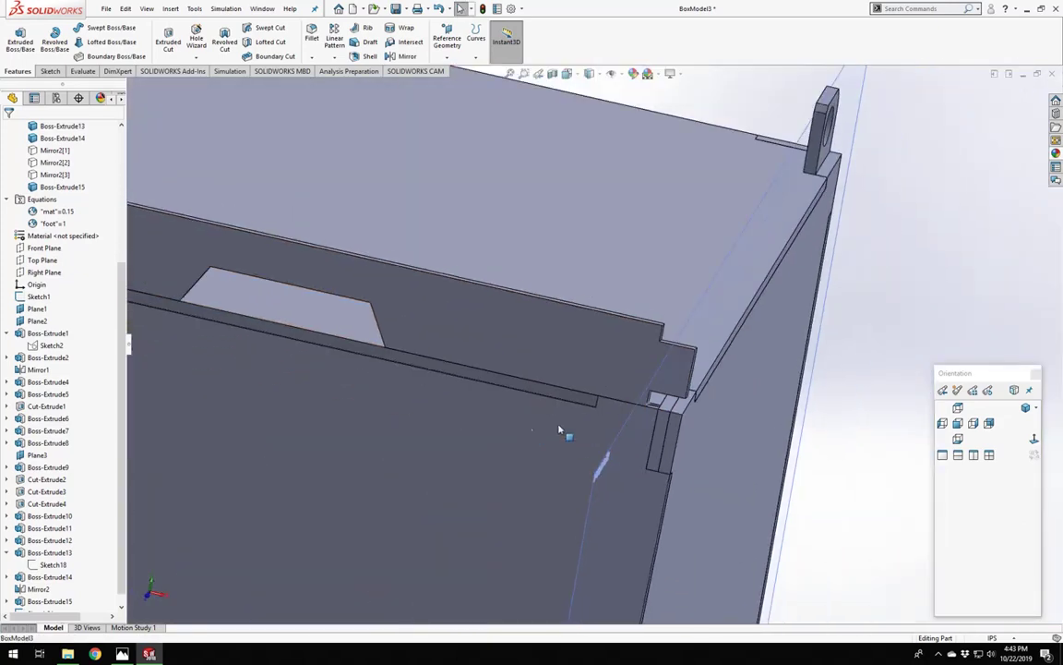
middle_drag(563, 429, 641, 403)
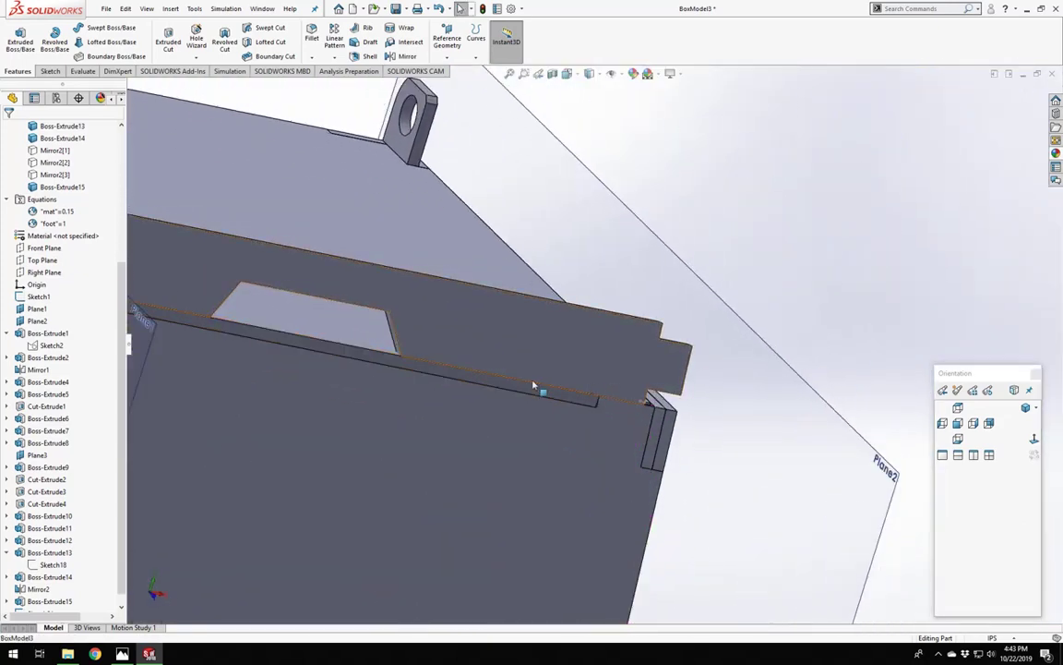
middle_drag(260, 287, 294, 345)
scroll(569, 372, down, 3)
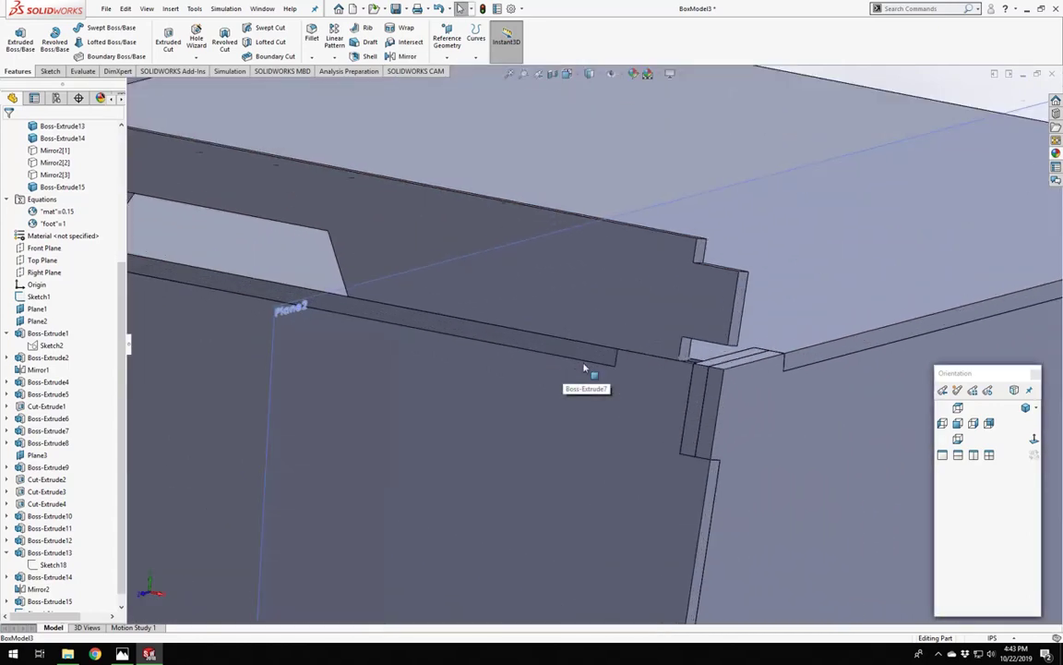
middle_drag(585, 368, 403, 292)
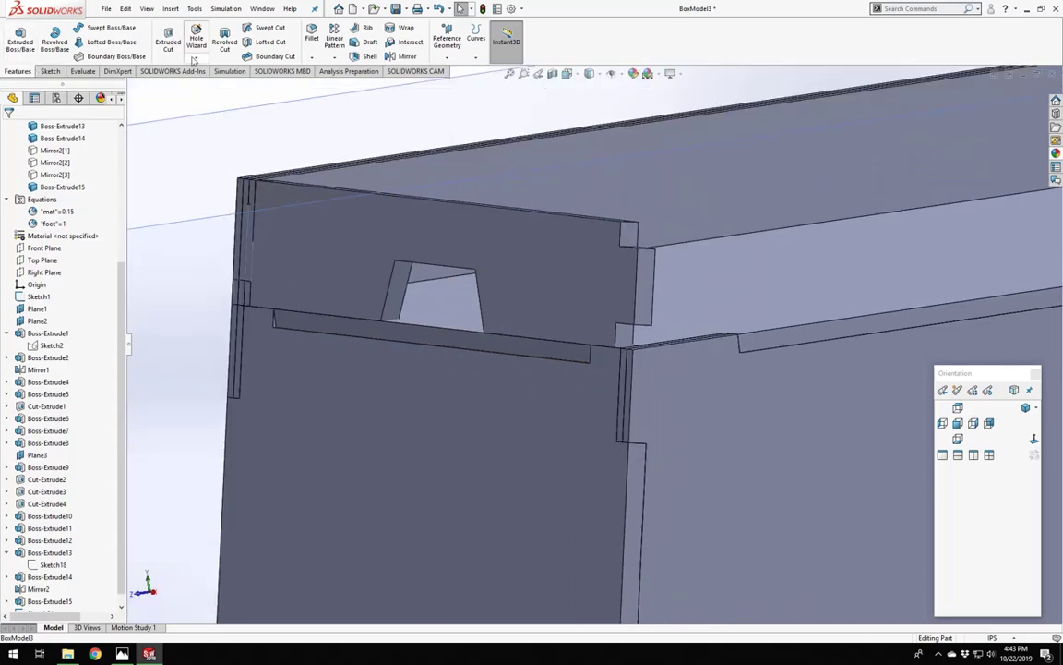
Try cutting the notched panel along the slanted line with Extruded Cut, Through All in both directions, side flipped and only that panel affected.
click(168, 41)
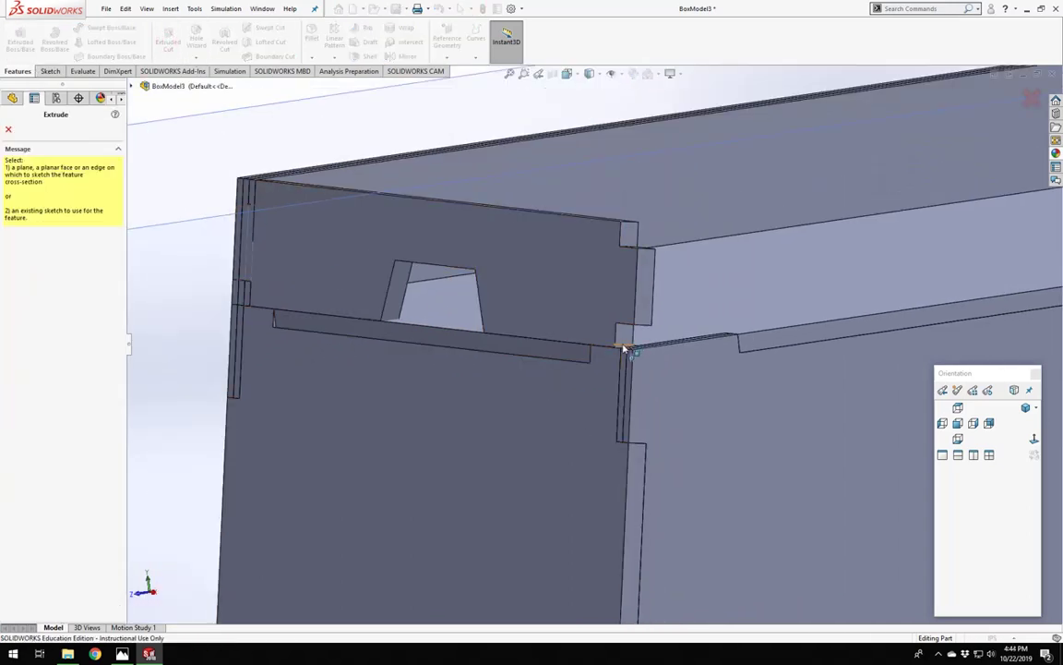
click(330, 336)
scroll(637, 331, down, 3)
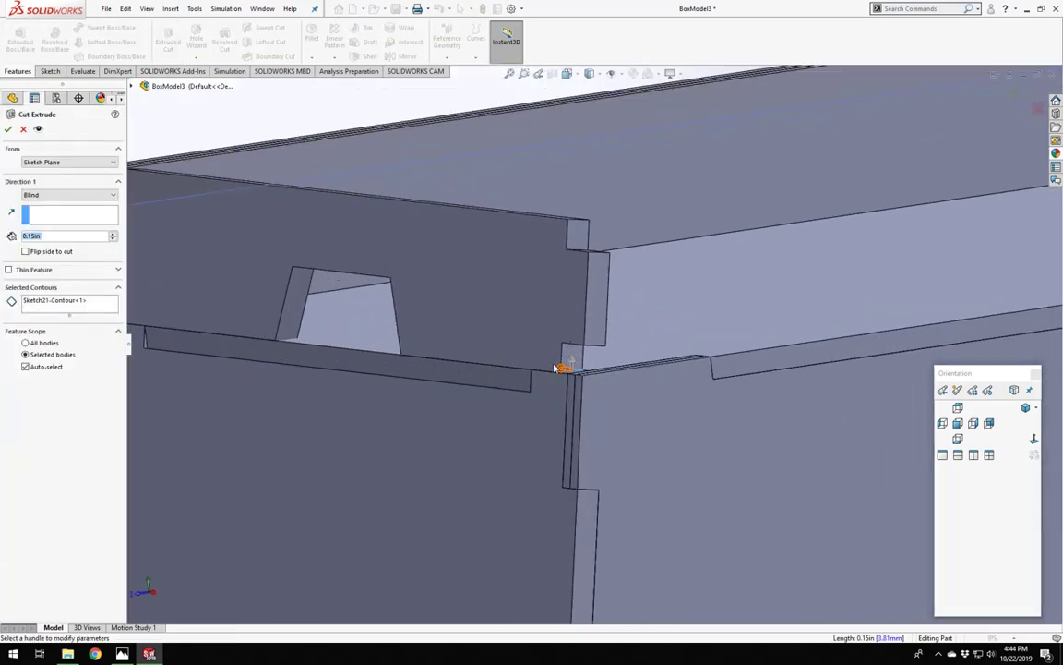
middle_drag(600, 354, 607, 371)
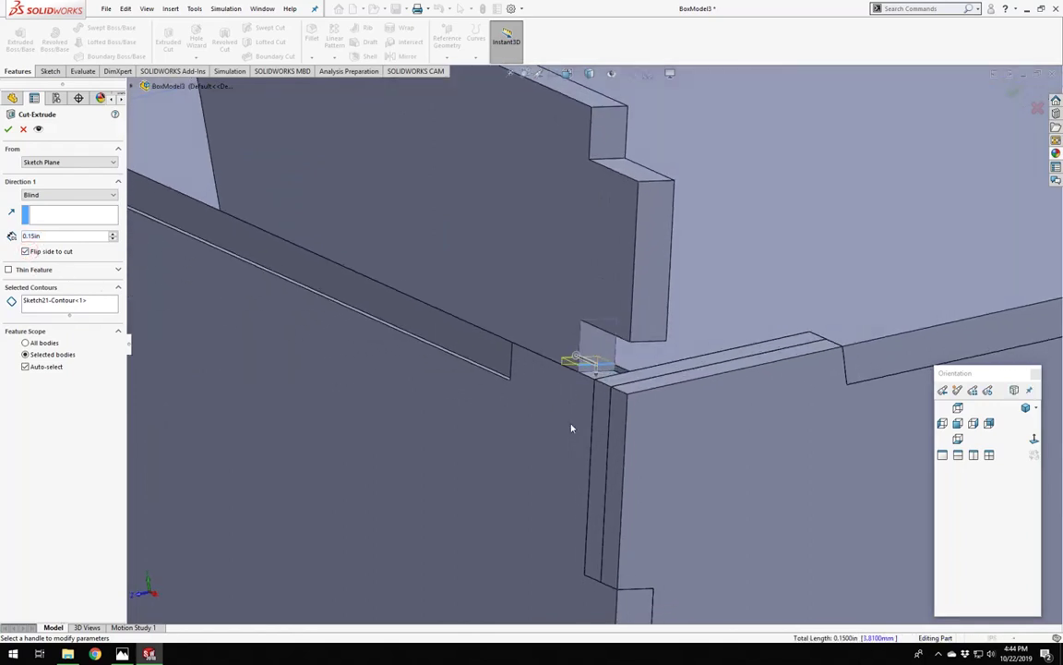
click(42, 212)
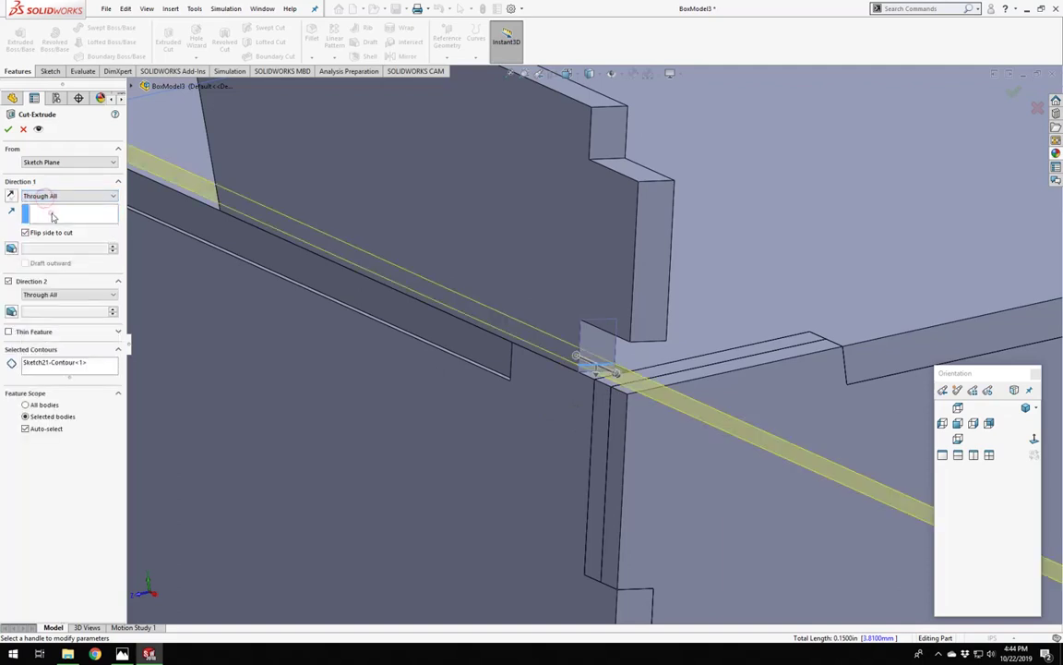
click(41, 430)
click(476, 222)
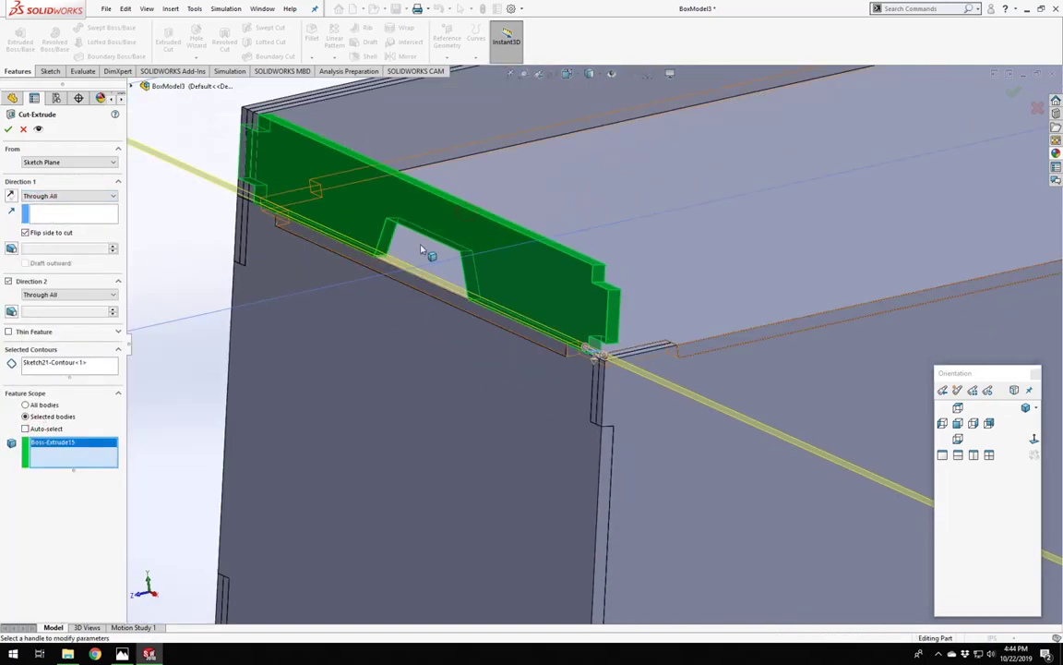
key(Return)
click(195, 331)
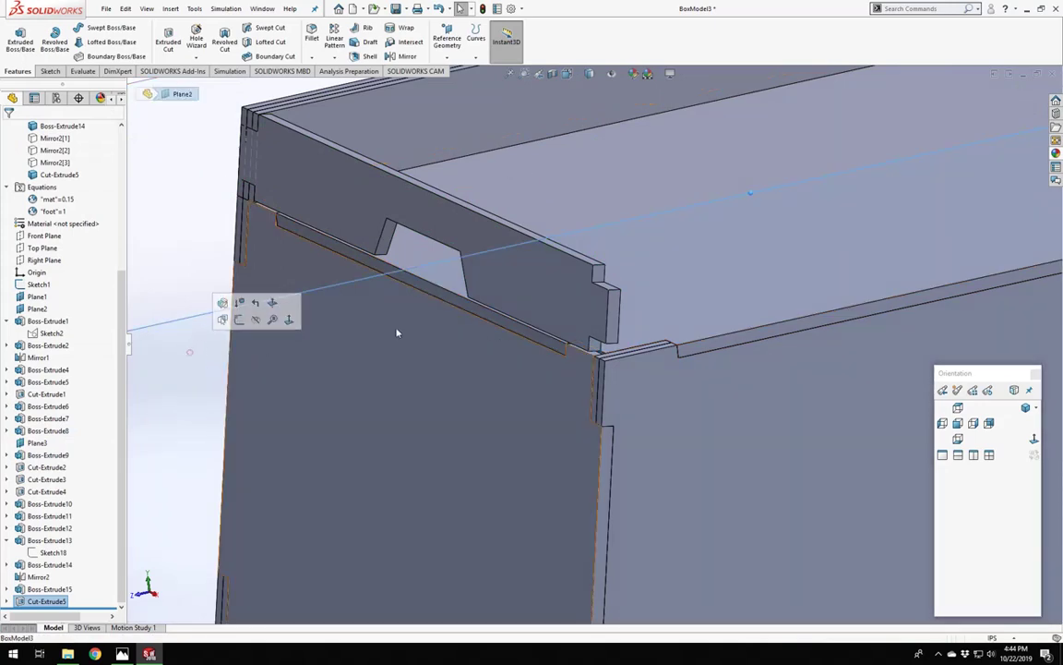
Inspect the trimmed lower edge of the notched panel along the front board and at the corner joint.
scroll(587, 318, down, 5)
middle_drag(600, 421, 626, 459)
scroll(627, 459, down, 5)
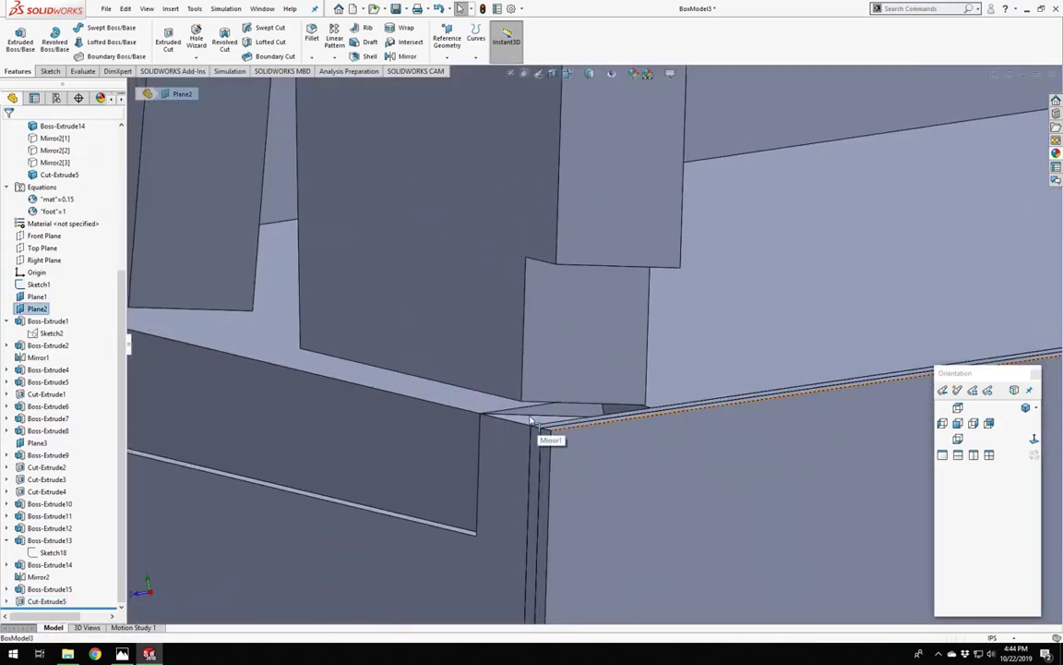
middle_drag(534, 423, 781, 399)
middle_drag(614, 399, 468, 306)
scroll(473, 324, up, 3)
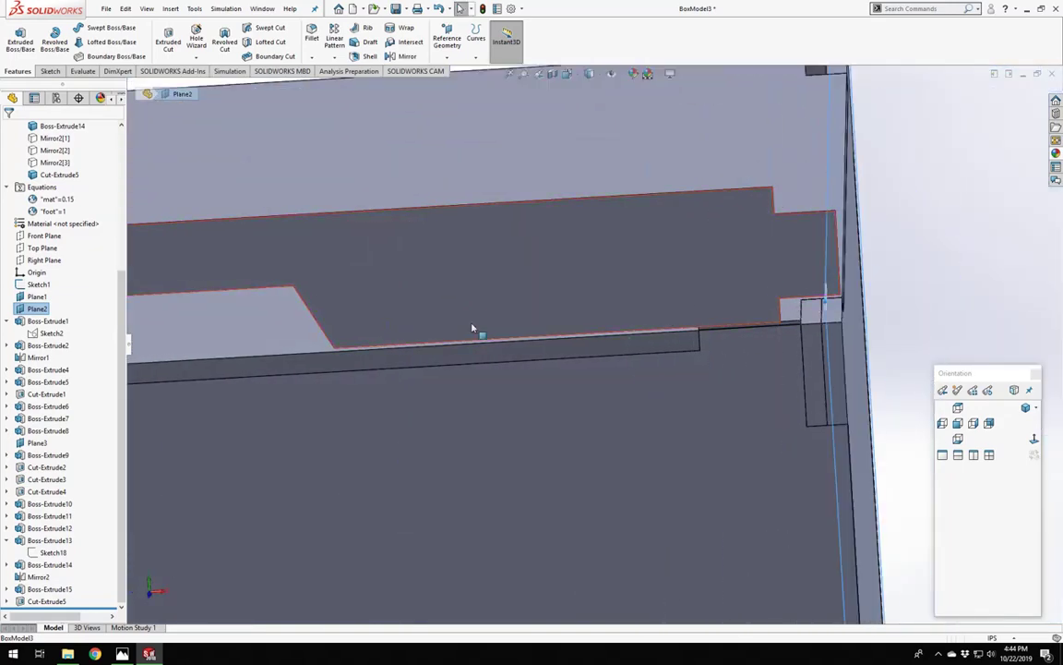
scroll(590, 380, down, 5)
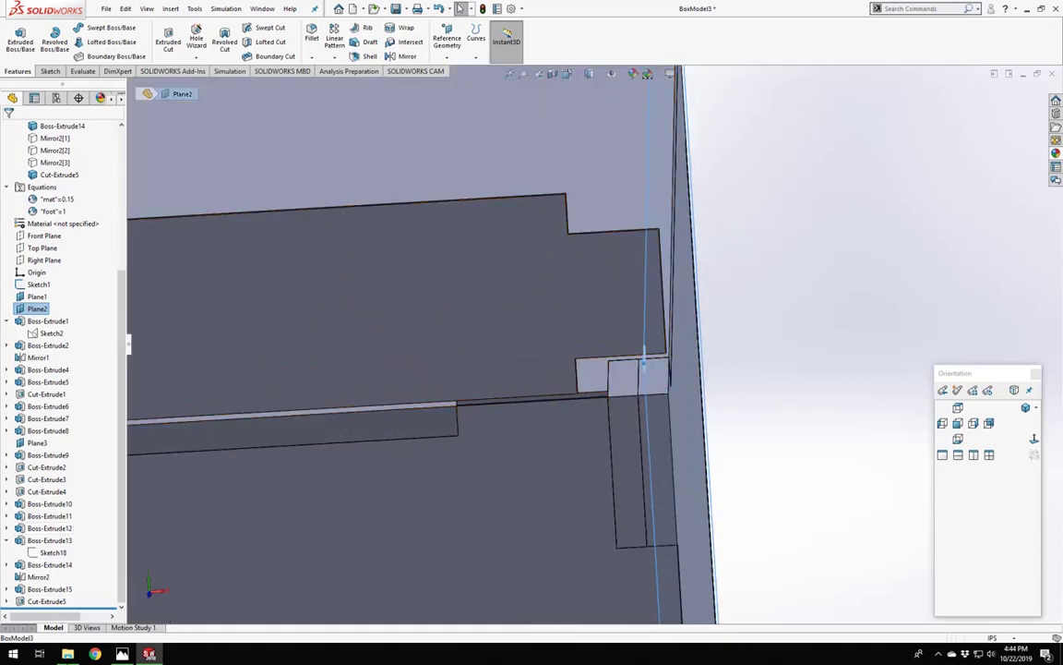
scroll(644, 365, up, 3)
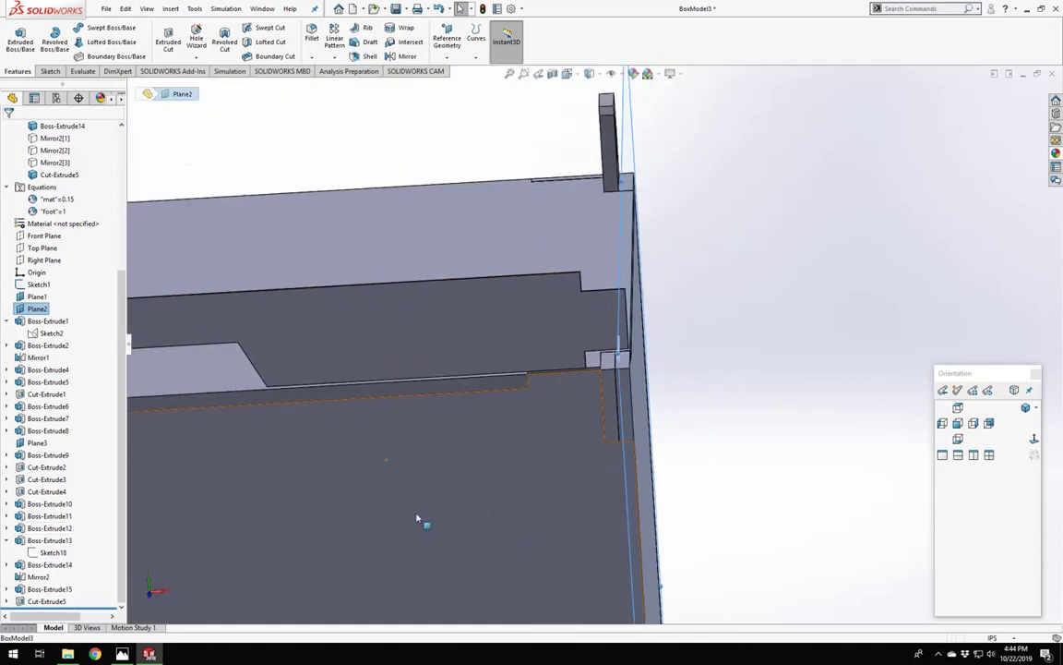
Delete the extruded cut from the notched panel while keeping its sketch.
right_click(55, 599)
click(74, 506)
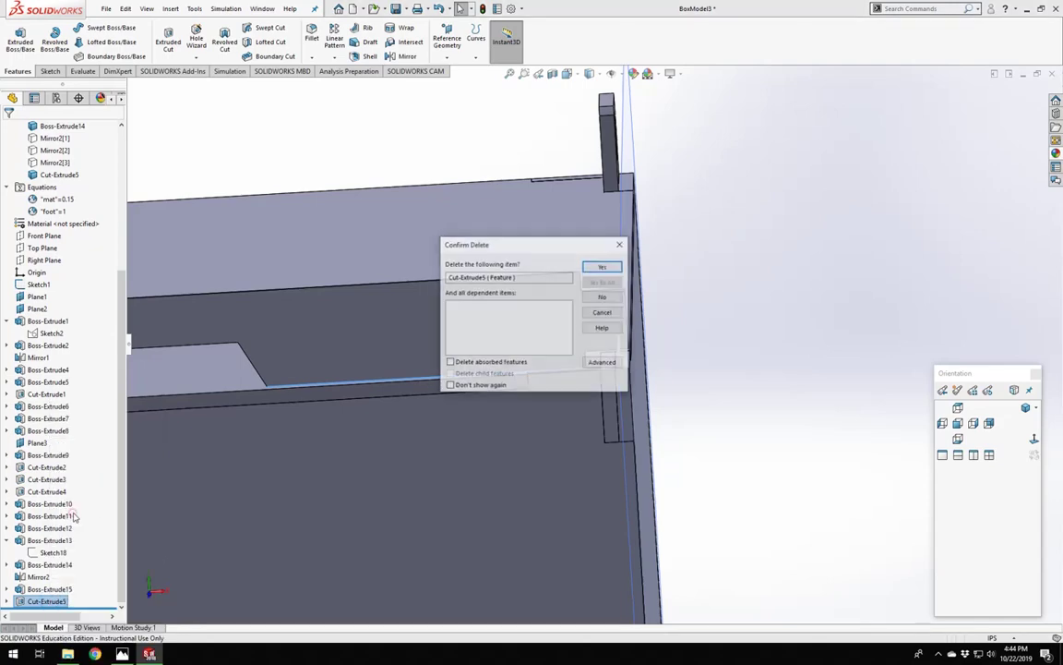
click(603, 267)
Edit the slanted-line sketch and add lines closing it into a thin rectangle about 0.15 by 0.026 in on the end face.
scroll(569, 411, down, 5)
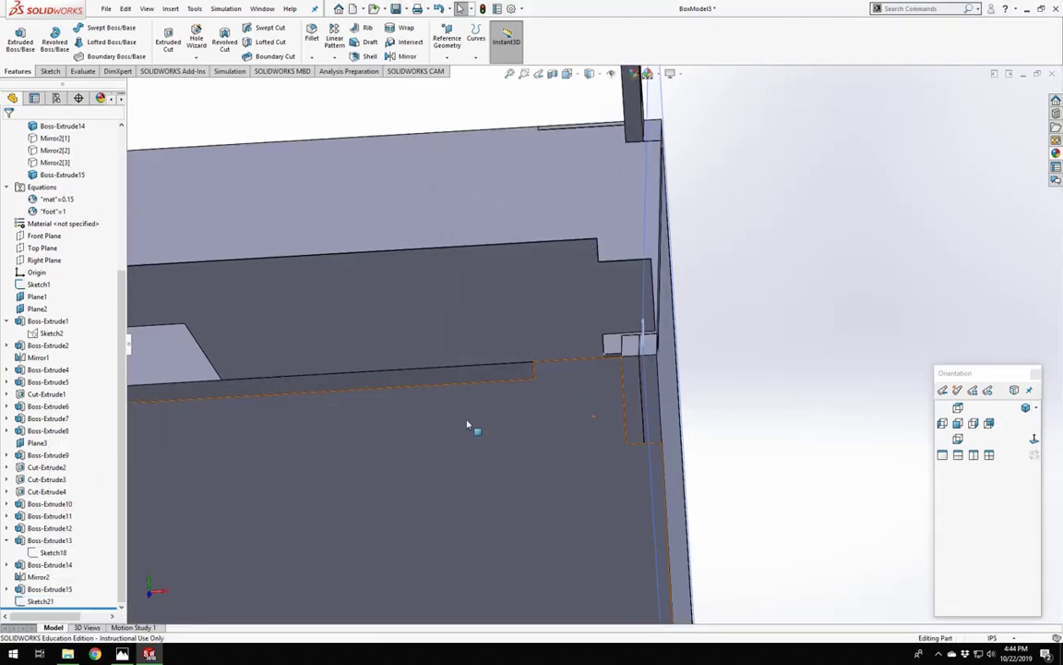
middle_drag(437, 450, 600, 338)
scroll(477, 388, up, 3)
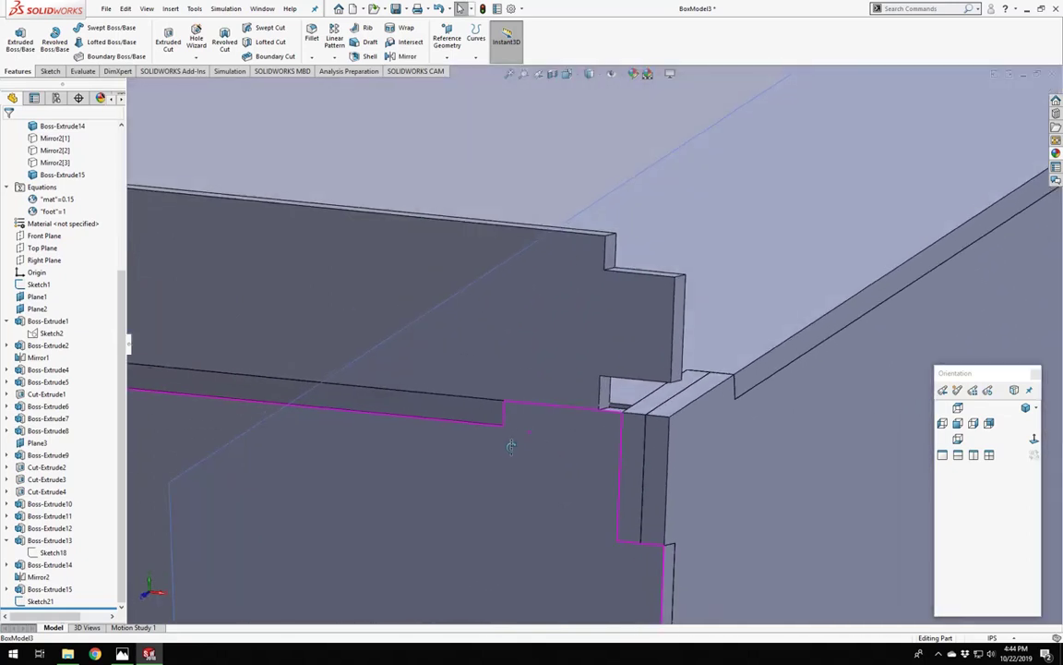
scroll(557, 399, down, 4)
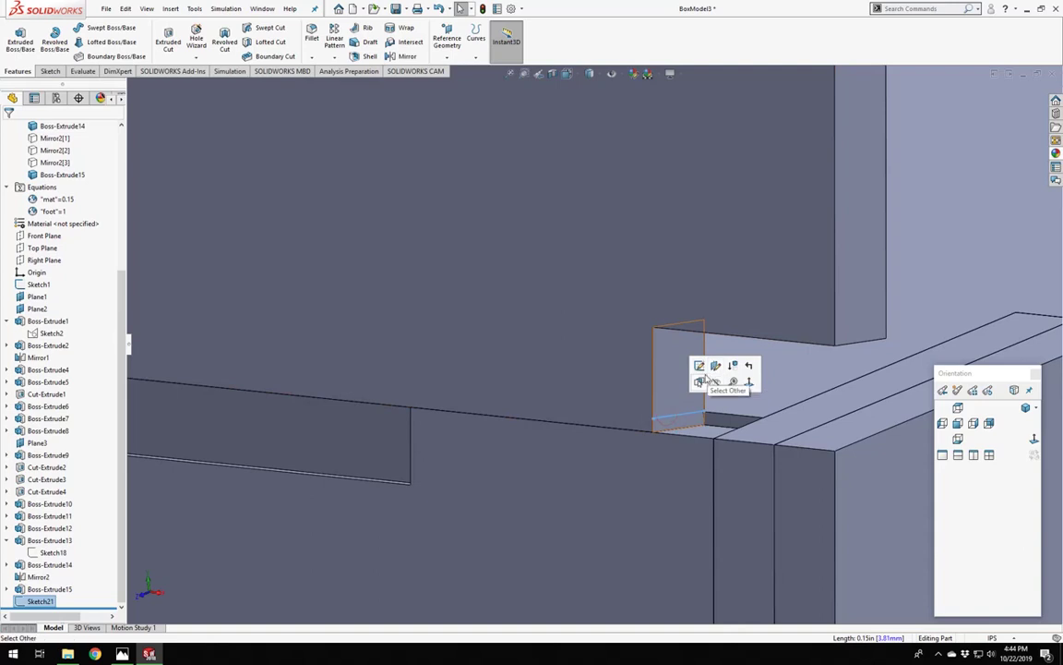
click(699, 368)
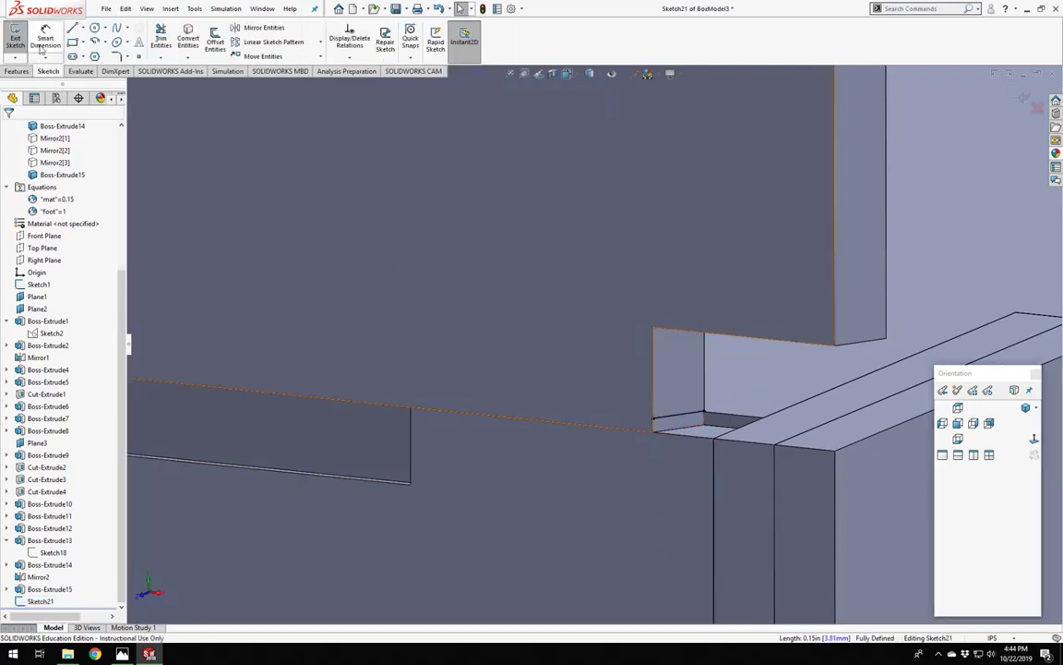
click(73, 29)
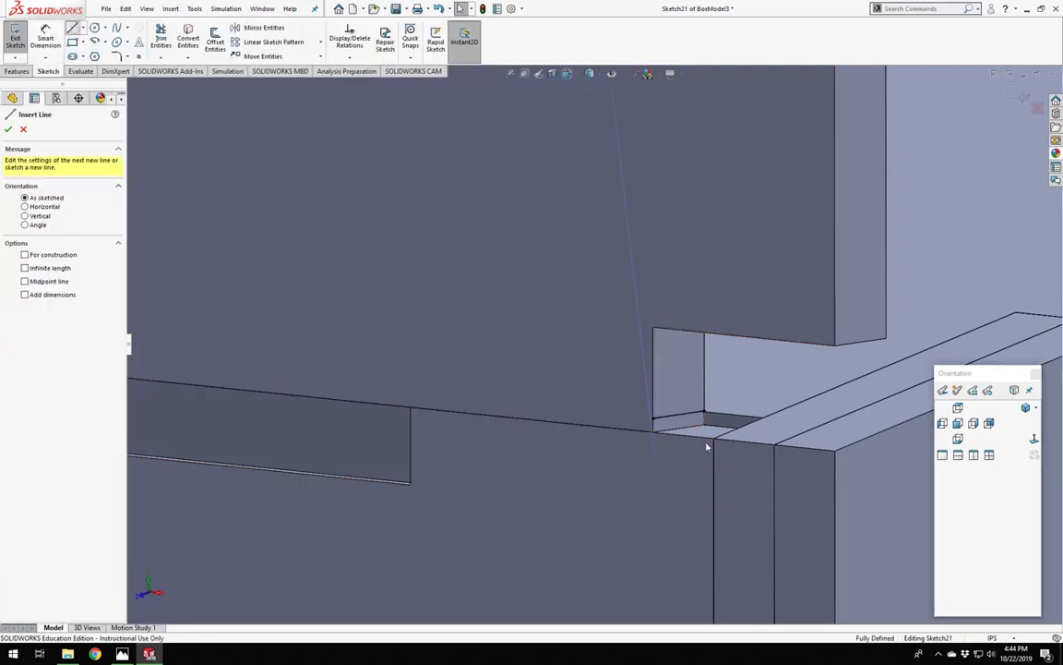
click(654, 426)
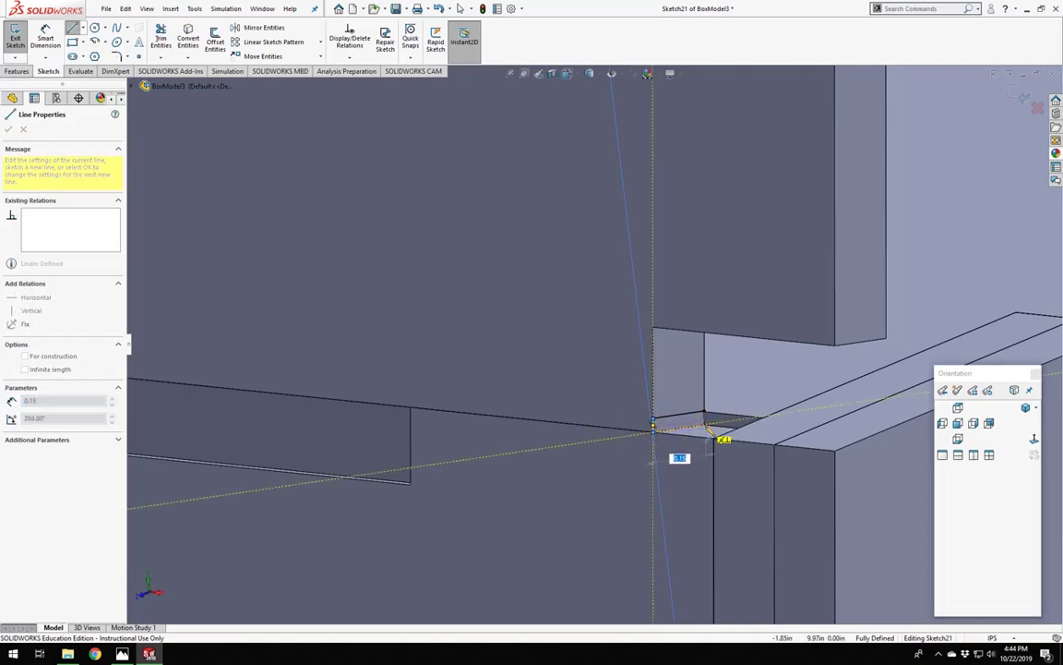
click(705, 412)
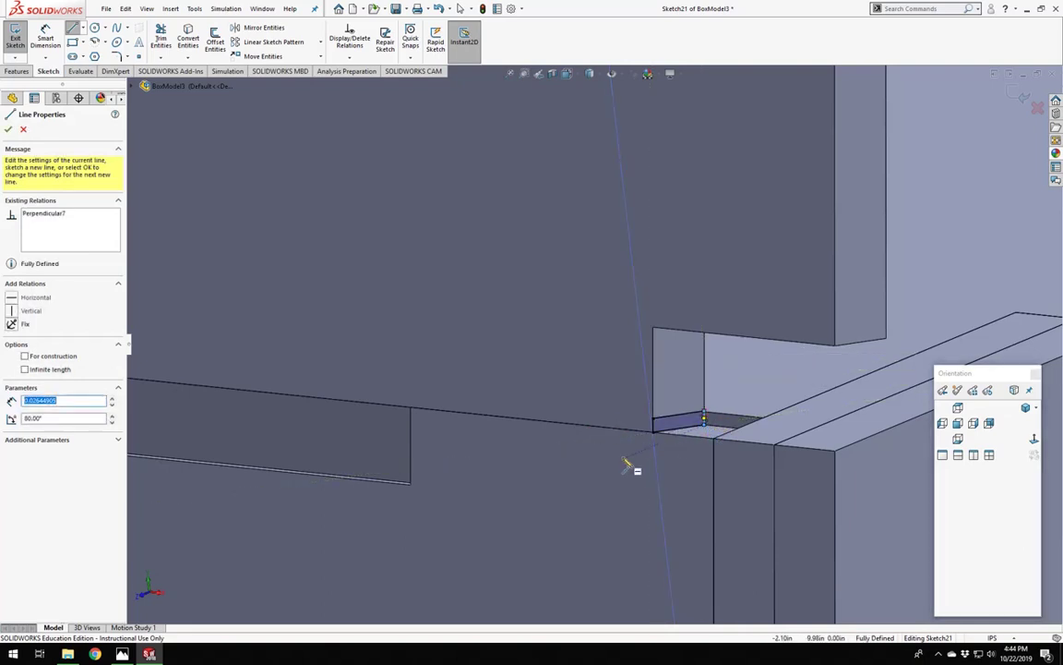
key(Escape)
scroll(693, 443, down, 5)
scroll(556, 437, up, 5)
middle_drag(500, 413, 378, 300)
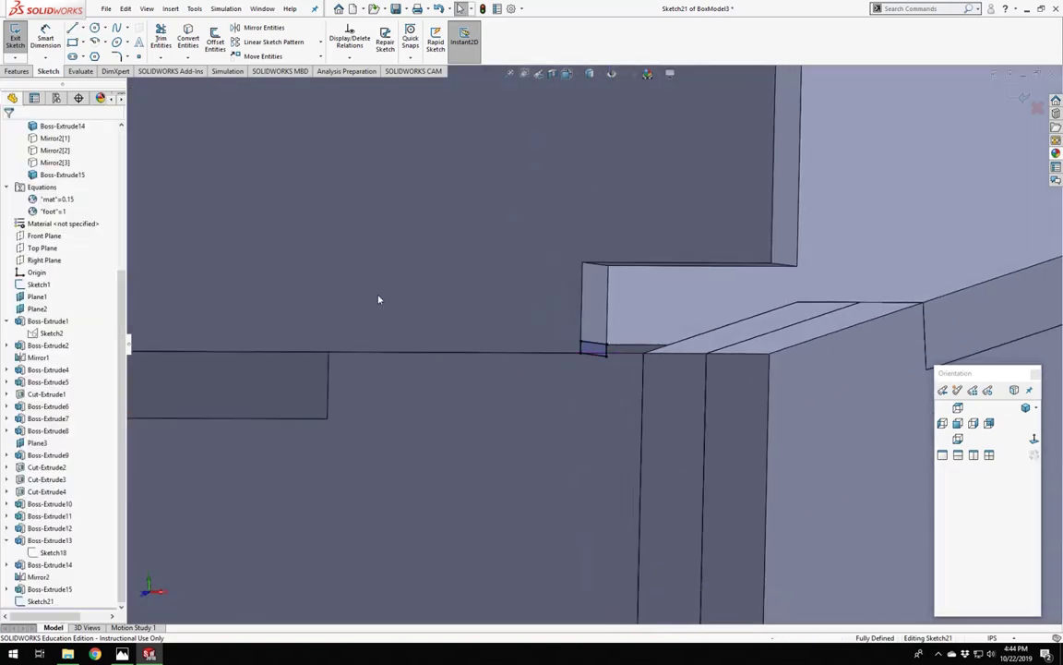
Start an Extruded Cut from the thin rectangle sketch, beginning at the near end face of the front board's long slot.
click(16, 72)
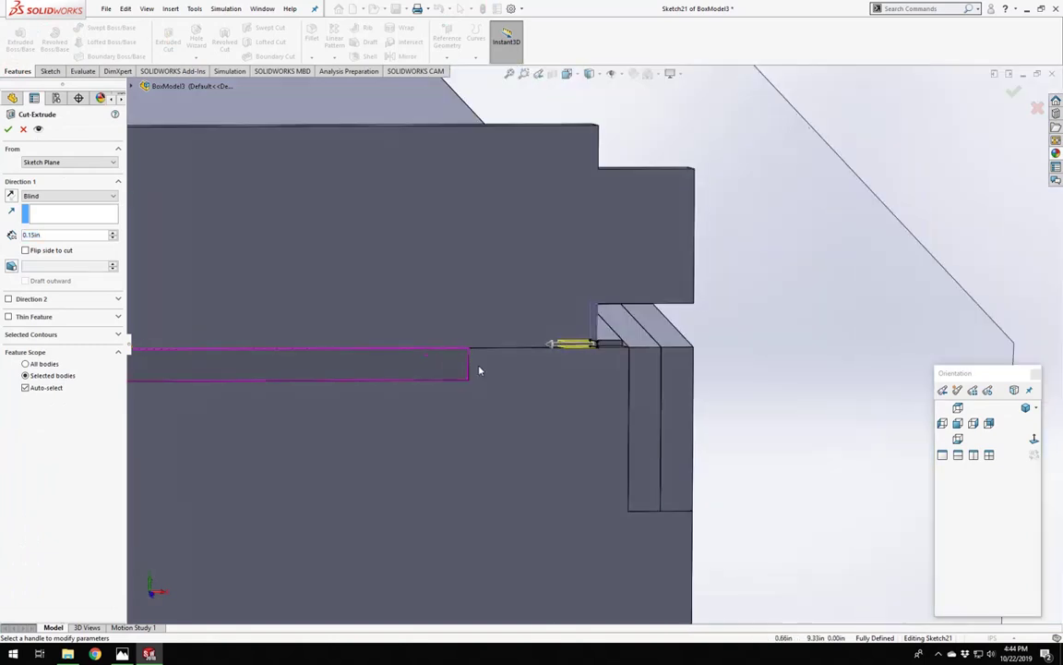
scroll(603, 348, up, 1)
scroll(463, 387, down, 3)
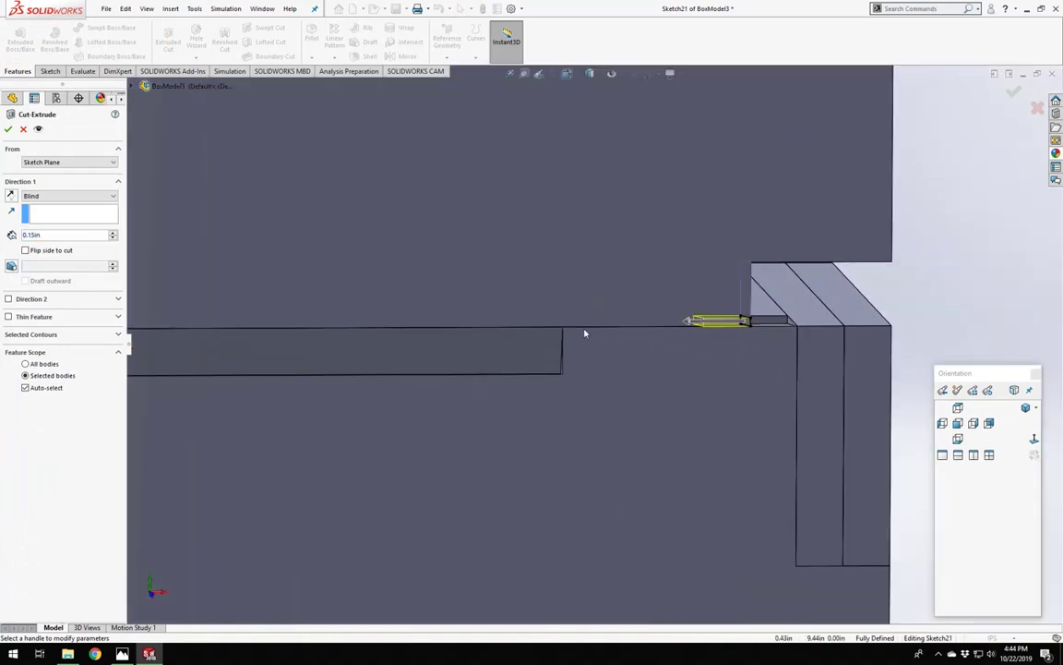
middle_drag(585, 333, 567, 390)
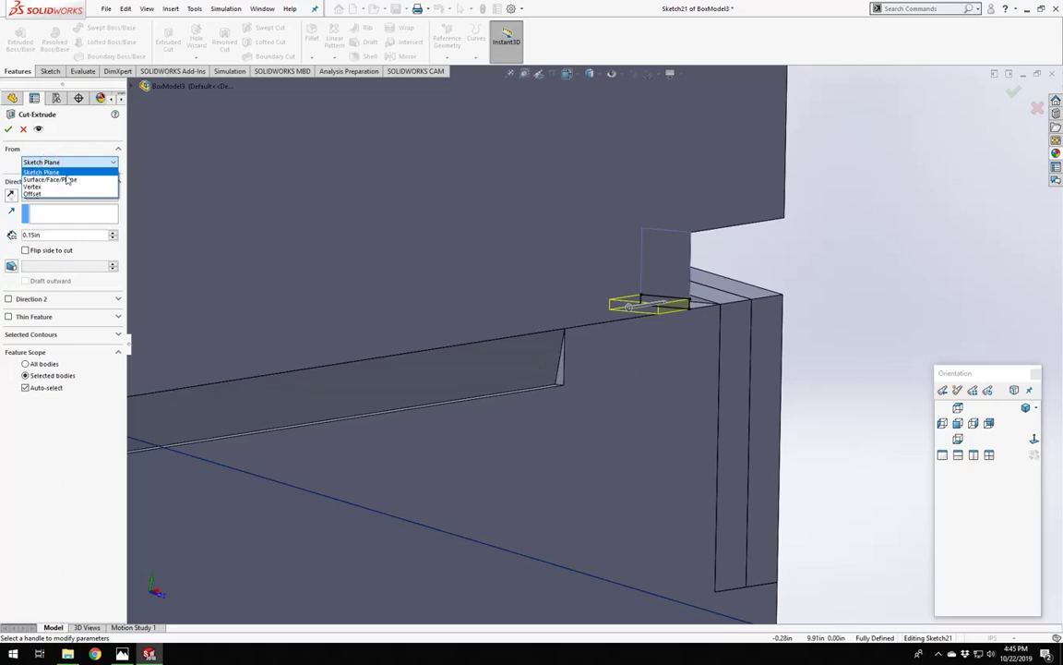
click(562, 379)
scroll(482, 361, up, 6)
middle_drag(477, 361, 205, 315)
scroll(342, 379, down, 5)
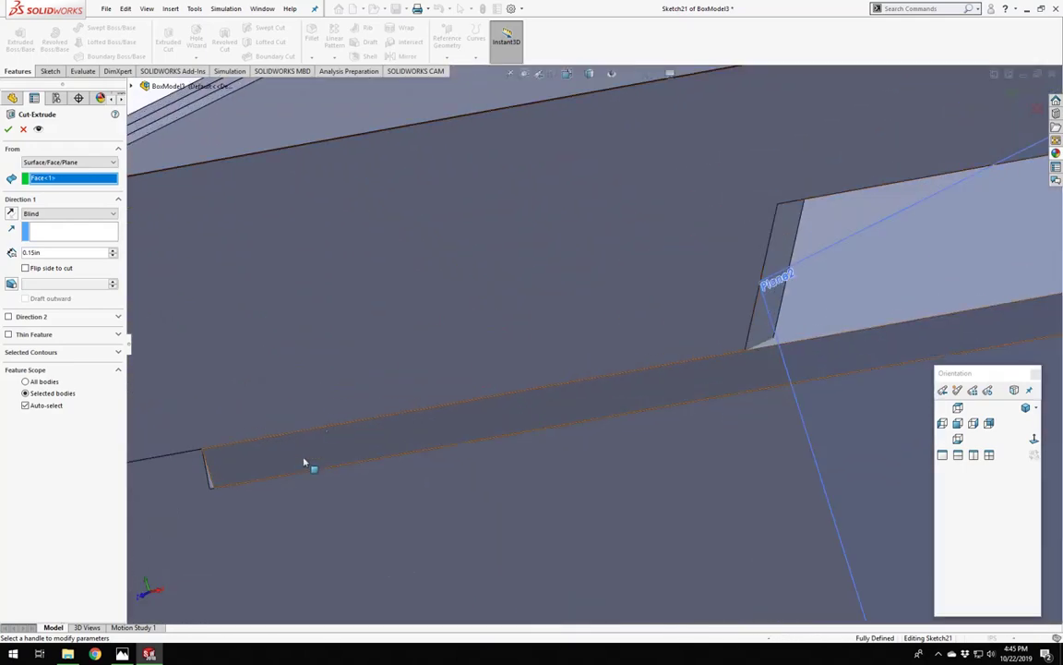
End the cut Up To Surface at the slot's opposite end face, and limit it to the notched panel body.
scroll(287, 465, up, 3)
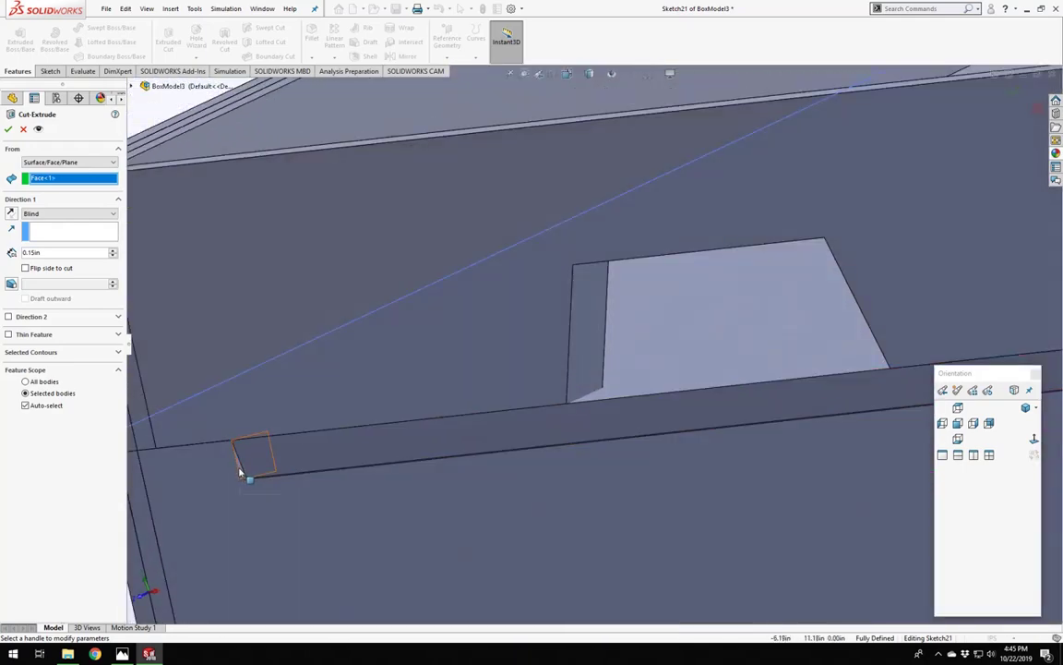
click(57, 215)
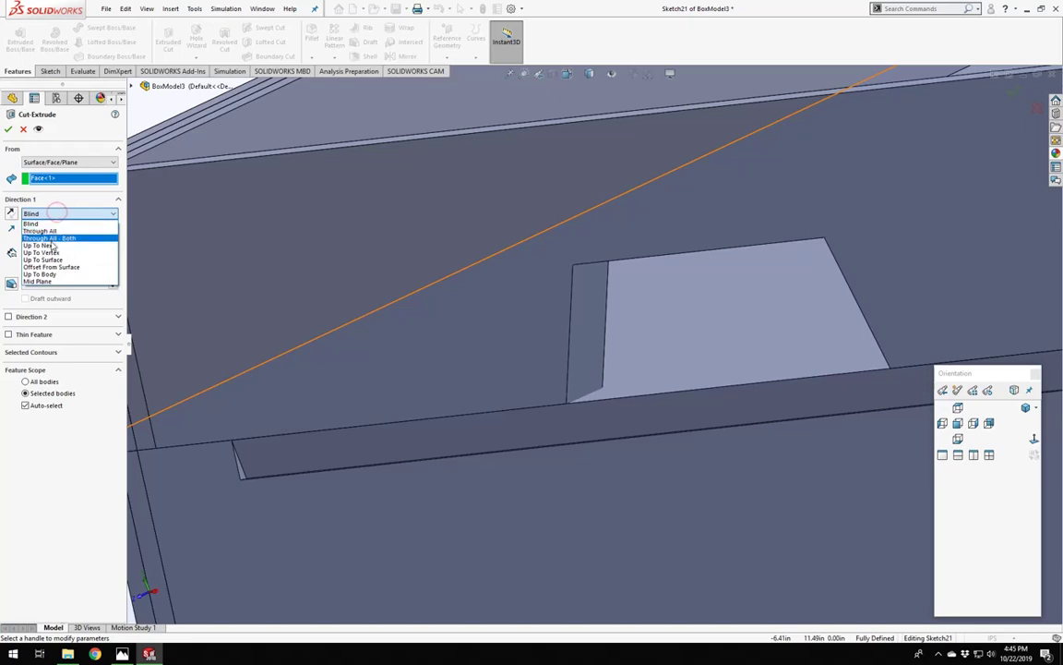
click(42, 260)
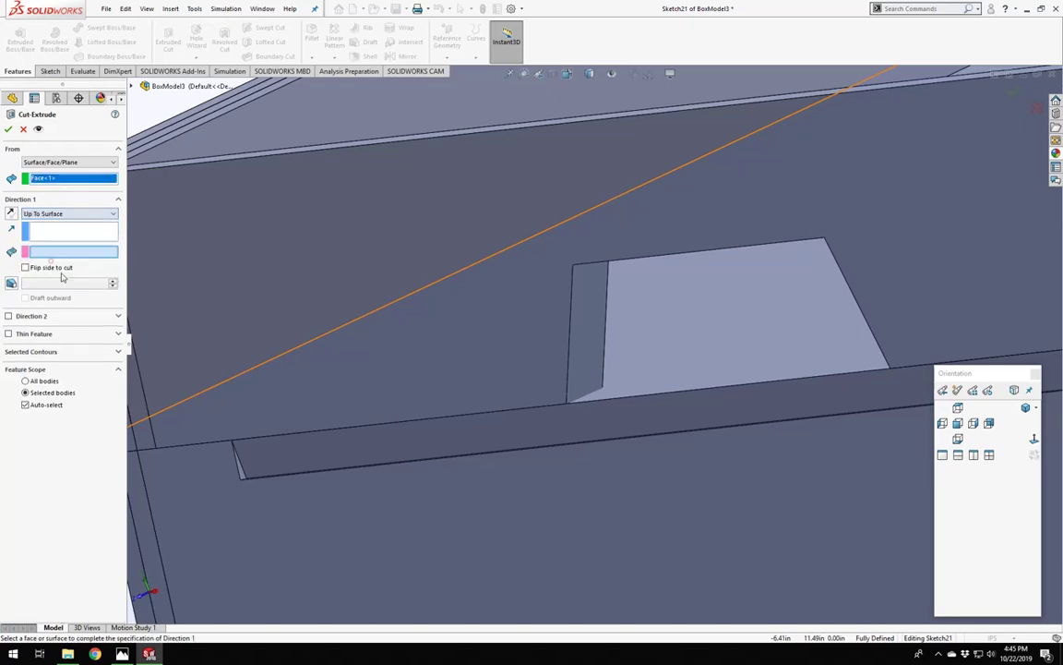
click(246, 474)
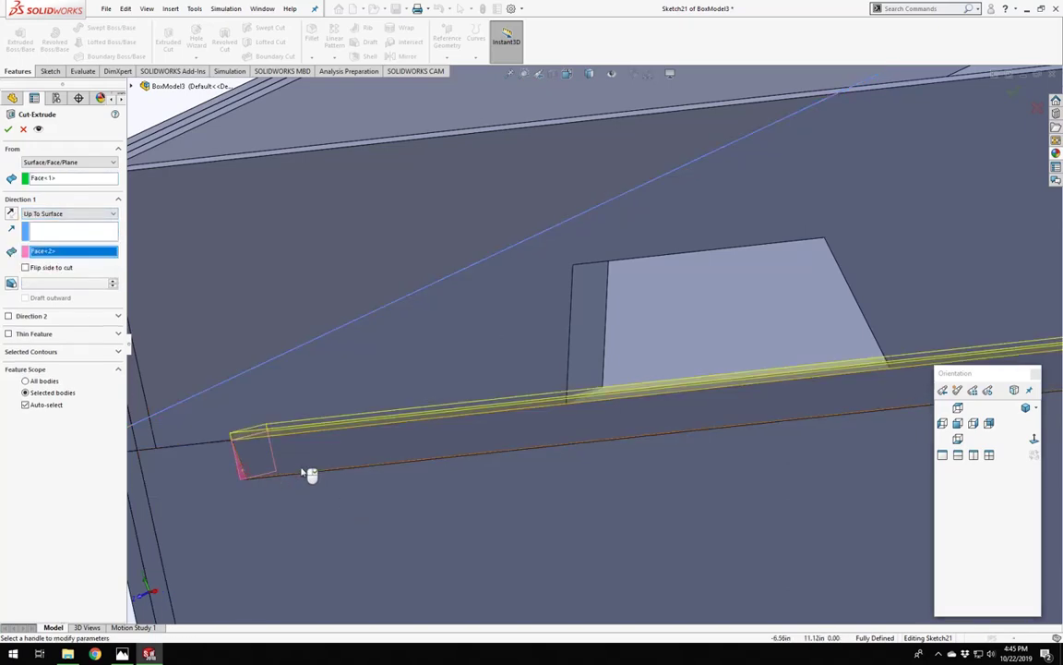
scroll(589, 420, up, 5)
click(58, 406)
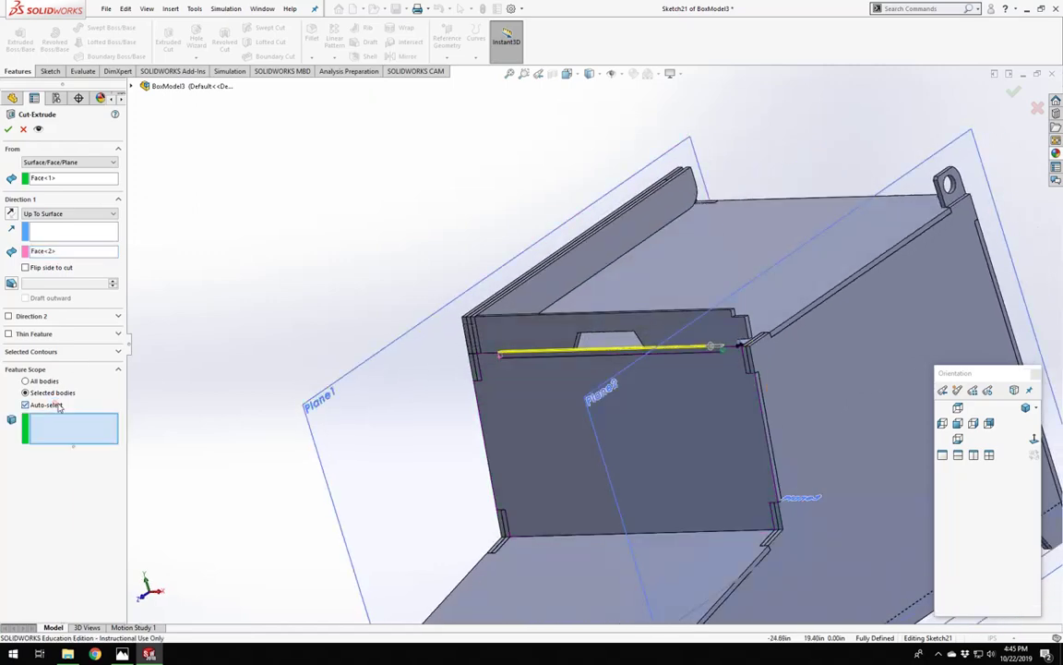
click(498, 320)
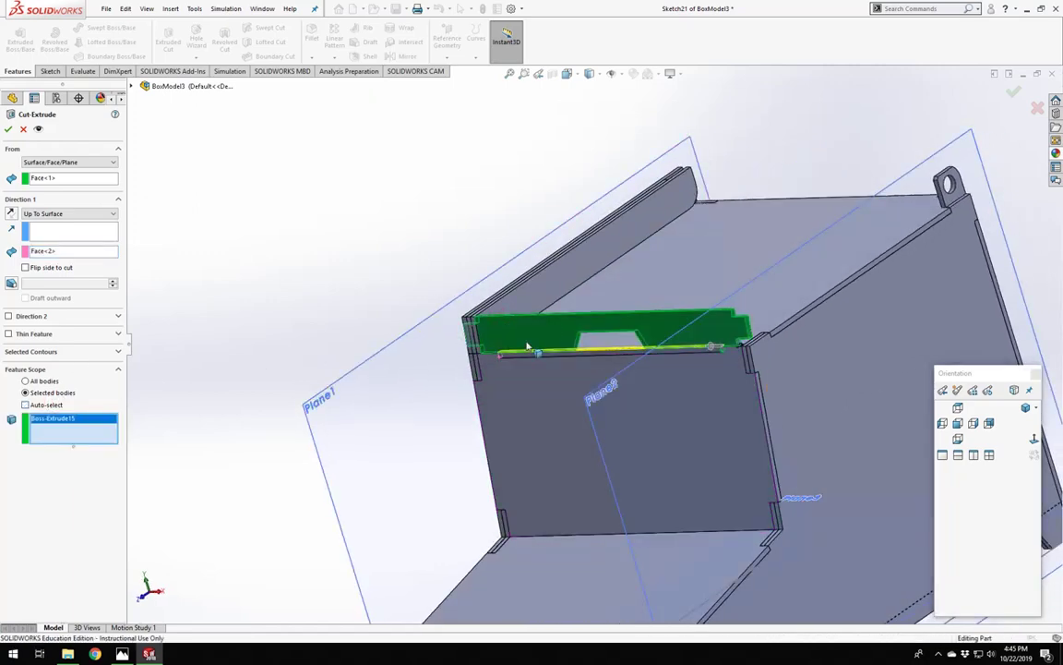
click(9, 129)
Inspect the trimmed lower edge of the notched panel along the slot and at the corner joint.
scroll(637, 357, down, 7)
middle_drag(539, 356, 449, 361)
scroll(470, 366, down, 6)
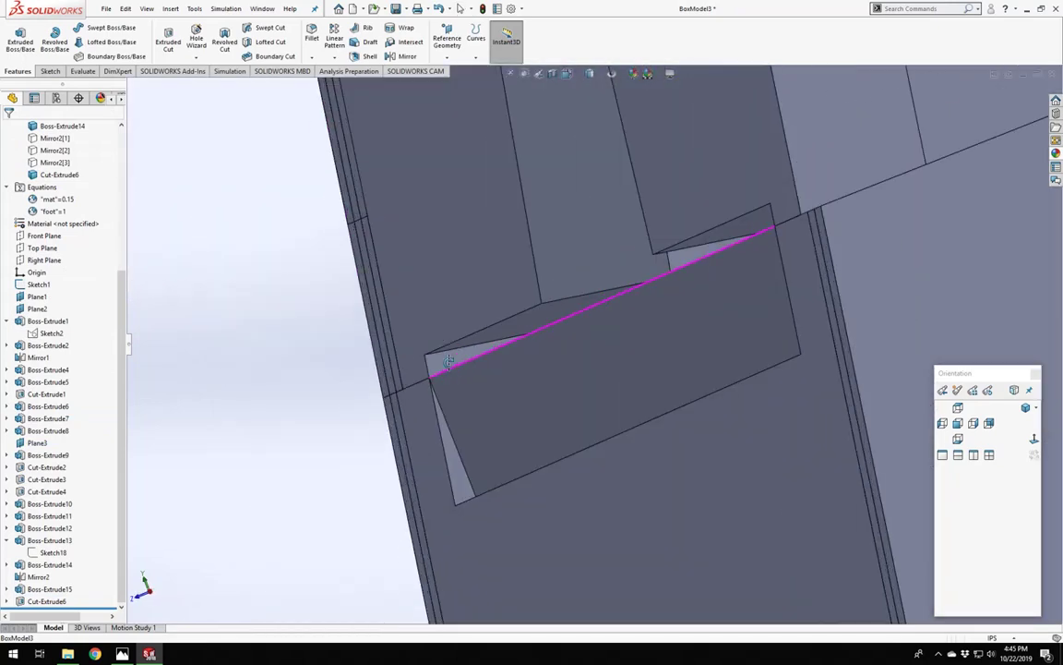
scroll(576, 343, down, 4)
middle_drag(576, 344, 622, 322)
scroll(598, 334, up, 6)
scroll(657, 350, up, 3)
scroll(824, 333, down, 5)
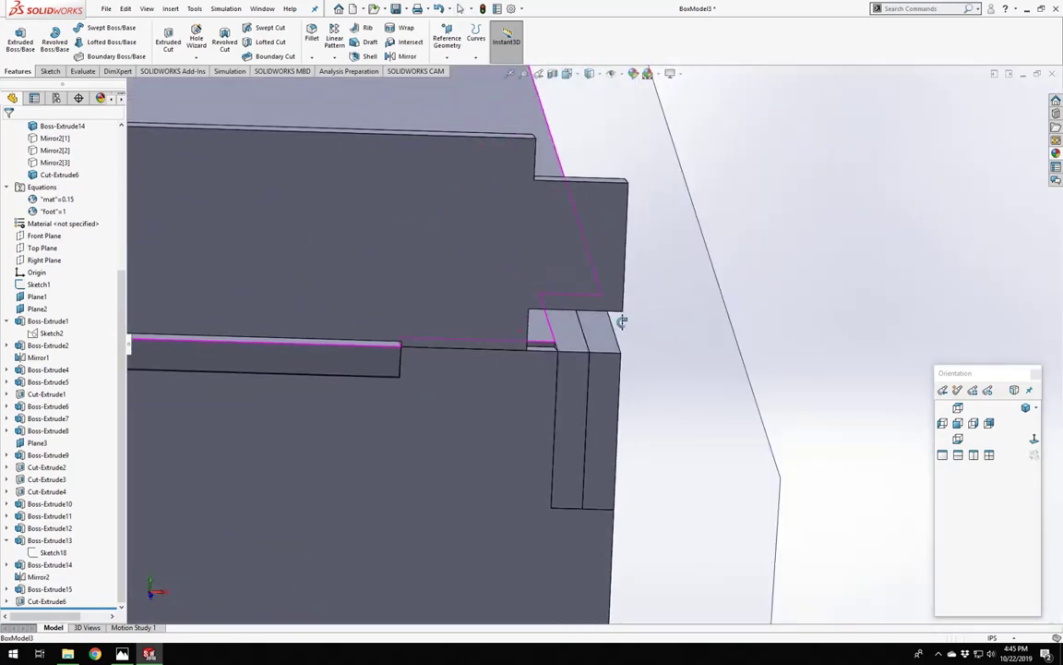
scroll(586, 324, up, 8)
middle_drag(560, 311, 296, 265)
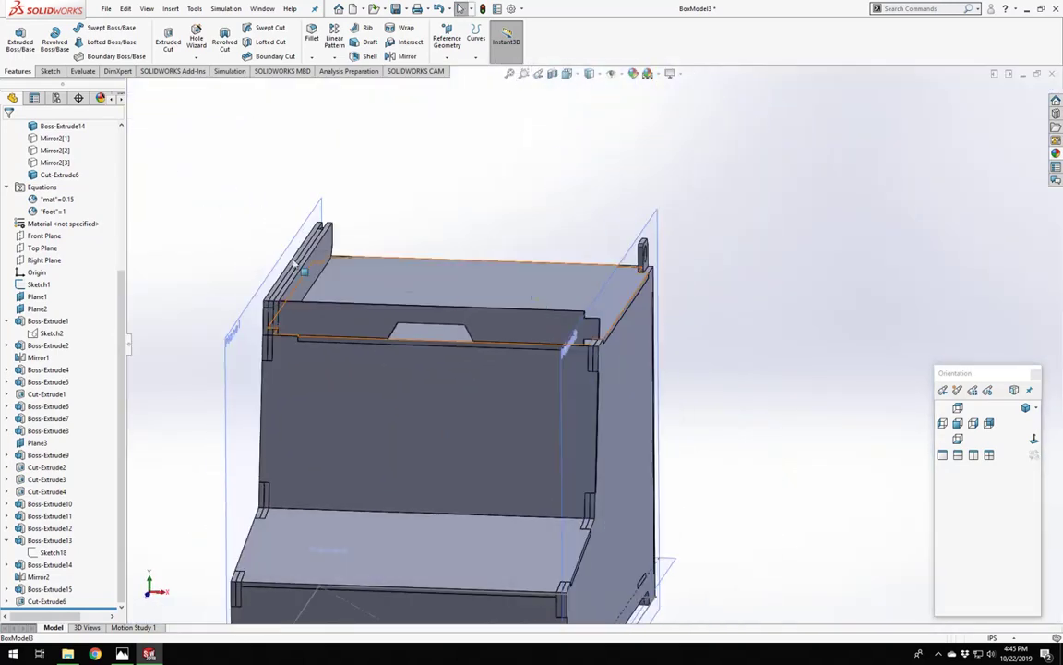
Show the three hidden Mirror2 bodies that form the second side rail.
click(48, 138)
shift+click(54, 163)
click(62, 150)
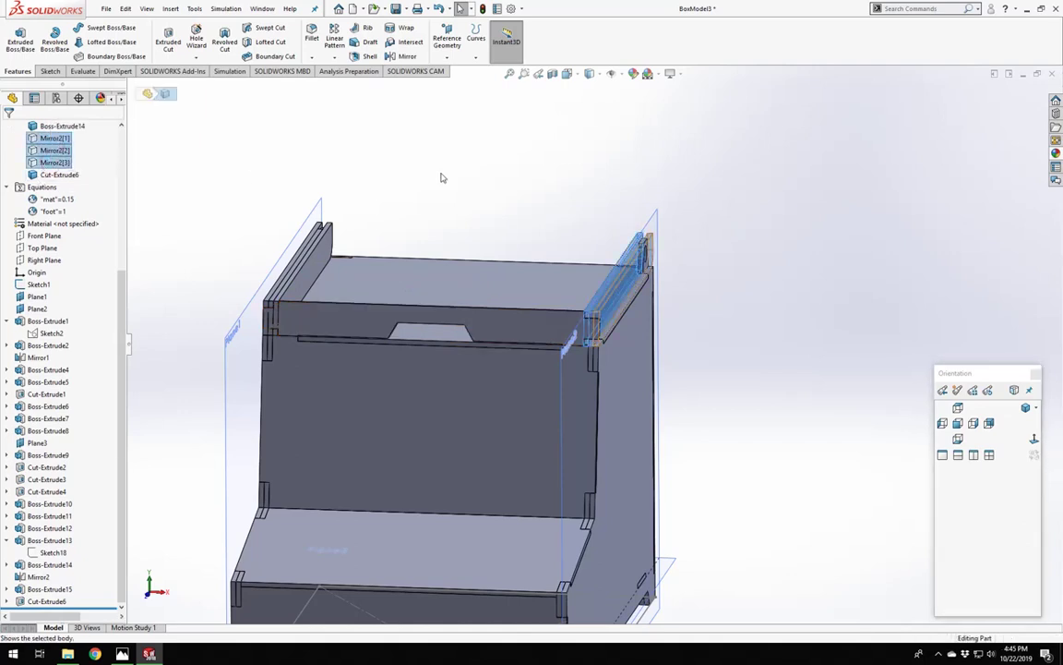
click(442, 174)
Examine how the notched panel meets both side rails, the top board and the front board.
scroll(410, 348, down, 4)
middle_drag(334, 318, 410, 287)
scroll(397, 320, up, 4)
scroll(406, 312, down, 3)
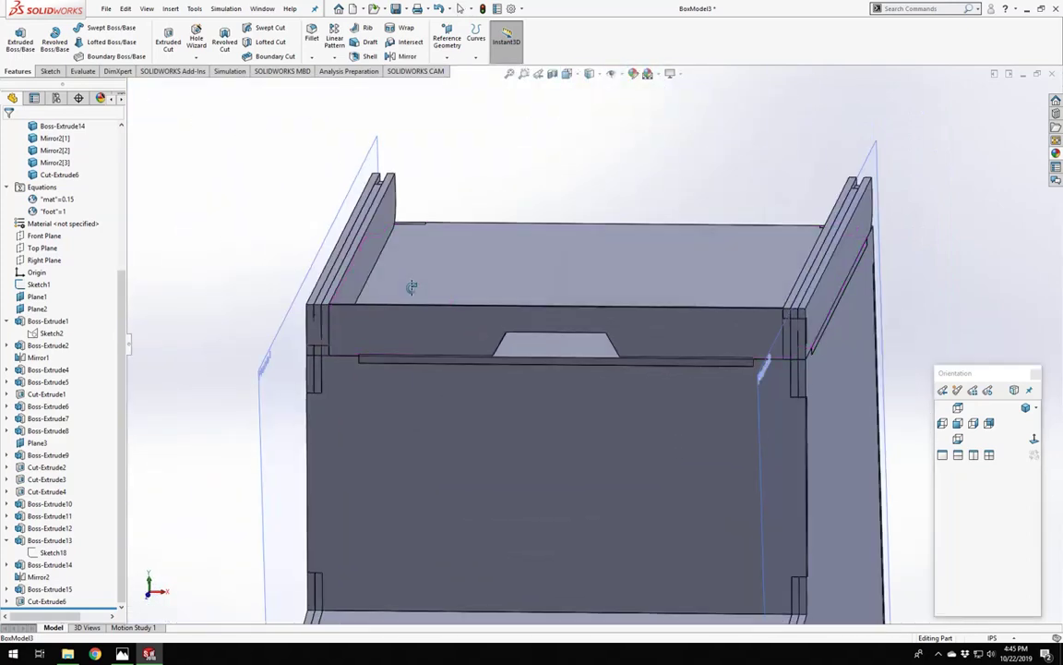
scroll(502, 290, down, 3)
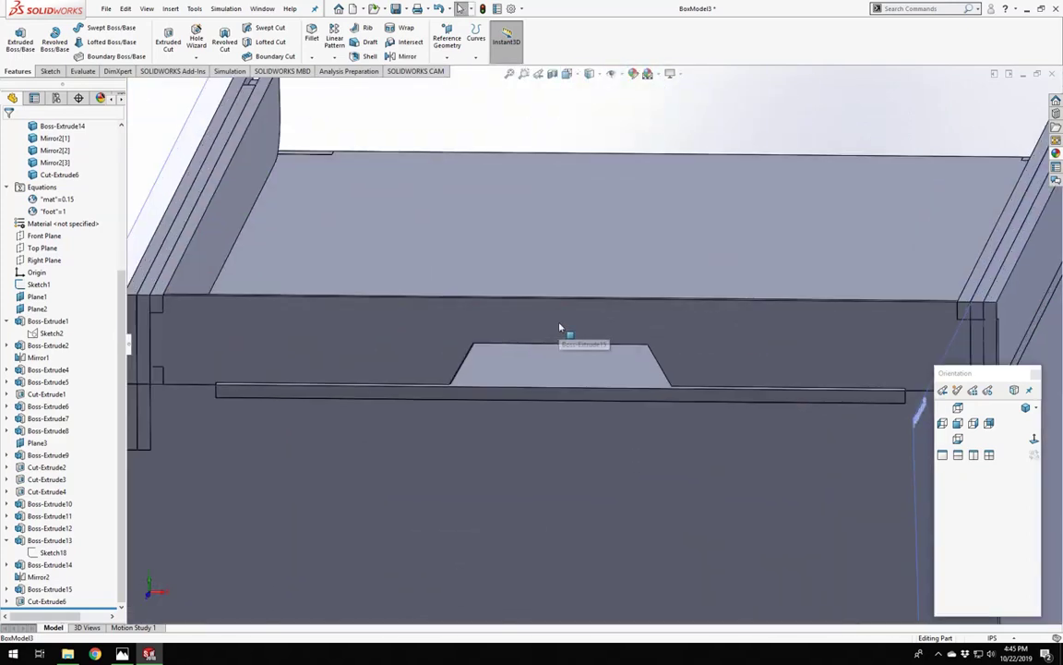
middle_drag(502, 290, 475, 329)
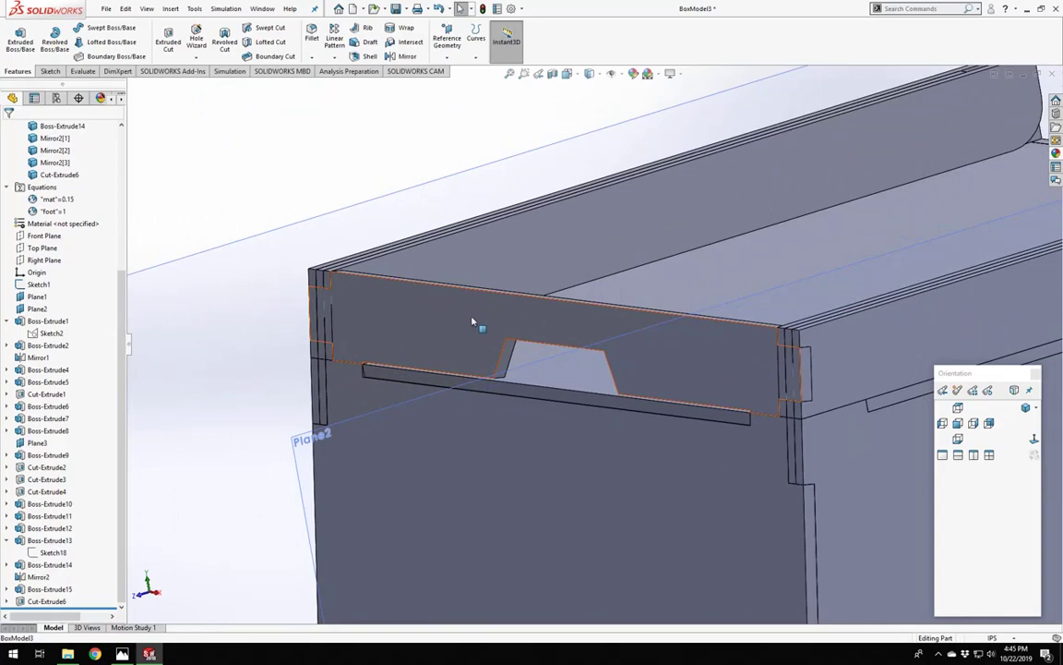
scroll(790, 344, up, 3)
scroll(633, 306, down, 4)
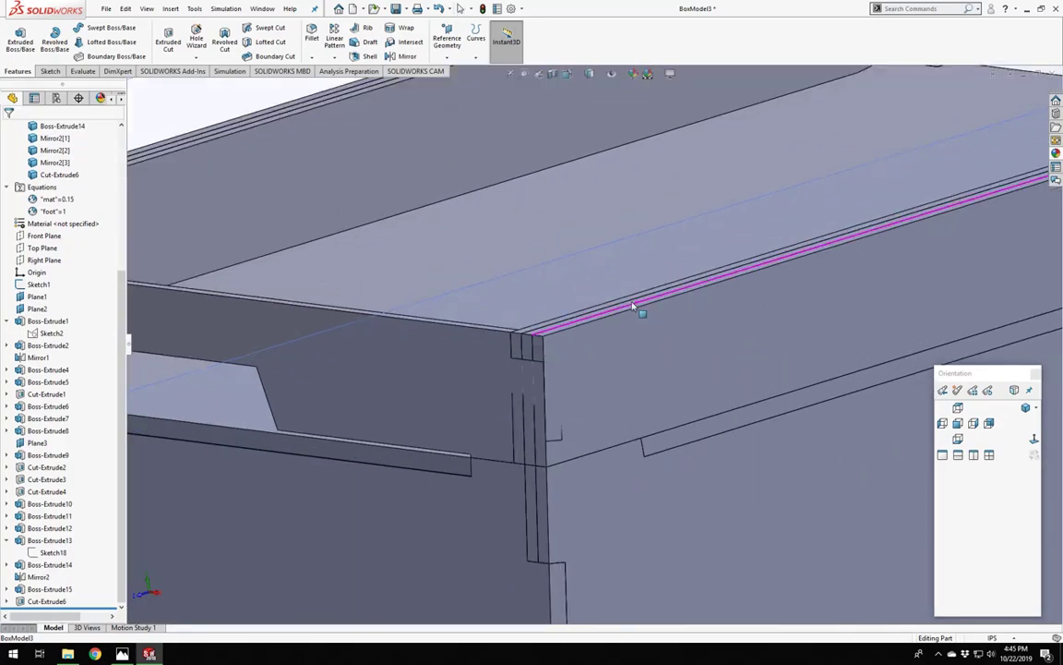
scroll(633, 305, up, 8)
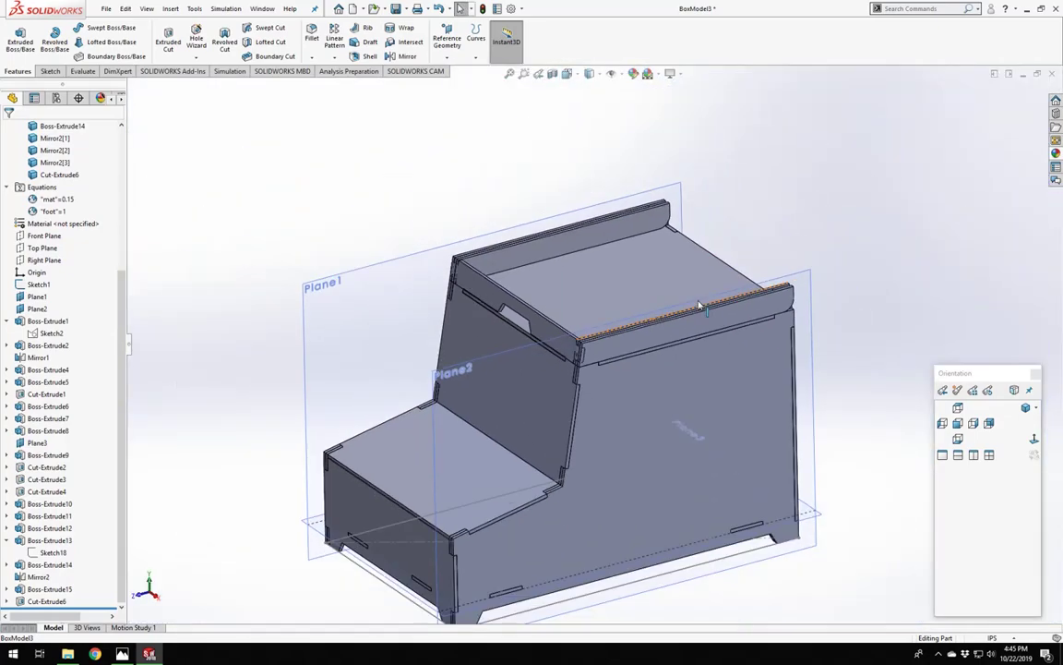
scroll(699, 306, down, 4)
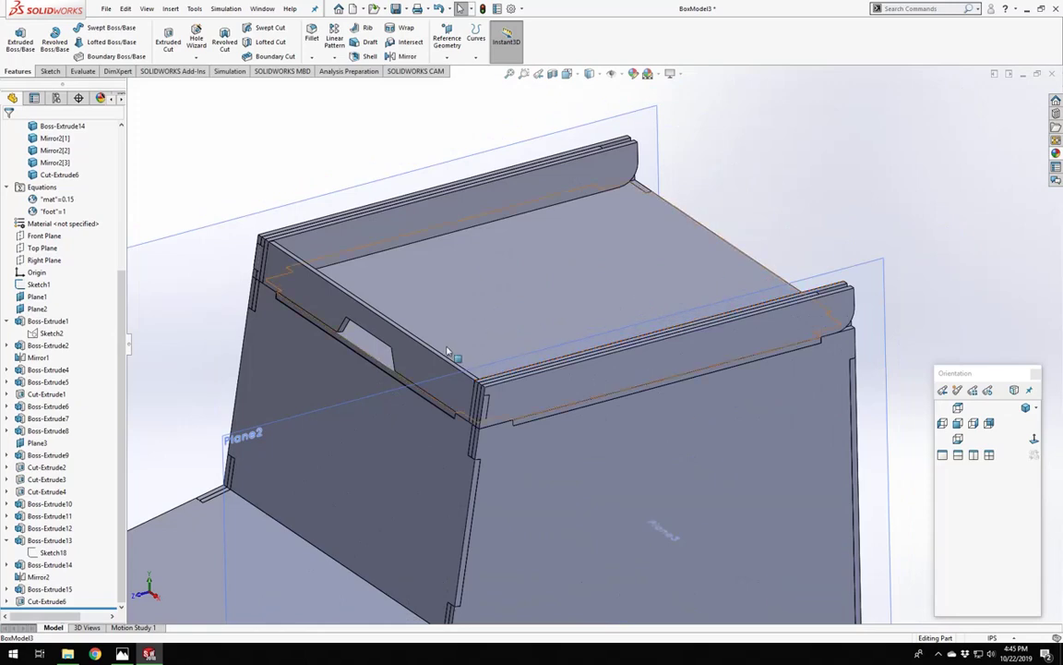
middle_drag(441, 347, 453, 370)
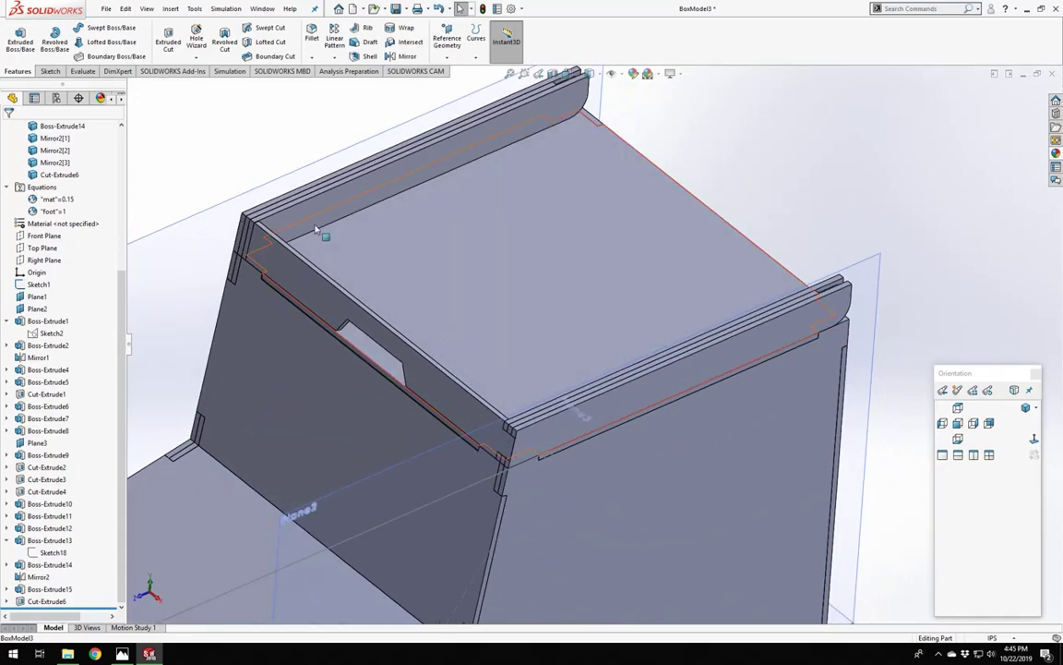
scroll(302, 205, down, 3)
scroll(383, 259, up, 1)
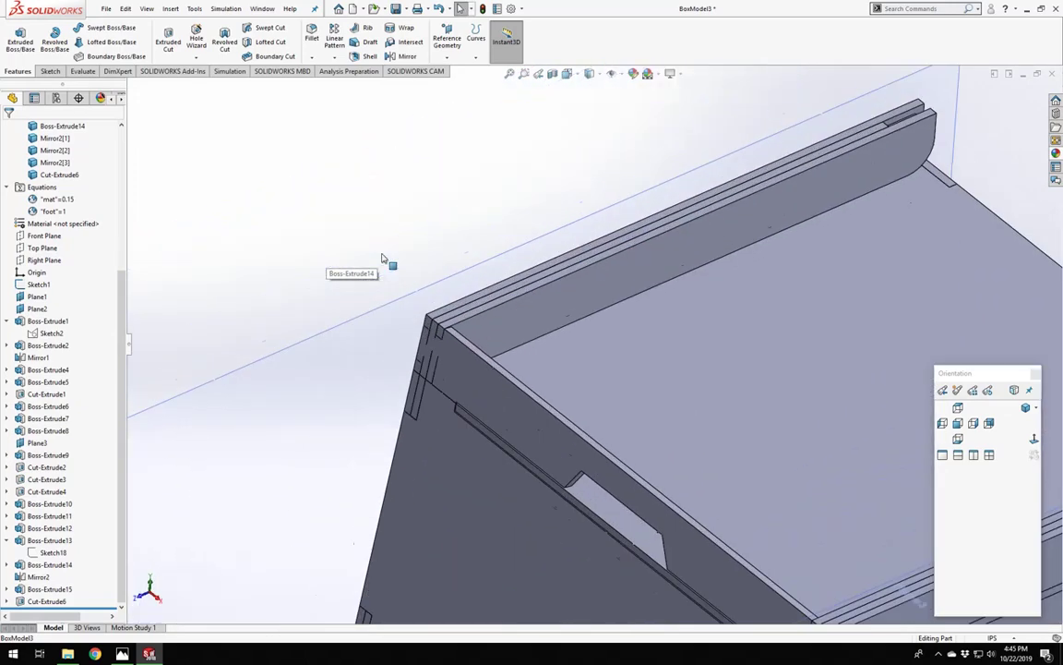
scroll(562, 362, down, 1)
On the outer side rail's top face, sketch a rectangle about 9.1 by 9.7 in between the rails, from the back edge to the notched panel's inner edge.
click(545, 350)
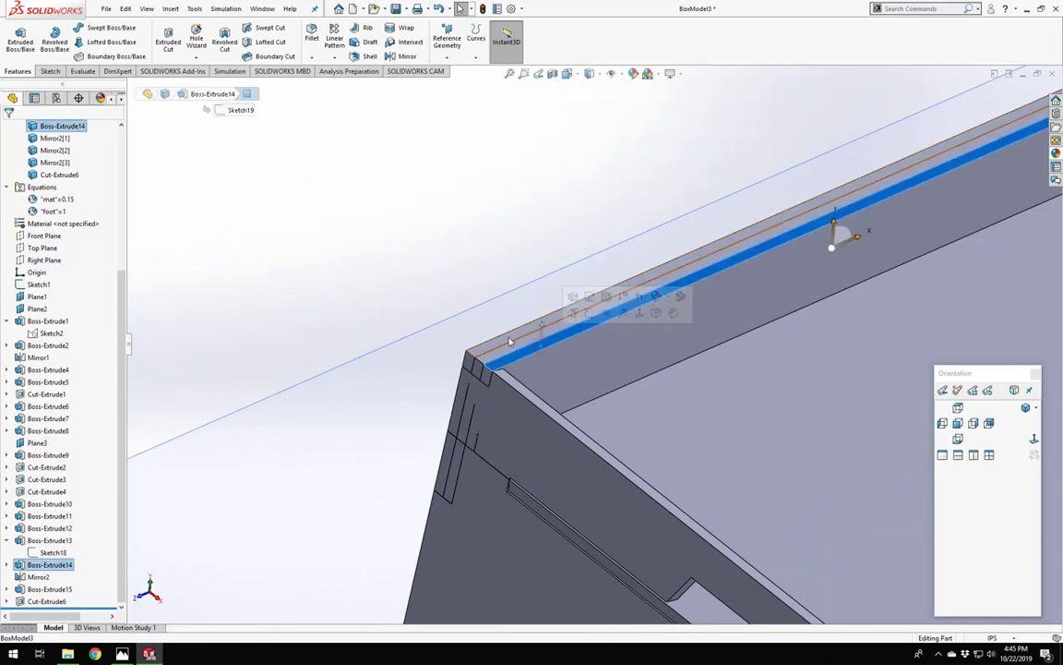
click(545, 313)
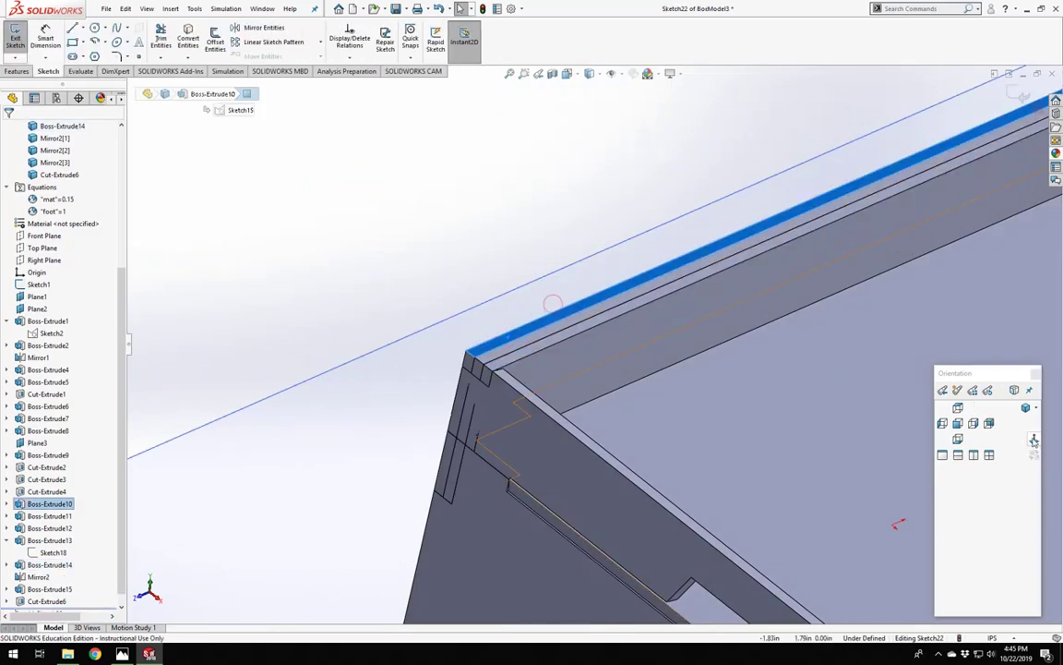
click(1034, 441)
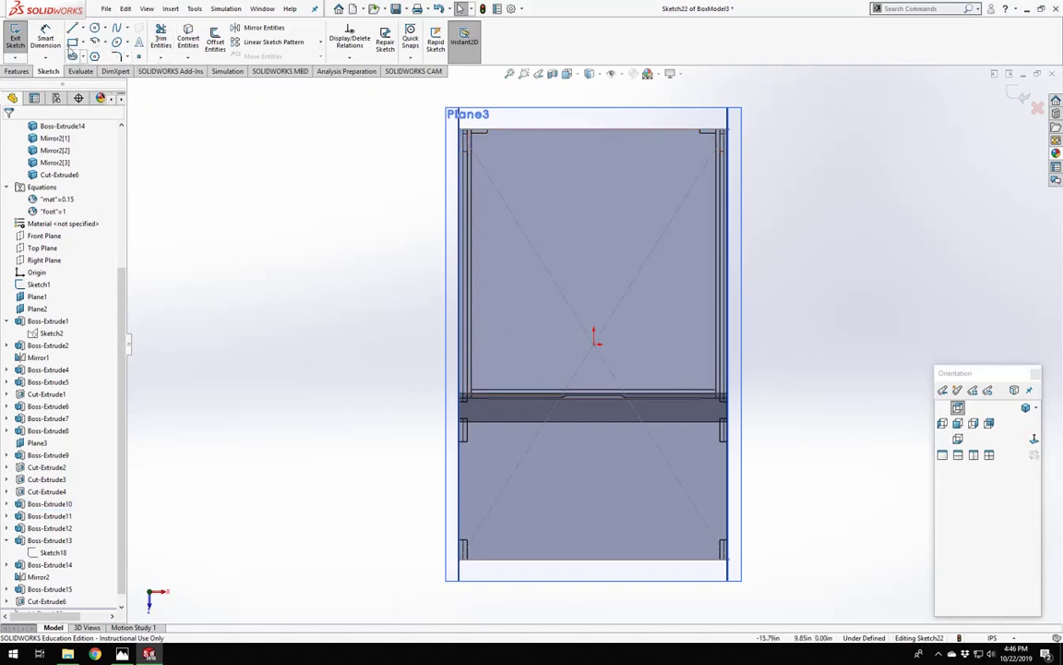
click(72, 42)
scroll(441, 245, down, 3)
scroll(507, 247, up, 2)
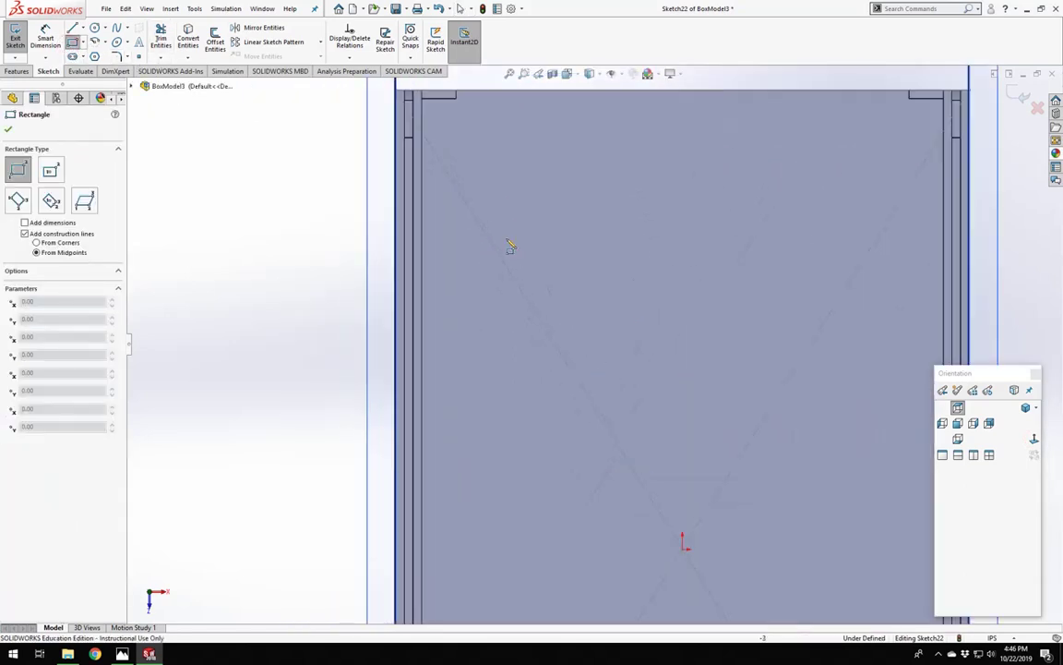
scroll(468, 215, down, 3)
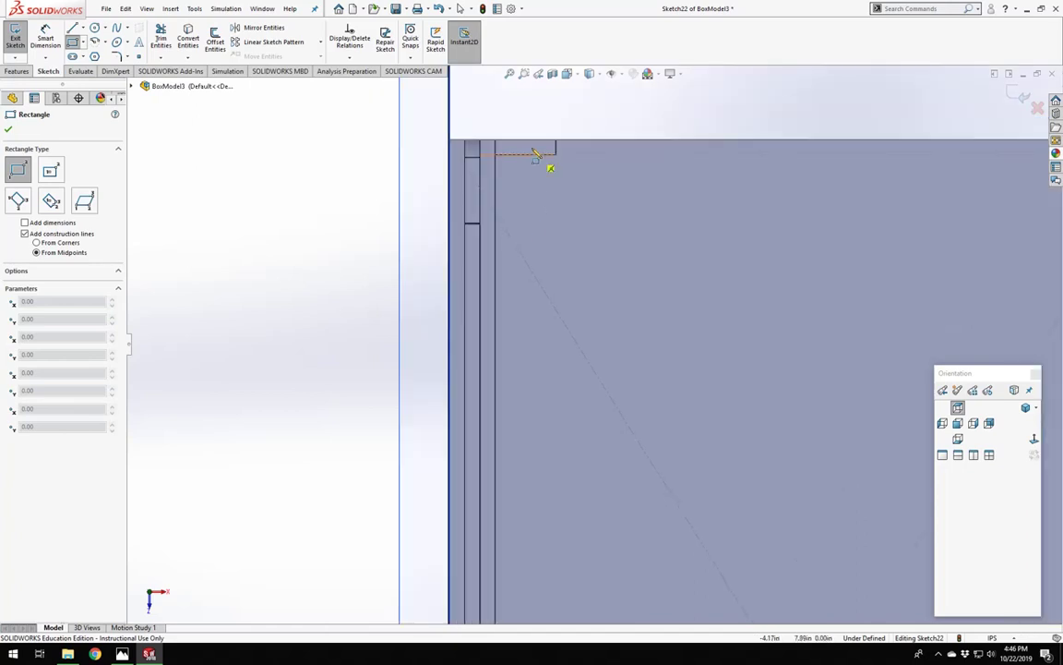
scroll(505, 197, up, 3)
scroll(475, 281, down, 2)
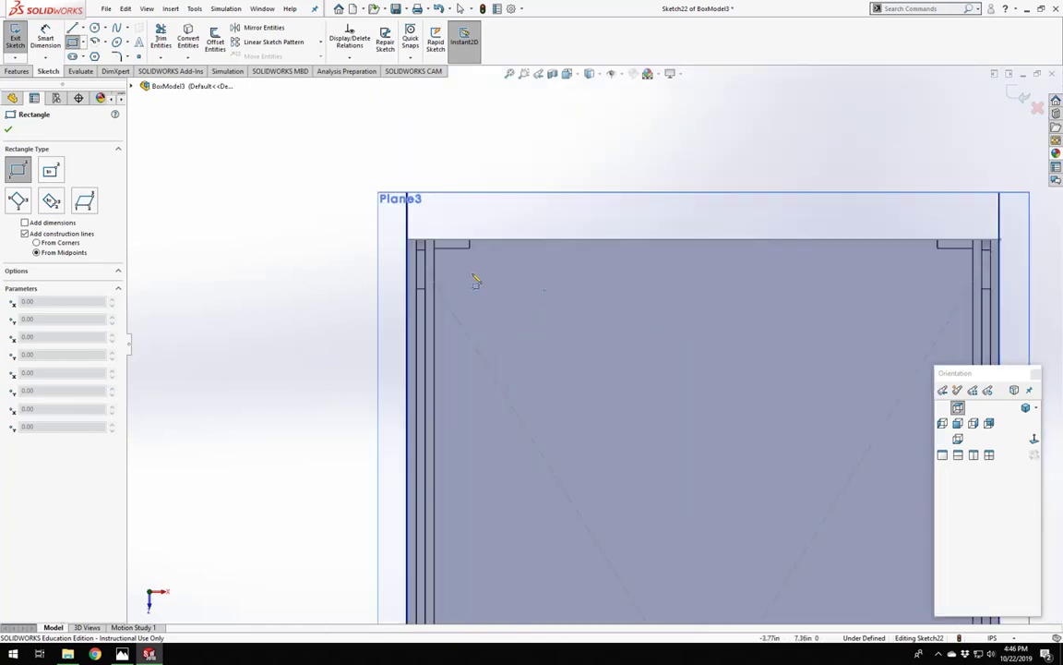
click(437, 244)
scroll(701, 403, up, 2)
scroll(665, 434, down, 4)
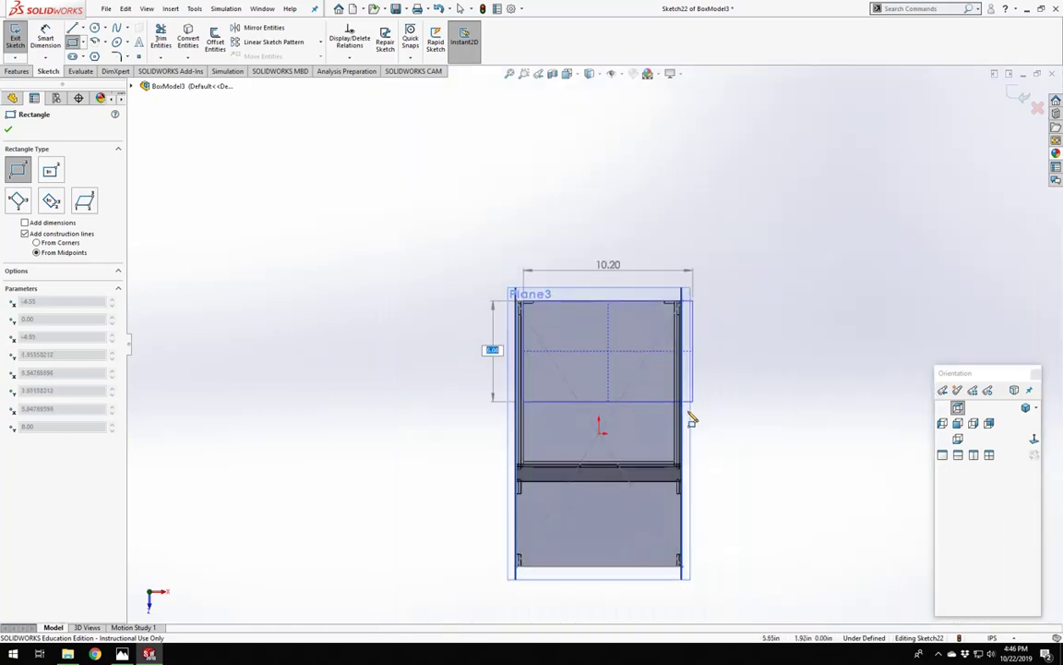
scroll(657, 477, down, 2)
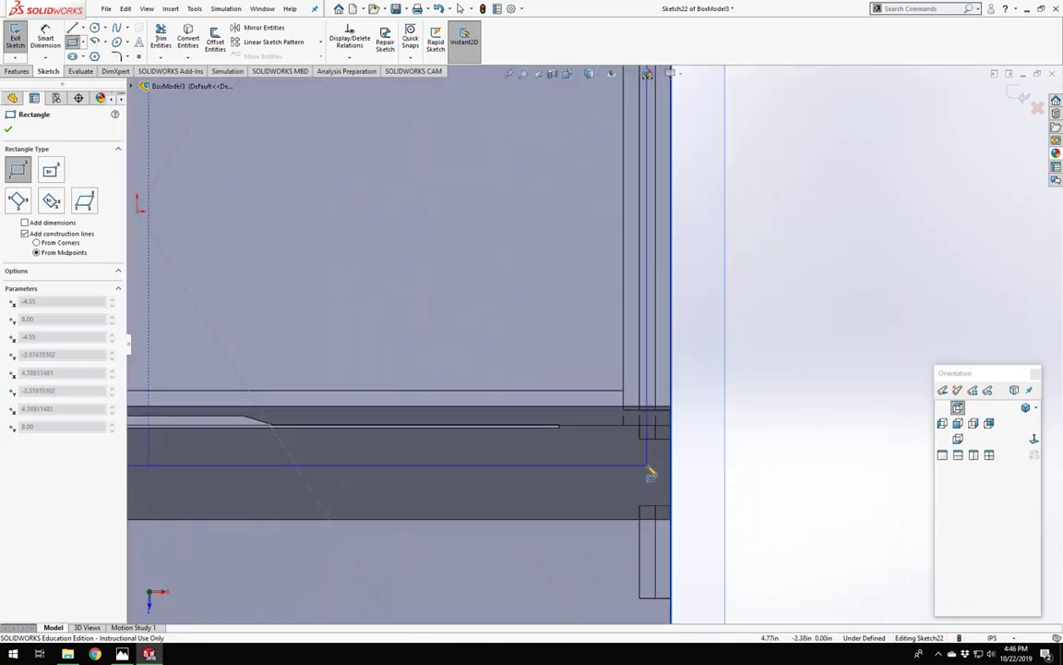
click(623, 392)
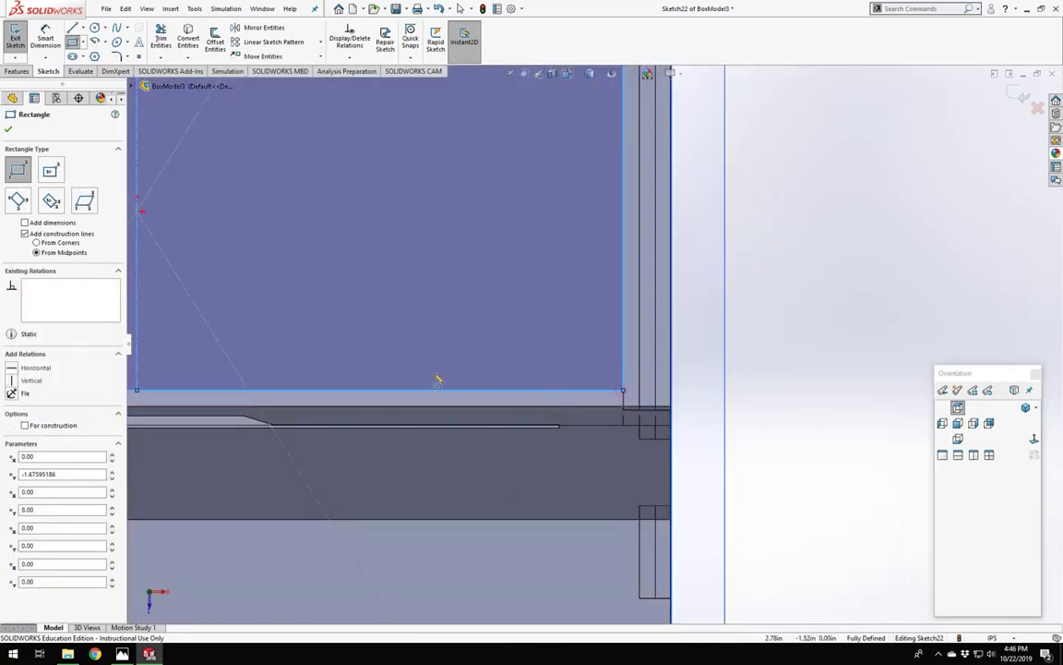
Examine how the rectangle sketch lines up with the notched panel and the side rails, ending in a view normal to it.
mouse_move(436, 378)
middle_down()
mouse_move(432, 178)
mouse_move(406, 154)
middle_up()
scroll(407, 155, up, 3)
scroll(447, 291, down, 4)
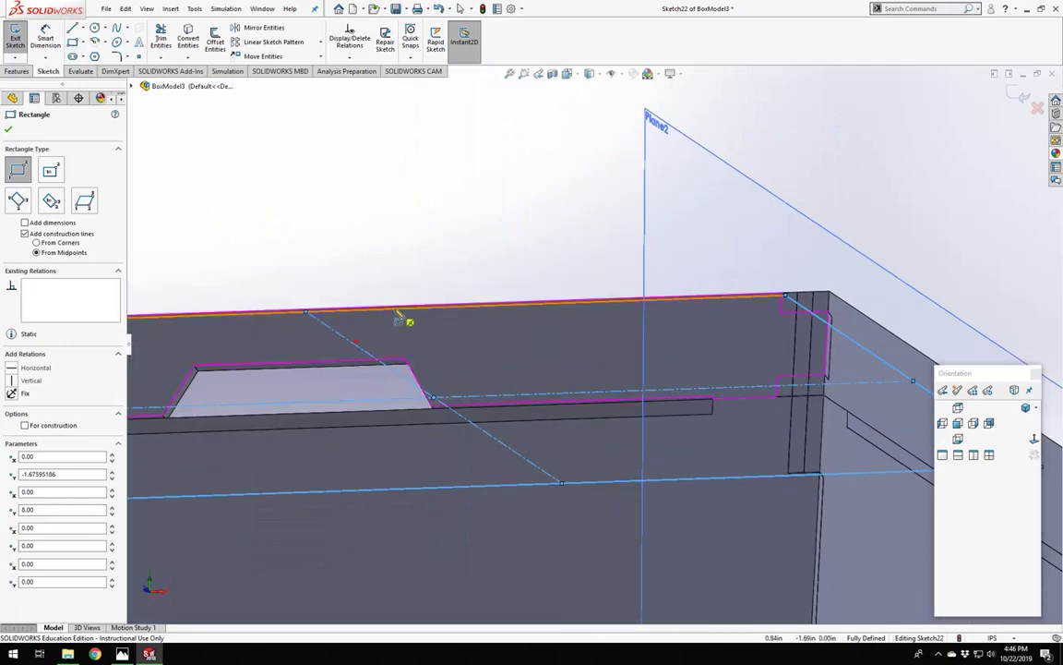
mouse_move(409, 319)
middle_down()
mouse_move(279, 321)
mouse_move(294, 327)
middle_up()
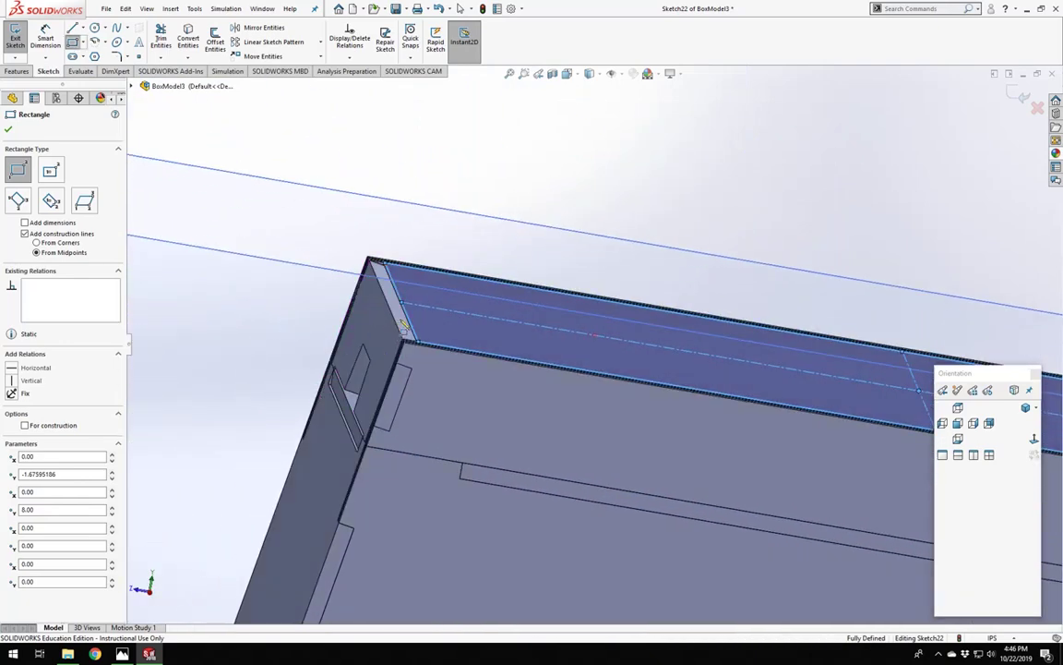
middle_drag(392, 316, 548, 417)
scroll(624, 405, up, 5)
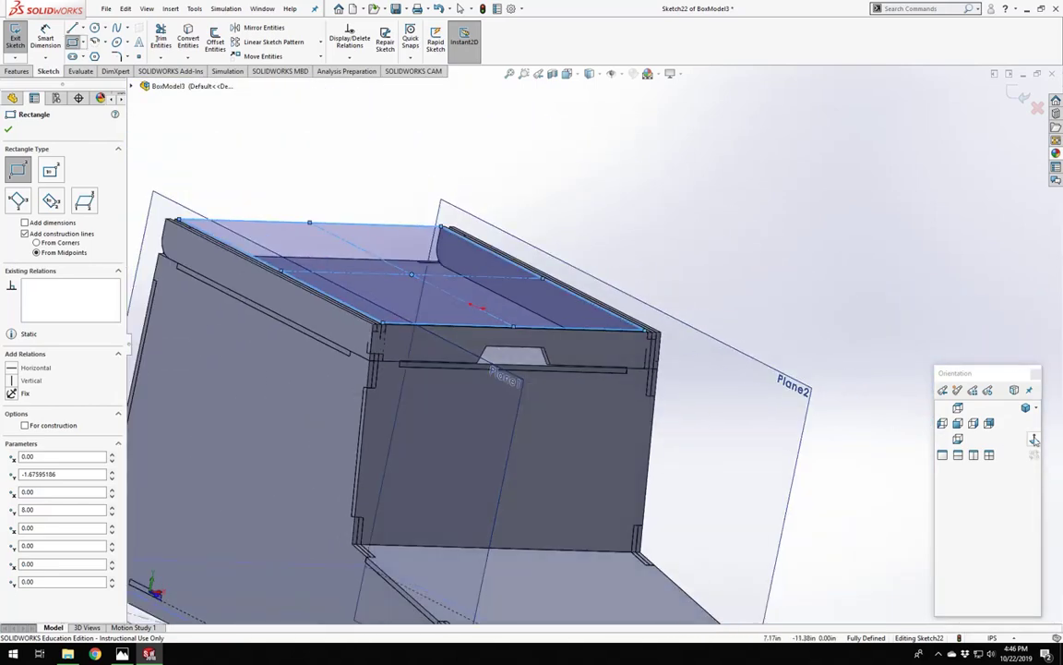
click(1034, 439)
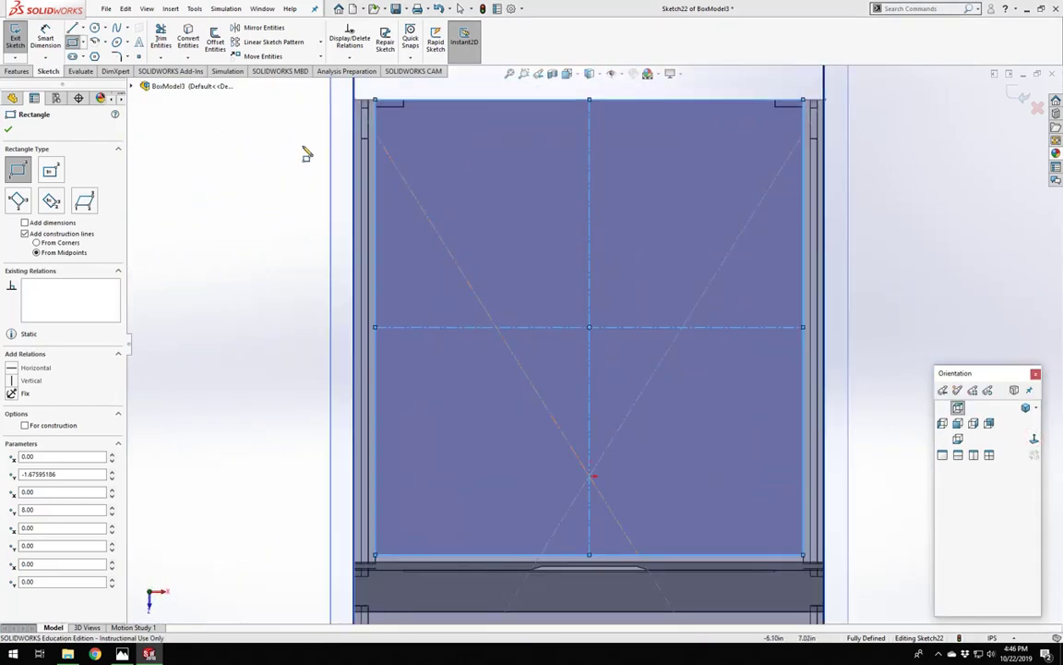
scroll(394, 140, down, 4)
mouse_move(461, 183)
middle_down()
mouse_move(418, 178)
mouse_move(408, 196)
mouse_move(413, 185)
mouse_move(456, 184)
middle_up()
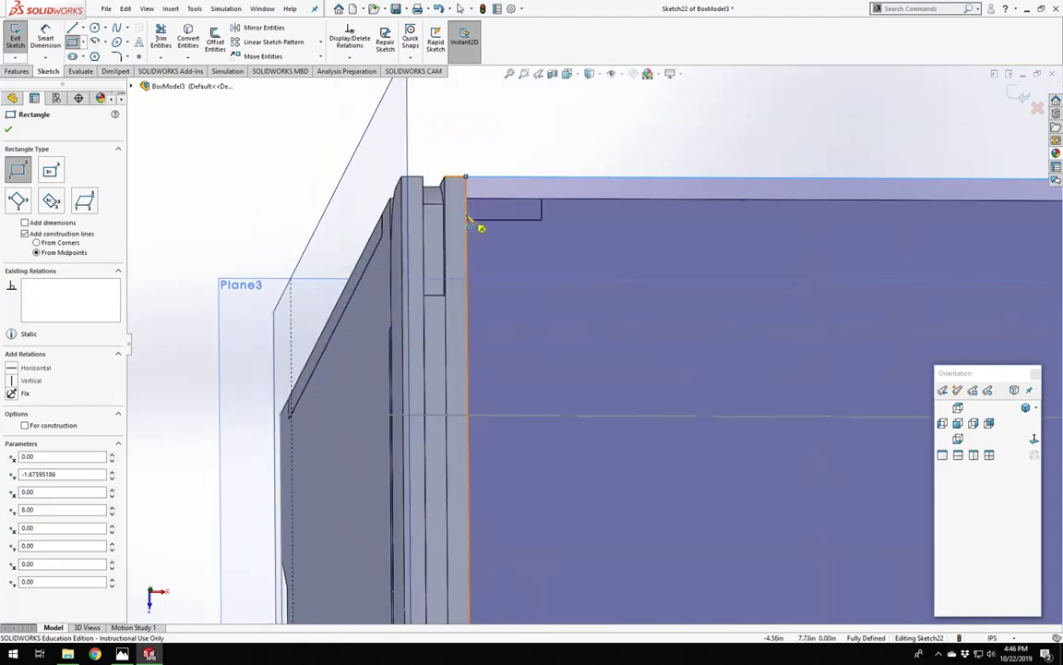
click(468, 221)
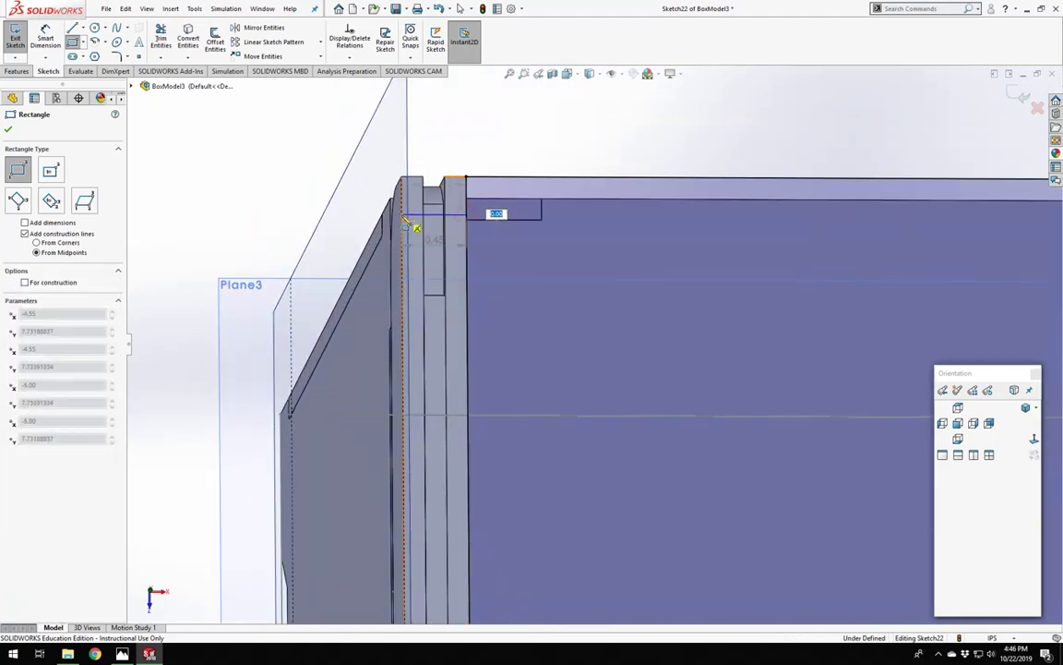
click(412, 228)
middle_drag(434, 356, 429, 378)
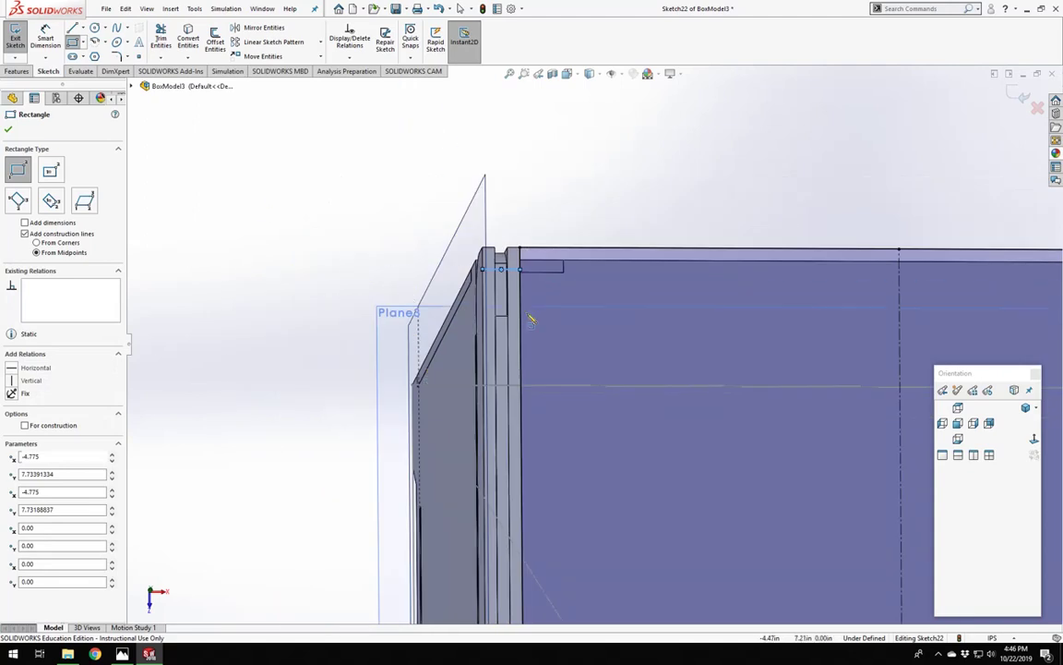
key(Escape)
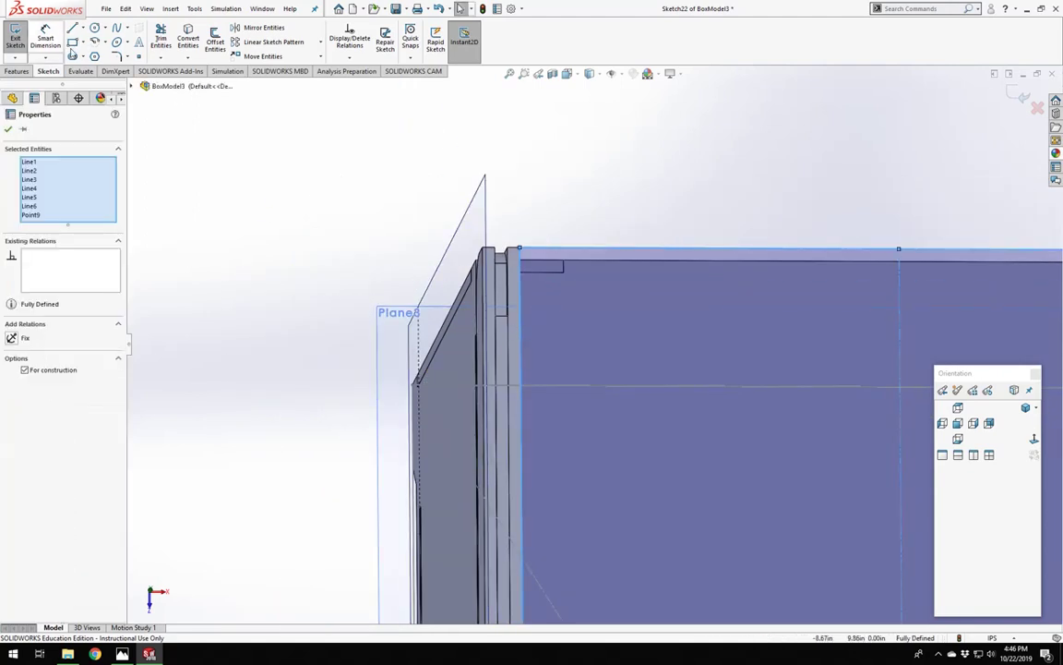
Sketch two separate horizontal lines, each 0.45 in long, across the left side rail's full width in its back half.
click(72, 28)
click(523, 278)
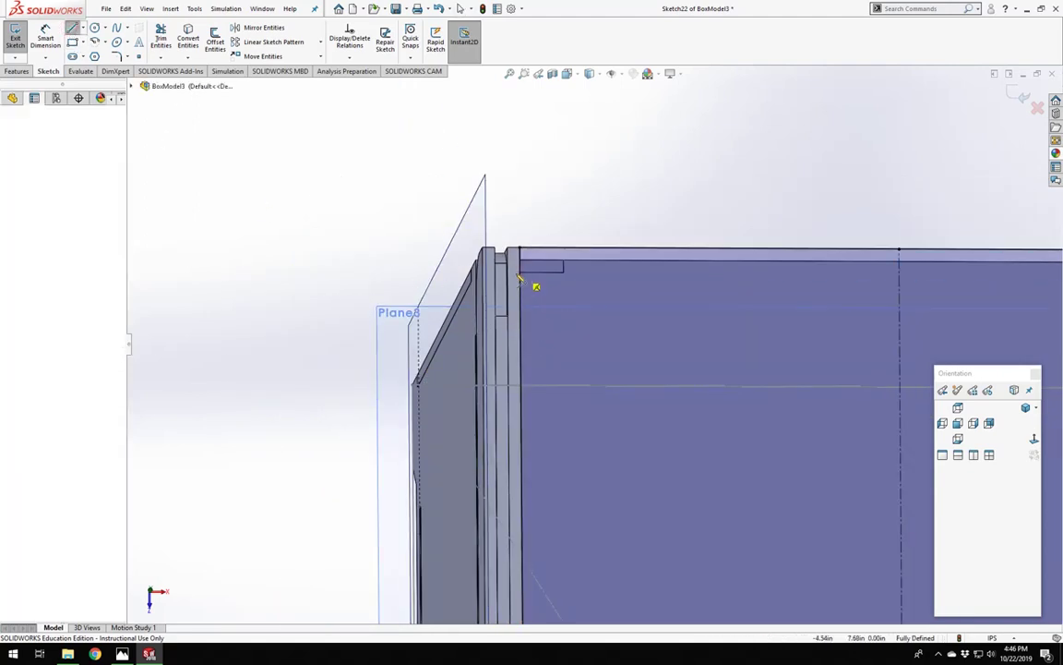
scroll(491, 279, down, 3)
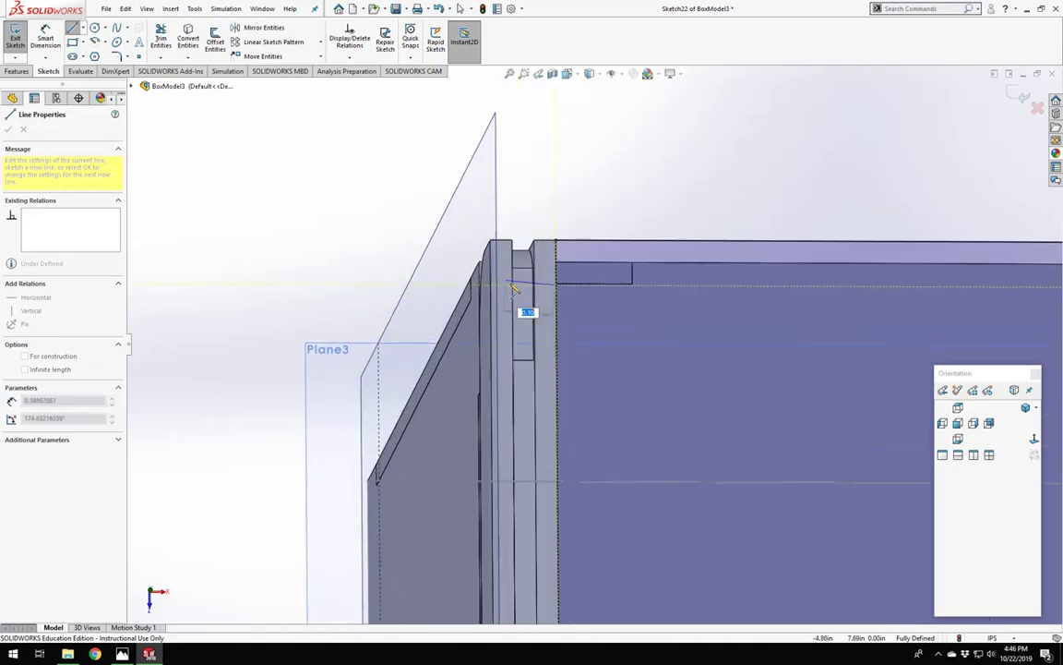
middle_drag(500, 283, 475, 287)
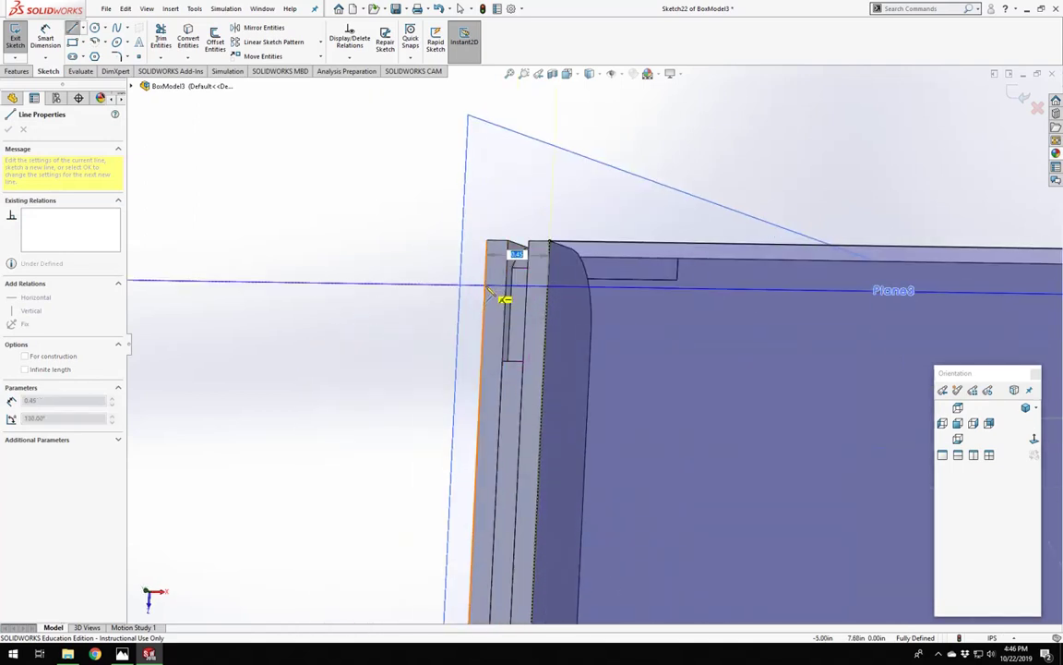
middle_drag(499, 297, 528, 406)
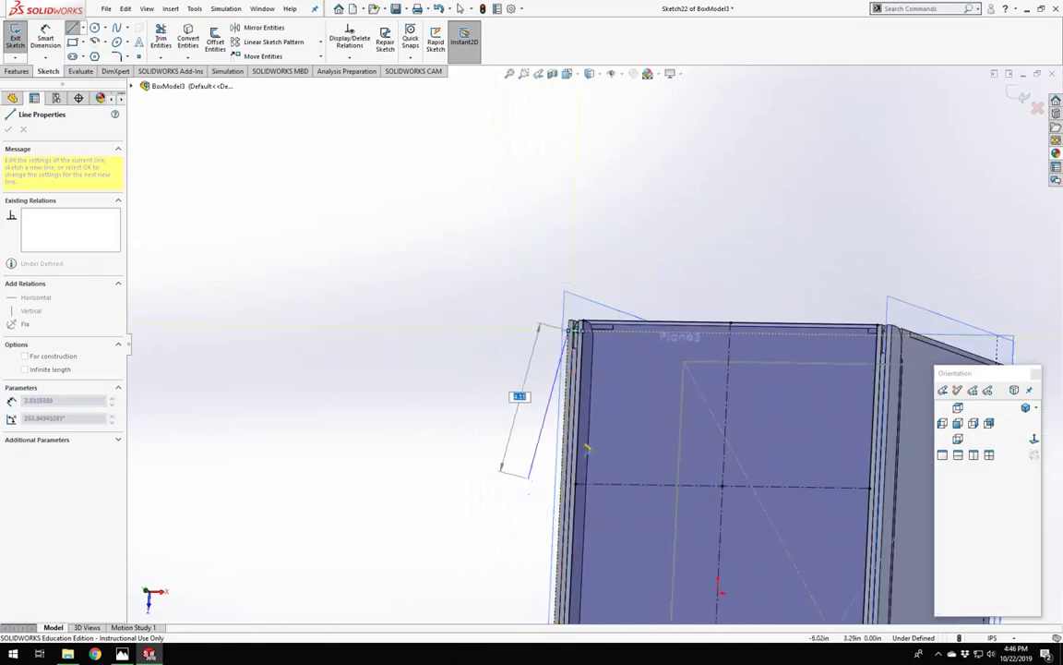
scroll(591, 399, down, 3)
click(396, 324)
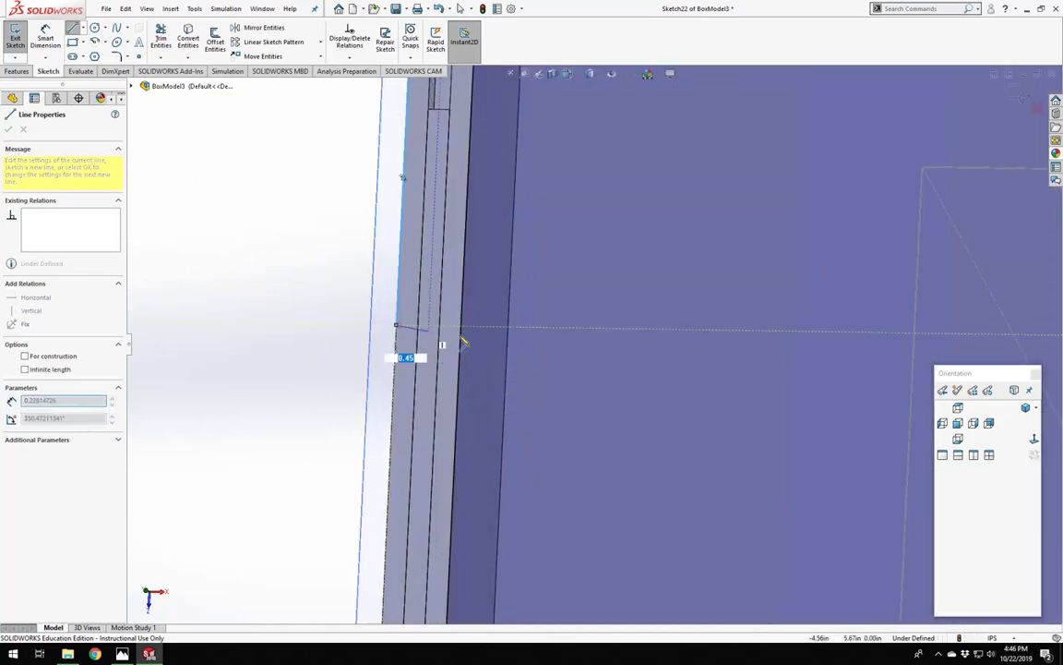
scroll(461, 332, up, 5)
key(Escape)
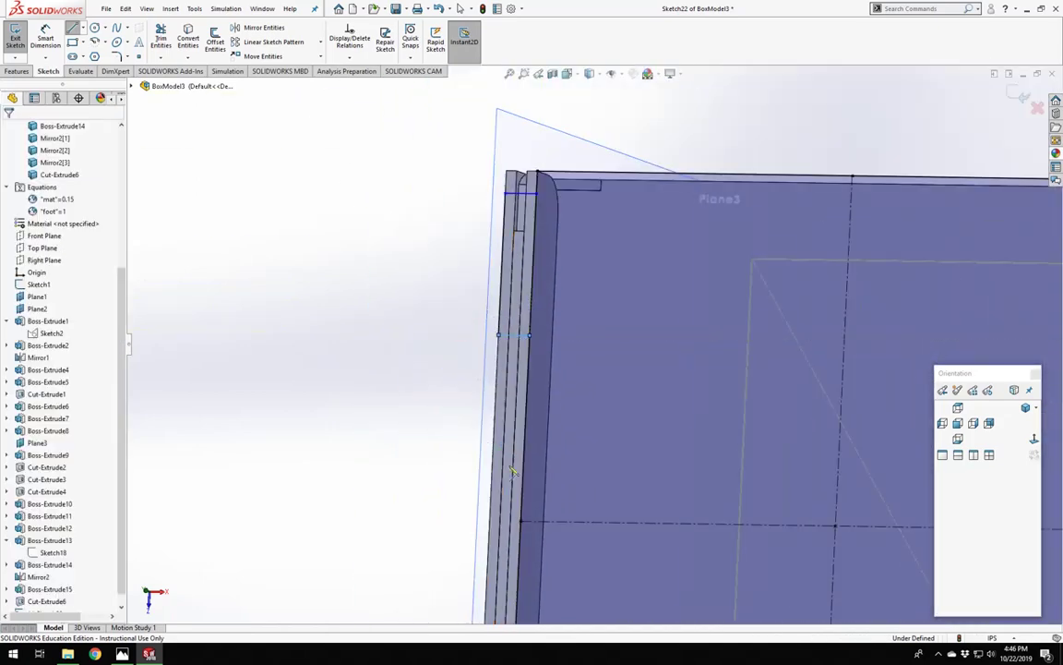
Sketch two more separate horizontal lines, each 0.45 in long, across the left side rail's full width in its front half.
scroll(607, 505, up, 2)
middle_drag(606, 505, 212, 170)
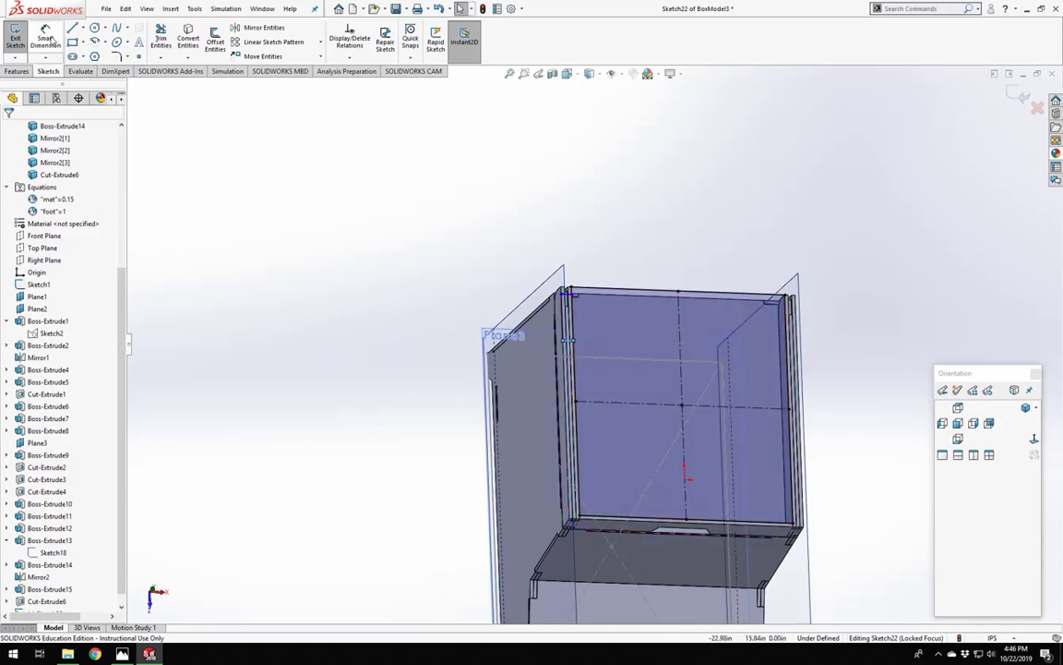
scroll(603, 451, down, 6)
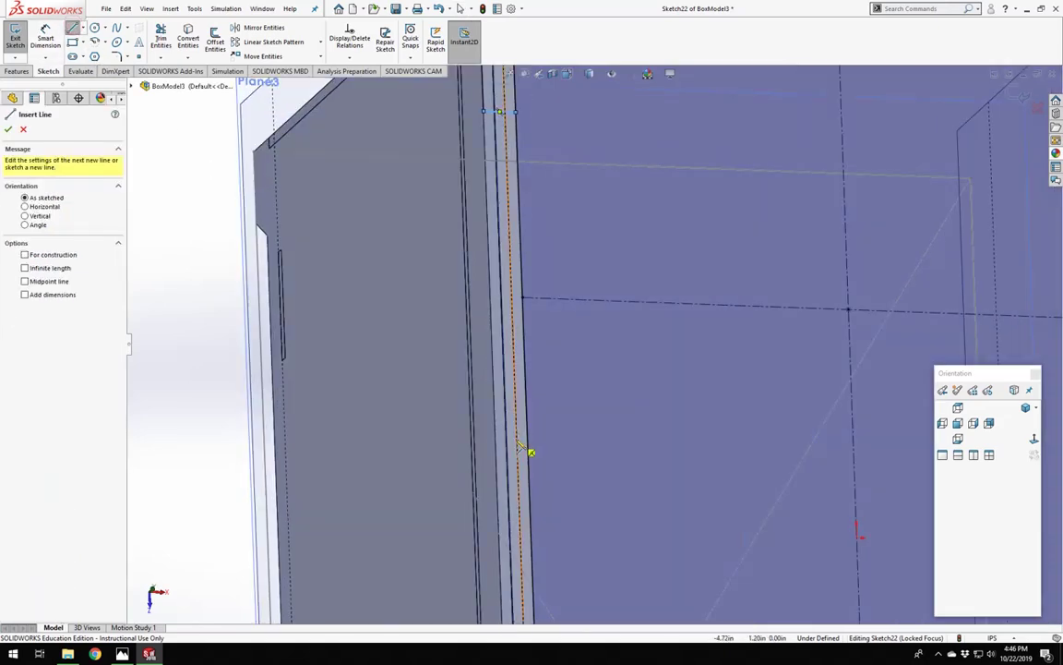
click(528, 451)
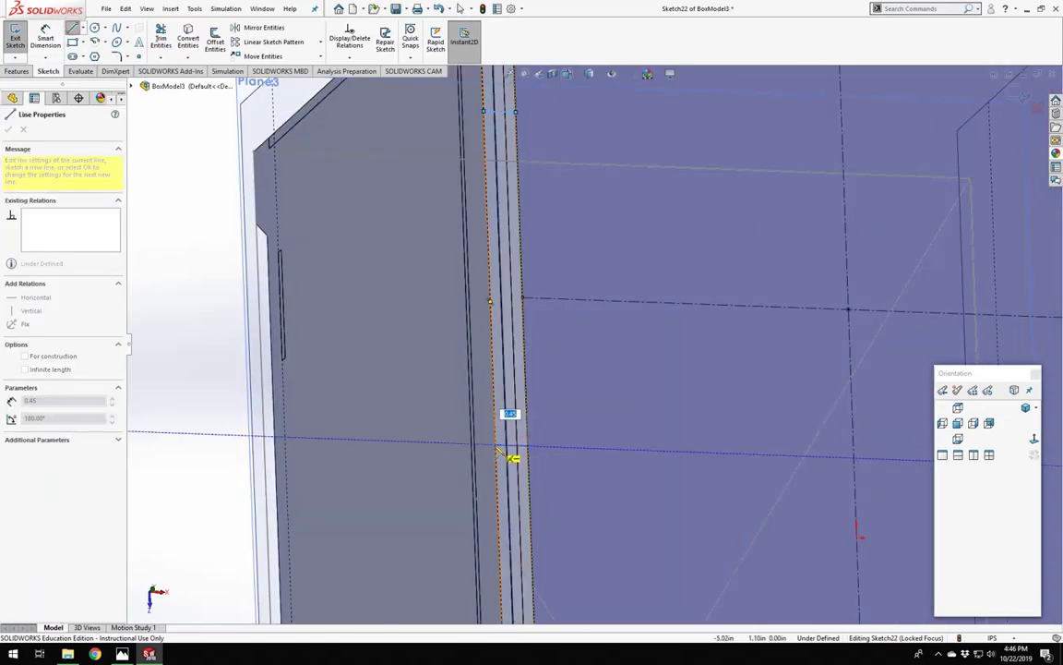
click(499, 450)
scroll(534, 527, up, 4)
scroll(528, 522, down, 6)
scroll(571, 457, down, 3)
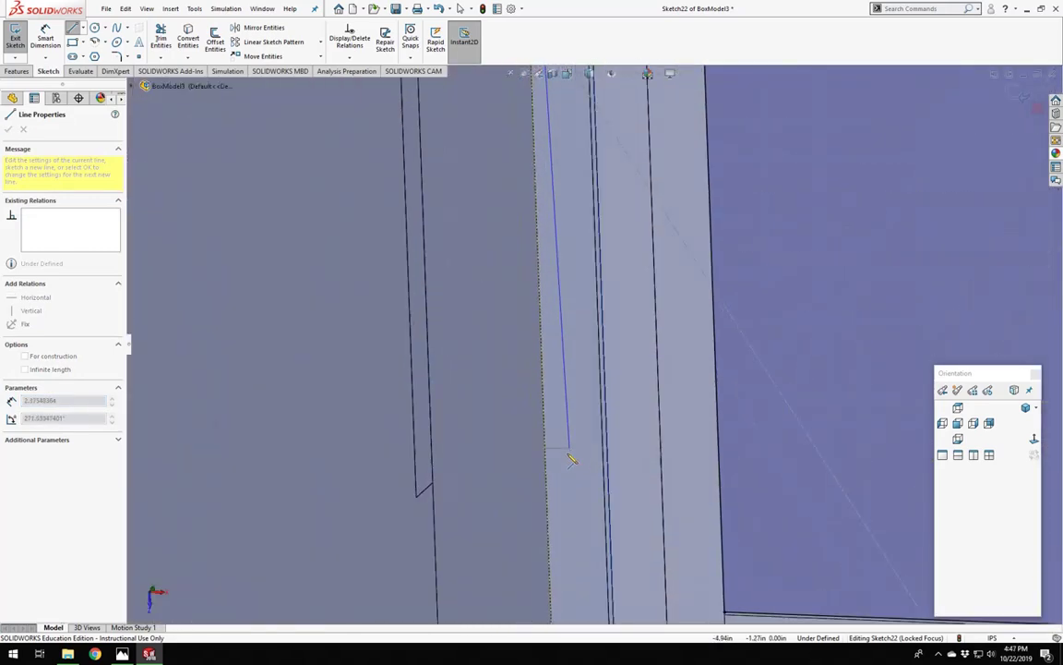
click(719, 468)
key(Escape)
scroll(567, 388, up, 8)
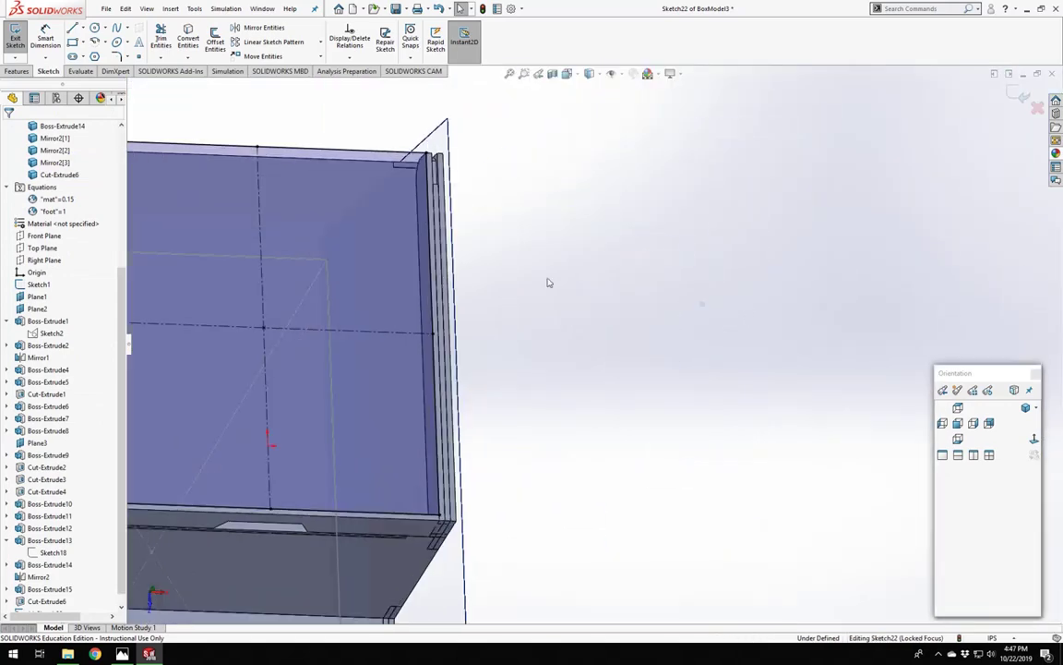
Sketch two separate horizontal lines, each 0.45 in long, across the right side rail's full width in its back half.
key(l)
middle_drag(529, 275, 496, 243)
scroll(449, 222, down, 4)
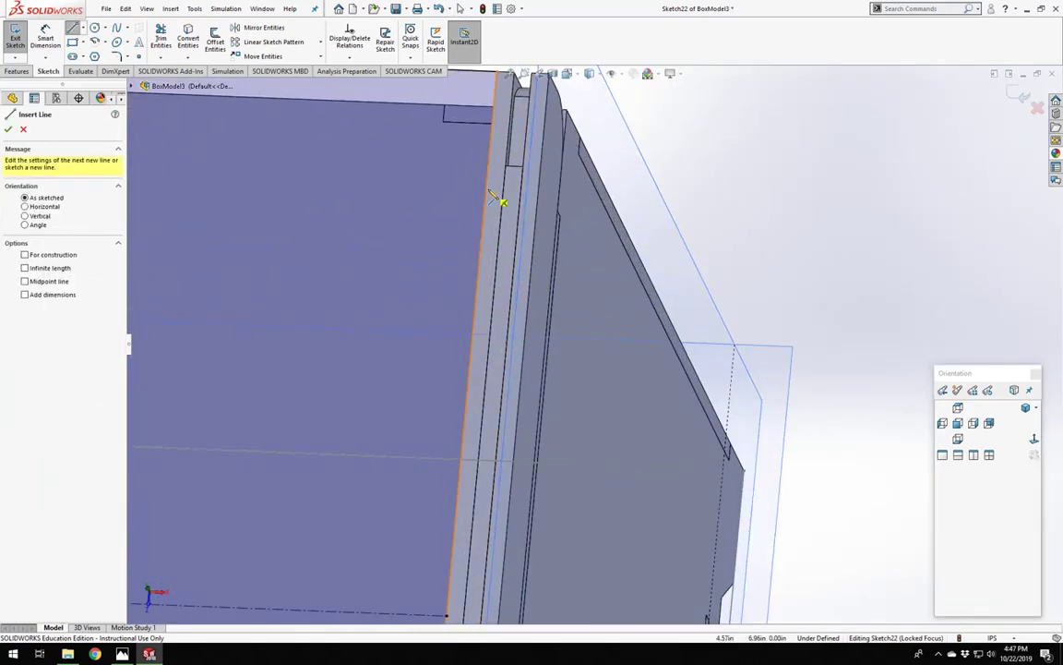
click(488, 191)
click(538, 190)
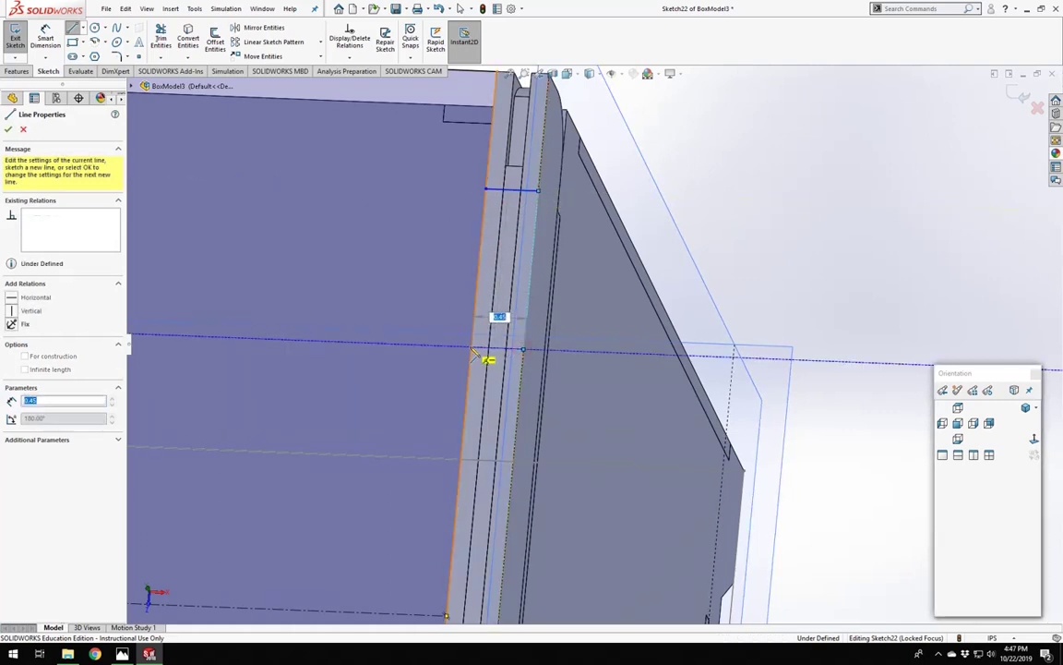
key(Escape)
key(Escape)
scroll(507, 496, up, 6)
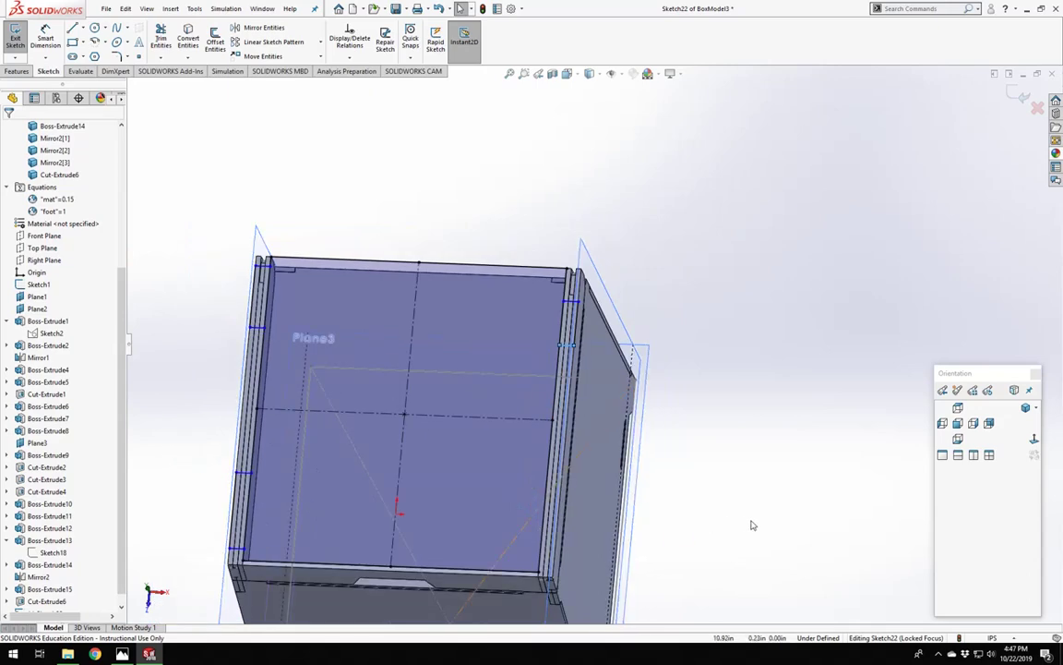
Sketch two more separate horizontal lines across the right side rail, one near its front end and one further back.
key(l)
scroll(563, 552, down, 5)
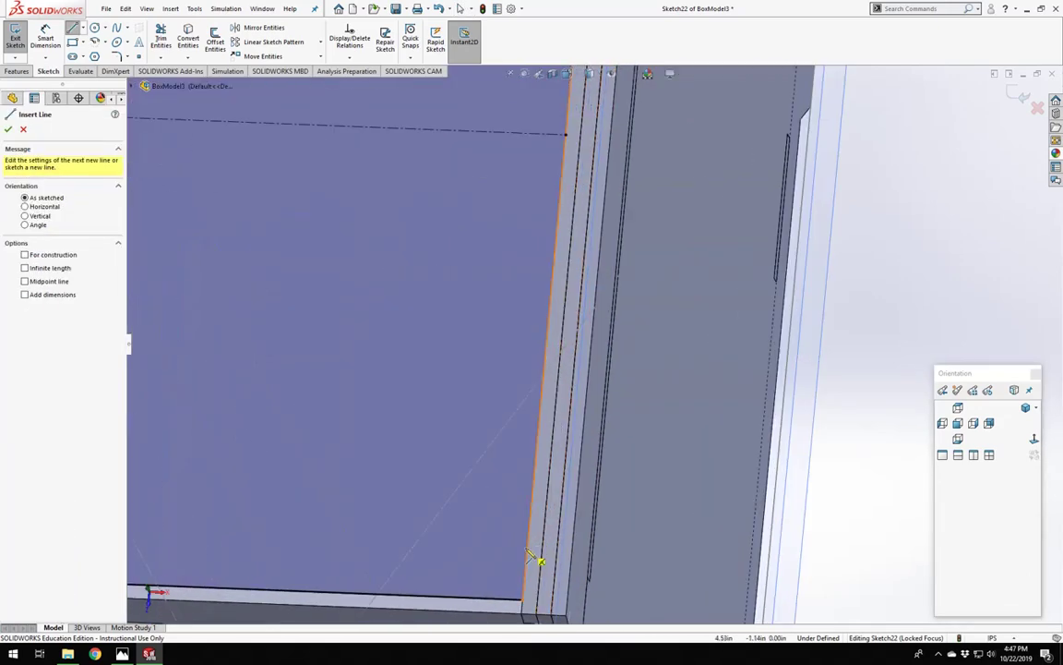
click(530, 554)
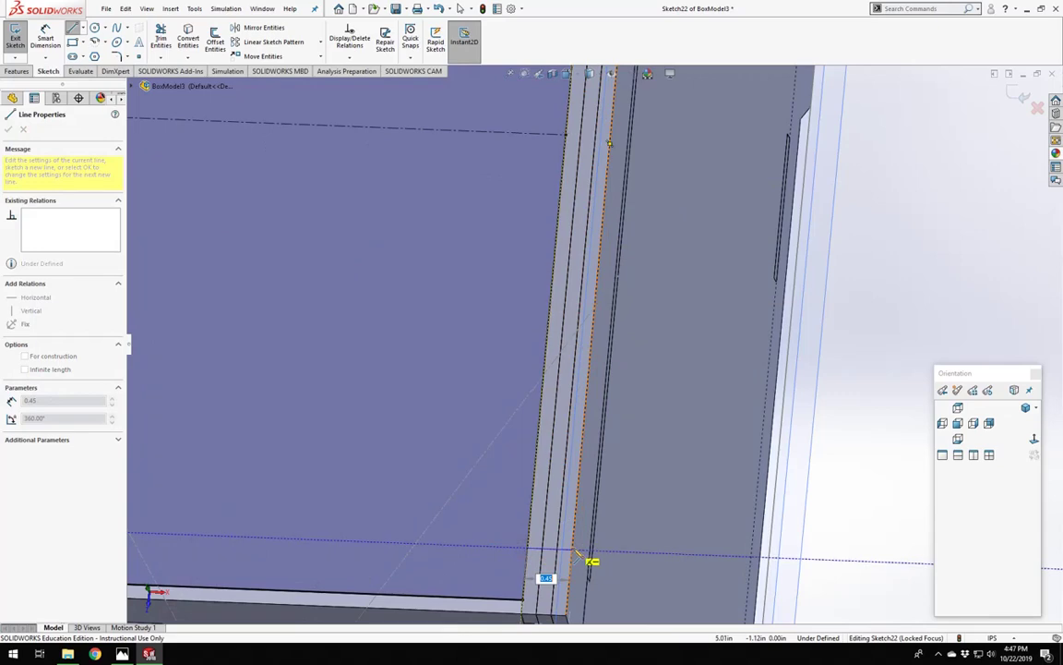
click(573, 550)
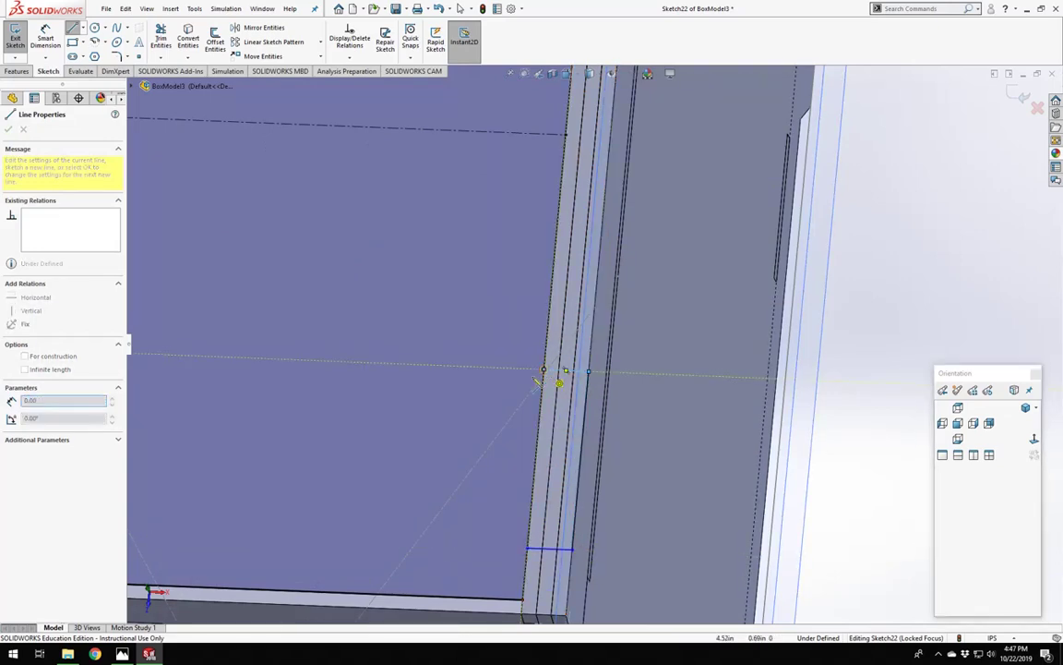
scroll(547, 374, up, 8)
key(Escape)
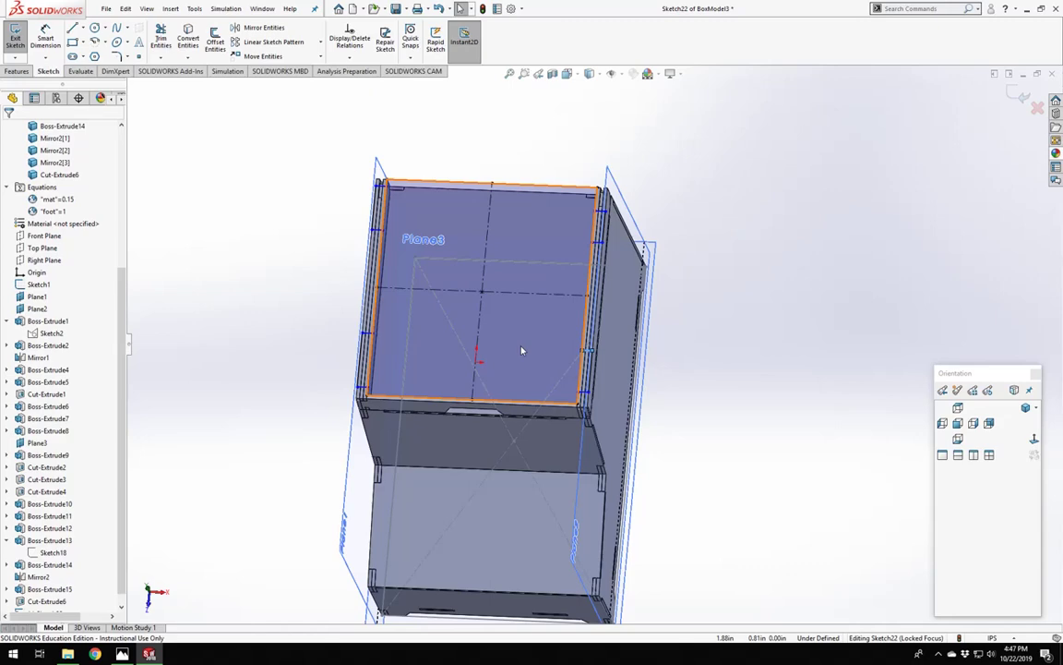
Dimension the rearmost line on the left side rail 0.25 in from the rail's back edge.
scroll(565, 311, down, 2)
scroll(563, 311, up, 1)
scroll(446, 251, down, 2)
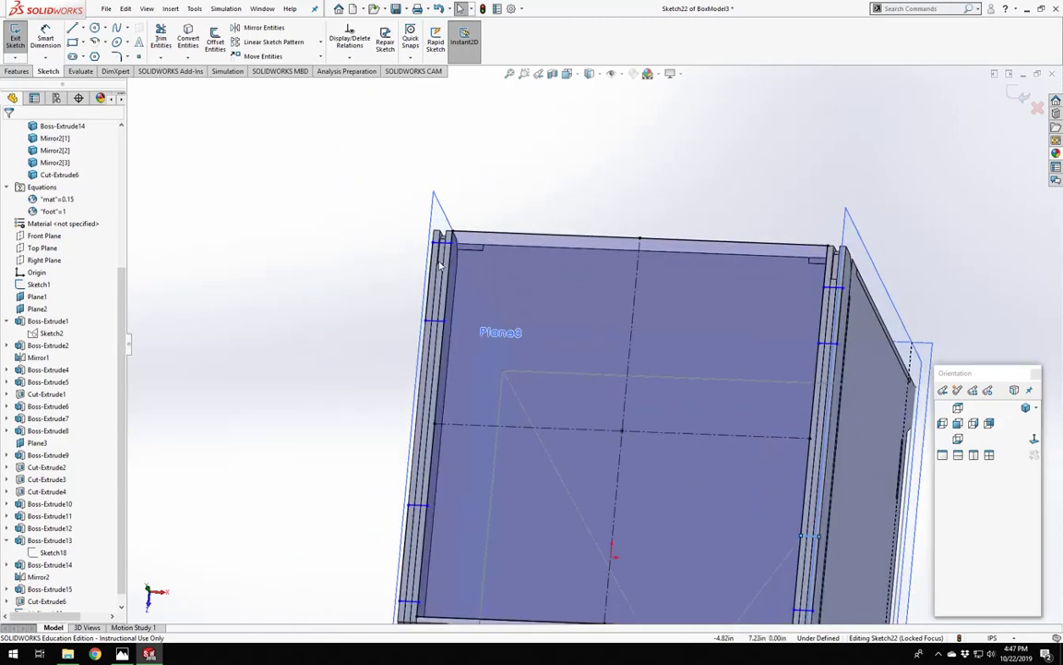
middle_drag(397, 247, 459, 260)
scroll(466, 264, down, 2)
scroll(582, 362, down, 5)
middle_drag(607, 373, 546, 209)
right_drag(546, 209, 543, 267)
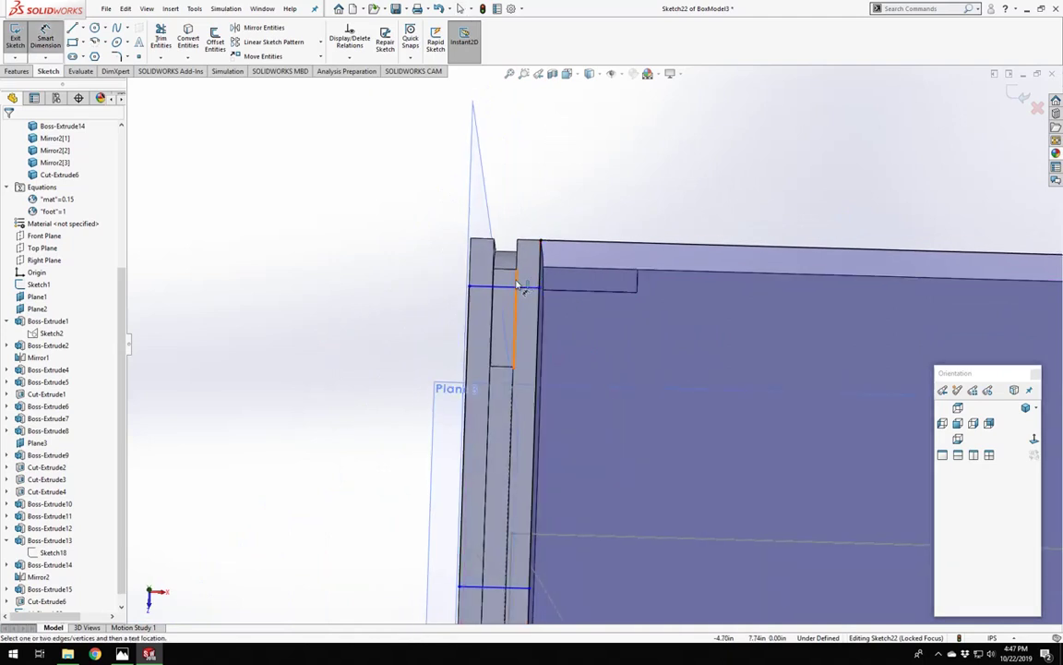
click(512, 287)
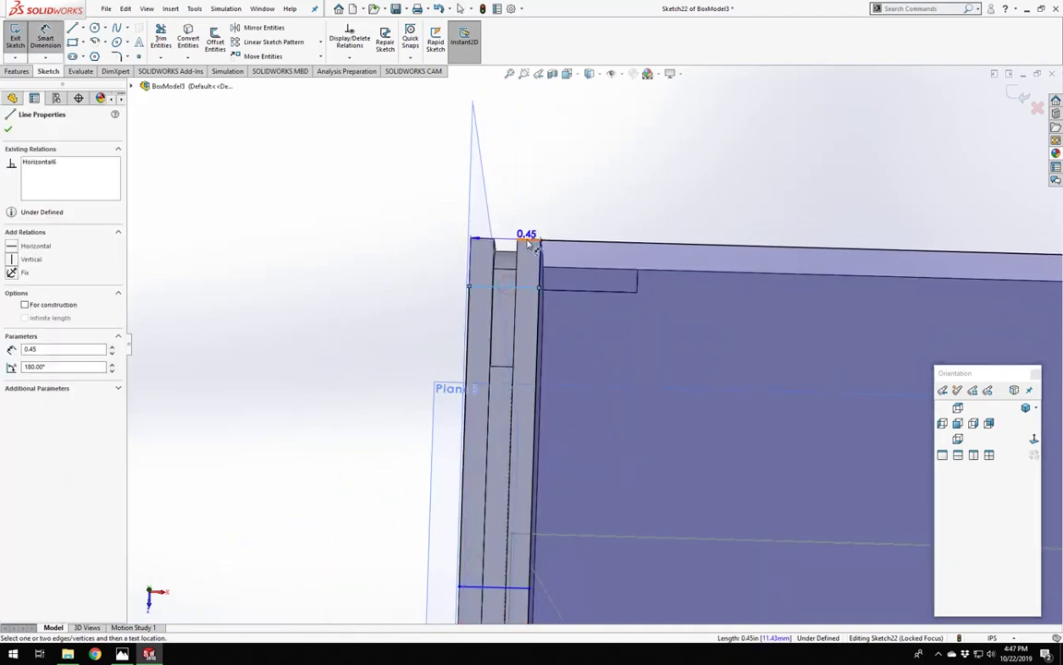
click(531, 242)
click(444, 281)
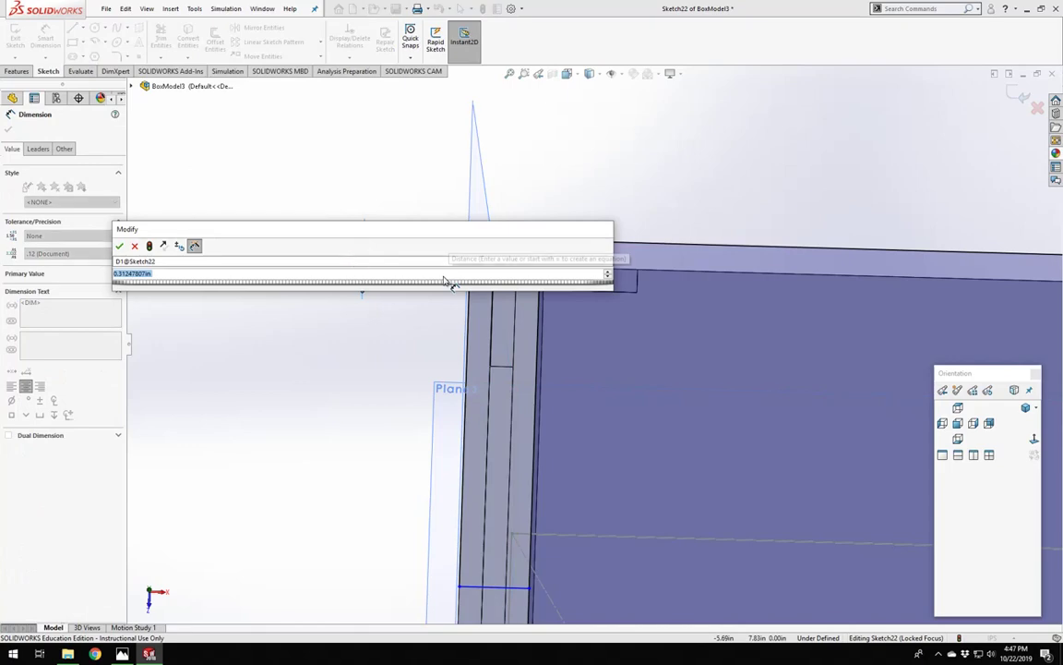
text(.25)
key(Return)
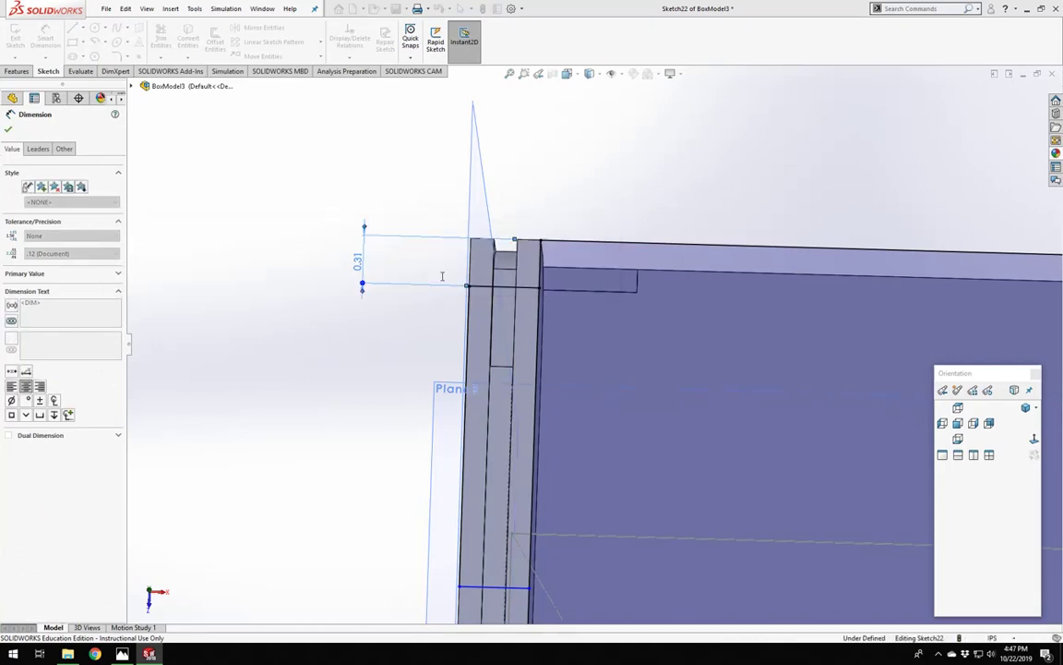
scroll(504, 254, up, 5)
scroll(689, 380, up, 5)
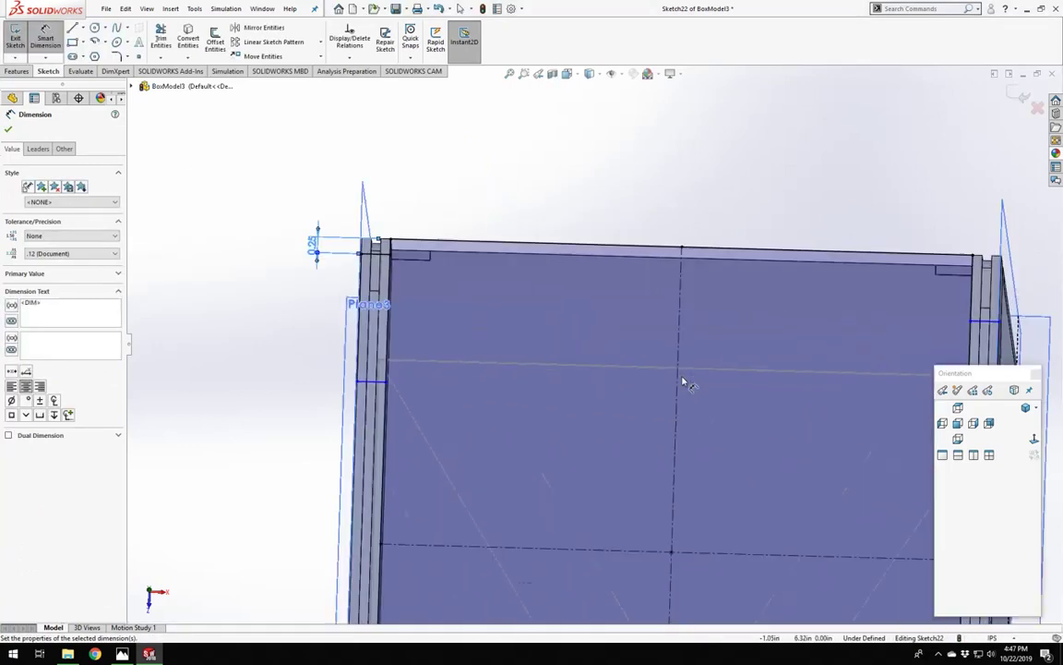
scroll(879, 304, down, 5)
scroll(879, 304, down, 3)
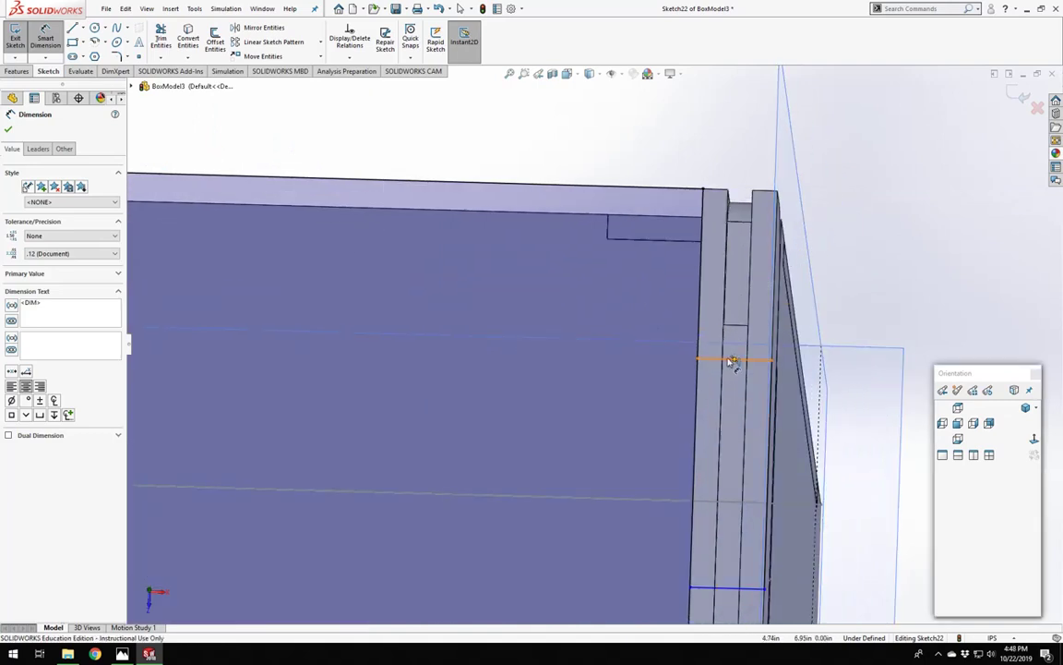
click(690, 187)
key(Escape)
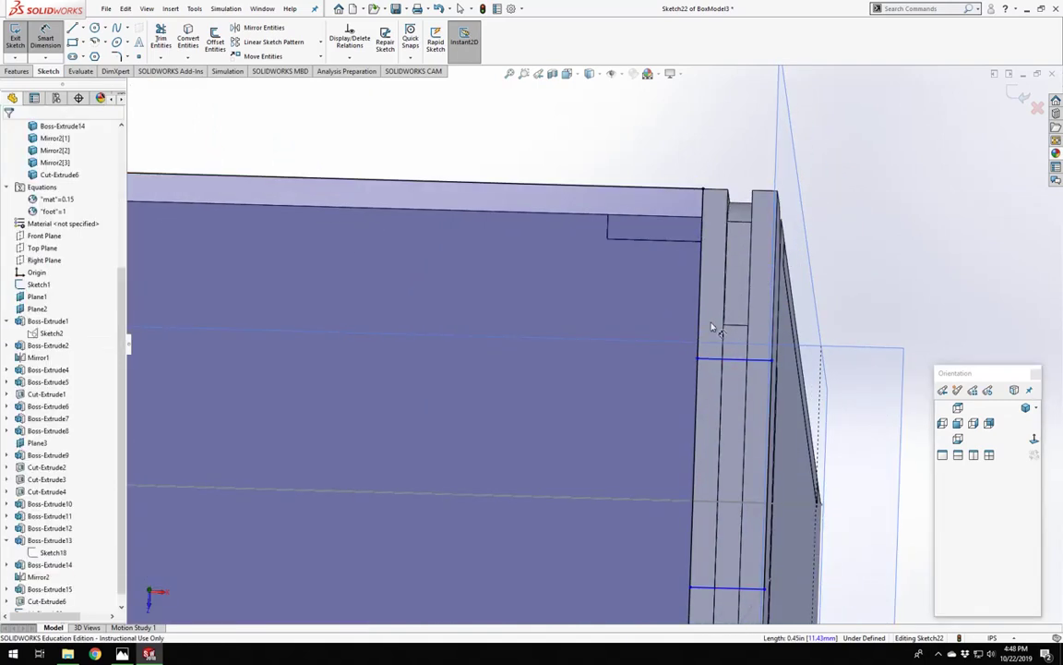
key(Escape)
Dimension the distance between the two rear lines on the left side rail and set it to 4 in.
scroll(631, 305, up, 2)
scroll(631, 304, up, 3)
scroll(360, 314, down, 3)
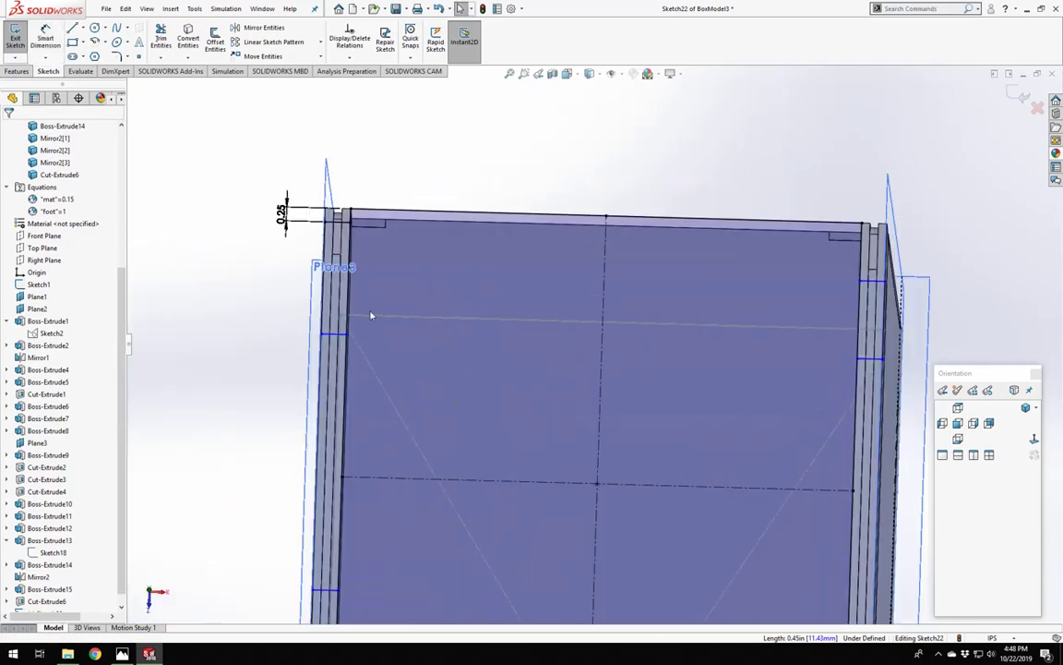
scroll(562, 493, up, 2)
scroll(561, 494, down, 3)
key(d)
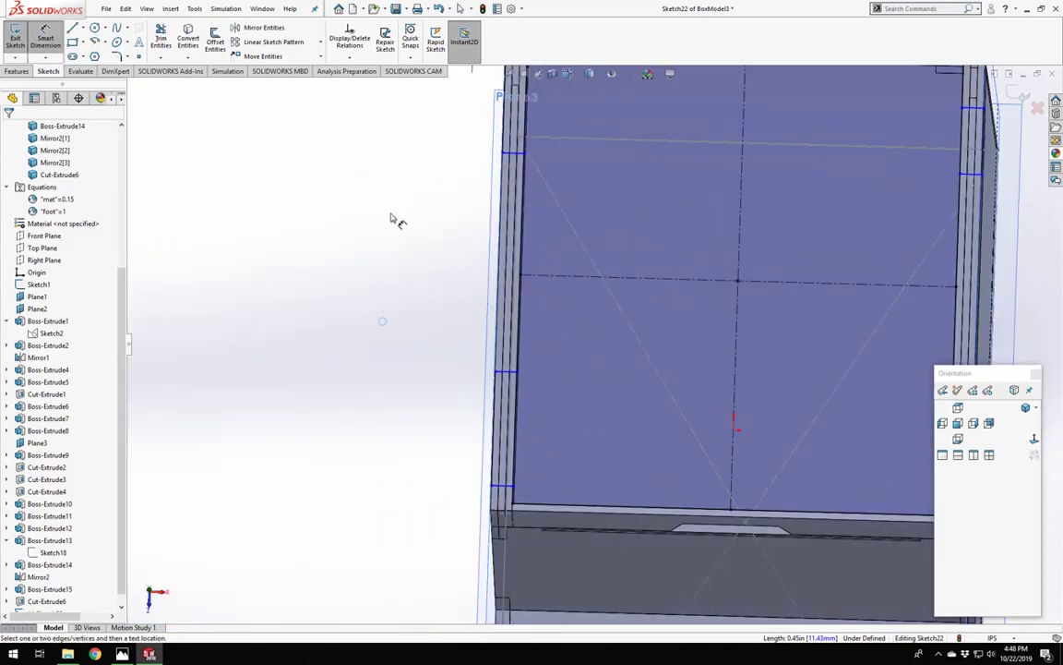
click(501, 139)
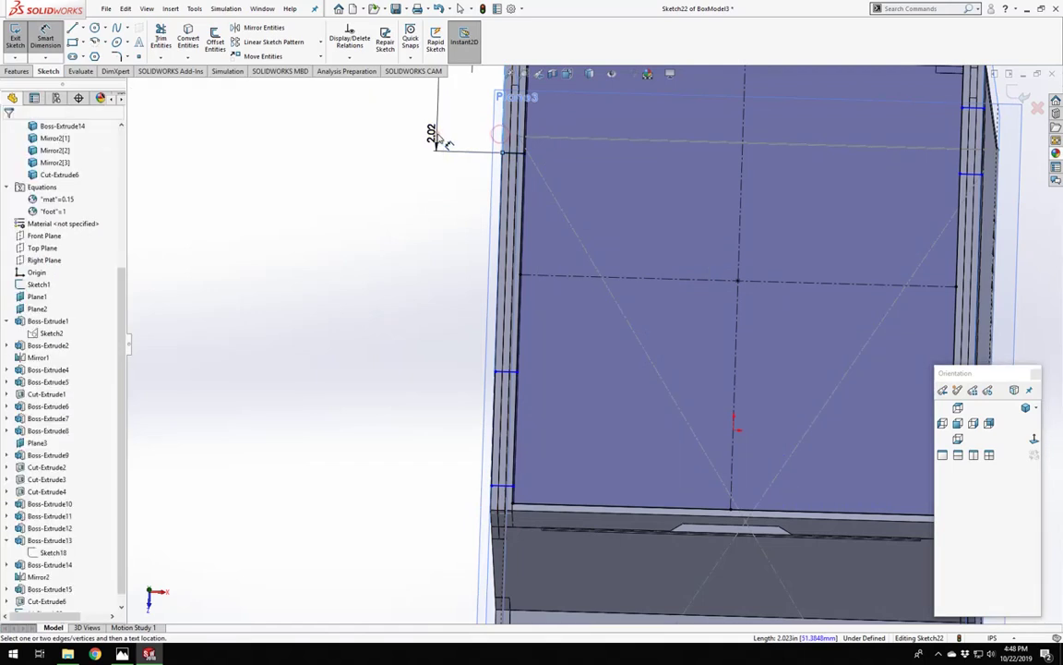
click(443, 143)
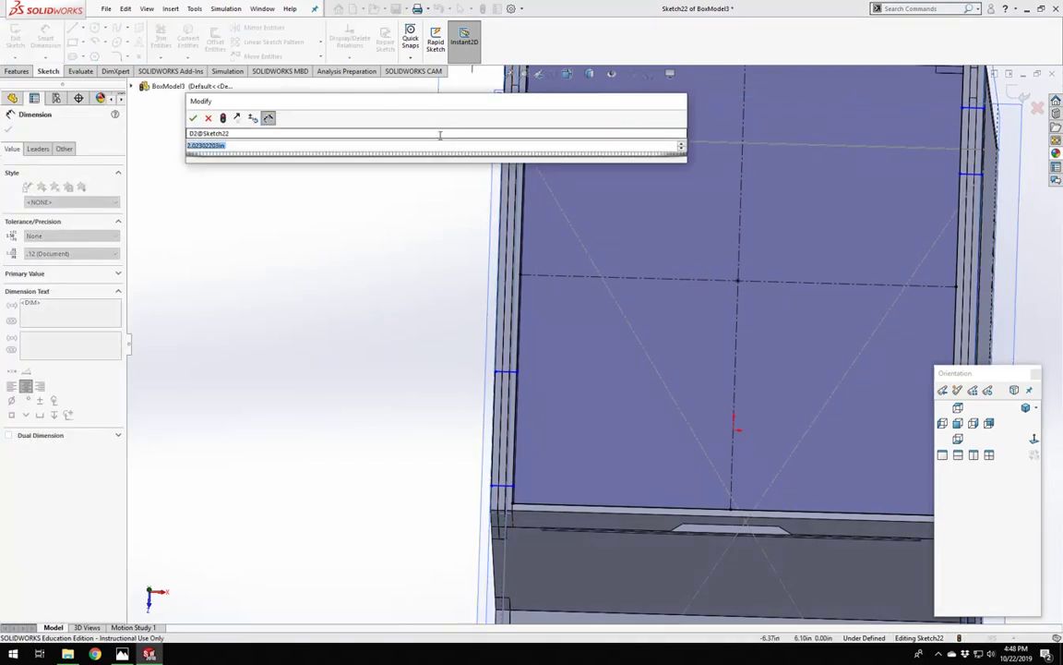
text(1)
key(Return)
scroll(465, 256, up, 2)
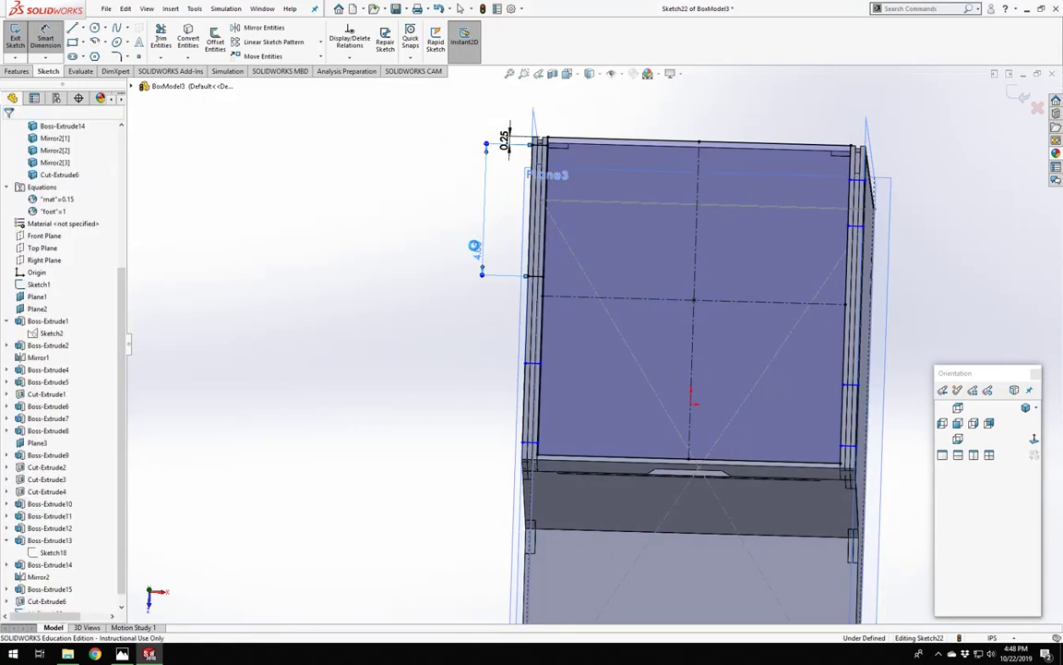
Set the distance between the two rear lines on the left side rail to 2.5 in.
double_click(476, 248)
text(3)
key(Return)
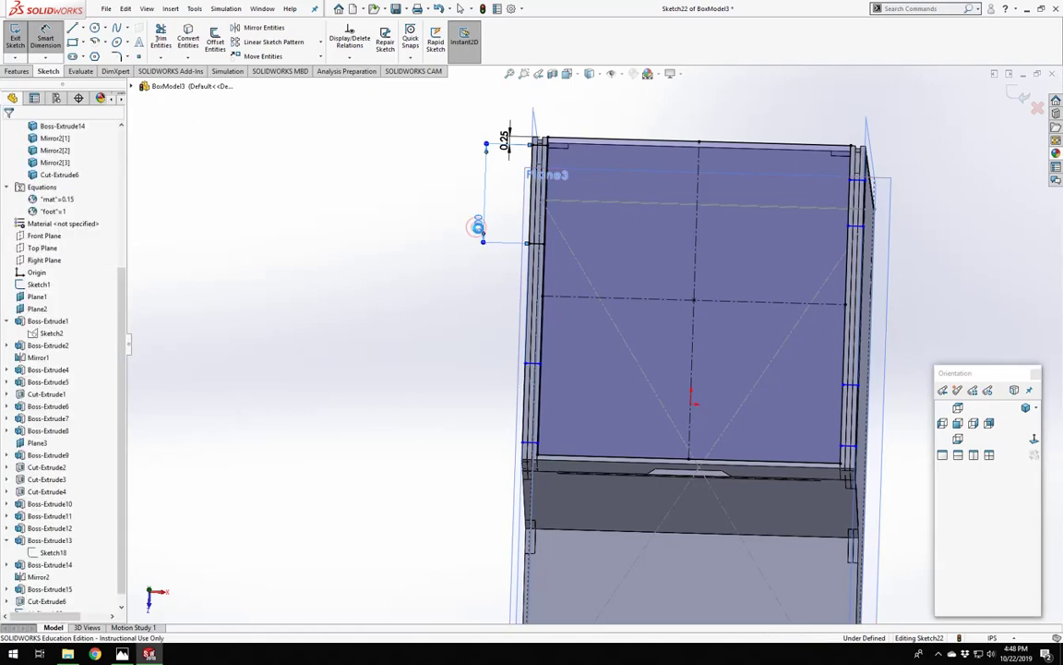
double_click(479, 231)
text(2.5)
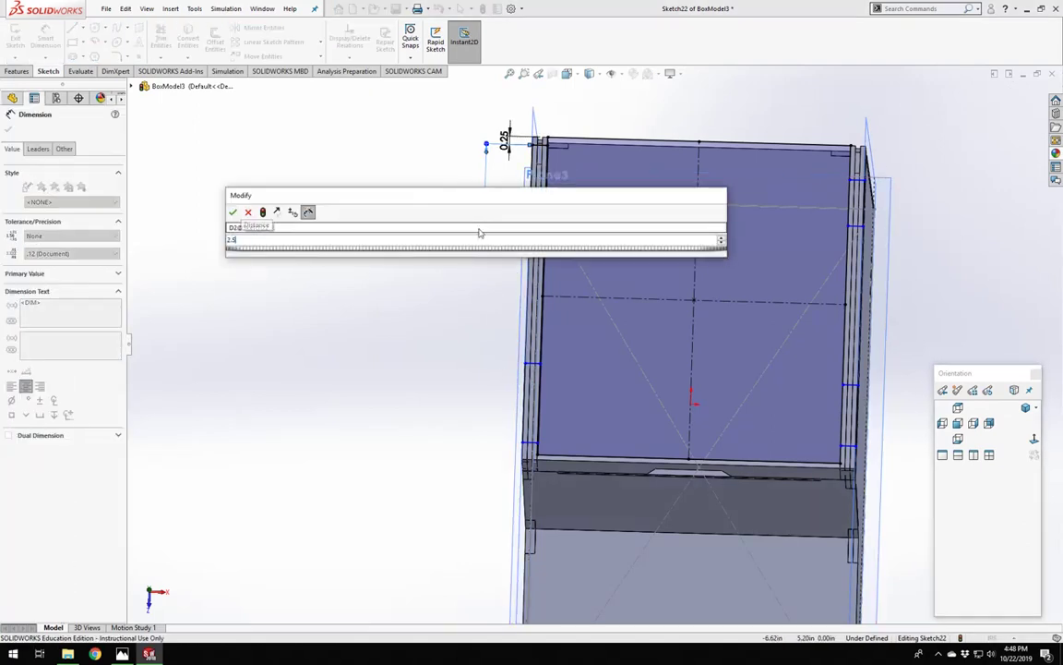
key(Return)
Make the outer edge segments of the rear and front tabs on the left side rail equal in length.
click(532, 203)
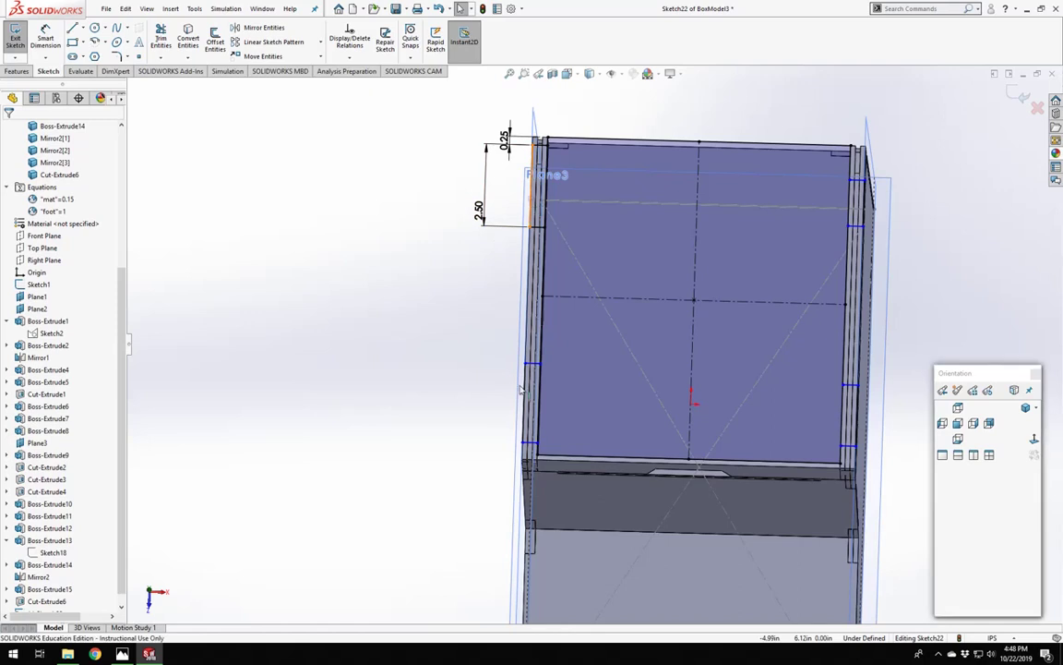
ctrl+click(523, 385)
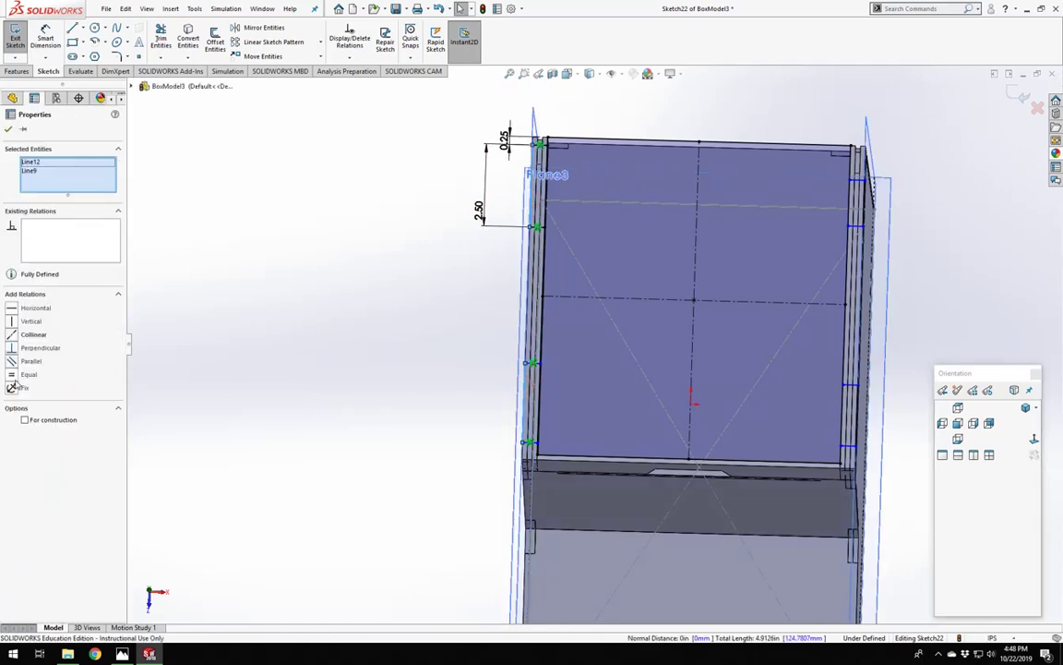
click(29, 375)
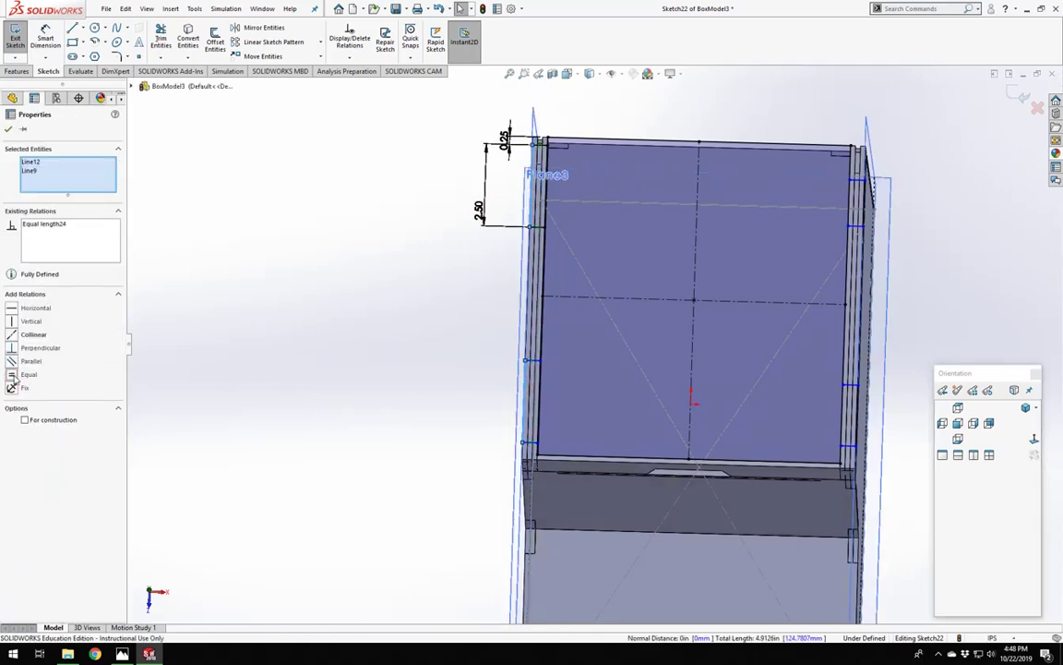
click(285, 335)
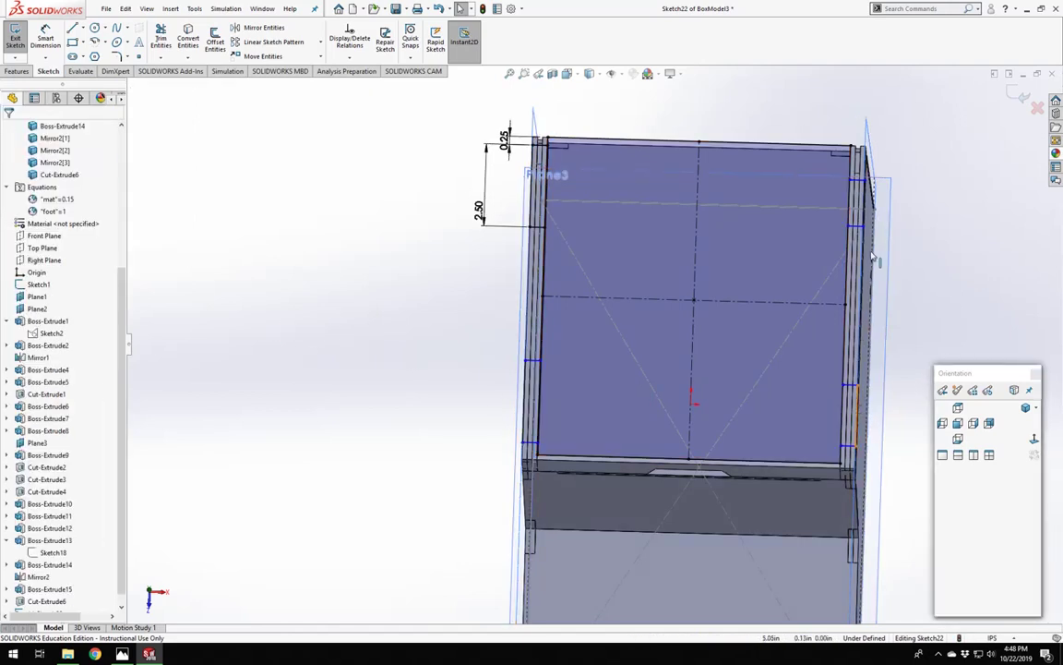
Try to make both outer tab segments on the right side rail equal to the left rail's rear tab segment.
click(863, 198)
ctrl+click(479, 211)
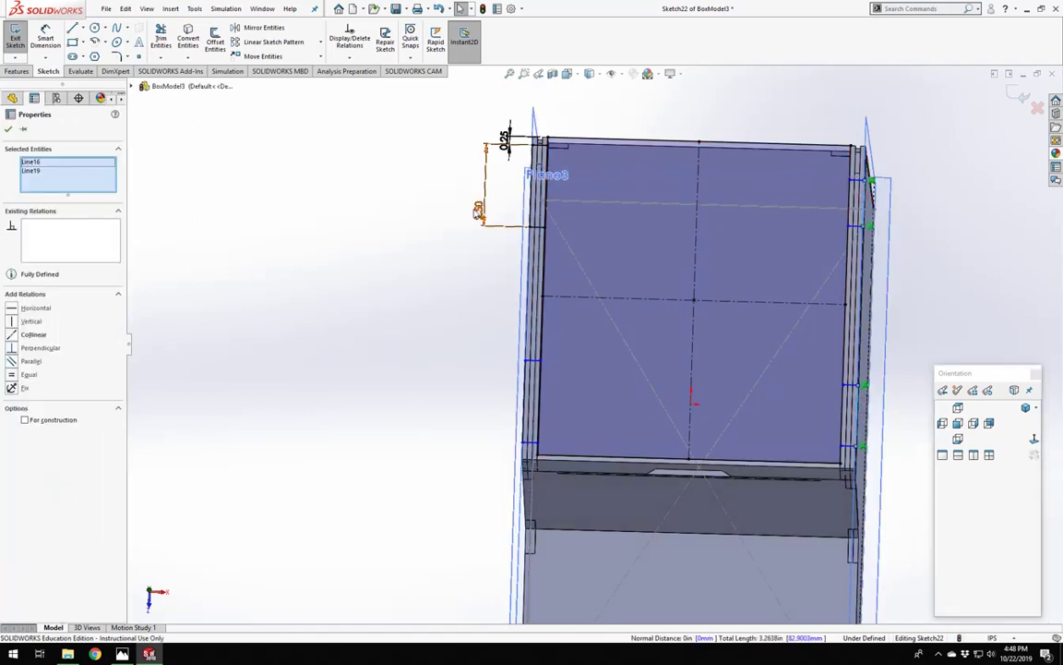
ctrl+click(533, 211)
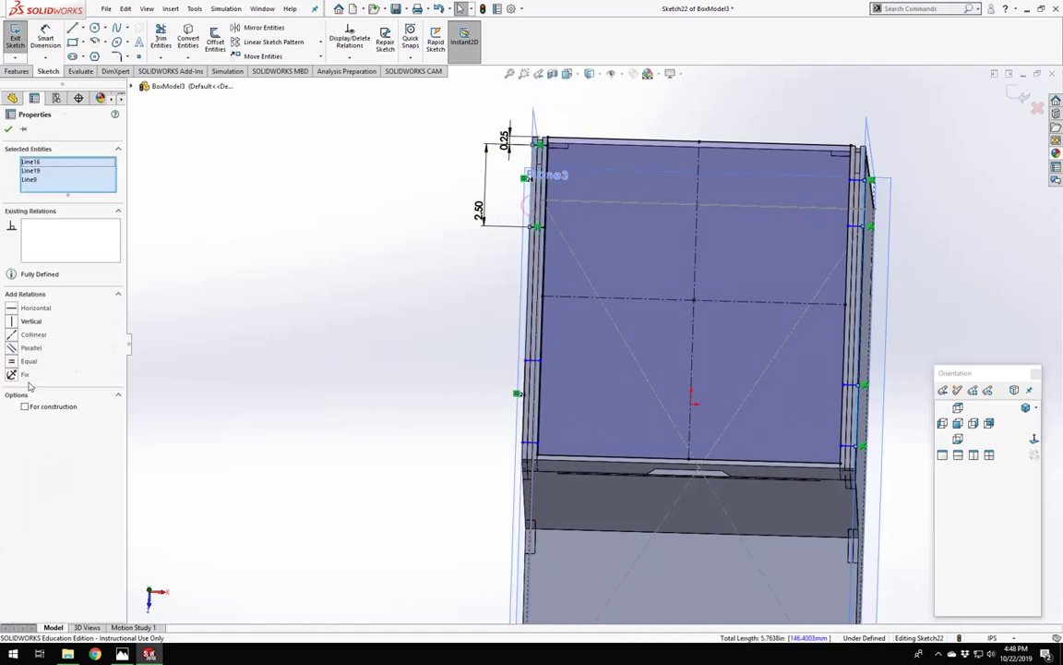
click(12, 362)
click(320, 392)
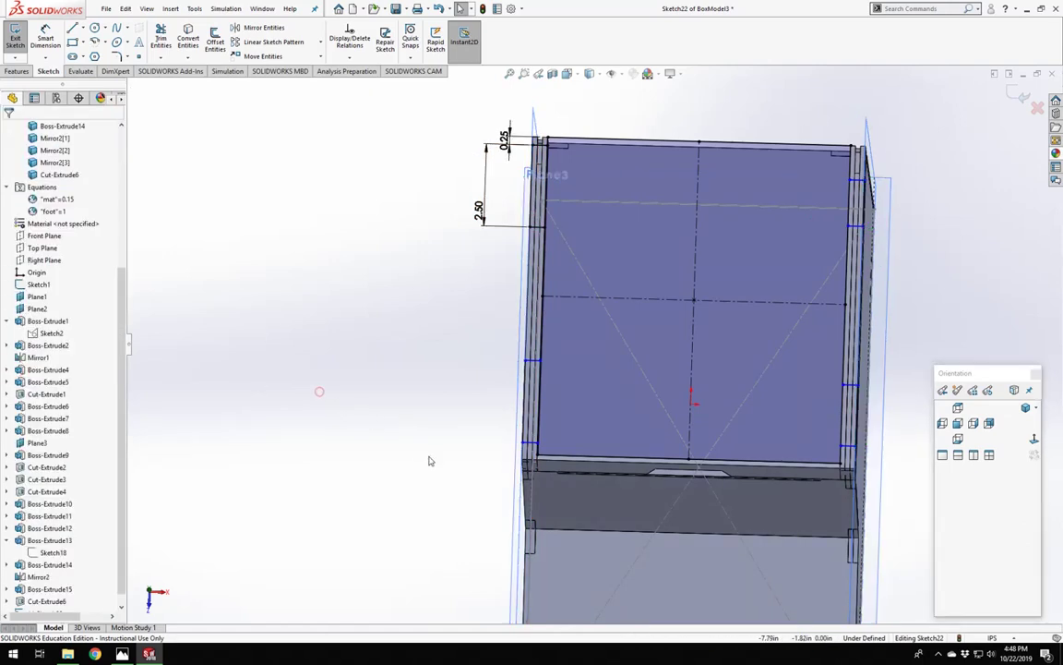
Dimension the frontmost line on the left side rail 1 in from the panel's front edge.
right_drag(429, 456, 443, 417)
scroll(528, 446, down, 5)
scroll(545, 459, down, 3)
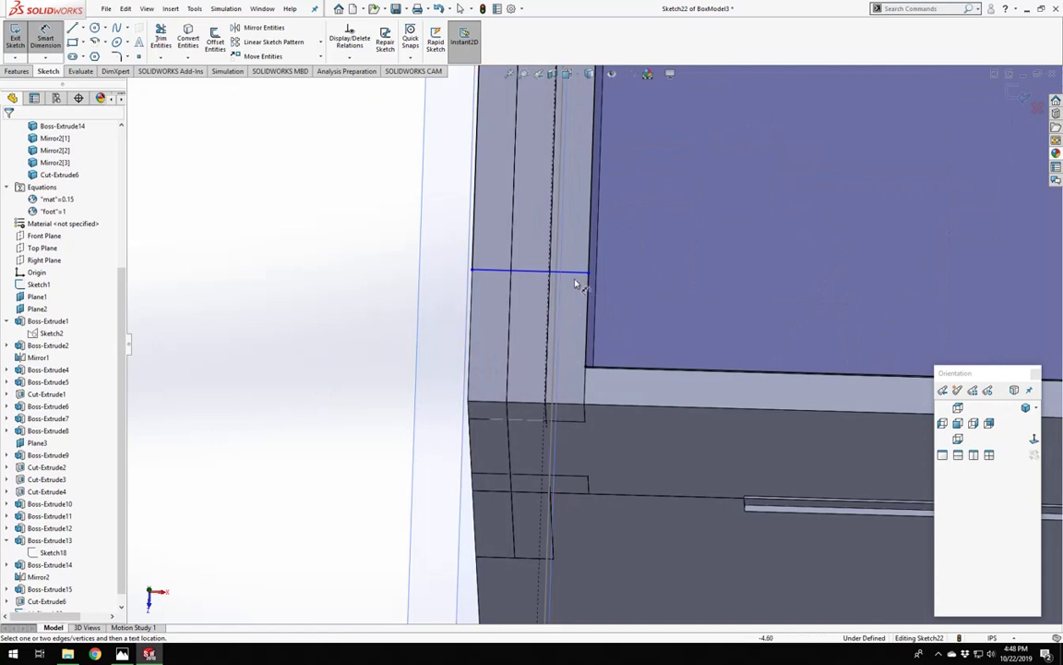
click(579, 288)
click(604, 371)
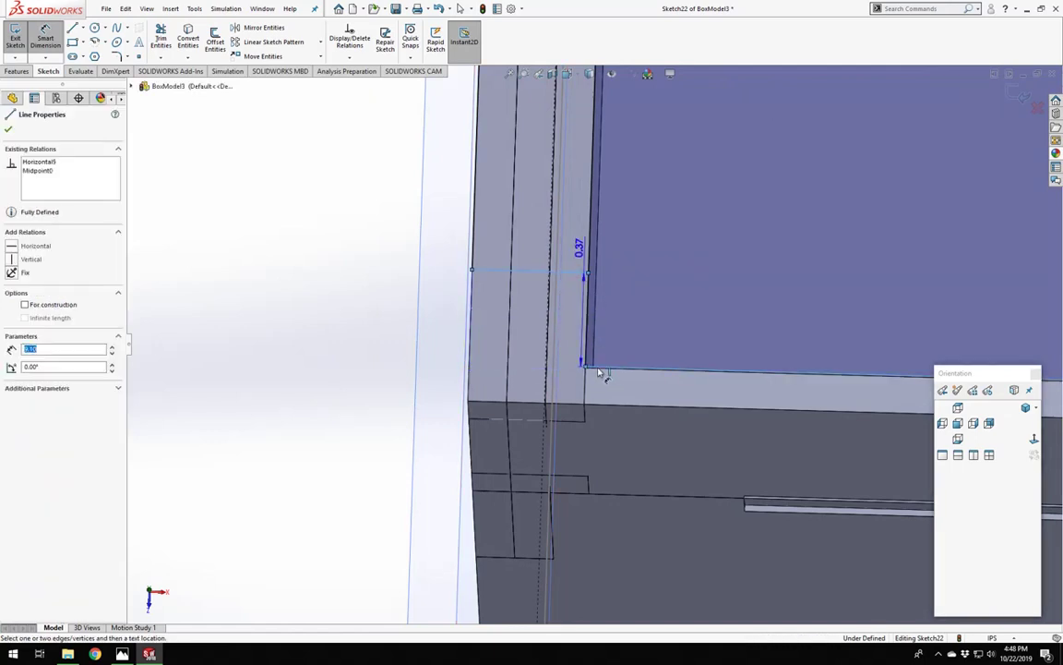
click(350, 318)
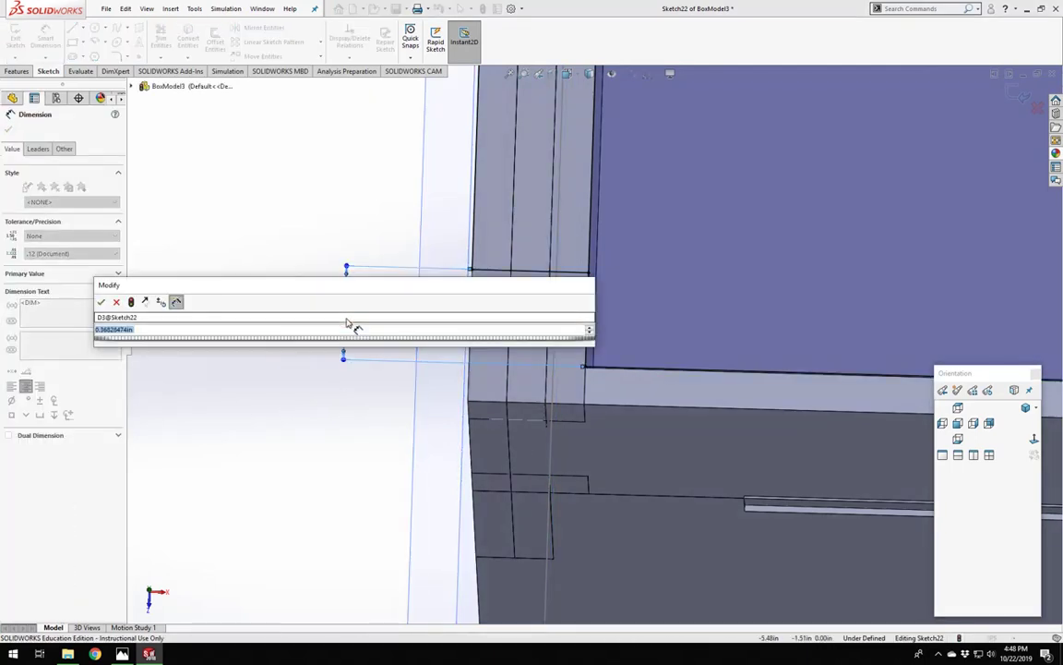
text(1)
key(Return)
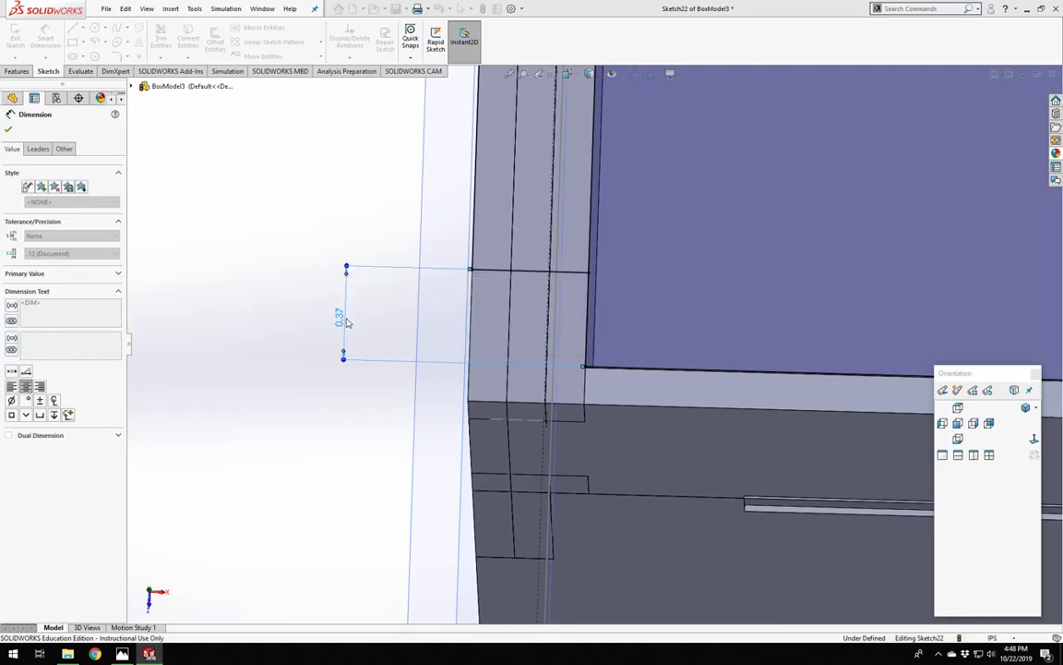
scroll(611, 175, up, 10)
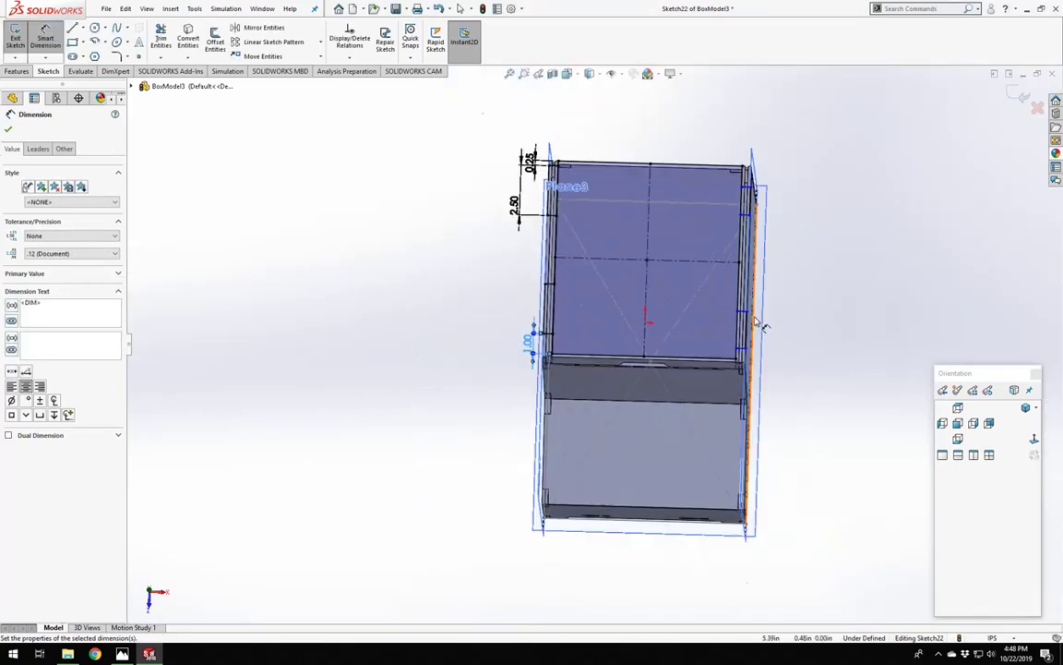
scroll(794, 325, down, 2)
key(Escape)
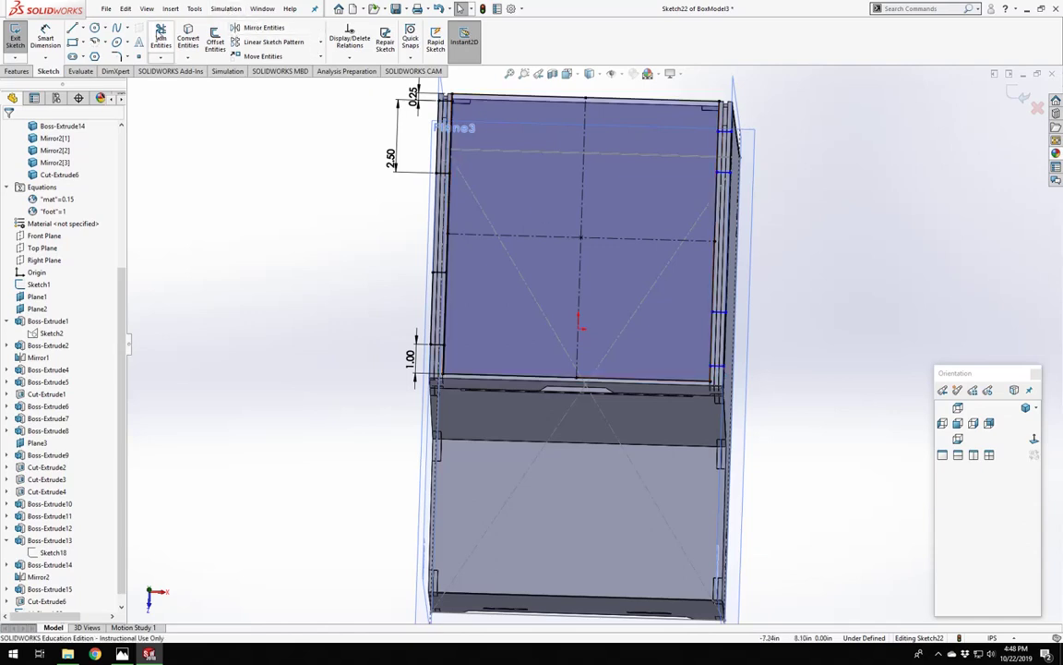
Trim the panel's side edges where the tabs join on both rails, accepting deletion of the affected relations.
click(159, 35)
click(452, 165)
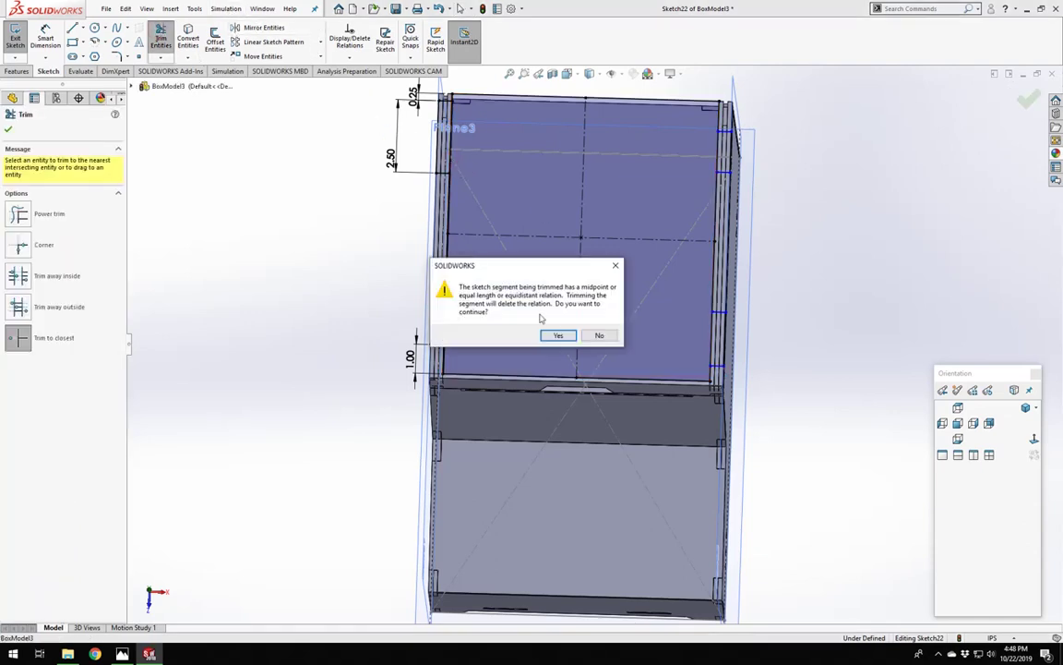
click(558, 336)
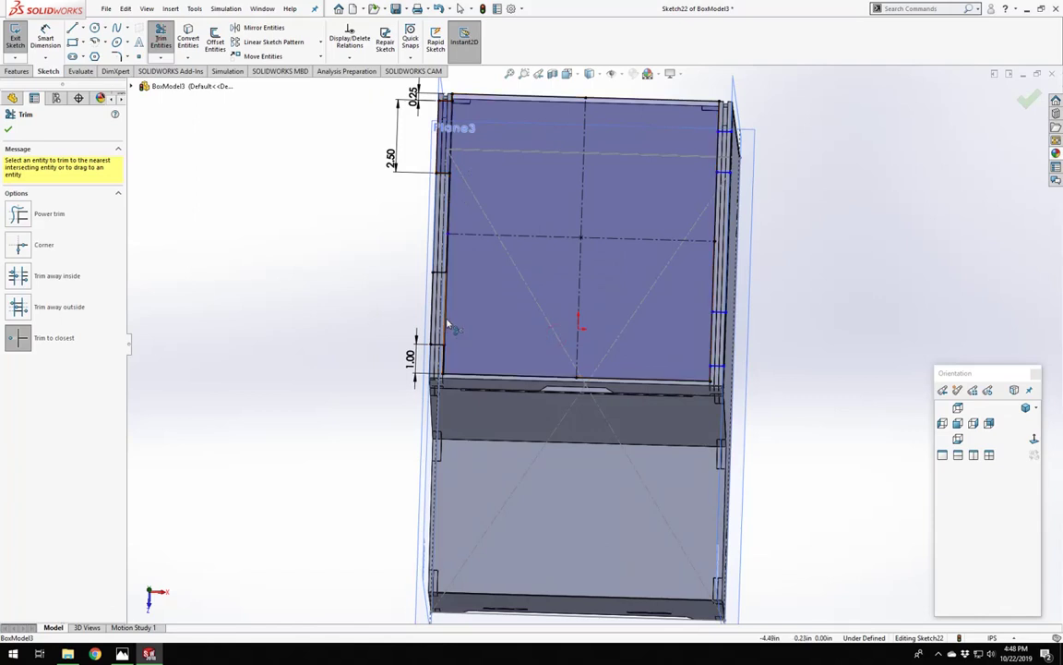
click(712, 202)
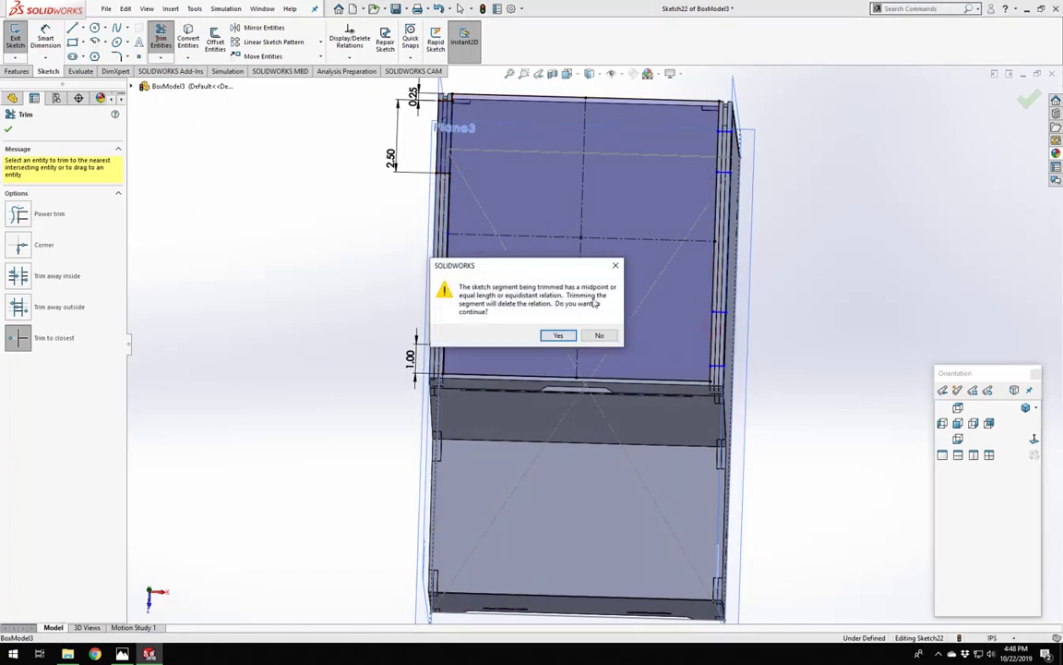
click(559, 335)
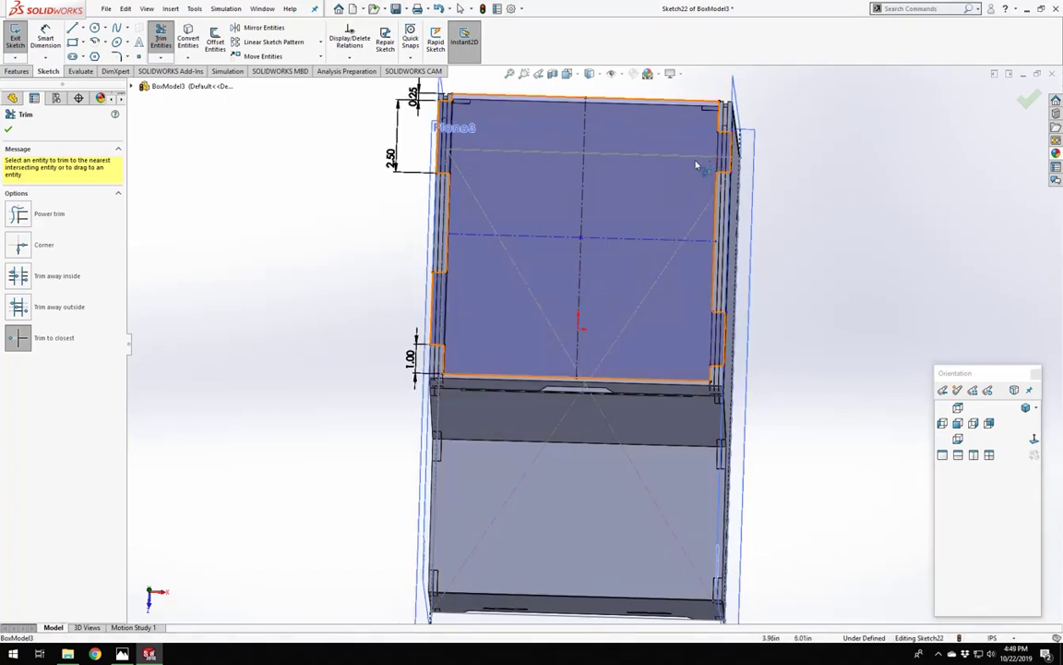
key(Escape)
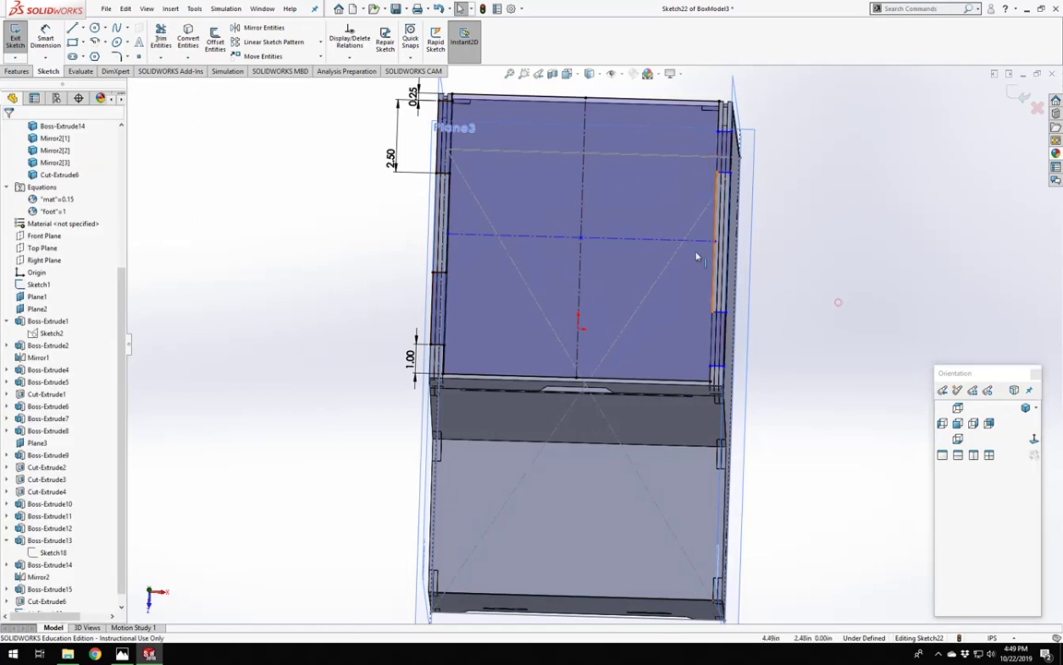
Make the panel's front right side segment equal in length to the matching 1 in segment on the left.
ctrl+middle_drag(786, 319, 729, 369)
scroll(729, 369, down, 1)
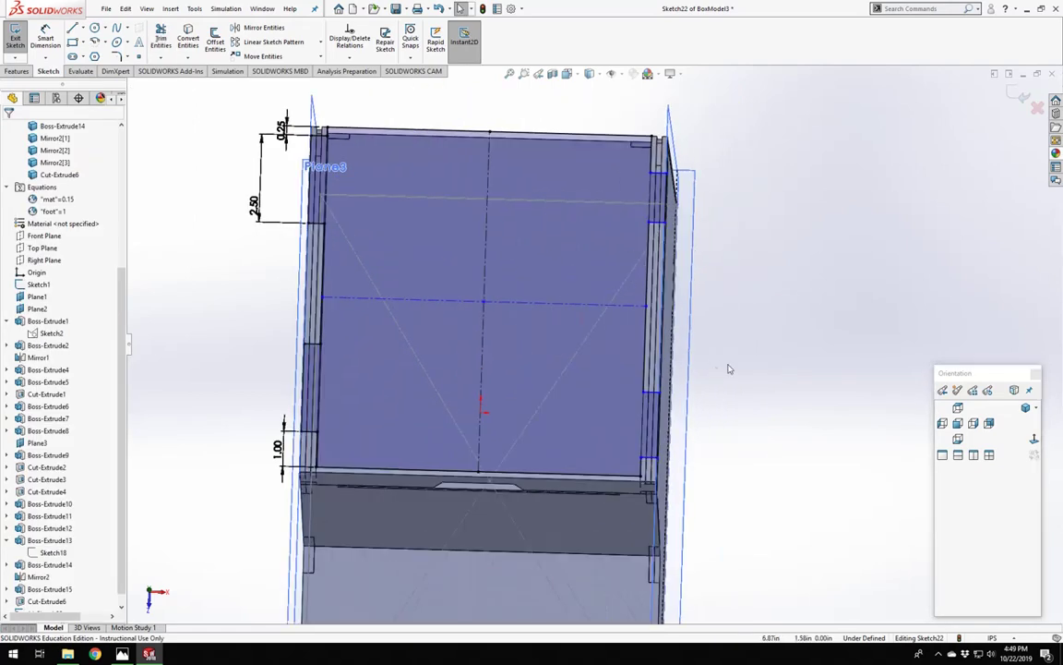
click(642, 469)
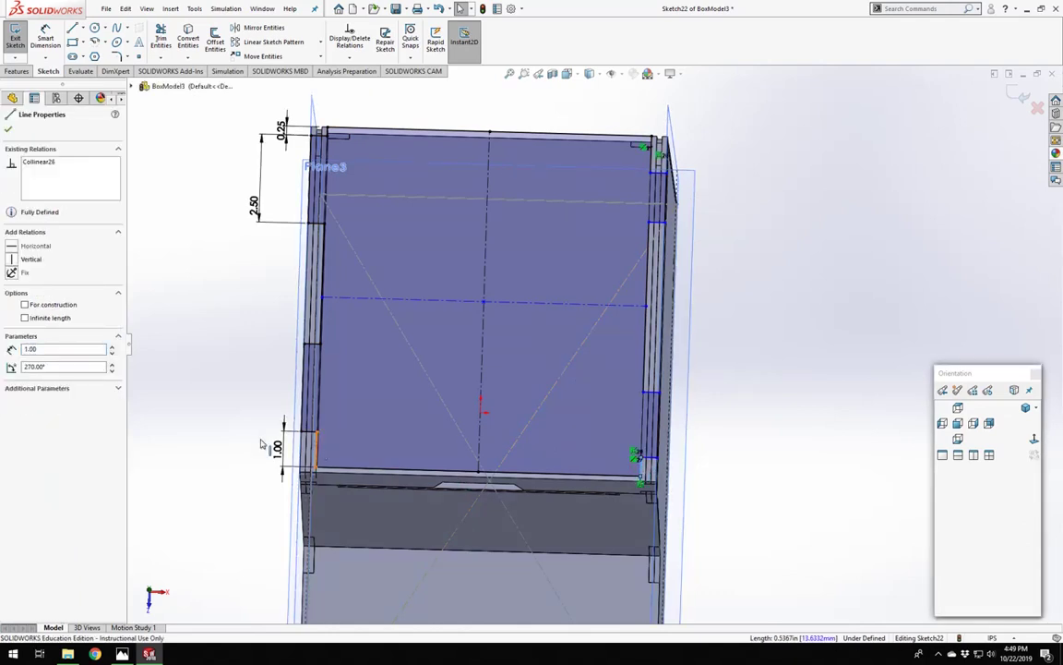
ctrl+click(316, 440)
click(11, 376)
click(211, 343)
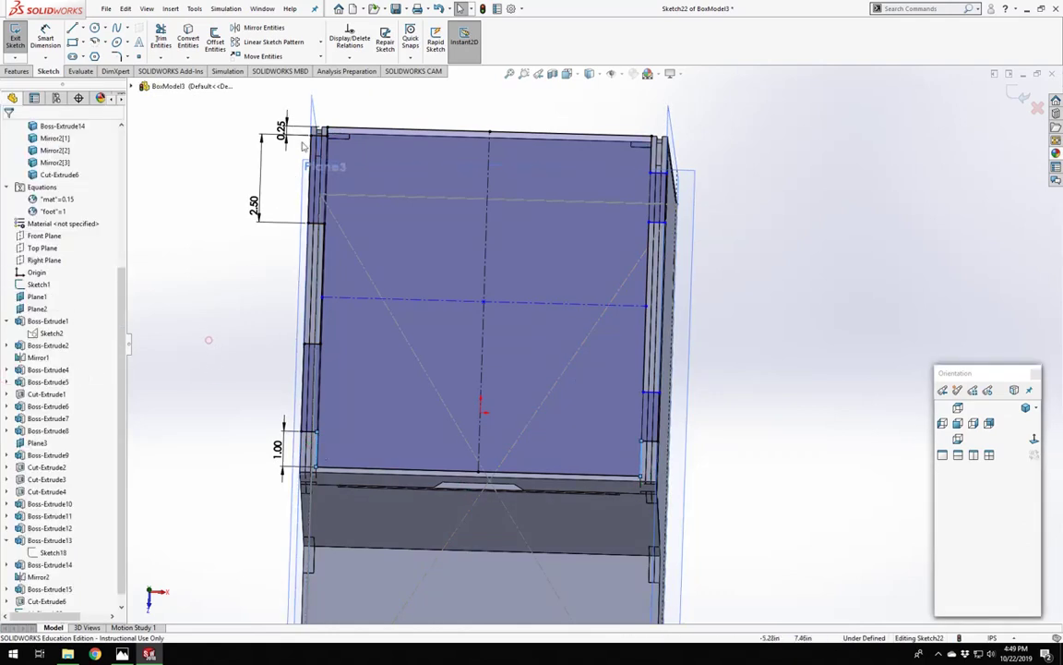
Make the short rear side segments of the panel, behind the rear tabs, equal in length on both sides.
scroll(297, 120, down, 5)
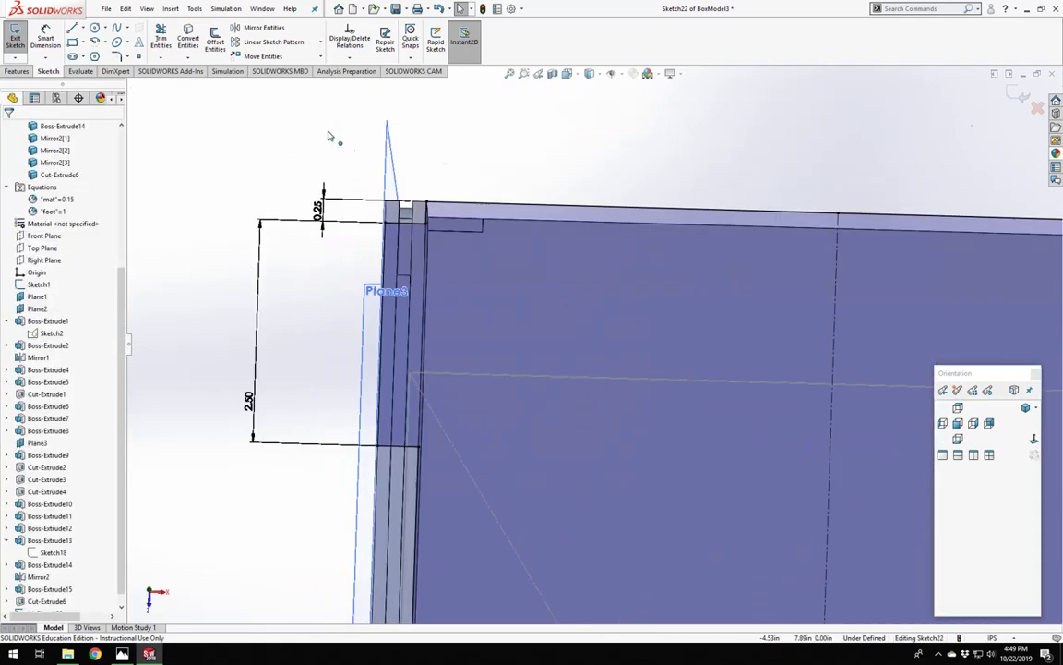
click(427, 209)
scroll(739, 268, up, 5)
scroll(769, 274, down, 3)
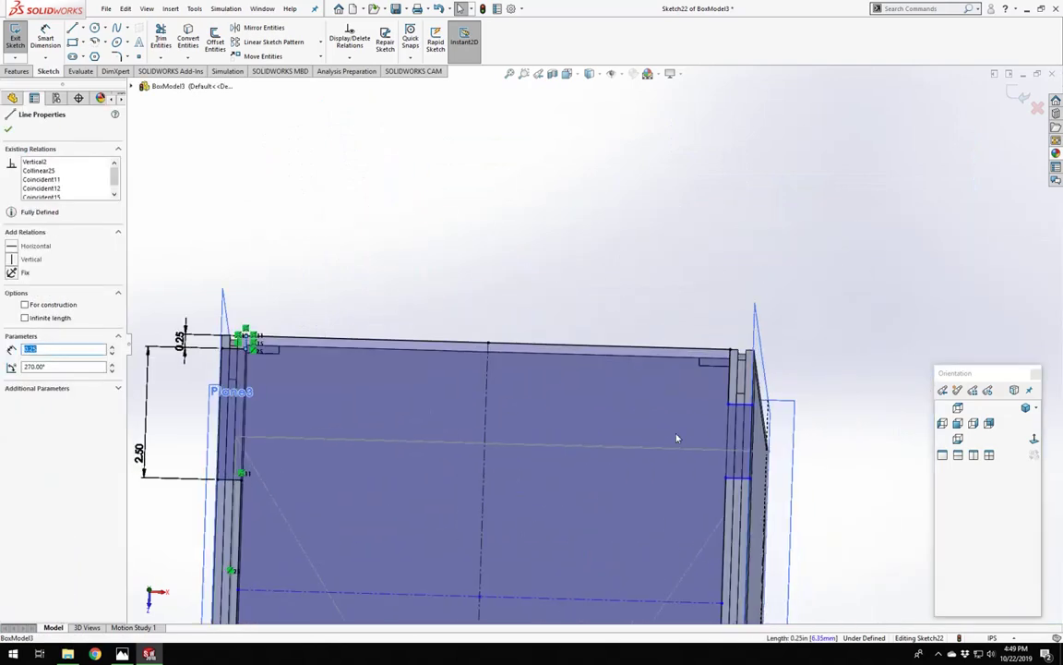
ctrl+click(729, 384)
click(15, 374)
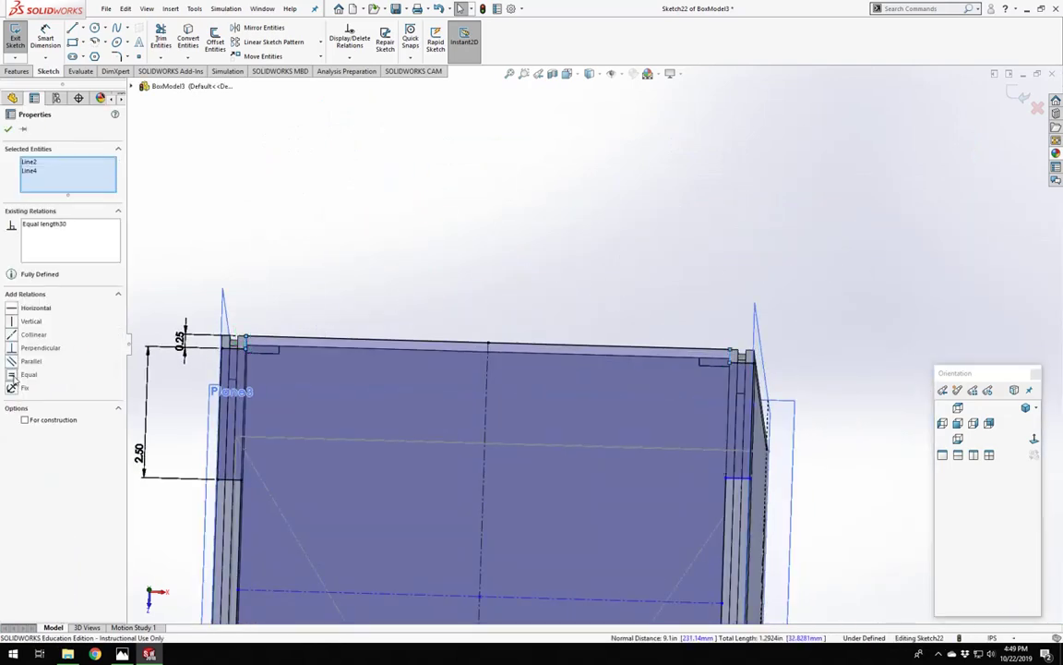
click(558, 231)
Make the outer edges of both right tabs and the front left tab equal in length.
scroll(574, 331, up, 6)
scroll(591, 426, down, 2)
scroll(591, 425, down, 2)
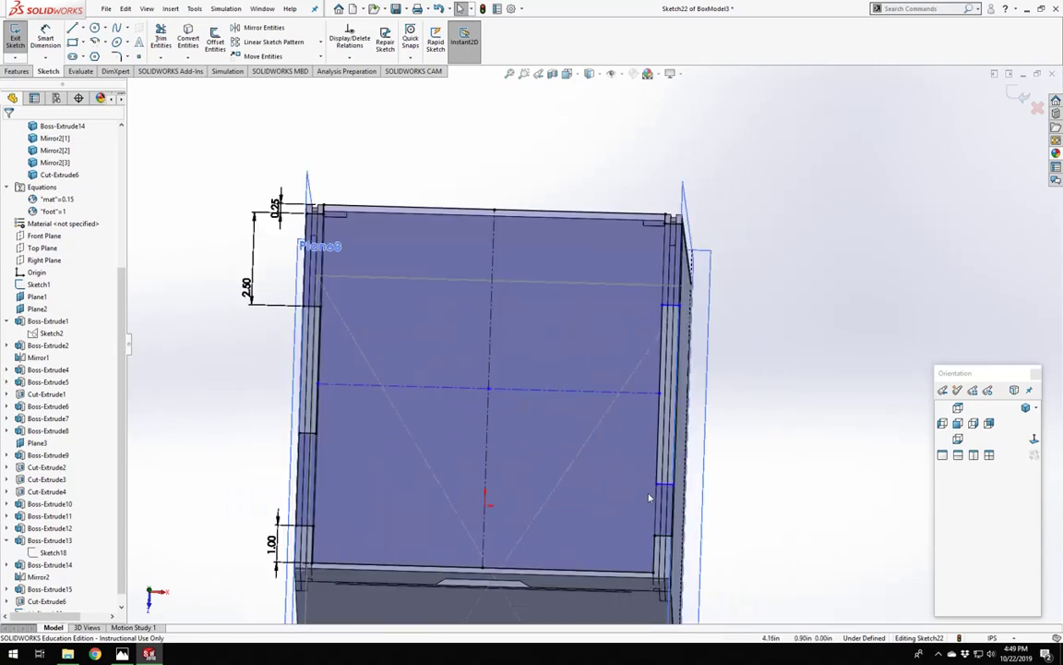
click(311, 468)
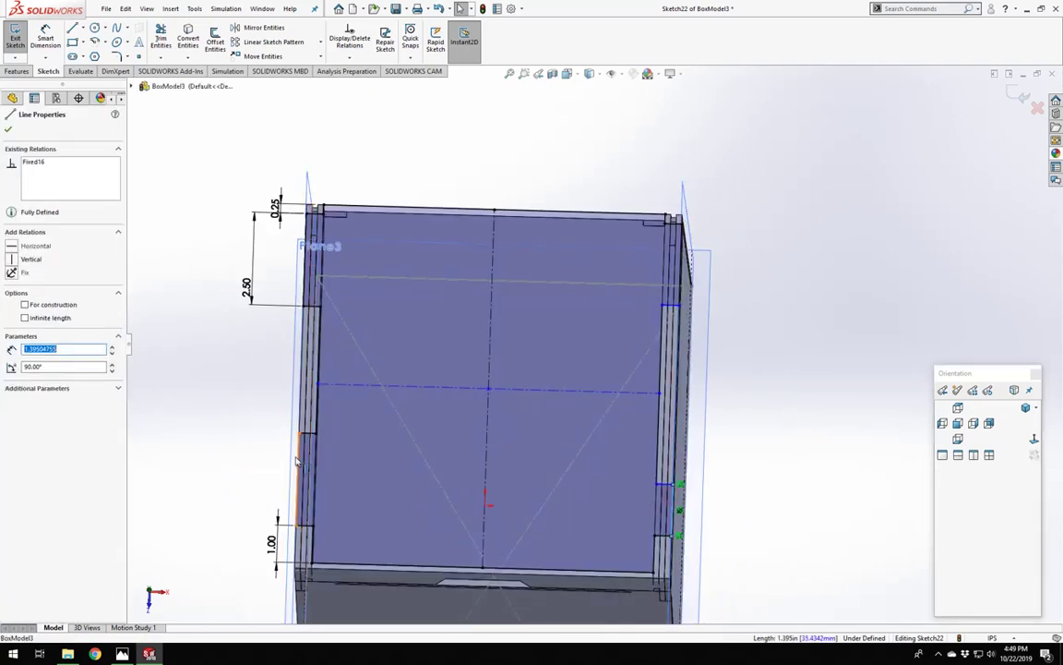
ctrl+click(302, 468)
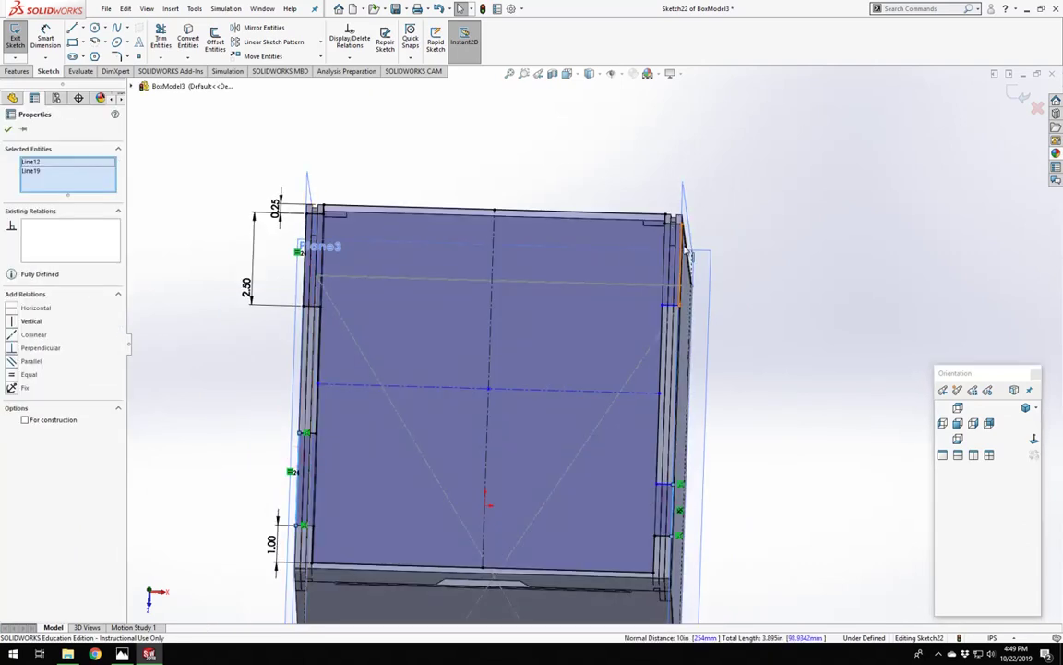
ctrl+click(685, 231)
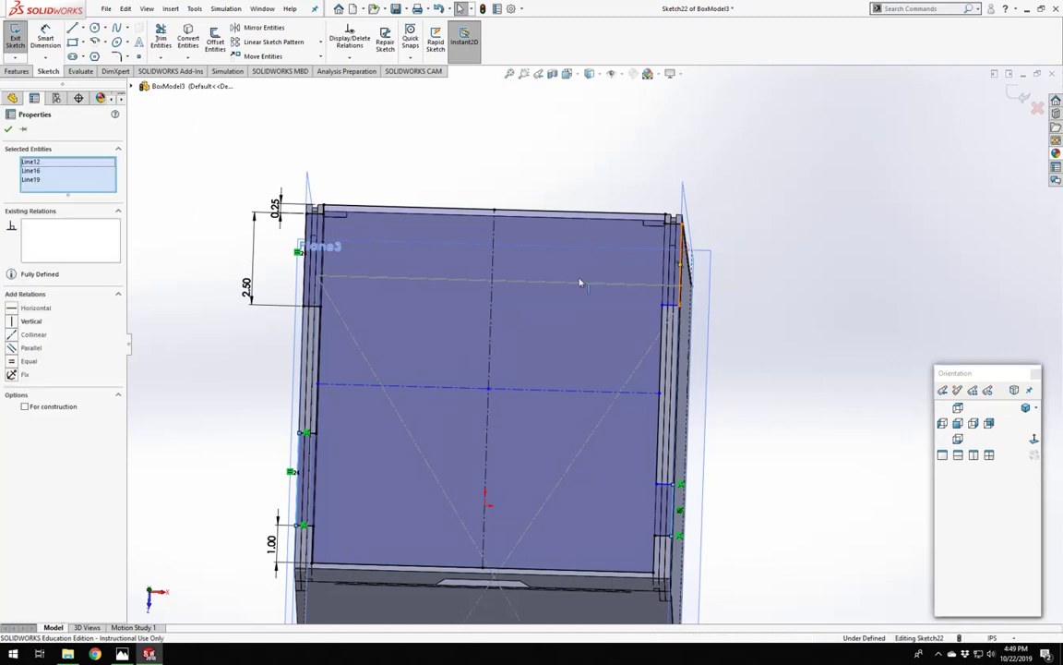
click(15, 366)
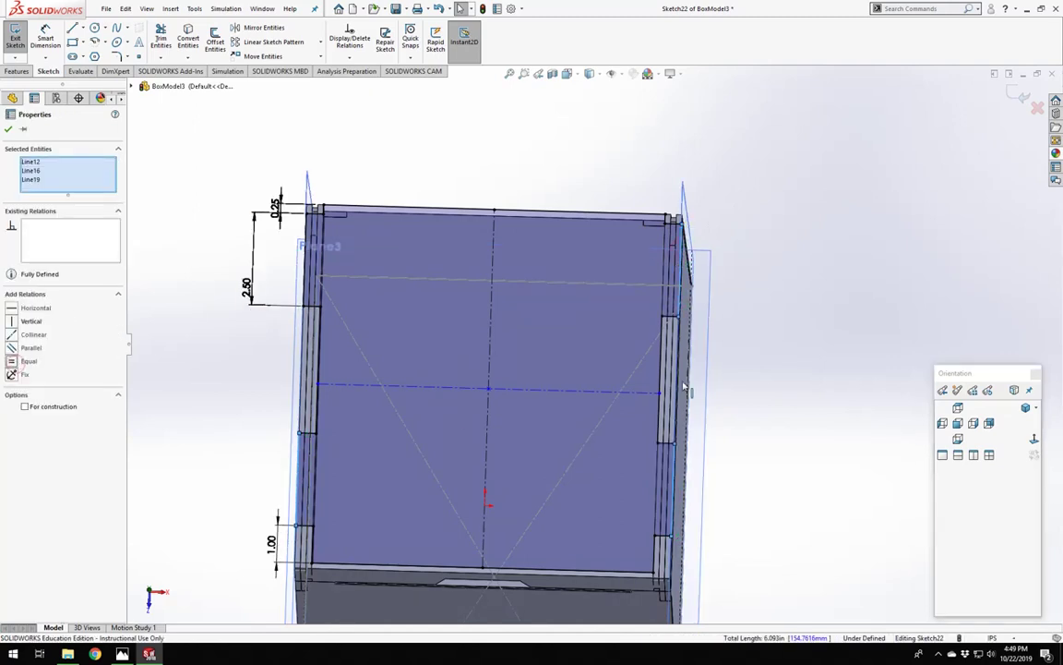
key(Escape)
click(683, 268)
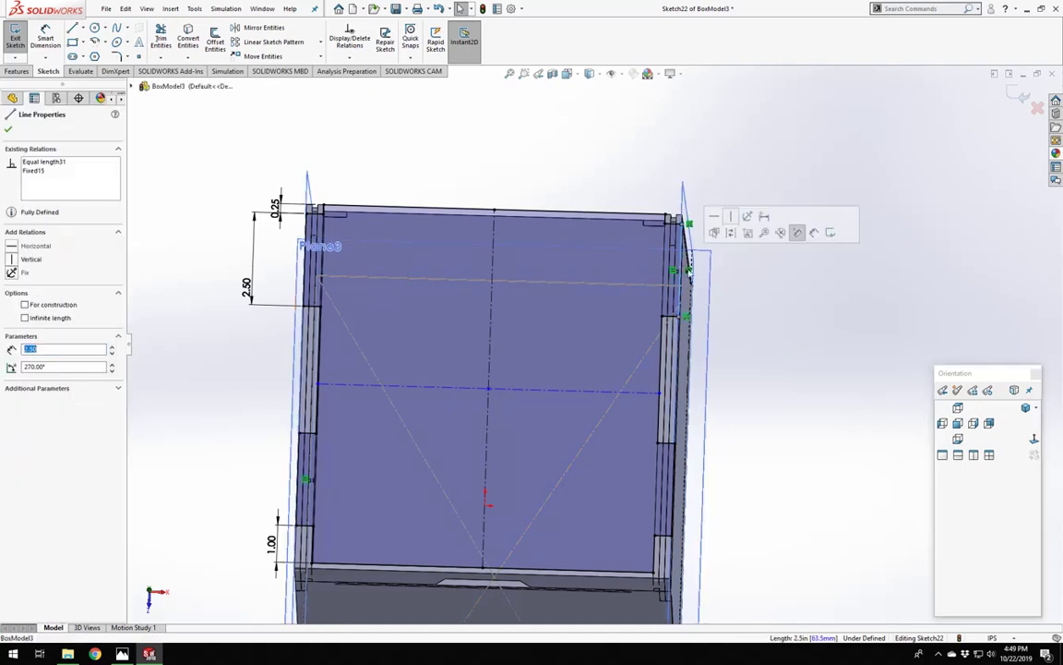
click(780, 334)
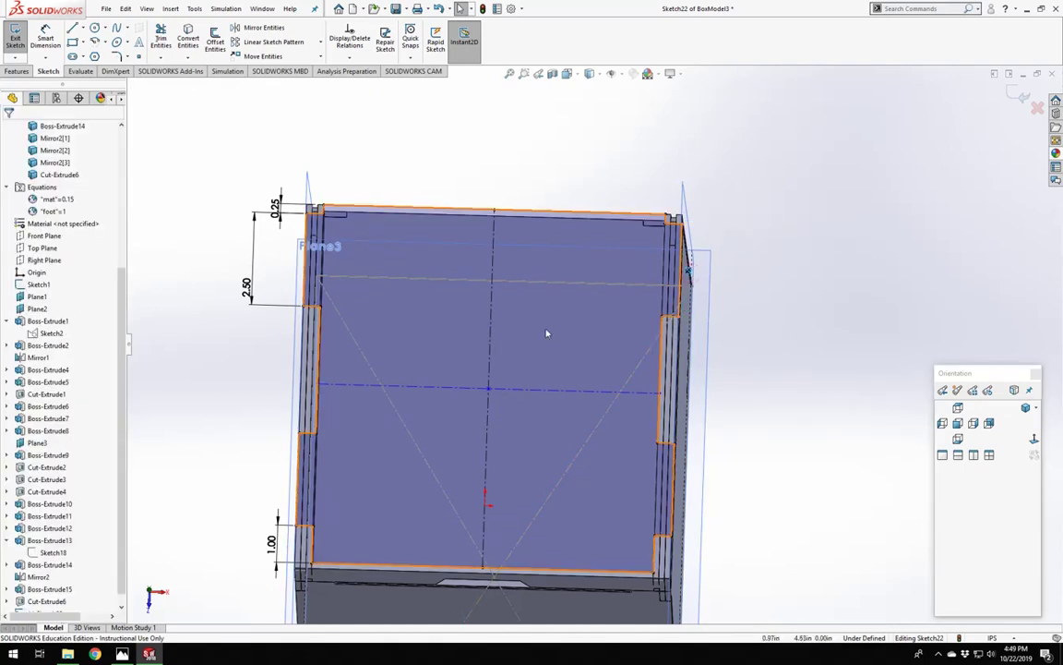
click(788, 270)
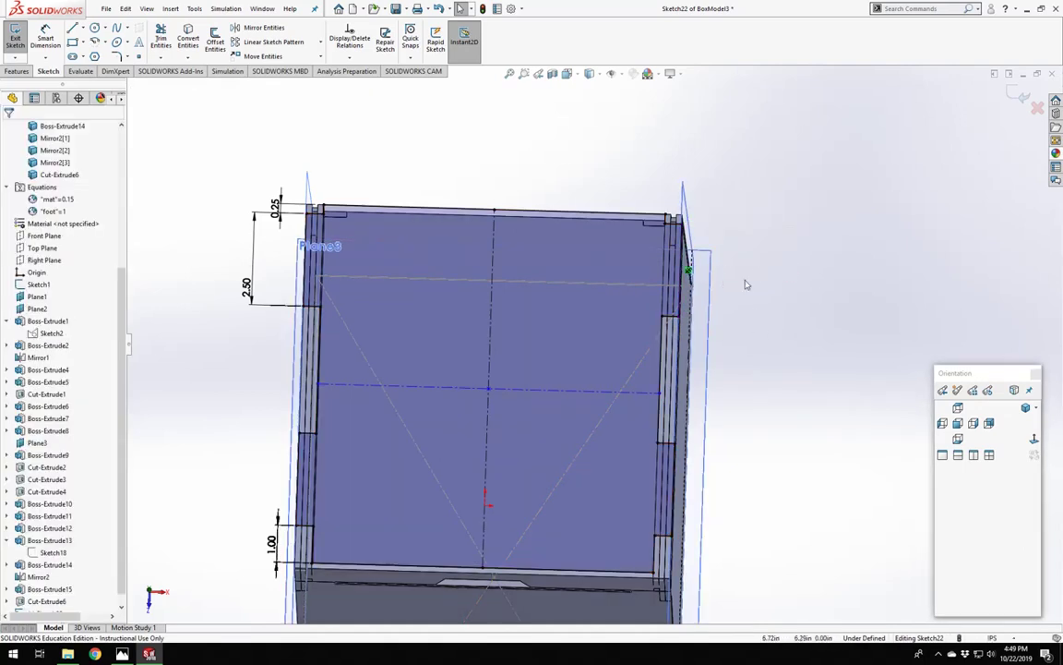
middle_drag(743, 280, 687, 310)
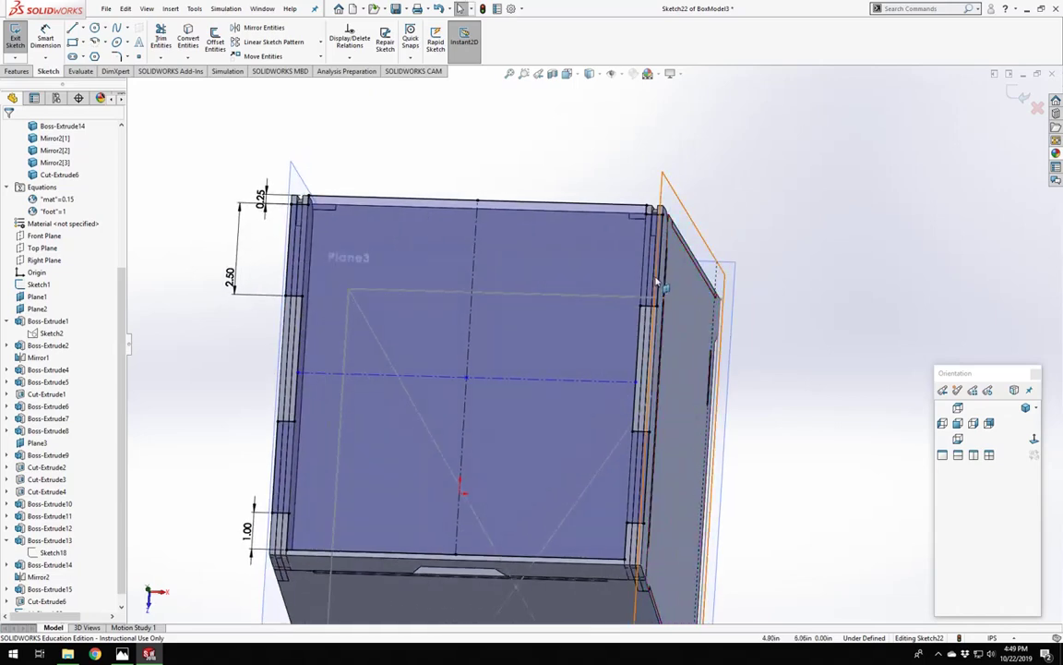
Delete the crosswise construction line and its remaining point from the middle of the lid panel sketch.
click(659, 281)
key(Escape)
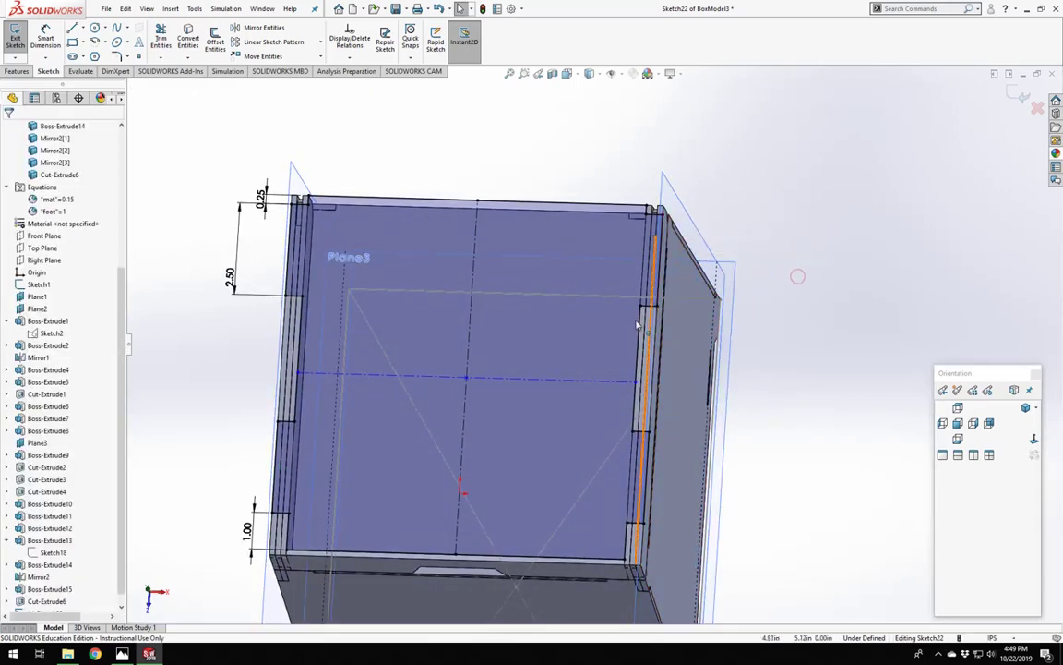
scroll(632, 323, down, 2)
middle_drag(622, 329, 517, 277)
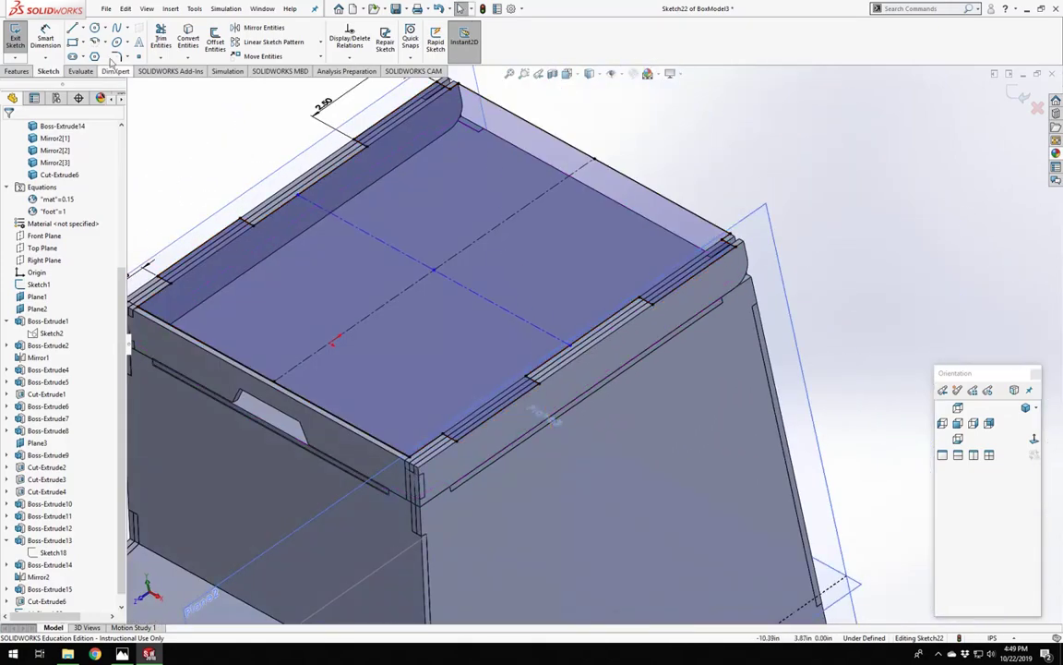
click(408, 268)
key(Escape)
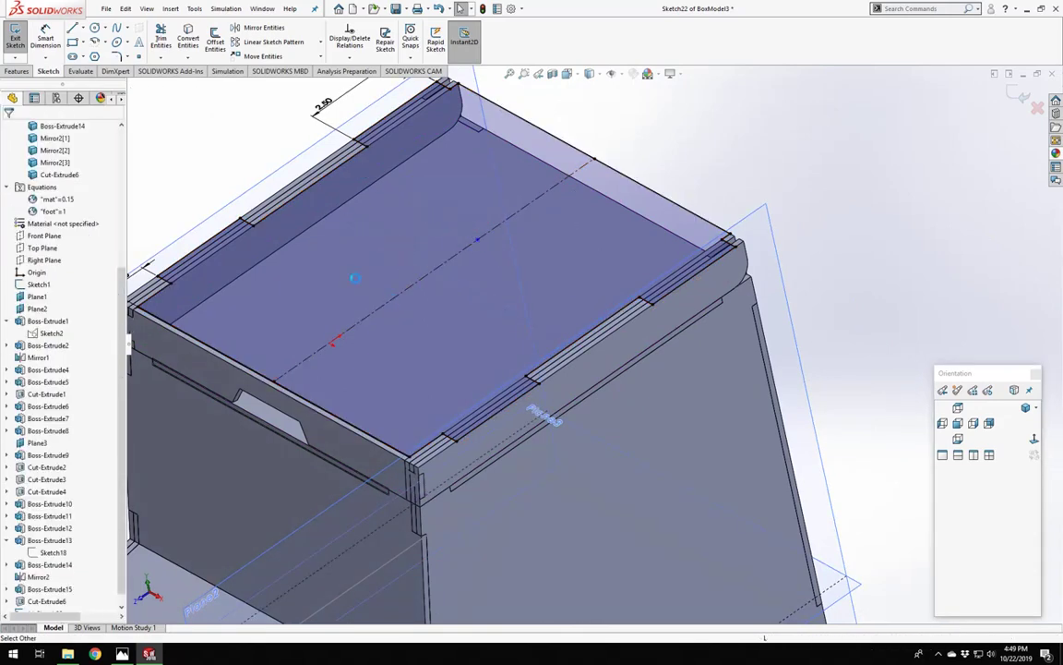
click(477, 241)
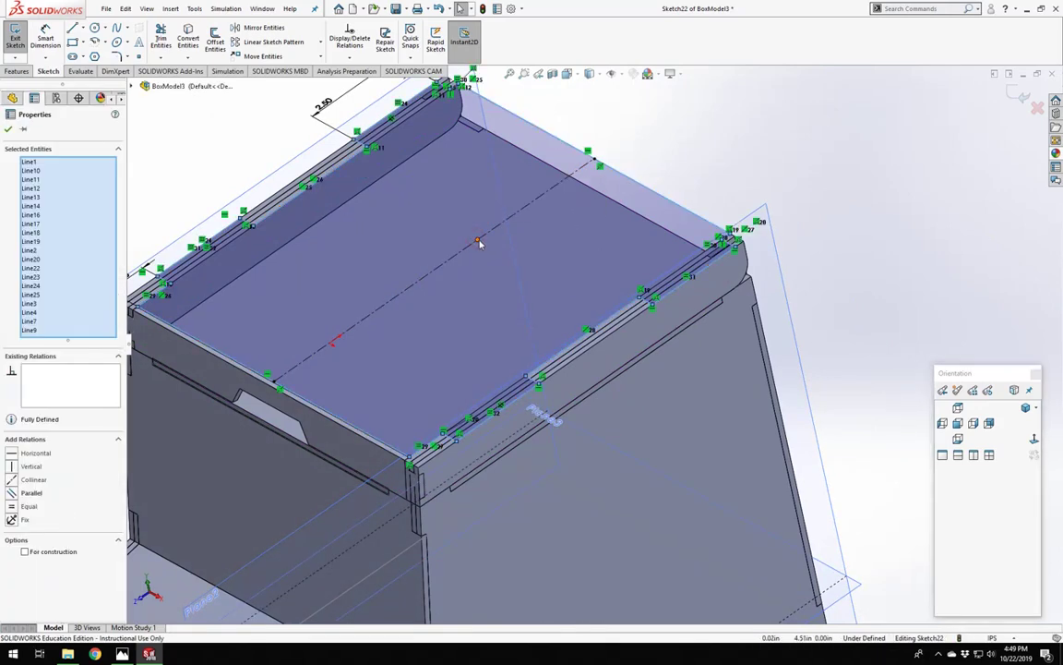
click(479, 239)
key(Delete)
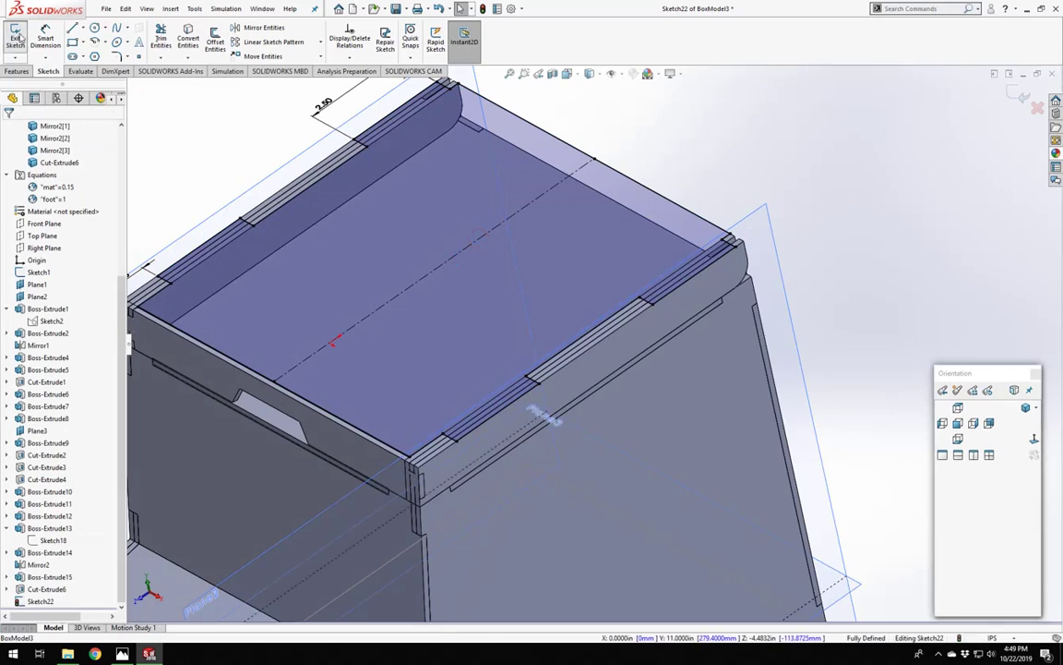
Extrude the lid panel sketch down into the box by the 0.15 in material thickness variable as a separate, unmerged body.
click(15, 35)
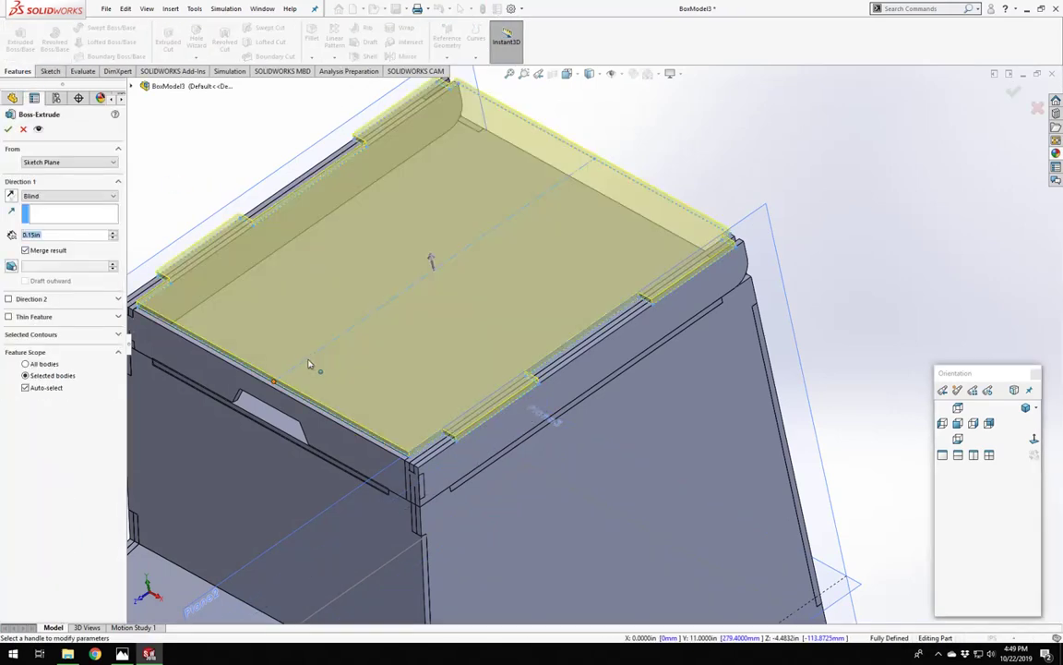
click(12, 198)
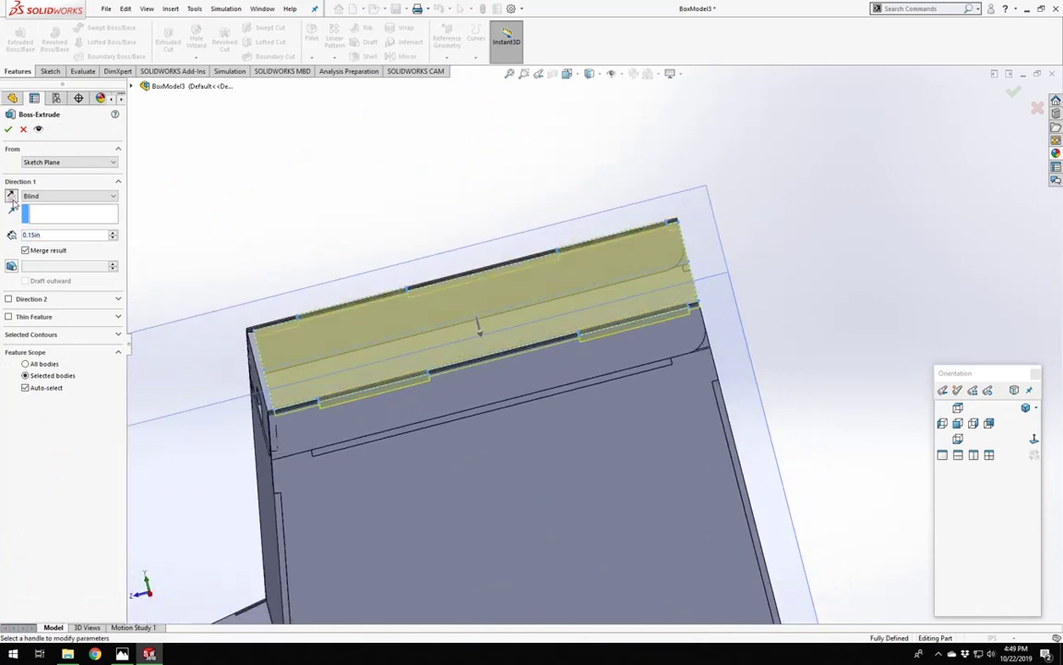
text(=)
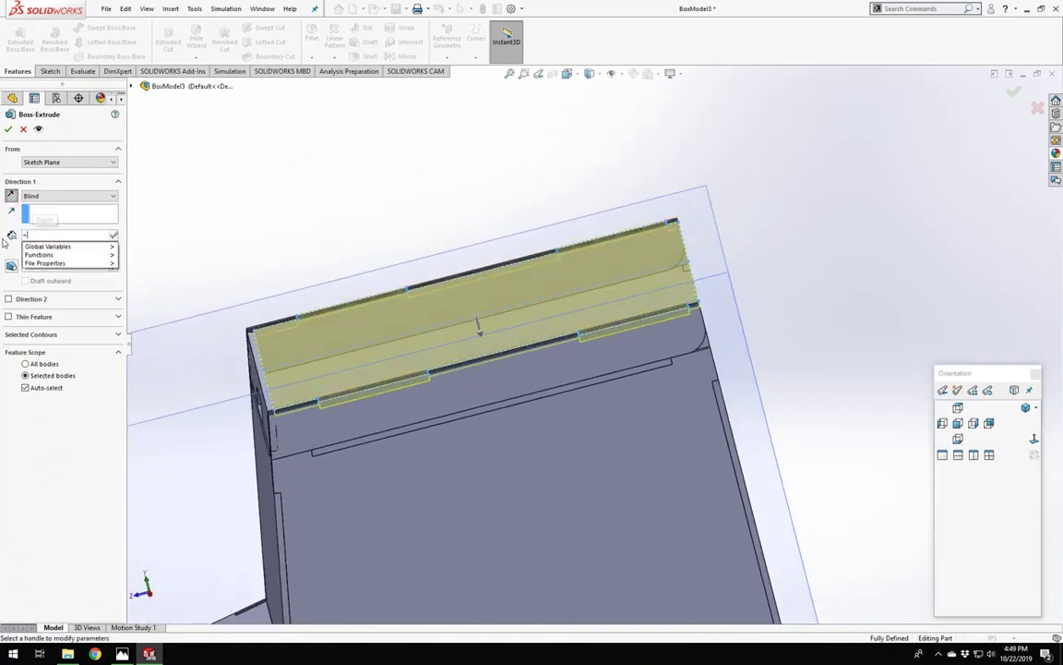
key(Return)
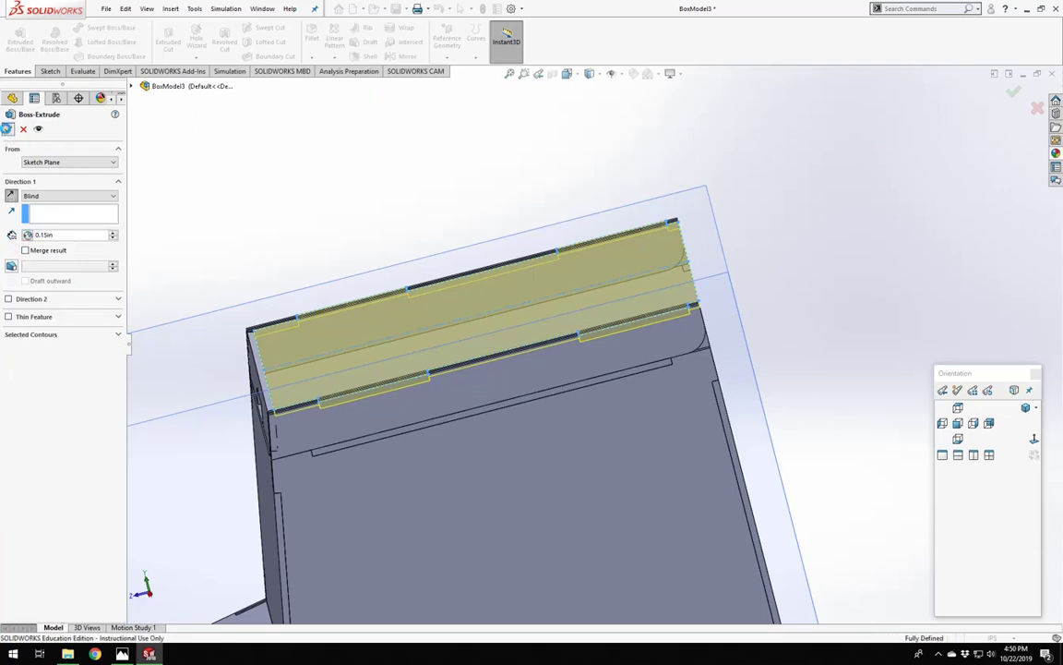
click(242, 174)
middle_drag(380, 390, 658, 366)
scroll(657, 366, down, 3)
right_click(657, 367)
click(827, 182)
scroll(827, 183, up, 5)
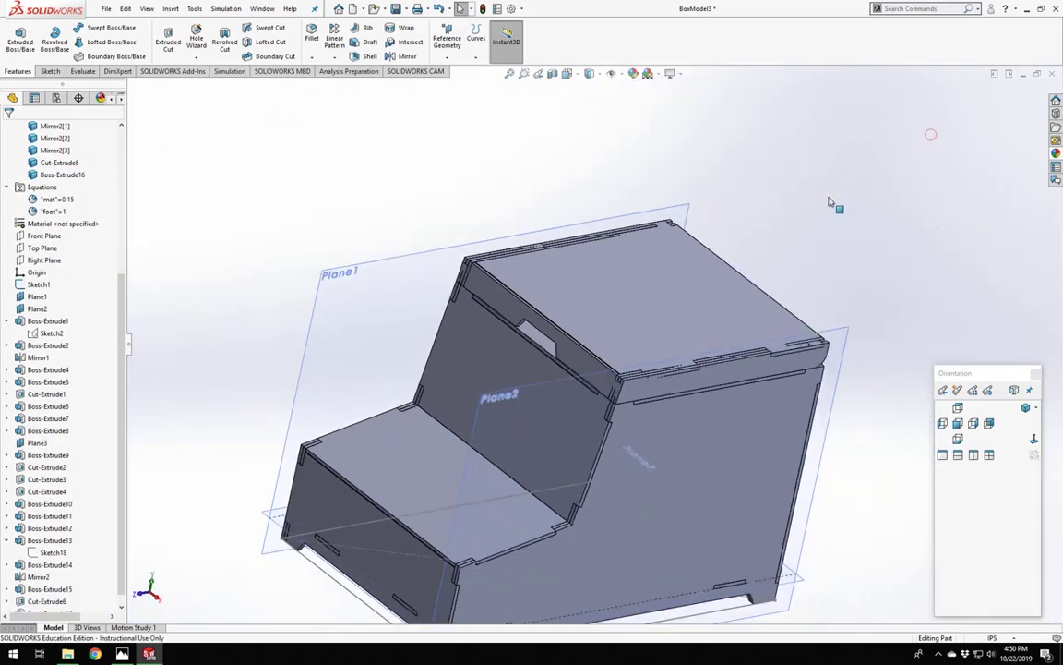
Set up an extruded cut from the lid panel's sketch with a blind depth of "mat" and automatic body selection off.
scroll(570, 367, down, 5)
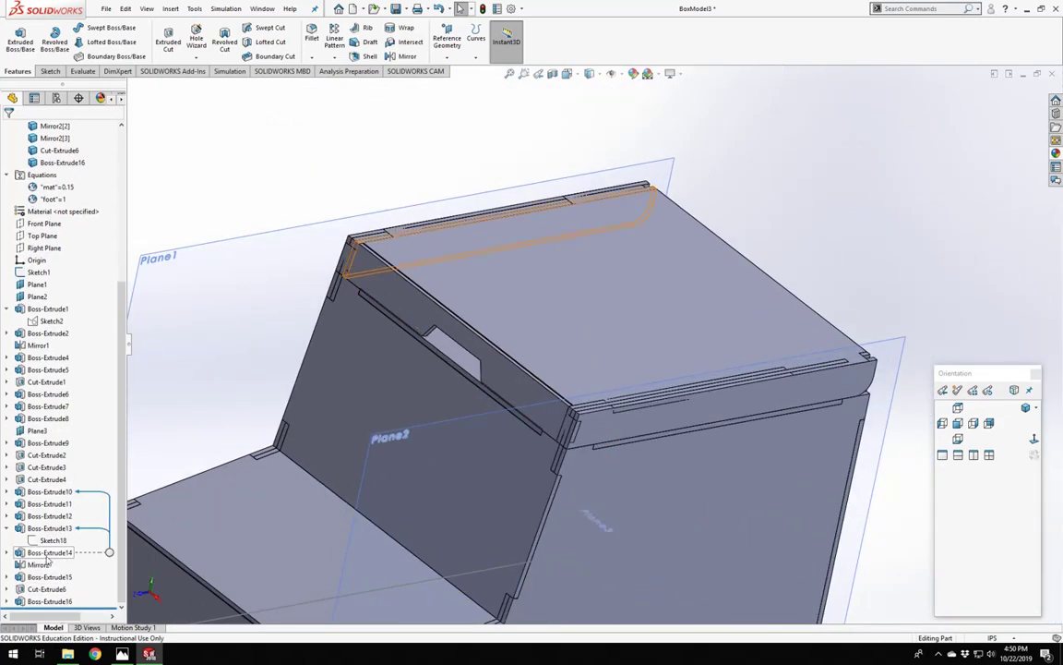
click(554, 275)
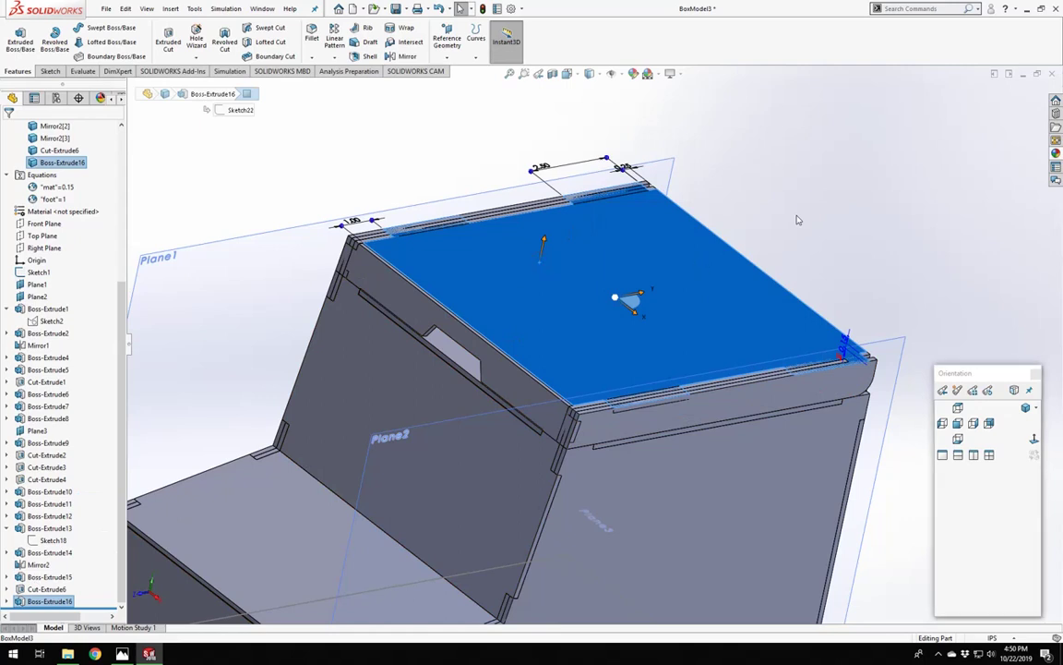
click(797, 216)
click(7, 602)
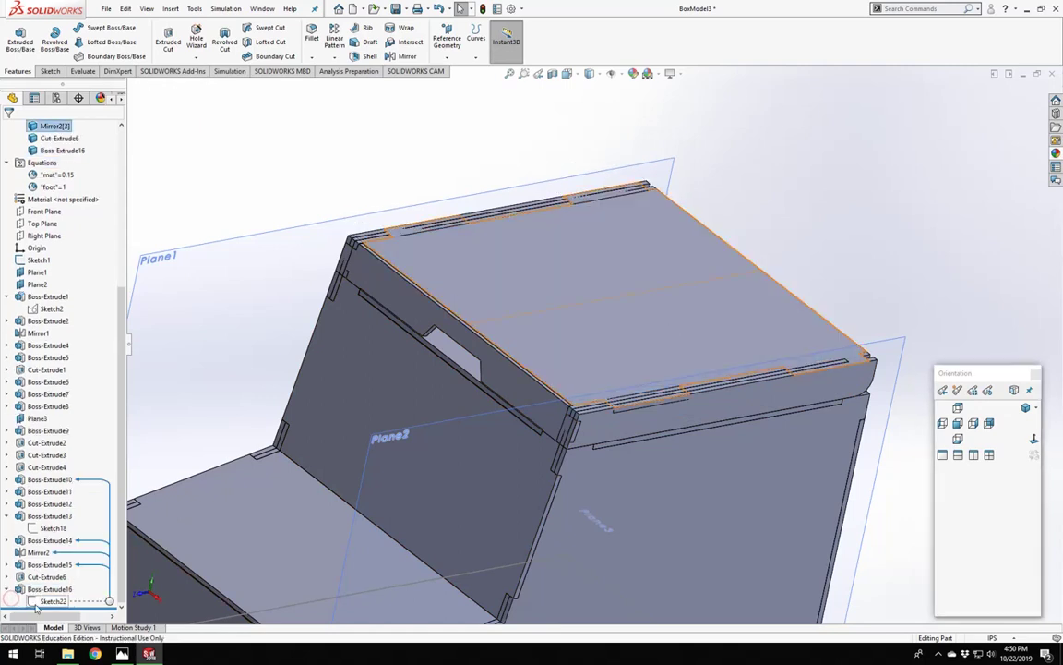
click(48, 602)
click(42, 543)
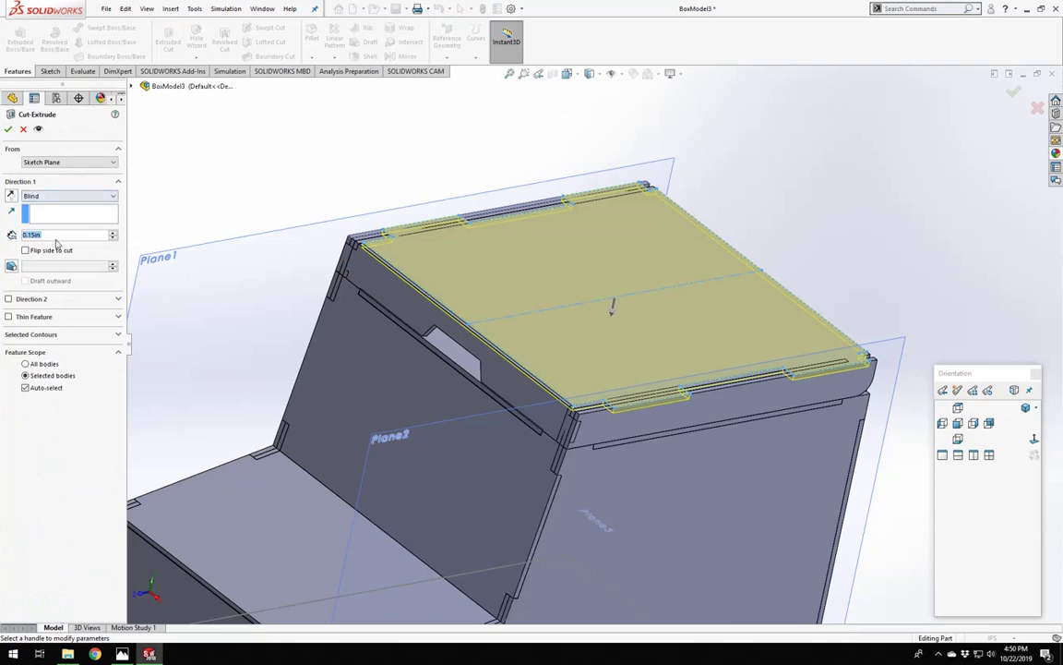
text(=mat)
click(25, 388)
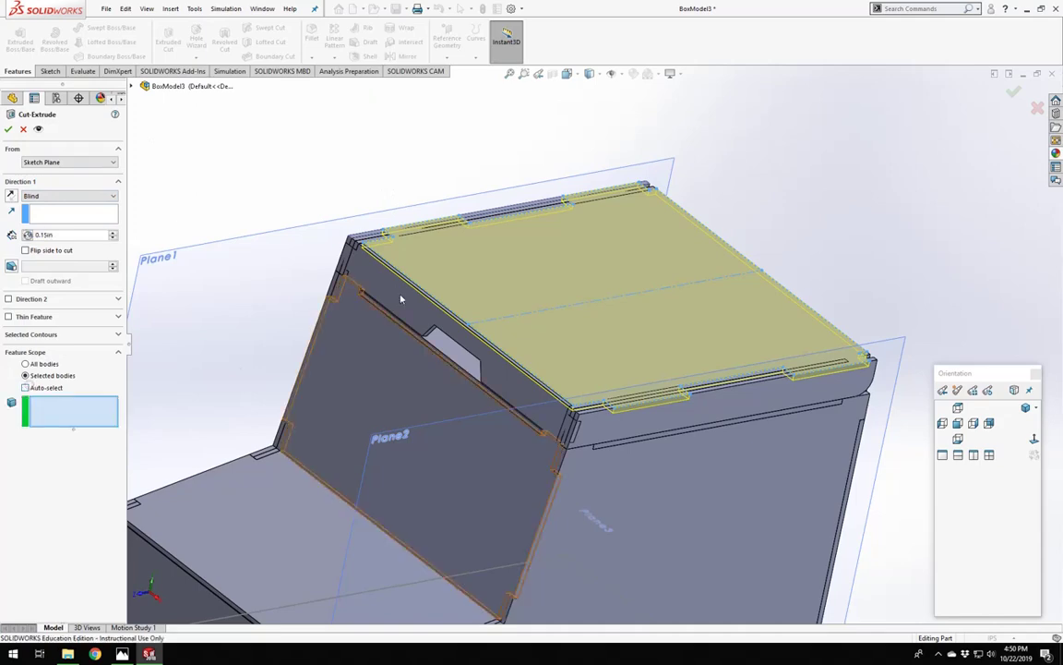
Limit the panel cut to the three layered bodies of each side rail and apply it.
scroll(591, 413, down, 4)
scroll(573, 383, down, 2)
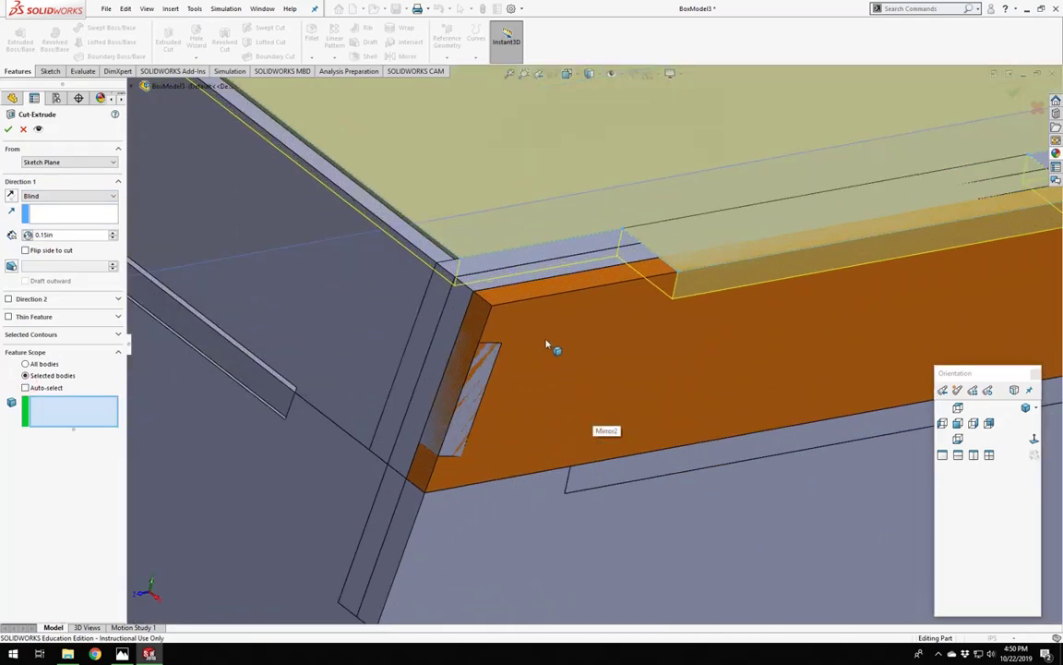
click(498, 288)
click(470, 261)
click(479, 272)
scroll(457, 226, up, 5)
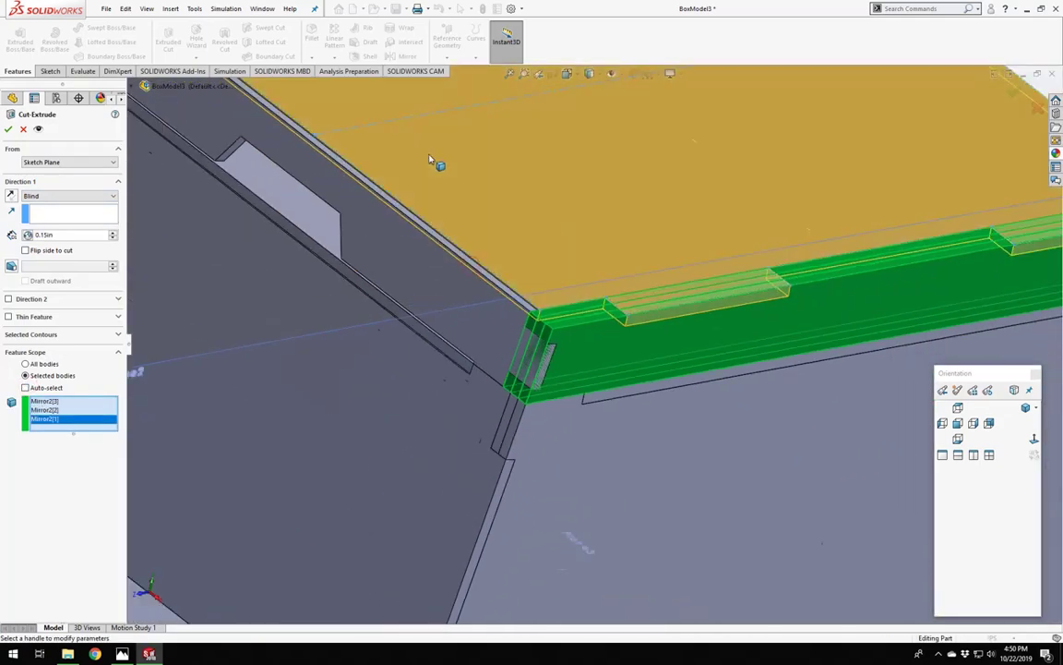
scroll(450, 217, down, 6)
click(489, 410)
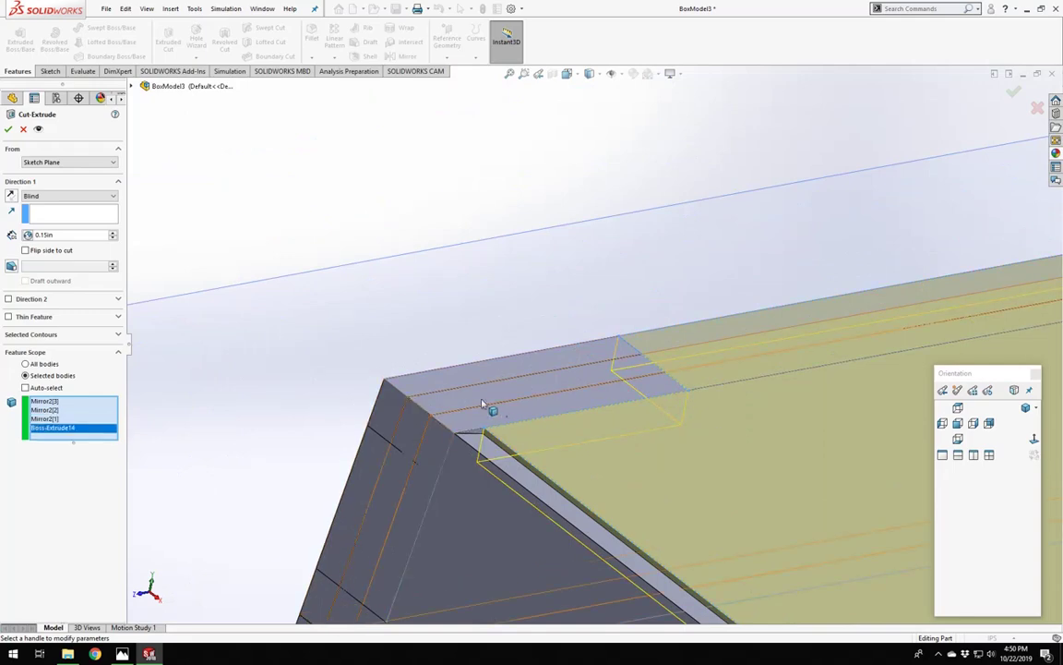
click(473, 385)
click(443, 406)
key(Return)
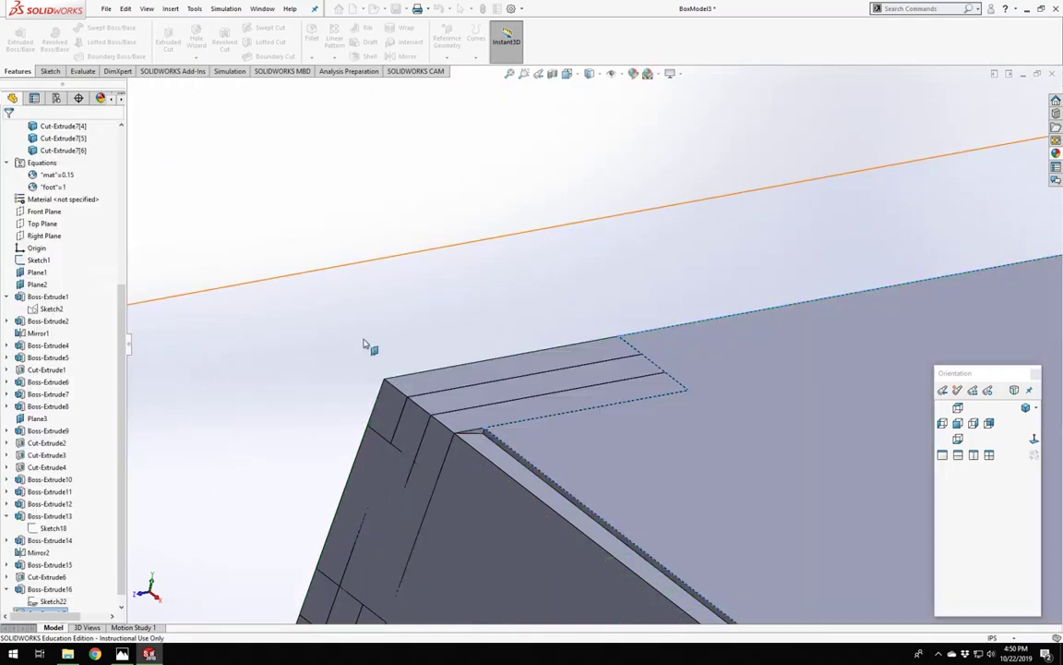
click(375, 319)
Examine the lid panel's tabs and the notches along the side rails.
scroll(665, 494, up, 9)
scroll(765, 479, down, 3)
scroll(646, 406, down, 5)
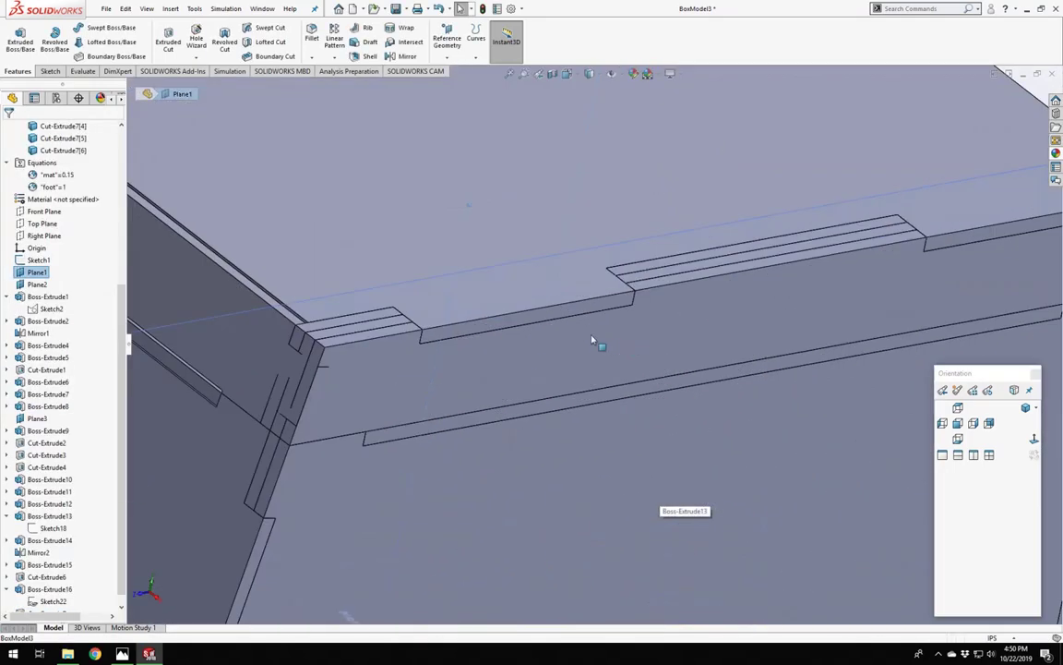
scroll(534, 338, up, 2)
middle_drag(535, 338, 461, 328)
click(461, 328)
click(737, 370)
middle_drag(737, 370, 476, 314)
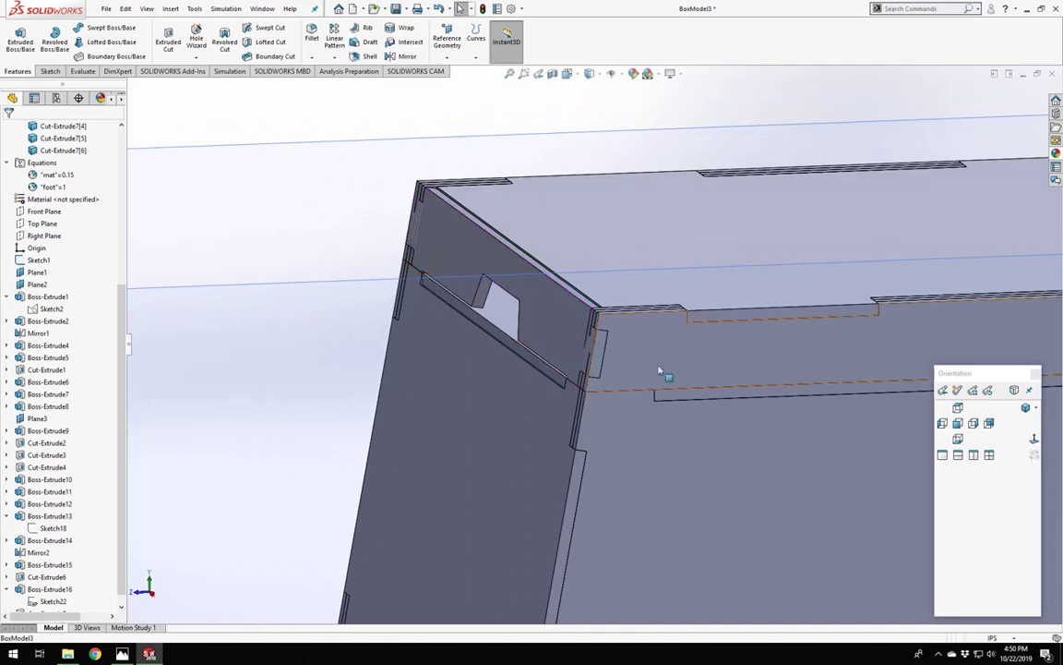
Sketch on the right rail's outer face, converting the front panel's tab end into sketch edges, and finish the sketch.
scroll(570, 349, down, 3)
click(575, 349)
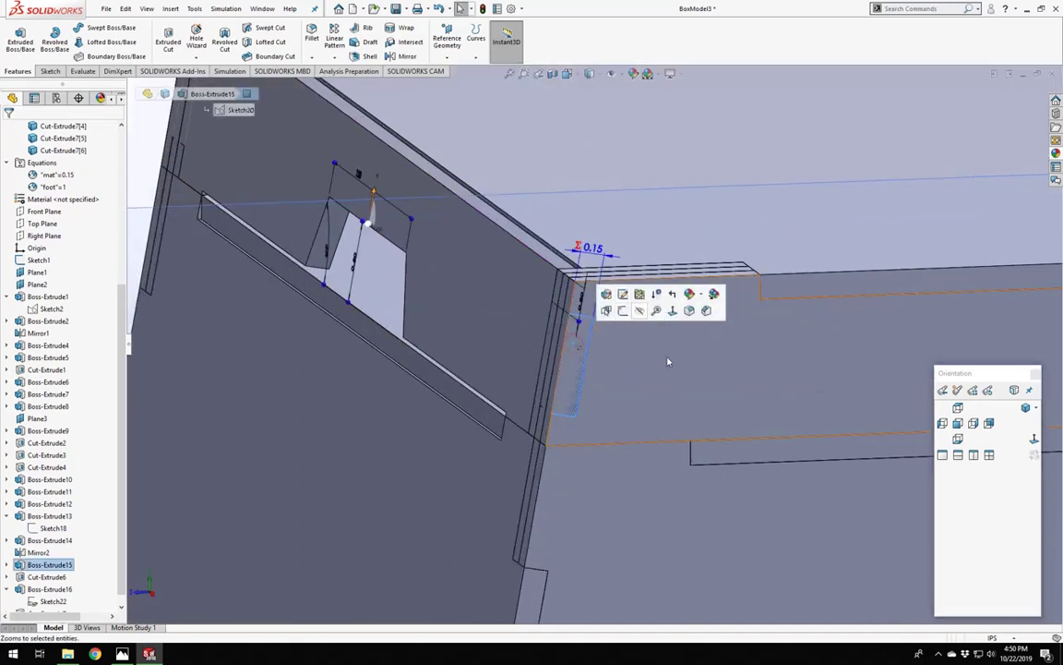
click(636, 333)
click(713, 378)
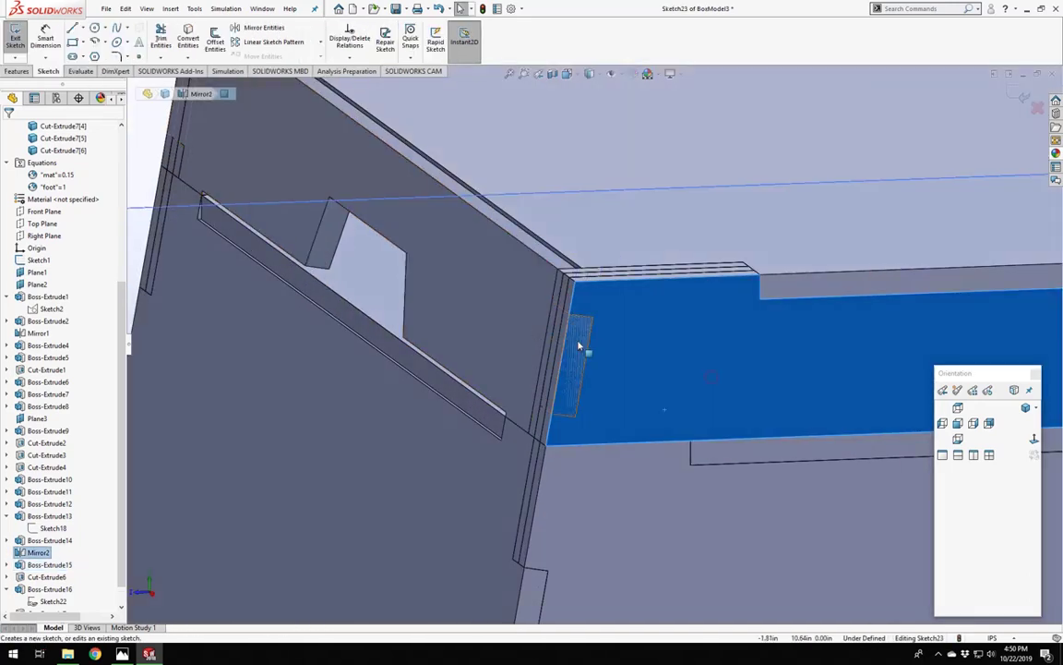
click(189, 37)
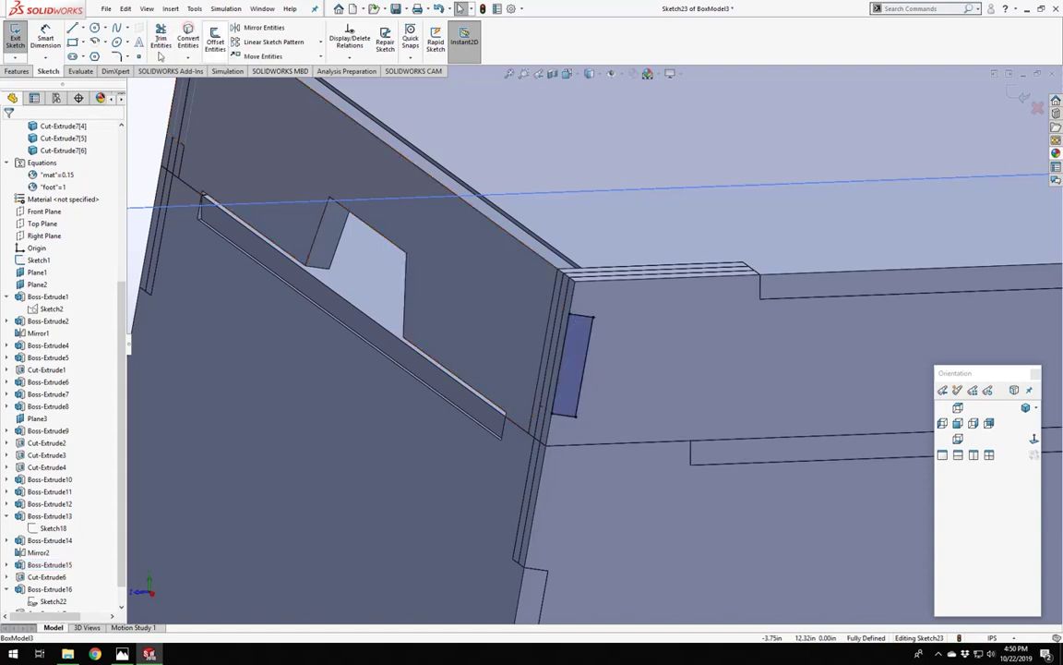
click(15, 37)
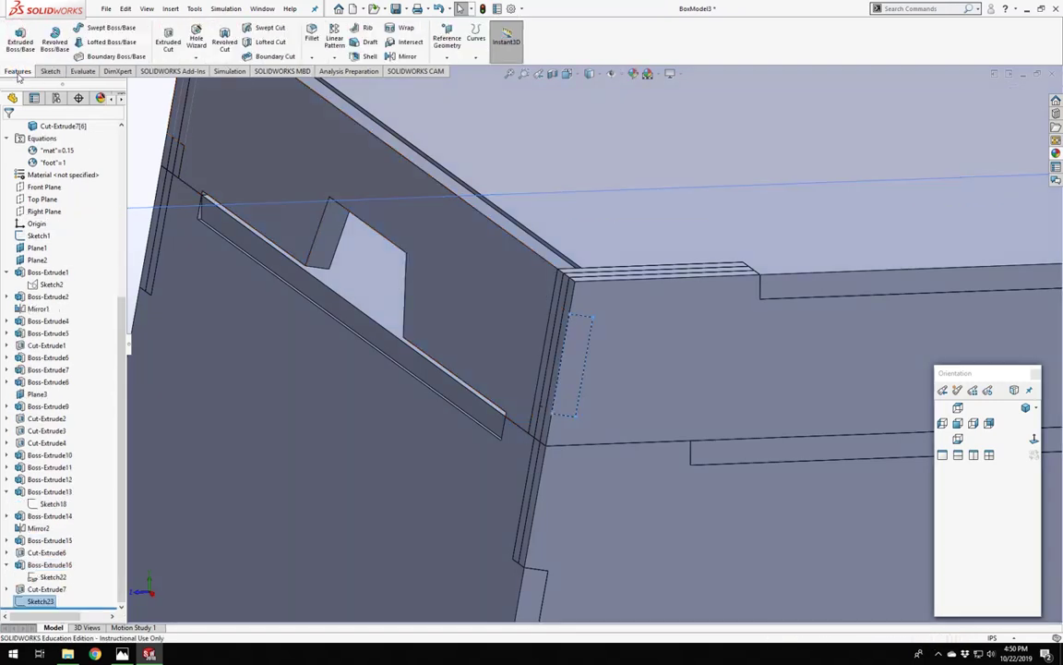
Set up an extruded cut from the converted tab outline with a Through All end condition and automatic body selection off.
click(168, 39)
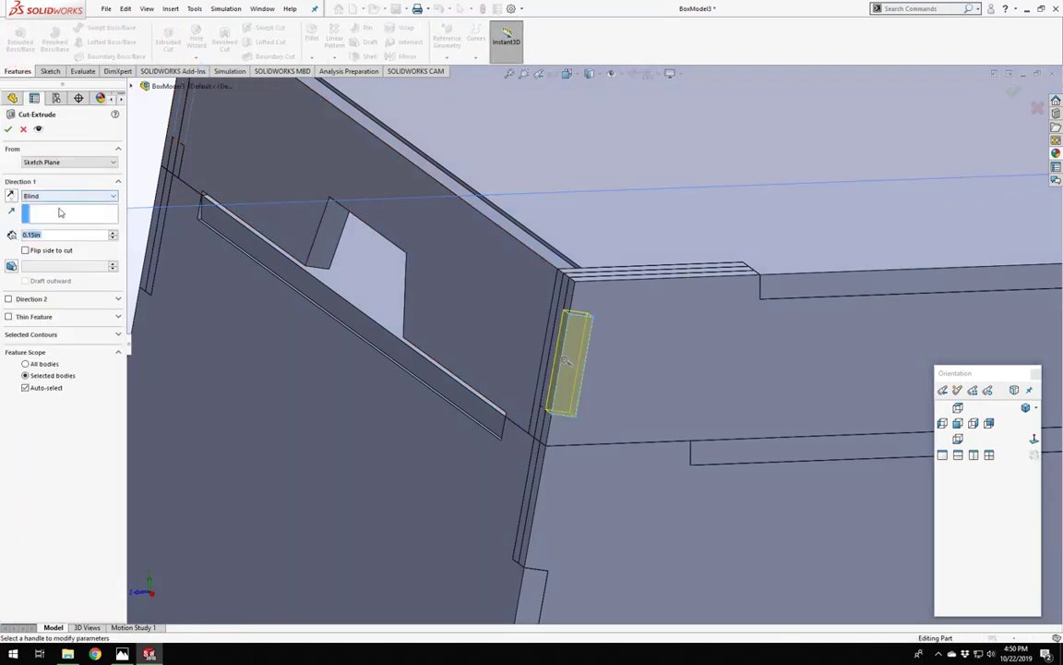
click(64, 195)
click(55, 215)
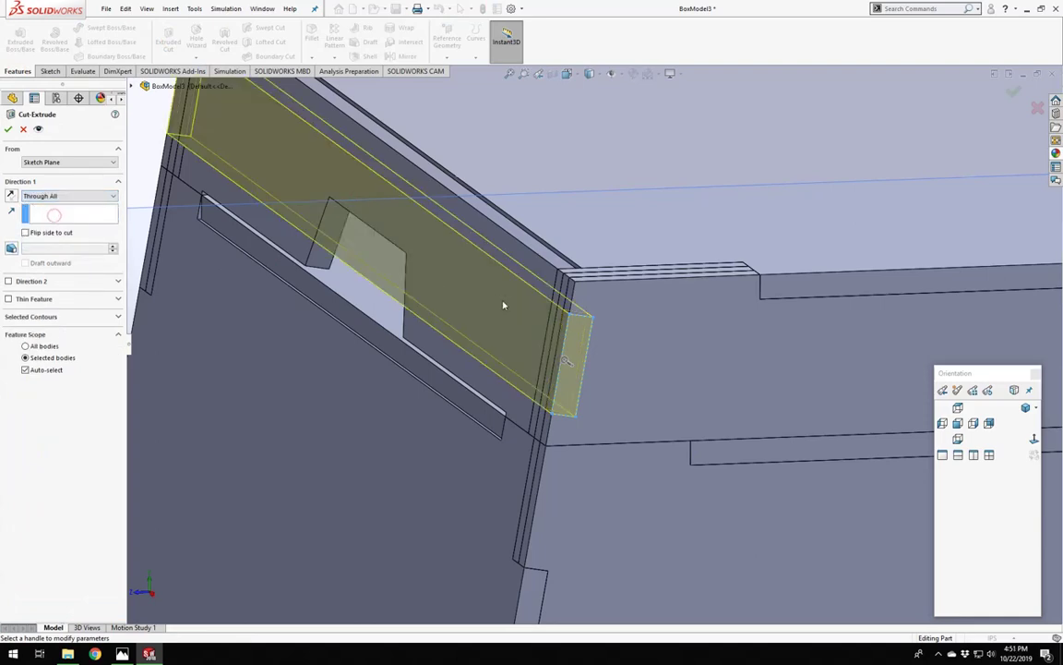
scroll(503, 304, up, 7)
click(25, 369)
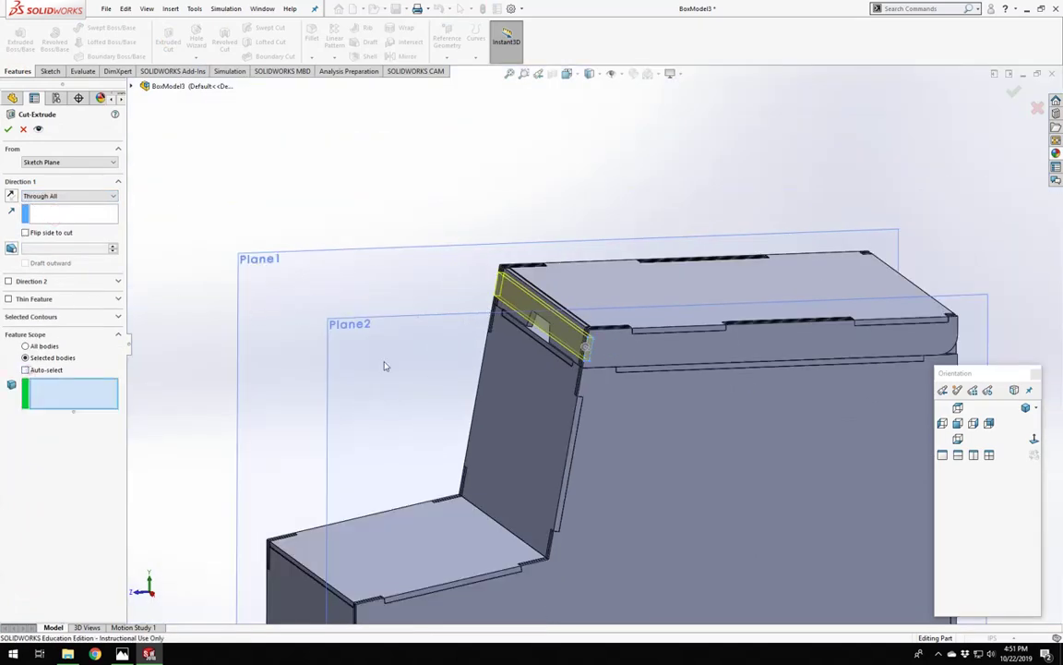
Limit the through-all tab cut to the three layers of both side rails and apply it.
click(622, 367)
scroll(625, 351, down, 5)
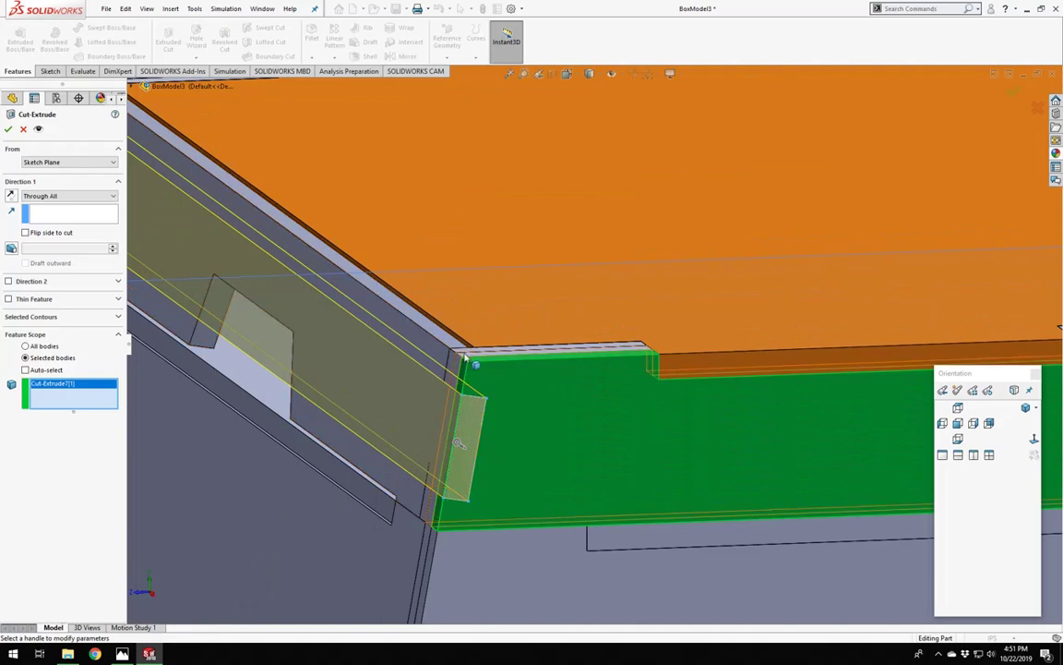
click(467, 360)
click(466, 360)
scroll(297, 309, up, 5)
scroll(379, 229, down, 5)
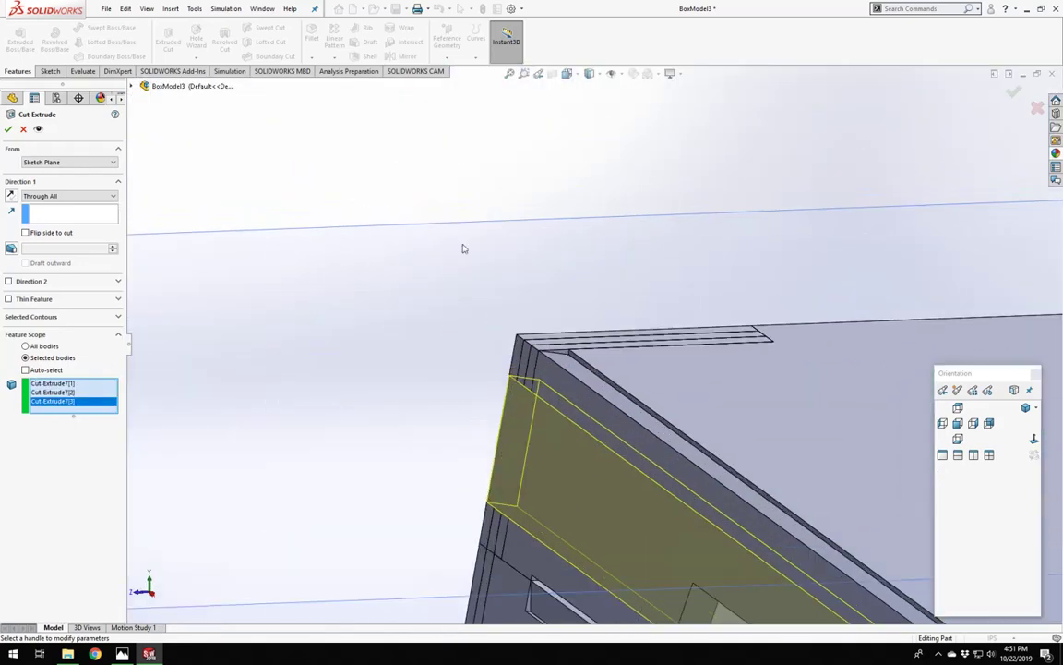
click(542, 349)
click(544, 348)
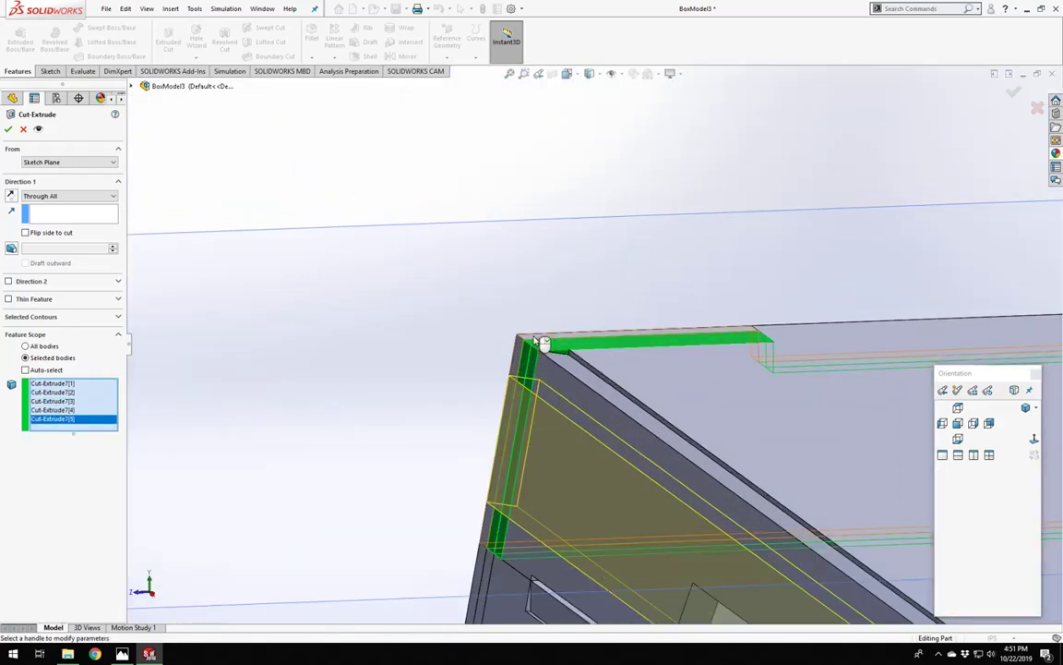
click(538, 347)
click(388, 329)
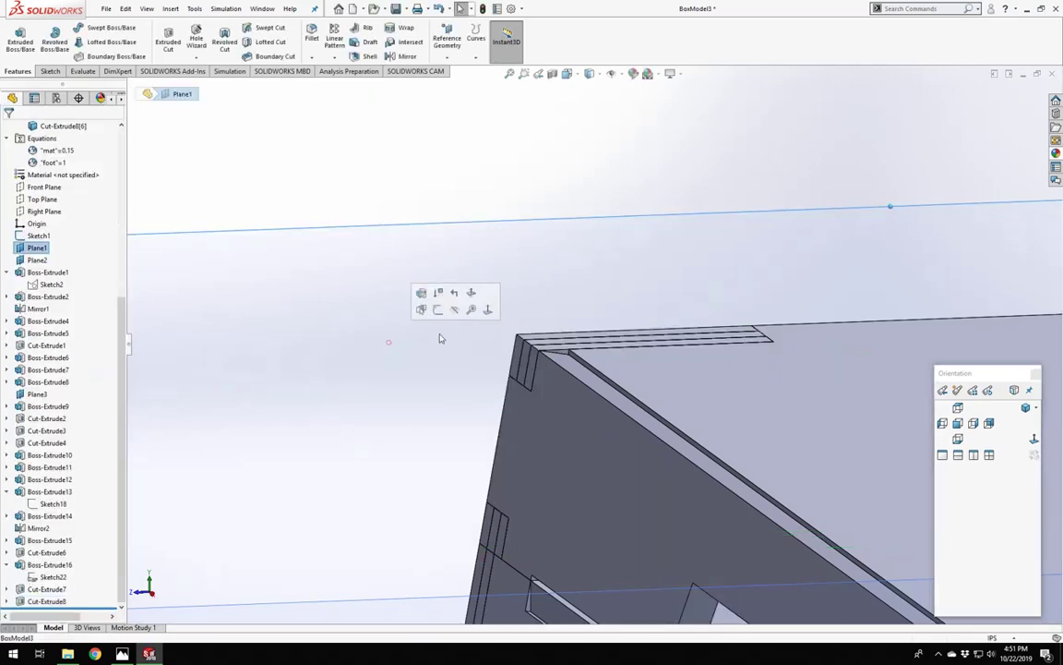
Start a section view near the lid's corner joint, trying the Top Plane and Right Plane as cutting planes.
scroll(554, 364, up, 8)
scroll(729, 412, down, 5)
scroll(705, 434, up, 5)
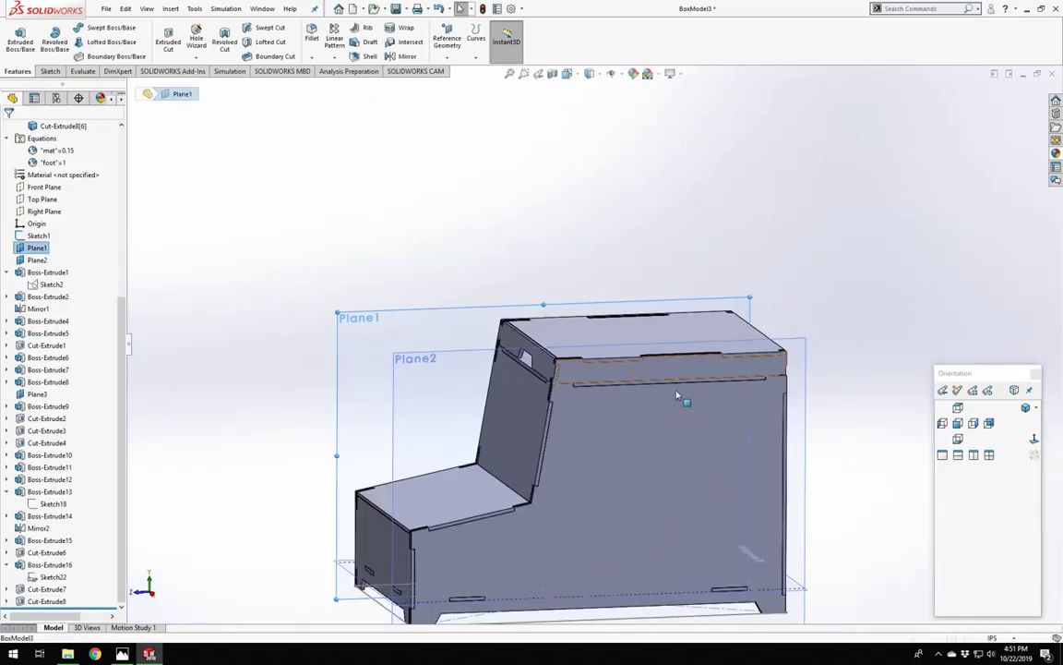
scroll(733, 340, down, 4)
scroll(607, 313, down, 3)
middle_drag(606, 314, 552, 141)
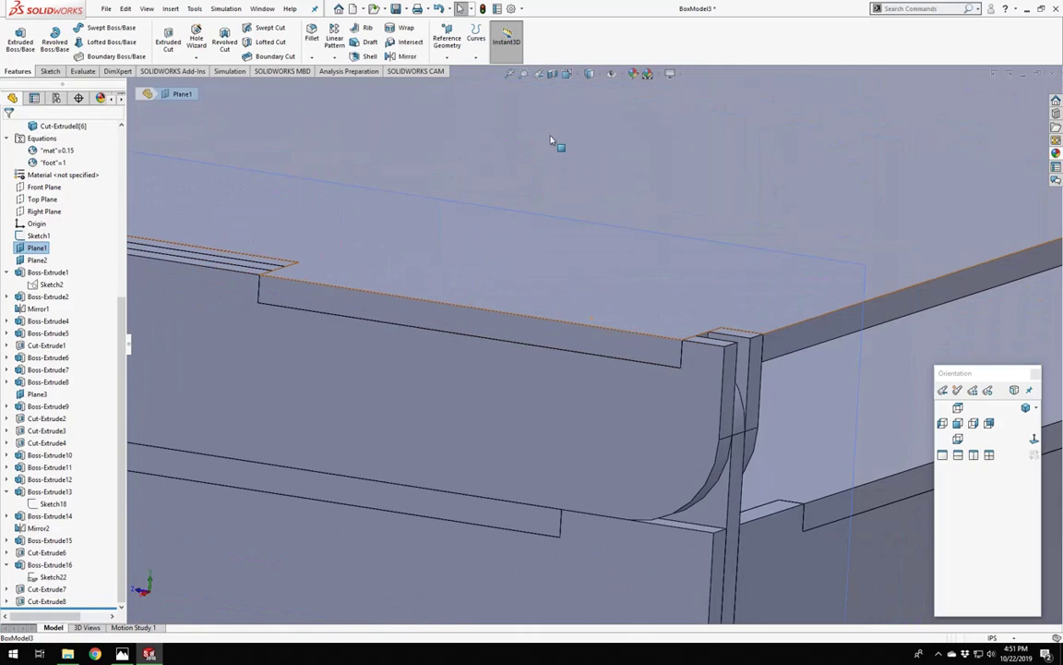
click(553, 75)
scroll(602, 330, up, 5)
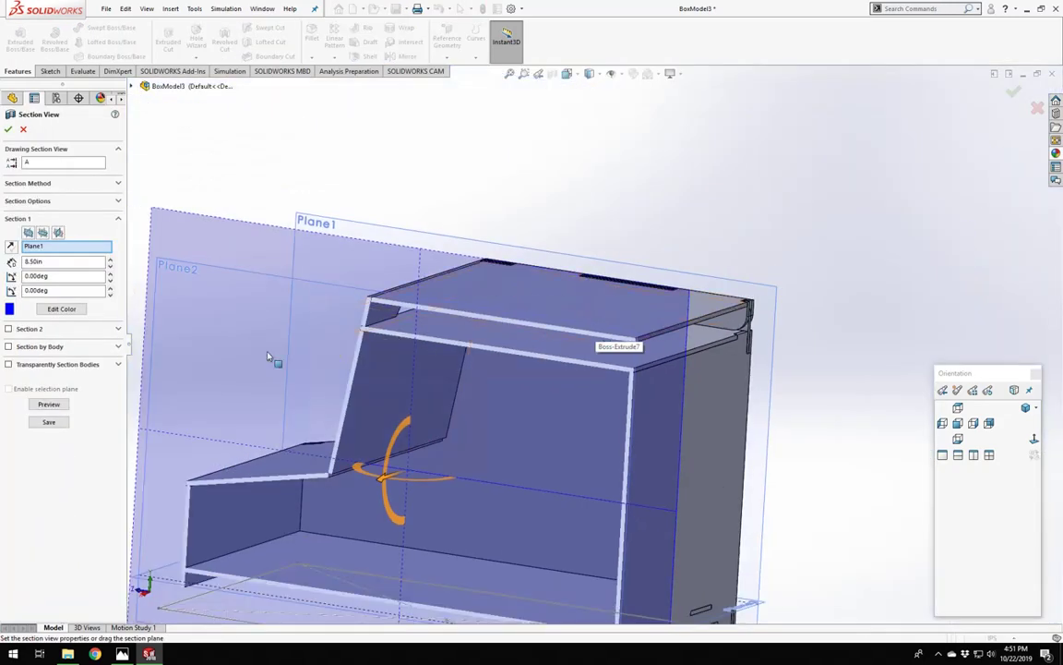
click(42, 233)
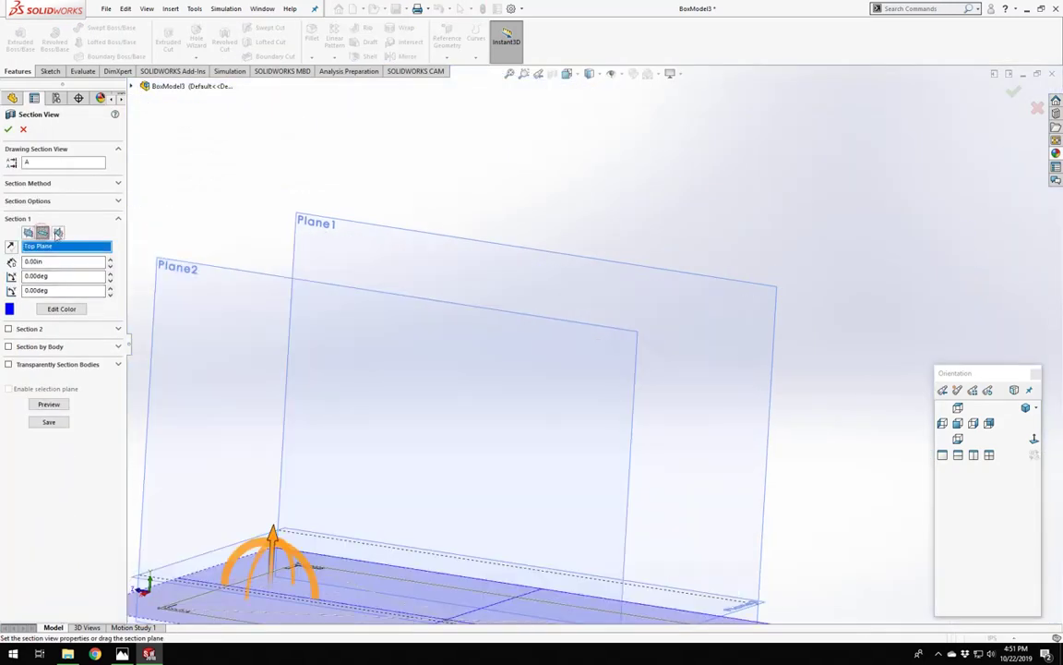
click(58, 232)
scroll(834, 330, down, 3)
middle_drag(834, 330, 4, 207)
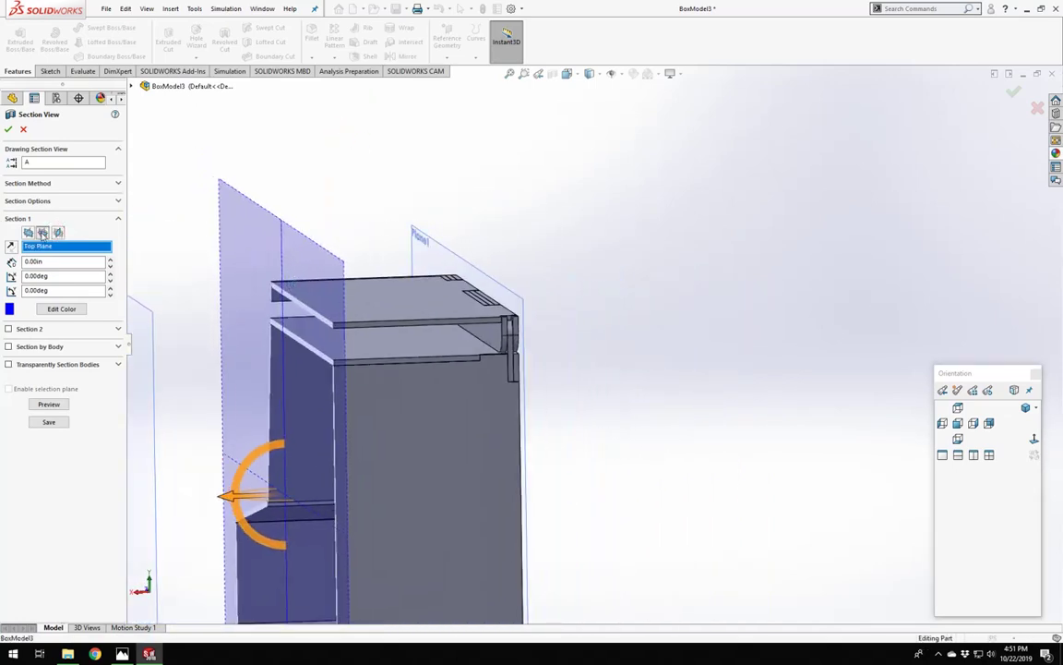
Section the box parallel to the Front Plane at a -7.80 in offset, inspect the lid's corner slot, and apply the view.
click(28, 233)
middle_drag(450, 318, 541, 519)
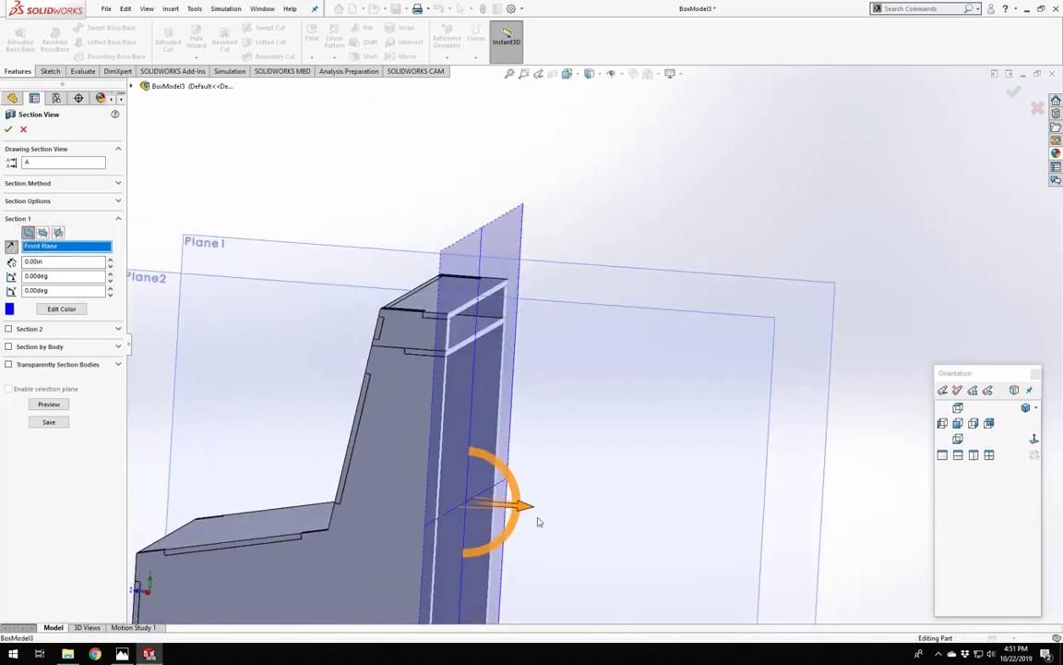
drag(536, 515, 817, 535)
scroll(790, 316, down, 9)
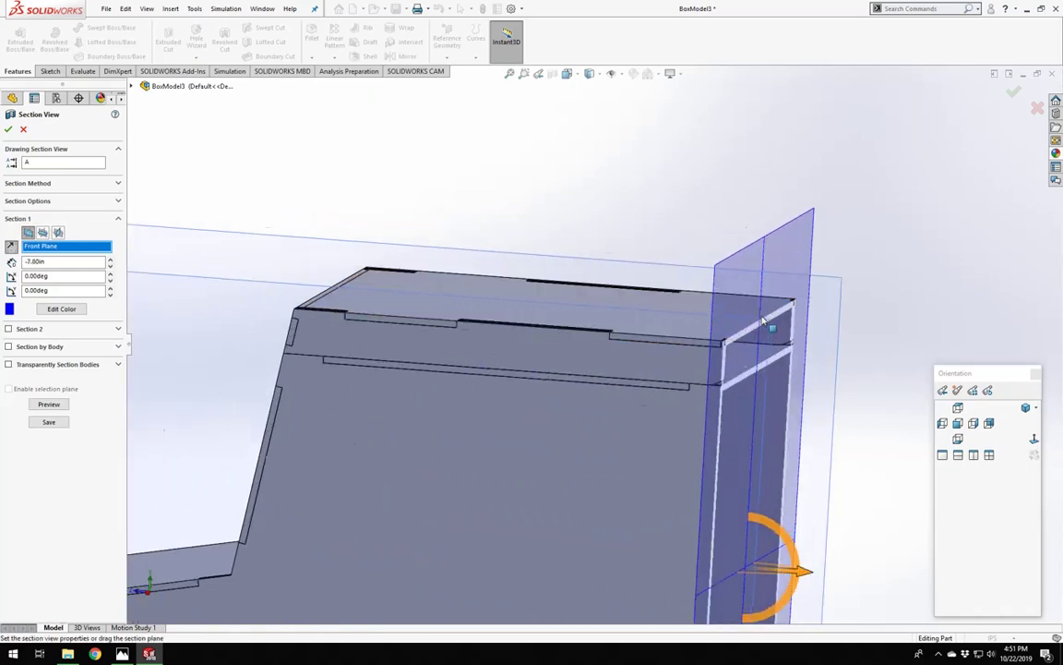
middle_drag(795, 364, 767, 344)
scroll(746, 298, down, 4)
middle_drag(732, 305, 646, 302)
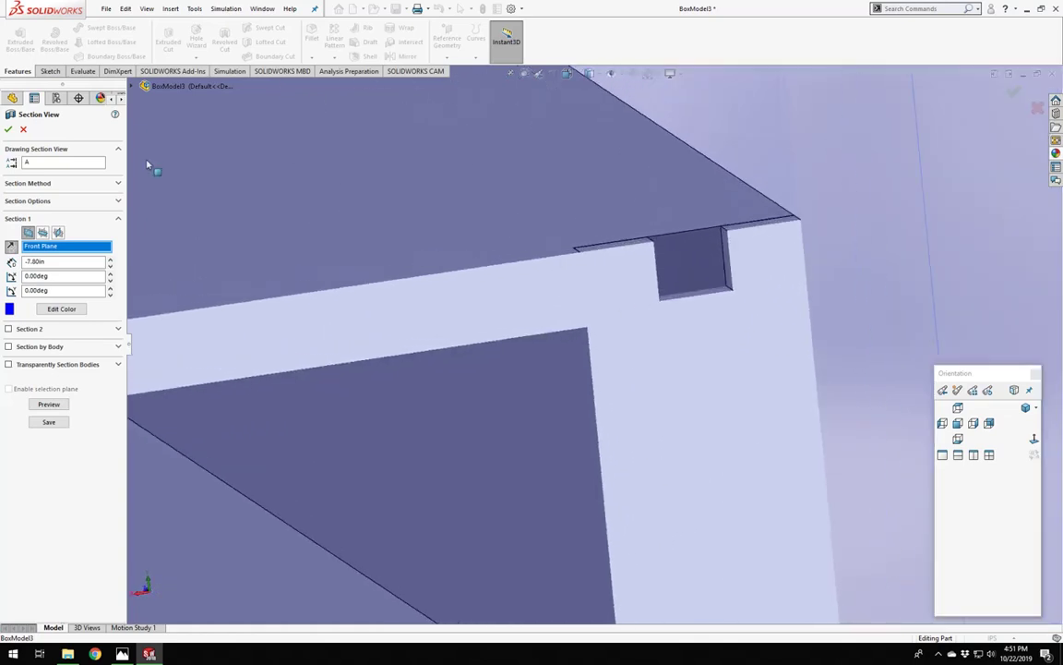
click(10, 129)
Change the equation driving dimension D2@Sketch16 to "mat" + .03 and apply it to the model.
scroll(594, 301, up, 5)
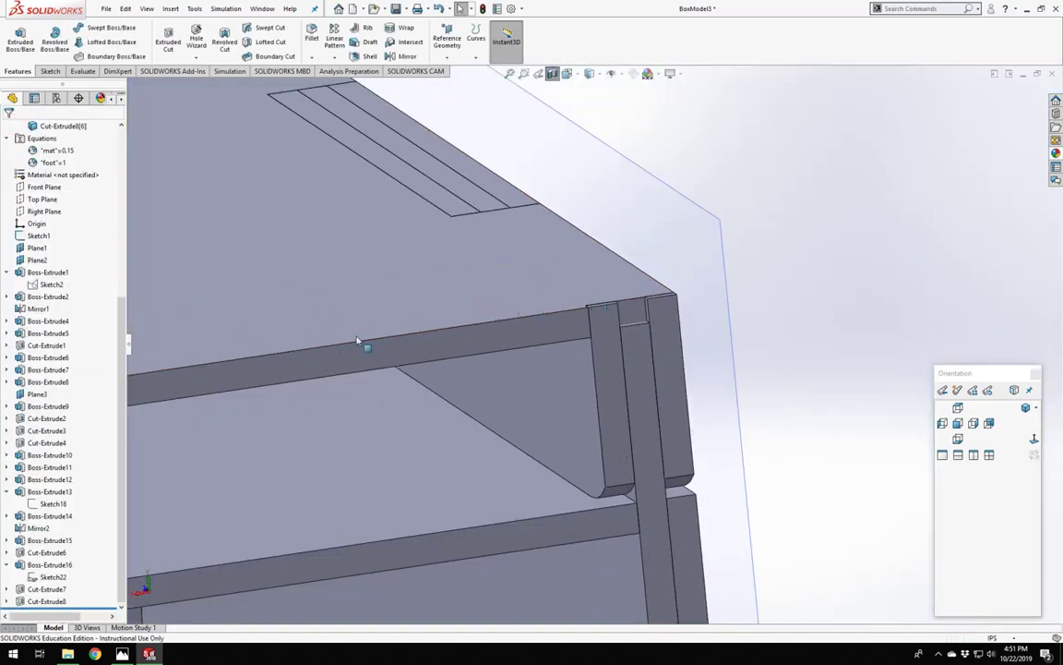
scroll(76, 318, up, 5)
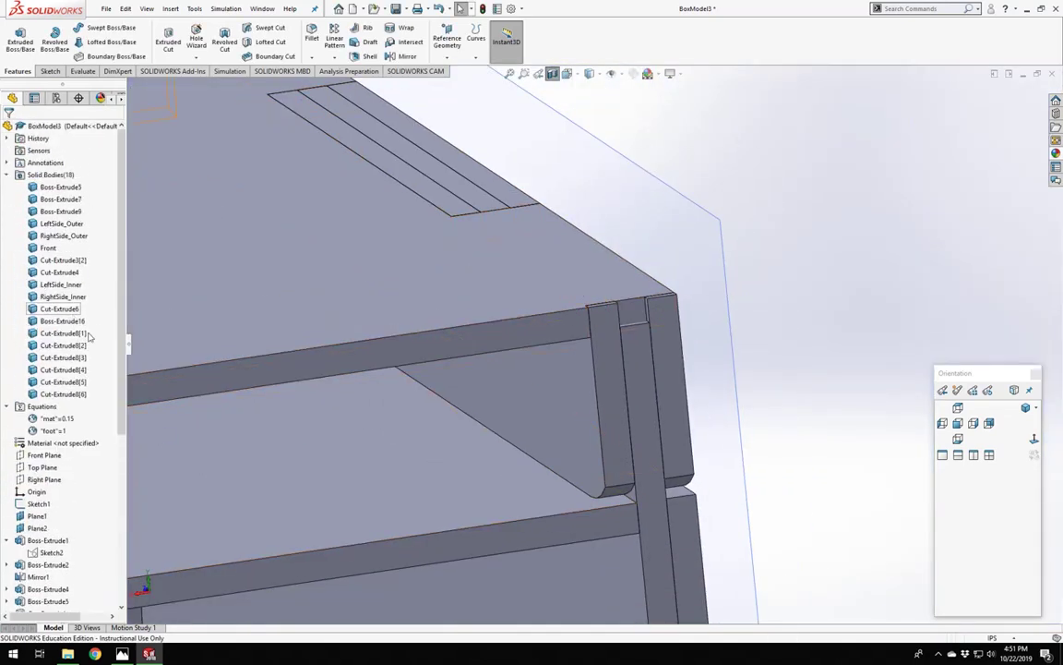
scroll(545, 399, down, 4)
scroll(609, 339, up, 5)
middle_drag(609, 339, 566, 356)
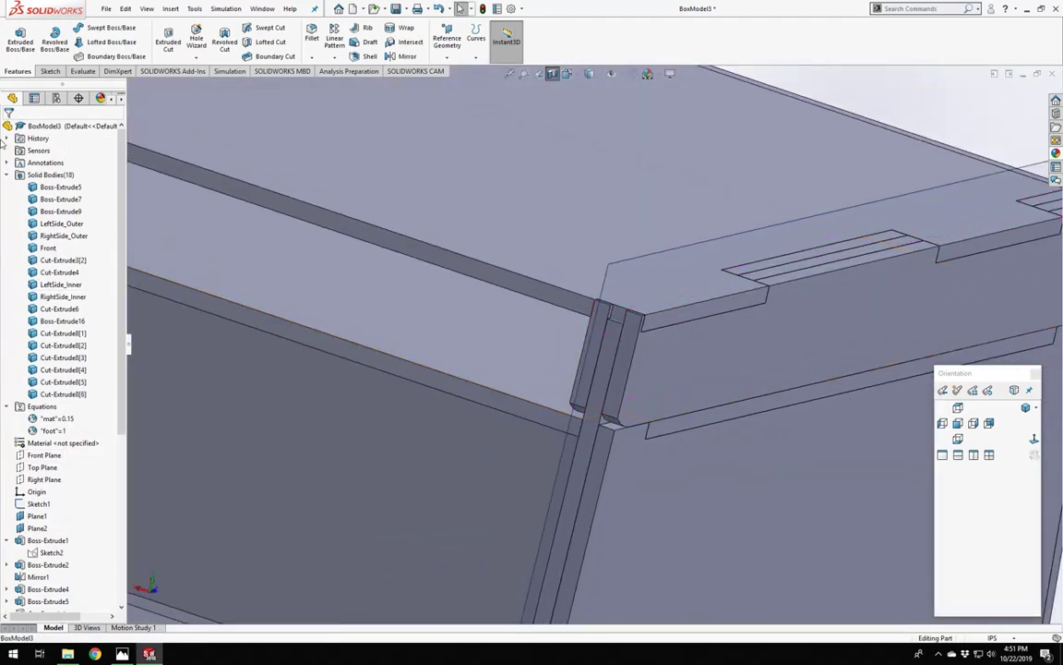
right_click(41, 406)
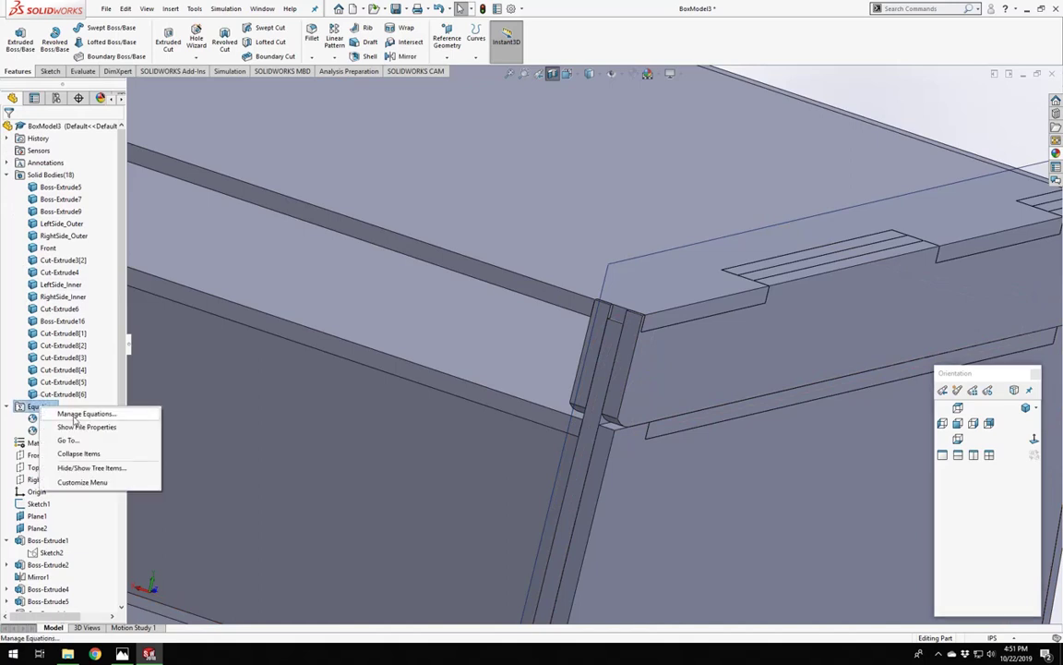
click(83, 415)
scroll(353, 334, down, 1)
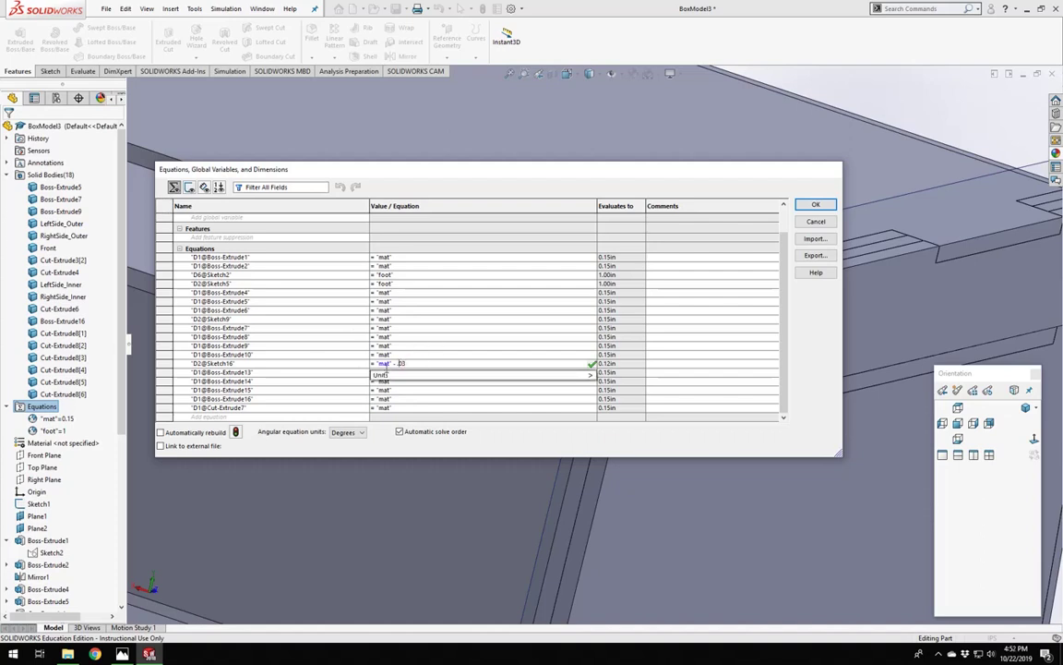
key(Left)
key(Left)
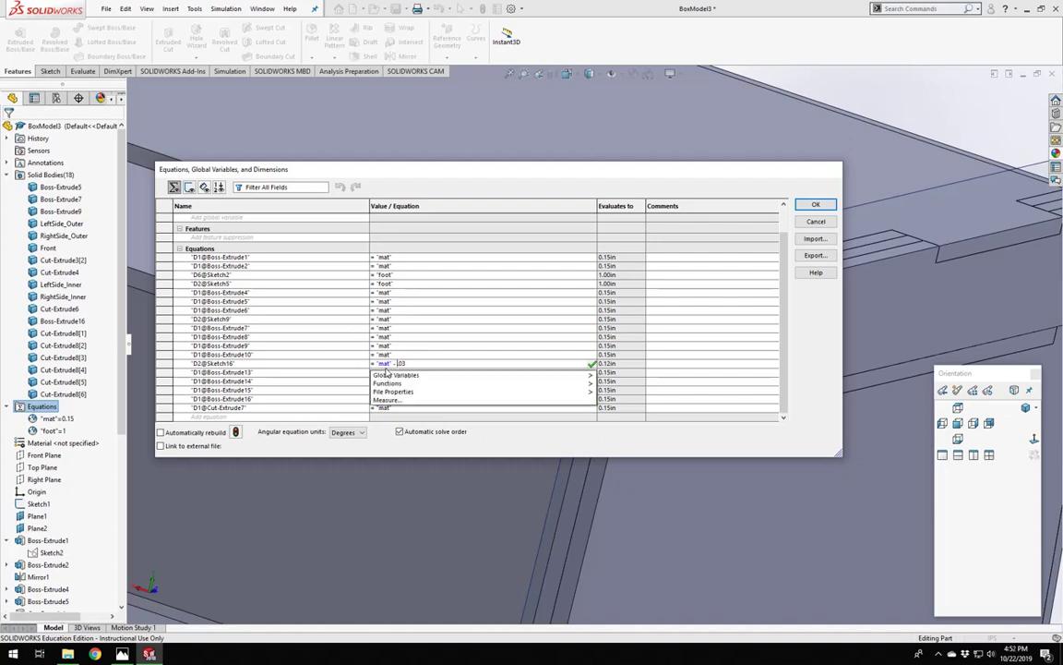
key(BackSpace)
text(+)
key(Tab)
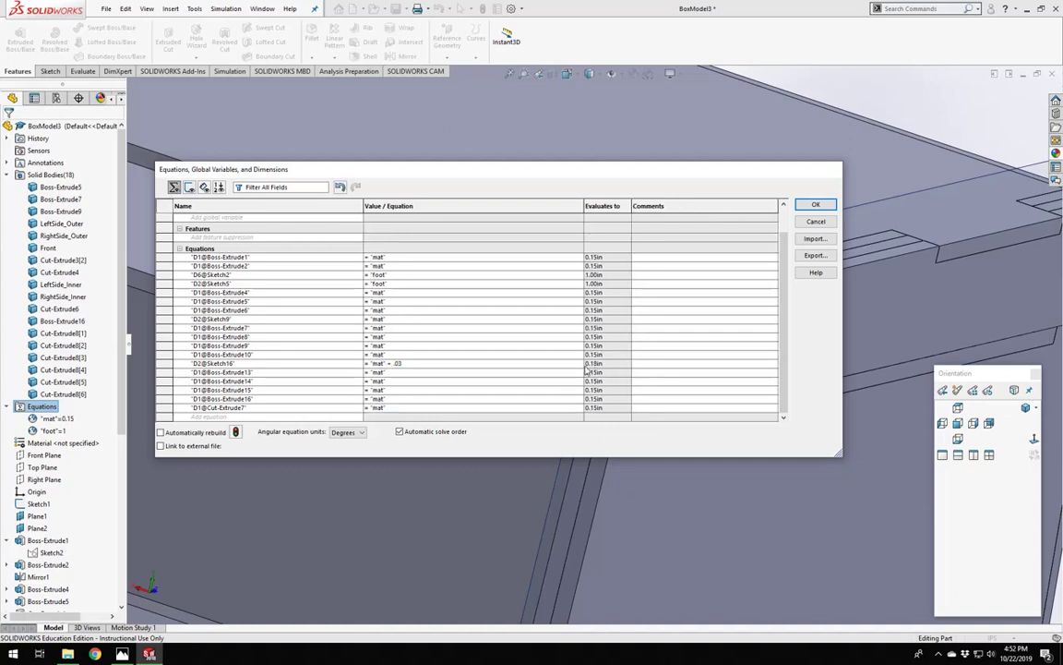
mouse_move(597, 371)
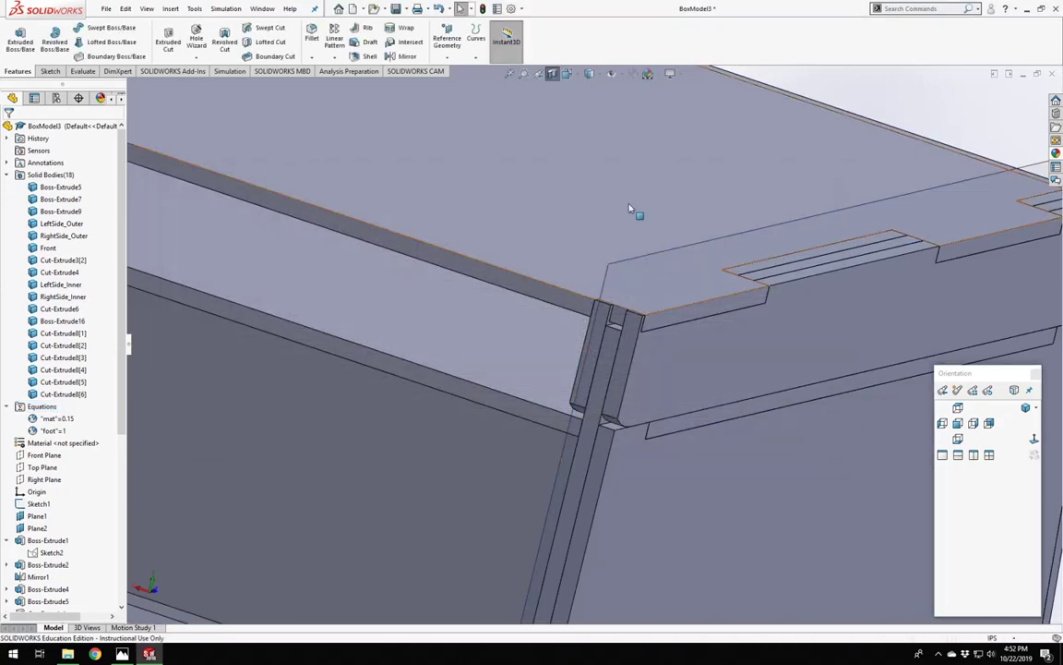
Inspect the clearance at the sectioned lid corner, turn off the section view, and save the model.
mouse_move(664, 312)
middle_down()
mouse_move(608, 349)
mouse_move(629, 269)
mouse_move(674, 314)
middle_up()
scroll(643, 282, down, 5)
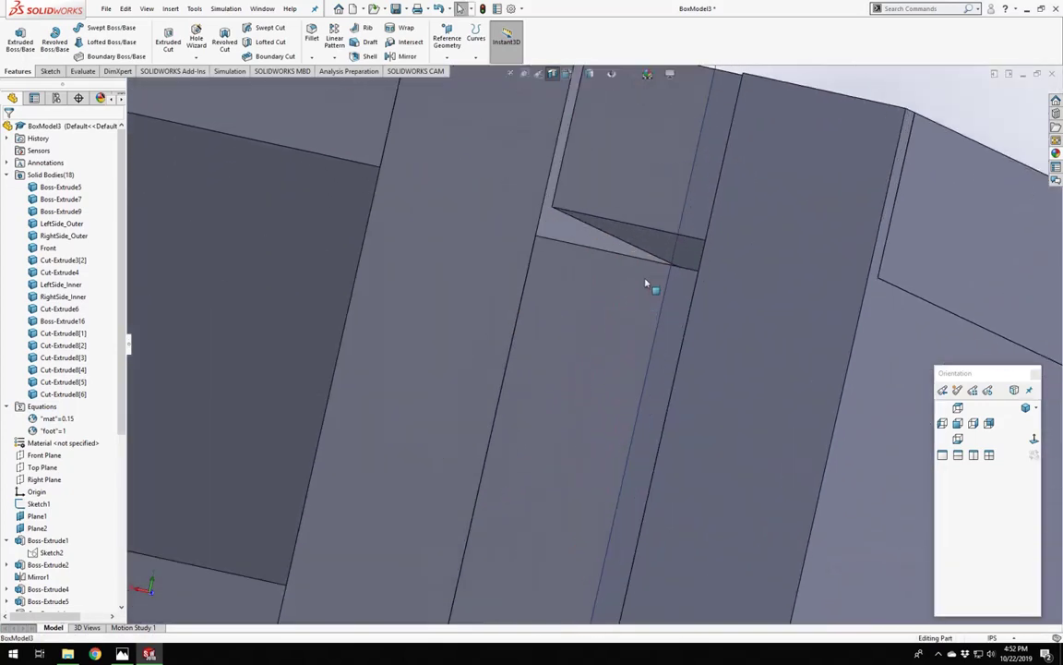
mouse_move(644, 281)
middle_down()
mouse_move(657, 288)
mouse_move(644, 281)
middle_up()
scroll(647, 275, up, 8)
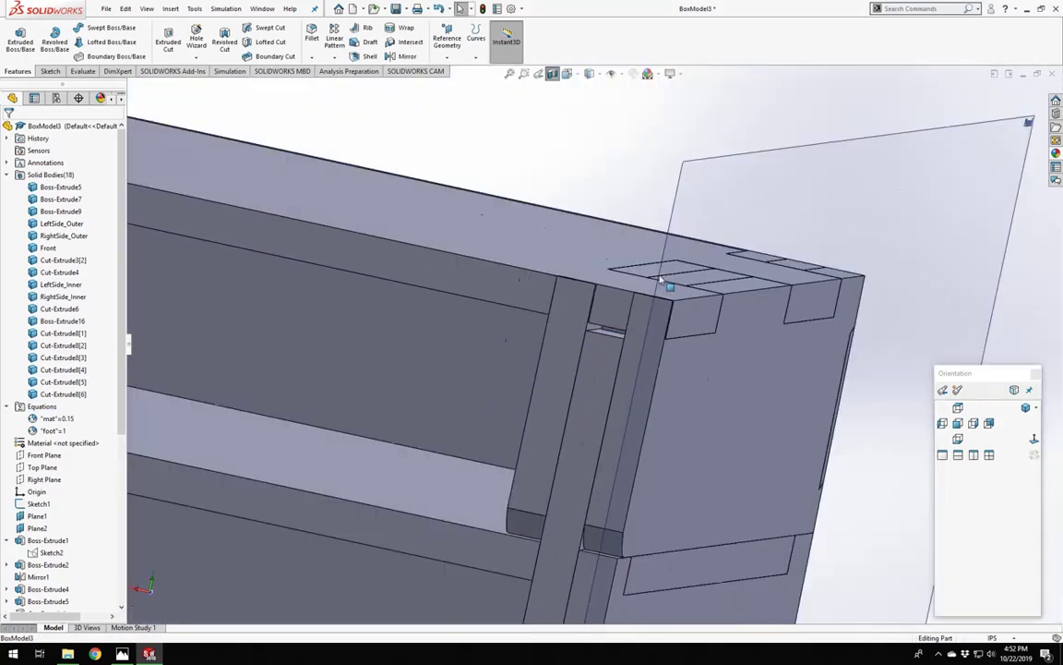
middle_drag(582, 326, 494, 159)
click(551, 78)
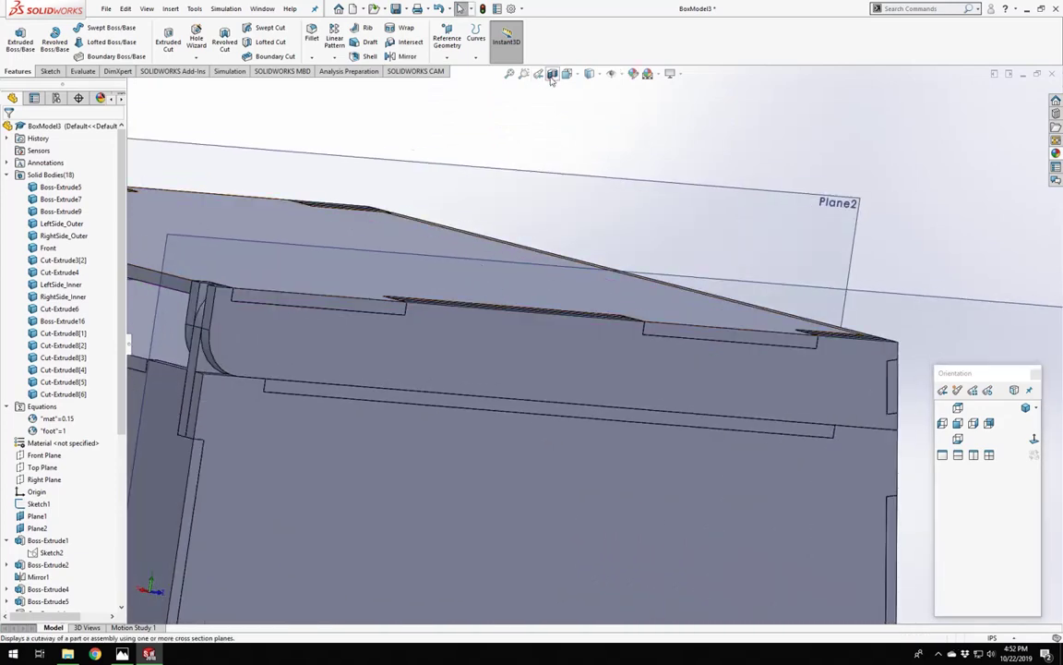
scroll(617, 230, up, 8)
middle_drag(617, 230, 453, 311)
middle_drag(401, 276, 602, 427)
scroll(605, 428, down, 4)
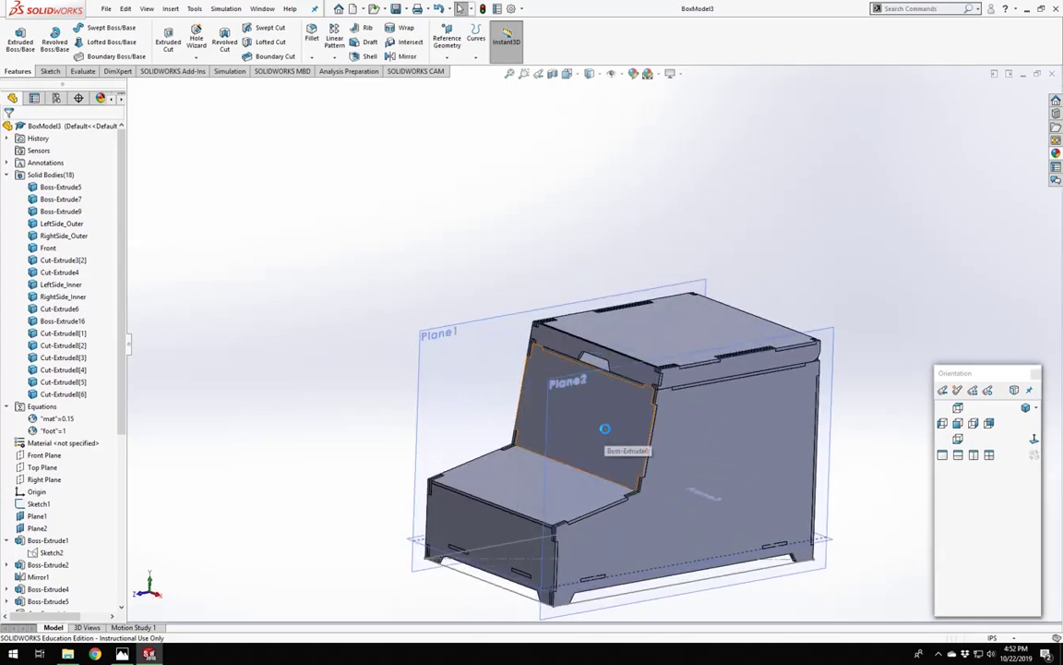
Examine the whole box from the front, including the lower step panel and the sloped front panel.
scroll(637, 381, up, 4)
scroll(600, 384, down, 2)
click(548, 386)
mouse_move(548, 386)
middle_down()
mouse_move(751, 430)
mouse_move(593, 344)
mouse_move(550, 378)
middle_up()
click(562, 357)
scroll(549, 378, up, 3)
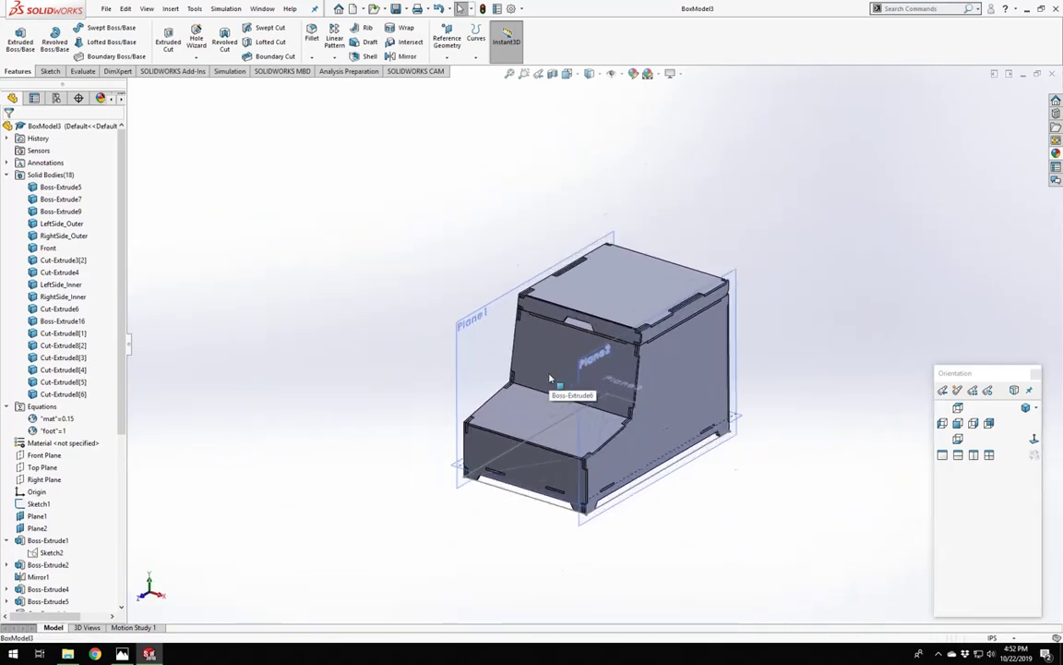
scroll(552, 387, down, 4)
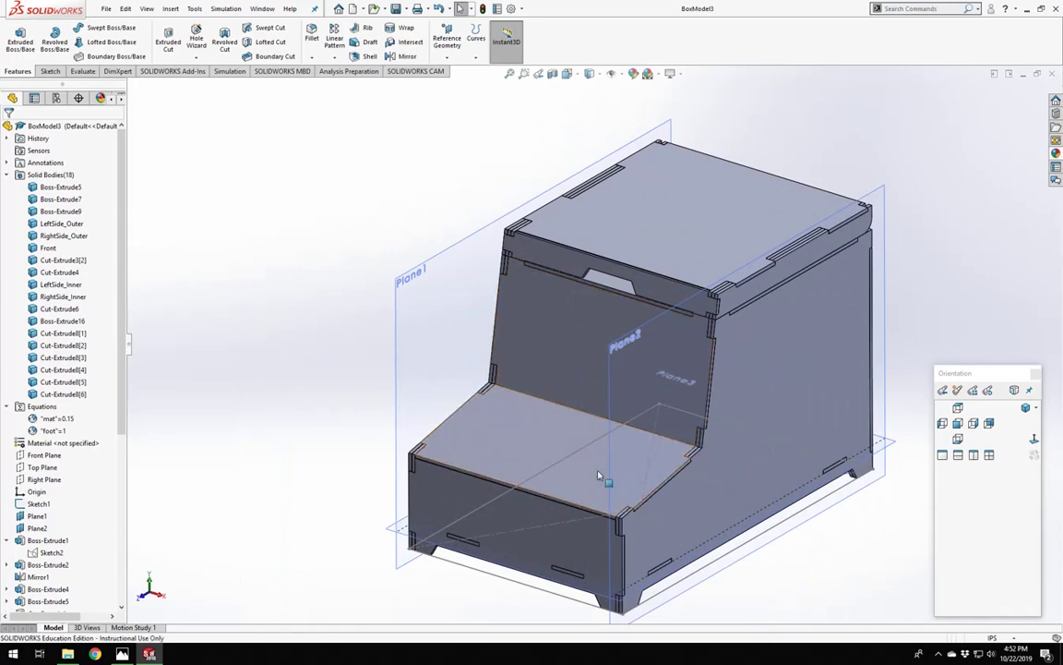
click(523, 462)
scroll(535, 448, up, 3)
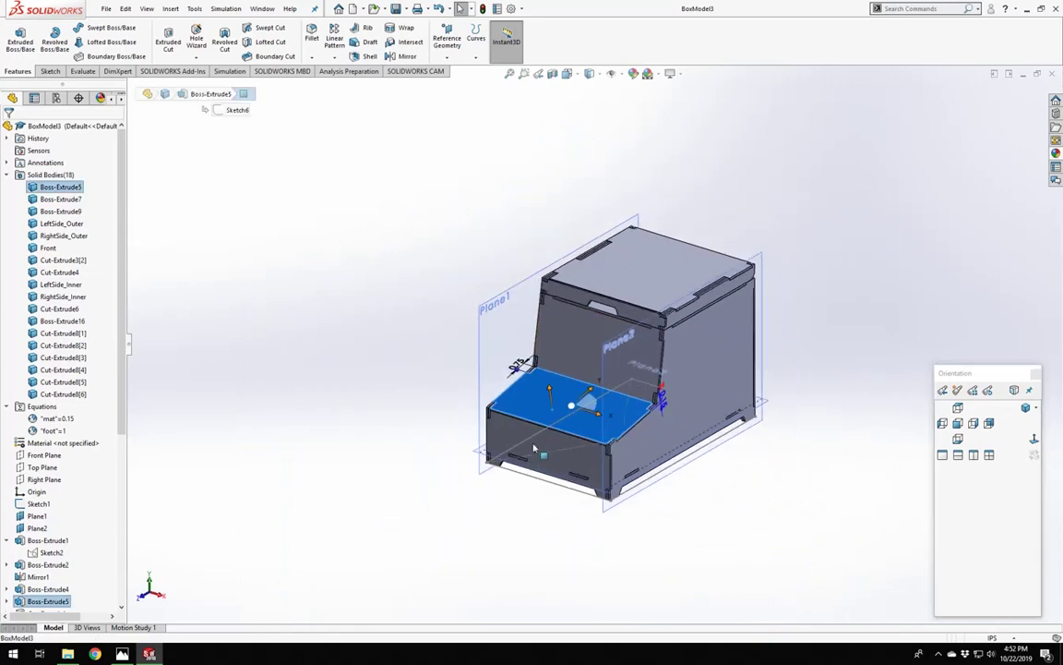
scroll(610, 411, down, 4)
mouse_move(520, 416)
middle_down()
mouse_move(518, 430)
mouse_move(525, 401)
middle_up()
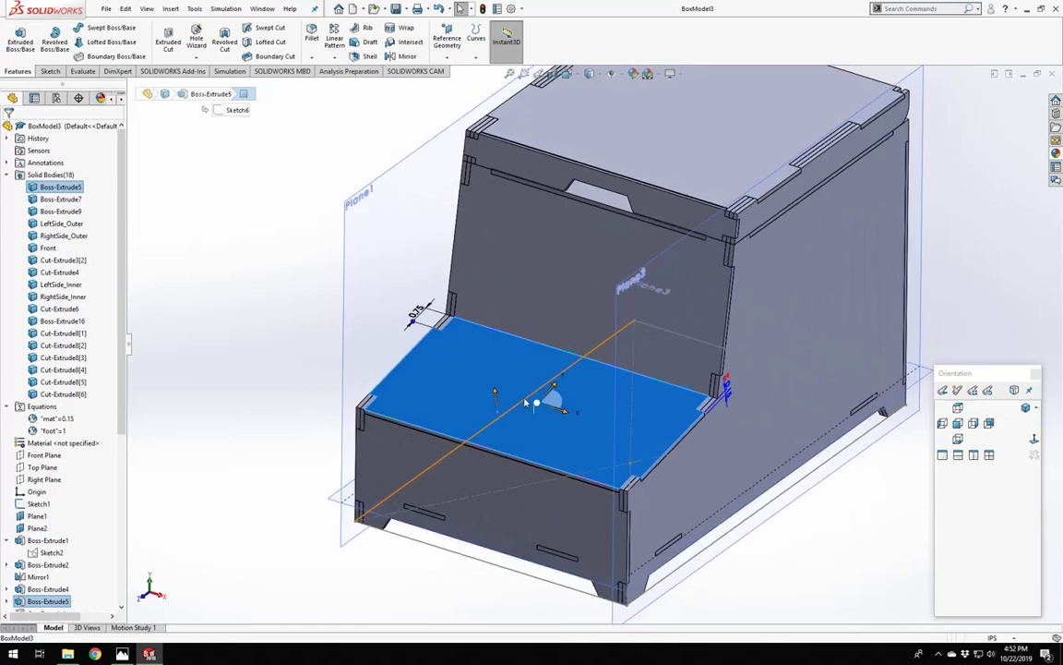
scroll(533, 372, up, 3)
click(584, 322)
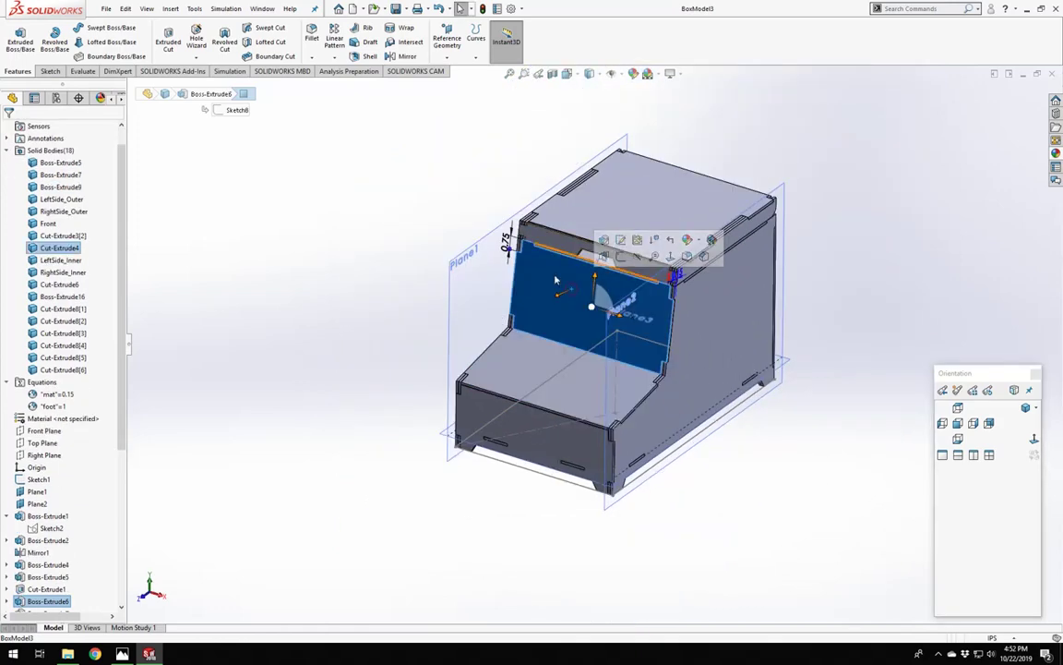
scroll(583, 316, down, 3)
scroll(641, 261, up, 3)
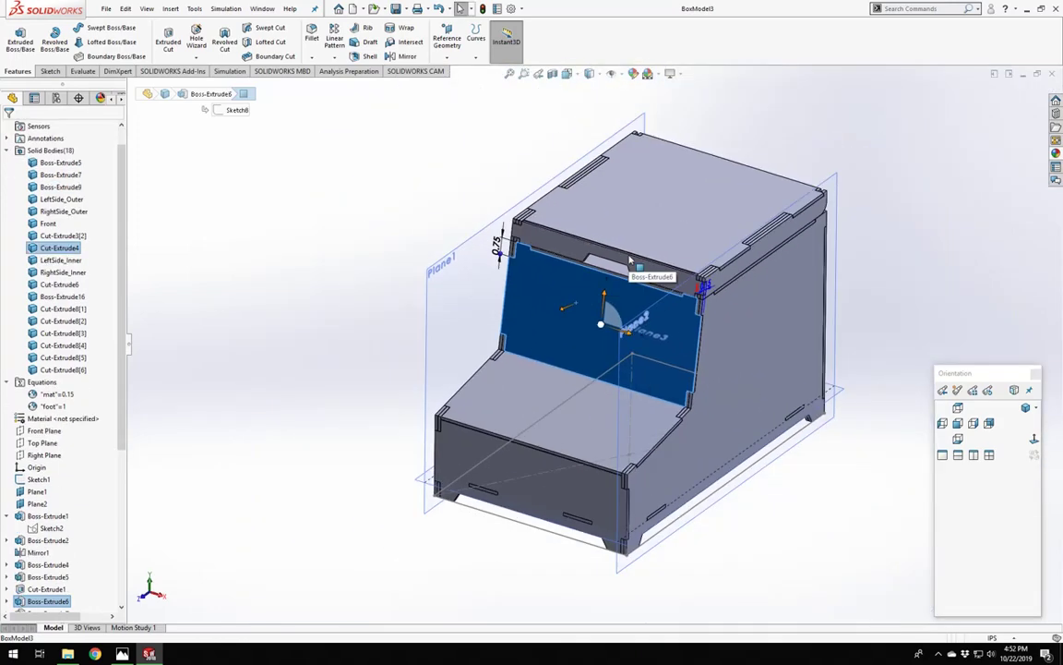
scroll(596, 280, down, 2)
click(447, 348)
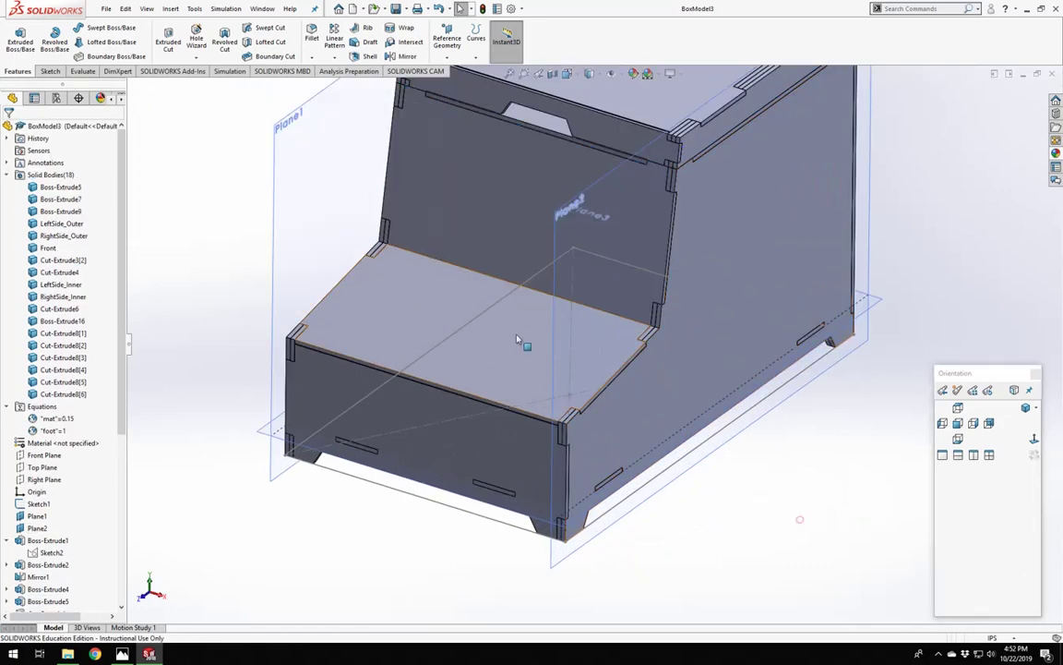
click(773, 519)
middle_drag(429, 360, 461, 384)
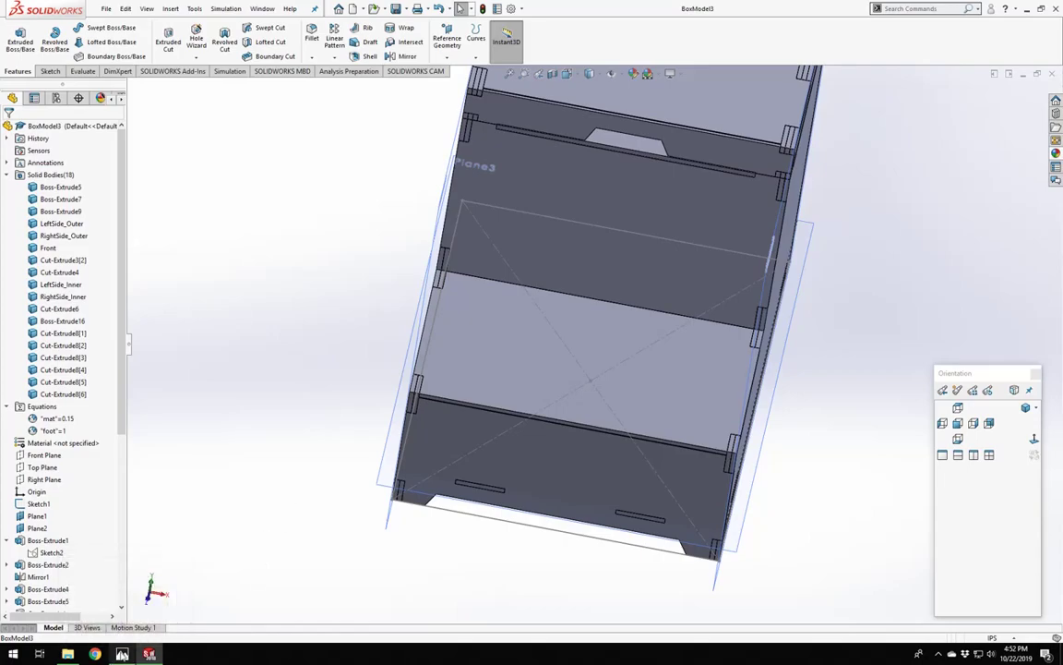
Switch to Photos to check the control layout in the hand-drawn reference IMG_4572.jpg, and return to the SOLIDWORKS model.
key(alt+Tab)
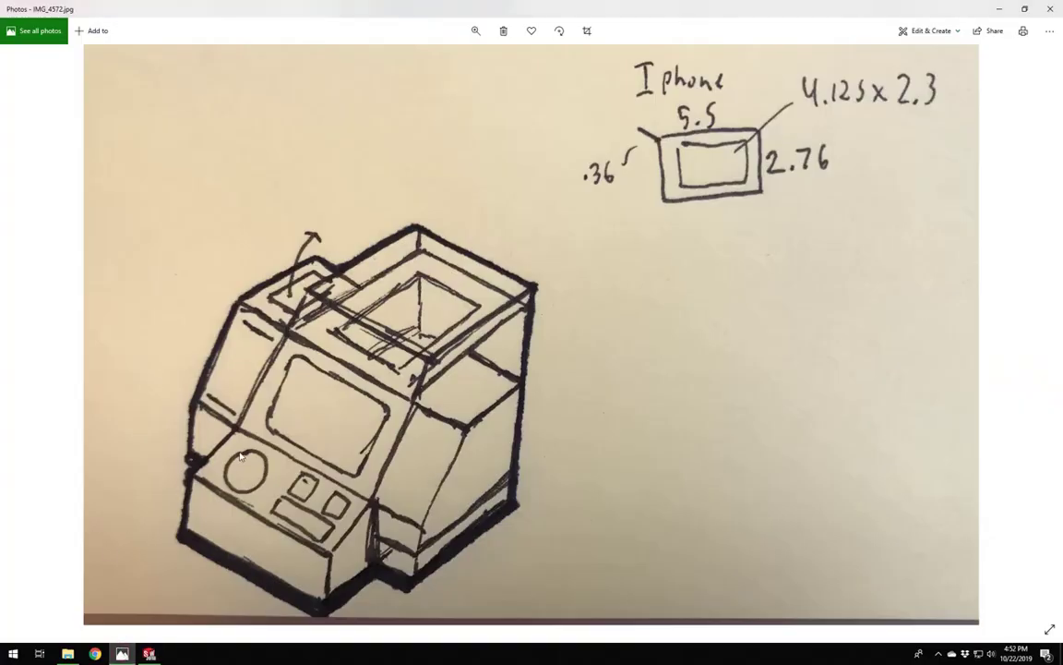
click(151, 654)
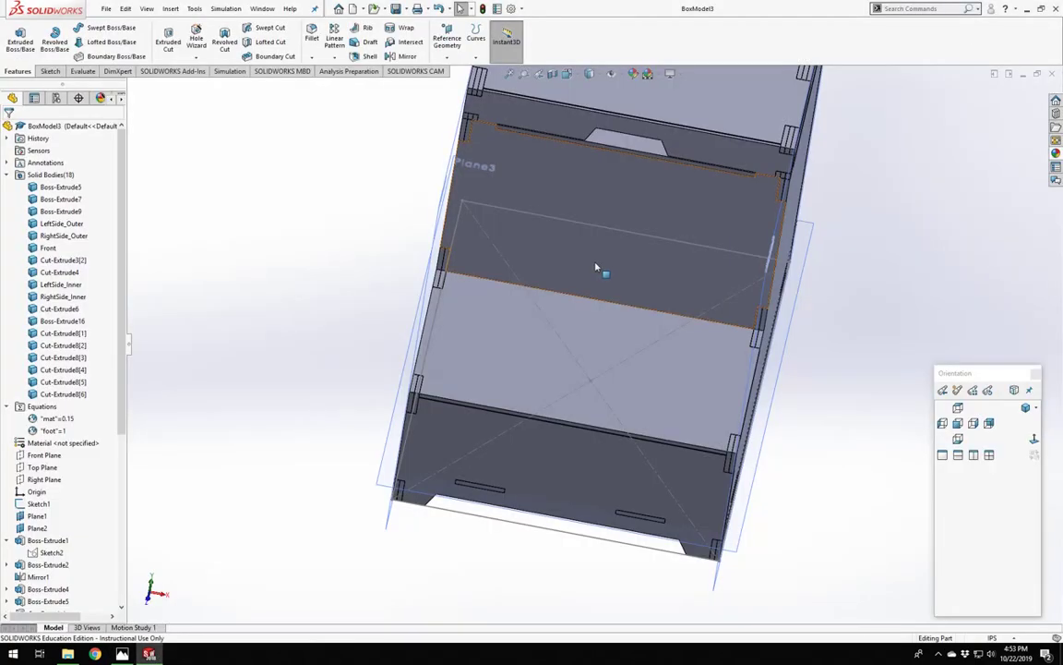
middle_drag(579, 334, 496, 276)
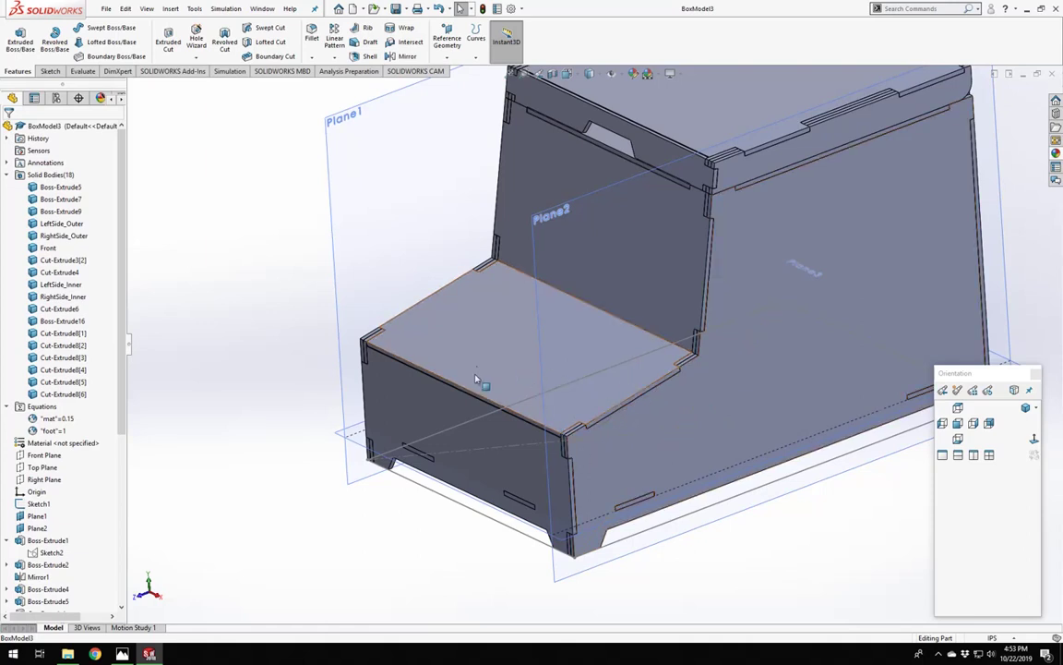
Start a sketch on the lower step's top panel and draw a circle about 2.55 in in diameter on its left half.
click(463, 343)
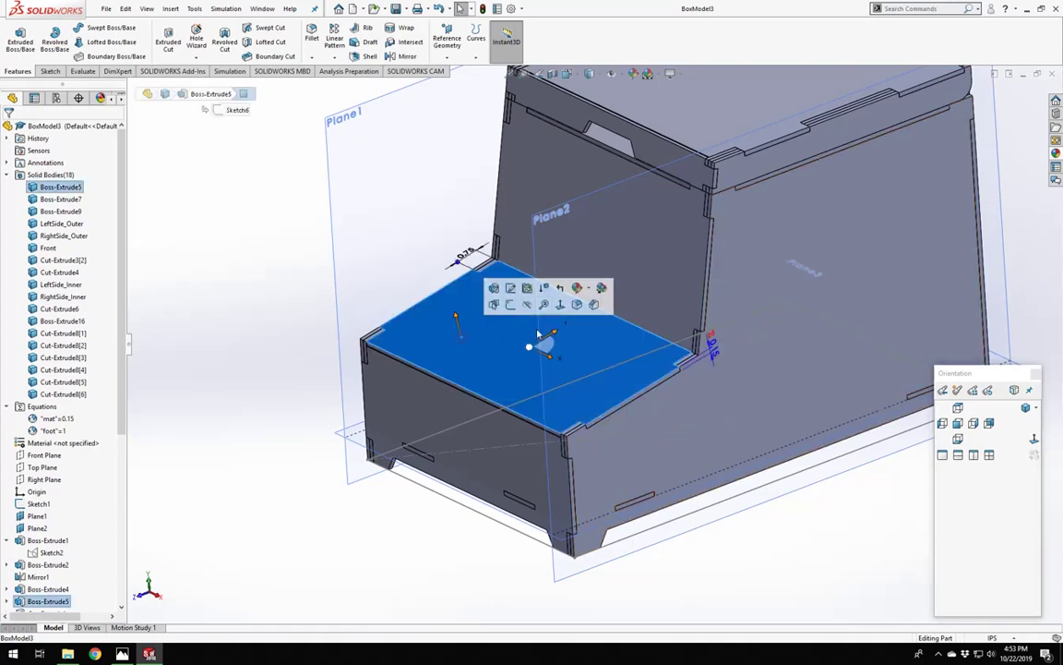
click(517, 303)
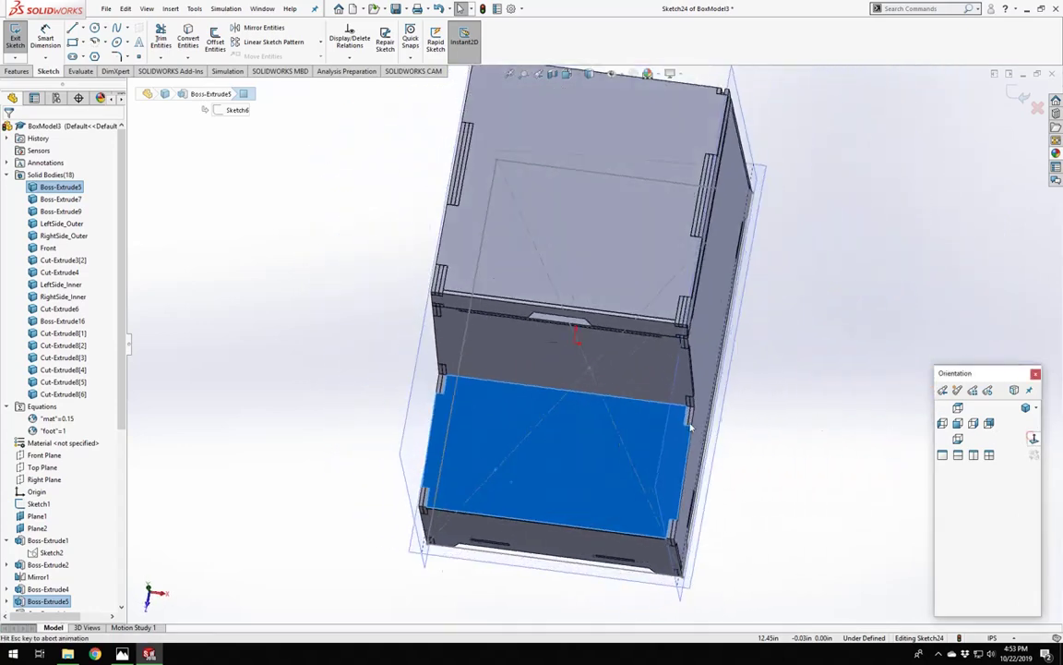
scroll(466, 406, down, 5)
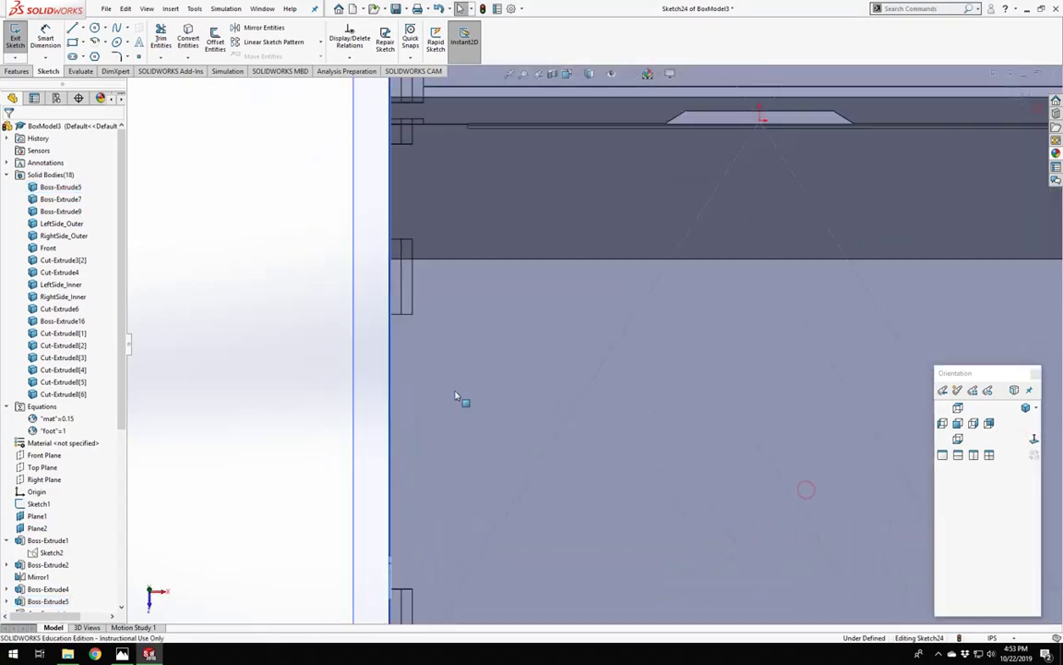
click(94, 27)
scroll(609, 420, up, 3)
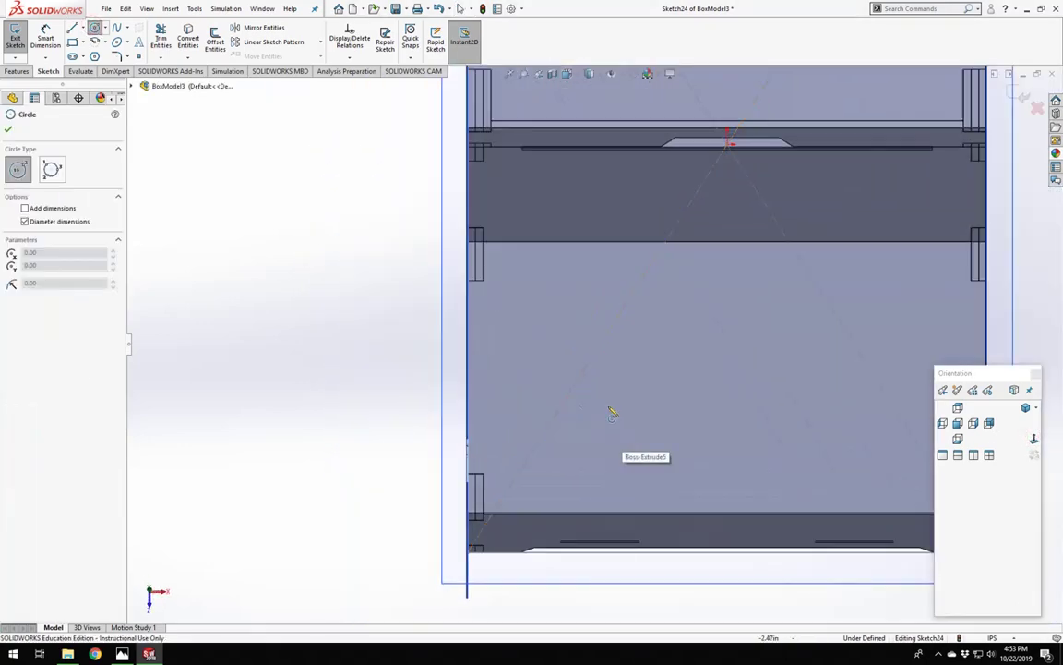
click(595, 395)
click(536, 363)
scroll(646, 402, up, 5)
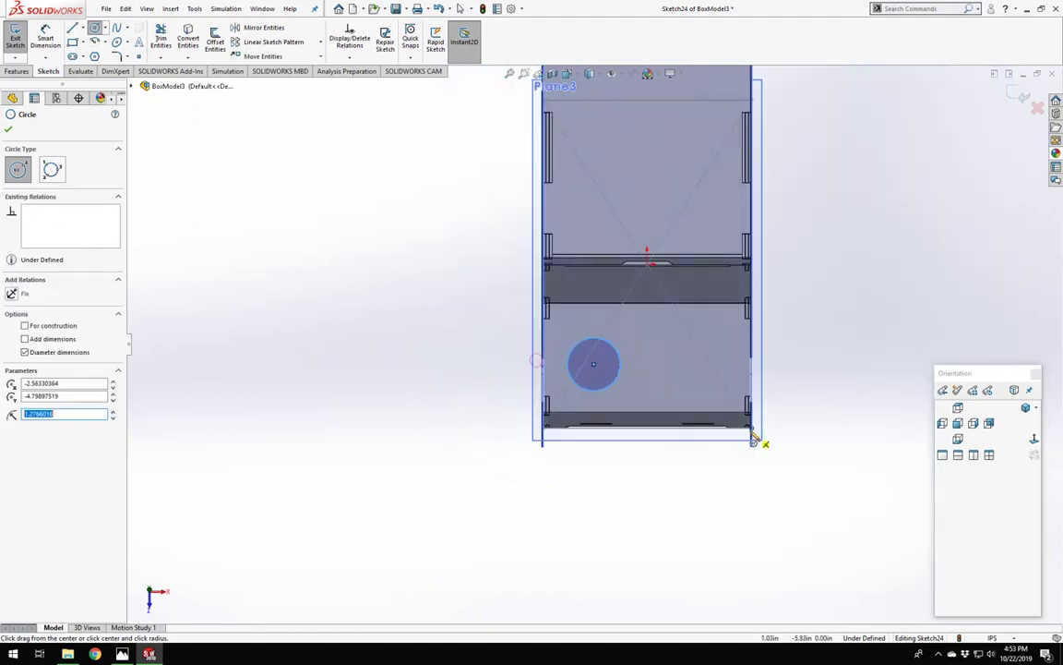
Sketch a wide rectangle about 3.53 by 1.04 in on the right half of the step panel, near its front edge.
scroll(755, 436, down, 5)
click(72, 42)
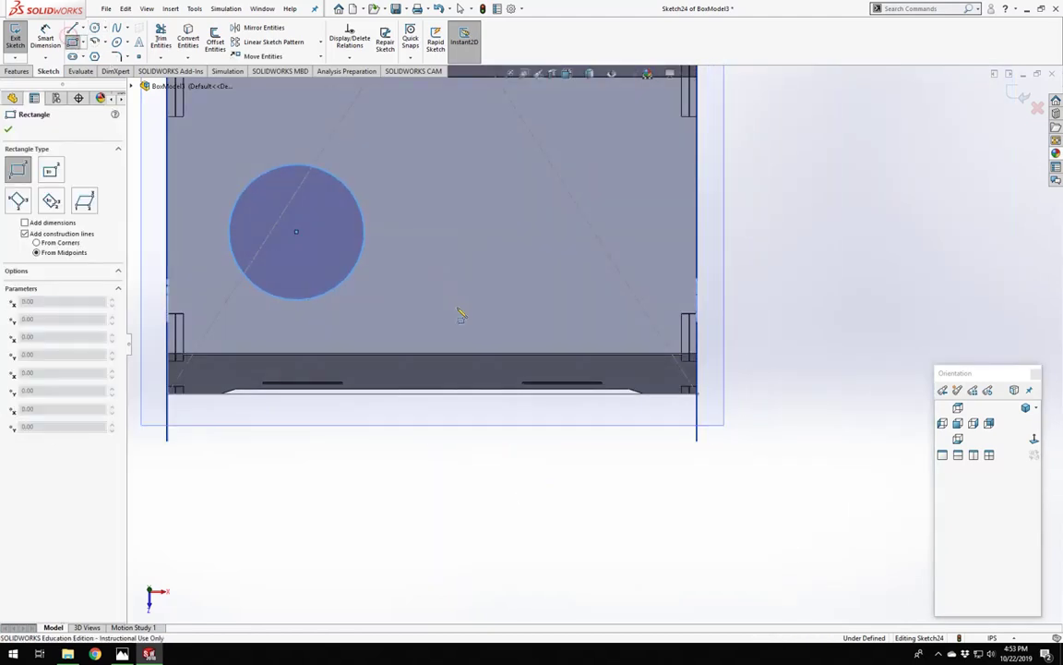
click(474, 257)
click(672, 305)
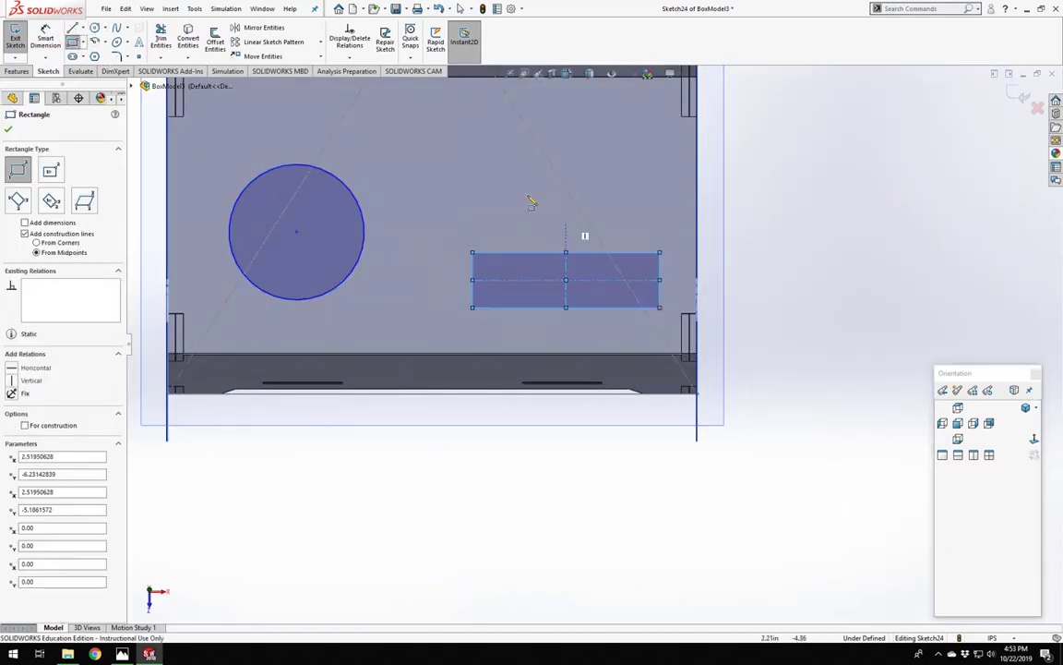
Sketch two small rectangles about 1.02 in tall side by side behind the wide rectangle, with aligned corners.
scroll(562, 238, down, 3)
click(490, 202)
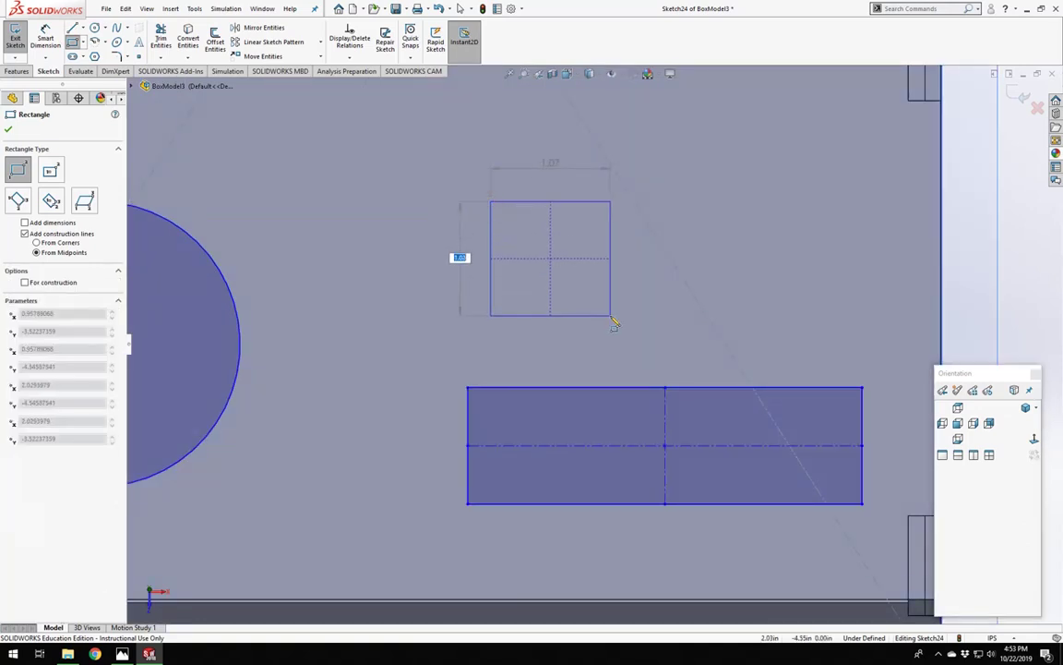
click(610, 315)
click(699, 202)
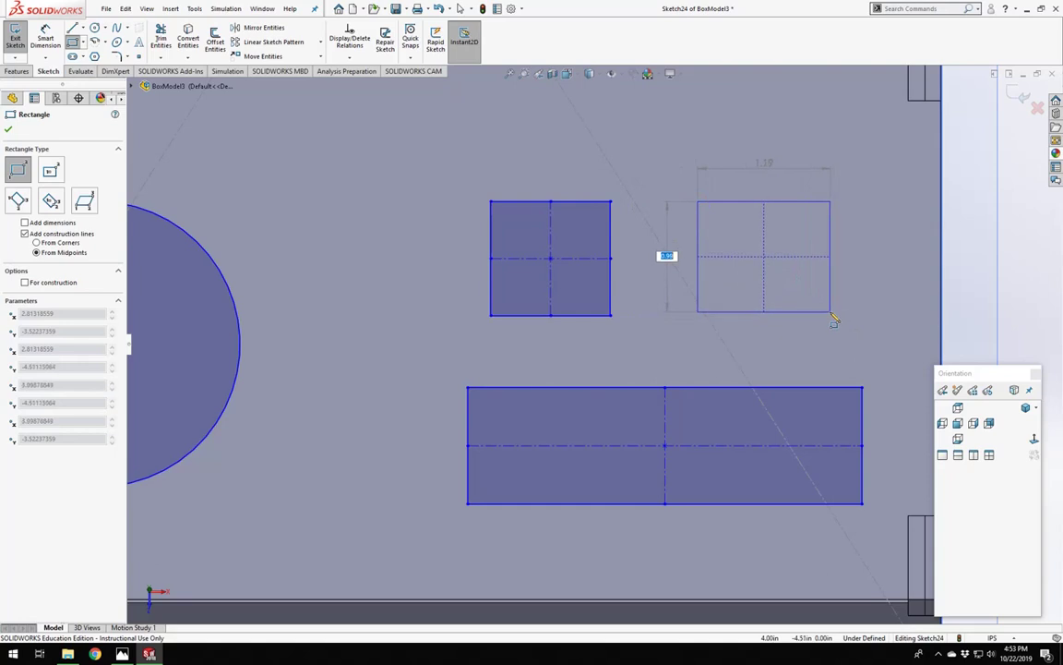
click(825, 316)
key(Escape)
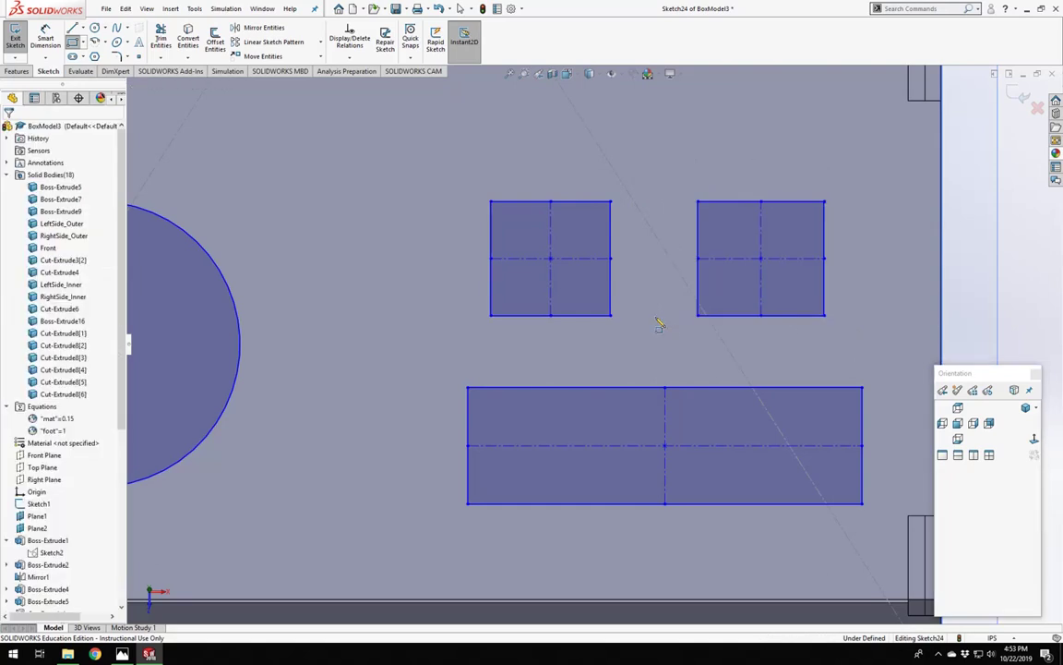
Dimension the circle's diameter to 2.5 in.
scroll(610, 349, up, 5)
scroll(503, 357, down, 3)
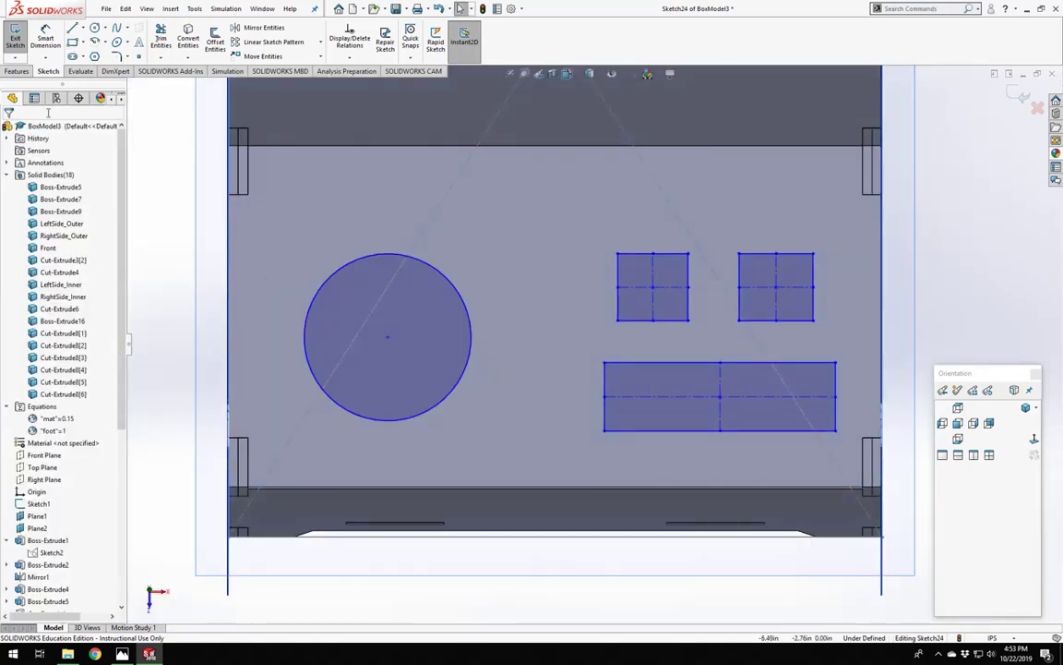
right_drag(179, 332, 183, 288)
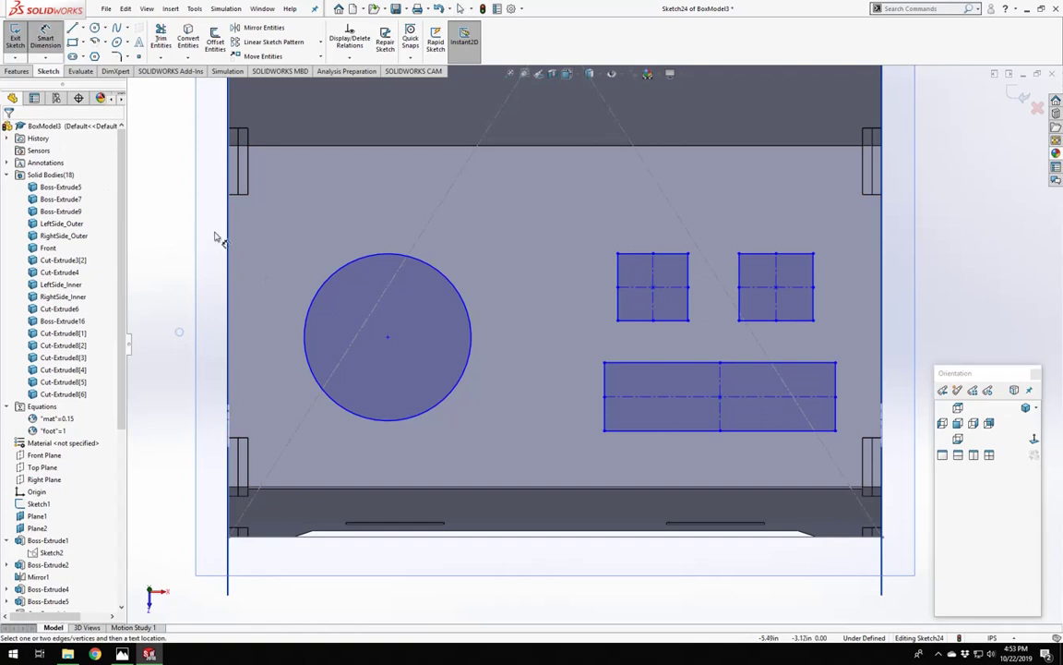
click(338, 253)
click(318, 243)
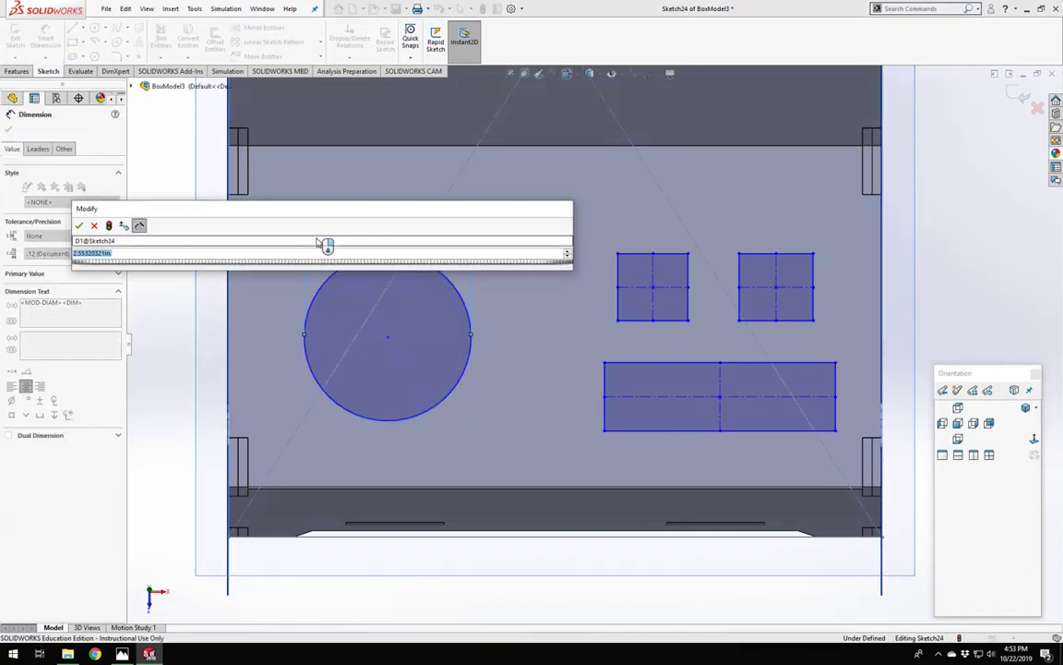
text(2.5)
key(Return)
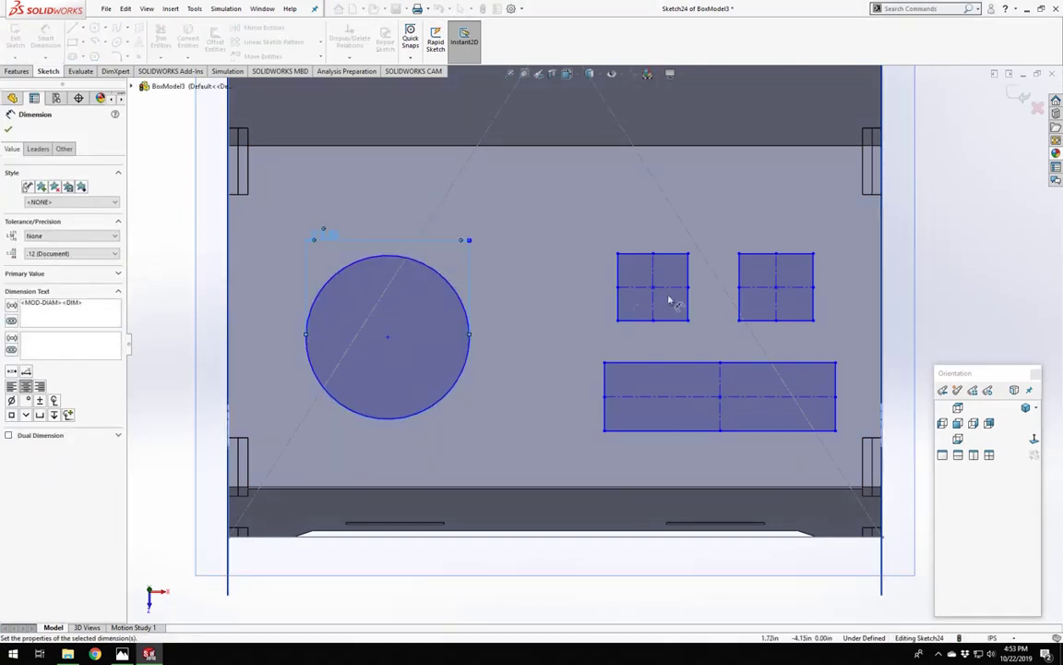
Dimension the left small rectangle's height to 1 in.
scroll(658, 288, down, 2)
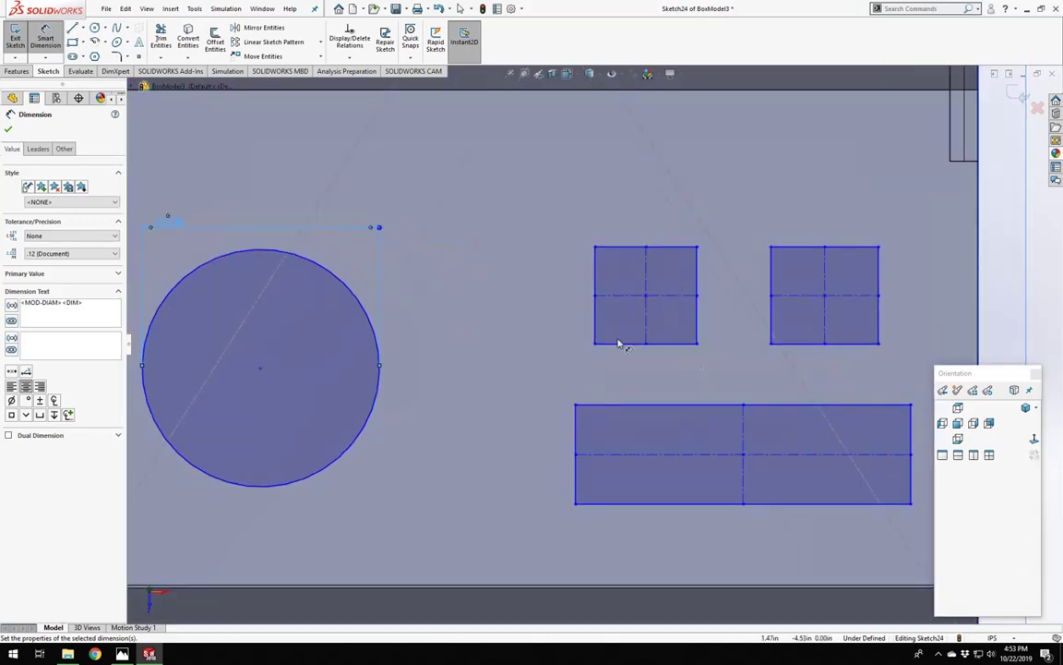
click(596, 316)
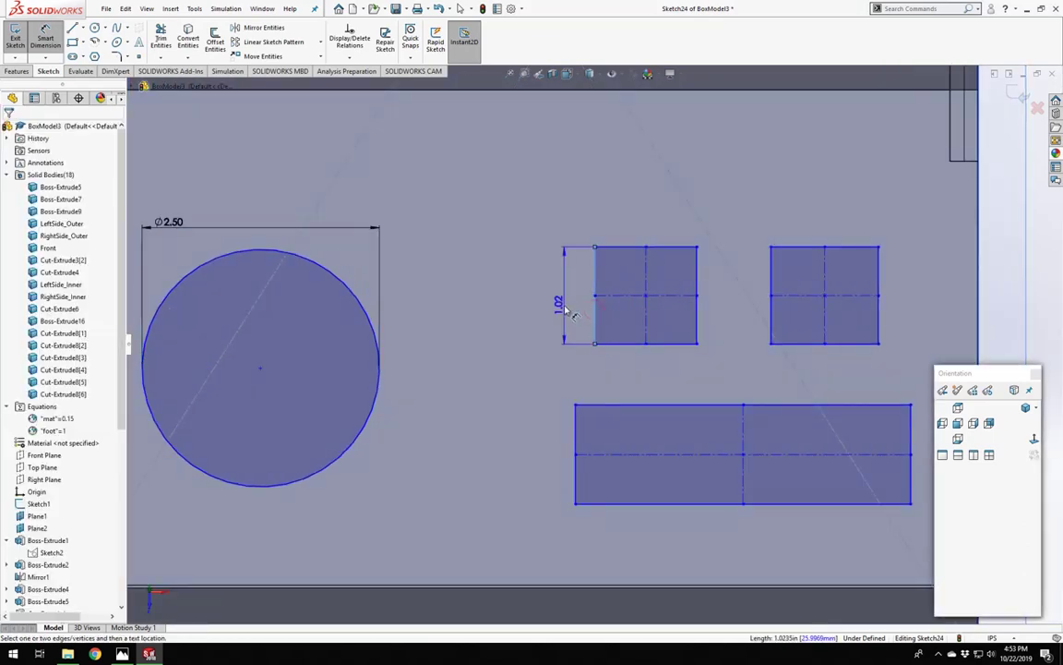
click(573, 317)
text(1)
key(Return)
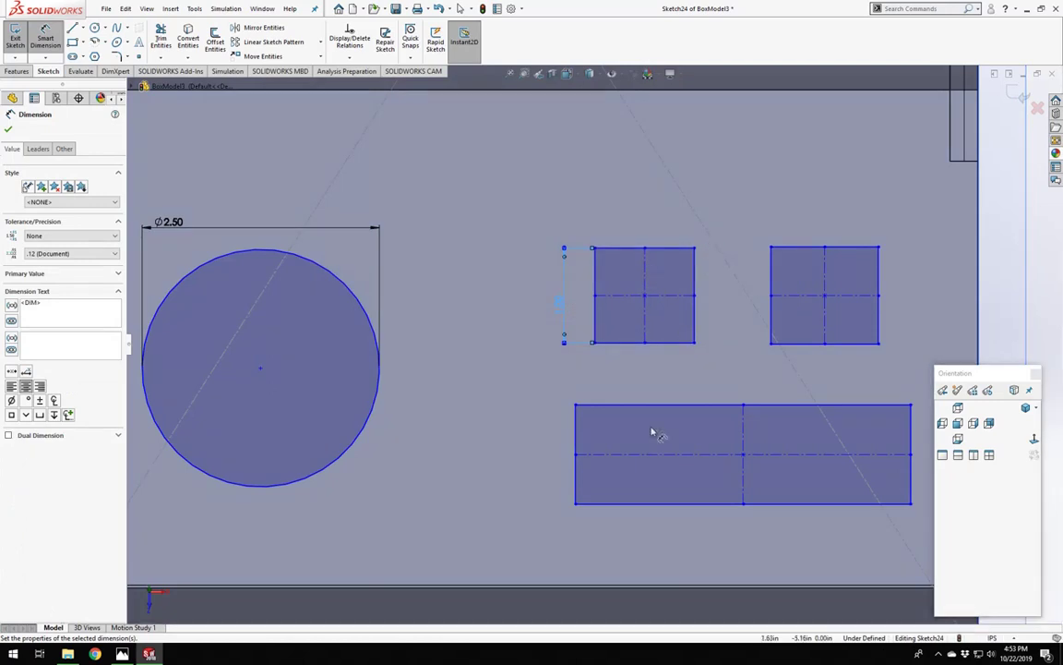
Dimension the wide rectangle to 3.5 in long and 1 in high.
click(623, 407)
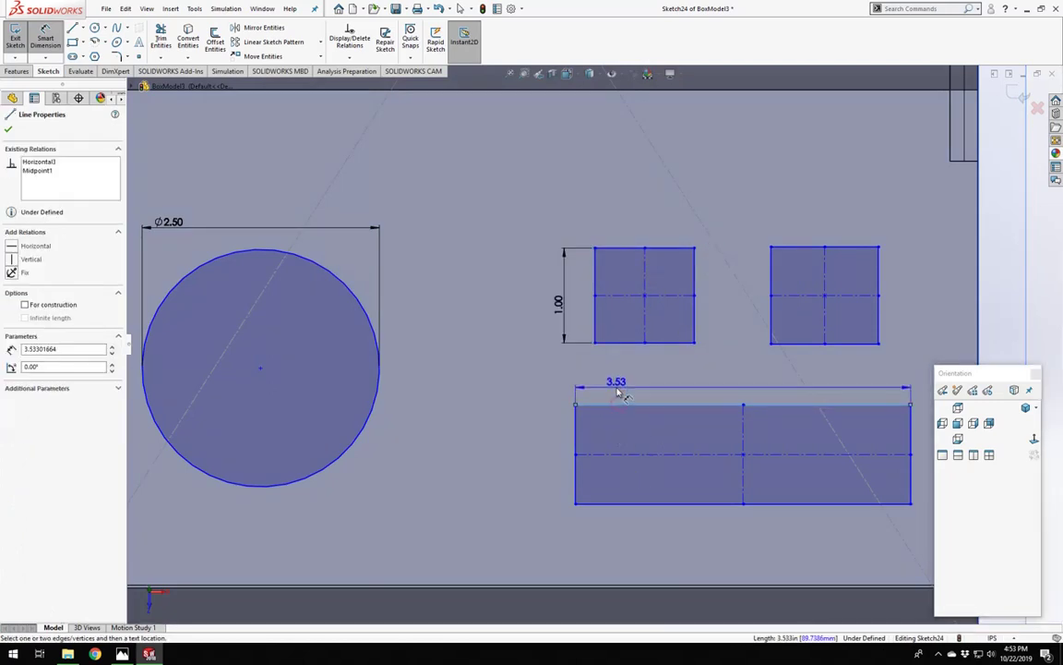
click(618, 392)
text(3.5)
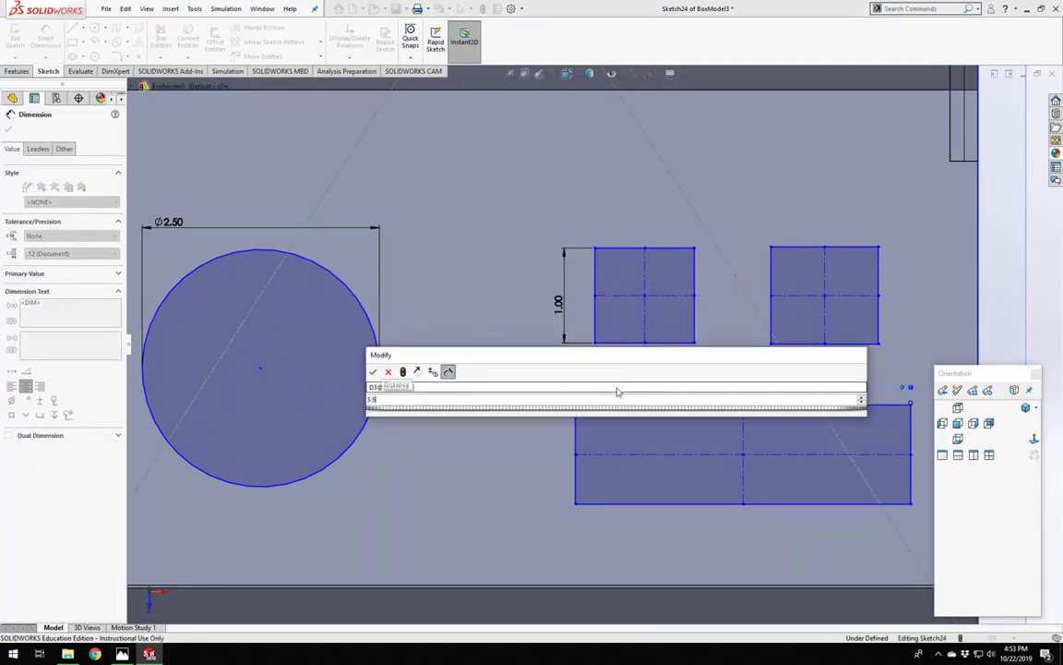
key(Return)
click(576, 425)
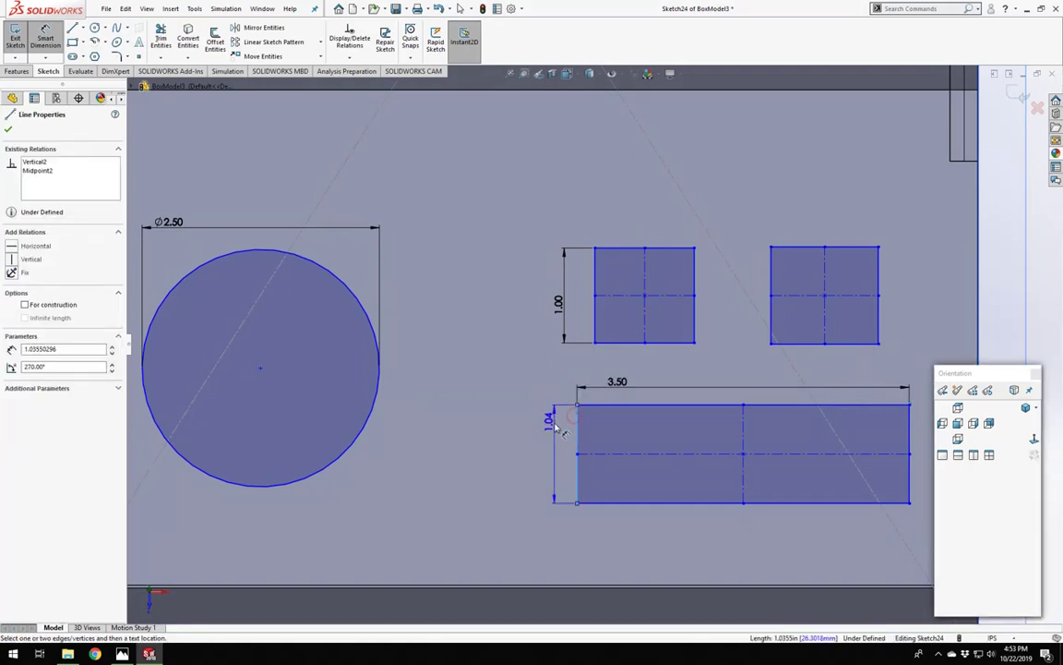
click(542, 436)
text(1)
key(Return)
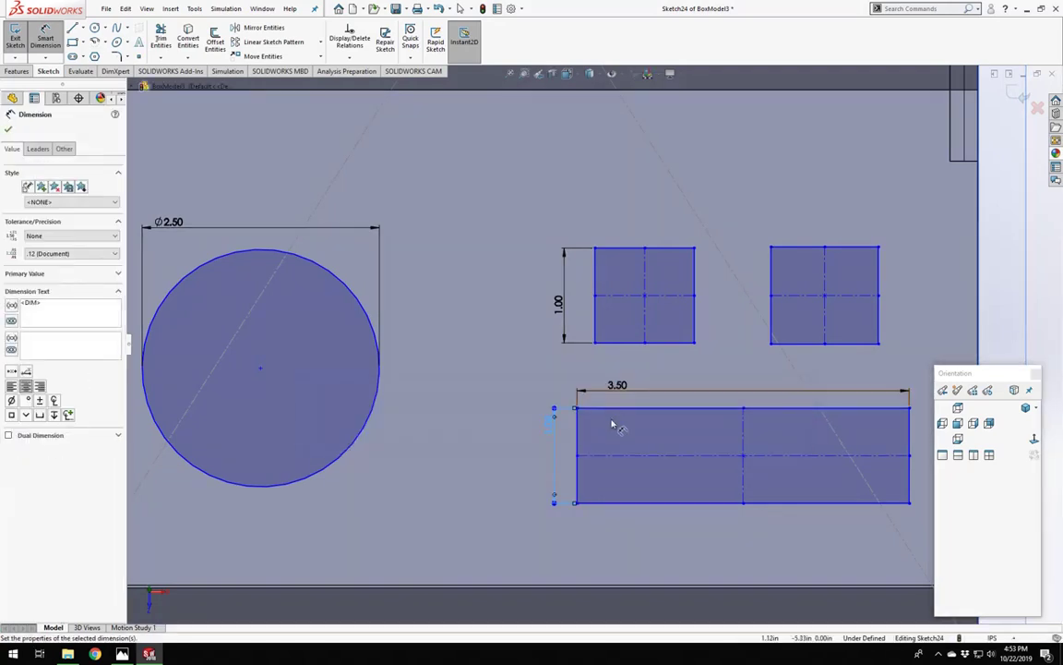
key(Escape)
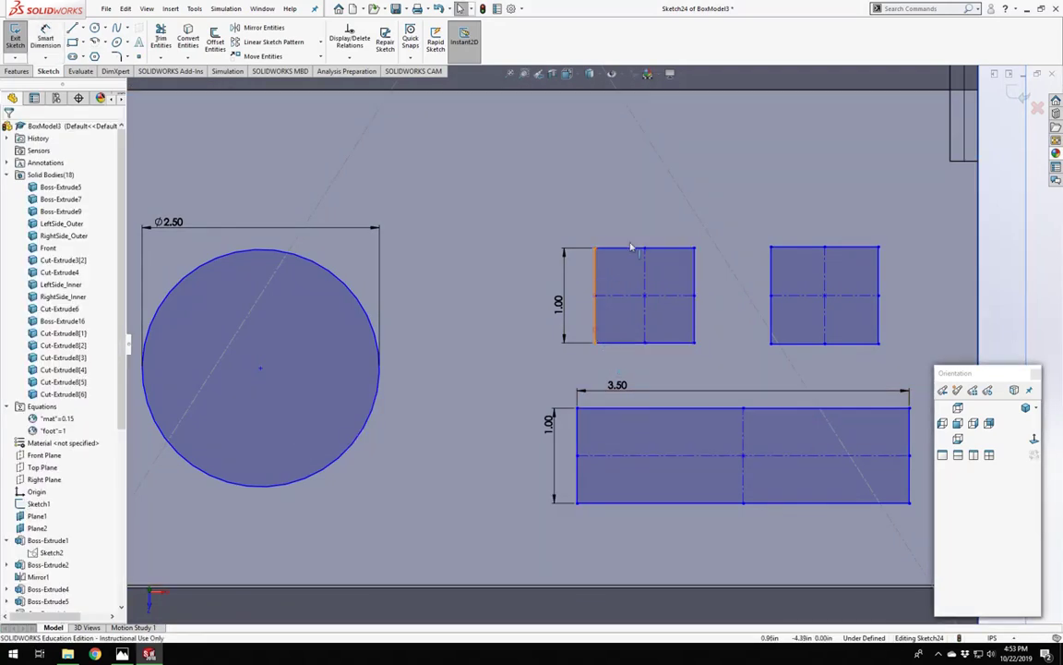
Add equal relations between the sides of the two small rectangles to make them identical squares.
click(595, 277)
ctrl+click(624, 253)
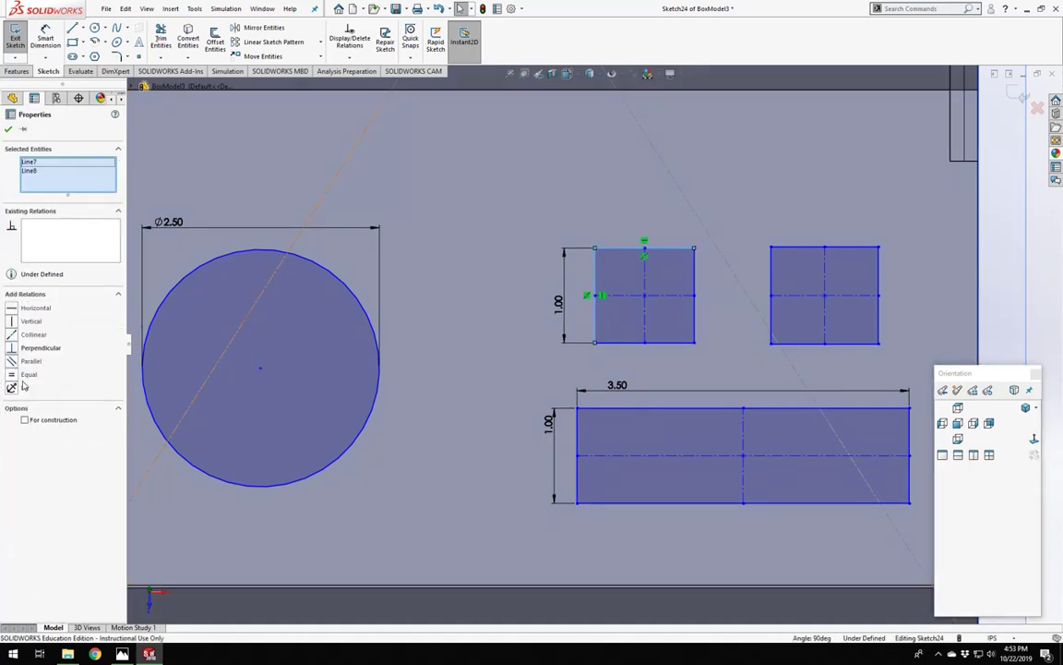
click(27, 373)
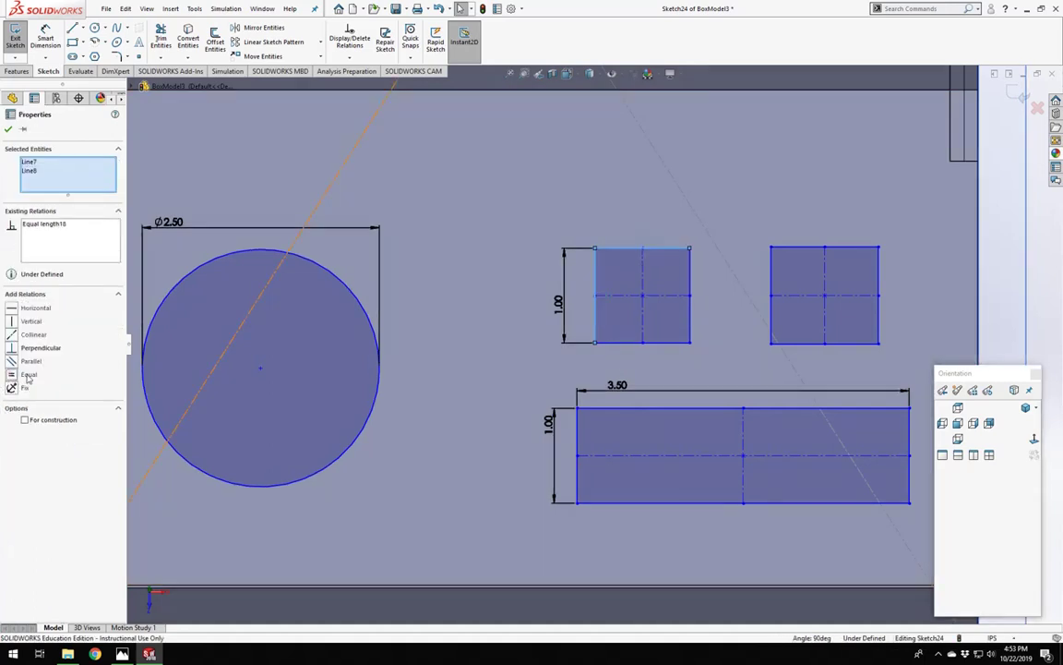
click(785, 247)
ctrl+click(691, 278)
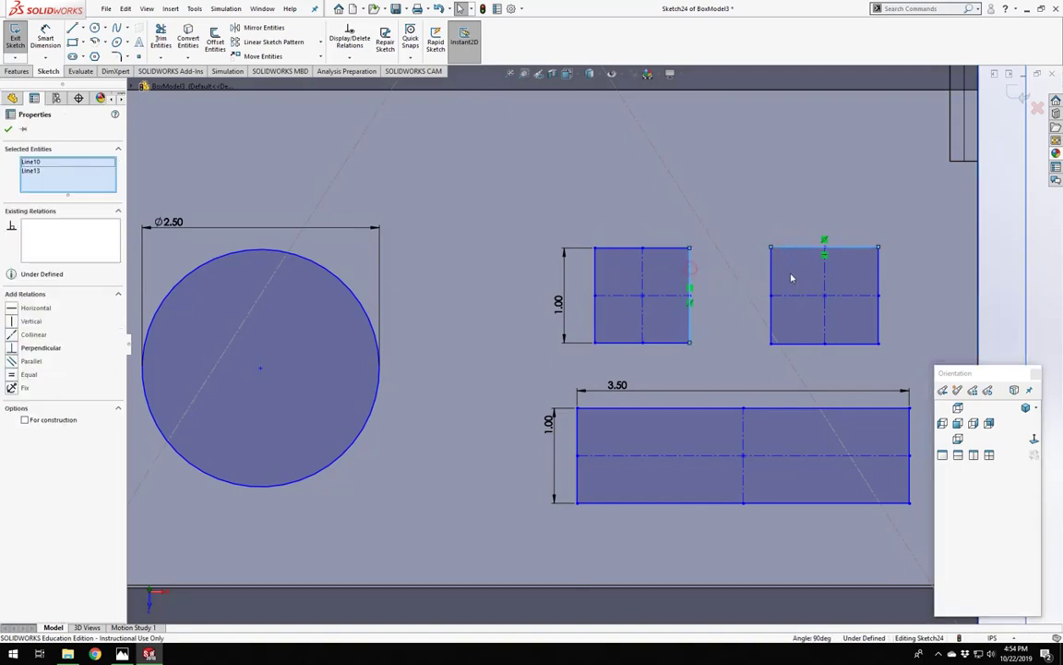
ctrl+click(772, 277)
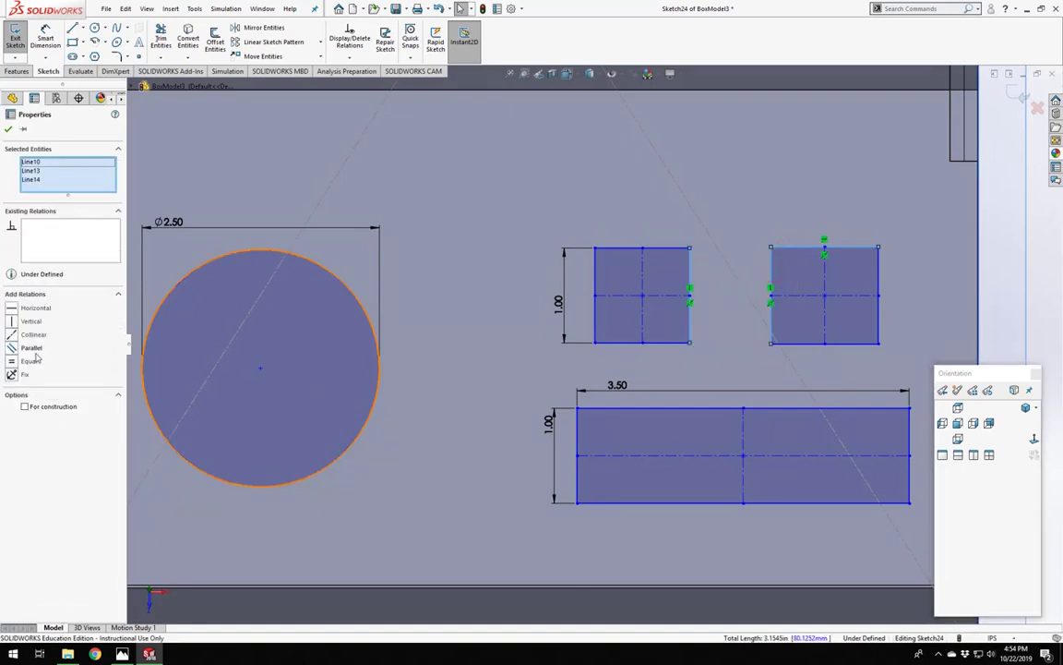
click(17, 362)
click(1010, 269)
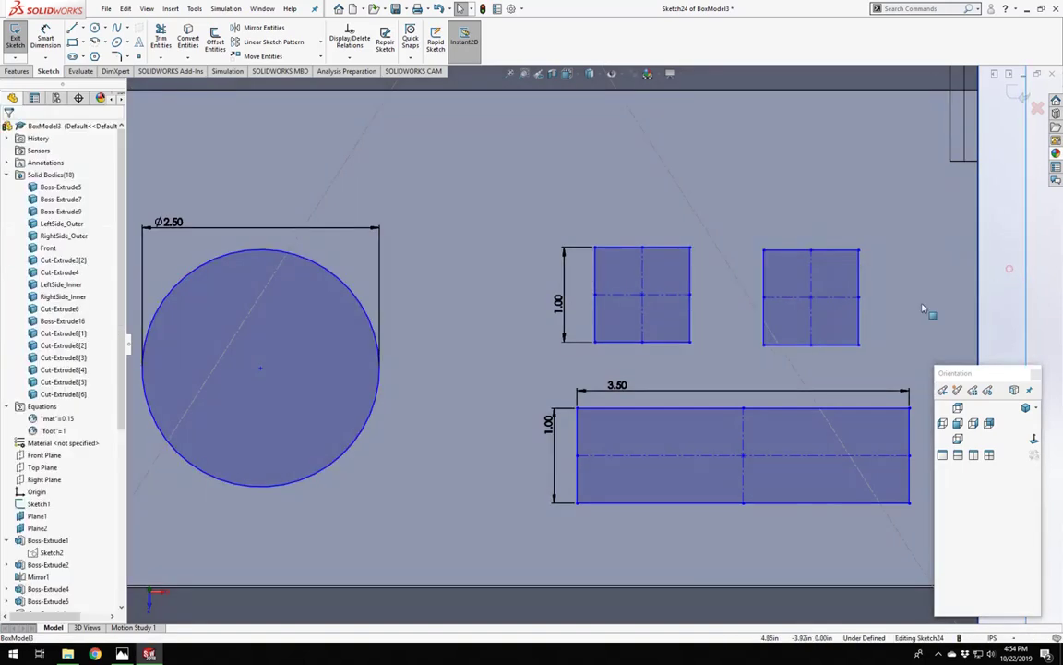
Make the upper edges of the two small squares collinear.
scroll(768, 367, up, 4)
scroll(765, 369, down, 3)
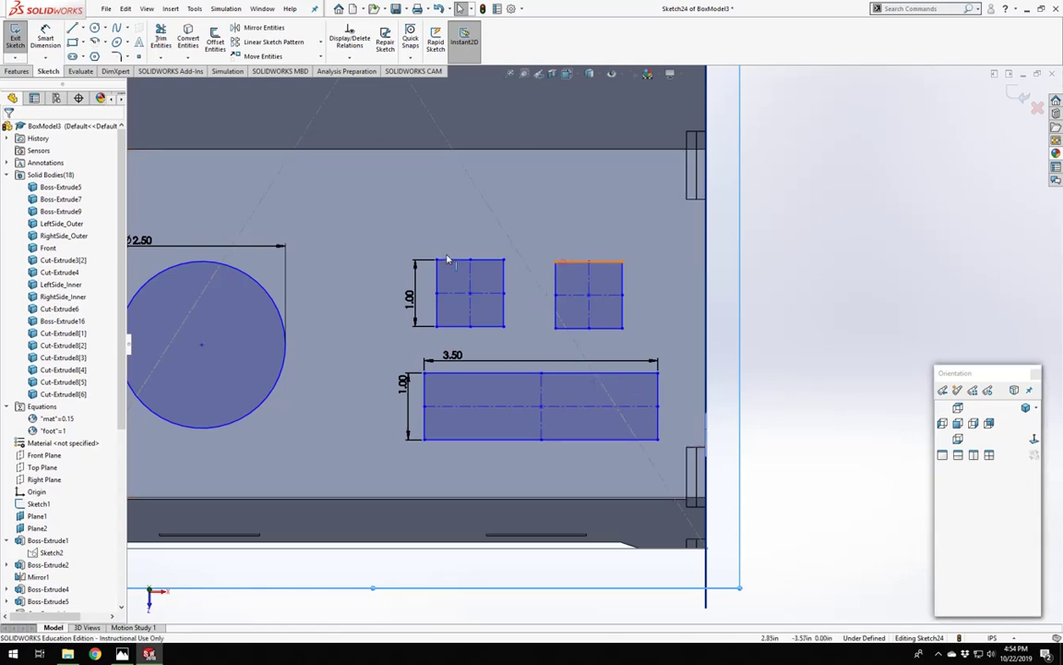
click(577, 262)
ctrl+click(490, 261)
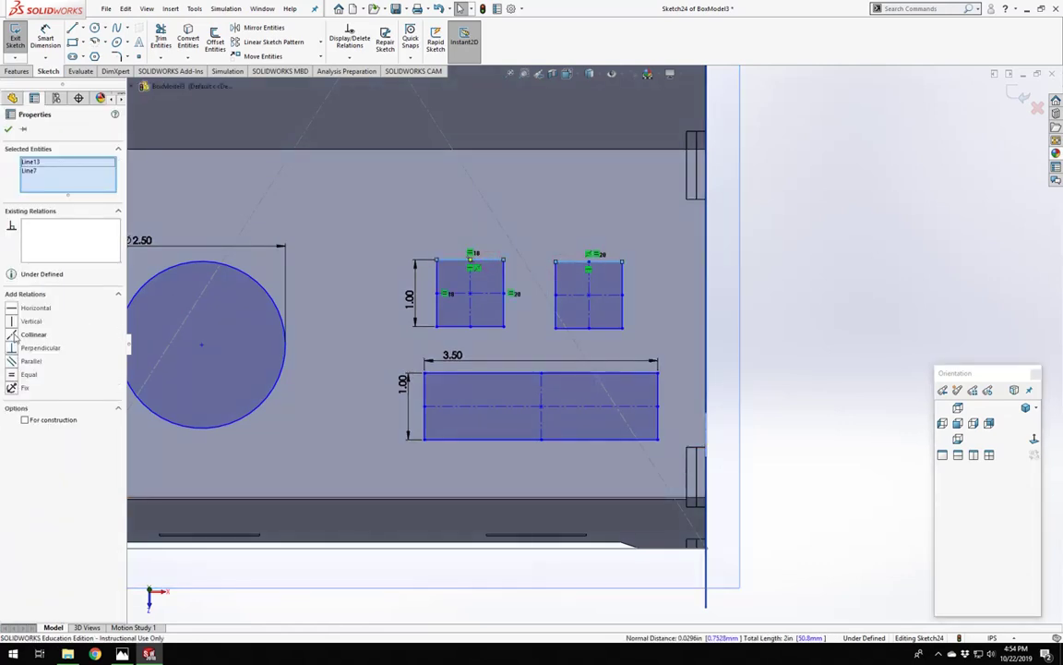
click(34, 334)
click(827, 338)
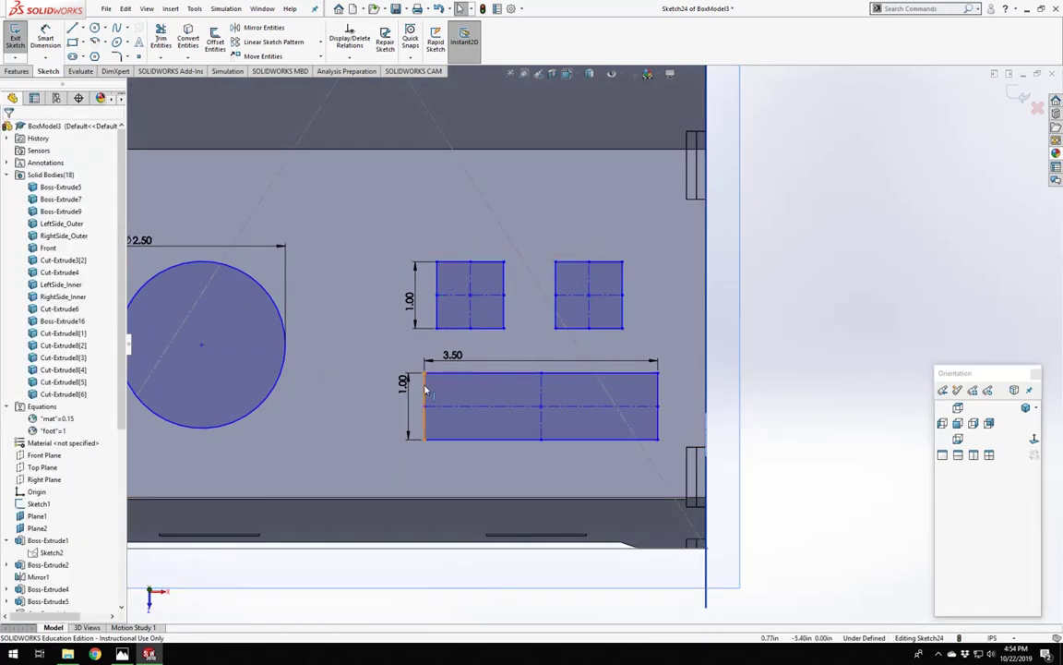
Make the wide rectangle's left and right edges collinear with the outer vertical edges of the left and right squares.
click(426, 391)
ctrl+click(437, 293)
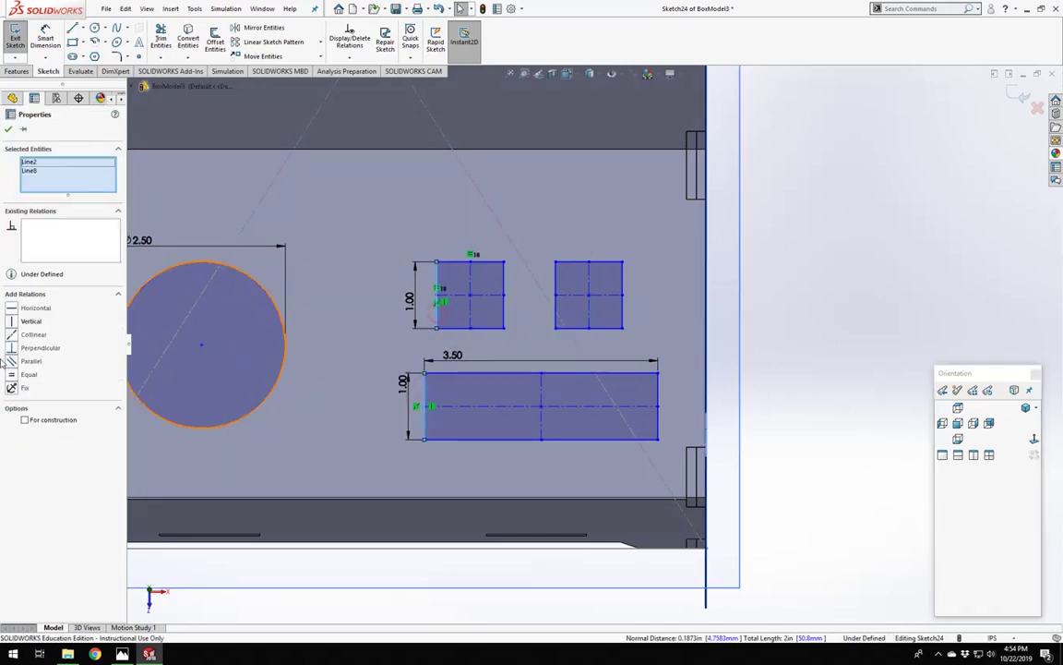
click(16, 335)
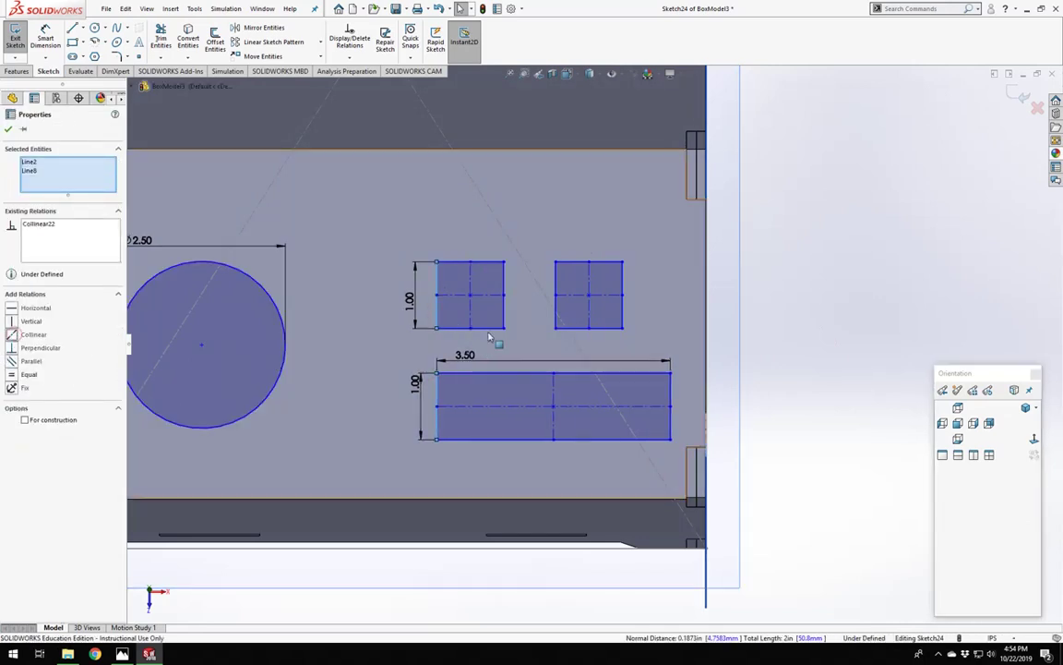
click(622, 315)
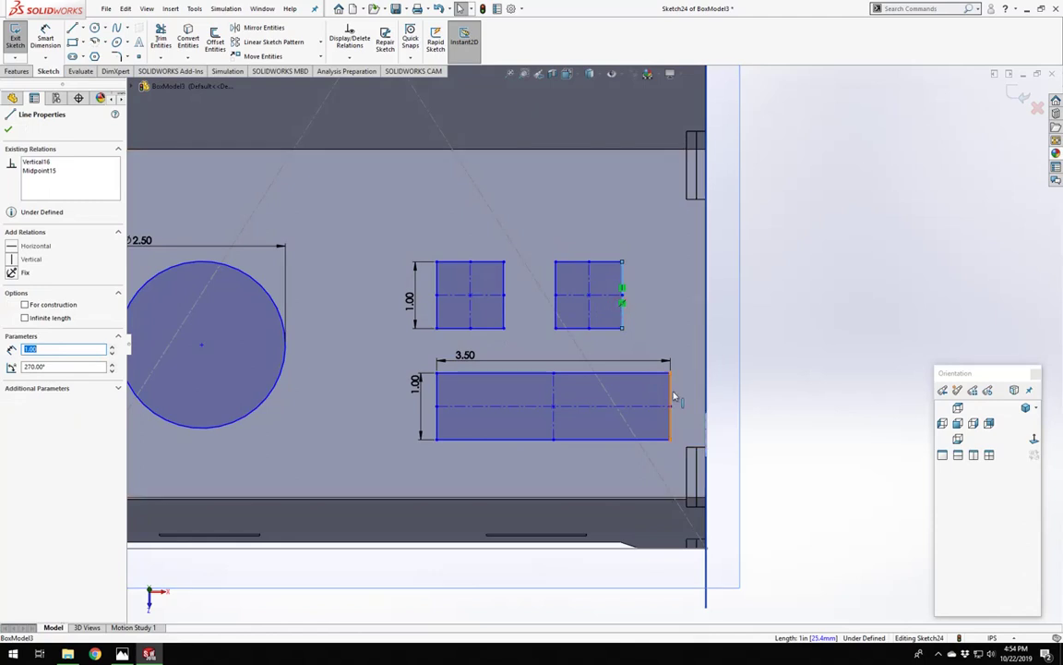
ctrl+click(672, 405)
click(12, 334)
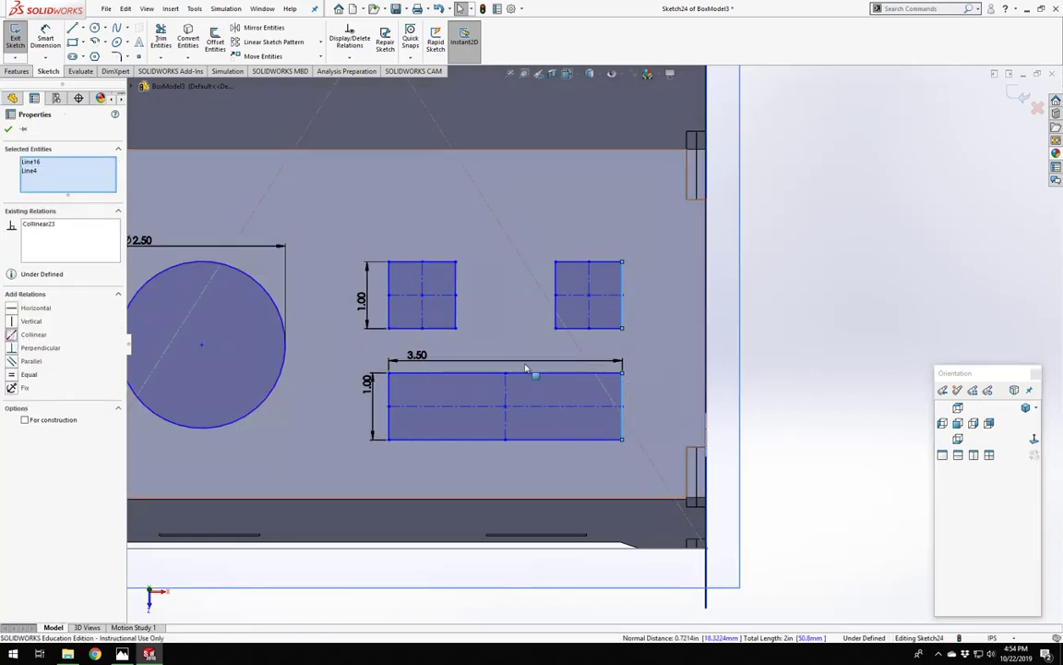
click(771, 340)
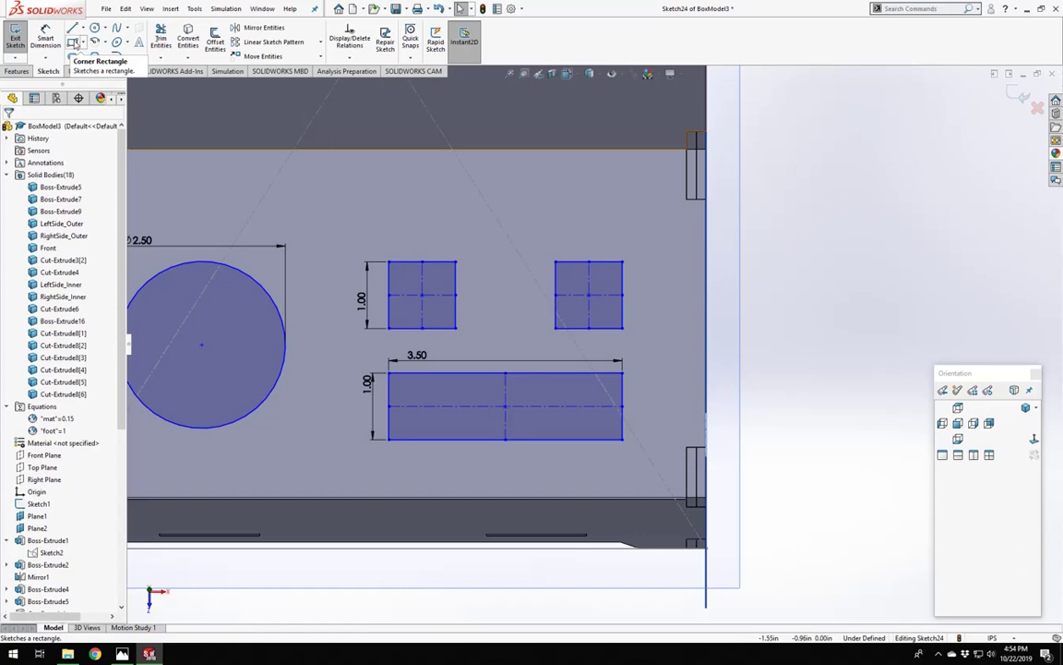
Draw a third small rectangle in the gap between the two squares, starting level with their upper edges.
click(73, 43)
scroll(494, 303, down, 4)
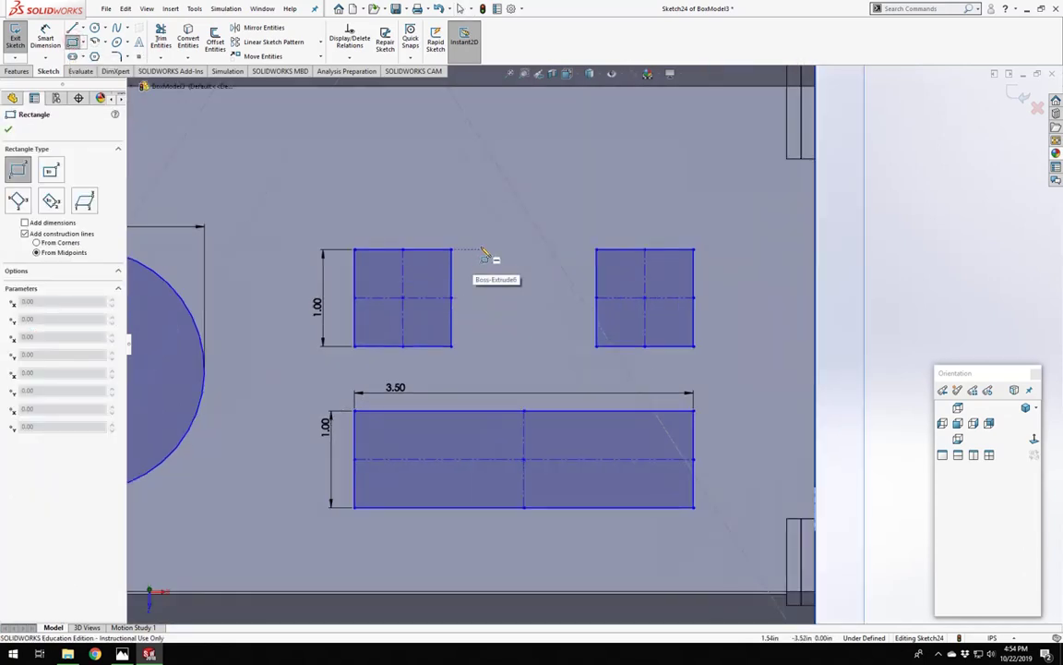
click(481, 249)
click(569, 348)
key(Escape)
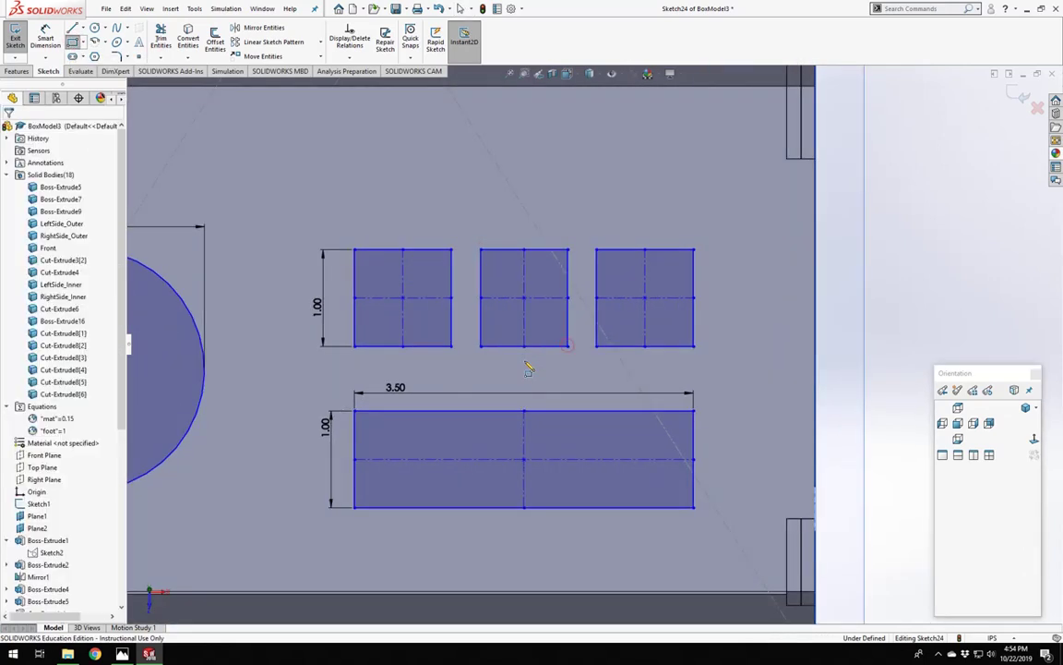
Add an equal relation between the upper edges of the middle rectangle and the left square.
scroll(610, 363, up, 2)
scroll(609, 364, down, 3)
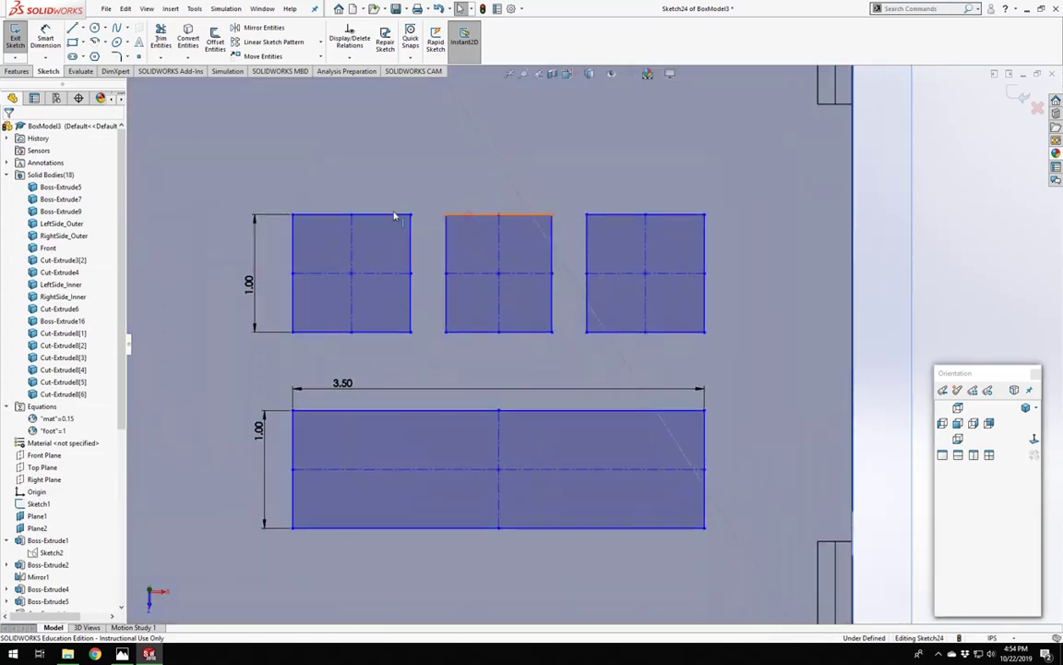
click(475, 215)
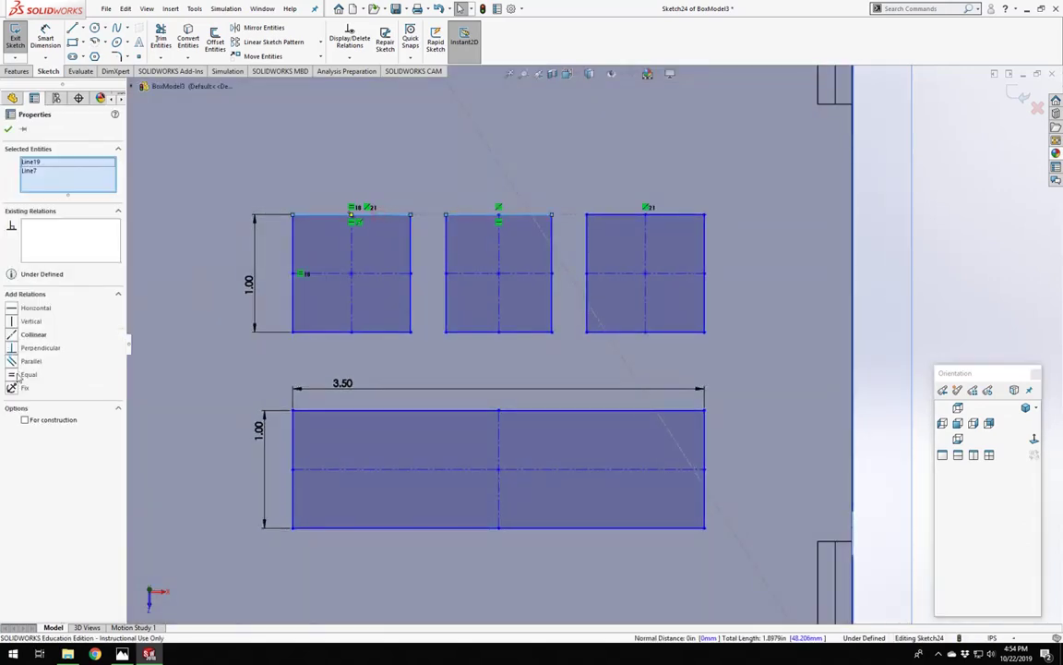
click(30, 375)
click(449, 348)
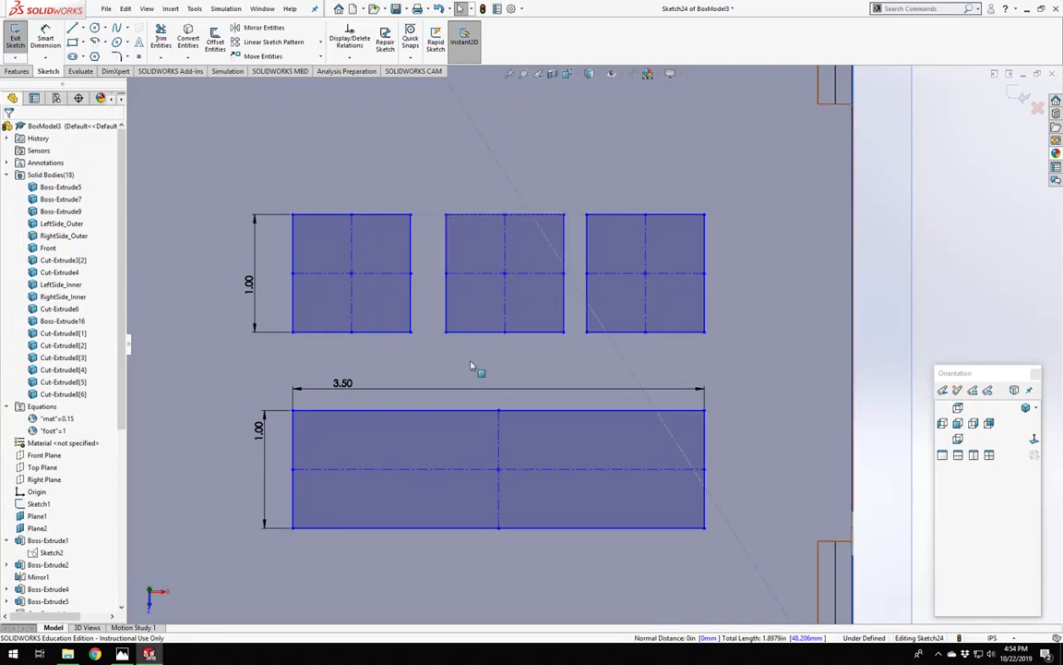
Dimension the vertical gap between the row of squares and the wide rectangle to 0.25 in.
scroll(530, 375, up, 3)
scroll(530, 375, down, 2)
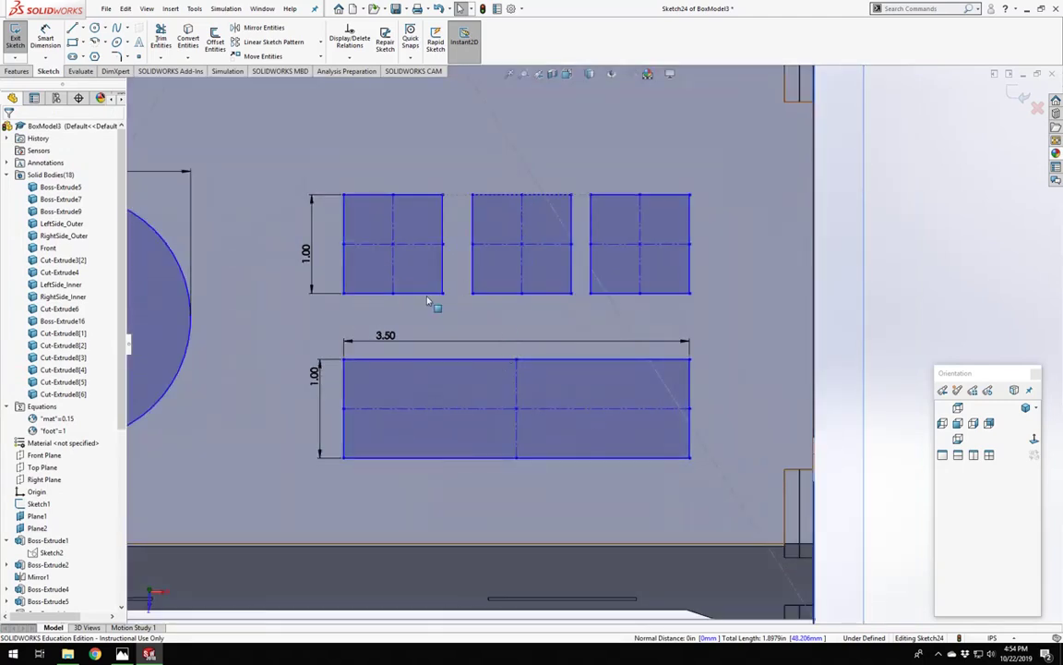
right_click(877, 298)
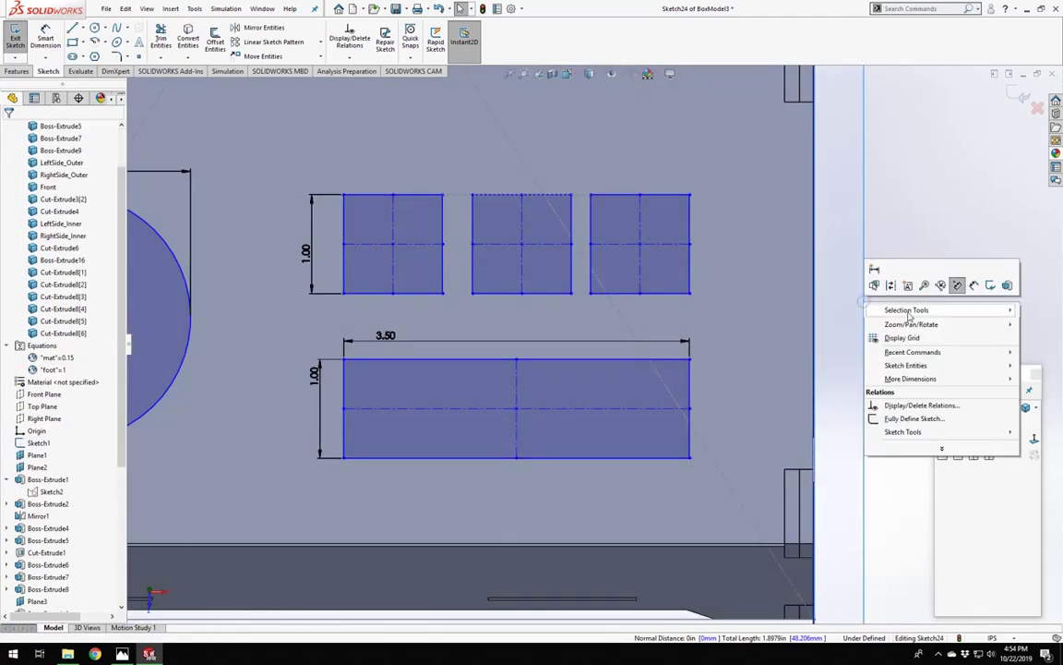
right_drag(892, 210, 898, 122)
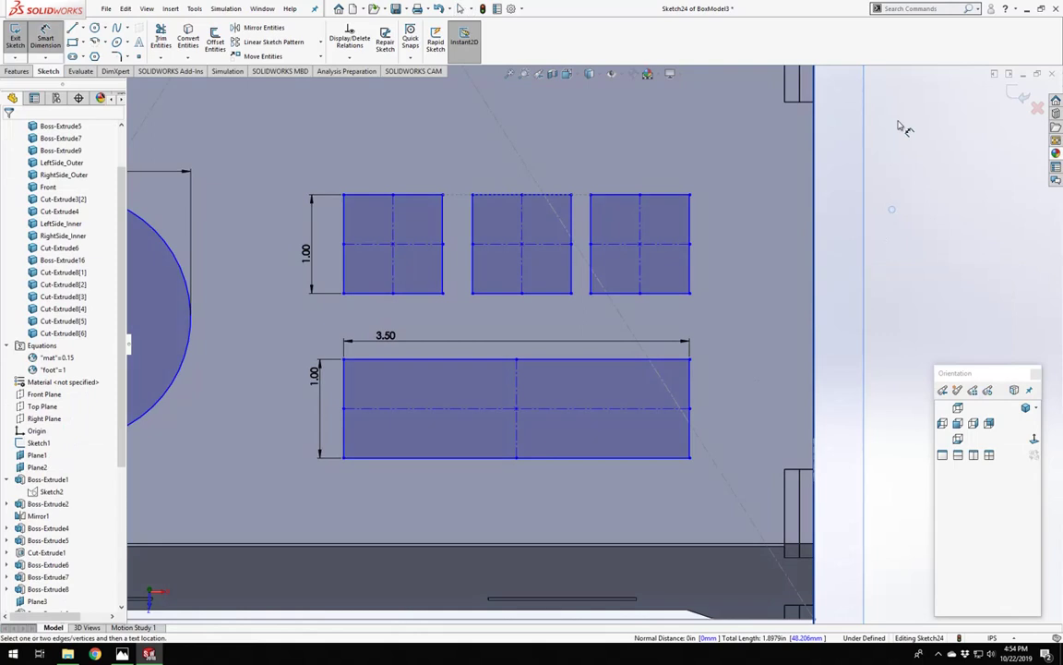
click(549, 359)
click(732, 333)
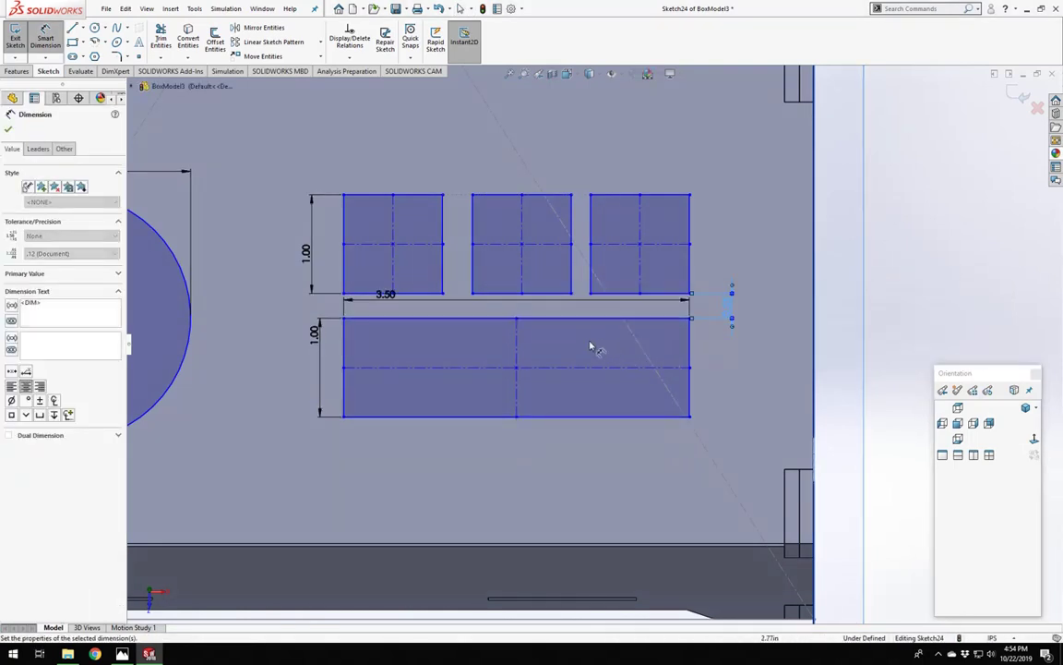
scroll(511, 323, up, 4)
key(Escape)
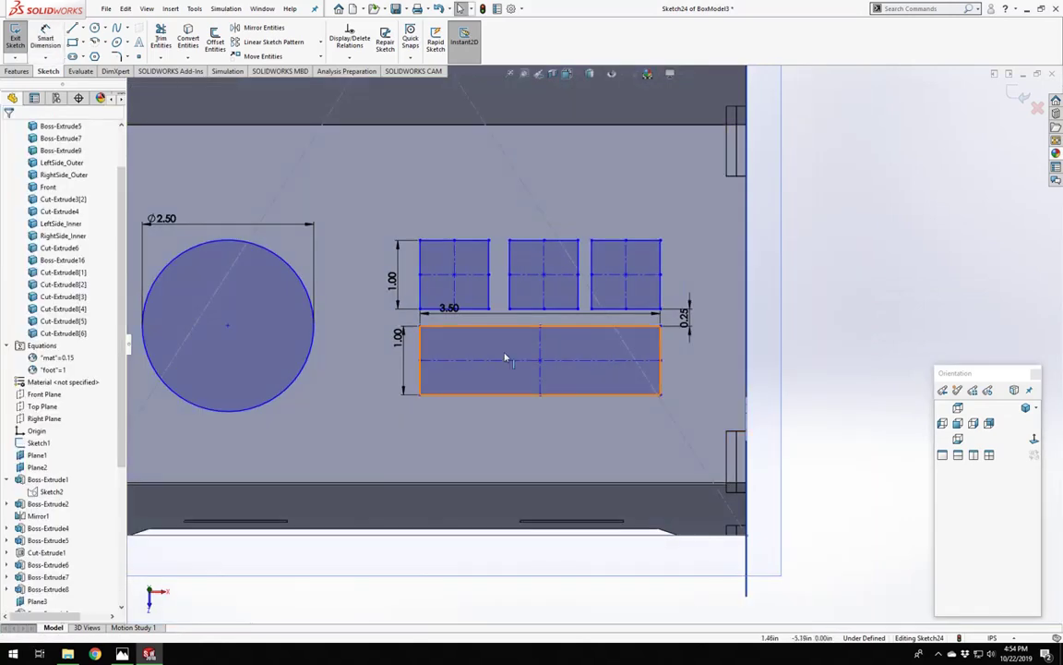
Draw two horizontal lines bridging the gaps between the upper corners of the three squares.
scroll(510, 325, down, 5)
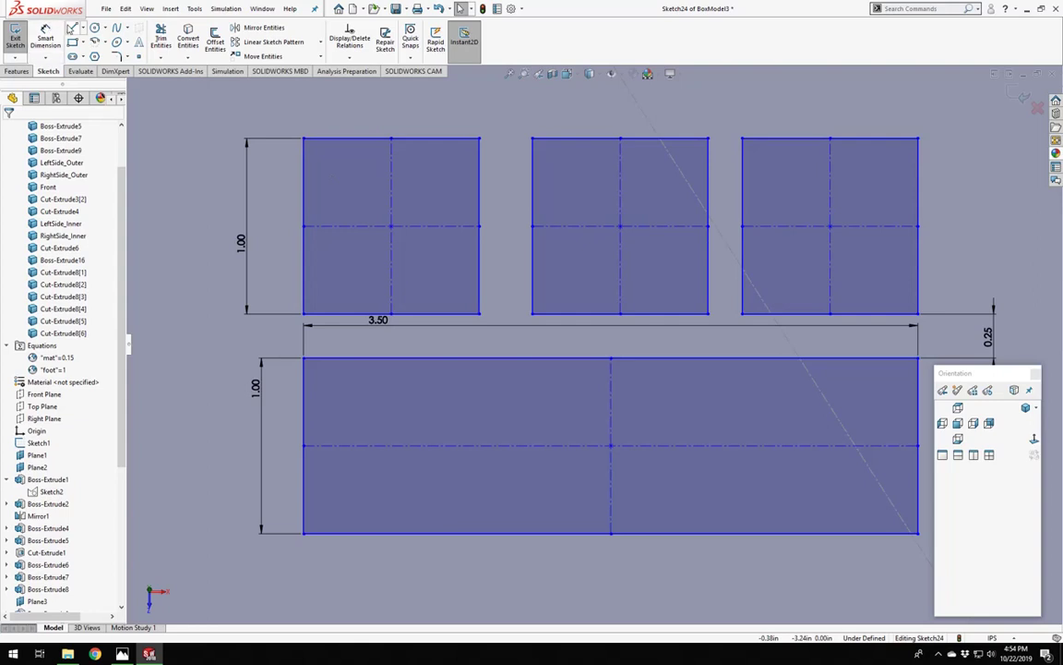
click(71, 27)
click(480, 138)
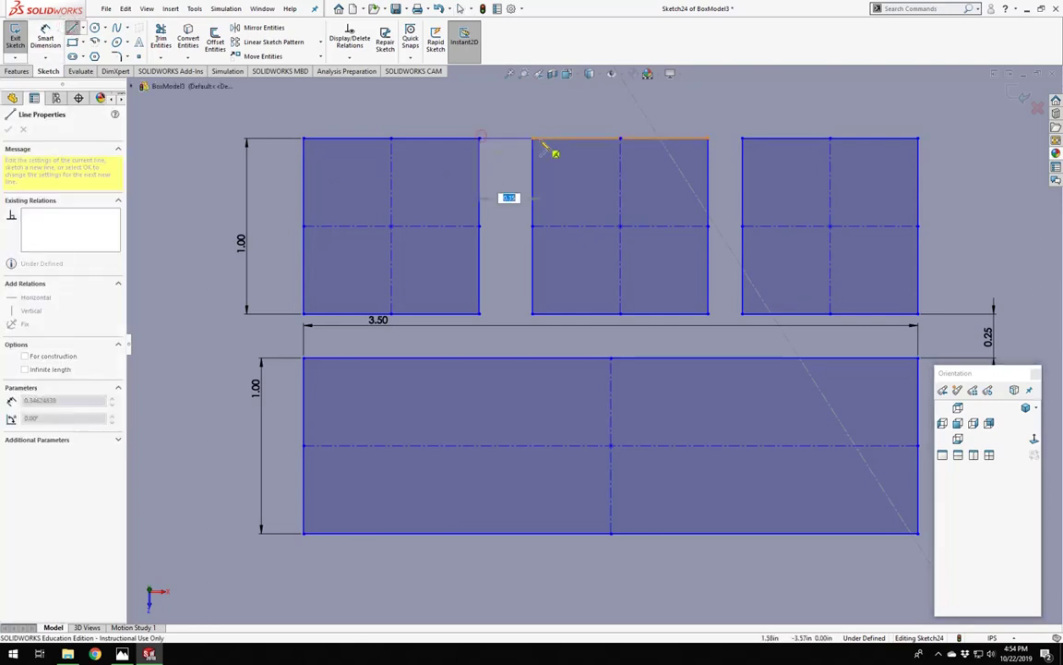
click(532, 138)
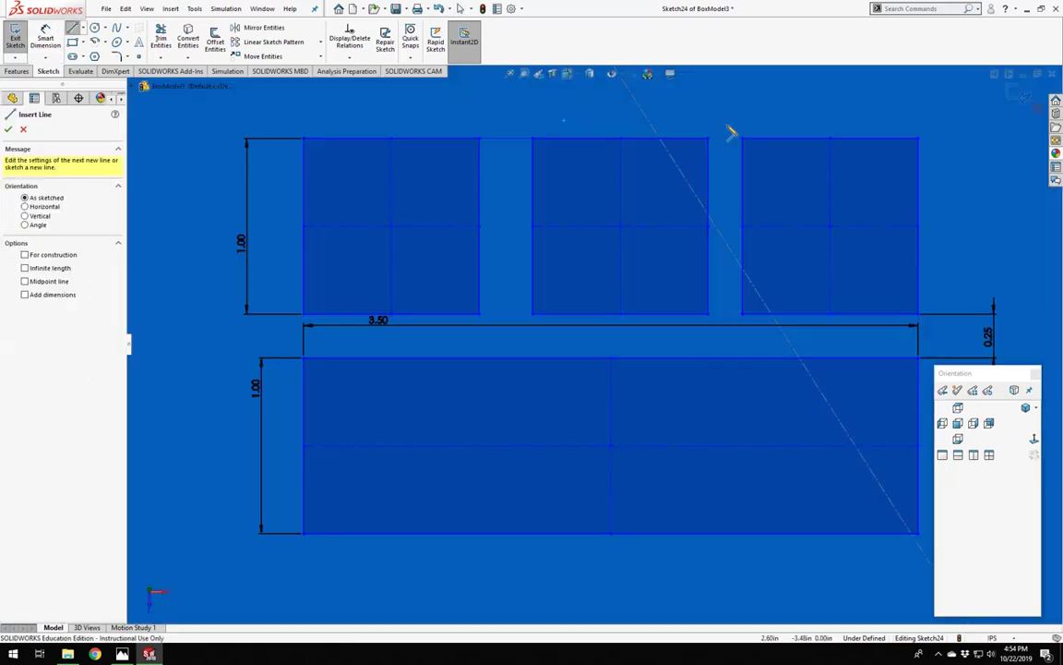
click(742, 139)
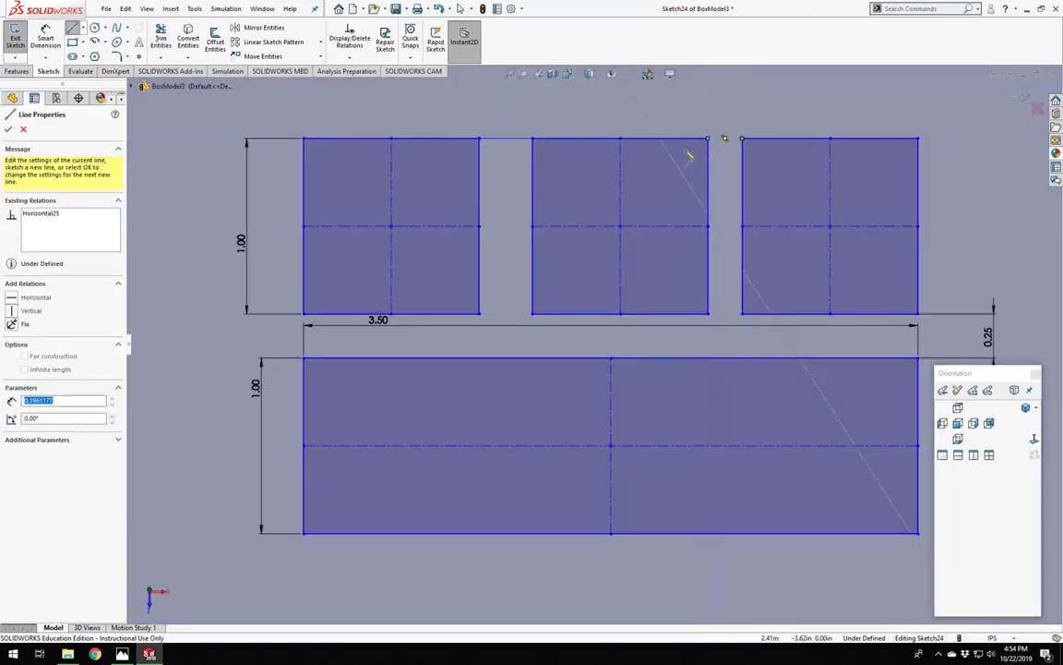
key(Escape)
Make the two gap lines equal in length and convert them to construction geometry.
click(731, 140)
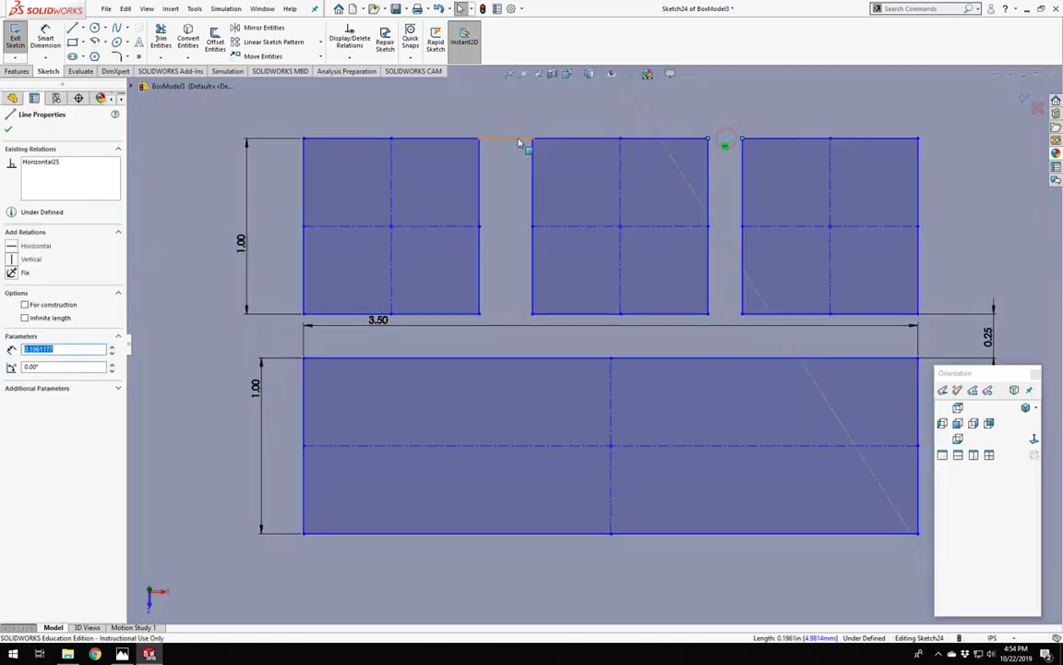
ctrl+click(510, 139)
click(13, 373)
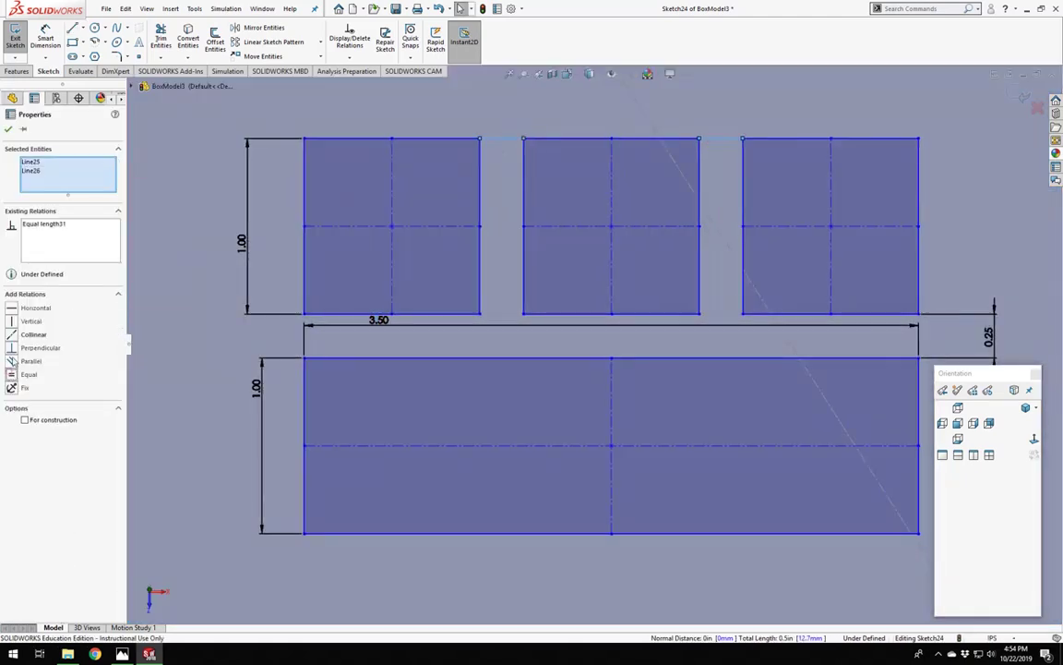
click(26, 420)
key(Escape)
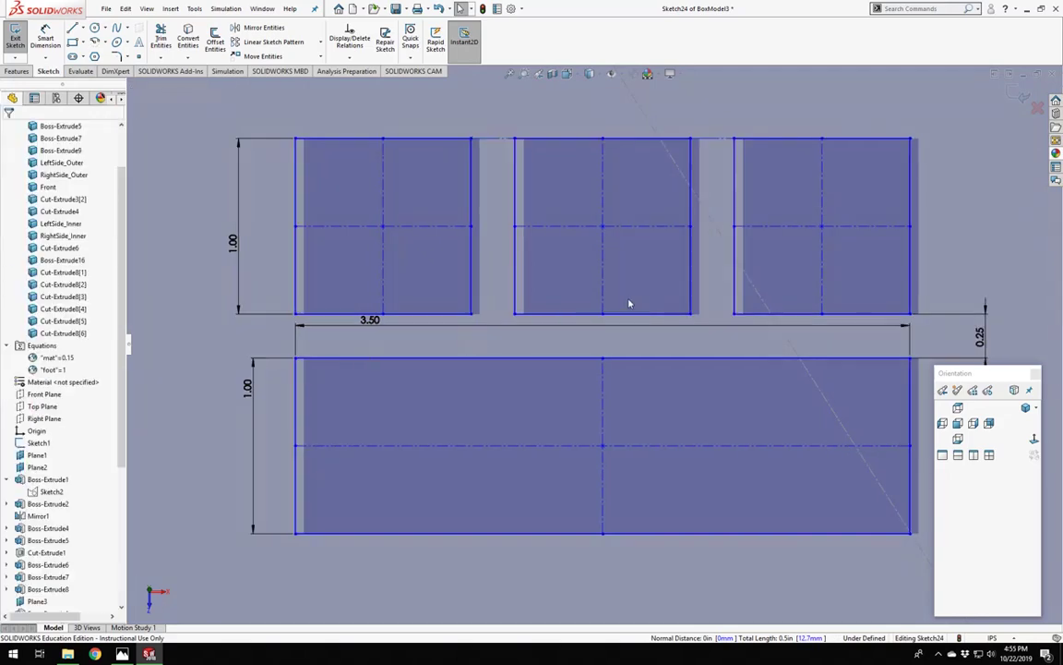
Move the group of squares and wide rectangle slightly upward on the panel.
scroll(630, 303, up, 5)
scroll(629, 303, down, 5)
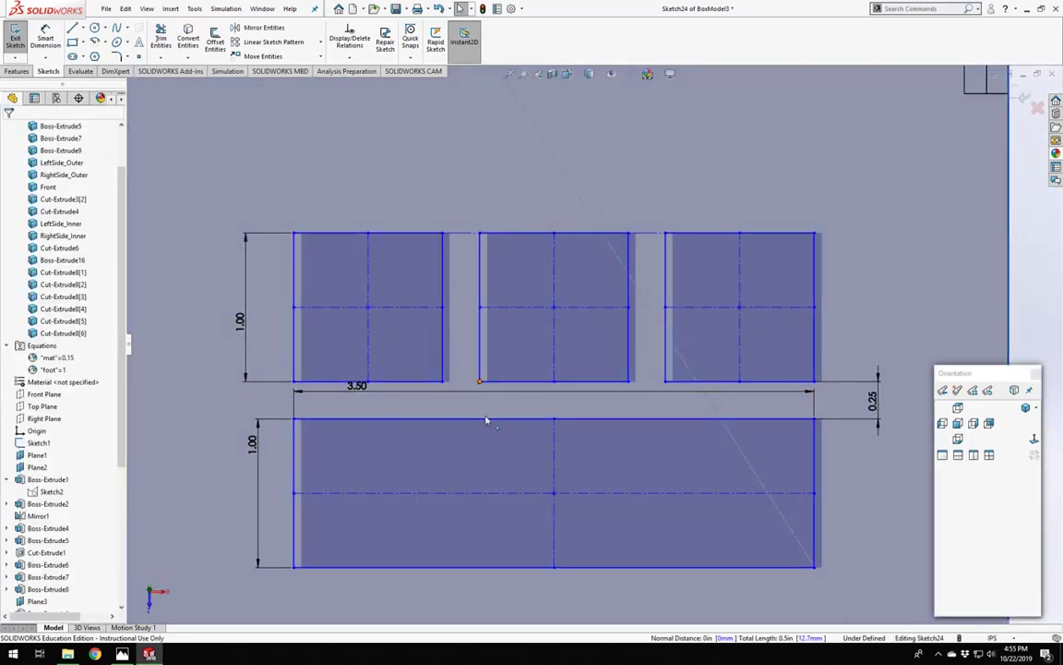
mouse_move(480, 386)
mouse_down()
mouse_move(452, 446)
mouse_move(515, 401)
mouse_move(487, 314)
mouse_move(482, 342)
mouse_up()
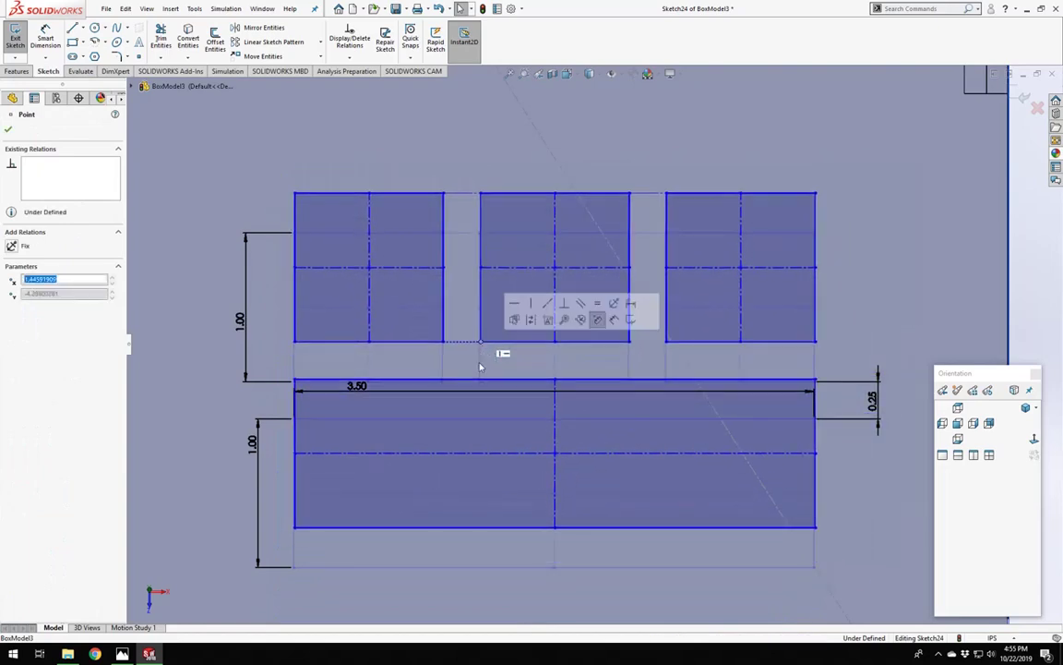
scroll(480, 364, up, 4)
scroll(725, 336, up, 1)
scroll(555, 363, down, 1)
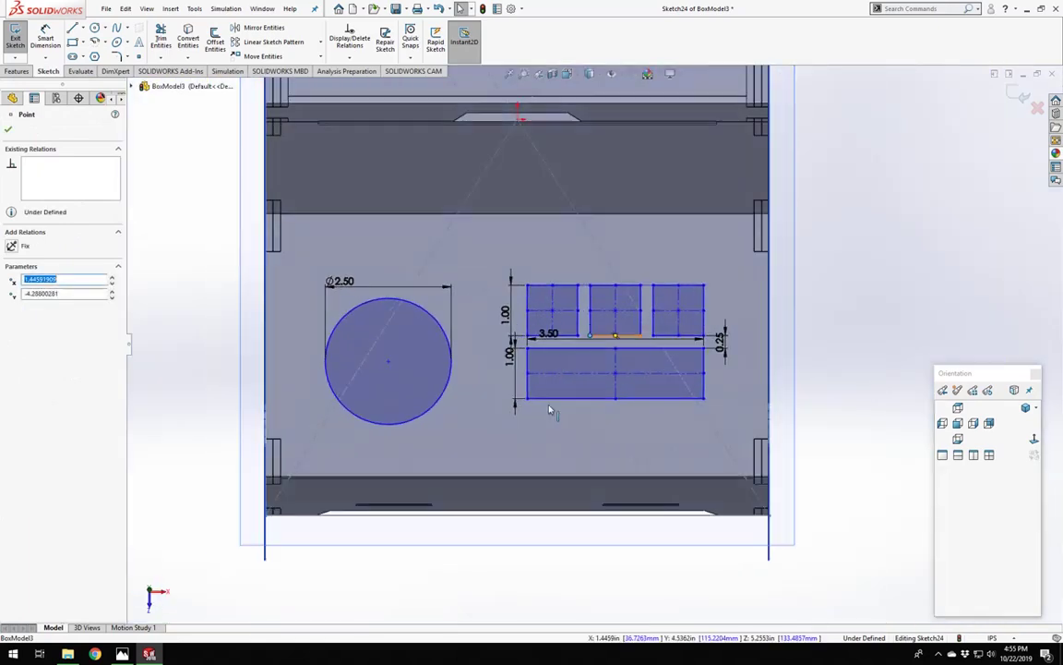
scroll(550, 400, up, 2)
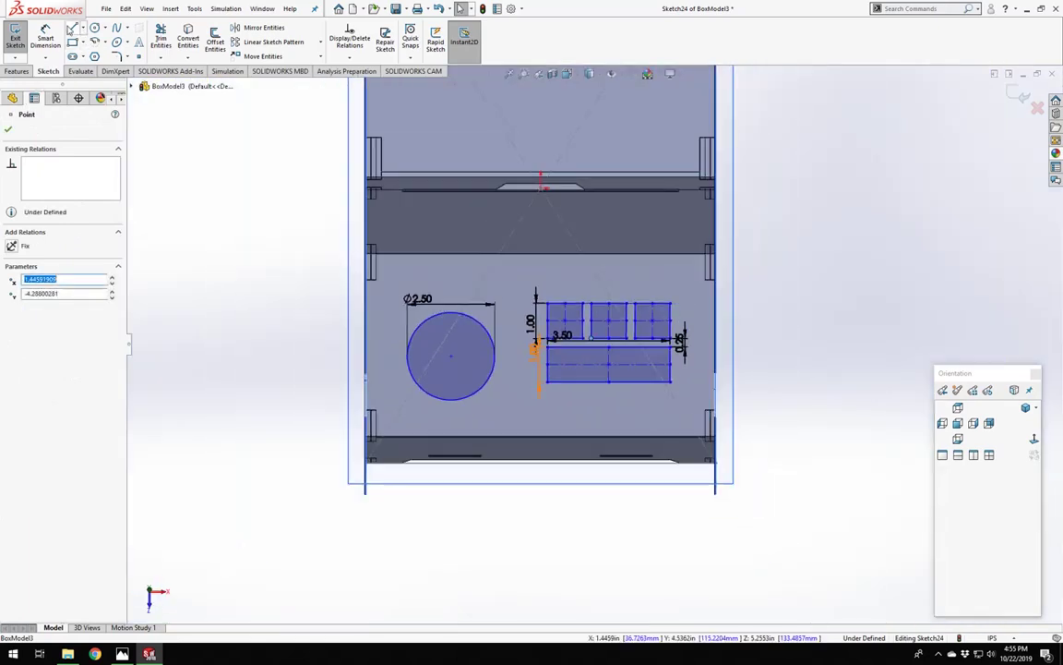
Draw a vertical construction line about 0.55 in long upward from the midpoint of the middle square's upper edge.
click(71, 28)
click(25, 255)
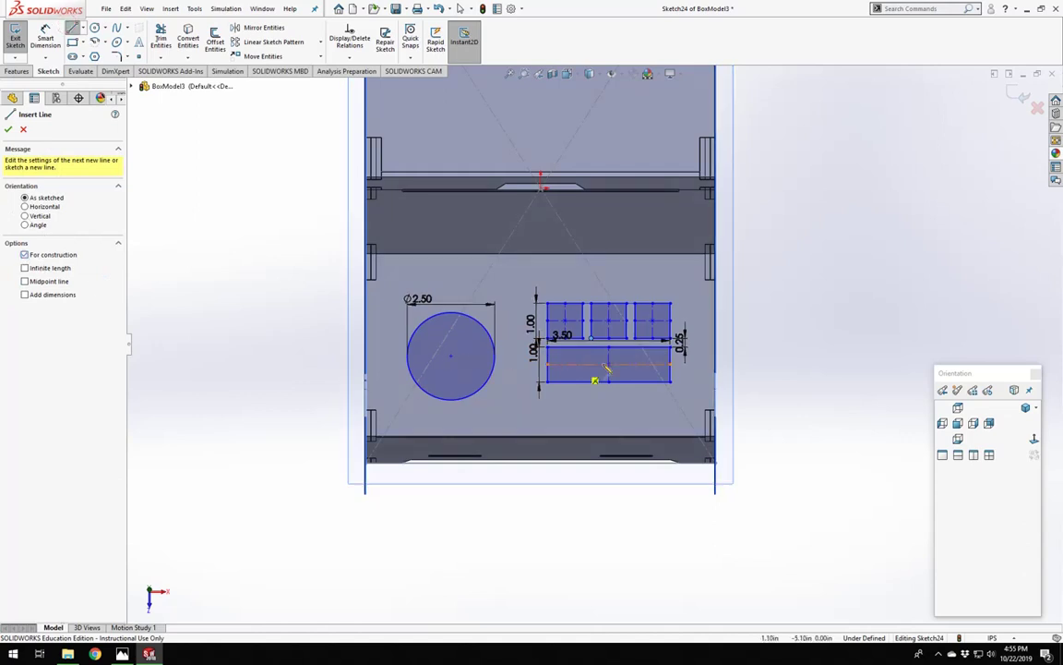
scroll(611, 367, down, 3)
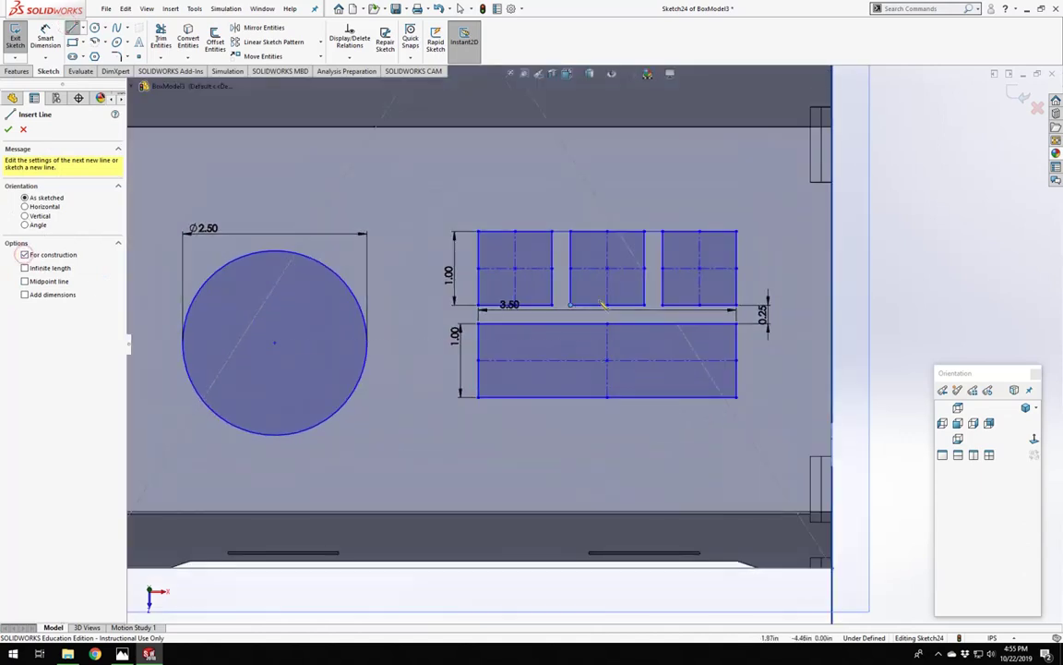
click(606, 232)
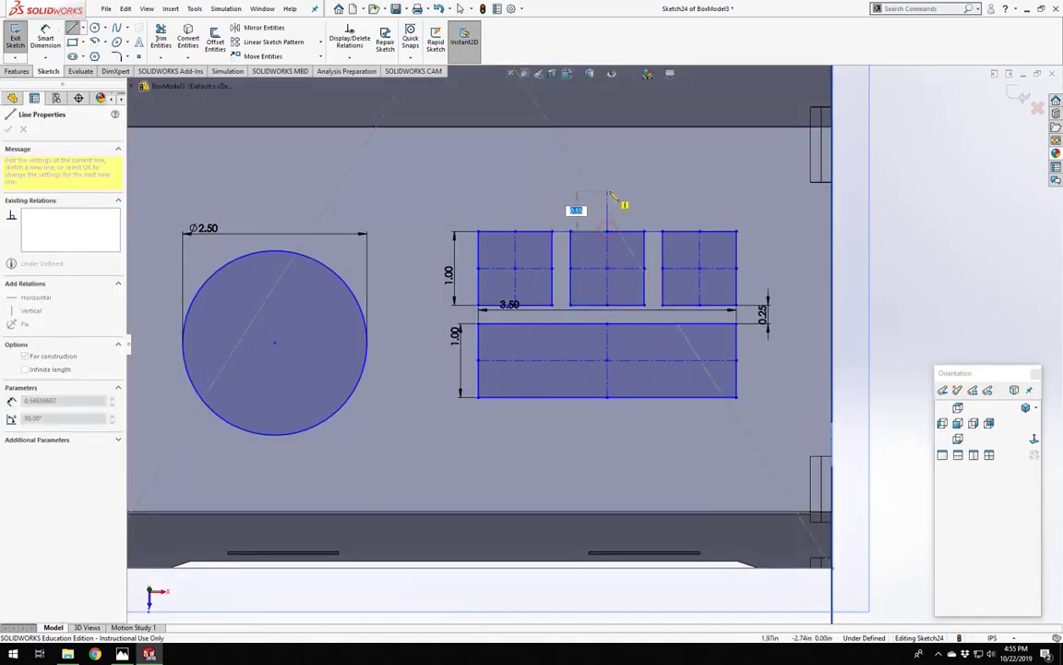
double_click(607, 191)
Draw a line about 0.45 in long downward from the wide rectangle's lower edge midpoint and try to make it a vertical construction line.
right_drag(948, 270, 784, 302)
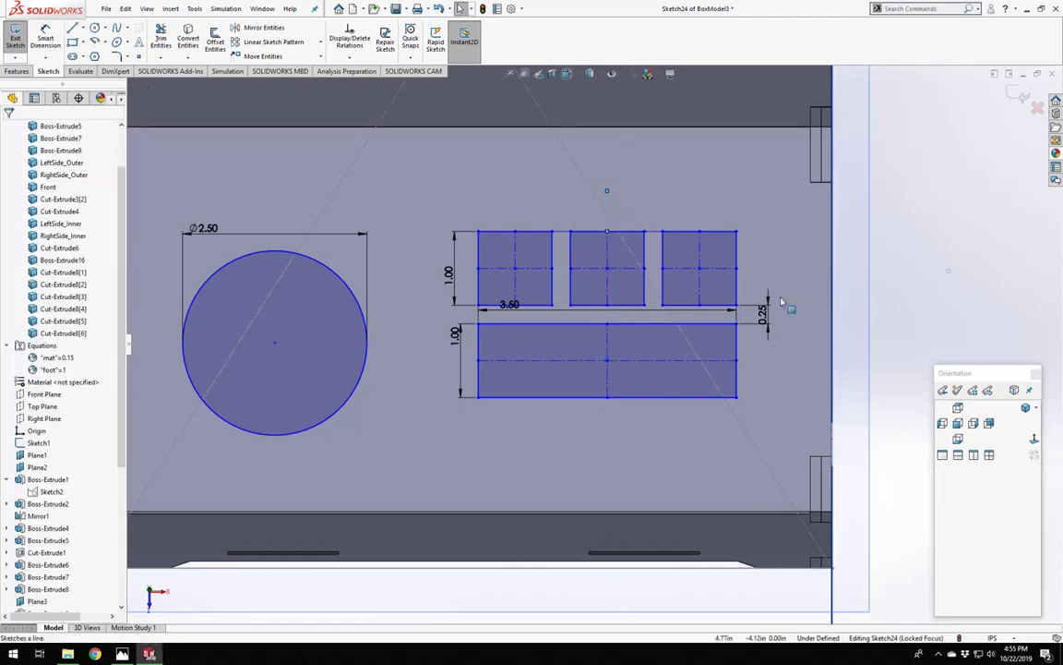
click(608, 397)
double_click(614, 428)
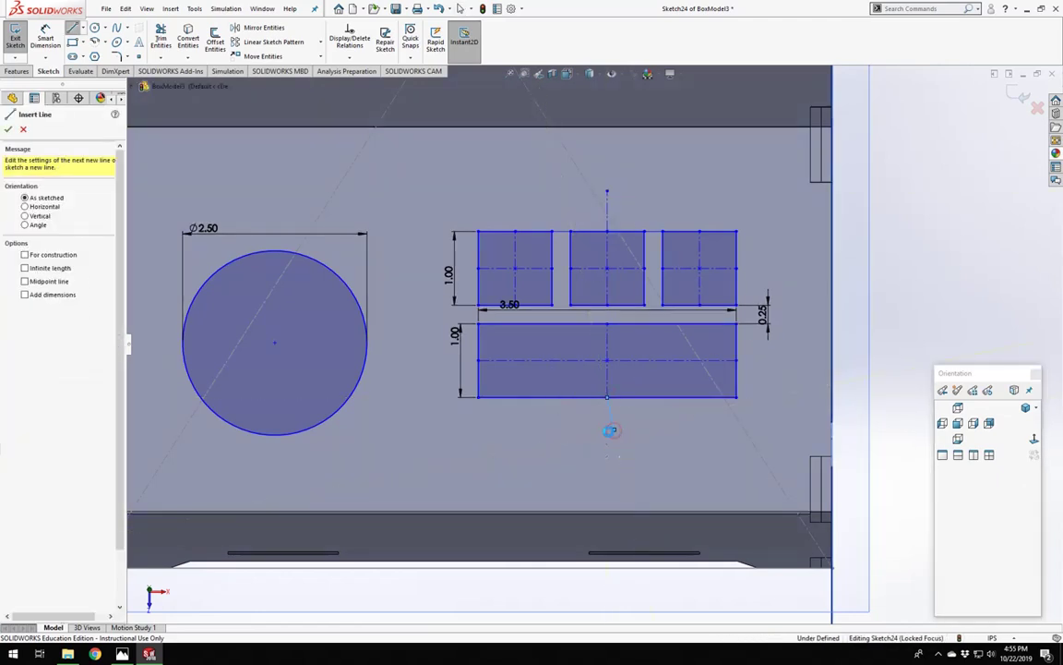
key(Escape)
click(611, 414)
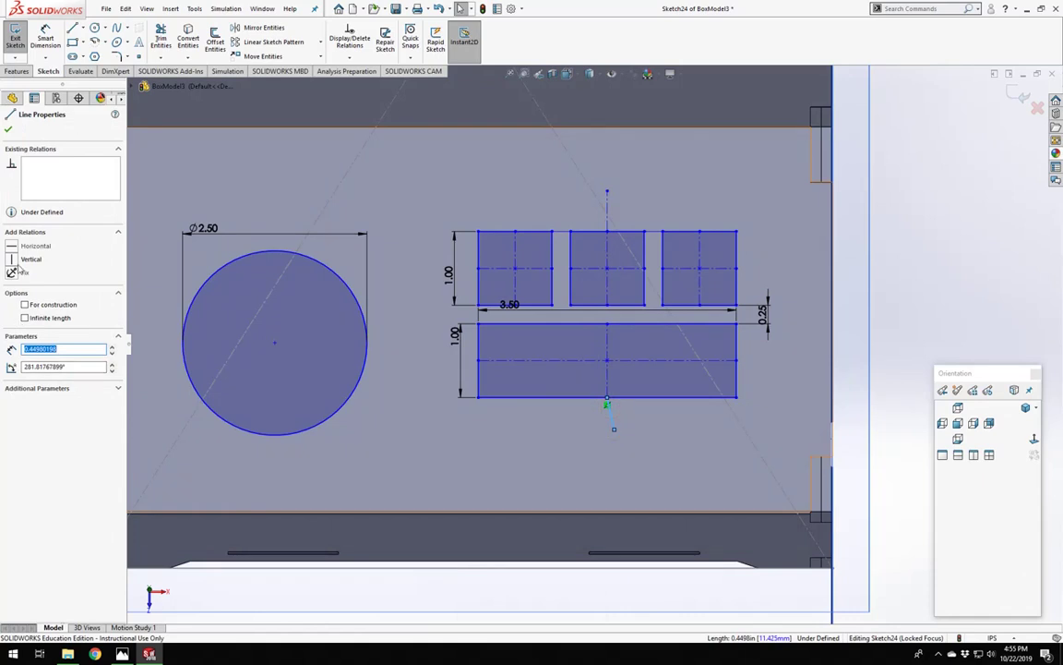
click(13, 260)
click(26, 304)
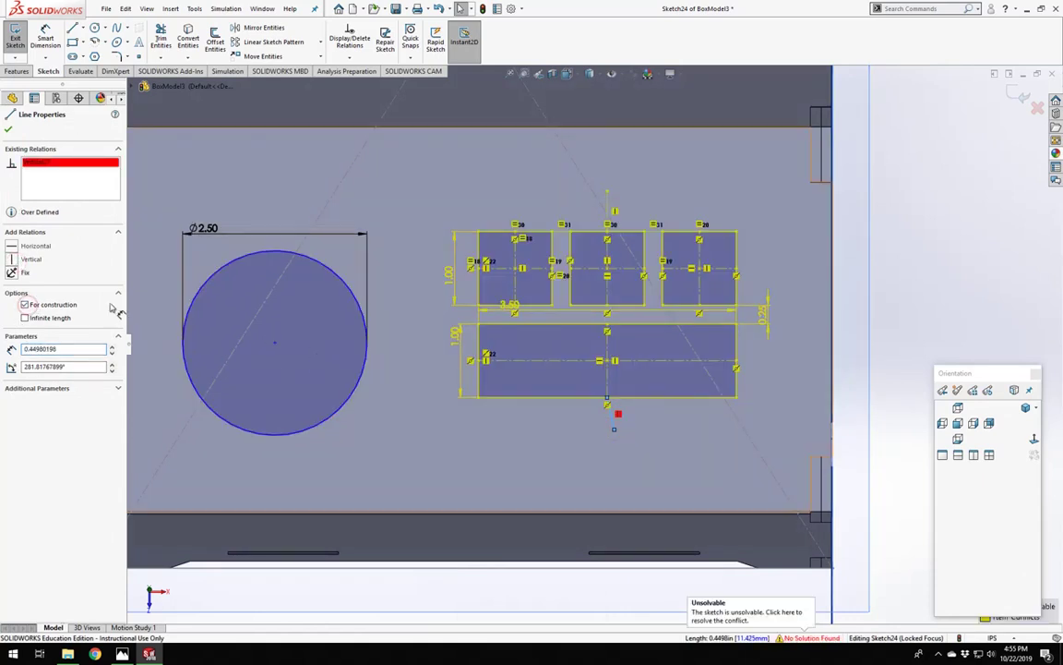
Delete the lower line's conflicting vertical relation and move its free end directly below the wide rectangle's midpoint.
click(621, 418)
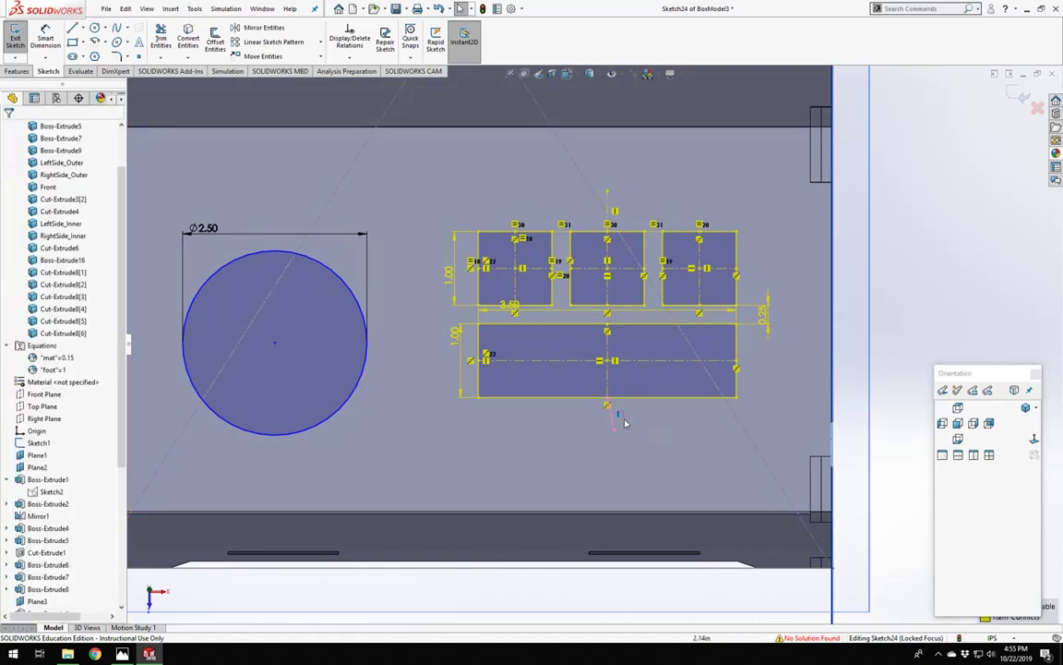
key(Delete)
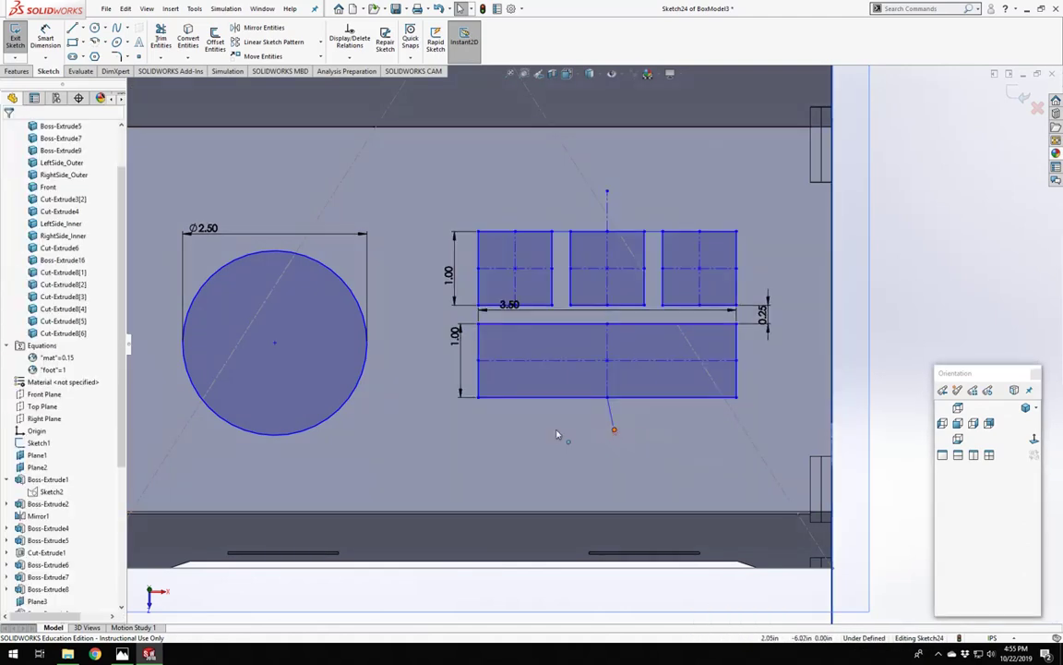
drag(613, 431, 596, 437)
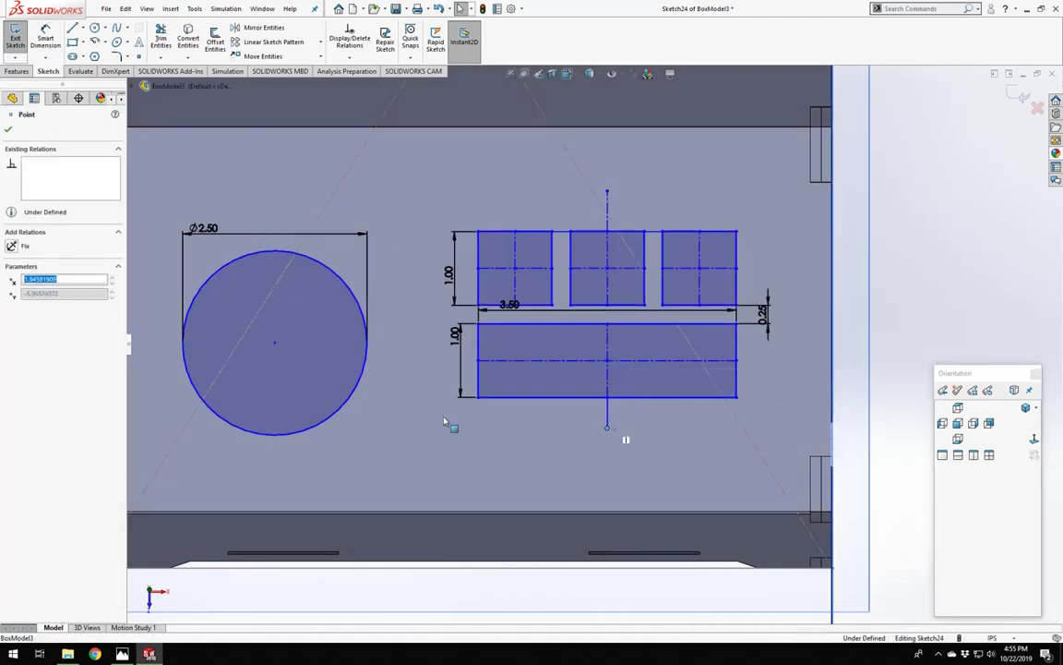
key(Escape)
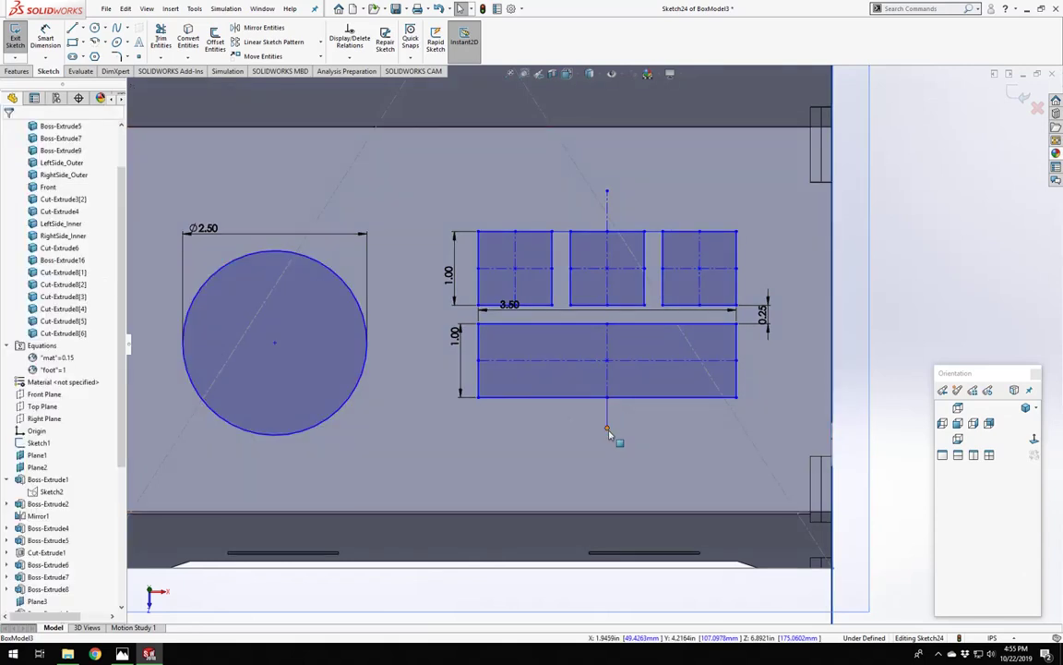
Place infinite horizontal construction lines at the circle's highest and lowest points.
click(72, 30)
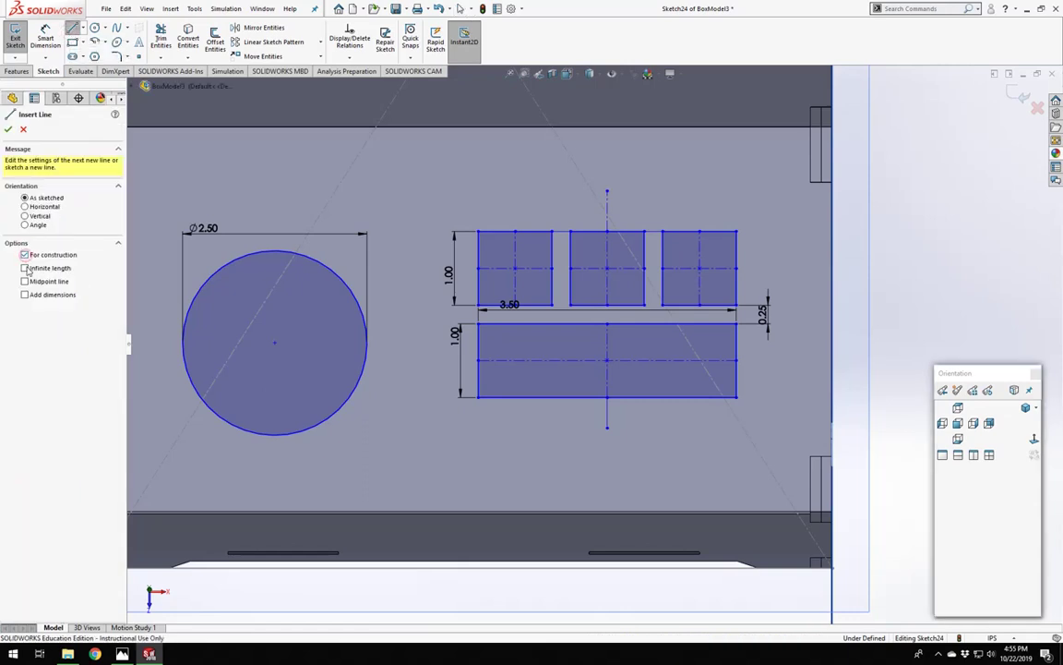
click(26, 207)
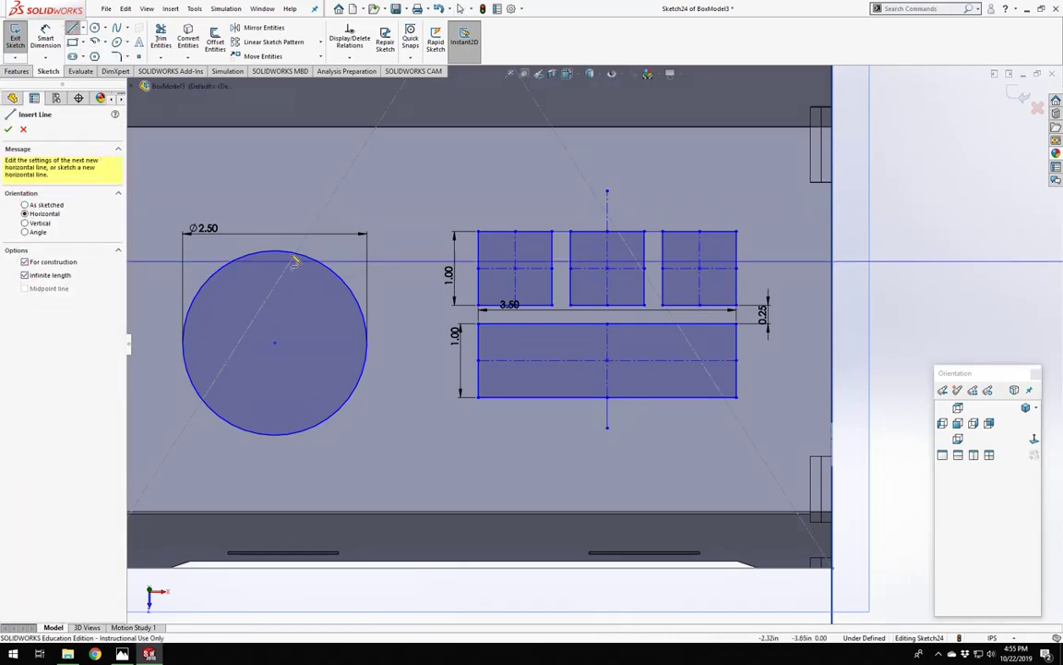
click(260, 241)
click(266, 434)
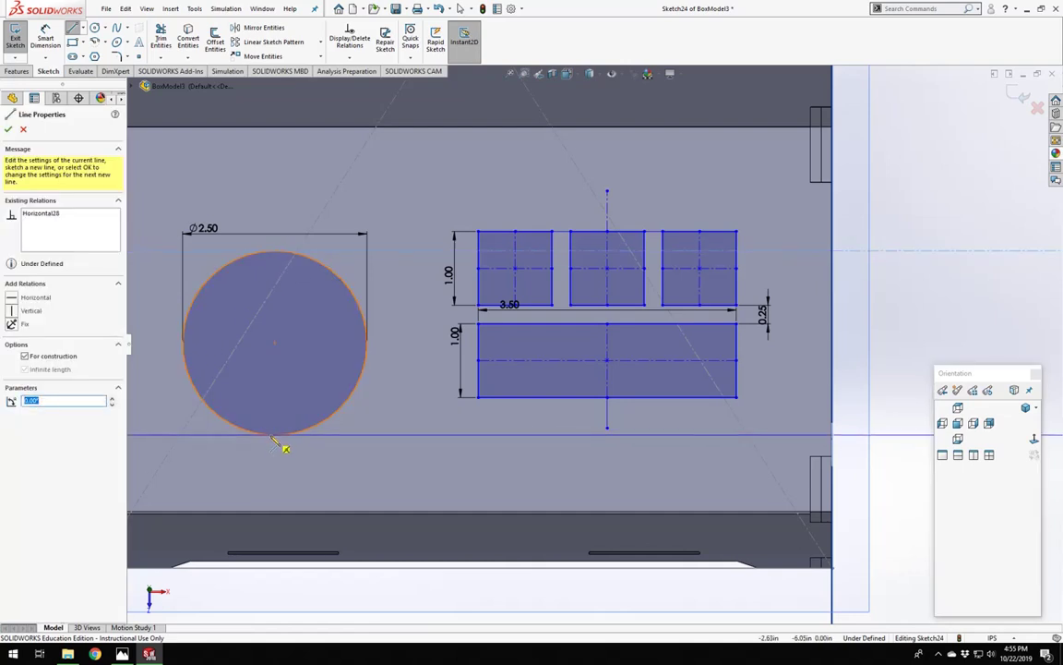
Make the free end of the wide rectangle's short lower construction line coincident with the infinite horizontal line below the circle.
key(Escape)
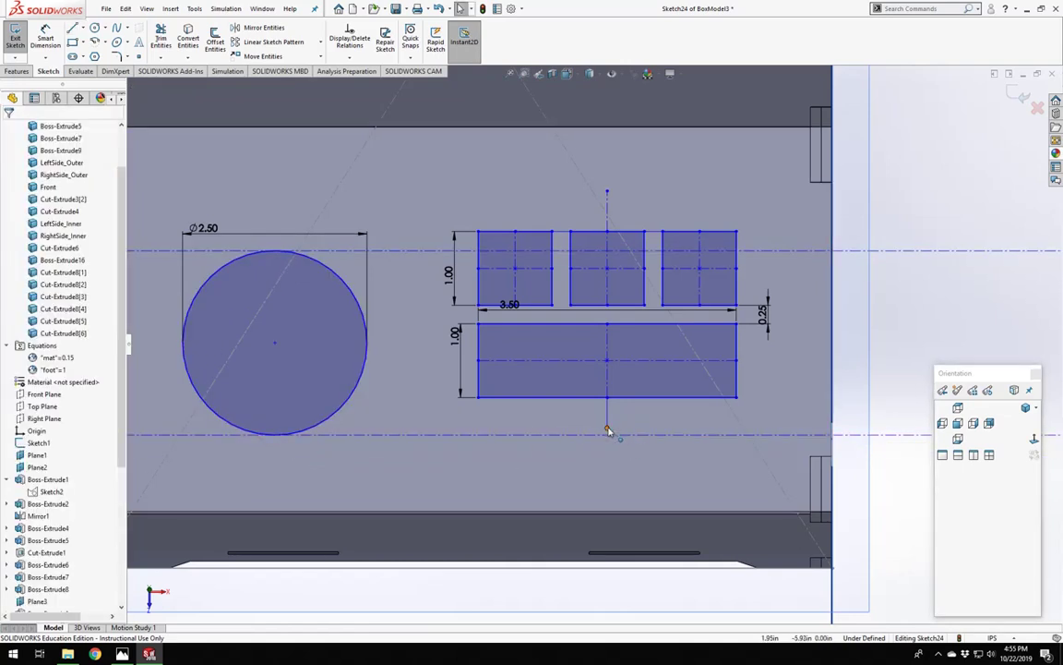
click(607, 429)
ctrl+click(613, 434)
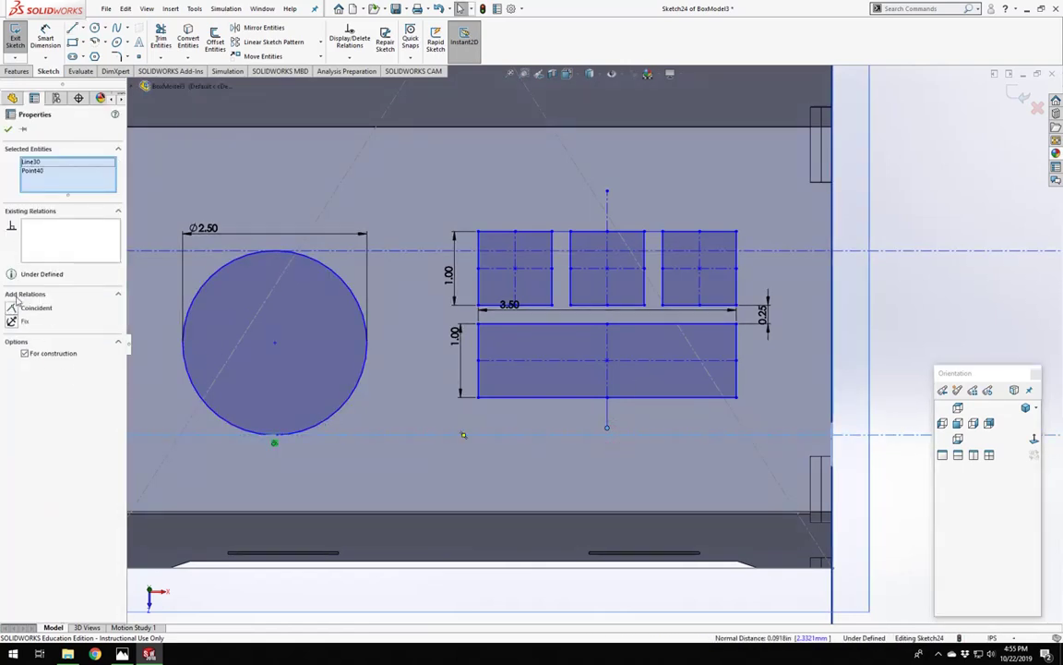
click(19, 307)
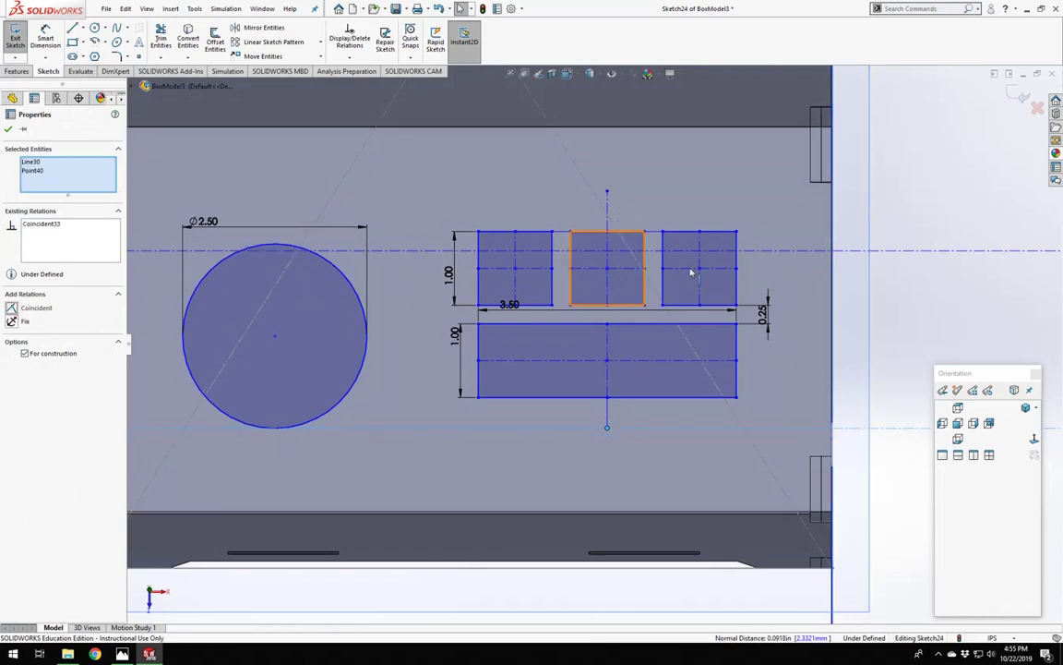
Move the upper infinite construction line away from the circle, then make it tangent to the circle's top.
drag(774, 250, 759, 166)
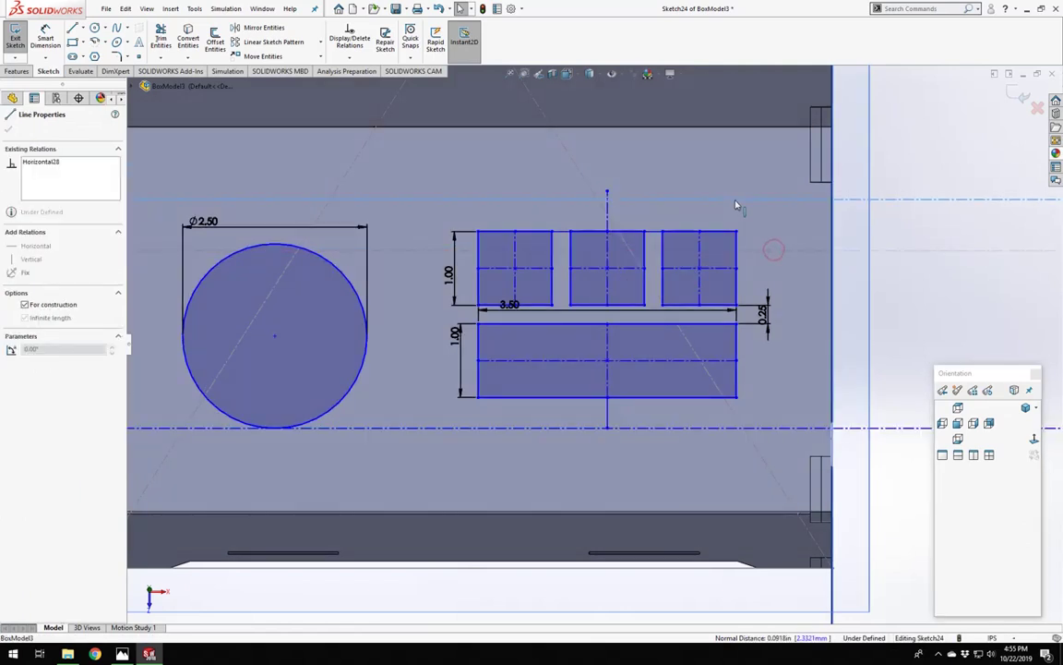
click(285, 246)
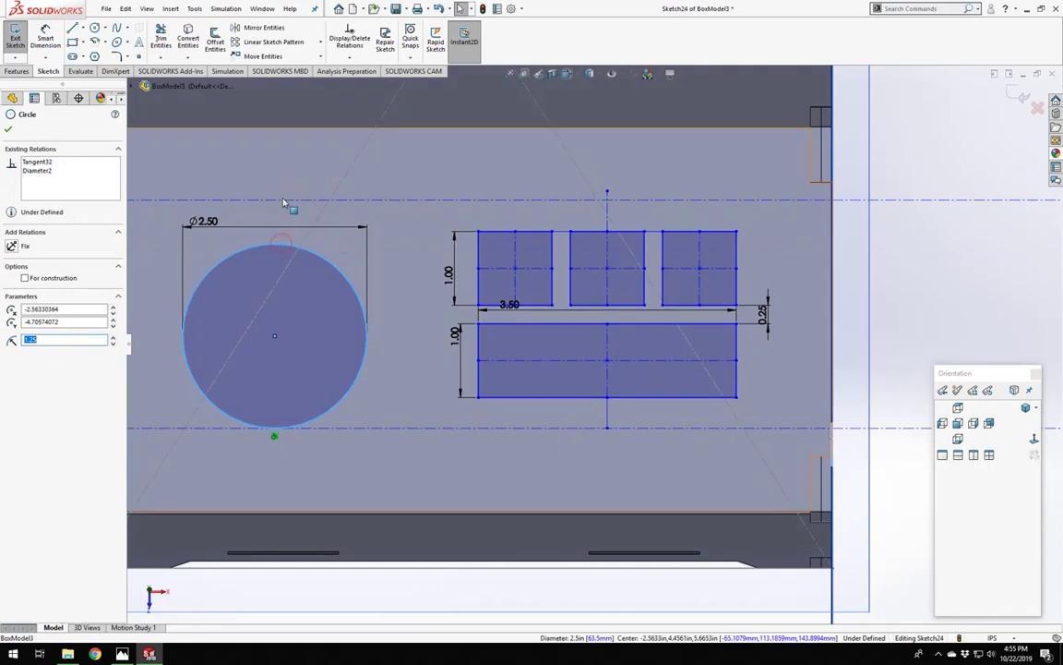
ctrl+click(285, 199)
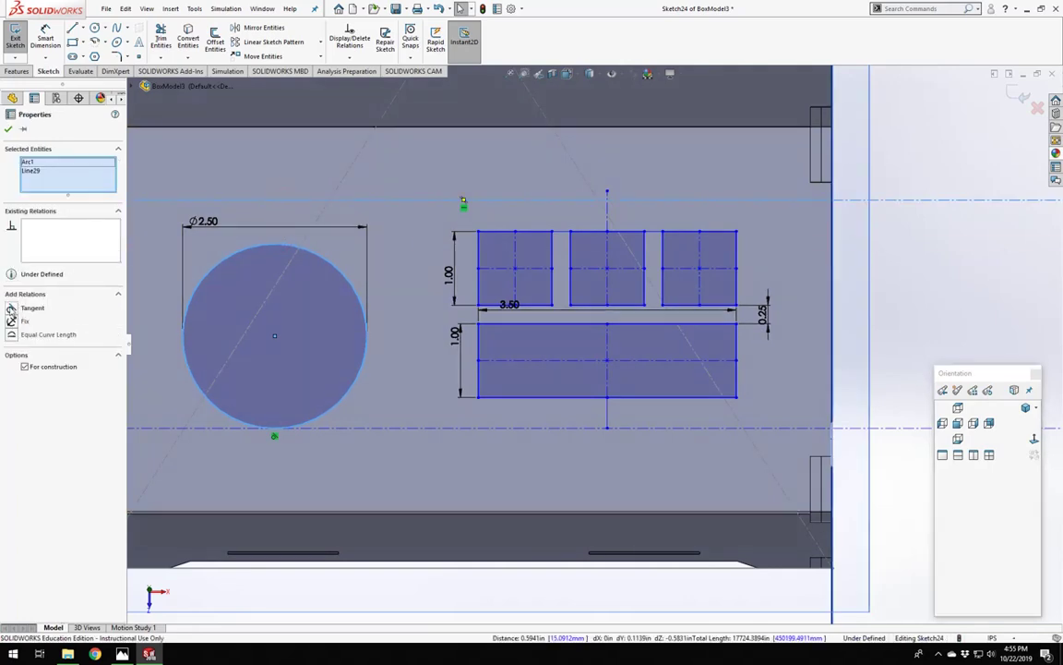
click(11, 309)
key(Escape)
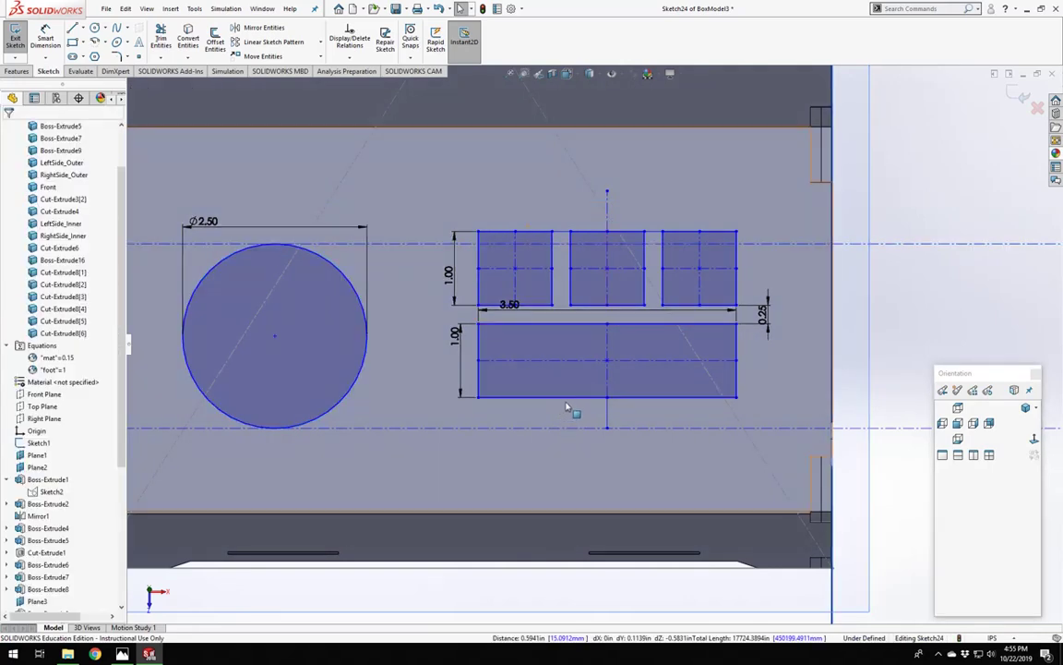
Shift the squares and wide rectangle downward and make the upper short line's free end coincident with the upper infinite line.
drag(569, 399, 567, 430)
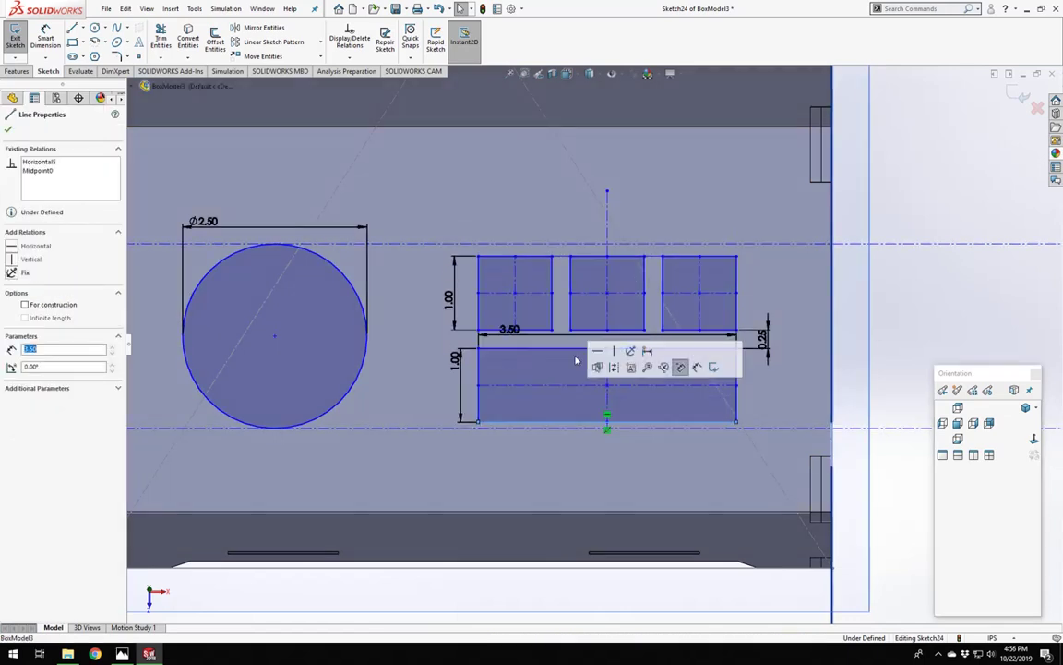
click(606, 192)
ctrl+click(589, 244)
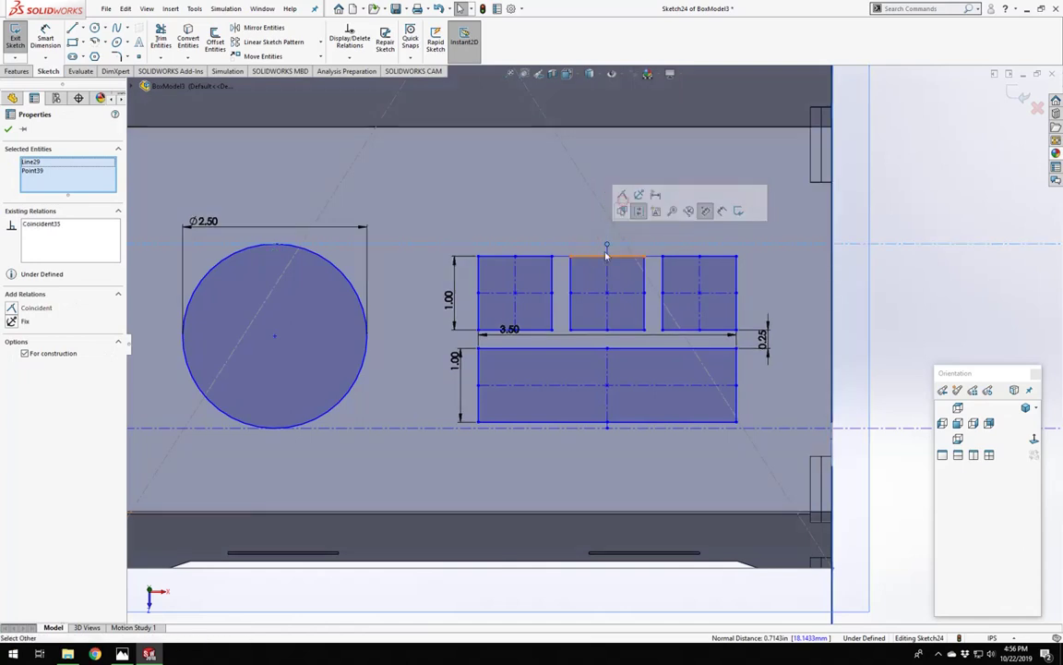
Make the short construction lines above the middle square and below the wide rectangle equal in length.
click(607, 423)
scroll(606, 425, down, 5)
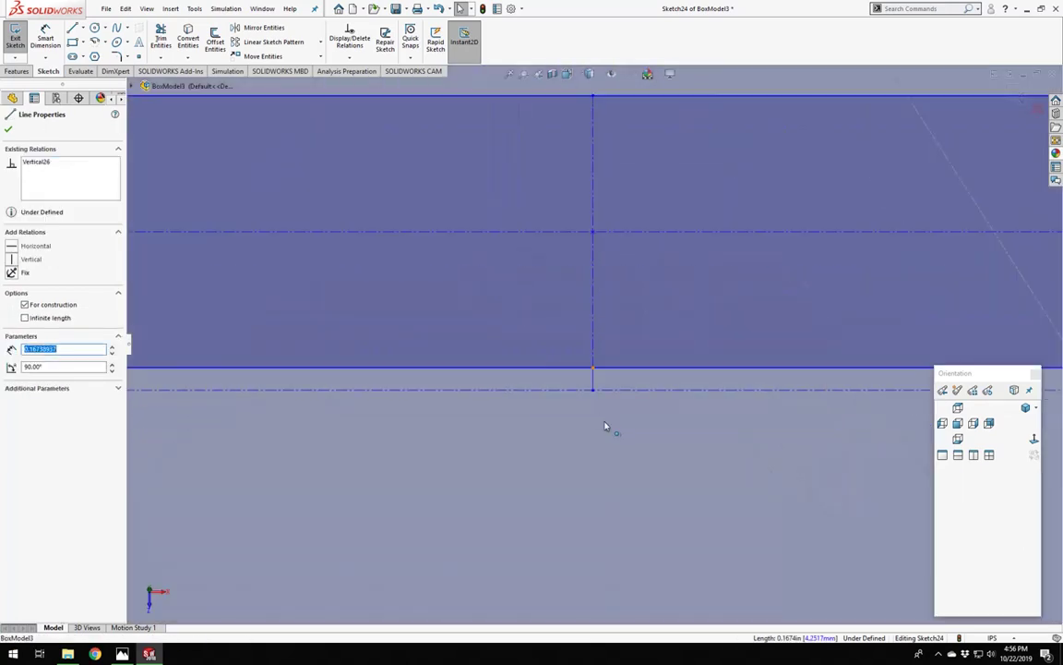
ctrl+click(592, 368)
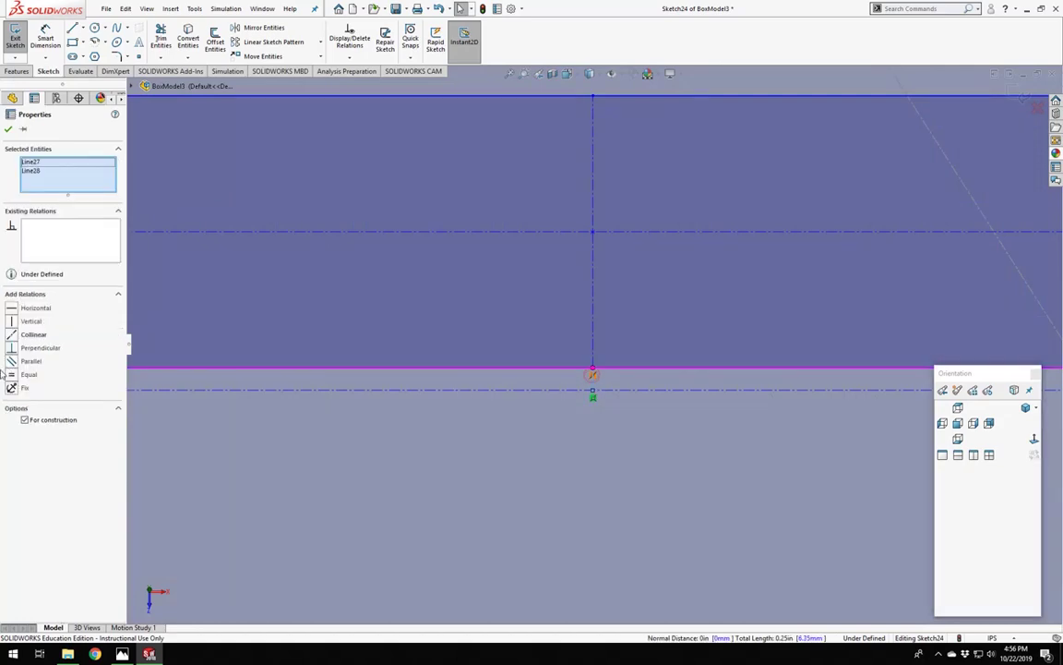
scroll(417, 385, up, 8)
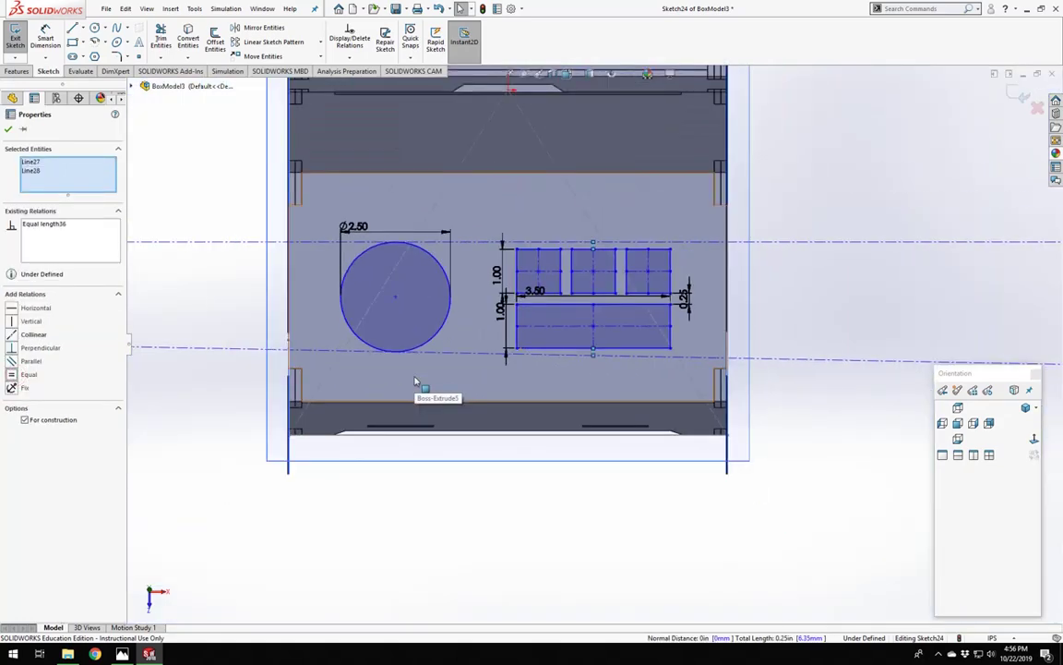
Add a horizontal relation to the tilted infinite construction line beneath the circle.
key(Escape)
click(453, 351)
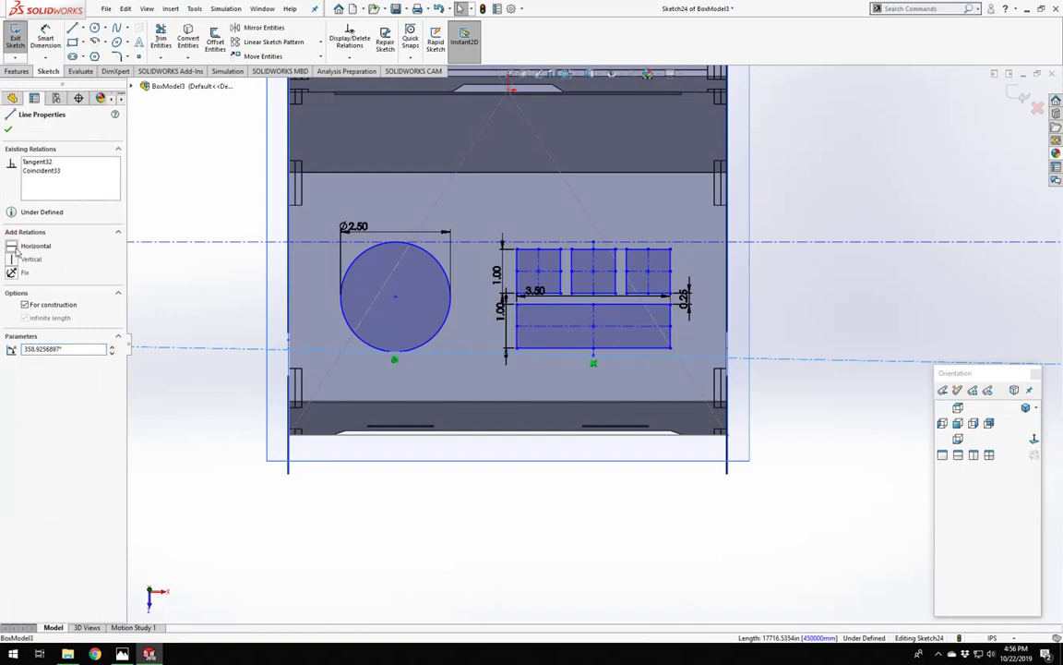
click(12, 246)
key(Escape)
Add a vertical relation to the short slanted construction line below the wide rectangle.
scroll(596, 345, down, 10)
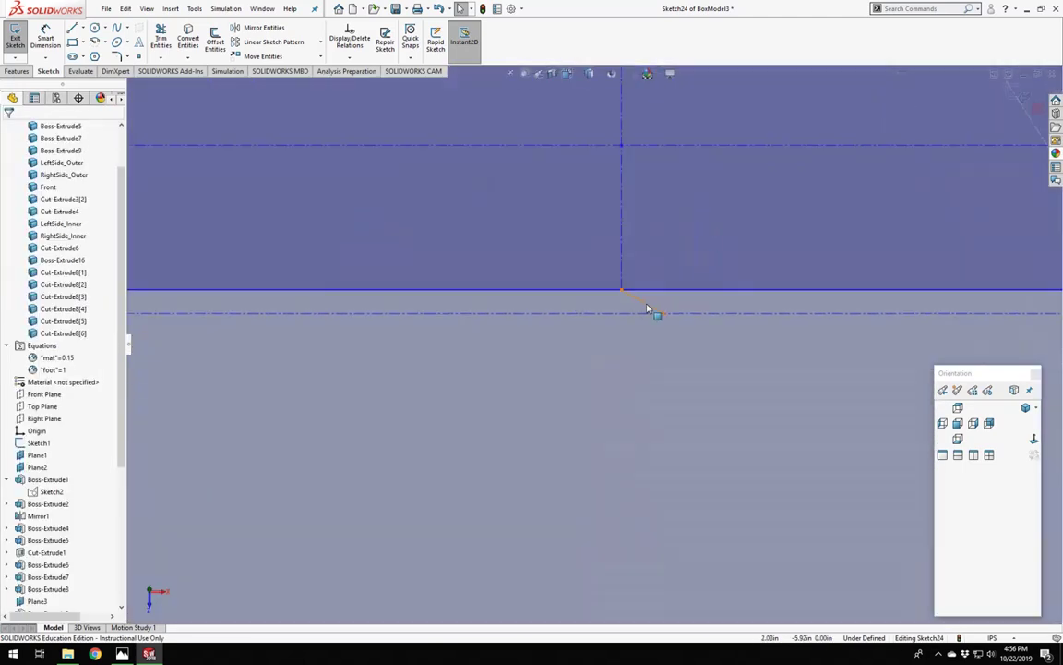
click(648, 309)
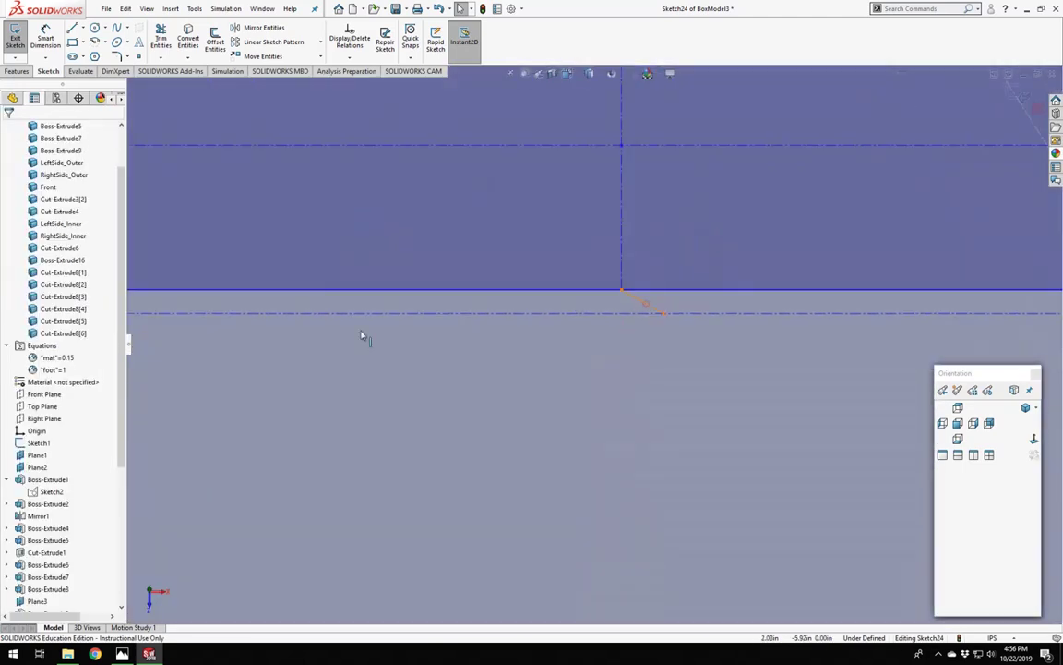
click(13, 259)
scroll(406, 349, up, 10)
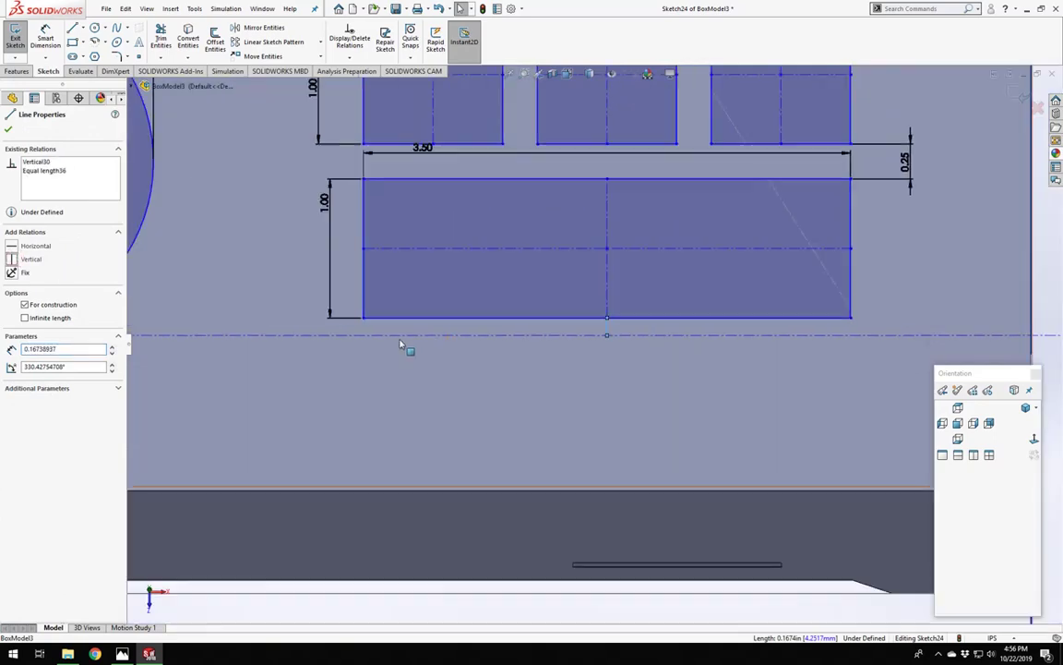
key(Escape)
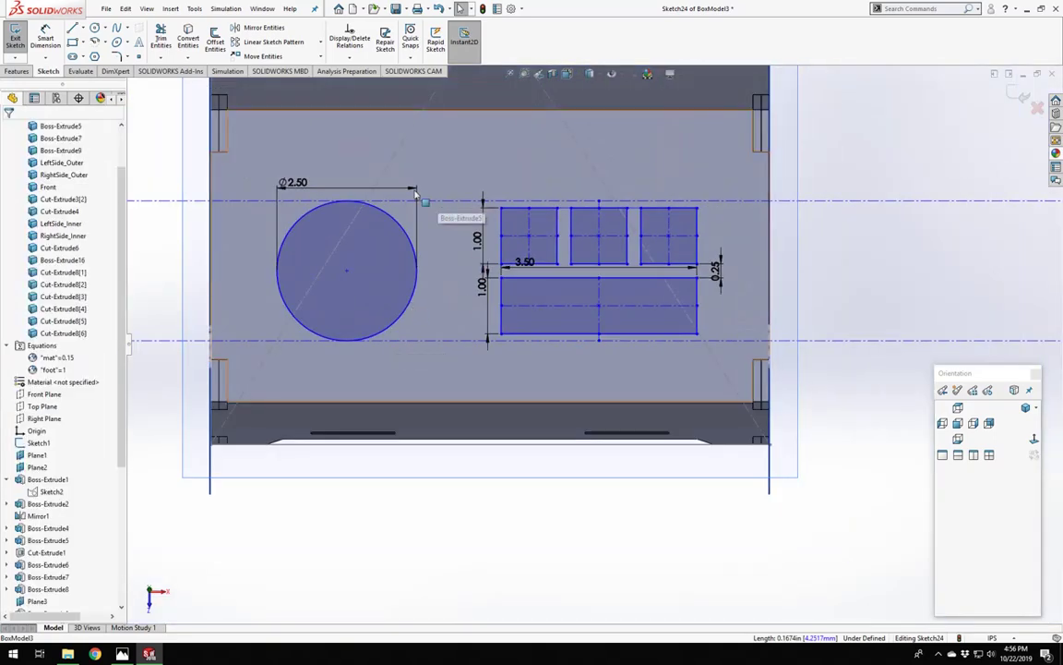
Draw a circle about 5.32 in in diameter concentric with the 2.50 in circle and convert it to construction geometry.
scroll(589, 192, up, 4)
scroll(709, 307, down, 3)
scroll(356, 358, up, 3)
scroll(313, 324, down, 3)
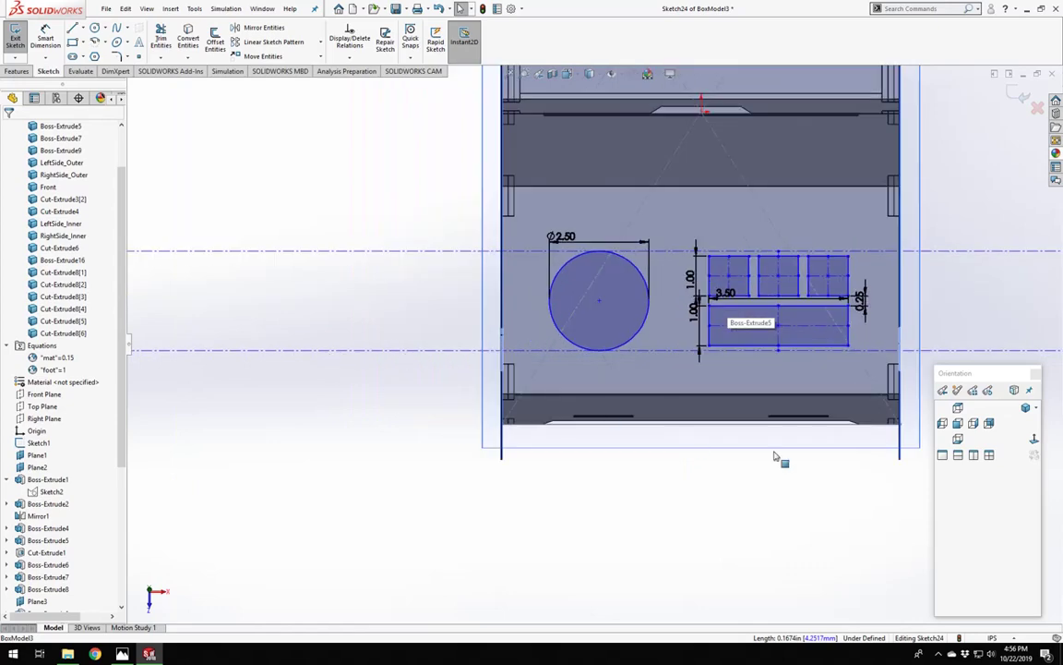
scroll(581, 277, up, 3)
scroll(625, 245, down, 3)
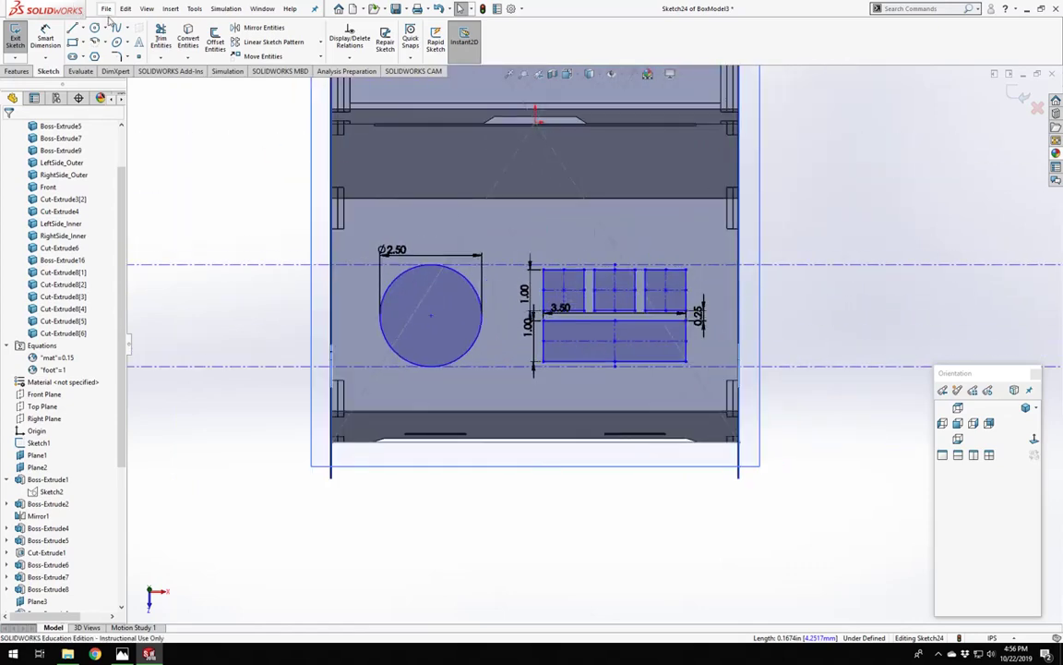
click(94, 27)
click(430, 316)
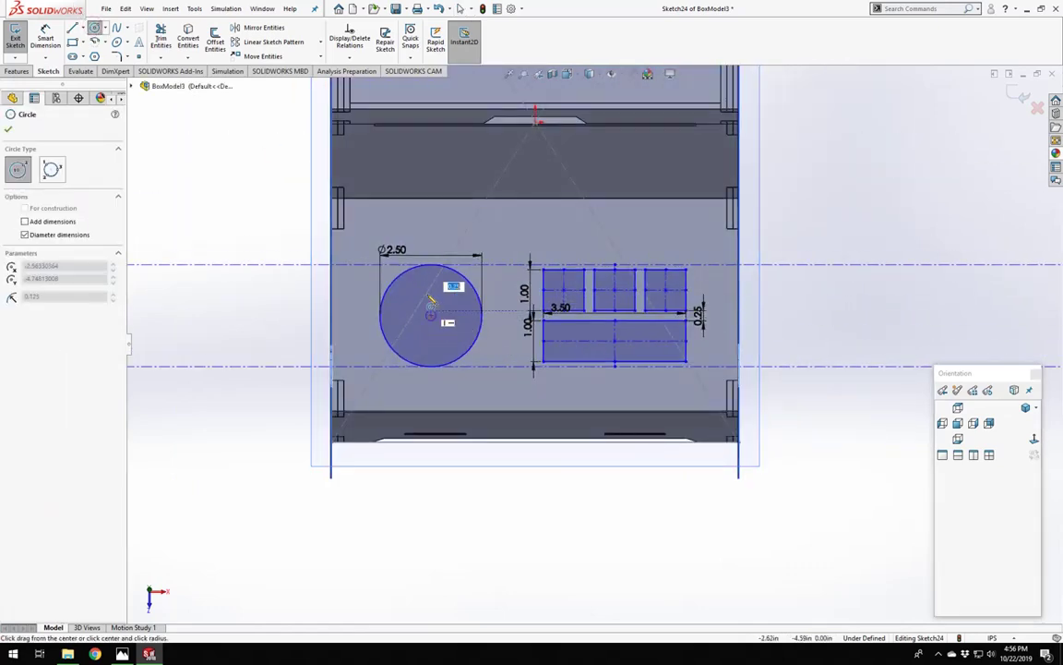
click(435, 211)
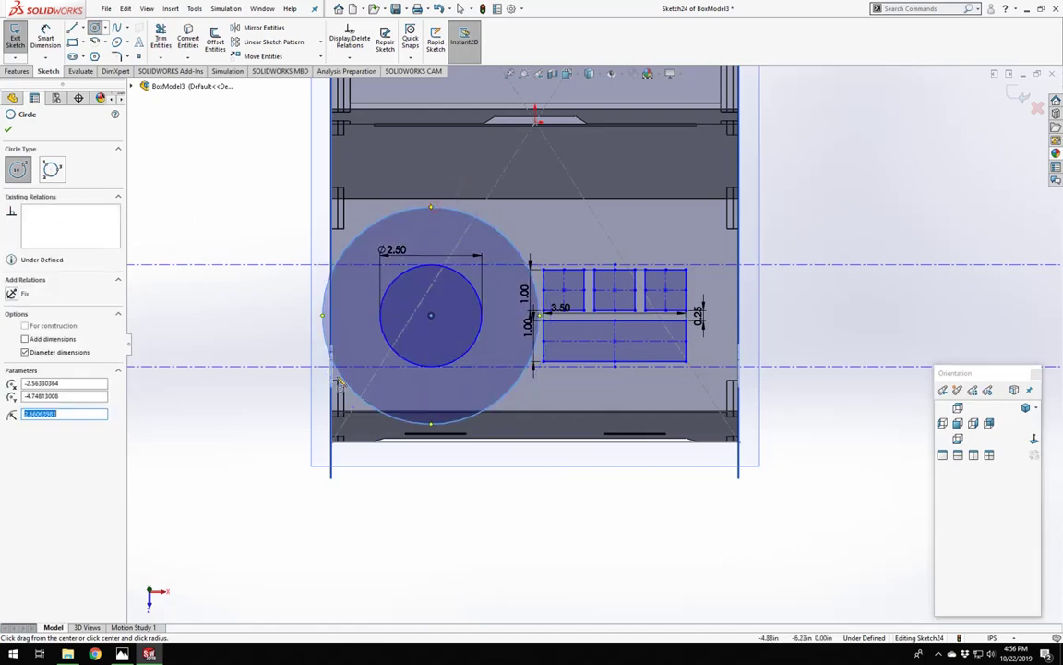
key(Escape)
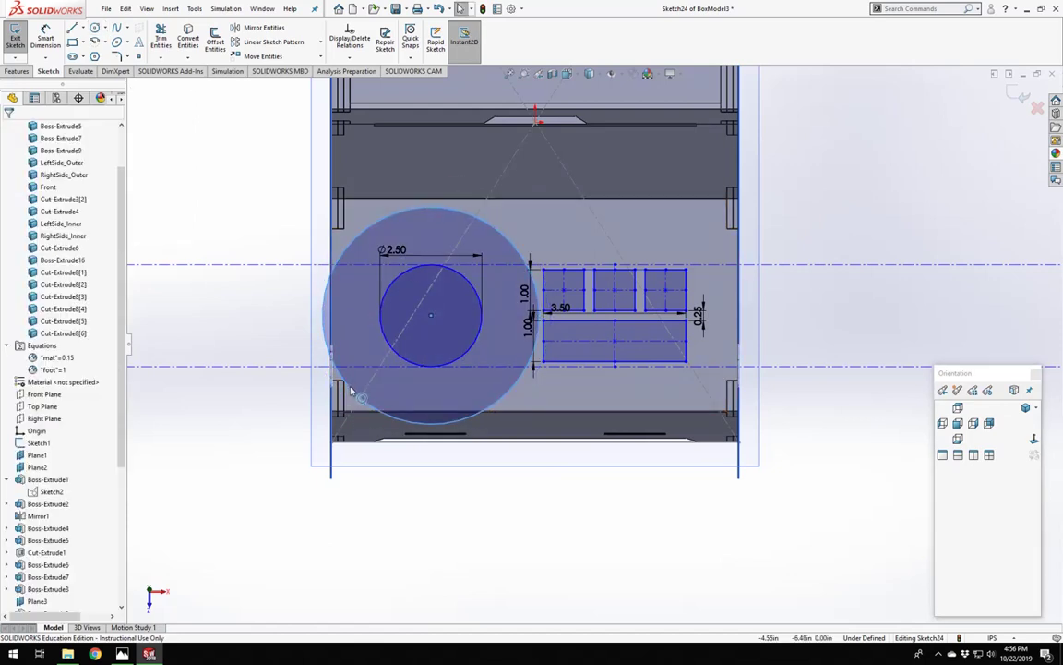
click(351, 392)
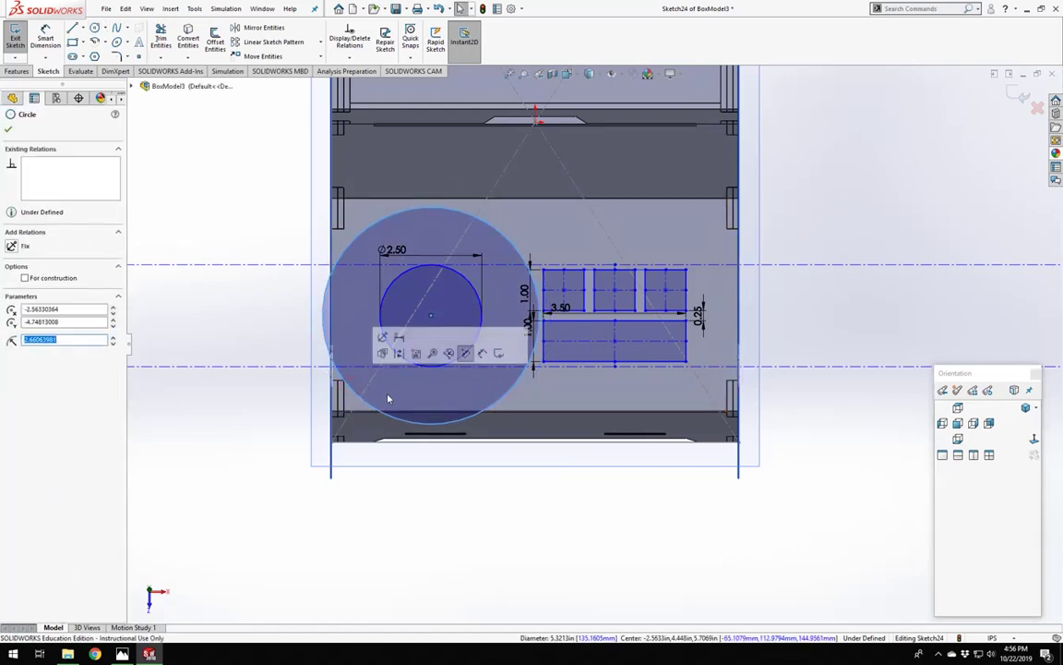
key(Delete)
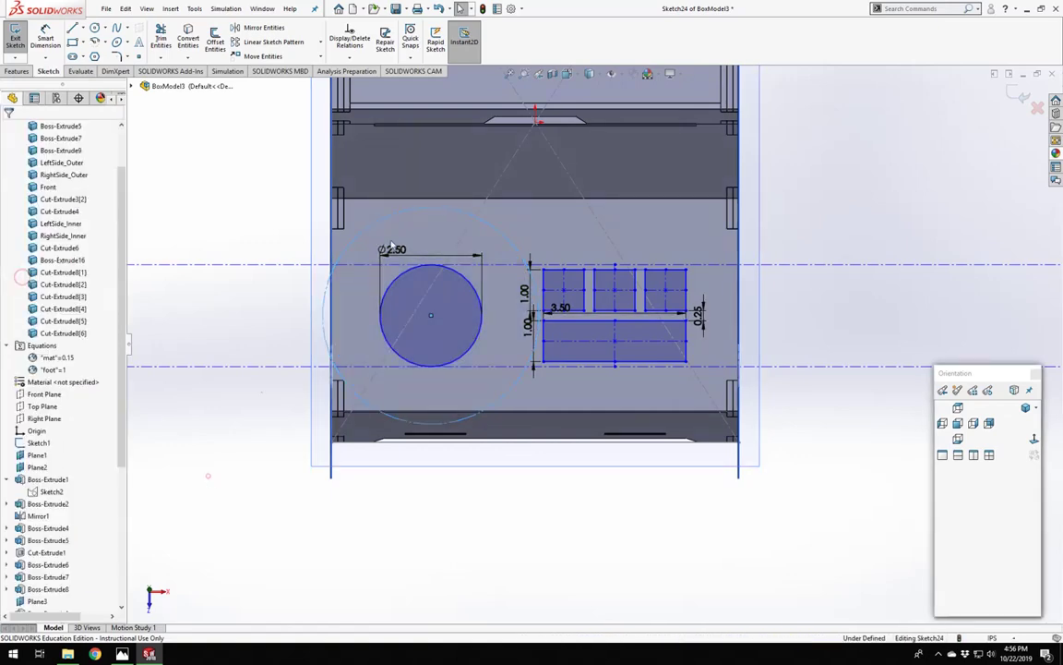
Make the large construction circle tangent to the upper edge of the lower step panel.
scroll(393, 244, down, 3)
click(415, 252)
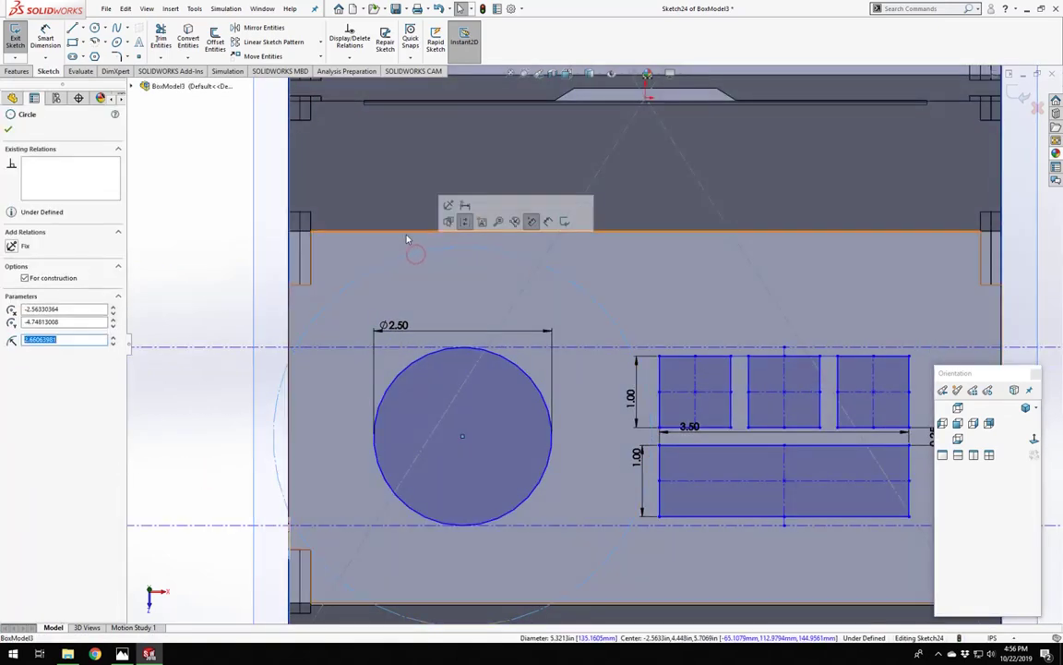
ctrl+click(406, 237)
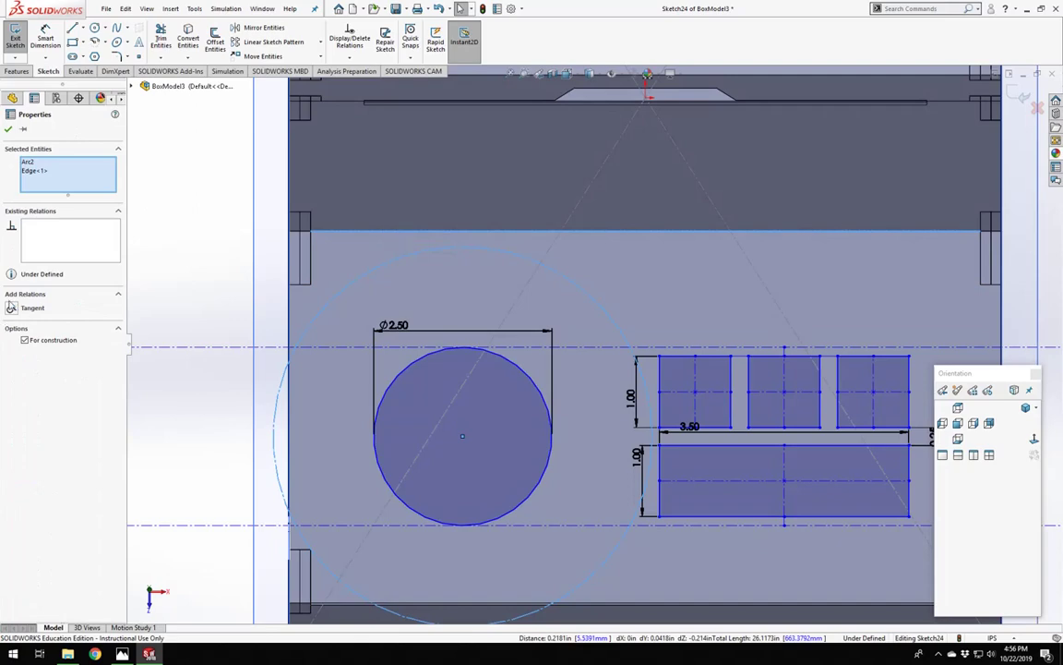
click(11, 308)
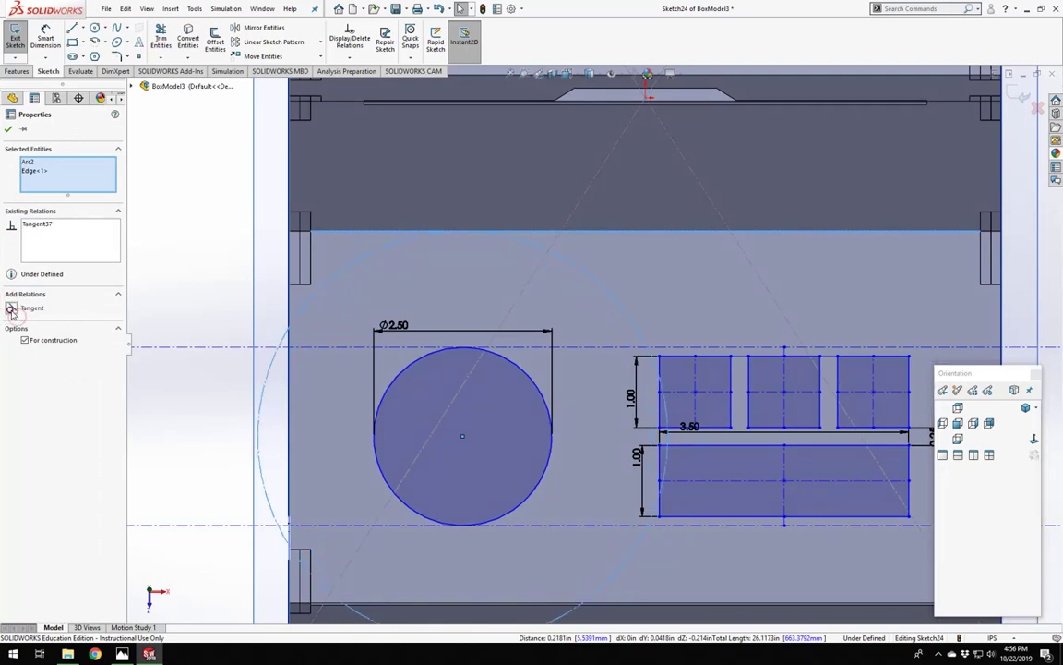
click(136, 308)
Make the large construction circle tangent to the box's left side line.
click(263, 388)
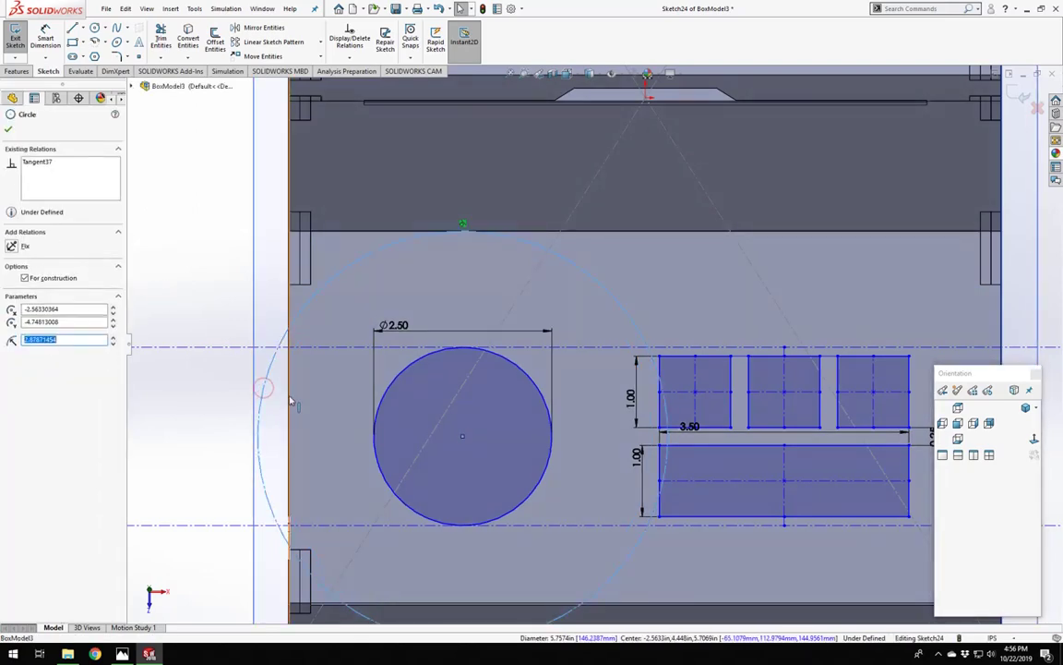
ctrl+click(289, 400)
click(11, 309)
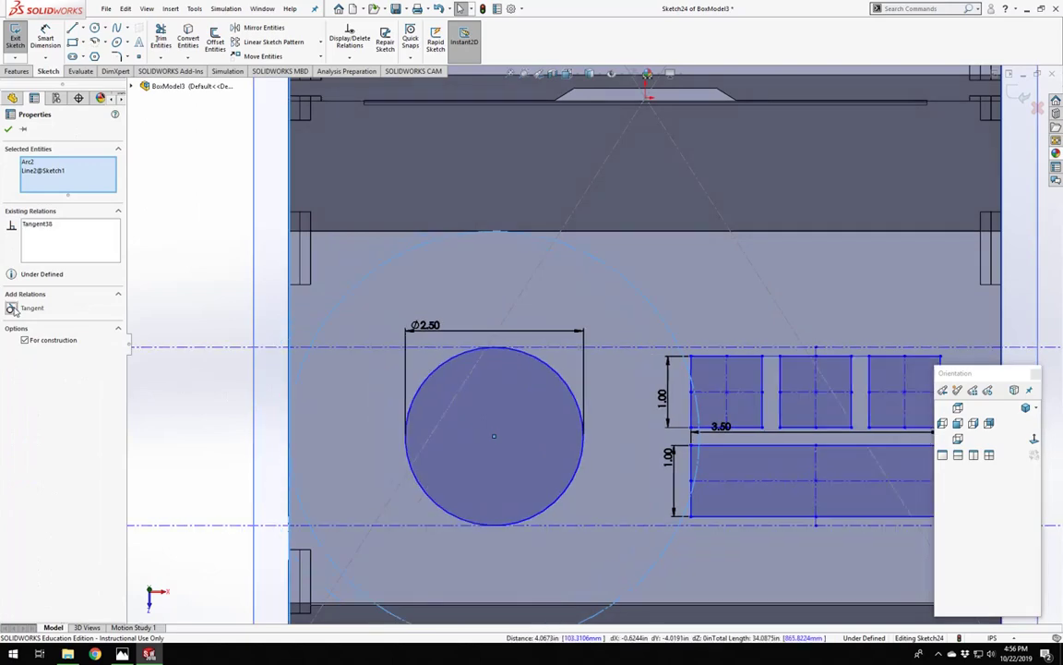
Make the large construction circle tangent to the lower edge of the lower step panel.
scroll(623, 344, up, 3)
click(554, 567)
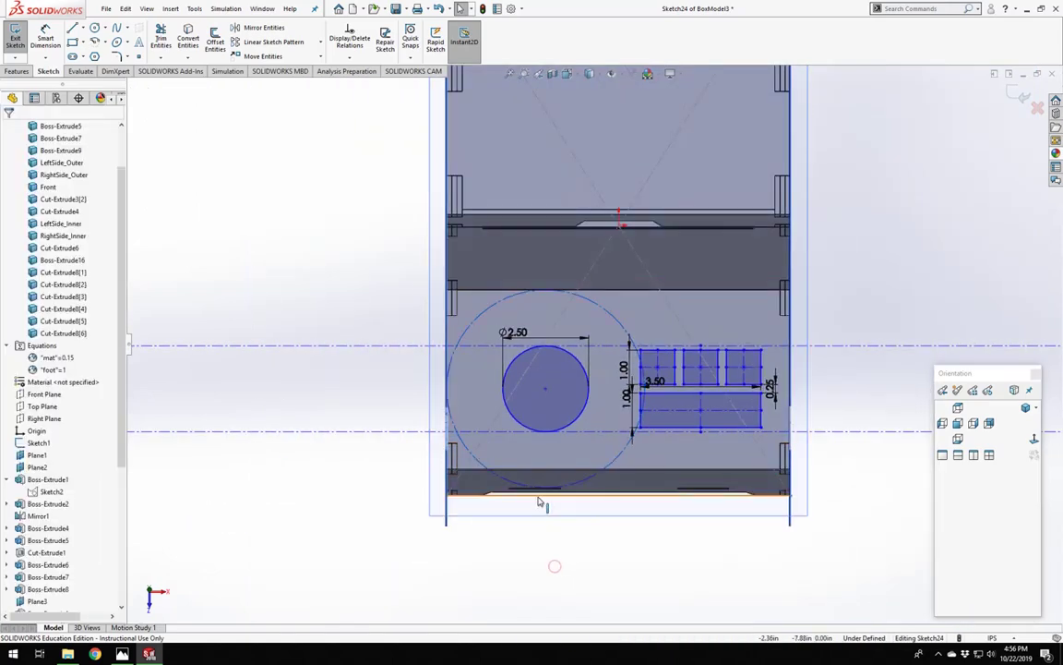
click(541, 495)
ctrl+click(544, 492)
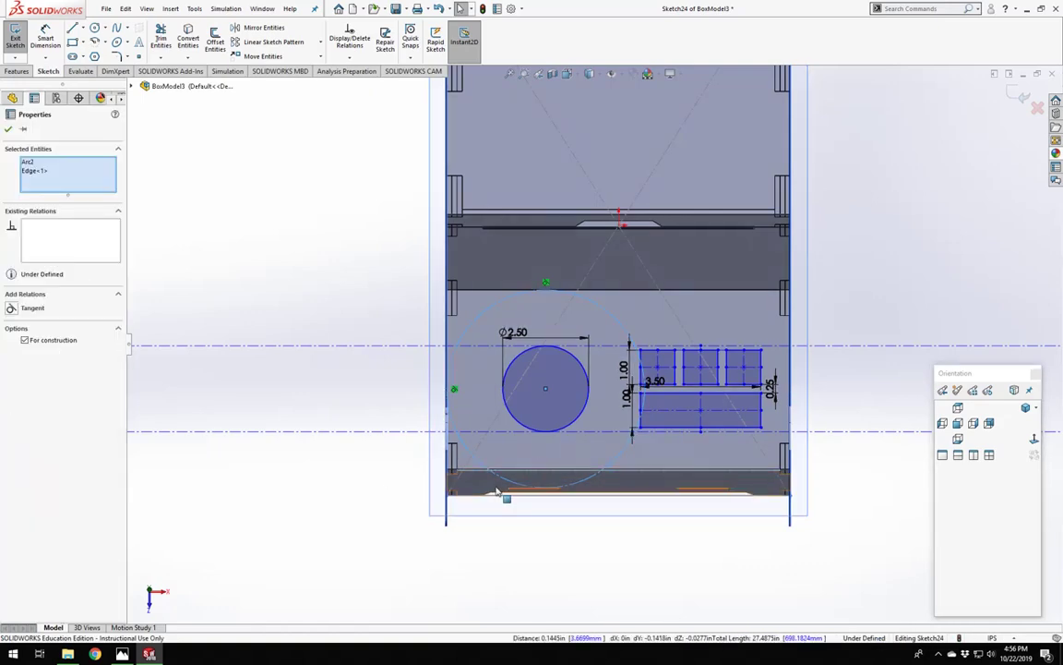
scroll(498, 494, down, 5)
click(13, 308)
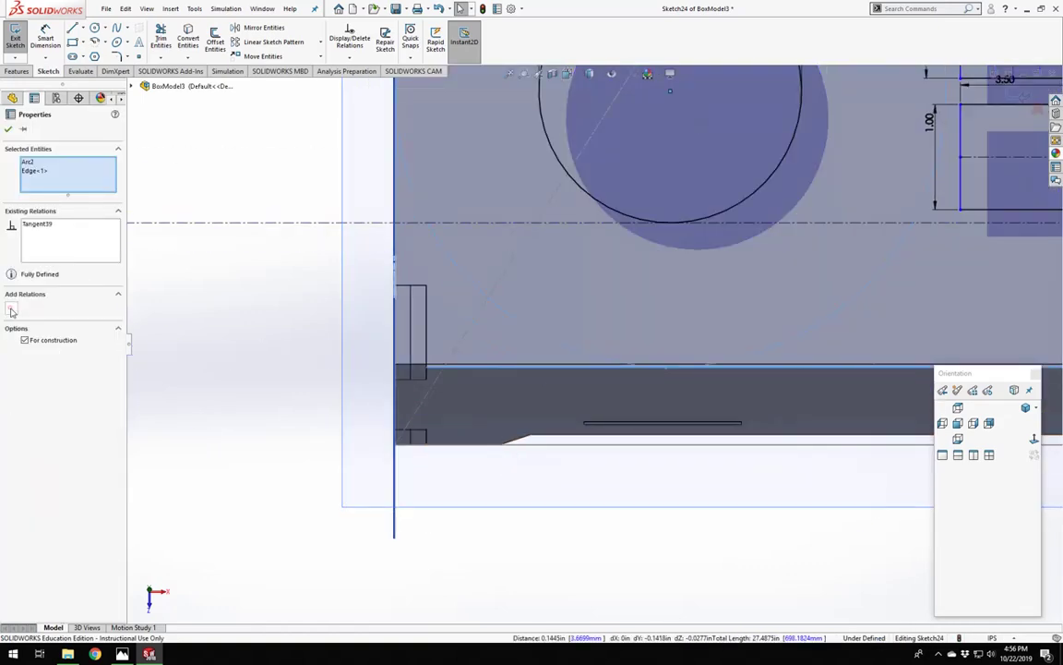
click(264, 352)
Shift the group of three squares and the wide rectangle slightly sideways toward the circle.
scroll(711, 307, up, 8)
scroll(710, 307, down, 7)
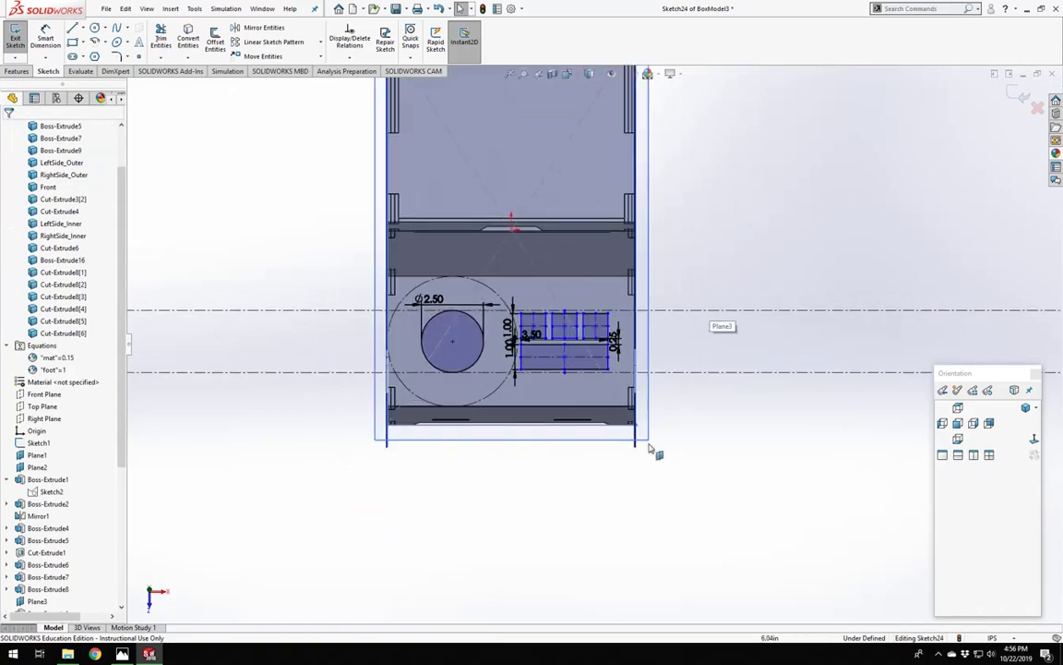
scroll(556, 381, up, 2)
scroll(557, 382, down, 3)
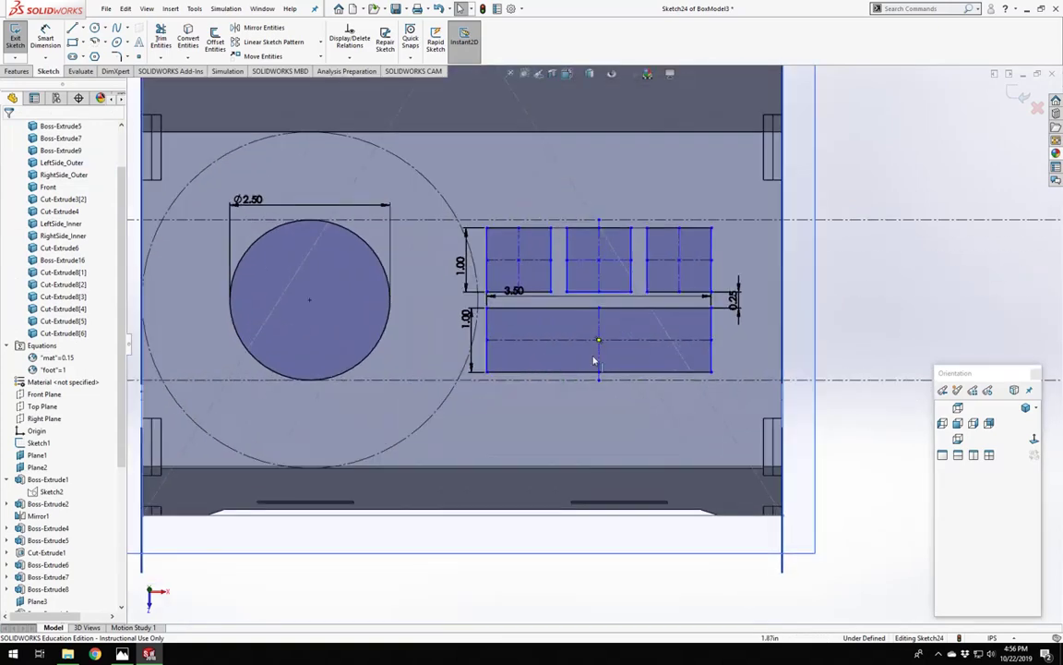
click(589, 354)
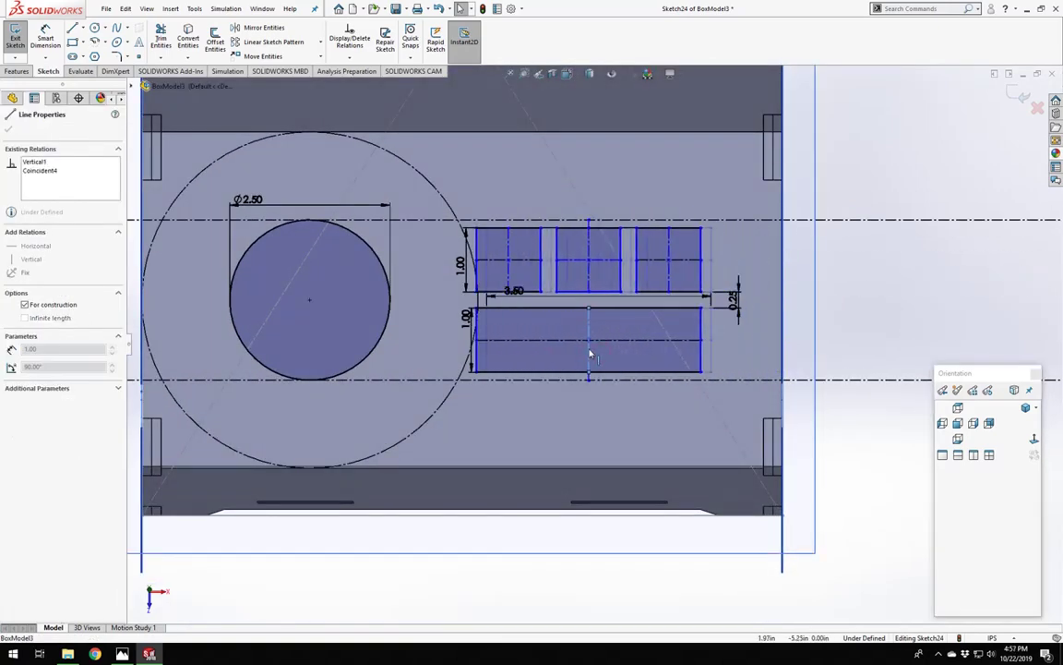
Draw a horizontal construction line about 2.62 in long from the box's left side line to the center of the 2.50 in circle.
scroll(589, 353, up, 3)
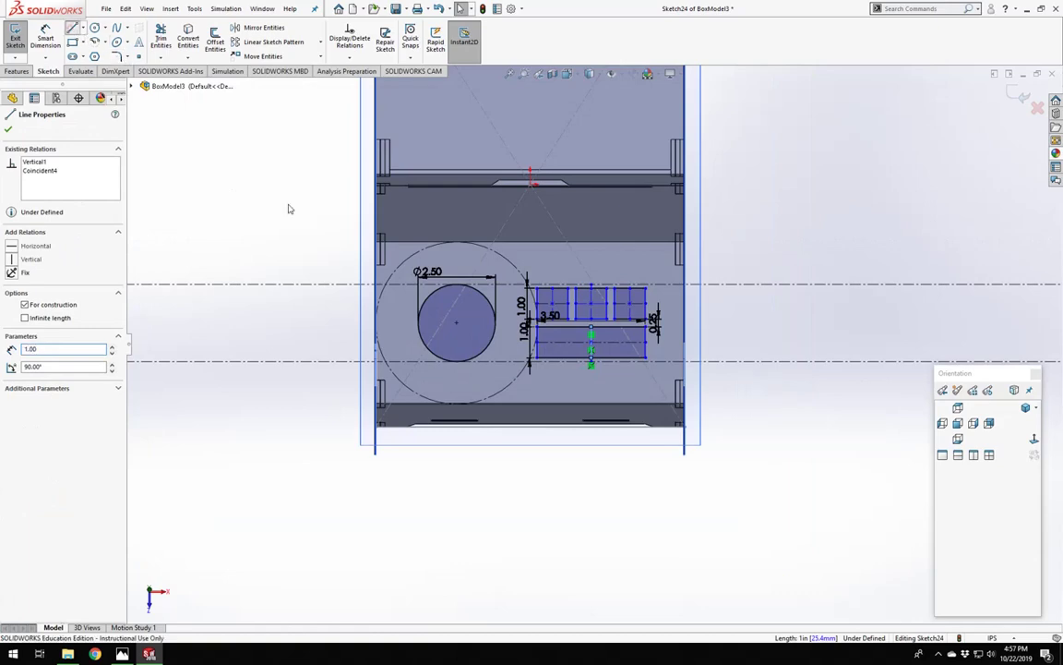
scroll(523, 334, down, 4)
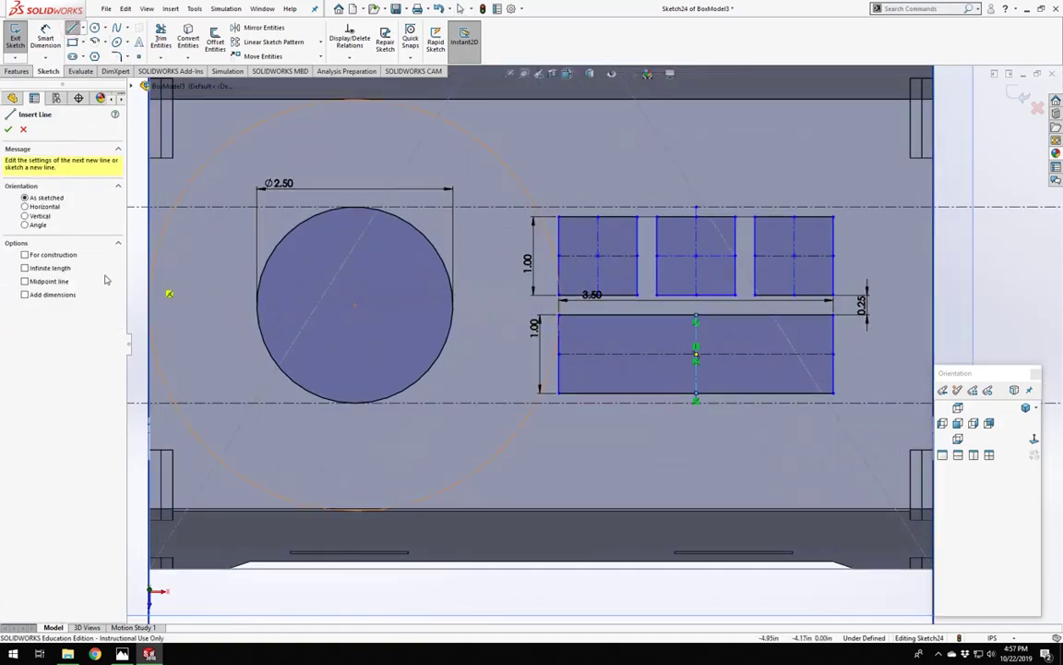
click(44, 256)
scroll(364, 330, up, 3)
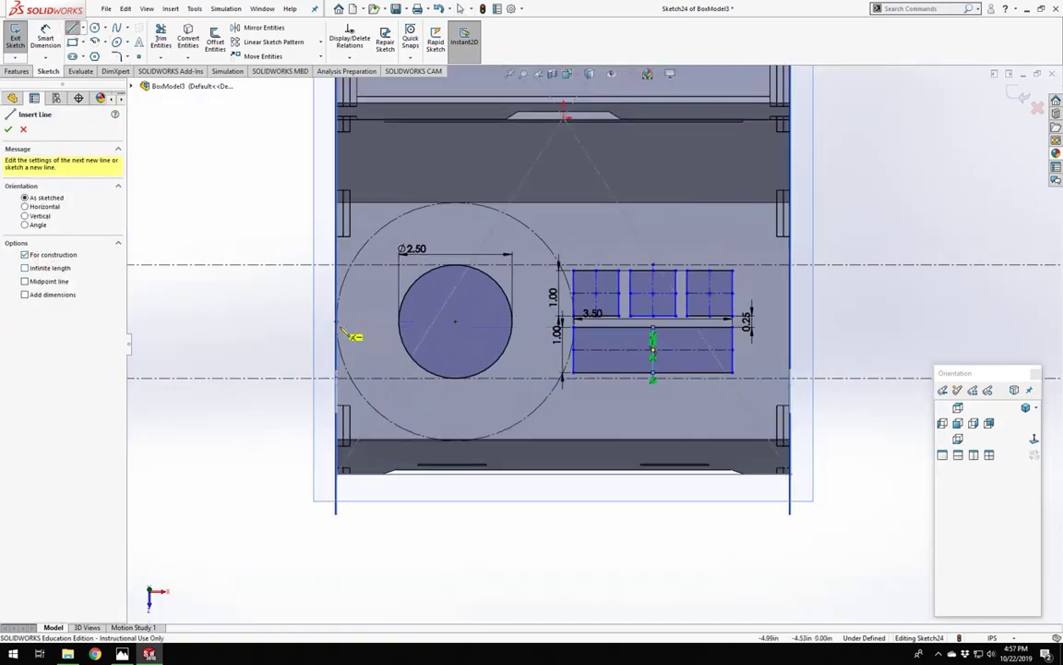
click(396, 321)
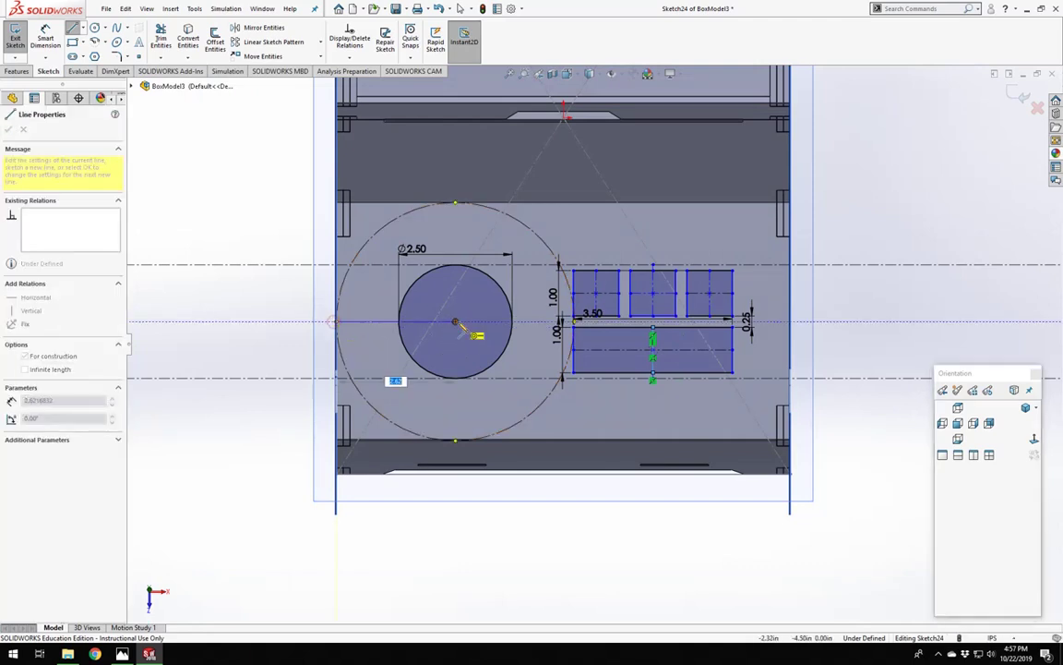
click(455, 321)
key(Escape)
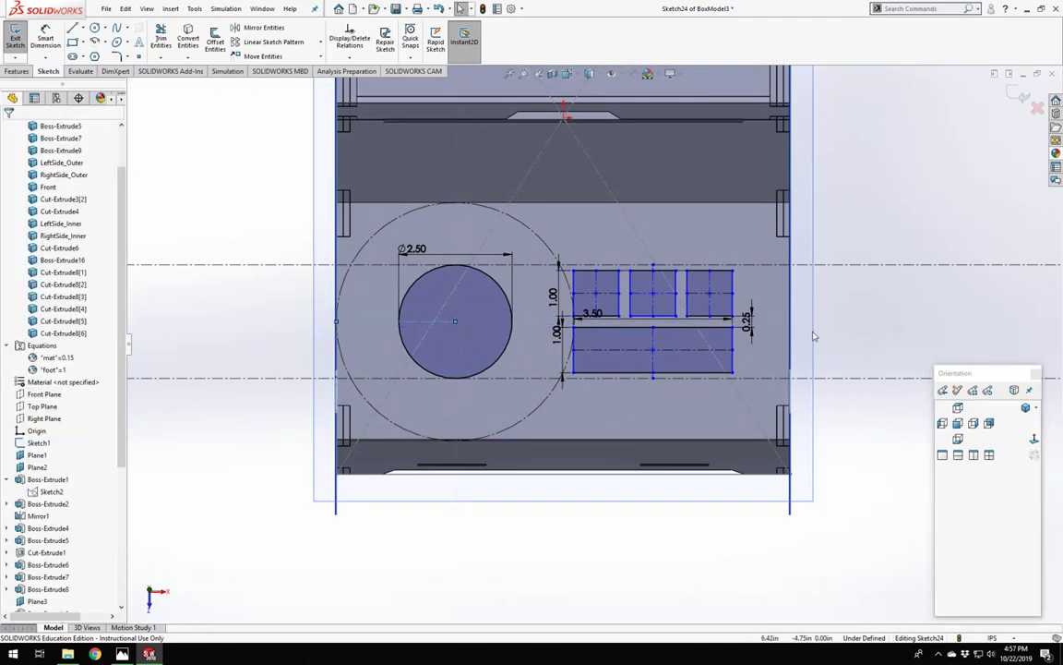
Draw a horizontal construction line about 3.03 in long from the box's right side line into the middle of the gap between squares and rectangle.
click(71, 28)
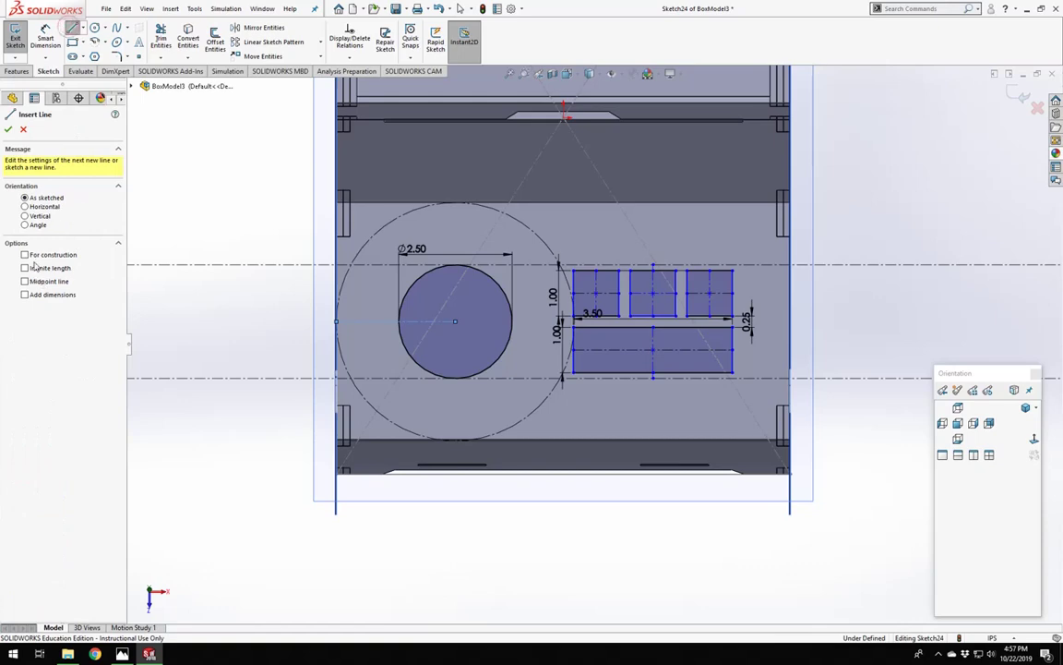
scroll(646, 305, down, 3)
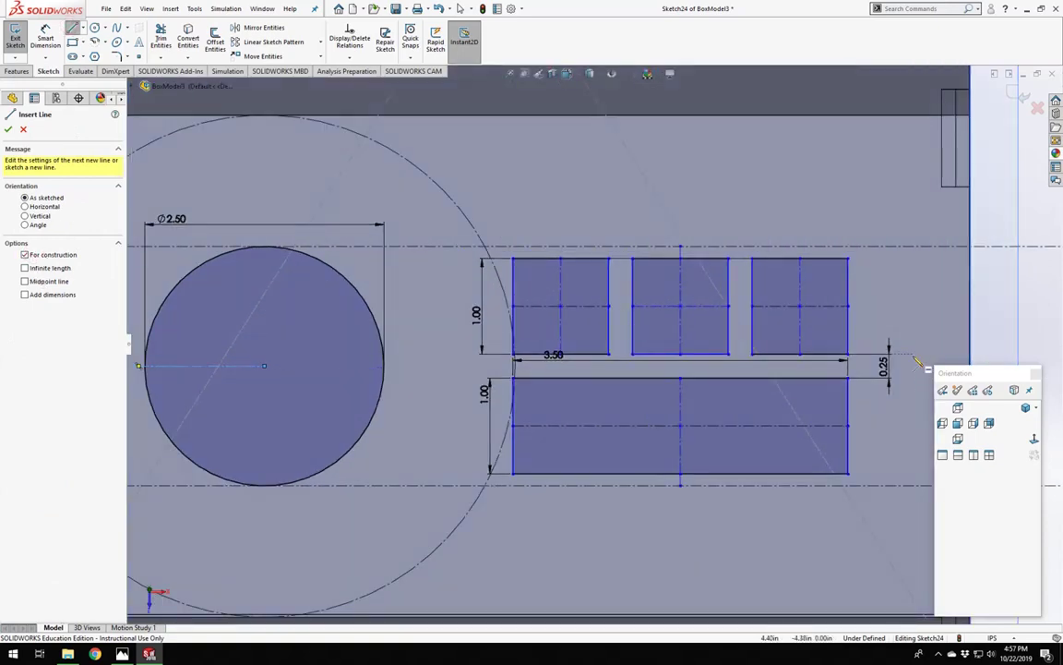
scroll(916, 362, up, 3)
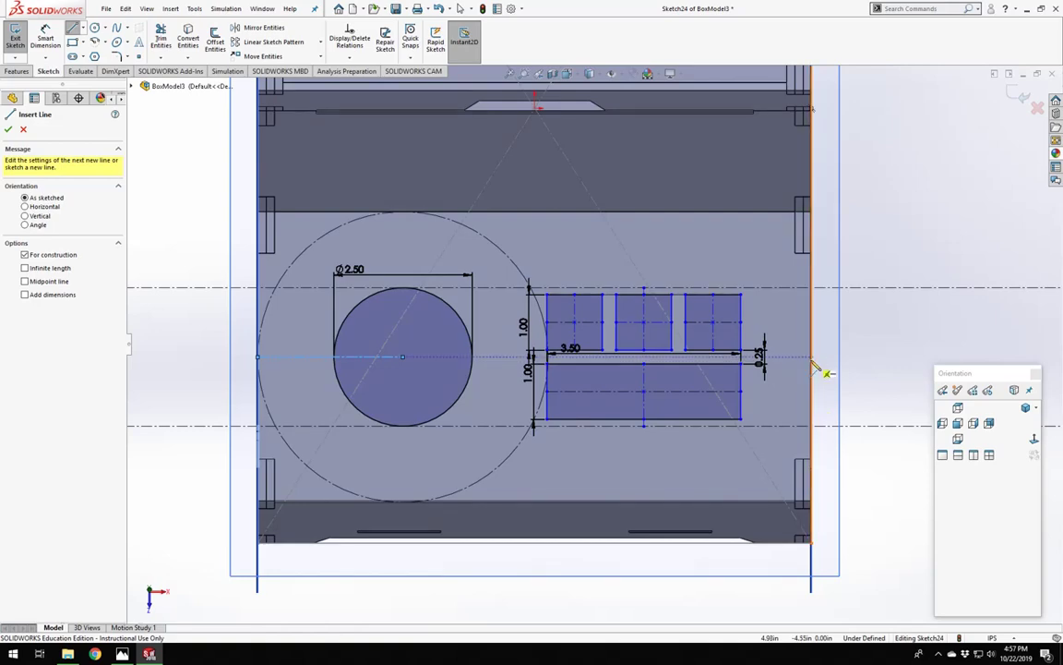
double_click(817, 367)
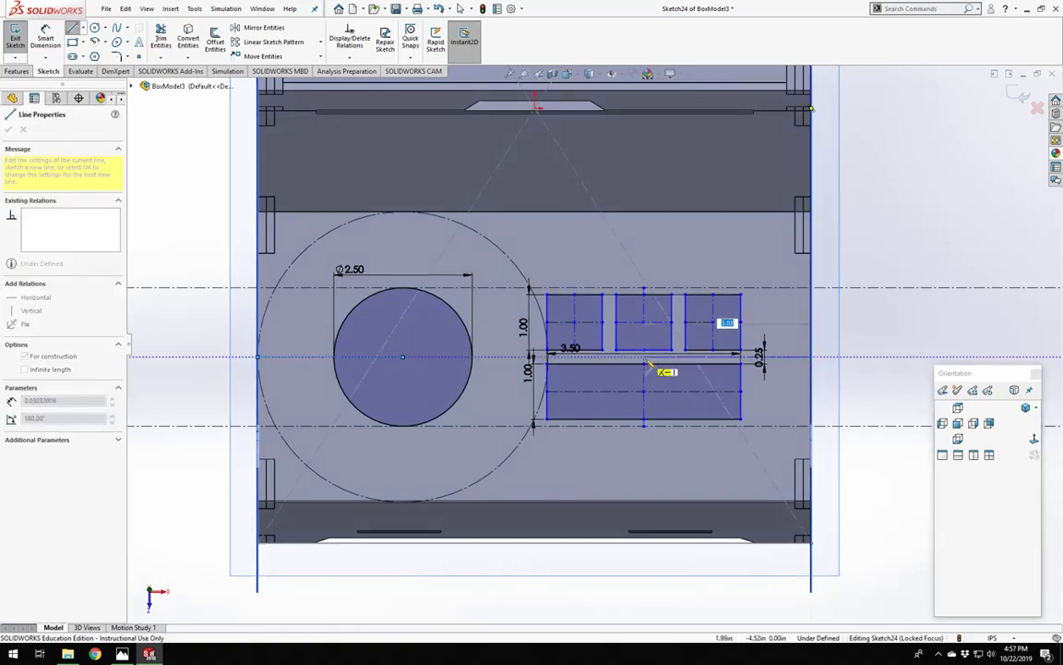
key(Escape)
Align the construction line's inner endpoint vertically with the midpoint of the wide rectangle's upper edge.
scroll(646, 365, down, 5)
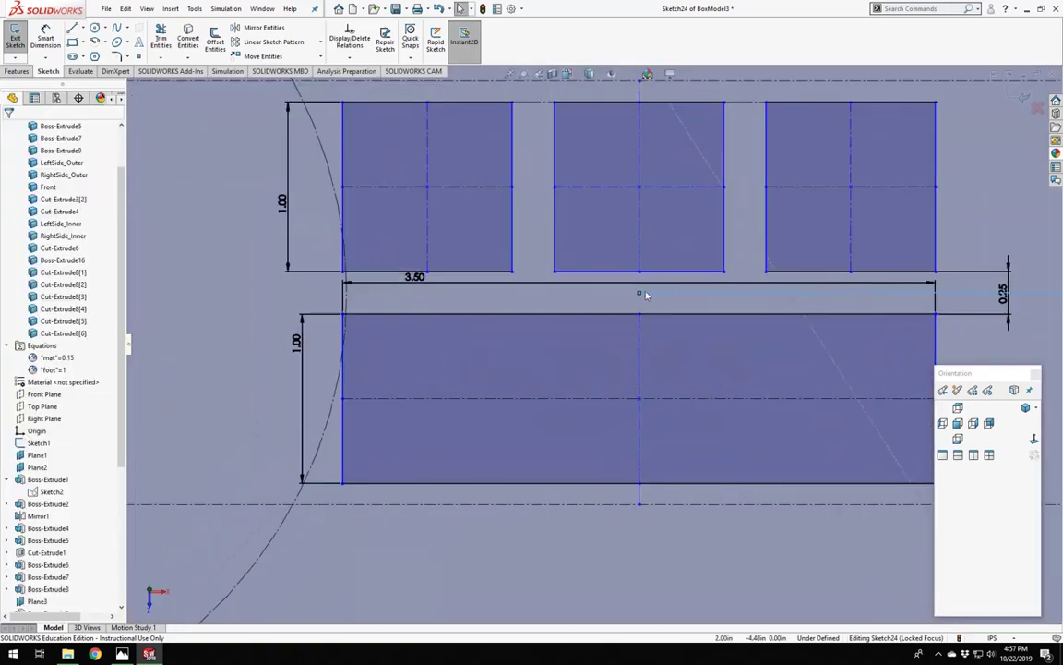
ctrl+click(640, 315)
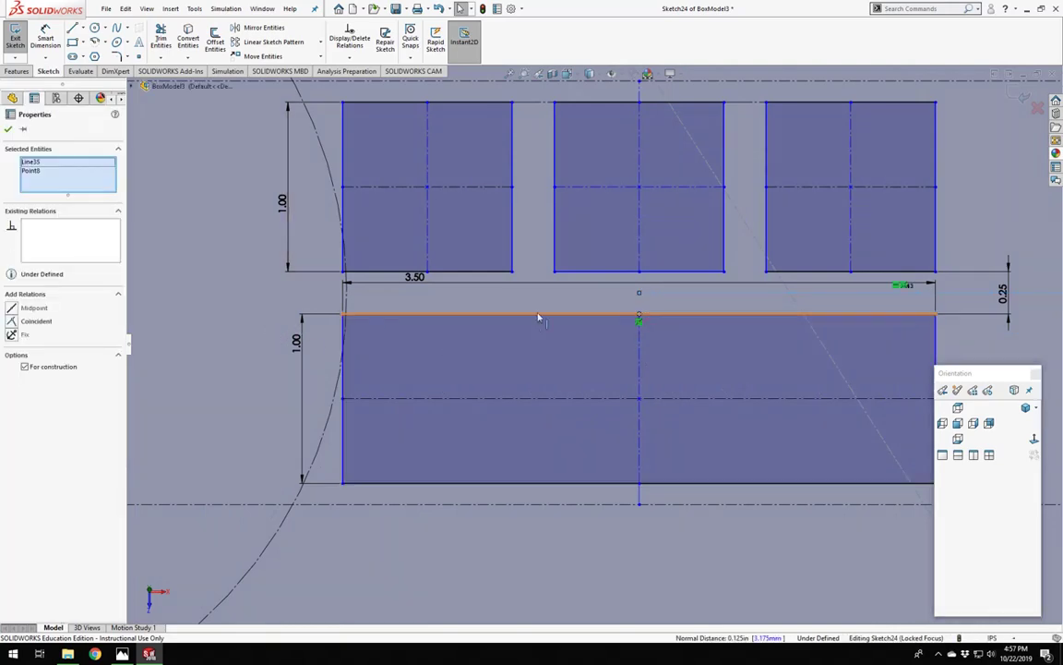
click(633, 300)
ctrl+click(638, 294)
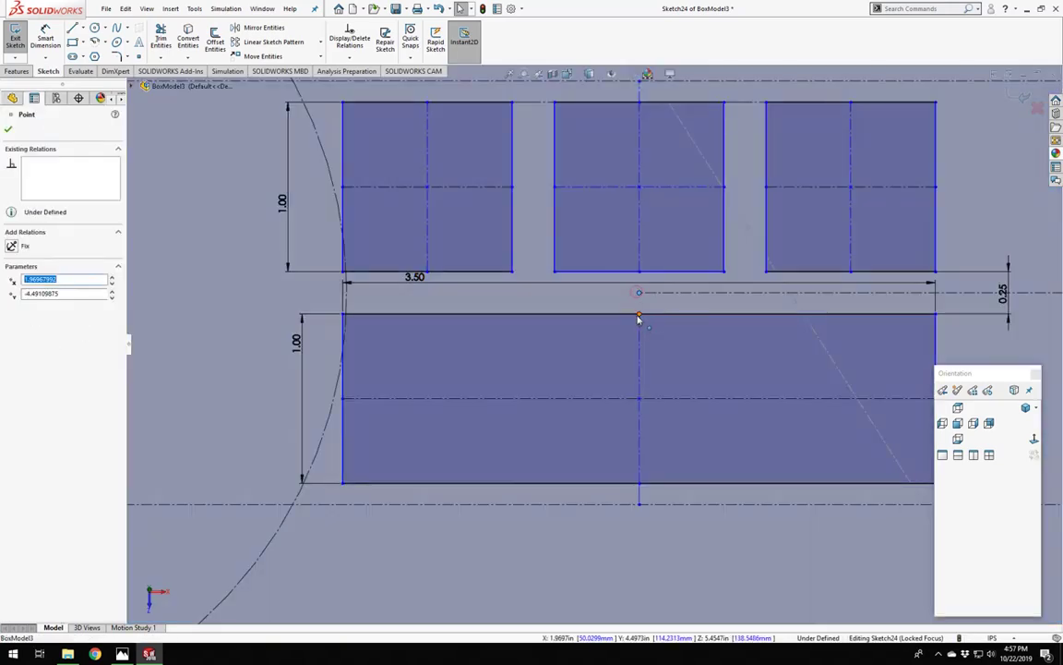
click(13, 322)
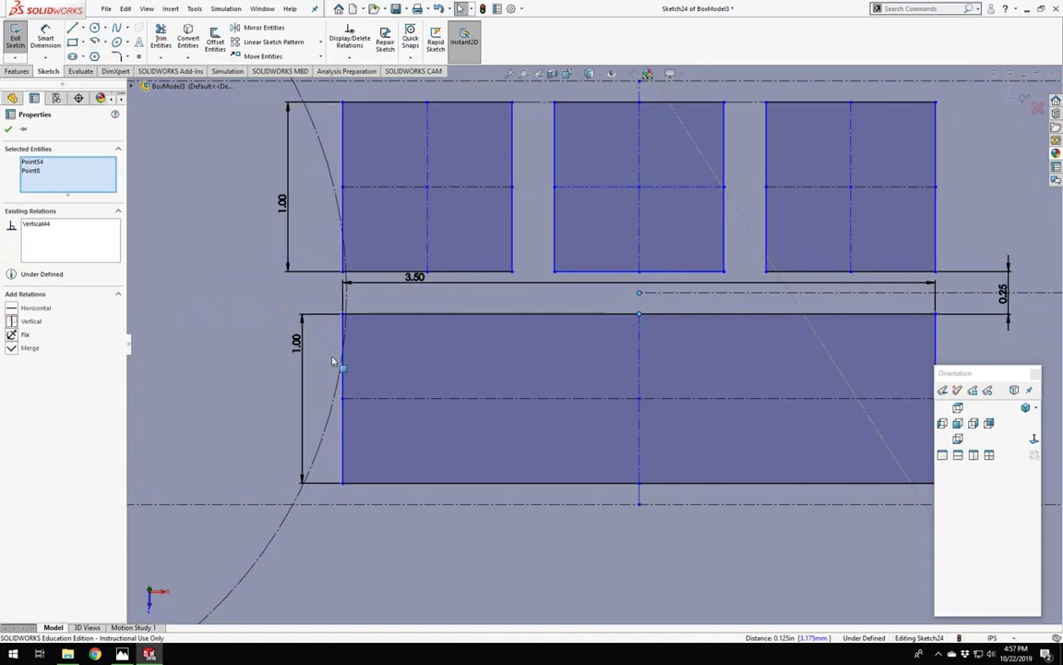
scroll(517, 350, up, 4)
key(Escape)
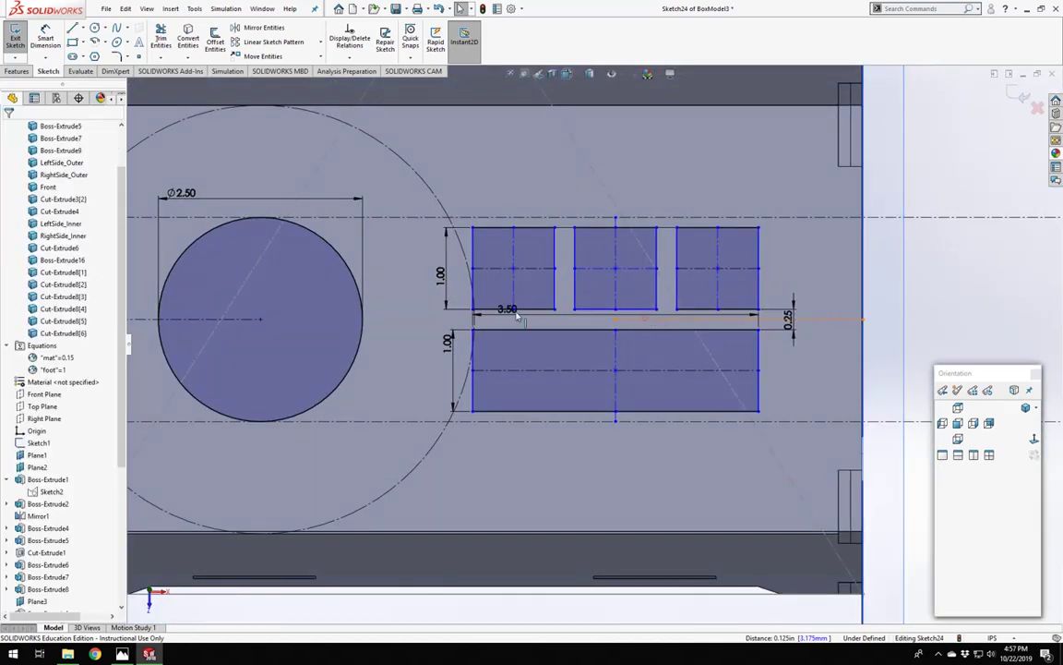
Make the circle's horizontal construction line and the one running from the box's right side equal in length.
click(262, 314)
click(153, 322)
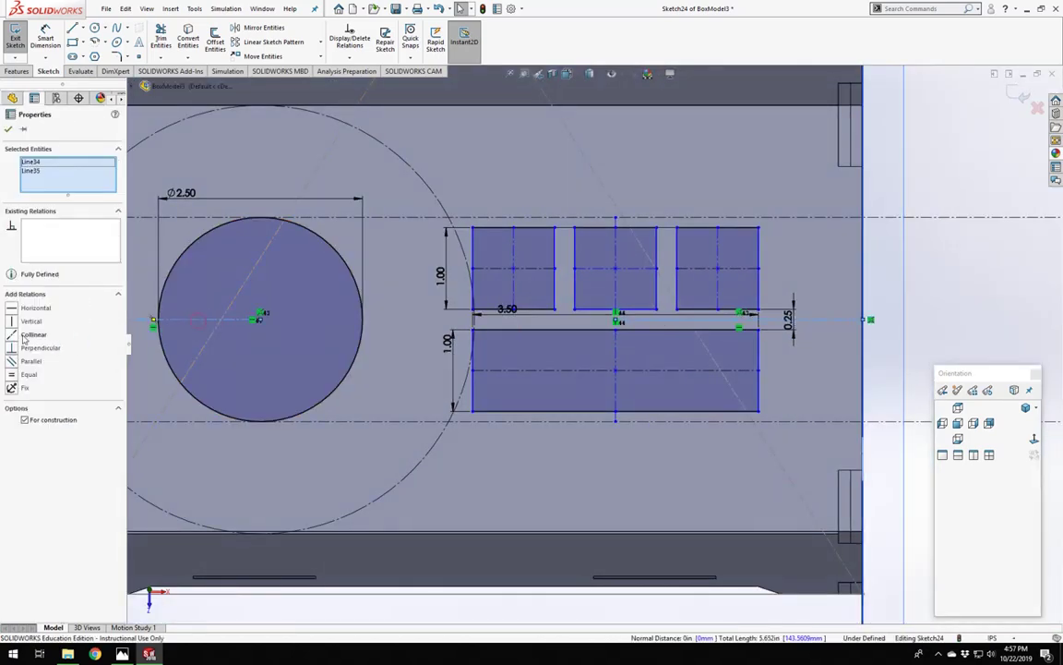
click(13, 375)
key(Escape)
scroll(538, 359, up, 3)
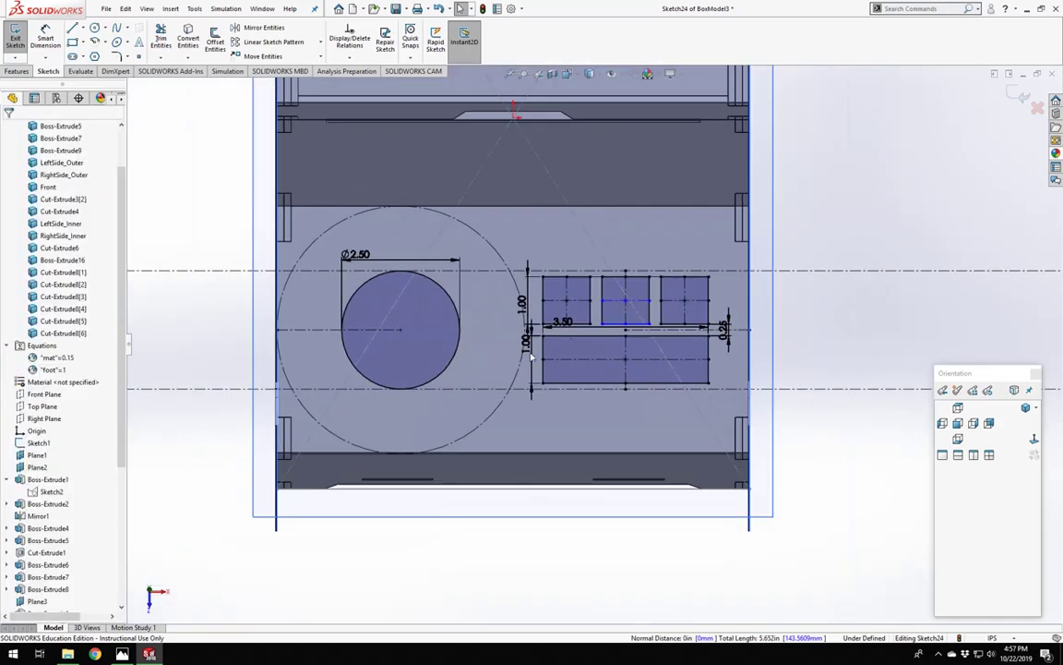
Make the middle square's left side equal in length to the left square's right side.
scroll(637, 330, down, 4)
mouse_move(610, 347)
mouse_down()
mouse_move(612, 292)
mouse_move(610, 342)
mouse_up()
click(535, 319)
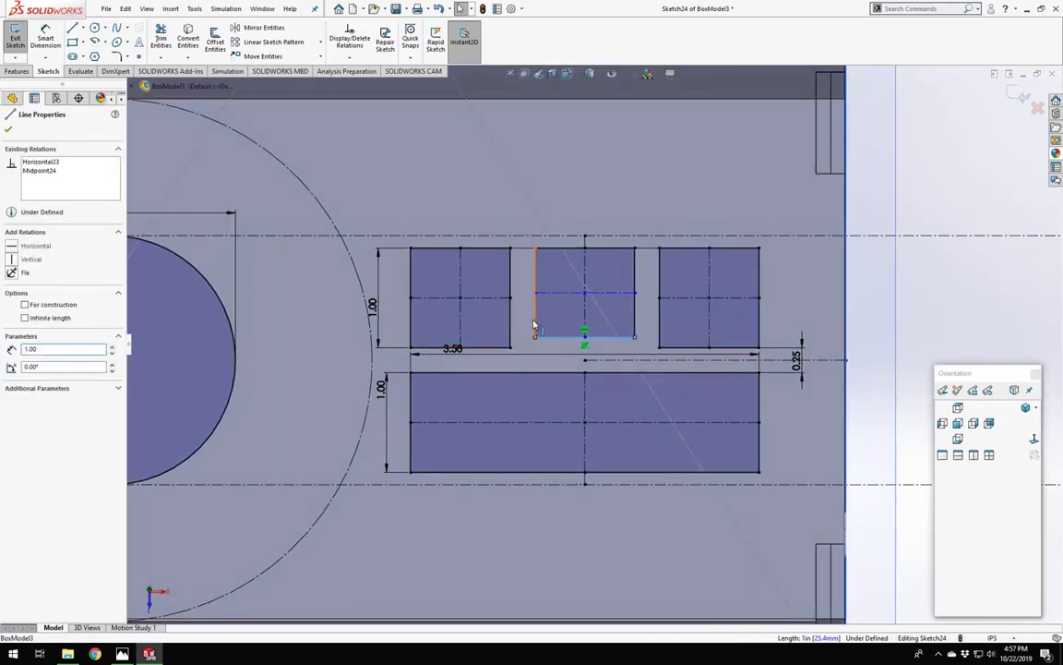
ctrl+click(511, 330)
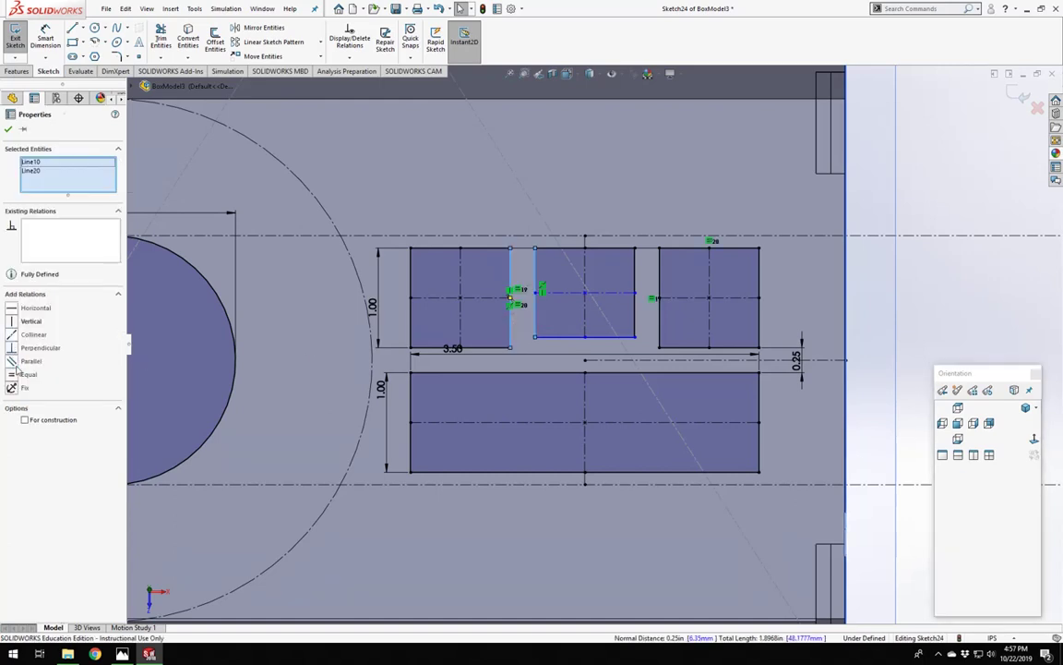
click(13, 377)
key(Escape)
scroll(531, 397, up, 4)
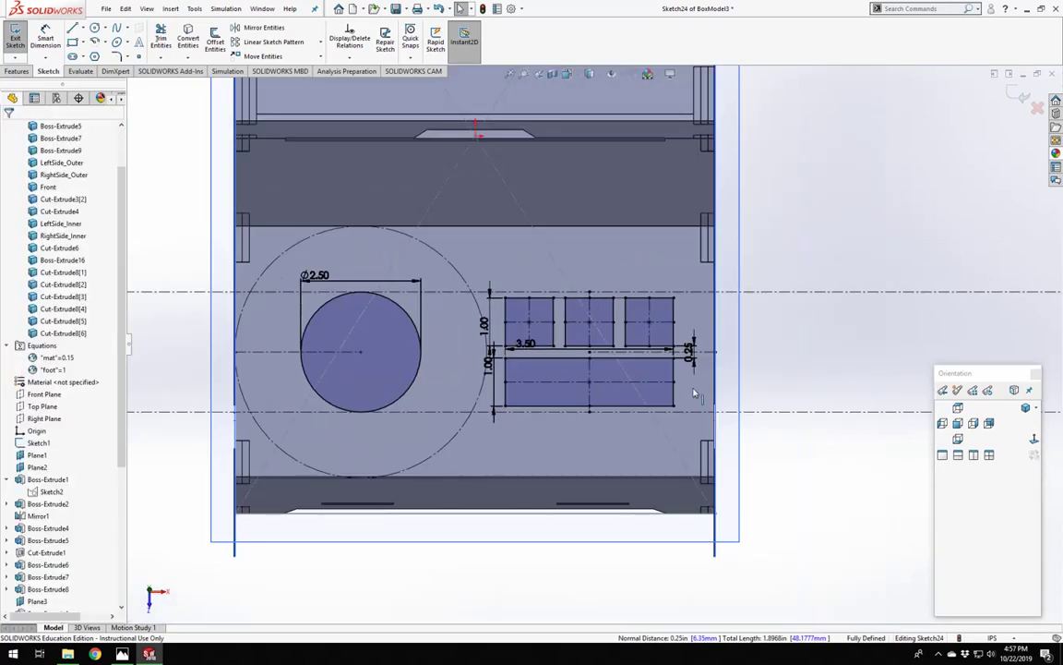
Cut the sketched circle and four rectangles Through All, limiting the feature scope to the control panel body.
drag(792, 467, 765, 465)
scroll(466, 354, up, 2)
scroll(408, 336, down, 2)
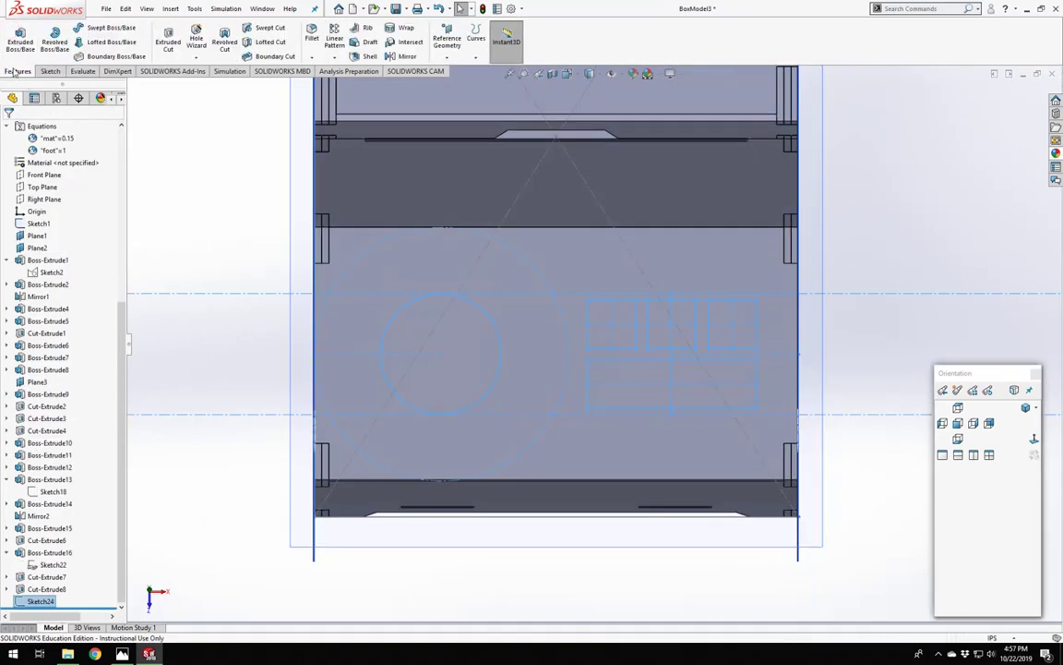
click(168, 41)
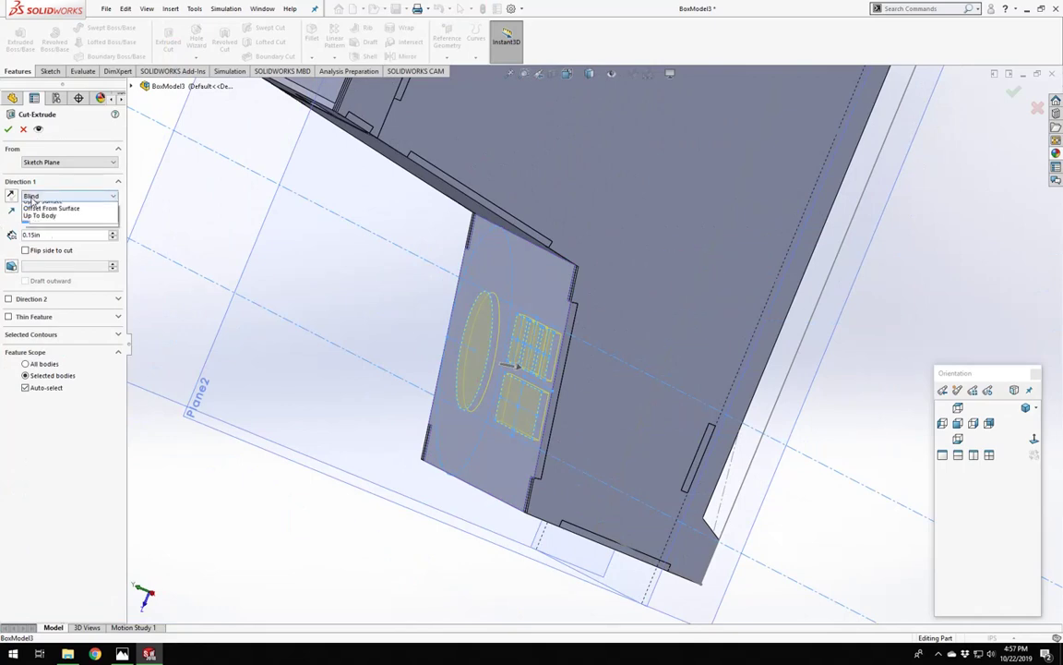
click(37, 213)
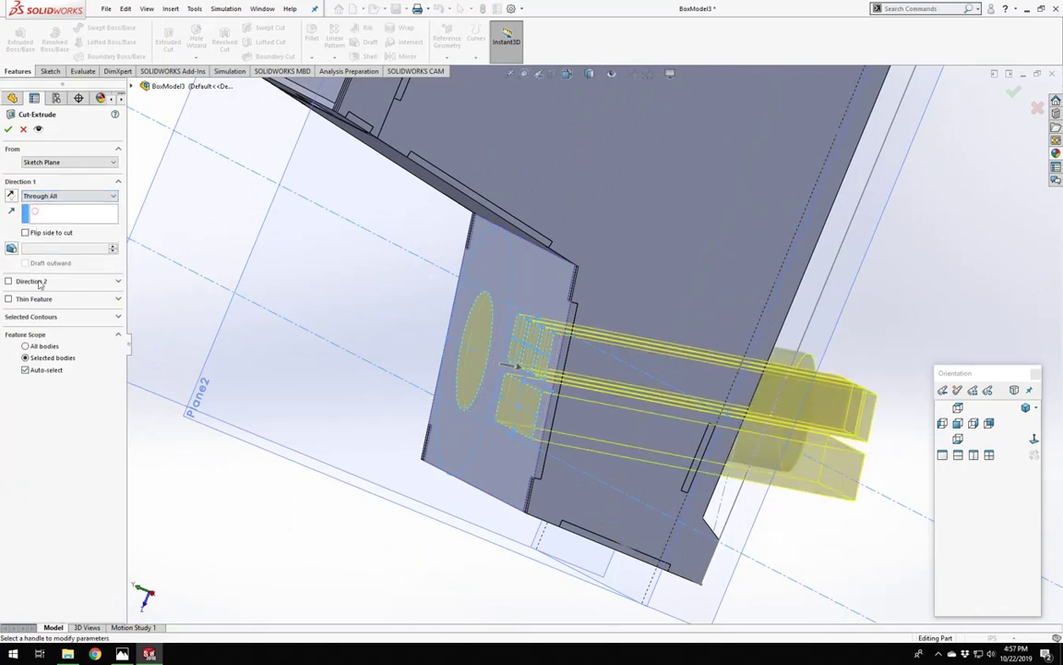
click(26, 369)
click(492, 481)
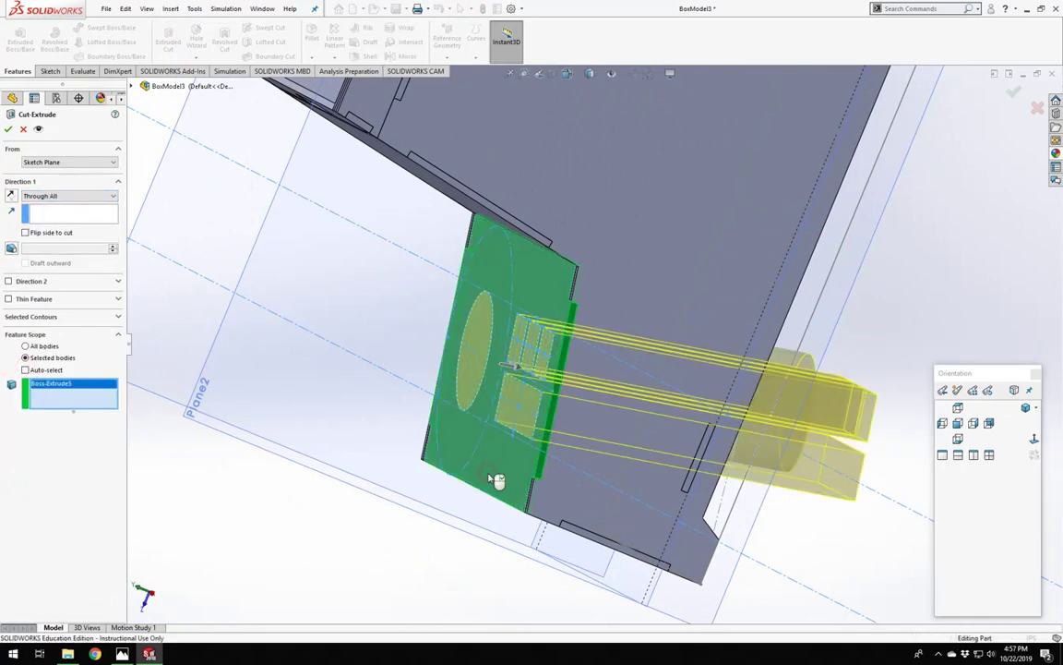
key(Return)
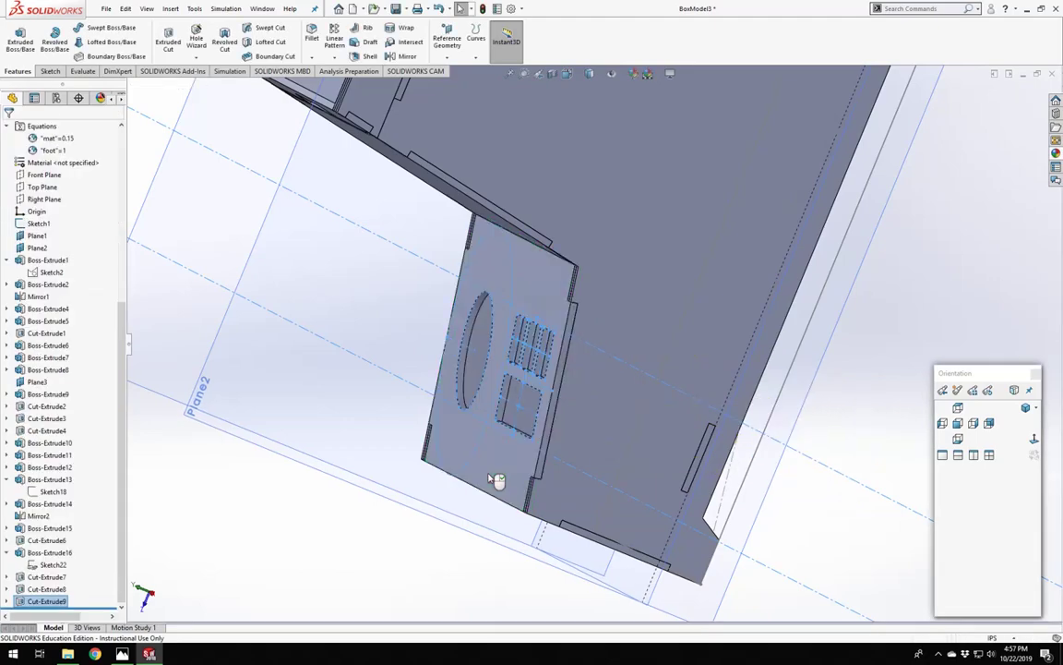
click(431, 553)
Examine the circular and rectangular cutouts in the control panel from several angles and zoom levels.
middle_drag(443, 381, 519, 265)
scroll(665, 359, up, 1)
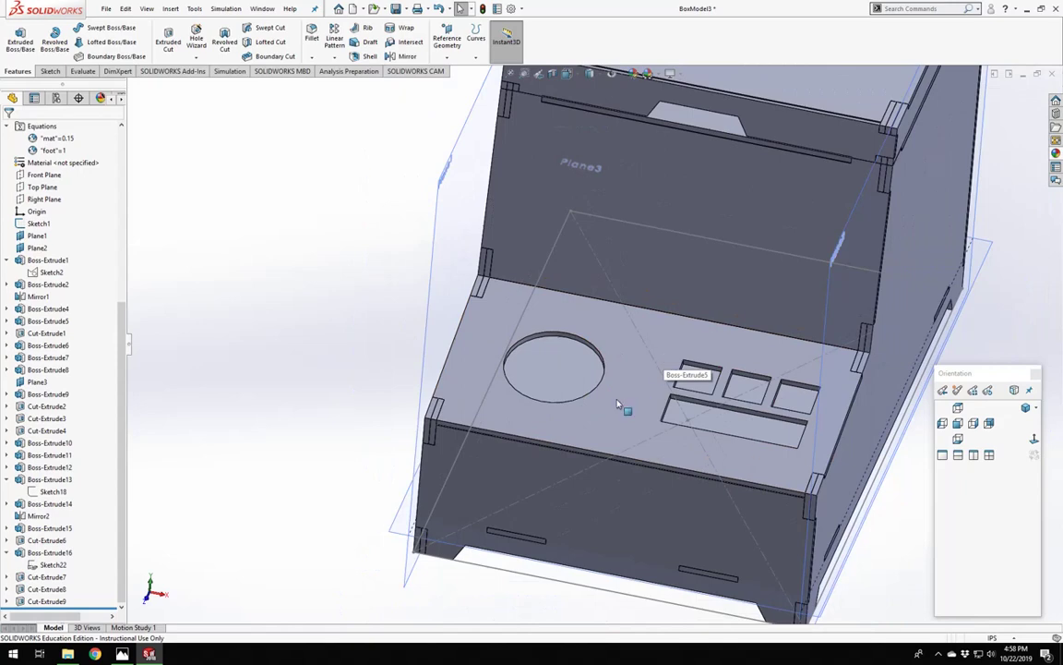
scroll(635, 391, down, 1)
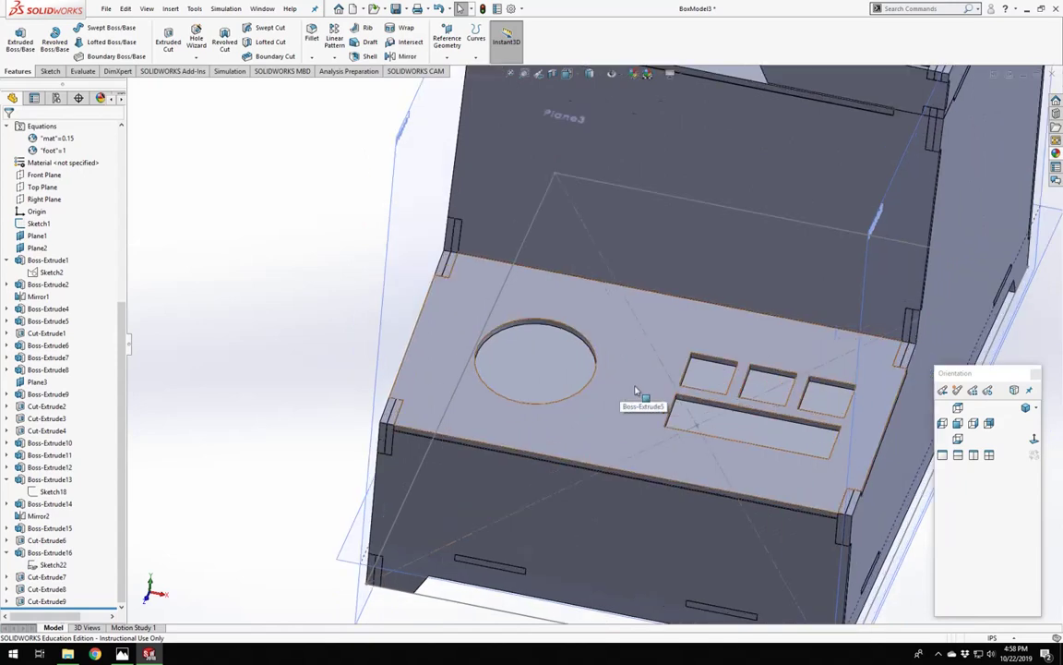
middle_drag(594, 430, 570, 392)
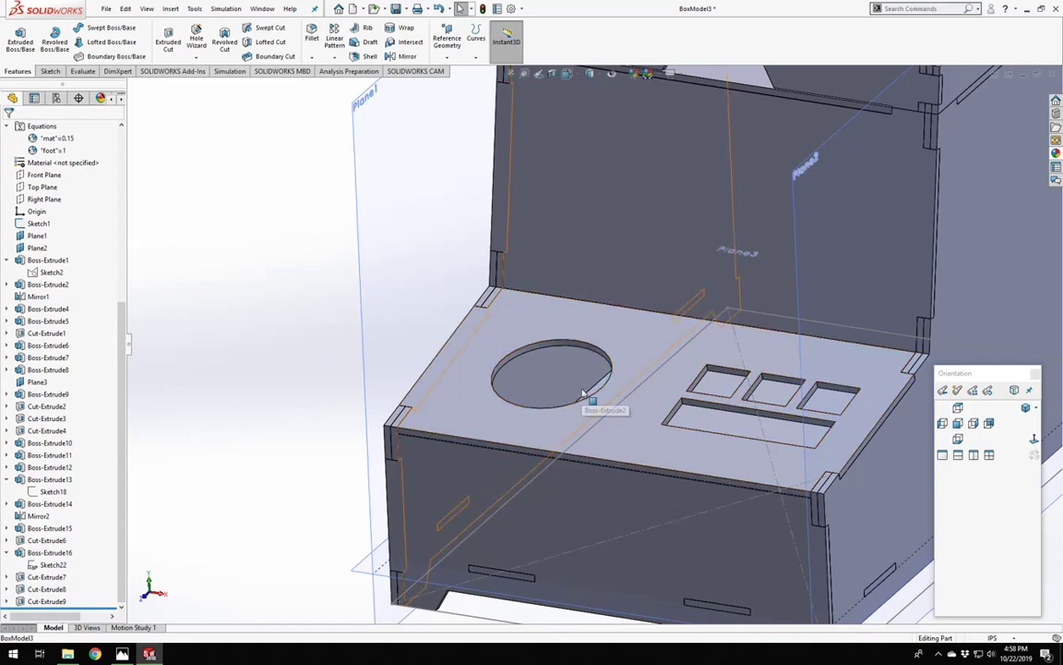
scroll(583, 392, down, 5)
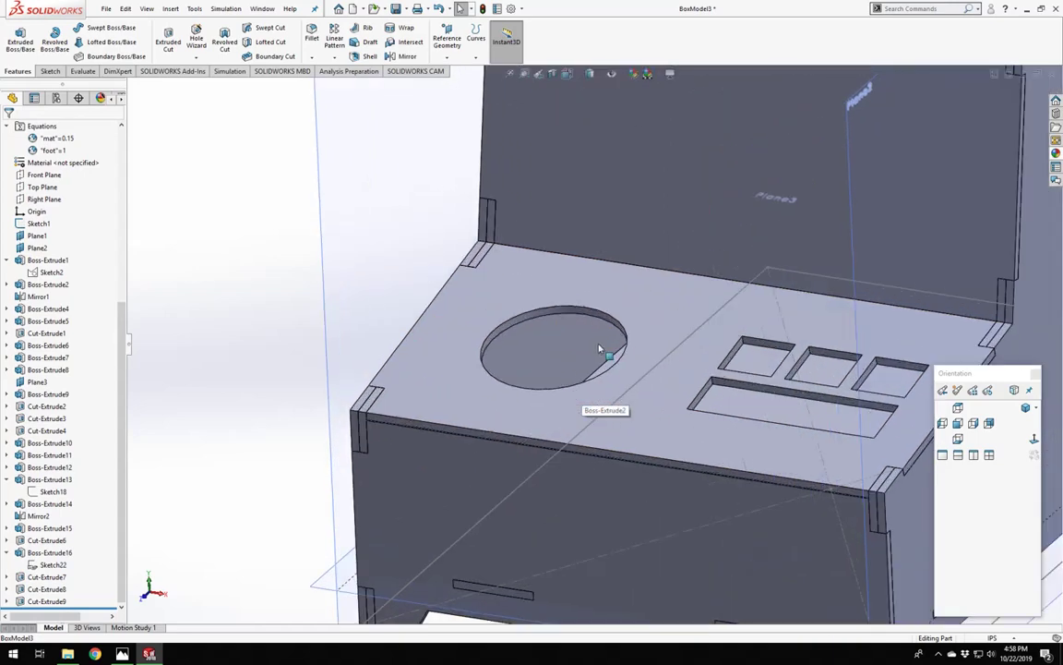
scroll(599, 349, up, 5)
scroll(586, 370, down, 4)
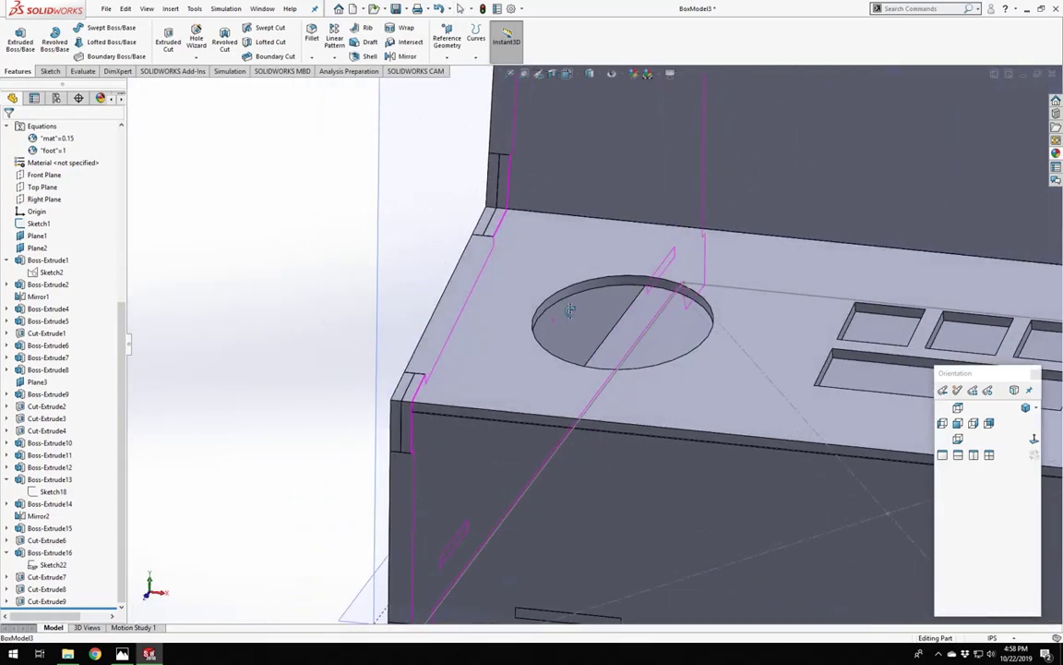
scroll(574, 381, up, 5)
scroll(582, 383, down, 3)
Hide the bottom panel body to expose the inside of the box.
middle_drag(581, 381, 620, 373)
right_click(623, 364)
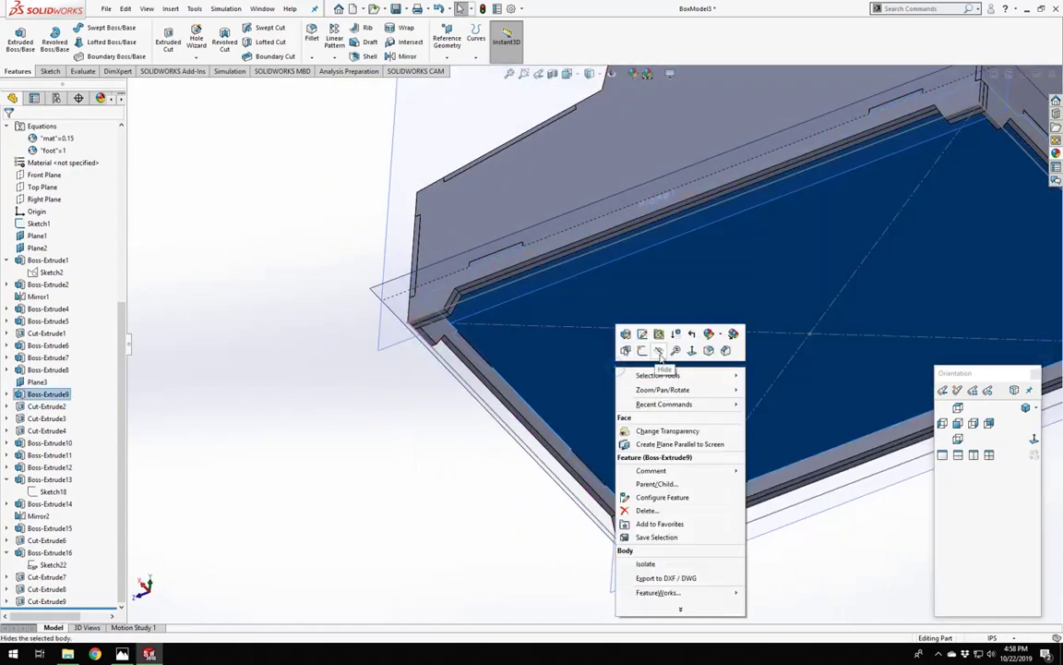
click(659, 352)
Start a sketch on the control panel's underside face and convert the face's outer outline into sketch entities.
middle_drag(552, 318, 577, 305)
click(570, 279)
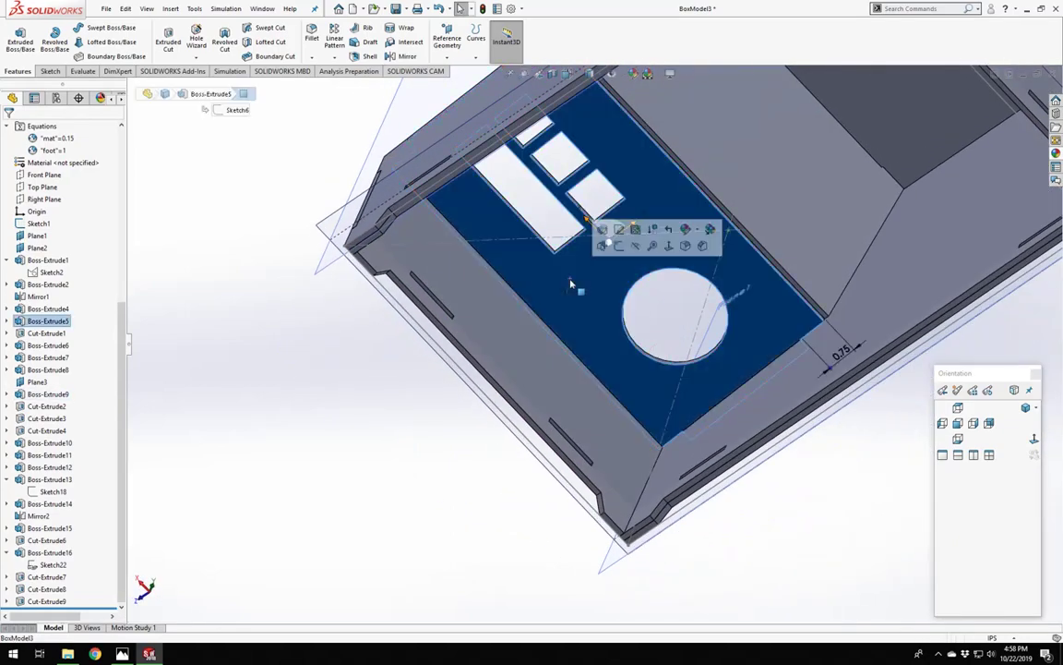
click(618, 246)
click(1034, 441)
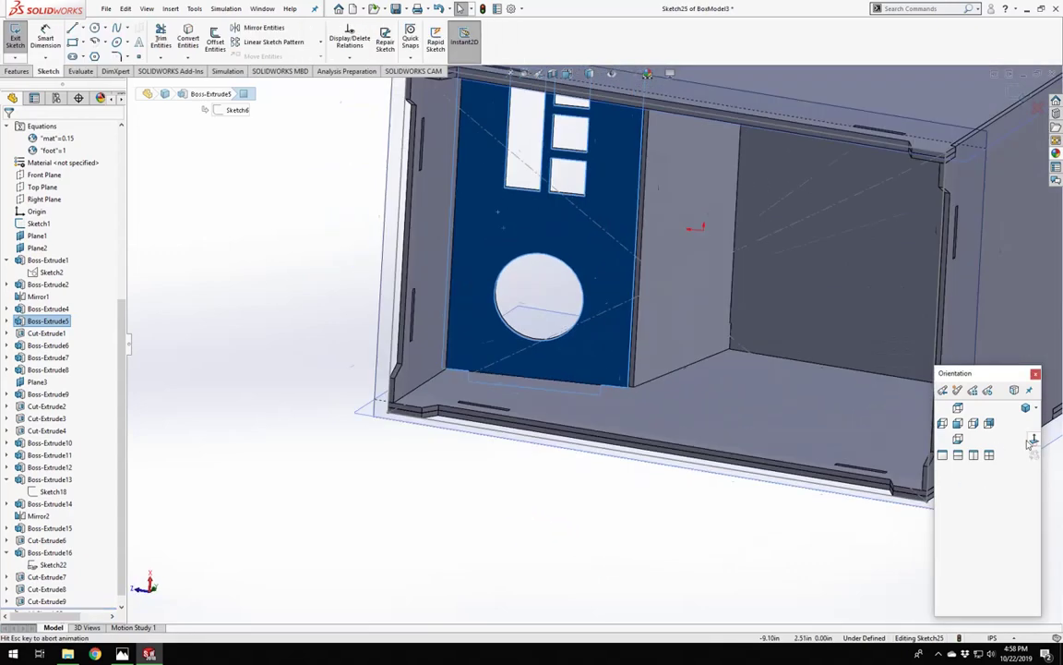
click(1034, 440)
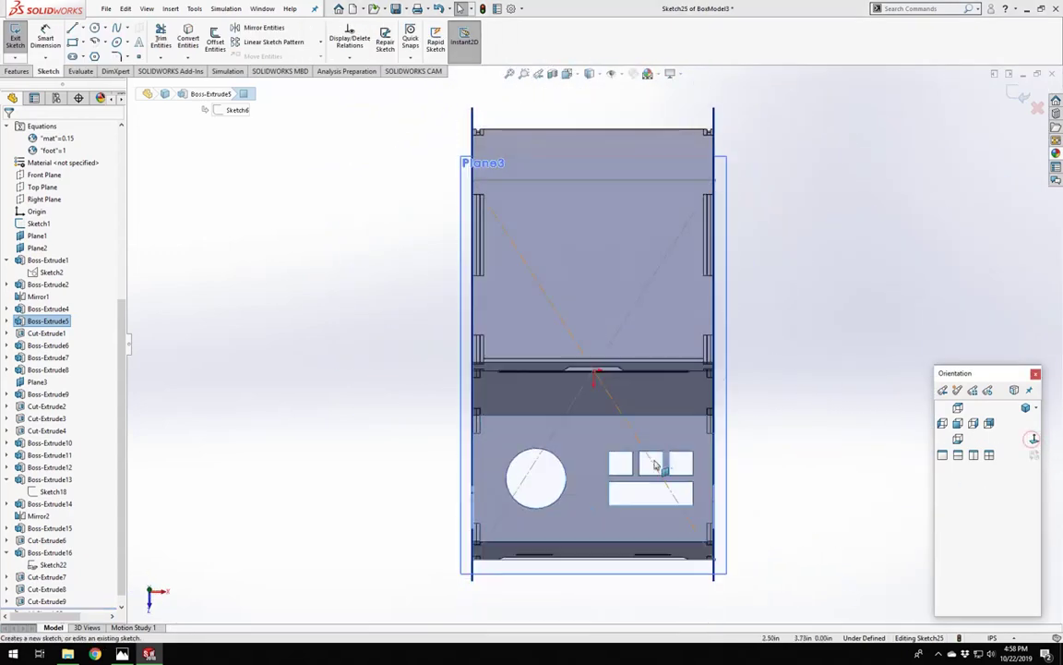
scroll(539, 444, down, 4)
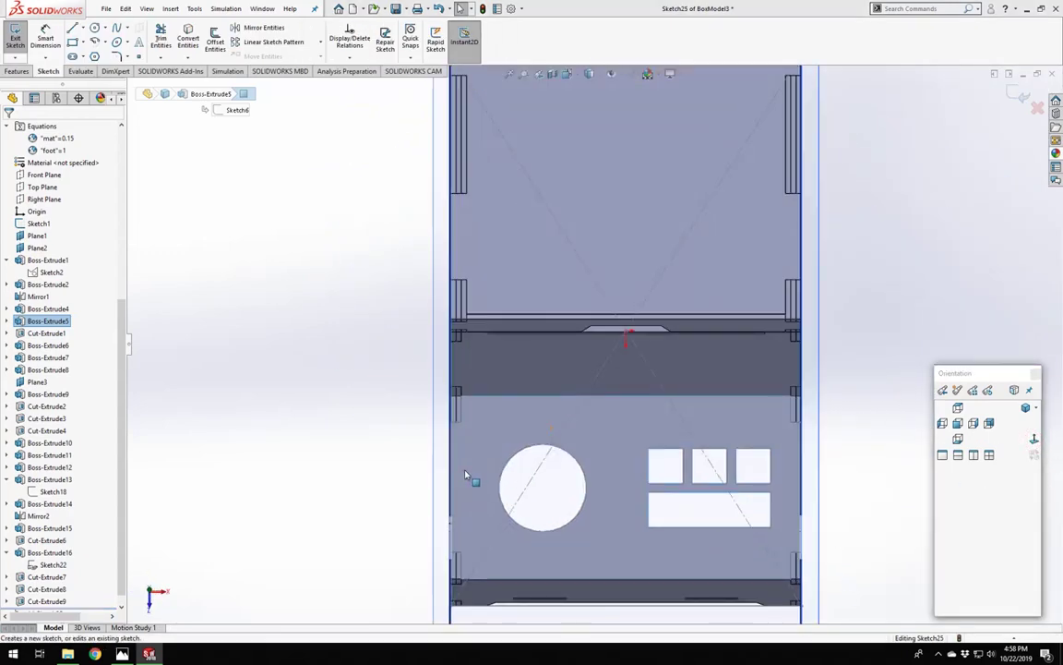
click(466, 472)
click(189, 39)
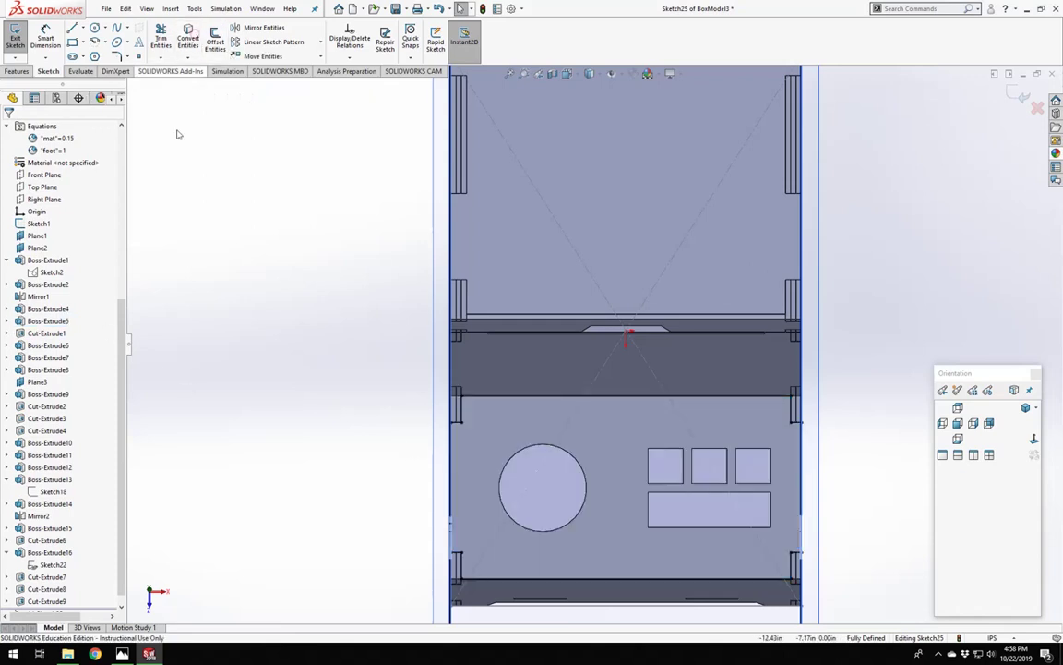
Convert the closed edge loop of the long rectangular cutout into sketch entities.
scroll(713, 564, down, 3)
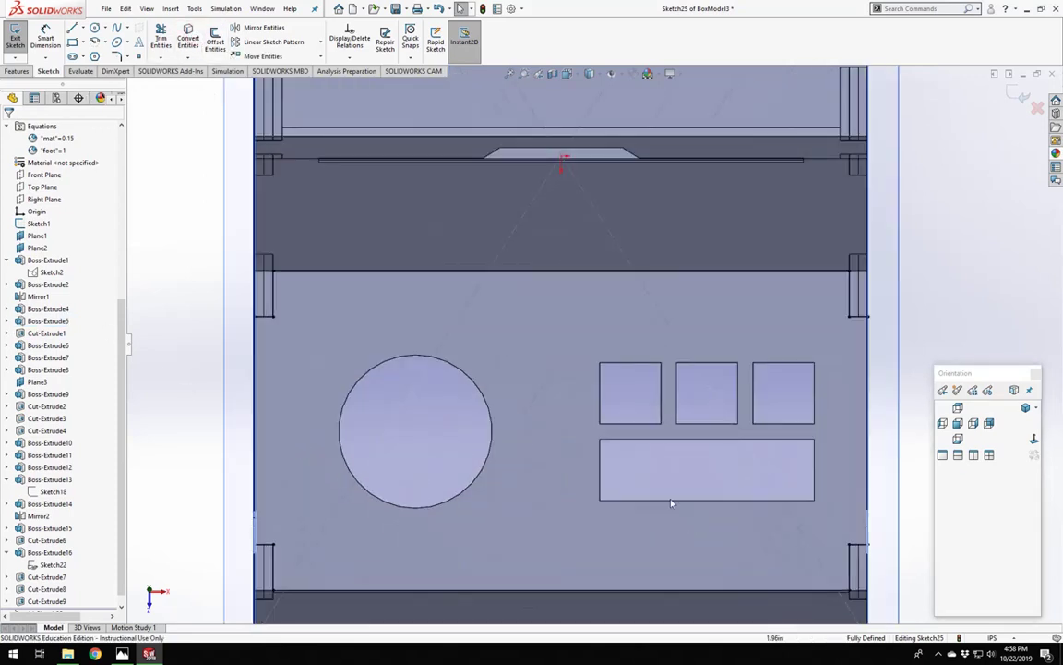
right_click(627, 443)
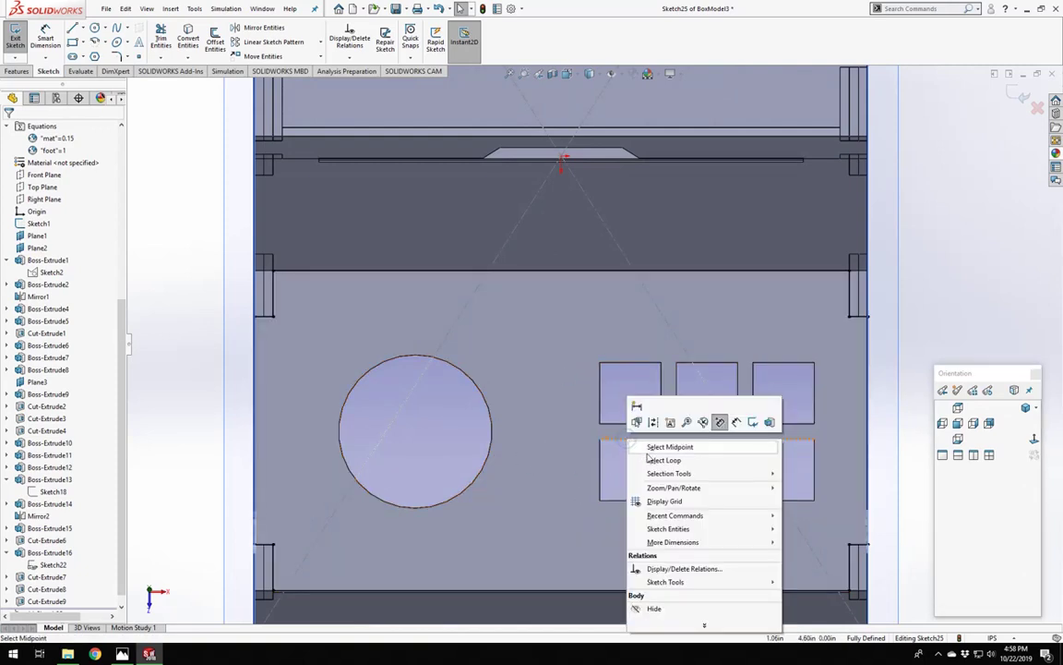
click(653, 462)
middle_drag(579, 466, 550, 369)
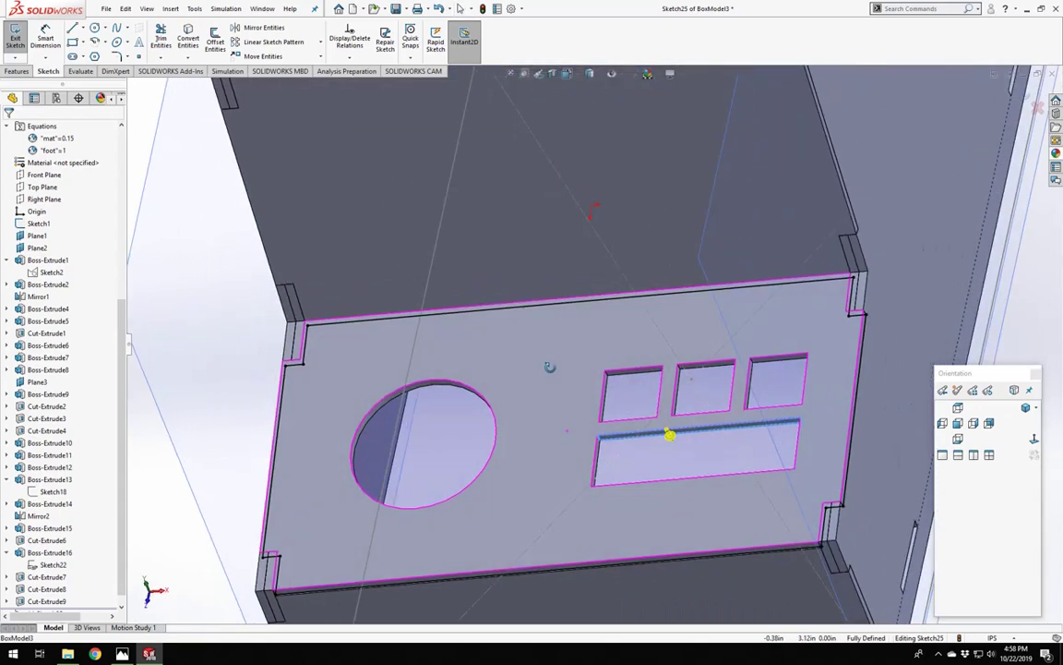
click(667, 420)
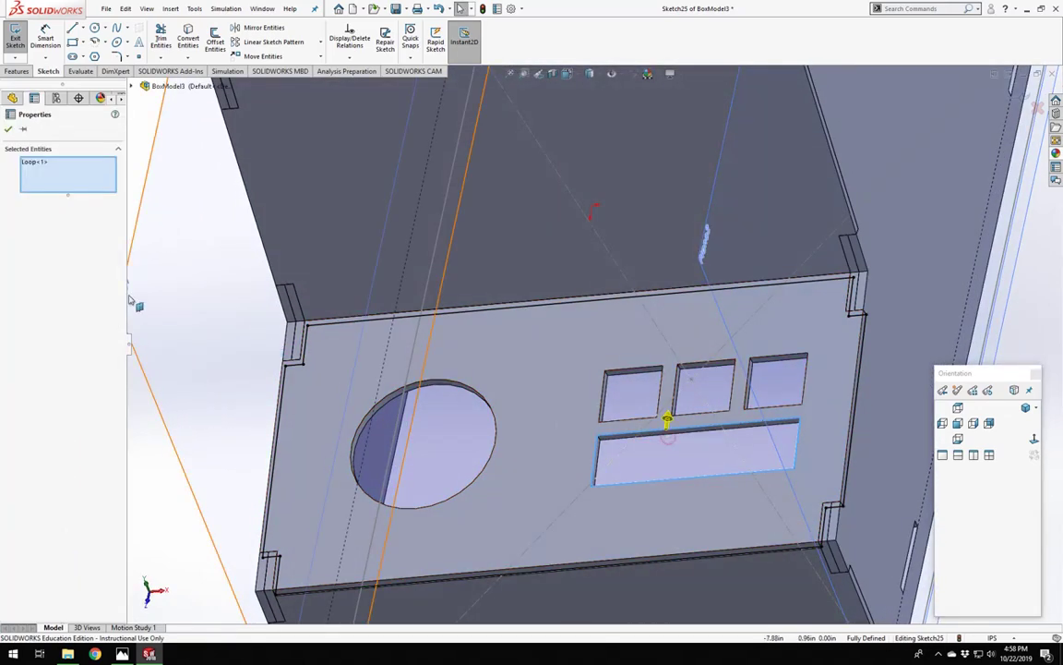
click(187, 41)
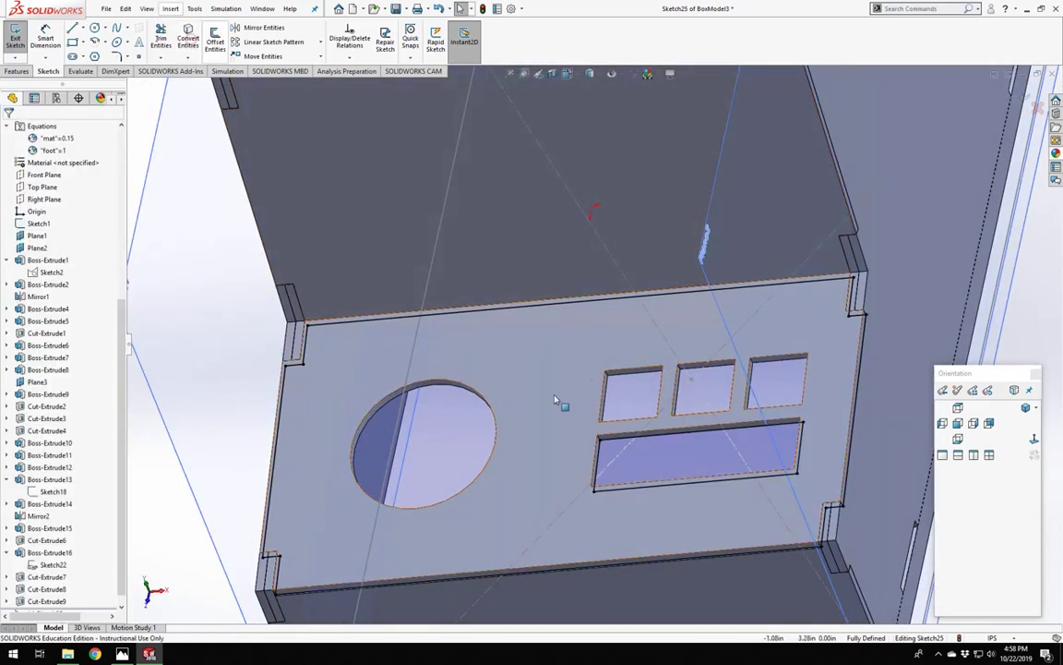
Convert the edge loops of the three square cutouts into sketch entities, one loop at a time.
right_click(640, 373)
click(677, 389)
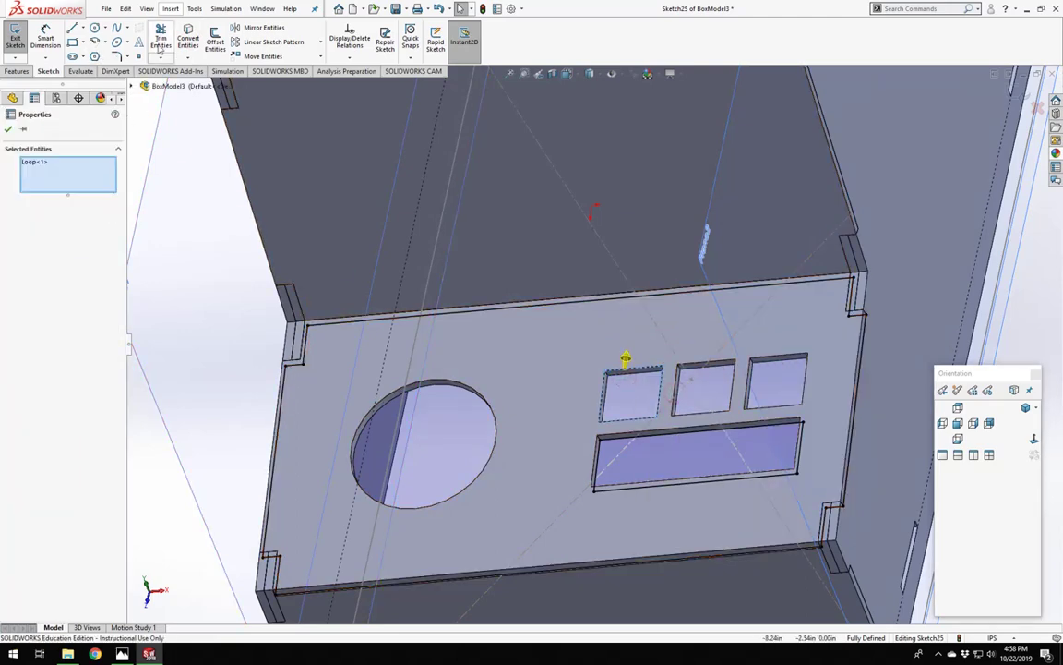
click(187, 41)
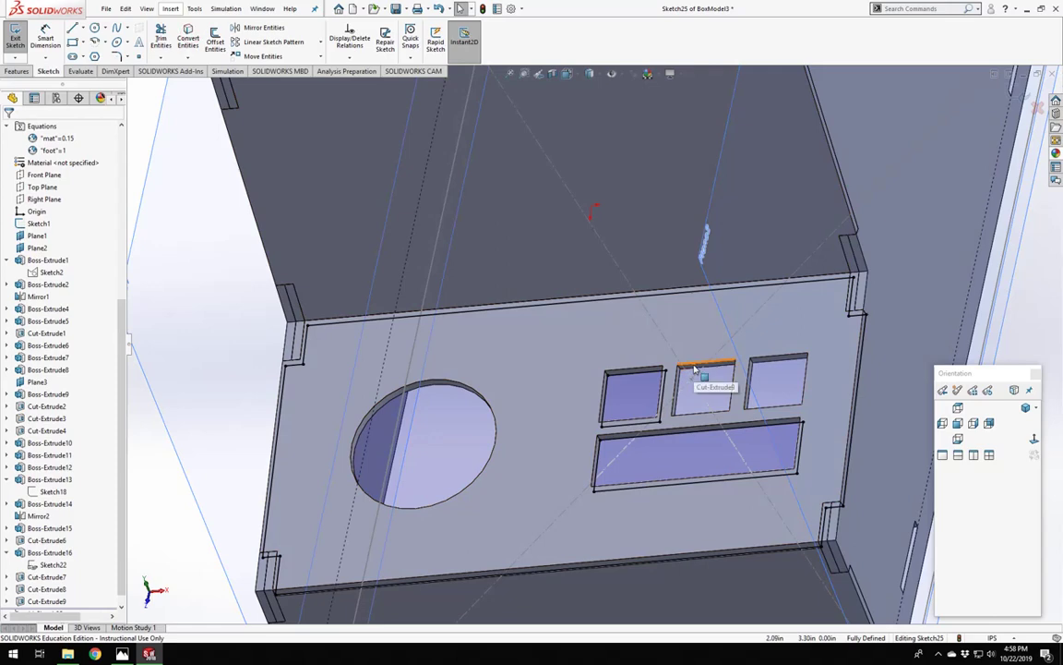
right_click(696, 369)
click(732, 386)
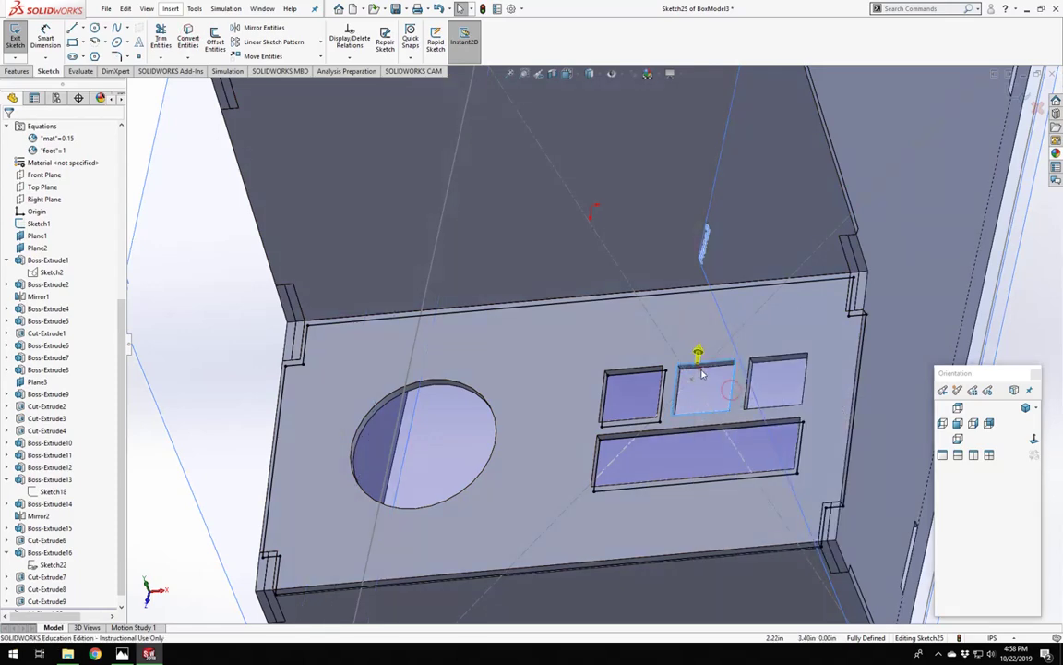
click(187, 41)
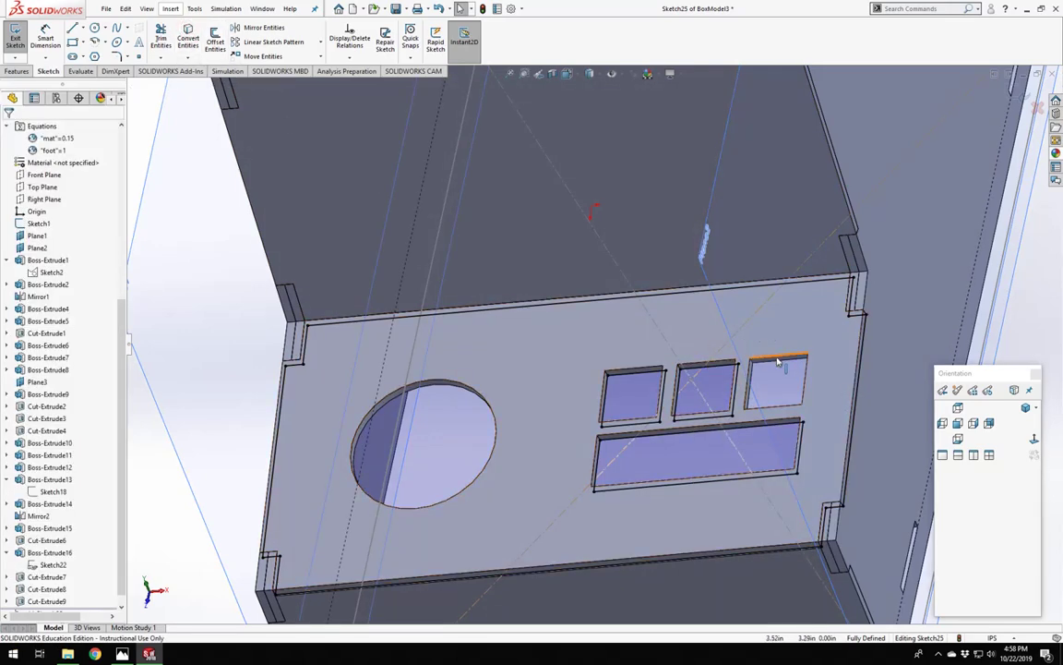
right_click(778, 361)
click(813, 380)
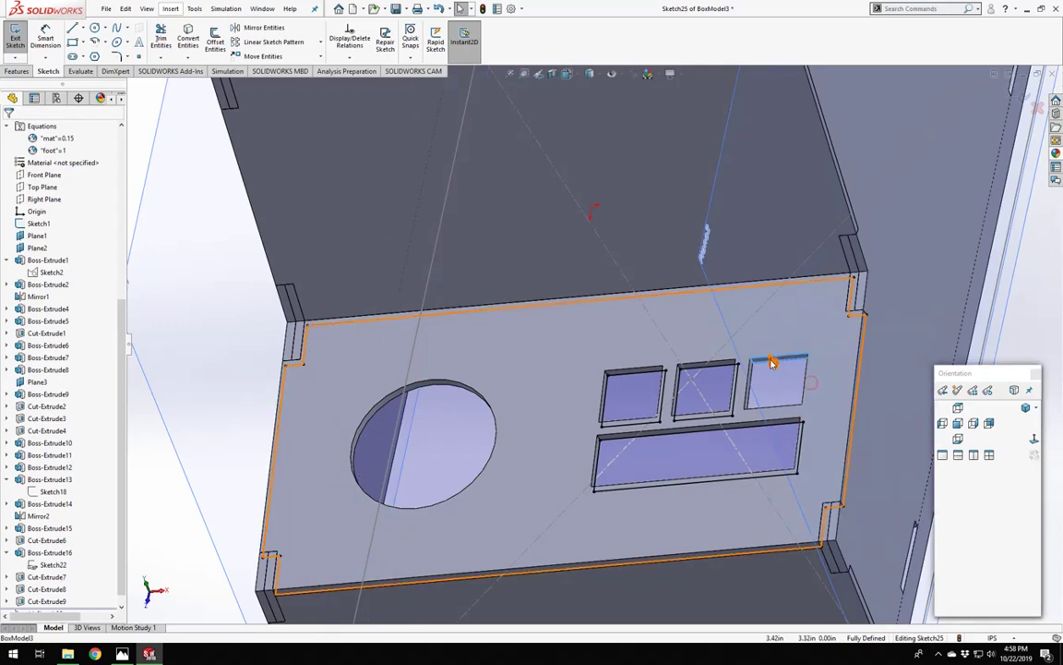
scroll(317, 156, up, 5)
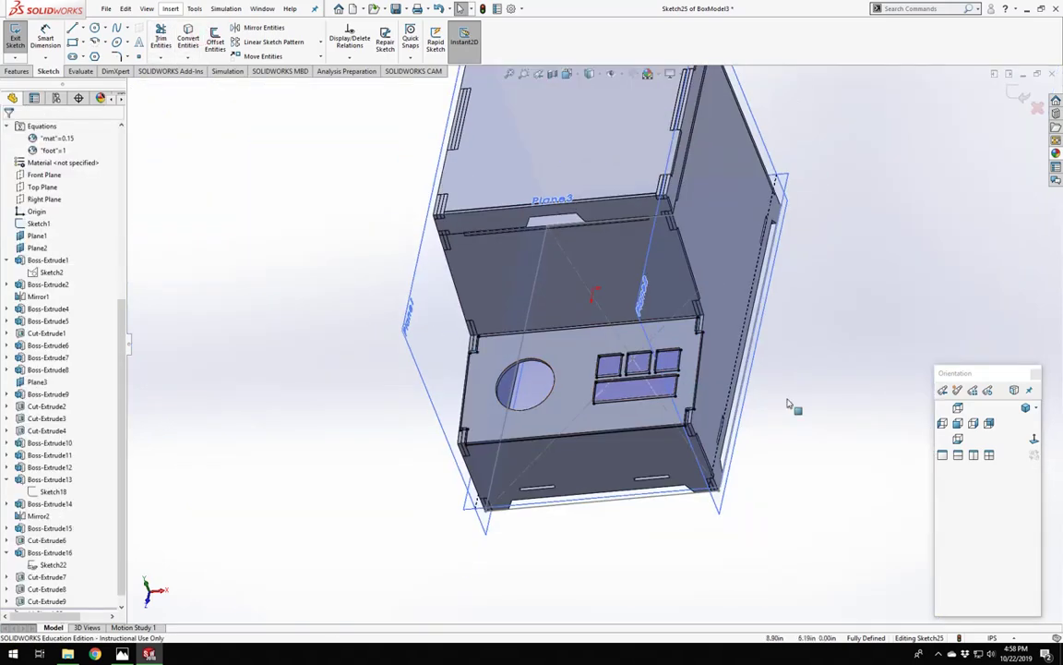
click(835, 409)
Sketch a circle with a radius of about 1.9 in around the round cutout, sharing its center.
scroll(522, 374, down, 5)
middle_drag(522, 379, 441, 368)
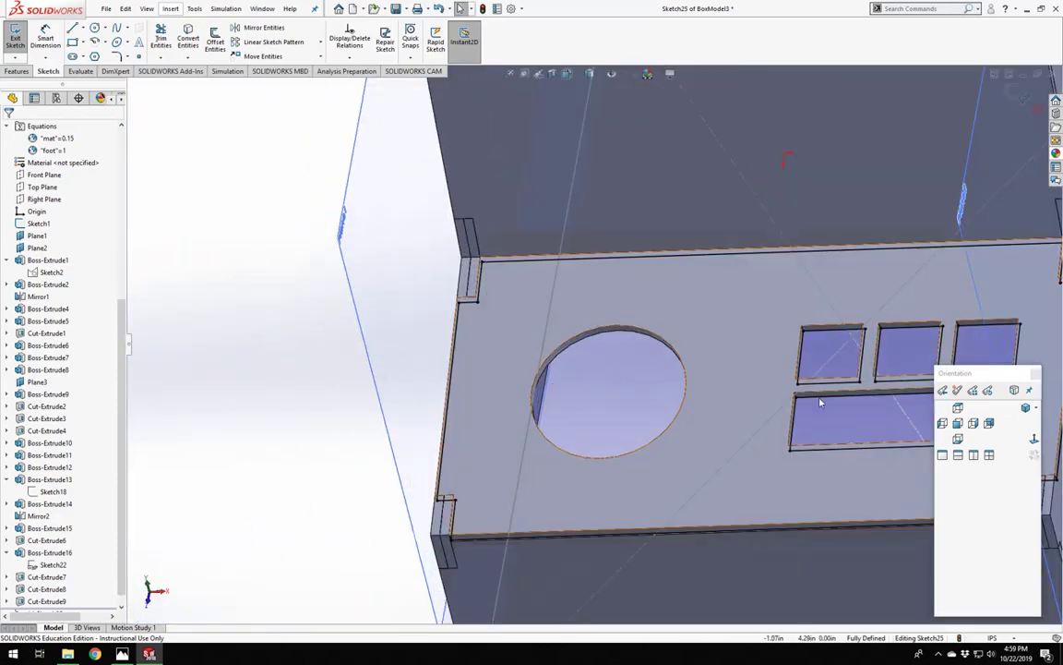
click(1035, 438)
click(1035, 439)
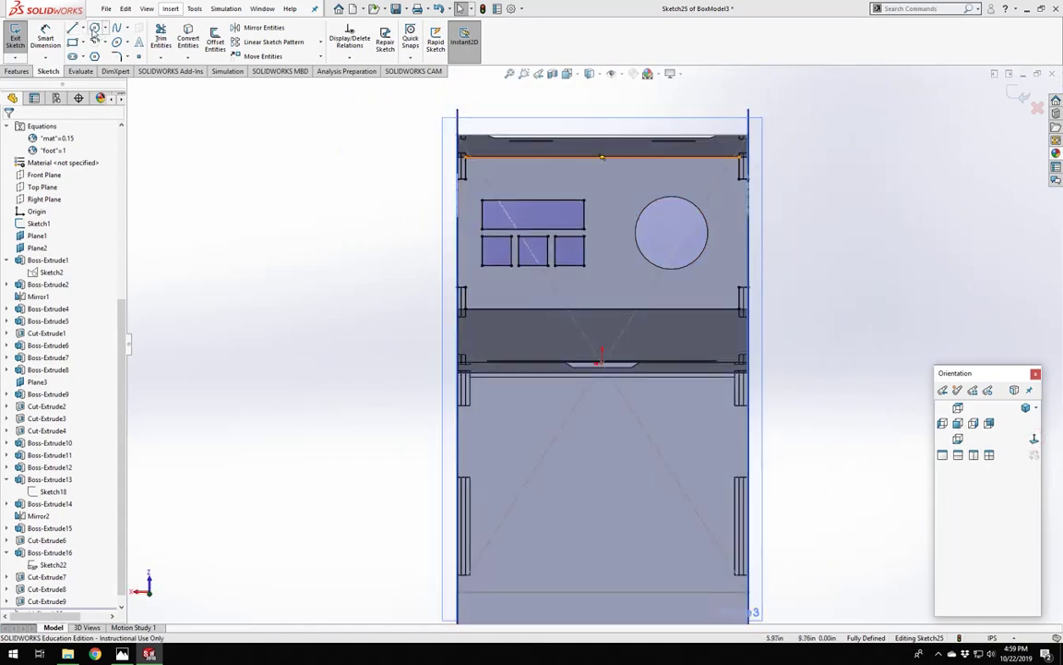
click(94, 29)
click(672, 233)
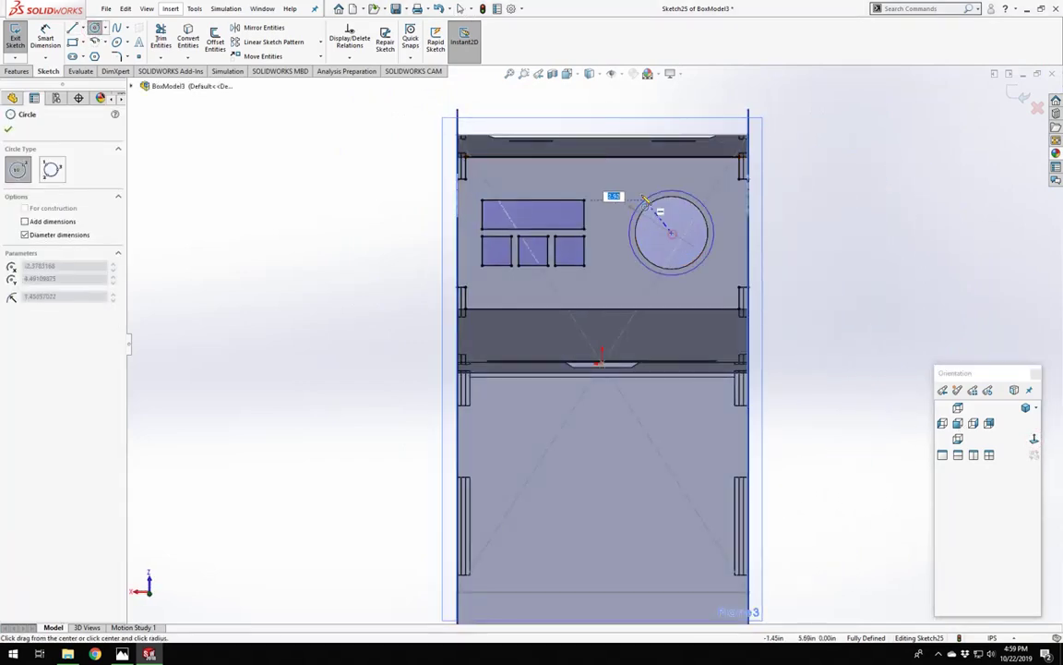
click(637, 195)
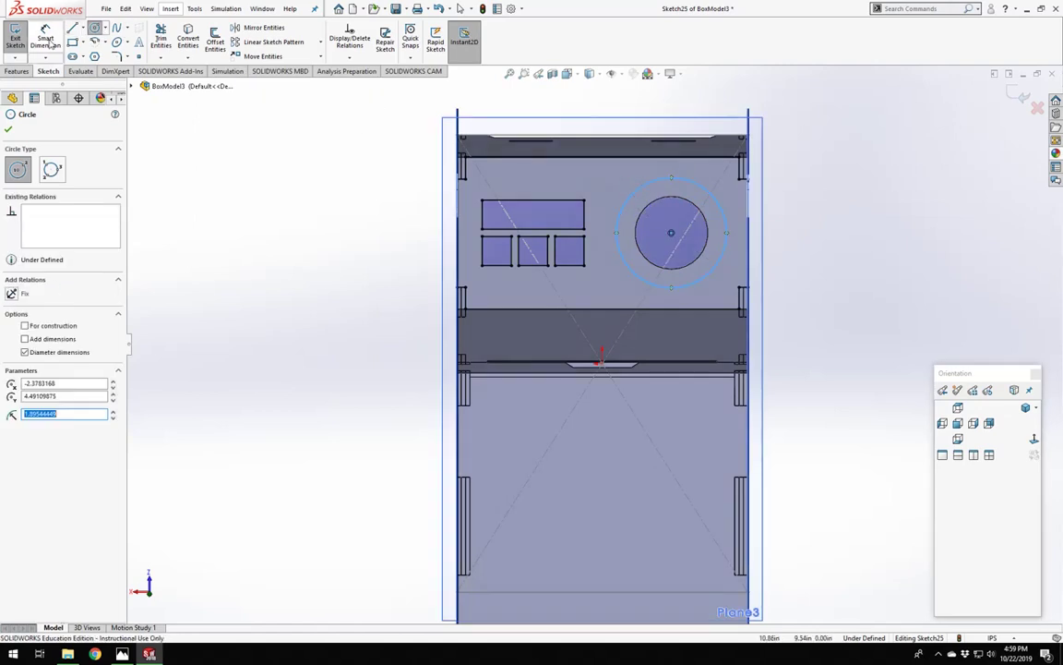
Dimension the radial gap between the new circle and the round cutout's edge, narrowing the ring between them.
click(48, 41)
scroll(651, 203, down, 3)
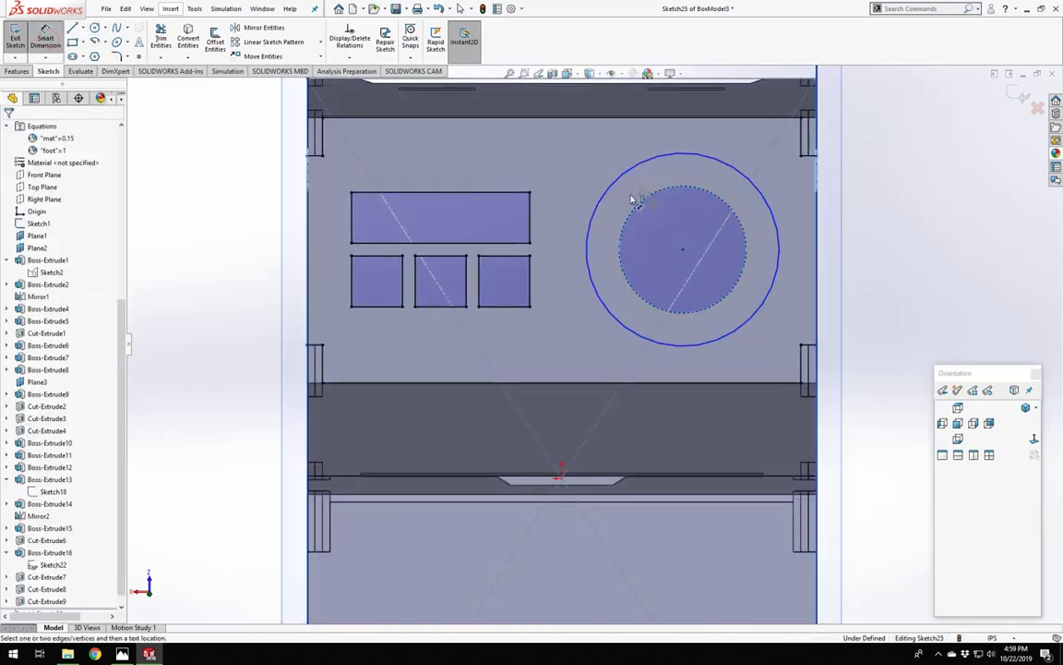
click(609, 194)
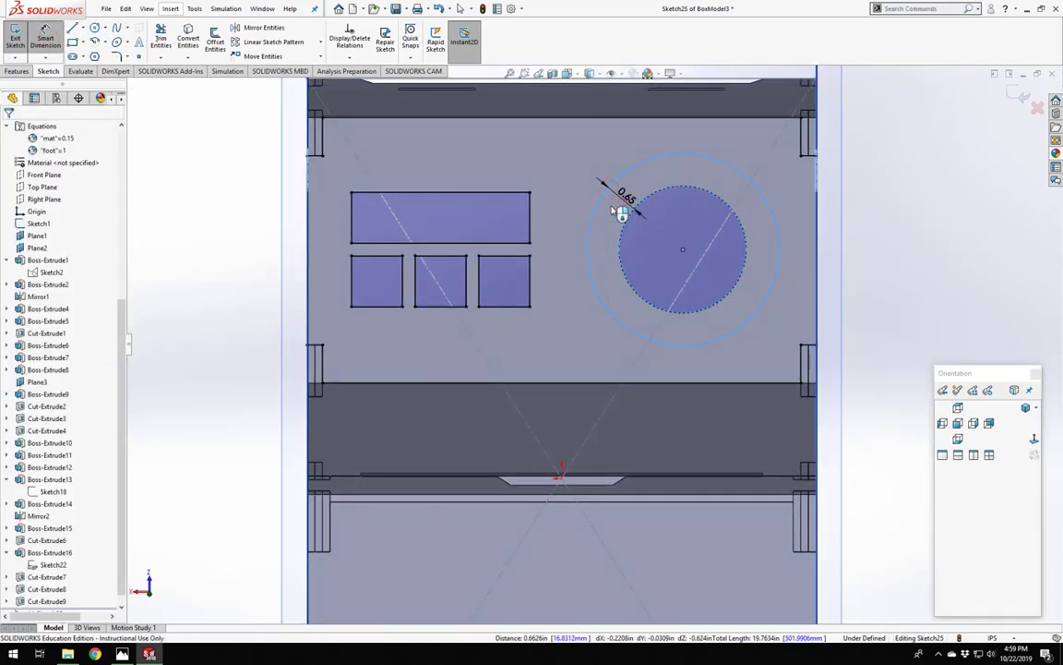
click(612, 208)
key(Return)
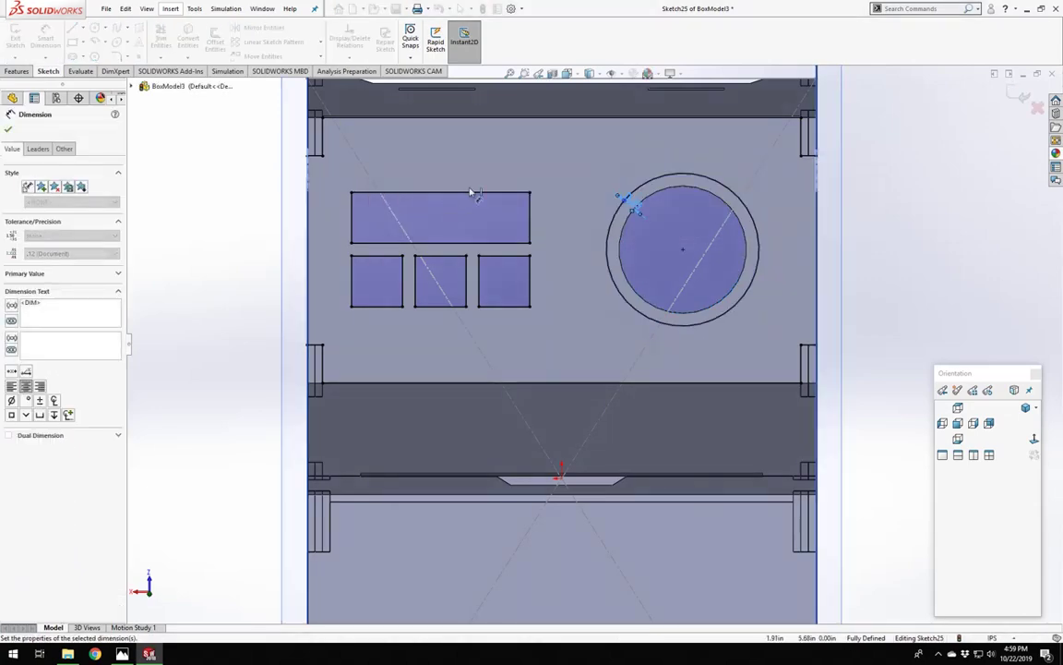
scroll(572, 314, up, 4)
middle_drag(490, 312, 622, 363)
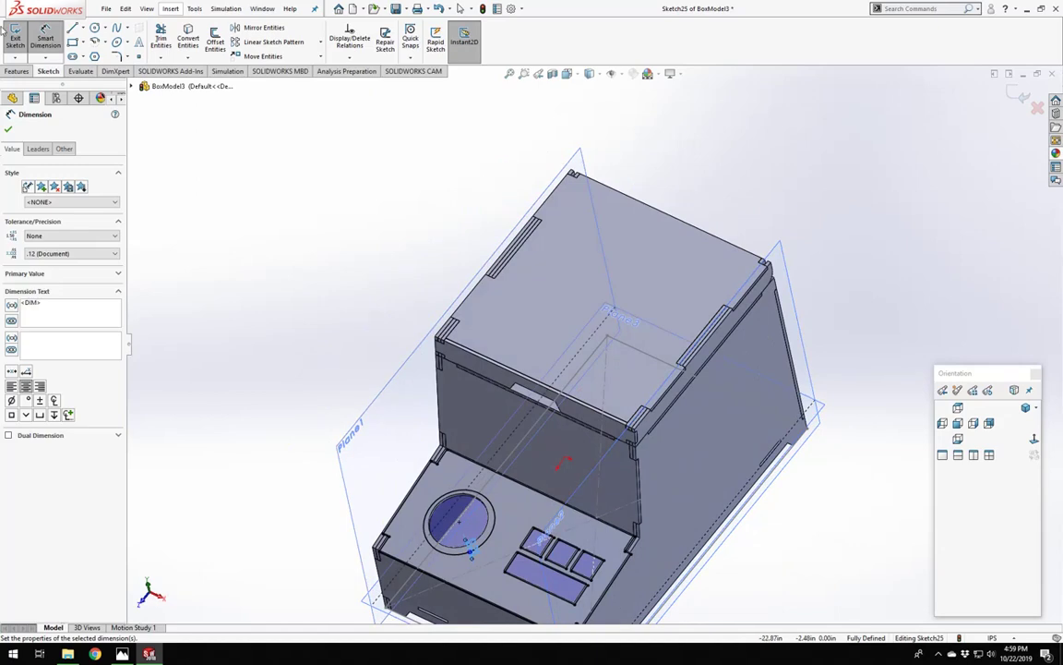
Close the inner layer sketch and examine its outline on the control panel from several angles.
click(14, 35)
scroll(519, 498, down, 3)
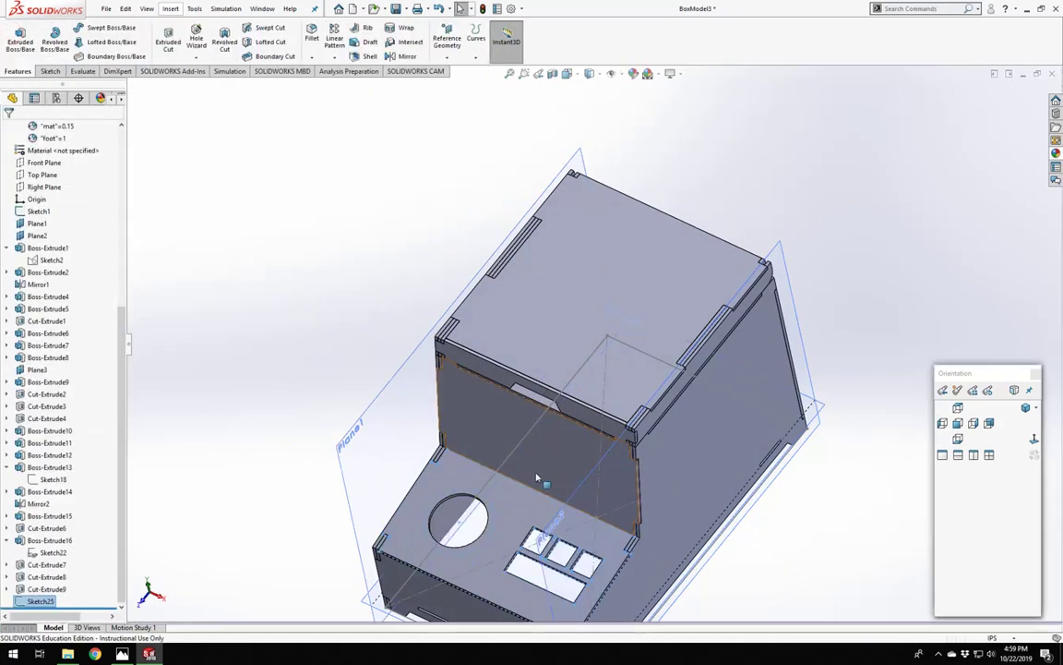
middle_drag(519, 498, 491, 487)
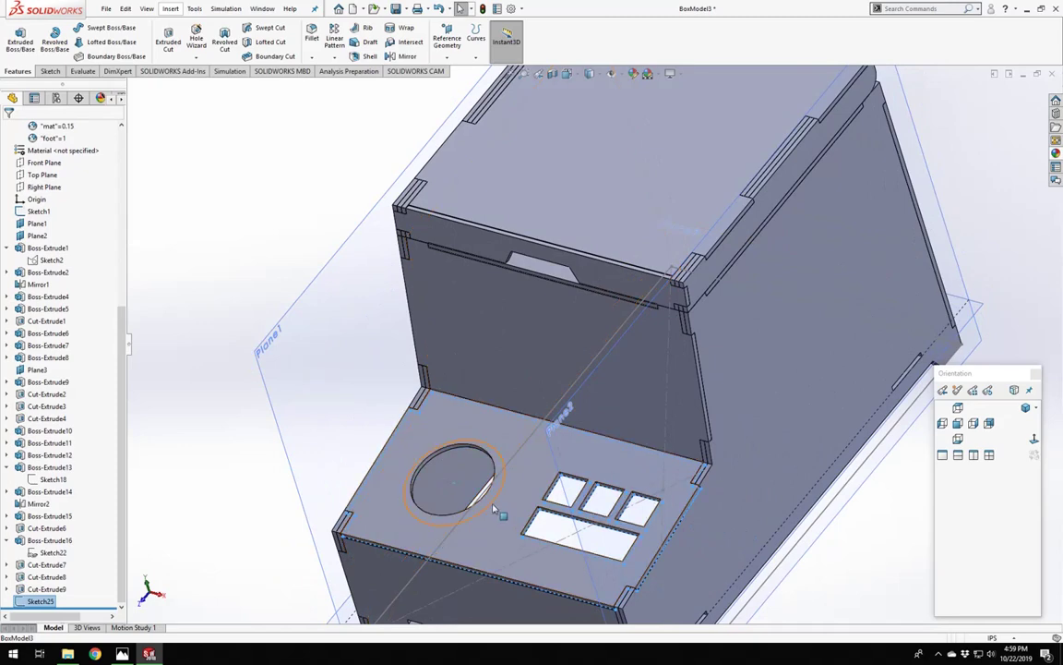
scroll(497, 509, up, 2)
scroll(503, 513, down, 2)
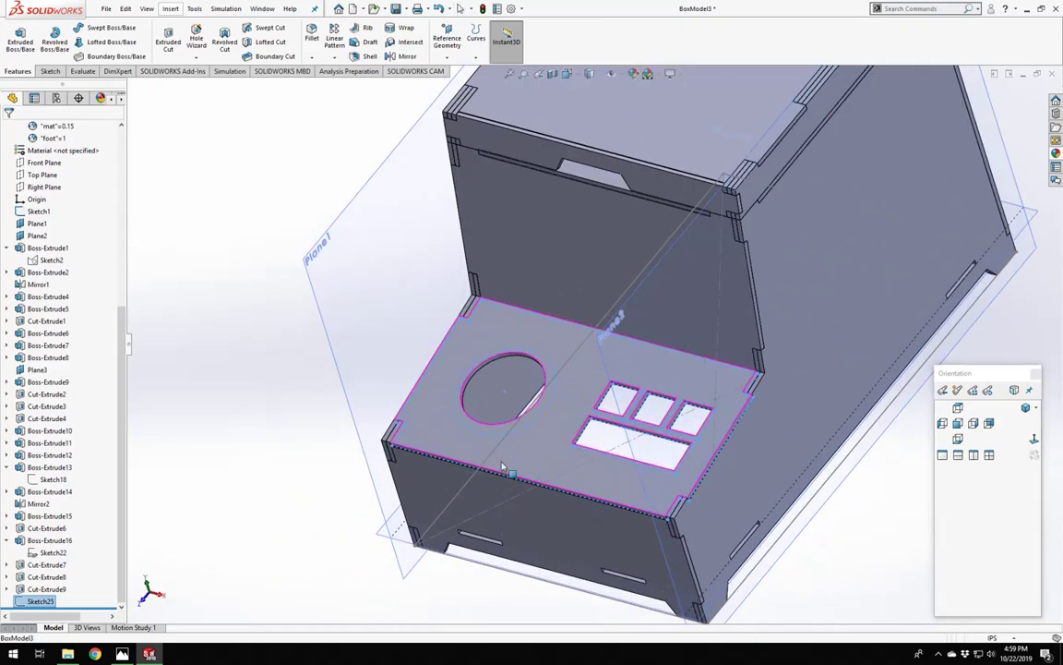
middle_drag(503, 468, 533, 492)
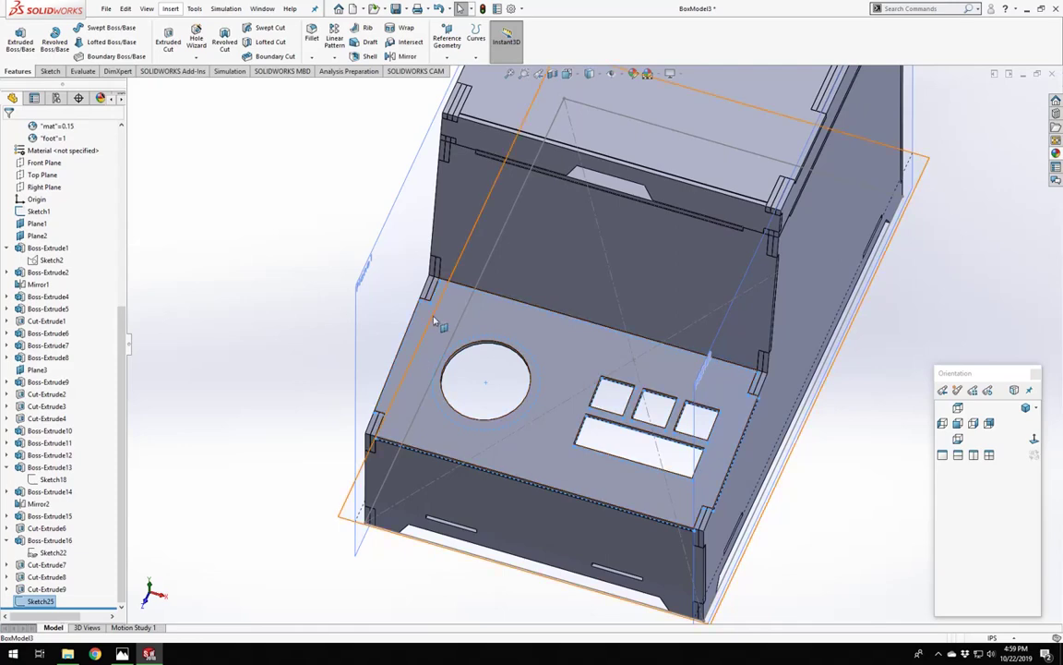
scroll(607, 453, down, 2)
scroll(608, 453, up, 2)
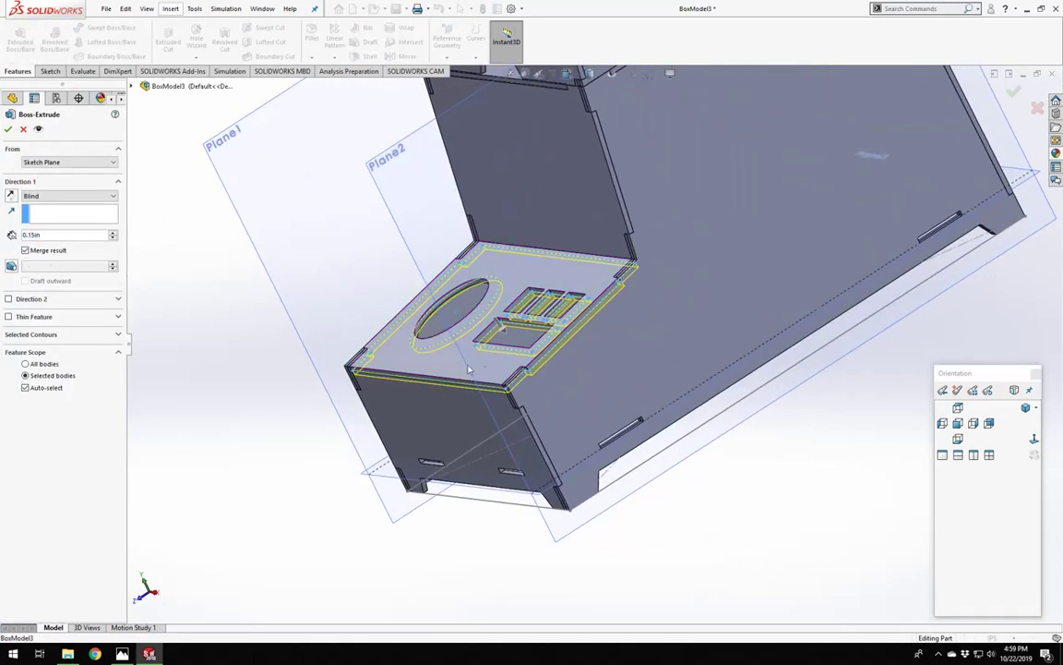
Examine where the 0.15 in boss extrusion preview meets the front and side walls at the panel's corners, and cancel the extrusion.
scroll(479, 371, down, 3)
middle_drag(489, 373, 469, 364)
scroll(589, 387, down, 3)
scroll(589, 387, up, 2)
scroll(536, 386, down, 4)
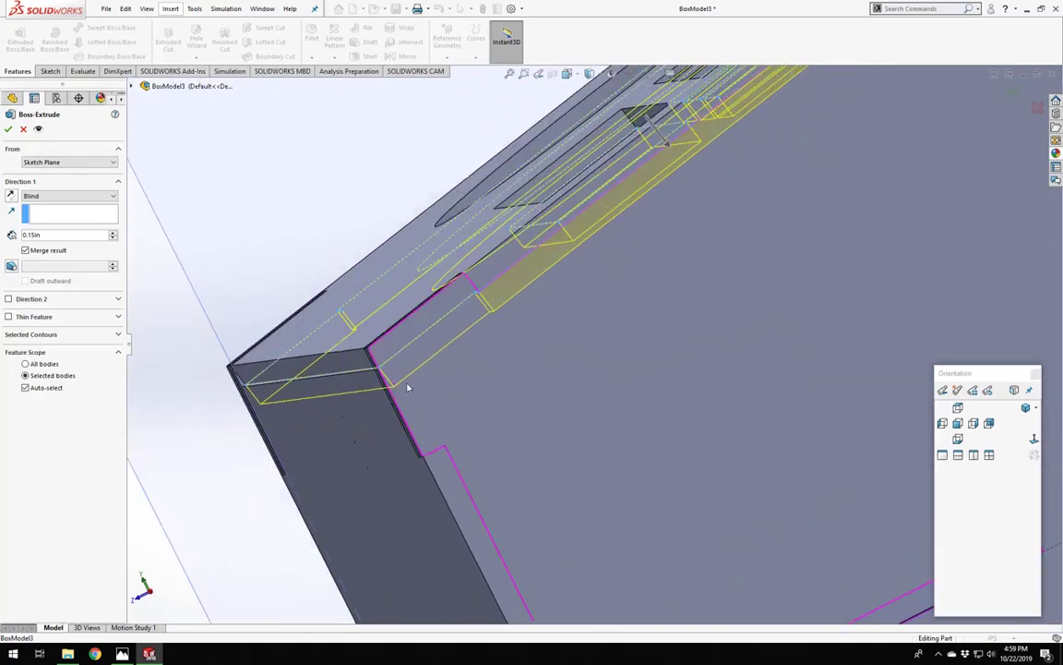
middle_drag(408, 388, 447, 381)
scroll(489, 353, up, 5)
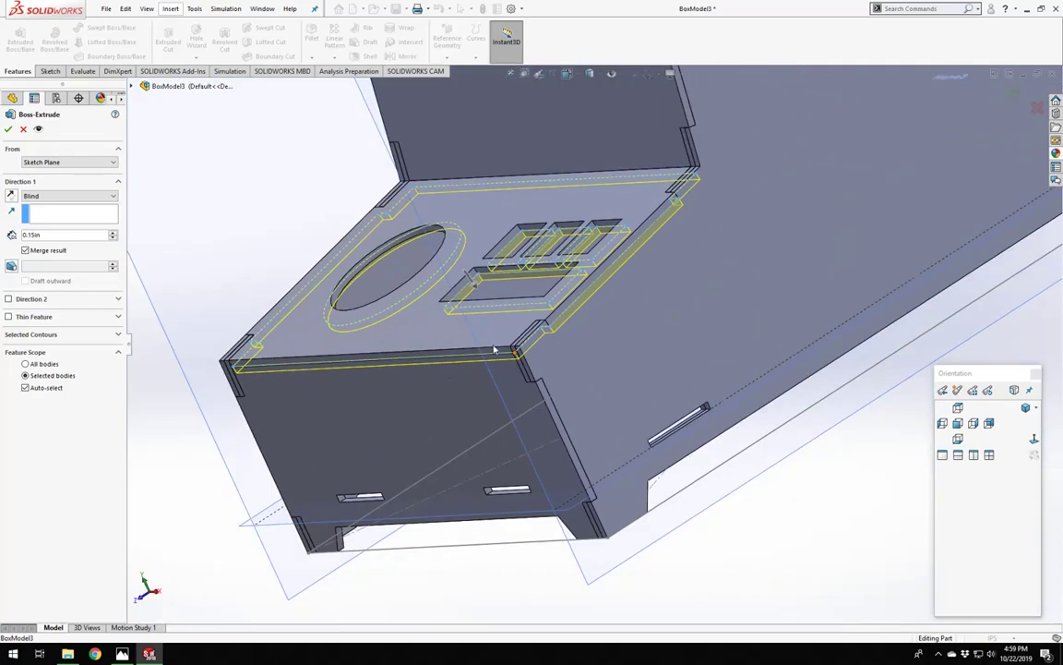
scroll(461, 332, down, 3)
scroll(378, 318, up, 3)
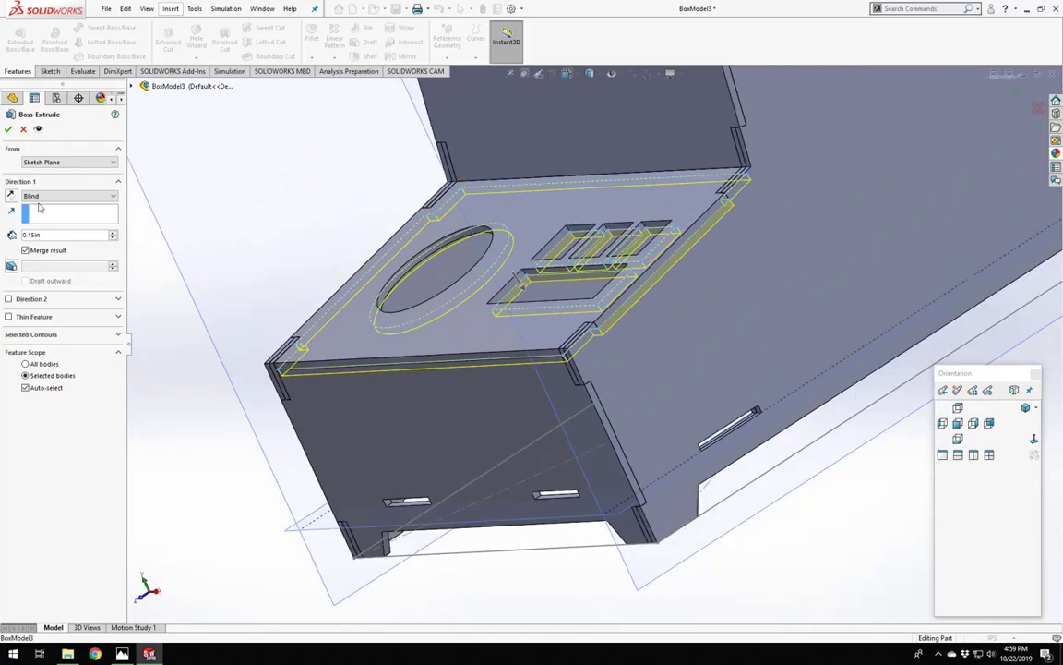
middle_drag(558, 319, 532, 232)
scroll(528, 283, down, 4)
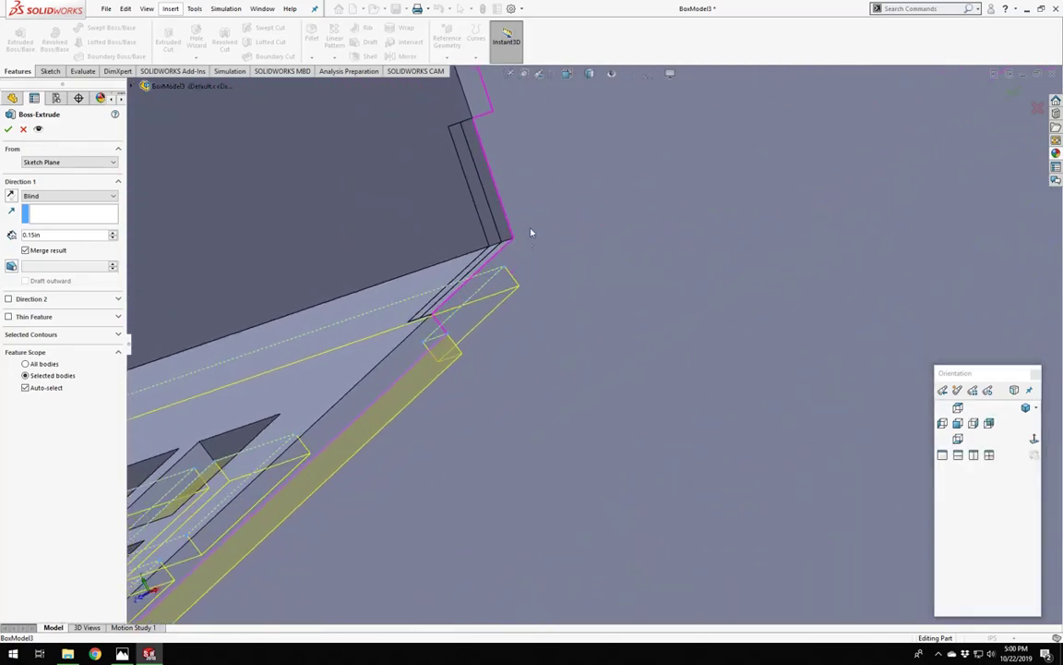
scroll(544, 249, up, 4)
middle_drag(527, 422, 577, 299)
scroll(623, 201, down, 4)
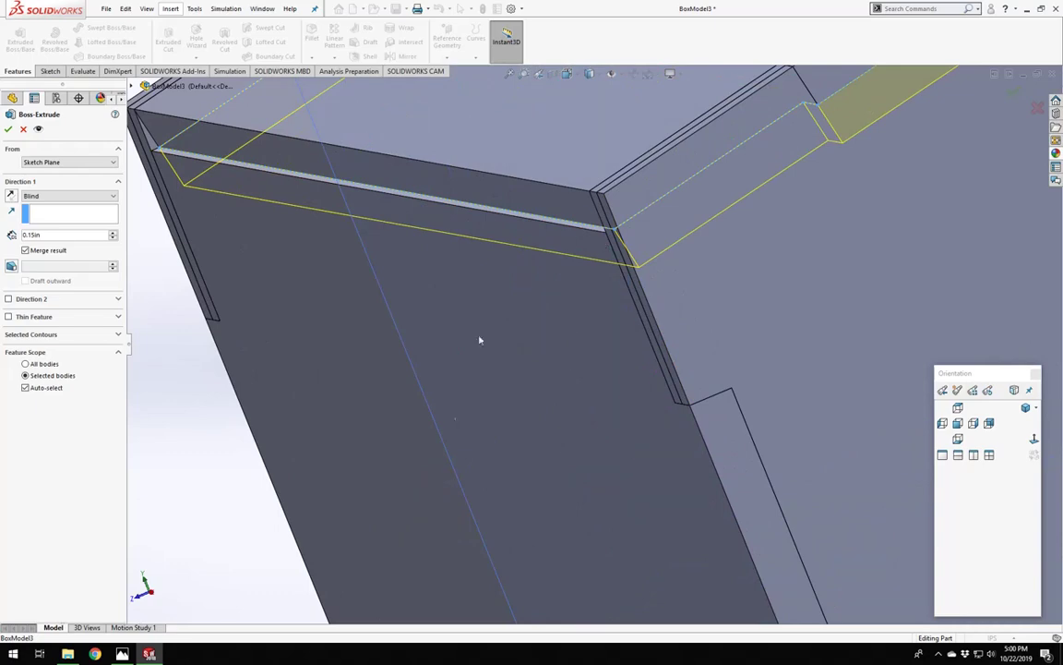
scroll(544, 385, up, 3)
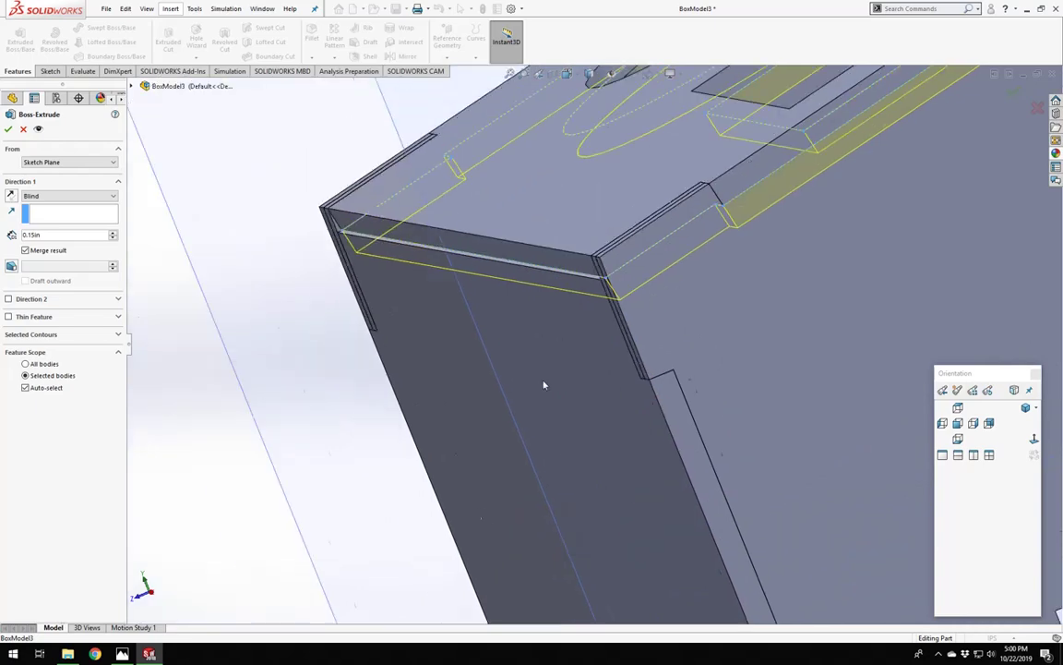
click(23, 129)
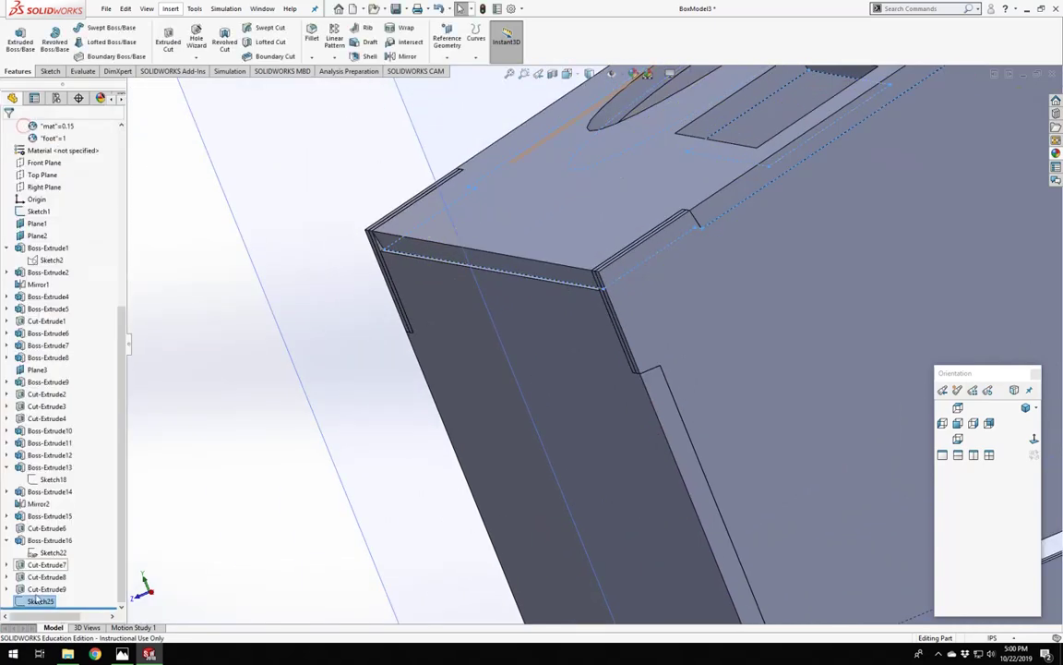
Reopen the inner layer sketch and draw a horizontal line about 9.4 in long near the panel's front edge, joining the opposite front notch edges.
click(29, 602)
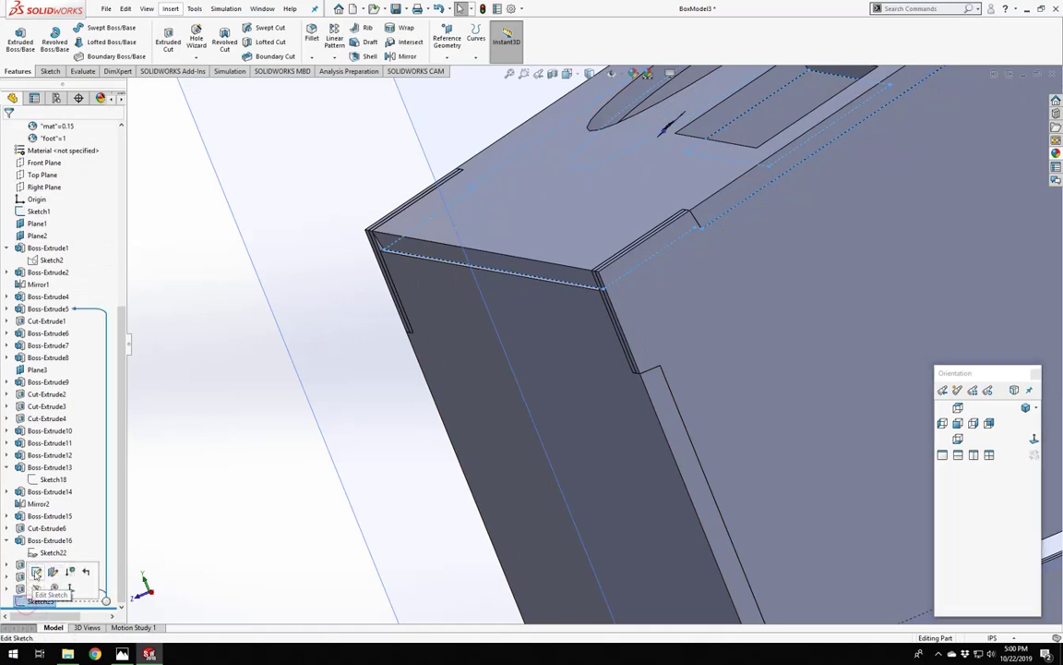
click(35, 572)
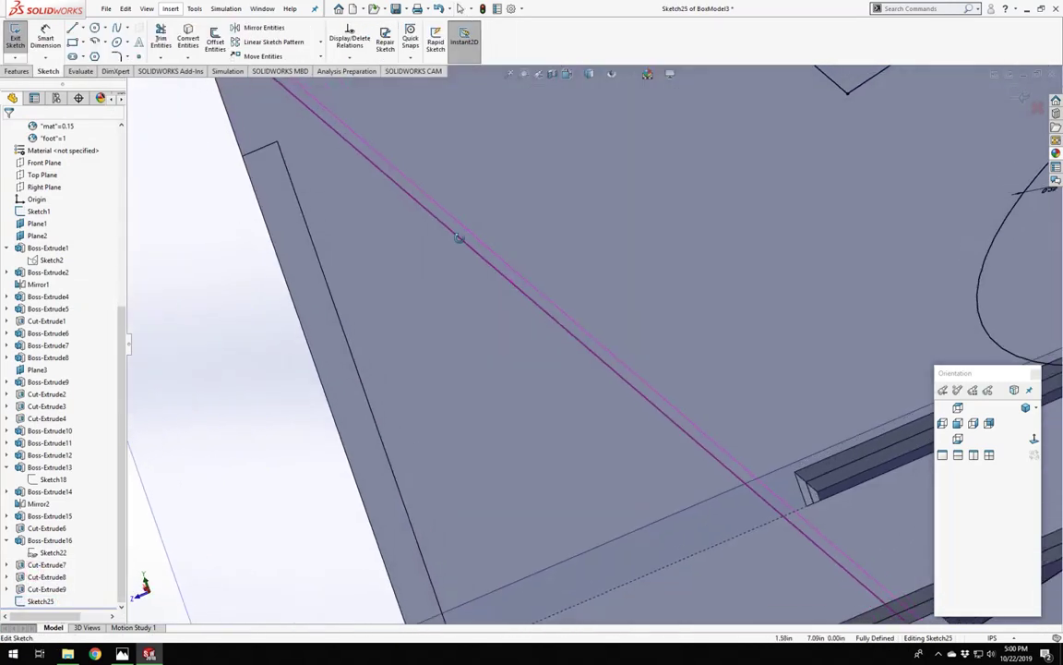
mouse_move(459, 239)
middle_down()
mouse_move(372, 166)
mouse_move(417, 237)
mouse_move(407, 157)
mouse_move(491, 194)
mouse_move(521, 235)
mouse_move(558, 404)
mouse_move(556, 374)
middle_up()
scroll(558, 140, down, 6)
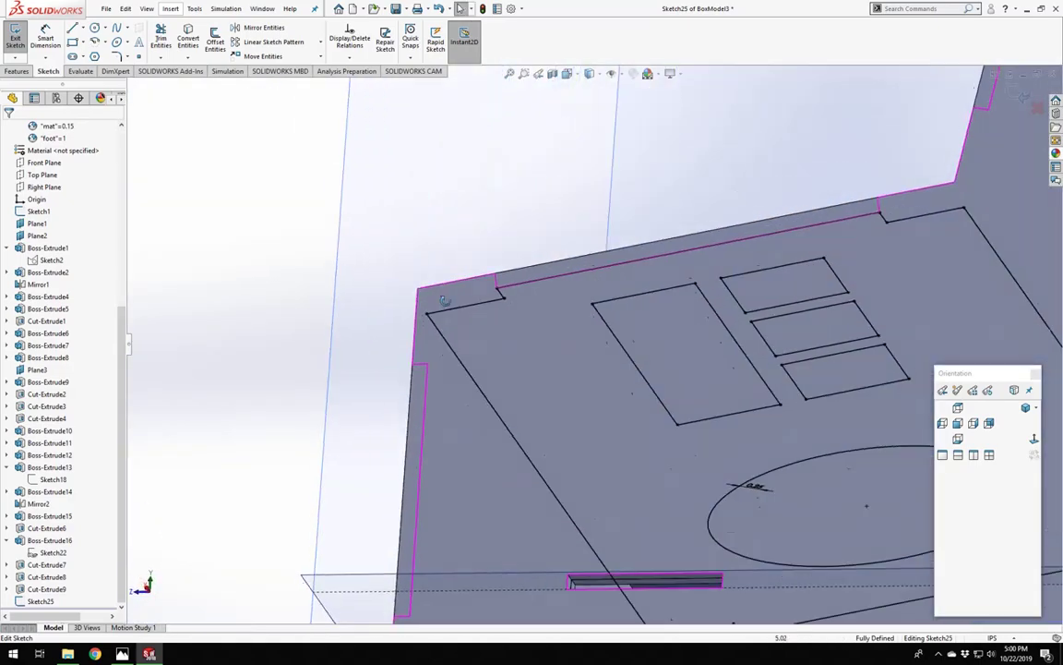
middle_drag(446, 296, 272, 208)
scroll(410, 290, up, 3)
scroll(272, 207, up, 3)
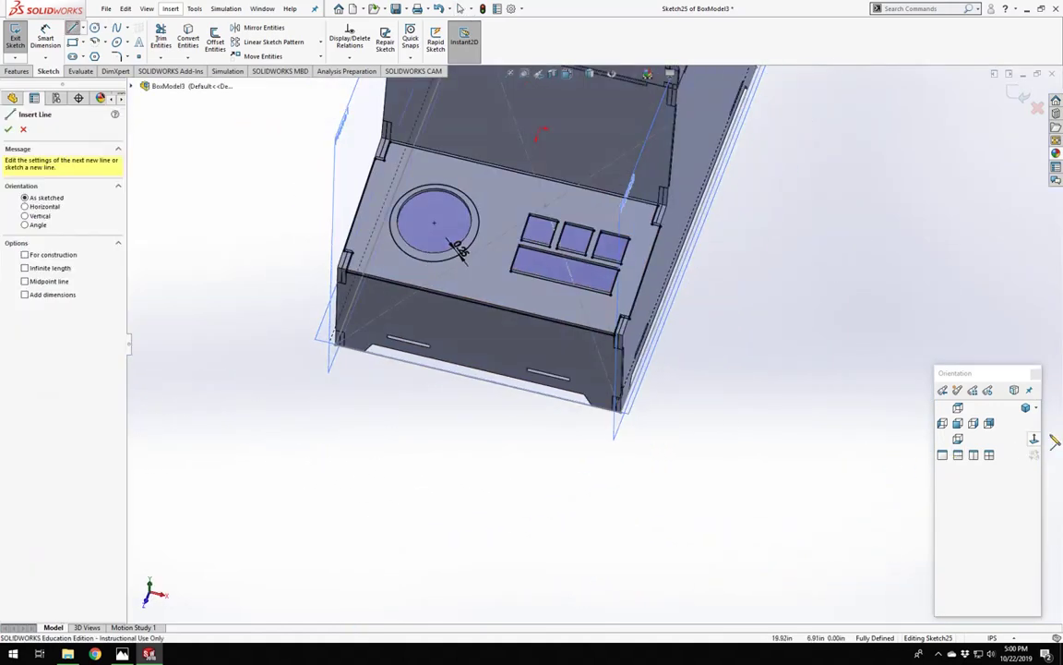
click(943, 391)
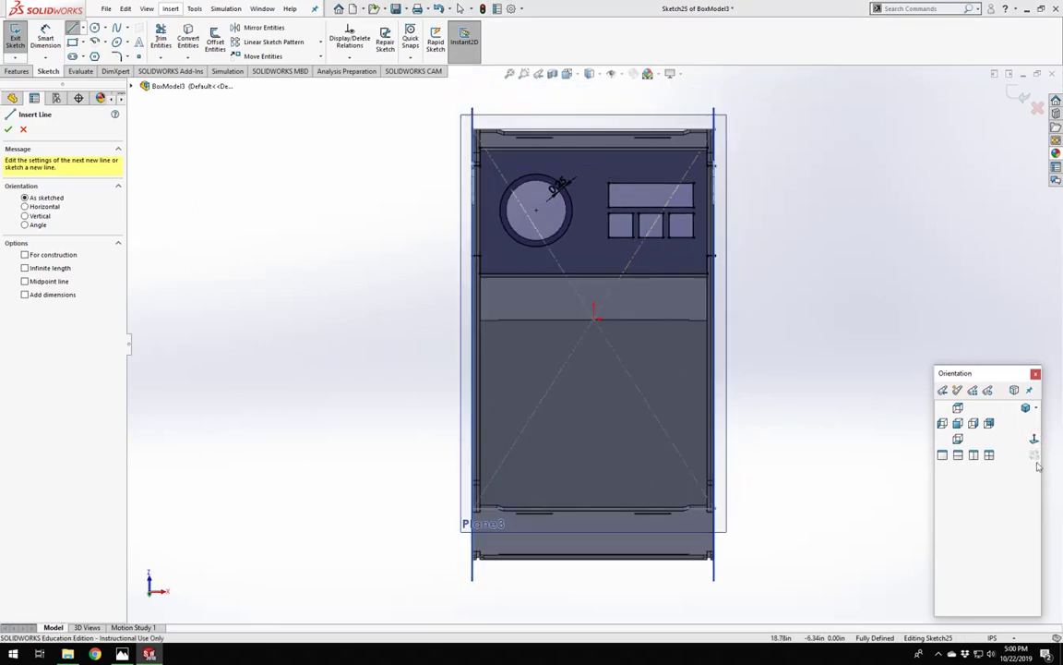
click(1034, 441)
scroll(522, 185, down, 3)
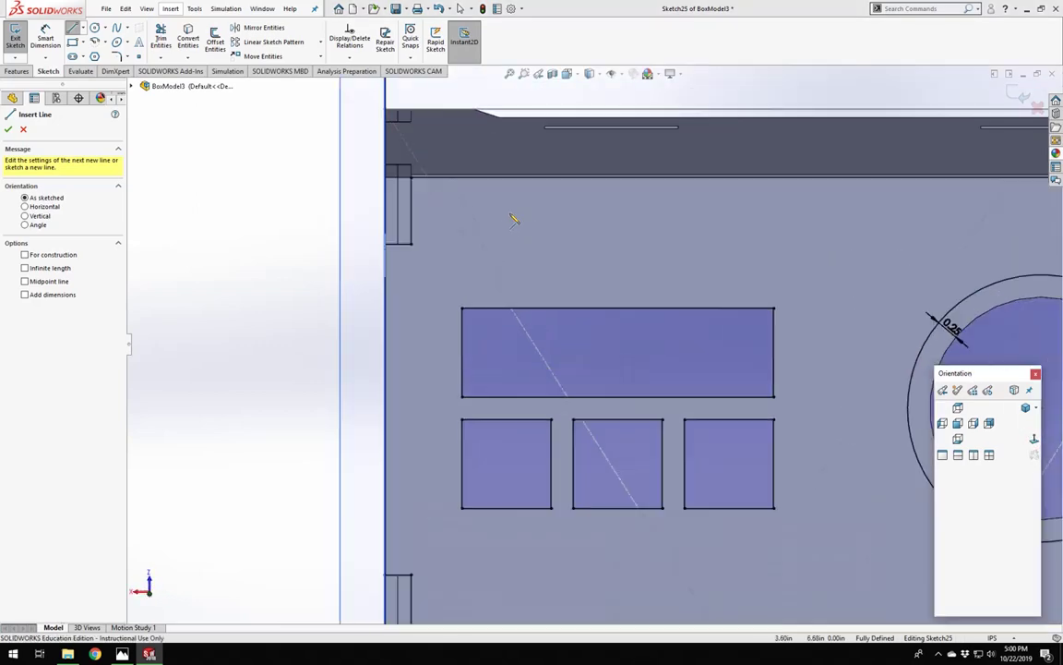
click(423, 214)
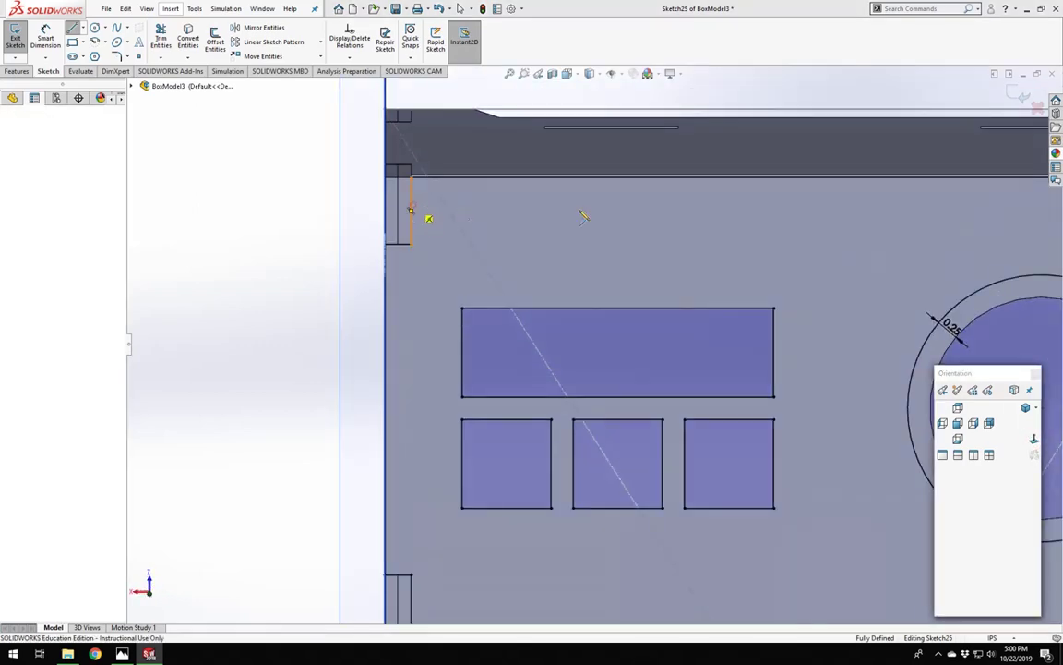
scroll(664, 221, up, 5)
scroll(836, 319, down, 5)
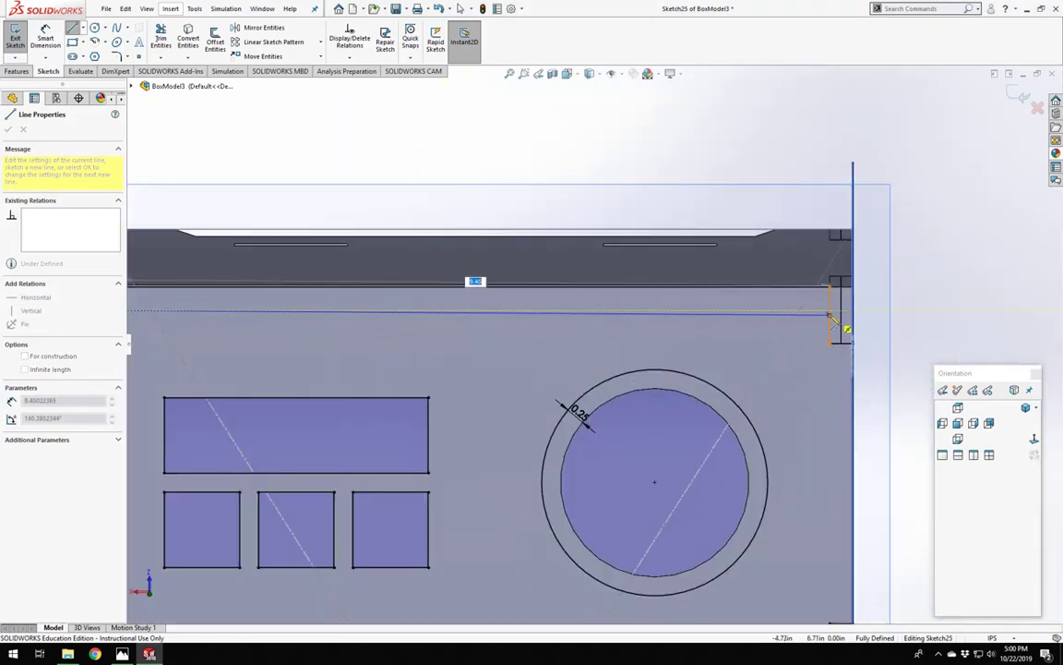
click(831, 316)
key(Escape)
scroll(278, 319, up, 5)
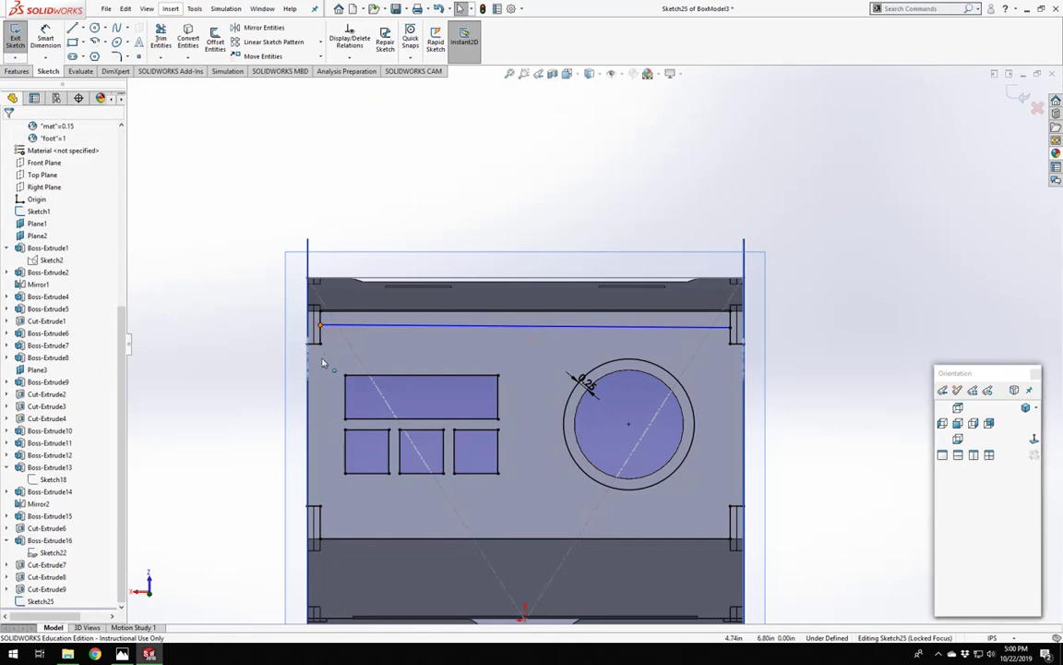
click(320, 328)
Trim away the notch edge segments between the new line and the panel's front edge at both ends.
scroll(173, 265, up, 4)
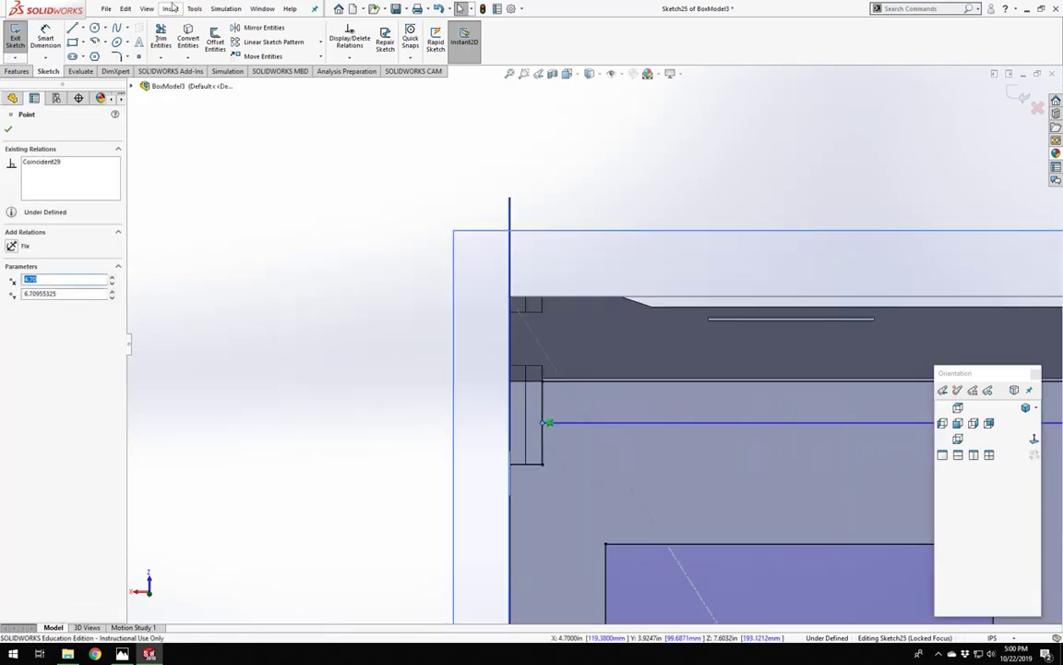
click(160, 39)
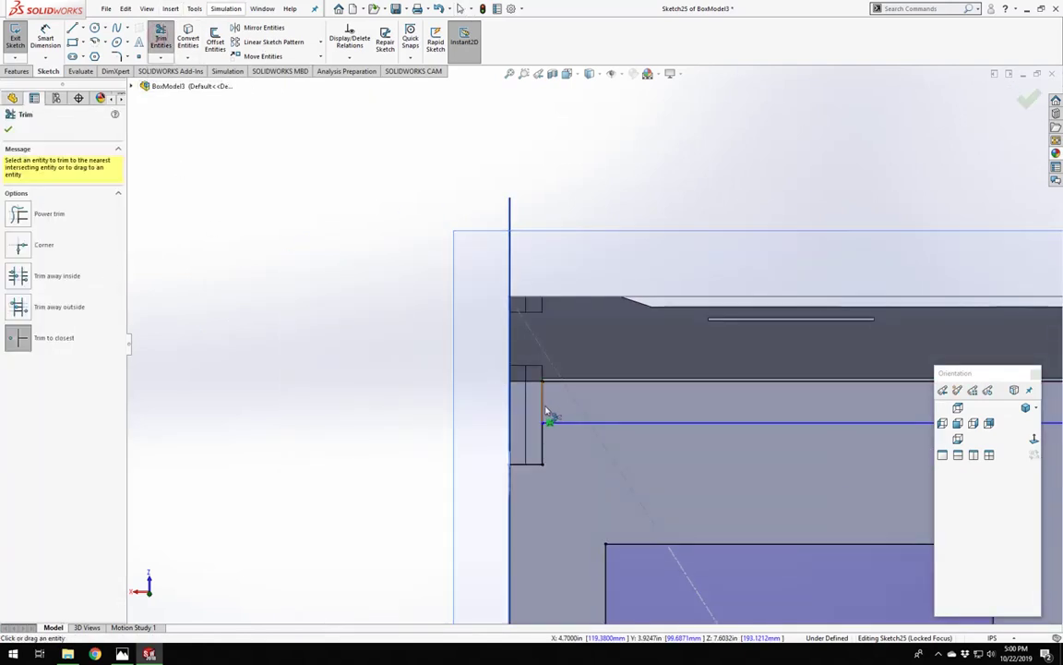
scroll(646, 388, down, 5)
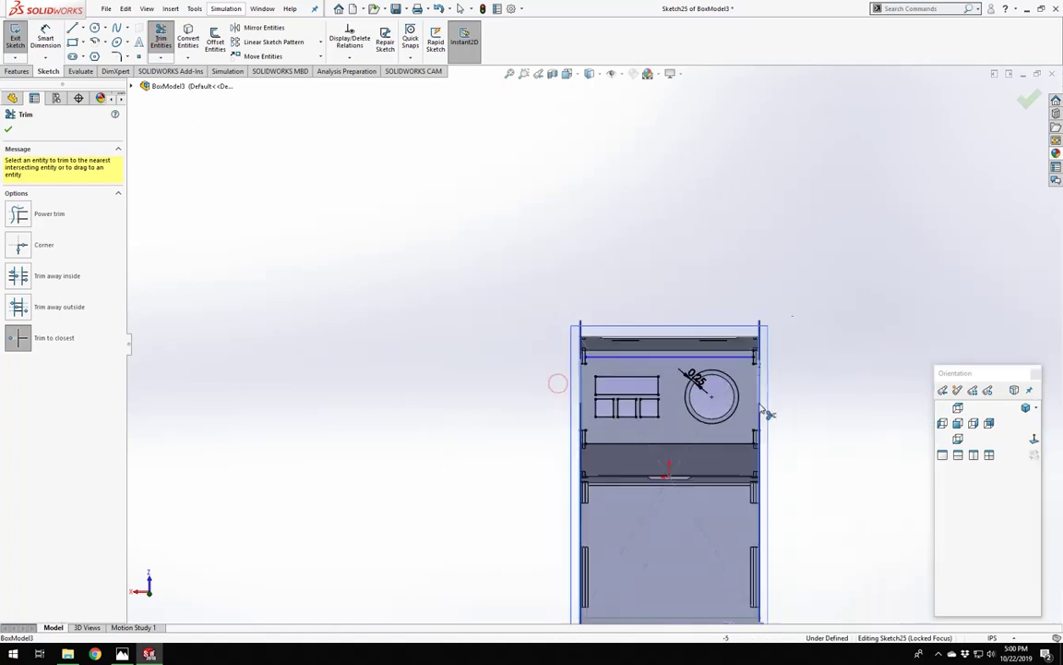
scroll(705, 335, up, 3)
scroll(705, 334, up, 4)
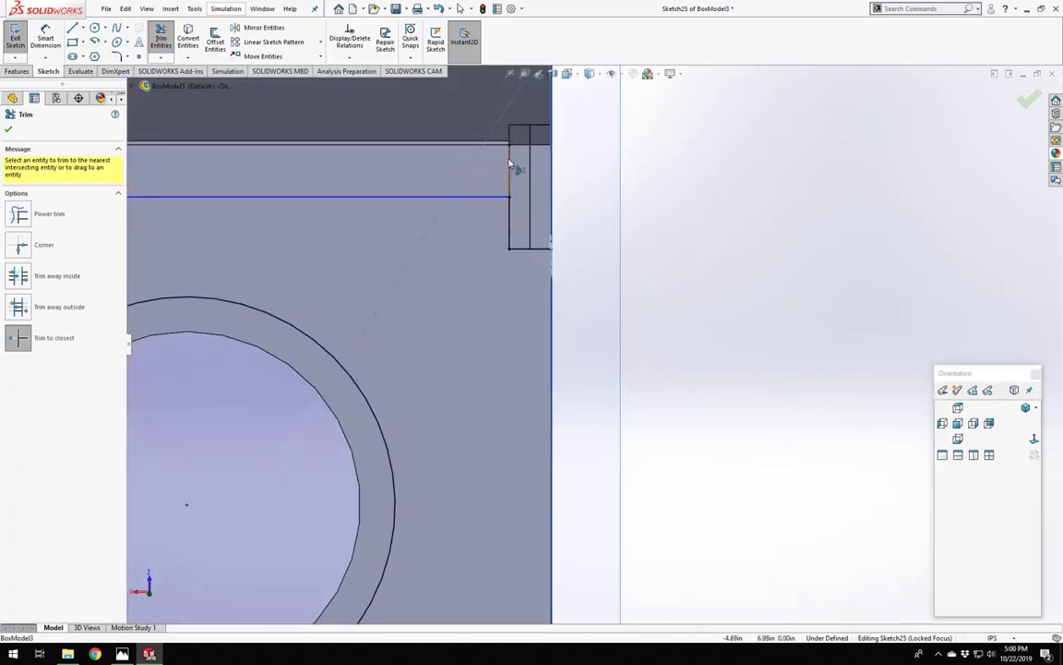
click(509, 163)
click(558, 334)
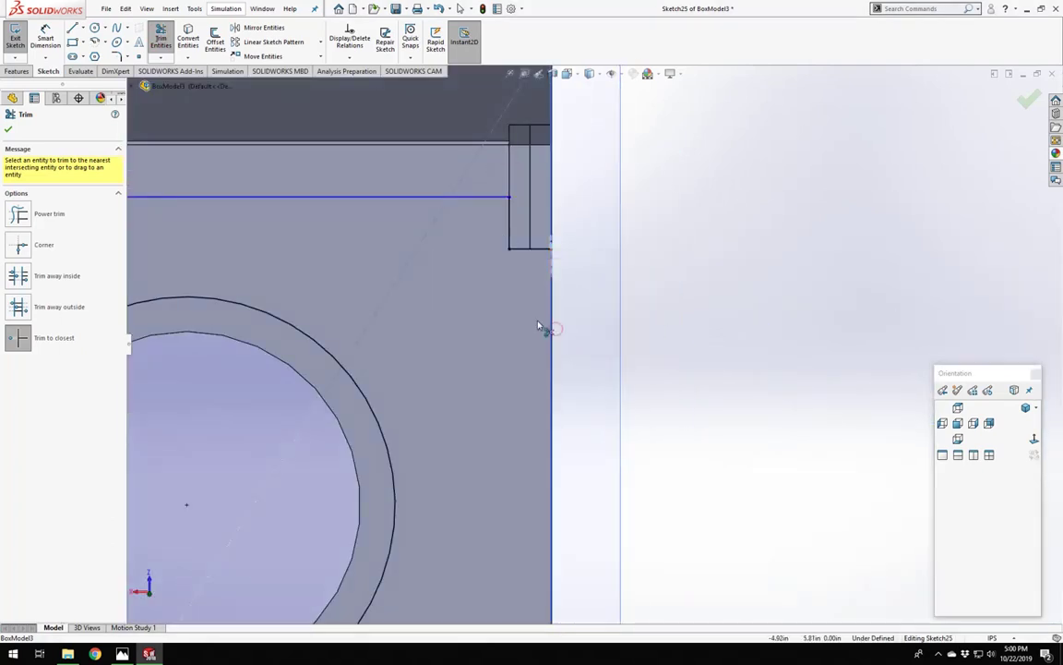
key(Escape)
Dimension the distance between the new line and the end edge of the front corner notch, fully defining the sketch.
scroll(482, 295, down, 5)
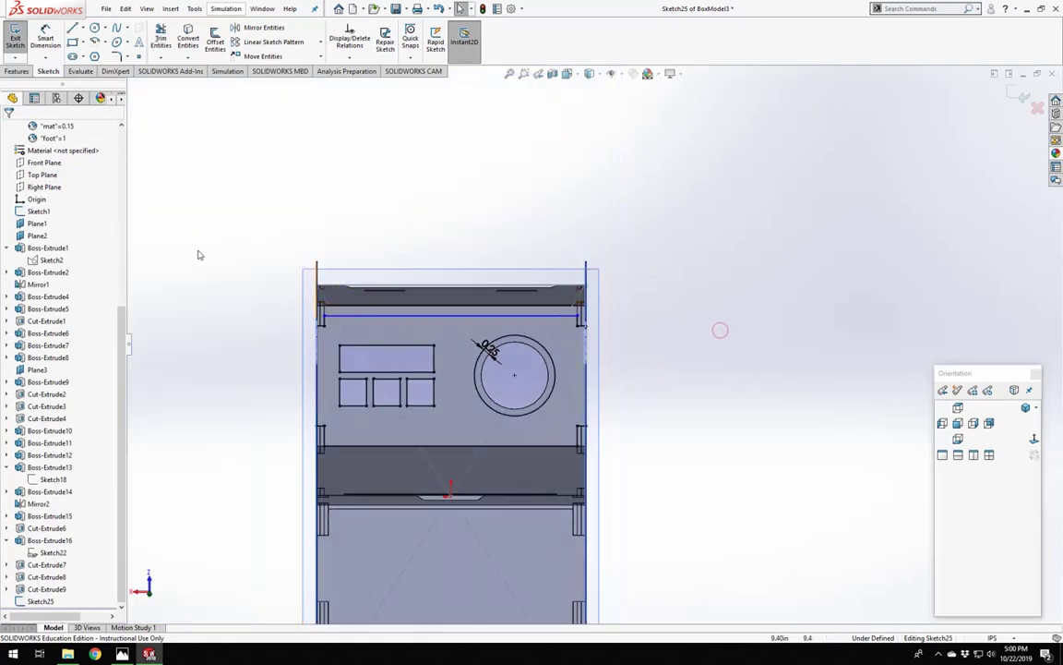
scroll(315, 304, up, 5)
click(352, 335)
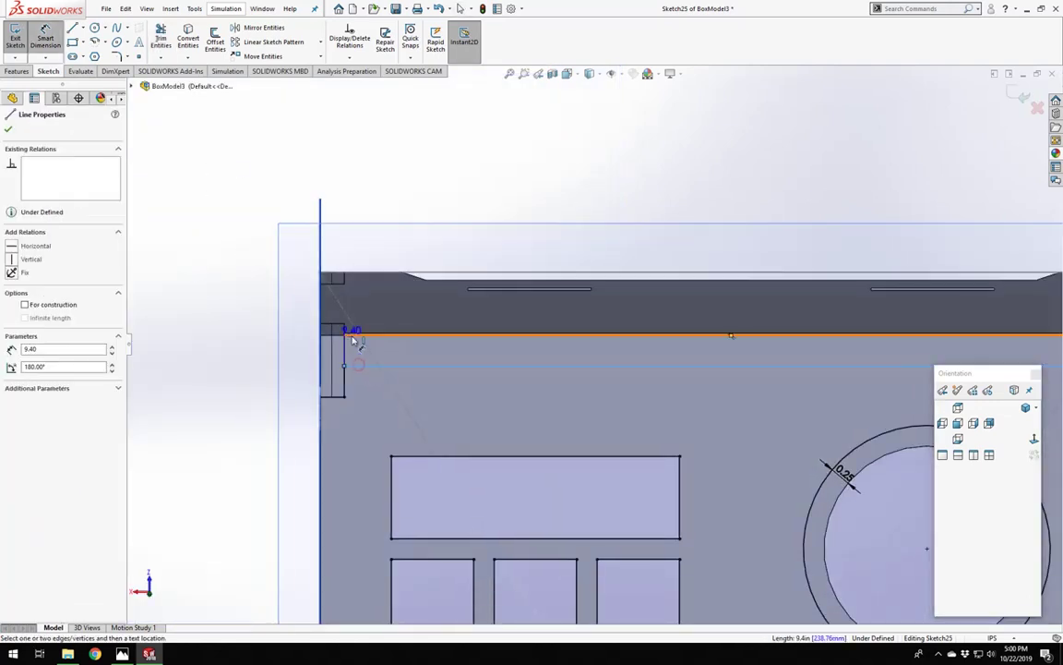
mouse_move(352, 339)
mouse_down()
mouse_move(423, 398)
mouse_move(344, 385)
mouse_move(349, 375)
mouse_move(337, 401)
mouse_up()
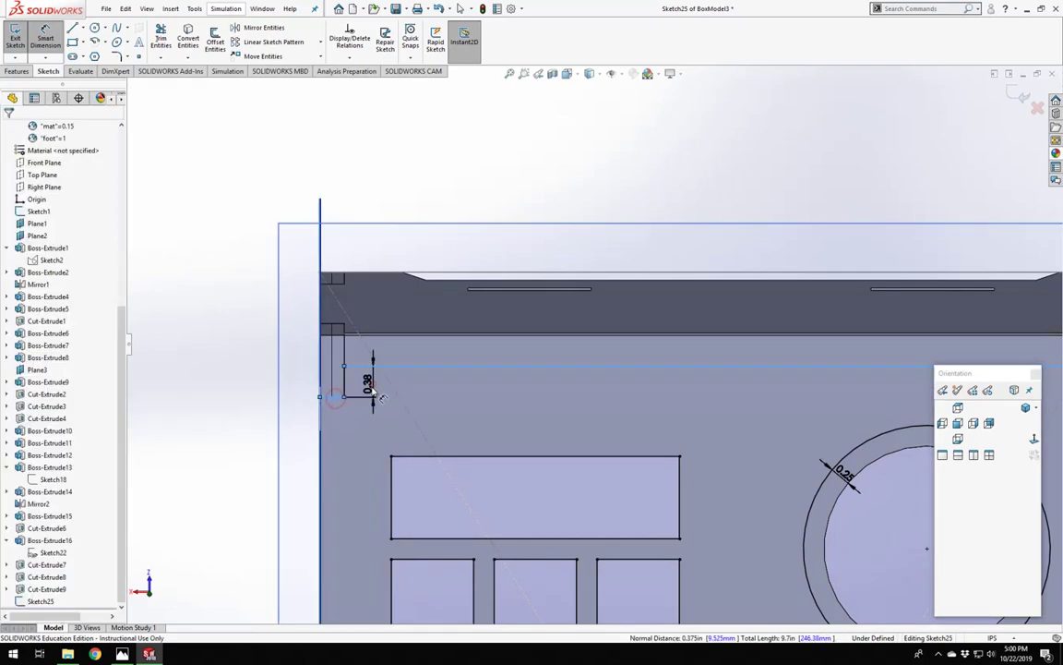
click(379, 393)
key(Return)
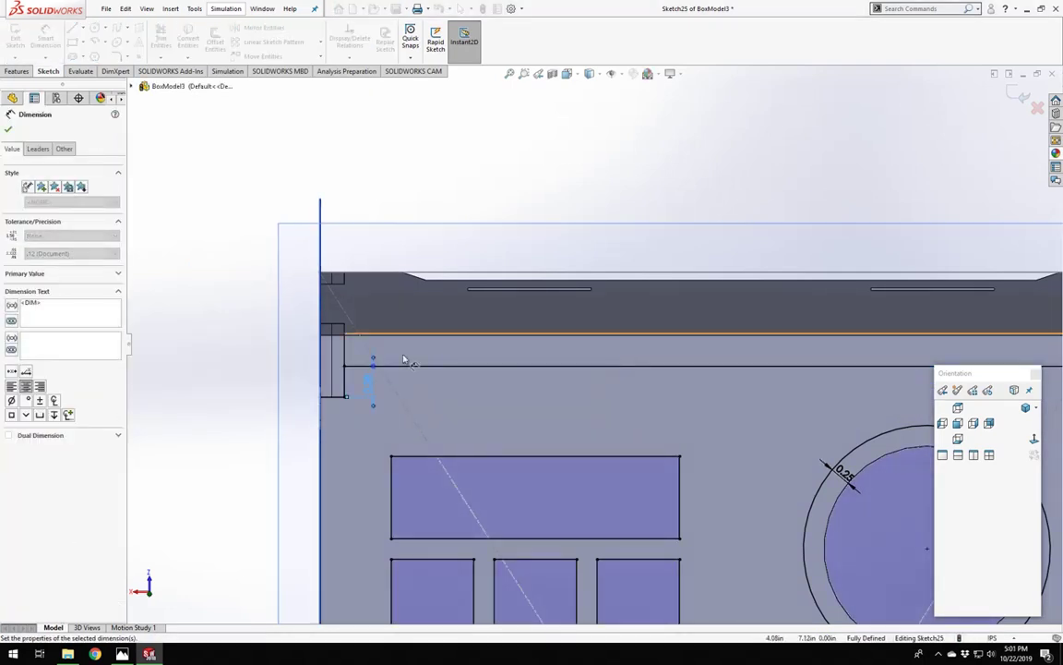
scroll(406, 366, up, 5)
key(Escape)
key(Escape)
Close the inner layer sketch and begin a boss extrusion of it, clearing the ring contour so the whole profile is used.
scroll(554, 441, up, 3)
mouse_move(570, 449)
middle_down()
mouse_move(560, 192)
mouse_move(435, 104)
middle_up()
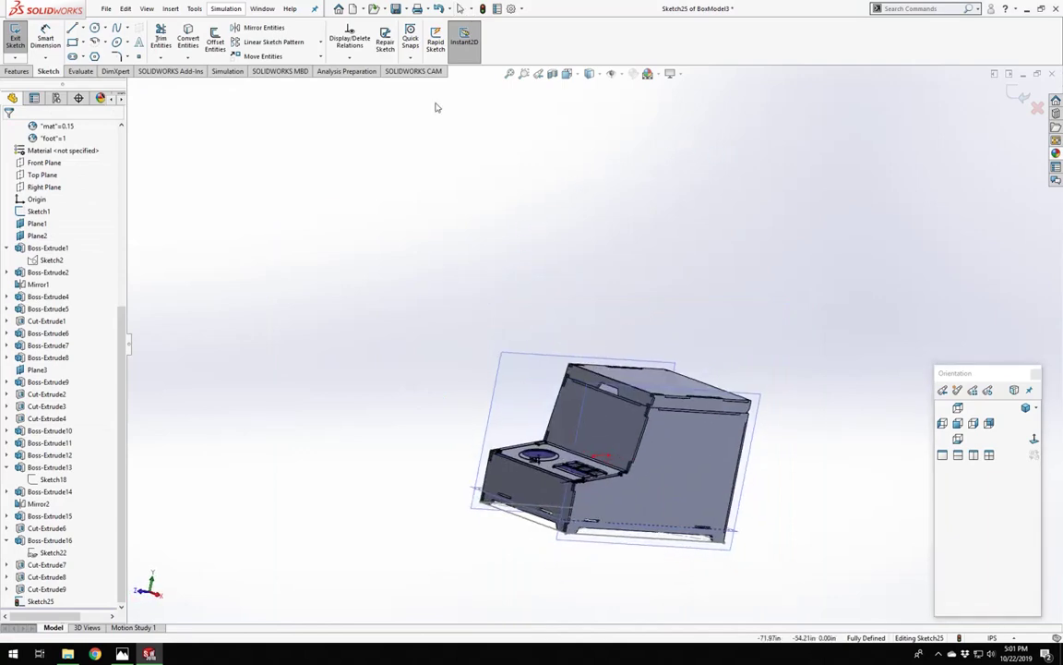
click(15, 39)
click(18, 39)
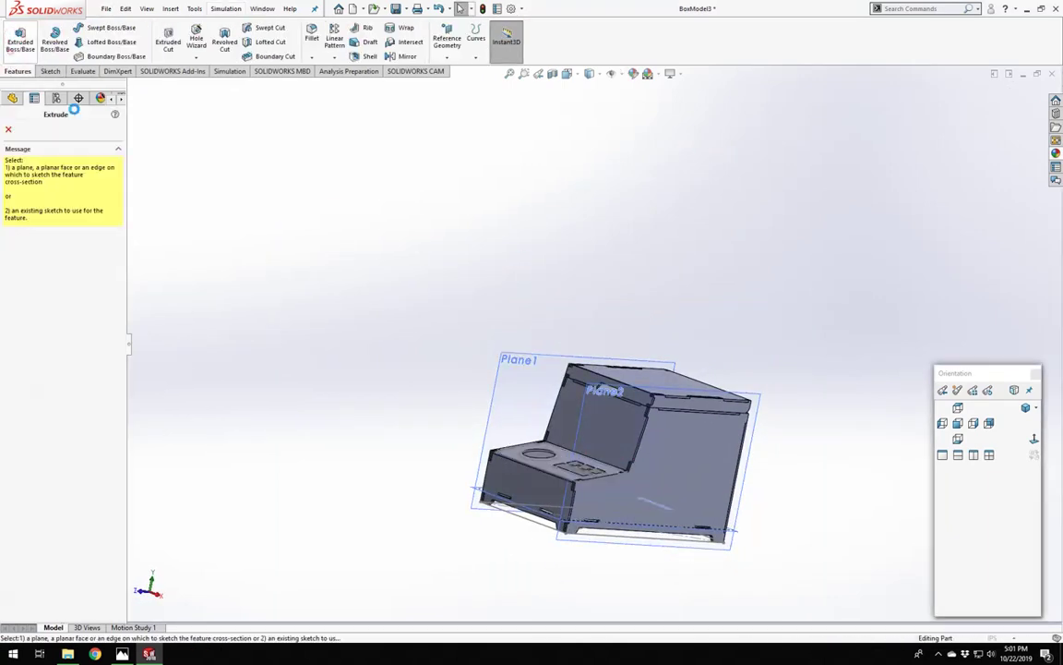
scroll(544, 524, down, 5)
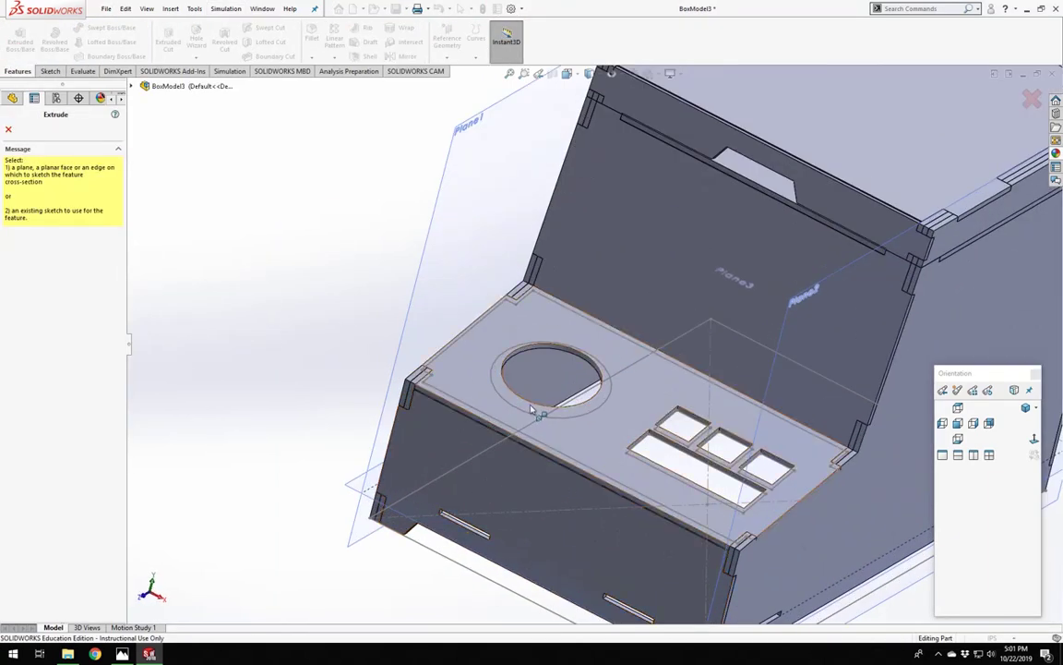
key(Escape)
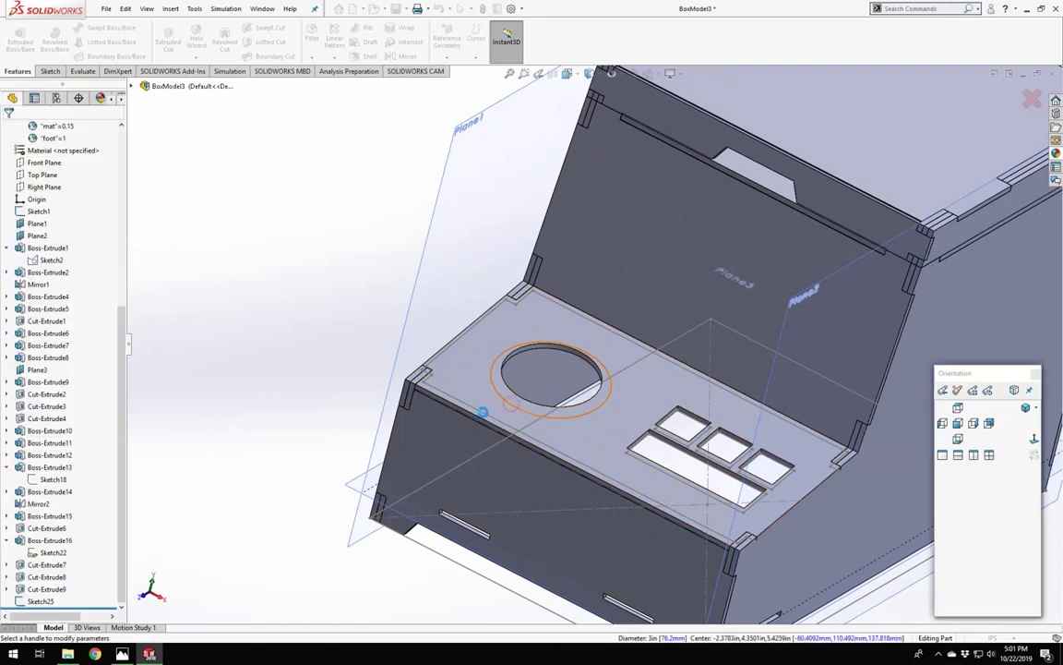
click(482, 410)
right_click(50, 349)
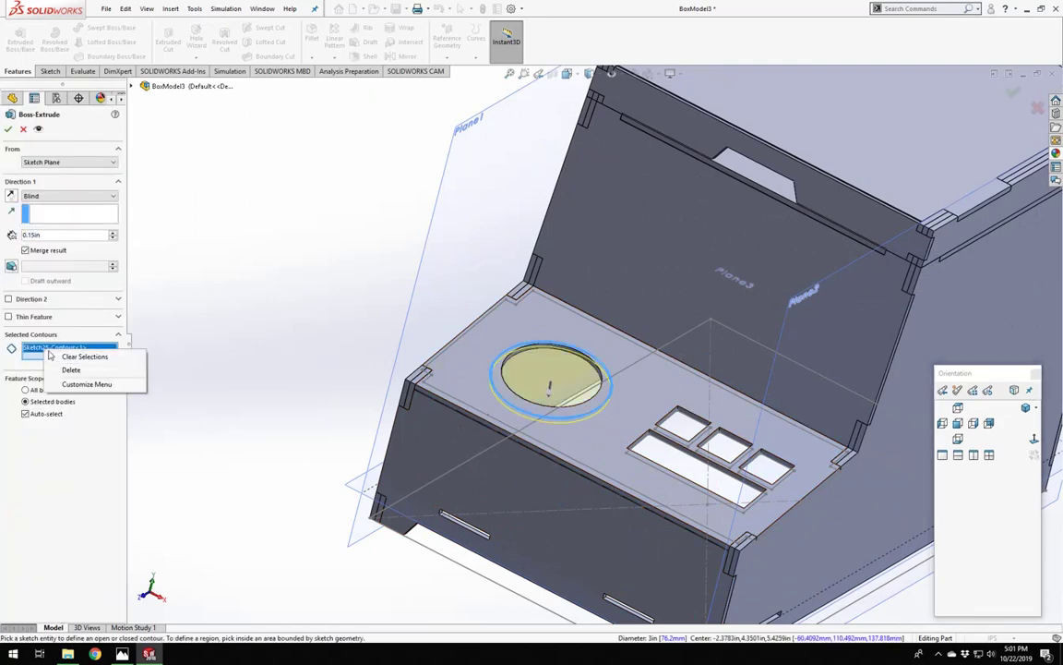
click(66, 357)
Link the inner layer's extrusion depth to the "mat" variable and create the extrusion.
middle_drag(304, 391, 281, 399)
click(63, 235)
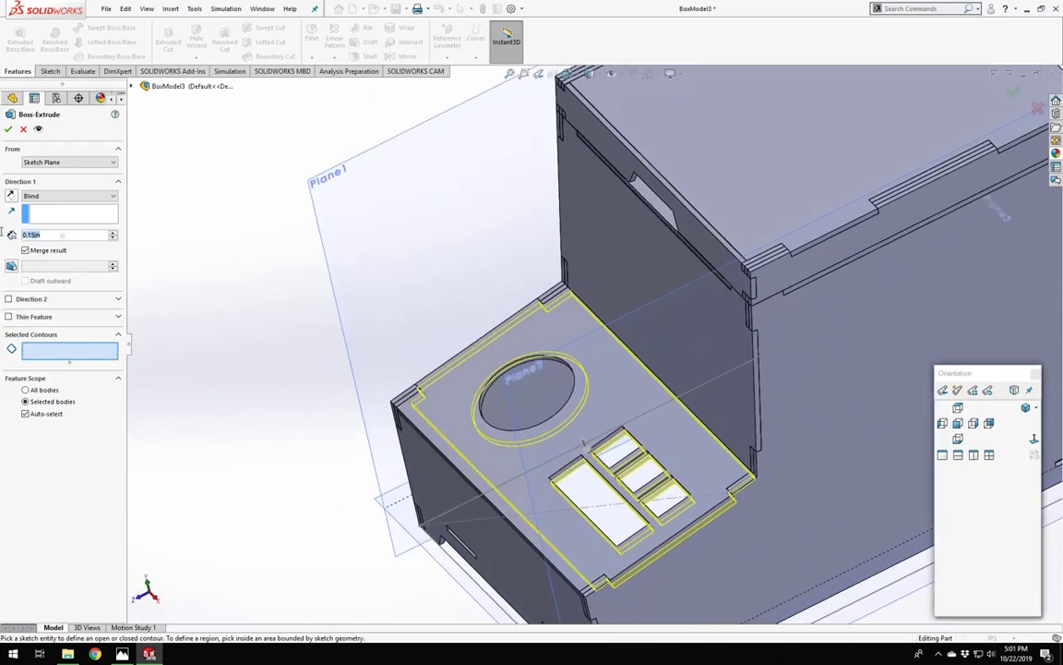
text(="mat)
key(Return)
click(8, 129)
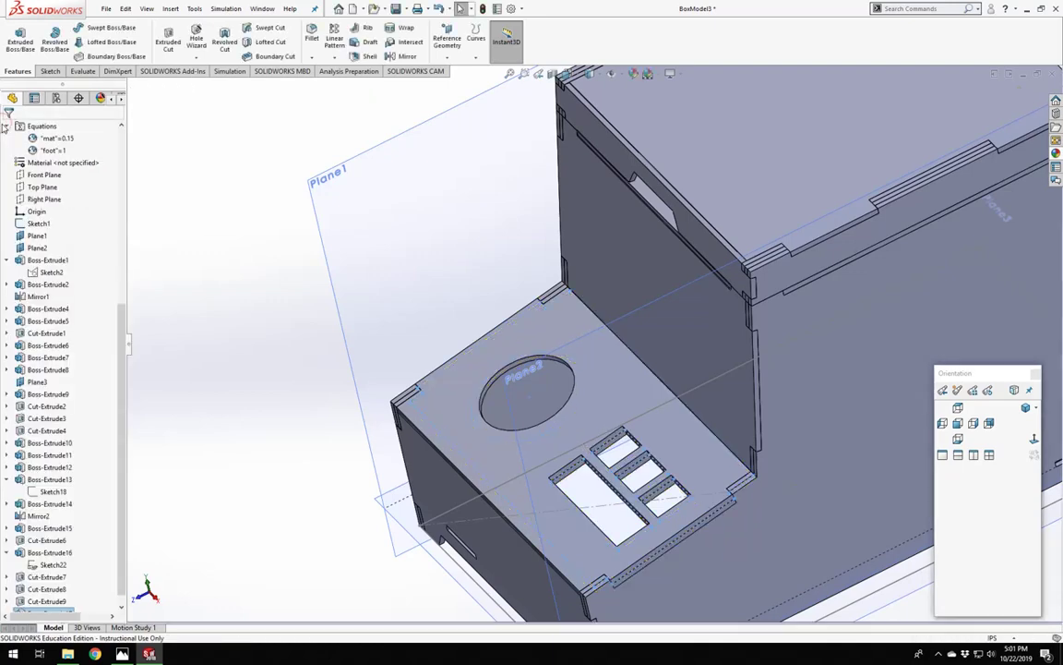
Examine the new inner layer through the control panel's cutouts and along the side wall.
scroll(581, 506, up, 1)
scroll(581, 506, down, 3)
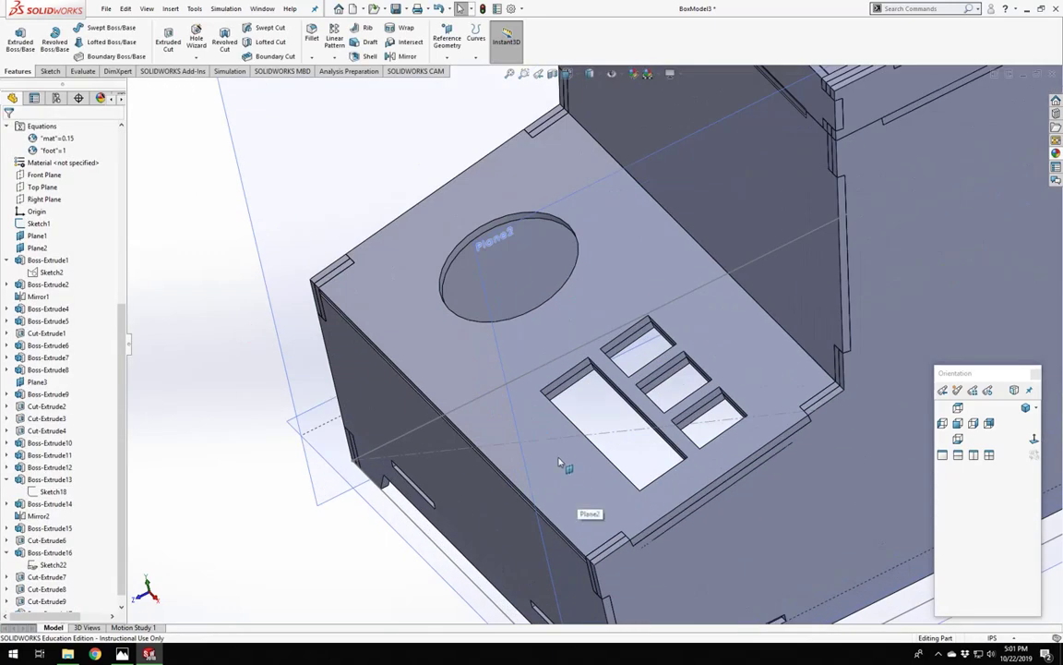
middle_drag(565, 462, 609, 490)
scroll(609, 489, up, 2)
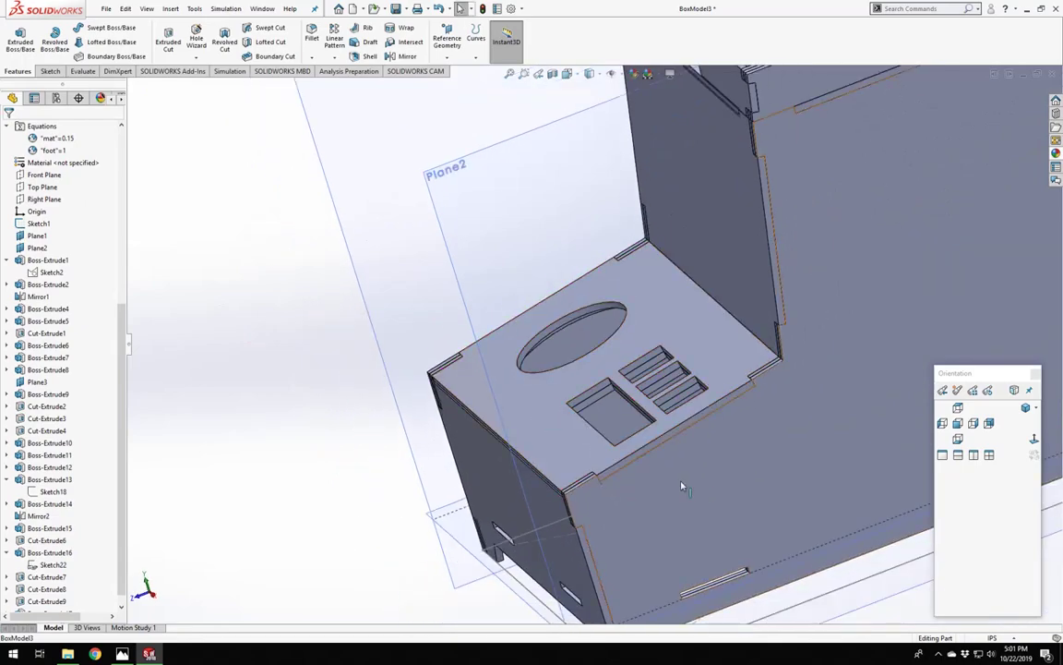
scroll(683, 489, up, 2)
scroll(577, 371, down, 4)
middle_drag(577, 372, 627, 399)
scroll(628, 399, up, 3)
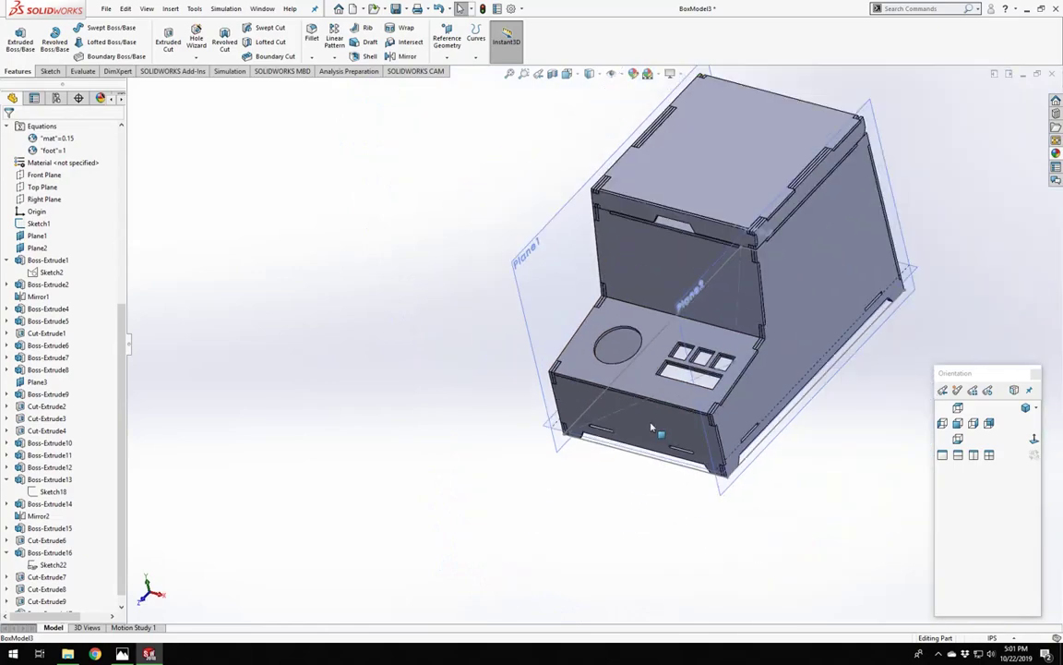
Sketch on the underside of the inner layer, converting its outer outline into sketch entities without the cutouts.
scroll(553, 346, down, 3)
middle_drag(554, 347, 354, 212)
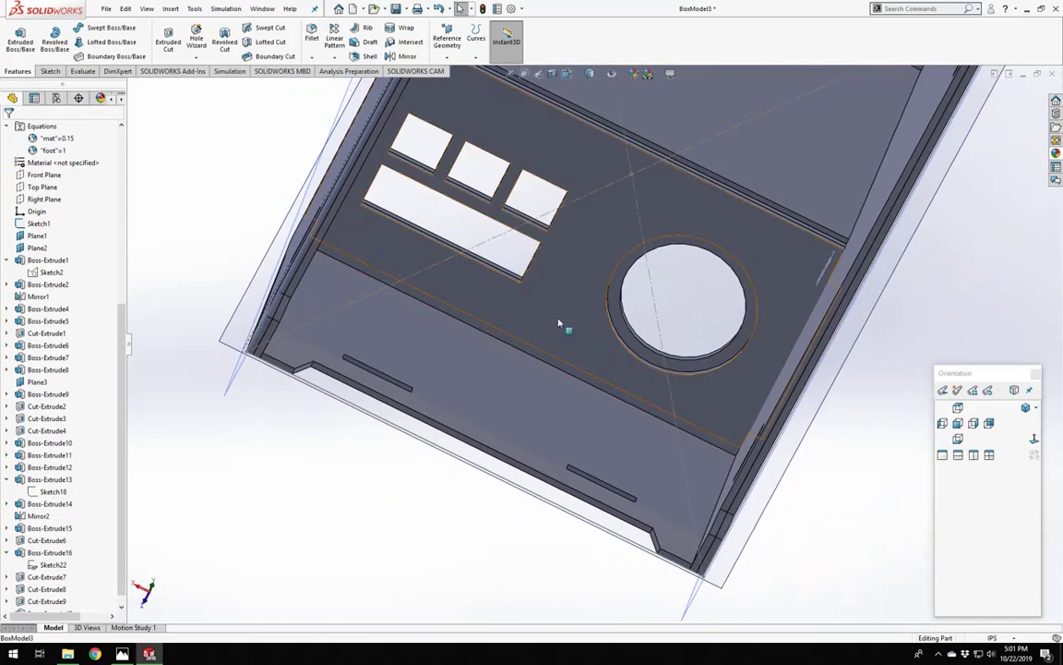
click(509, 294)
click(554, 273)
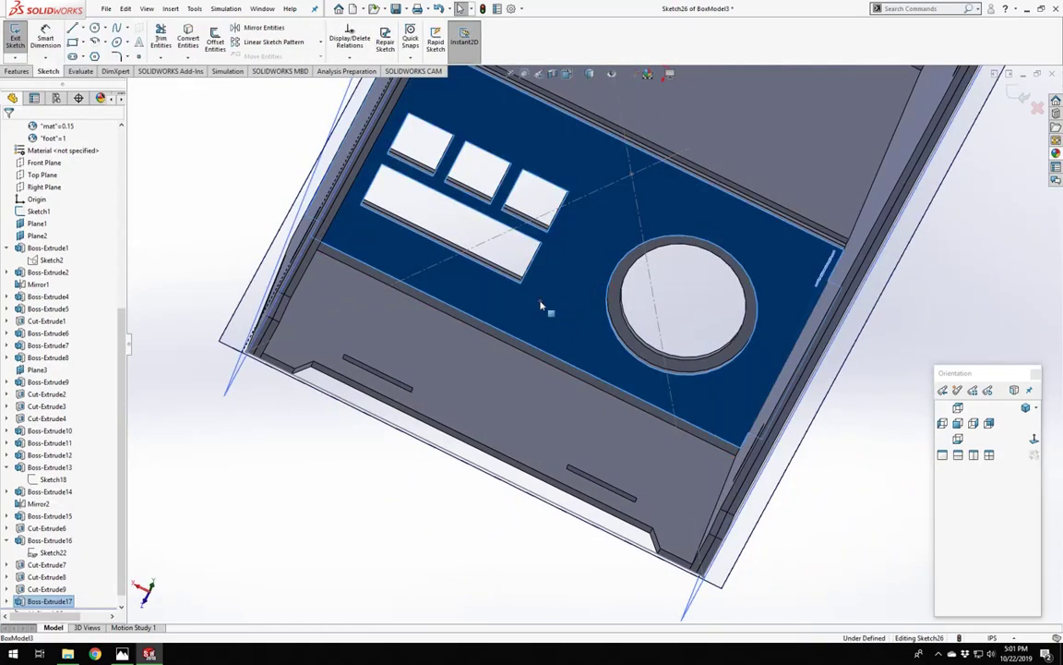
click(187, 41)
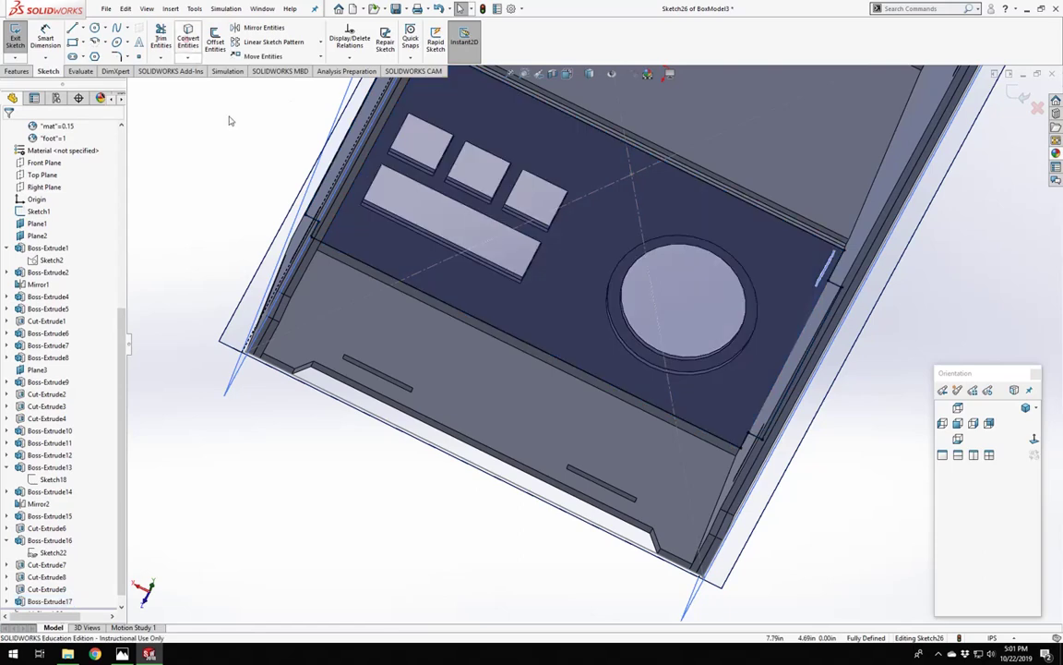
click(14, 36)
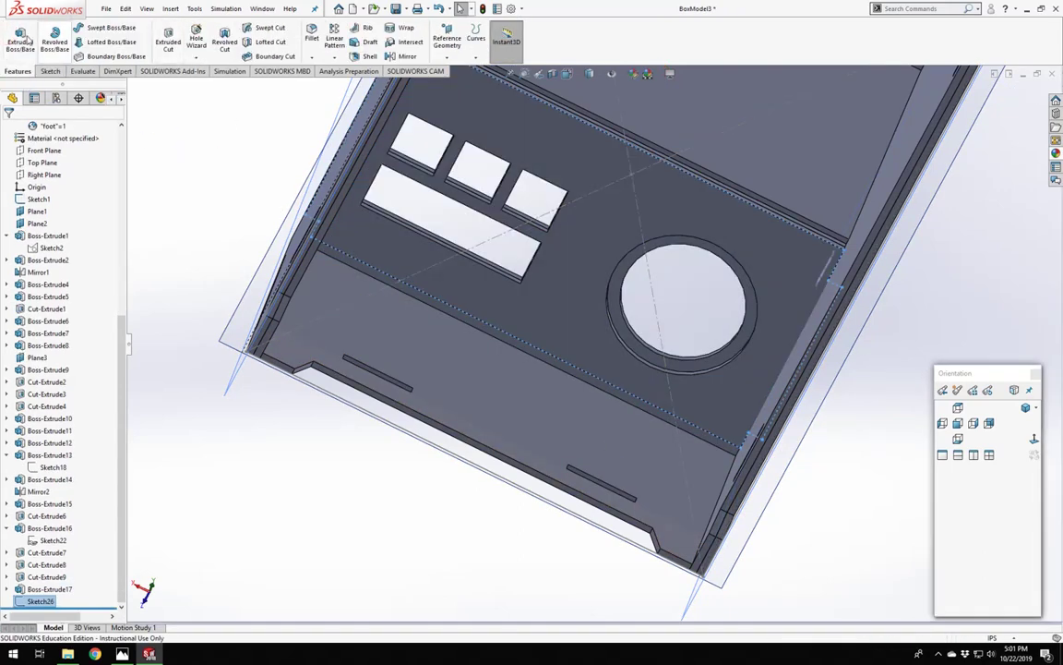
Extrude the converted outline 0.15 in away from the panel as a separate body, with Merge result off and the depth equation-linked.
click(15, 39)
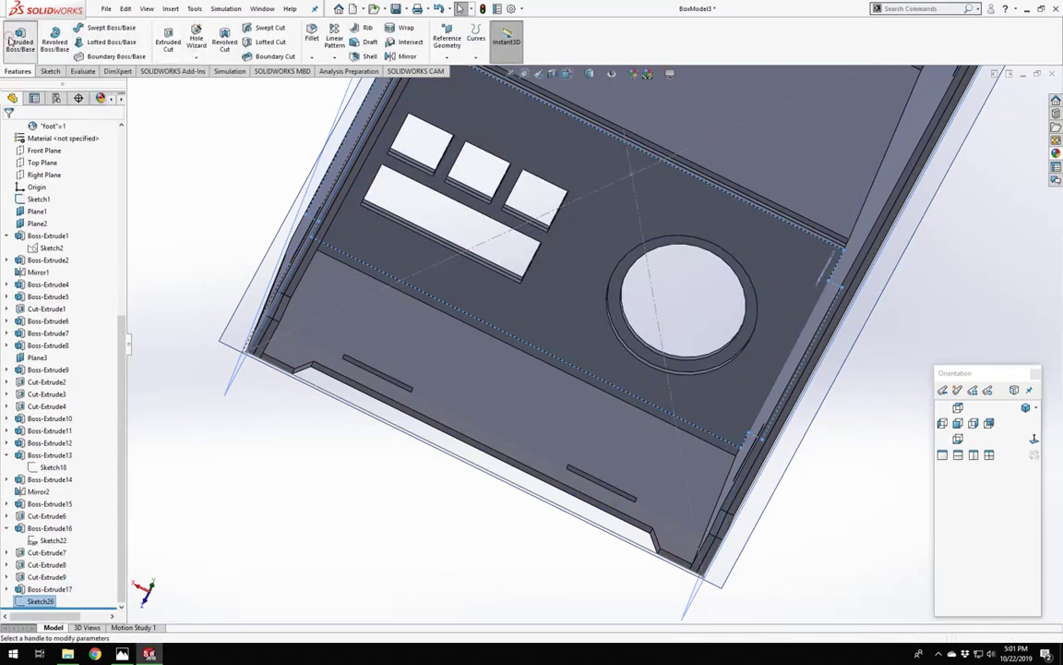
middle_drag(575, 247, 469, 376)
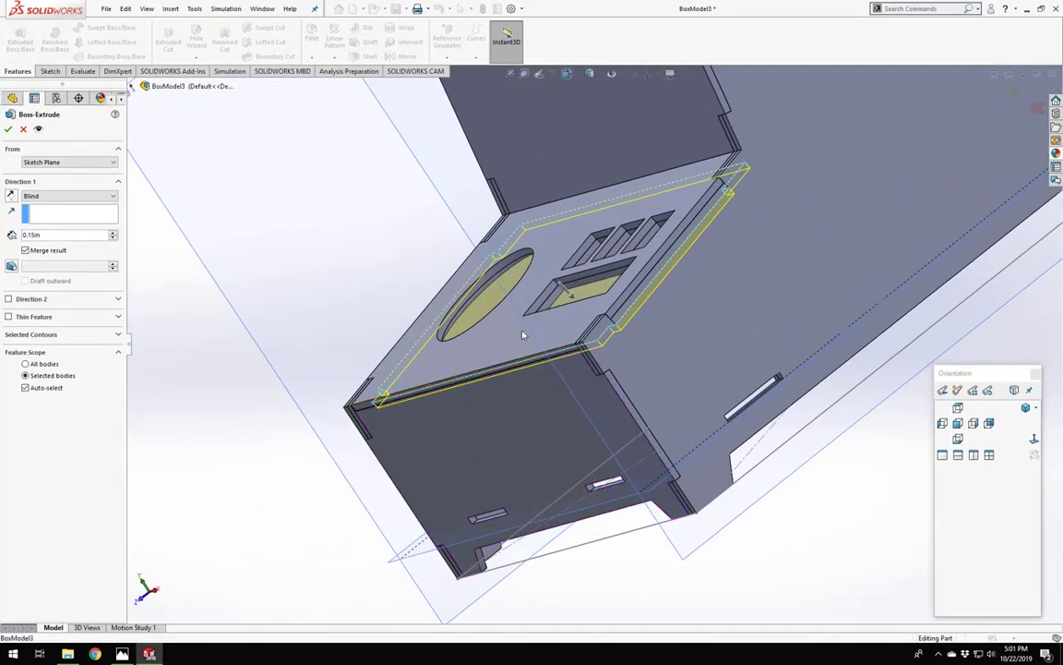
click(40, 235)
text(=)
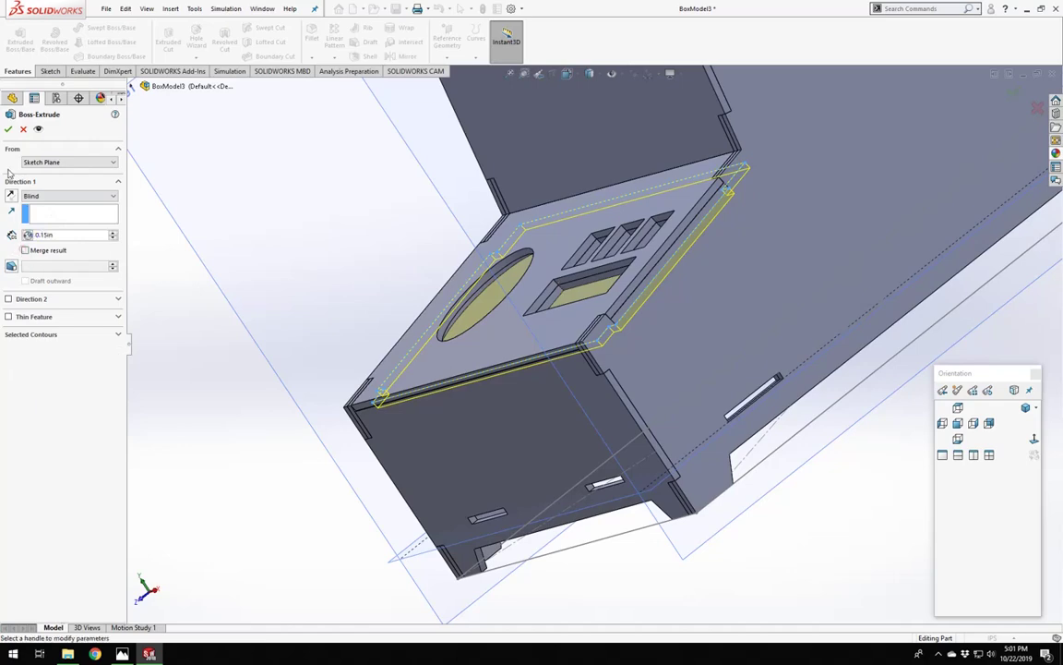
click(9, 129)
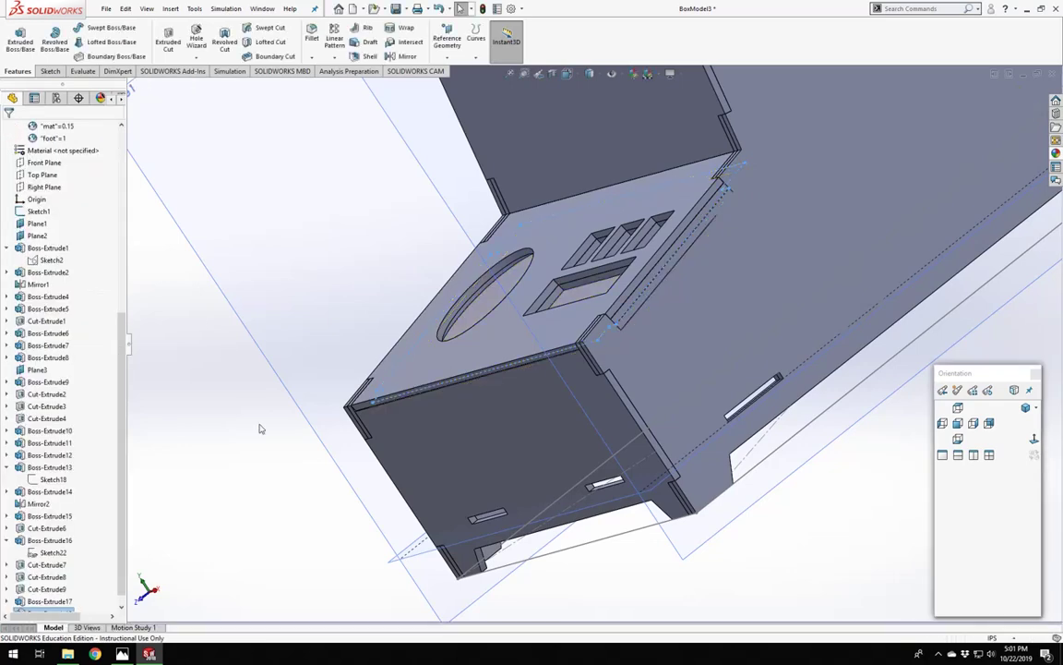
Examine how the solid bottom layer sits under the cutouts and beside the walls at the control panel's corners.
middle_drag(615, 367, 738, 444)
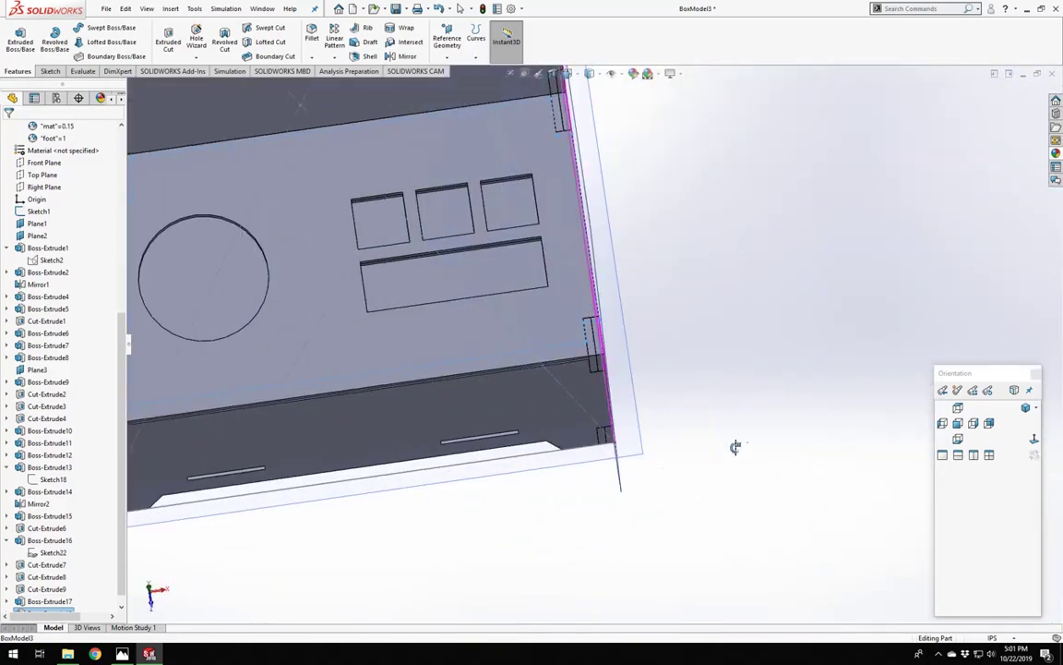
scroll(510, 277, down, 4)
middle_drag(331, 304, 277, 267)
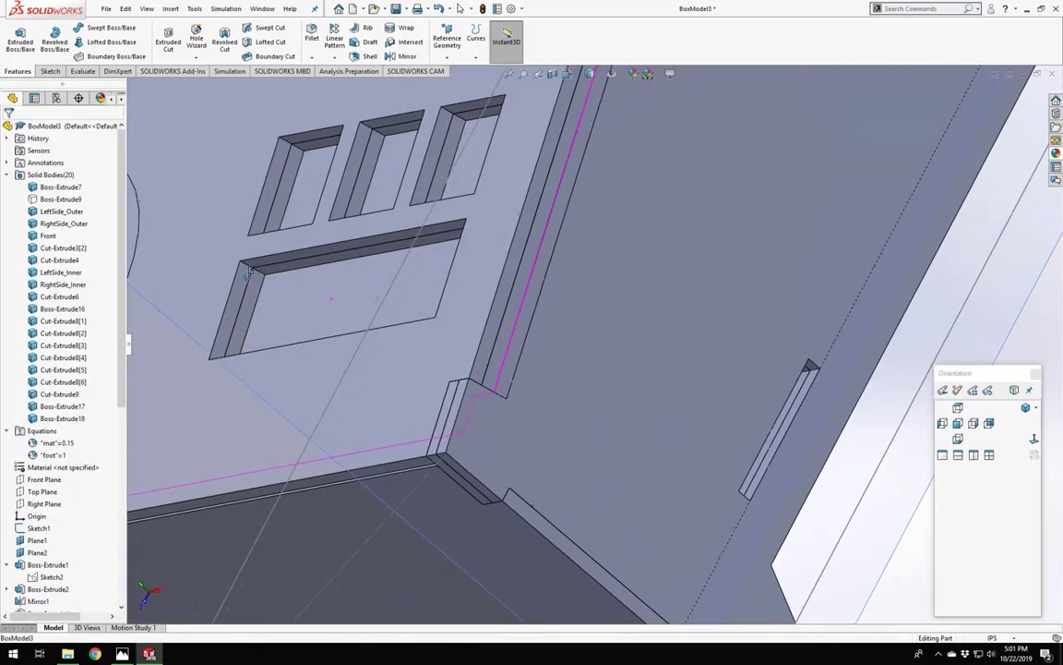
scroll(276, 266, up, 5)
scroll(275, 266, down, 3)
middle_drag(559, 399, 567, 298)
scroll(708, 367, up, 4)
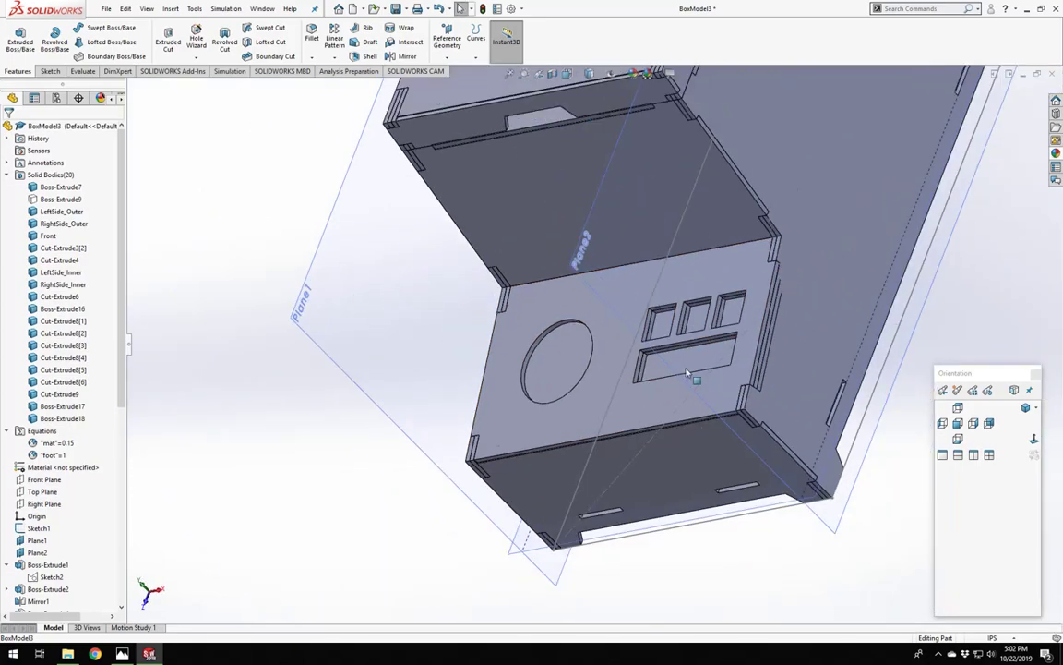
mouse_move(694, 373)
middle_down()
mouse_move(691, 406)
mouse_move(704, 363)
mouse_move(646, 346)
mouse_move(710, 386)
middle_up()
scroll(665, 367, down, 3)
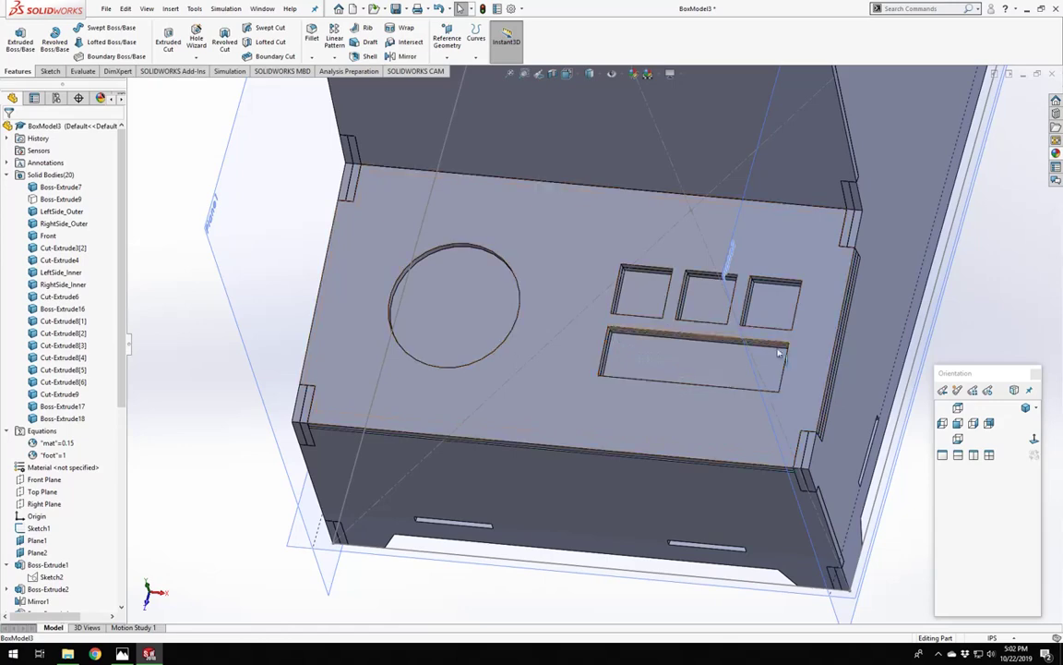
scroll(686, 360, up, 5)
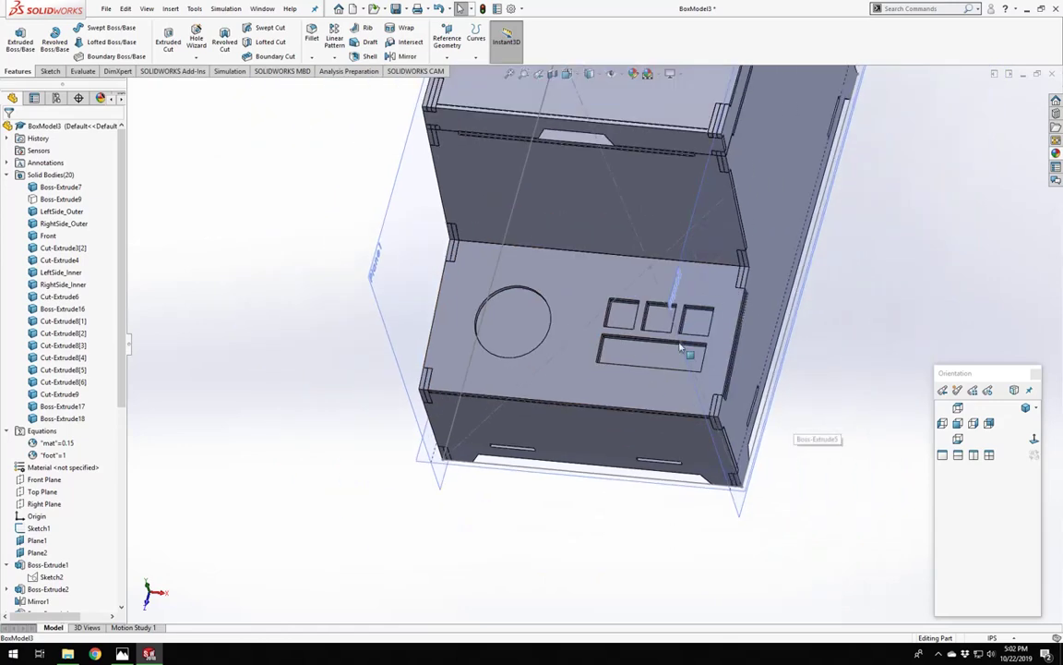
scroll(658, 358, down, 2)
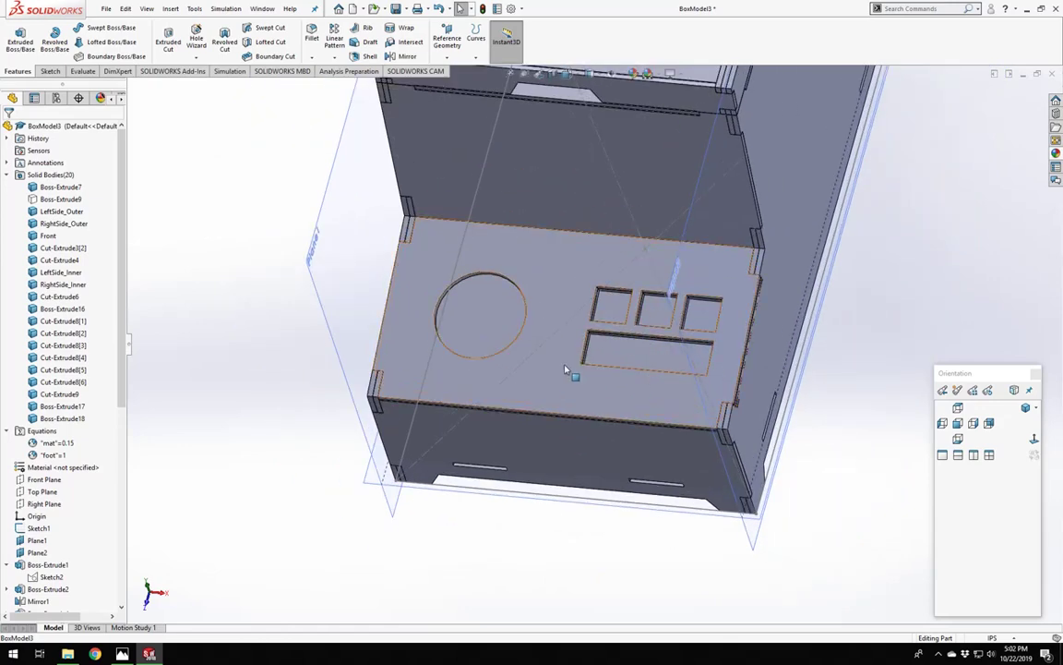
scroll(565, 365, down, 3)
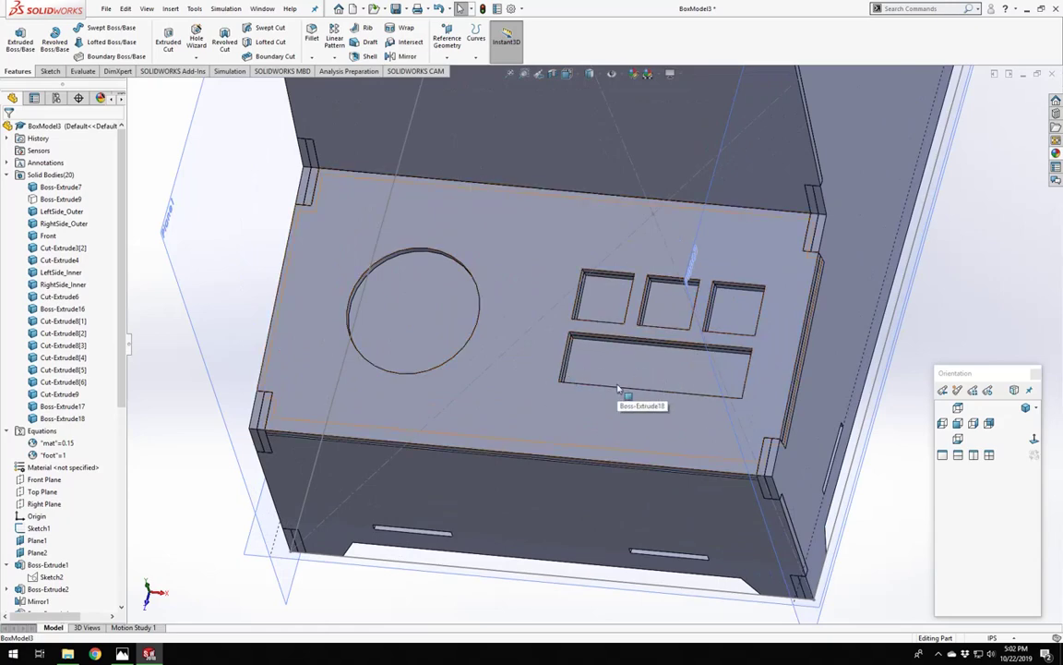
scroll(647, 374, up, 2)
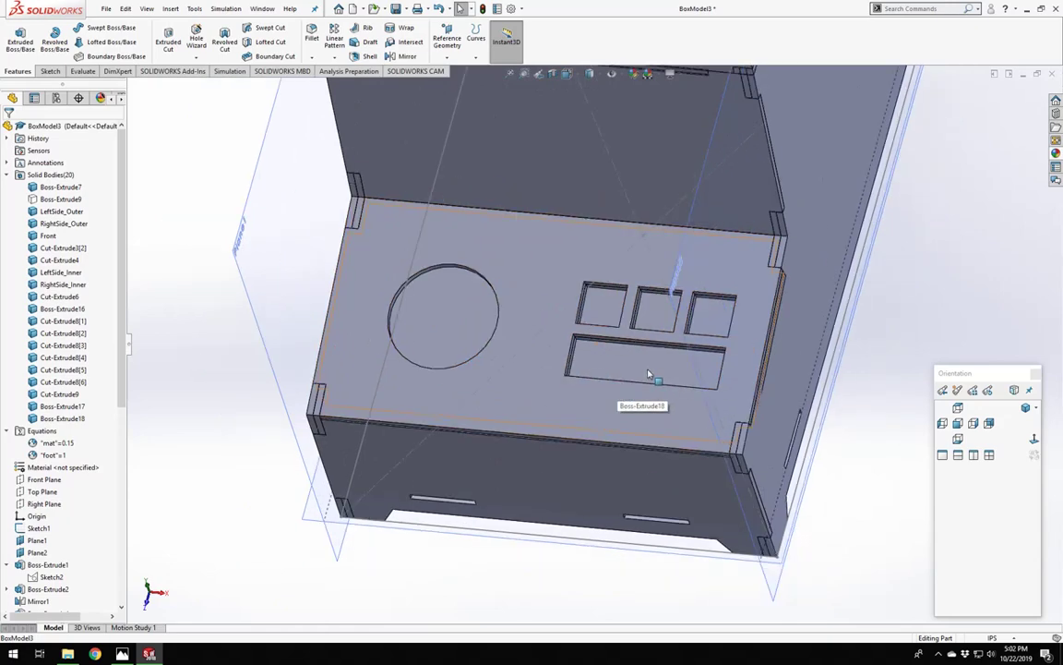
Open a new sketch on the outer face of the left side panel.
middle_drag(647, 374, 528, 290)
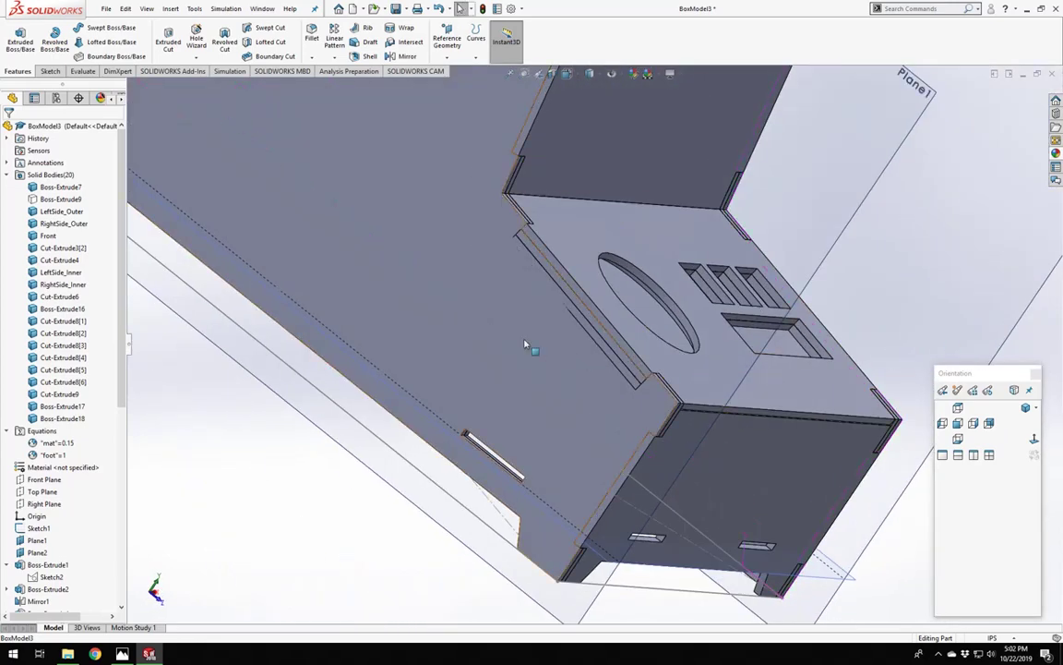
click(565, 325)
click(556, 305)
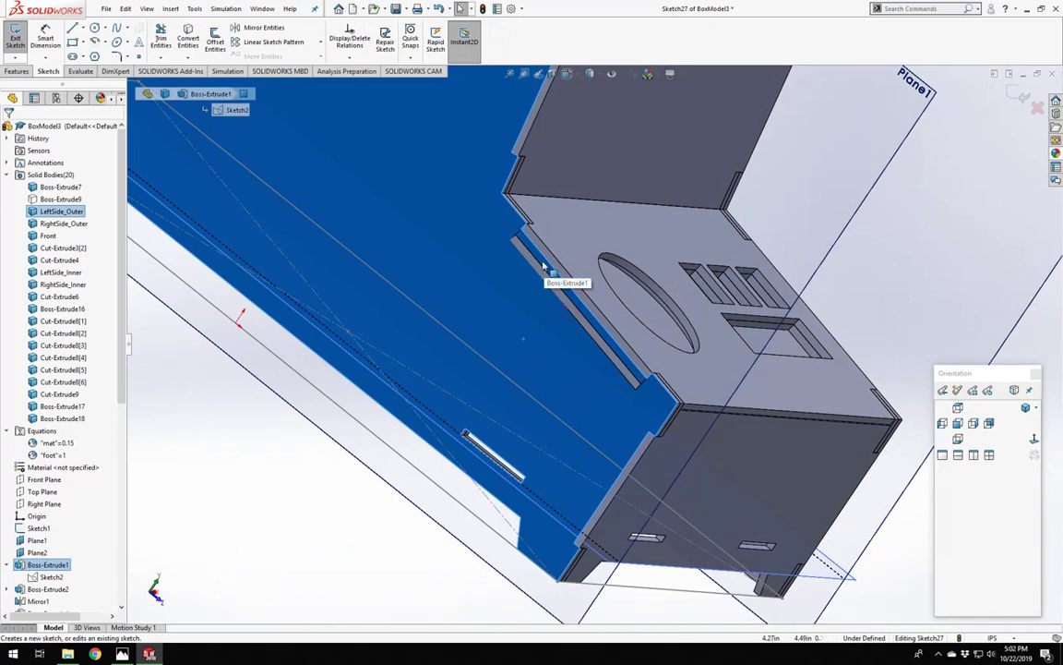
click(941, 311)
scroll(610, 351, up, 4)
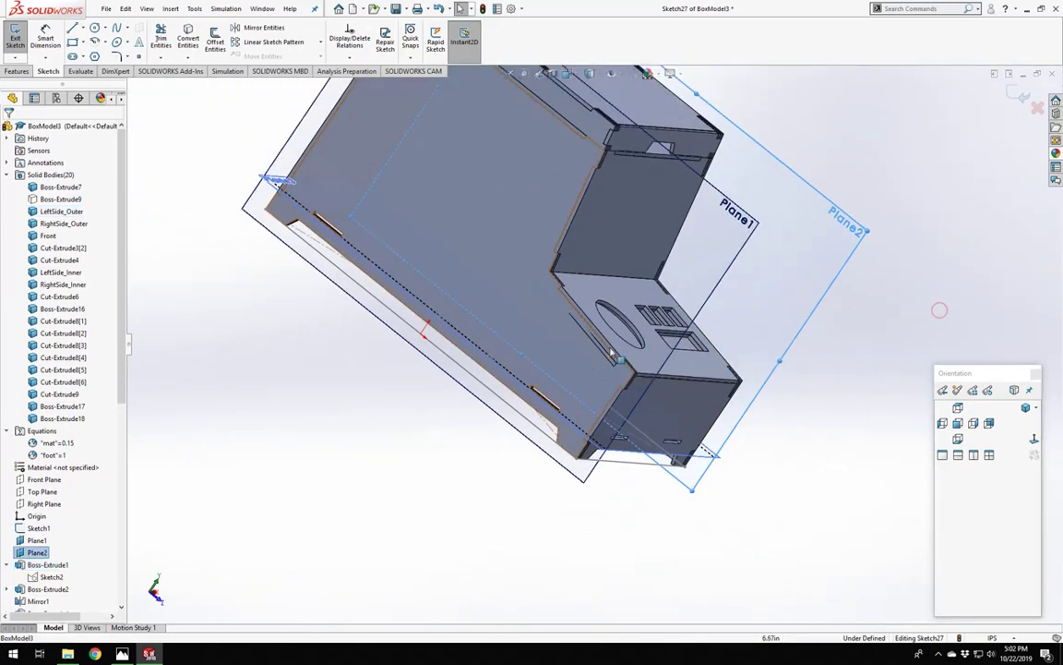
Hide the LeftSide_Outer body to expose the side tabs of the layers beneath the control panel.
scroll(611, 352, down, 5)
click(454, 380)
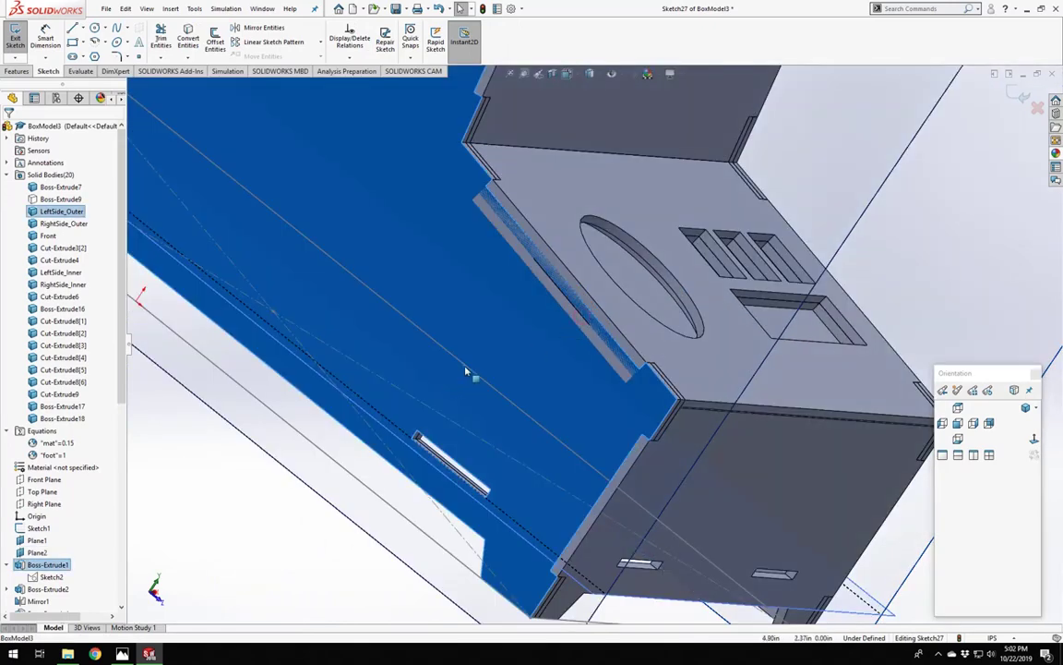
right_click(466, 370)
click(491, 509)
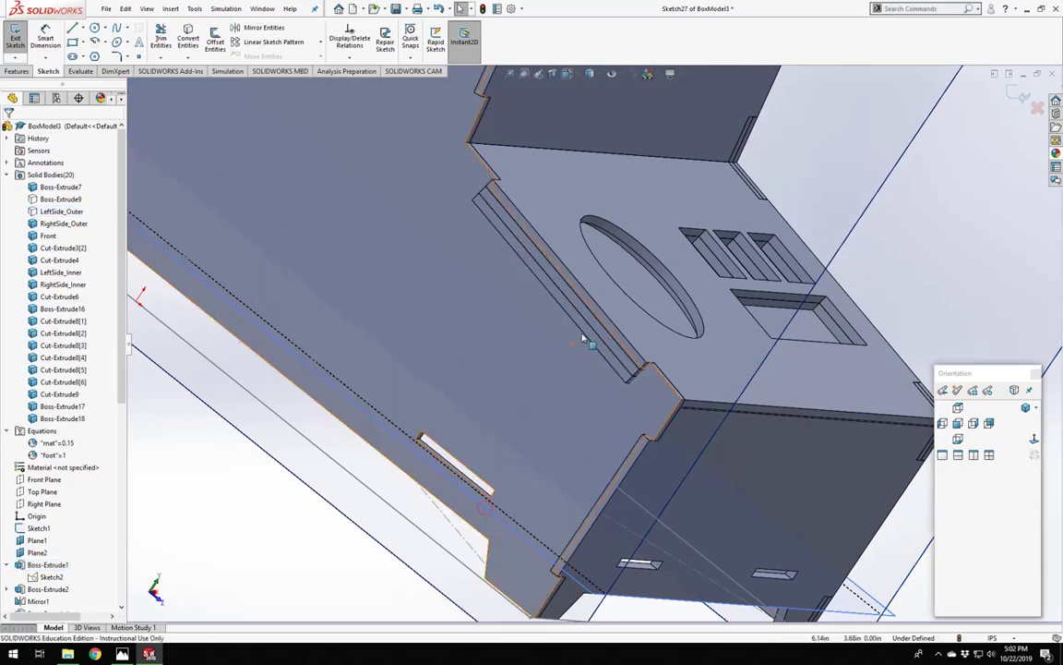
Convert the side tab end faces of both layers beneath the control panel into entities of the side panel sketch.
click(594, 333)
ctrl+click(583, 329)
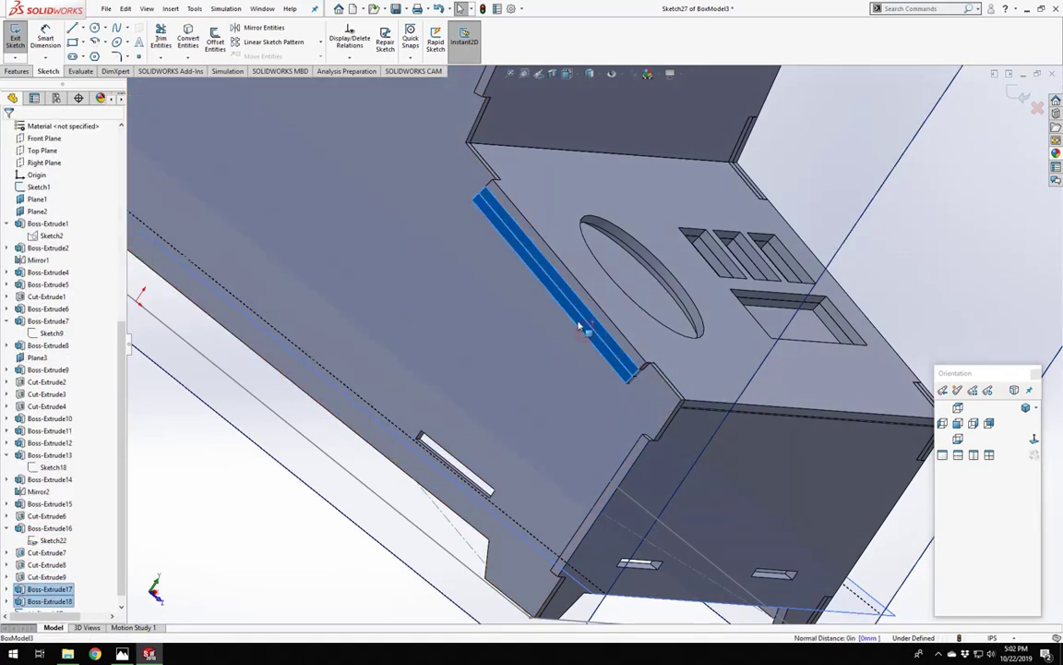
mouse_move(345, 302)
middle_down()
mouse_move(386, 370)
mouse_move(356, 319)
middle_up()
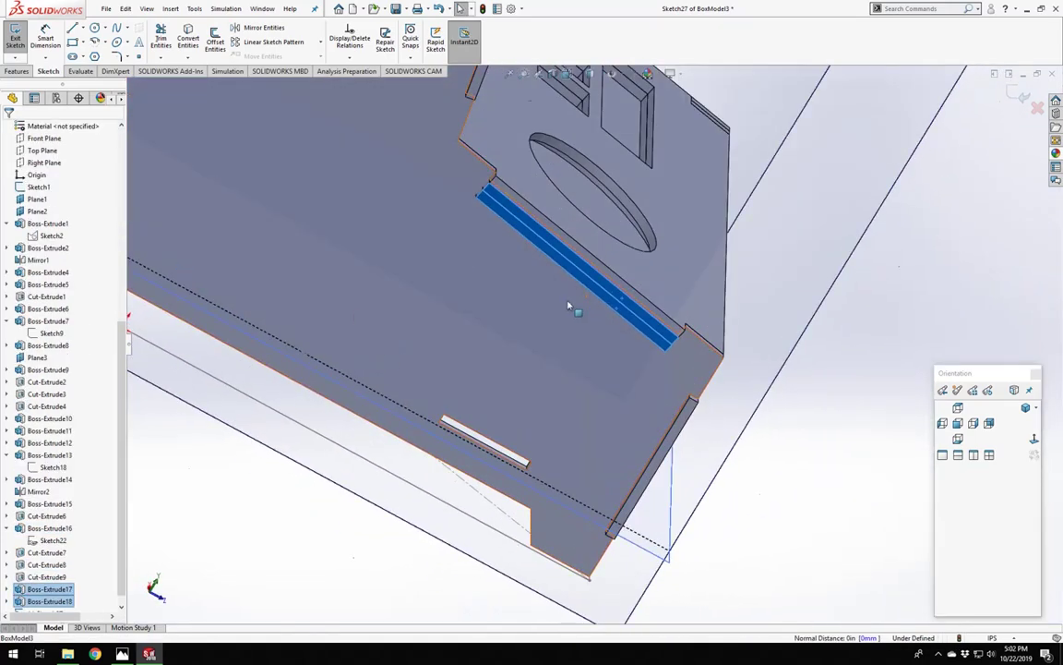
scroll(568, 306, up, 4)
middle_drag(492, 288, 434, 221)
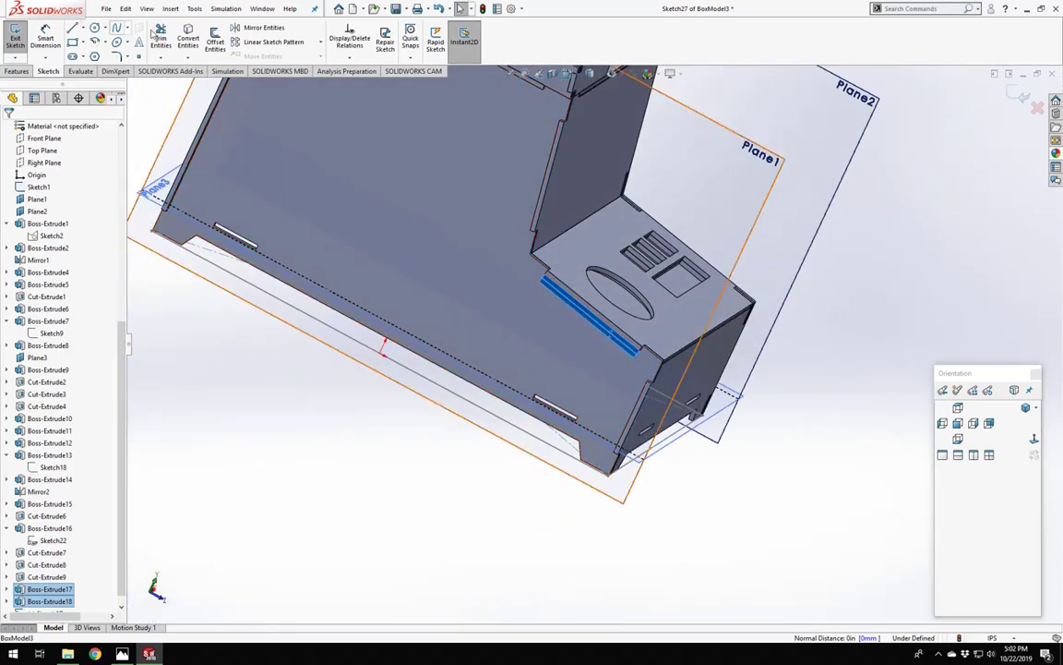
click(191, 41)
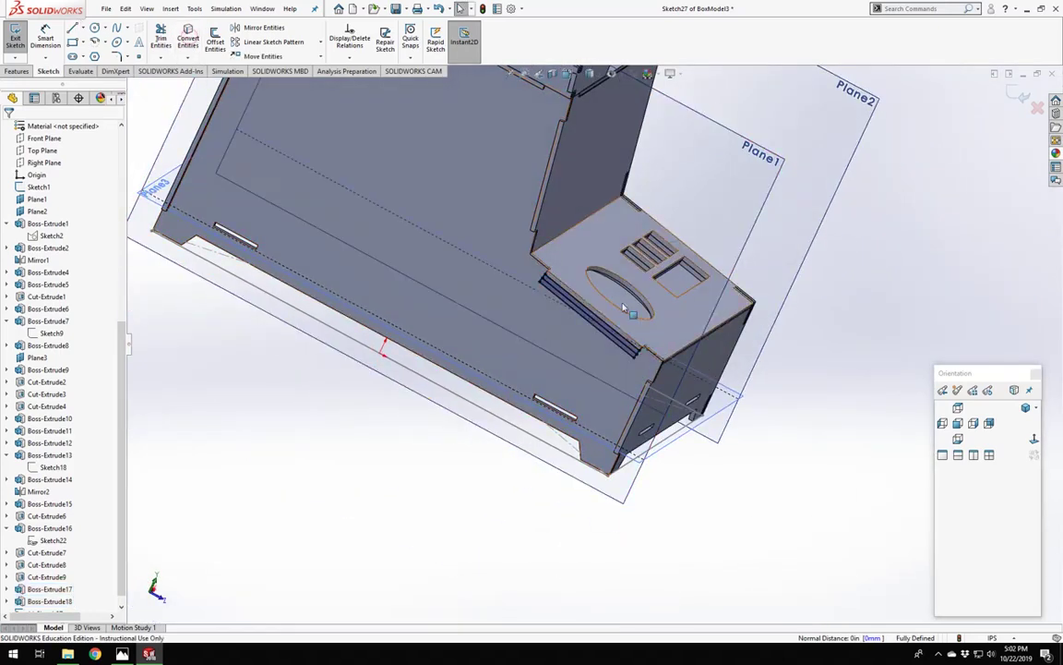
scroll(583, 270, down, 7)
click(161, 37)
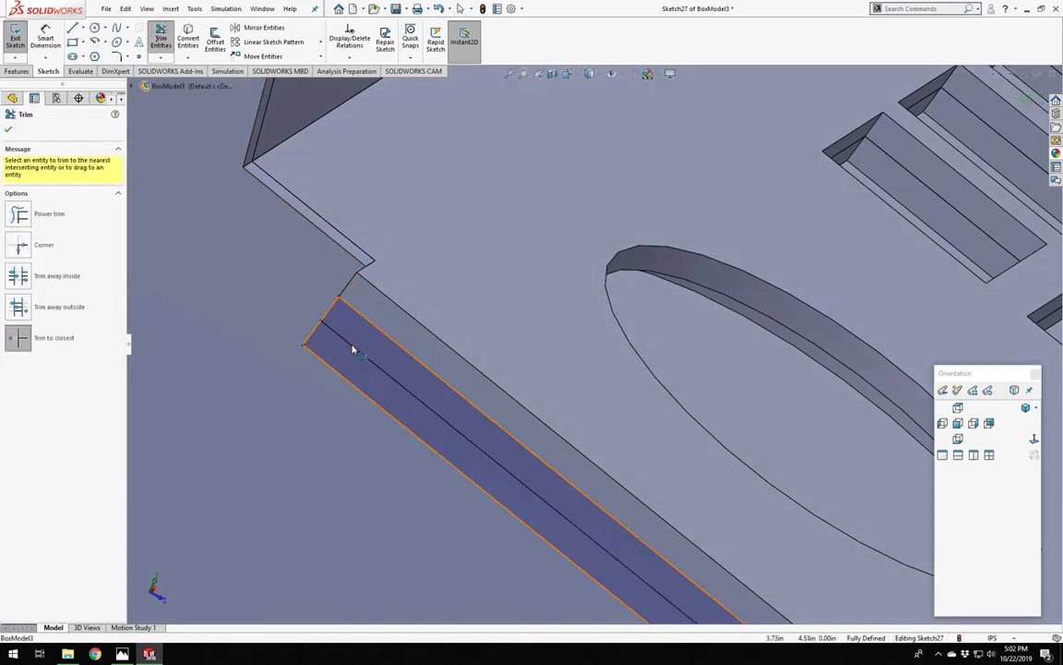
scroll(452, 373, up, 5)
key(Escape)
Exit the side panel sketch and show the hidden LeftSide_Outer and Boss-Extrude9 bodies again.
click(15, 37)
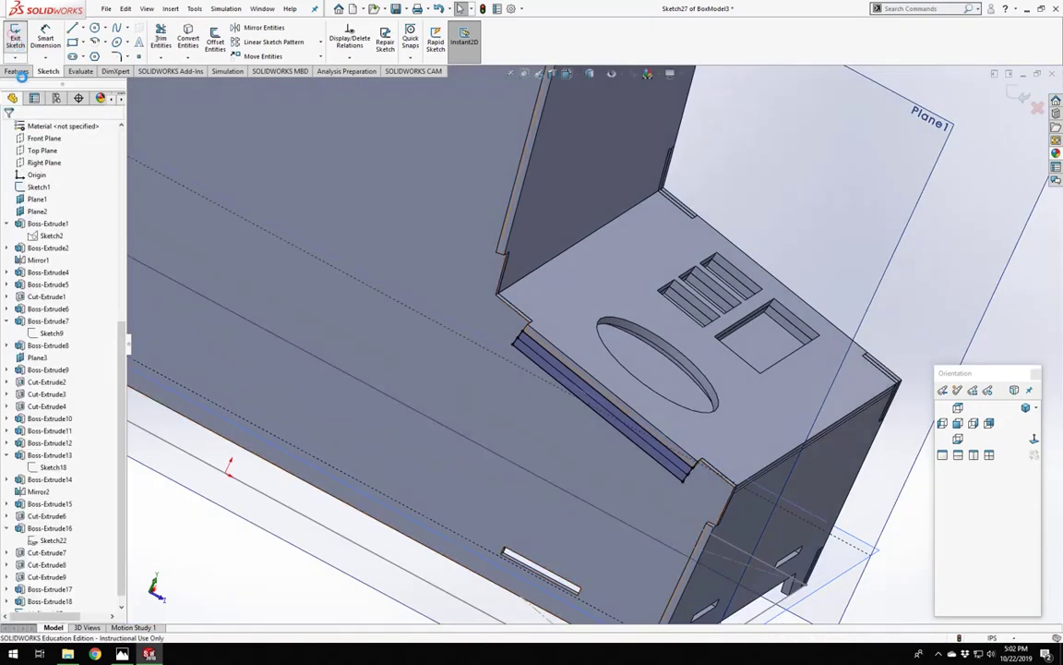
scroll(11, 252, up, 3)
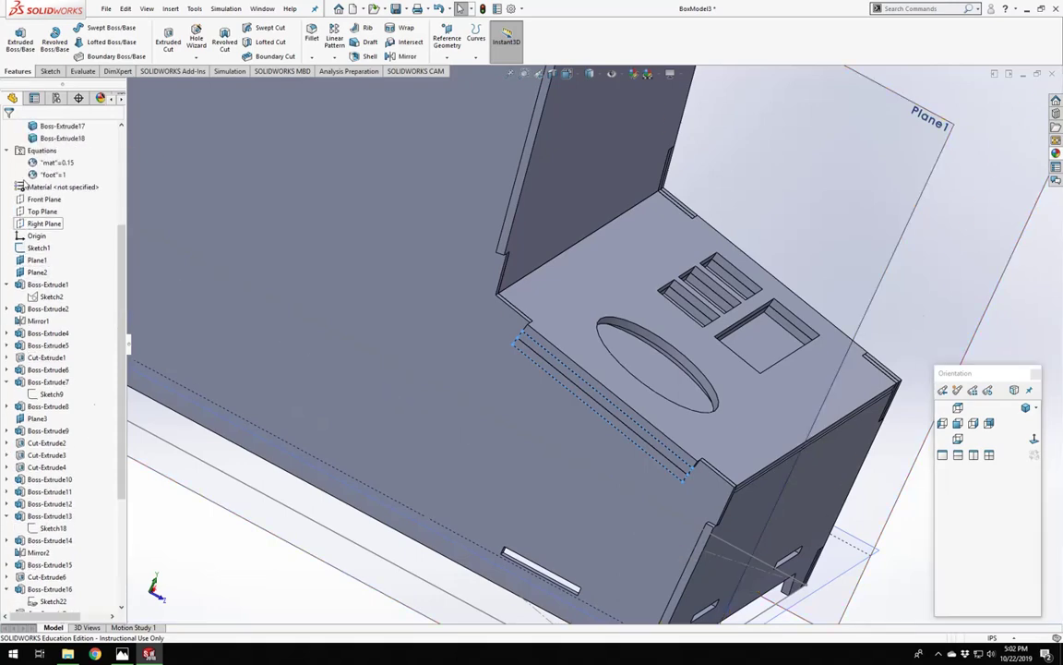
click(8, 175)
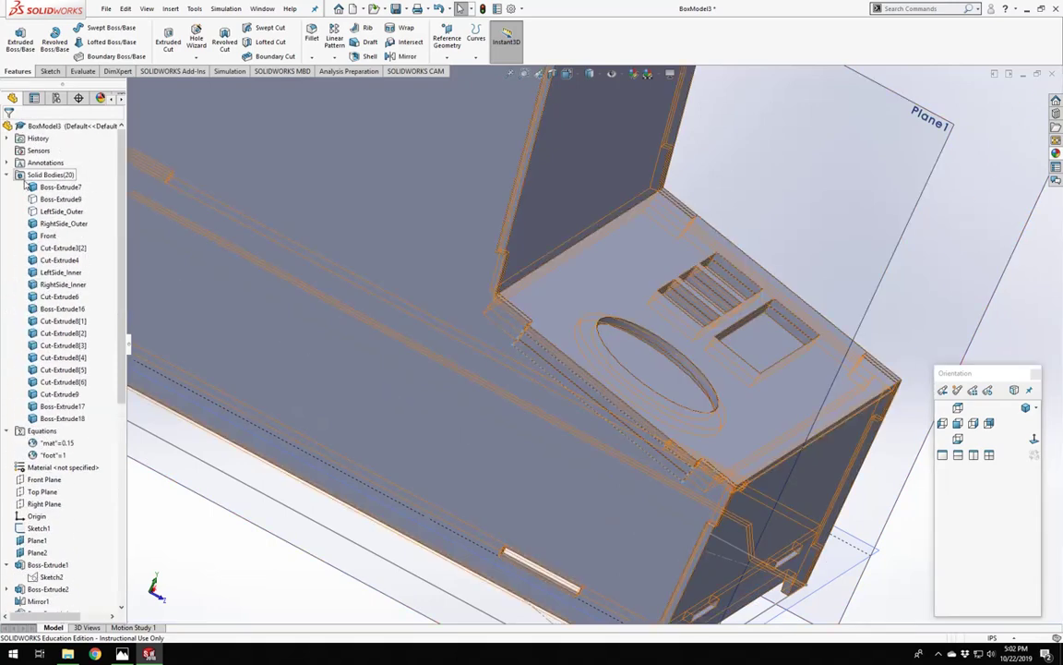
right_click(61, 211)
key(Escape)
right_click(59, 199)
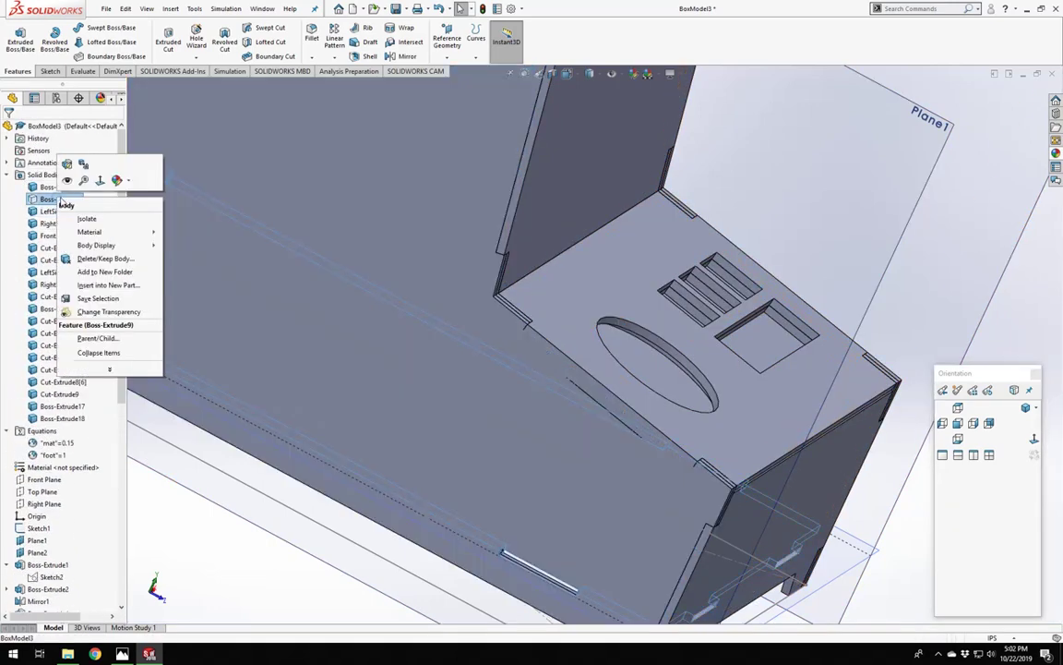
click(73, 182)
scroll(360, 305, up, 2)
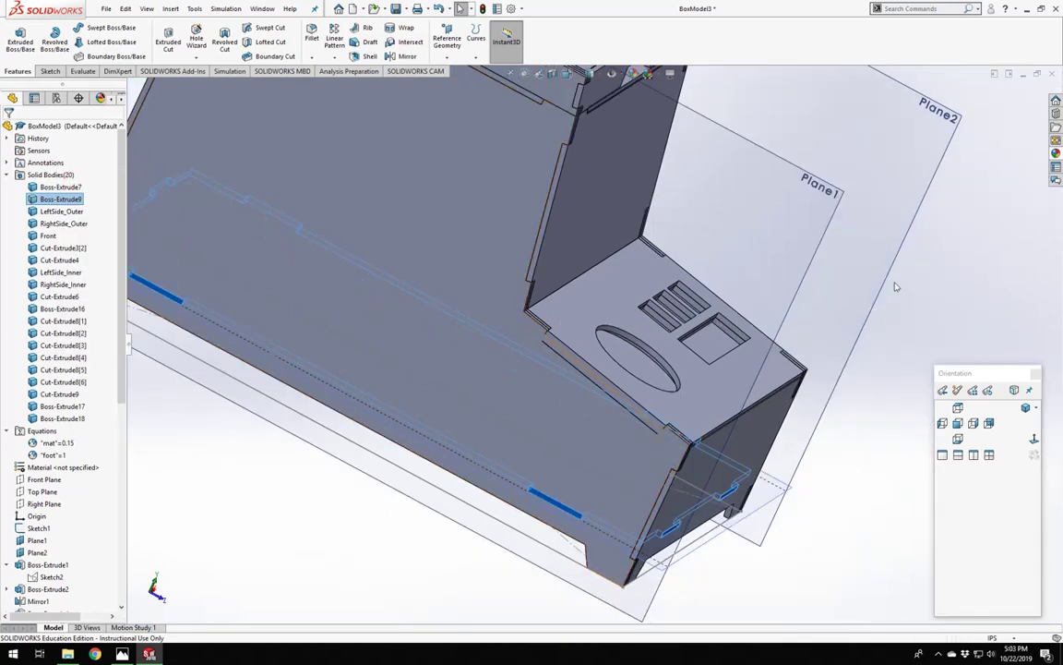
click(947, 284)
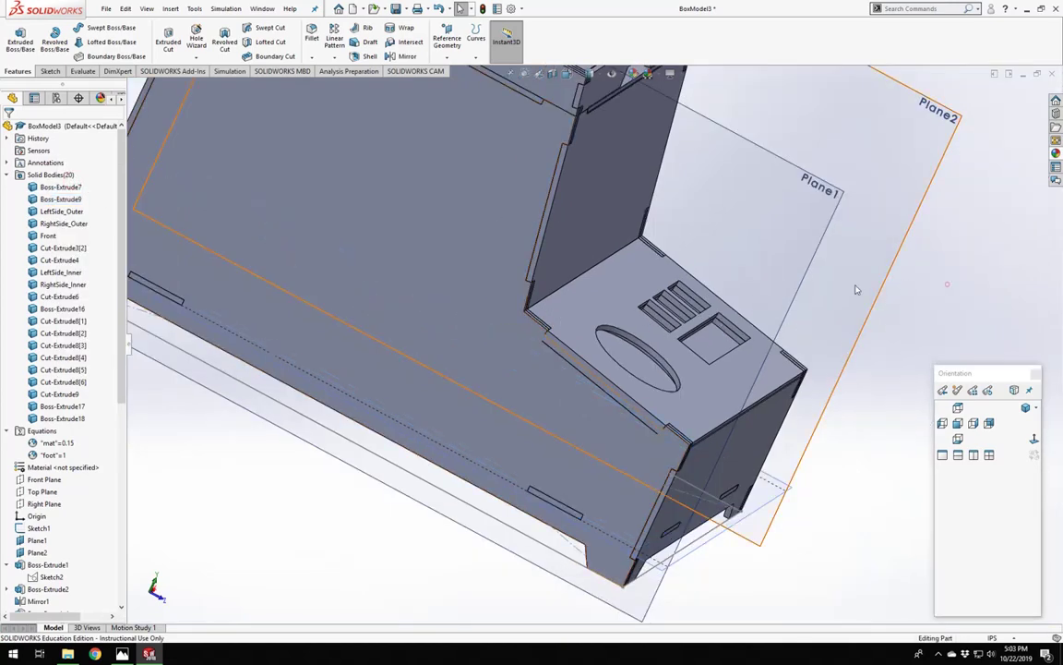
Set up an Extruded Cut from the tab outline sketch on the left side panel with a Through All end condition.
click(177, 39)
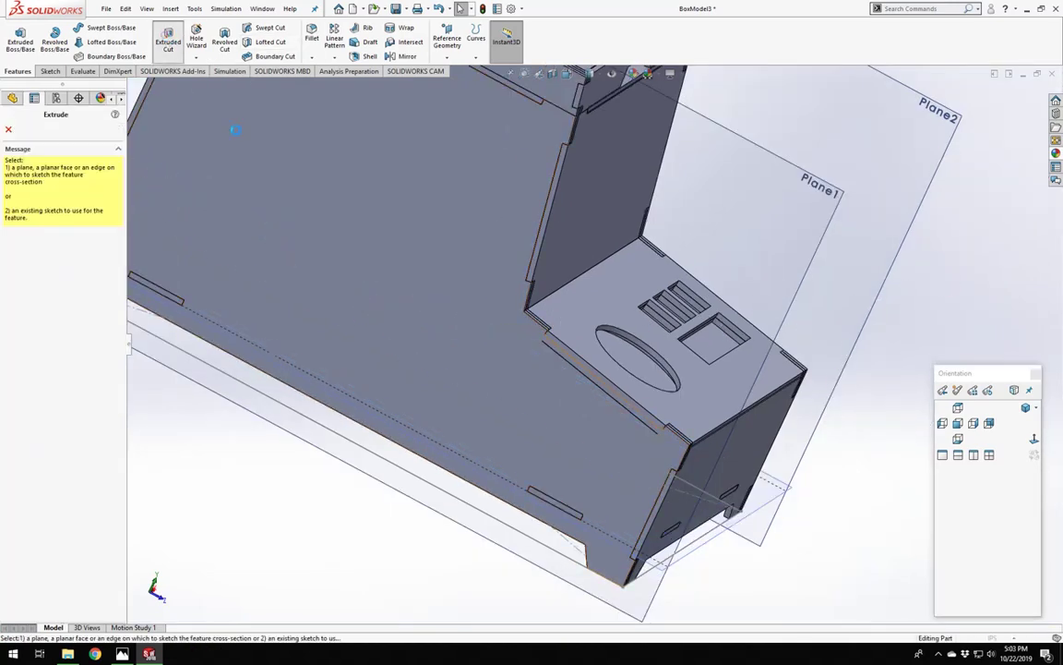
click(561, 372)
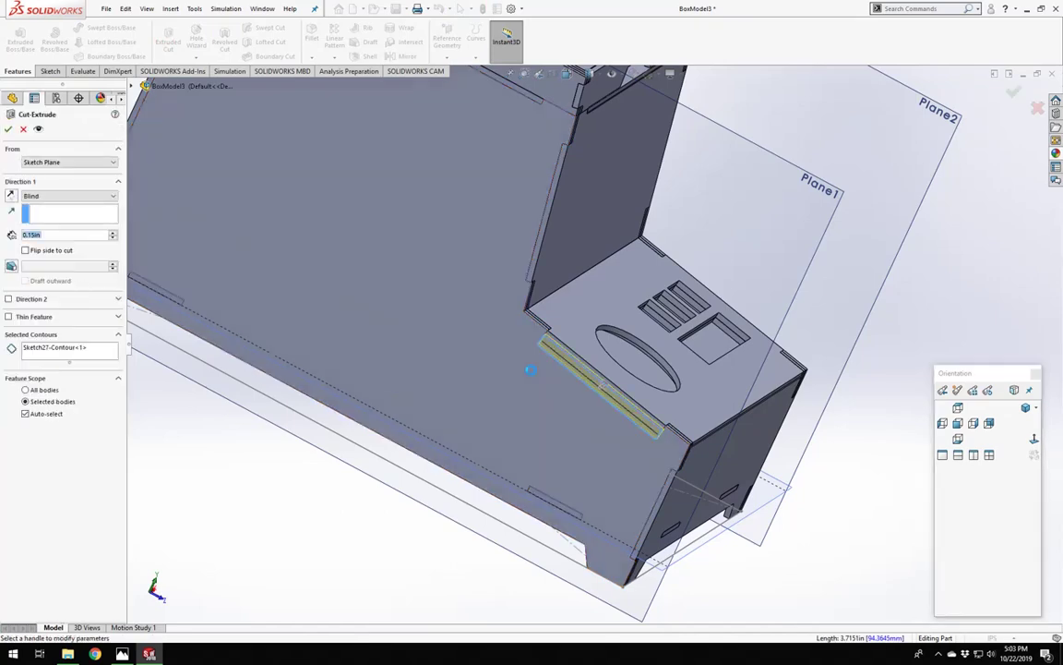
click(38, 197)
click(39, 208)
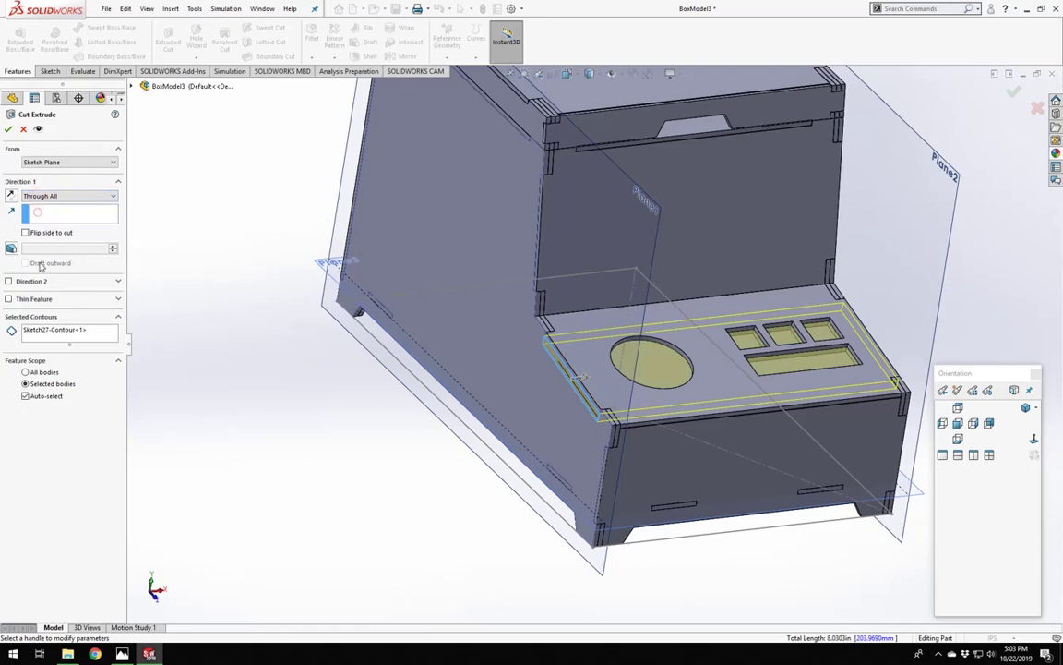
Turn off automatic body selection, limit the cut to LeftSide_Outer, LeftSide_Inner, RightSide_Inner and RightSide_Outer, and apply it.
click(25, 396)
scroll(554, 443, down, 5)
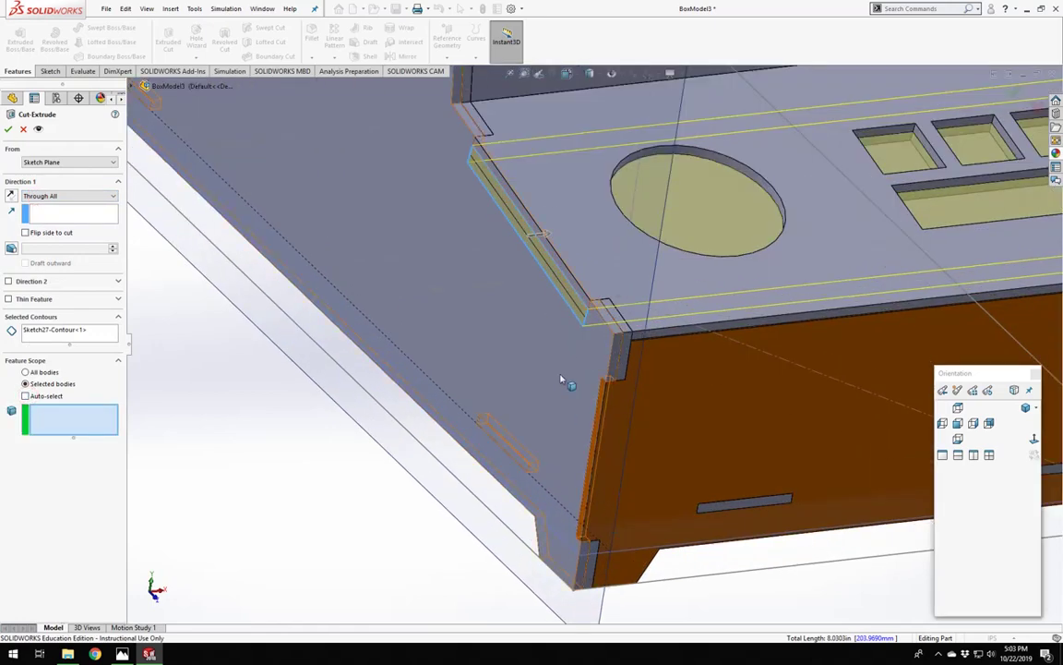
click(621, 334)
click(624, 334)
scroll(620, 332, up, 8)
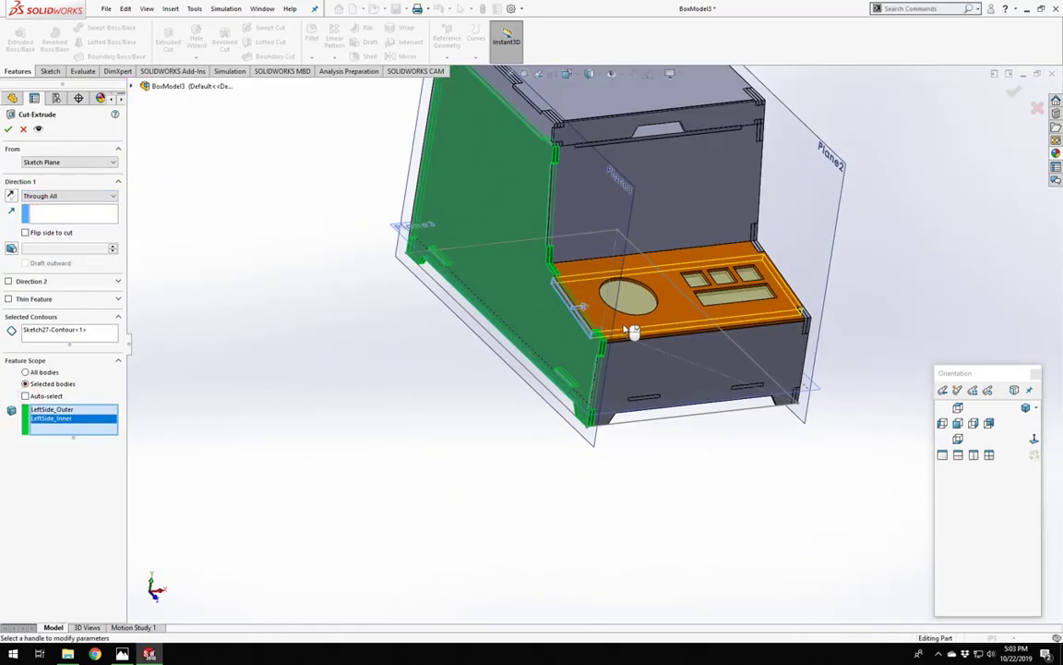
middle_drag(619, 328, 554, 310)
scroll(538, 301, down, 10)
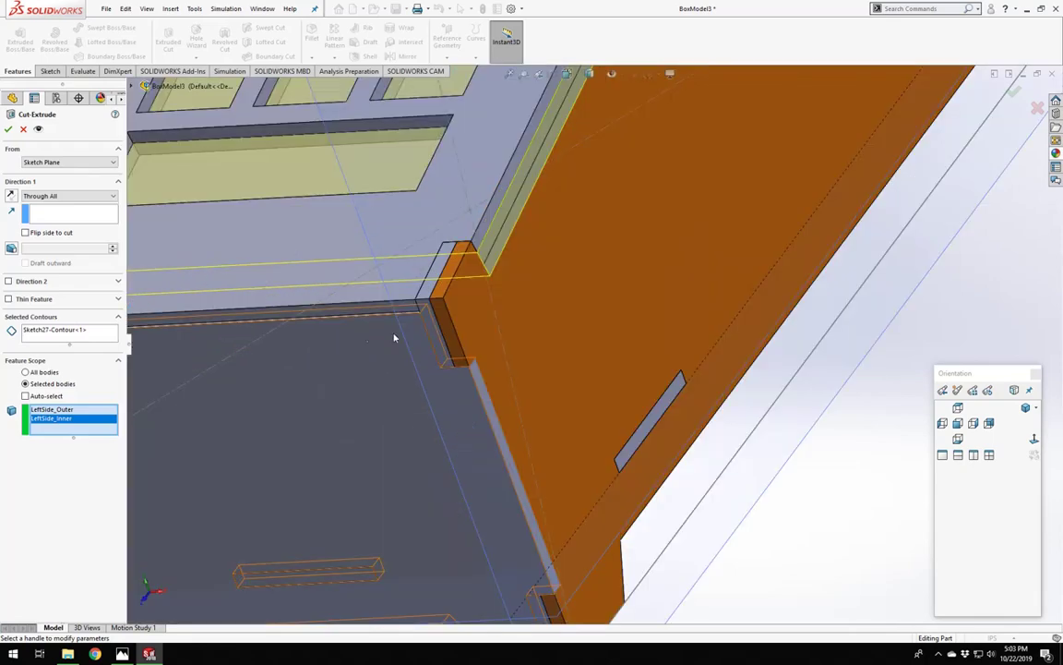
click(441, 318)
click(453, 319)
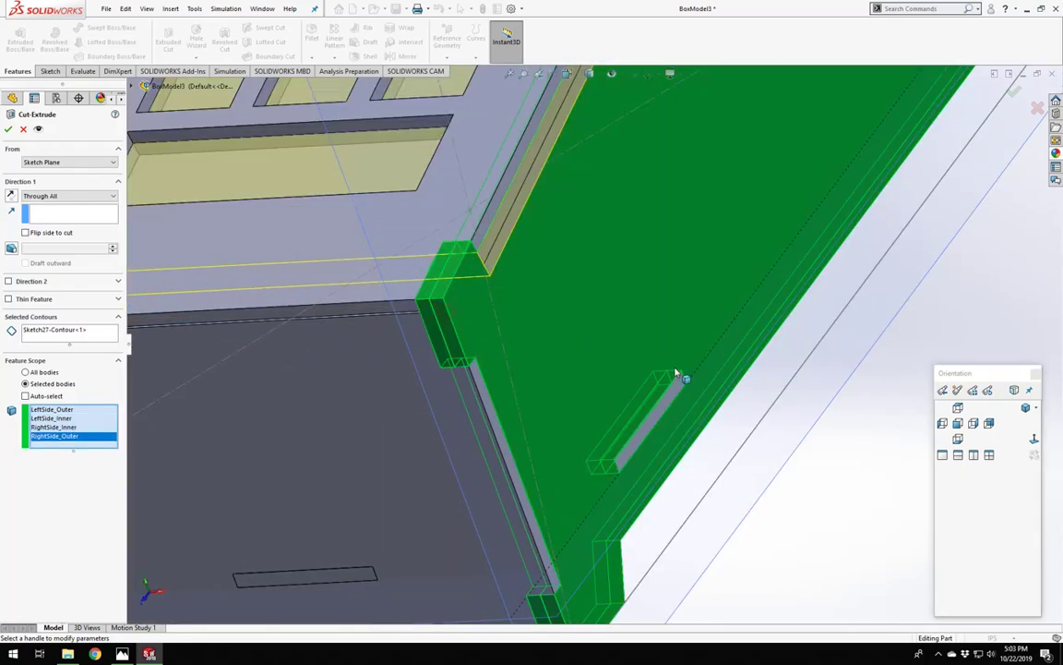
key(Return)
Examine the tab openings in the side panels and the whole box from the front and side.
scroll(678, 373, up, 8)
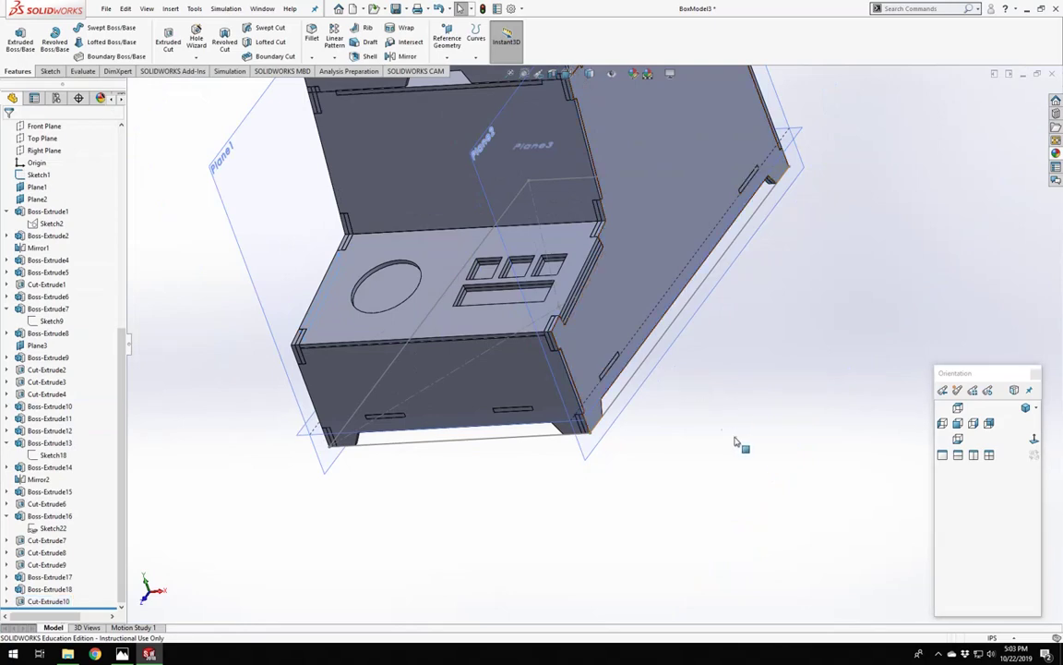
scroll(573, 362, up, 5)
middle_drag(573, 363, 572, 189)
scroll(613, 378, down, 3)
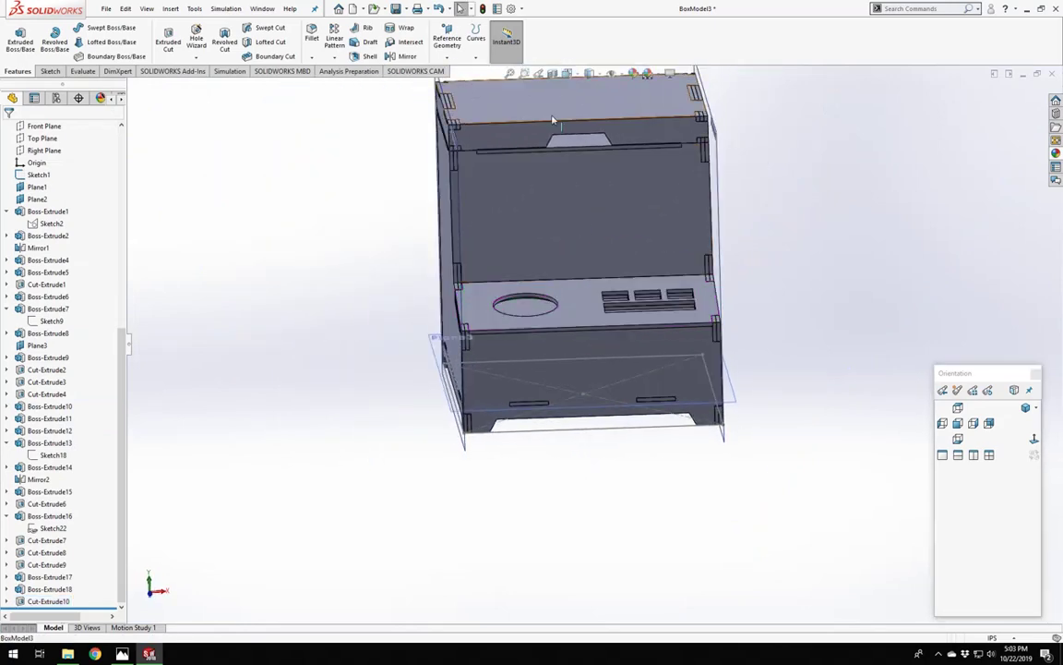
scroll(588, 149, up, 6)
middle_drag(565, 293, 530, 300)
scroll(78, 236, up, 10)
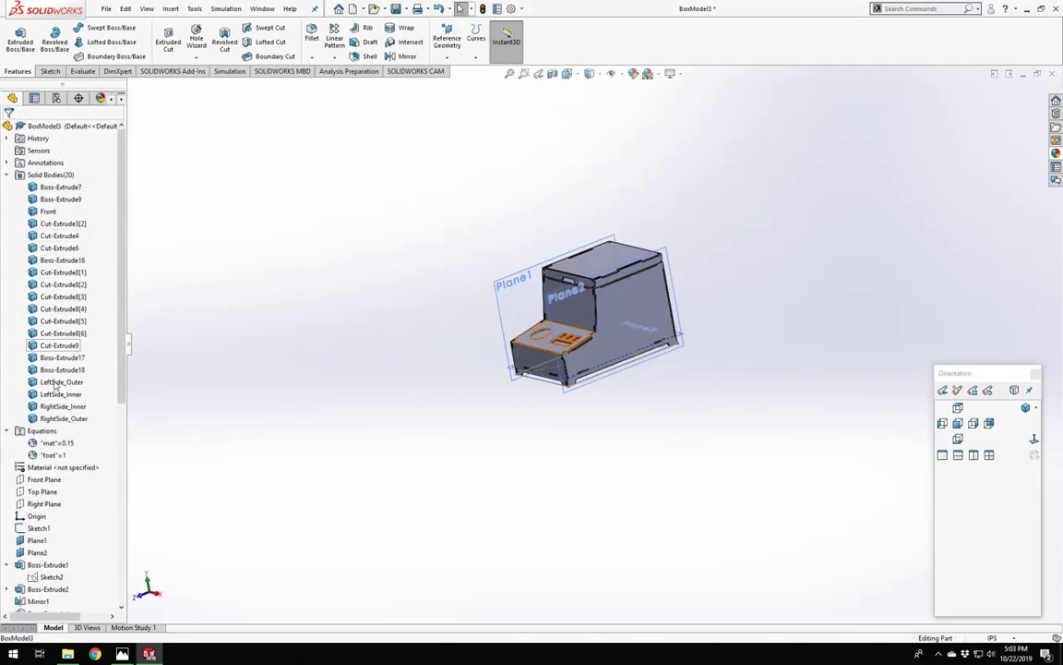
click(56, 248)
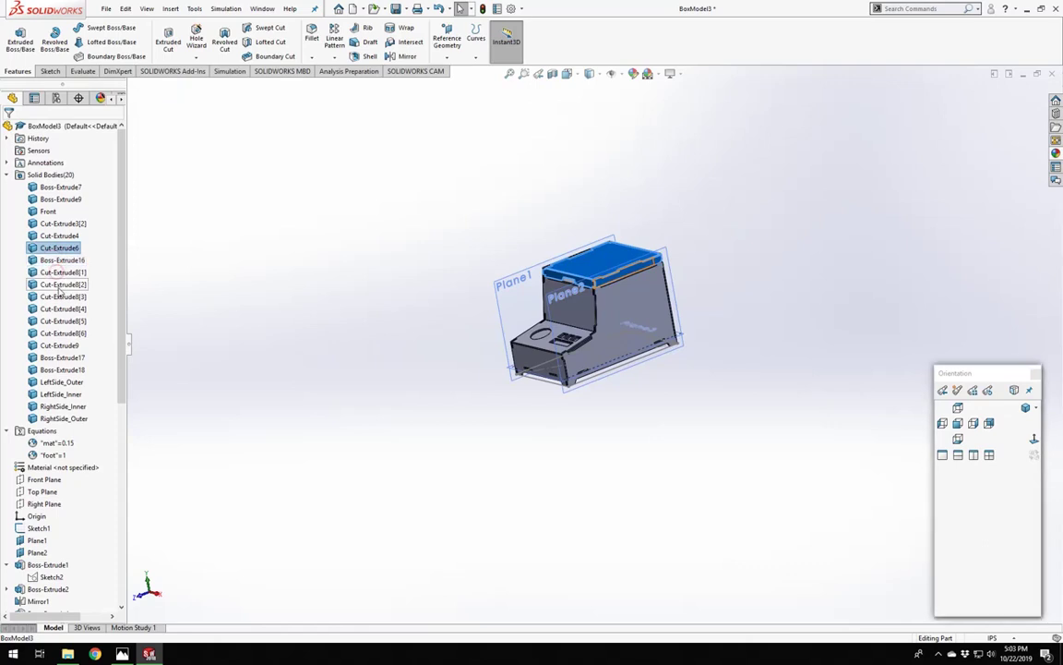
shift+click(59, 285)
shift+click(59, 311)
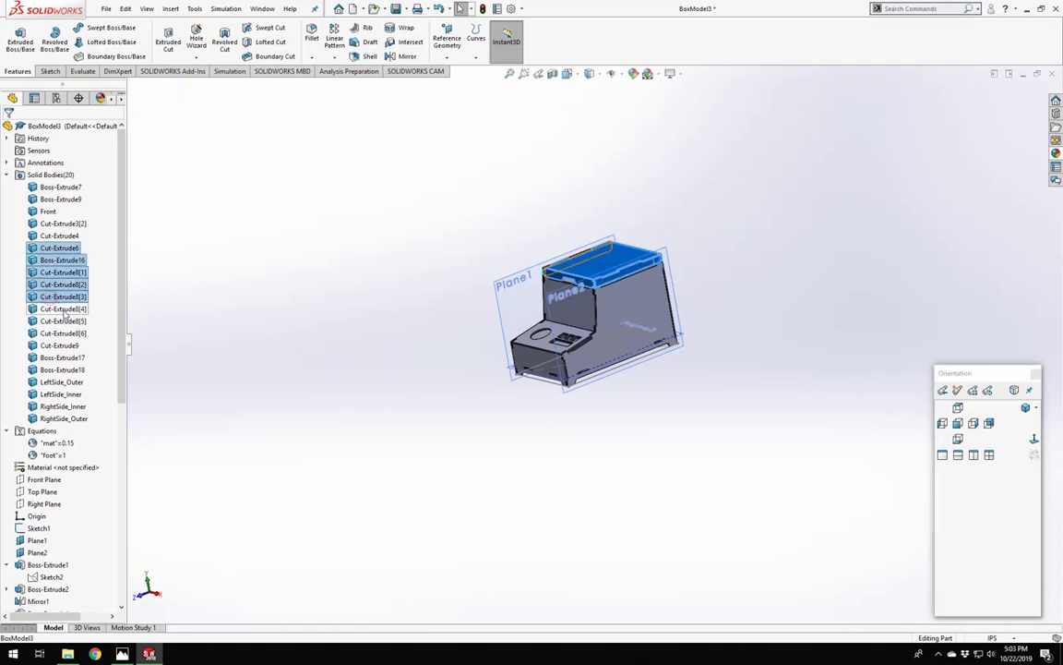
shift+click(60, 320)
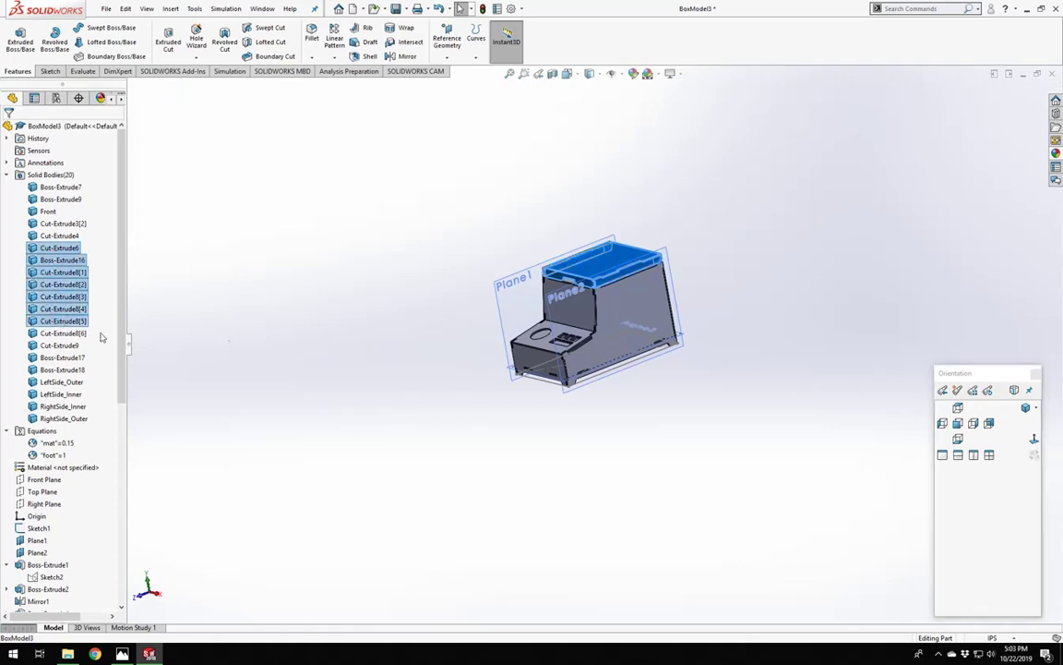
right_click(66, 315)
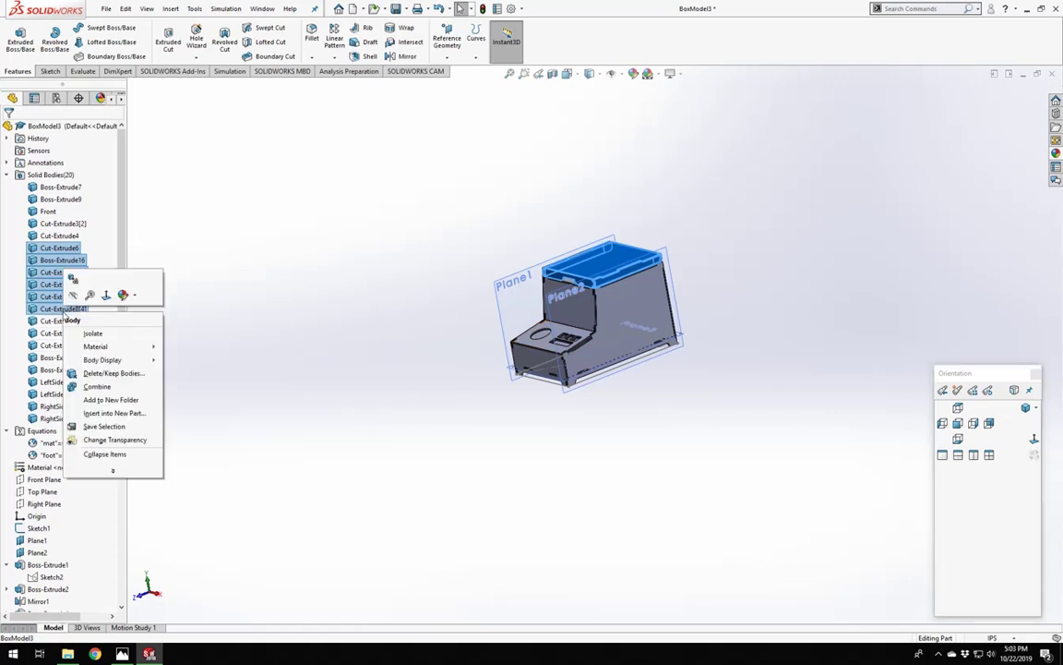
shift+click(54, 323)
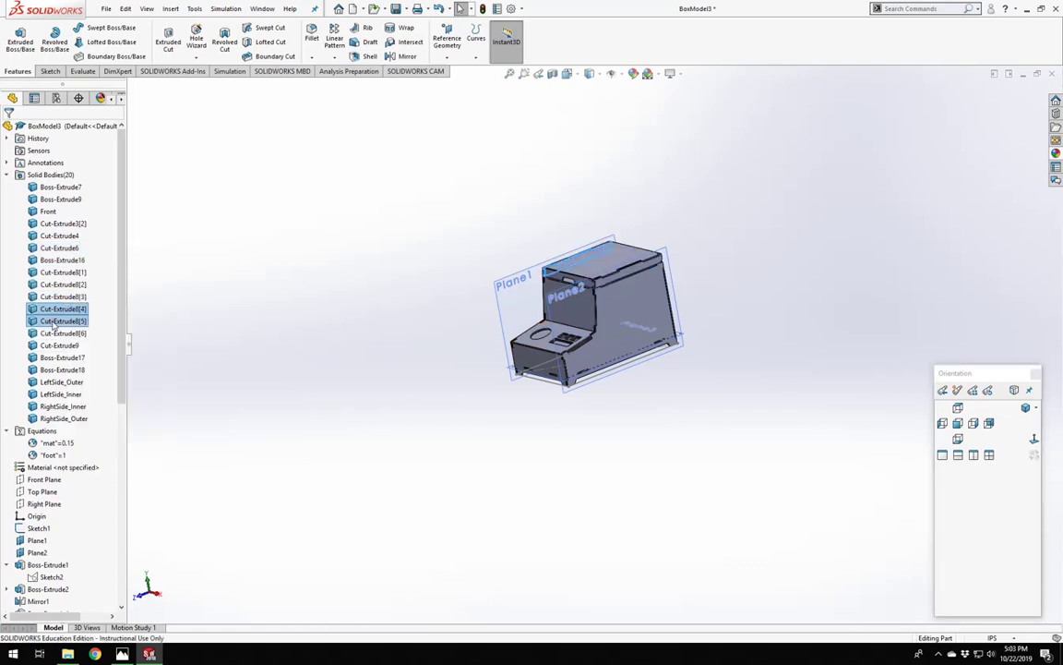
click(45, 260)
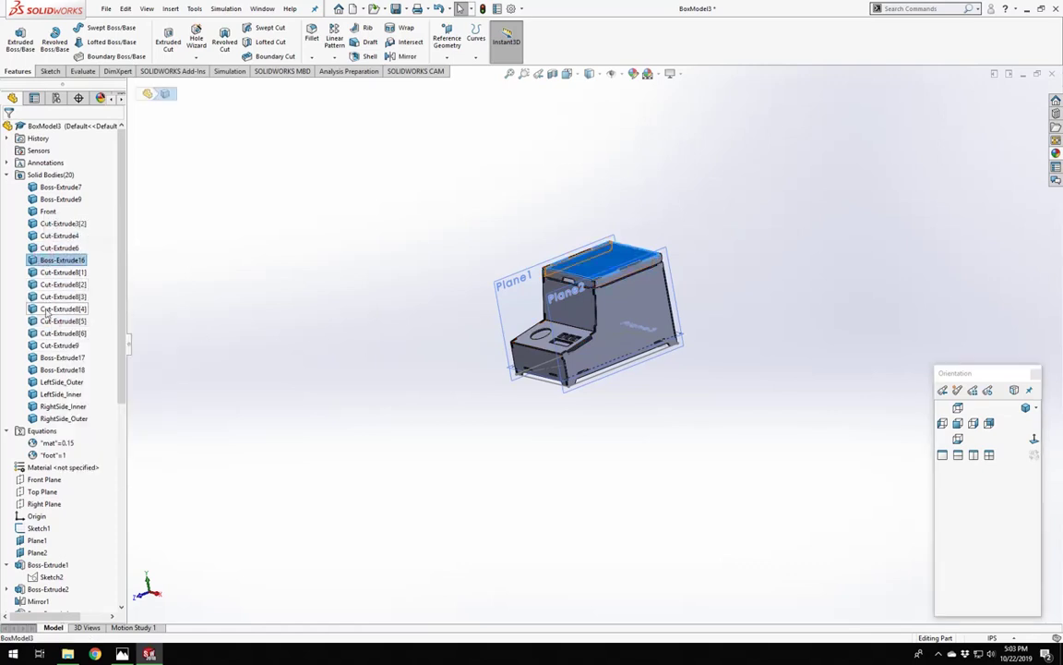
shift+click(46, 310)
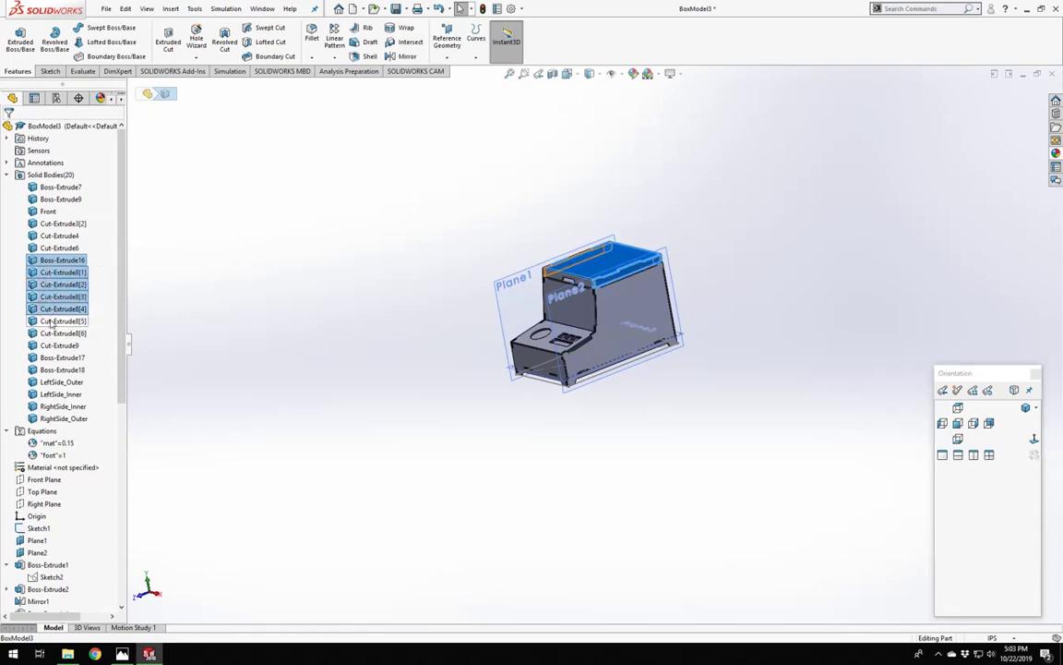
click(201, 289)
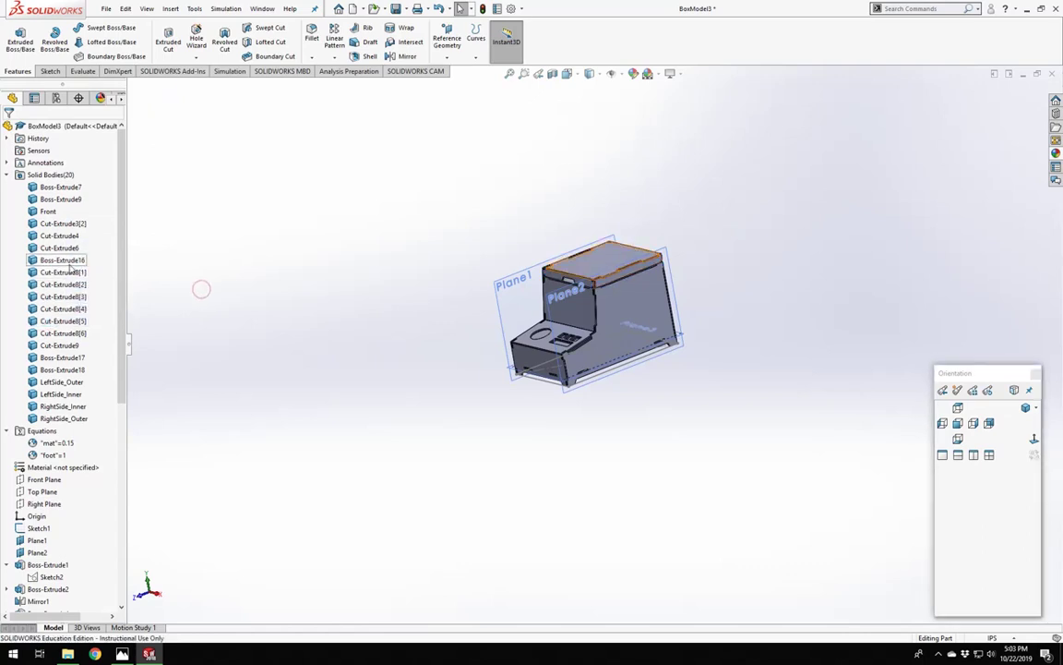
Group the solid bodies from Boss-Extrude16 through Cut-Extrude8[4] in a new folder named Lid.
click(66, 262)
shift+click(61, 310)
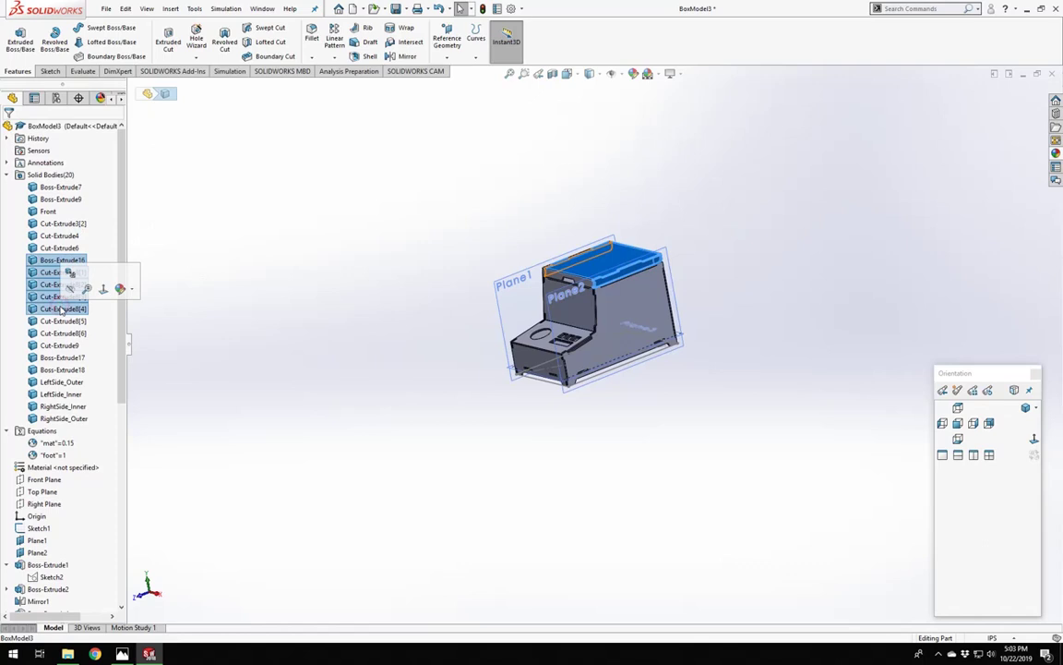
right_click(61, 310)
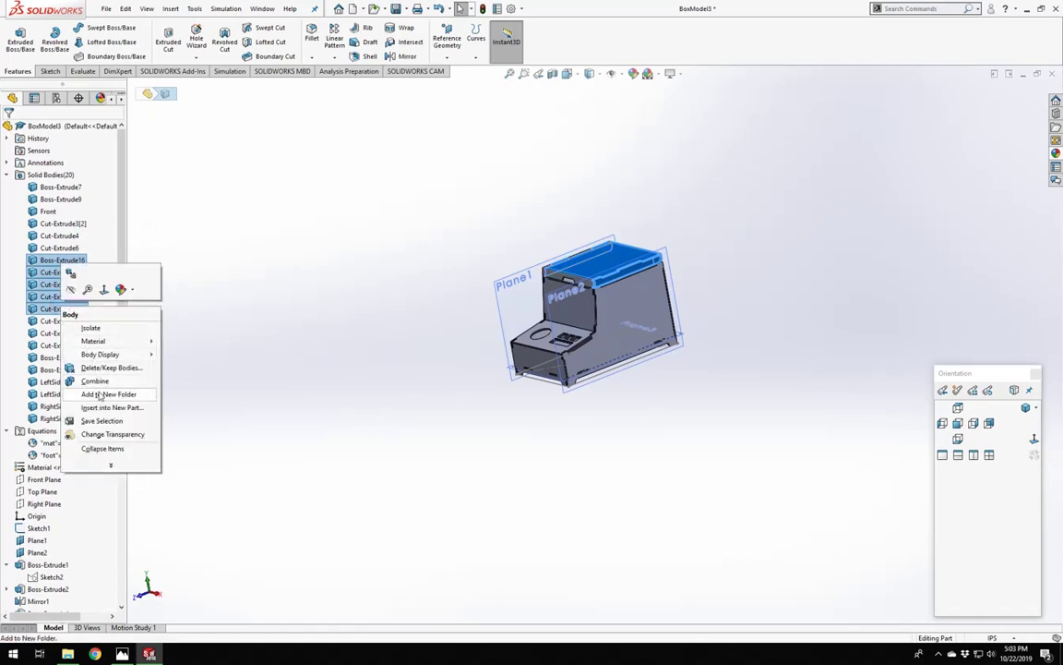
click(99, 395)
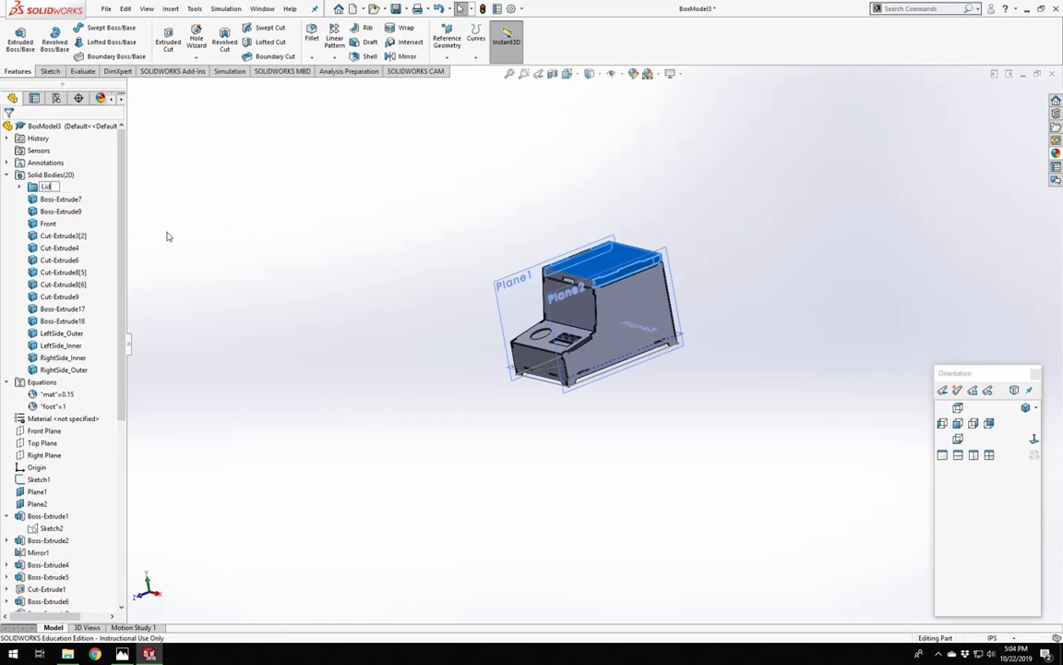
key(Return)
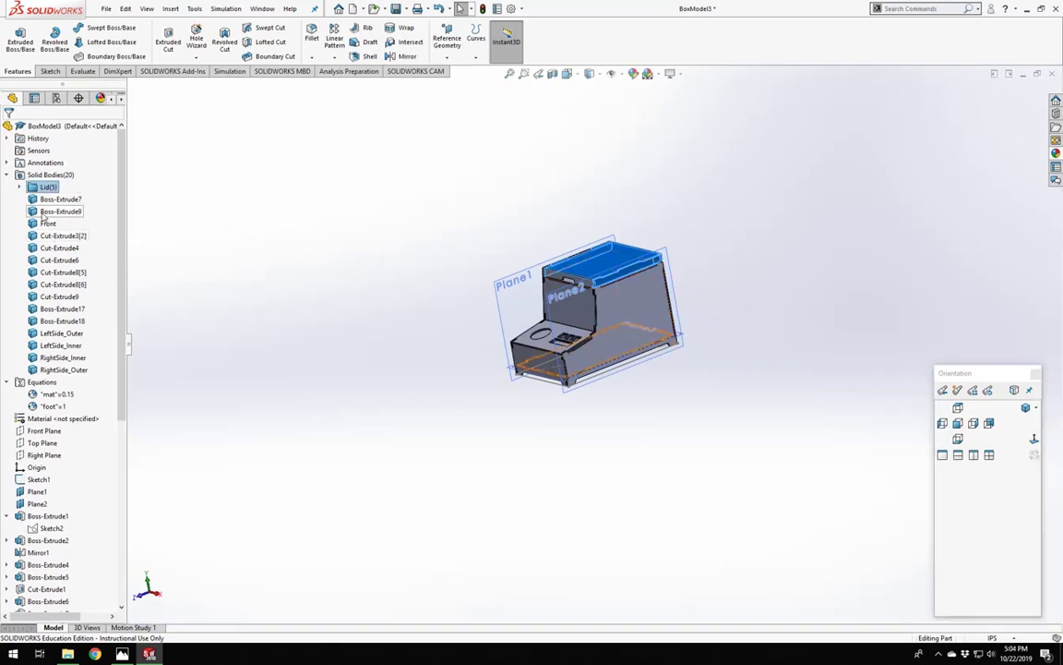
Move the Cut-Extrude6 and Cut-Extrude8[5] bodies into the Lid folder.
click(52, 262)
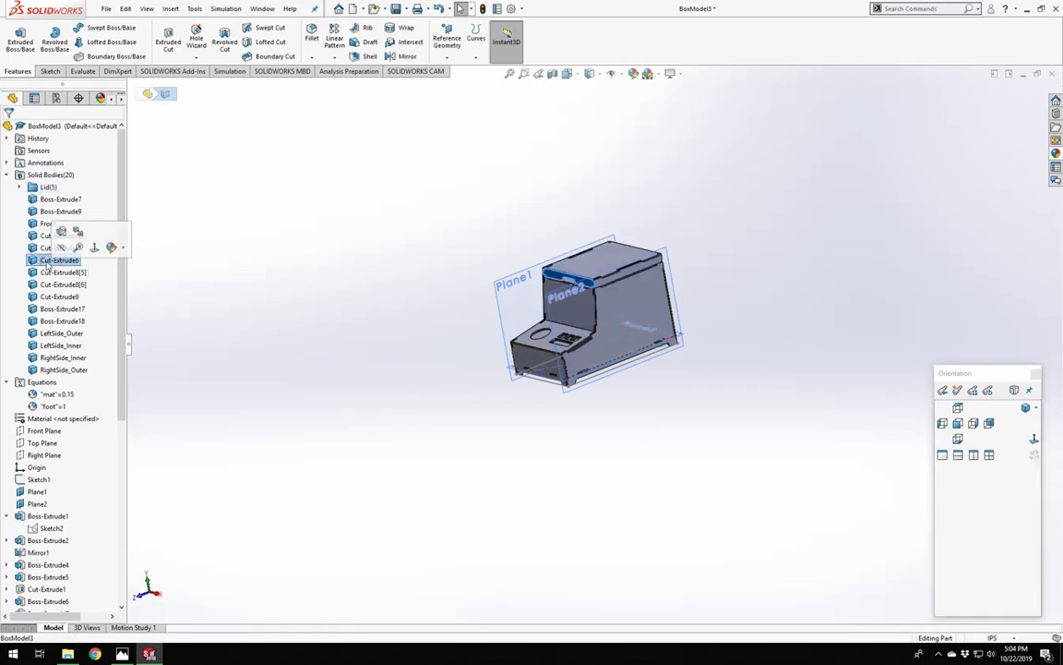
drag(48, 185, 48, 186)
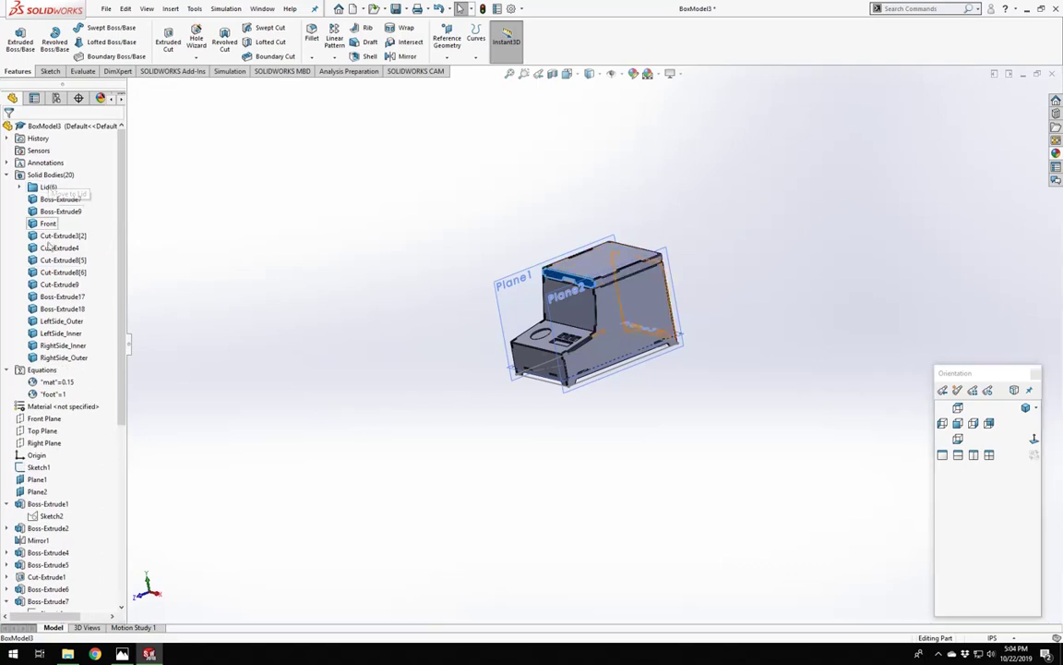
click(55, 261)
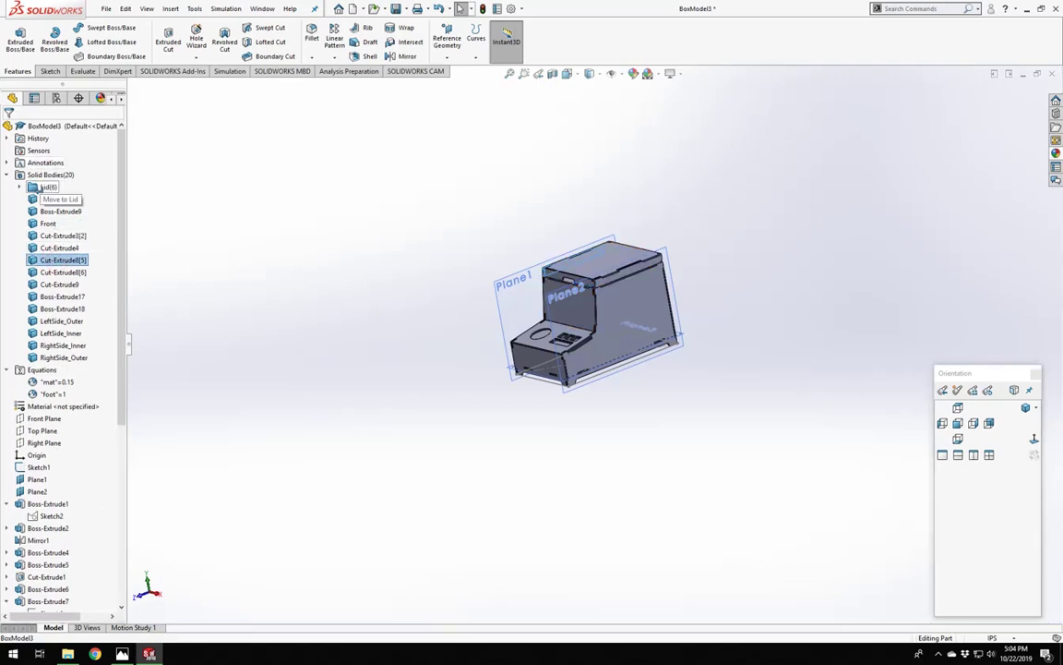
drag(39, 188, 41, 188)
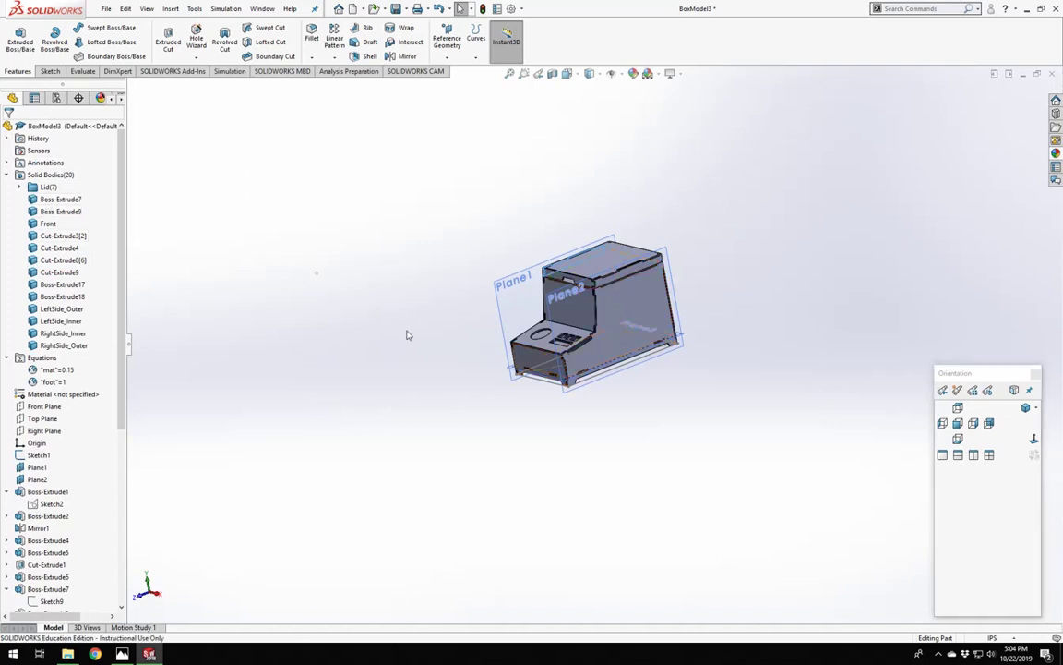
Hide the bodies in the Lid folder and move the leftover Cut-Extrude8[6] side strip into that folder.
right_click(43, 190)
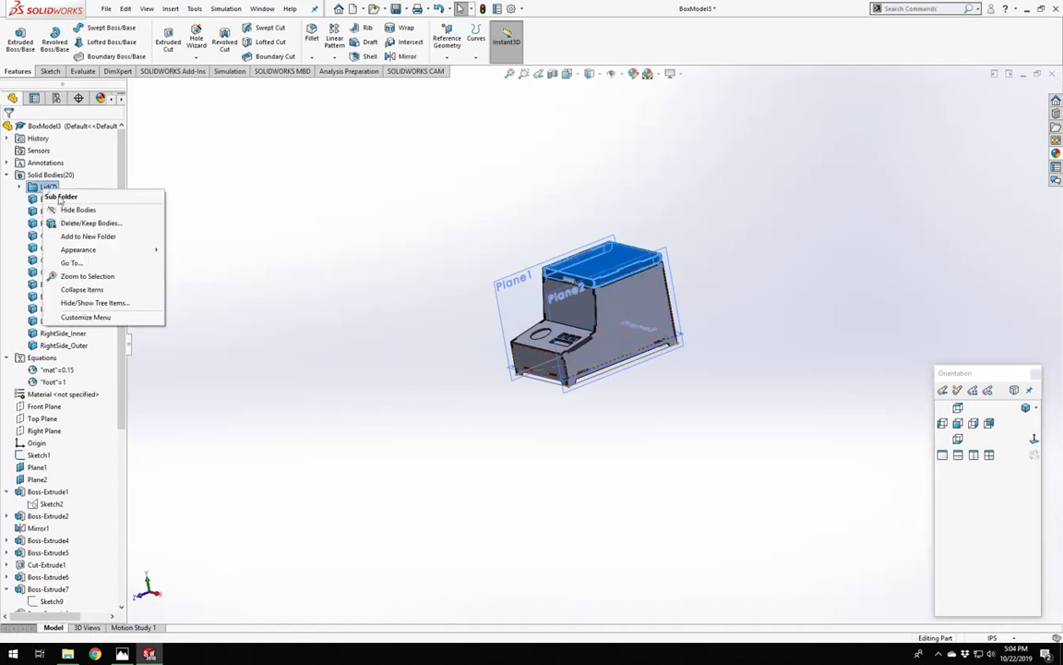
click(74, 210)
middle_drag(387, 254, 649, 255)
scroll(649, 255, down, 8)
click(162, 346)
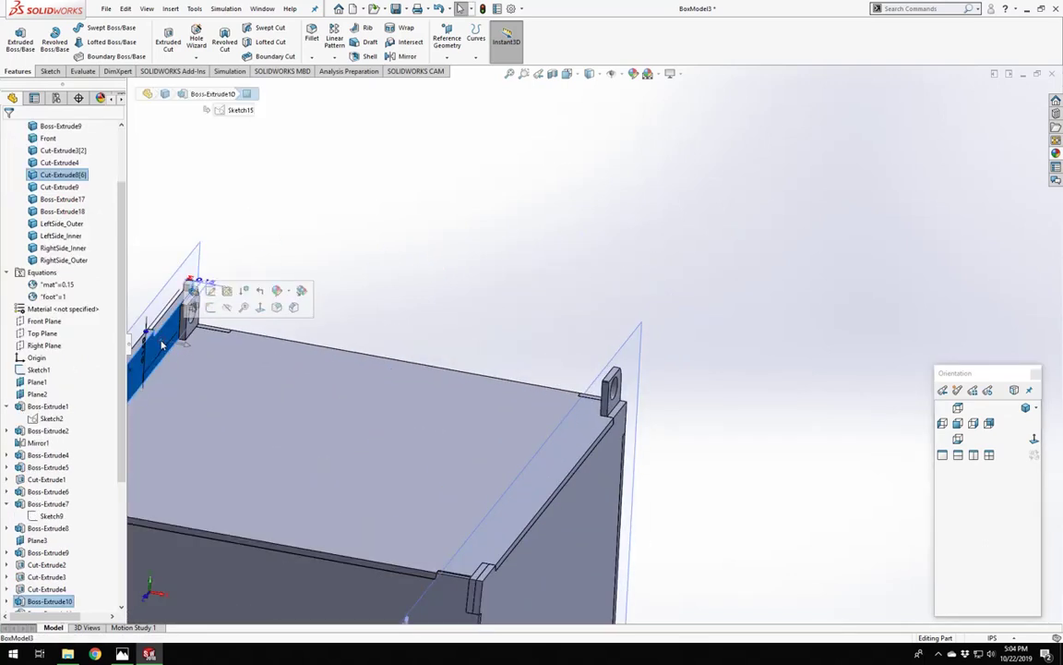
scroll(147, 309, up, 3)
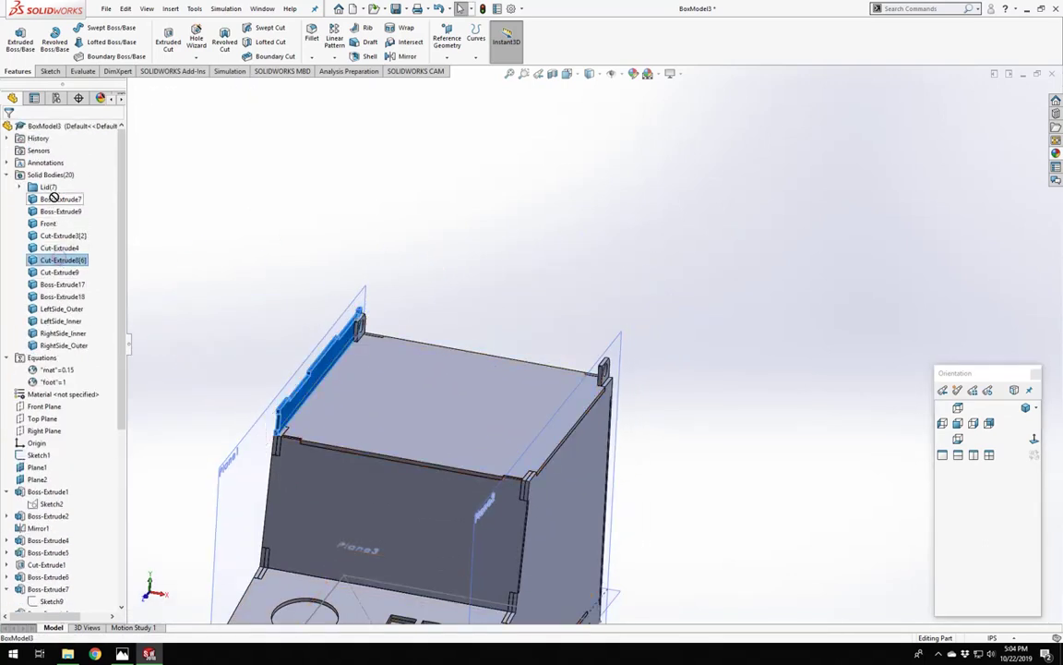
drag(45, 187, 47, 188)
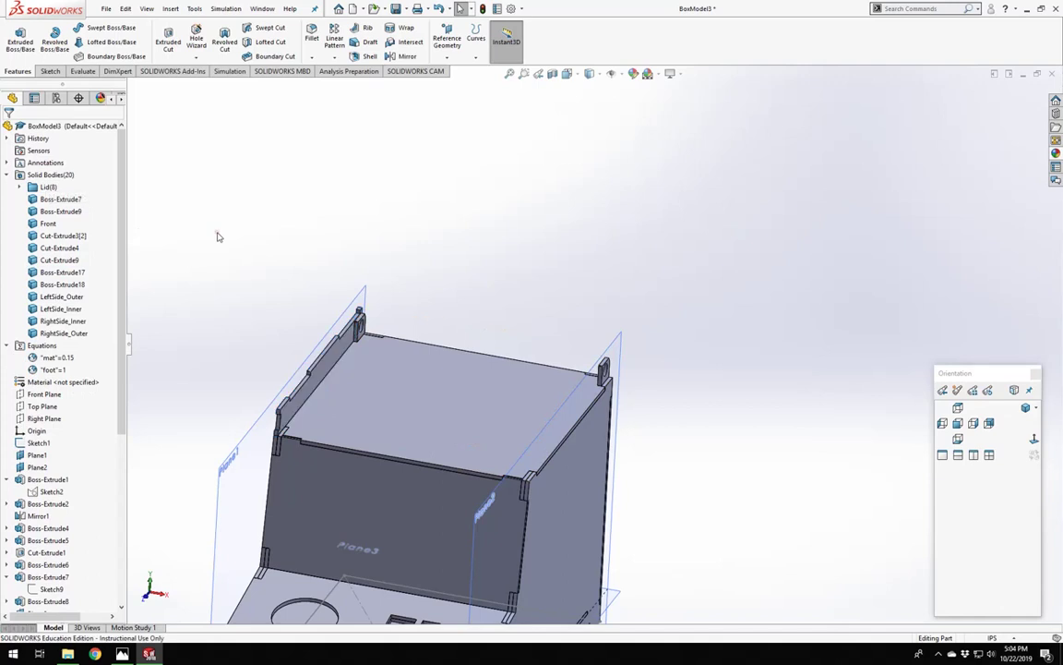
Check the Lid folder's contents by hiding all its bodies and showing them again.
click(45, 187)
right_click(37, 188)
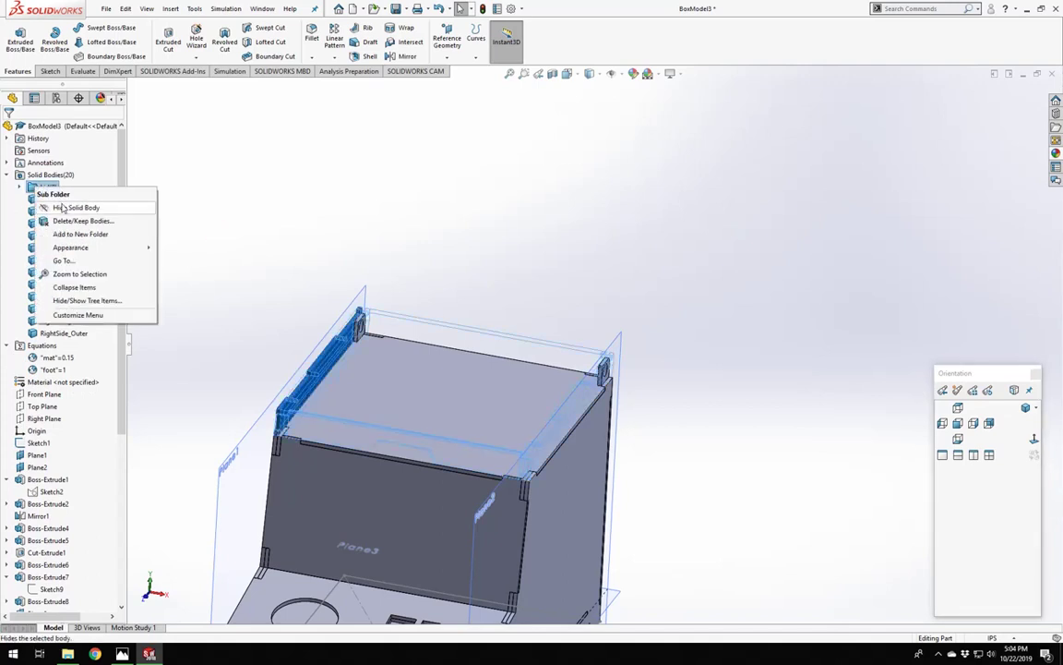
click(62, 207)
right_click(37, 187)
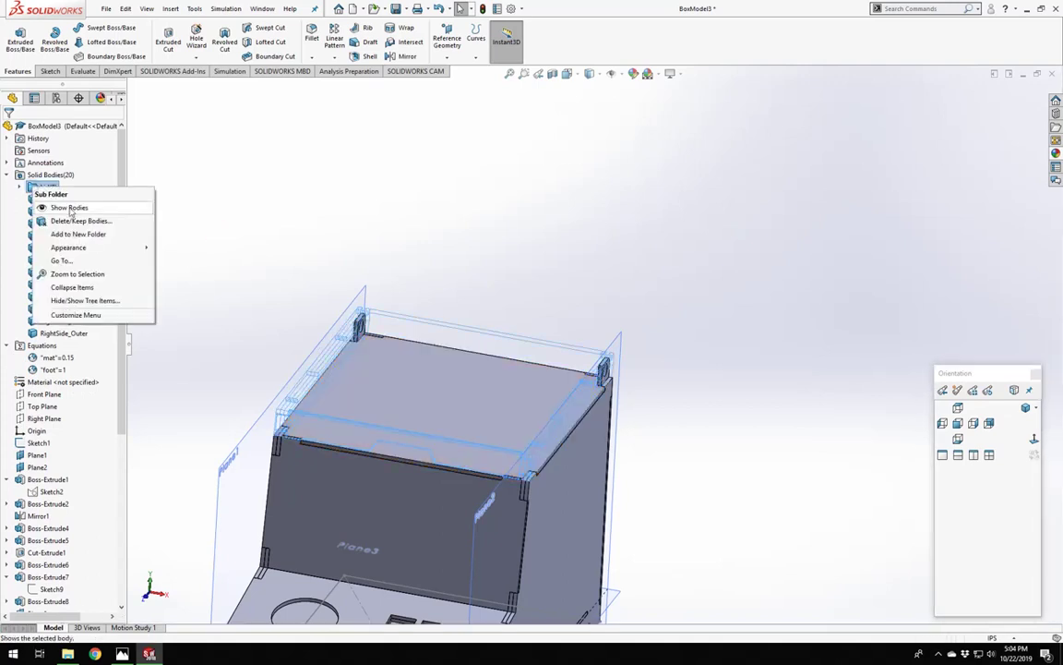
click(69, 208)
key(f)
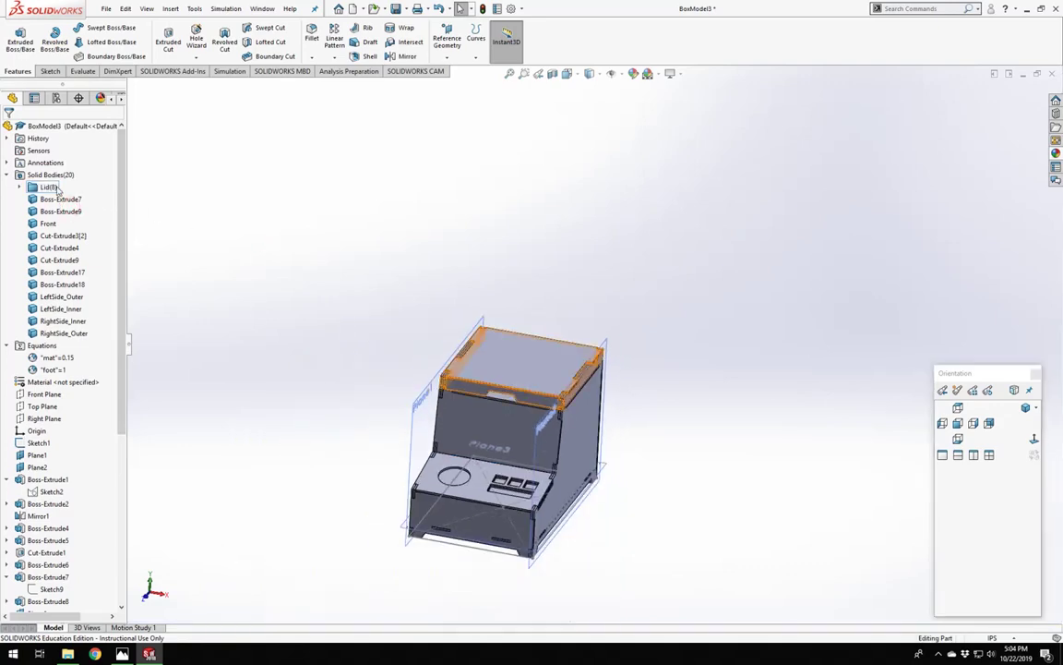
Hide all the bodies in the Lid folder.
middle_drag(458, 368, 275, 383)
scroll(443, 401, down, 5)
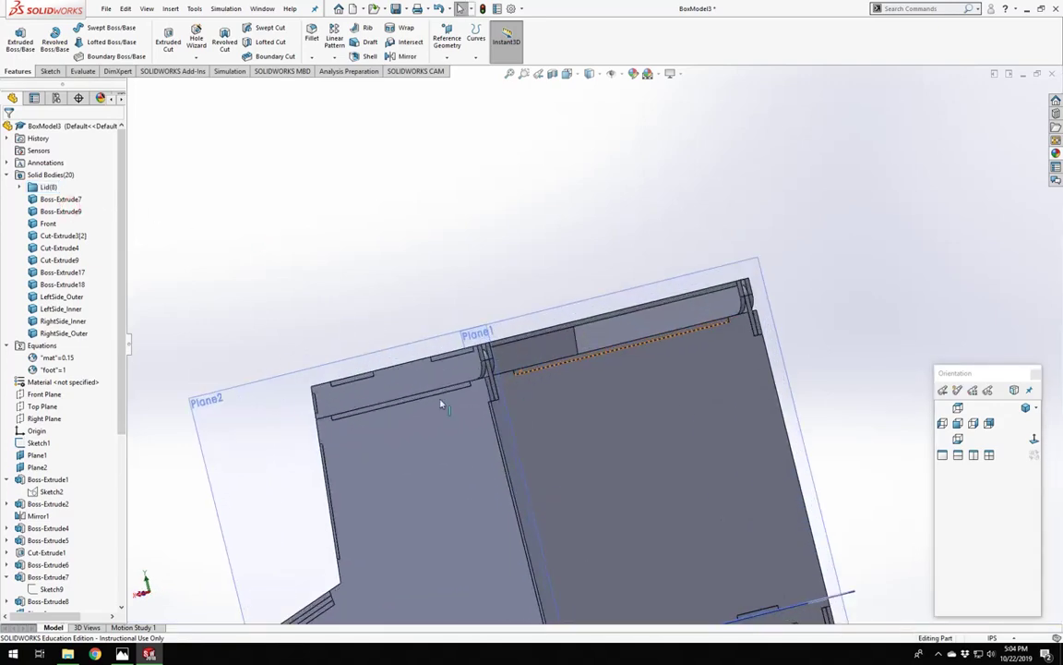
middle_drag(441, 403, 511, 434)
right_click(55, 189)
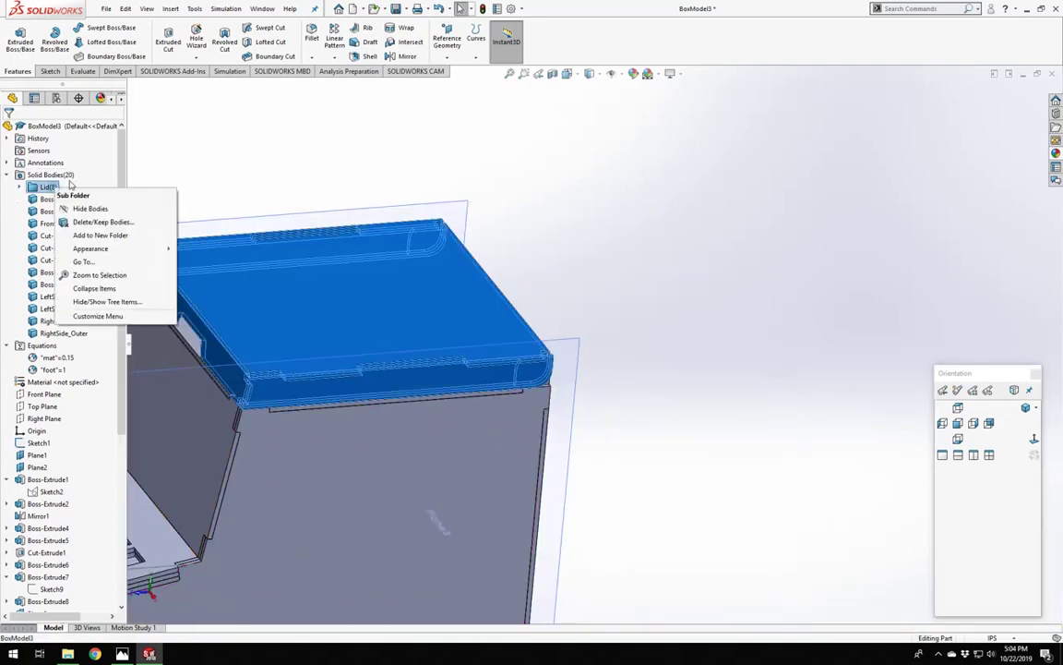
click(86, 210)
scroll(554, 247, up, 5)
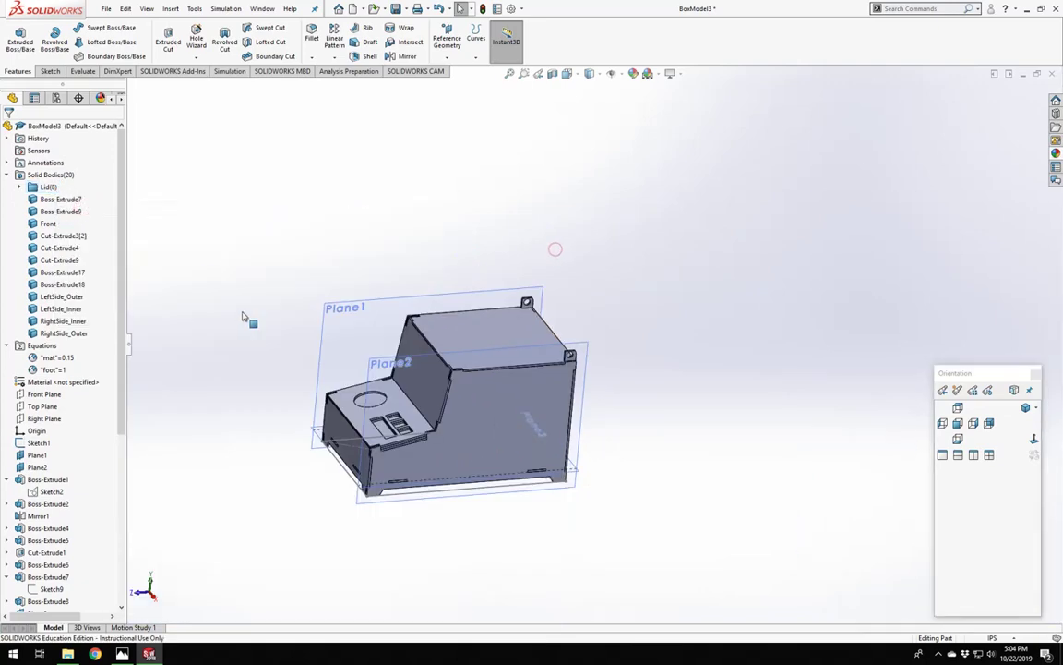
scroll(493, 376, down, 3)
middle_drag(493, 377, 286, 333)
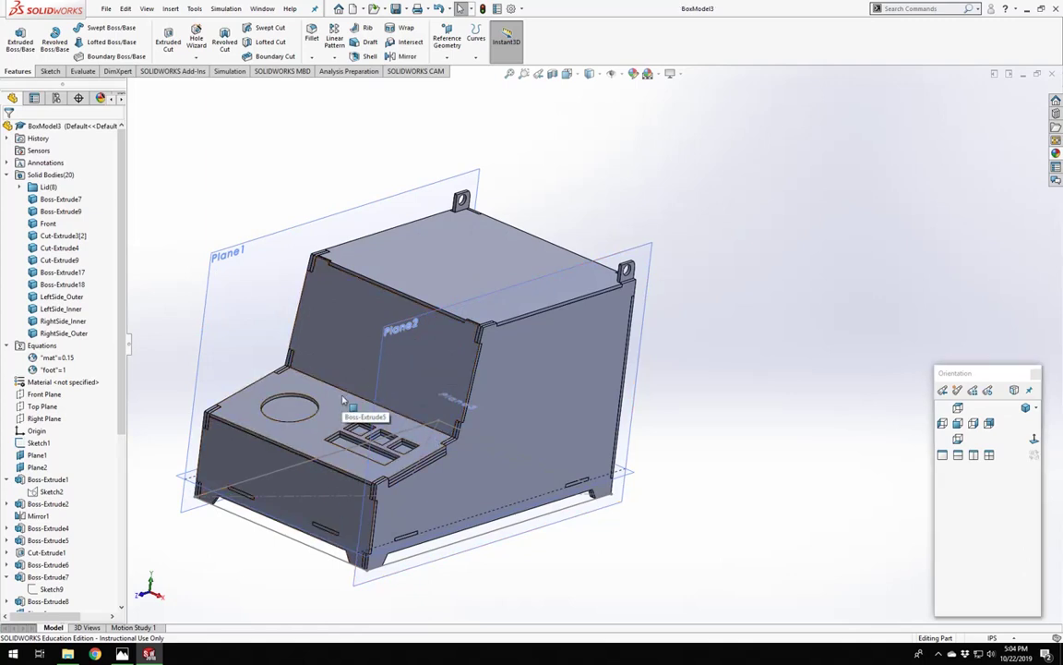
Start a sketch on the outer face of the sloped upper front panel and draw a corner rectangle with midpoint construction lines.
middle_drag(343, 399, 397, 250)
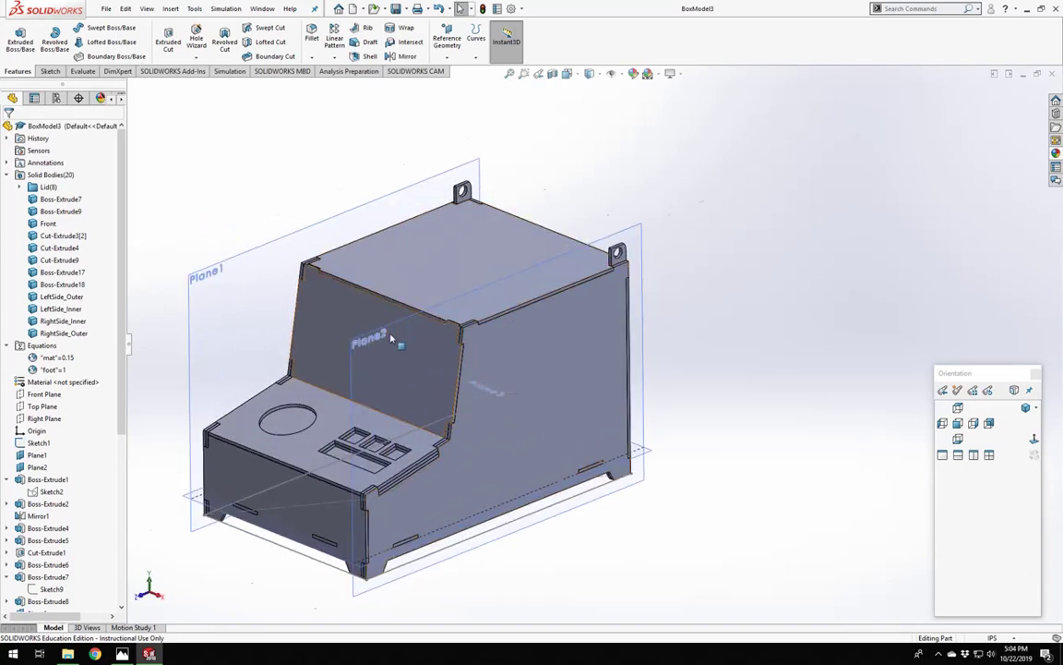
scroll(333, 347, down, 3)
middle_drag(334, 347, 400, 371)
scroll(427, 397, up, 2)
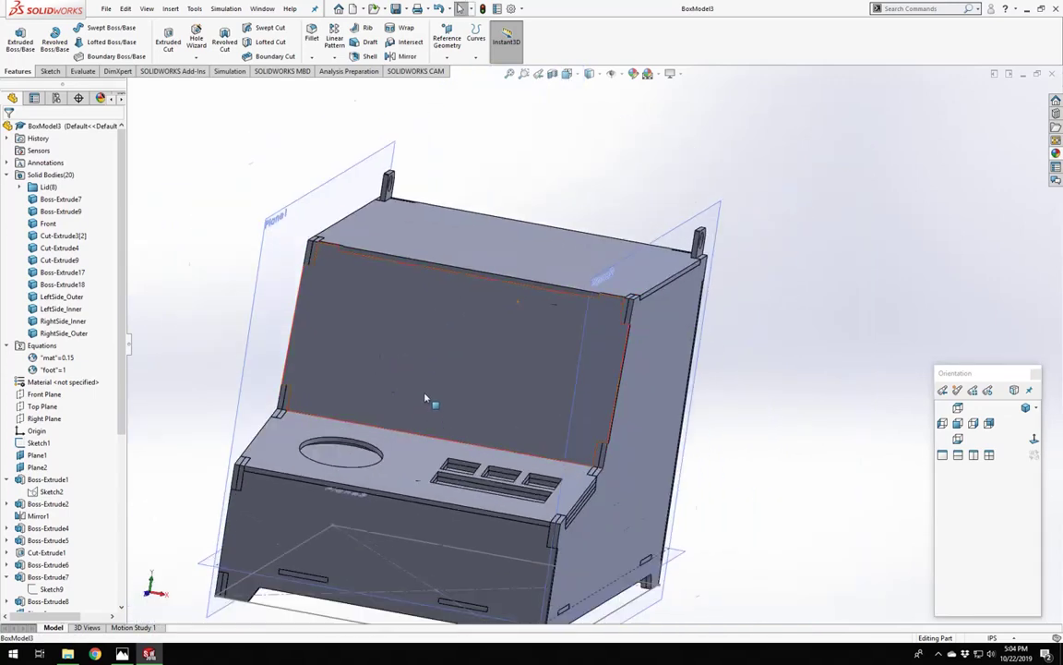
scroll(499, 353, down, 2)
middle_drag(492, 360, 518, 359)
click(519, 358)
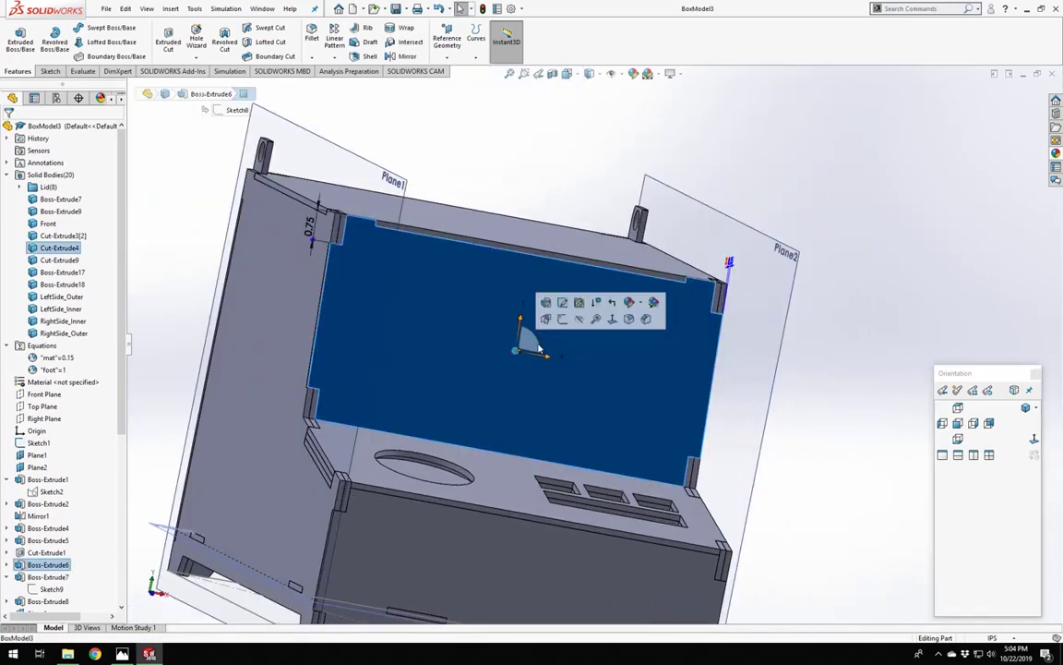
click(562, 318)
click(1035, 441)
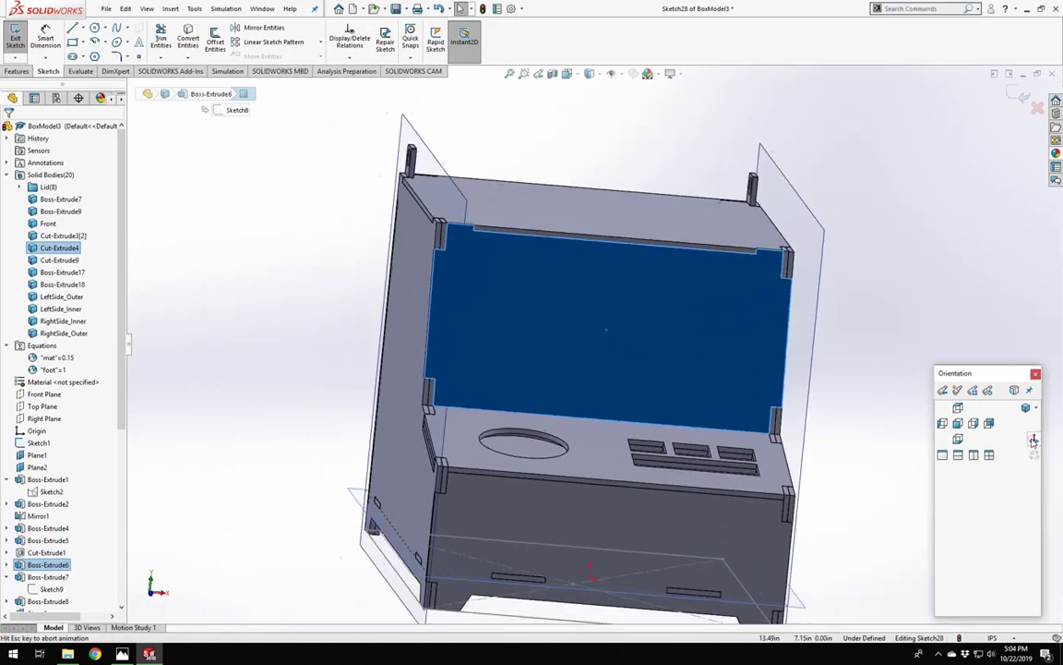
click(72, 42)
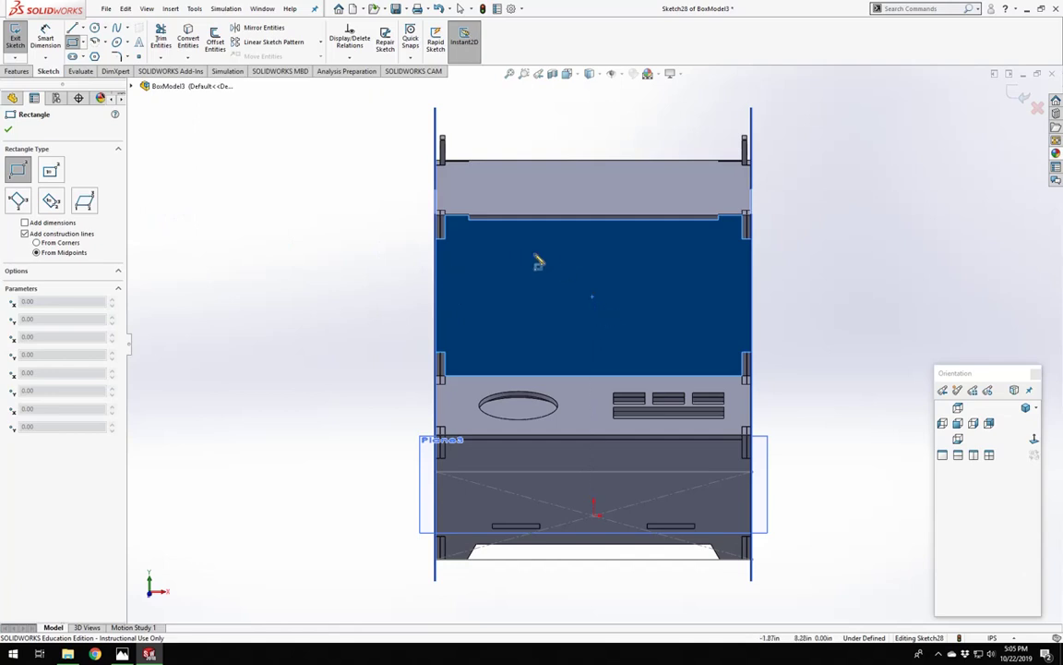
drag(536, 255, 711, 339)
key(Escape)
scroll(709, 339, down, 4)
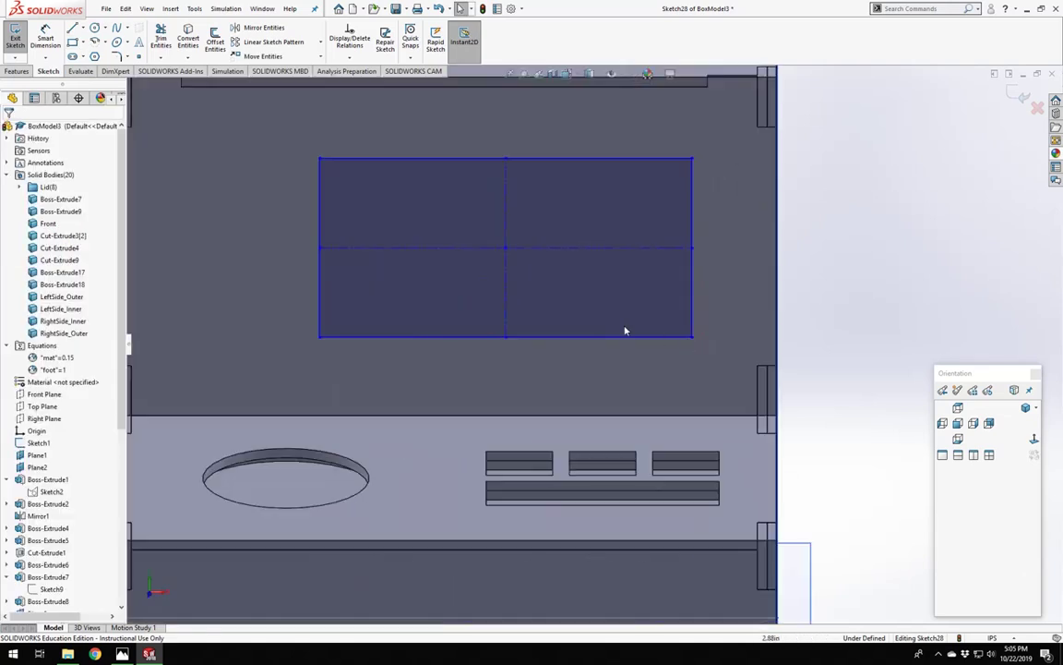
Switch to Photos to look up the iPhone screen size in IMG_4572.jpg, and return to SOLIDWORKS.
click(122, 654)
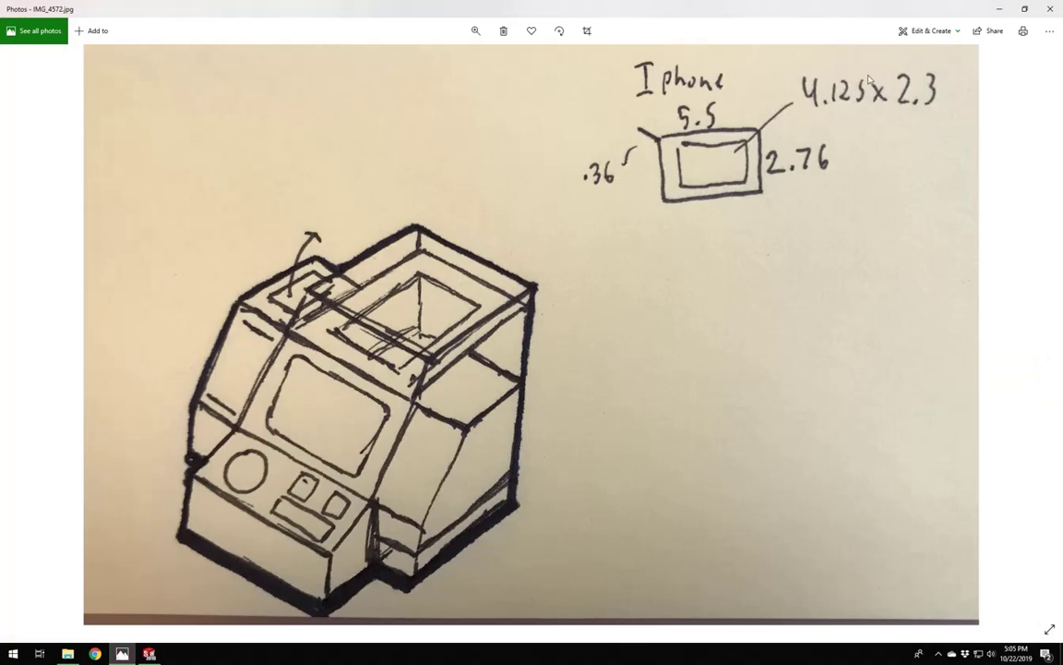
click(156, 655)
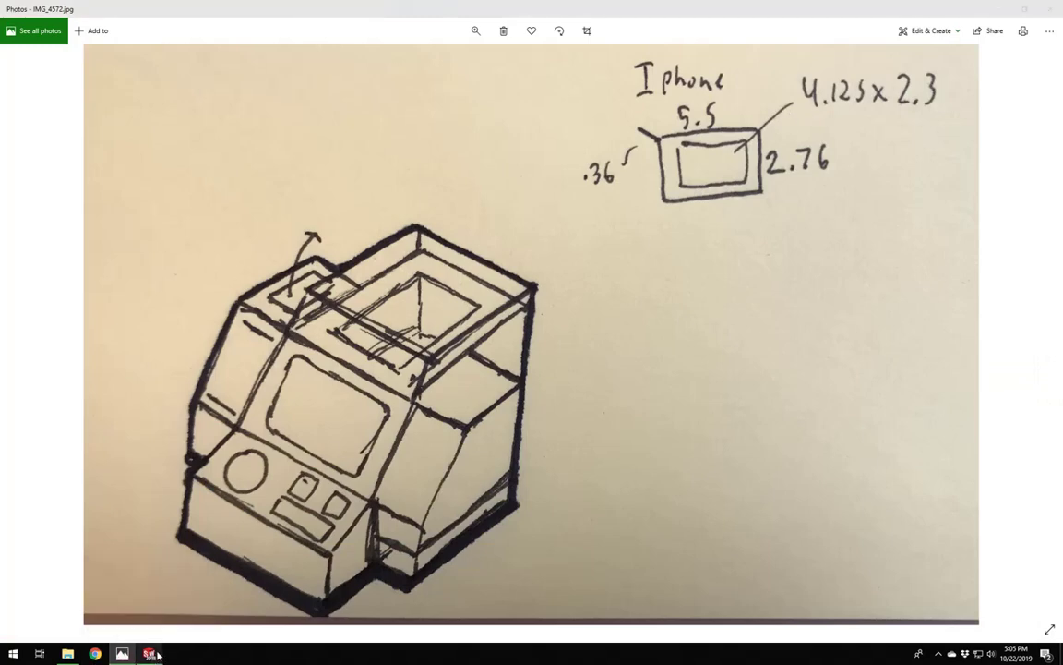
mouse_move(156, 655)
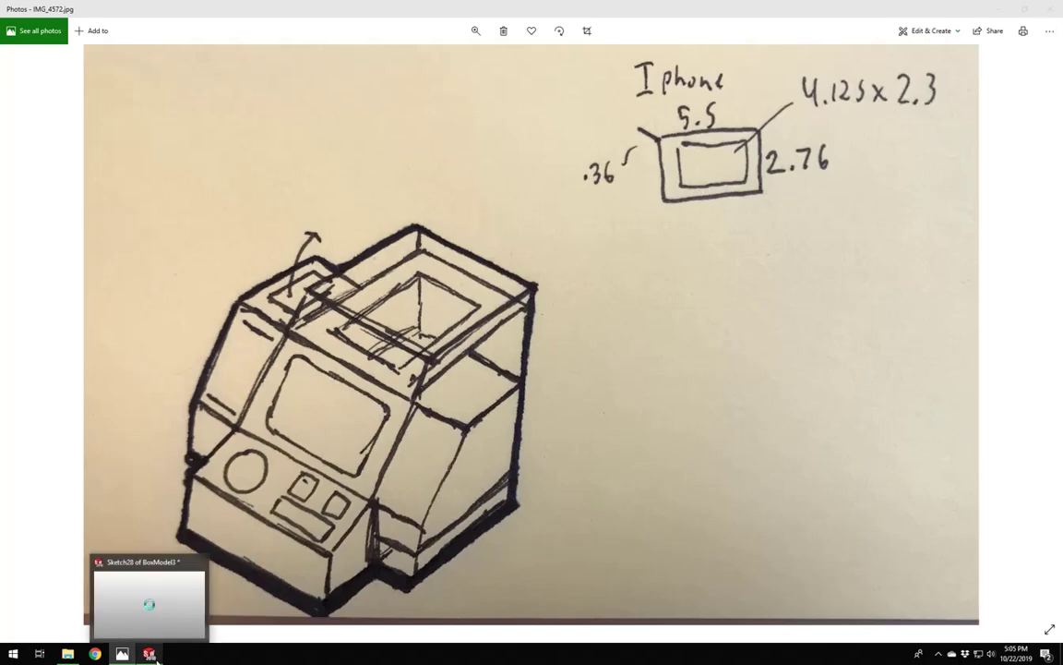
click(162, 613)
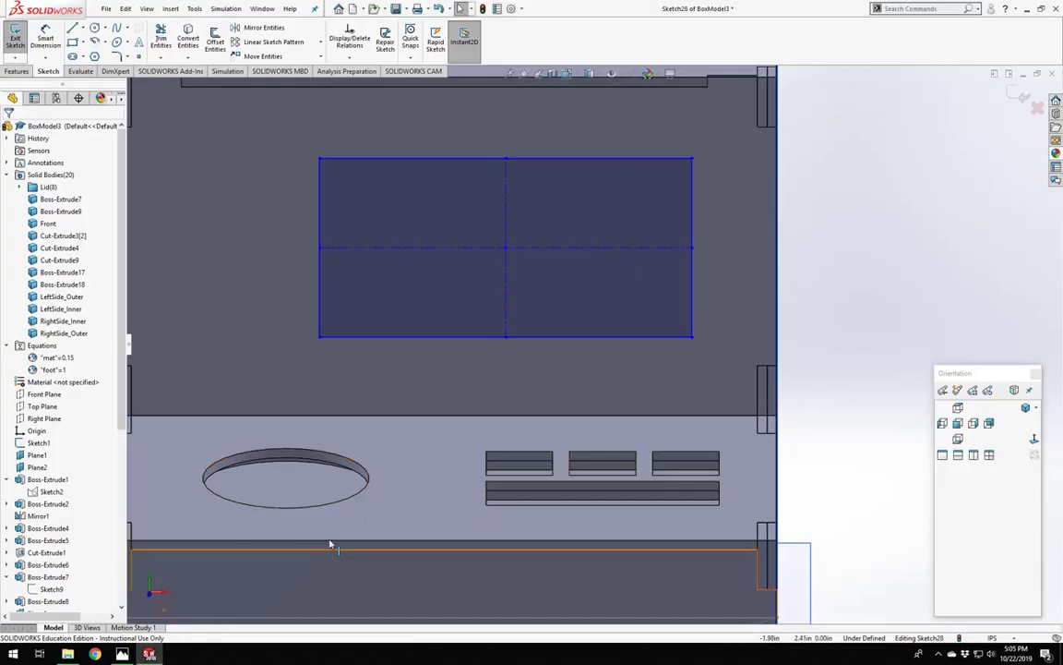
Dimension the top edge of the screen rectangle and set its width to 4.125 in.
key(d)
scroll(720, 282, down, 3)
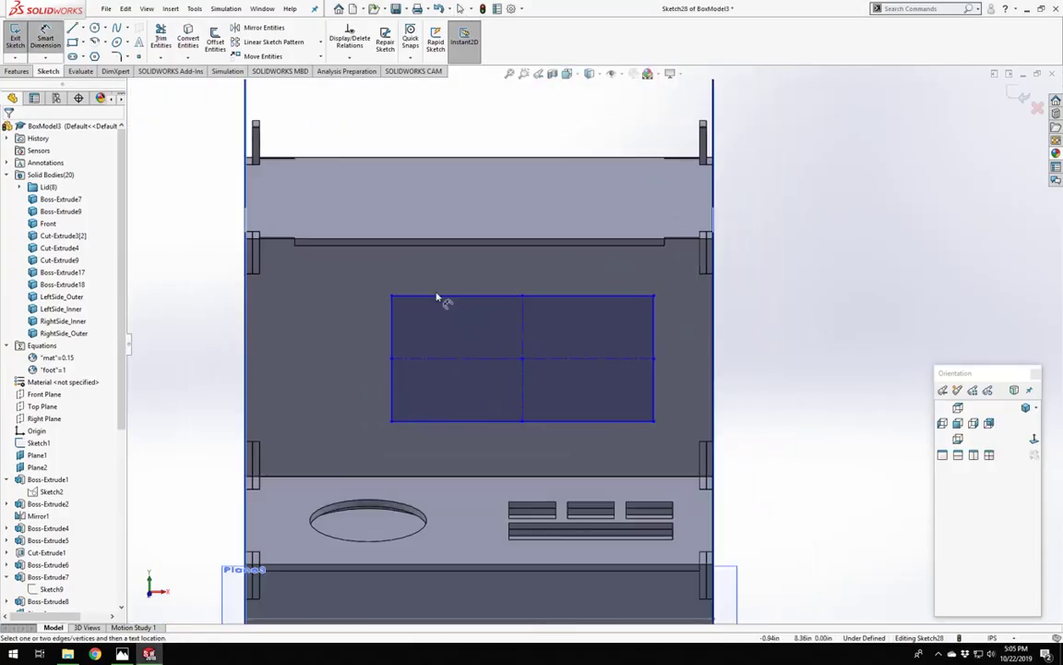
click(439, 302)
click(444, 273)
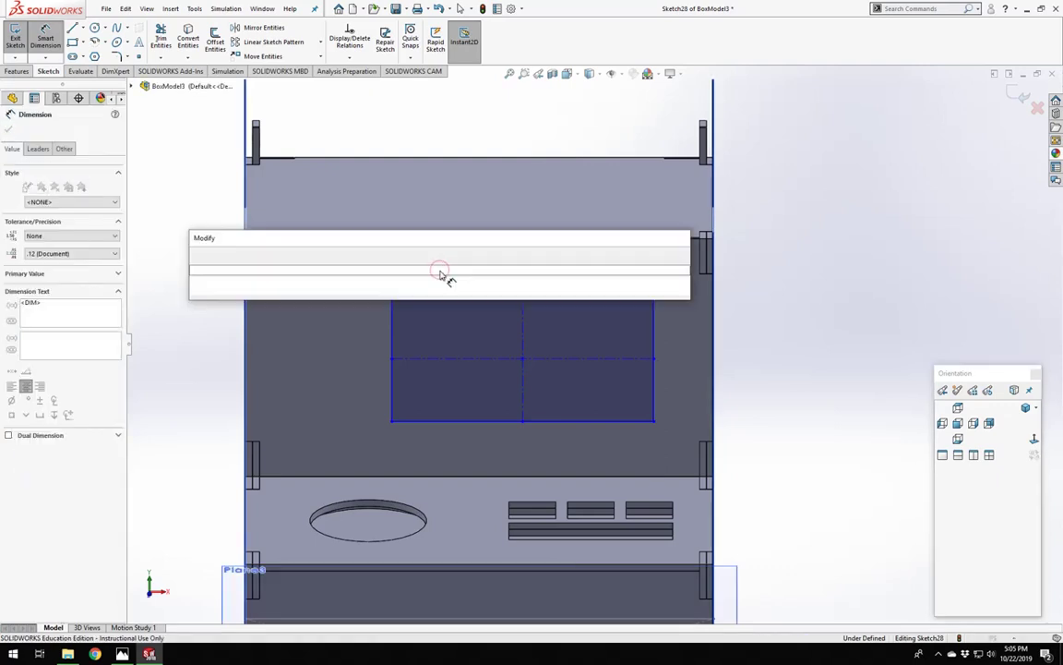
text(4.13)
key(Return)
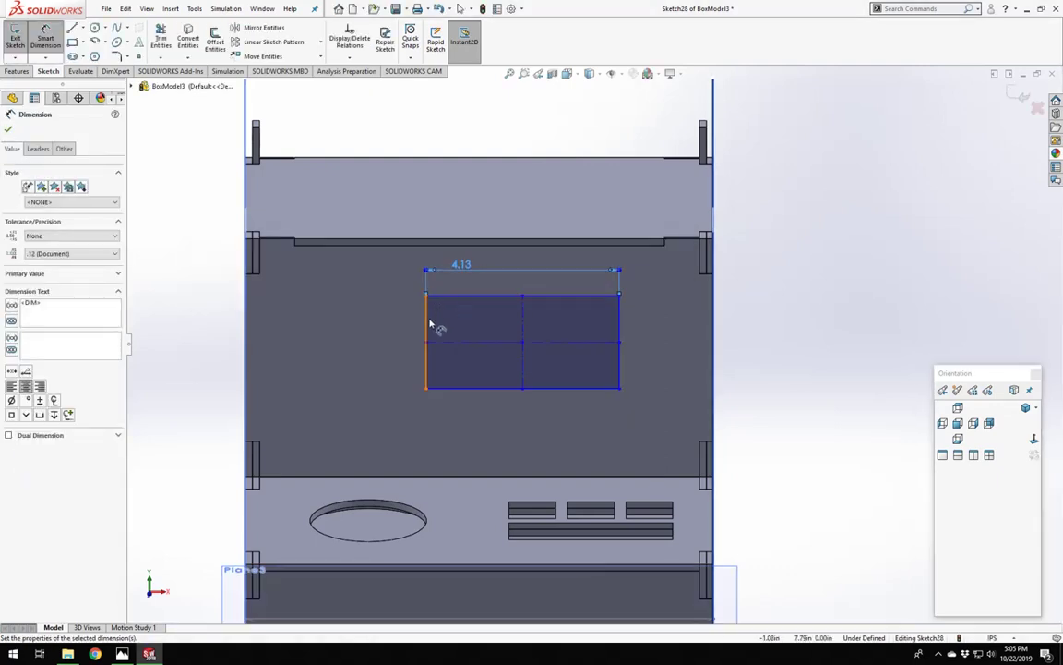
Dimension the side edge of the screen rectangle and set its height to 2.3 in.
click(429, 324)
click(403, 320)
key(Return)
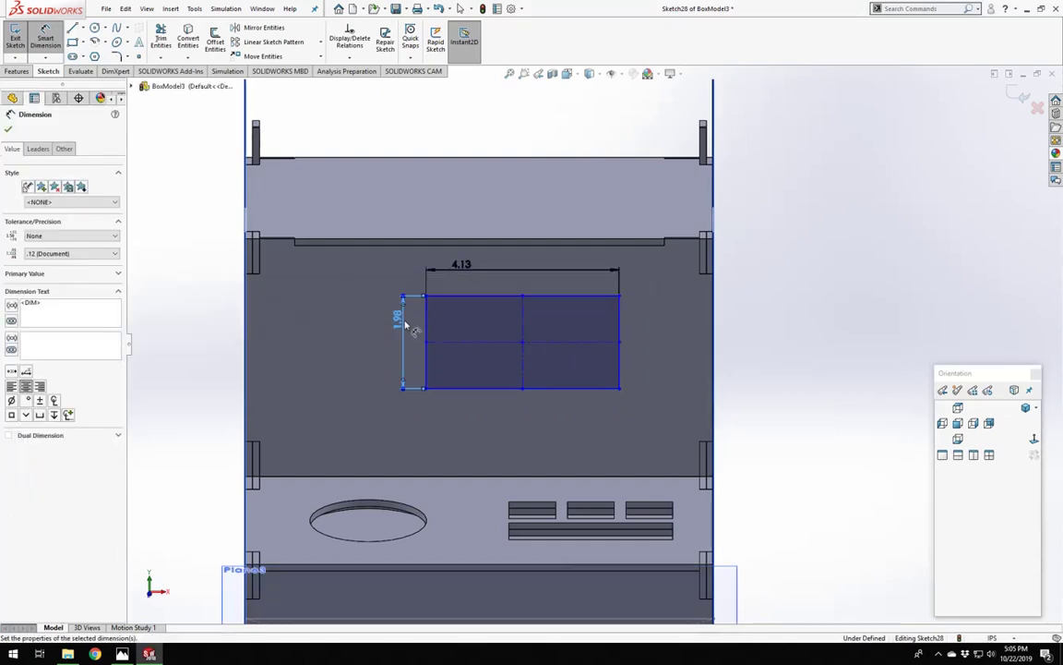
scroll(479, 312, down, 1)
scroll(479, 311, up, 1)
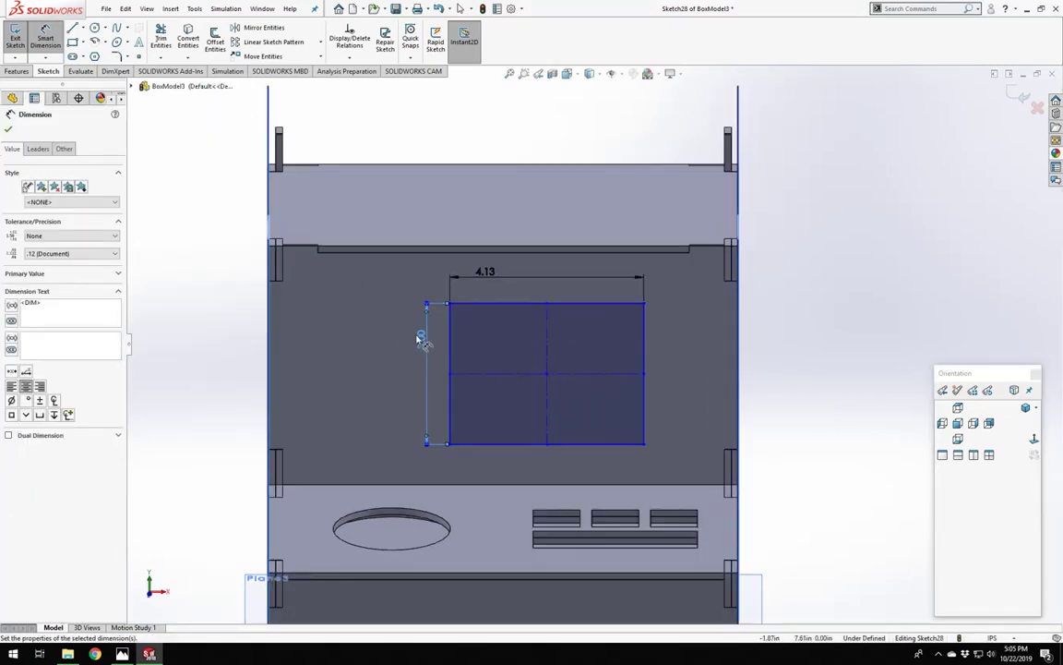
double_click(423, 341)
text(2)
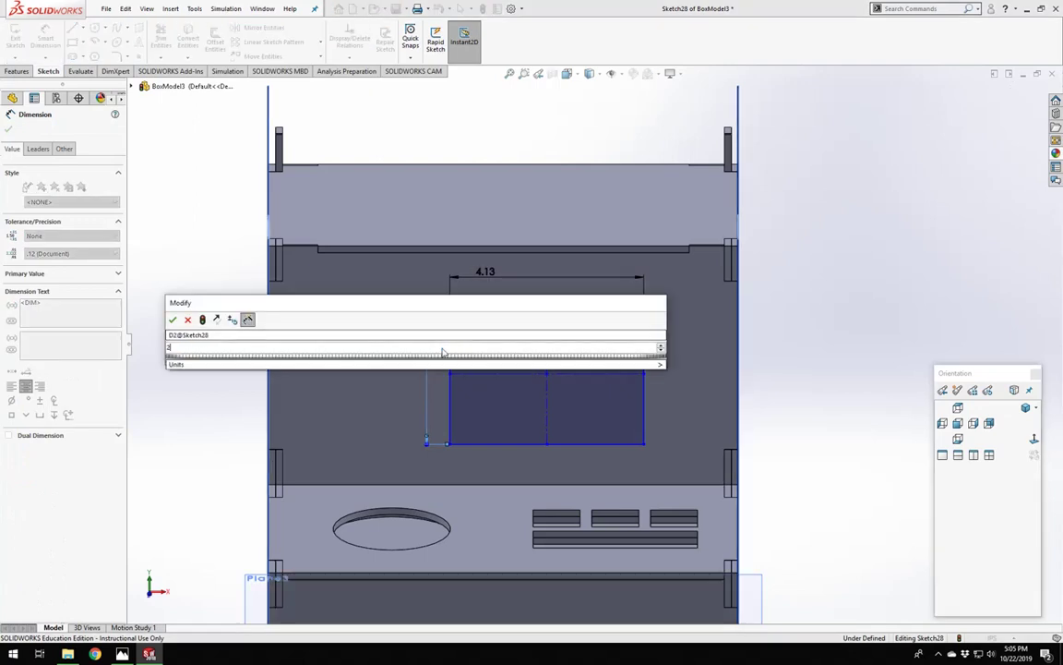
text(.3)
key(Return)
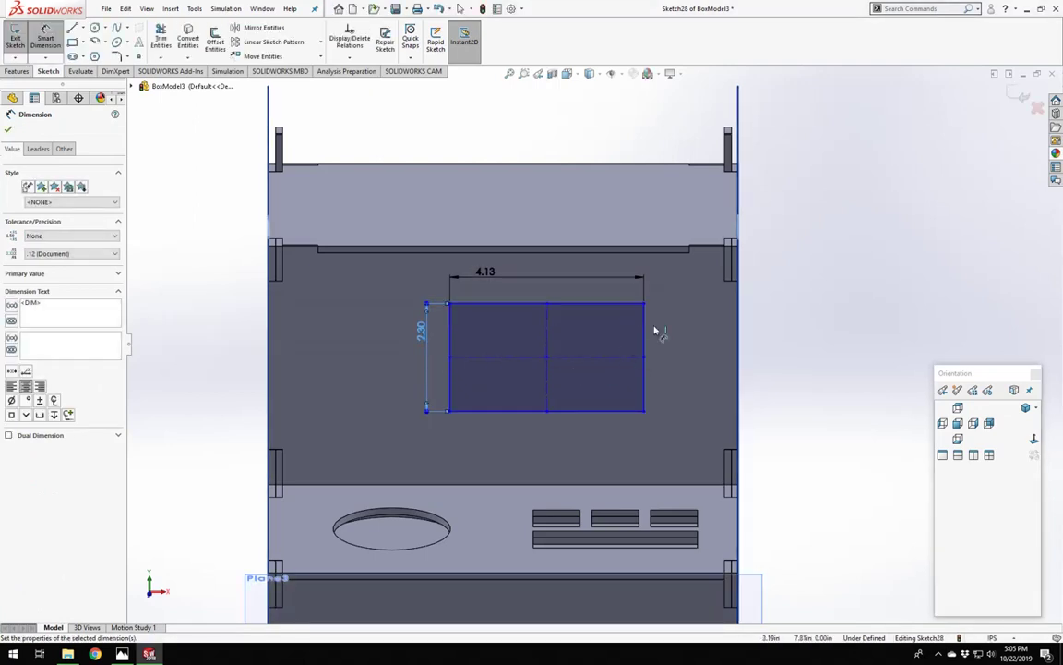
scroll(658, 330, down, 1)
key(Escape)
Convert all four edges of the screen rectangle to construction geometry.
scroll(641, 328, down, 2)
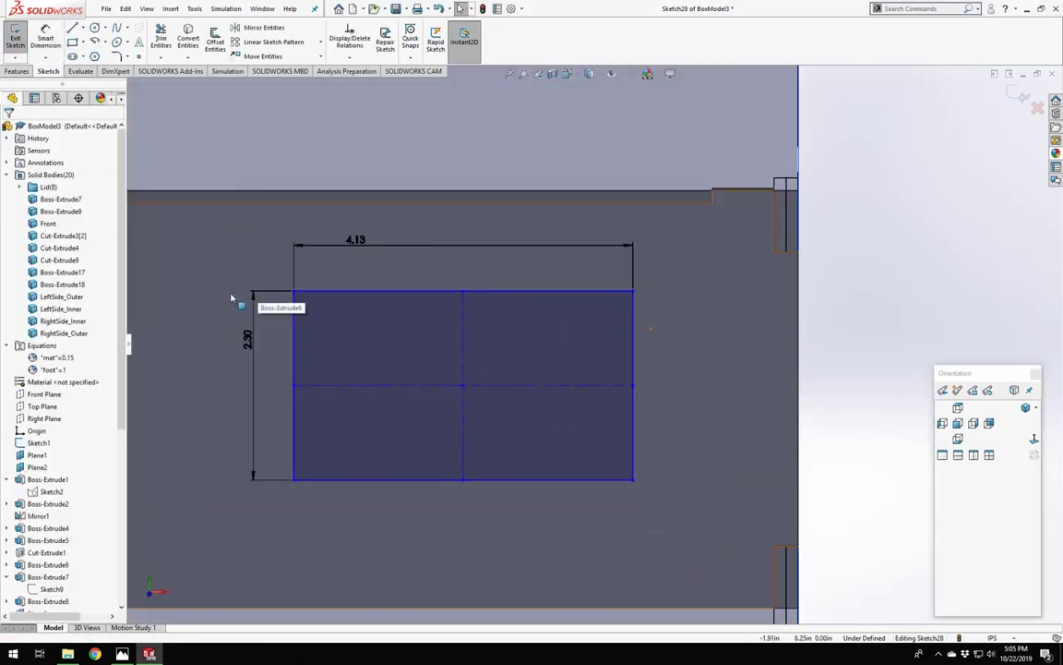
scroll(324, 344, up, 2)
scroll(487, 356, down, 2)
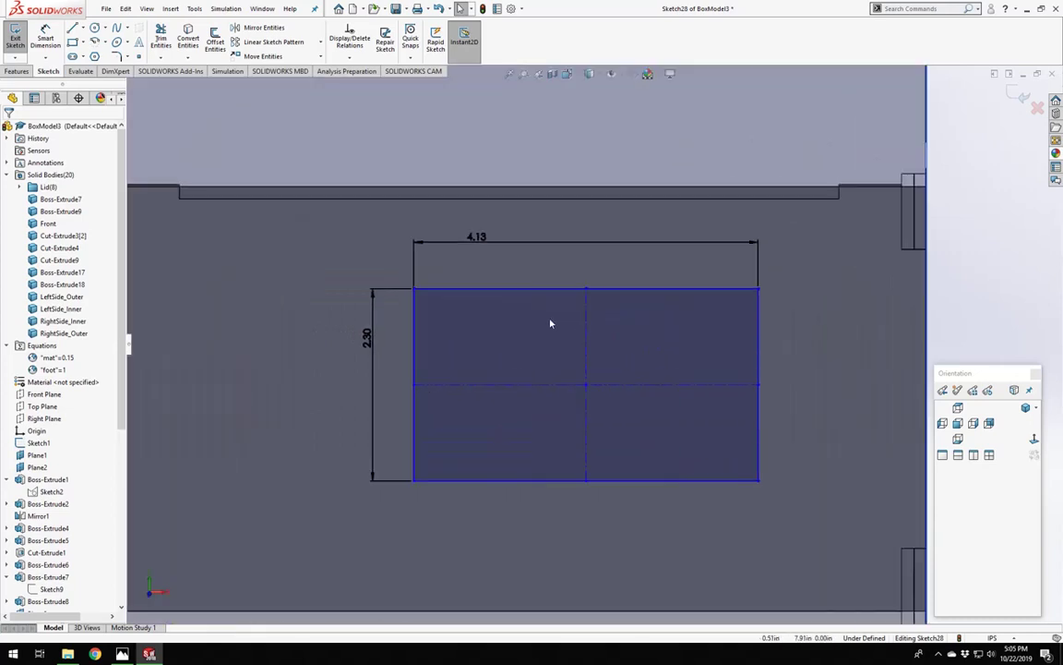
click(457, 290)
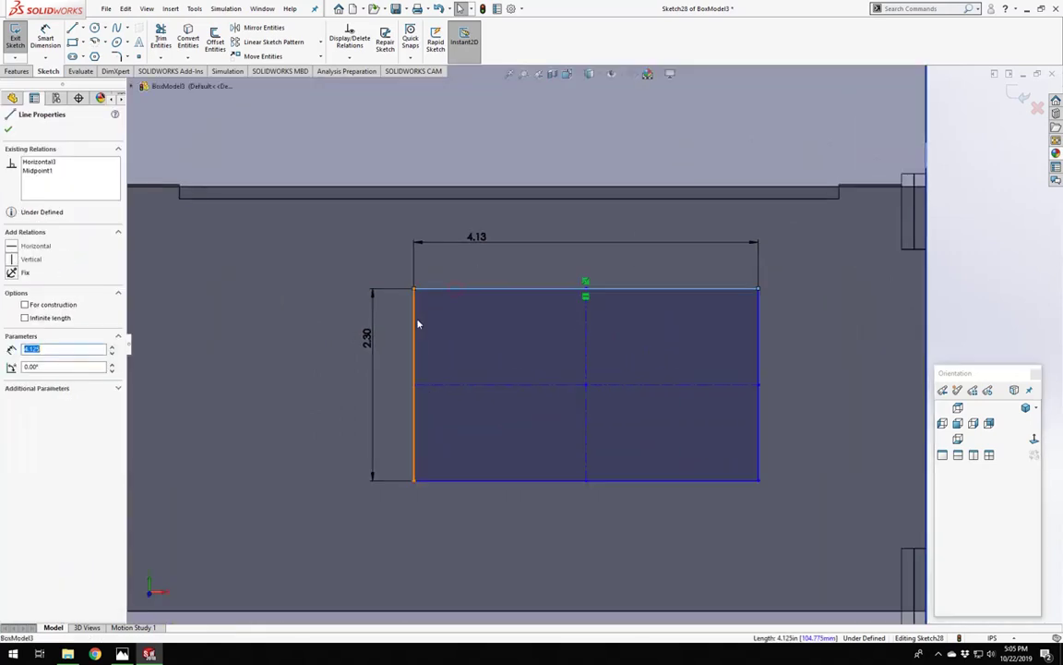
ctrl+click(416, 327)
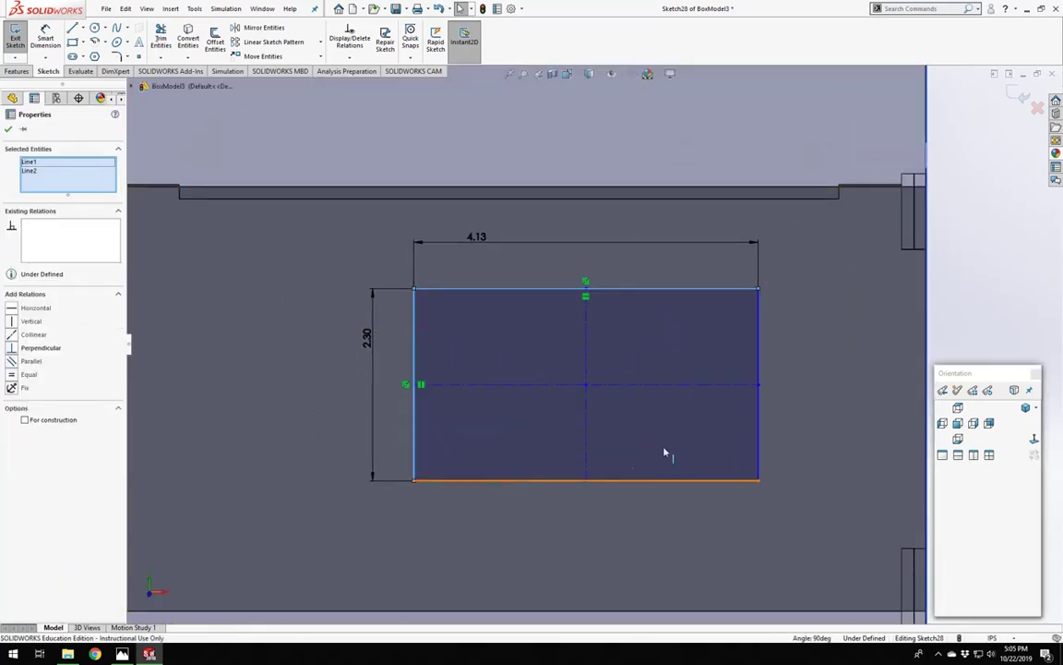
ctrl+click(665, 479)
ctrl+click(758, 396)
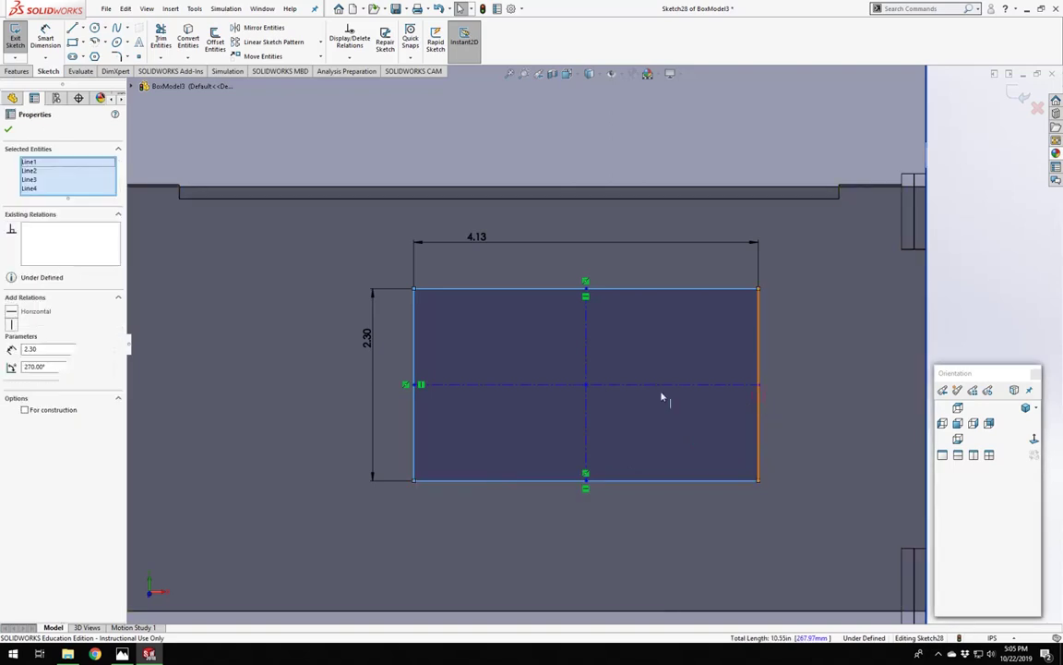
click(25, 410)
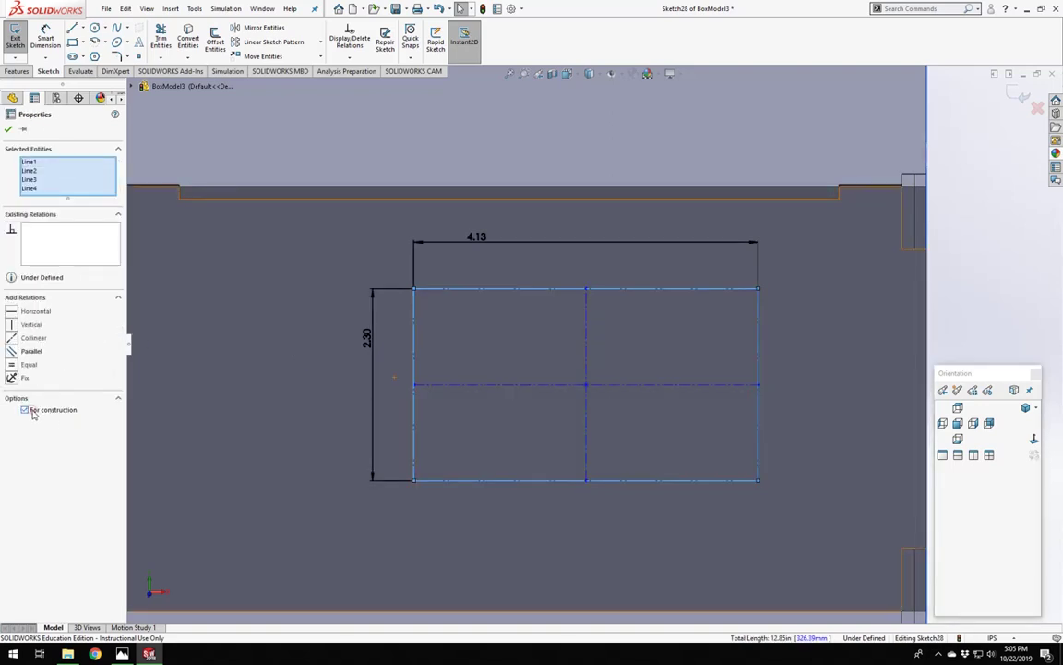
scroll(637, 351, up, 3)
key(Escape)
scroll(624, 344, down, 3)
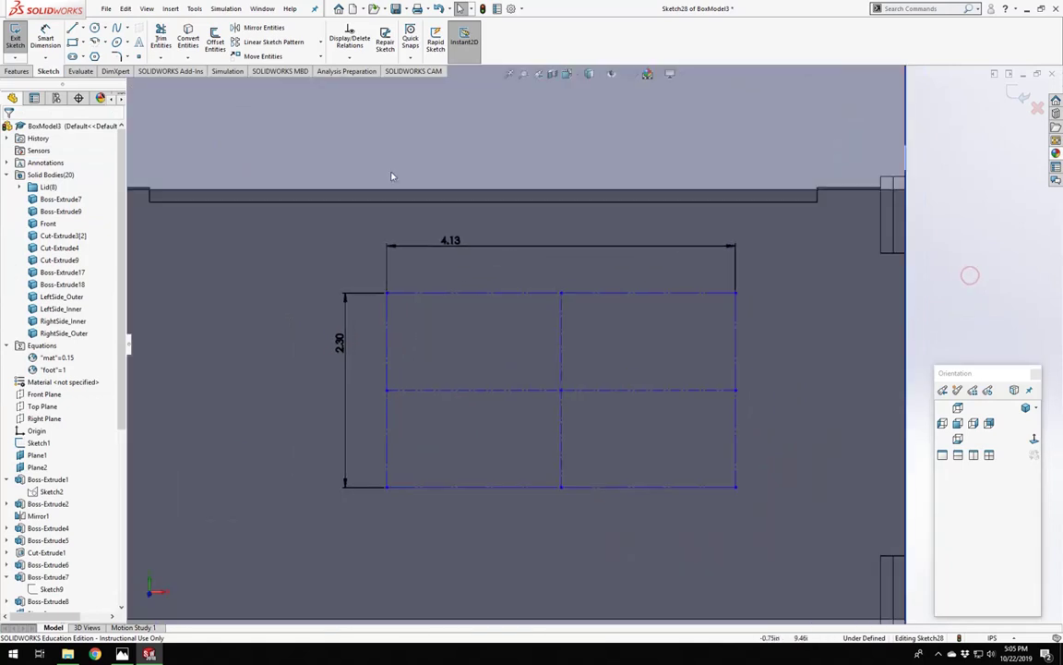
Draw a rectangle about 3.8 in wide inside the construction screen rectangle and make their centre points coincident.
click(73, 43)
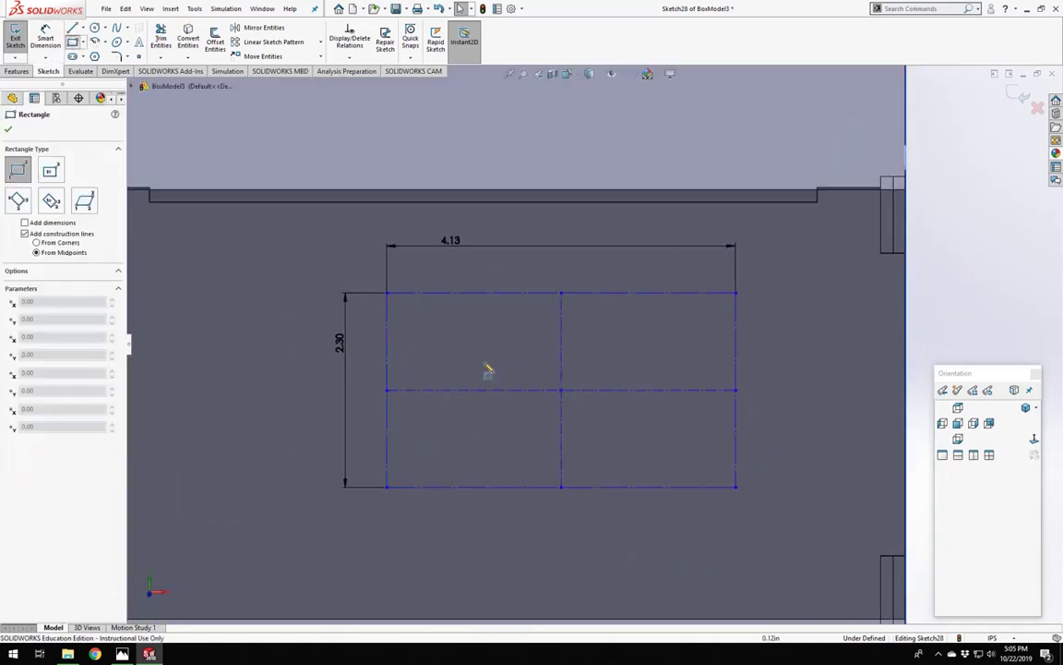
click(400, 312)
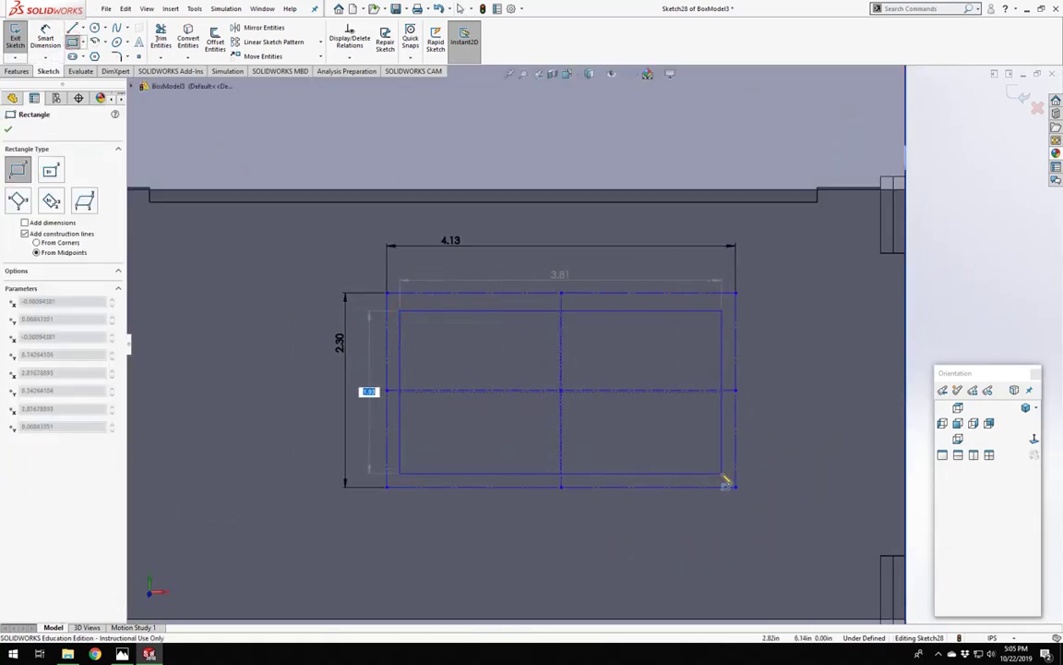
click(722, 474)
key(Escape)
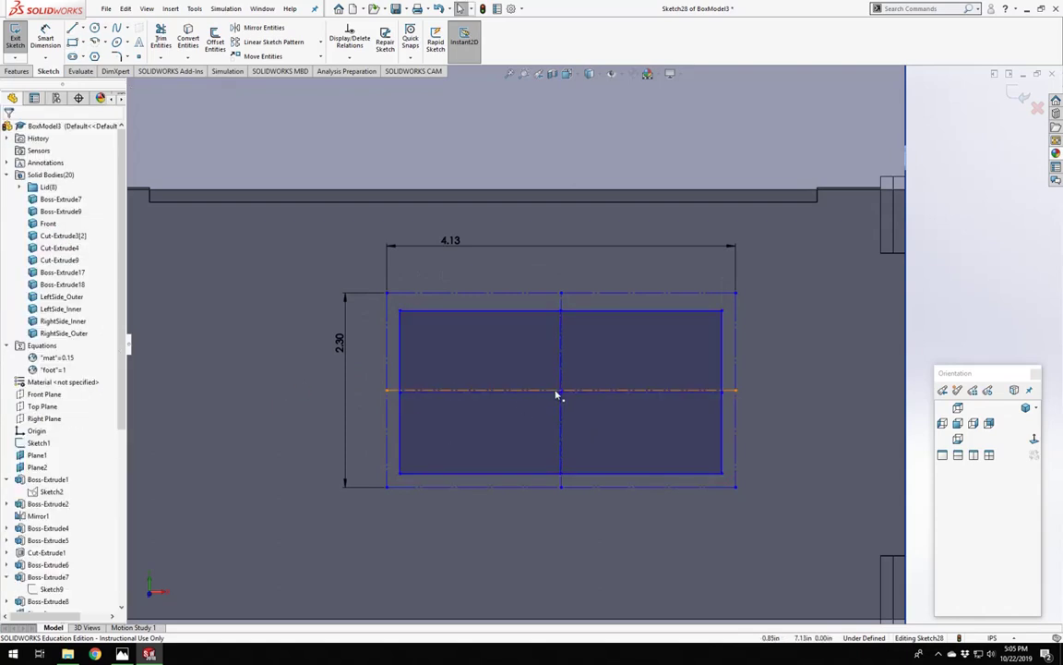
click(562, 394)
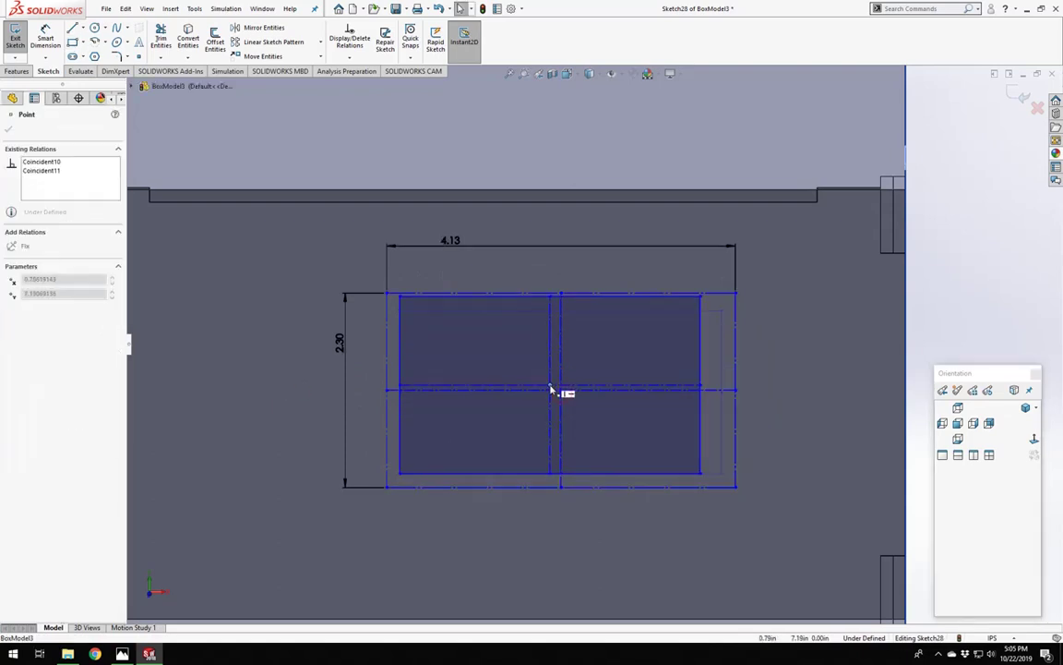
click(952, 240)
Dimension the top edge of the inner rectangle and set its width to 4 in.
right_drag(929, 332, 927, 286)
click(594, 306)
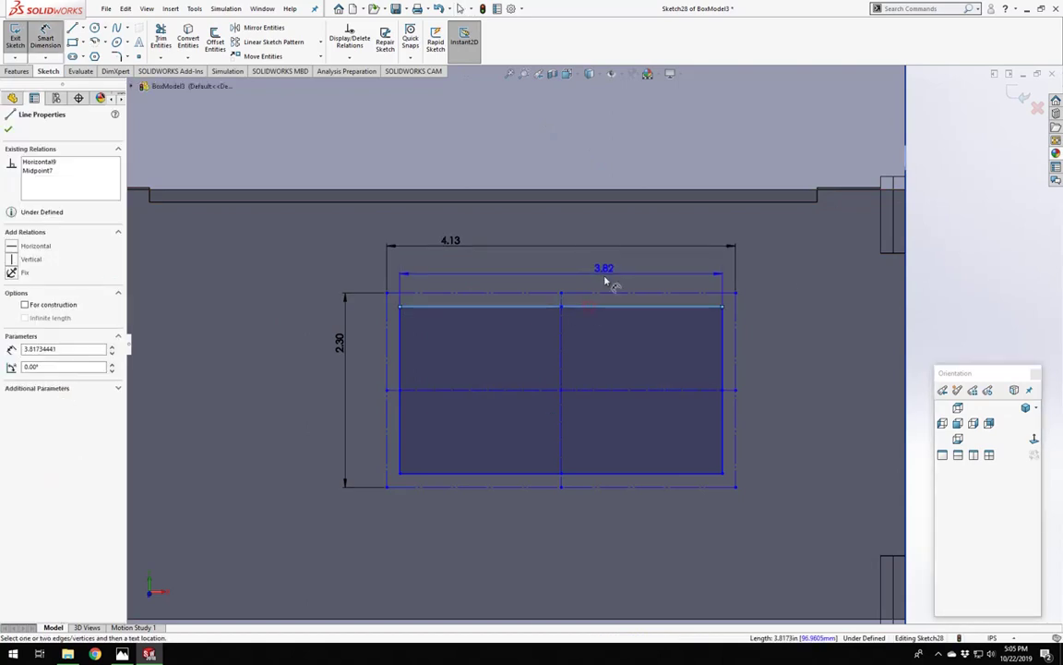
click(608, 280)
text(4)
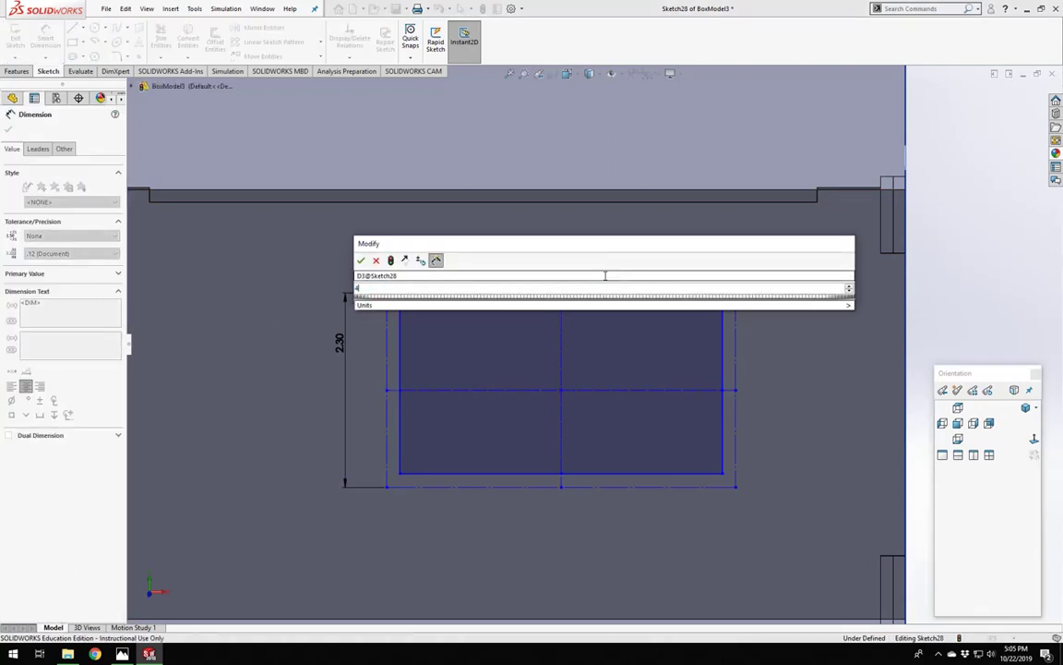
key(Return)
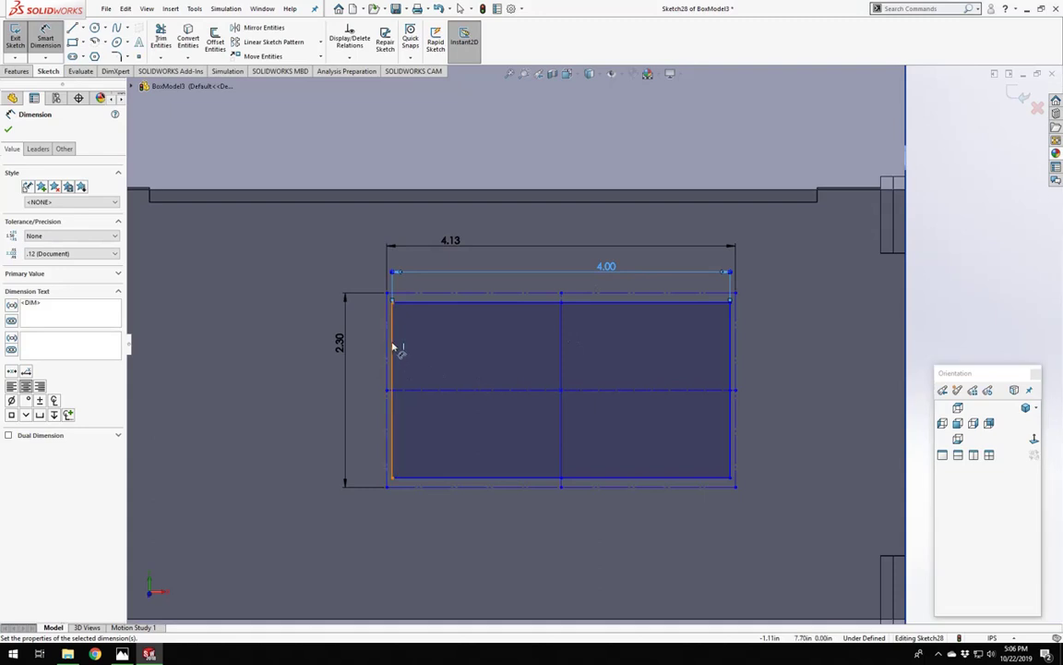
Dimension the side edge of the inner rectangle and set its height to 2 in.
click(392, 349)
click(366, 352)
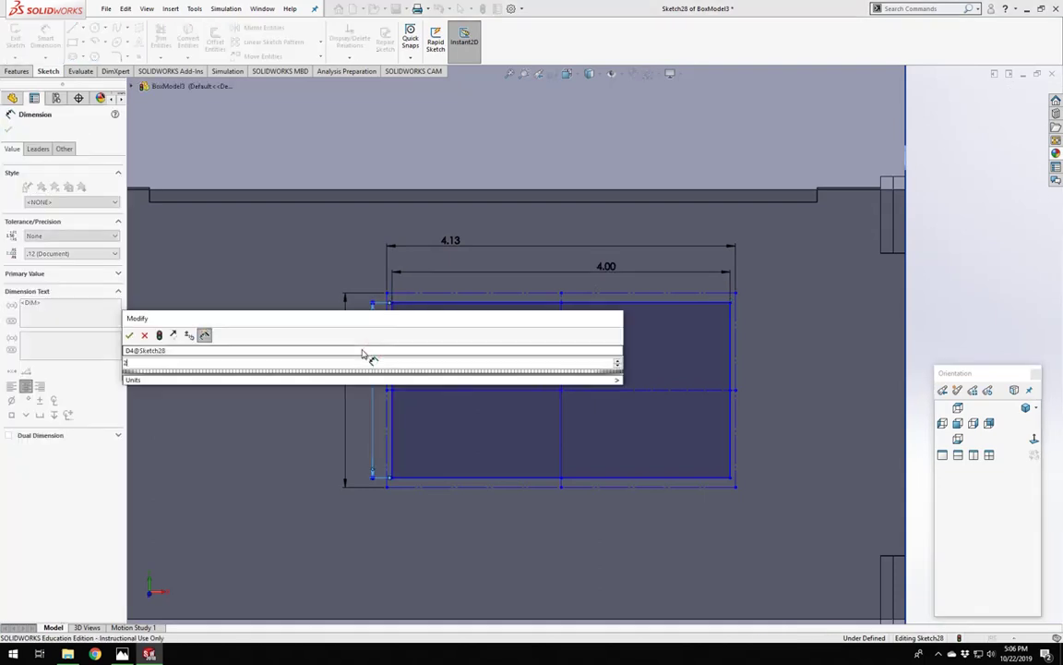
text(2)
key(Return)
key(Escape)
Move the two nested screen rectangles farther toward the right side of the sloped front panel.
scroll(564, 363, up, 5)
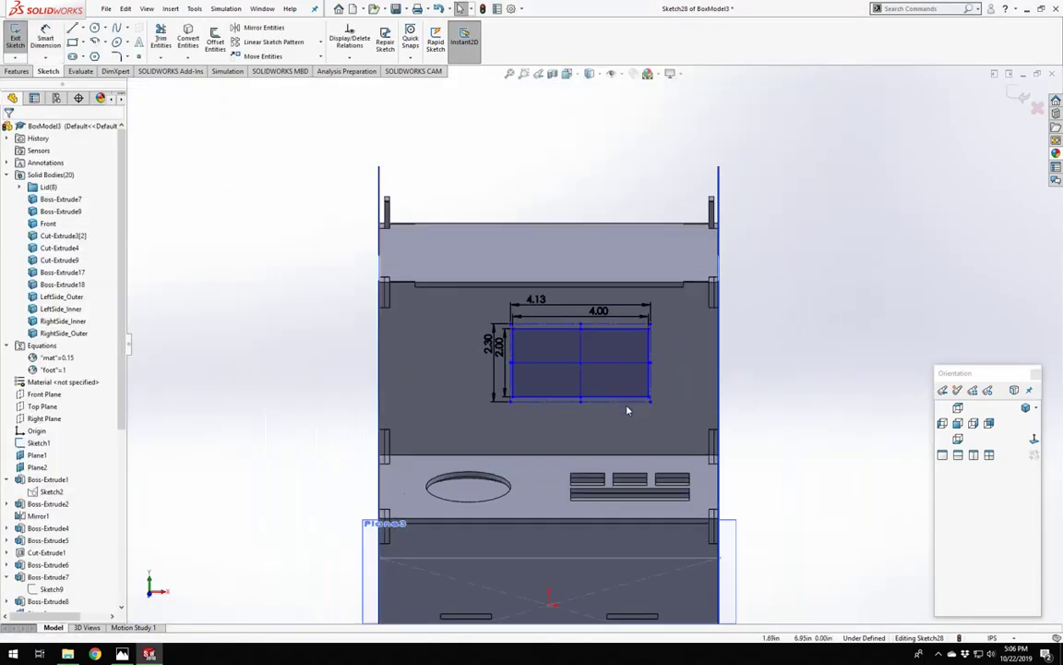
scroll(528, 348, down, 3)
scroll(517, 342, down, 2)
scroll(572, 355, up, 3)
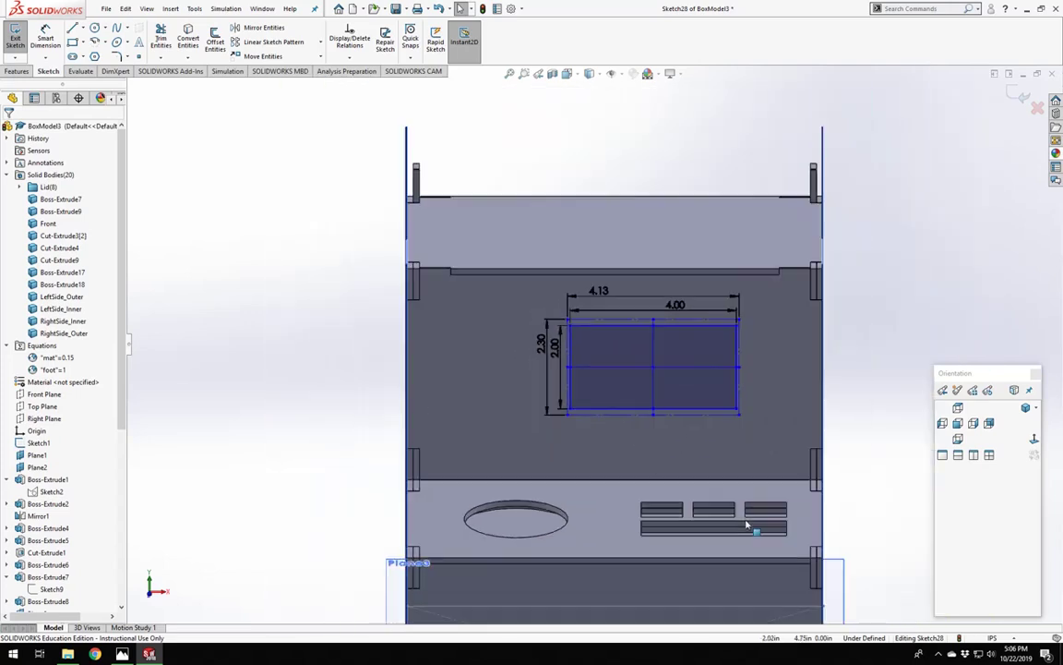
scroll(656, 375, down, 4)
scroll(656, 378, up, 2)
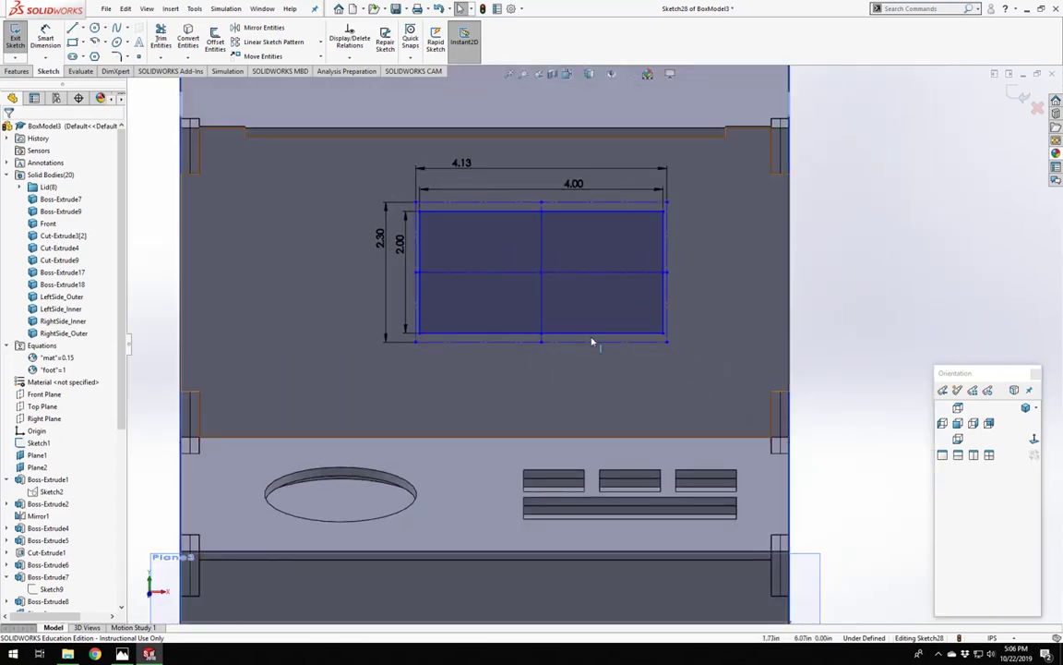
scroll(596, 342, up, 3)
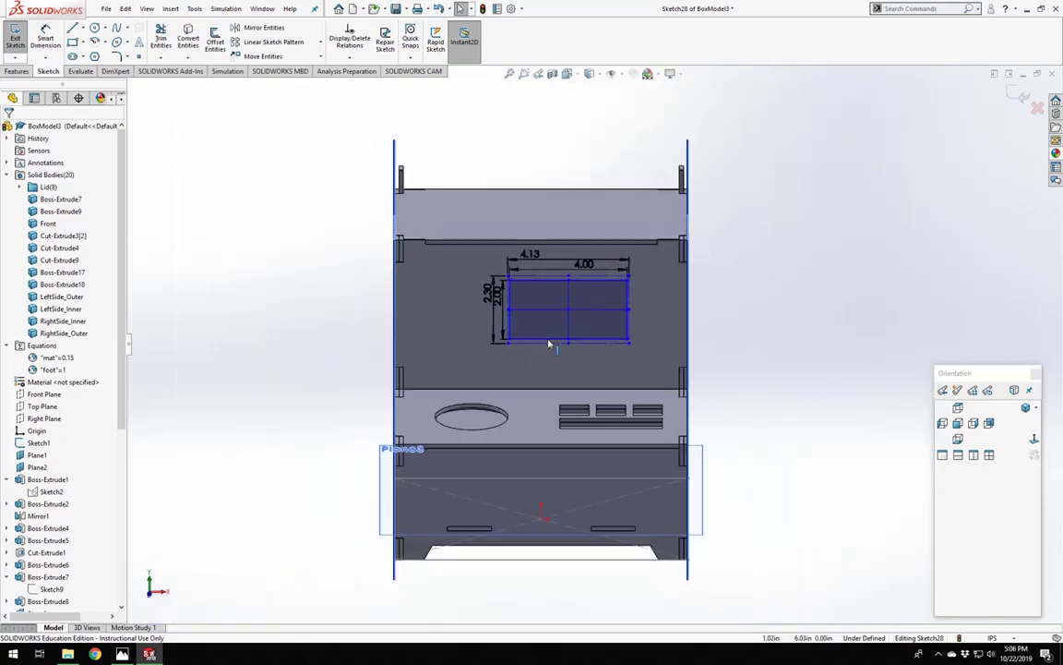
scroll(521, 298, down, 2)
middle_drag(522, 297, 584, 342)
mouse_move(613, 341)
mouse_down()
mouse_move(724, 361)
mouse_move(645, 349)
mouse_move(696, 340)
mouse_move(656, 352)
mouse_up()
click(889, 341)
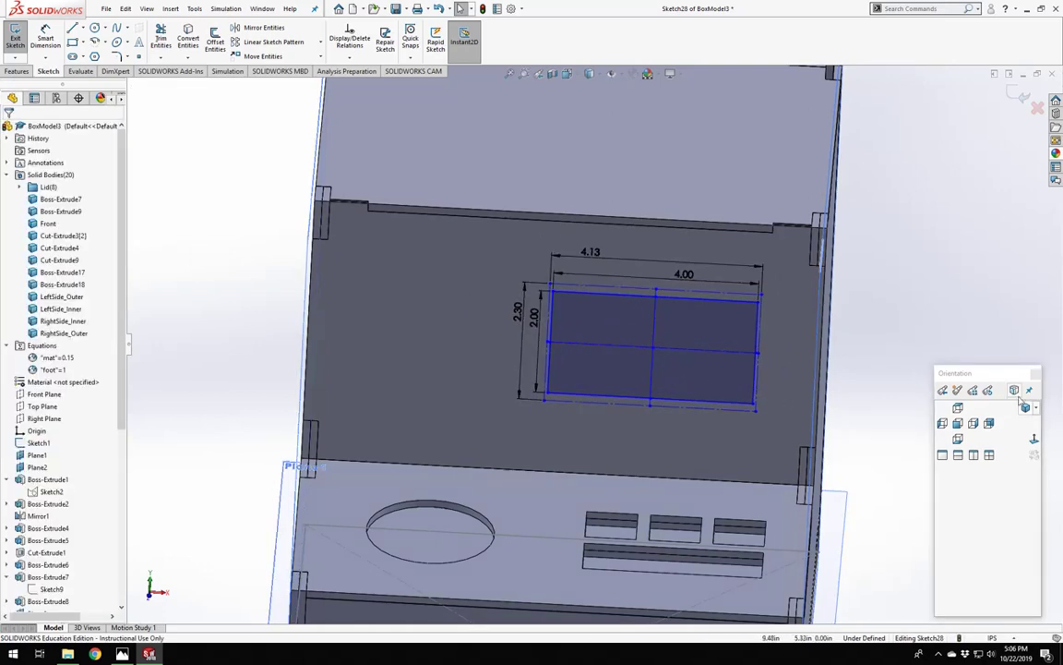
click(1034, 440)
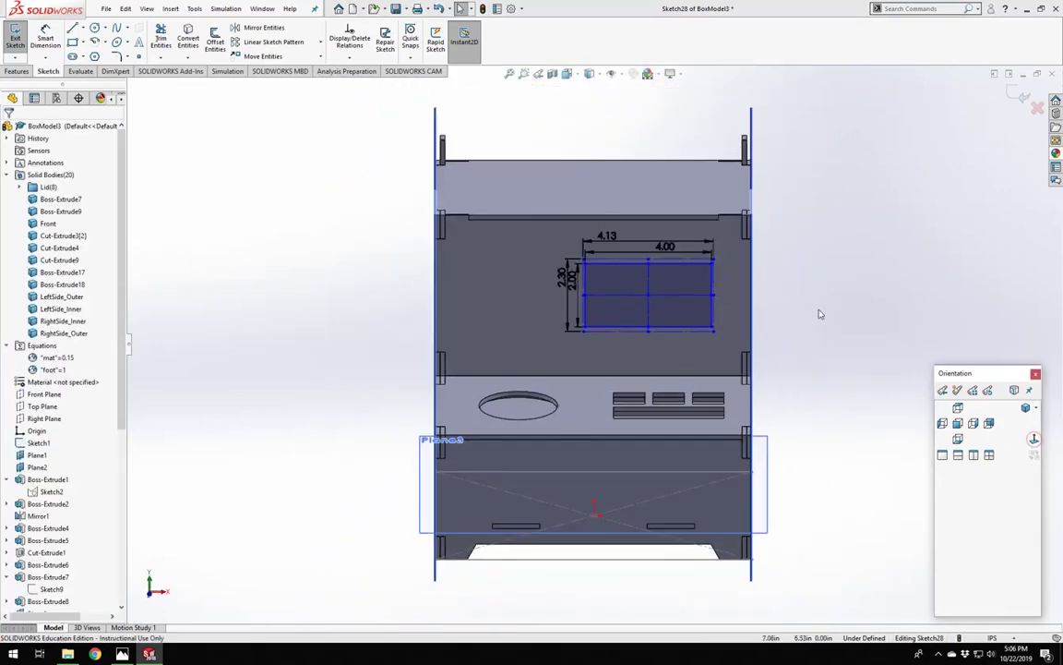
right_drag(822, 310, 816, 270)
scroll(724, 278, down, 4)
scroll(713, 350, down, 4)
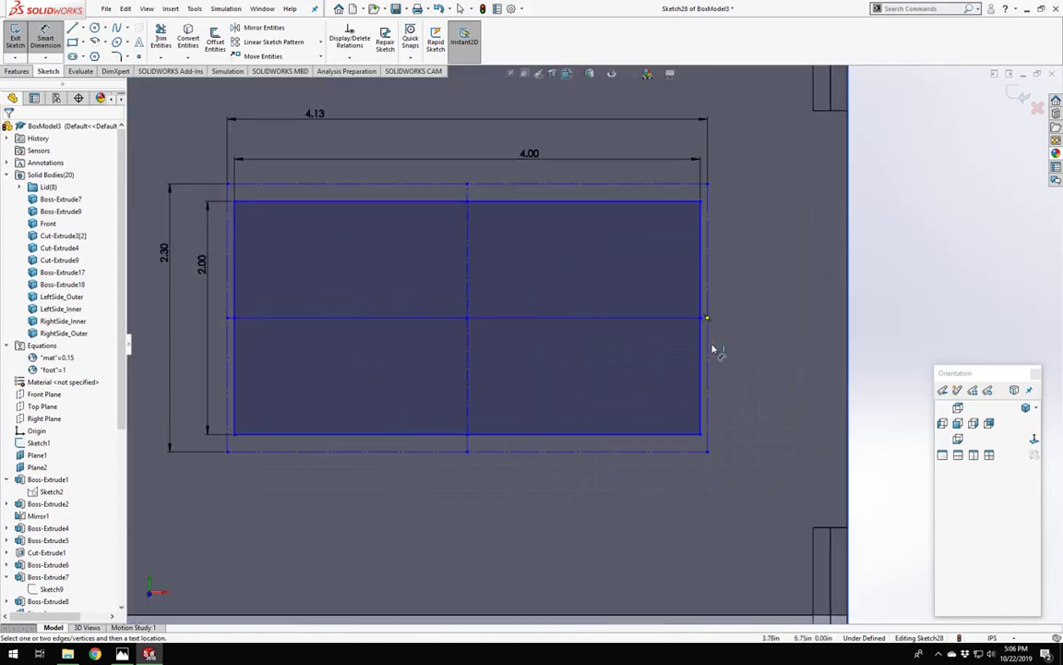
key(Escape)
scroll(402, 363, up, 4)
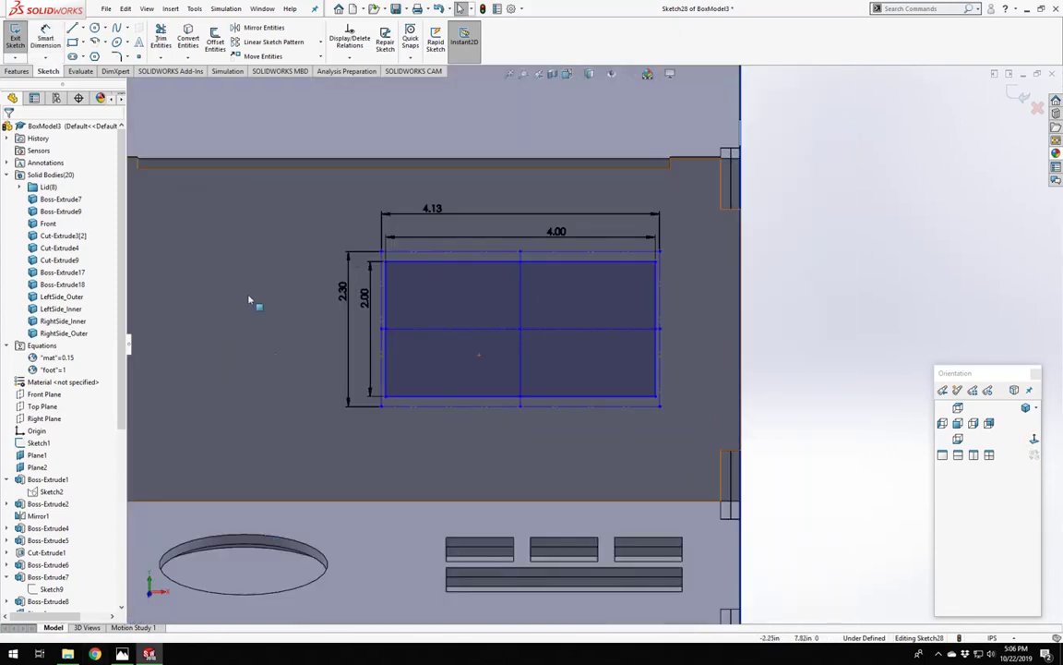
Draw a larger rectangle, about 5 by 3.5 in, around the screen rectangles and make its centre coincident with theirs.
click(73, 43)
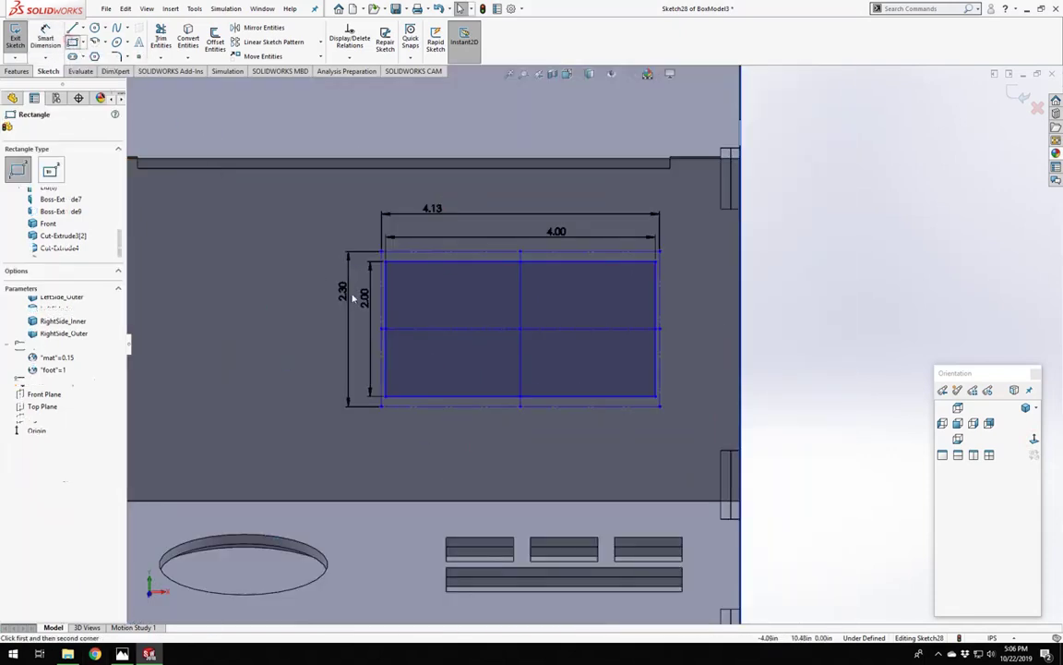
click(353, 216)
click(709, 448)
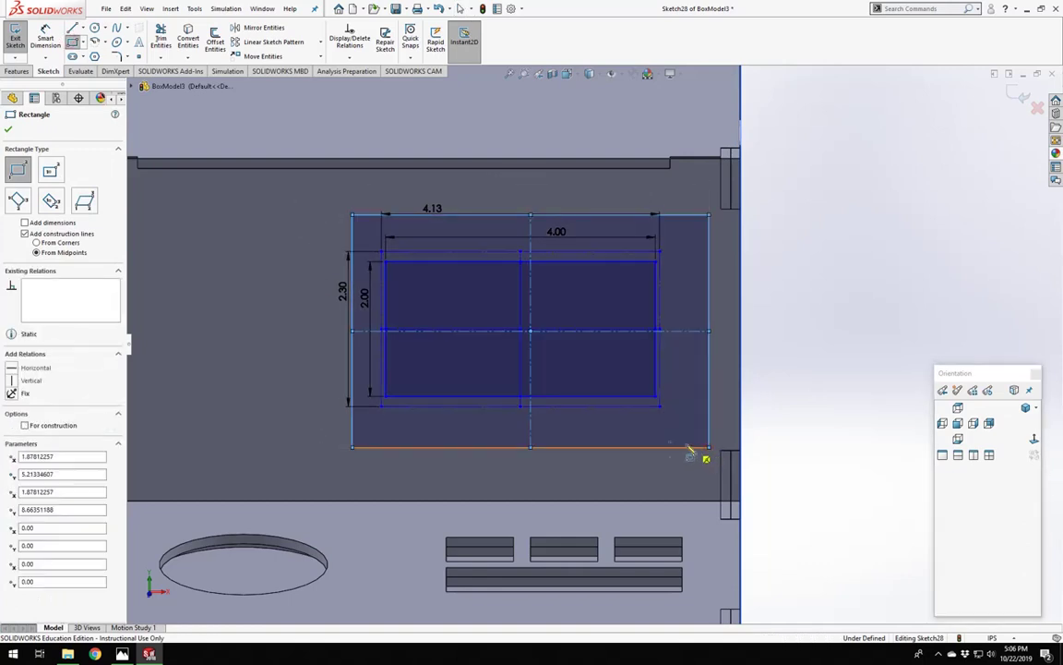
key(Escape)
mouse_move(532, 333)
mouse_down()
mouse_move(511, 361)
mouse_move(522, 328)
mouse_up()
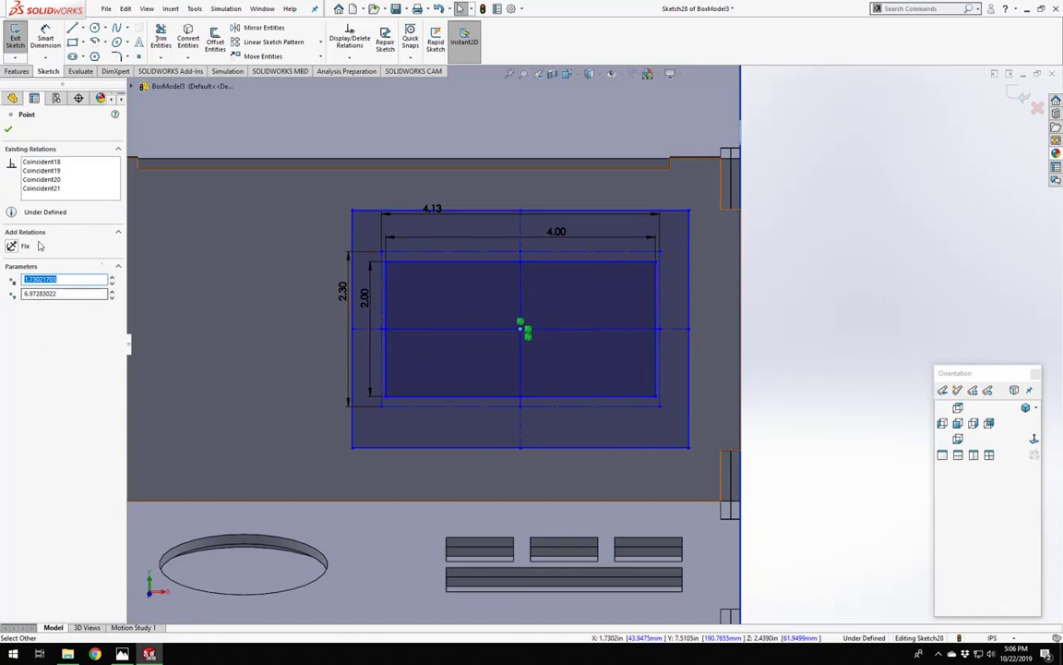
key(Escape)
Convert all four edges of the outermost rectangle to construction geometry.
click(689, 268)
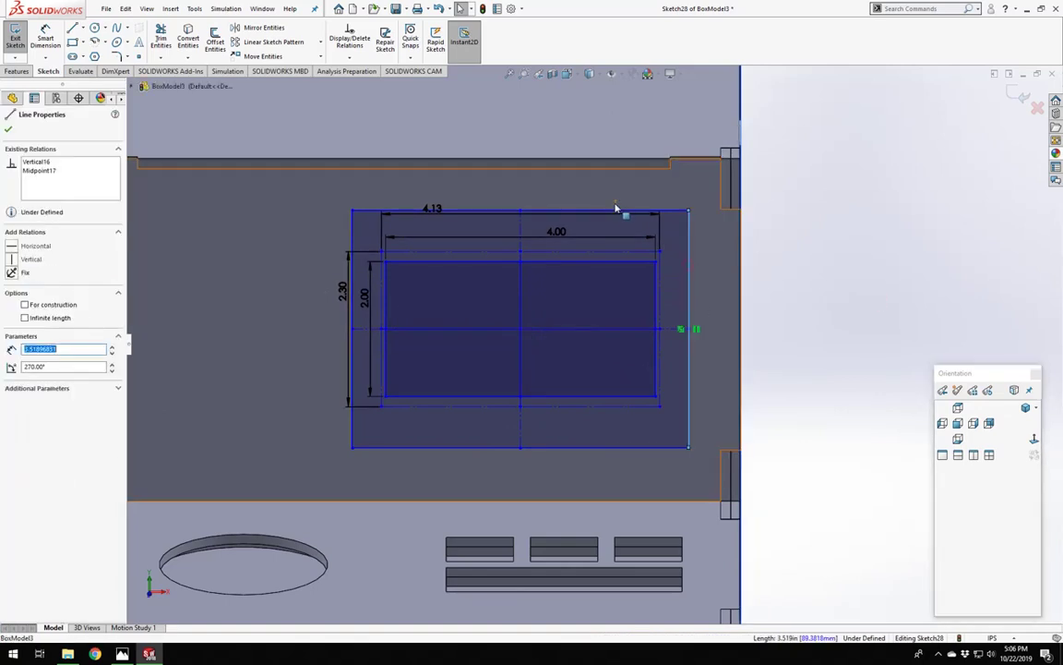
click(617, 212)
ctrl+click(352, 296)
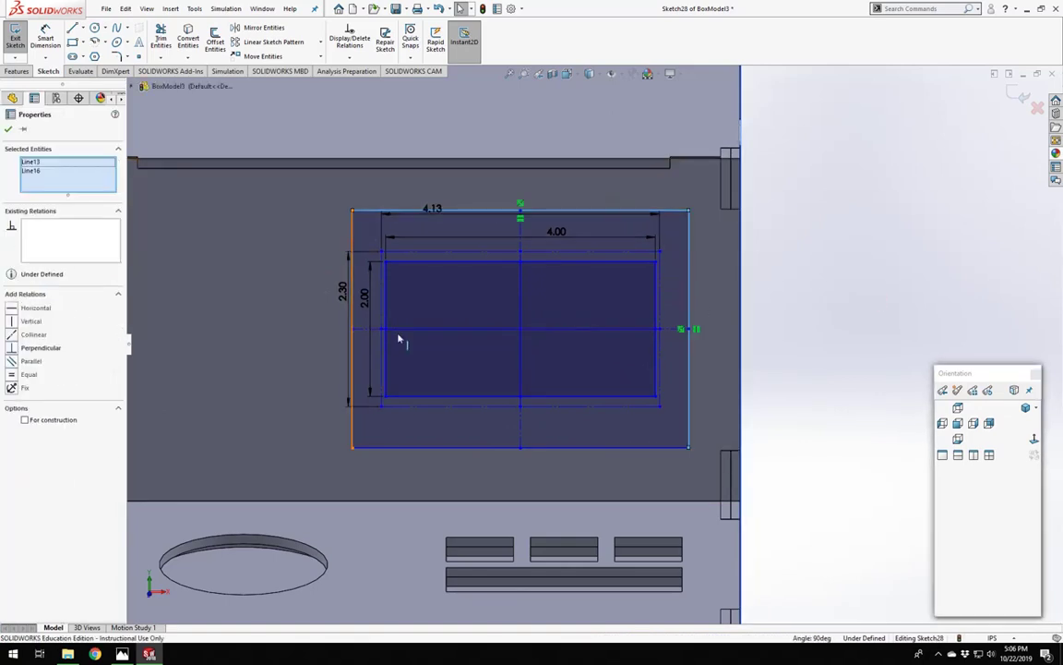
ctrl+click(393, 448)
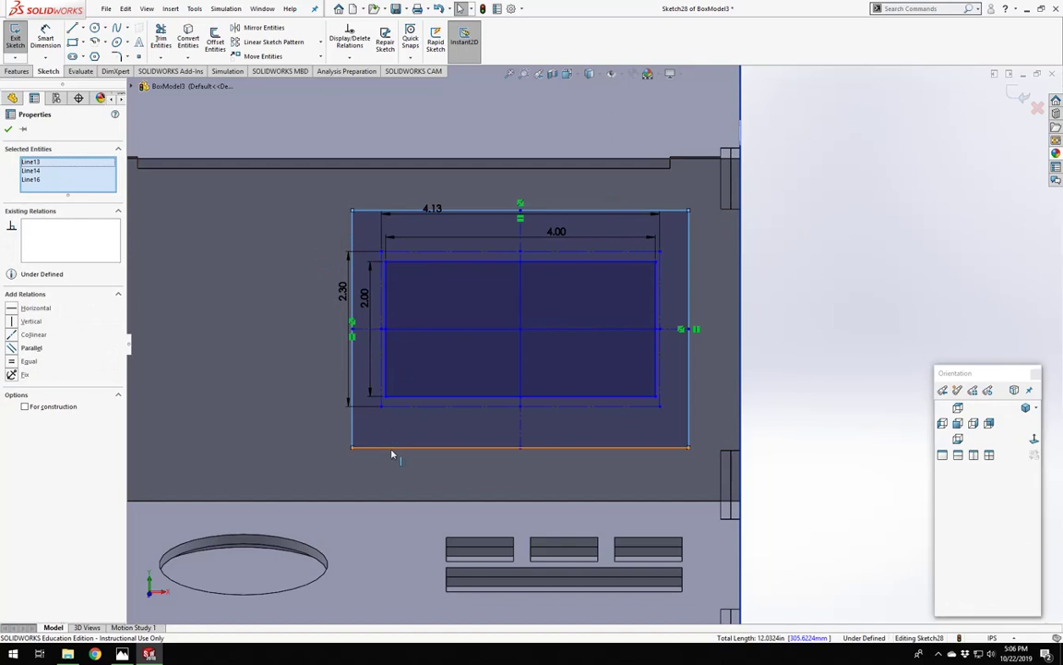
click(26, 411)
click(781, 414)
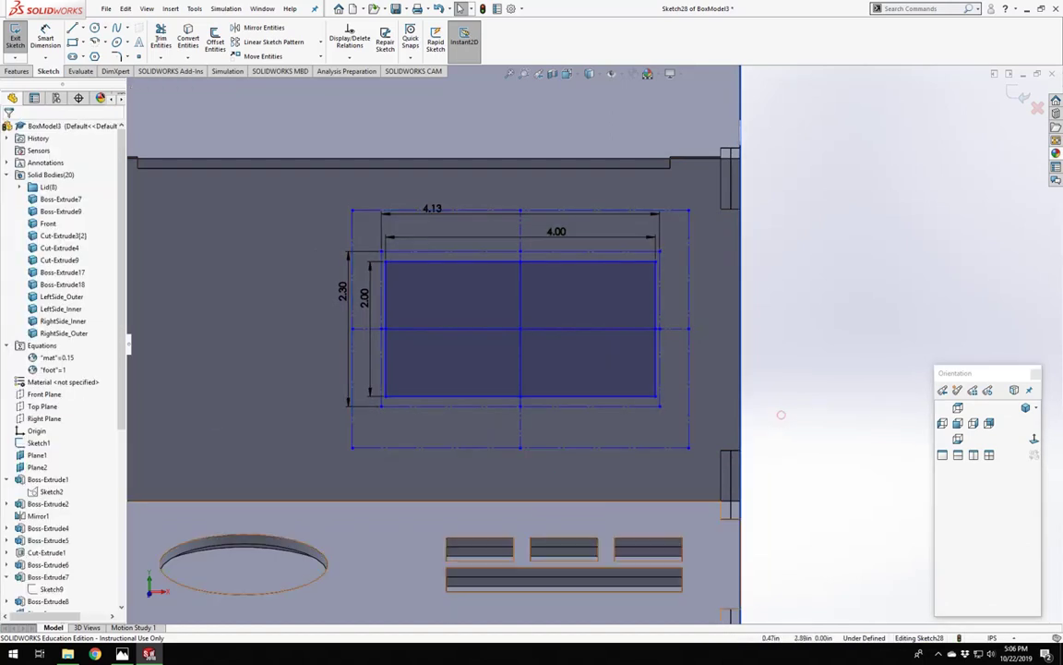
Look up the iPhone's outer size in Photos, return to SOLIDWORKS, and dimension the outermost rectangle's width as 5.5 in.
key(alt+Tab)
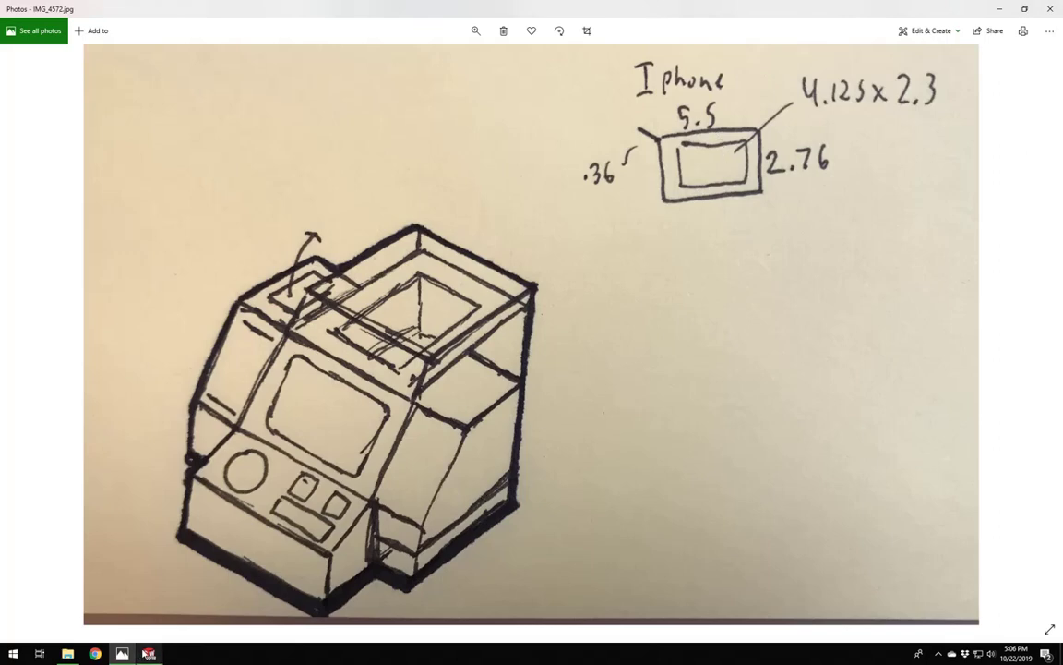
key(alt+Tab)
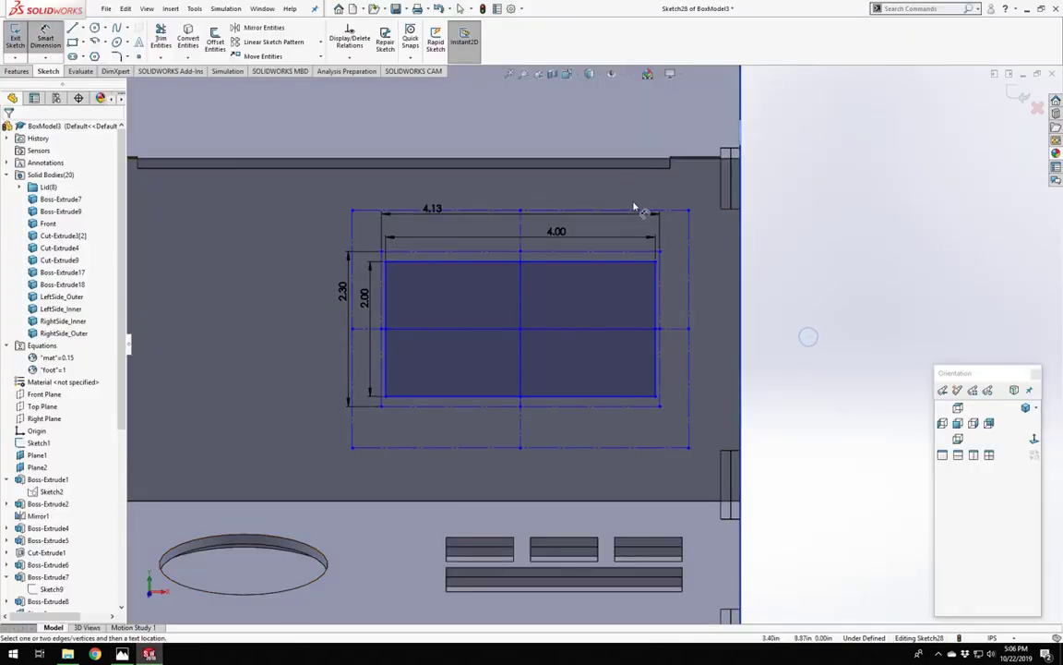
click(633, 214)
click(621, 199)
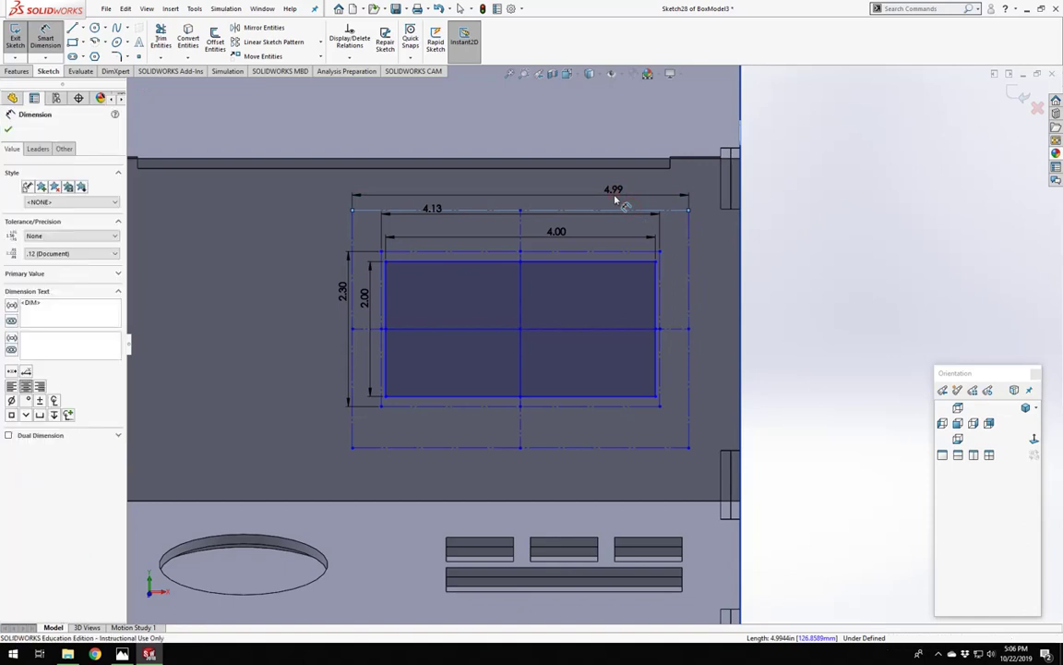
text(5.5)
key(Return)
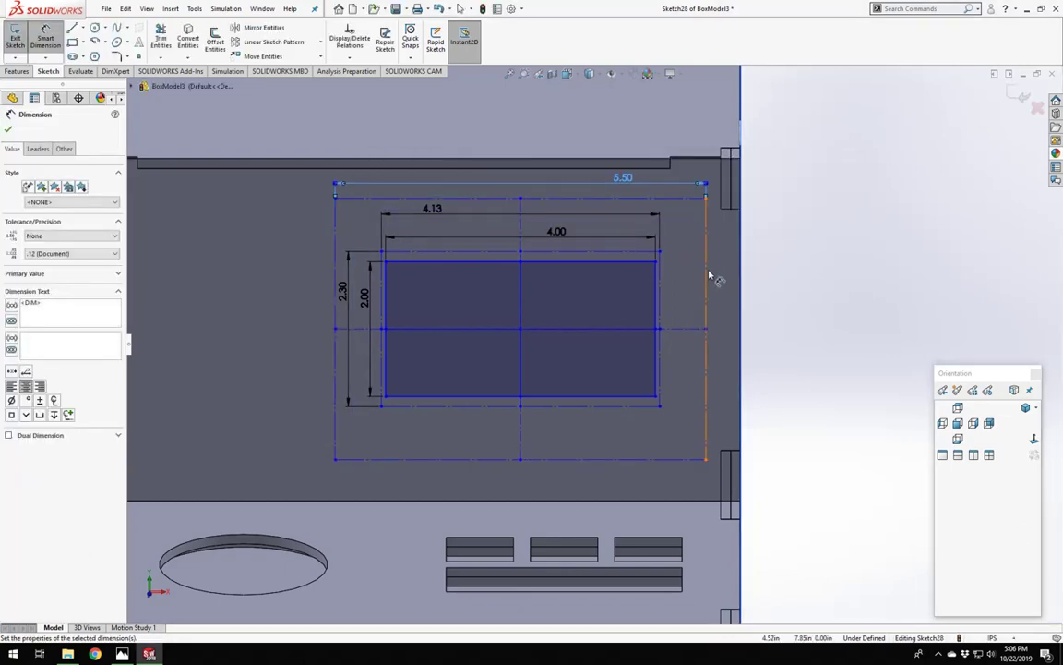
Dimension the side edge of the outermost rectangle and set its height to 2.76 in.
click(711, 275)
click(802, 287)
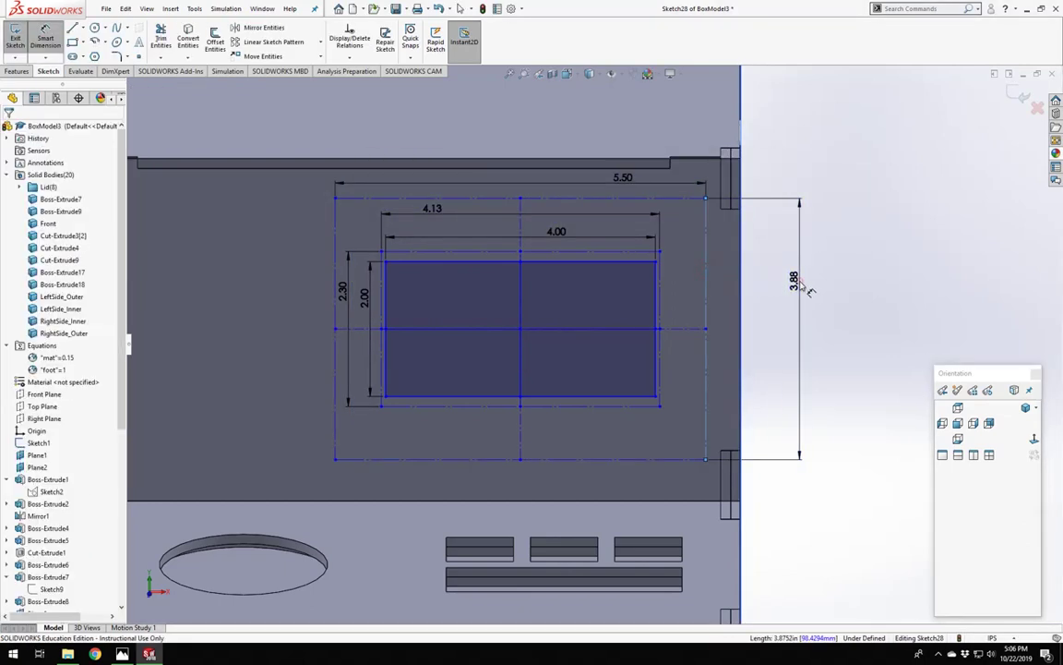
text(2.76)
key(Return)
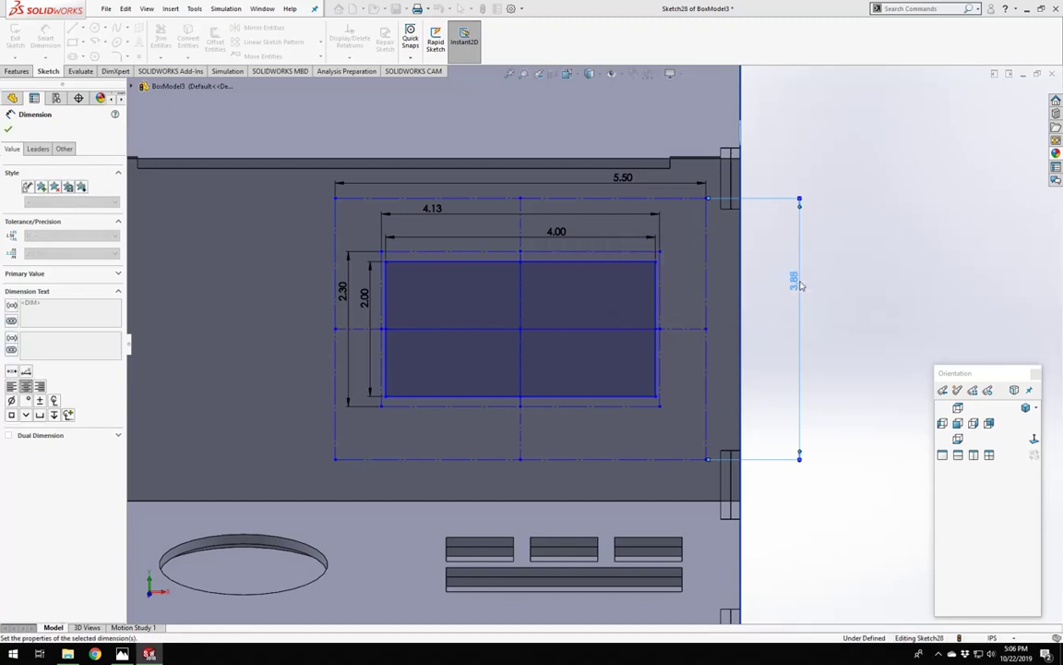
key(Escape)
key(Escape)
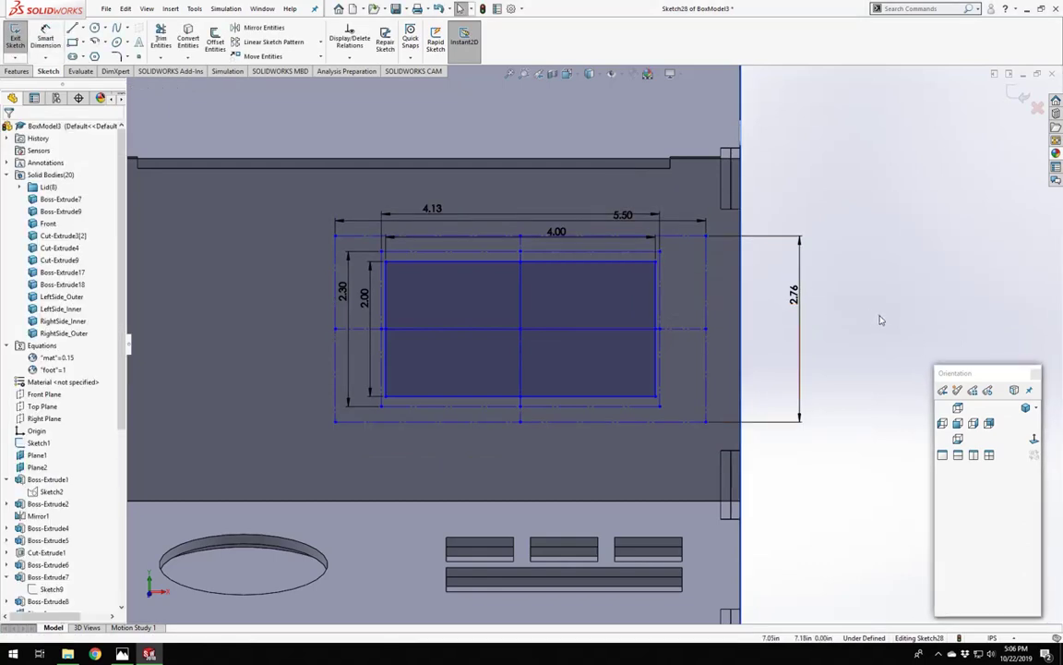
Move the three nested rectangles left, away from the right-hand finger joints of the sloped panel.
scroll(579, 309, down, 3)
scroll(584, 312, up, 3)
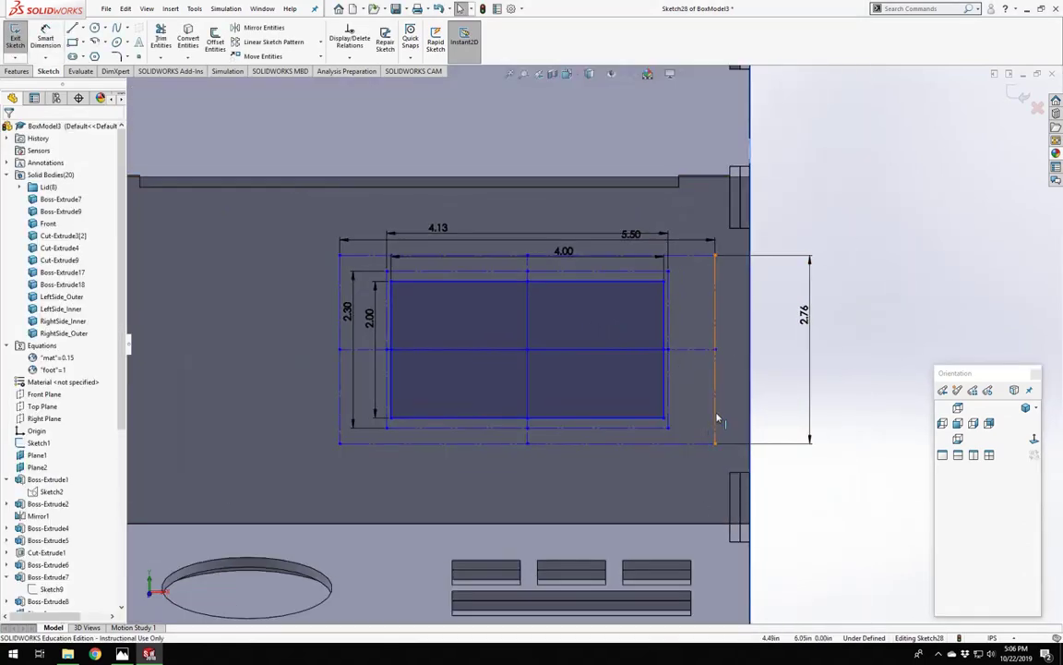
scroll(886, 277, up, 3)
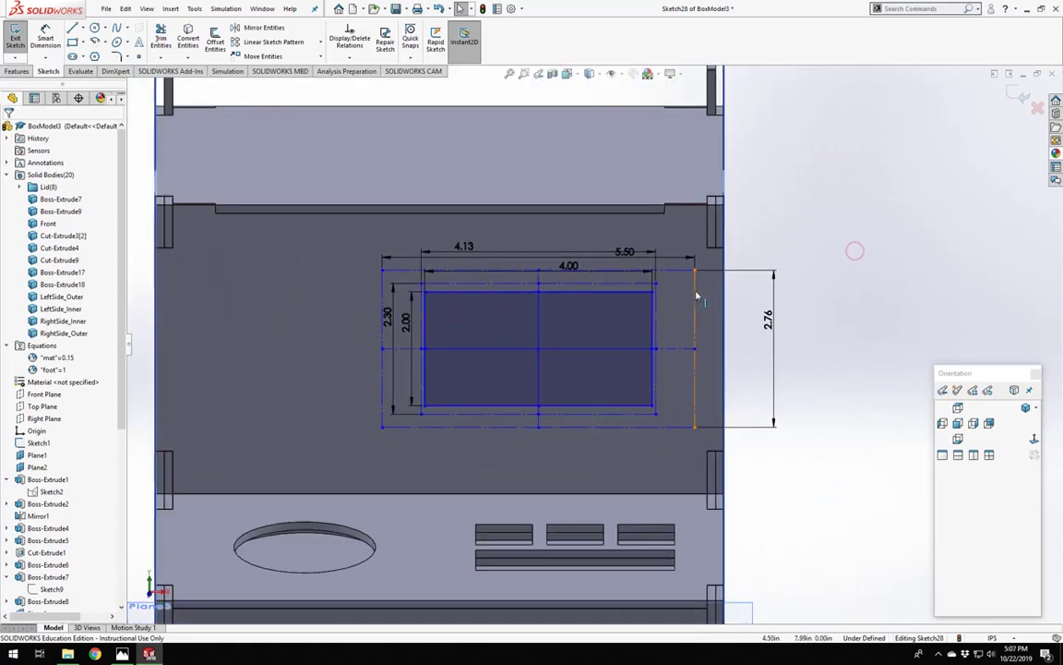
drag(694, 282, 653, 278)
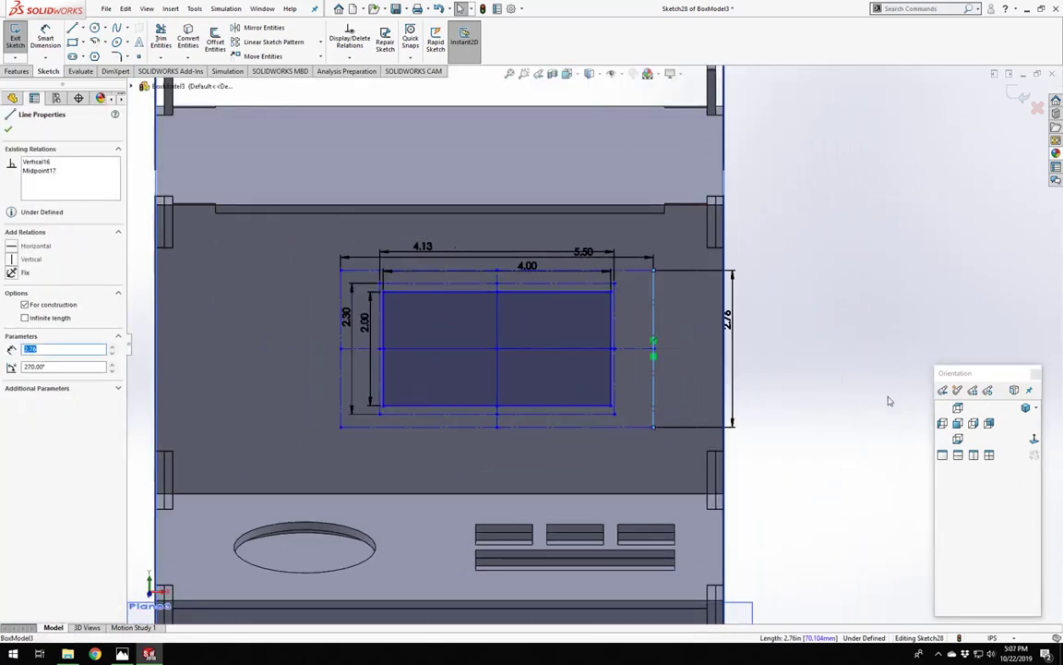
Try to fix the gap between the outermost rectangle's right edge and the sloped panel's upper-right finger joint with a 1 in dimension.
key(d)
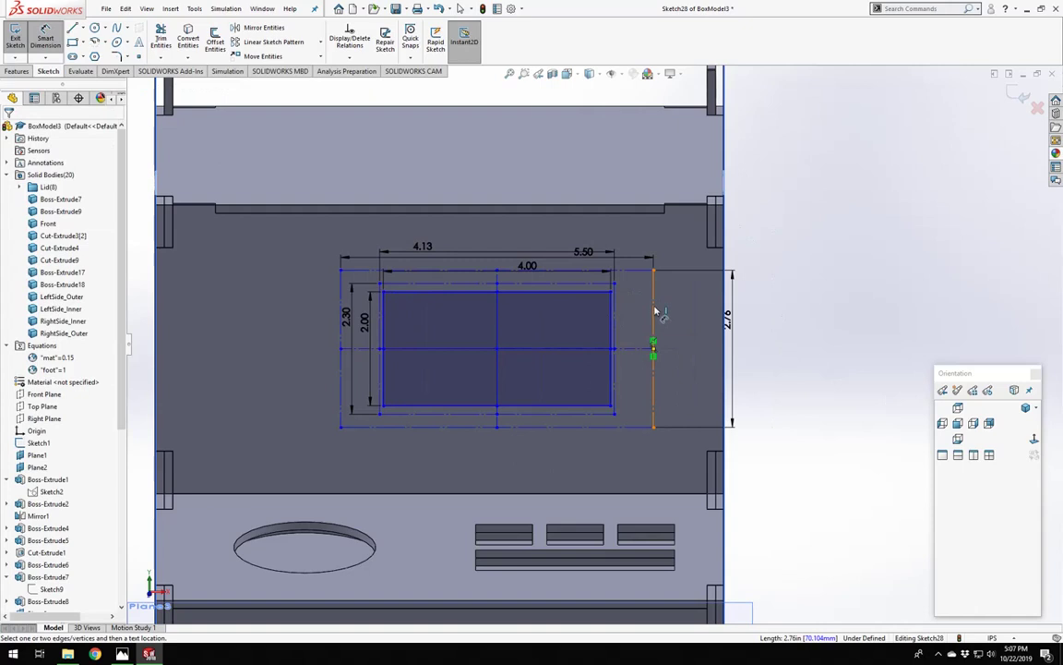
click(654, 312)
click(707, 228)
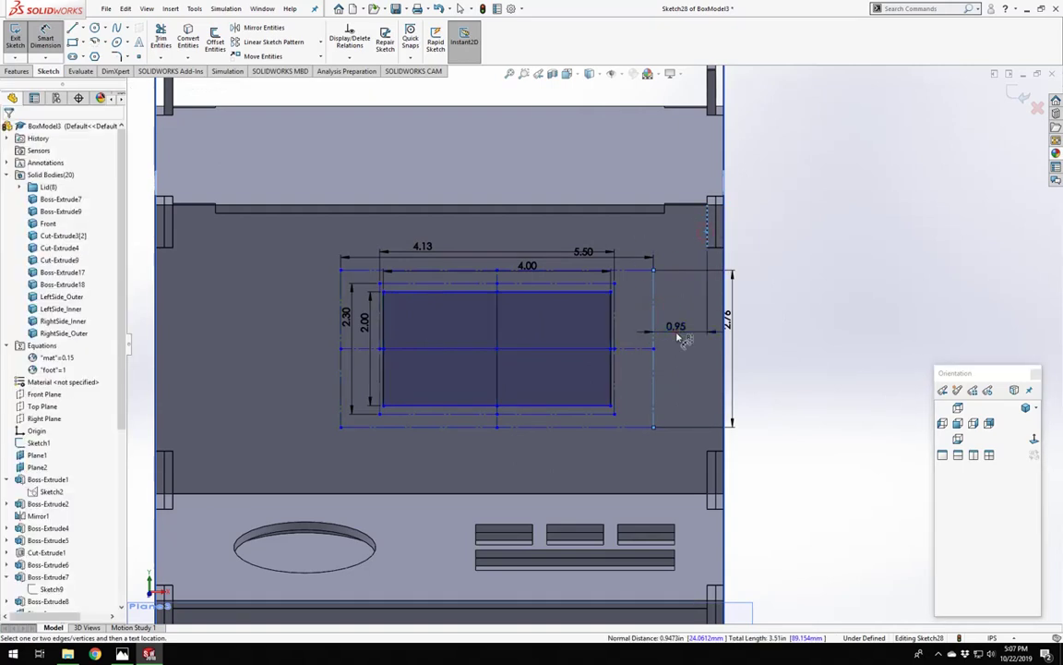
click(677, 340)
text(1)
key(Return)
scroll(605, 334, up, 2)
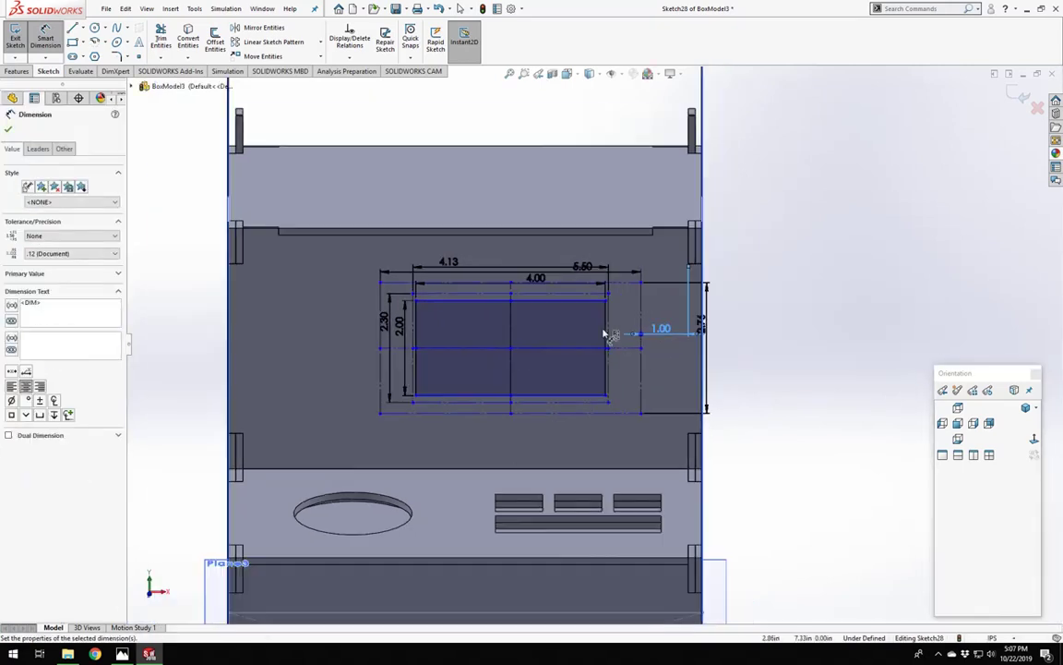
scroll(511, 367, down, 2)
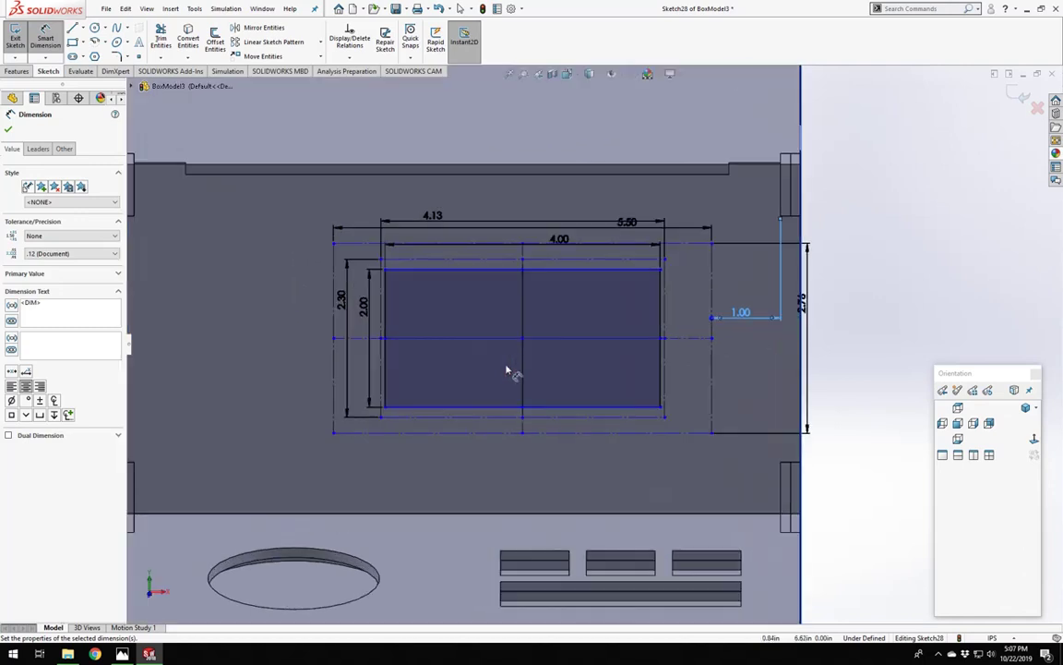
scroll(683, 351, up, 3)
key(Escape)
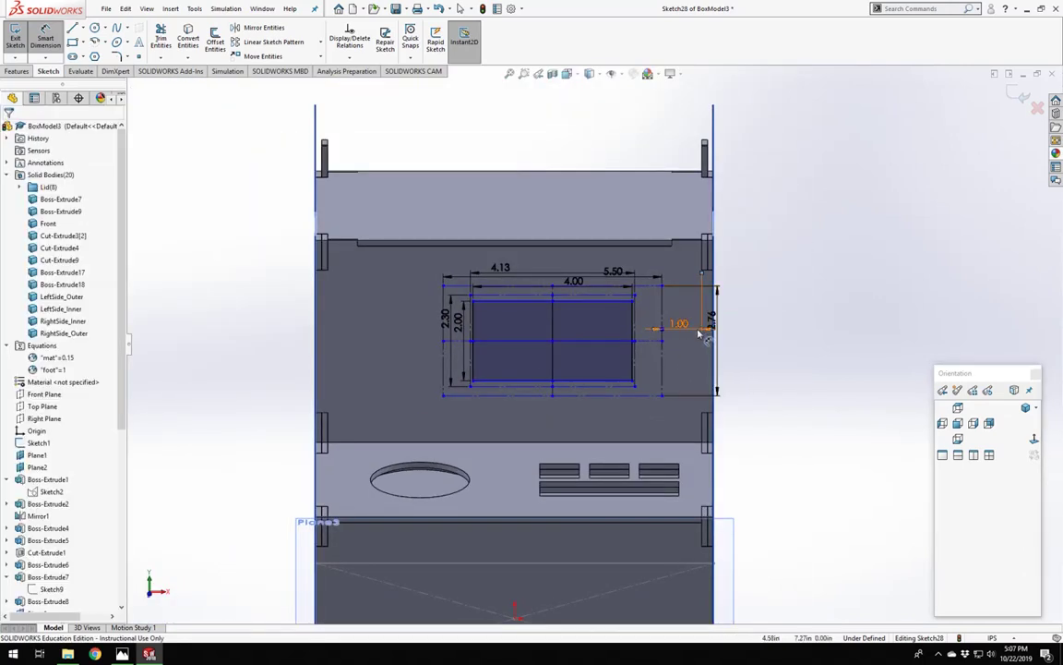
Reposition the nested rectangles on the sloped panel by their shared centre point, roughly above the leftmost button slot's inner corner.
scroll(793, 433, down, 3)
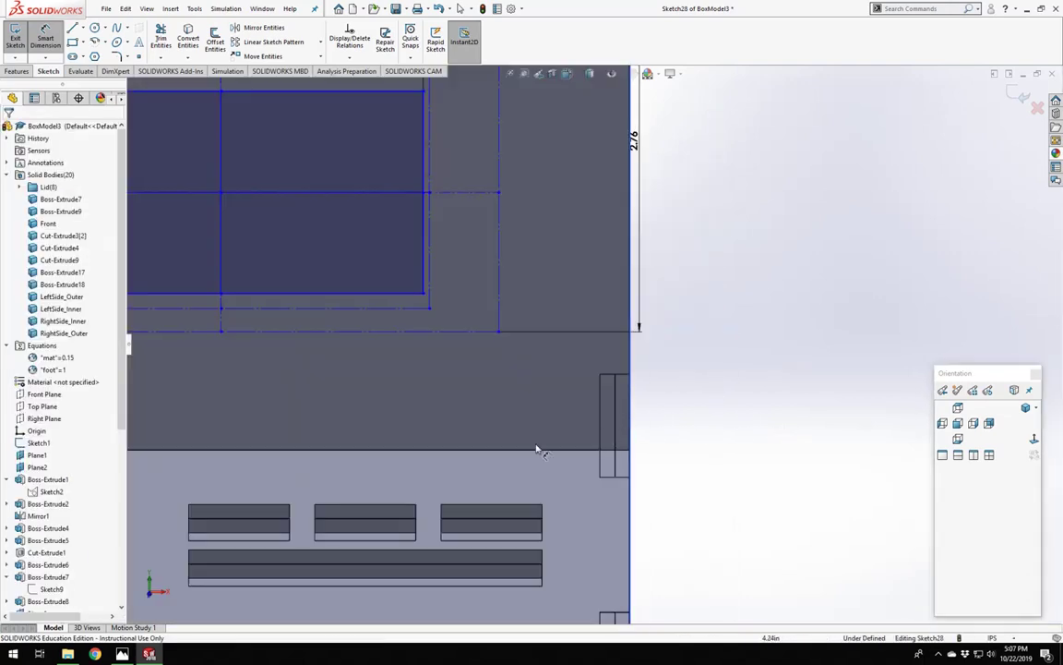
scroll(541, 446, up, 2)
click(262, 280)
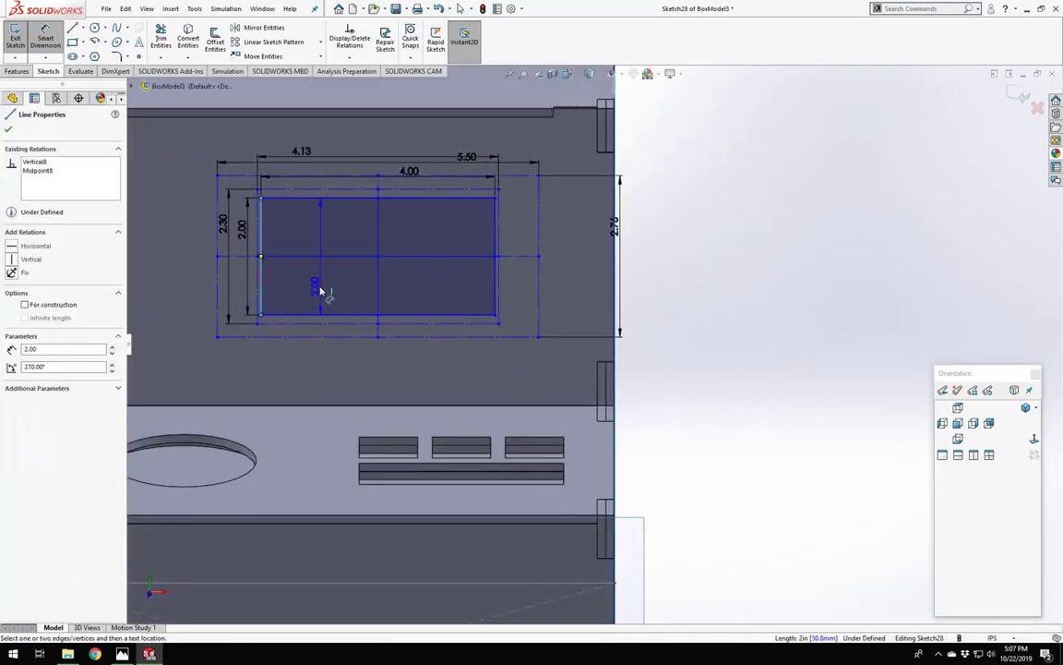
key(Escape)
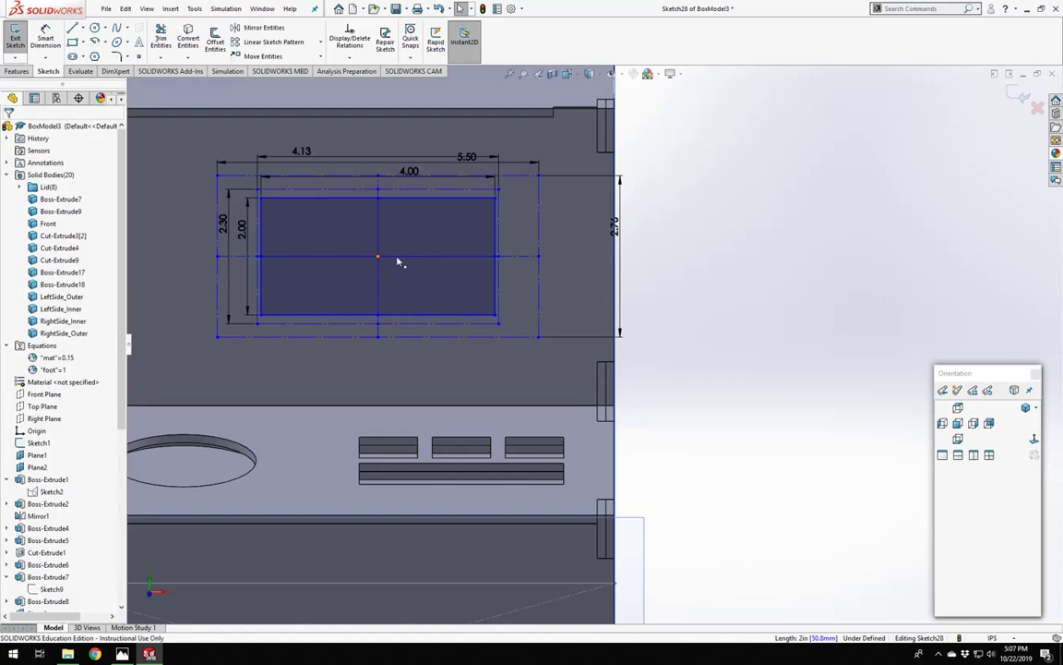
mouse_move(379, 256)
mouse_down()
mouse_move(458, 257)
mouse_move(474, 269)
mouse_move(392, 267)
mouse_move(402, 256)
mouse_up()
middle_drag(526, 279, 690, 273)
scroll(674, 279, up, 5)
scroll(511, 294, down, 3)
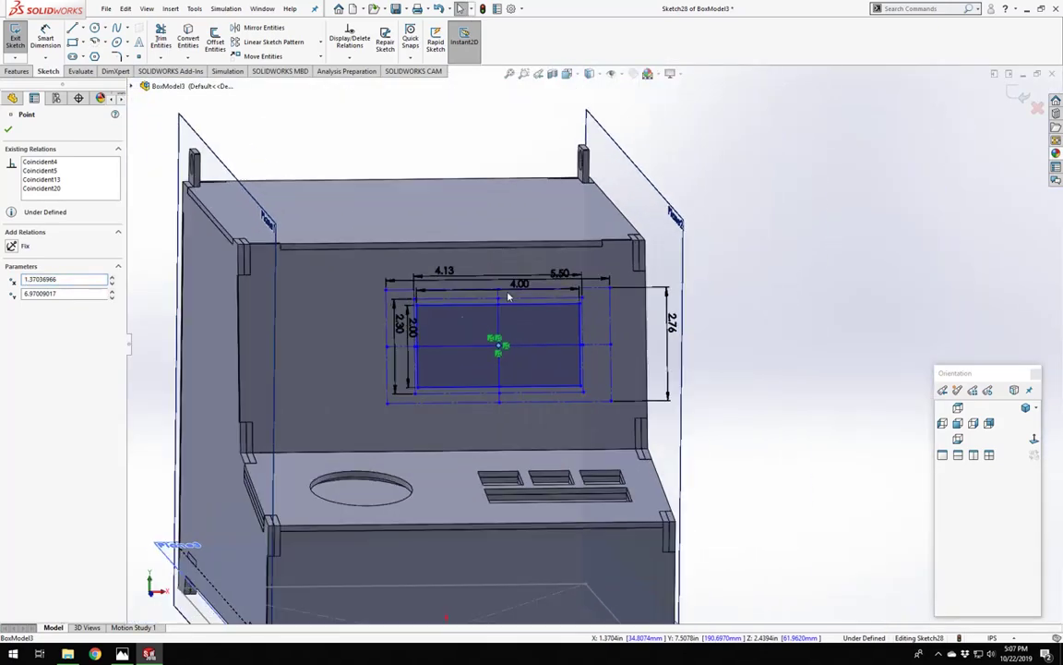
scroll(477, 364, down, 2)
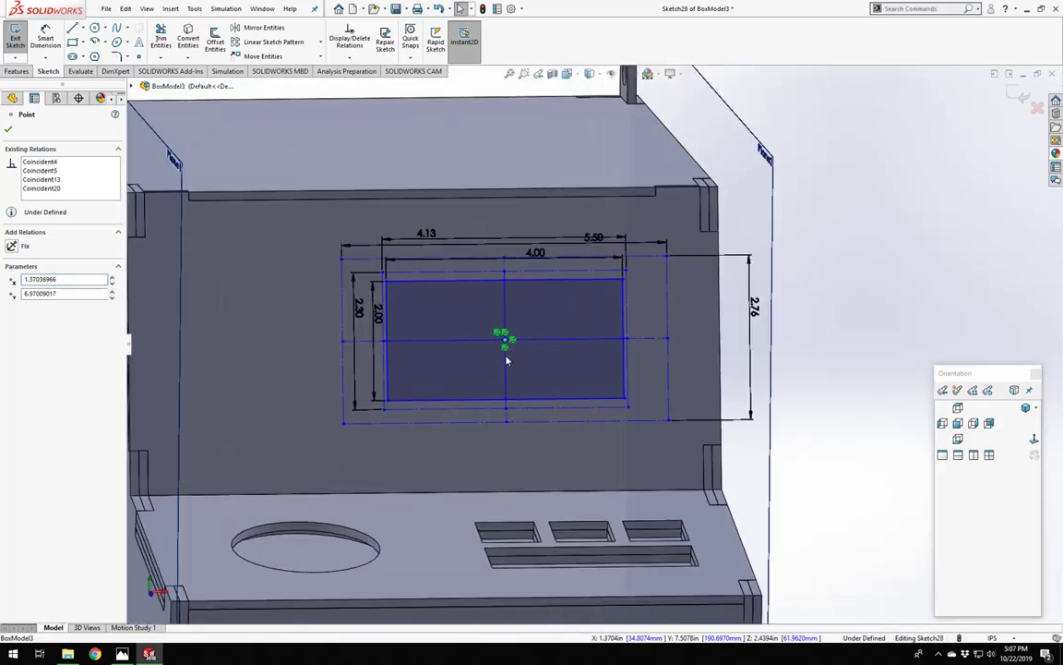
mouse_move(505, 344)
mouse_down()
mouse_move(450, 349)
mouse_move(499, 352)
mouse_up()
middle_drag(498, 352, 487, 325)
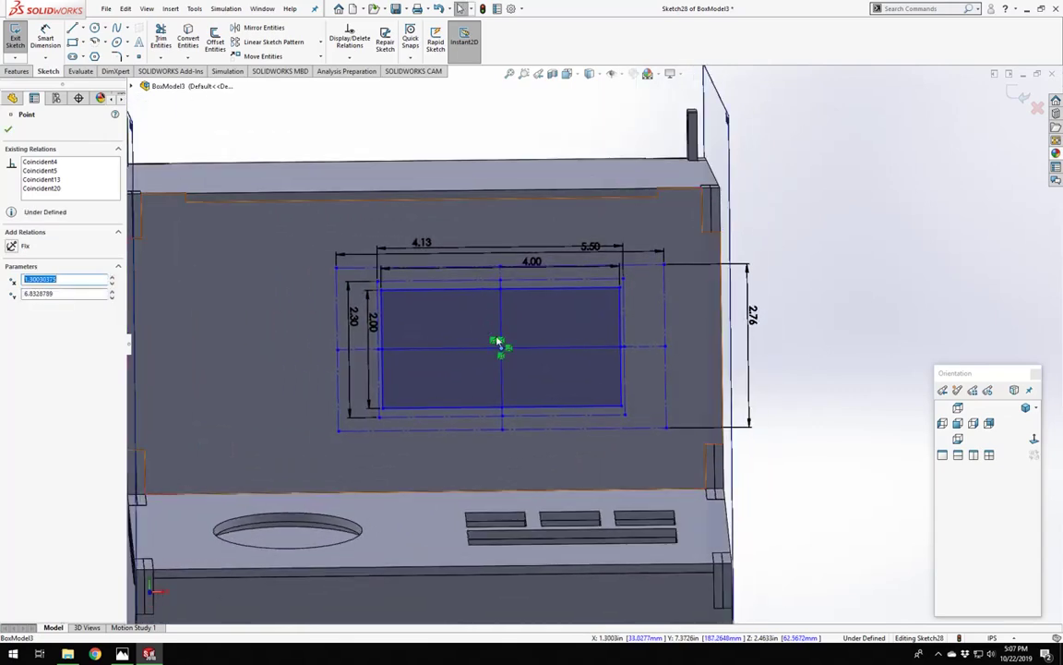
drag(504, 349, 462, 353)
scroll(462, 354, up, 3)
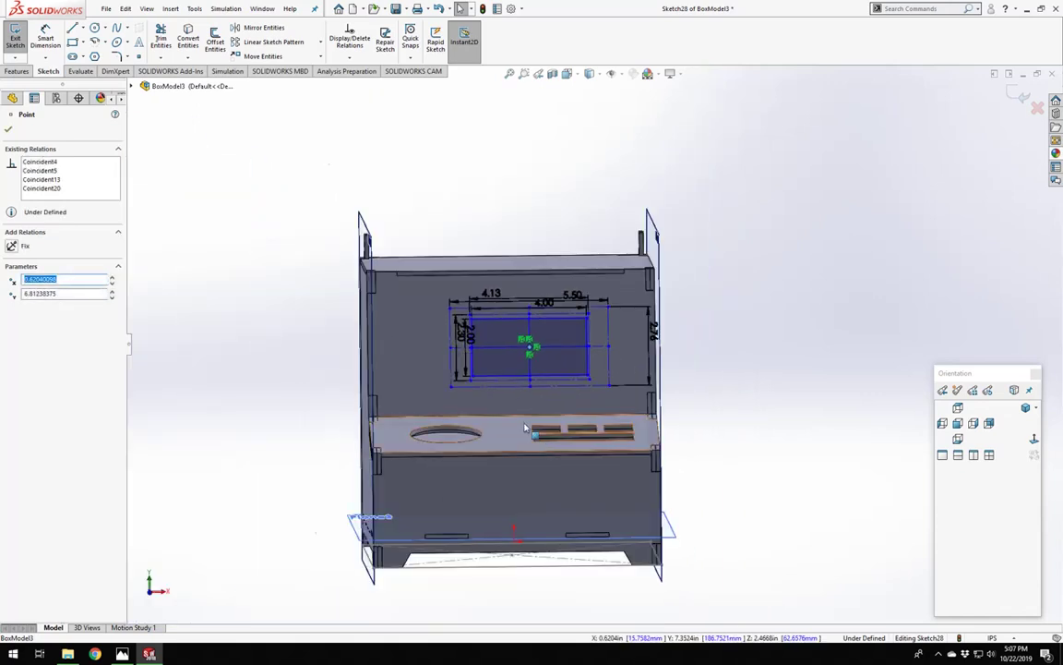
scroll(531, 424, down, 3)
Add a Vertical relation between the rectangles' centre point and the upper-left corner of the leftmost small button slot.
key(Escape)
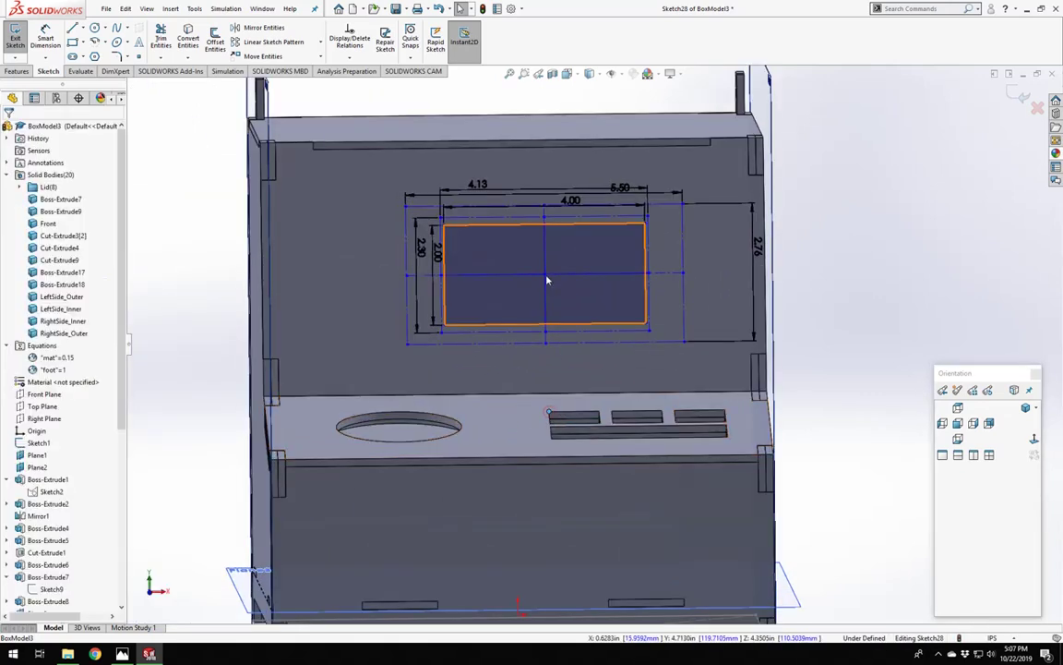
ctrl+click(545, 275)
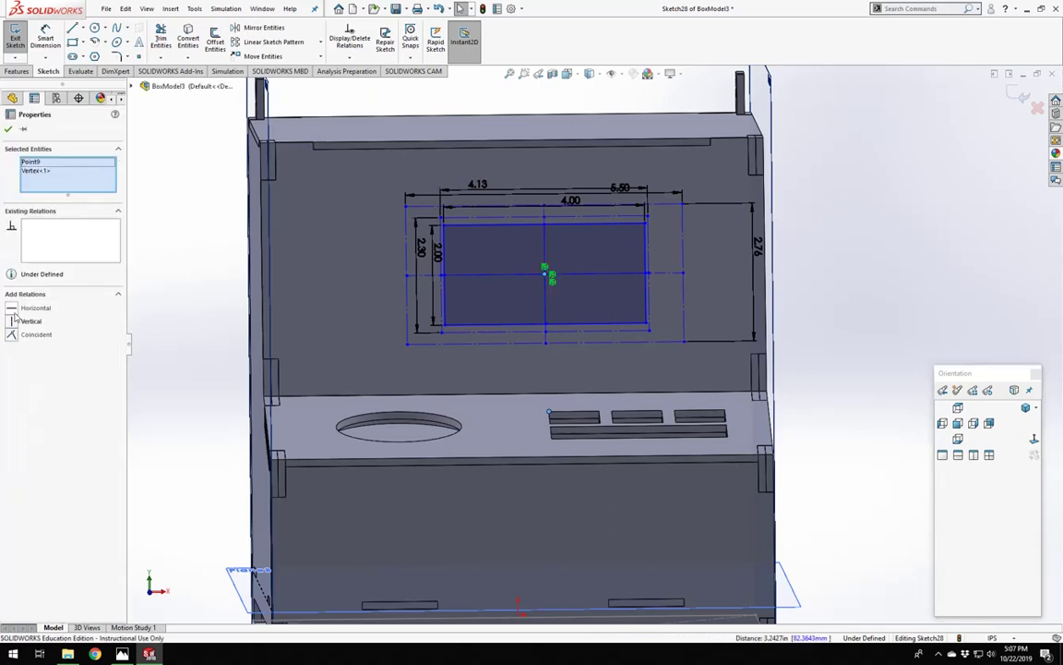
click(12, 320)
click(861, 277)
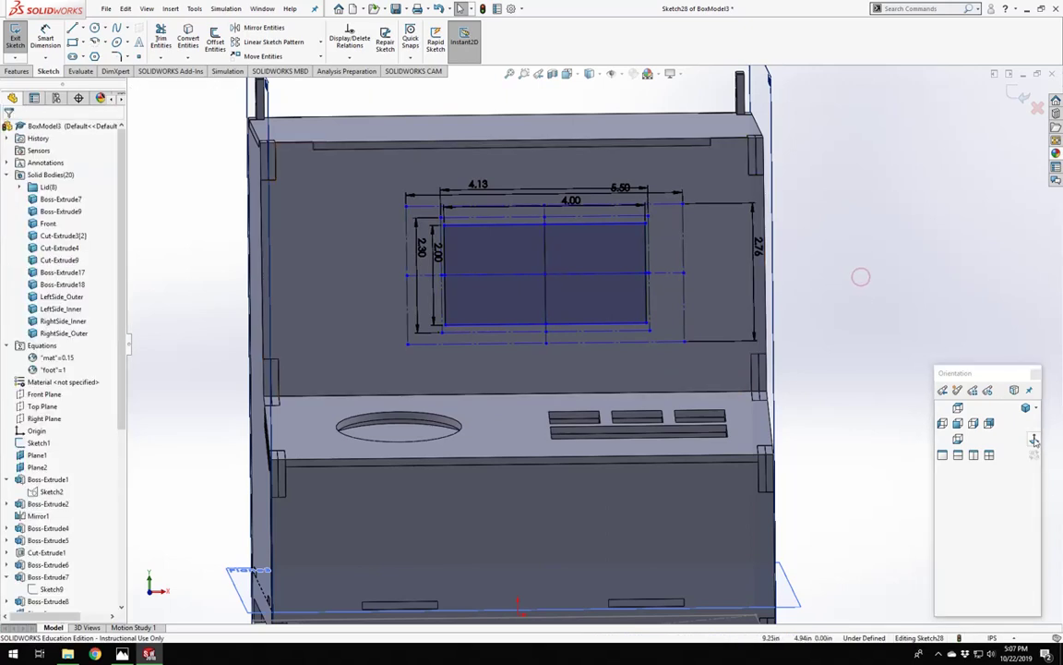
Try to select the sloped panel's left side edge together with the rectangles' centre point for an alignment relation.
click(264, 269)
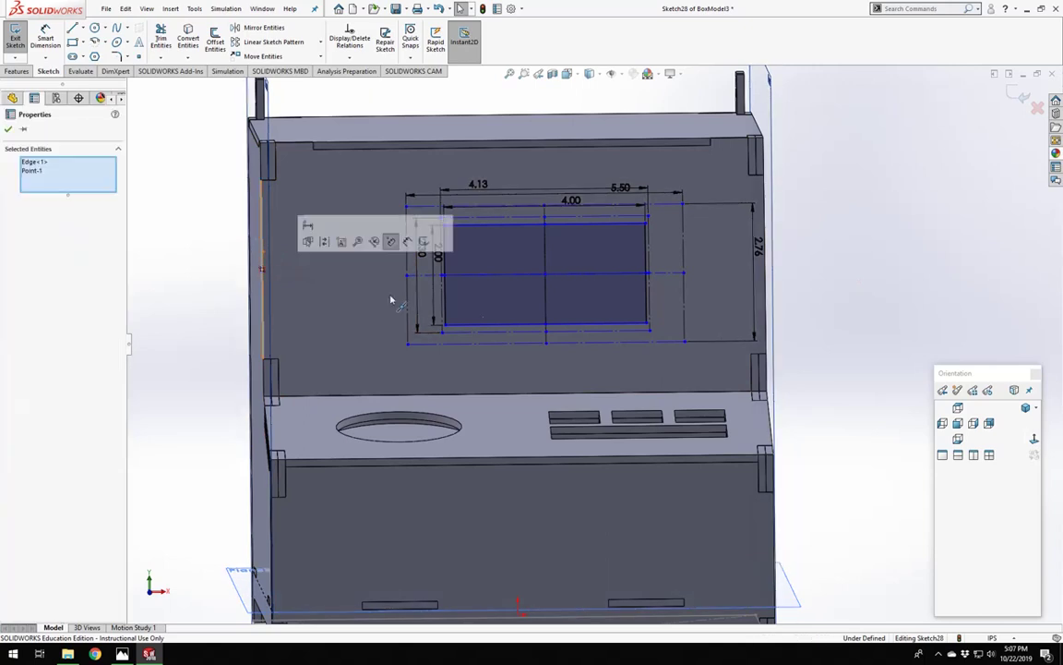
click(545, 275)
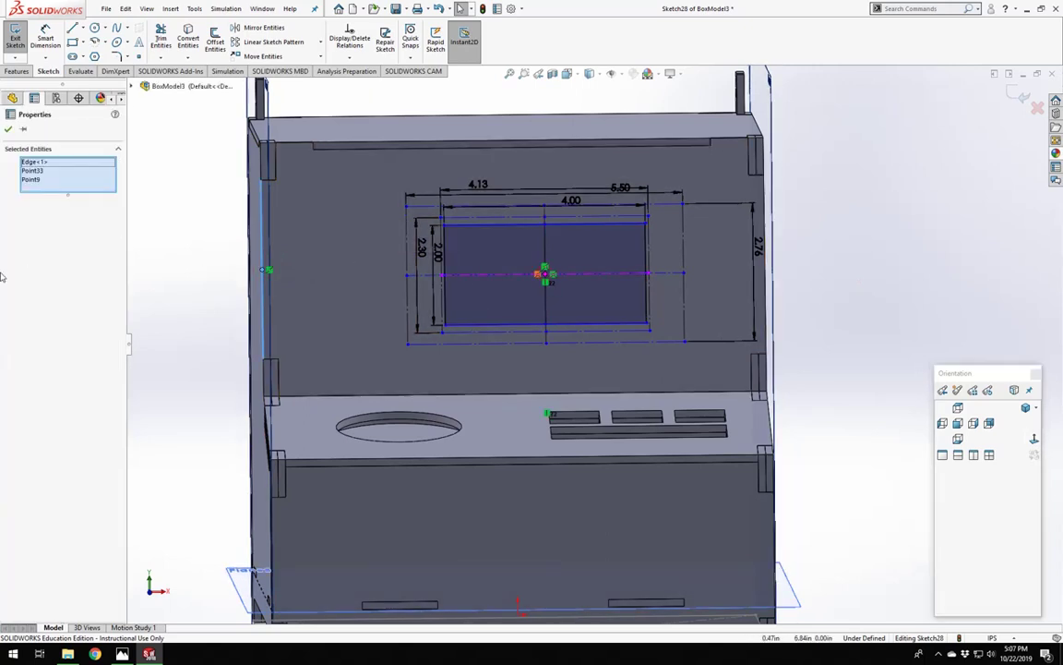
click(141, 282)
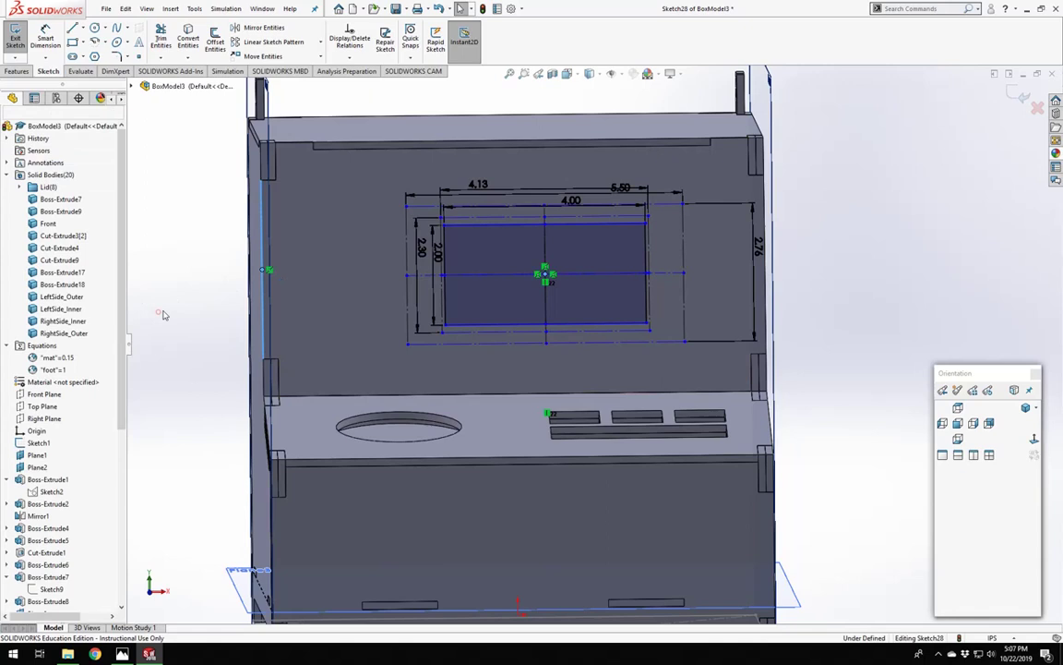
click(263, 274)
click(546, 275)
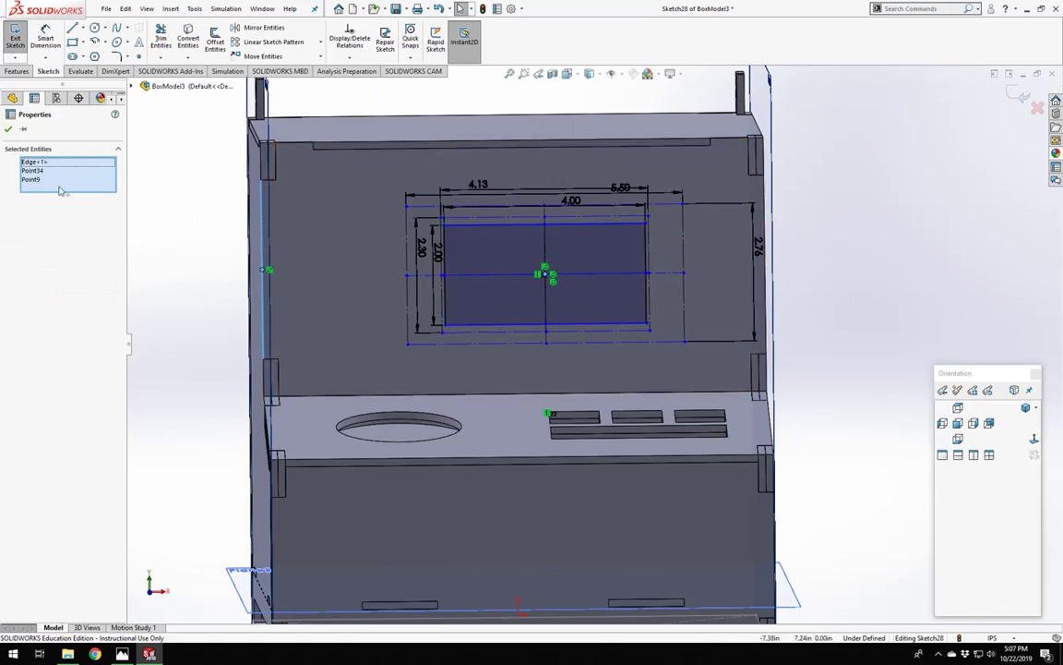
click(39, 170)
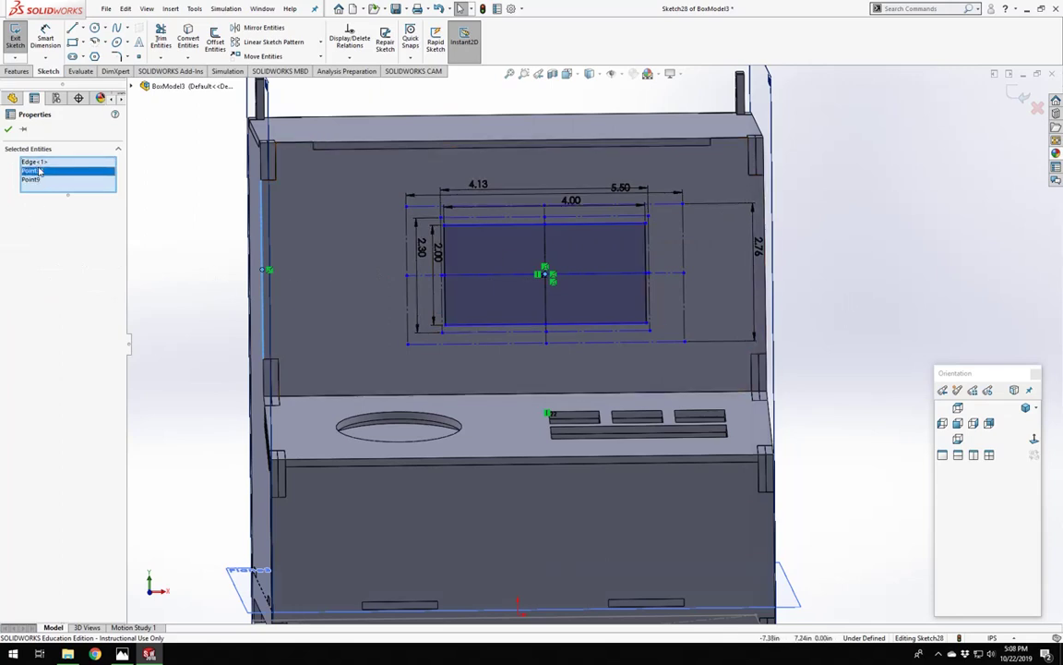
right_click(34, 165)
click(61, 185)
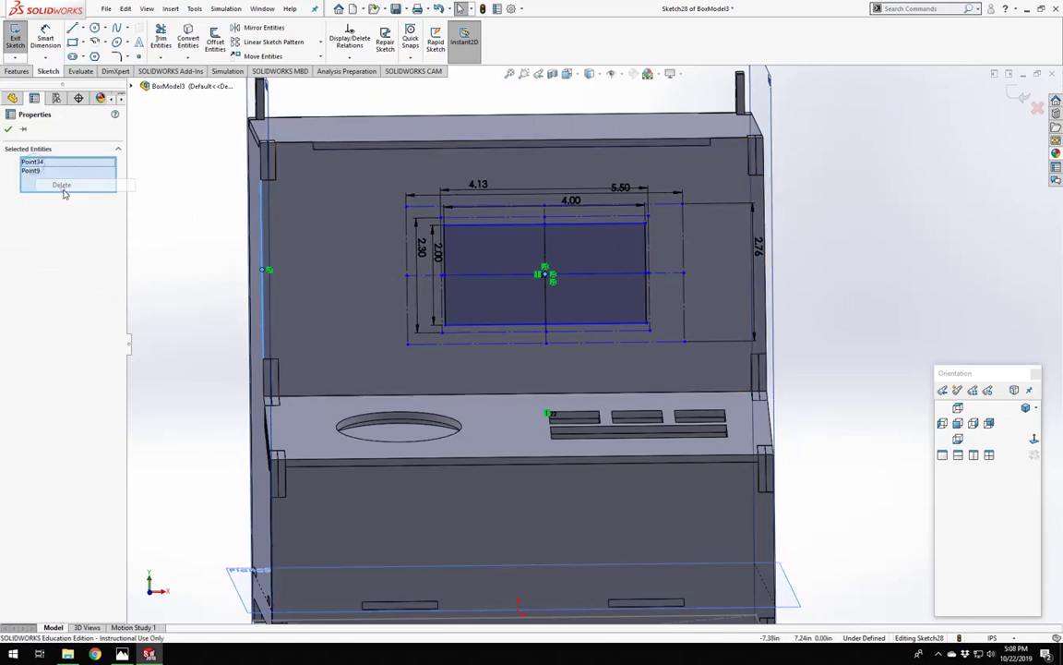
right_click(44, 182)
click(88, 185)
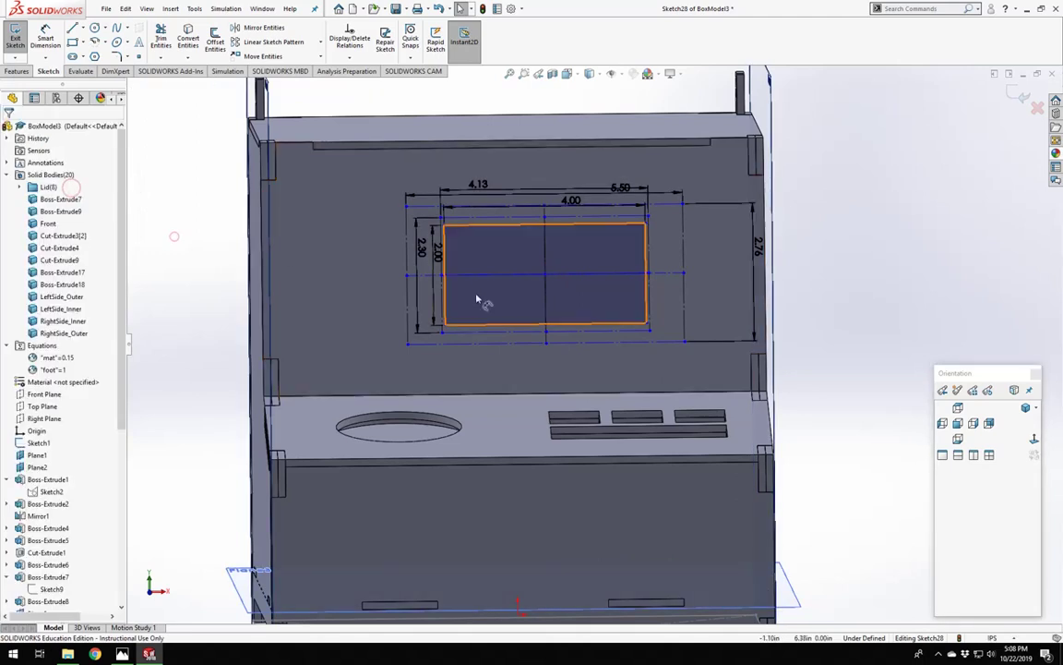
click(544, 274)
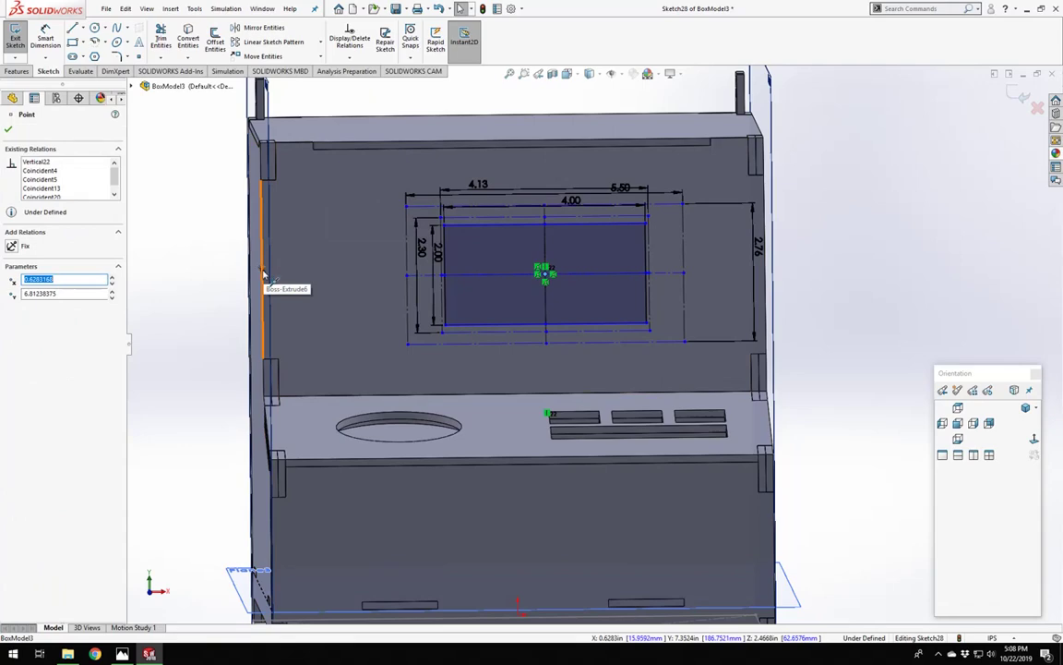
ctrl+click(264, 271)
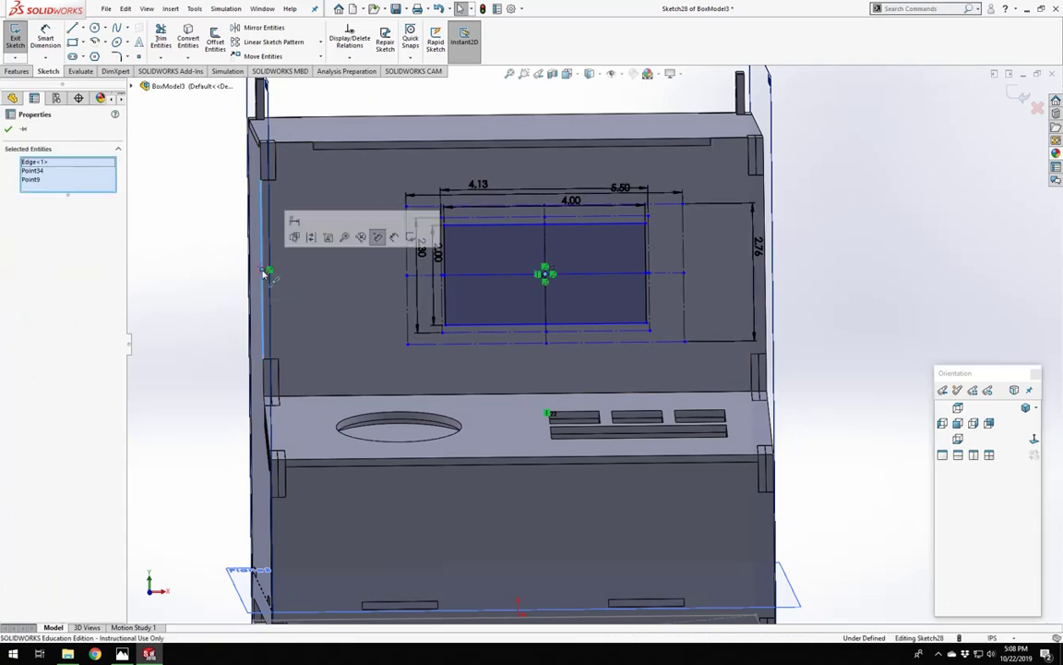
click(207, 274)
Add a Horizontal relation between the midpoint of the sloped panel's left side edge and the rectangles' centre point.
key(ctrl+7)
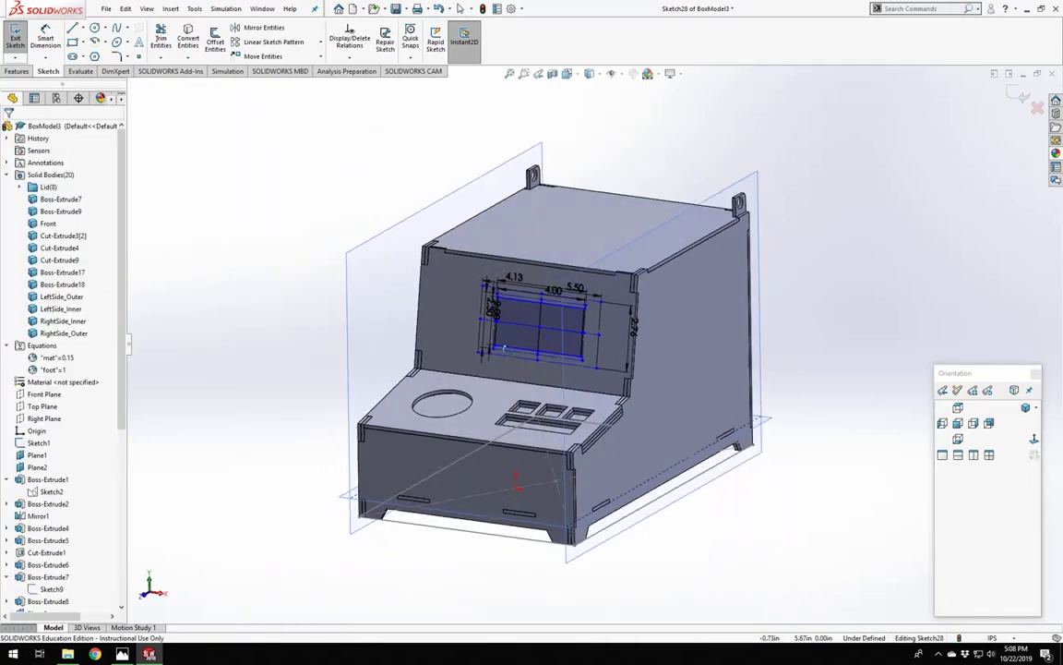
scroll(504, 348, down, 5)
right_click(255, 236)
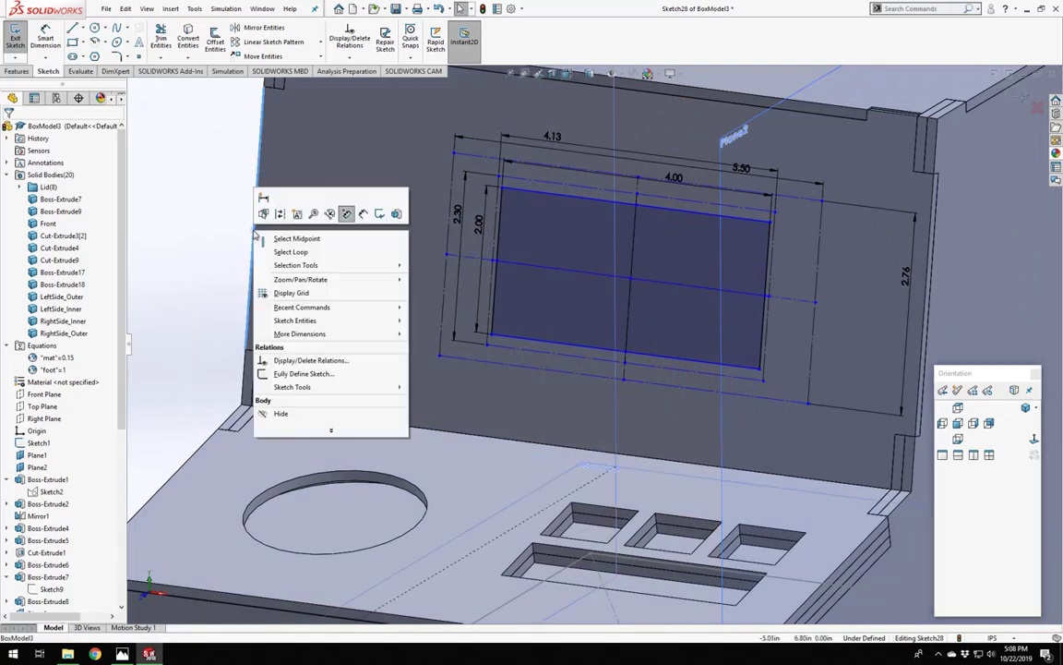
click(290, 252)
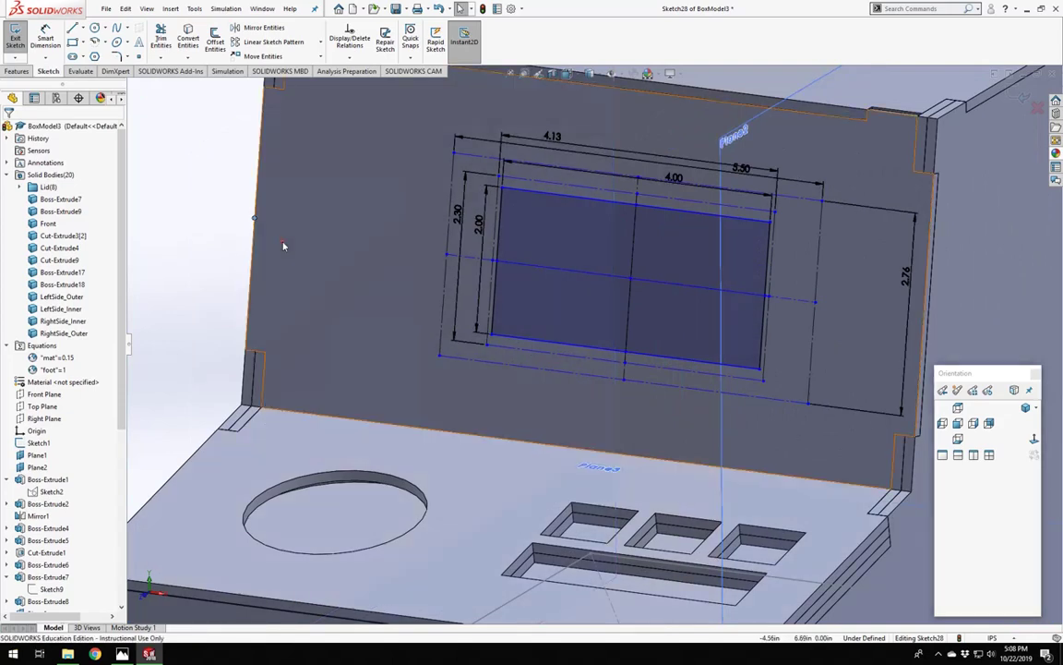
ctrl+click(633, 281)
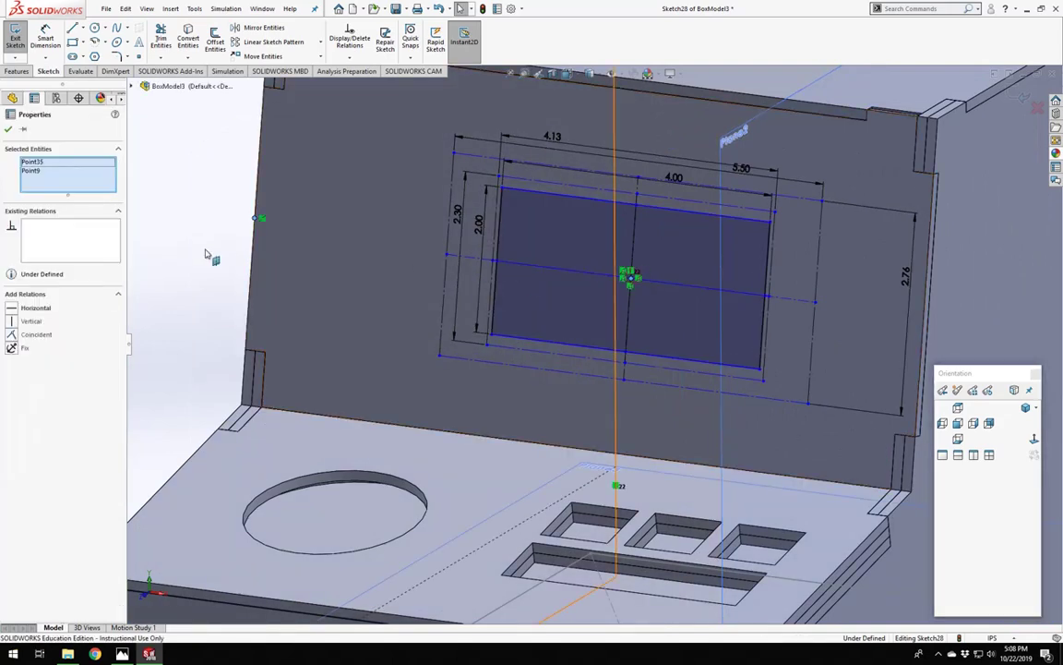
click(13, 310)
key(f)
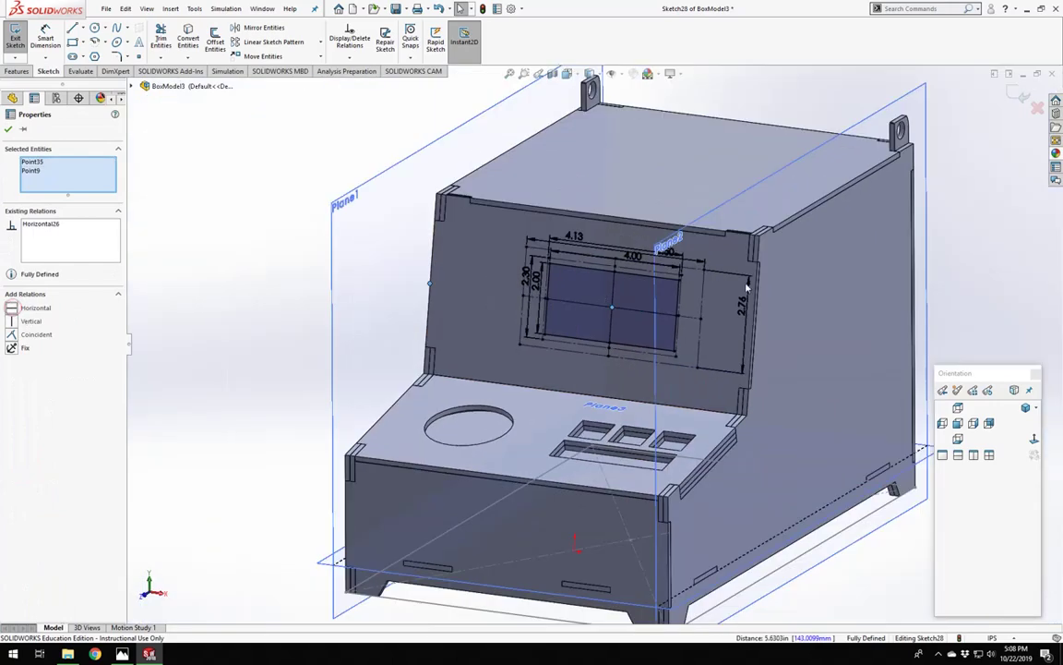
click(990, 198)
Fillet the upper-left corner of the inner 4 by 2 in rectangle with a 0.125 in radius.
scroll(778, 340, up, 4)
middle_drag(589, 329, 655, 327)
scroll(656, 329, down, 6)
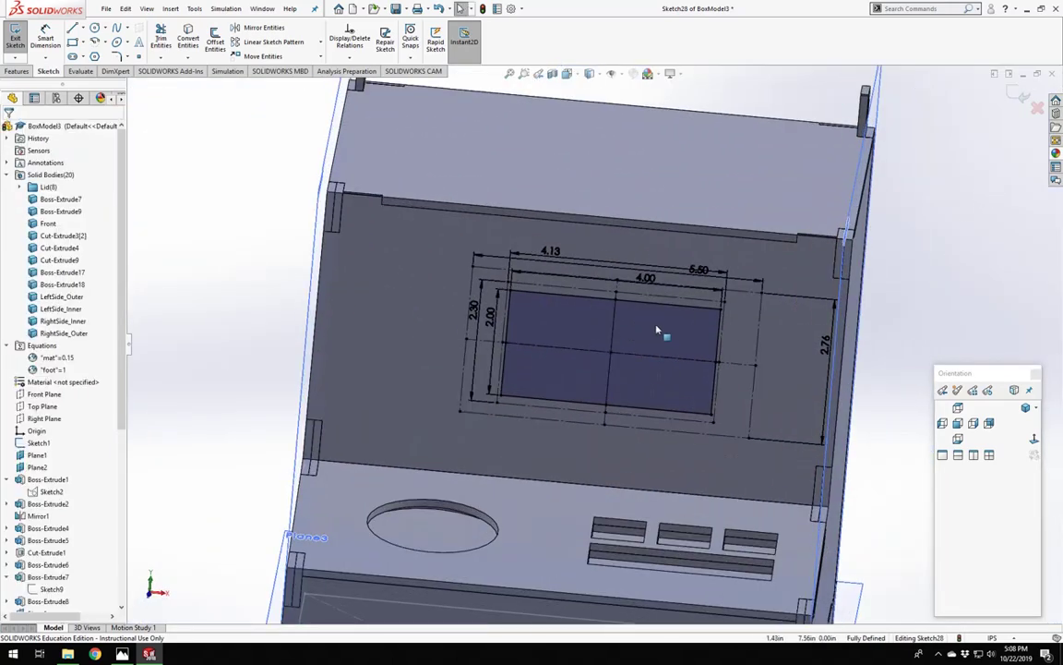
scroll(658, 329, down, 3)
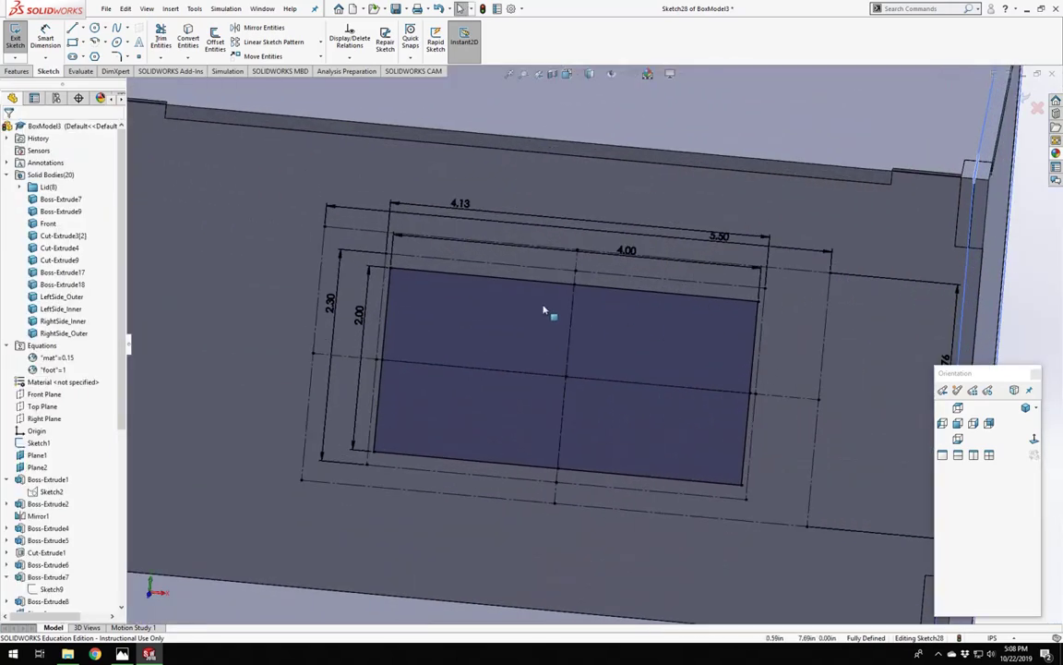
click(117, 56)
click(391, 285)
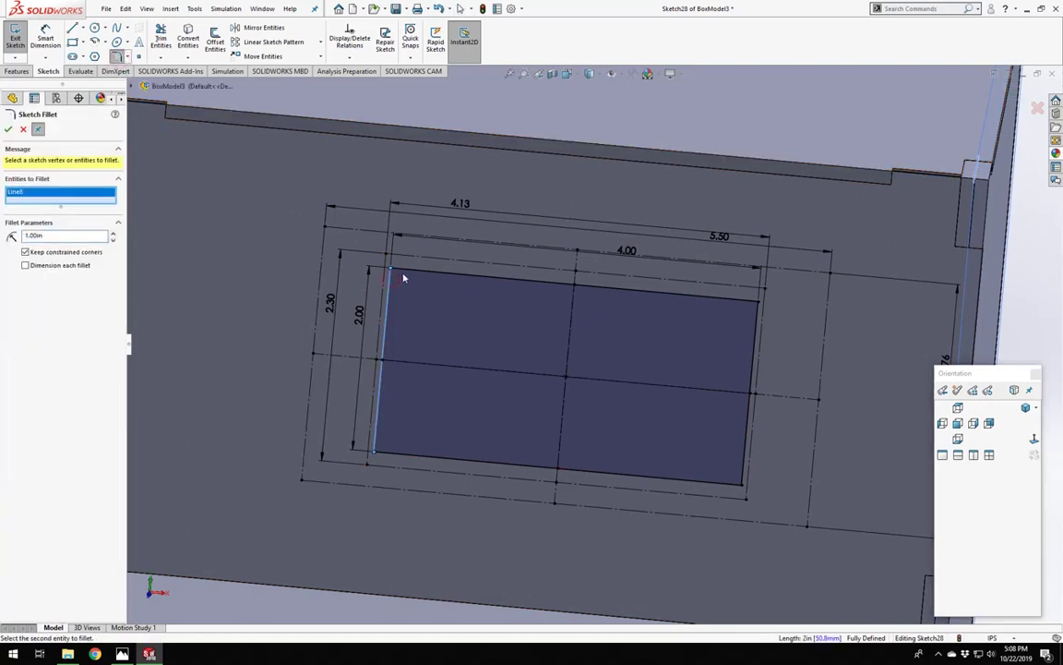
click(407, 273)
click(557, 337)
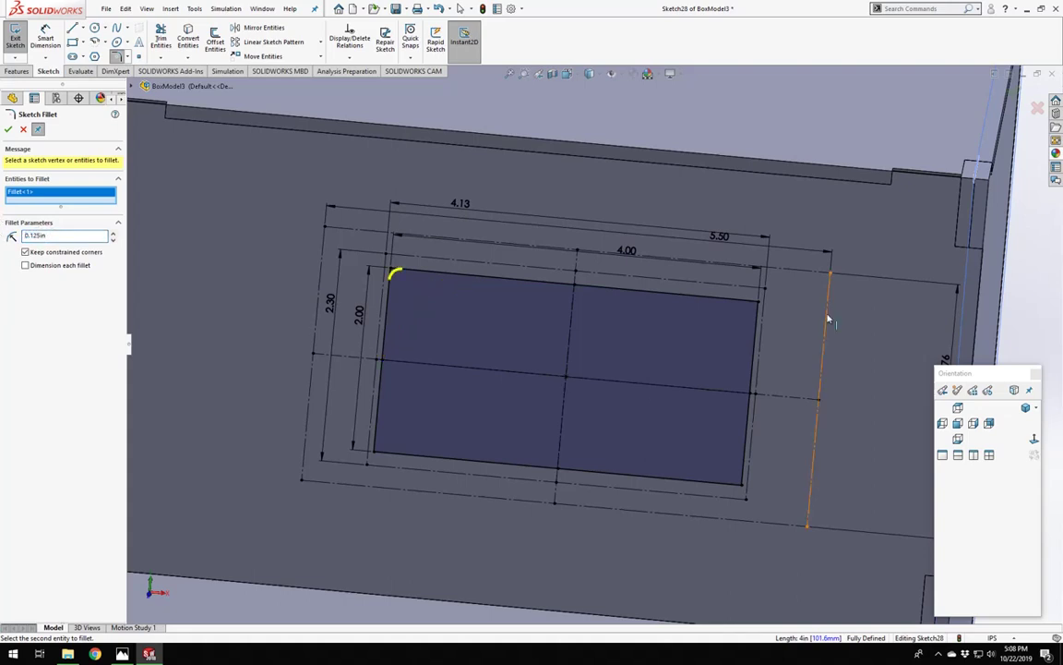
Fillet the inner rectangle's other three corners at 0.125 in, accepting the removal of the equal-length and midpoint relations.
click(738, 305)
click(757, 330)
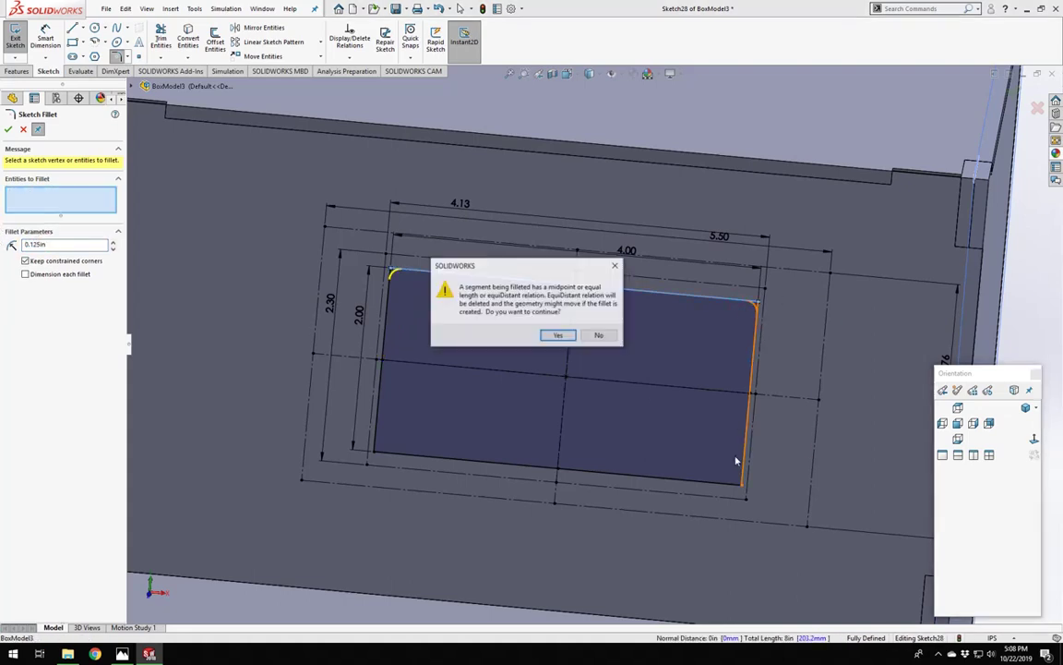
click(557, 336)
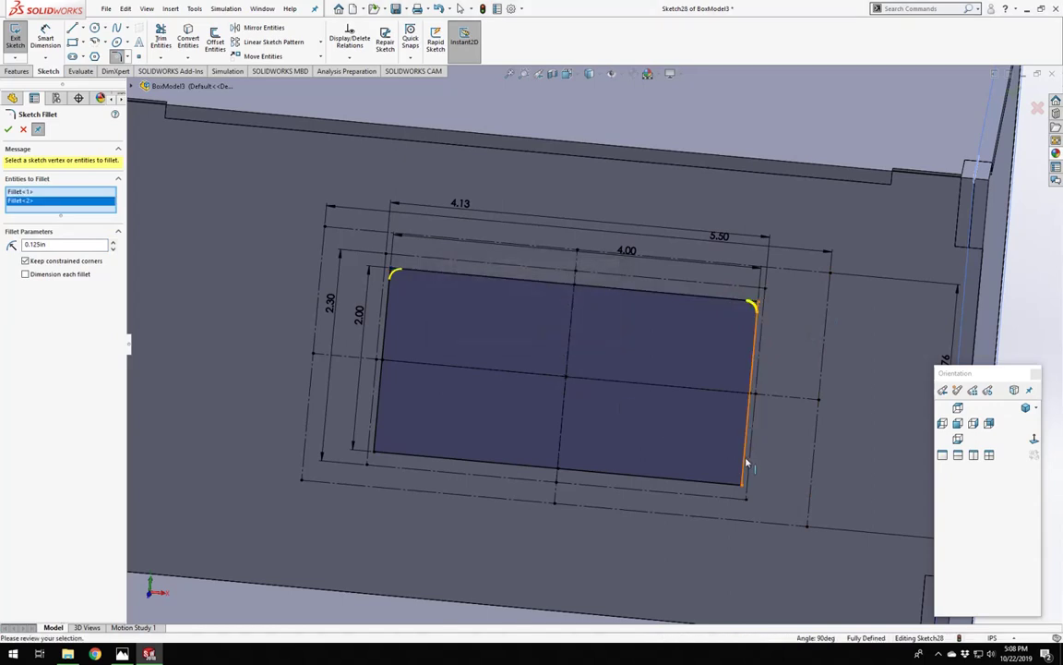
click(747, 464)
click(722, 490)
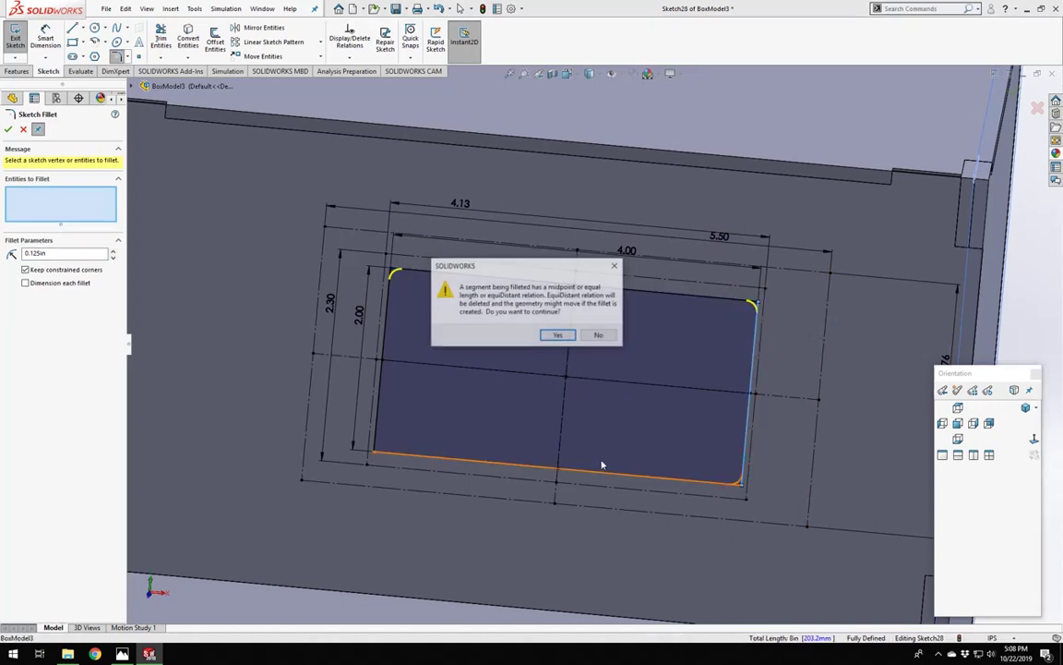
click(554, 336)
click(407, 453)
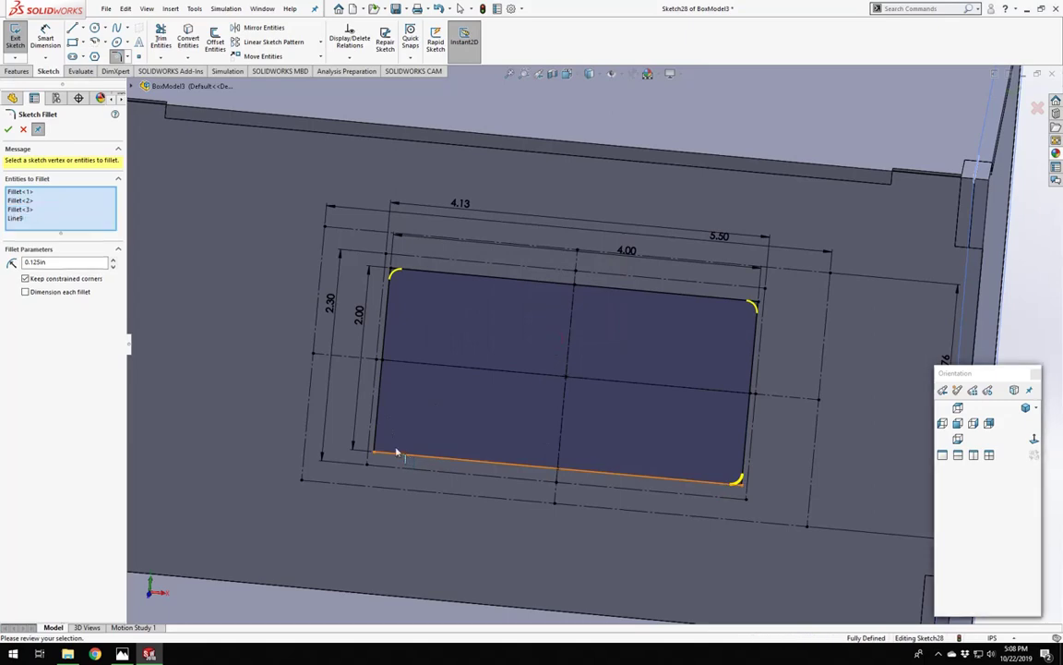
click(379, 436)
click(557, 335)
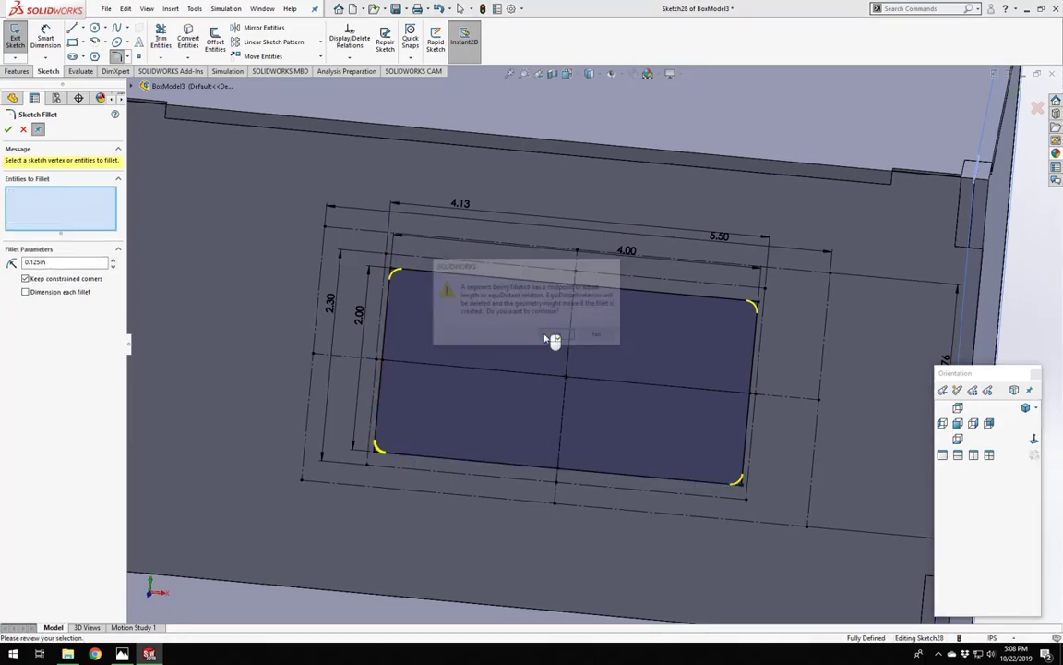
scroll(572, 341, up, 5)
click(7, 129)
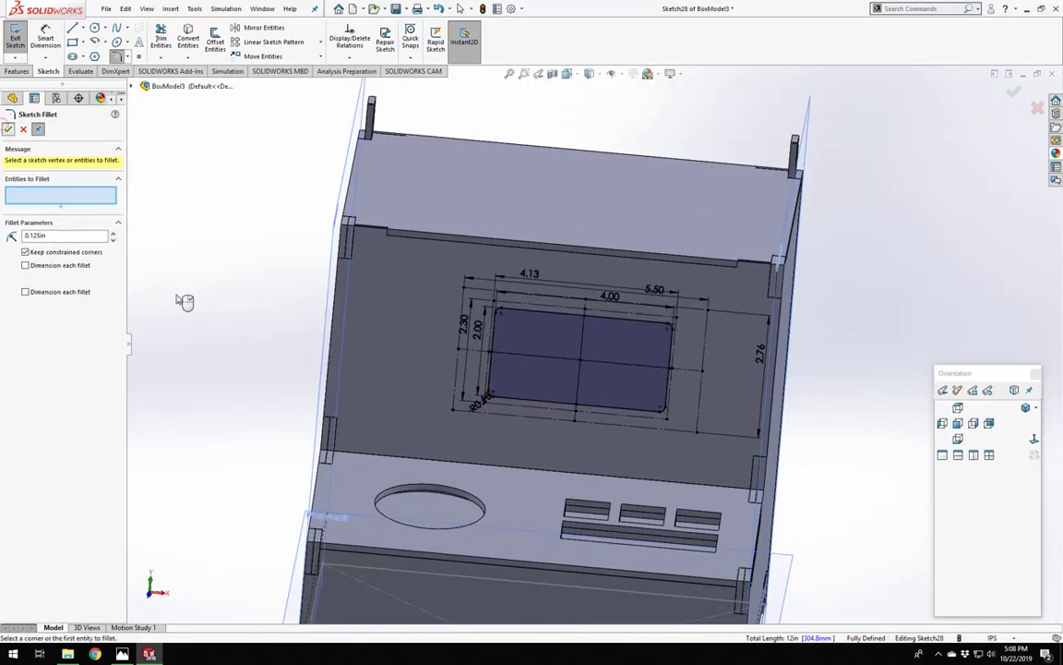
Finish the sketch and cut the rounded rectangle Through All, limiting the cut to the sloped front panel body.
scroll(593, 342, up, 5)
middle_drag(580, 337, 595, 373)
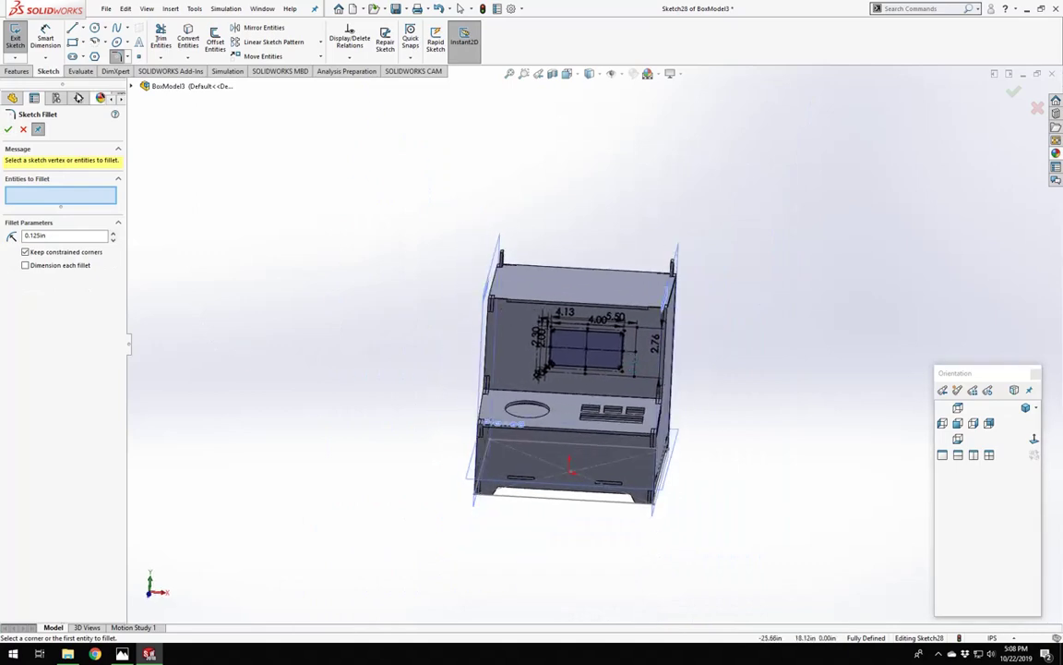
click(16, 39)
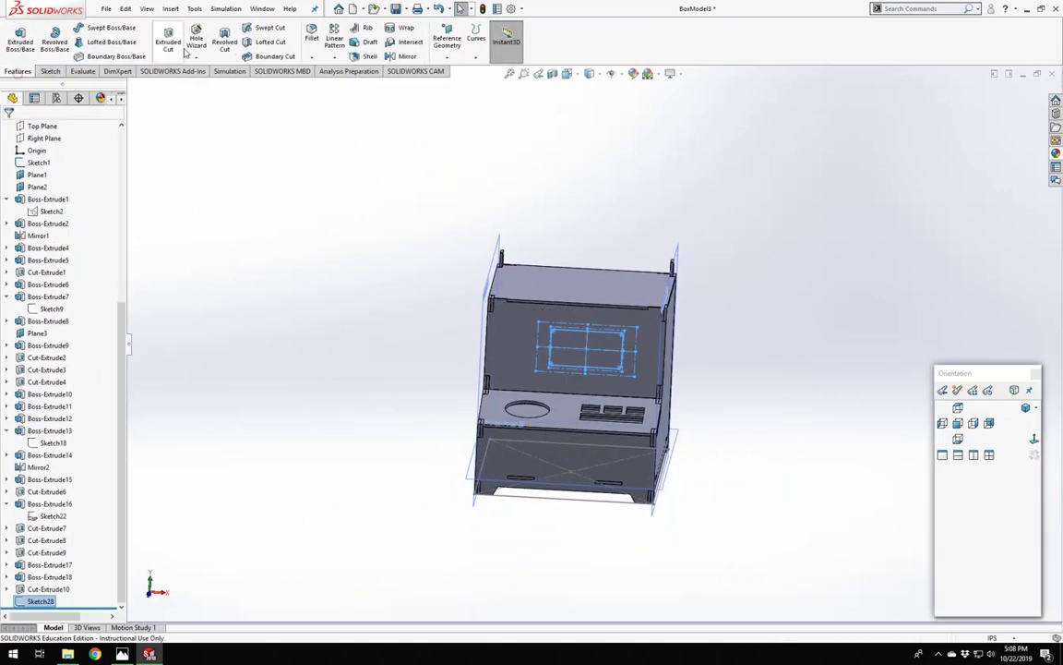
scroll(631, 371, down, 4)
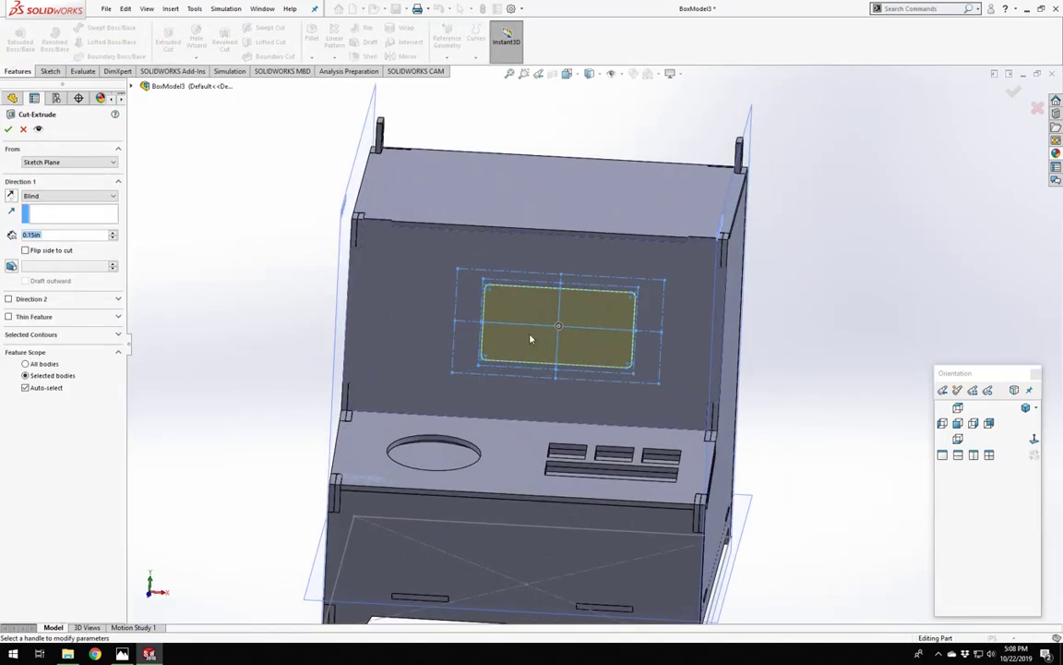
middle_drag(529, 336, 461, 312)
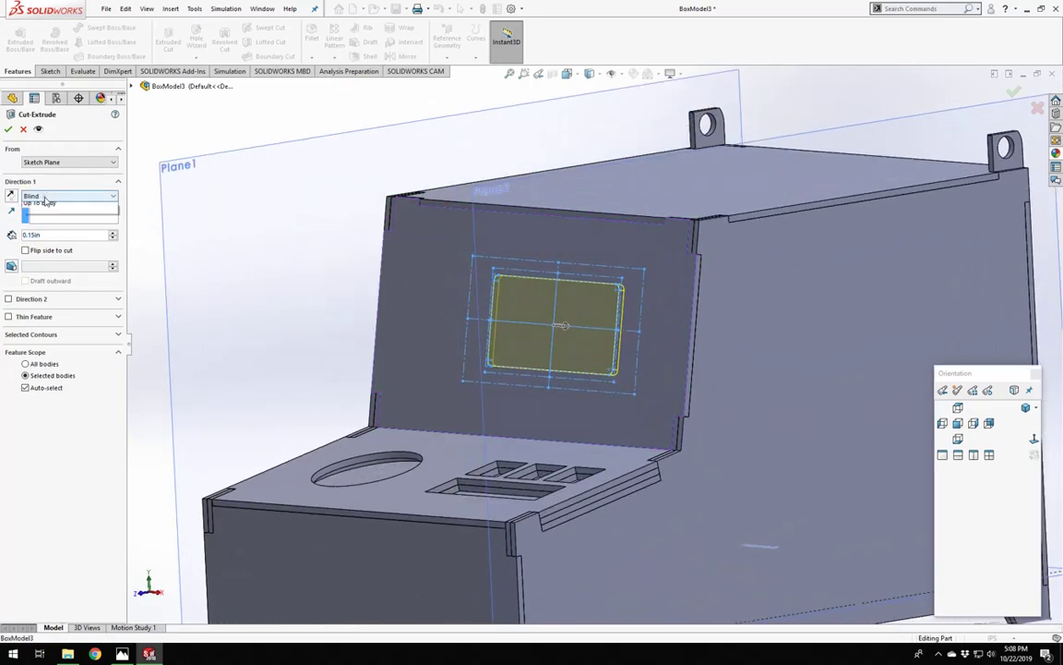
click(42, 214)
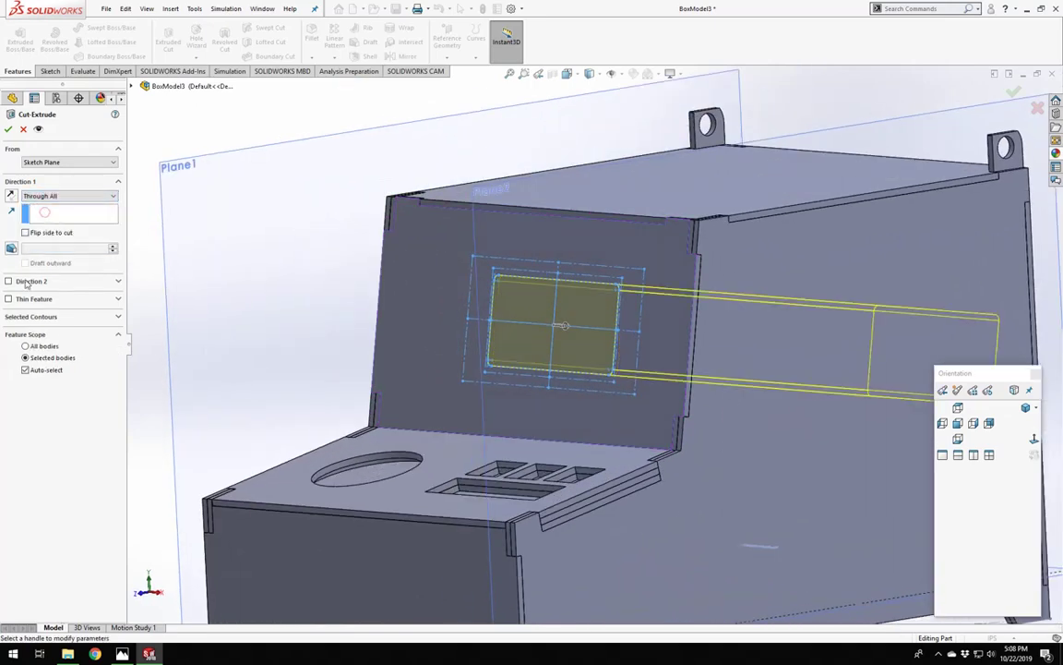
click(26, 370)
click(417, 403)
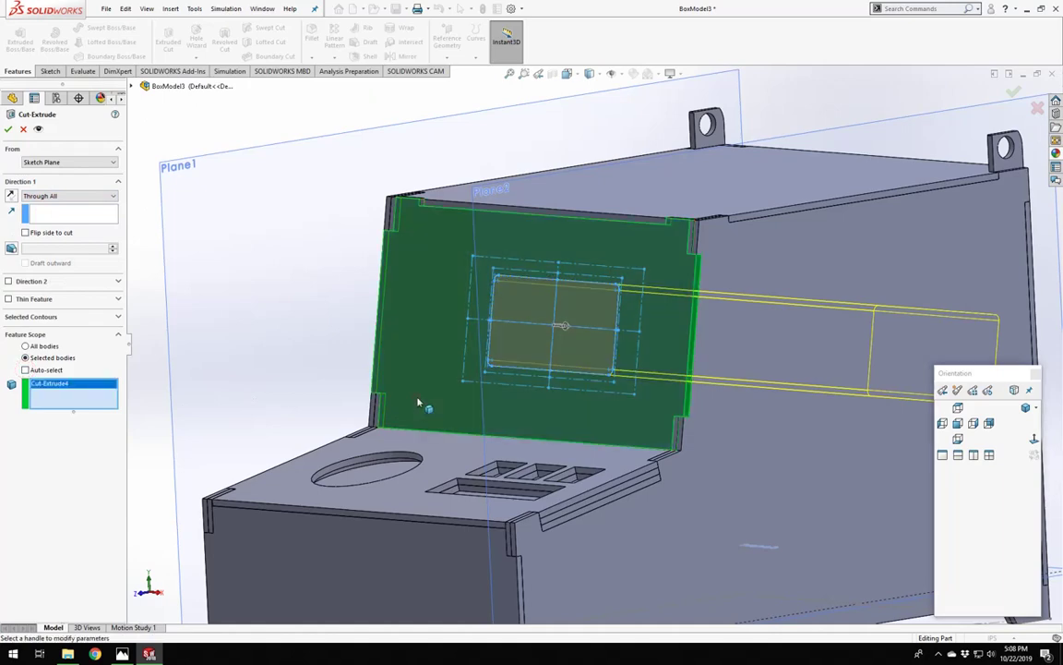
right_click(427, 403)
click(335, 308)
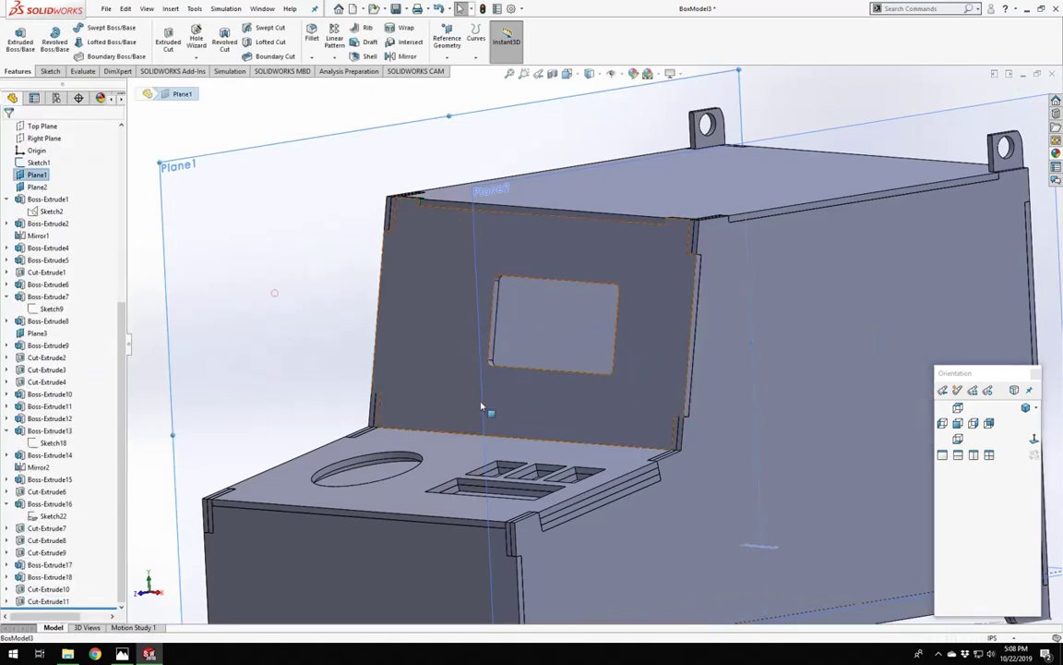
Examine the screen opening in the sloped front panel from the front and both sides.
scroll(647, 379, up, 5)
scroll(649, 381, down, 3)
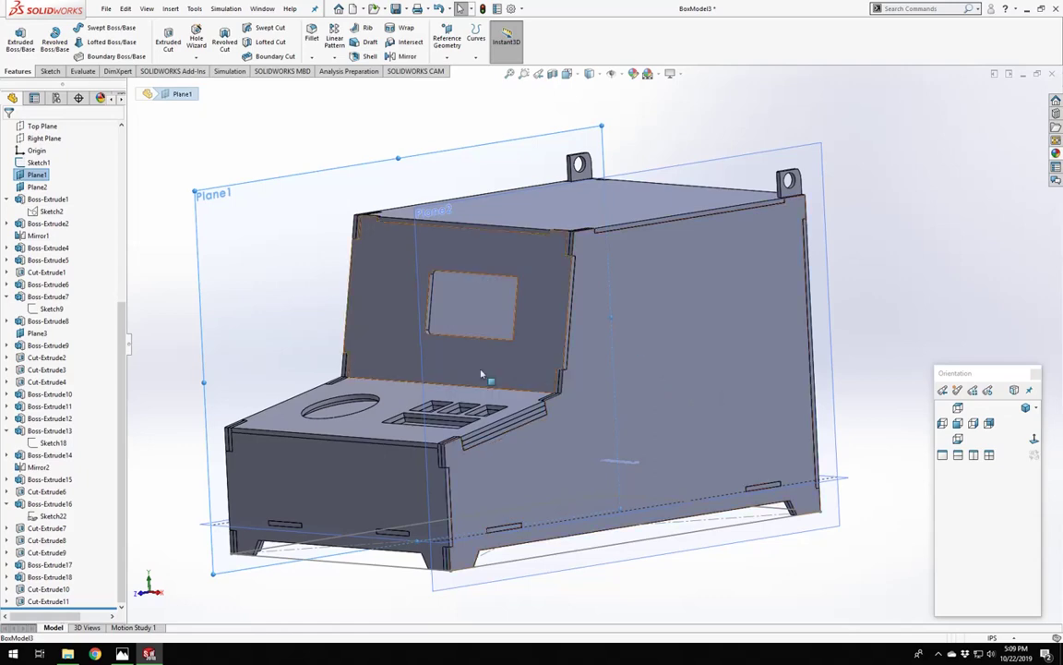
middle_drag(484, 373, 531, 318)
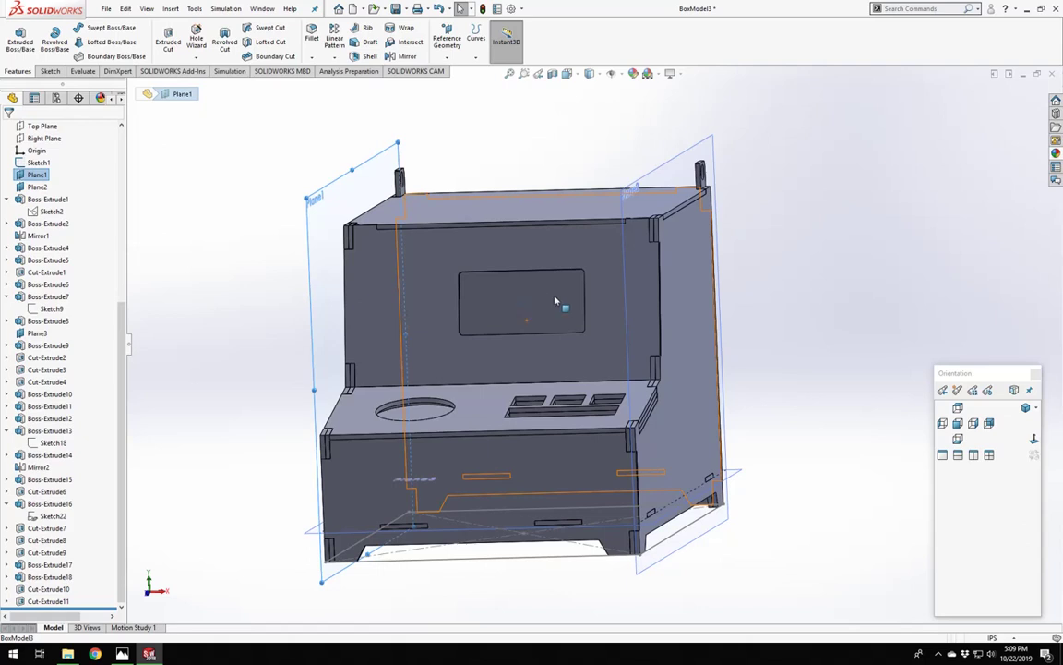
scroll(555, 301, down, 3)
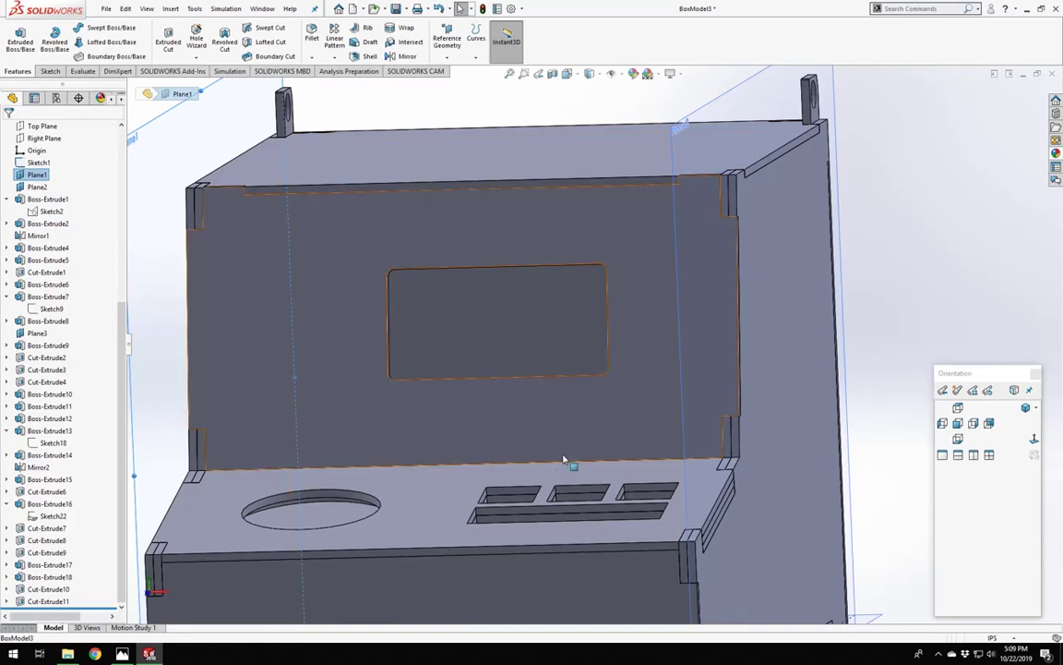
scroll(558, 380, down, 1)
scroll(554, 365, up, 5)
middle_drag(554, 365, 552, 318)
scroll(551, 318, down, 5)
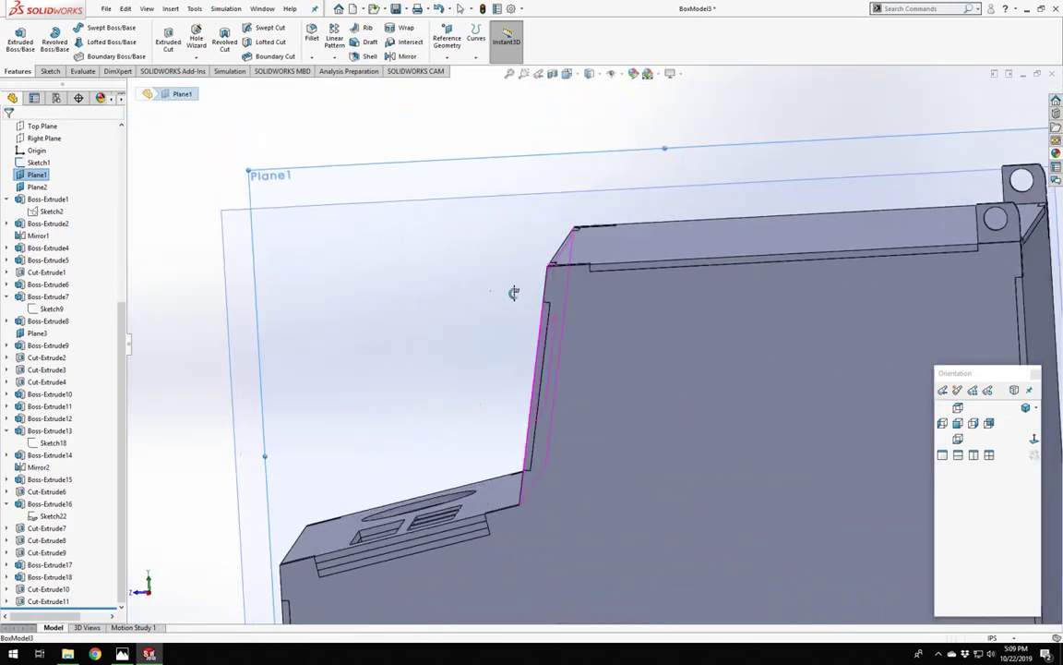
scroll(535, 314, up, 6)
scroll(564, 337, down, 5)
scroll(517, 277, up, 3)
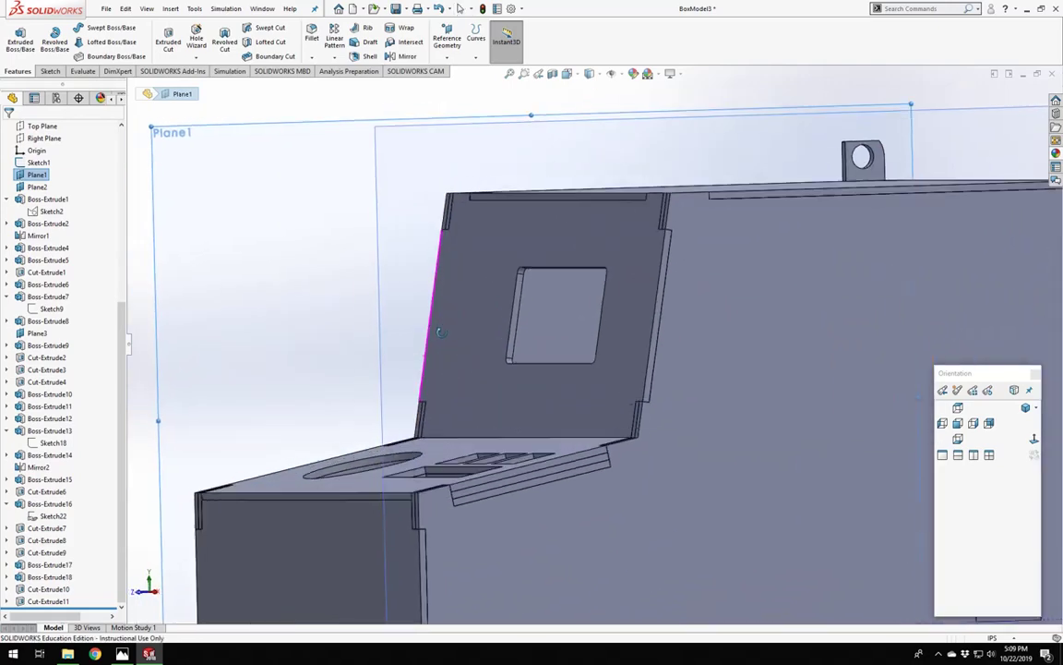
scroll(659, 390, up, 3)
scroll(660, 358, down, 4)
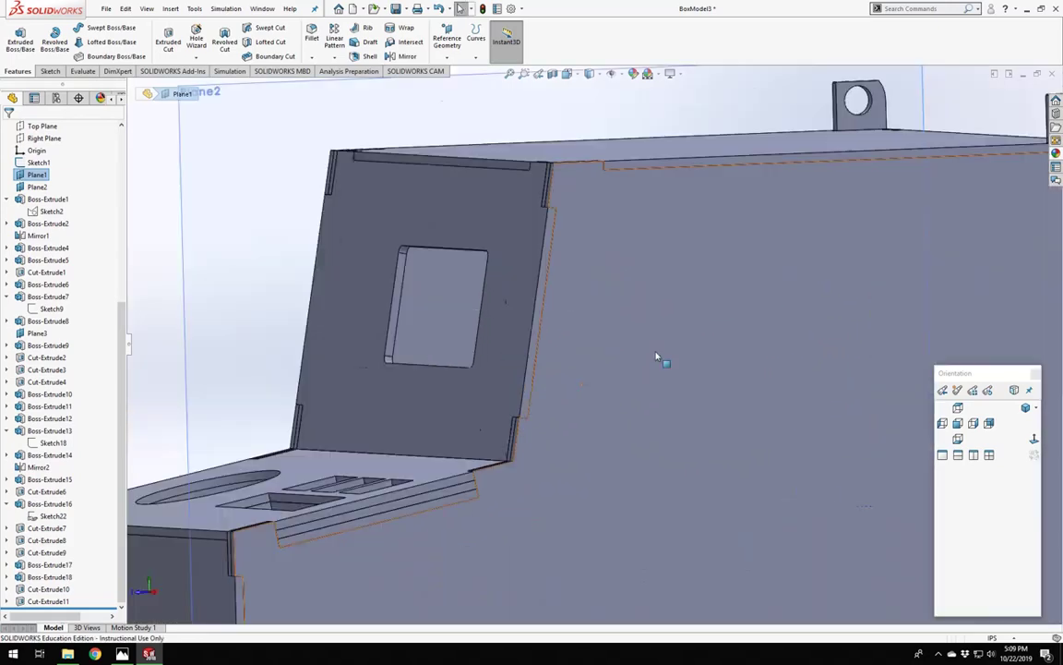
middle_drag(498, 337, 572, 335)
scroll(571, 335, up, 5)
scroll(551, 333, down, 3)
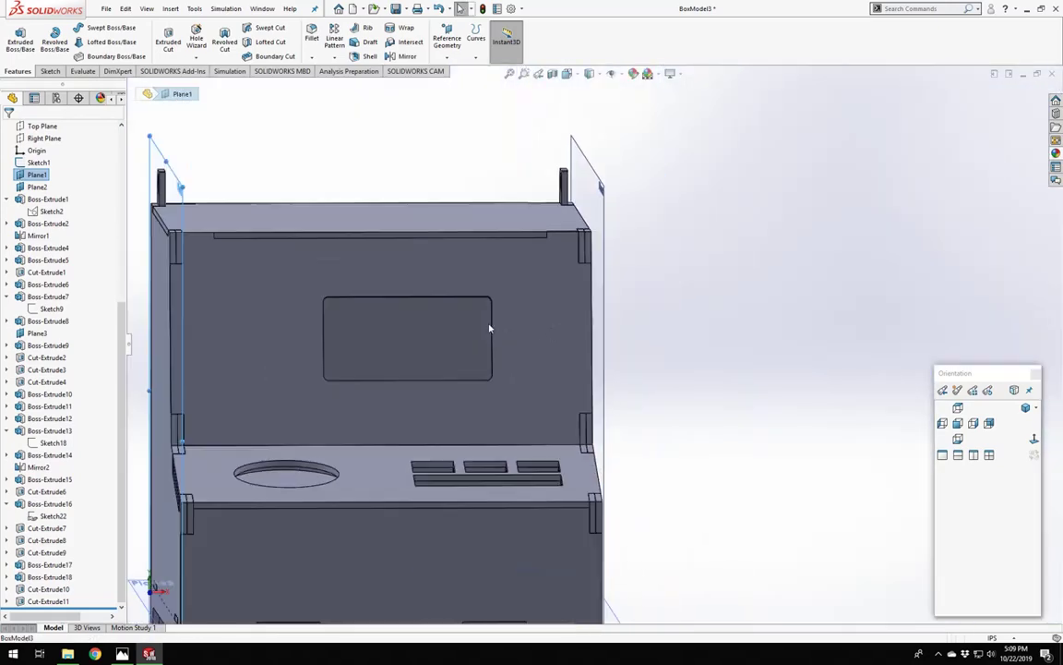
middle_drag(491, 327, 383, 307)
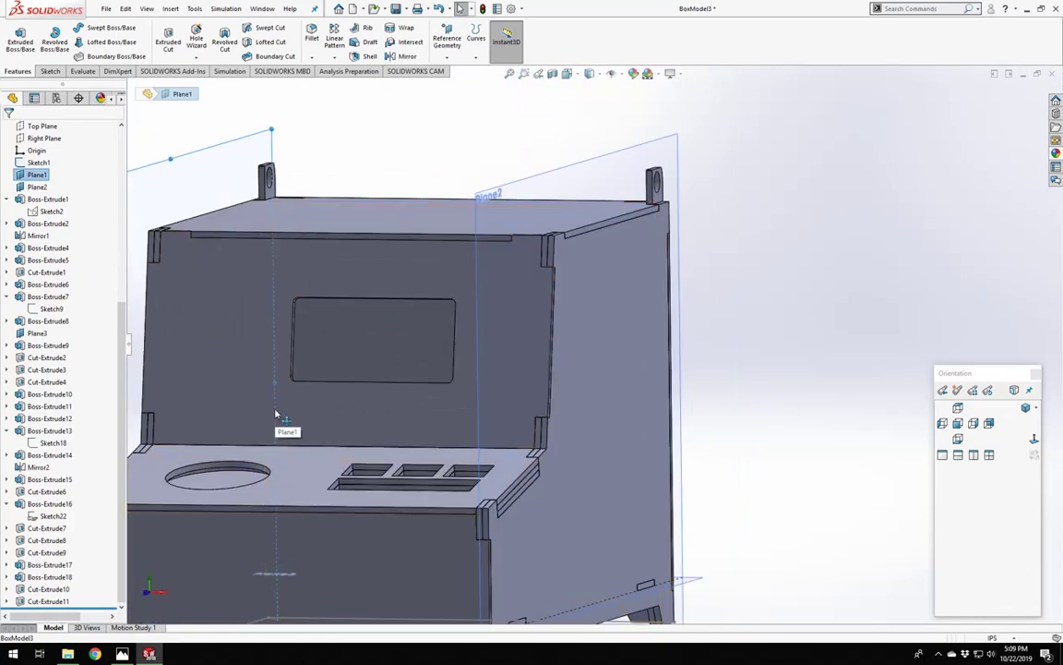
scroll(314, 295, down, 5)
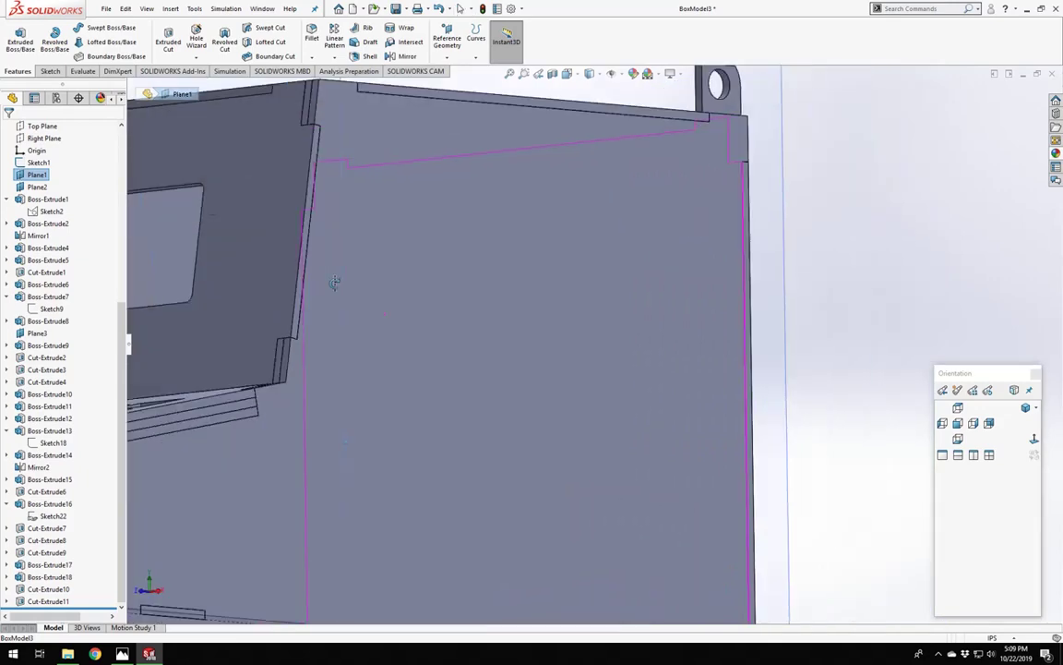
scroll(316, 316, up, 5)
scroll(428, 368, down, 4)
scroll(434, 365, up, 1)
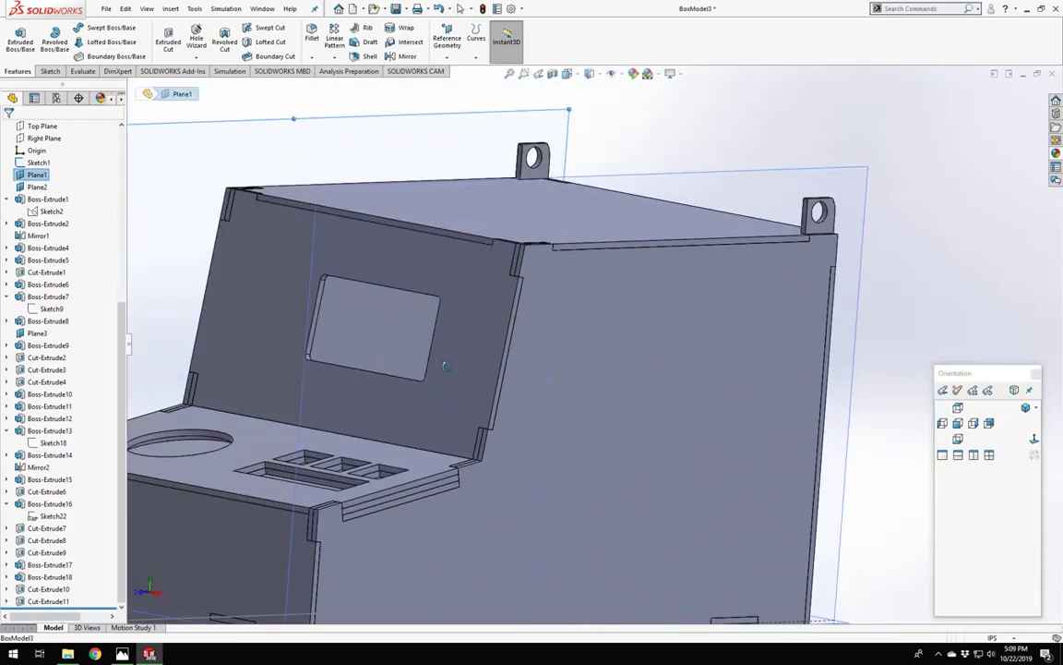
scroll(494, 357, up, 3)
middle_drag(469, 354, 519, 326)
scroll(519, 326, down, 3)
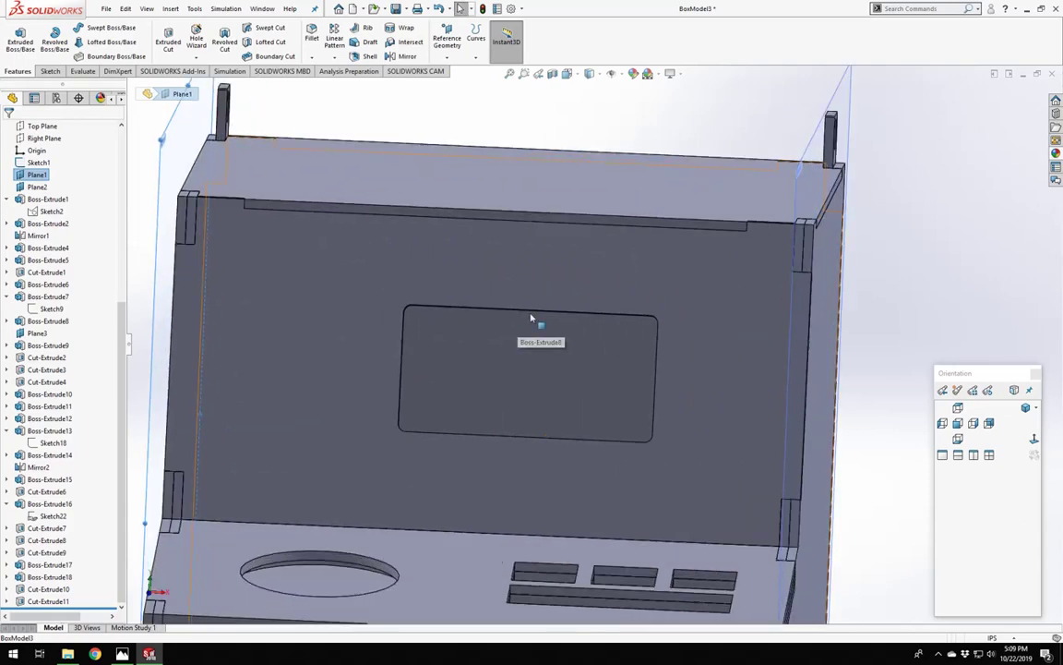
scroll(531, 318, up, 3)
Begin a reference plane from Plane1 and the screen opening's left inner side face.
click(448, 46)
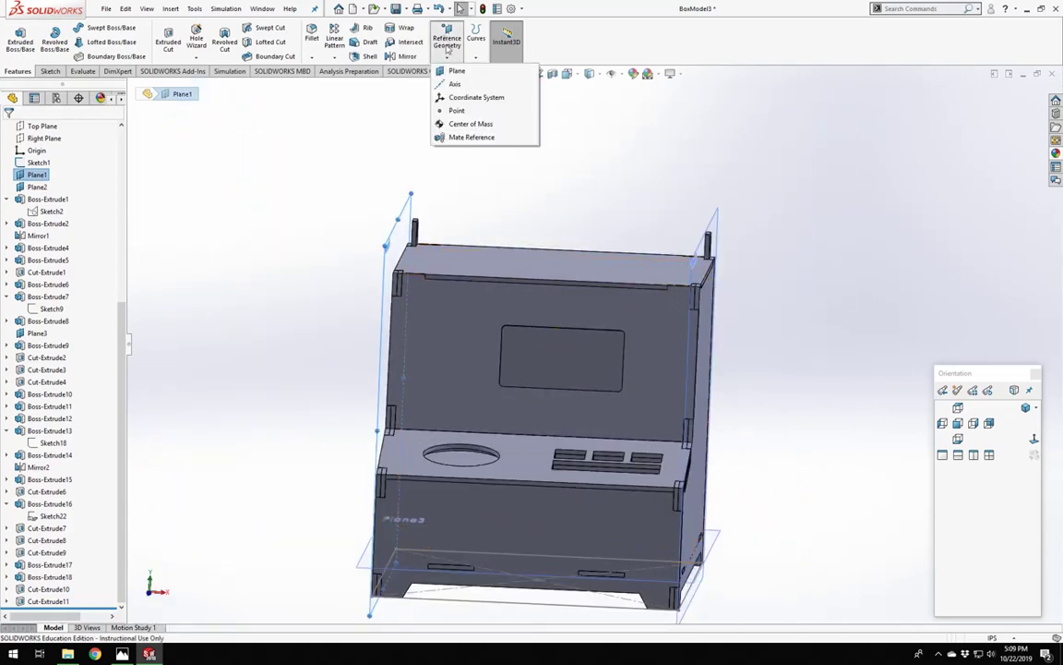
click(457, 70)
scroll(523, 361, down, 5)
scroll(496, 337, up, 1)
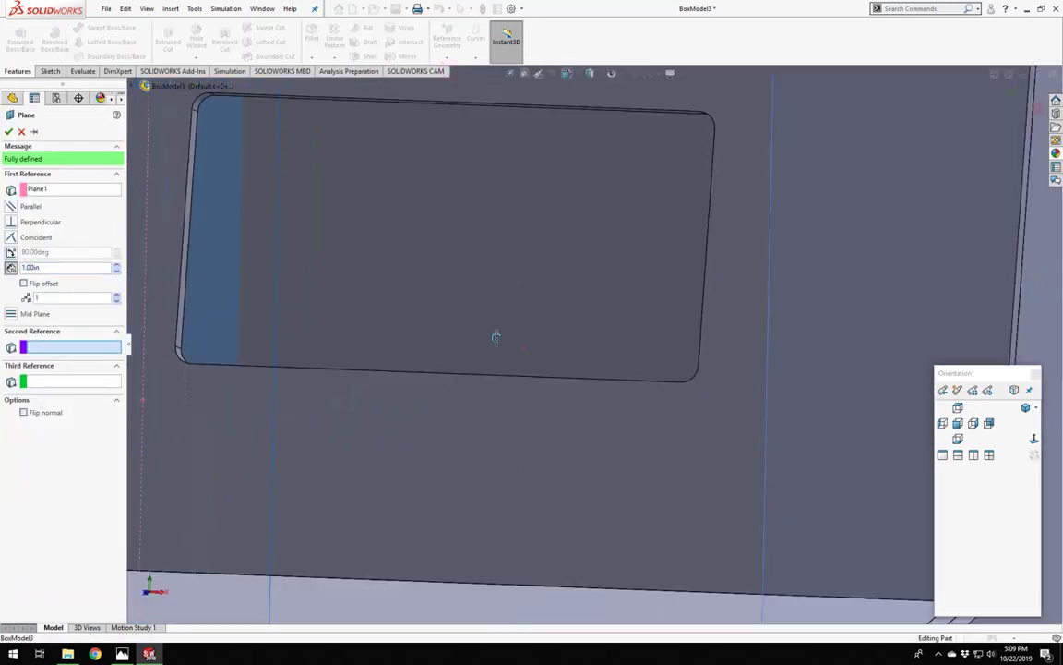
middle_drag(496, 337, 439, 363)
scroll(440, 363, up, 4)
scroll(448, 352, down, 5)
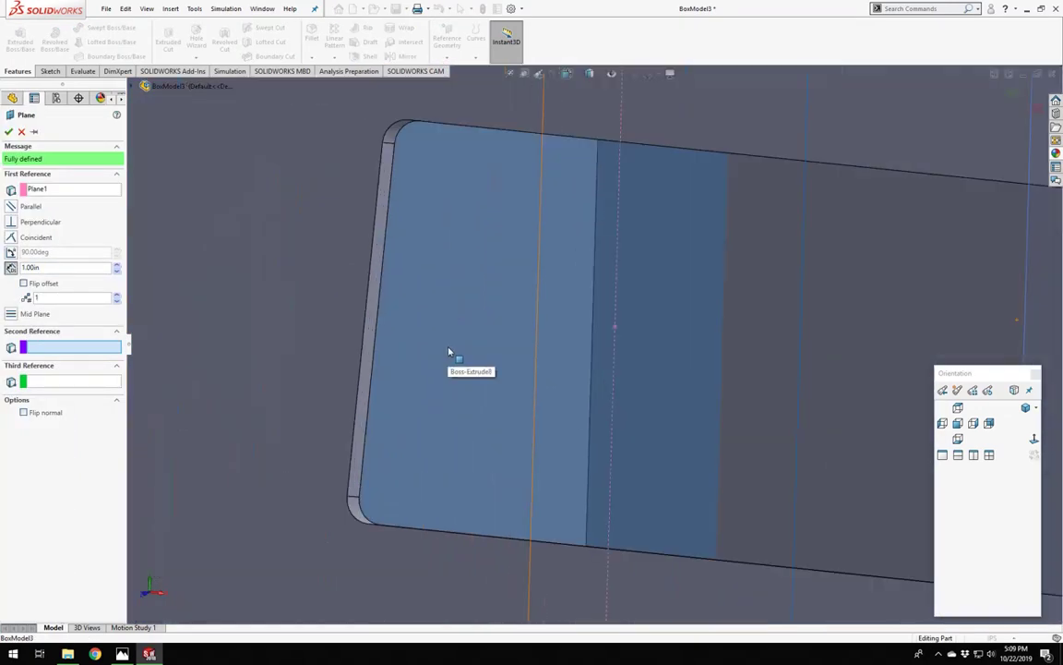
click(375, 327)
Add the screen opening's opposite inner side face as the third reference of the plane.
scroll(595, 347, up, 3)
middle_drag(596, 346, 791, 373)
scroll(790, 382, down, 3)
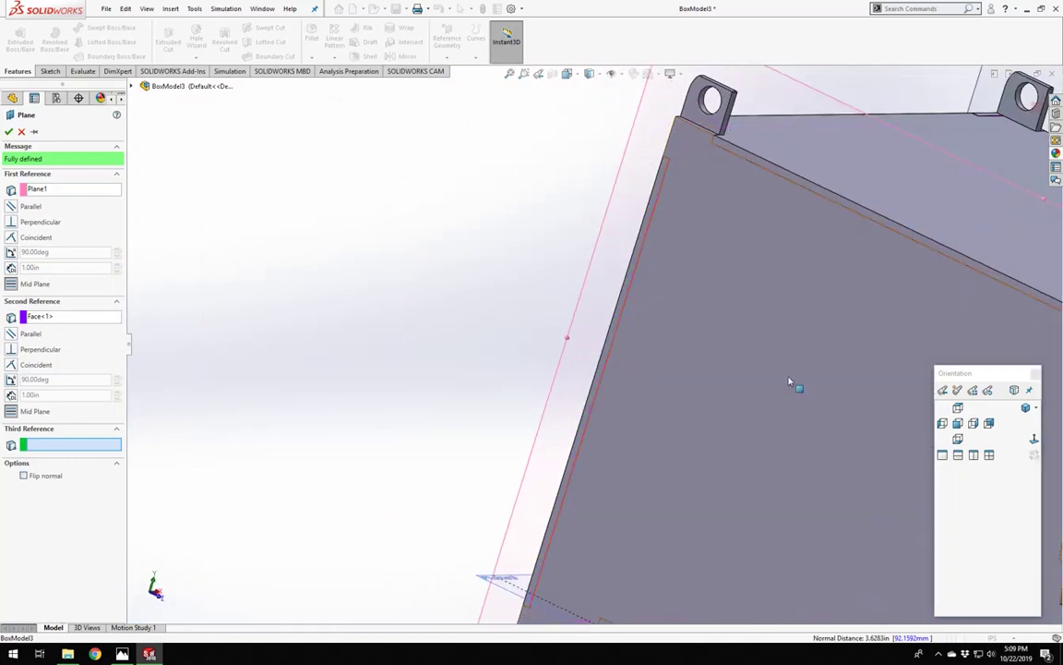
scroll(789, 381, up, 3)
scroll(645, 391, down, 4)
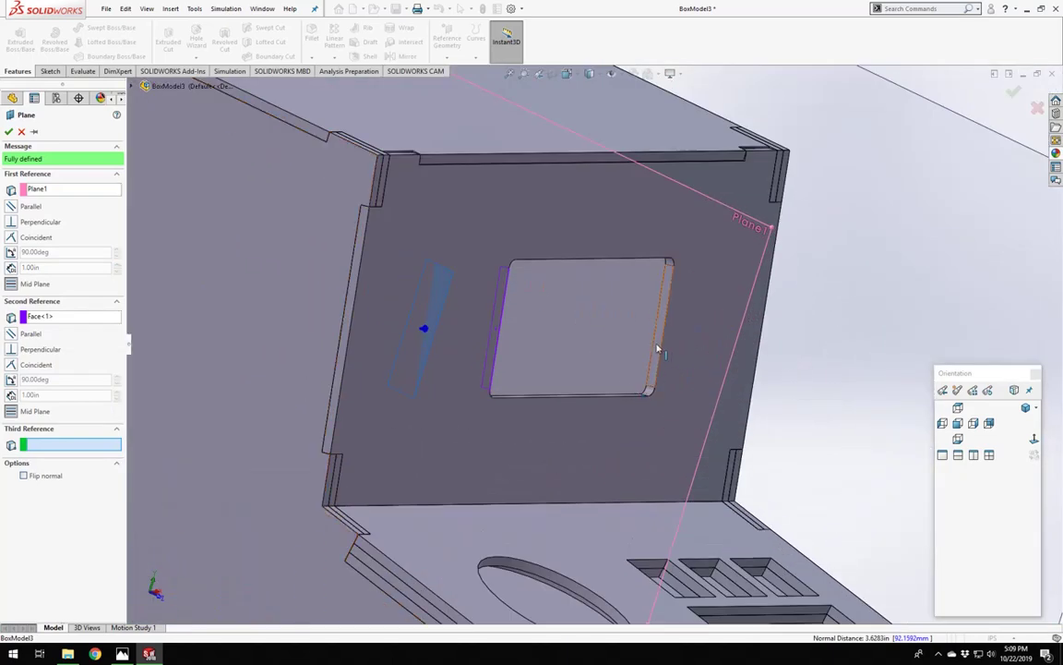
click(660, 352)
middle_drag(591, 385, 468, 331)
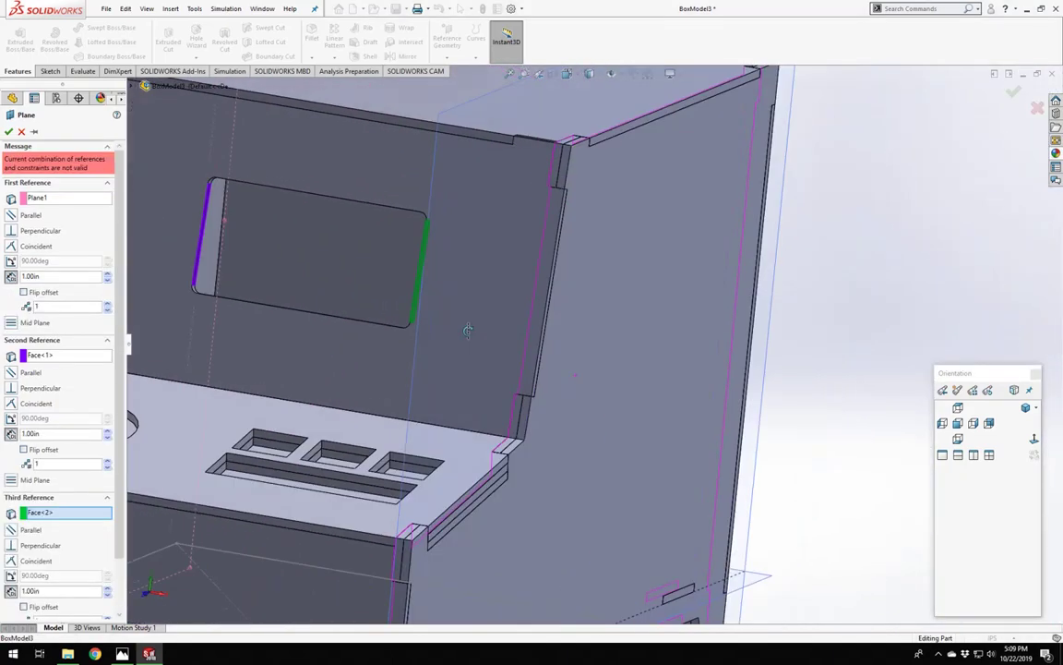
scroll(343, 325, up, 5)
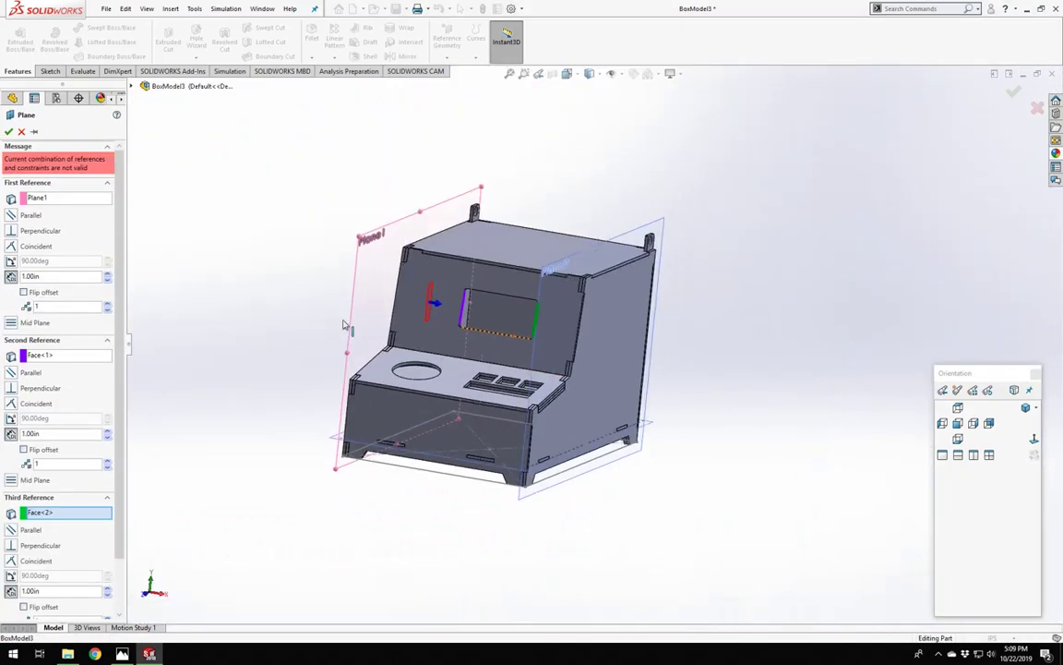
Remove Plane1 from the references and create the mid plane between the screen opening's two inner side faces.
click(63, 198)
right_click(59, 207)
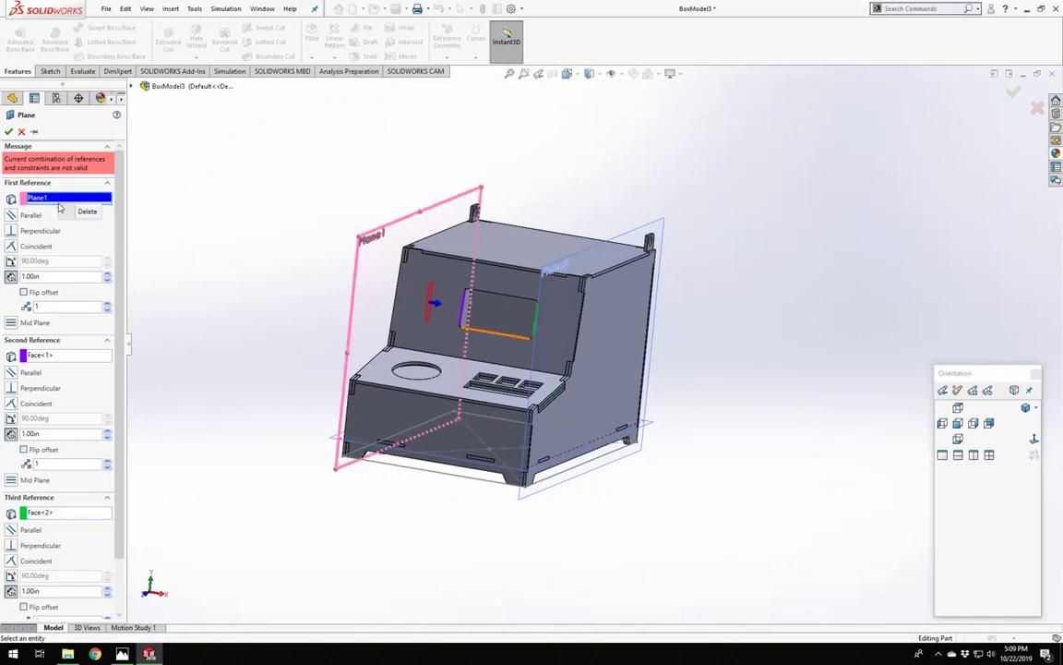
click(87, 212)
scroll(482, 309, down, 4)
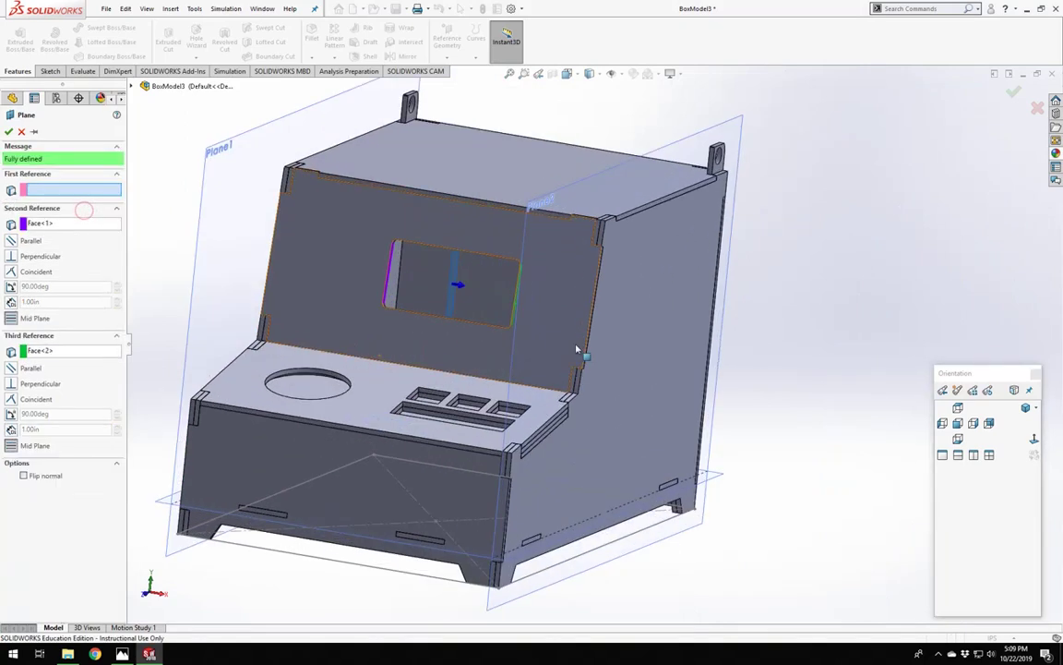
click(8, 131)
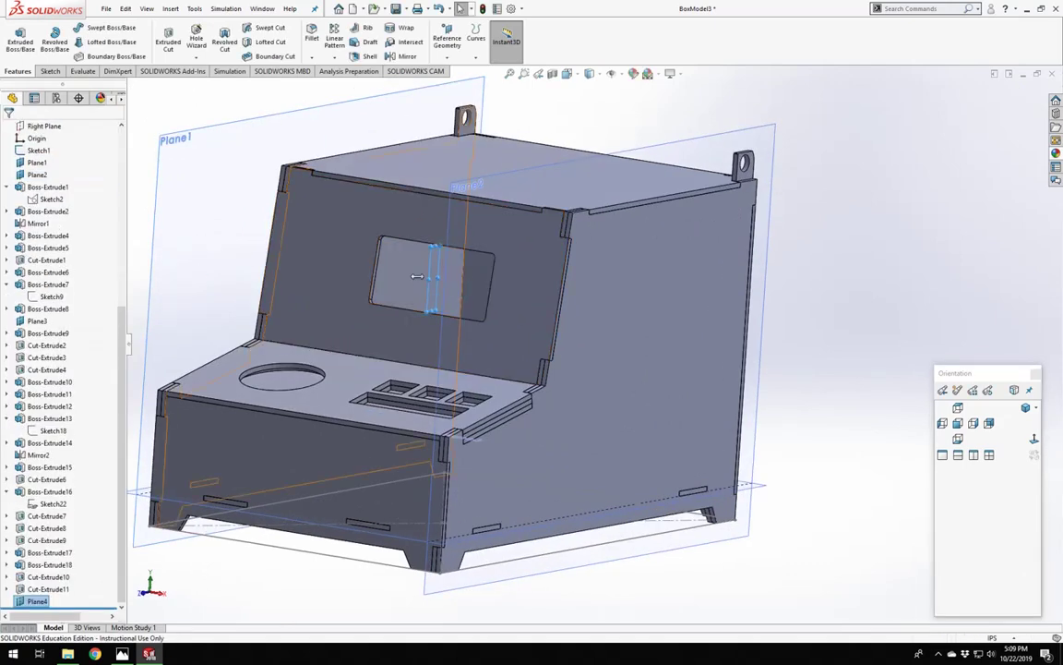
Start a sketch on the new mid plane and switch to the right side view.
click(50, 71)
click(18, 39)
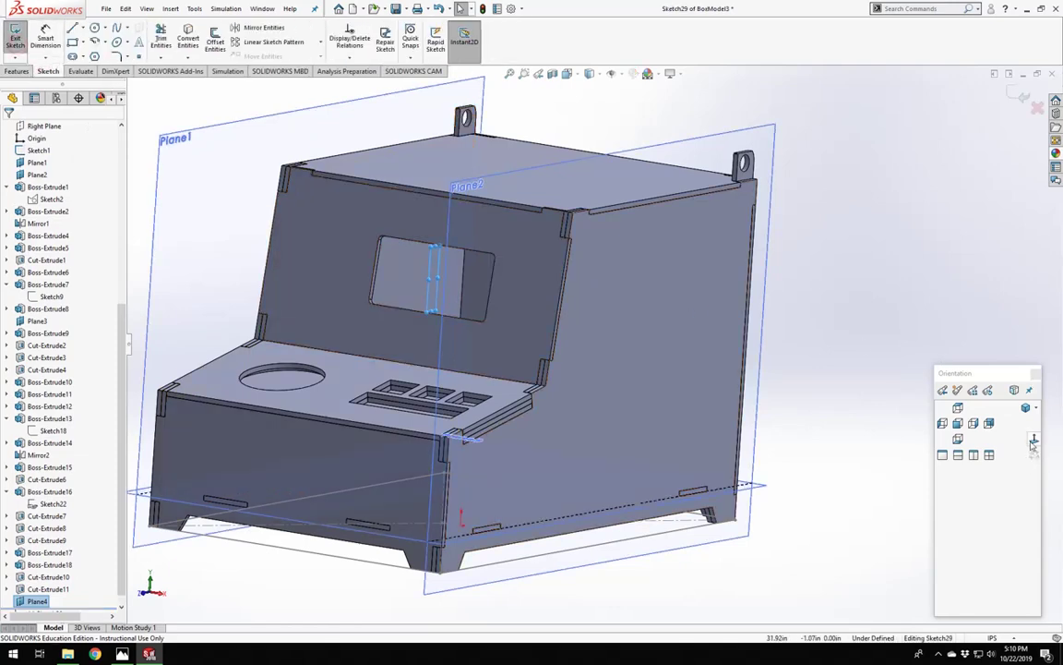
click(973, 423)
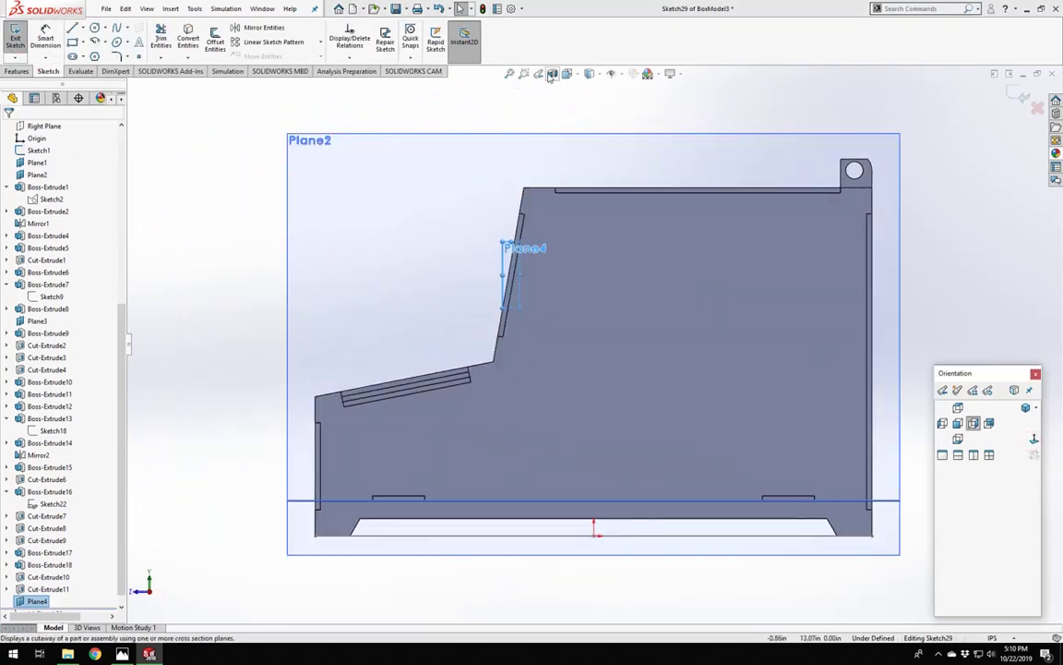
Apply a section view through the new mid plane, testing the flipped cut direction and restoring the original one.
click(551, 74)
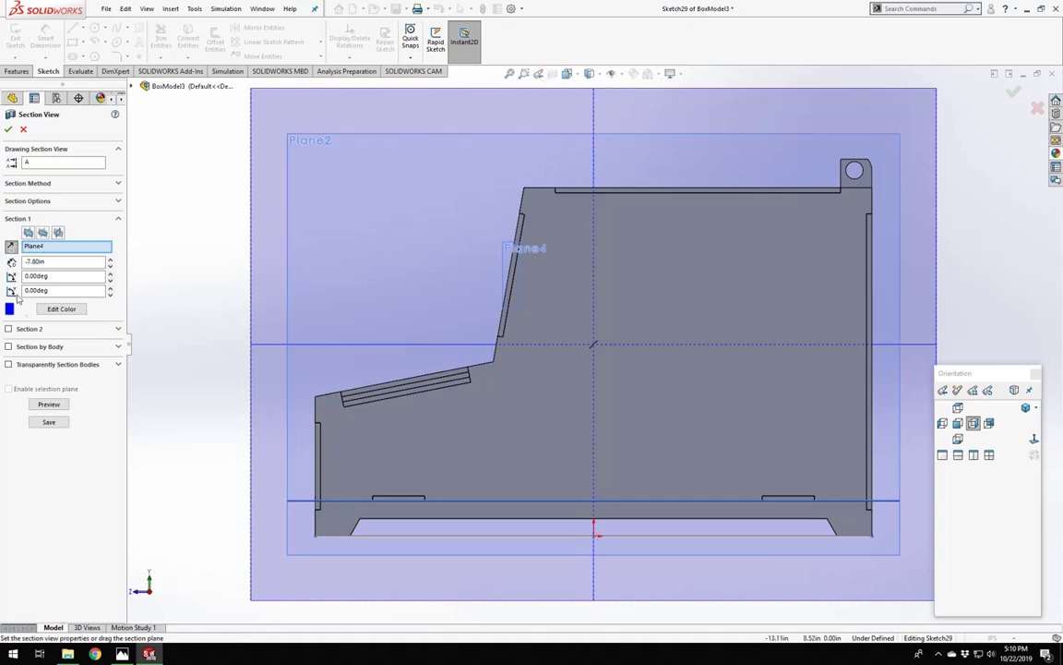
click(11, 246)
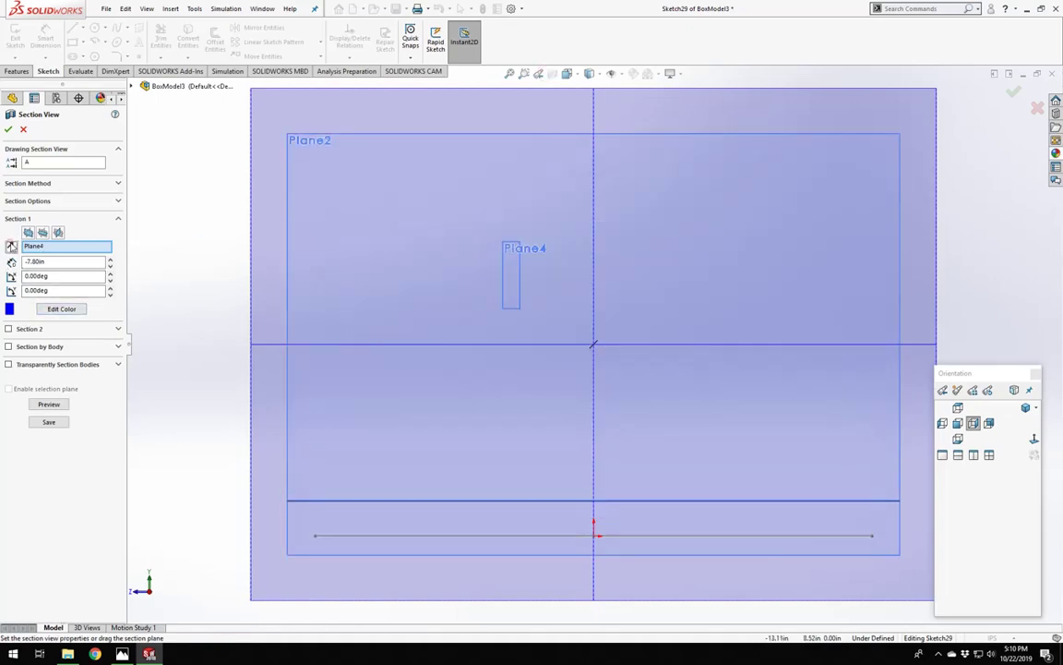
middle_drag(483, 308, 591, 319)
scroll(591, 319, up, 6)
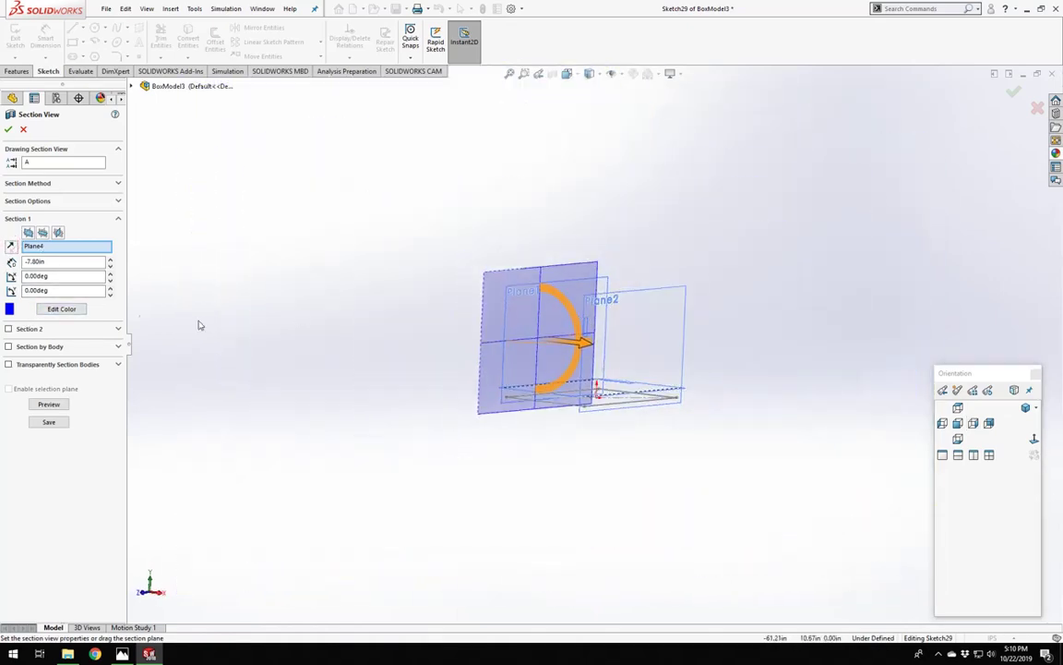
click(11, 247)
middle_drag(304, 282, 441, 314)
scroll(441, 315, down, 8)
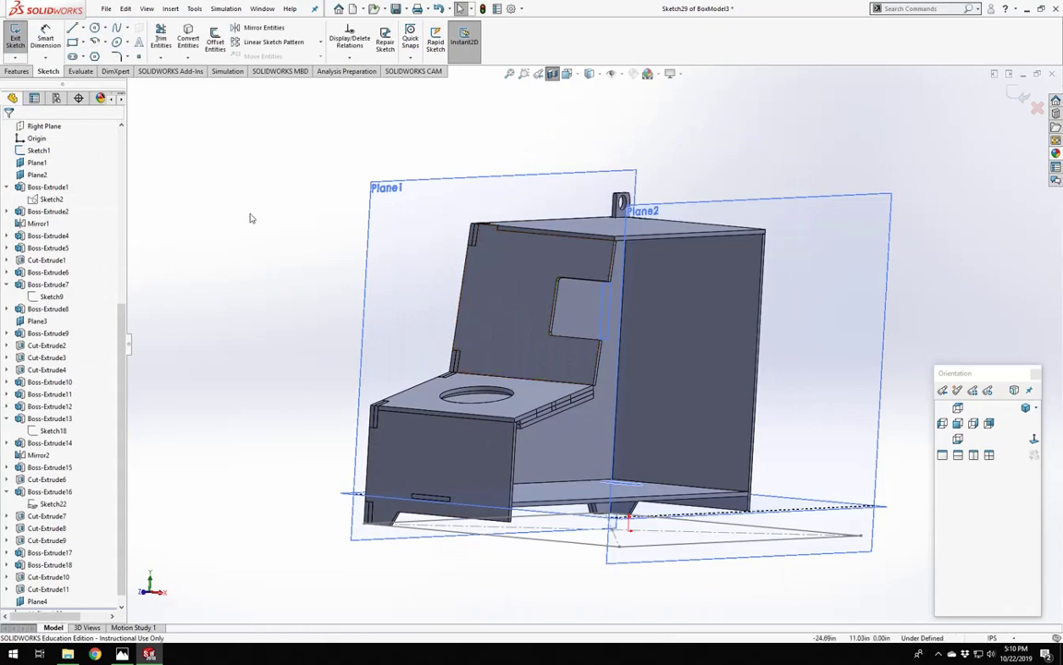
Examine the sectioned sloped front panel and screen opening square to the sketch plane.
click(1035, 440)
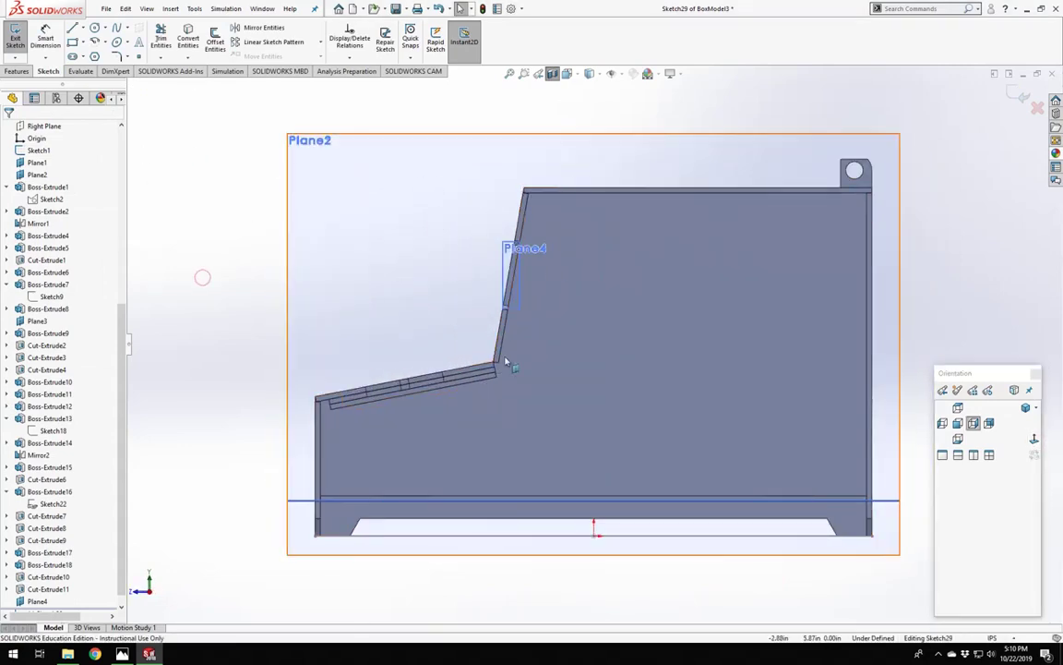
scroll(605, 276, down, 2)
scroll(604, 276, down, 2)
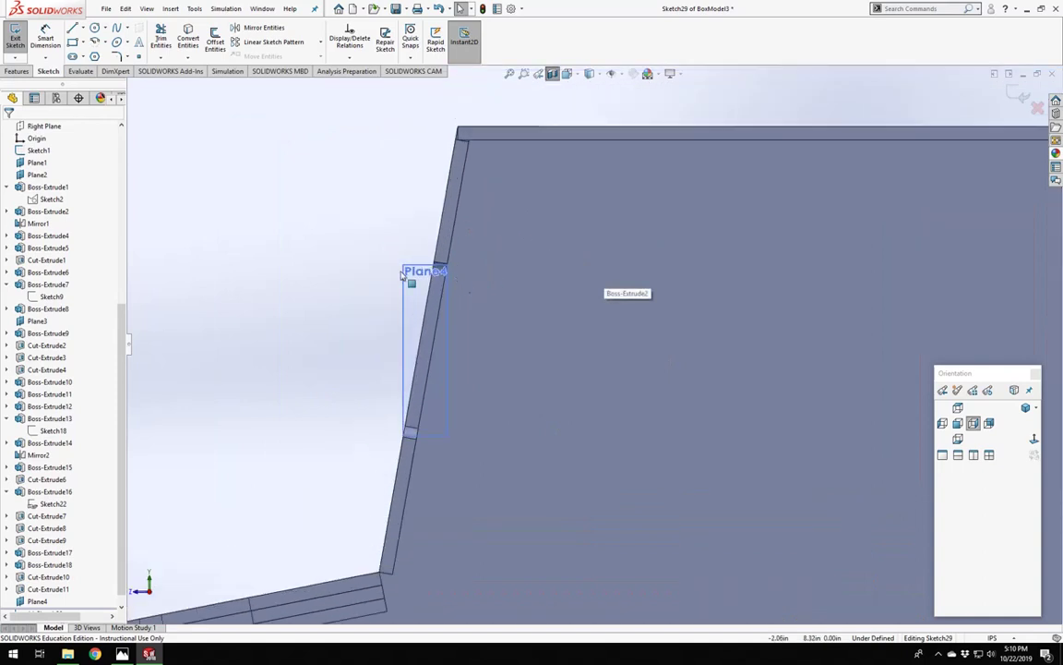
scroll(517, 543, up, 1)
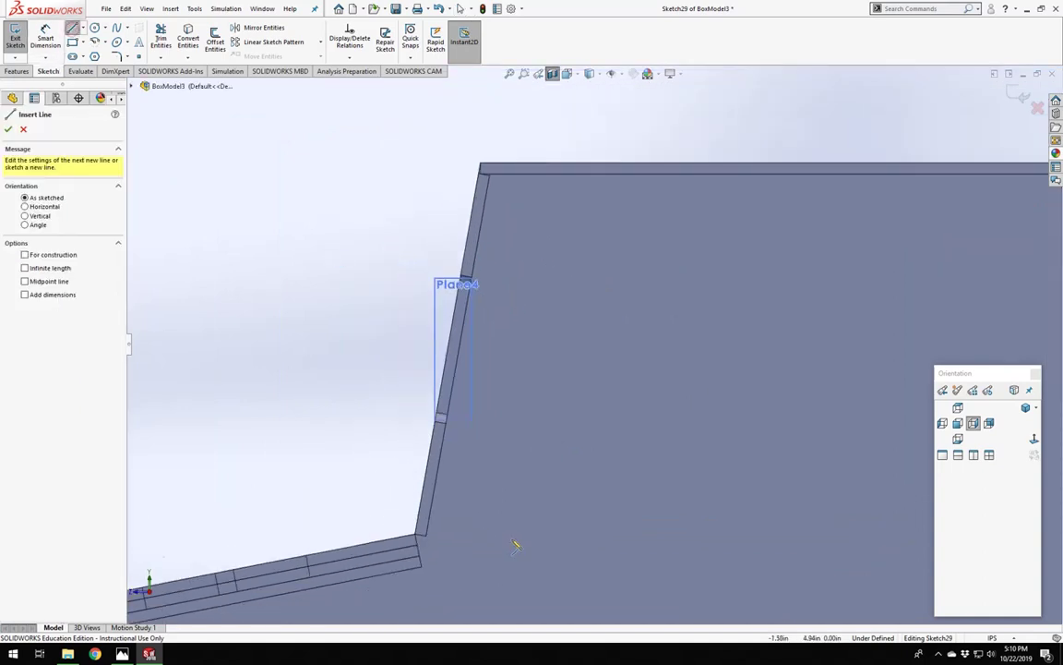
scroll(513, 508, down, 3)
scroll(503, 413, up, 3)
scroll(490, 388, down, 3)
scroll(491, 387, up, 1)
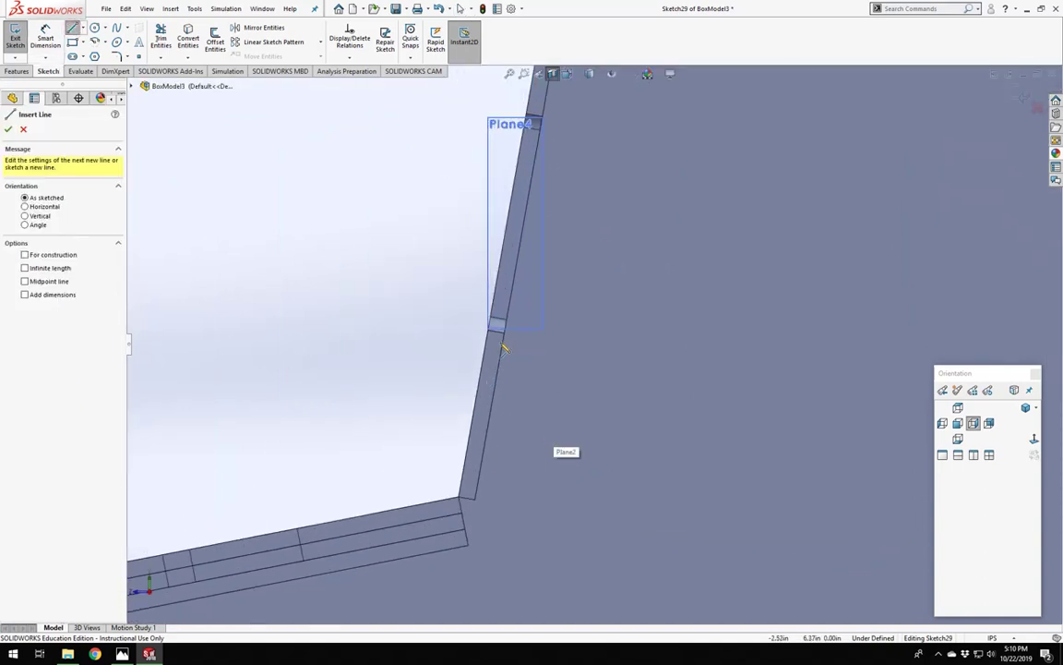
scroll(598, 347, up, 3)
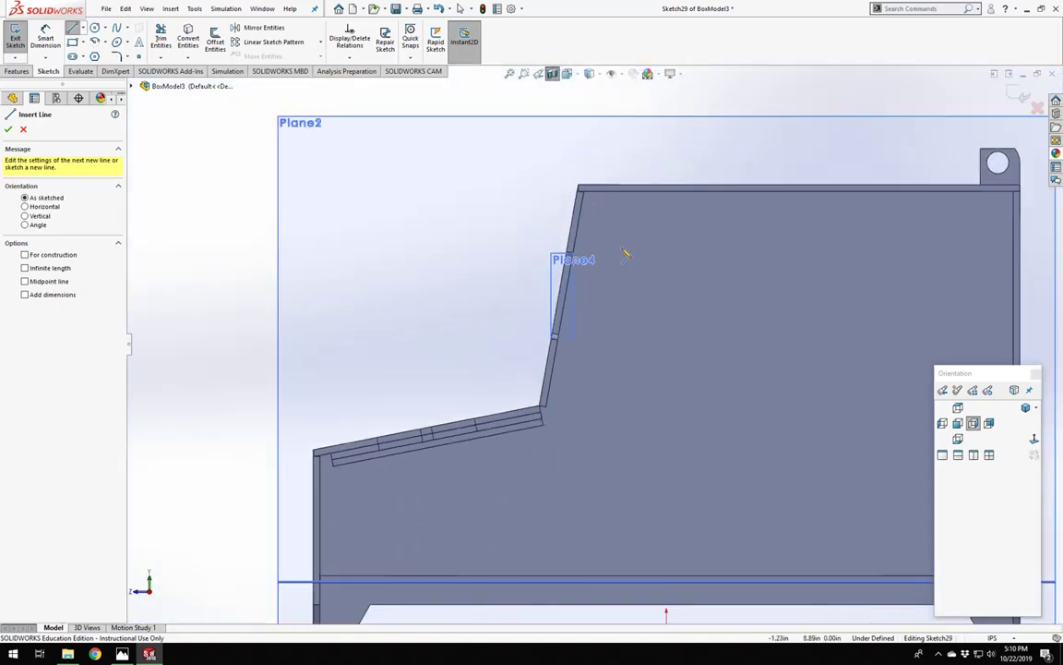
scroll(643, 245, down, 3)
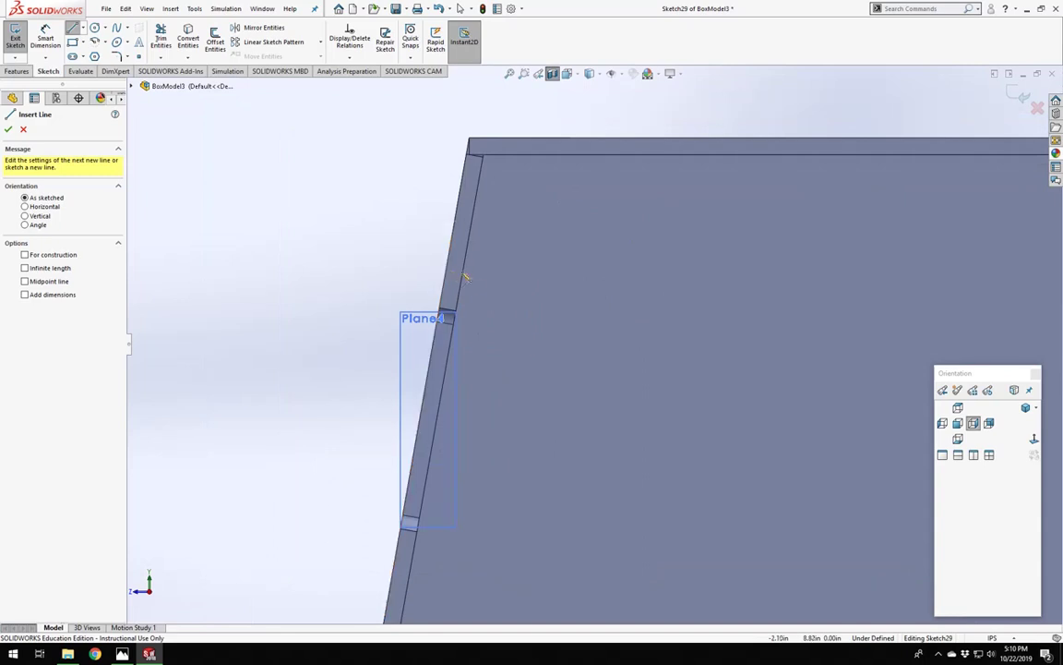
scroll(536, 356, up, 3)
scroll(568, 340, down, 3)
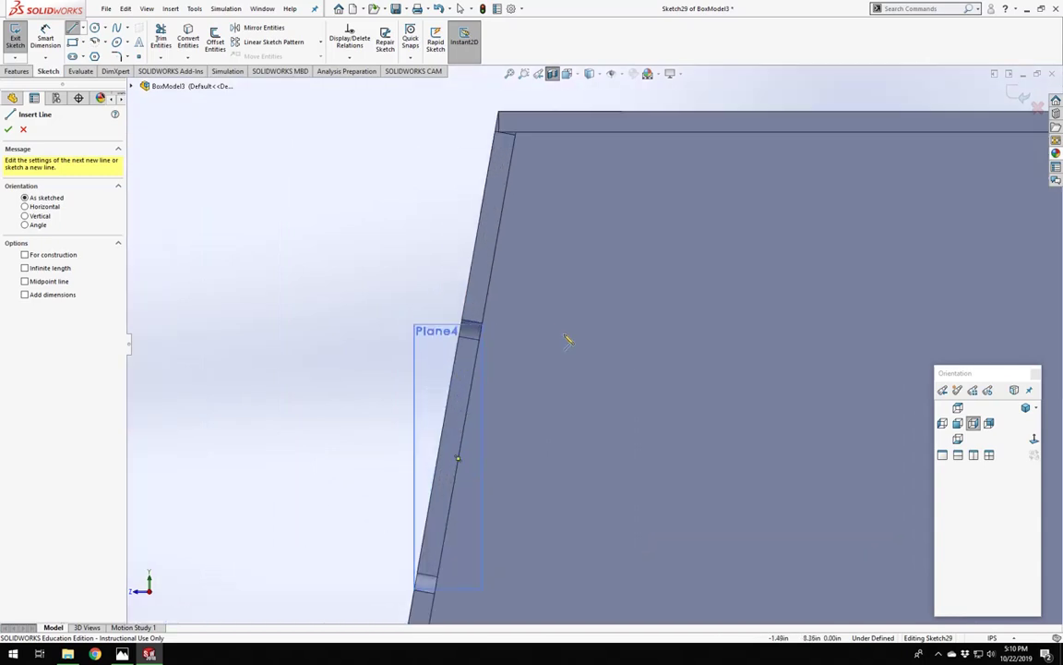
scroll(560, 505, up, 3)
scroll(566, 486, down, 2)
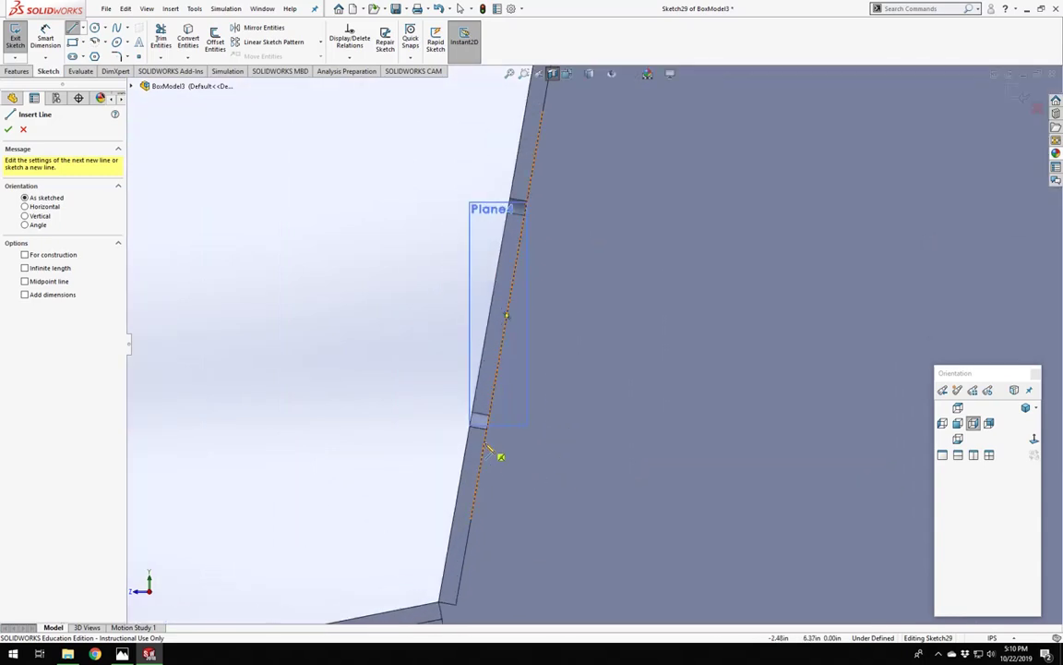
Sketch a 3-point corner rectangle about 0.24 in thick, perpendicular to the sloped panel's inner face just below the screen opening.
click(500, 456)
key(Escape)
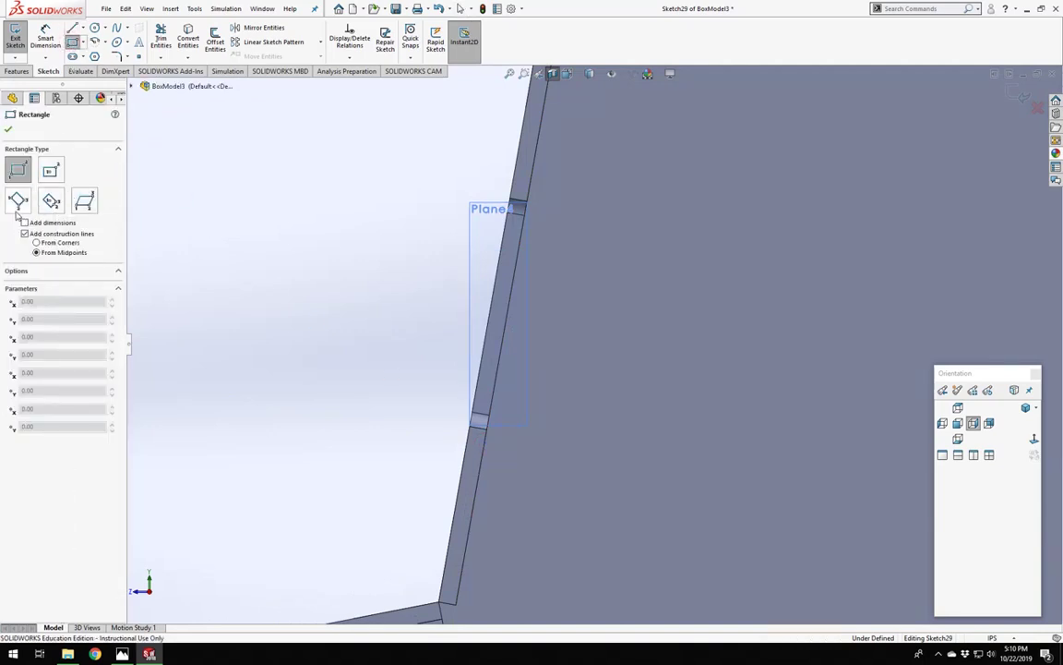
click(22, 209)
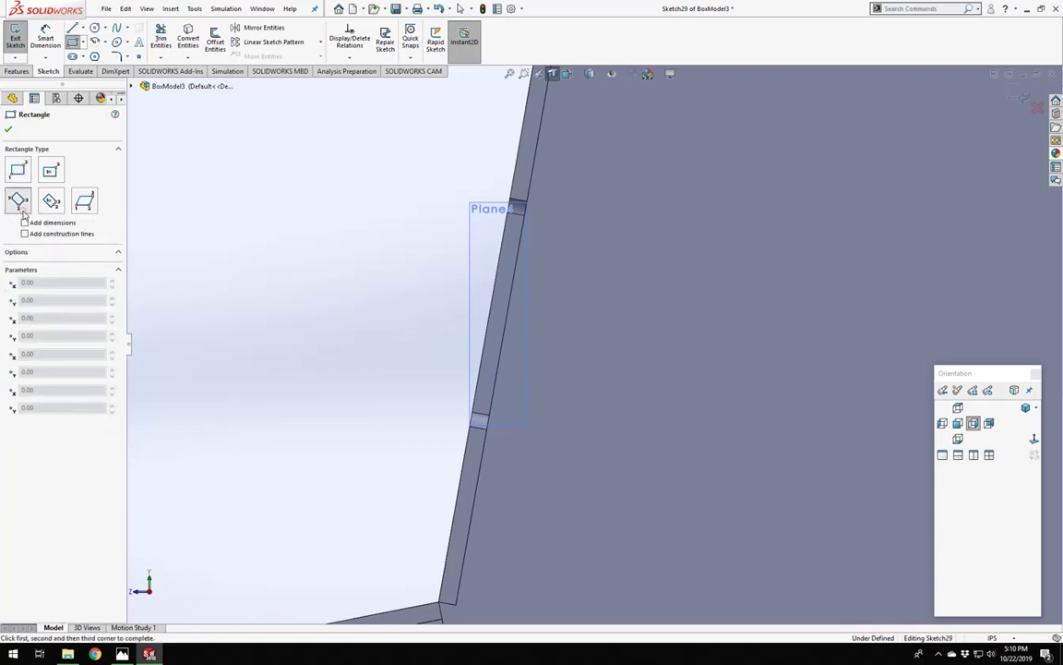
click(500, 456)
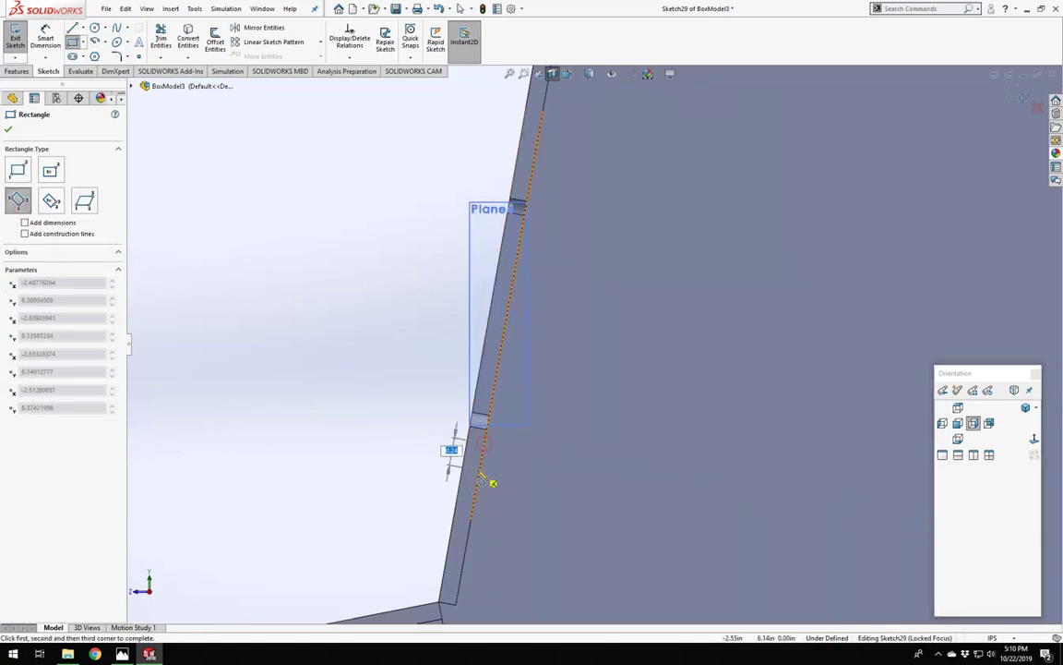
click(636, 505)
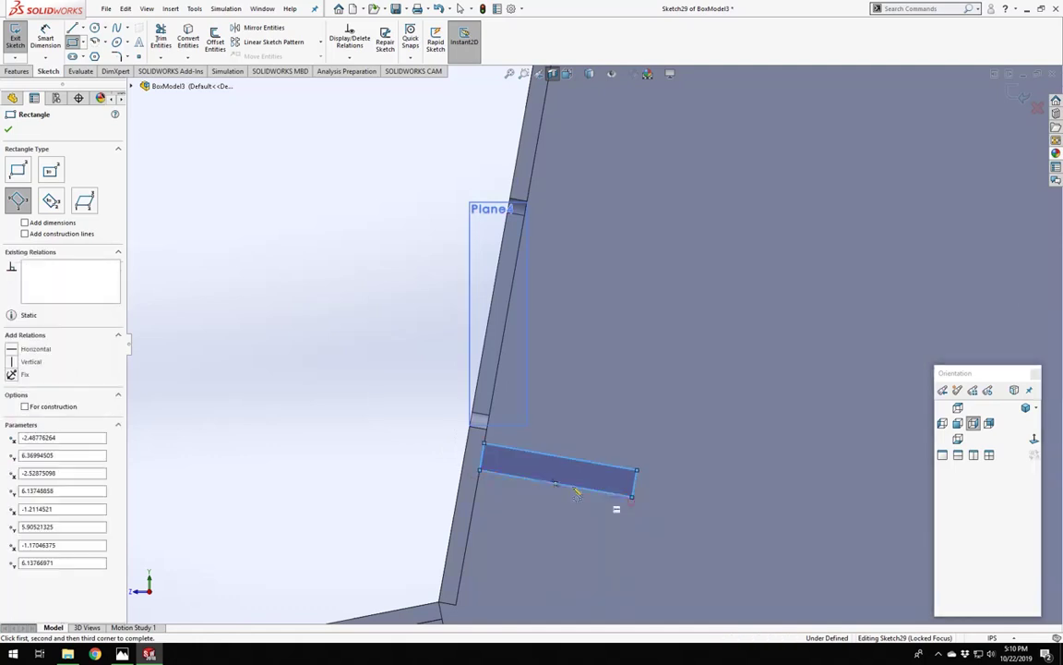
Sketch a second thin 3-point corner rectangle rising from the first one's upper edge near its inner end, parallel to the sloped panel.
key(f)
scroll(635, 337, down, 3)
scroll(636, 315, up, 3)
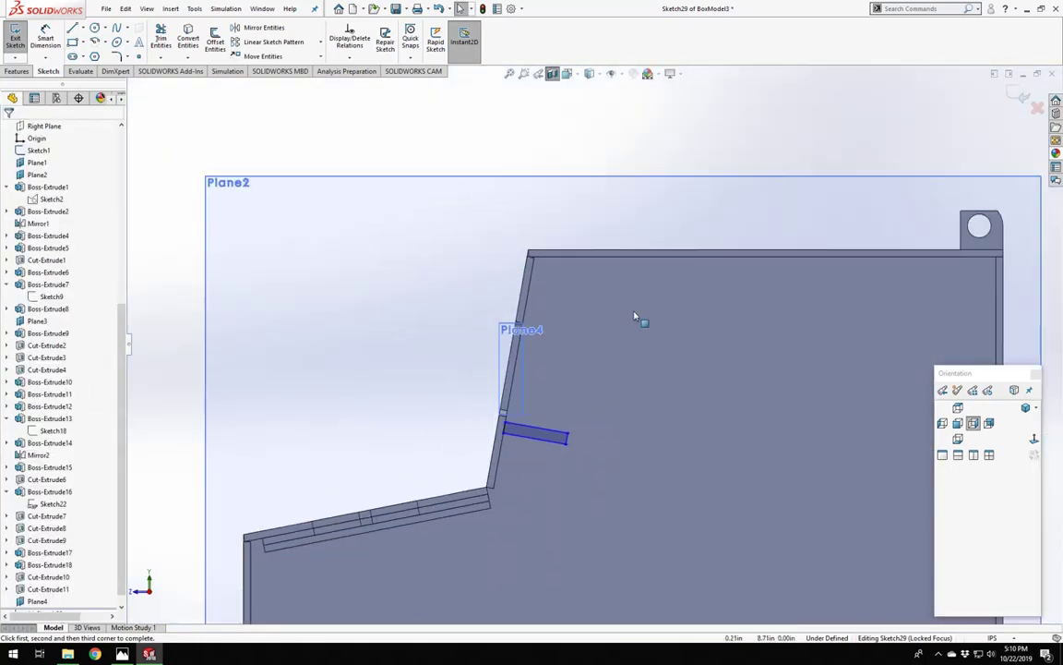
scroll(582, 350, down, 3)
scroll(529, 385, up, 1)
scroll(535, 365, down, 3)
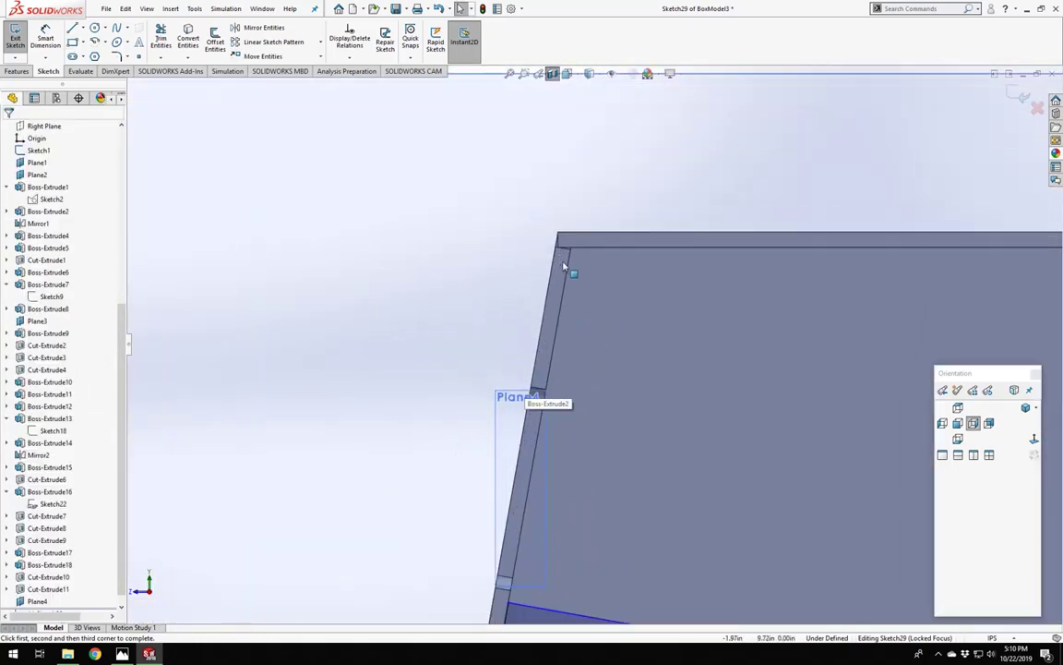
scroll(567, 277, up, 4)
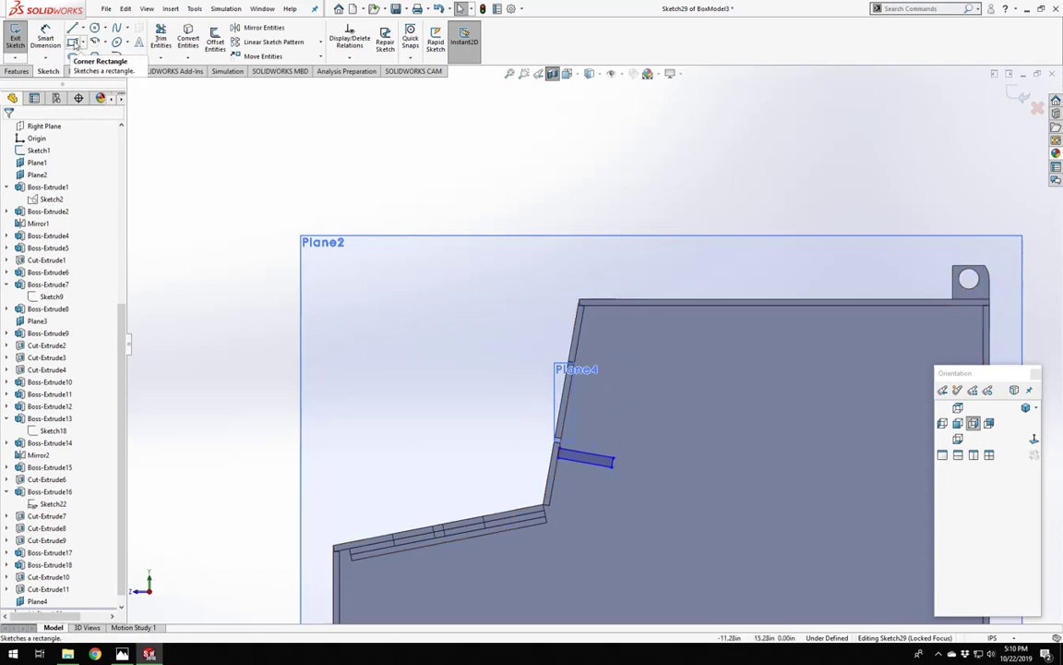
click(74, 43)
click(17, 200)
scroll(675, 432, down, 3)
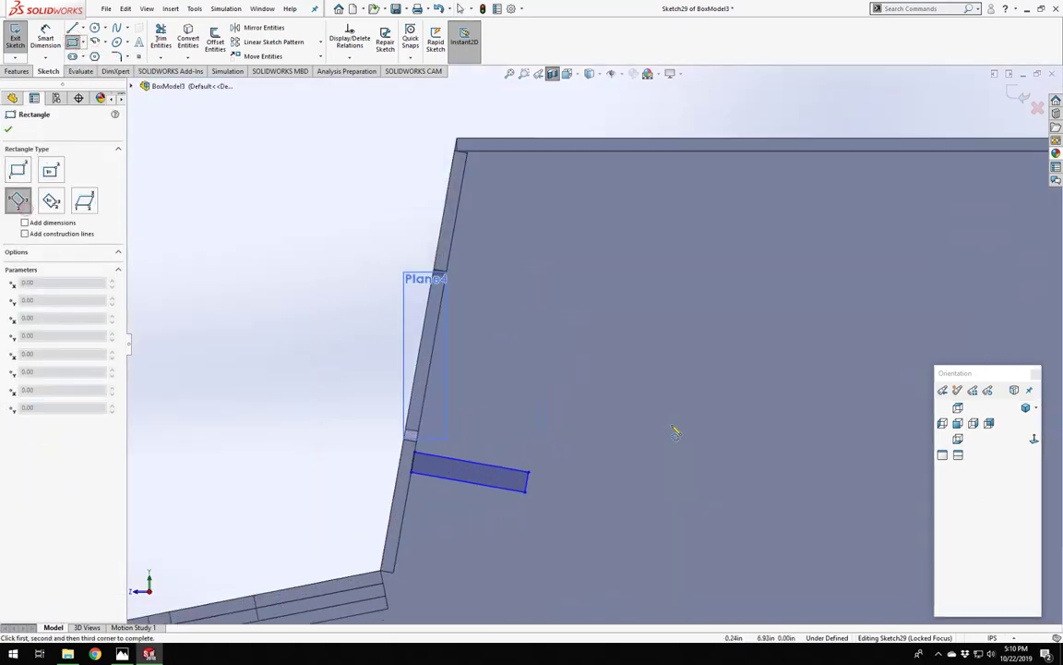
scroll(675, 432, down, 1)
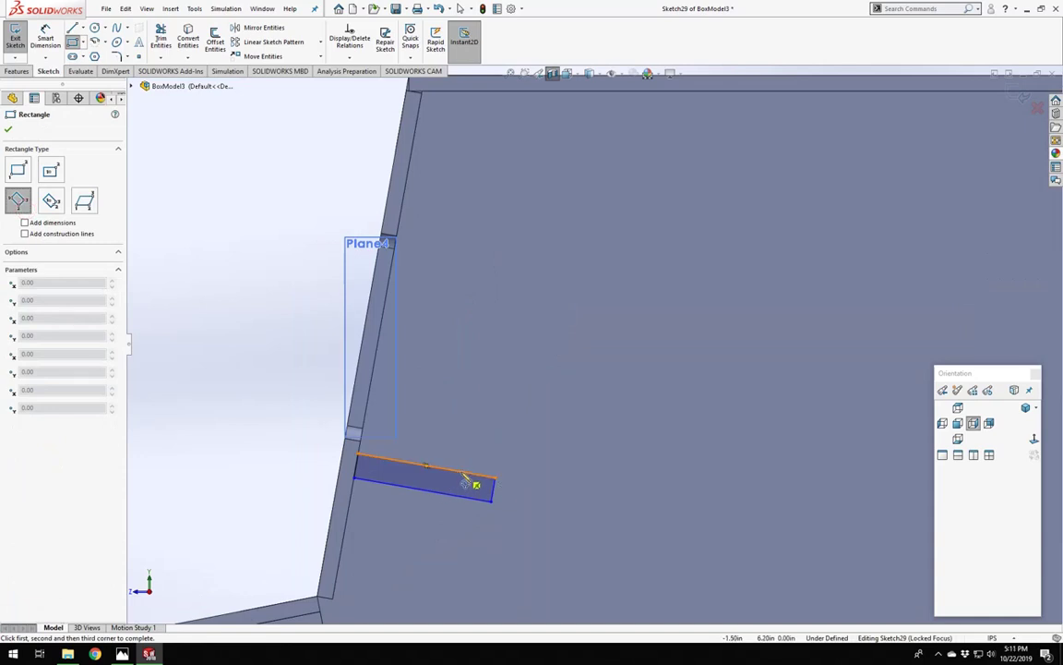
click(469, 480)
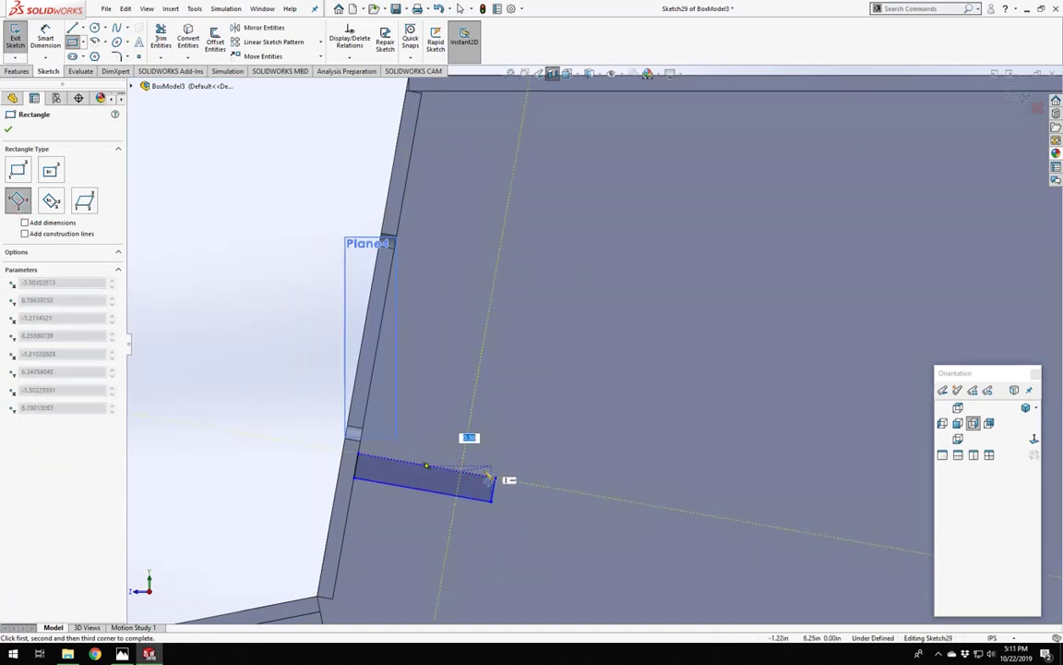
click(490, 478)
scroll(568, 220, up, 2)
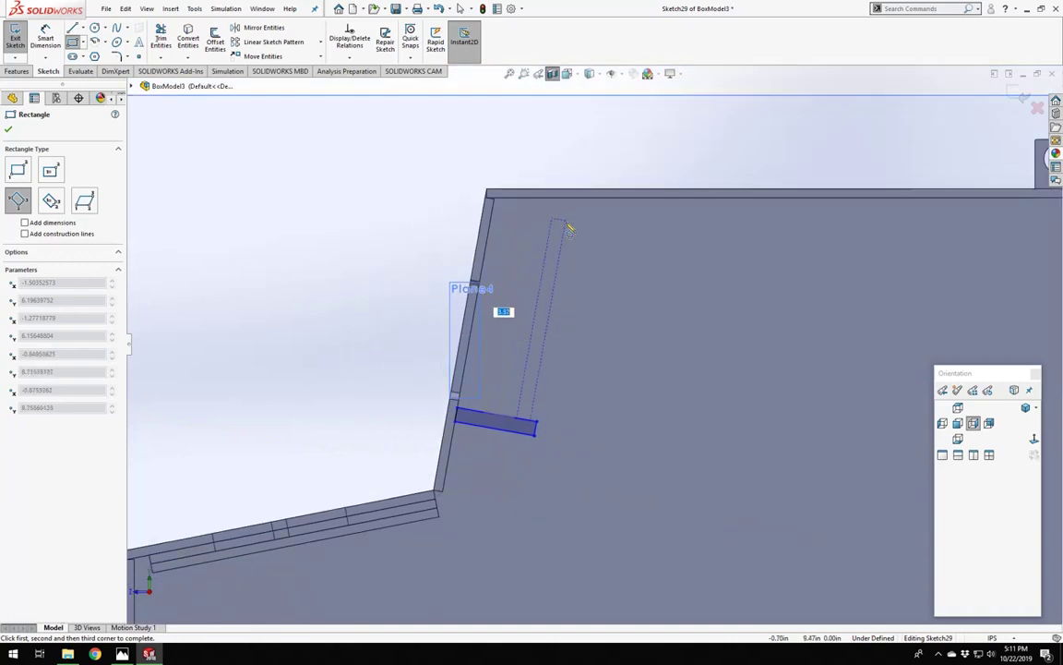
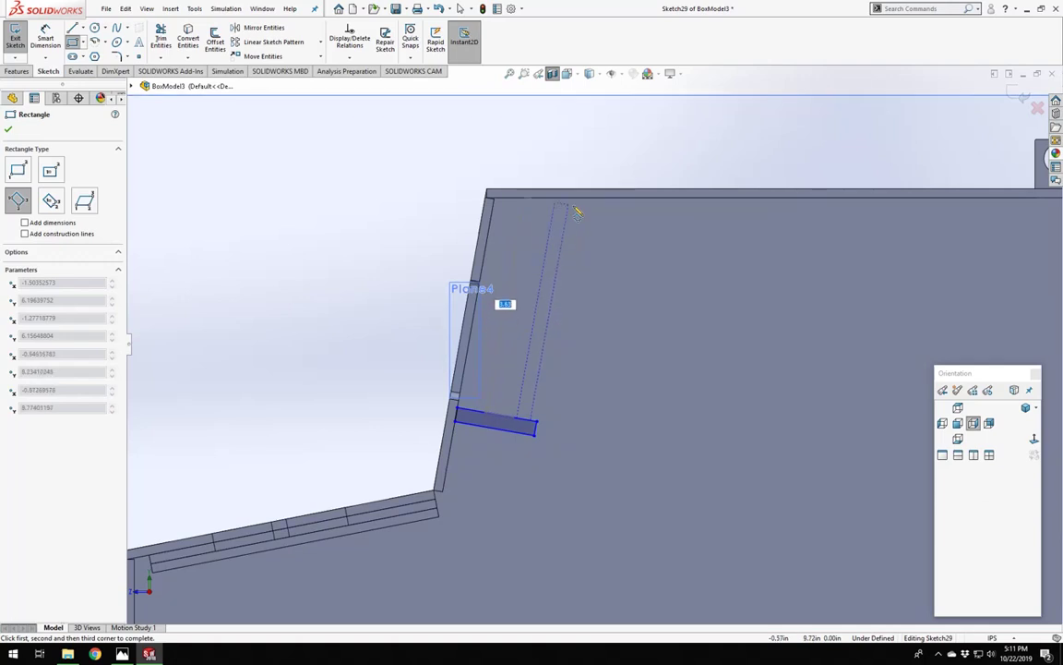
click(570, 216)
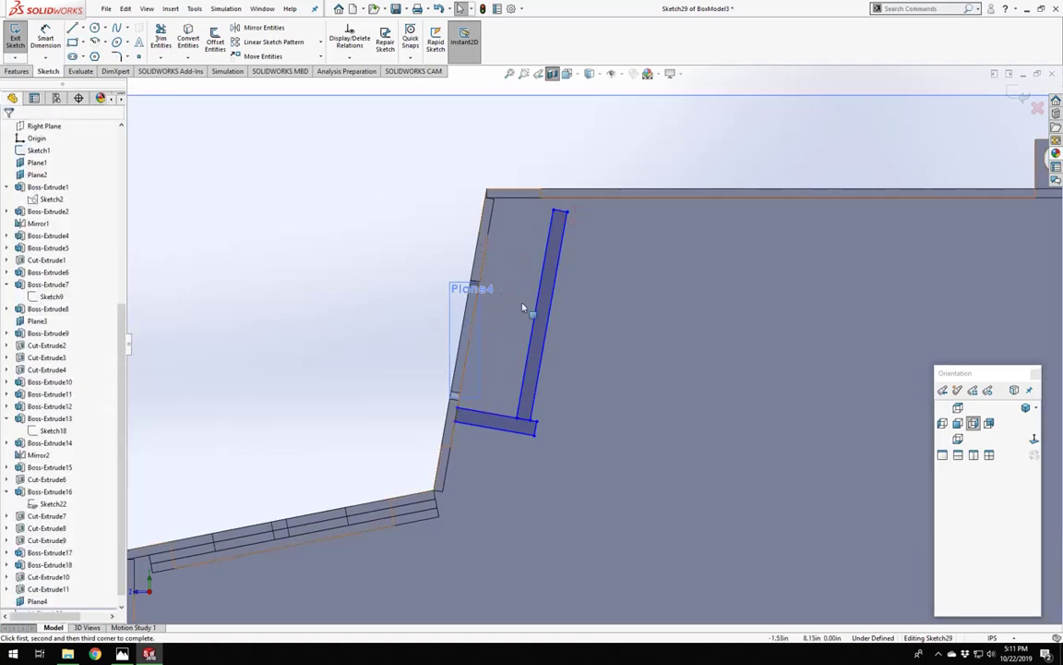
scroll(554, 291, down, 3)
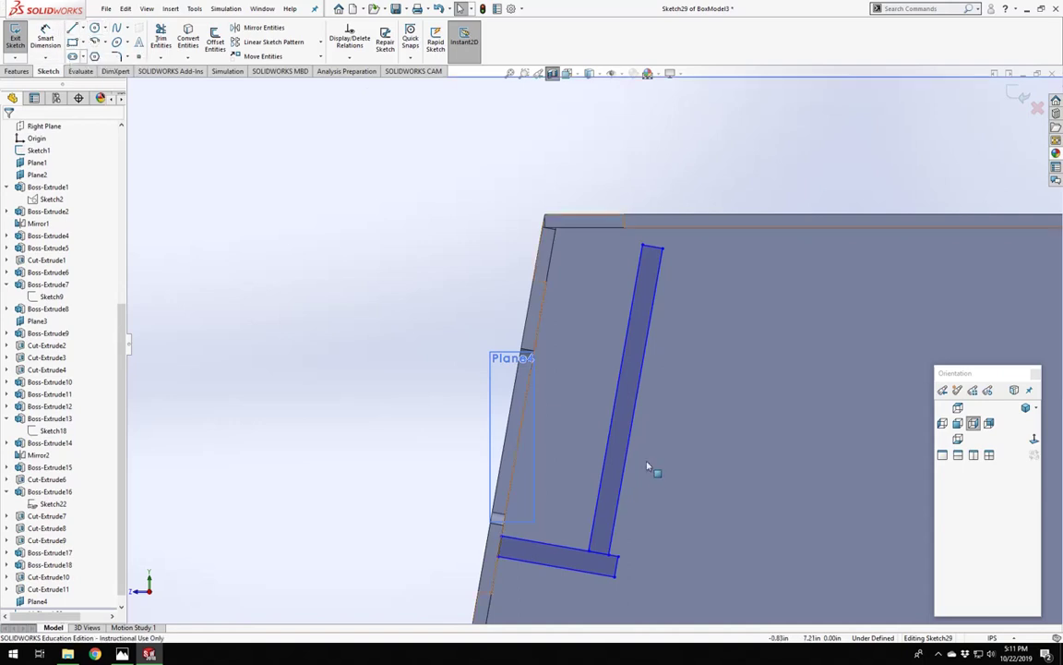
Shorten the upright rectangle by pulling its upper inner corner down, away from the box's top panel.
scroll(653, 470, up, 3)
scroll(637, 457, down, 3)
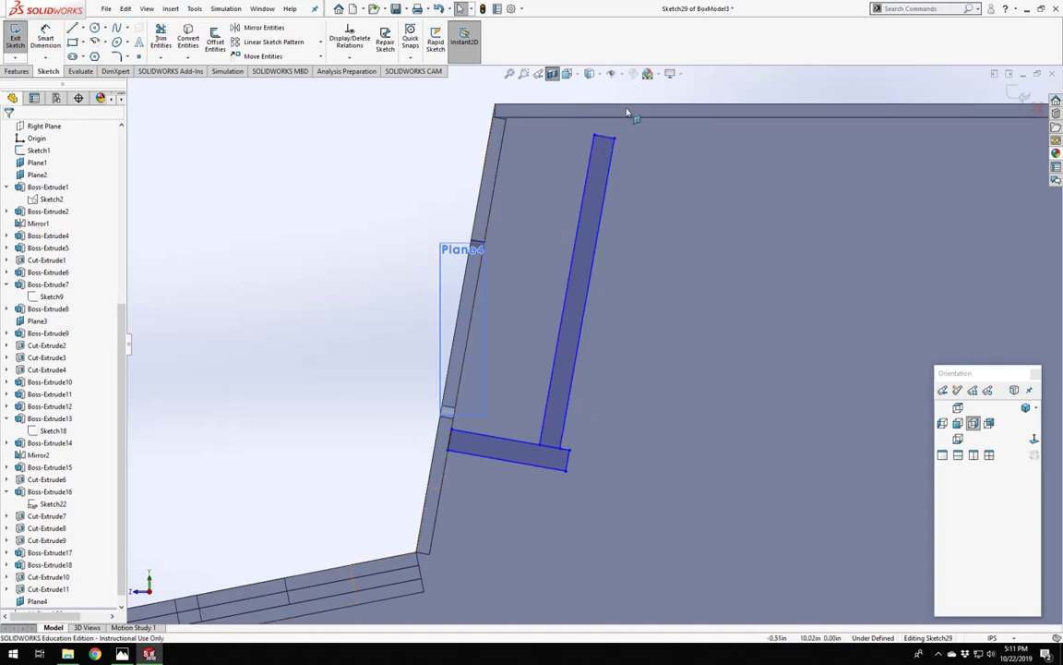
drag(611, 141, 601, 222)
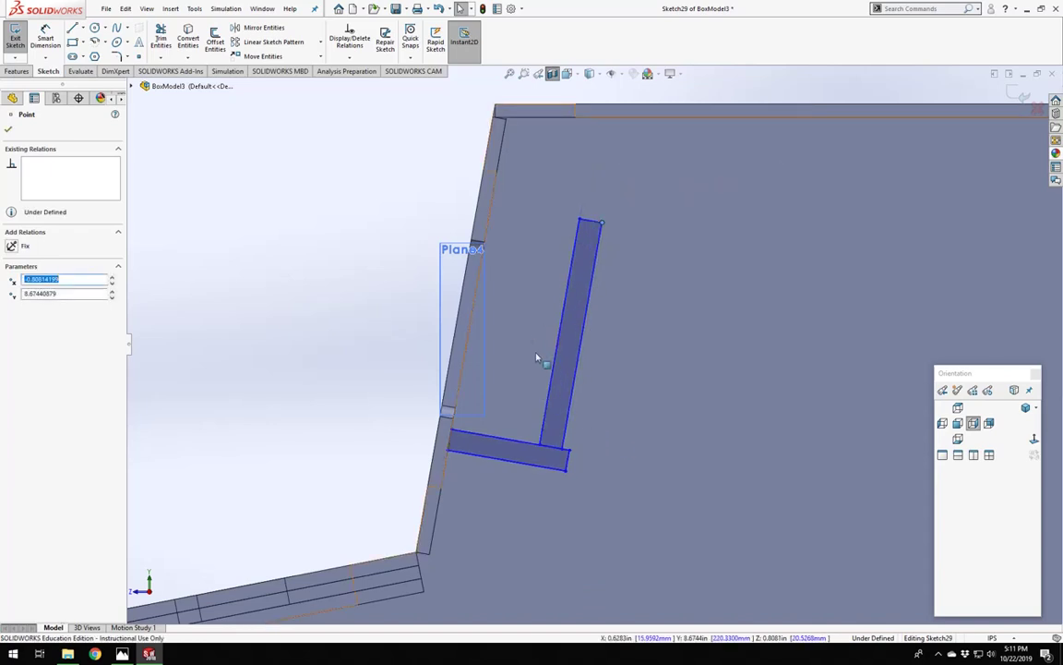
Reshape the lower rectangle from its upper inner corner, making it slightly longer and thinner.
scroll(499, 434, down, 3)
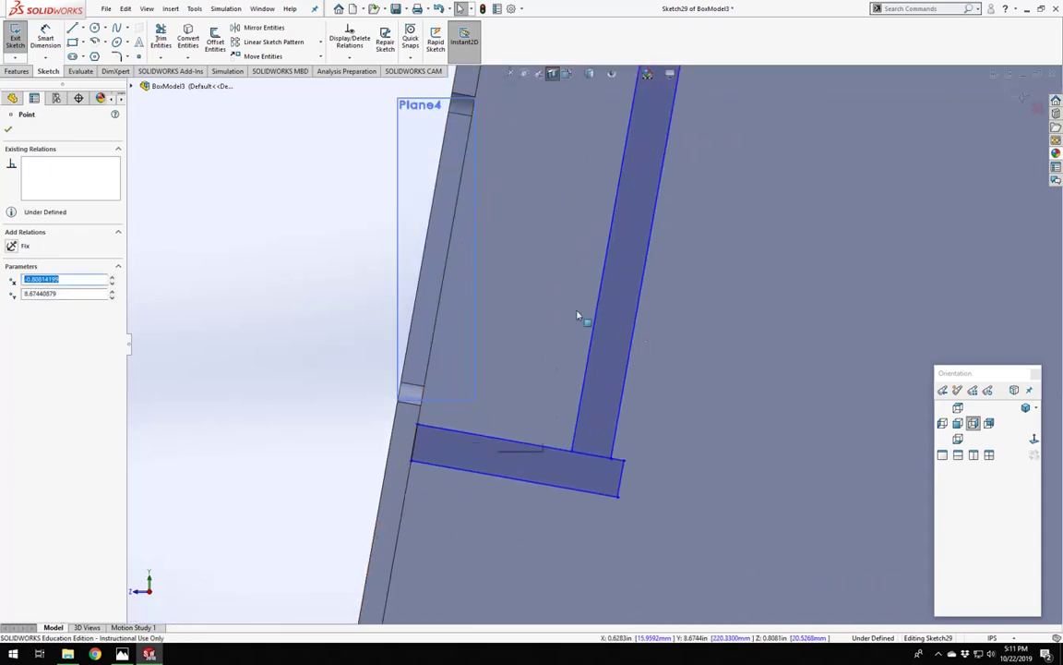
mouse_move(615, 487)
mouse_down()
mouse_move(634, 467)
mouse_move(677, 484)
mouse_move(640, 494)
mouse_move(607, 449)
mouse_move(671, 473)
mouse_move(634, 463)
mouse_up()
scroll(633, 469, up, 1)
scroll(589, 342, up, 2)
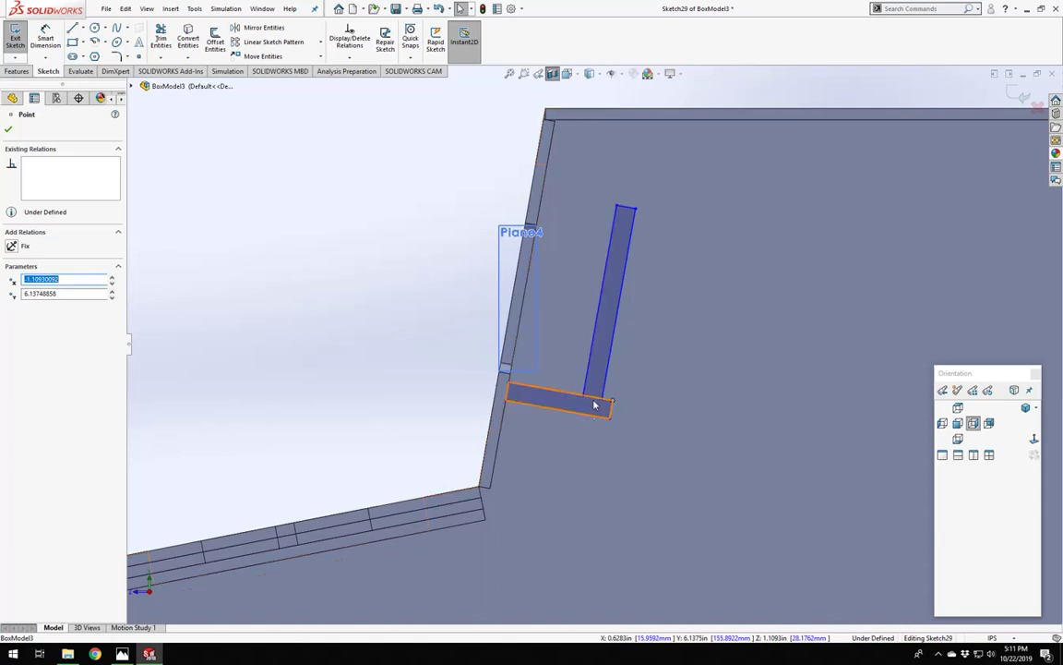
scroll(591, 424, up, 3)
scroll(589, 369, down, 4)
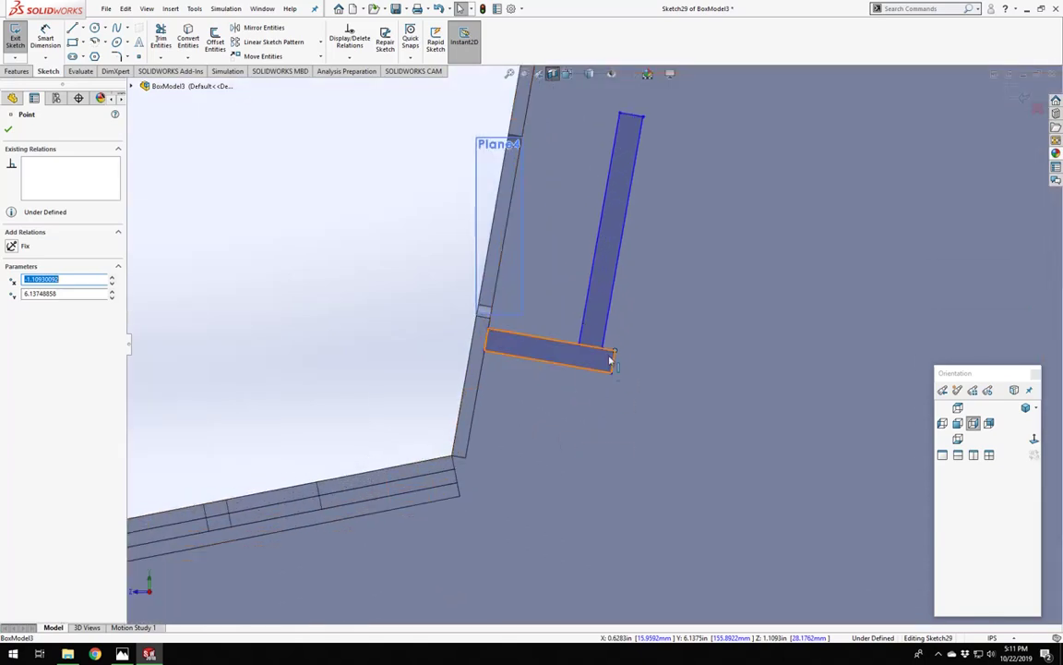
drag(614, 354, 620, 361)
click(388, 329)
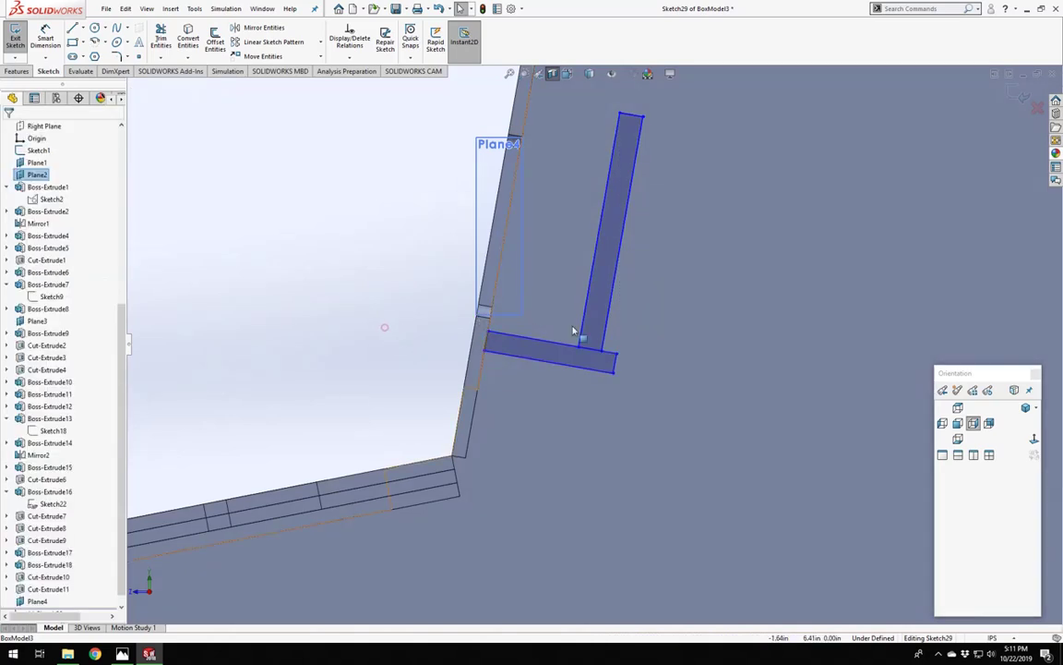
Examine how the two-rectangle holder profile sits relative to the sloped panel, screen opening and box top.
scroll(587, 342, up, 5)
scroll(628, 319, down, 4)
scroll(498, 395, down, 2)
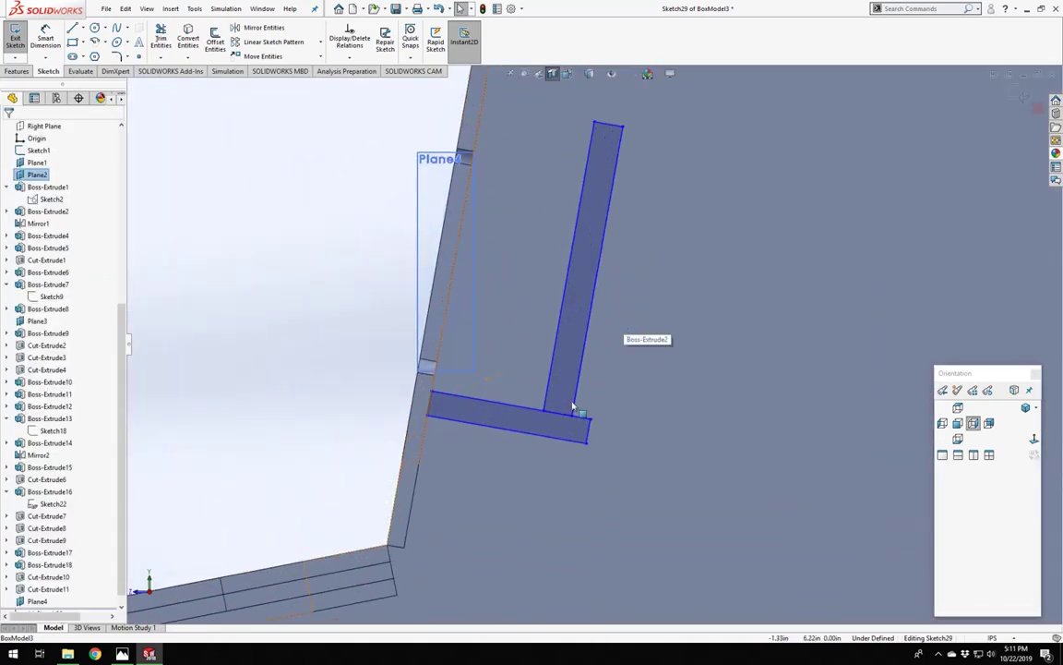
scroll(610, 378, up, 4)
scroll(503, 294, down, 3)
scroll(366, 349, up, 2)
scroll(466, 447, down, 1)
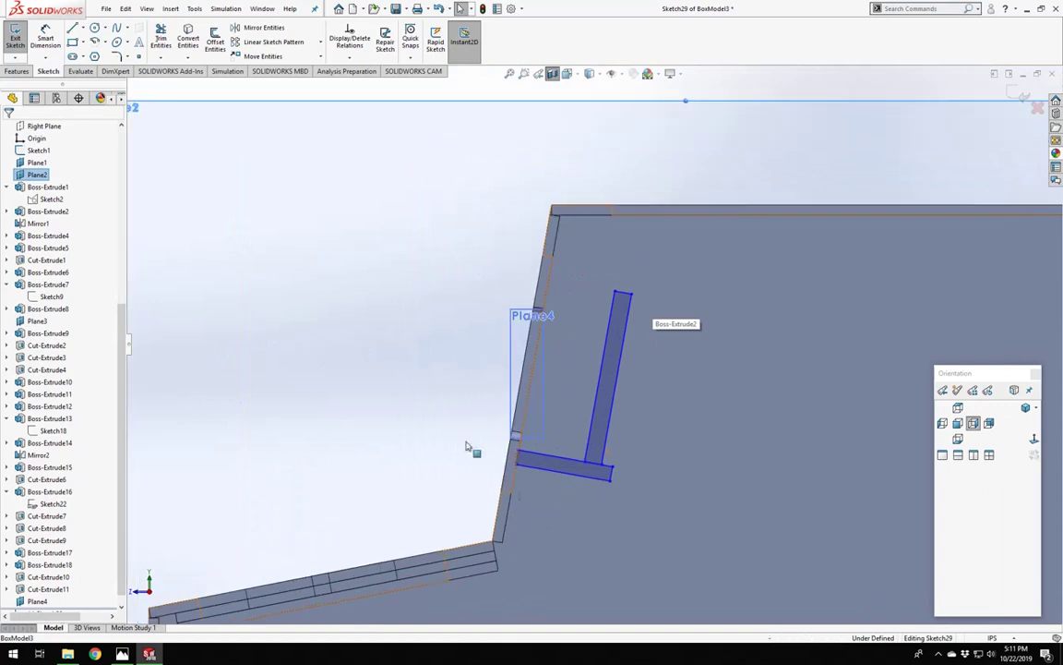
scroll(443, 440, down, 2)
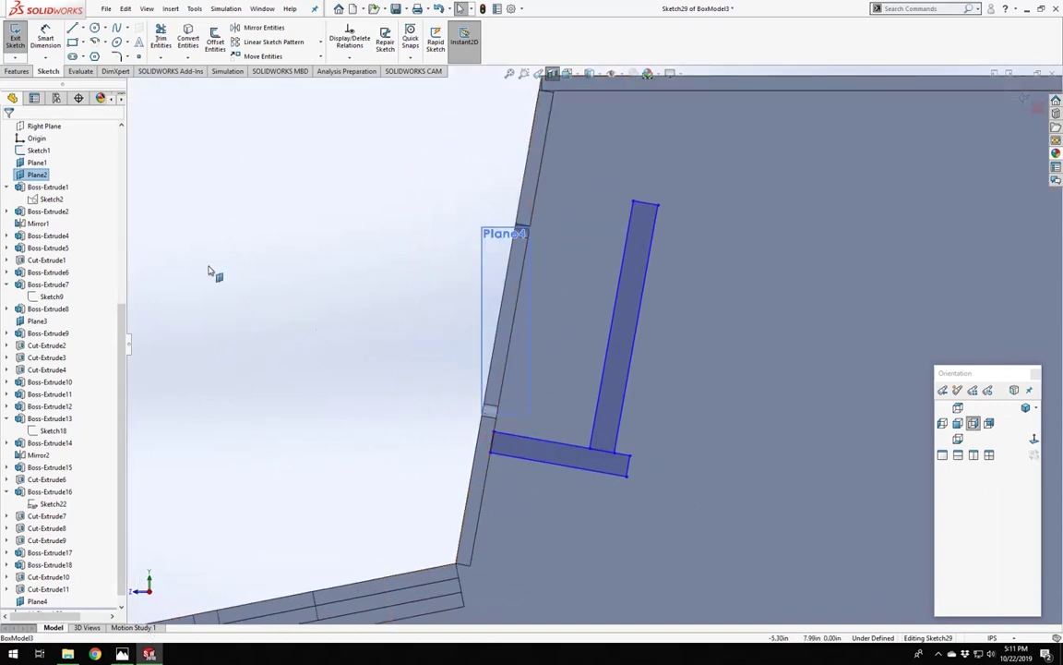
Dimension the lower rectangle's end edge and link its thickness to the global variable "mat".
right_drag(291, 321, 291, 202)
click(632, 467)
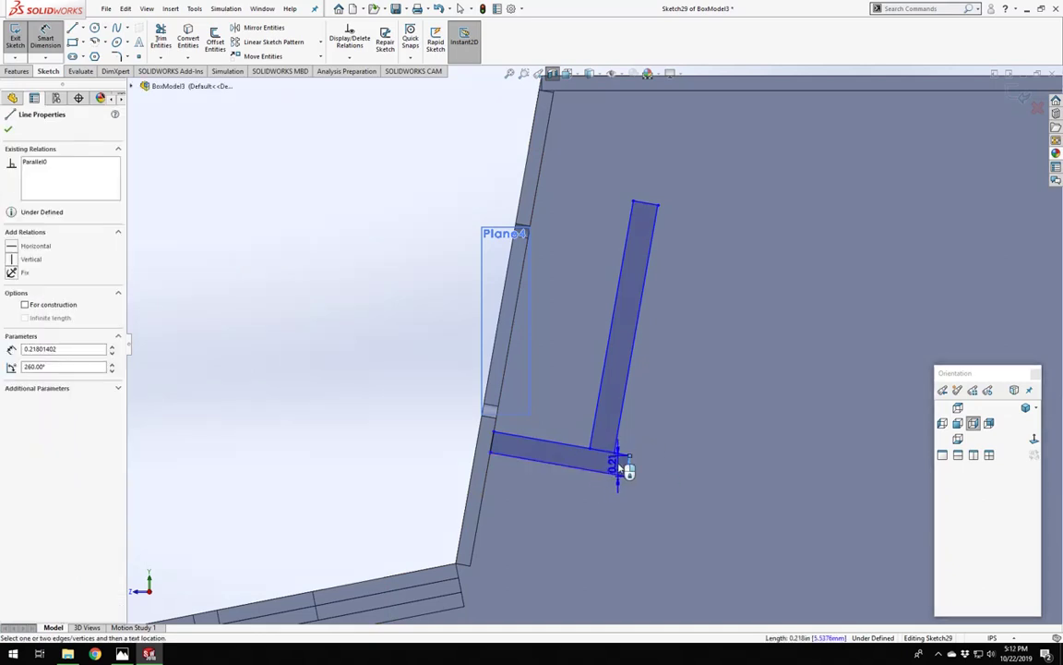
click(687, 486)
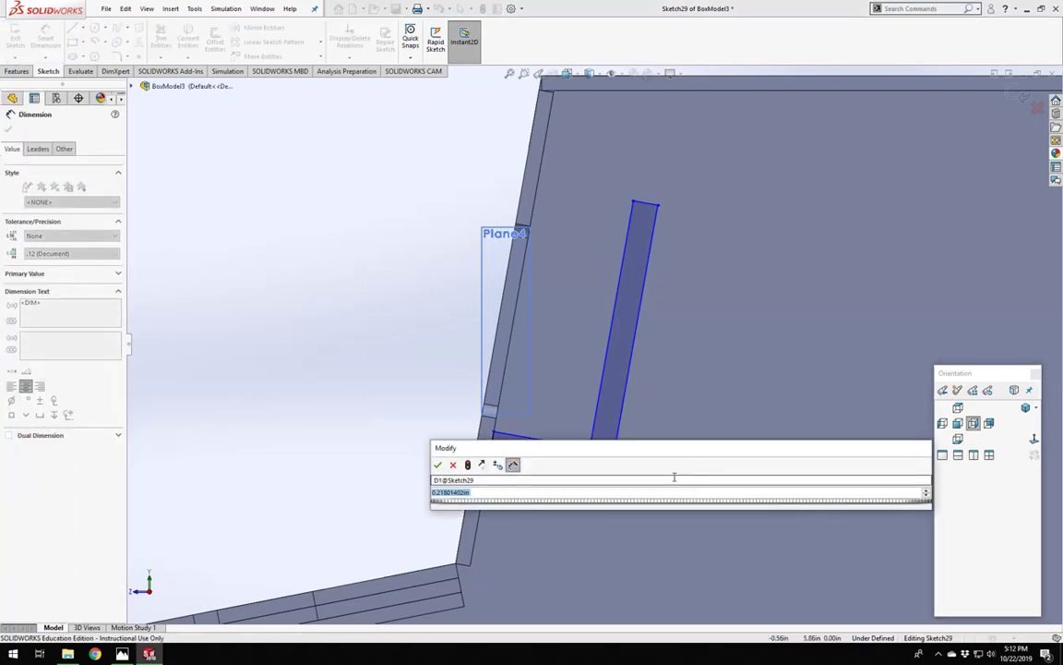
text(=)
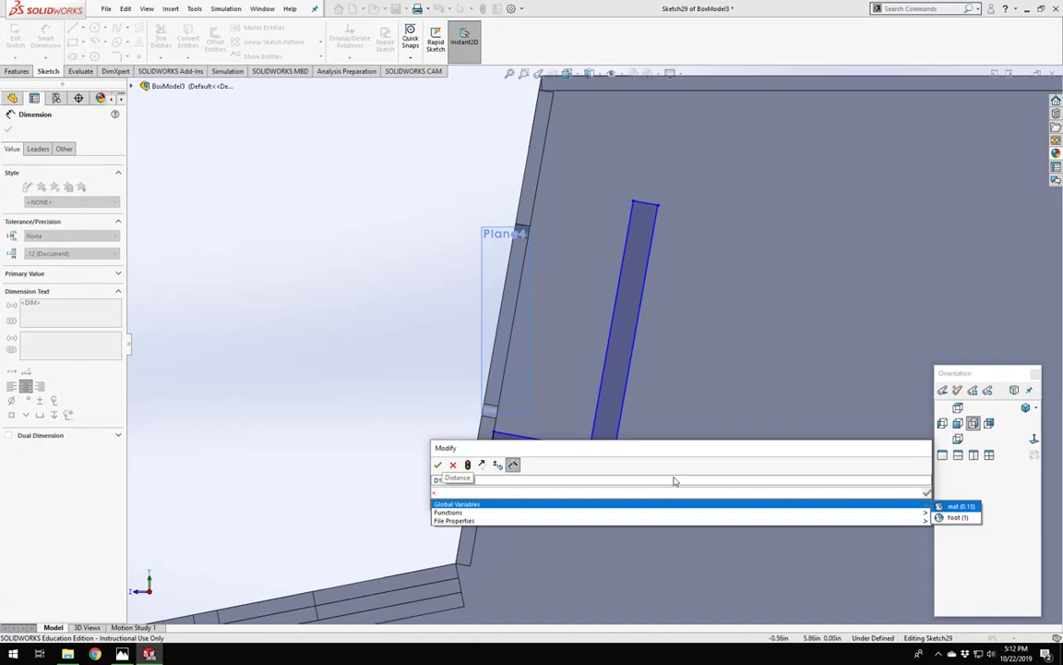
key(Return)
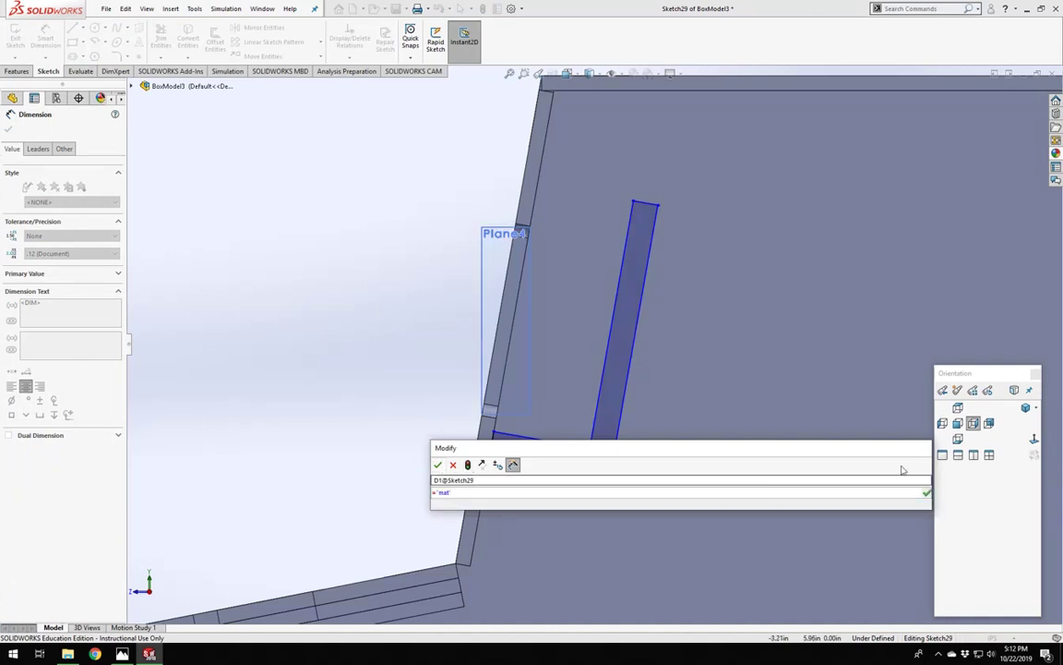
click(928, 495)
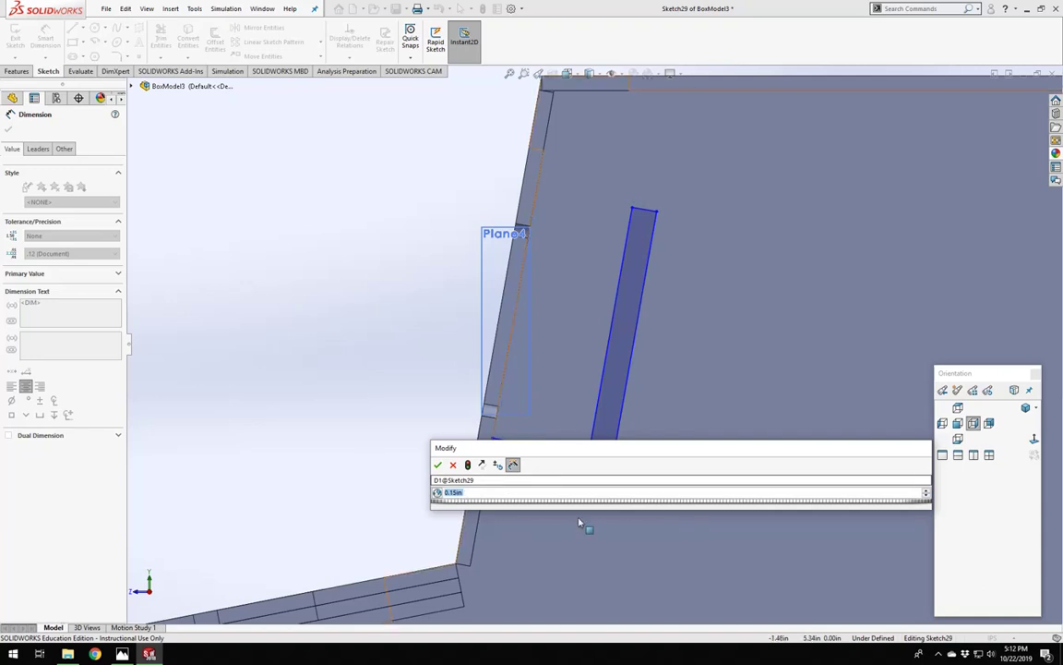
click(438, 464)
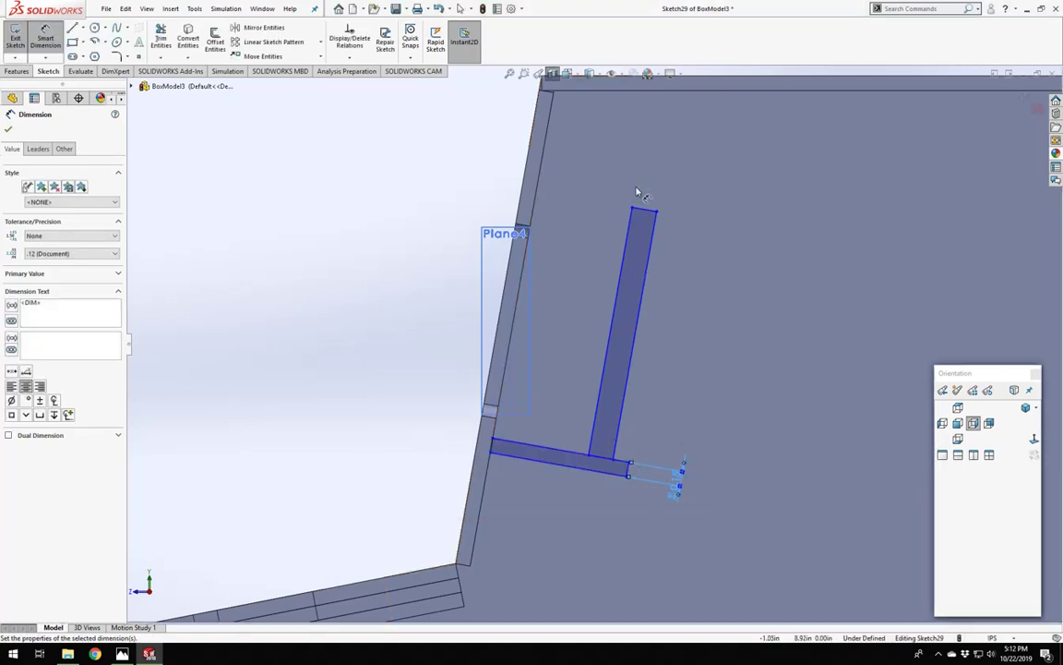
Make the upright rectangle's short top edge equal to the lower rectangle's dimensioned end edge.
key(Escape)
click(627, 468)
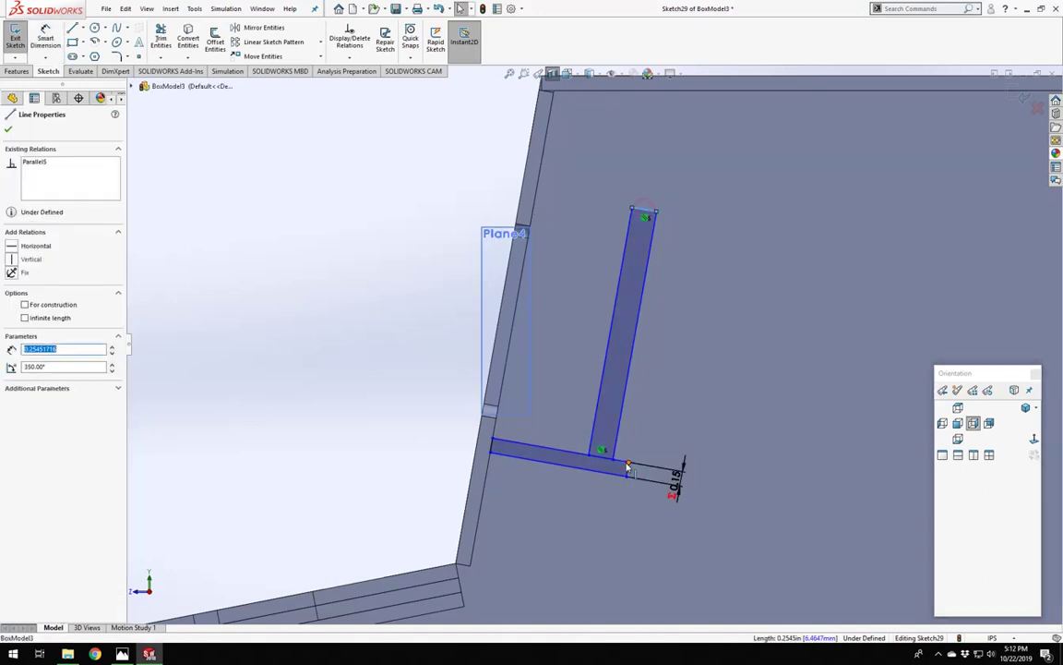
ctrl+click(629, 471)
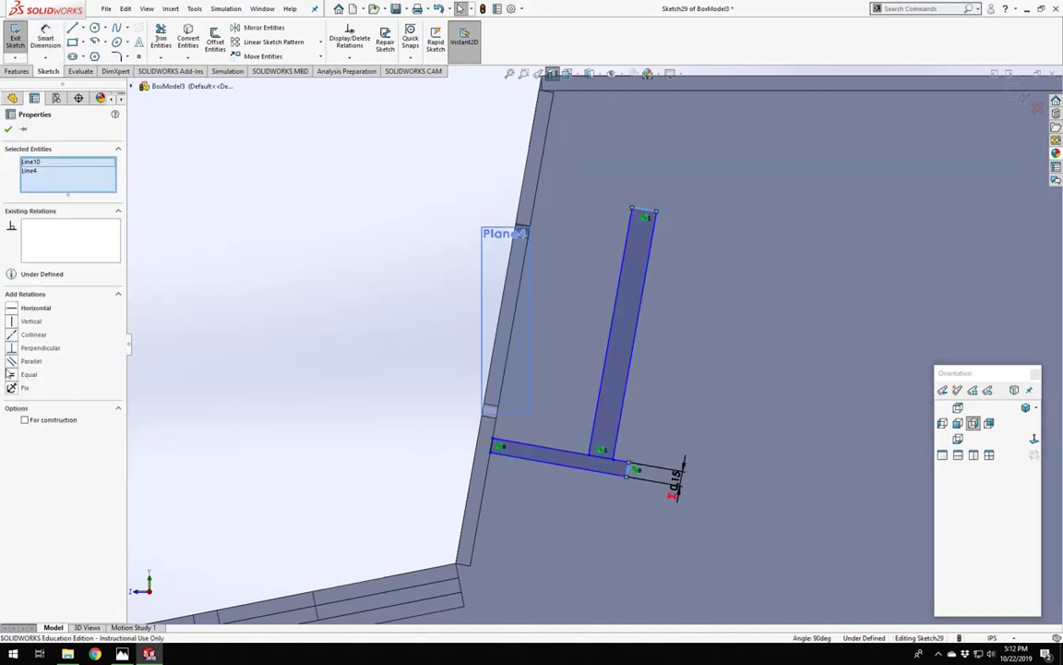
click(15, 374)
click(370, 425)
Switch to Photos to check the iPhone's thickness in IMG_4572.jpg, and return to the SOLIDWORKS sketch.
scroll(728, 308, up, 3)
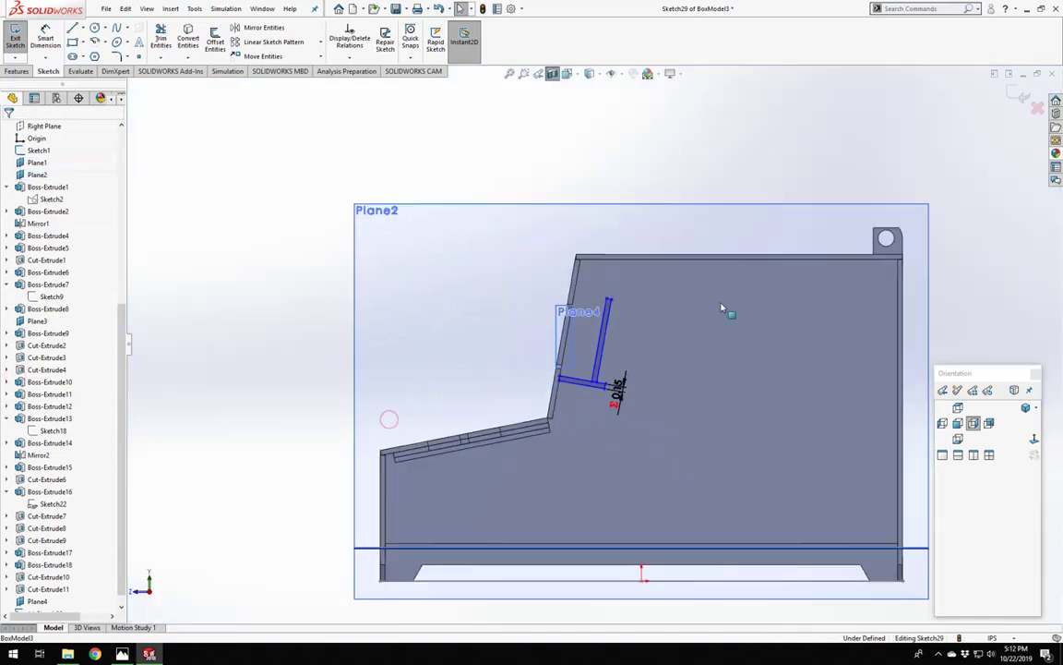
scroll(547, 342, down, 1)
scroll(547, 341, down, 2)
scroll(470, 408, up, 1)
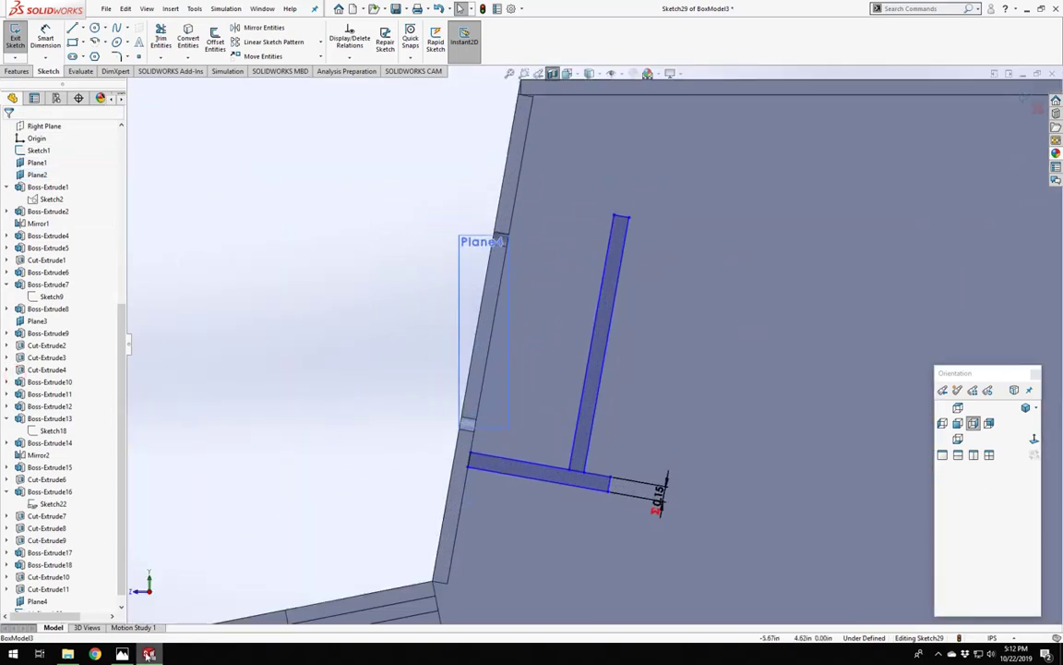
click(122, 653)
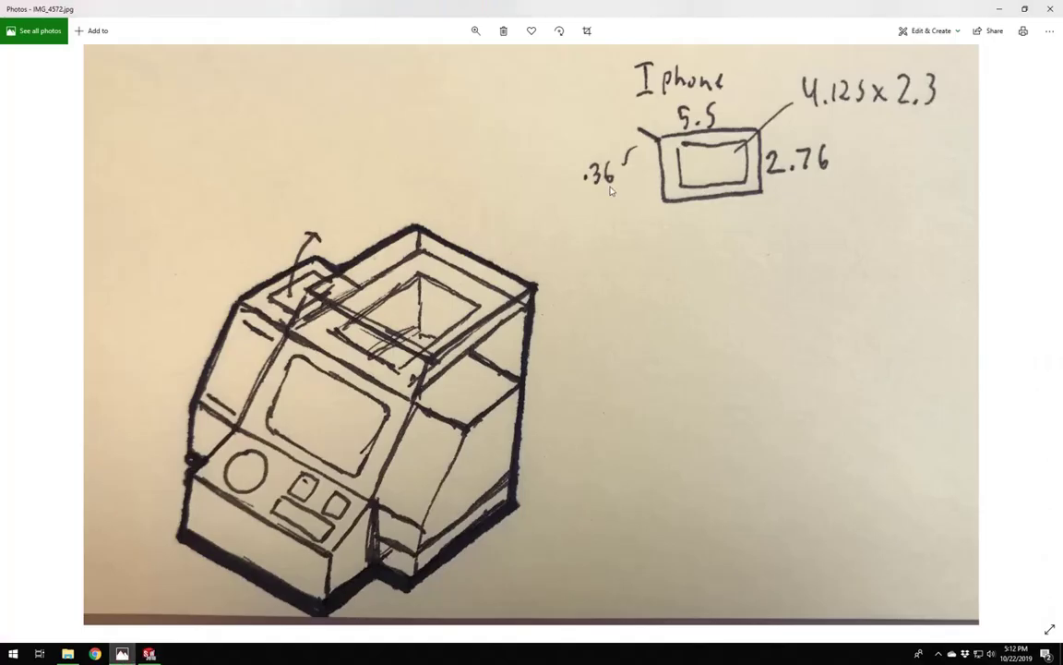
click(149, 655)
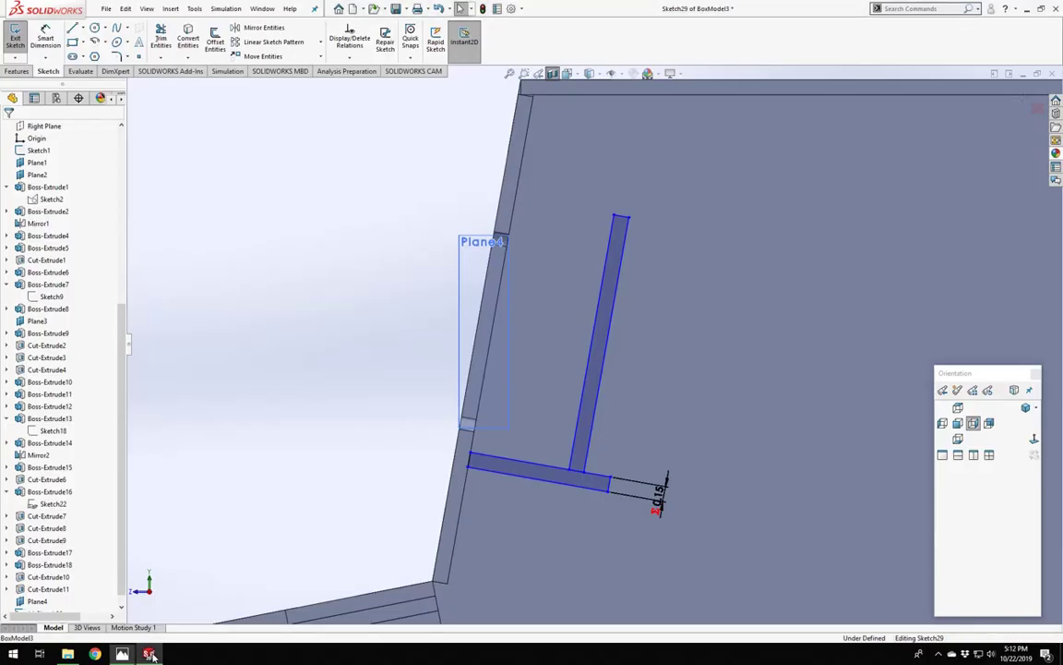
Dimension the gap between the sloped panel's inner face and the upright rectangle's facing edge to 0.37 in.
click(45, 39)
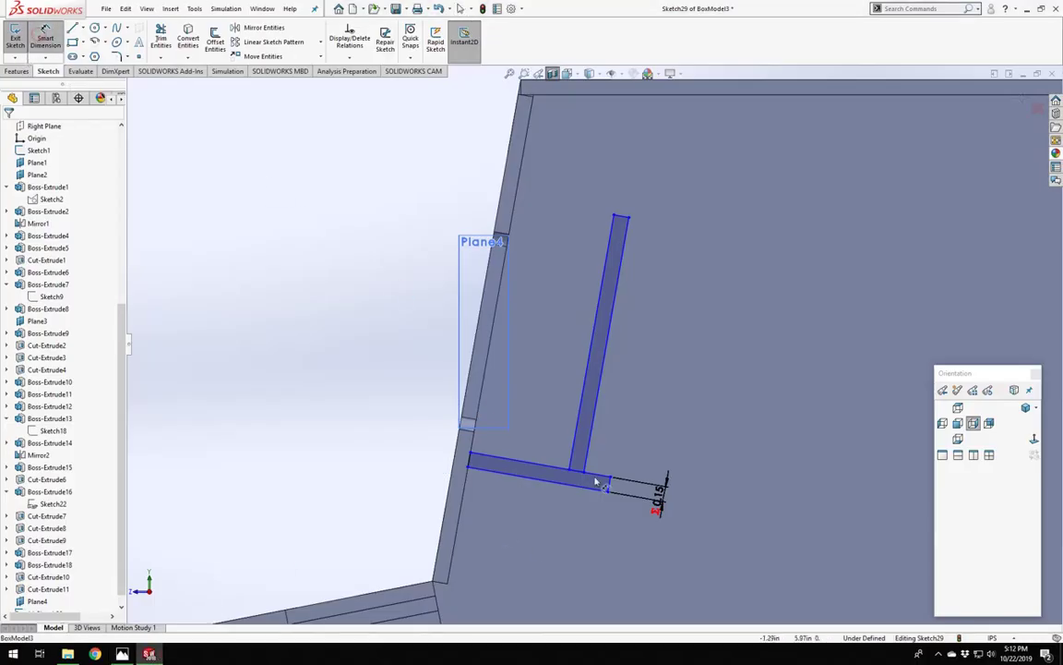
click(570, 439)
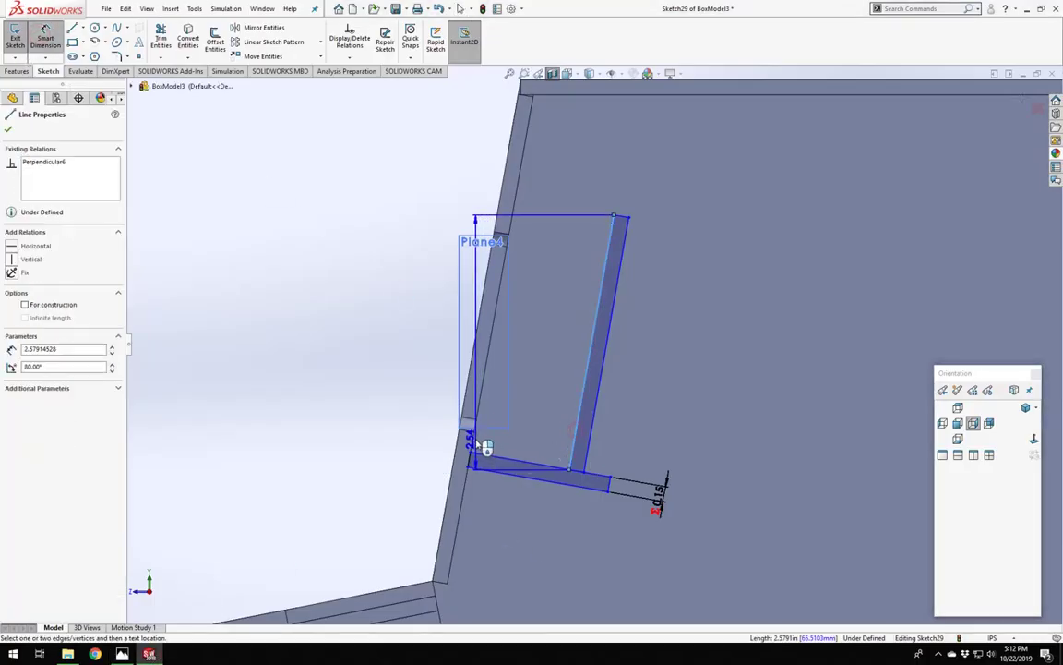
click(471, 441)
click(541, 442)
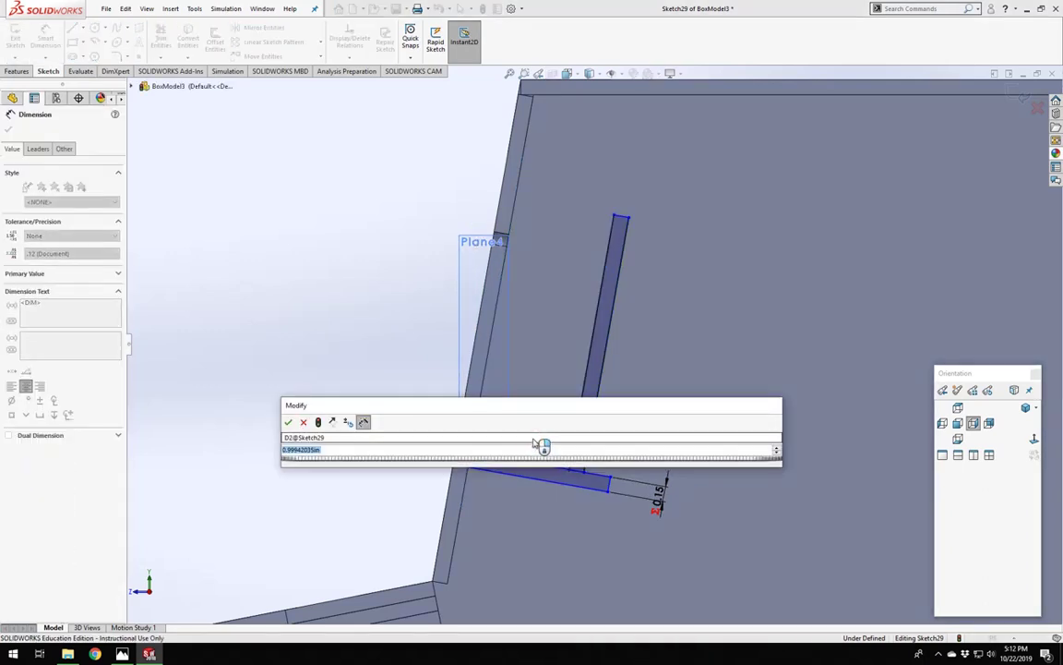
key(BackSpace)
text(37)
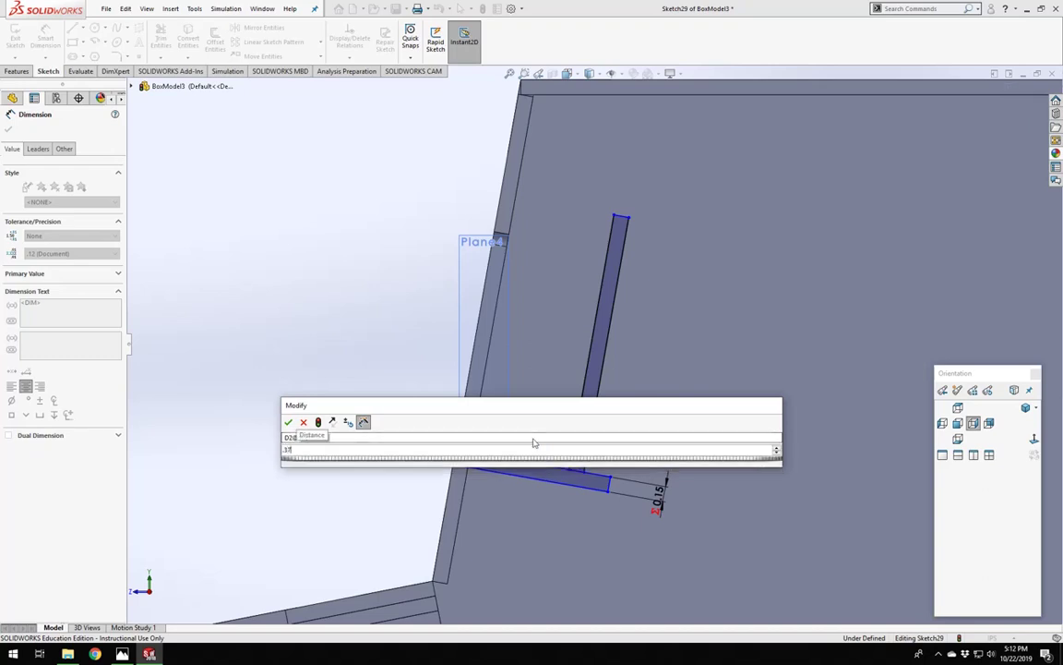
key(Return)
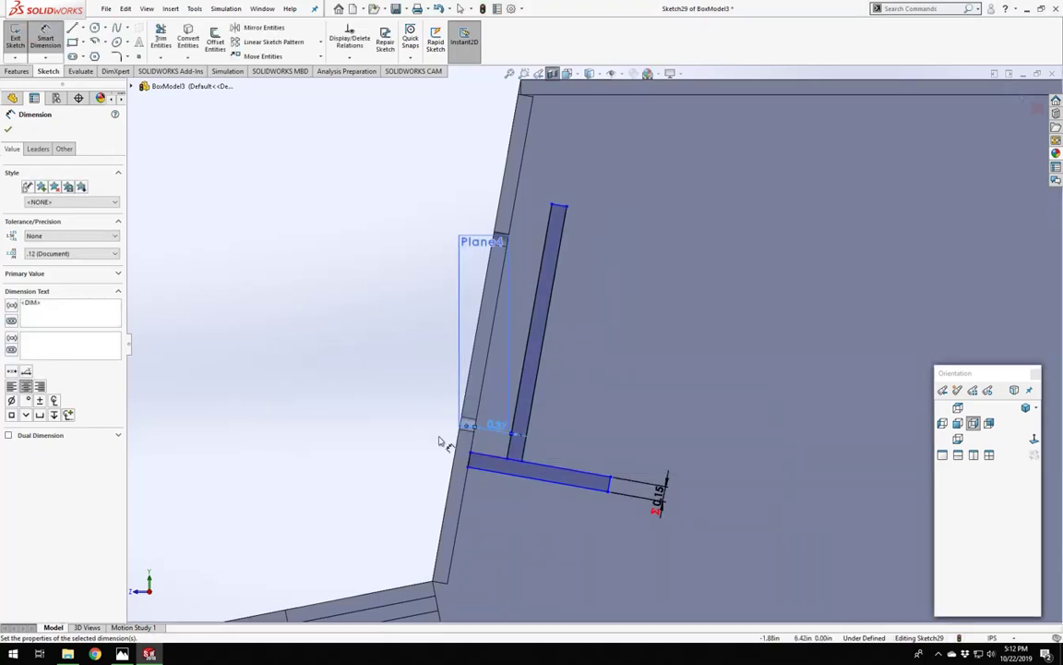
Stretch the upright rectangle upward until its top end sits just below the box's top panel.
scroll(582, 365, down, 2)
scroll(577, 342, up, 4)
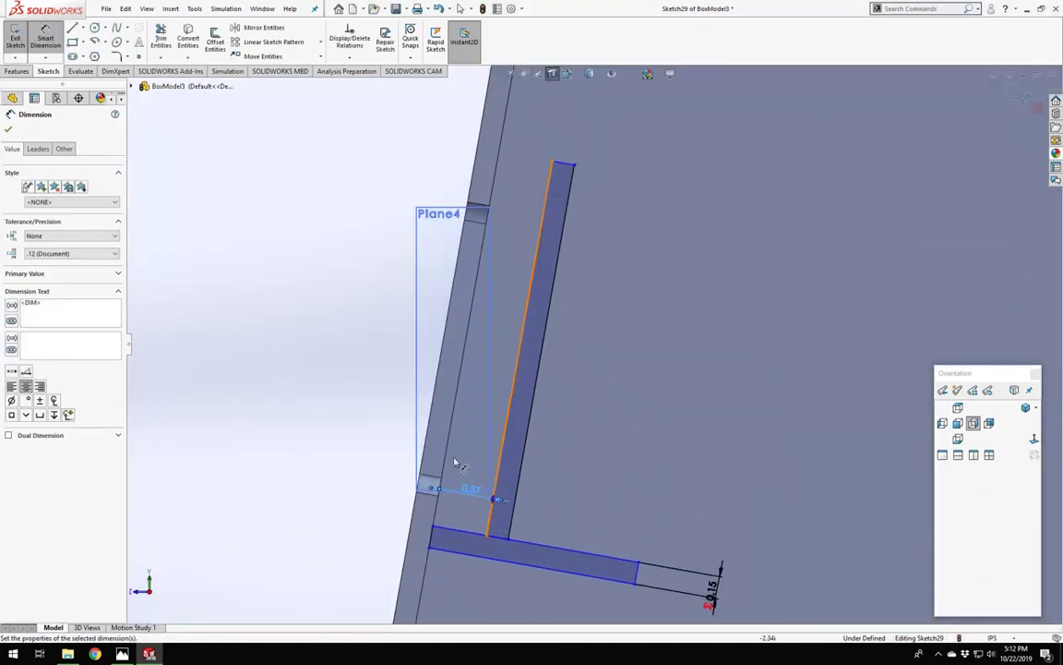
scroll(471, 470, down, 2)
scroll(506, 443, up, 3)
scroll(488, 401, down, 2)
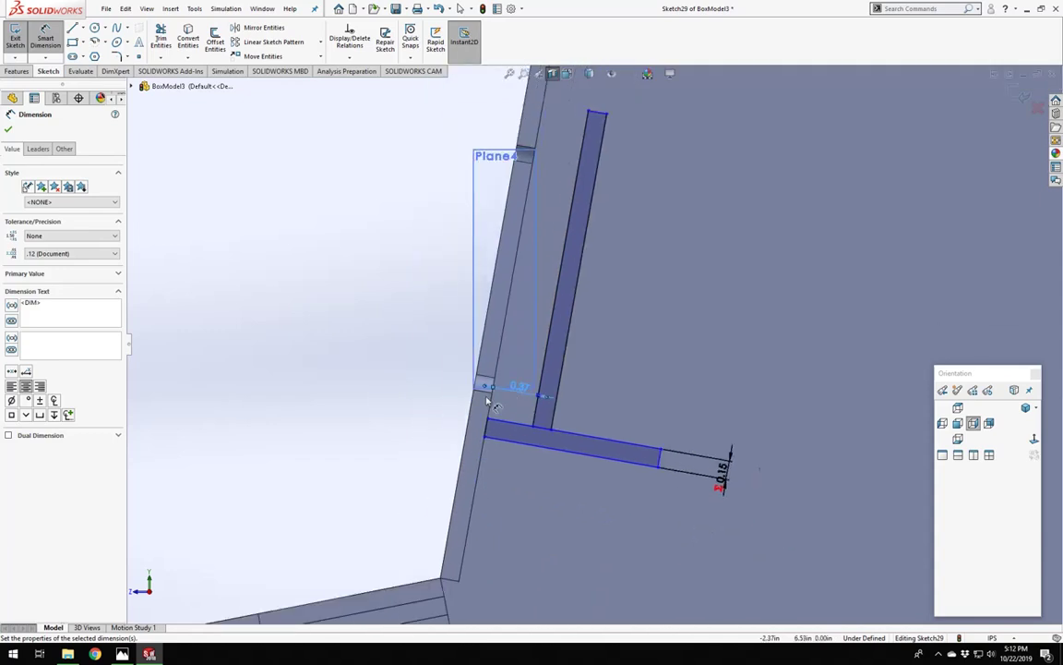
scroll(617, 267, down, 1)
scroll(620, 356, down, 2)
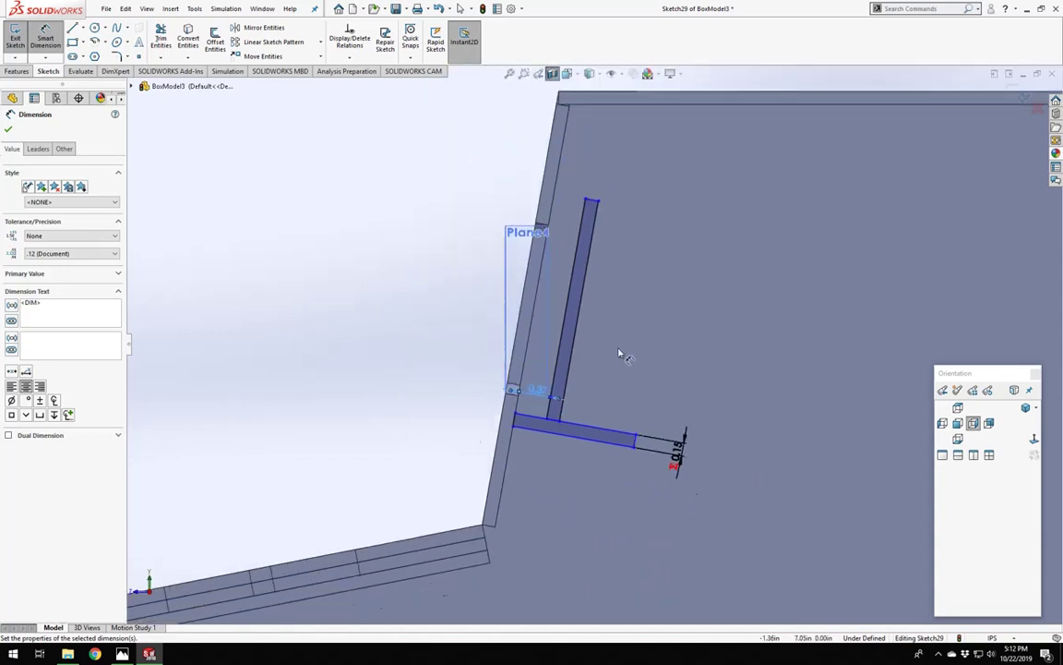
scroll(618, 296, up, 1)
key(Escape)
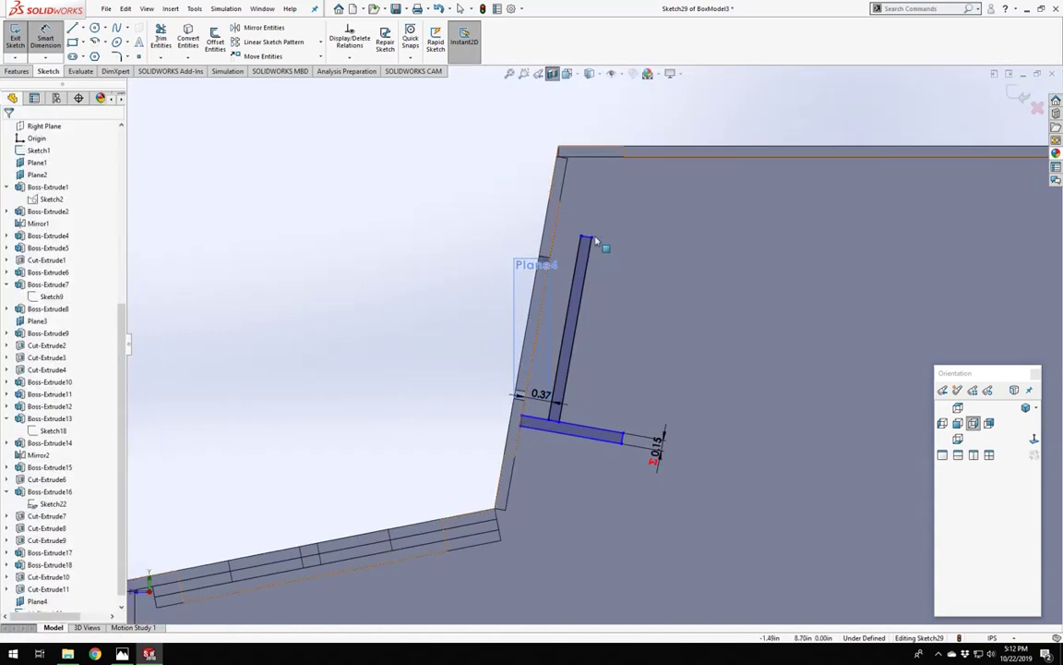
drag(592, 237, 616, 173)
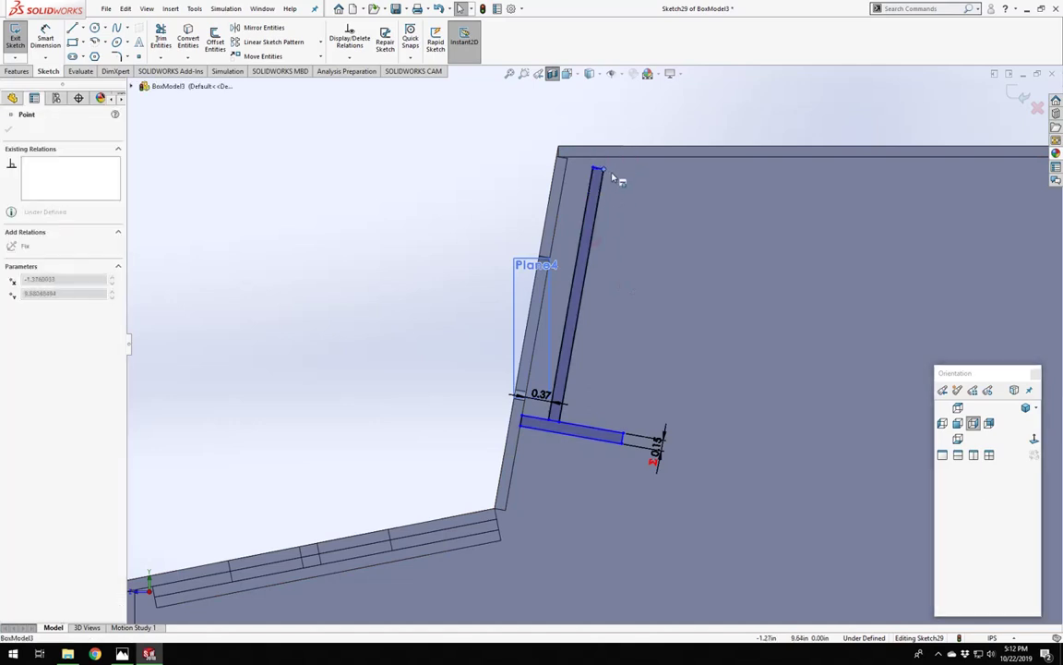
Dimension the gap between the upright rectangle's top corner and the top panel's inner face to 0.1 in.
click(43, 34)
scroll(579, 130, up, 5)
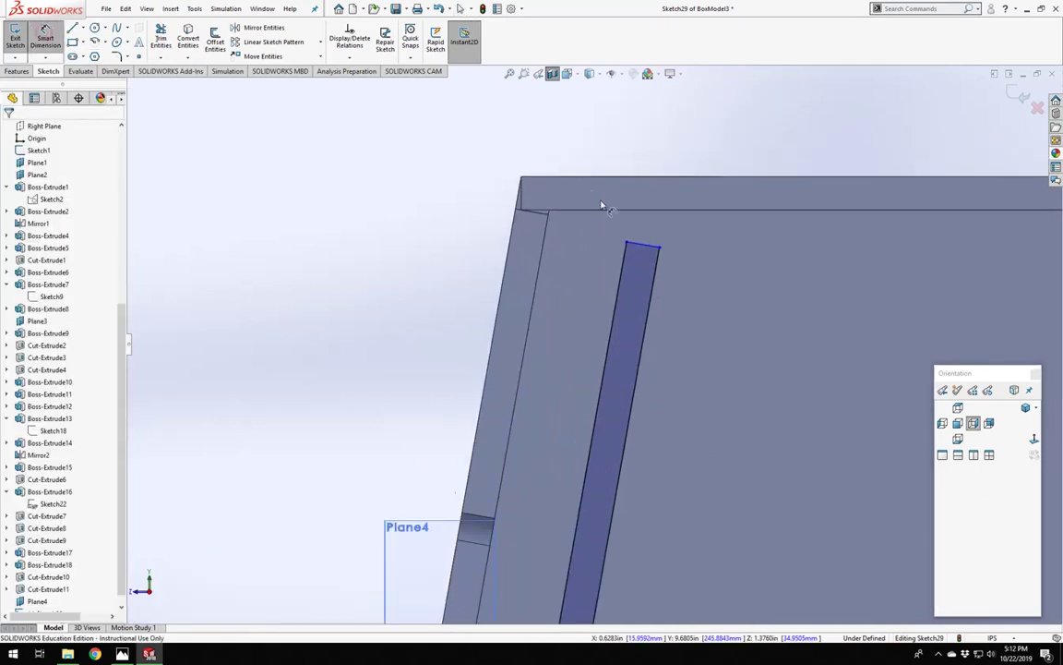
scroll(601, 205, up, 2)
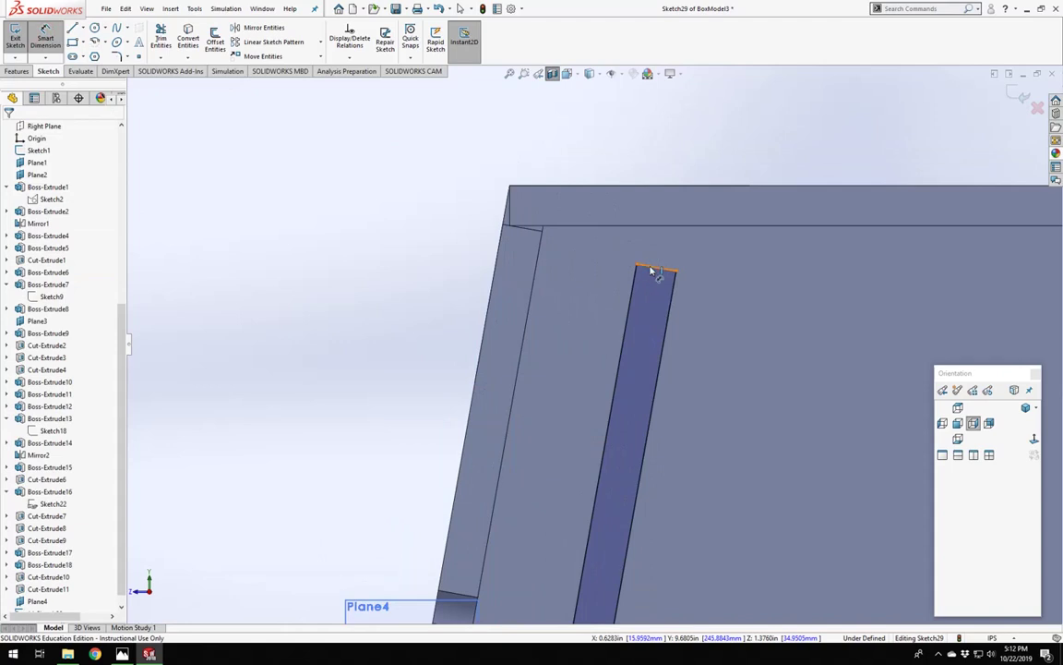
click(637, 267)
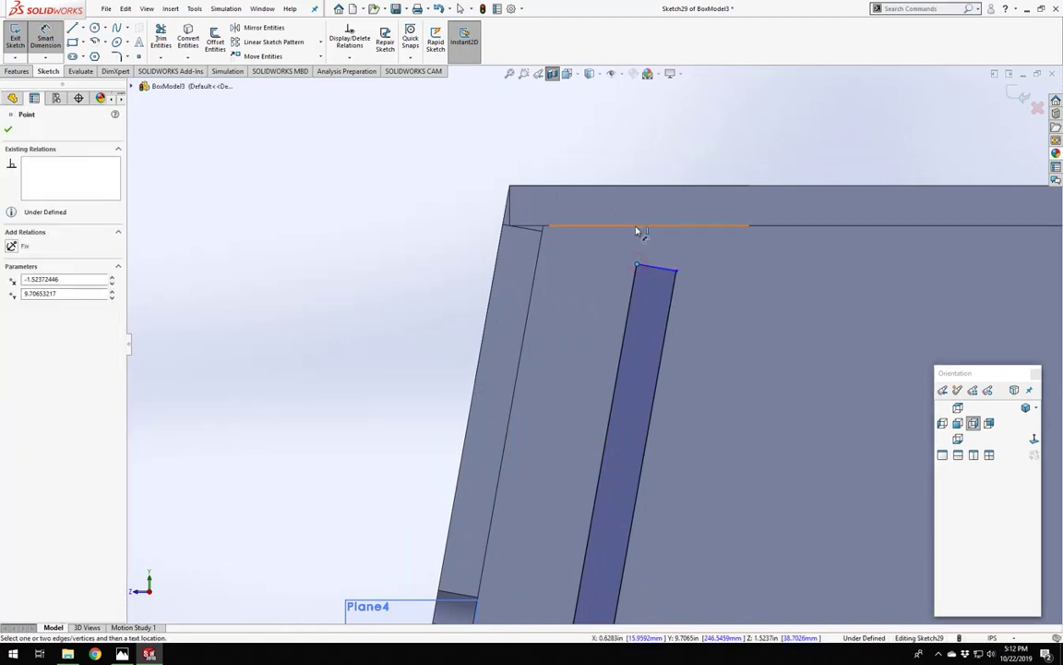
click(637, 230)
click(633, 250)
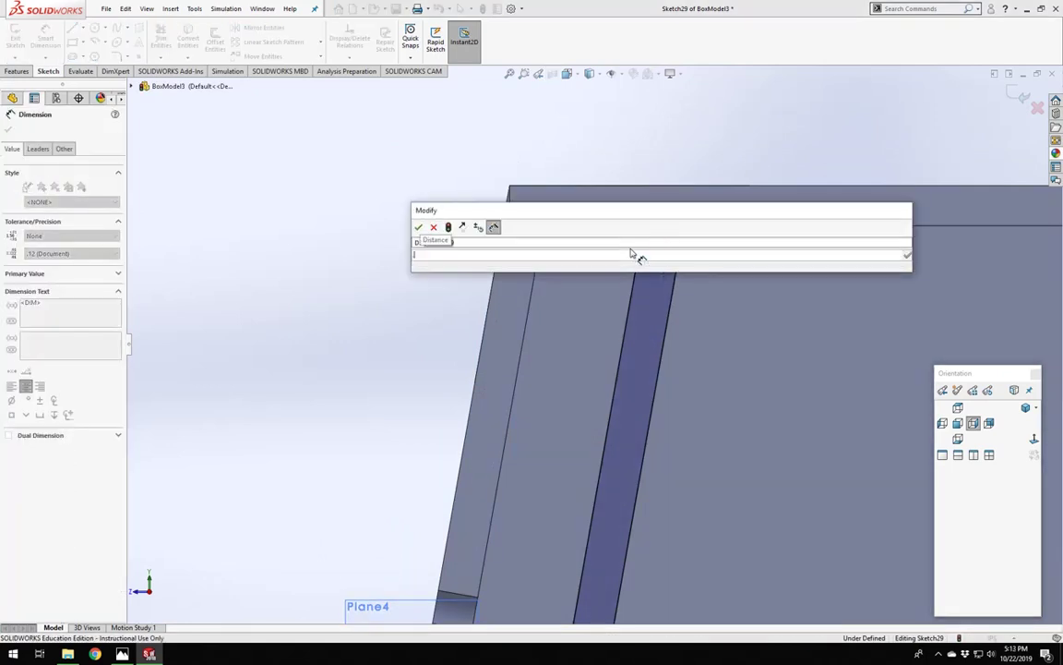
text(0.1)
key(Return)
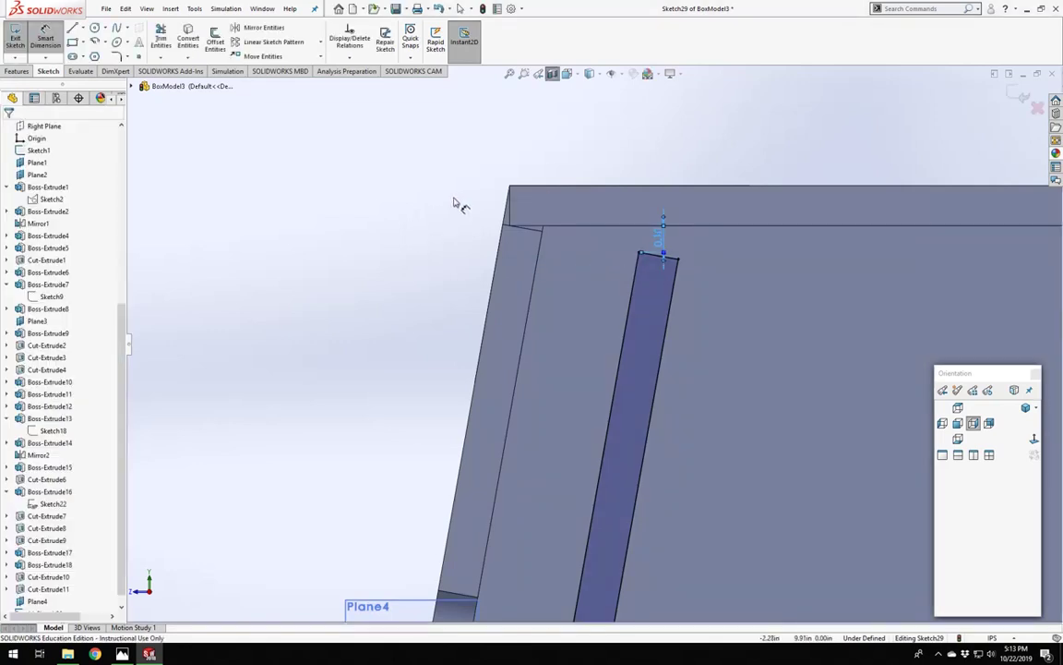
Examine from several angles how the upright and shelf profile sits behind the sloped panel's screen opening.
scroll(582, 242, up, 3)
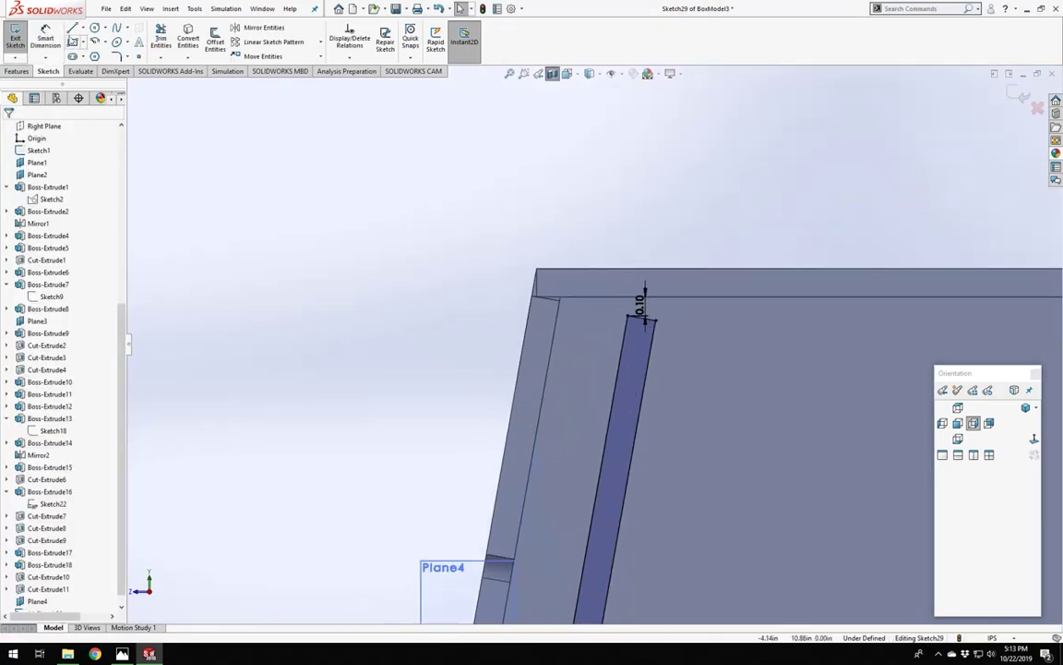
scroll(600, 346, down, 2)
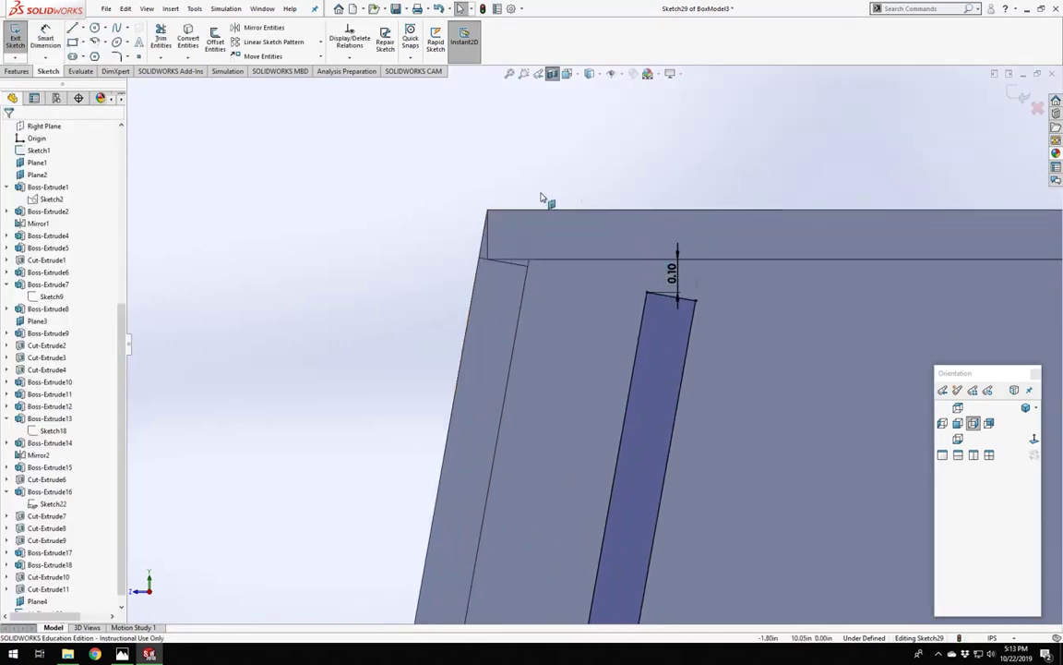
scroll(572, 356, up, 4)
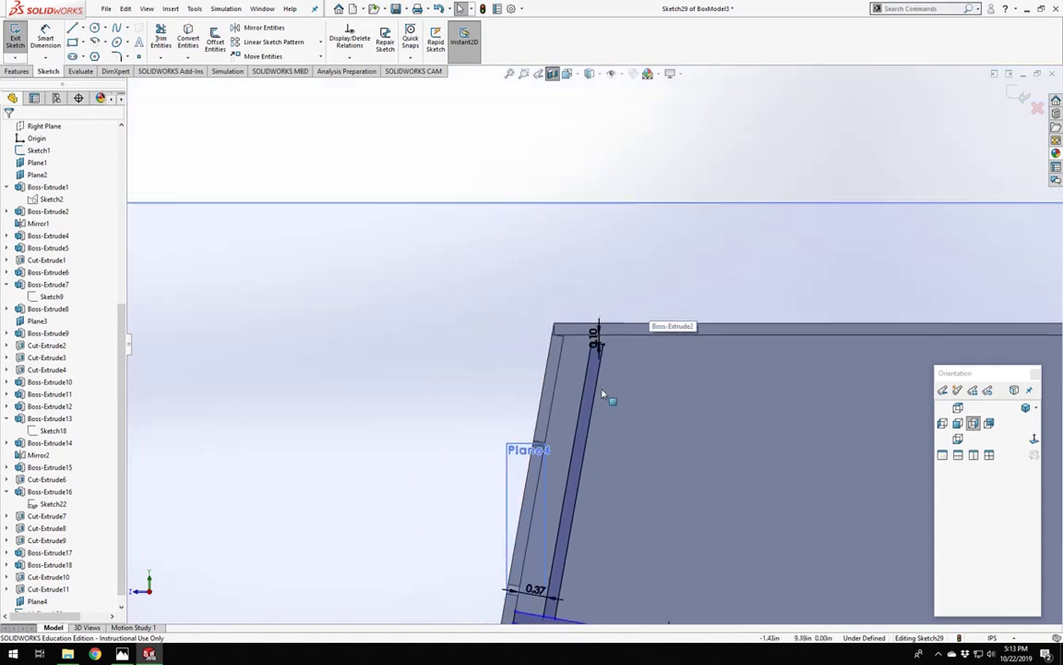
scroll(602, 392, down, 3)
scroll(602, 377, up, 4)
scroll(591, 329, down, 3)
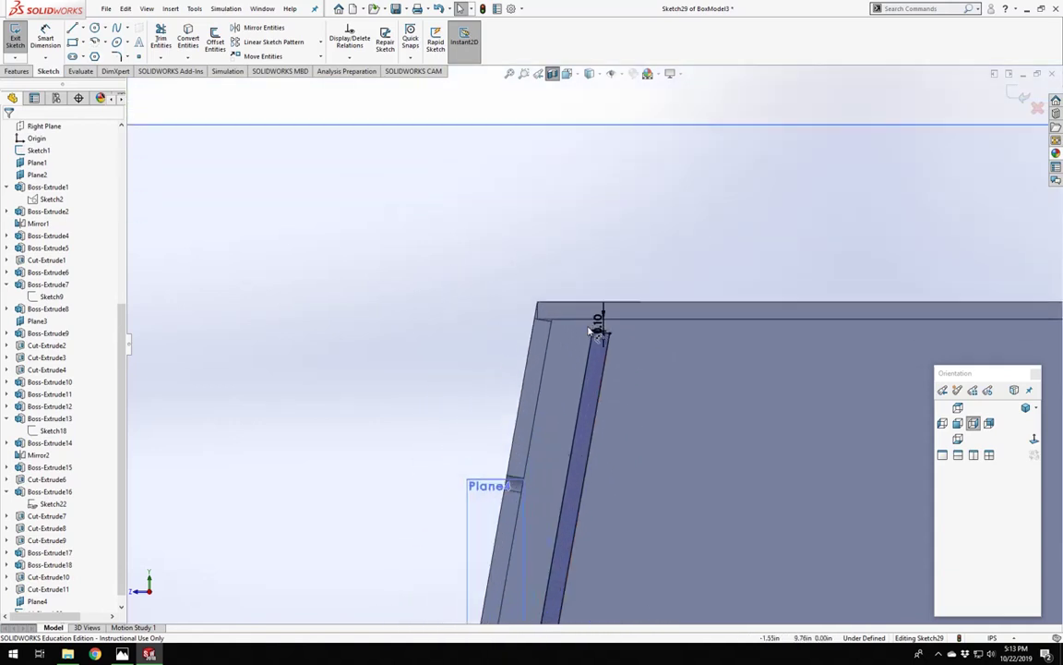
mouse_move(592, 333)
middle_down()
mouse_move(612, 339)
mouse_move(607, 367)
mouse_move(587, 331)
mouse_move(632, 415)
mouse_move(593, 370)
mouse_move(630, 388)
mouse_move(560, 366)
mouse_move(547, 339)
middle_up()
scroll(630, 387, down, 2)
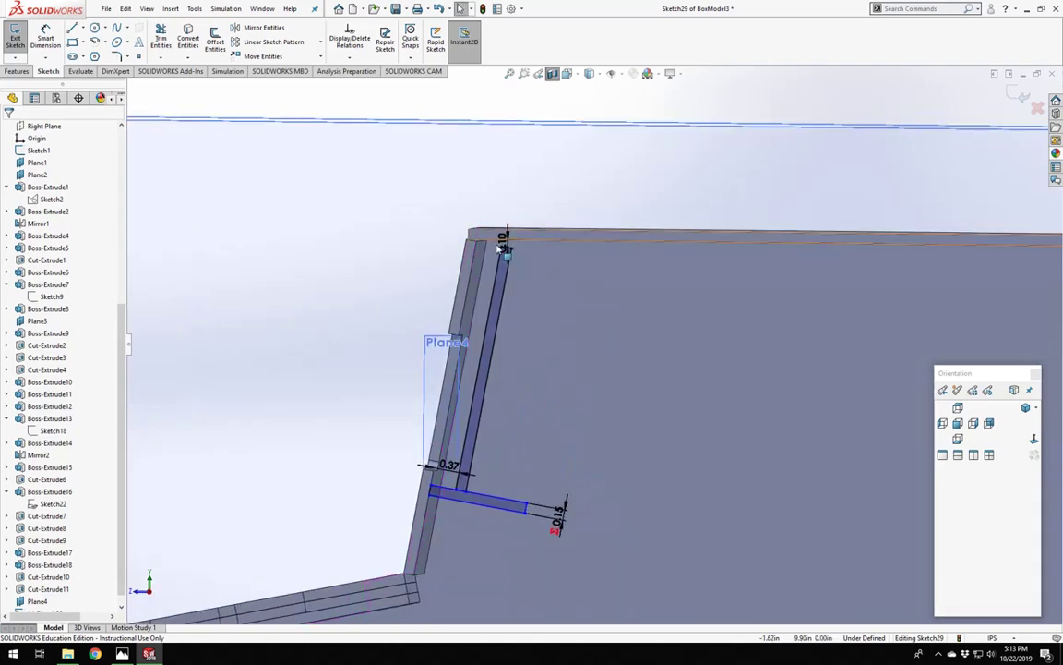
middle_drag(498, 242, 499, 379)
scroll(622, 403, up, 5)
scroll(595, 394, down, 4)
scroll(581, 416, up, 1)
scroll(583, 420, down, 4)
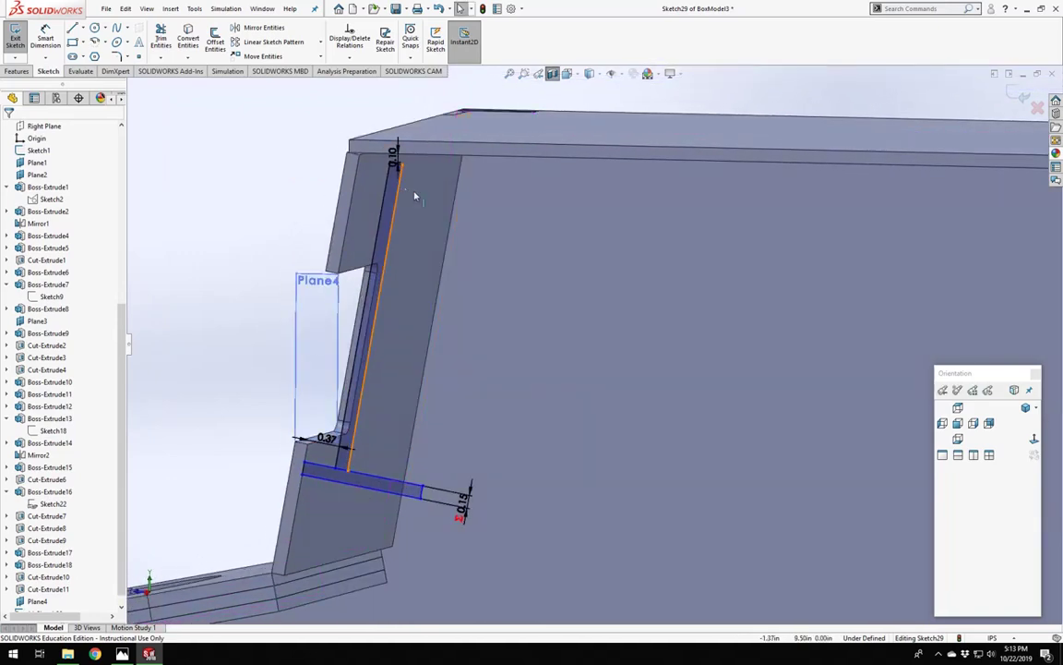
middle_drag(395, 366, 462, 361)
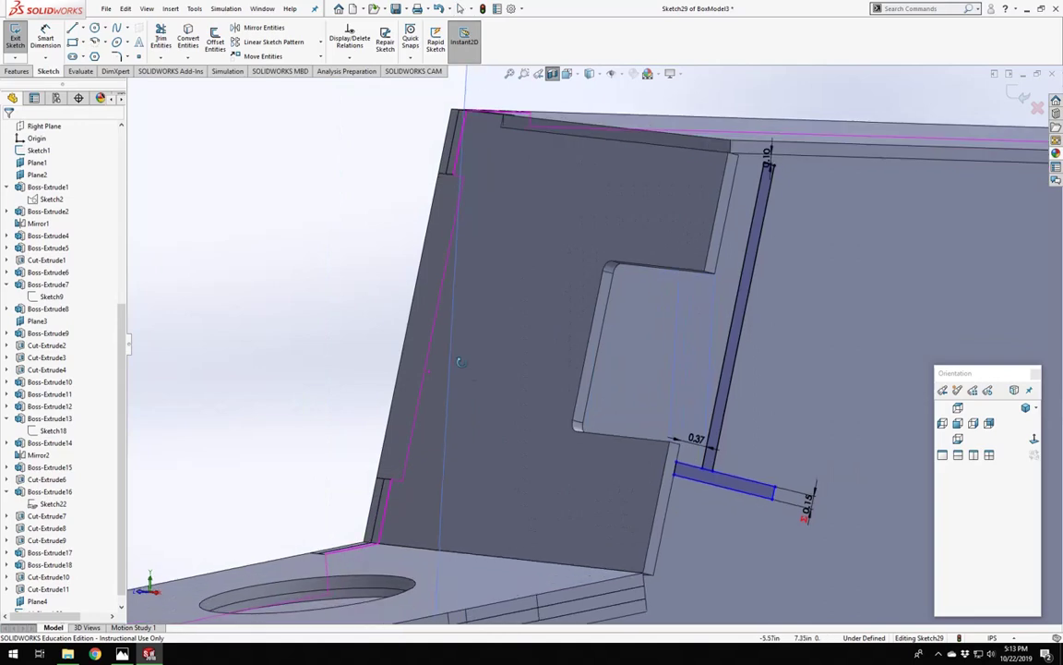
click(1034, 440)
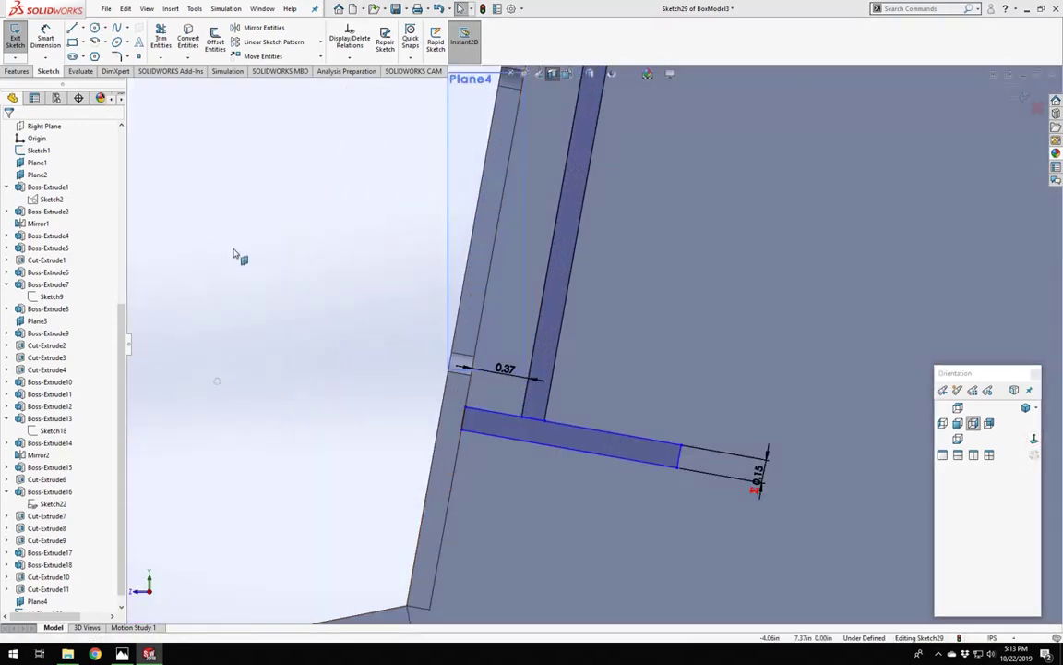
click(216, 381)
click(43, 42)
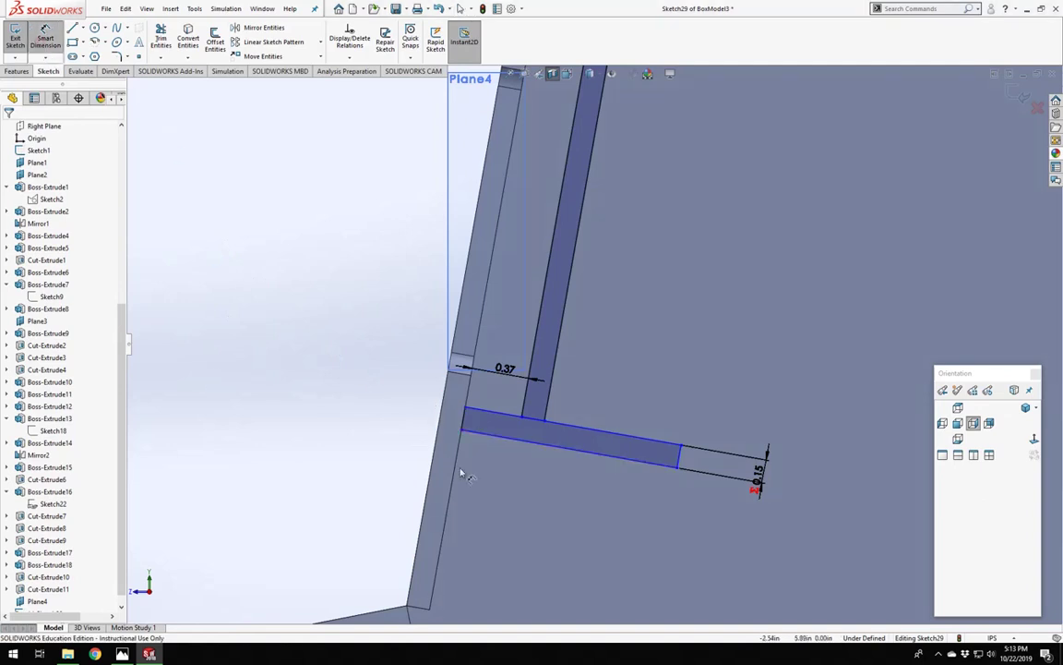
click(639, 441)
click(552, 407)
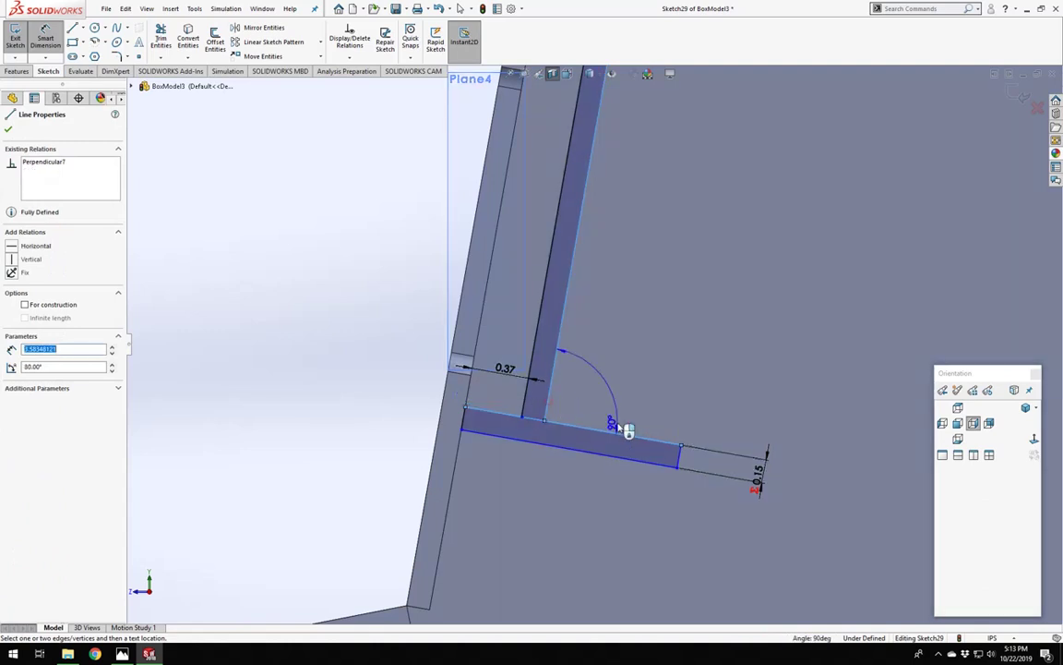
key(Escape)
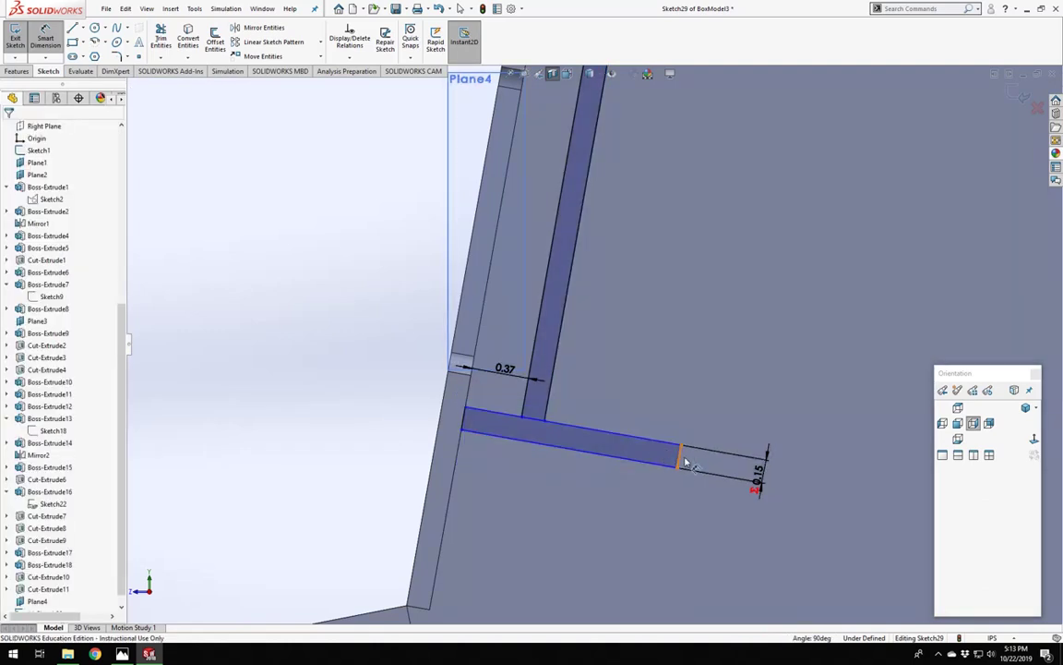
click(676, 450)
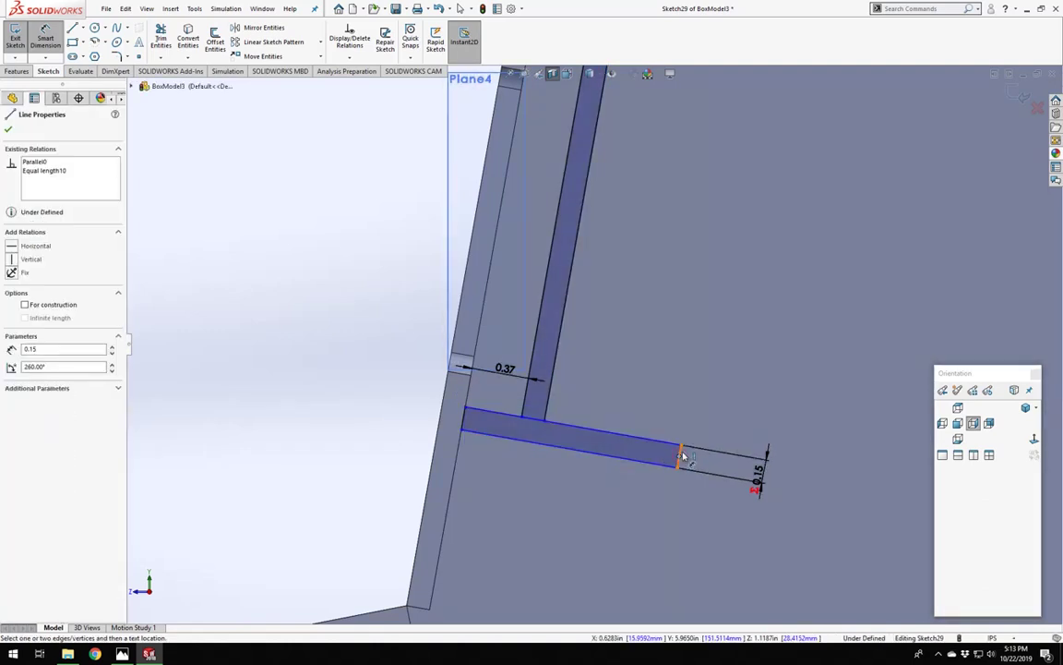
key(Escape)
Dimension the distance from the upright's rear edge to the shelf rectangle's free end to 0.25 in.
click(679, 456)
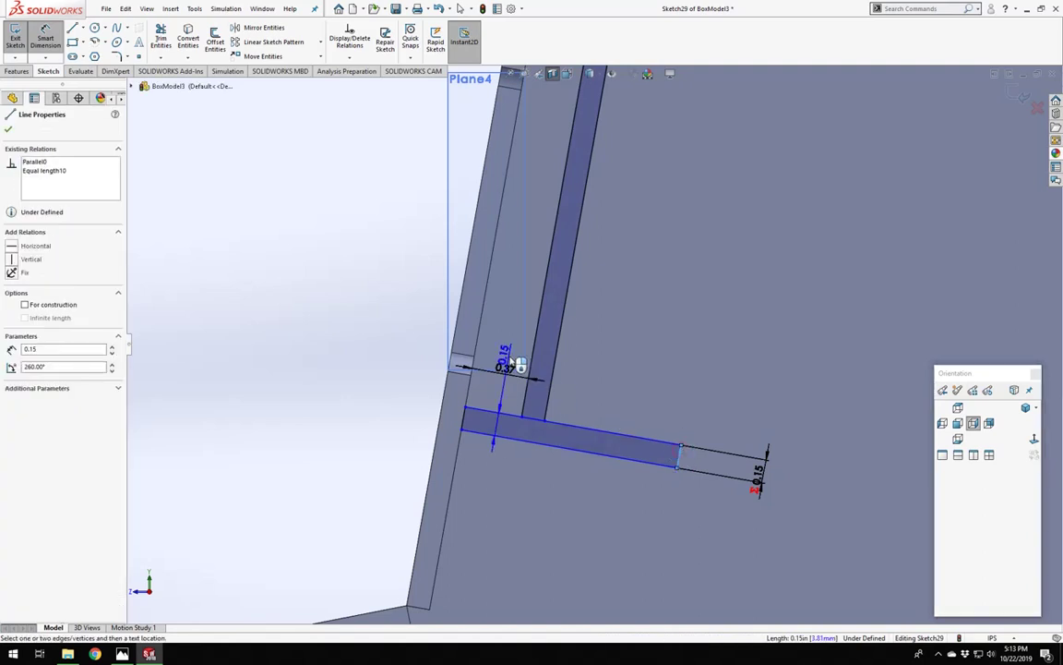
click(546, 418)
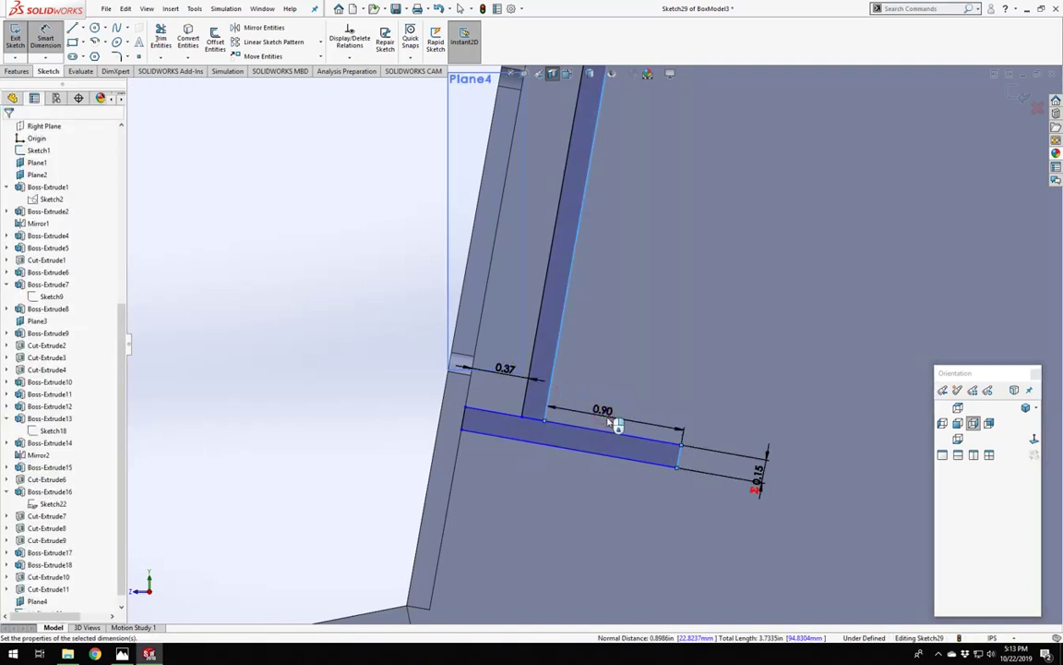
click(609, 421)
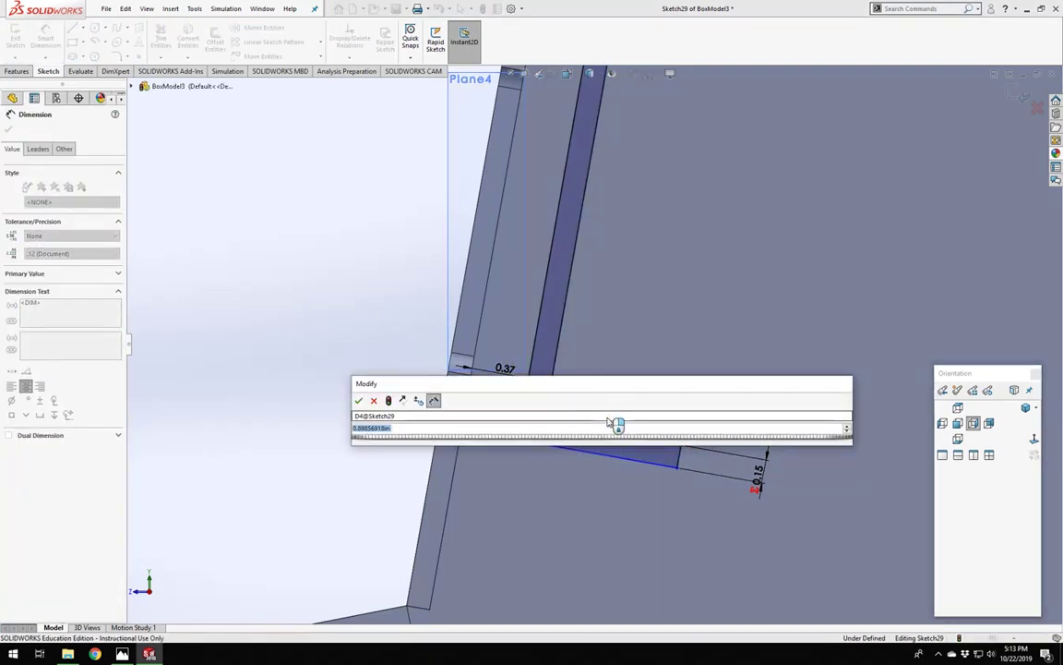
text(.25)
key(Return)
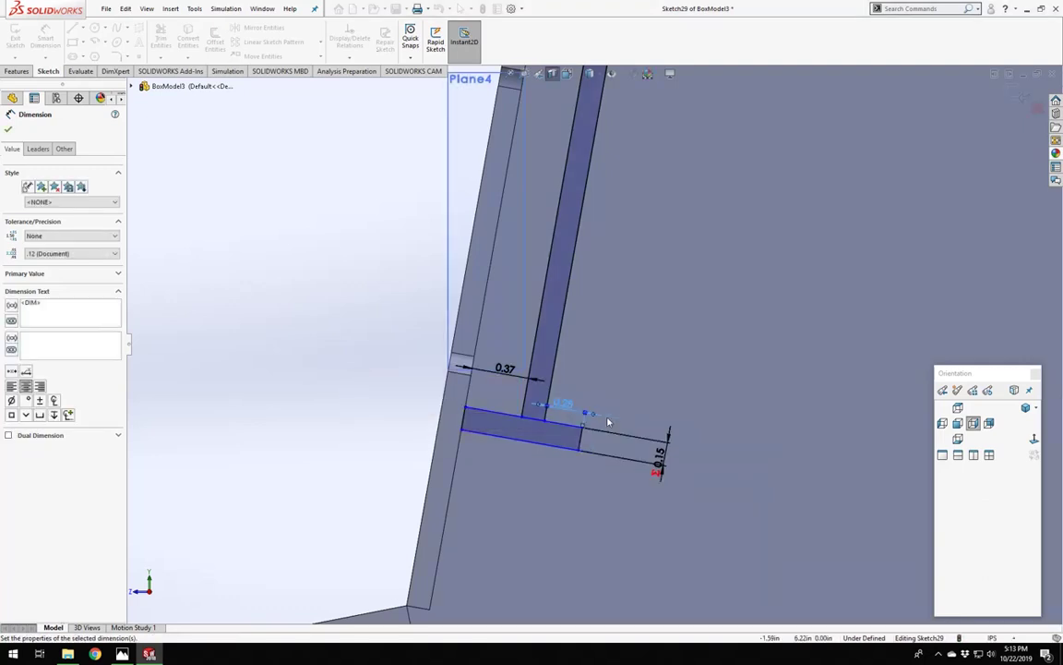
Inspect where the shelf rectangle meets the sloped panel below the screen opening.
scroll(586, 406, up, 4)
scroll(572, 369, down, 4)
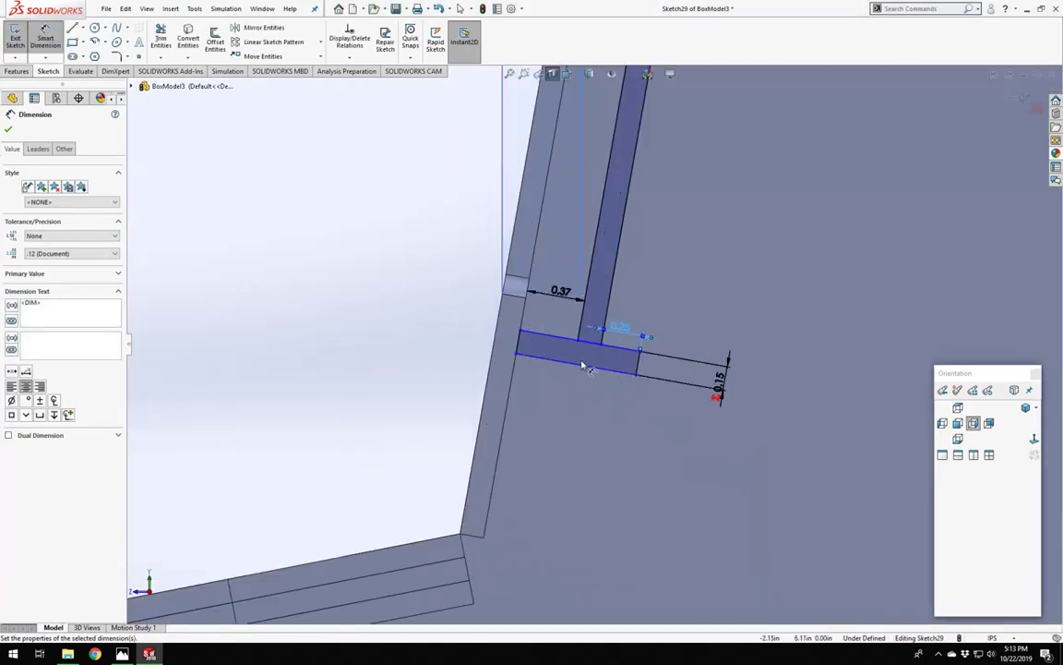
scroll(582, 364, up, 2)
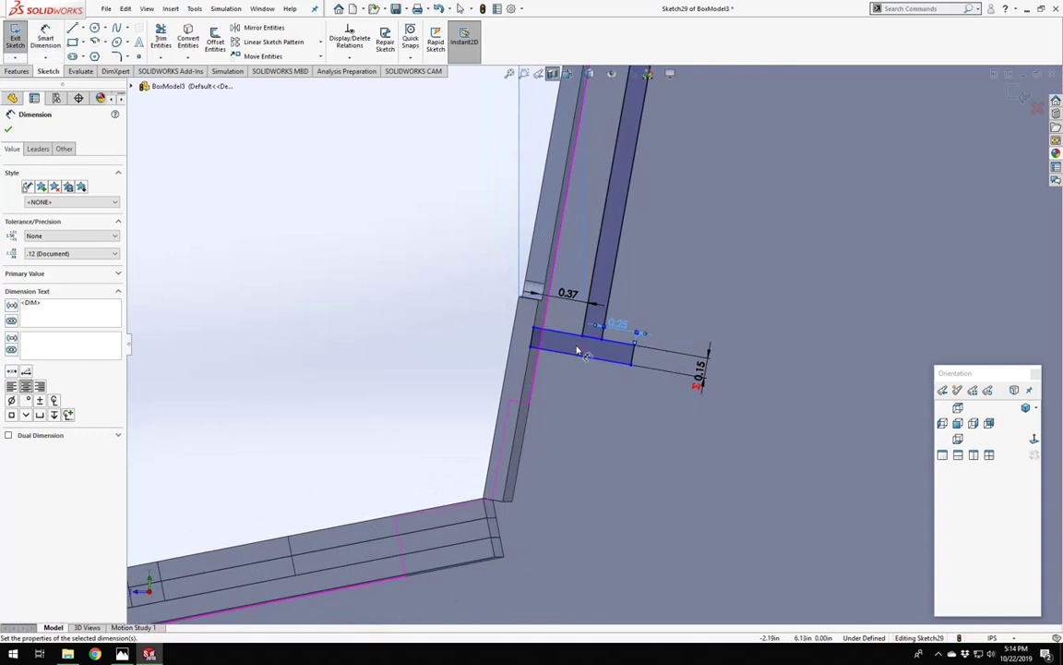
scroll(591, 356, up, 3)
scroll(616, 279, down, 3)
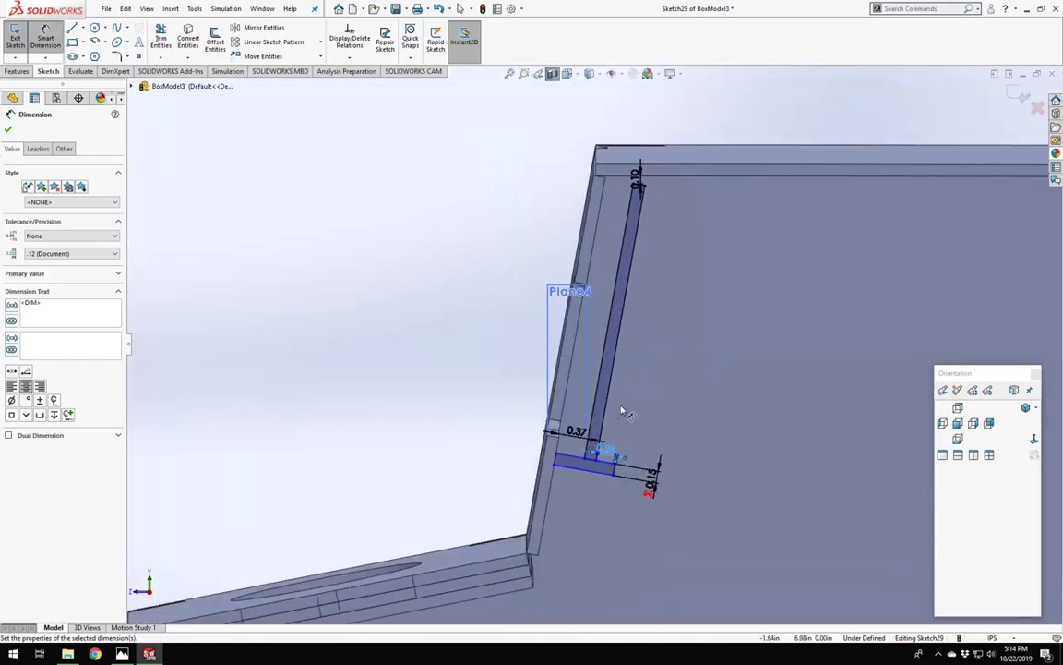
scroll(581, 462, down, 2)
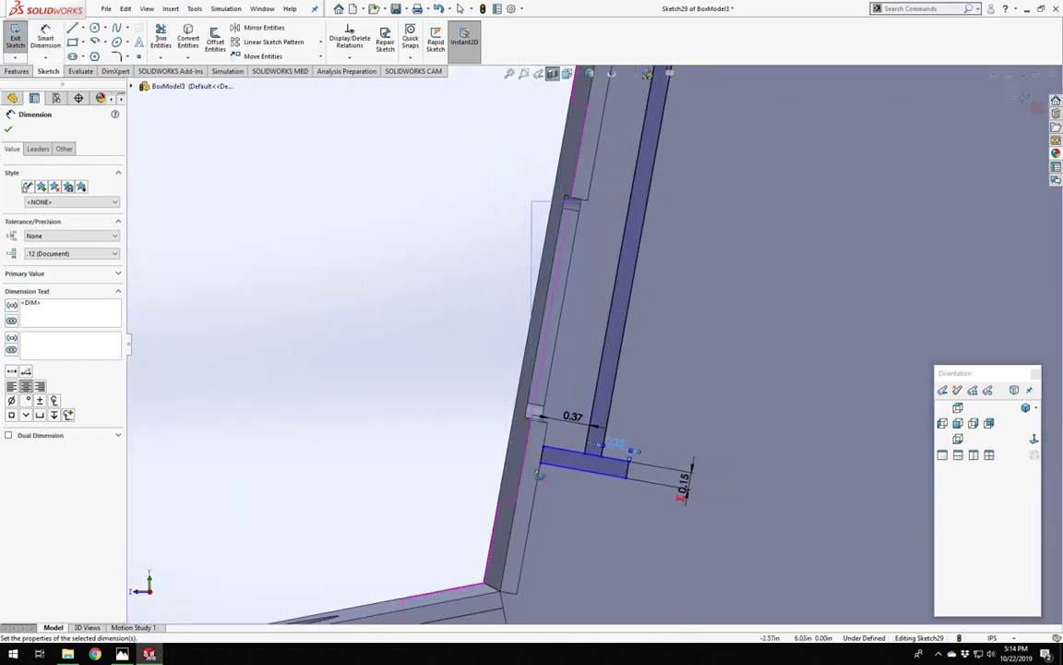
scroll(591, 406, up, 3)
scroll(583, 379, down, 3)
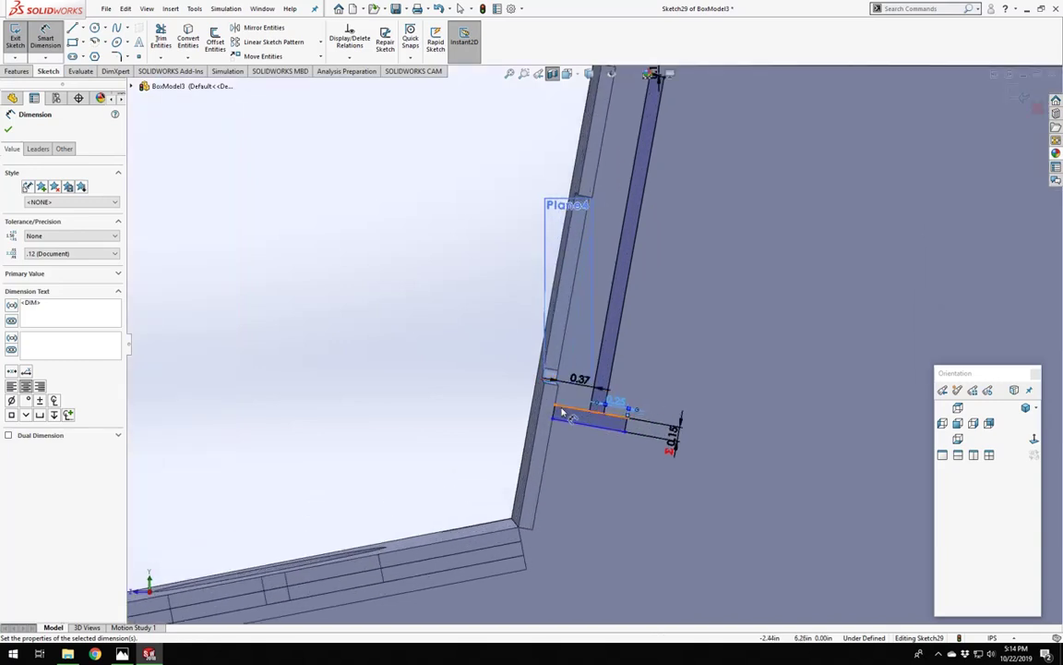
Show Sketch28 of Cut-Extrude11 so the screen opening's construction outlines can be referenced.
key(Escape)
mouse_move(555, 407)
mouse_down()
mouse_move(554, 489)
mouse_move(568, 409)
mouse_up()
click(461, 358)
mouse_move(460, 359)
middle_down()
mouse_move(478, 360)
mouse_move(483, 378)
middle_up()
scroll(33, 471, down, 1)
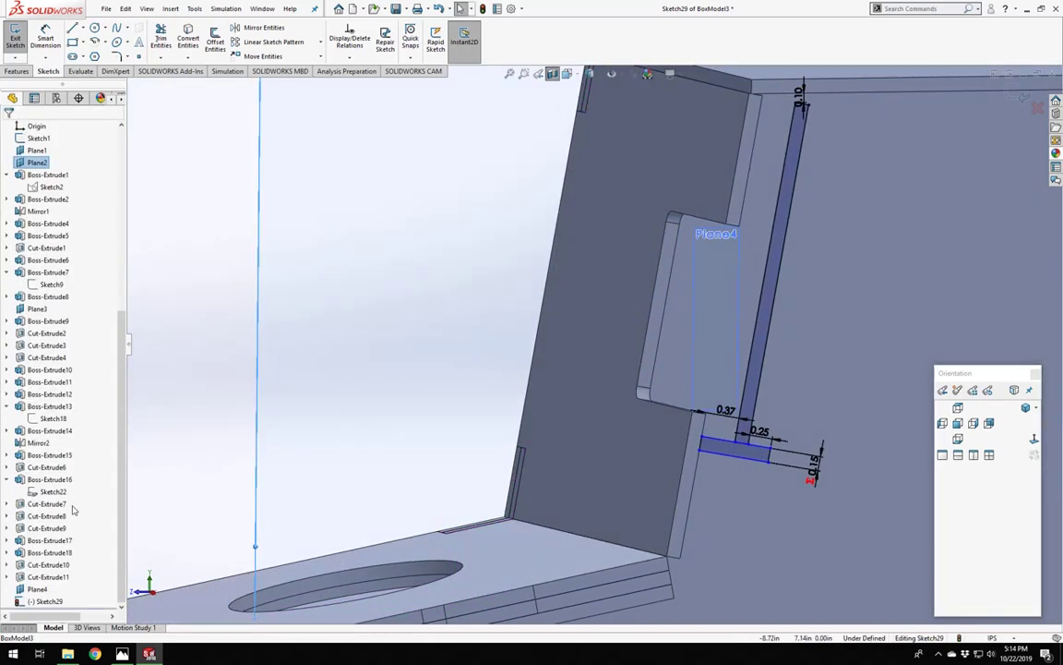
click(8, 577)
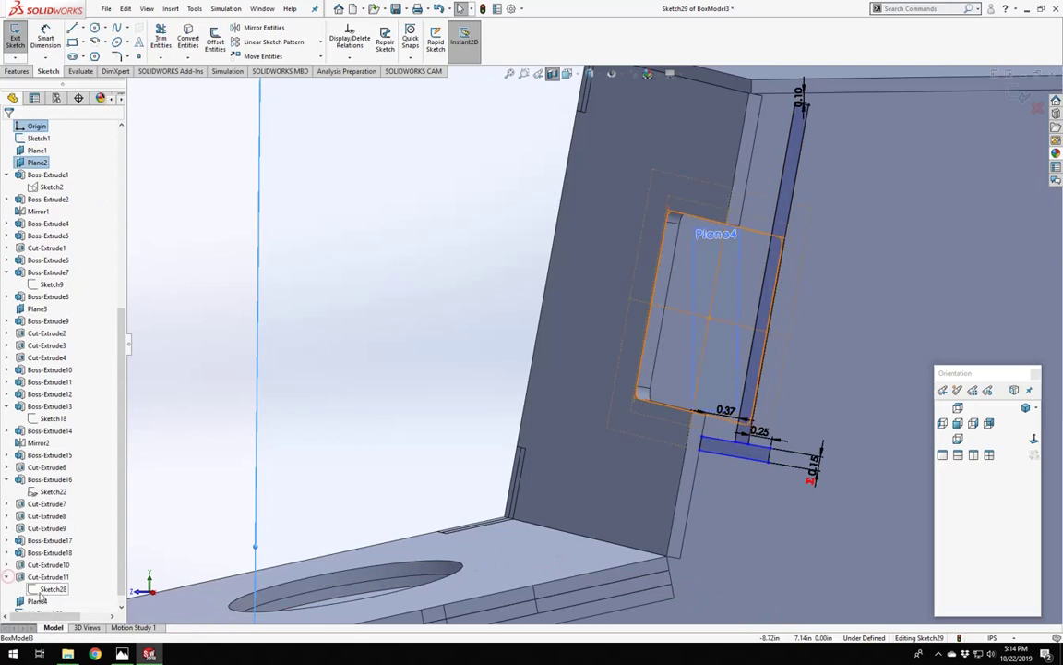
right_click(46, 588)
click(53, 508)
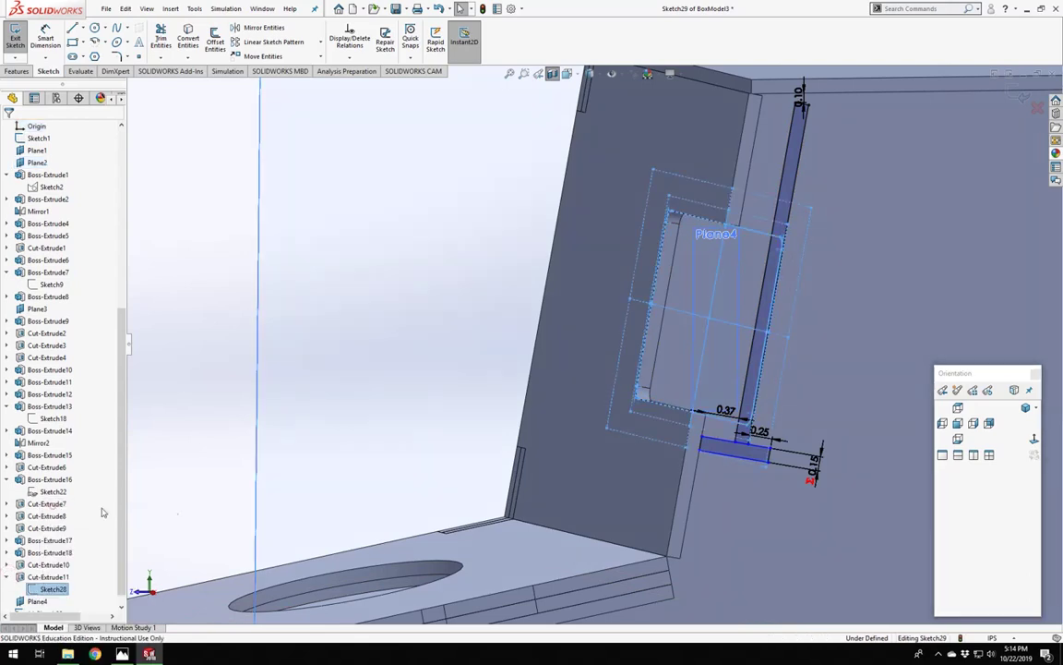
Move the shelf rectangle's top edge down, just below the outer construction outline around the screen opening.
scroll(641, 432, up, 1)
scroll(745, 442, down, 3)
mouse_move(680, 418)
middle_down()
mouse_move(660, 399)
mouse_move(496, 425)
middle_up()
scroll(451, 387, down, 5)
mouse_move(452, 387)
middle_down()
mouse_move(519, 385)
mouse_move(503, 378)
middle_up()
click(499, 378)
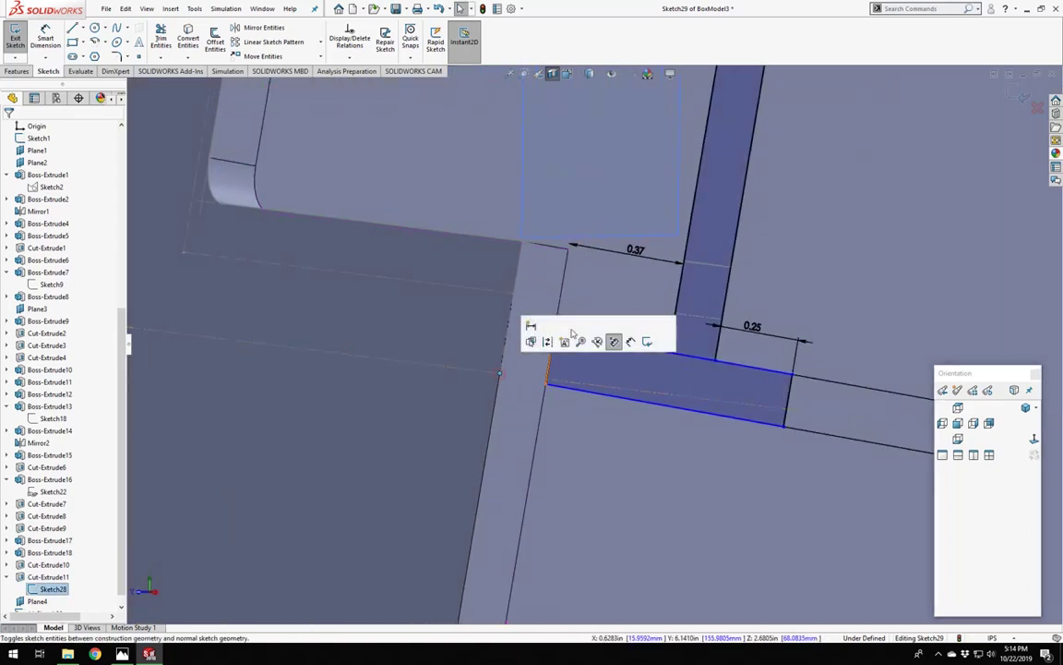
scroll(661, 481, up, 3)
mouse_move(590, 341)
mouse_down()
mouse_move(582, 408)
mouse_move(589, 374)
mouse_up()
middle_drag(572, 390, 424, 338)
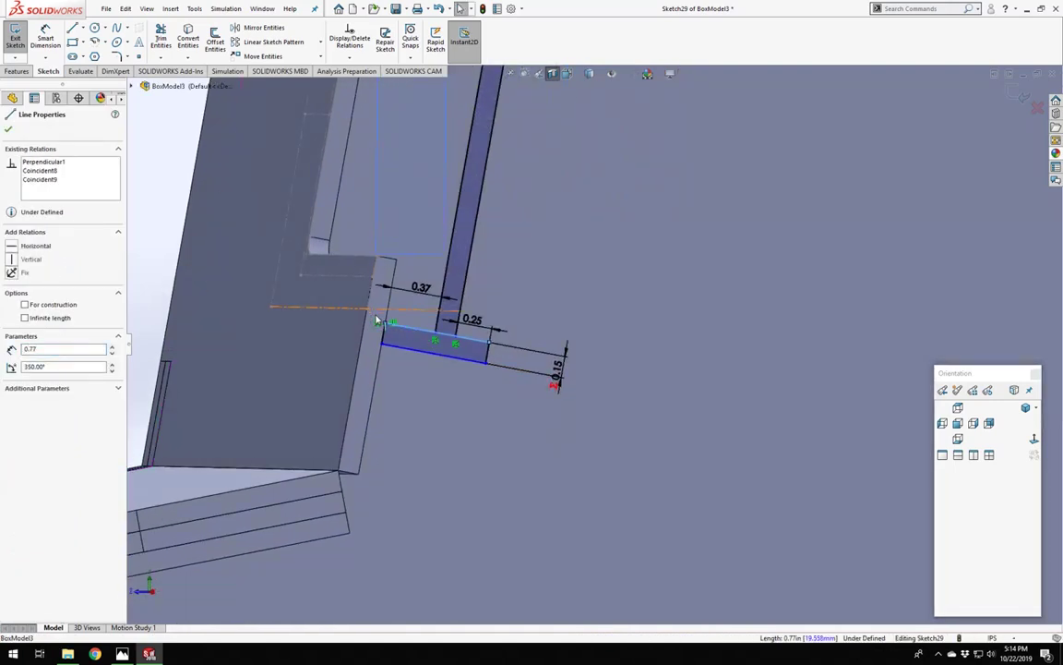
middle_drag(392, 338, 202, 285)
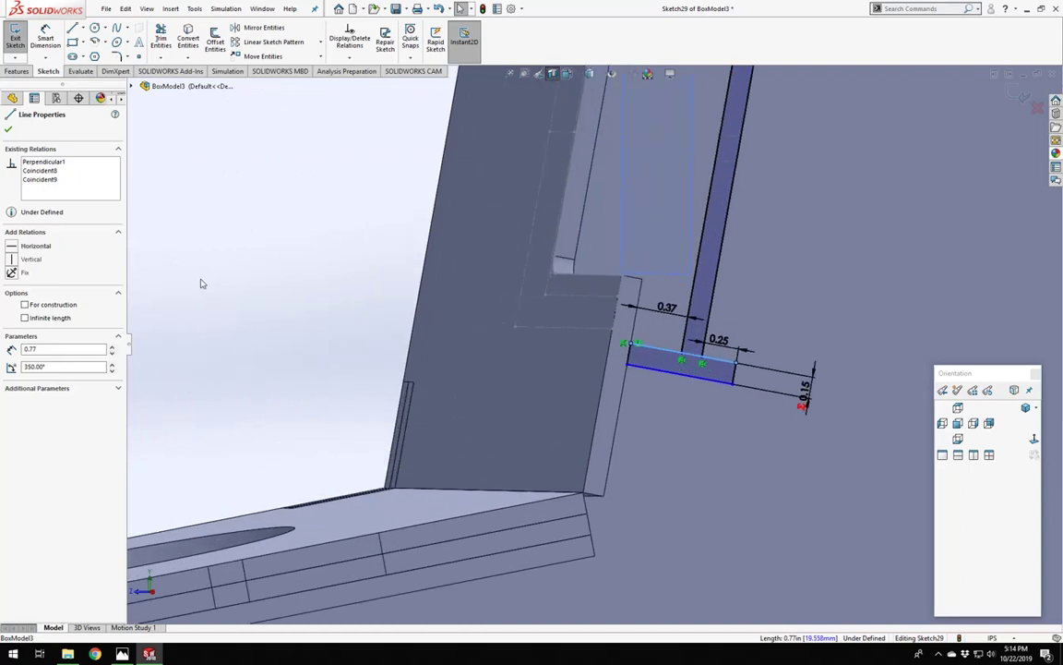
click(201, 280)
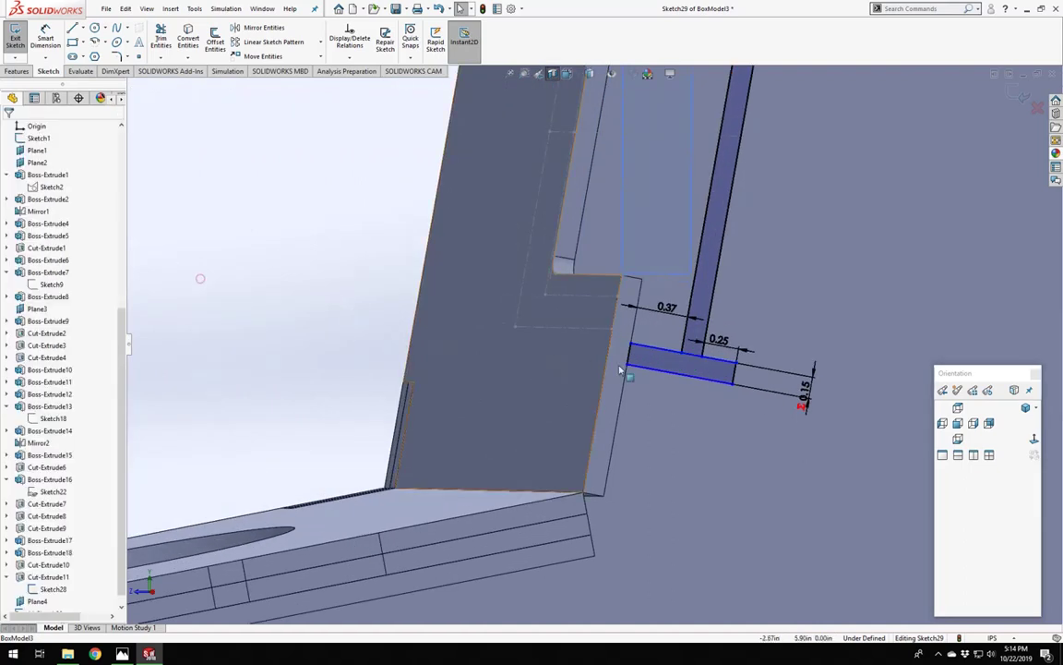
Make the shelf rectangle's top edge coincident with the lower corner point of Sketch28's outer construction outline.
click(515, 327)
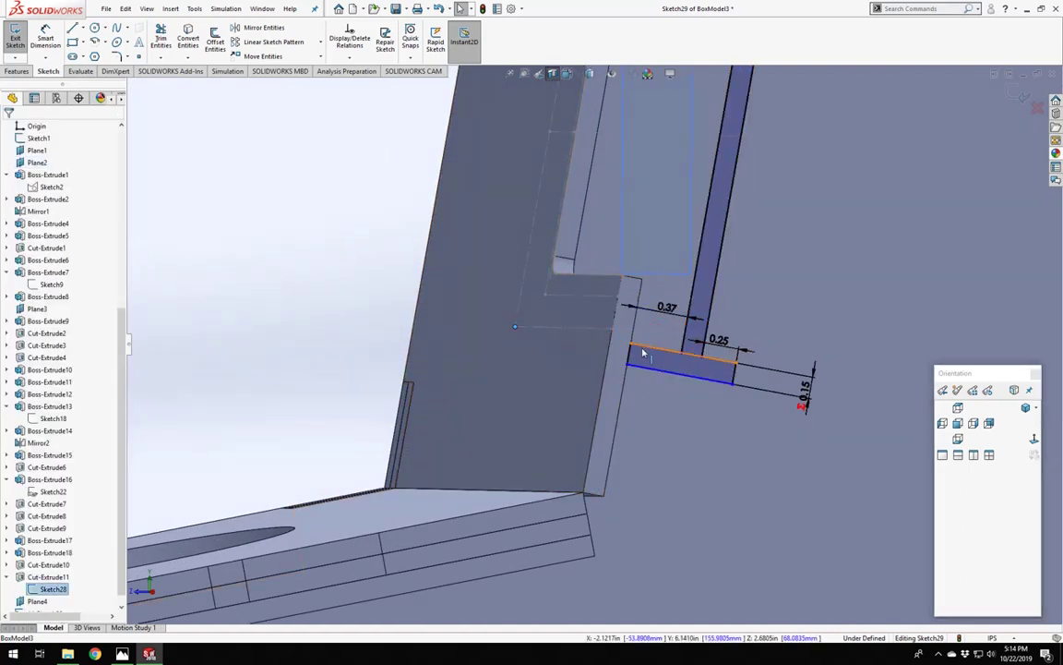
ctrl+click(643, 349)
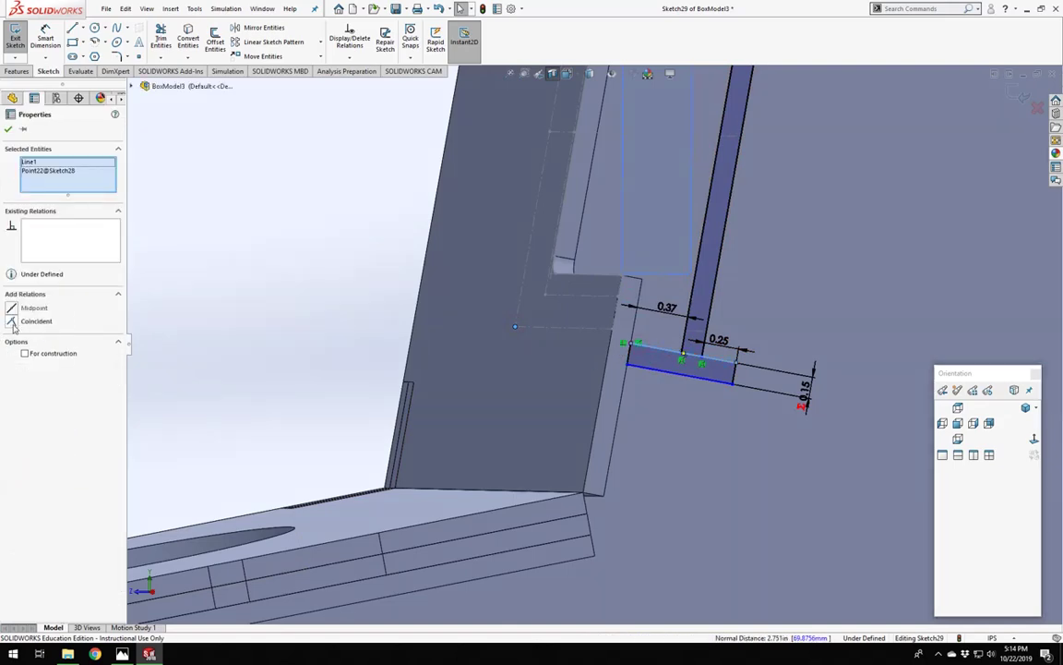
click(11, 321)
click(291, 291)
Examine how the shelf-and-upright profile sits behind the sloped panel, from the top panel down to the shelf.
scroll(292, 292, down, 3)
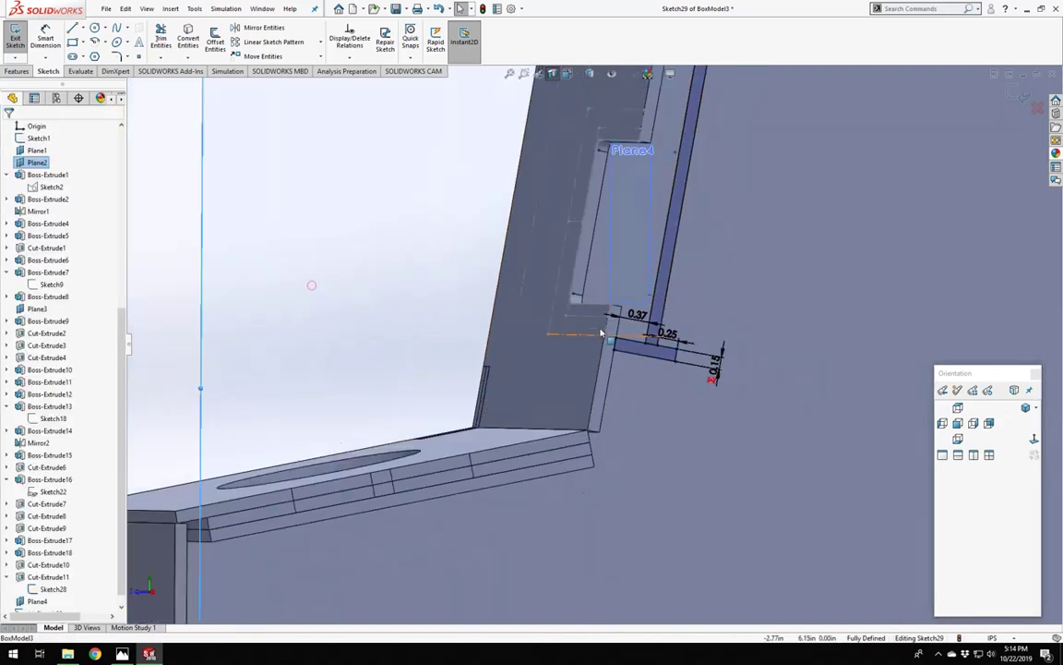
mouse_move(291, 292)
middle_down()
mouse_move(309, 285)
mouse_move(599, 335)
mouse_move(514, 322)
mouse_move(567, 187)
middle_up()
middle_drag(531, 320, 570, 249)
scroll(519, 221, up, 4)
scroll(526, 232, up, 5)
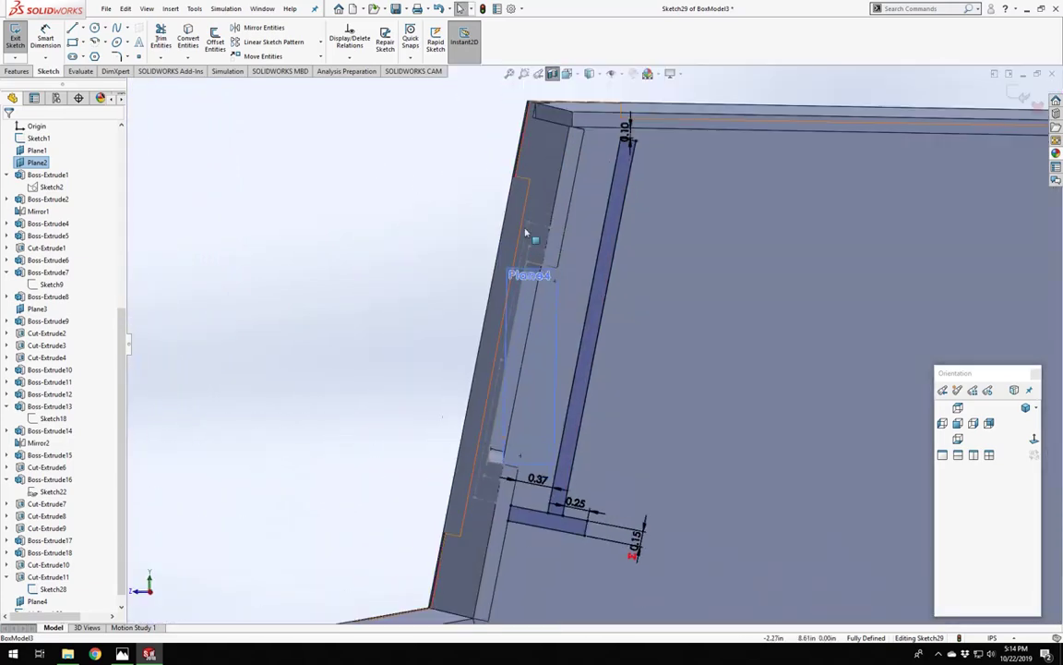
scroll(632, 279, down, 3)
middle_drag(552, 338, 532, 331)
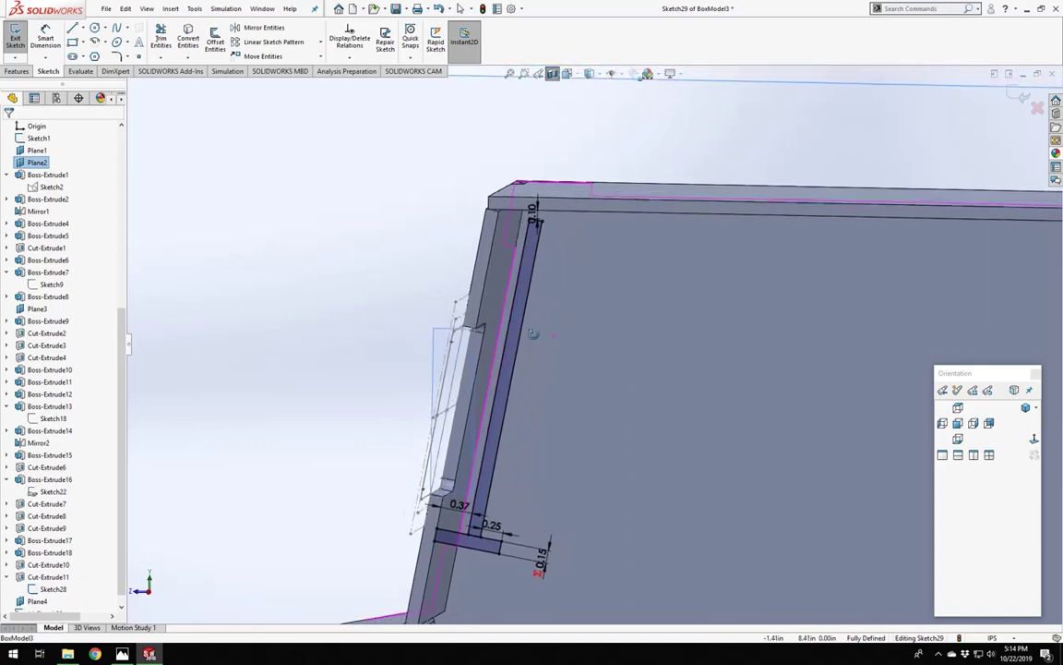
scroll(527, 341, down, 4)
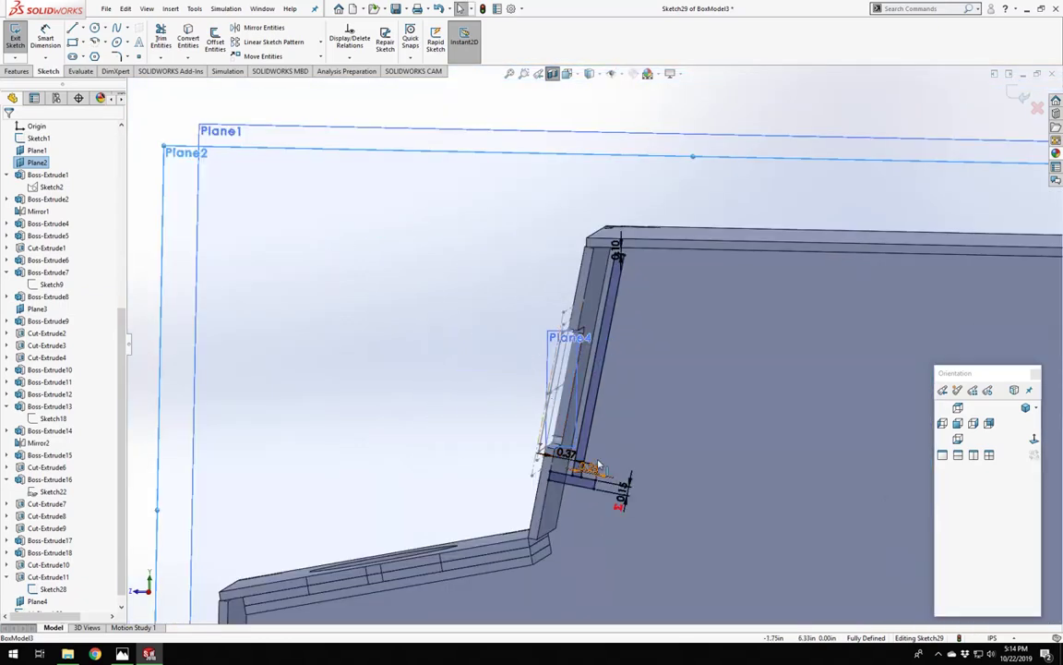
scroll(575, 440, down, 3)
mouse_move(575, 440)
middle_down()
mouse_move(591, 426)
mouse_move(583, 421)
middle_up()
scroll(557, 407, up, 3)
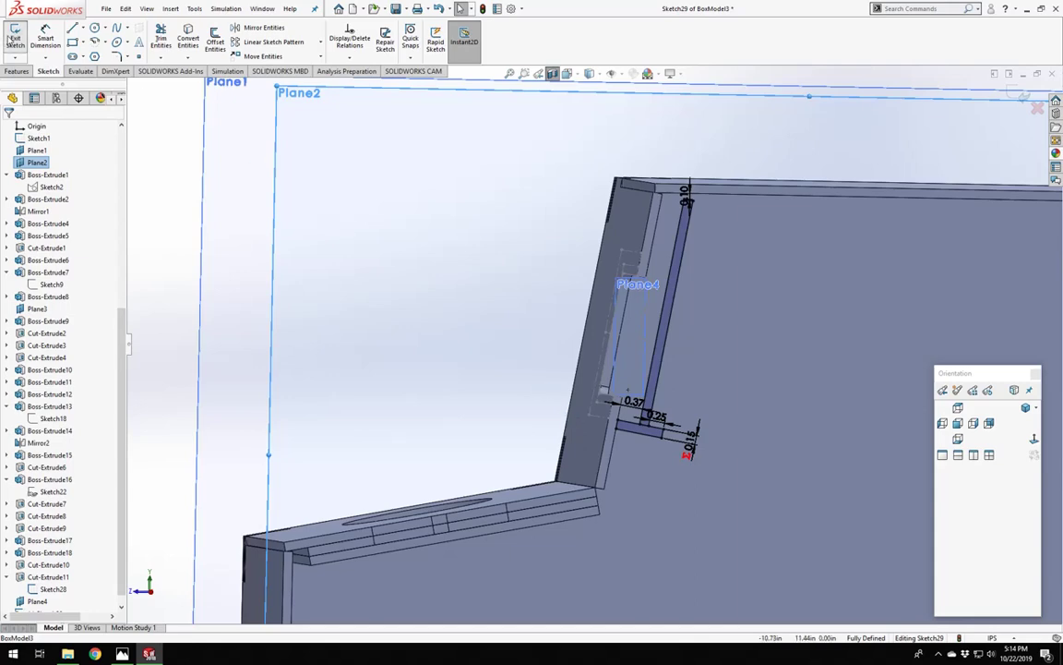
Exit the holder profile sketch and examine its position relative to the screen opening.
click(487, 291)
scroll(487, 291, up, 6)
scroll(607, 344, down, 5)
mouse_move(577, 391)
middle_down()
mouse_move(555, 385)
mouse_move(571, 403)
middle_up()
scroll(614, 398, up, 5)
scroll(615, 399, down, 5)
middle_drag(602, 365, 532, 337)
scroll(626, 368, up, 5)
scroll(625, 367, down, 5)
scroll(534, 340, up, 5)
scroll(534, 340, down, 5)
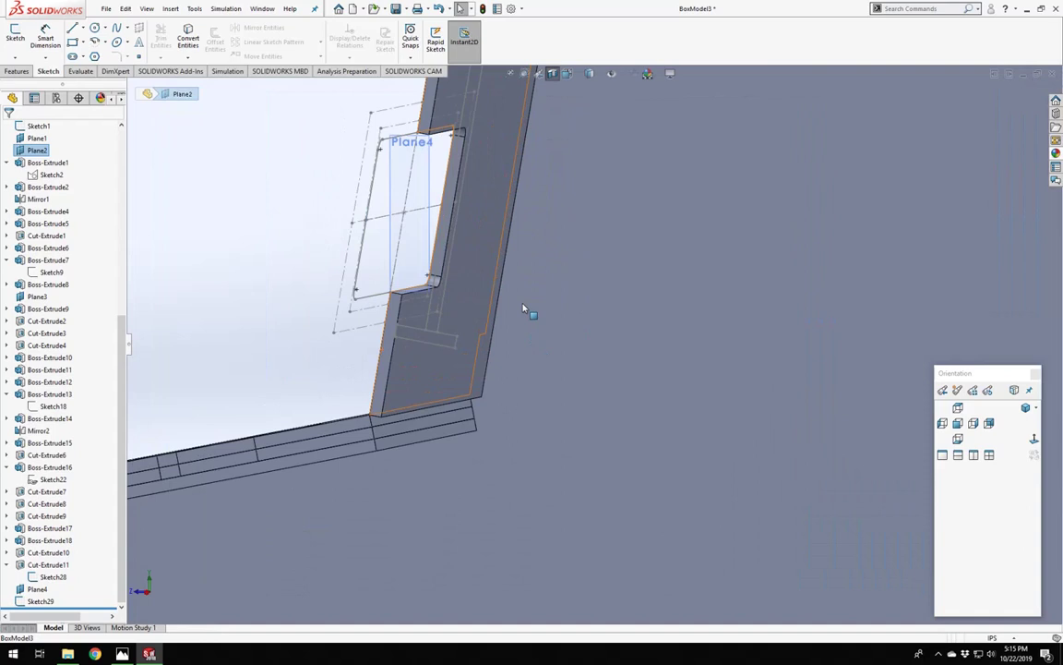
Start a sketch on Plane4, viewed normal to it, and convert the shelf rectangle's edges from Sketch29 into it.
click(444, 347)
click(212, 390)
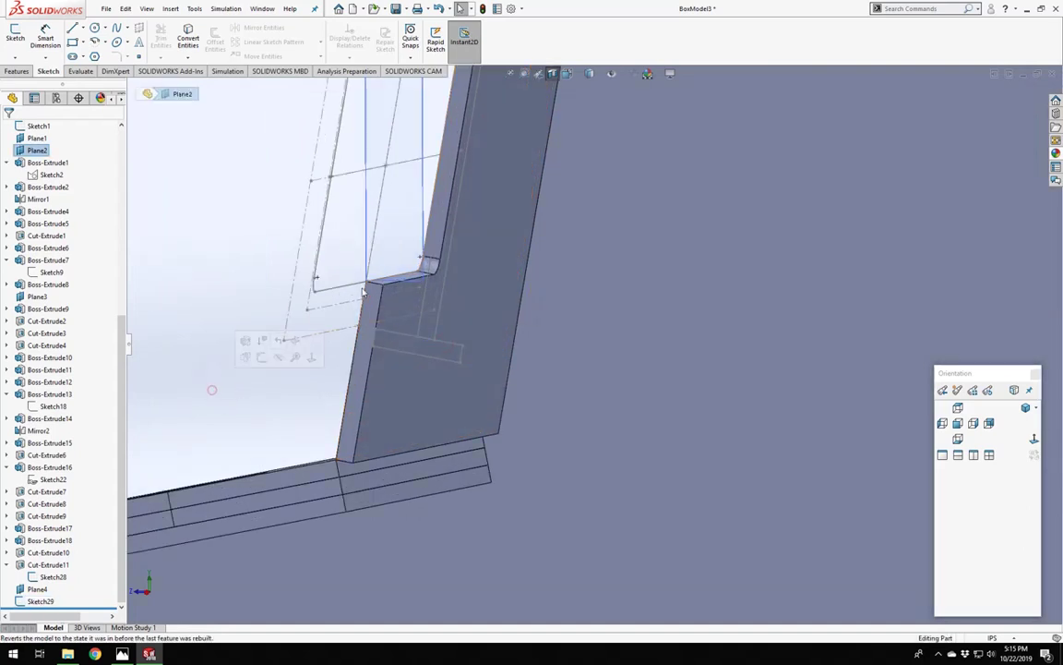
click(420, 220)
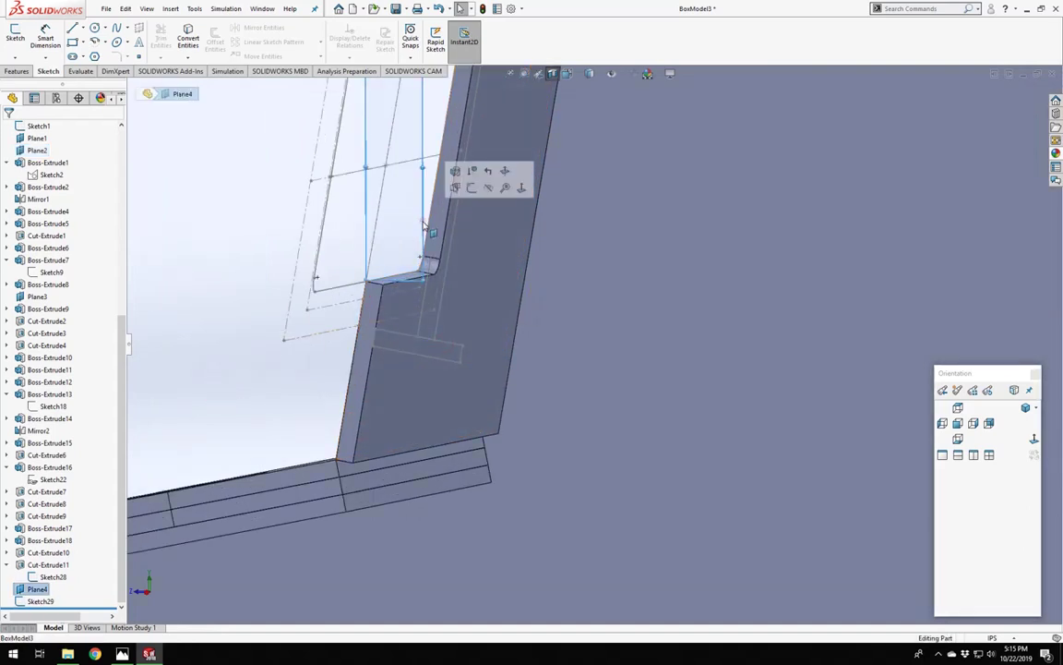
click(473, 188)
click(1034, 439)
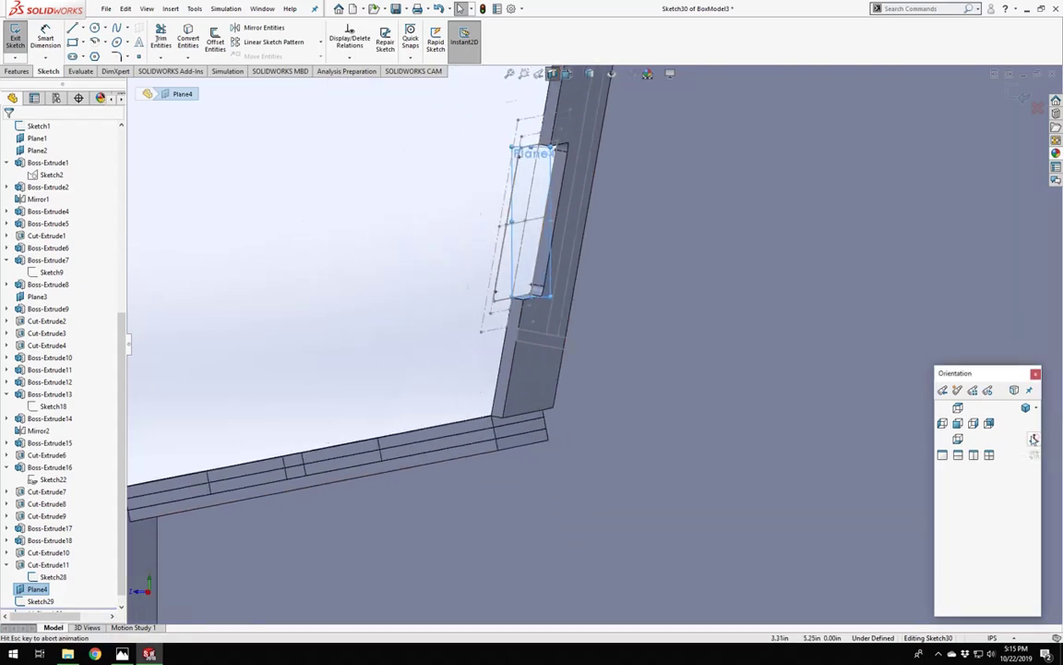
scroll(565, 394, down, 4)
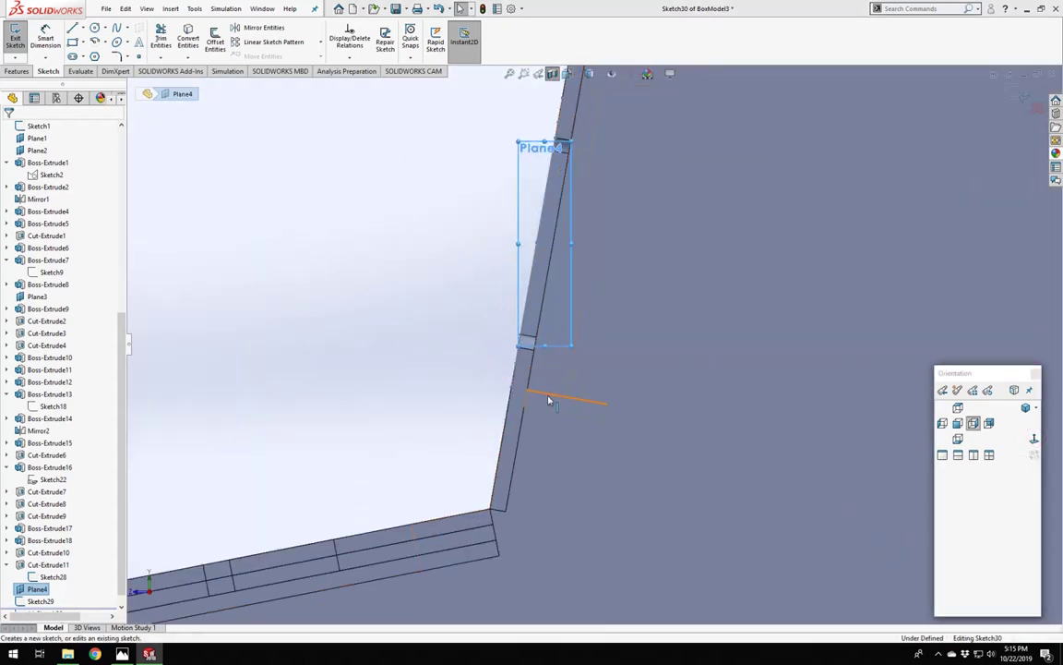
click(551, 398)
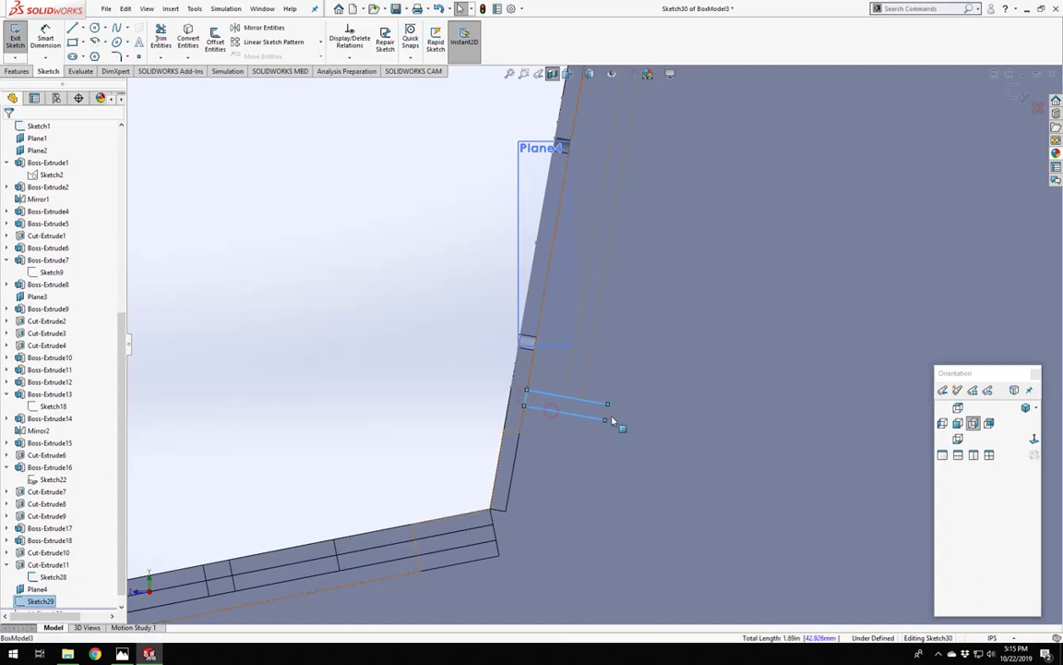
click(609, 420)
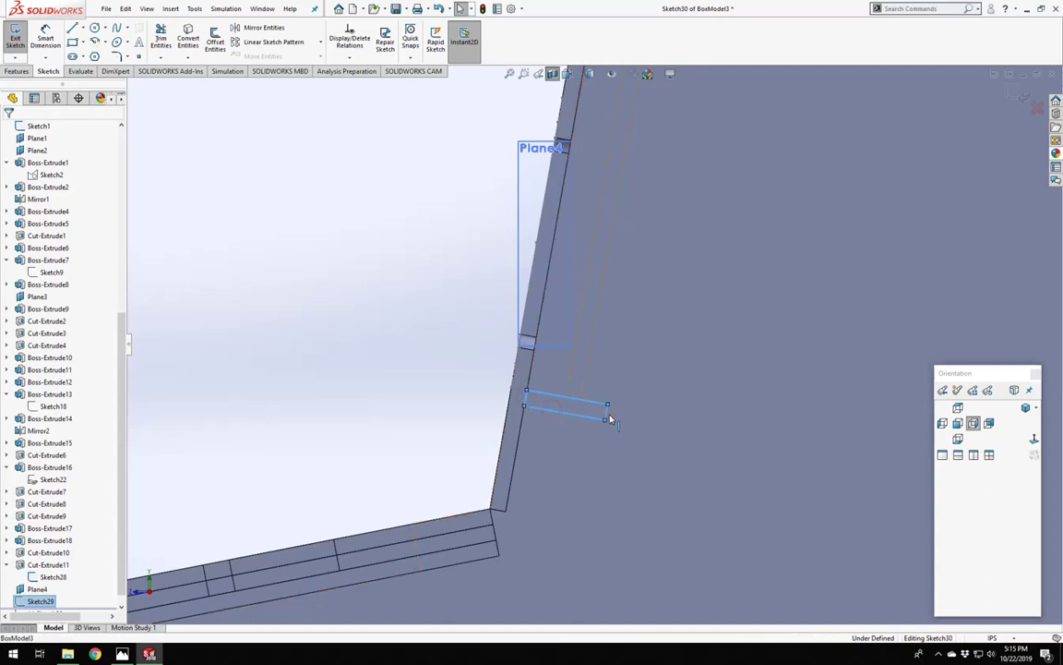
click(183, 38)
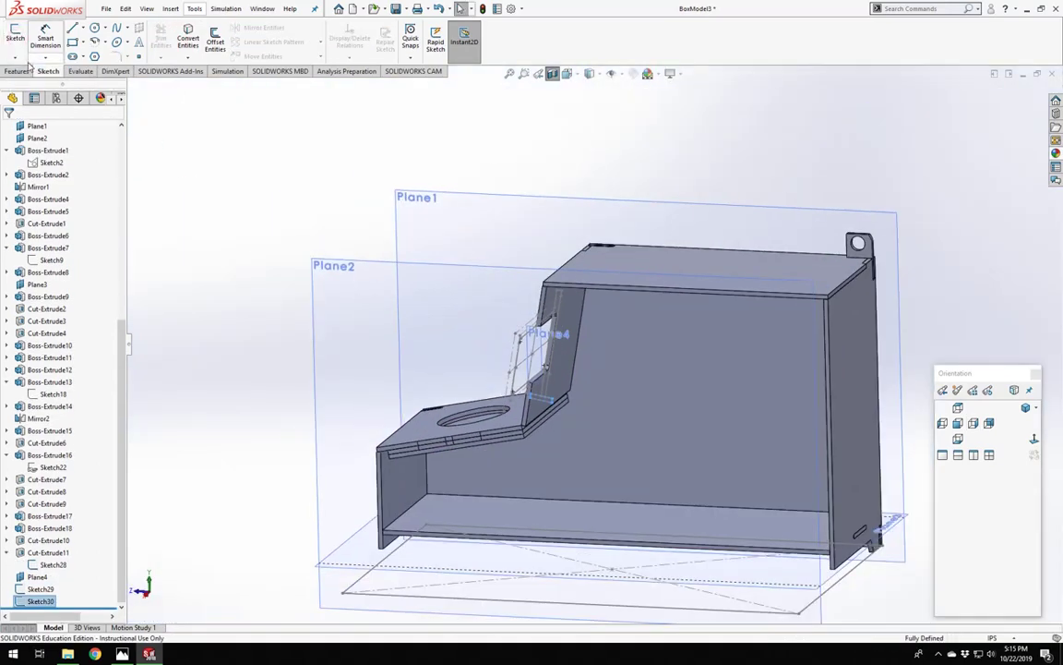
click(23, 71)
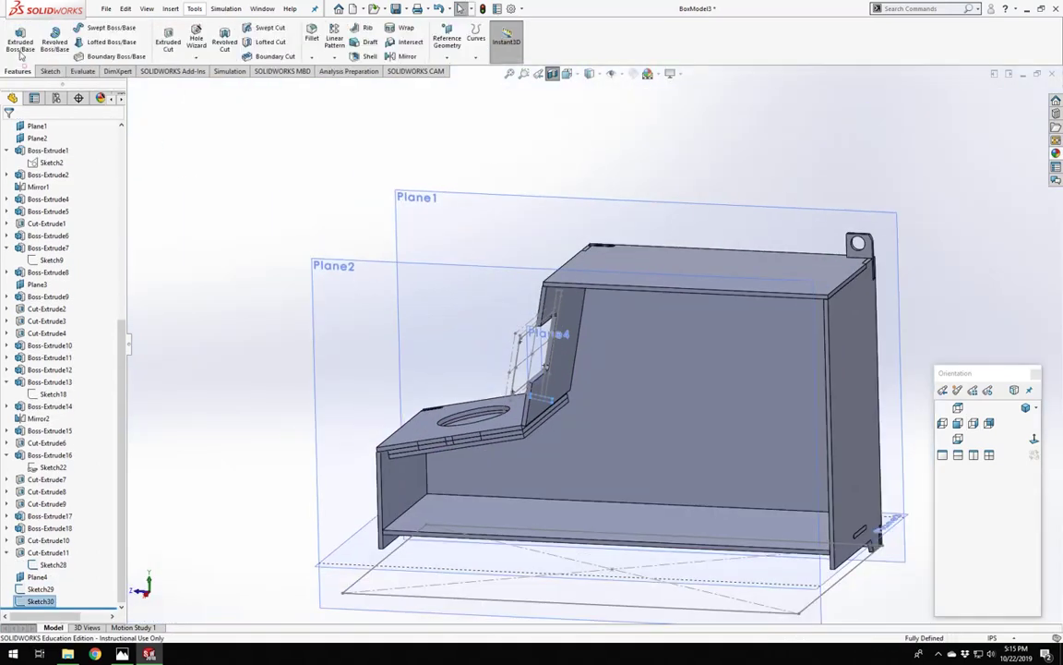
click(20, 40)
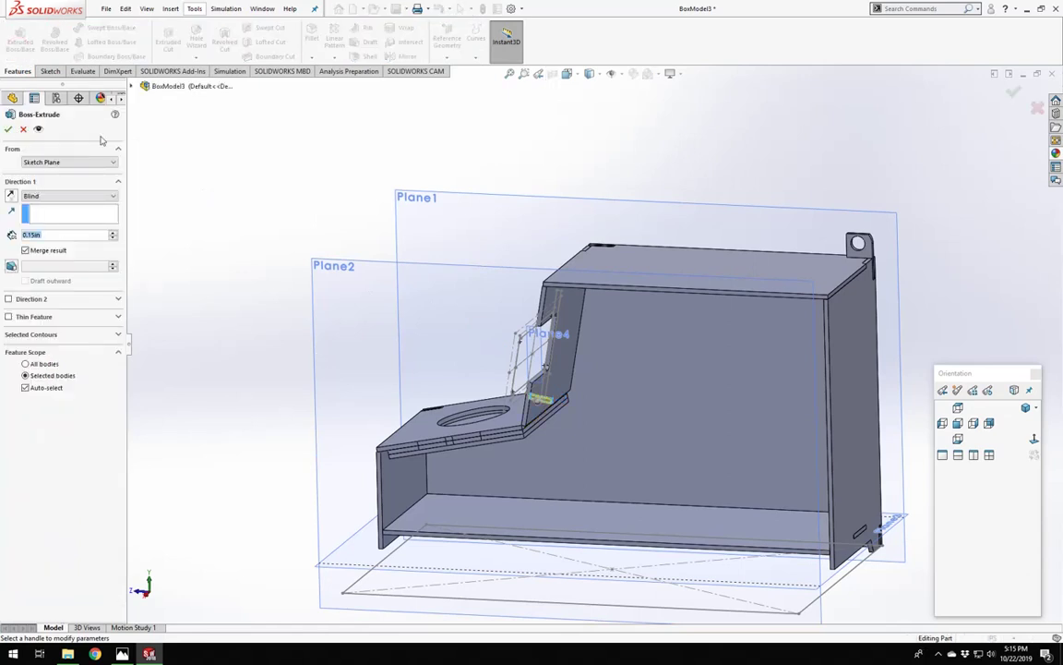
click(144, 85)
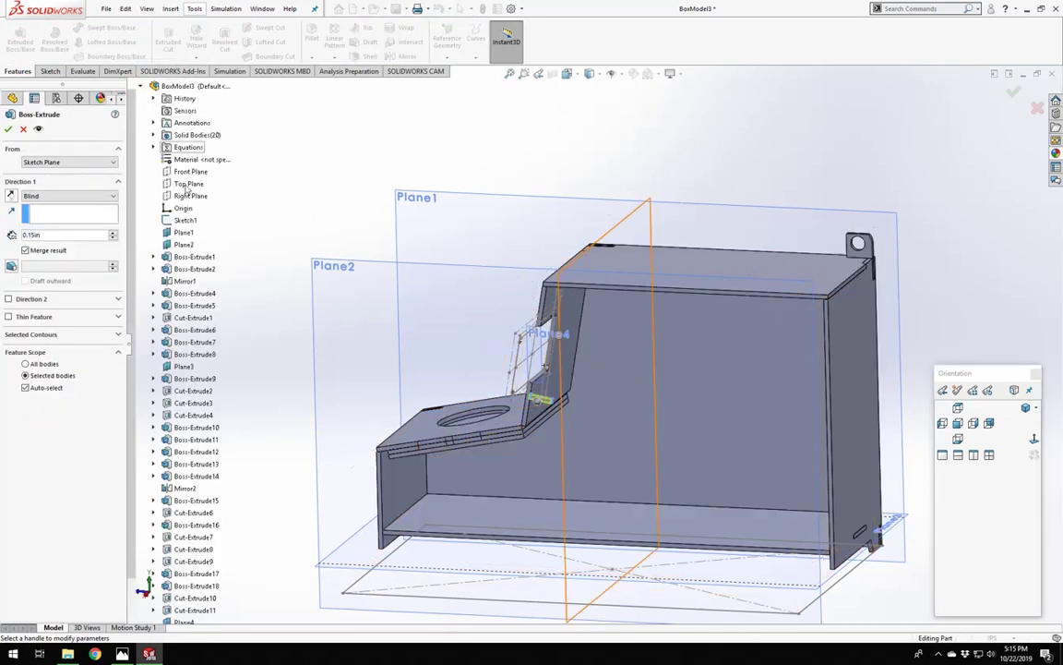
click(144, 85)
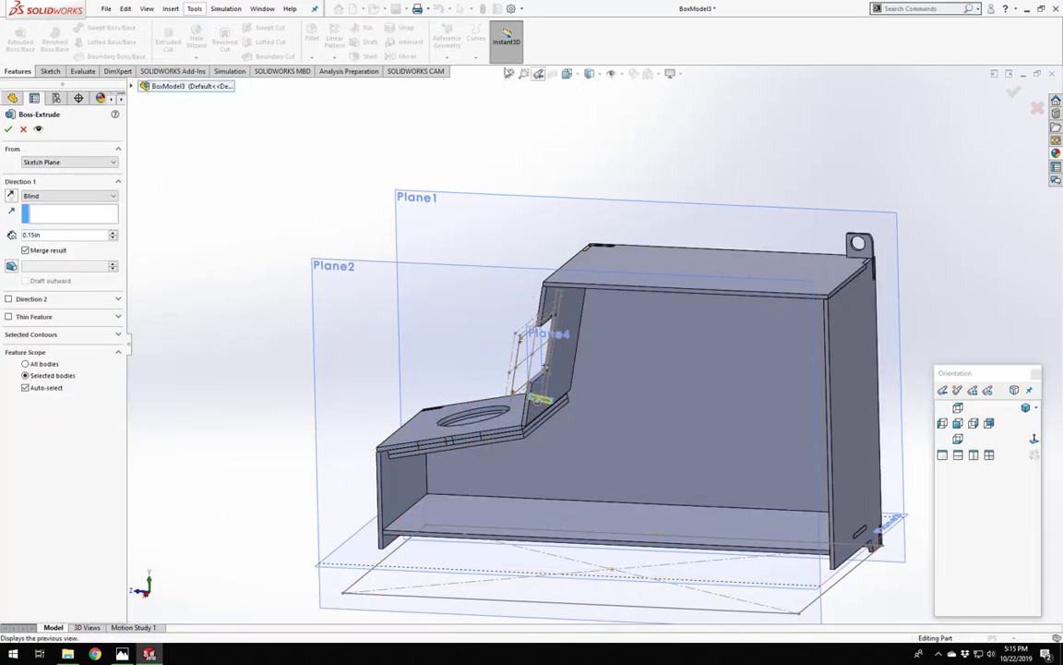
click(23, 129)
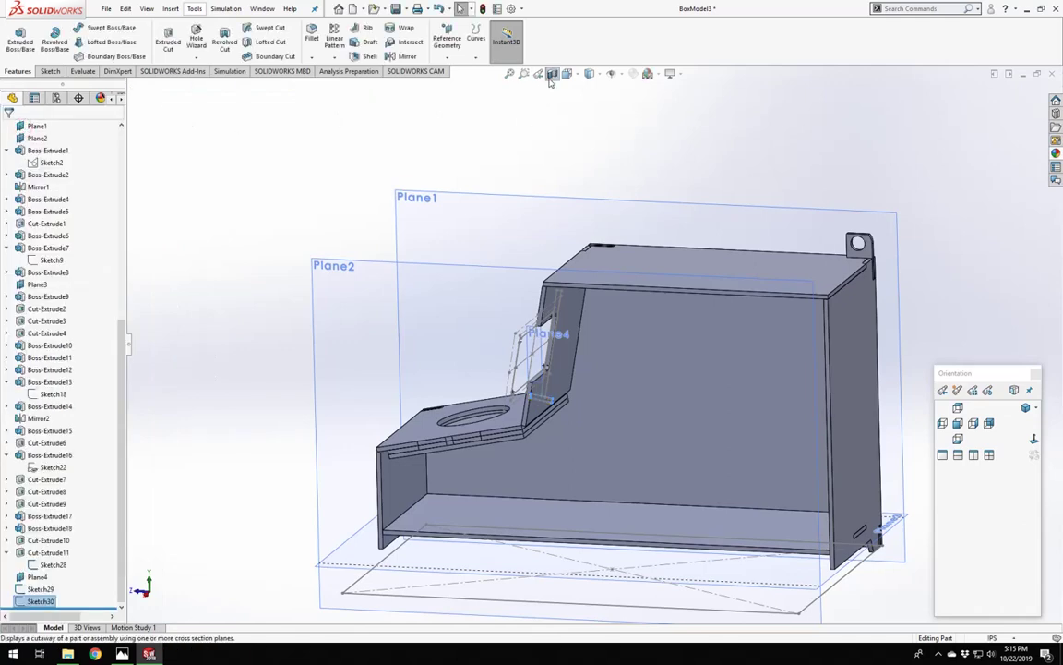
Turn off the section view and start an Extruded Boss using the shelf rectangle contour of Sketch29.
click(551, 75)
middle_drag(171, 337, 238, 358)
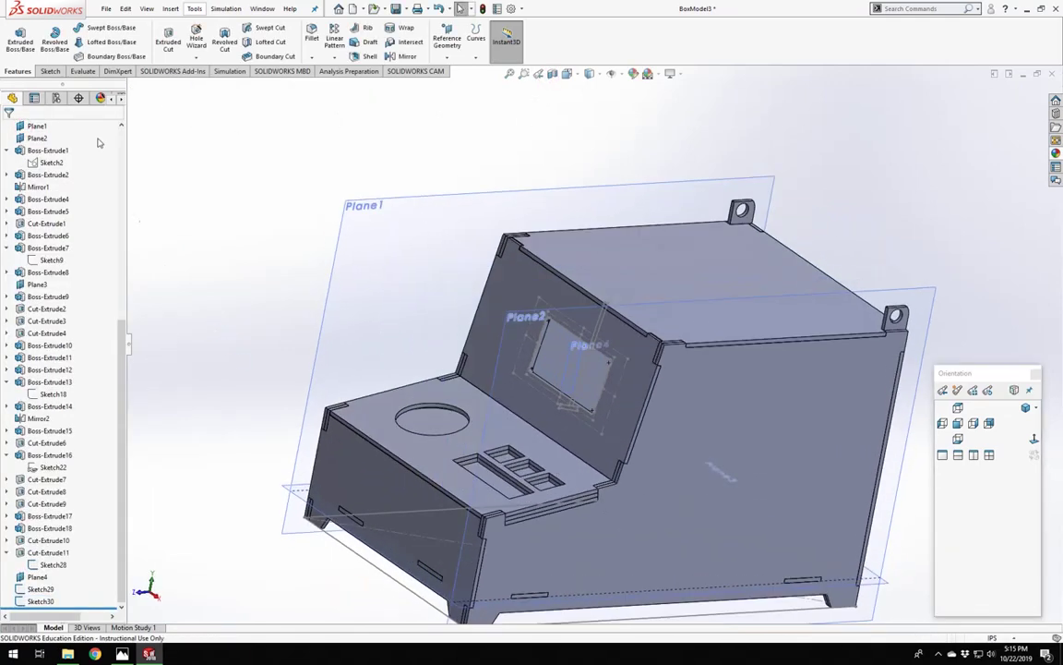
click(20, 41)
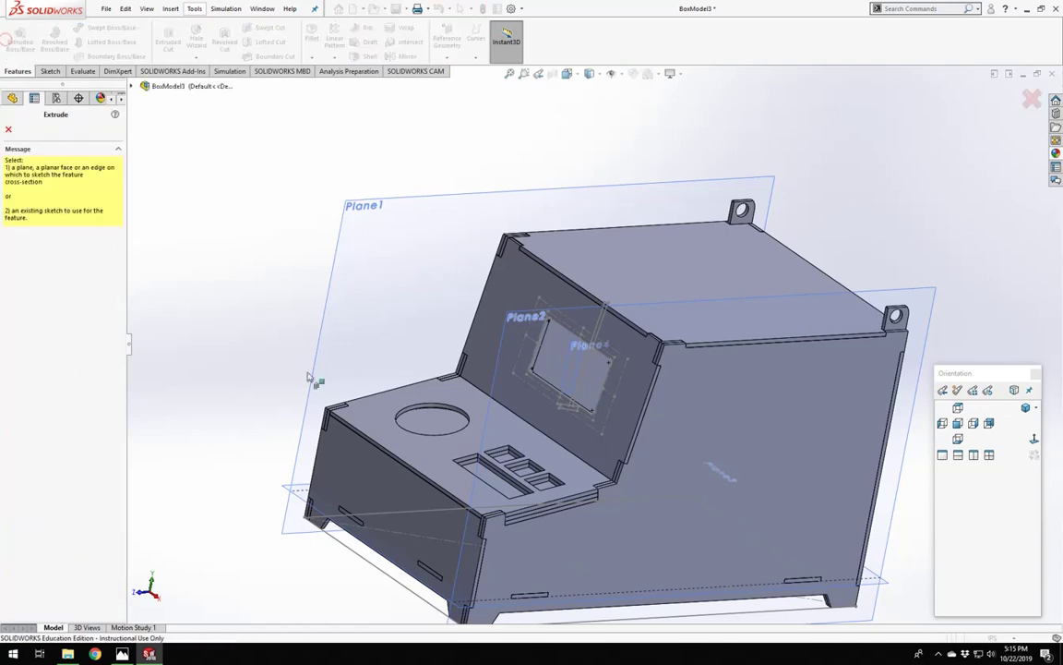
scroll(695, 364, down, 5)
click(684, 372)
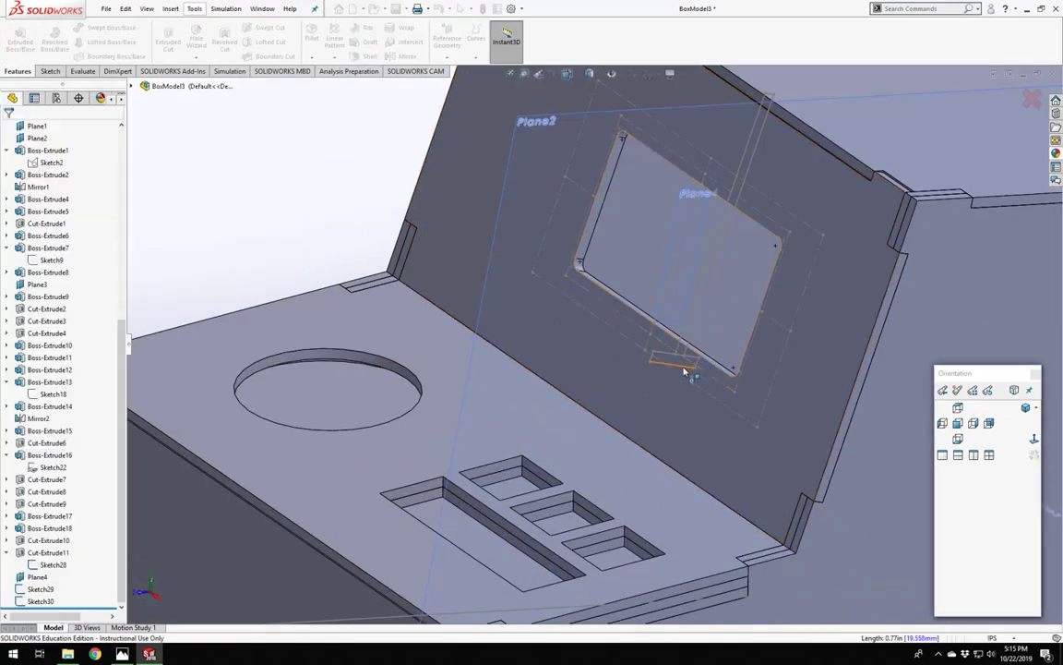
View the shelf extrusion preview from below the screen opening and open its Direction 1 end condition choices.
scroll(684, 371, up, 5)
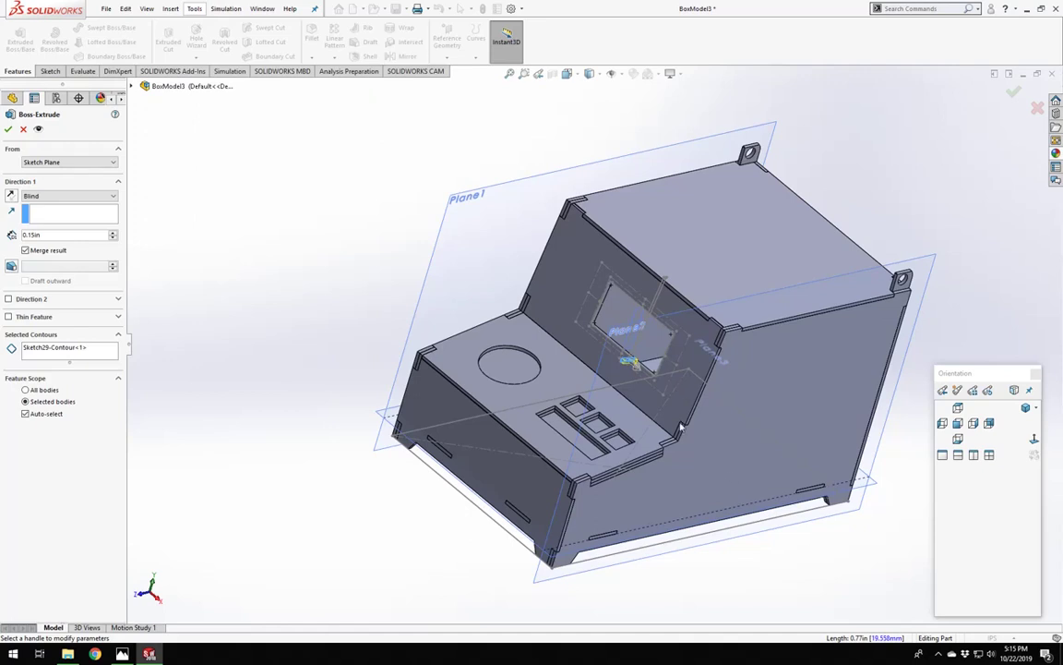
scroll(680, 427, down, 3)
middle_drag(711, 494, 734, 441)
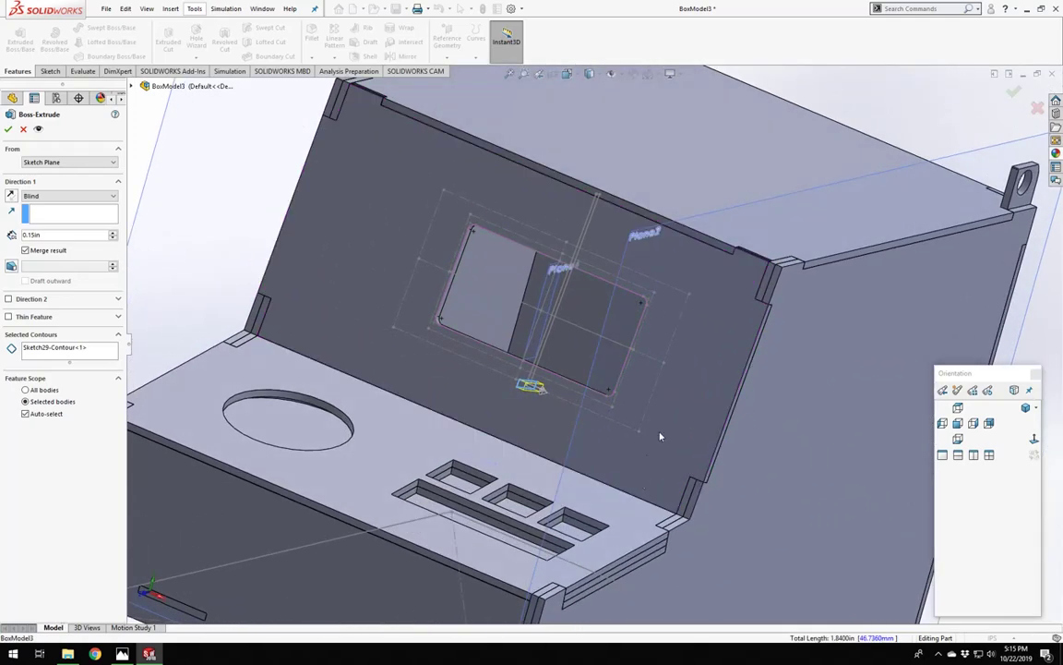
middle_drag(661, 436, 188, 301)
click(69, 196)
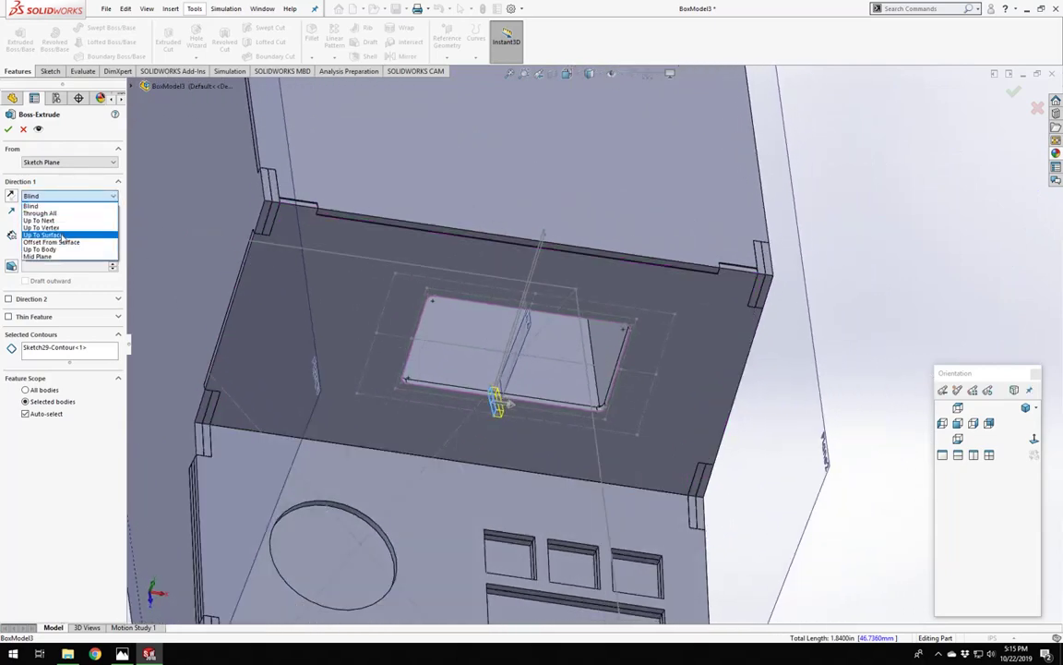
Set the boss extrude's first direction to Up To Surface, ending at the side panel's inner face, with Merge result off.
click(41, 234)
middle_drag(511, 403, 120, 282)
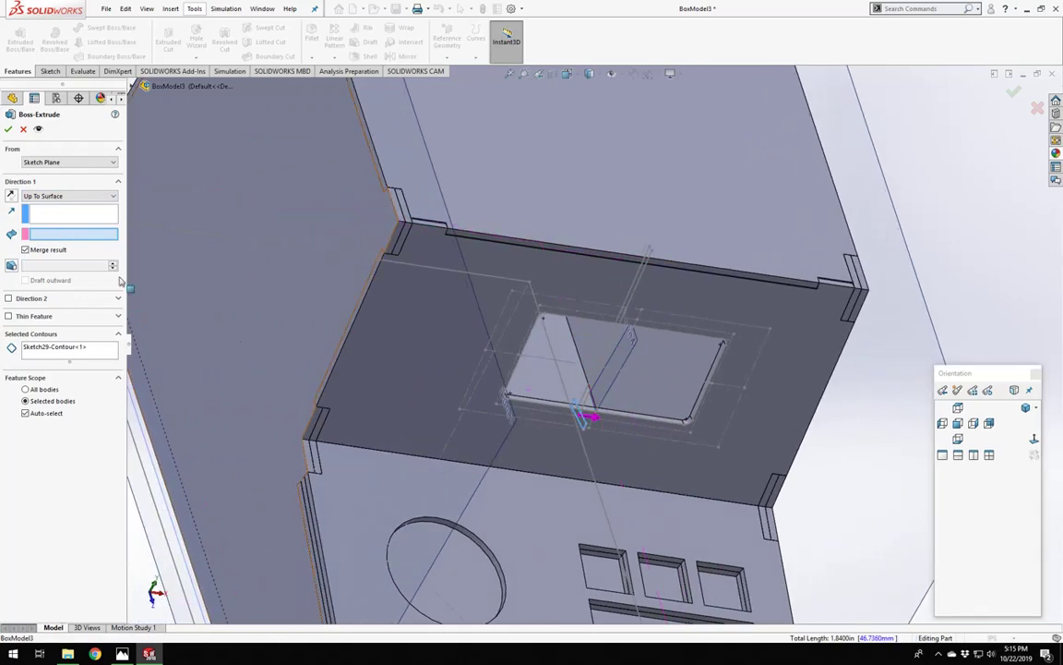
click(677, 382)
middle_drag(351, 337, 268, 351)
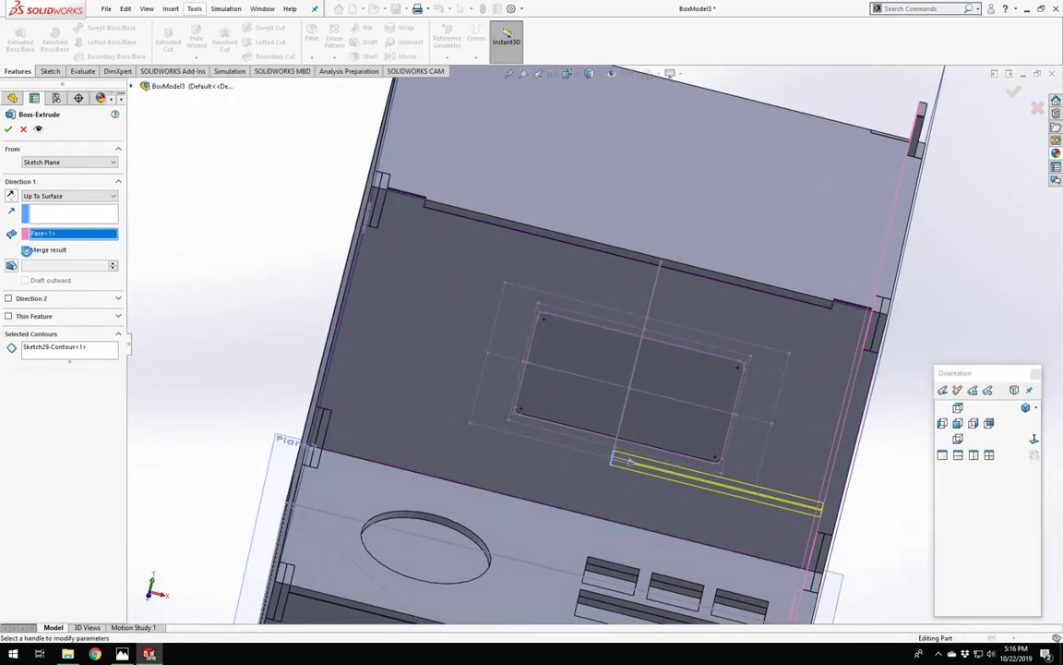
middle_drag(205, 427, 46, 233)
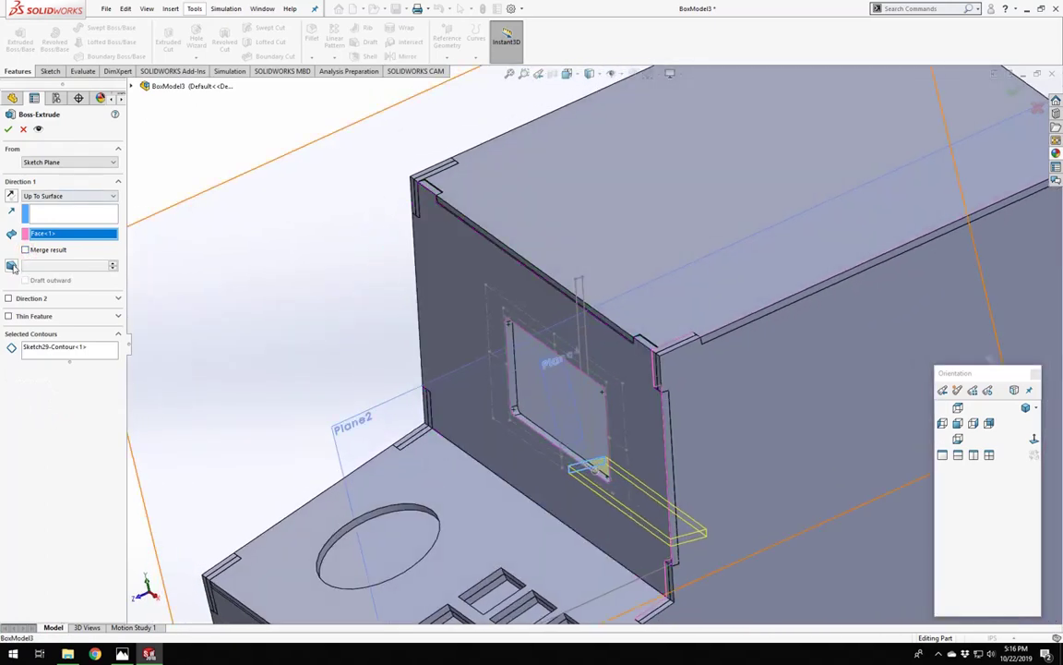
Add a second direction set to Up To Surface, ending at the opposite side panel's inner face, and finish the extrude.
click(8, 298)
click(57, 317)
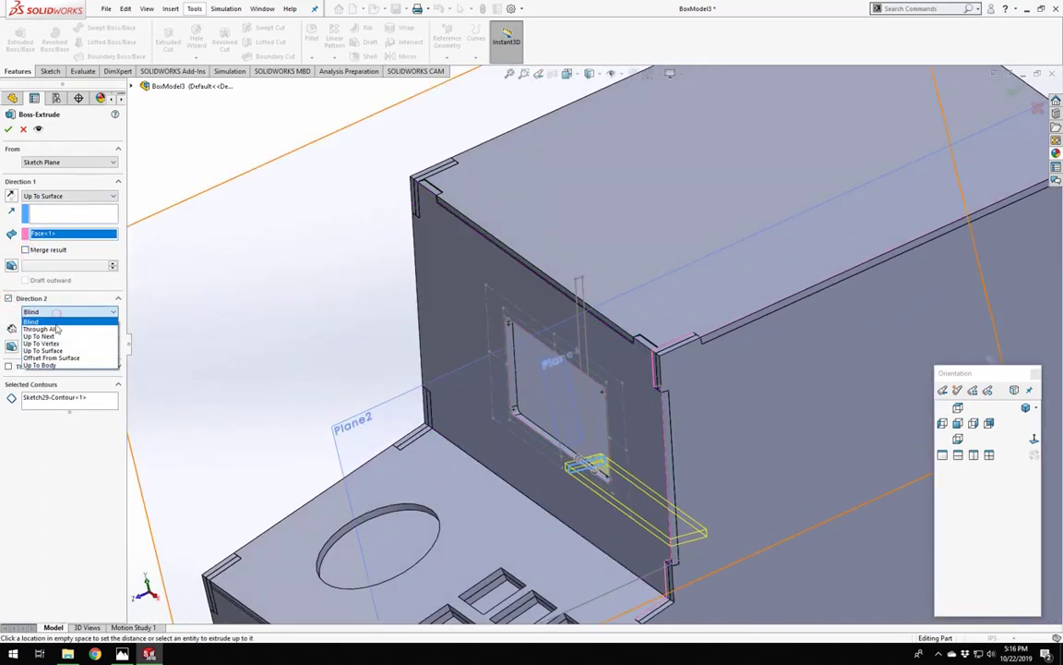
click(55, 344)
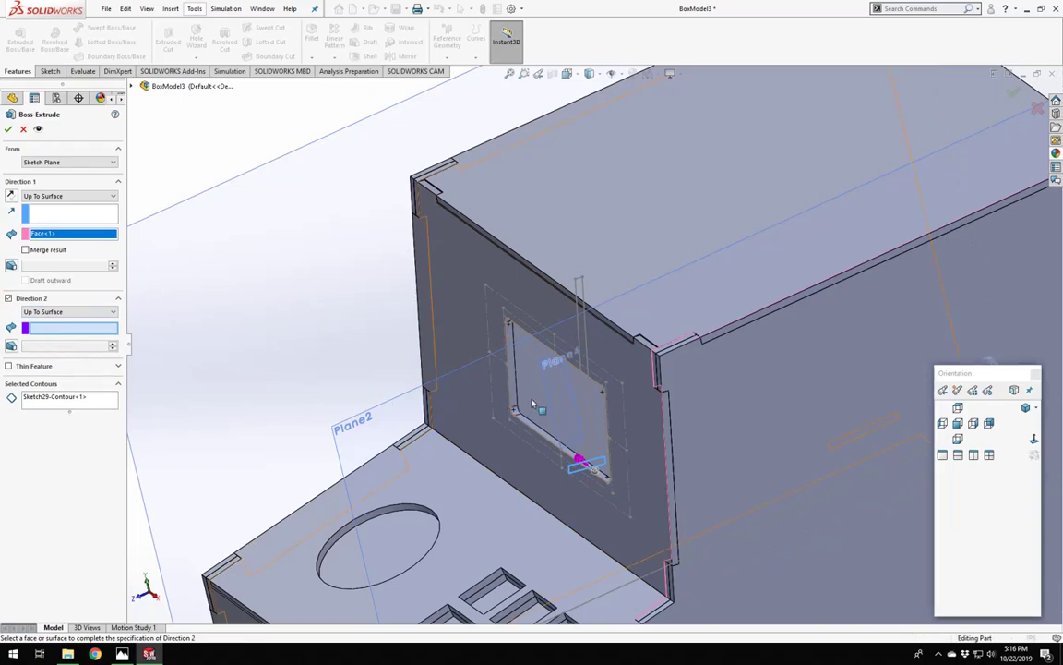
click(534, 403)
middle_drag(534, 404, 747, 421)
scroll(748, 421, down, 2)
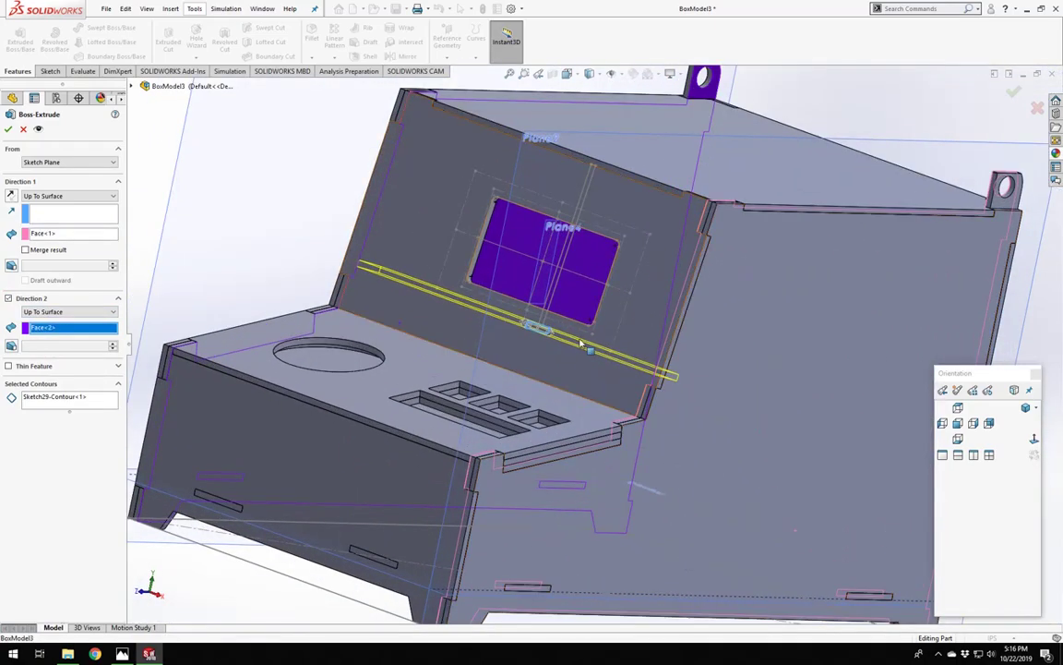
middle_drag(586, 346, 613, 386)
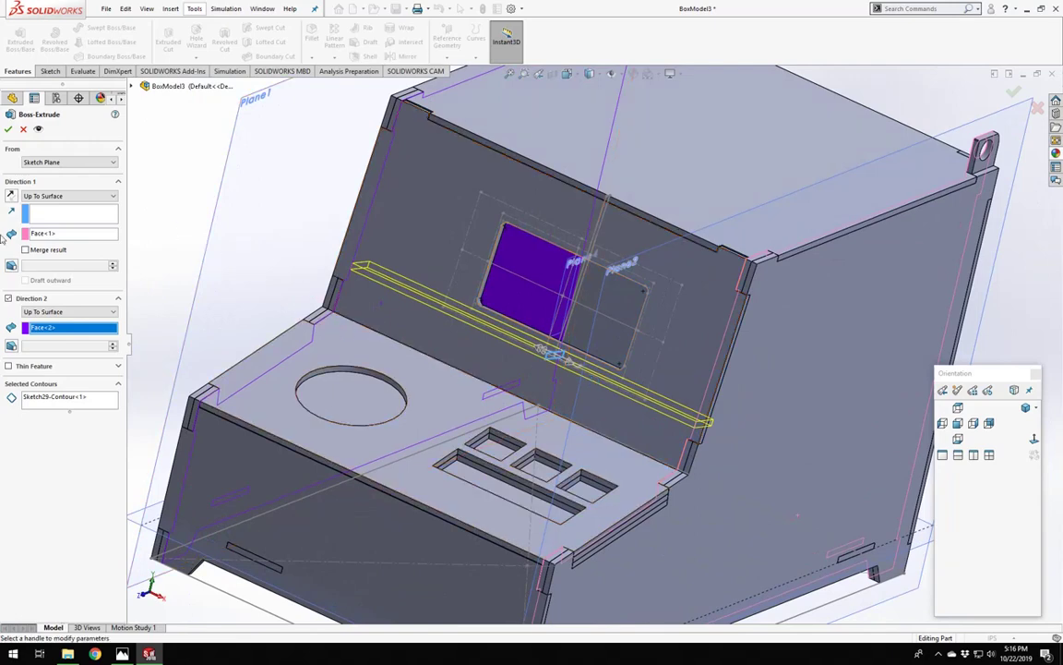
click(9, 129)
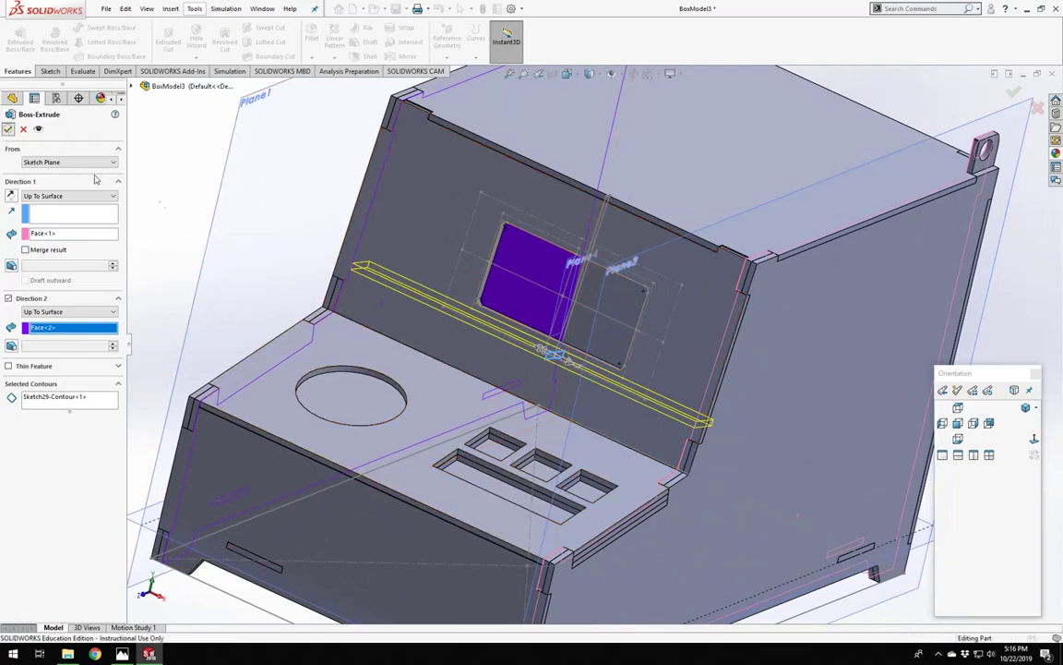
Hide the two layered side panel bodies that cover the end of the new strip behind the display panel.
scroll(598, 349, up, 3)
scroll(456, 342, down, 5)
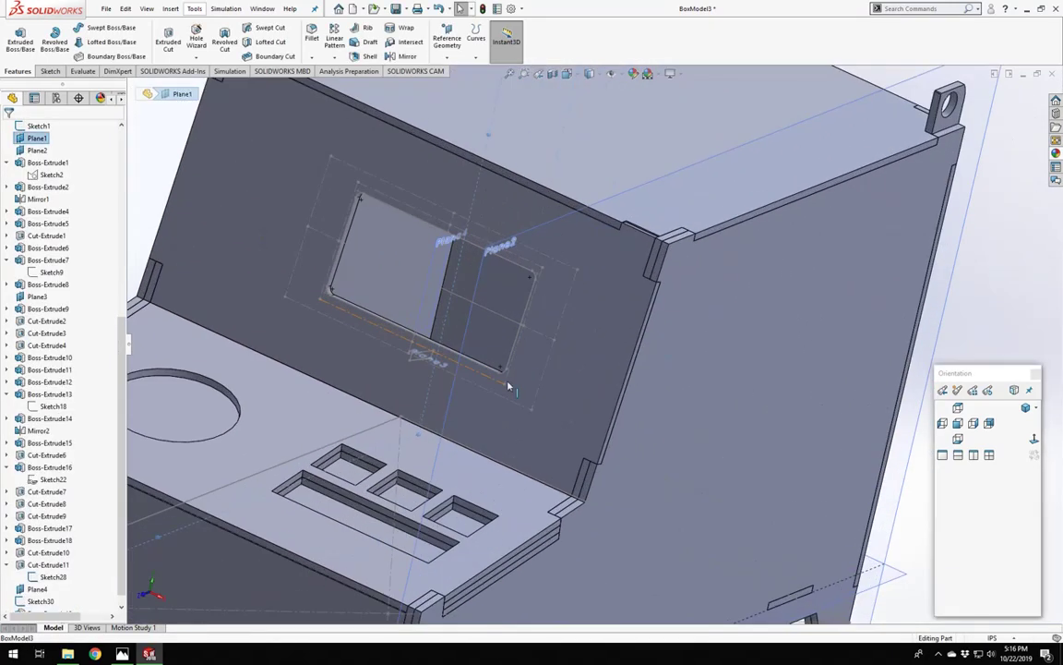
middle_drag(454, 361, 464, 382)
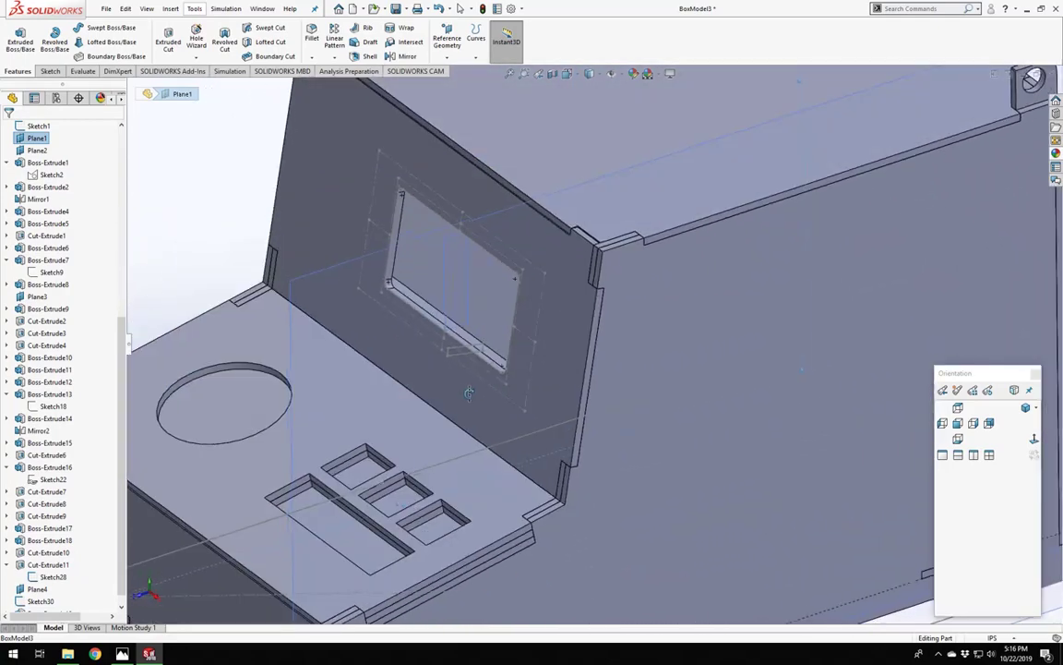
scroll(604, 395, up, 4)
scroll(709, 432, down, 3)
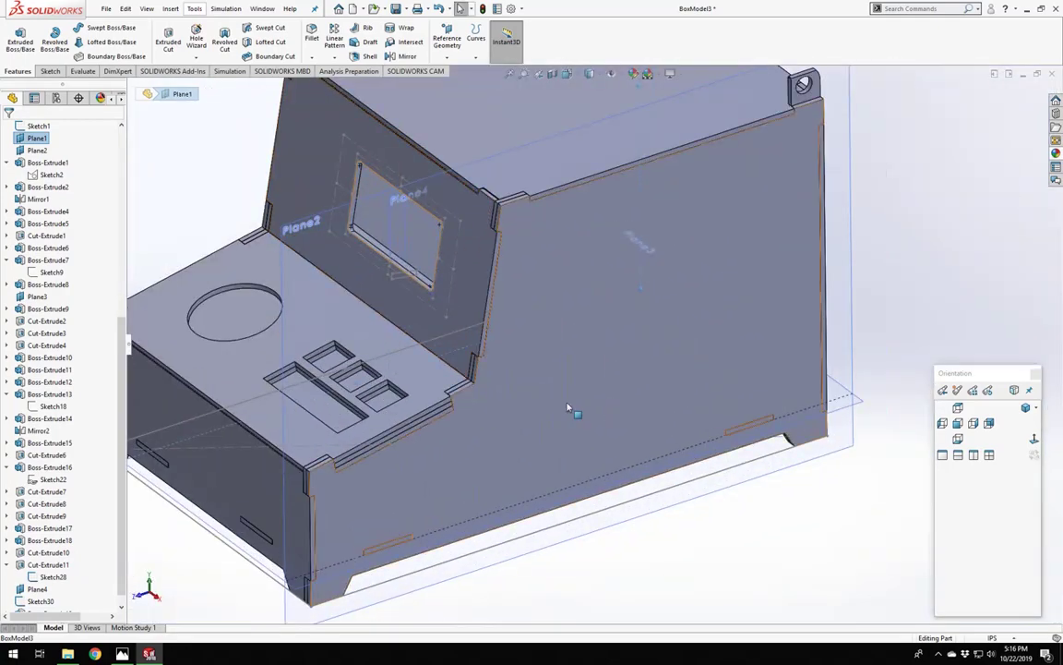
right_click(546, 404)
click(589, 387)
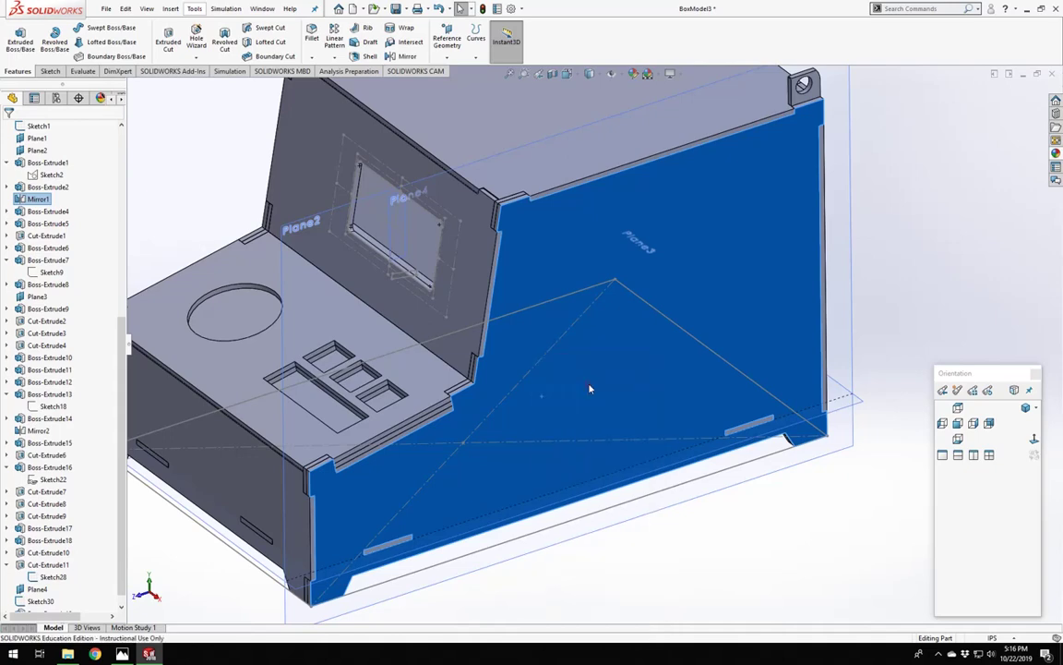
right_click(527, 407)
click(566, 382)
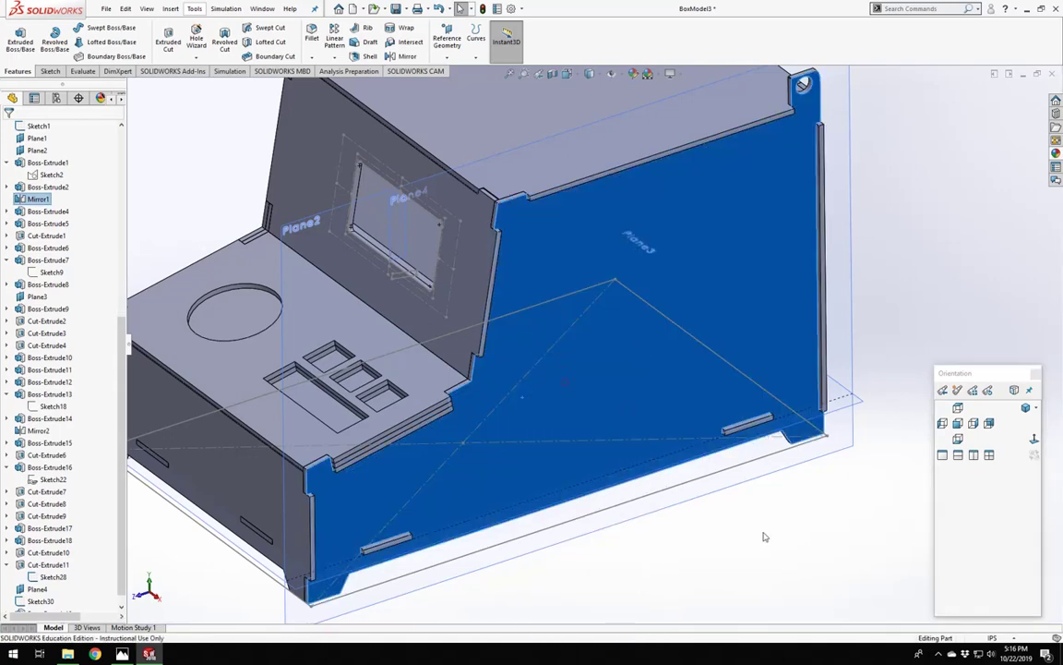
Start a sketch on the strip's end face and draw a 3-point corner rectangle about 0.15 in high within it.
middle_drag(566, 382, 408, 339)
scroll(420, 288, down, 5)
middle_drag(425, 296, 502, 294)
click(505, 288)
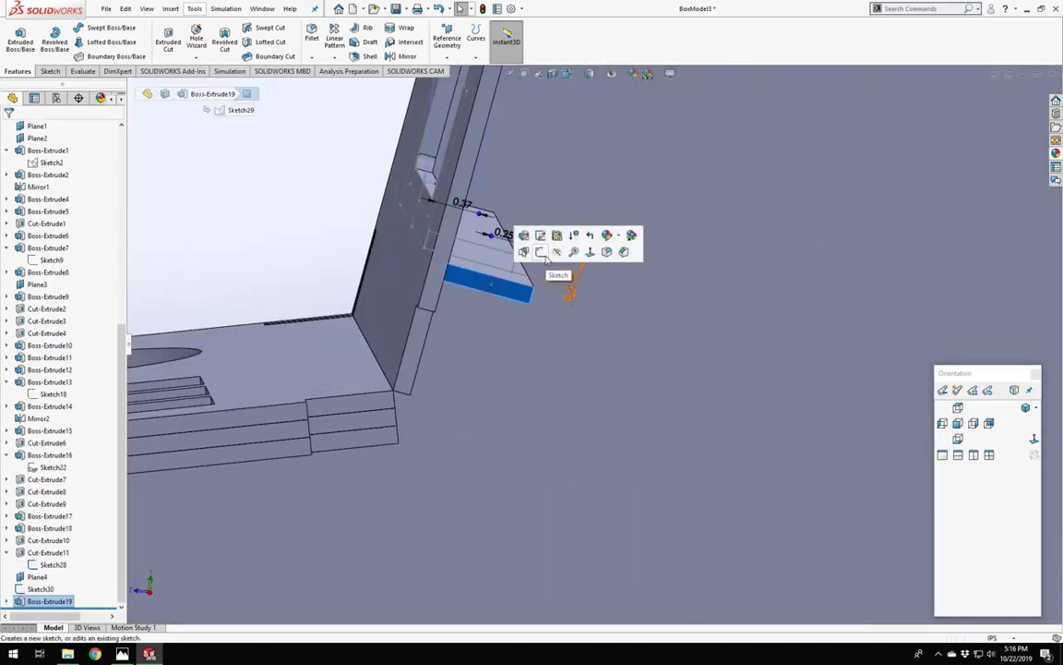
click(540, 251)
scroll(498, 314, down, 5)
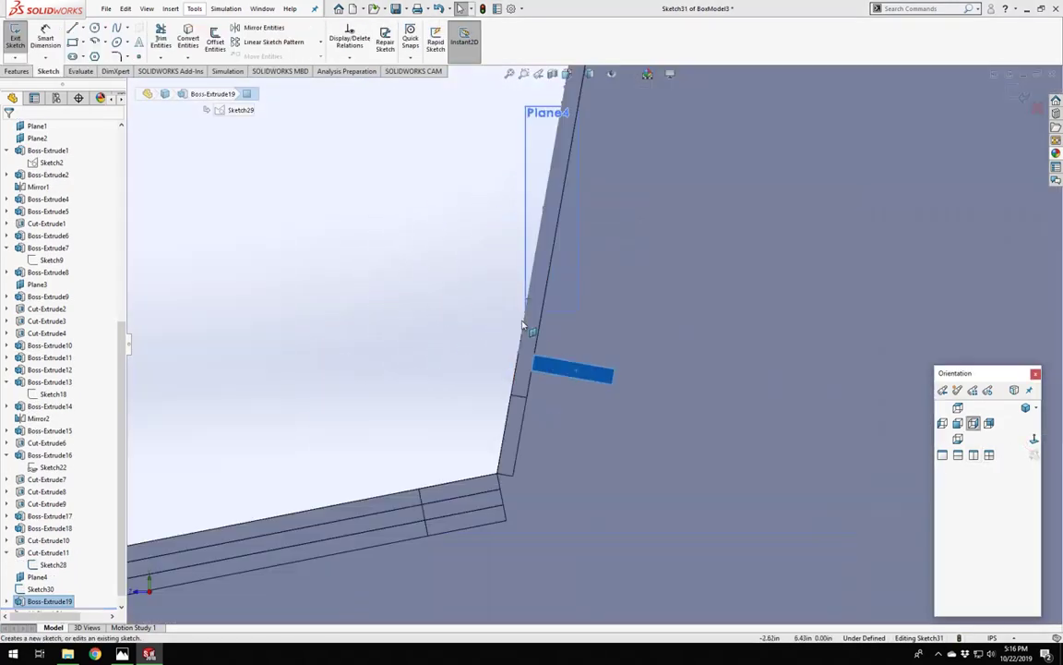
scroll(446, 344, down, 3)
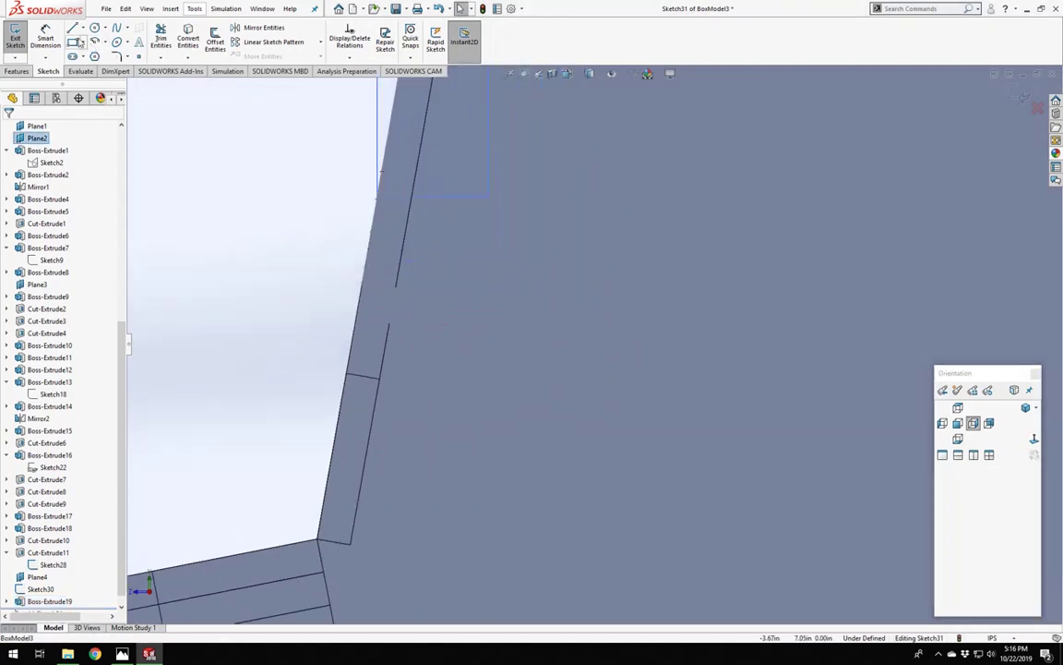
click(72, 42)
click(17, 201)
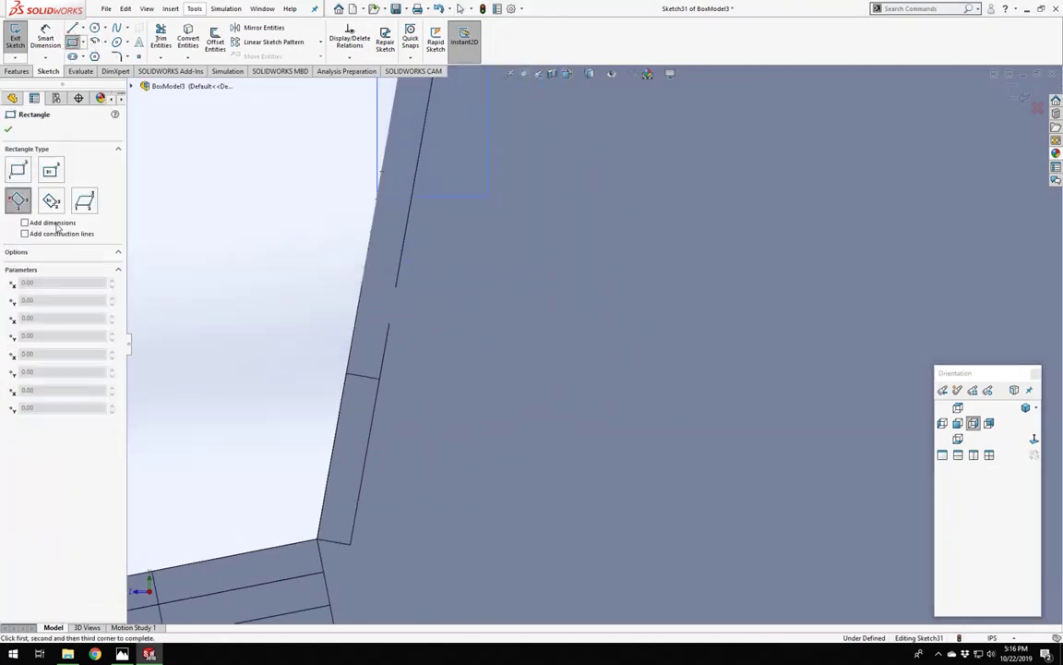
click(412, 295)
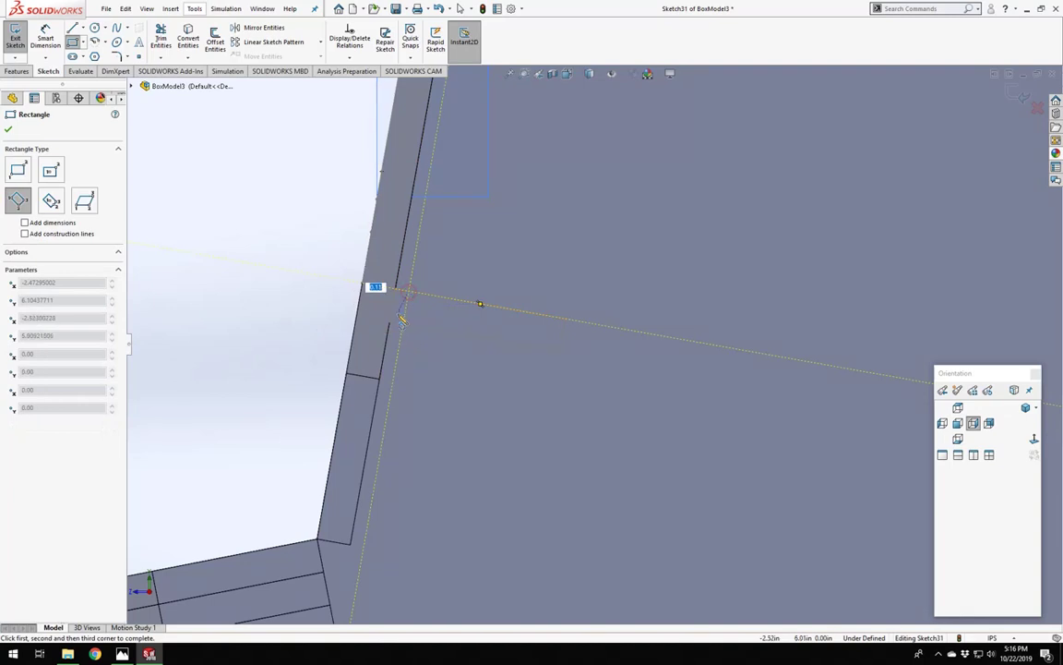
click(534, 350)
key(Escape)
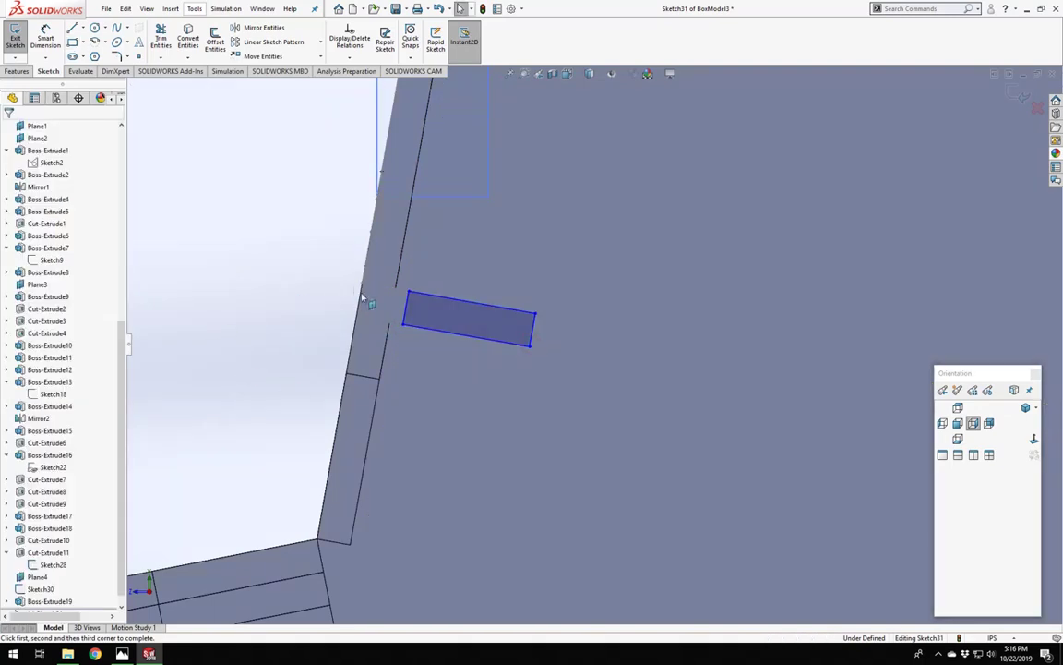
Dimension the rectangle's short edge nearest the display panel 0.10 in from the adjacent edge of the strip's end face.
scroll(323, 425, down, 2)
mouse_move(452, 332)
middle_down()
mouse_move(441, 338)
mouse_move(450, 345)
middle_up()
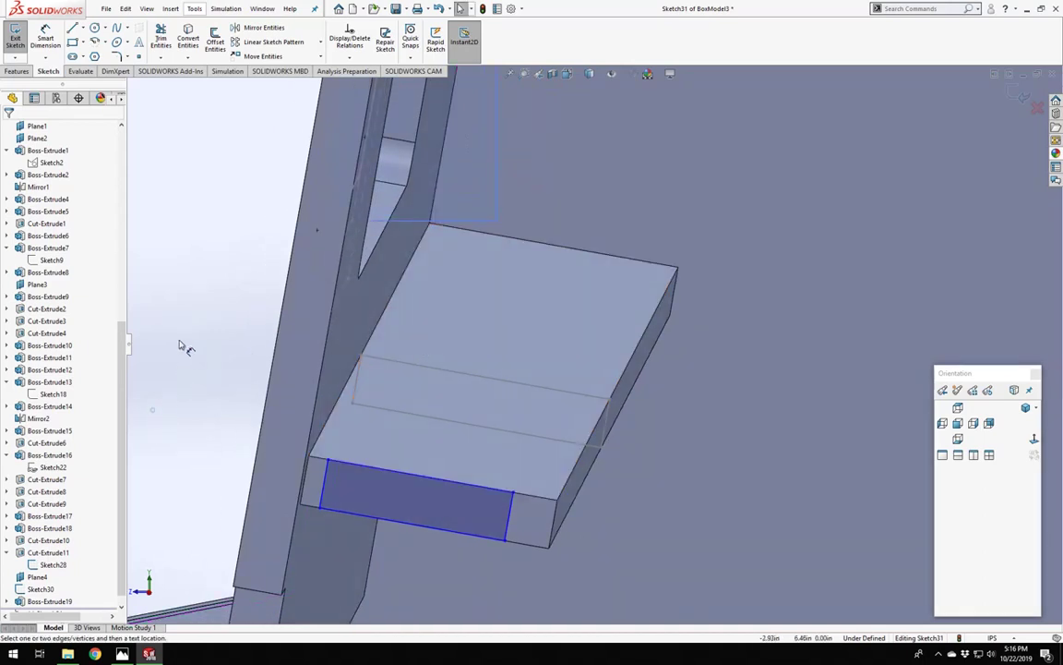
click(310, 476)
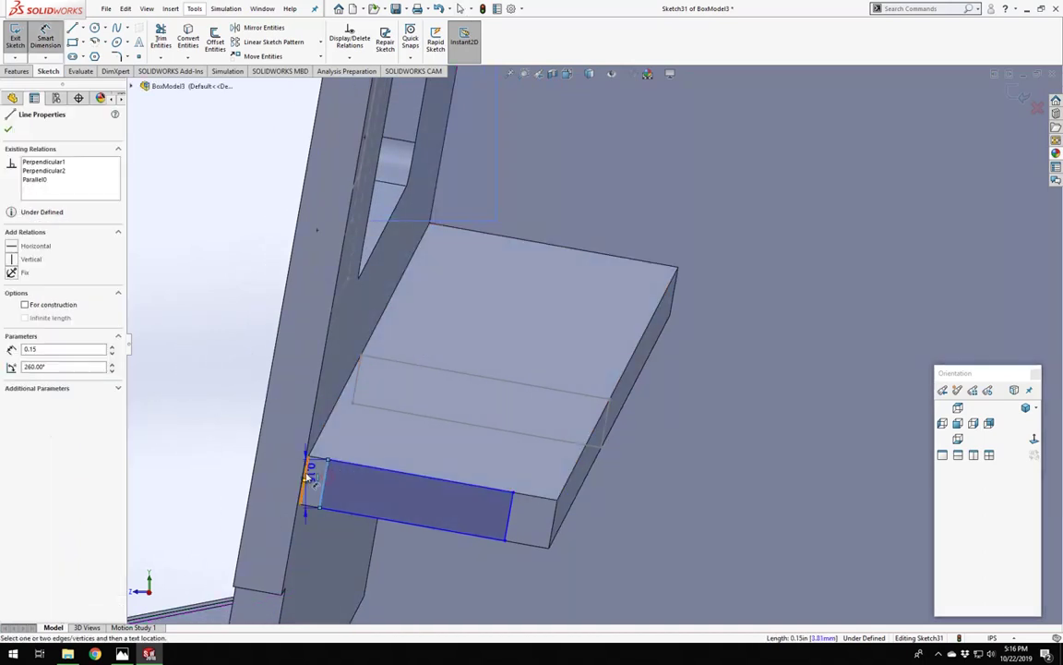
click(309, 475)
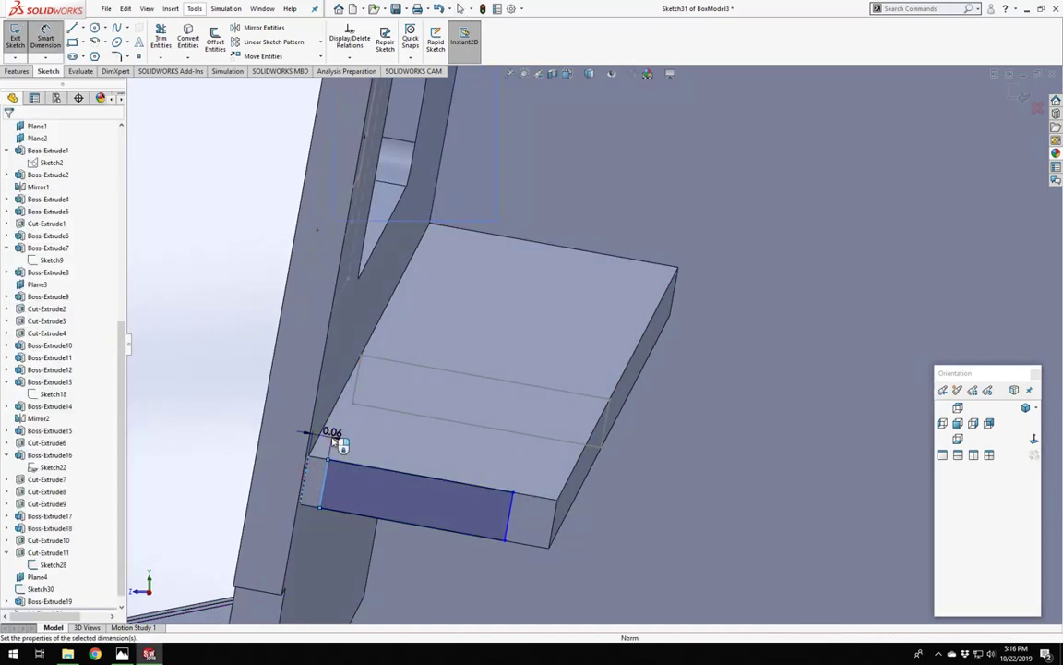
click(333, 441)
text(0)
key(Return)
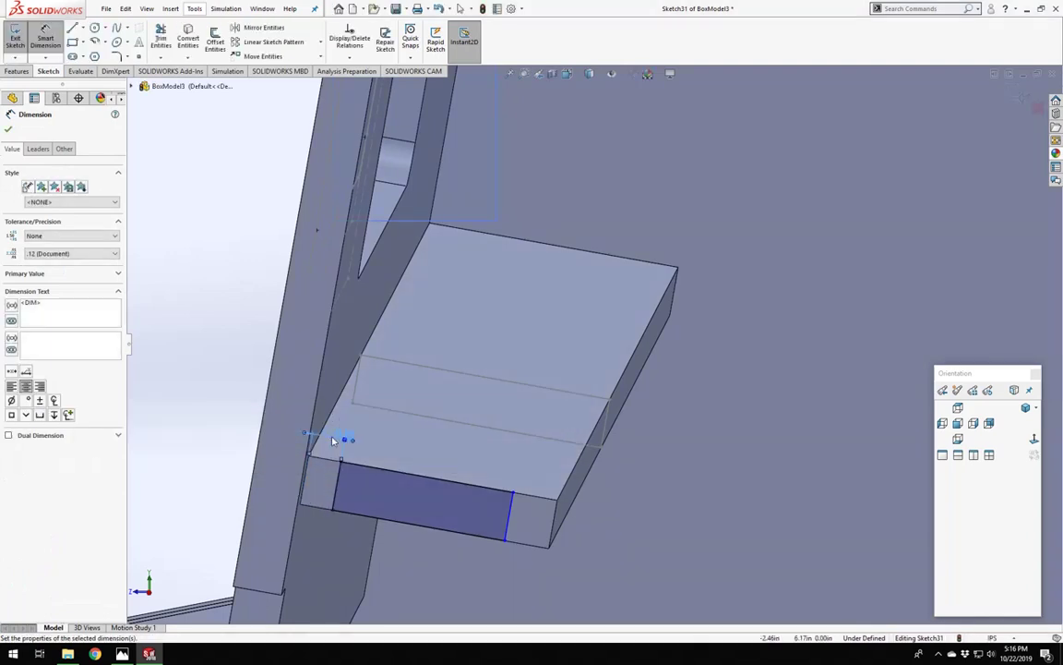
double_click(343, 439)
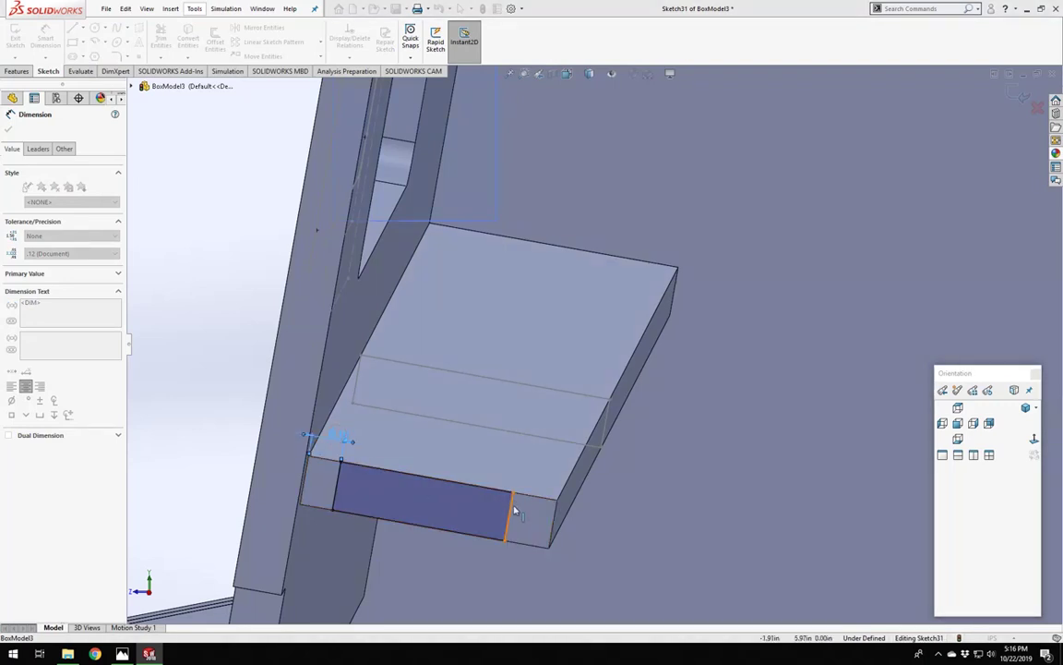
click(549, 547)
click(152, 222)
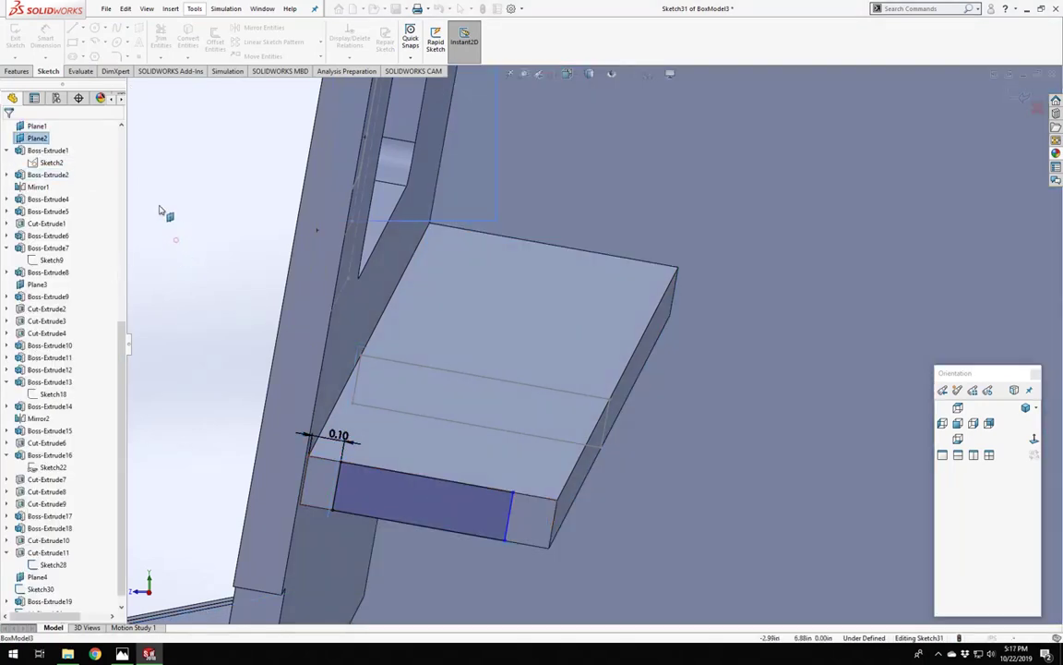
click(340, 437)
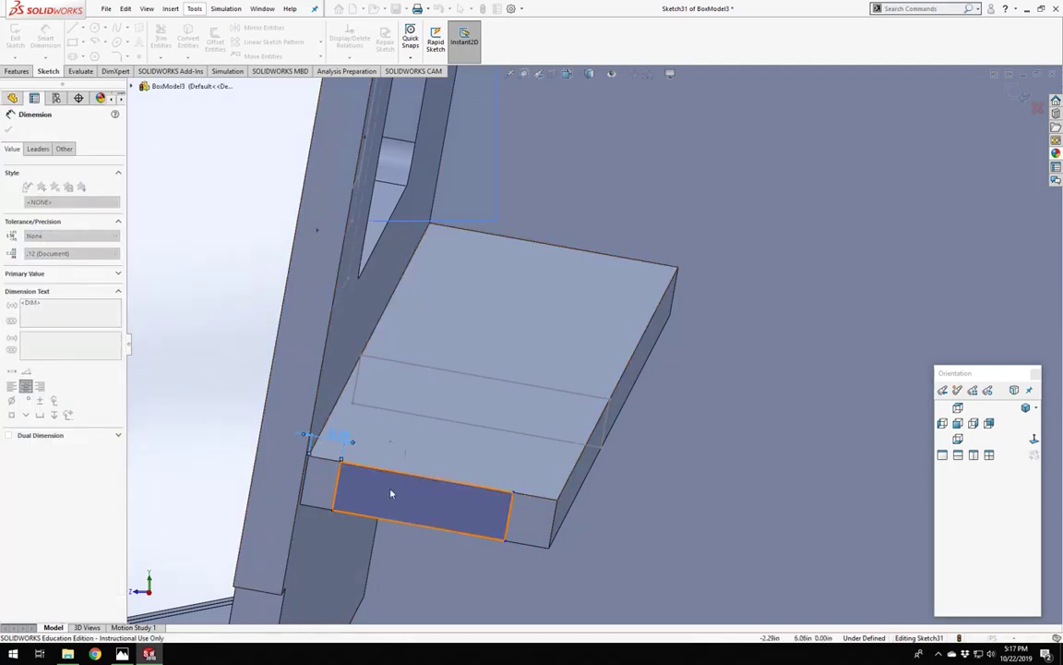
key(Escape)
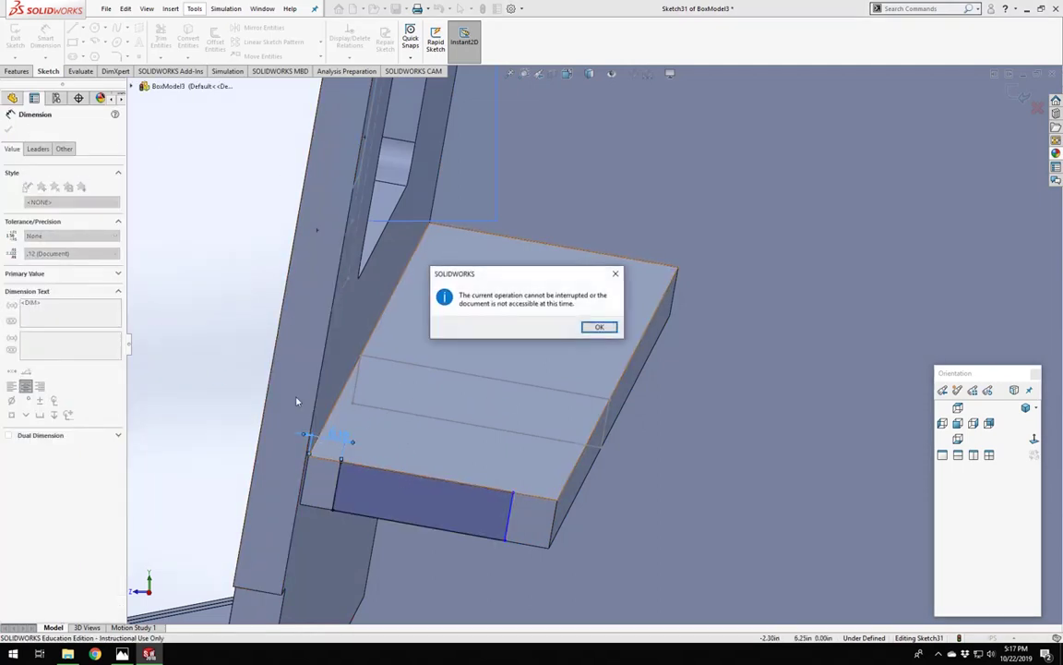
click(598, 329)
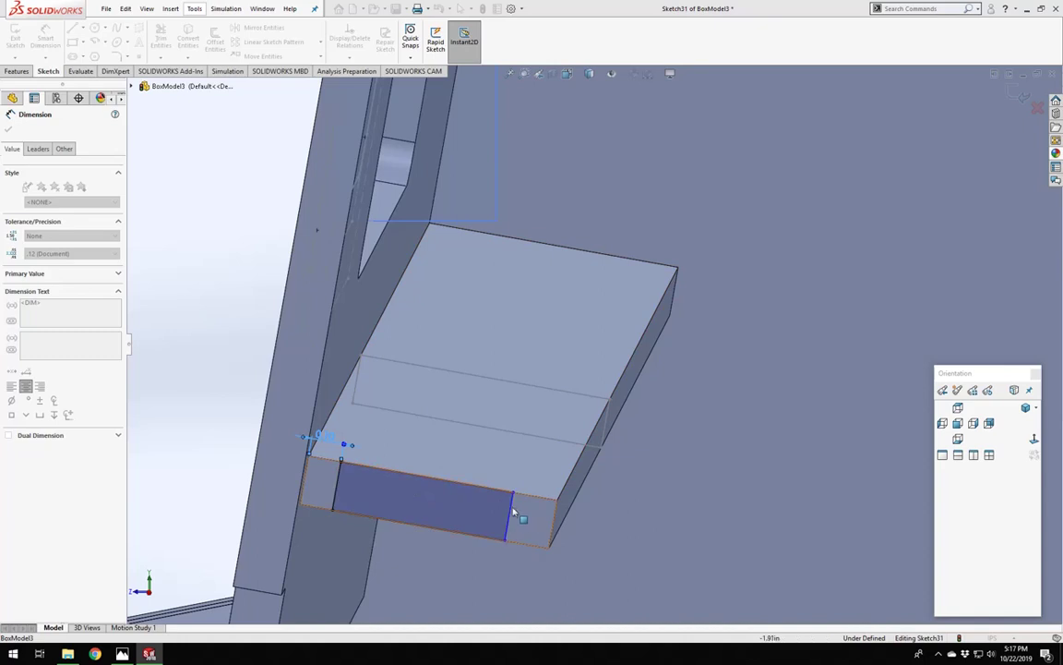
Move the rectangle's far short edge slightly inward, away from the strip's outer edge.
mouse_move(512, 517)
mouse_down()
mouse_move(565, 523)
mouse_move(501, 503)
mouse_up()
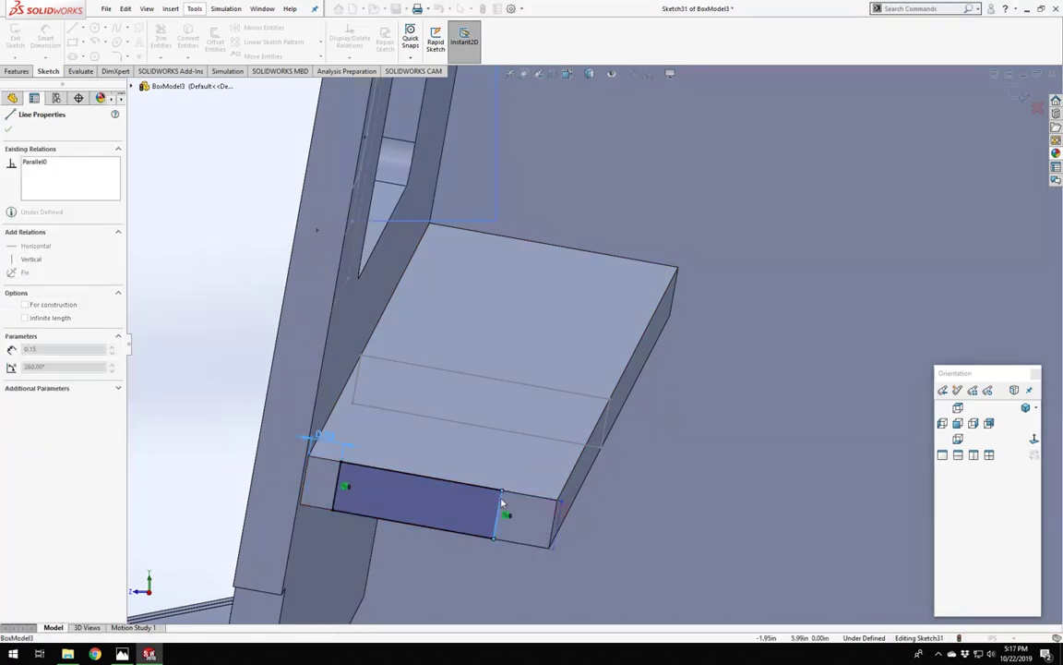
click(6, 131)
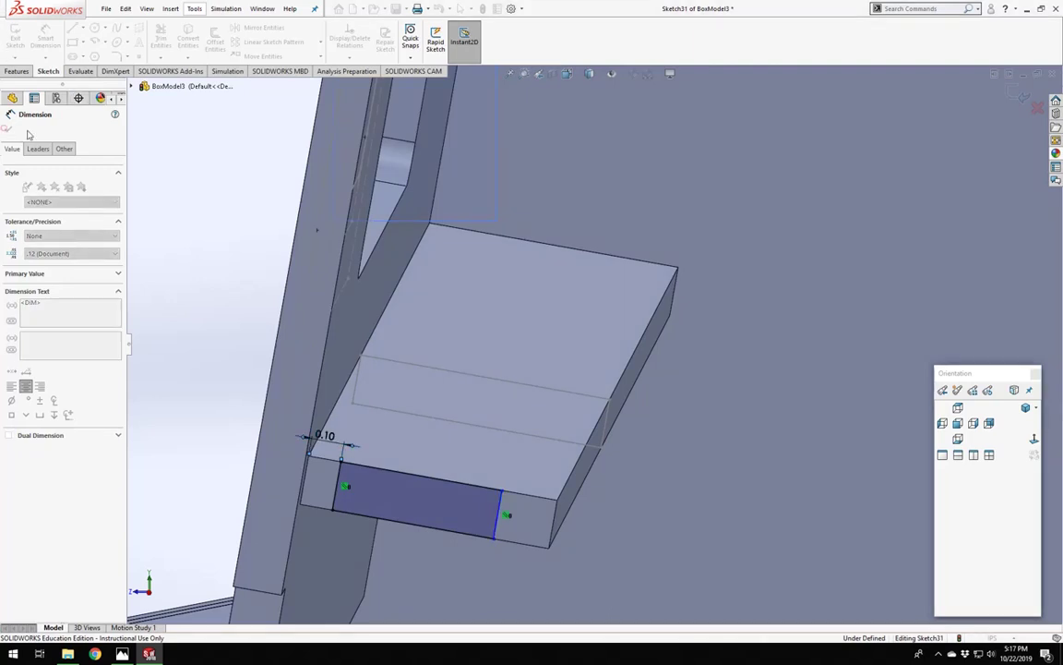
Try to exit the sketch on the strip's end face.
scroll(255, 407, up, 4)
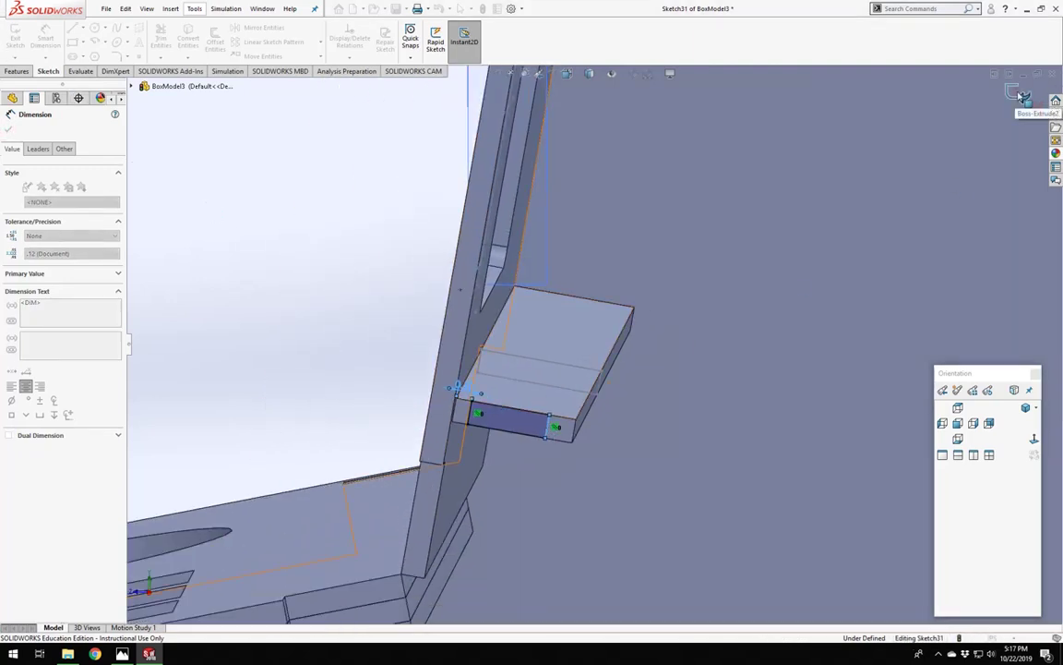
click(1038, 109)
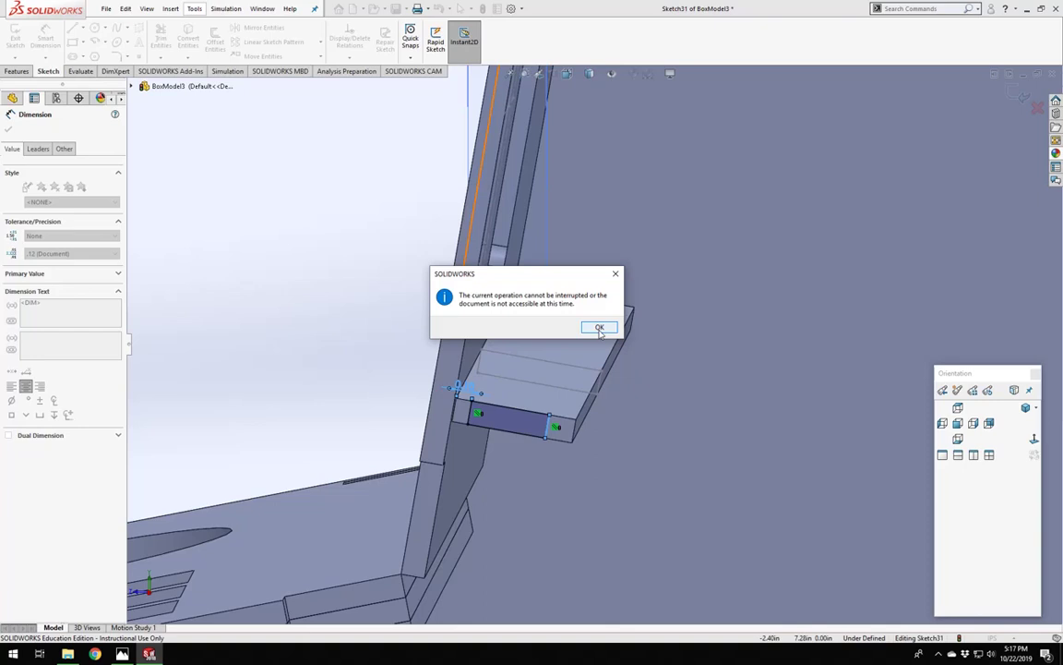
click(599, 328)
right_click(469, 386)
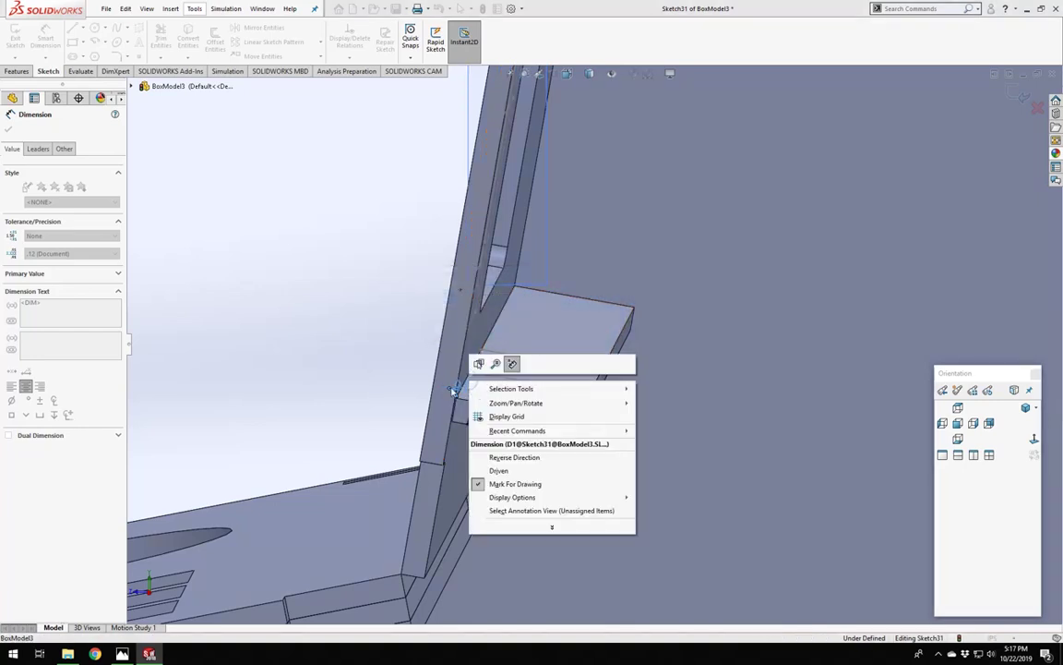
key(Escape)
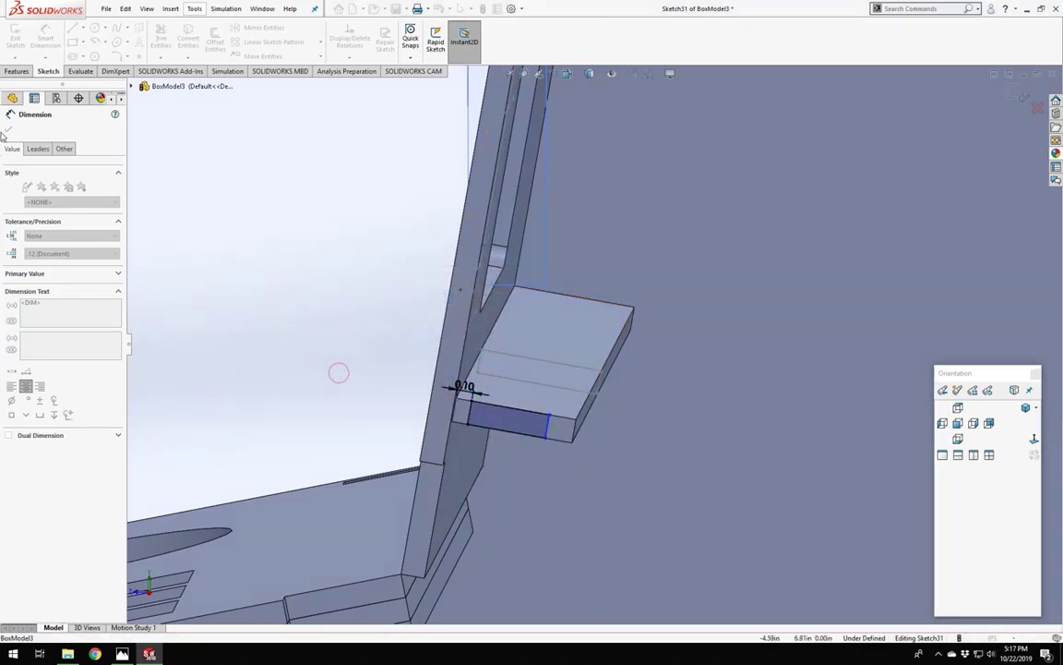
scroll(404, 345, down, 3)
scroll(444, 357, up, 5)
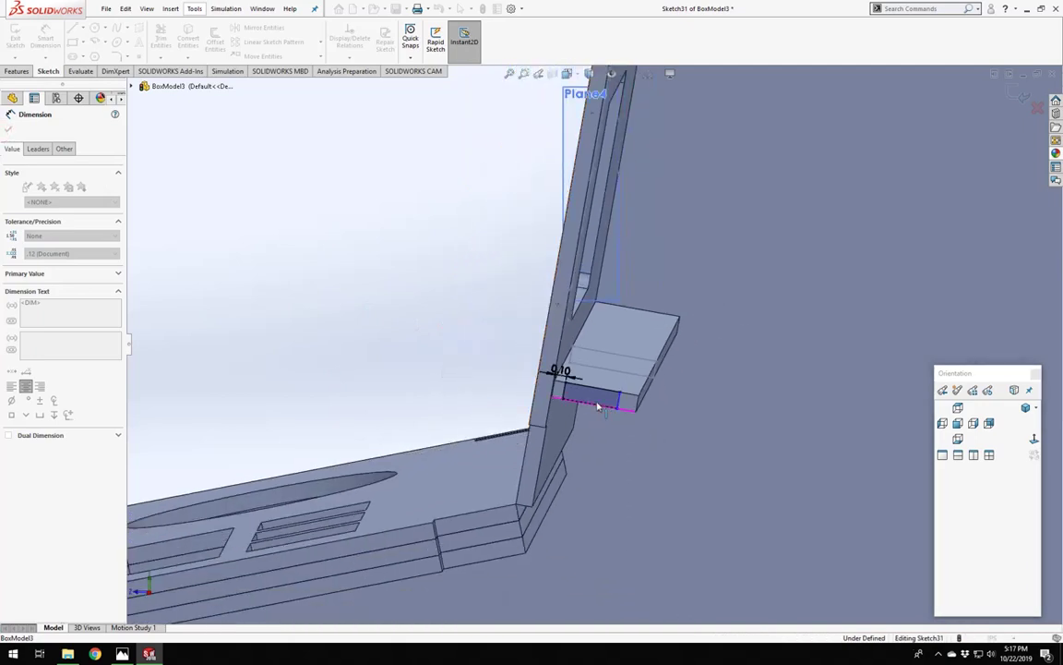
middle_drag(598, 407, 311, 294)
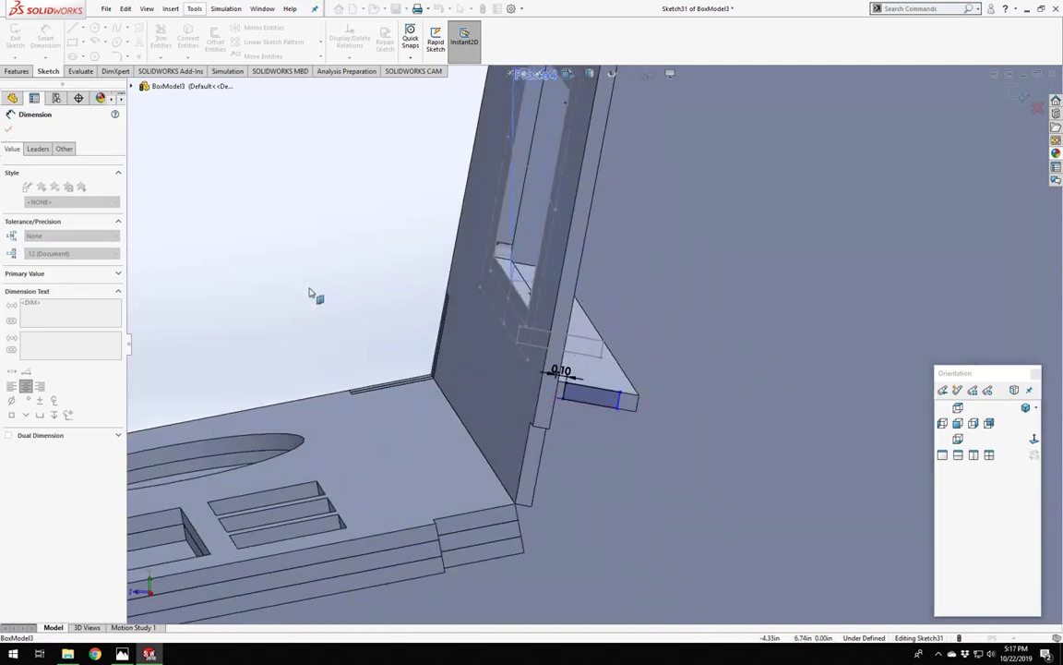
click(120, 100)
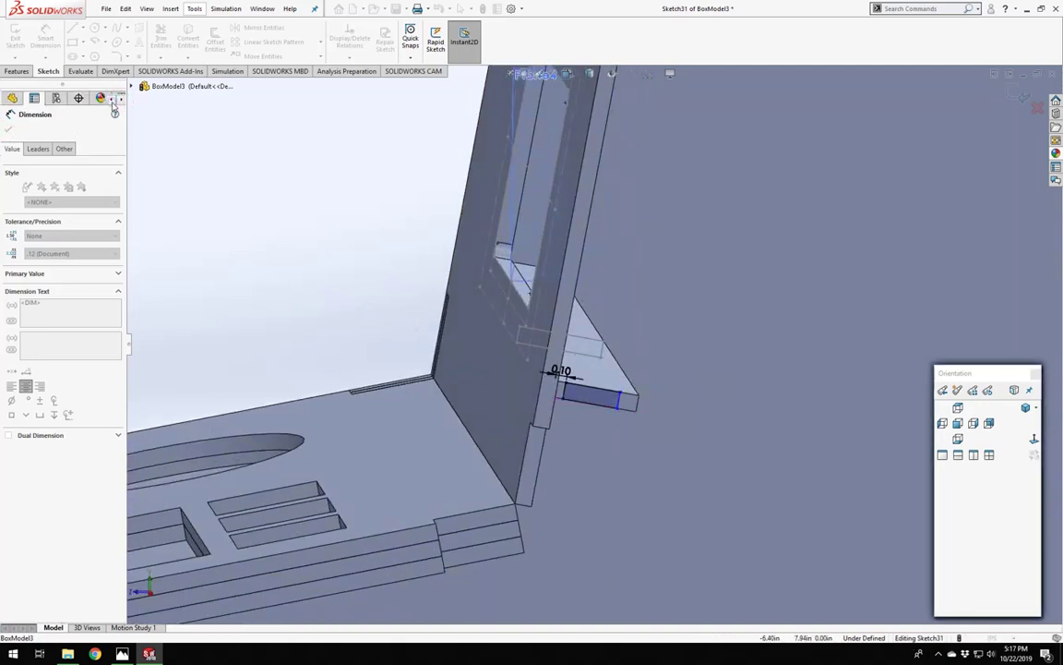
click(111, 100)
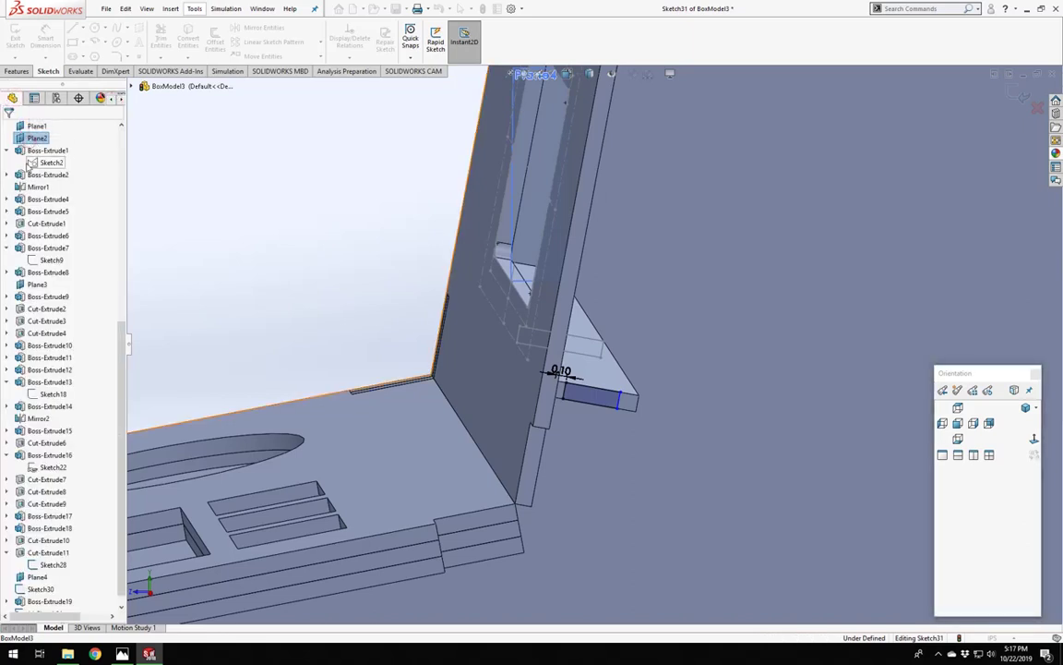
click(34, 151)
click(335, 257)
scroll(570, 363, up, 3)
scroll(569, 363, up, 1)
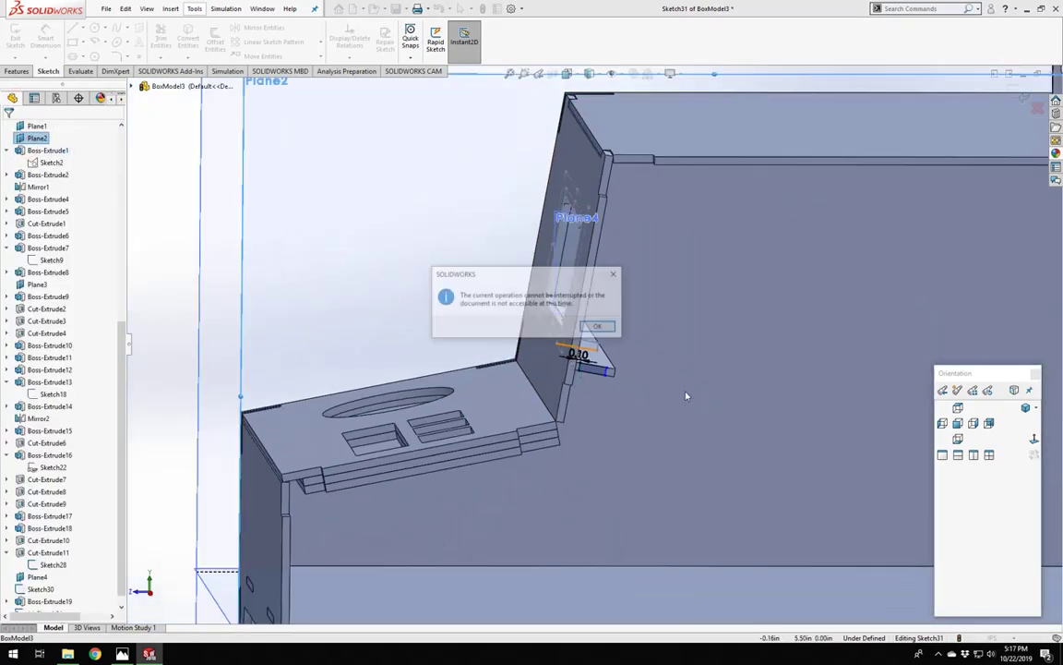
click(601, 326)
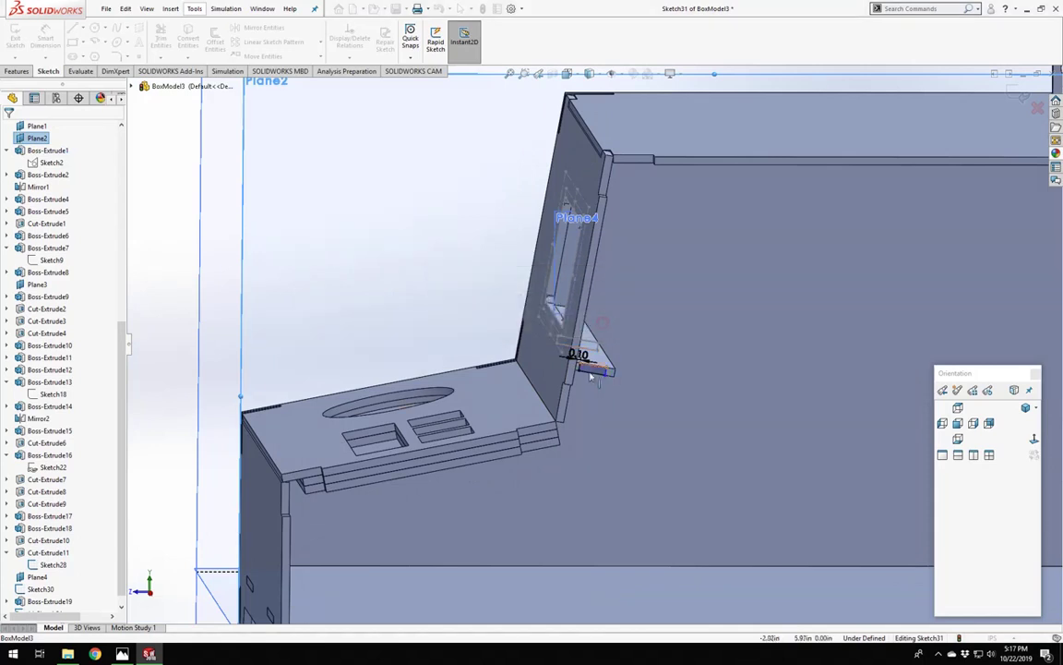
scroll(581, 355, down, 5)
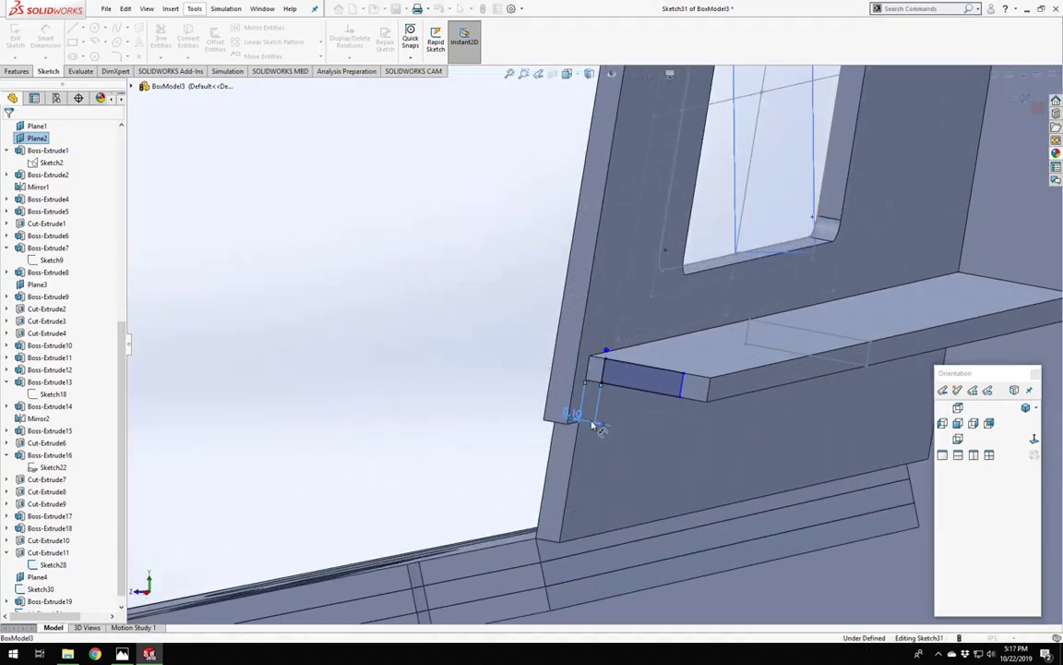
click(149, 654)
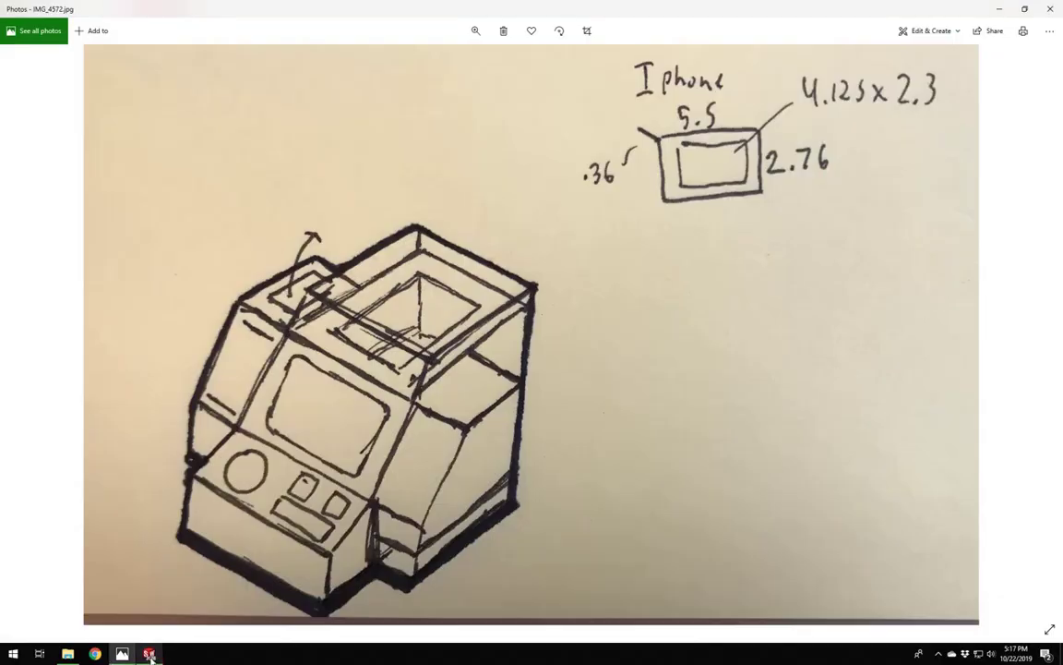
click(149, 655)
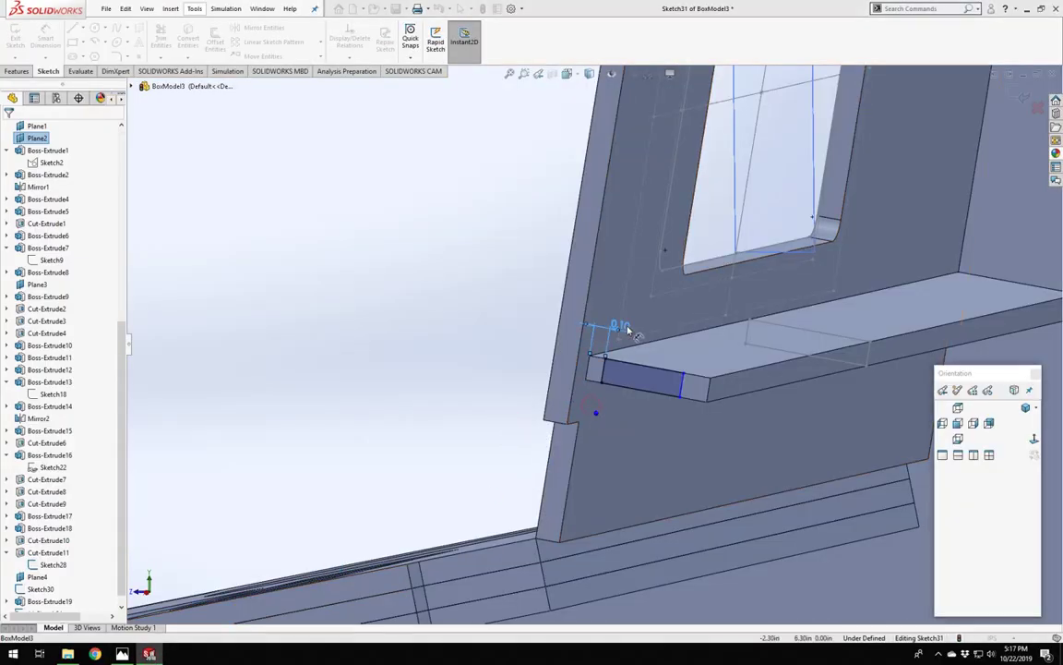
Cancel the active dimension command and exit the sketch on the strip's end face.
right_click(614, 328)
click(431, 389)
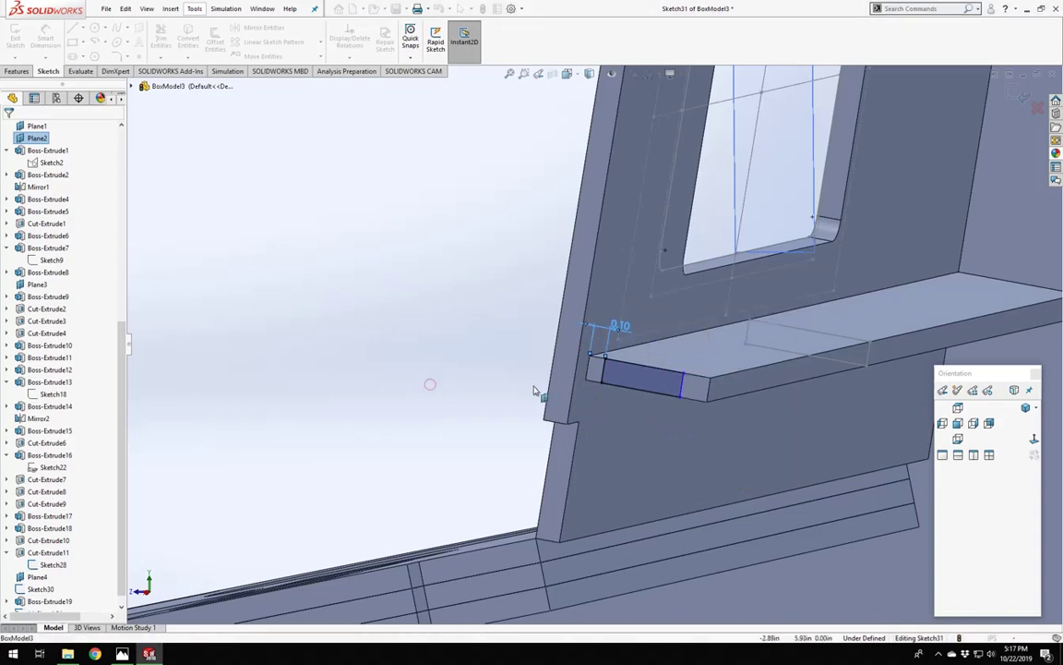
middle_drag(536, 388, 394, 361)
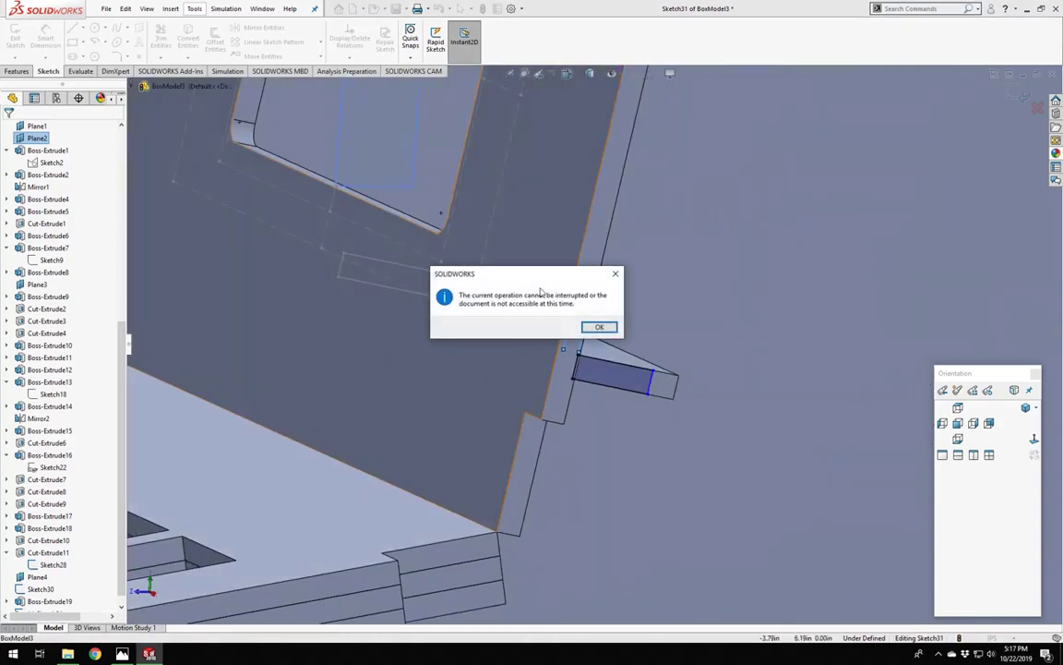
click(599, 328)
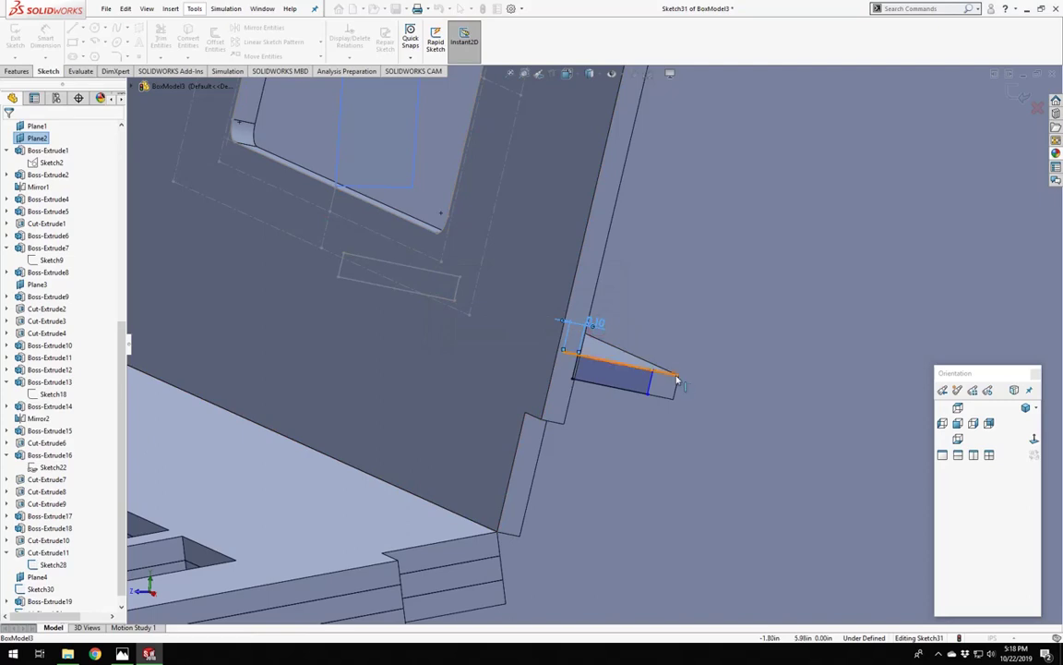
mouse_move(676, 381)
middle_down()
mouse_move(645, 323)
mouse_move(577, 301)
mouse_move(442, 209)
mouse_move(597, 354)
mouse_move(583, 353)
middle_up()
key(Escape)
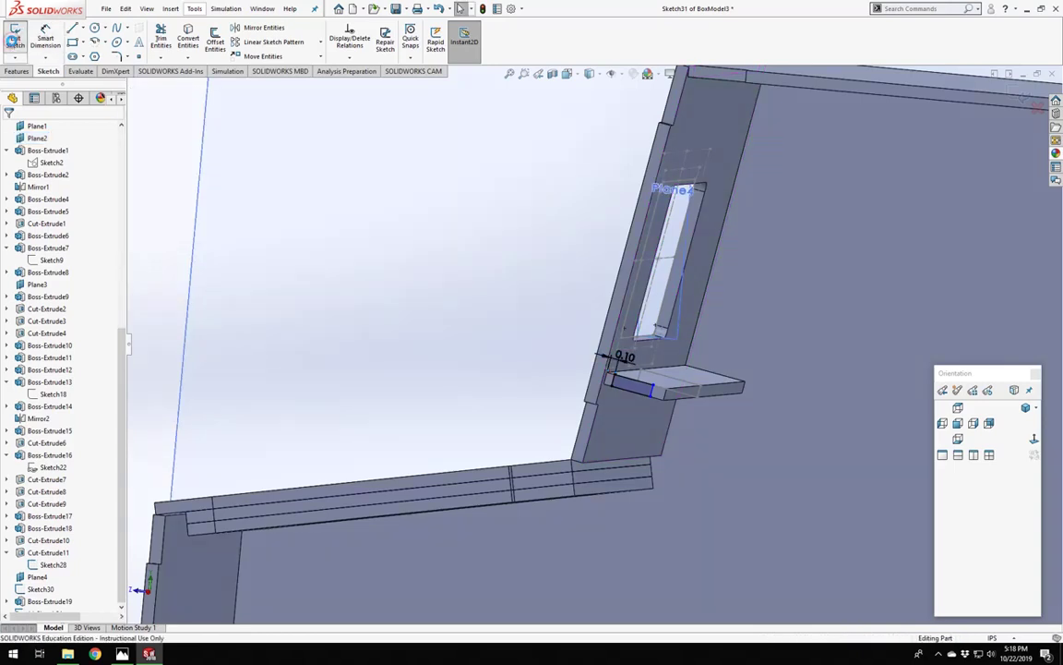
click(15, 41)
Reopen the tab profile sketch and set the rectangle's offset from the strip edge nearest the display panel to 0.15 in.
middle_drag(564, 335, 692, 350)
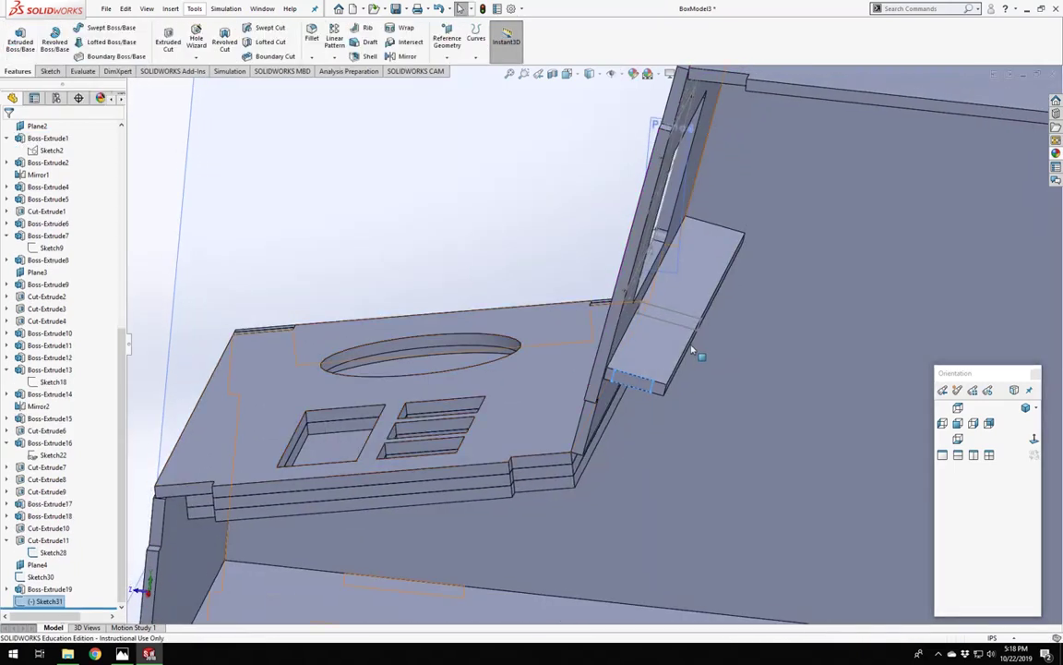
middle_drag(740, 393, 732, 363)
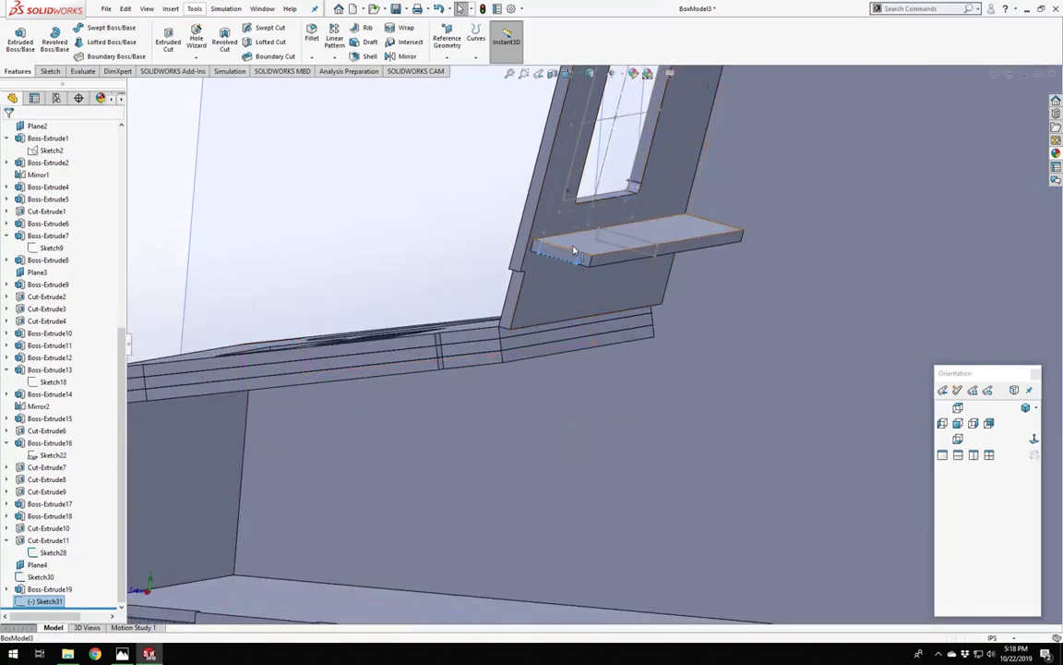
scroll(554, 294, down, 1)
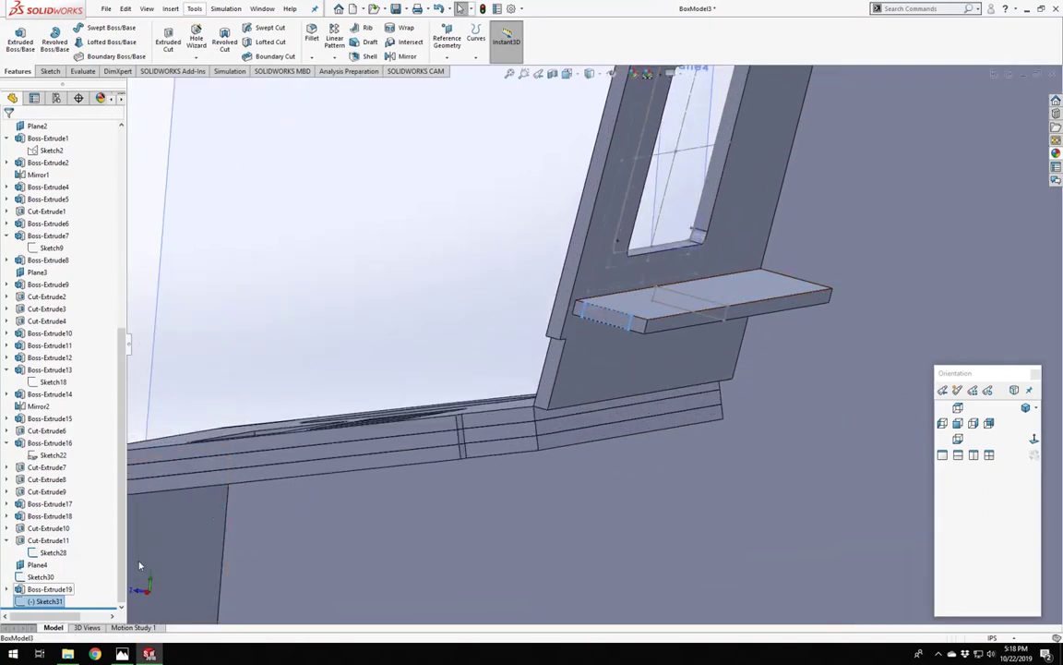
scroll(637, 334, down, 3)
middle_drag(633, 333, 585, 313)
scroll(589, 307, up, 6)
scroll(591, 304, down, 4)
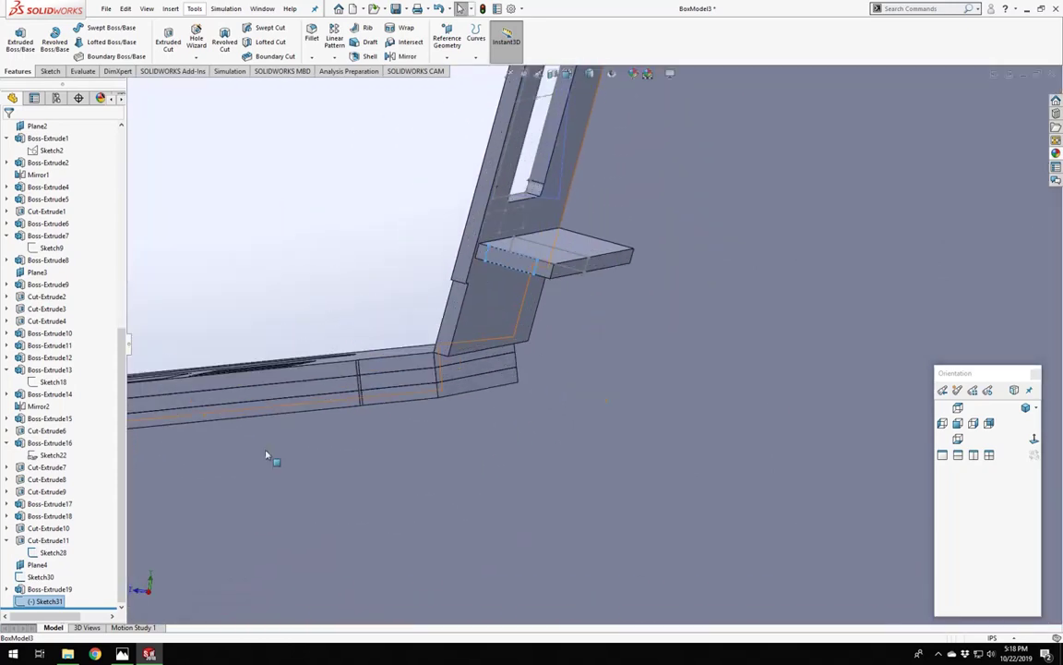
click(45, 601)
click(53, 566)
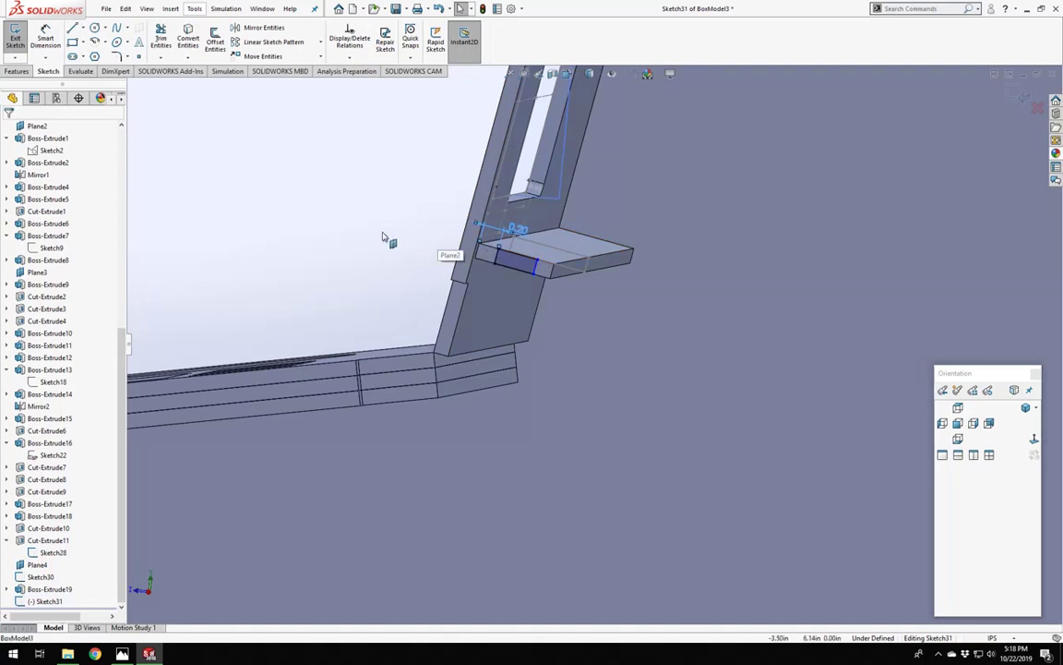
scroll(383, 237, down, 5)
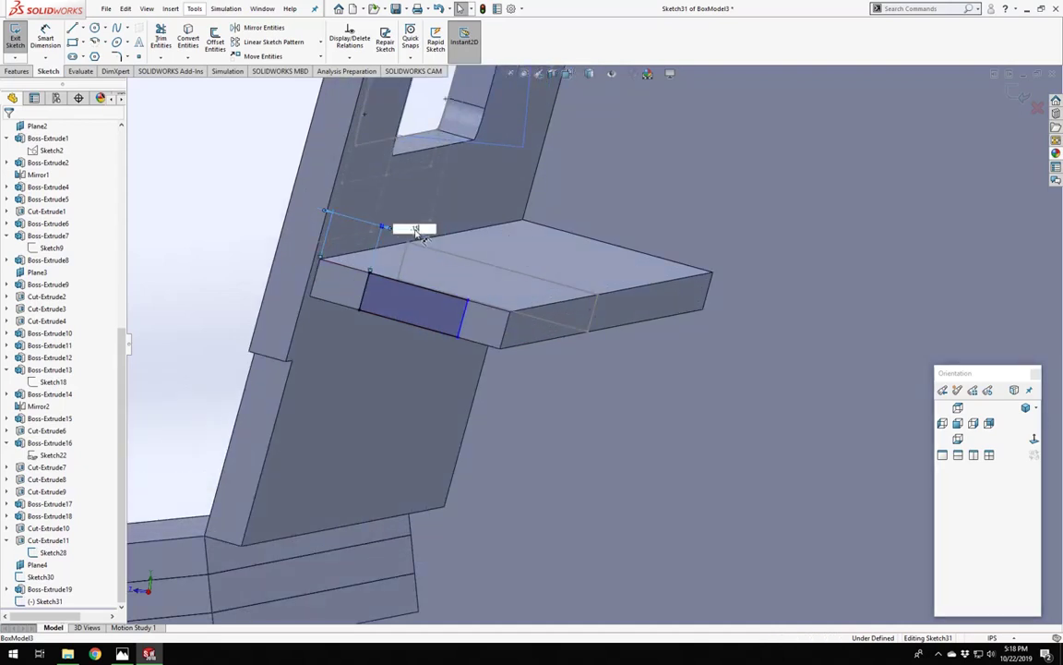
key(Return)
Dimension the rectangle's far short edge 0.15 in from the strip's outer edge and exit the sketch.
right_drag(197, 300, 208, 252)
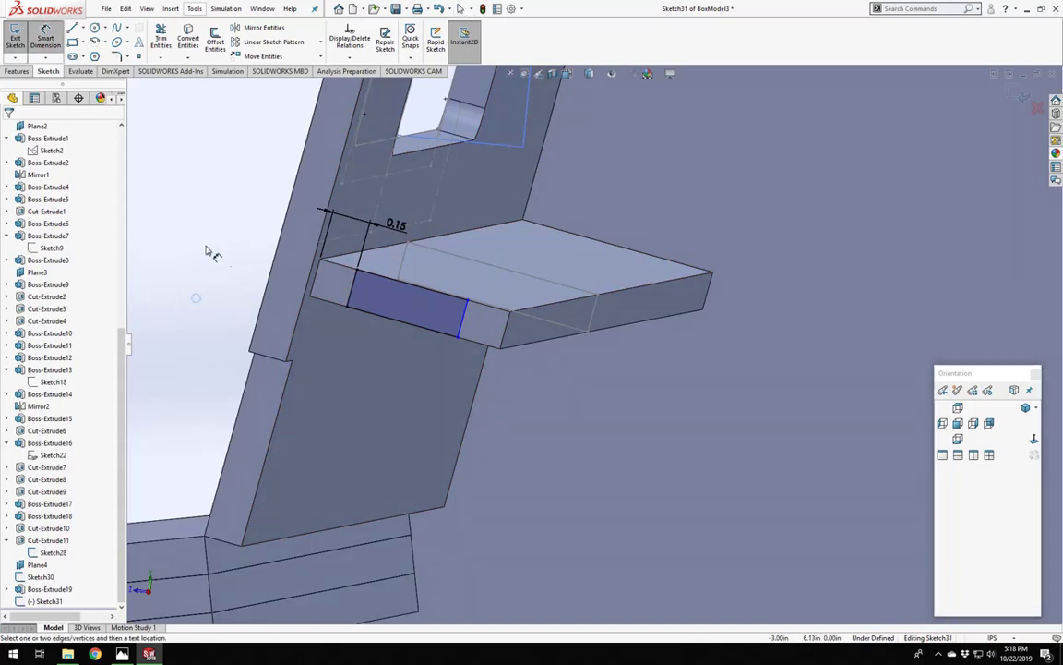
click(464, 319)
click(503, 336)
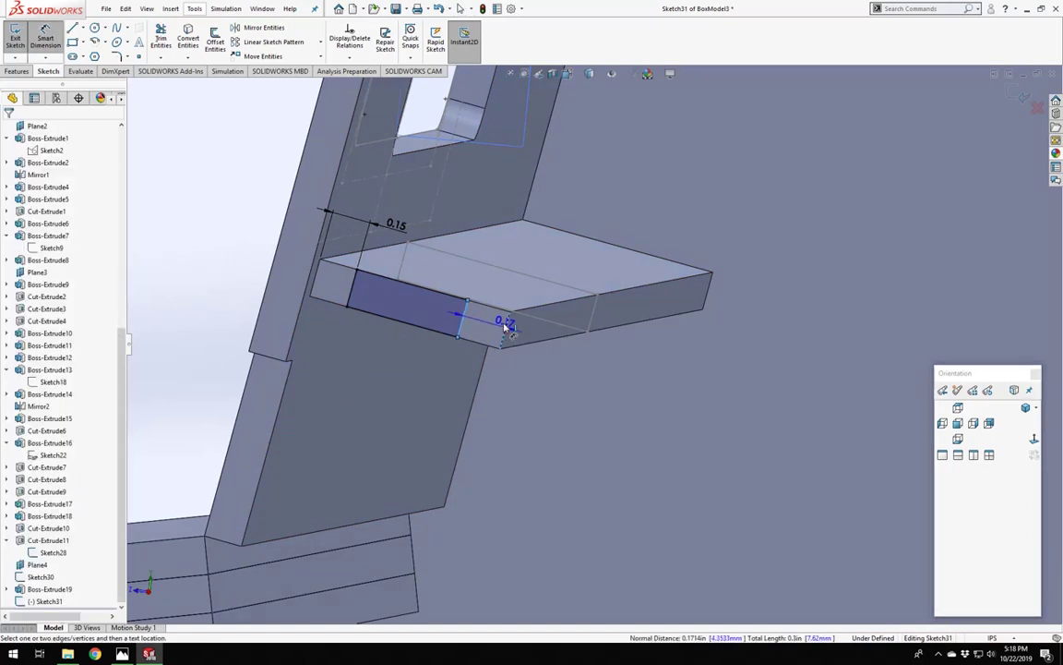
click(506, 292)
text(0.15)
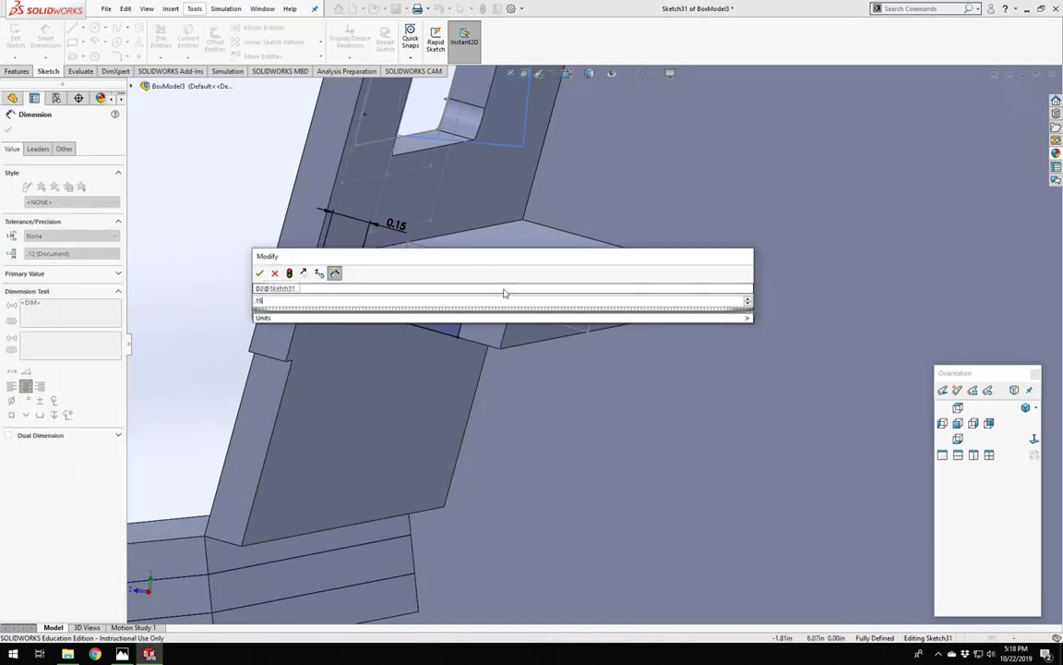
key(Return)
key(Escape)
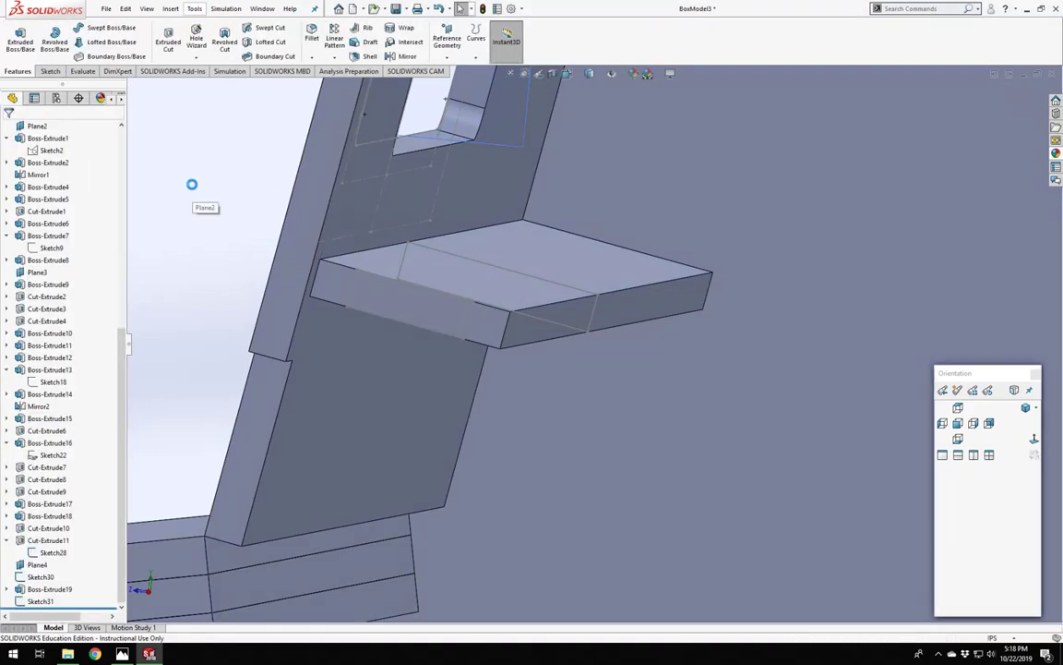
Extrude the tab profile Up To Vertex, ending at the display panel's side edge, and merge it only with the support strip body.
mouse_move(403, 306)
middle_down()
mouse_move(394, 340)
mouse_move(390, 310)
middle_up()
scroll(413, 312, up, 5)
scroll(540, 351, down, 4)
middle_drag(540, 351, 499, 376)
middle_drag(495, 424, 467, 411)
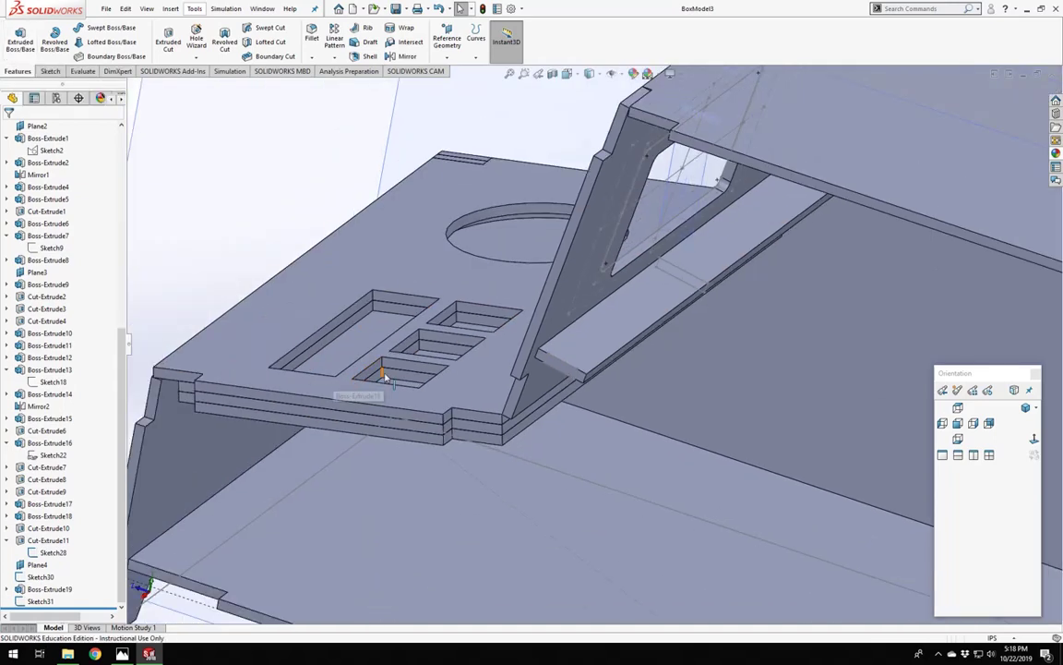
middle_drag(386, 377, 344, 386)
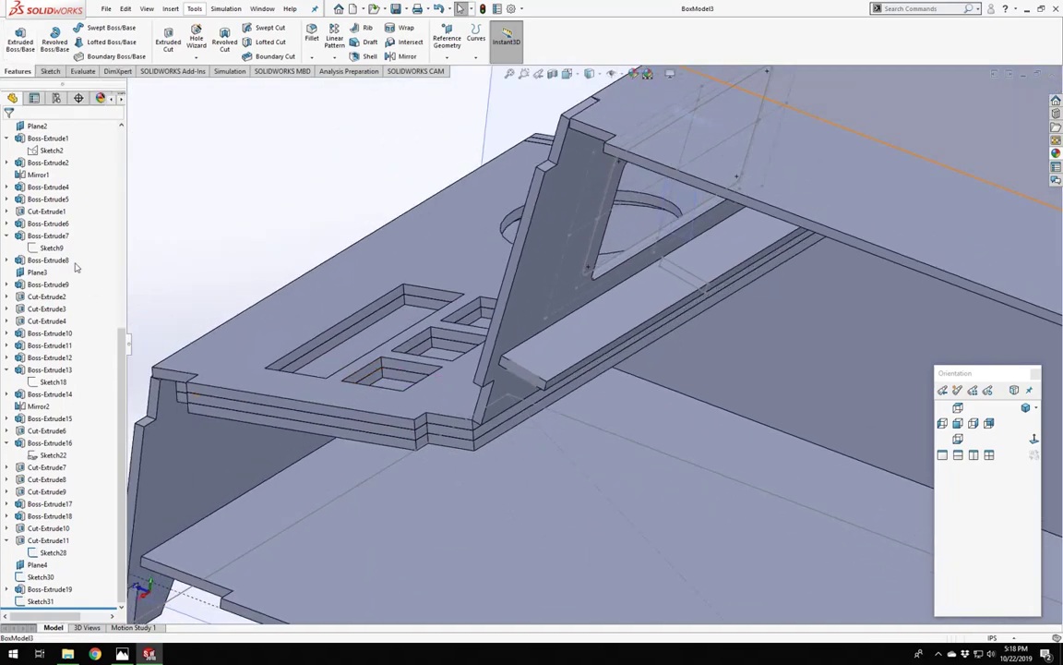
click(14, 42)
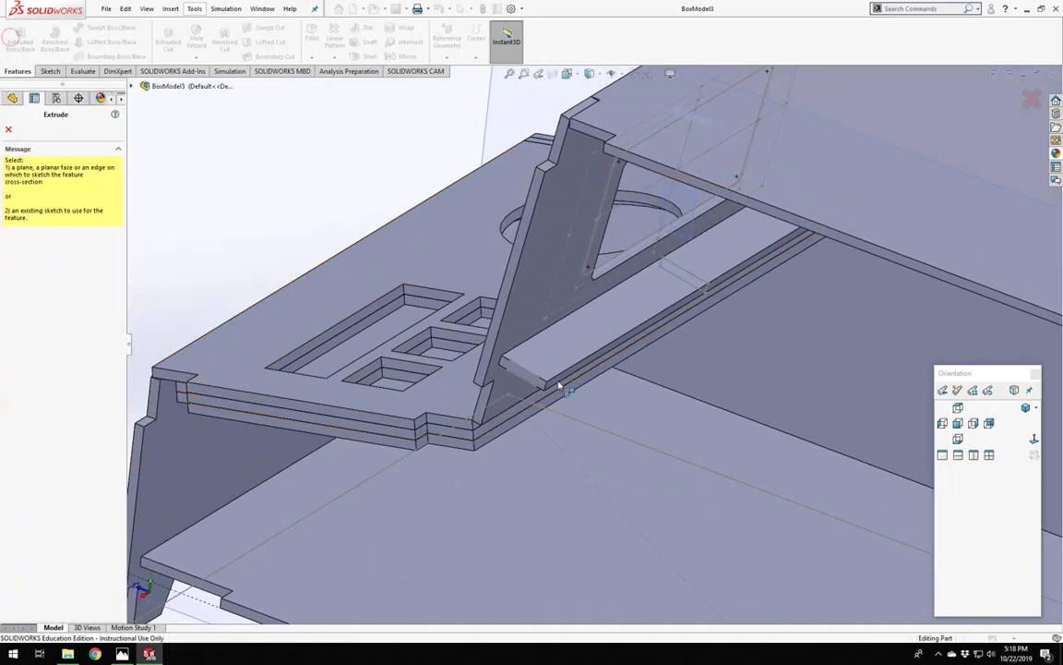
click(525, 378)
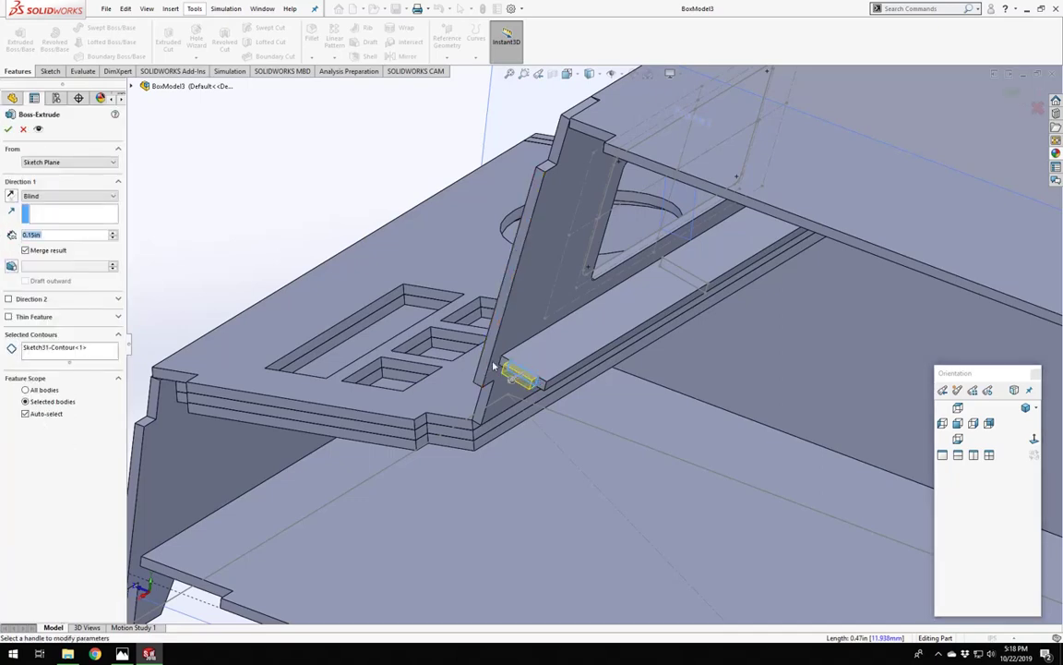
click(492, 368)
middle_drag(543, 396, 509, 351)
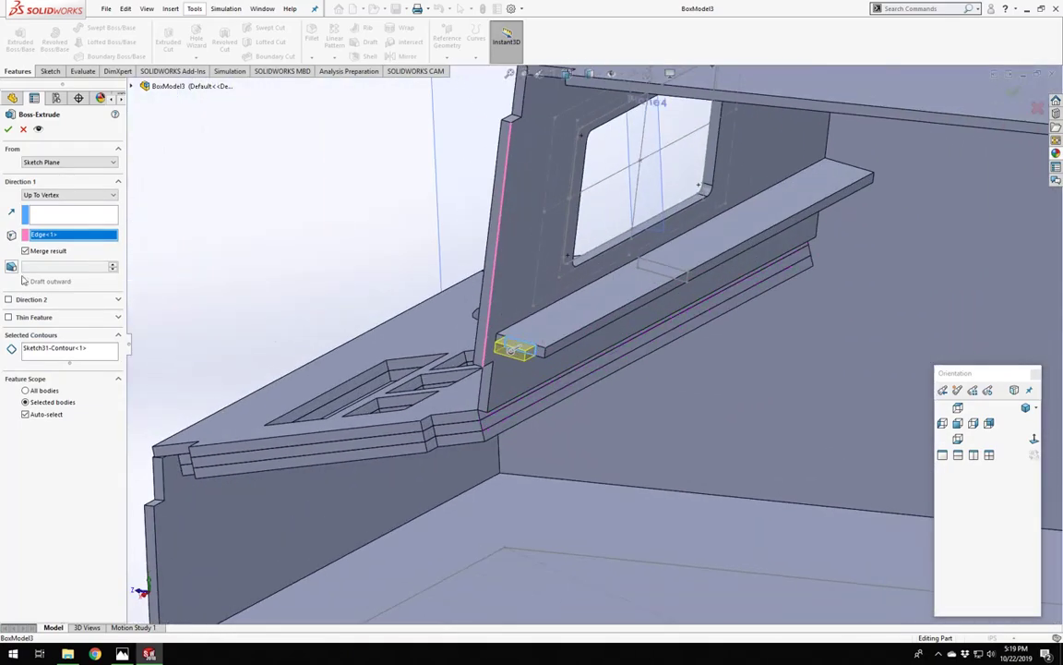
click(35, 417)
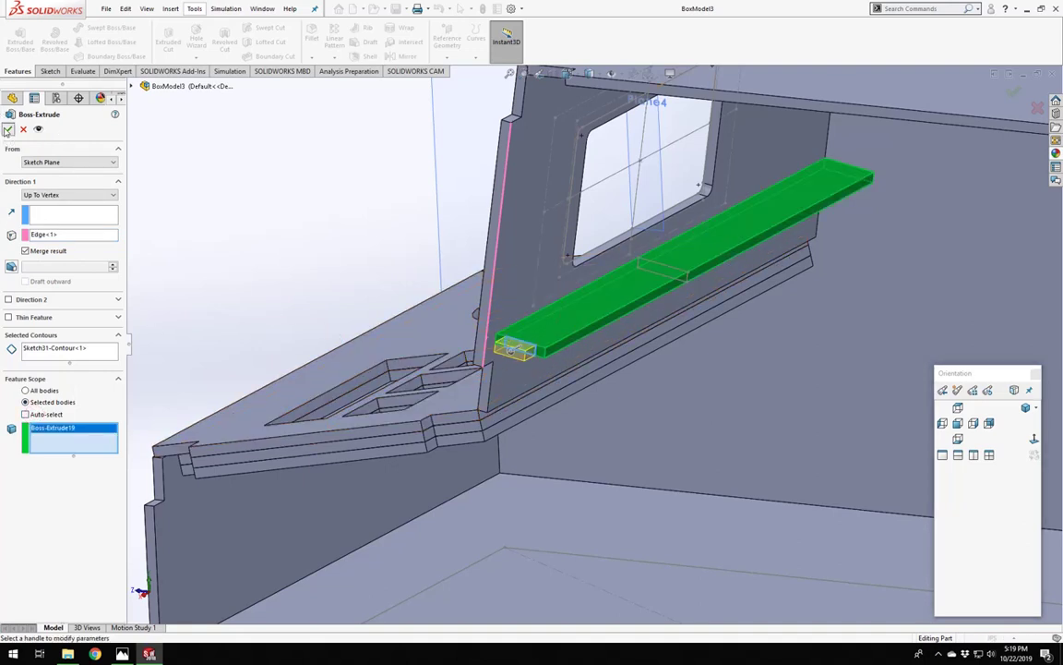
click(8, 129)
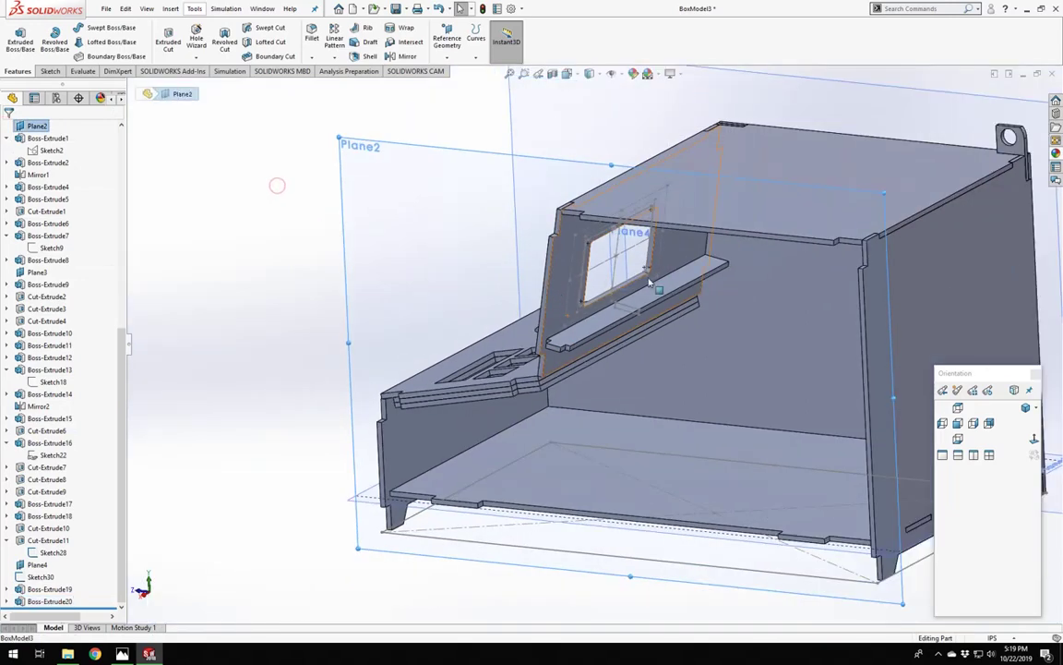
Hide the remaining side panel body to expose the strip's opposite end.
scroll(649, 283, down, 5)
middle_drag(643, 288, 421, 399)
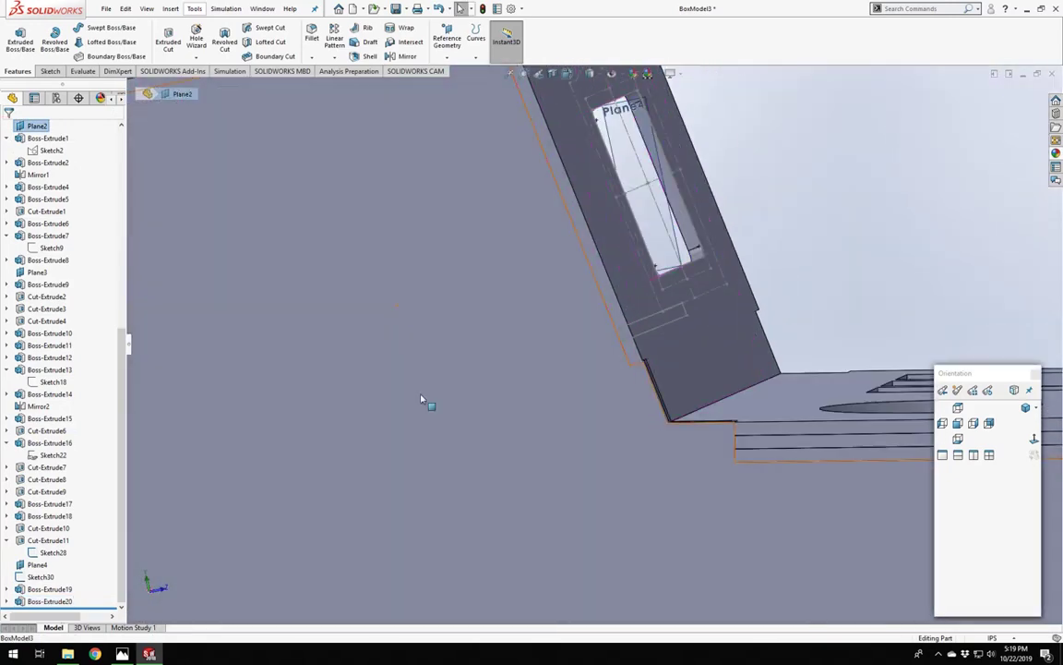
right_click(422, 399)
click(460, 377)
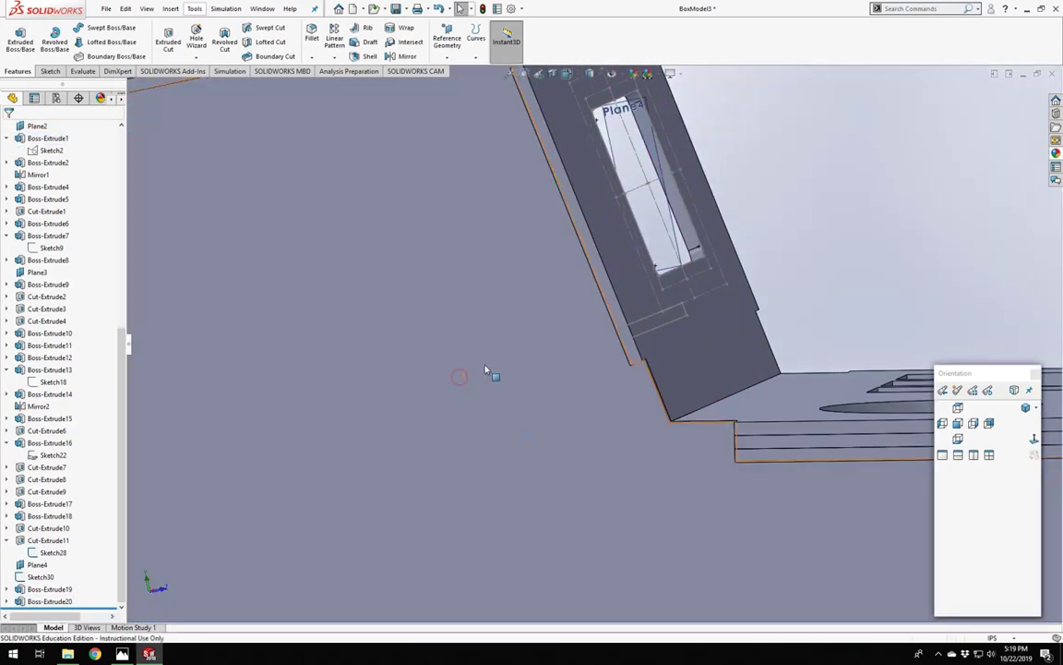
right_click(487, 369)
click(529, 342)
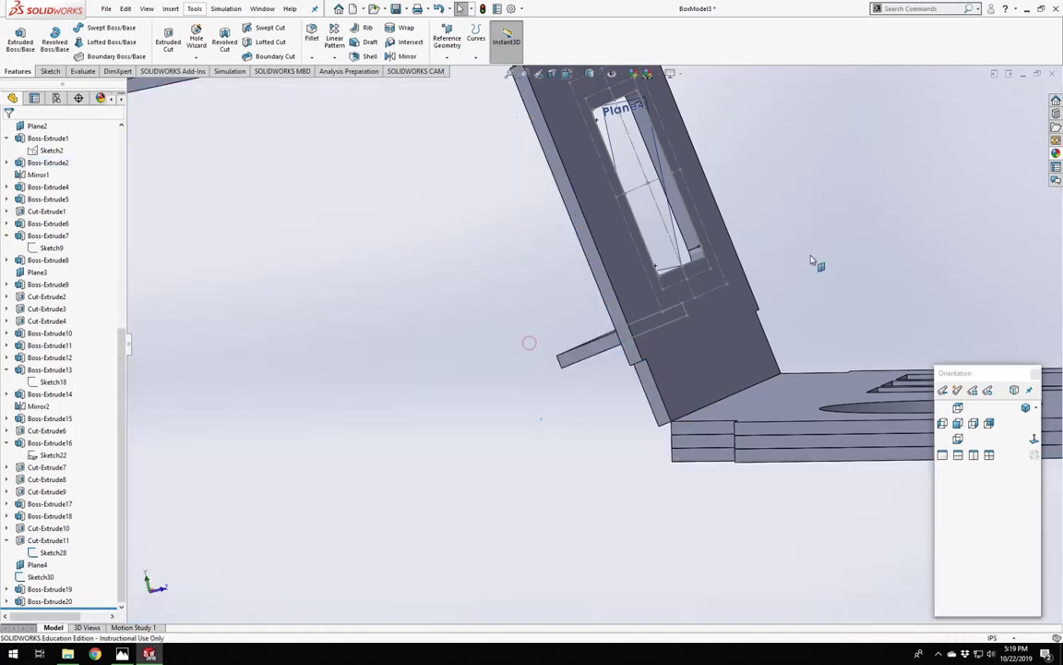
Start an Extruded Boss from the existing tab profile sketch, beginning at the support strip's opposite end face and directed outward.
click(811, 256)
middle_drag(589, 323, 320, 368)
scroll(588, 333, up, 4)
scroll(28, 588, down, 1)
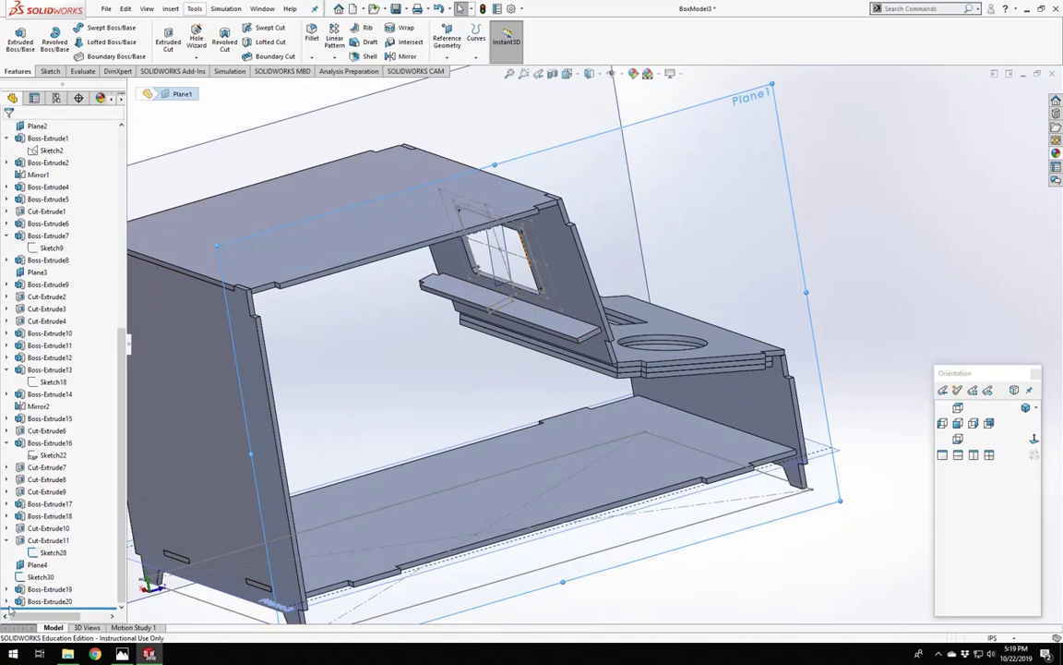
scroll(27, 591, down, 1)
click(63, 601)
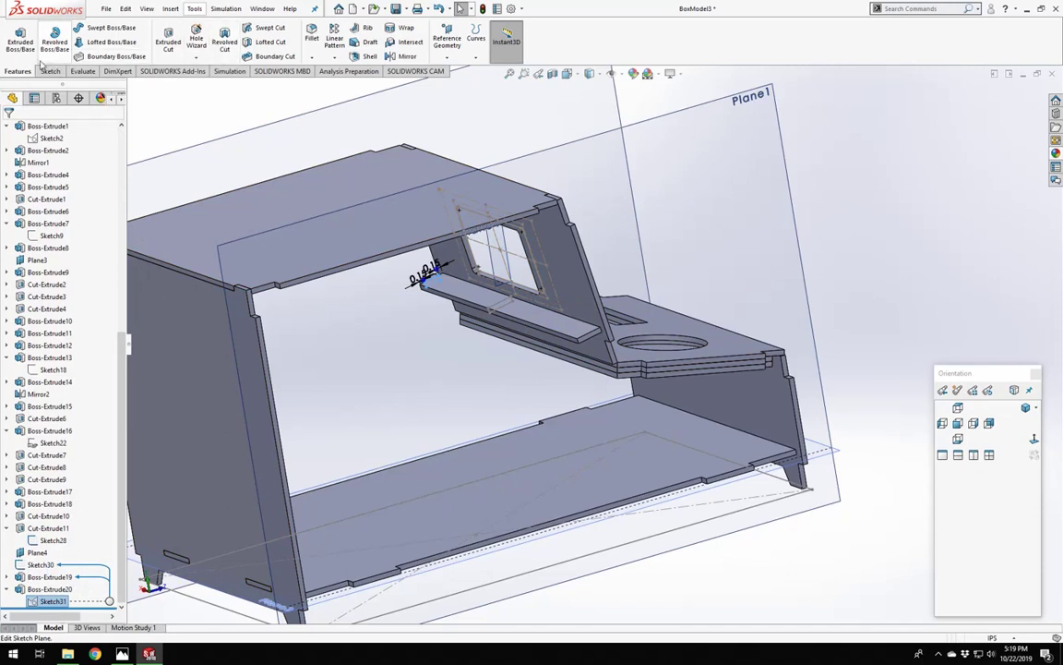
click(18, 37)
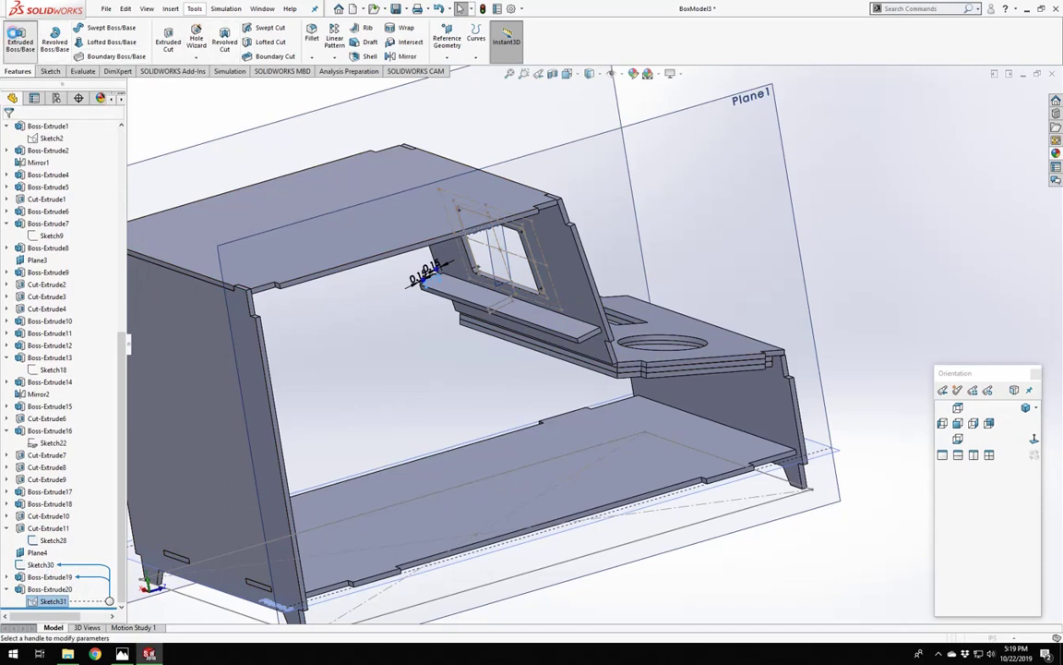
click(53, 161)
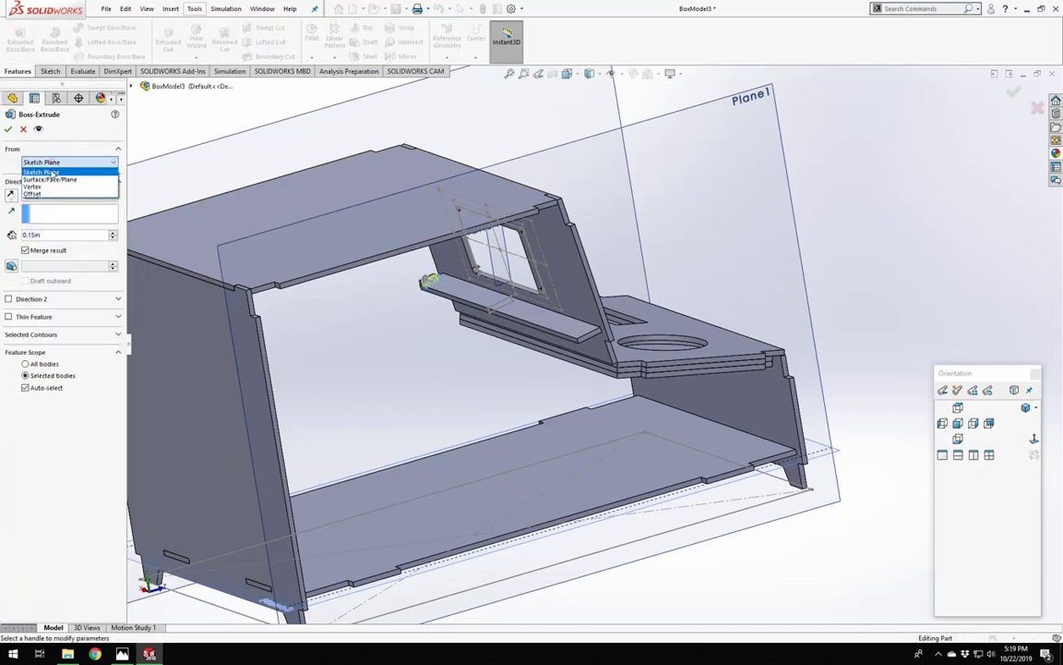
click(46, 174)
scroll(636, 363, down, 5)
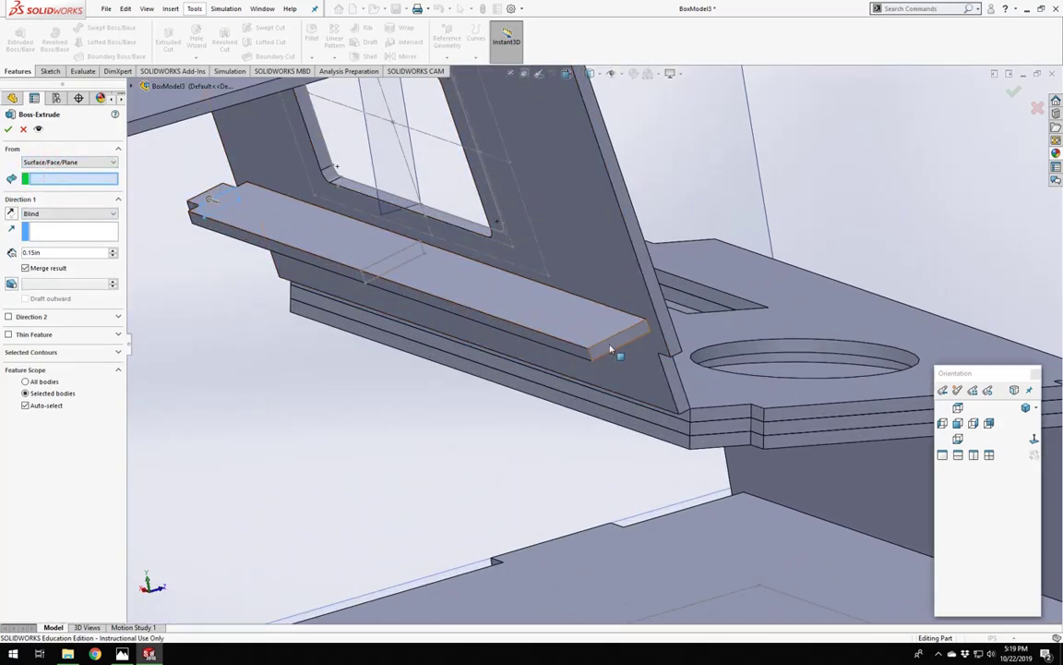
click(612, 350)
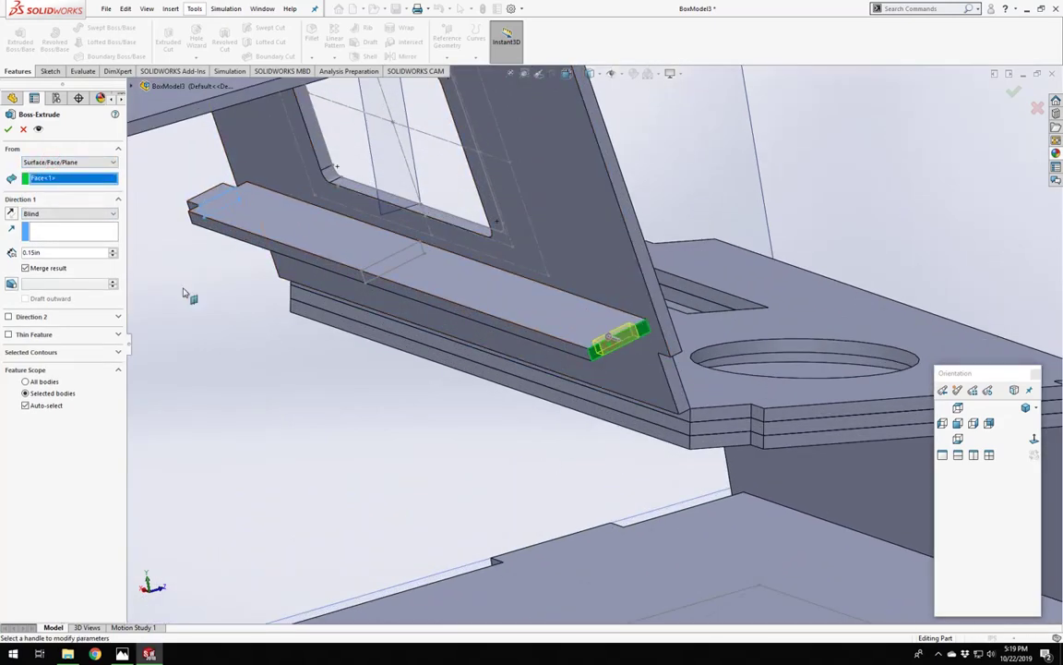
click(37, 214)
click(31, 224)
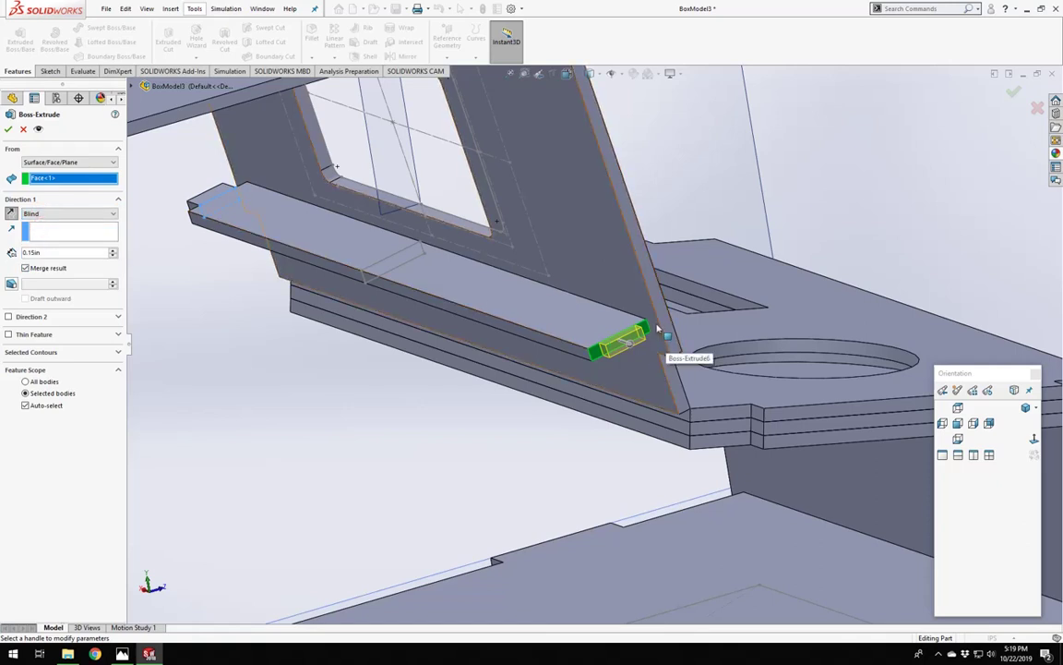
End the second tab Up To Vertex at the display panel's side edge and merge it only with the support strip body.
click(63, 231)
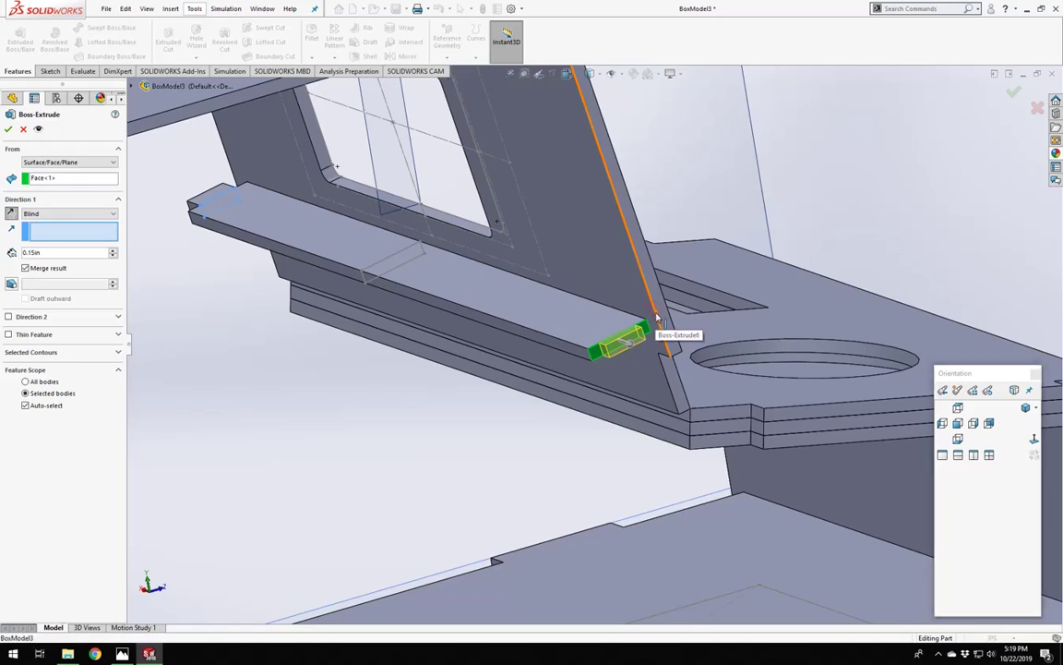
click(51, 213)
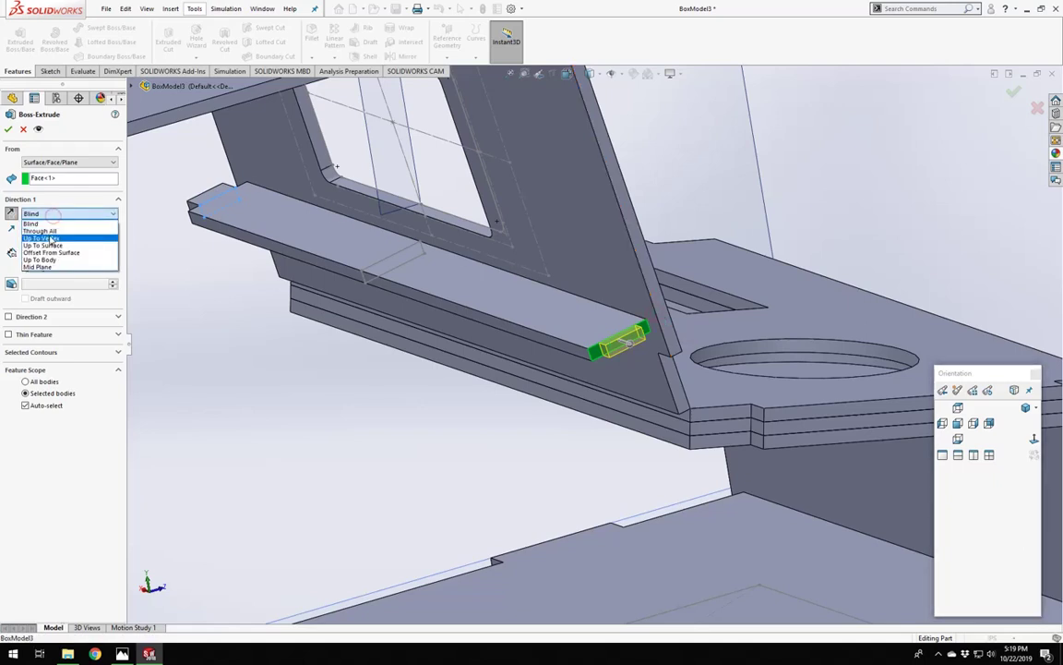
click(42, 238)
click(670, 347)
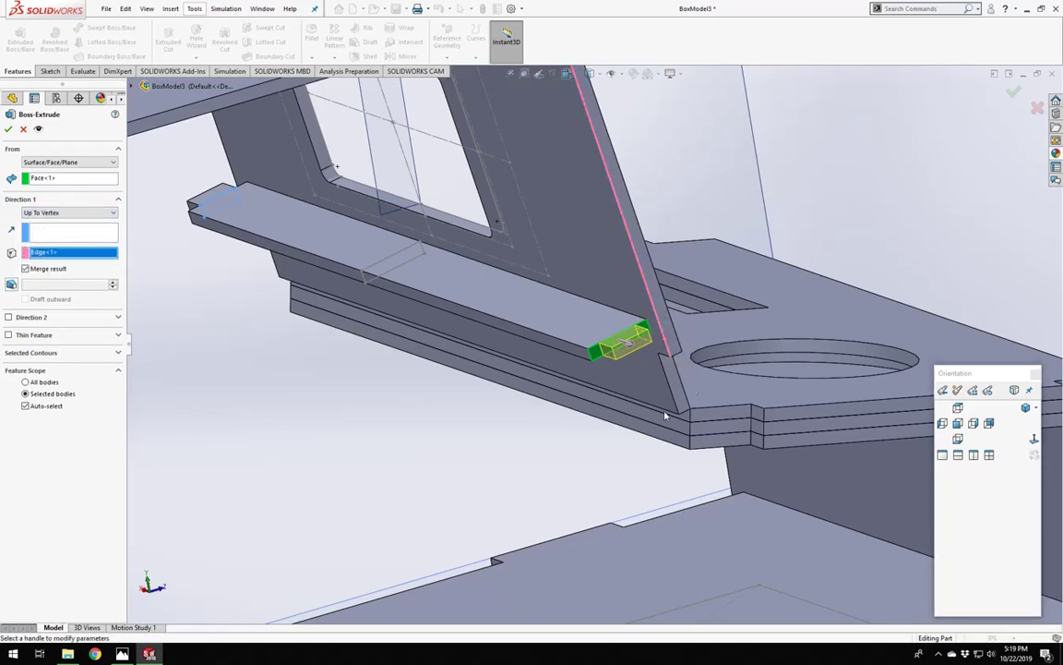
middle_drag(670, 347, 635, 353)
scroll(635, 353, down, 2)
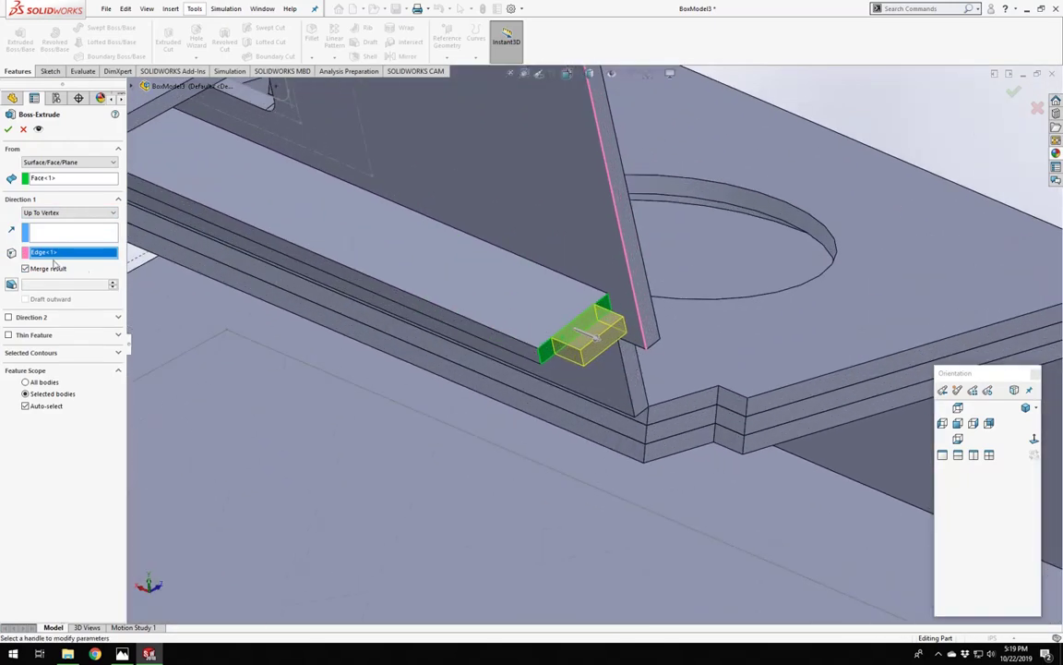
click(26, 406)
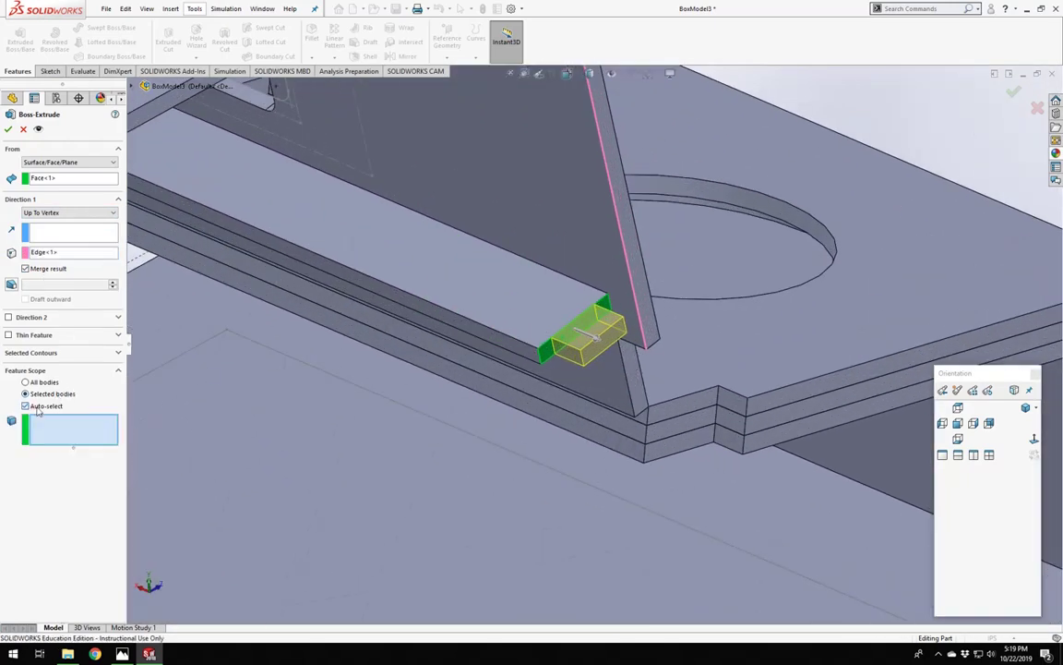
click(415, 268)
key(Return)
scroll(418, 266, up, 3)
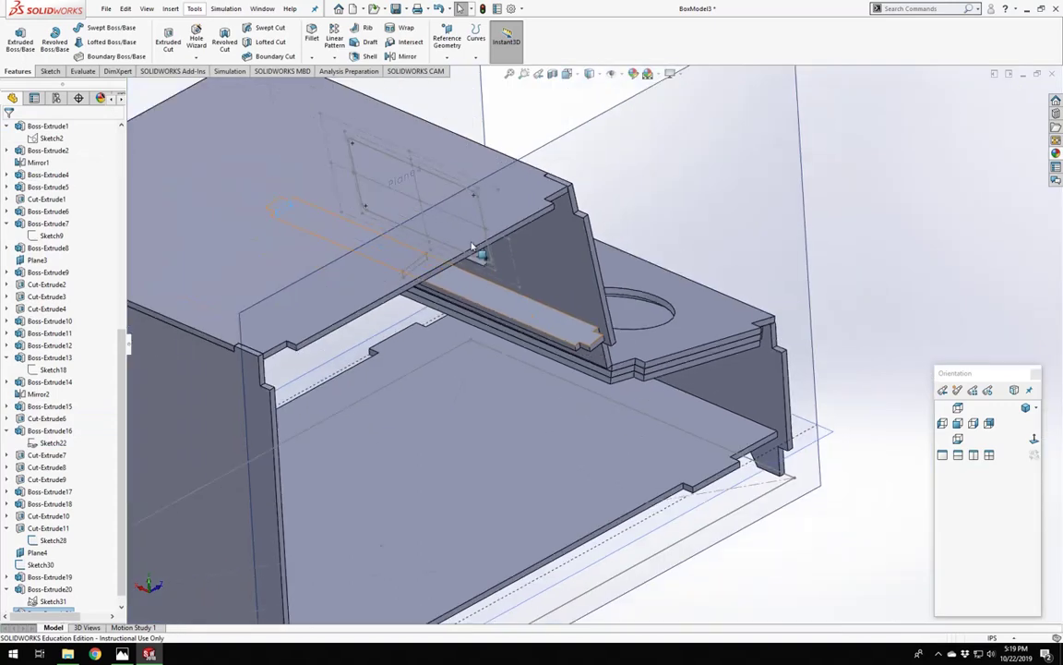
Examine both ends of the support strip and identify which sketches belong to the window cutout, the strip and its tabs.
scroll(484, 283, down, 3)
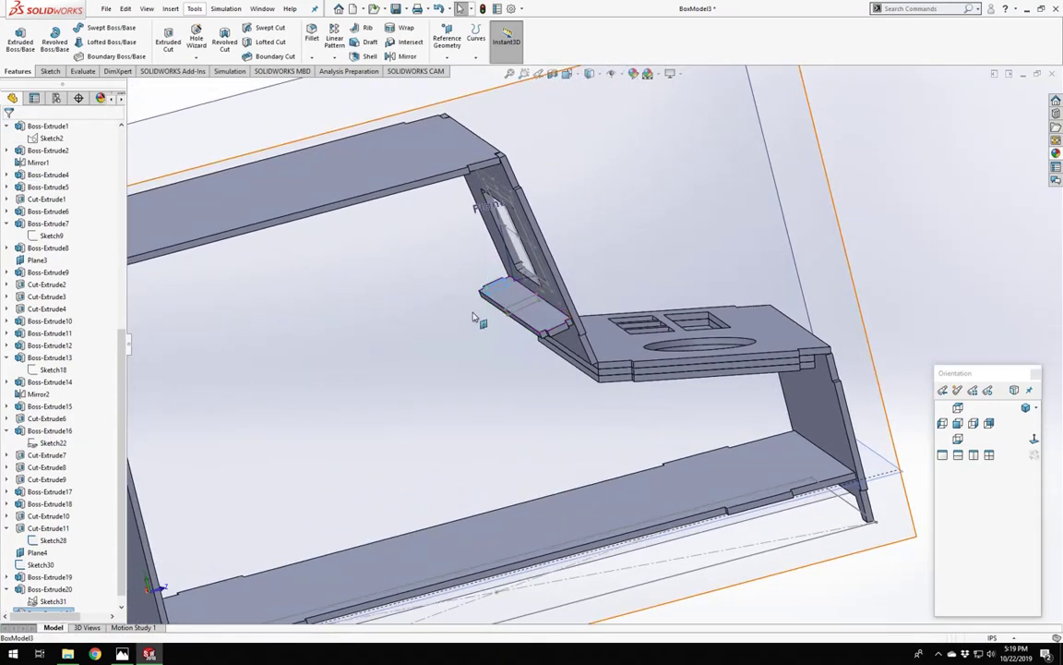
middle_drag(436, 219, 695, 216)
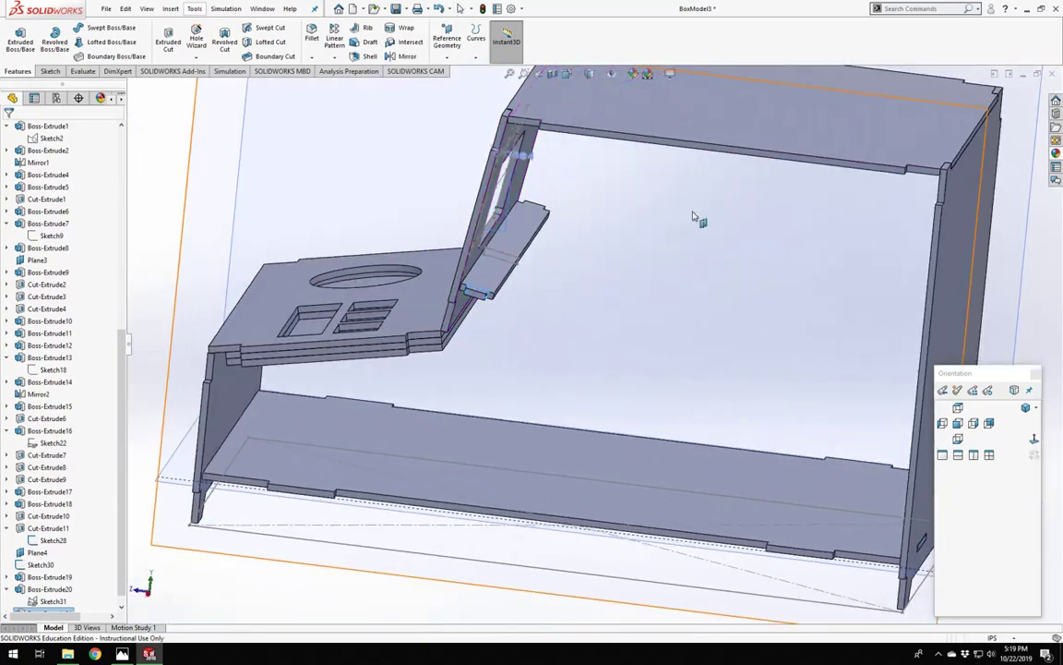
click(679, 268)
scroll(545, 233, down, 3)
middle_drag(532, 236, 425, 316)
scroll(554, 267, up, 3)
scroll(23, 540, down, 1)
click(40, 552)
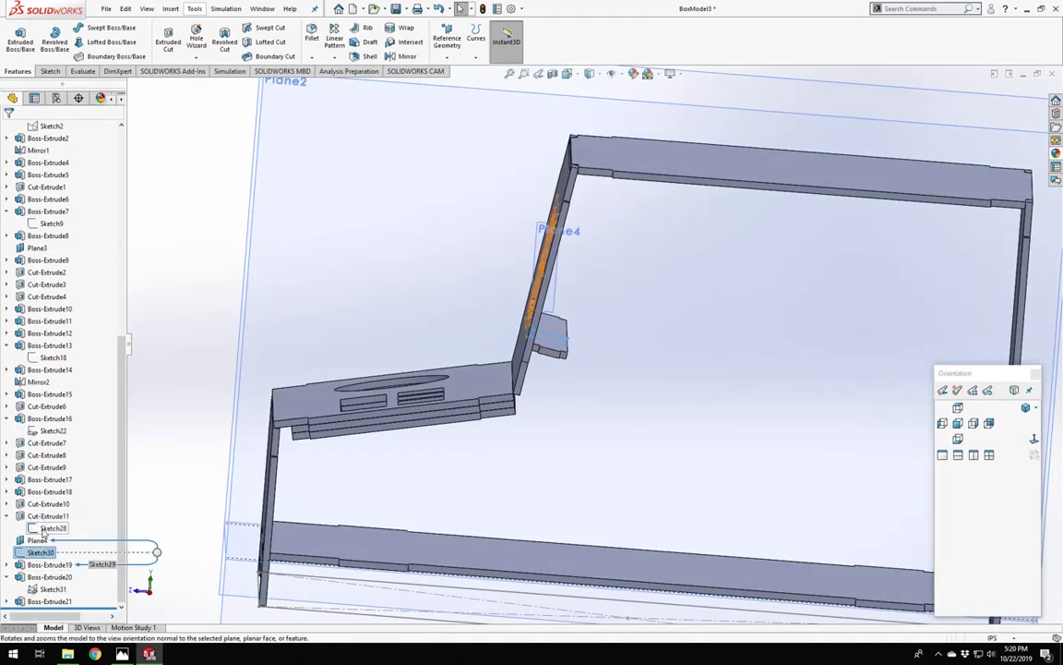
click(46, 529)
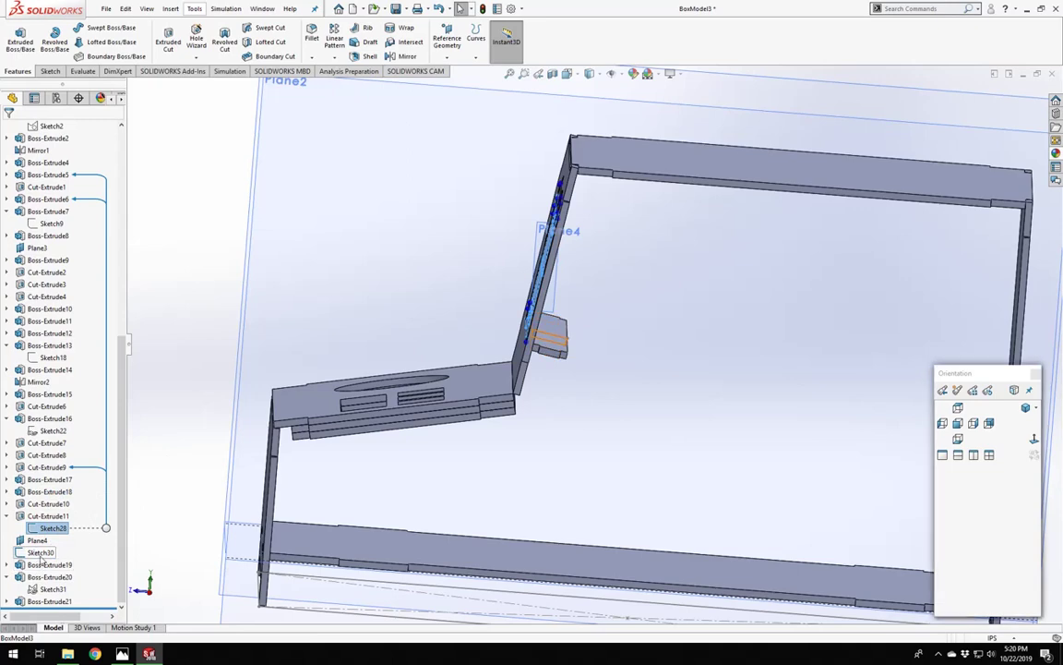
click(39, 552)
click(7, 564)
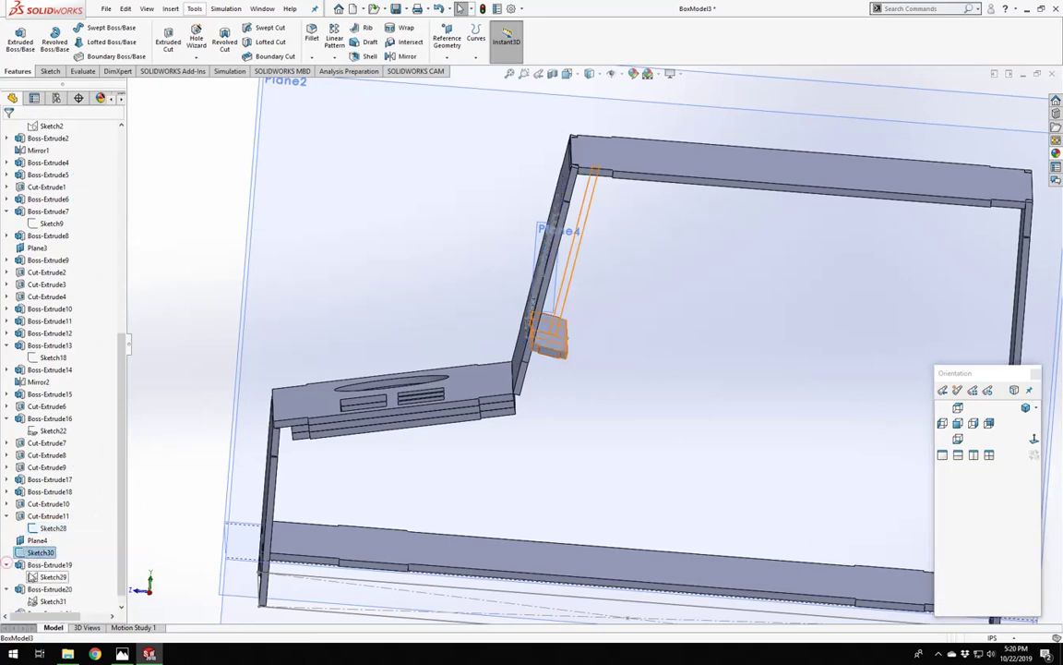
click(38, 577)
scroll(558, 403, down, 2)
scroll(554, 299, down, 1)
middle_drag(553, 301, 494, 335)
scroll(593, 345, up, 2)
click(736, 343)
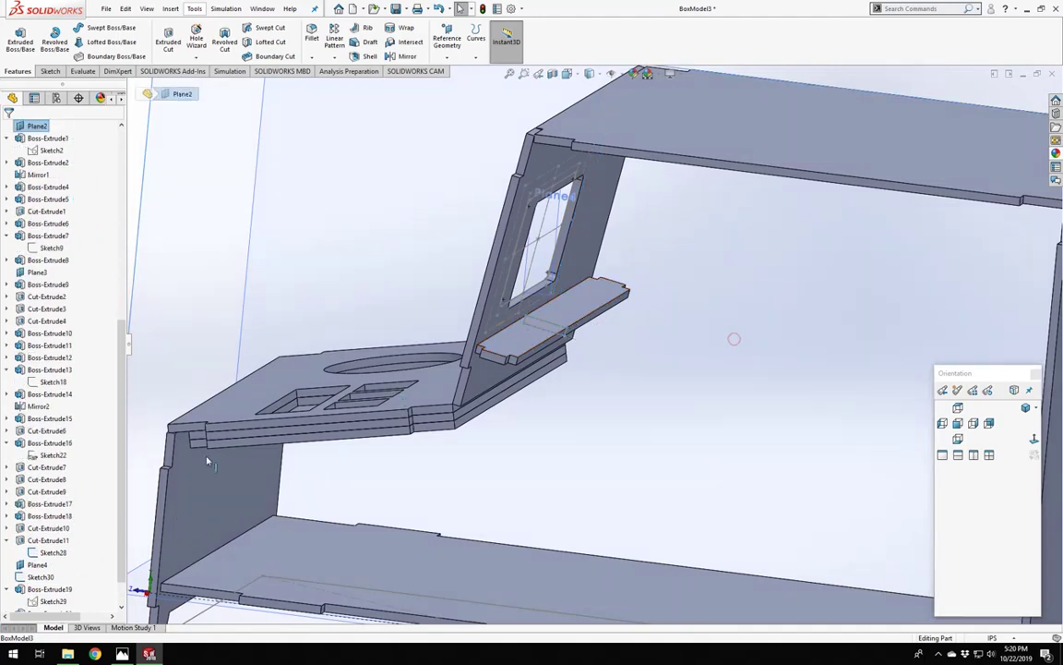
Delete the leftover Sketch30 and choose to stop and repair the tab profile sketch that depended on it.
drag(41, 576, 46, 591)
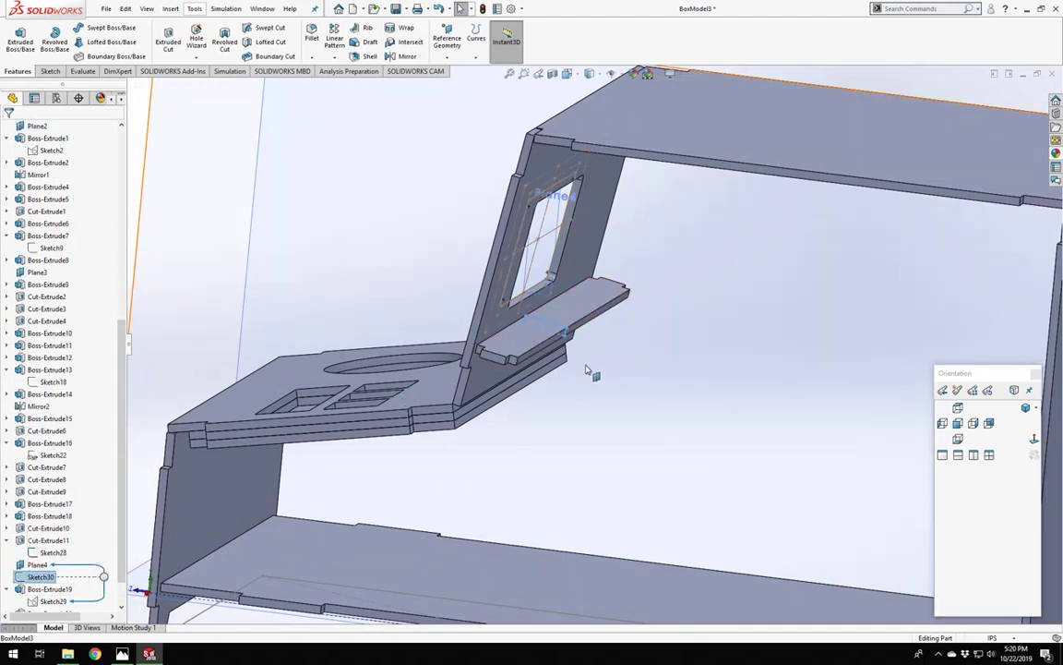
scroll(587, 351, down, 2)
middle_drag(519, 357, 482, 411)
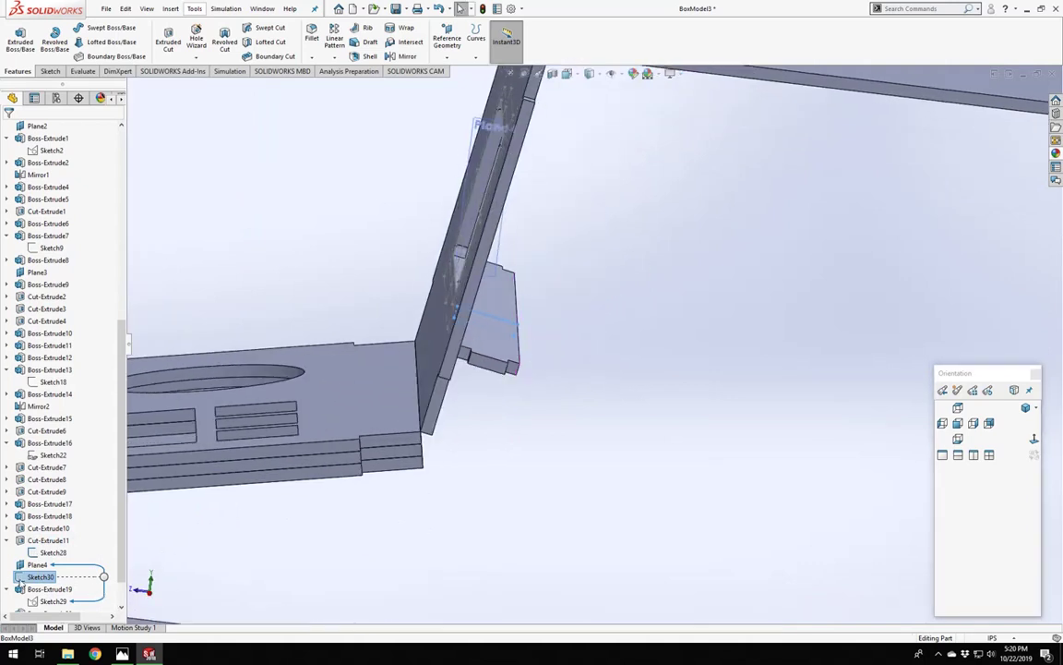
right_click(19, 580)
click(49, 519)
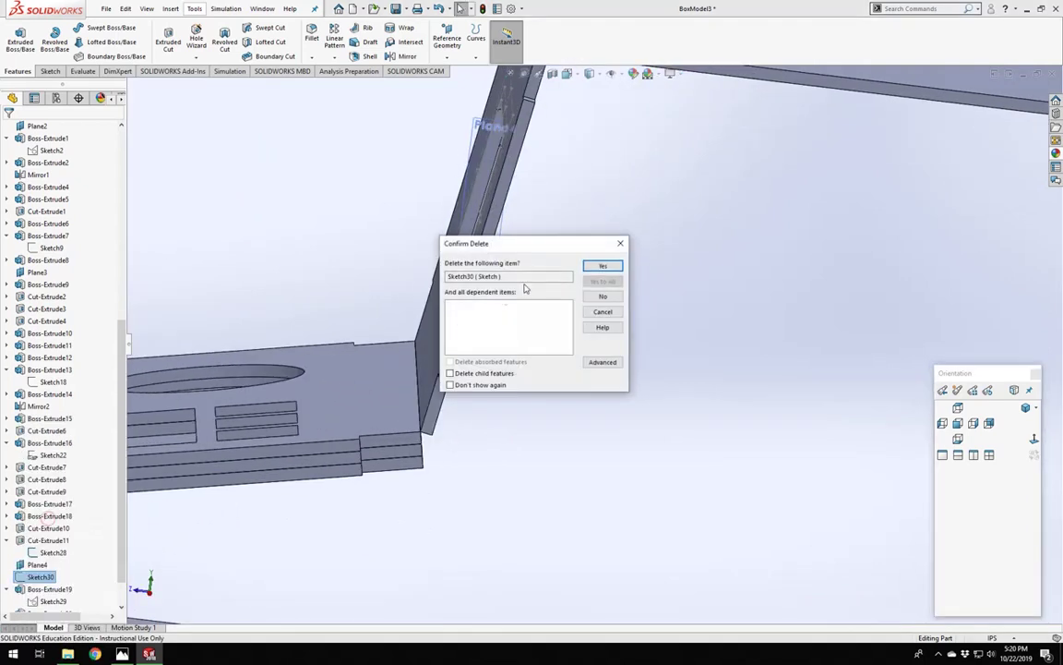
click(601, 267)
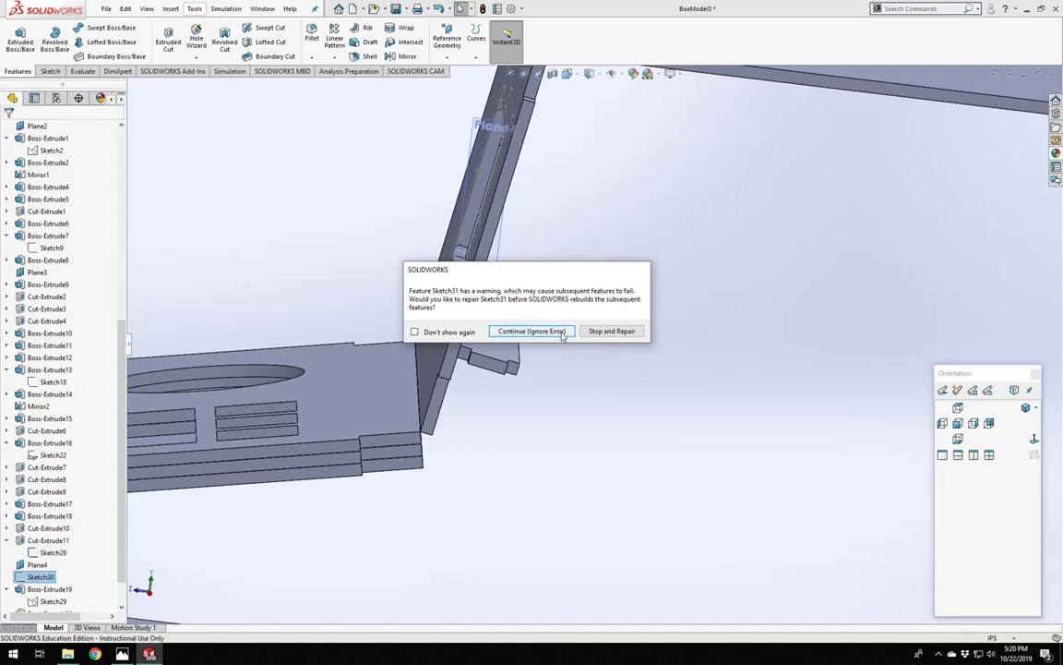
click(609, 331)
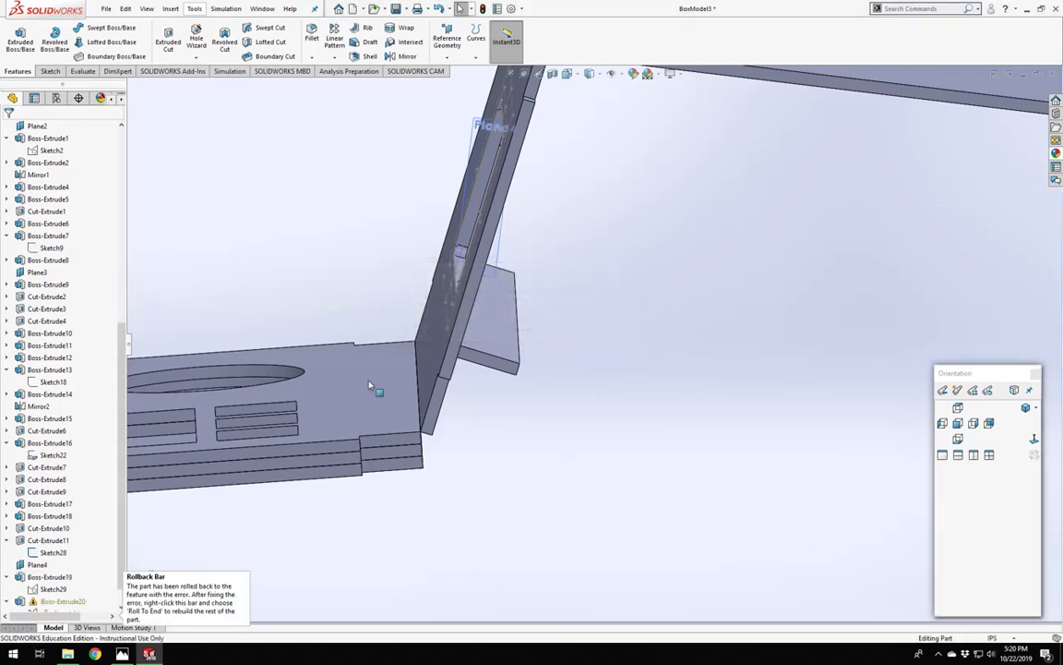
Hide Sketch29, the support strip's profile sketch under Boss-Extrude19.
click(7, 601)
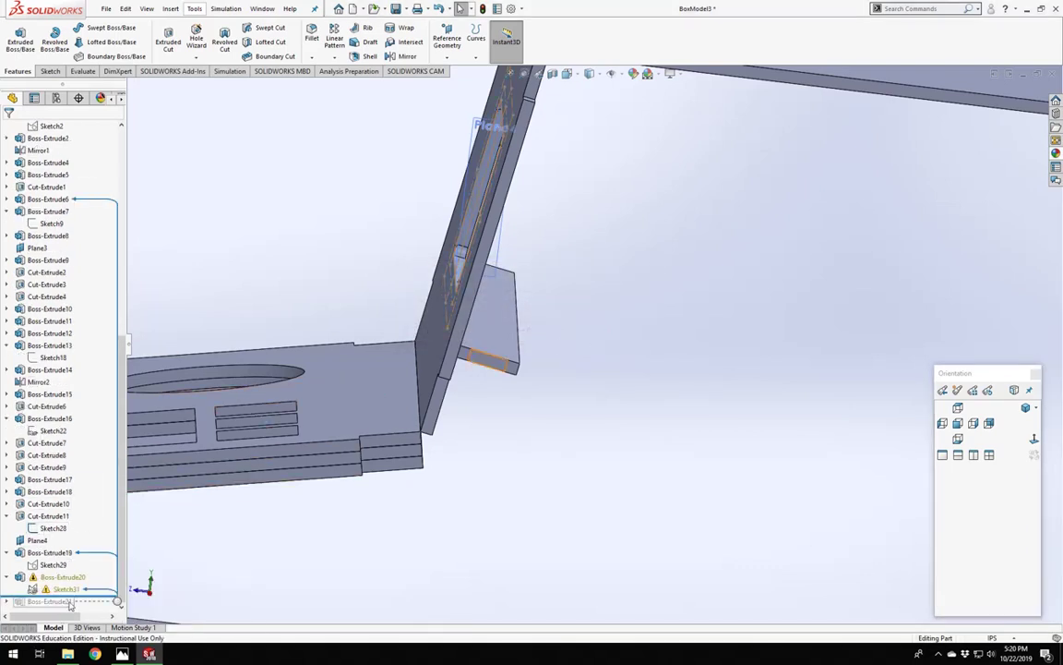
click(37, 563)
click(44, 552)
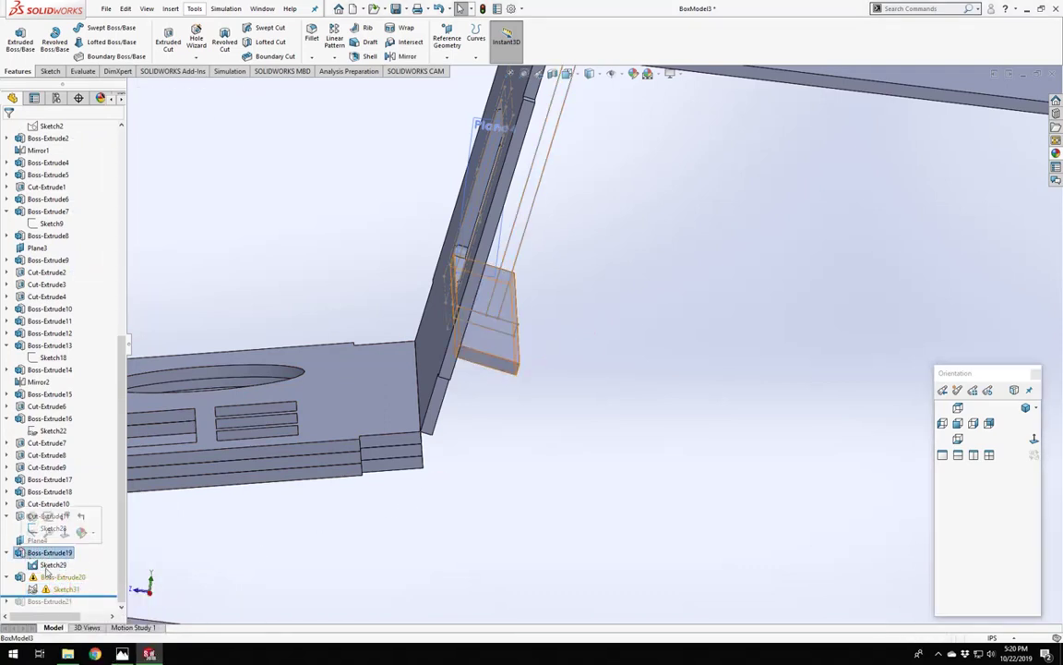
right_click(48, 564)
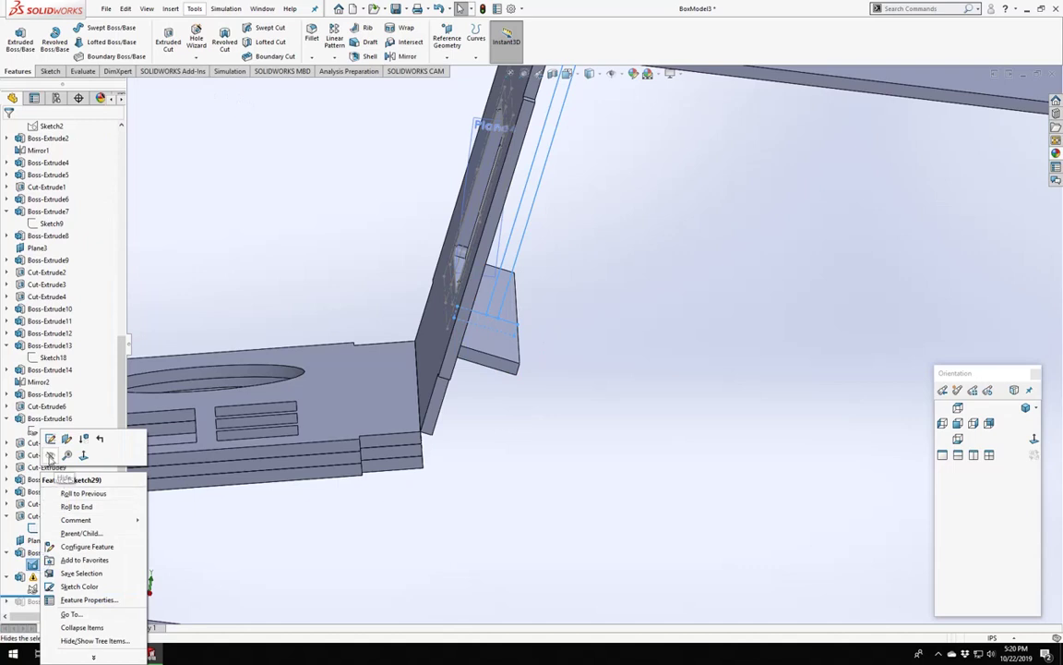
click(50, 456)
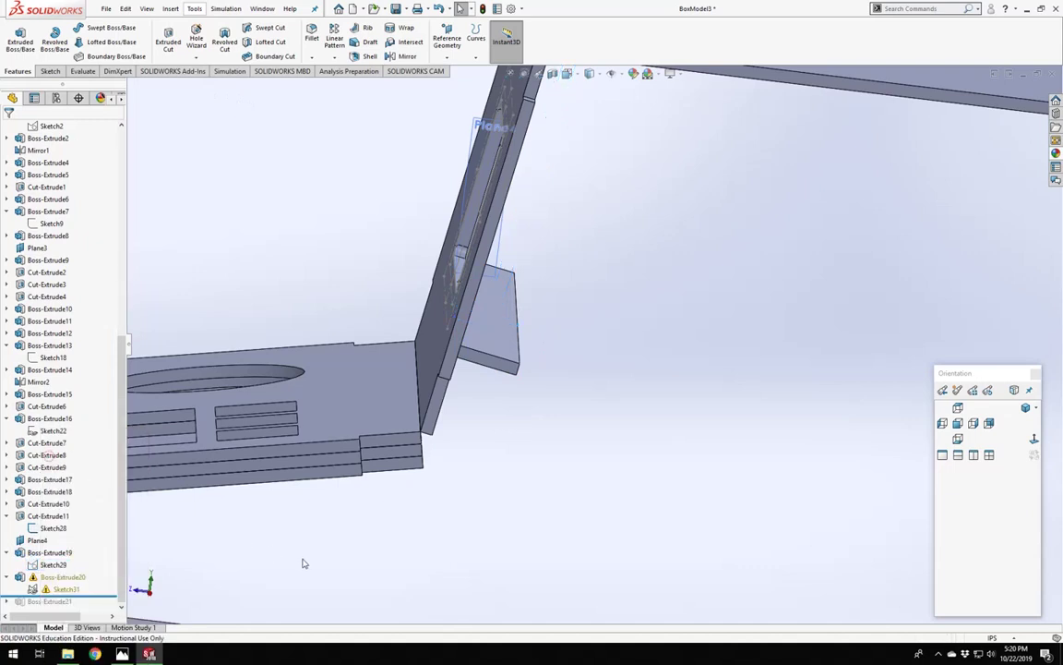
Edit the tab profile sketch and delete the dangling coincident relations on the two rectangle corners nearest the display panel.
right_click(48, 589)
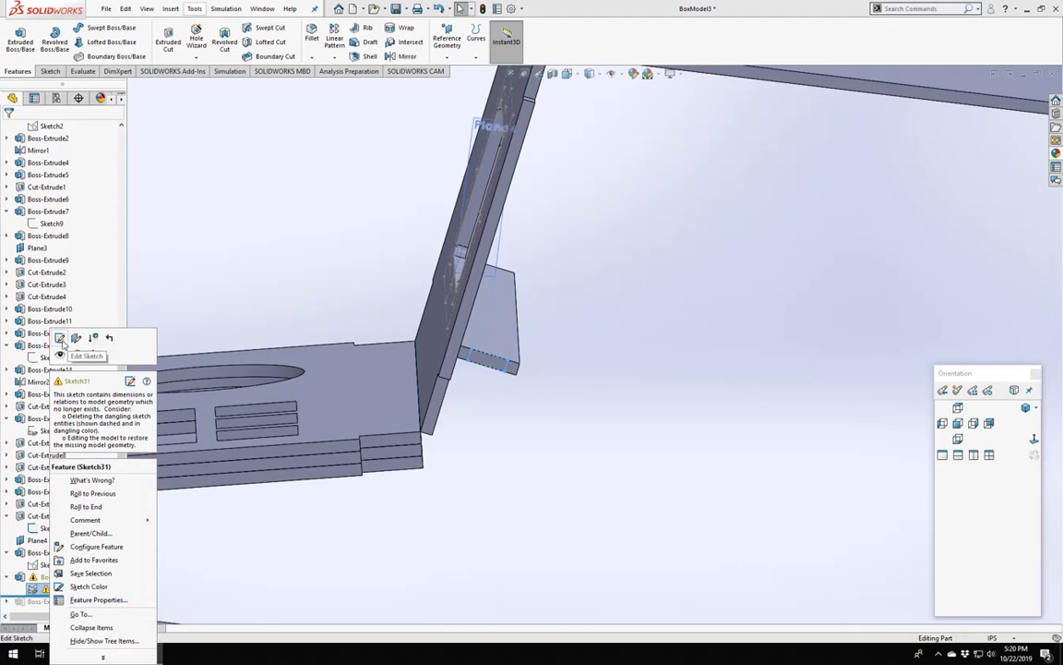
click(60, 339)
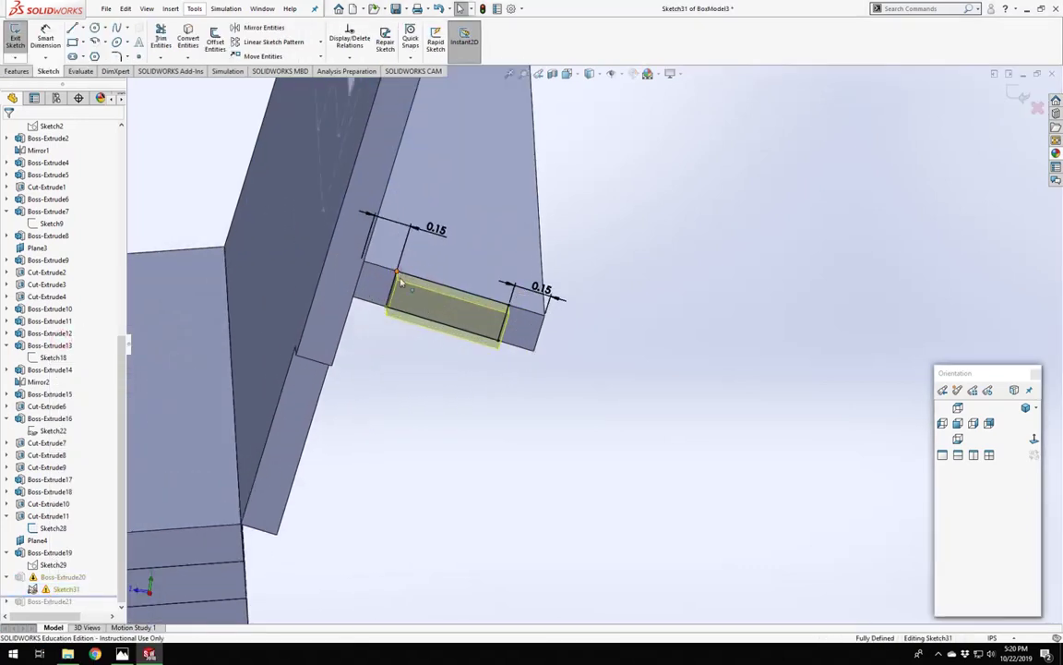
click(397, 273)
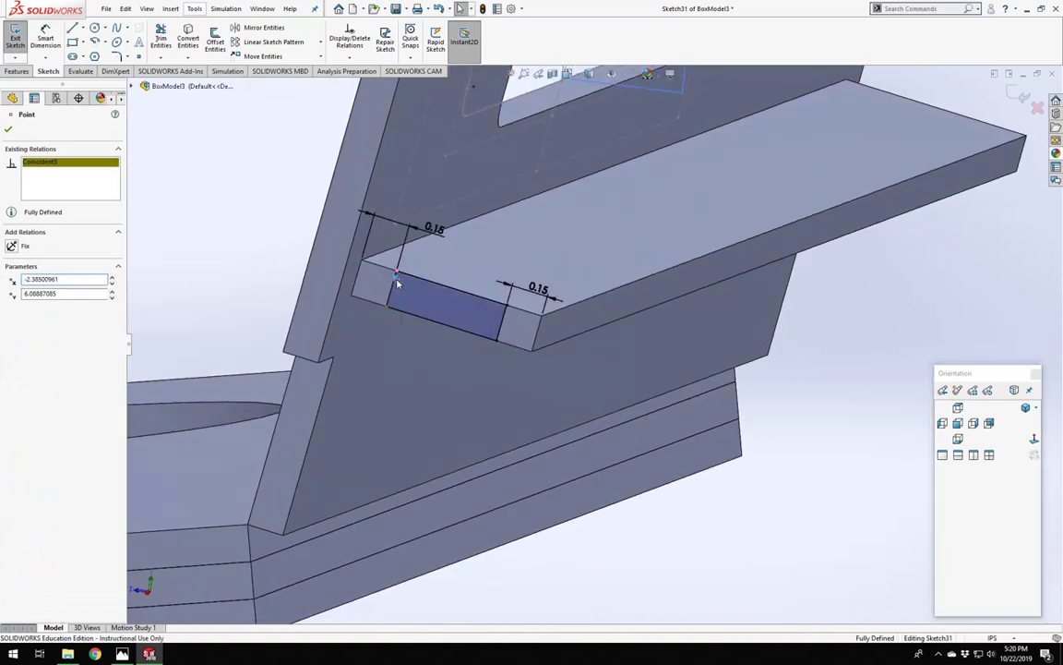
click(386, 309)
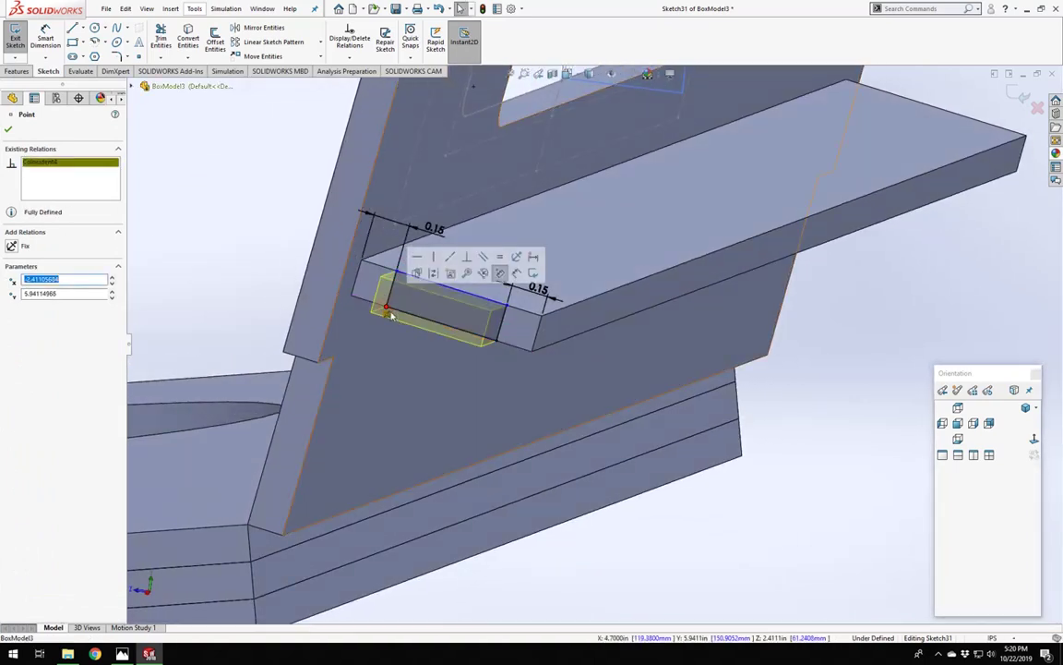
Make the tab rectangle's upper corner nearest the display panel coincident with the upper edge of the strip's end face.
click(397, 273)
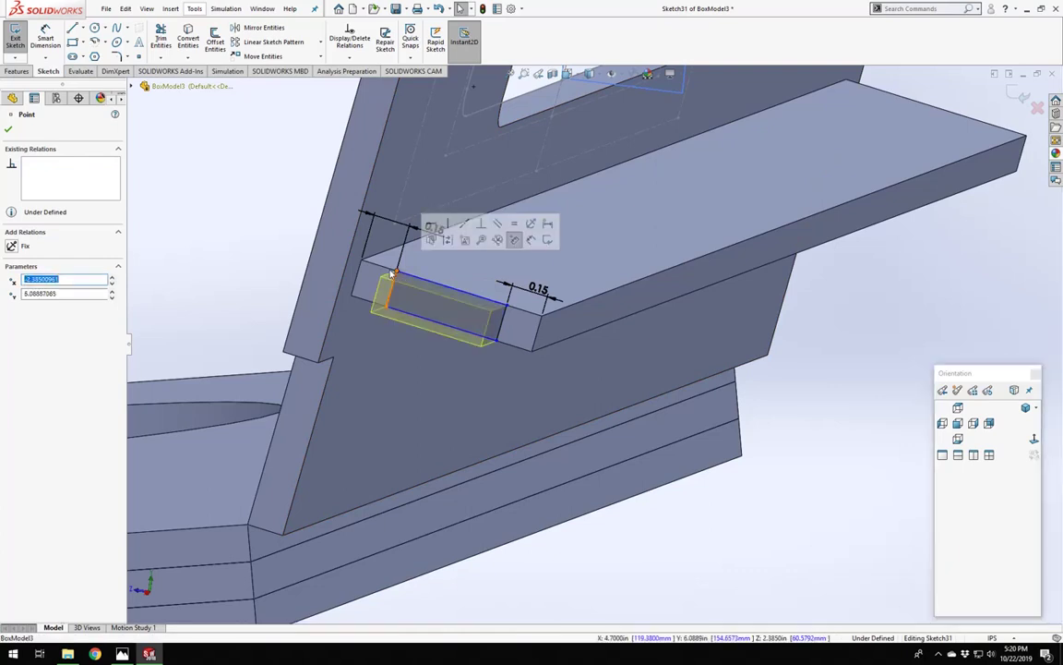
ctrl+click(383, 271)
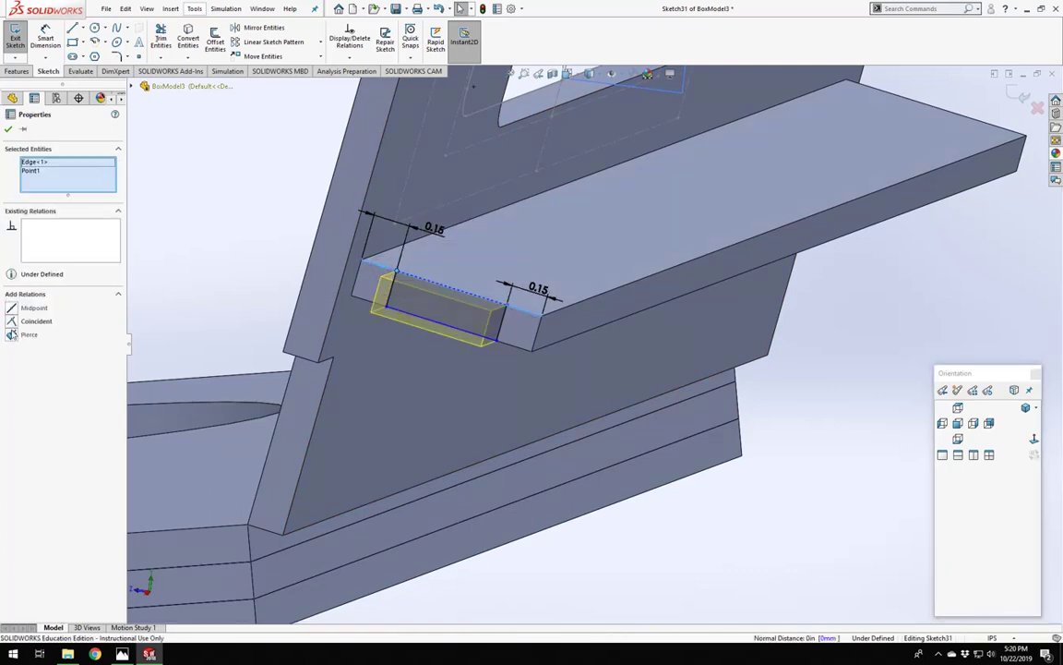
click(13, 323)
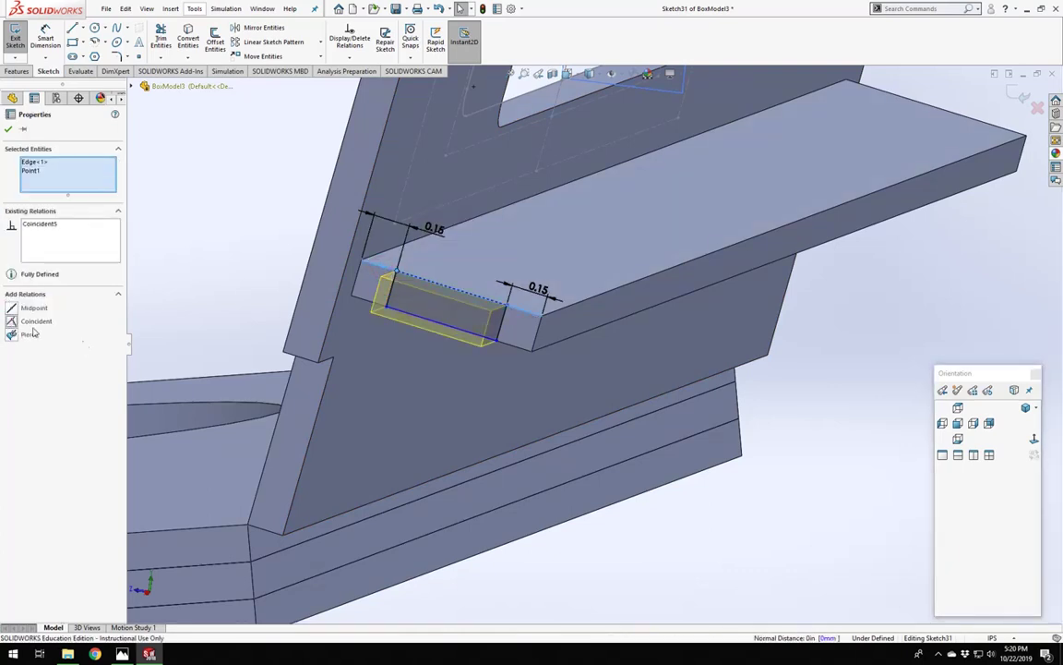
Make the tab rectangle's lower corner coincident with the strip end face's lower edge, and roll the model forward past Boss-Extrude21.
click(367, 308)
ctrl+click(366, 305)
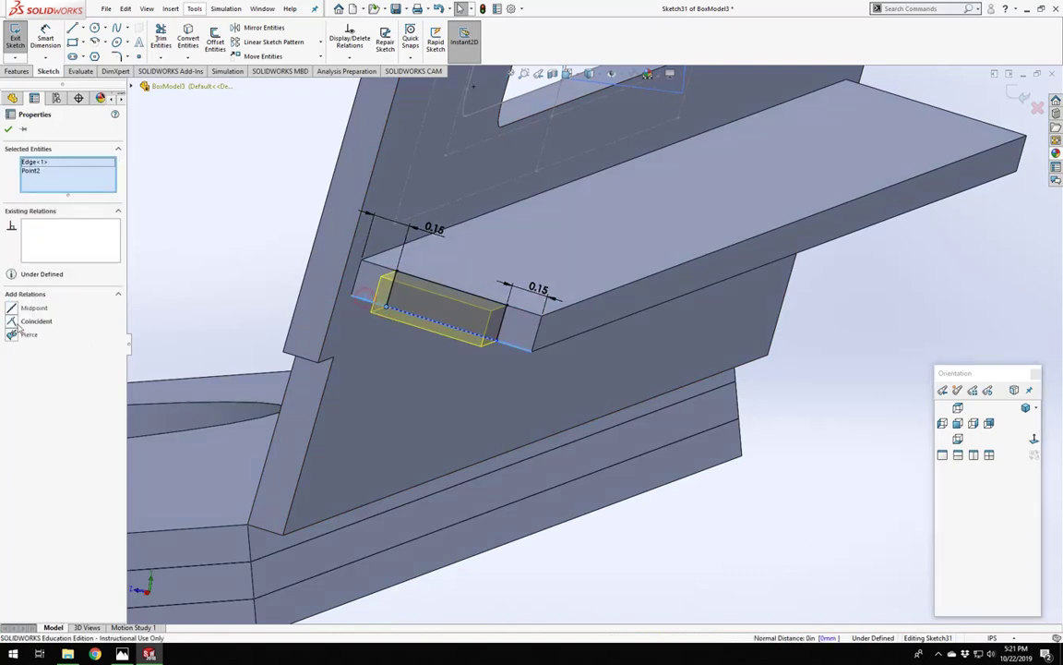
click(13, 323)
key(Escape)
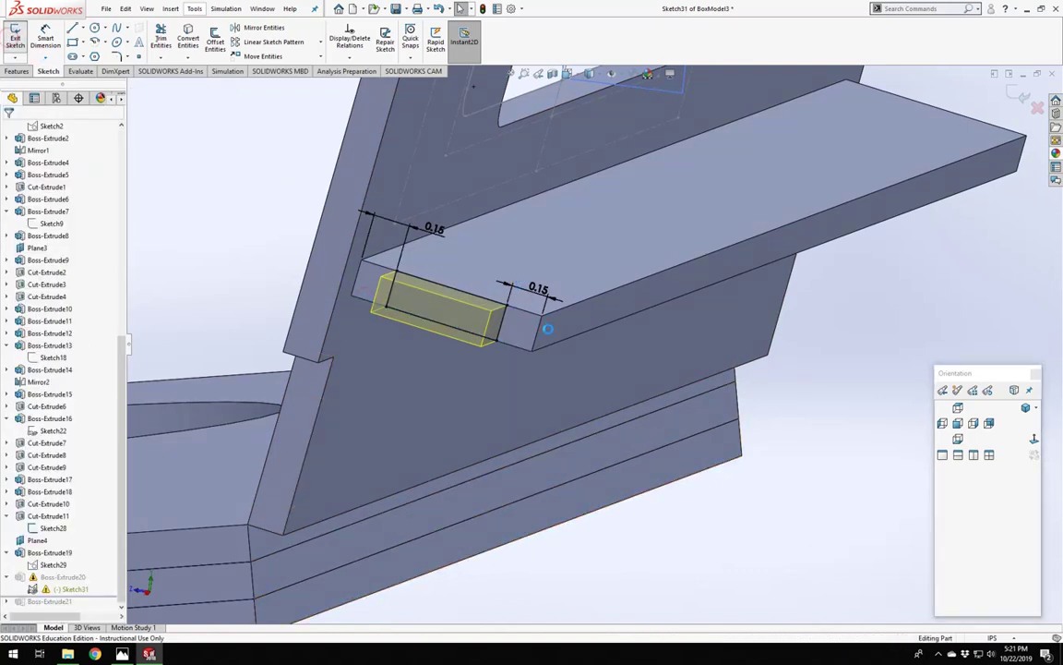
drag(69, 595, 73, 606)
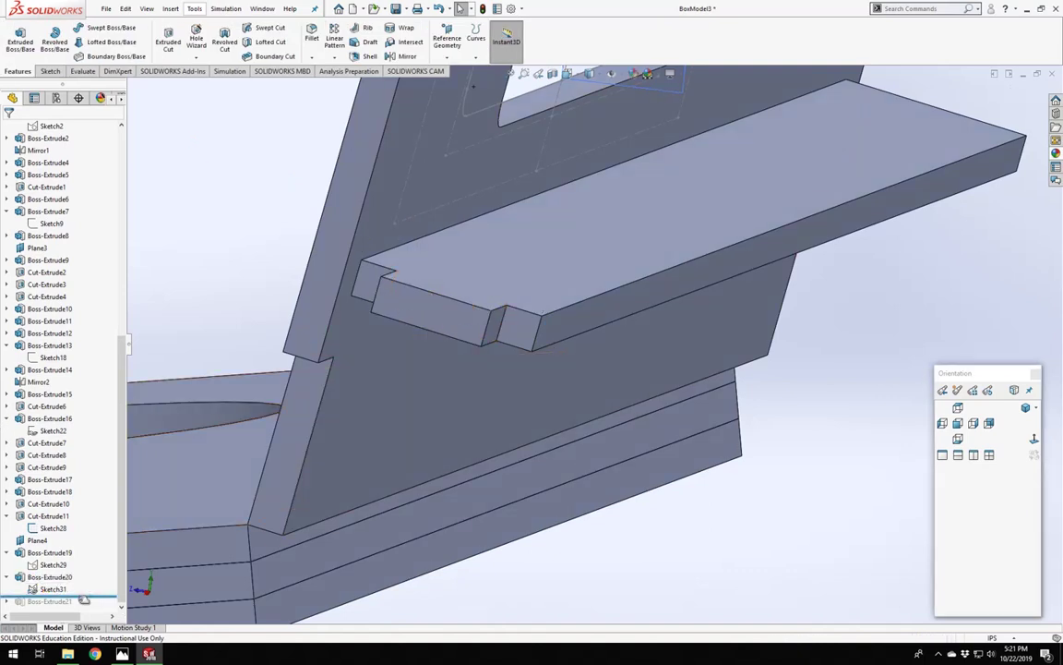
Start a boss extrusion of Sketch29, the profile sketch shared with the support strip.
middle_drag(480, 370, 545, 309)
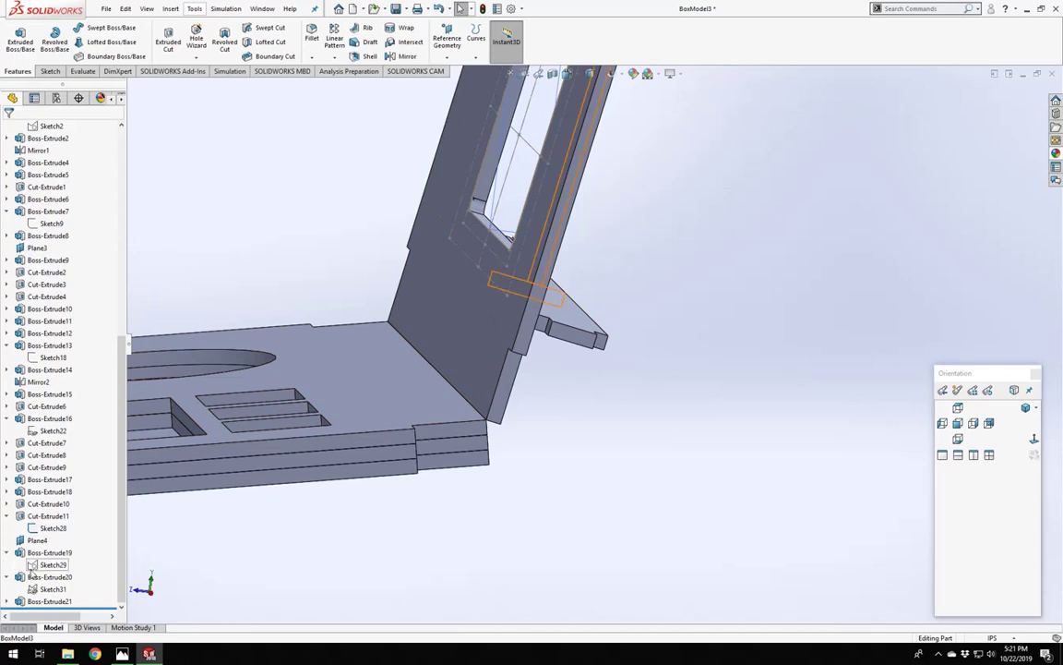
click(46, 564)
scroll(623, 304, up, 3)
mouse_move(624, 304)
middle_down()
mouse_move(599, 267)
mouse_move(618, 243)
middle_up()
scroll(618, 243, down, 6)
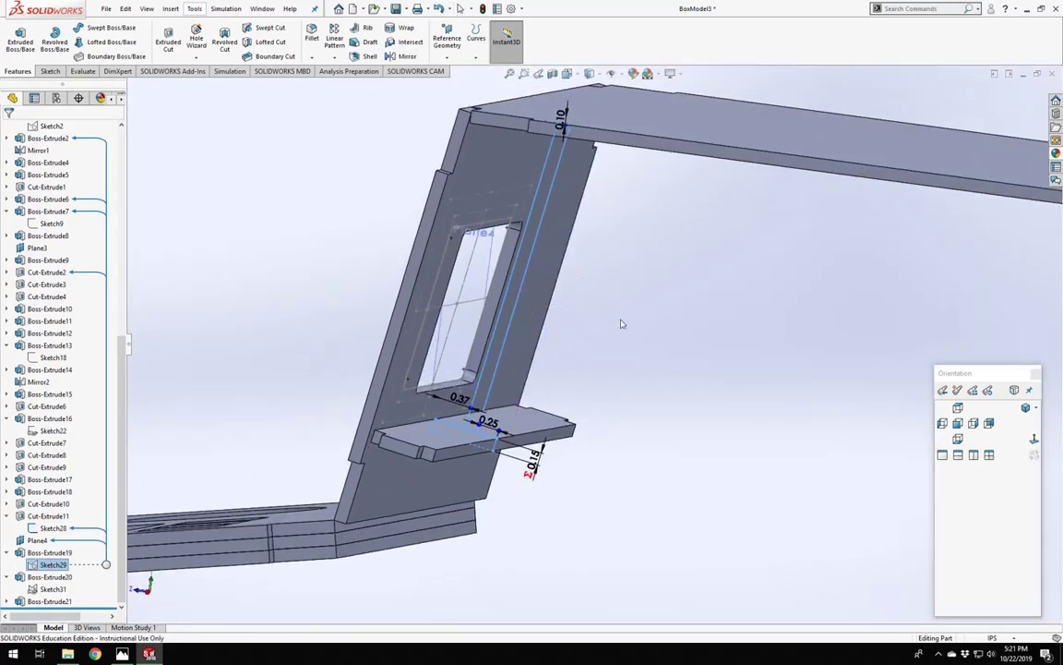
click(718, 401)
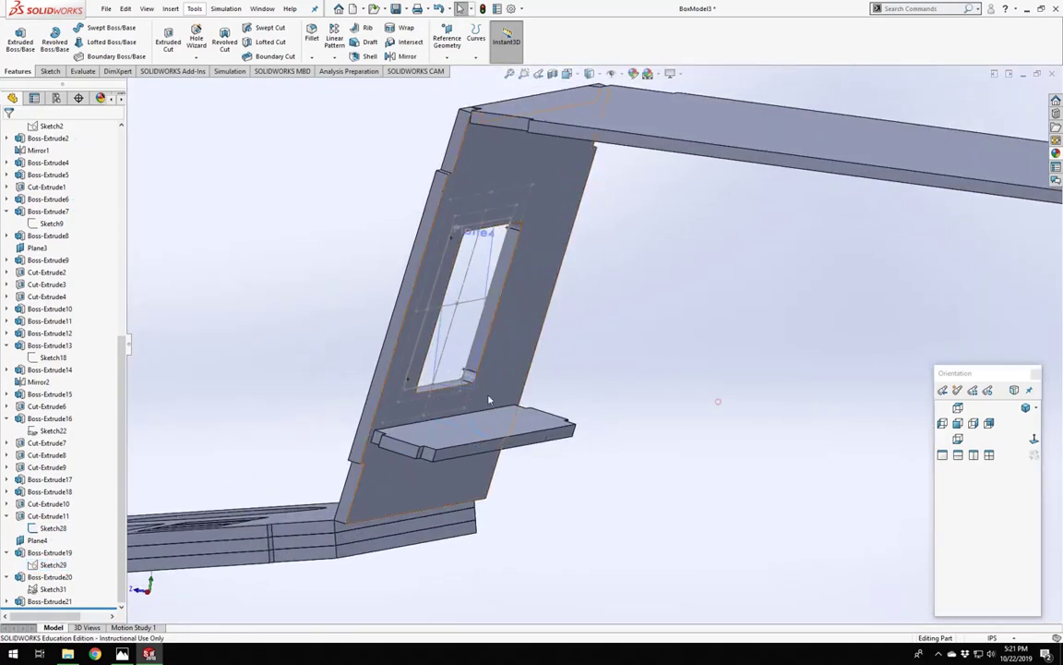
click(47, 564)
mouse_move(591, 402)
middle_down()
mouse_move(600, 396)
mouse_move(574, 401)
mouse_move(554, 447)
middle_up()
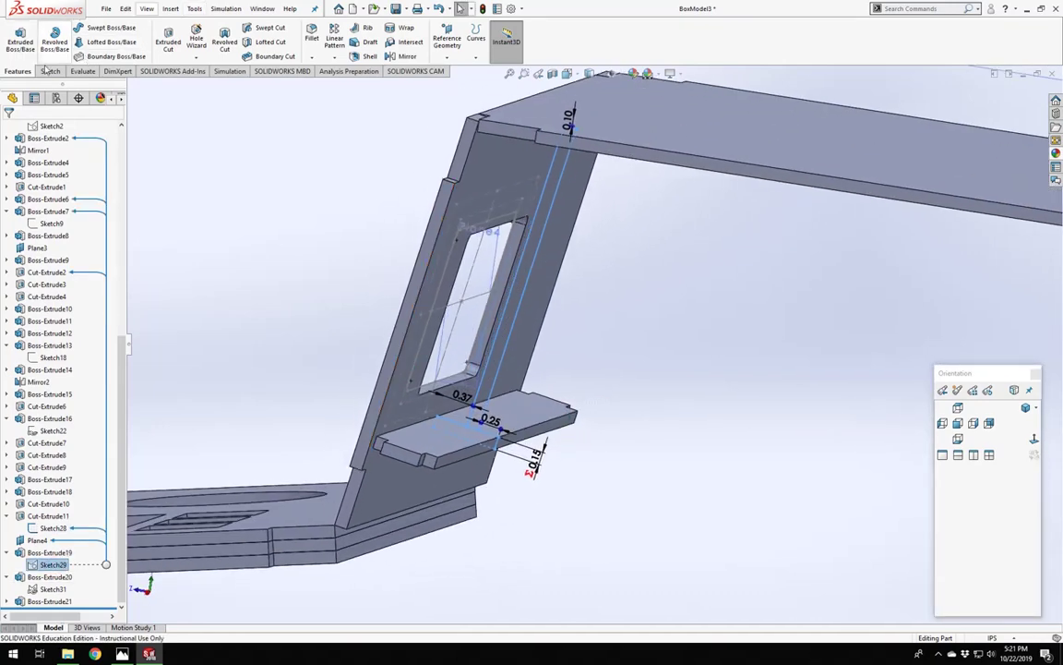
scroll(617, 325, up, 3)
mouse_move(534, 294)
middle_down()
mouse_move(560, 302)
mouse_move(552, 296)
mouse_move(587, 333)
middle_up()
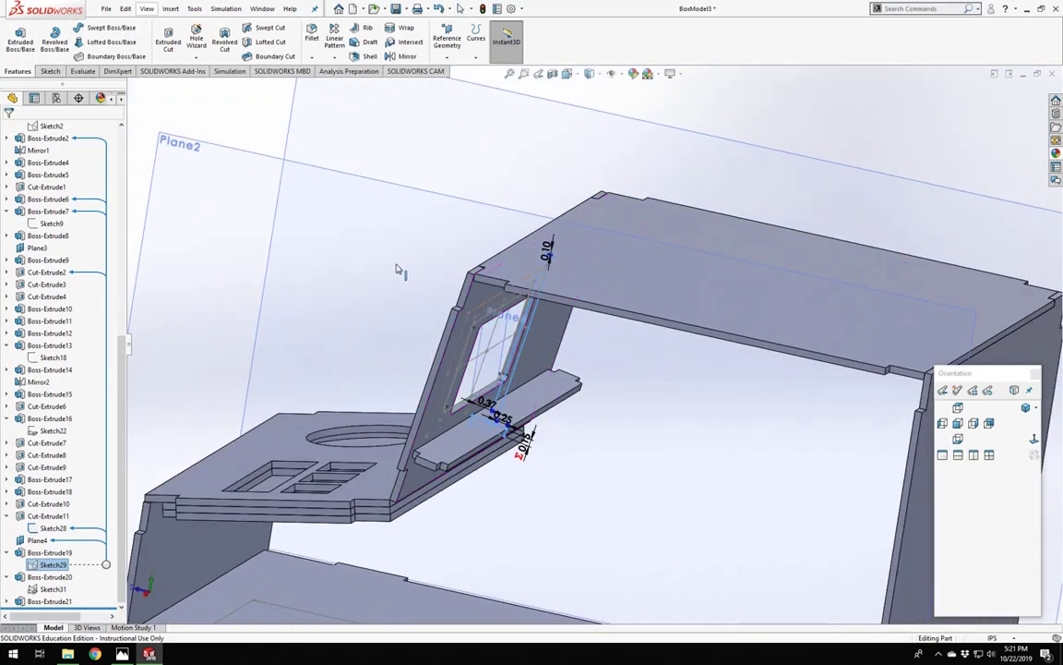
click(22, 42)
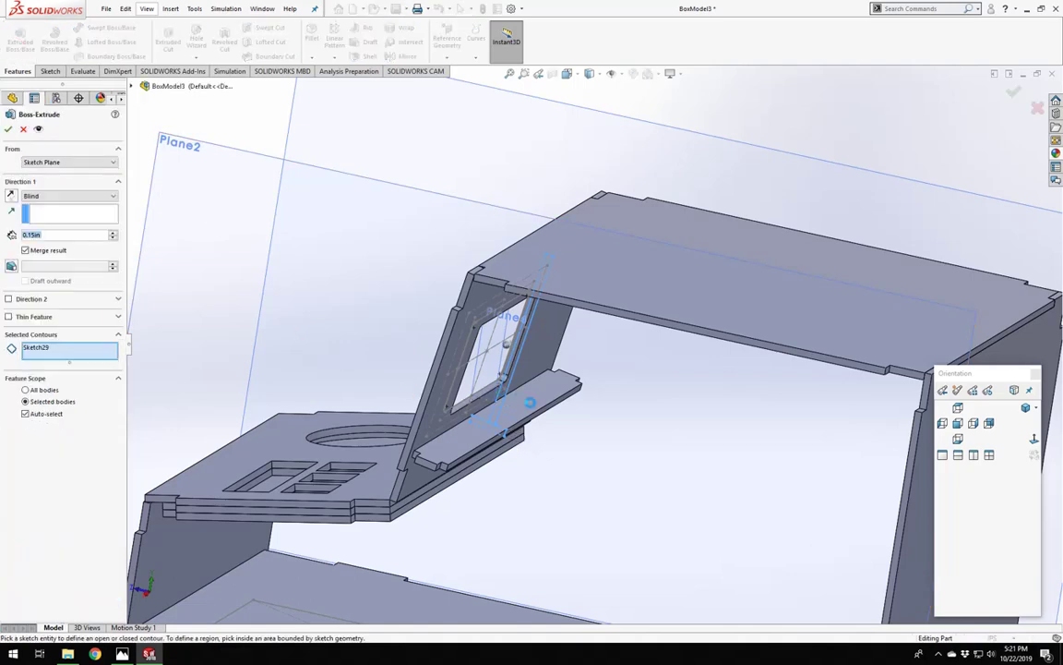
Limit the extrusion to Sketch29's long narrow region parallel to the display panel, clearing the other selected contours.
click(507, 390)
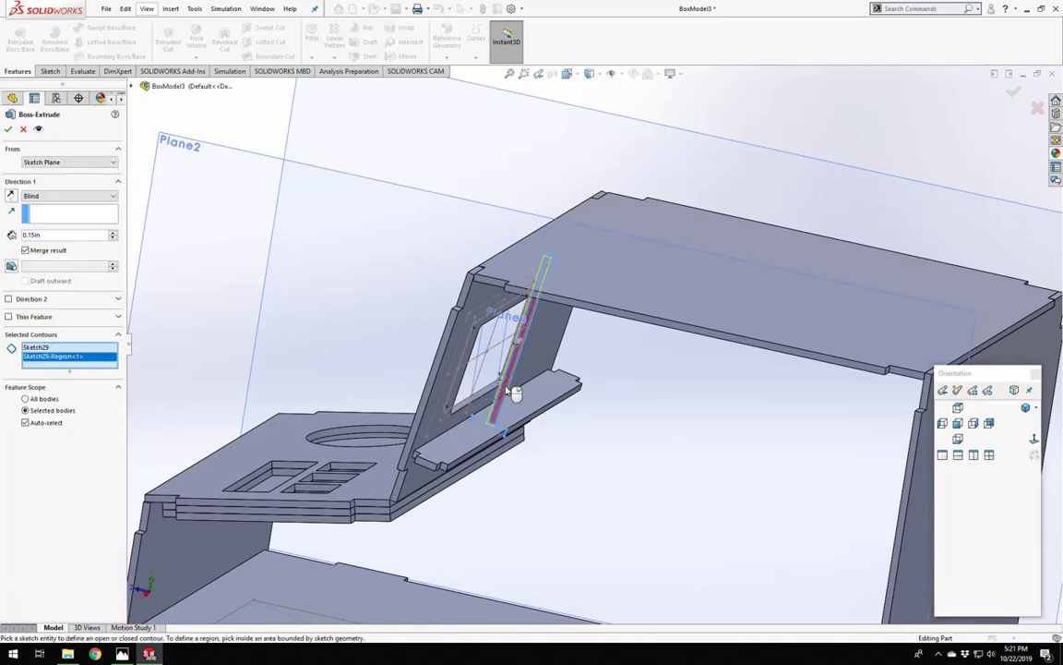
mouse_move(514, 420)
middle_down()
mouse_move(574, 378)
mouse_move(411, 454)
middle_up()
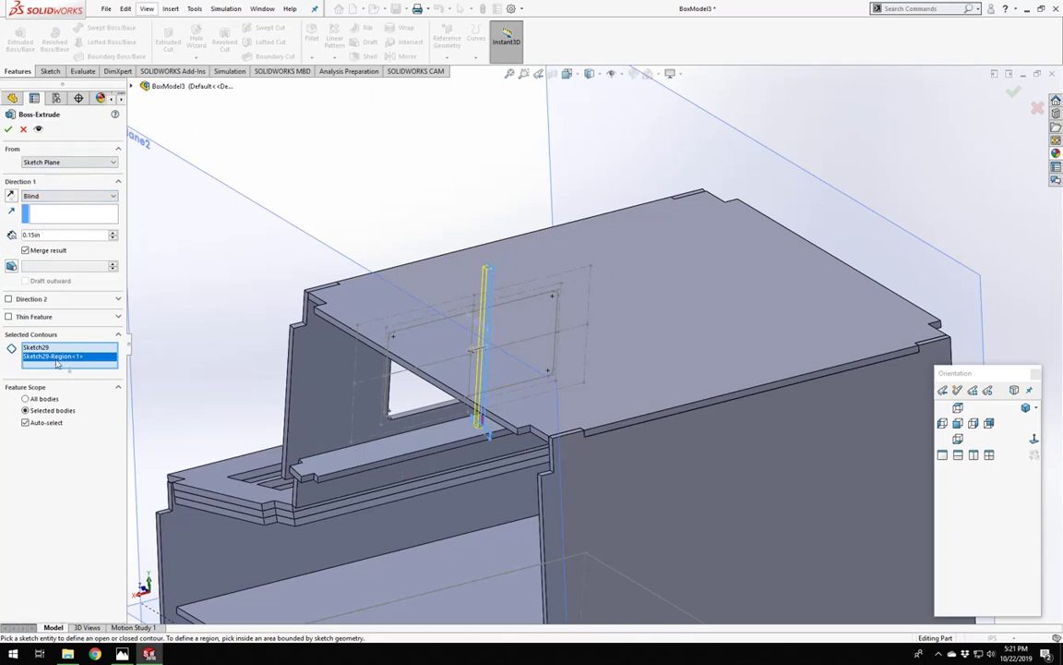
middle_drag(434, 433, 455, 451)
scroll(462, 434, down, 5)
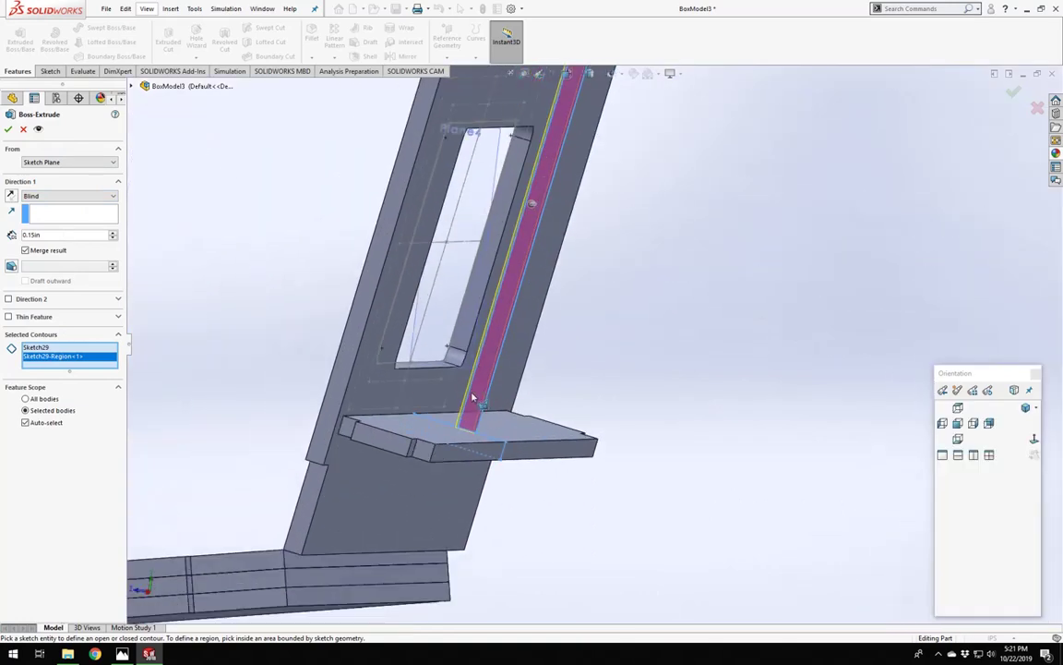
right_click(74, 356)
click(115, 354)
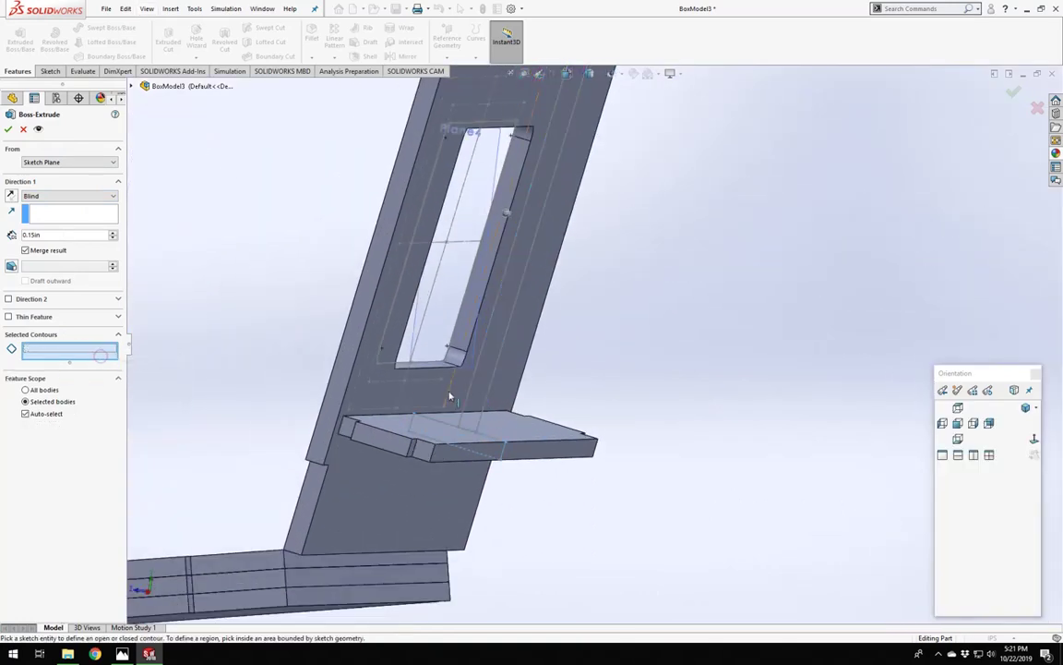
click(483, 383)
mouse_move(296, 429)
middle_down()
mouse_move(420, 395)
mouse_move(396, 400)
middle_up()
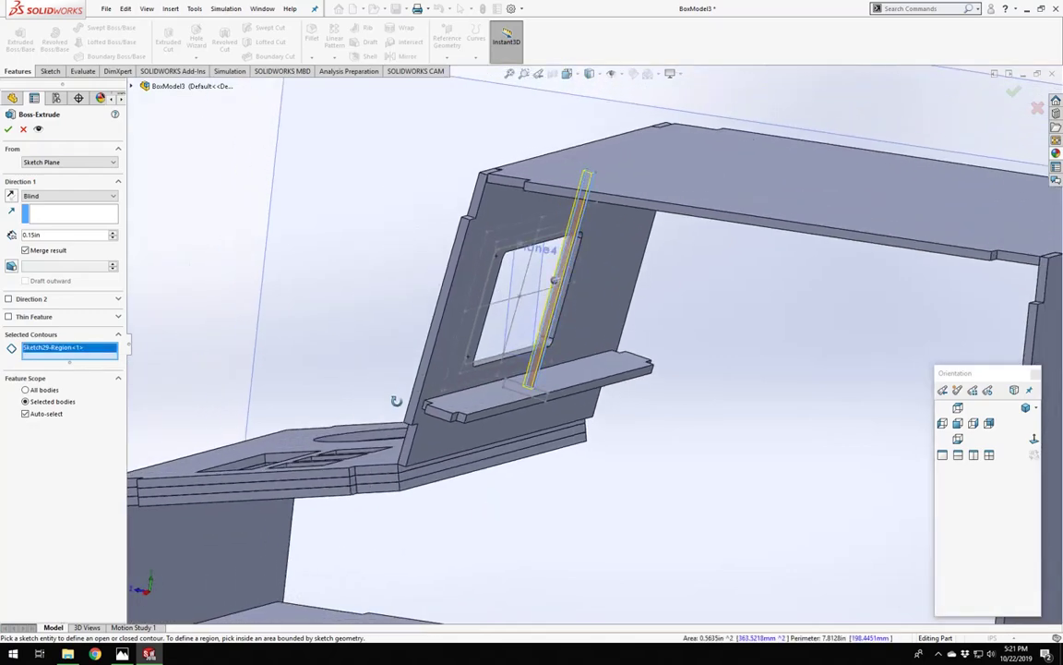
Set Direction 1 of the extrusion to Up To Vertex, ending at the shoulder corner on the support strip's near end.
click(56, 196)
click(46, 207)
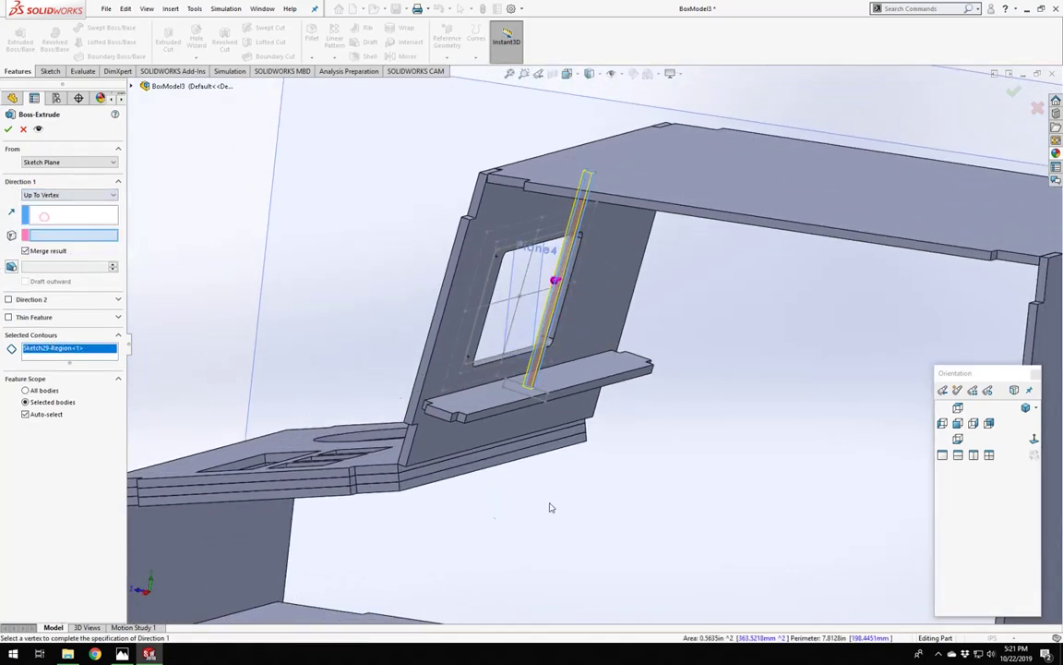
click(467, 418)
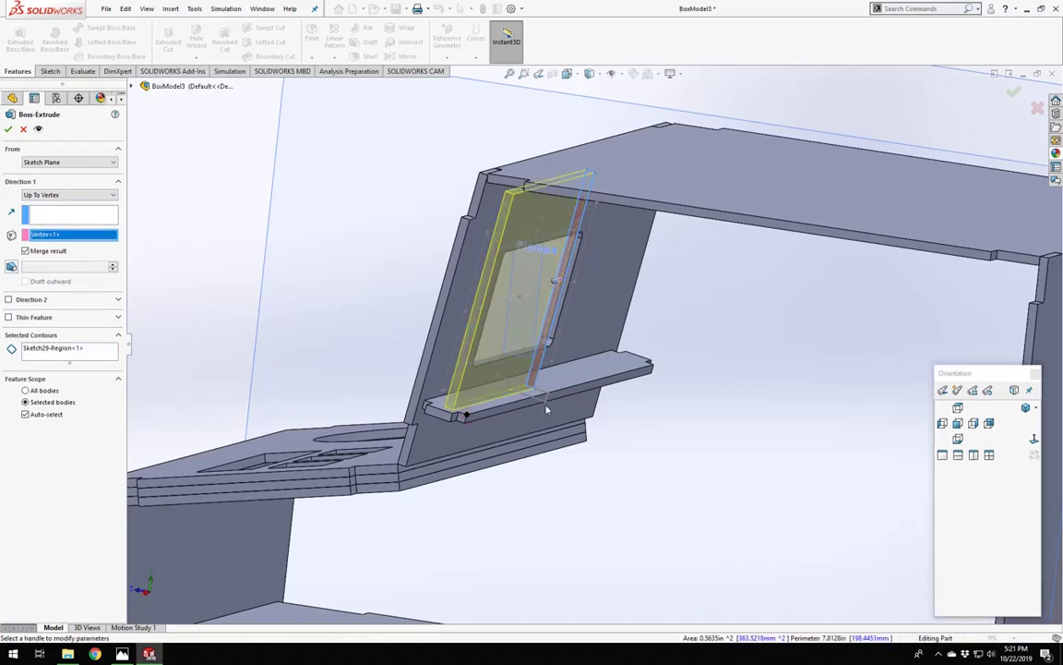
middle_drag(545, 406, 304, 434)
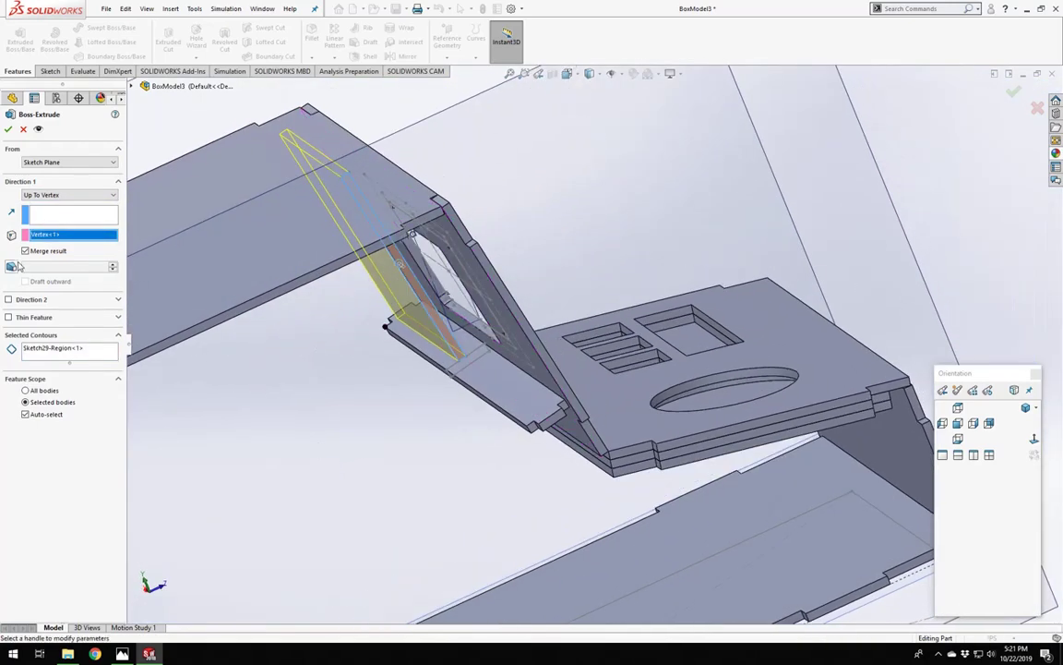
Turn off merging and extrude Direction 2 up to a vertex at the support strip's opposite end, completing the back plate.
click(26, 251)
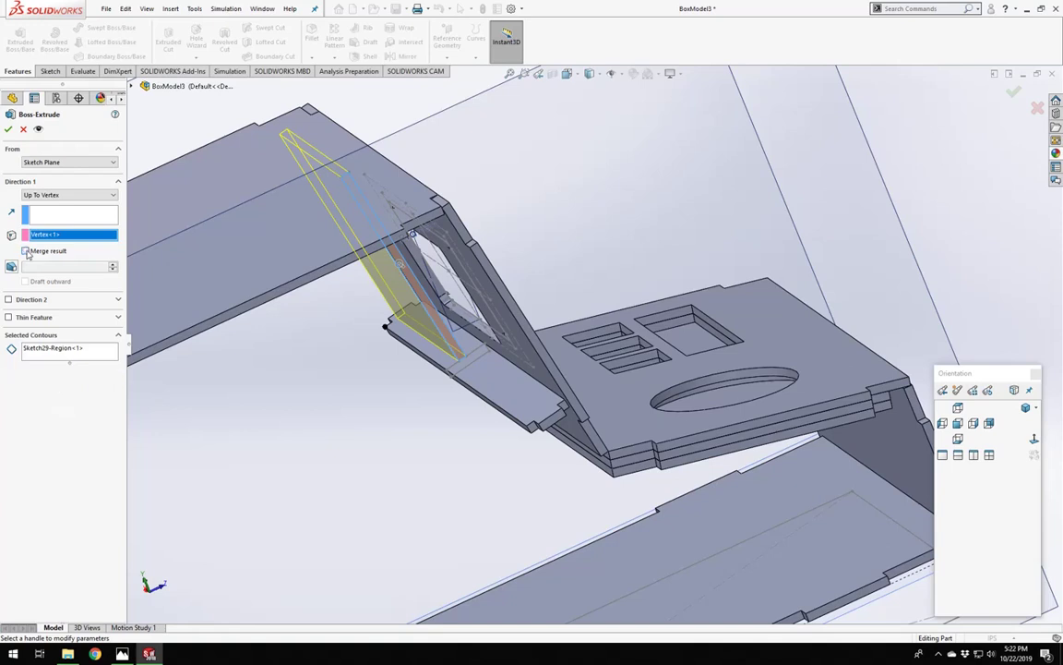
click(8, 299)
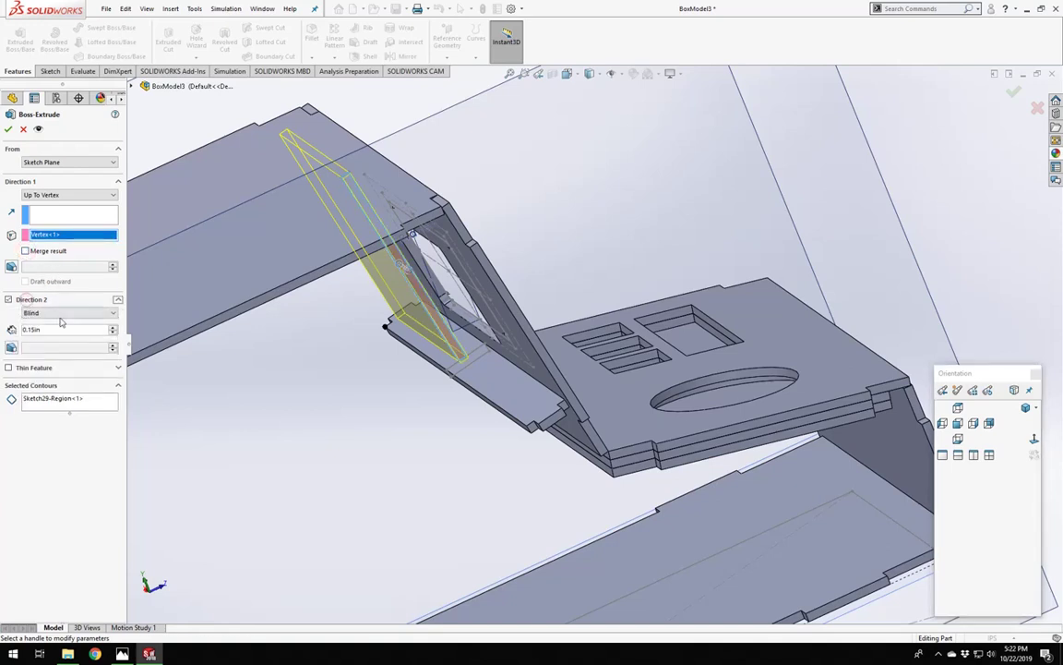
click(64, 313)
click(41, 337)
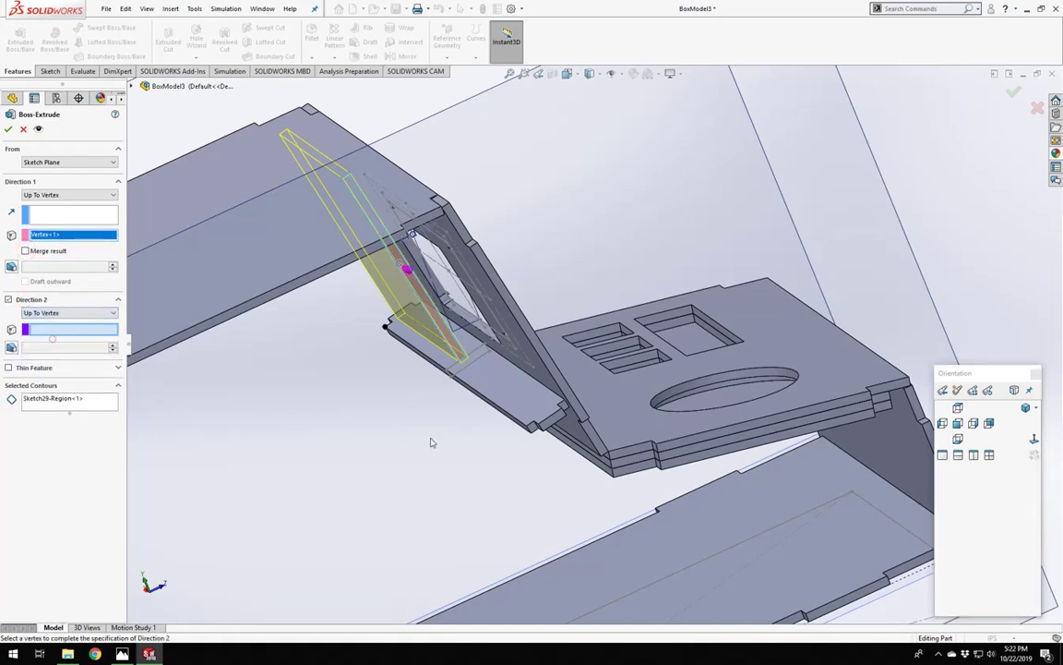
click(528, 428)
middle_drag(475, 424, 241, 235)
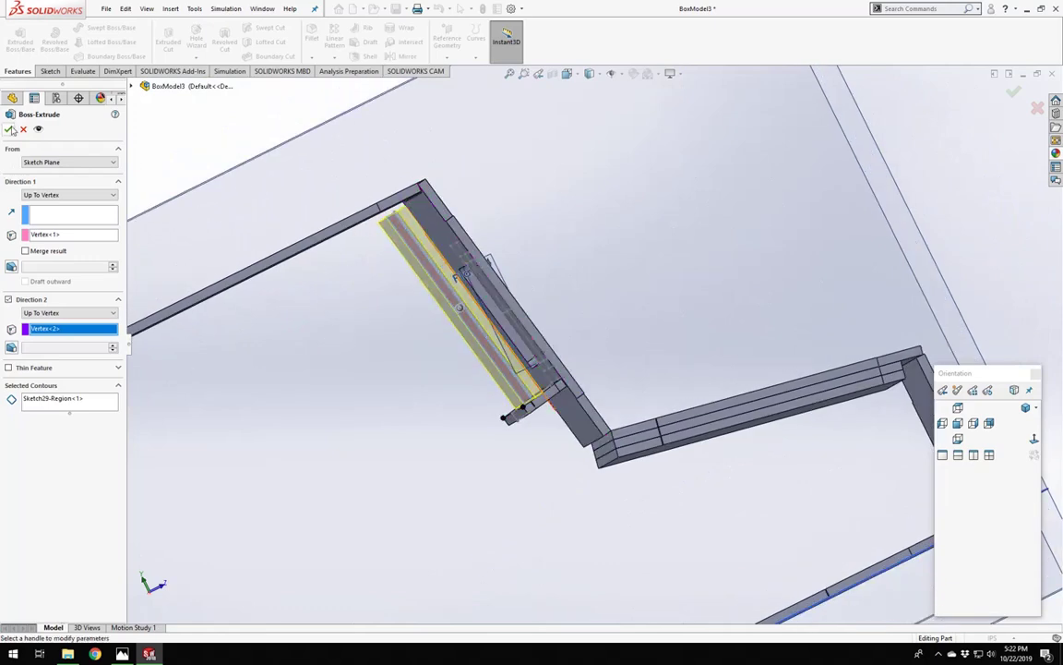
click(9, 129)
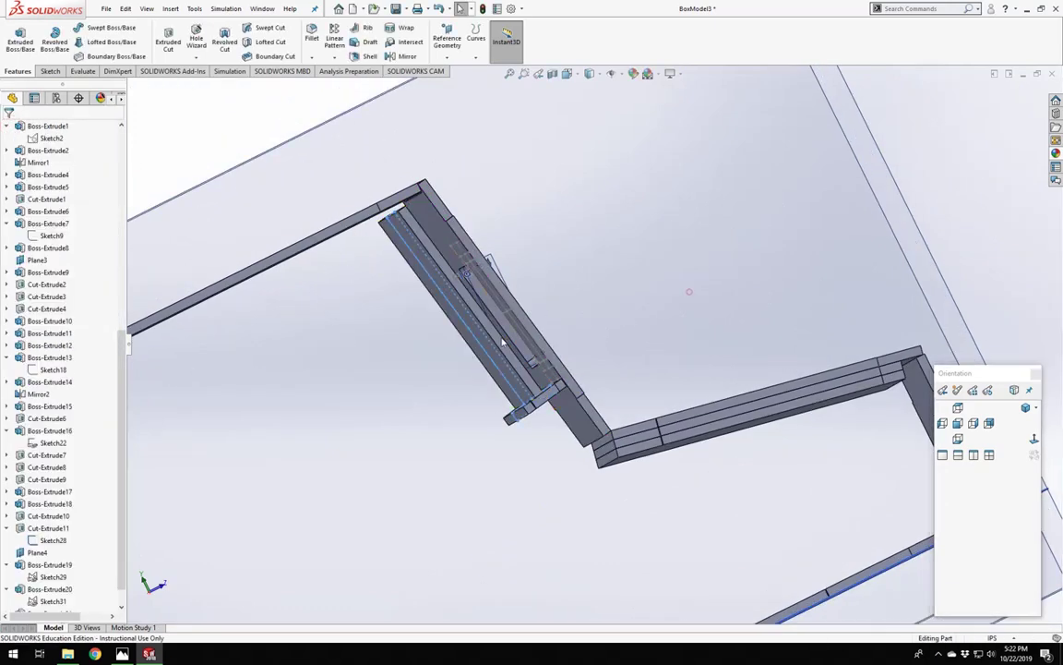
Open a new sketch on the narrow end face of the new plate behind the display panel.
middle_drag(544, 304, 772, 248)
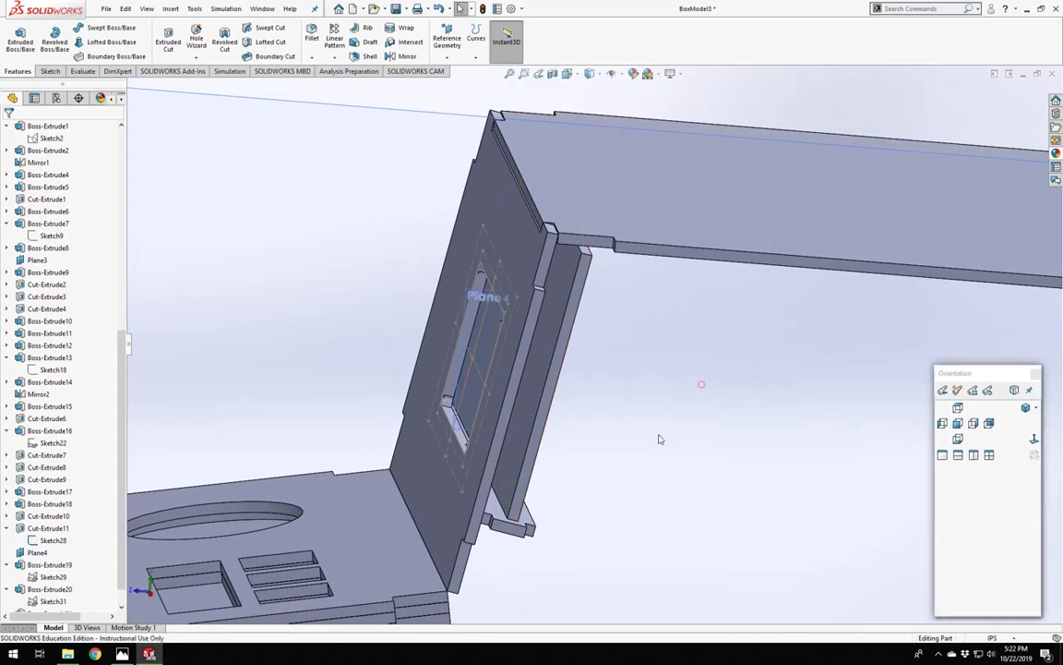
middle_drag(593, 434, 319, 378)
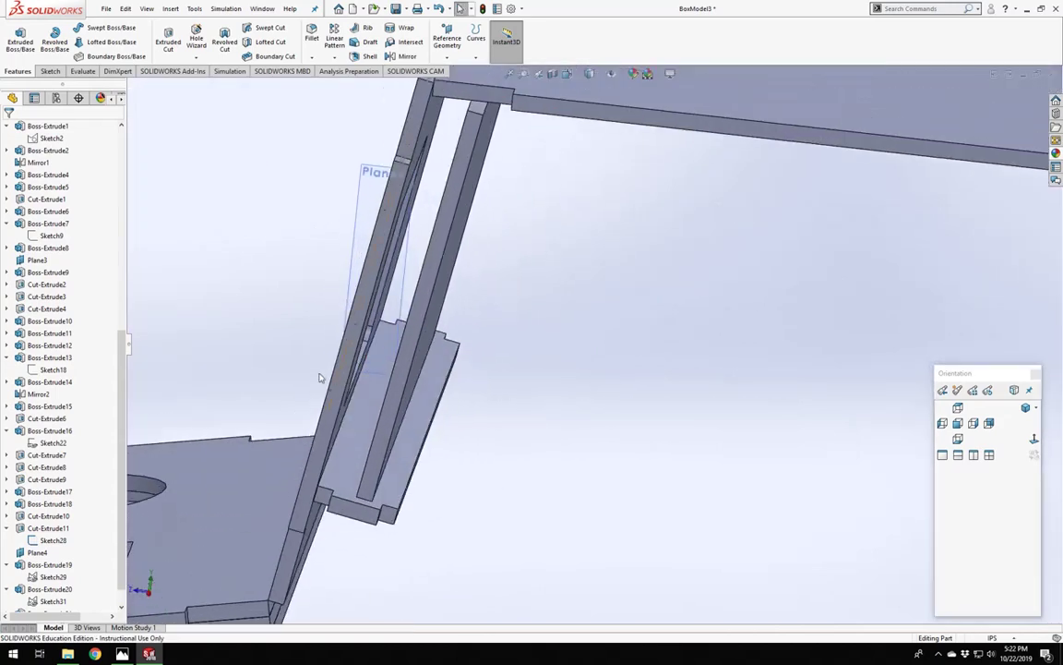
click(427, 308)
click(478, 275)
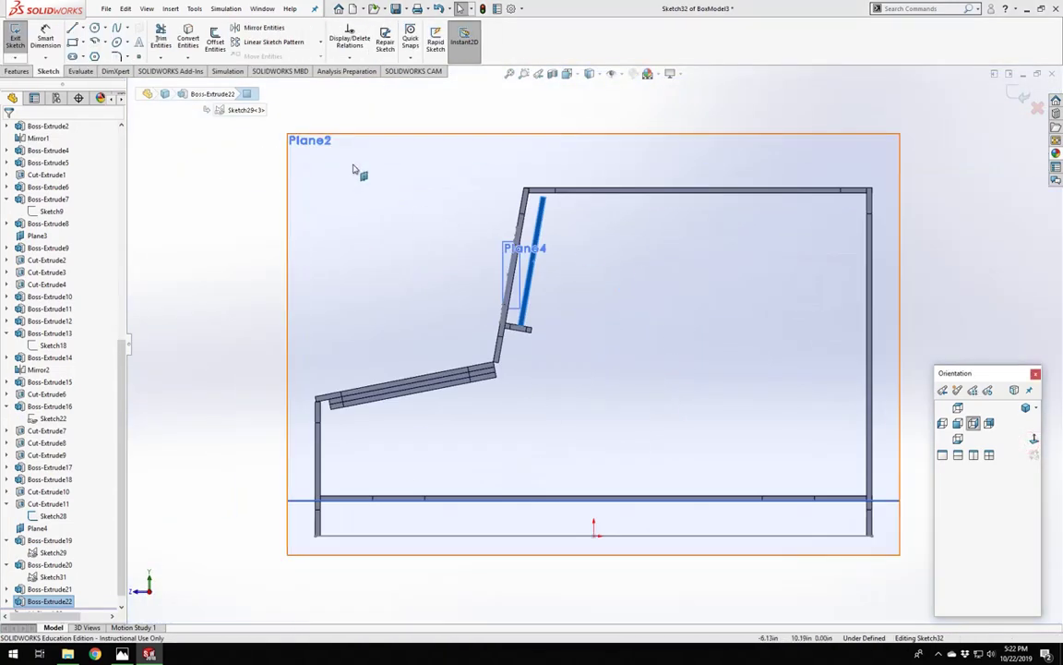
Draw a three-point corner rectangle about 2.98 in long and 0.15 in wide along the plate's end face.
click(72, 41)
click(18, 200)
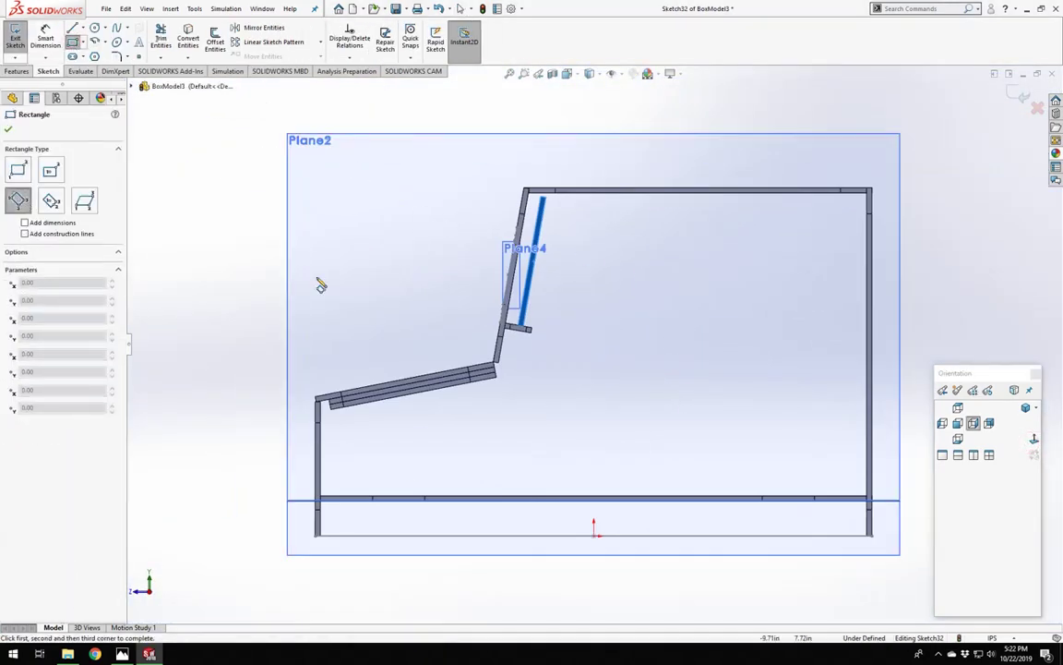
scroll(508, 247, down, 5)
scroll(530, 138, up, 5)
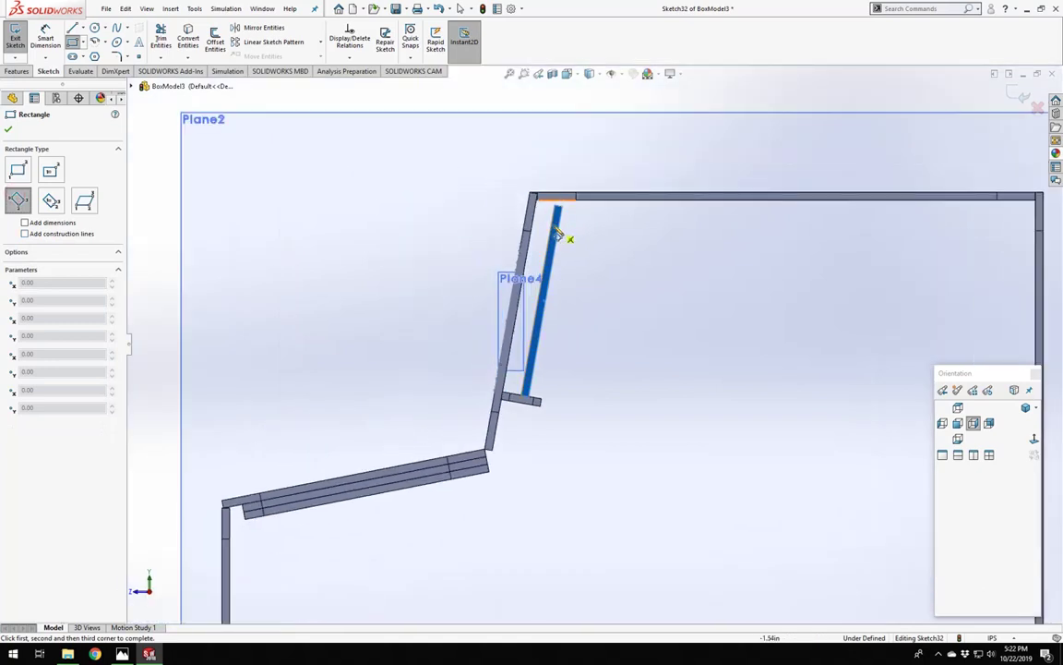
click(557, 221)
scroll(537, 428, down, 3)
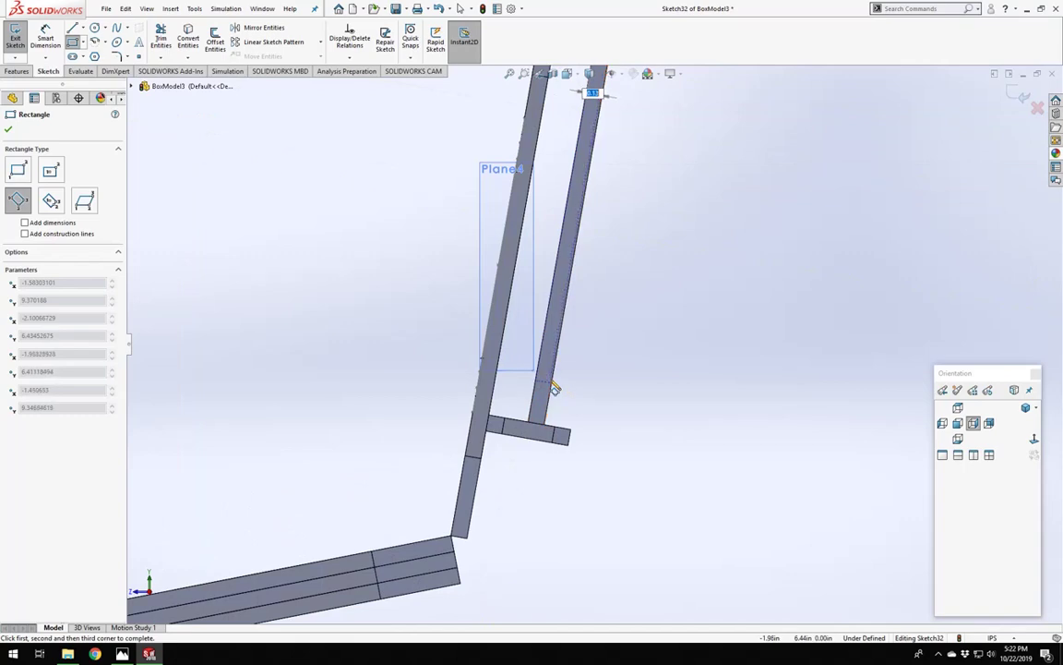
click(557, 392)
scroll(581, 360, up, 4)
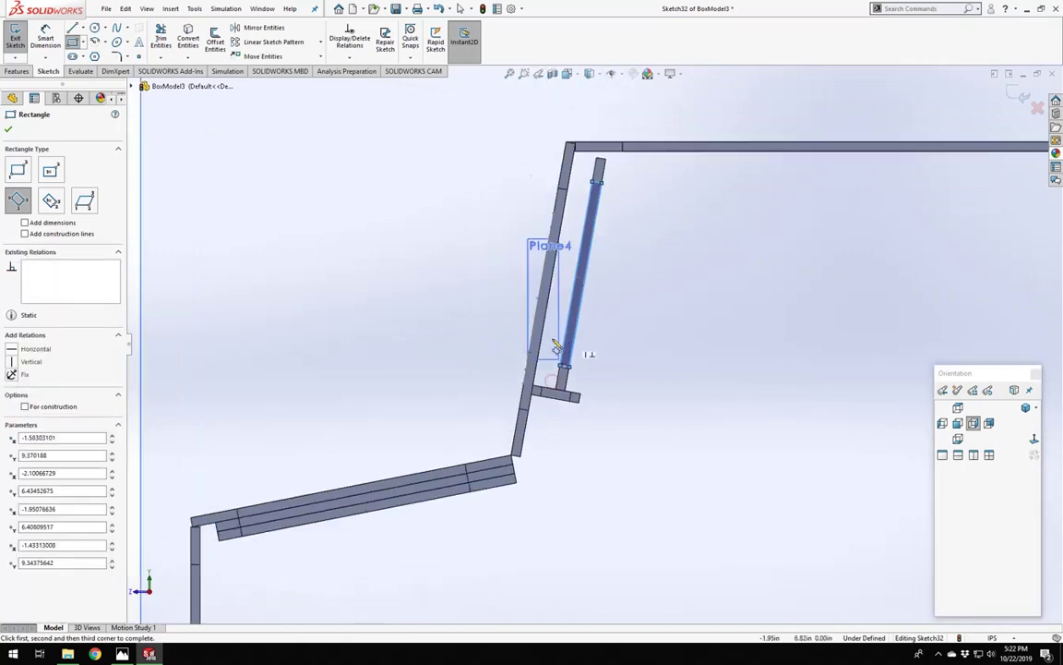
key(Escape)
Make the rectangle's upper corner farthest from the display panel coincident with the long outer edge of the plate's end face.
mouse_move(571, 321)
middle_down()
mouse_move(572, 351)
mouse_move(551, 375)
mouse_move(633, 310)
middle_up()
scroll(633, 277, down, 4)
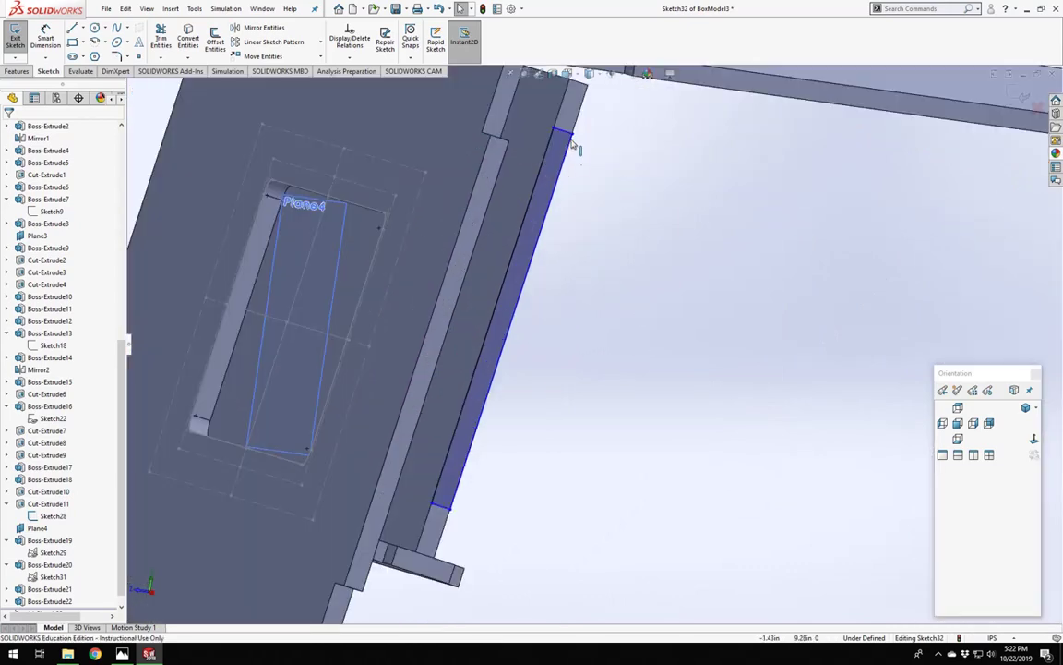
click(570, 139)
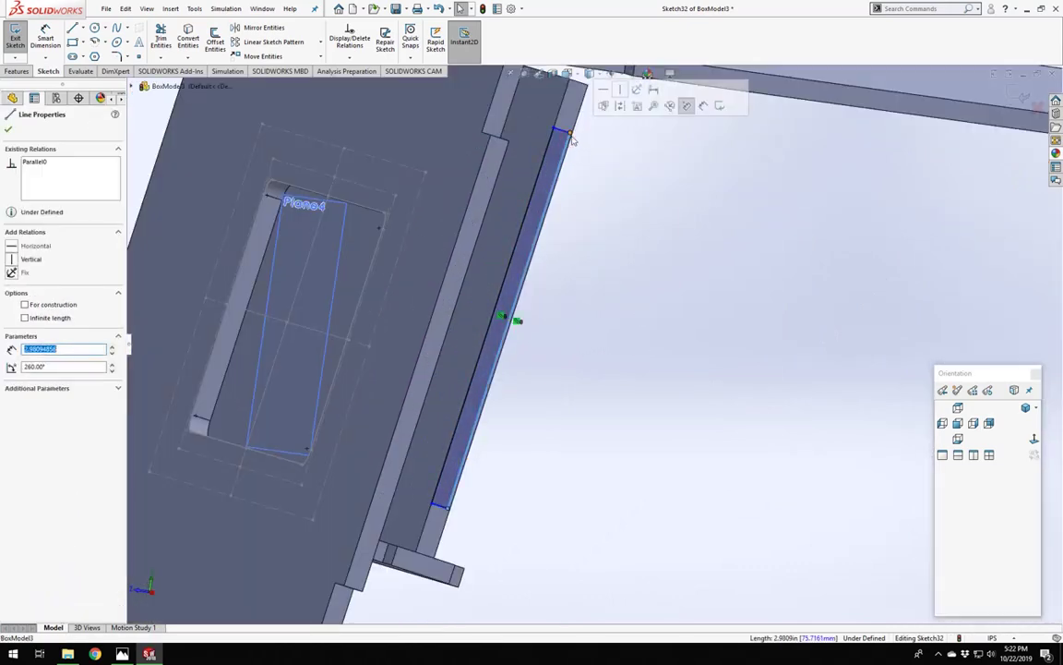
click(571, 134)
ctrl+click(578, 120)
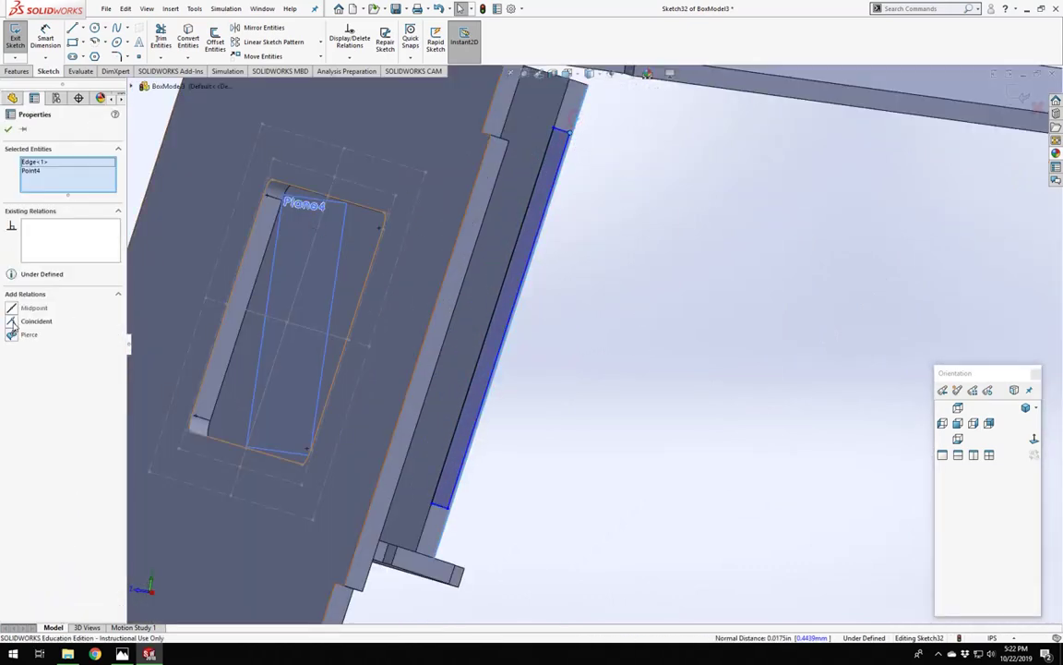
click(13, 323)
click(655, 347)
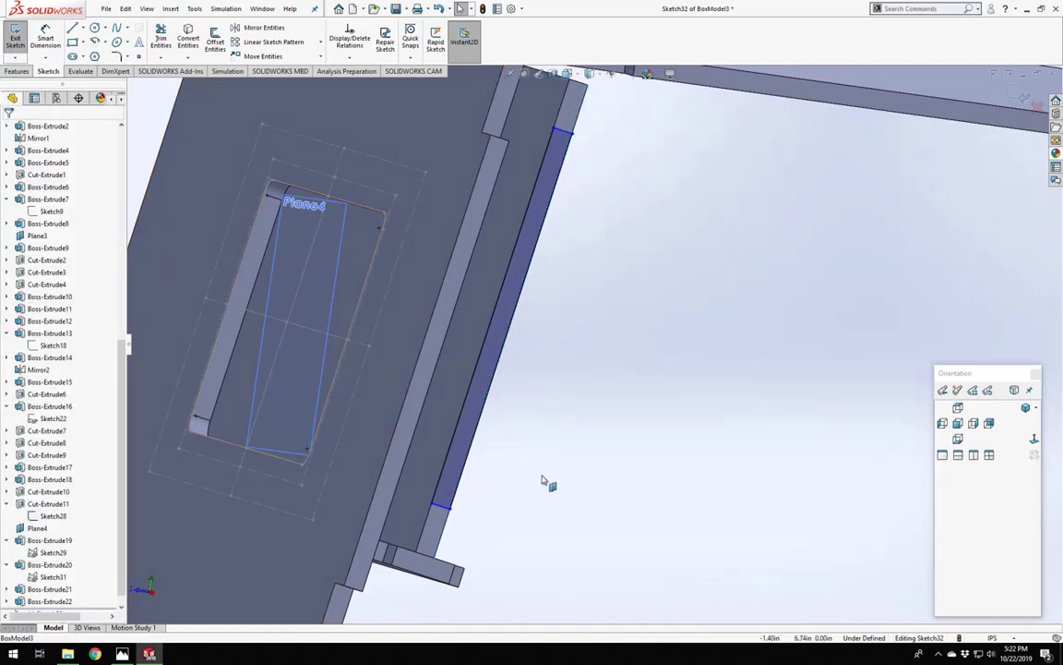
Dimension the rectangle's upper short side 0.5 in from the upper edge of the plate's end face.
right_drag(563, 475, 579, 400)
click(569, 135)
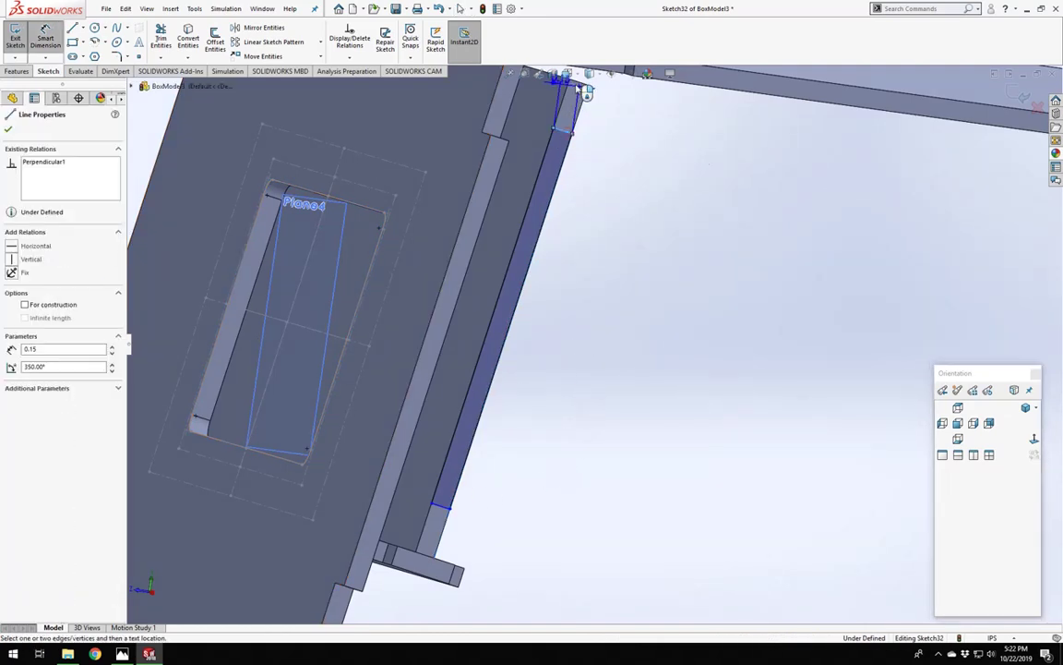
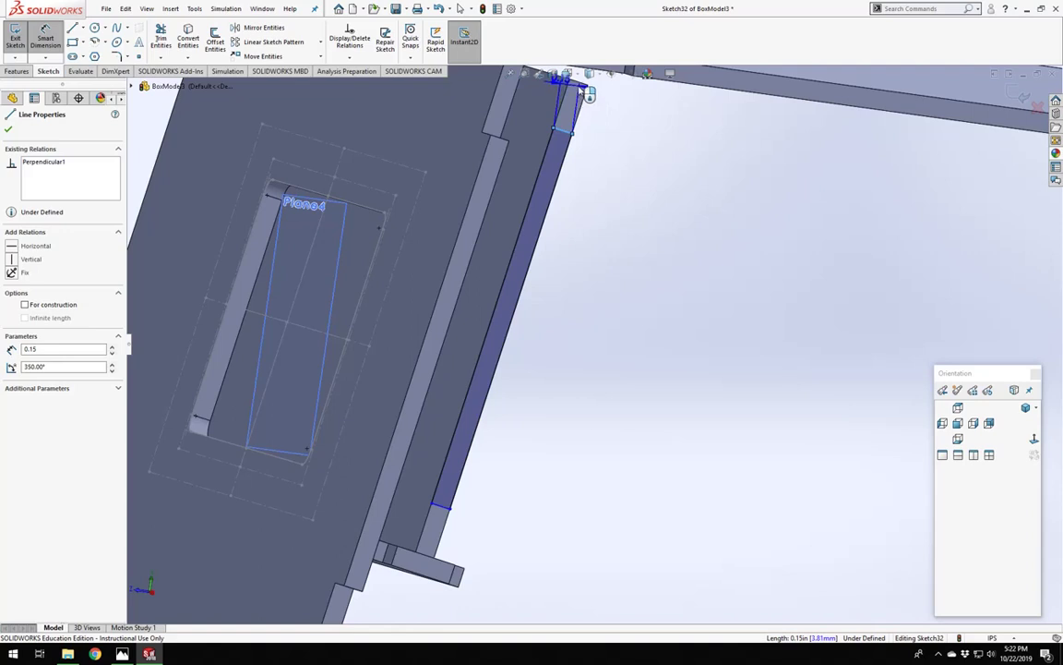
click(566, 80)
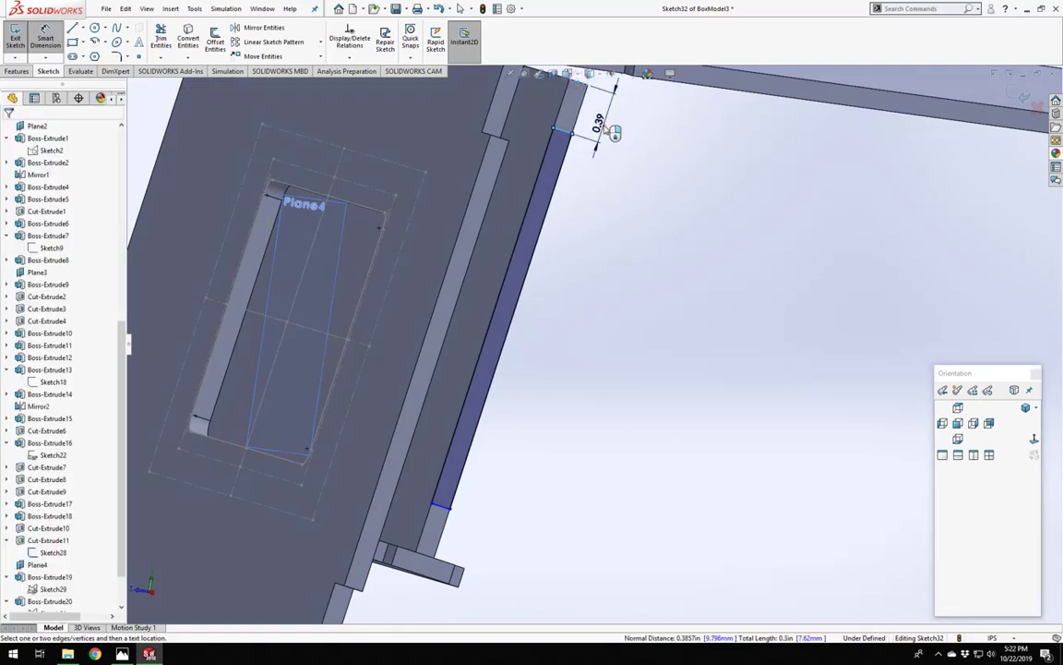
click(601, 131)
text(.5)
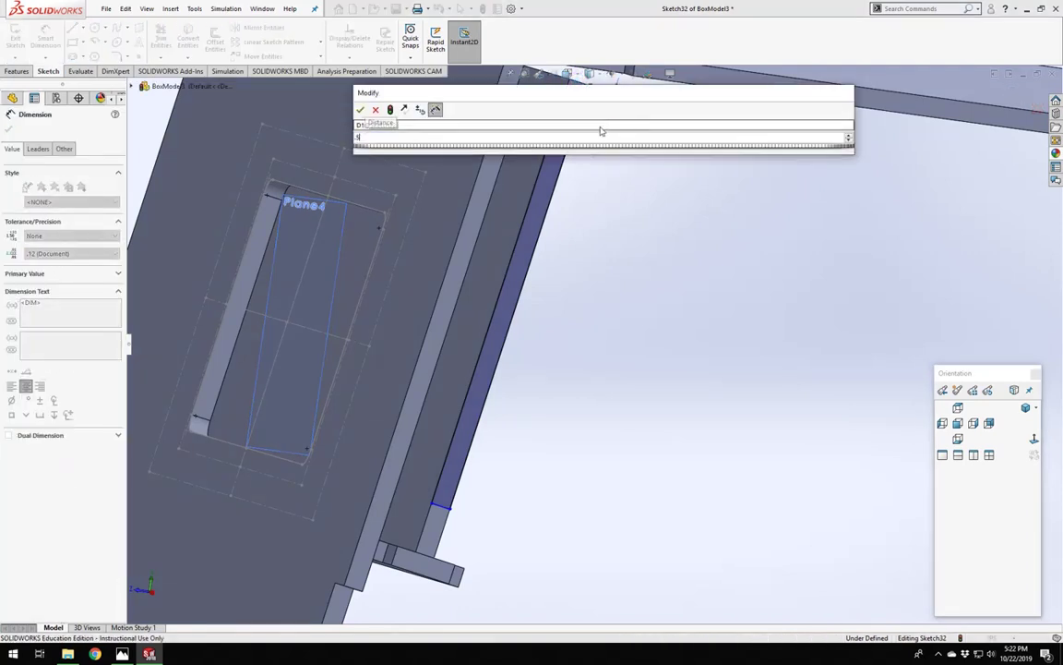
key(Return)
Dimension the rectangle's lower short side 0.5 in from the upper edge of the support strip.
middle_drag(582, 357, 466, 506)
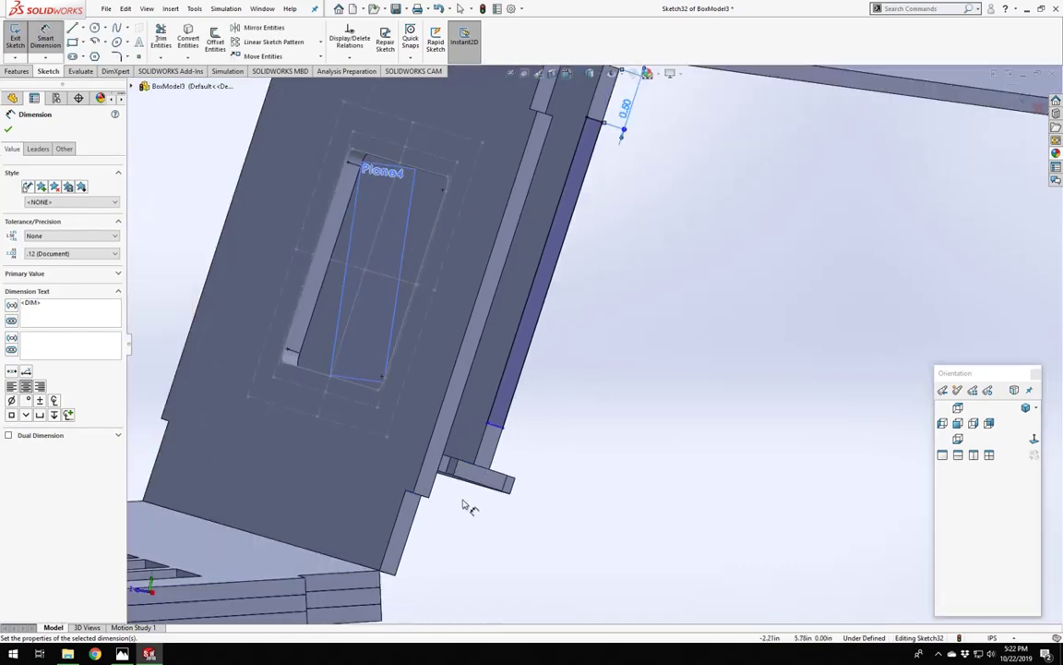
scroll(461, 517, down, 4)
click(550, 312)
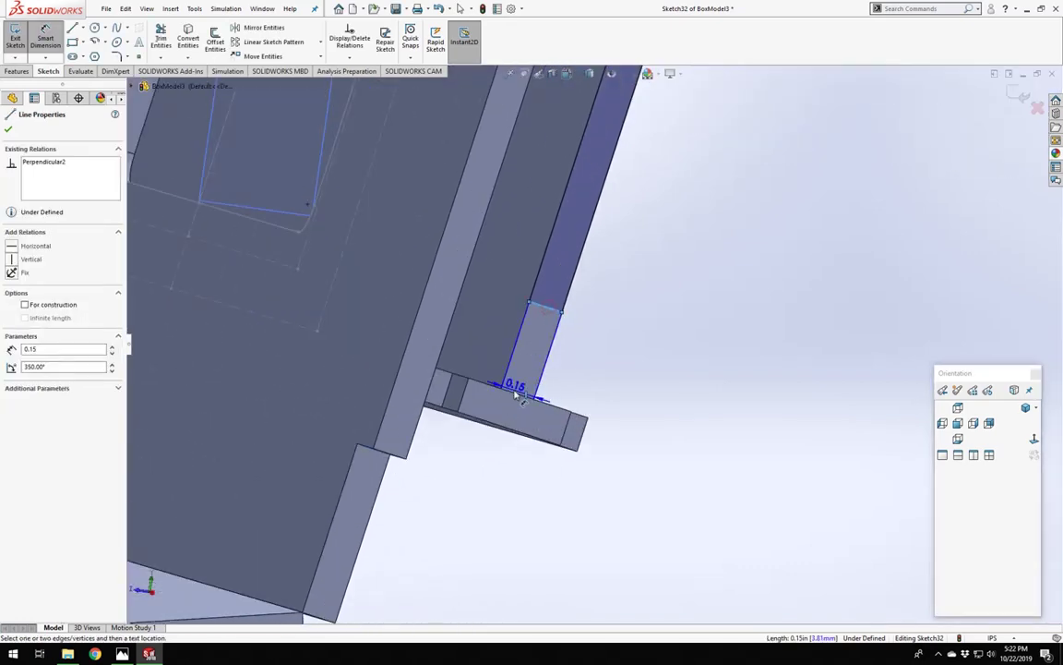
click(515, 395)
click(635, 367)
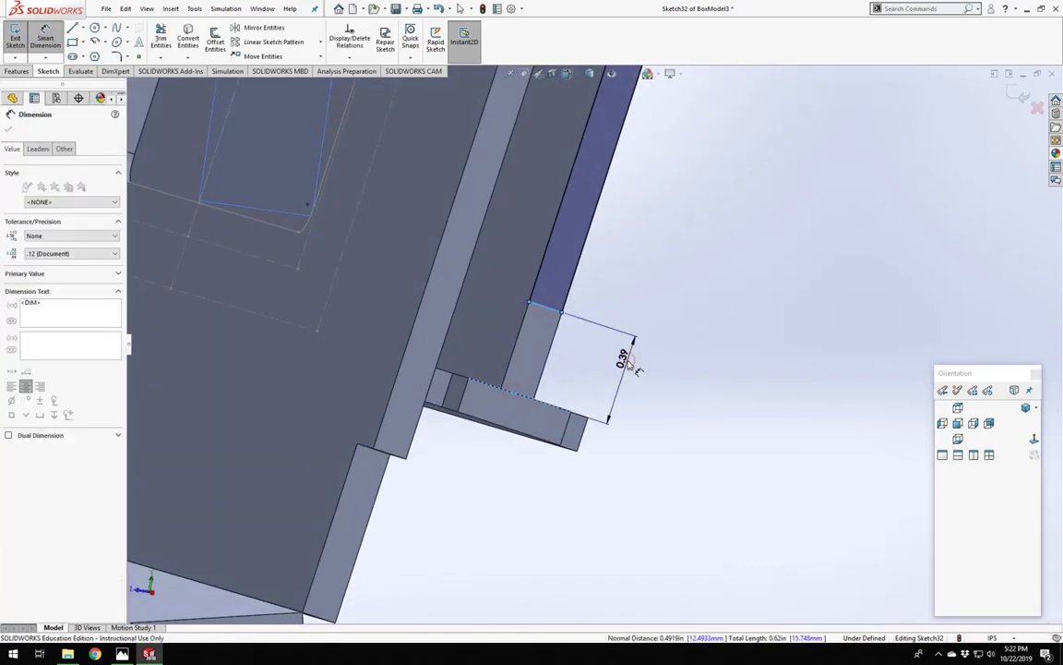
text(0.5)
key(Return)
key(Escape)
Extrude the rectangle up to a vertex on the outer end of the support strip's tab, merging it only with the back plate.
scroll(639, 326, up, 6)
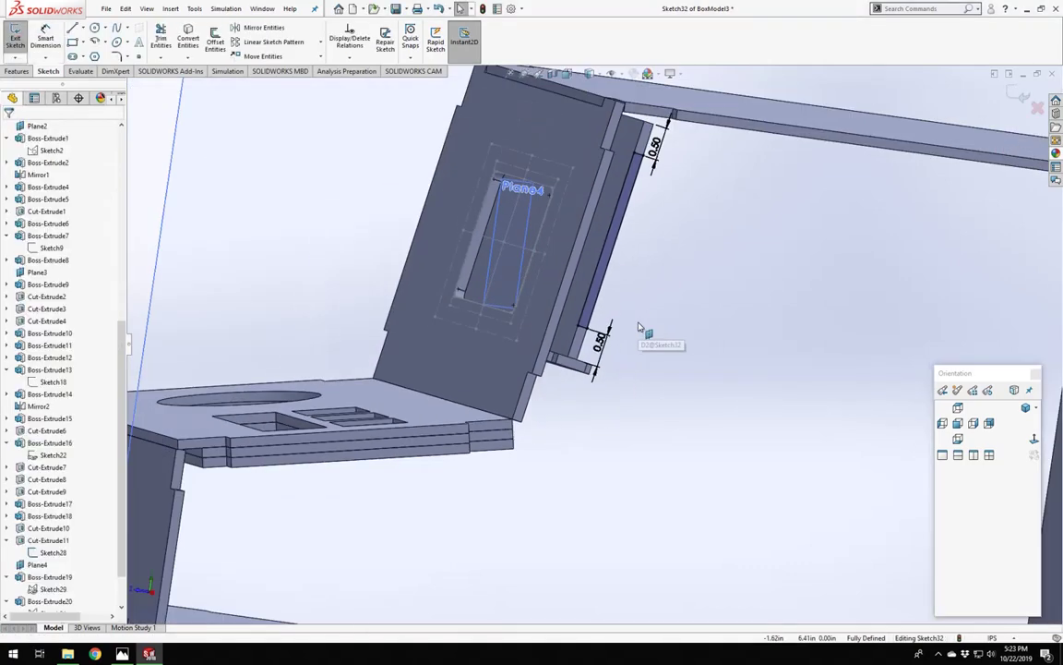
middle_drag(637, 325, 498, 277)
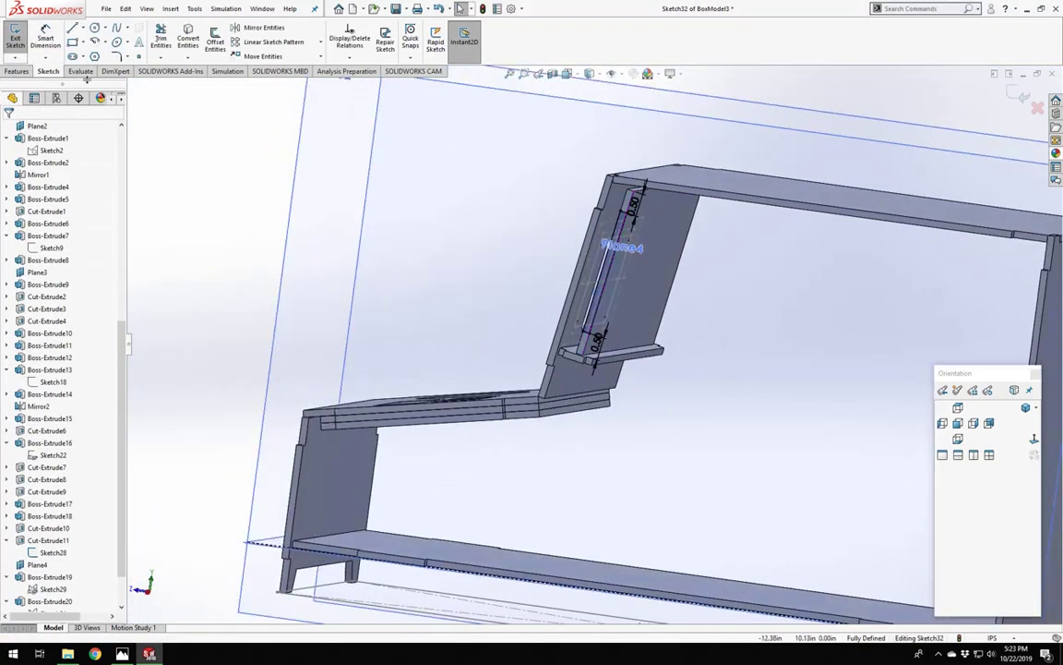
click(15, 39)
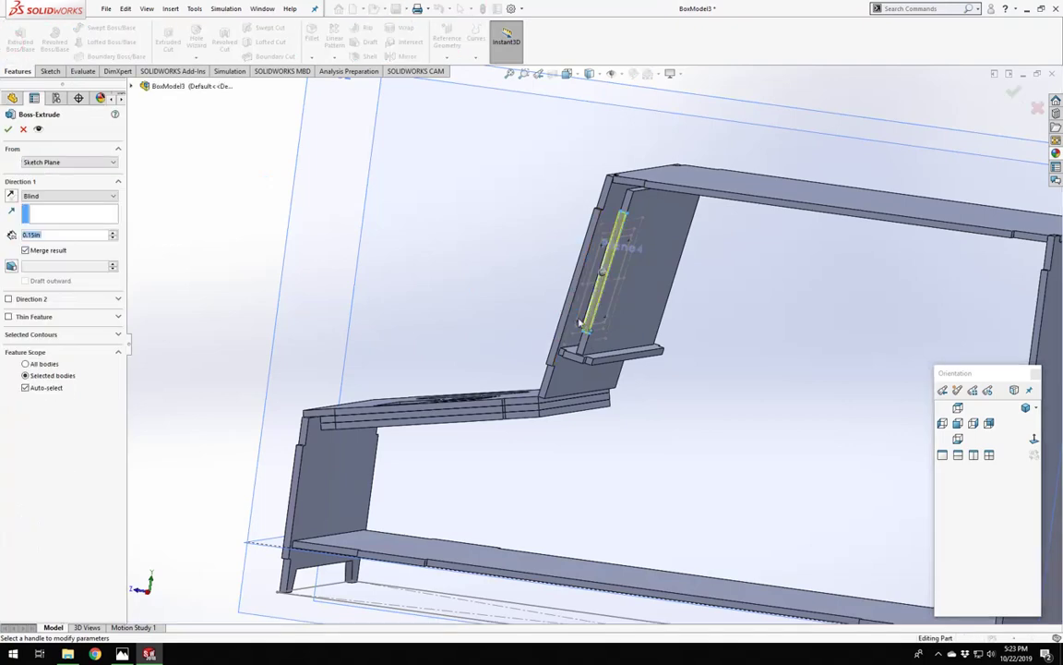
middle_drag(575, 318, 539, 379)
scroll(545, 392, down, 5)
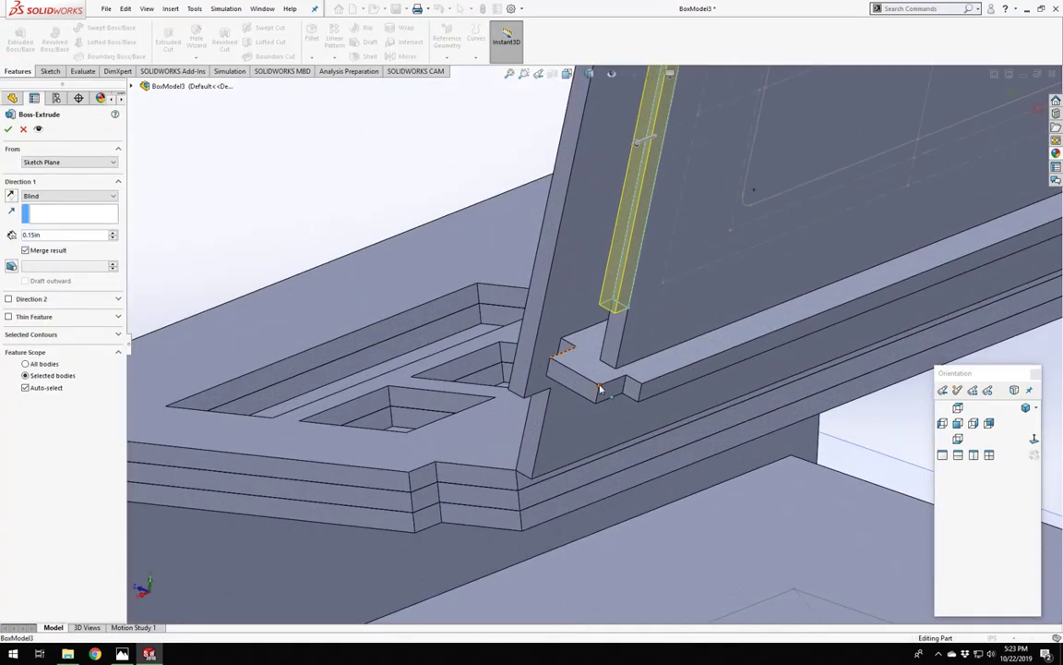
click(600, 389)
scroll(604, 383, up, 5)
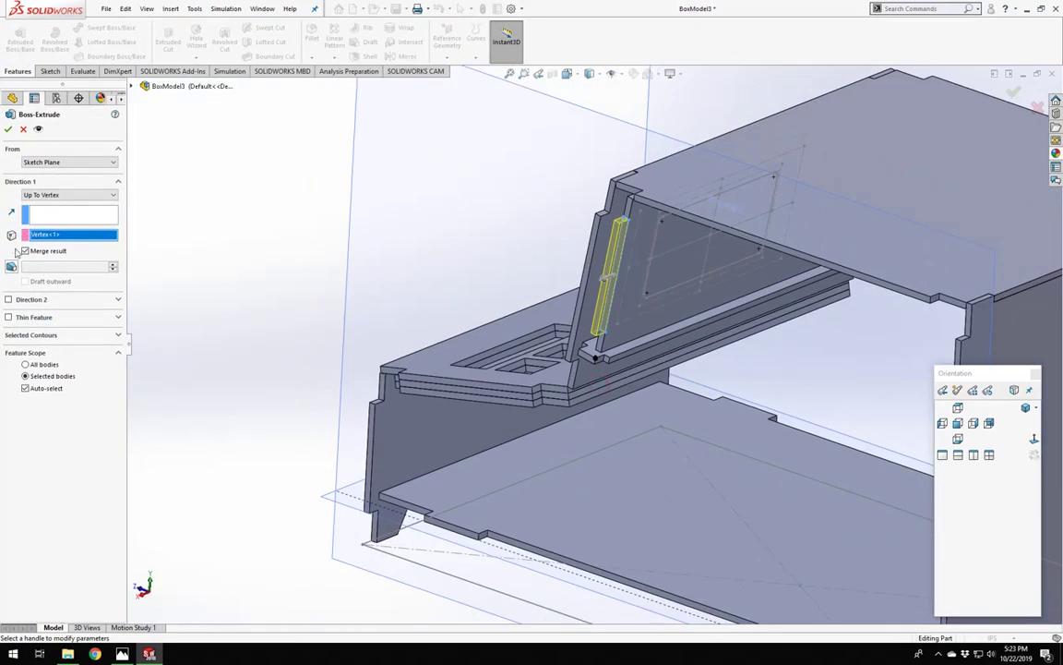
click(25, 388)
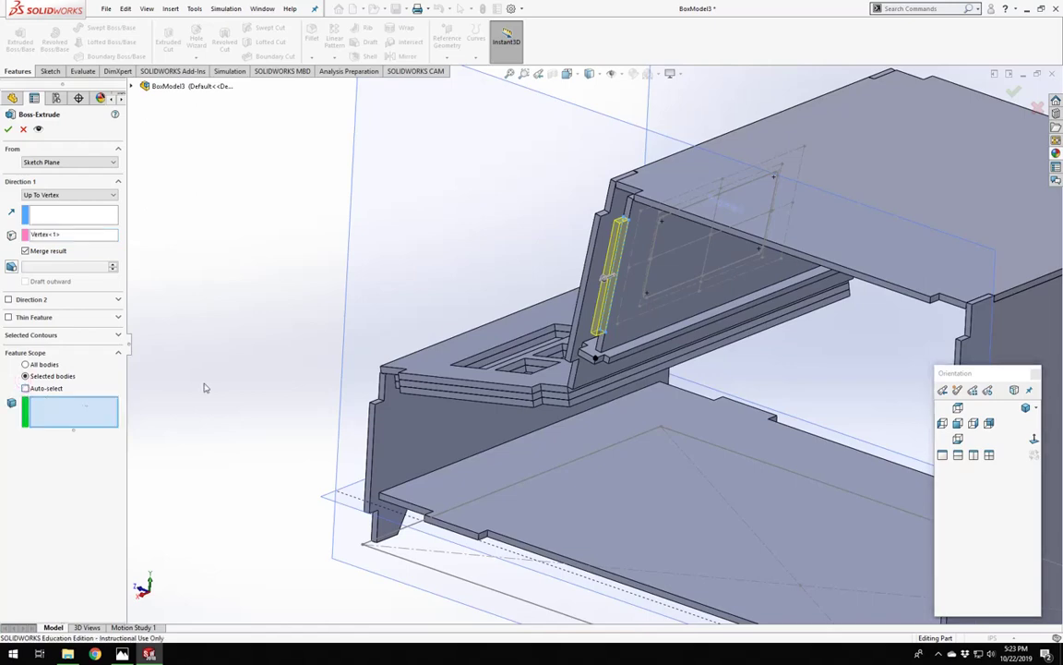
click(637, 330)
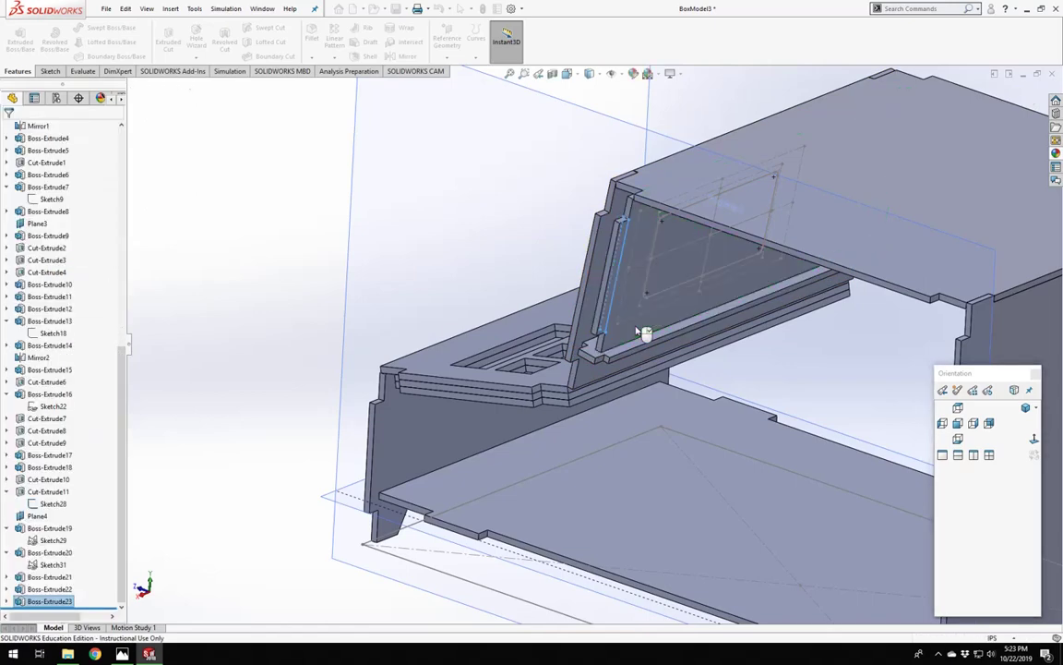
Start another boss extrude that reuses Sketch32, the profile of the plate's first tab.
scroll(690, 335, up, 5)
middle_drag(690, 335, 591, 332)
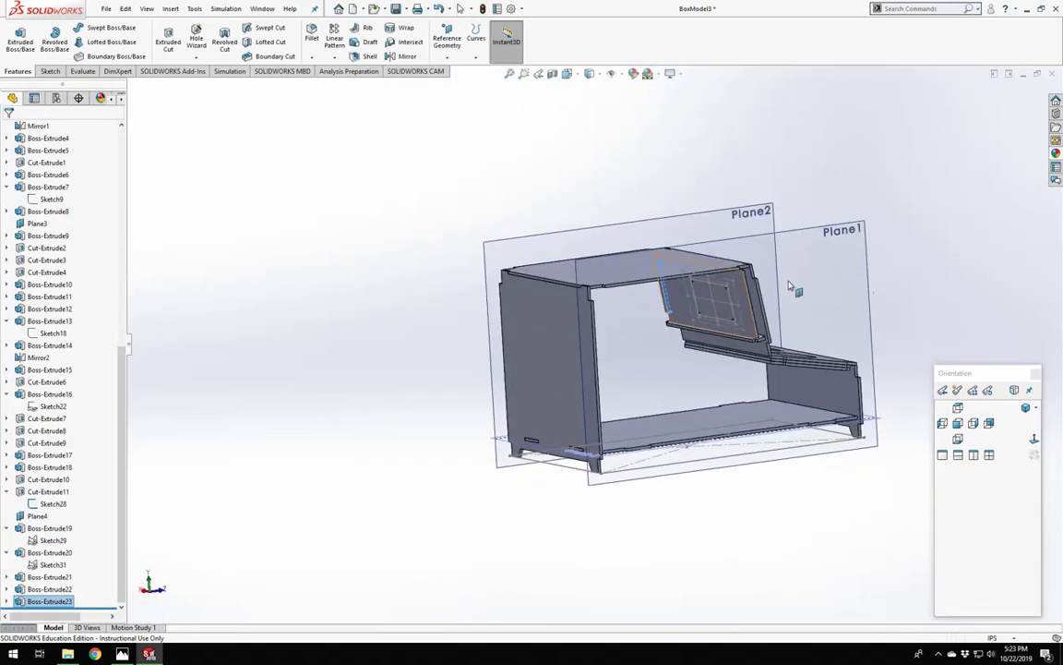
scroll(594, 330, down, 5)
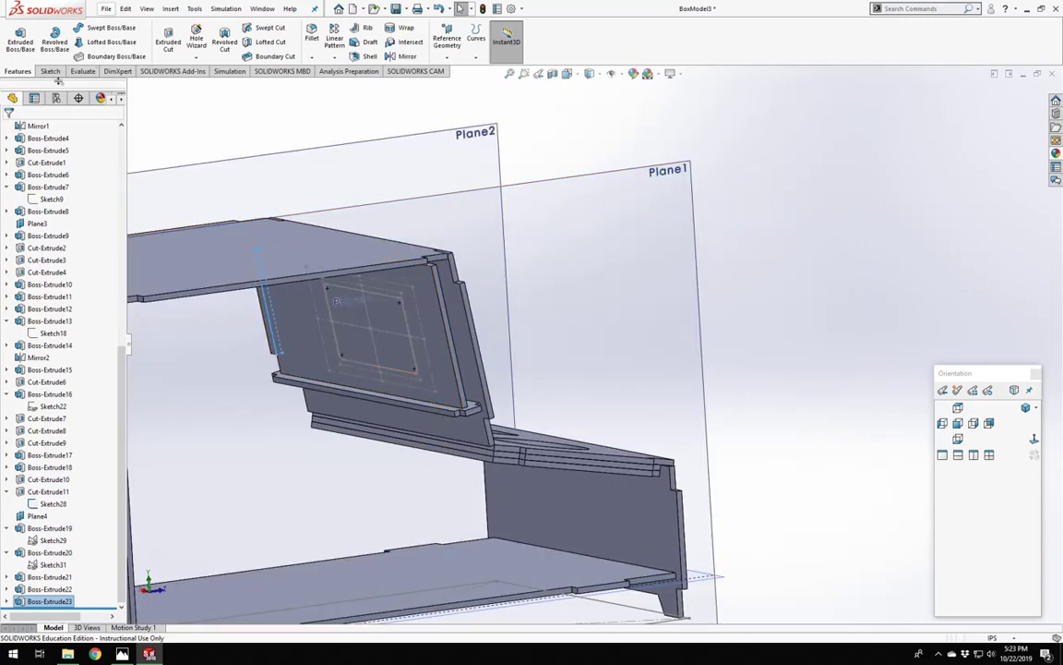
click(19, 43)
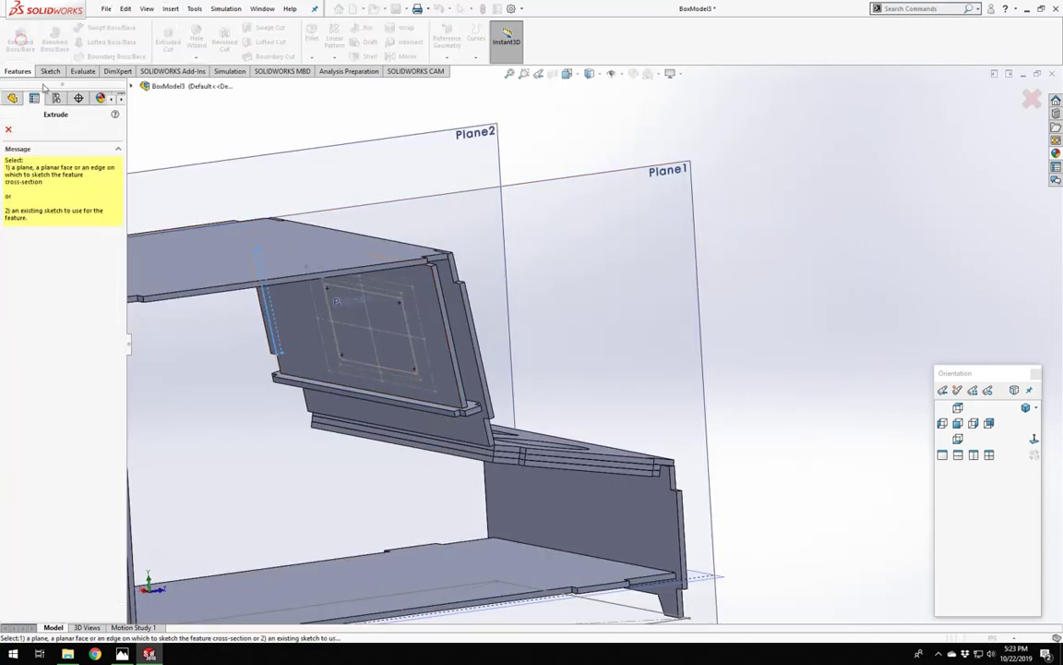
click(131, 86)
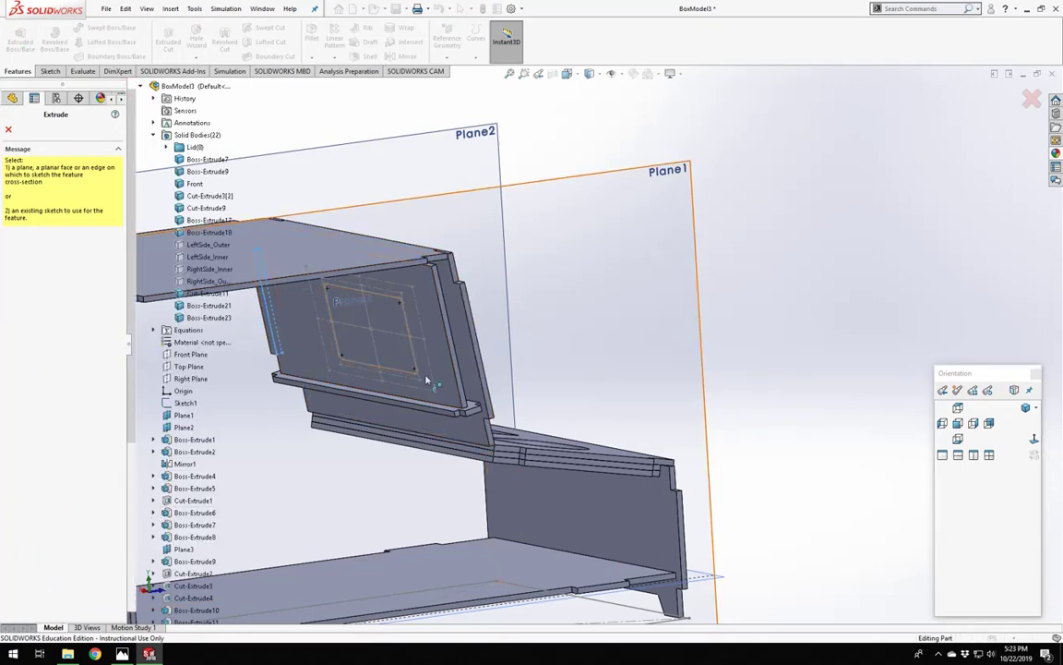
scroll(226, 437, down, 1)
scroll(180, 521, down, 7)
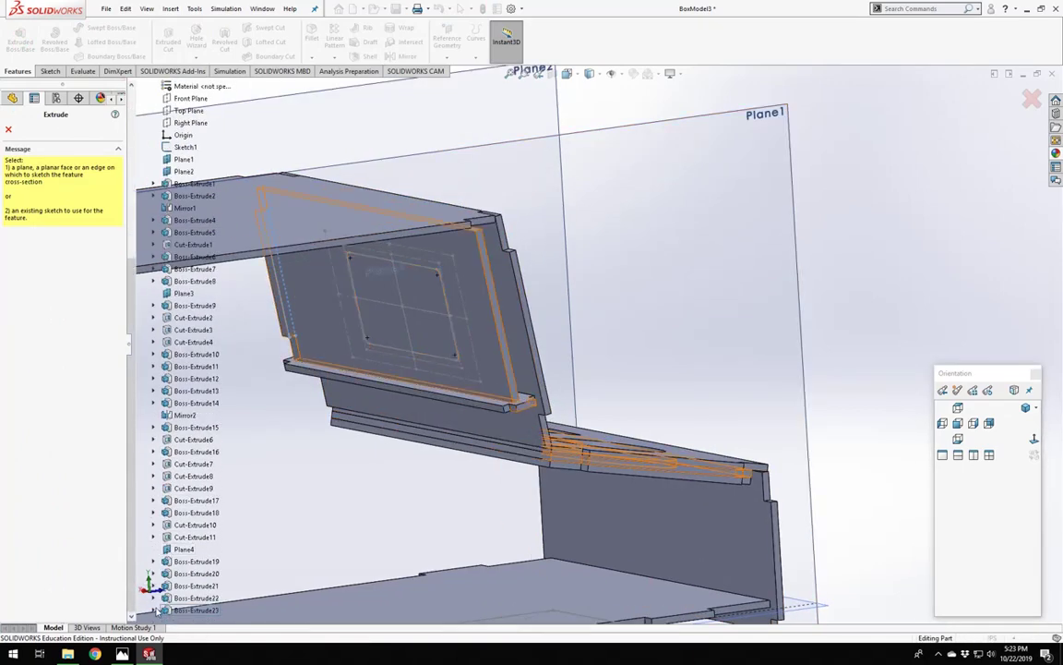
click(154, 610)
click(193, 611)
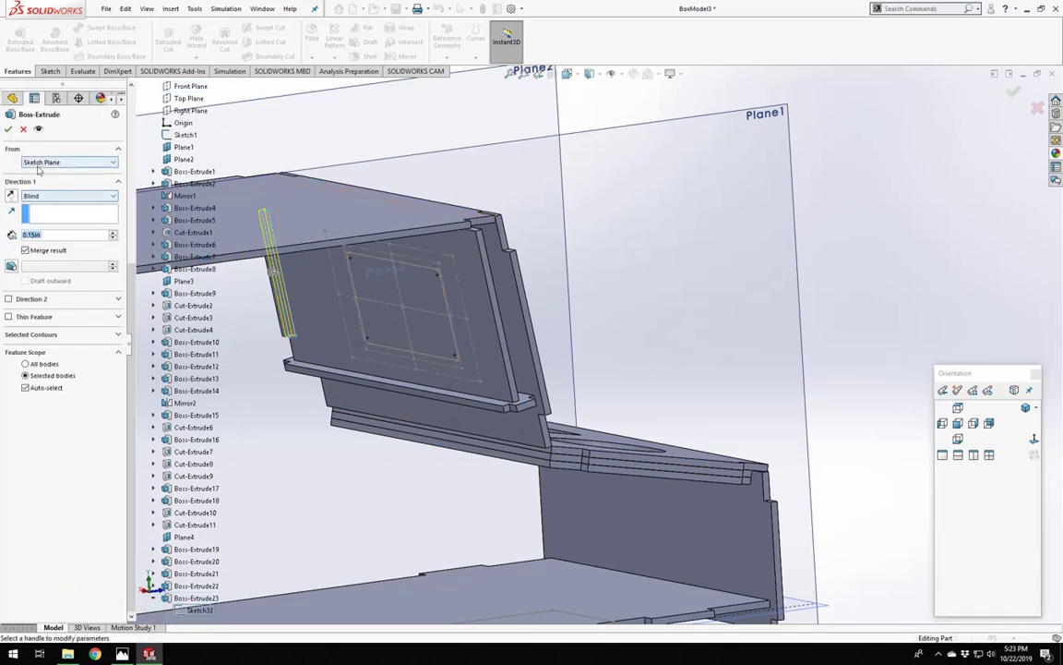
Start the extrusion from the plate's opposite end face and end it up to a vertex on the support strip's tab there.
click(39, 164)
click(46, 180)
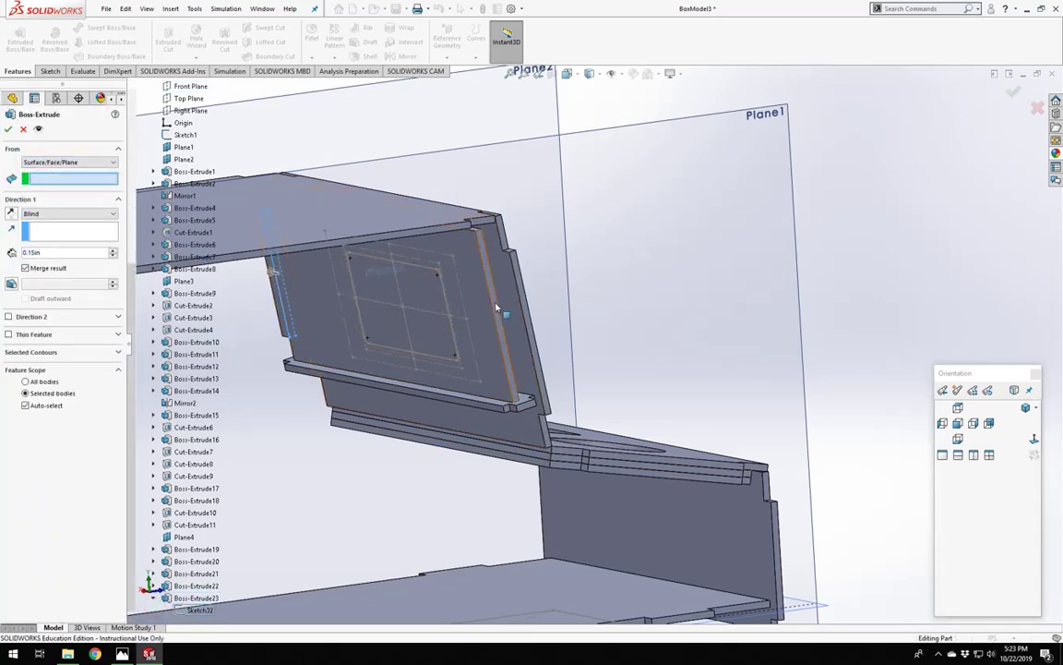
click(492, 313)
click(34, 213)
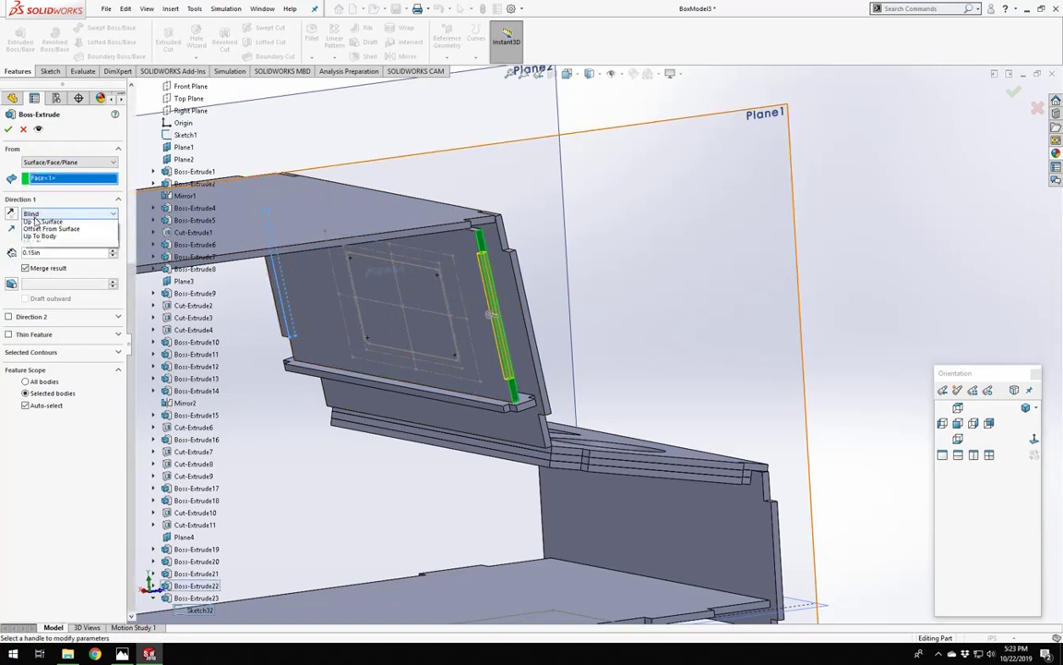
click(41, 246)
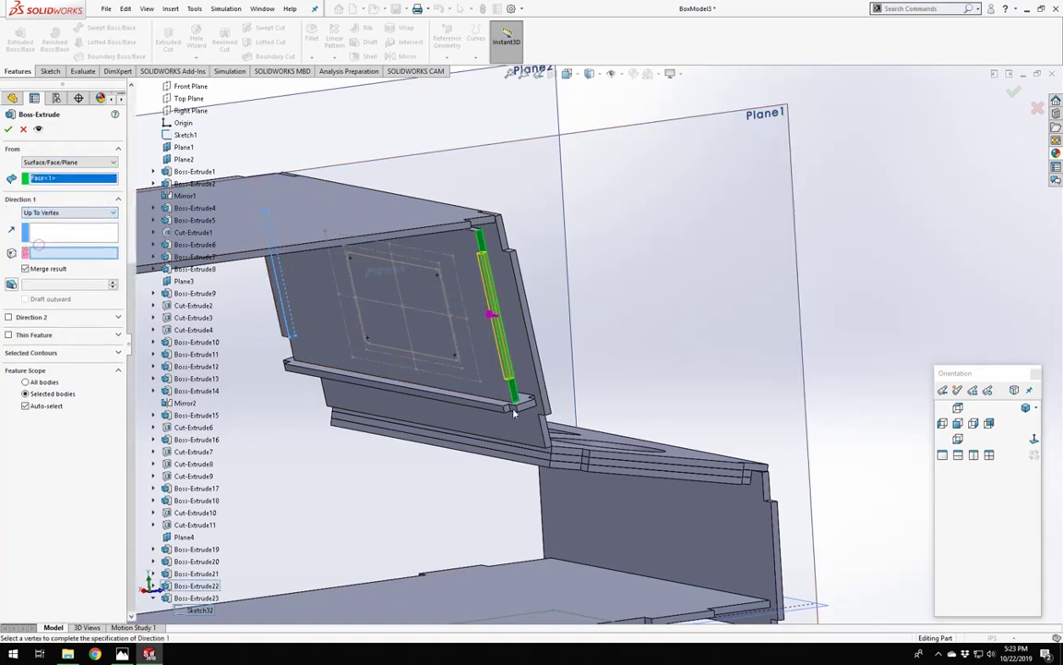
click(517, 407)
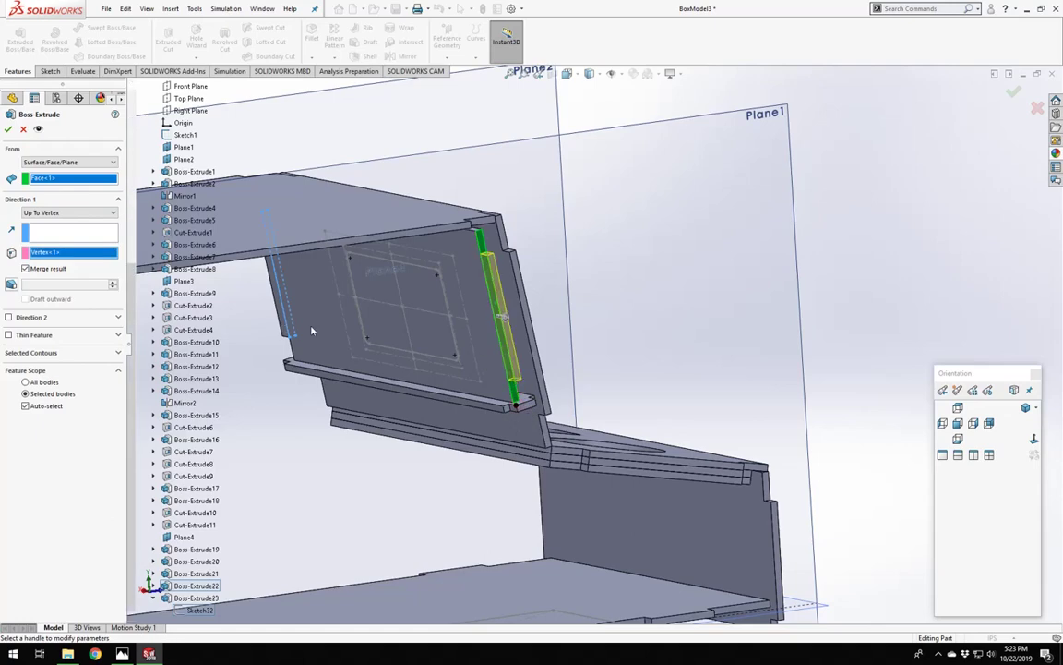
Turn off automatic body selection, merge the second tab only with the back plate, and finish the extrusion.
scroll(462, 324, down, 2)
middle_drag(478, 316, 498, 329)
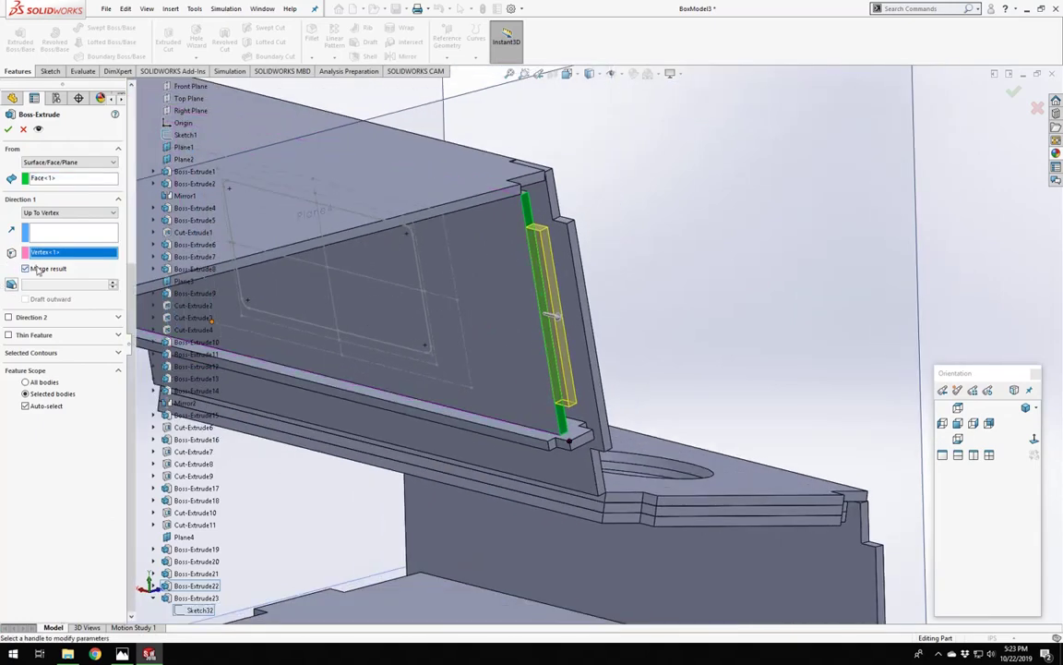
click(25, 406)
click(507, 351)
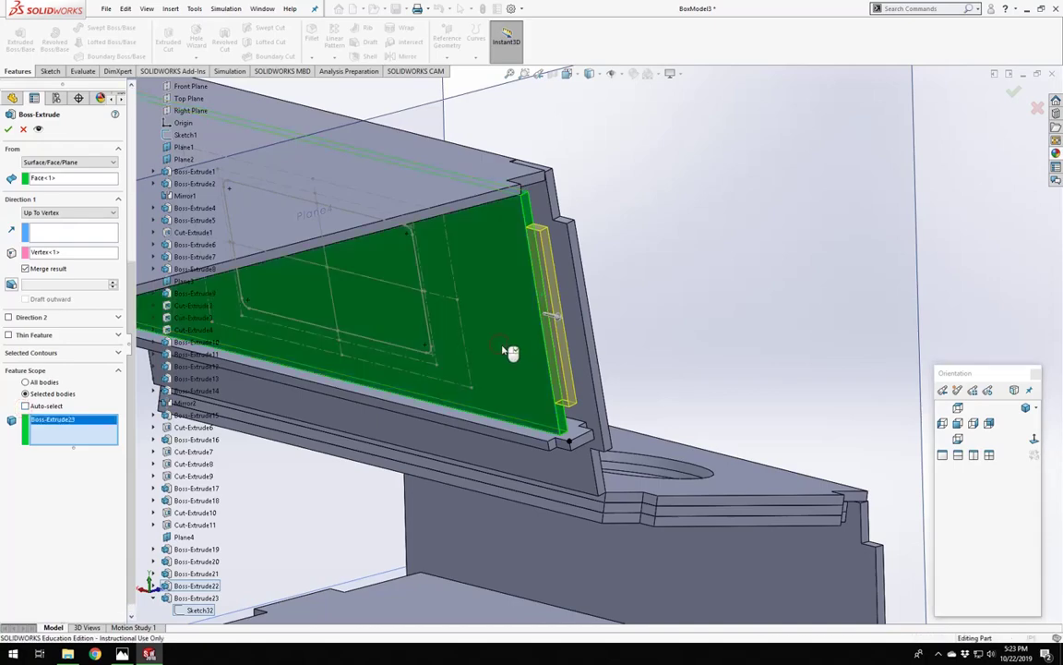
right_click(503, 347)
scroll(710, 262, up, 5)
click(833, 303)
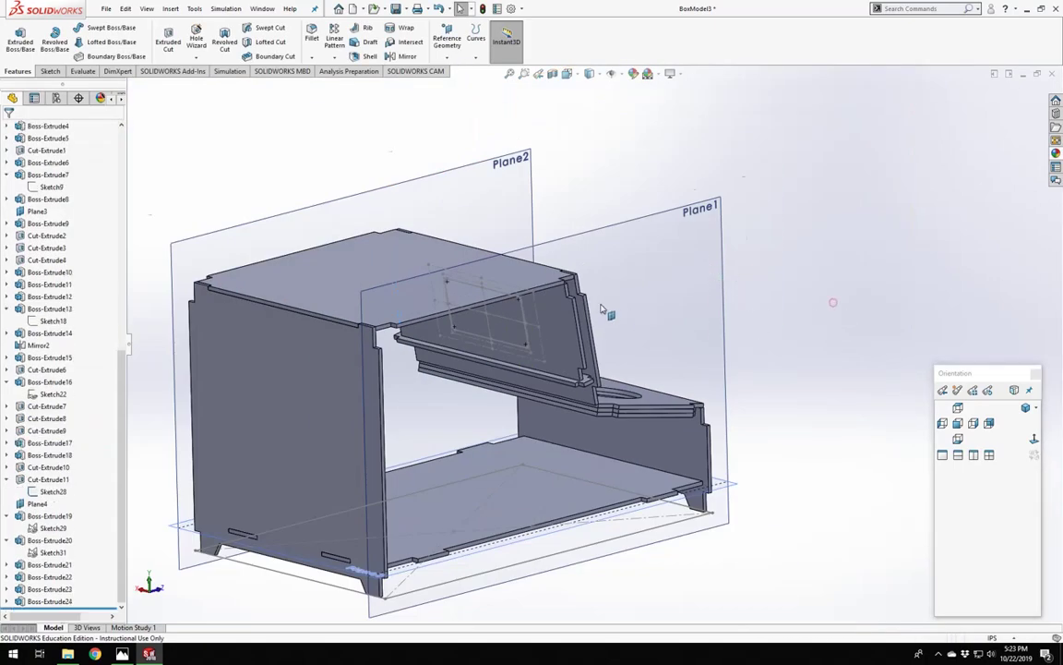
Examine the back plate's new tabs and the joint between the plate and the support strip from several angles.
scroll(601, 308, down, 5)
middle_drag(458, 330, 136, 361)
scroll(590, 356, up, 5)
scroll(574, 443, down, 5)
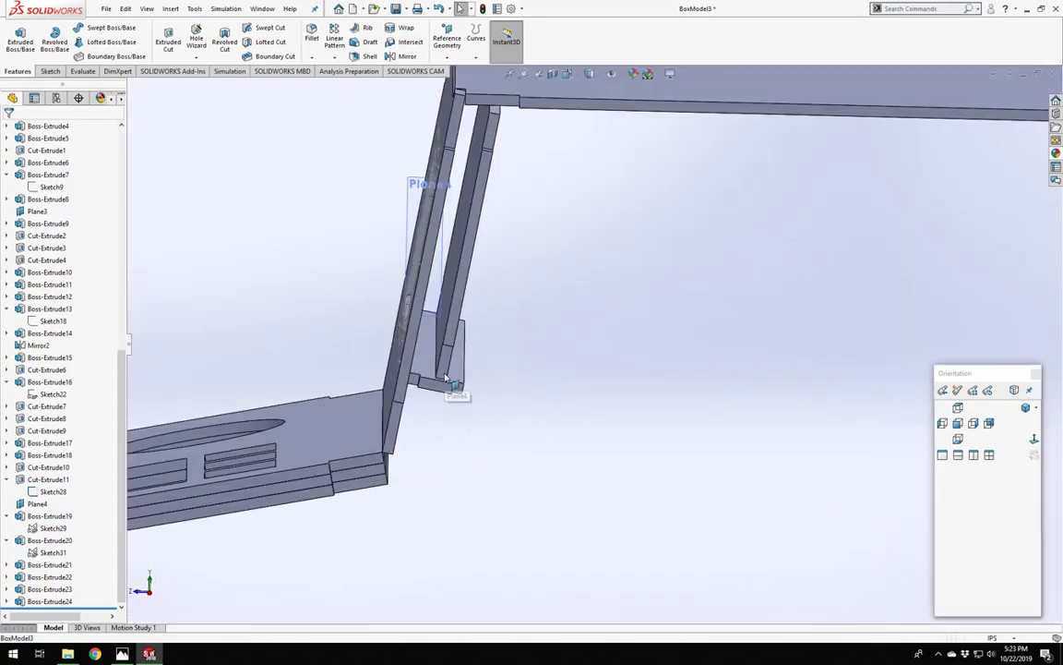
middle_drag(446, 379, 396, 368)
scroll(507, 361, down, 3)
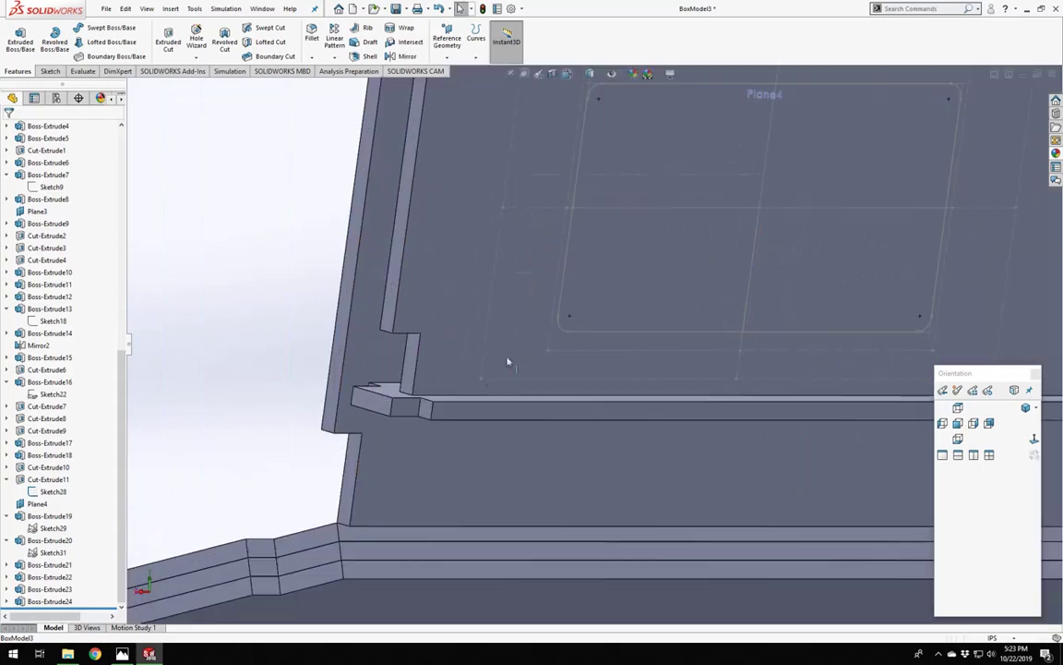
click(457, 364)
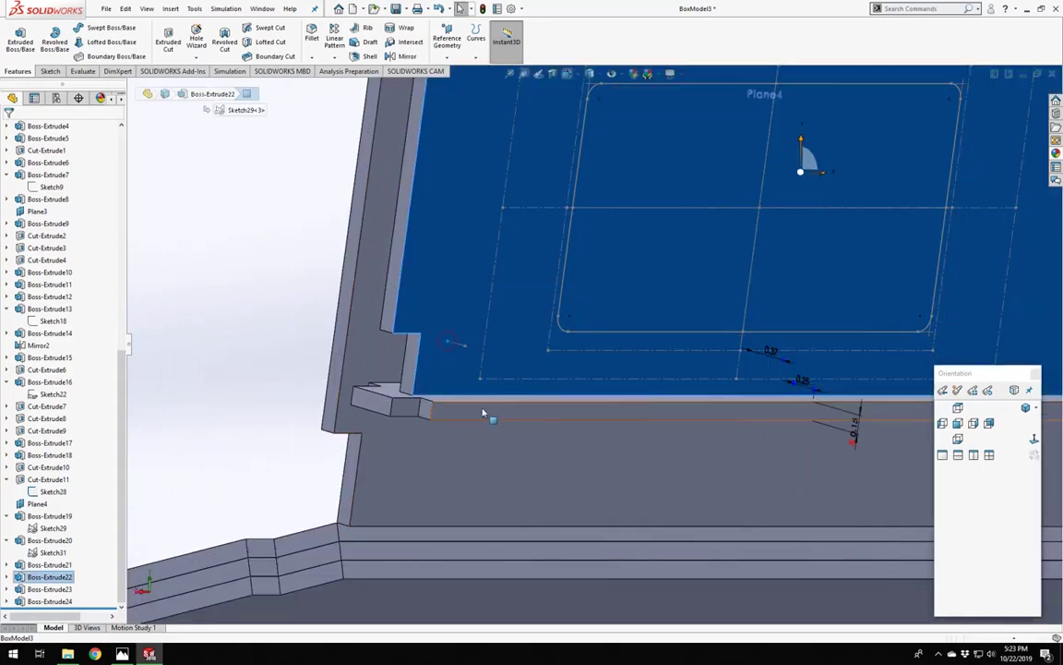
click(487, 414)
middle_drag(534, 438, 546, 417)
click(538, 373)
scroll(731, 396, up, 4)
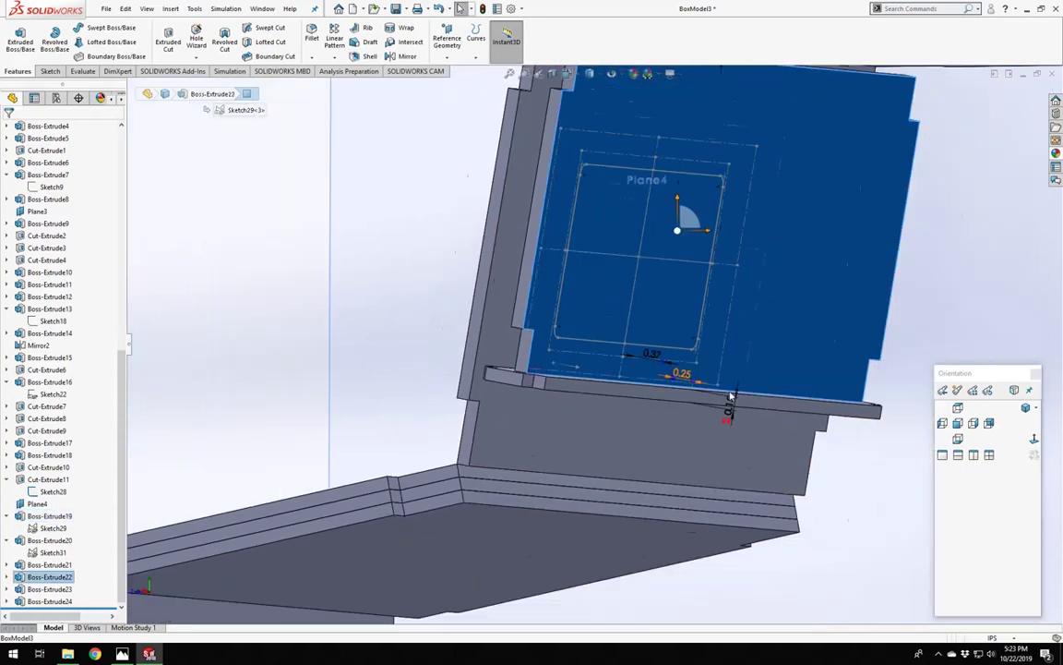
click(836, 399)
scroll(594, 370, down, 3)
middle_click(648, 373)
middle_drag(648, 373, 624, 427)
scroll(523, 403, up, 2)
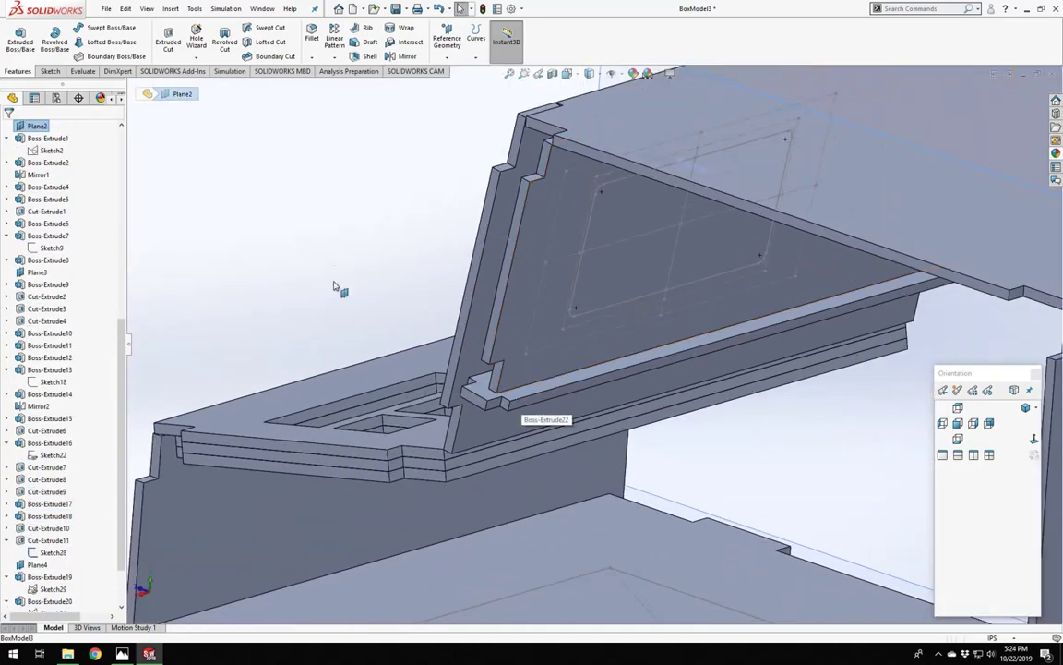
scroll(46, 277, down, 2)
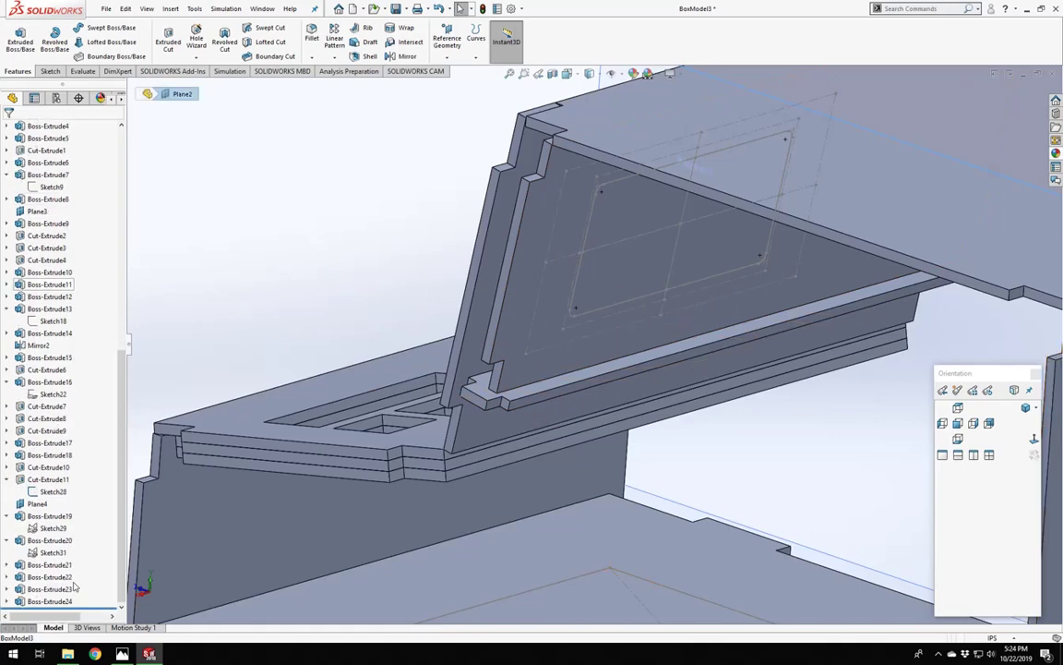
Open a new sketch on Plane4 and view it face-on near the joint between the plate and the support strip.
click(39, 503)
click(49, 490)
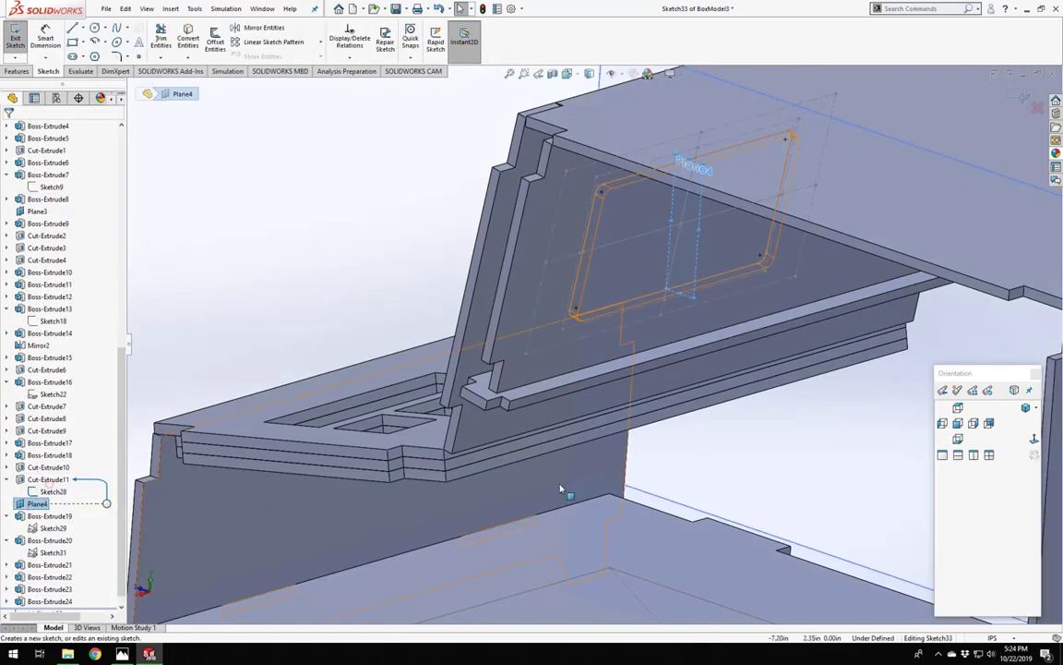
click(1034, 440)
scroll(551, 356, down, 5)
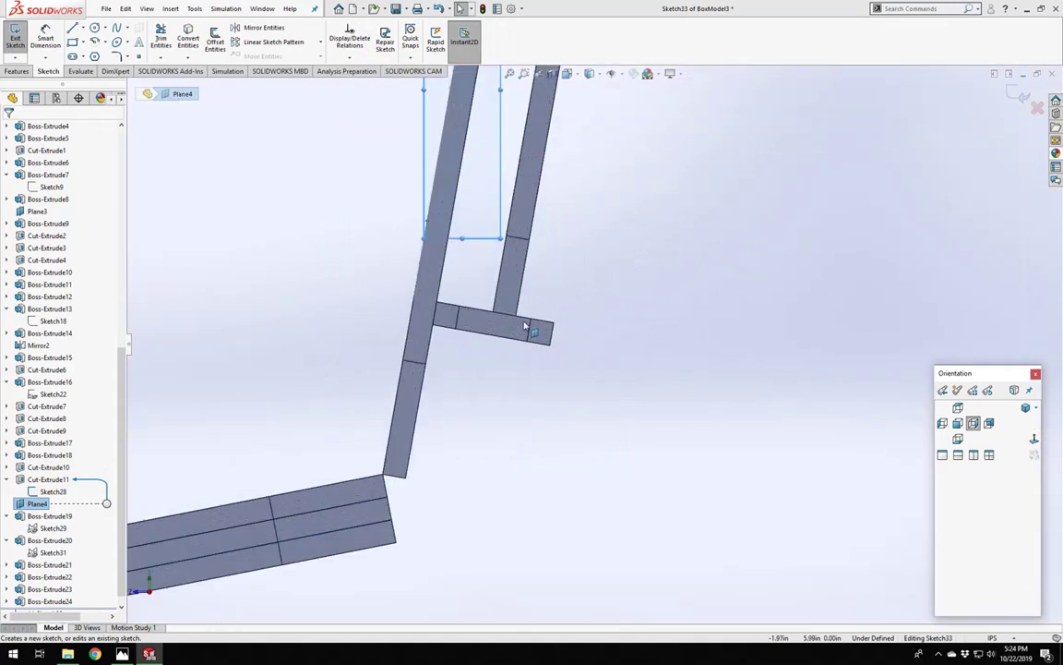
click(72, 42)
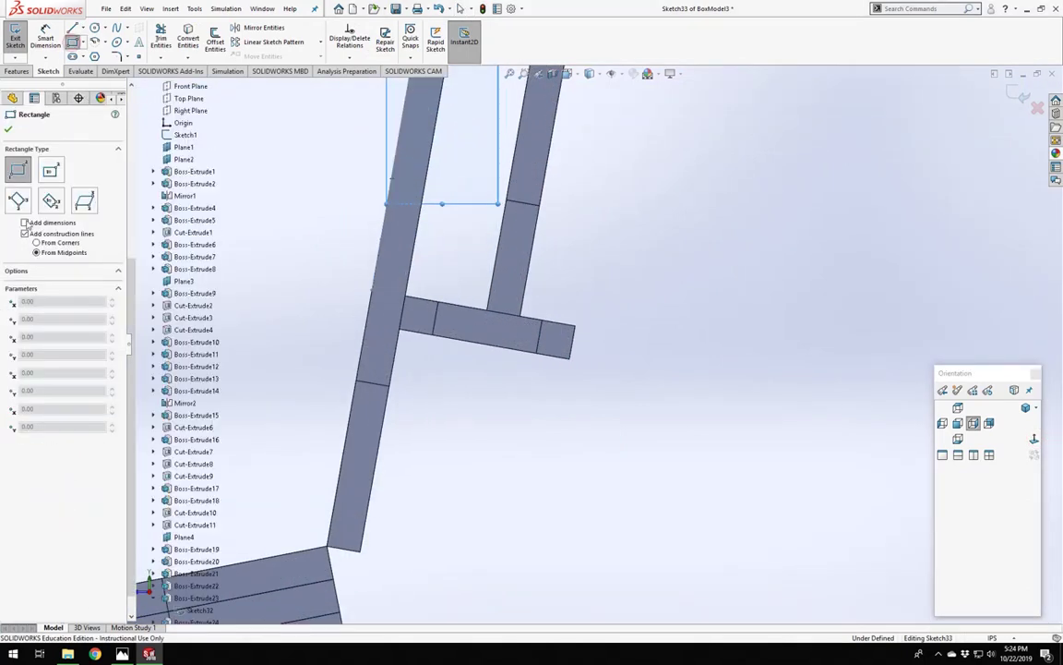
click(499, 321)
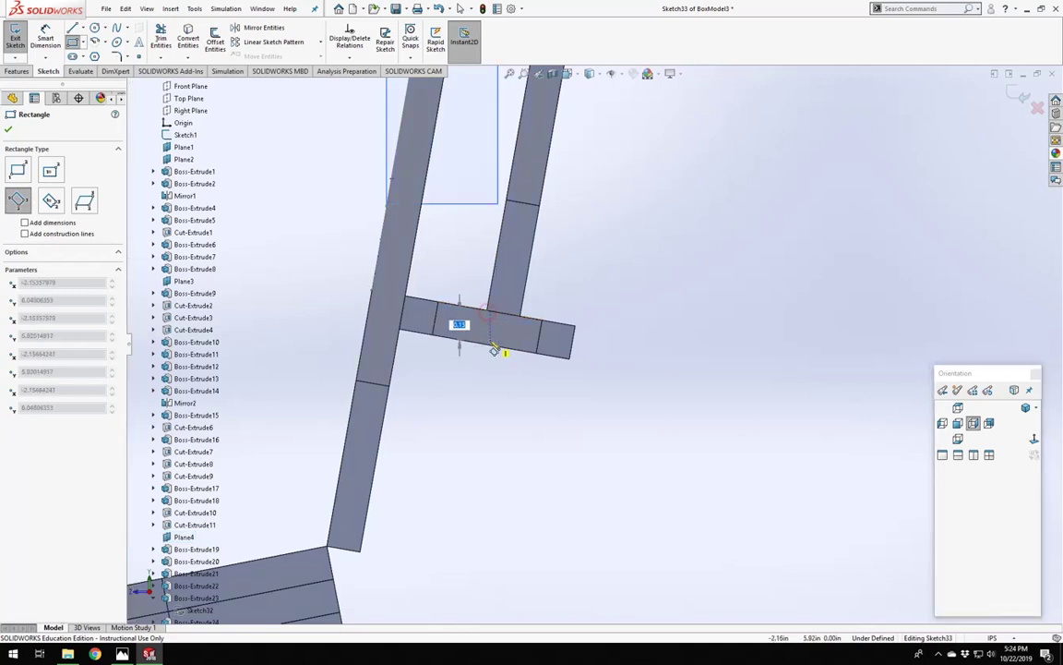
click(483, 344)
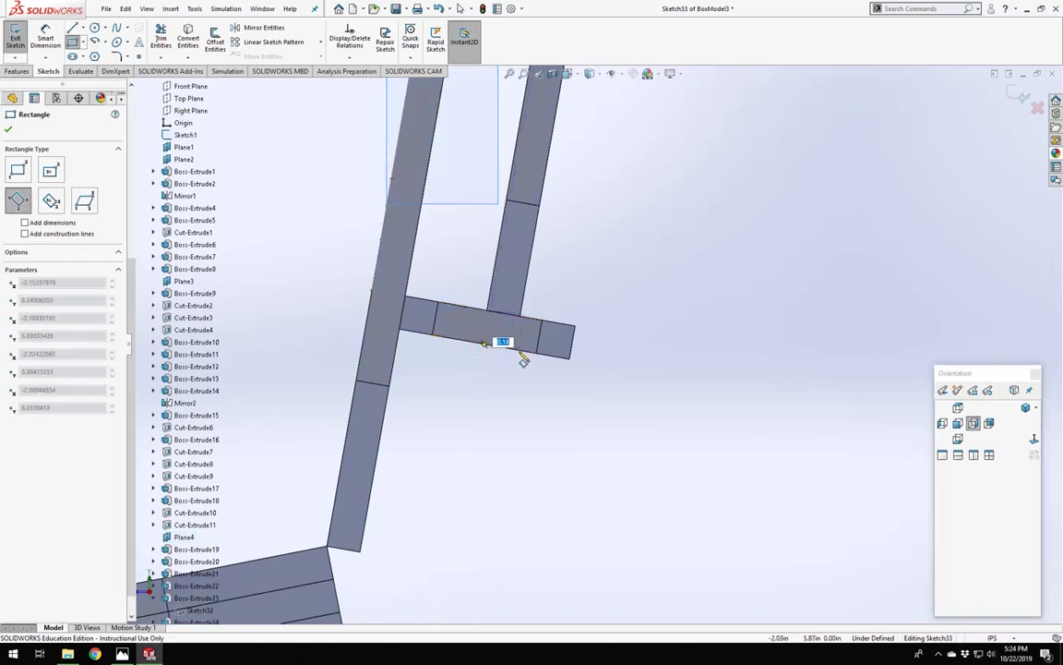
key(Escape)
Sketch a 3 point corner rectangle across the support strip's thickness, directly beneath the back plate's lower end.
scroll(498, 347, down, 5)
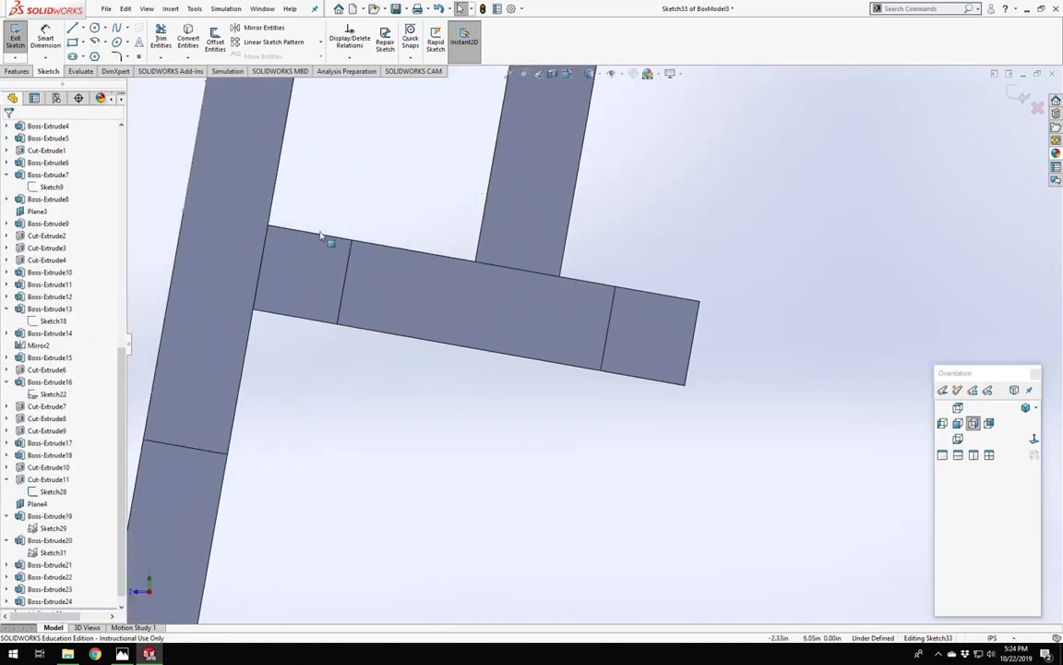
click(72, 42)
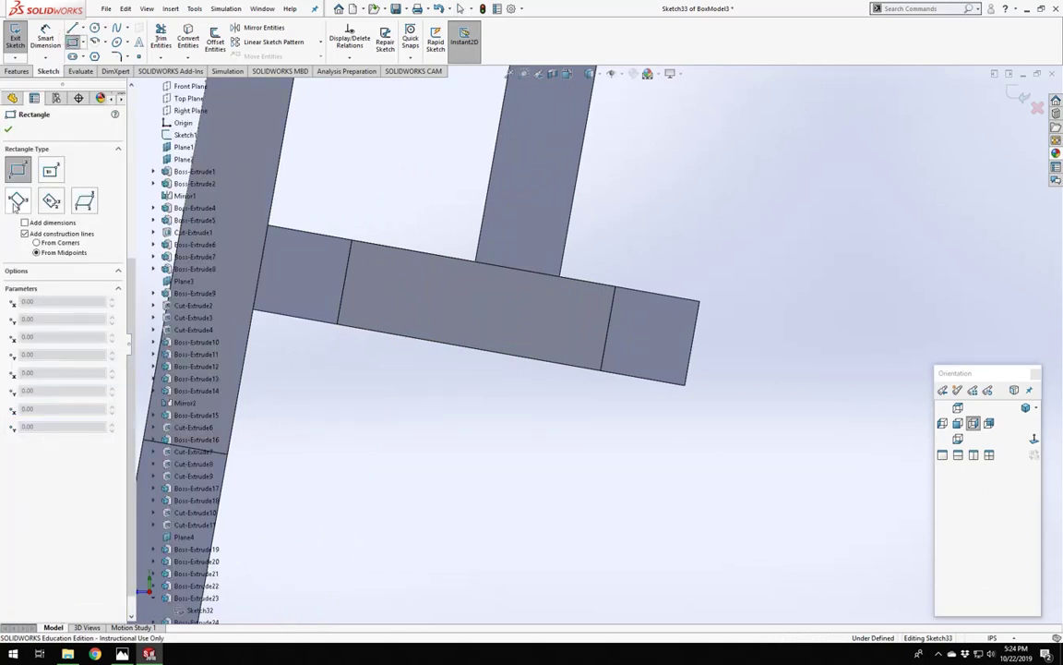
click(17, 202)
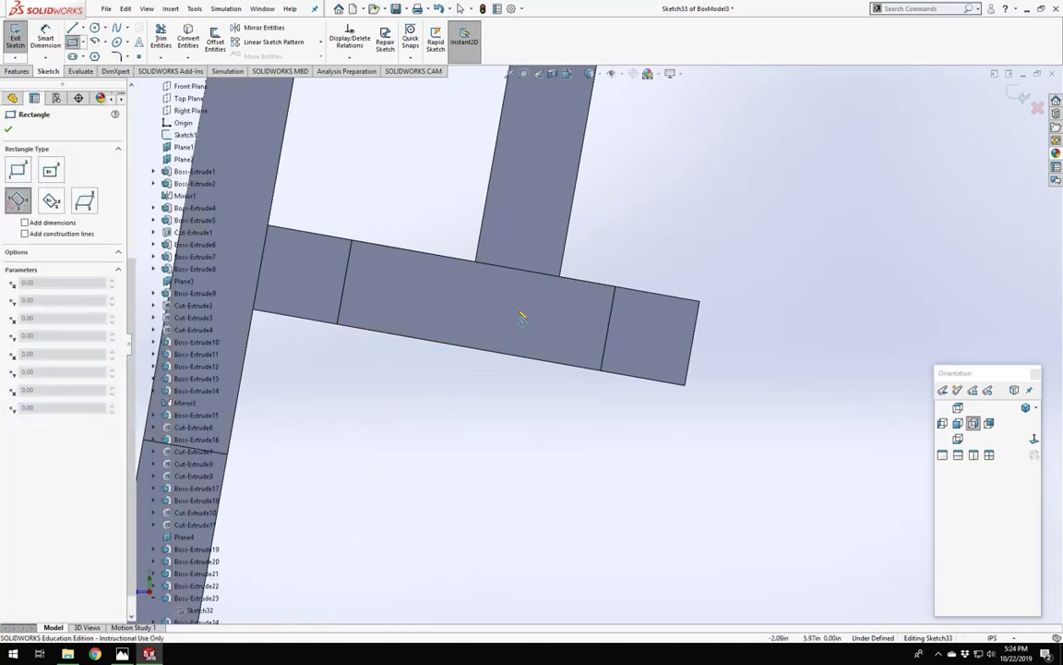
click(476, 262)
click(468, 348)
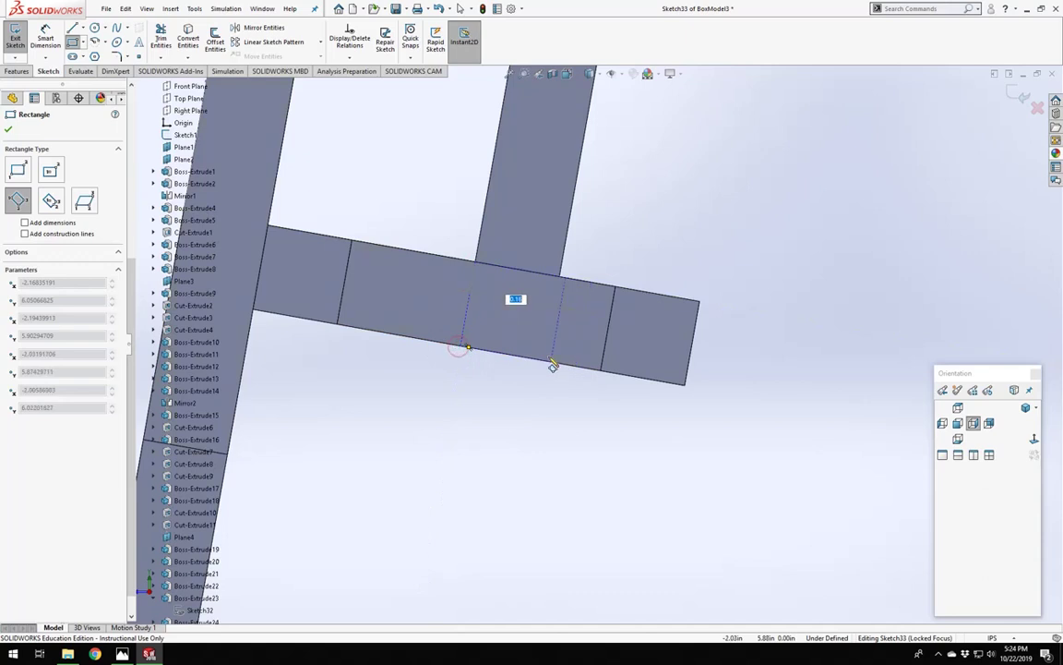
click(547, 361)
key(Escape)
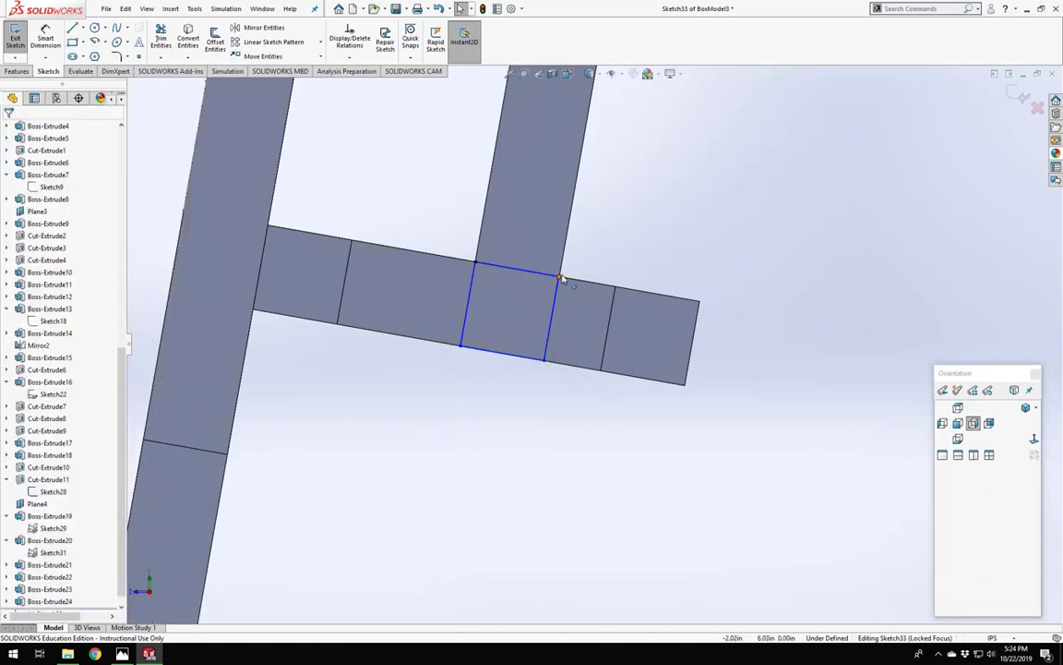
Pull the rectangle's free upper corner off its position and make it coincident with the back plate's adjacent edge.
mouse_move(560, 277)
mouse_down()
mouse_move(502, 289)
mouse_move(563, 278)
mouse_move(556, 269)
mouse_up()
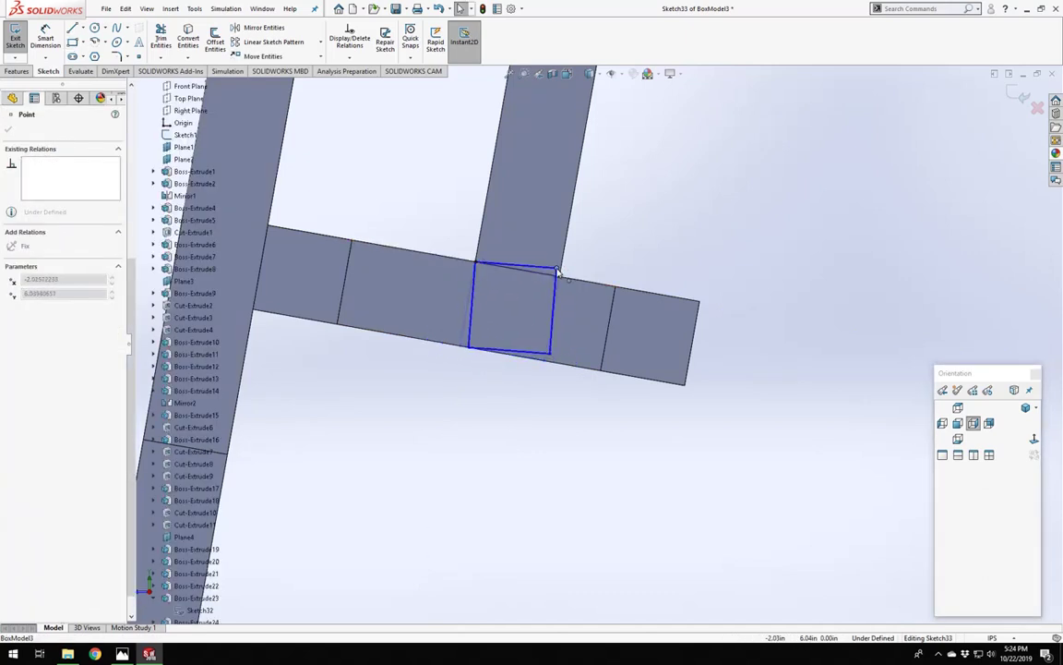
click(557, 270)
ctrl+click(570, 239)
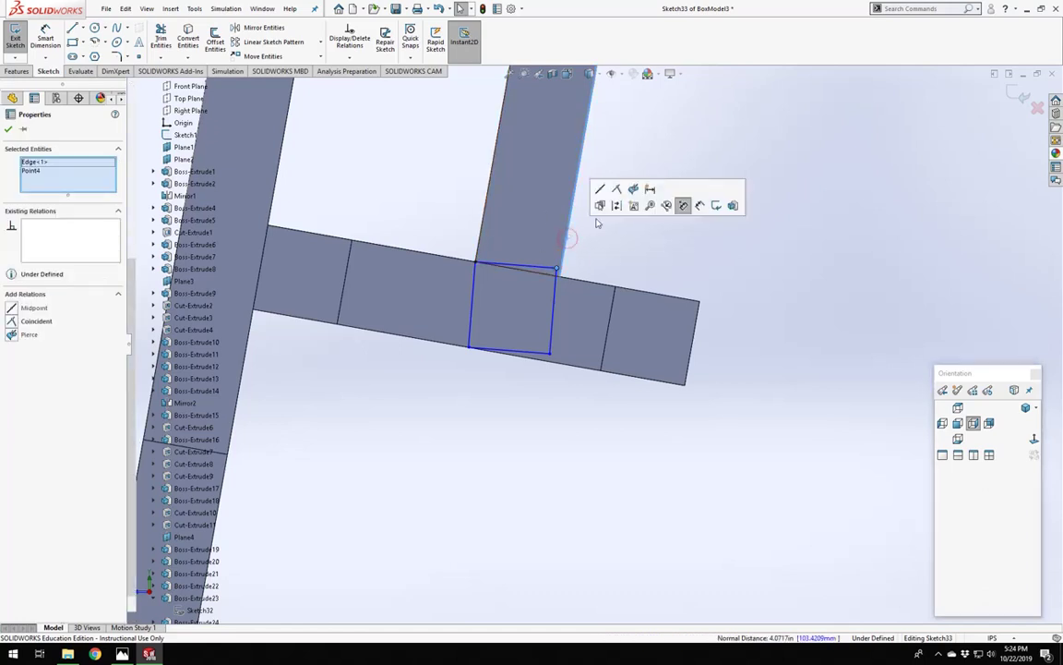
click(17, 322)
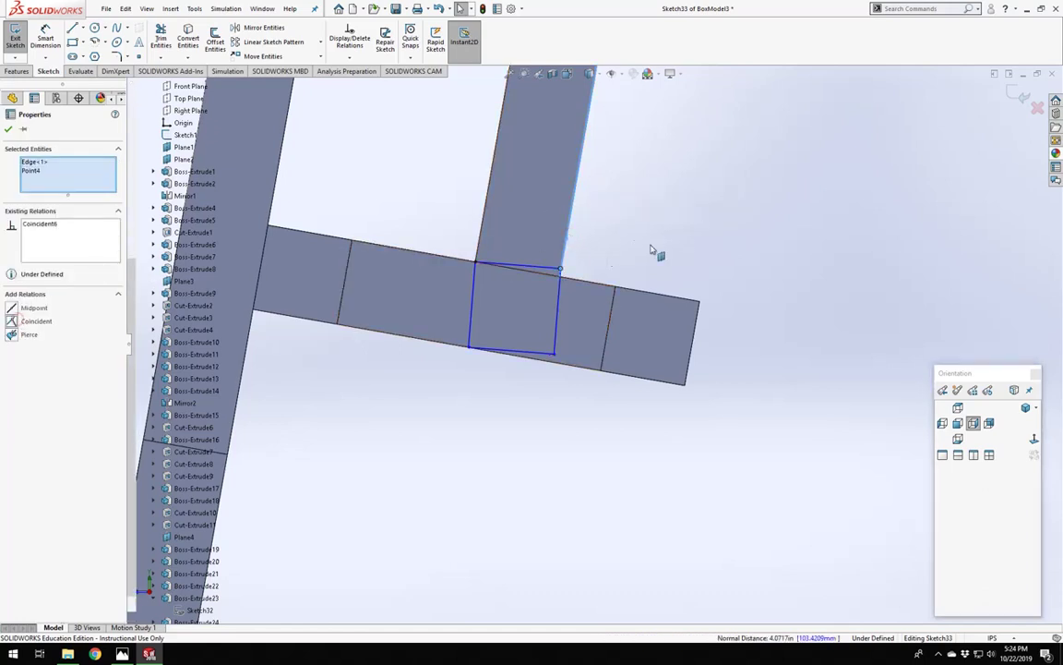
key(Escape)
Make the rectangle's upper line collinear with the back plate's lower edge.
click(543, 268)
ctrl+click(529, 266)
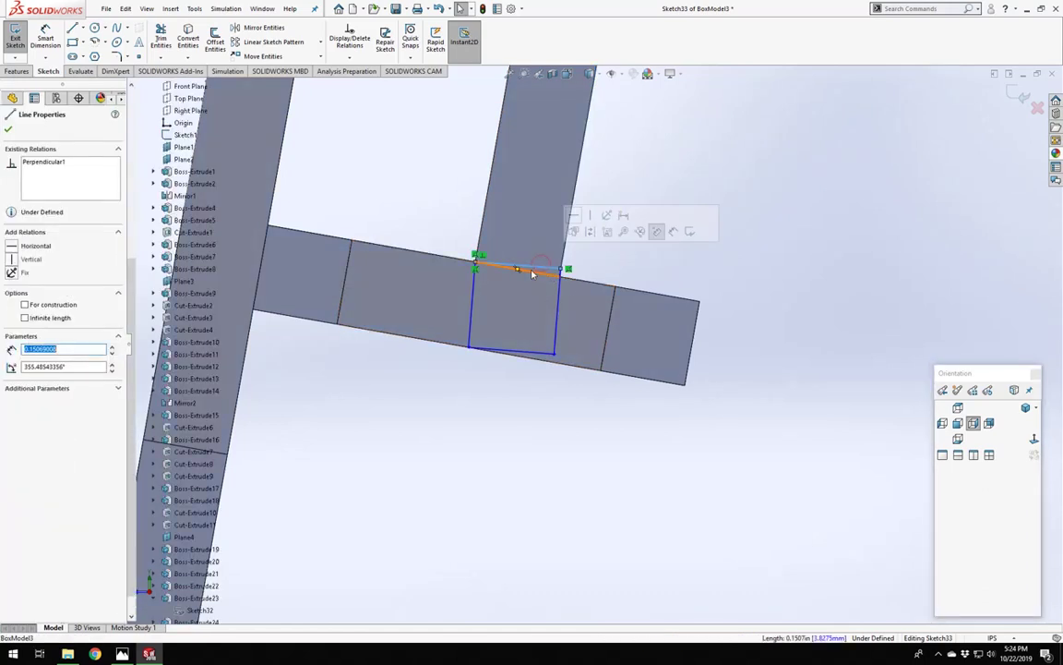
click(19, 310)
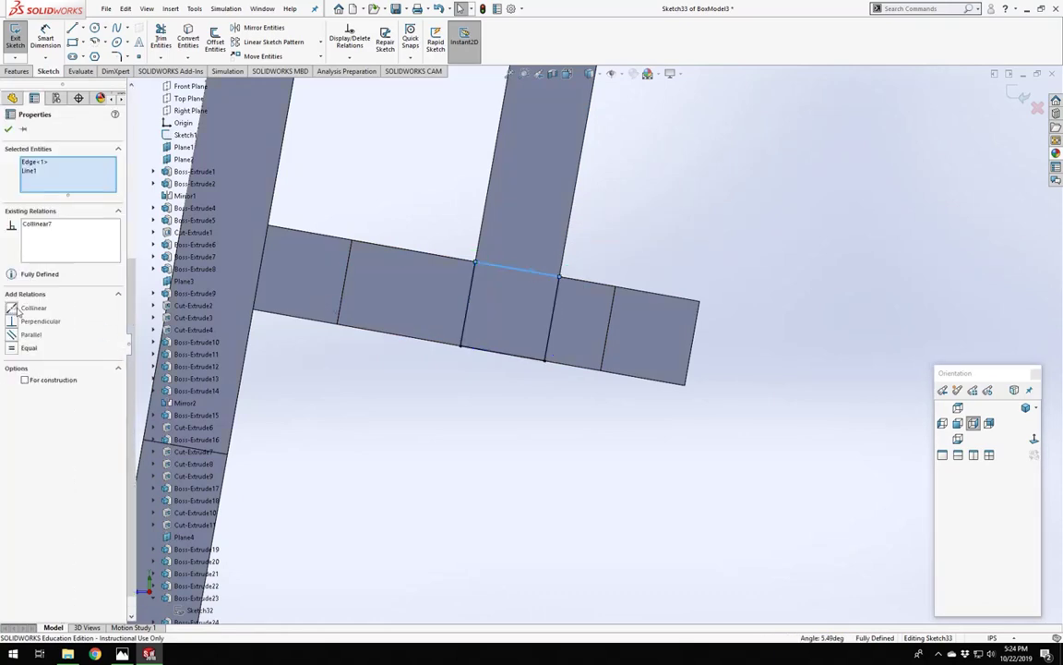
key(Escape)
Start a boss extrusion of the rectangle, ending 0.75 in offset from the back plate's lower end face on one side.
scroll(637, 248, up, 3)
mouse_move(637, 248)
middle_down()
mouse_move(554, 277)
mouse_move(543, 311)
mouse_move(618, 284)
mouse_move(653, 365)
middle_up()
scroll(655, 366, up, 5)
scroll(566, 357, down, 3)
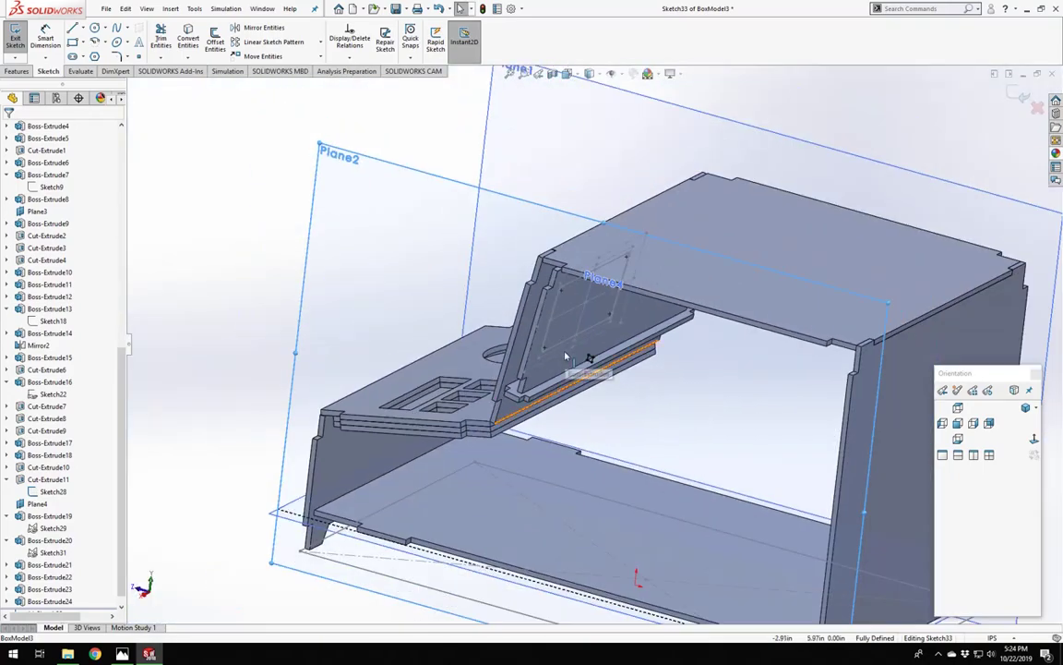
click(18, 35)
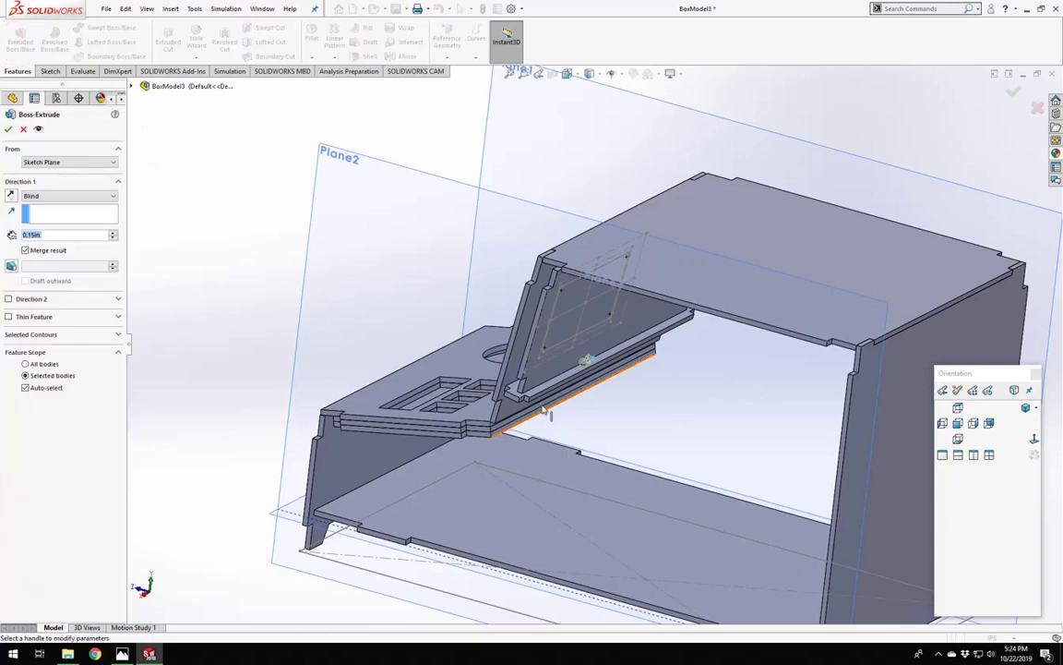
scroll(474, 353, down, 5)
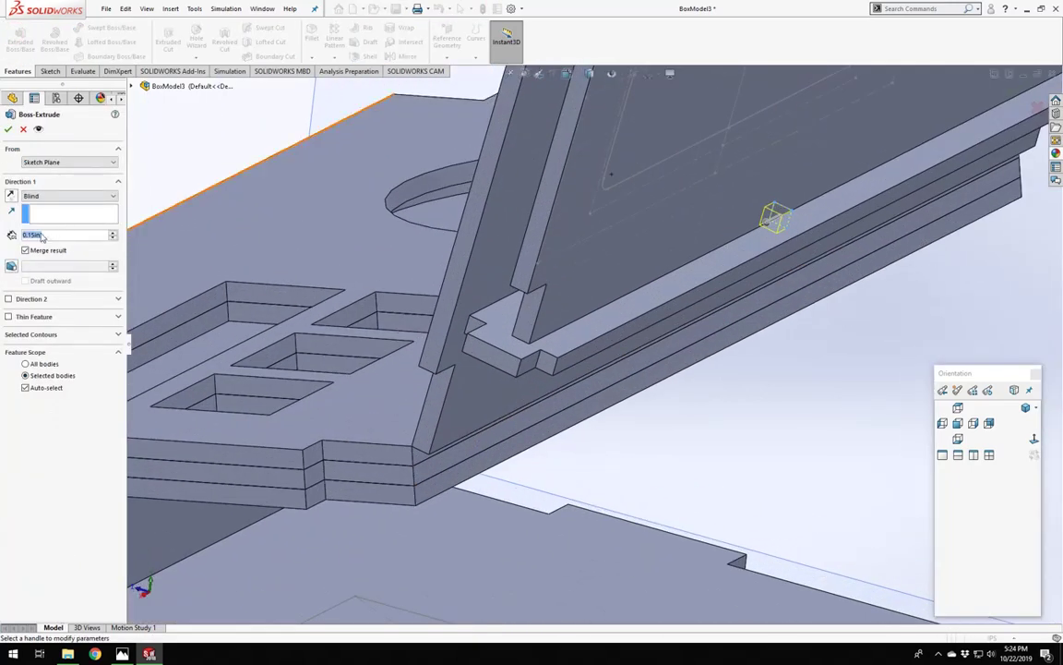
click(37, 196)
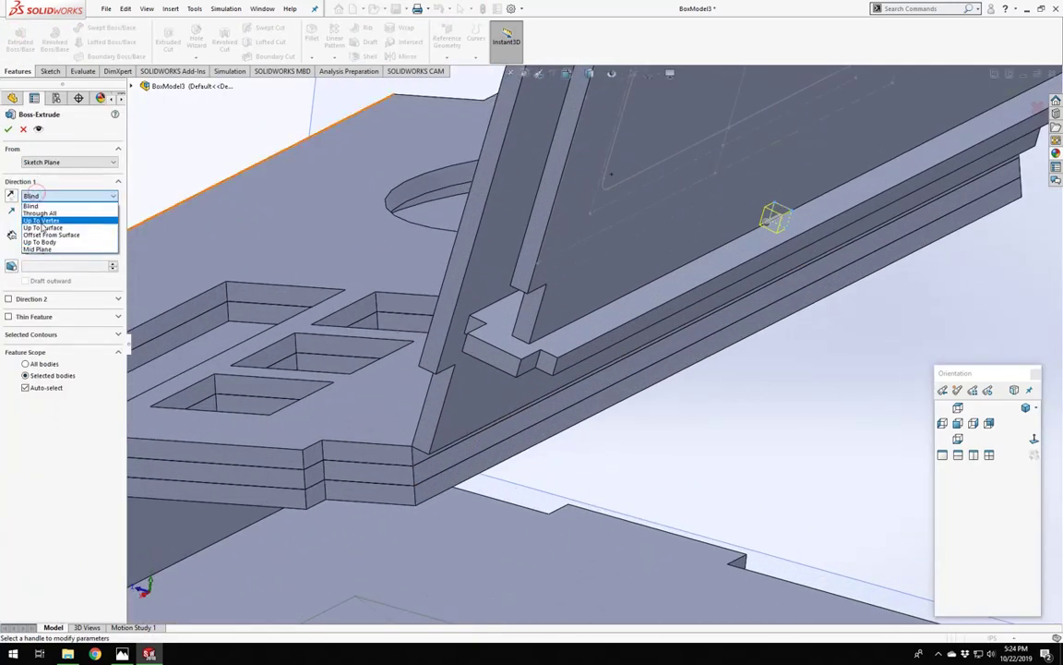
click(44, 235)
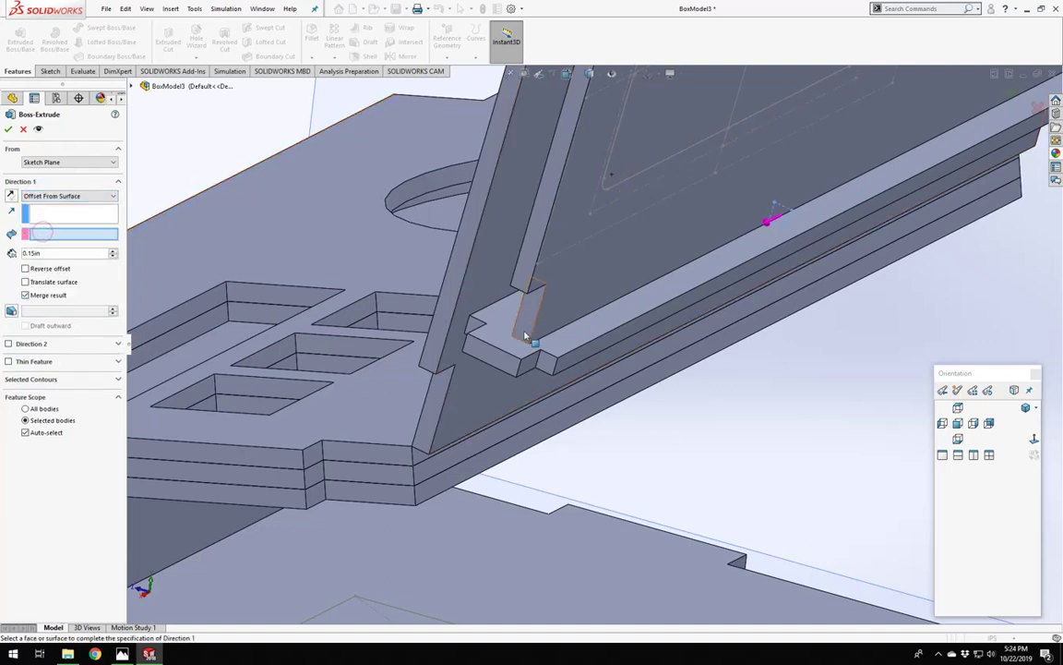
click(528, 331)
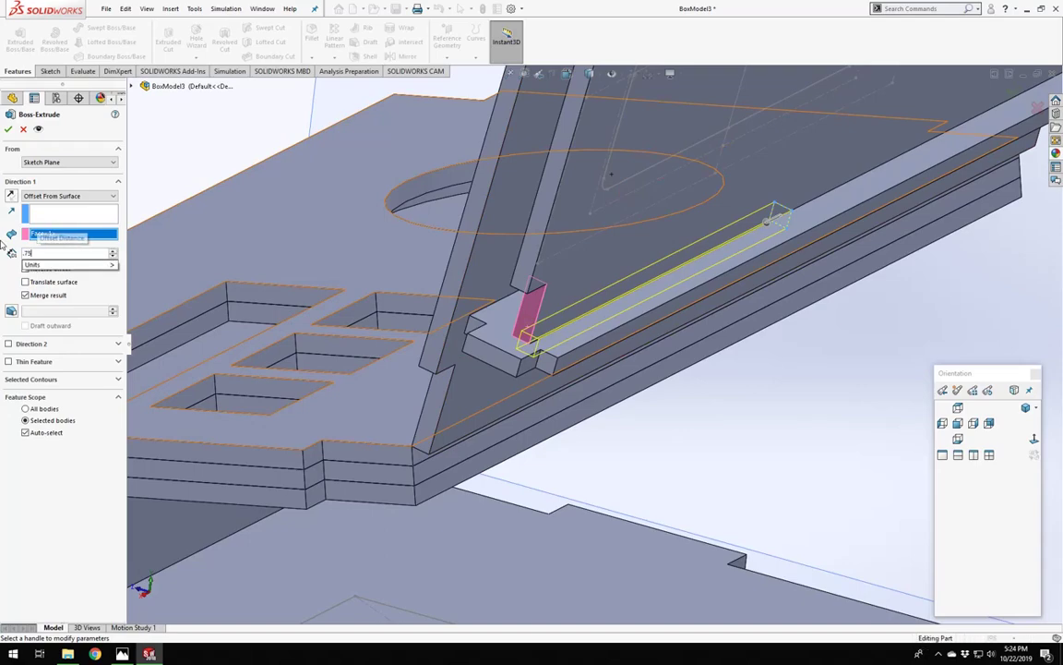
key(Return)
Add a second extrusion direction that ends 0.75 in offset from the back plate's opposite lower end face.
scroll(605, 257, up, 7)
middle_drag(605, 260, 7, 306)
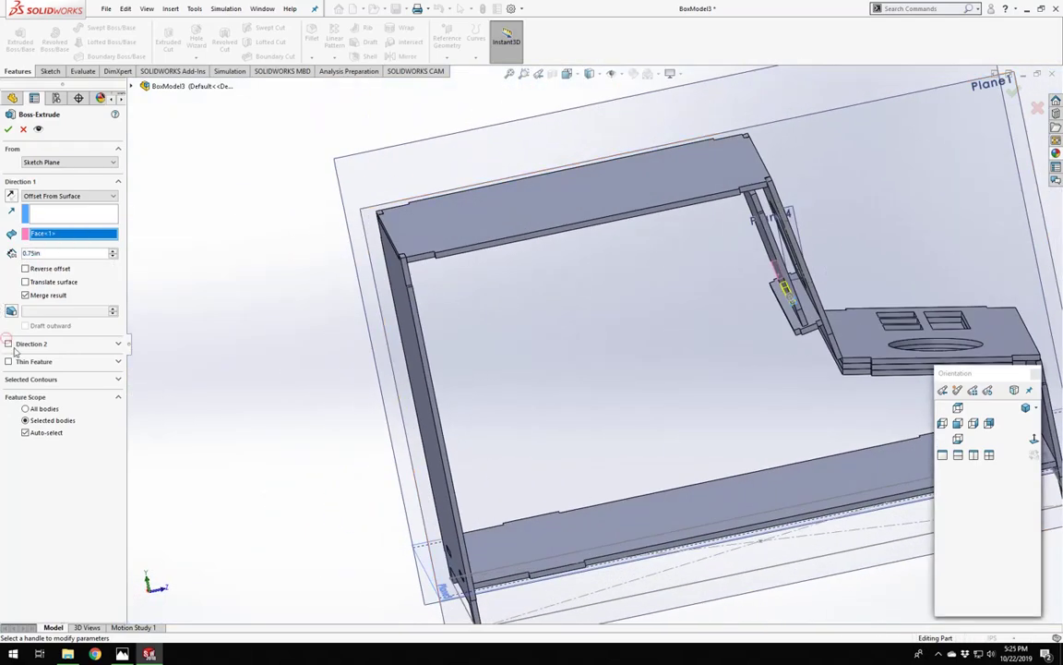
click(9, 343)
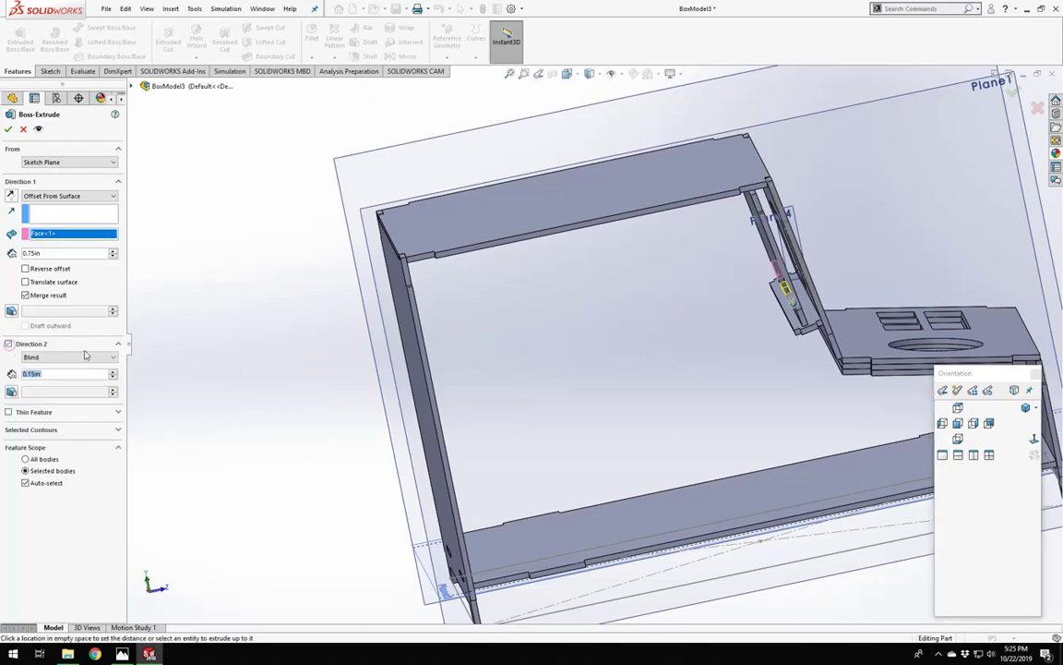
scroll(800, 307, down, 4)
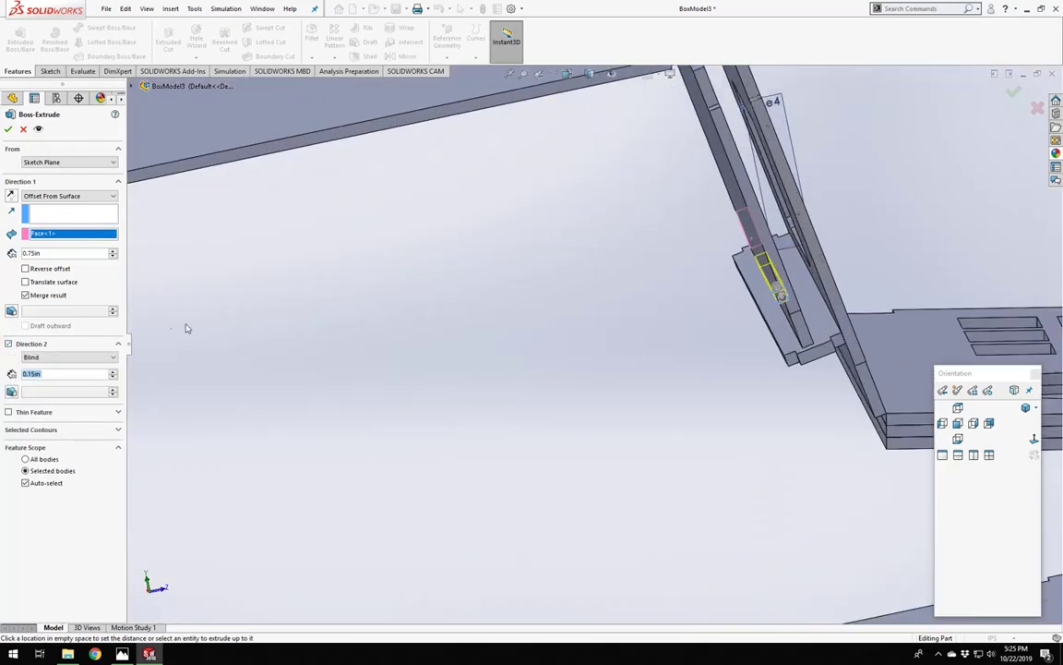
click(87, 358)
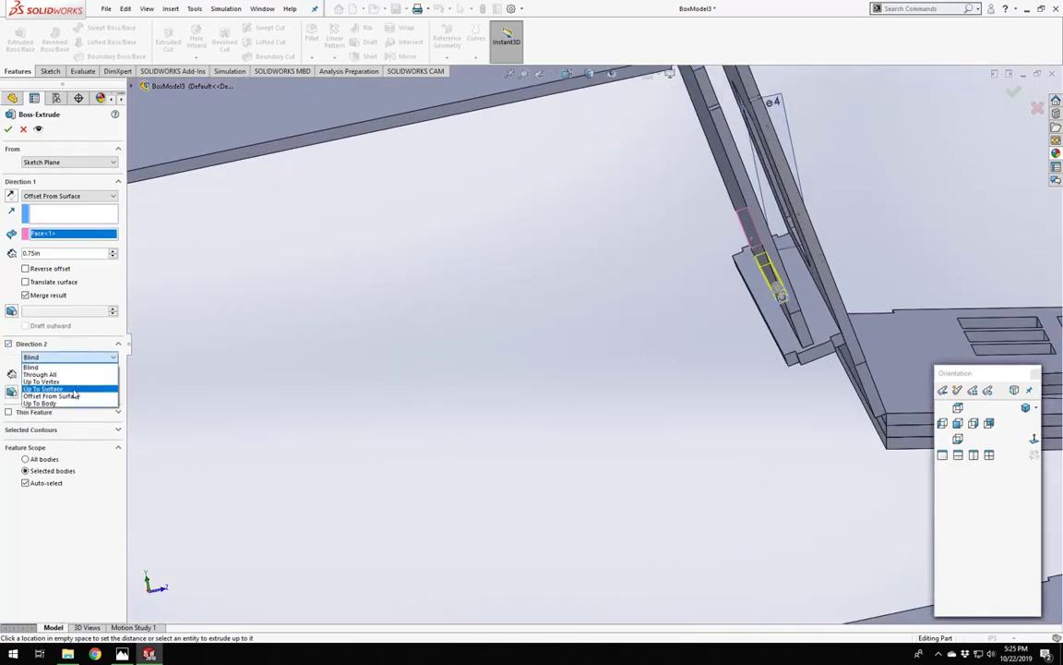
click(72, 398)
scroll(849, 353, down, 3)
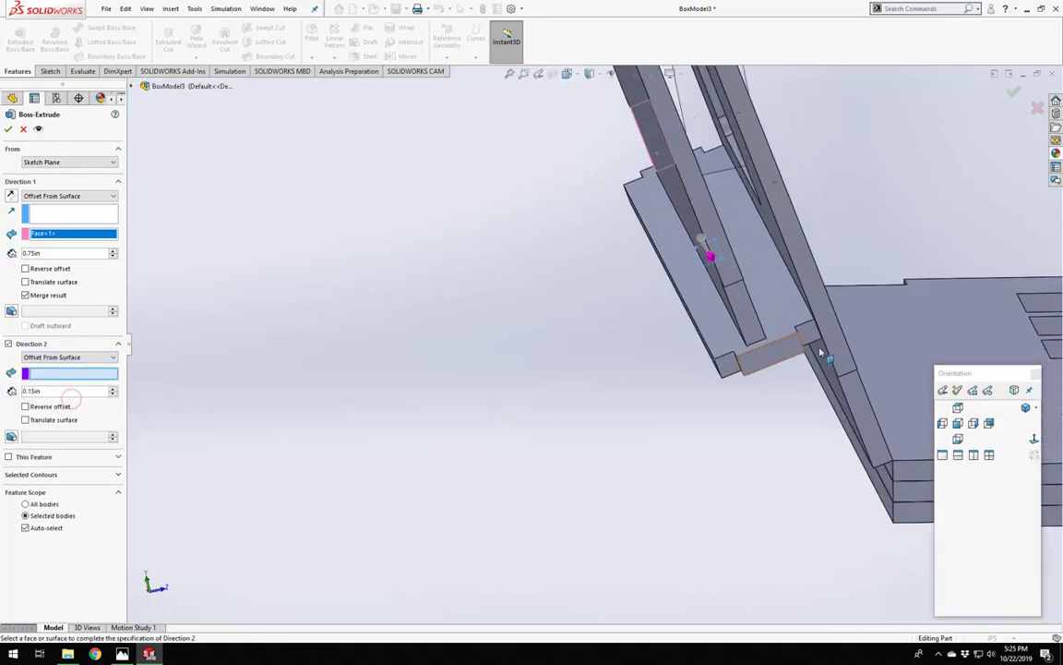
middle_drag(798, 353, 790, 325)
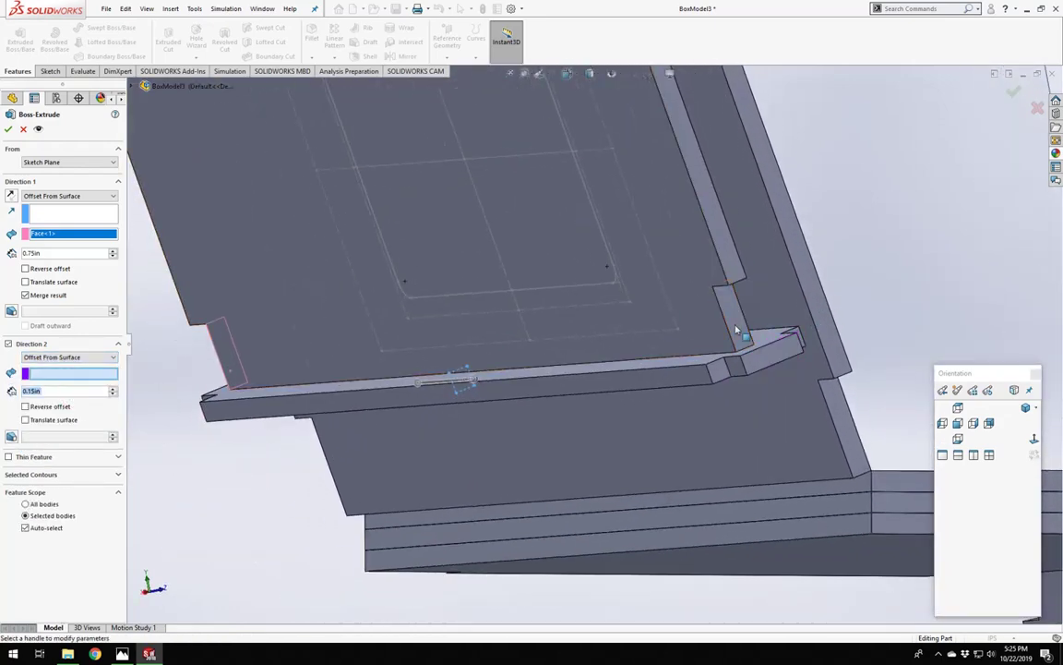
click(738, 331)
middle_drag(452, 359, 318, 368)
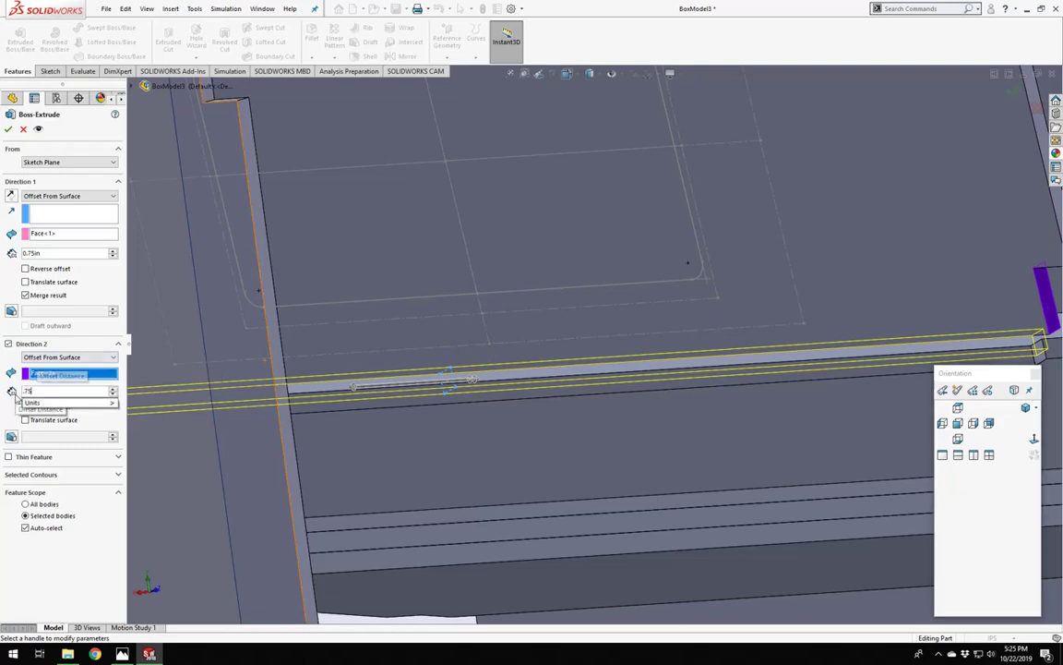
key(Return)
Turn off automatic body selection, merge the long tab only with the back plate, and finish the extrusion.
scroll(693, 346, up, 3)
middle_drag(693, 346, 564, 392)
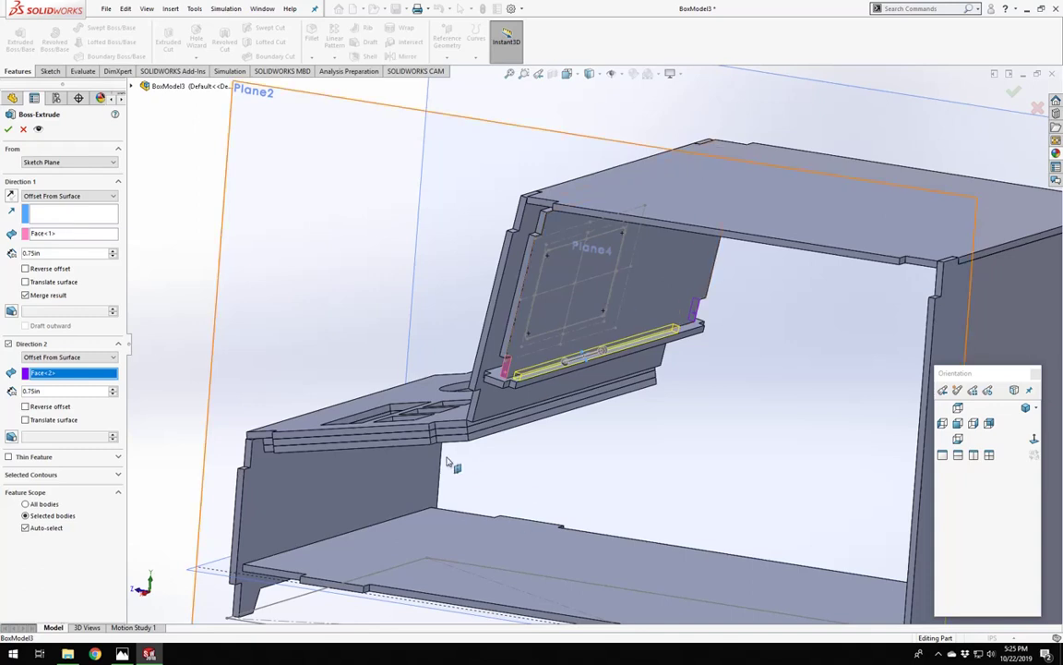
click(26, 528)
click(530, 347)
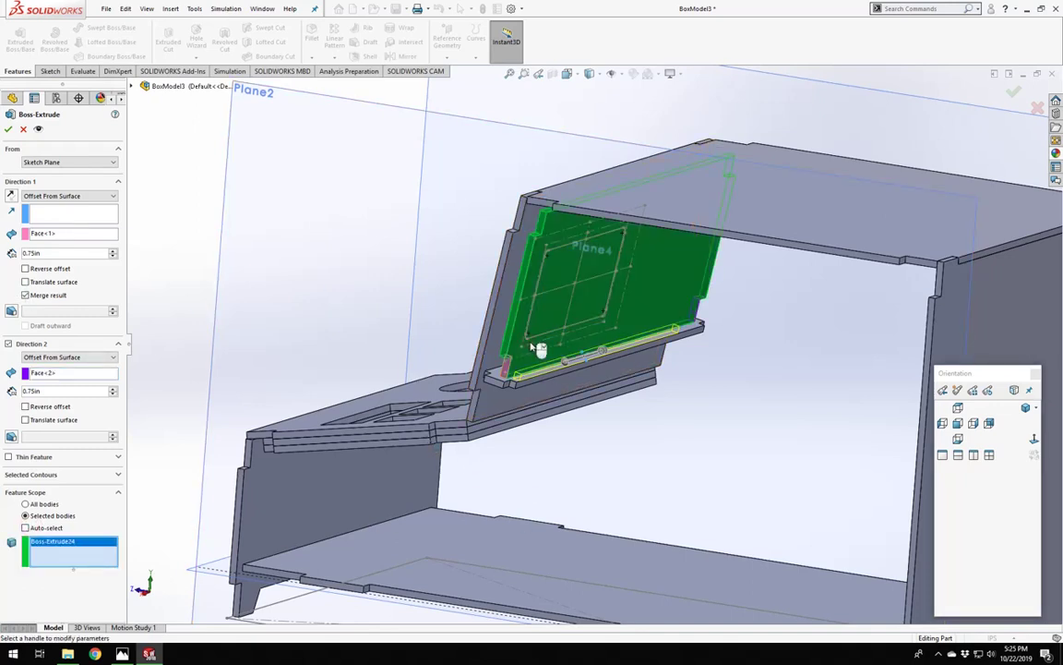
right_click(531, 347)
click(710, 462)
Start an extruded cut from the long tab's sketch, ending 0.75 in offset from the back plate's lower end face.
scroll(513, 359, down, 4)
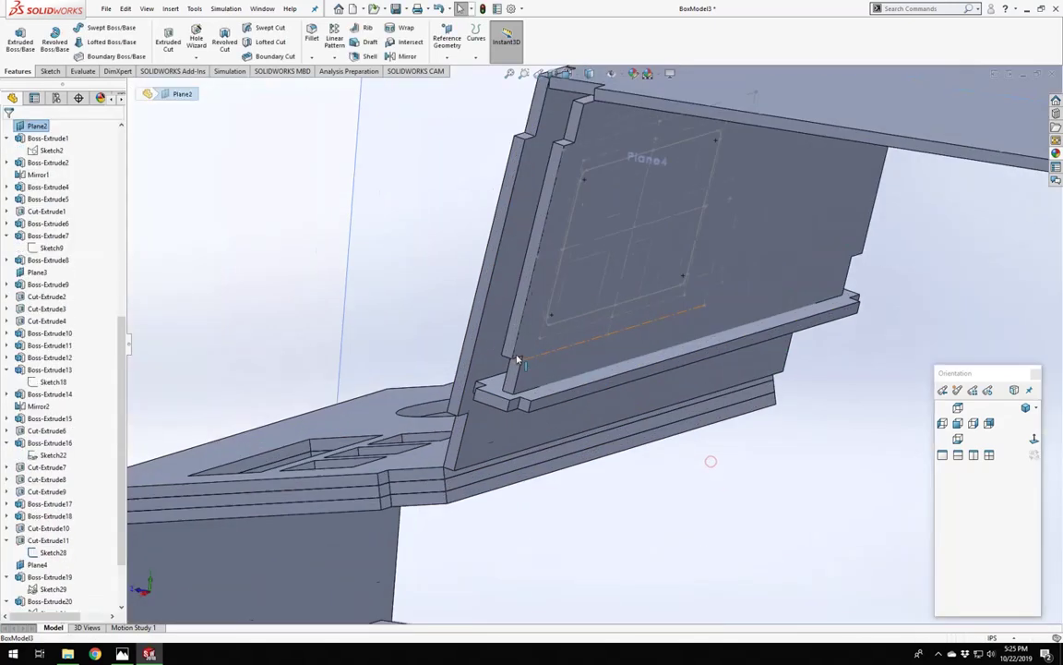
scroll(59, 547, down, 2)
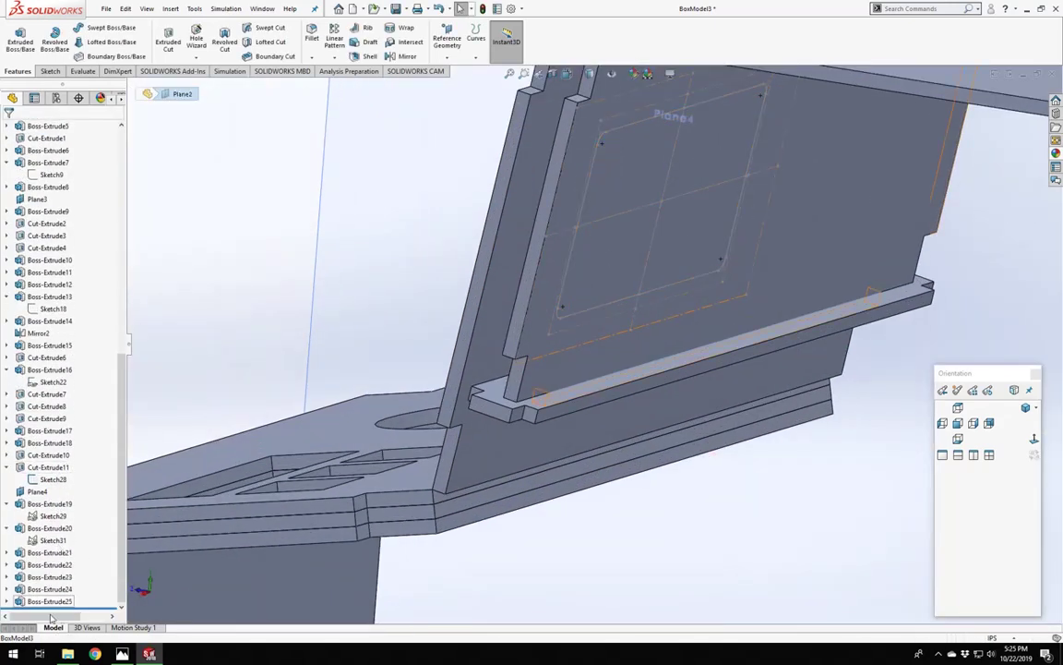
click(8, 602)
click(49, 602)
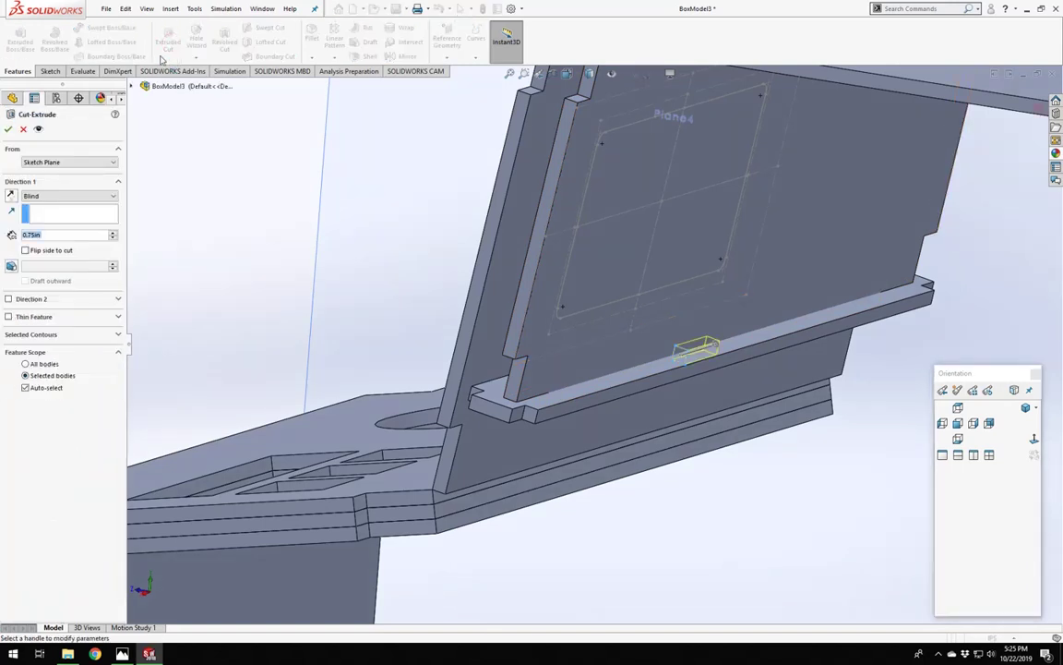
click(56, 196)
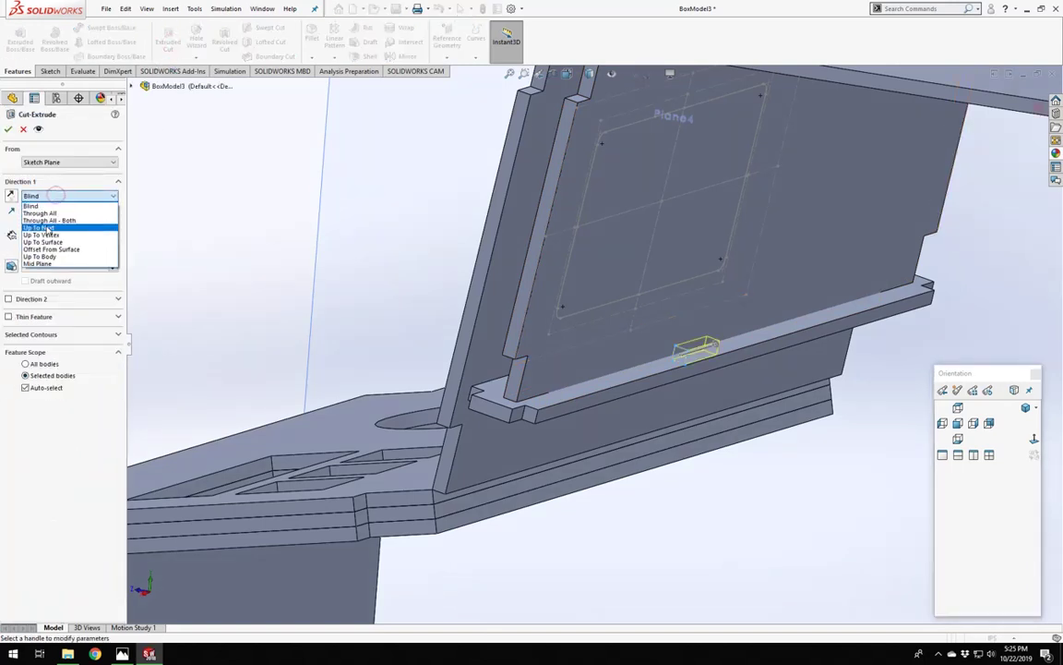
click(63, 250)
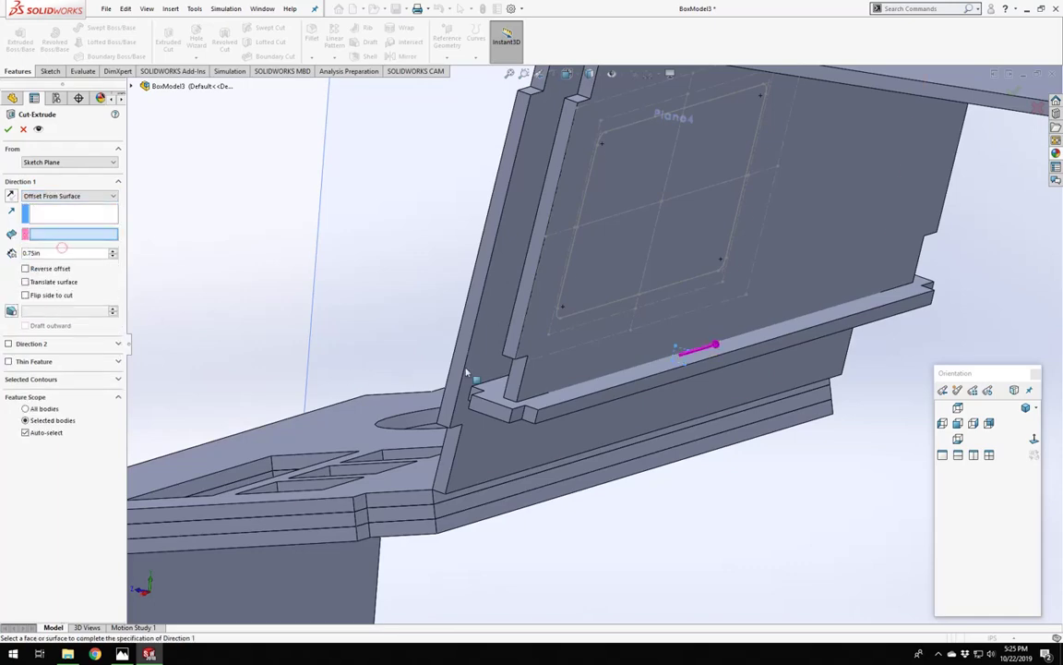
click(513, 377)
Add a second cut direction that ends 0.75 in offset from the back plate's opposite lower end face.
middle_drag(729, 394, 565, 466)
click(9, 343)
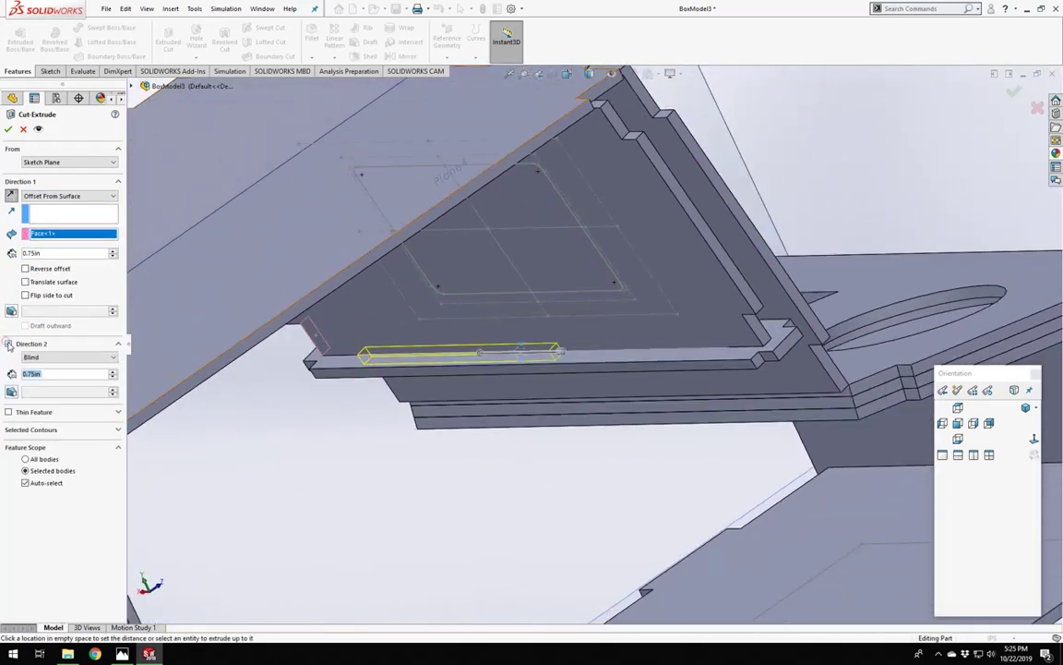
click(69, 357)
click(51, 403)
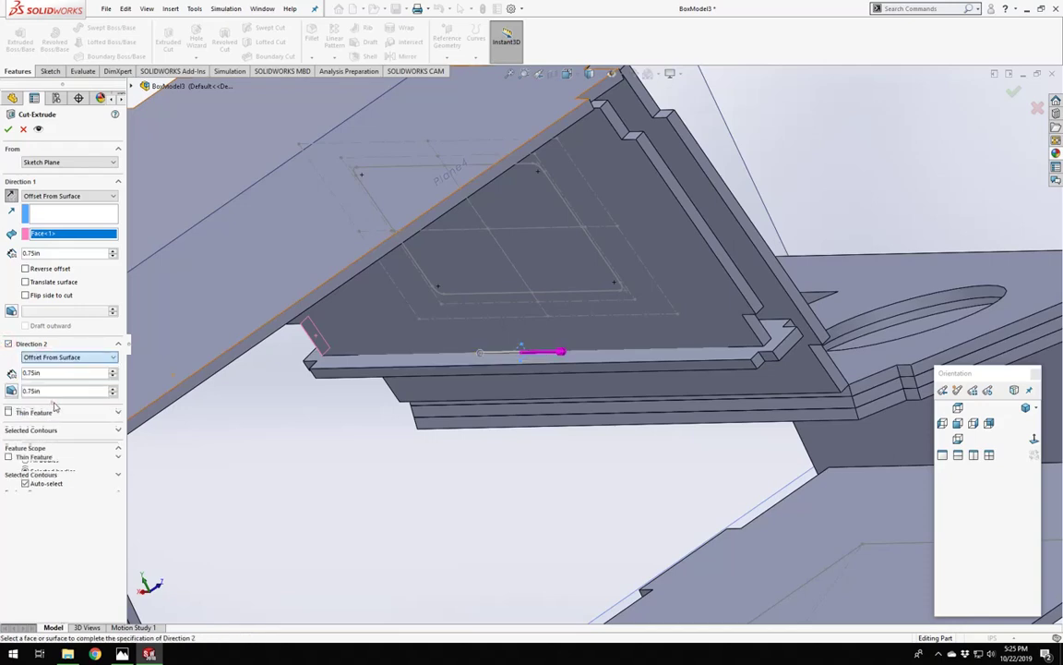
click(753, 330)
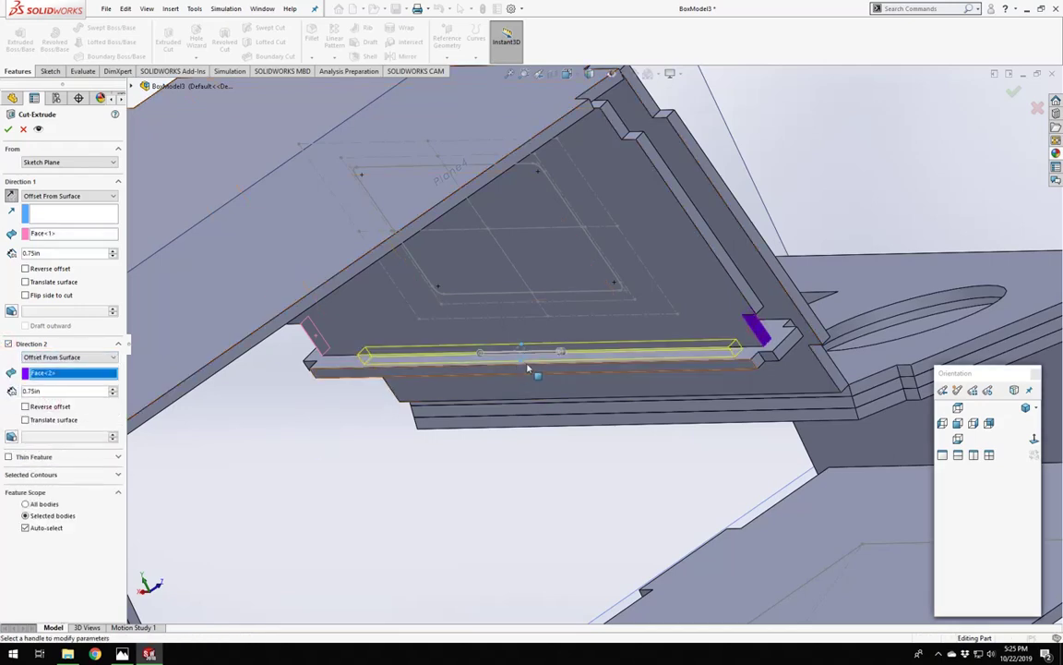
Turn off automatic body selection, limit the slot cut to the support strip only, and finish the cut.
middle_drag(531, 373, 415, 370)
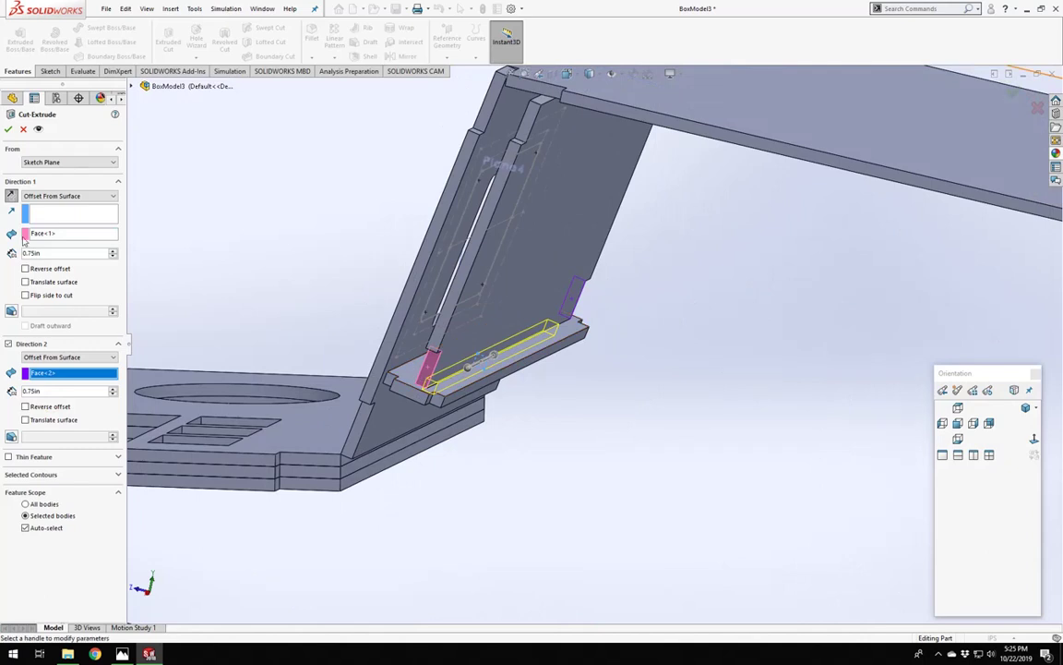
click(26, 528)
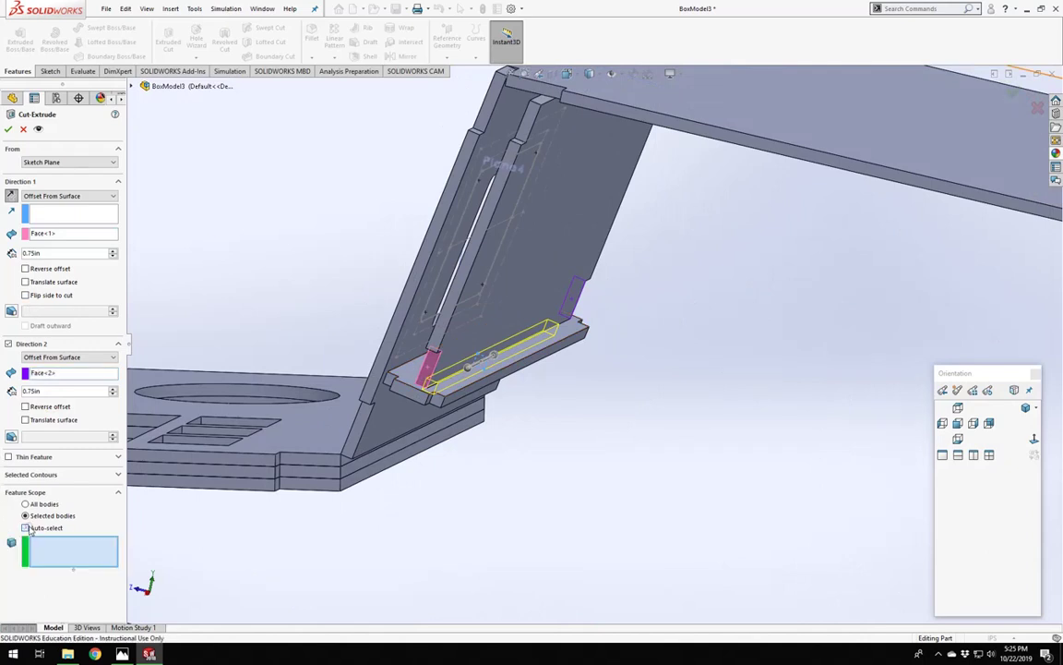
click(413, 408)
right_click(404, 412)
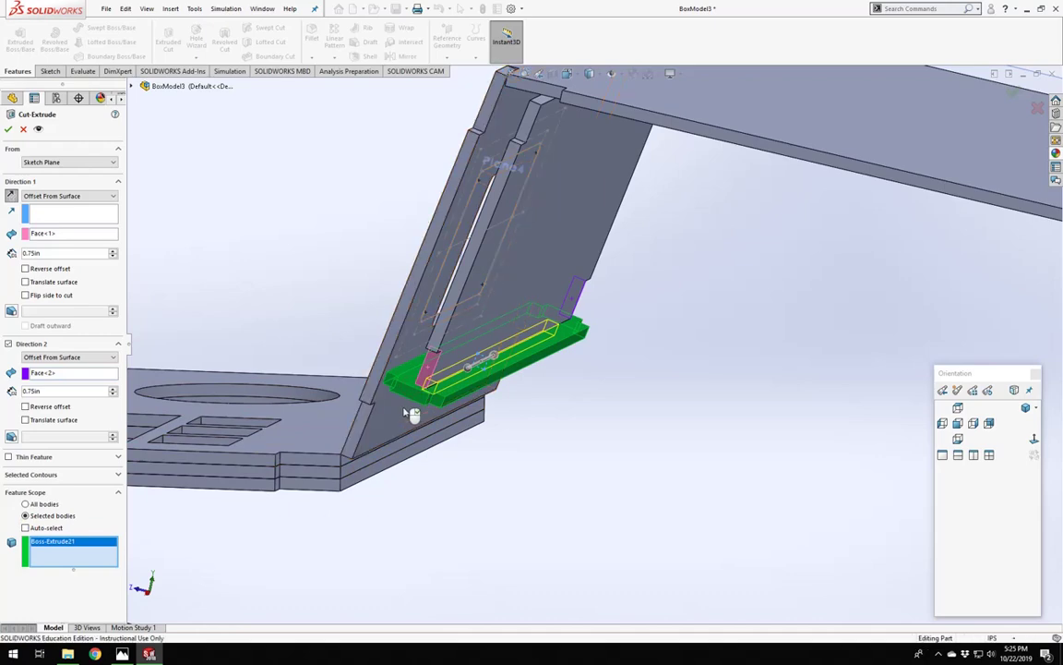
click(561, 454)
Examine the slot in the support strip from below and how the back plate and strip sit in the whole box.
middle_click(484, 422)
middle_drag(501, 423, 437, 171)
scroll(452, 196, up, 7)
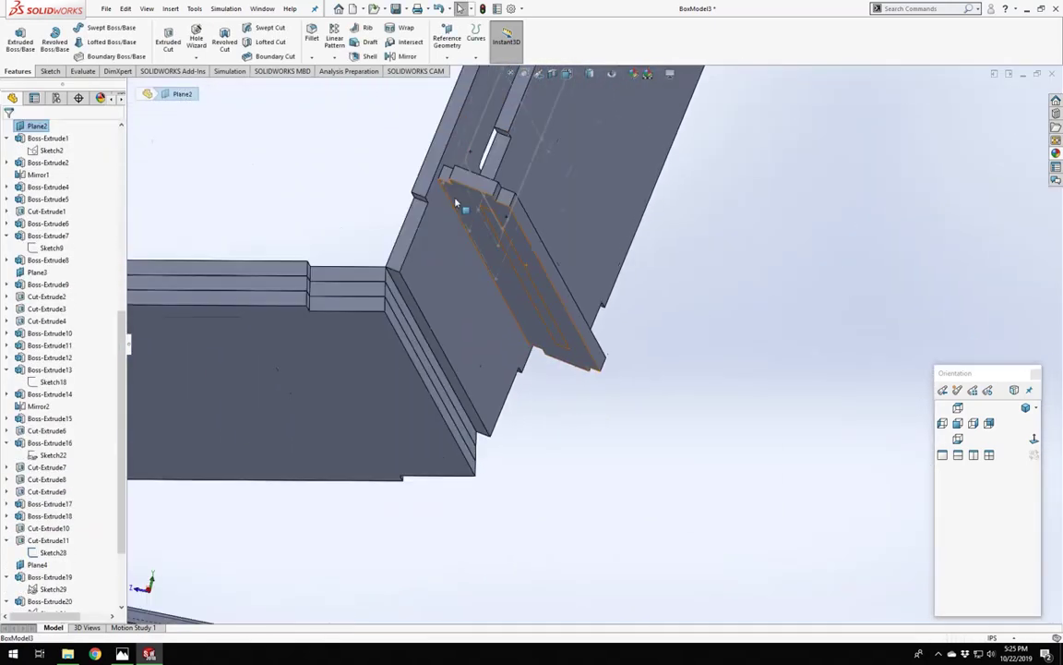
middle_drag(537, 228, 548, 257)
scroll(547, 257, up, 4)
scroll(554, 268, down, 10)
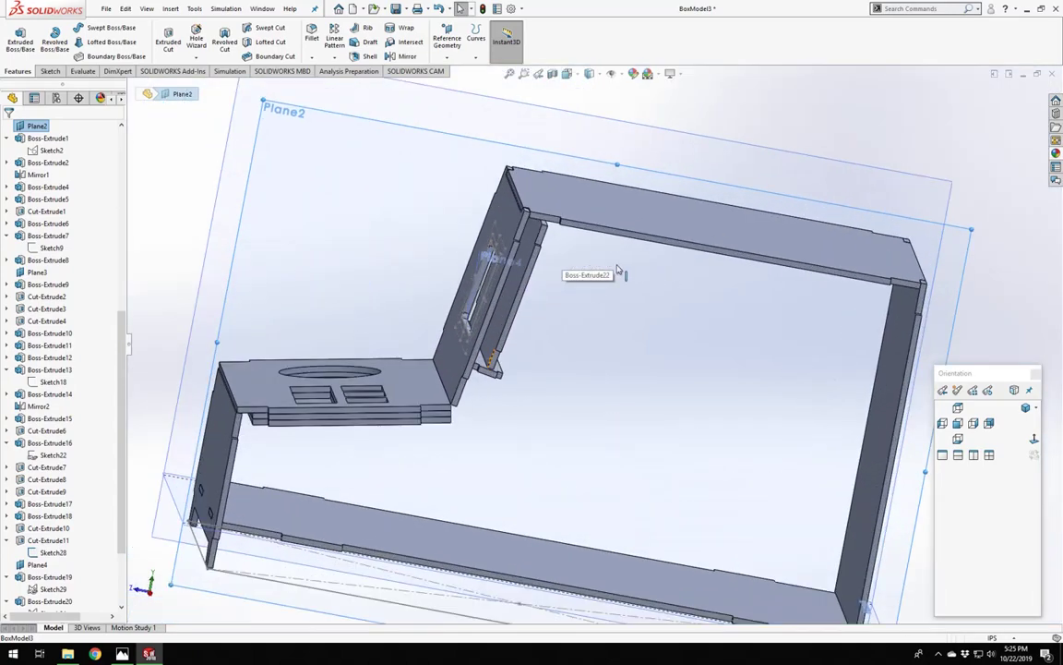
middle_drag(560, 360, 602, 380)
scroll(602, 379, up, 4)
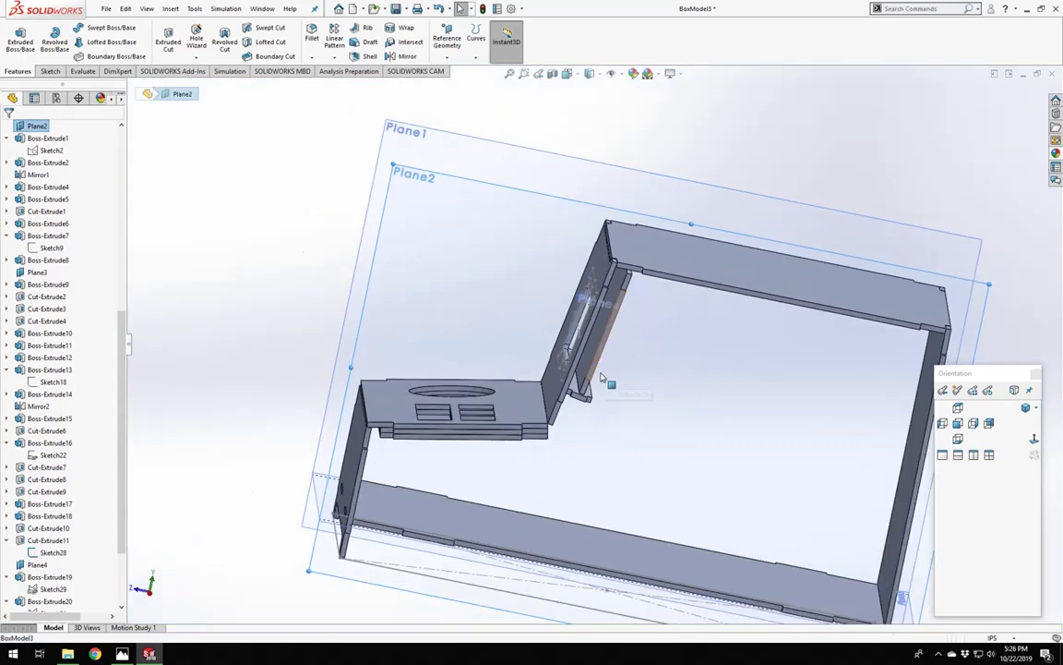
scroll(543, 331, down, 8)
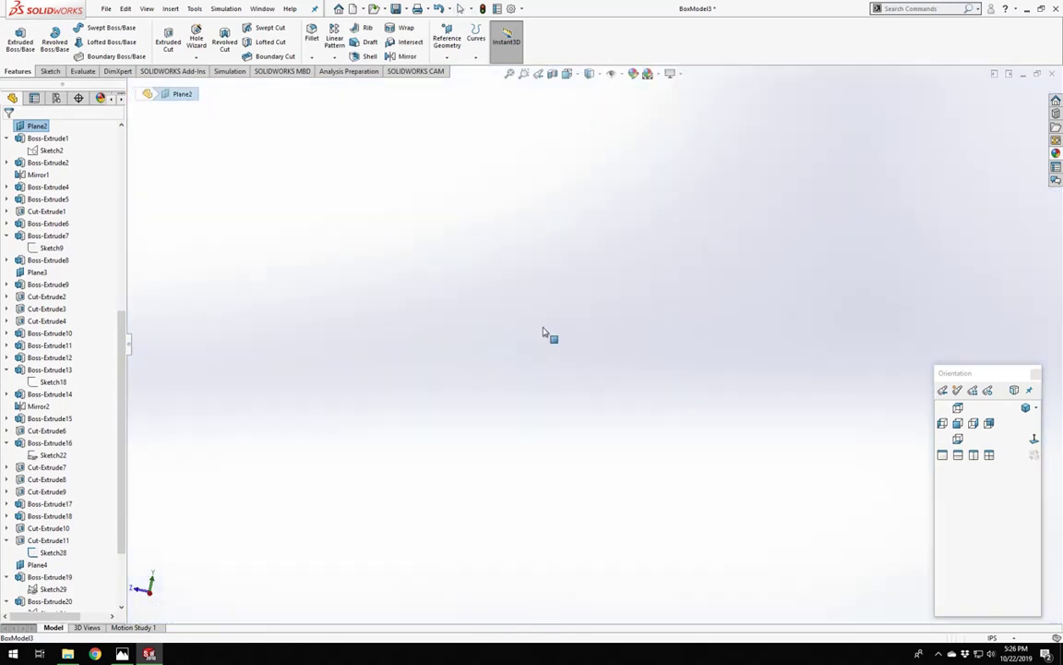
click(1026, 407)
scroll(570, 428, down, 5)
middle_drag(570, 428, 520, 349)
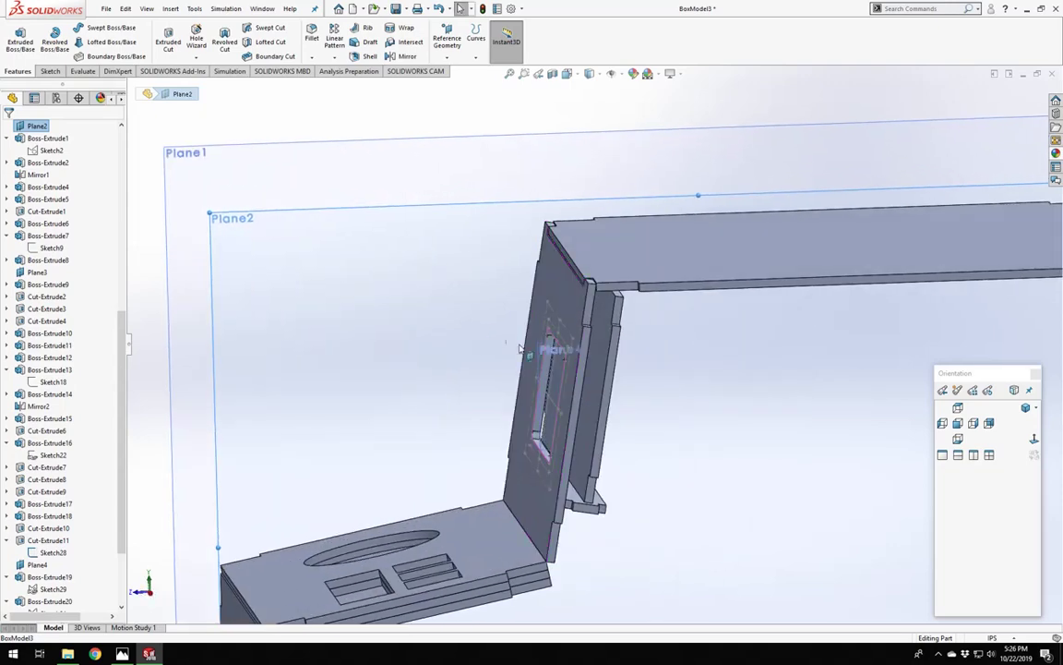
scroll(582, 511, up, 3)
scroll(591, 508, down, 3)
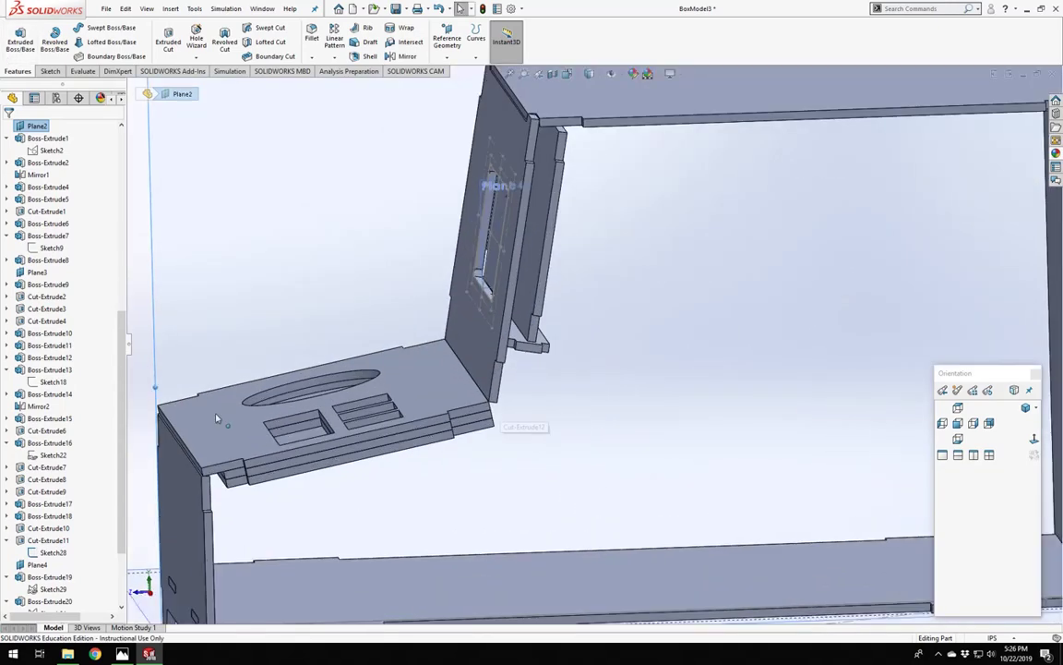
key(f)
middle_drag(351, 290, 379, 371)
scroll(57, 267, up, 10)
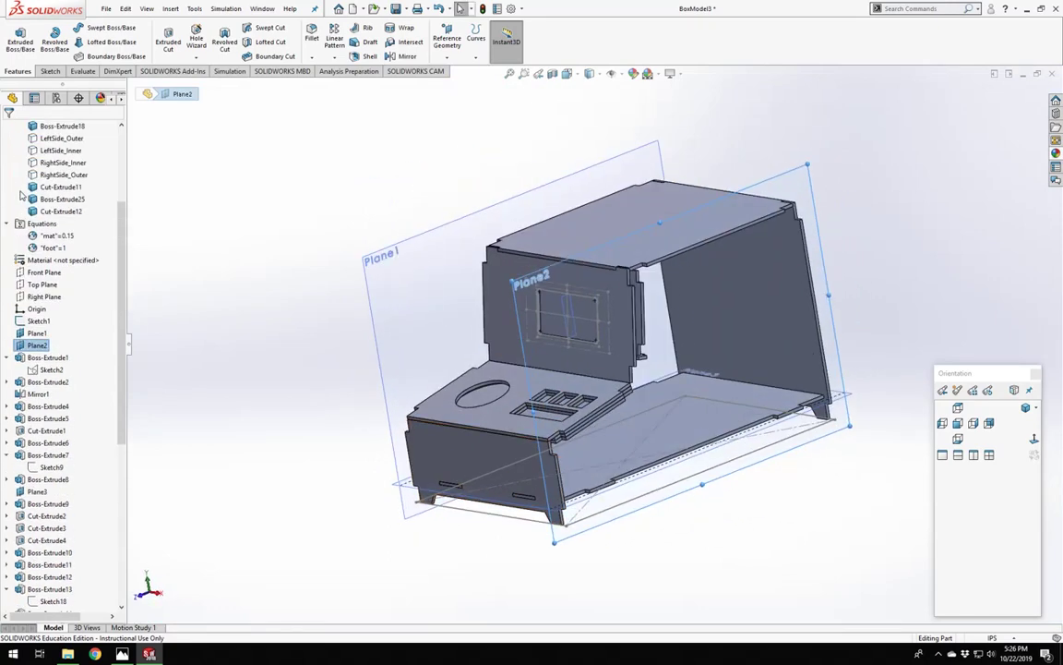
Show the hidden LeftSide_Outer and LeftSide_Inner bodies.
click(44, 287)
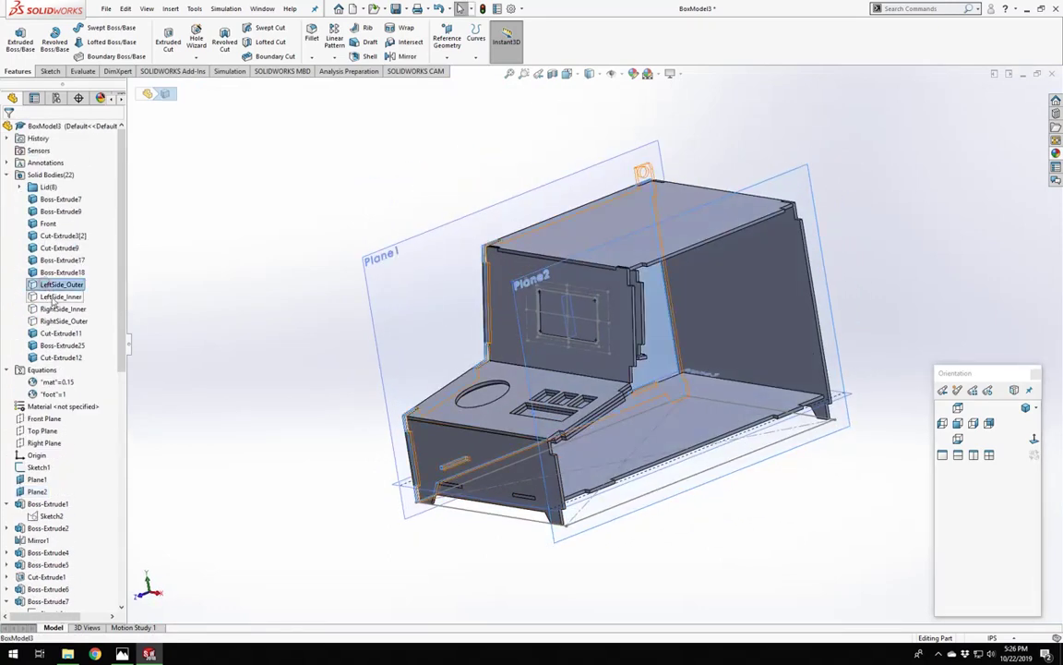
ctrl+click(53, 297)
click(61, 282)
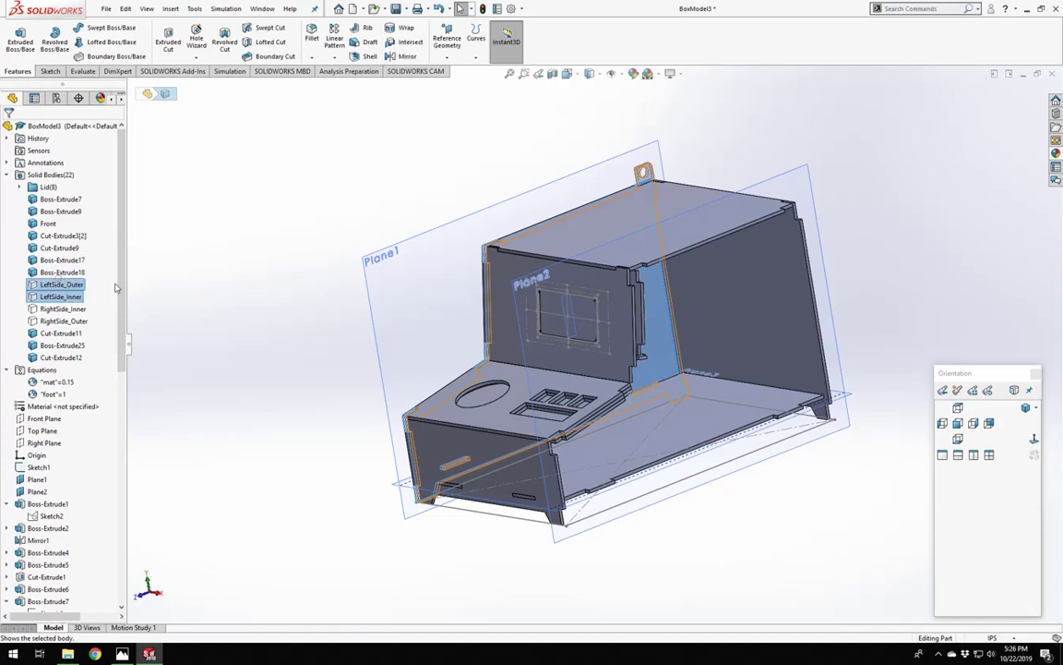
click(343, 307)
Examine where the back plate and support strip tabs meet the left side panels behind the display panel.
middle_drag(548, 338, 612, 308)
scroll(548, 318, down, 6)
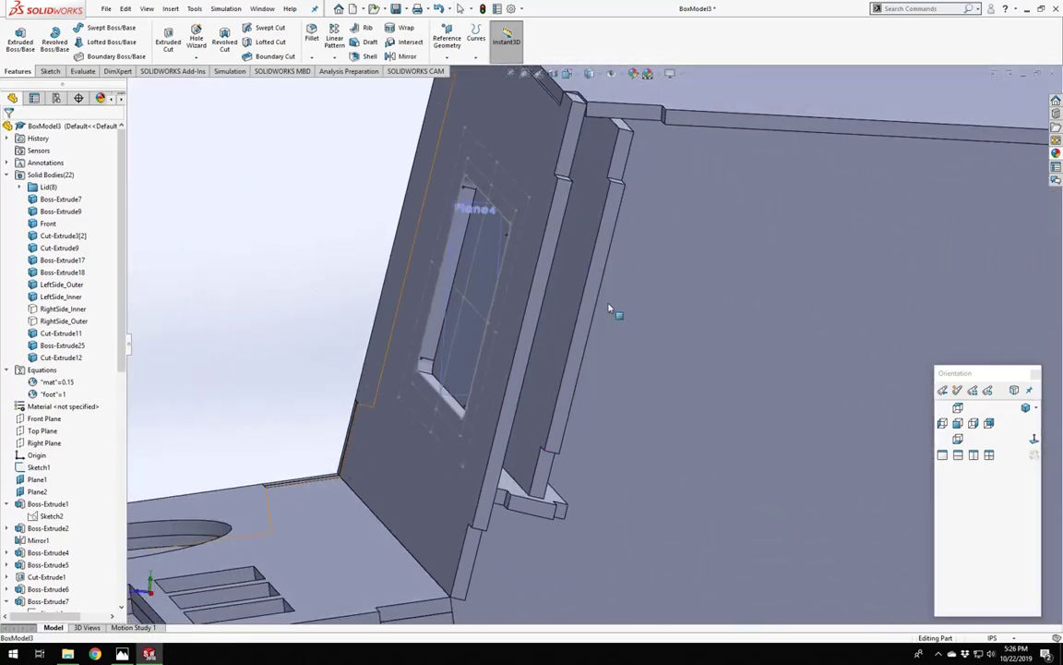
middle_drag(446, 228, 568, 280)
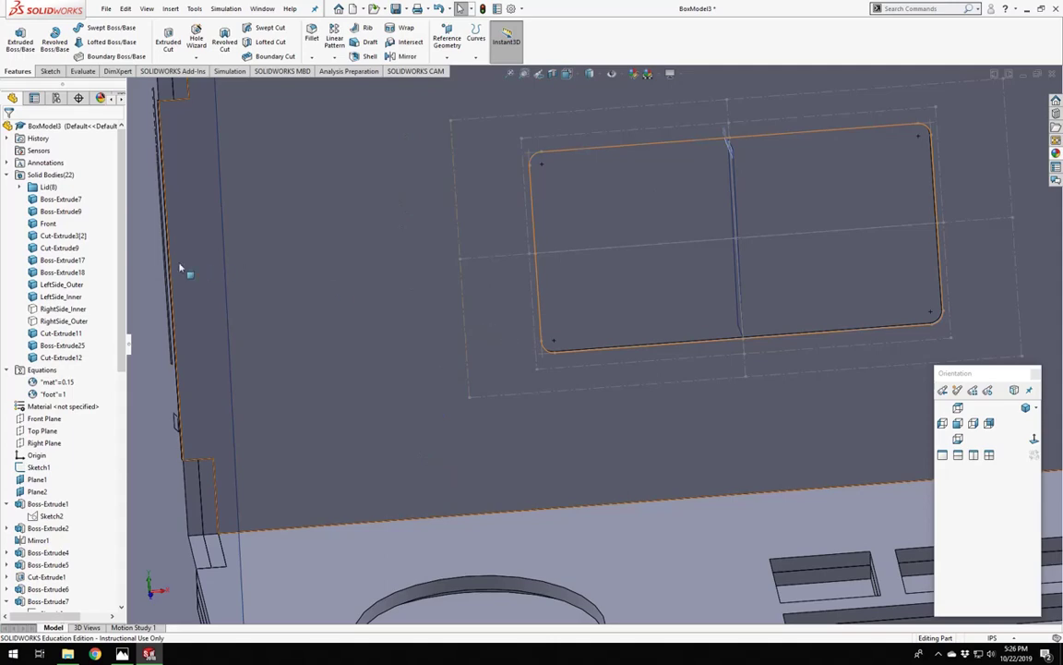
scroll(507, 278, up, 6)
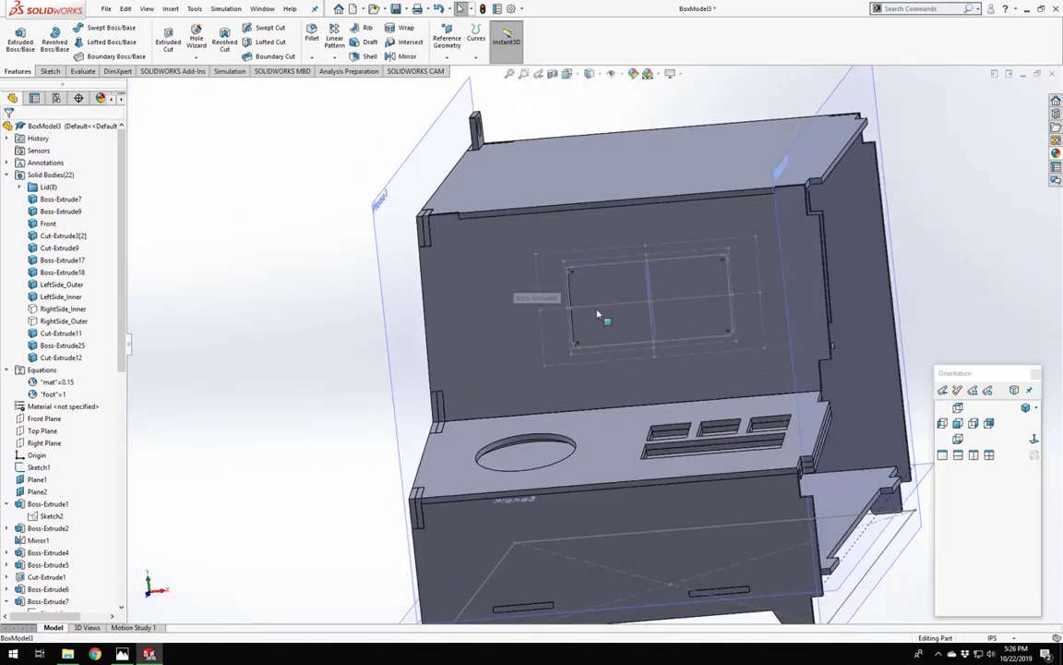
middle_drag(597, 316, 623, 301)
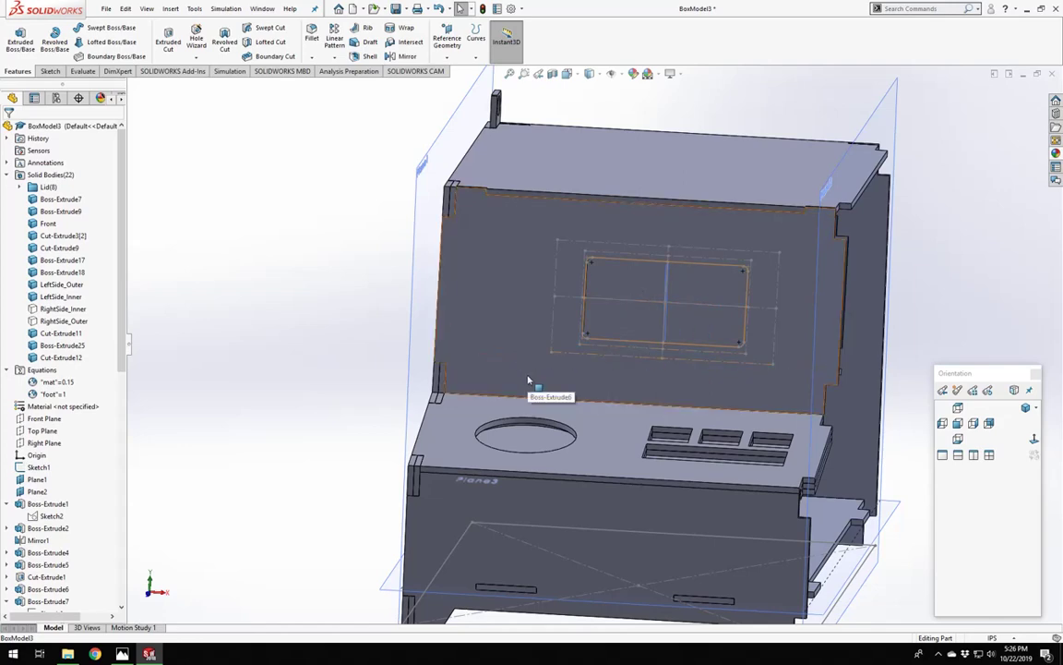
scroll(528, 380, down, 3)
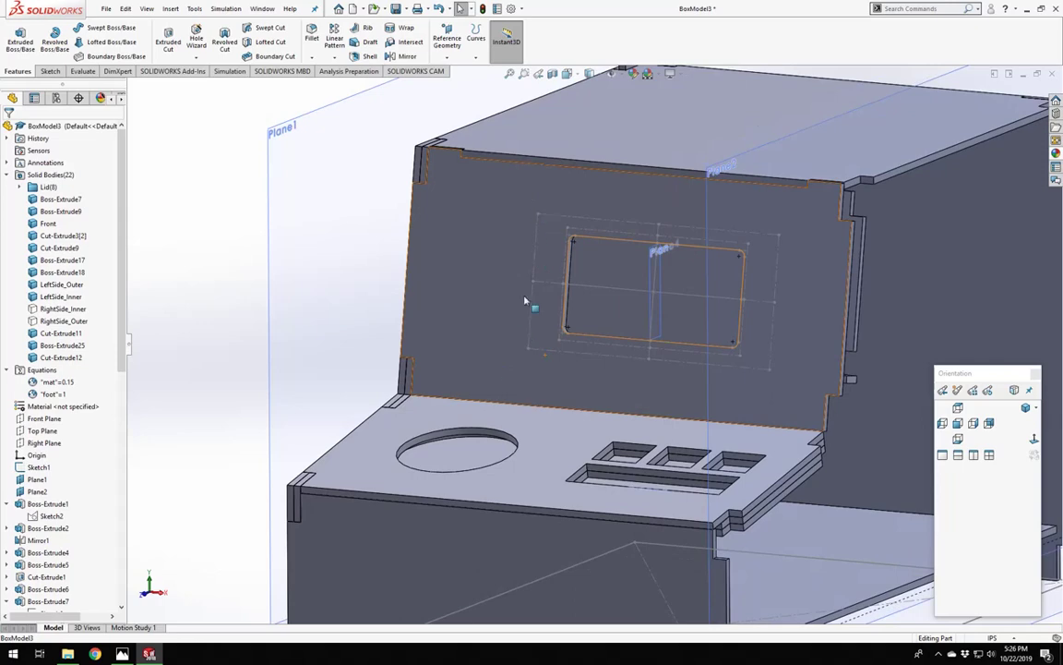
middle_drag(519, 279, 684, 271)
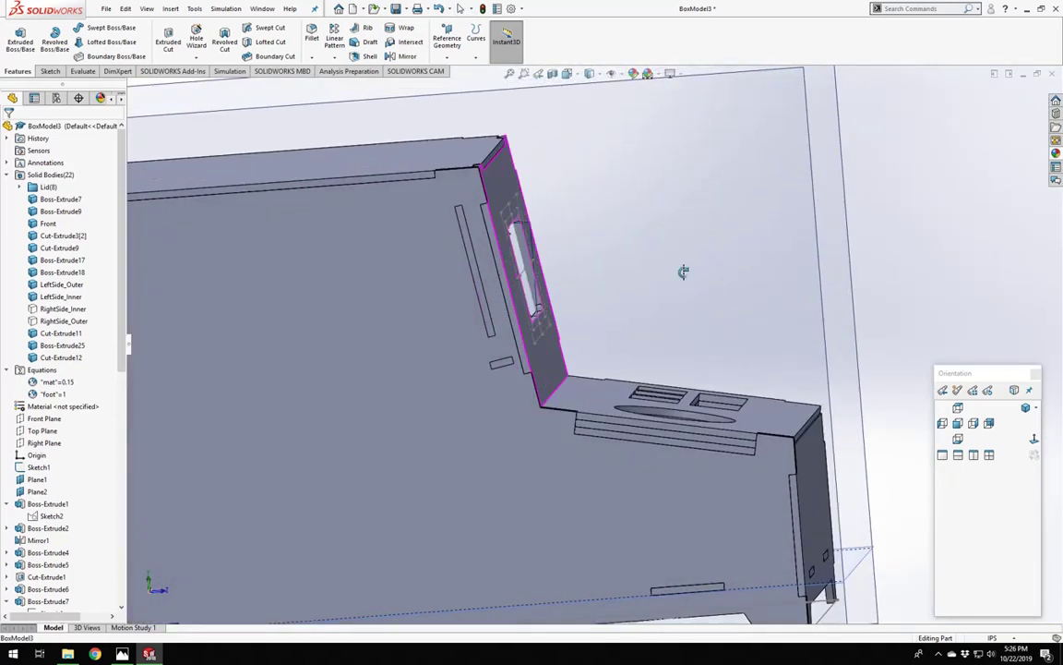
Start a sketch on the outer face of the left outer side panel.
click(441, 347)
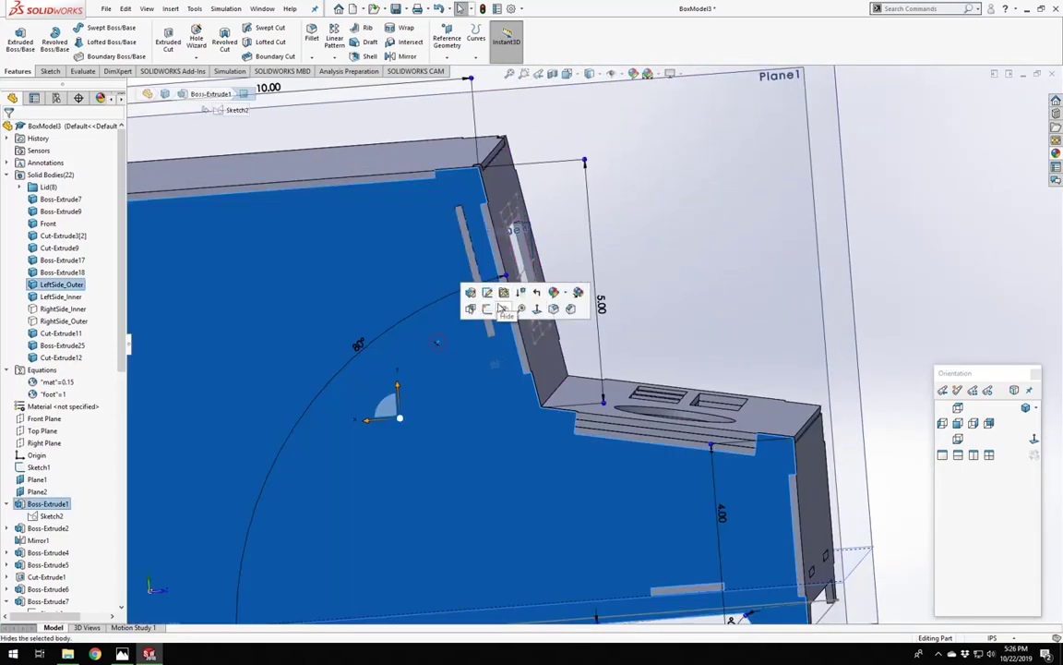
click(924, 244)
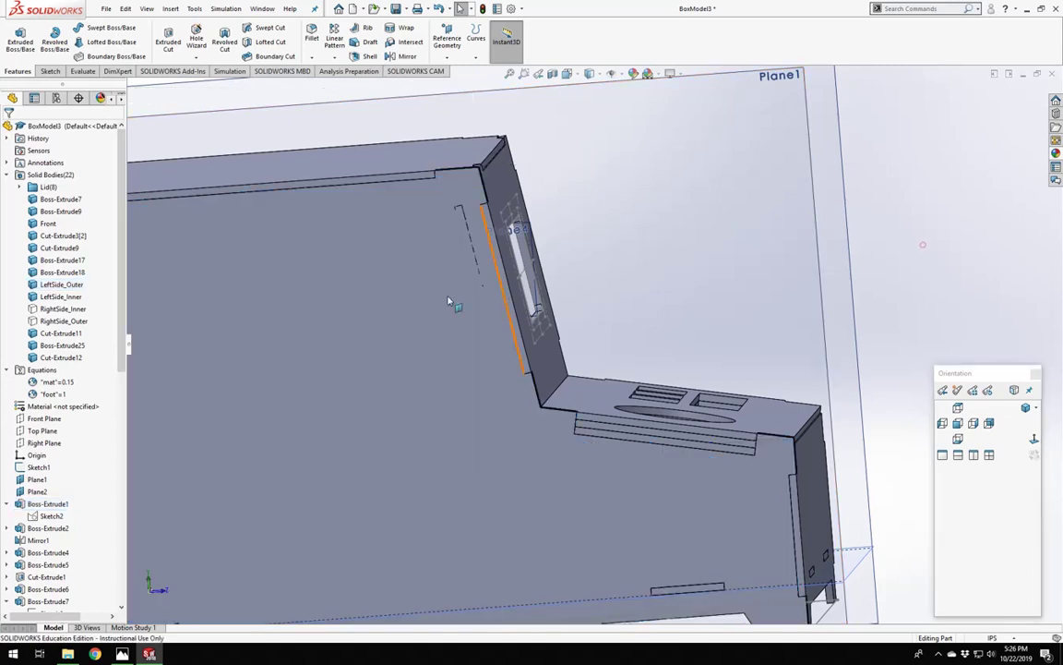
click(473, 344)
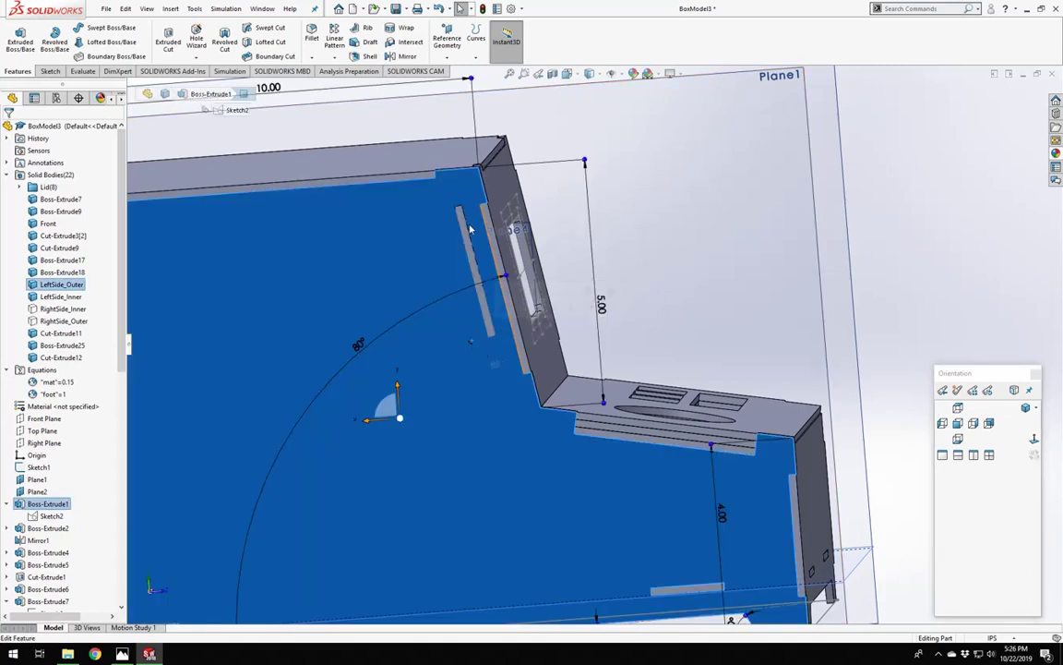
click(945, 242)
click(446, 341)
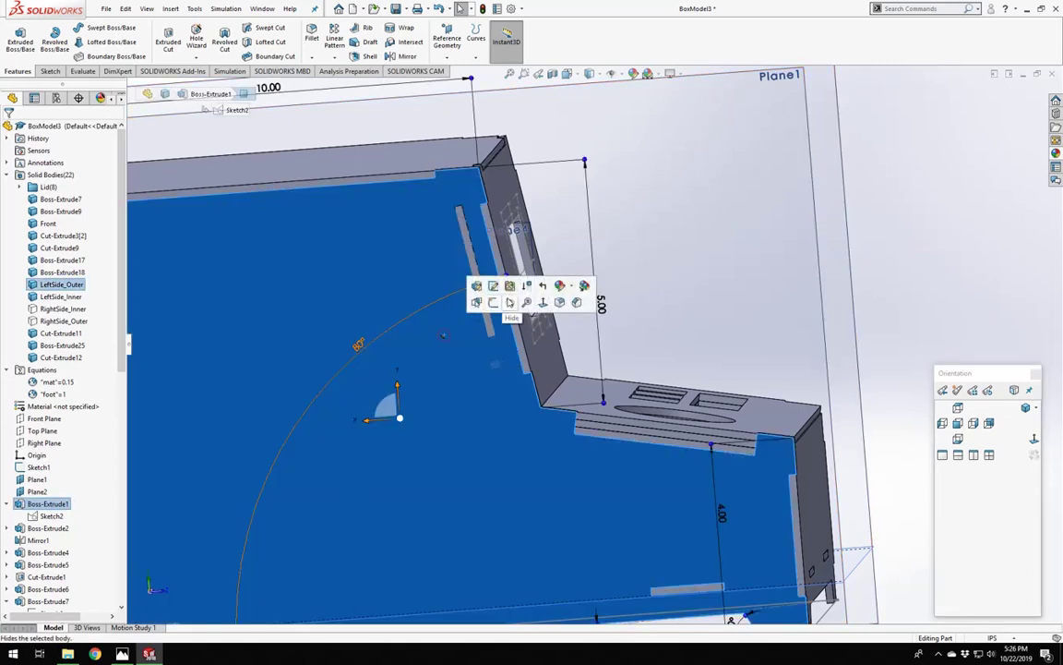
click(495, 303)
Hide the LeftSide_Outer body while keeping the inner left side panel shown.
right_click(481, 340)
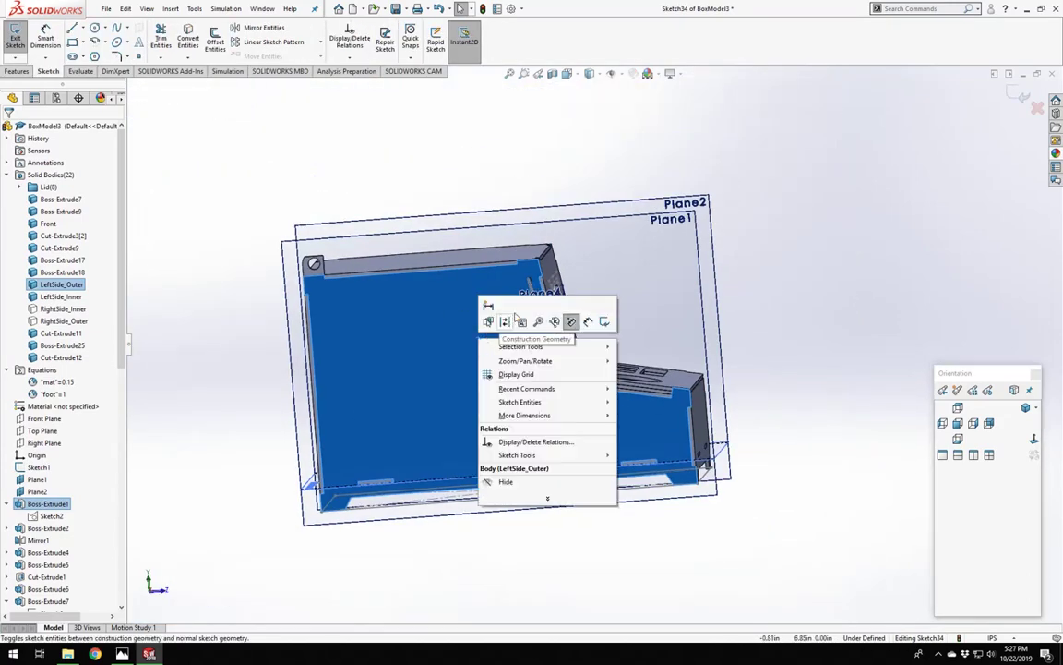
click(521, 482)
right_click(536, 399)
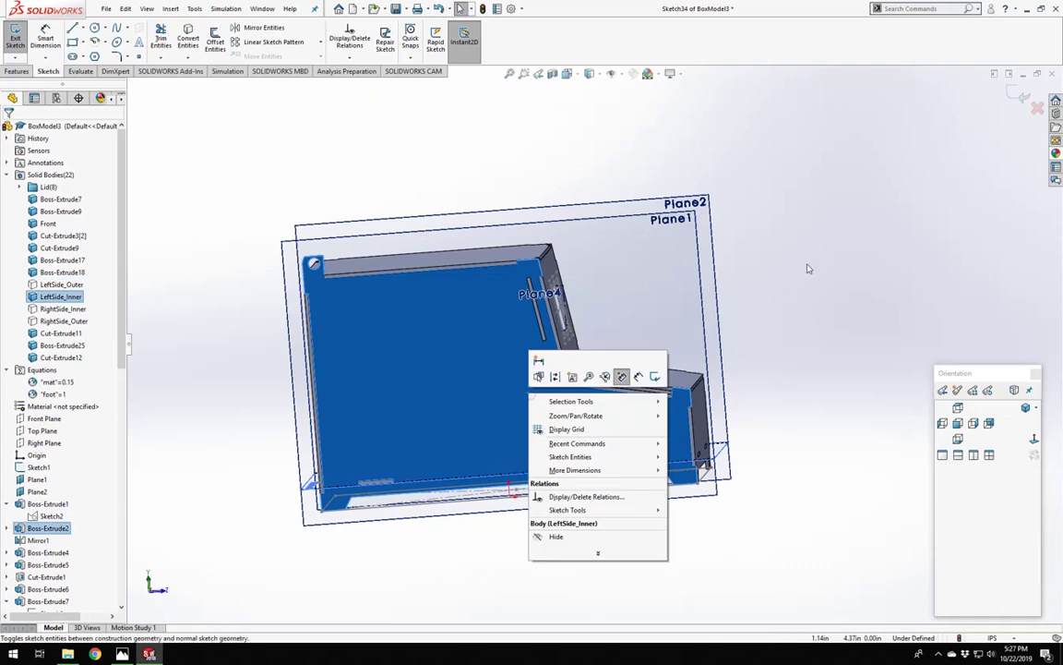
click(807, 264)
Convert the outlines of the back plate's and support strip's tab end faces into the side panel sketch.
scroll(582, 340, down, 6)
click(438, 308)
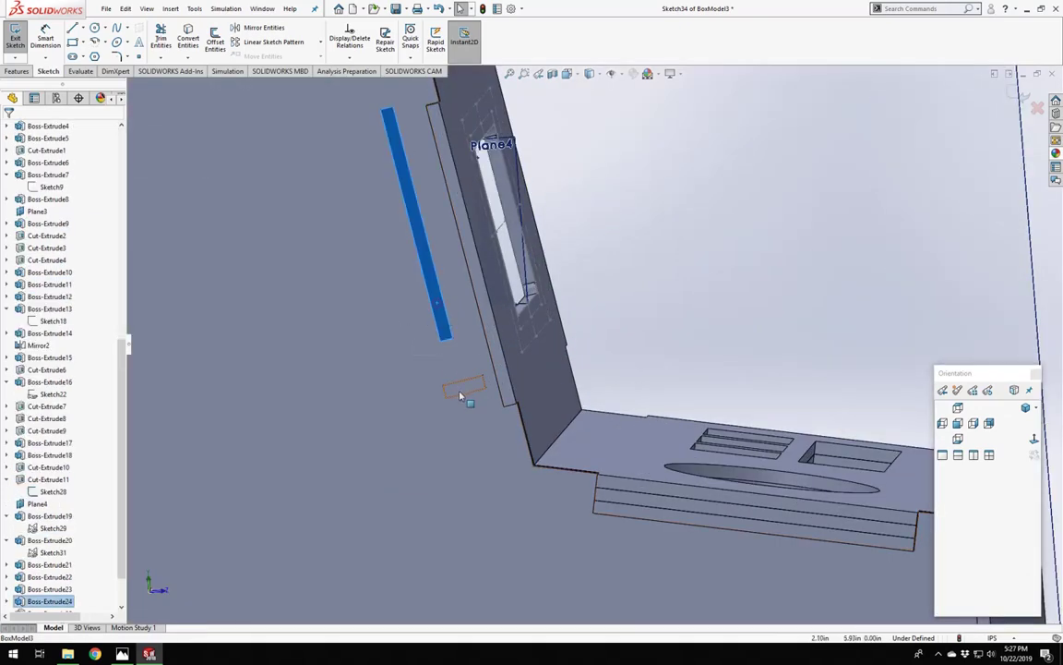
ctrl+click(459, 396)
key(ctrl+8)
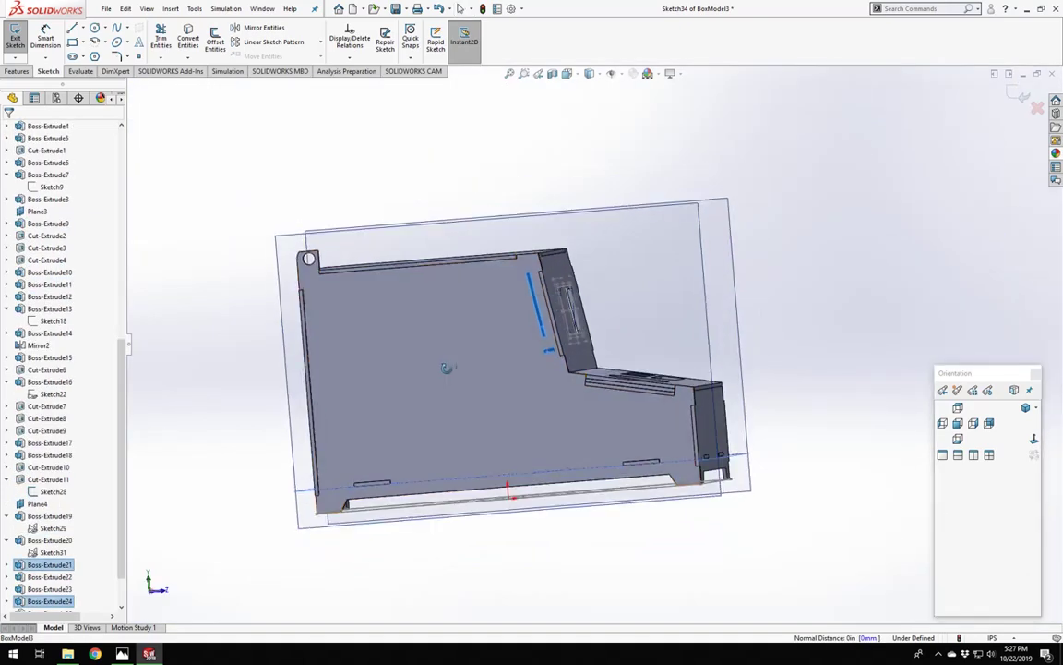
click(195, 43)
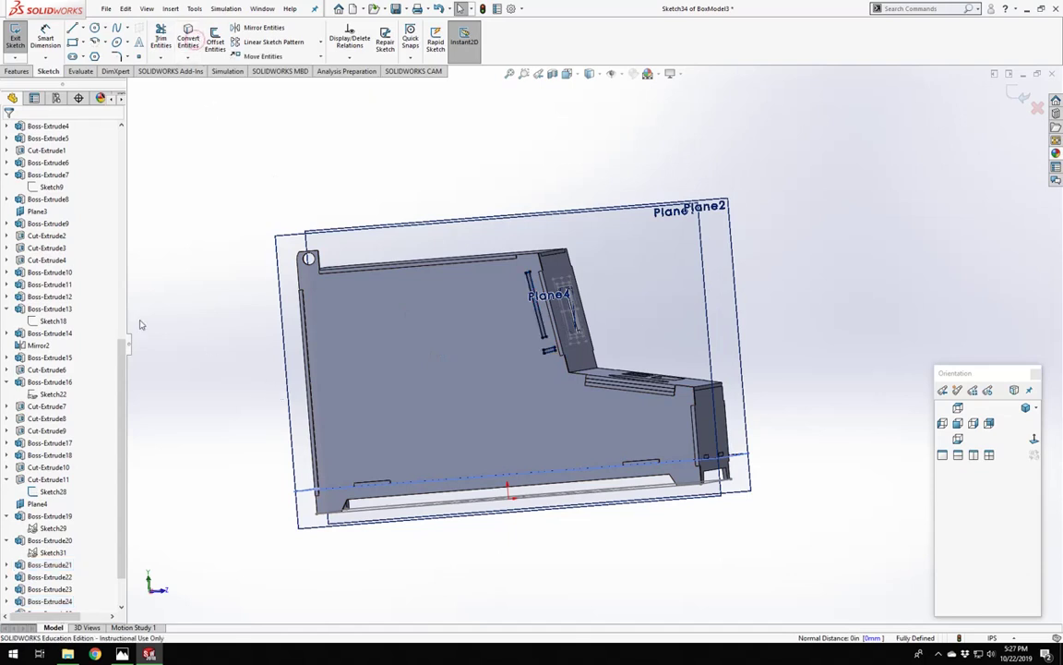
Show the LeftSide_Outer, RightSide_Outer and RightSide_Inner bodies again.
scroll(58, 277, up, 10)
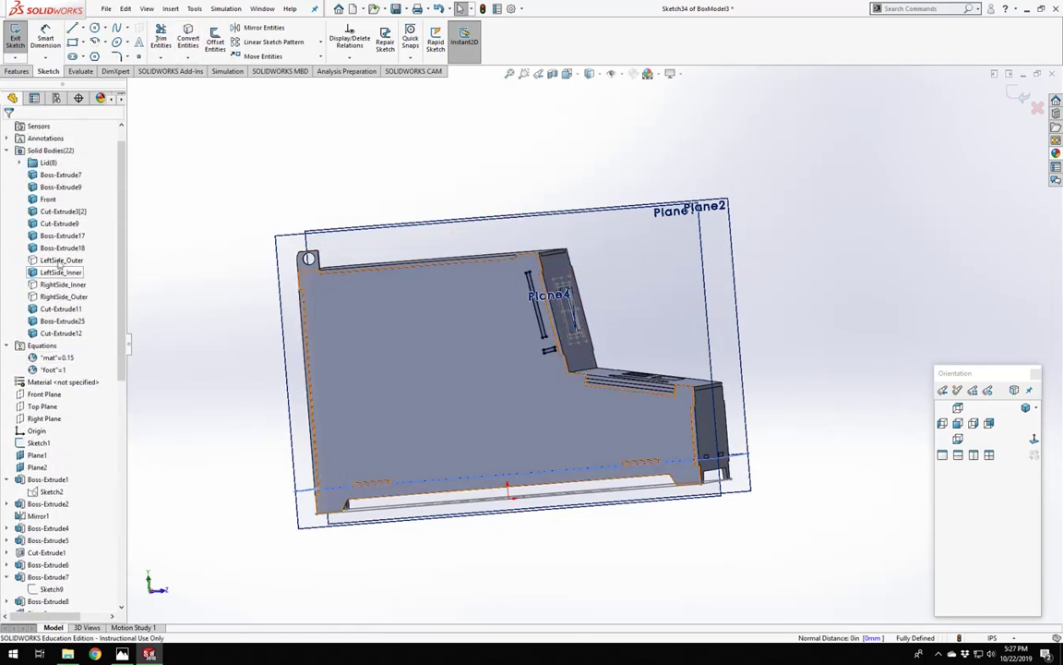
right_click(60, 262)
click(70, 240)
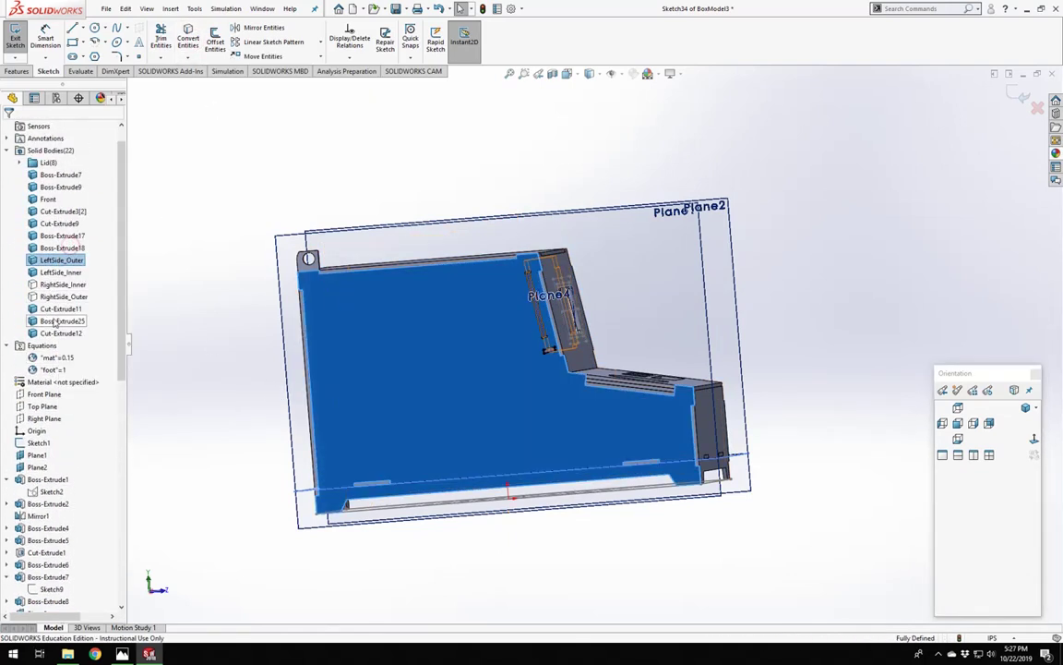
right_click(61, 297)
click(71, 274)
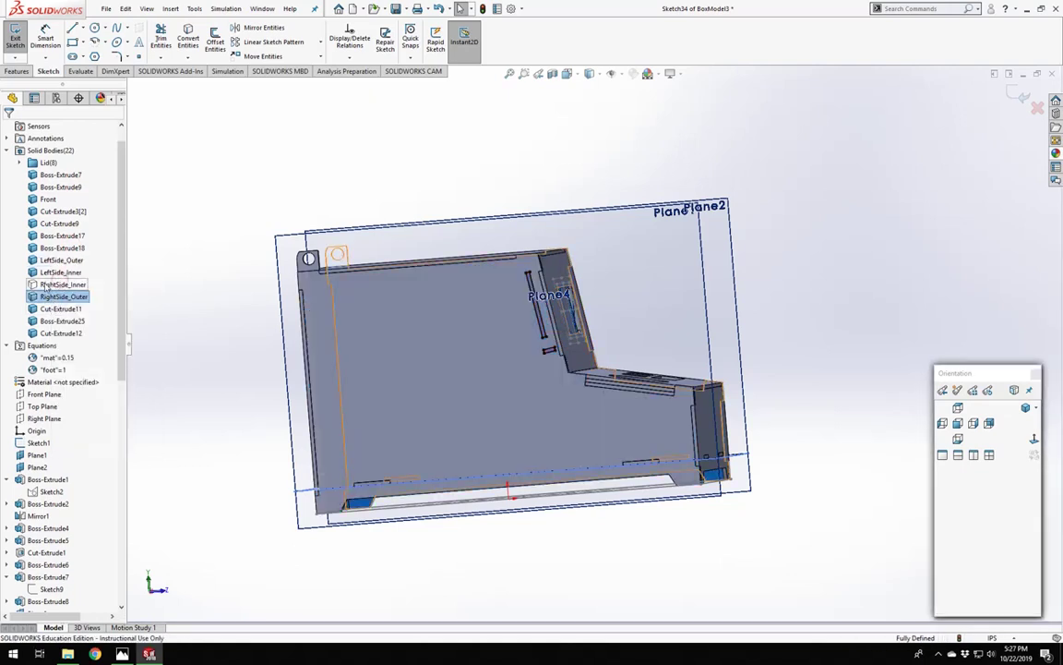
right_click(44, 286)
click(41, 258)
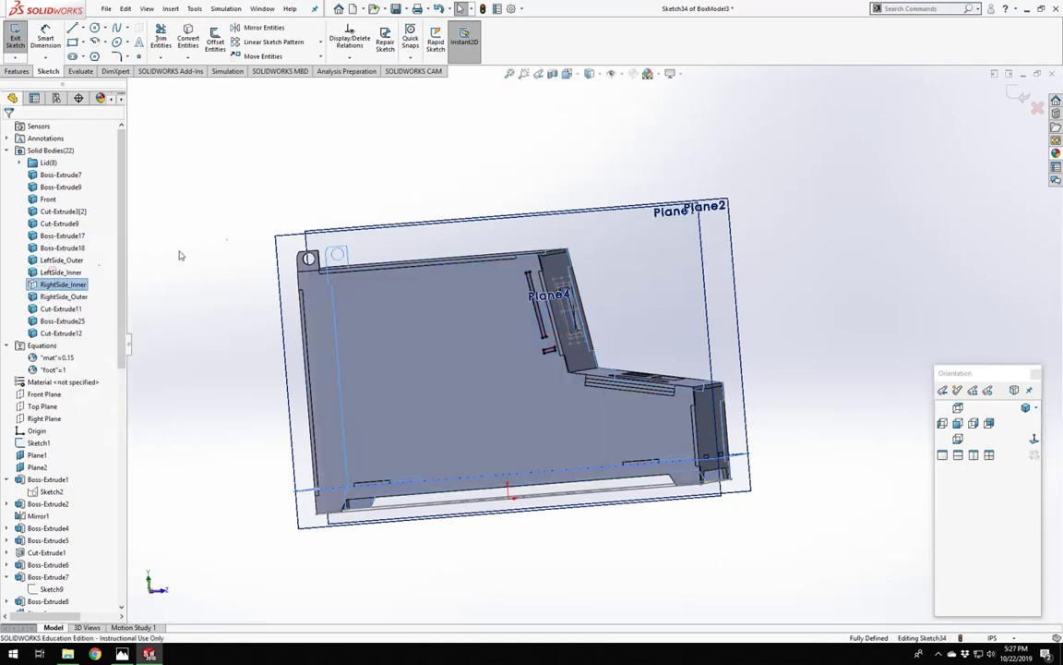
Set up an extruded cut of the tab outlines with Through All and turn off automatic body selection.
click(17, 71)
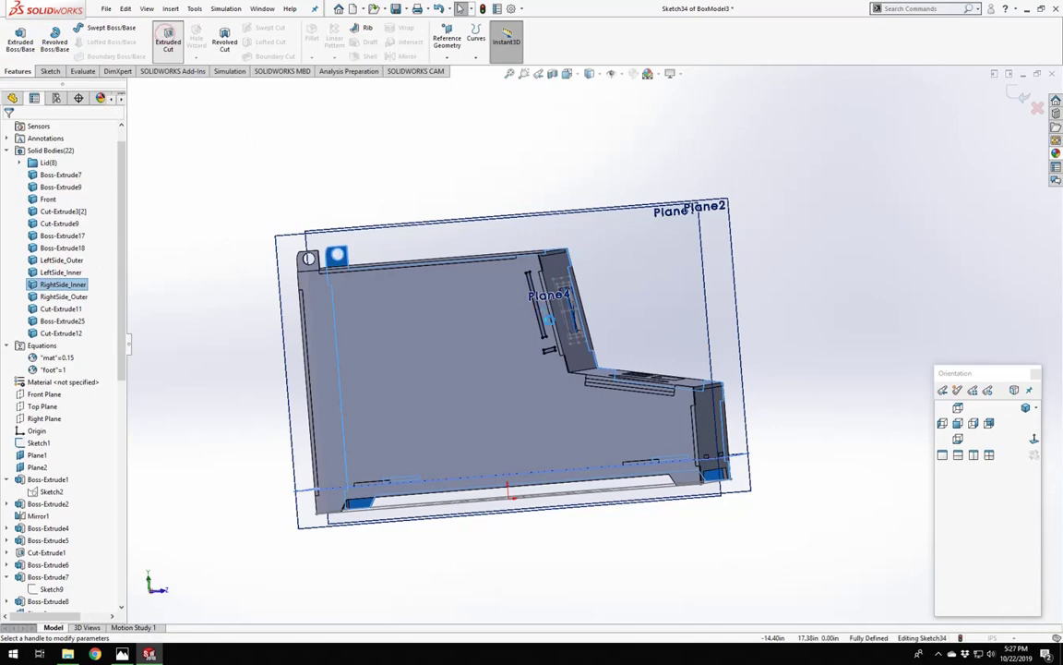
click(168, 41)
click(43, 201)
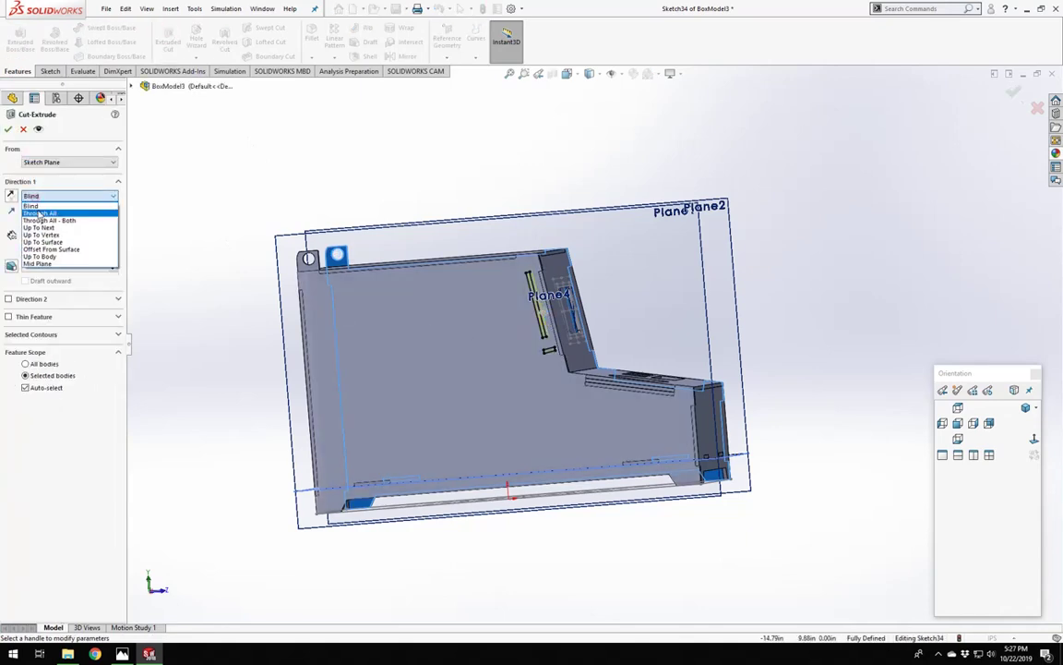
click(39, 213)
click(25, 370)
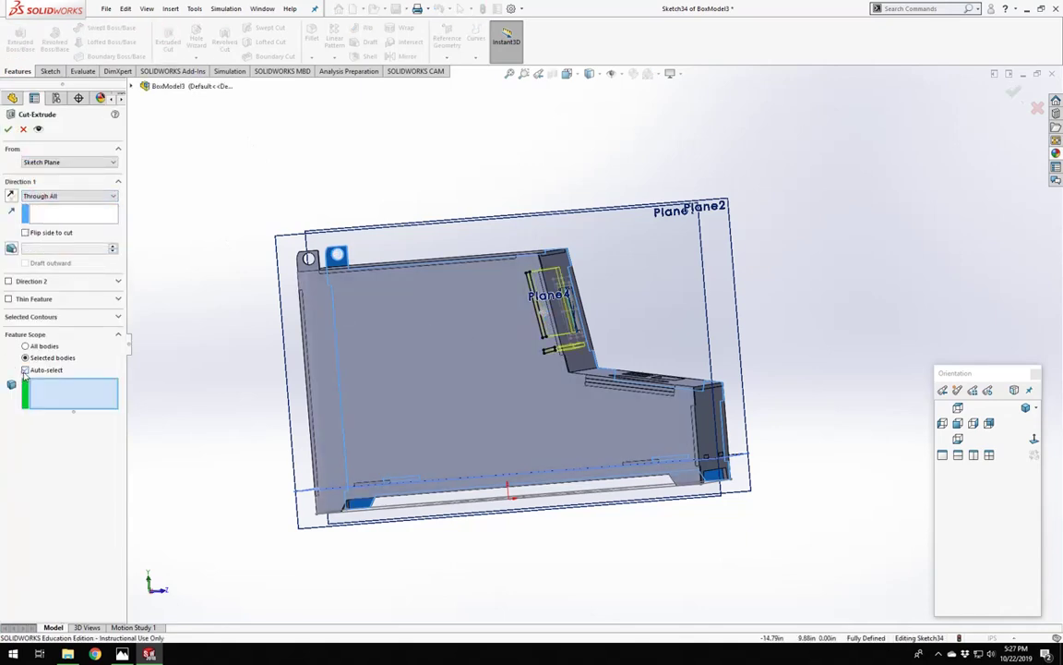
Limit the cut to LeftSide_Outer, LeftSide_Inner, RightSide_Outer and RightSide_Inner and complete it.
scroll(446, 344, down, 8)
scroll(623, 268, down, 3)
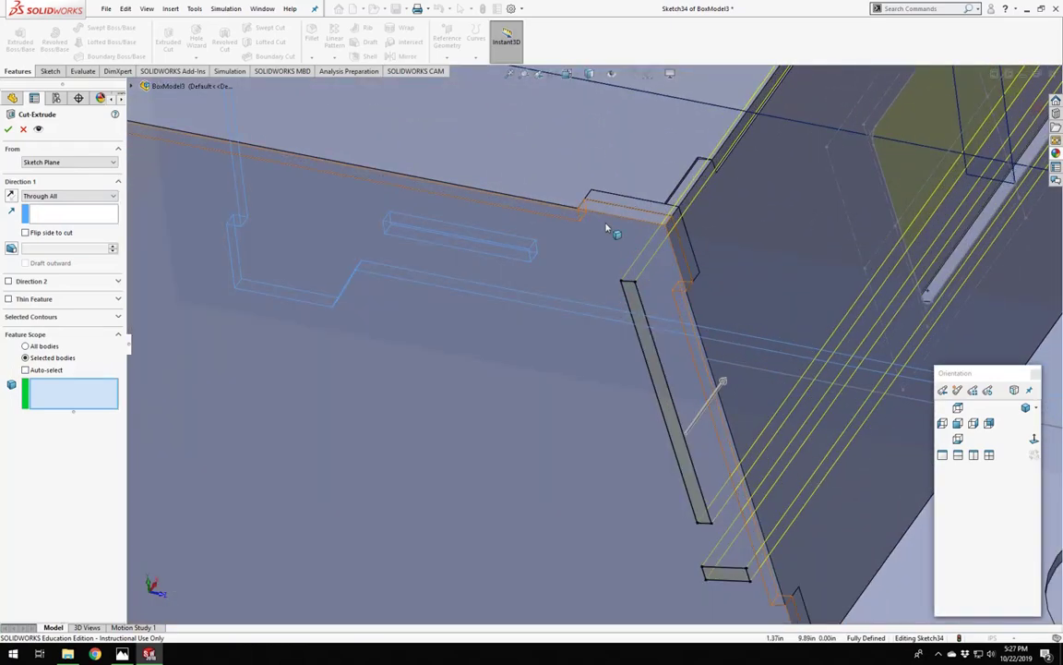
click(622, 201)
click(616, 199)
click(599, 186)
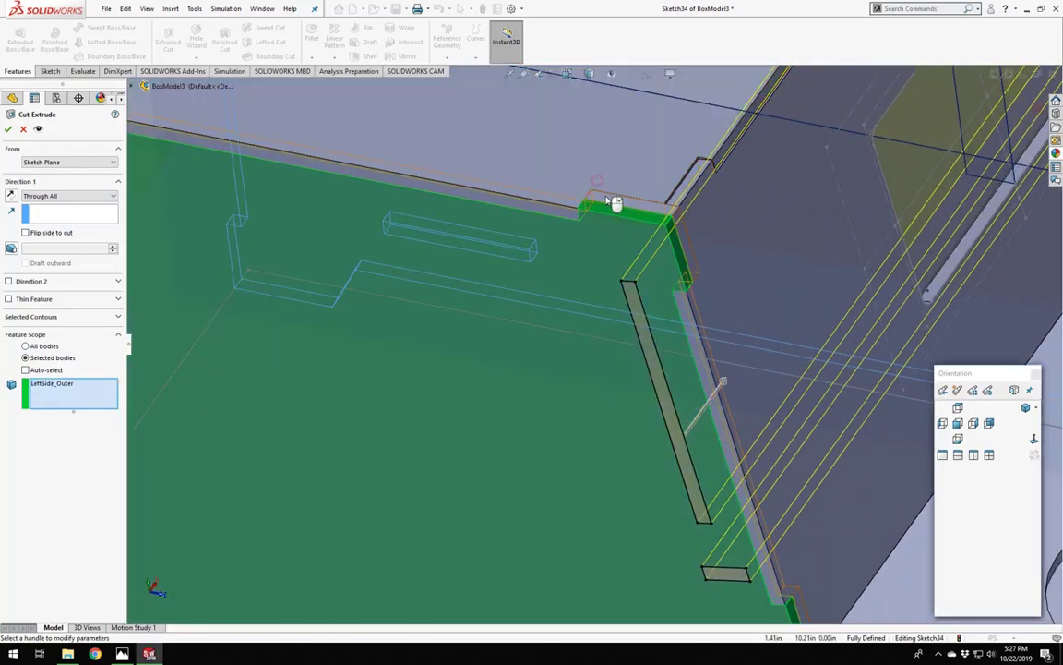
click(609, 198)
scroll(658, 189, up, 10)
scroll(660, 186, down, 6)
scroll(568, 574, down, 5)
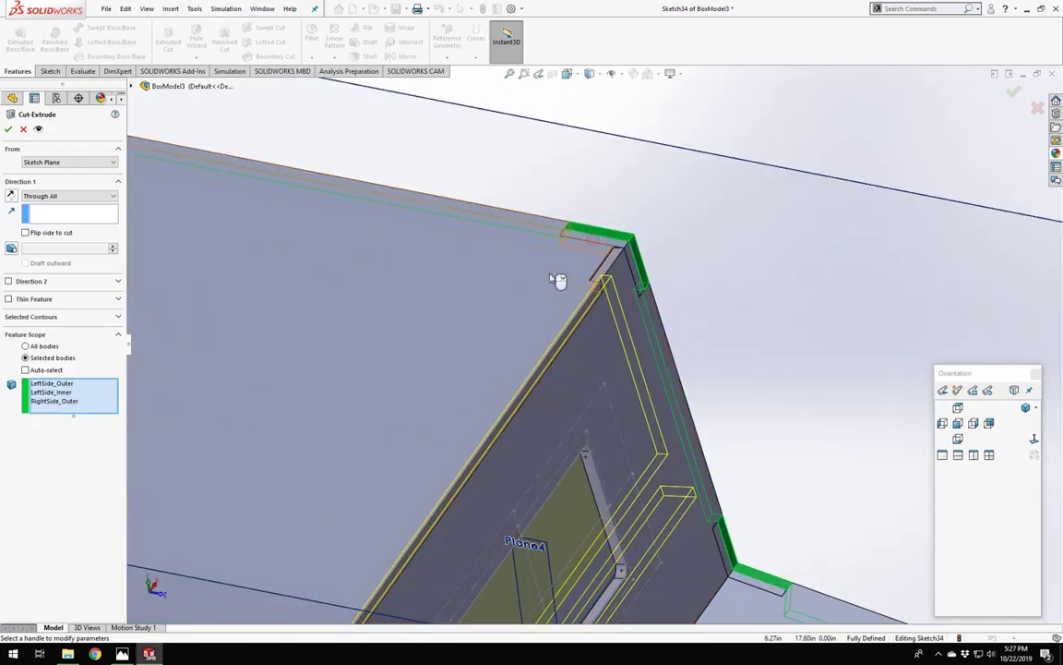
click(580, 277)
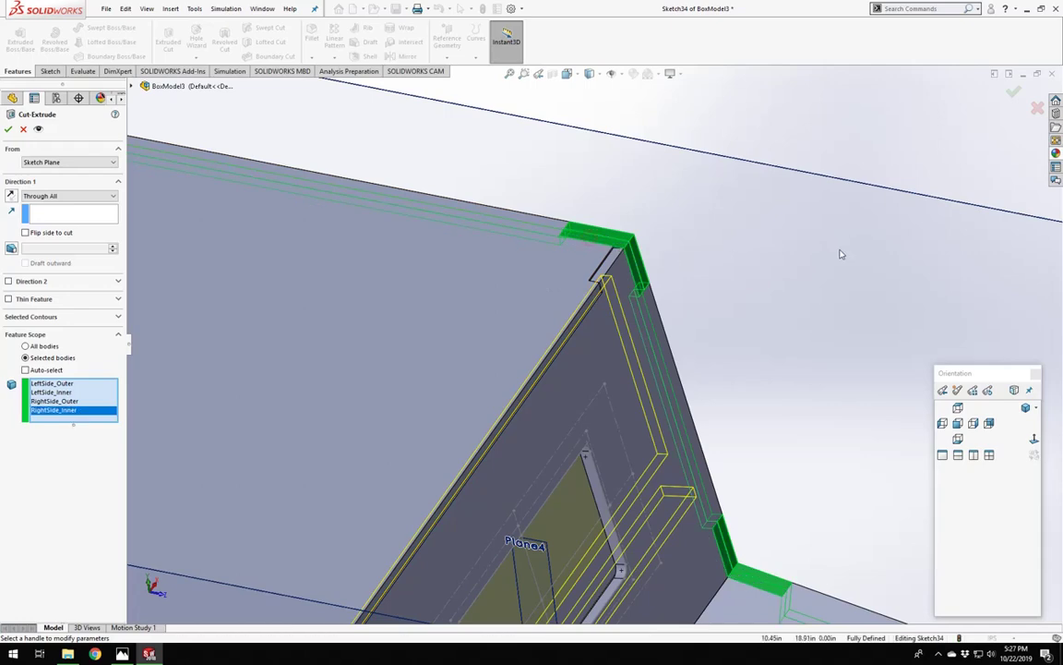
key(Return)
Start a sketch on the outer face of the RightSide_Outer panel.
scroll(751, 373, up, 5)
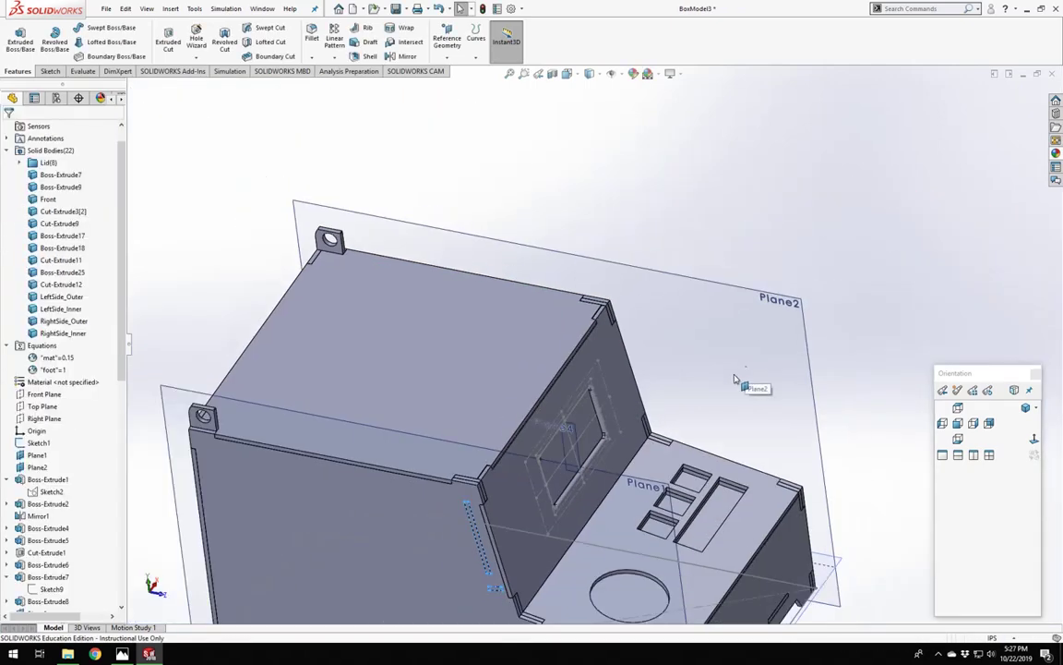
middle_drag(752, 391, 618, 359)
scroll(600, 439, down, 5)
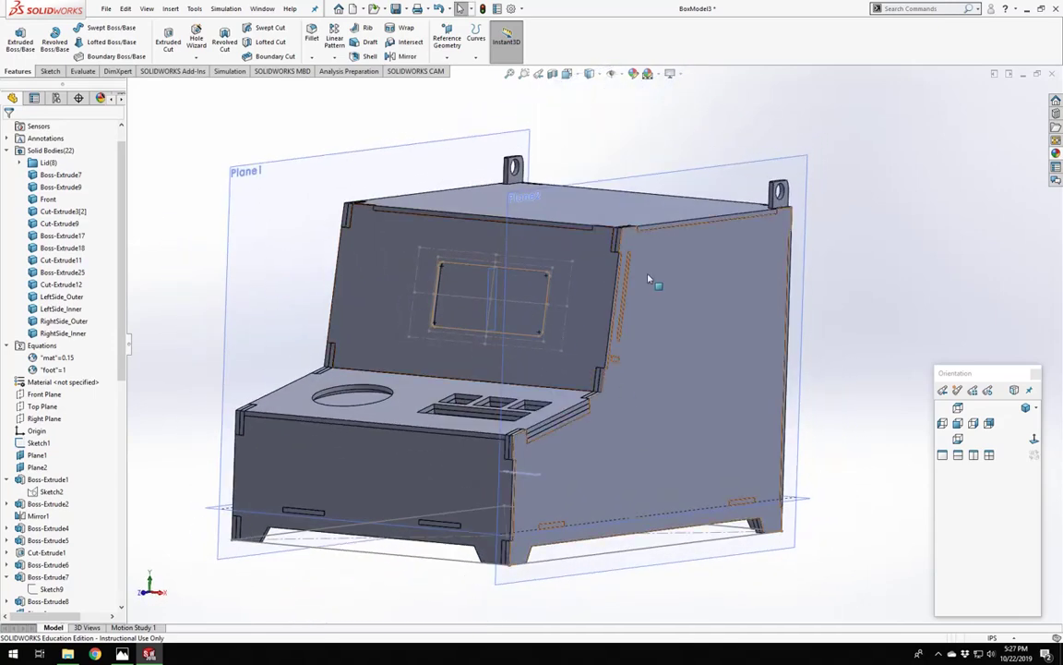
middle_drag(649, 278, 503, 349)
click(523, 372)
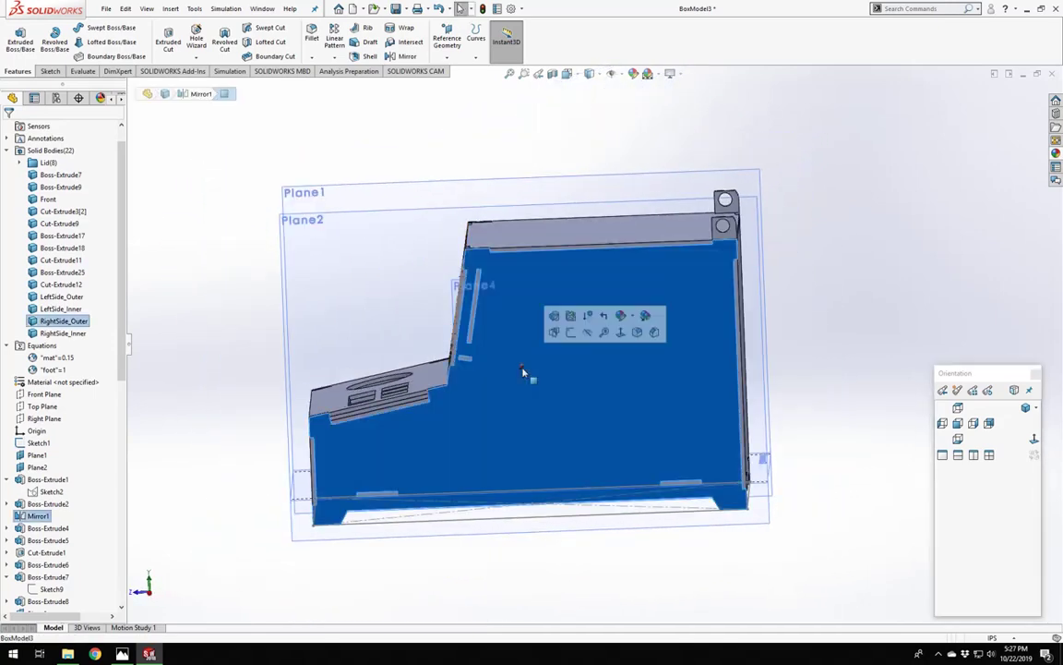
click(572, 334)
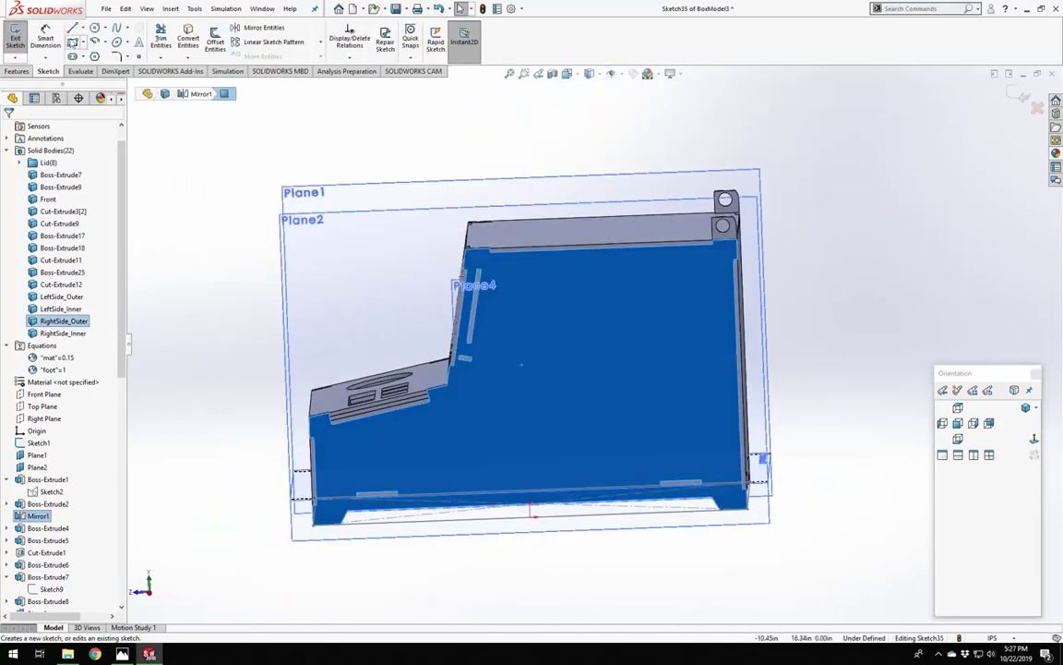
Sketch a three-point corner rectangle about 0.42 in wide between the display panel's and back plate's tab slots, starting at the support strip's slot.
scroll(403, 288, down, 6)
middle_drag(485, 309, 605, 331)
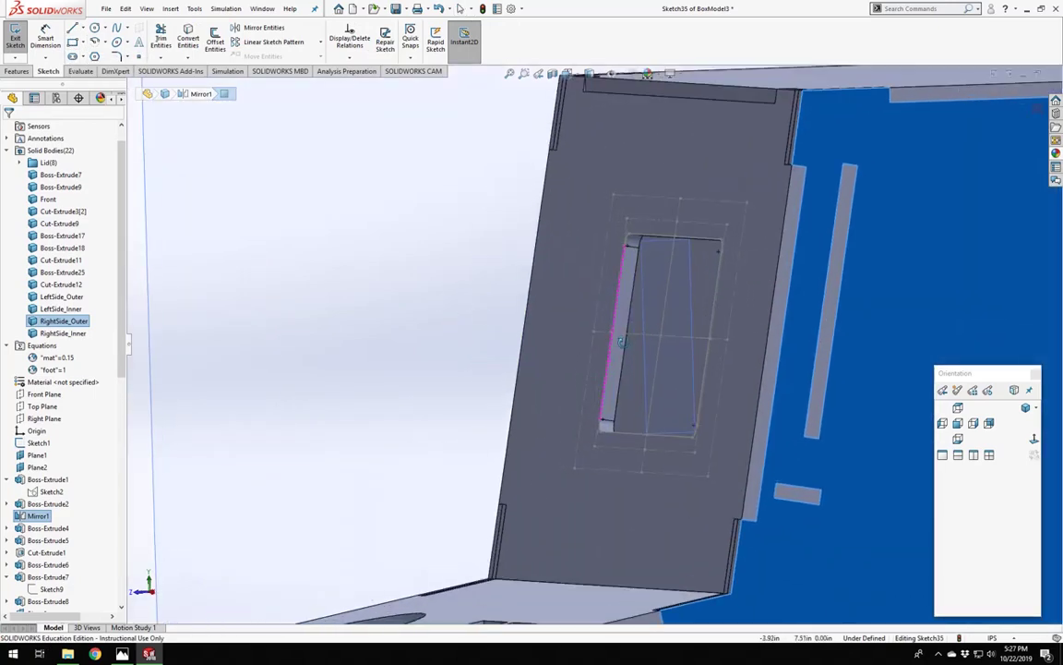
middle_drag(712, 390, 750, 478)
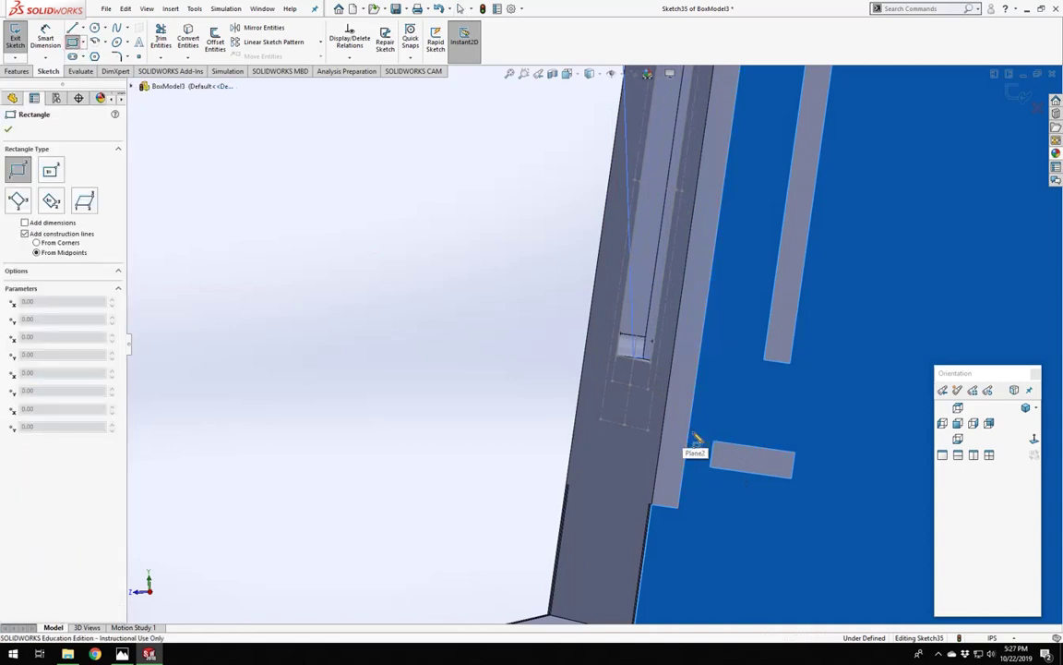
click(22, 204)
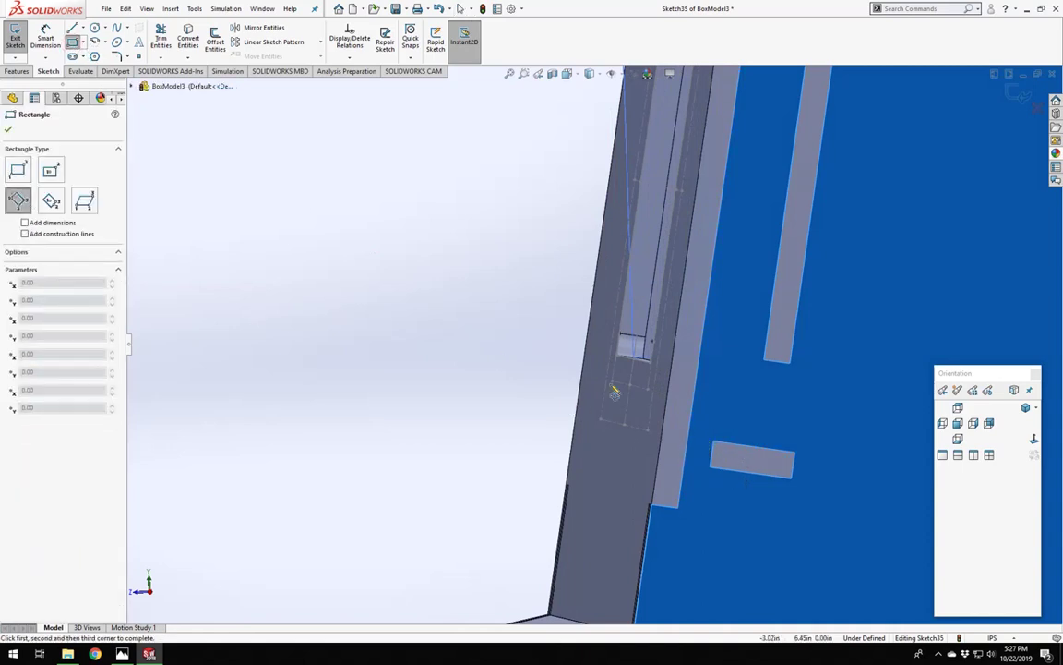
click(699, 450)
scroll(762, 147, up, 3)
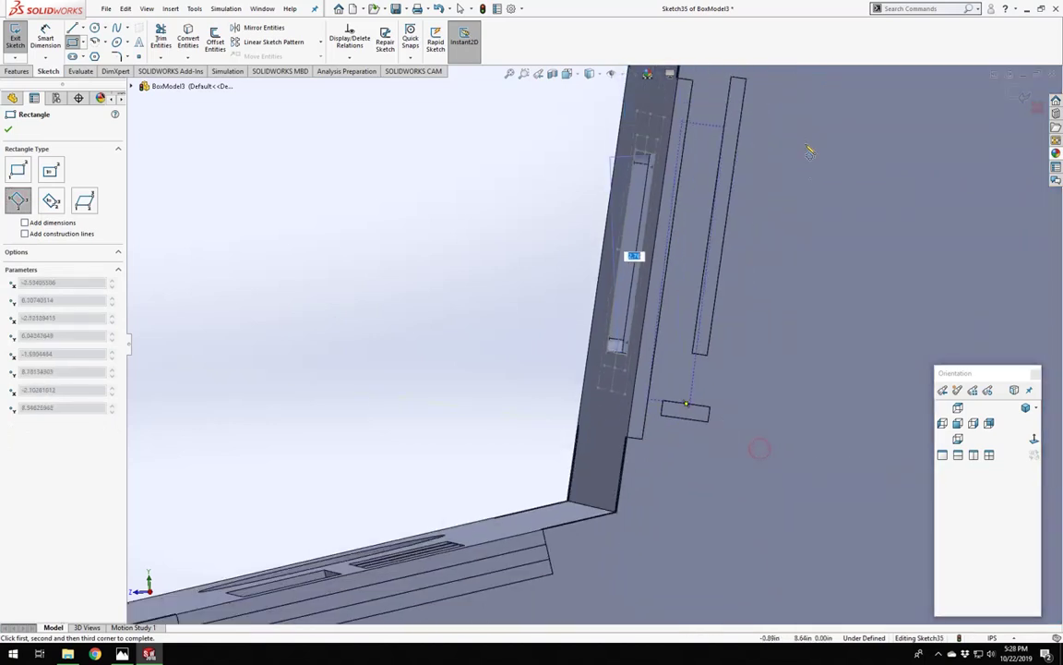
click(696, 141)
click(705, 398)
Try to reshape the rectangle by moving its lower short edge.
scroll(766, 343, down, 5)
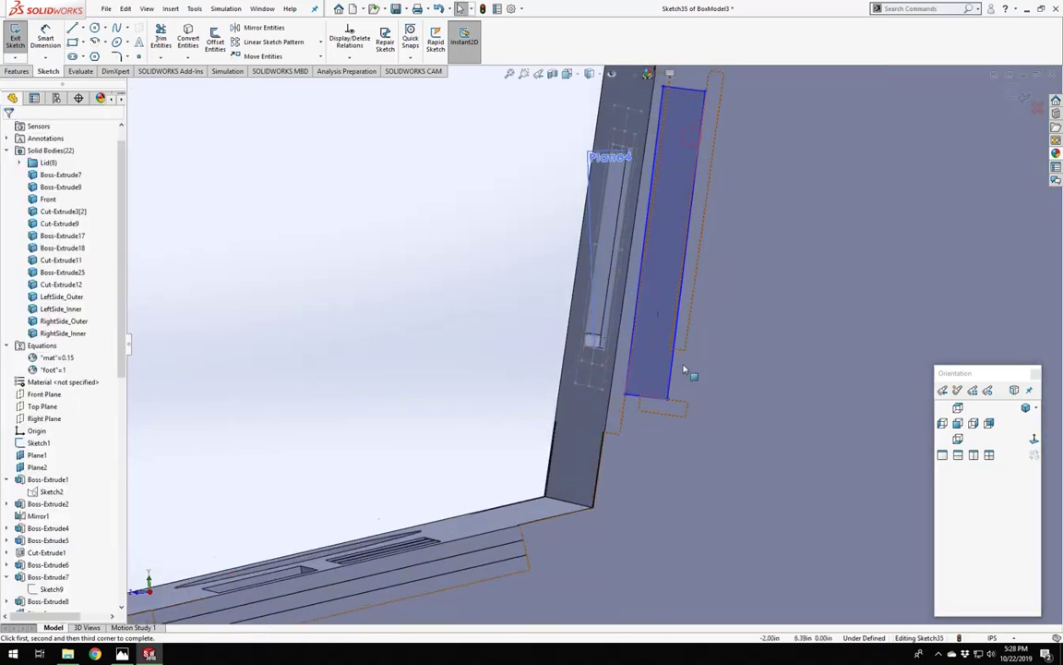
click(587, 459)
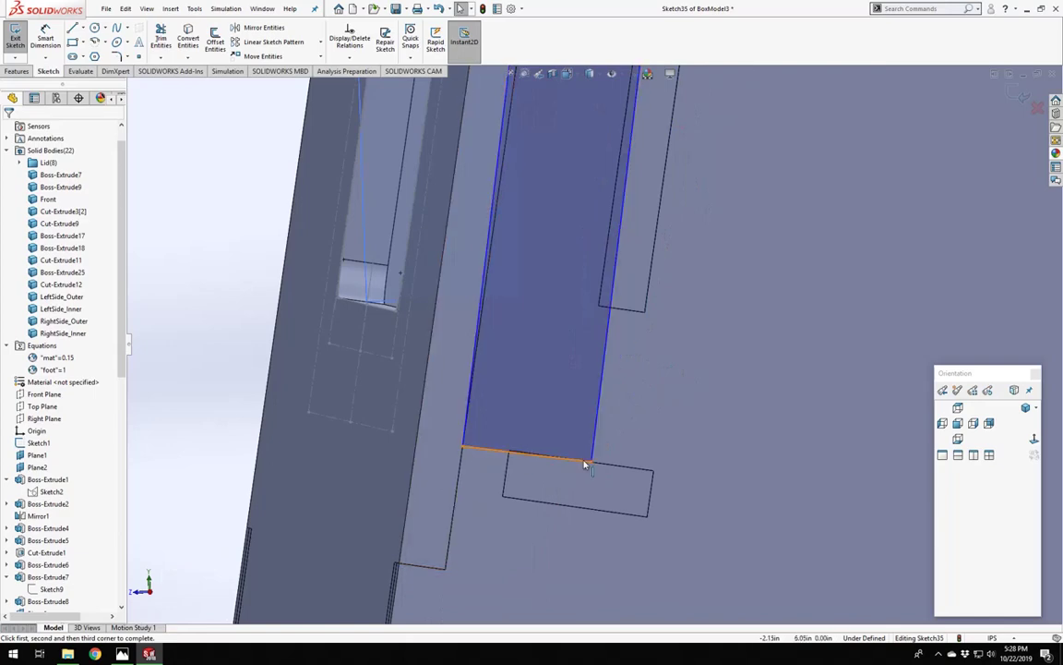
drag(598, 398, 574, 447)
scroll(404, 443, up, 6)
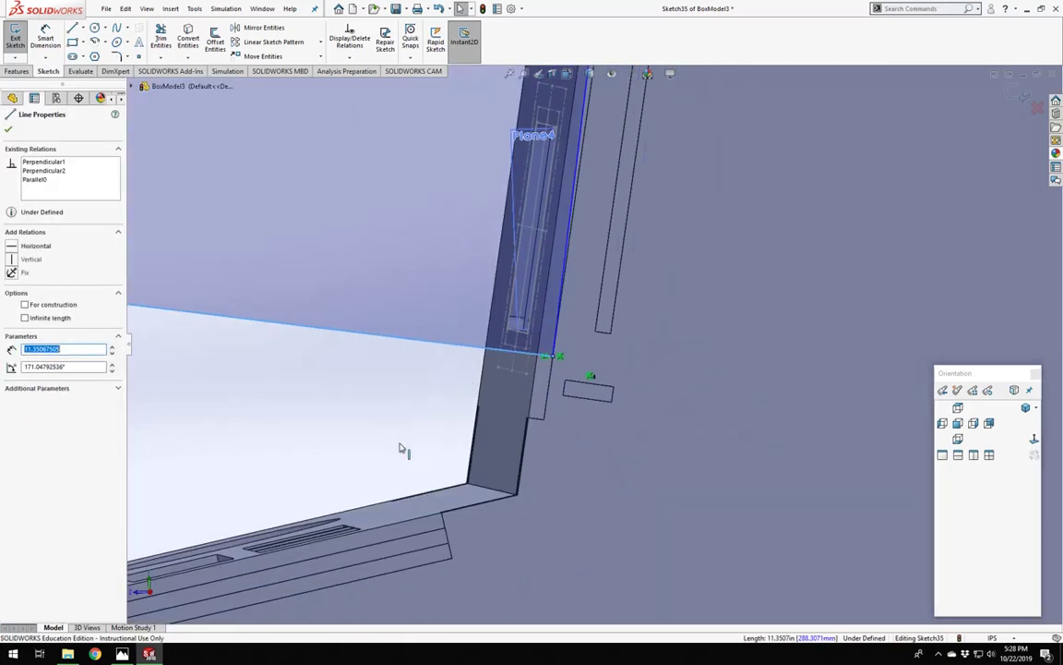
key(Escape)
drag(406, 431, 679, 364)
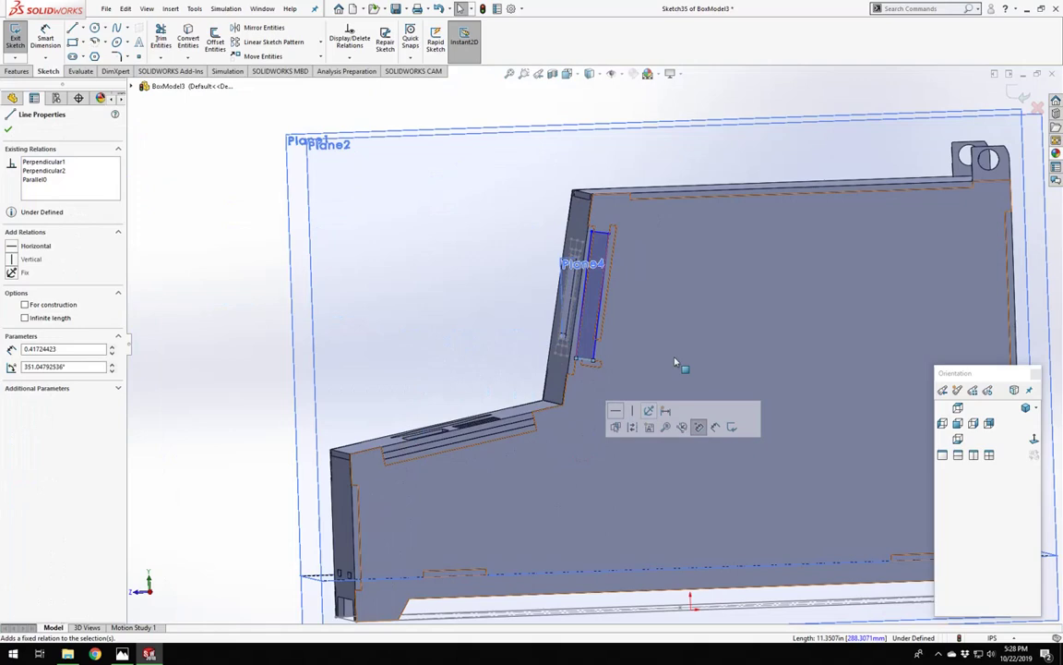
click(362, 309)
Make the rectangle's long front edge parallel to the neighbouring edge of the display panel's tab slot.
scroll(593, 352, down, 6)
scroll(571, 395, down, 3)
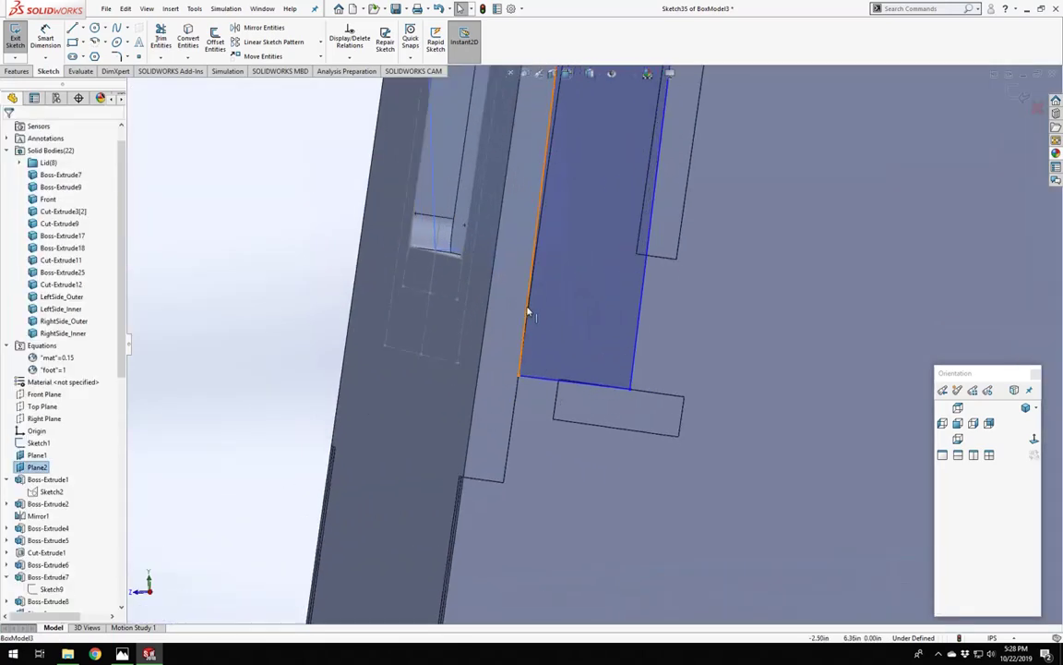
click(529, 314)
ctrl+click(534, 280)
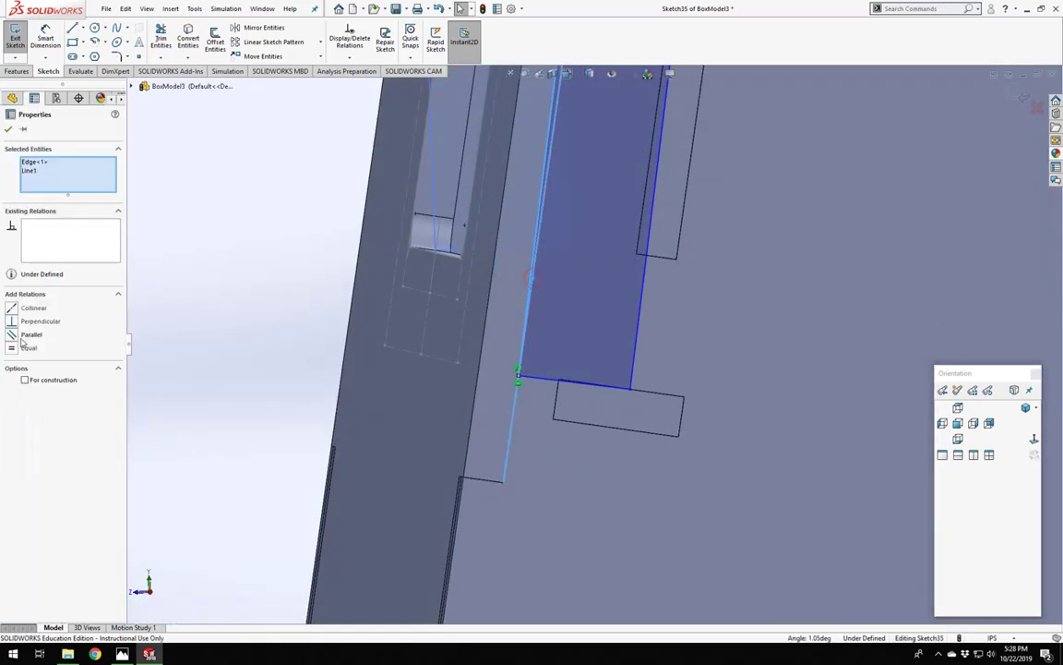
click(22, 338)
click(211, 323)
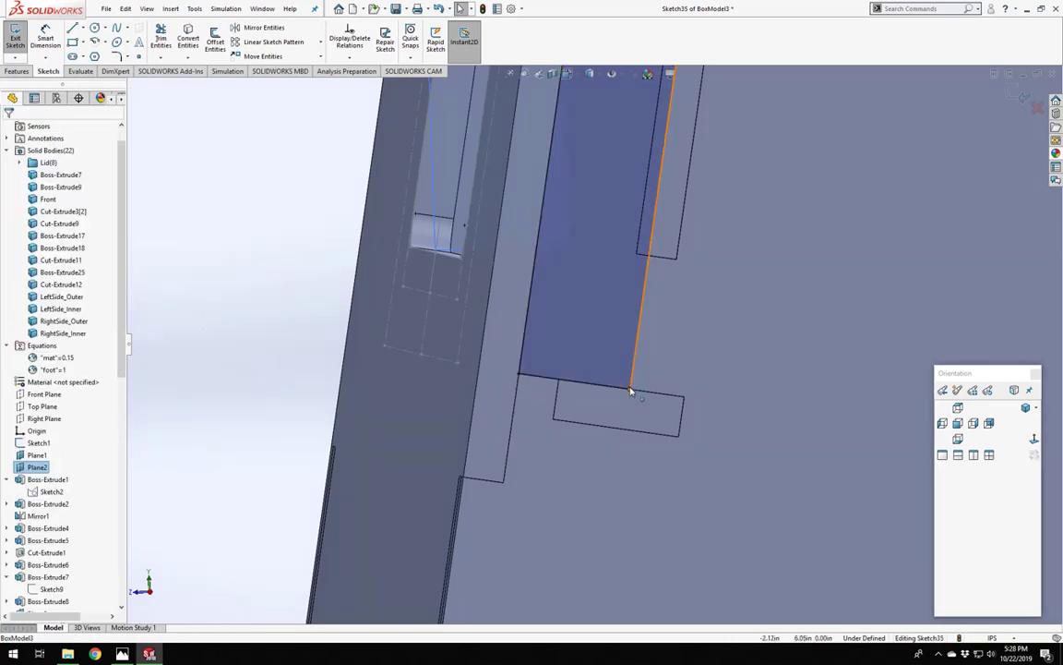
Make the rectangle's long rear edge collinear with the facing edge of the back plate's tab slot.
scroll(646, 227, up, 3)
mouse_move(629, 231)
mouse_down()
mouse_move(600, 233)
mouse_move(615, 236)
mouse_up()
ctrl+click(622, 279)
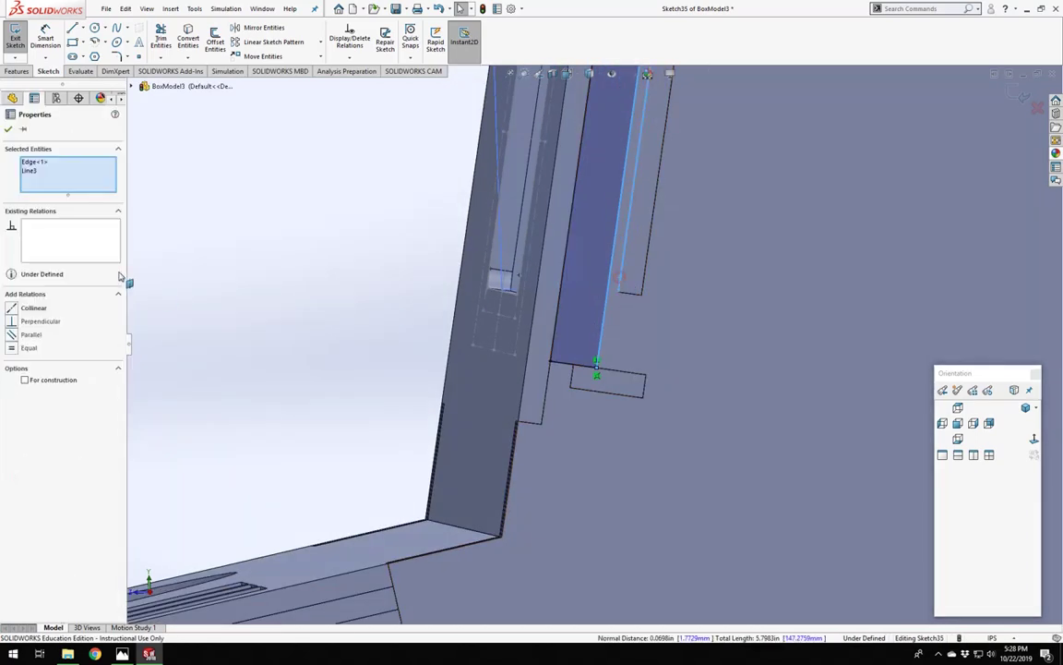
click(13, 310)
click(397, 285)
scroll(399, 285, up, 5)
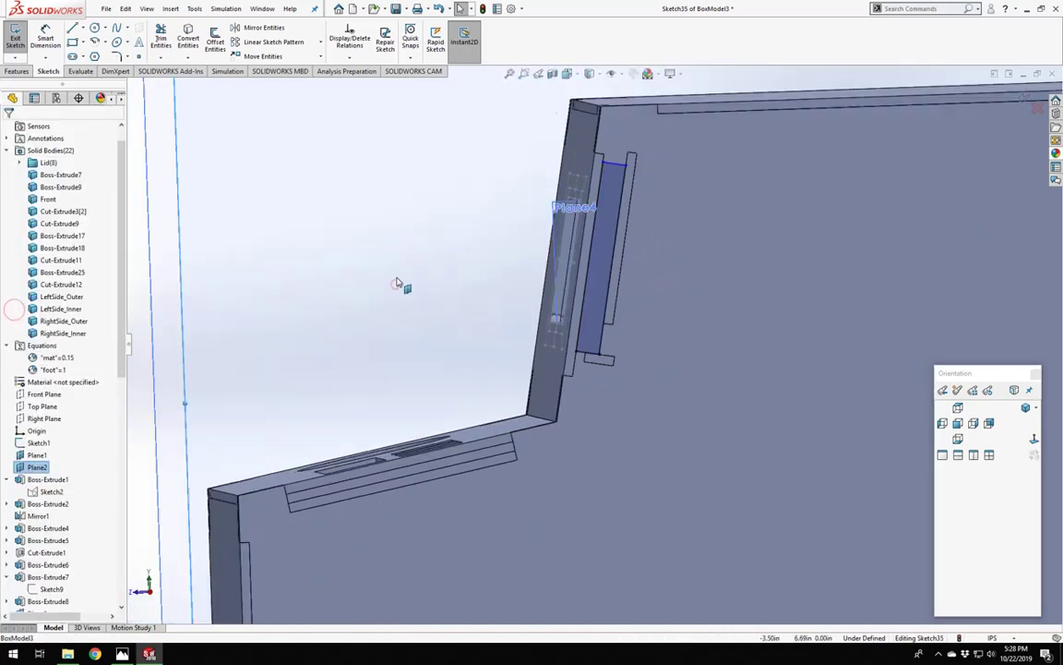
scroll(632, 230, down, 2)
scroll(611, 138, up, 2)
scroll(611, 138, down, 3)
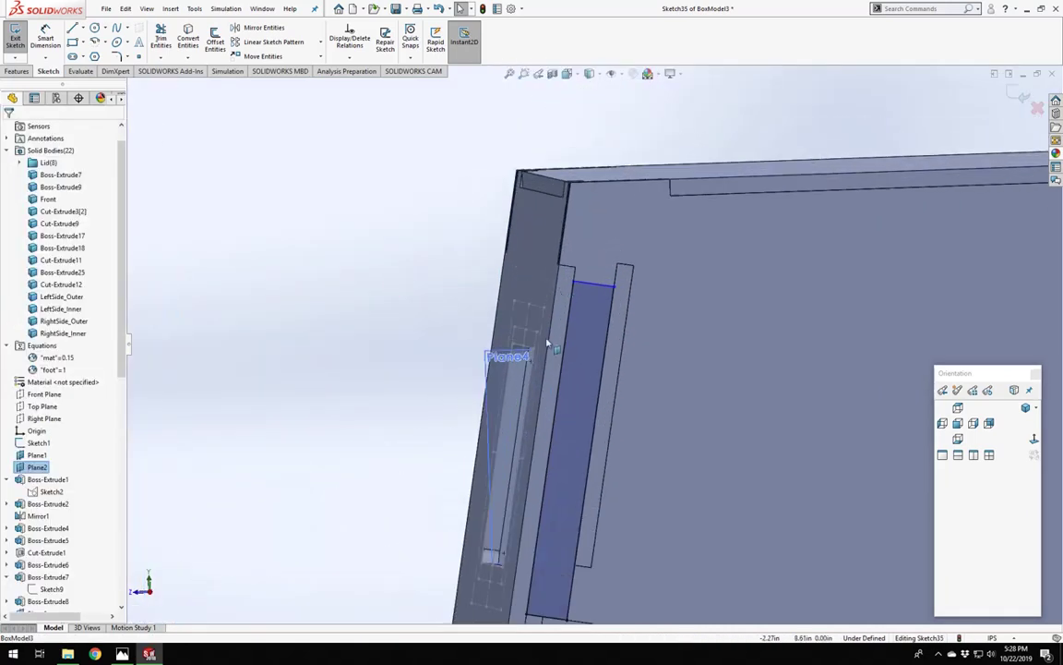
click(594, 289)
click(234, 167)
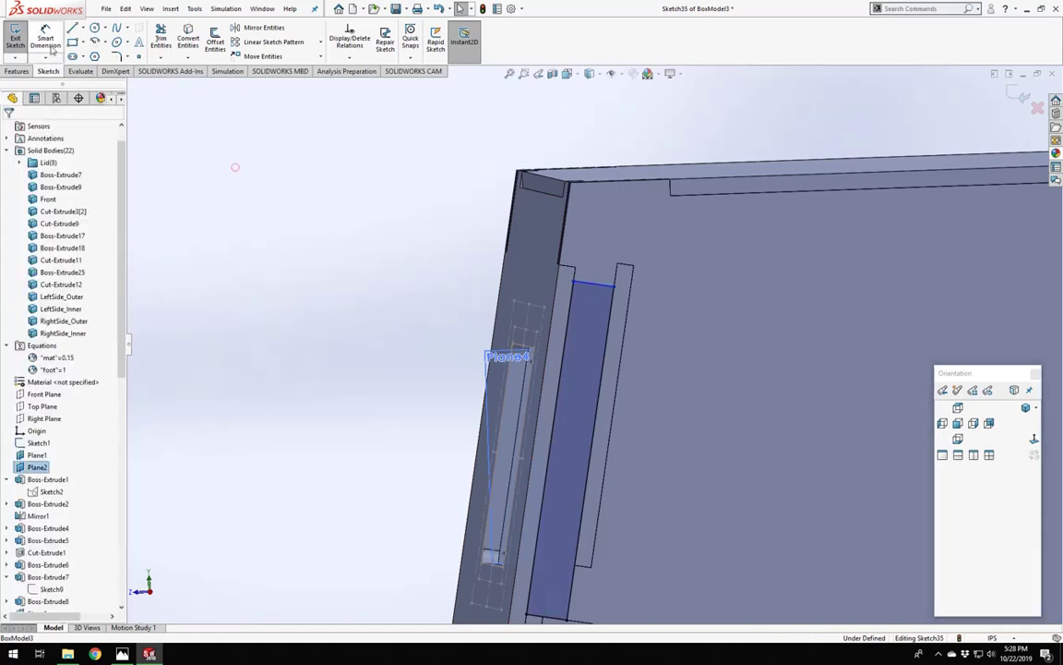
click(583, 287)
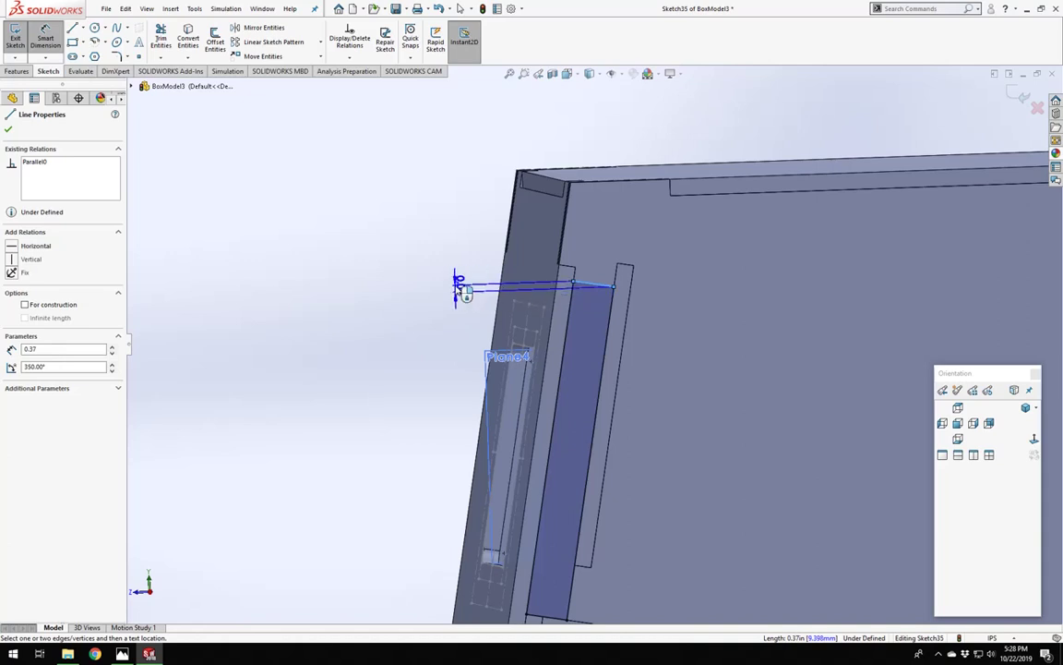
click(1034, 439)
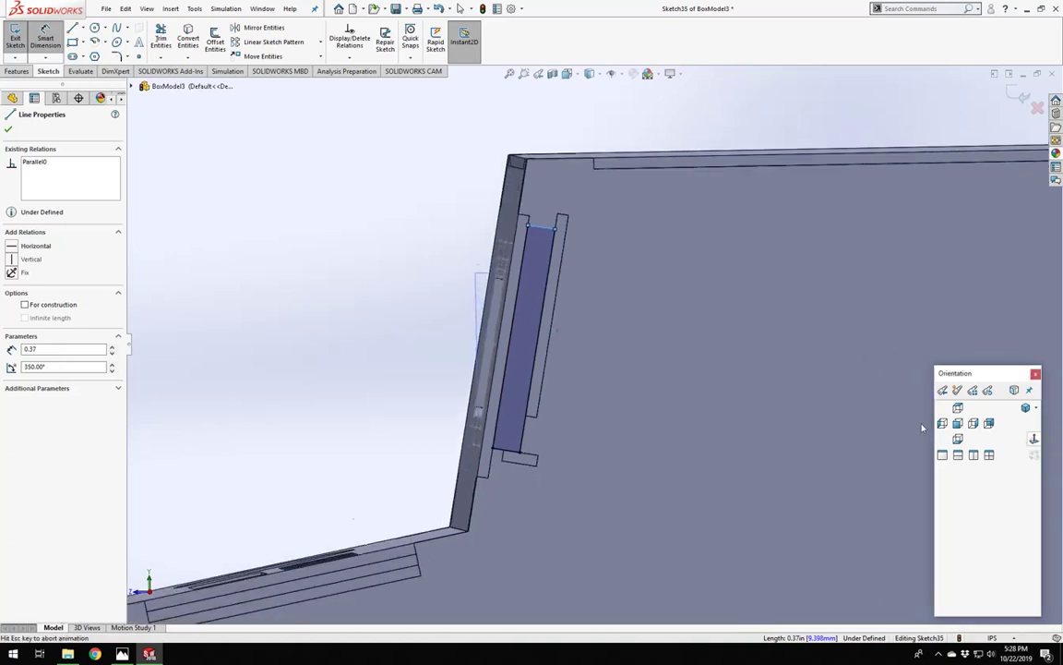
scroll(573, 287, down, 5)
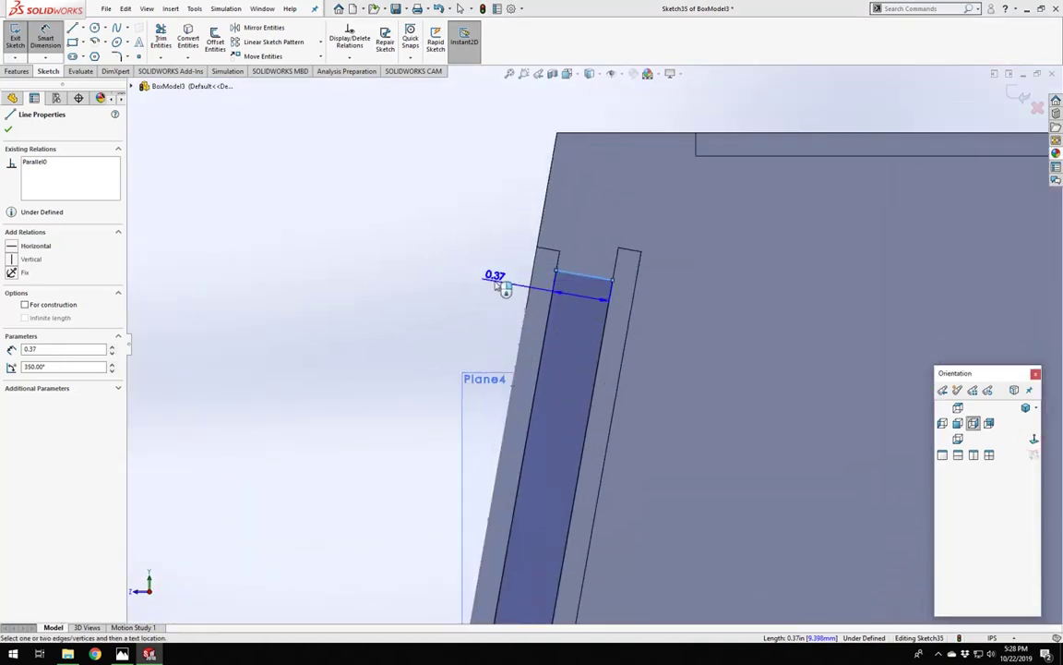
key(Escape)
click(574, 280)
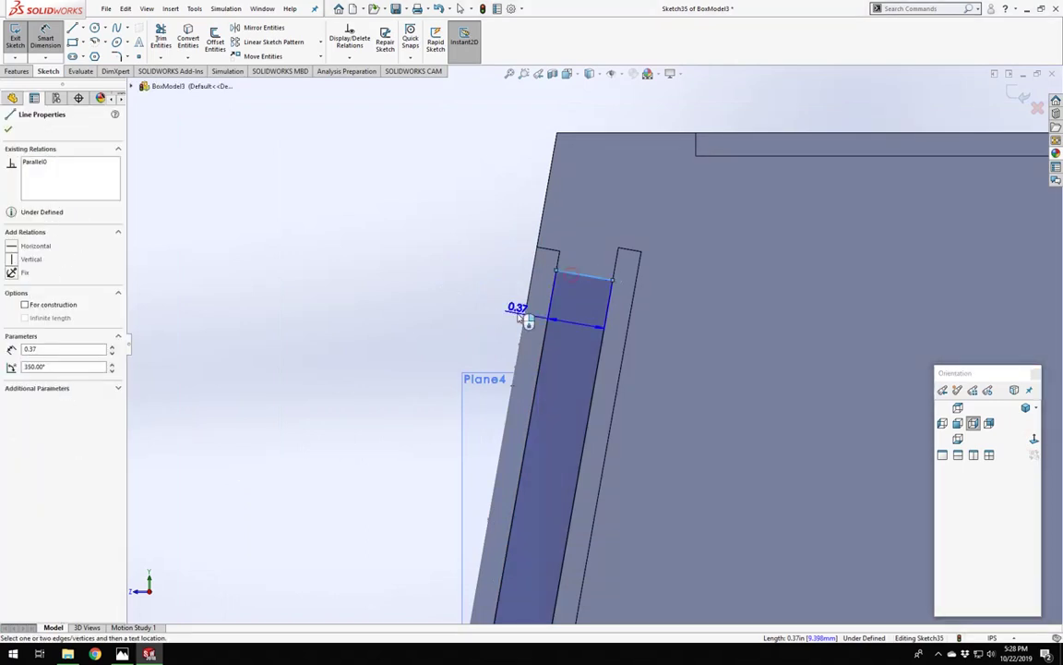
key(Escape)
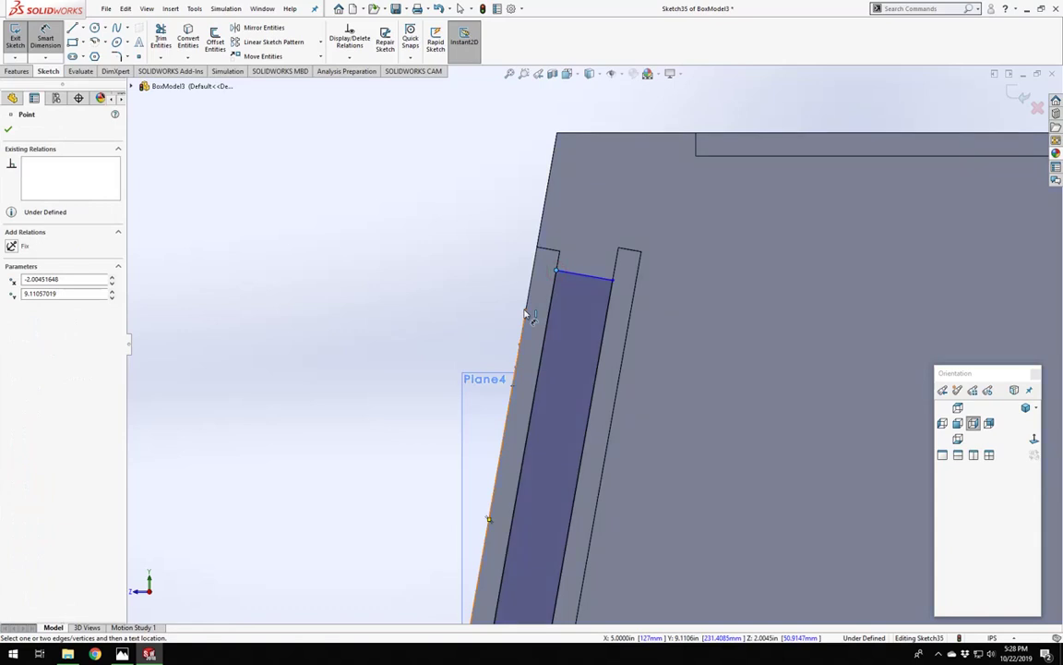
middle_drag(525, 314, 539, 316)
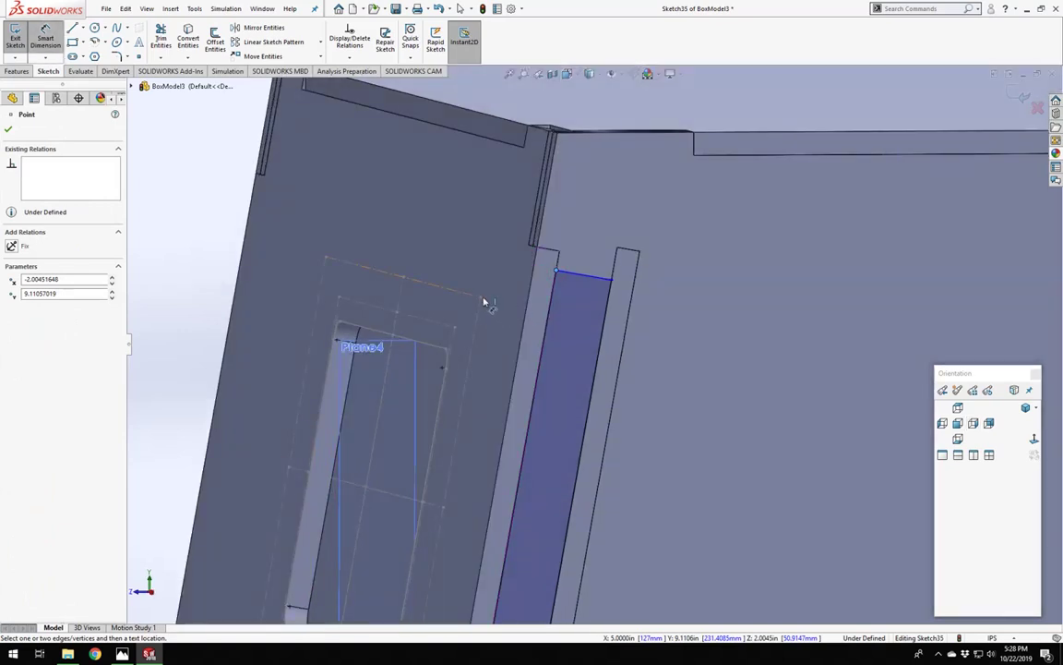
click(481, 302)
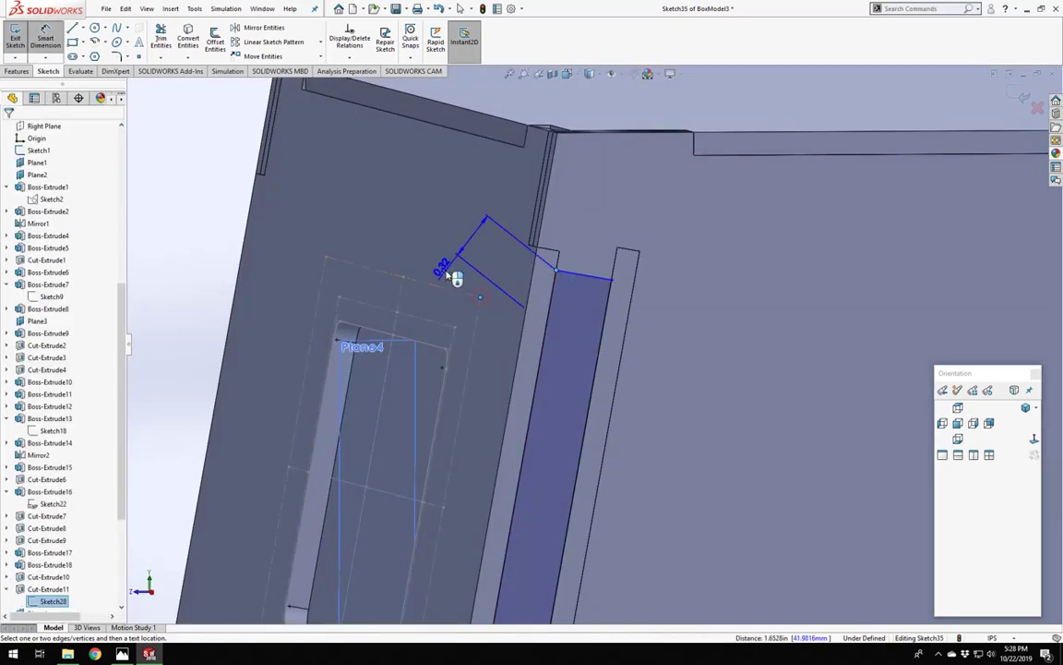
click(1027, 410)
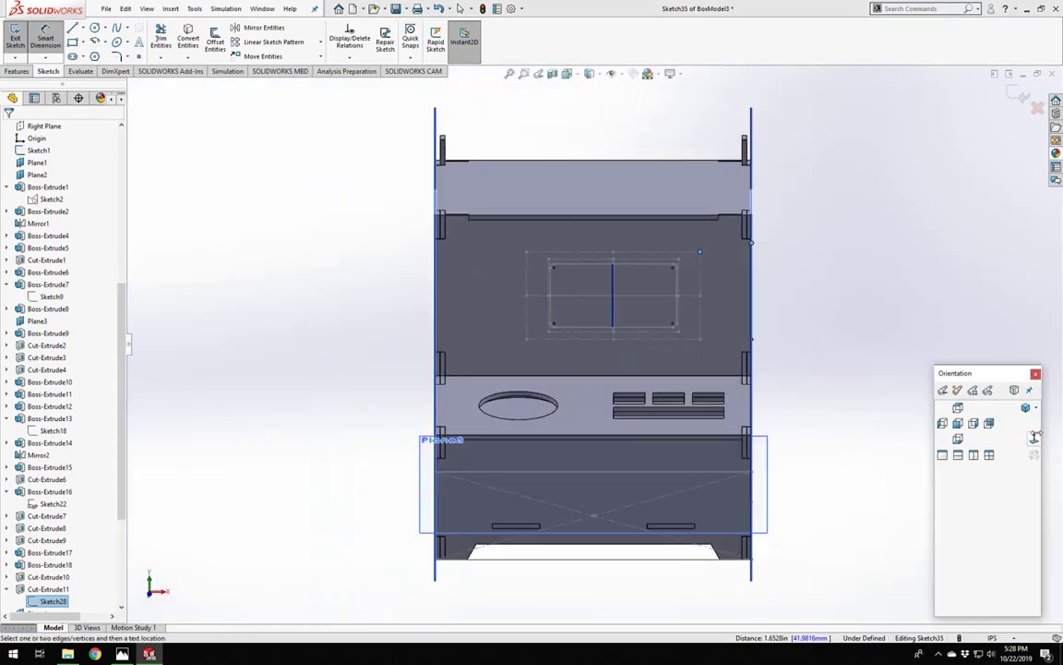
click(1034, 437)
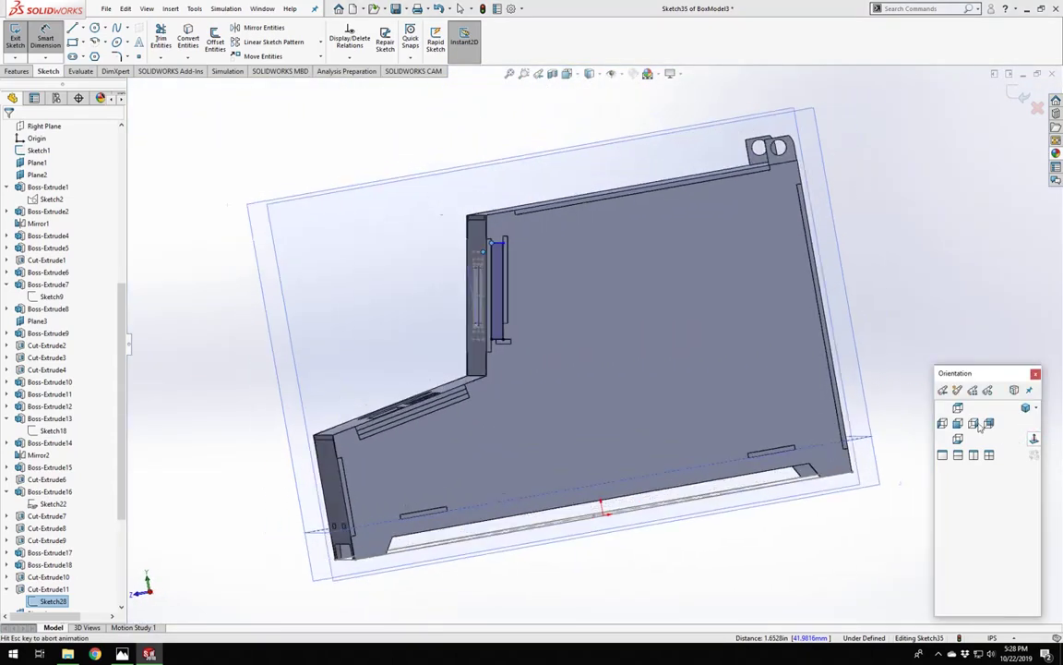
middle_drag(518, 303, 573, 285)
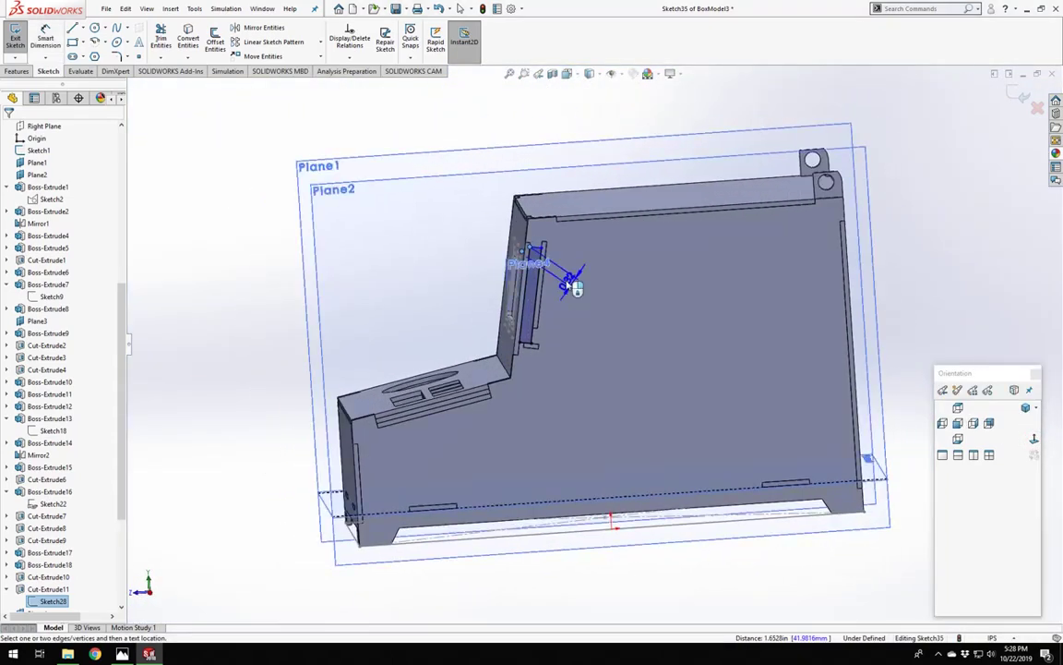
scroll(511, 294, down, 7)
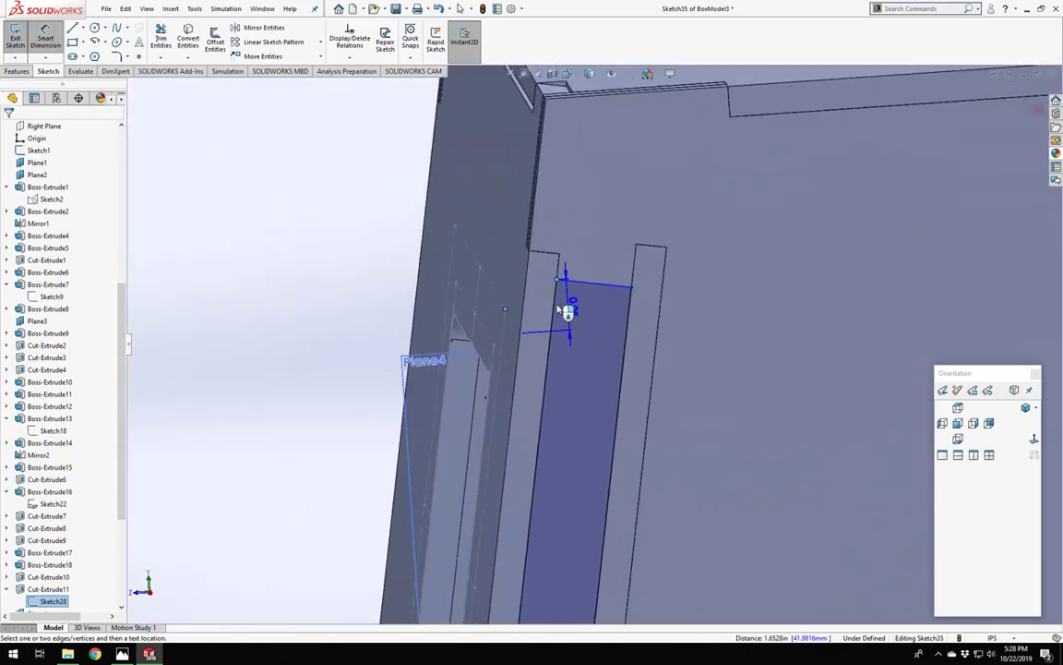
middle_drag(558, 312, 549, 292)
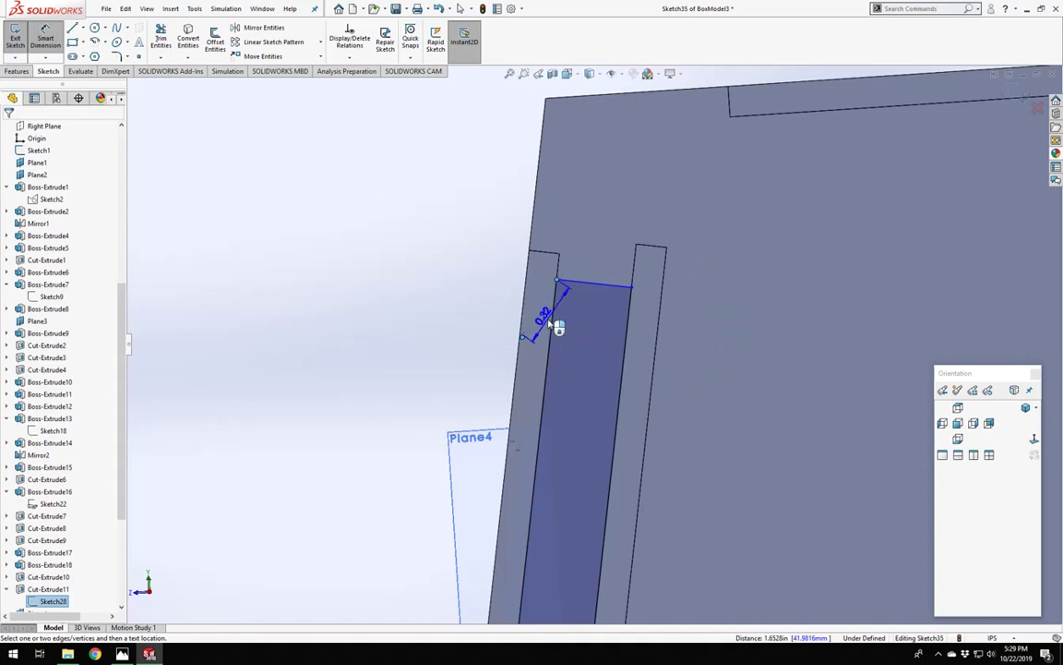
middle_drag(487, 347, 488, 342)
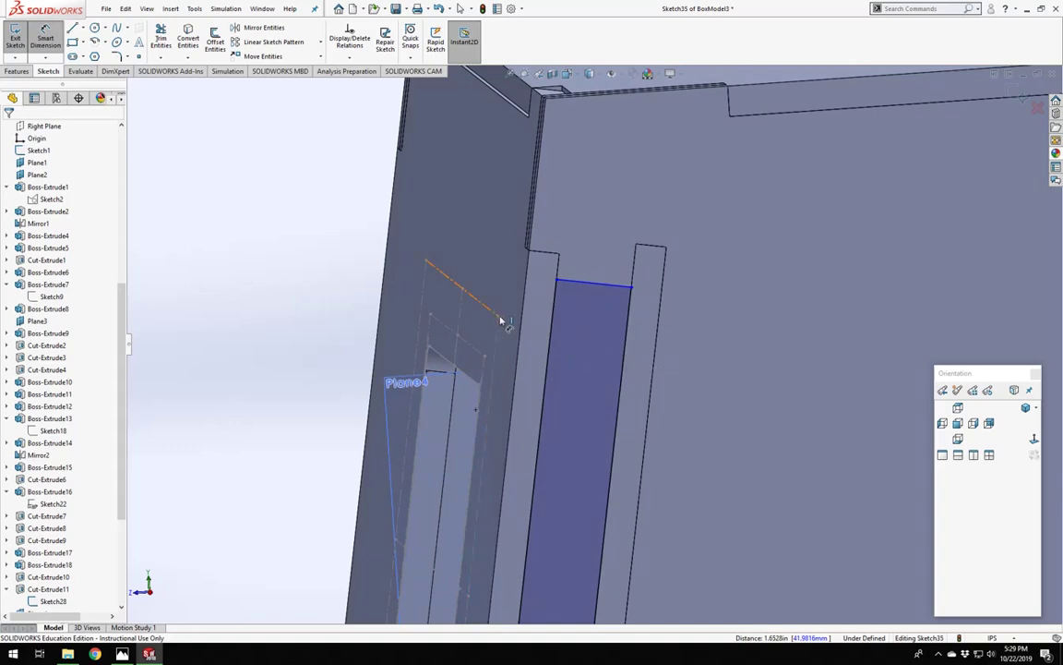
Dimension the vertical distance from the spacer rectangle's upper front corner to the display panel's outermost construction rectangle corner as 0.1 in.
click(557, 280)
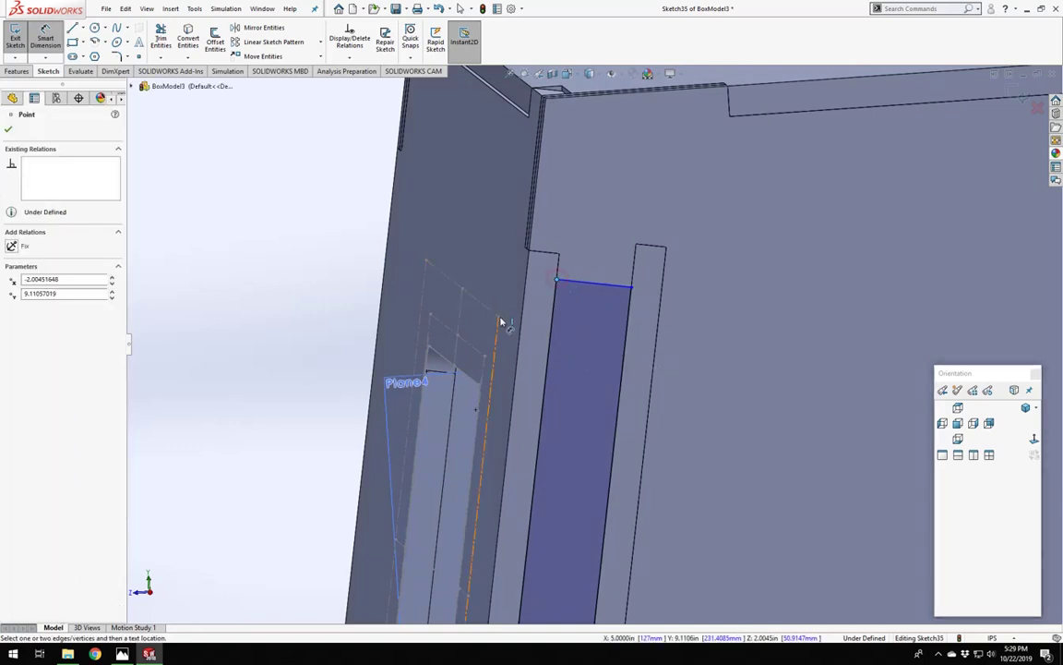
middle_drag(499, 318, 453, 328)
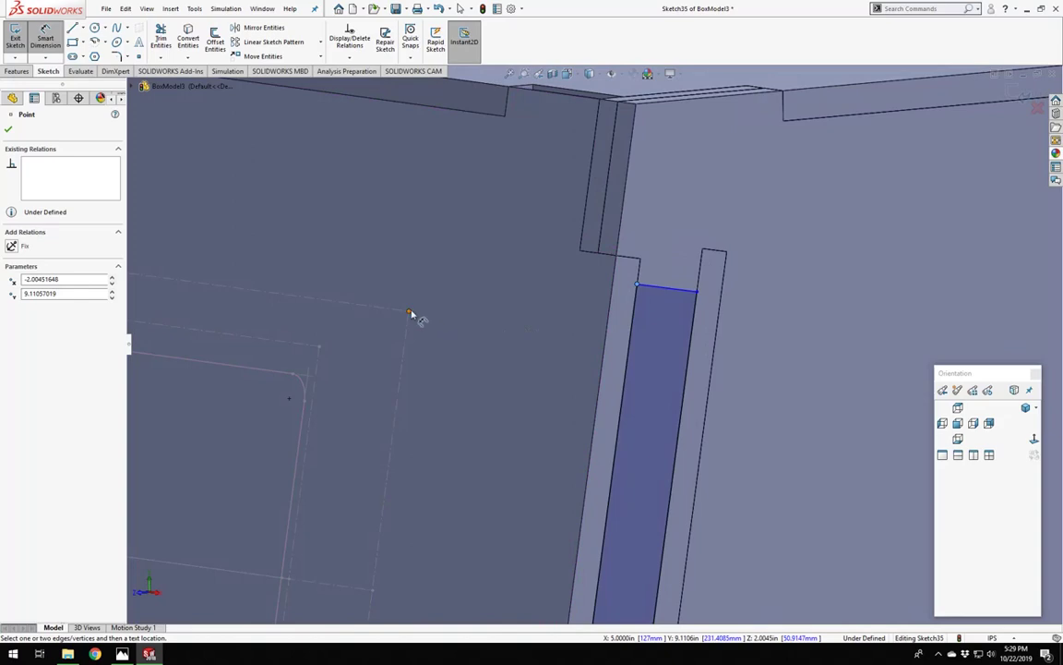
click(411, 312)
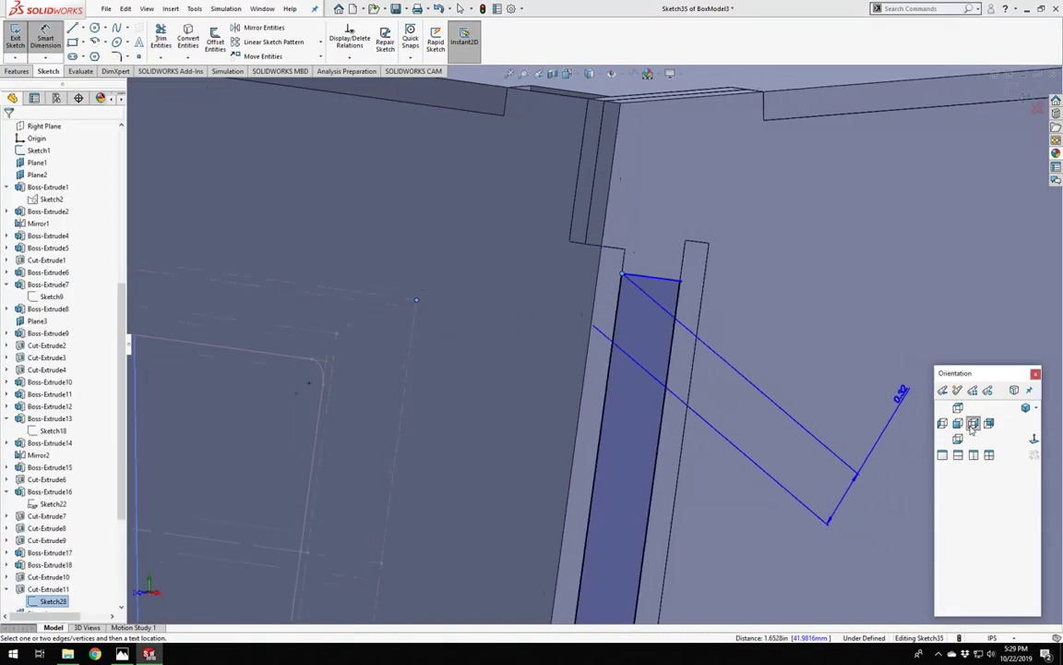
click(973, 423)
scroll(591, 331, down, 5)
scroll(589, 330, down, 1)
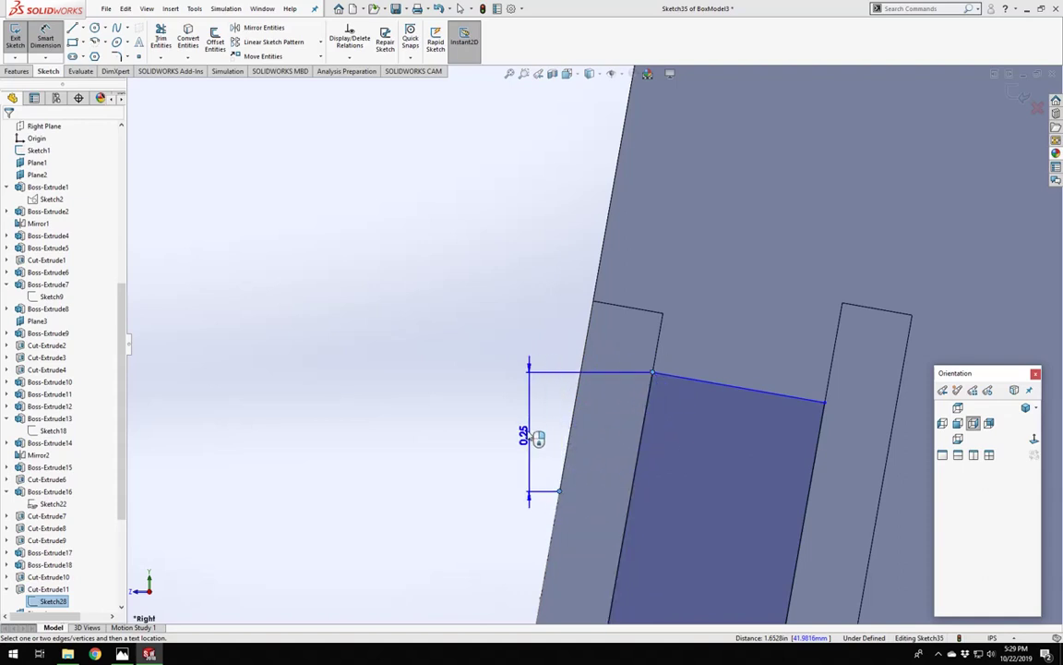
click(541, 438)
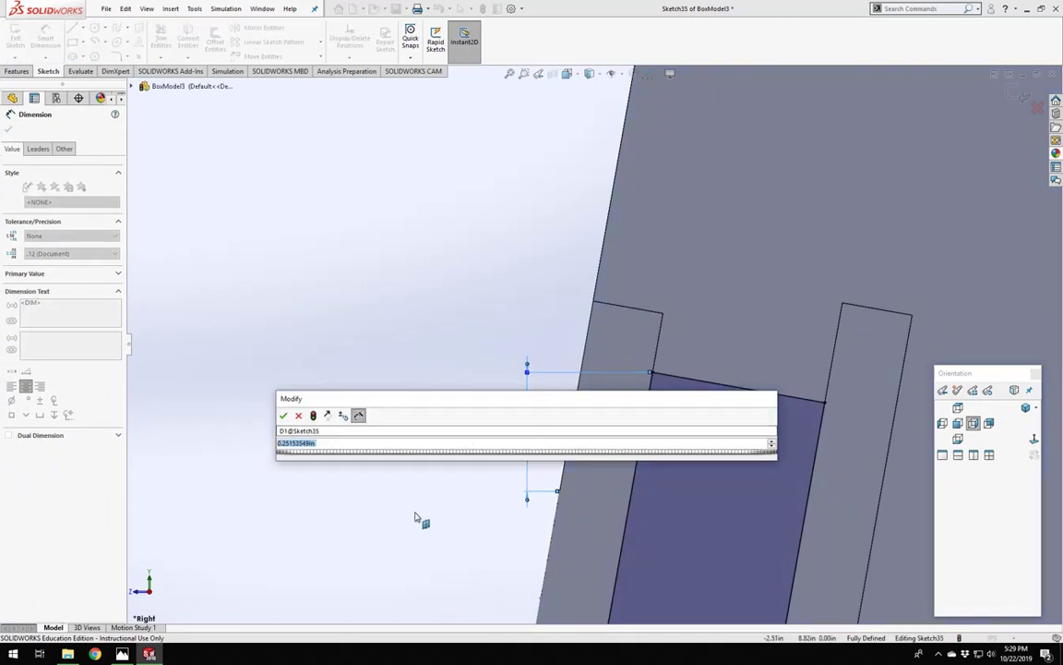
text(0.1)
key(Return)
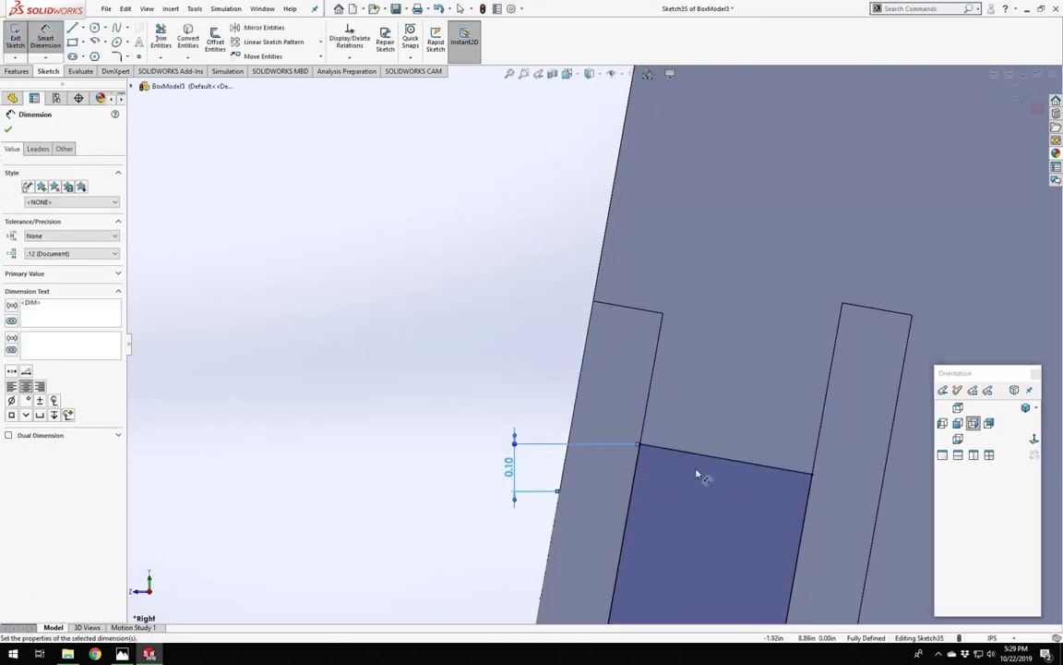
scroll(697, 474, up, 4)
scroll(690, 463, down, 3)
middle_drag(643, 429, 662, 432)
scroll(646, 440, up, 5)
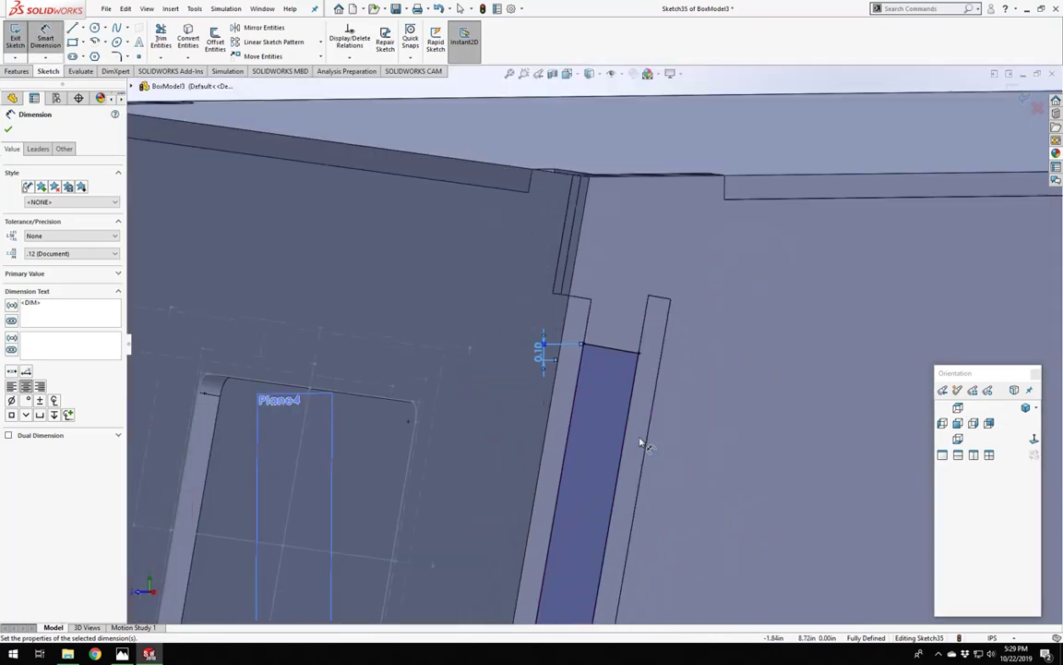
key(Escape)
Finish the spacer rectangle sketch and set up an extruded cut from it with a Through All end condition.
scroll(638, 432, up, 4)
scroll(603, 375, down, 3)
mouse_move(589, 367)
middle_down()
mouse_move(541, 354)
mouse_move(576, 329)
mouse_move(582, 374)
middle_up()
scroll(550, 352, up, 4)
scroll(572, 360, down, 3)
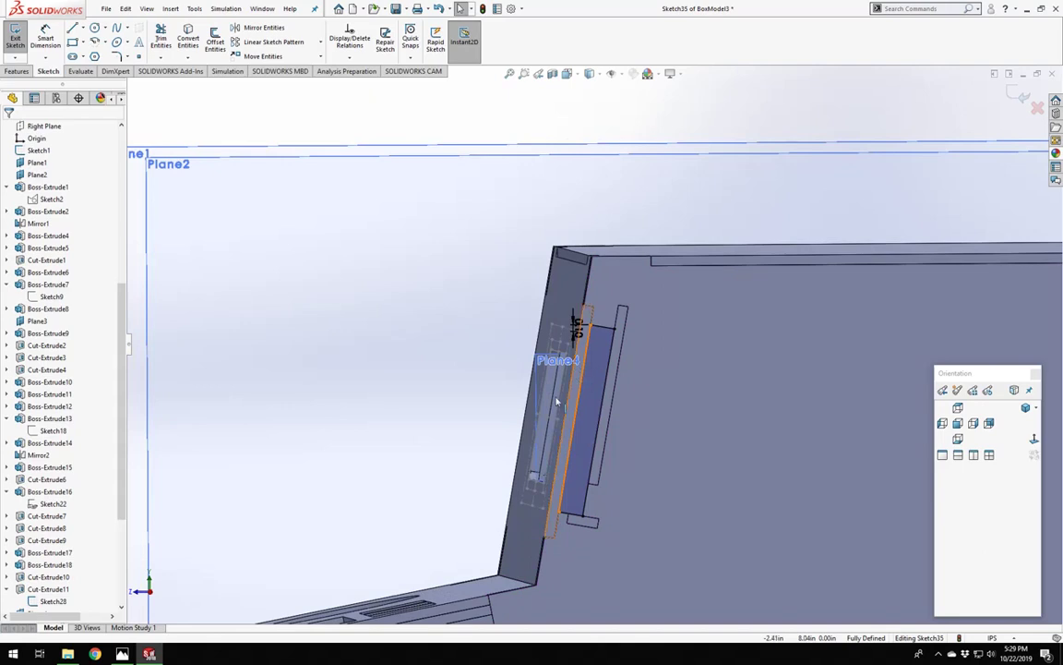
scroll(507, 484, up, 2)
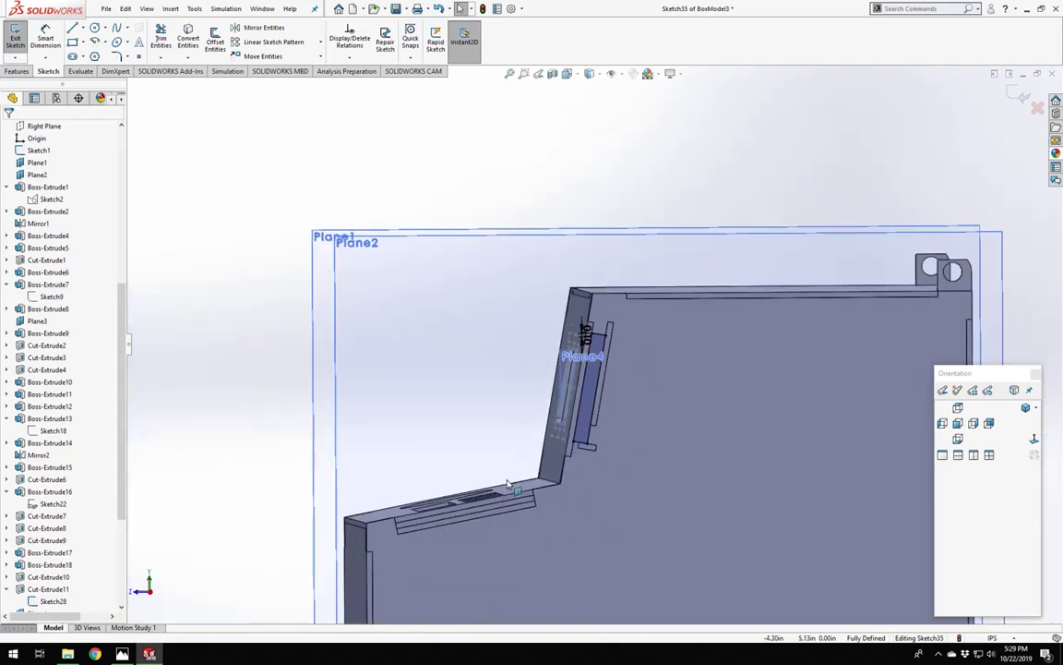
click(16, 37)
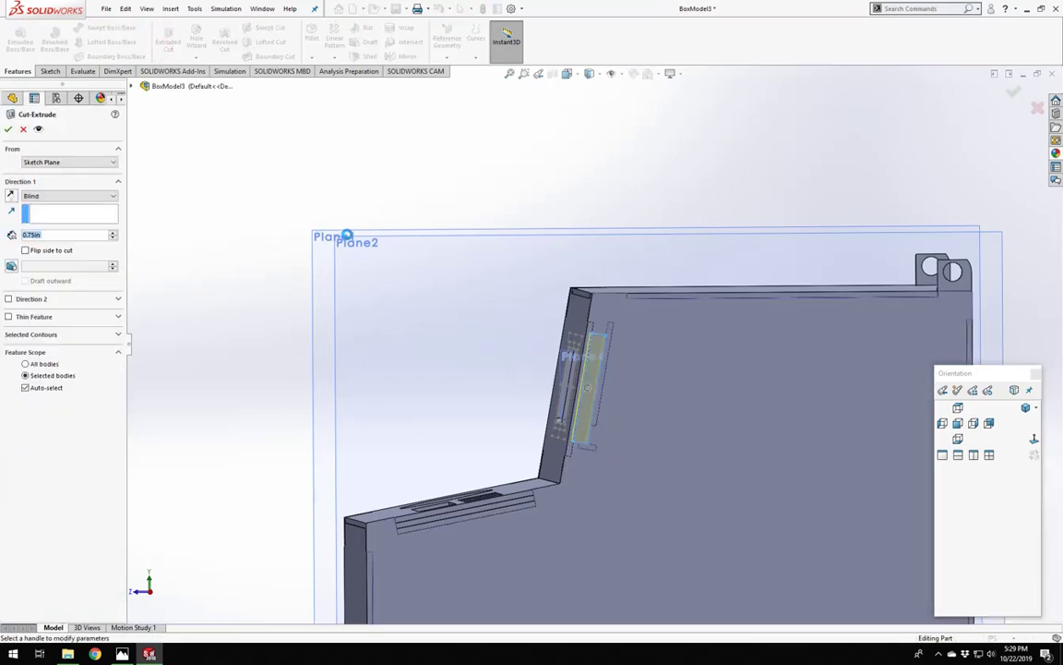
scroll(701, 432, down, 5)
mouse_move(660, 408)
middle_down()
mouse_move(700, 403)
mouse_move(680, 452)
mouse_move(651, 430)
middle_up()
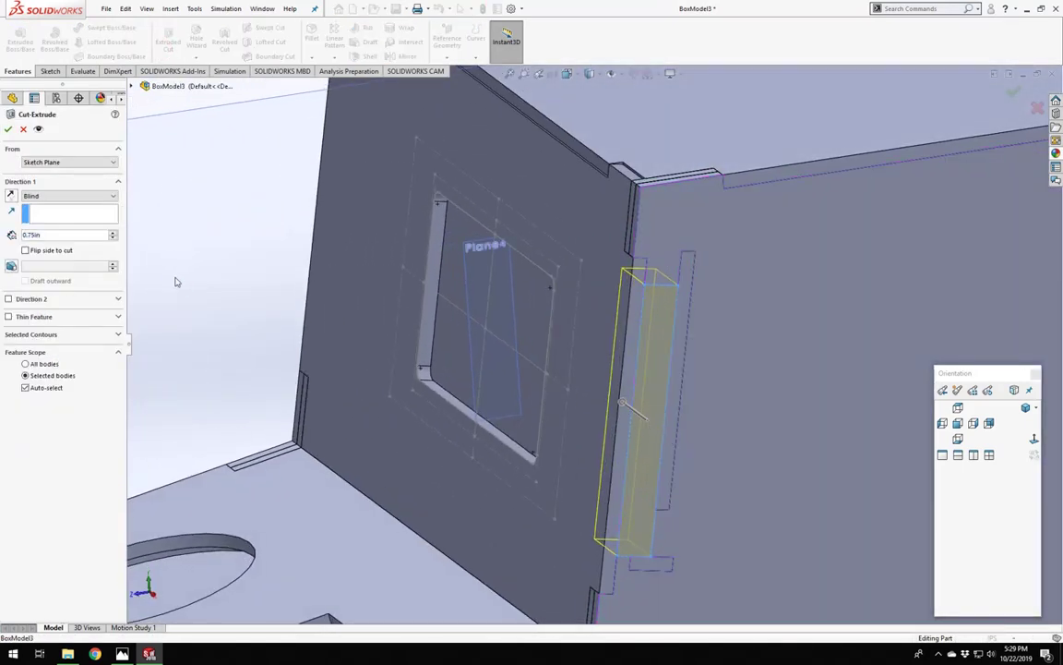
click(44, 198)
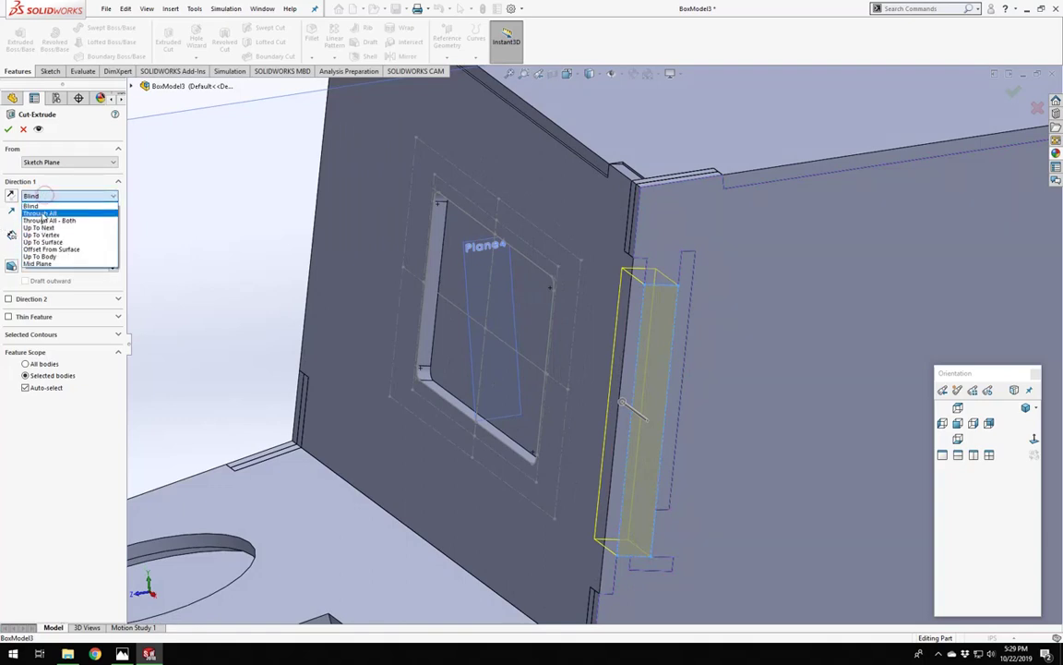
click(40, 213)
Turn off automatic body selection, limit the cut to the RightSide_Outer and RightSide_Inner bodies, and complete it.
click(25, 369)
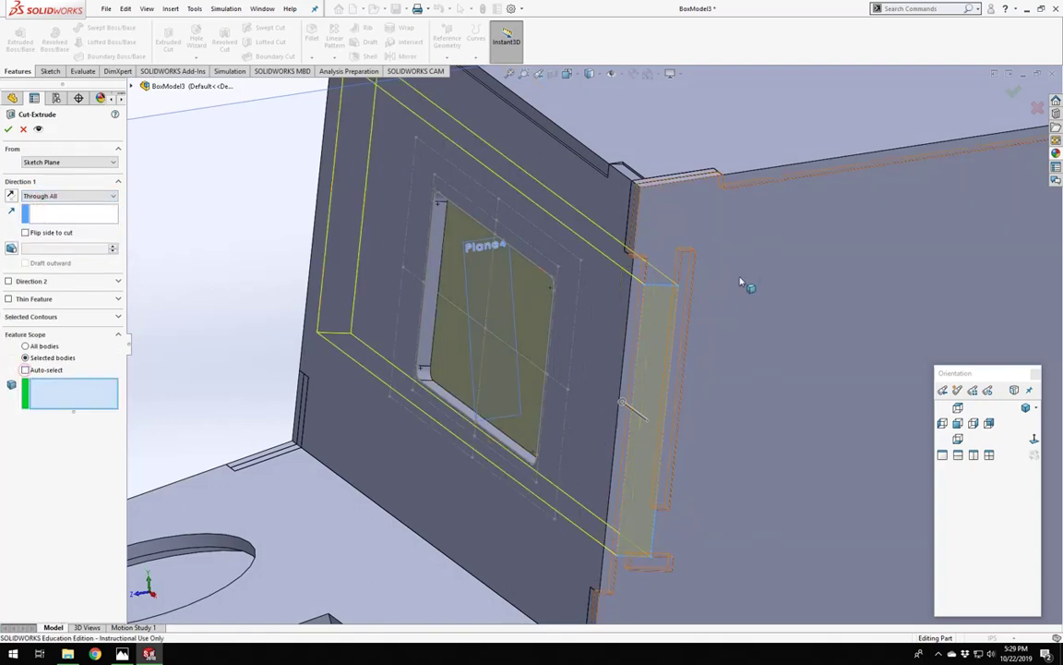
click(644, 179)
click(658, 182)
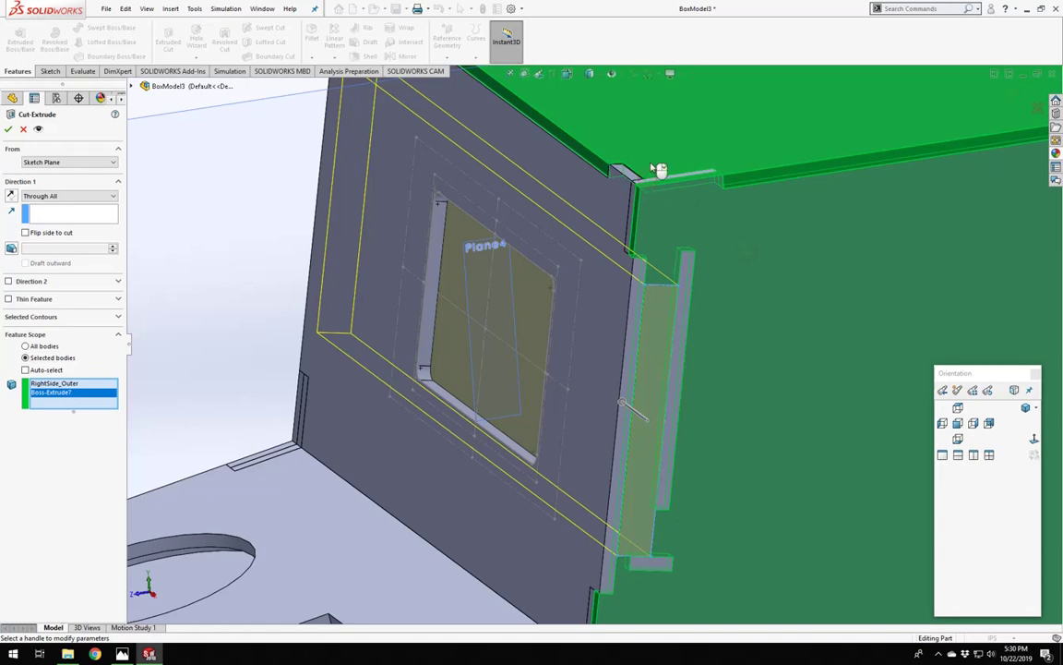
click(657, 171)
click(599, 194)
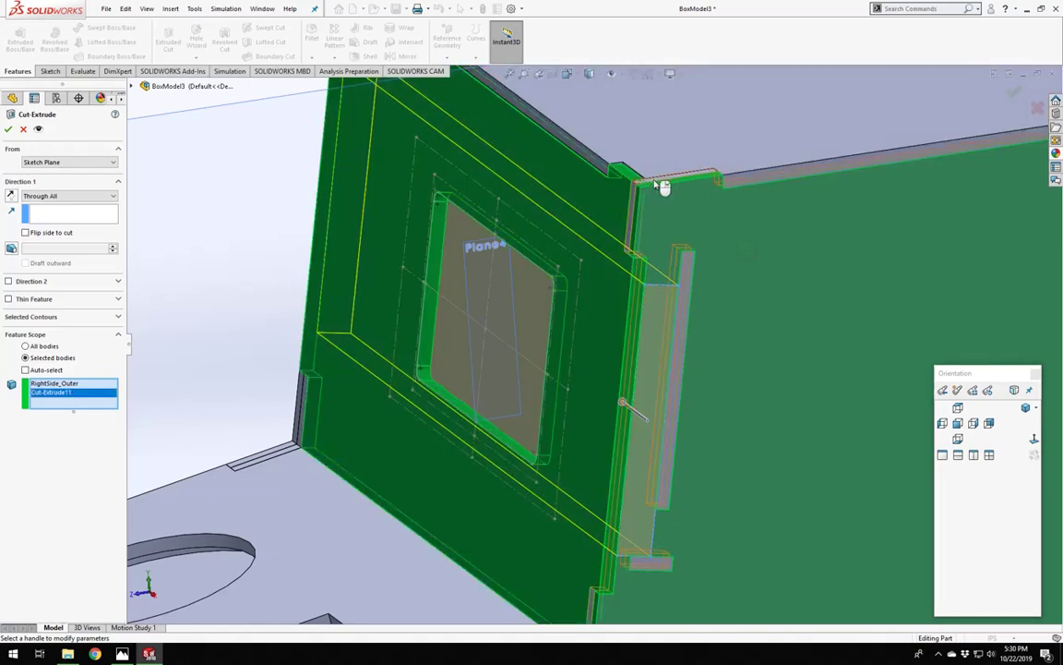
click(599, 194)
scroll(598, 194, down, 3)
click(653, 184)
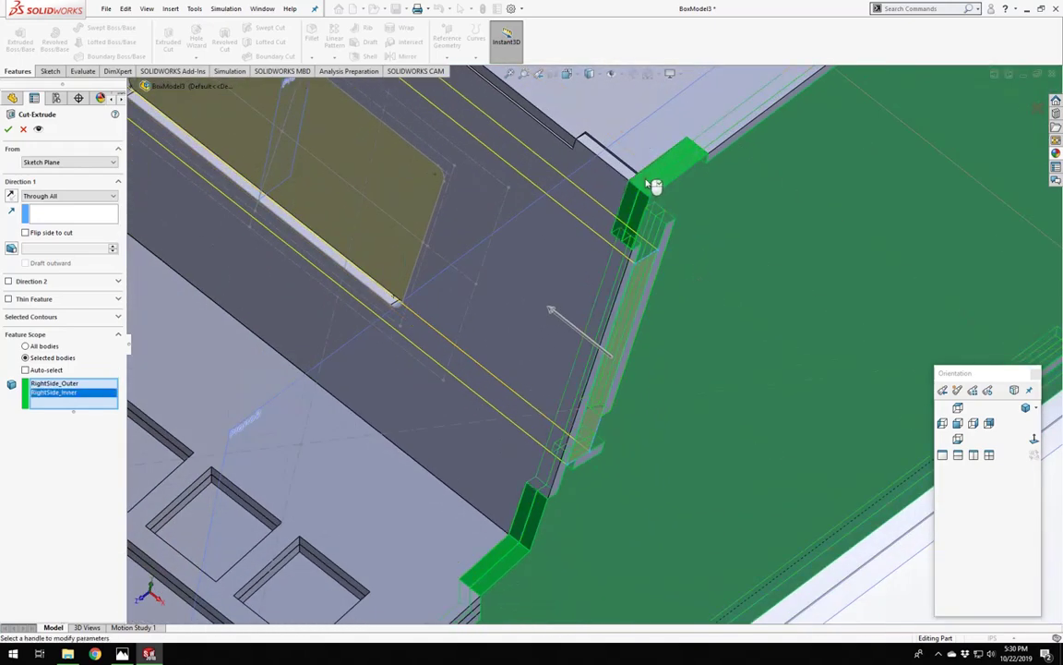
key(f)
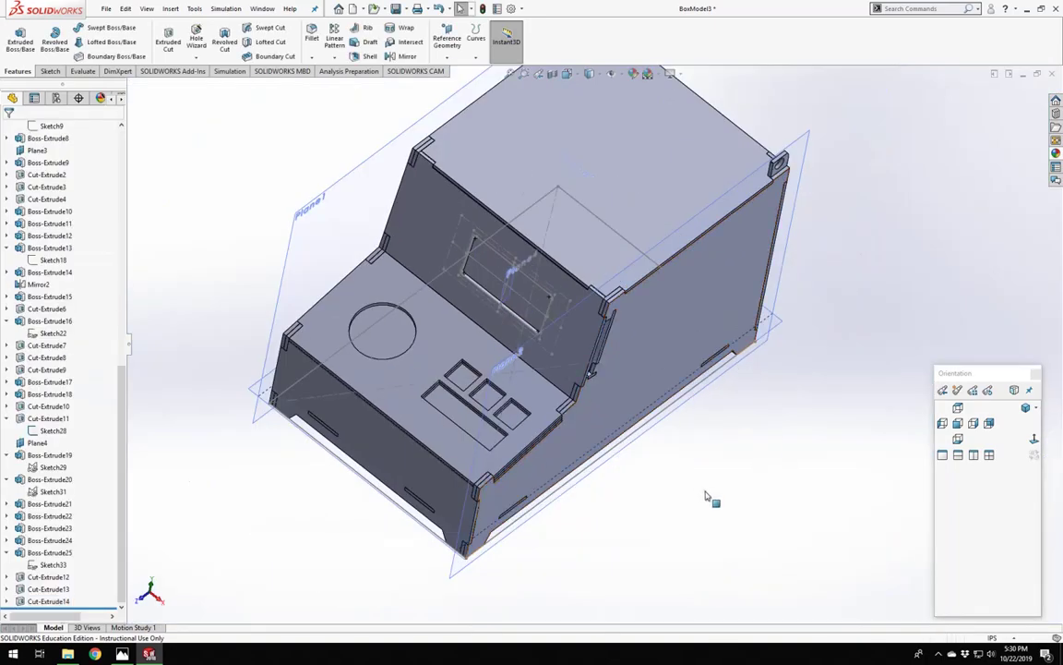
Examine the new cut in the right side panel, return to the isometric view and save the part.
scroll(707, 496, down, 5)
middle_drag(612, 377, 591, 285)
scroll(559, 263, down, 5)
scroll(571, 393, up, 4)
scroll(567, 401, down, 3)
scroll(549, 360, up, 3)
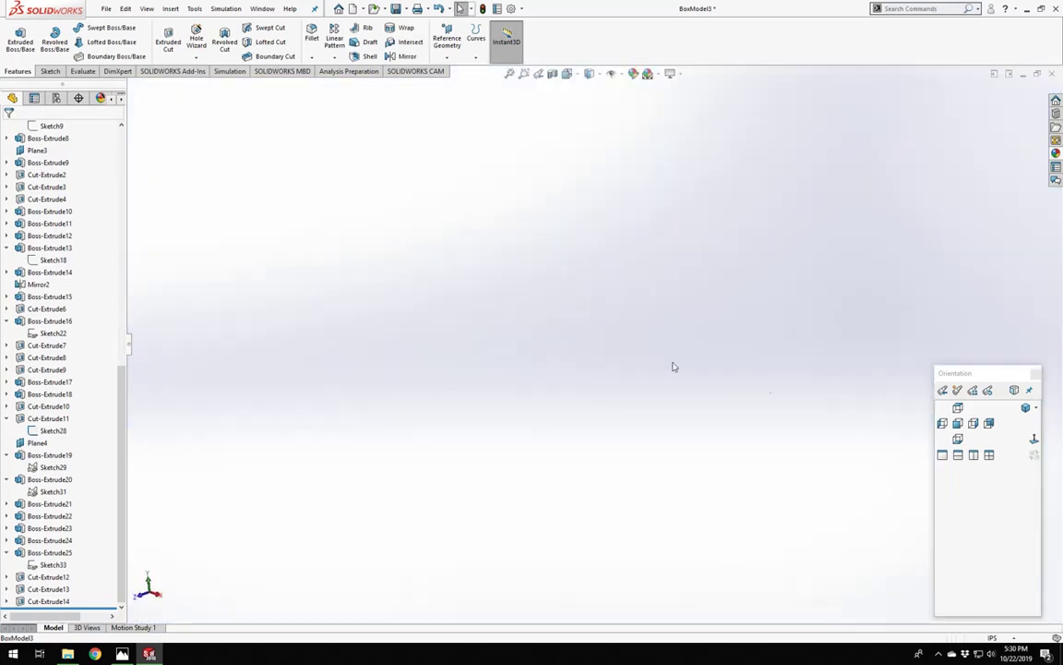
click(1025, 408)
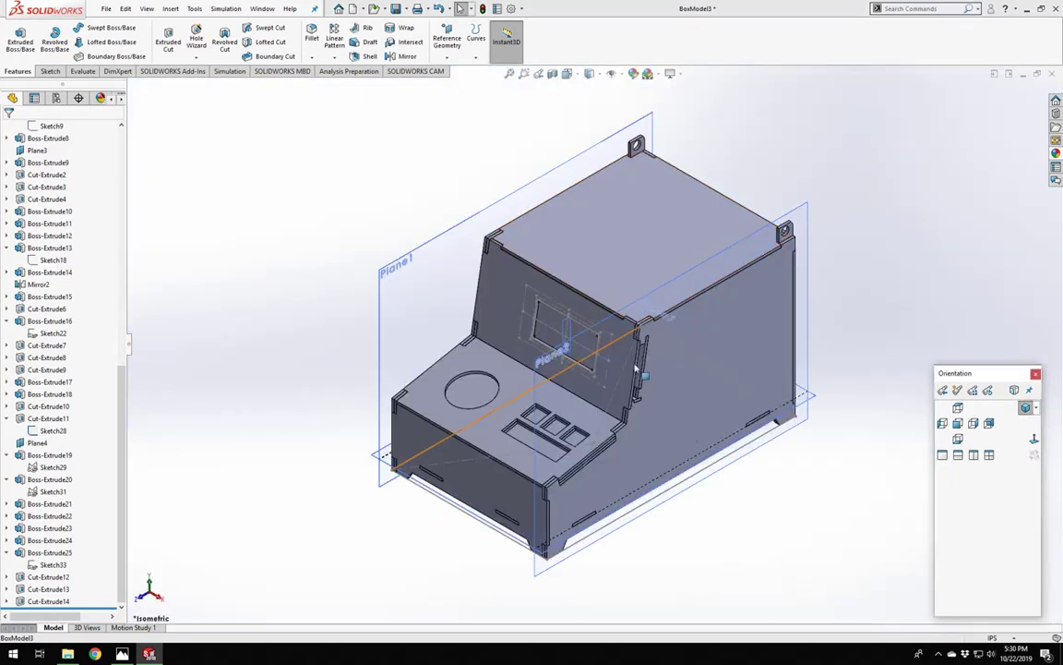
click(753, 551)
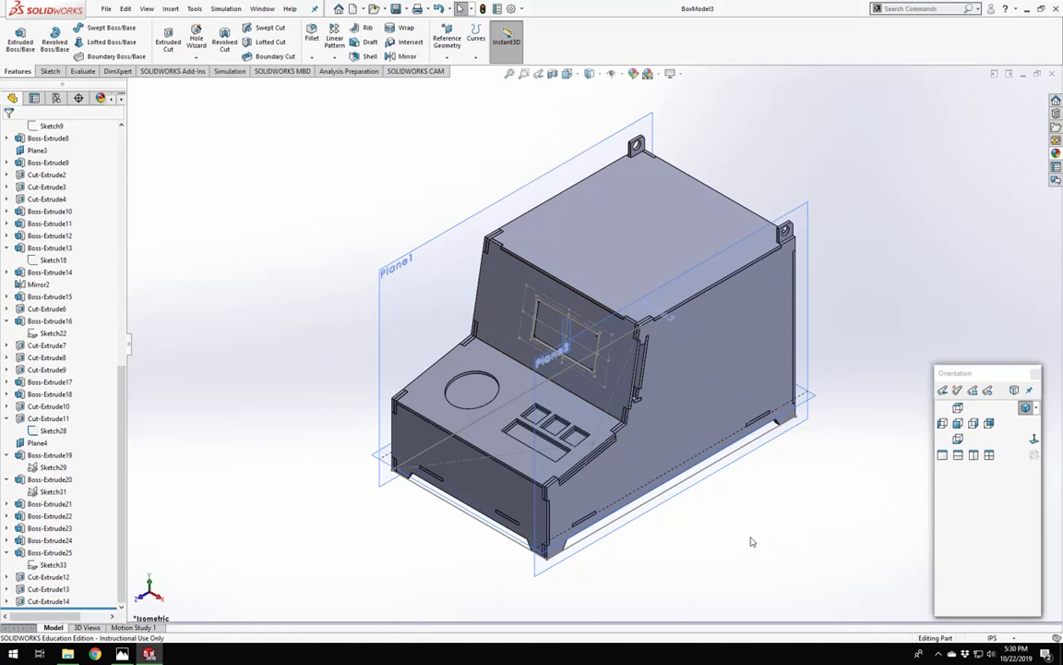
Examine the whole box from several angles, including the display panel, side panel and top.
scroll(568, 342, up, 3)
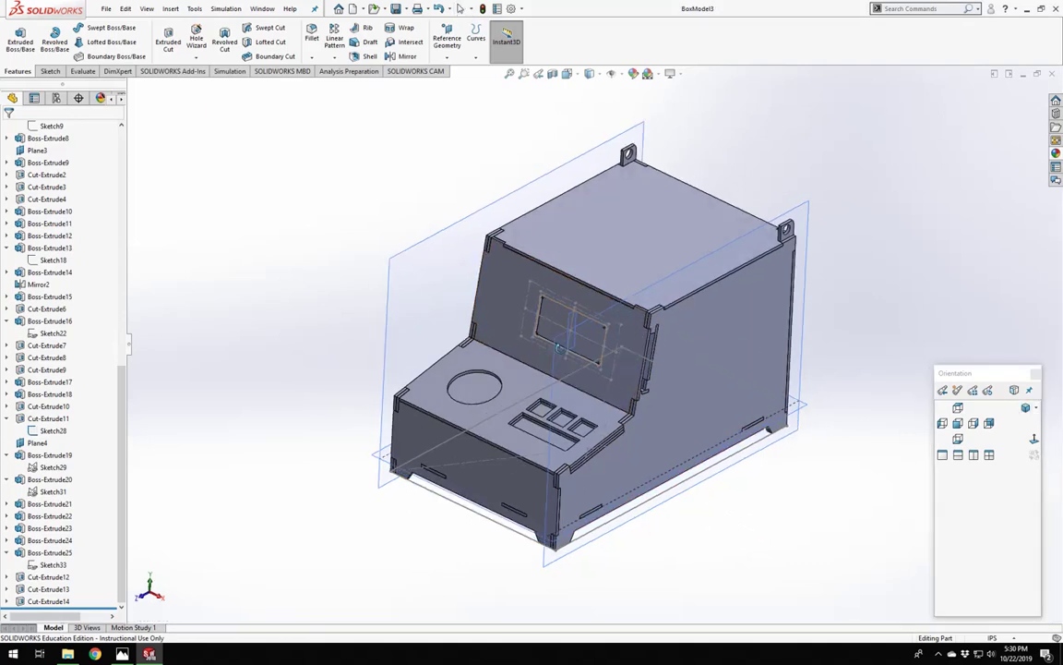
scroll(568, 342, down, 3)
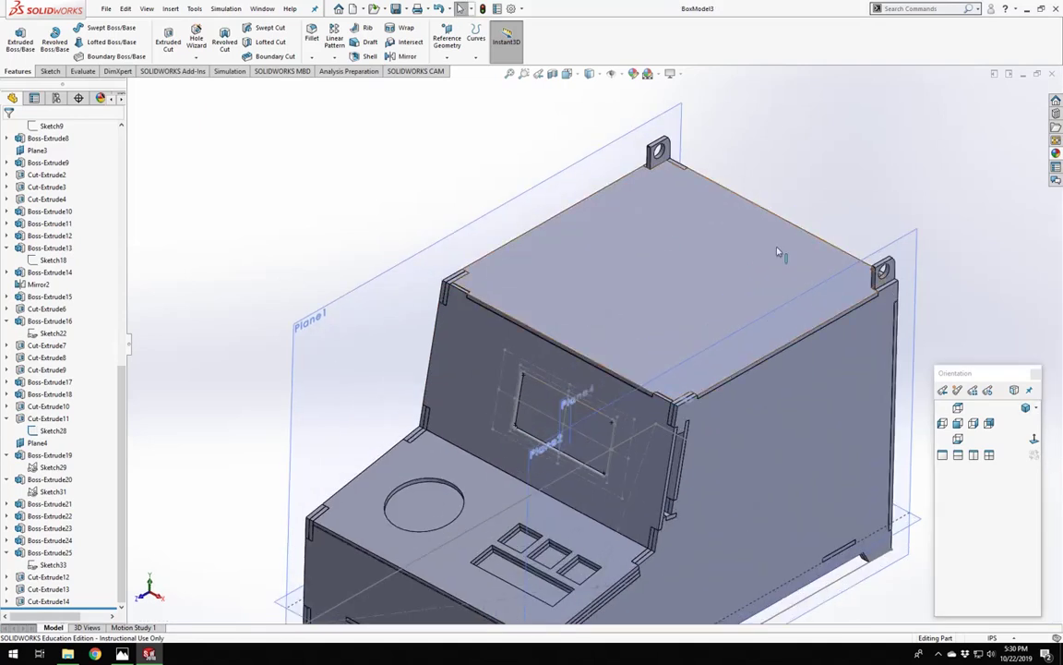
scroll(679, 443, down, 1)
middle_drag(668, 449, 639, 353)
scroll(643, 442, up, 2)
mouse_move(616, 464)
middle_down()
mouse_move(577, 439)
mouse_move(628, 399)
mouse_move(614, 439)
mouse_move(660, 431)
mouse_move(661, 417)
mouse_move(610, 434)
mouse_move(625, 442)
middle_up()
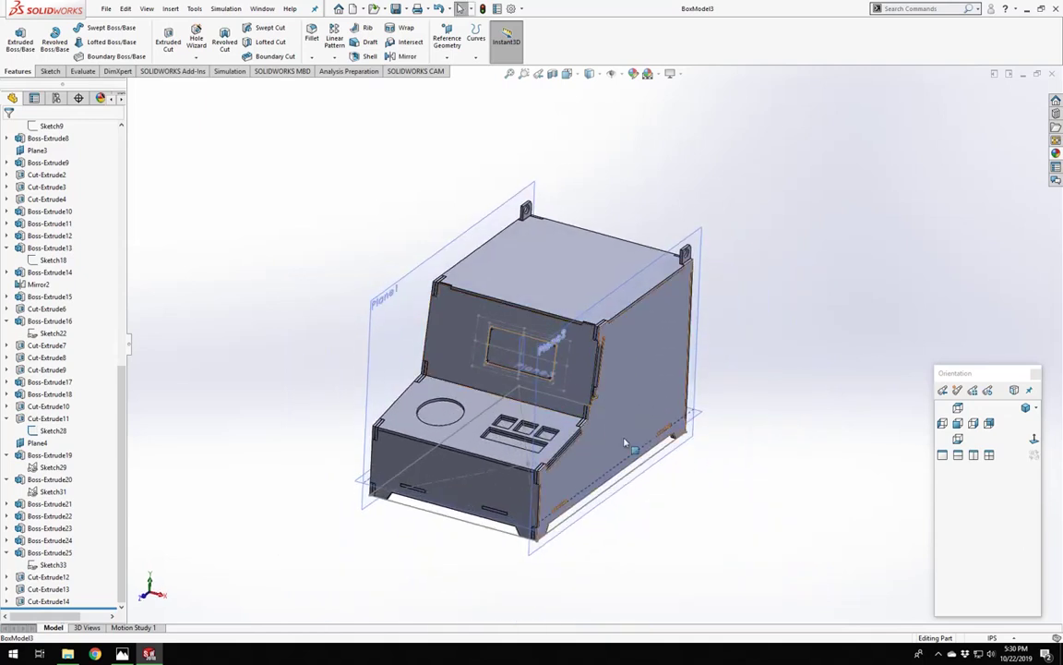
middle_drag(500, 448, 402, 408)
middle_drag(517, 457, 455, 408)
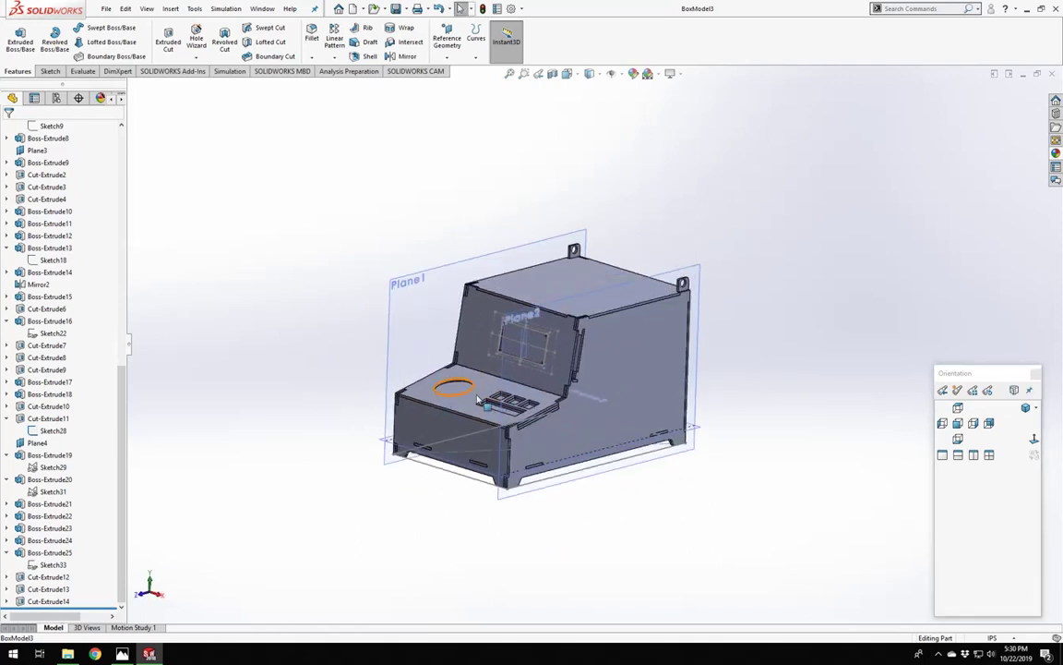
scroll(596, 363, up, 3)
scroll(601, 353, down, 4)
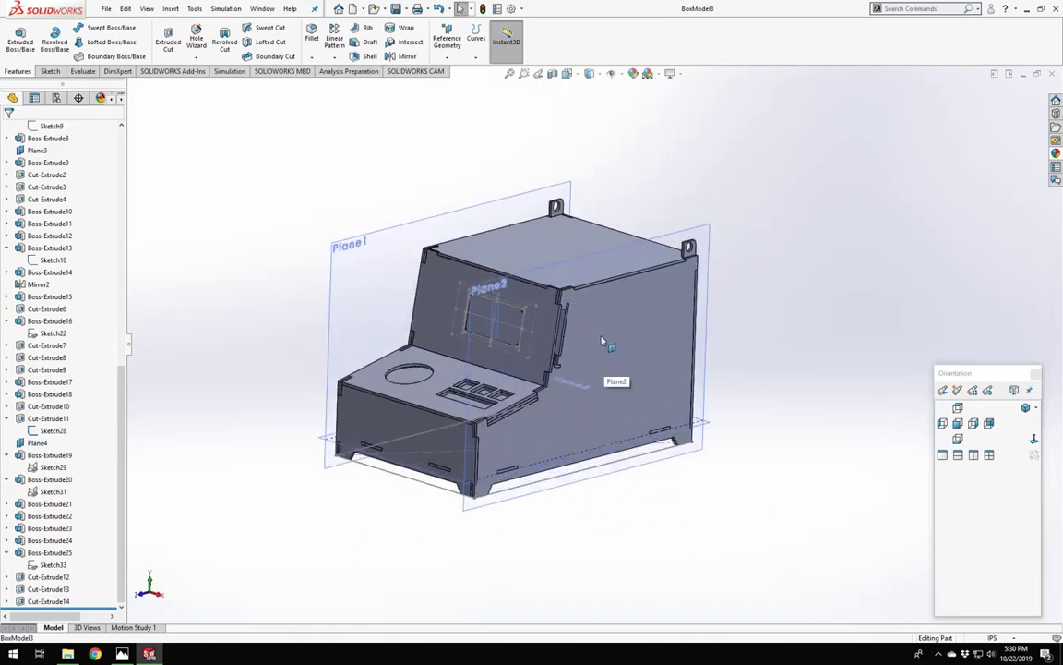
Start a sketch on the top panel's upper face and draw a center rectangle about 7.2 by 7 in above the origin.
middle_drag(602, 342, 565, 227)
click(565, 226)
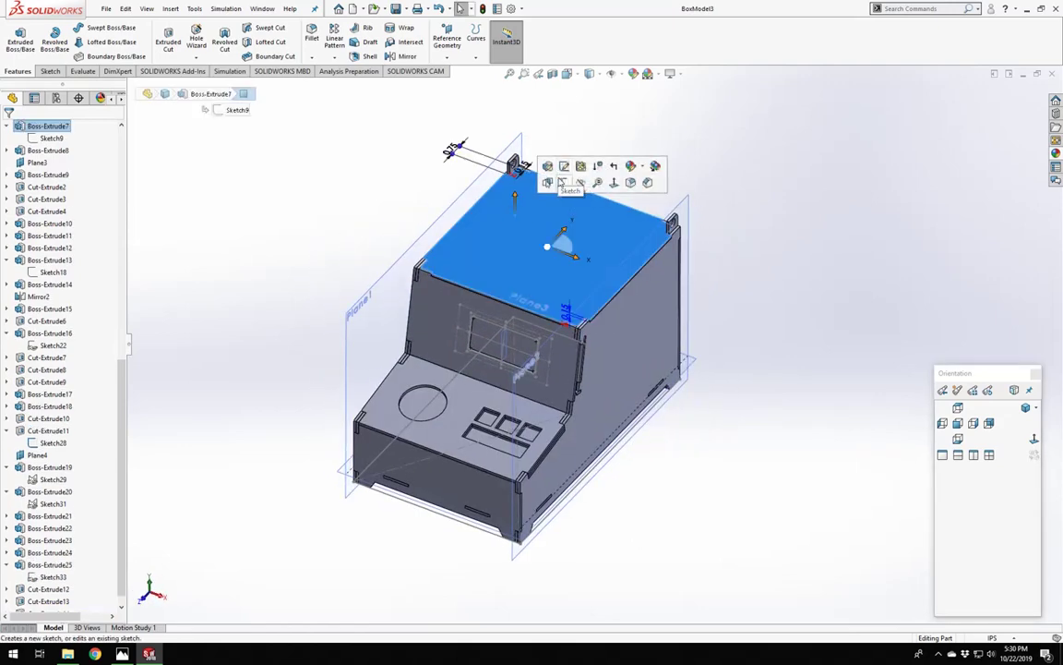
click(561, 182)
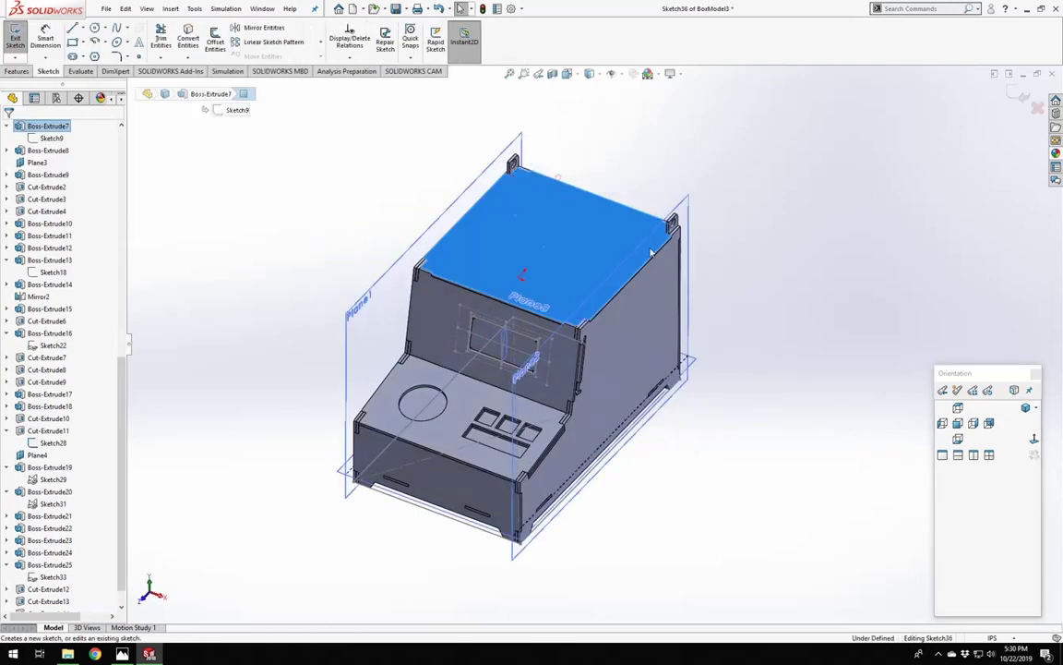
click(1035, 439)
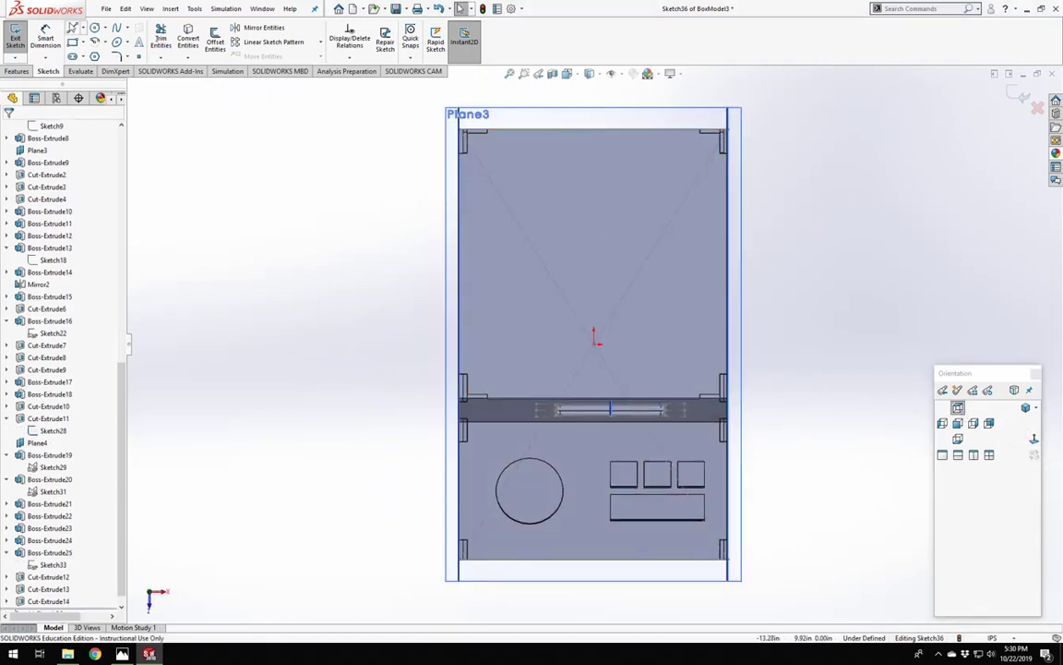
click(72, 42)
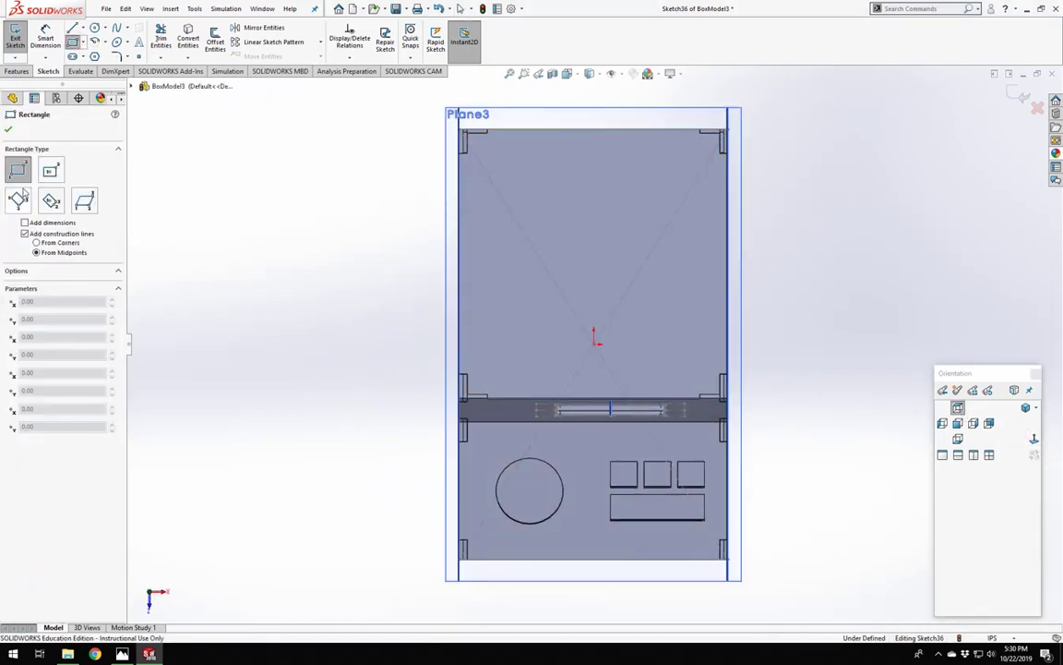
click(53, 174)
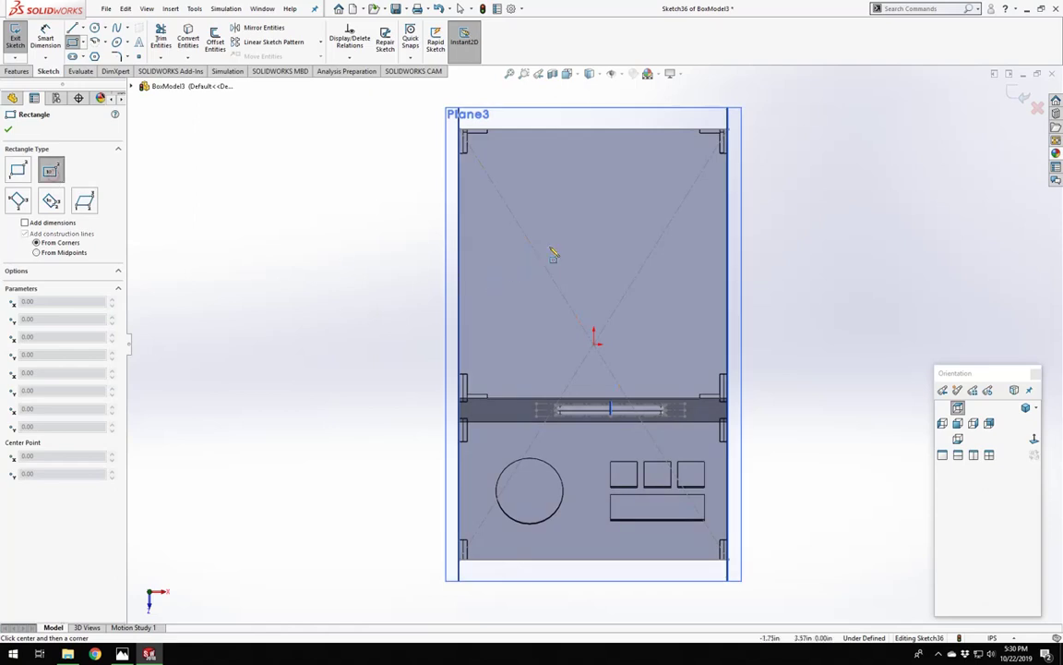
click(594, 255)
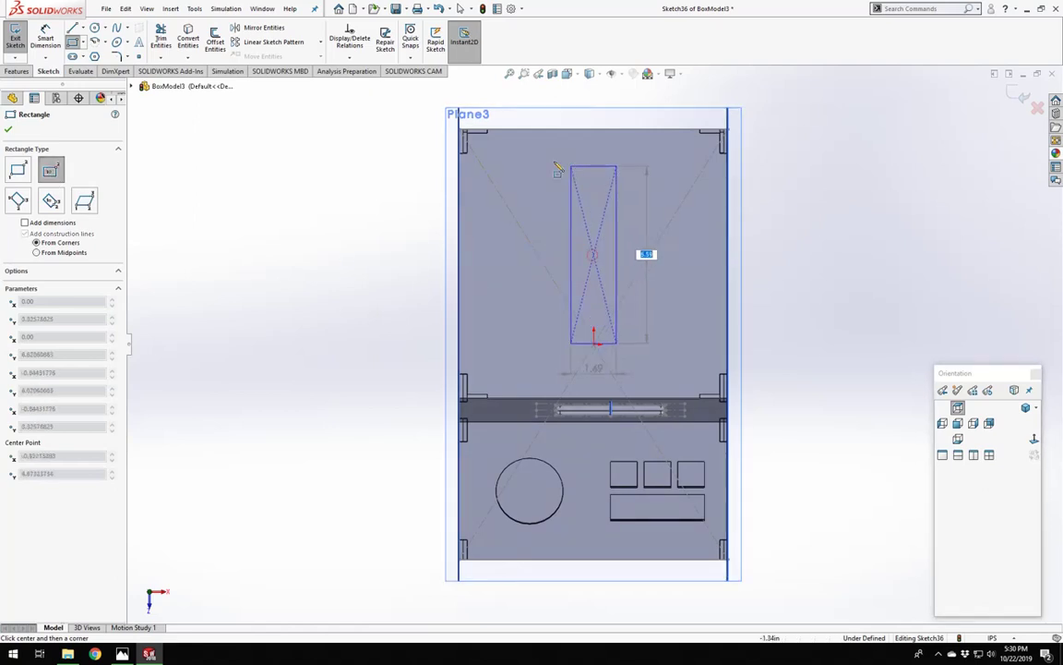
click(497, 161)
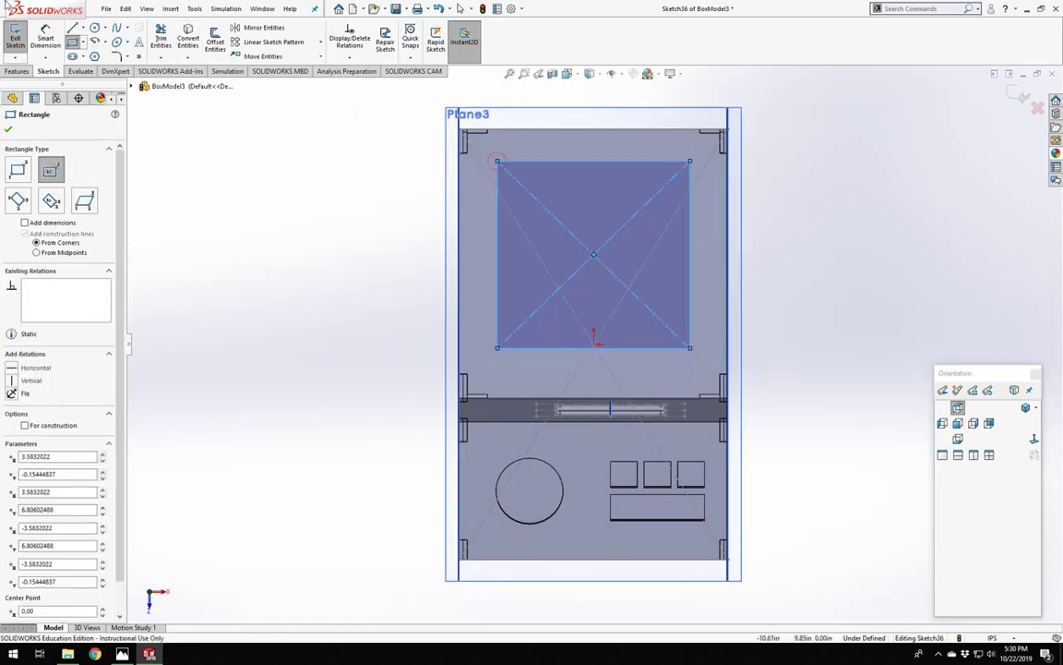
Dimension the rectangle's upper edge to a width of 7 in.
click(44, 37)
scroll(598, 200, up, 3)
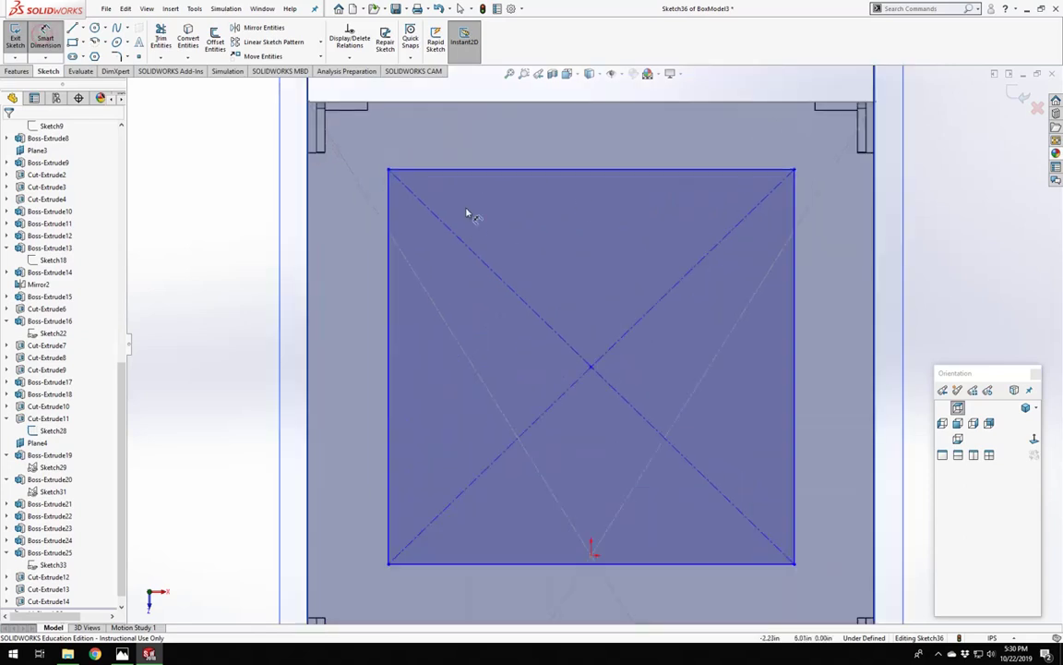
click(486, 161)
click(480, 156)
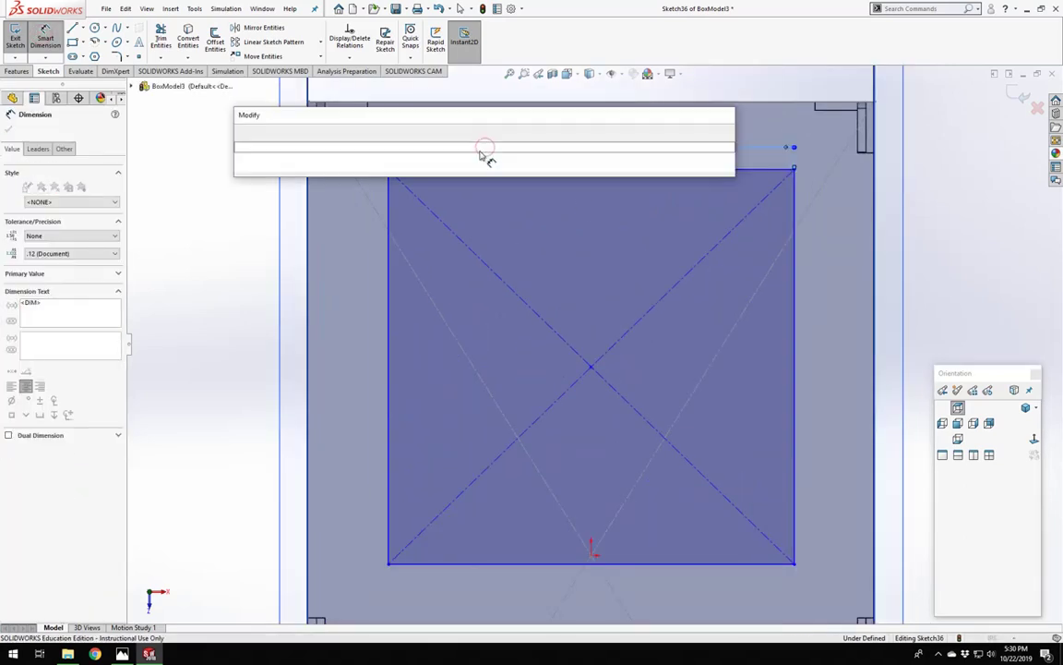
key(BackSpace)
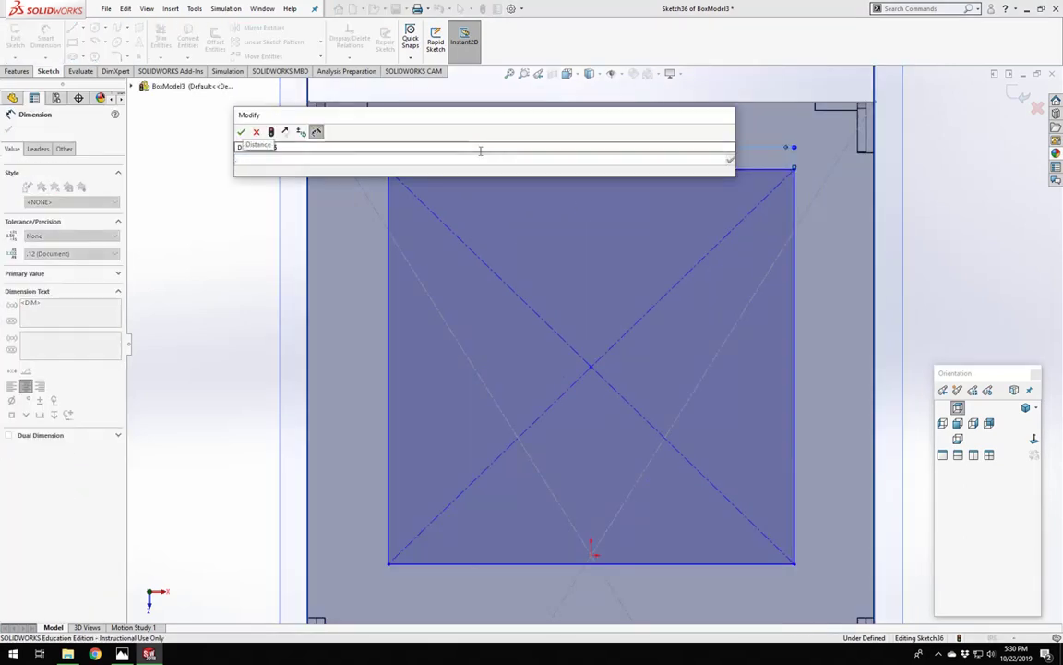
text(7)
key(Return)
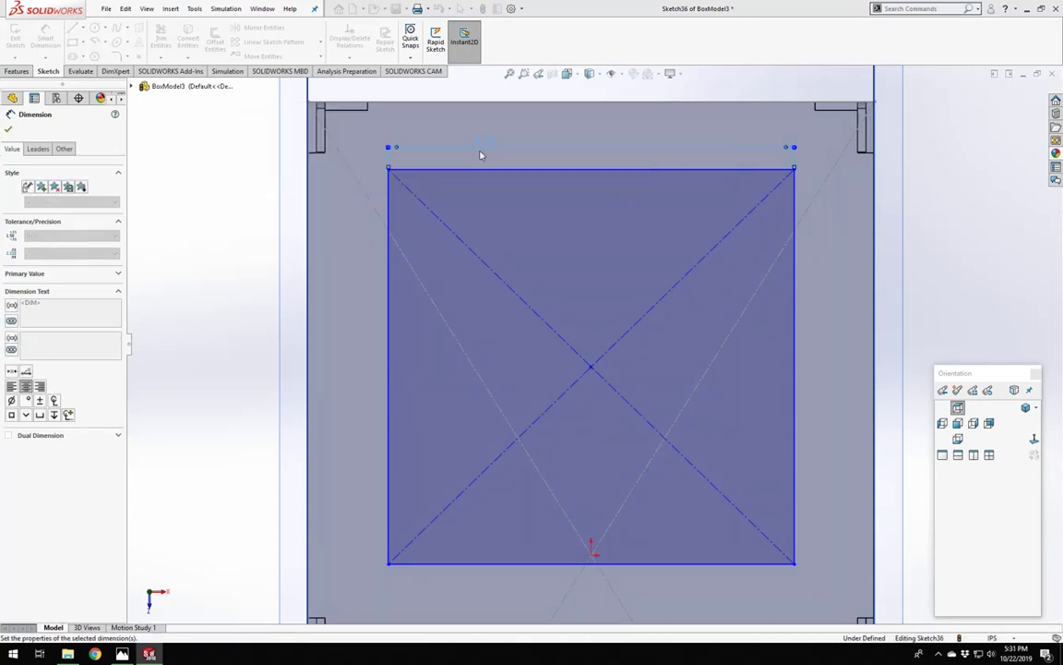
Make the rectangle square with an Equal relation between its upper edge and adjacent vertical edge.
click(397, 231)
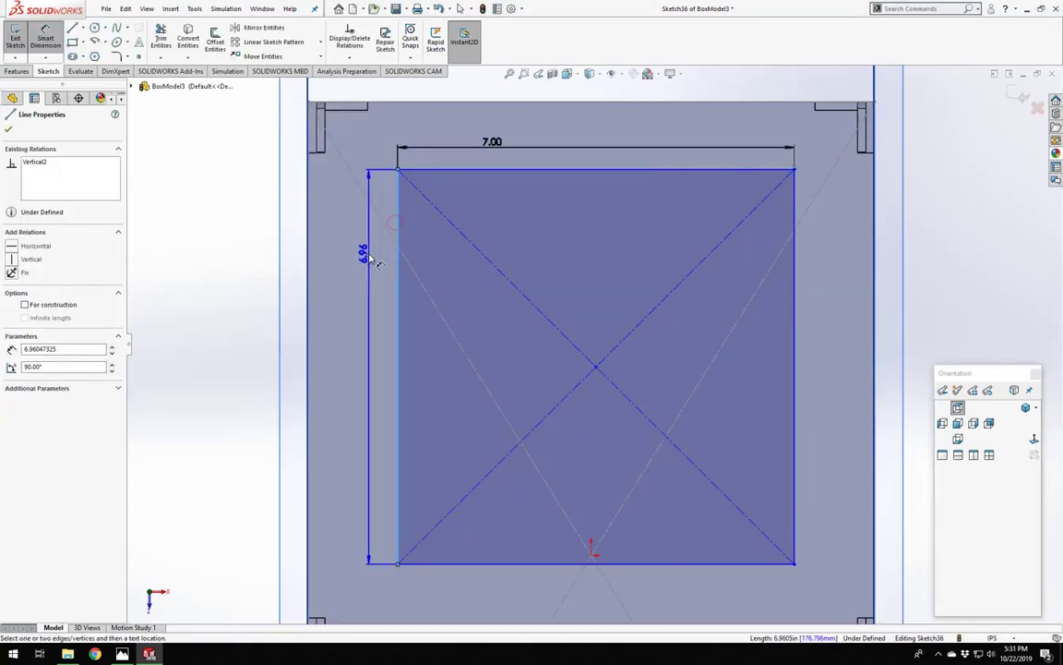
key(Escape)
click(398, 211)
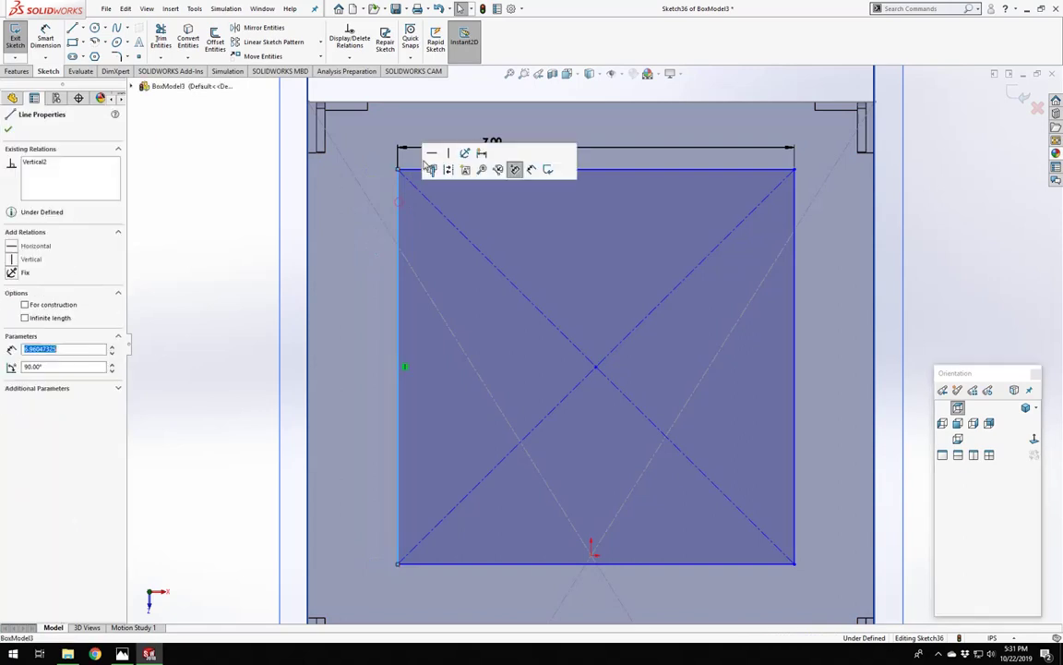
ctrl+click(422, 170)
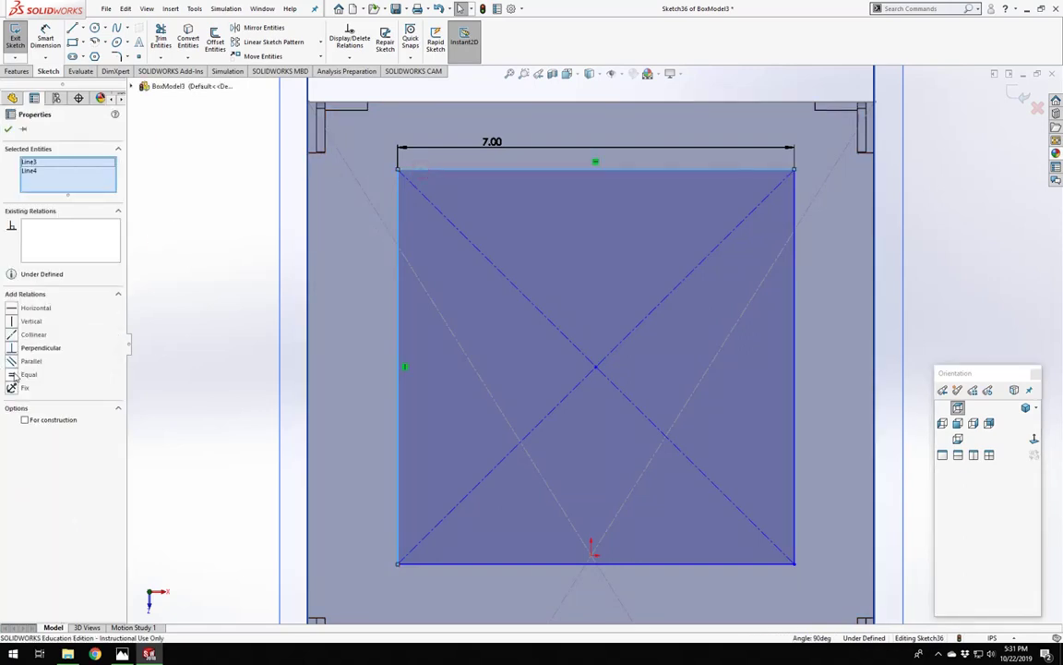
click(15, 375)
click(212, 354)
Hide the bodies in the Lid folder under Solid Bodies.
scroll(601, 373, up, 4)
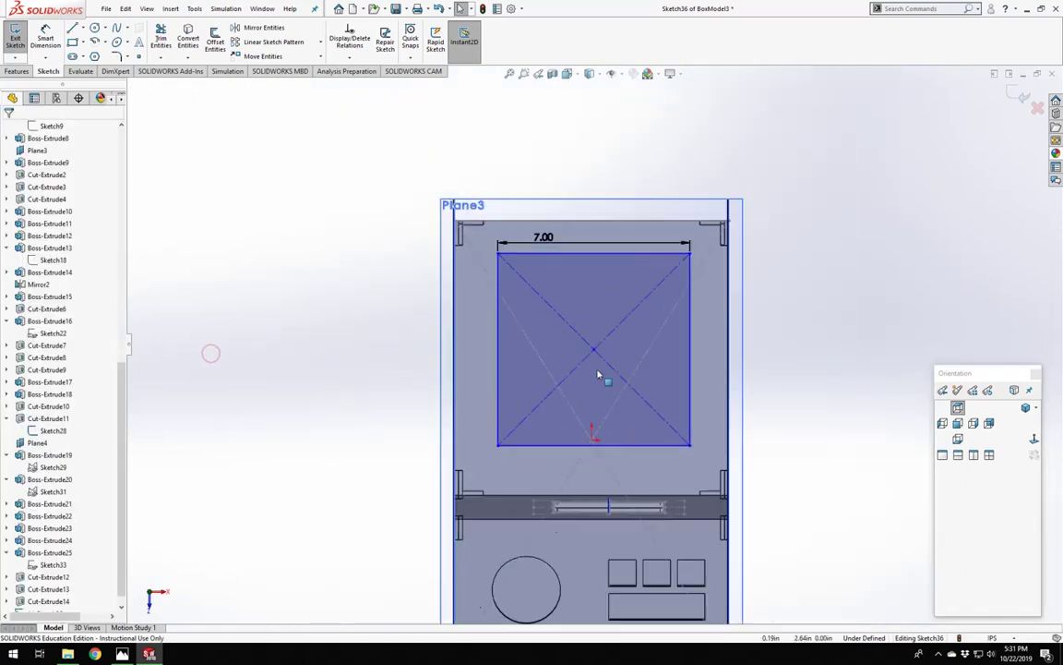
scroll(602, 375, down, 1)
scroll(87, 135, up, 10)
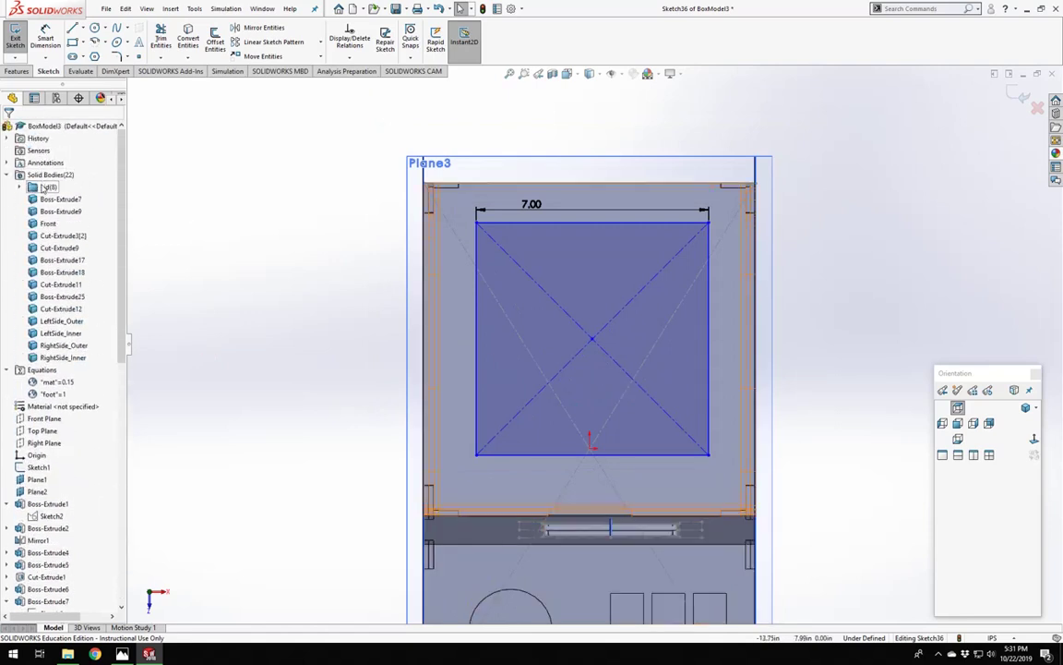
right_click(44, 186)
click(66, 206)
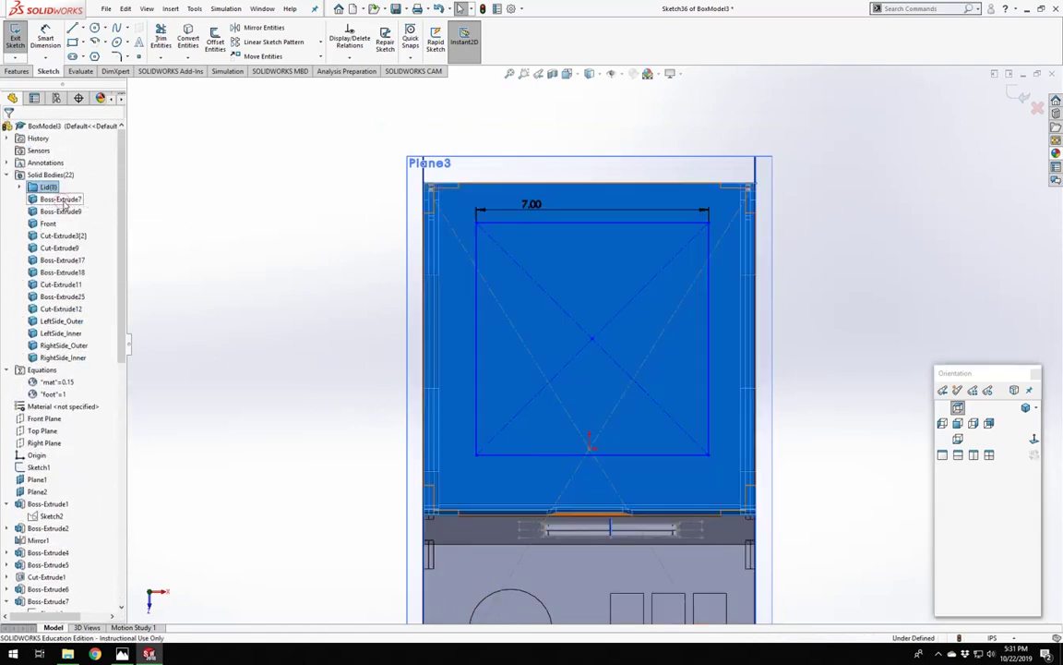
click(848, 305)
Examine the square's position on the top panel from the side and above, then return to a view normal to the sketch.
scroll(545, 302, up, 1)
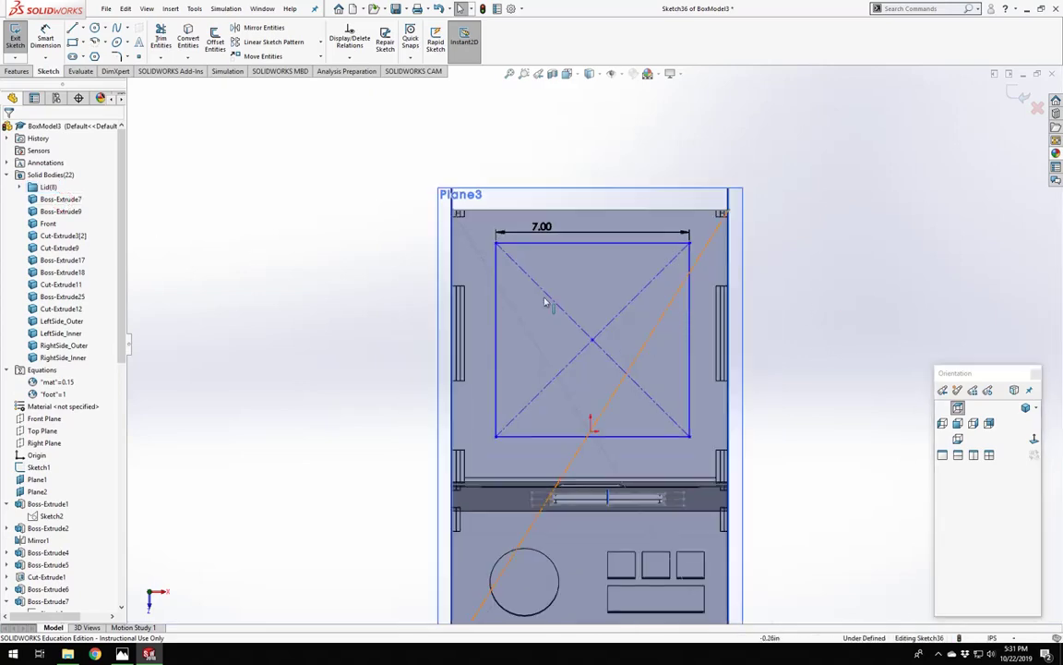
scroll(571, 441, up, 1)
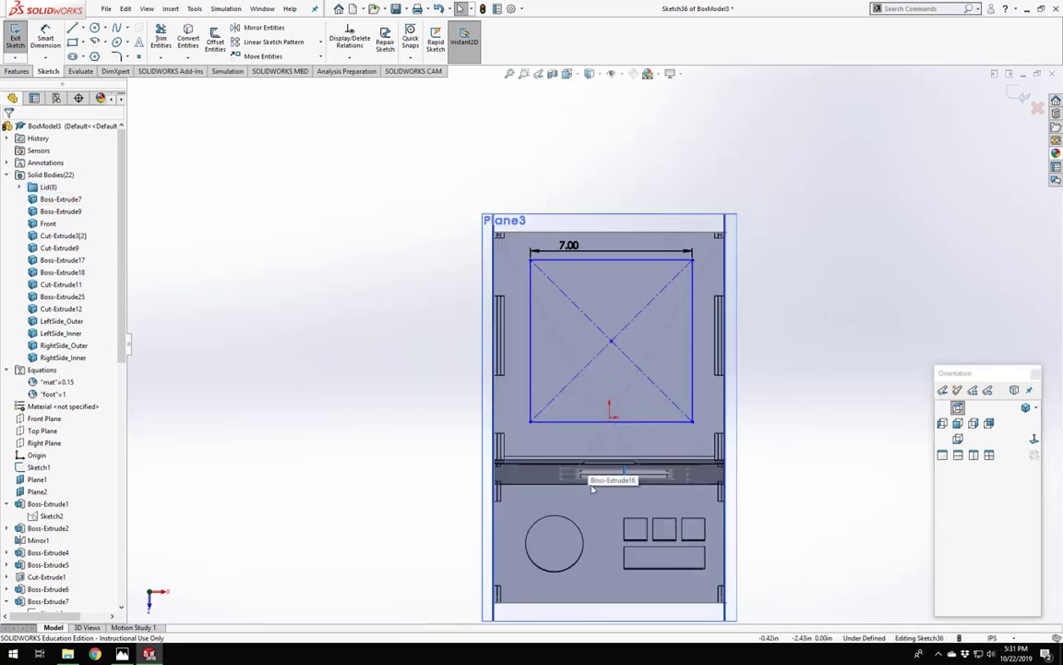
mouse_move(584, 396)
middle_down()
mouse_move(368, 351)
mouse_move(450, 469)
mouse_move(498, 415)
middle_up()
scroll(540, 374, down, 4)
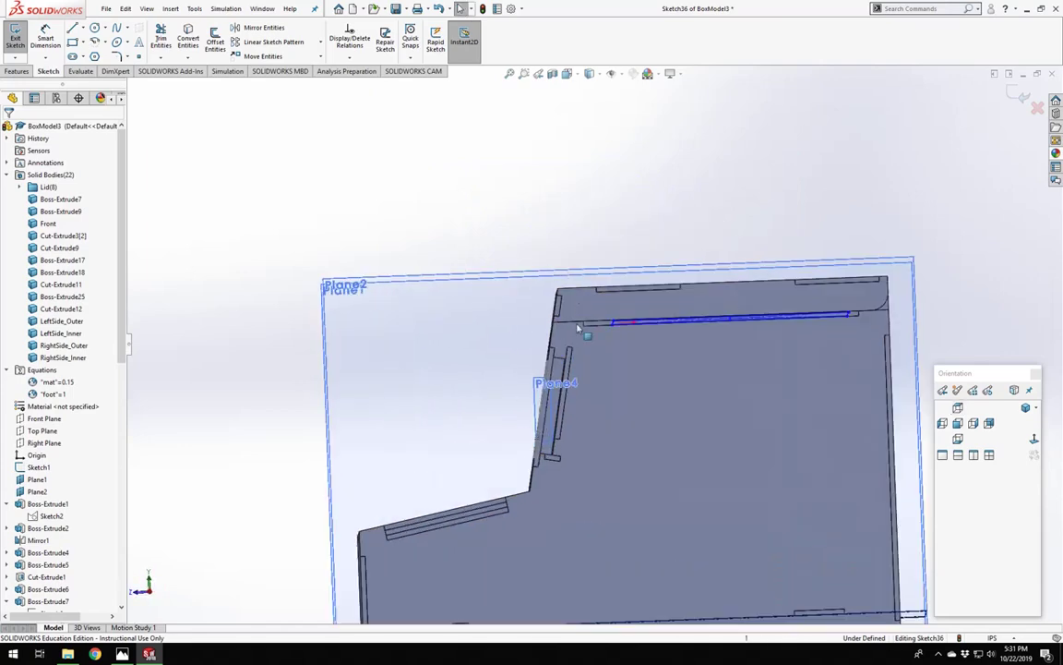
middle_drag(552, 379, 545, 472)
scroll(591, 342, up, 5)
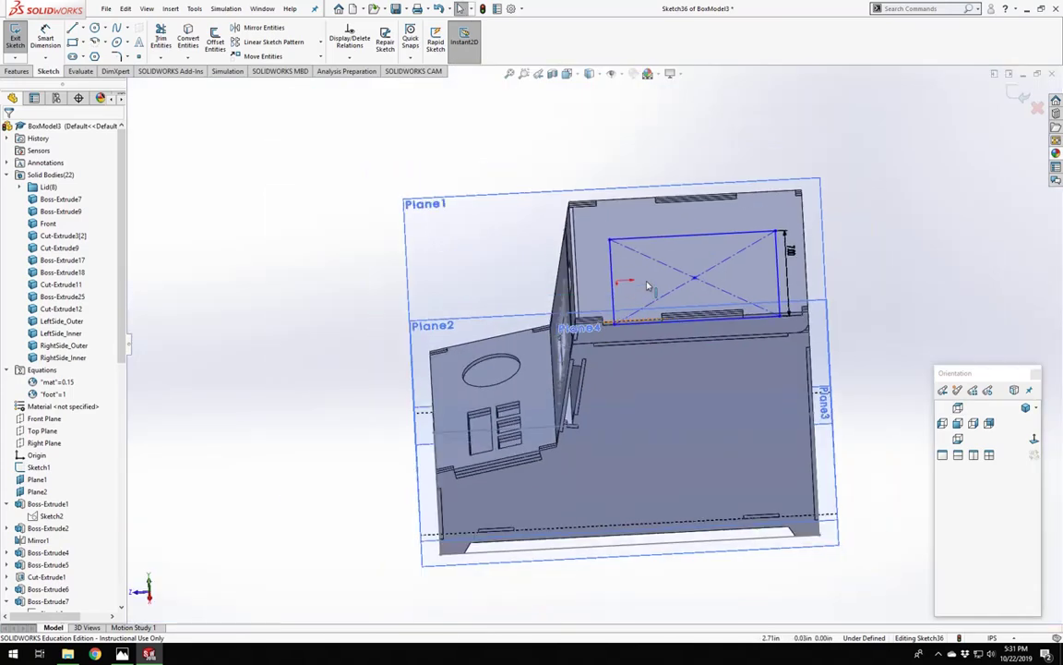
click(1034, 439)
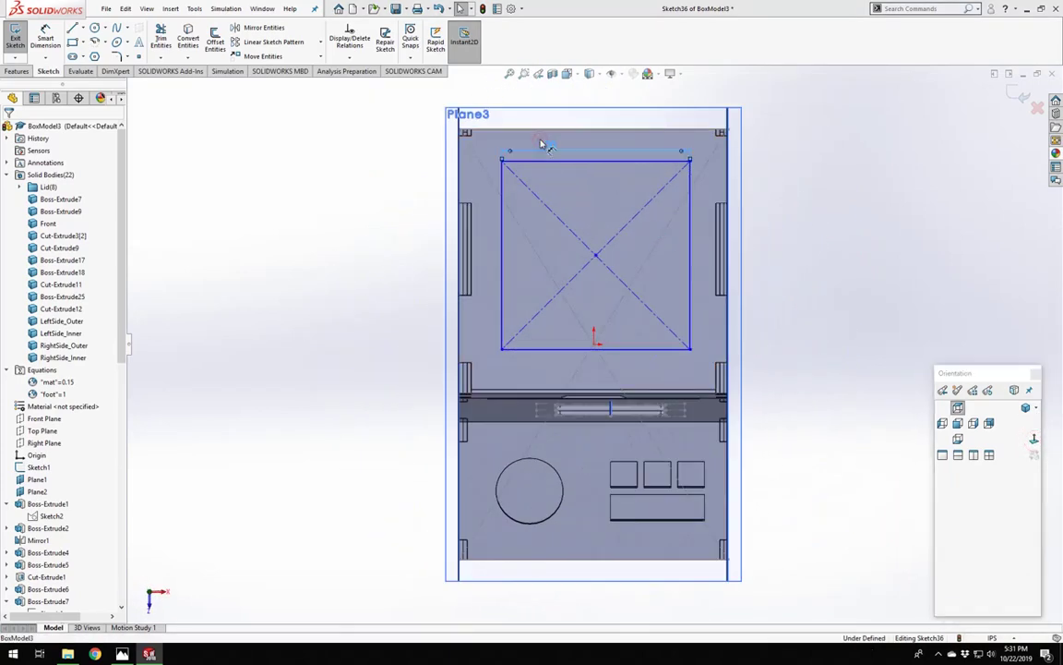
Try an 8 in width for the square and move its center back in line above the origin.
click(544, 143)
text(8)
key(Return)
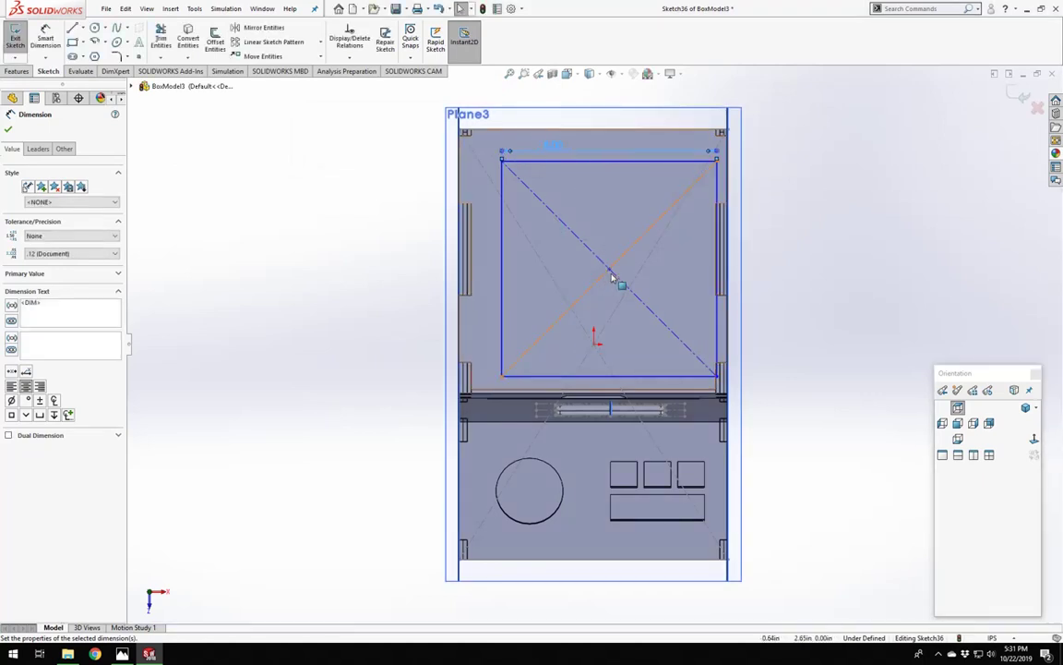
mouse_move(607, 268)
mouse_down()
mouse_move(589, 254)
mouse_move(596, 263)
mouse_up()
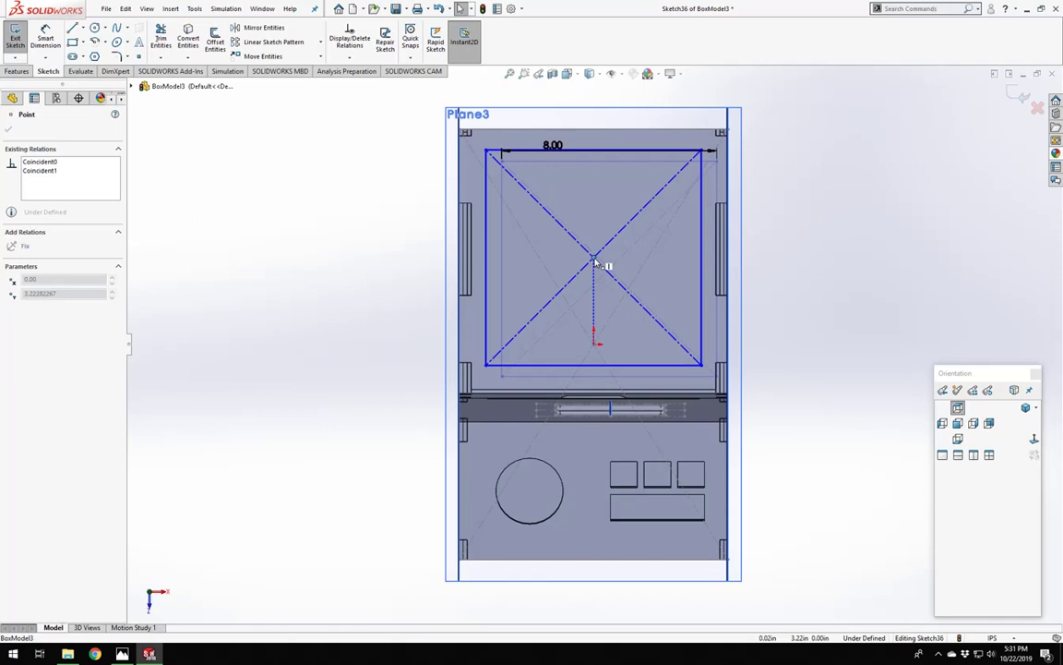
drag(596, 263, 596, 262)
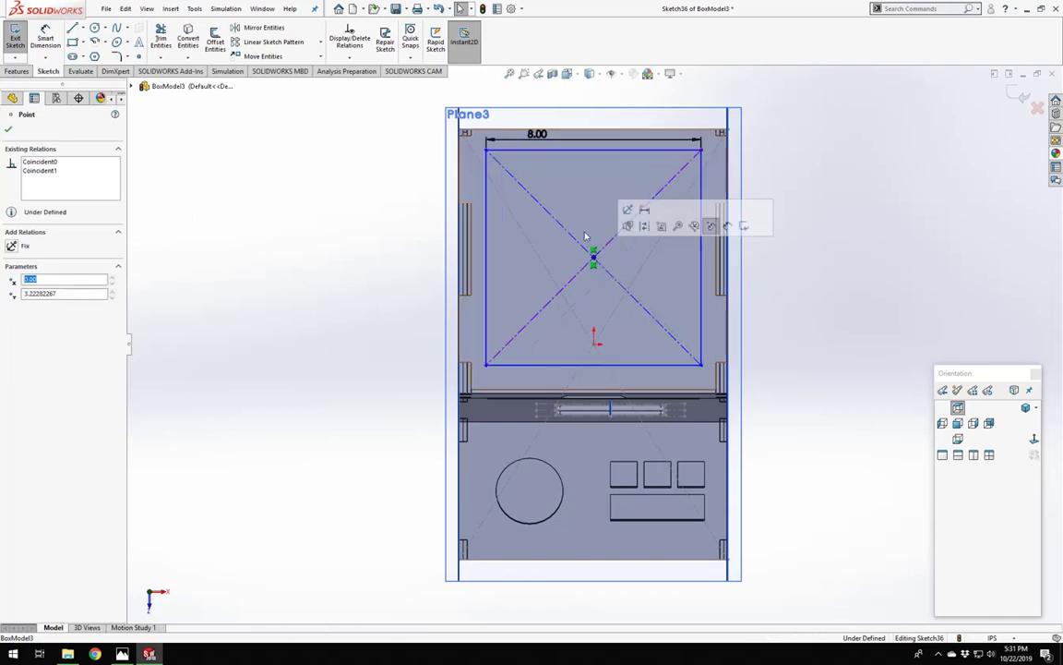
Set the square's width to 7.5 in and move its center point in line above the origin.
double_click(540, 145)
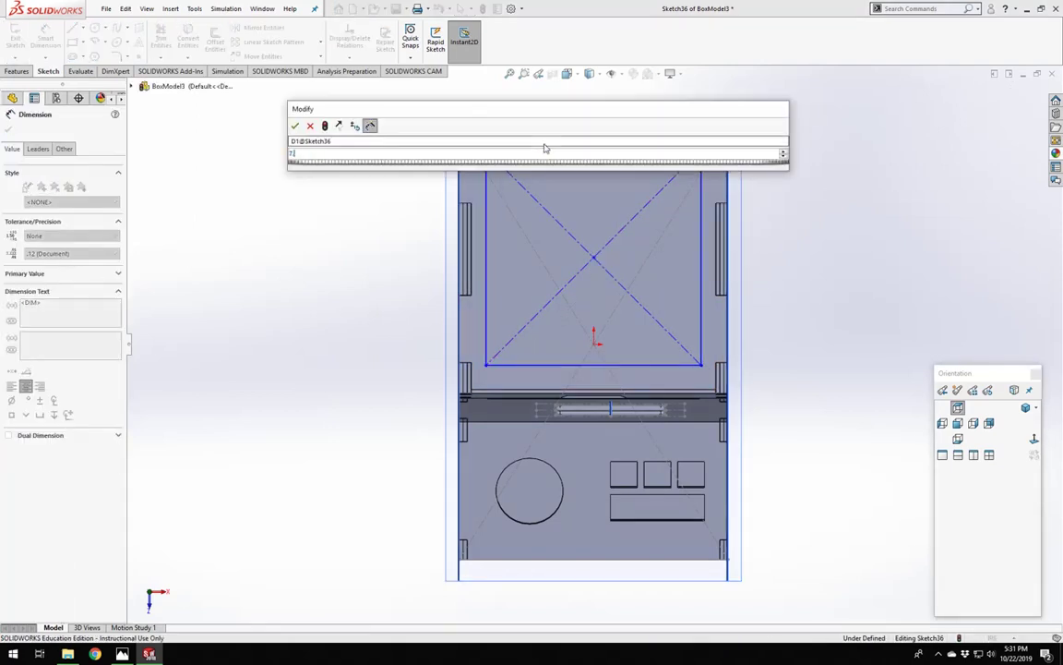
text(7.5)
key(Return)
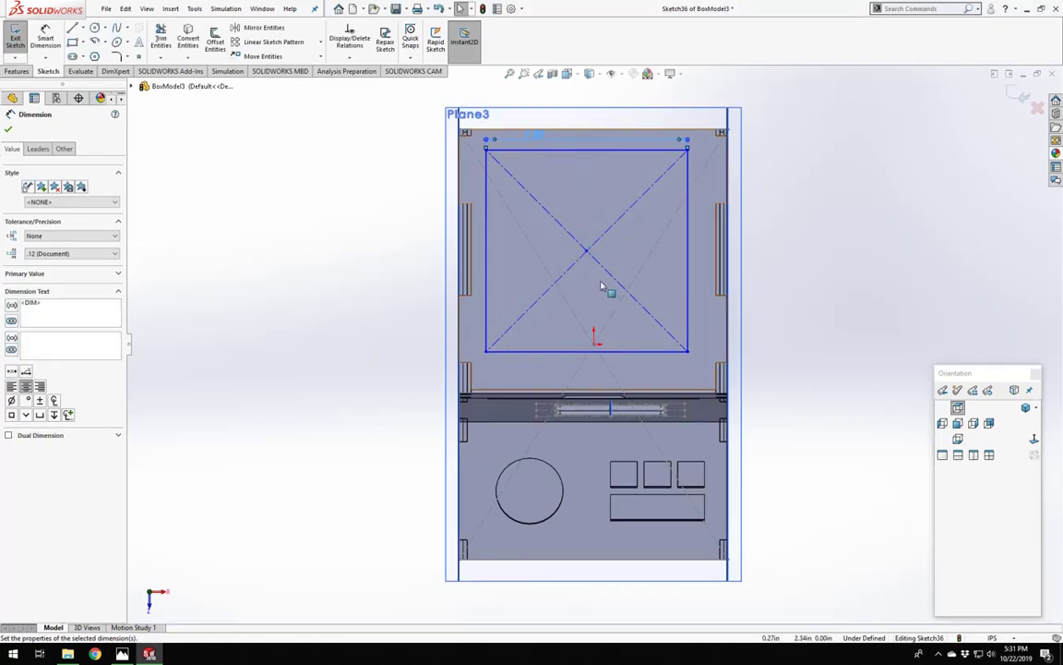
mouse_move(588, 256)
mouse_down()
mouse_move(600, 247)
mouse_move(605, 268)
mouse_move(593, 261)
mouse_up()
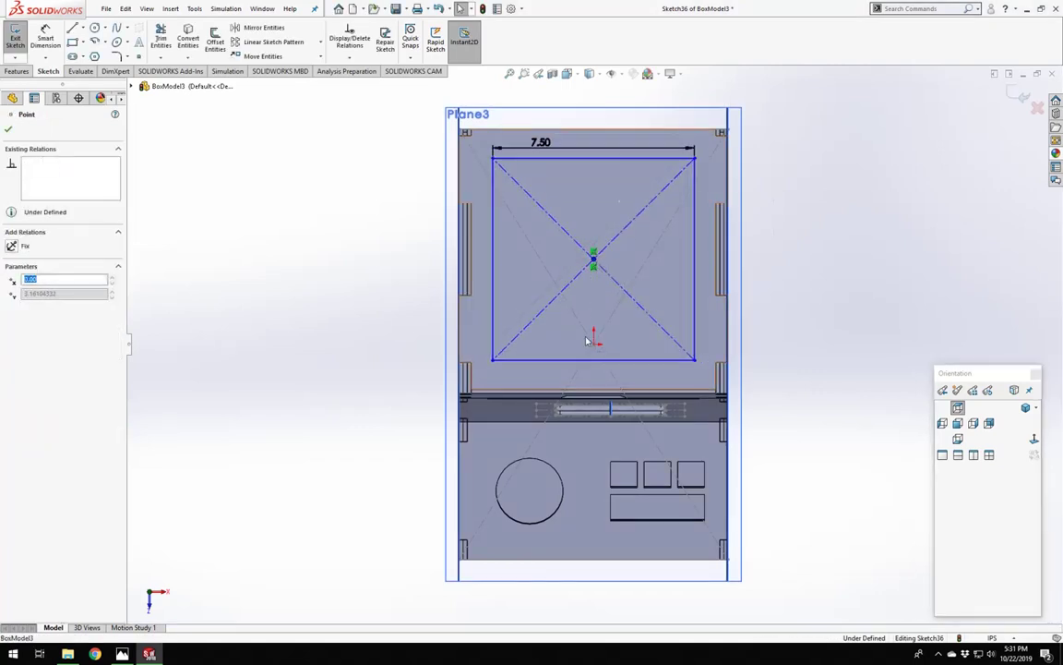
Add a Vertical relation between the square's center point and the origin.
click(595, 344)
ctrl+click(594, 259)
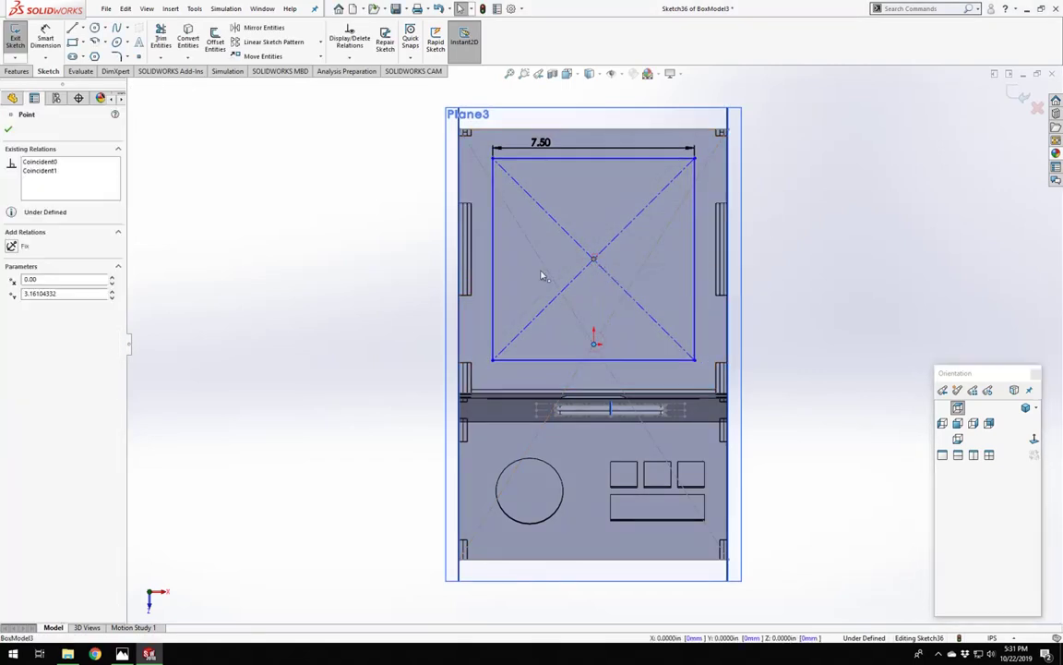
click(362, 280)
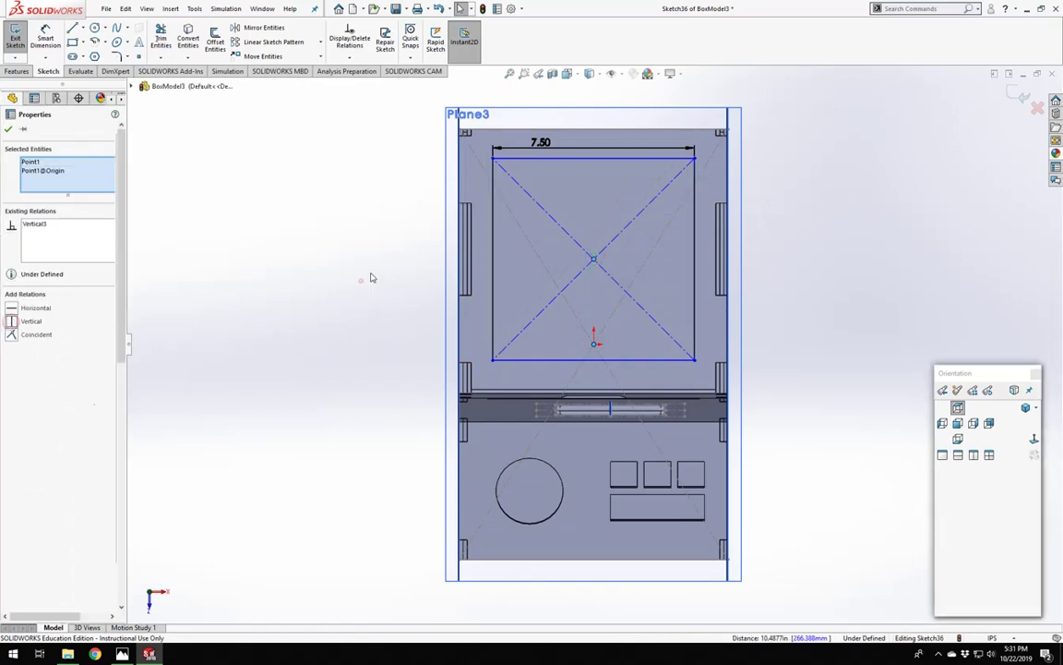
right_drag(387, 217, 390, 180)
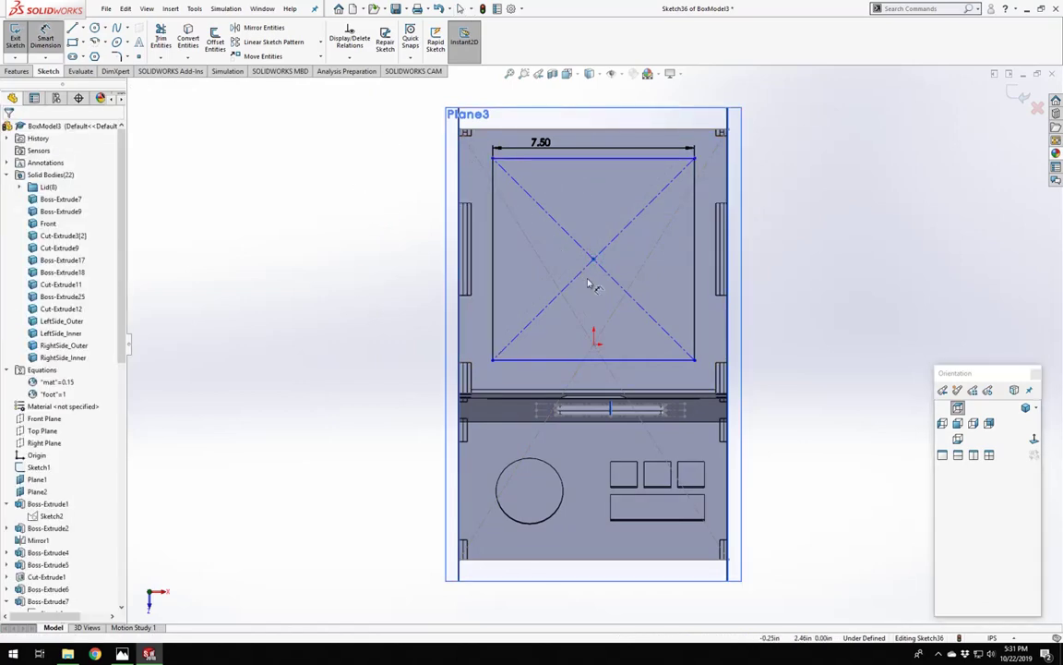
key(Escape)
Check the square at an angle, return to the normal view and show the Lid folder's bodies again.
mouse_move(593, 423)
middle_down()
mouse_move(430, 452)
mouse_move(451, 309)
mouse_move(507, 448)
mouse_move(606, 240)
middle_up()
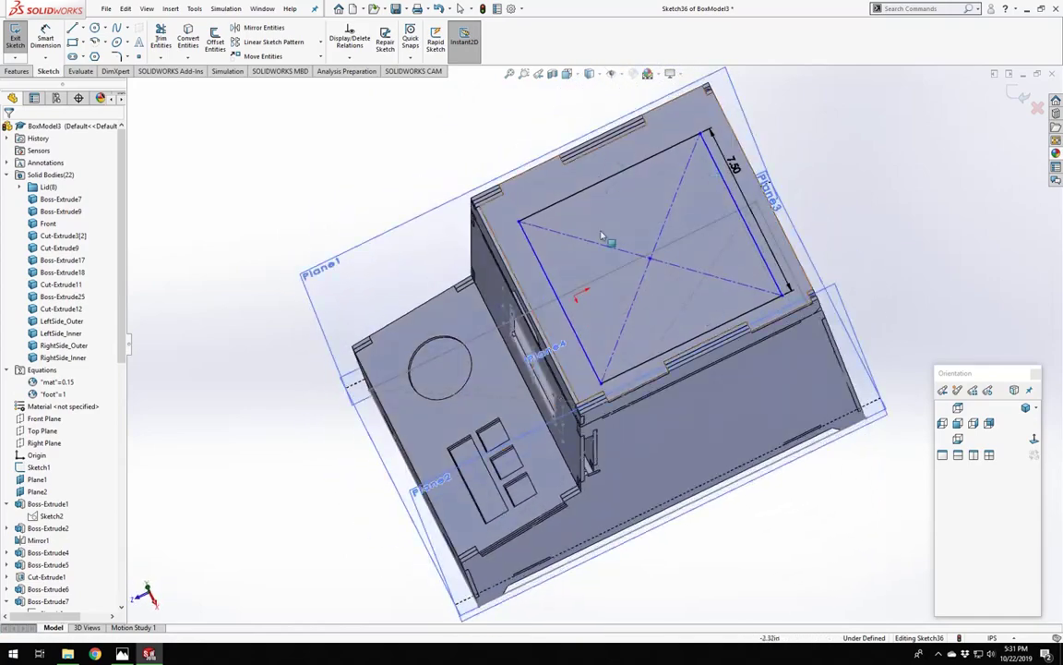
click(1034, 442)
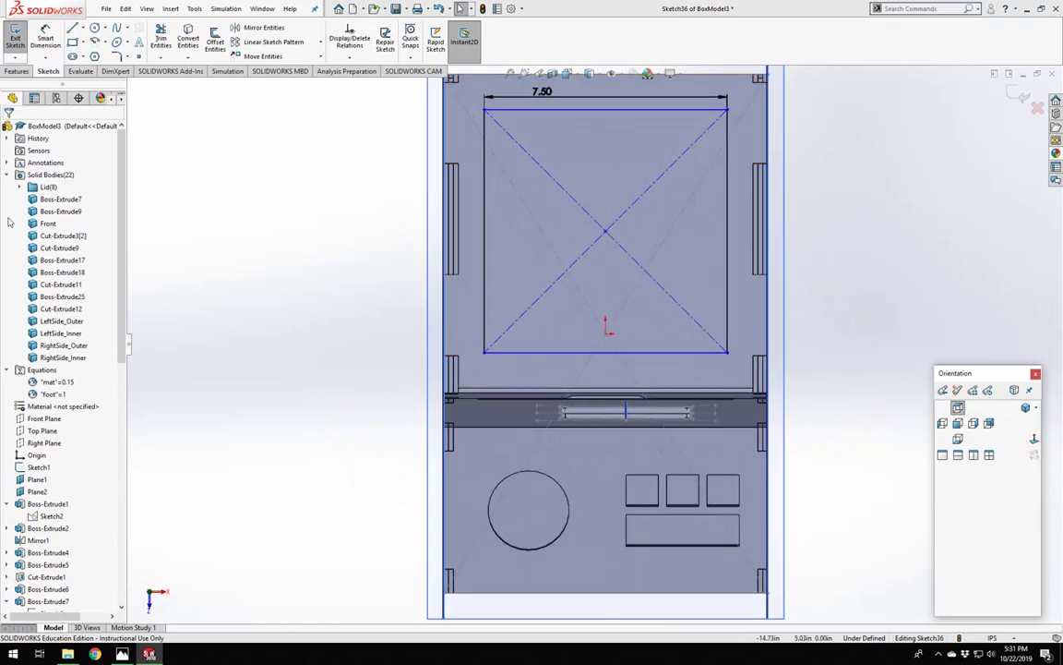
right_click(51, 186)
click(78, 210)
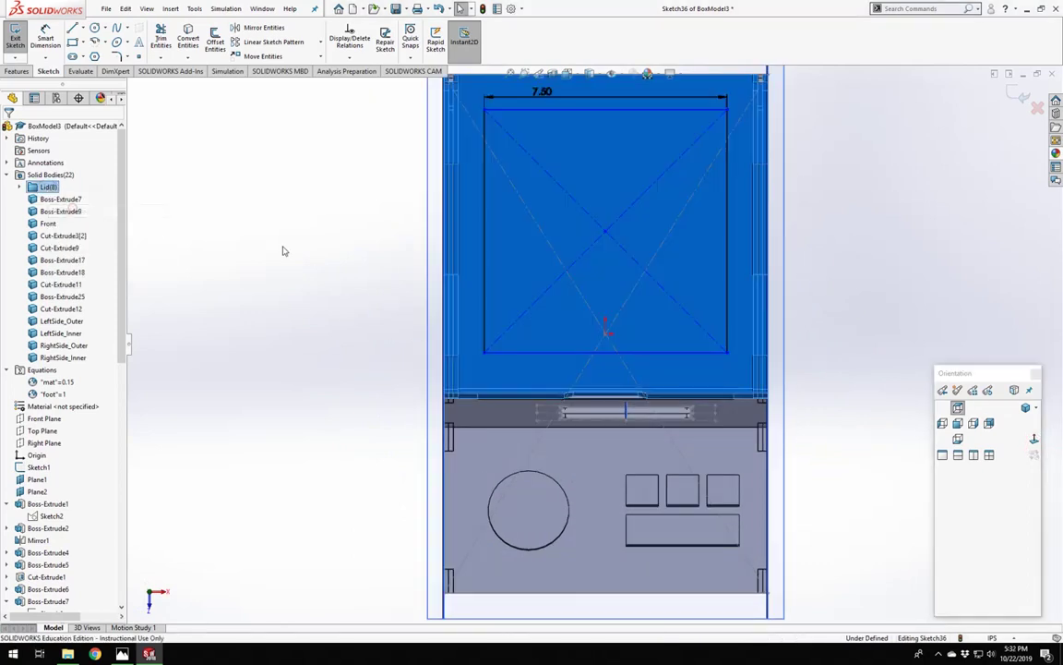
scroll(637, 233, up, 2)
scroll(659, 291, down, 1)
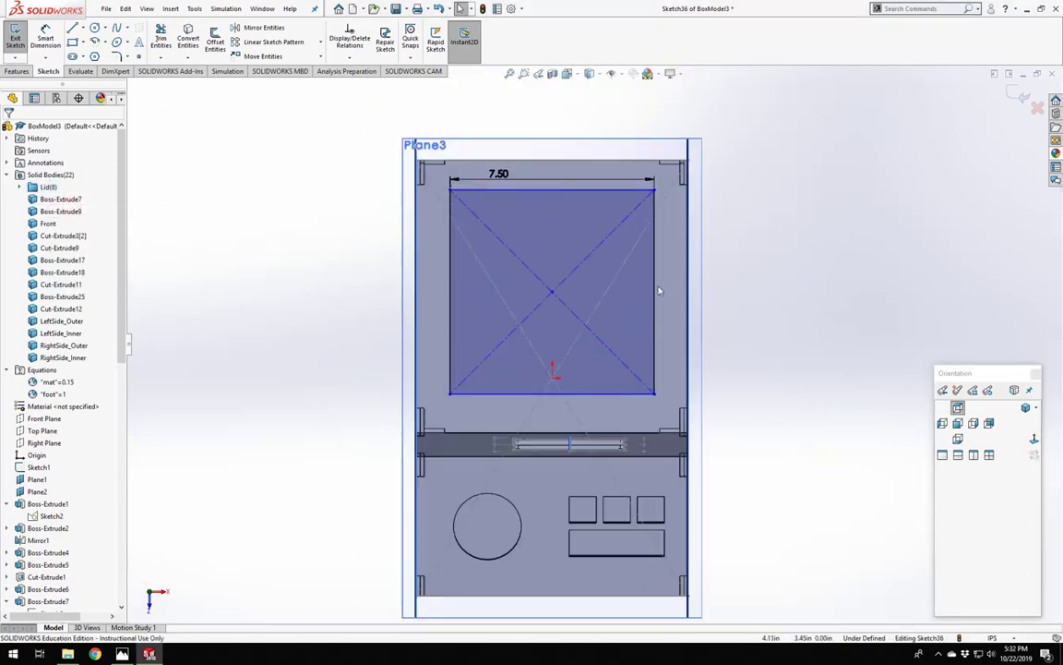
Draw a vertical construction line across the top panel, from the midpoint of its rear edge to its front edge.
key(l)
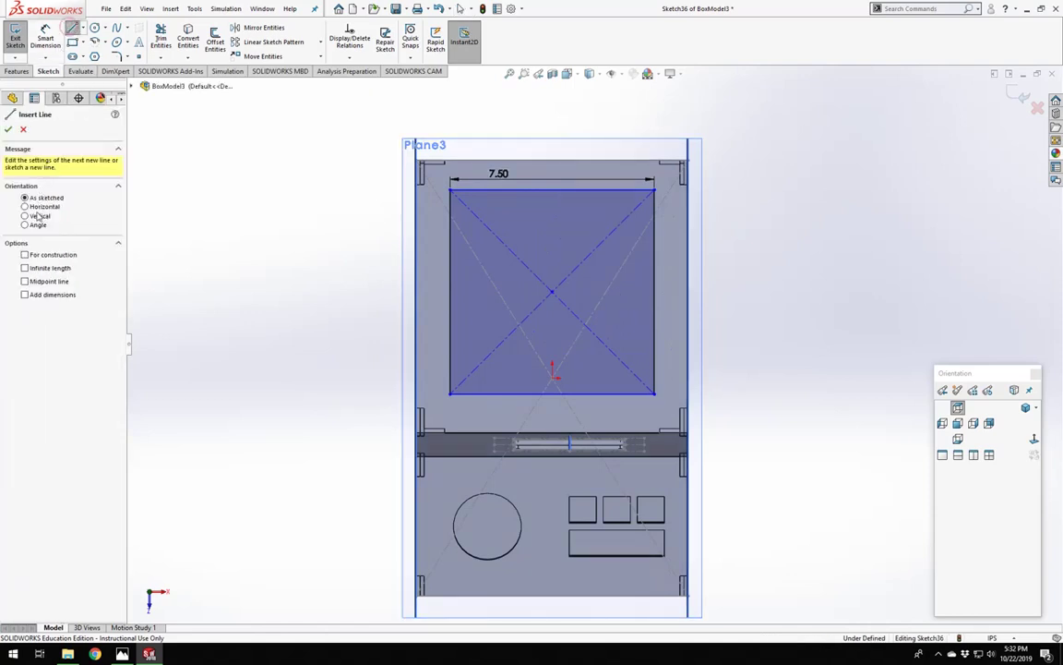
click(25, 255)
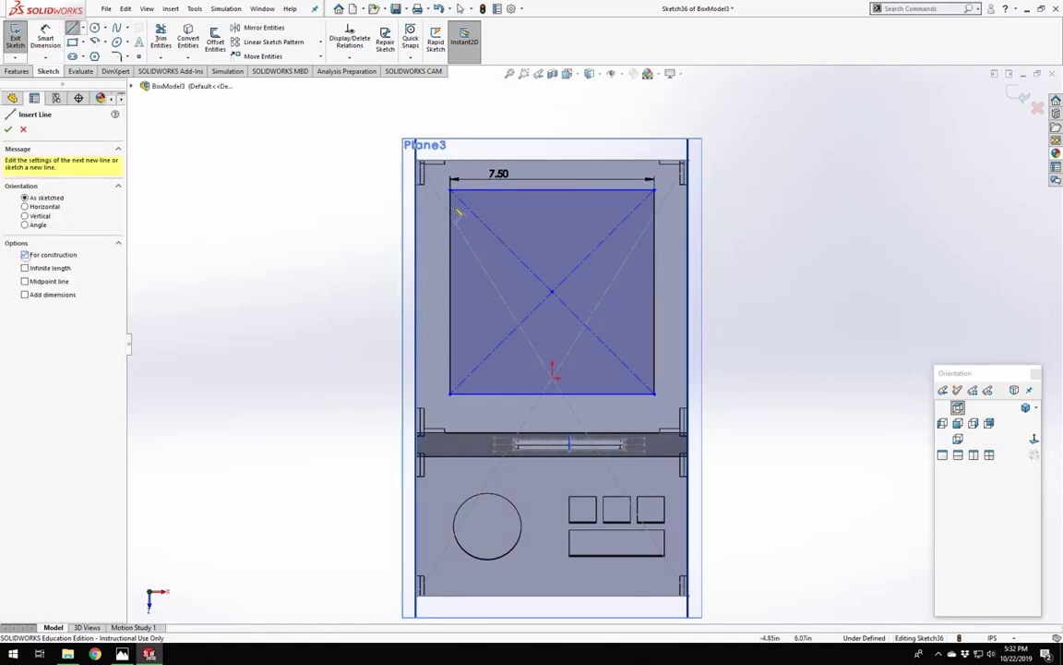
click(551, 161)
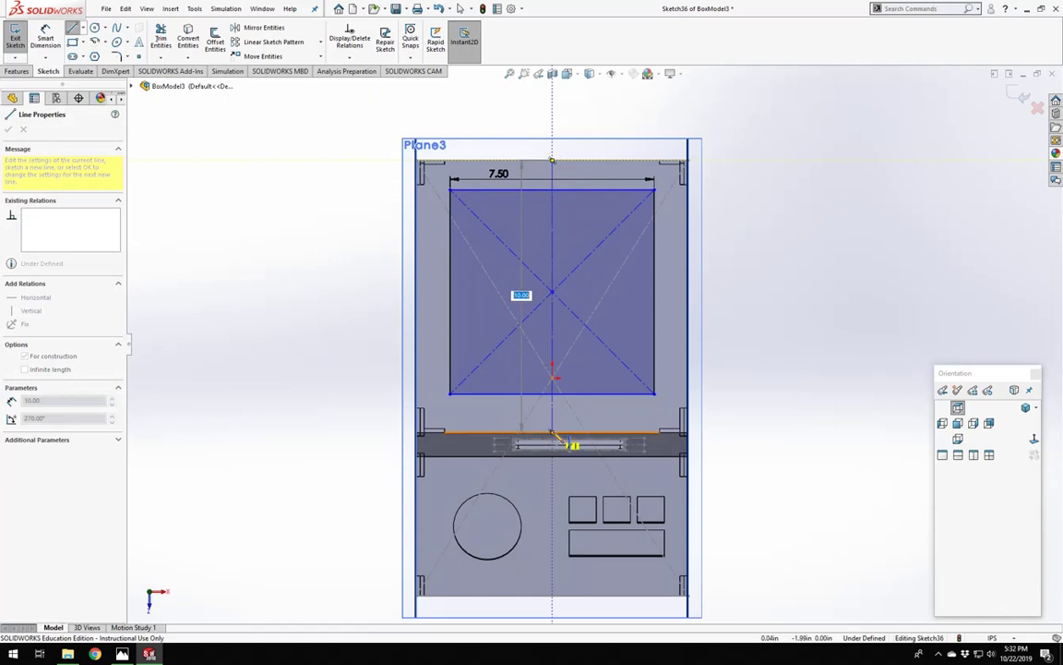
click(552, 432)
key(Escape)
Make the square's center point coincident with the midpoint of the vertical construction line and close the sketch.
scroll(552, 302, down, 5)
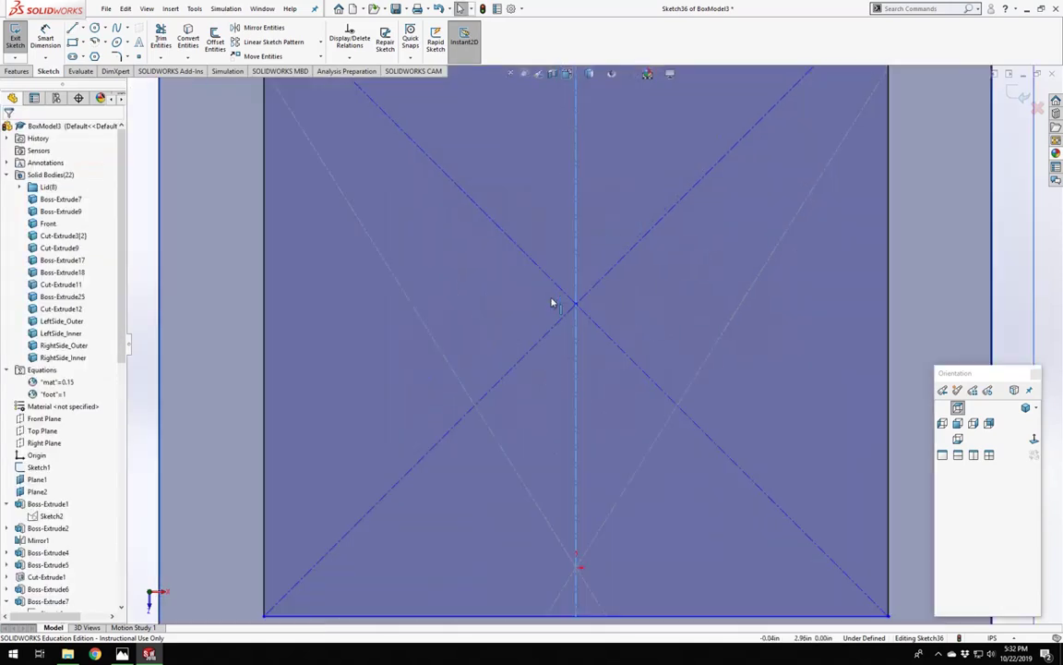
right_click(579, 337)
click(616, 343)
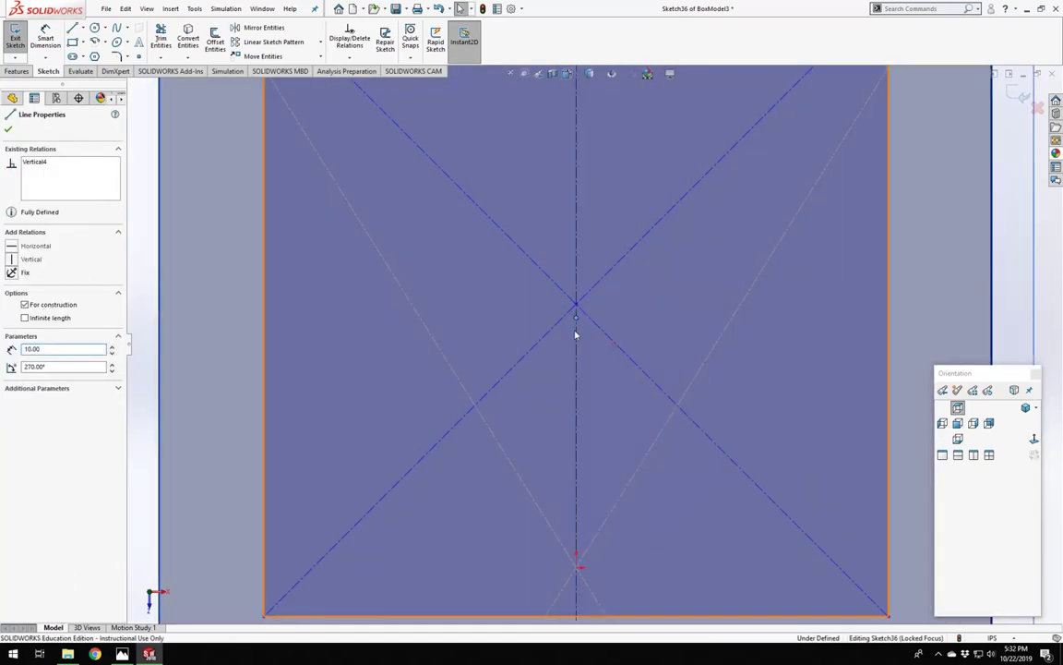
ctrl+click(577, 305)
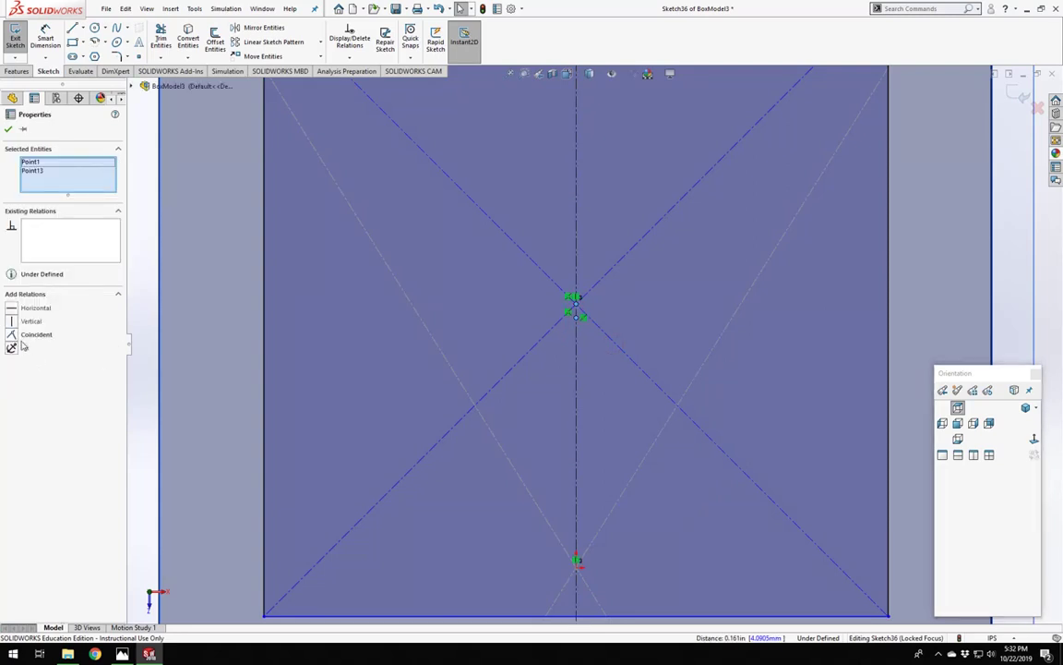
click(12, 336)
click(547, 288)
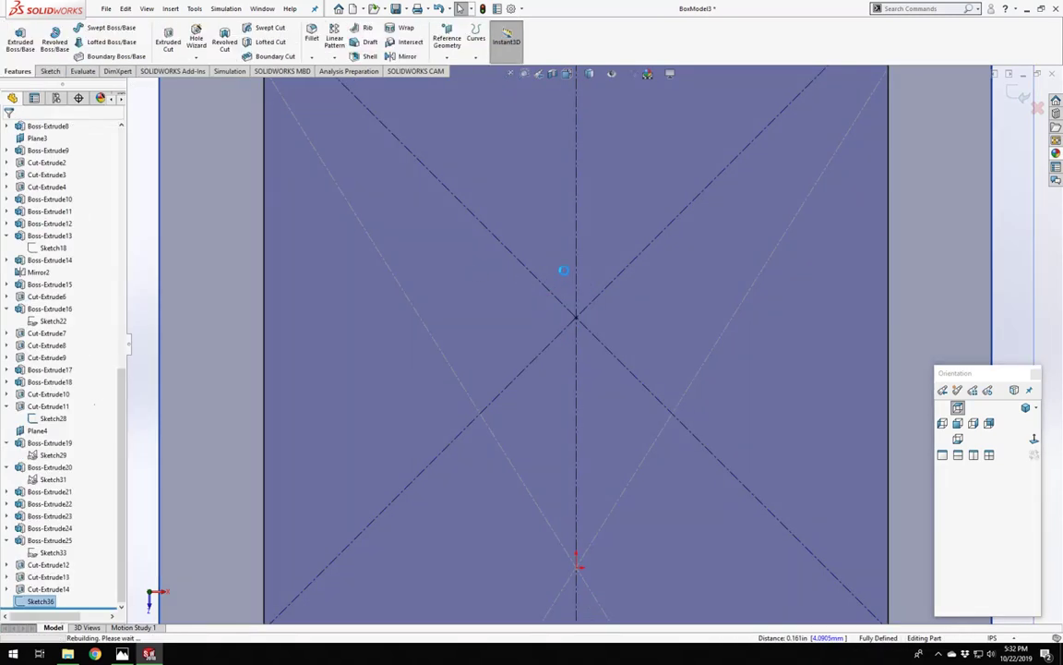
Extrude-cut the square sketch Through All, limiting the feature scope to the top panel body.
scroll(590, 271, up, 5)
mouse_move(597, 310)
middle_down()
mouse_move(598, 106)
mouse_move(499, 154)
mouse_move(429, 205)
middle_up()
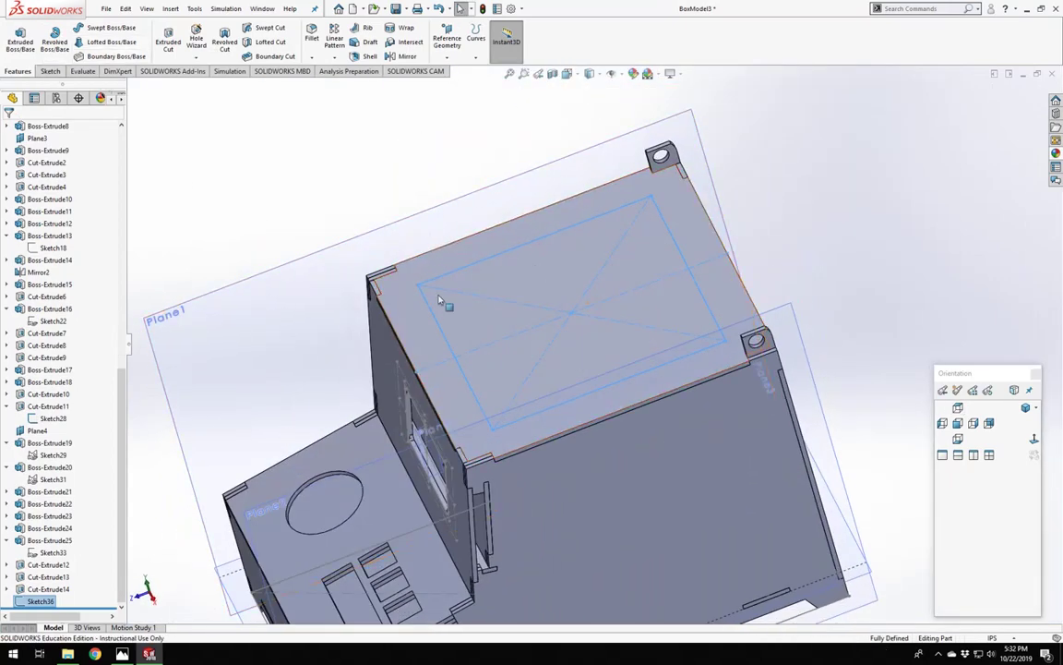
click(229, 190)
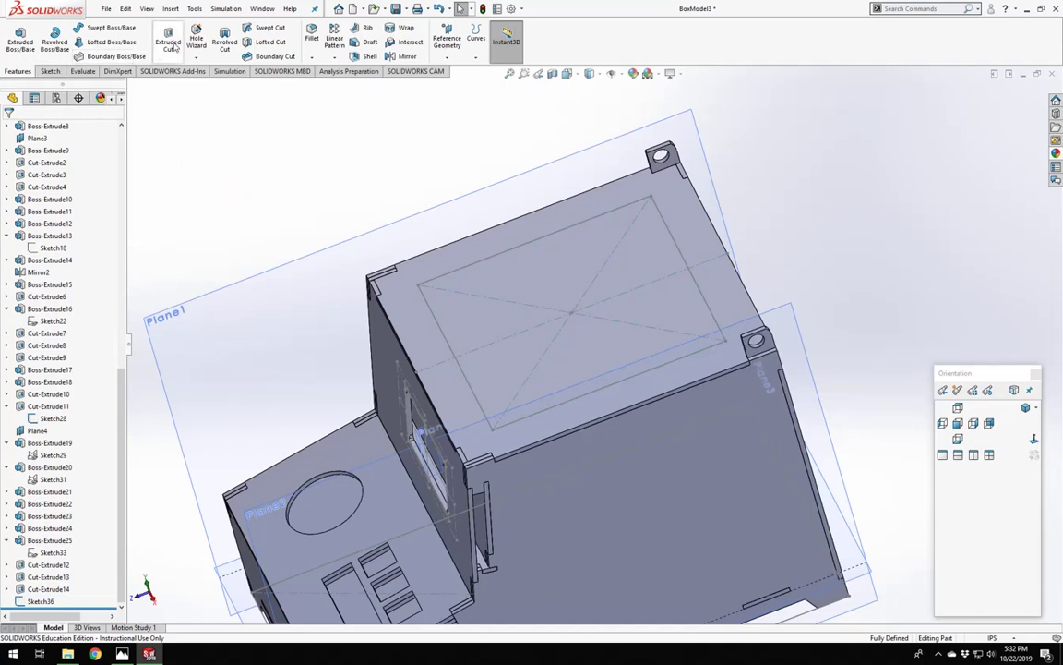
click(170, 43)
click(435, 277)
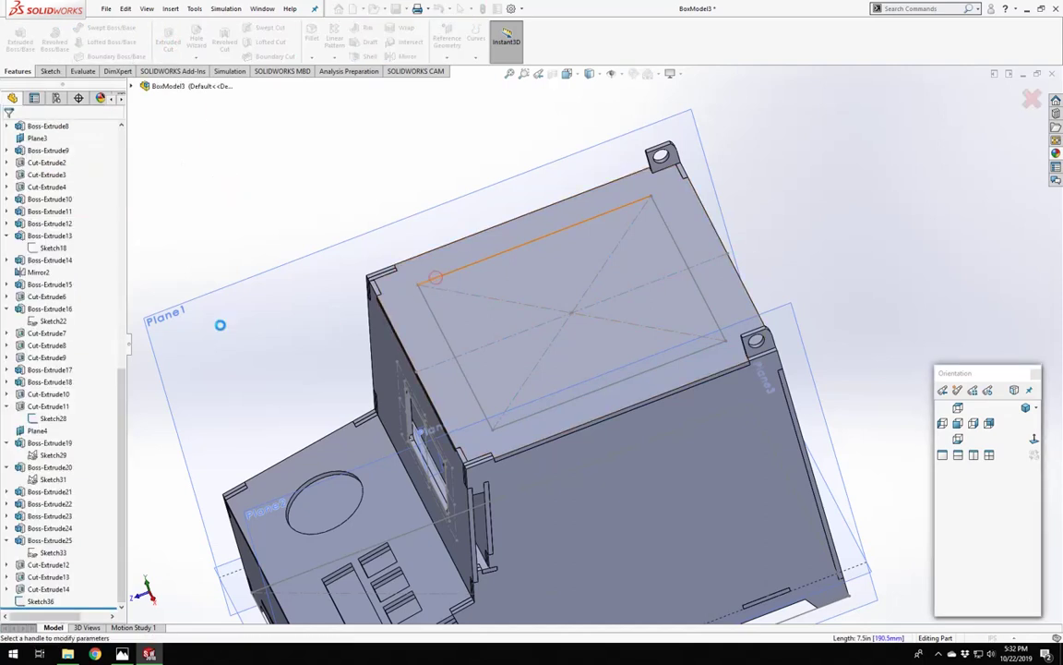
click(50, 199)
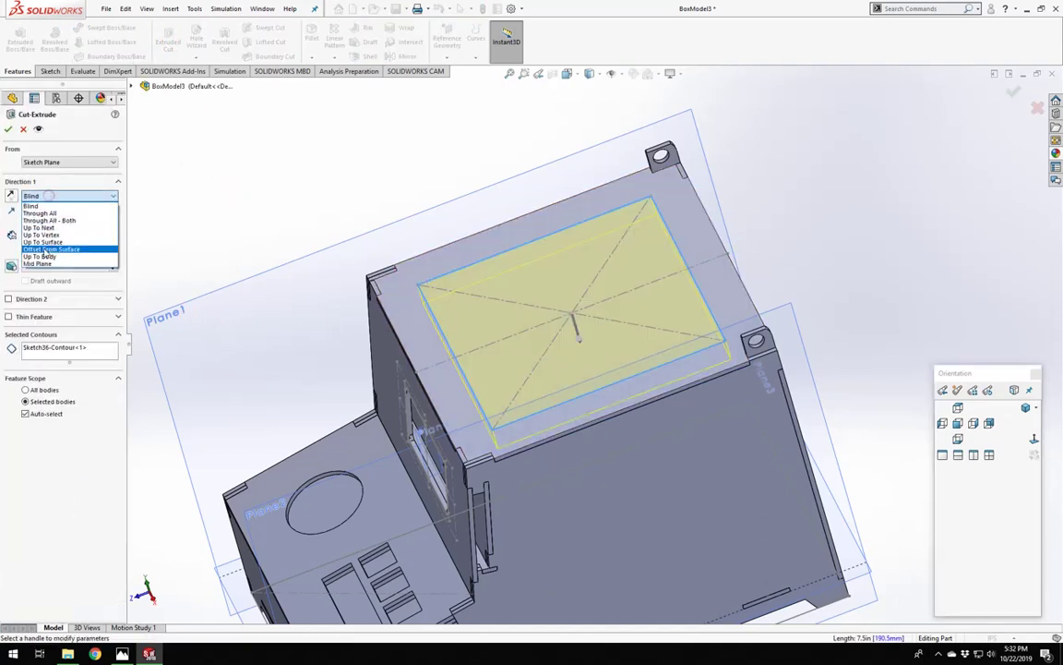
click(42, 208)
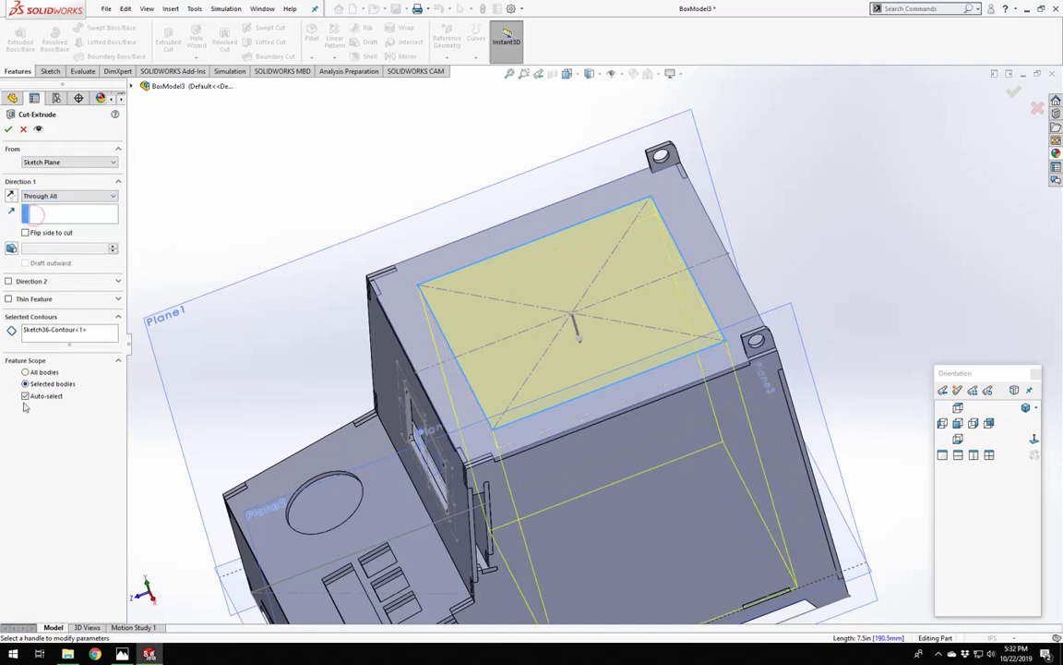
click(26, 396)
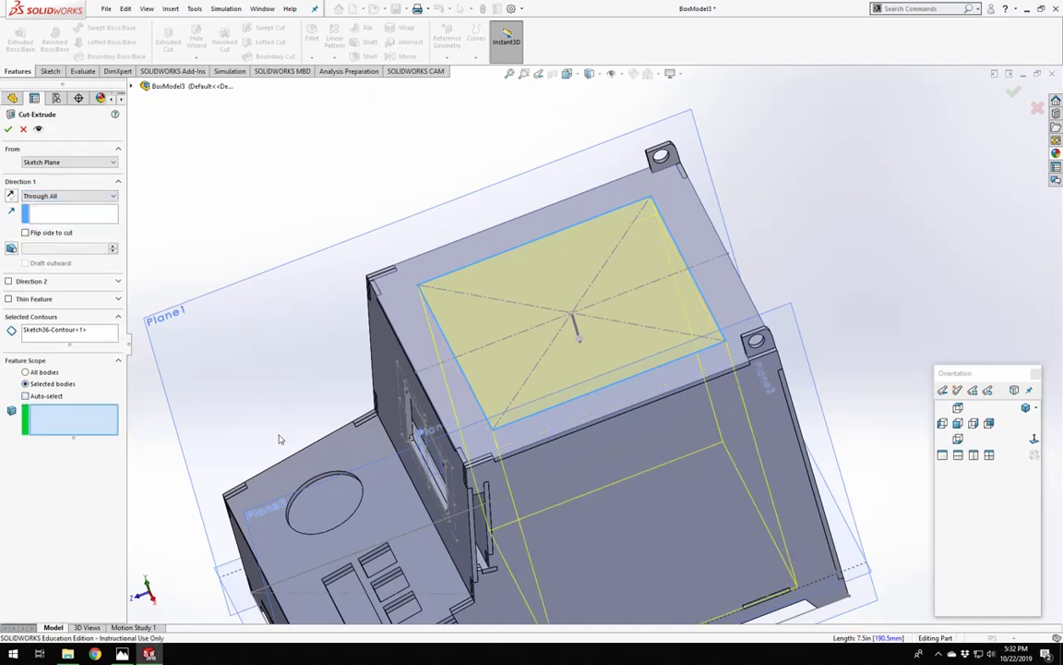
click(533, 440)
key(Return)
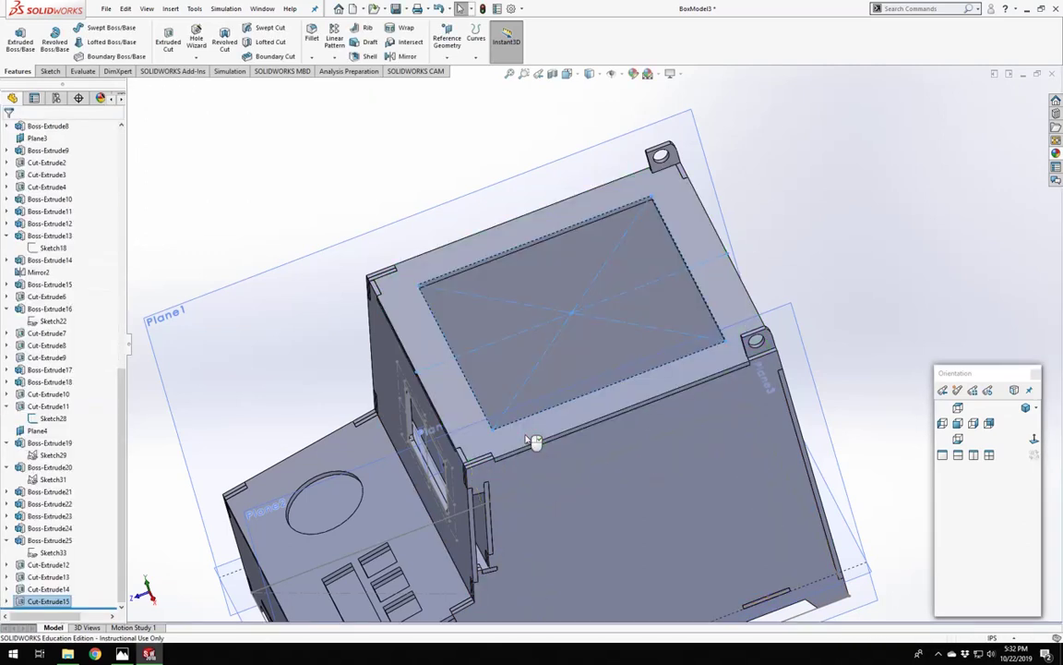
click(331, 165)
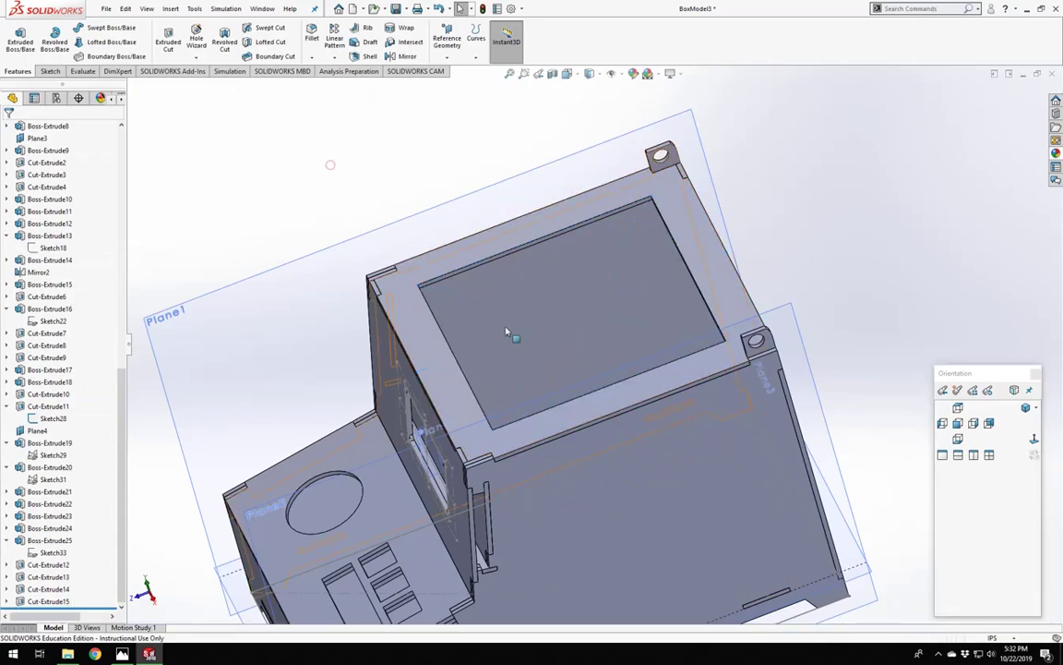
Inspect the new square opening in the top panel from several angles.
mouse_move(510, 334)
middle_down()
mouse_move(535, 263)
mouse_move(543, 333)
mouse_move(511, 414)
mouse_move(535, 236)
mouse_move(600, 328)
mouse_move(563, 335)
mouse_move(570, 330)
mouse_move(571, 437)
mouse_move(607, 506)
mouse_move(577, 577)
mouse_move(523, 269)
middle_up()
scroll(643, 320, down, 3)
scroll(580, 447, up, 5)
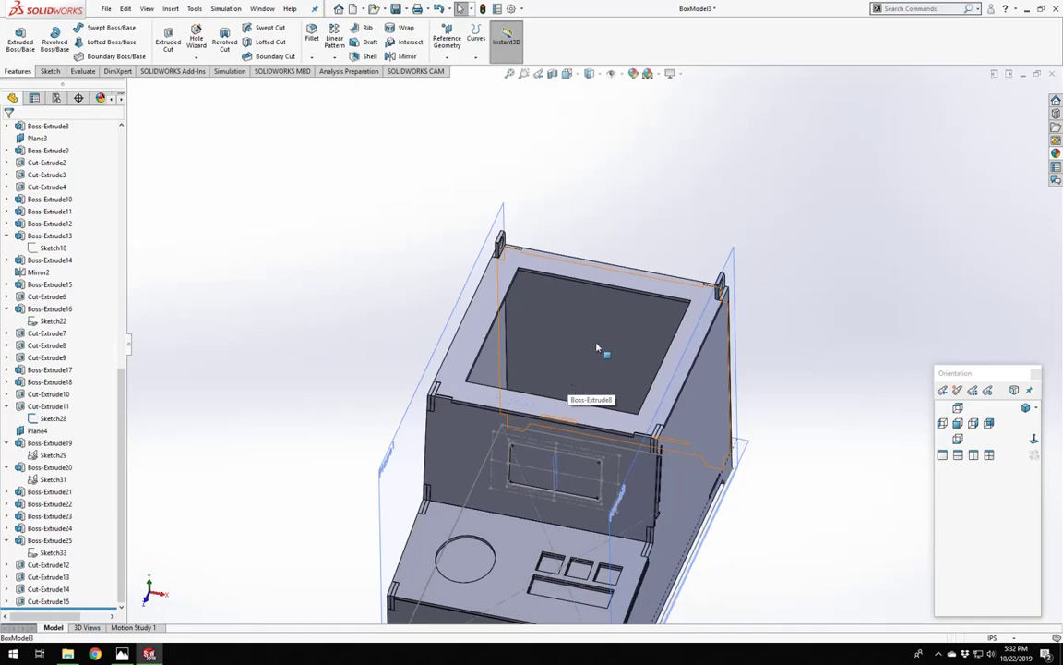
scroll(597, 348, up, 2)
scroll(598, 348, down, 4)
middle_drag(522, 329, 569, 337)
scroll(499, 275, up, 3)
scroll(499, 275, down, 4)
scroll(510, 325, up, 2)
scroll(513, 326, down, 3)
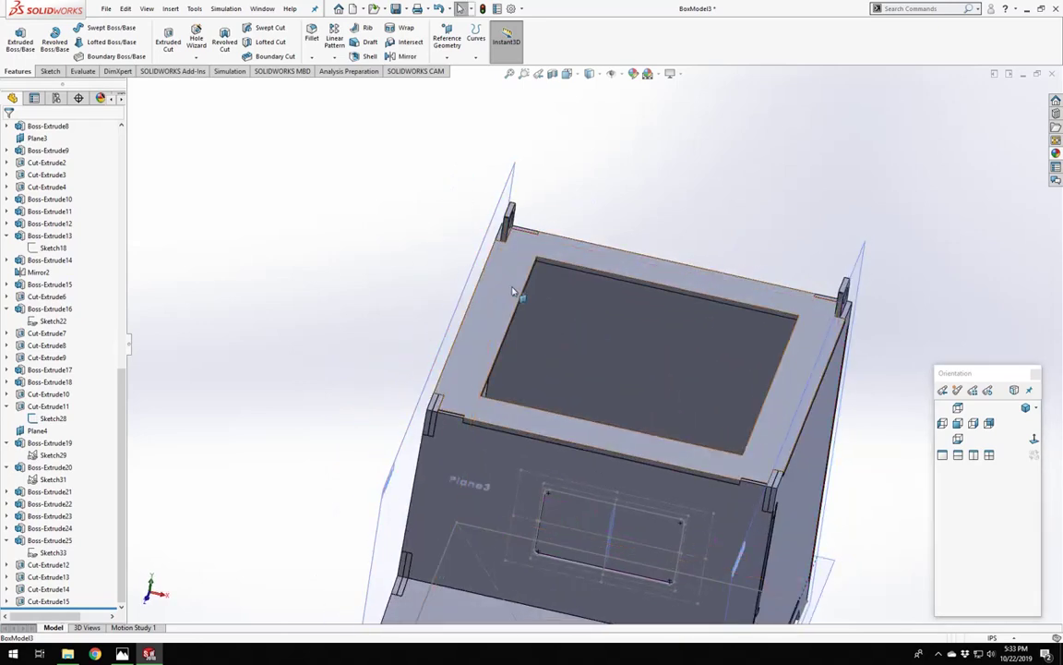
Start a sketch on the top panel's face and draw a rectangle about 8.2 in wide around the square opening.
click(505, 246)
click(562, 254)
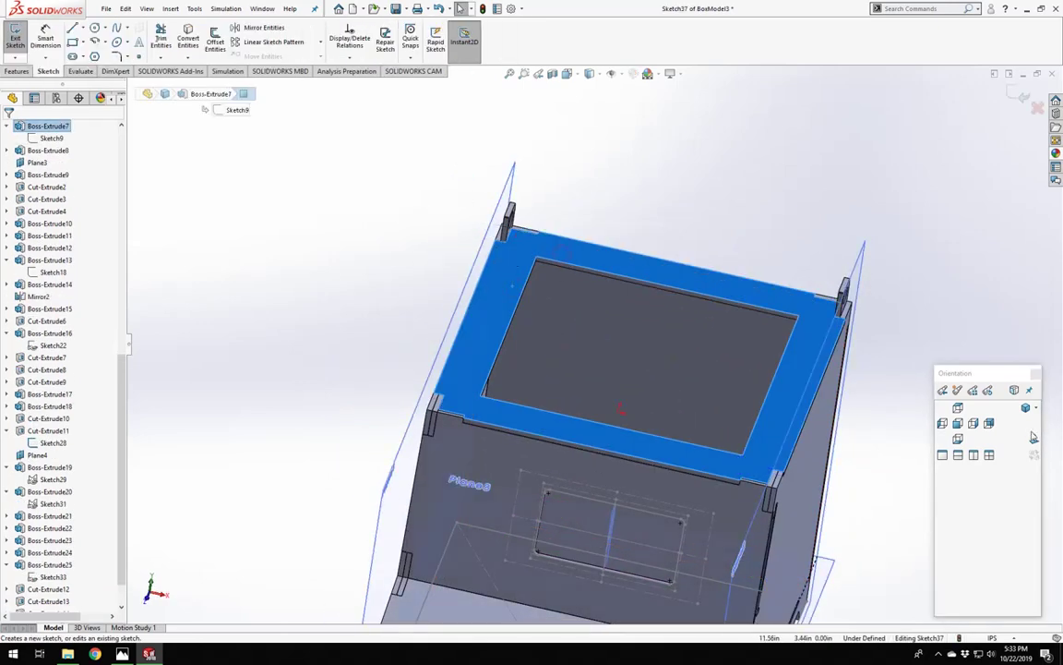
click(72, 43)
scroll(575, 307, up, 2)
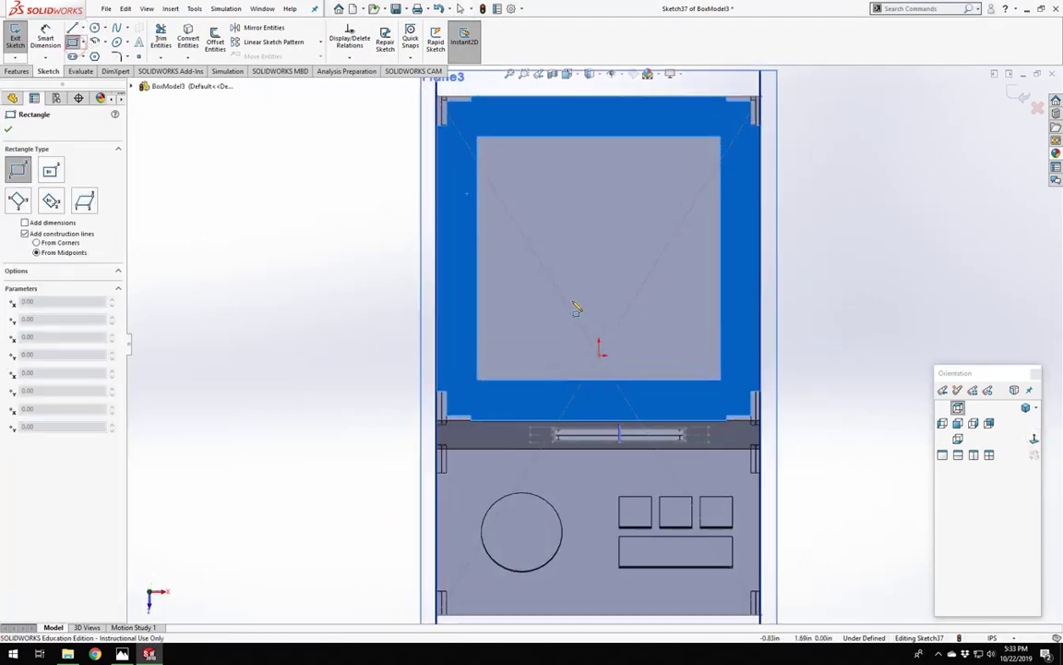
click(466, 122)
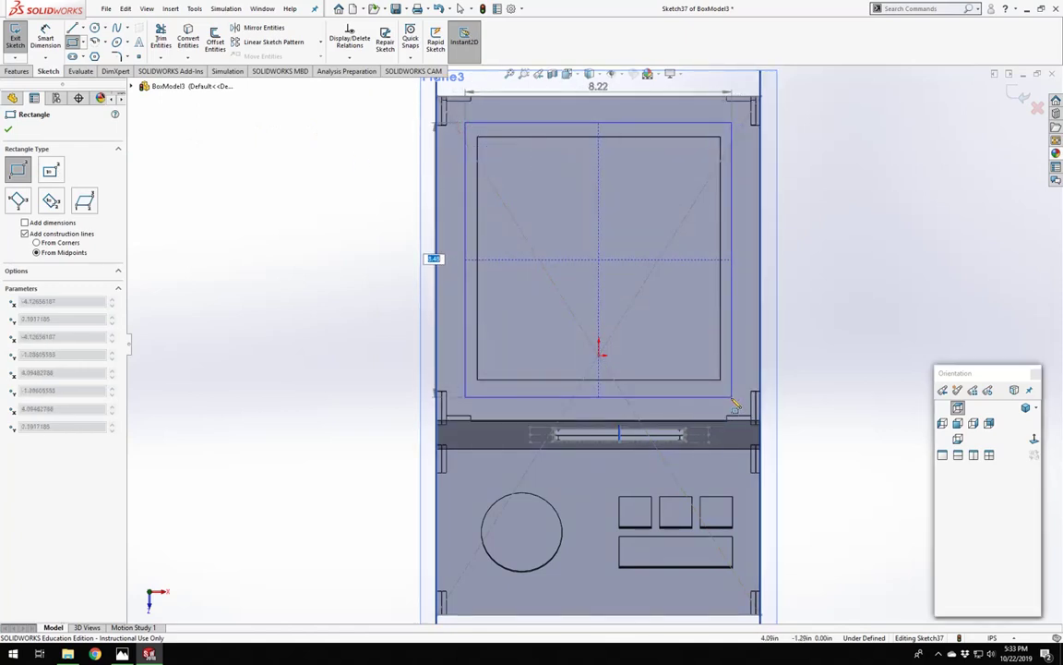
click(733, 397)
Dimension the rectangle's upper edge 0.5 in from the opening's upper edge.
click(45, 42)
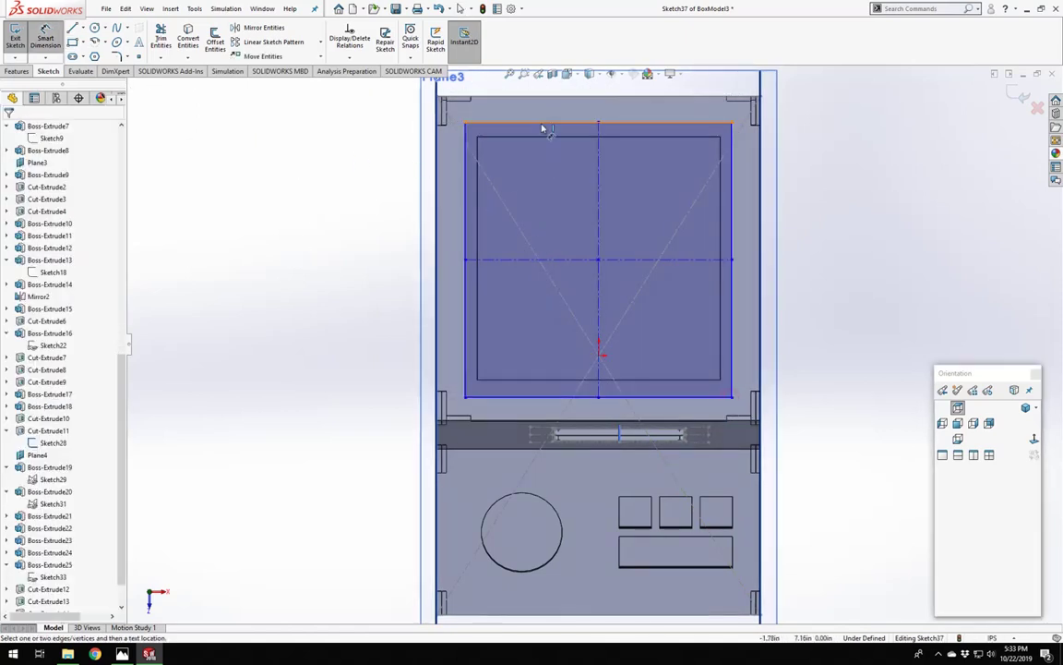
click(542, 123)
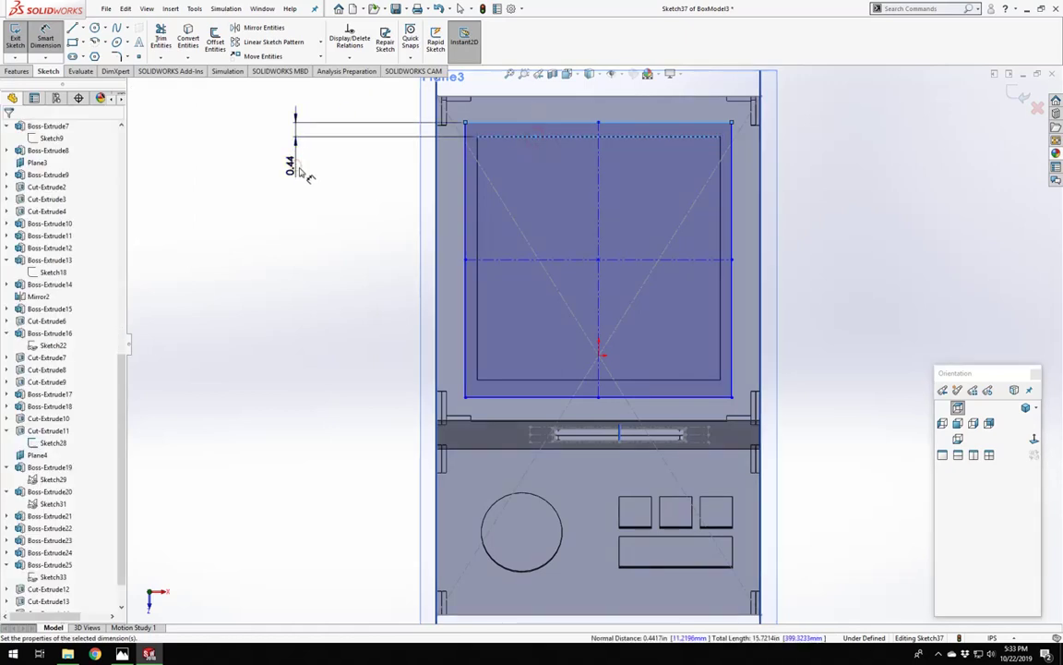
click(293, 165)
text(.5)
key(Return)
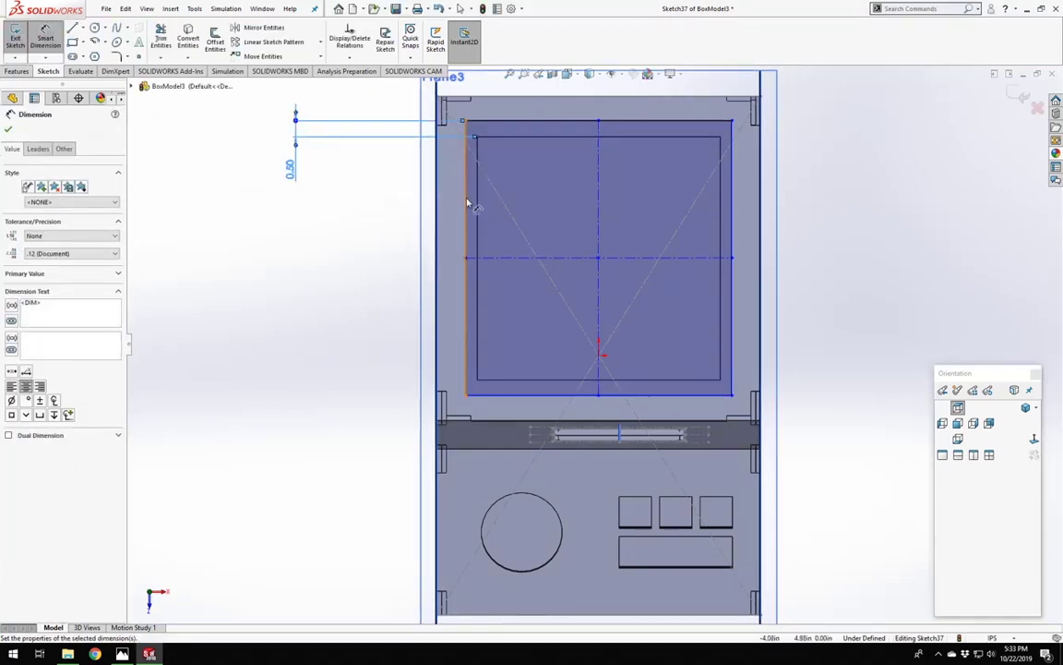
Dimension the rectangle's left edge 0.5 in from the opening's left edge.
click(468, 203)
click(477, 203)
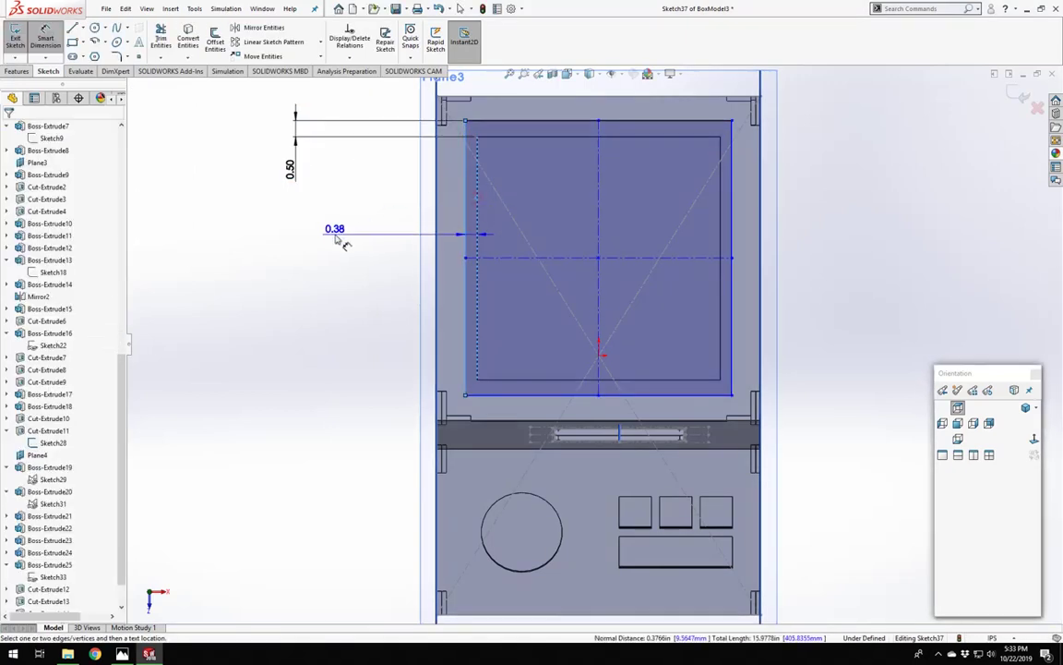
click(342, 237)
text(.5)
key(Return)
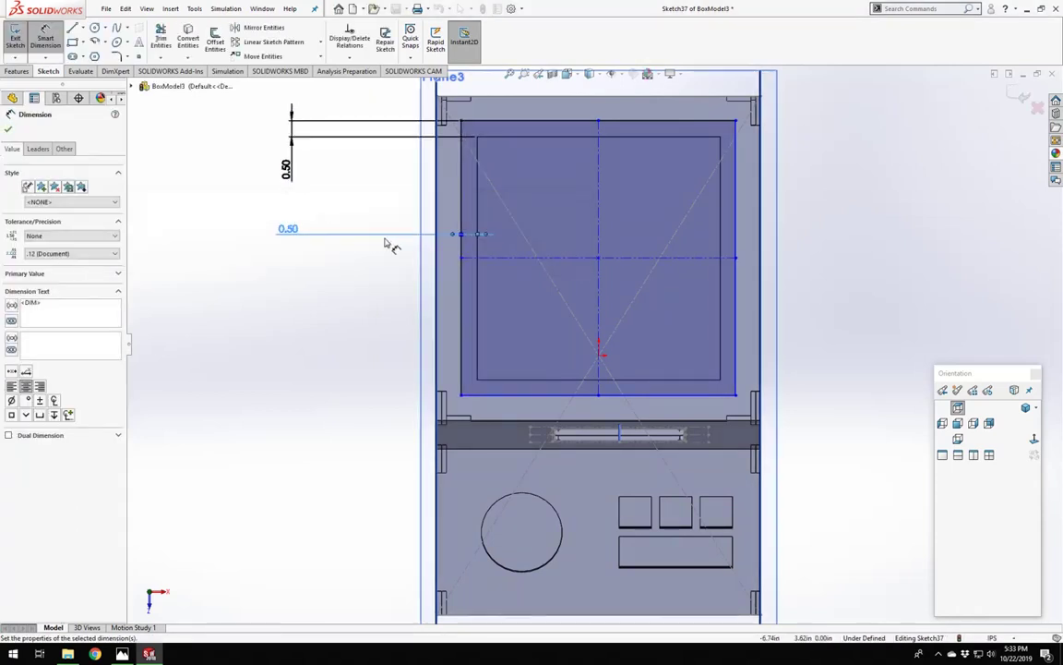
key(Escape)
Make the rectangle's horizontal construction line coincident with the midpoint of the opening's left edge.
scroll(519, 222, up, 1)
scroll(554, 407, up, 2)
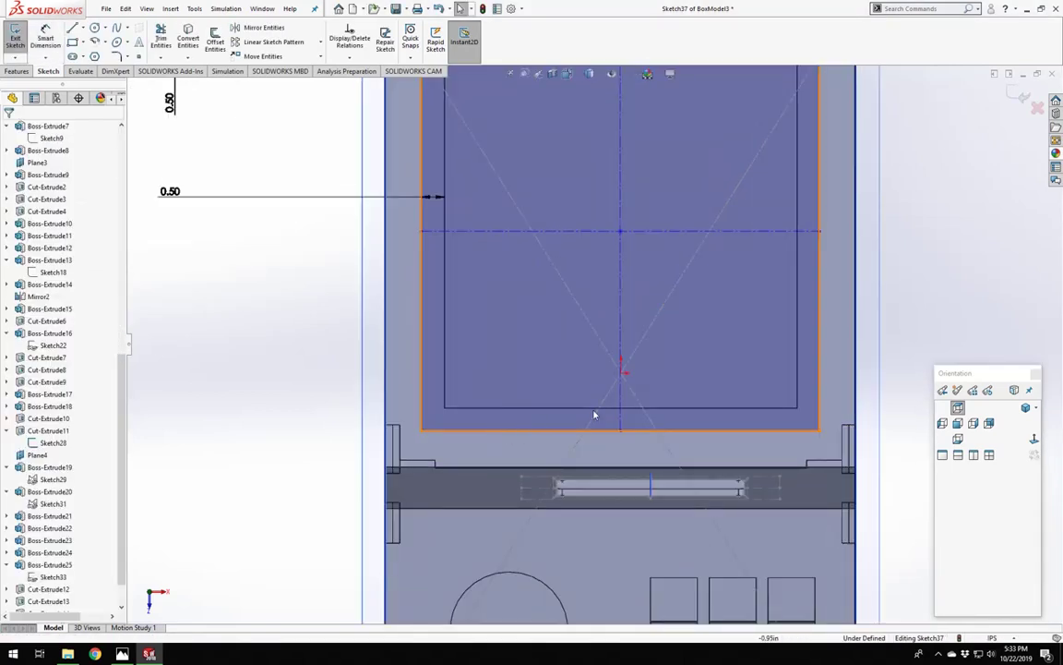
scroll(595, 344, down, 1)
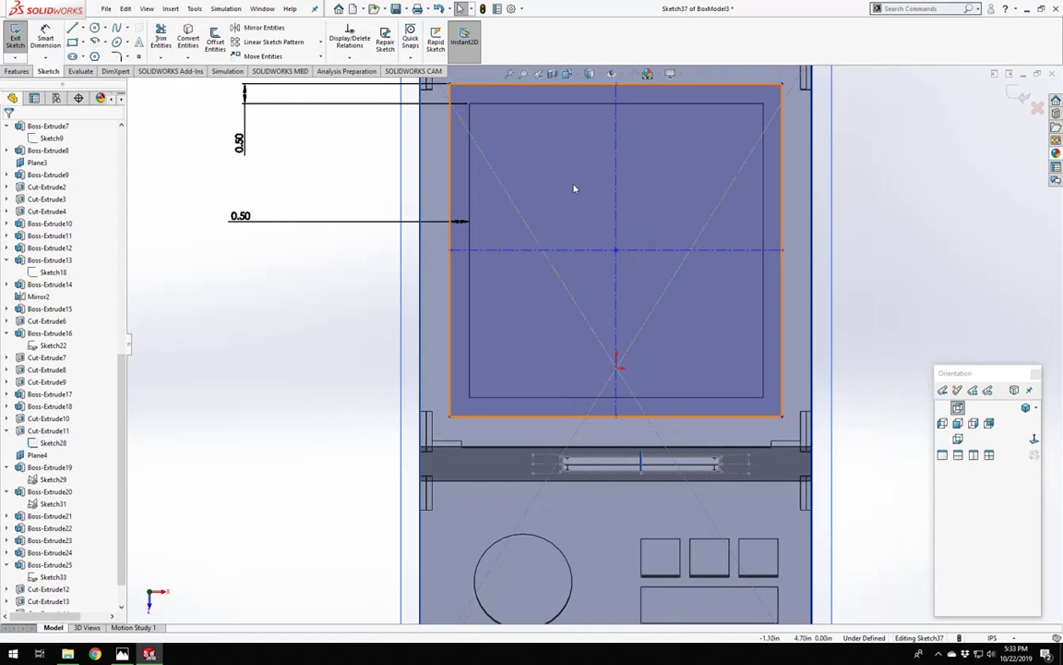
right_click(474, 277)
click(512, 280)
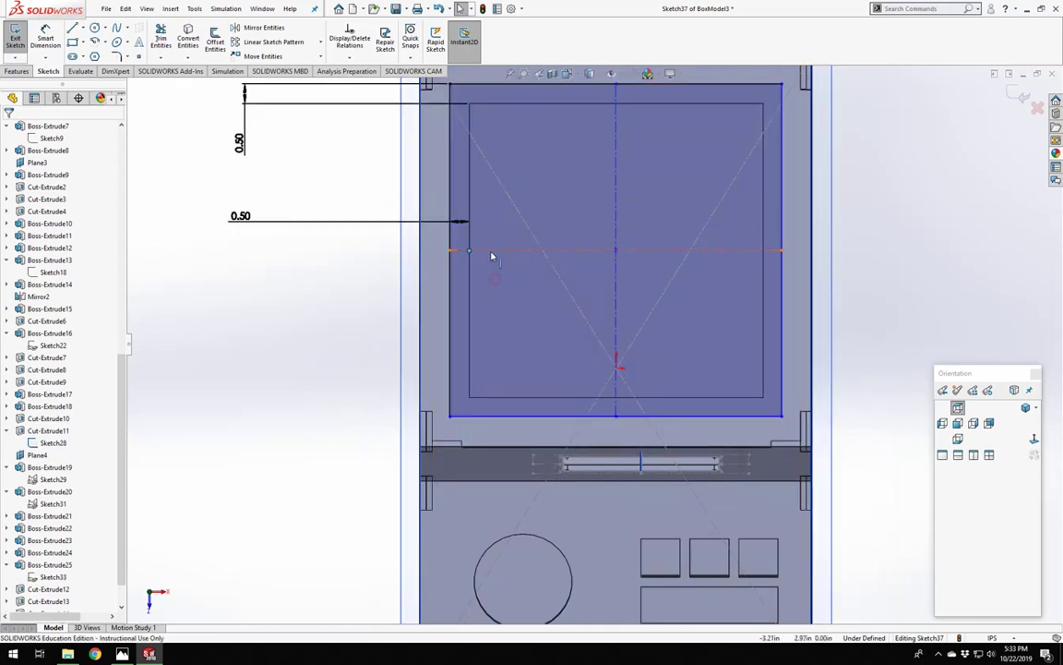
ctrl+click(481, 253)
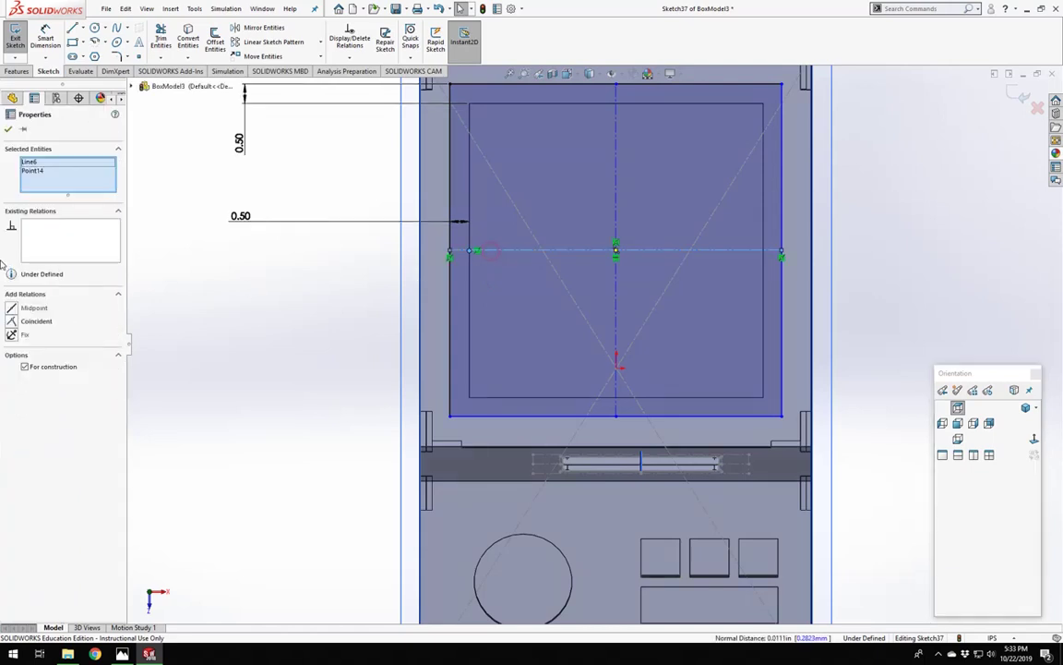
click(12, 321)
click(292, 352)
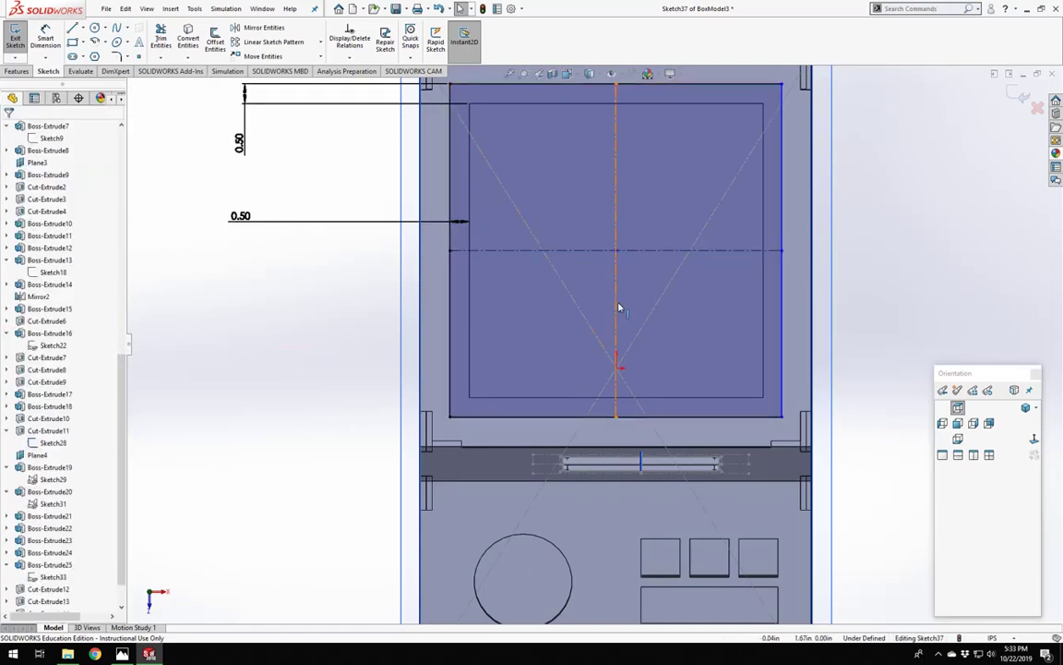
Make the rectangle's vertical construction line coincident with the origin.
click(617, 378)
ctrl+click(618, 368)
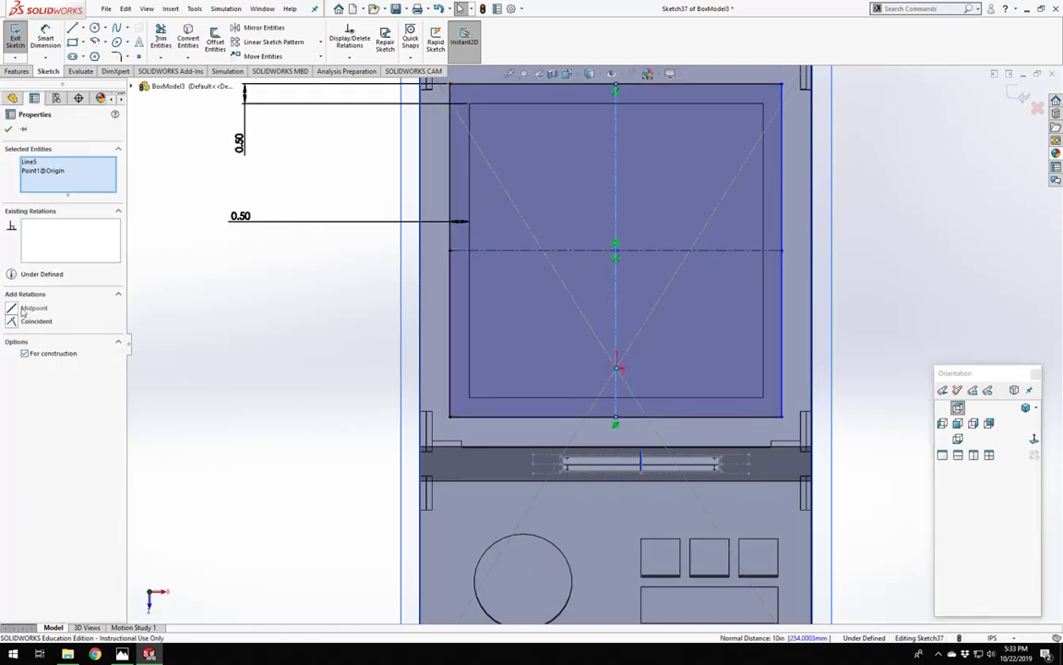
click(234, 352)
Sketch a 7.5 in square corner rectangle over the opening's outline, from its upper-left to its lower-right corner.
scroll(541, 340, up, 4)
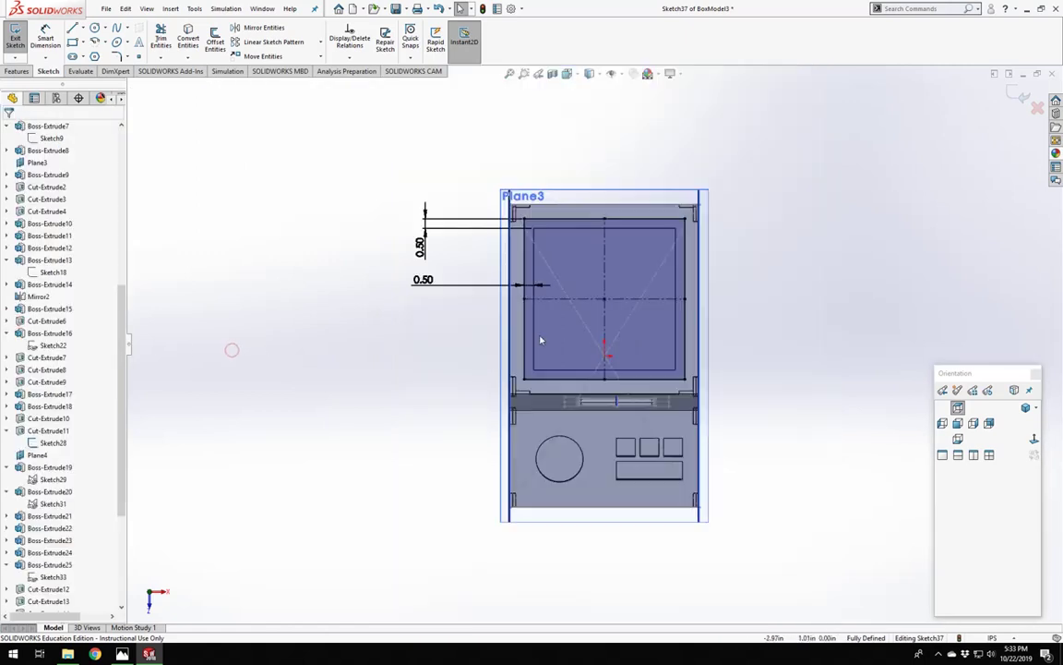
scroll(637, 301, down, 3)
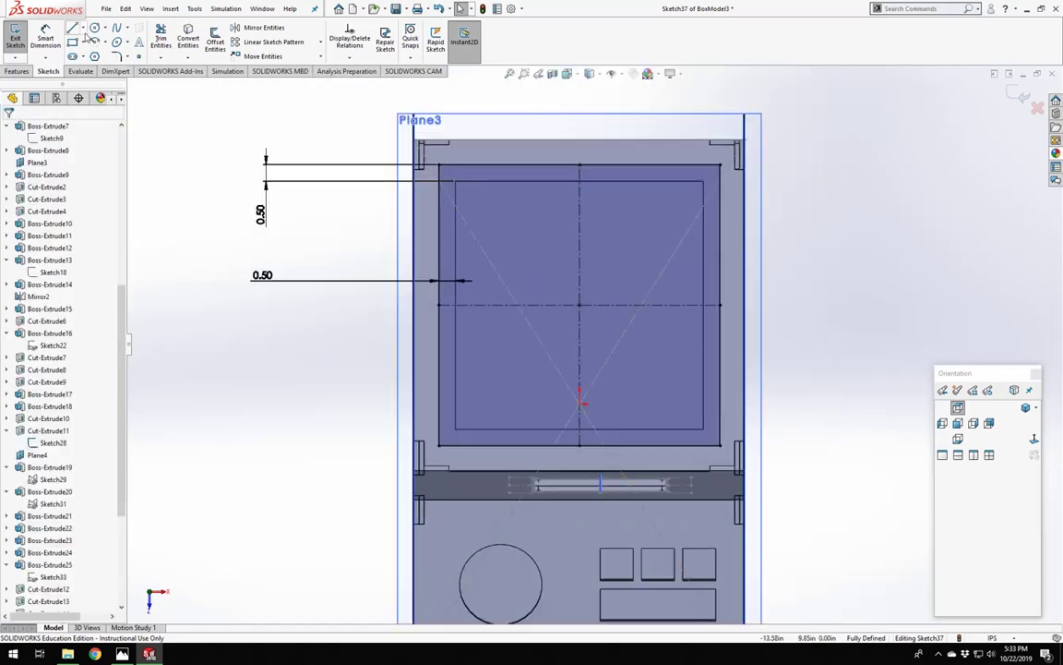
click(72, 42)
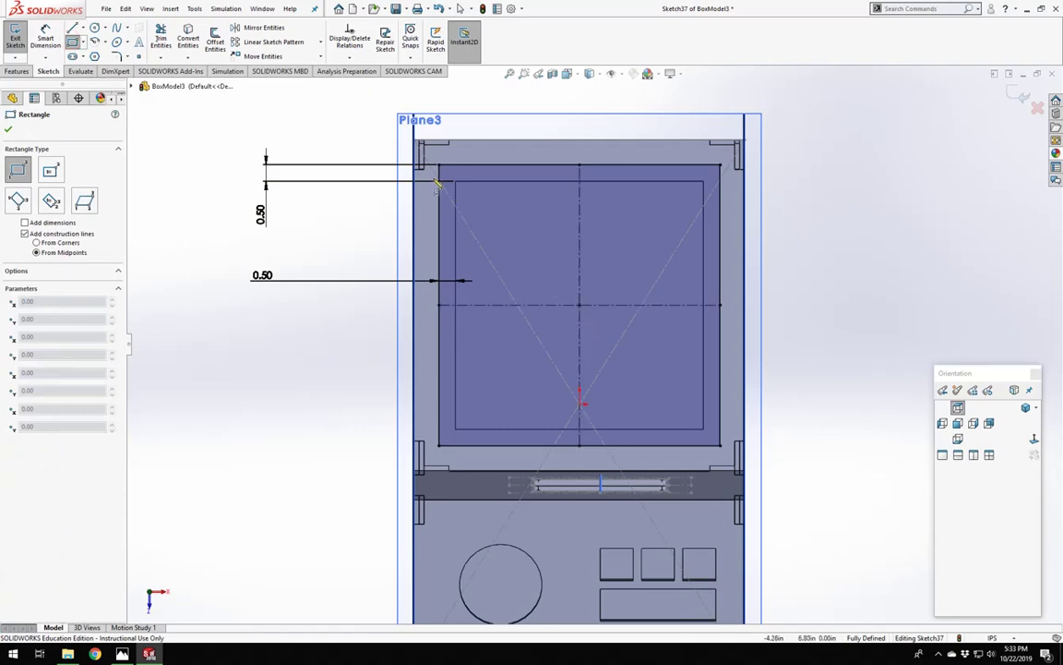
scroll(517, 187, down, 4)
scroll(378, 191, up, 2)
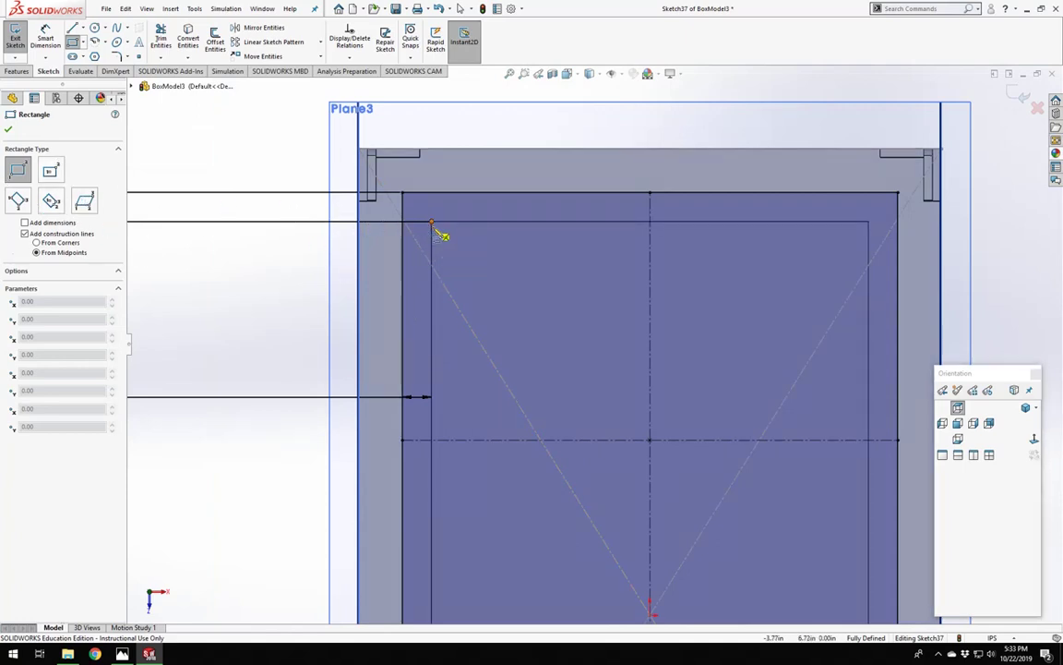
scroll(434, 229, up, 5)
scroll(683, 457, down, 2)
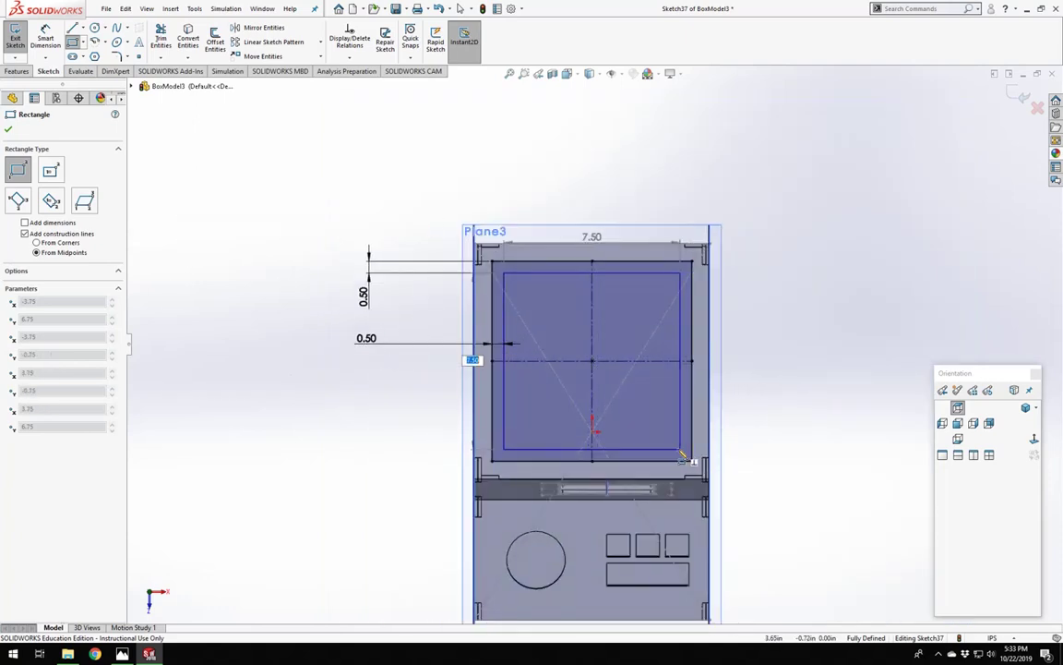
click(682, 454)
key(Escape)
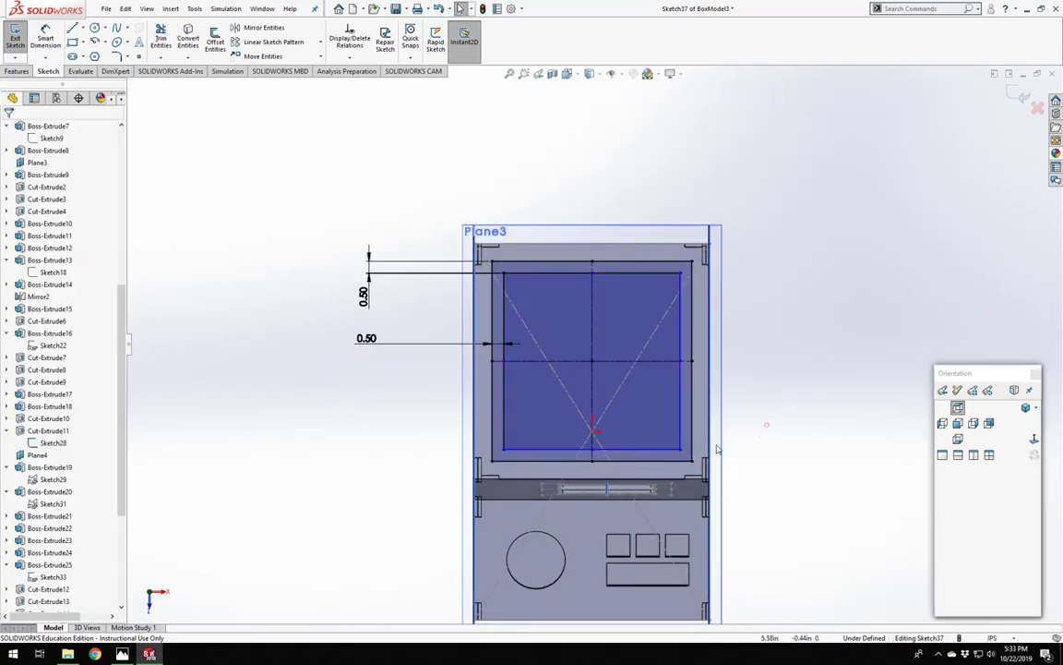
Snap the new inner rectangle's lower-right corner onto the opening's lower-right corner.
scroll(717, 450, down, 3)
mouse_move(628, 411)
mouse_down()
mouse_move(602, 404)
mouse_move(635, 422)
mouse_up()
click(780, 378)
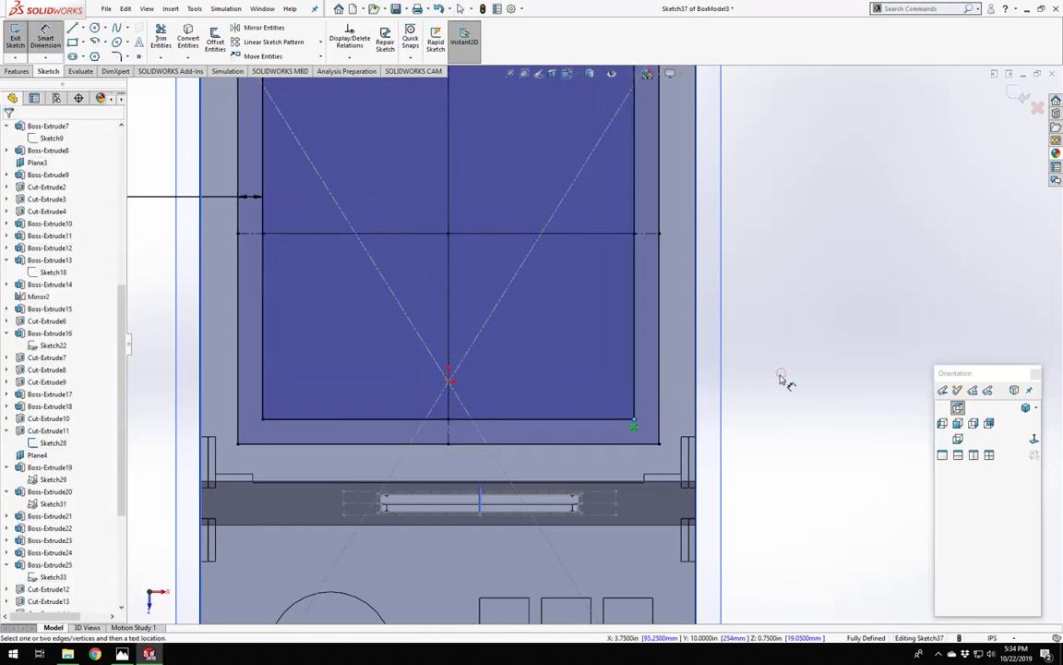
scroll(567, 369, up, 5)
scroll(577, 303, down, 4)
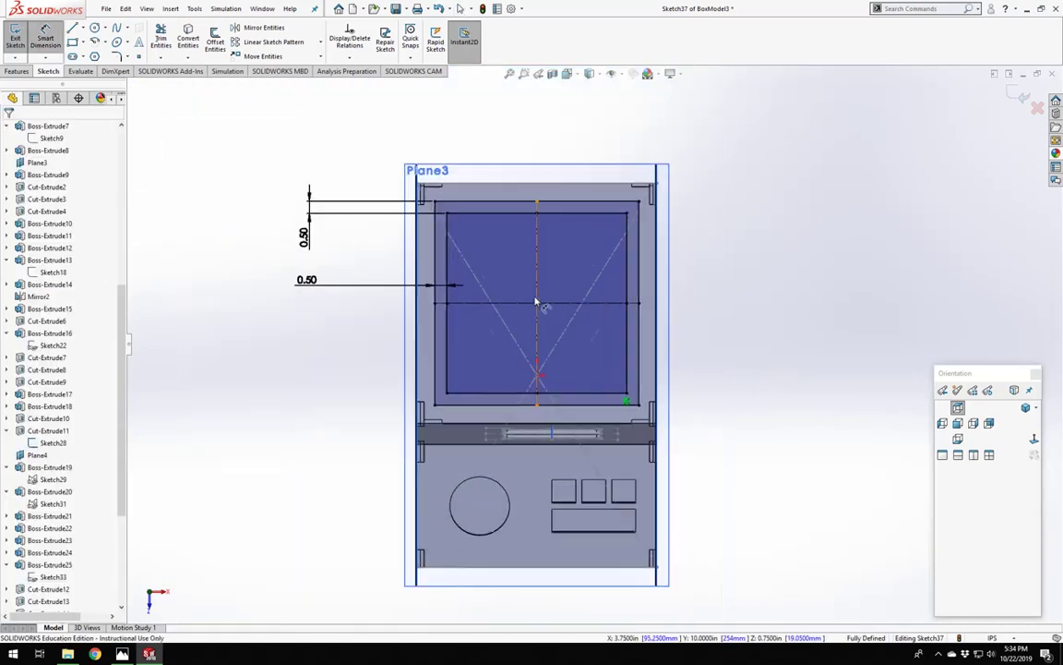
click(46, 48)
Offset the inner rectangle 0.15 in inward, making only the offset lines construction geometry and keeping the base lines solid.
scroll(535, 352, down, 2)
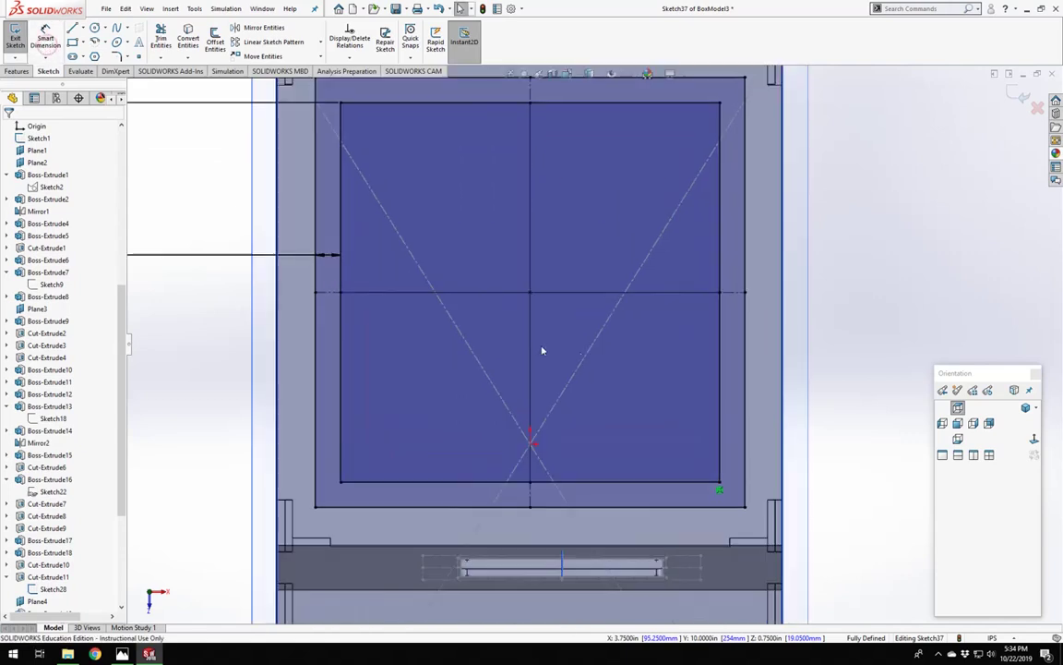
click(217, 42)
click(387, 103)
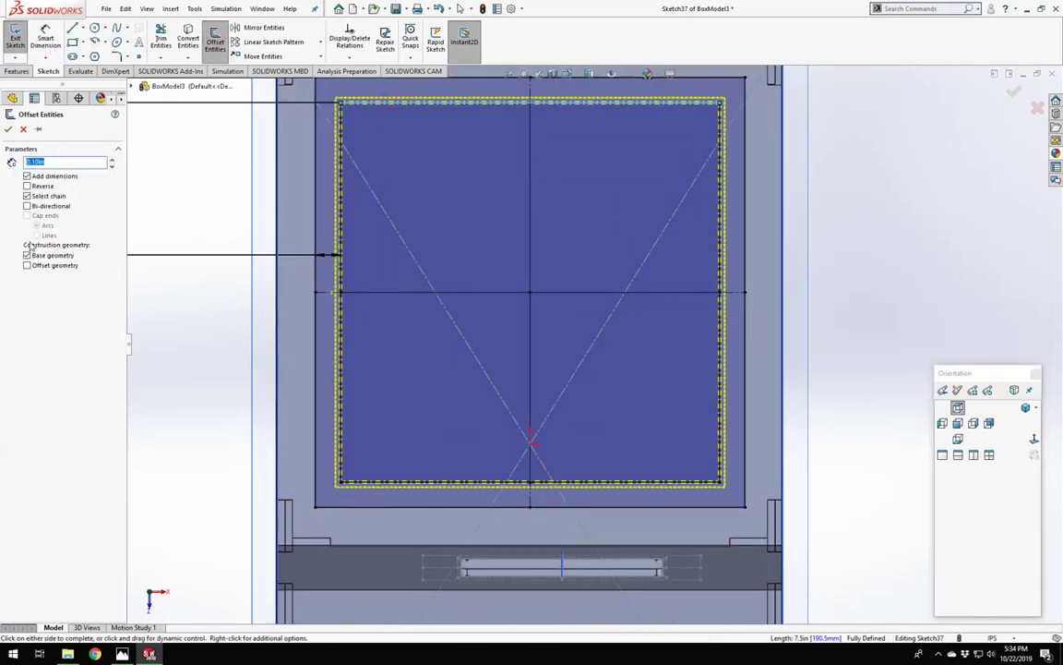
click(27, 186)
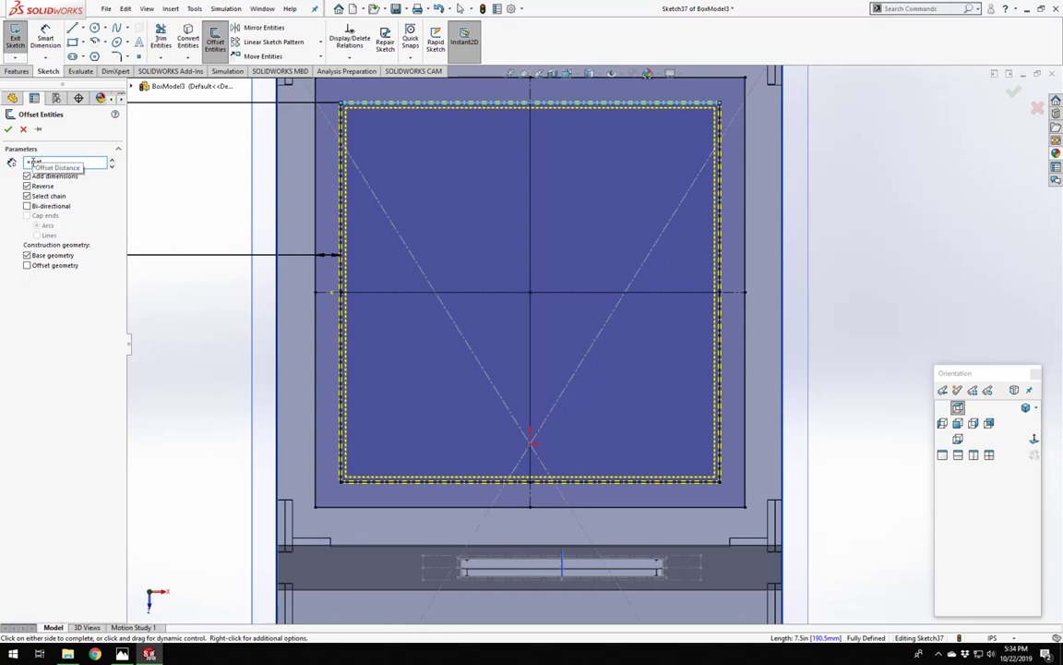
key(Return)
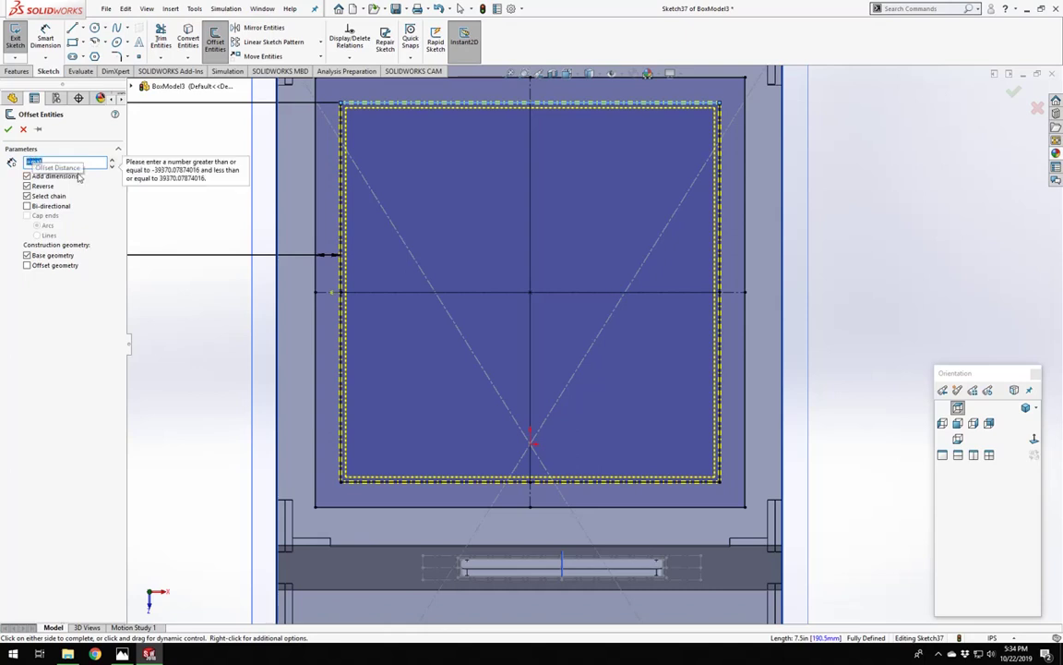
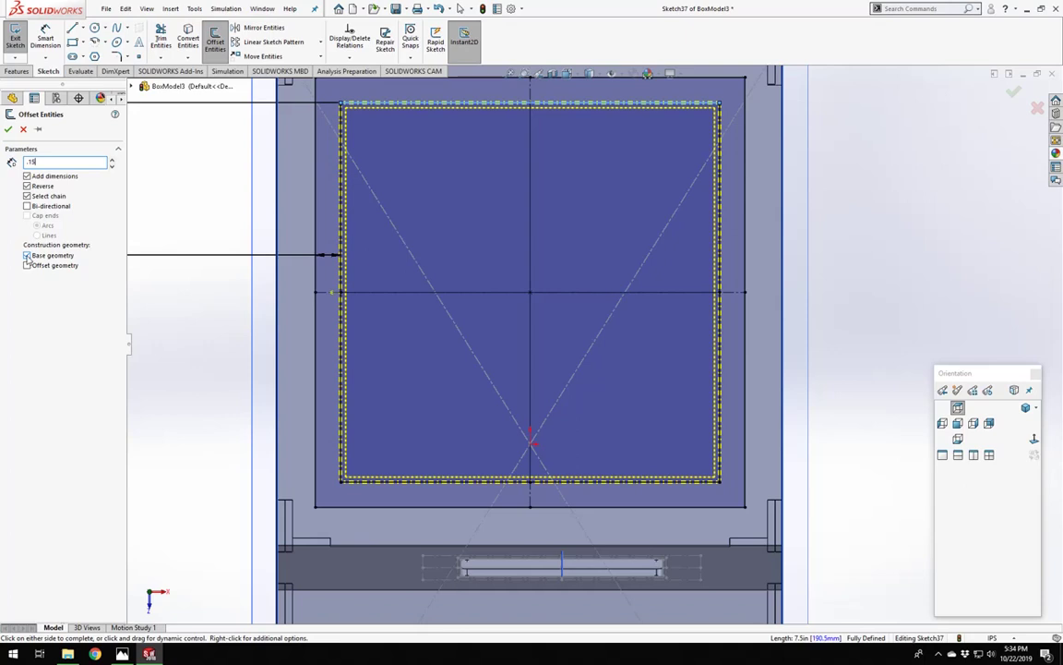
click(27, 266)
click(8, 130)
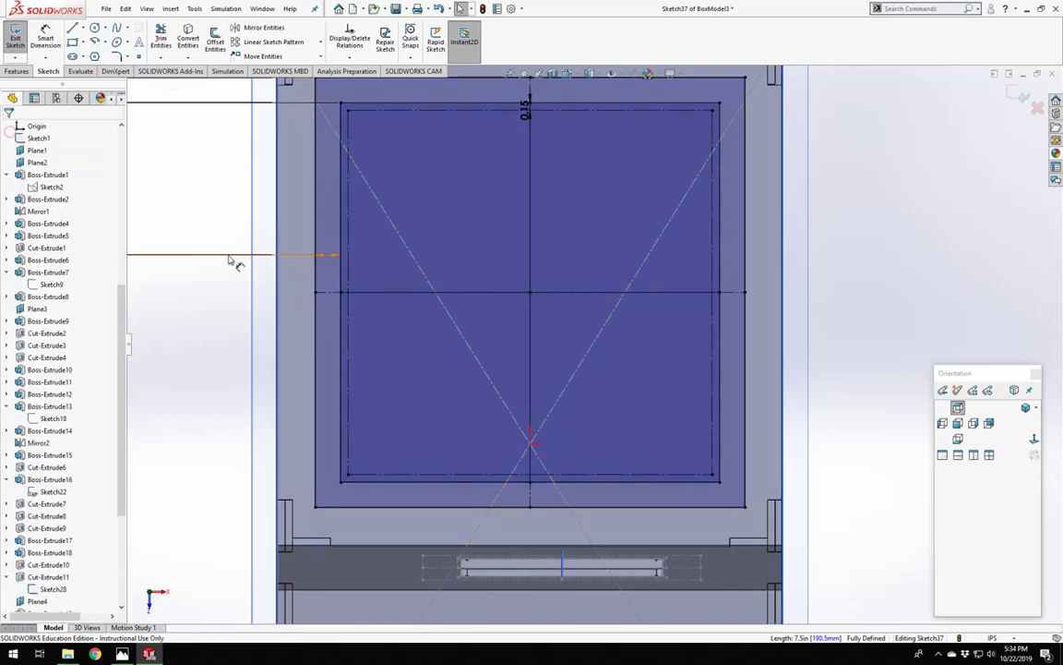
Link the inward offset dimension to the global variable "mat".
double_click(528, 109)
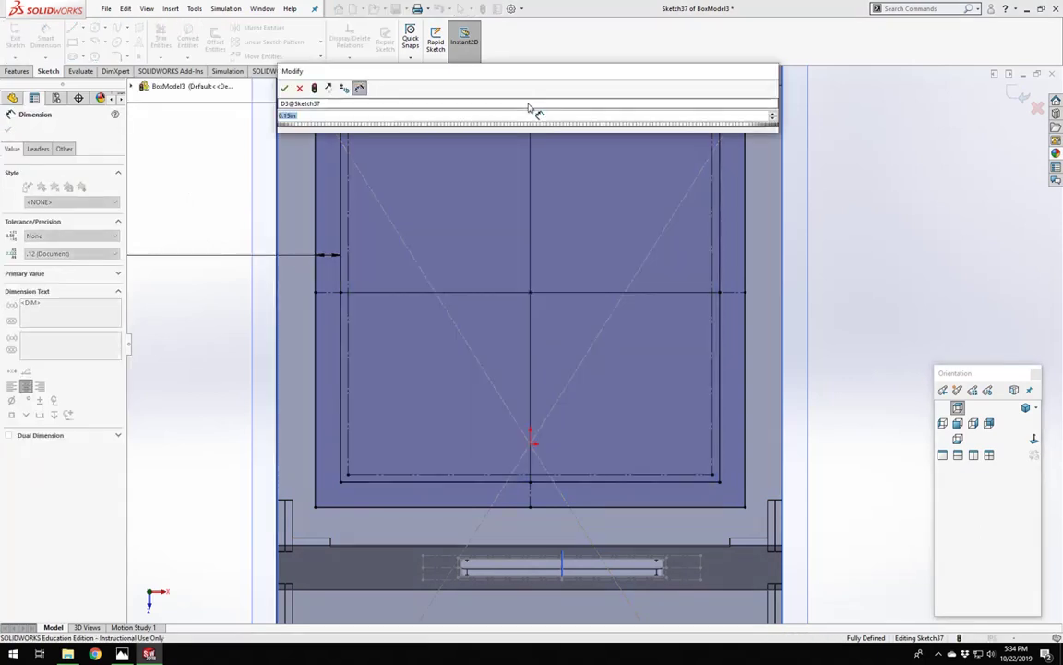
text(=)
mouse_move(458, 139)
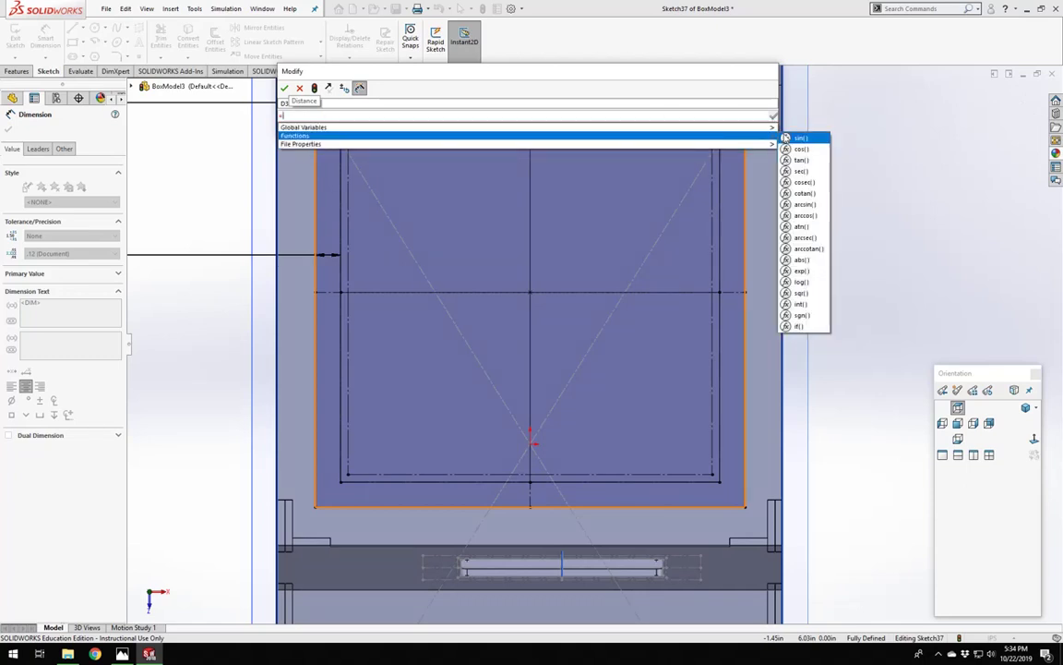
click(801, 131)
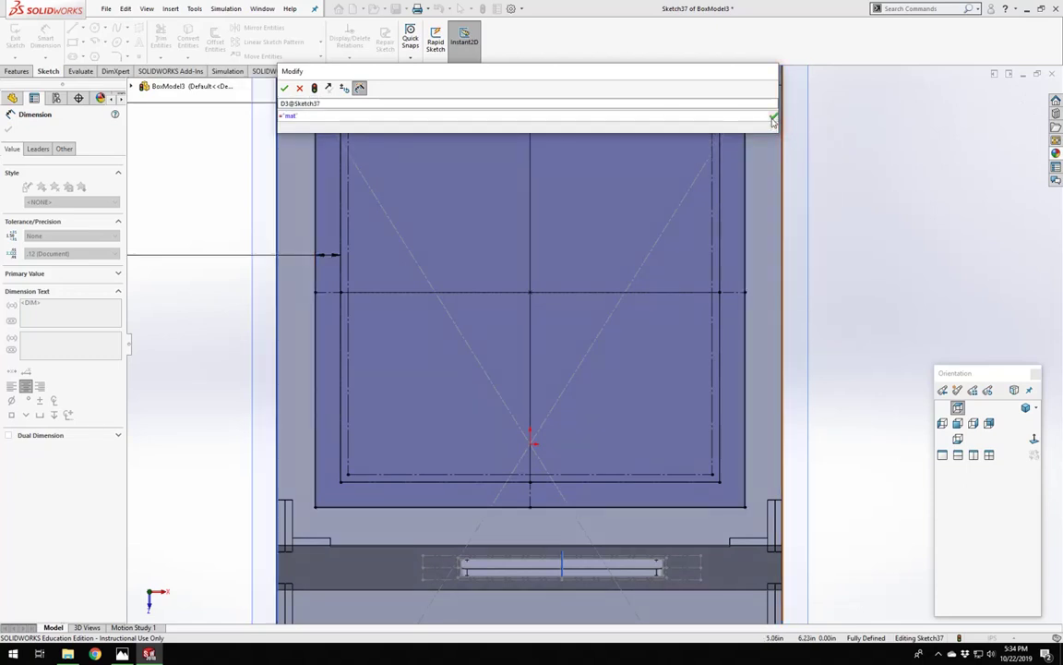
click(285, 88)
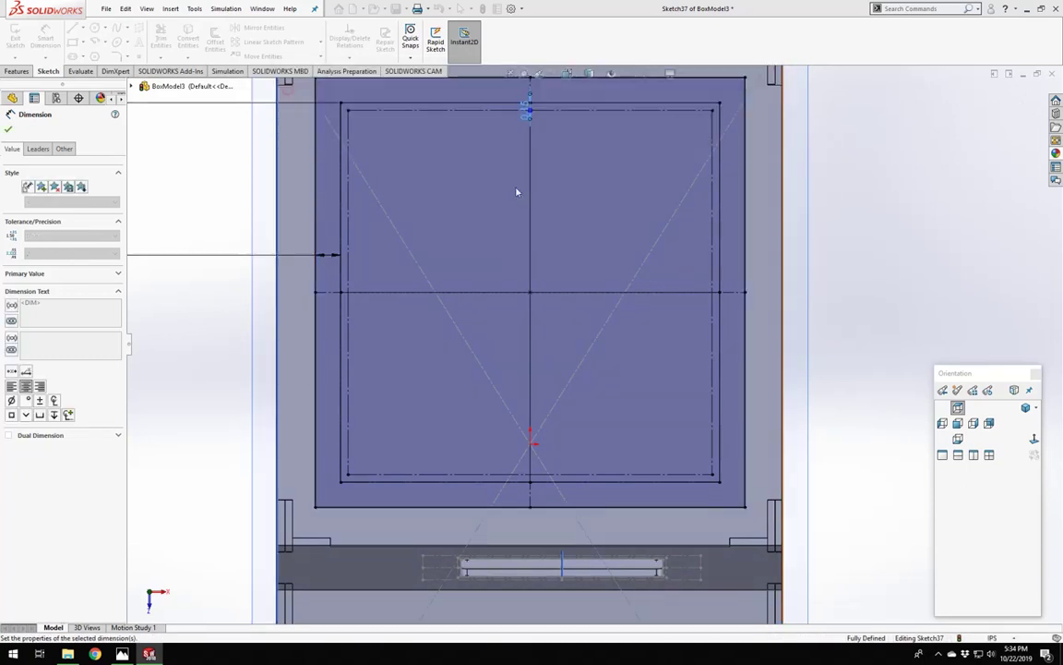
click(846, 211)
scroll(490, 279, up, 2)
scroll(503, 268, down, 1)
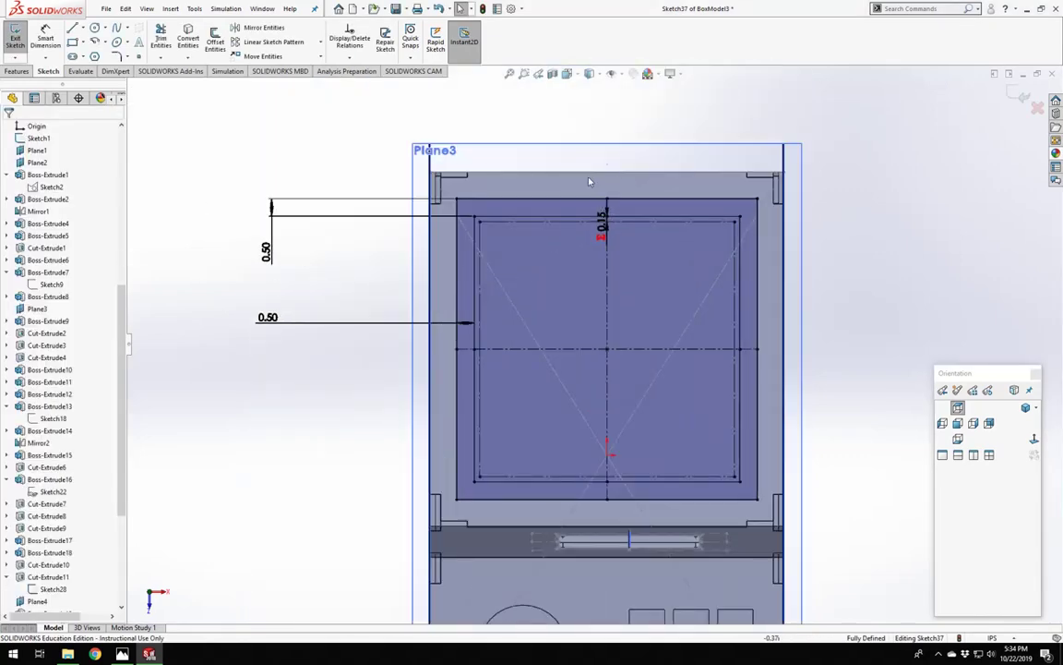
scroll(577, 235, down, 1)
scroll(594, 237, down, 2)
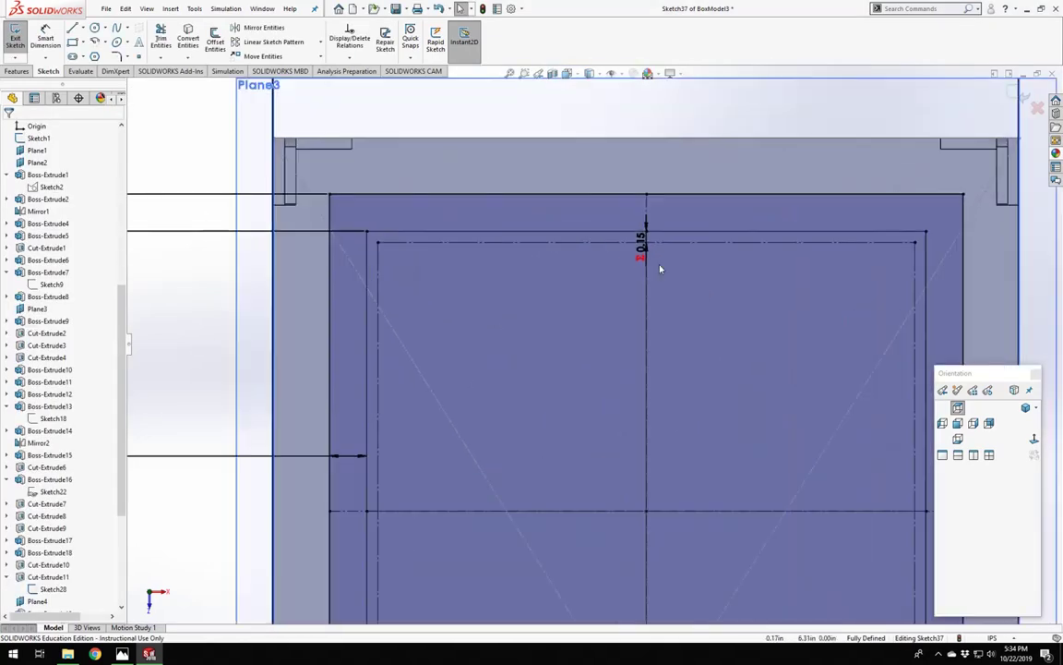
Convert all four construction lines of the innermost offset rectangle into solid sketch lines.
scroll(610, 277, up, 3)
scroll(609, 357, down, 2)
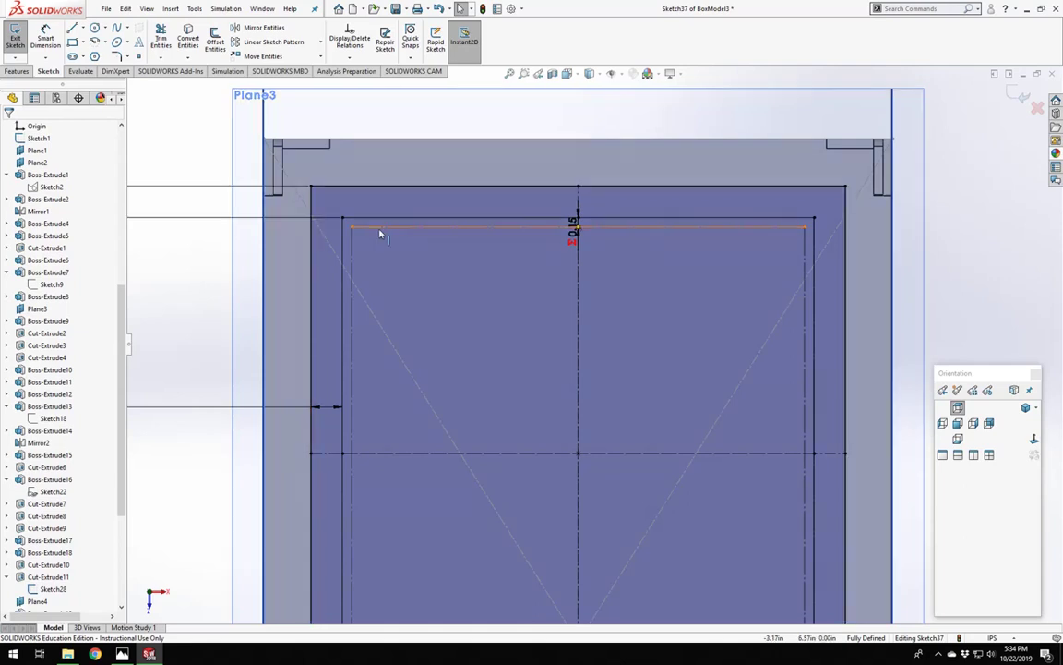
click(360, 240)
ctrl+click(352, 261)
scroll(401, 425, up, 1)
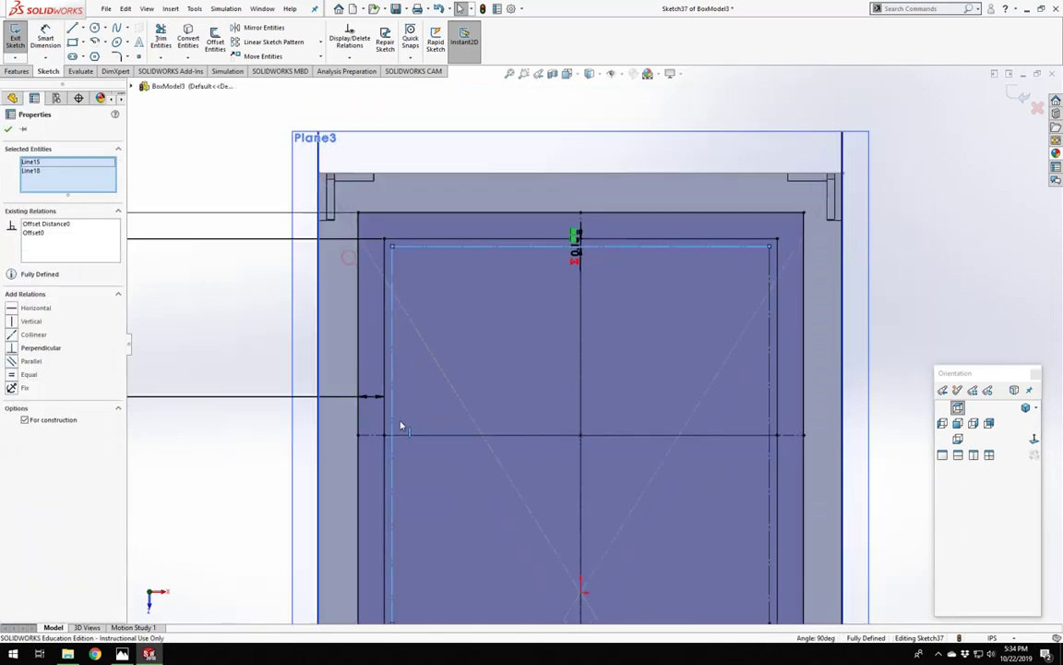
ctrl+middle_drag(401, 425, 513, 439)
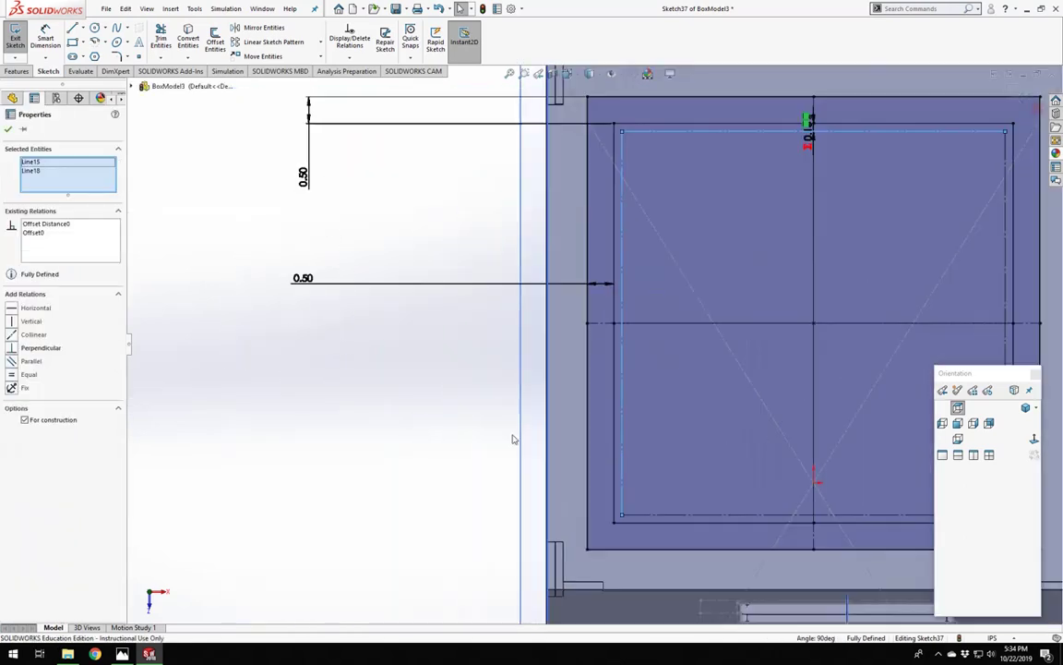
ctrl+click(658, 520)
scroll(669, 480, up, 2)
scroll(800, 360, down, 2)
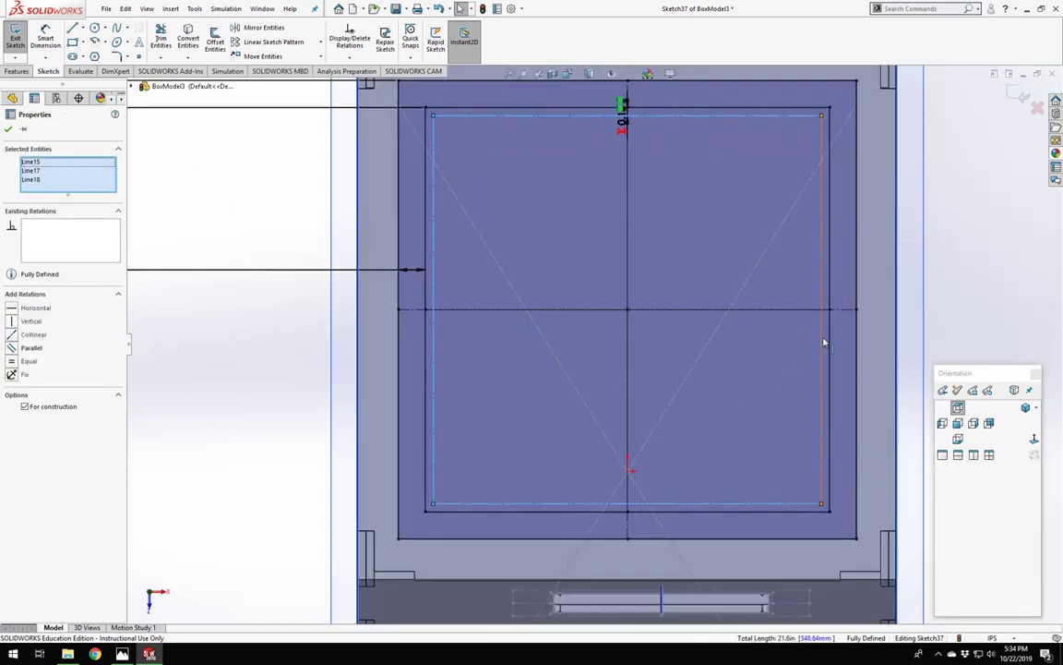
ctrl+click(825, 344)
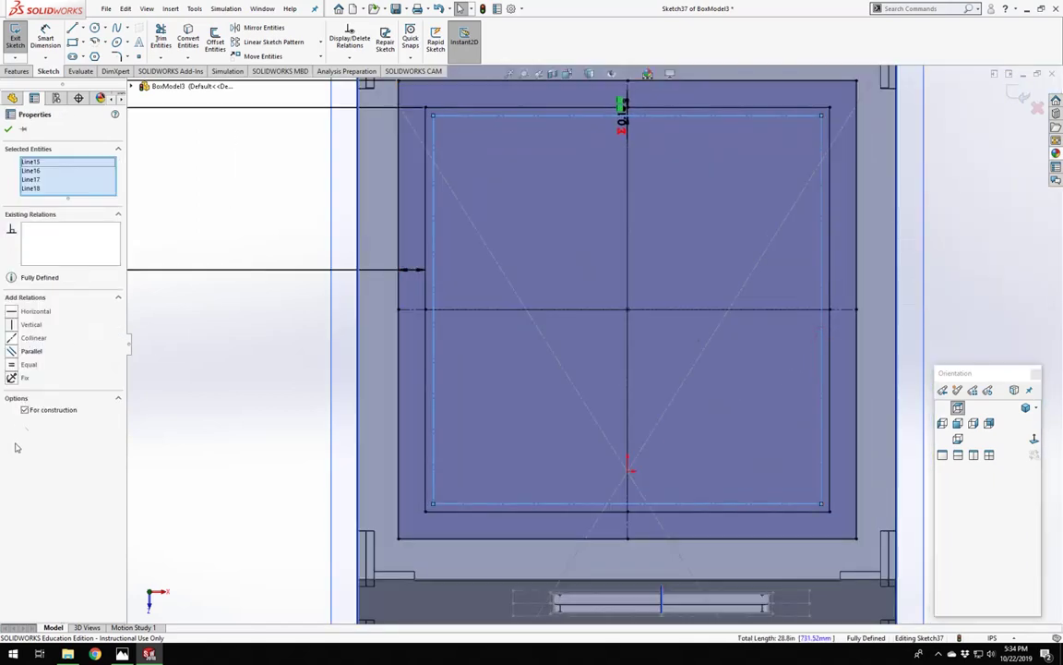
click(27, 411)
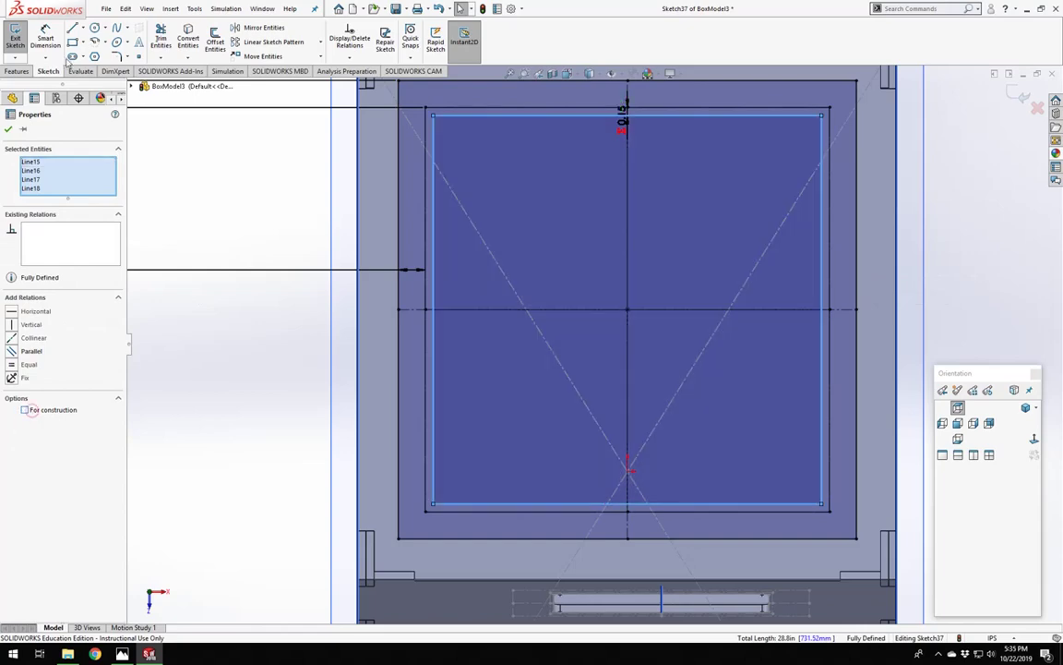
Exit the sketch and extrude the frame profile blind to a depth of ="mat" with Merge result turned off.
click(14, 42)
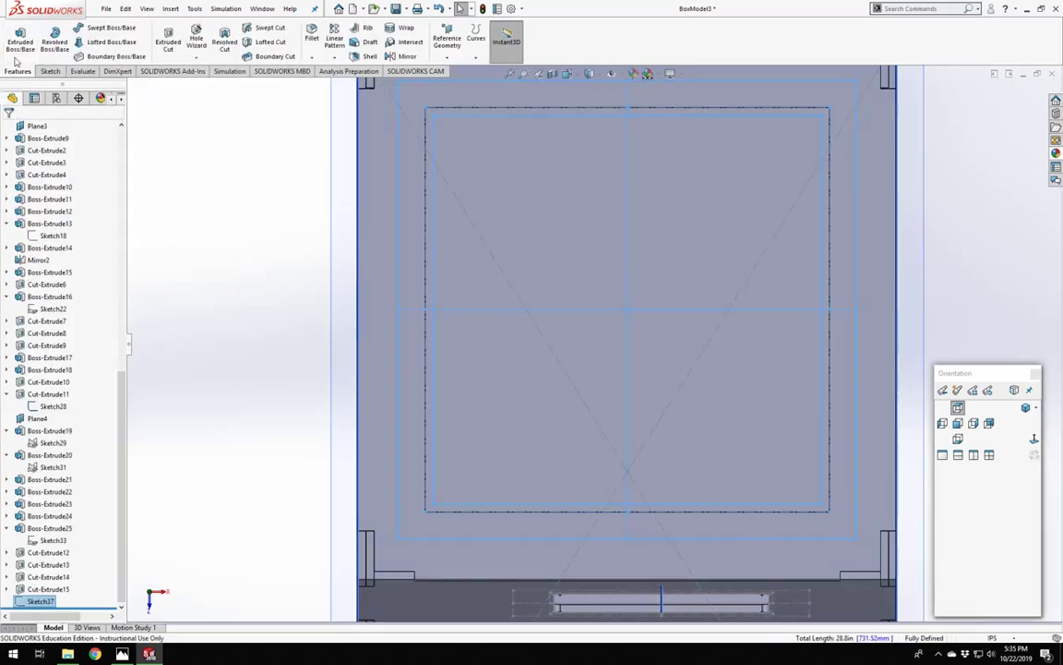
click(17, 44)
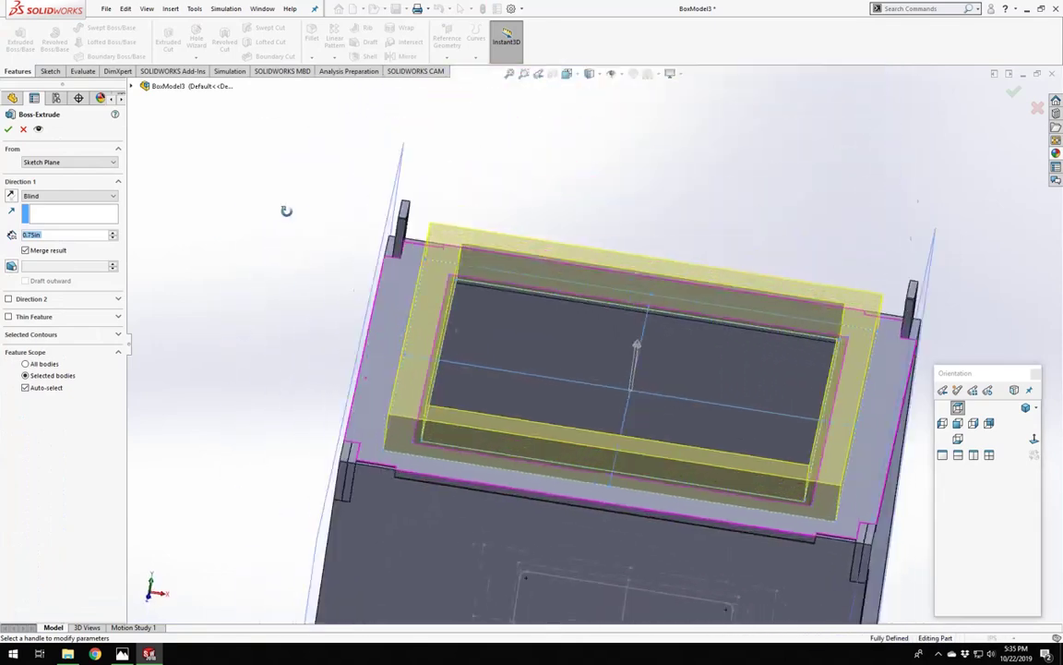
double_click(42, 237)
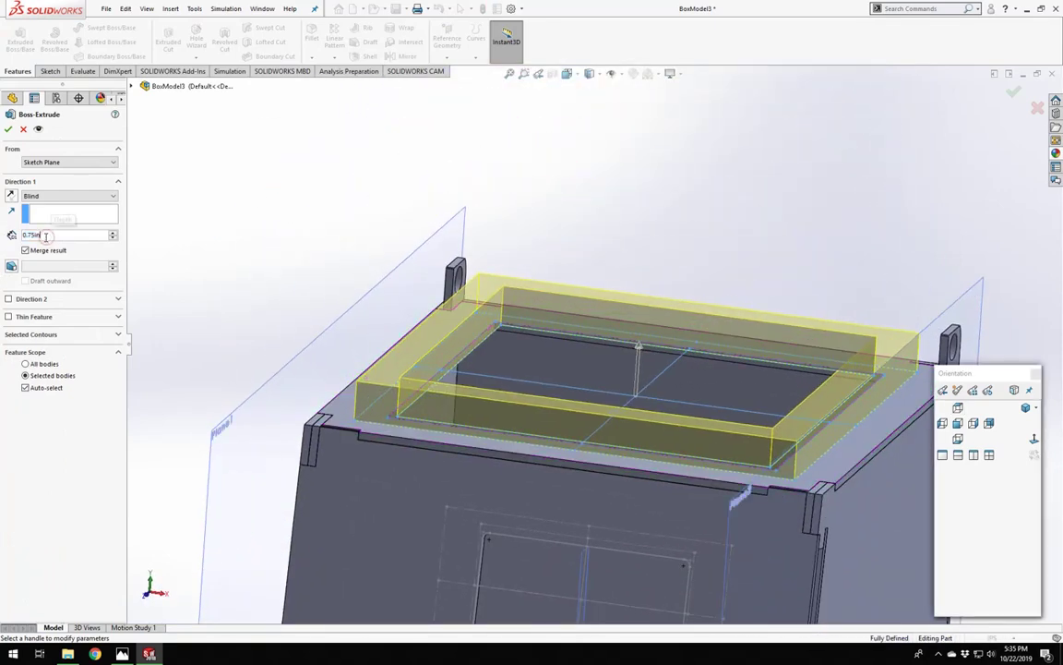
text(=")
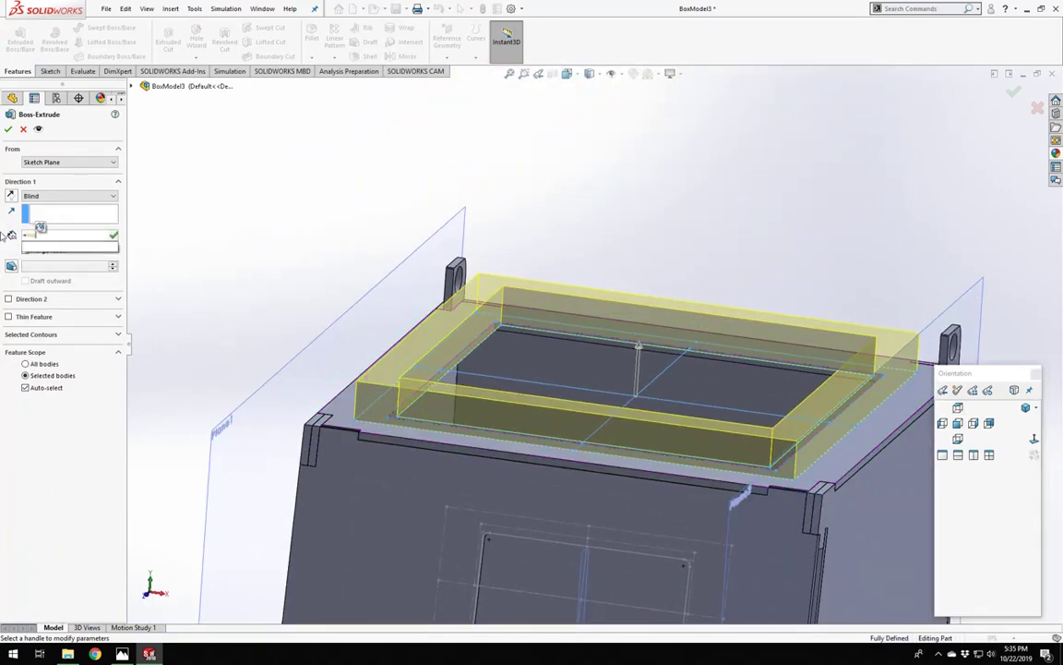
text(mat)
key(Return)
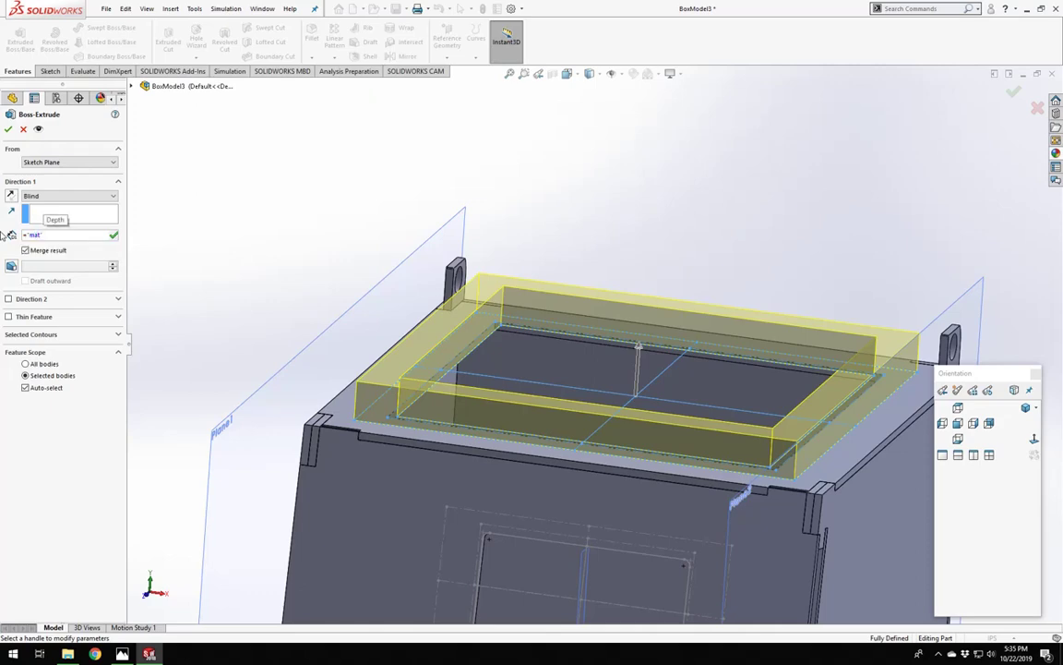
click(113, 234)
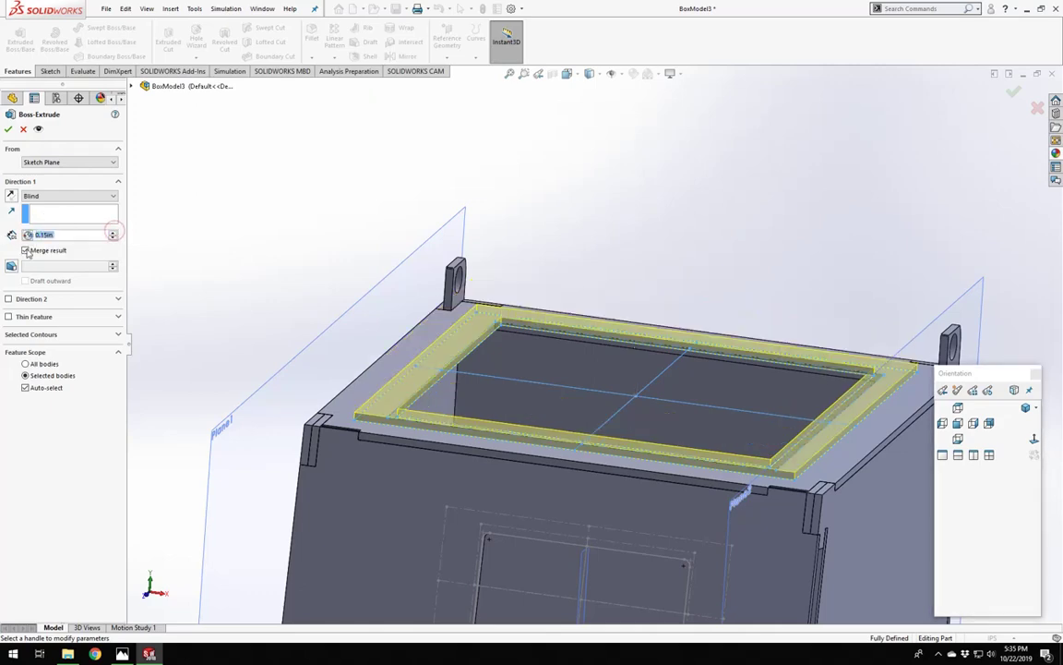
click(26, 250)
click(8, 130)
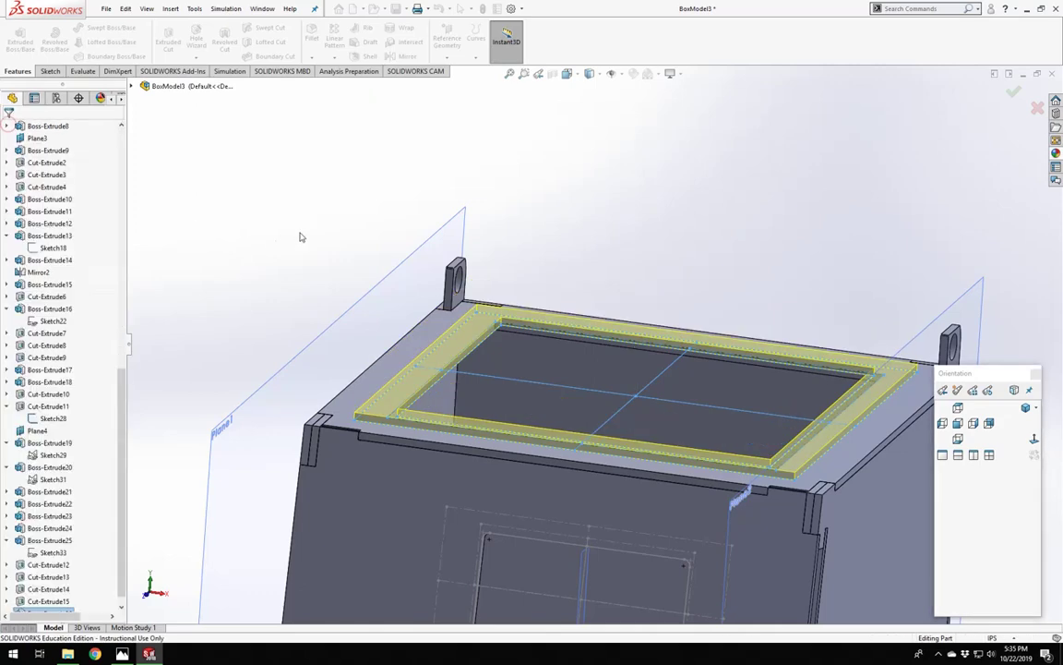
click(256, 216)
Examine the extruded frame around the box's top opening from several angles.
scroll(628, 354, up, 4)
middle_drag(630, 354, 637, 384)
scroll(637, 384, up, 3)
middle_drag(580, 350, 567, 436)
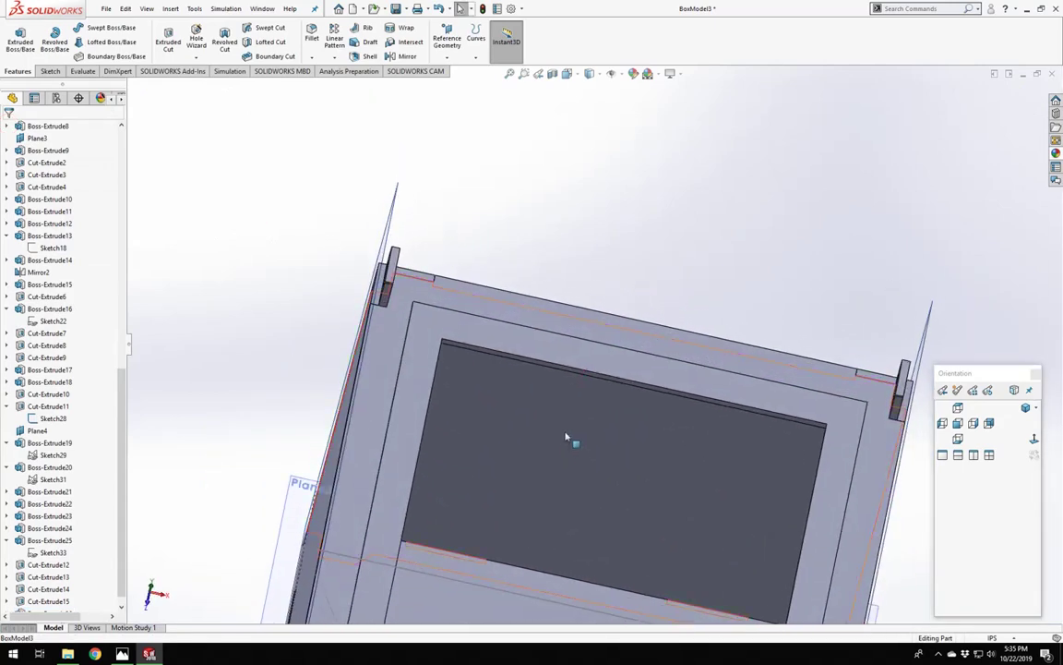
scroll(581, 355, up, 5)
middle_drag(580, 351, 501, 267)
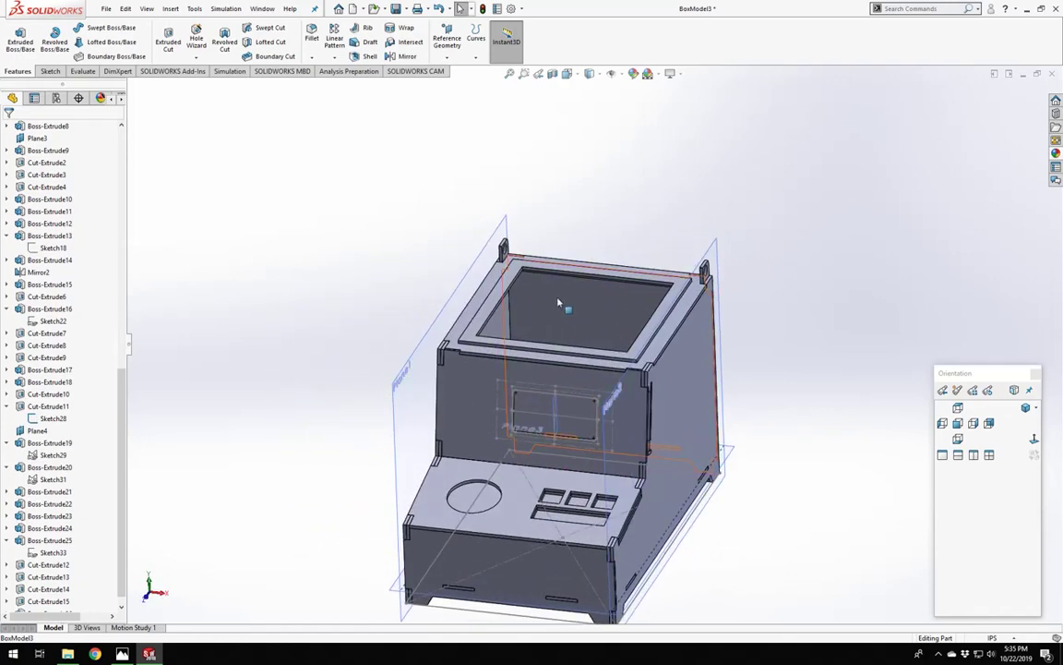
scroll(461, 274, down, 5)
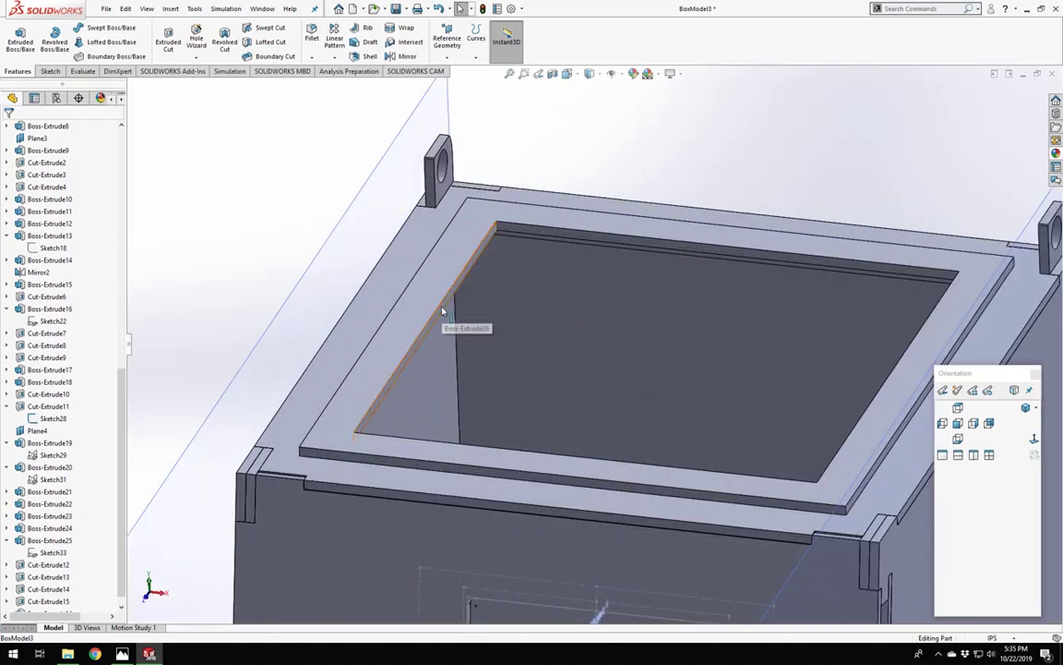
scroll(442, 311, up, 5)
middle_drag(482, 320, 541, 379)
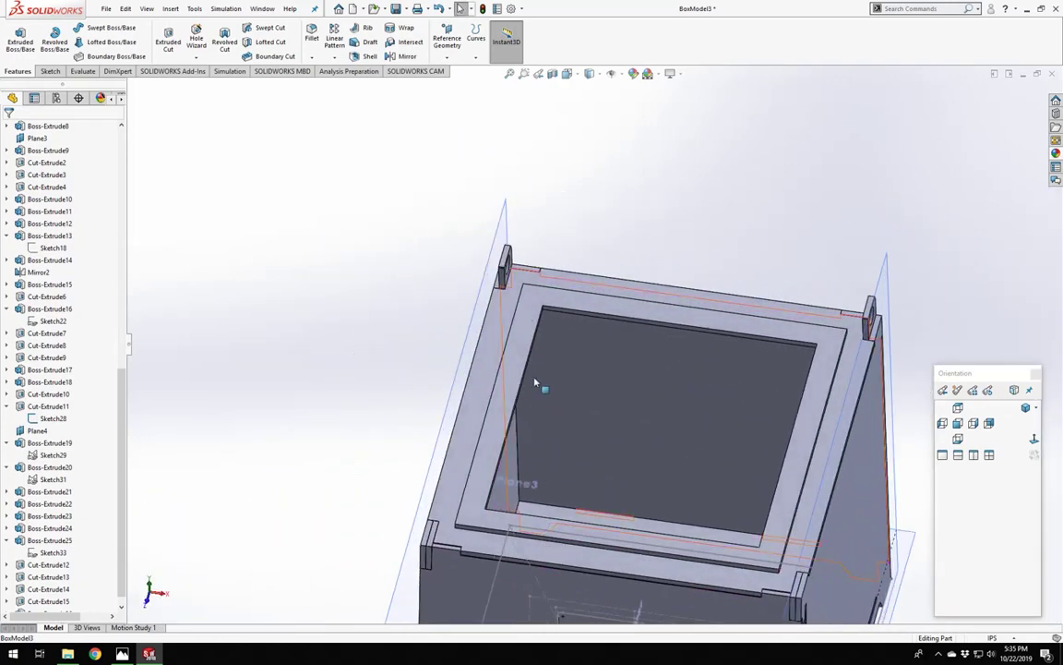
scroll(582, 366, up, 1)
scroll(31, 545, down, 2)
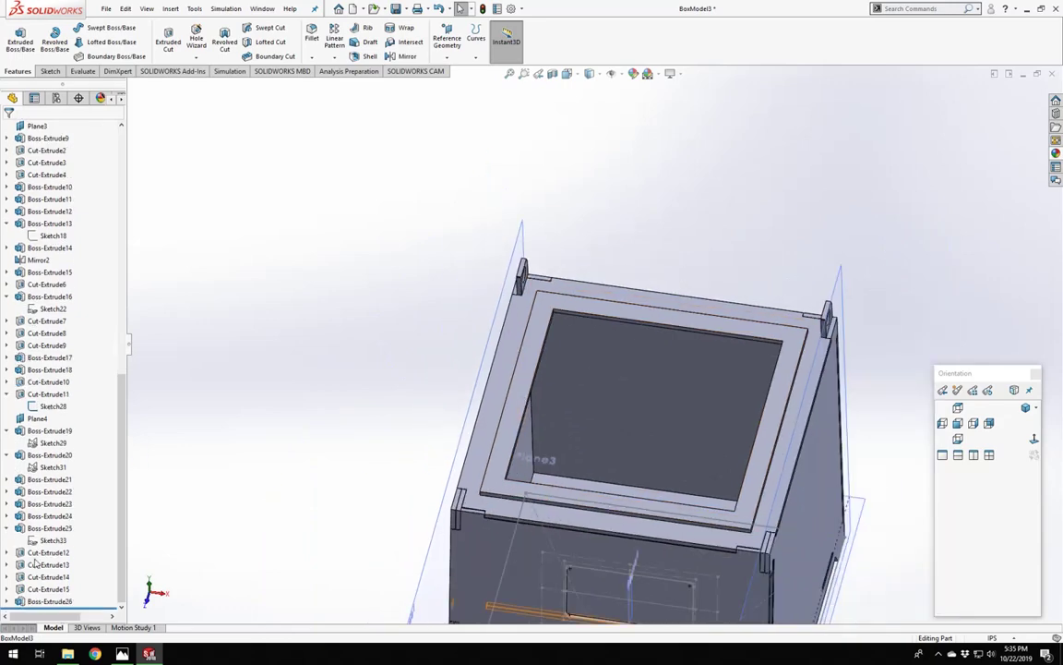
Reopen the frame extrusion's sketch for editing and view it normal to its plane.
click(7, 601)
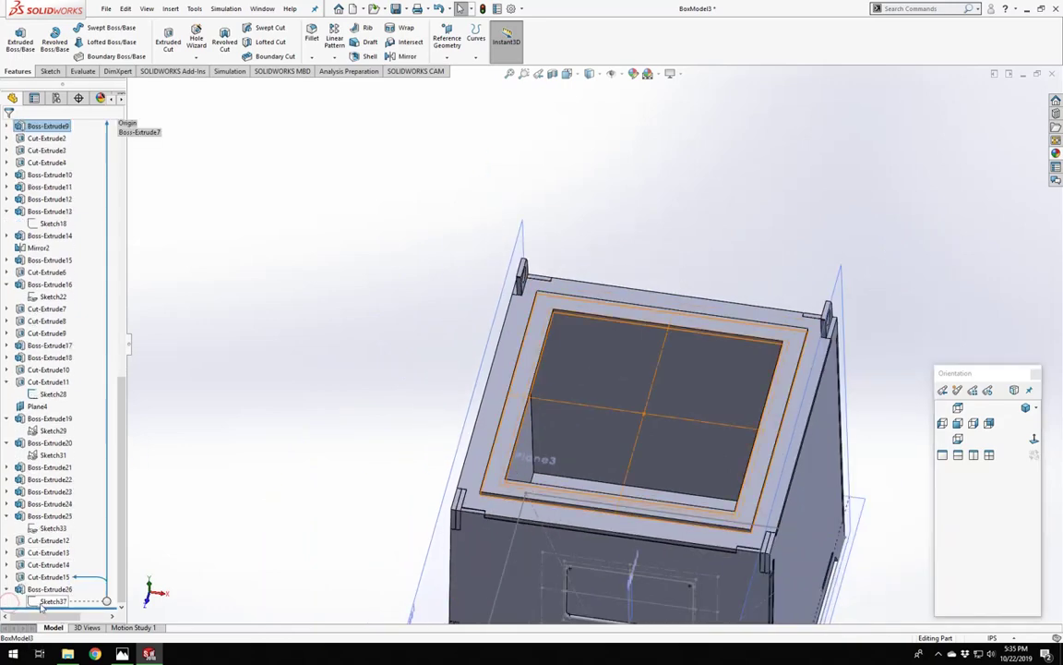
click(45, 601)
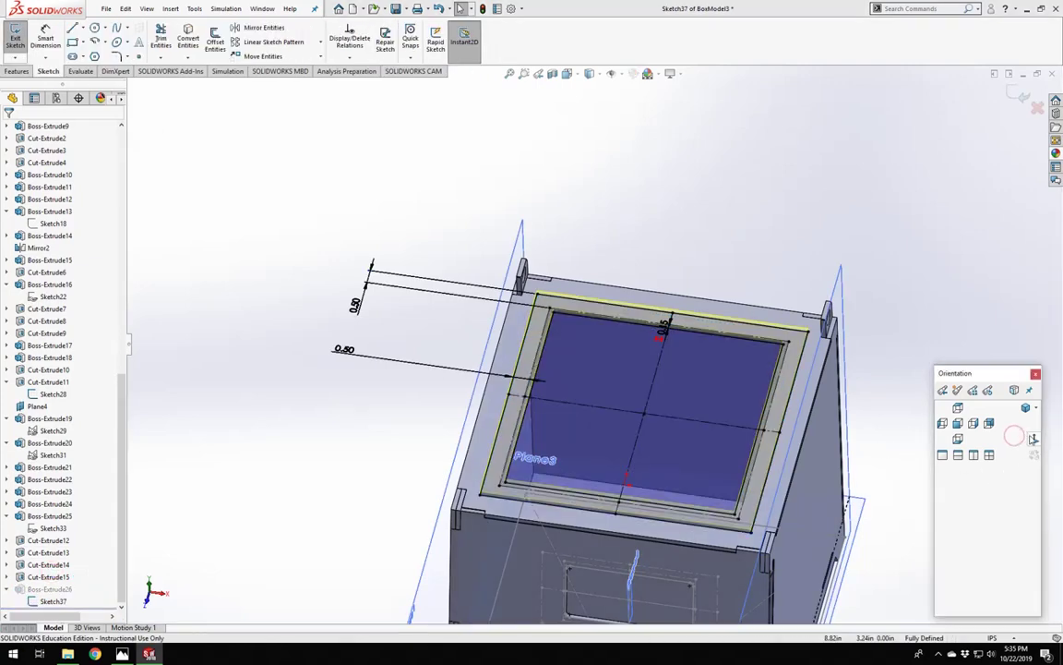
click(1033, 438)
scroll(570, 188, down, 3)
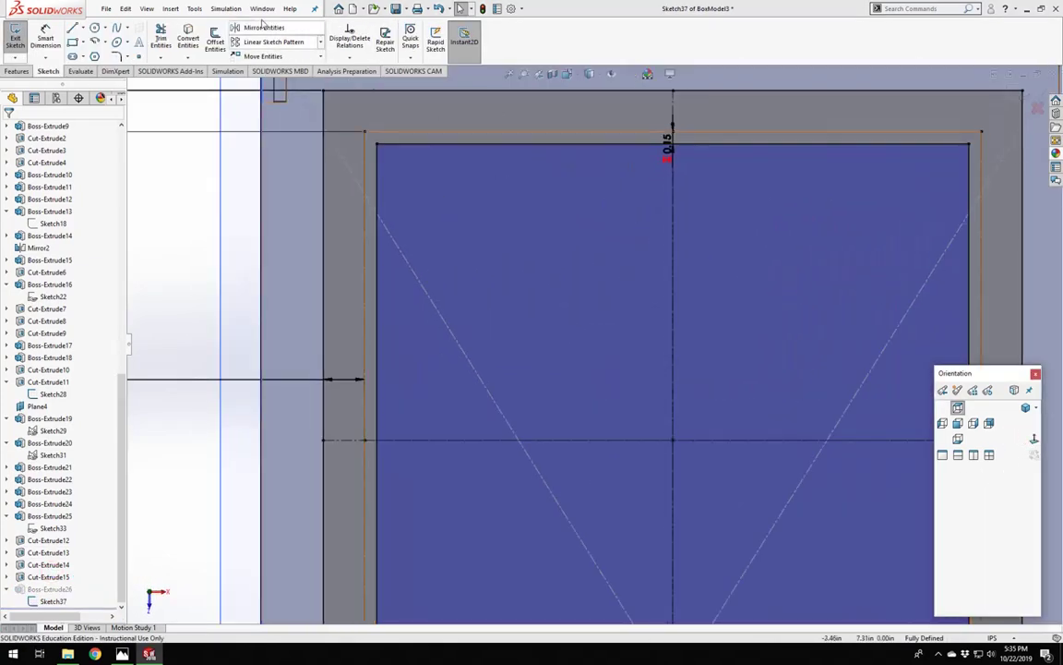
Sketch a long tab outline on the frame's left side, bridging the inner and middle rectangles near both corners.
click(72, 28)
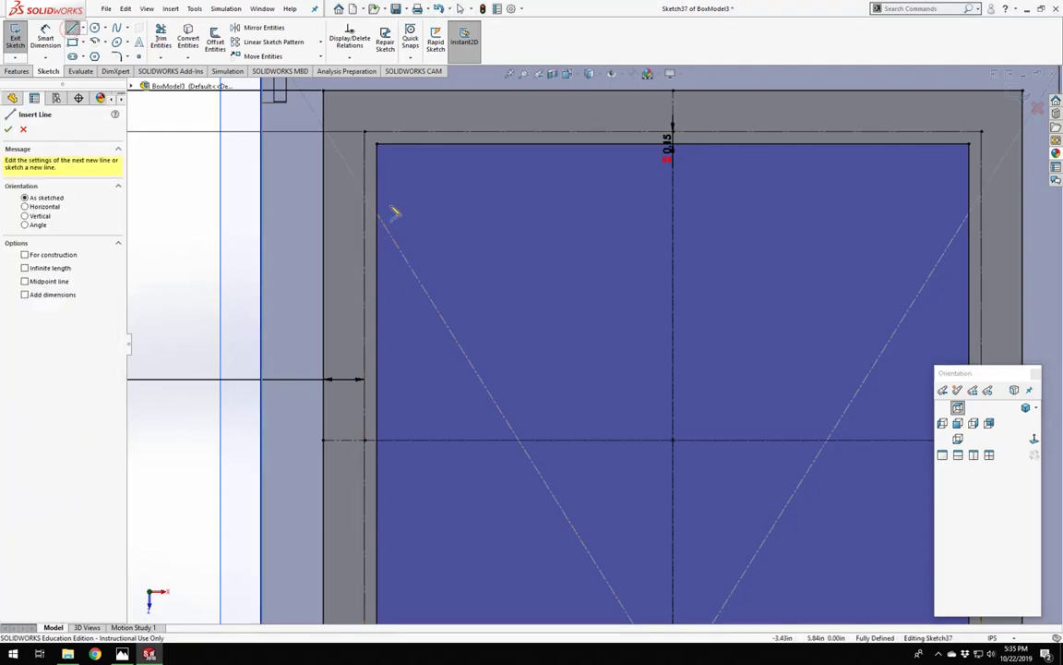
click(368, 212)
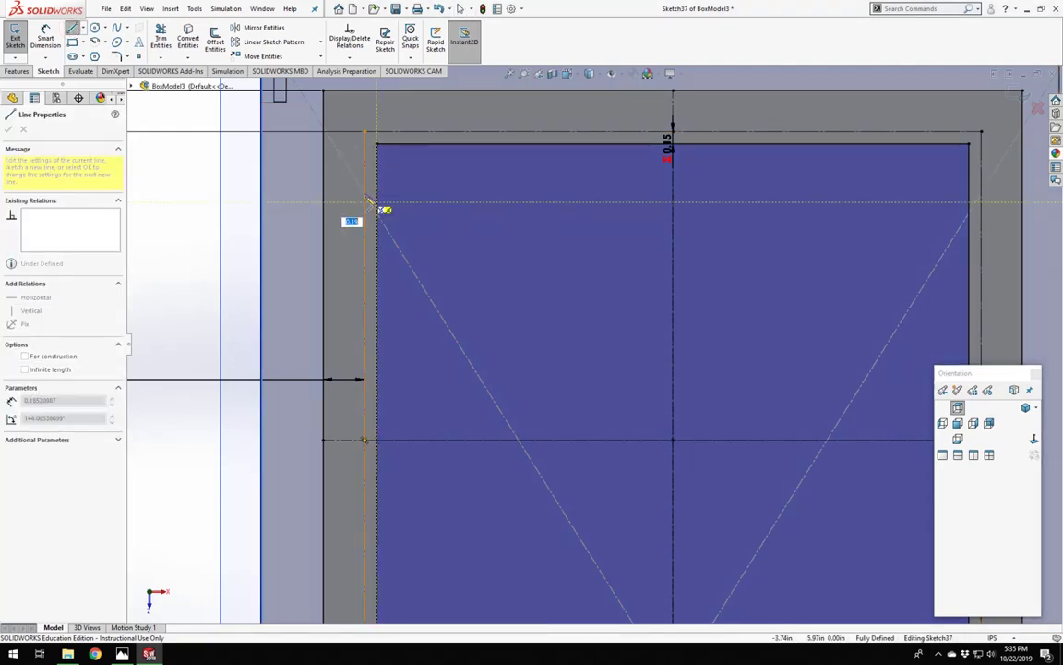
scroll(329, 361, up, 3)
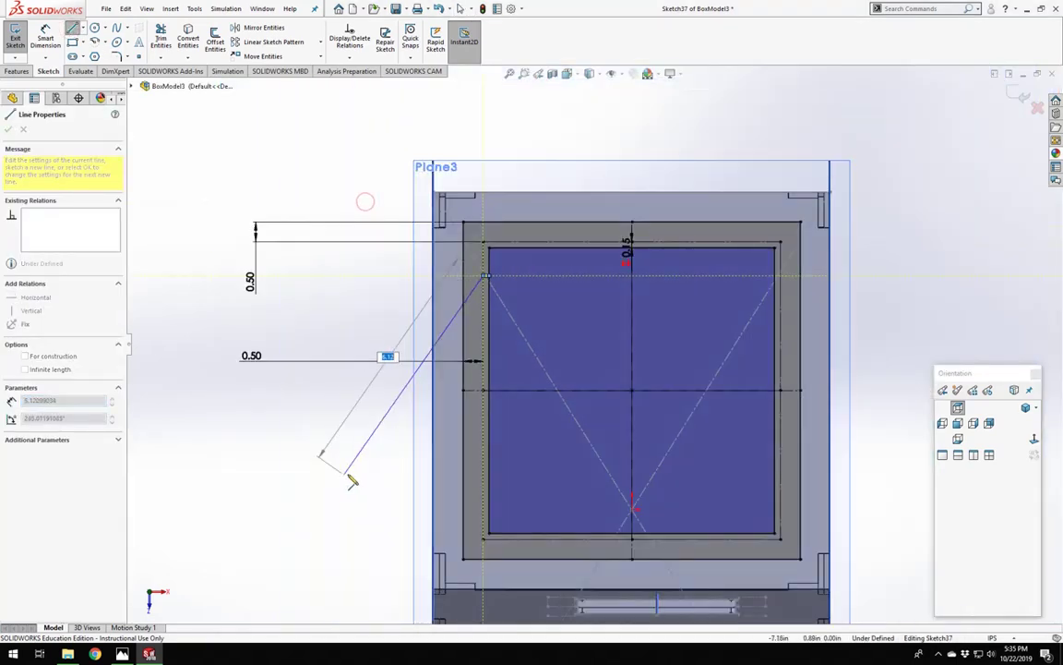
click(489, 499)
key(Escape)
key(Escape)
click(347, 508)
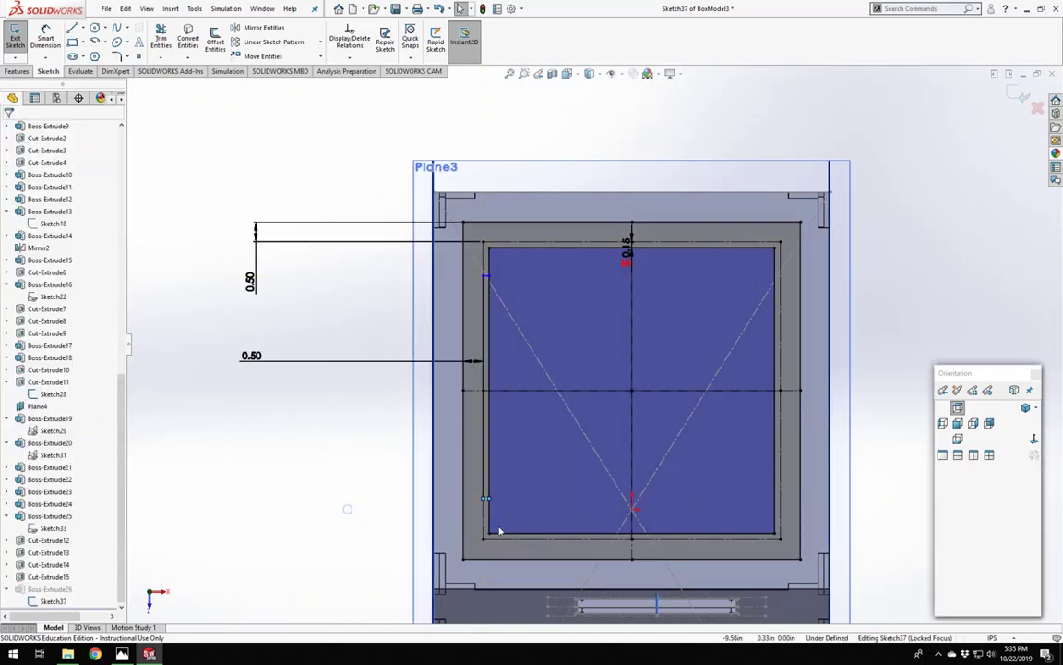
Sketch a matching tab outline along the frame's lower side, with short end lines bridging the inner and middle rectangles.
key(l)
scroll(500, 531, down, 3)
click(540, 502)
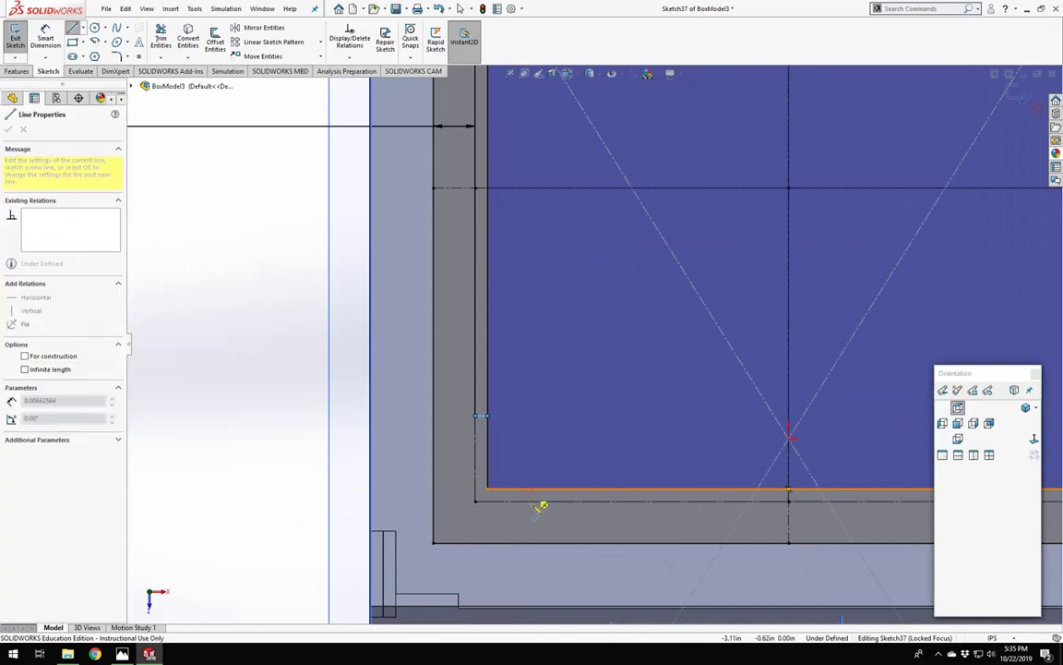
scroll(533, 508, up, 5)
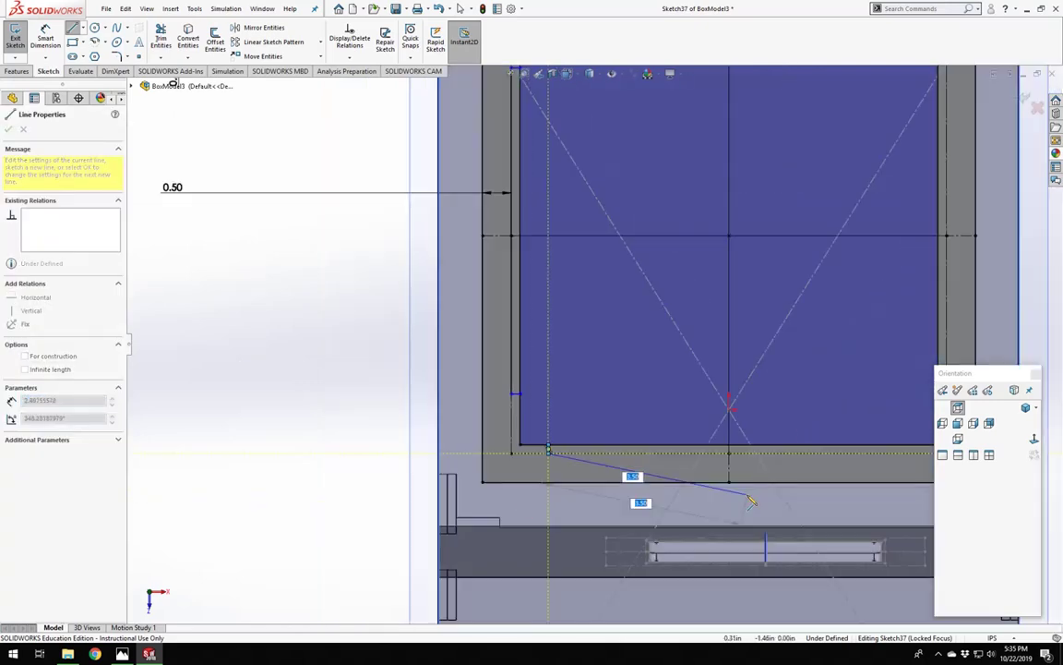
scroll(759, 415, down, 3)
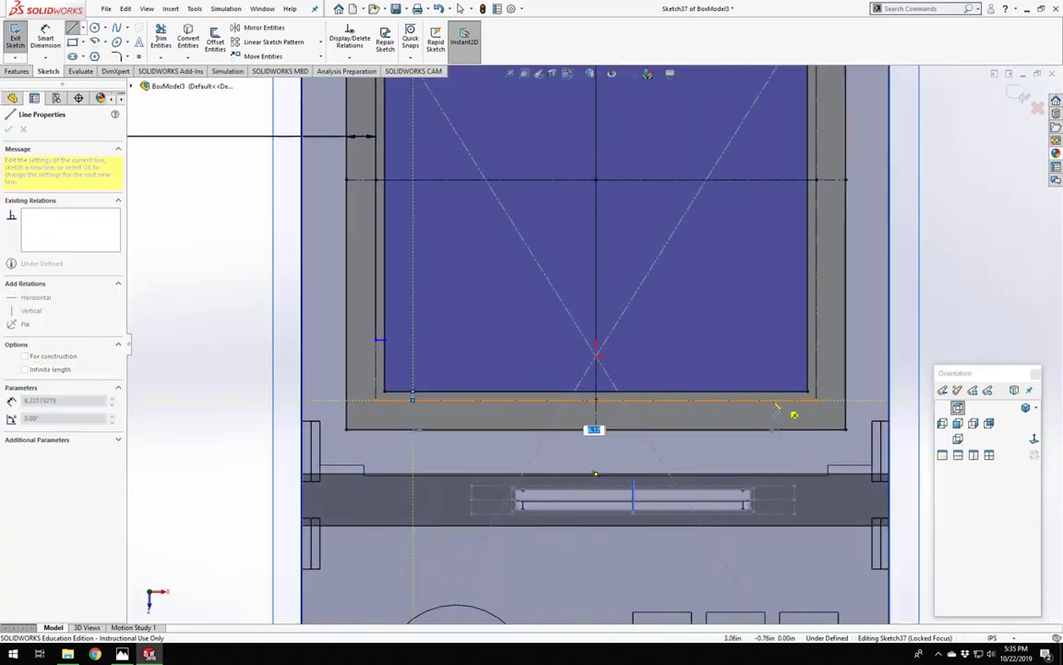
click(766, 397)
key(Escape)
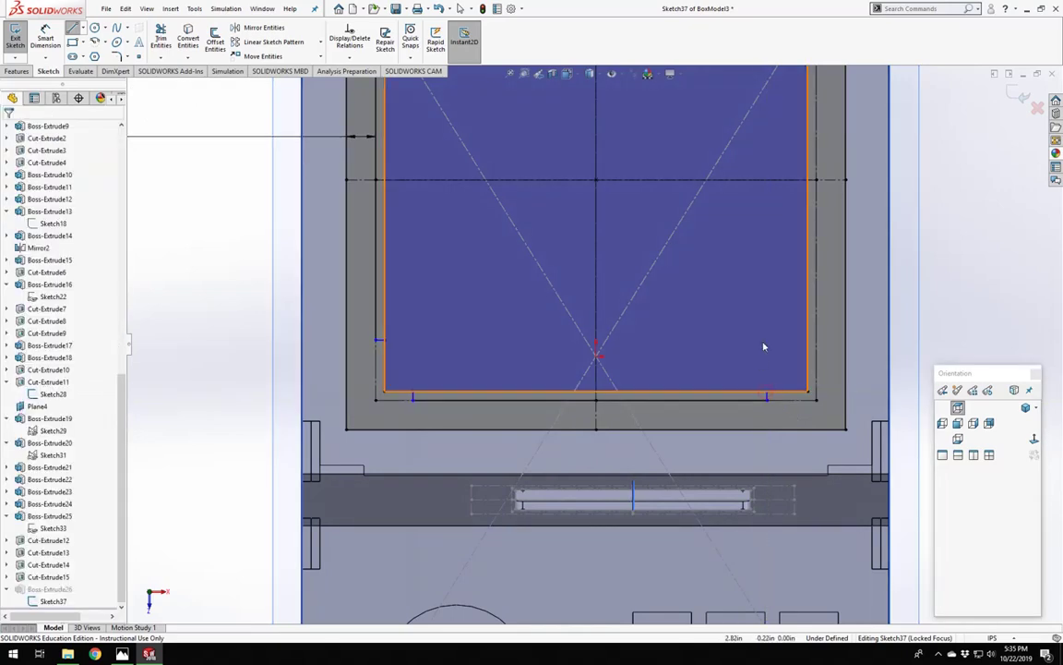
Sketch the tab outline on the frame's right side, running along the middle rectangle with short end lines to the inner one.
scroll(764, 347, up, 4)
right_drag(820, 218, 708, 180)
scroll(709, 139, down, 4)
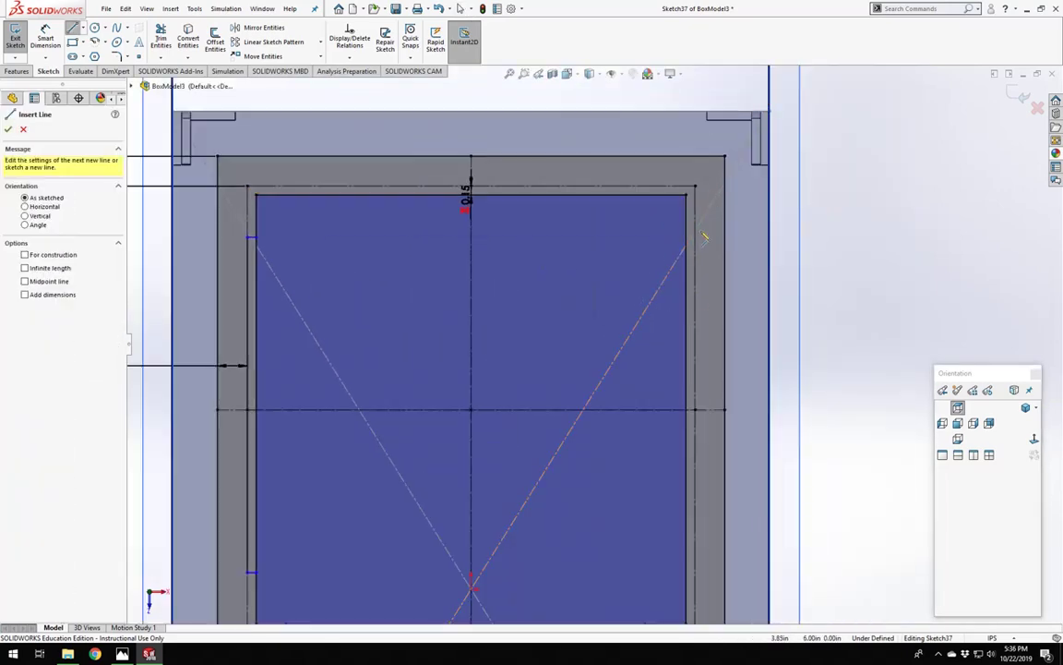
click(690, 232)
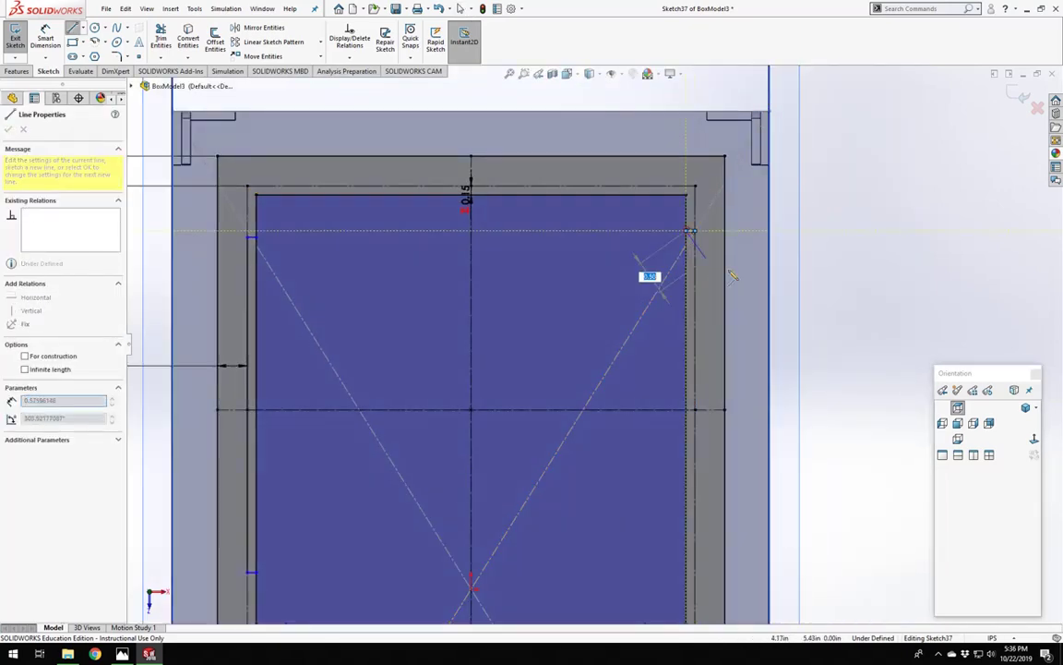
key(Escape)
right_drag(893, 278, 707, 237)
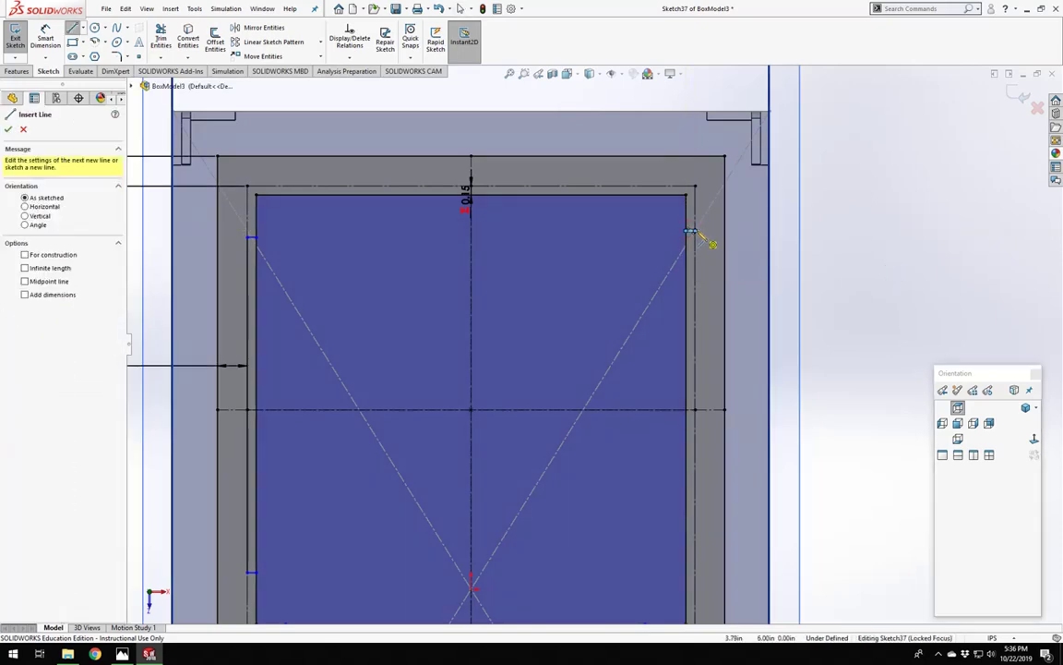
click(700, 233)
scroll(665, 544, up, 3)
scroll(653, 475, down, 5)
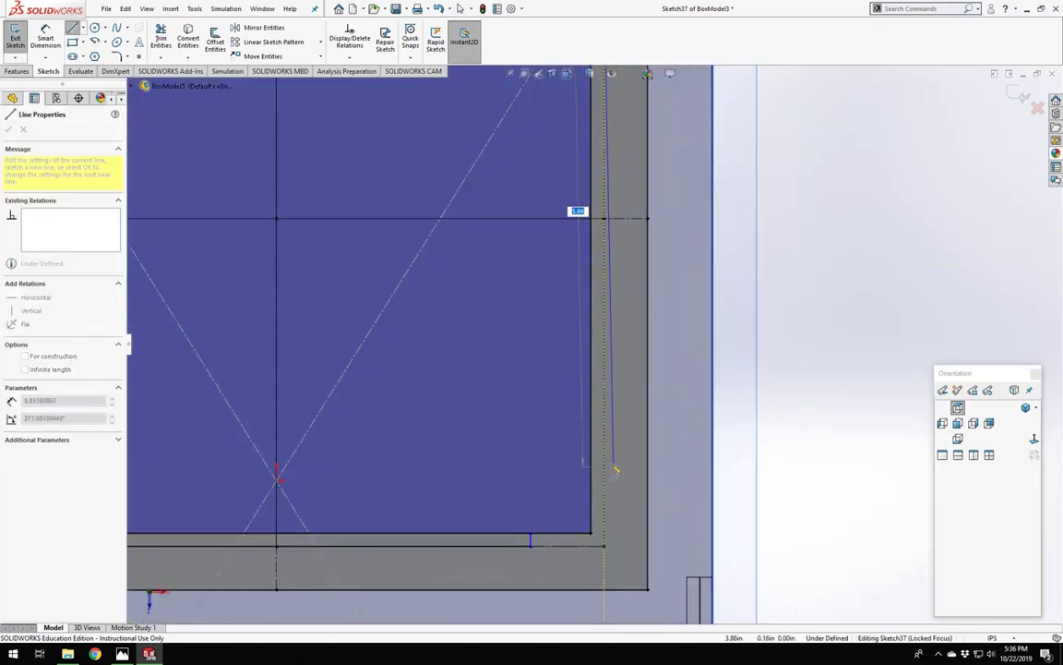
click(605, 468)
click(591, 467)
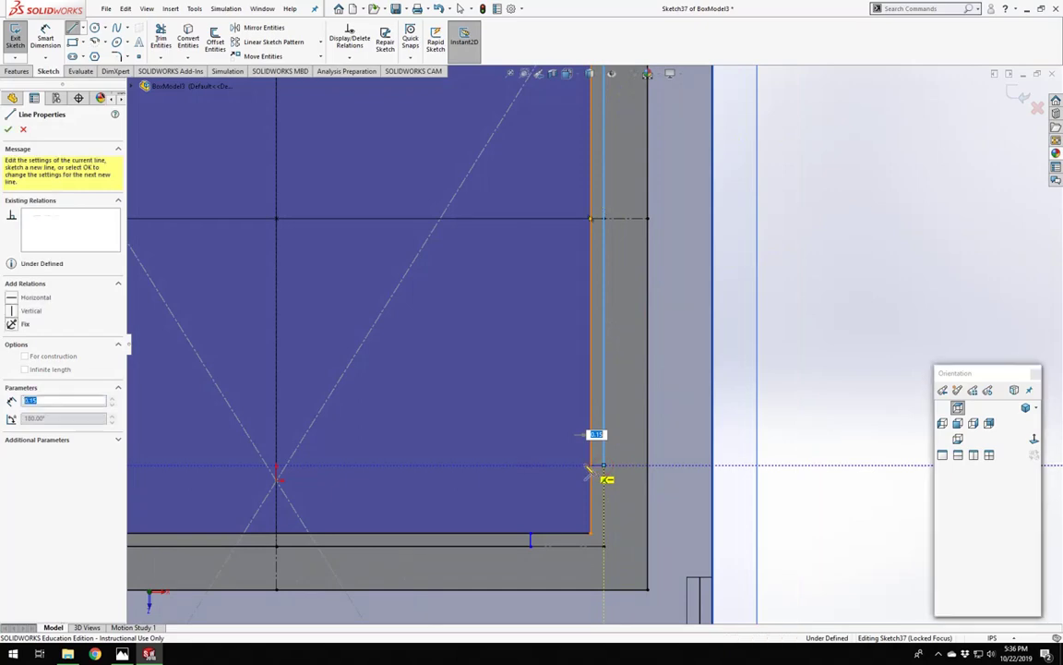
key(Escape)
Sketch the tab outline on the frame's upper side along the middle rectangle, with short end lines down to the inner rectangle.
scroll(562, 456, up, 1)
scroll(561, 456, up, 3)
right_drag(766, 318, 703, 292)
scroll(367, 138, down, 3)
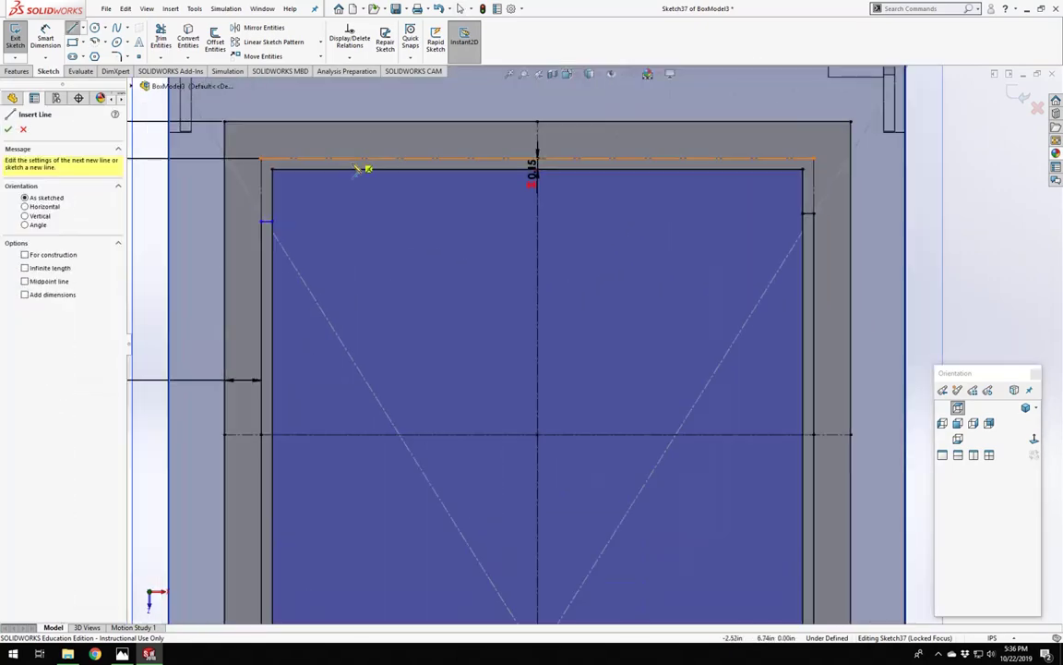
click(365, 166)
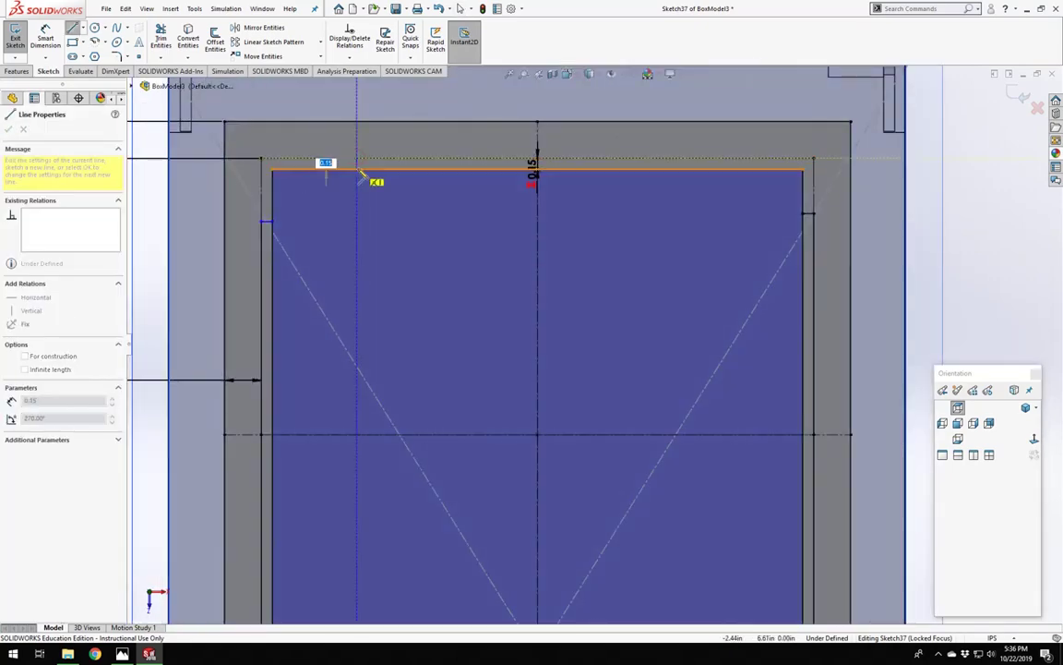
click(358, 170)
key(Escape)
right_drag(353, 208, 287, 216)
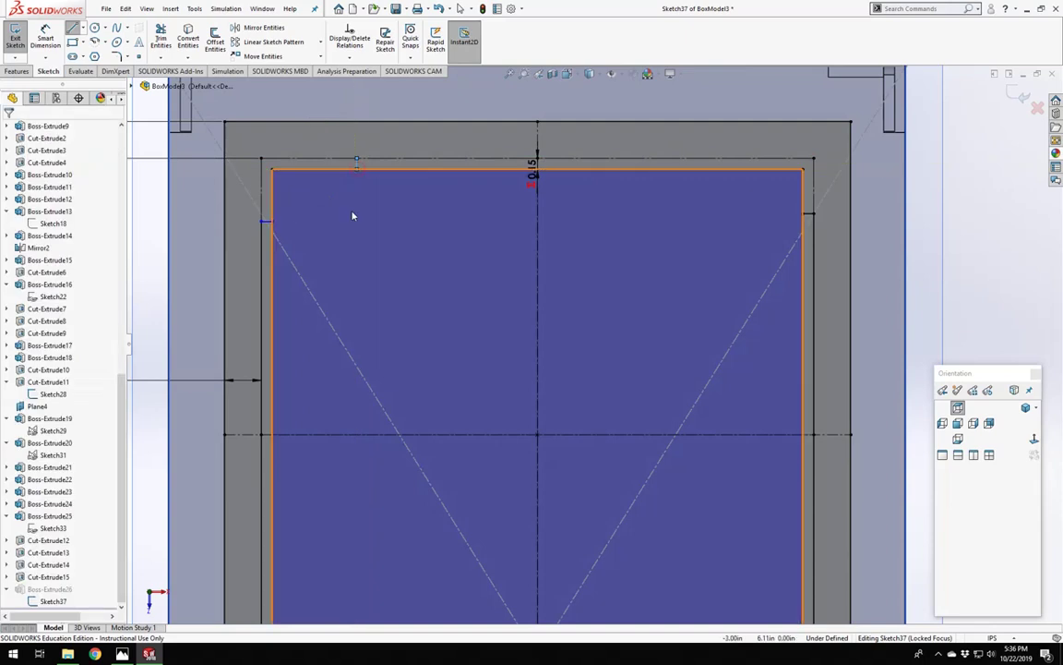
click(359, 160)
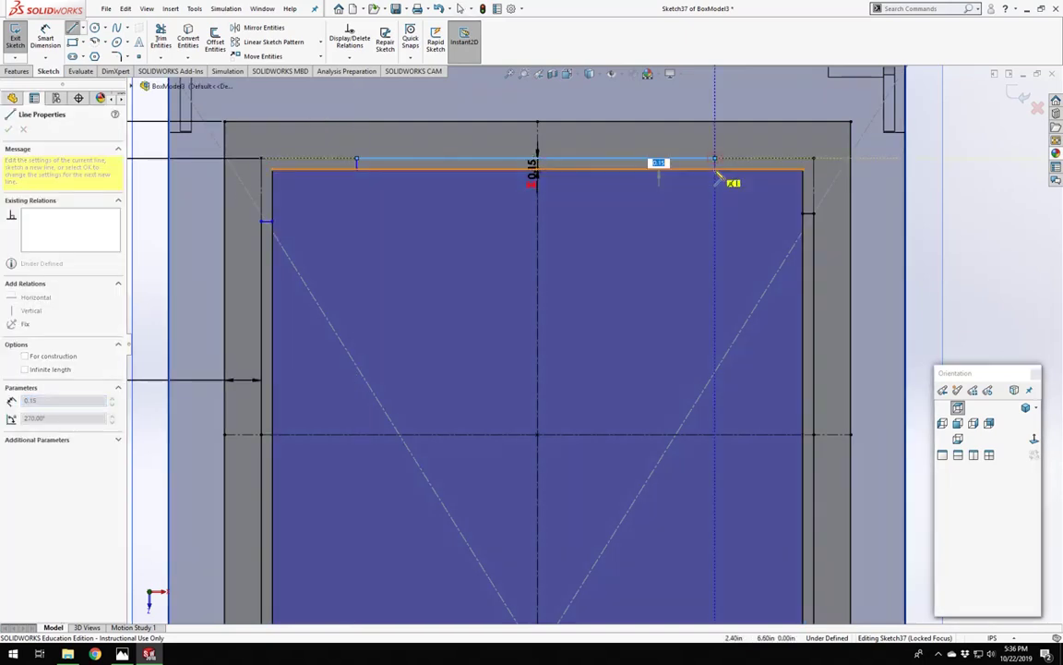
double_click(717, 175)
key(Escape)
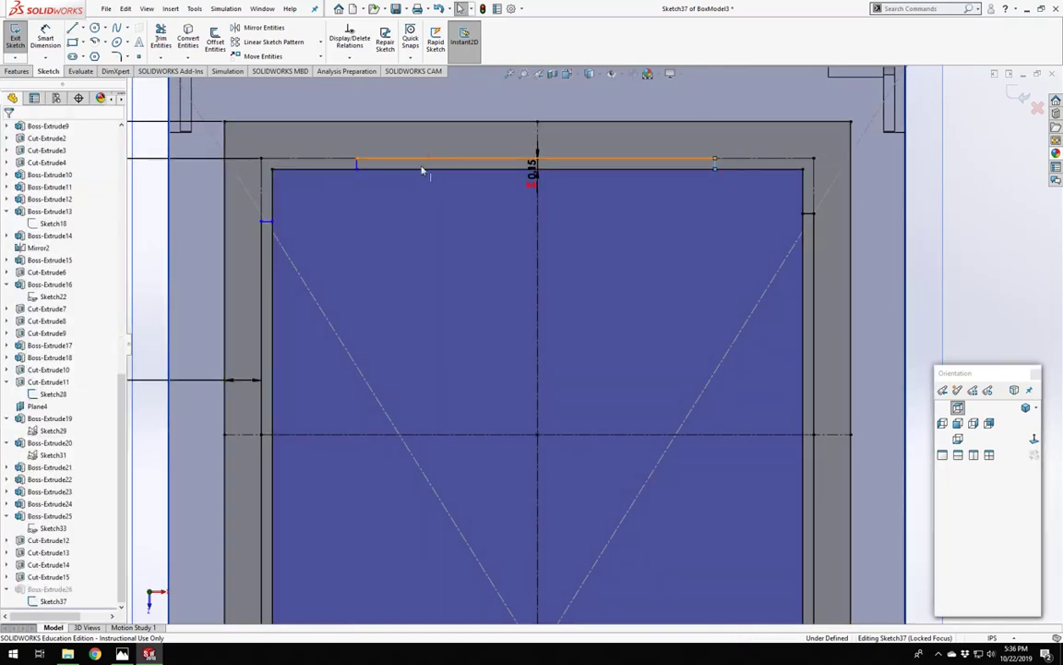
Apply an Equal relation to the four long tab lines on the frame's upper, left, lower and right sides.
click(422, 166)
ctrl+click(263, 318)
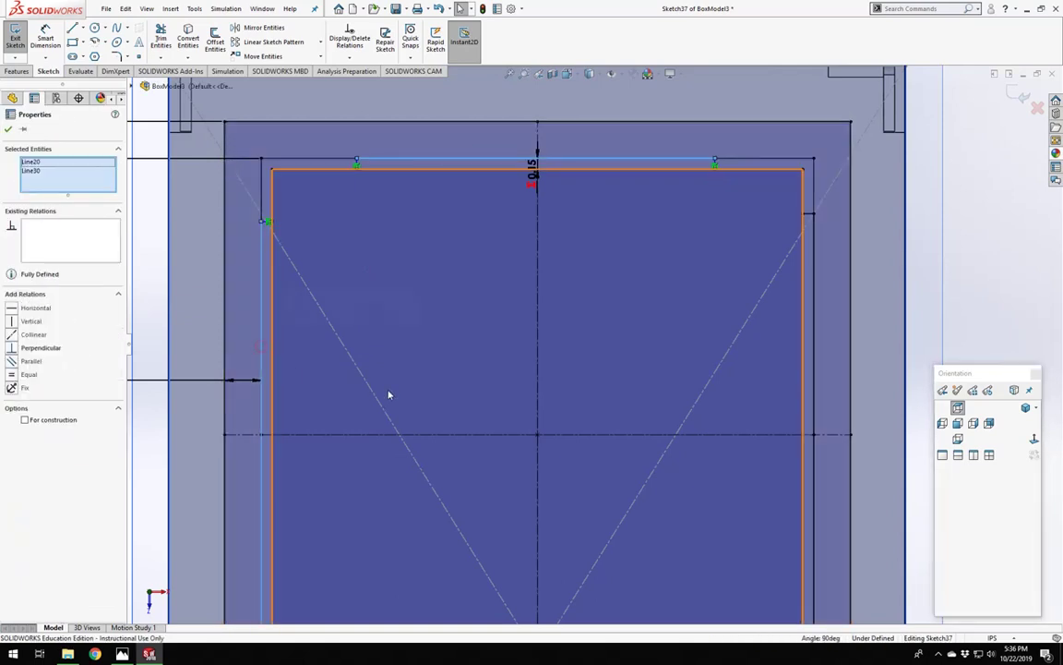
scroll(389, 395, up, 5)
scroll(503, 433, down, 3)
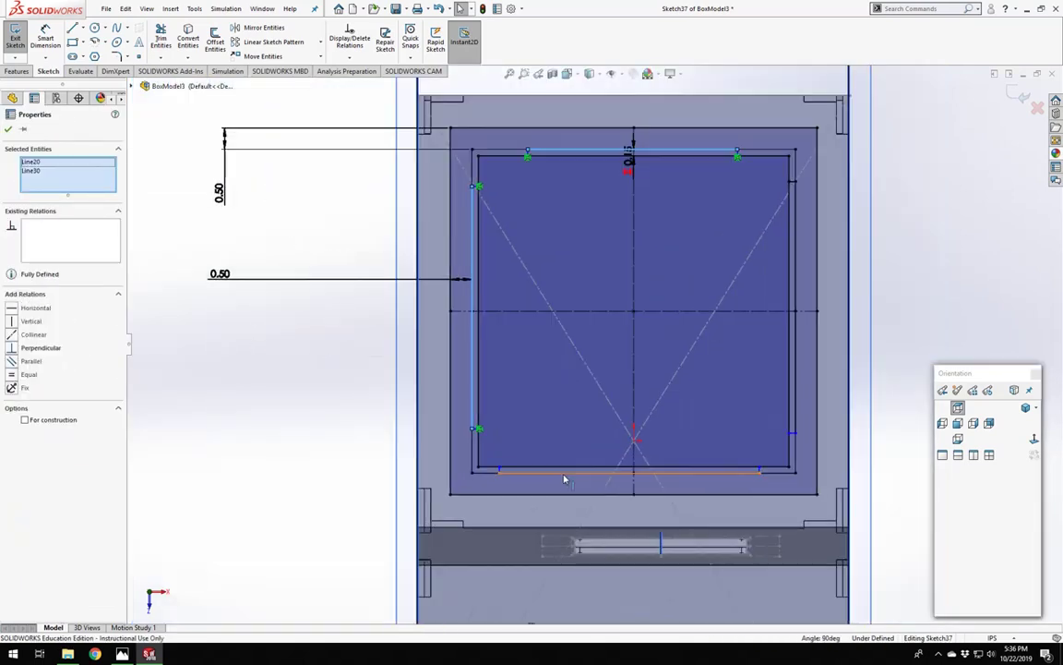
ctrl+click(565, 479)
ctrl+click(798, 352)
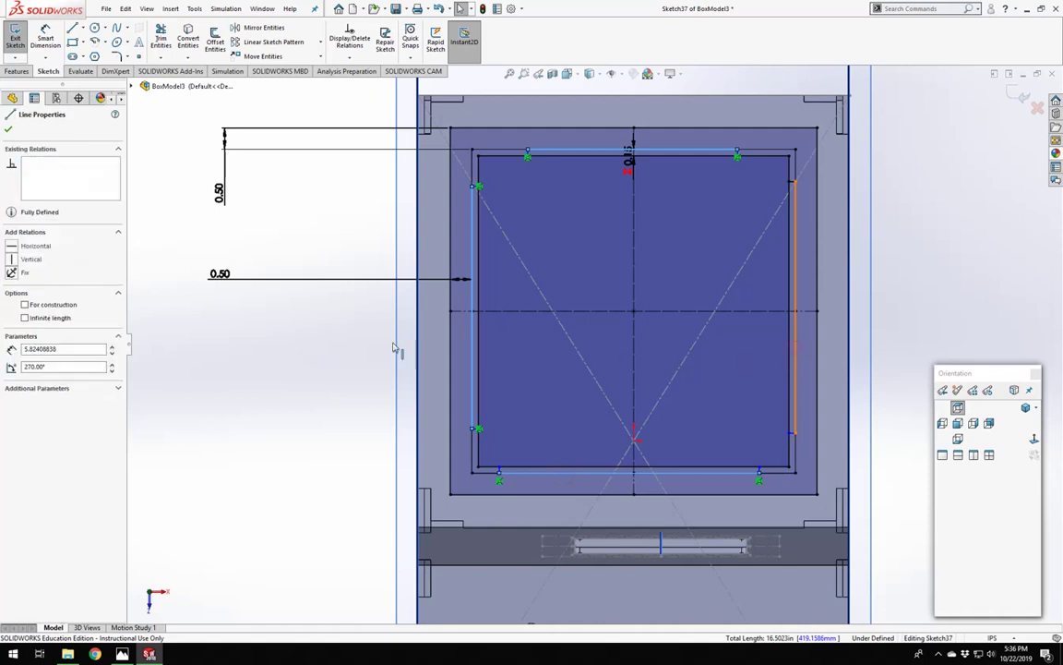
click(324, 353)
Move the left tab outline slightly downward by its upper end point on the inner rectangle.
scroll(545, 207, up, 2)
scroll(598, 206, down, 2)
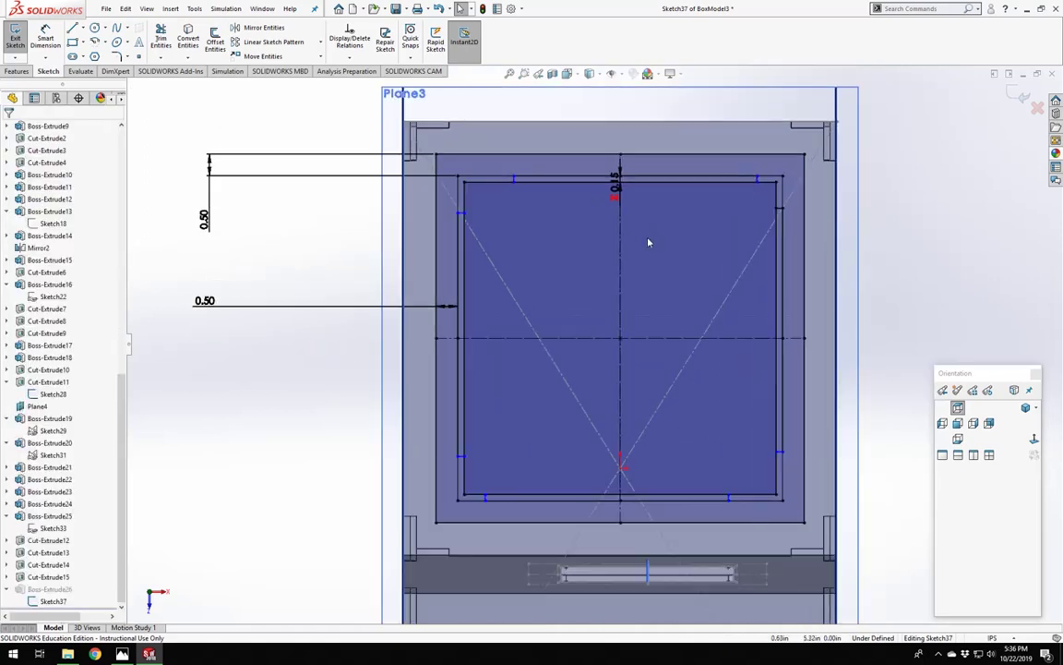
scroll(670, 245, down, 2)
scroll(615, 242, up, 1)
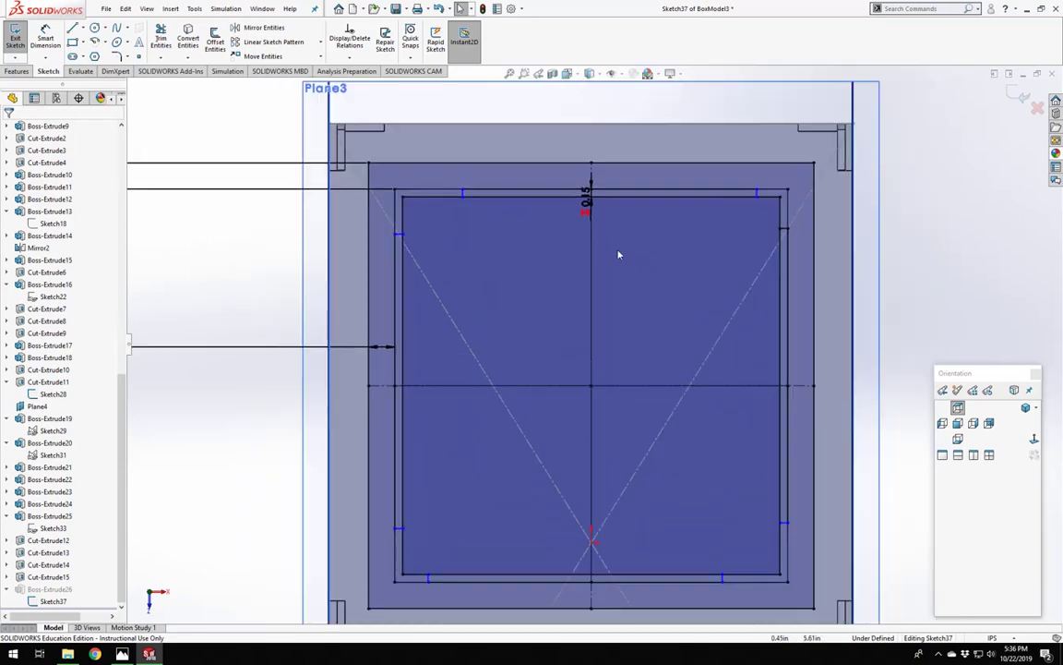
scroll(581, 333, up, 2)
scroll(600, 359, down, 2)
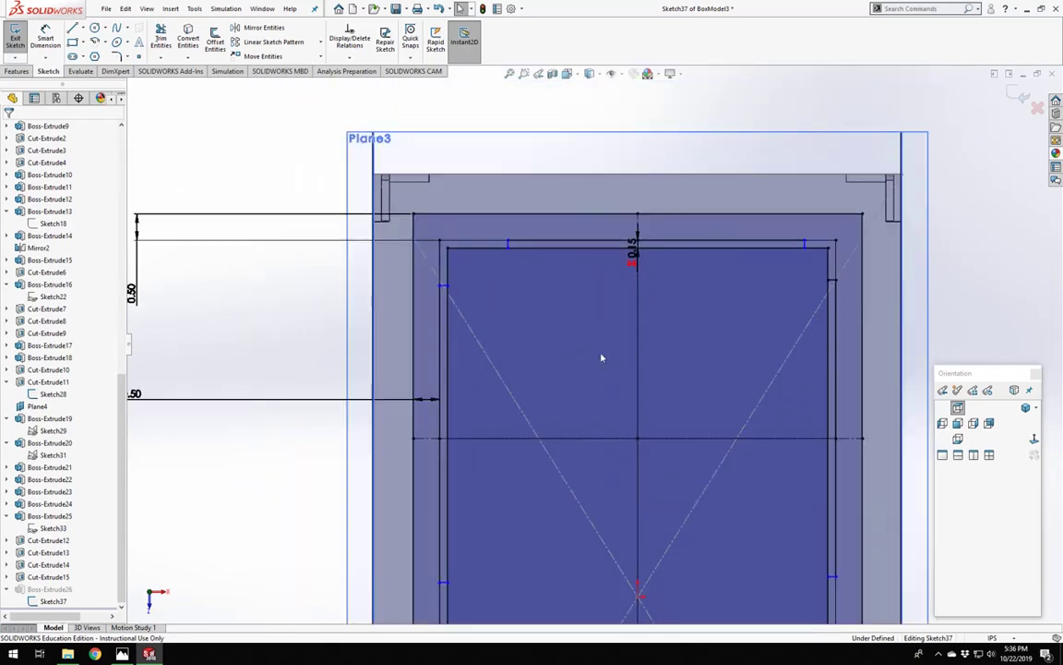
scroll(624, 341, up, 2)
scroll(591, 369, up, 2)
scroll(558, 296, down, 3)
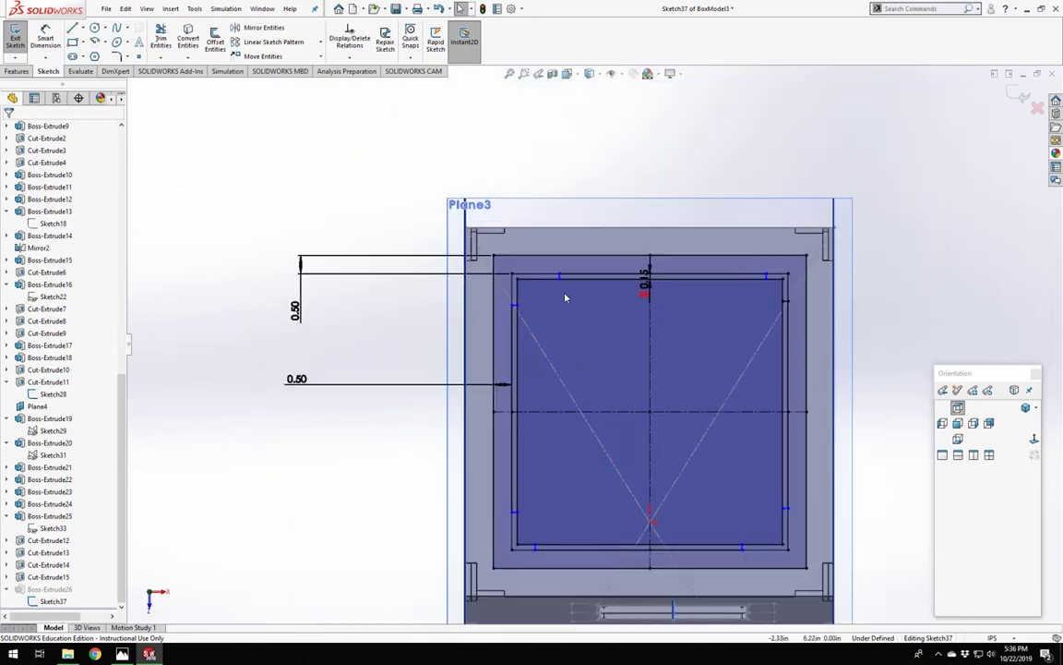
scroll(596, 354, up, 2)
scroll(547, 329, down, 2)
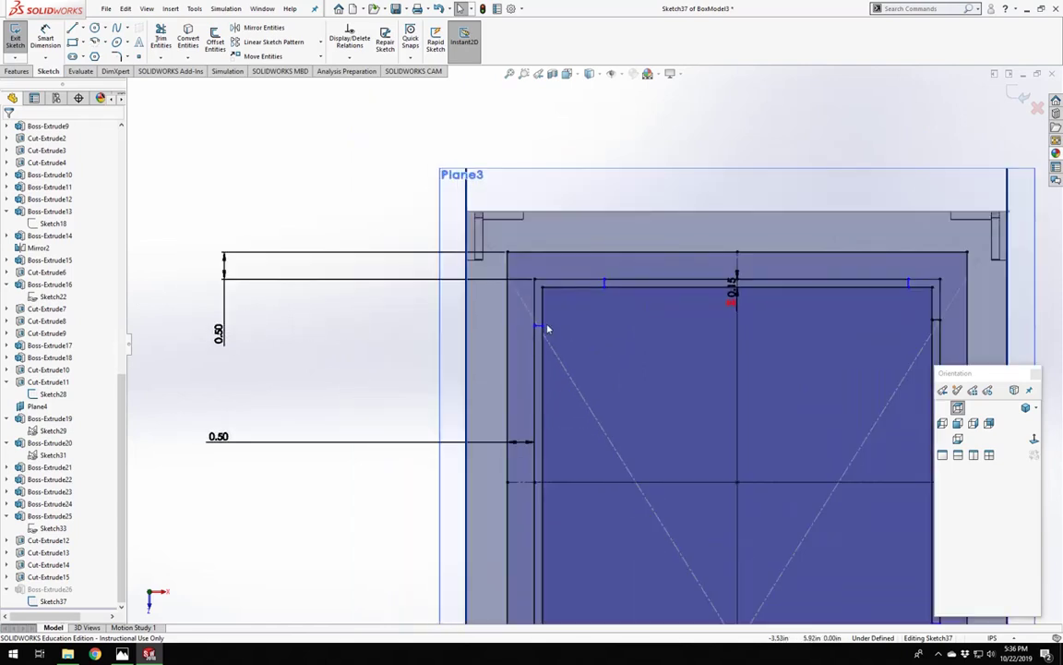
mouse_move(543, 326)
mouse_down()
mouse_move(544, 368)
mouse_move(543, 343)
mouse_up()
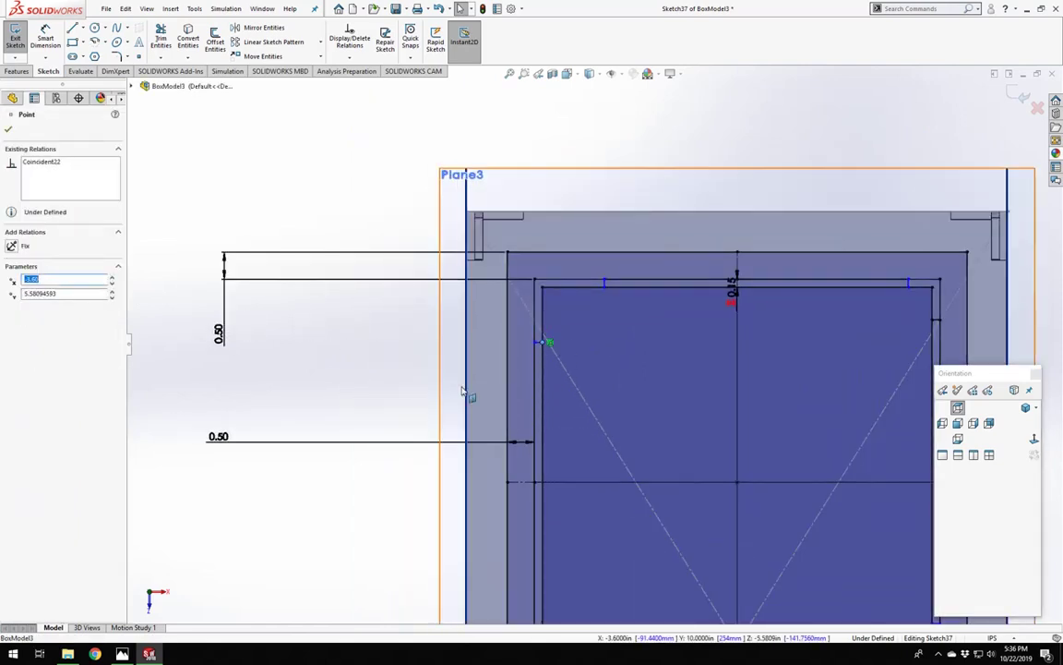
click(361, 362)
scroll(361, 360, up, 3)
scroll(554, 388, down, 2)
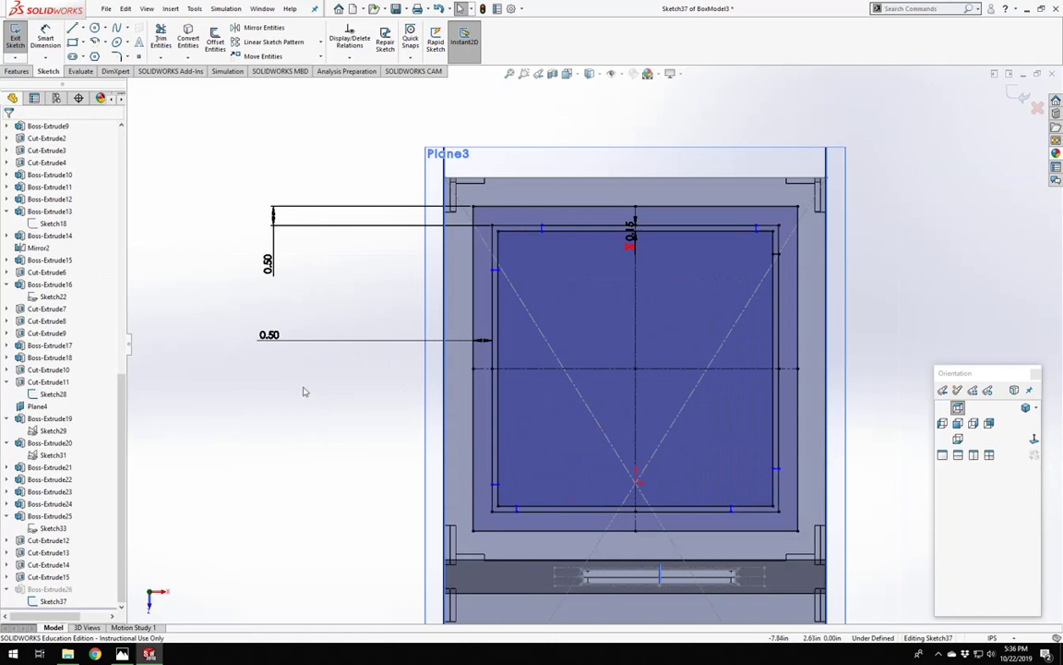
Trim the inner rectangle's segments between the tab end lines on all four sides, using Trim to closest.
click(161, 39)
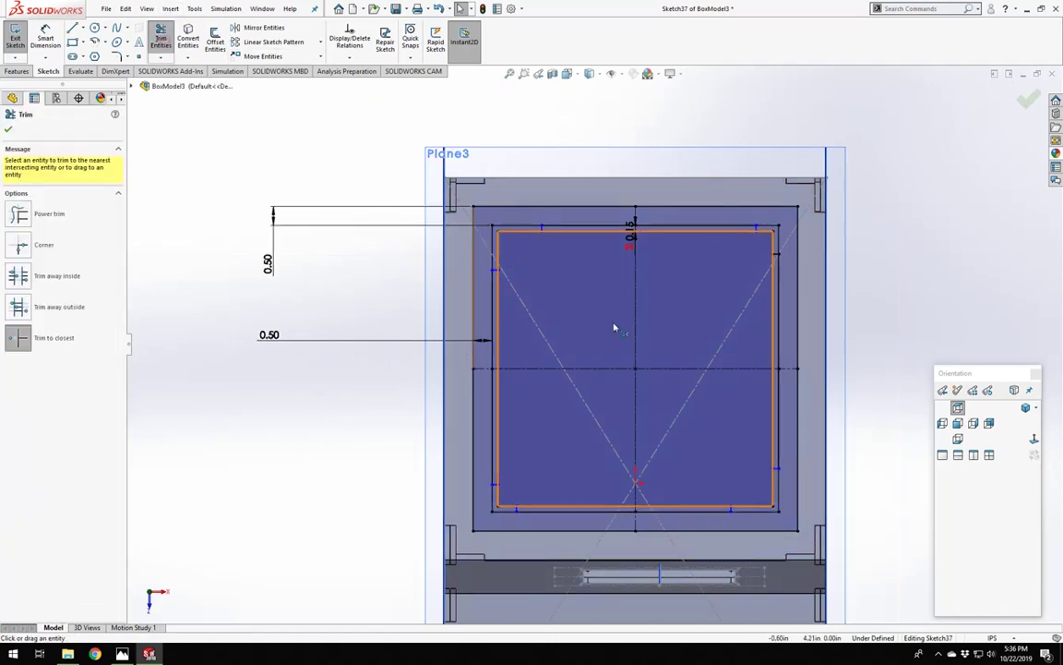
scroll(591, 314, down, 3)
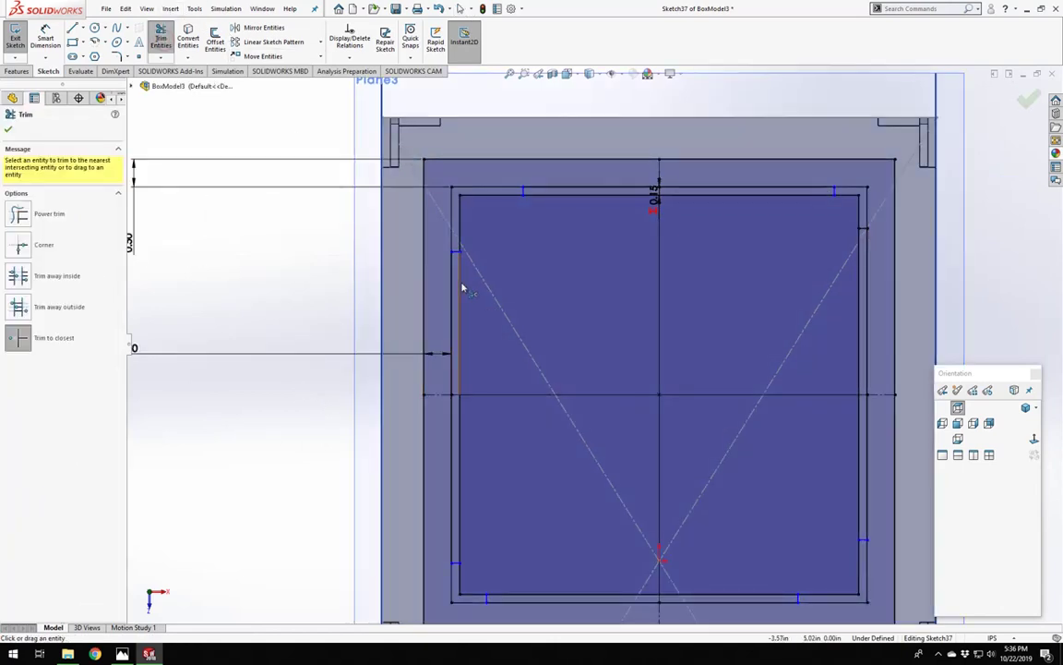
click(460, 288)
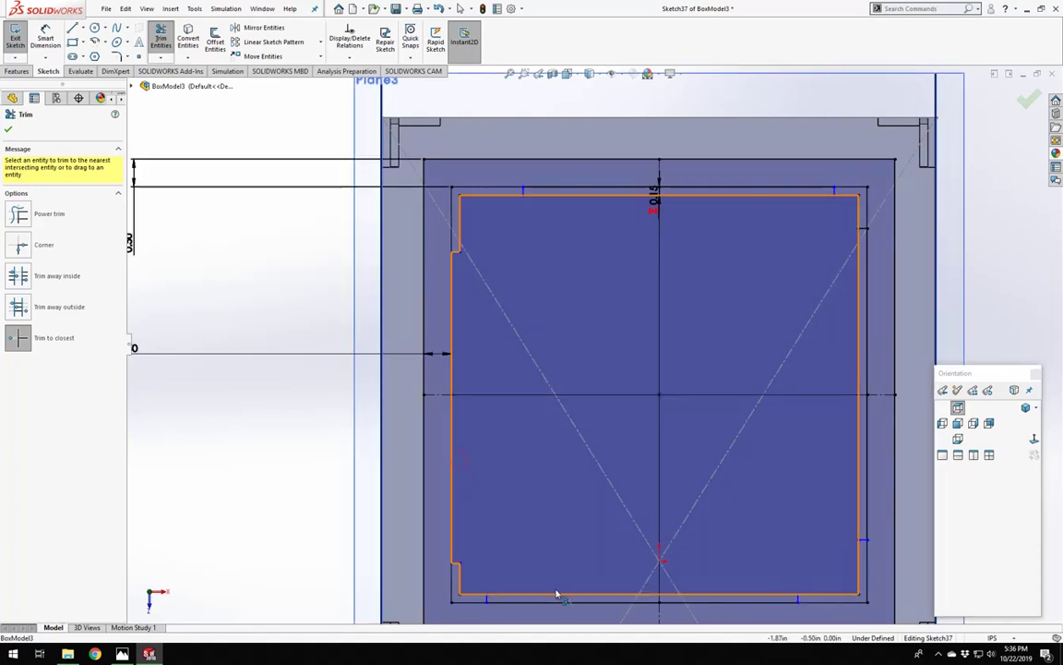
click(557, 594)
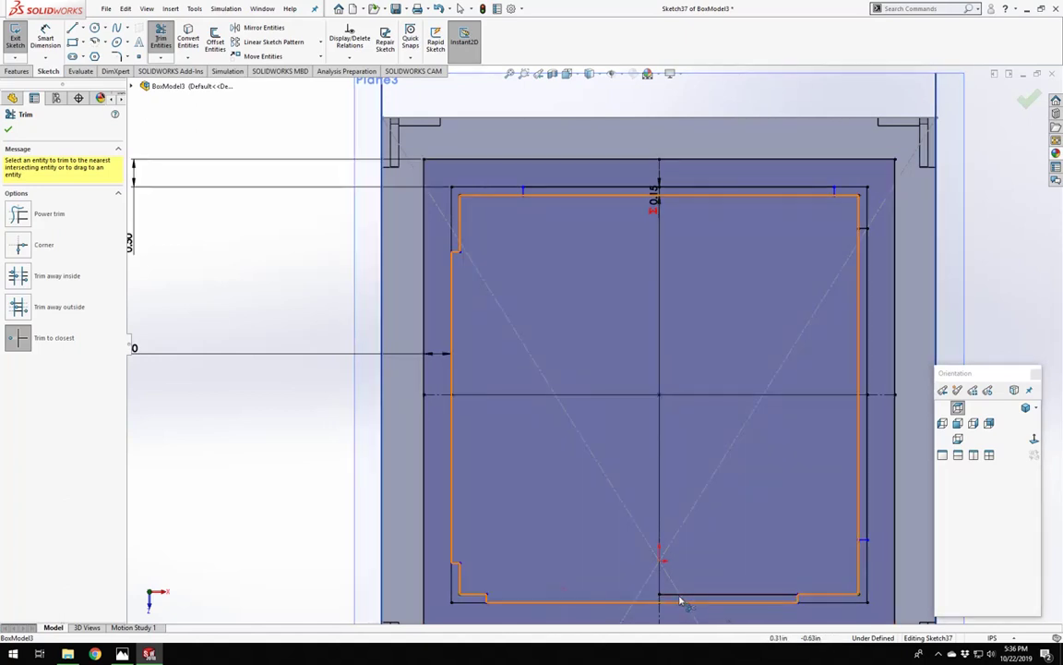
click(731, 594)
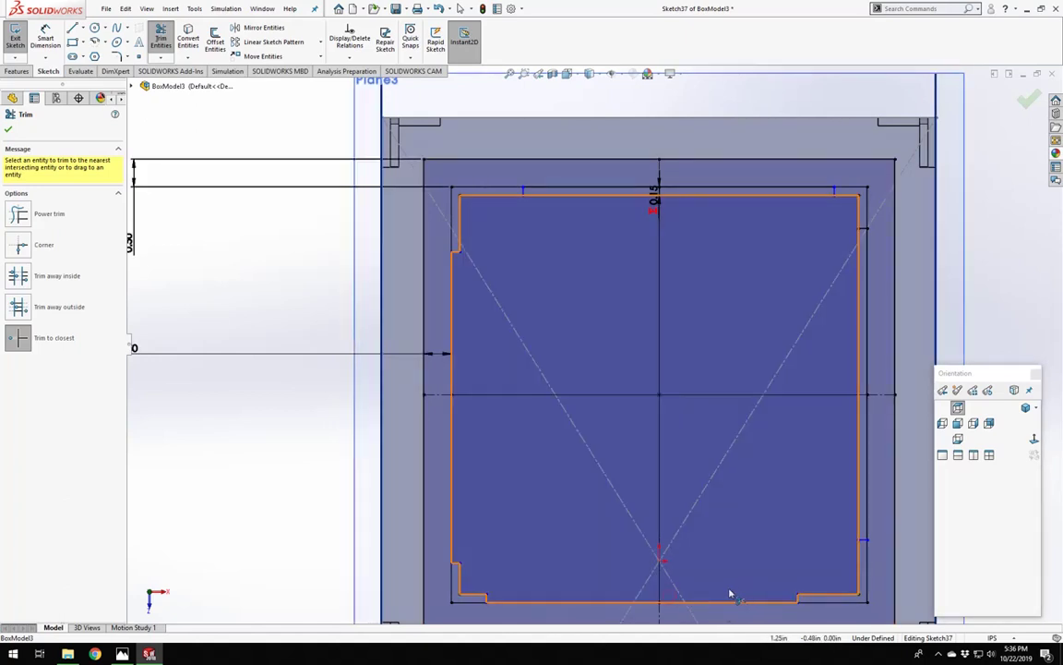
click(859, 492)
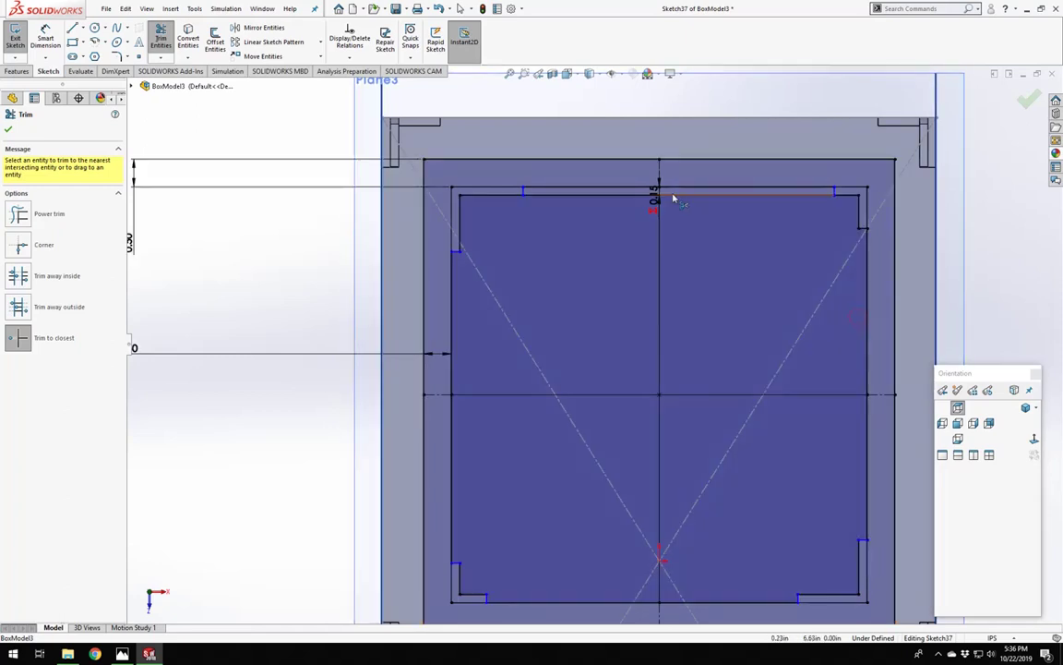
click(671, 199)
click(612, 203)
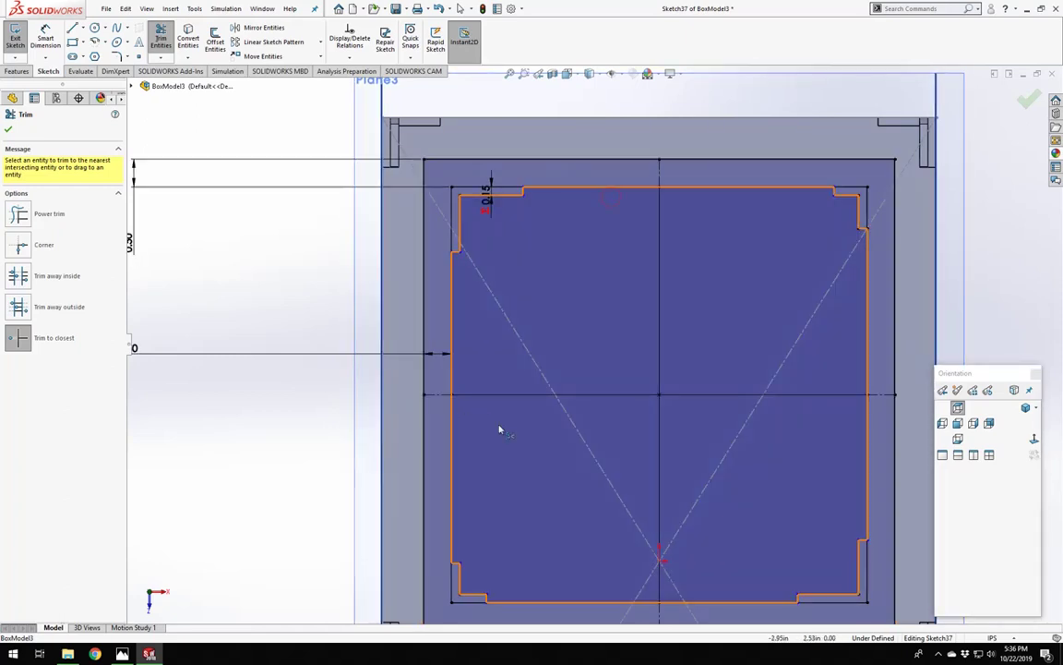
key(Escape)
Apply an Equal relation to the eight remaining inner rectangle segments at the frame's four corners.
click(463, 222)
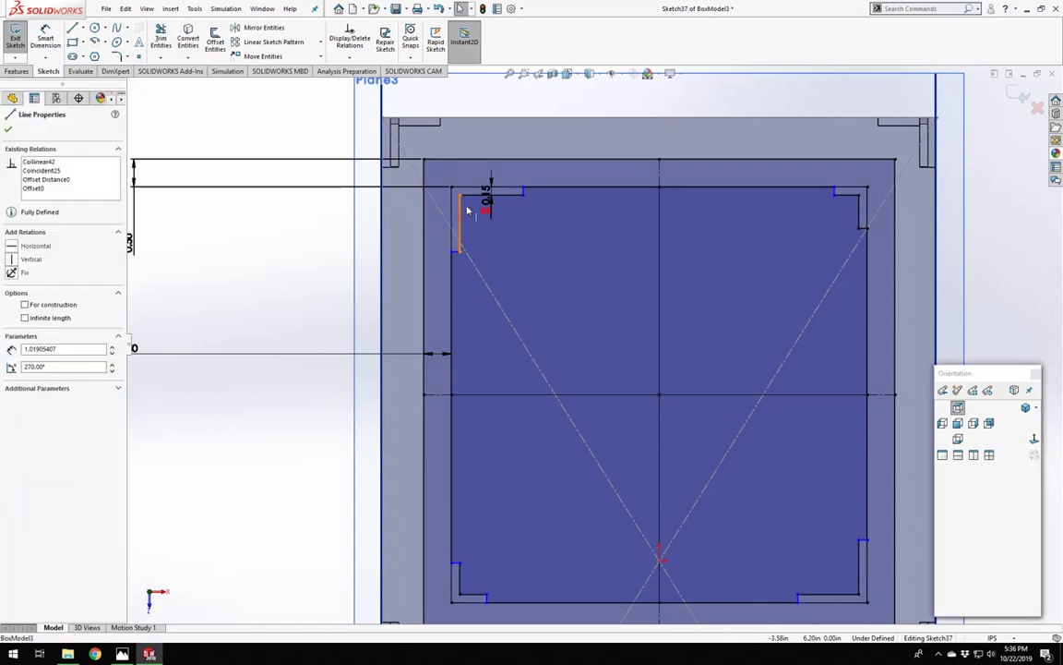
ctrl+click(487, 191)
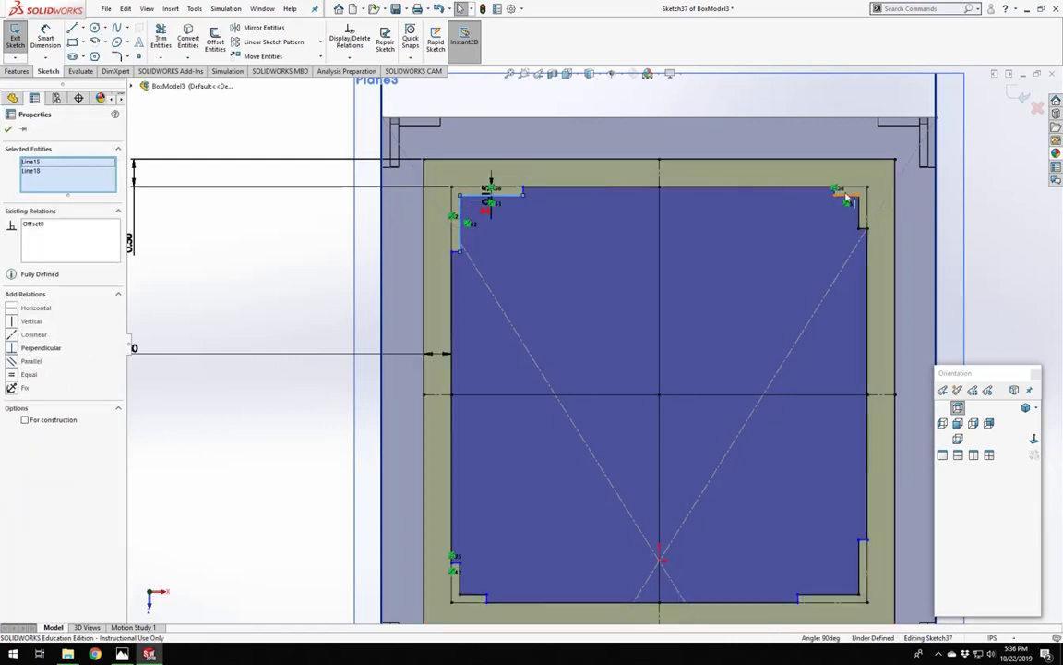
ctrl+click(859, 218)
ctrl+click(856, 580)
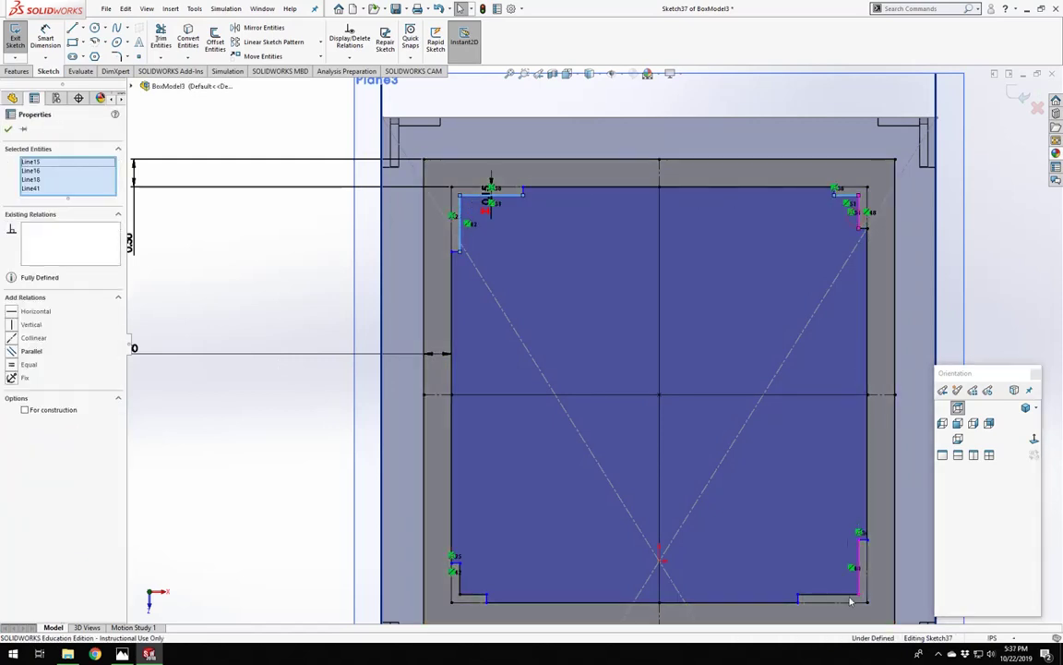
ctrl+click(816, 597)
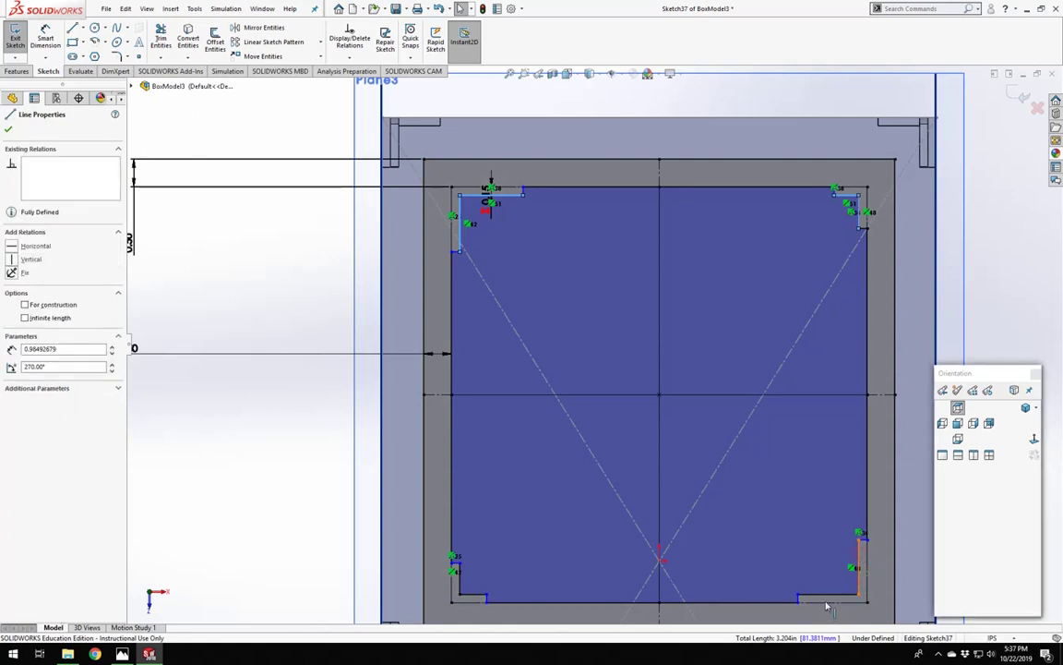
ctrl+click(471, 597)
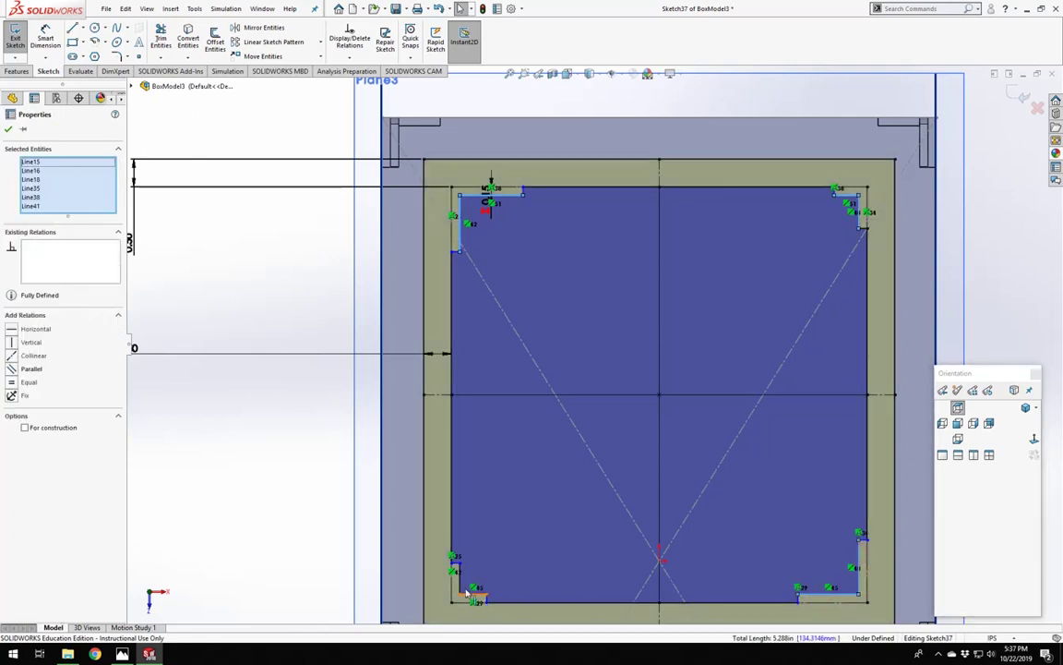
ctrl+click(467, 596)
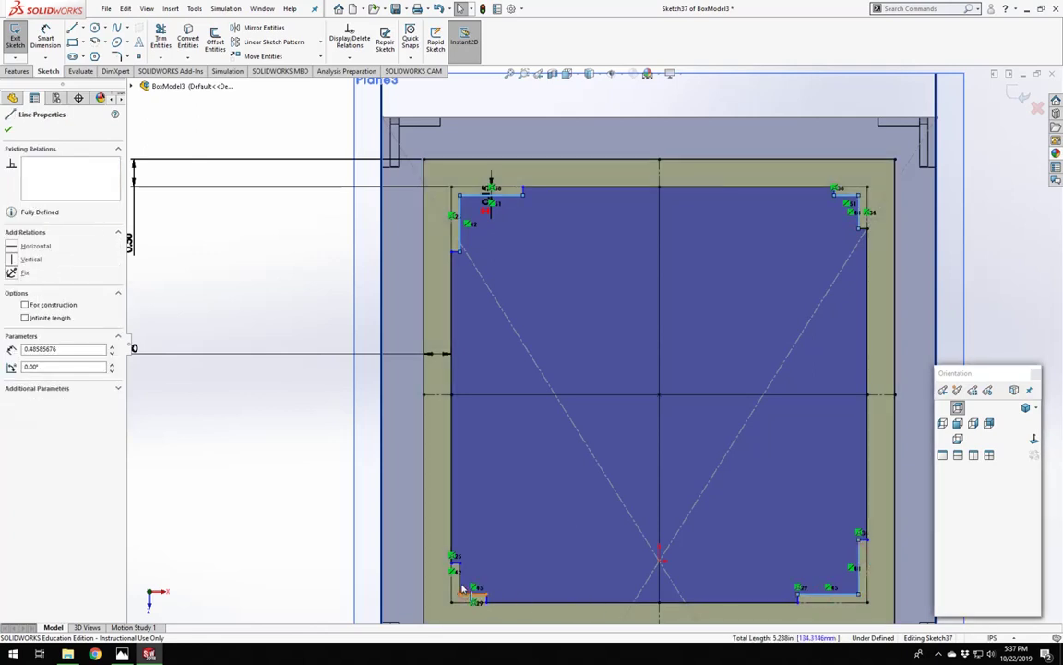
ctrl+click(461, 586)
ctrl+click(462, 586)
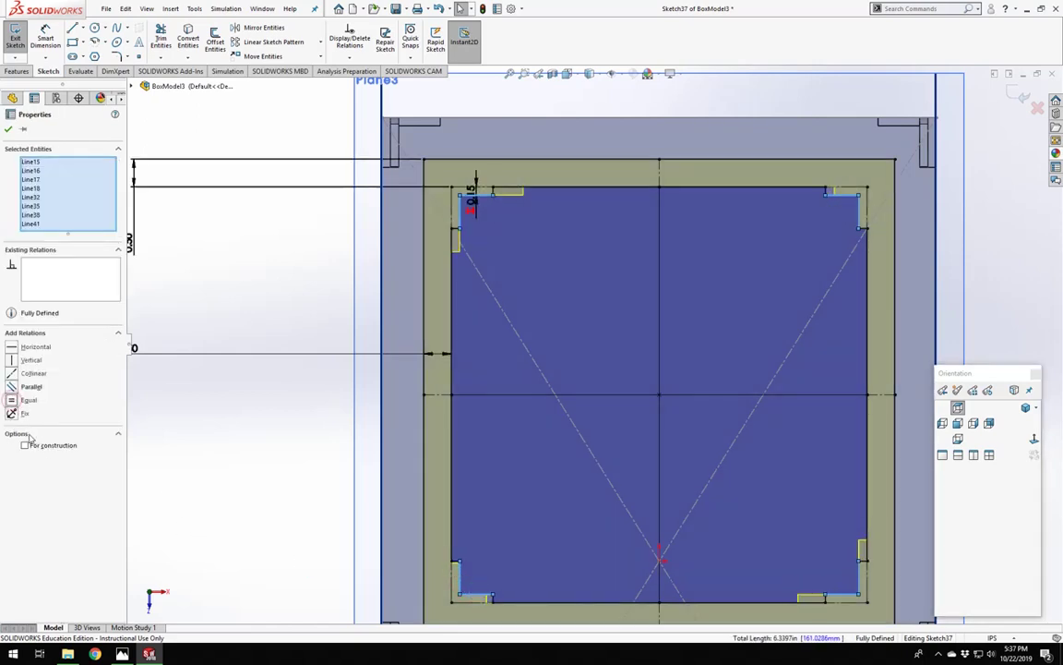
Try converting the eight corner segments to construction geometry, revert them to regular lines and clear the selection.
click(25, 447)
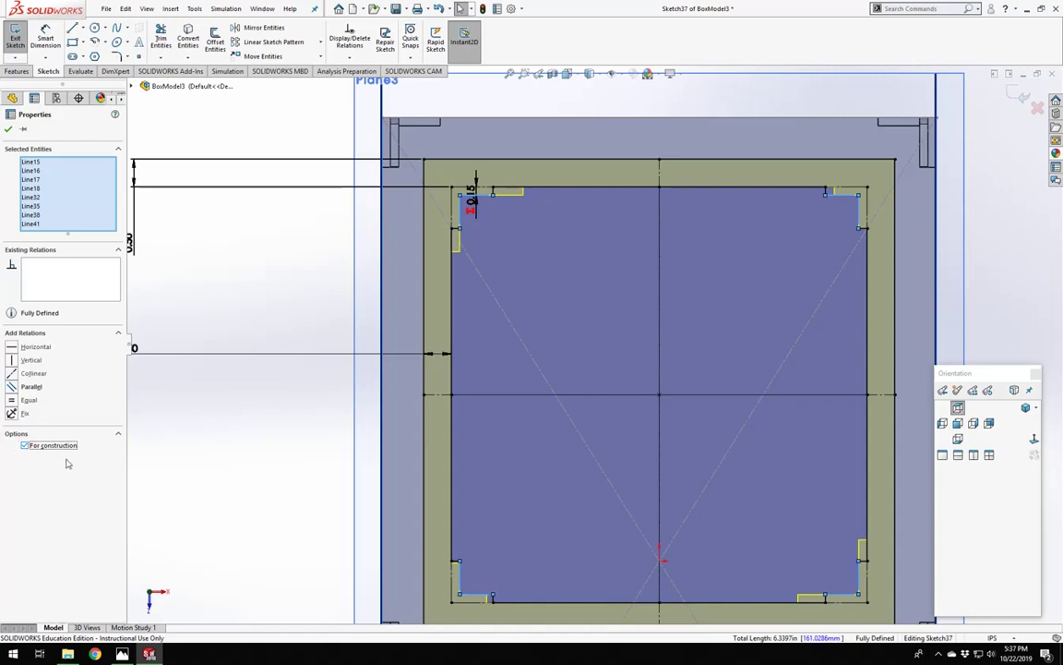
click(24, 447)
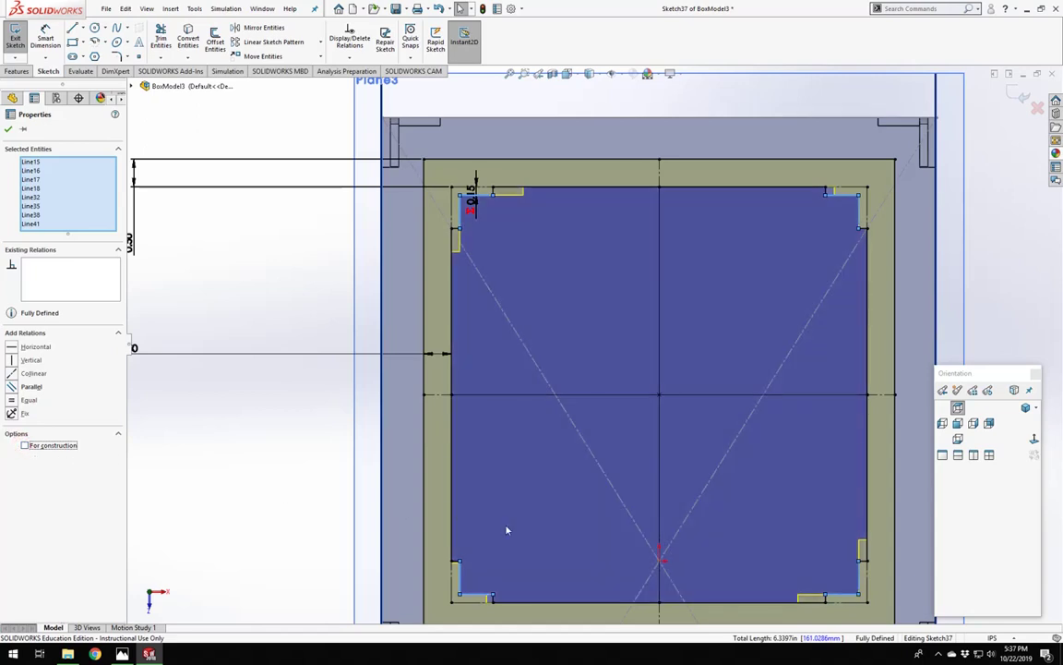
scroll(507, 529, up, 1)
scroll(692, 508, down, 1)
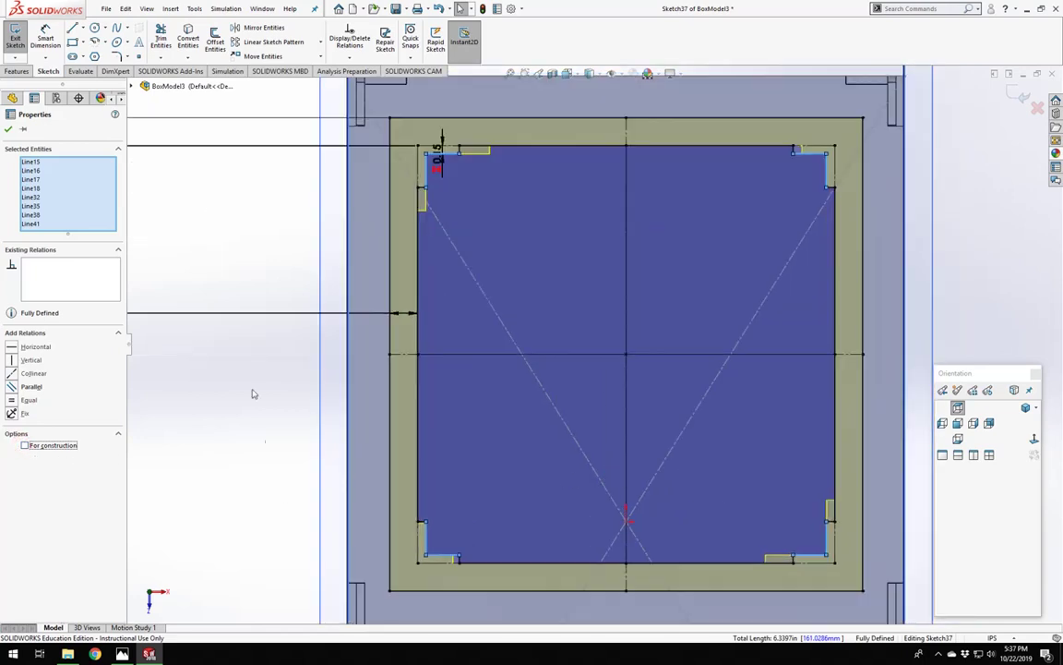
click(230, 441)
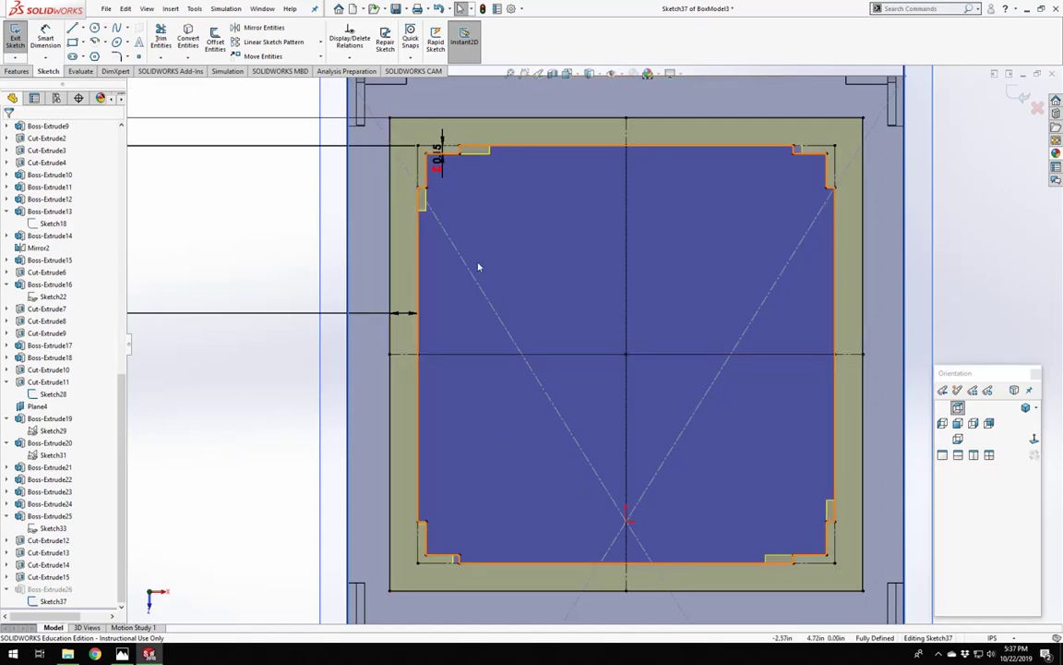
Examine the frame profile from a slight tilt and restore the view normal to the sketch plane.
scroll(477, 266, up, 2)
scroll(477, 266, down, 2)
middle_drag(501, 266, 494, 235)
scroll(494, 272, up, 2)
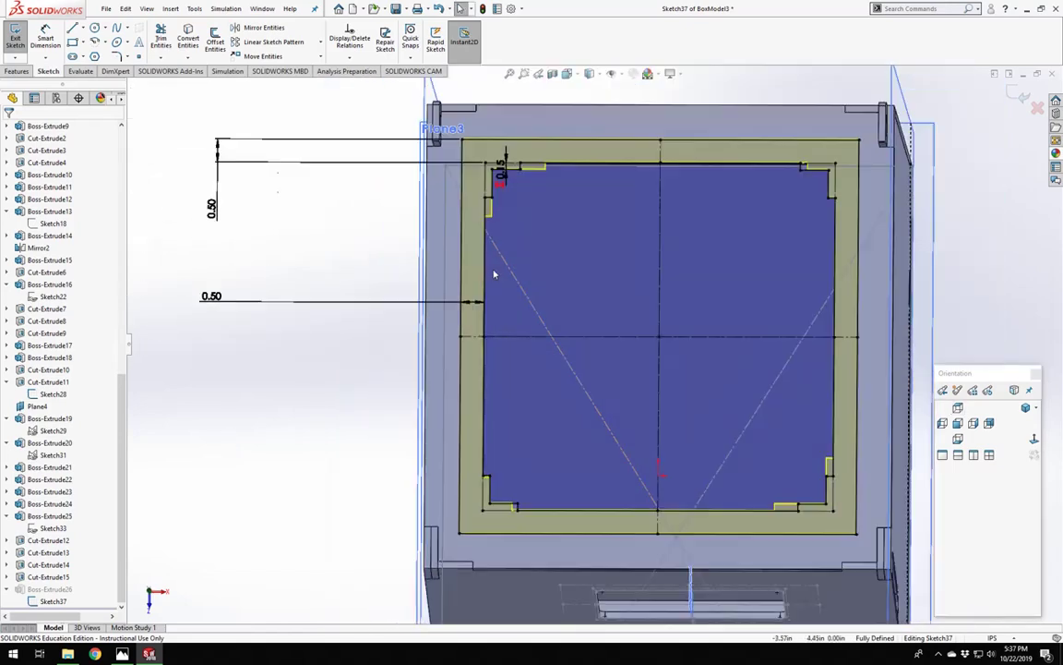
click(1035, 439)
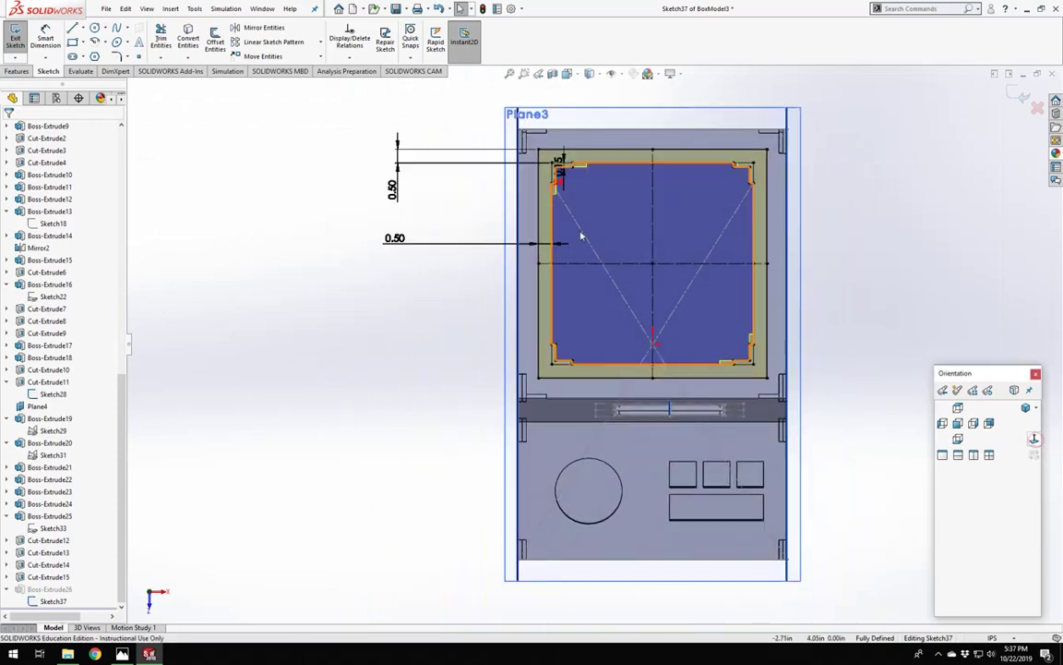
Inspect the coordinates of the two tab end points at the inner opening's upper-left corner.
scroll(588, 240, down, 8)
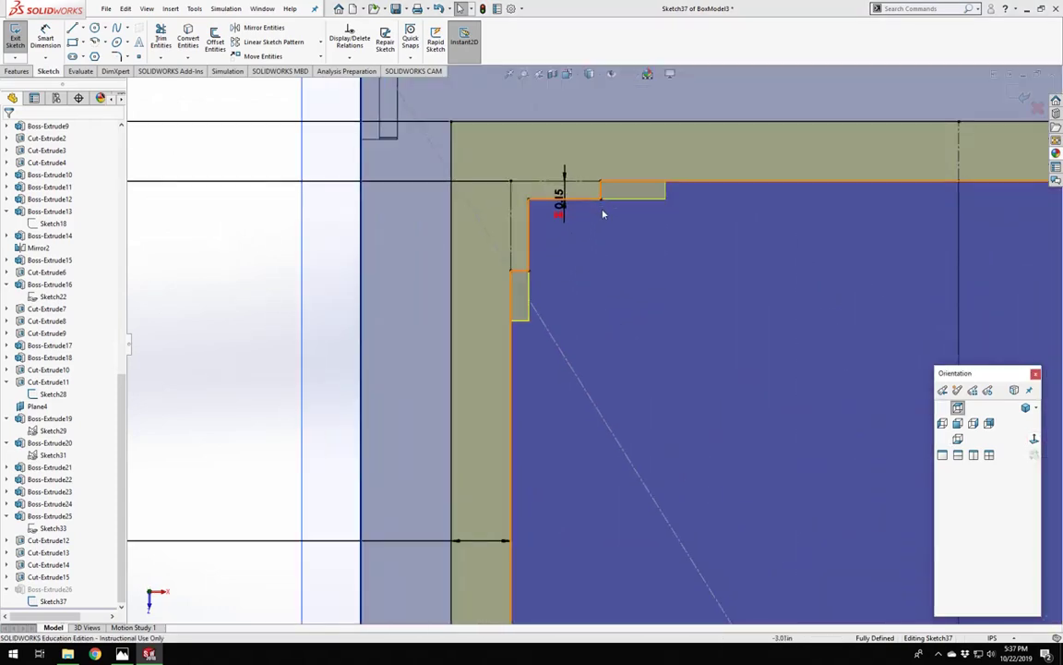
click(602, 198)
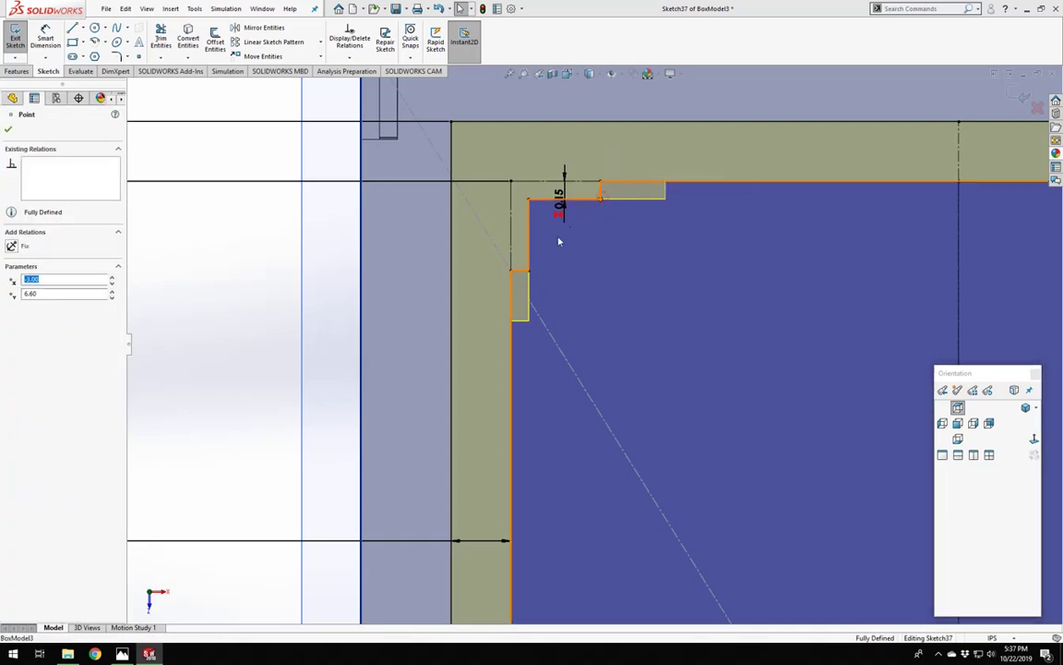
scroll(627, 305, up, 3)
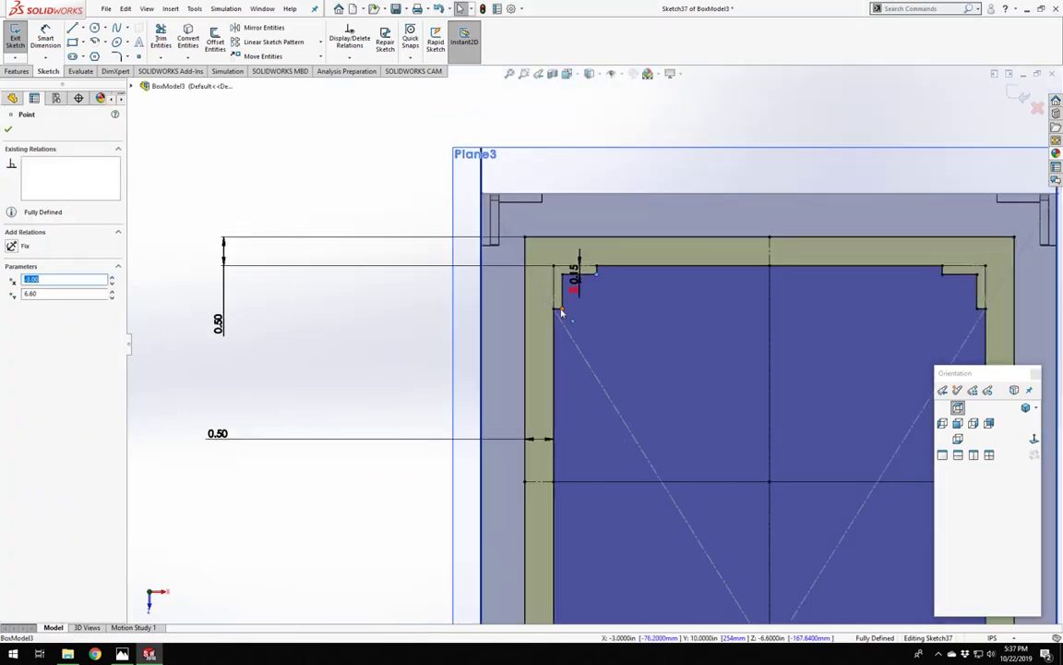
scroll(591, 360, up, 4)
scroll(683, 484, down, 2)
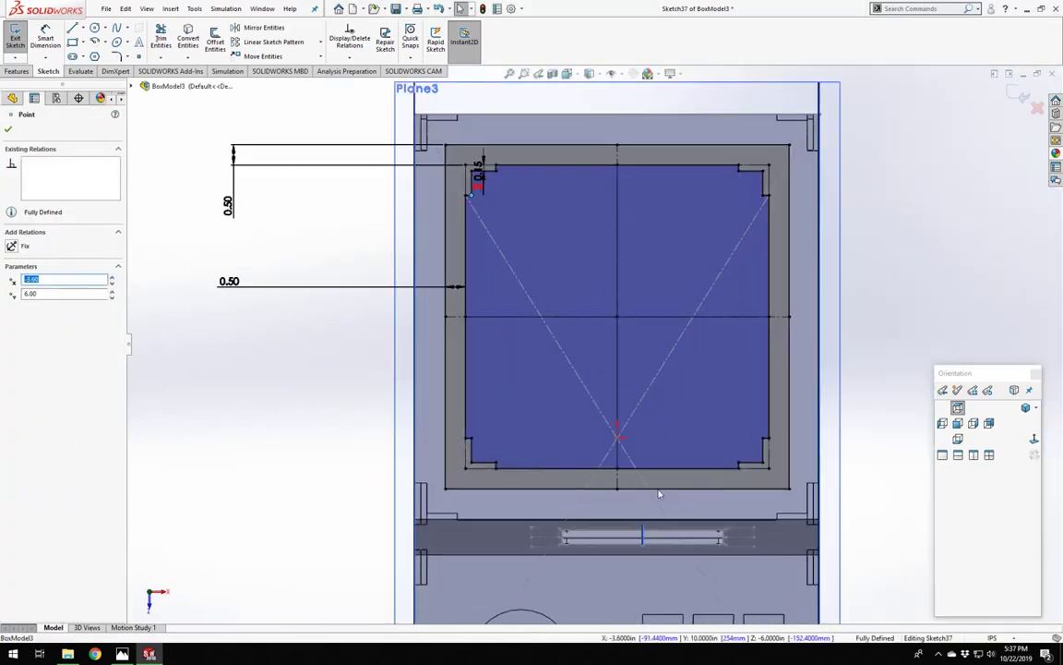
scroll(658, 494, down, 2)
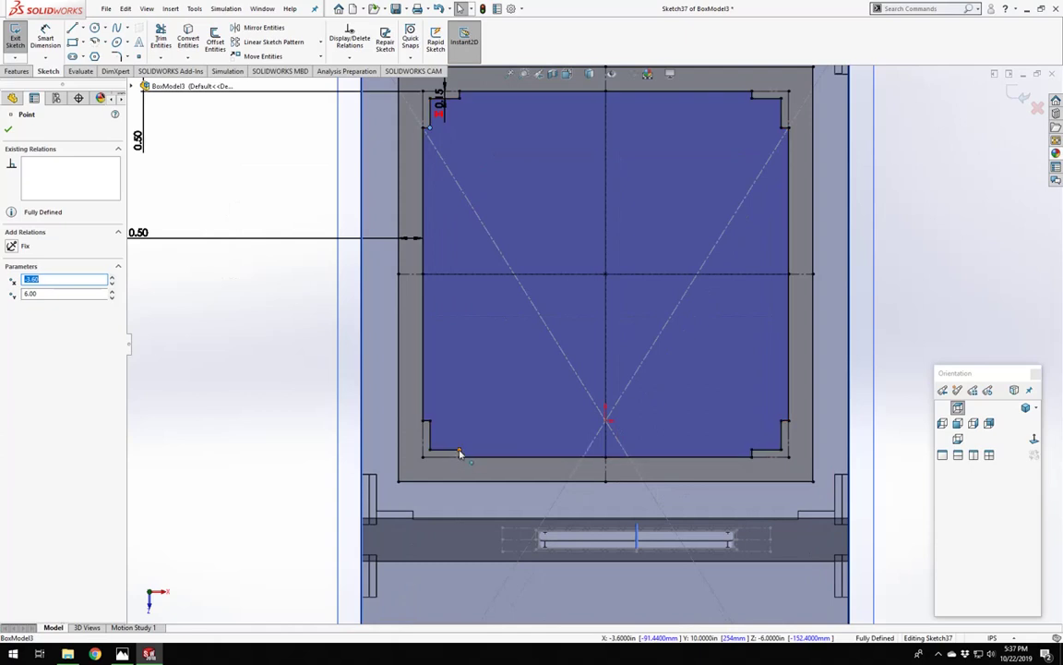
Inspect the tab end points at the opening's lower-left corner and the bottom inner edge for their existing relations.
click(460, 452)
scroll(498, 444, up, 2)
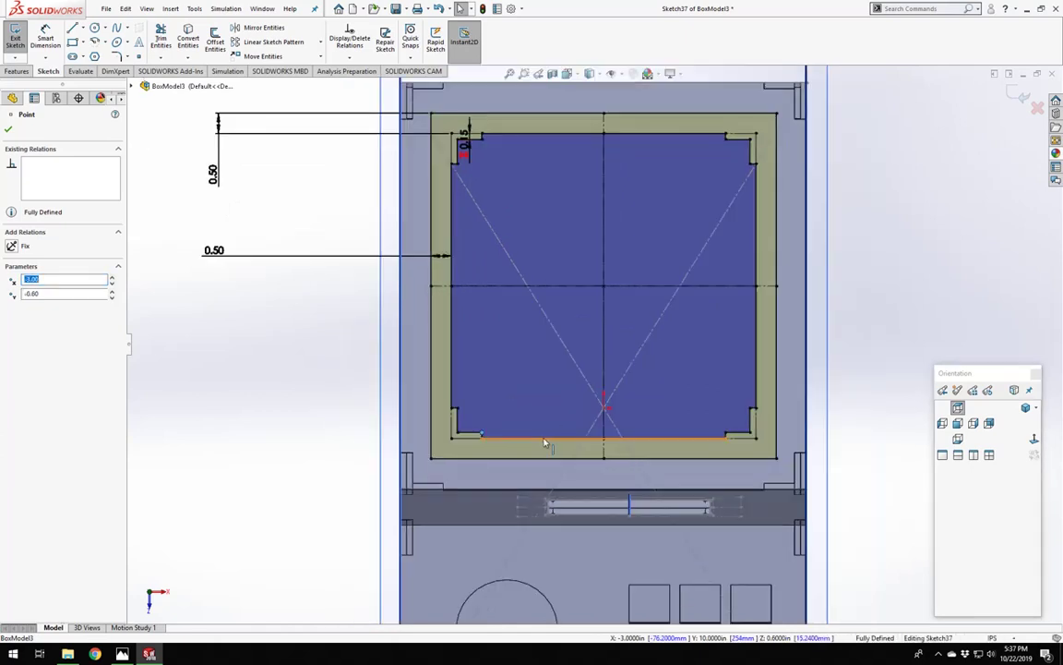
click(543, 440)
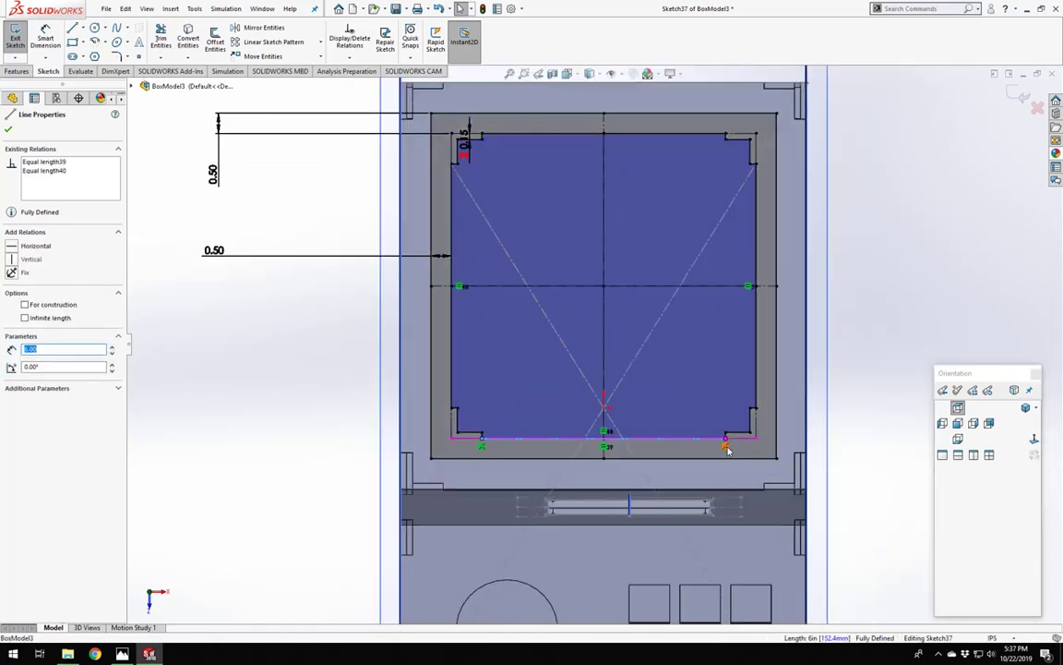
key(Escape)
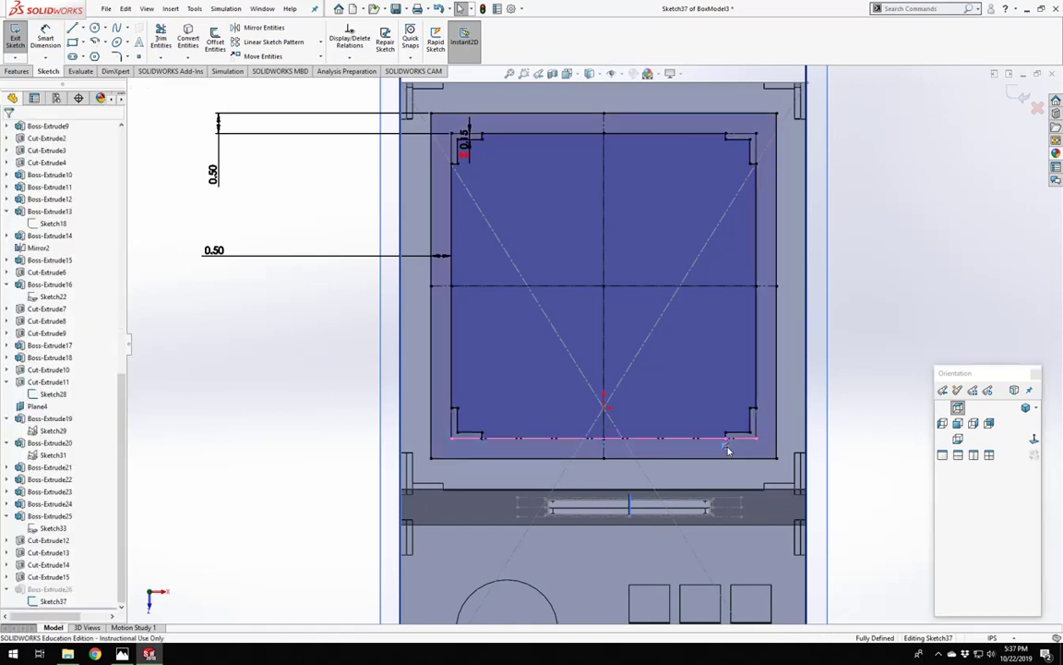
click(482, 433)
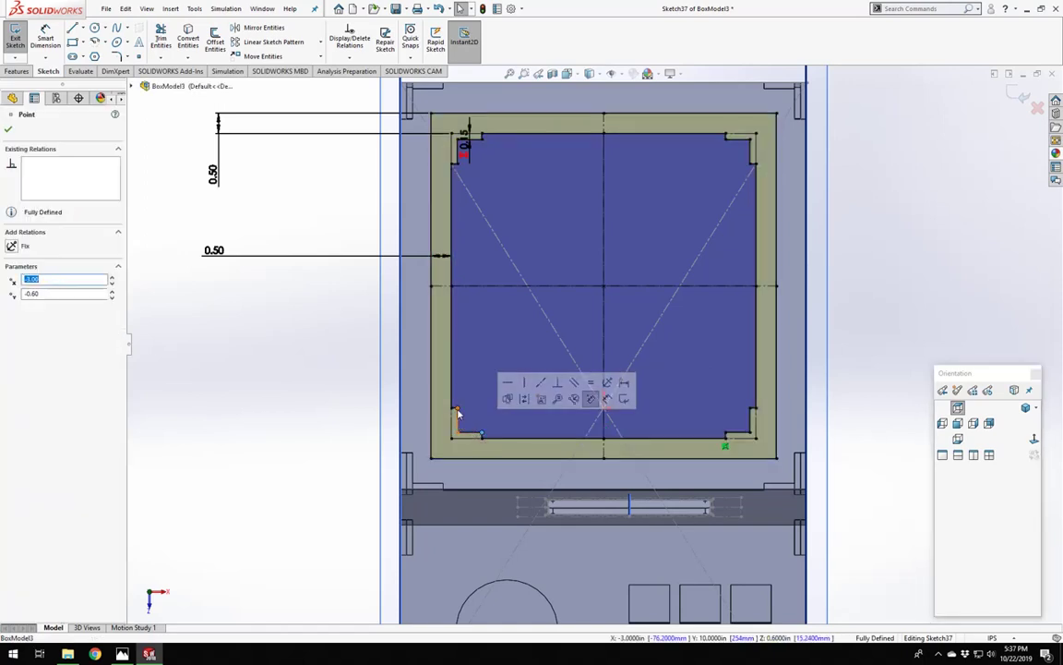
click(458, 408)
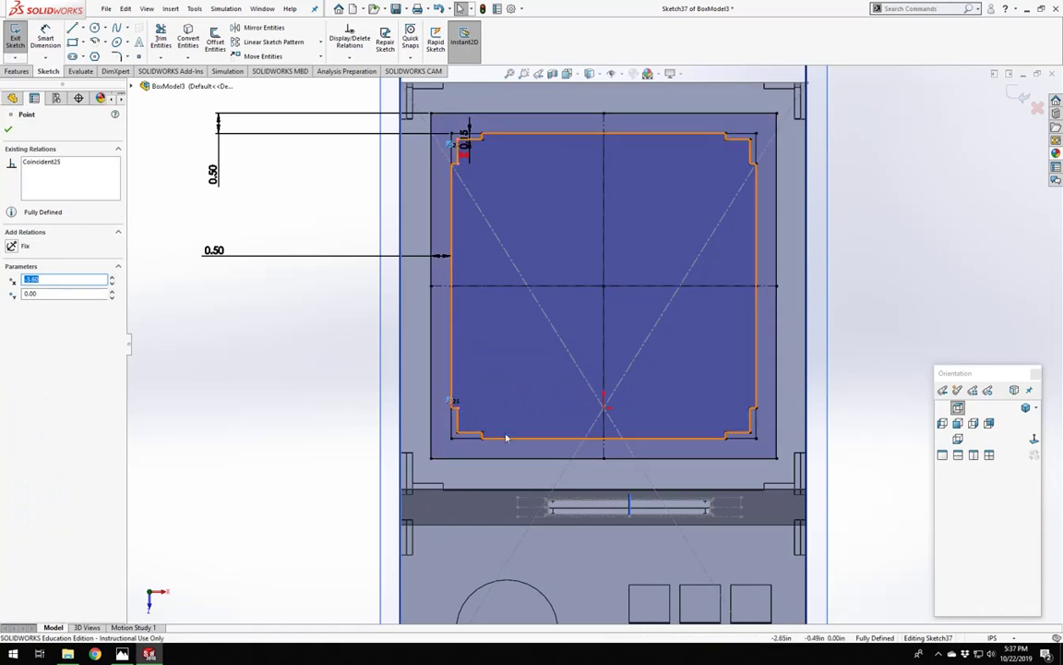
click(369, 401)
scroll(439, 405, up, 2)
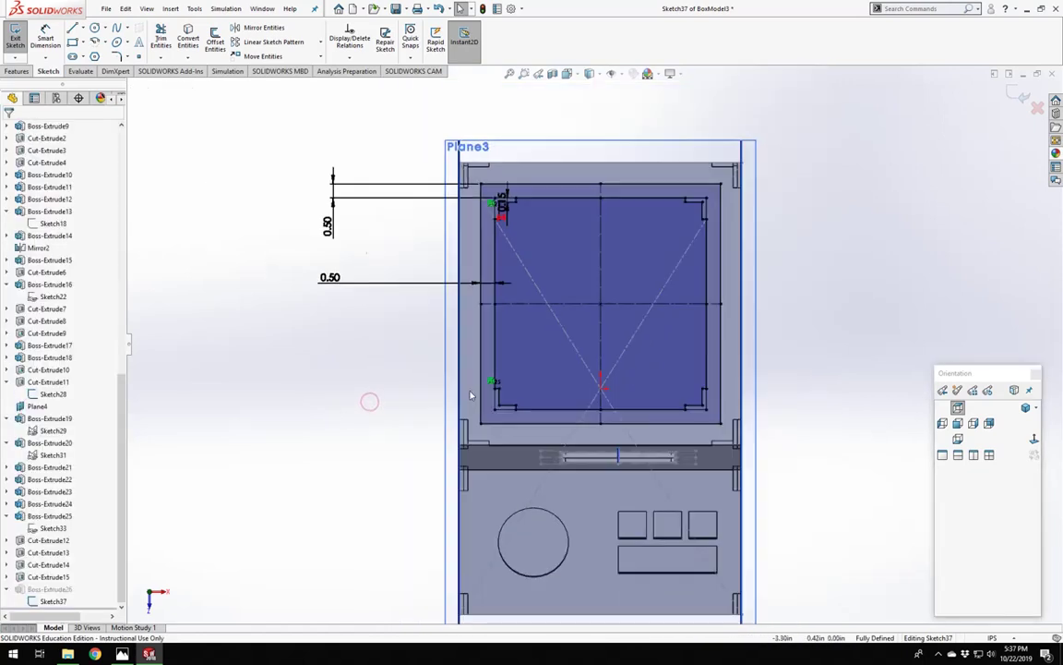
scroll(486, 180, down, 3)
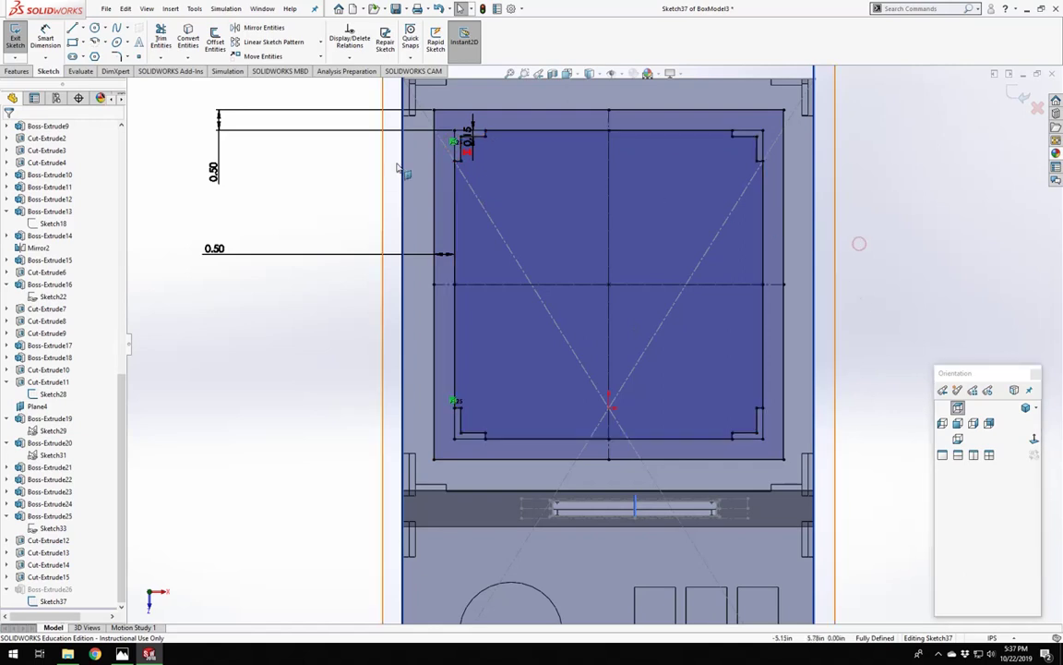
List all relations in the frame sketch and review the midpoint relations one by one.
click(349, 39)
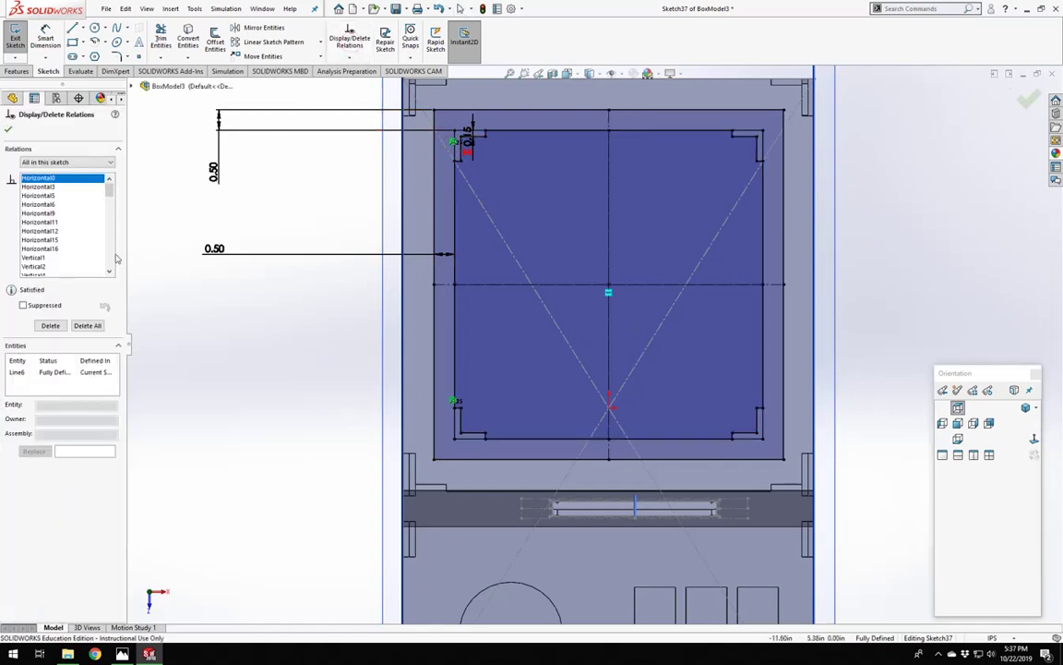
click(109, 273)
click(108, 273)
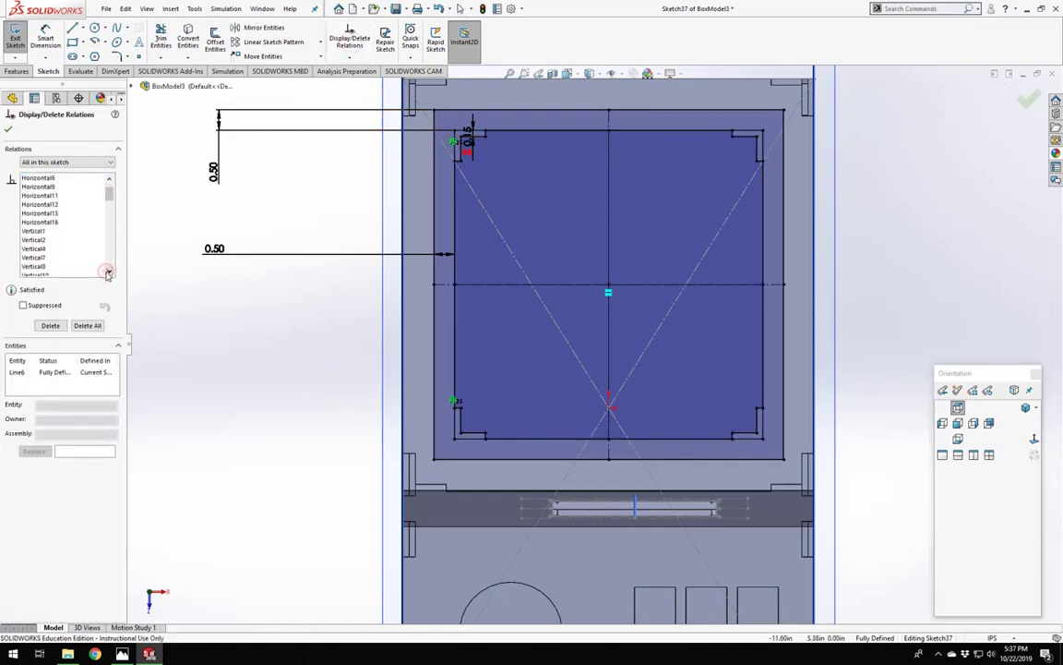
drag(108, 195, 109, 220)
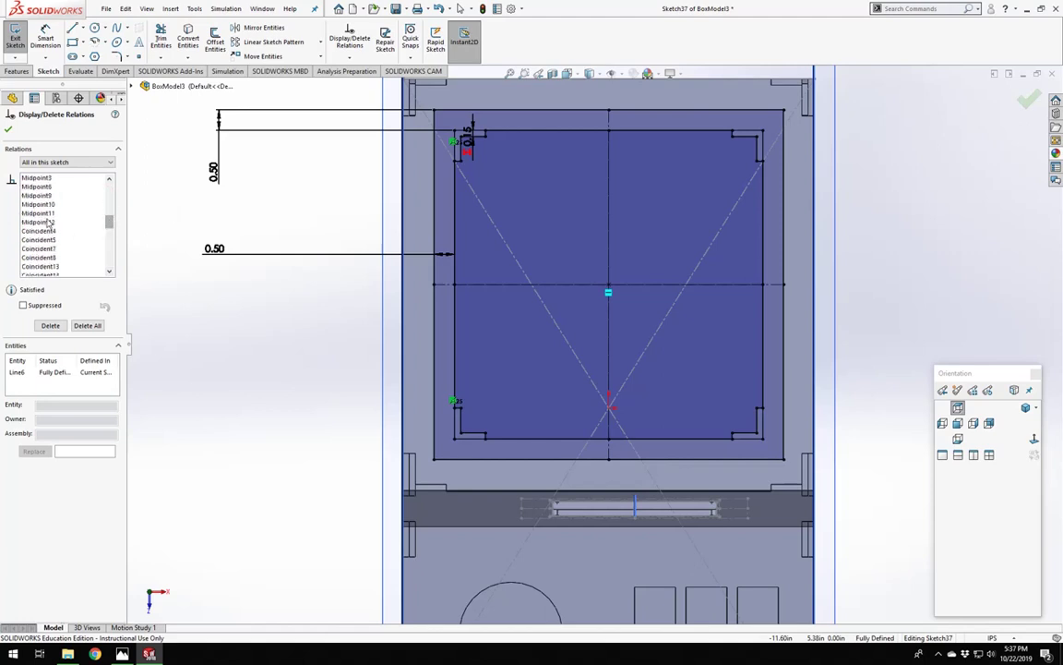
click(48, 182)
key(Down)
key(Down)
key(Down)
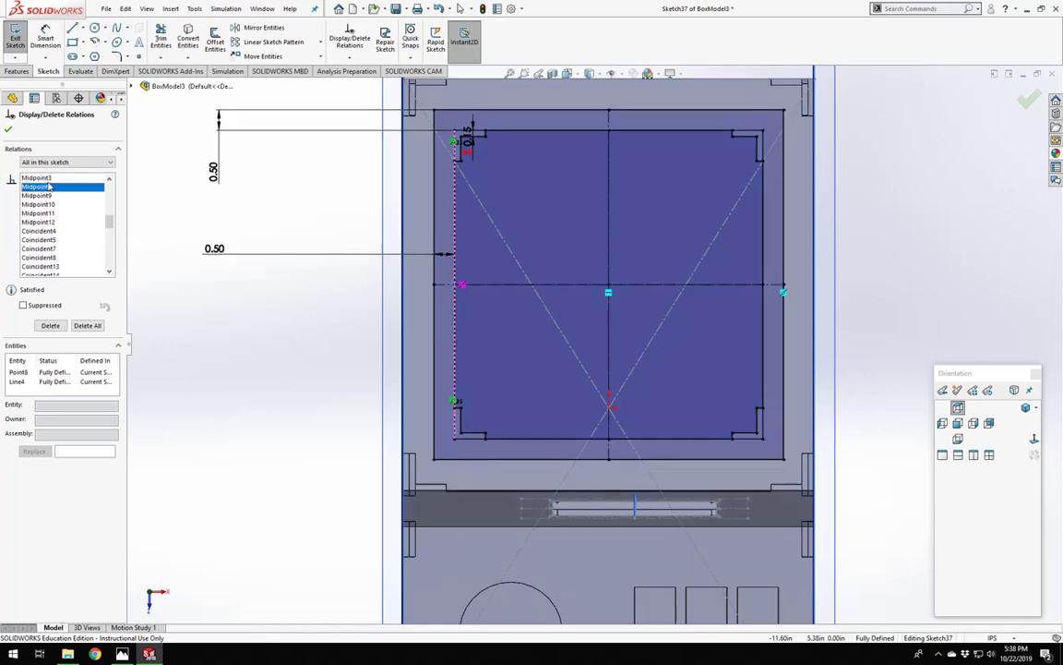
key(Down)
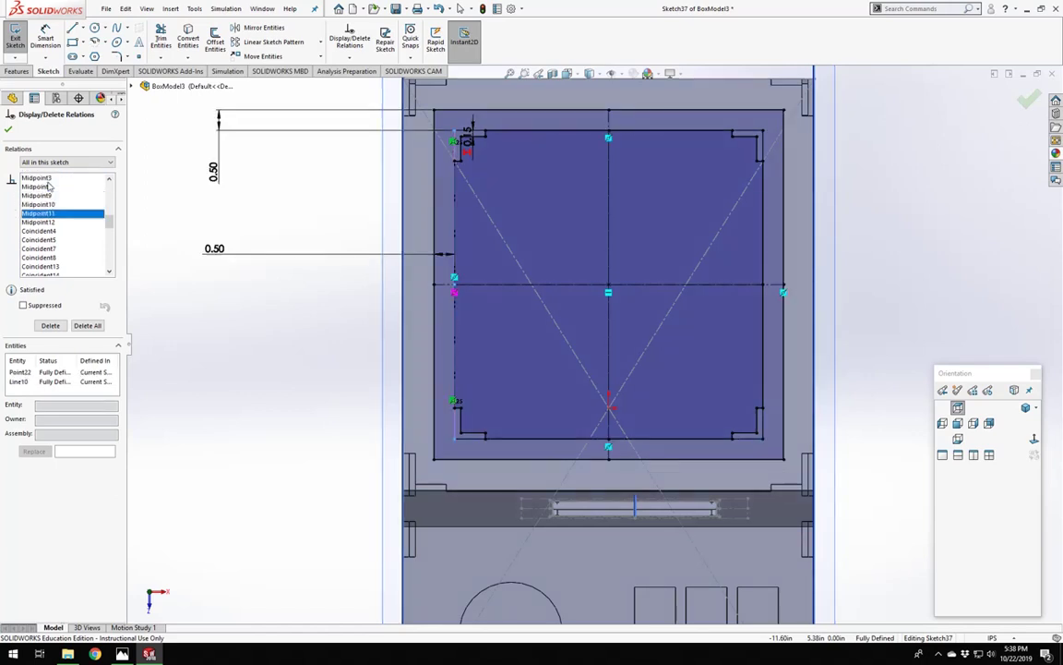
key(Down)
key(Down)
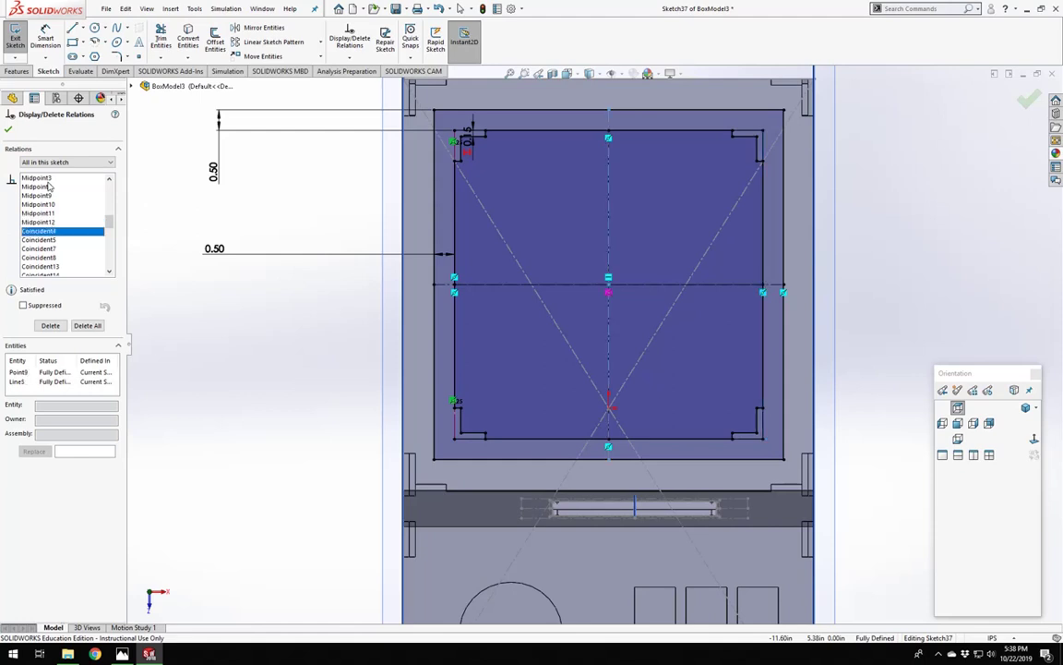
Go through the sketch's coincident relations up to Coincident31, checking which points and lines each one ties together.
key(Down)
key(Down)
key(Down)
key(Down)
key(Down)
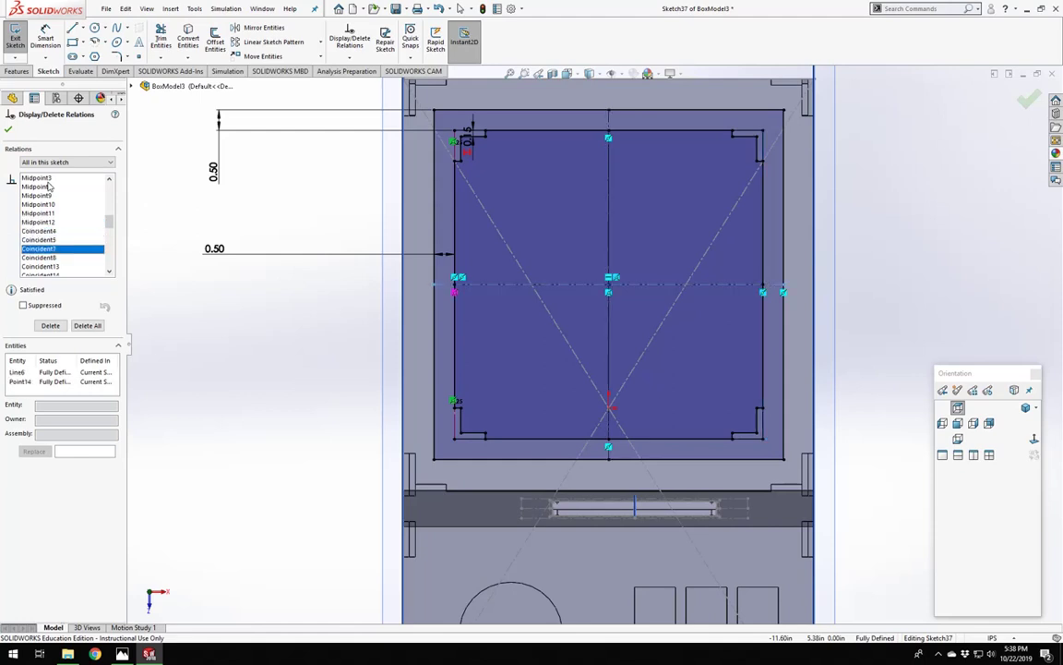
key(Down)
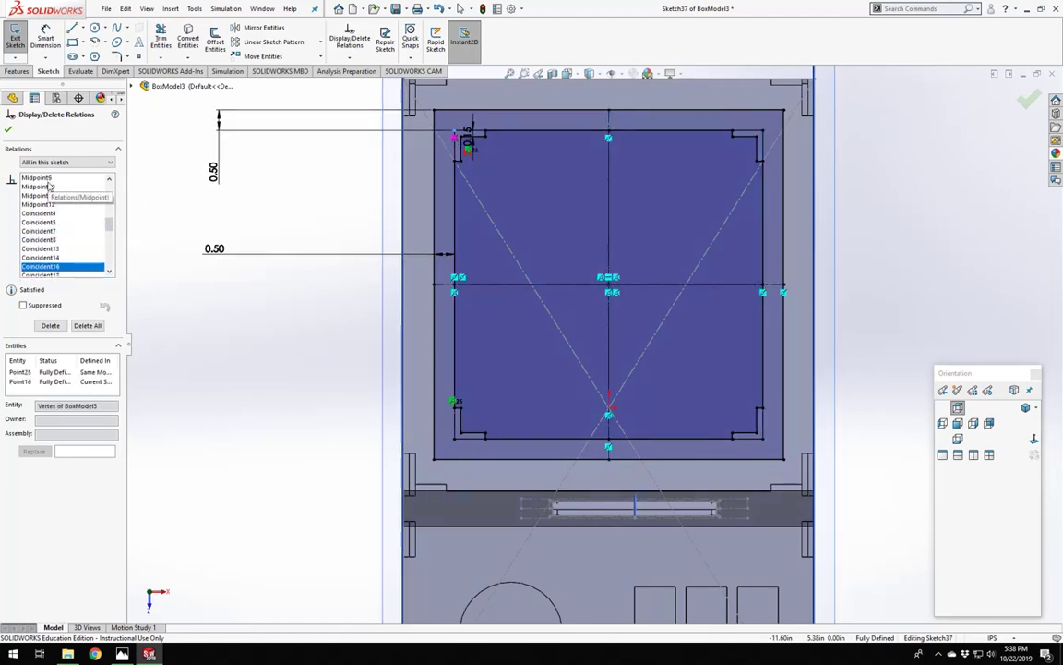
key(Down)
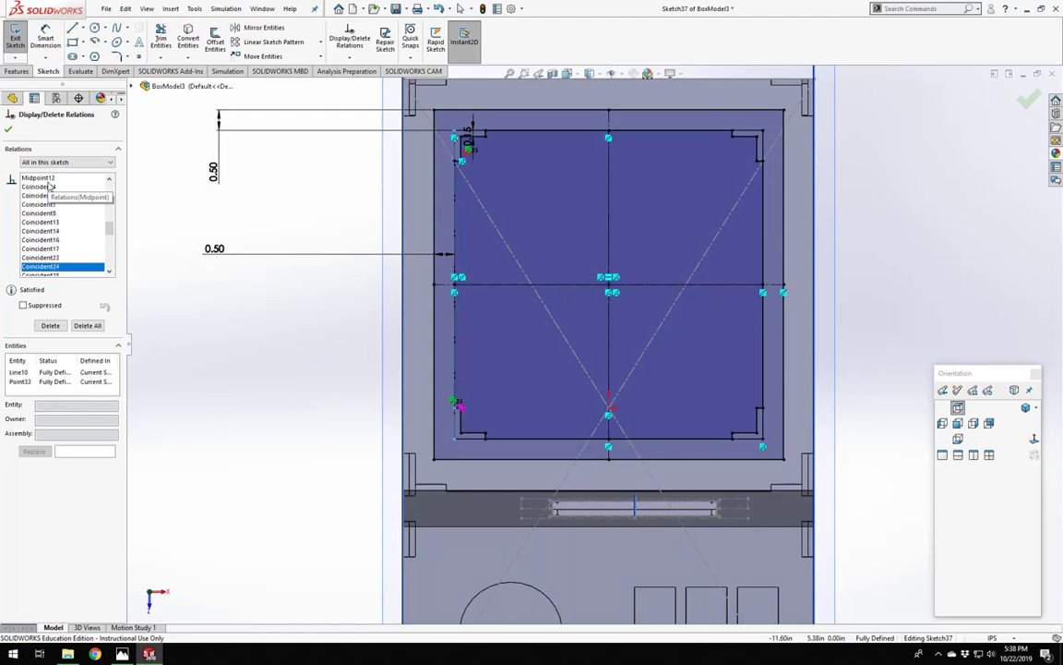
key(Down)
key(Down)
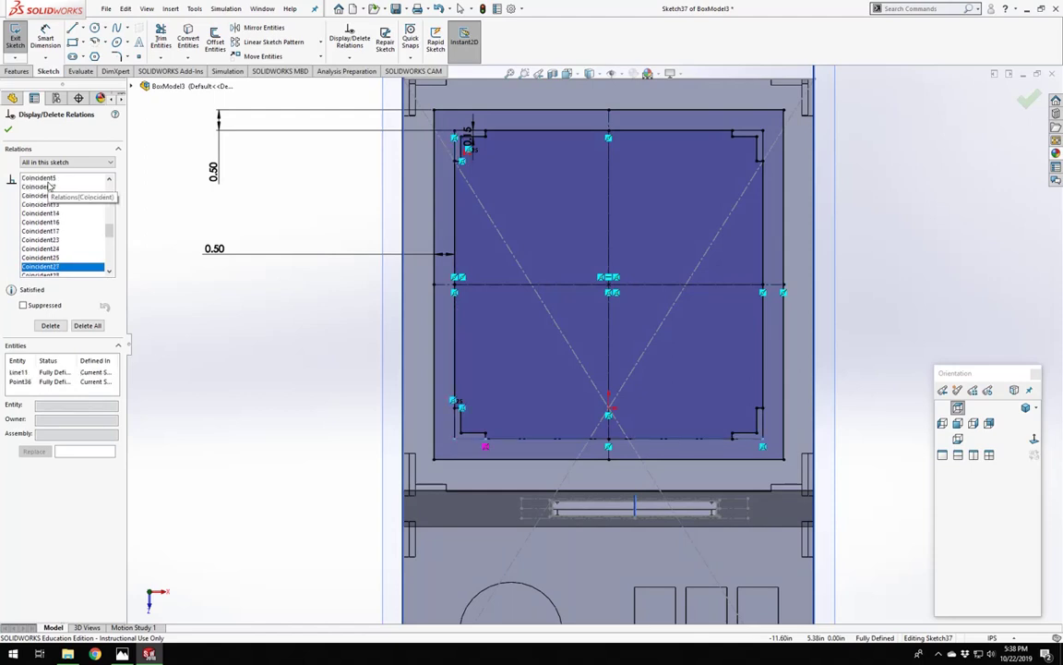
key(Down)
key(Down)
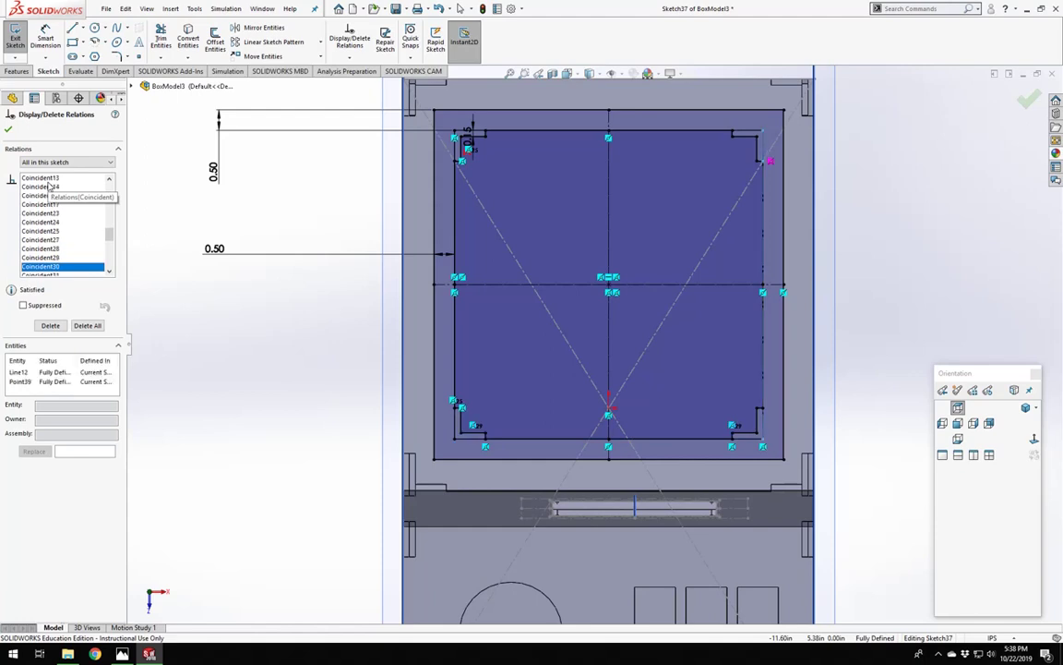
key(Down)
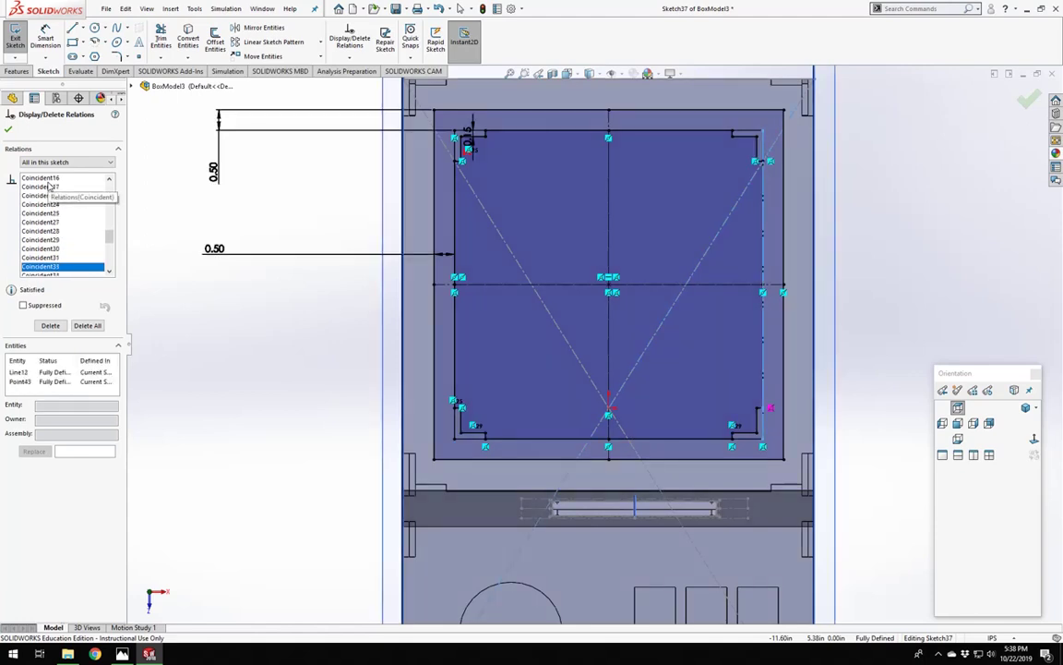
key(Up)
key(Down)
key(Up)
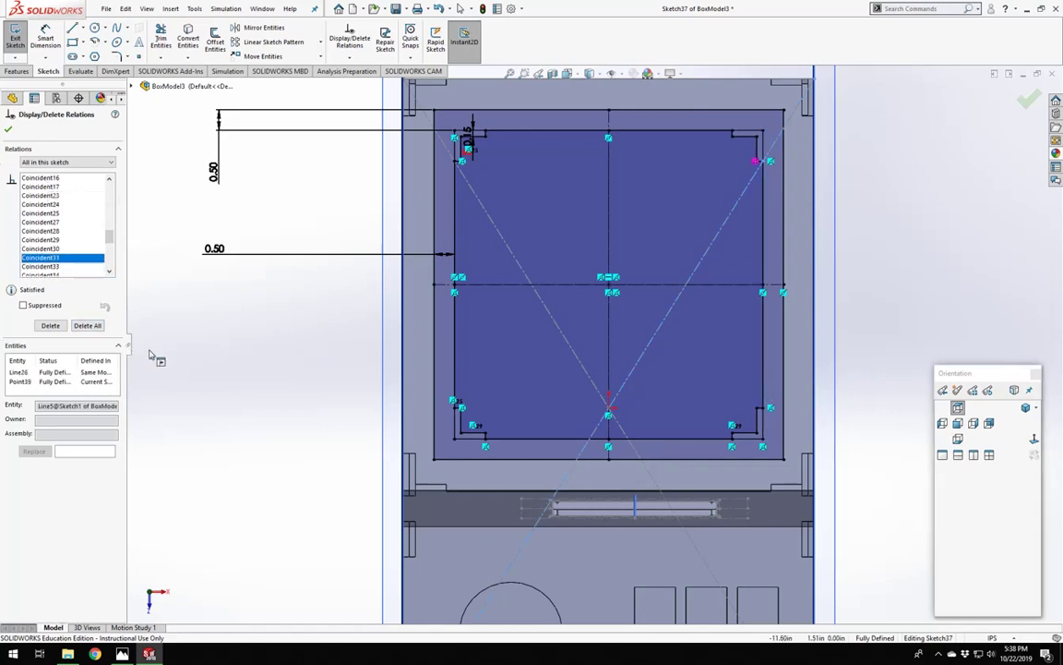
Widen the relations pane and check where the entities of Coincident16 through Coincident31 are defined, looking for references outside the sketch.
drag(127, 347, 293, 369)
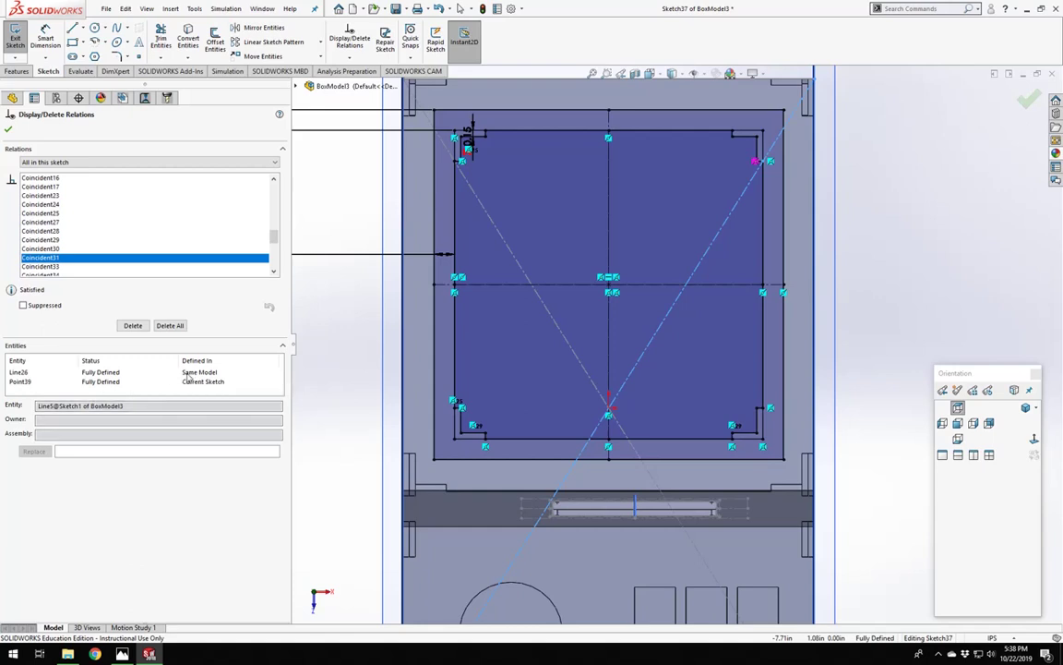
click(35, 233)
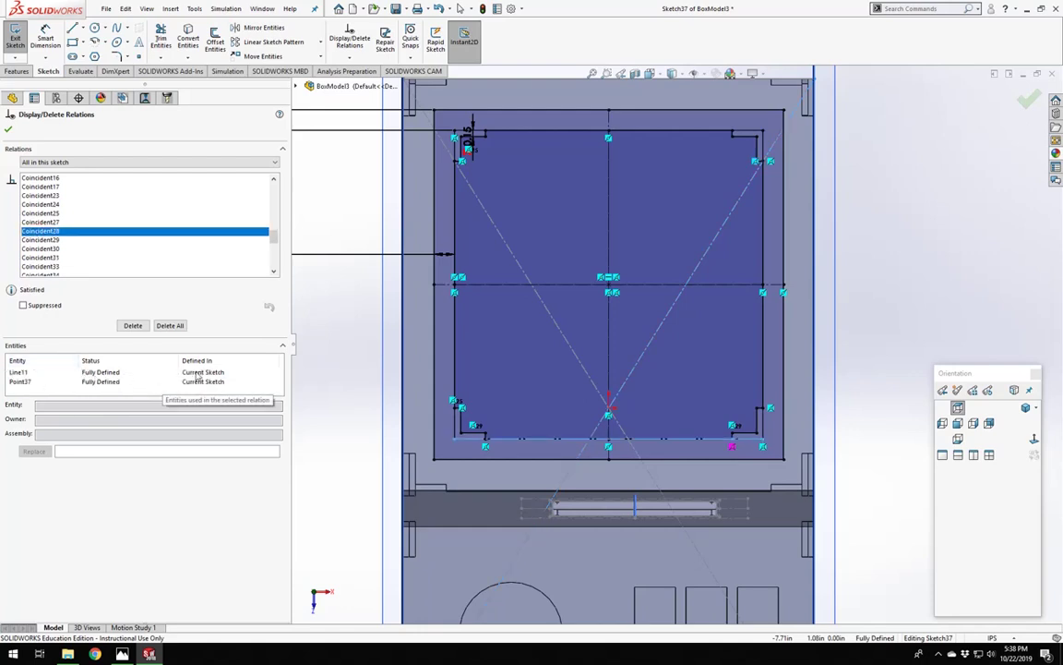
key(Up)
key(Up)
key(Up)
key(Up)
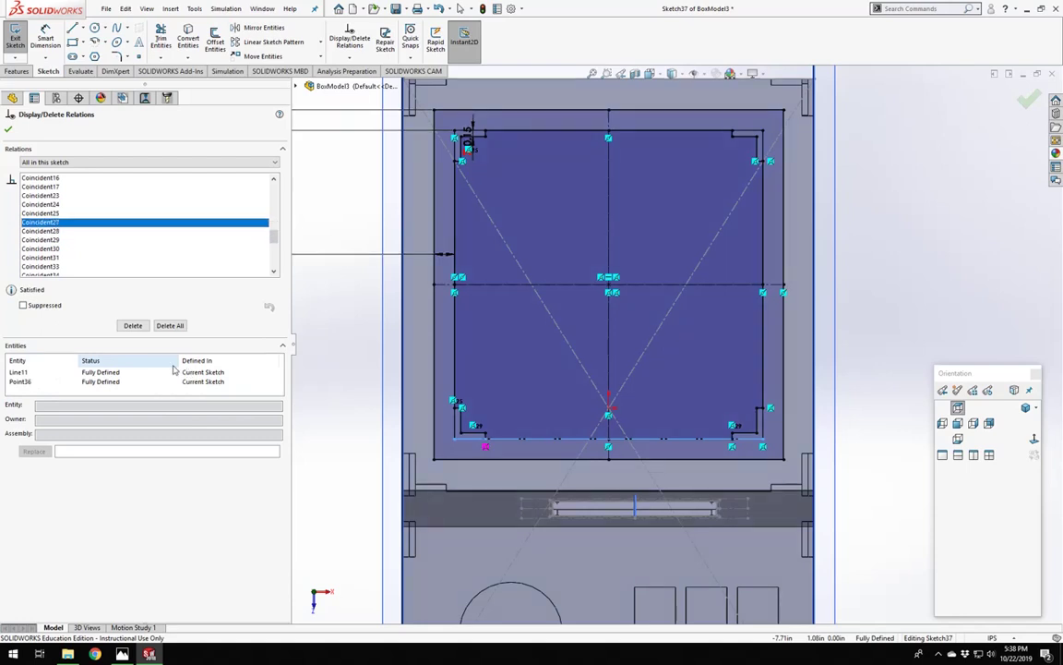
key(Up)
key(Up)
key(Up)
key(Down)
key(Down)
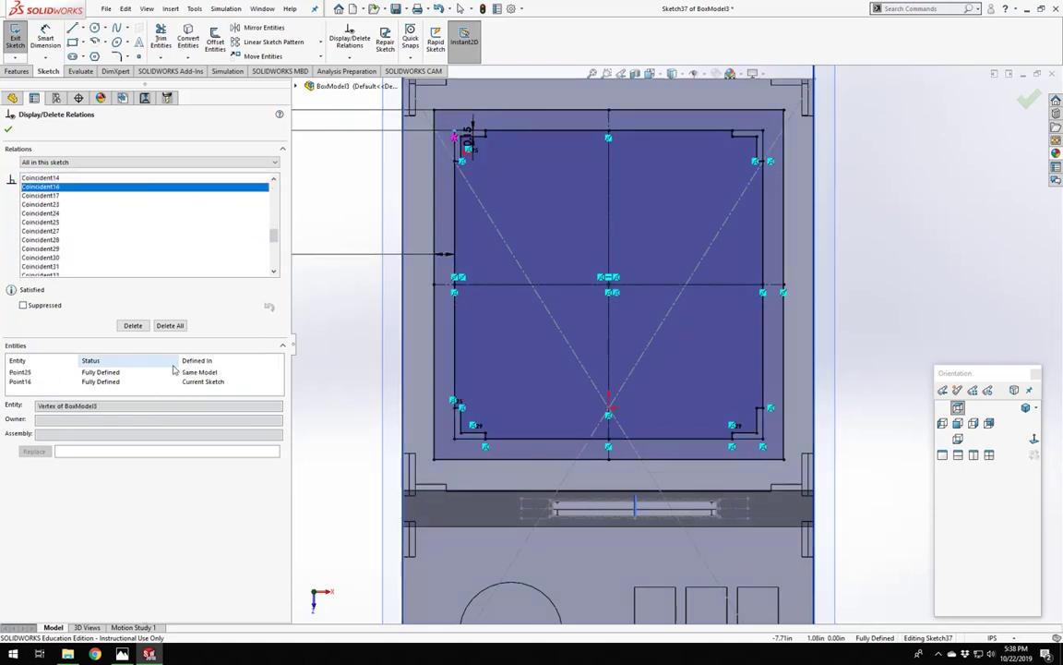
key(Up)
key(Down)
key(Down)
key(Down)
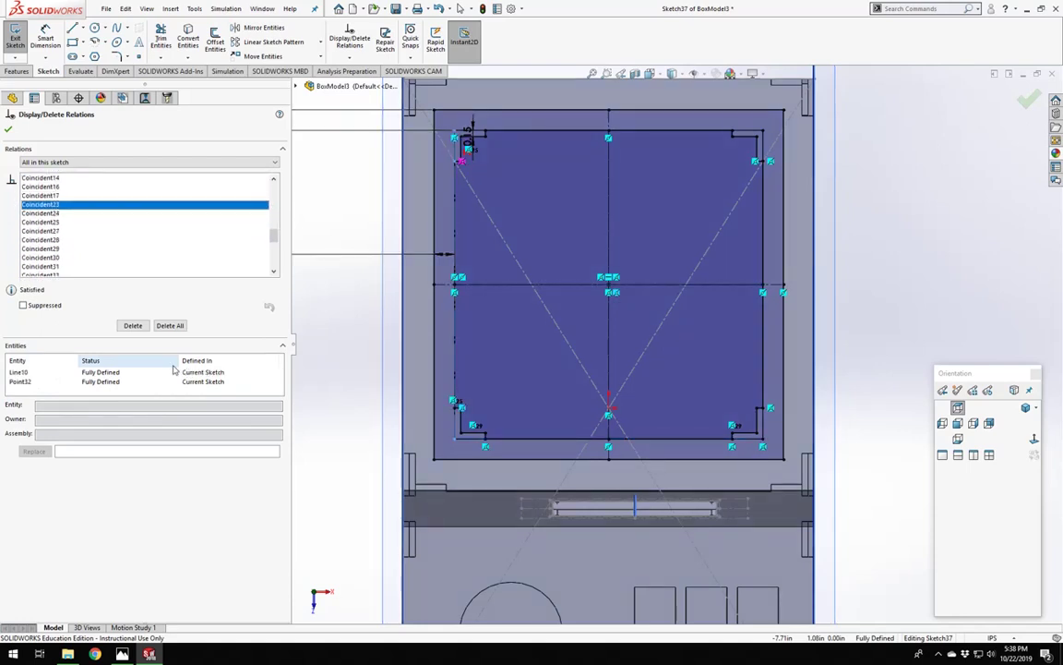
key(Down)
key(Down)
key(Down)
key(Down)
key(Down)
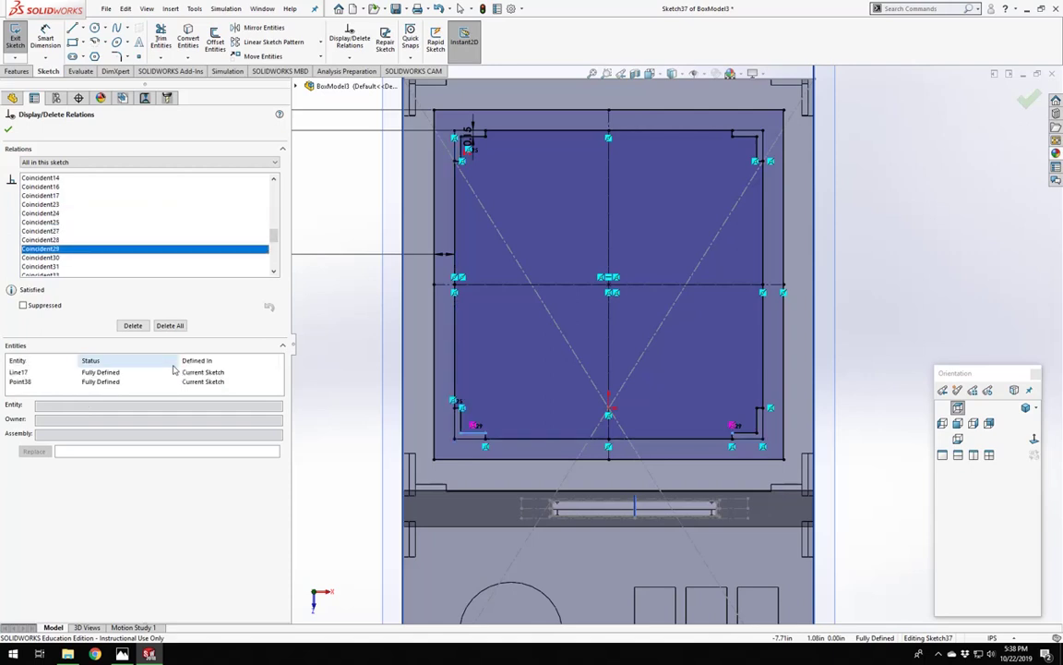
key(Down)
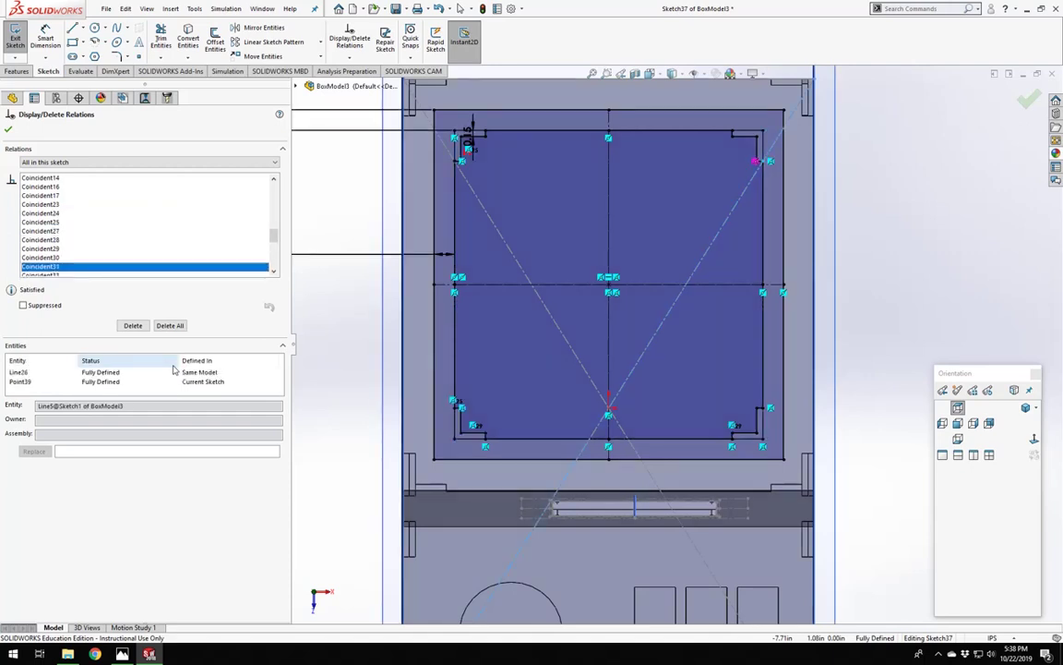
Show the relations of the right inner edge and its upper tab end point, and examine Offset Distance0, Offset0 and Coincident31.
click(770, 163)
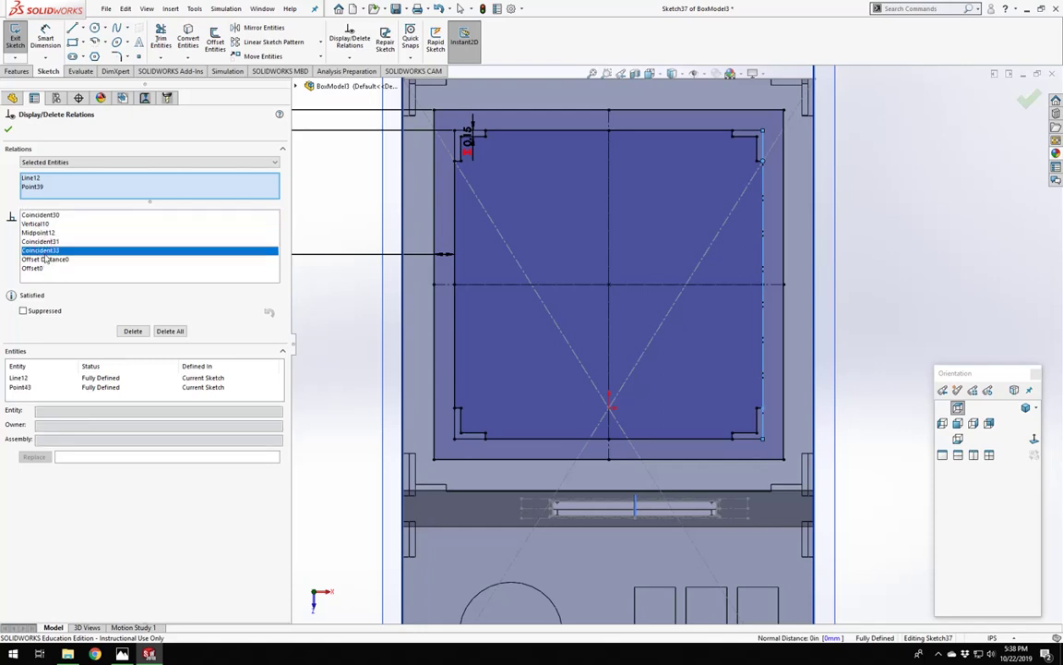
click(43, 259)
click(37, 268)
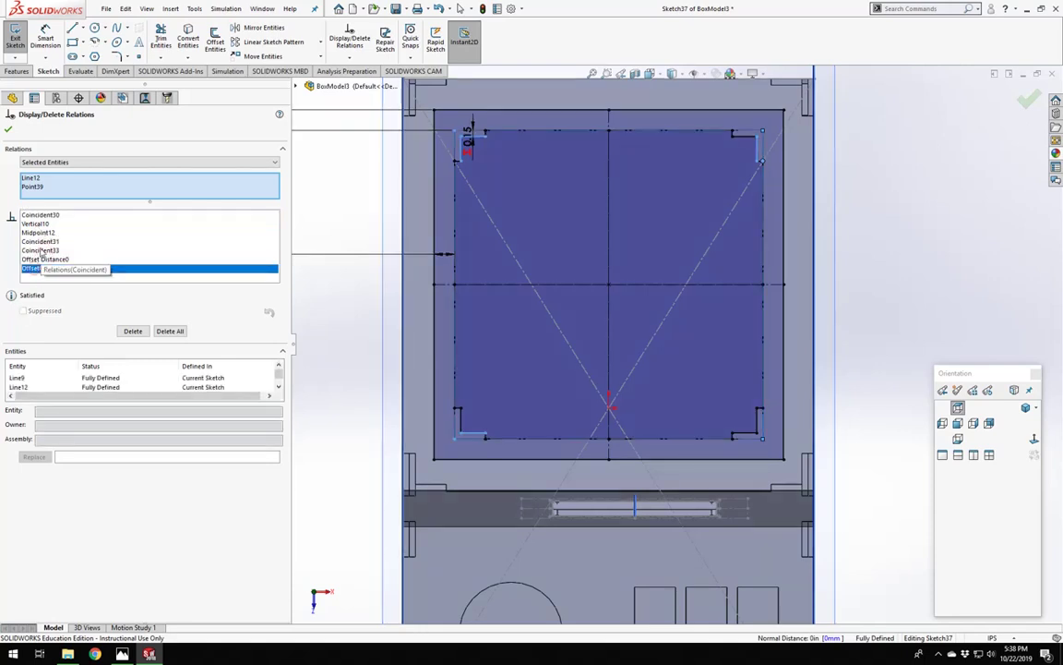
click(38, 242)
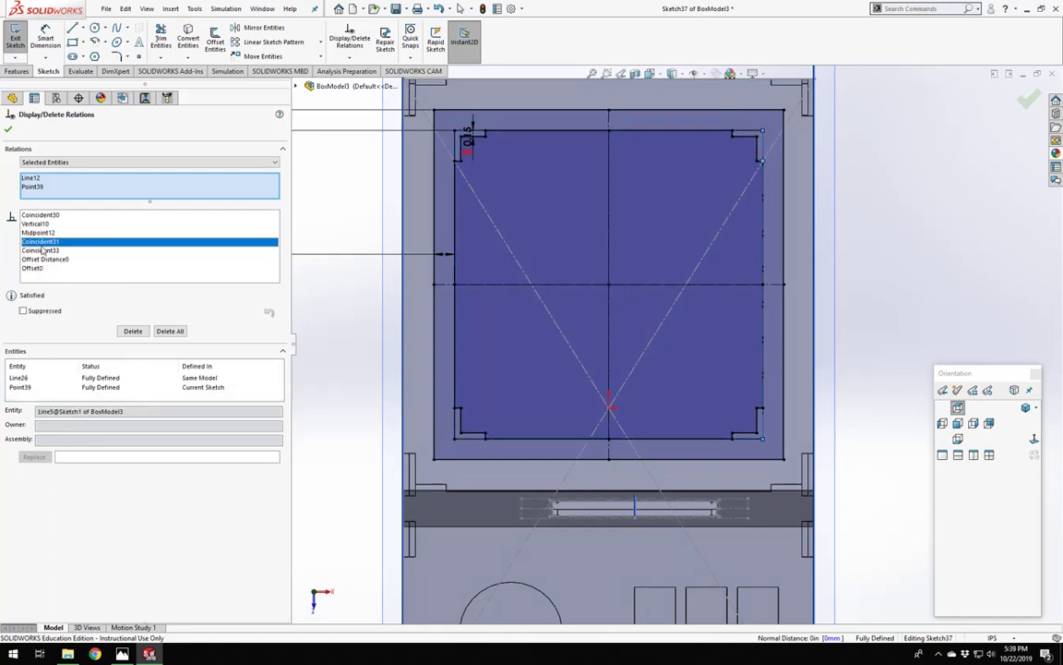
Delete the Coincident31 relation tying the tab end point to the Sketch1 line, and pull the upper left tab's end inward to lengthen the tabs.
click(133, 332)
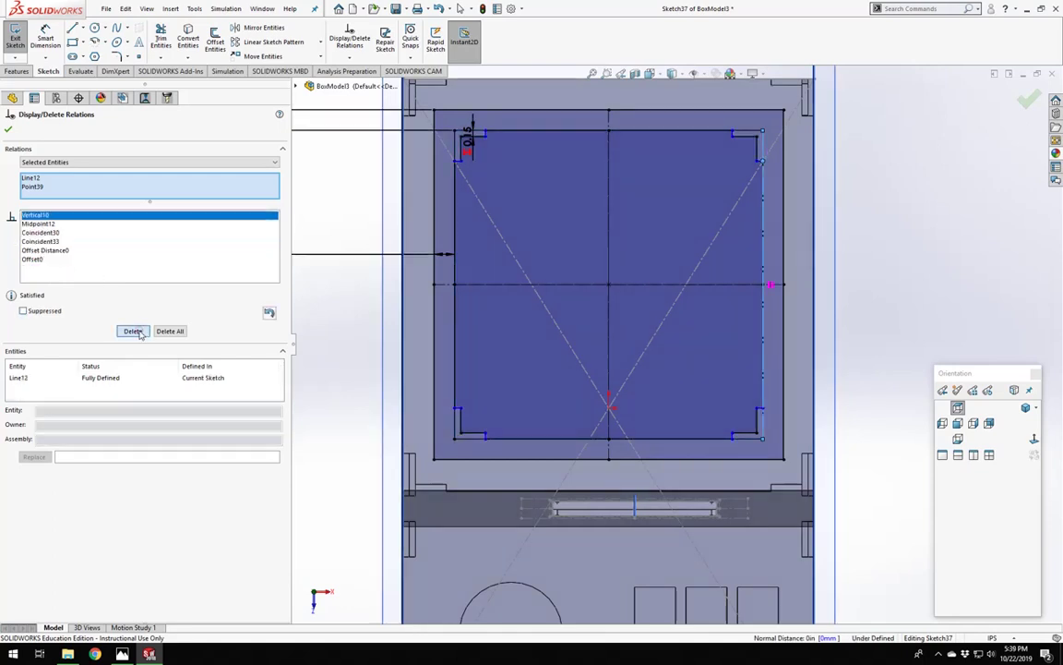
click(9, 132)
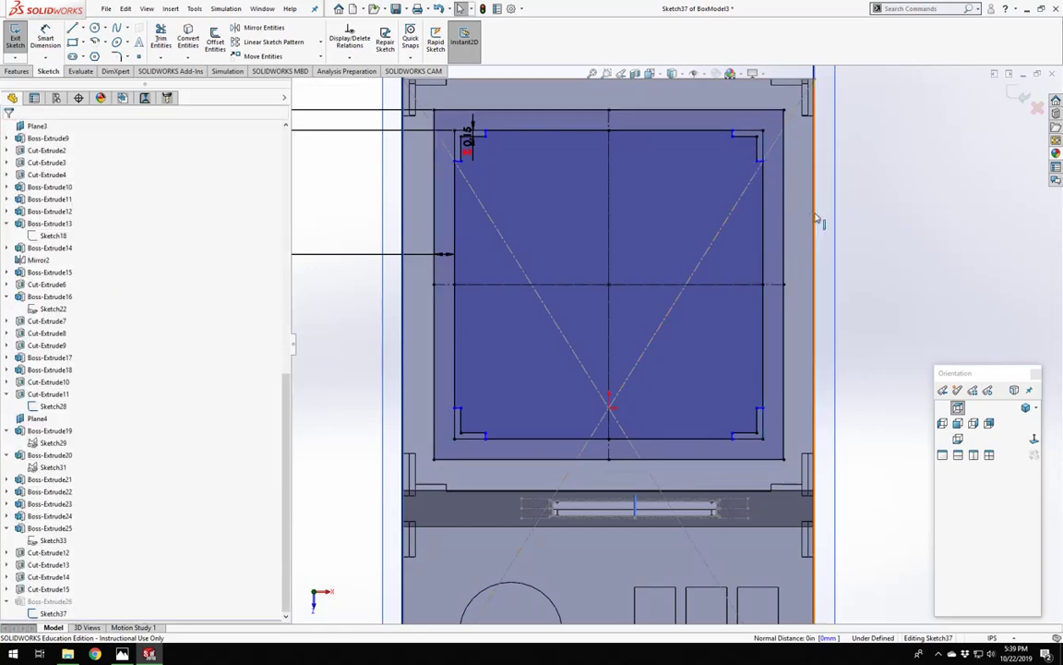
scroll(673, 341, up, 1)
scroll(546, 198, down, 2)
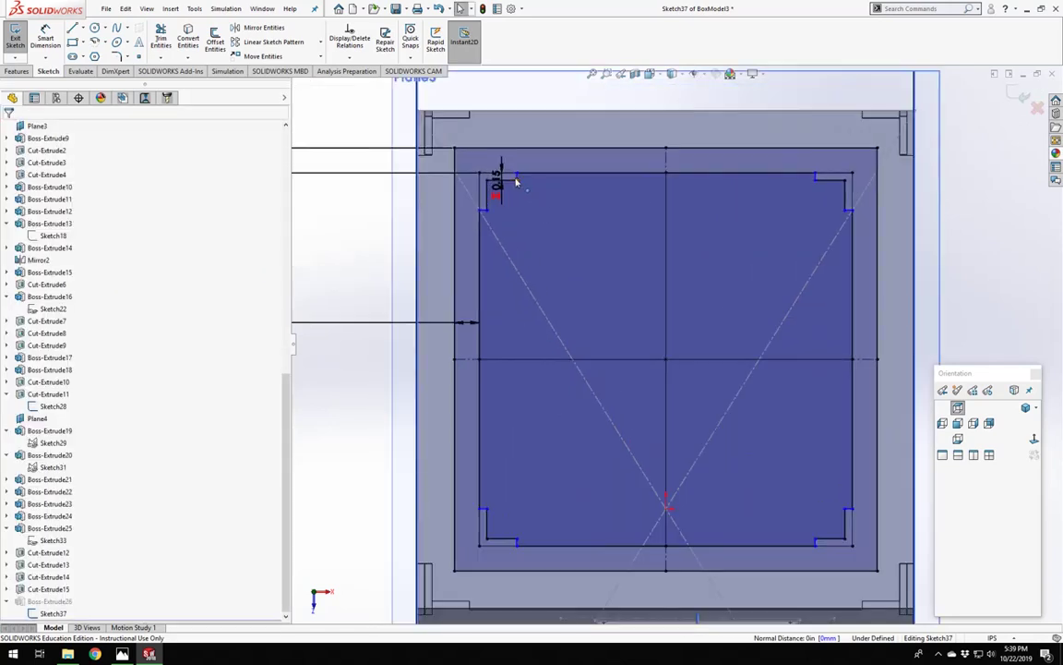
mouse_move(517, 181)
mouse_down()
mouse_move(574, 194)
mouse_move(553, 185)
mouse_up()
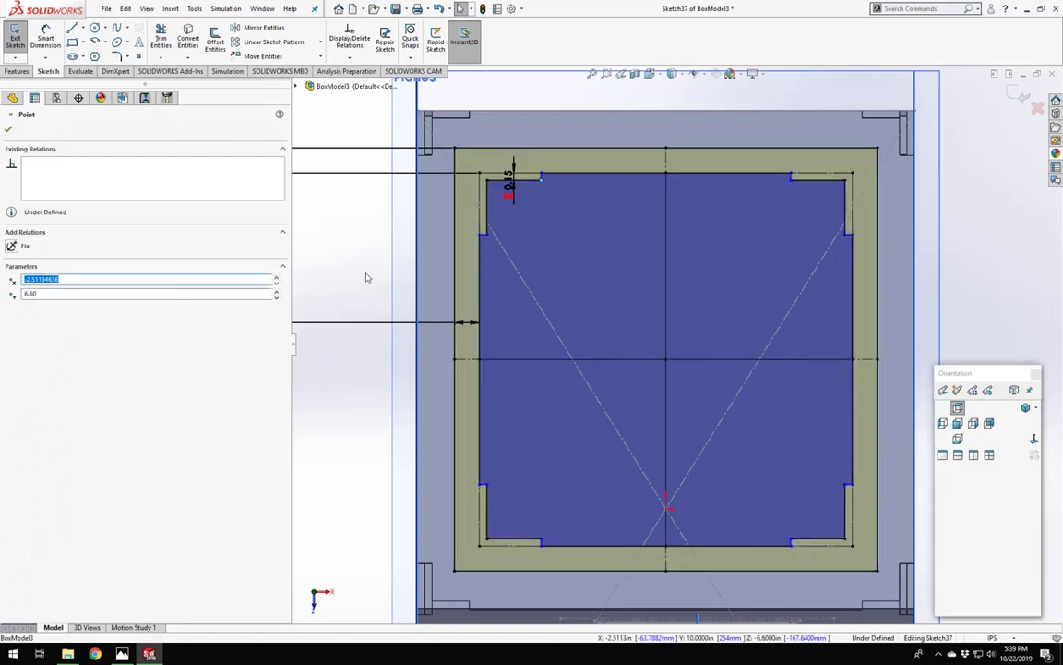
Dimension the vertical edge of the upper left corner tab as 1 in and exit the frame sketch.
right_drag(366, 273, 369, 236)
click(485, 209)
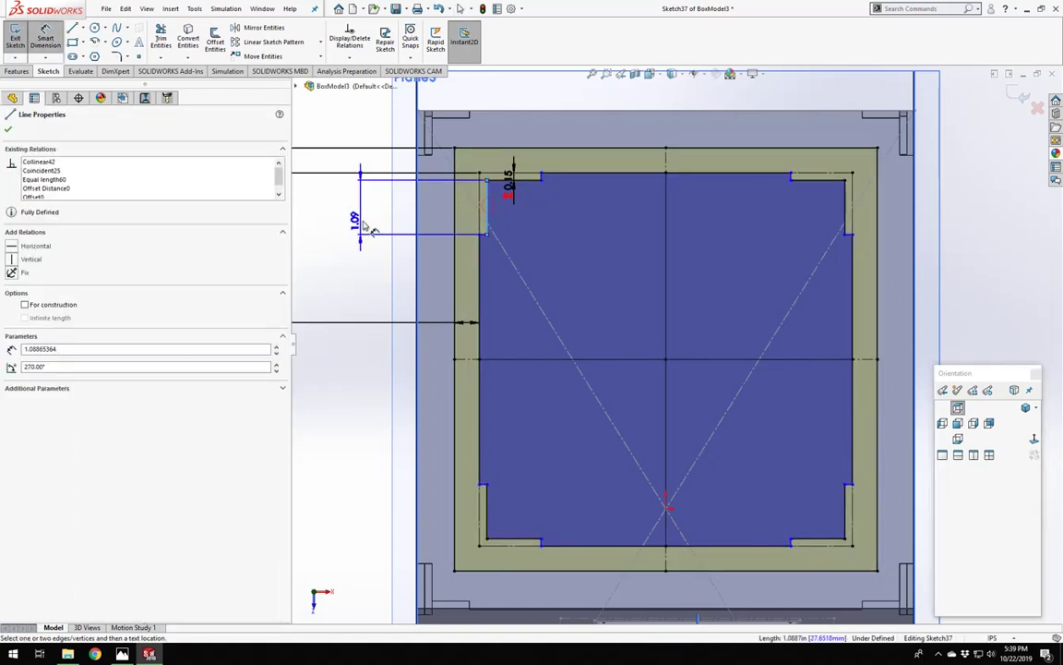
click(349, 232)
text(1)
key(Return)
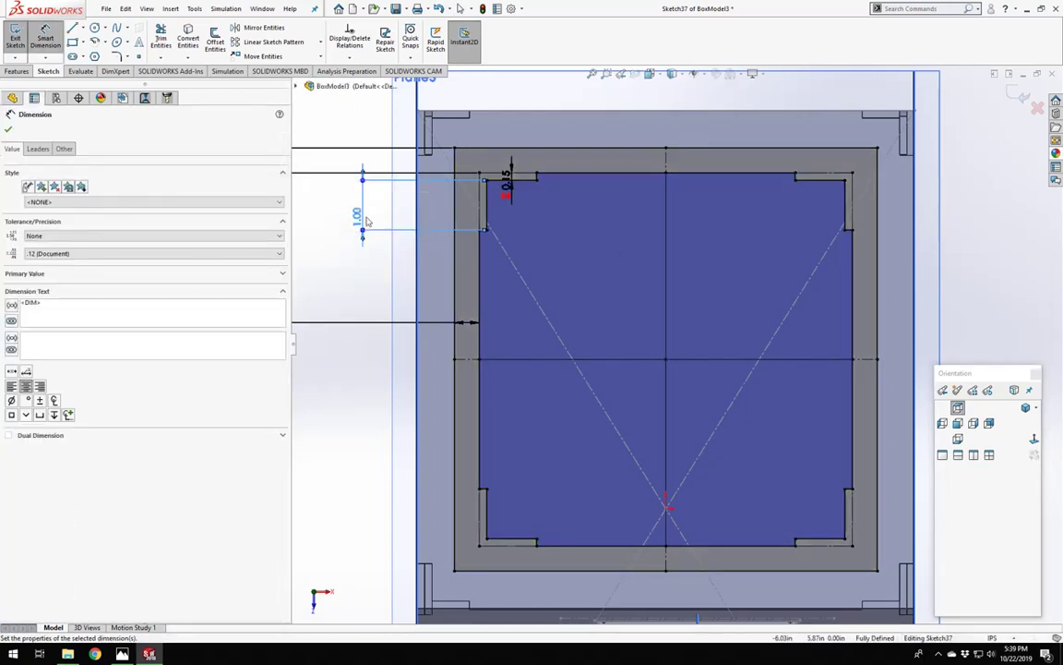
key(Escape)
scroll(708, 289, up, 5)
scroll(616, 286, down, 3)
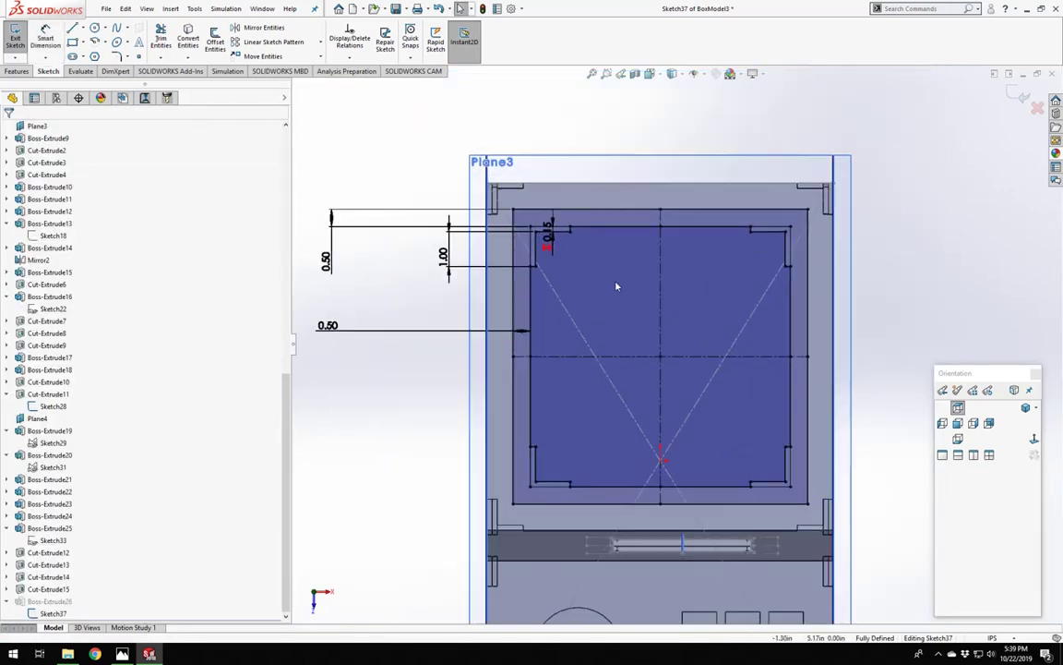
click(15, 36)
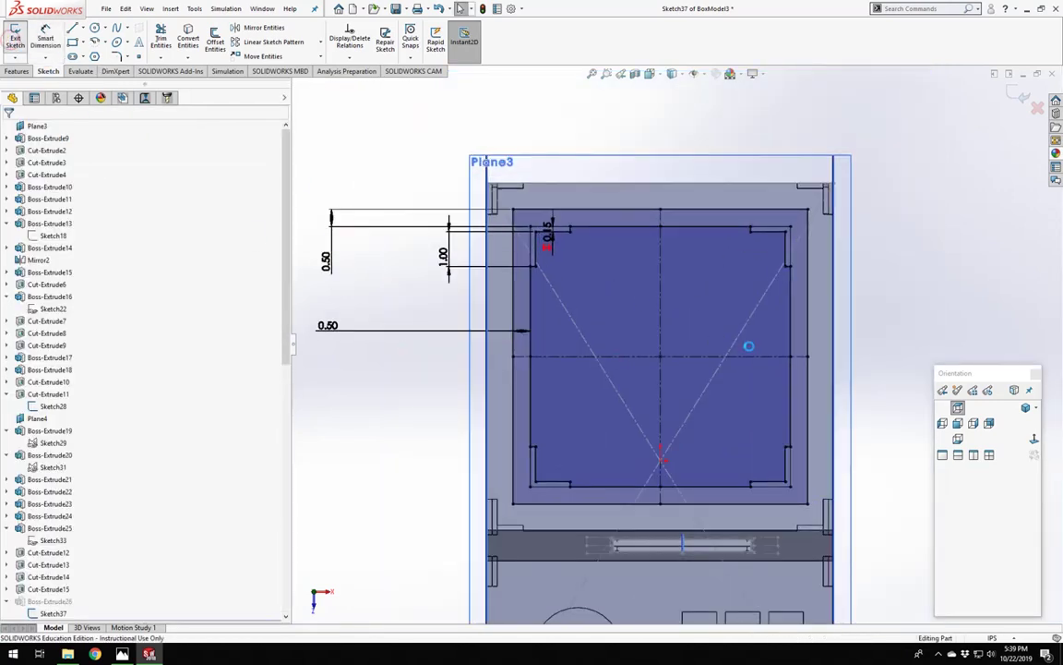
Inspect the rebuilt frame and its corner tabs around the box's top opening from several angles.
middle_drag(684, 253, 668, 135)
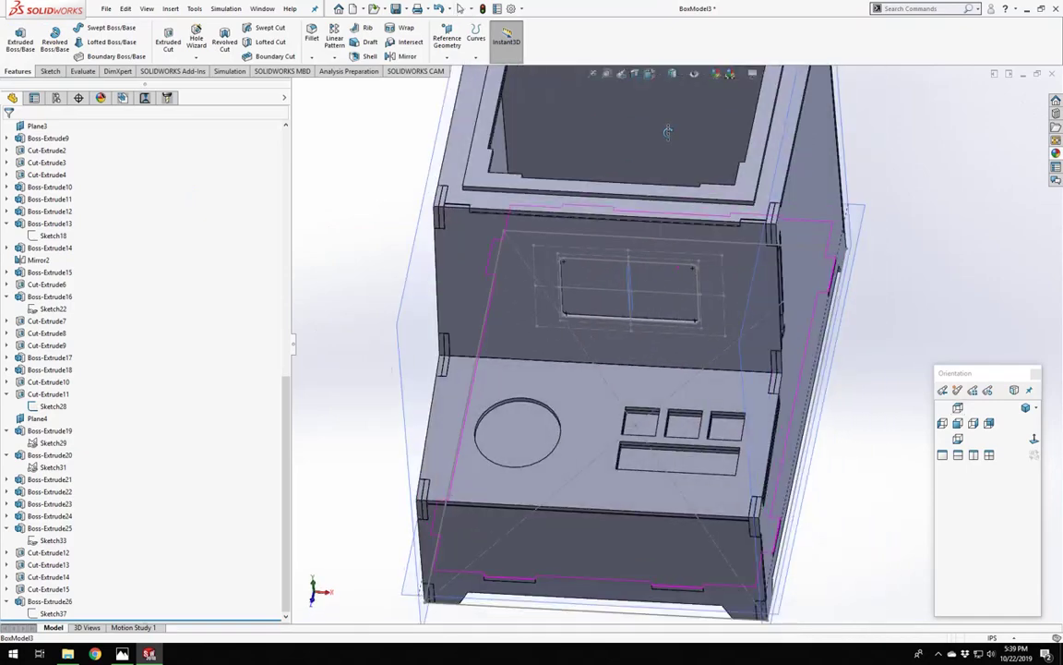
scroll(640, 186, up, 5)
scroll(630, 214, down, 8)
middle_drag(575, 303, 636, 233)
scroll(443, 202, up, 4)
scroll(876, 320, up, 2)
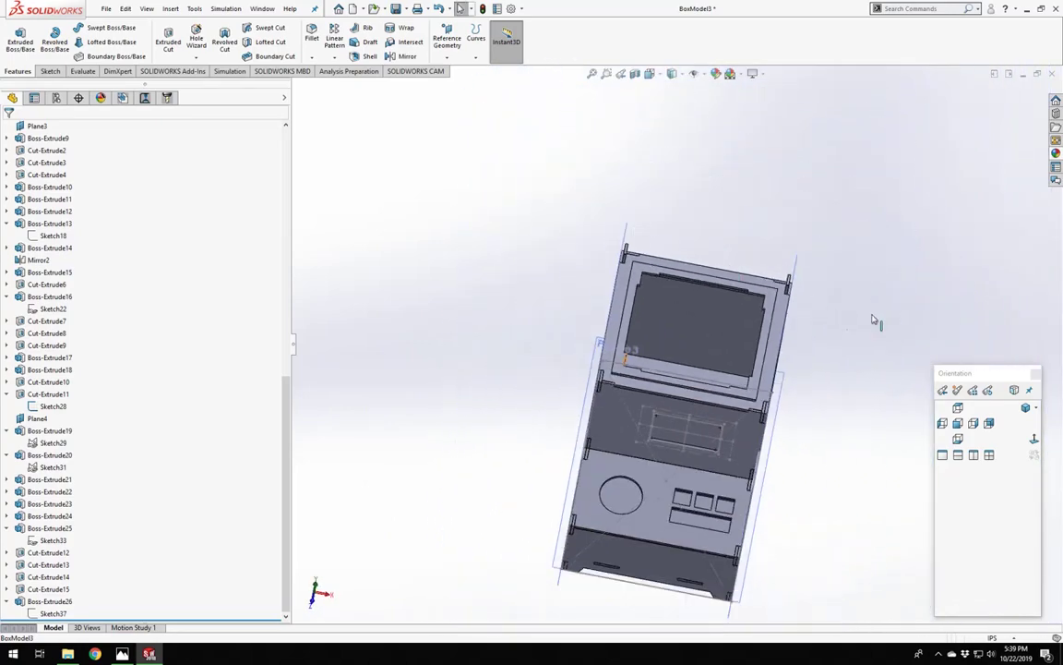
scroll(743, 351, down, 2)
scroll(586, 221, down, 5)
scroll(574, 197, up, 5)
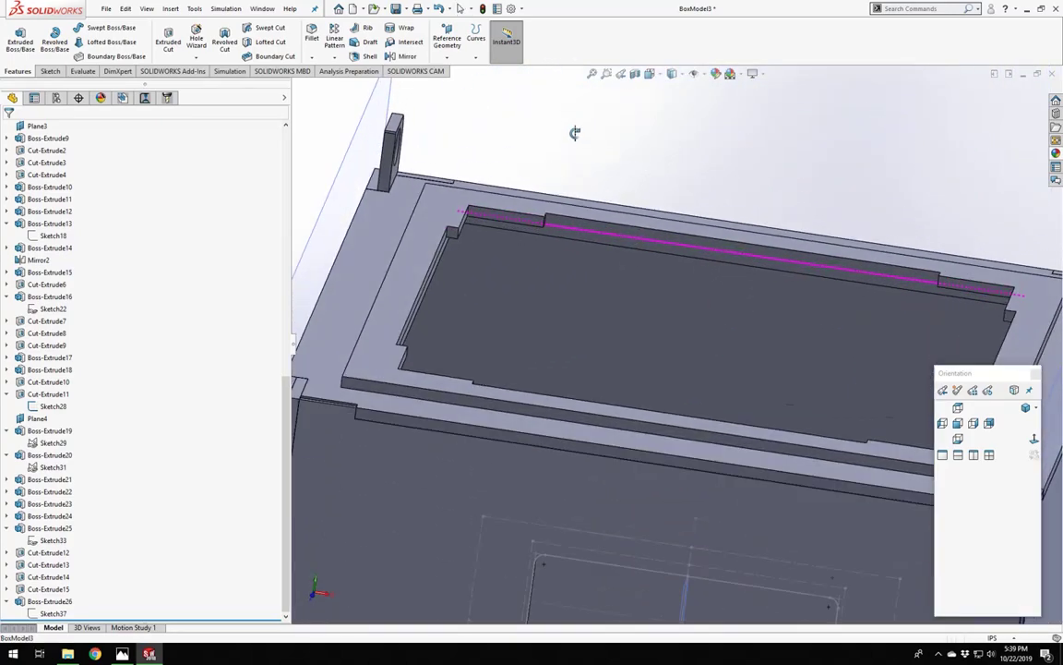
Start a new sketch on the frame opening's rear inner face, between the two rear corner tabs.
scroll(577, 192, down, 5)
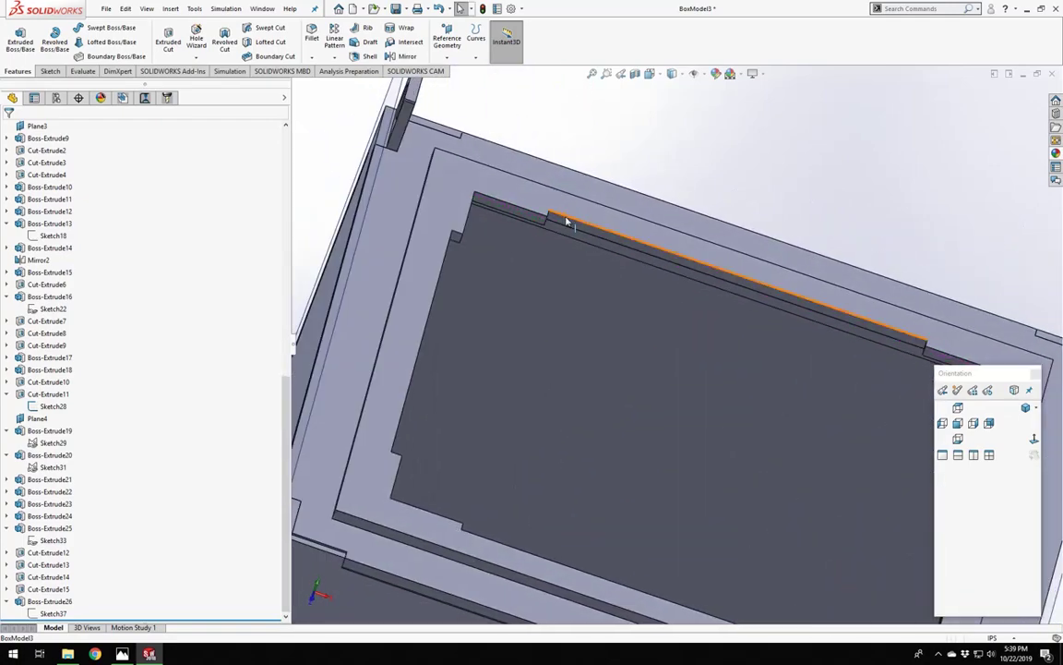
click(570, 222)
click(621, 198)
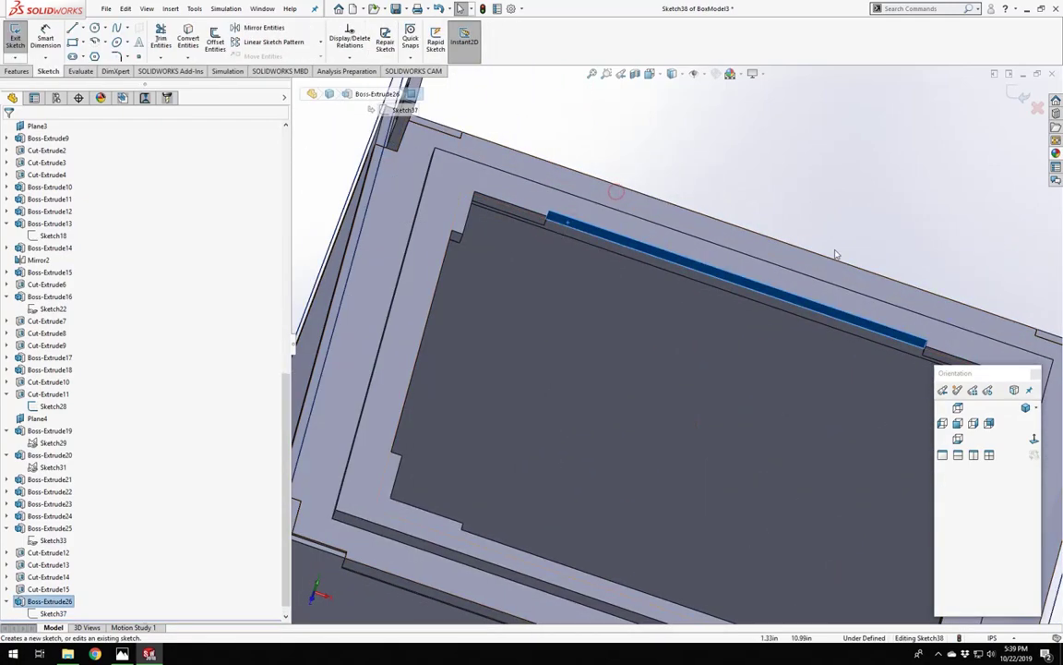
scroll(835, 254, up, 5)
click(636, 74)
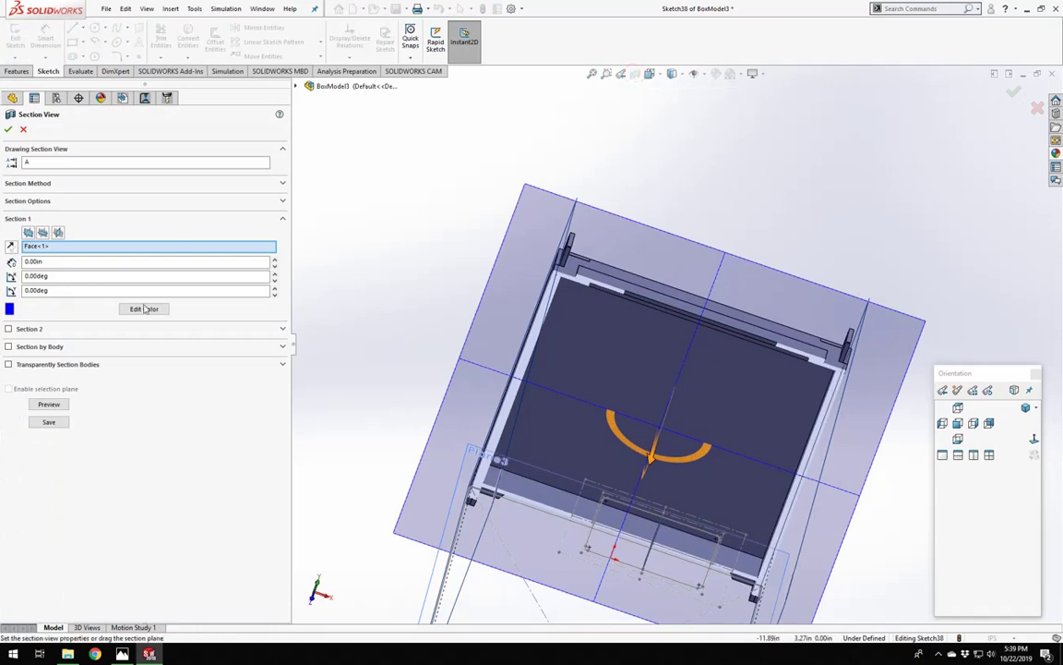
click(24, 129)
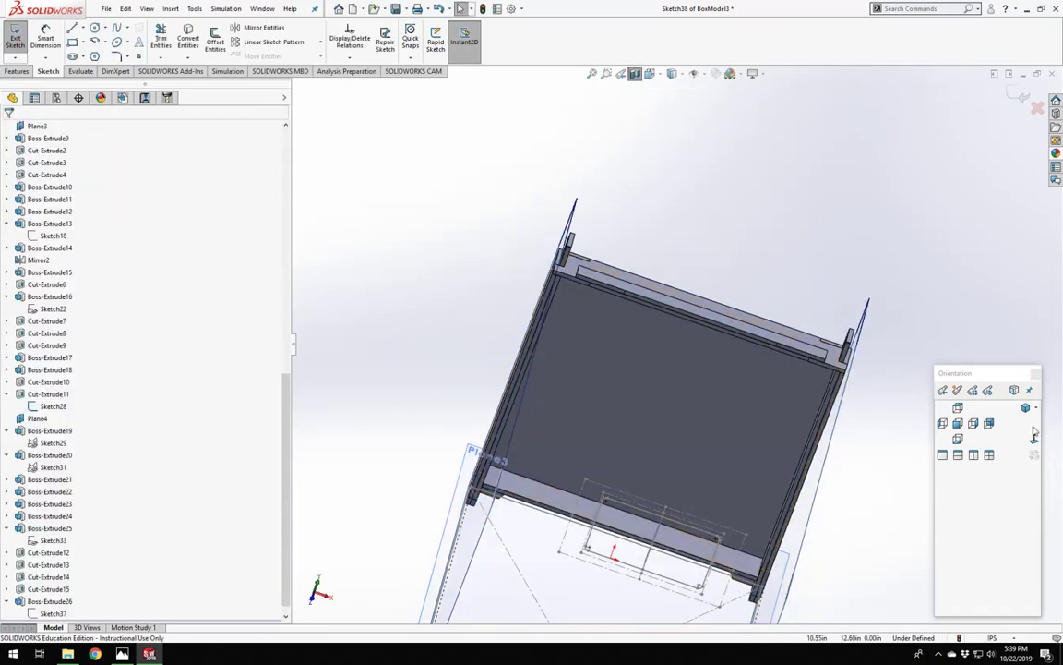
click(1035, 439)
scroll(667, 228, down, 5)
scroll(646, 217, up, 1)
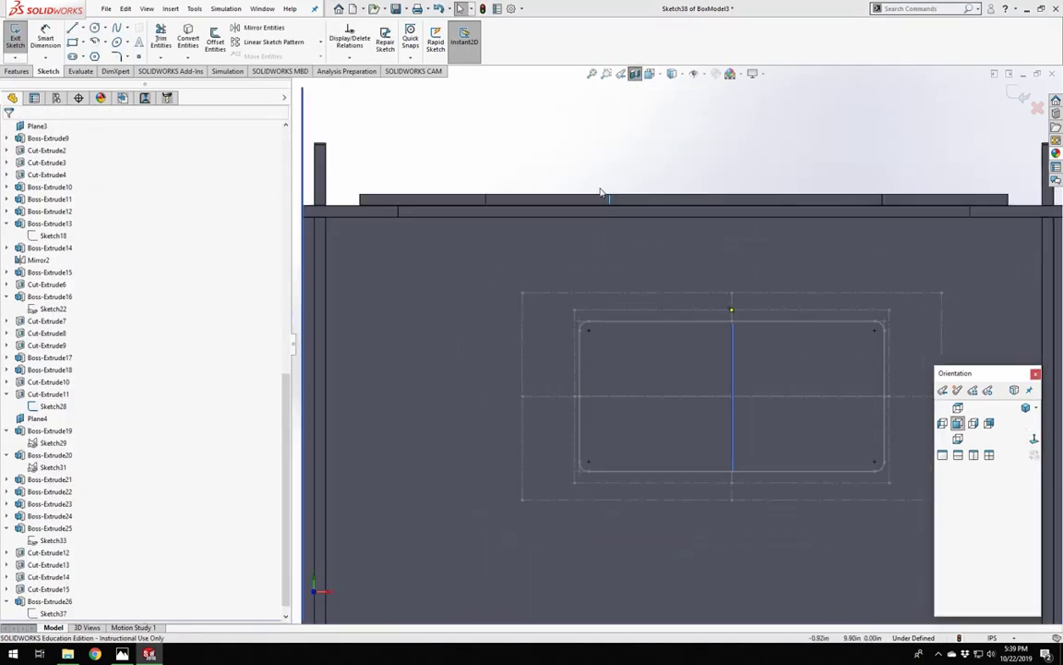
click(72, 29)
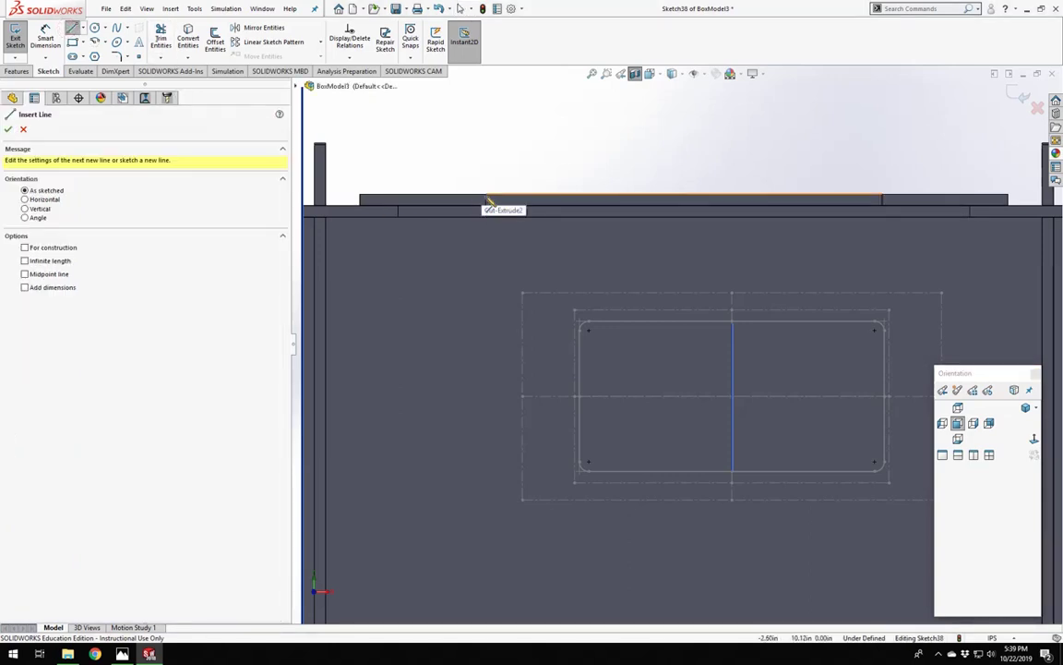
middle_drag(485, 207, 475, 242)
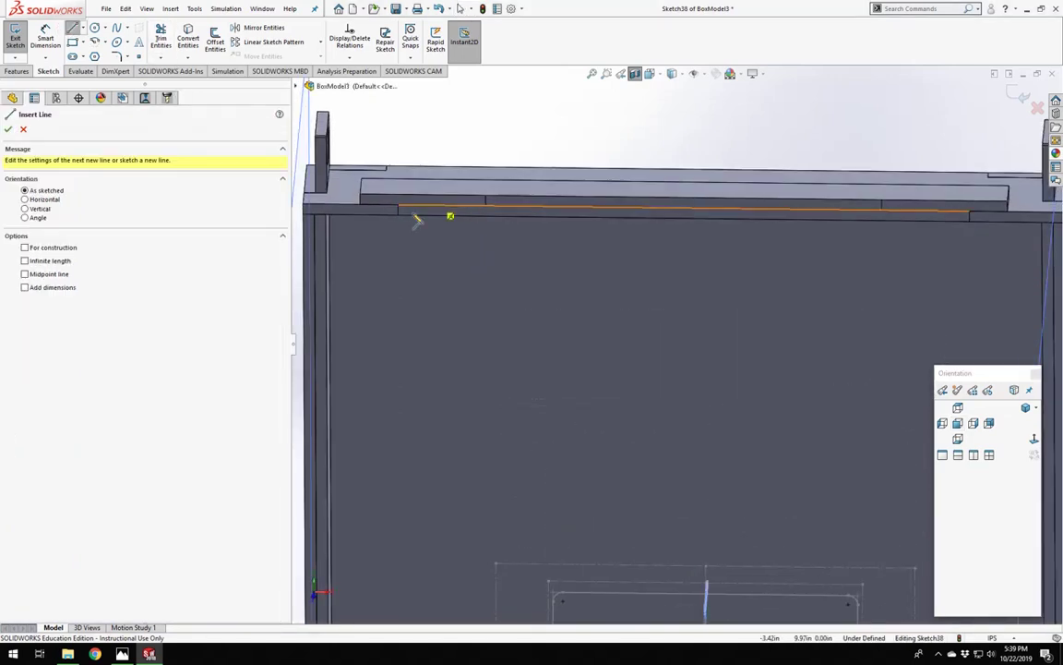
click(23, 130)
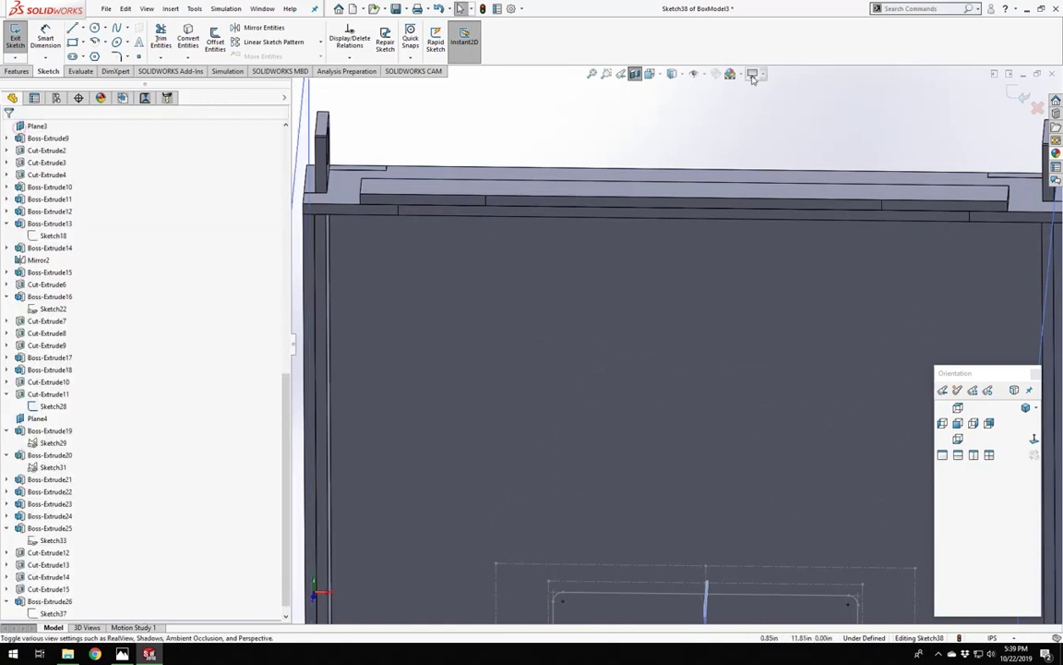
click(636, 73)
Create a section view parallel to the sketch face, offset 1.40 in from it, so the rear corner tabs stay visible.
click(636, 75)
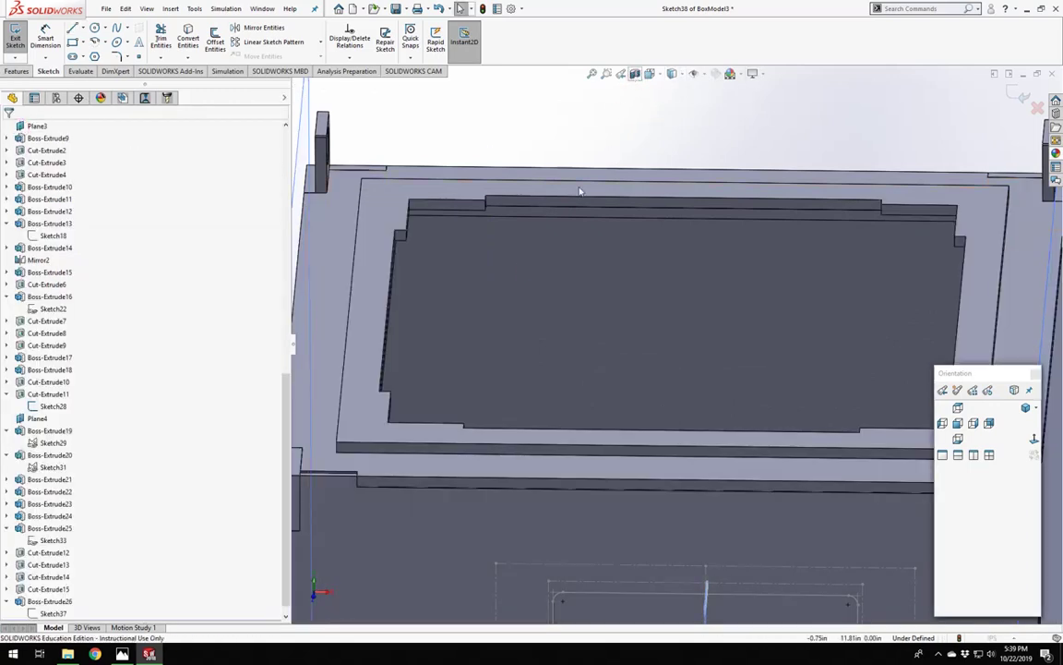
middle_drag(562, 367, 584, 496)
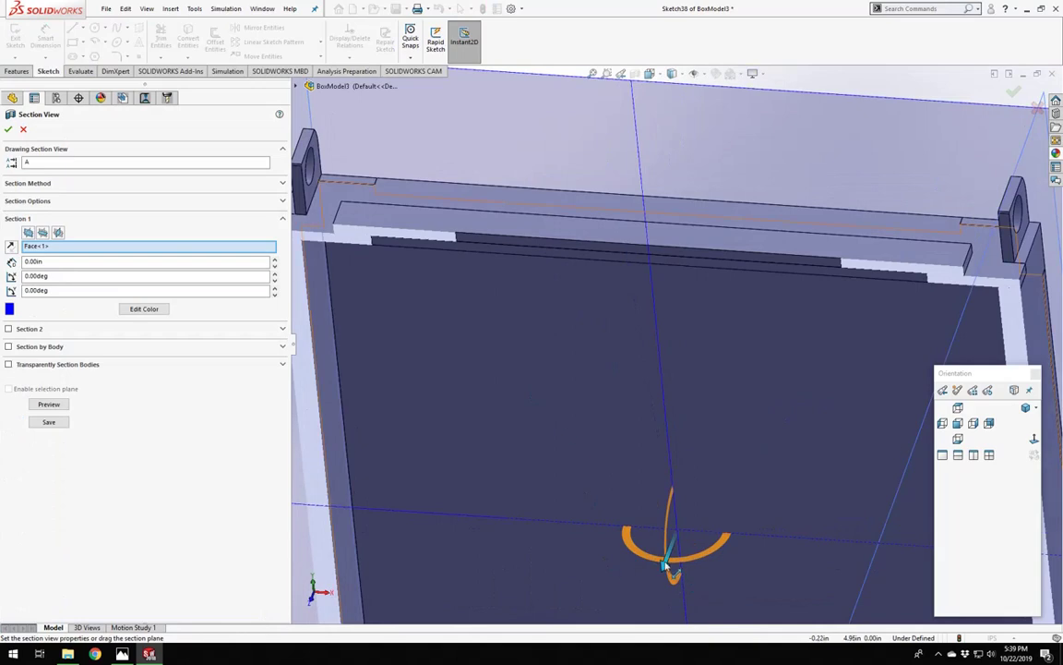
drag(664, 565, 634, 628)
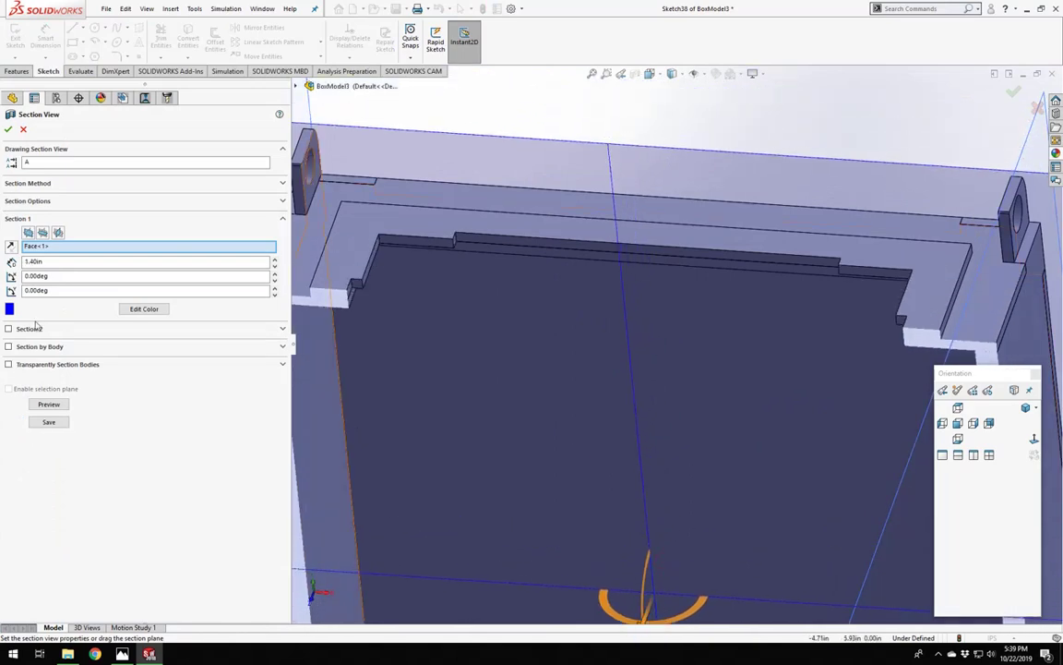
click(8, 130)
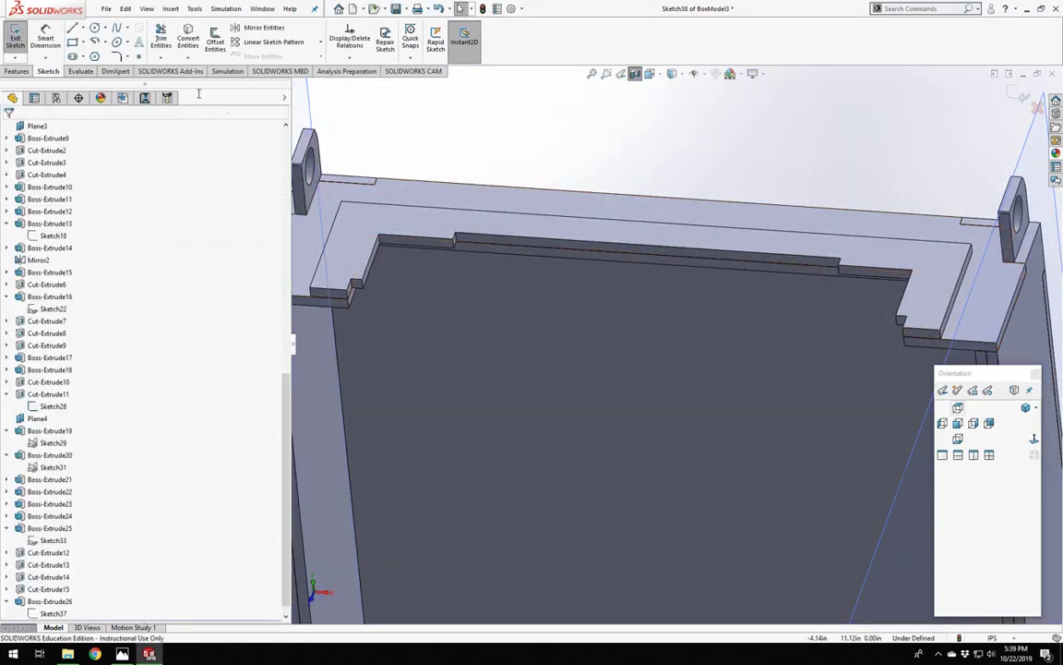
Sketch a line along the face's upper edge from one rear corner tab to the other, and delete the stray angled segment.
click(72, 29)
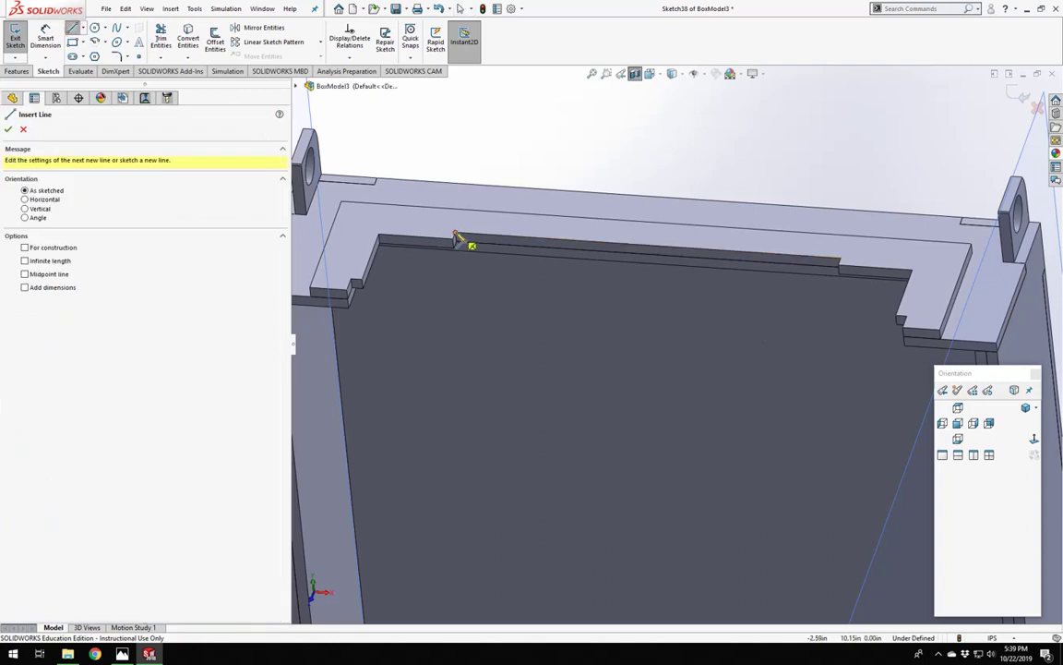
click(456, 235)
click(841, 259)
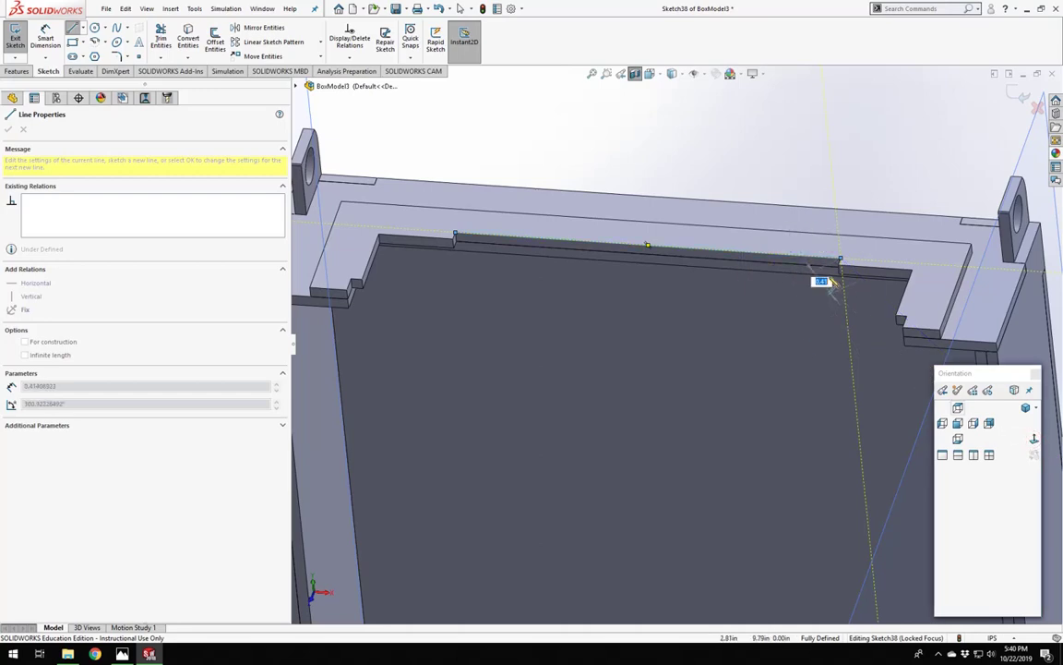
click(876, 179)
middle_drag(814, 311, 910, 185)
key(Escape)
key(Escape)
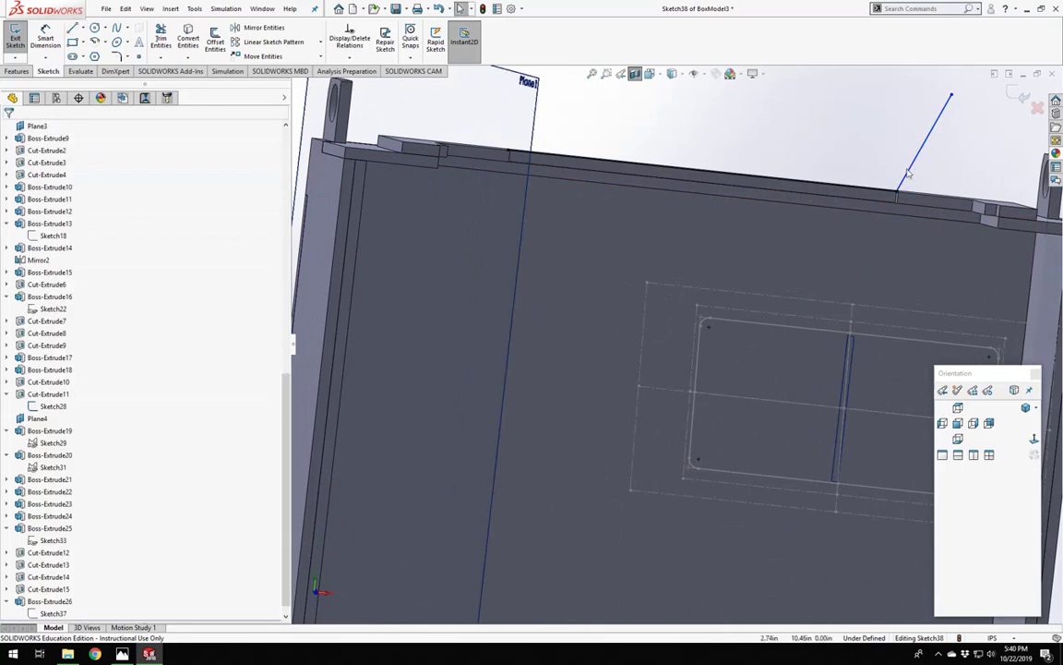
click(910, 175)
key(Delete)
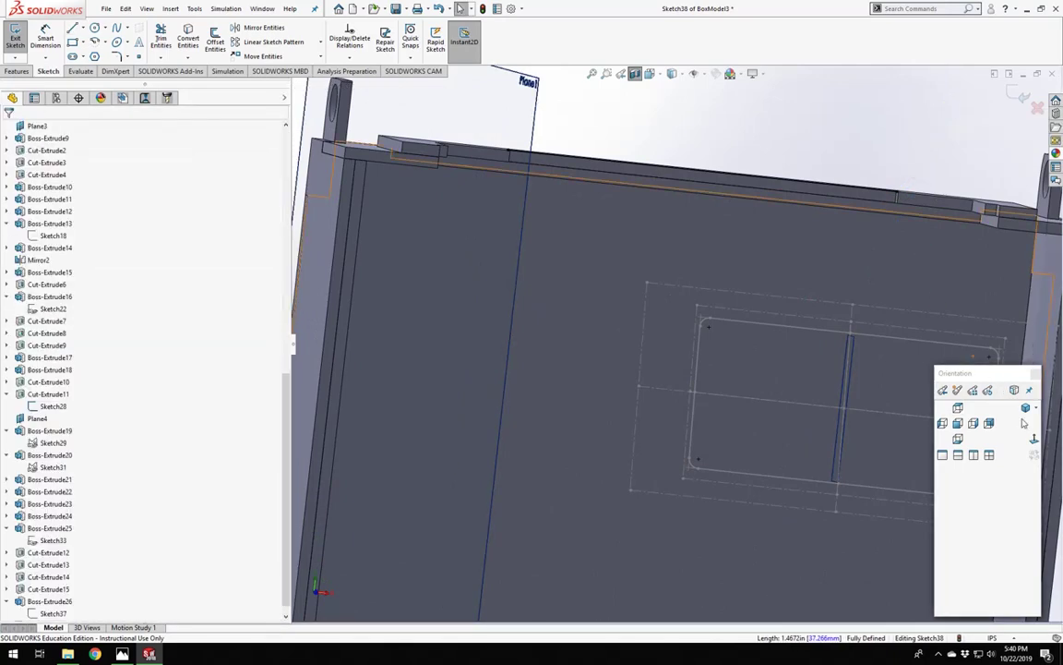
Facing the sketch squarely, draw from the line's right end down through the frame's thickness and 1.15 in outward along the frame's underside.
click(1035, 440)
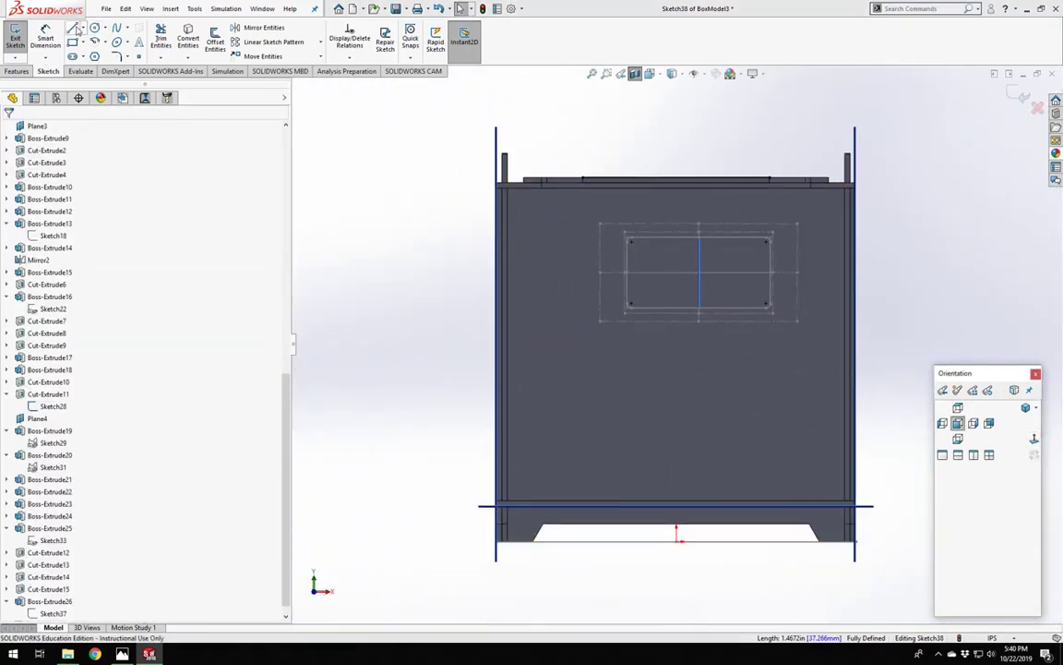
click(74, 29)
scroll(716, 212, down, 5)
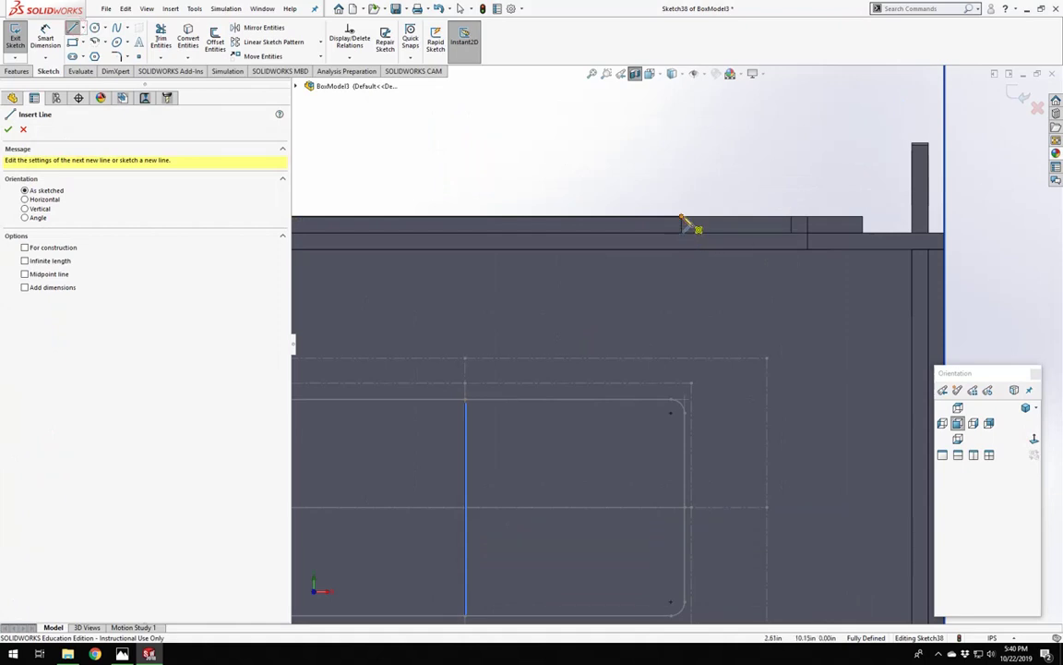
click(683, 222)
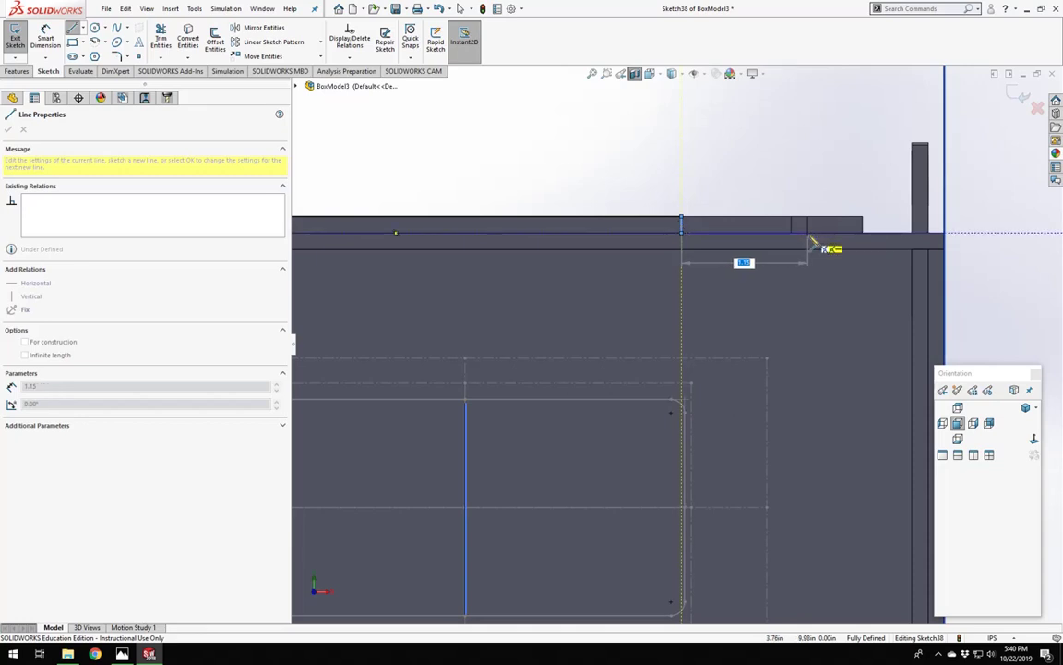
scroll(821, 498, up, 5)
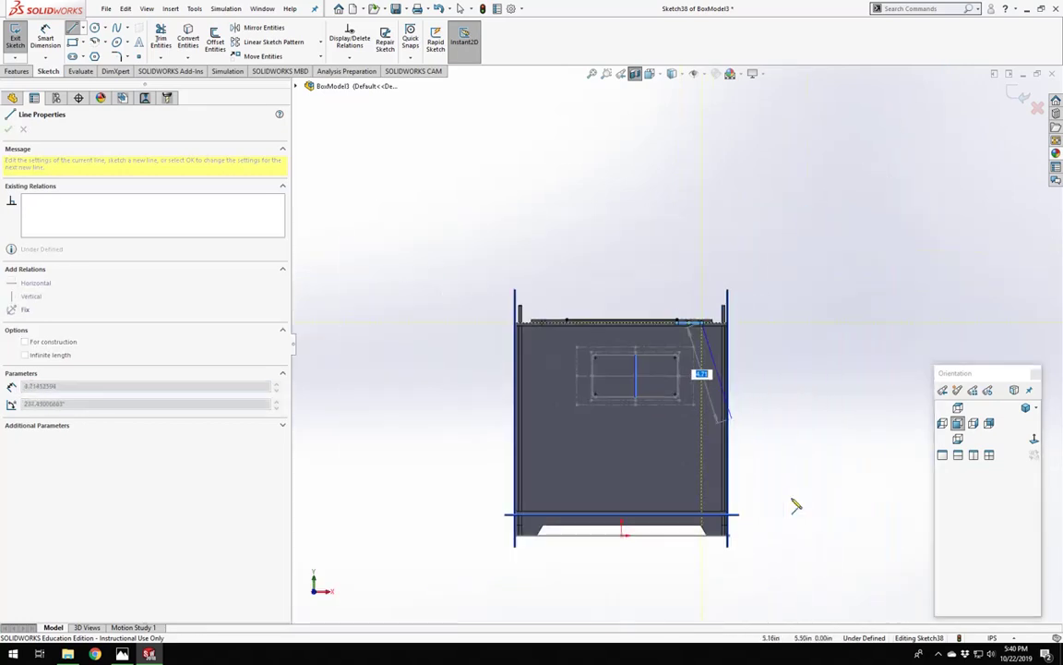
scroll(702, 377, down, 3)
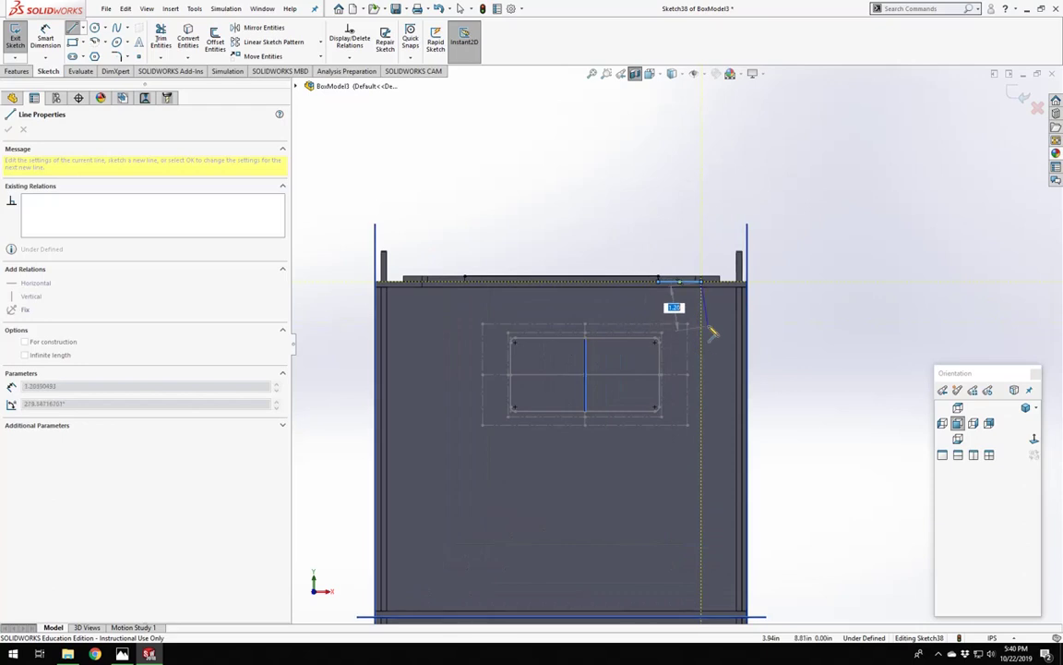
scroll(709, 330, down, 2)
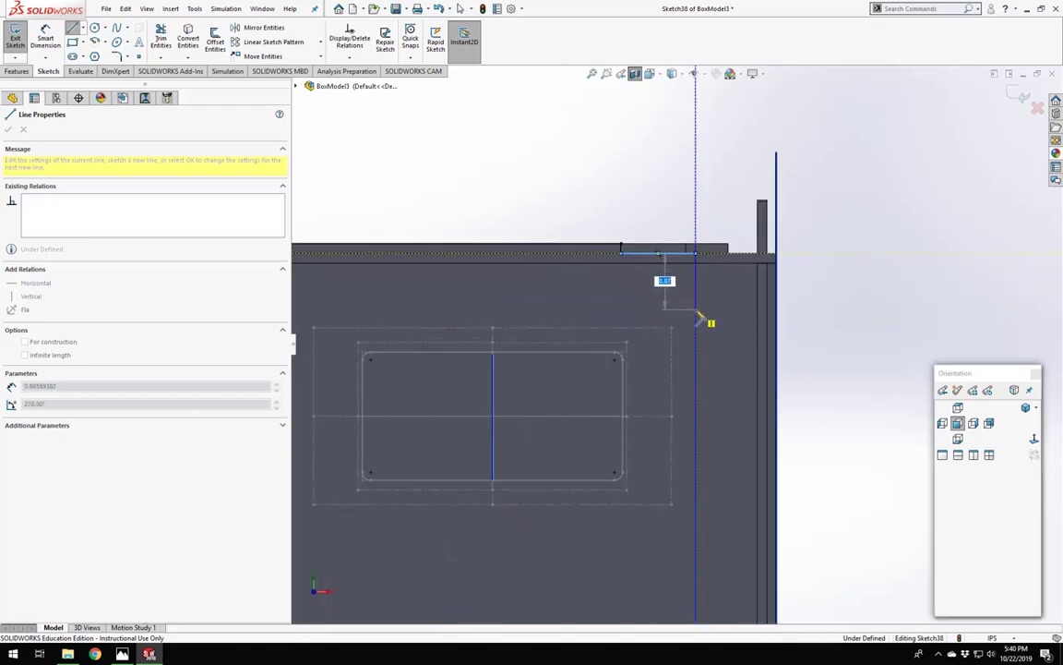
Continue the panel outline down its right side, with a long recessed stretch inset about 0.20 in, and along a horizontal bottom edge.
click(694, 309)
scroll(684, 403, up, 3)
scroll(690, 415, down, 2)
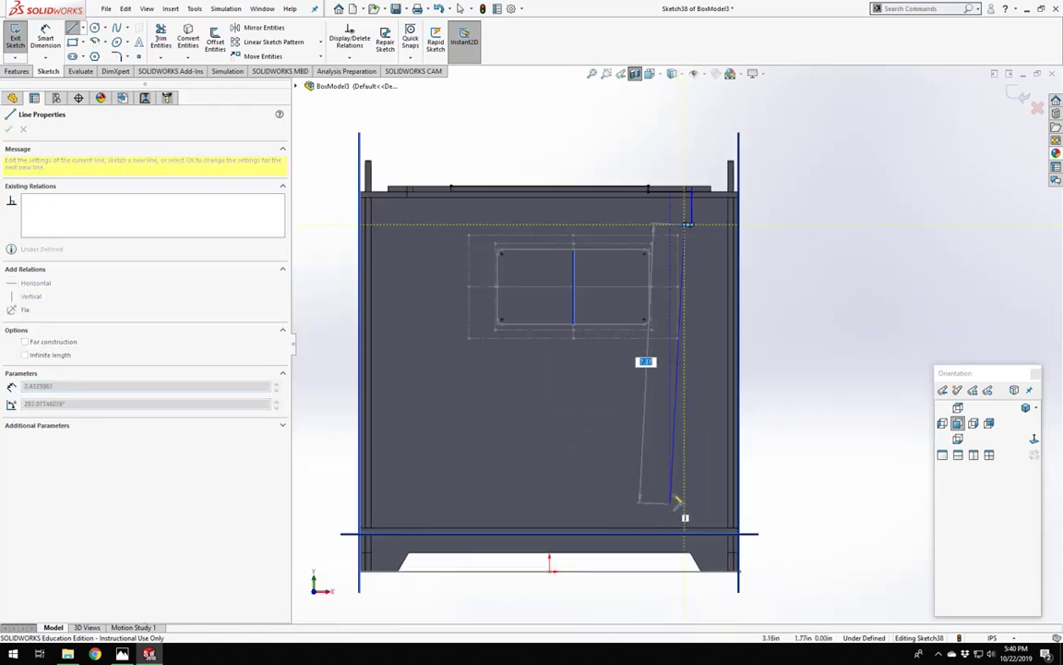
click(687, 467)
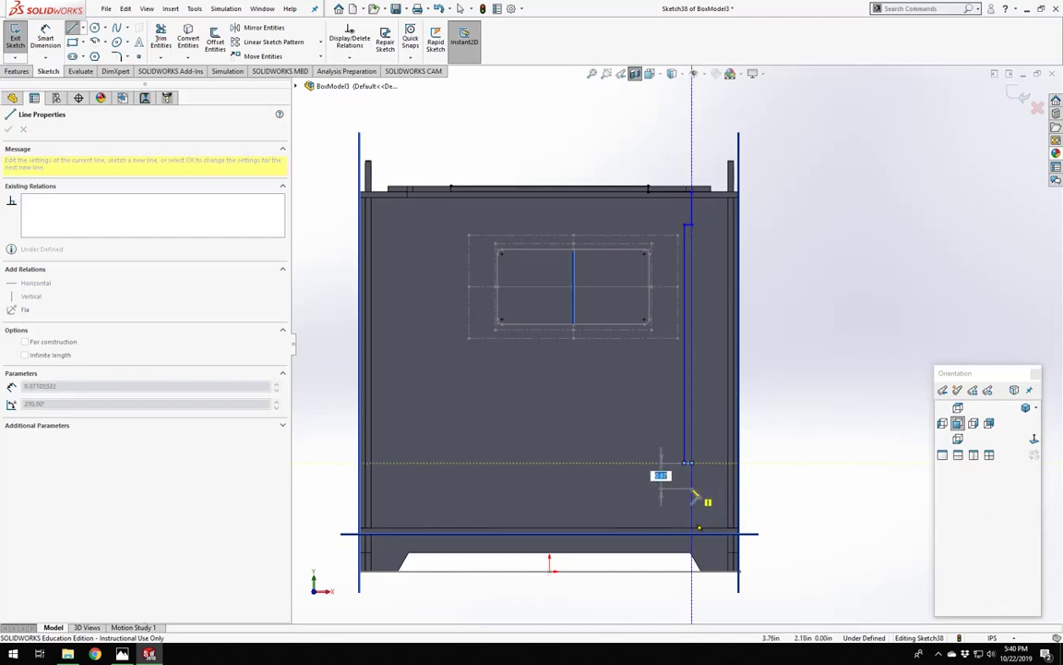
click(413, 486)
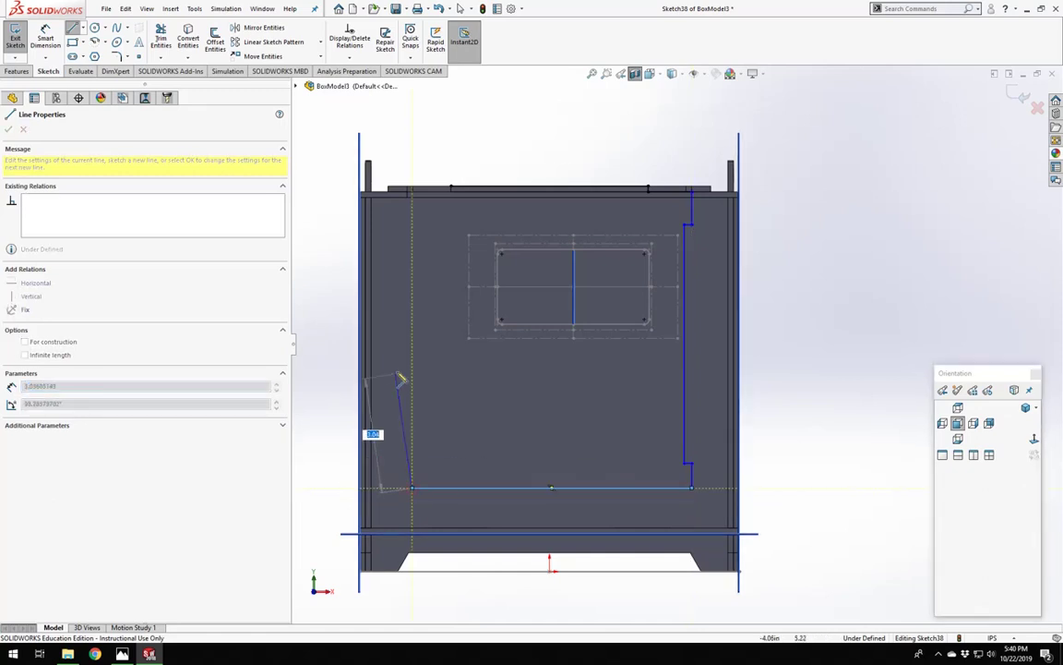
Draw the outline's left side upward, stepping out about 0.50 in near the bottom and back in below the frame, ending on the frame's underside.
click(413, 446)
click(393, 445)
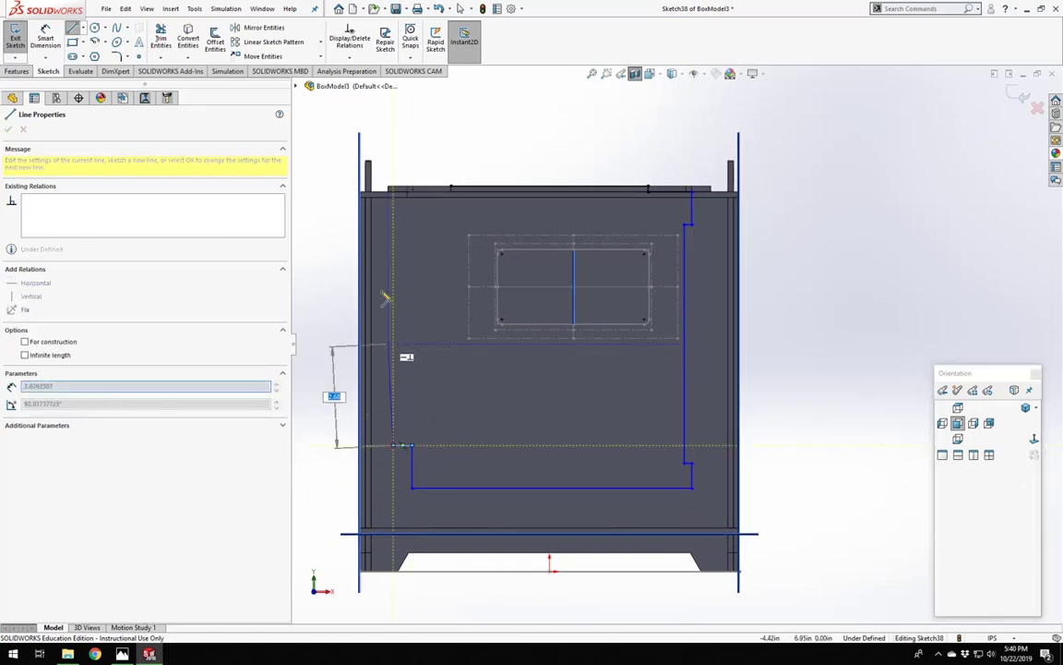
click(410, 213)
scroll(373, 202, down, 5)
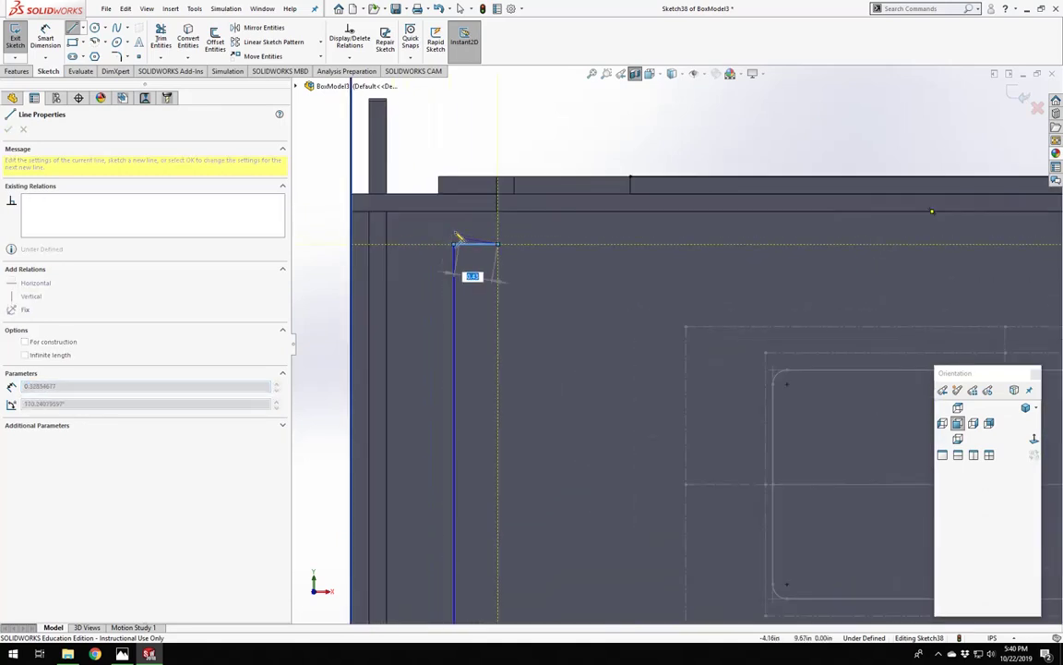
click(498, 243)
scroll(452, 207, down, 5)
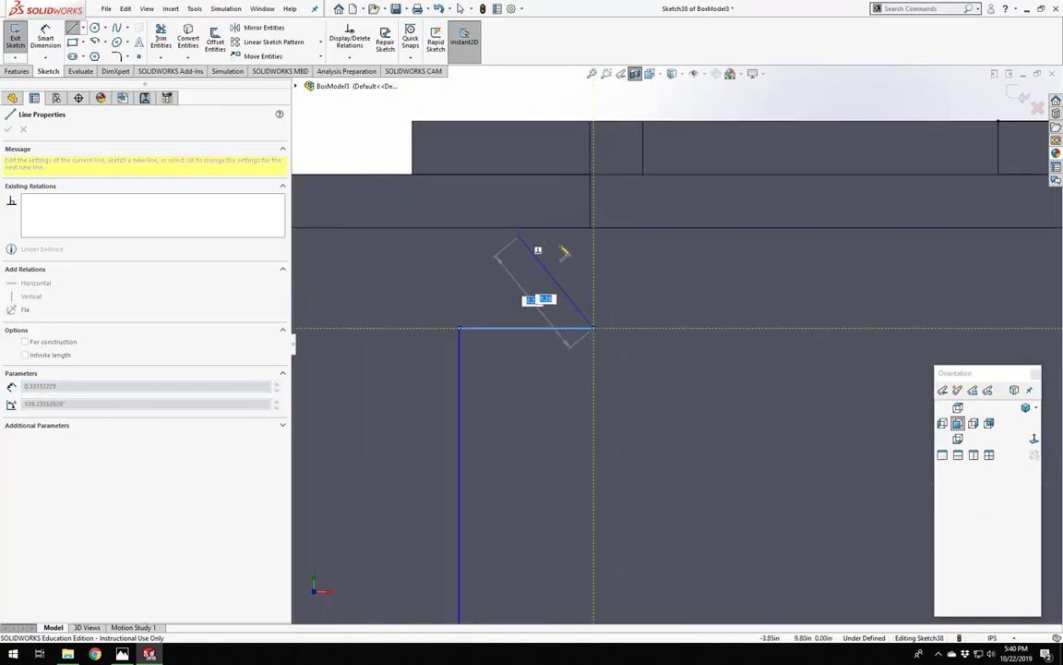
click(594, 176)
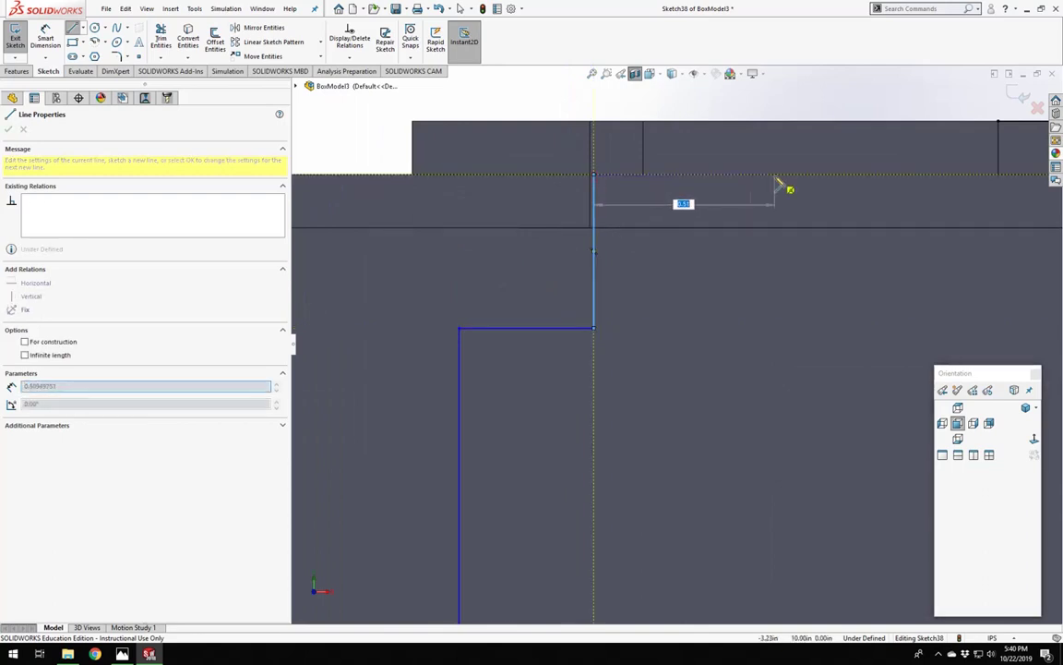
Close the outline along the frame to the upper line's left end, and snap the left side's upper endpoint onto the existing corner.
scroll(783, 183, up, 3)
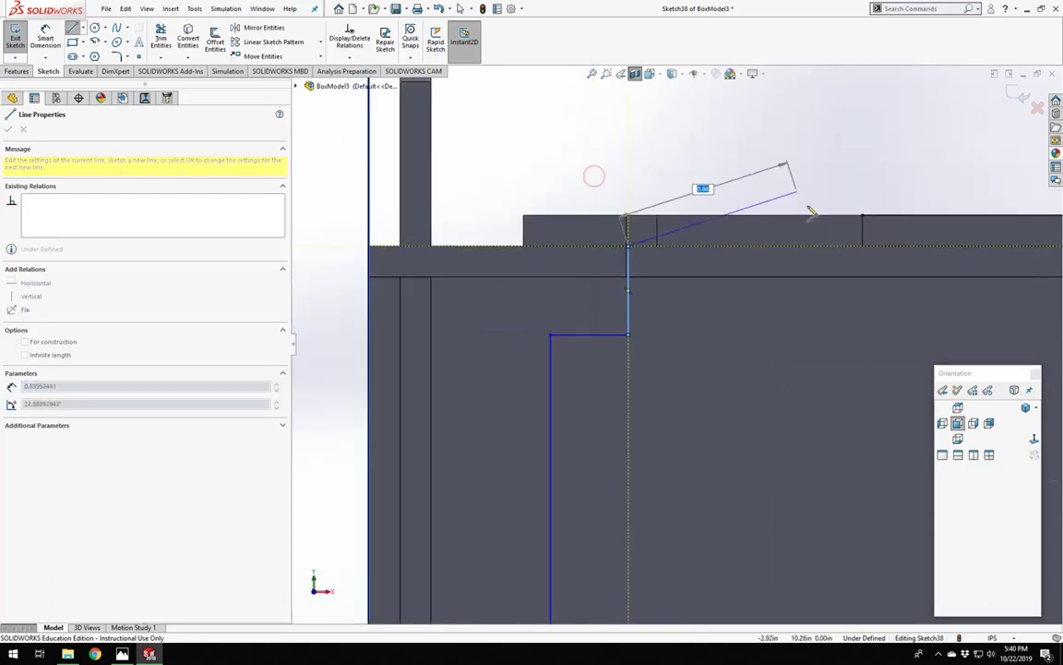
click(864, 245)
double_click(863, 214)
key(Escape)
scroll(646, 265, down, 3)
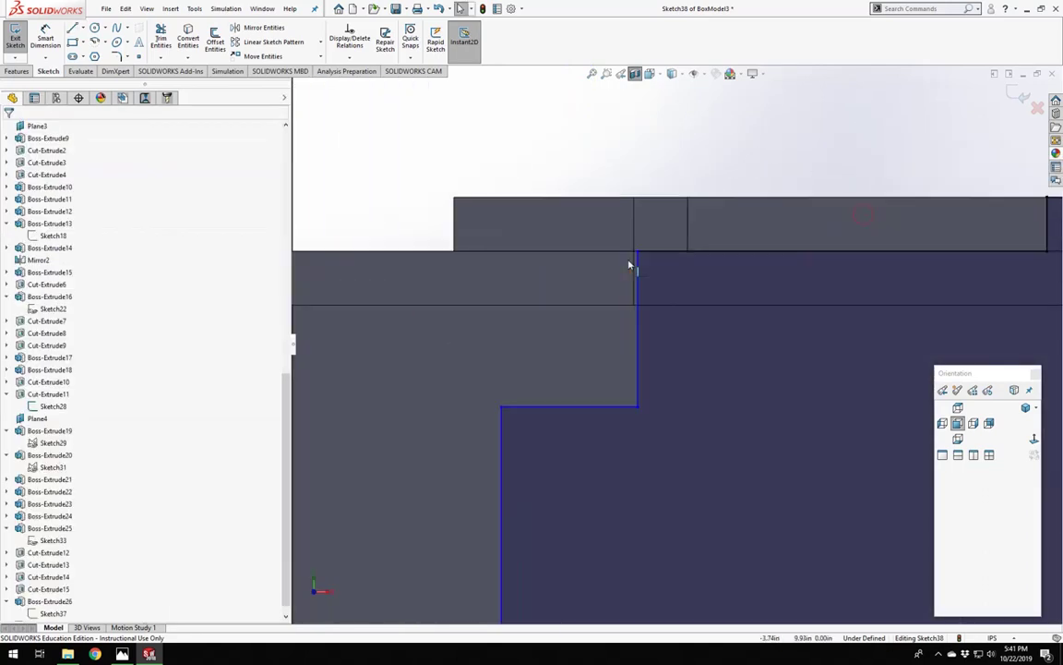
mouse_move(647, 257)
mouse_down()
mouse_move(644, 271)
mouse_move(644, 259)
mouse_up()
scroll(707, 361, up, 6)
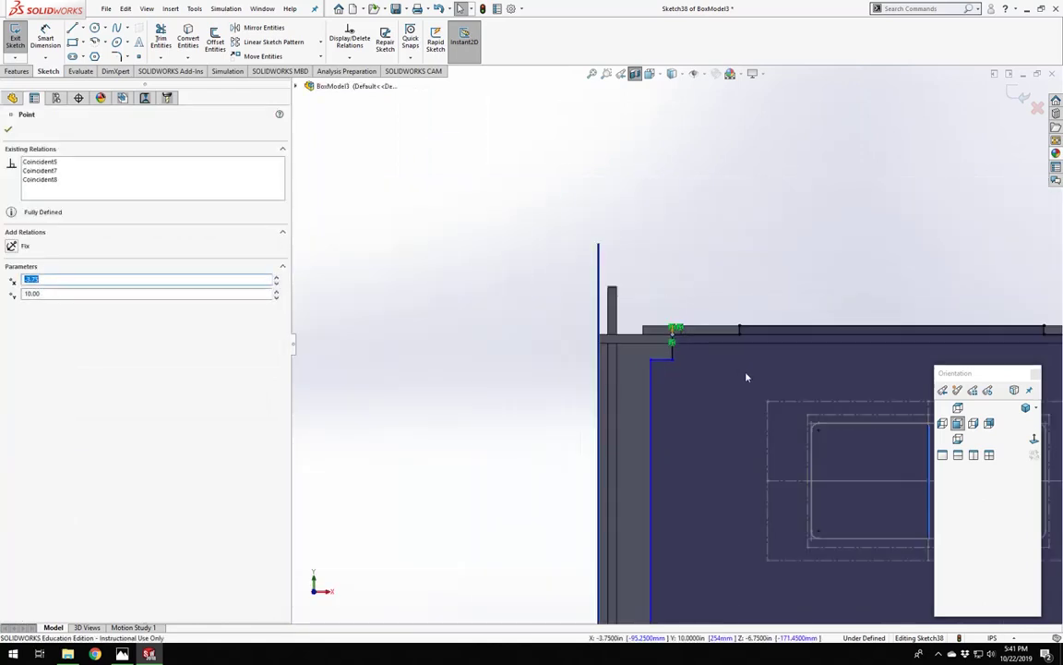
Make the two short horizontal step lines near the top of the panel outline collinear.
scroll(760, 343, down, 2)
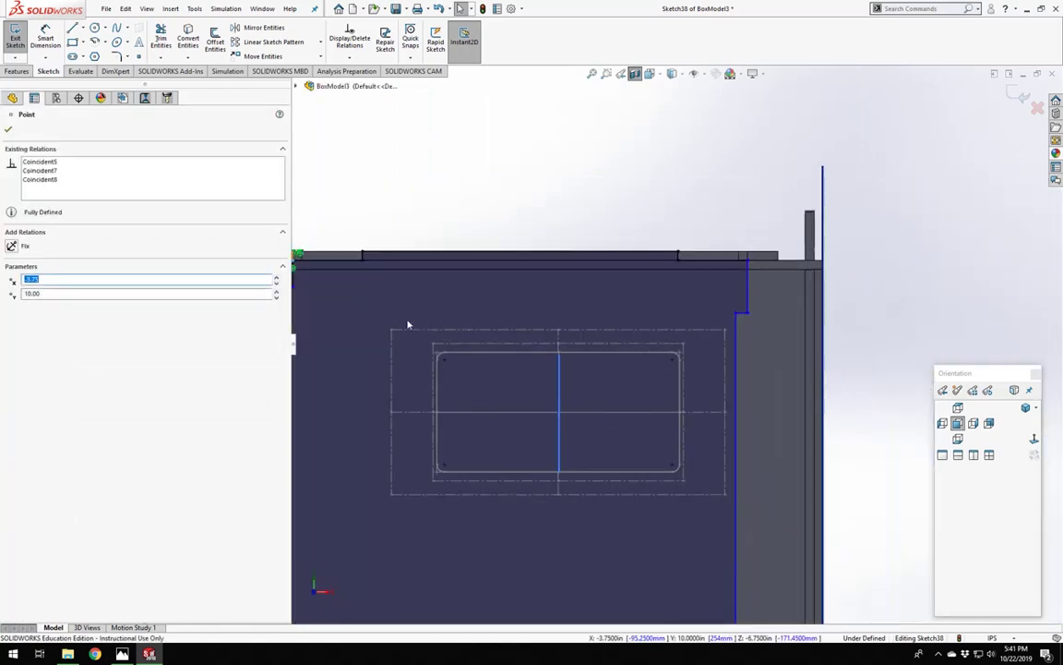
scroll(717, 361, up, 5)
scroll(700, 274, down, 5)
click(700, 277)
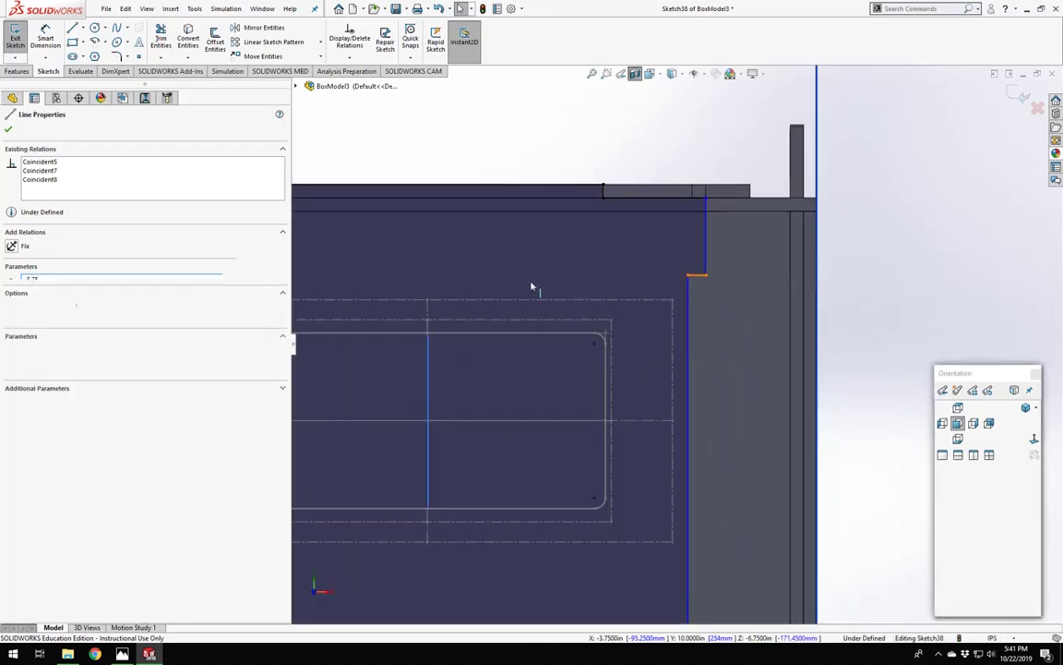
scroll(534, 288, up, 3)
scroll(378, 320, down, 2)
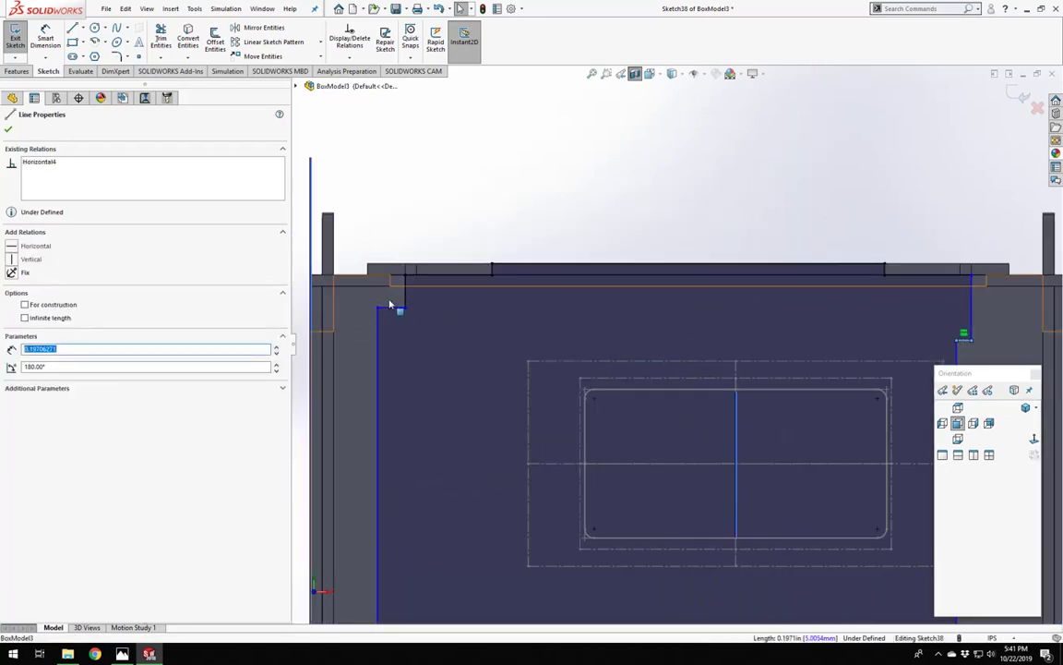
ctrl+click(391, 308)
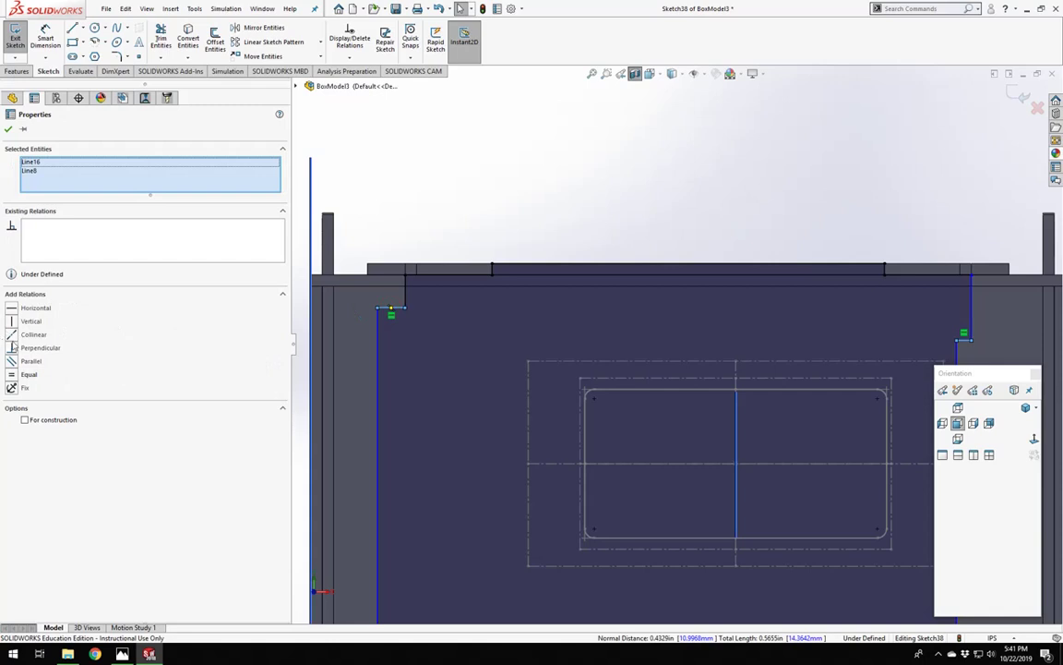
click(662, 201)
scroll(666, 196, up, 4)
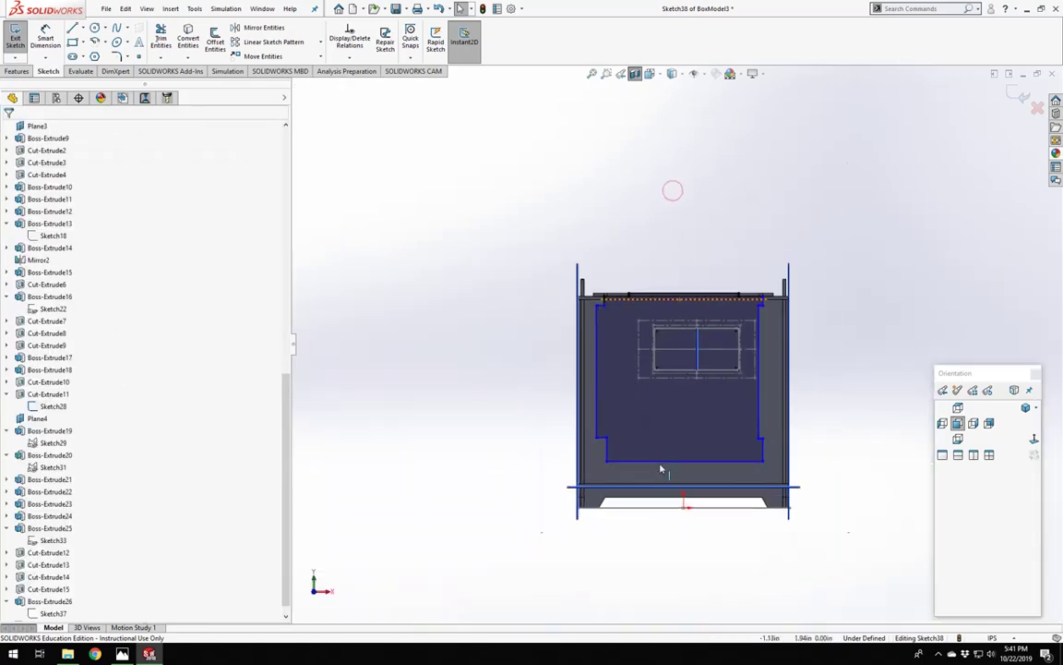
Make the two short horizontal step lines near the bottom of the panel outline collinear.
scroll(559, 423, down, 3)
click(811, 416)
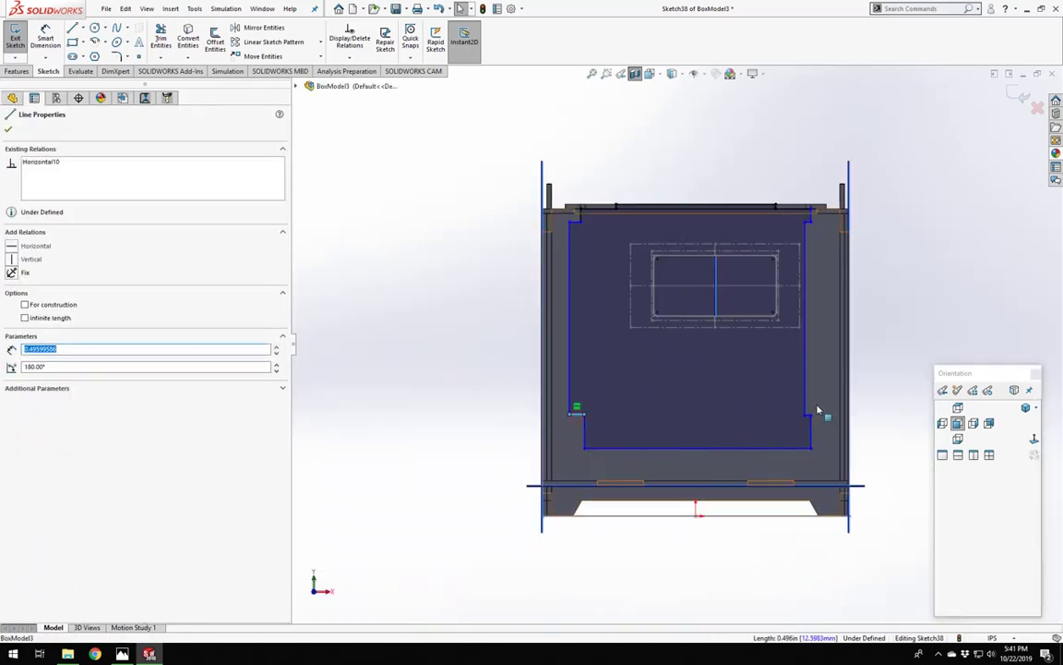
scroll(794, 423, down, 5)
ctrl+click(747, 412)
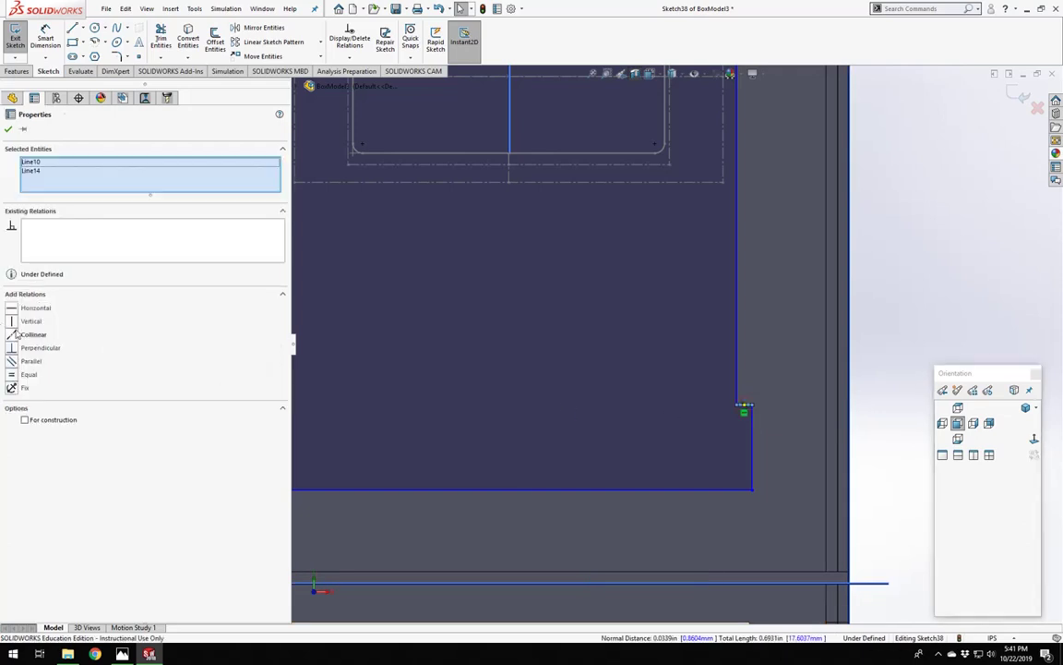
click(11, 338)
scroll(522, 386, up, 5)
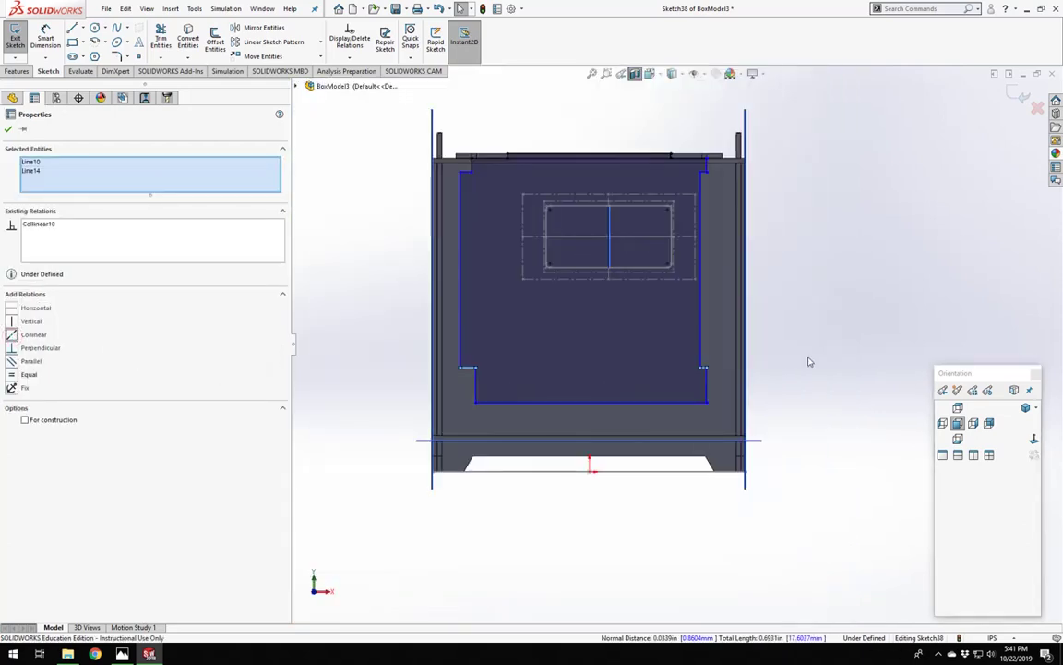
click(807, 359)
Dimension the short vertical line at the outline's lower right corner to 1 in.
right_drag(849, 399, 854, 344)
click(711, 380)
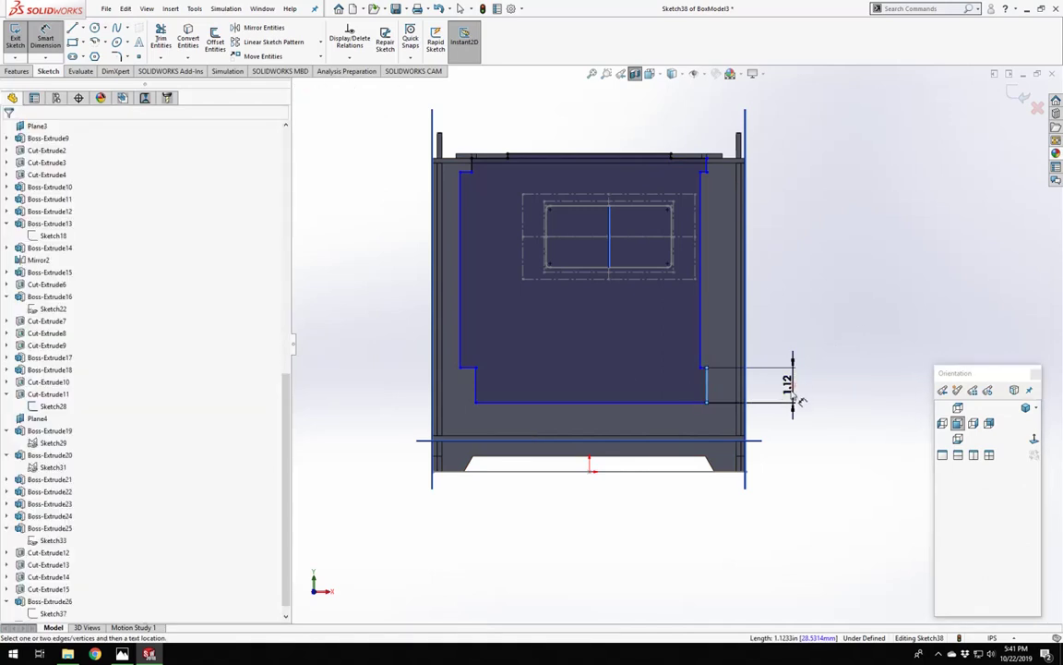
click(785, 392)
key(Return)
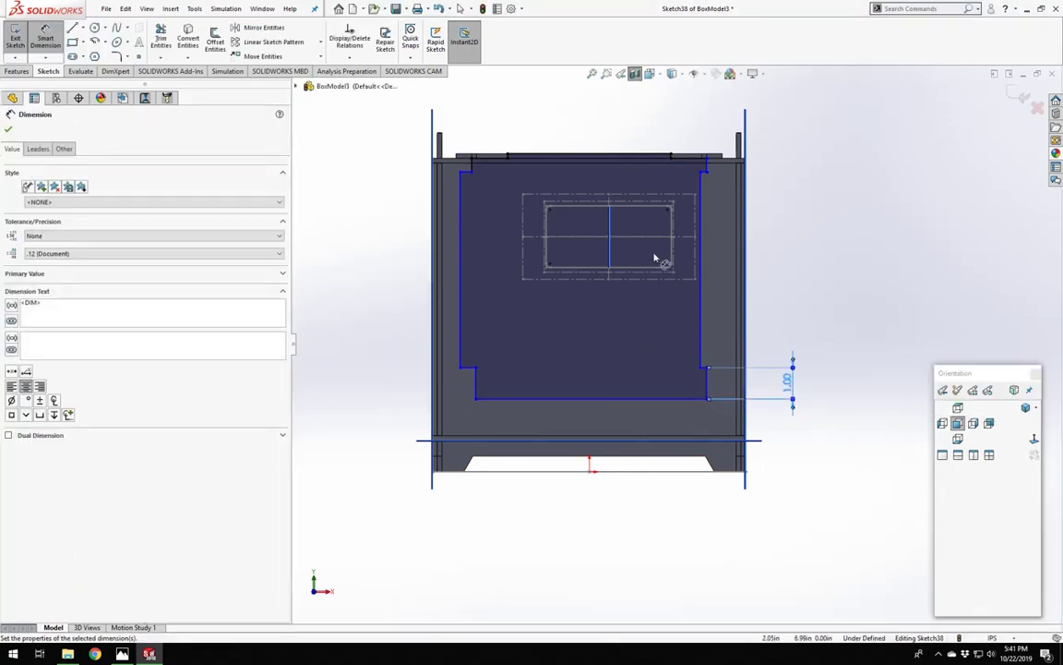
Dimension the short vertical line at the outline's upper right corner to 1 in.
scroll(715, 163, up, 3)
scroll(695, 284, down, 10)
scroll(658, 394, down, 2)
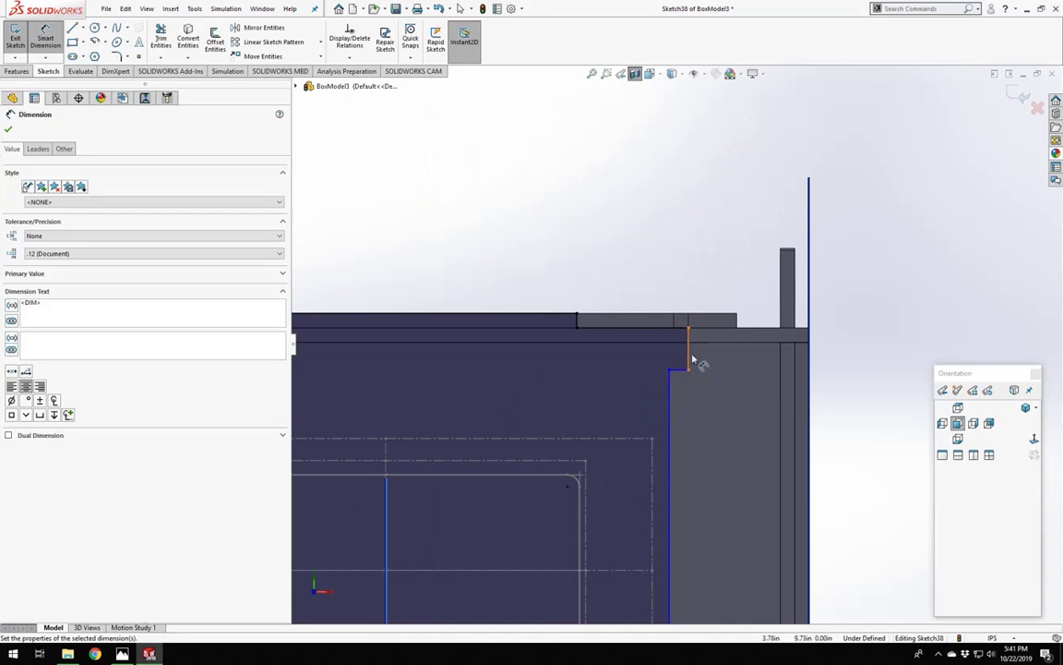
click(693, 355)
click(652, 373)
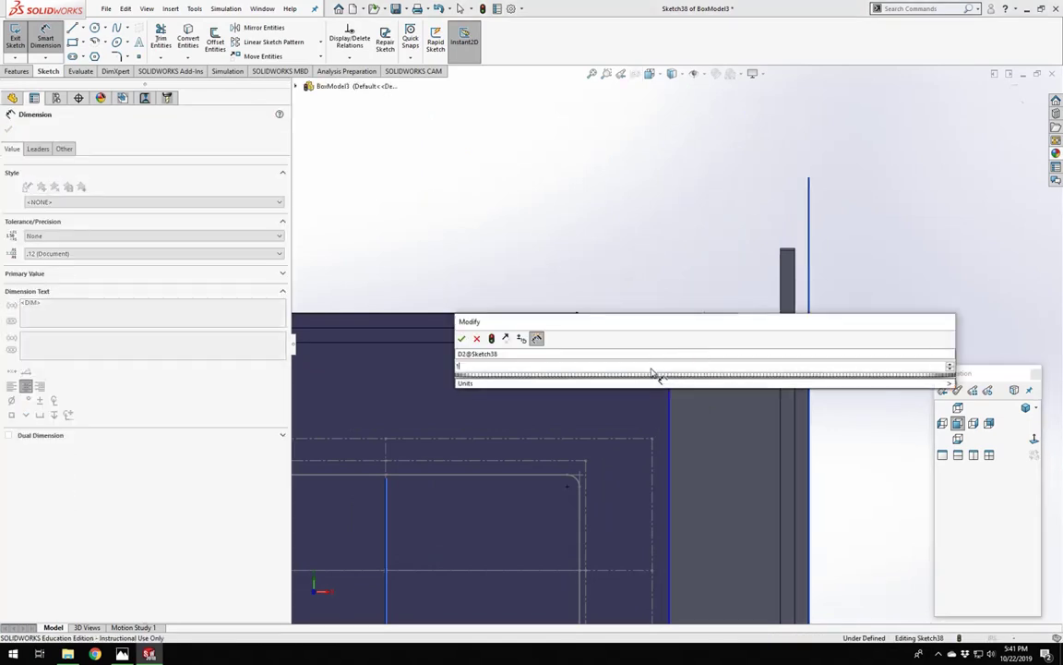
text(1)
key(Return)
scroll(689, 379, up, 5)
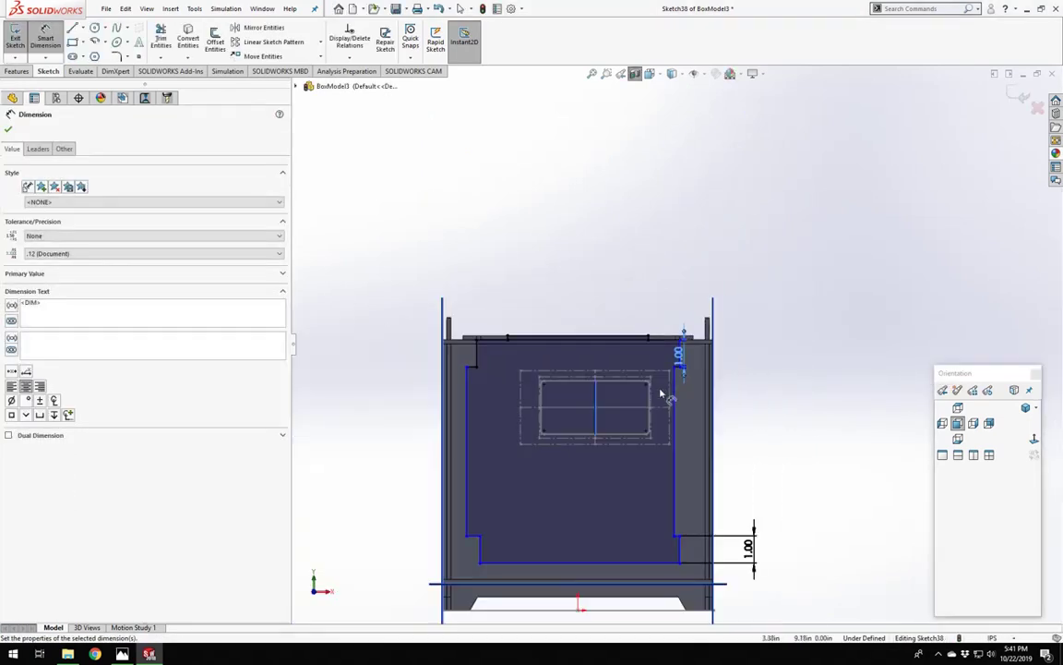
key(Escape)
Dimension the width of the upper right step and link it to the global variable "mat".
scroll(757, 422, down, 4)
right_drag(765, 369, 763, 332)
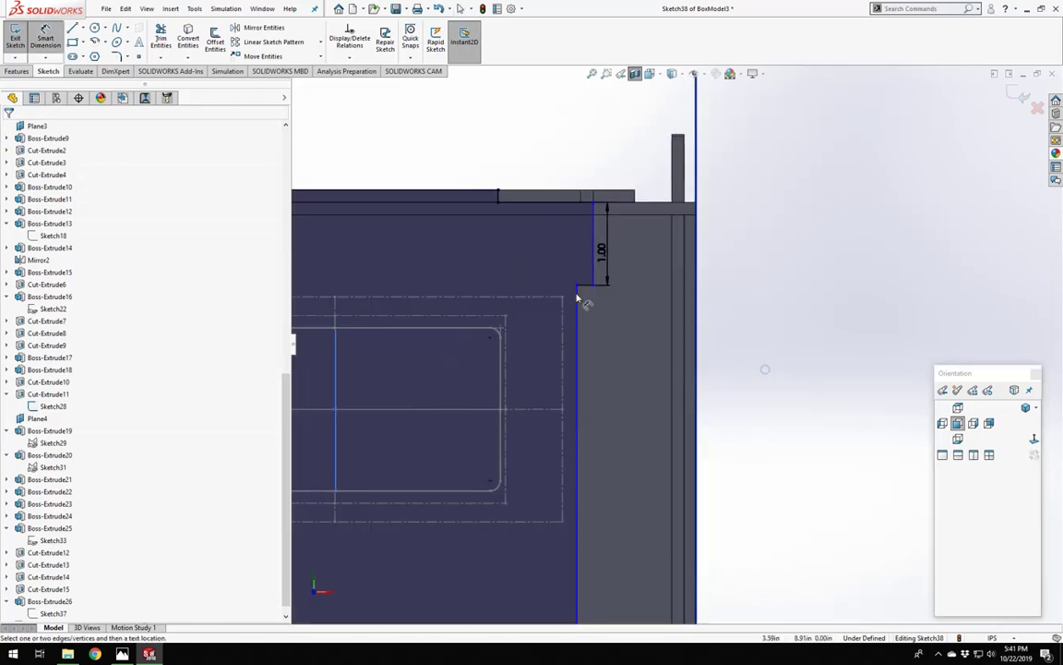
click(585, 285)
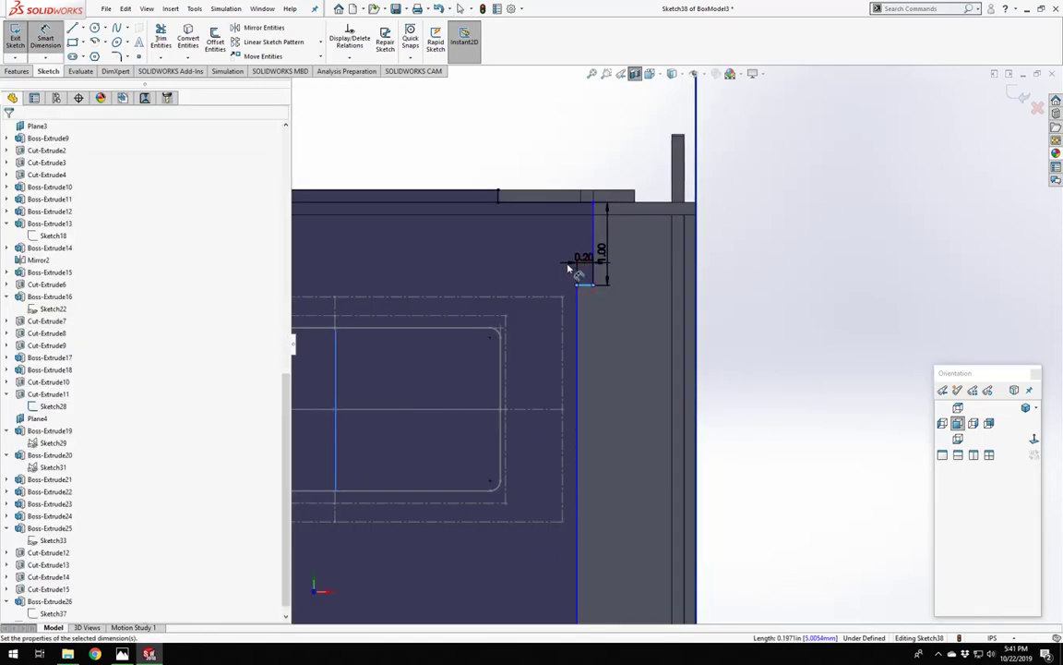
click(568, 266)
text(=)
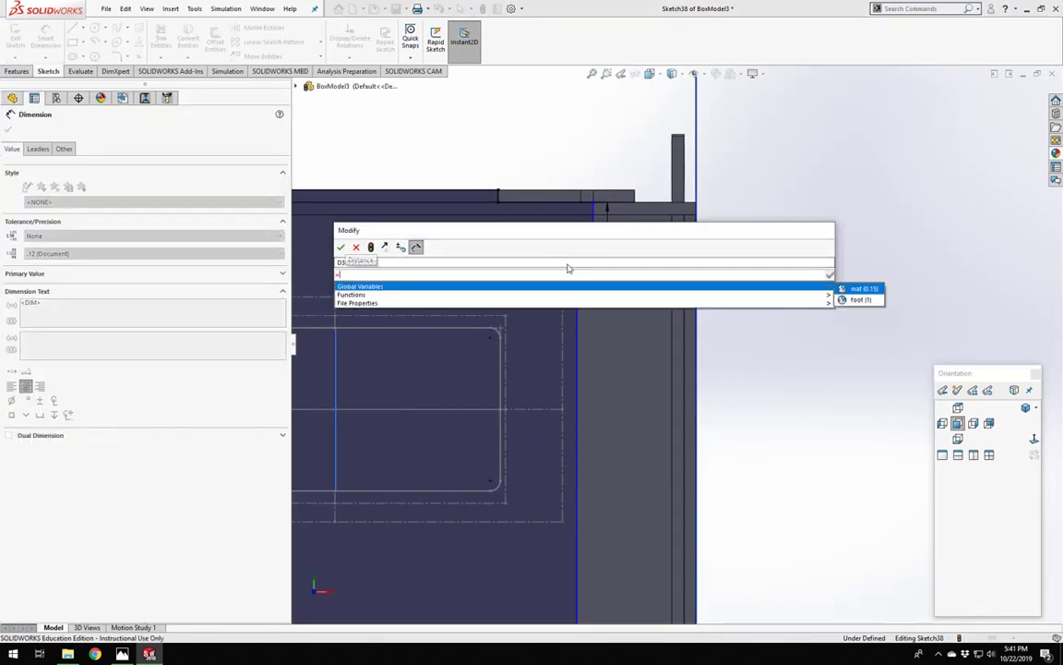
key(Return)
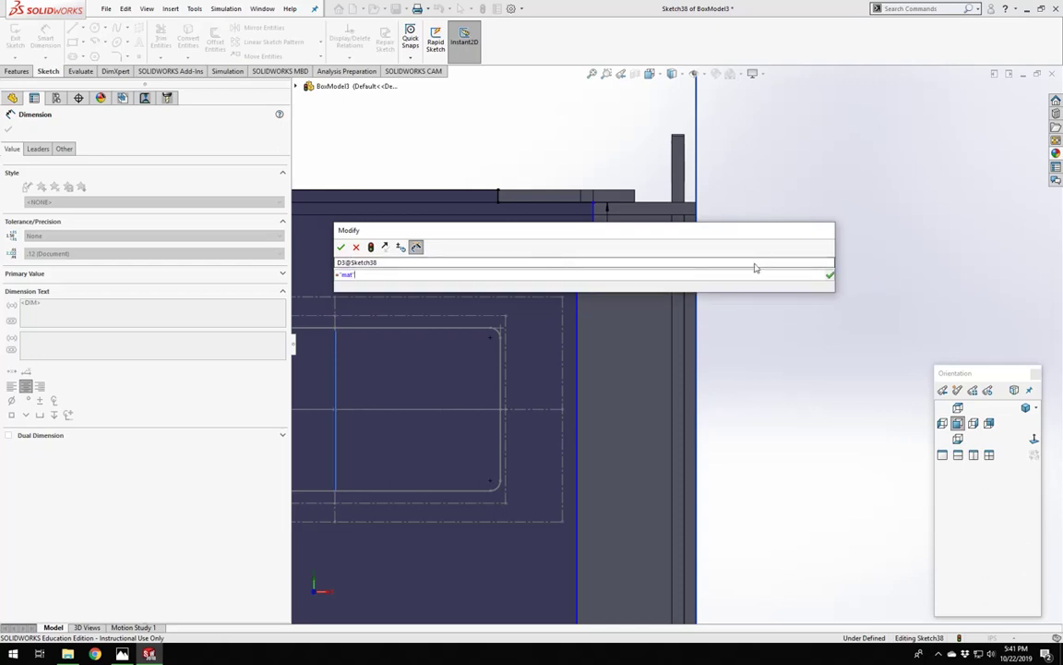
click(829, 275)
key(Return)
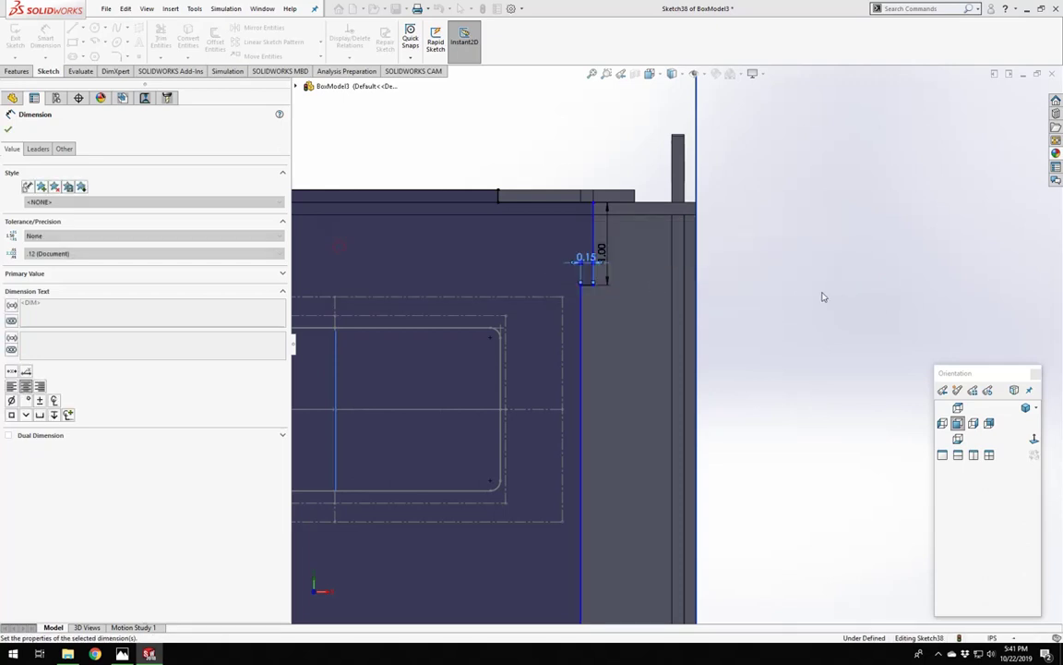
scroll(703, 328, up, 5)
scroll(500, 349, down, 5)
key(Escape)
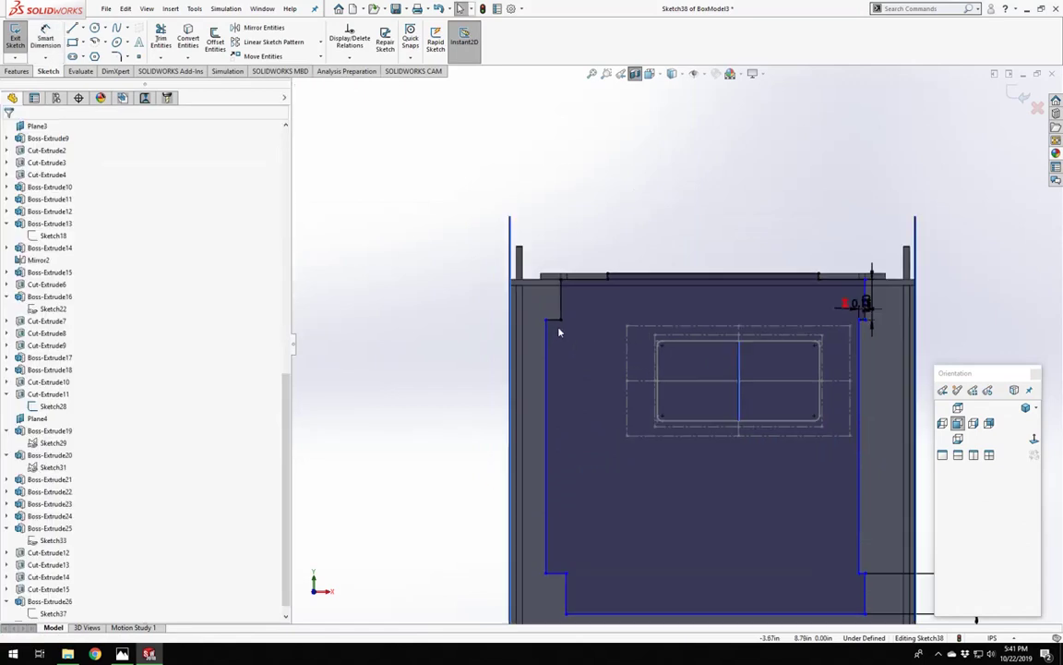
Make the upper left and upper right step lines equal in length.
click(568, 325)
scroll(738, 319, up, 3)
scroll(822, 322, down, 5)
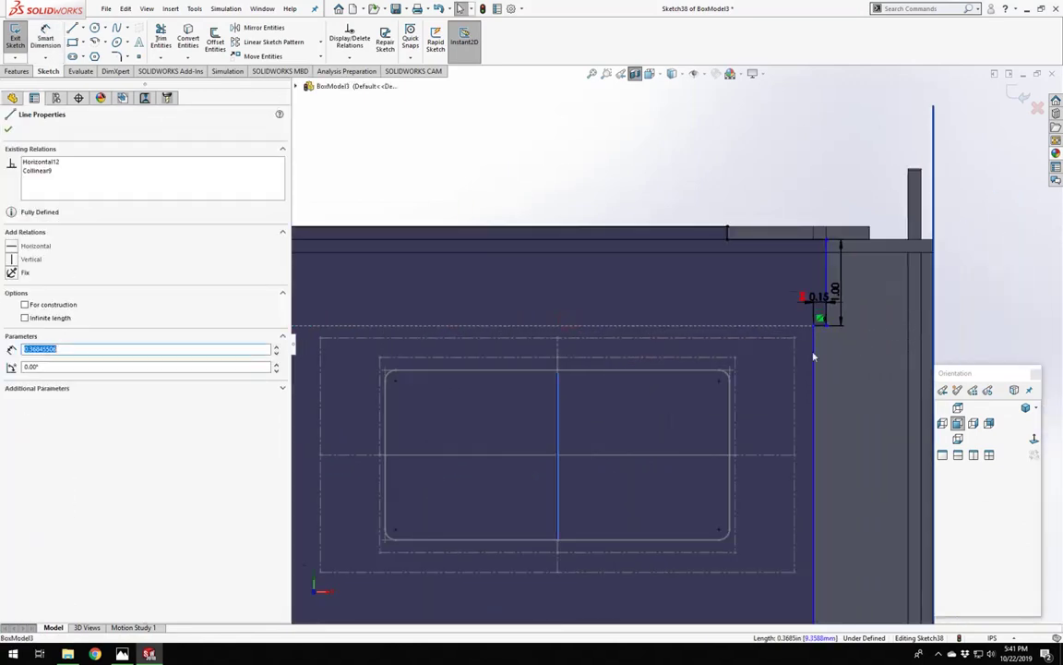
ctrl+click(768, 330)
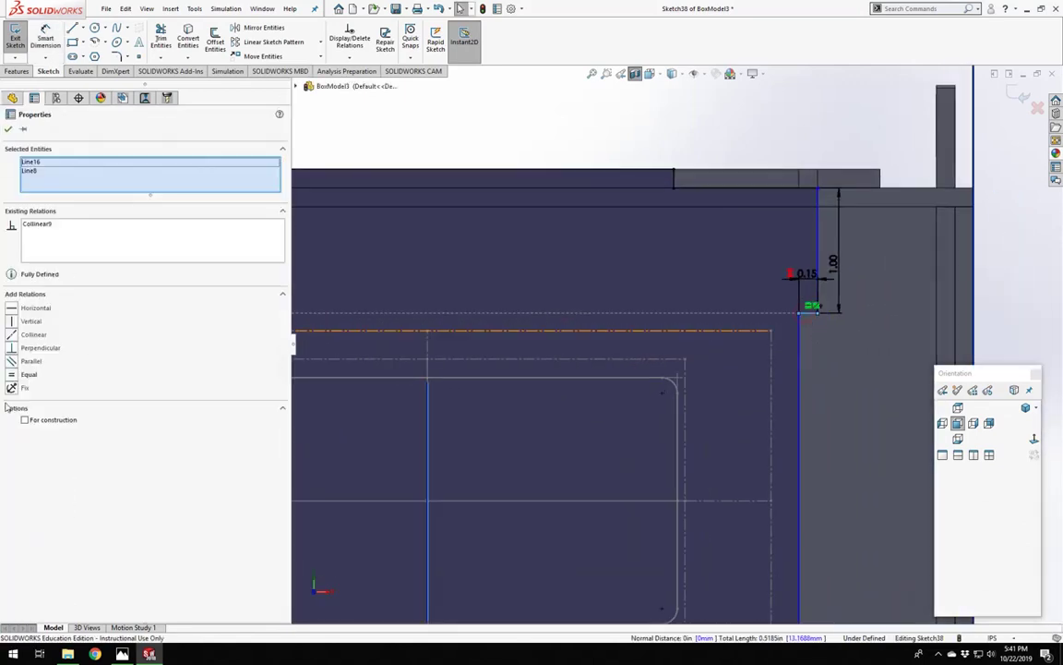
scroll(760, 315, up, 6)
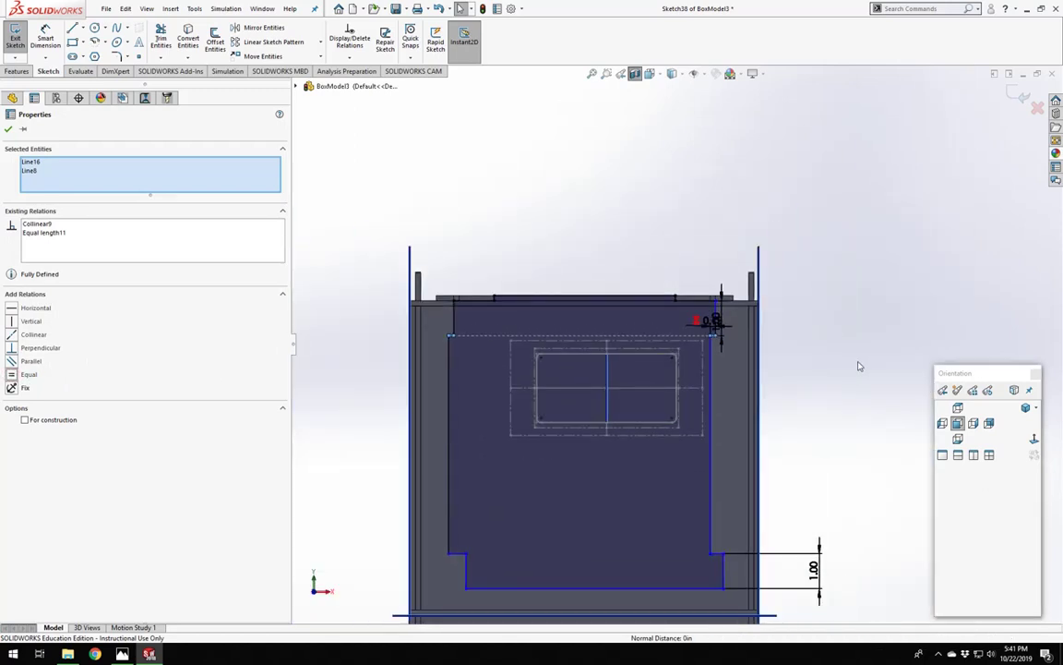
click(858, 362)
Dimension the panel outline's overall height, from its bottom line to the top edge, to 5 in.
key(d)
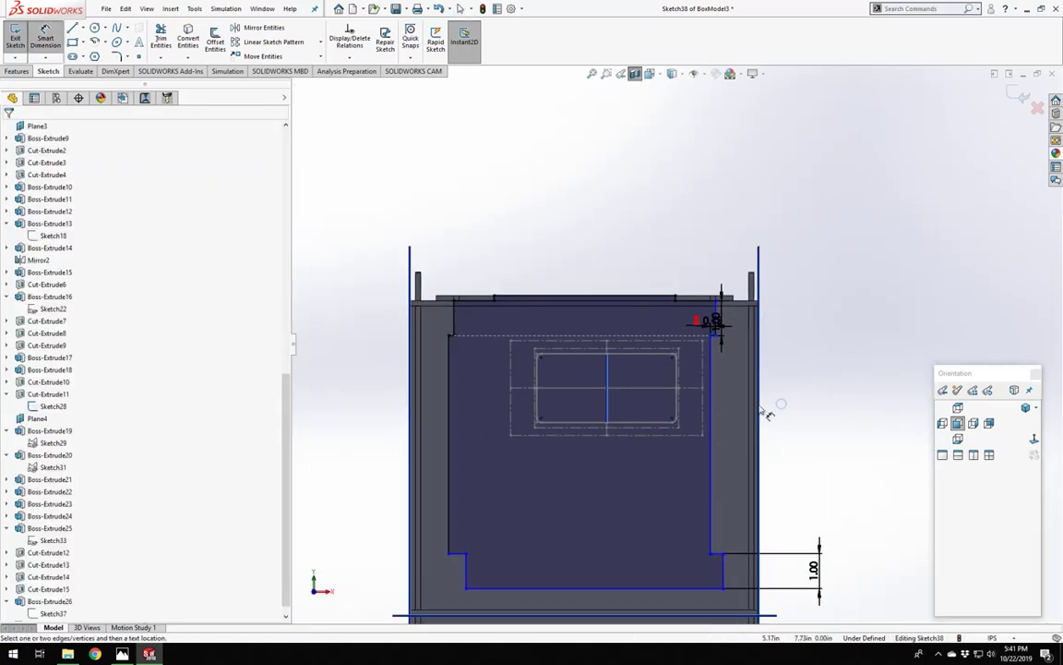
click(623, 590)
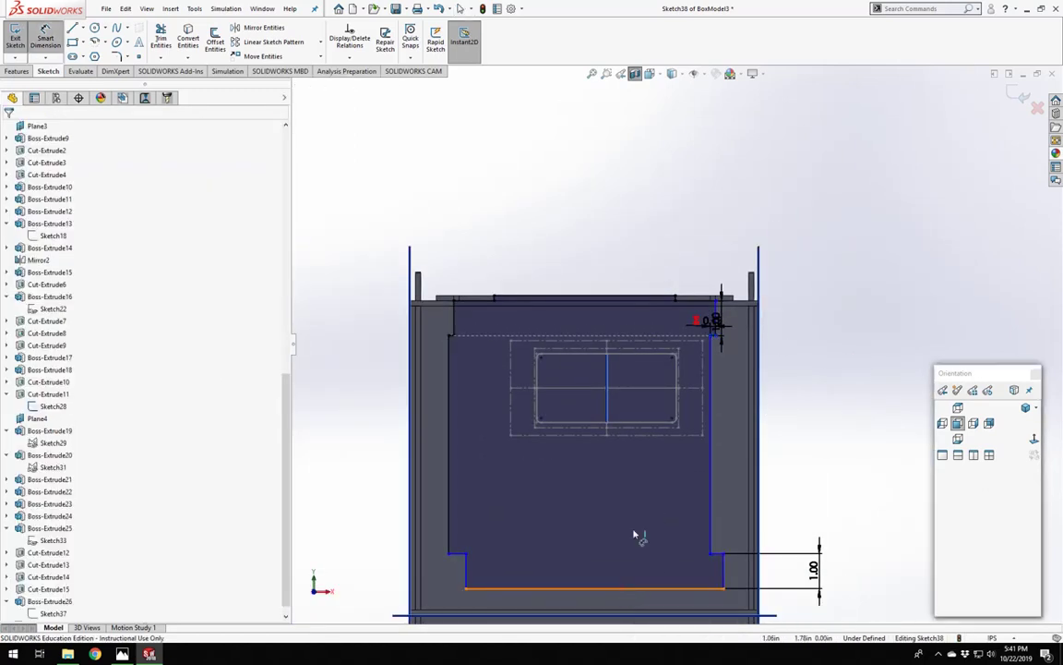
click(573, 296)
click(829, 389)
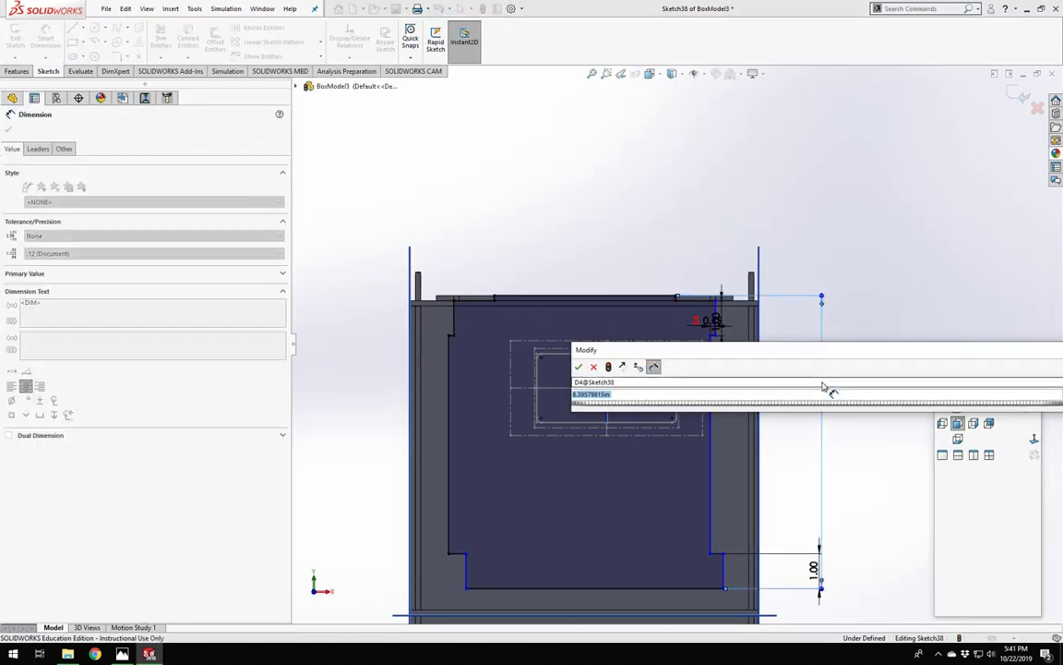
text(5)
key(Return)
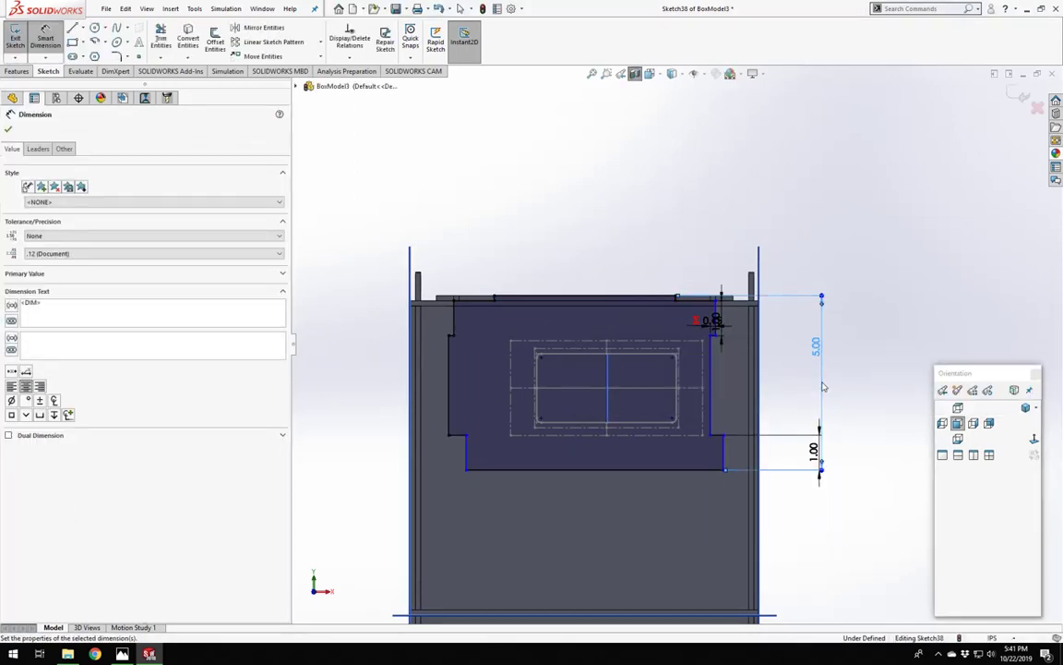
scroll(845, 448, down, 2)
key(Escape)
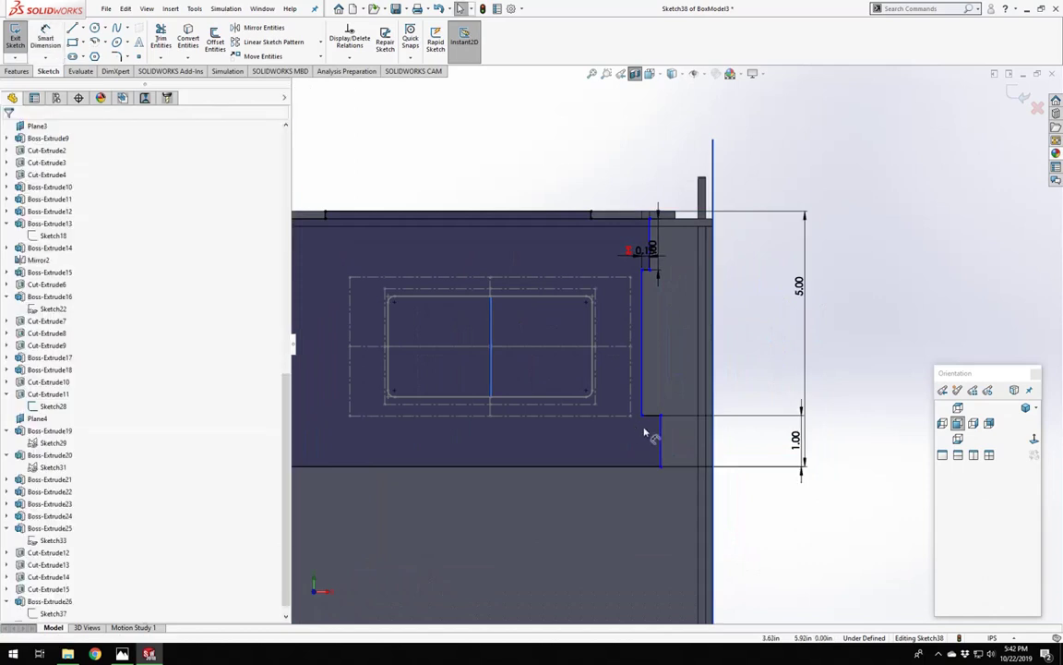
Make the short vertical line at the outline's lower left corner collinear with the short vertical line at its upper left corner.
scroll(644, 432, down, 2)
scroll(637, 414, up, 5)
scroll(370, 382, down, 3)
scroll(378, 386, up, 1)
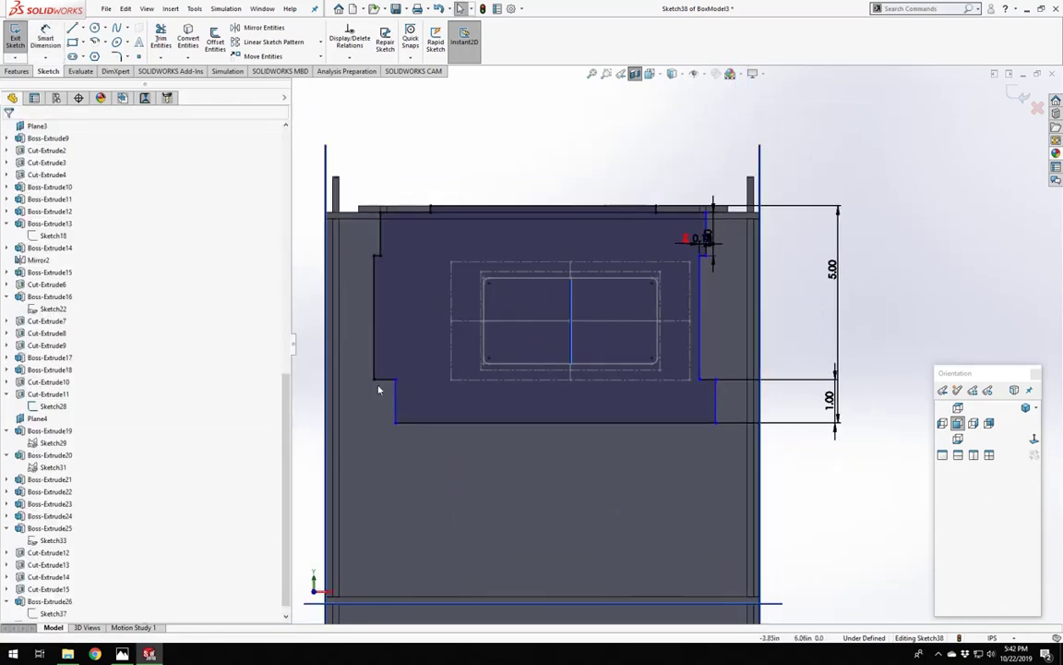
click(394, 386)
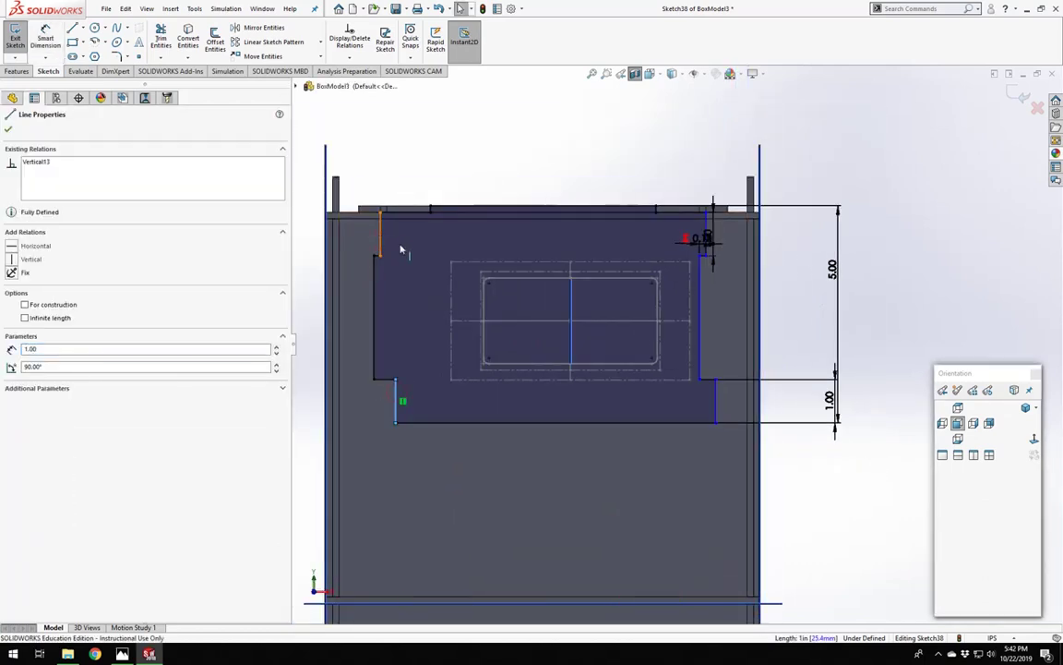
ctrl+click(378, 233)
click(445, 187)
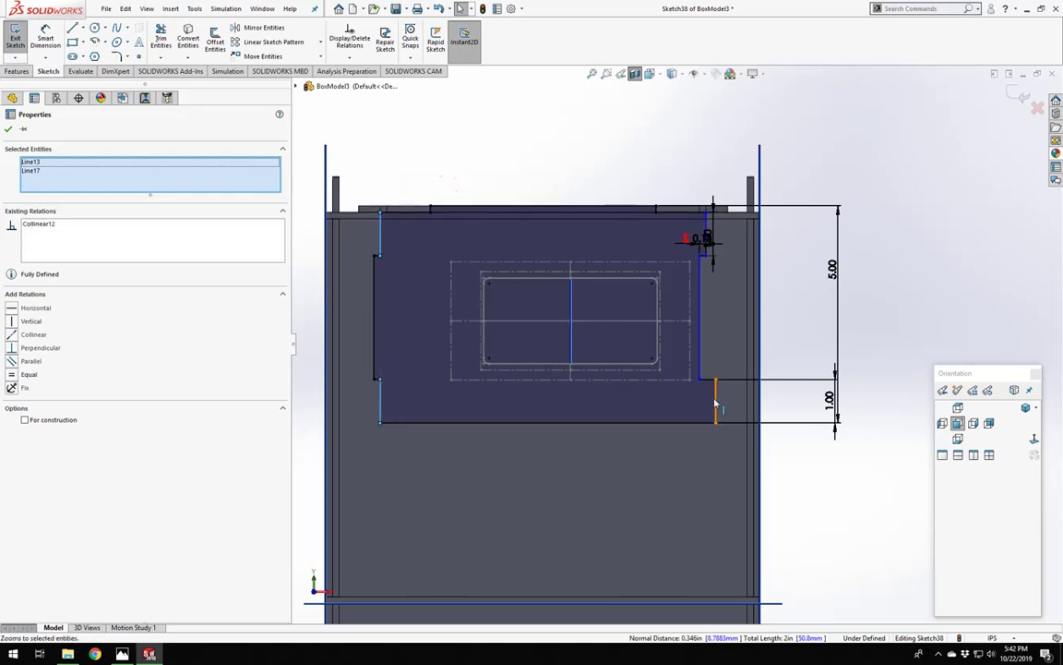
Make the short vertical line at the outline's lower right corner collinear with the short vertical line at its upper right corner.
click(716, 403)
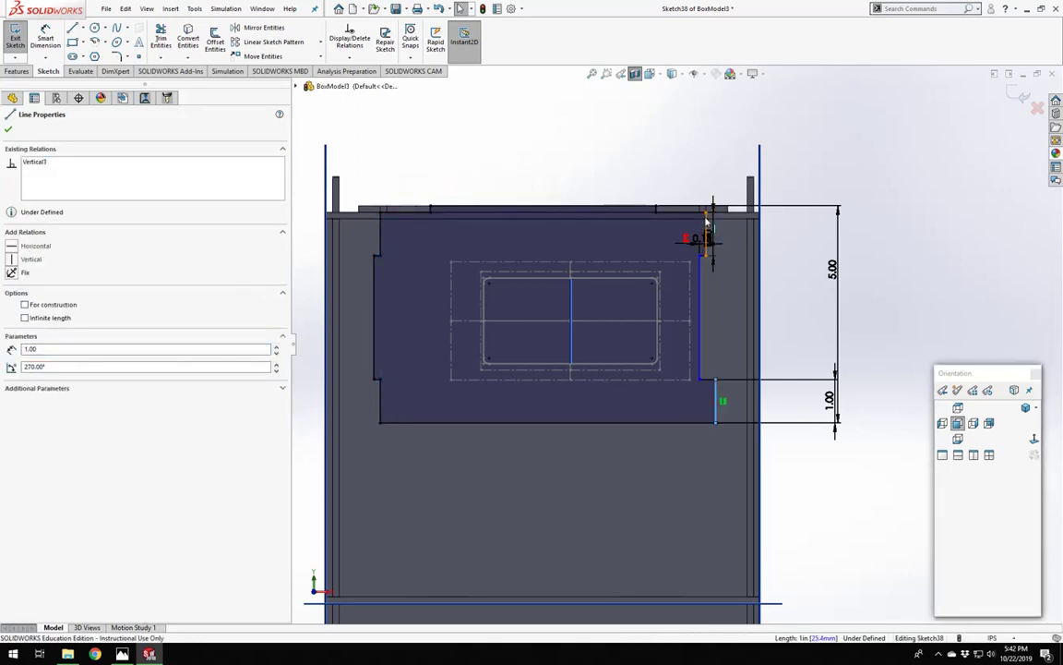
ctrl+click(705, 231)
click(772, 169)
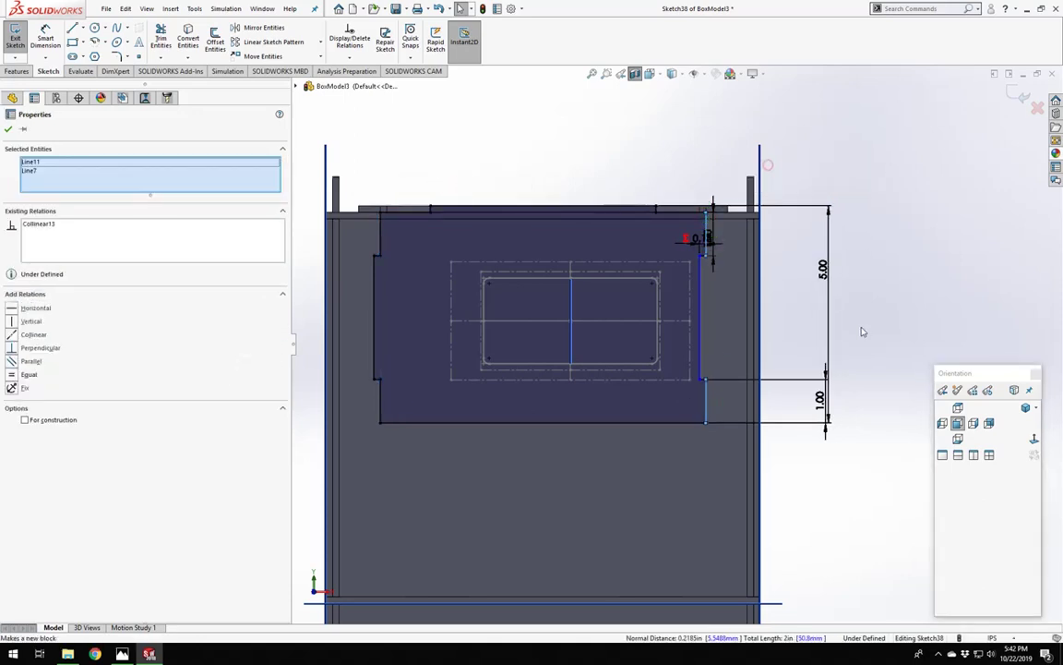
key(Escape)
Constrain the top endpoint of the outline's upper right vertical line coincident with the adjacent corner vertex of the top opening.
drag(630, 330, 689, 330)
key(Escape)
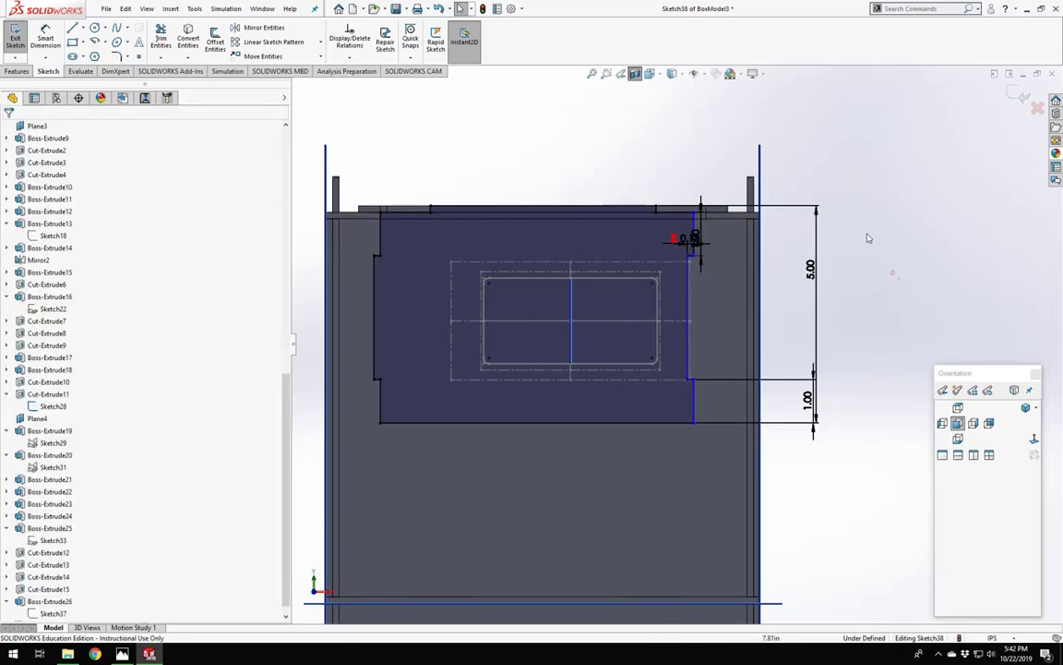
scroll(867, 238, down, 2)
middle_drag(893, 271, 643, 292)
middle_drag(660, 300, 662, 267)
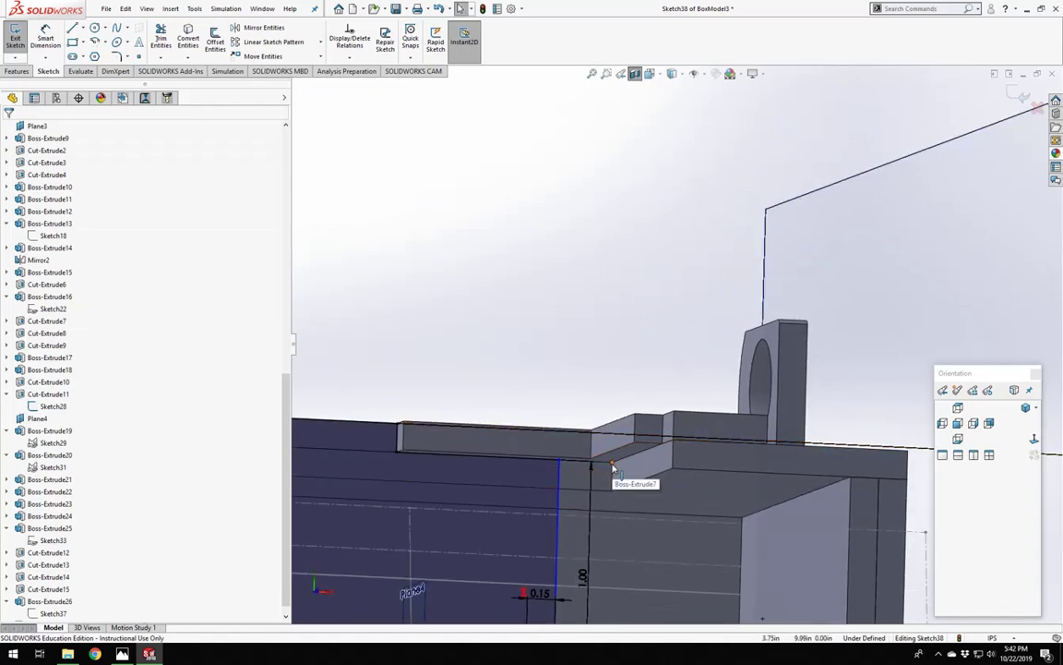
scroll(531, 334, up, 7)
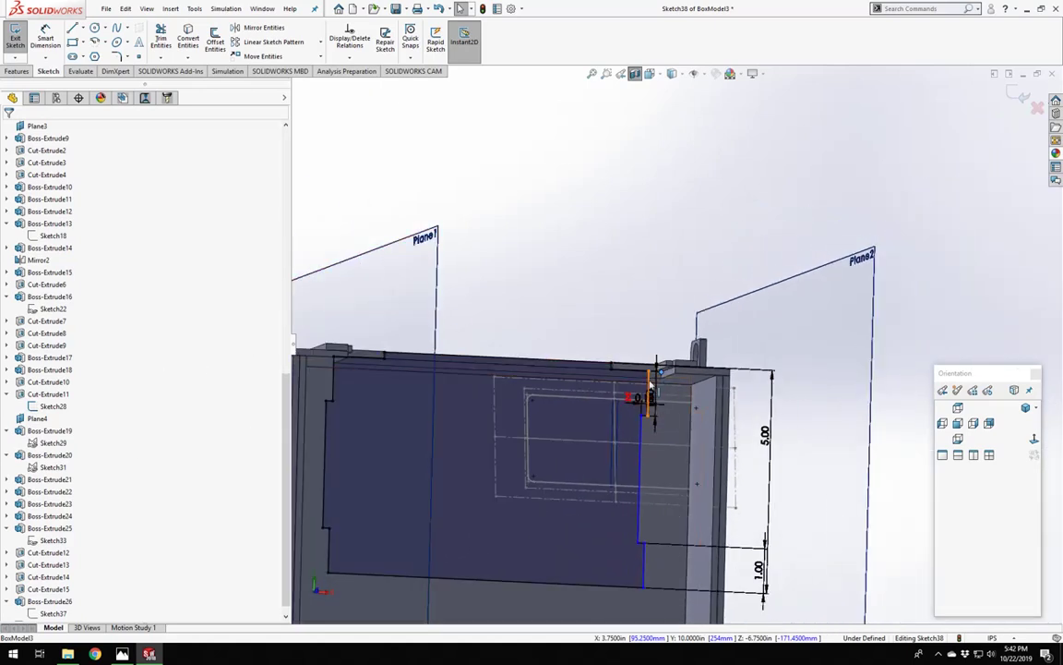
ctrl+click(652, 373)
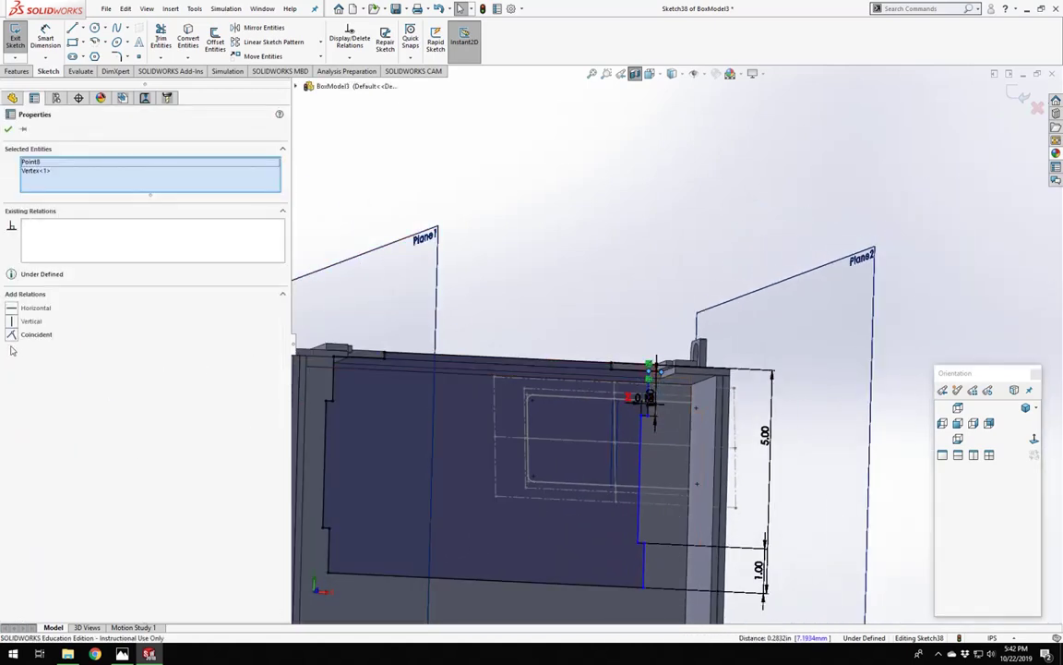
click(11, 335)
click(595, 290)
scroll(600, 278, up, 5)
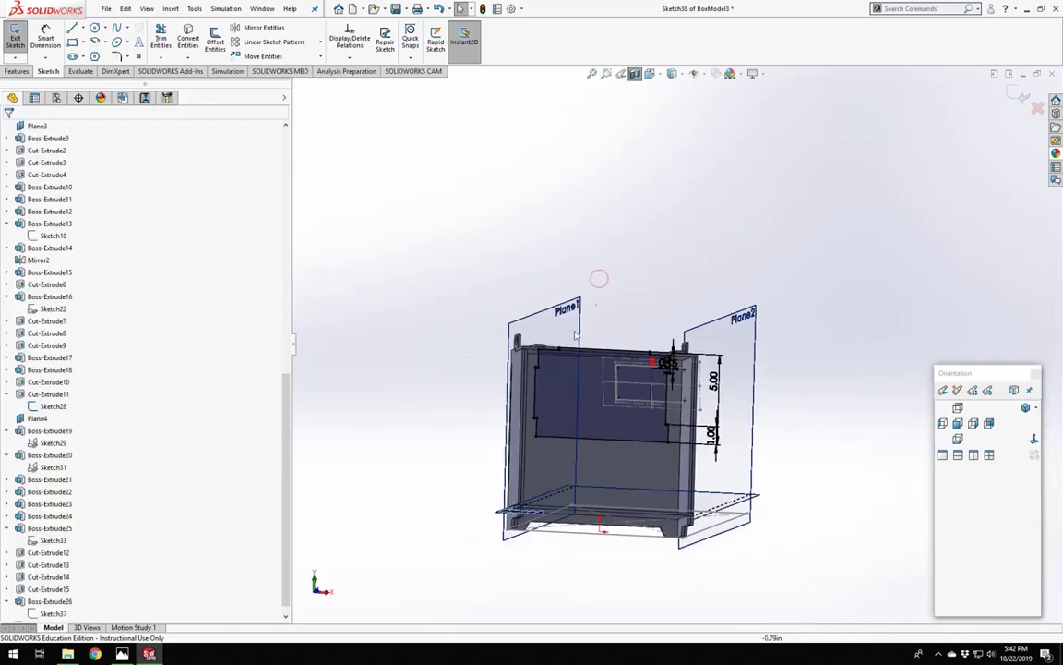
scroll(609, 312, down, 3)
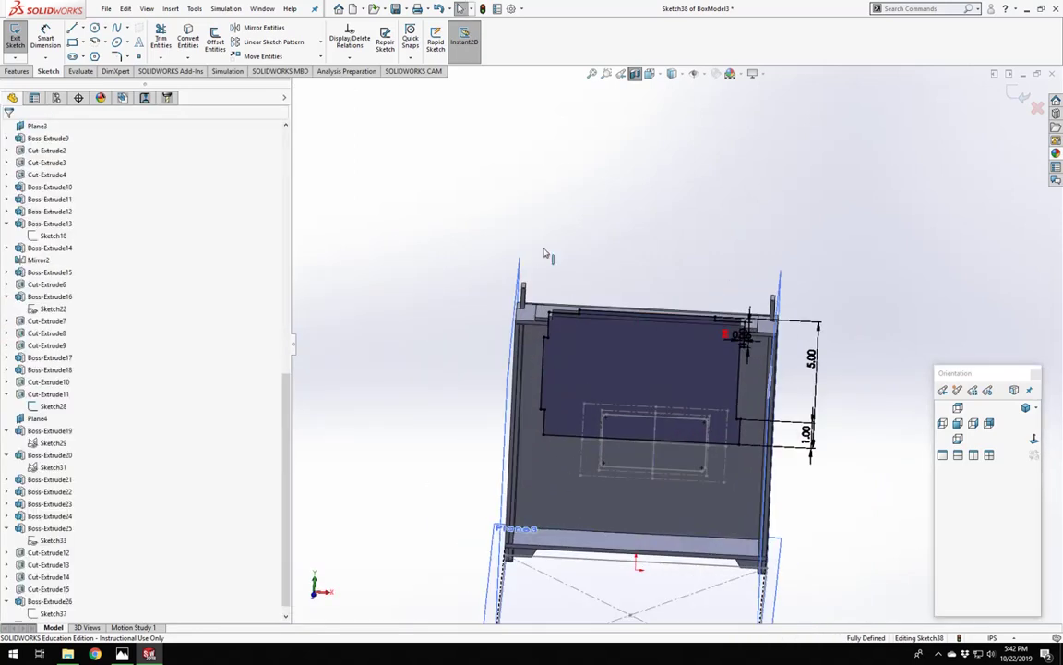
Finish the panel sketch and extrude it as a blind boss with its depth linked to the global variable "mat".
click(12, 35)
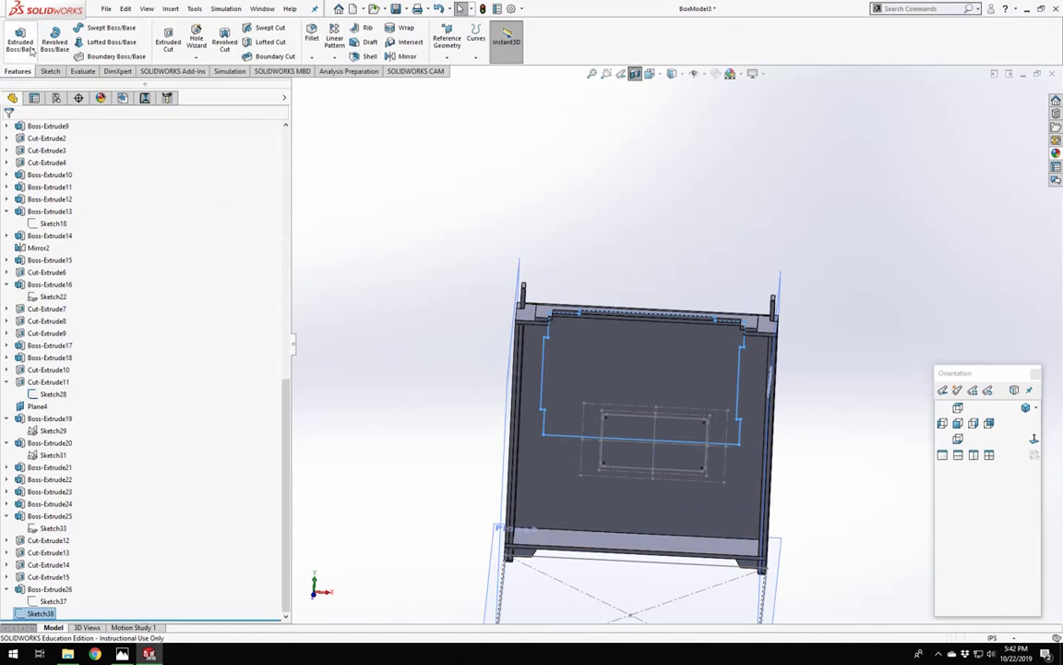
middle_drag(577, 327, 591, 379)
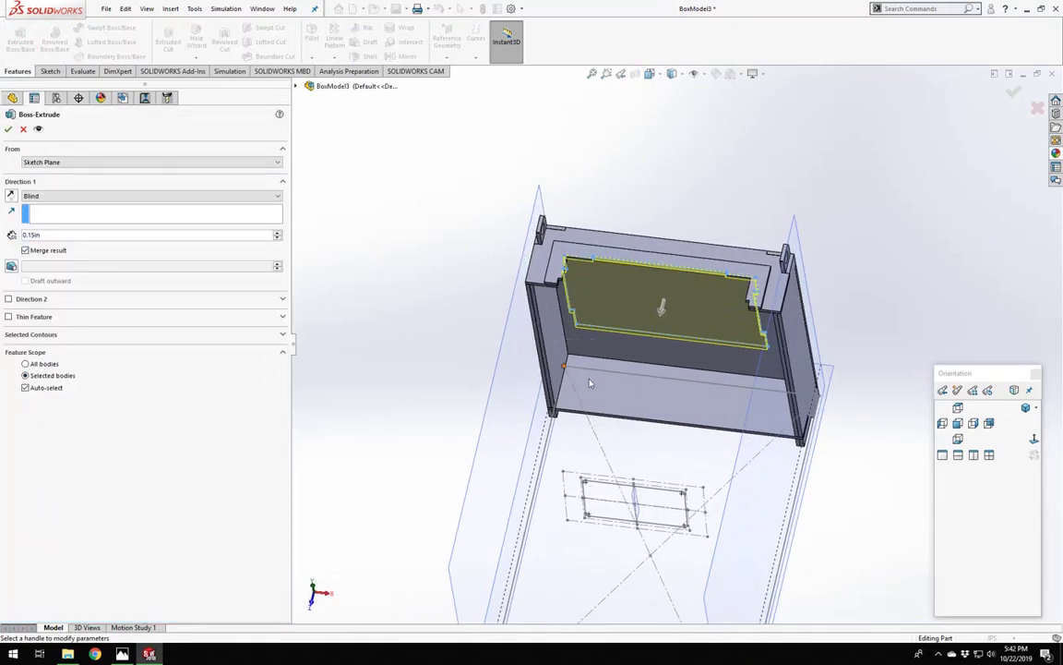
scroll(593, 227, down, 5)
middle_drag(594, 225, 553, 273)
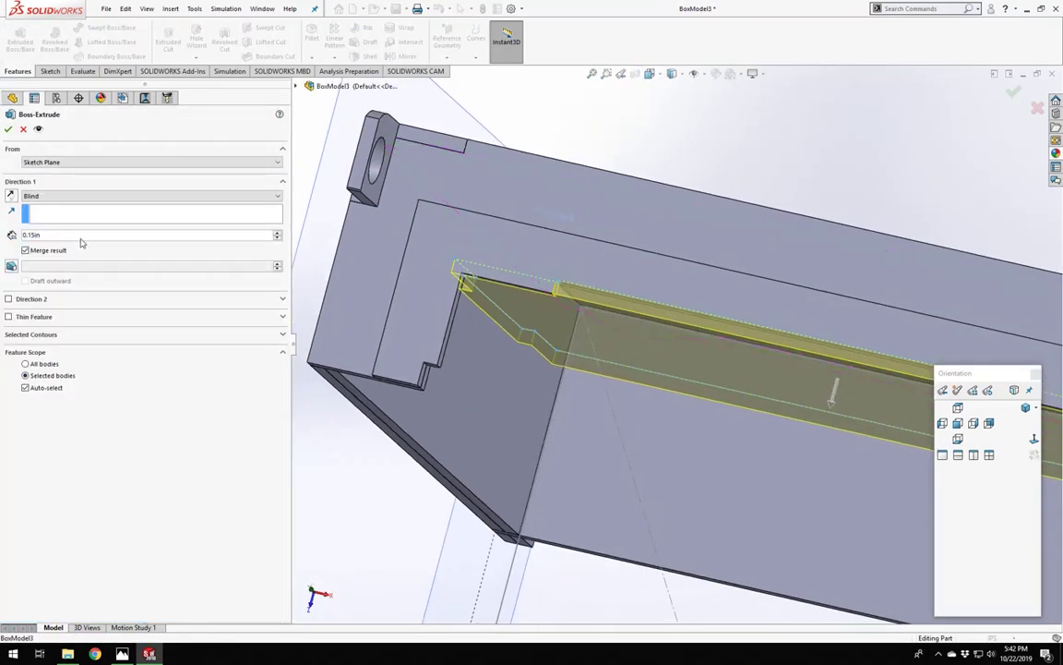
text(=)
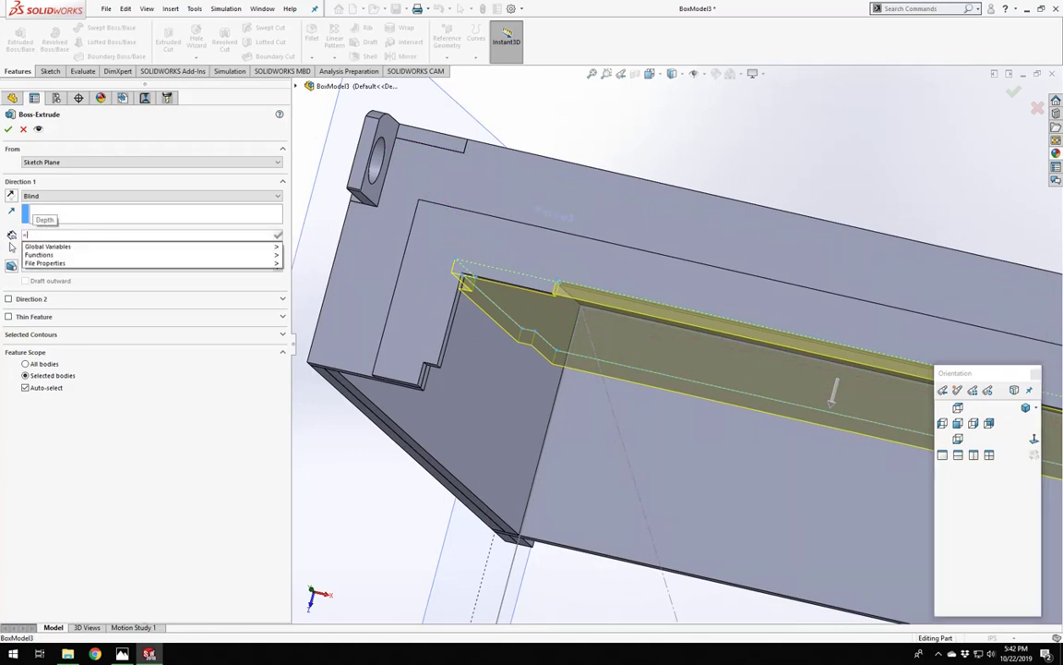
key(Down)
key(Right)
key(Return)
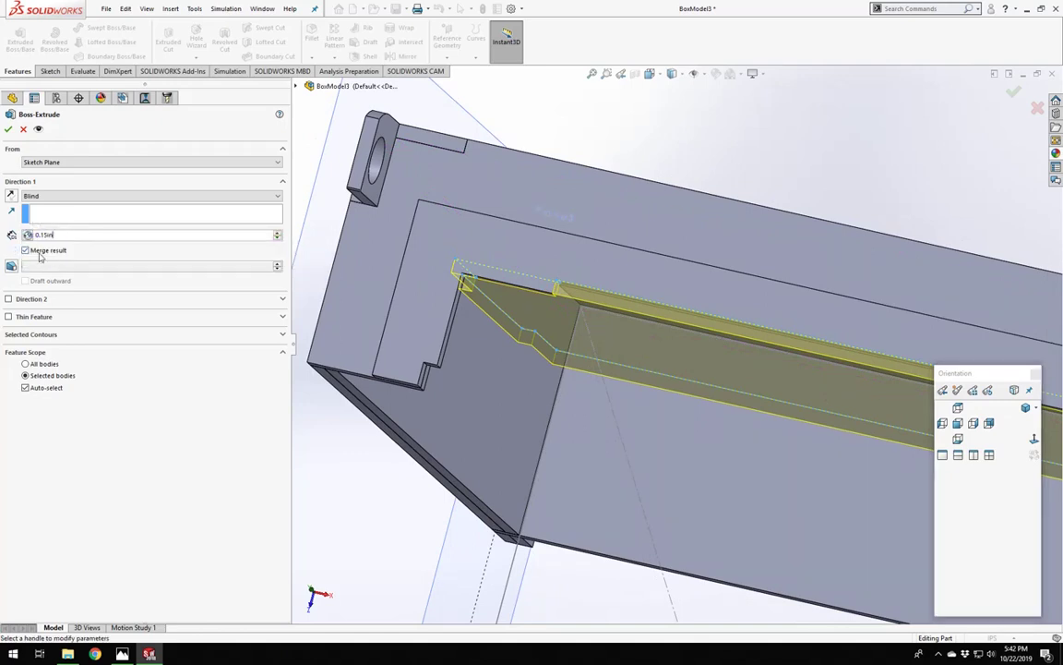
click(10, 129)
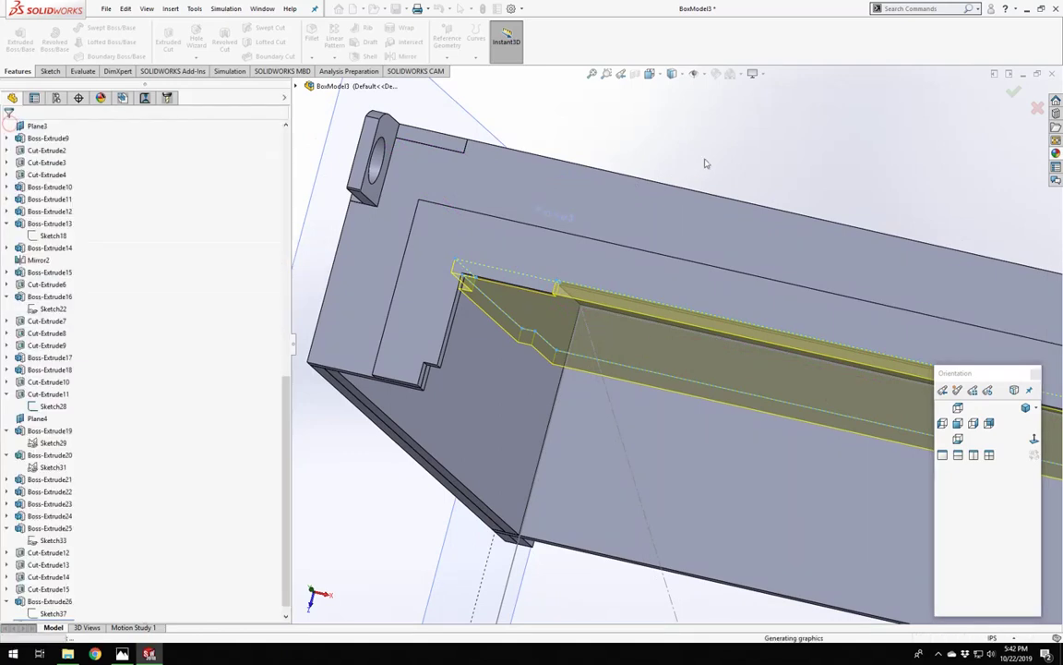
scroll(602, 300, up, 5)
middle_drag(667, 339, 686, 197)
scroll(780, 221, up, 3)
scroll(780, 222, down, 2)
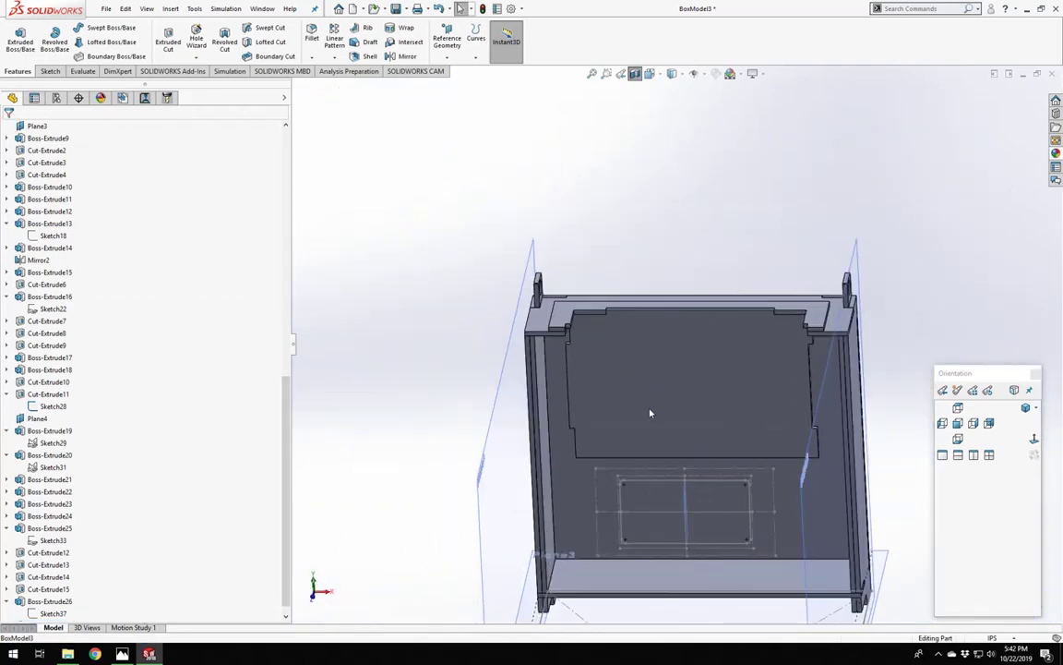
click(336, 57)
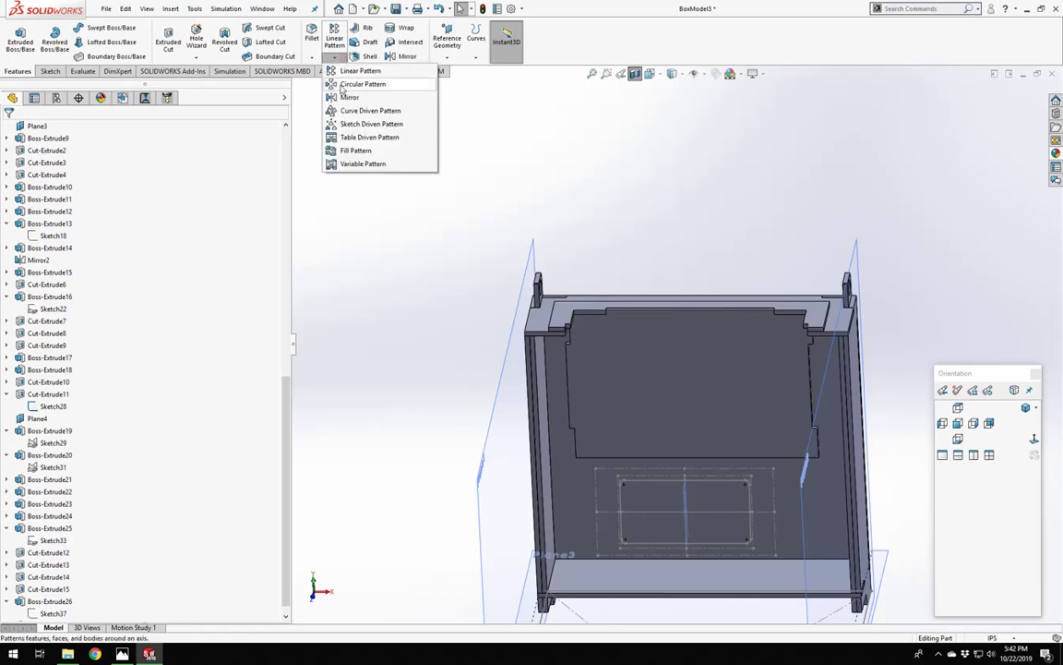
click(355, 86)
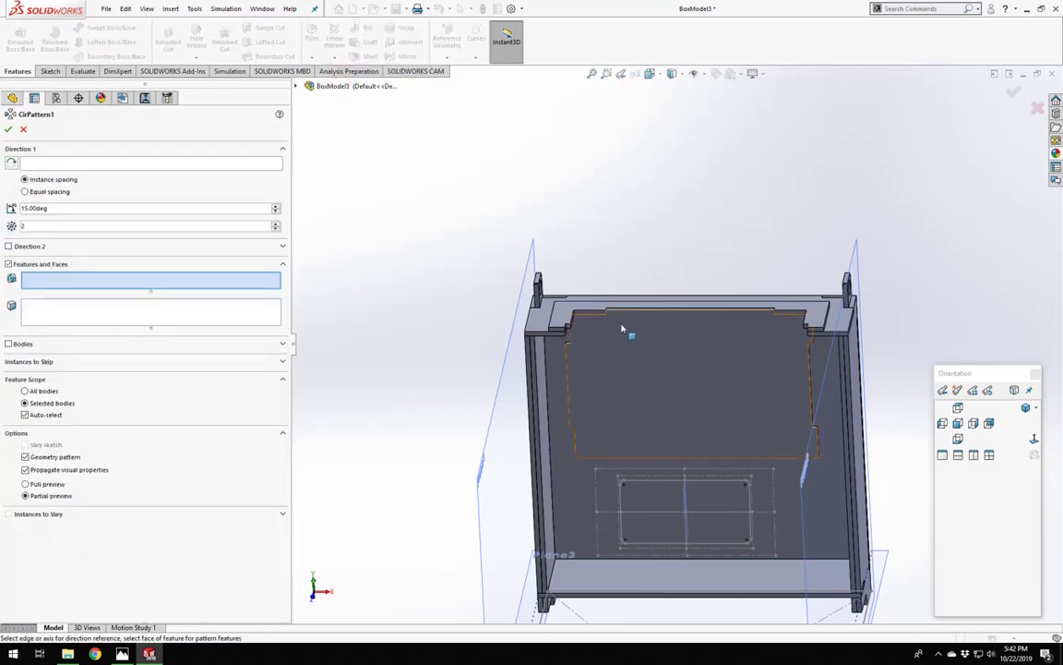
click(24, 131)
Turn off the section view so the complete box is displayed, and view its top opening.
click(635, 74)
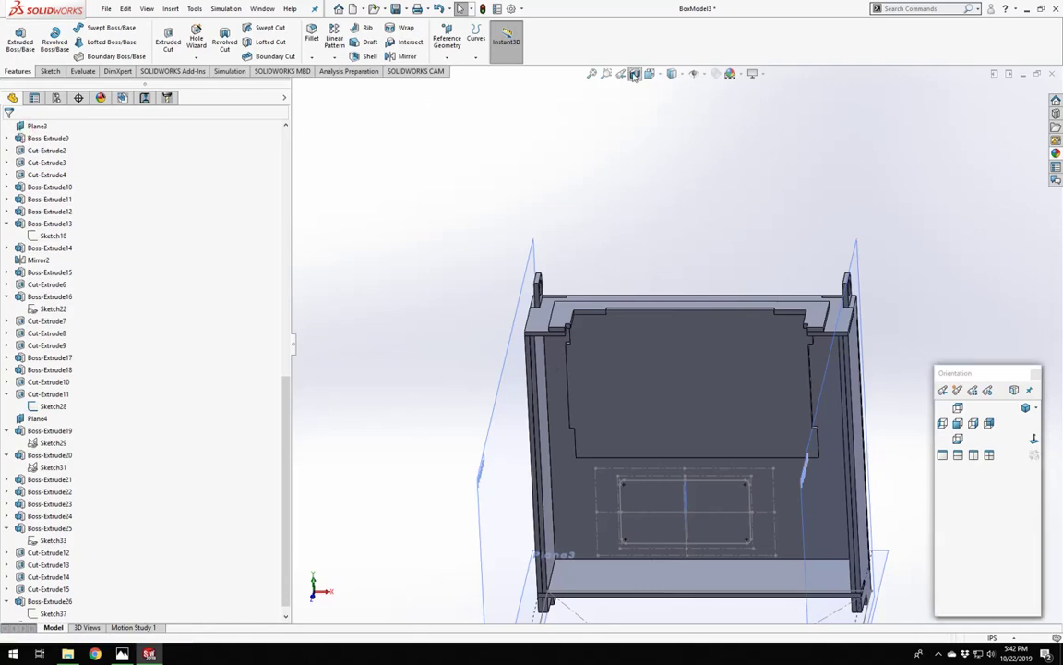
scroll(706, 351, up, 4)
middle_drag(714, 357, 702, 519)
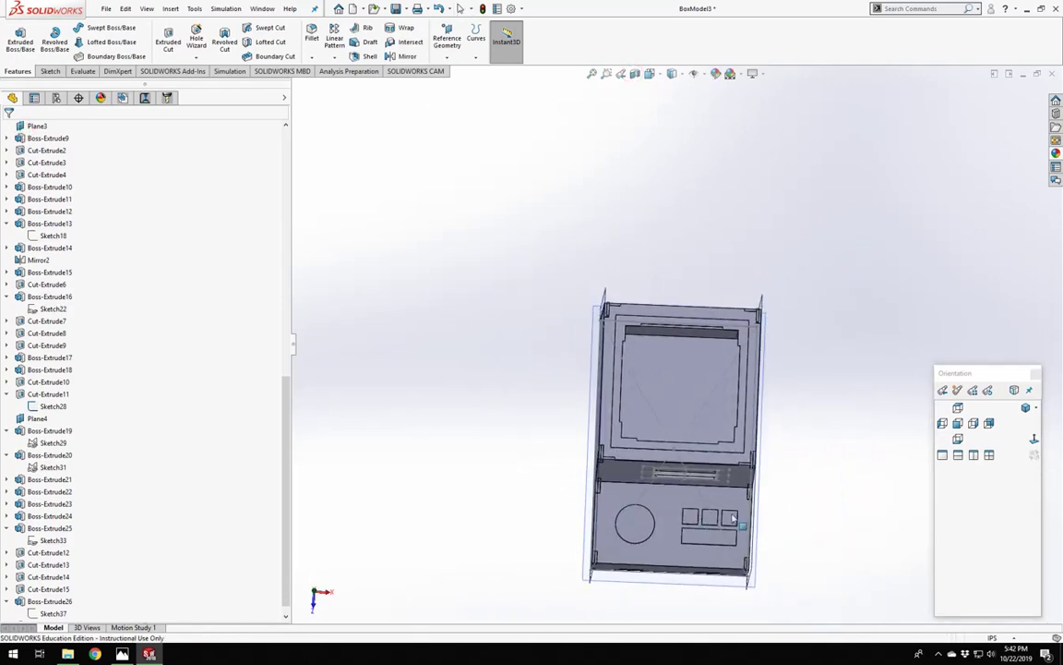
scroll(738, 397, up, 5)
mouse_move(562, 399)
middle_down()
mouse_move(551, 426)
mouse_move(544, 406)
middle_up()
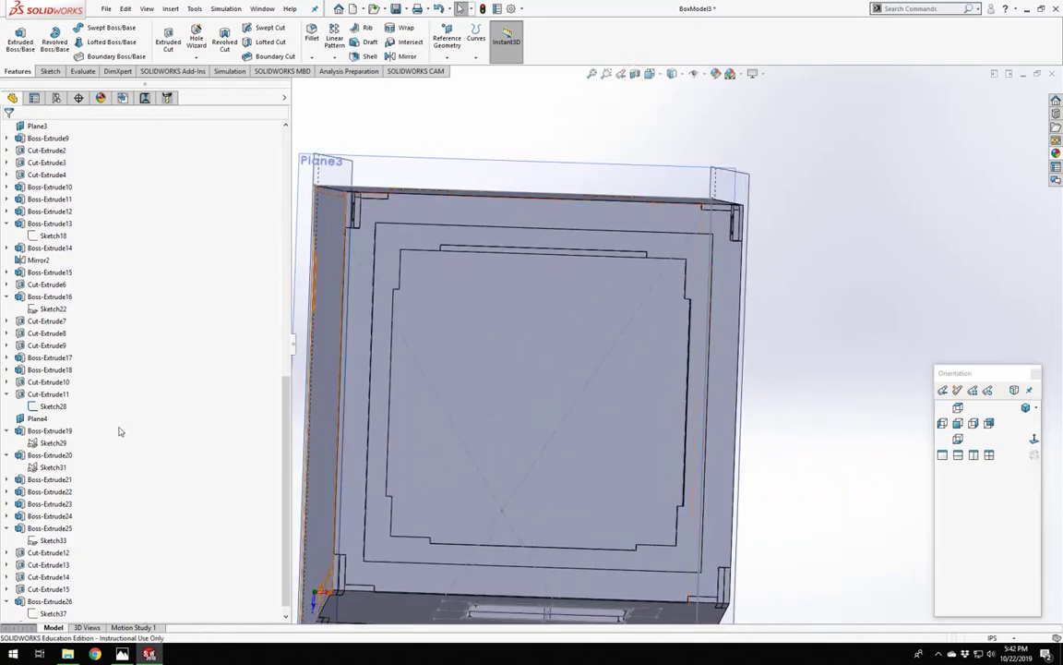
Show Sketch37, the top frame's sketch under Boss-Extrude26, in the model.
scroll(44, 522, down, 1)
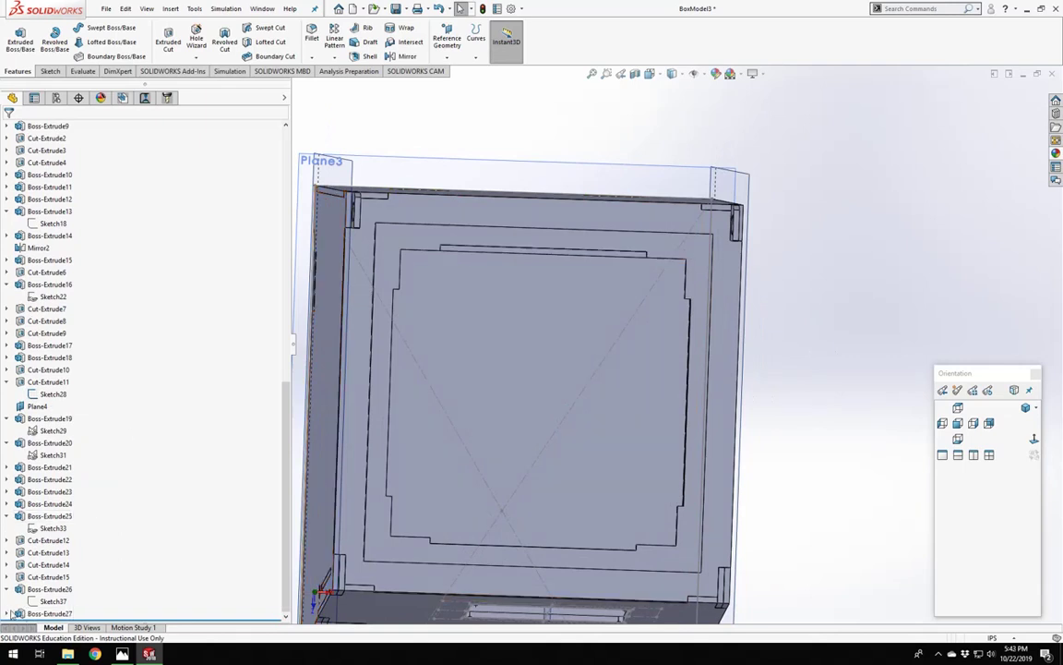
scroll(10, 614, down, 1)
click(6, 577)
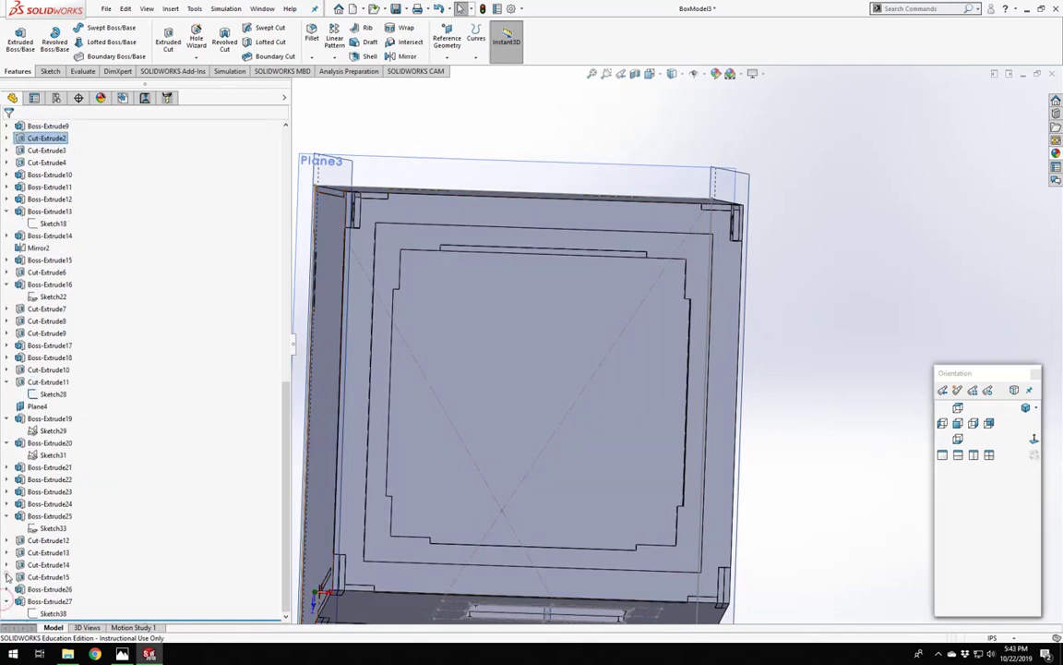
click(7, 589)
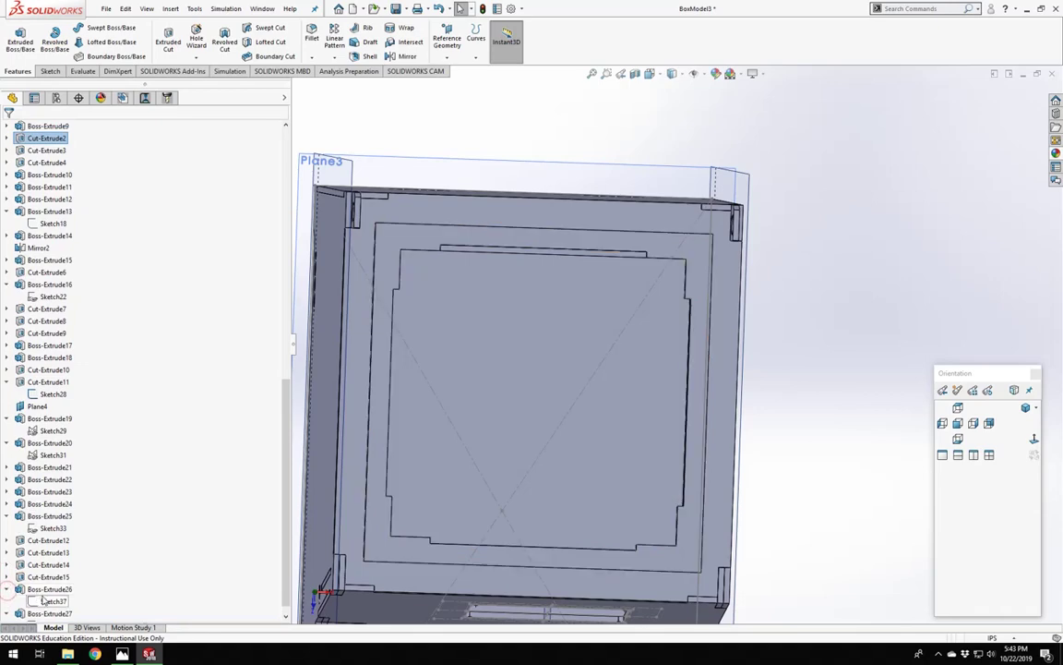
click(43, 602)
right_click(53, 601)
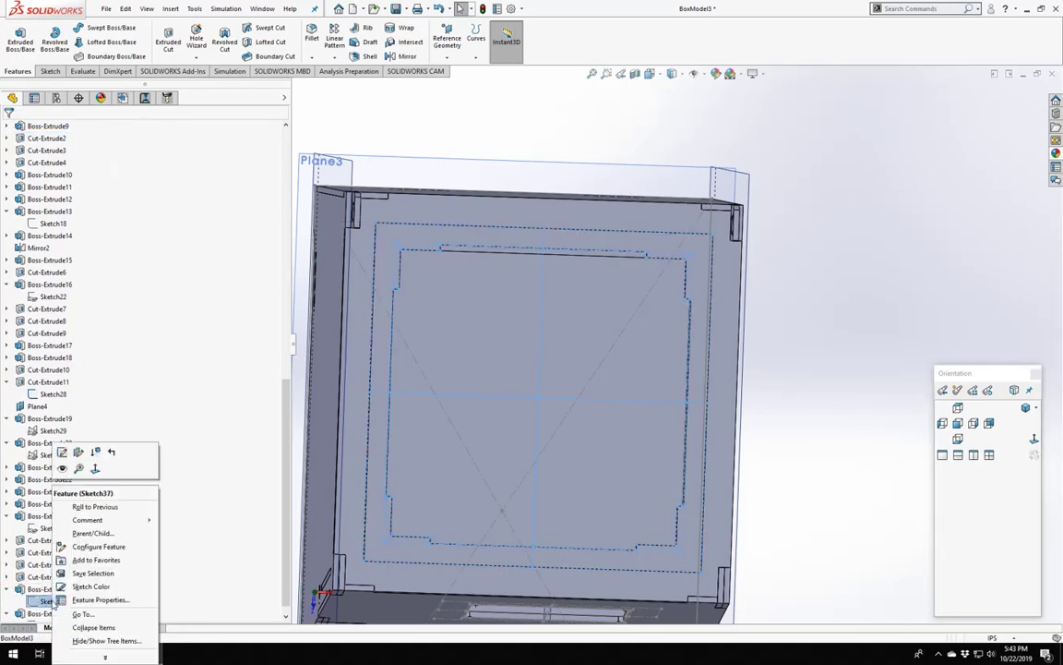
click(63, 469)
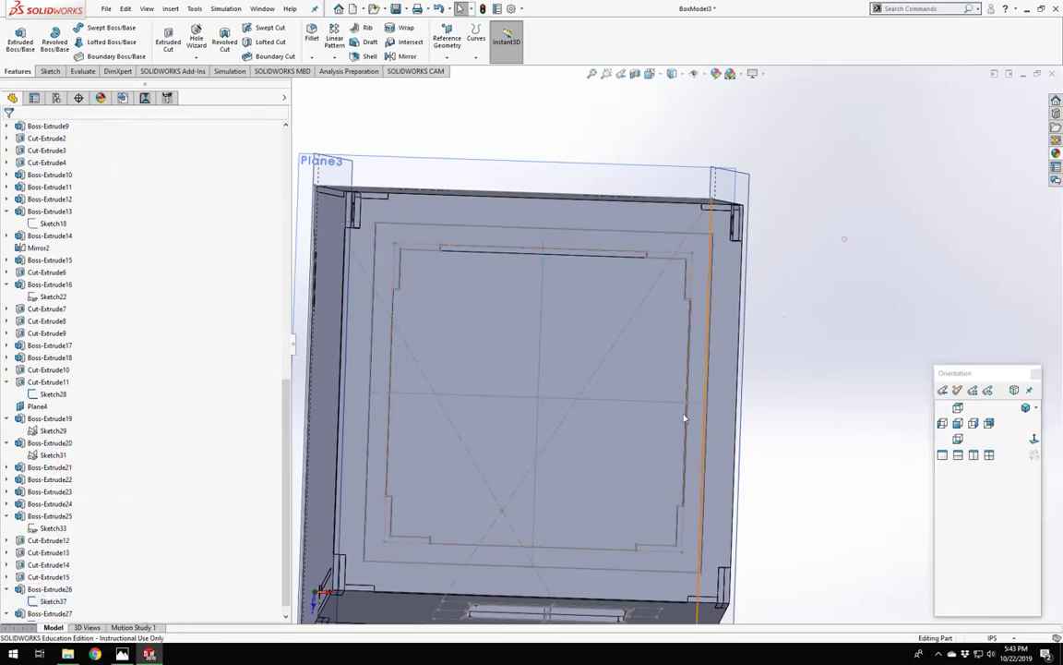
mouse_move(683, 423)
middle_down()
mouse_move(842, 237)
mouse_move(622, 268)
mouse_move(496, 118)
middle_up()
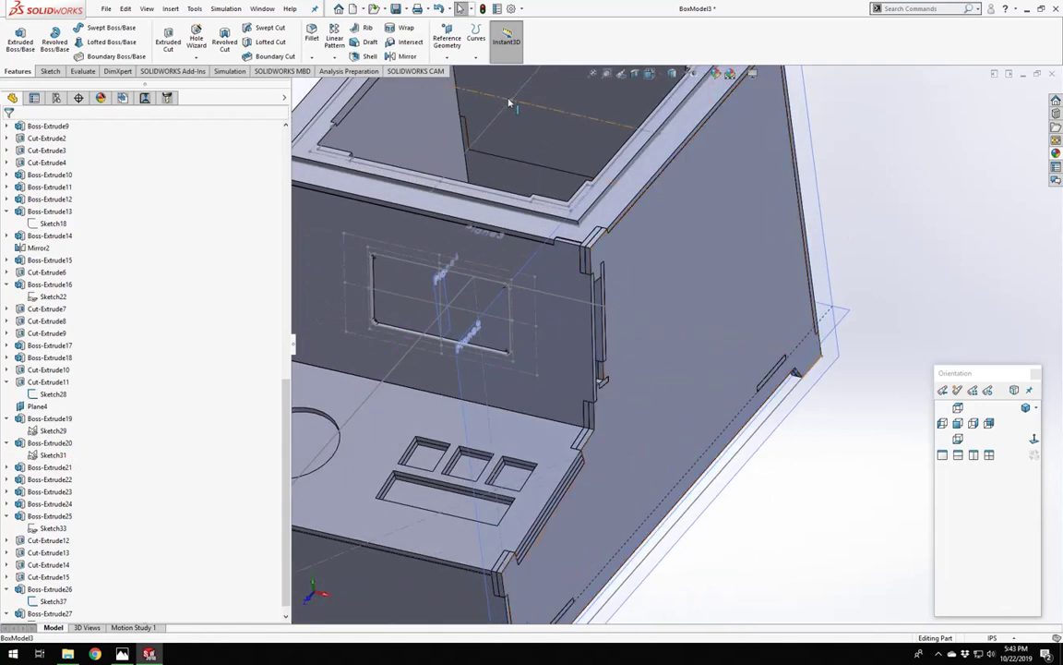
click(515, 104)
scroll(508, 172, up, 2)
click(859, 192)
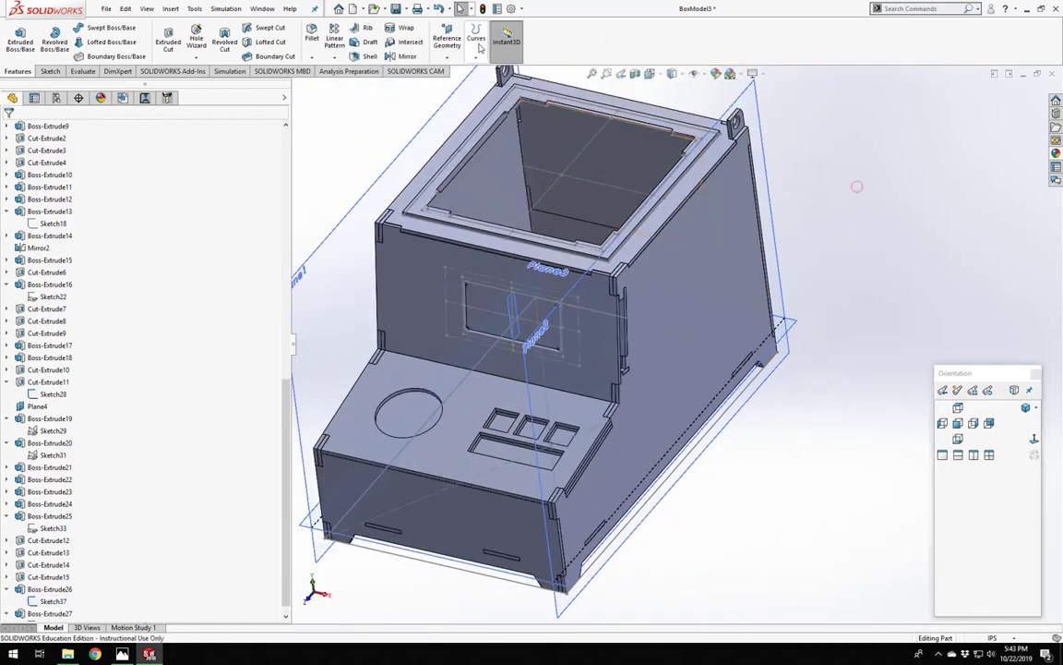
Create a reference axis through the centre point of Sketch37, perpendicular to the top face of the opening's frame.
click(448, 58)
click(456, 84)
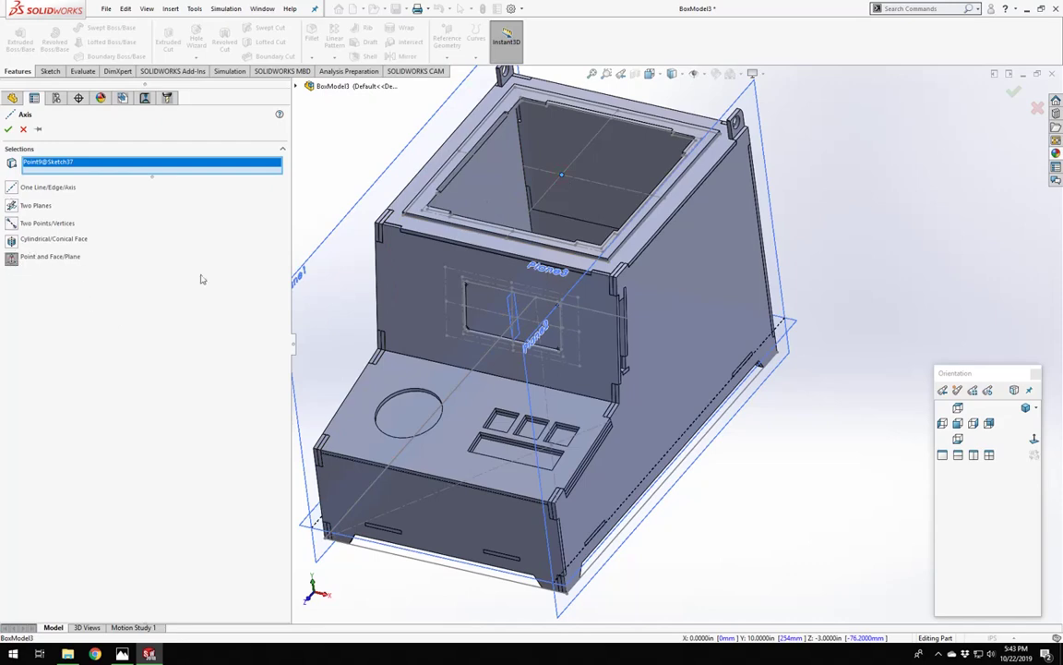
middle_drag(557, 235, 595, 301)
key(ctrl+7)
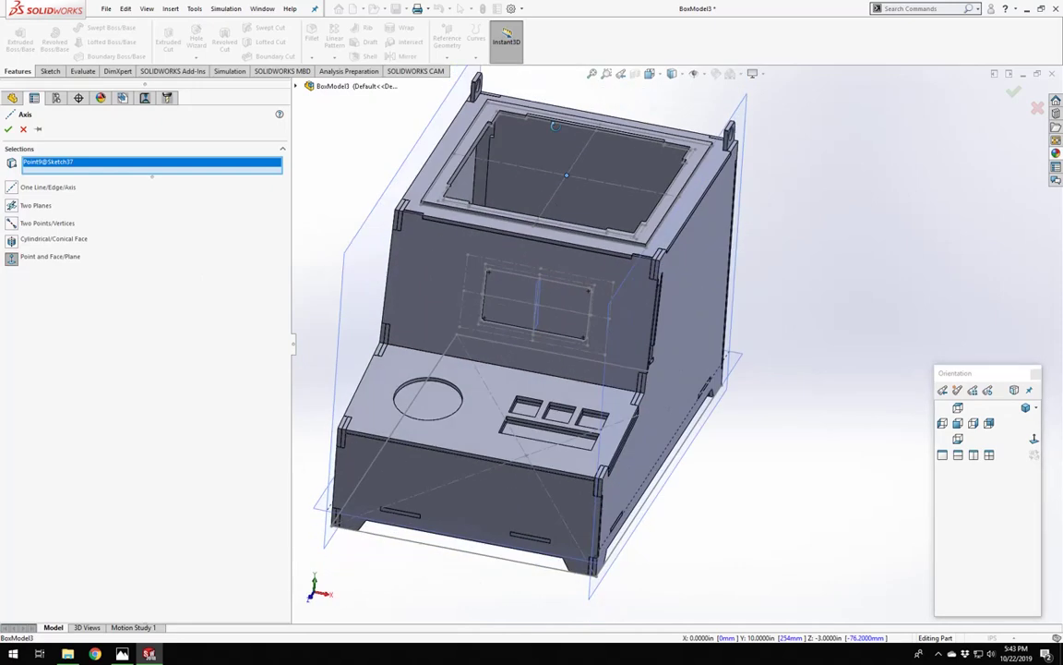
scroll(499, 226, down, 5)
click(561, 249)
scroll(562, 249, up, 5)
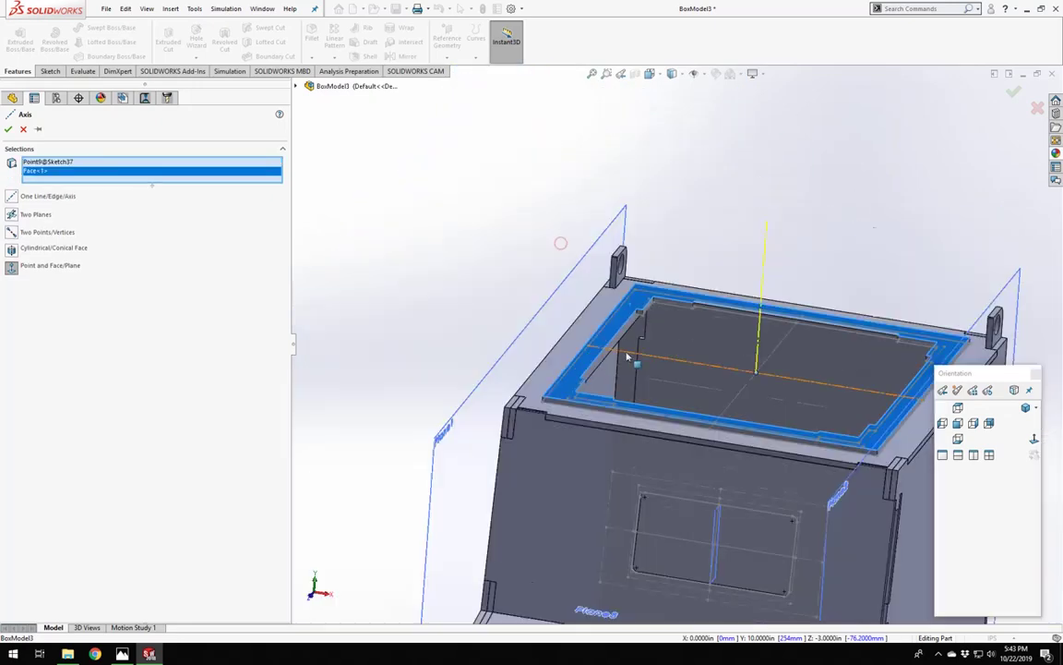
key(Return)
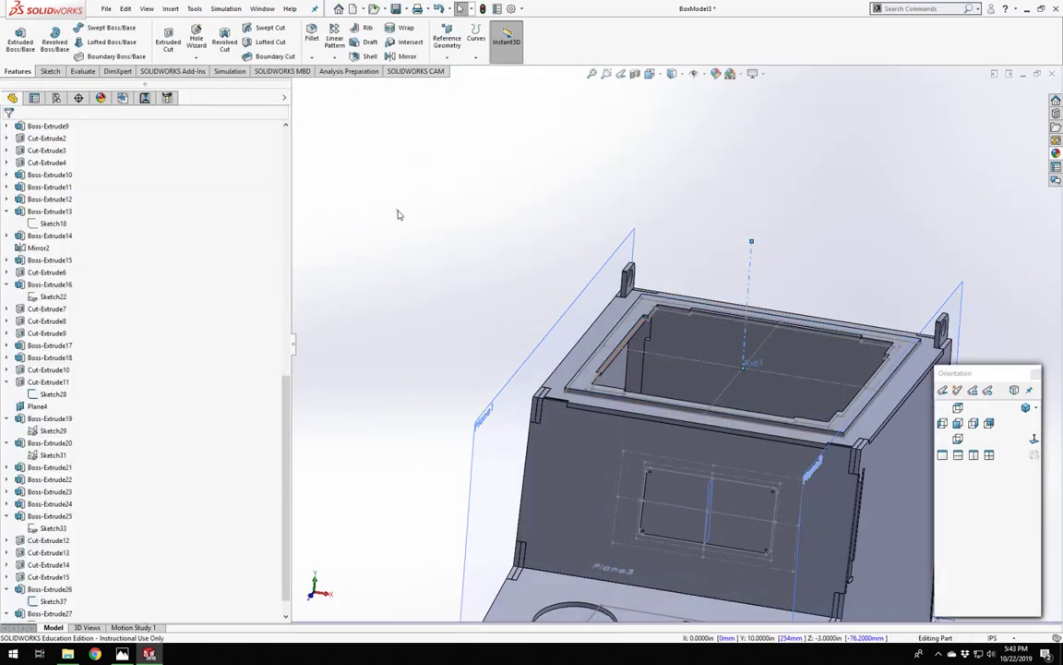
Set up a circular pattern of the rear inner panel Boss-Extrude27 around Axis1 with four instances equally spaced over 360°.
click(334, 57)
click(355, 86)
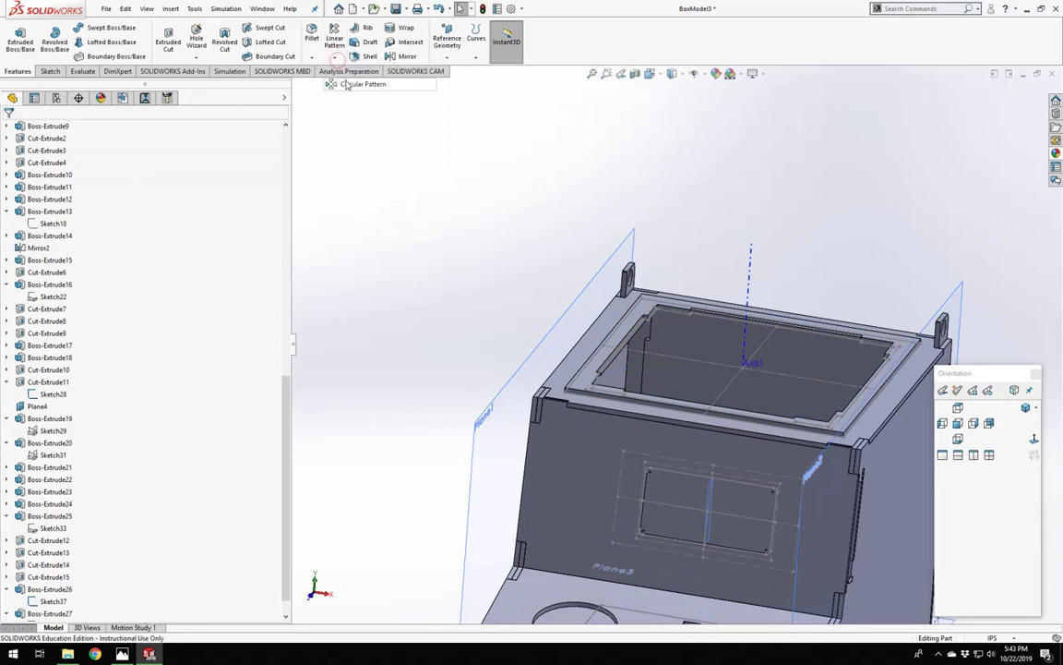
scroll(752, 376, down, 5)
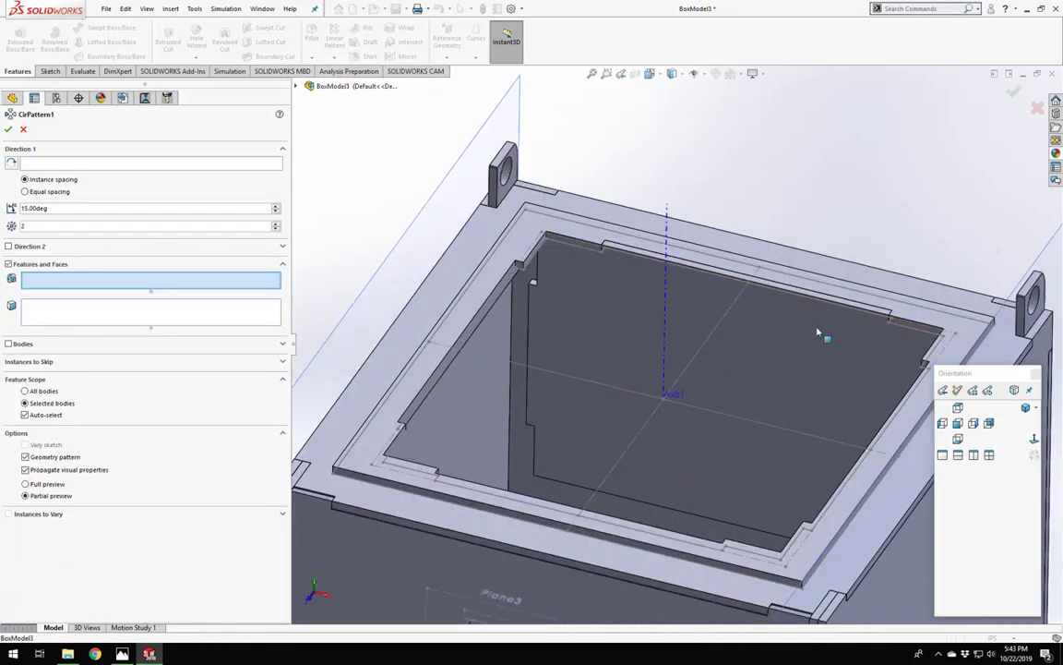
click(791, 378)
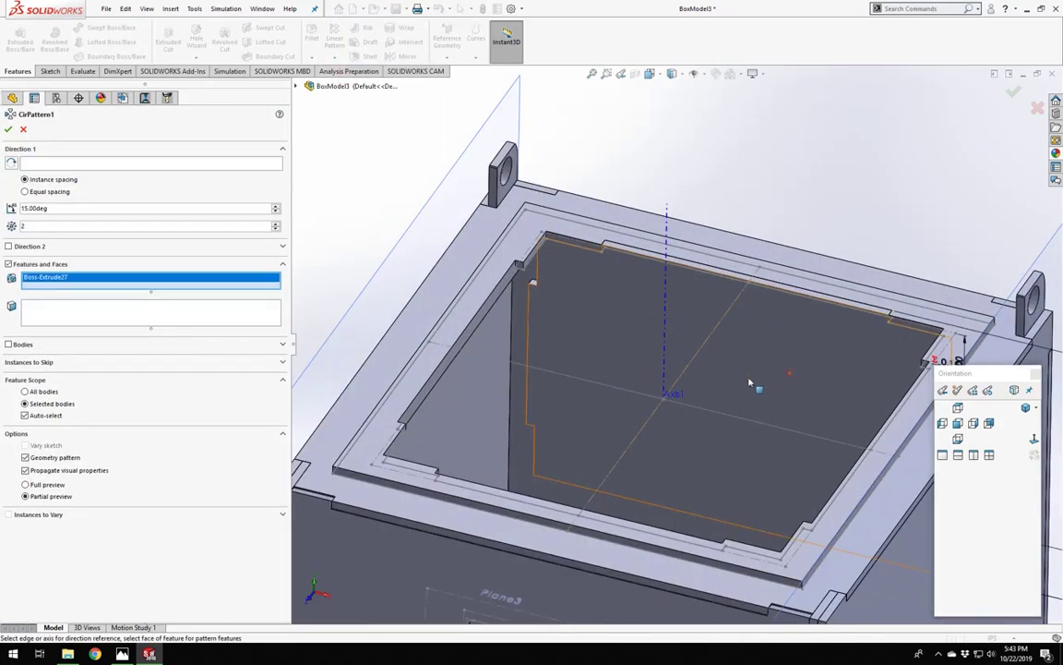
click(33, 164)
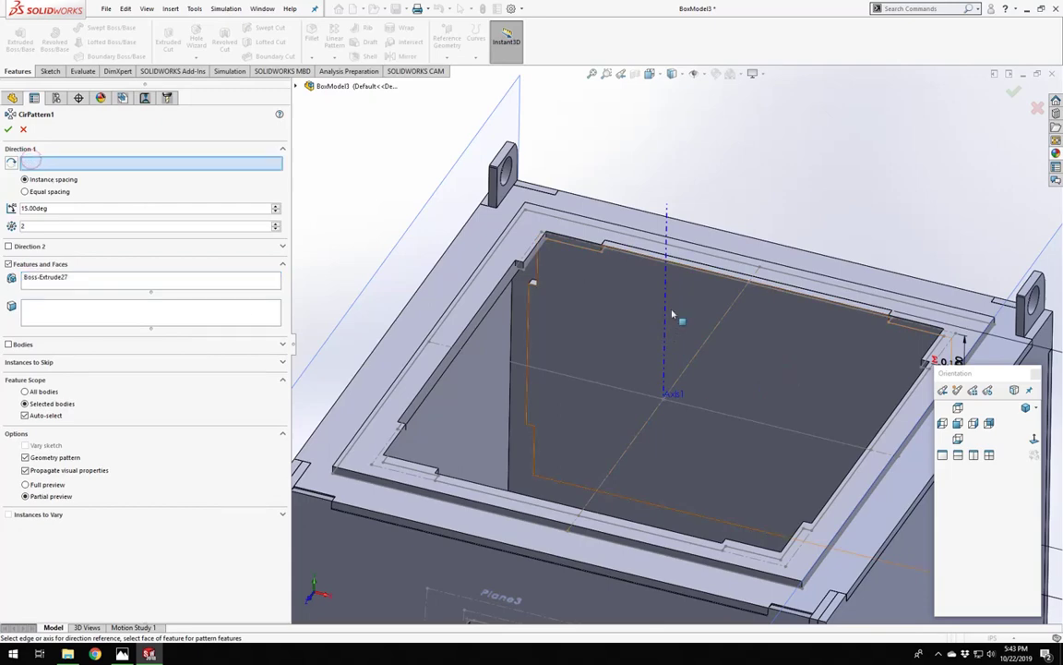
click(664, 314)
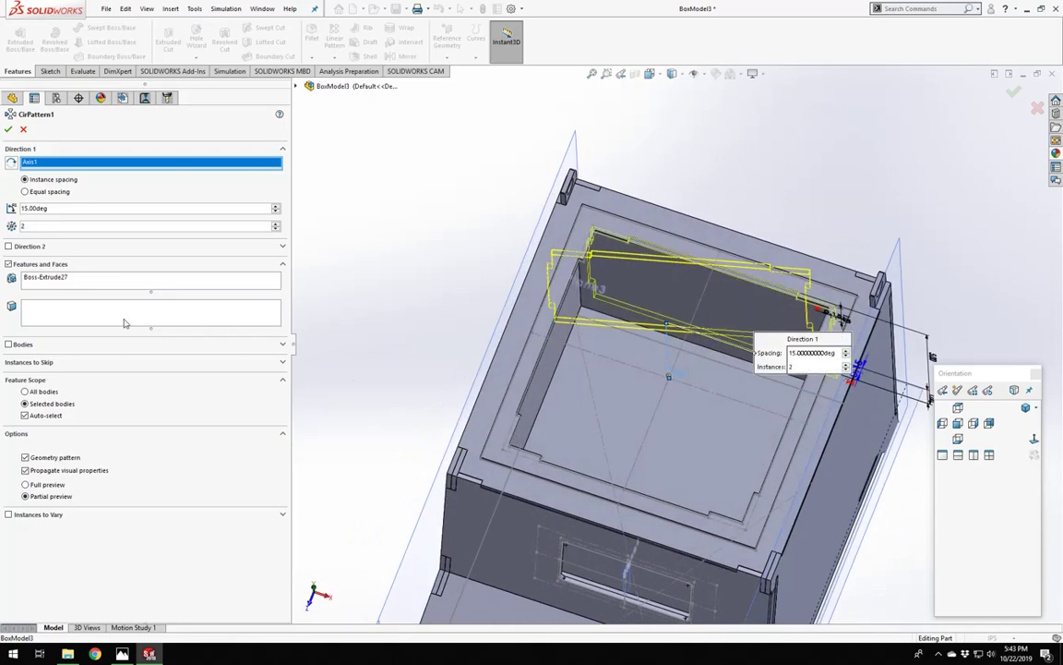
click(26, 191)
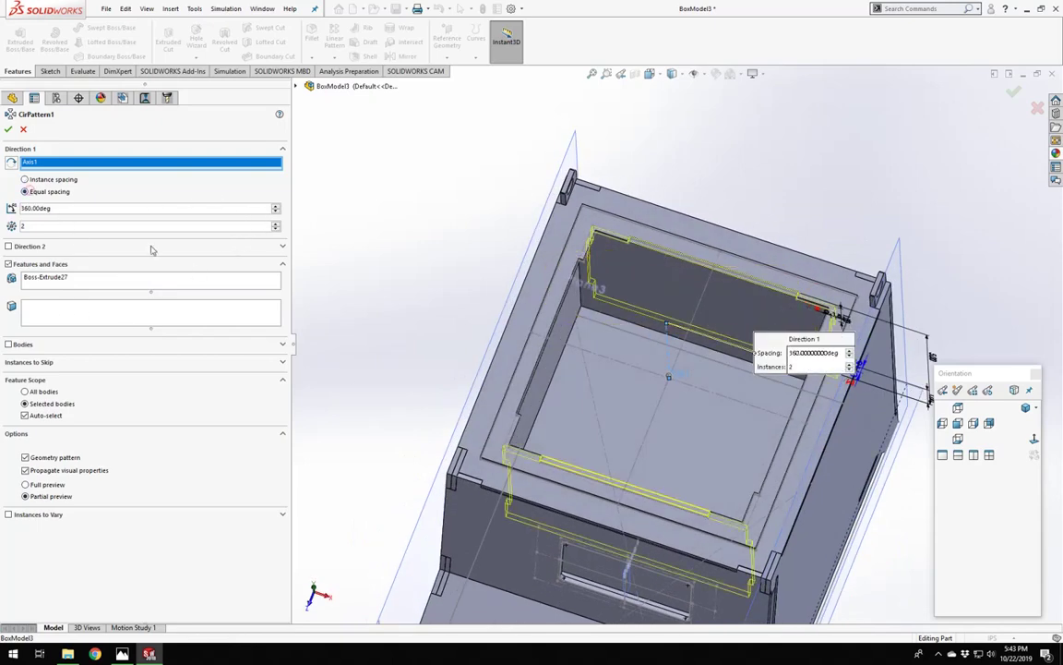
double_click(274, 226)
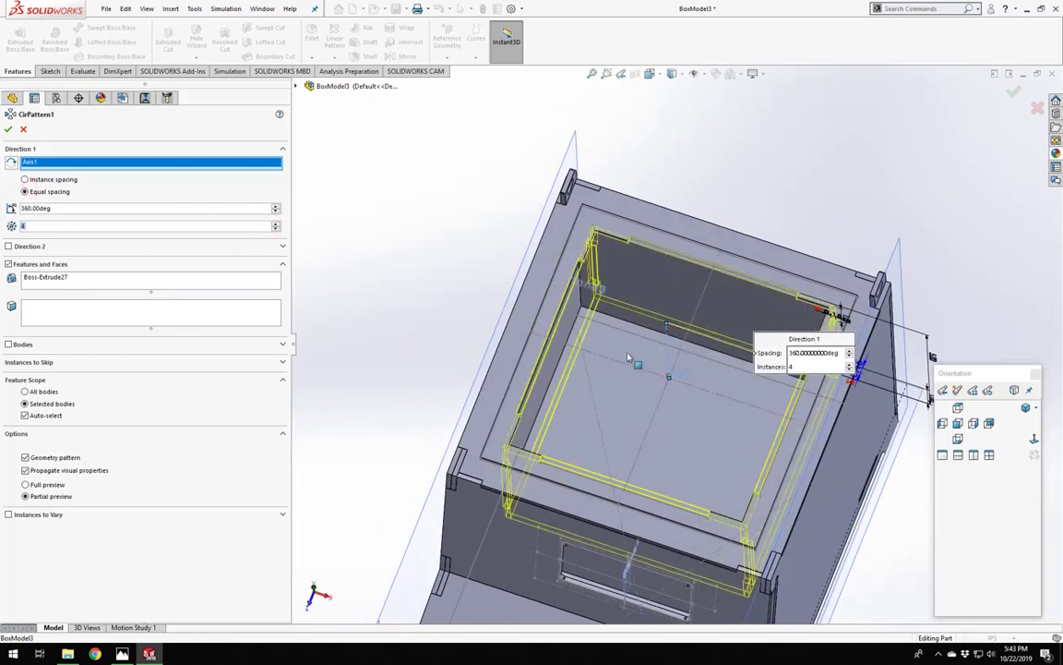
Examine in the pattern preview how the stepped edges of neighbouring panels meet at the corners of the opening.
middle_drag(648, 365, 652, 194)
scroll(652, 194, down, 8)
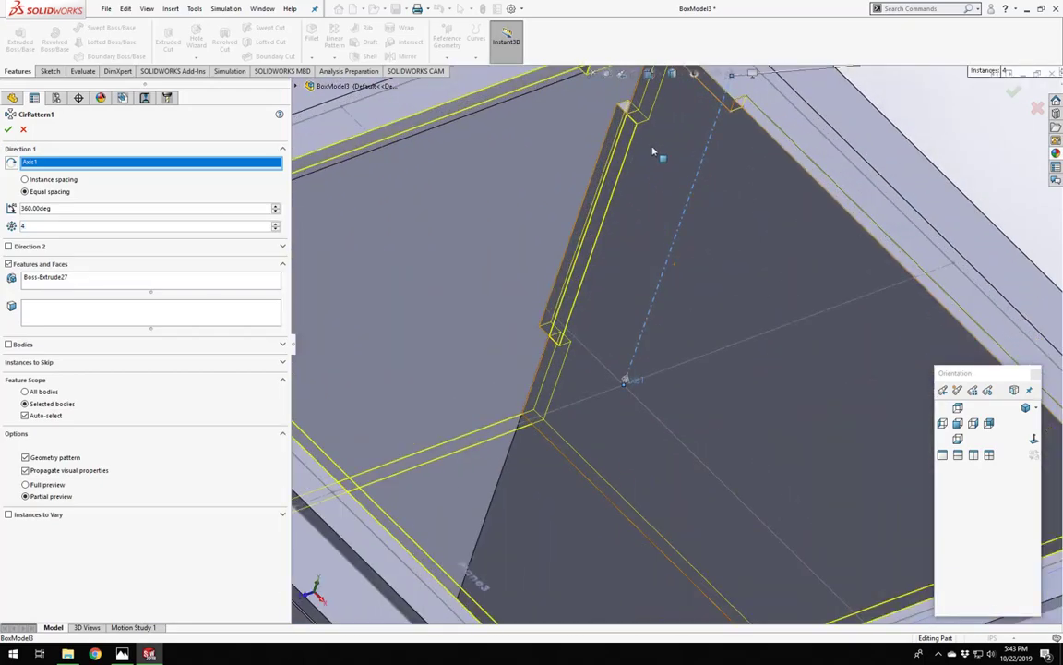
scroll(623, 136, up, 6)
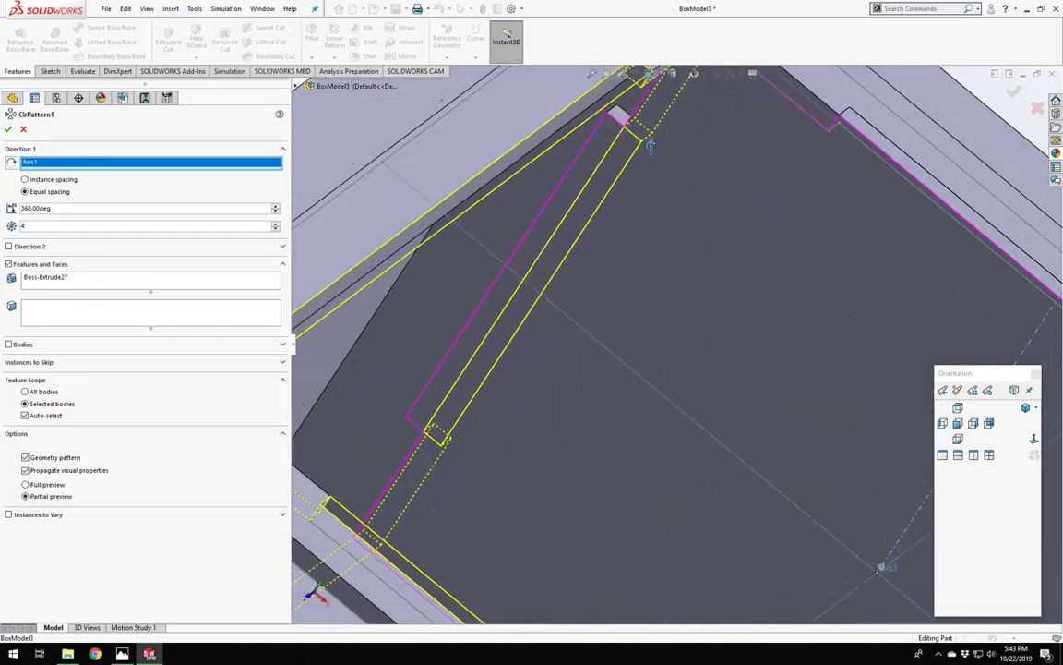
scroll(666, 257, up, 6)
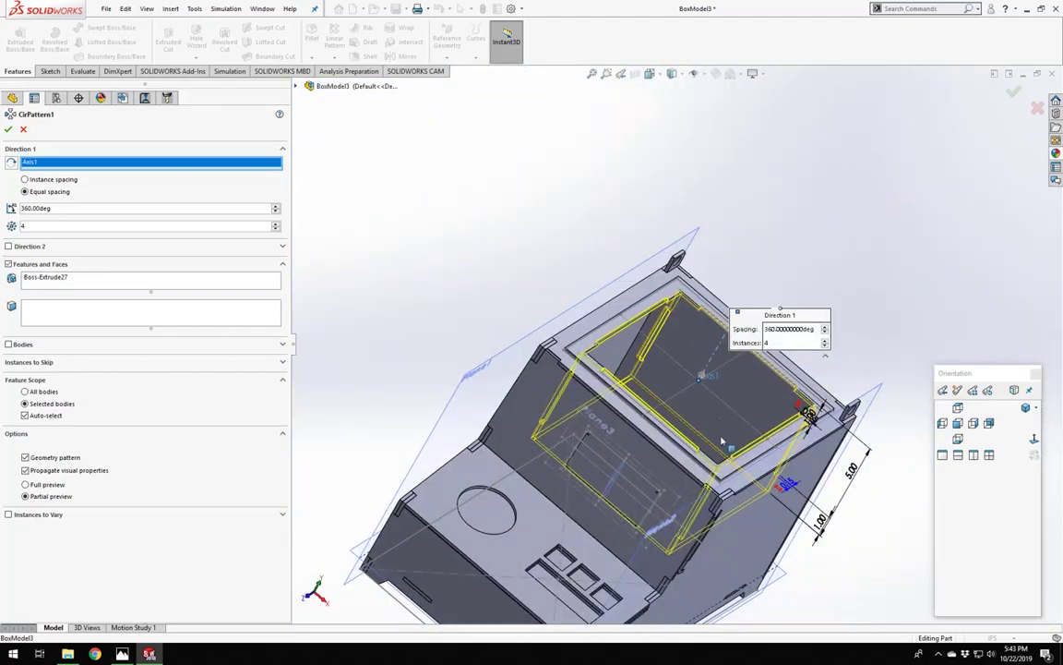
scroll(649, 475, down, 4)
middle_drag(648, 475, 865, 211)
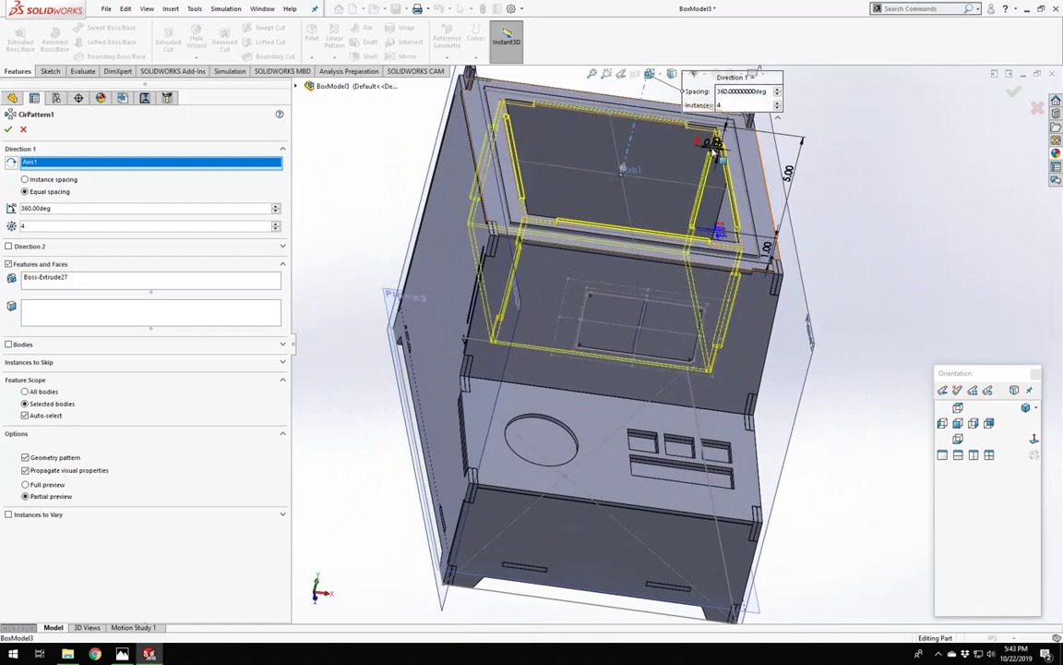
scroll(698, 416, down, 10)
middle_drag(699, 417, 694, 420)
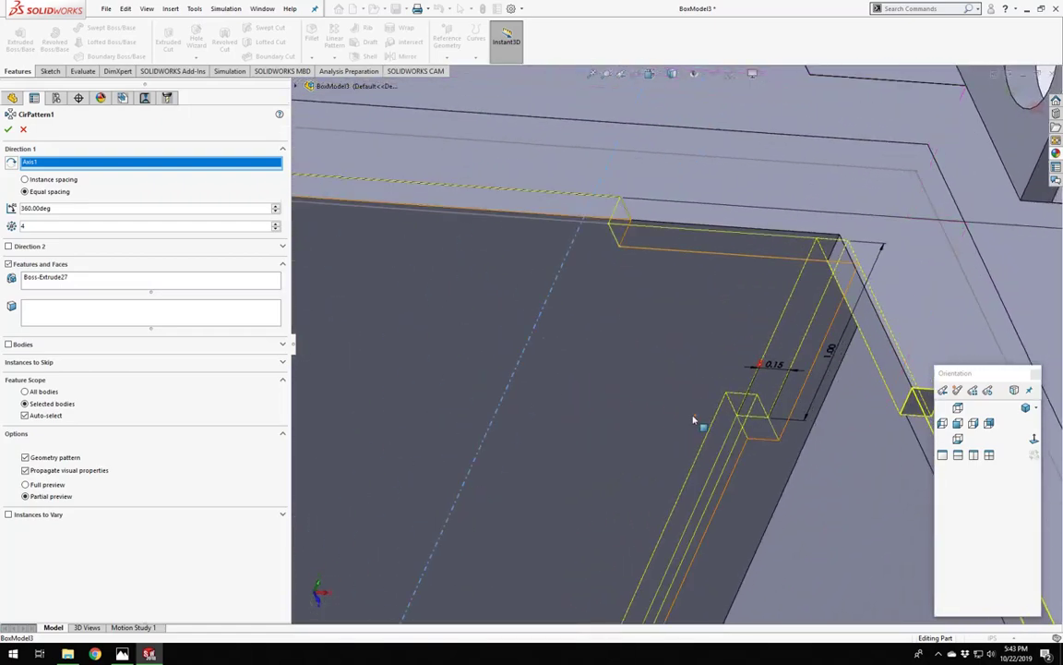
scroll(694, 420, up, 2)
scroll(772, 396, down, 3)
middle_drag(745, 371, 728, 340)
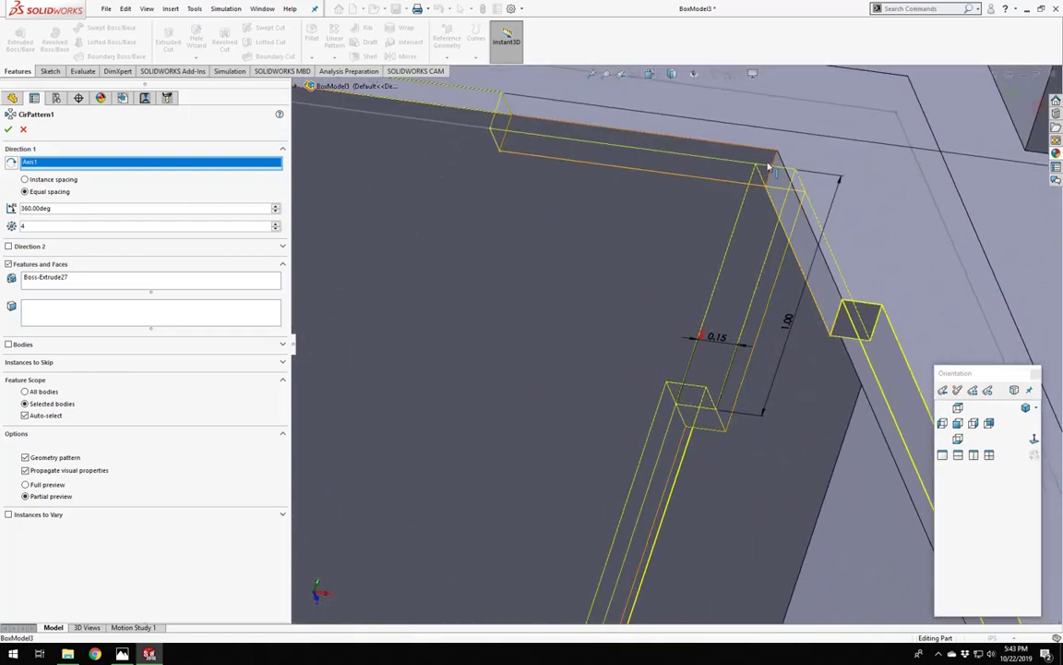
scroll(709, 216, up, 10)
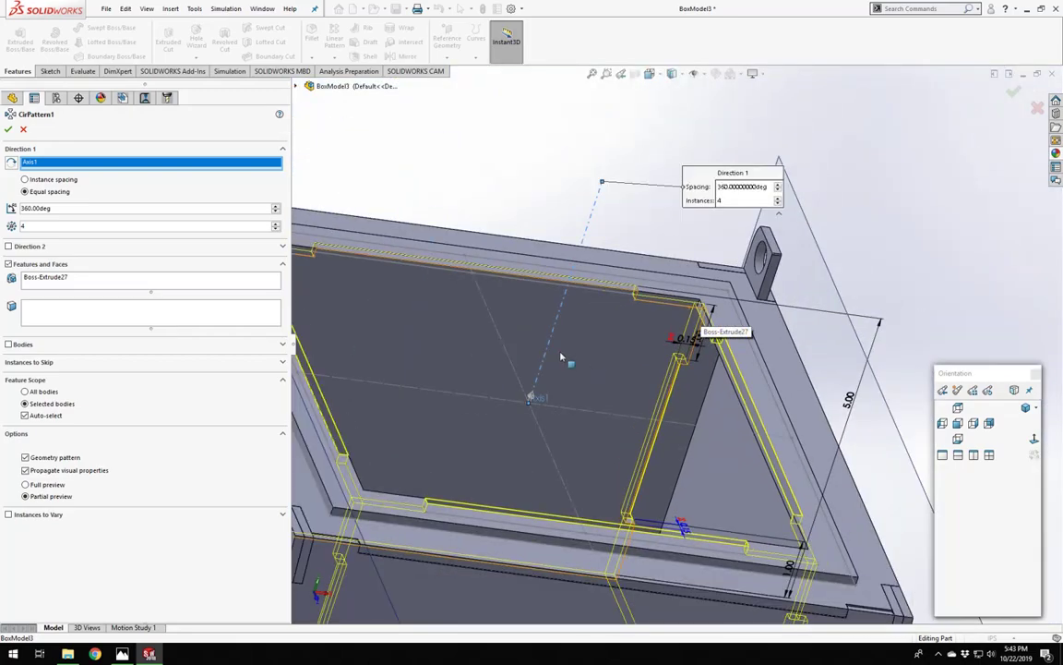
scroll(520, 349, down, 8)
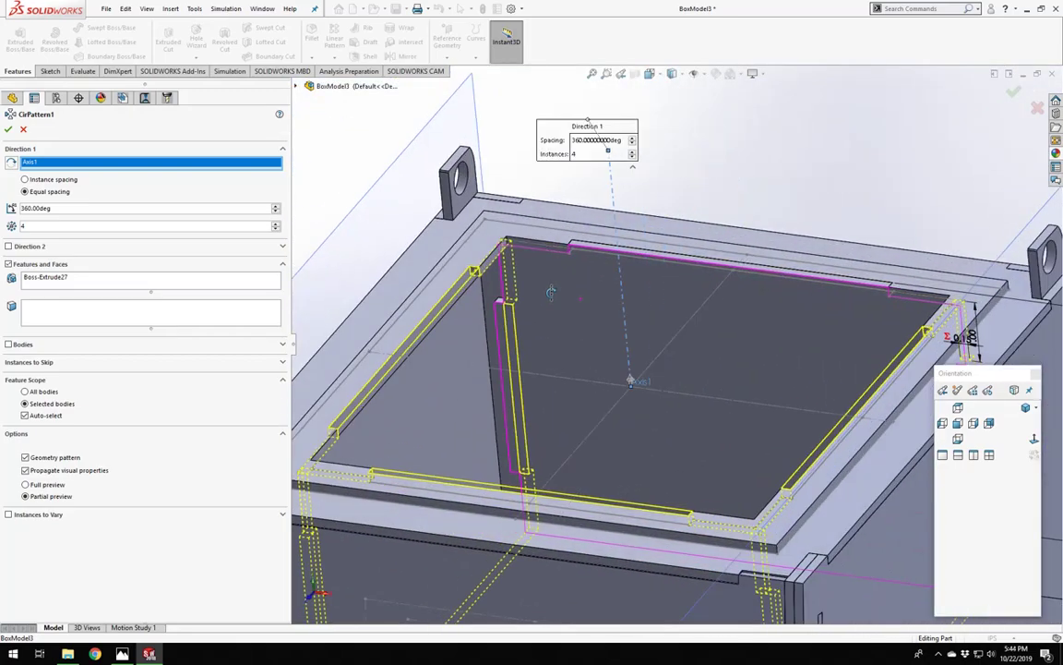
scroll(537, 289, down, 3)
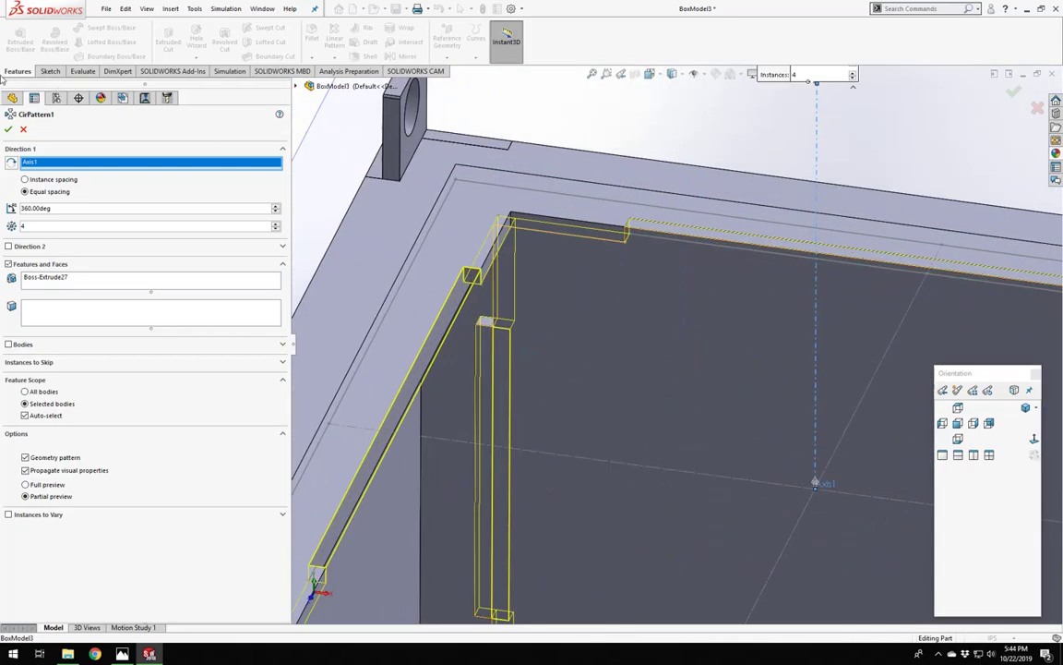
Accept the circular pattern and inspect the inner panels around the top opening.
click(7, 130)
scroll(535, 333, up, 5)
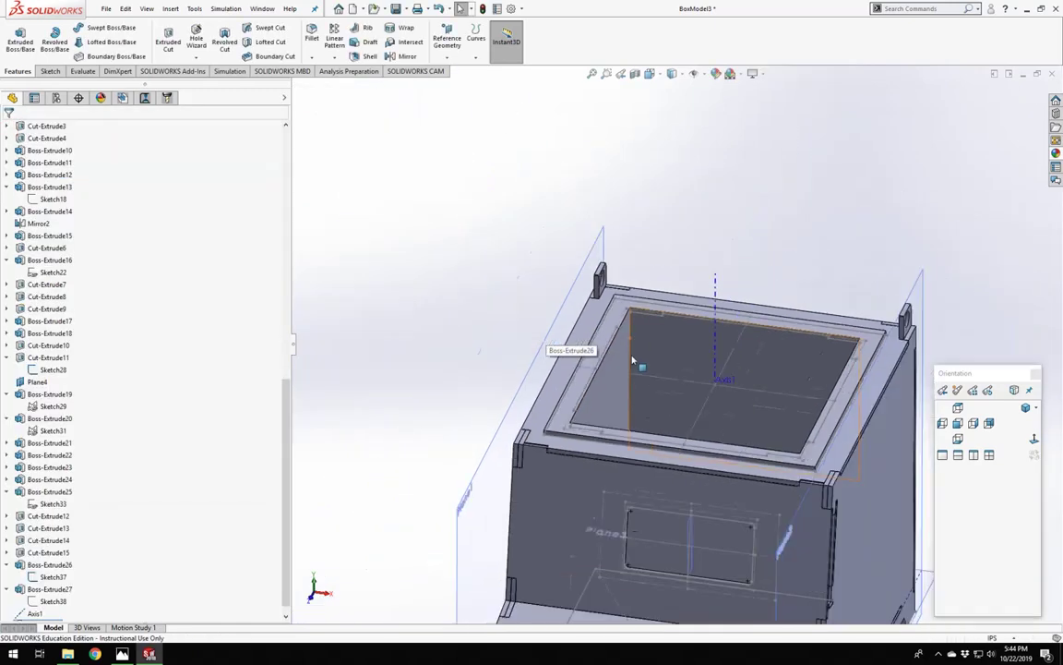
middle_drag(636, 361, 724, 314)
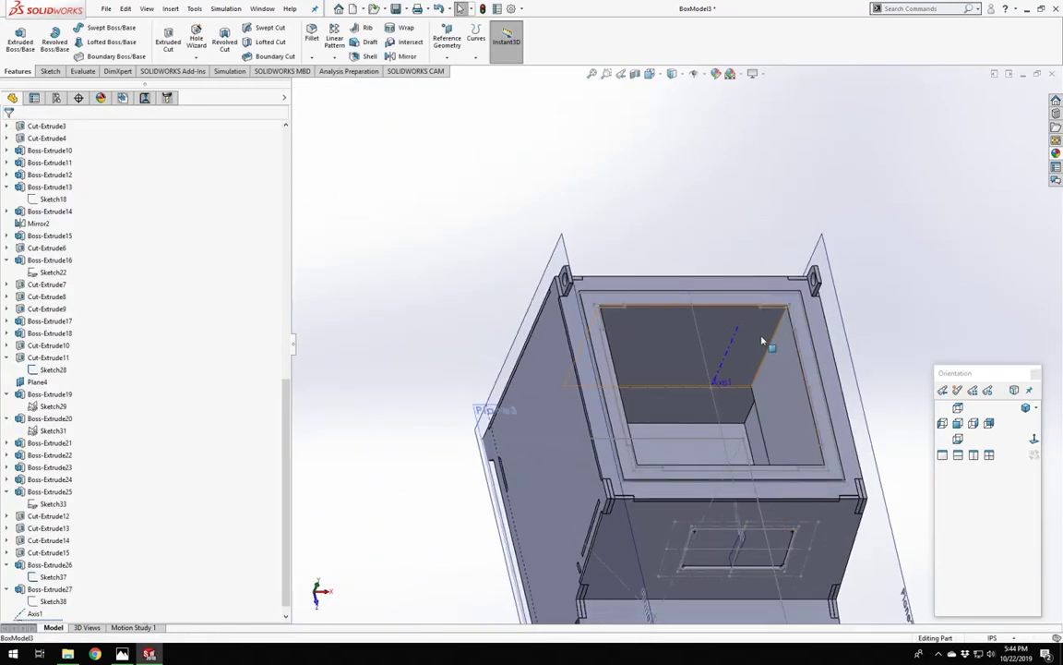
scroll(49, 586, down, 2)
Open Sketch38, the rear inner panel's profile, for editing and view its upper right corner.
click(46, 588)
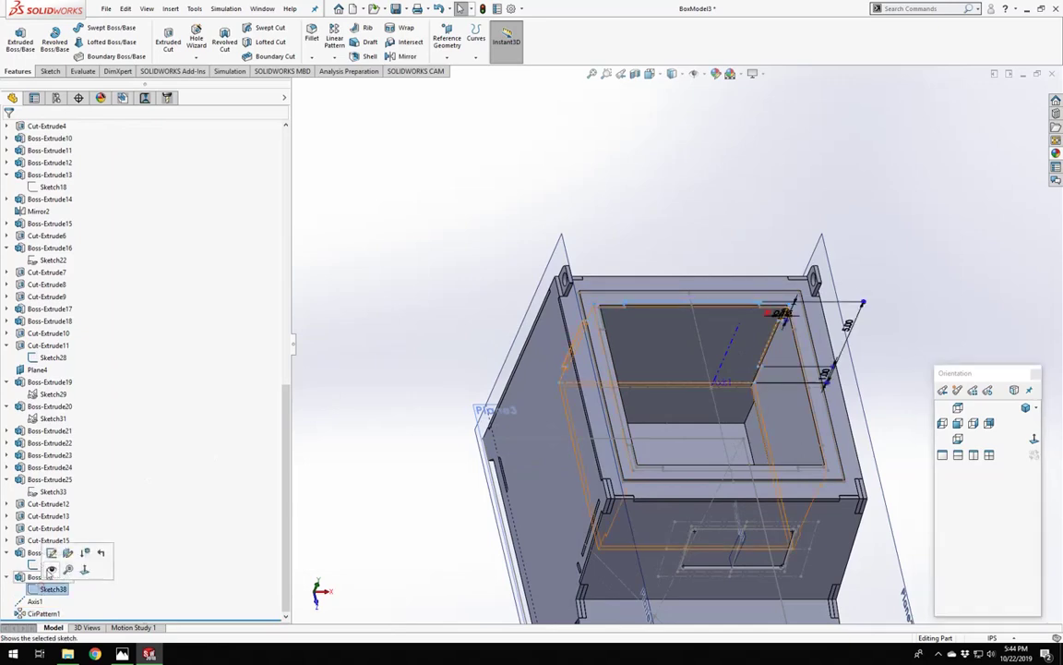
click(52, 553)
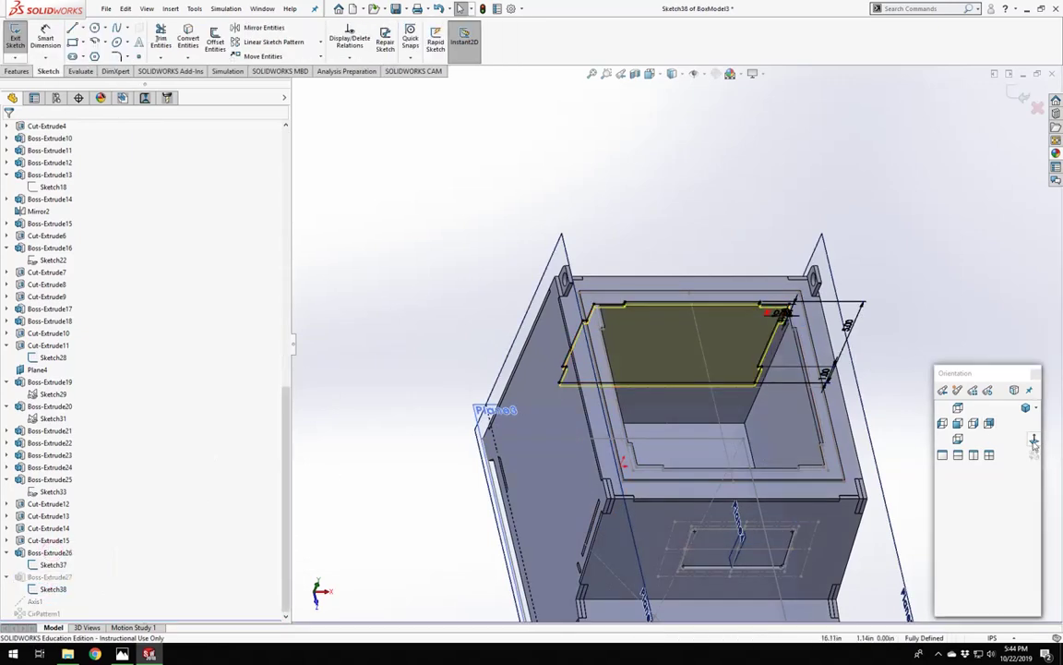
scroll(781, 210, down, 6)
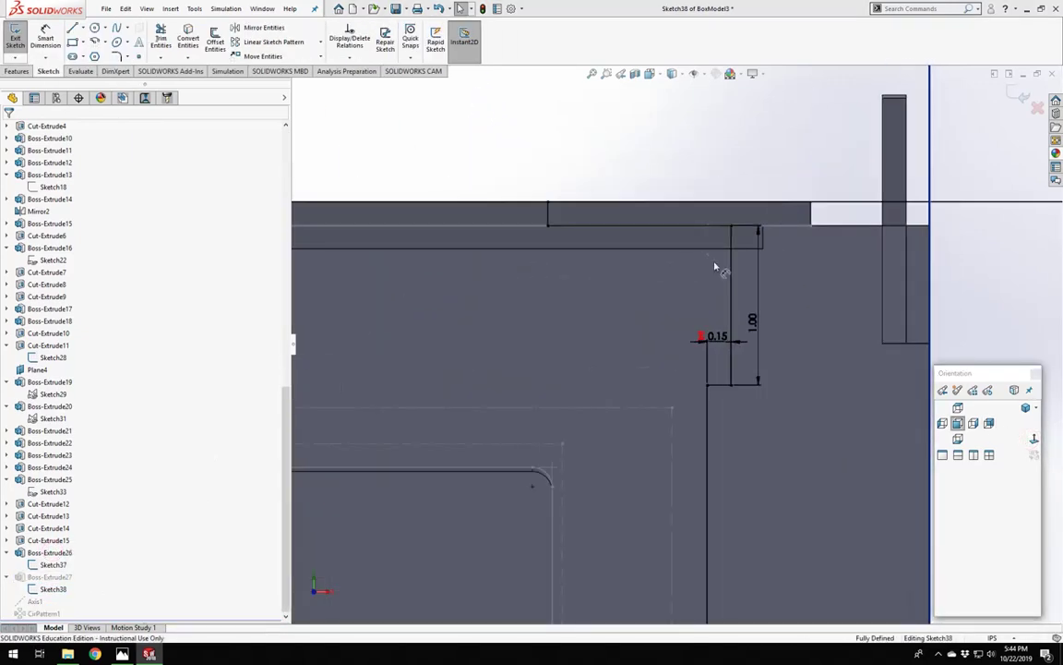
mouse_move(715, 264)
middle_down()
mouse_move(723, 271)
mouse_move(521, 274)
middle_up()
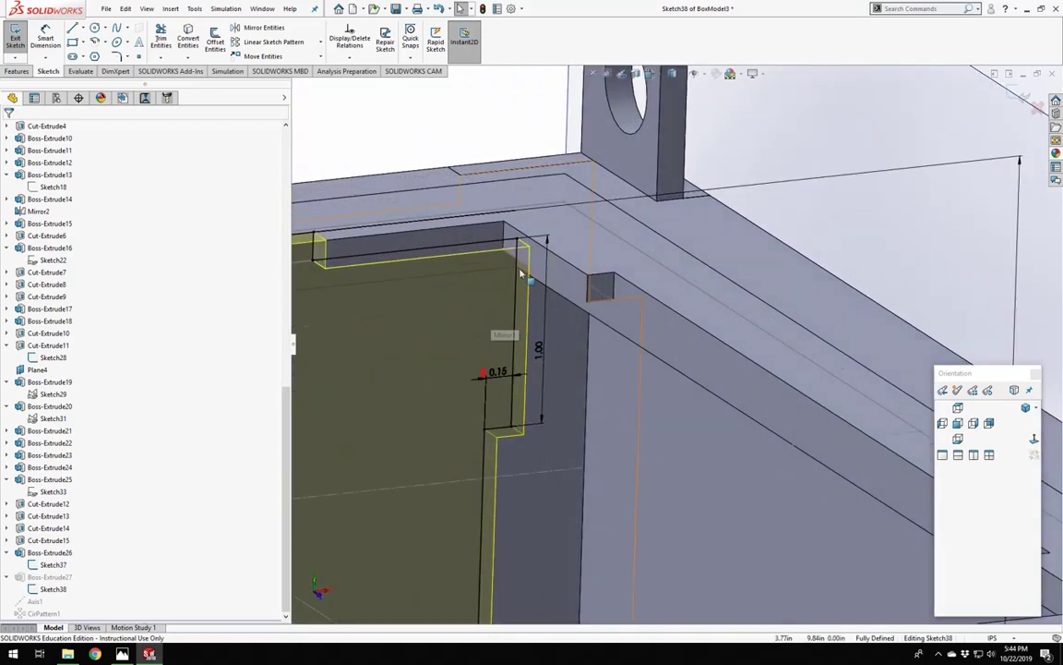
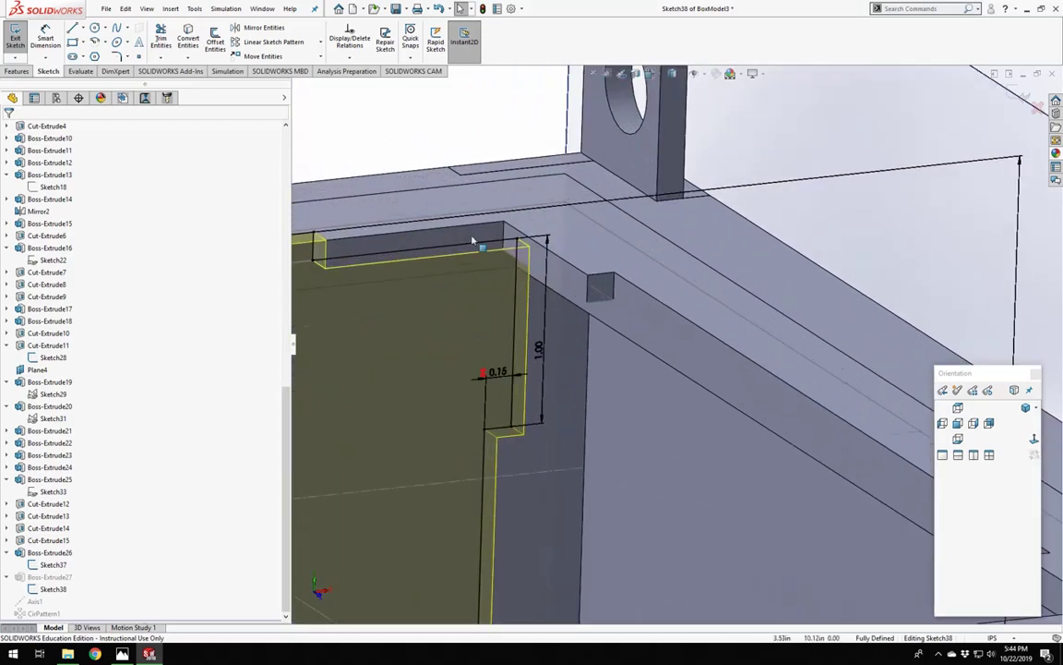
Delete the coincident relation tying the panel outline's upper right endpoint to the opening's corner, and move its vertical line inward about 0.17 in.
click(520, 242)
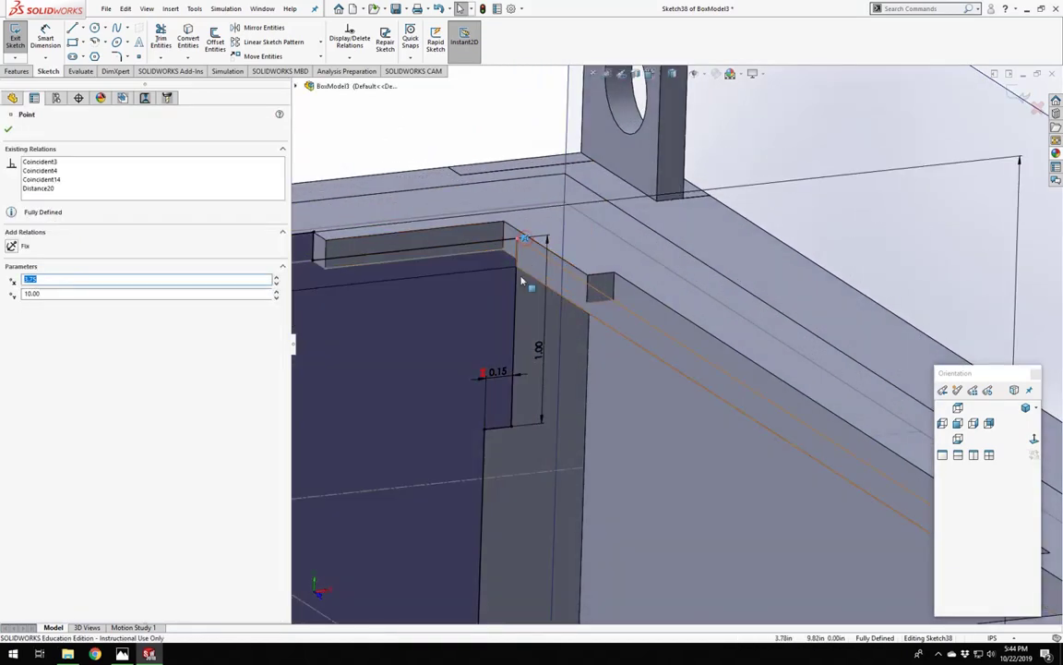
key(Delete)
mouse_move(517, 254)
mouse_down()
mouse_move(460, 264)
mouse_move(497, 273)
mouse_move(487, 270)
mouse_up()
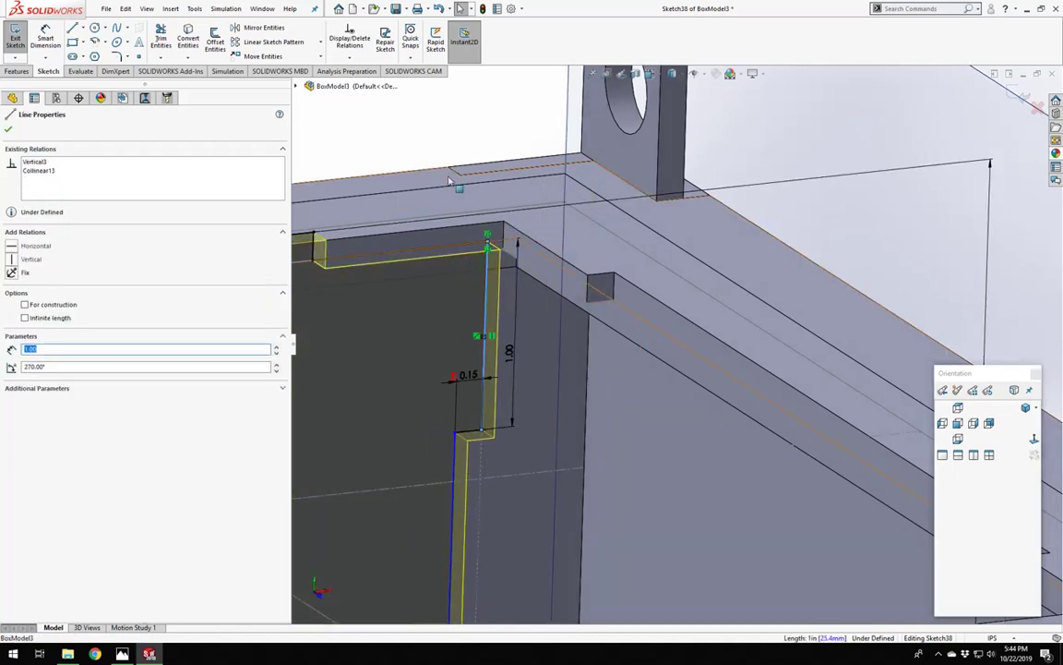
scroll(448, 181, up, 2)
key(Escape)
Dimension the panel outline's upper right endpoint from the opening notch's vertical edge, set it to =mat, and exit the sketch.
scroll(594, 320, down, 5)
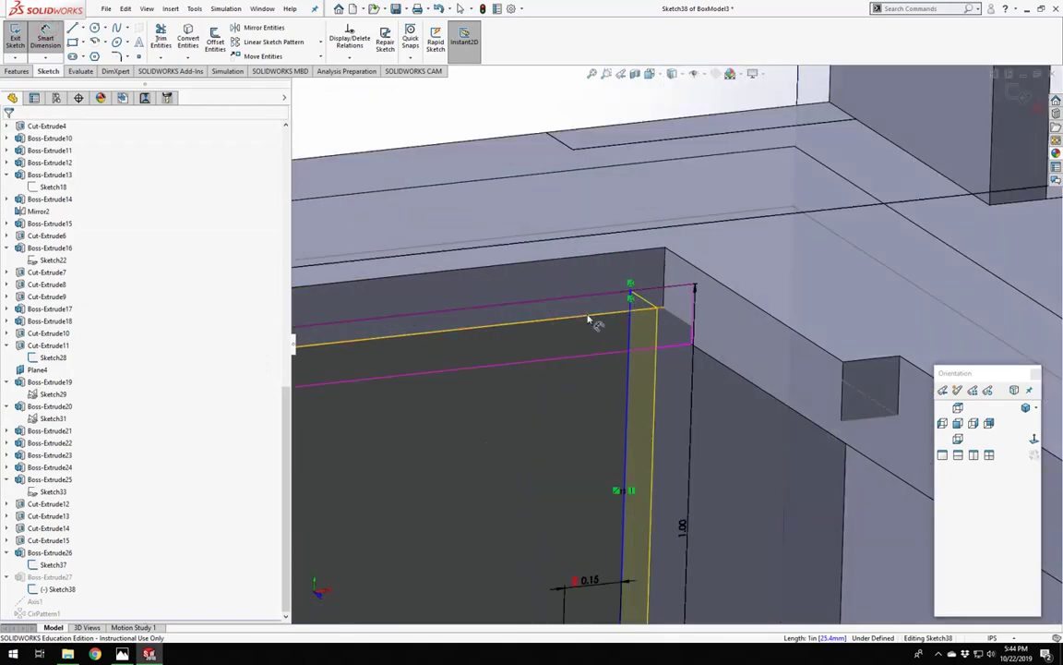
mouse_move(554, 260)
middle_down()
mouse_move(570, 283)
mouse_move(624, 270)
mouse_move(604, 304)
middle_up()
key(d)
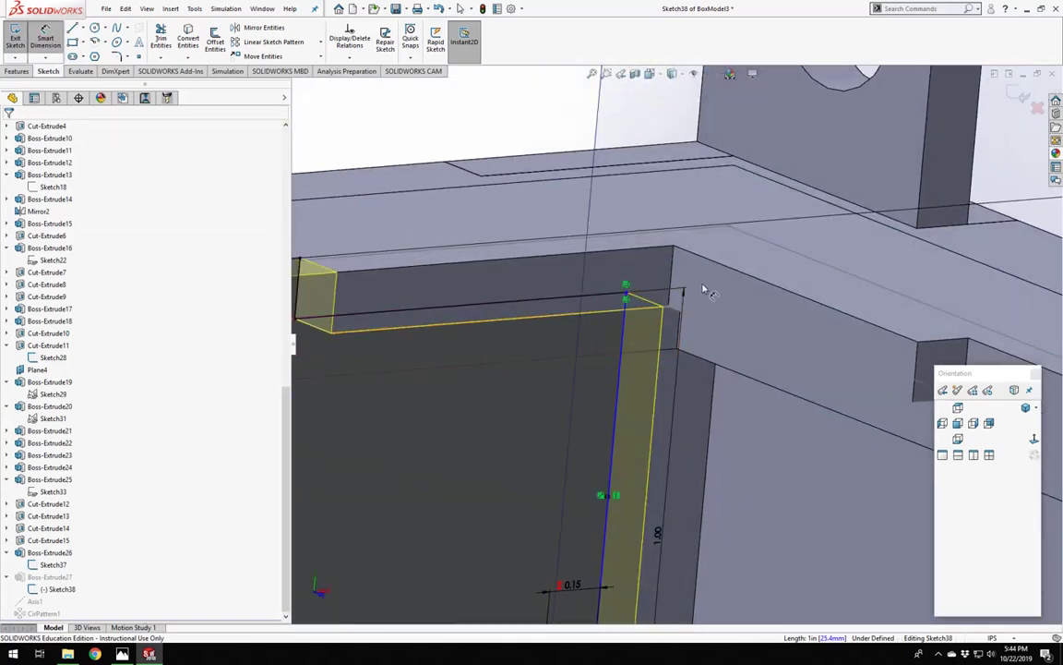
click(625, 294)
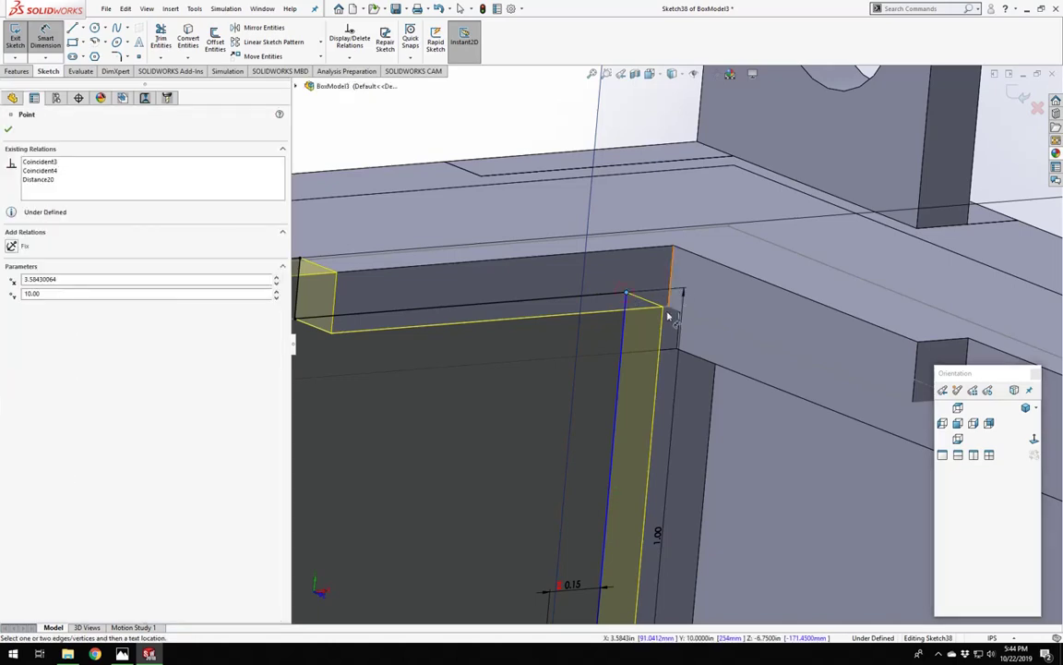
mouse_move(668, 316)
middle_down()
mouse_move(634, 268)
mouse_move(615, 274)
mouse_move(672, 350)
middle_up()
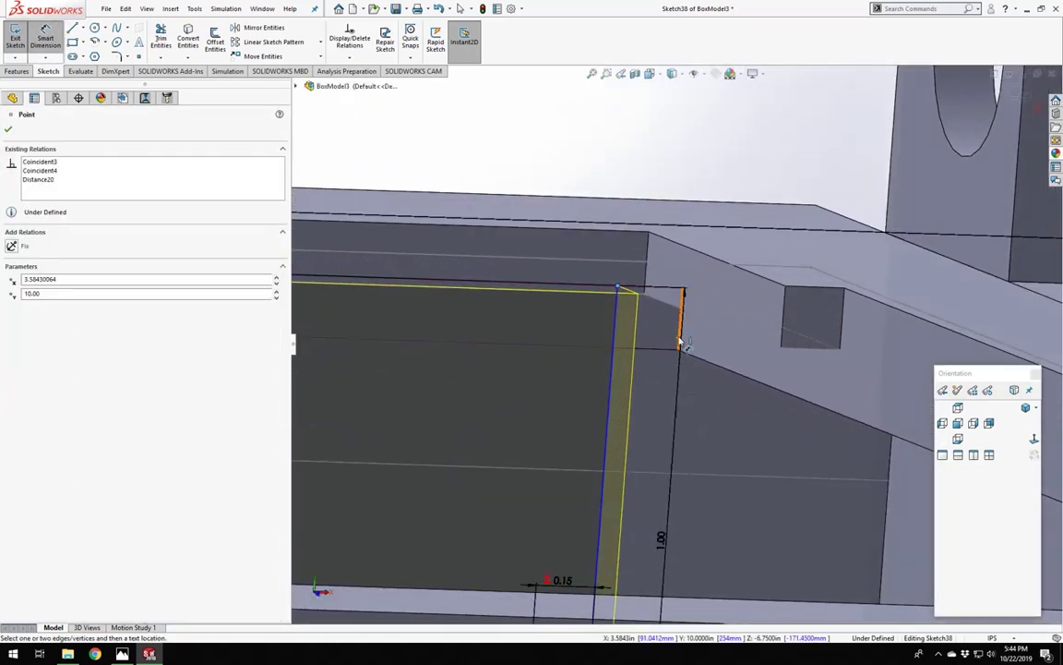
click(680, 339)
click(648, 164)
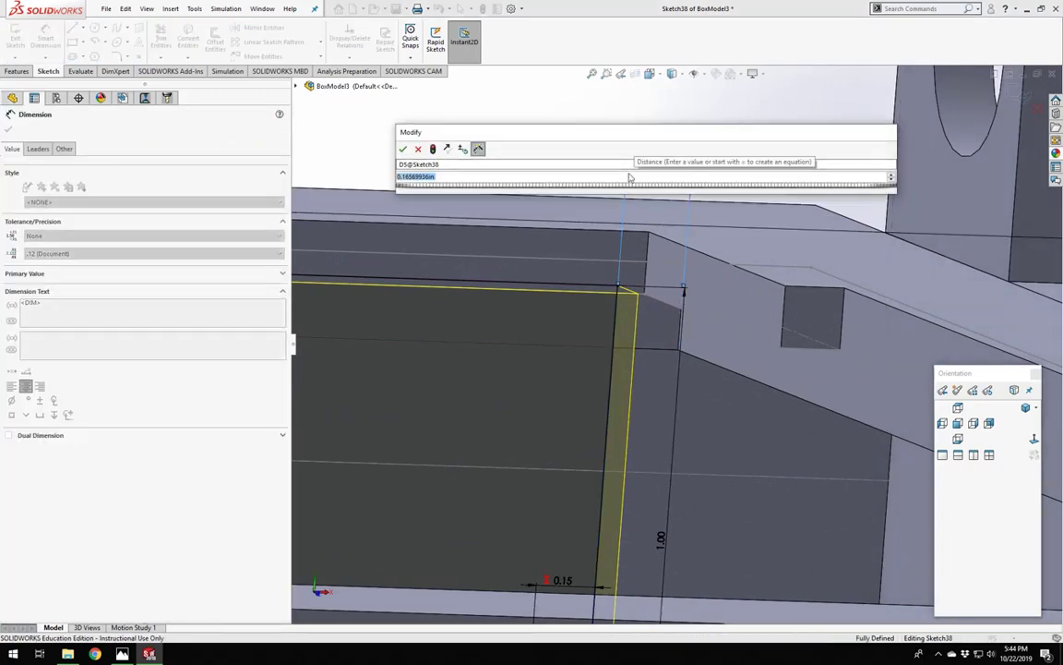
text(=mat)
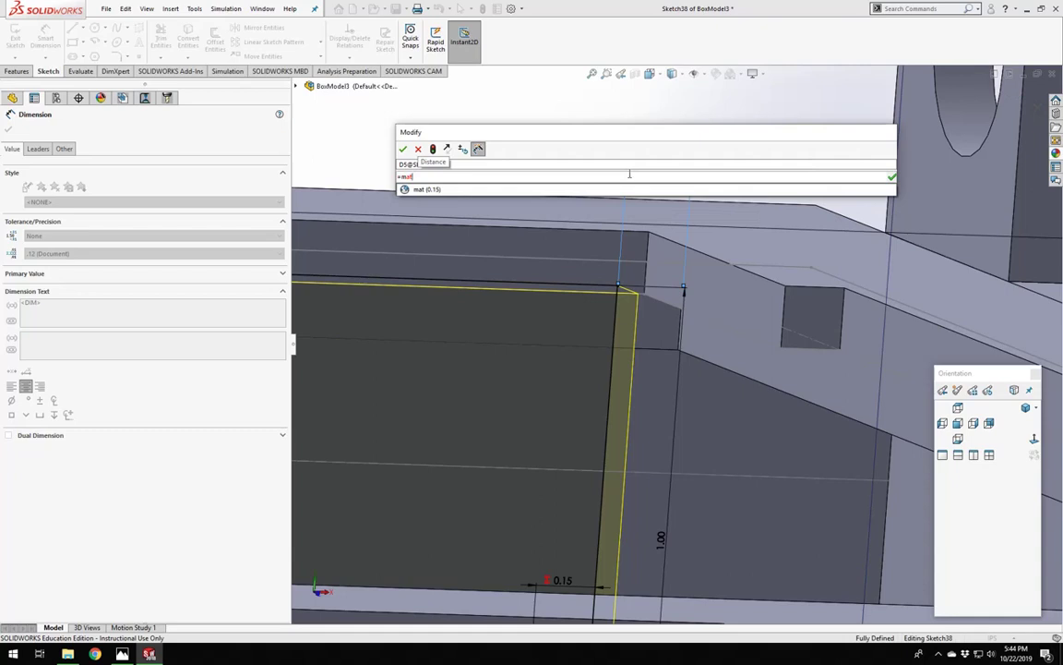
key(Return)
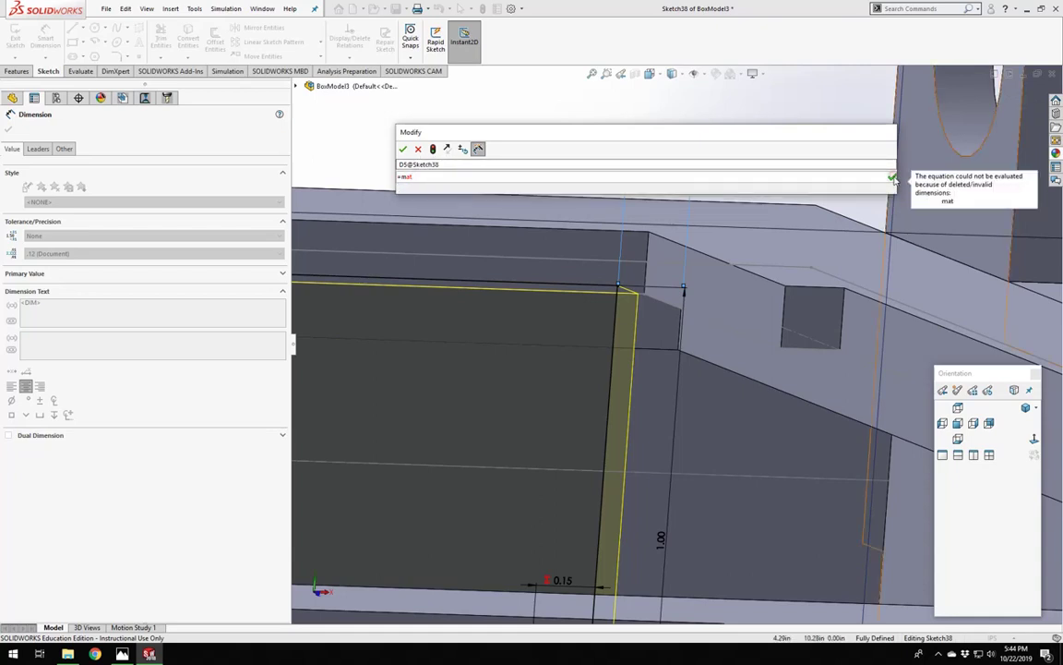
click(436, 178)
click(426, 190)
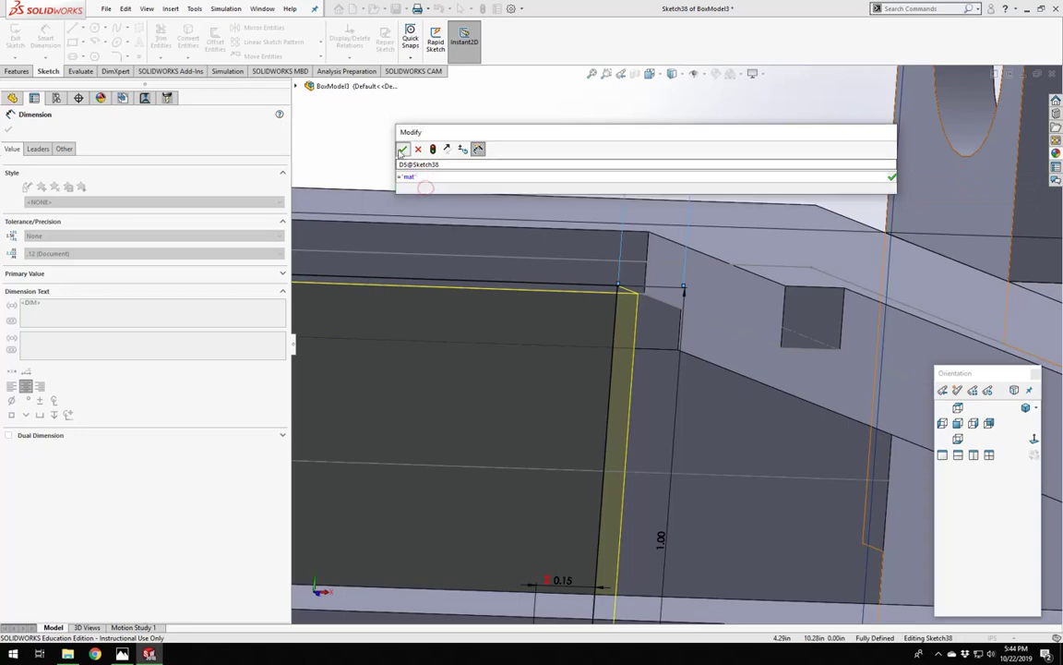
click(403, 150)
scroll(595, 212, up, 5)
key(Escape)
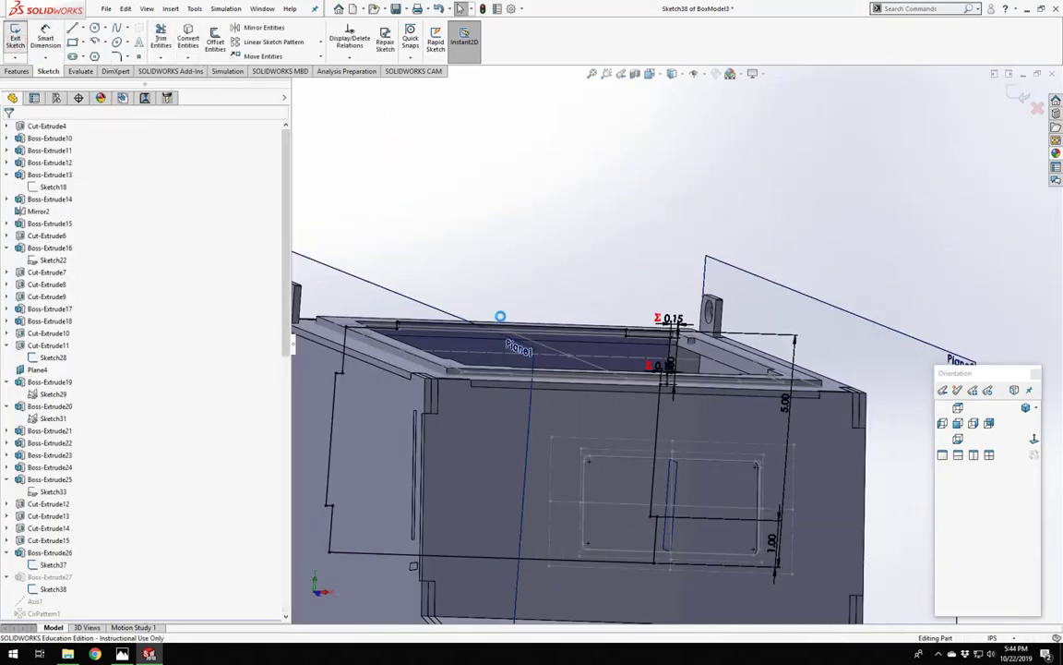
Apply a section view on the Top Plane offset 9.10 in to cut through the inner panels below the opening.
scroll(428, 249, up, 5)
middle_drag(563, 300, 517, 392)
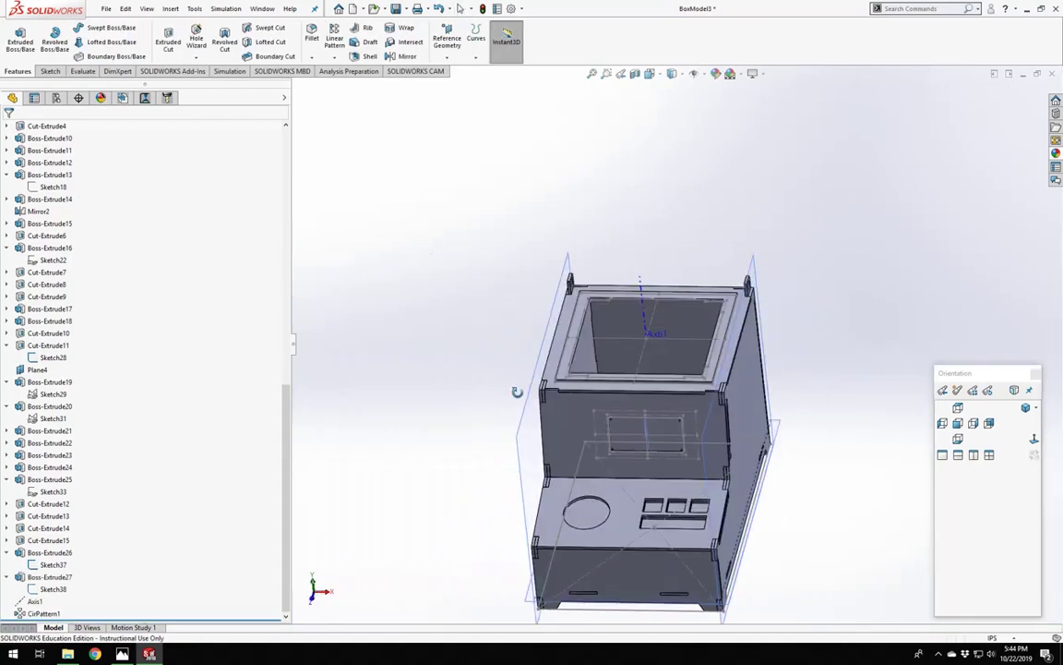
click(635, 74)
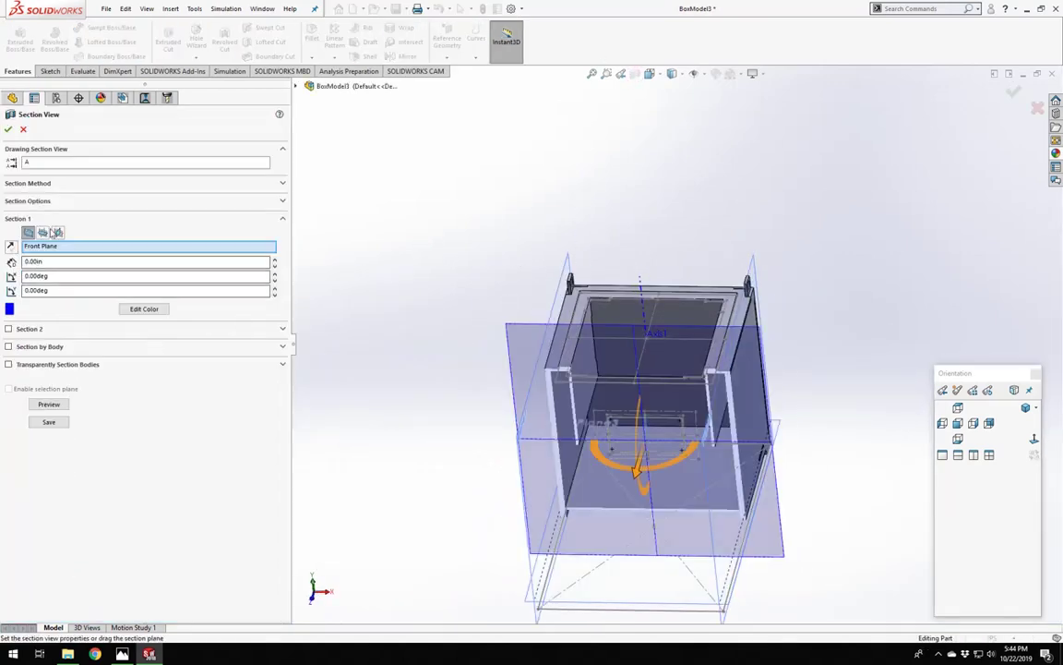
click(42, 231)
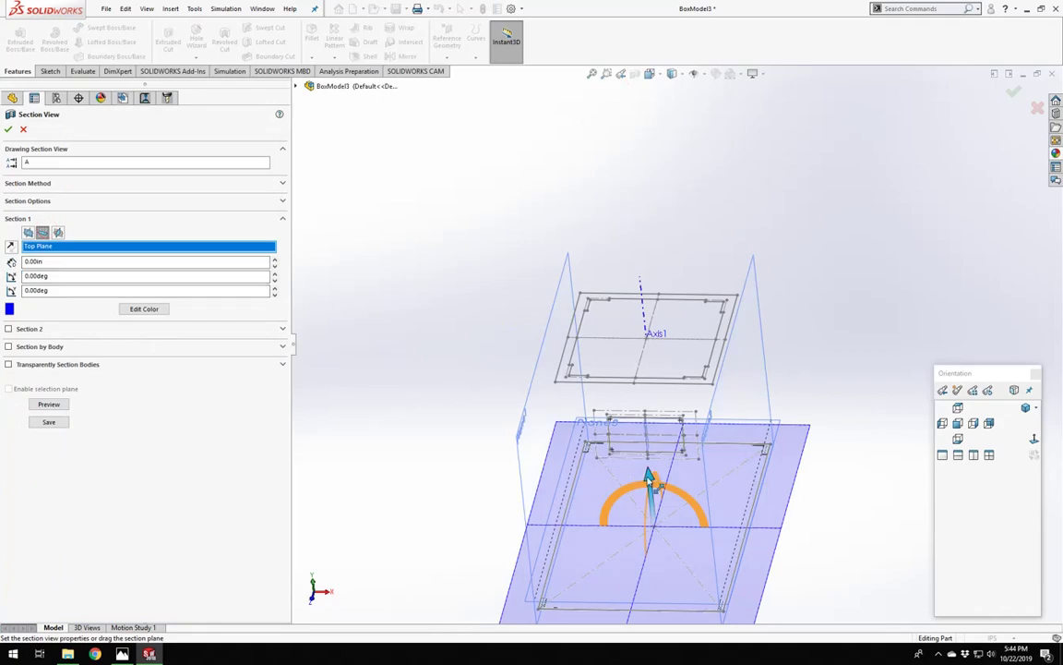
drag(649, 475, 625, 339)
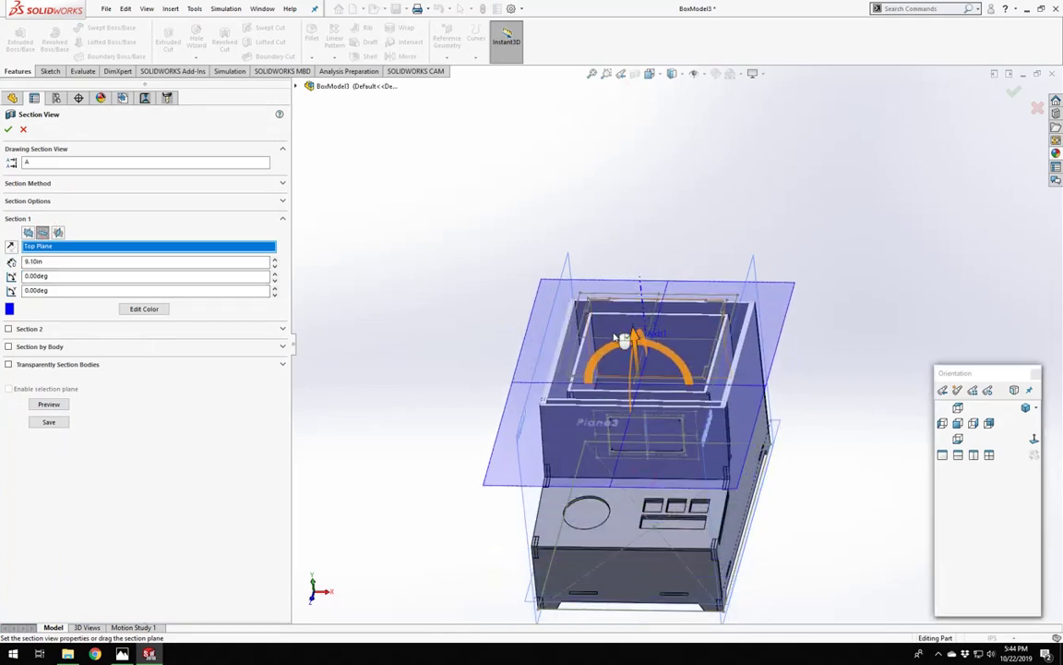
middle_drag(625, 338, 488, 352)
click(9, 129)
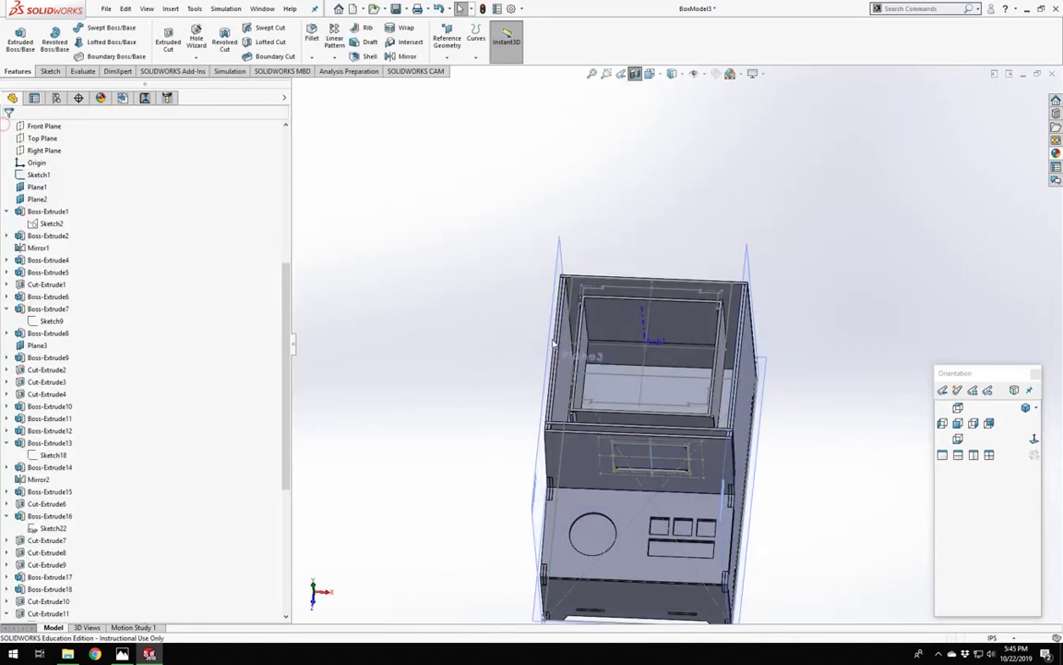
Examine in the sectioned model how the inner panels' stepped edges meet at the corners, from above and below.
scroll(736, 287, down, 8)
mouse_move(704, 252)
middle_down()
mouse_move(660, 302)
mouse_move(677, 429)
mouse_move(697, 366)
mouse_move(679, 420)
mouse_move(657, 428)
mouse_move(677, 318)
mouse_move(725, 168)
mouse_move(756, 138)
mouse_move(717, 237)
middle_up()
scroll(739, 340, up, 5)
scroll(93, 563, down, 8)
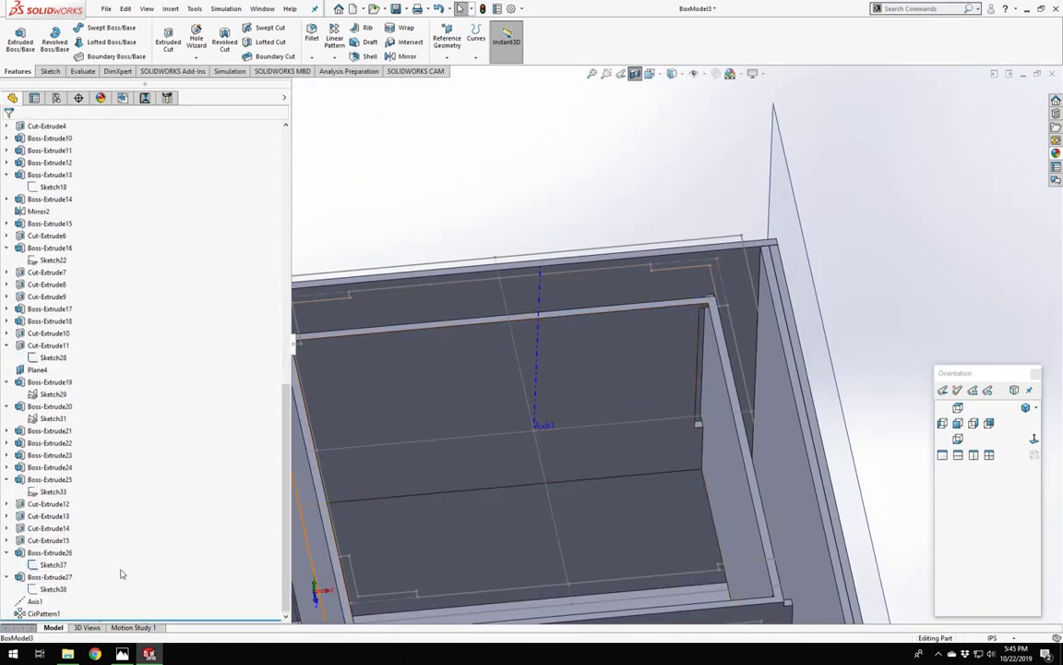
click(502, 443)
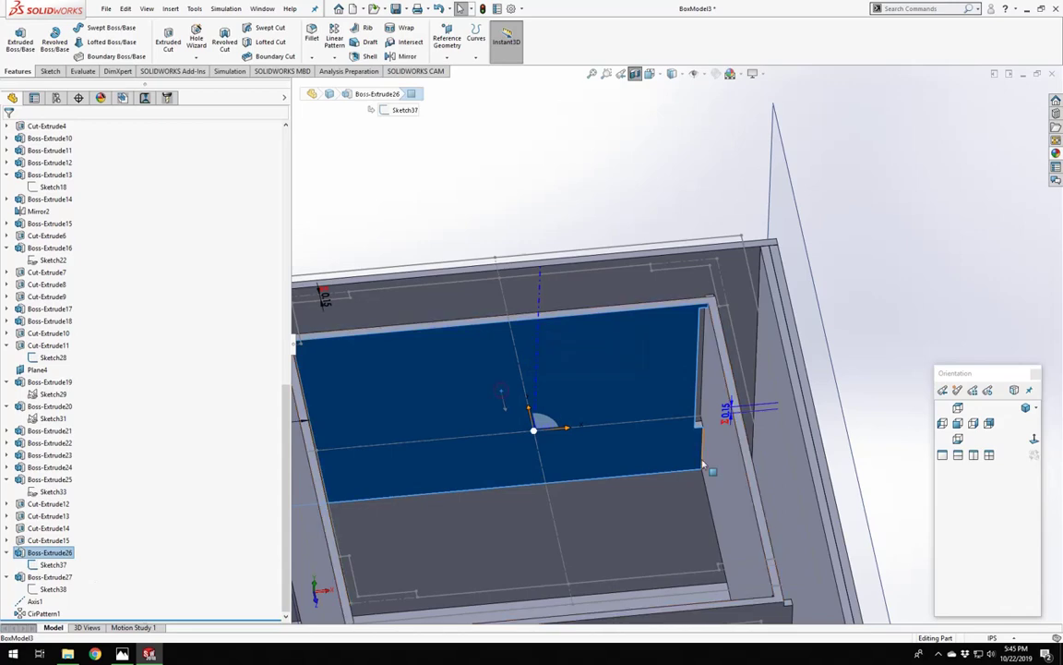
click(729, 434)
scroll(634, 432, down, 5)
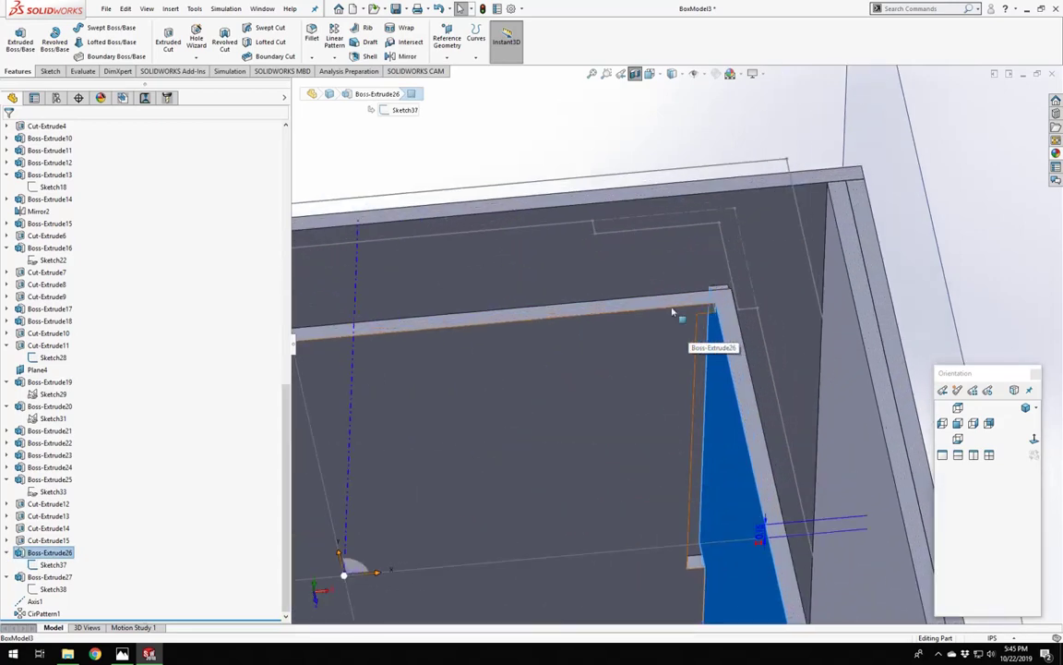
scroll(639, 442, up, 4)
scroll(680, 477, down, 4)
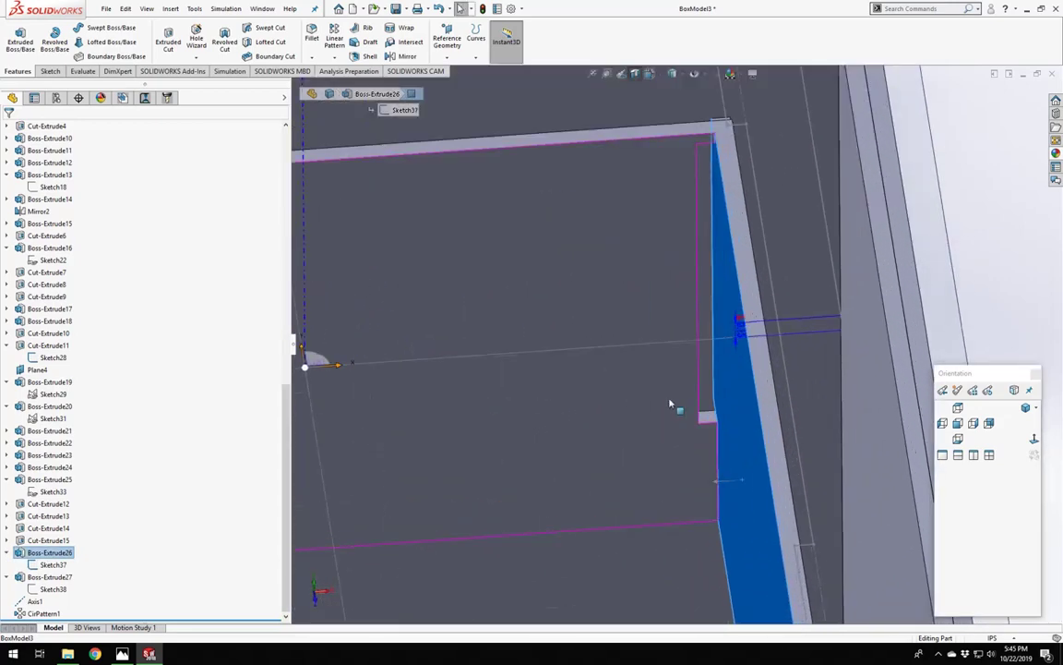
middle_drag(669, 401, 687, 495)
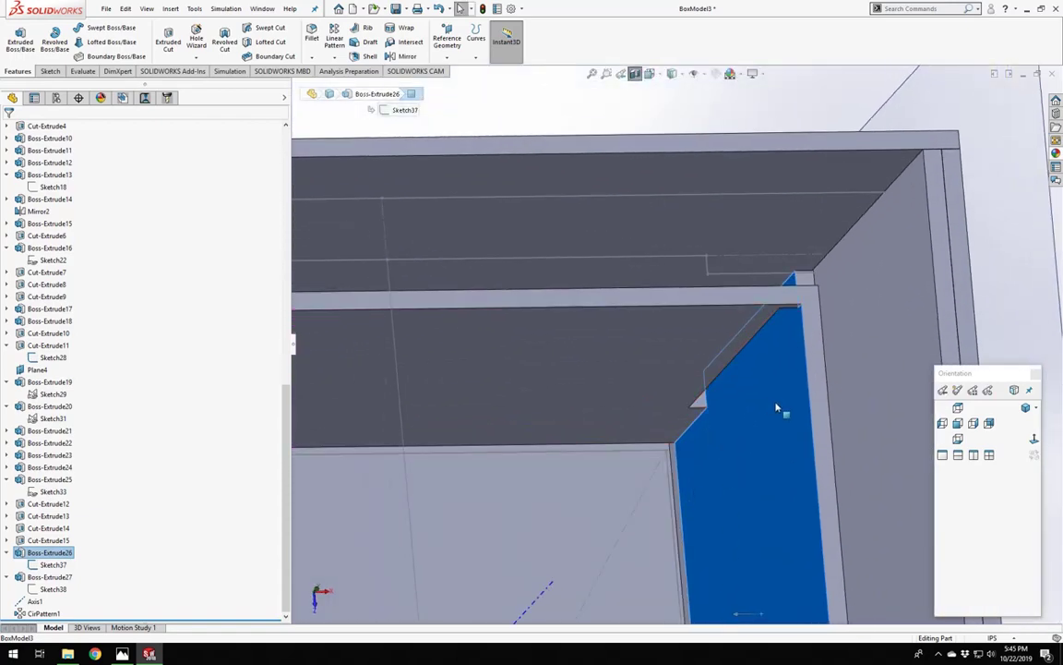
click(775, 407)
scroll(647, 371, up, 6)
middle_drag(492, 358, 478, 488)
click(454, 332)
scroll(450, 330, up, 3)
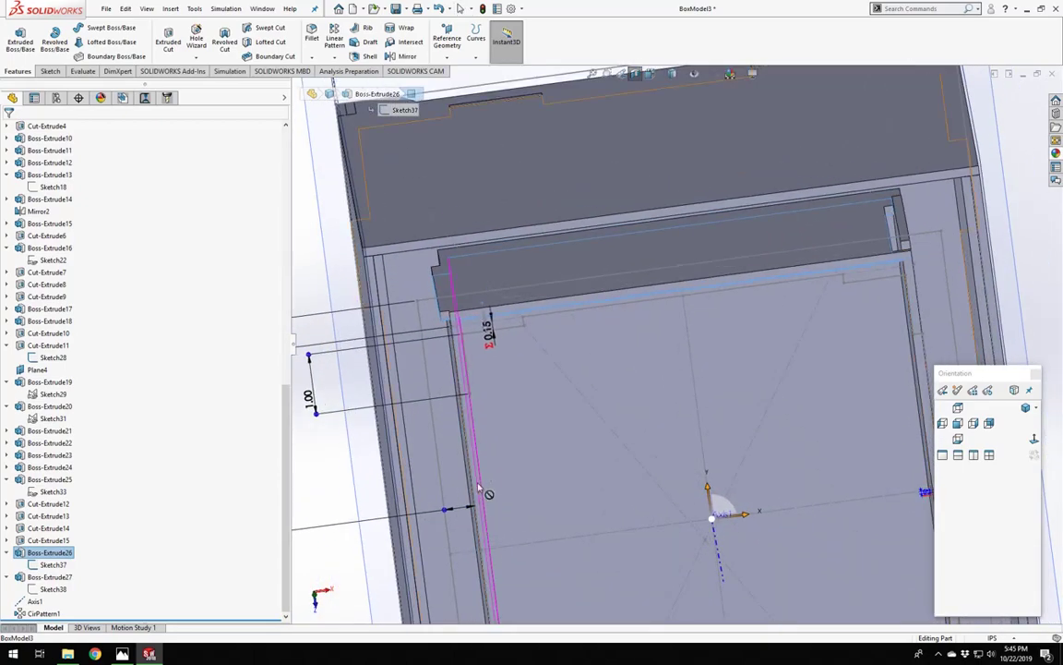
Highlight Sketch37 and Sketch38 in turn and compare their profiles with the inner panels at the opening's corners.
click(41, 565)
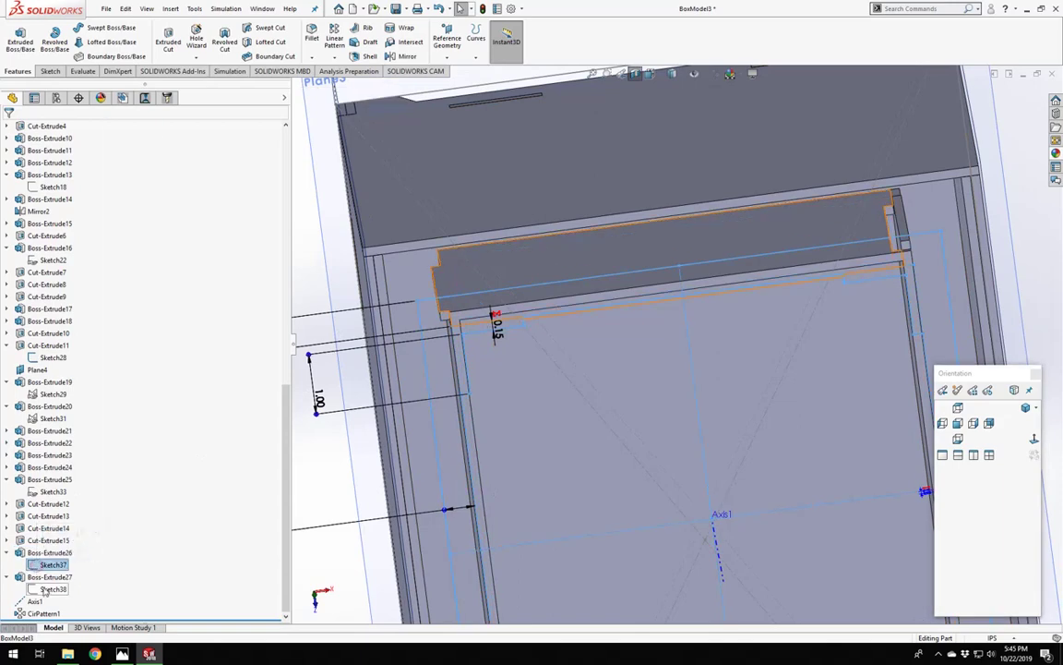
click(45, 591)
scroll(642, 323, down, 3)
mouse_move(644, 324)
middle_down()
mouse_move(511, 292)
mouse_move(551, 317)
middle_up()
scroll(550, 318, up, 5)
scroll(799, 303, down, 3)
middle_drag(866, 354, 831, 190)
mouse_move(858, 183)
middle_down()
mouse_move(757, 487)
mouse_move(763, 332)
mouse_move(769, 350)
mouse_move(759, 267)
middle_up()
scroll(570, 467, up, 7)
middle_drag(454, 457, 518, 443)
scroll(480, 469, down, 6)
mouse_move(418, 459)
middle_down()
mouse_move(441, 457)
mouse_move(428, 440)
mouse_move(396, 443)
middle_up()
Reopen Sketch38 and delete the 0.15 in dimension between the outline's upper right endpoint and the opening's notch.
right_click(53, 588)
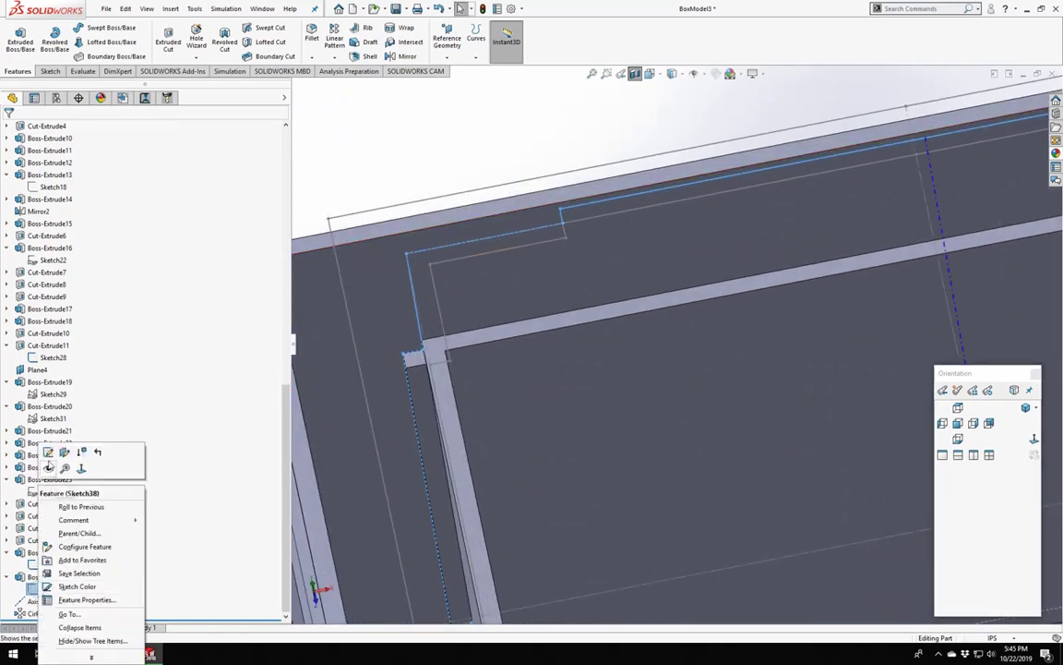
click(48, 452)
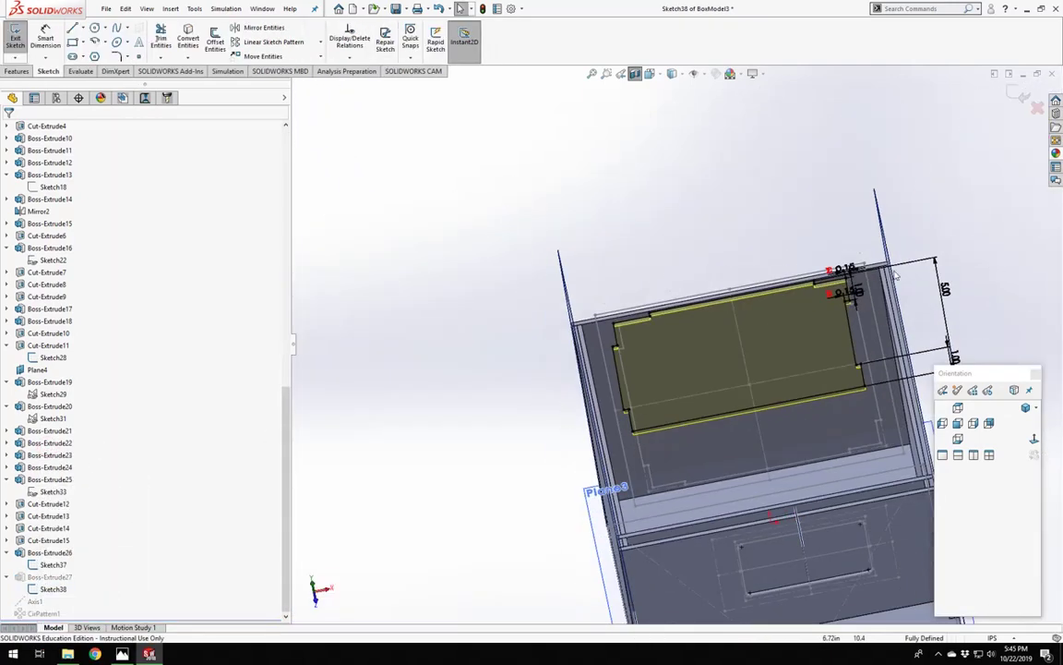
scroll(894, 274, down, 5)
mouse_move(674, 293)
middle_down()
mouse_move(736, 285)
mouse_move(744, 268)
middle_up()
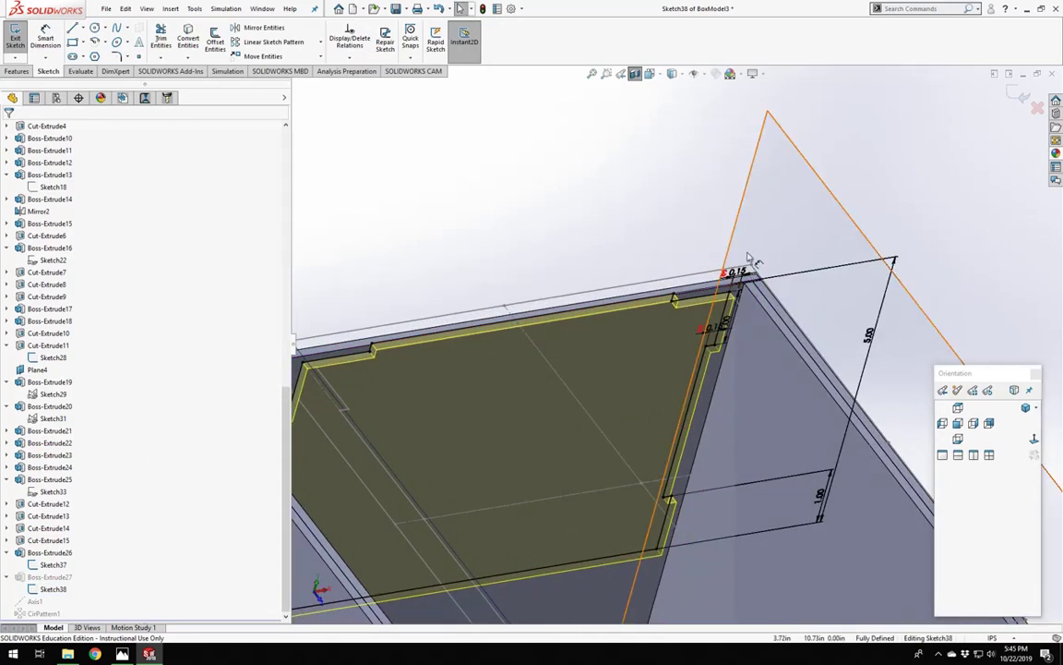
click(743, 275)
key(Delete)
Turn off the section view and inspect the panel outline's upper right corner within the full box.
scroll(739, 330, down, 7)
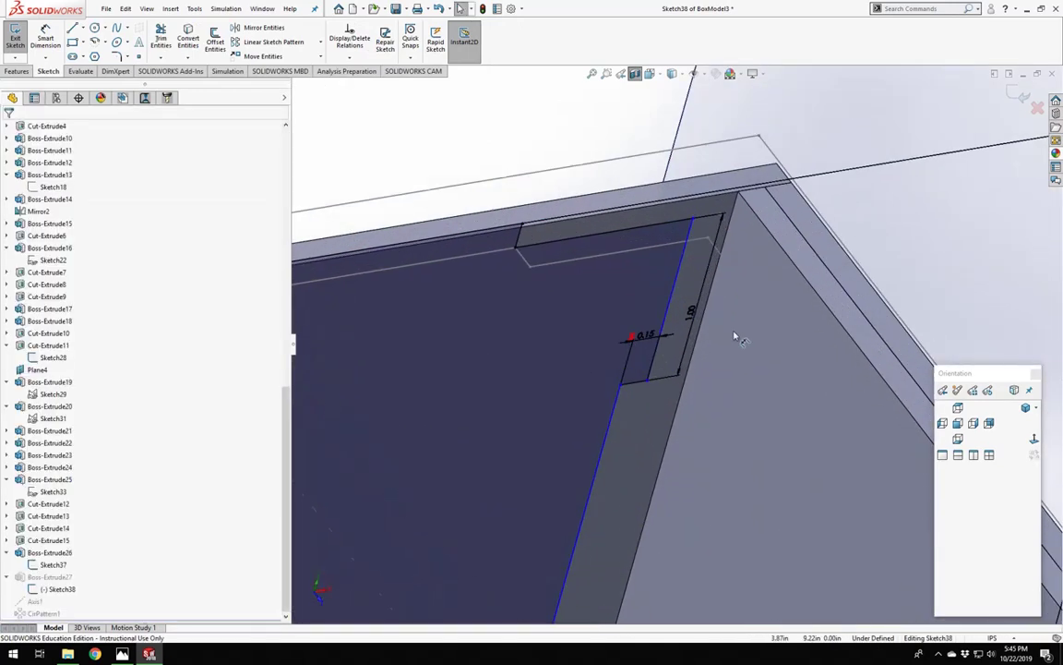
middle_drag(703, 277, 690, 243)
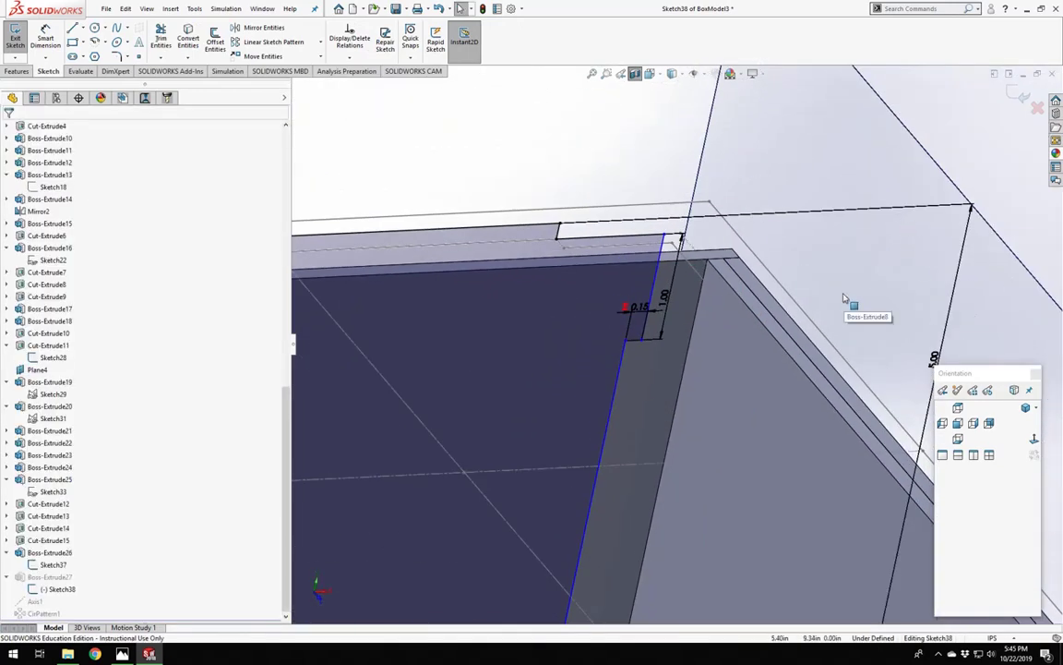
middle_drag(843, 297, 498, 231)
scroll(494, 230, up, 8)
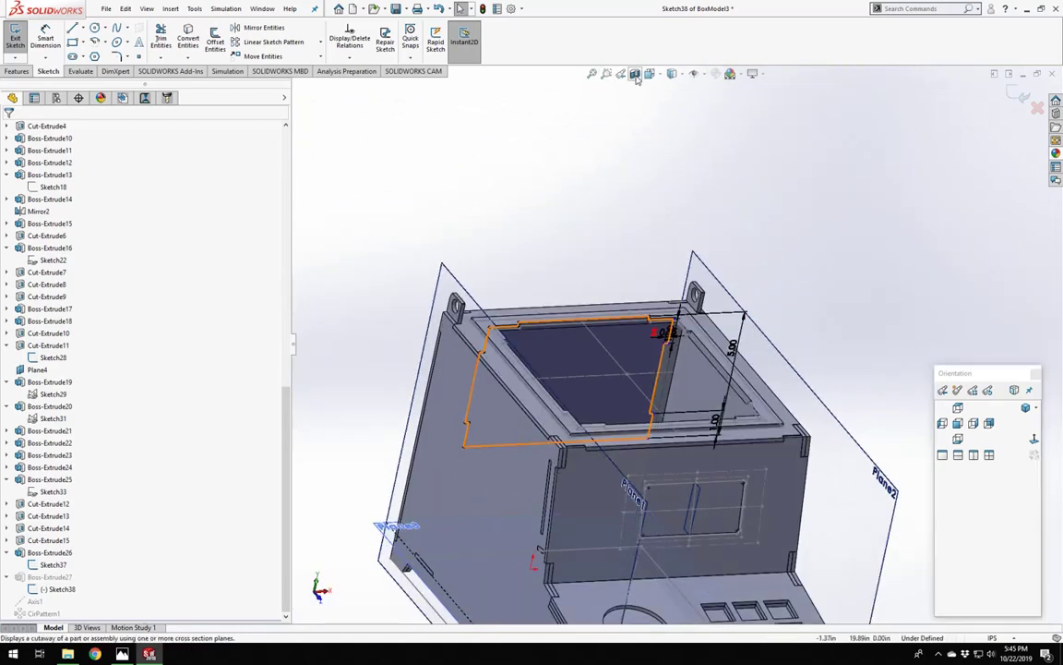
scroll(610, 409, down, 10)
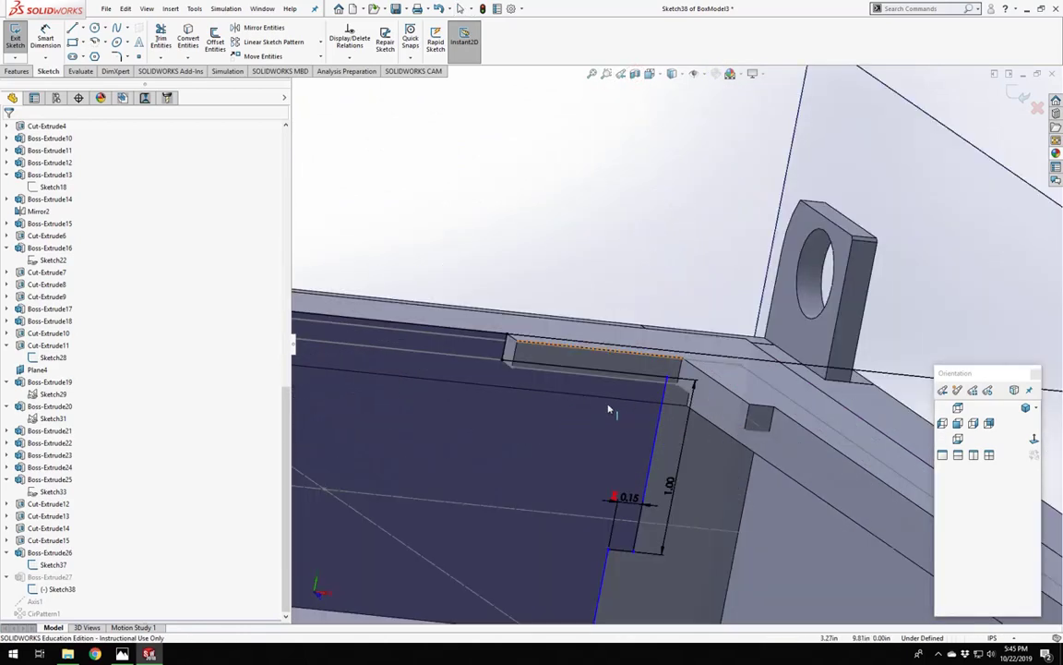
Make the outline's upper right vertical line collinear with the vertical edge of the opening's corner notch.
click(666, 380)
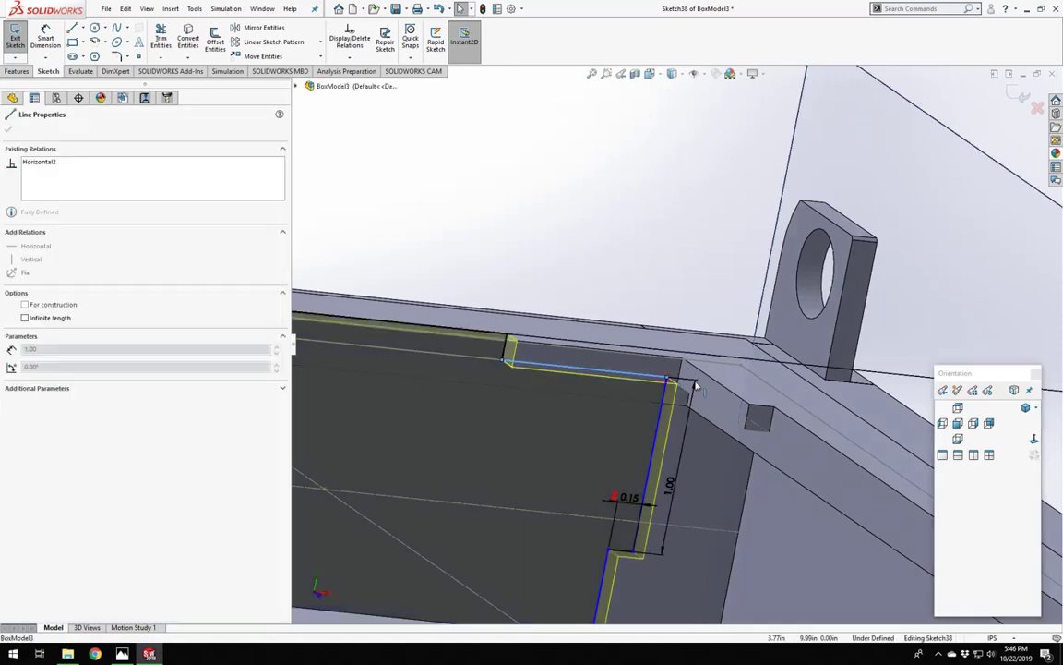
mouse_move(680, 409)
middle_down()
mouse_move(686, 397)
mouse_move(679, 409)
middle_up()
scroll(680, 410, down, 3)
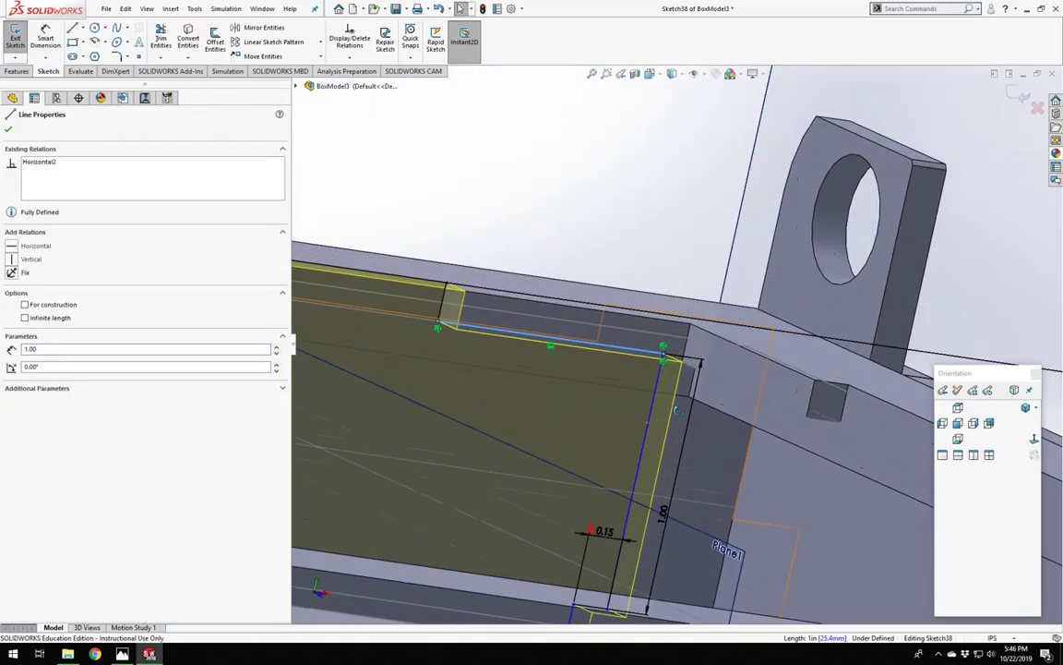
click(654, 371)
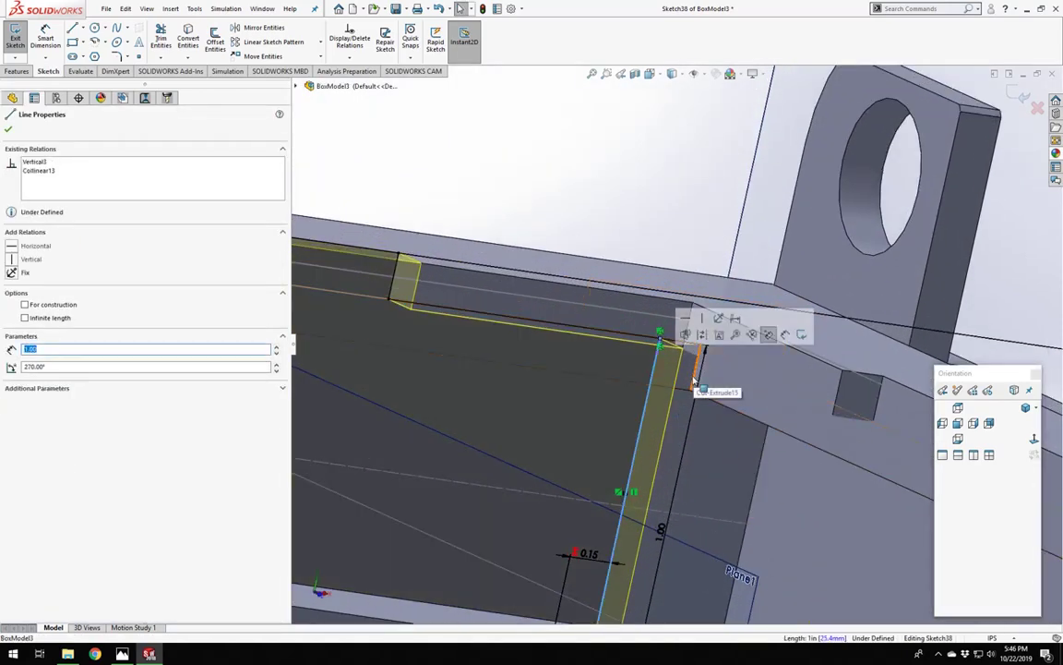
click(695, 382)
scroll(692, 385, up, 4)
mouse_move(677, 405)
middle_down()
mouse_move(687, 451)
mouse_move(663, 496)
mouse_move(664, 408)
mouse_move(654, 397)
middle_up()
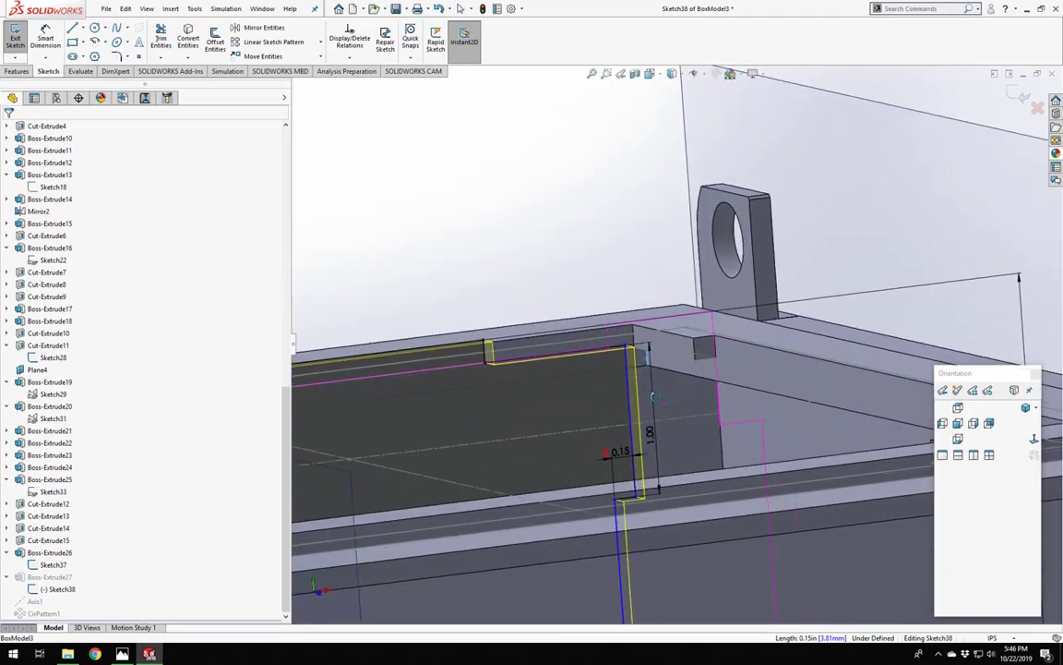
click(627, 368)
ctrl+click(637, 338)
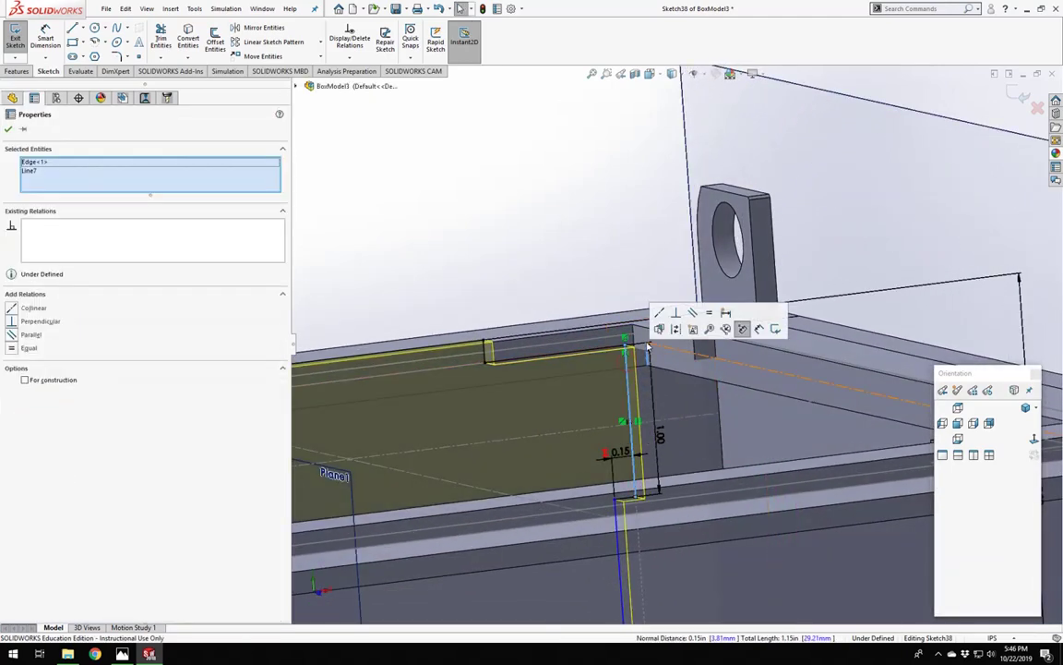
click(660, 314)
click(565, 238)
Examine the panel outline's upper left corner against the notch in the box's top opening.
scroll(570, 339, up, 9)
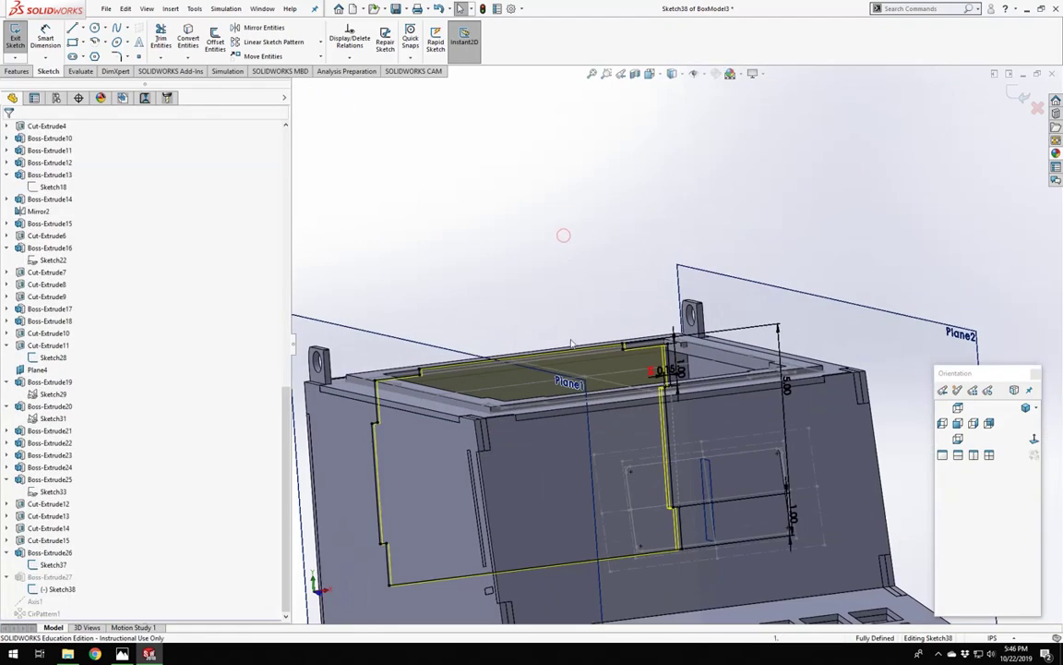
middle_drag(568, 303, 570, 335)
scroll(570, 336, down, 10)
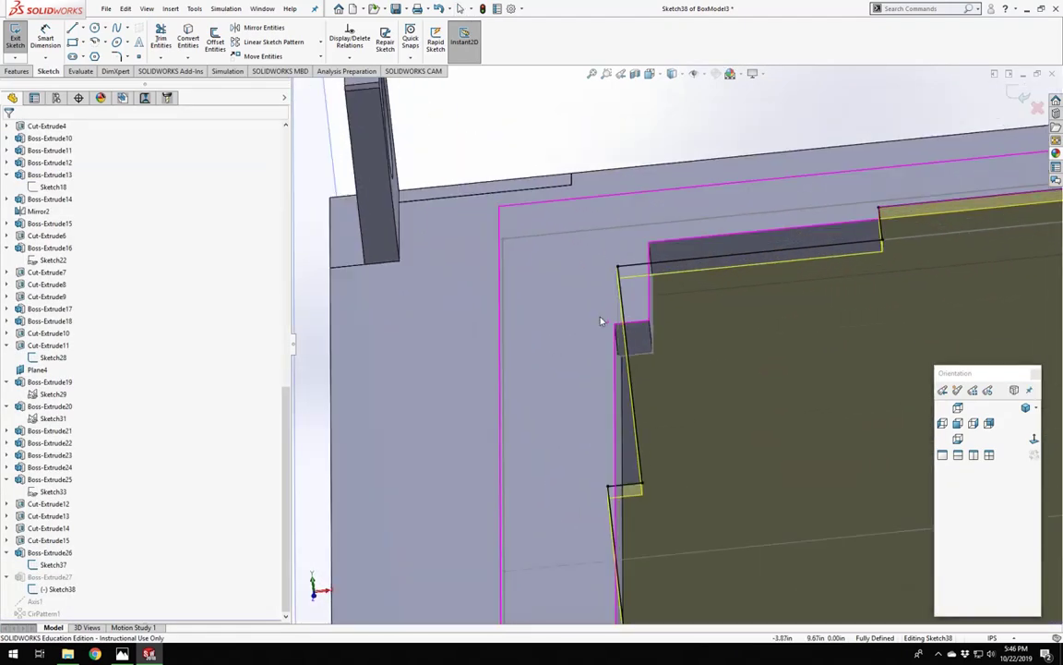
Delete the coincident relation tying the outline's upper left corner point to the box edge, and pull the upper left vertical line free.
click(633, 287)
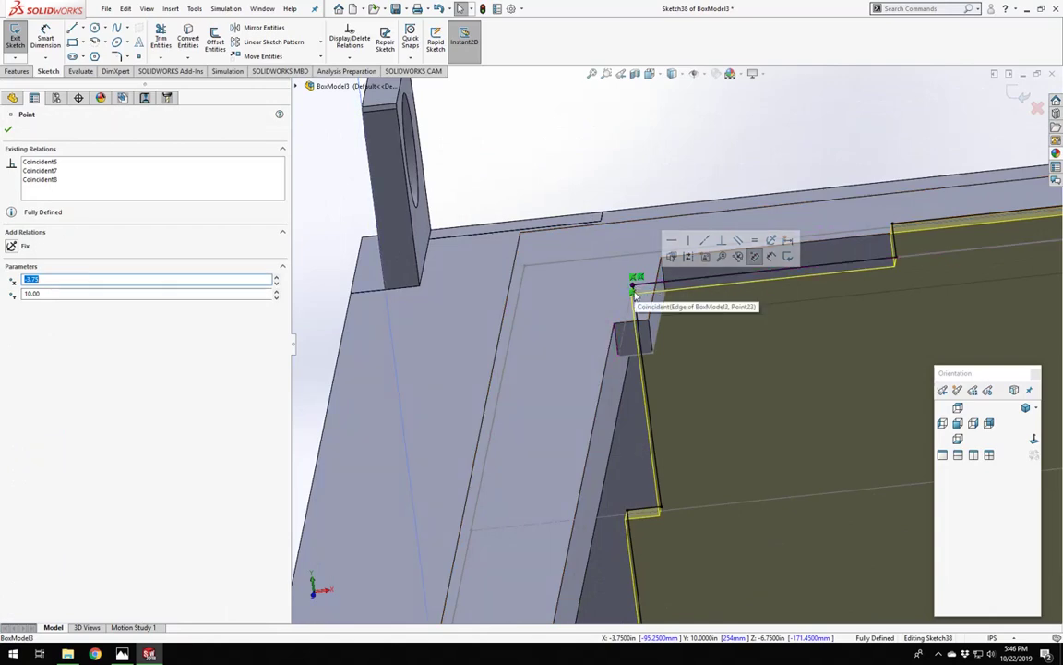
middle_click(650, 345)
mouse_move(650, 345)
middle_down()
mouse_move(660, 339)
mouse_move(631, 338)
middle_up()
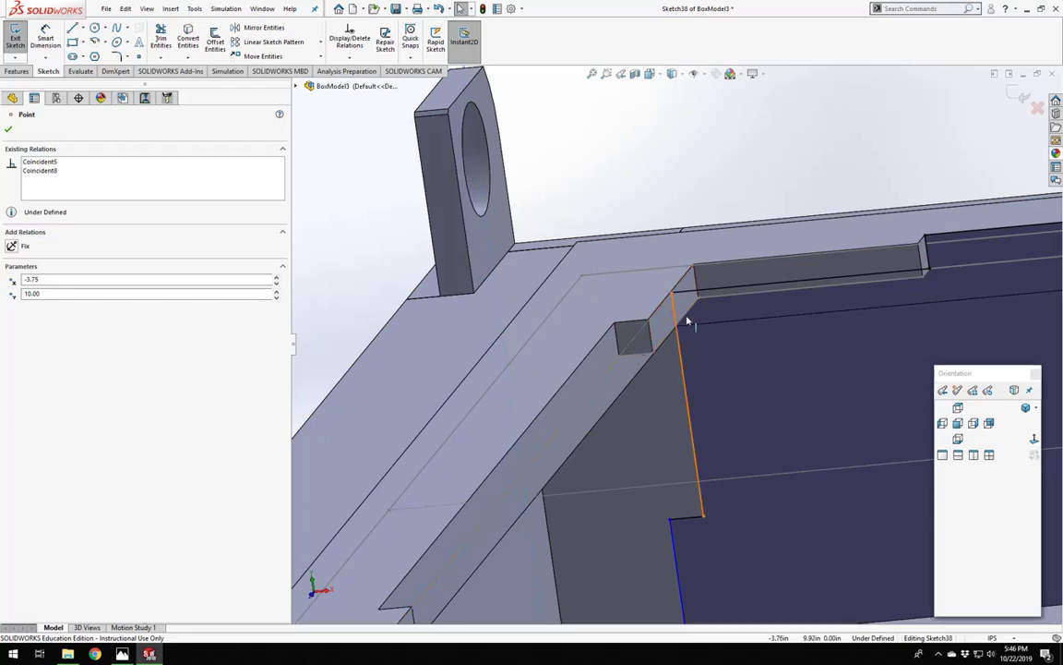
drag(686, 311, 709, 305)
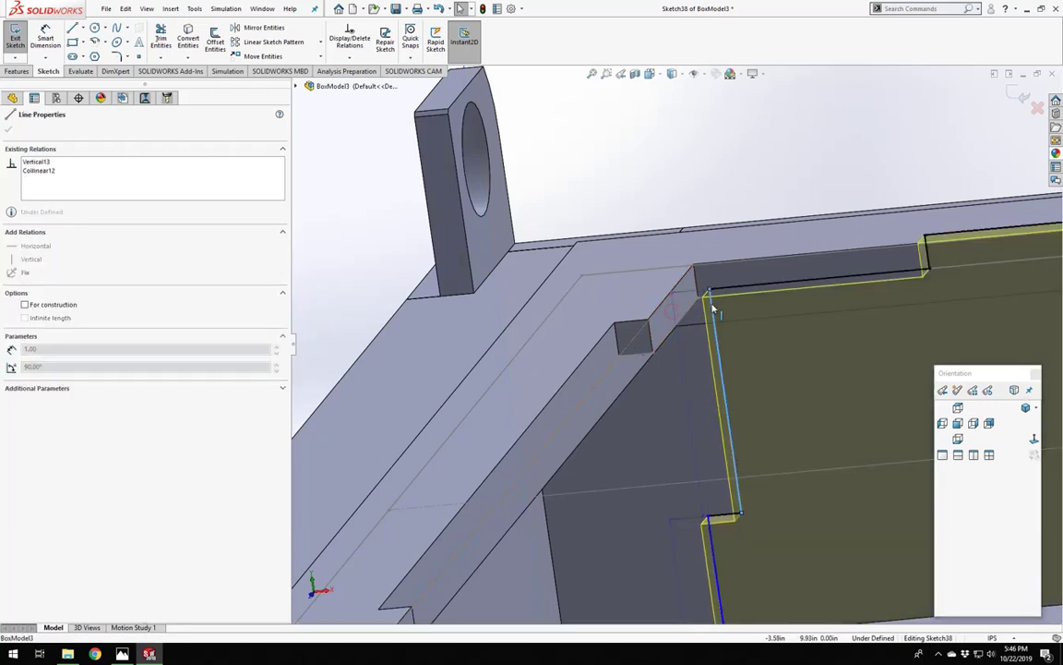
Dimension the upper left vertical line from the notch edge, set it equal to the global variable mat (0.15), and exit the sketch.
click(53, 37)
middle_click(628, 322)
mouse_move(628, 322)
middle_down()
mouse_move(613, 302)
mouse_move(625, 305)
middle_up()
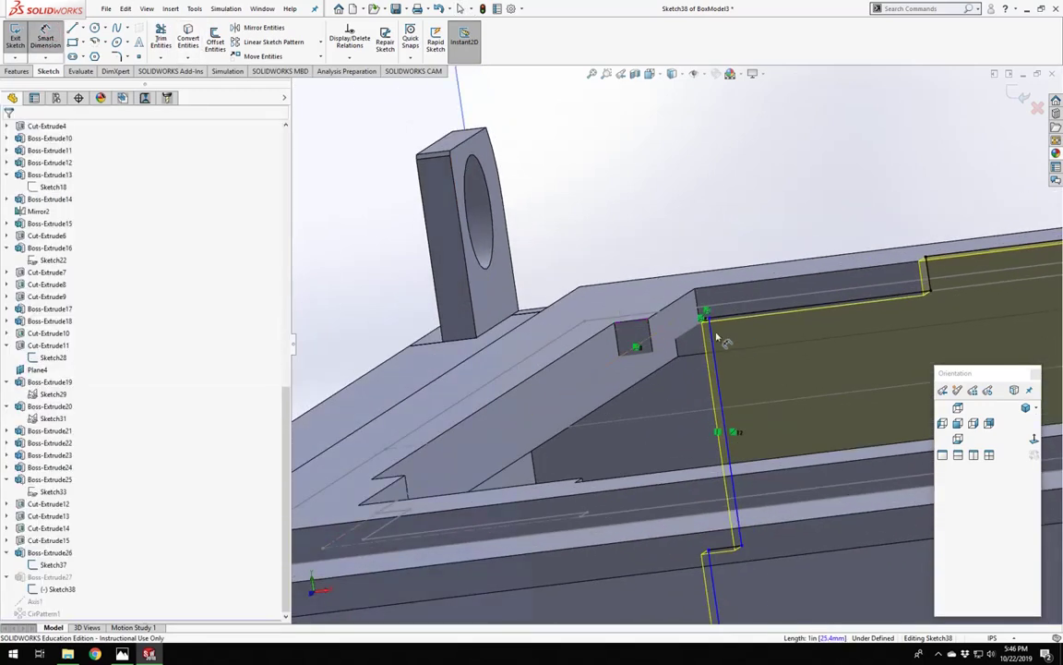
click(714, 337)
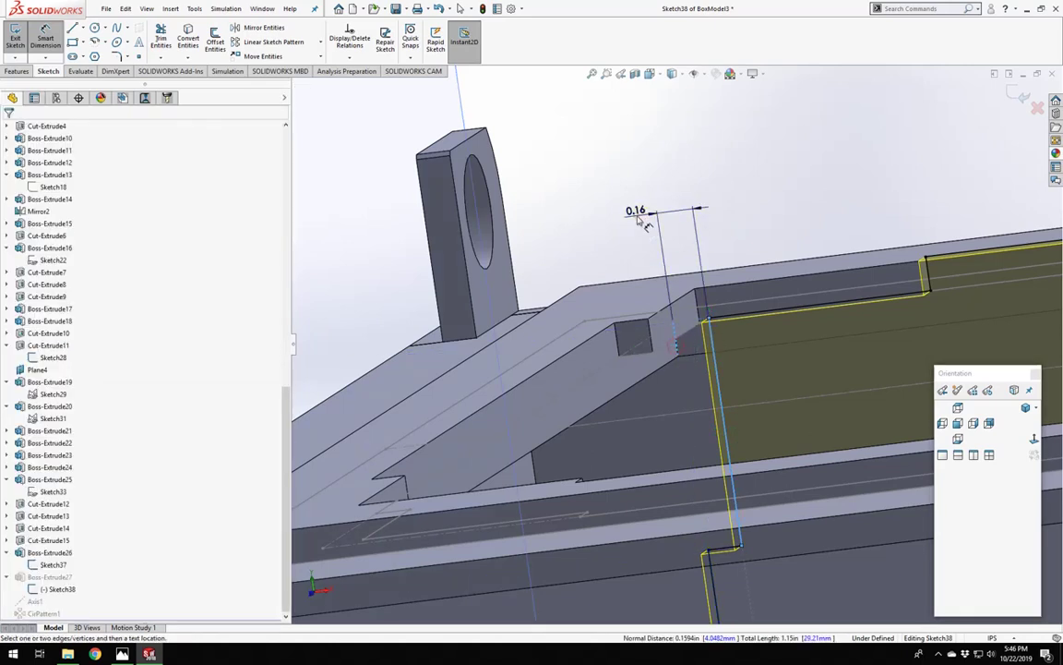
click(639, 222)
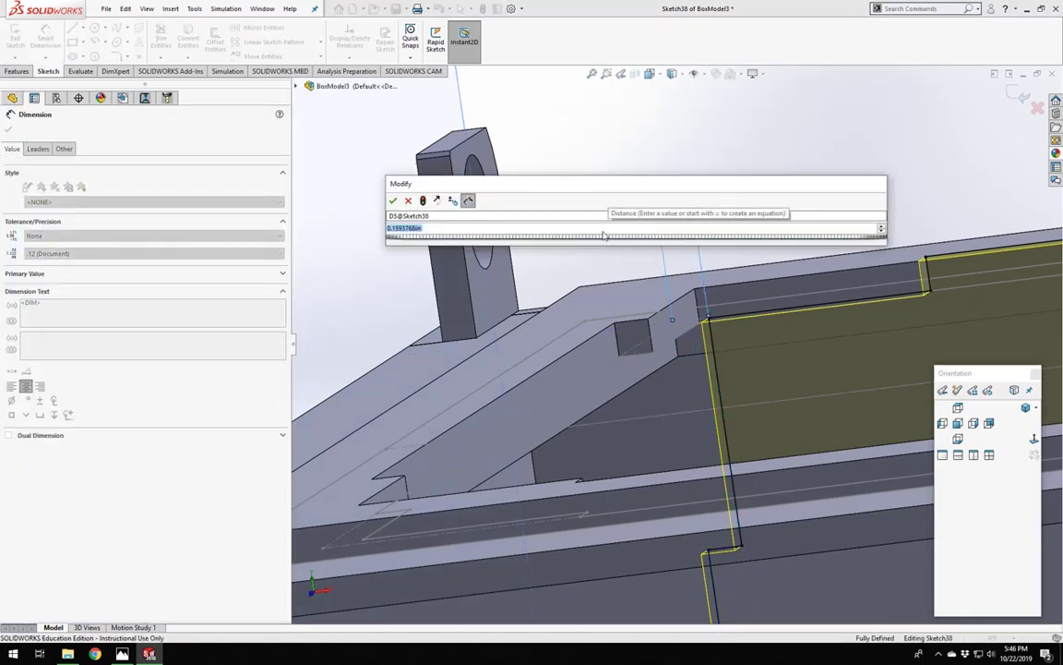
text(=)
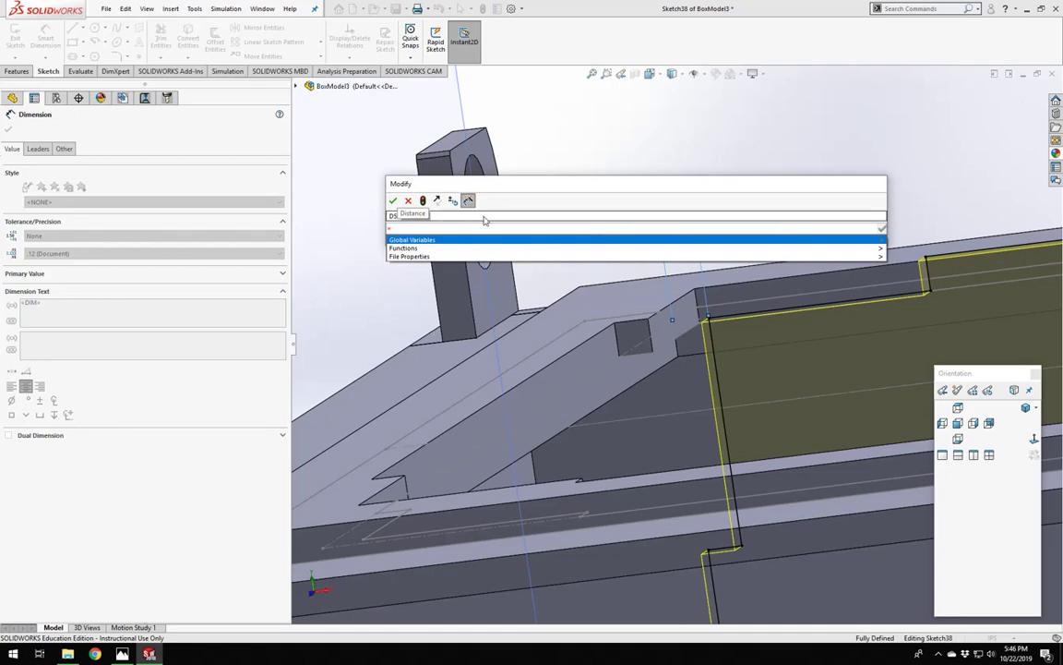
mouse_move(458, 242)
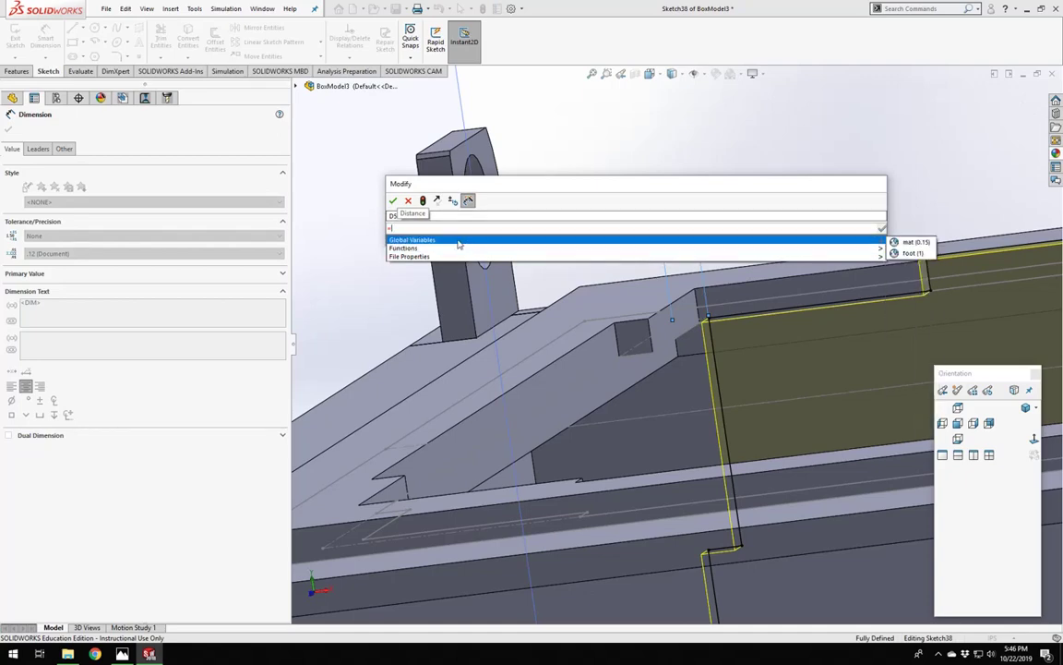
click(907, 242)
key(Return)
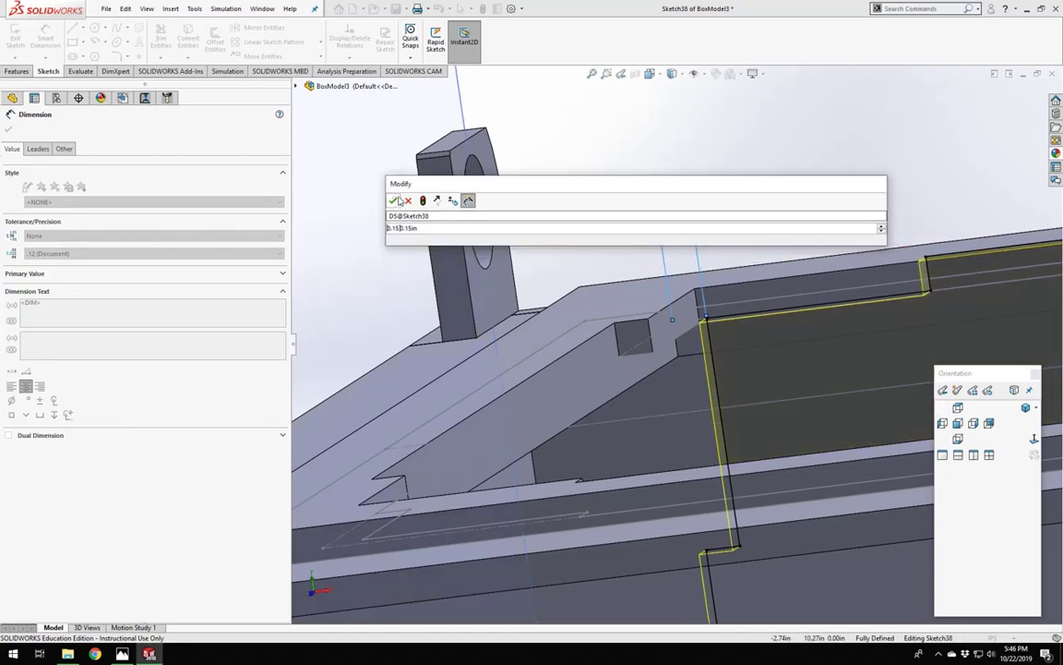
middle_drag(707, 138, 760, 348)
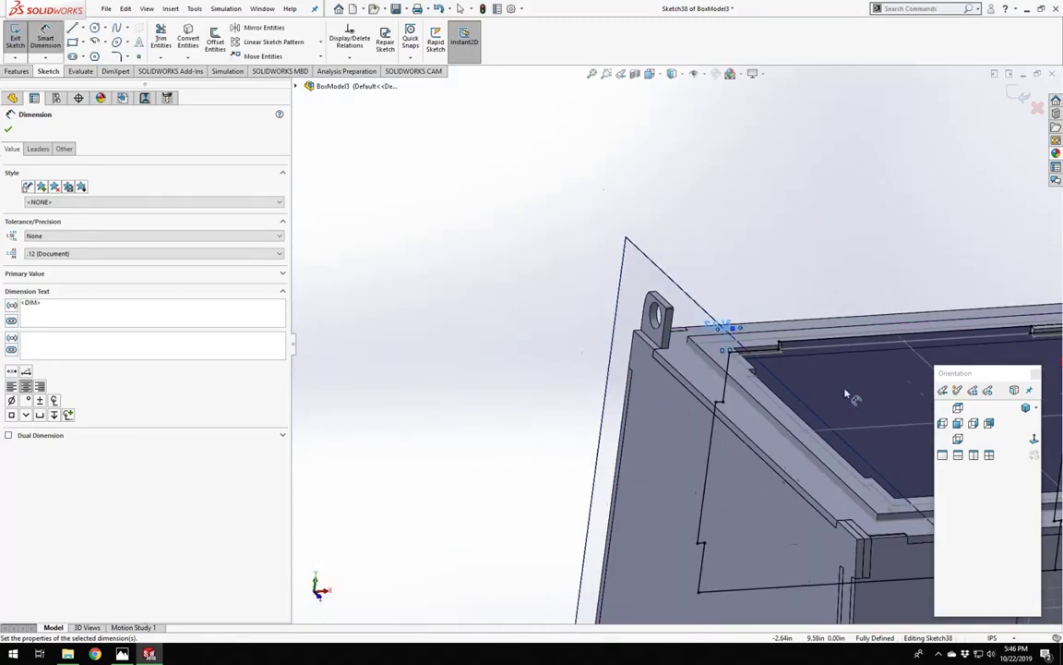
click(5, 42)
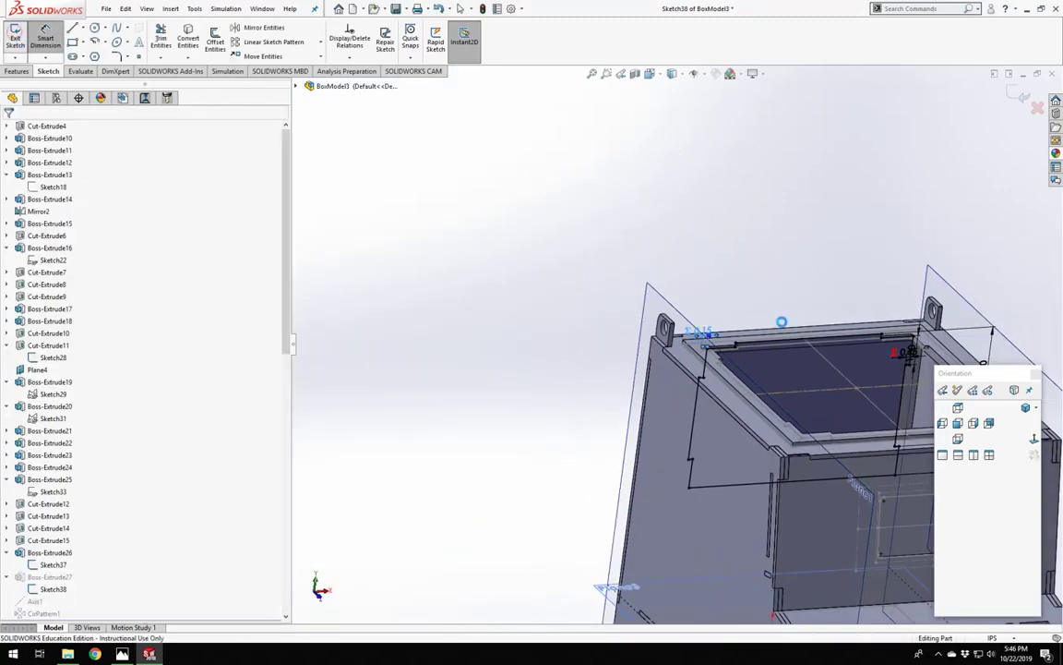
click(6, 43)
Section the box parallel to the Top Plane at a 9.10 in offset and inspect the inner panels from above.
scroll(862, 389, down, 5)
middle_drag(750, 361, 693, 375)
click(636, 75)
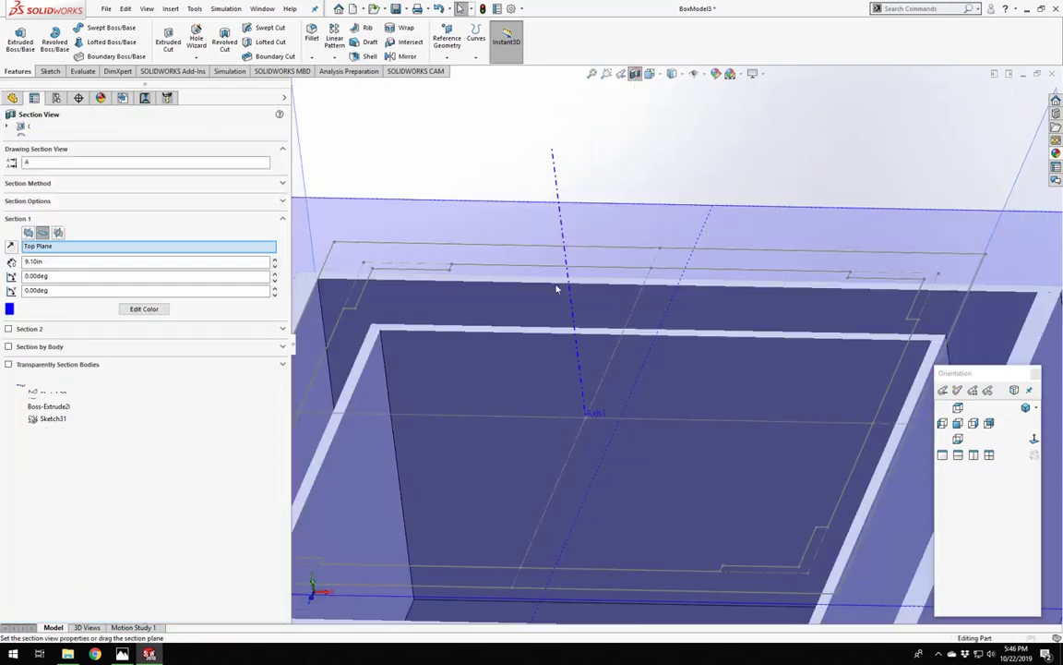
middle_drag(529, 408, 542, 581)
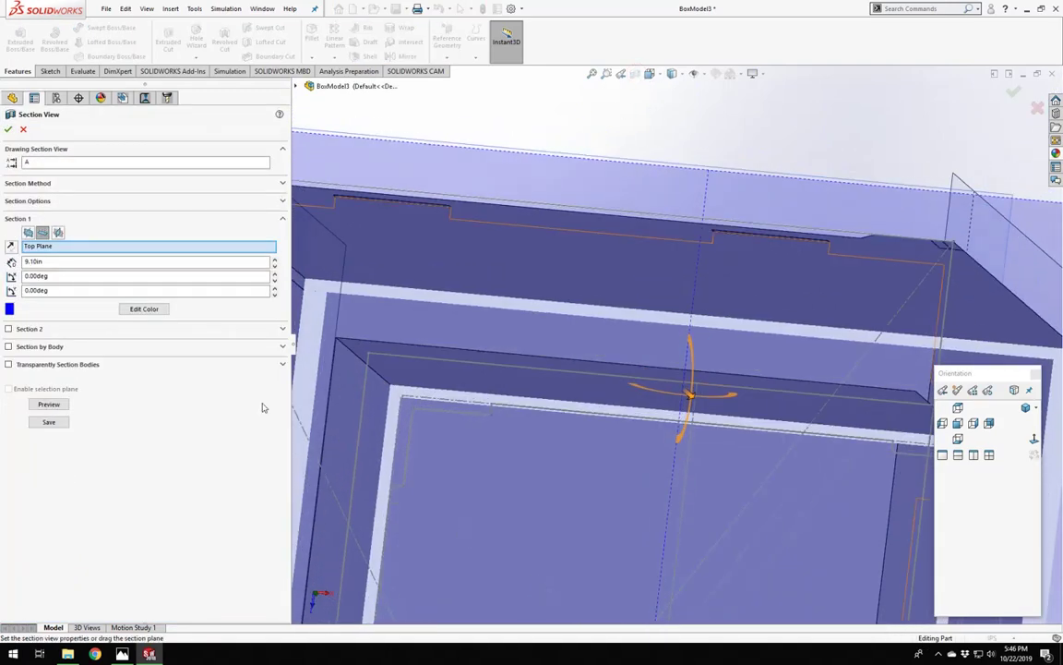
click(7, 129)
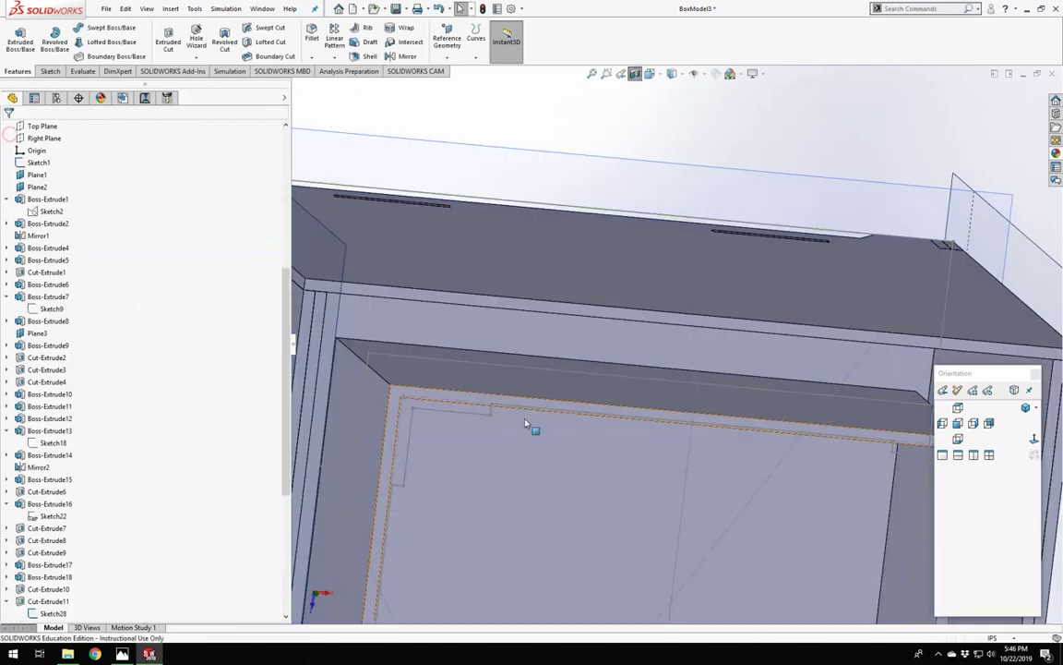
scroll(472, 377, up, 5)
middle_drag(595, 373, 647, 293)
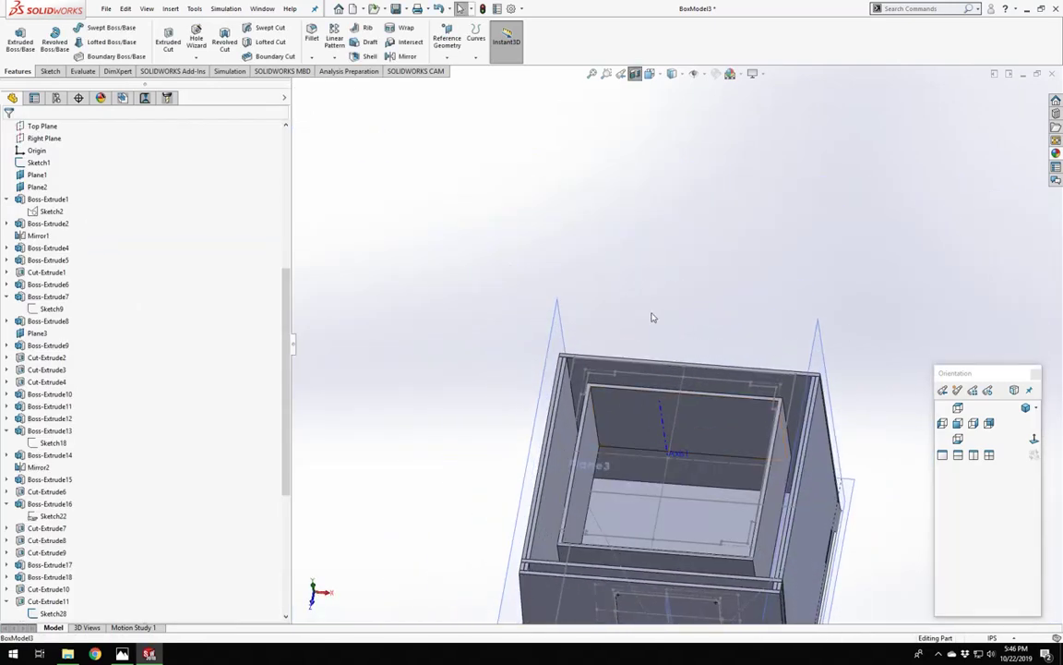
Highlight the CirPattern1 and RightSide_Inner solid bodies to see which parts of the box they cover.
scroll(653, 332, down, 3)
scroll(689, 480, up, 4)
scroll(593, 464, down, 4)
scroll(43, 195, up, 6)
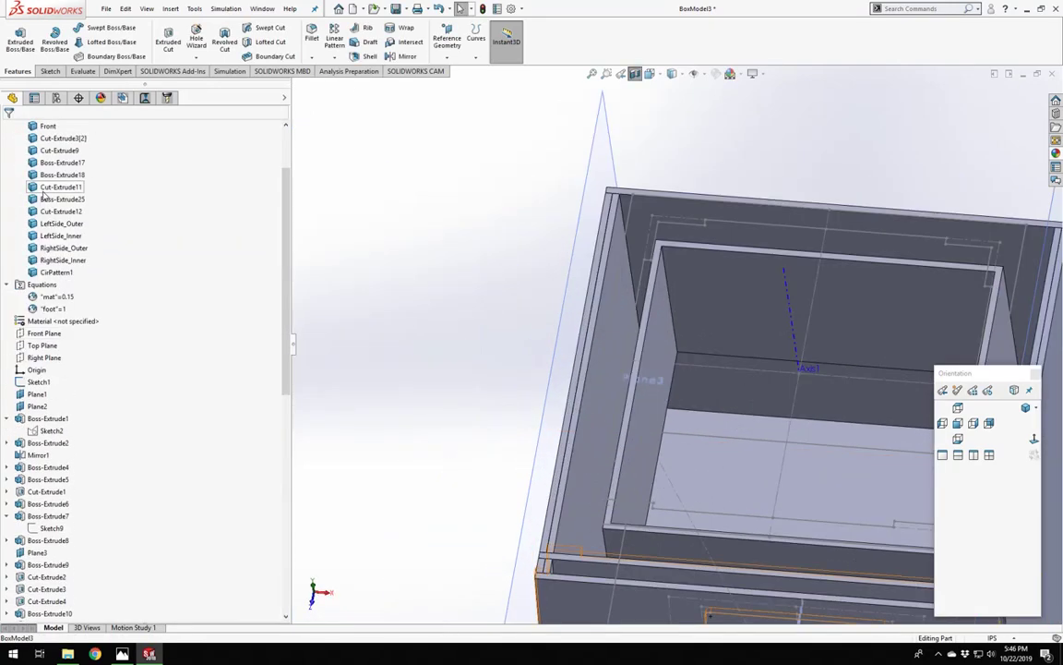
scroll(43, 195, up, 3)
click(58, 357)
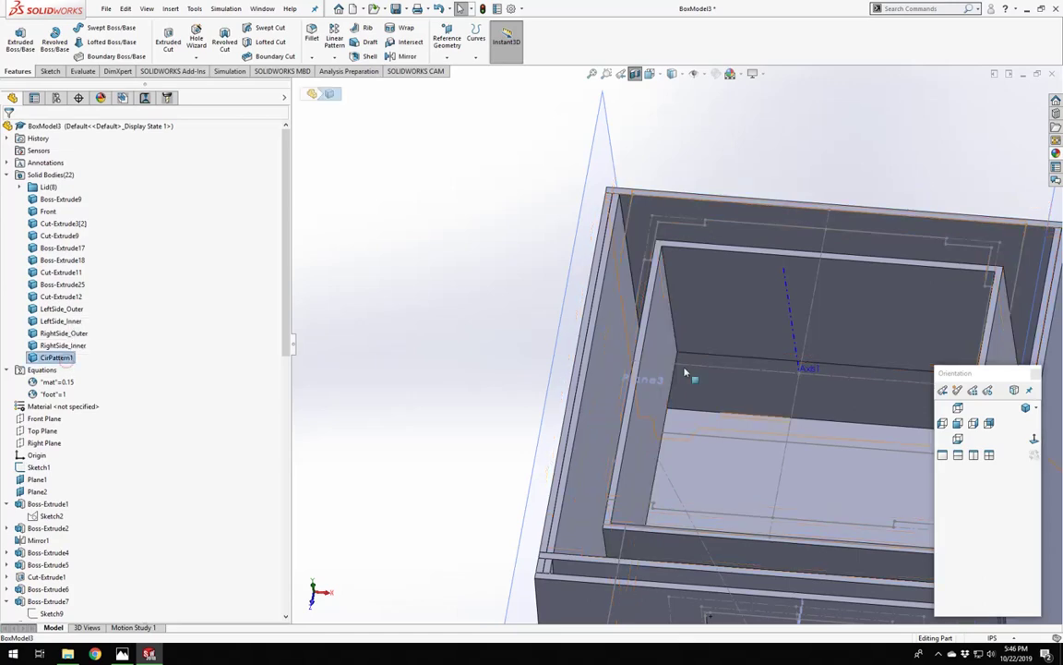
scroll(685, 373, up, 2)
scroll(360, 443, up, 2)
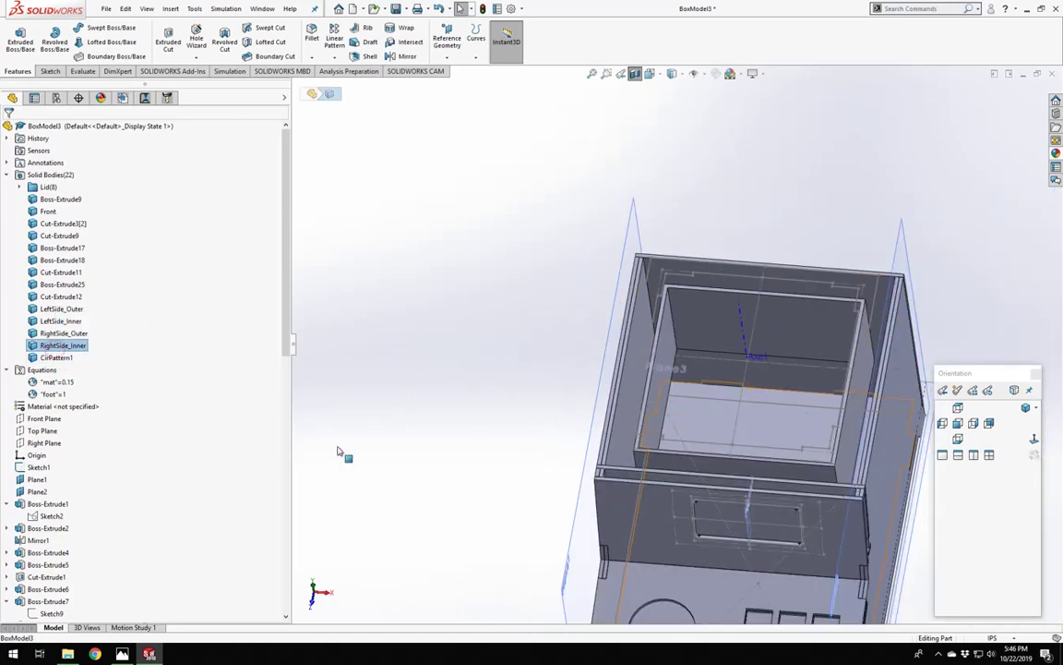
scroll(344, 452, down, 3)
scroll(136, 465, down, 10)
scroll(119, 616, down, 3)
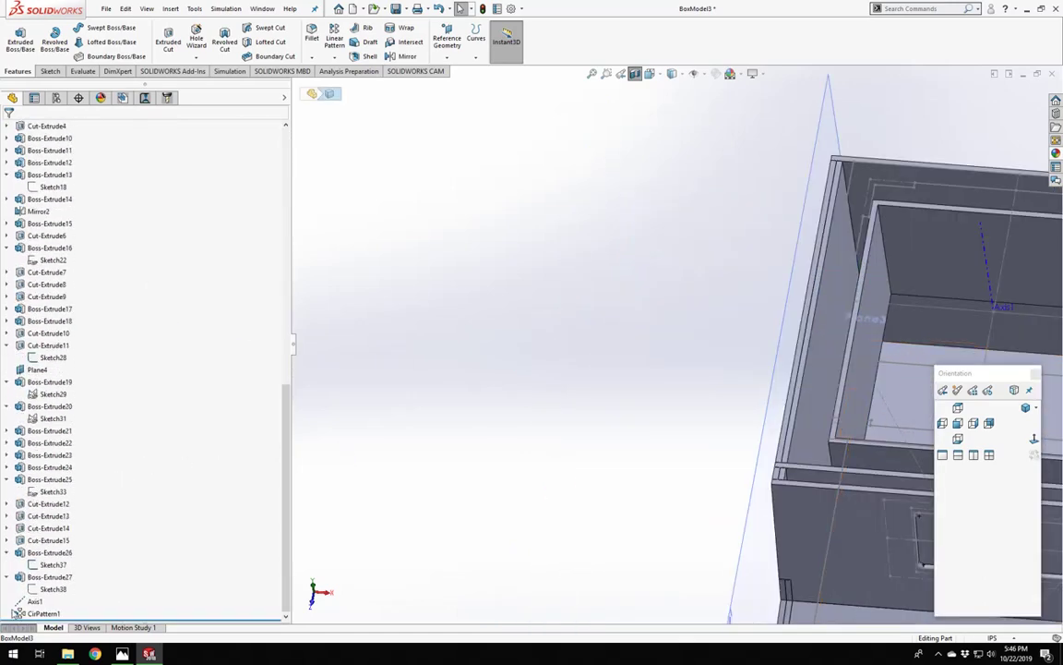
Highlight the CirPattern1 and Boss-Extrude27 features and compare them with the solid bodies.
click(39, 613)
scroll(639, 470, up, 3)
scroll(793, 340, down, 6)
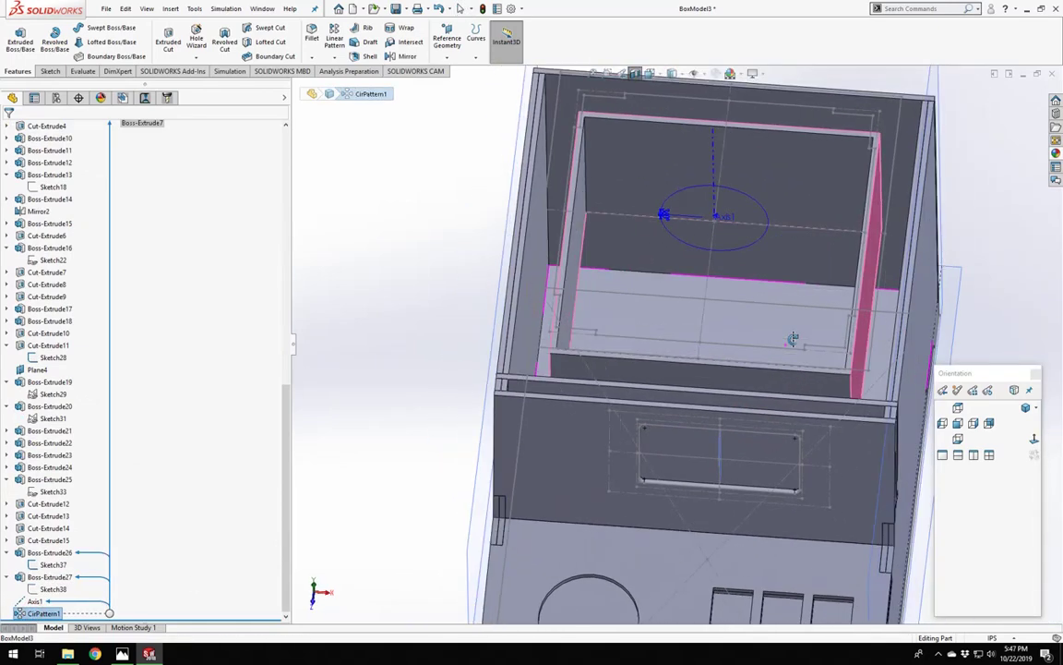
middle_drag(793, 340, 803, 341)
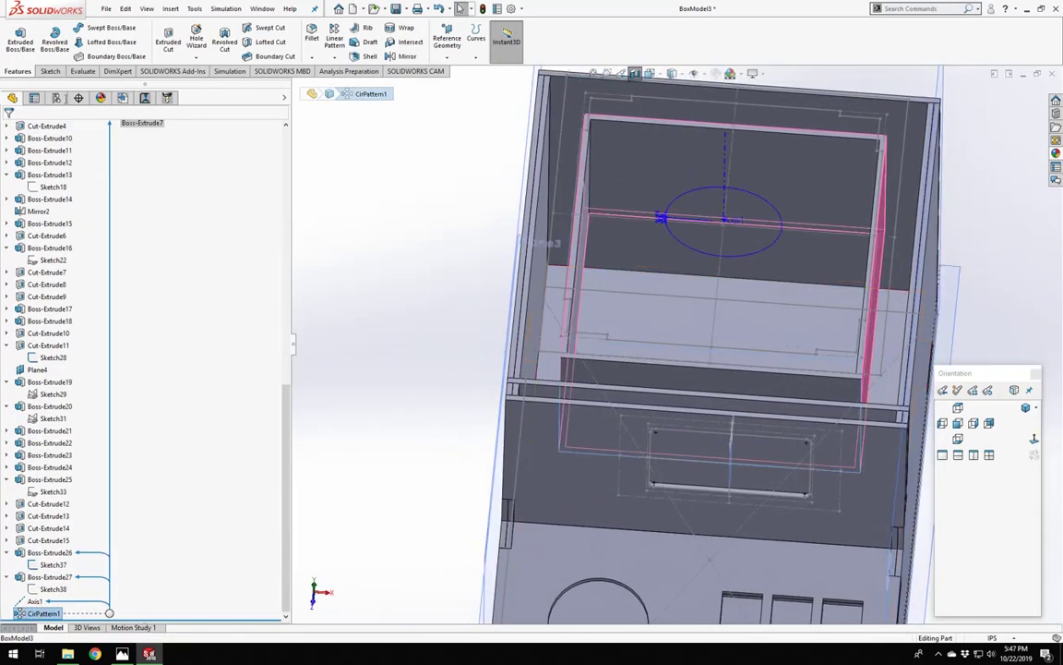
click(49, 577)
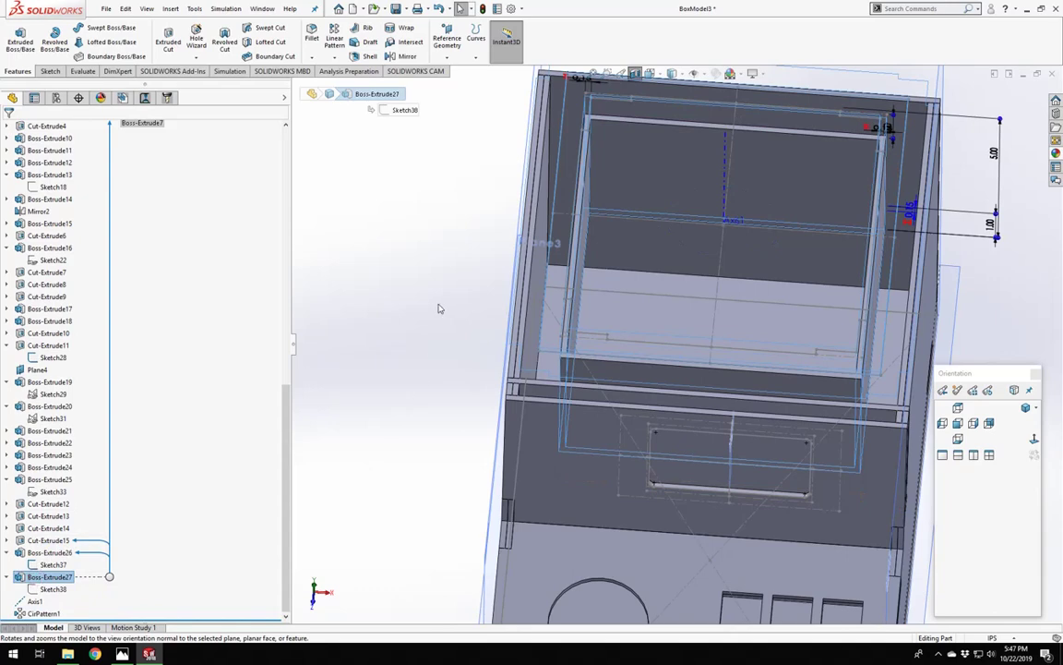
scroll(124, 305, up, 15)
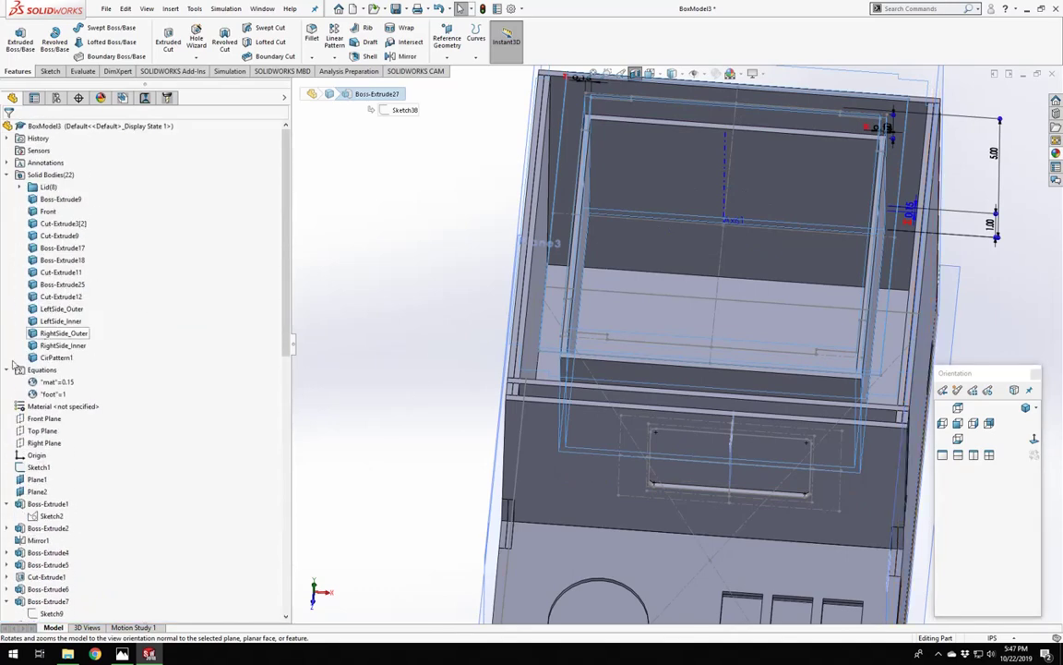
click(53, 358)
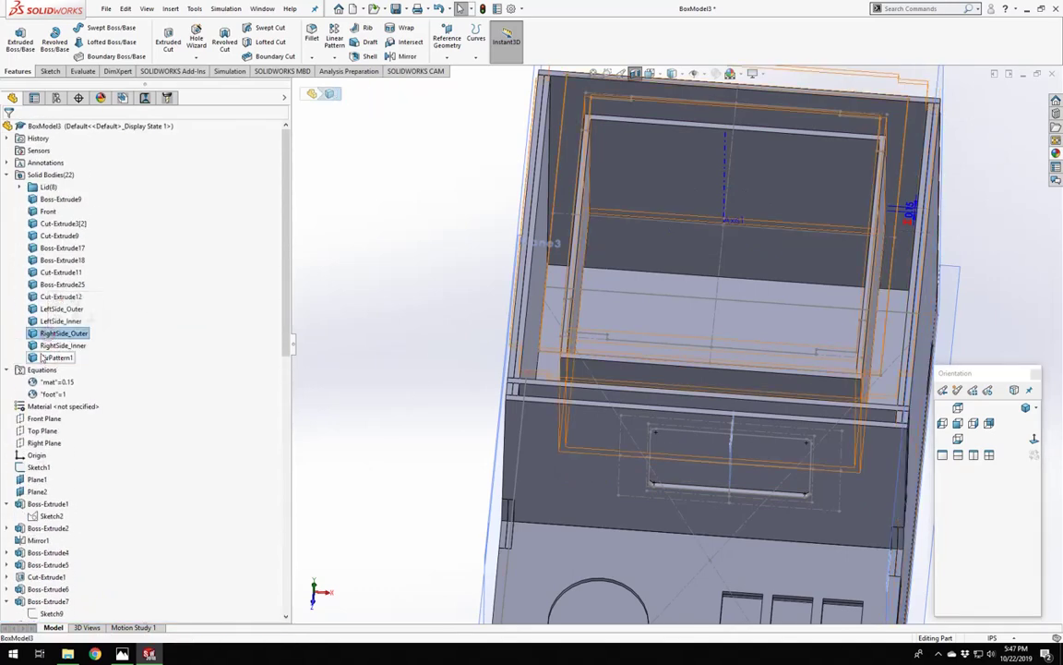
Turn off the section view and highlight the CirPattern1 solid body on the full box.
click(635, 74)
middle_drag(534, 354, 452, 343)
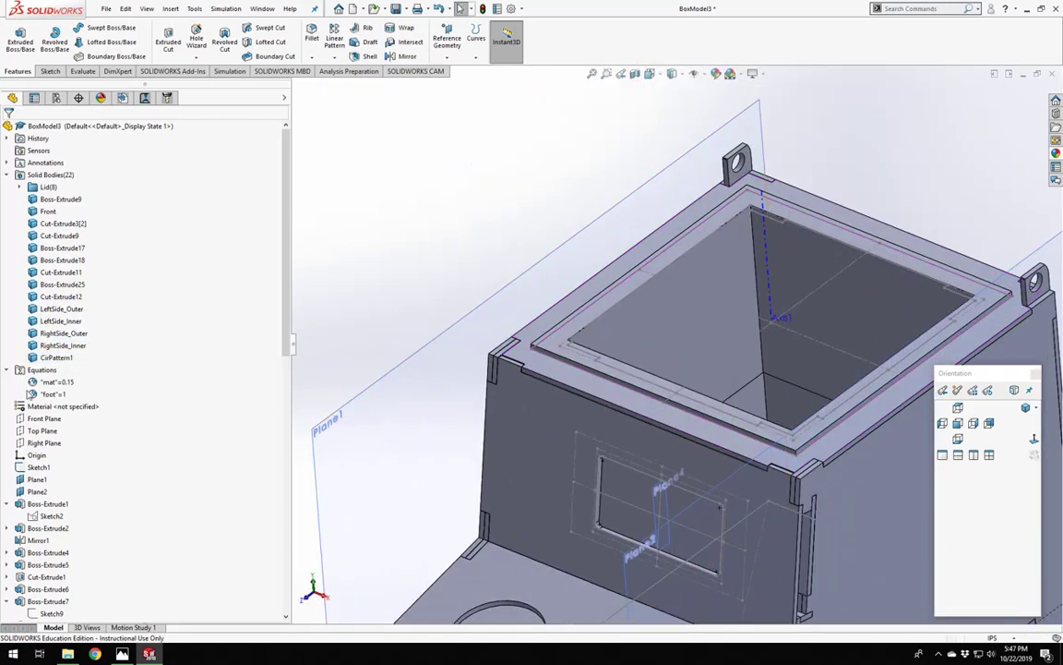
click(56, 358)
scroll(565, 429, up, 3)
scroll(122, 517, down, 10)
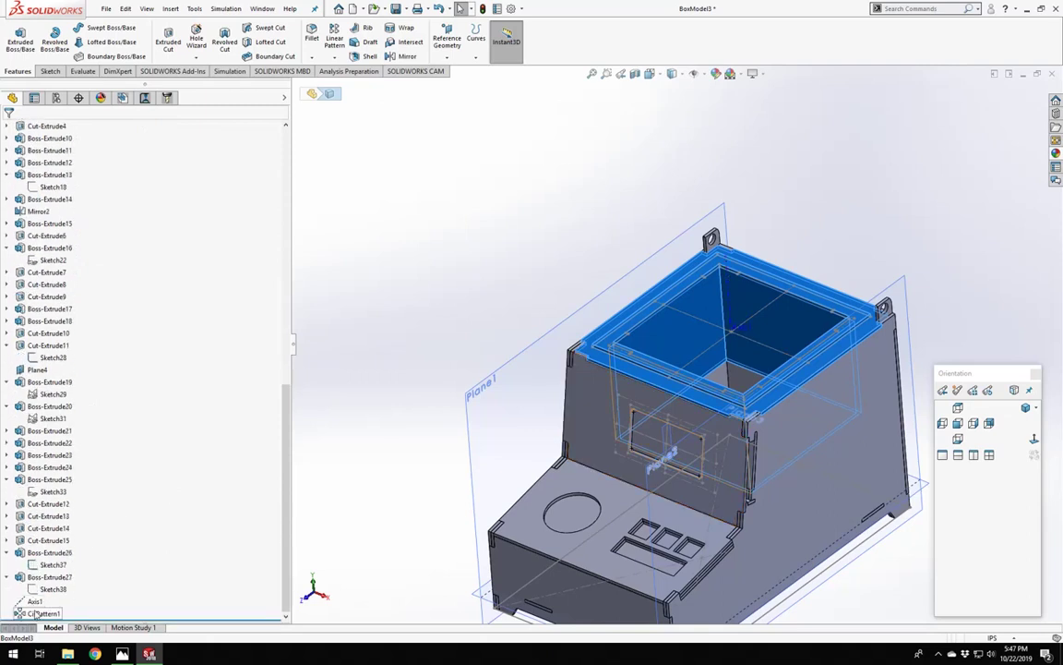
click(37, 613)
click(44, 577)
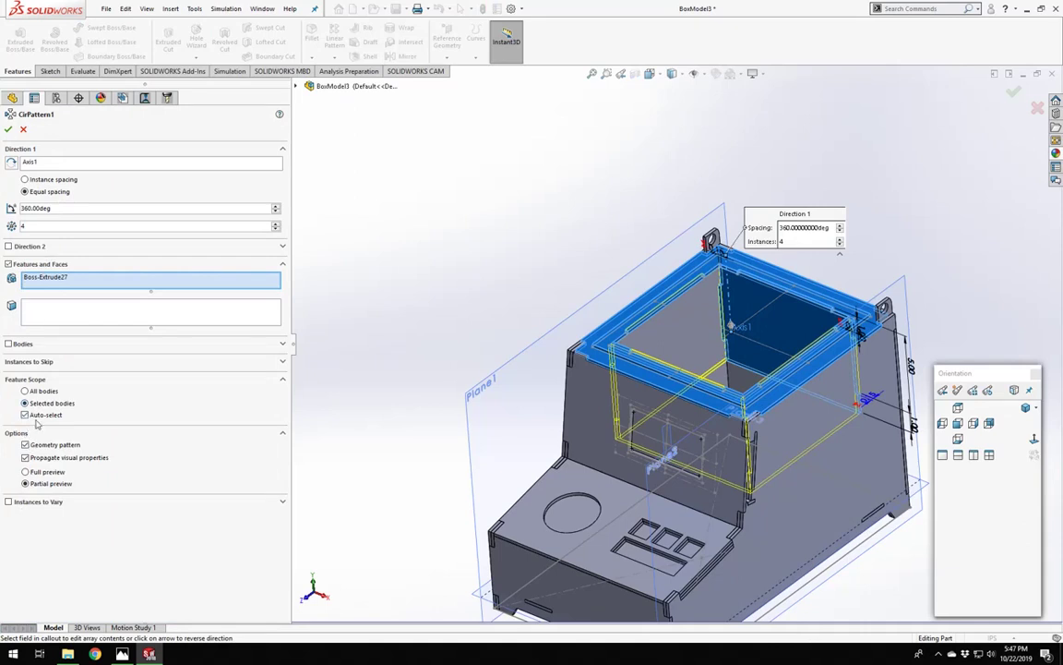
right_click(51, 284)
click(74, 288)
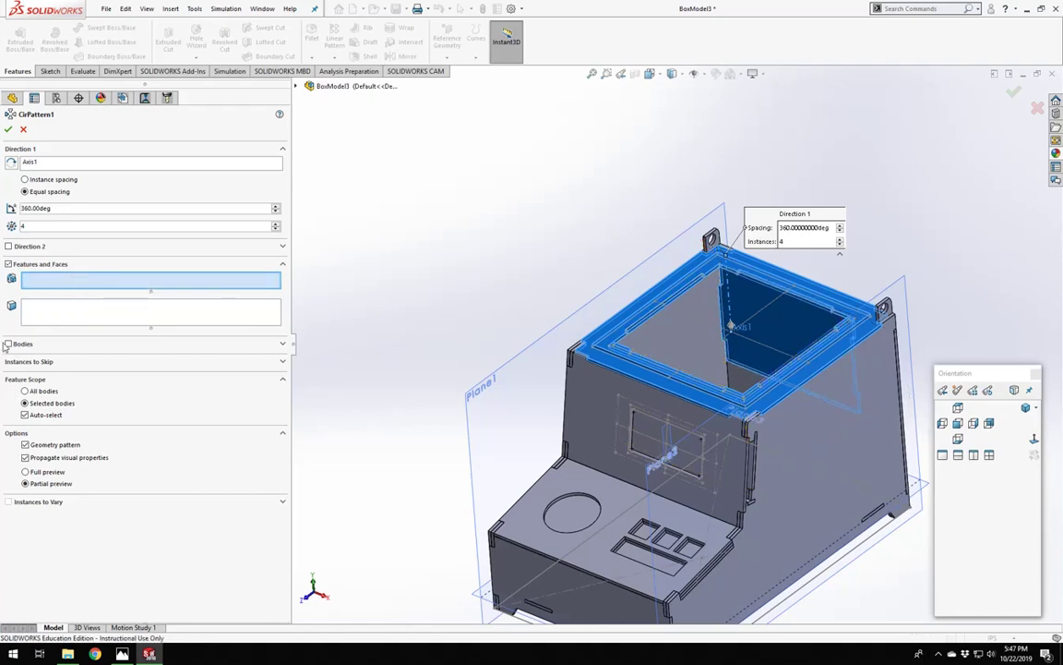
click(8, 344)
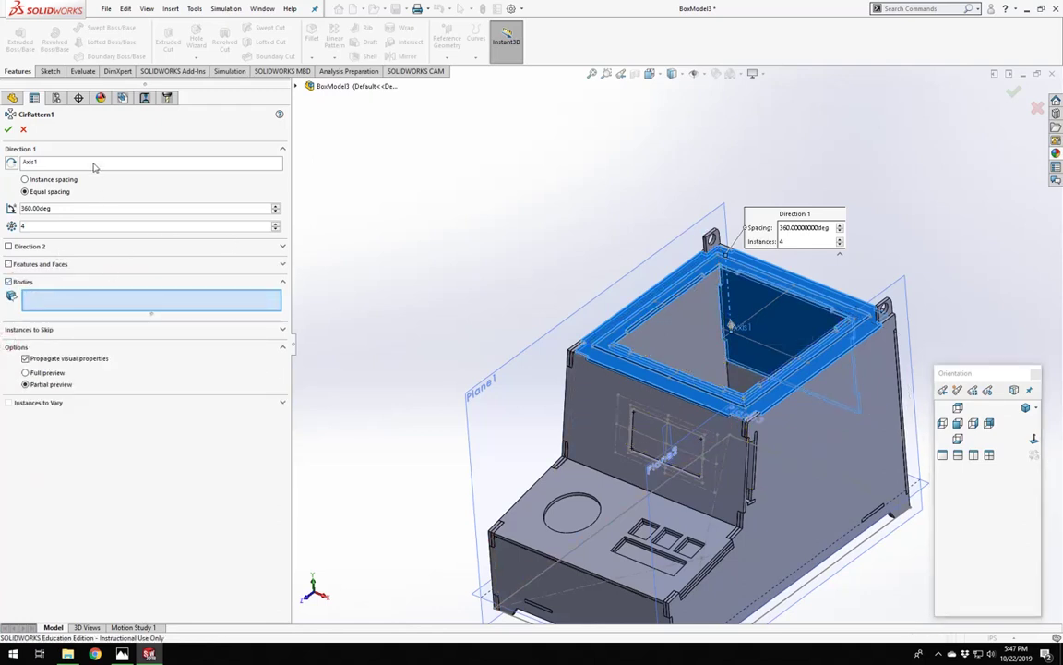
click(778, 328)
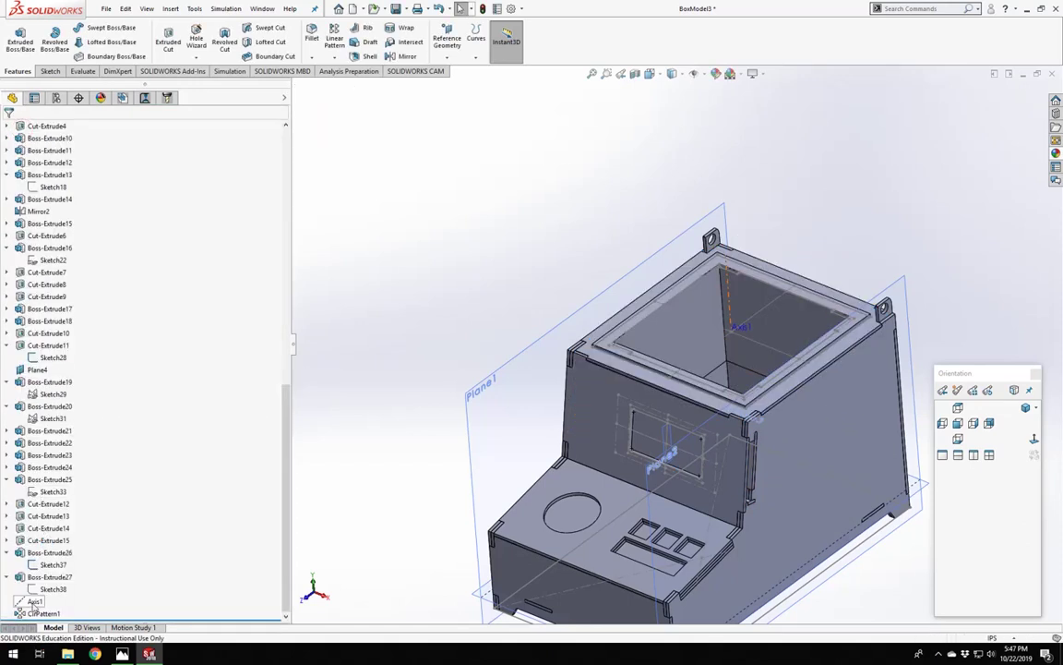
Delete the circular pattern feature CirPattern1.
right_click(37, 613)
click(65, 507)
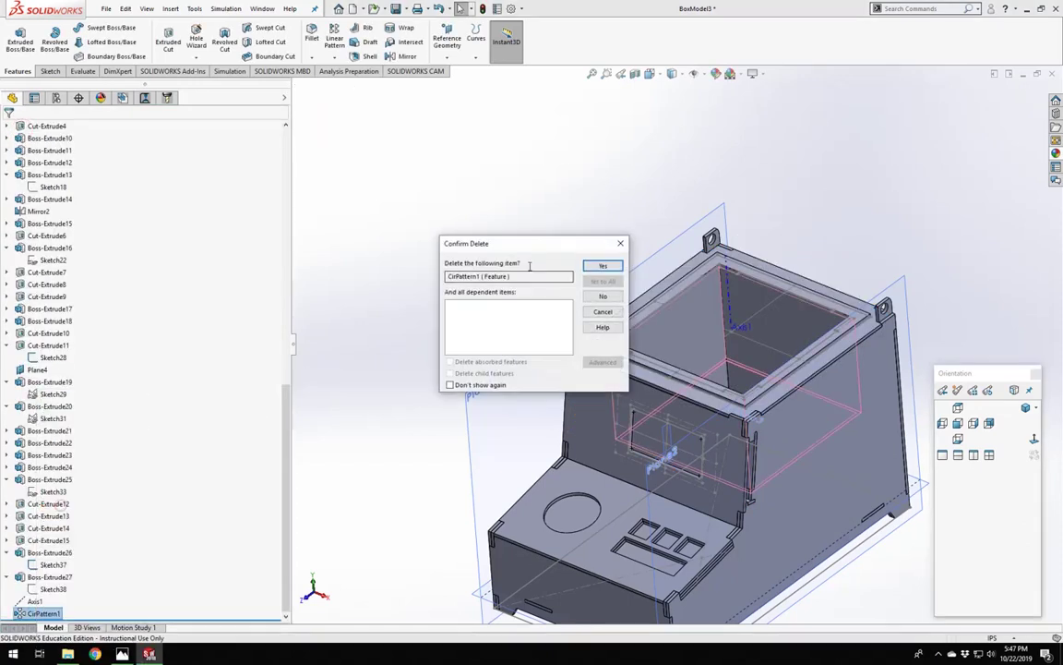
click(604, 267)
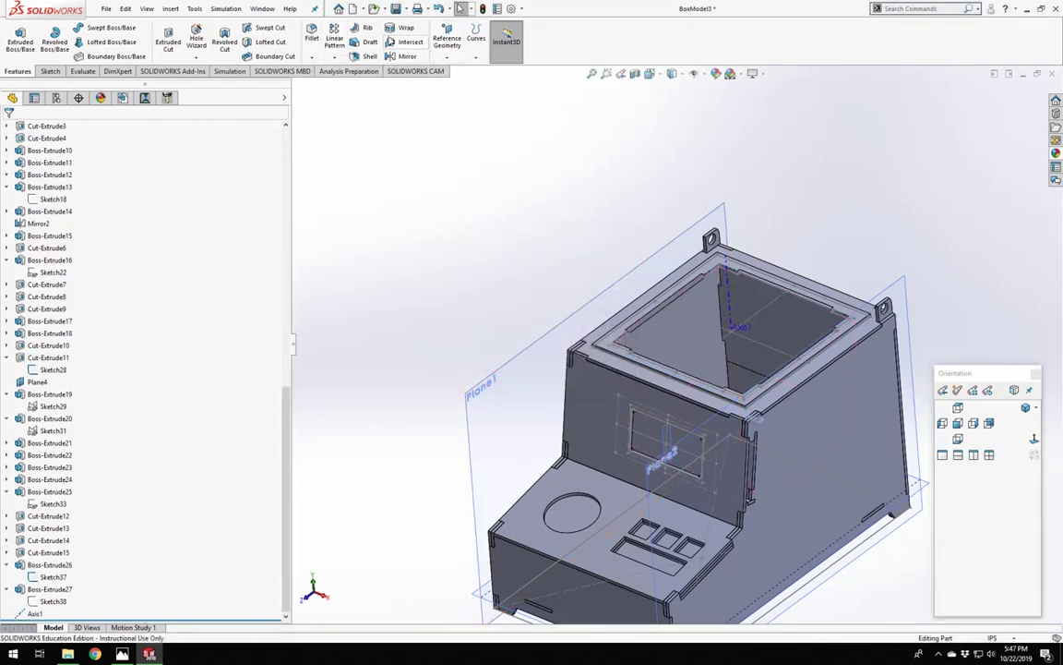
Create a circular pattern of the inner panel body at the back of the opening around Axis1, with 4 instances equally spaced over 360 degrees.
click(334, 58)
click(355, 85)
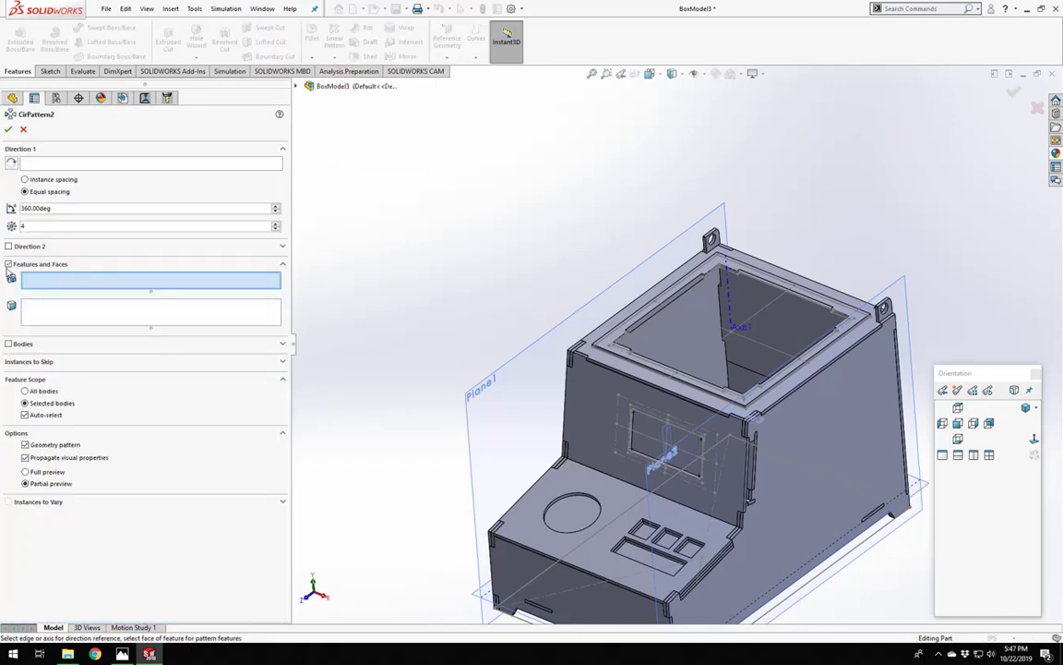
click(8, 264)
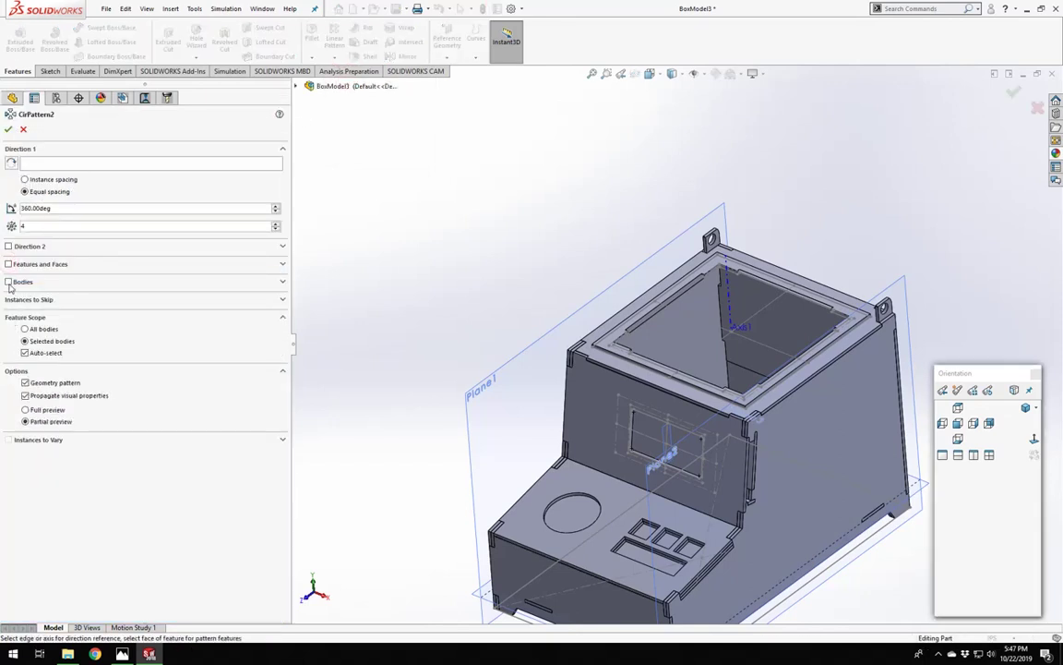
click(8, 281)
click(39, 164)
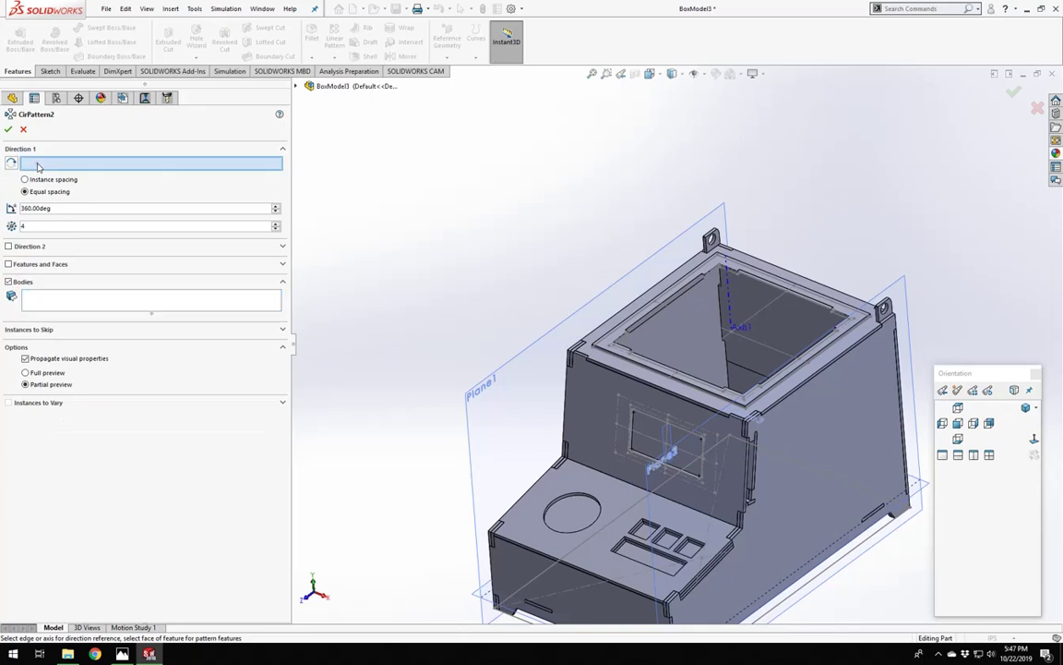
click(730, 297)
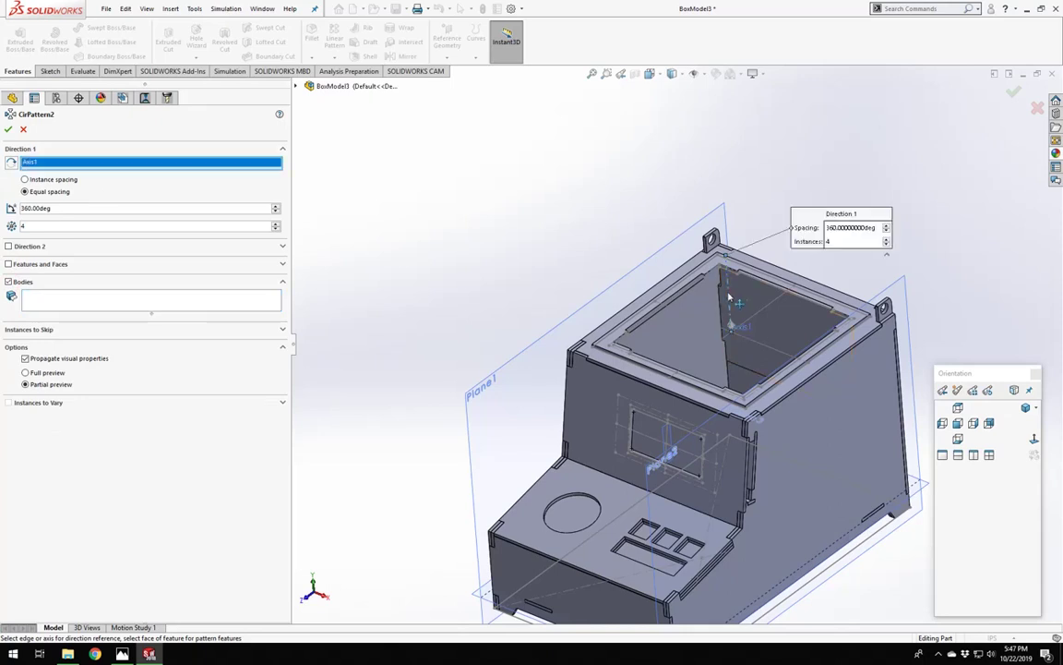
click(54, 303)
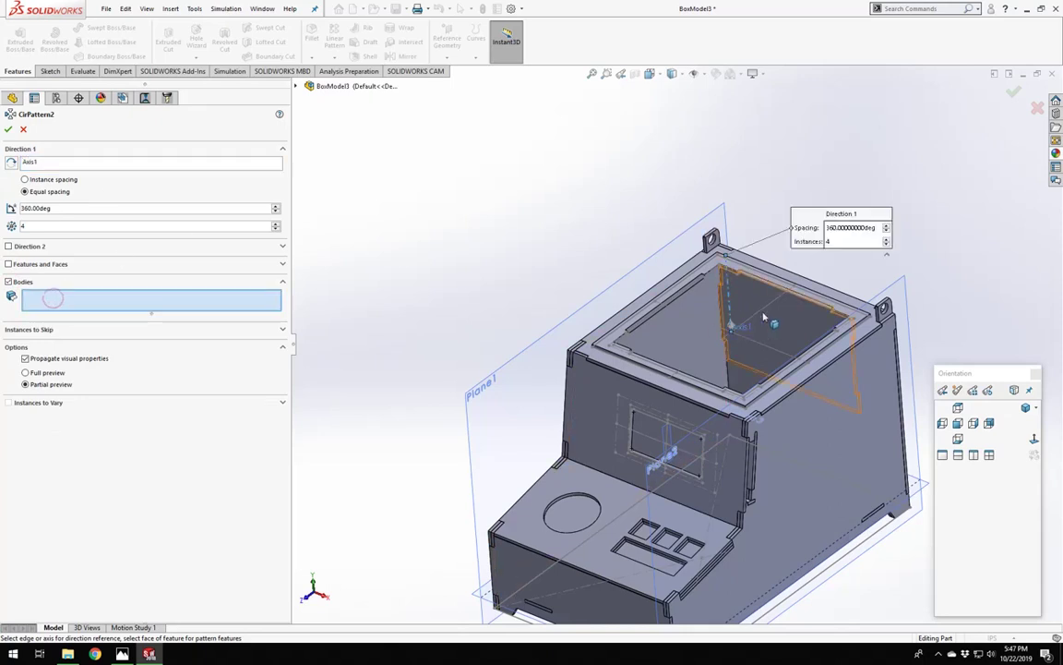
click(762, 328)
key(Return)
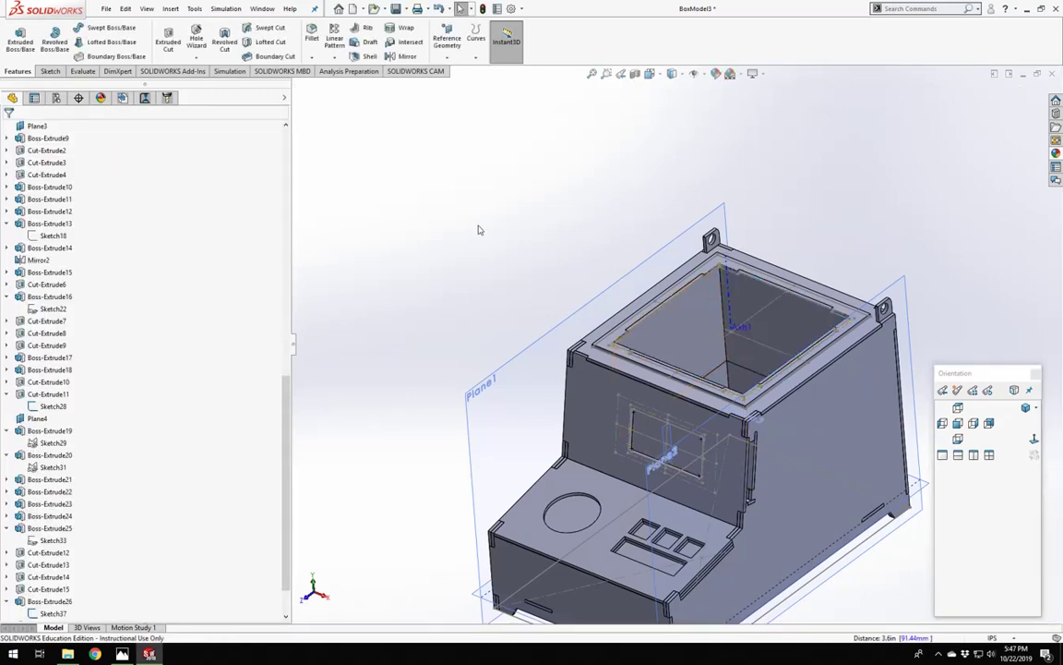
Cut a section view parallel to the Top Plane at 8.10 in and examine a corner of the inner panels.
click(634, 74)
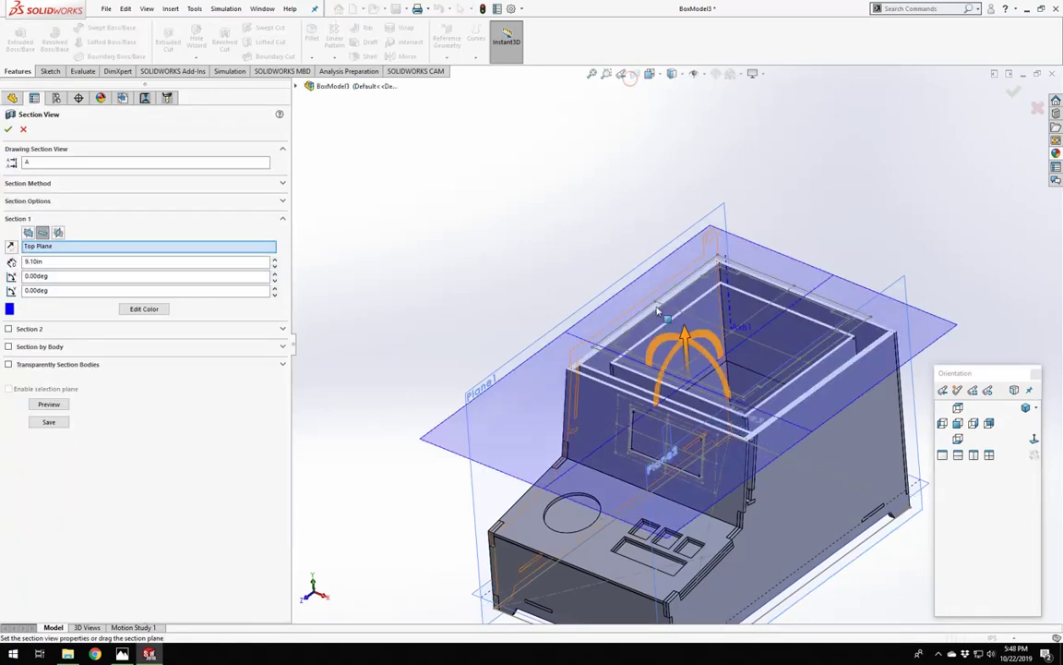
mouse_move(699, 386)
mouse_down()
mouse_move(693, 429)
mouse_move(699, 397)
mouse_up()
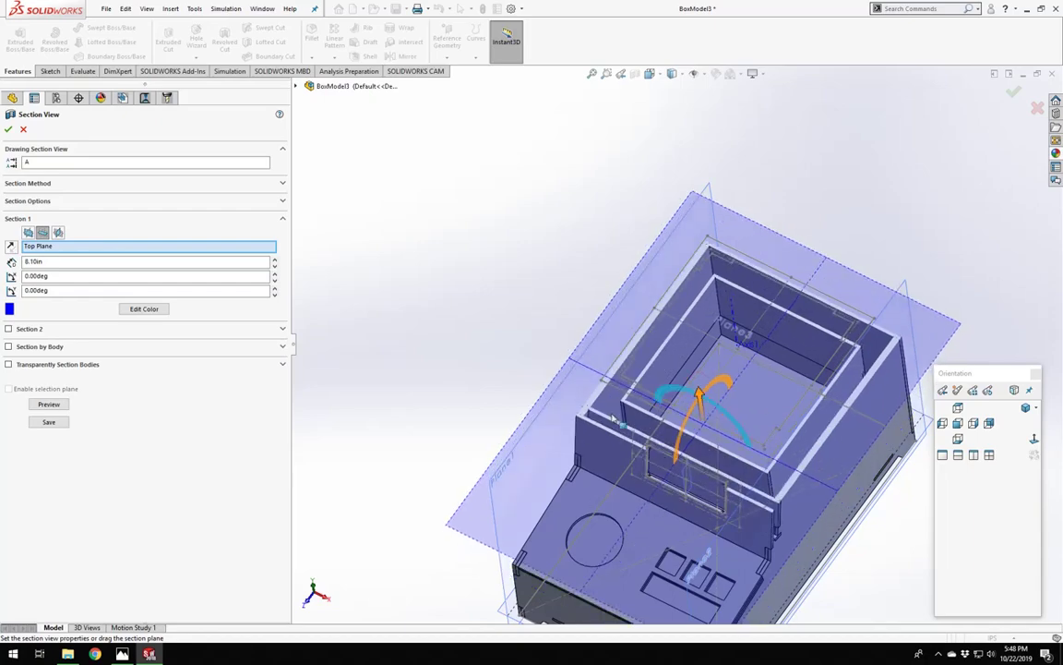
click(9, 130)
scroll(558, 255, down, 6)
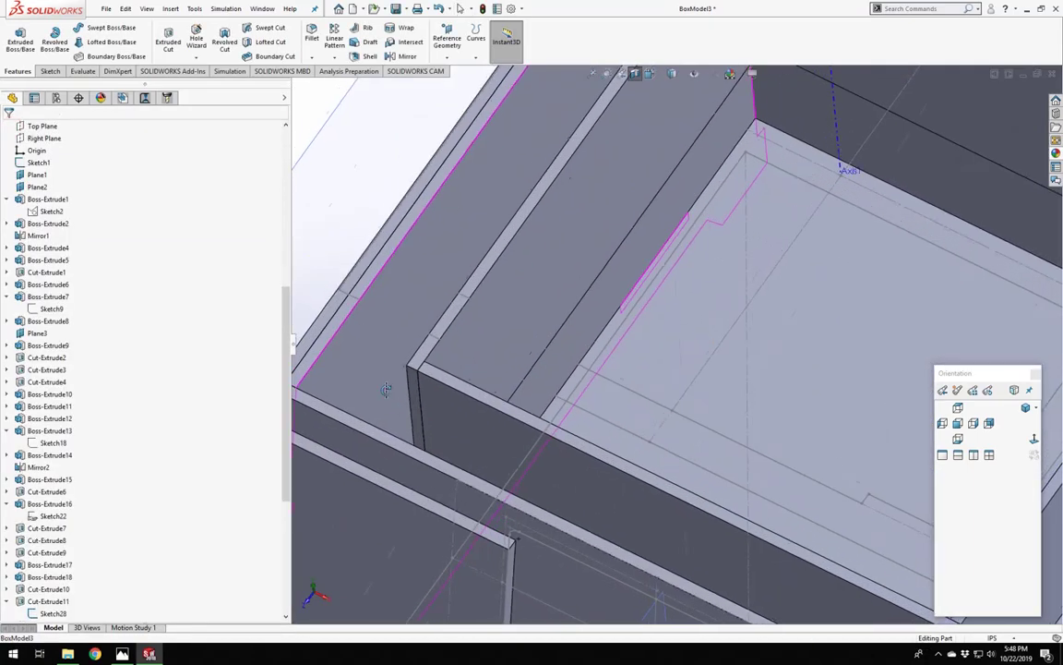
middle_drag(386, 389, 430, 459)
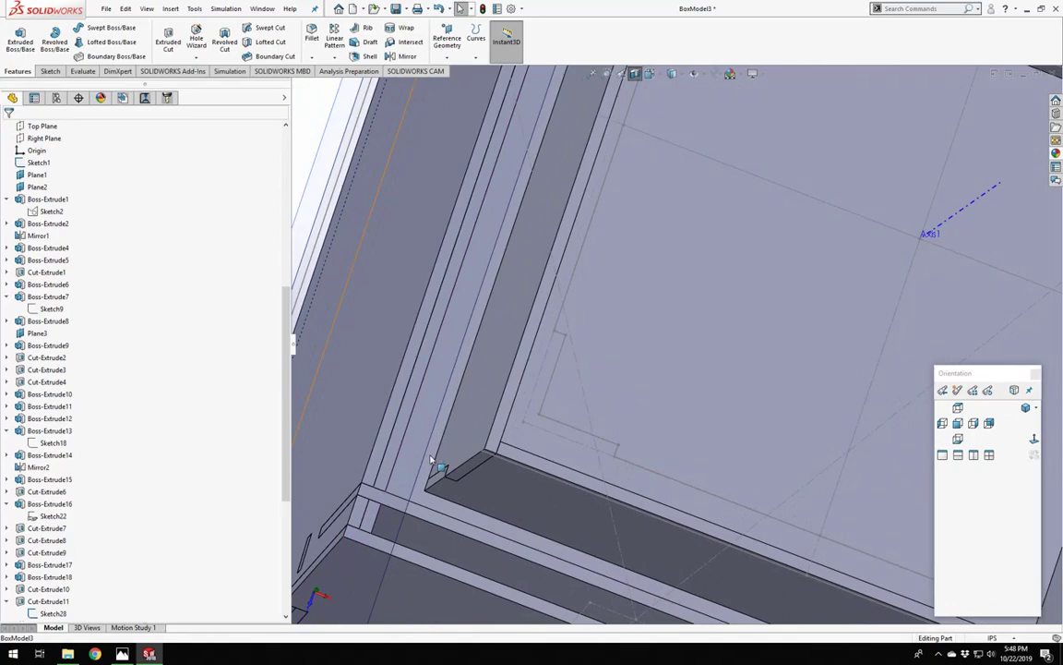
scroll(431, 459, up, 8)
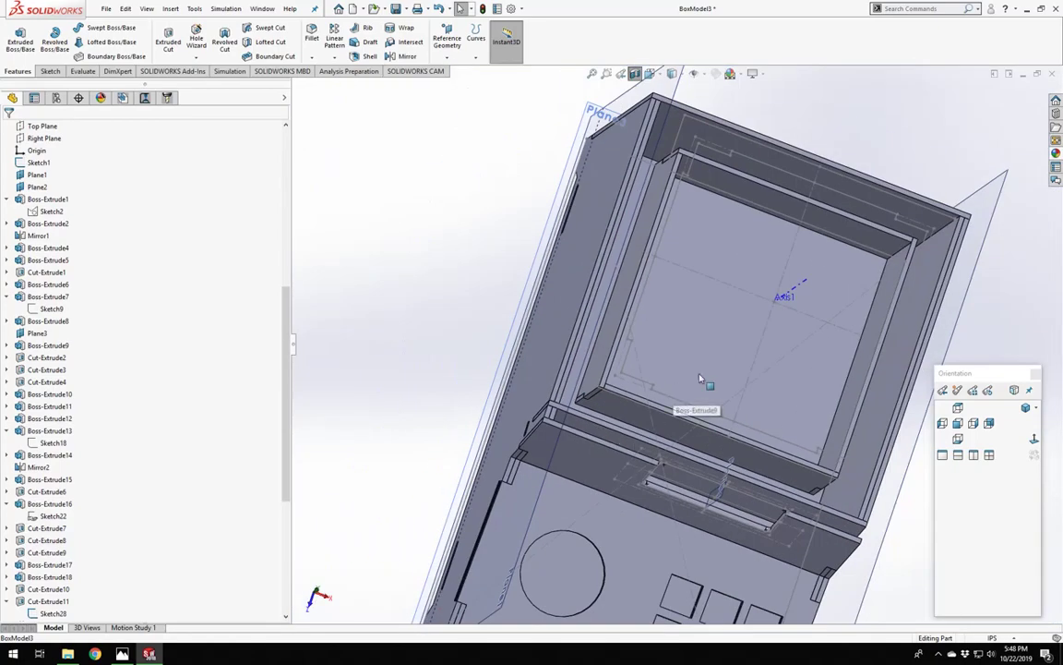
Examine the remaining inner panel corners in the cutaway and turn off the section view.
middle_drag(767, 257, 775, 296)
scroll(778, 318, down, 3)
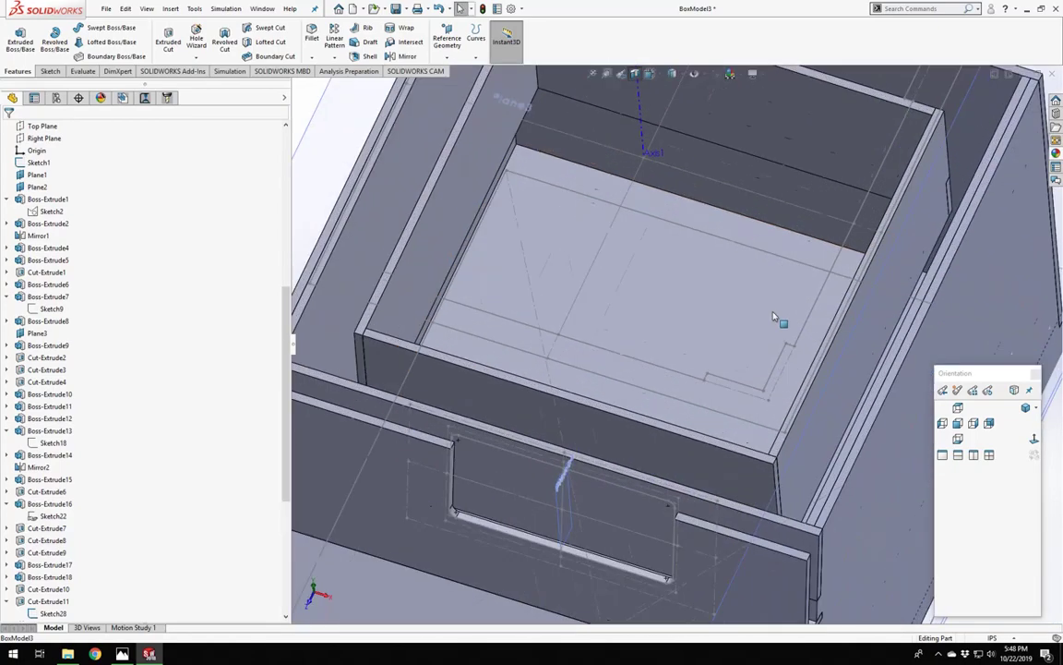
scroll(739, 391, up, 3)
middle_drag(692, 375, 681, 391)
click(621, 74)
click(622, 74)
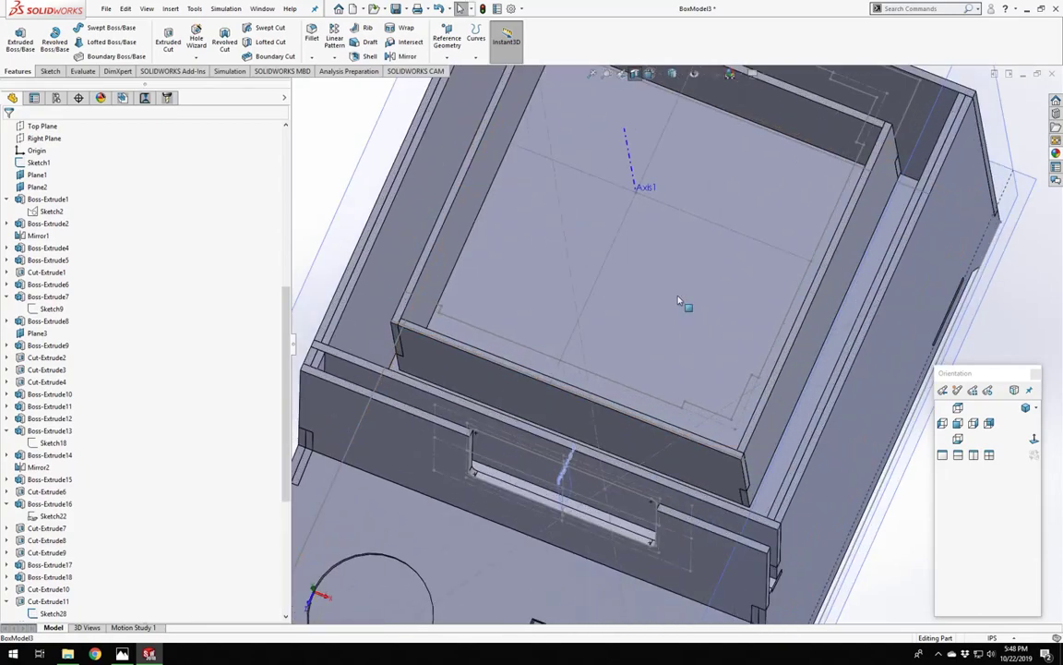
click(621, 74)
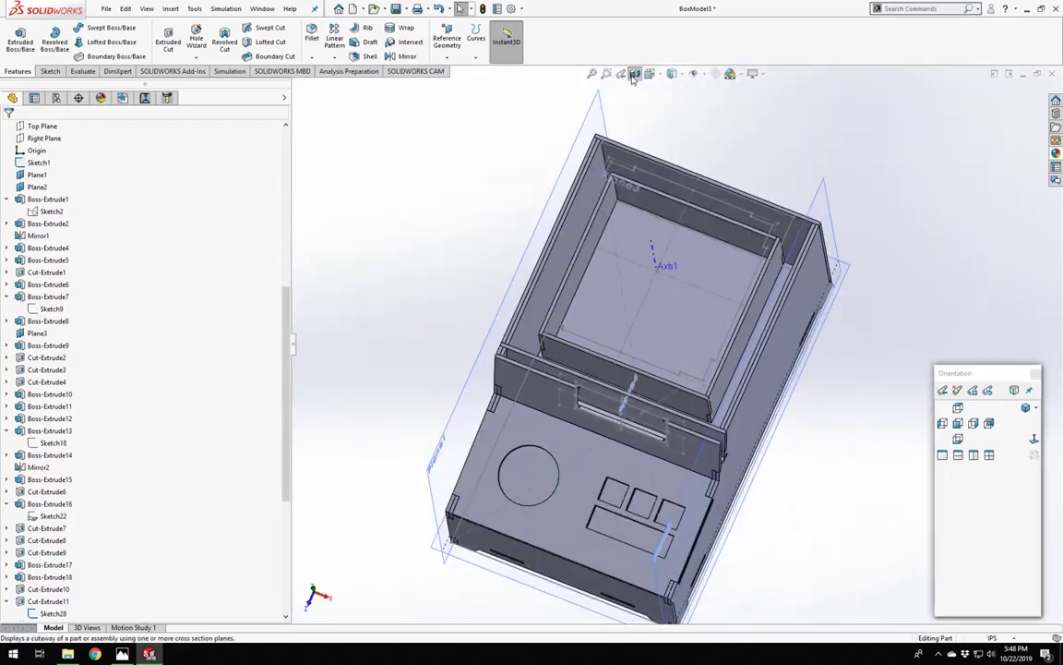
click(634, 76)
Hide the Boss-Extrude9 bottom panel body on the underside of the box.
middle_drag(653, 336, 635, 386)
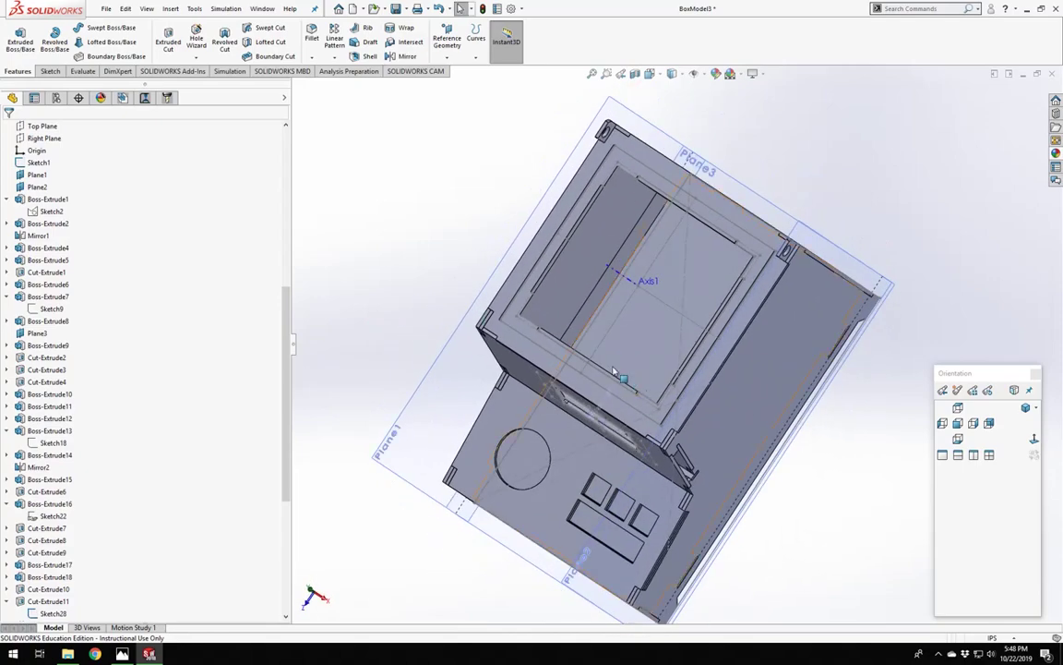
scroll(613, 371, up, 4)
middle_drag(577, 361, 627, 367)
scroll(573, 327, down, 5)
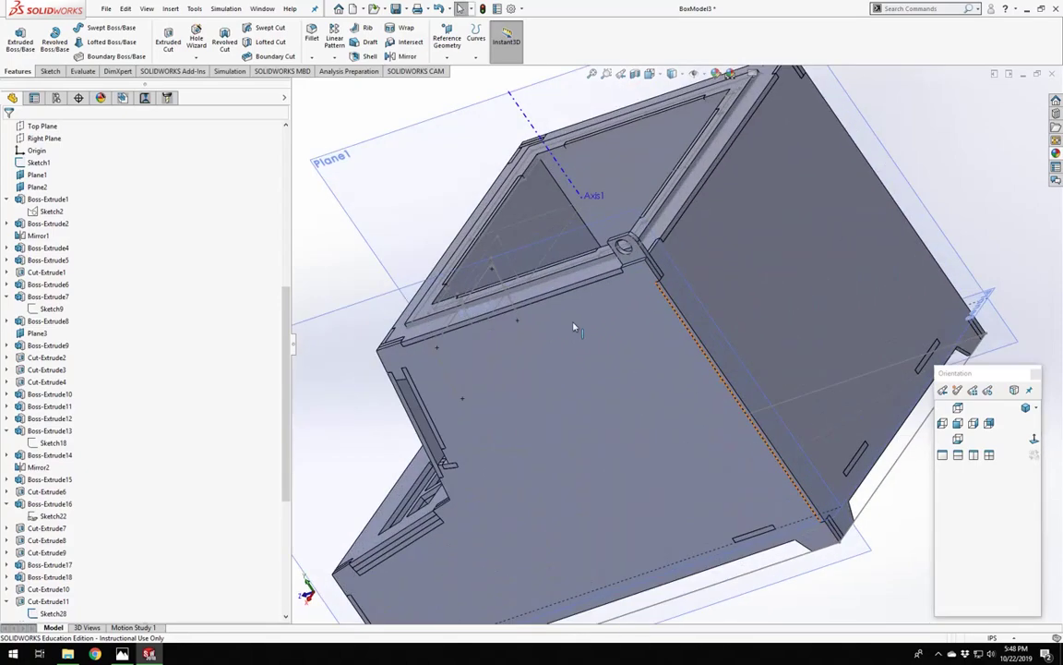
middle_drag(574, 327, 782, 364)
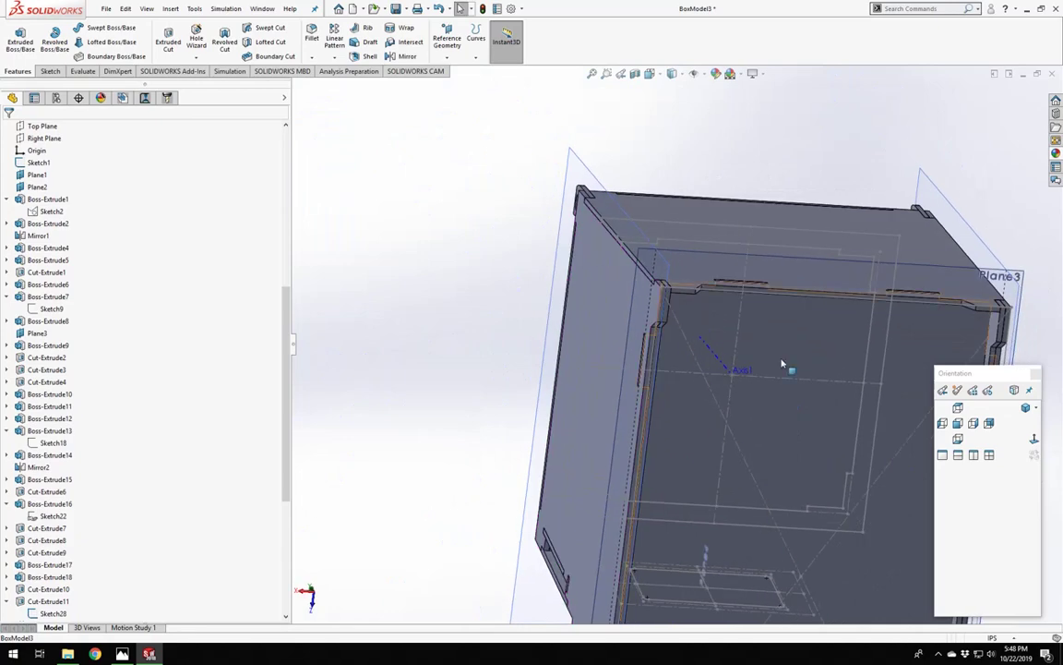
click(782, 365)
click(848, 327)
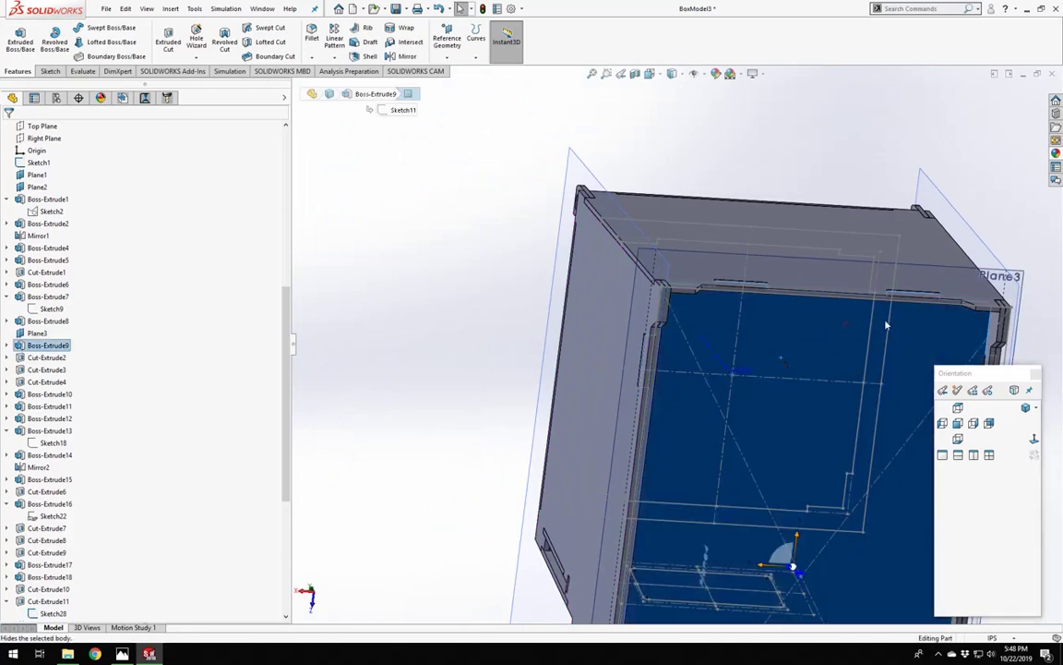
click(775, 105)
Examine the patterned inner panels through the open underside and highlight the lower edge of one panel.
scroll(785, 426, up, 5)
scroll(727, 360, down, 4)
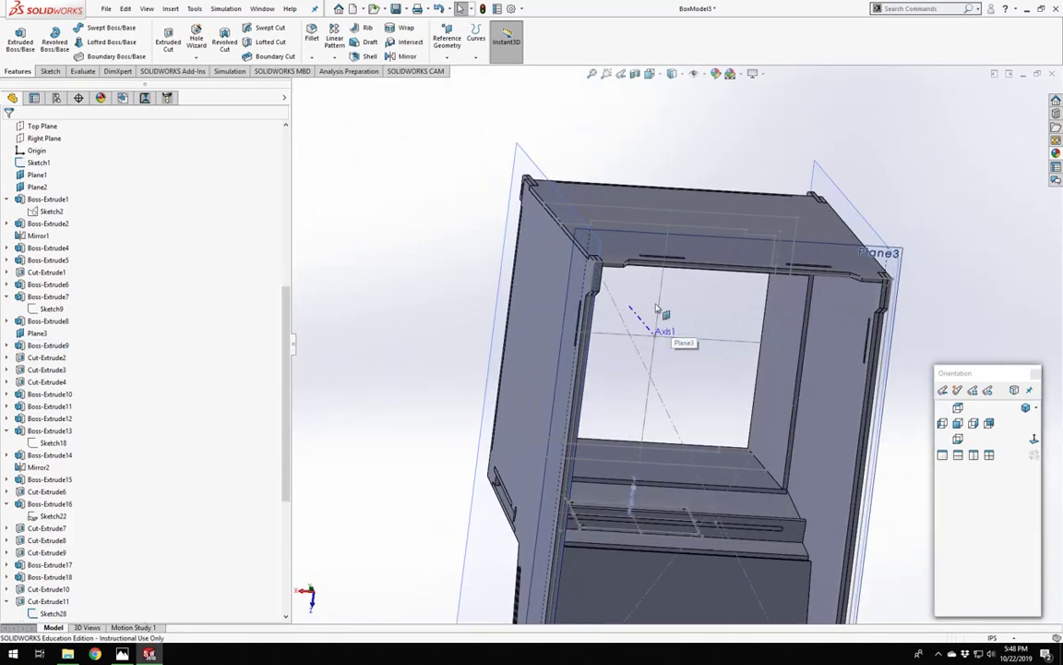
middle_drag(660, 308, 640, 276)
scroll(603, 302, down, 5)
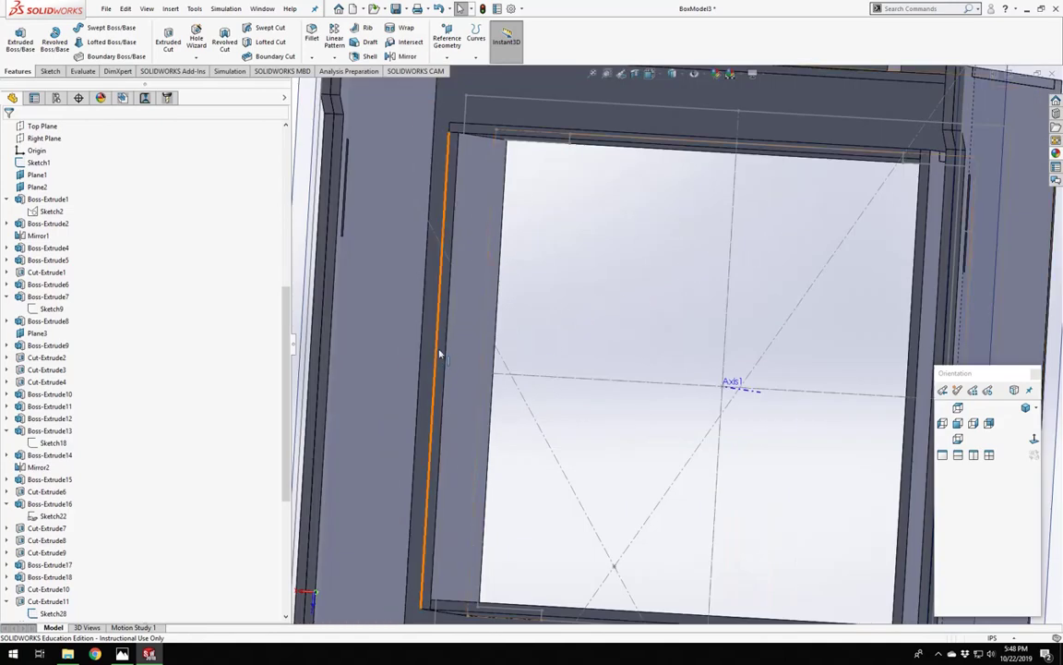
click(444, 351)
scroll(622, 201, up, 4)
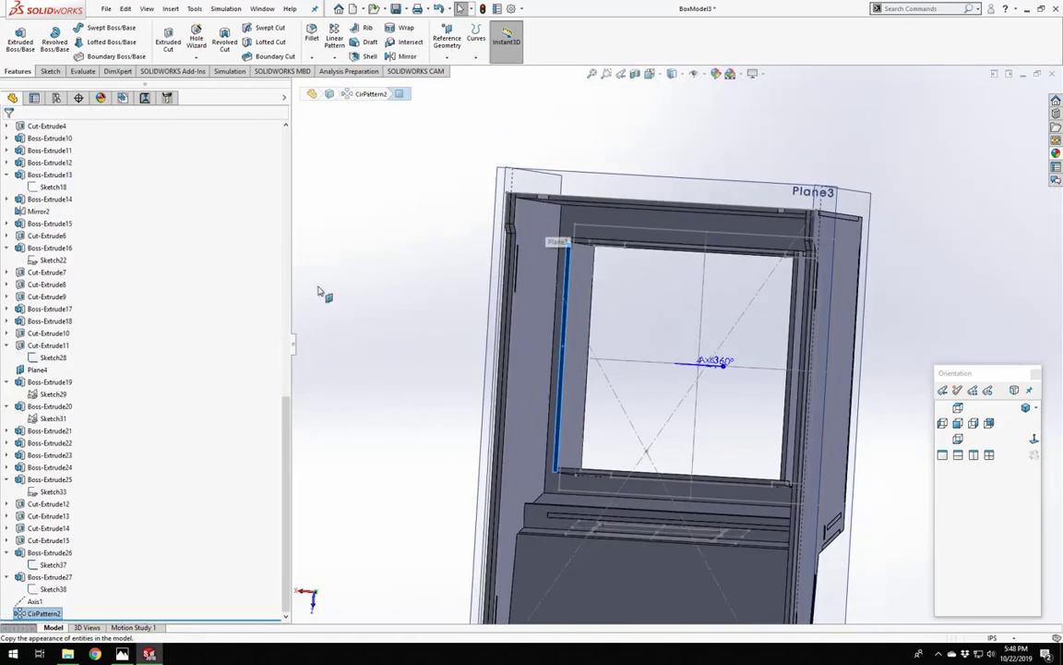
click(422, 305)
middle_drag(420, 299, 831, 369)
scroll(104, 517, down, 7)
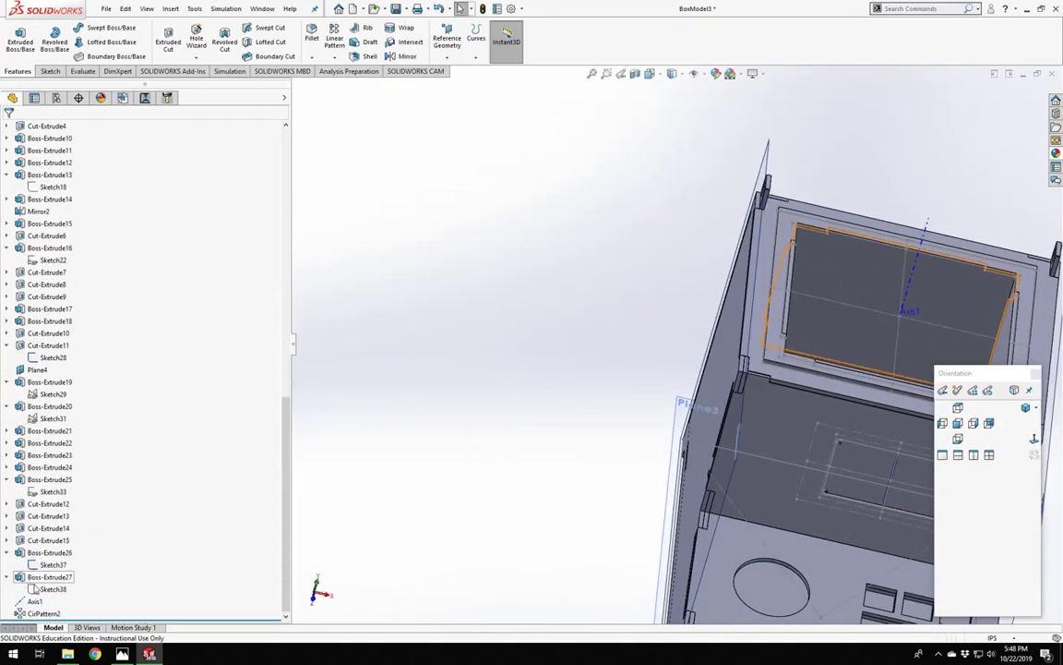
Open Sketch38 of Boss-Extrude27 for editing and face its sketch plane.
click(42, 564)
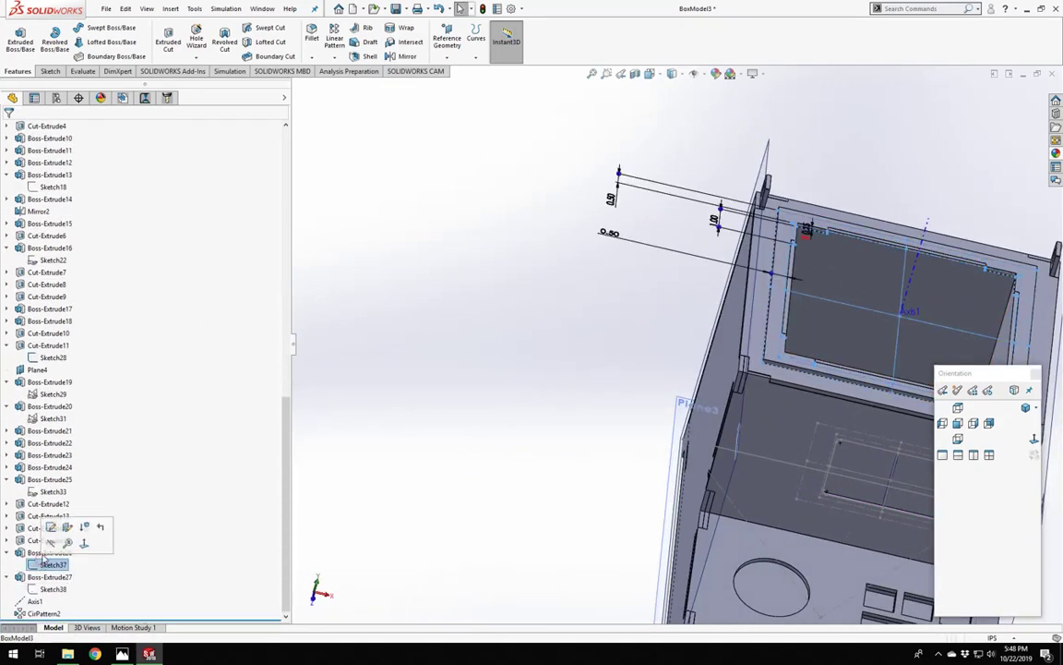
click(50, 576)
click(52, 589)
click(62, 562)
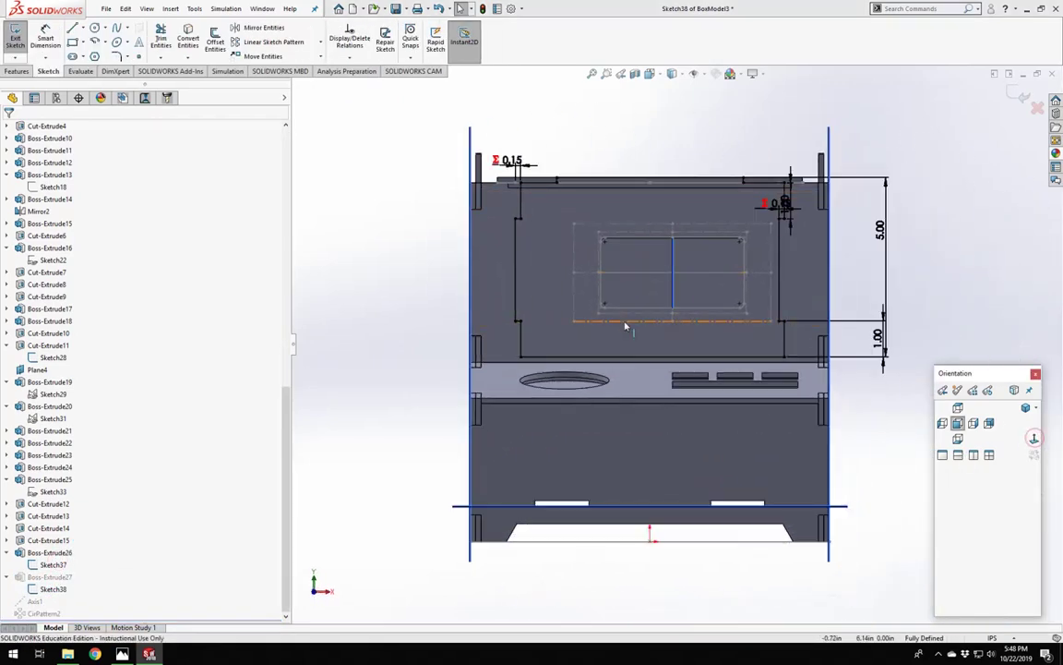
scroll(566, 326, down, 4)
Sketch a wide rectangular notch about 0.35 in deep on the panel's bottom edge and trim the edge segment across its opening.
click(73, 31)
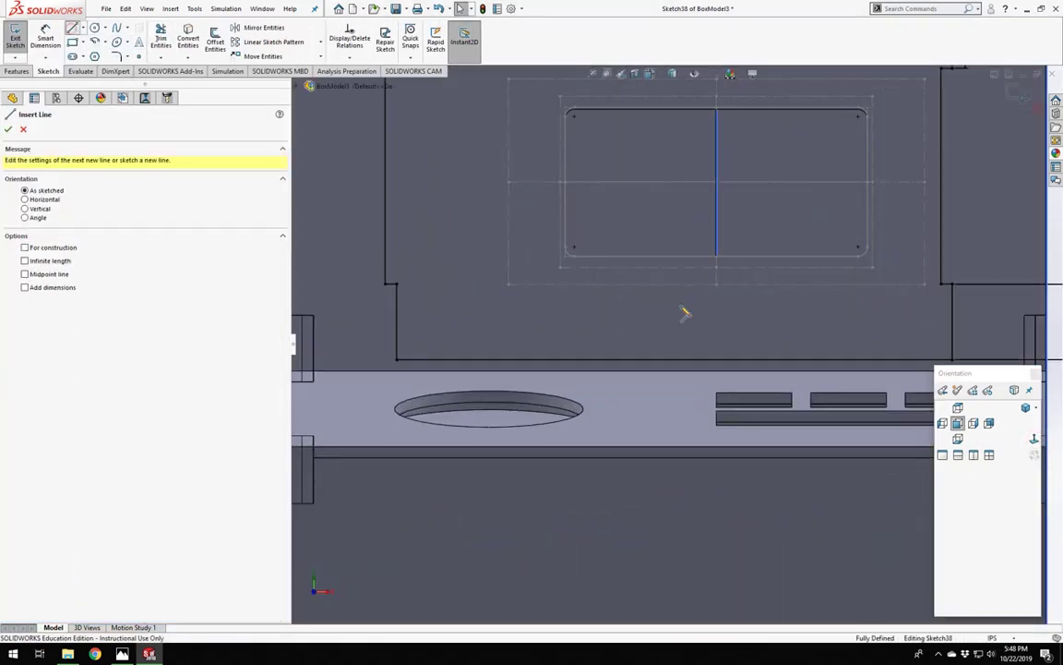
scroll(686, 313, down, 2)
scroll(505, 370, up, 3)
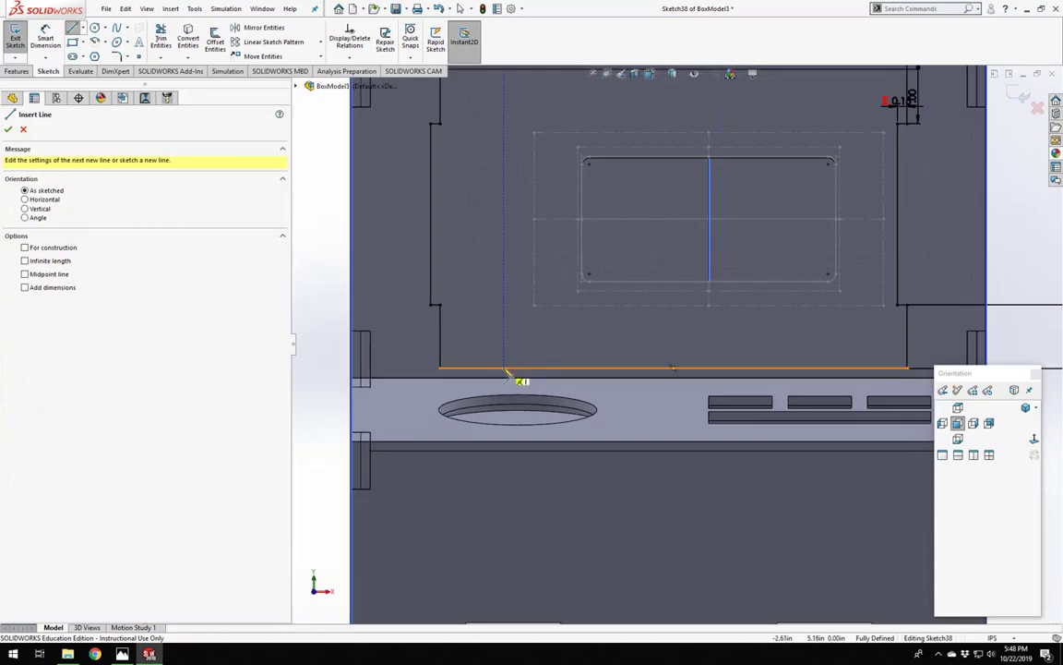
click(506, 369)
click(503, 348)
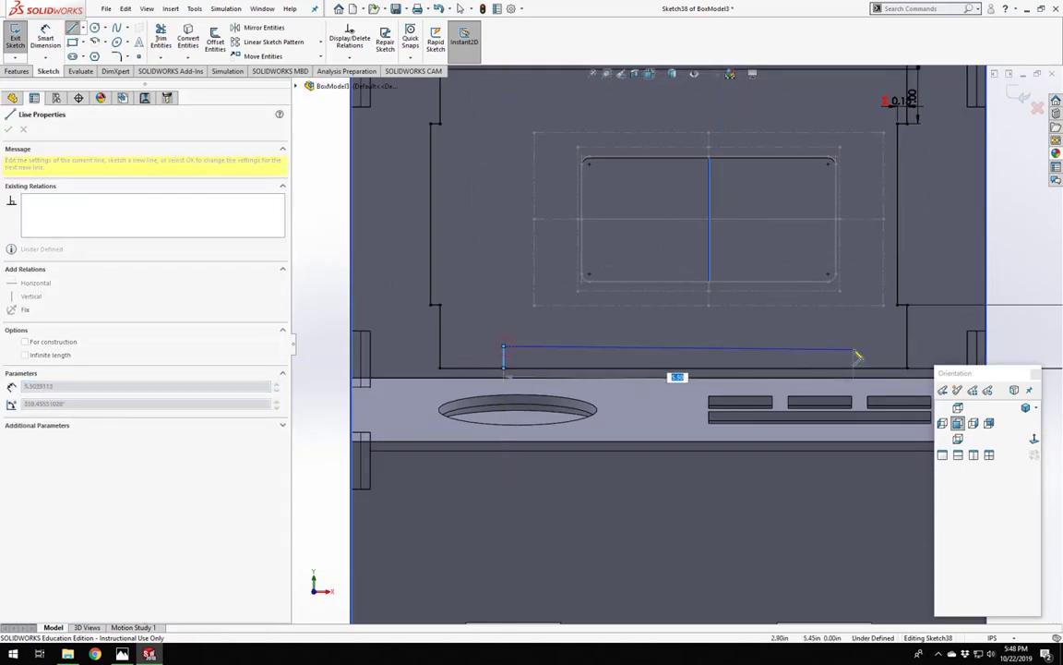
click(857, 348)
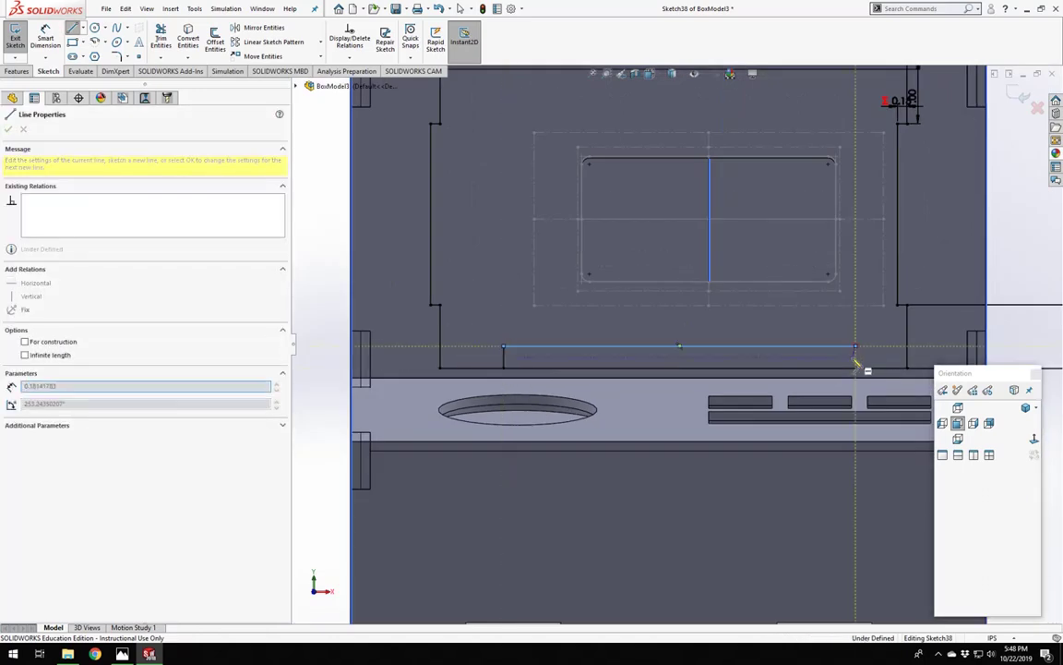
click(856, 369)
key(Escape)
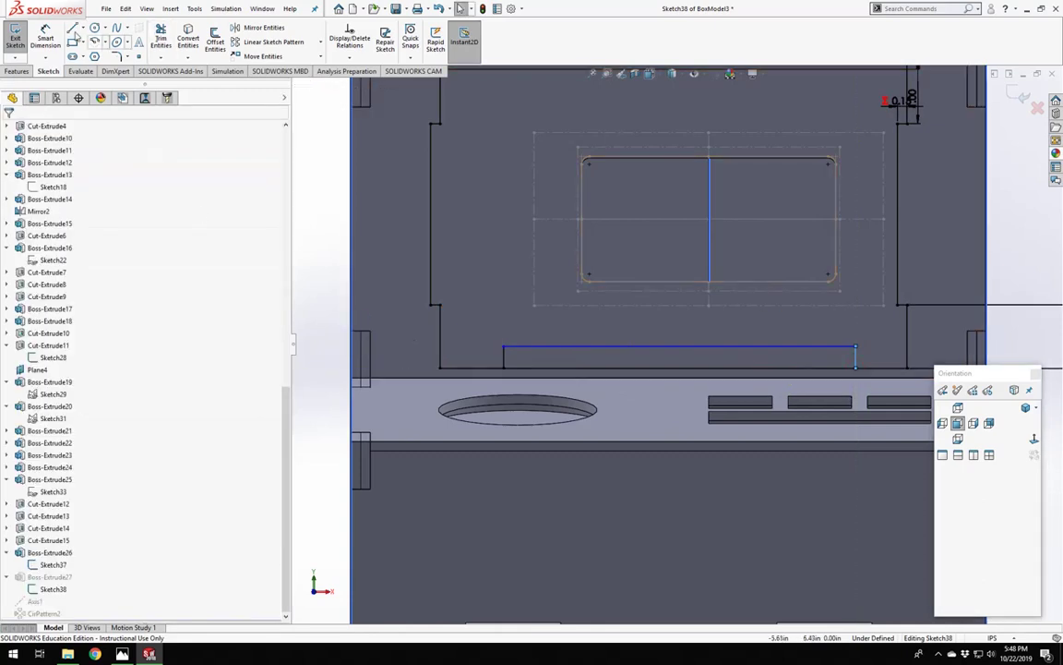
click(161, 39)
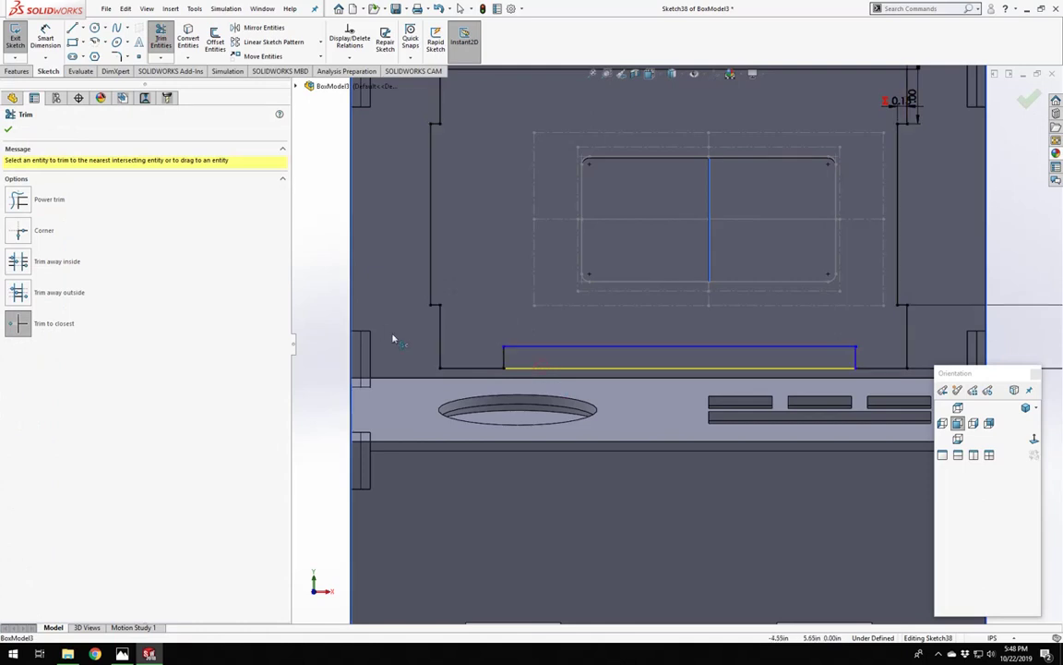
key(Escape)
Make the notch's left side collinear with the left side of the tab on the panel's top edge.
scroll(678, 293, up, 6)
scroll(674, 277, down, 5)
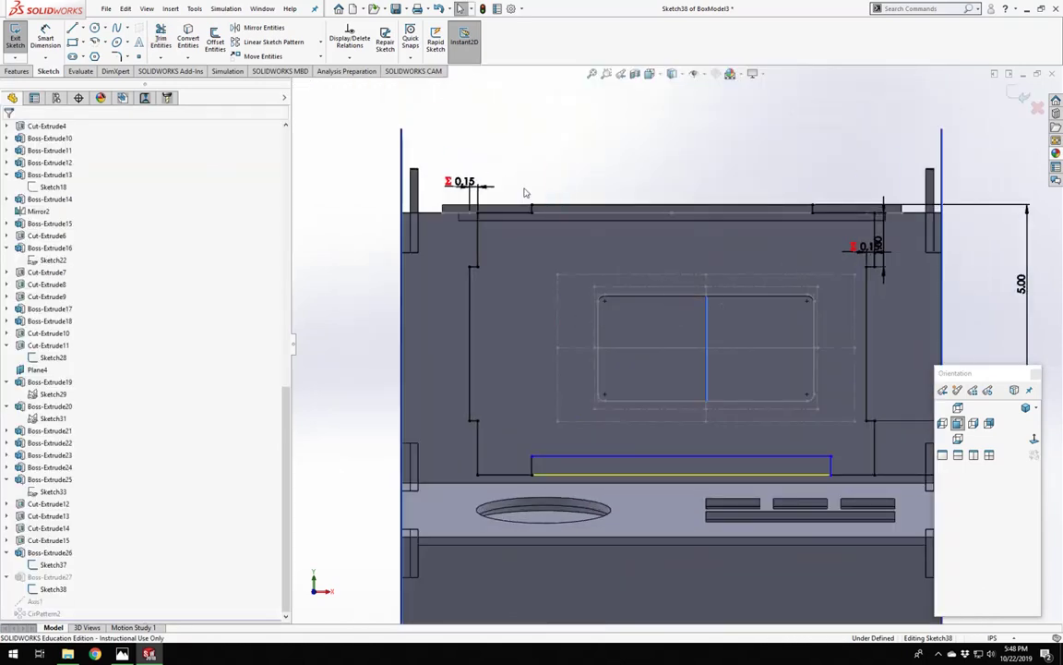
click(533, 471)
scroll(517, 208, down, 4)
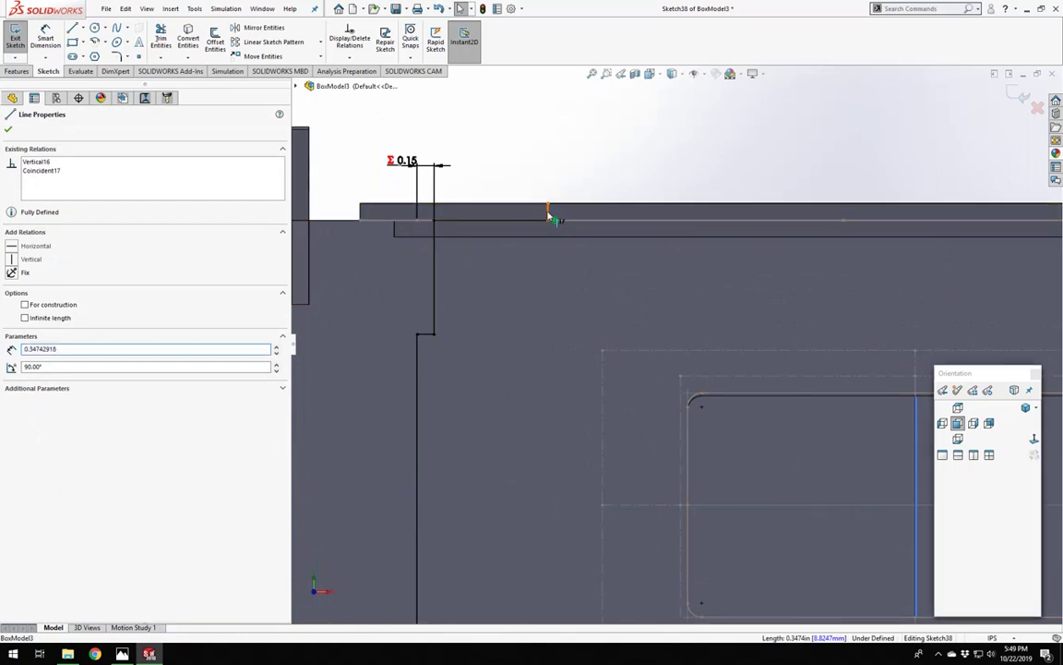
ctrl+click(548, 216)
scroll(636, 333, up, 6)
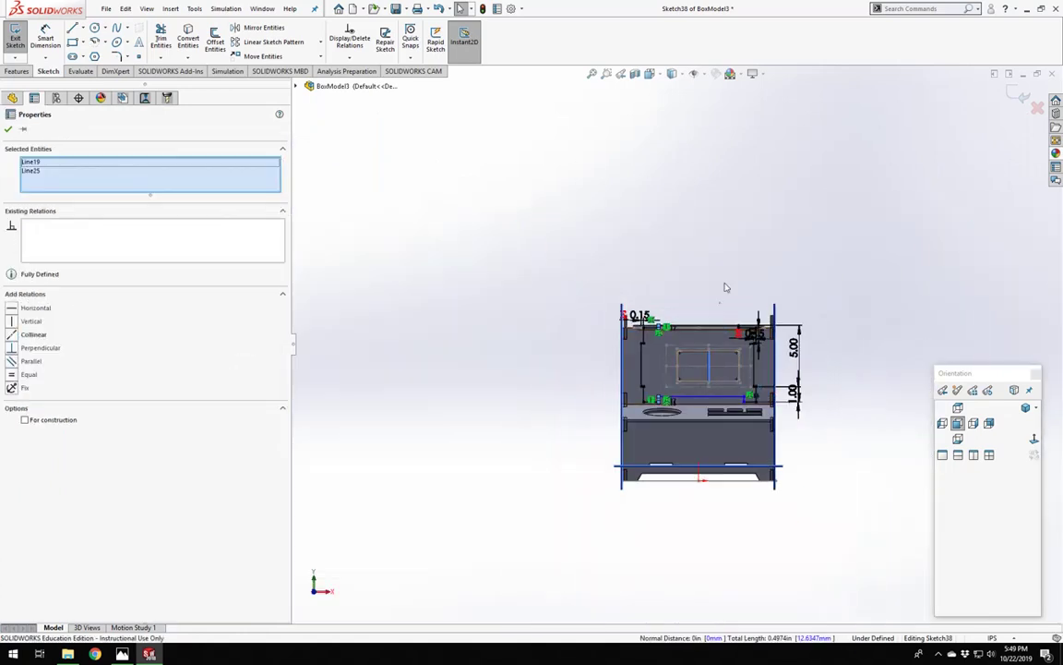
scroll(729, 313, down, 5)
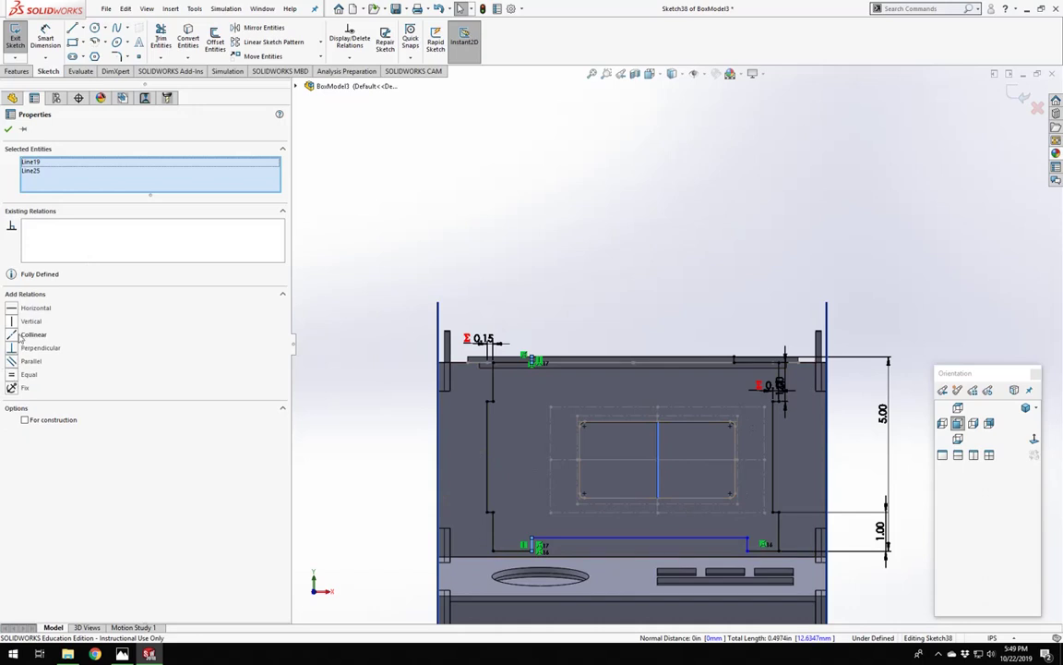
click(623, 310)
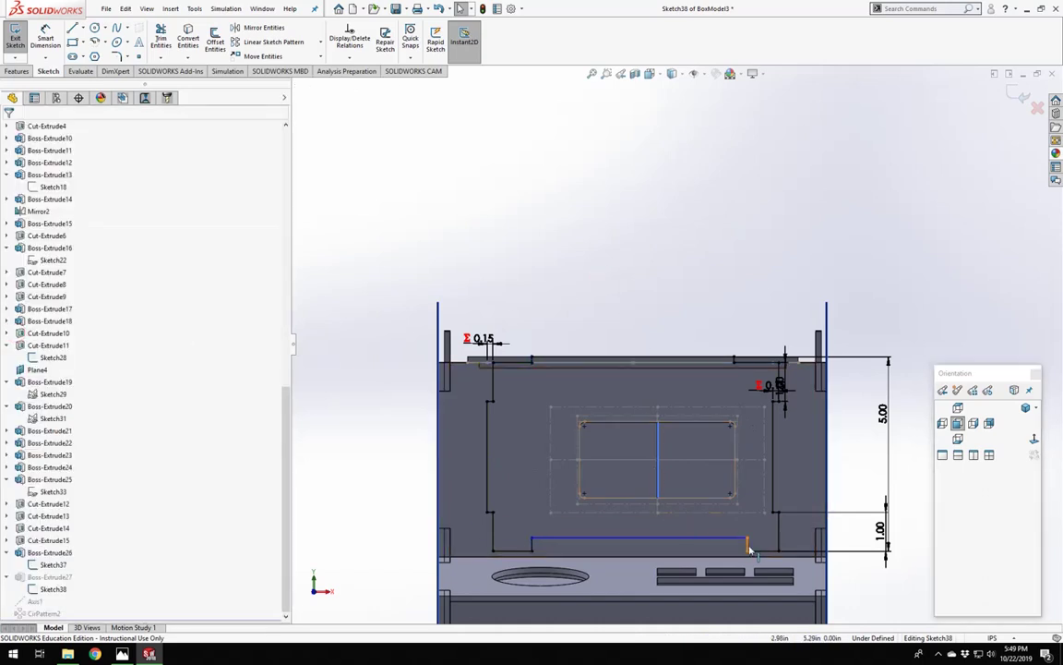
Make the notch's right side collinear with the right side of the tab on the panel's top edge.
click(748, 544)
scroll(756, 397, down, 5)
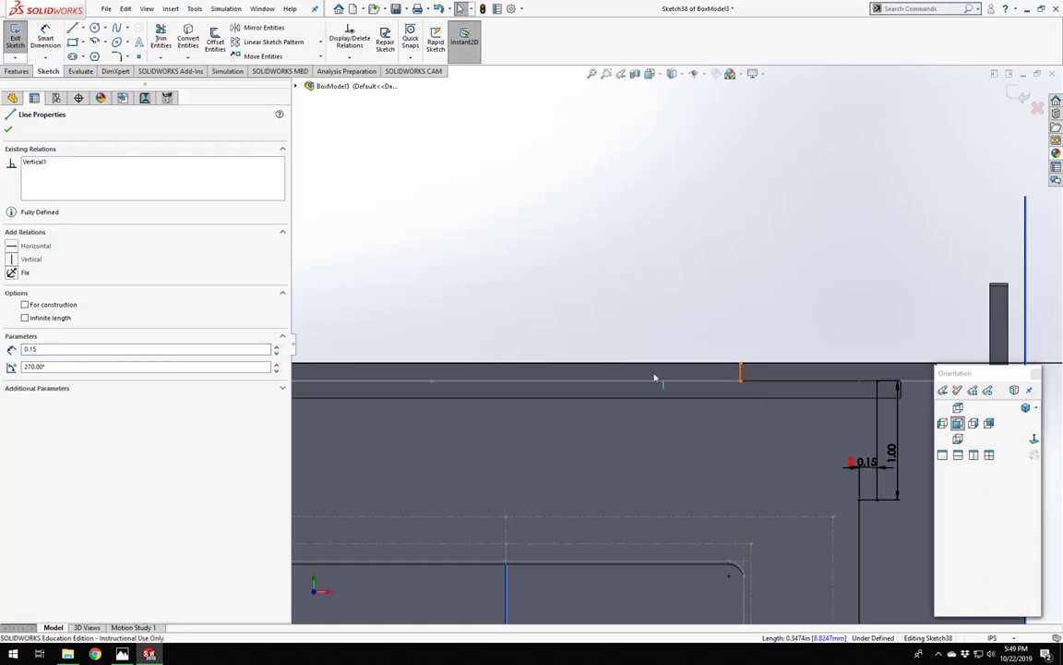
ctrl+click(743, 379)
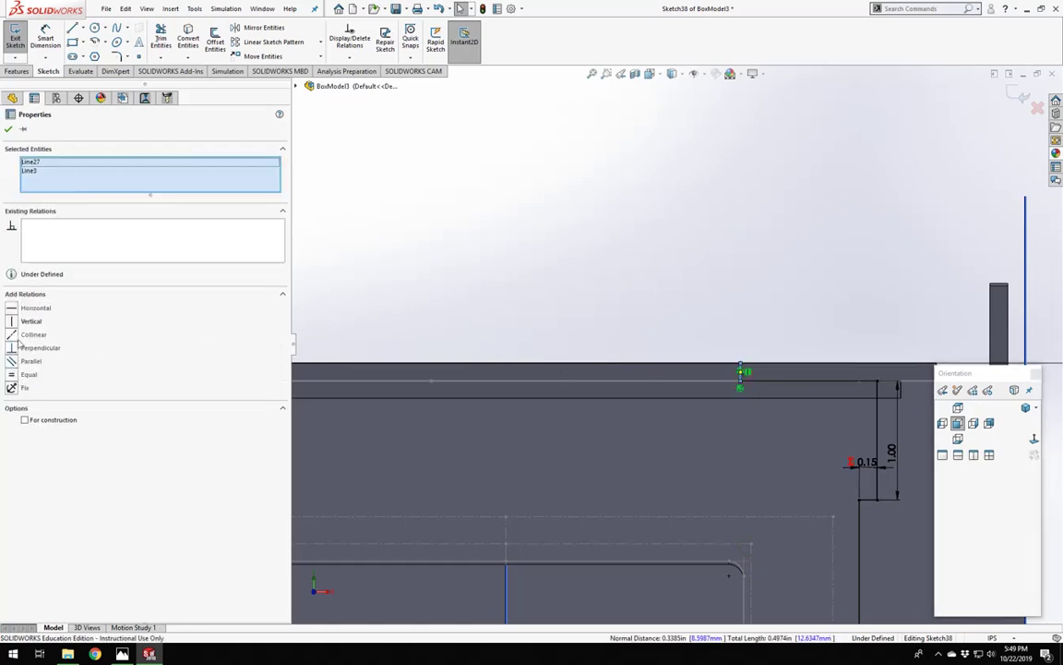
click(569, 300)
scroll(565, 295, up, 5)
scroll(674, 413, down, 3)
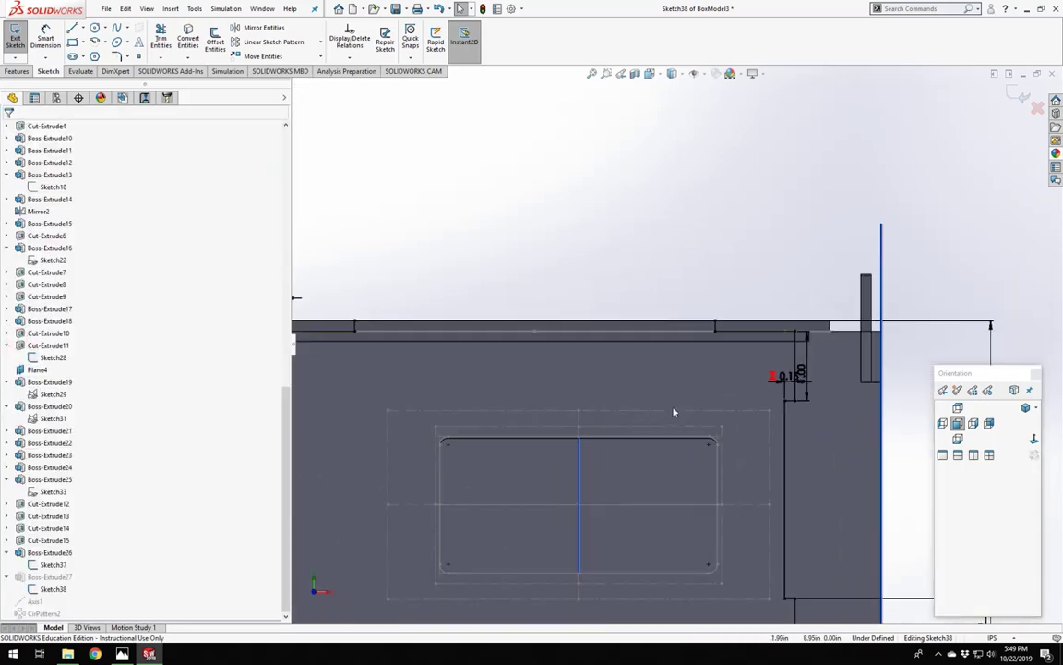
Make the notch's right side equal in length to the right side of the panel's top tab and exit the sketch.
click(716, 327)
scroll(718, 331, up, 5)
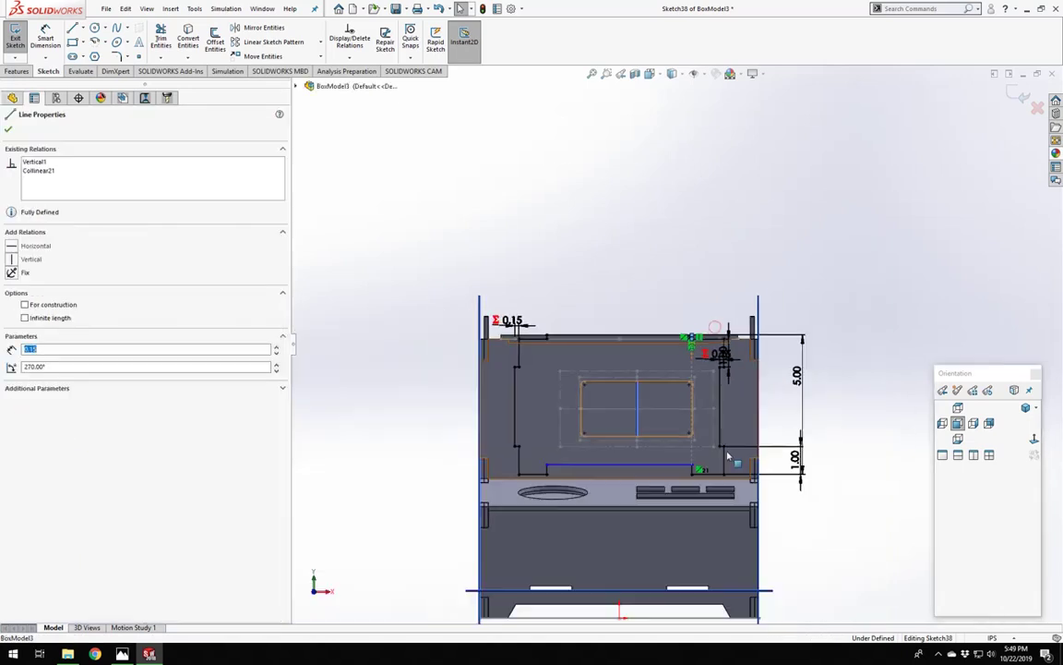
scroll(713, 457, down, 4)
ctrl+click(500, 268)
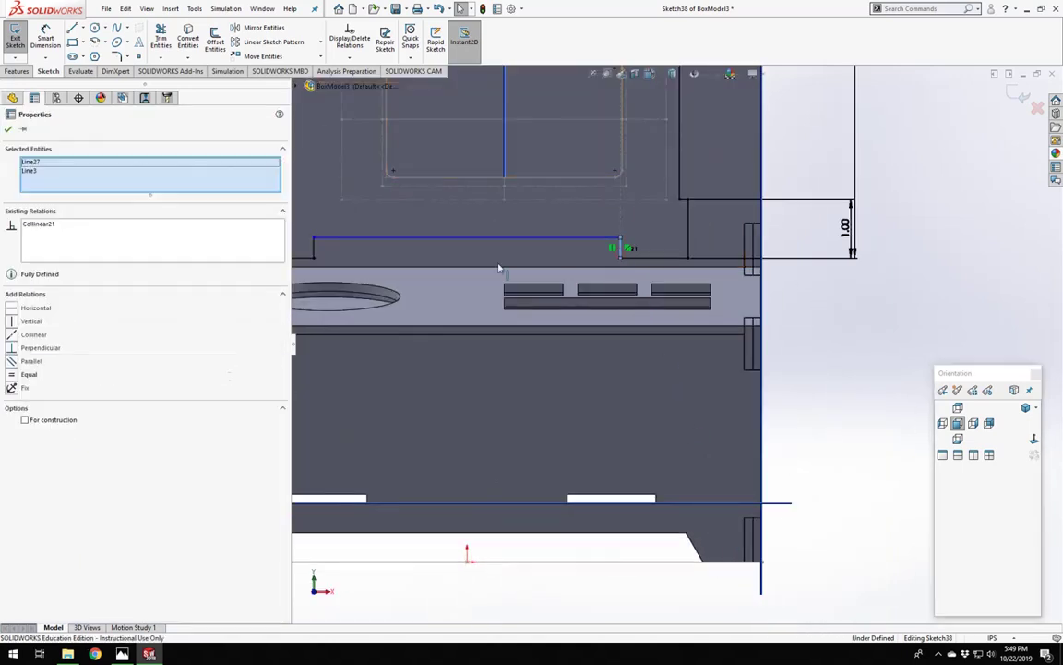
click(10, 373)
scroll(605, 330, up, 5)
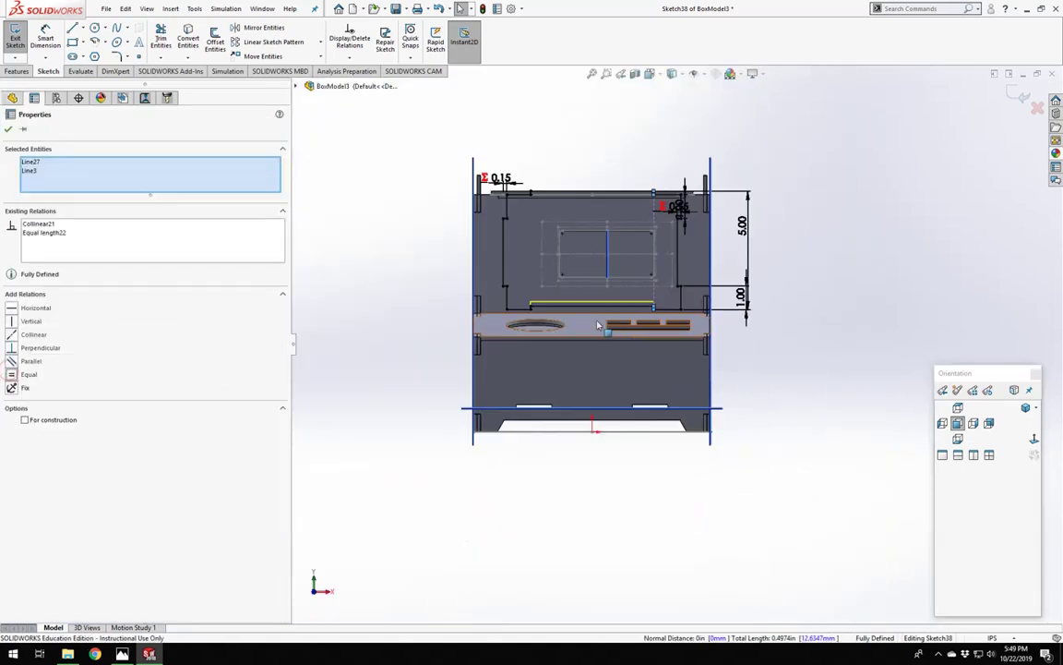
click(605, 330)
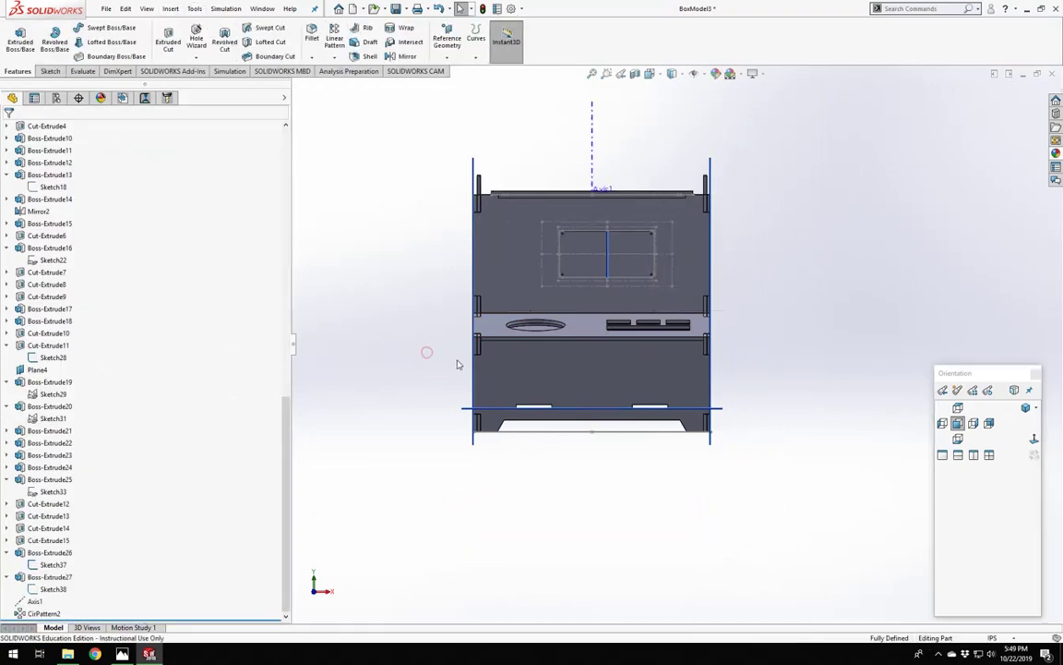
Start a new sketch on the recessed notch face under the patterned inner panel and face its sketch plane.
middle_drag(459, 365, 432, 88)
scroll(589, 325, down, 5)
middle_drag(485, 363, 489, 393)
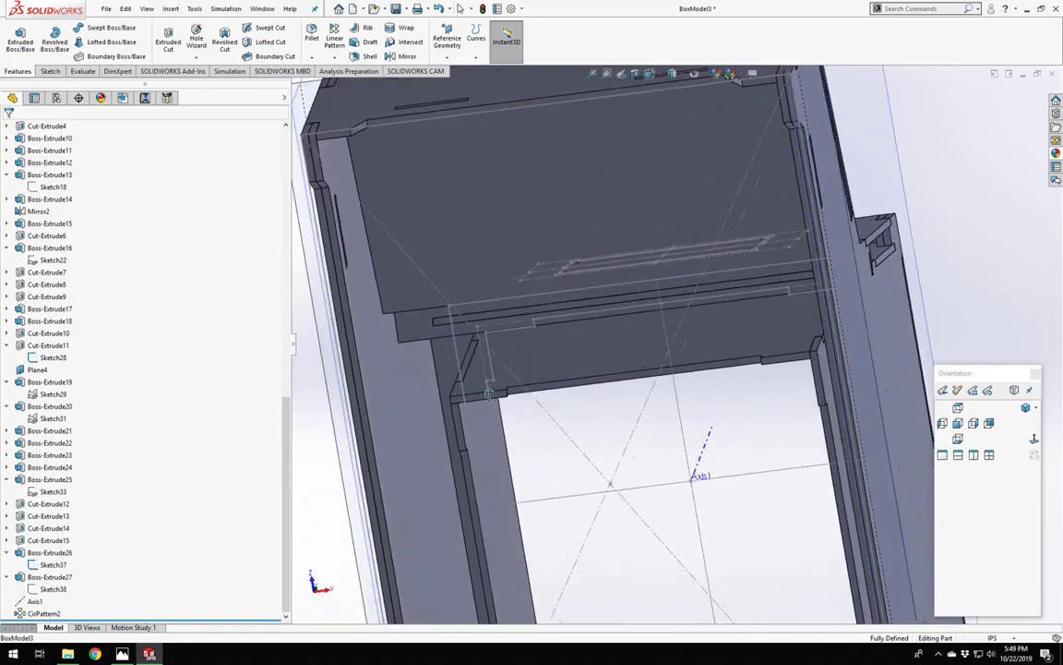
scroll(489, 393, down, 5)
click(545, 275)
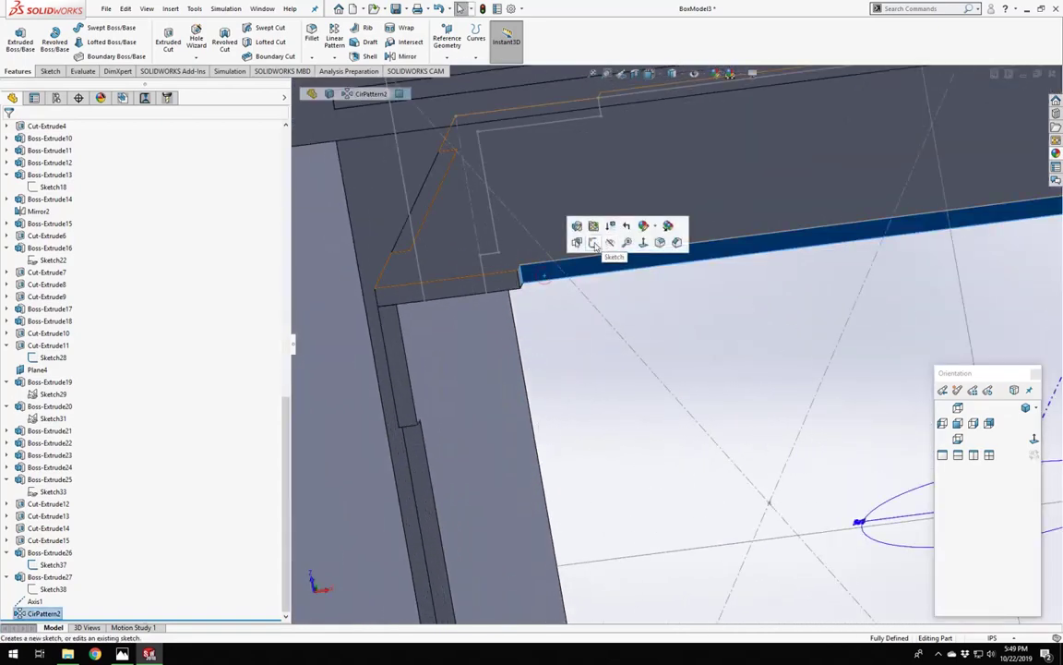
click(593, 243)
click(1034, 441)
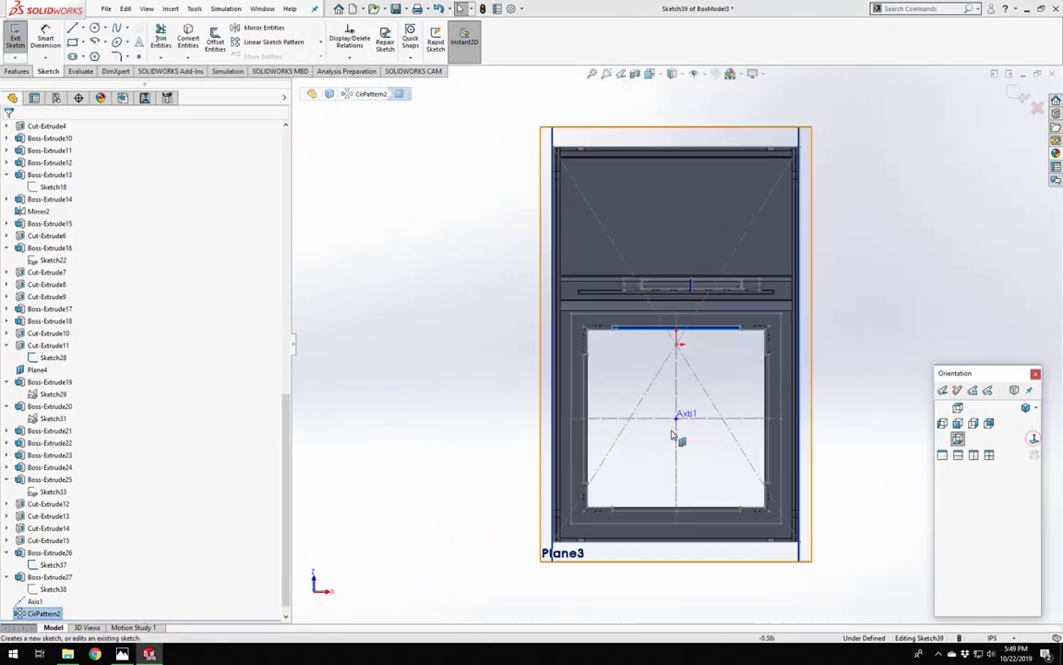
Trace the notched upper edge of the square opening with connected lines, following the 0.15 in steps to the right inner corner.
click(74, 29)
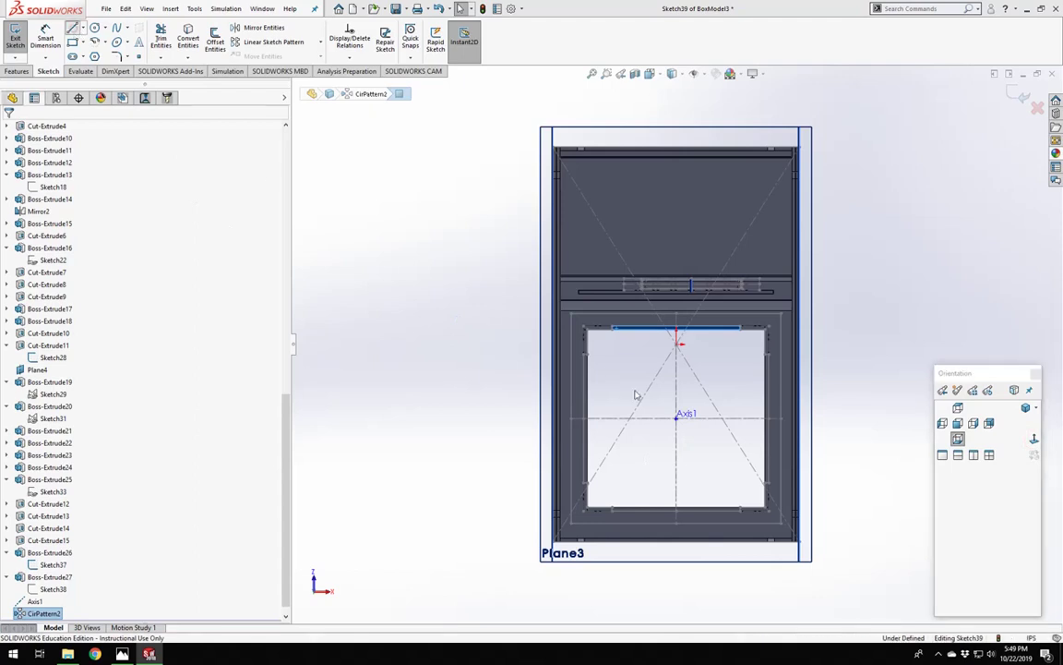
scroll(607, 320, down, 4)
click(547, 245)
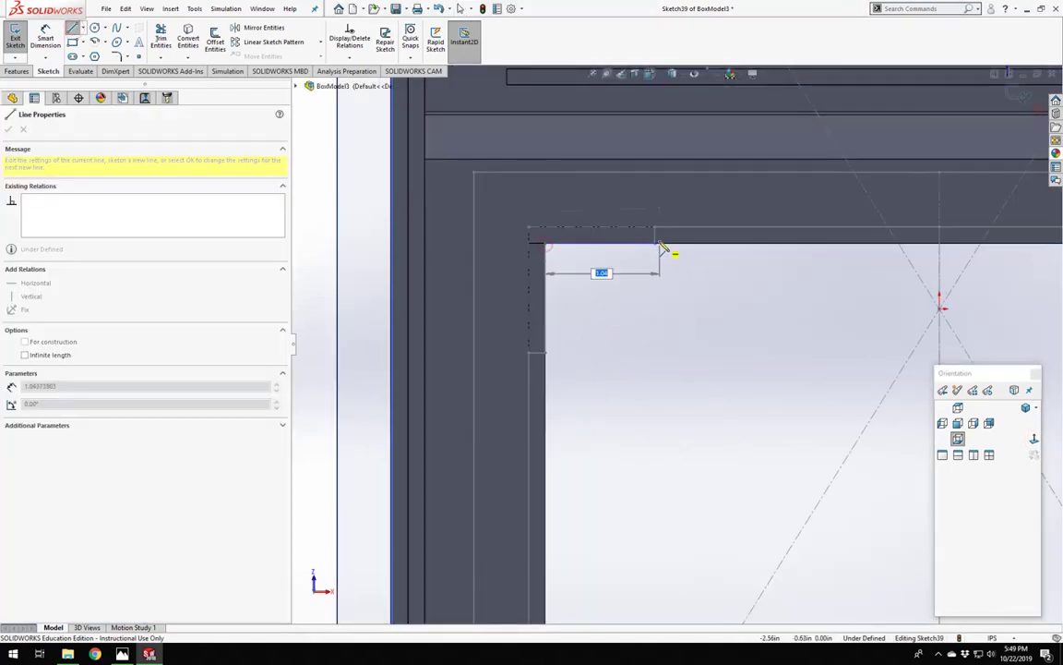
scroll(669, 242, up, 5)
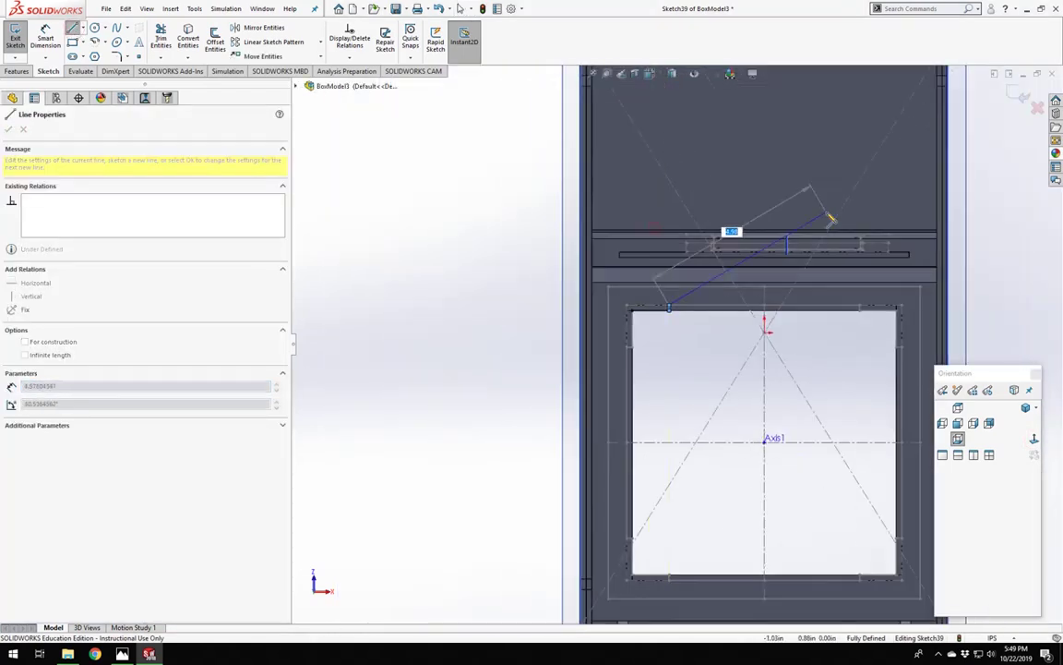
scroll(835, 332, down, 2)
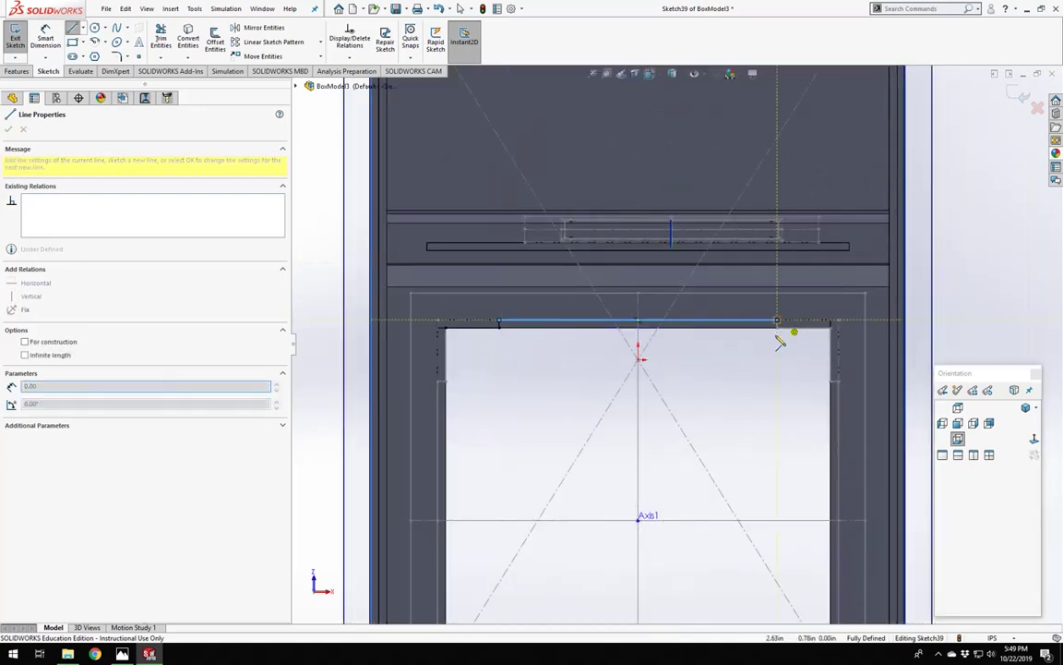
click(778, 327)
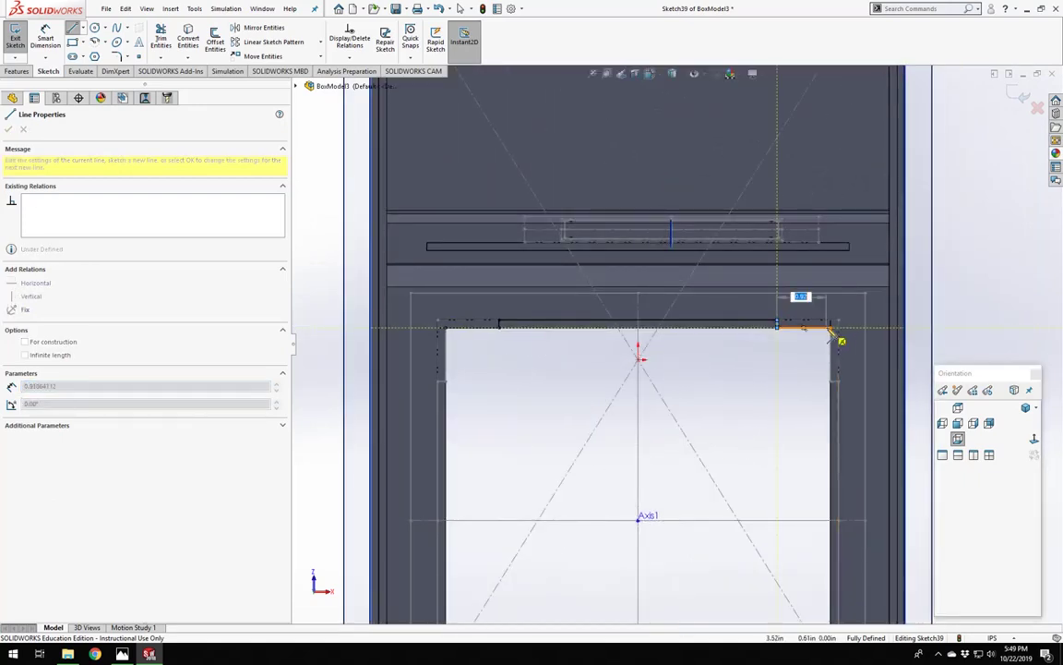
click(831, 328)
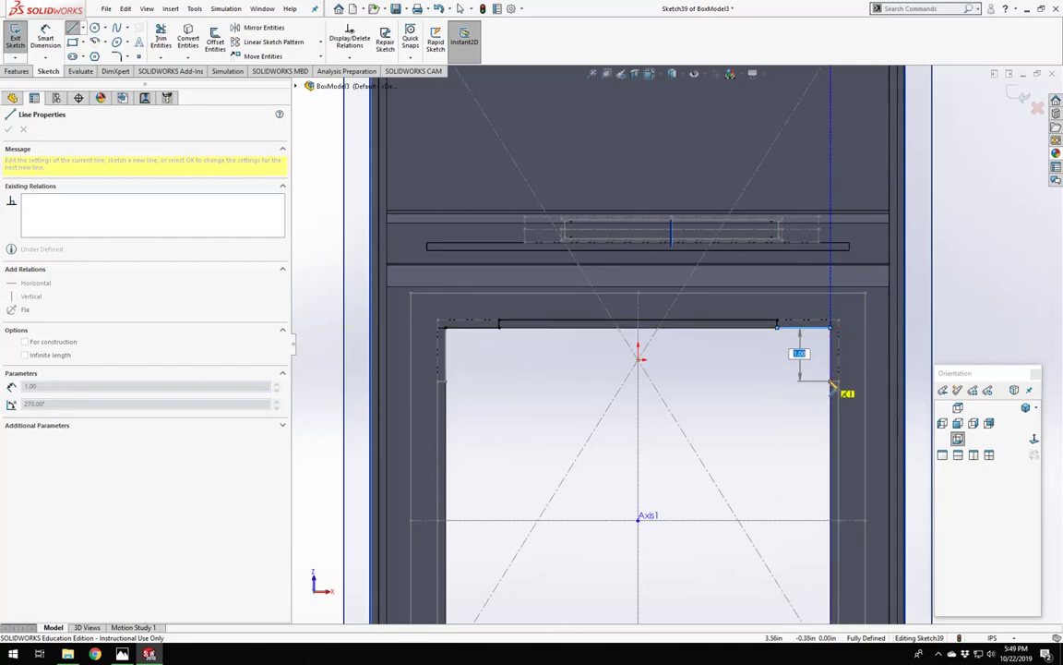
Continue the line outline along the opening's notched right and bottom edges to the lower-left inner corner.
scroll(835, 448, up, 5)
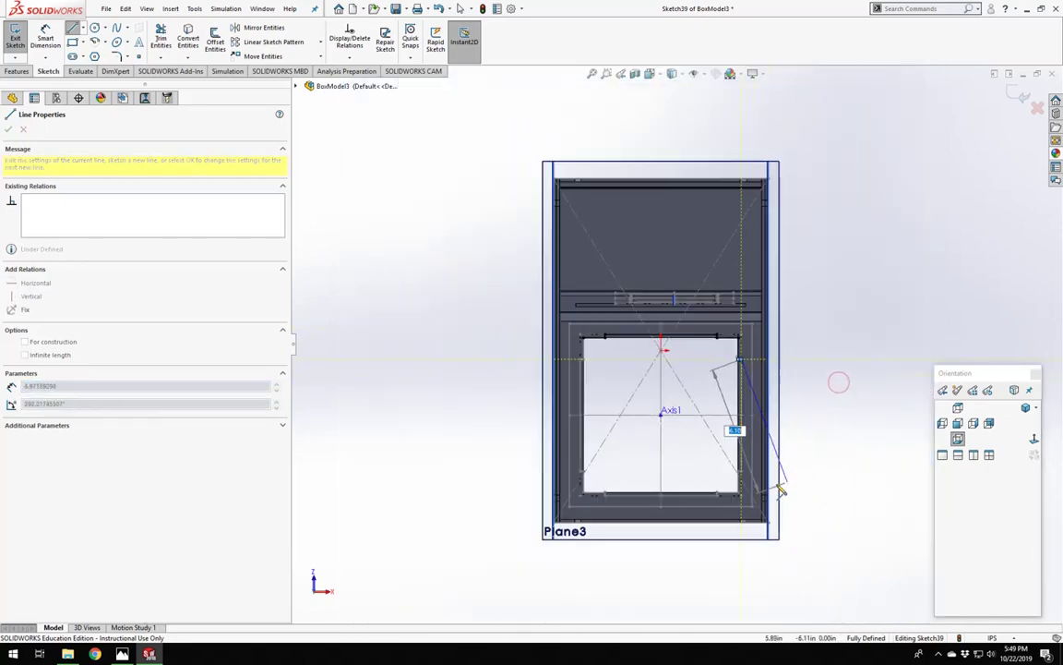
scroll(780, 489, down, 5)
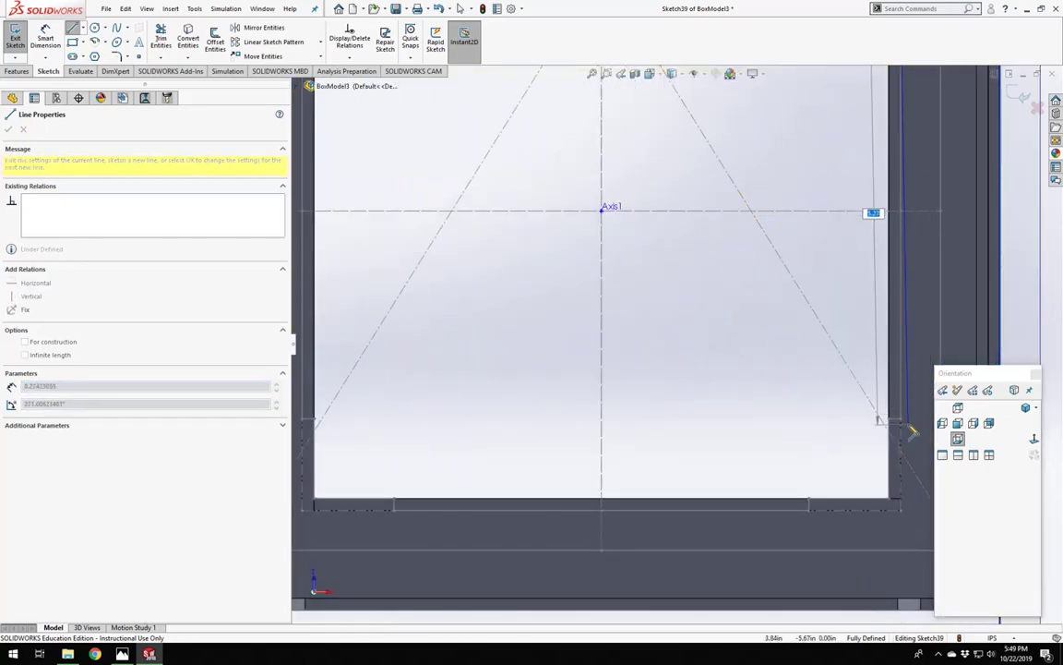
click(892, 421)
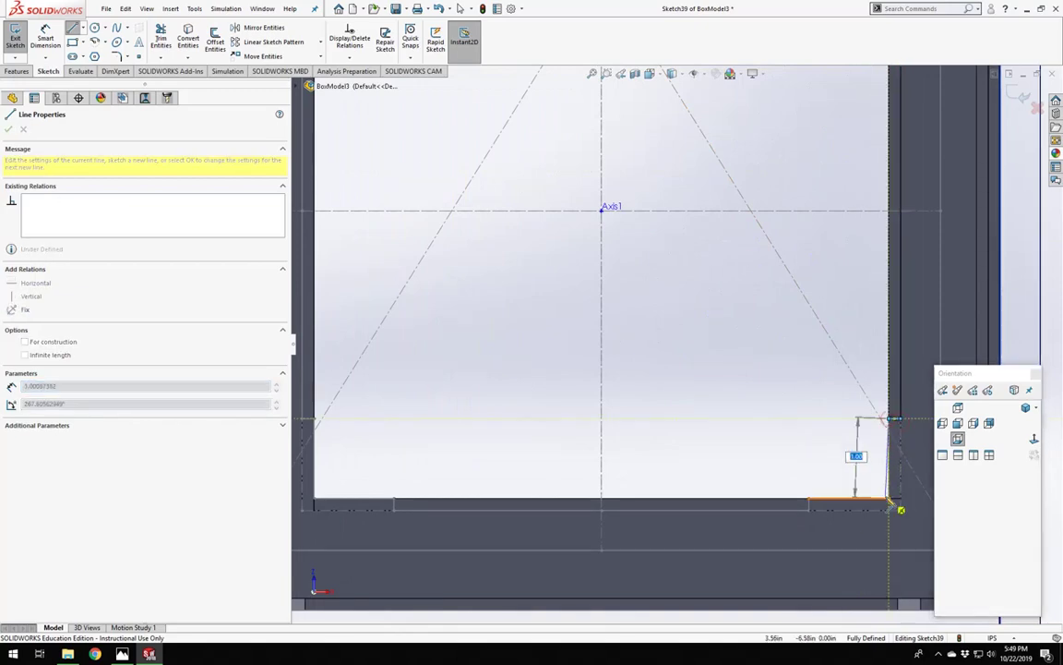
click(891, 500)
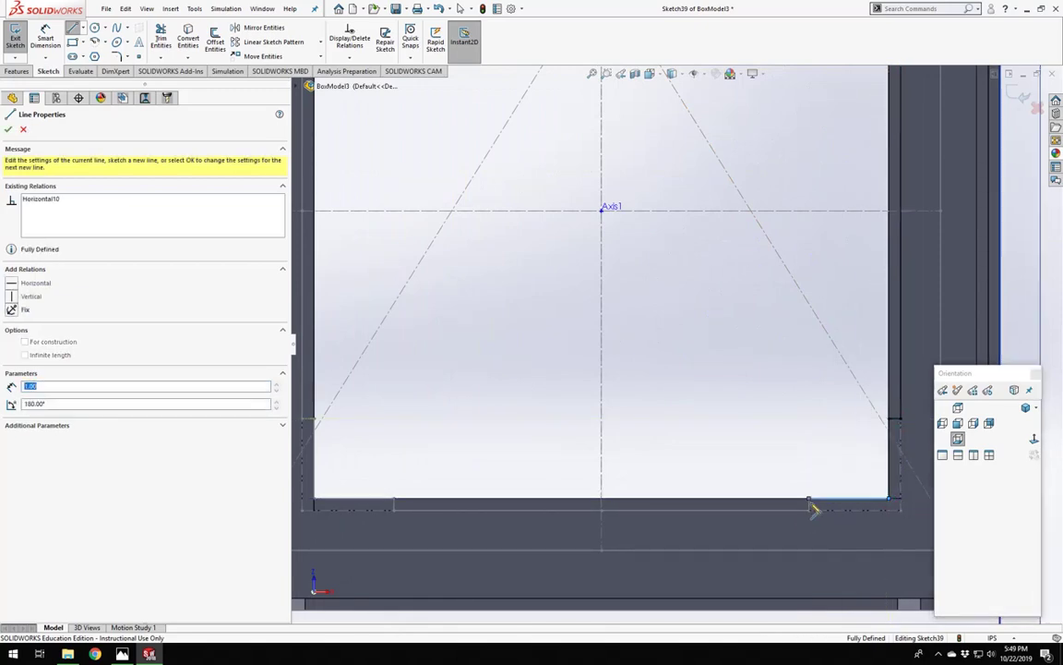
scroll(544, 418, up, 3)
scroll(527, 432, down, 5)
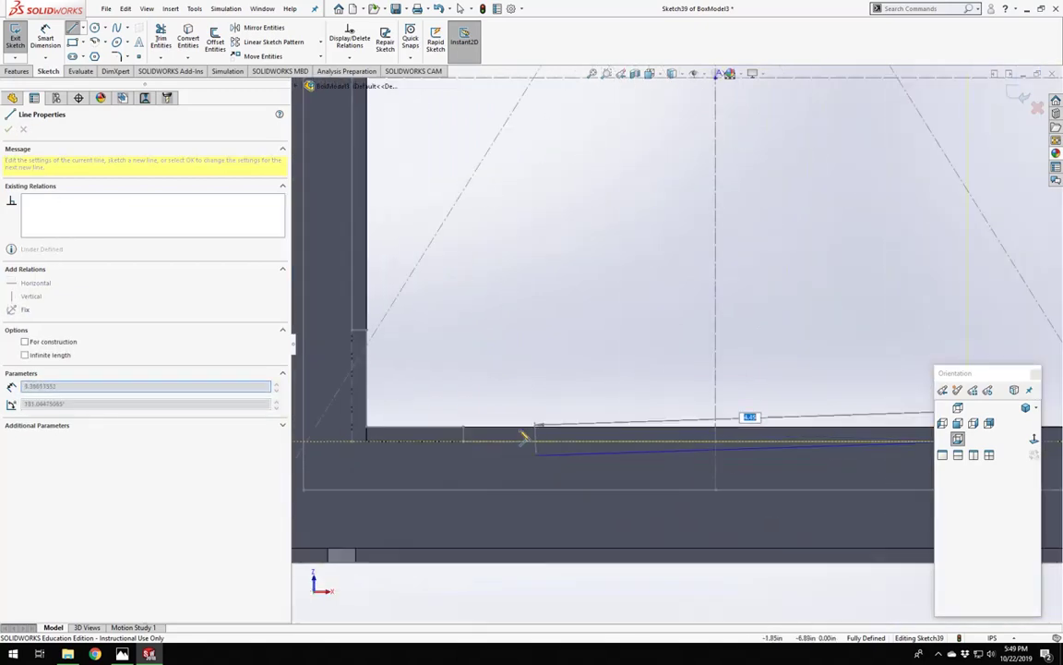
click(465, 435)
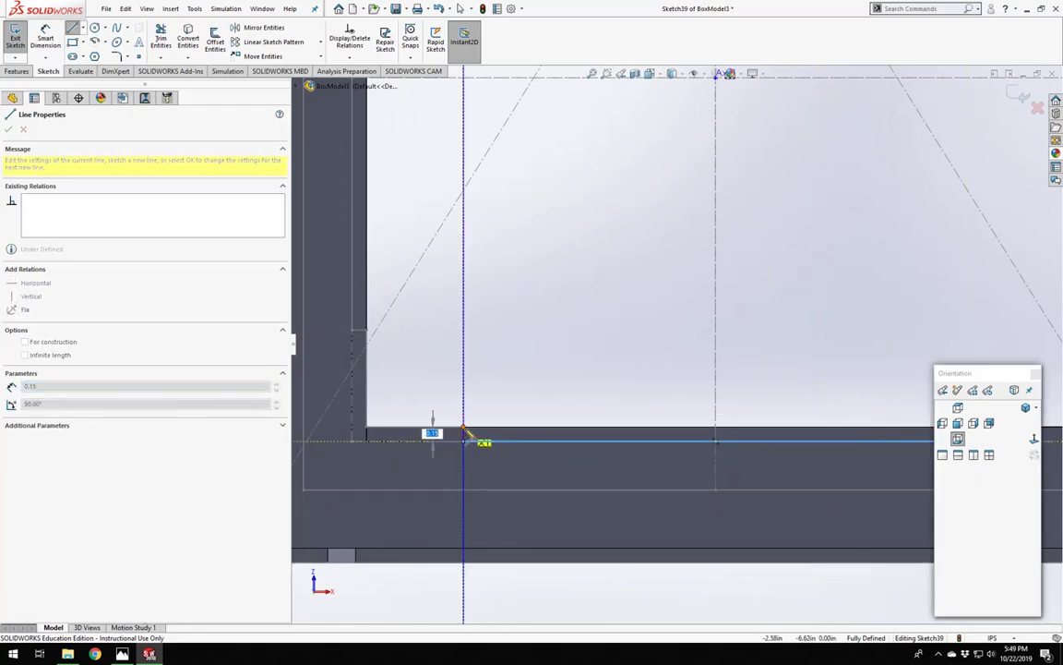
click(367, 432)
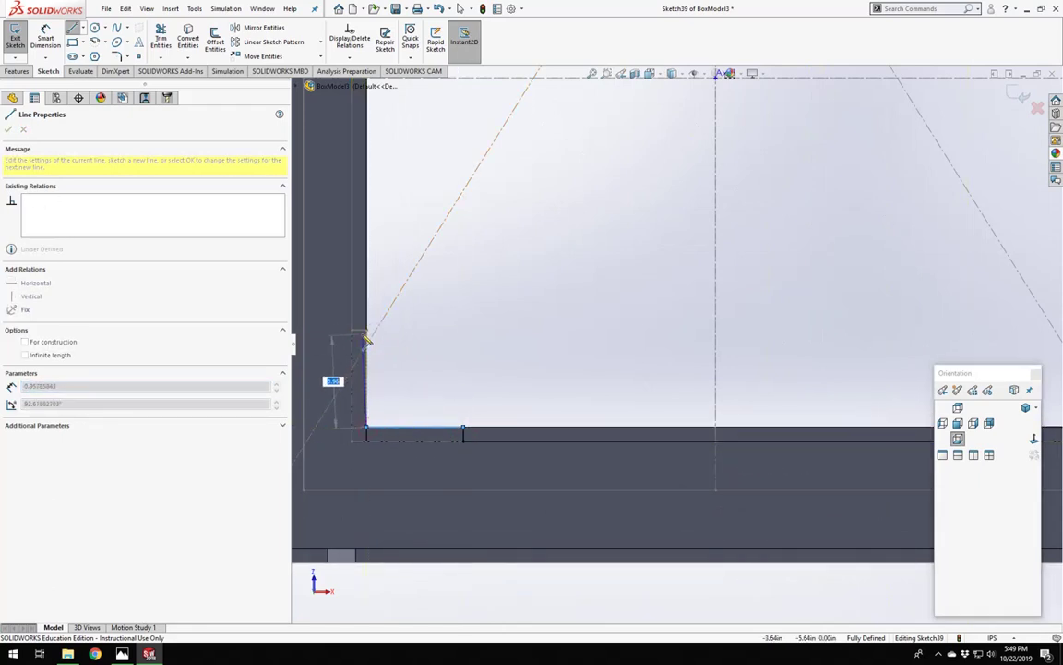
Trace the opening's notched left edge, close the outline at the upper-left inner corner and end the line command.
scroll(595, 190, up, 5)
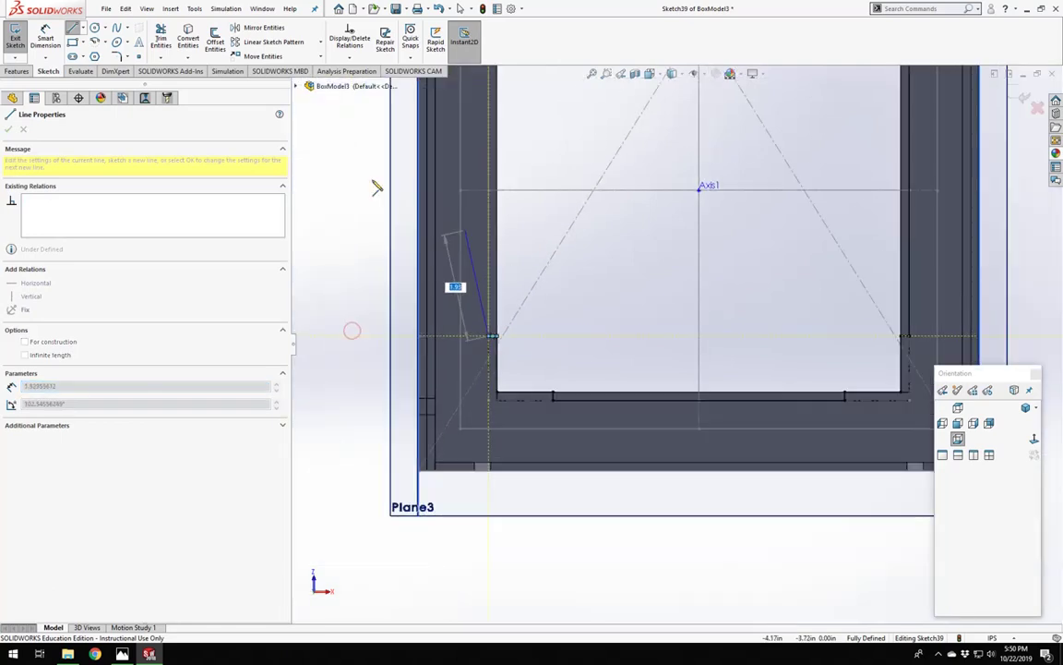
scroll(598, 187, down, 6)
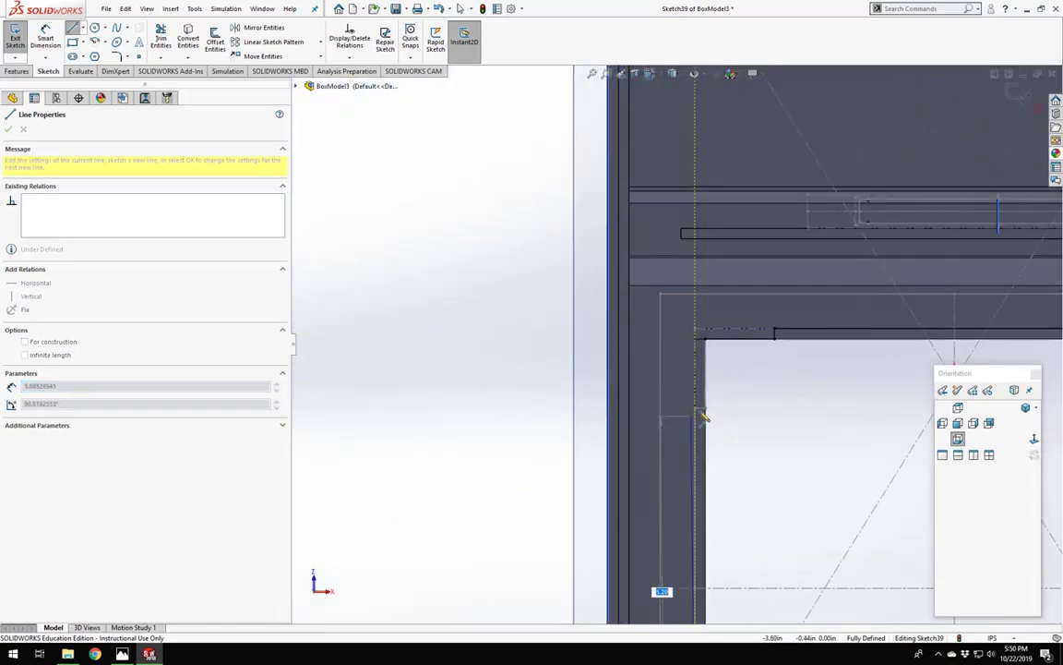
click(703, 408)
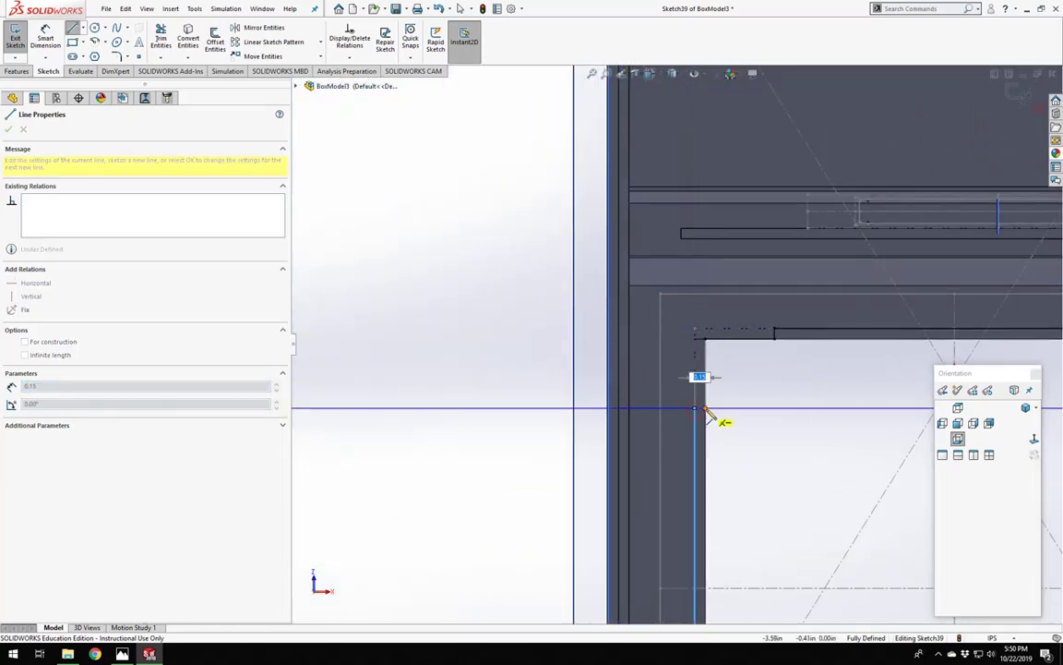
click(705, 340)
key(Escape)
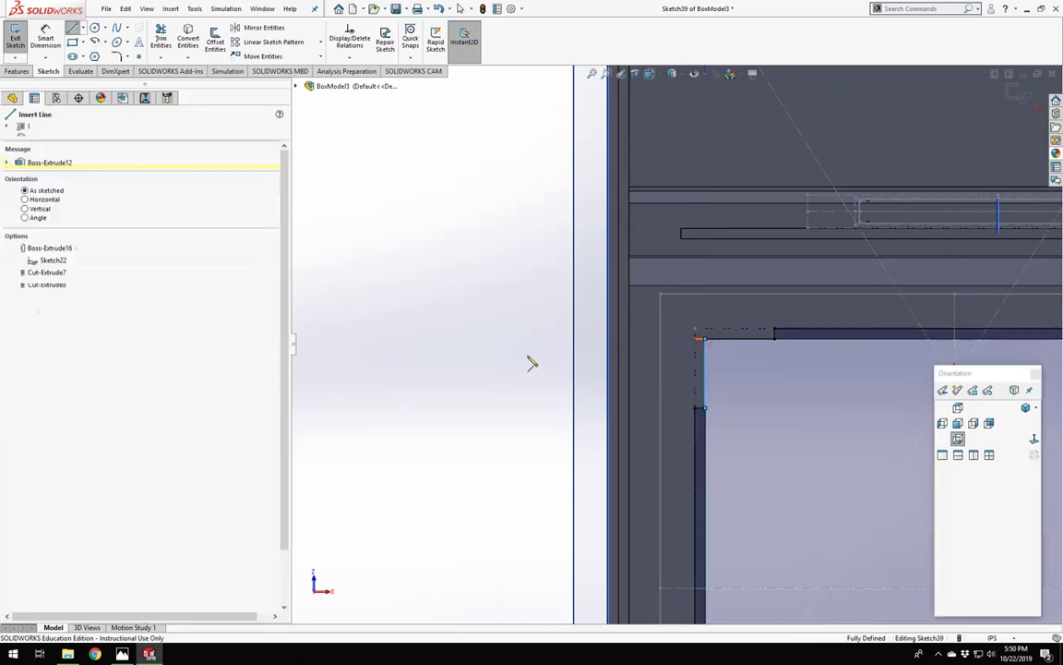
scroll(633, 349, up, 7)
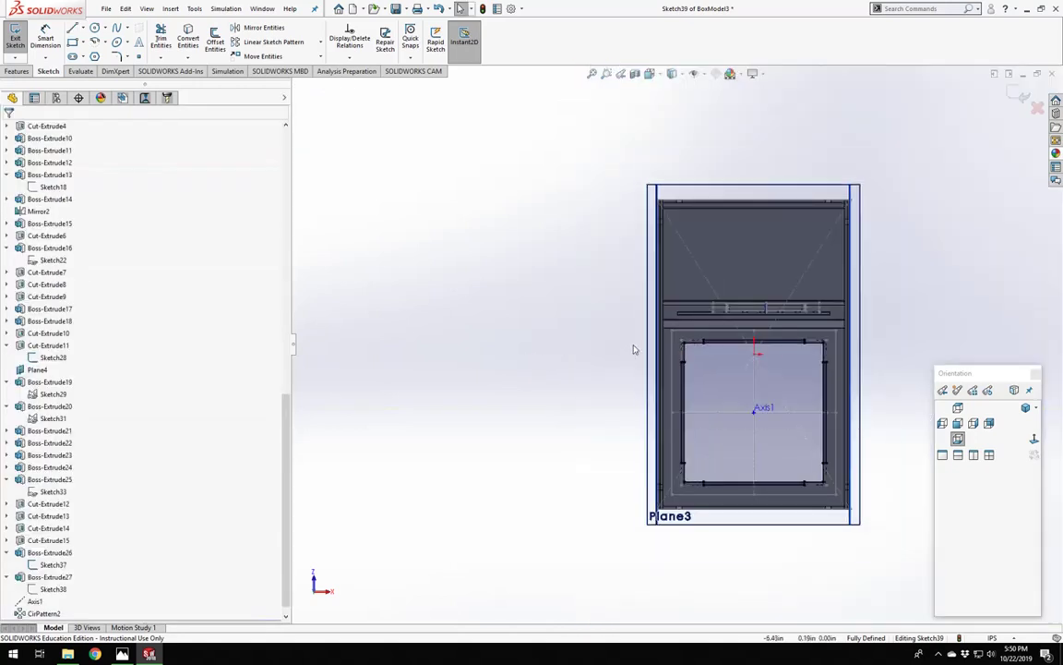
Extrude the closed outline Up To Surface, ending at the bottom face of the inner panel's corner, as a separate body.
click(17, 71)
click(19, 39)
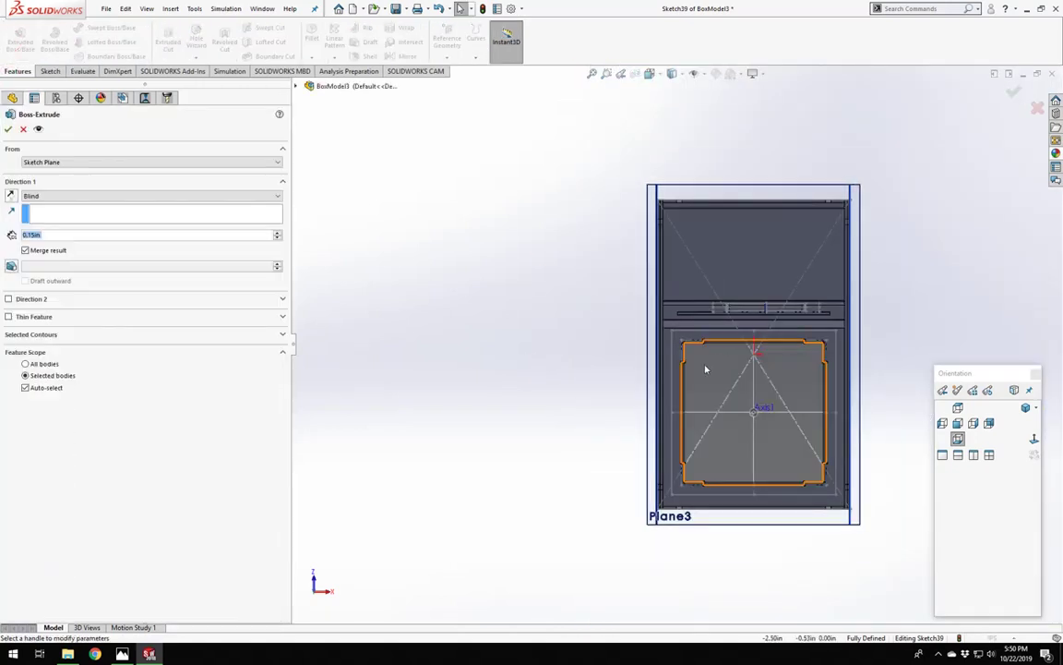
scroll(701, 359, down, 7)
click(81, 196)
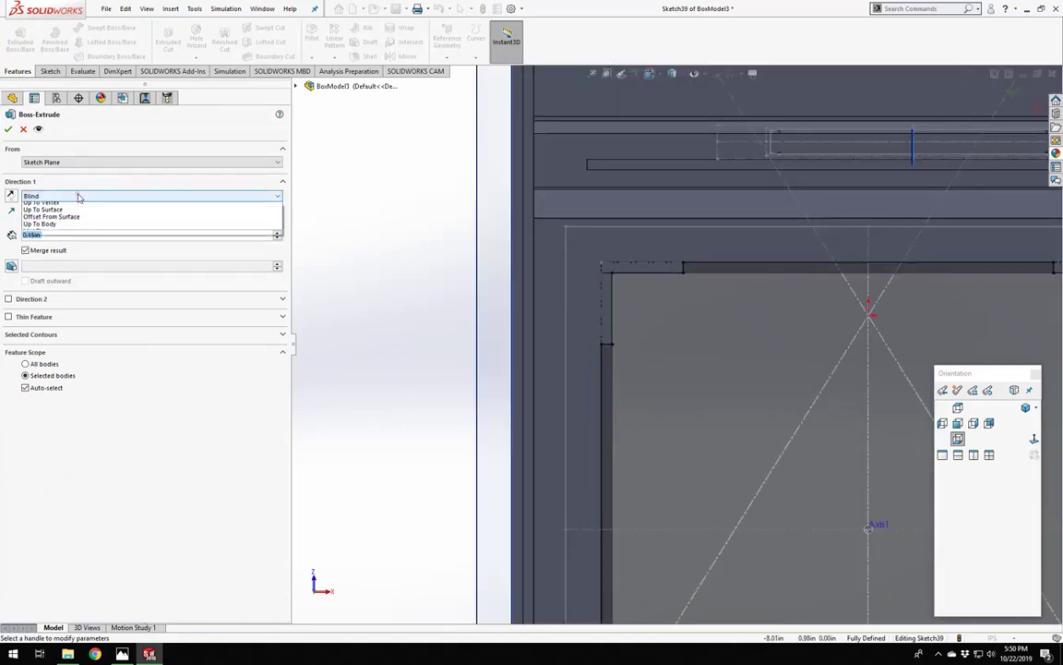
click(60, 236)
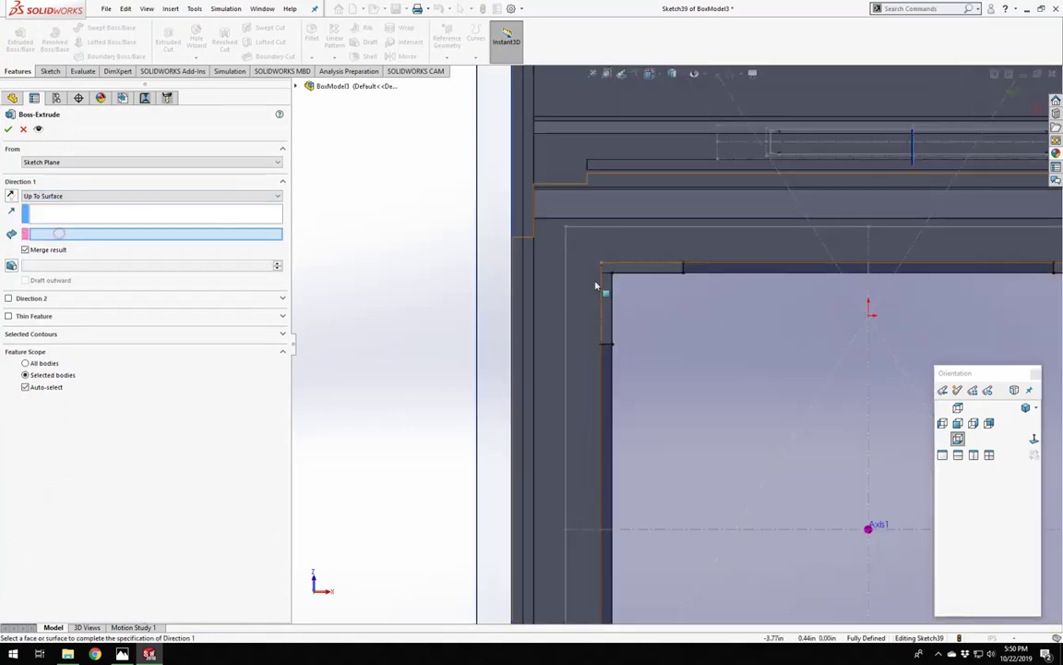
click(626, 268)
scroll(674, 302, up, 7)
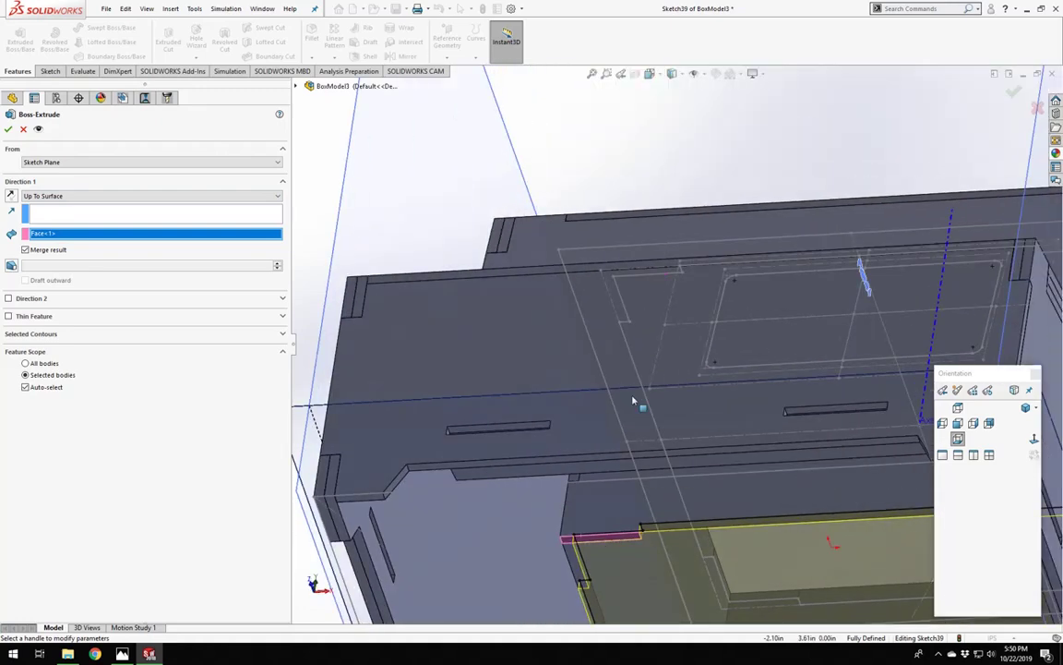
click(9, 129)
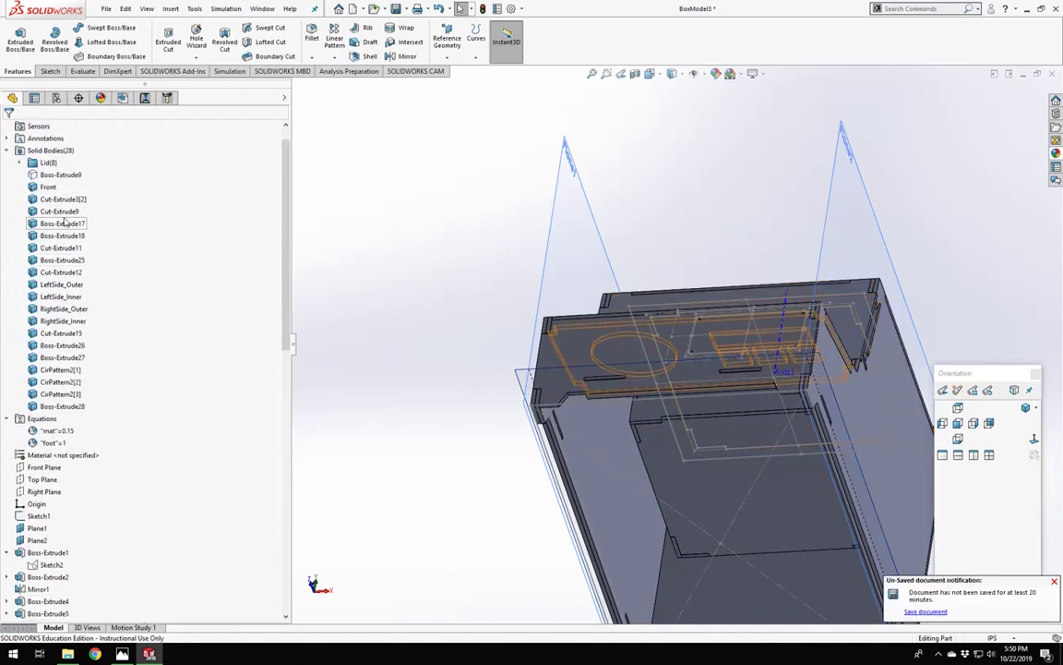
Show the hidden Boss-Extrude9 solid body and view the box from above its top opening.
right_click(56, 174)
click(57, 160)
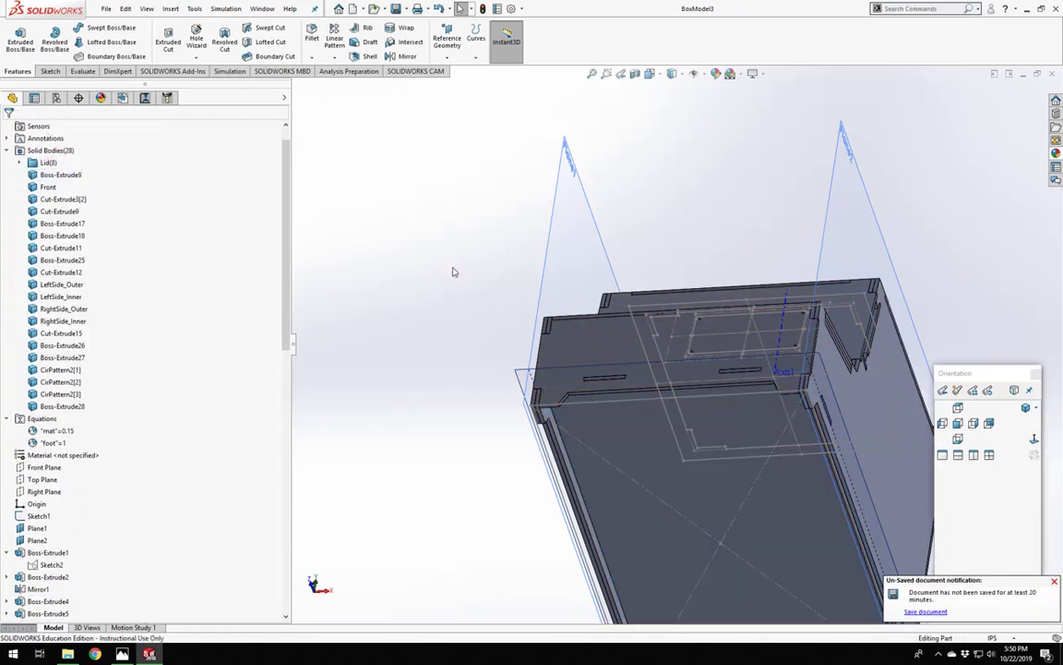
middle_drag(452, 272, 814, 269)
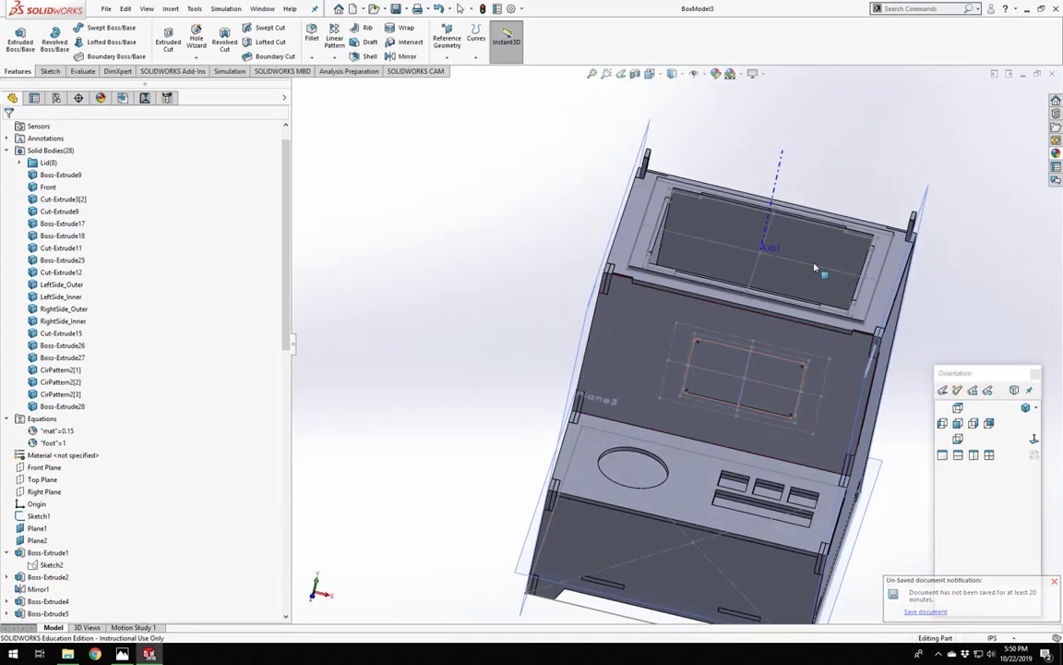
Examine the inner panels and the bottom plate inside the box's top opening from several angles, selecting individual faces and clearing the selection.
scroll(814, 268, down, 3)
middle_drag(701, 378, 602, 347)
click(601, 347)
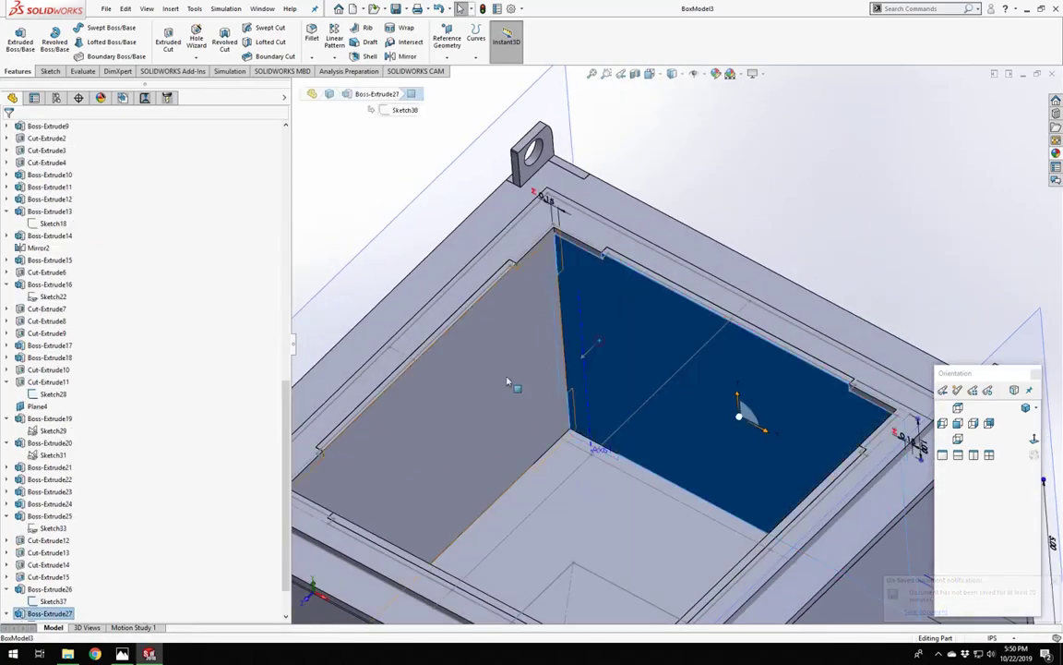
click(507, 381)
middle_drag(507, 381, 663, 388)
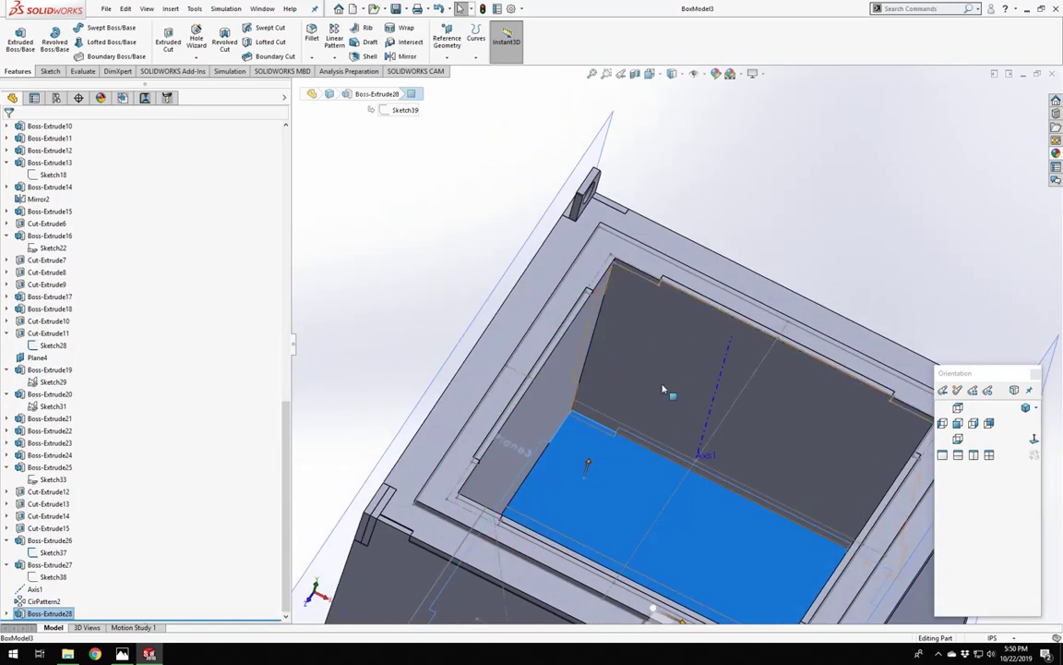
click(647, 363)
click(526, 425)
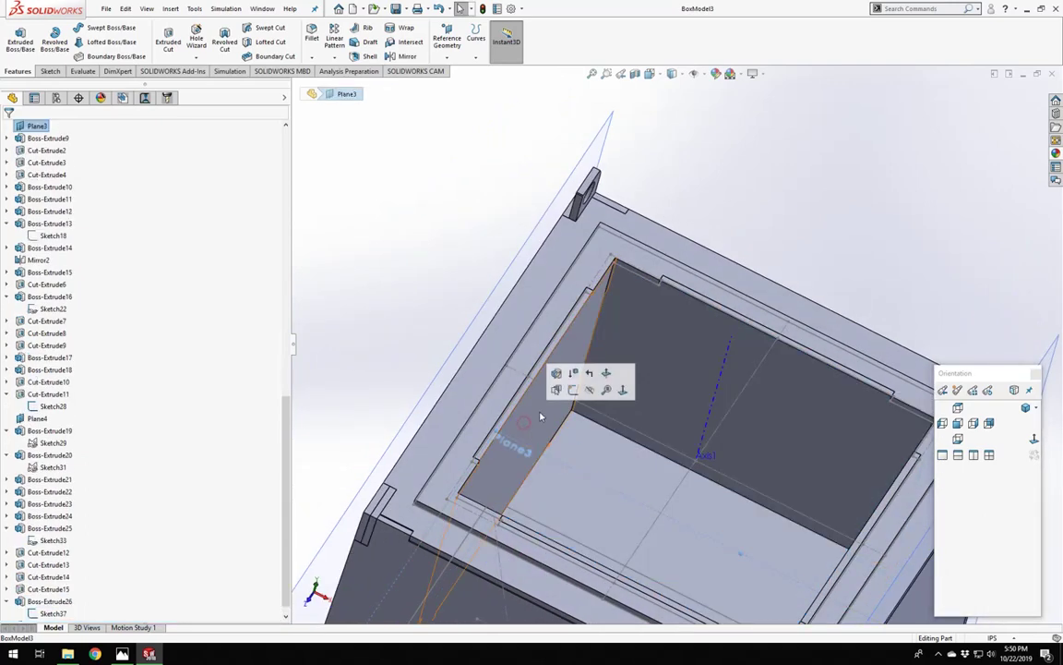
click(543, 415)
scroll(635, 482, up, 3)
middle_drag(628, 482, 688, 391)
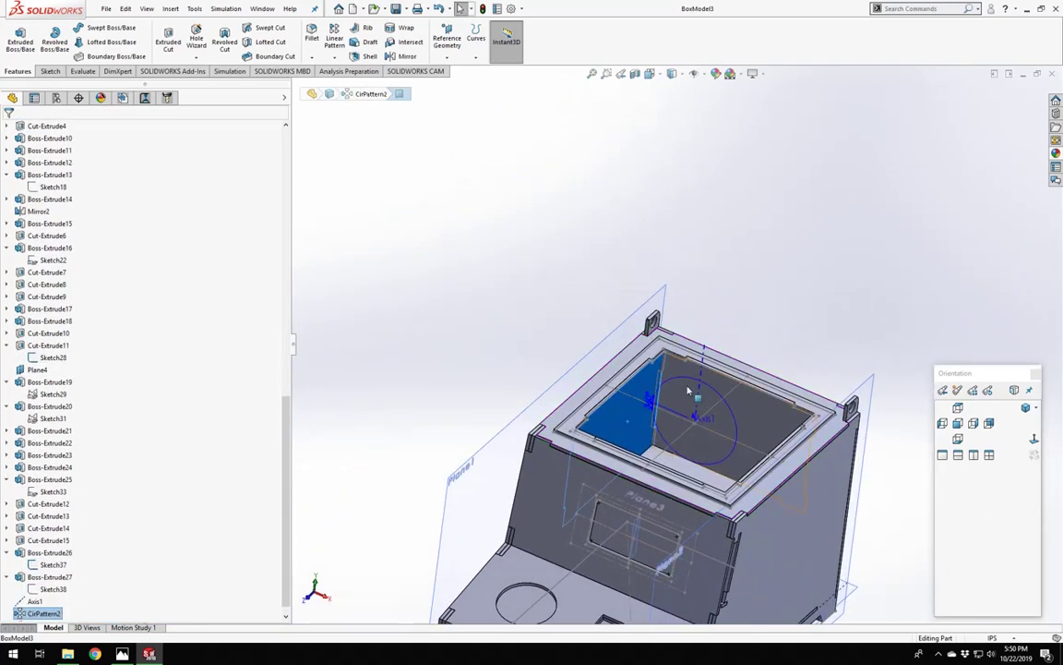
scroll(693, 388, down, 2)
scroll(694, 395, up, 4)
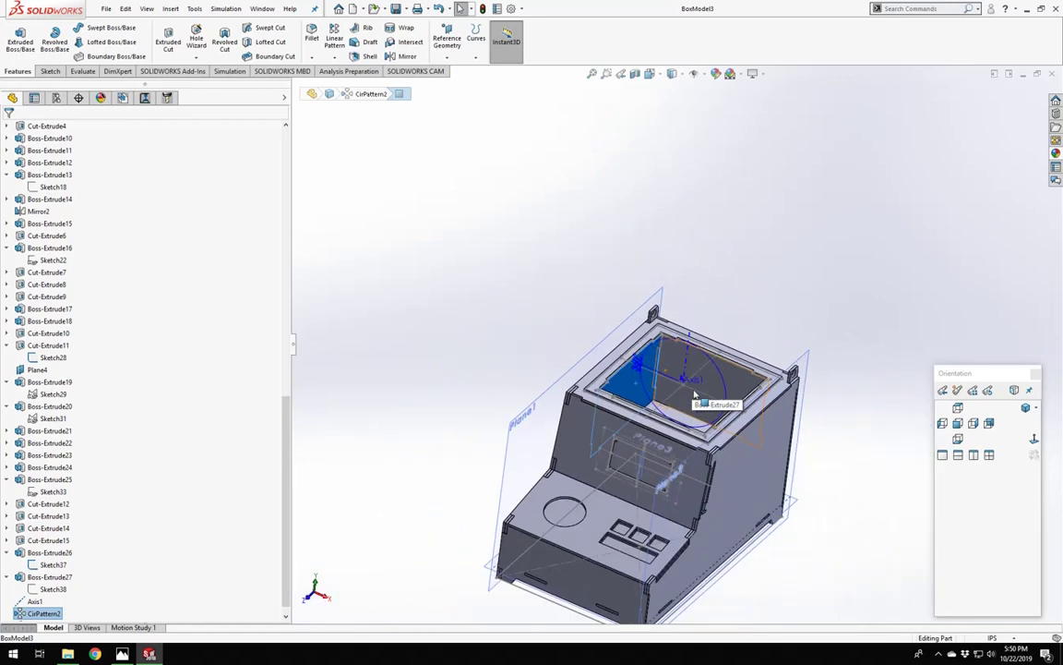
click(792, 270)
Show the hidden bodies in the Lid folder of the Solid Bodies list.
scroll(80, 150, up, 10)
click(53, 175)
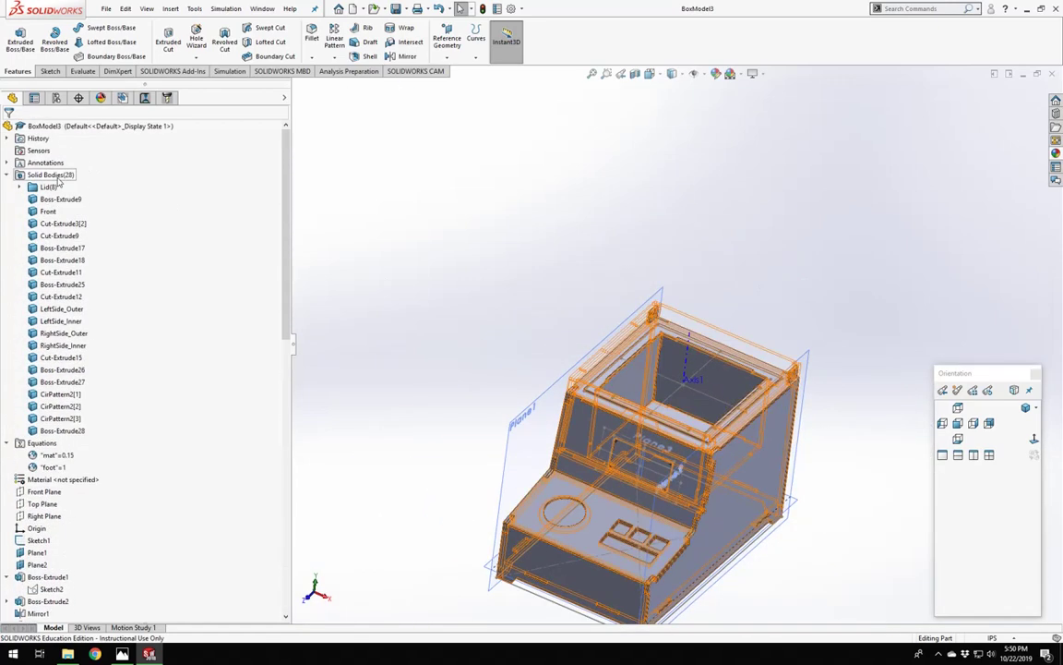
right_click(57, 186)
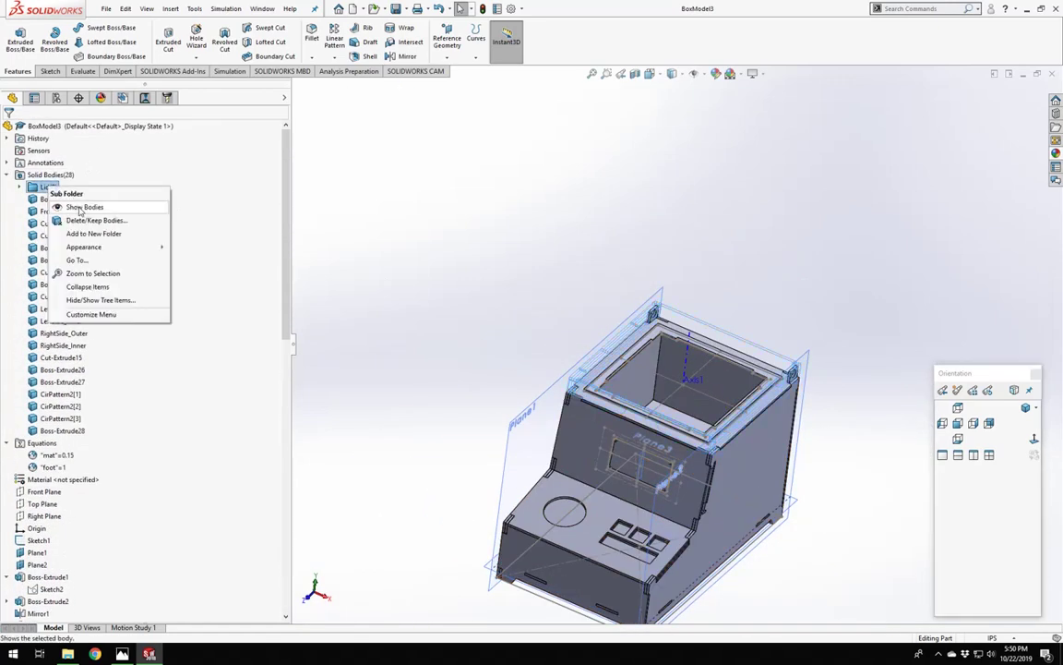
click(80, 206)
click(517, 330)
Inspect the complete box with its lid shown, checking the front, control panel, side and top from several angles.
middle_drag(517, 329, 634, 404)
scroll(637, 420, down, 4)
scroll(646, 448, up, 4)
middle_drag(712, 494, 643, 544)
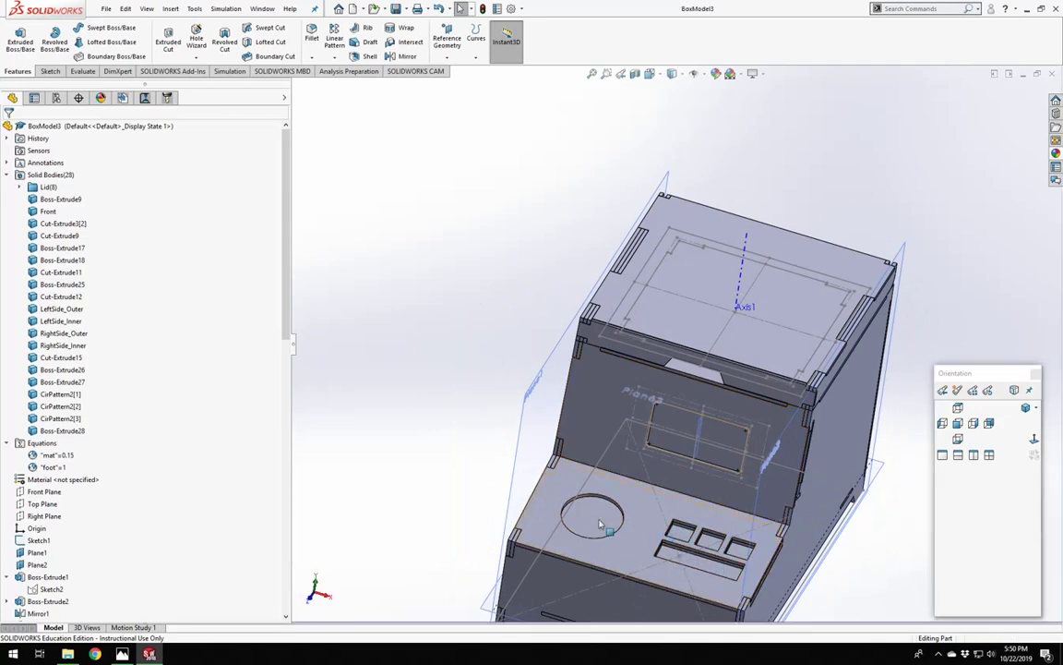
scroll(651, 517, up, 4)
scroll(648, 480, down, 6)
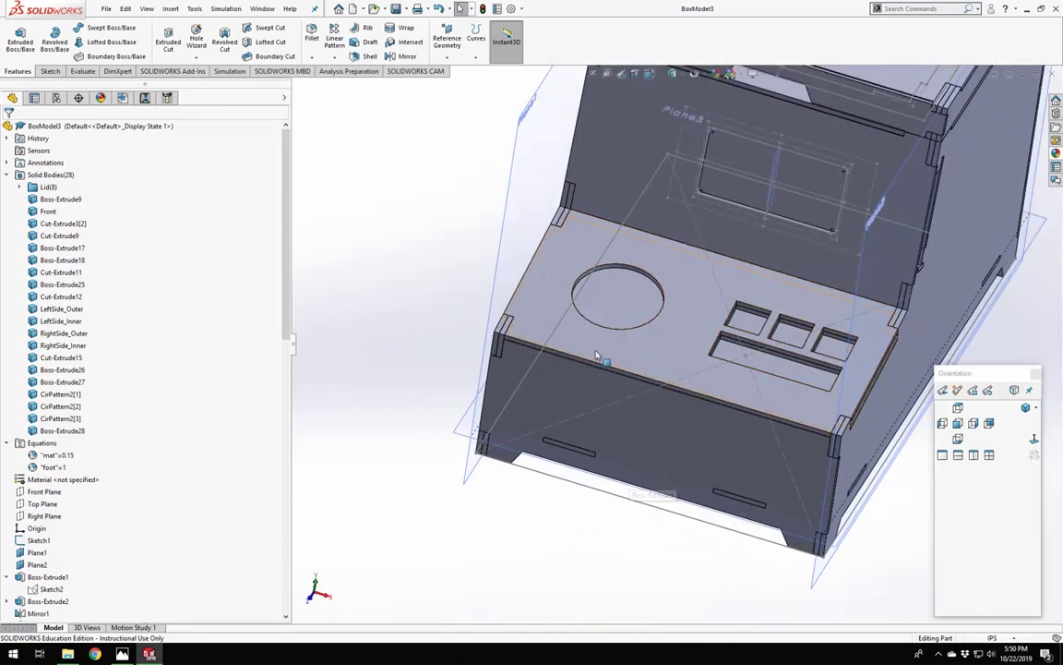
scroll(759, 330, up, 5)
middle_drag(760, 331, 756, 303)
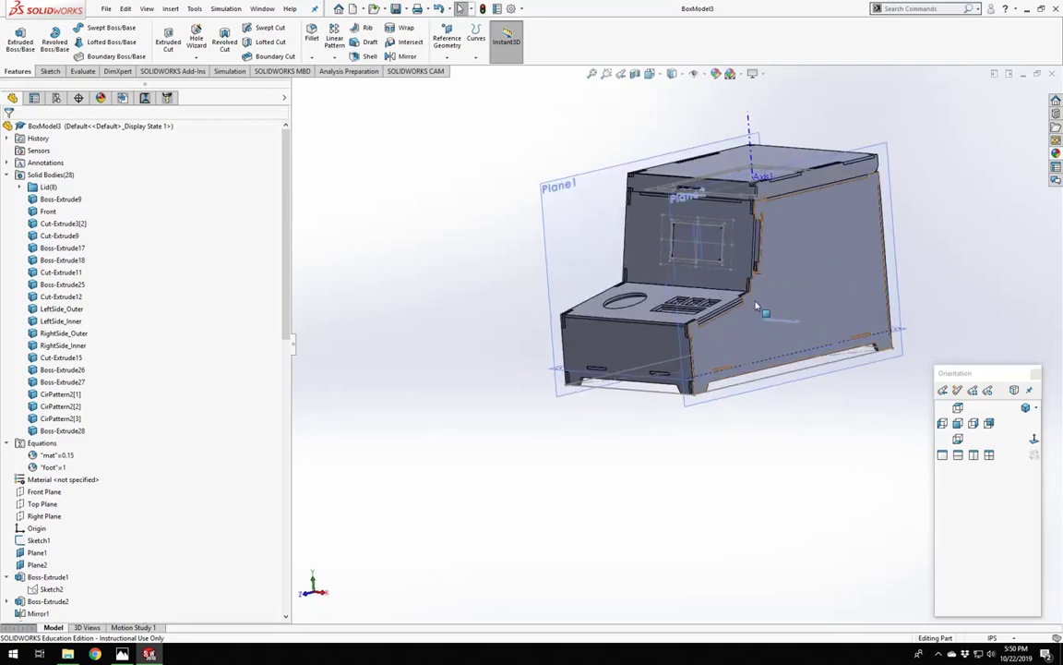
scroll(757, 293, down, 3)
middle_drag(613, 296, 639, 339)
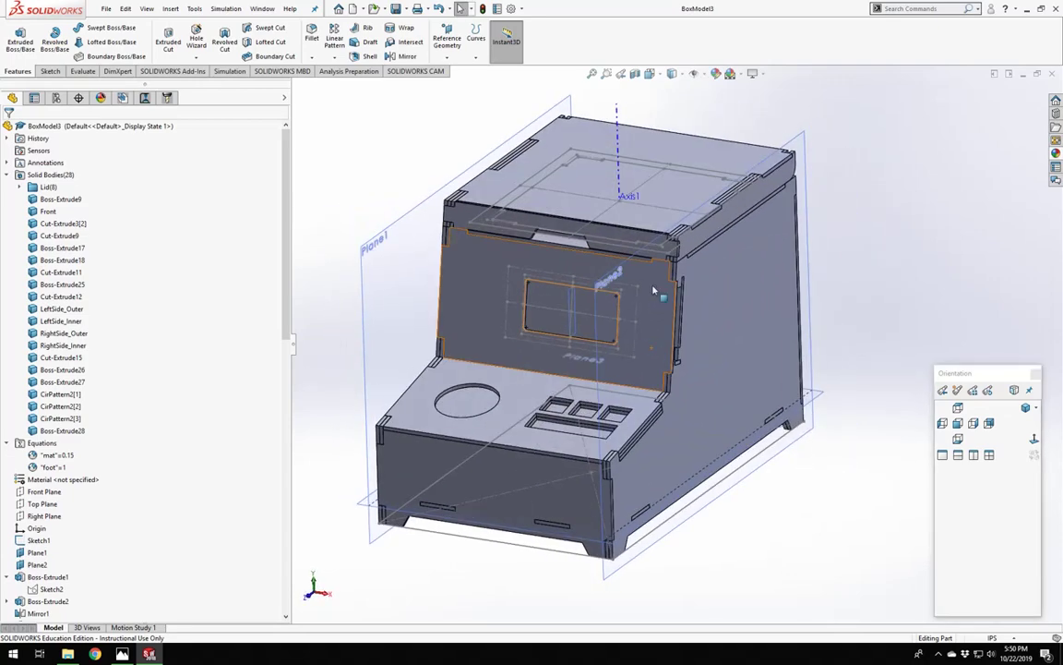
middle_drag(659, 466, 648, 482)
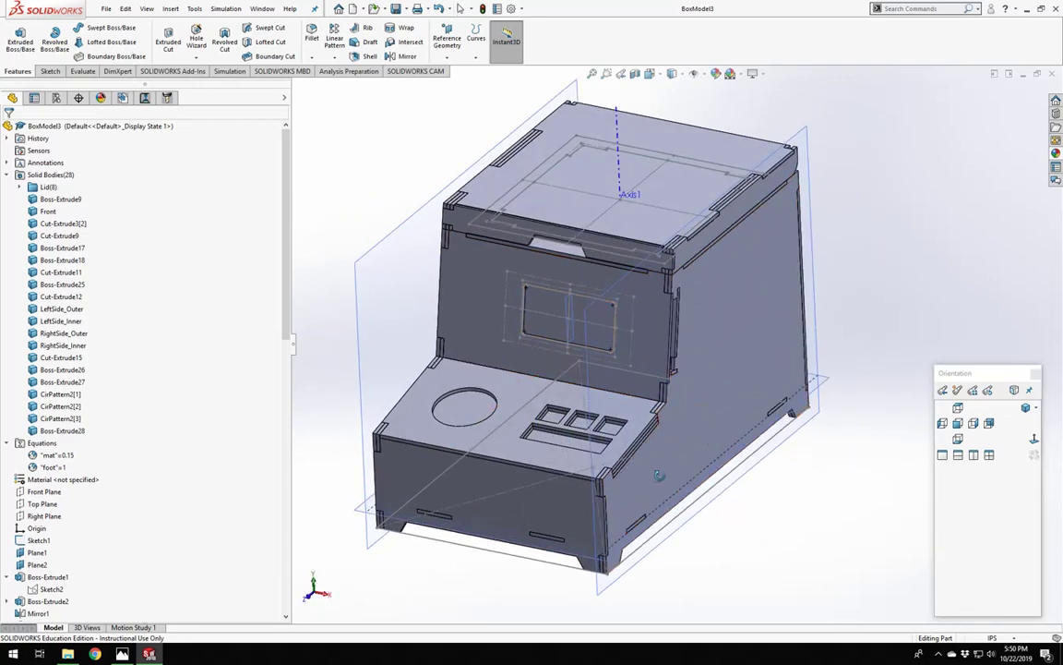
middle_drag(388, 423, 517, 395)
scroll(520, 399, up, 3)
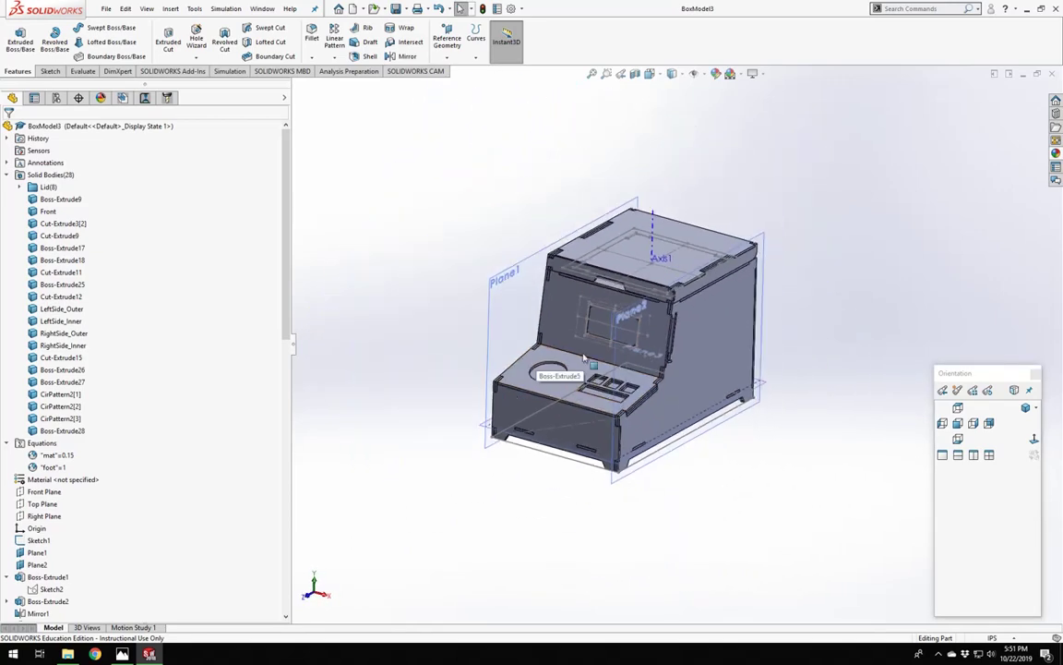
middle_drag(583, 349, 572, 341)
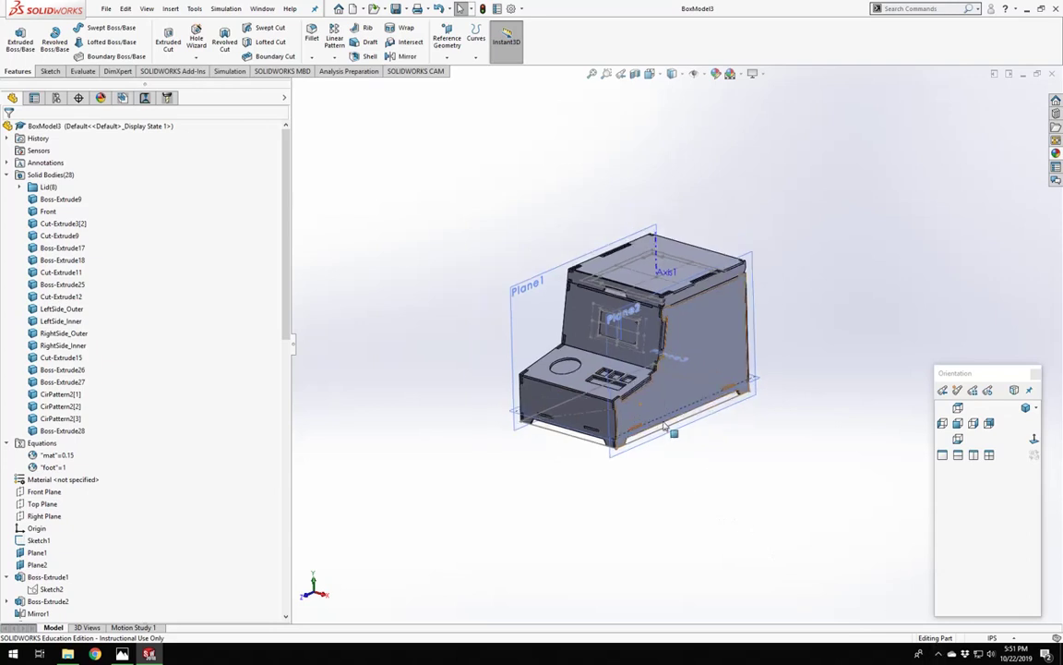
scroll(644, 473, down, 2)
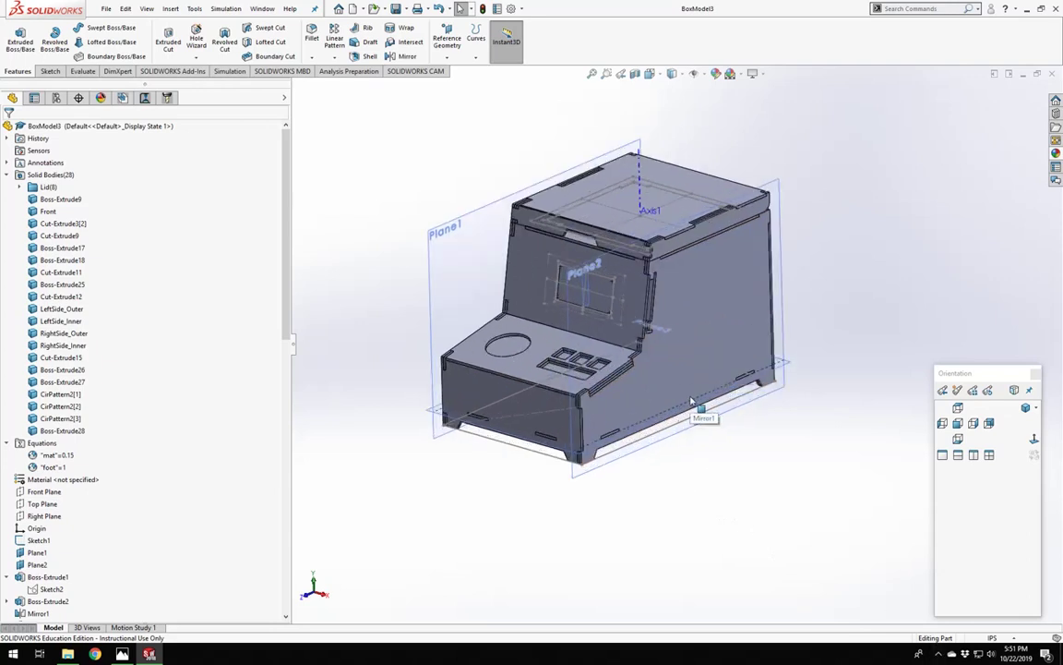
click(940, 655)
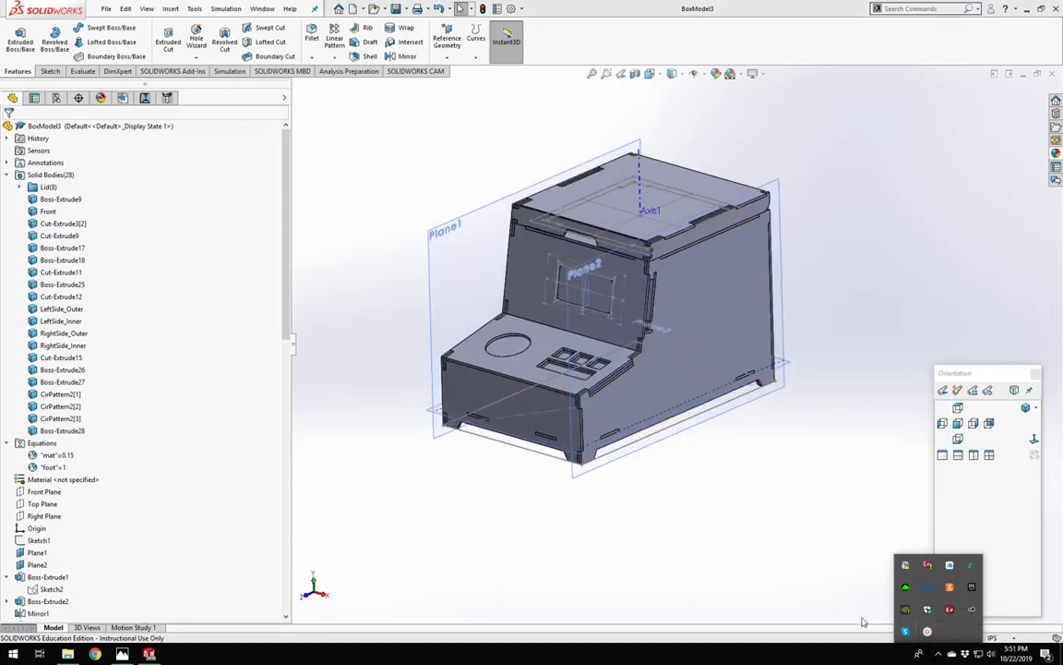